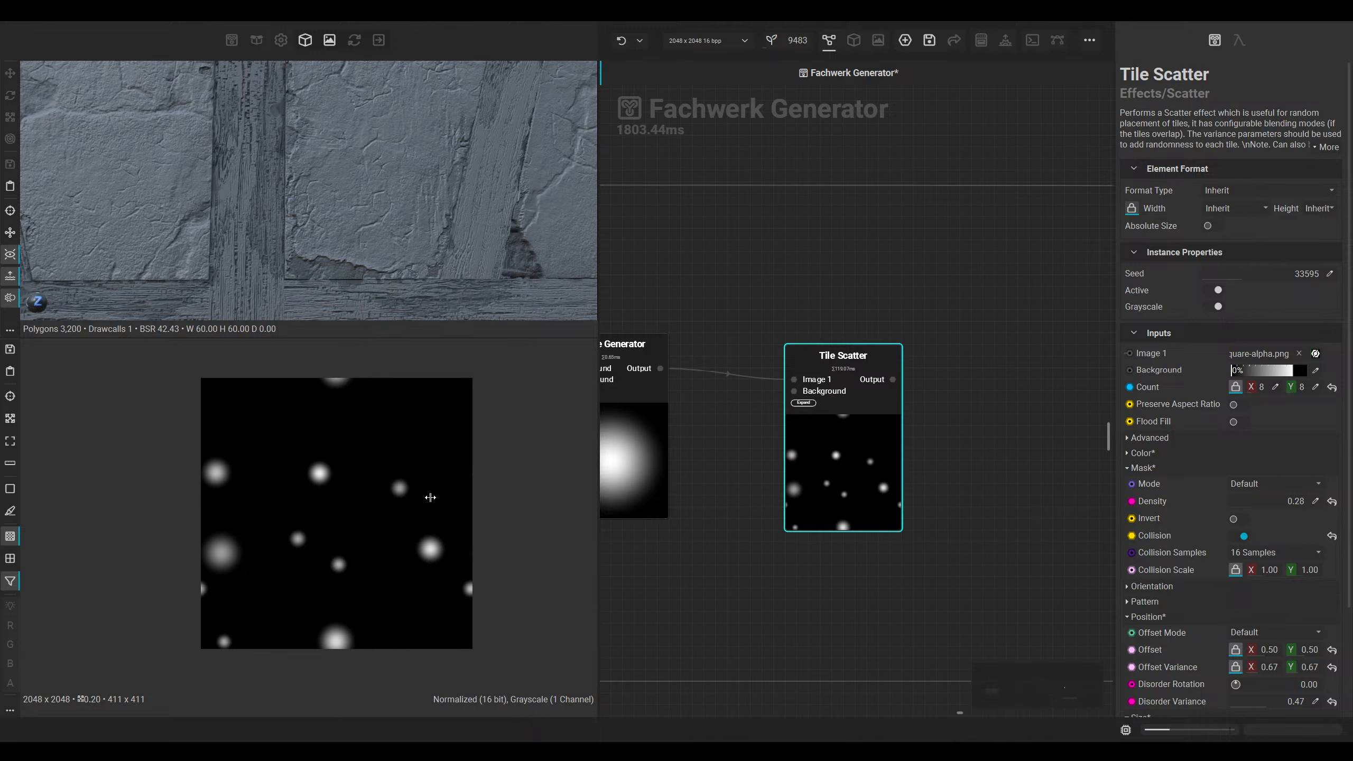
Step: Set the Tile Scatter's collision scale to 0.65 on both axes
scroll(332, 493, "up", 1)
scroll(272, 436, "up", 4)
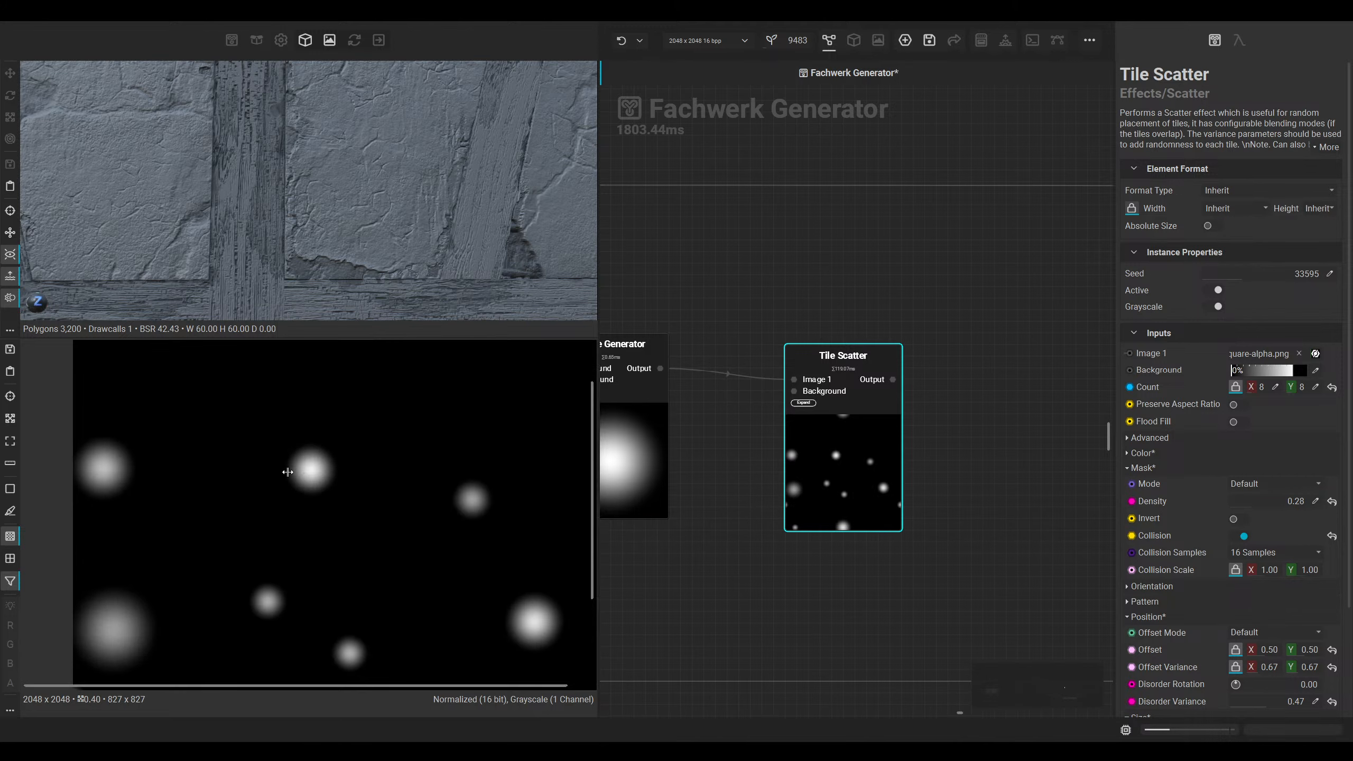
scroll(328, 479, "down", 2)
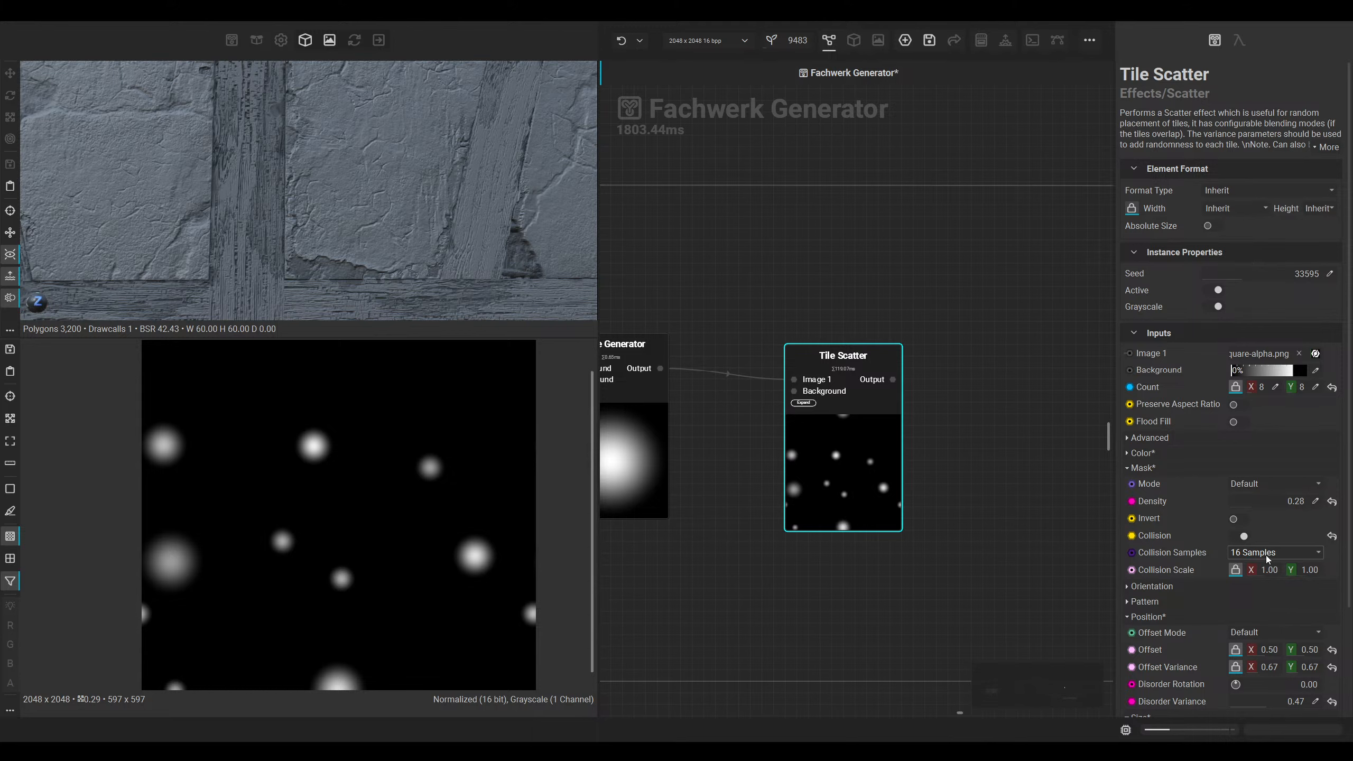
left_click_drag(1266, 578, 1255, 576)
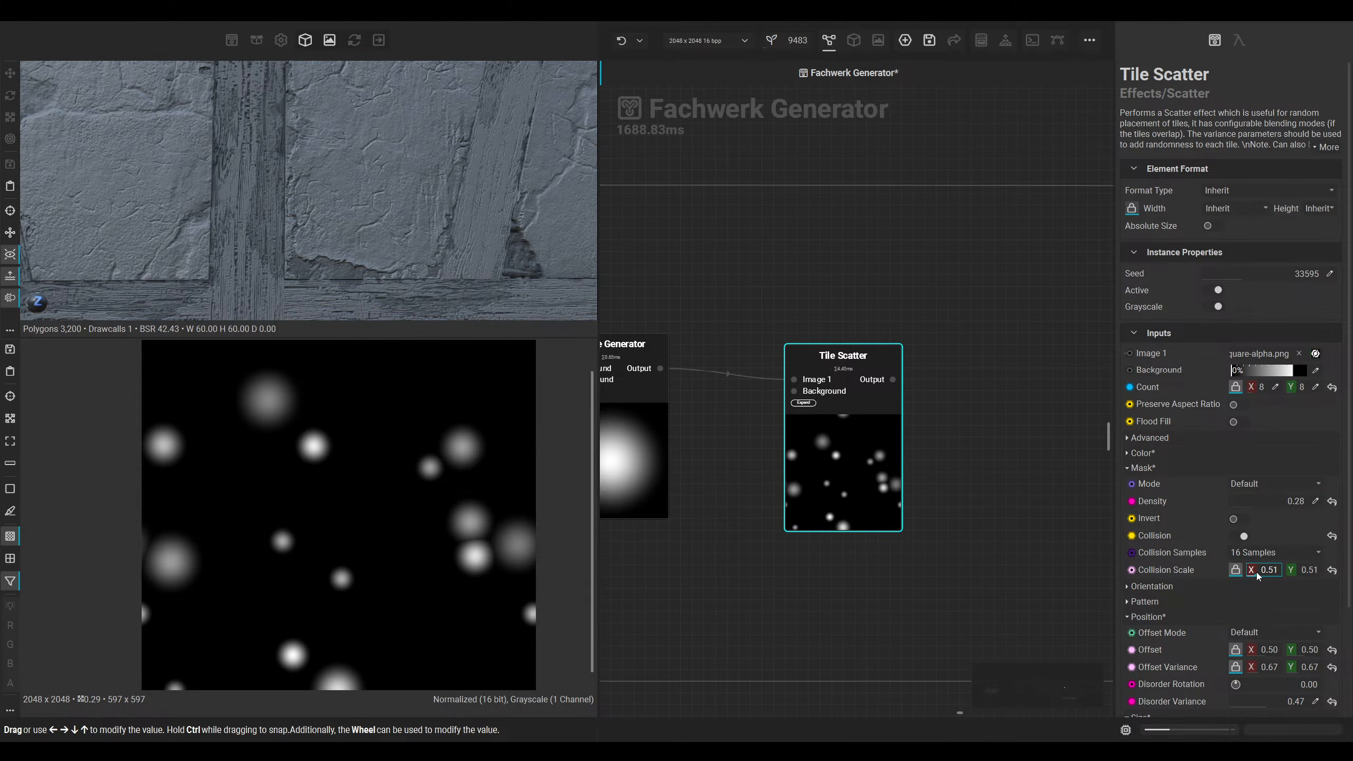
Step: Combine the Tile Scatter as foreground with the timber-frame Levels output as background in a Blend node set to Subtract
scroll(852, 442, "down", 5)
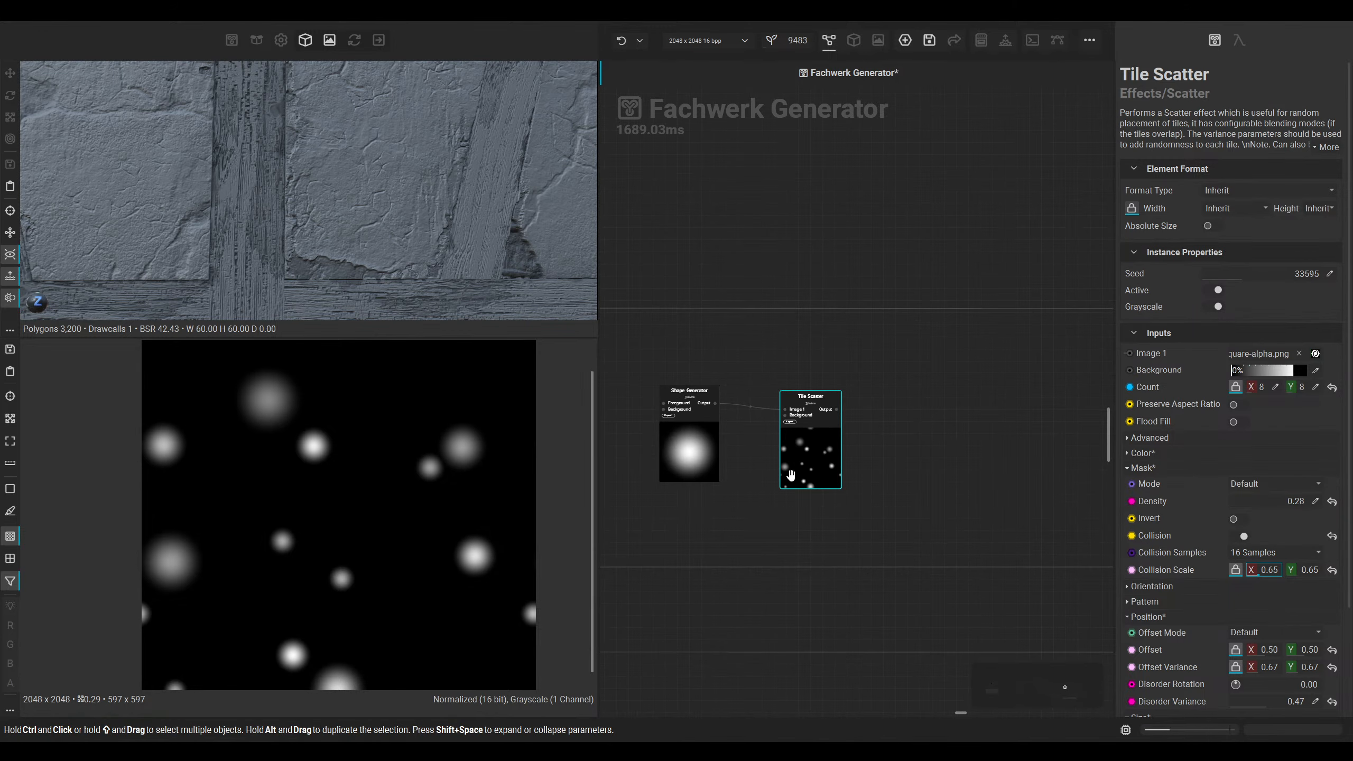
scroll(827, 531, "down", 5)
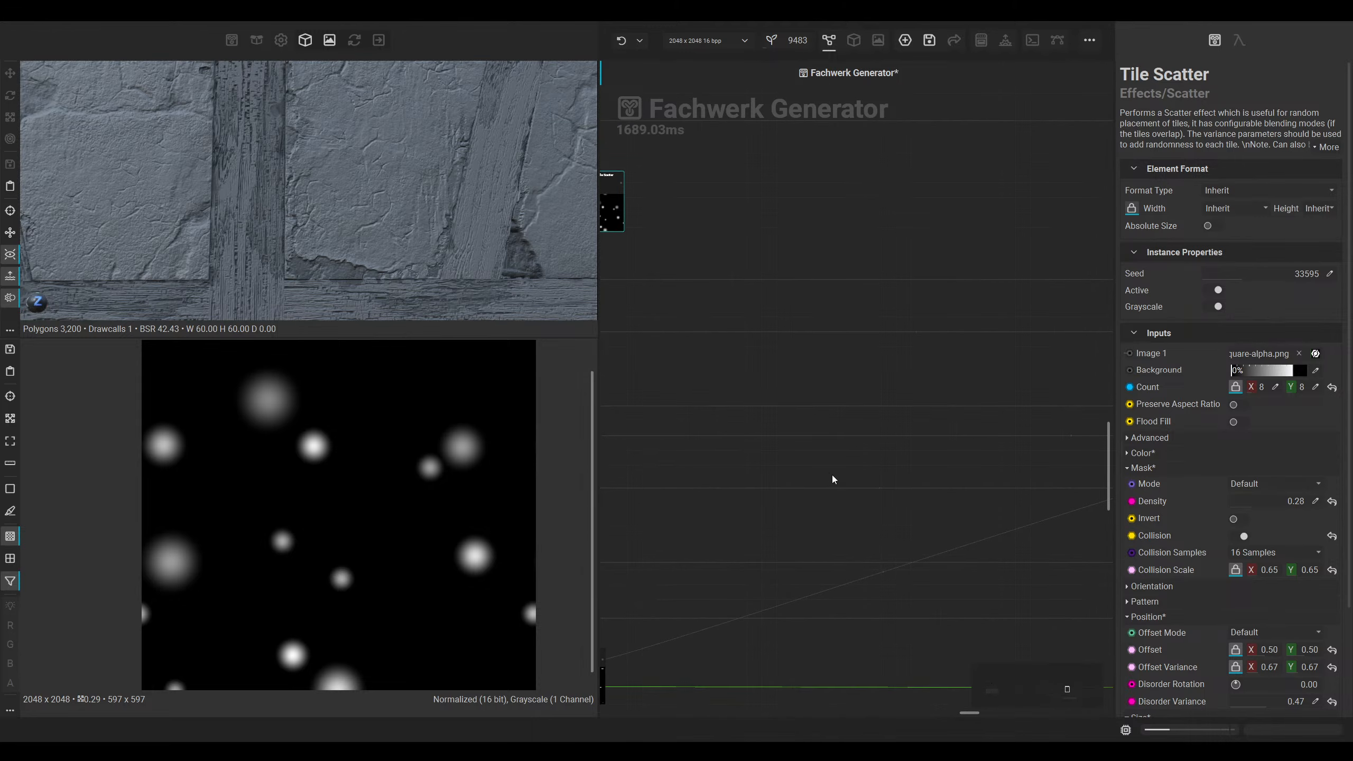
scroll(901, 443, "up", 3)
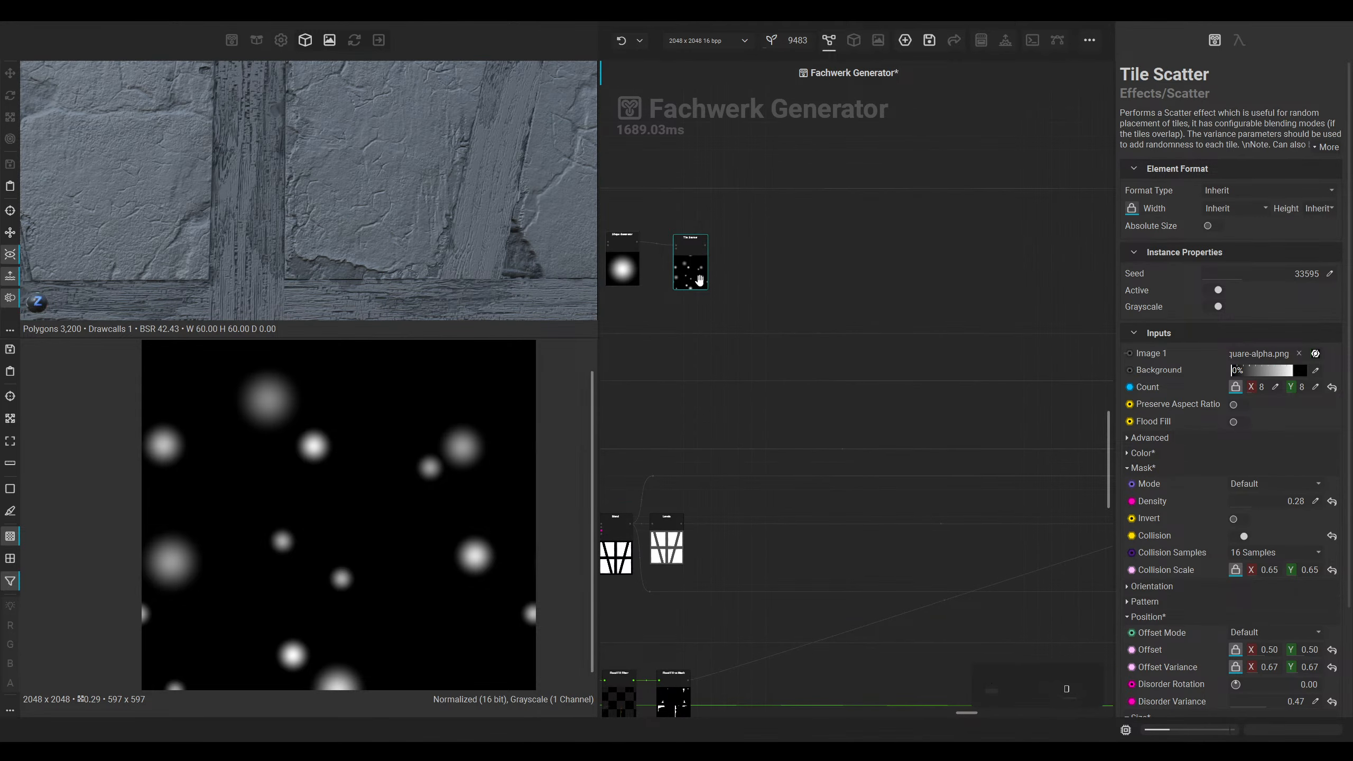
left_click_drag(705, 245, 743, 544)
left_click(822, 577)
left_click(942, 521)
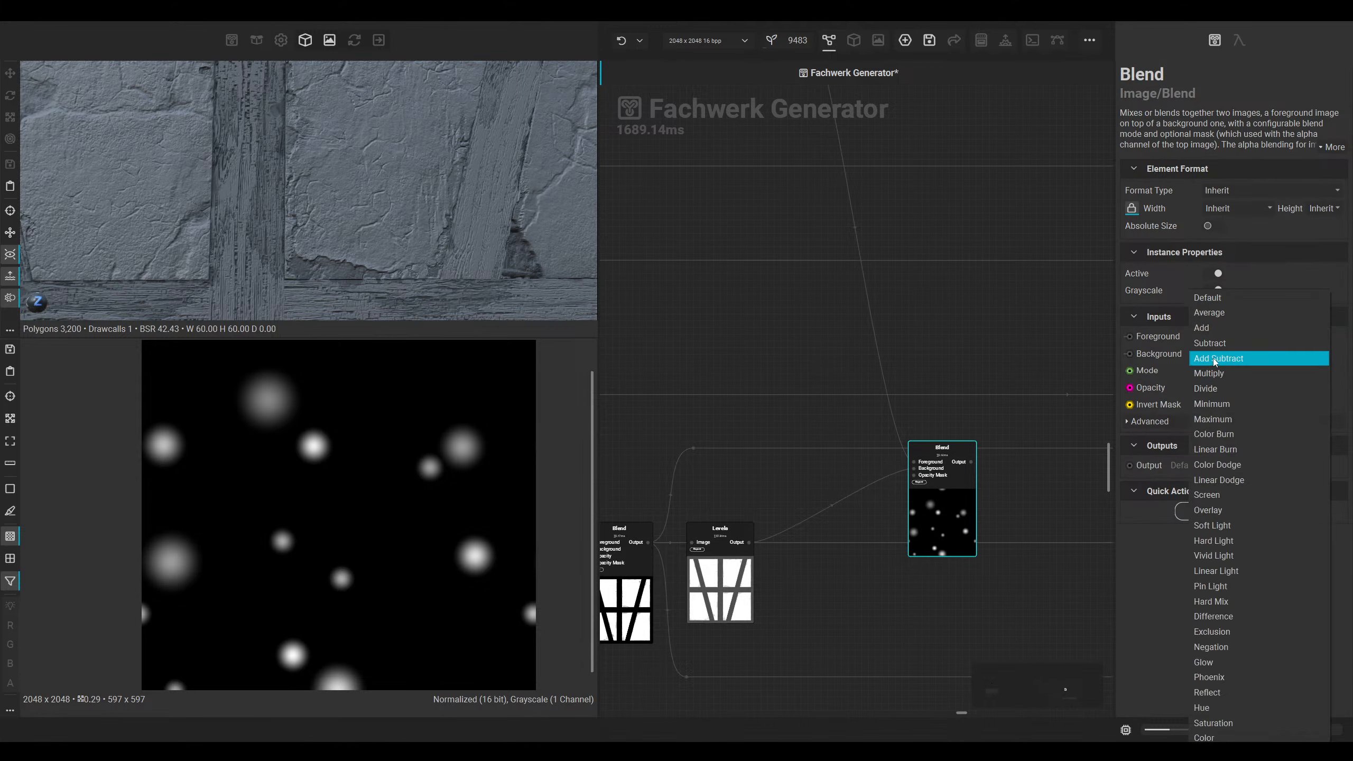
left_click(1257, 370)
left_click(1224, 336)
Step: Connect the Subtract Blend's output to the downstream timber-frame mask node in the graph
middle_click_drag(991, 367, 746, 365)
scroll(735, 476, "down", 2)
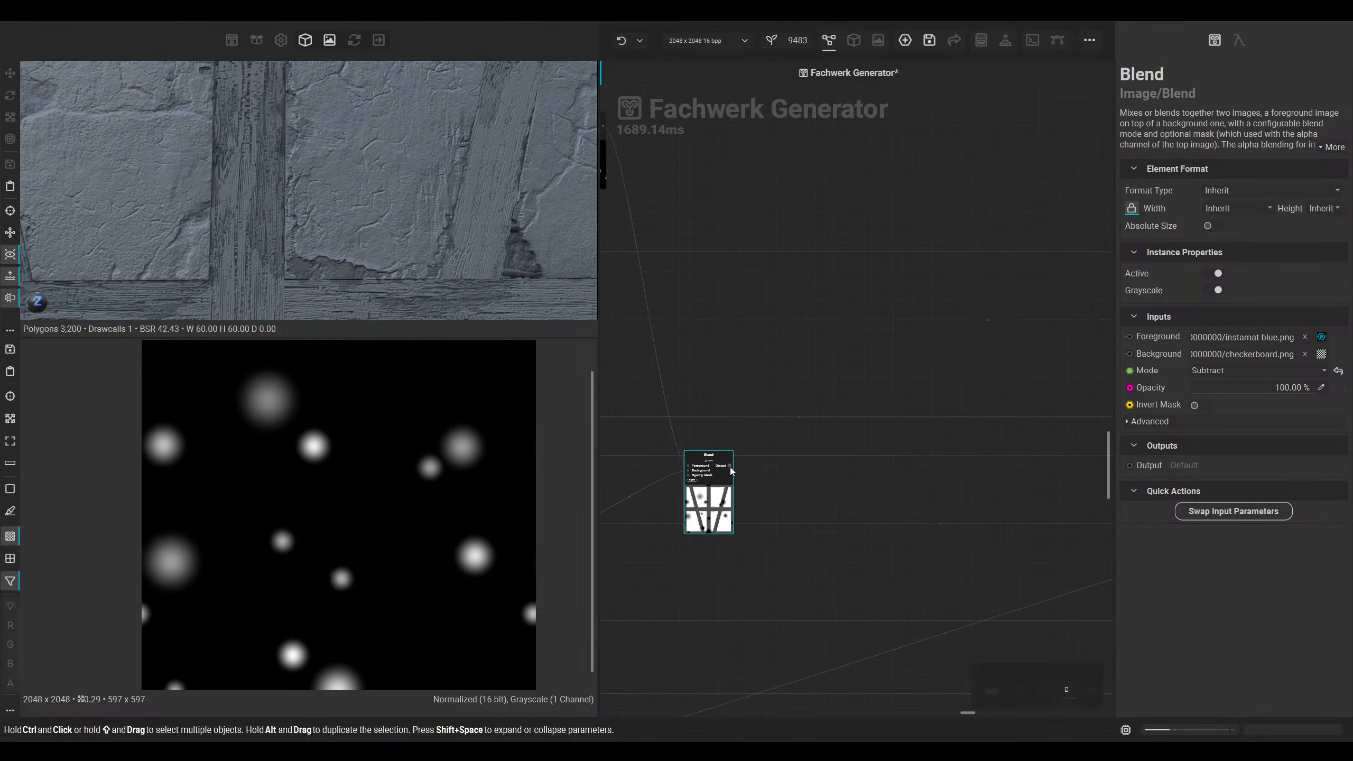
scroll(794, 493, "down", 2)
left_click_drag(730, 467, 1016, 513)
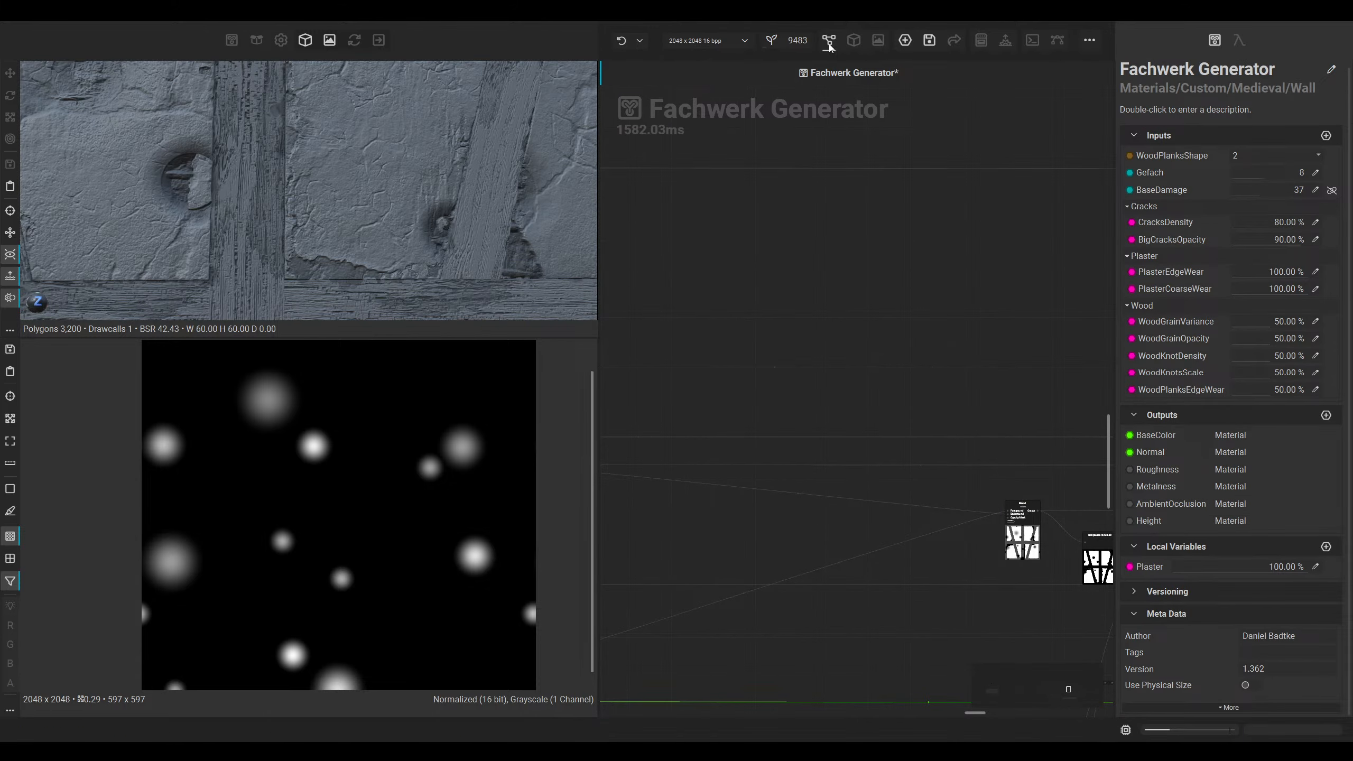
Step: Examine the round plaster damage on the wall in an enlarged 3D view and return to the node graph
left_click(854, 41)
middle_click_drag(831, 325, 879, 381)
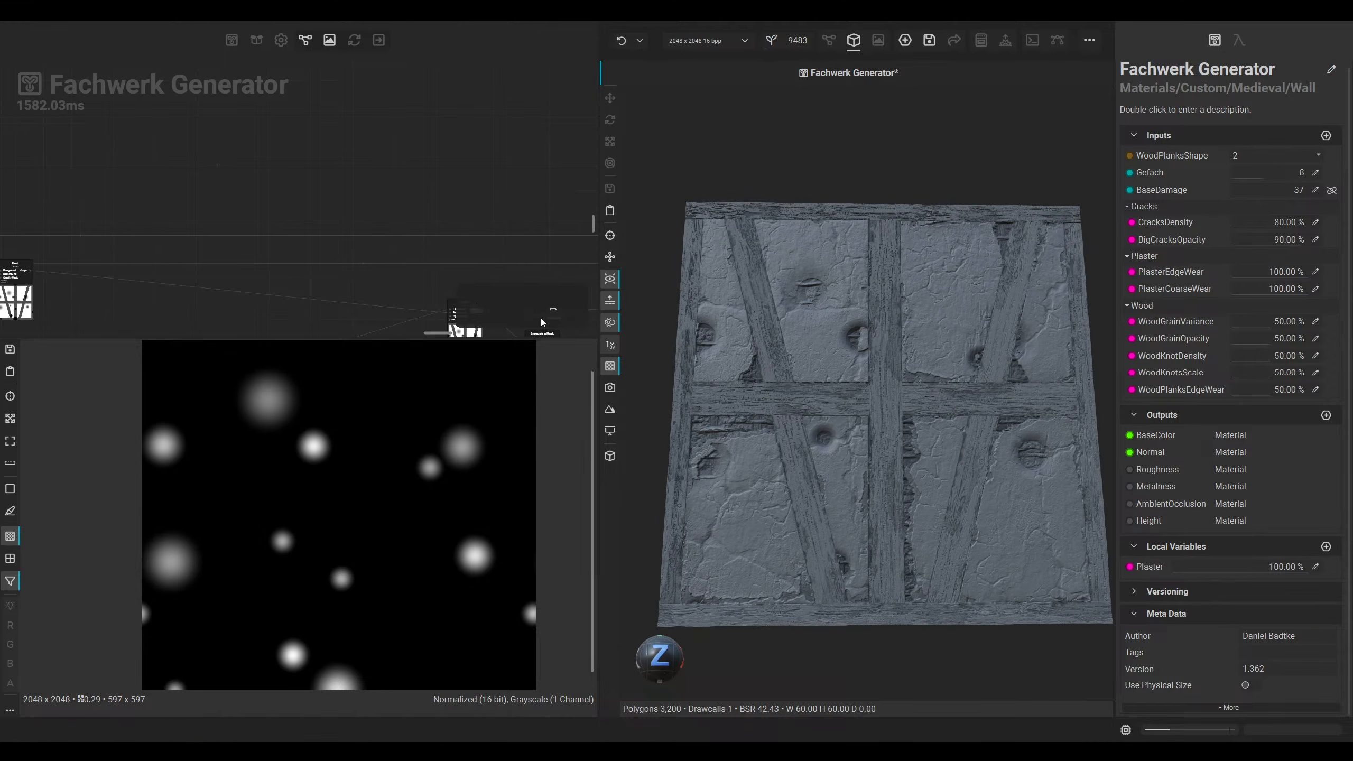
left_click_drag(591, 281, 455, 282)
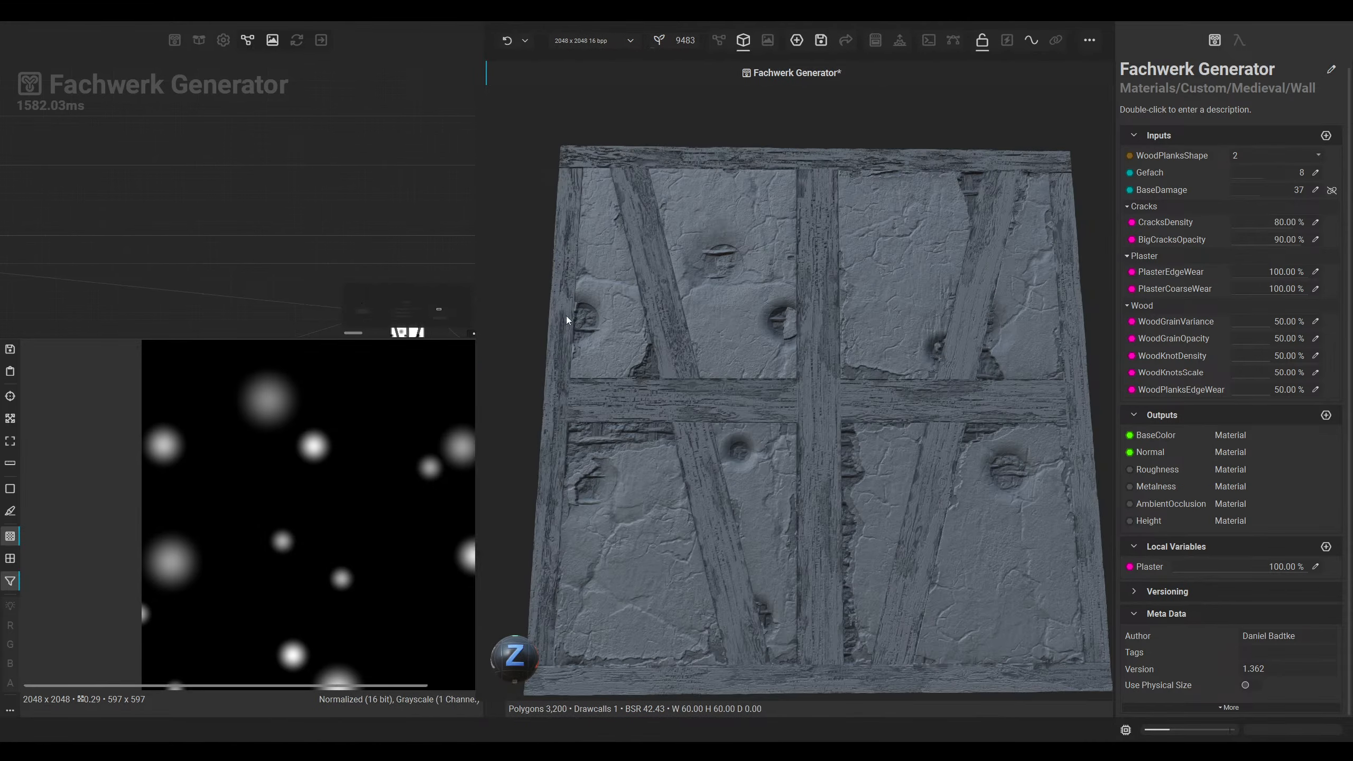
scroll(713, 351, "up", 5)
left_click_drag(716, 364, 719, 366, "alt")
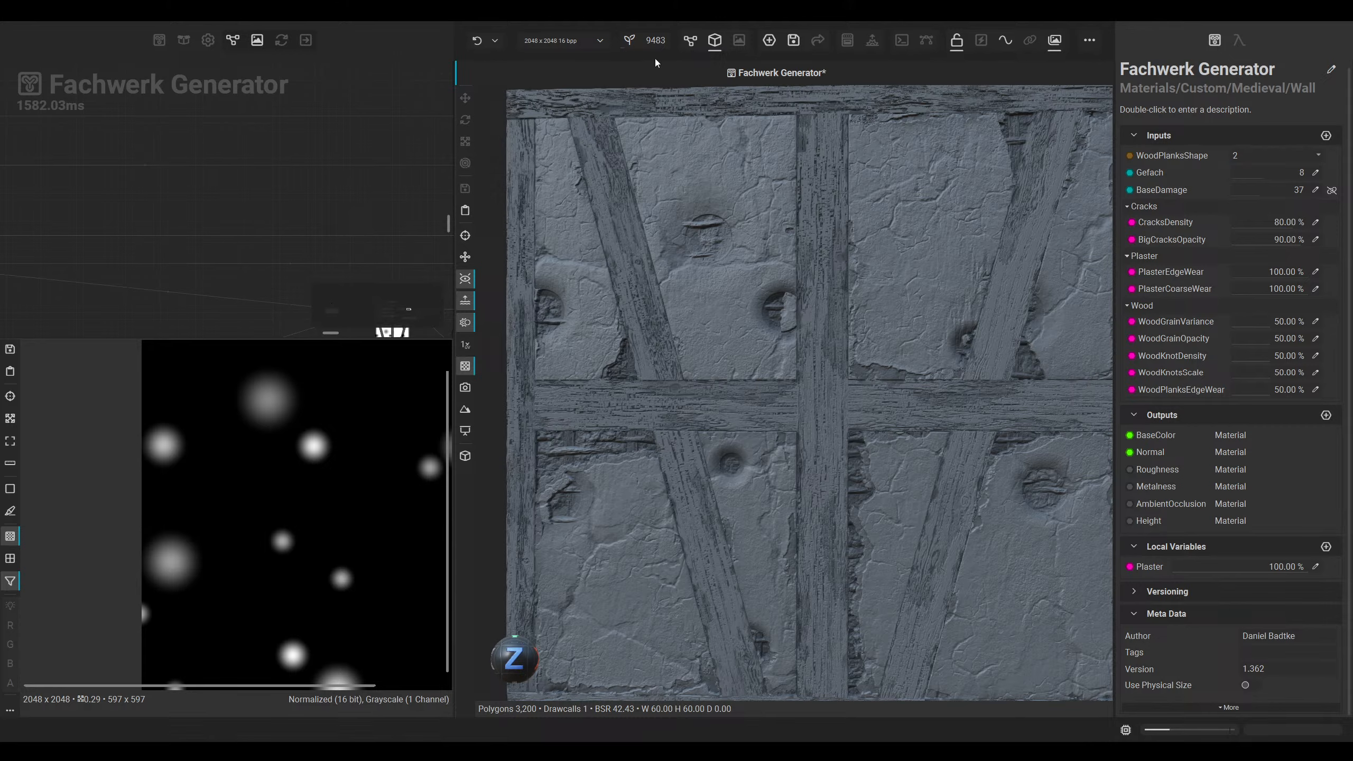
left_click(690, 40)
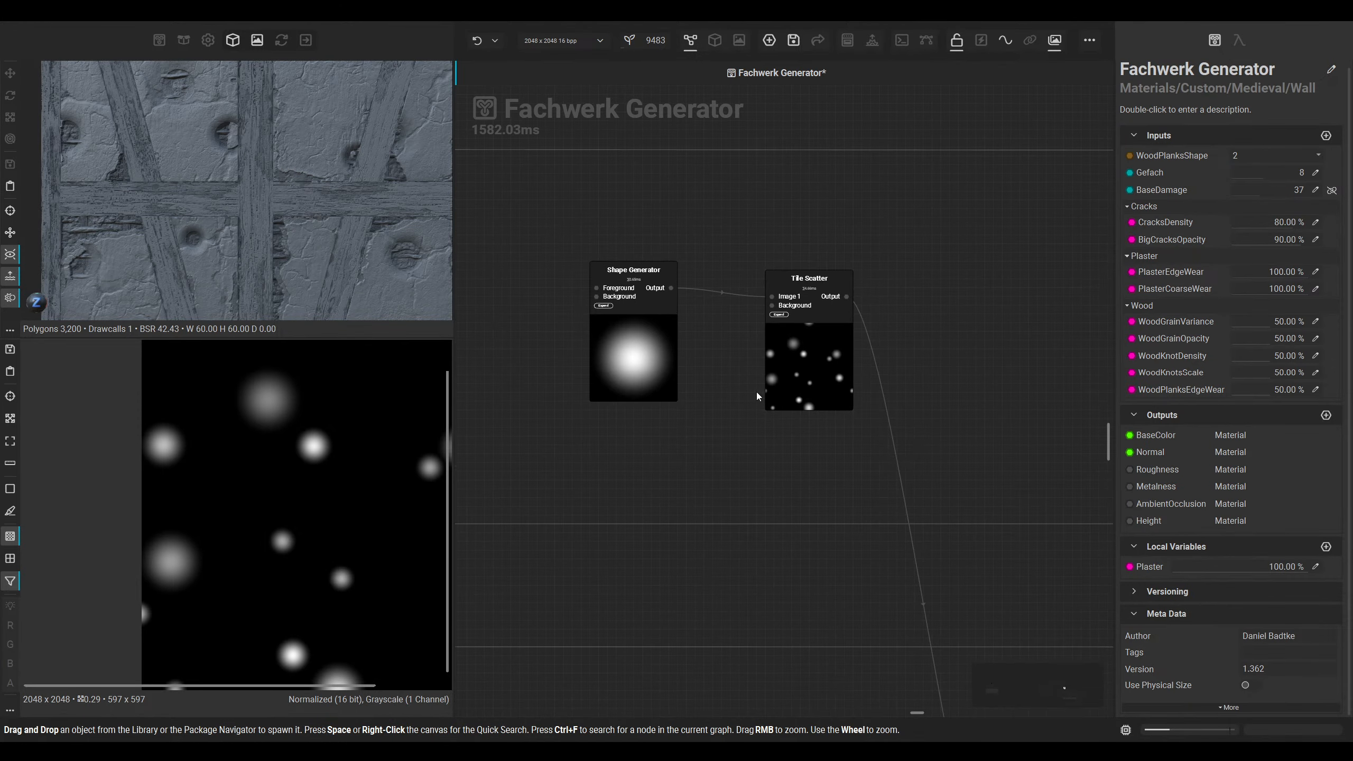
Step: Shift the Shape Generator and Tile Scatter nodes aside and add a Quantize node fed by the Tile Scatter, inspecting its preview
left_click_drag(644, 359, 503, 360)
left_click_drag(794, 385, 583, 376)
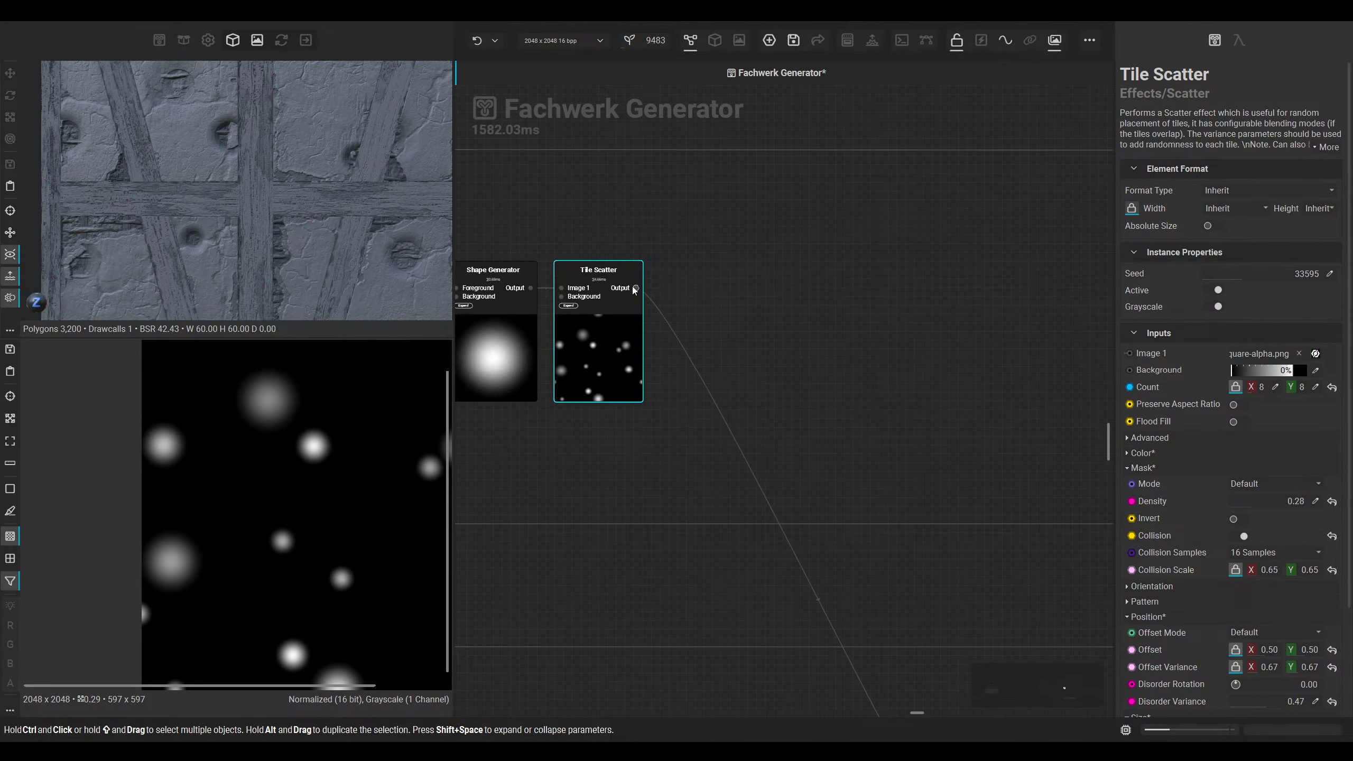
right_click(702, 293)
type("quan")
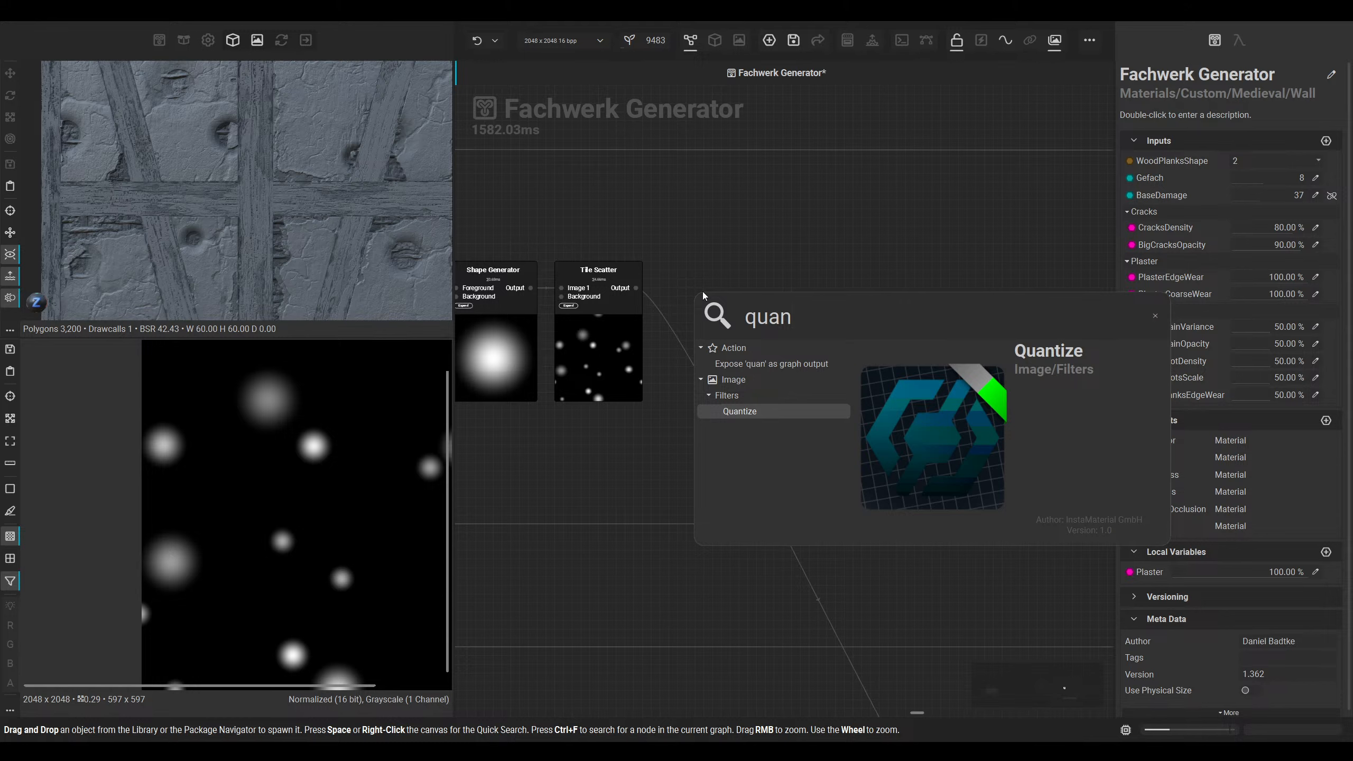
key("Return")
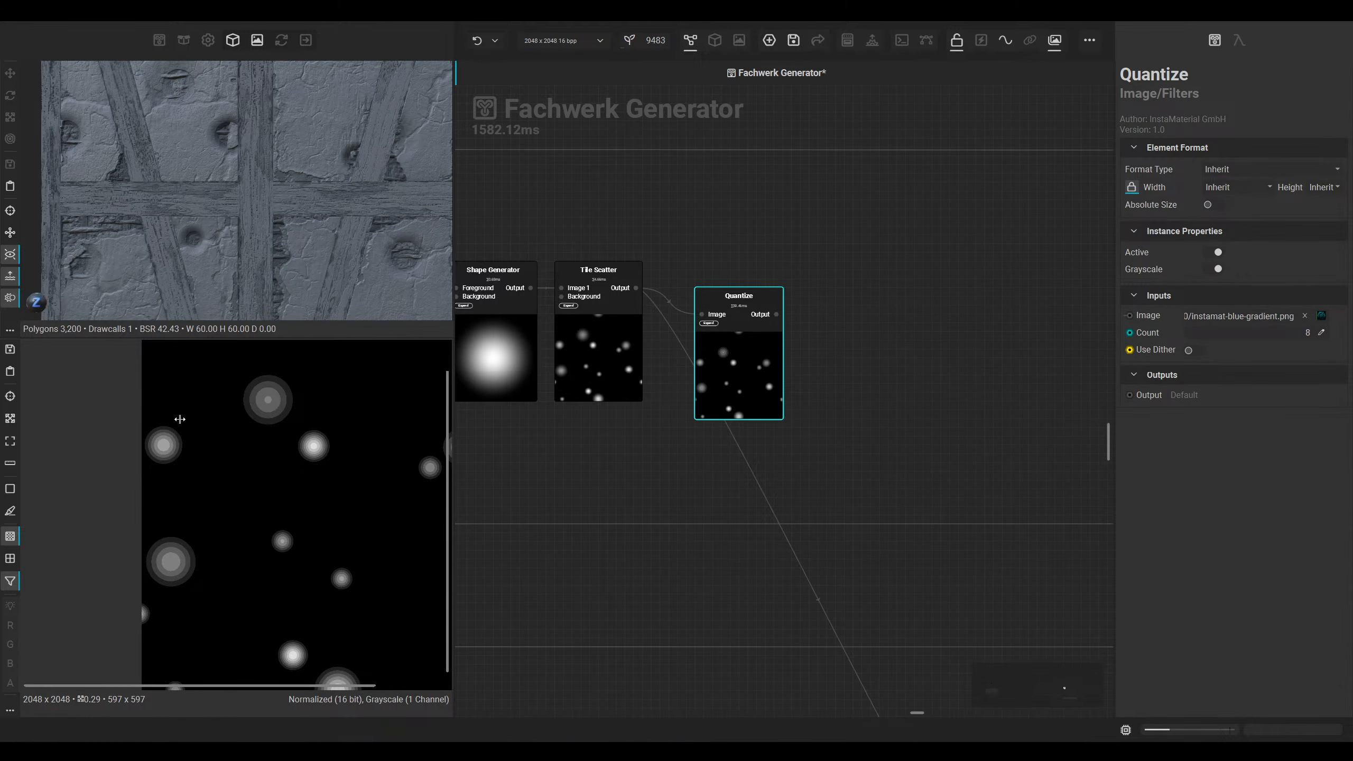
right_click_drag(181, 419, 298, 421)
middle_click_drag(373, 474, 298, 444)
right_click_drag(298, 443, 238, 444)
Step: Add a Directional Warp node beside Quantize and connect the Quantize output to its Input
left_click(823, 387)
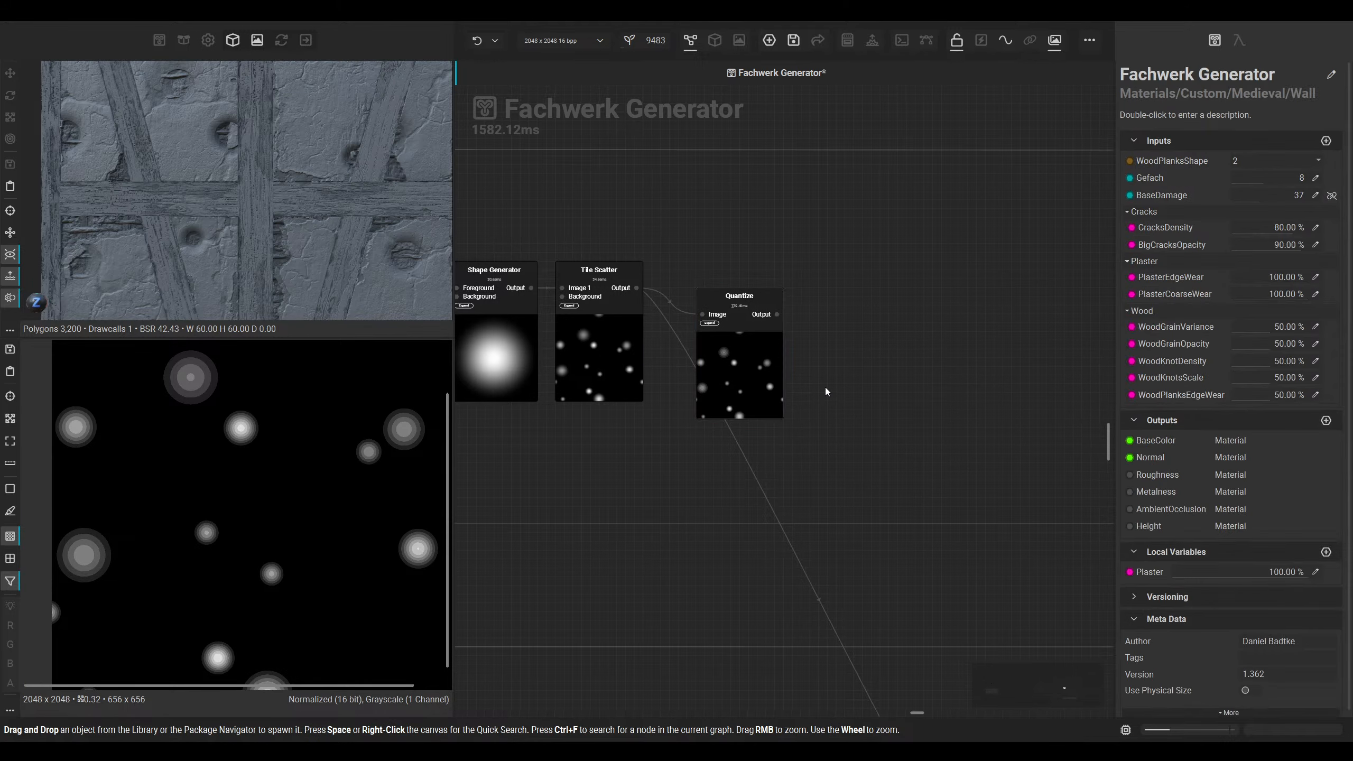
key("space")
type("cdirec")
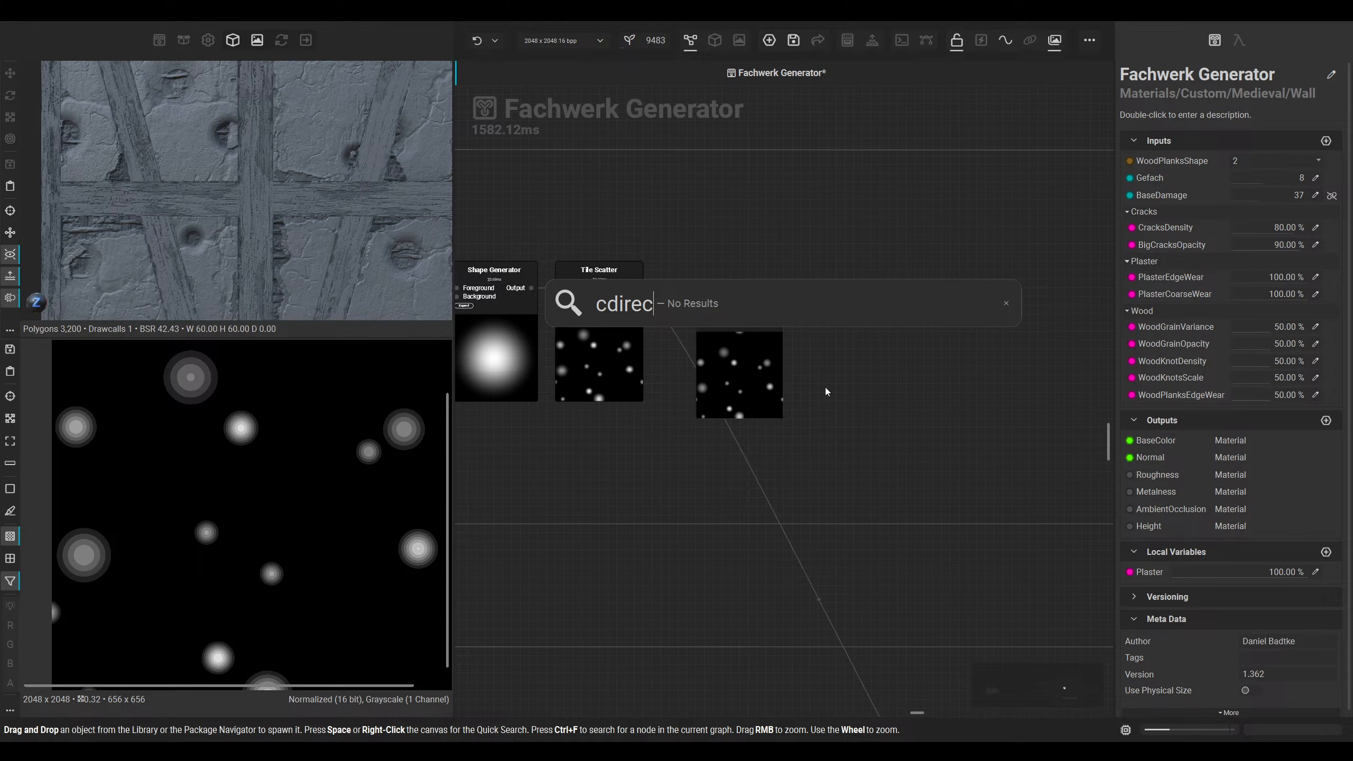
key("ctrl+a")
type("direct")
key("Down")
key("Down")
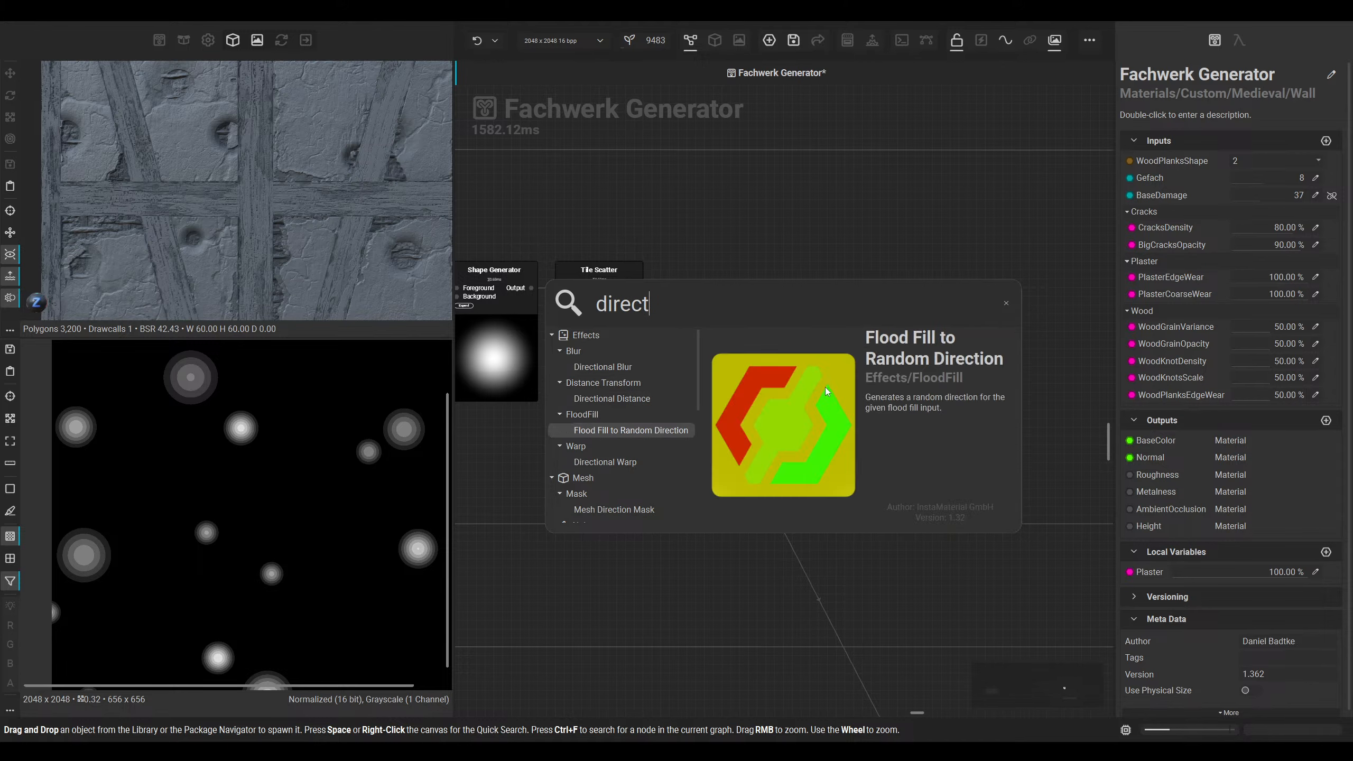
key("Down")
key("Return")
left_click_drag(586, 345, 904, 349)
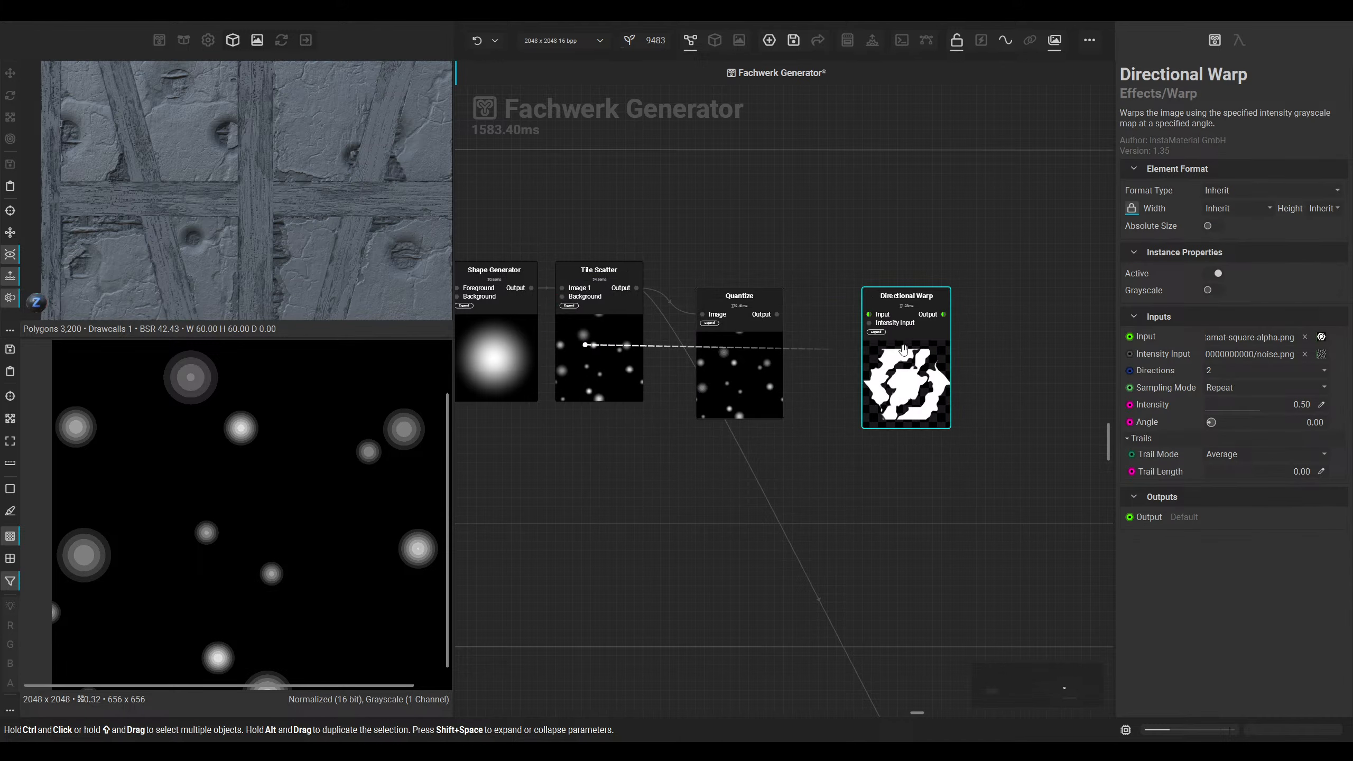
left_click_drag(778, 317, 876, 315)
Step: Connect an existing noise node from the earlier part of the graph to the Directional Warp's Intensity Input
scroll(751, 423, "down", 3)
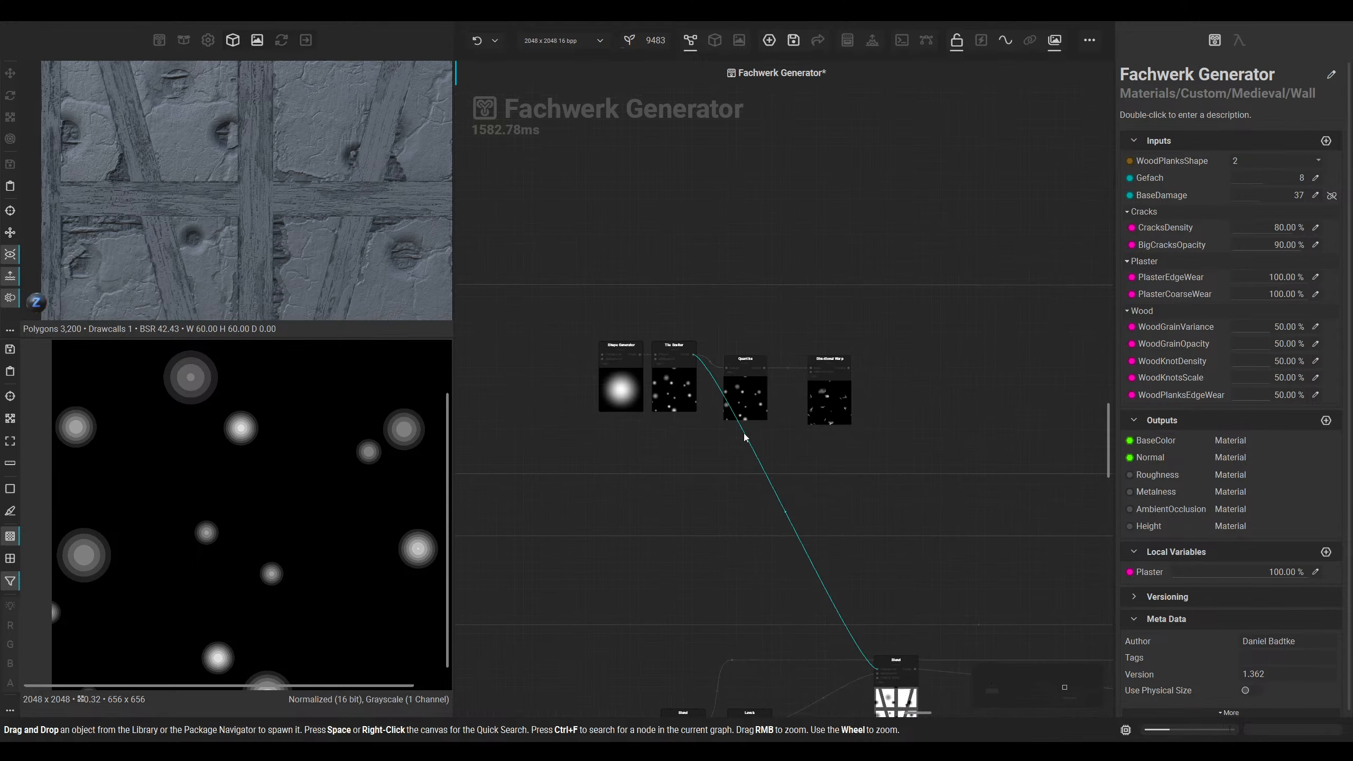
middle_click_drag(717, 510, 777, 292)
middle_click_drag(687, 443, 779, 230)
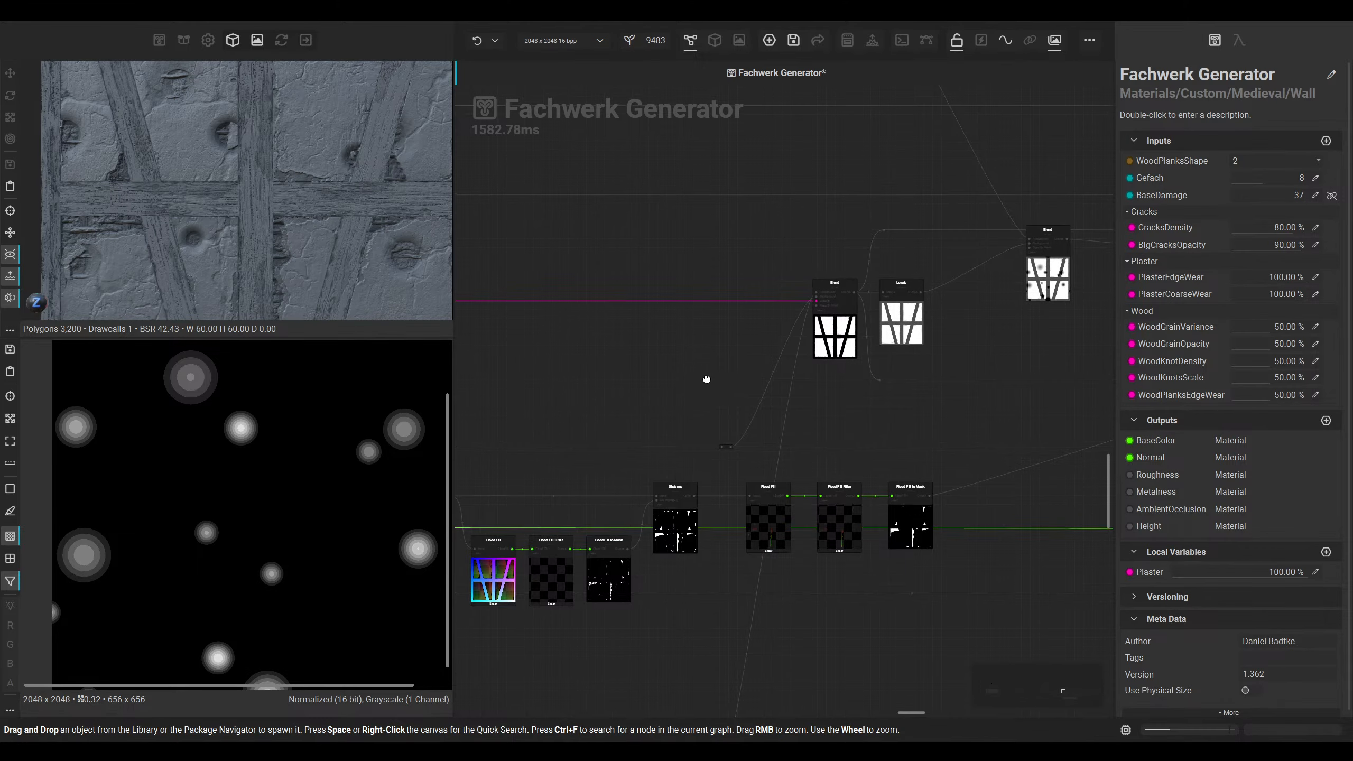
middle_click_drag(706, 379, 1019, 346)
scroll(719, 425, "down", 3)
middle_click_drag(686, 528, 915, 502)
scroll(723, 482, "up", 8)
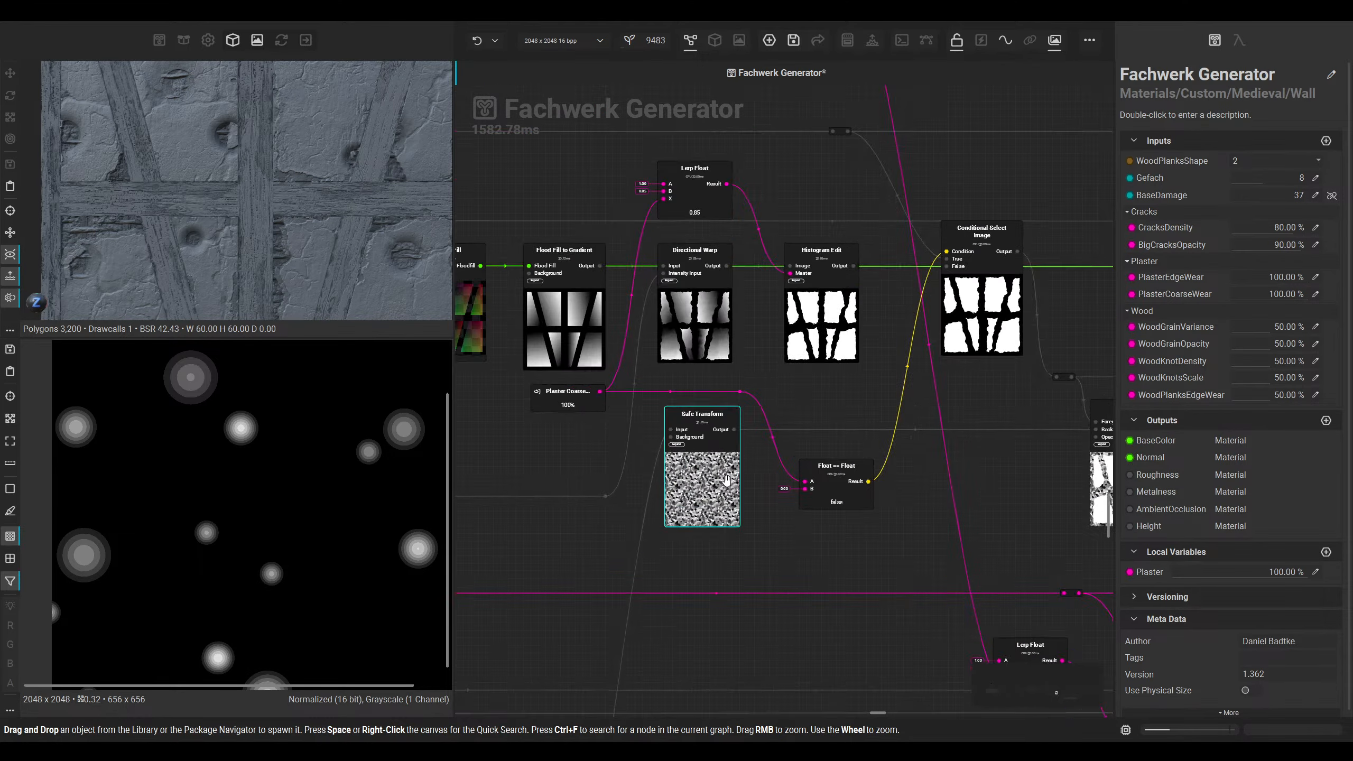
scroll(727, 477, "down", 8)
middle_click_drag(799, 506, 915, 532)
middle_click_drag(794, 539, 944, 537)
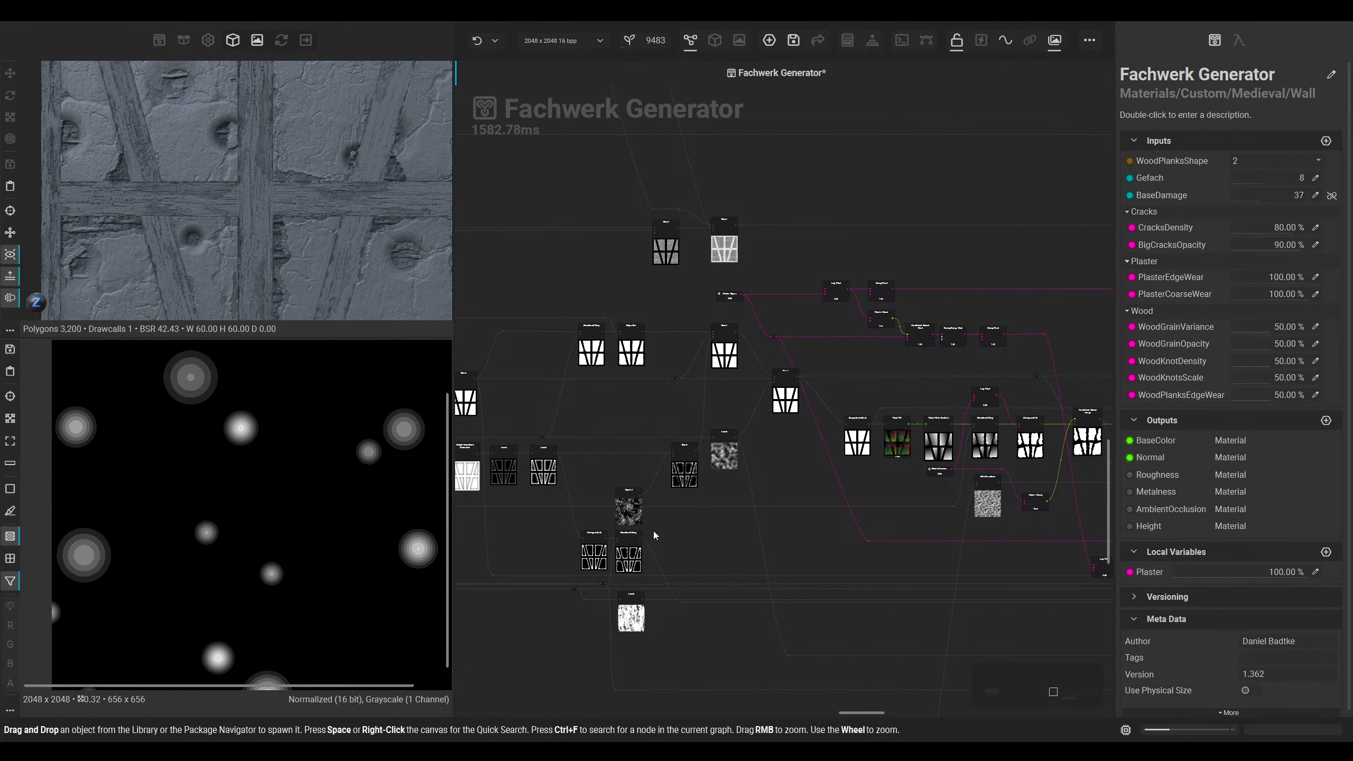
middle_click_drag(679, 531, 703, 528)
scroll(777, 452, "up", 7)
left_click_drag(726, 410, 363, 604)
scroll(826, 425, "down", 6)
scroll(592, 308, "up", 5)
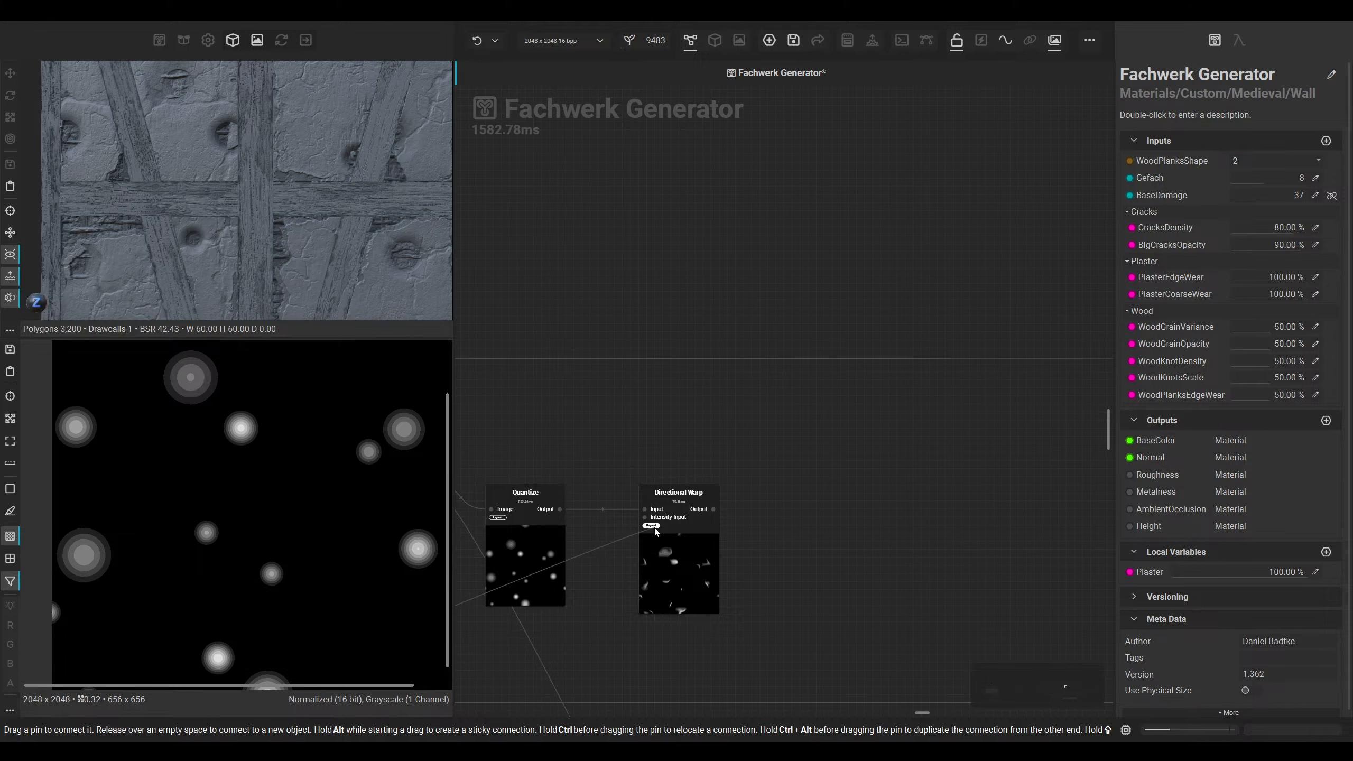
left_click_drag(655, 531, 645, 518)
Step: Preview the Directional Warp and set its directions to 4 and its intensity to about 0.46
double_click(688, 579)
middle_click_drag(258, 435, 274, 457)
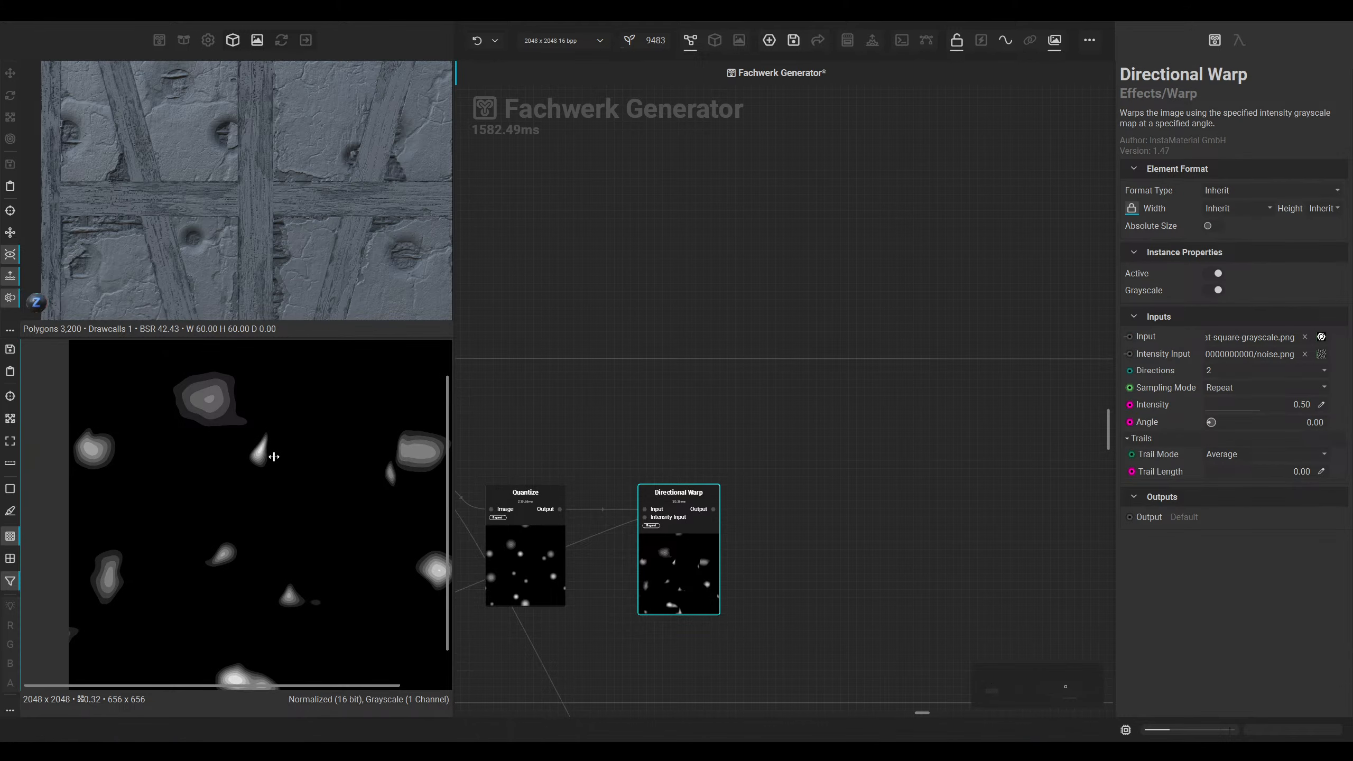
scroll(274, 457, "down", 1)
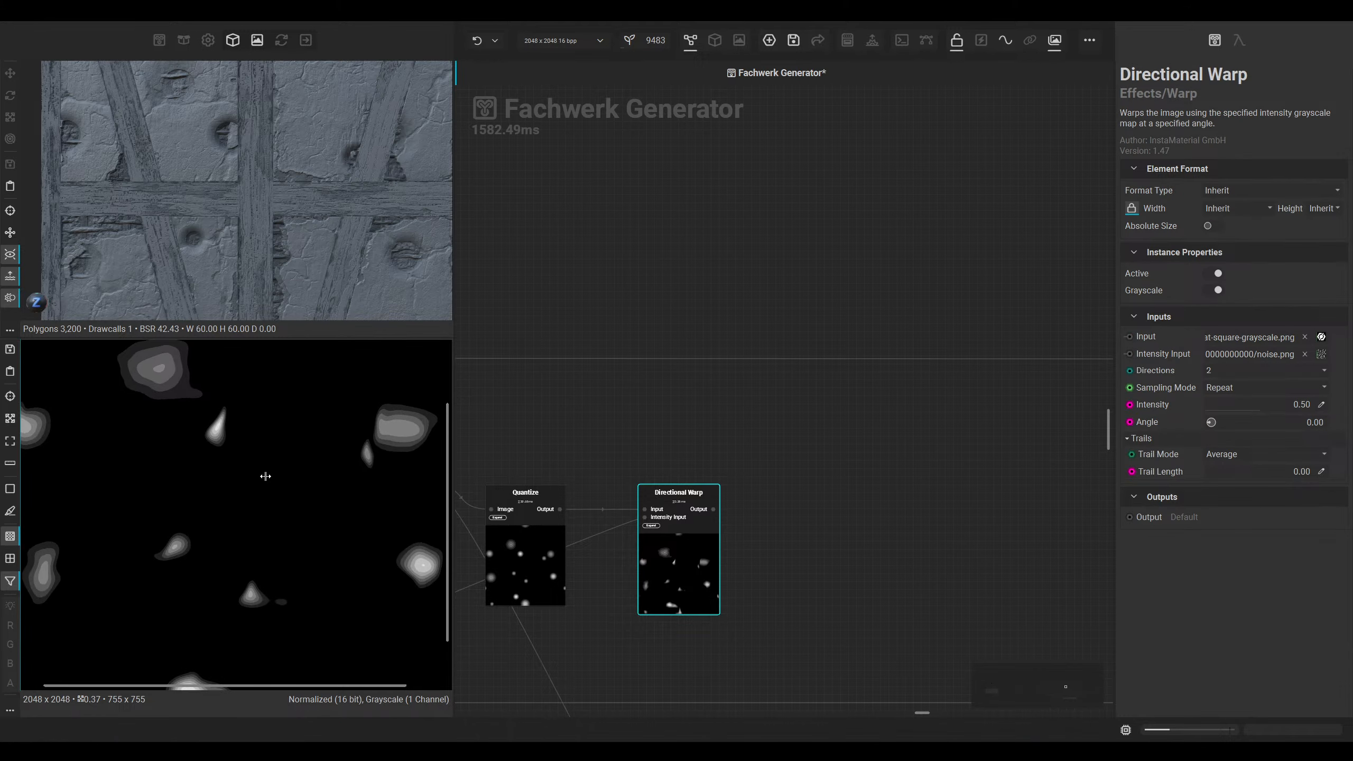
left_click(1218, 376)
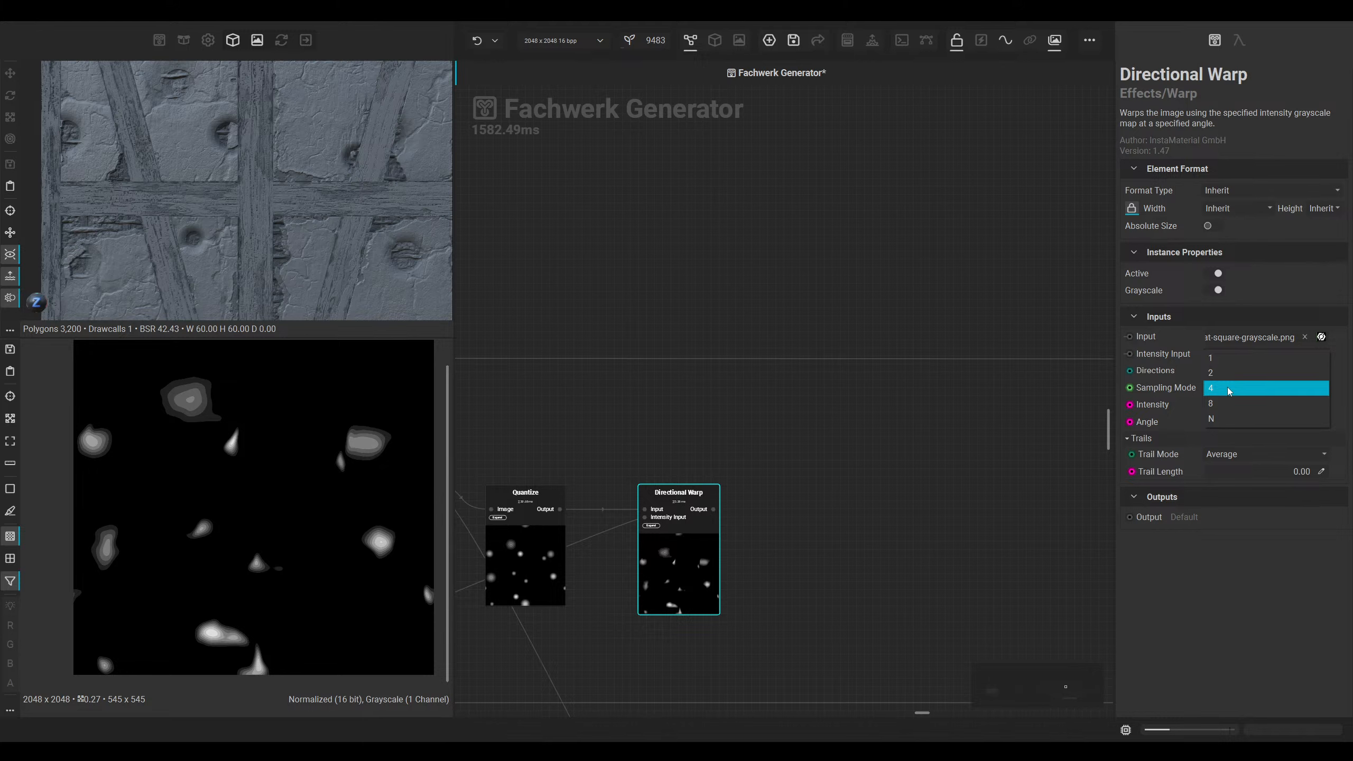
left_click(1229, 389)
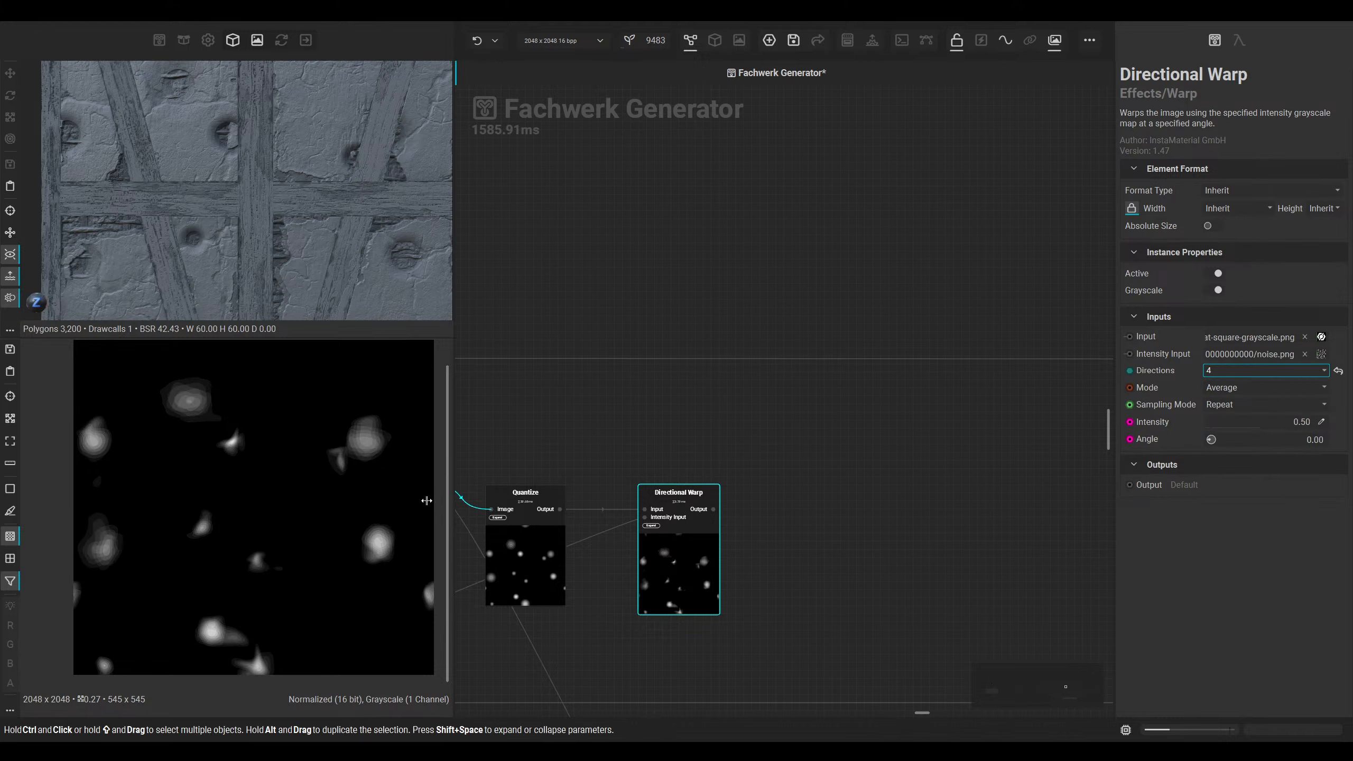
scroll(426, 500, "up", 2)
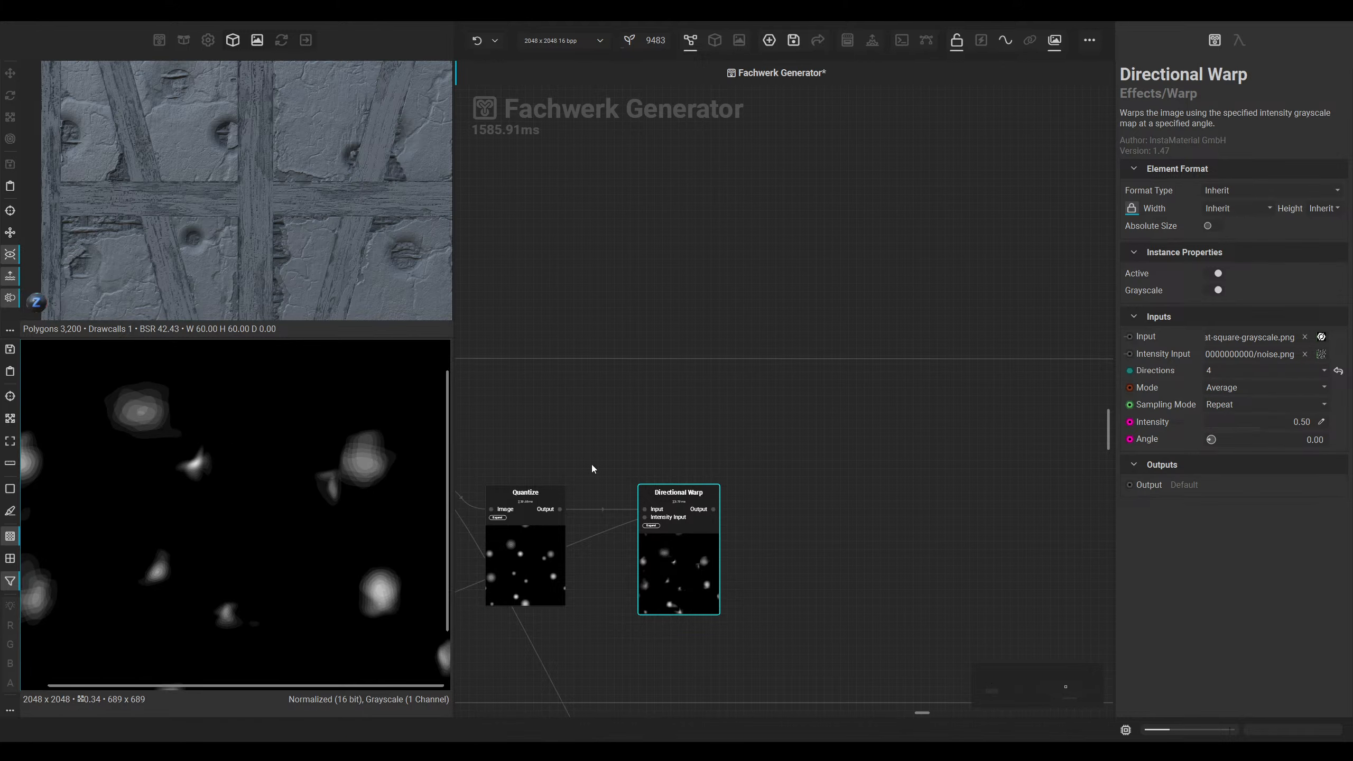
mouse_move(1253, 421)
left_mouse_down()
mouse_move(1235, 421)
mouse_move(1253, 420)
left_mouse_up()
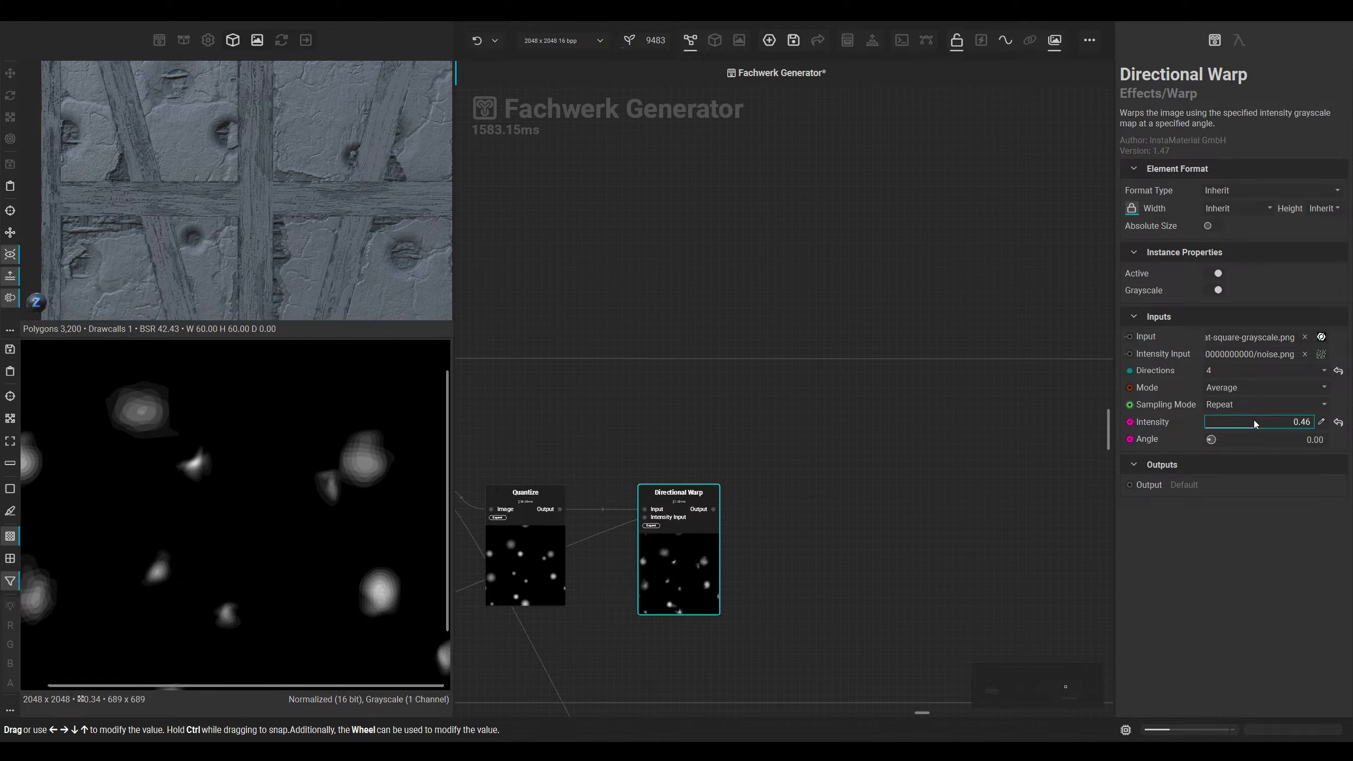
left_click(946, 504)
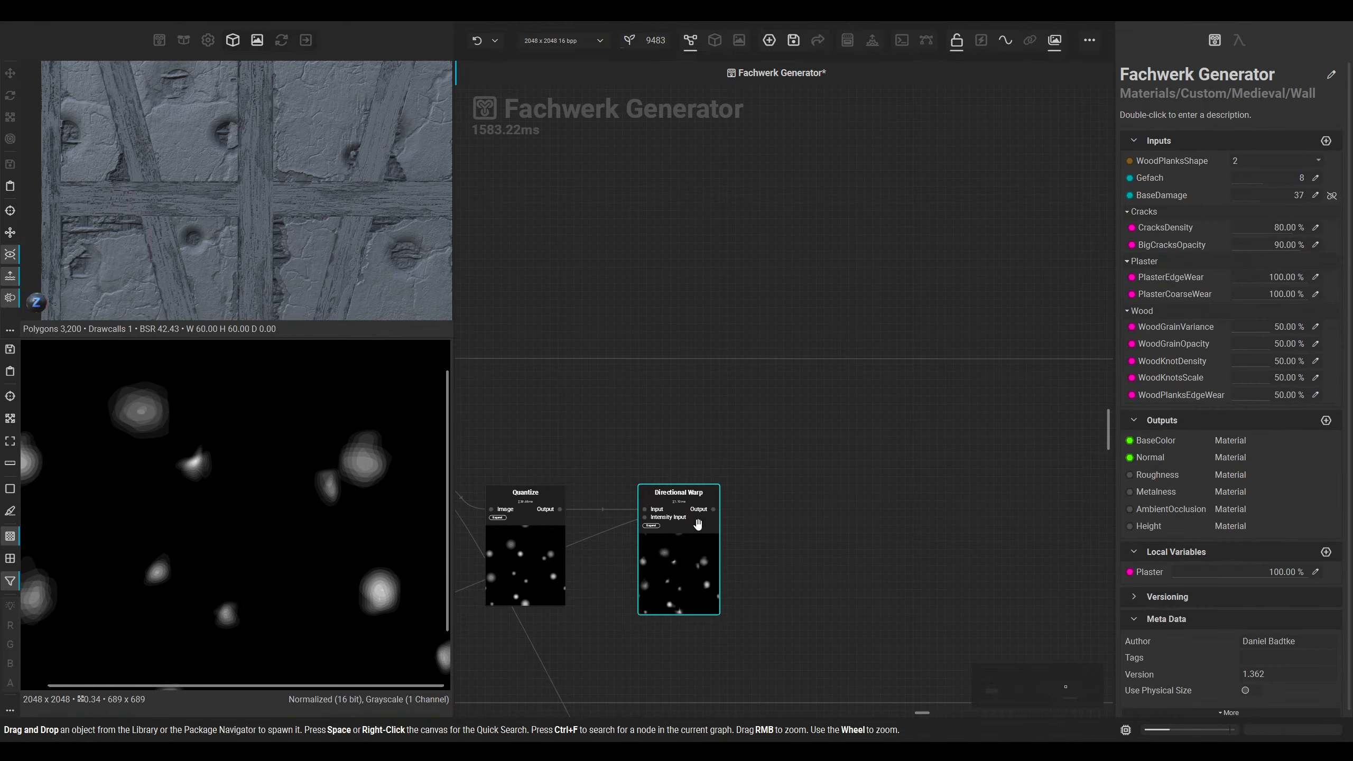
Step: Add a Slope Blur node fed by the Directional Warp's output
left_click_drag(713, 508, 829, 529)
type("slope")
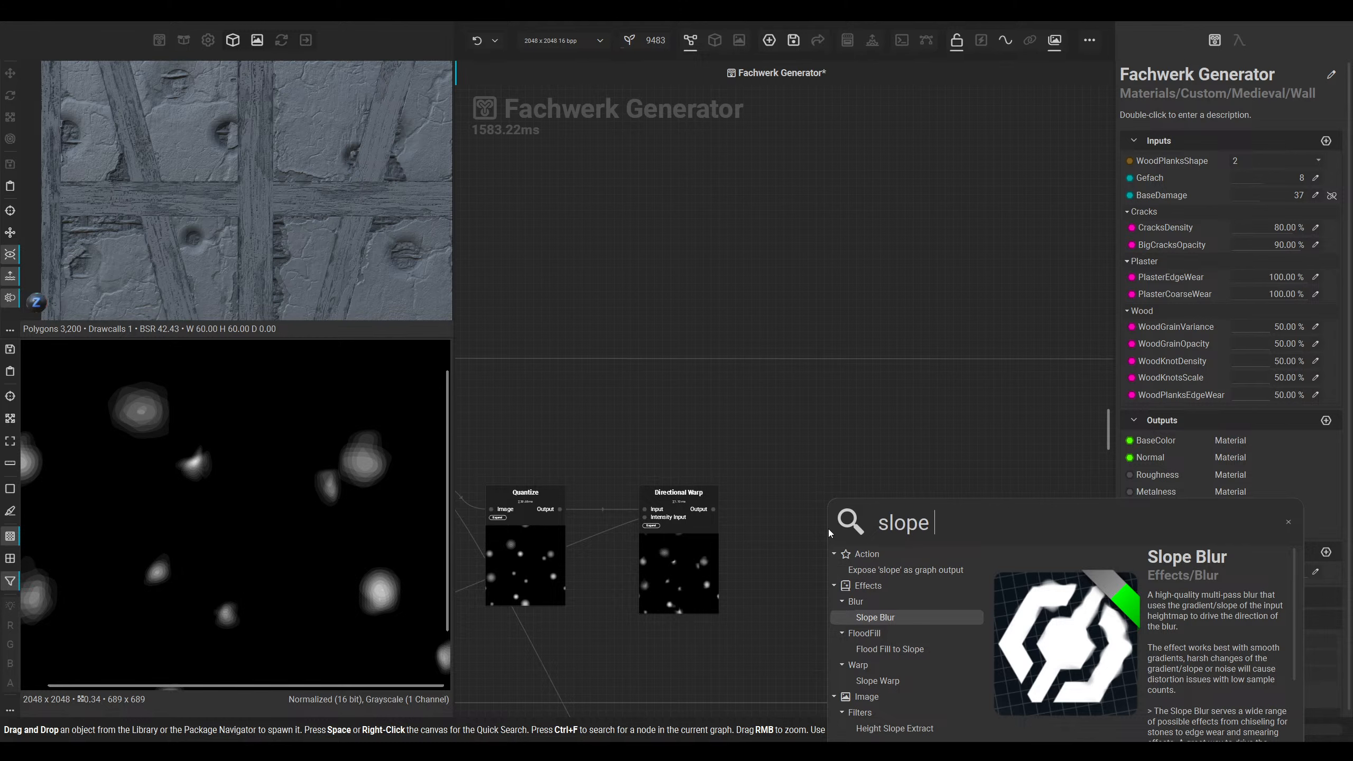
key("Return")
Step: Connect the existing Fine Spots noise node's output to the new Slope Blur's Height input
scroll(812, 524, "down", 6)
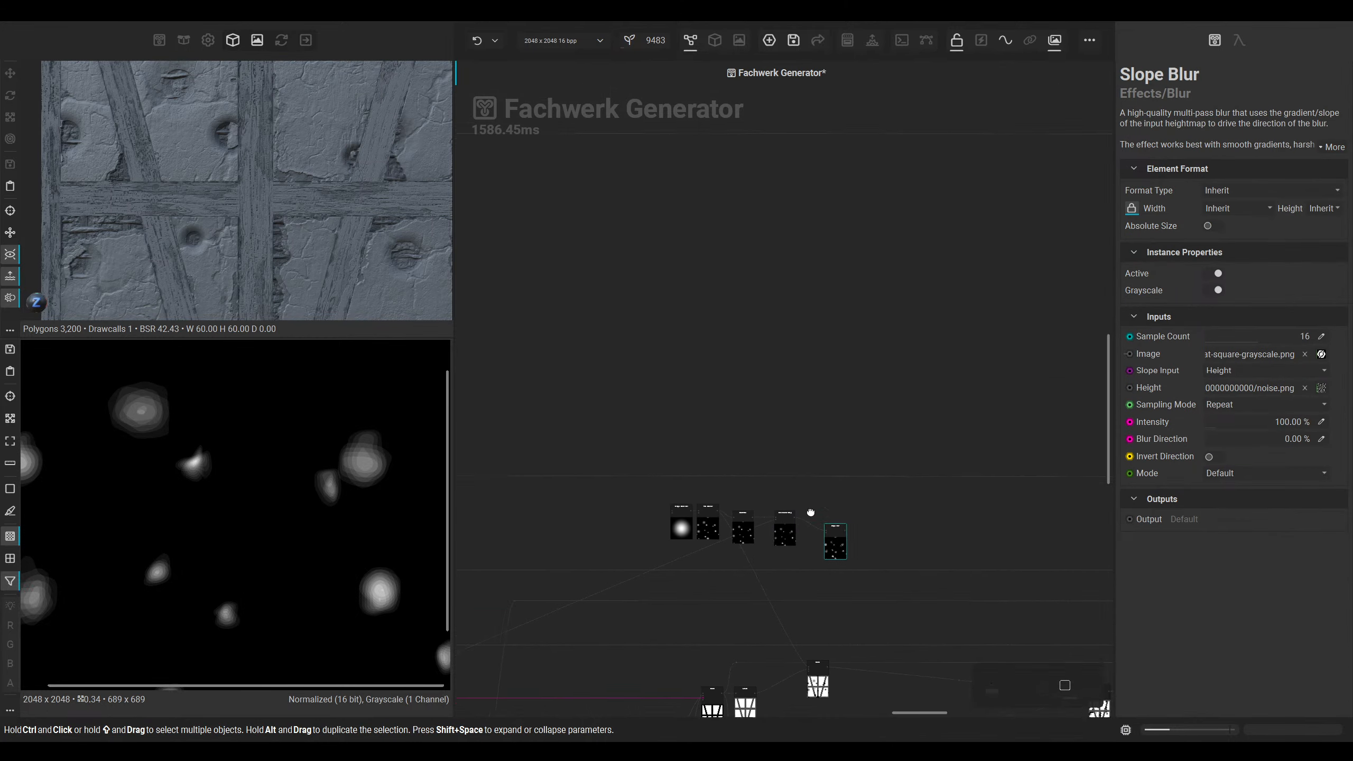
middle_click_drag(771, 511, 890, 362)
middle_click_drag(791, 465, 904, 382)
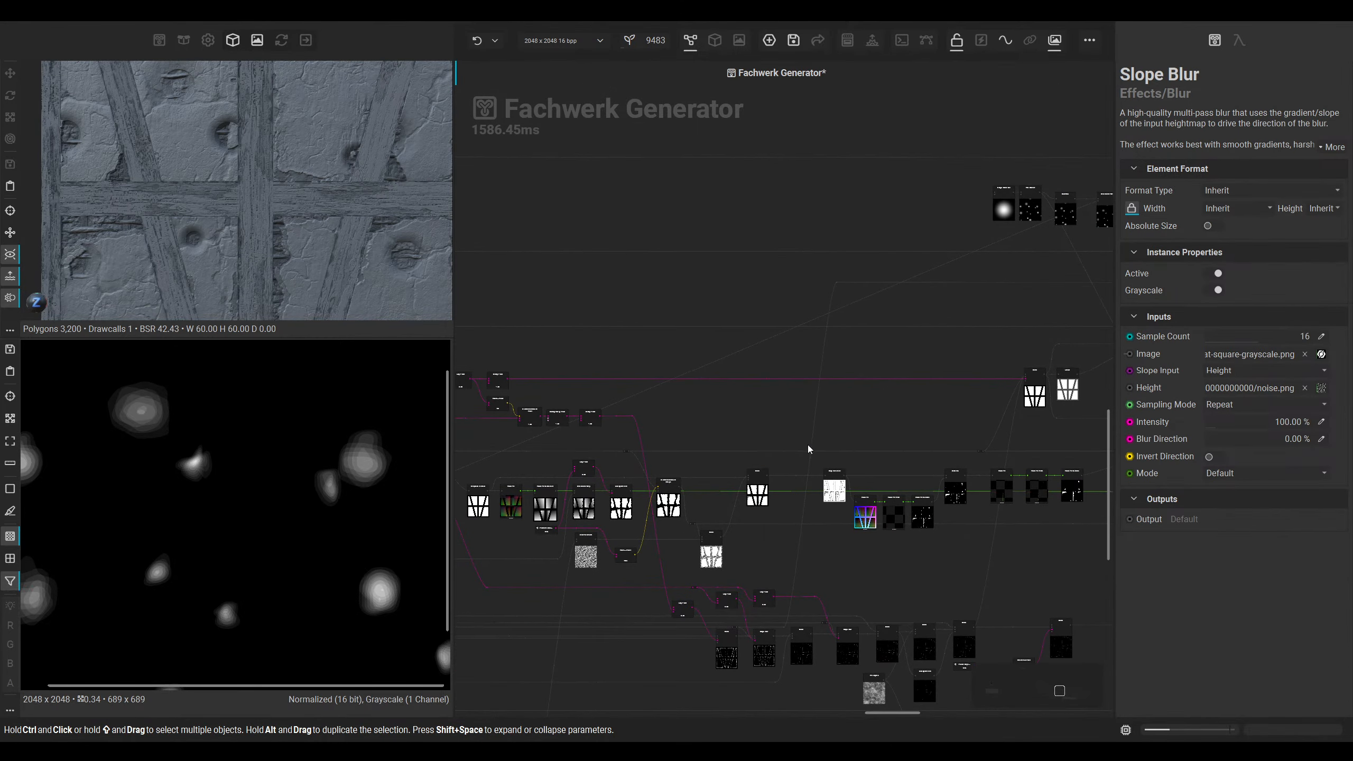
middle_click_drag(641, 587, 618, 458)
scroll(882, 551, "up", 7)
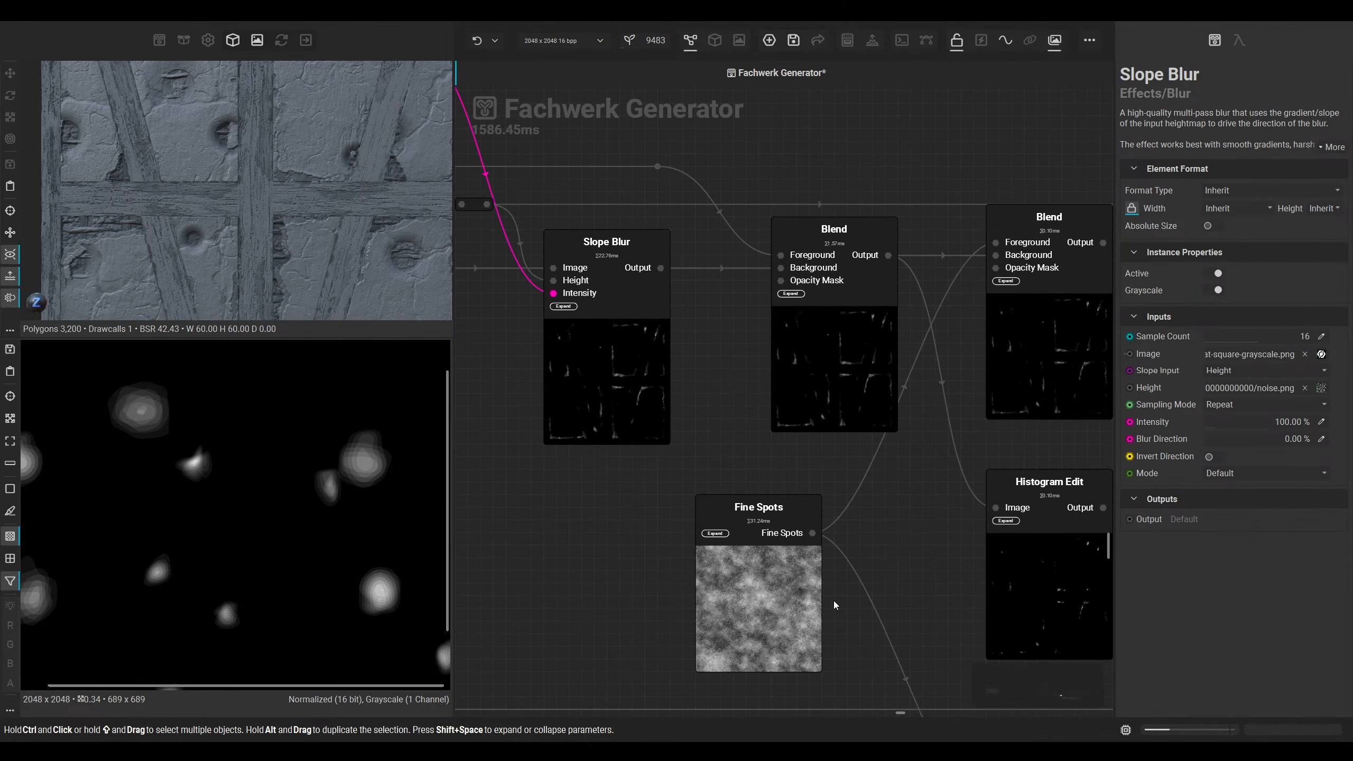
left_click(800, 594)
left_click_drag(812, 533, 899, 501)
scroll(899, 501, "down", 6)
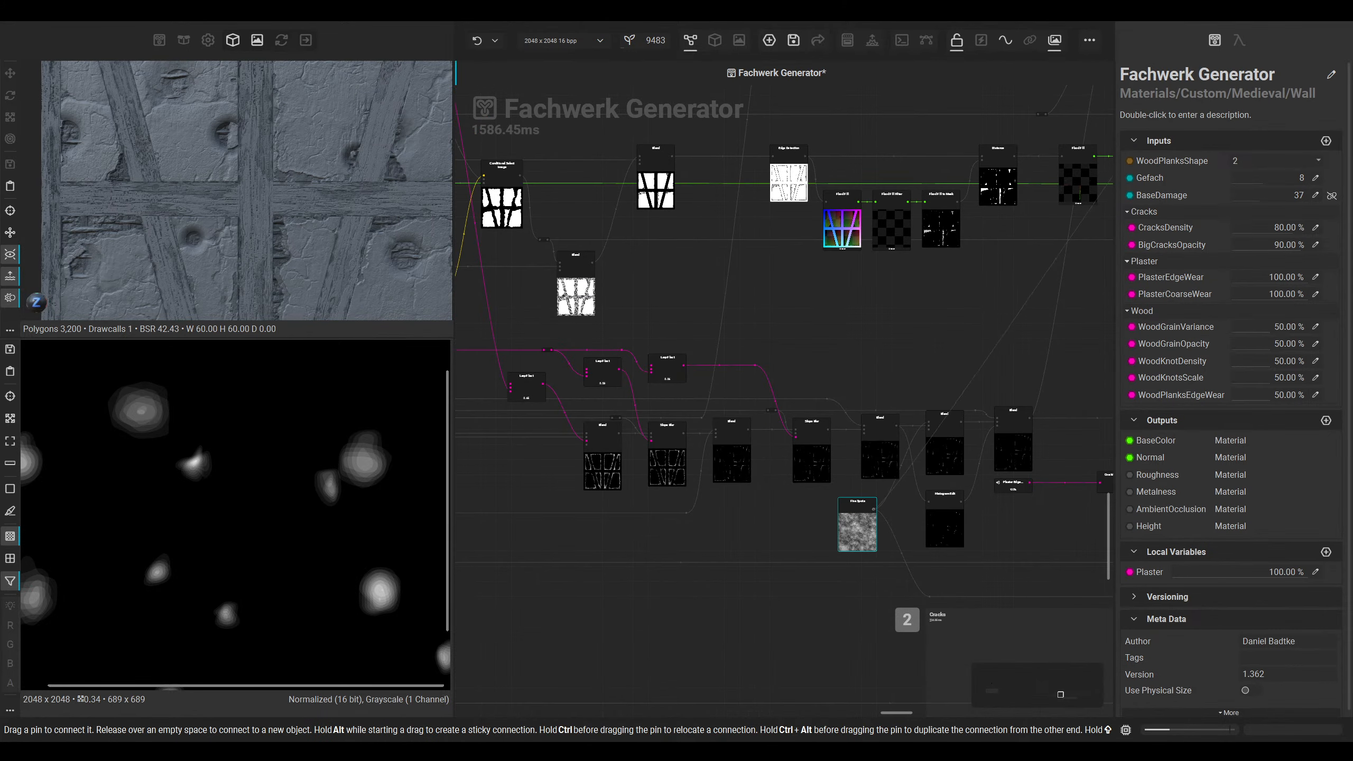
middle_click_drag(899, 501, 638, 738)
middle_click_drag(1012, 187, 748, 498)
scroll(787, 256, "up", 6)
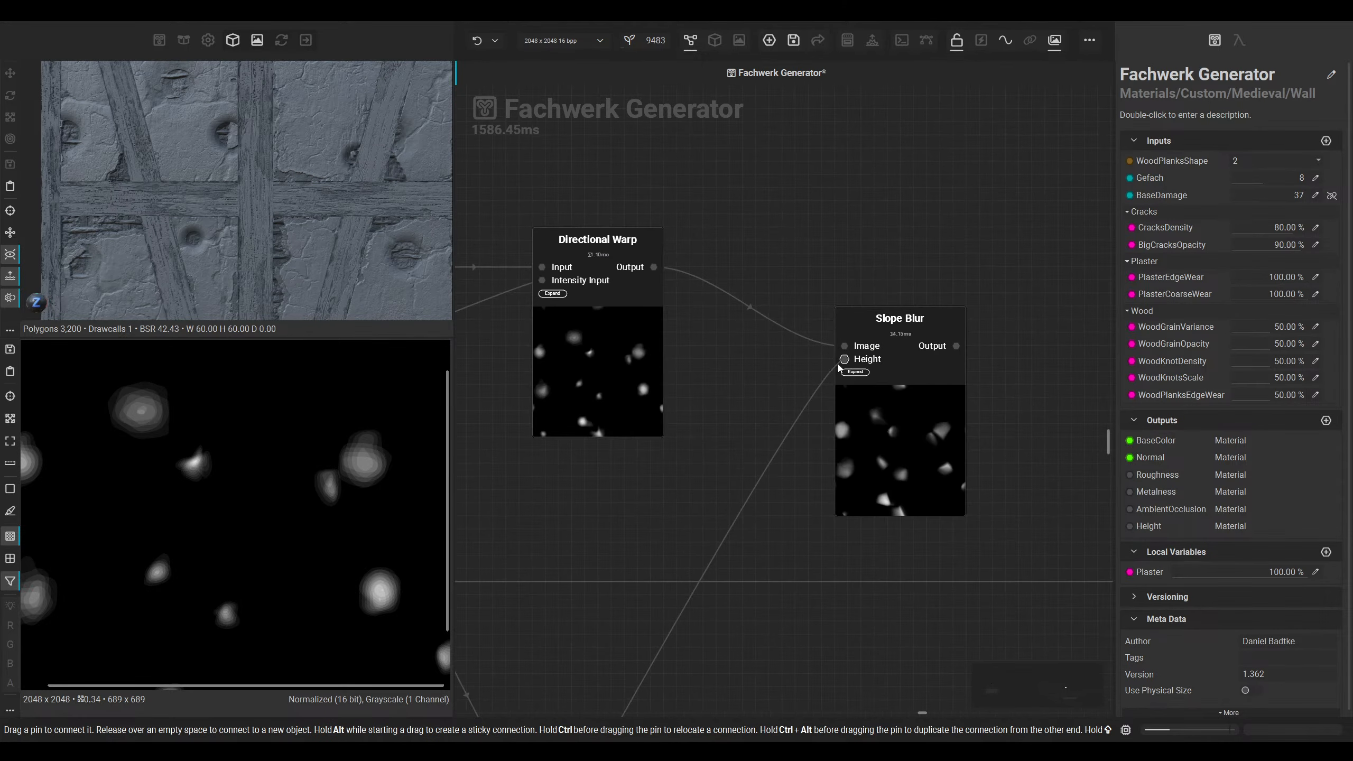
left_click(842, 360)
Step: Place the Slope Blur beside the Directional Warp, preview it, and set Mode to Minimum, Intensity to about 6% and Blur Direction to 2%
left_click_drag(868, 454, 792, 416)
scroll(305, 431, "up", 1)
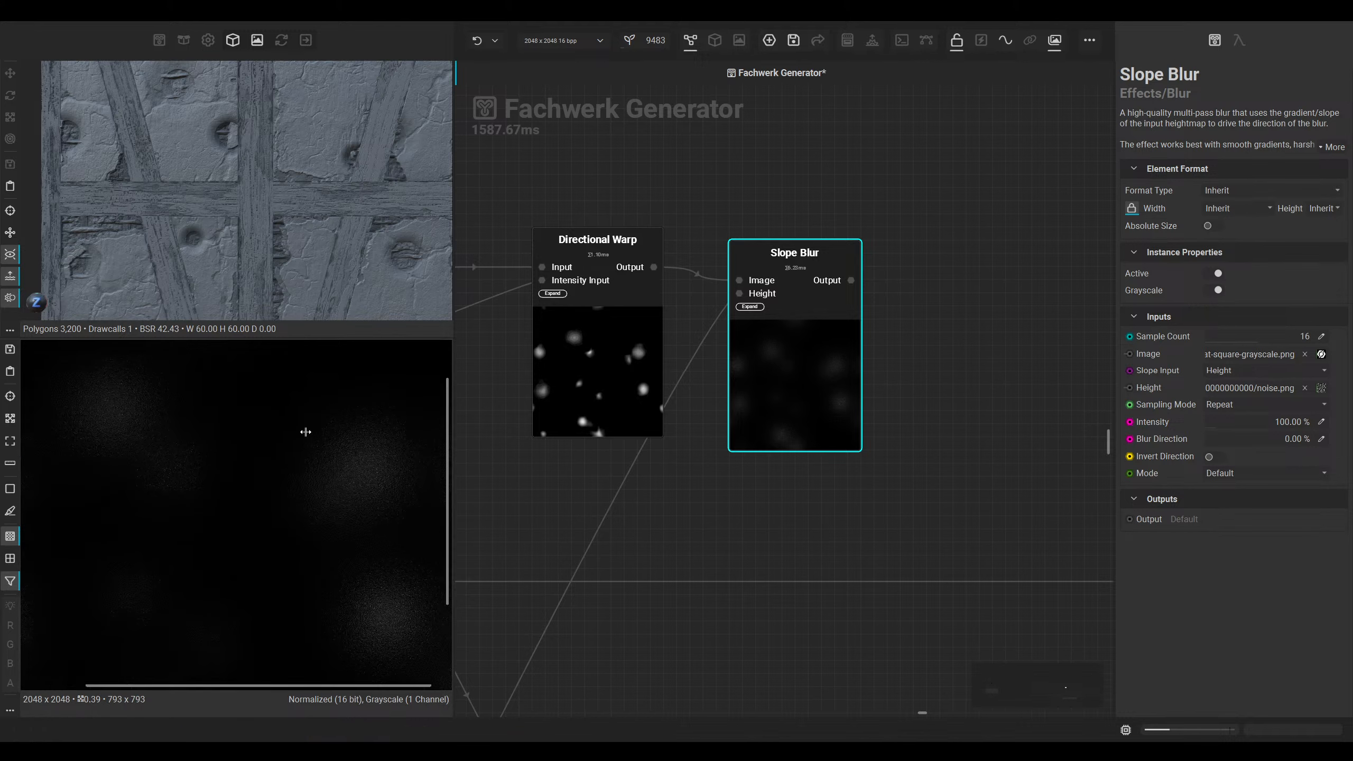
left_click(1208, 470)
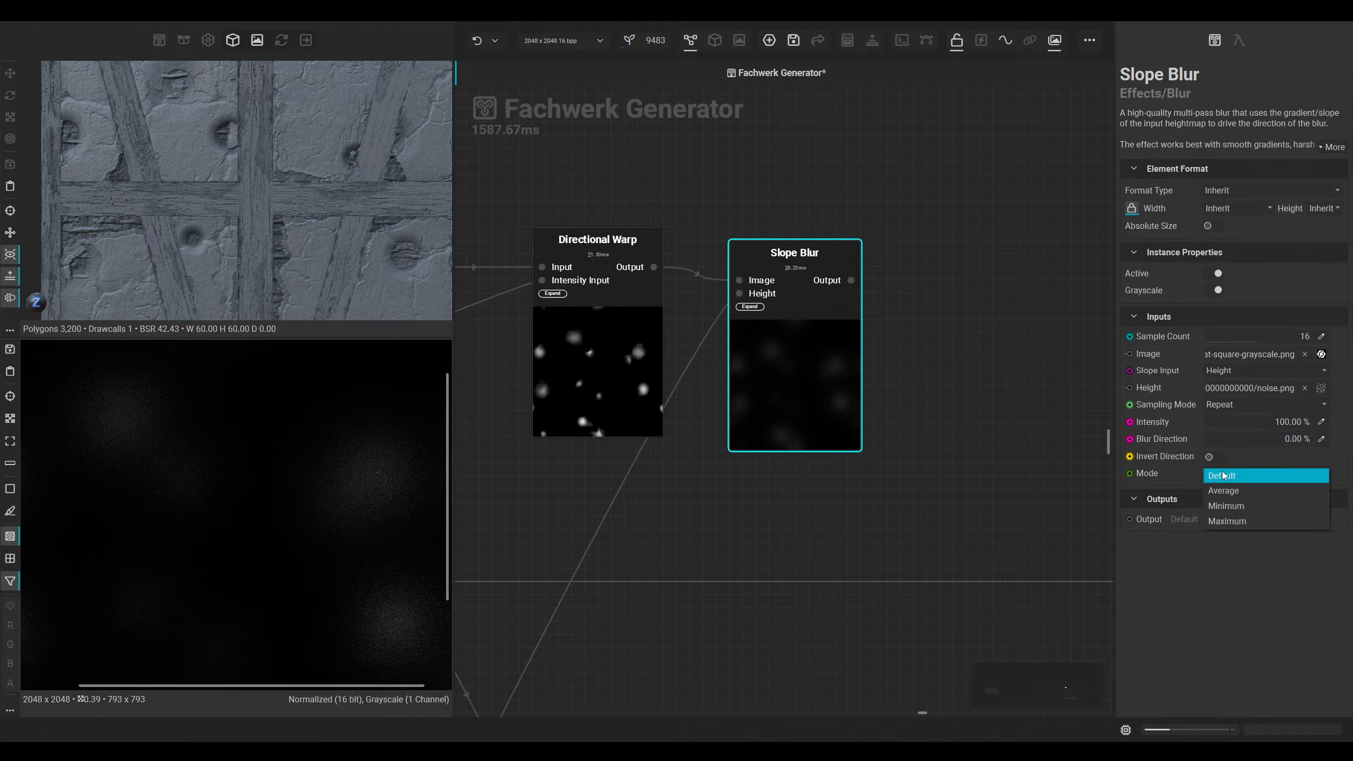
left_click(1225, 506)
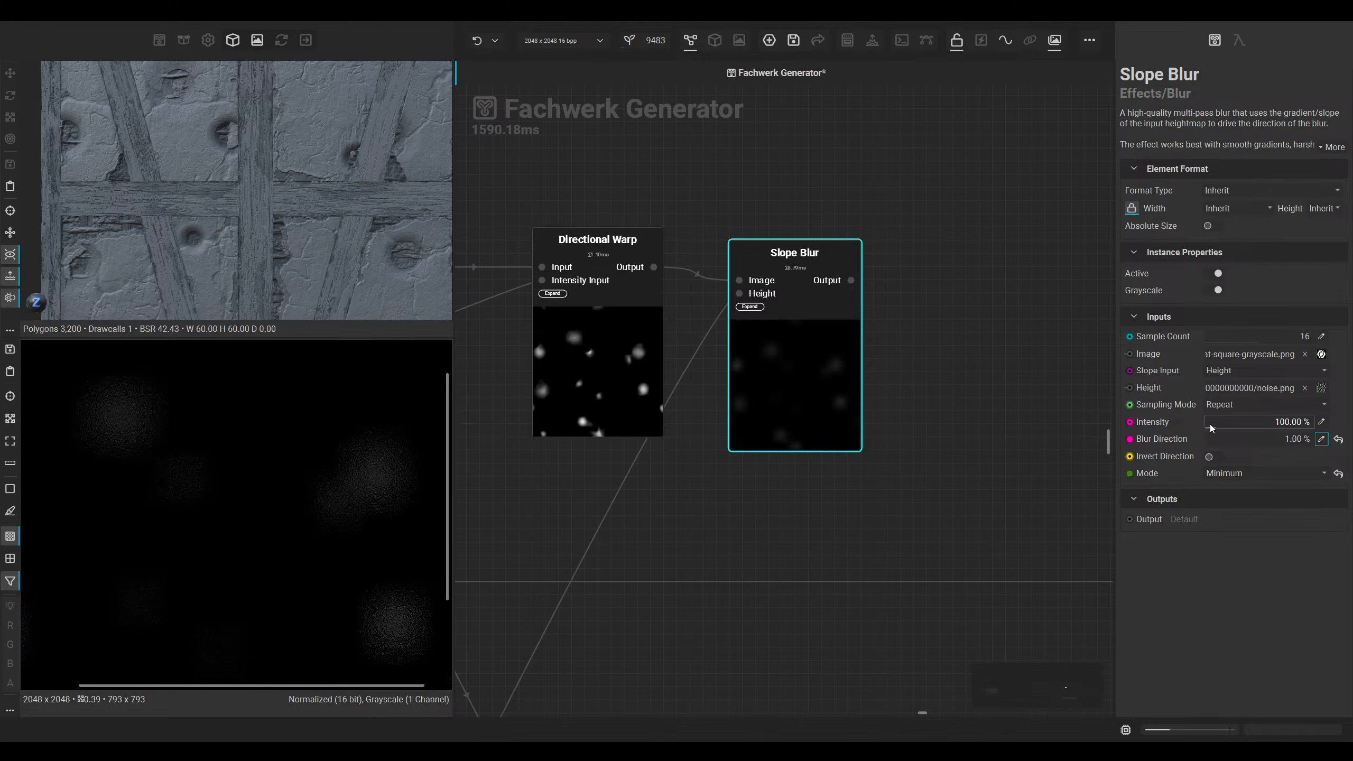
left_click_drag(1210, 428, 1206, 428)
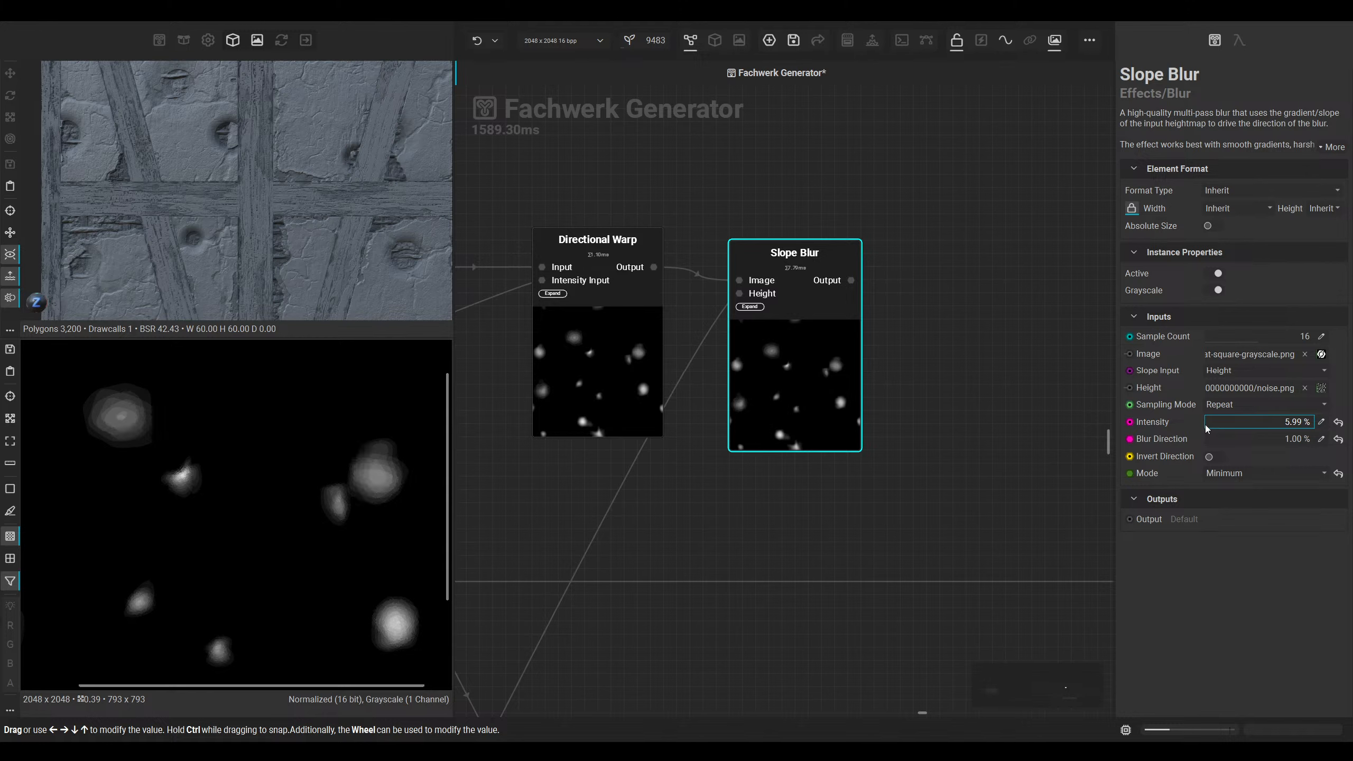
scroll(401, 468, "up", 3)
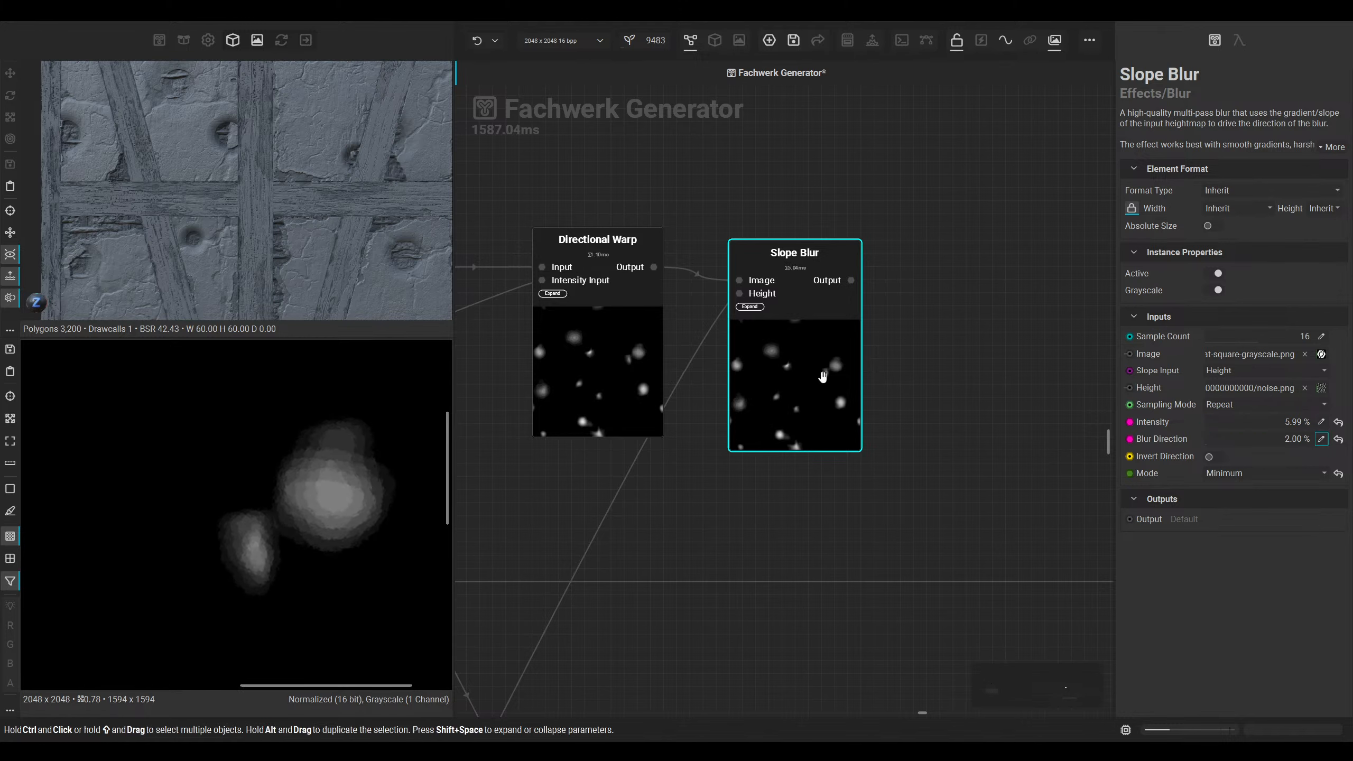
scroll(226, 522, "down", 4)
middle_click_drag(132, 483, 205, 472)
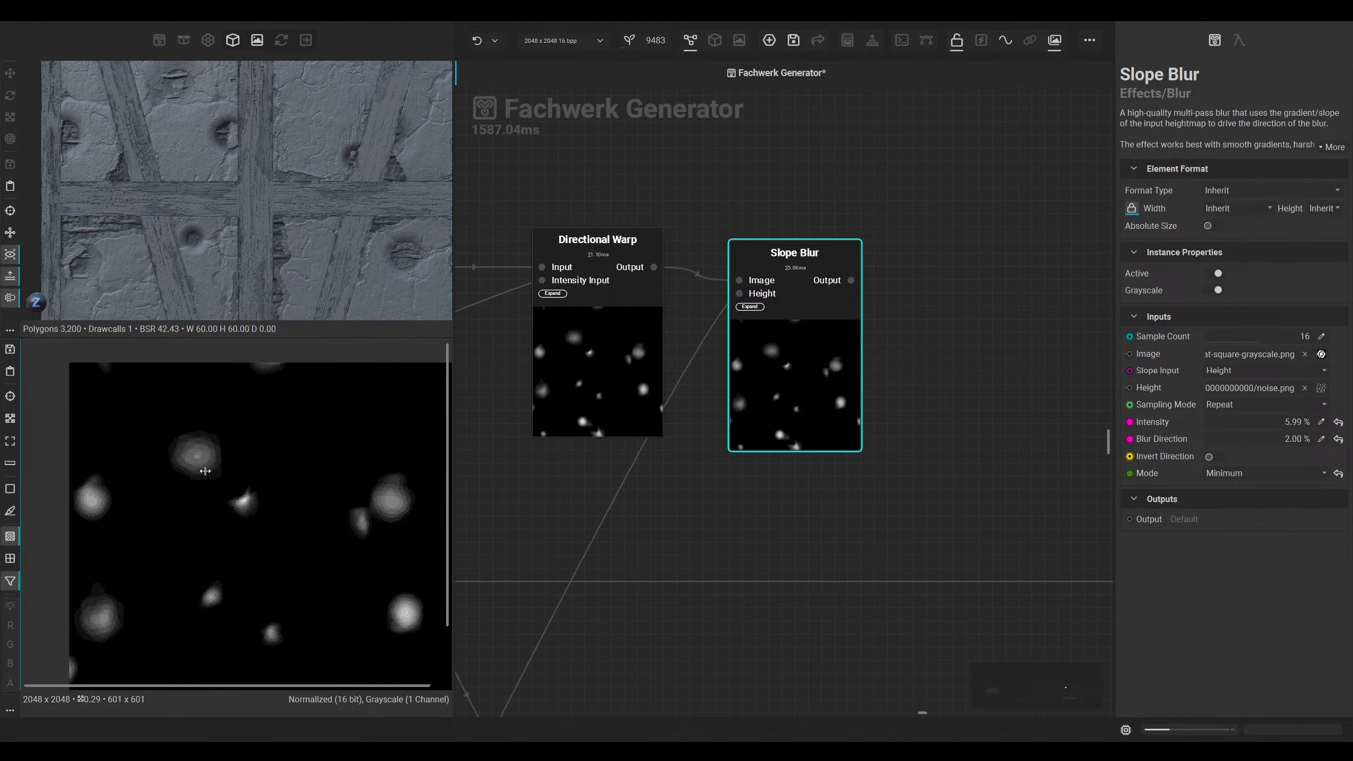
Step: Move the downstream connection from the Tile Scatter's output to the Slope Blur's output
scroll(508, 446, "down", 2)
middle_click_drag(510, 447, 688, 437)
middle_click_drag(561, 339, 594, 342)
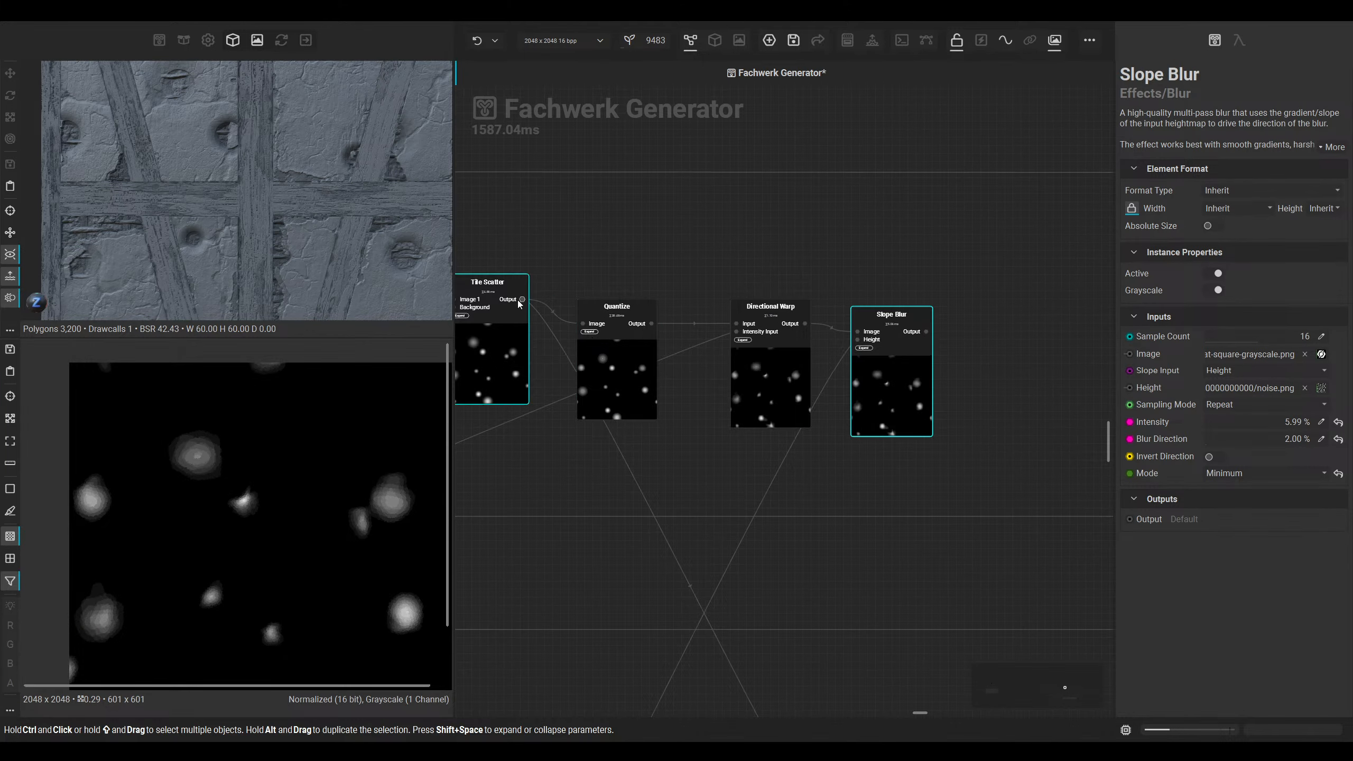
left_click_drag(522, 300, 926, 331, "shift")
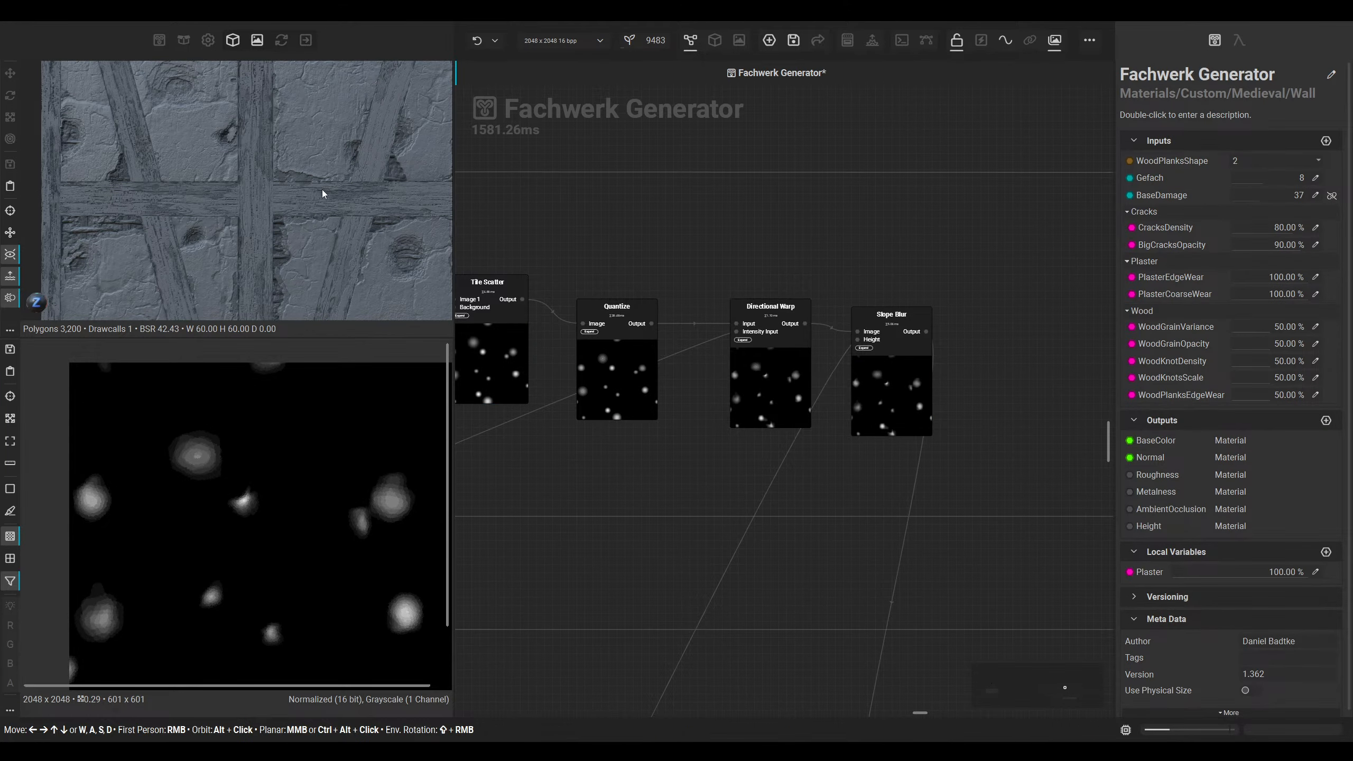
Step: Examine the shape and edges of the holes in the plaster on the 3D wall preview
mouse_move(322, 193)
left_mouse_down("alt")
mouse_move(240, 180)
mouse_move(306, 173)
left_mouse_up("alt")
middle_click_drag(306, 173, 225, 231)
left_click_drag(225, 231, 284, 236, "alt")
middle_click_drag(284, 237, 348, 137)
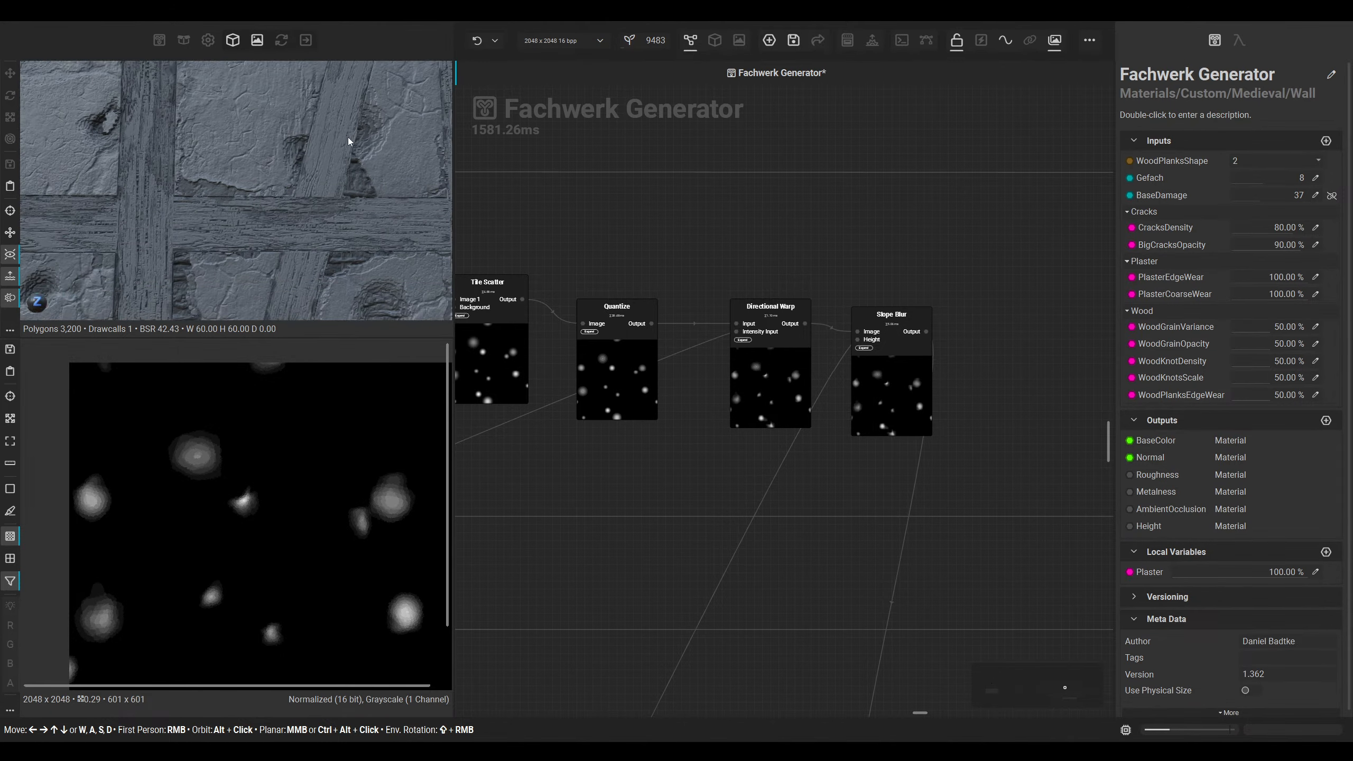
left_click_drag(347, 137, 274, 228, "alt")
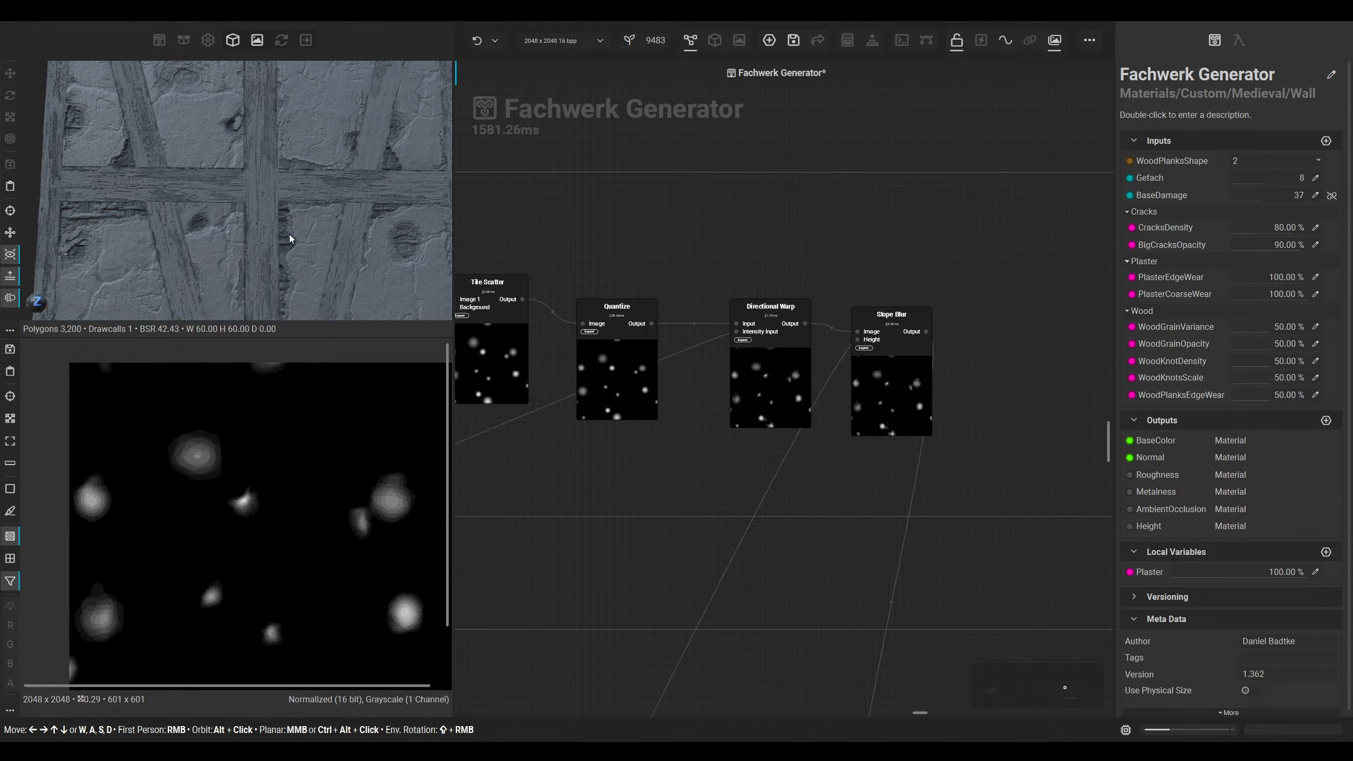
middle_click_drag(105, 253, 247, 255)
scroll(119, 238, "up", 3)
scroll(118, 238, "down", 3)
scroll(236, 243, "up", 3)
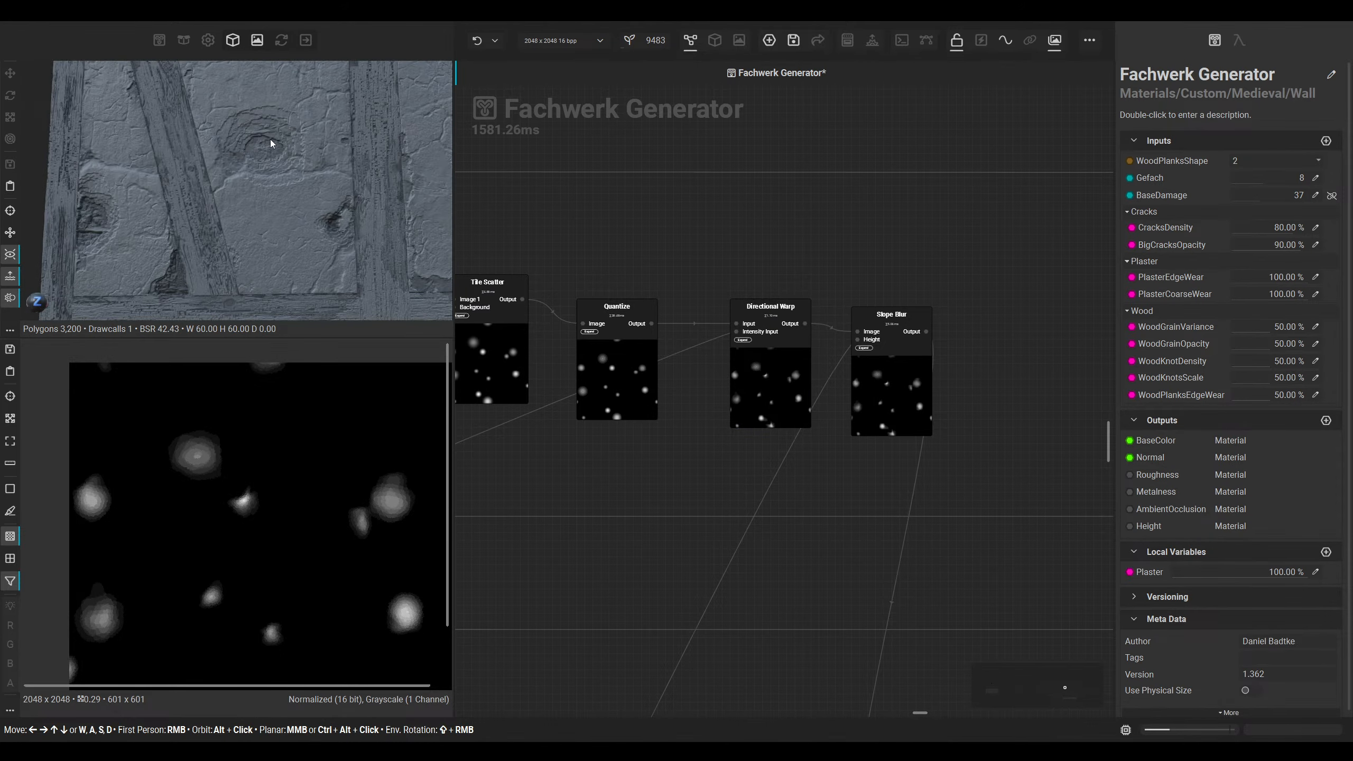
middle_click_drag(271, 140, 204, 175)
Step: Spread out the hole nodes to open a gap between the Shape Generator and the Tile Scatter
scroll(706, 234, "down", 2)
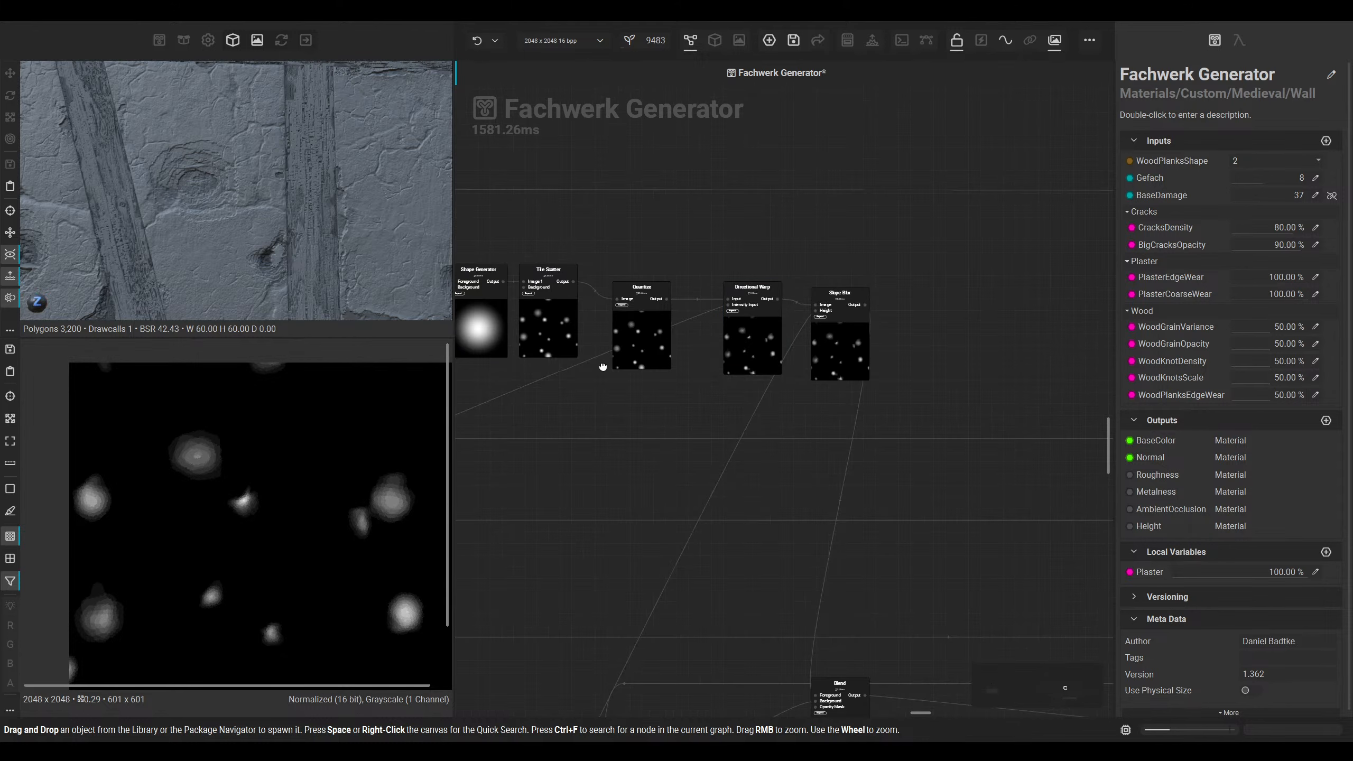
middle_click_drag(602, 368, 802, 416)
left_click_drag(668, 372, 493, 371)
left_click_drag(761, 381, 616, 375)
left_click_drag(833, 393, 686, 374)
middle_click_drag(633, 386, 858, 401)
left_click_drag(713, 389, 549, 378)
Step: Add a Directional Warp node between the Shape Generator and Tile Scatter, and feed its Input from the Shape Generator's output
left_click(650, 382)
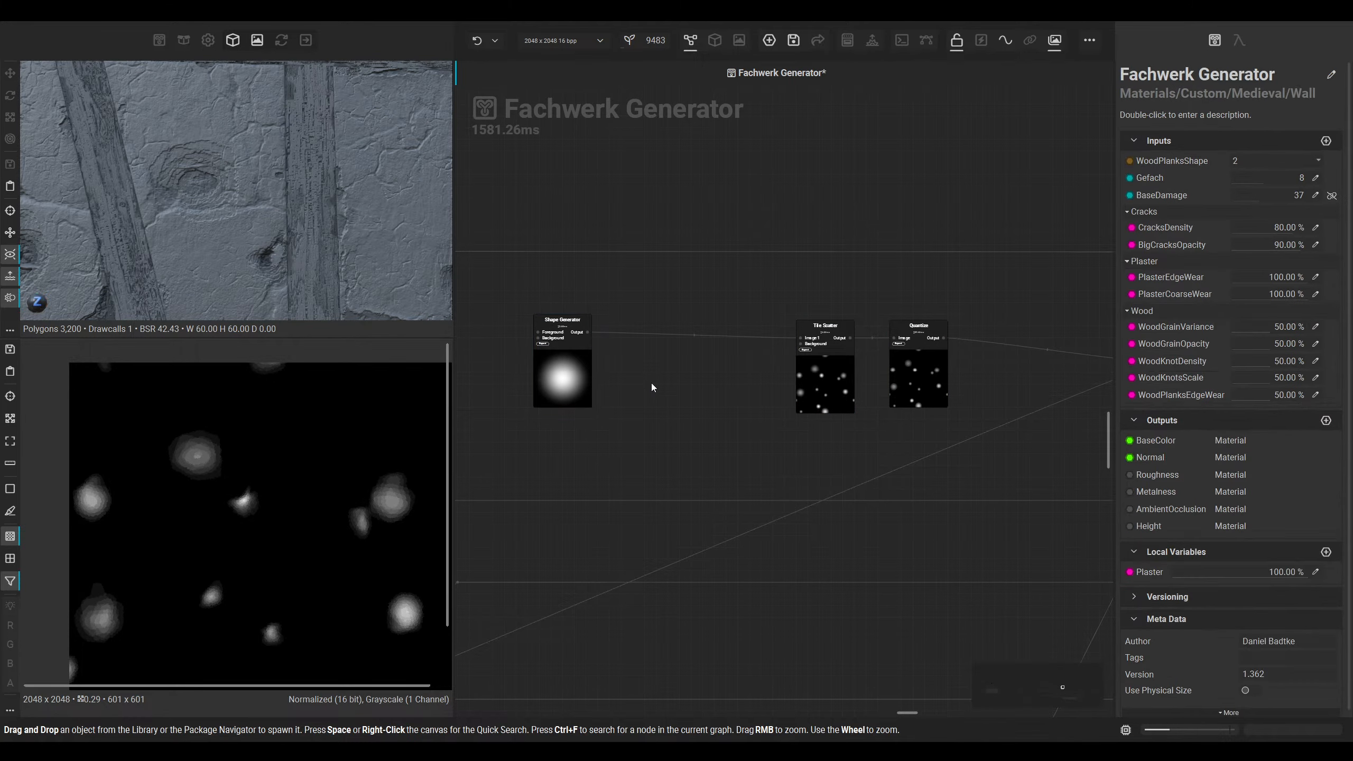
key("space")
type("dire")
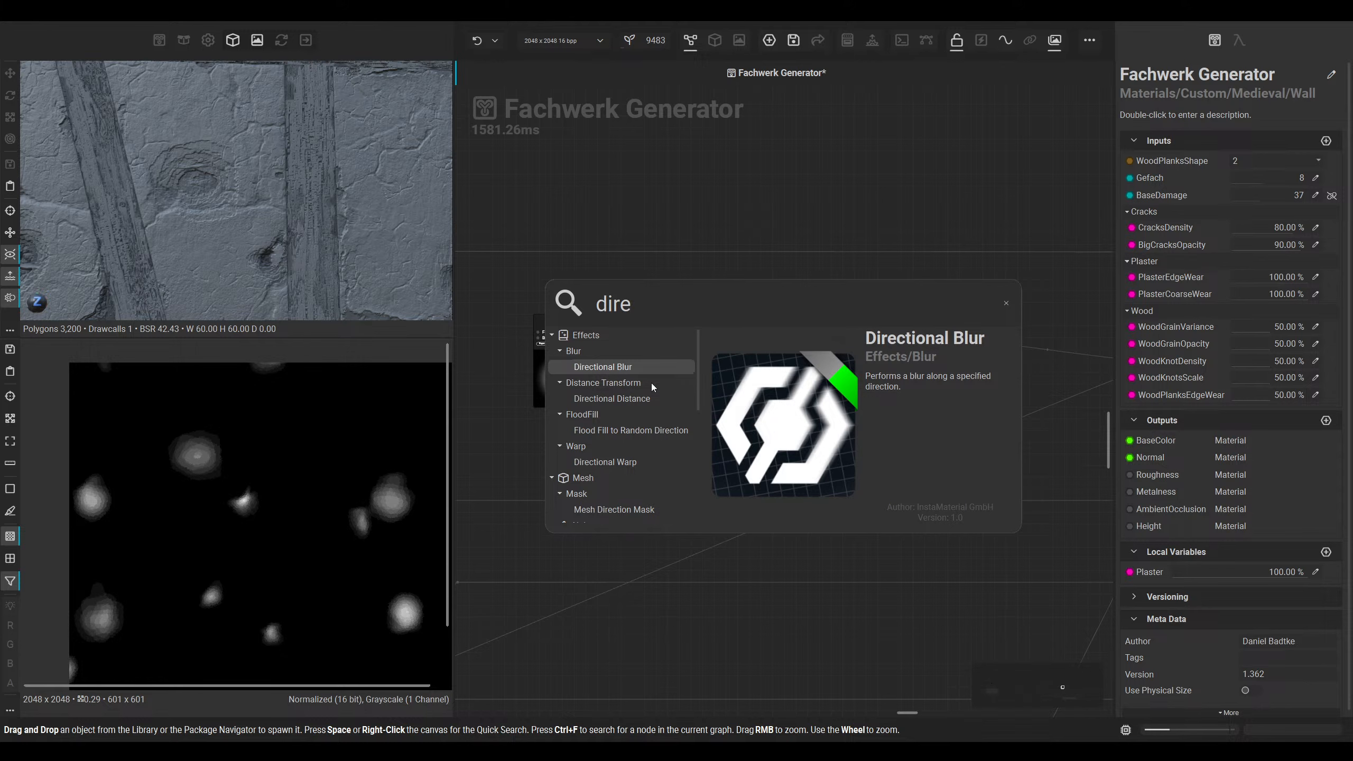
key("Down")
key("Down")
key("Down")
key("Down")
key("Down")
key("Down")
key("Return")
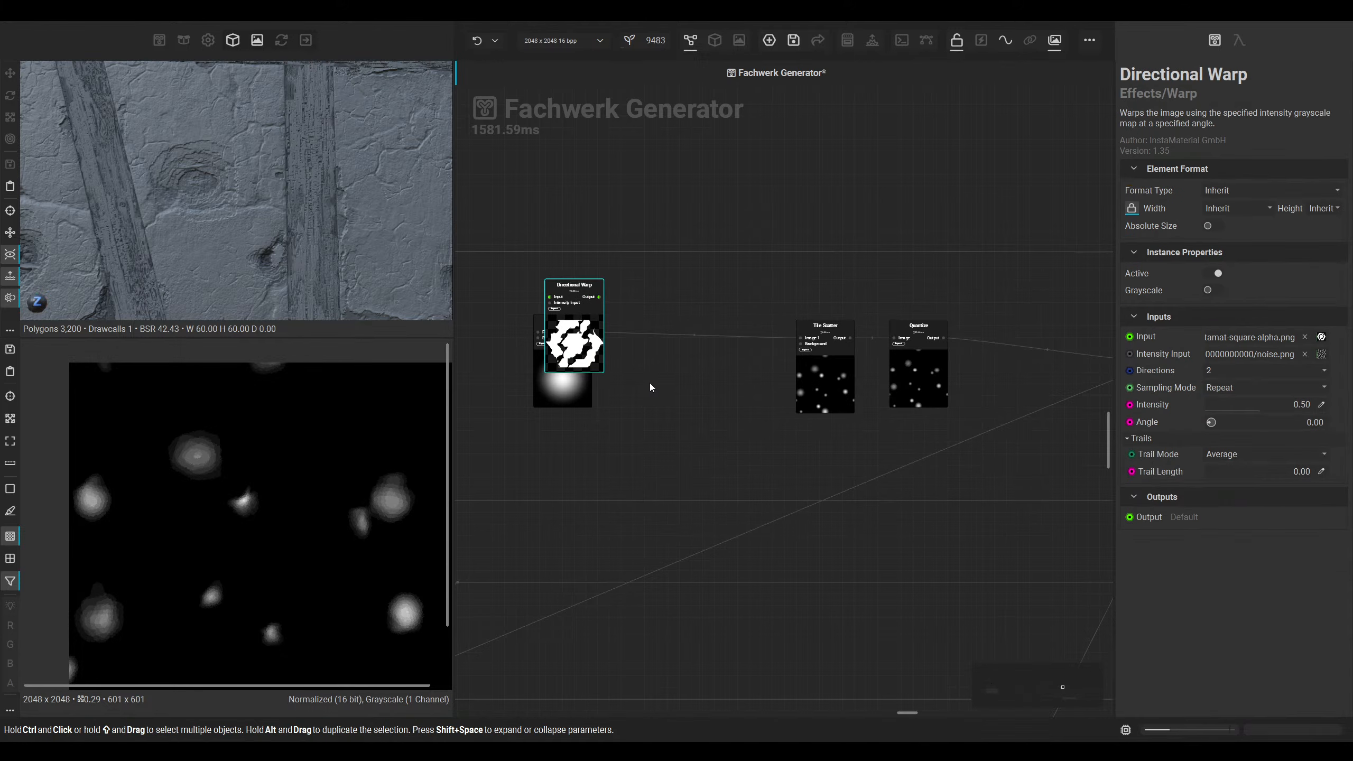
left_click_drag(589, 351, 688, 397)
scroll(651, 342, "up", 2)
left_click_drag(648, 344, 545, 326)
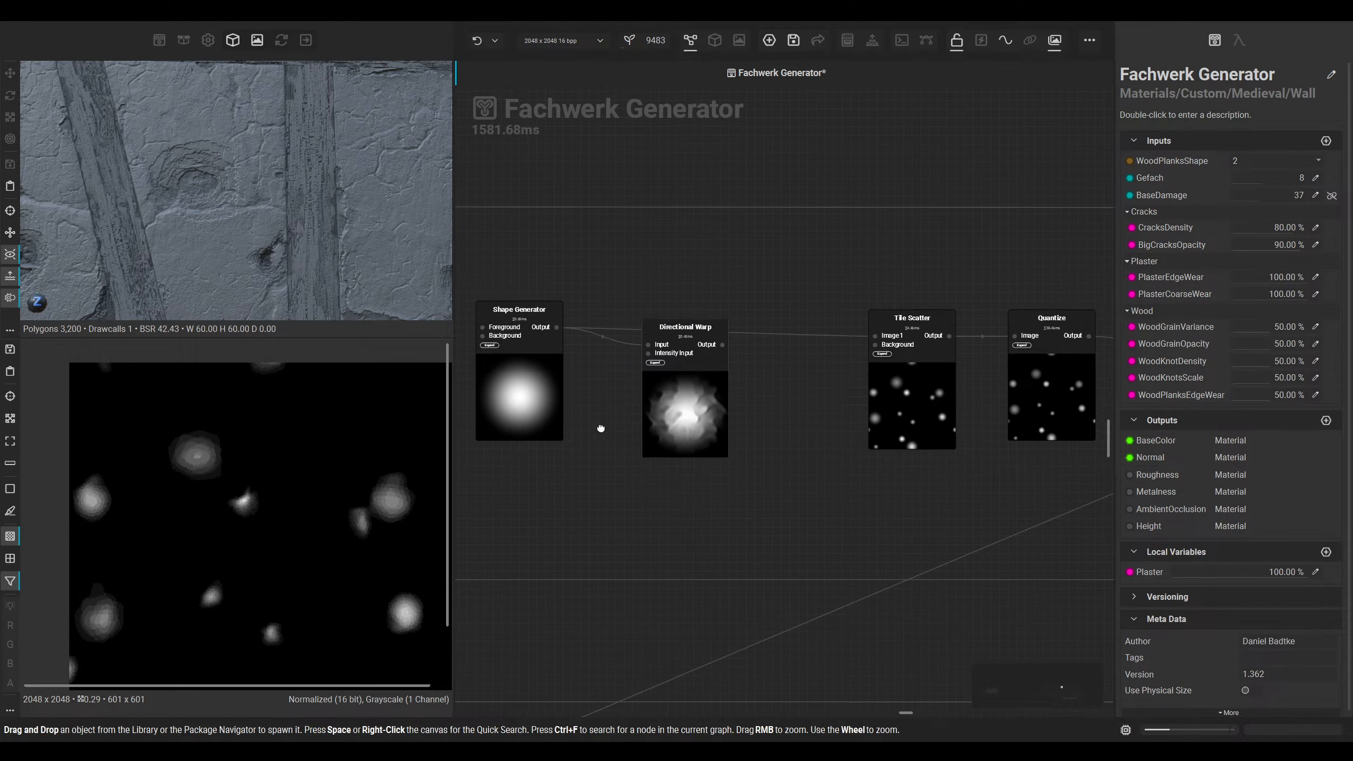
Step: Add a Crystals Noise 2 node below the Shape Generator and connect it to the new Directional Warp's Intensity Input
key("space")
type("crysta")
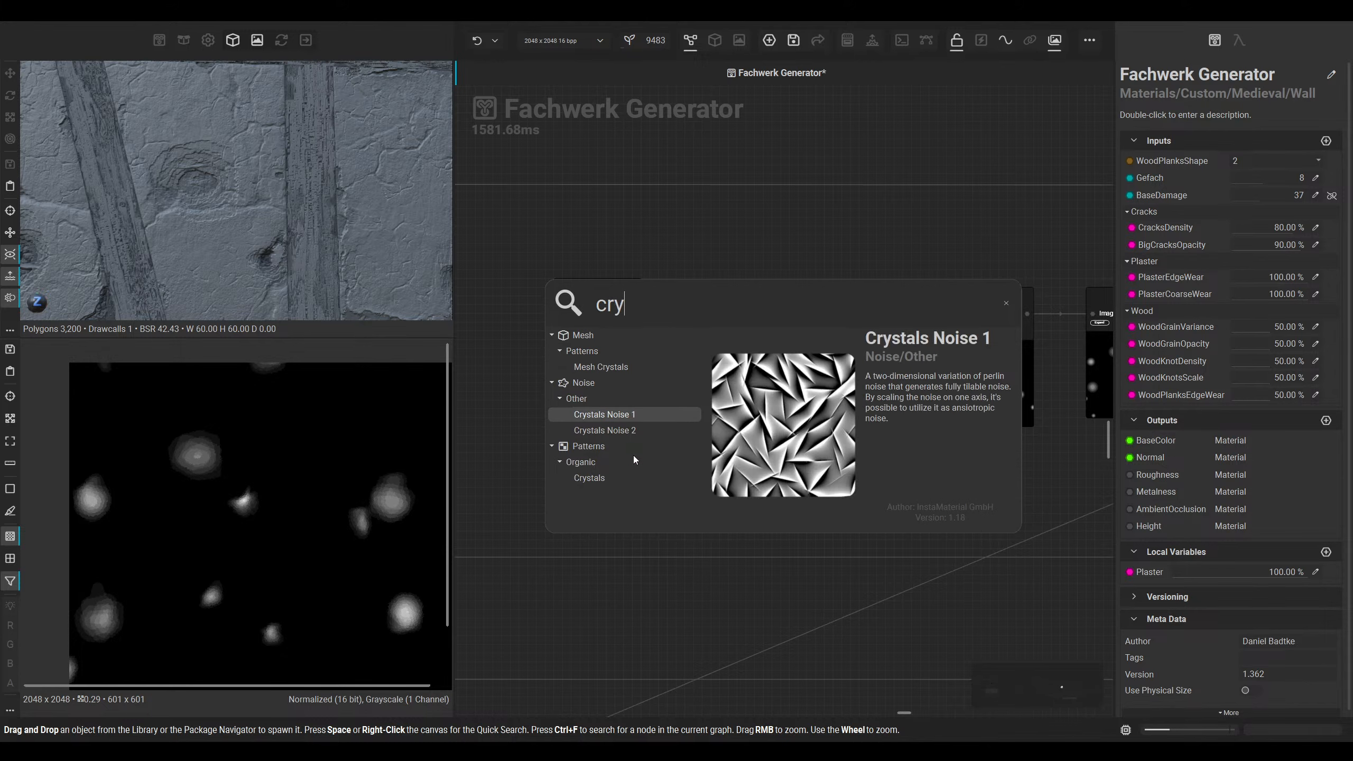
key("Down")
key("Return")
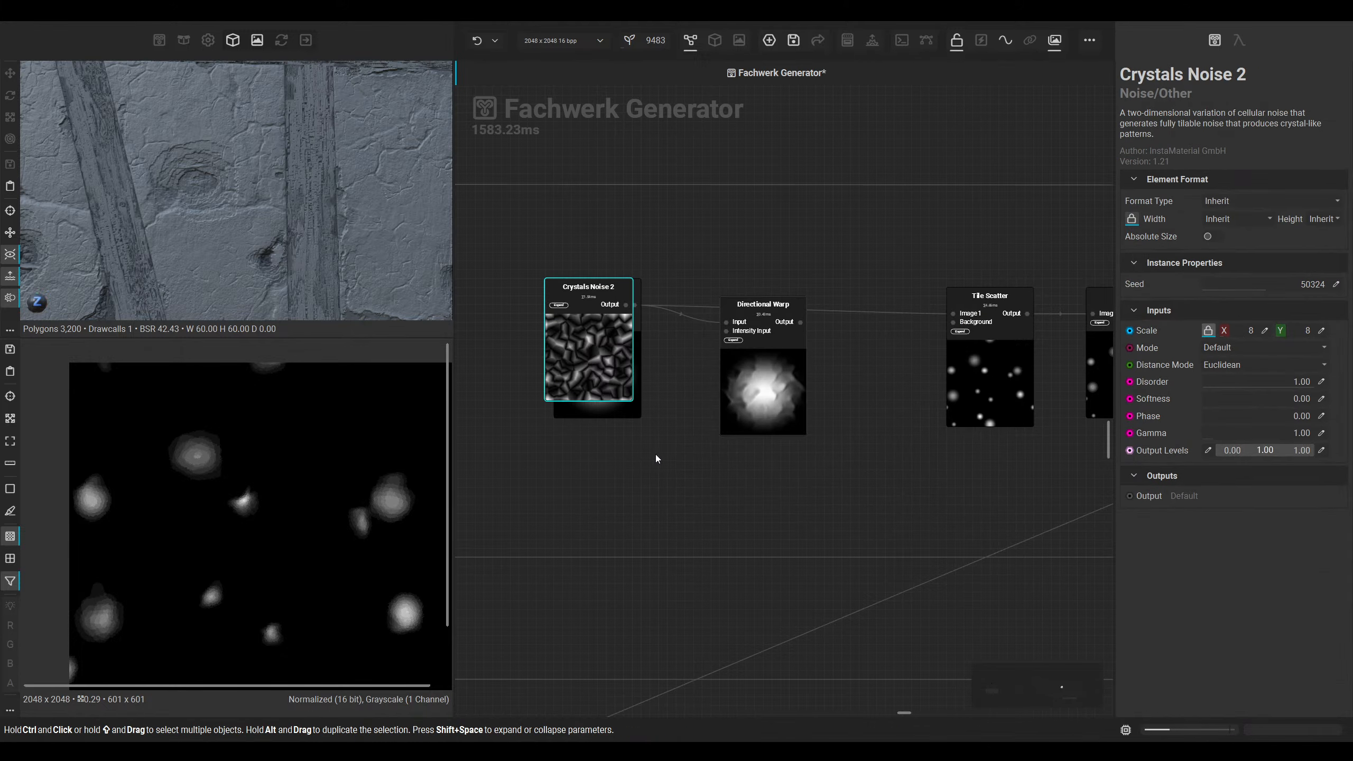
left_click_drag(556, 349, 565, 509)
left_click_drag(633, 461, 726, 331)
Step: Preview the new Directional Warp and set its Directions to 1 and its Intensity to about 0.32
left_click(765, 408)
scroll(269, 490, "down", 3)
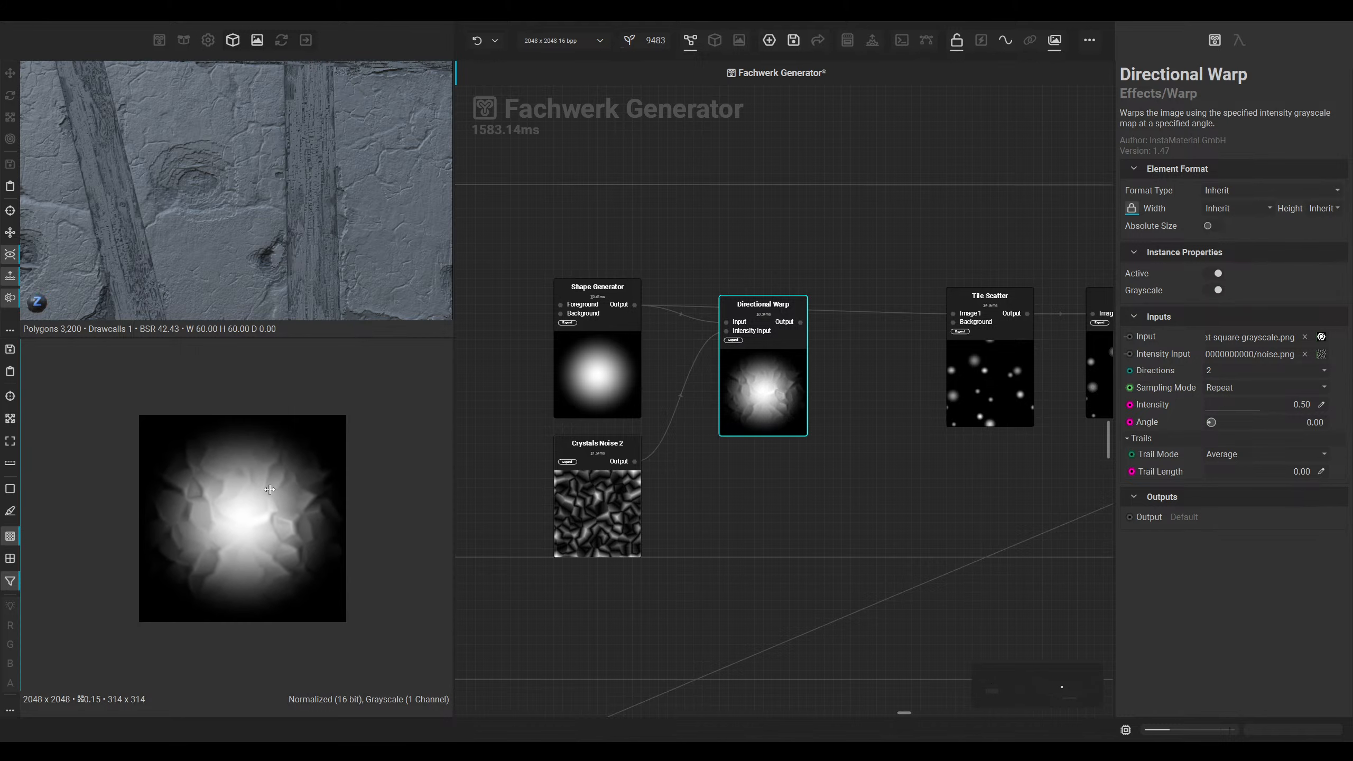
left_click(1225, 370)
left_click(1220, 359)
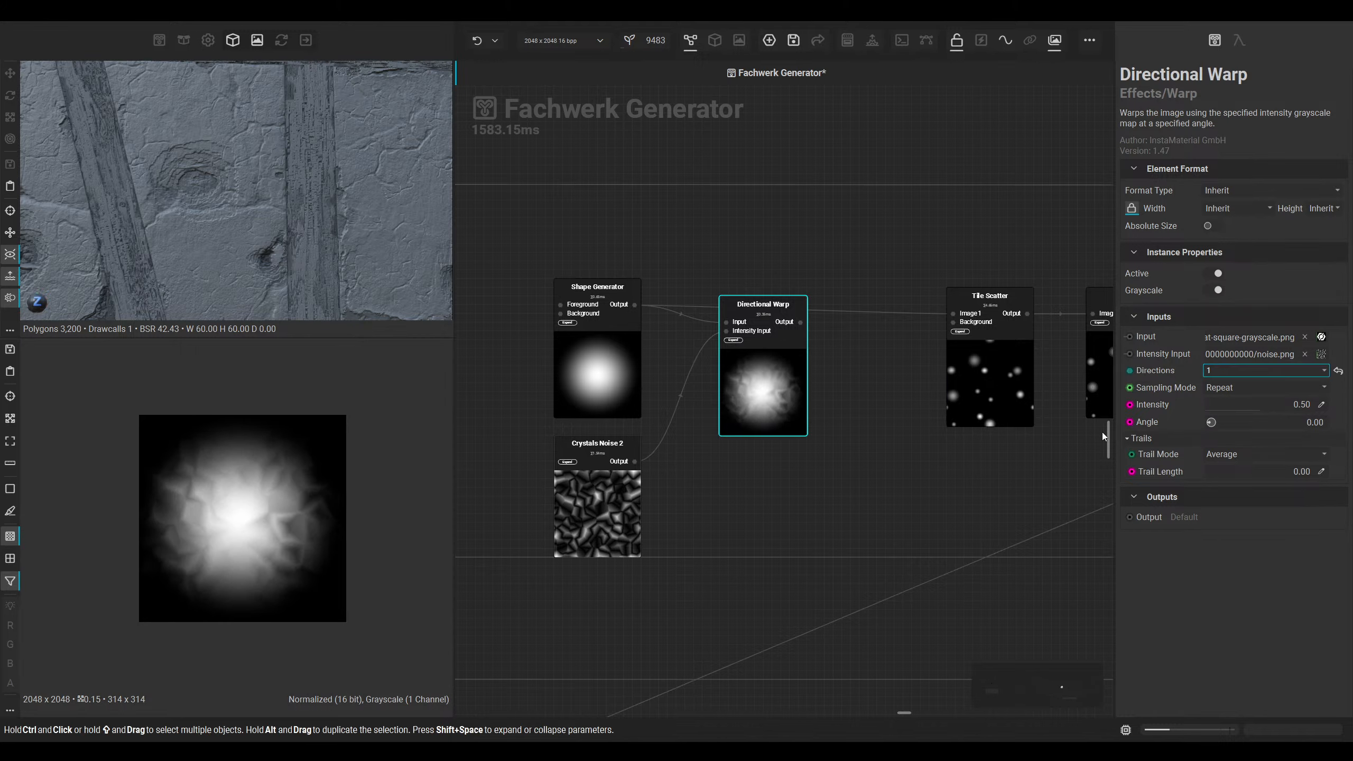
mouse_move(1250, 406)
left_mouse_down()
mouse_move(1218, 404)
mouse_move(1258, 406)
left_mouse_up()
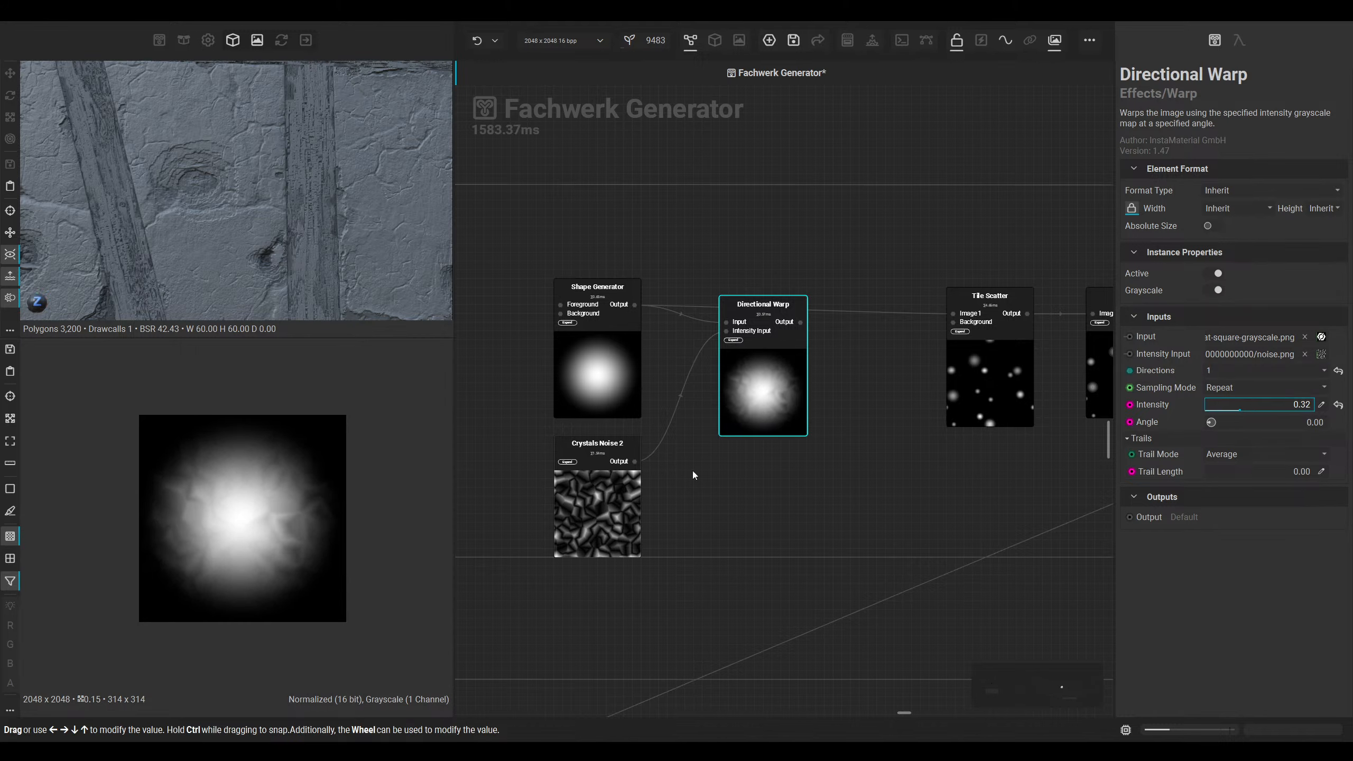
Step: Set the Crystals Noise 2 scale to 3 and connect the Directional Warp's output to the Tile Scatter's Image 1 input
left_click(607, 495)
left_click_drag(1223, 336, 1221, 334)
middle_click_drag(867, 411, 744, 428)
scroll(745, 427, "up", 2)
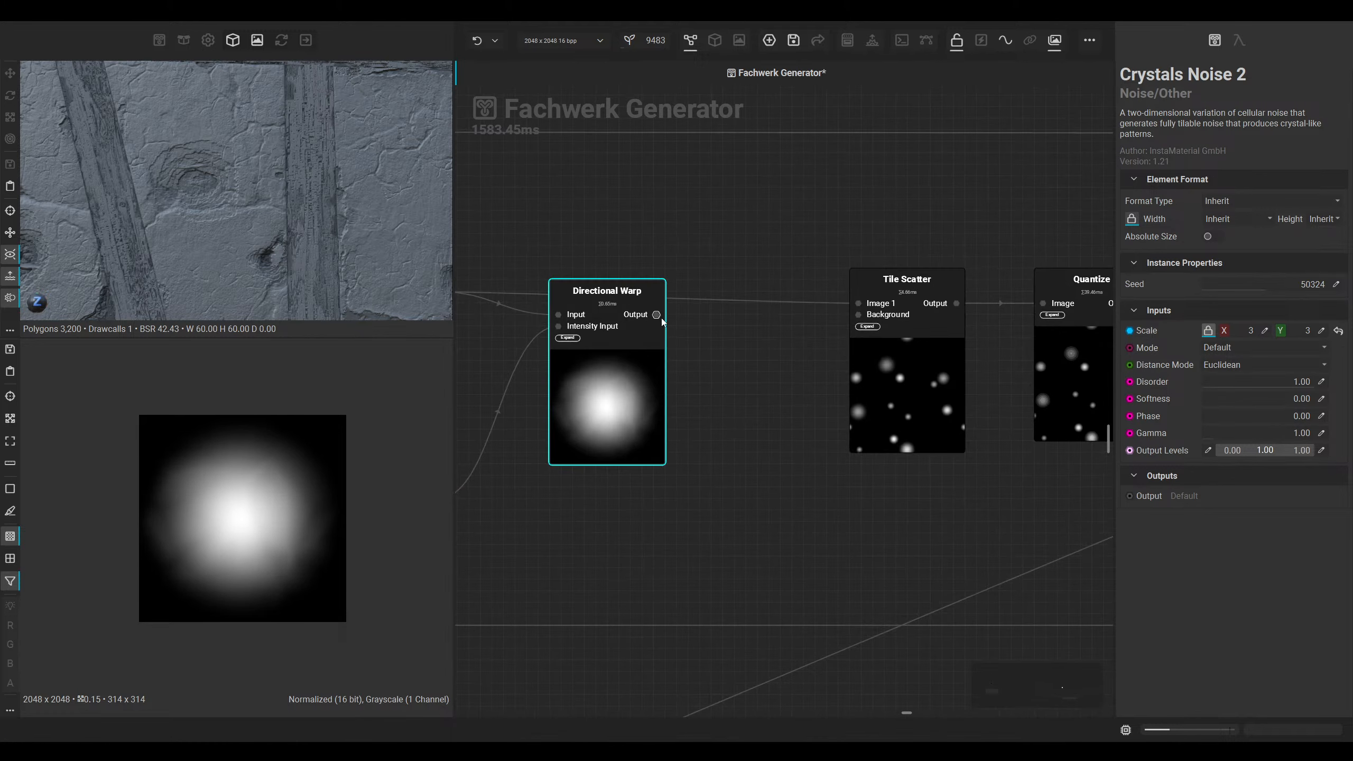
left_click_drag(658, 315, 866, 304)
scroll(642, 268, "down", 2)
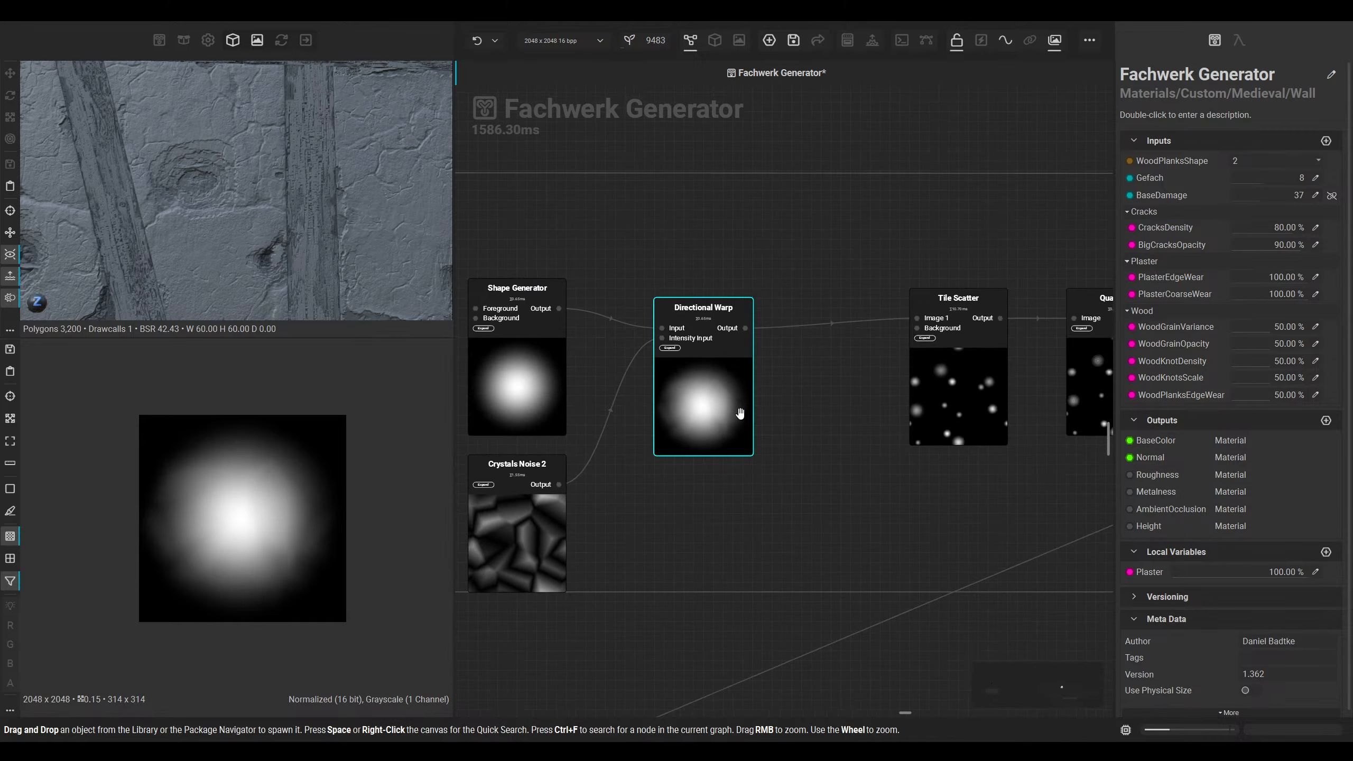
Step: Add another Directional Warp node in the space below the link between the first Directional Warp and the Tile Scatter
left_click(734, 407)
left_click(733, 477)
key("space")
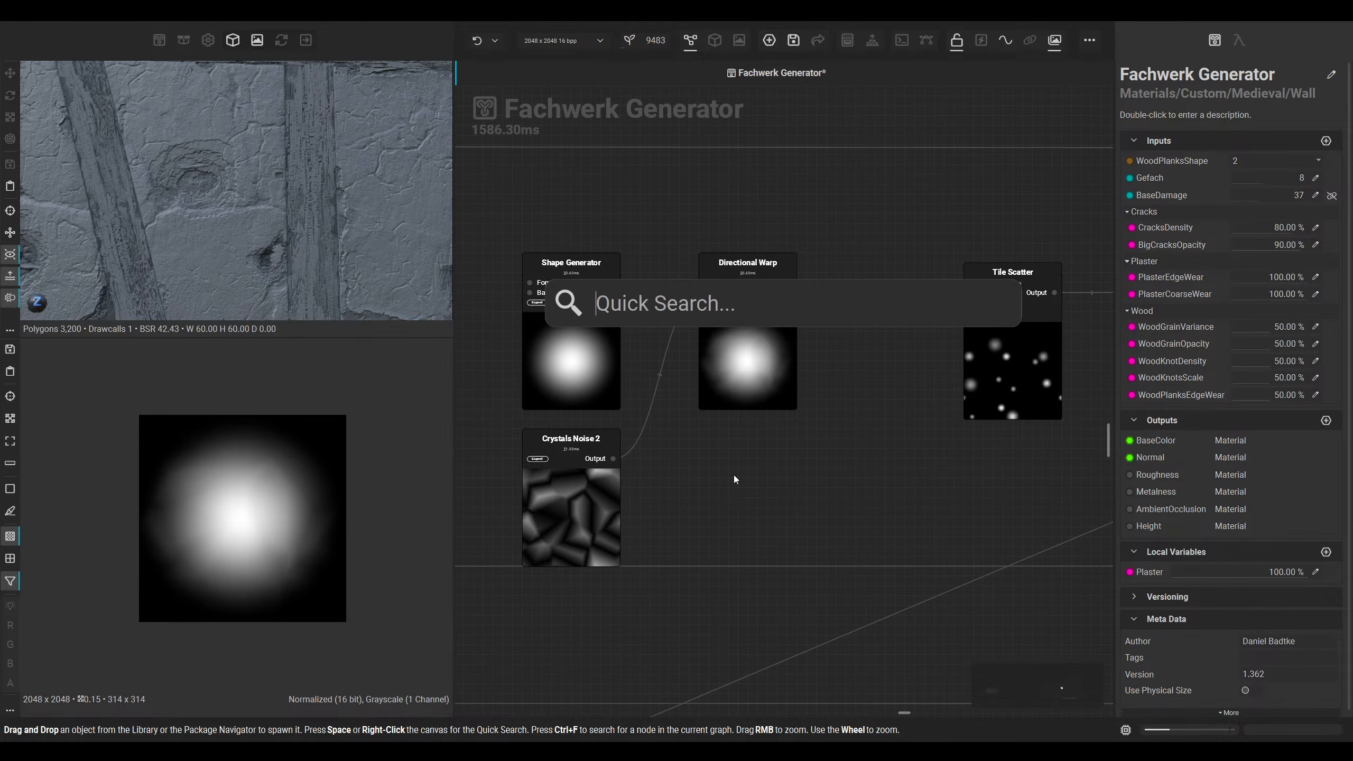
type("directi")
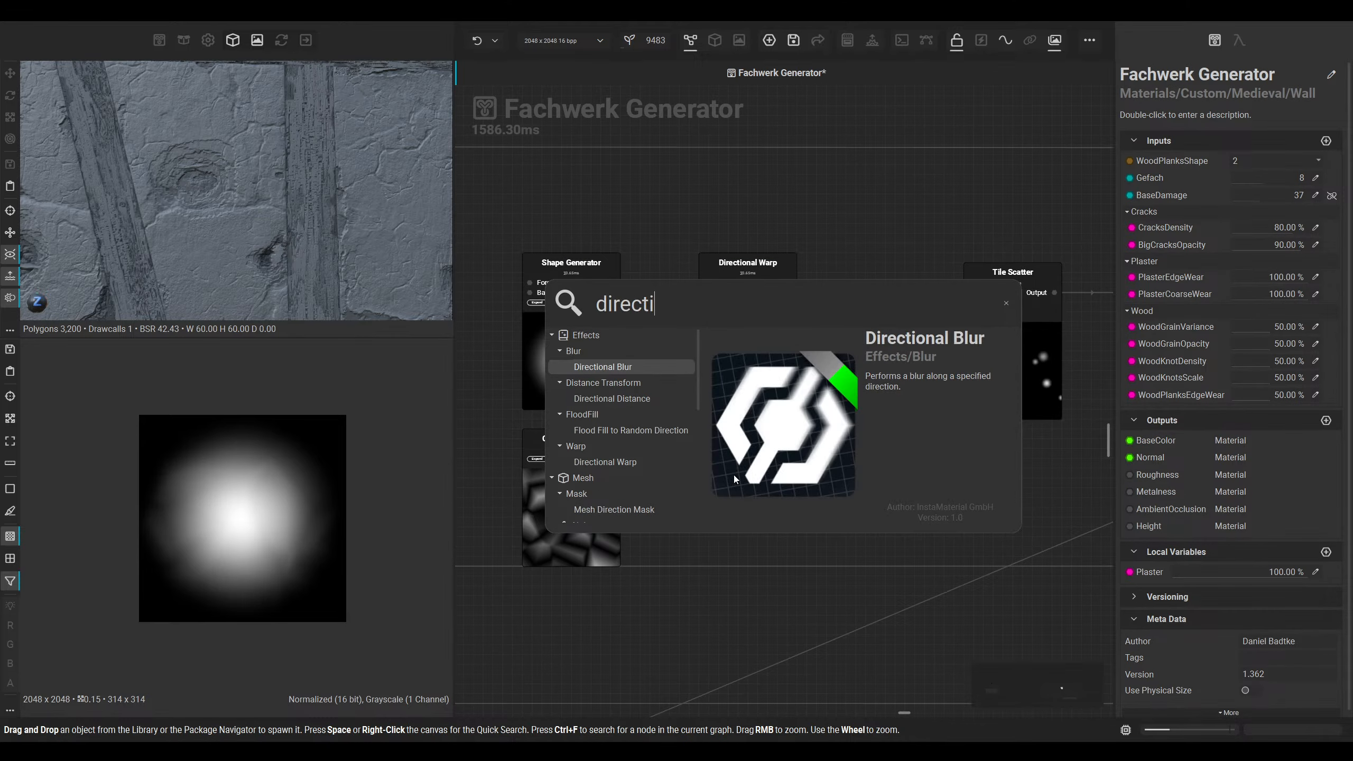
key("Down")
key("Down")
key("Down")
key("Down")
key("Down")
key("Return")
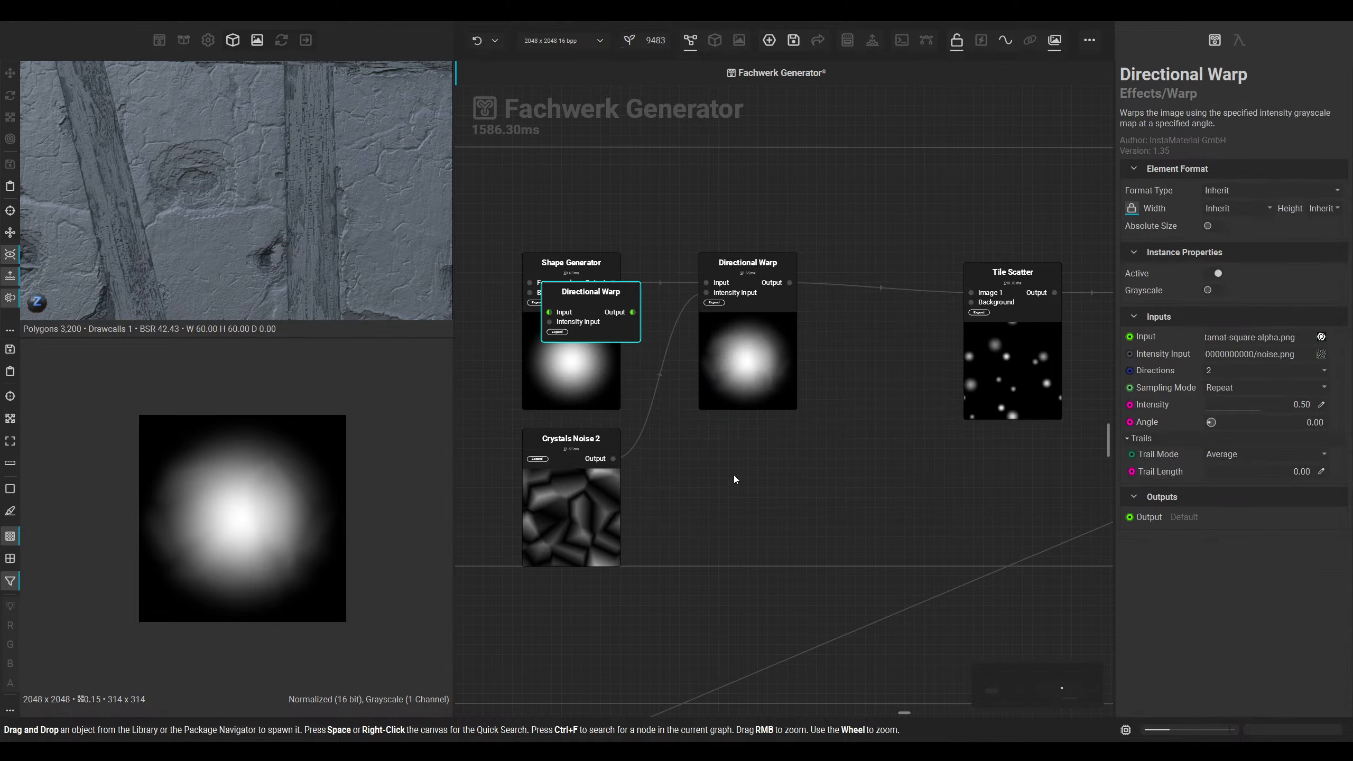
left_click_drag(645, 452, 910, 500)
Step: Duplicate the noise link from the Intensity Input of the Directional Warp after Quantize onto the new Directional Warp's Intensity Input
scroll(911, 501, "down", 6)
middle_click_drag(910, 501, 678, 399)
scroll(956, 366, "up", 3)
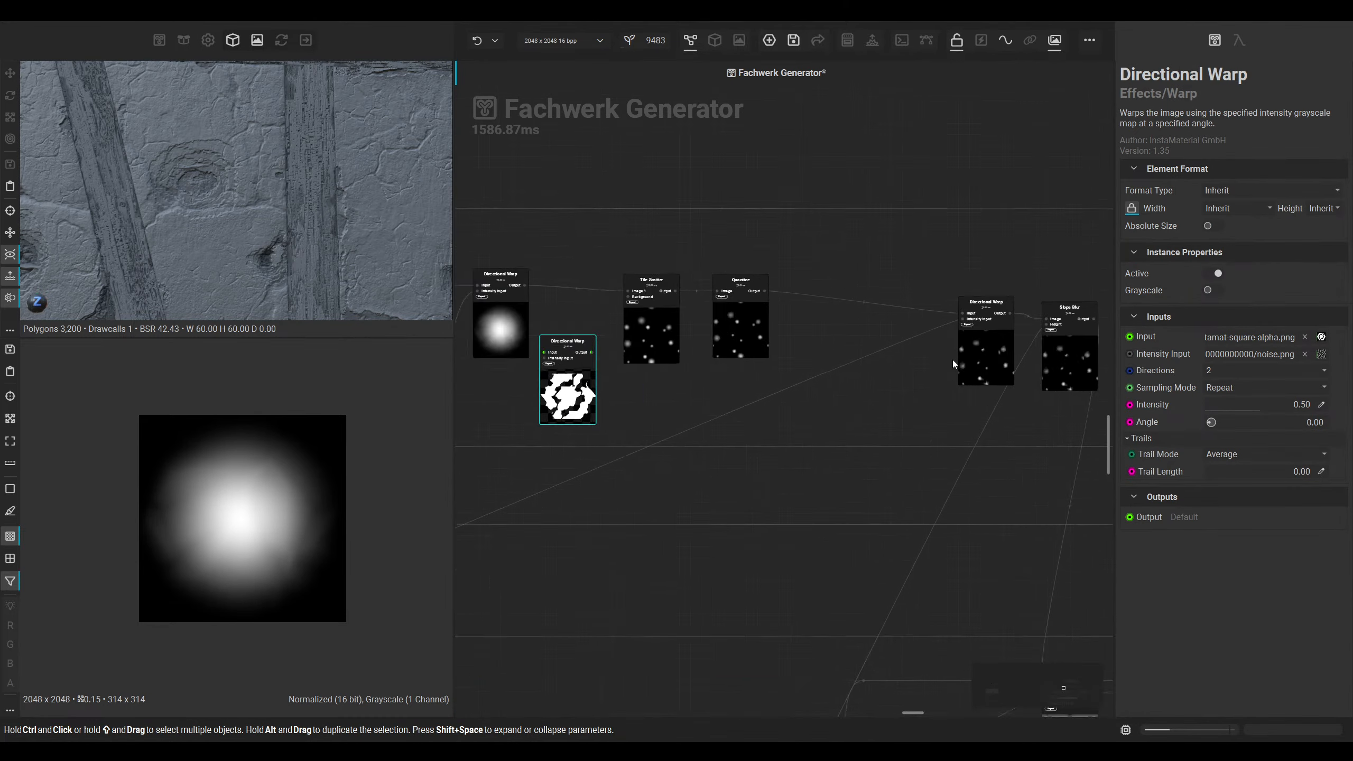
left_click_drag(966, 318, 930, 318)
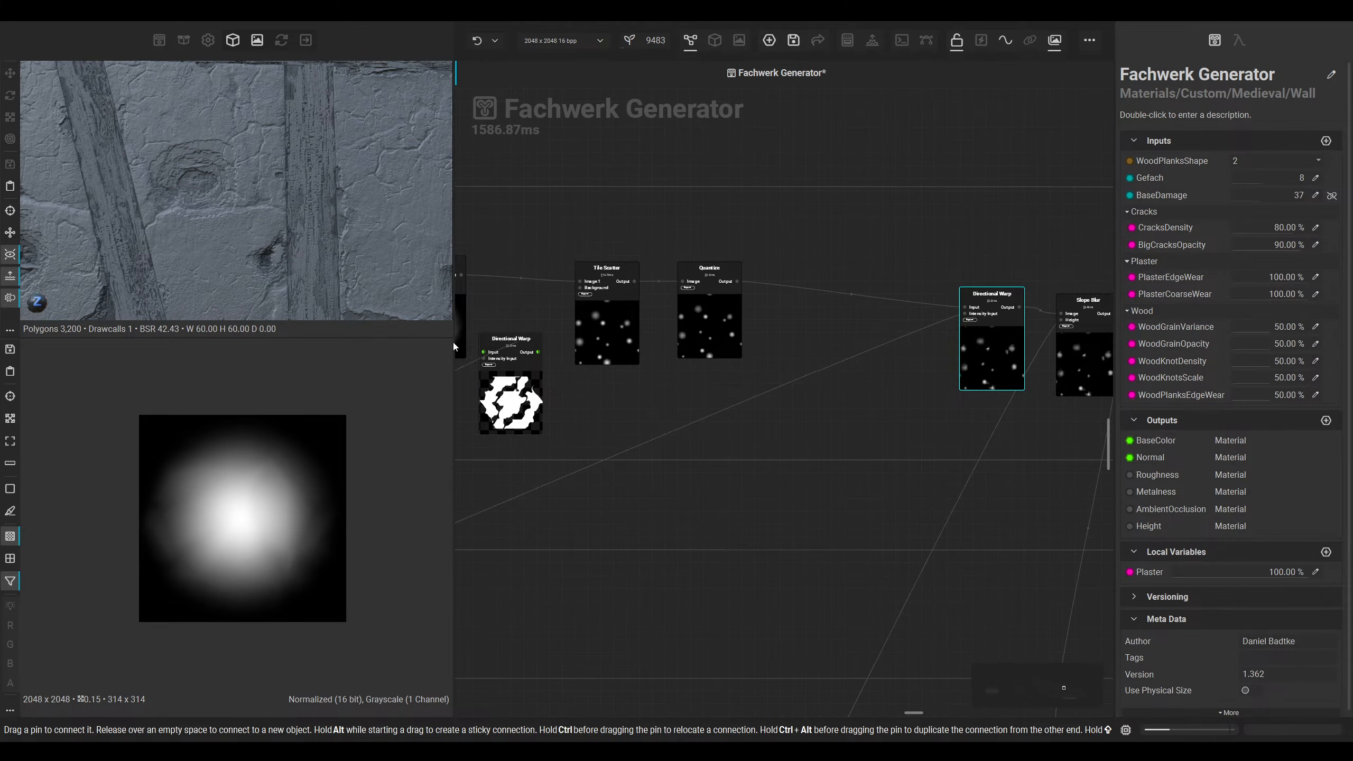
left_click_drag(452, 342, 549, 359, "ctrl+alt")
scroll(591, 417, "up", 3)
mouse_move(592, 418)
middle_mouse_down()
mouse_move(784, 450)
mouse_move(584, 430)
middle_mouse_up()
scroll(794, 444, "down", 2)
middle_click_drag(1072, 338, 910, 335)
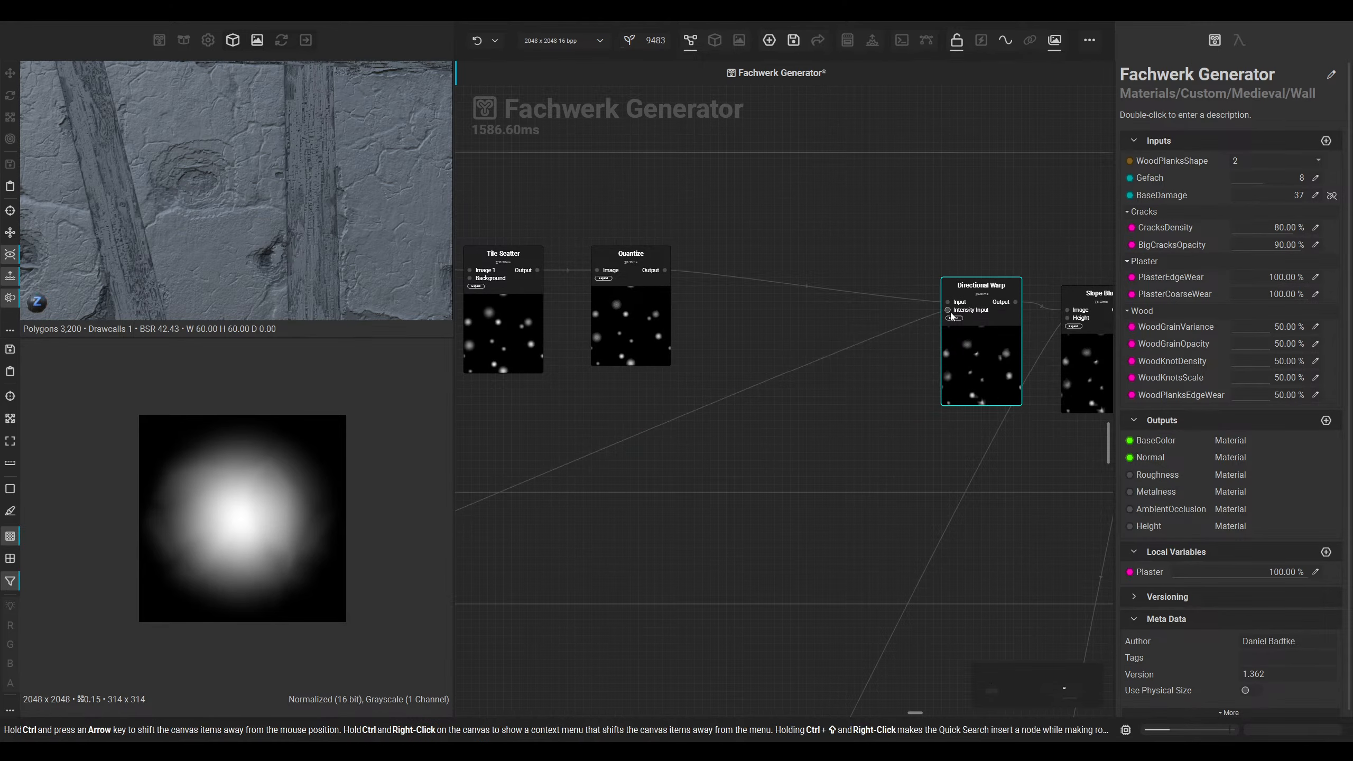
left_click_drag(948, 314, 1011, 311, "shift")
left_click_drag(852, 316, 881, 310, "shift")
middle_click_drag(734, 398, 827, 377)
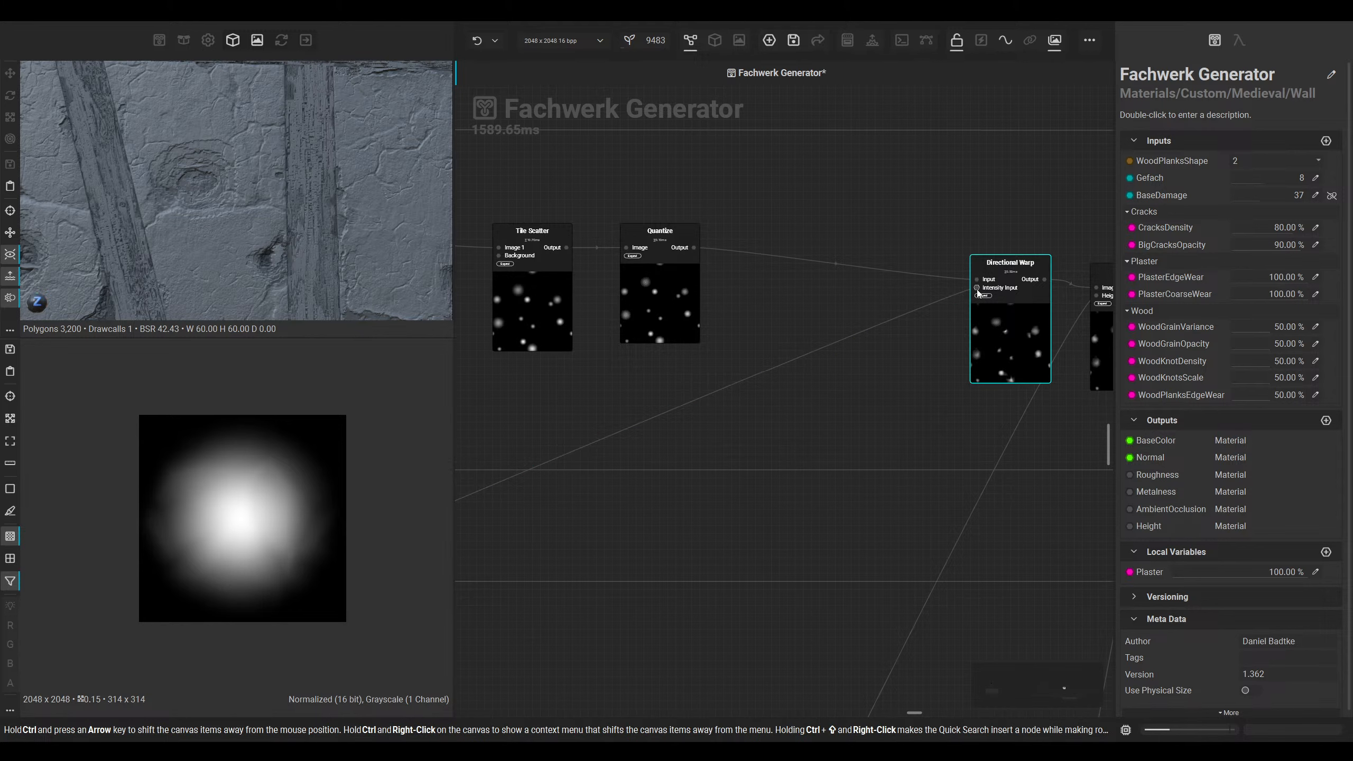
middle_click_drag(708, 405, 955, 395)
middle_click_drag(704, 389, 747, 412)
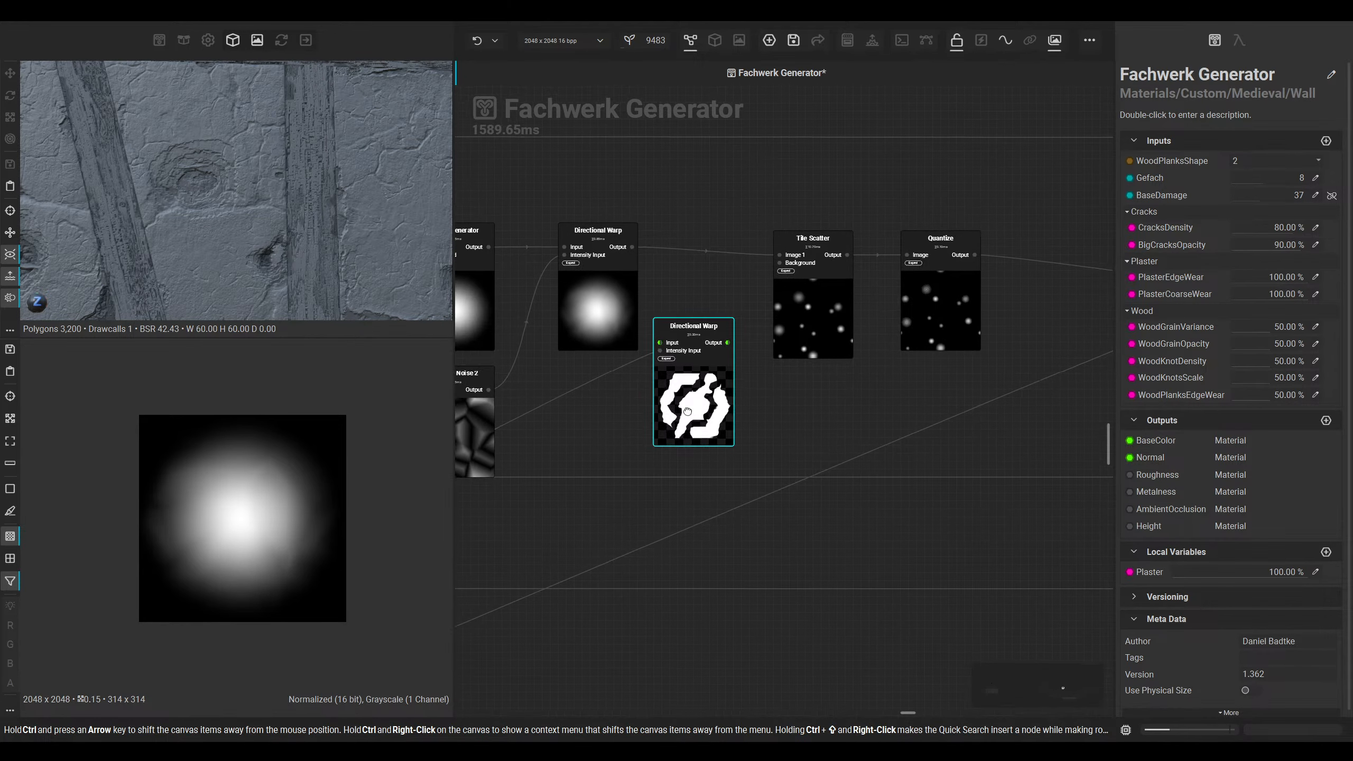
Step: Connect the first Directional Warp's output to the new one's Input, then set its Directions to 4 and Intensity to about 0.73
left_click_drag(667, 348, 639, 253)
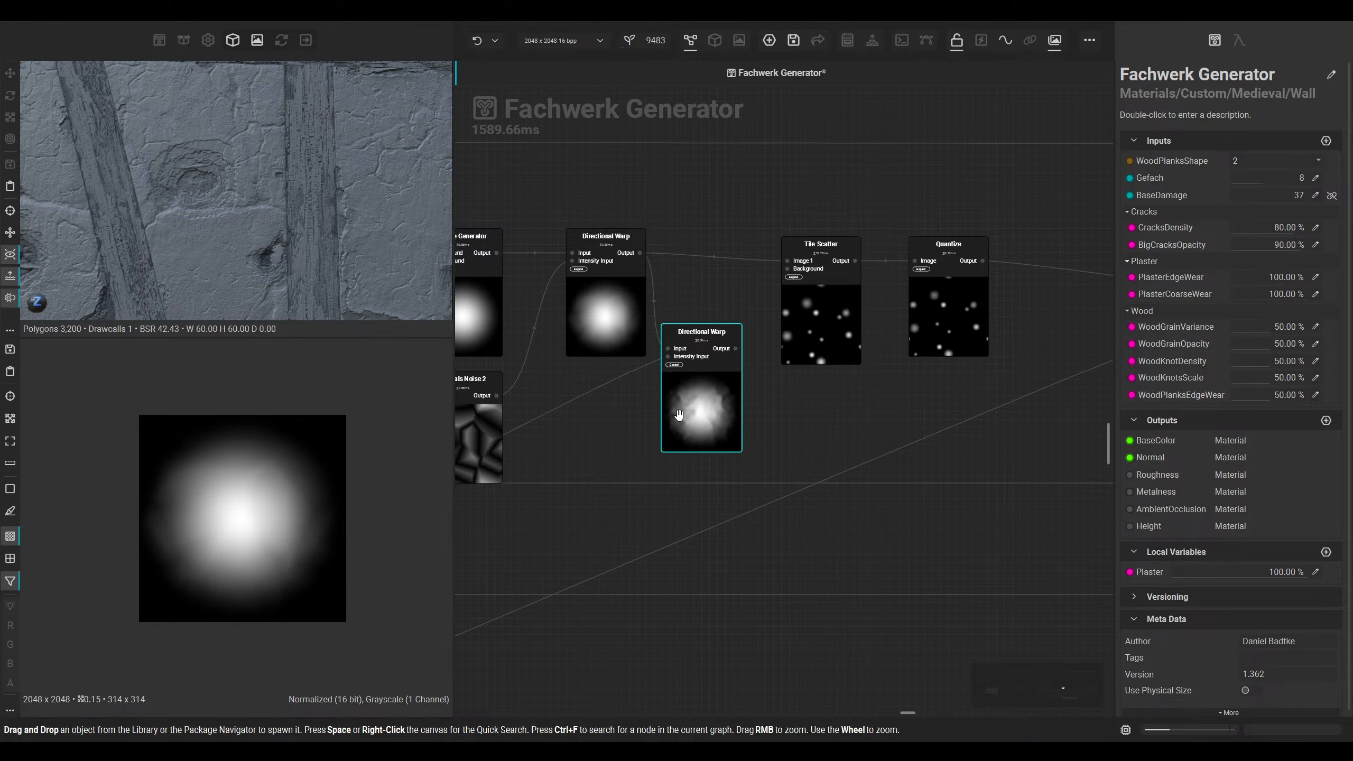
left_click(700, 341)
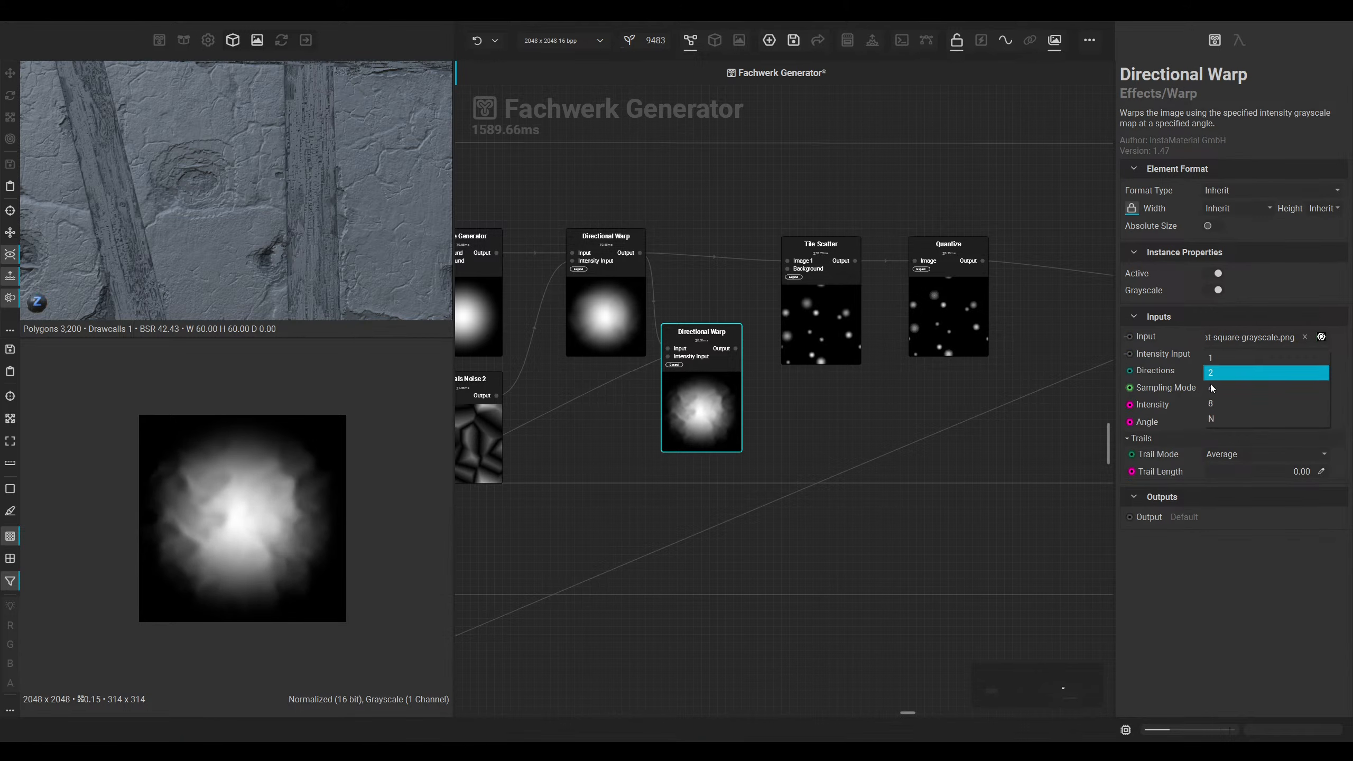
left_click(1226, 388)
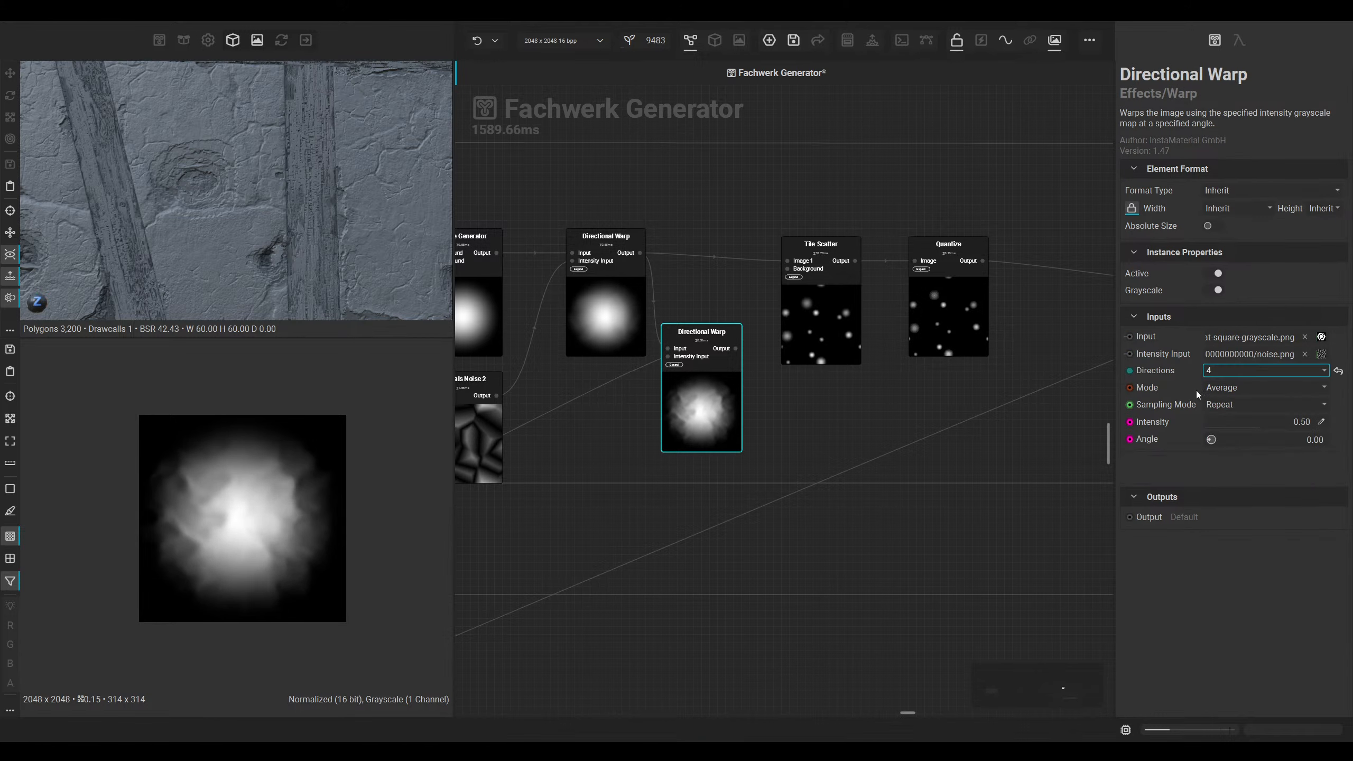
left_click_drag(1256, 423, 1302, 422)
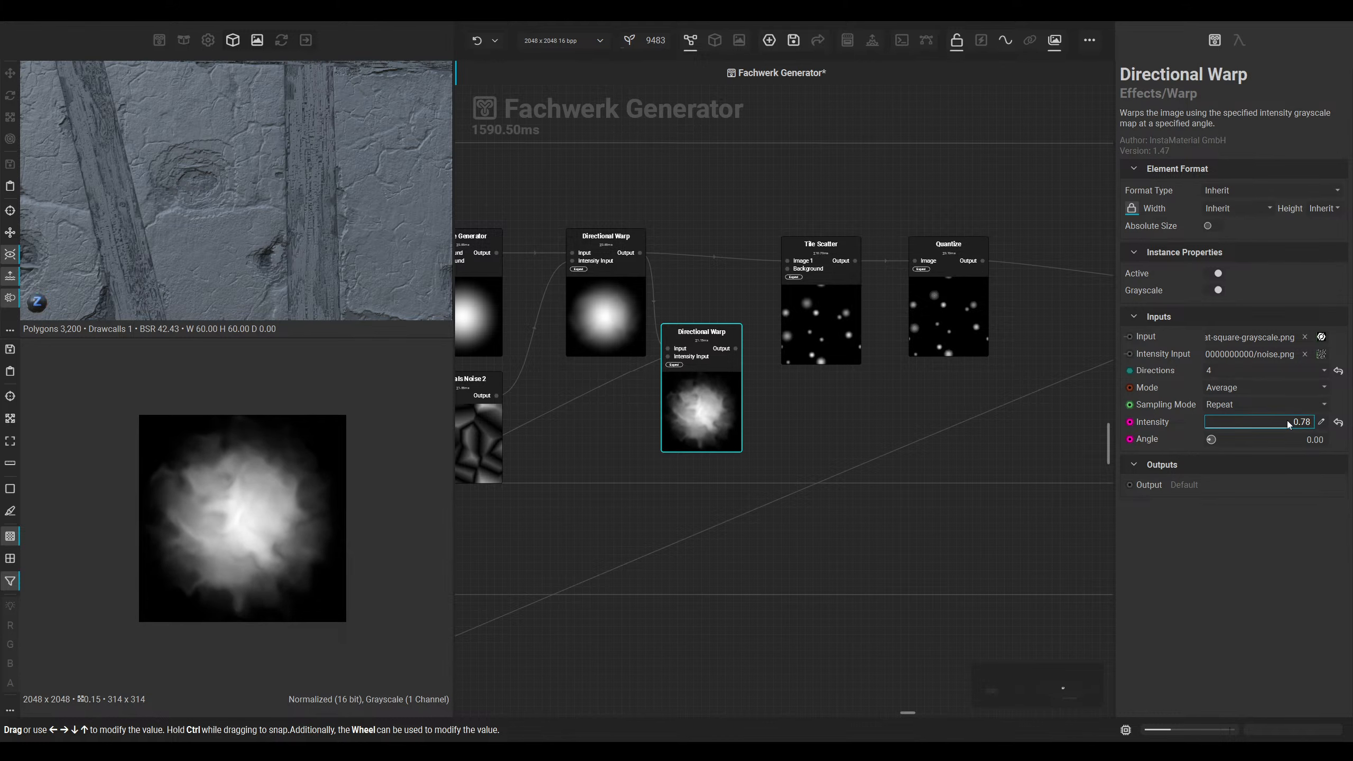
scroll(840, 207, "up", 1)
Step: Connect the second Directional Warp to the Tile Scatter's Image 1 and arrange it compactly with the Shape Generator, Crystals Noise 2 and first warp
left_click_drag(775, 272, 726, 370)
middle_click_drag(635, 397, 817, 404)
scroll(620, 366, "down", 3)
left_click_drag(590, 352, 522, 346)
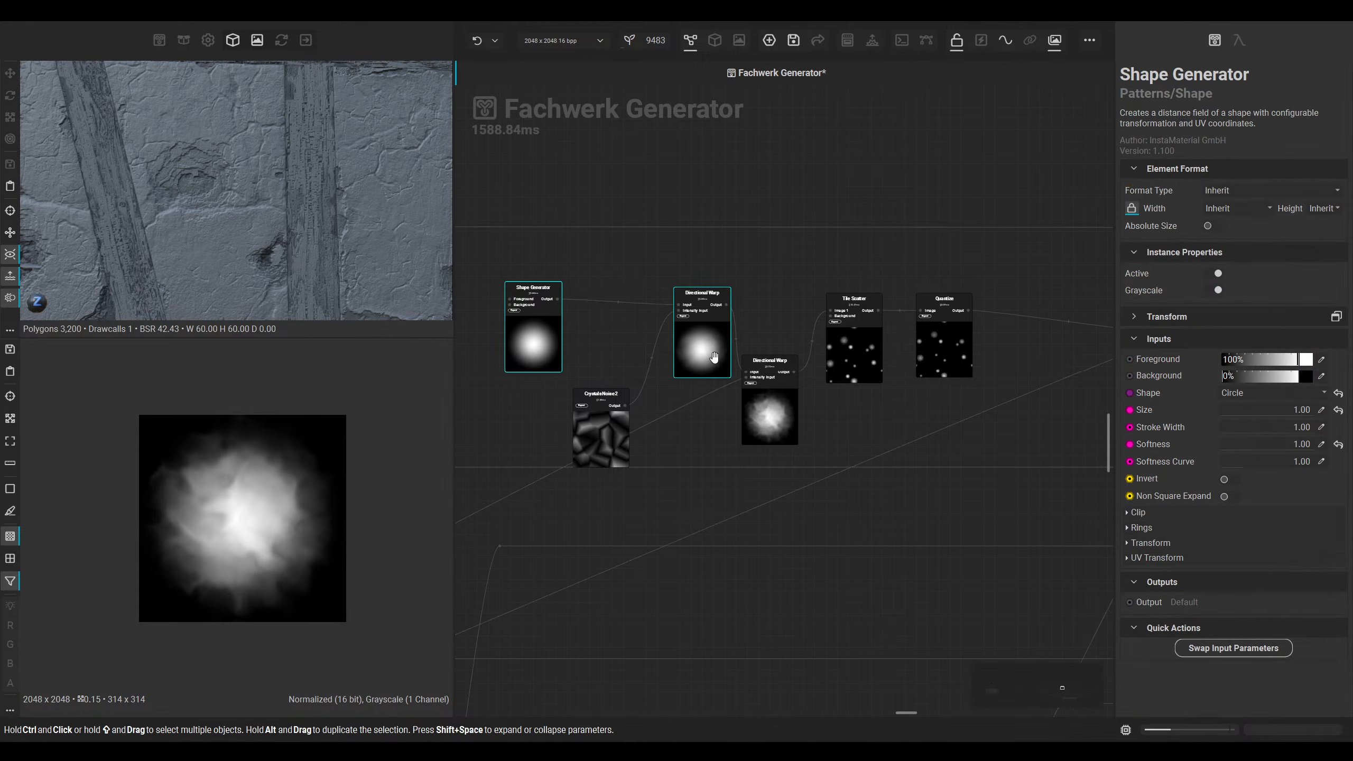
left_click_drag(702, 346, 659, 346)
left_click_drag(601, 432, 533, 421)
left_click_drag(658, 346, 623, 336)
left_click_drag(743, 428, 675, 350)
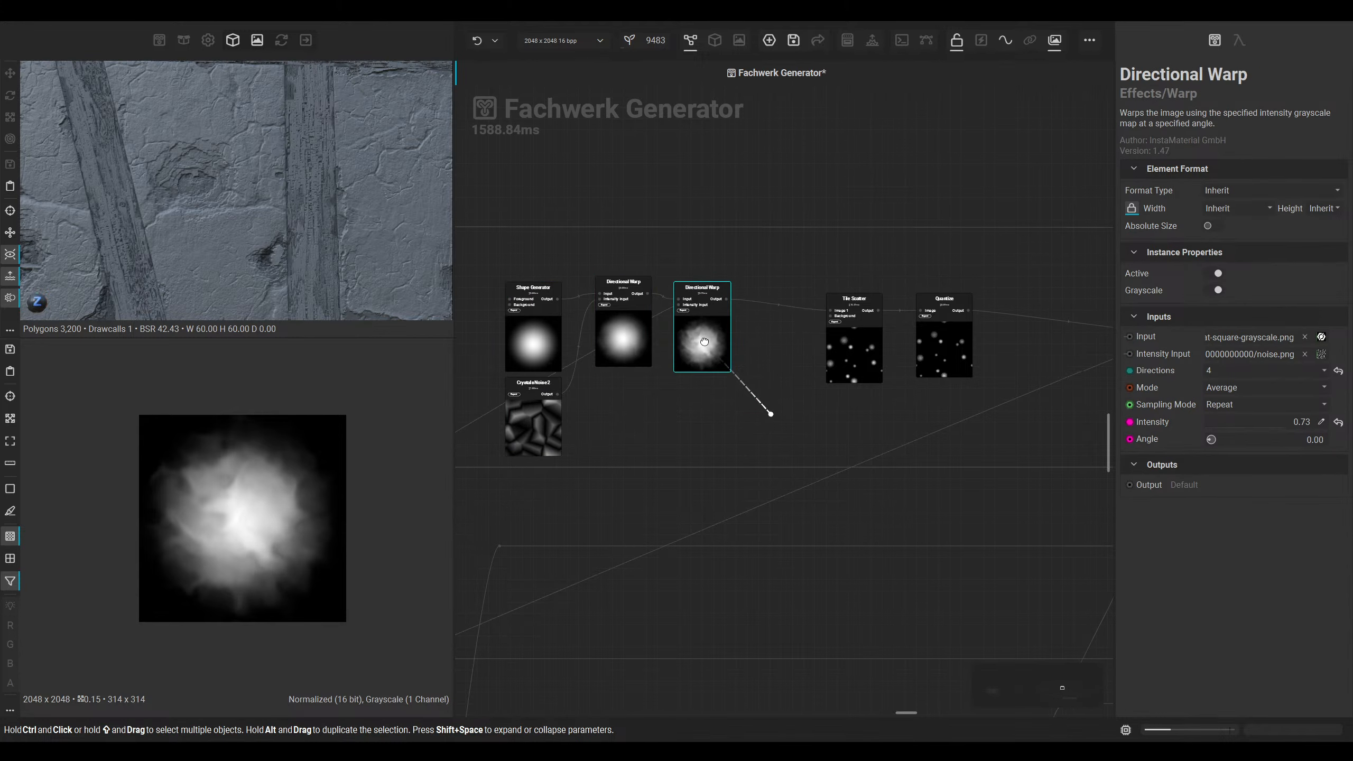
Step: Move the Tile Scatter and Quantize nodes closer to the two Directional Warps, in one row
middle_click_drag(748, 380, 717, 406)
left_click_drag(731, 348, 630, 325)
scroll(821, 353, "up", 4)
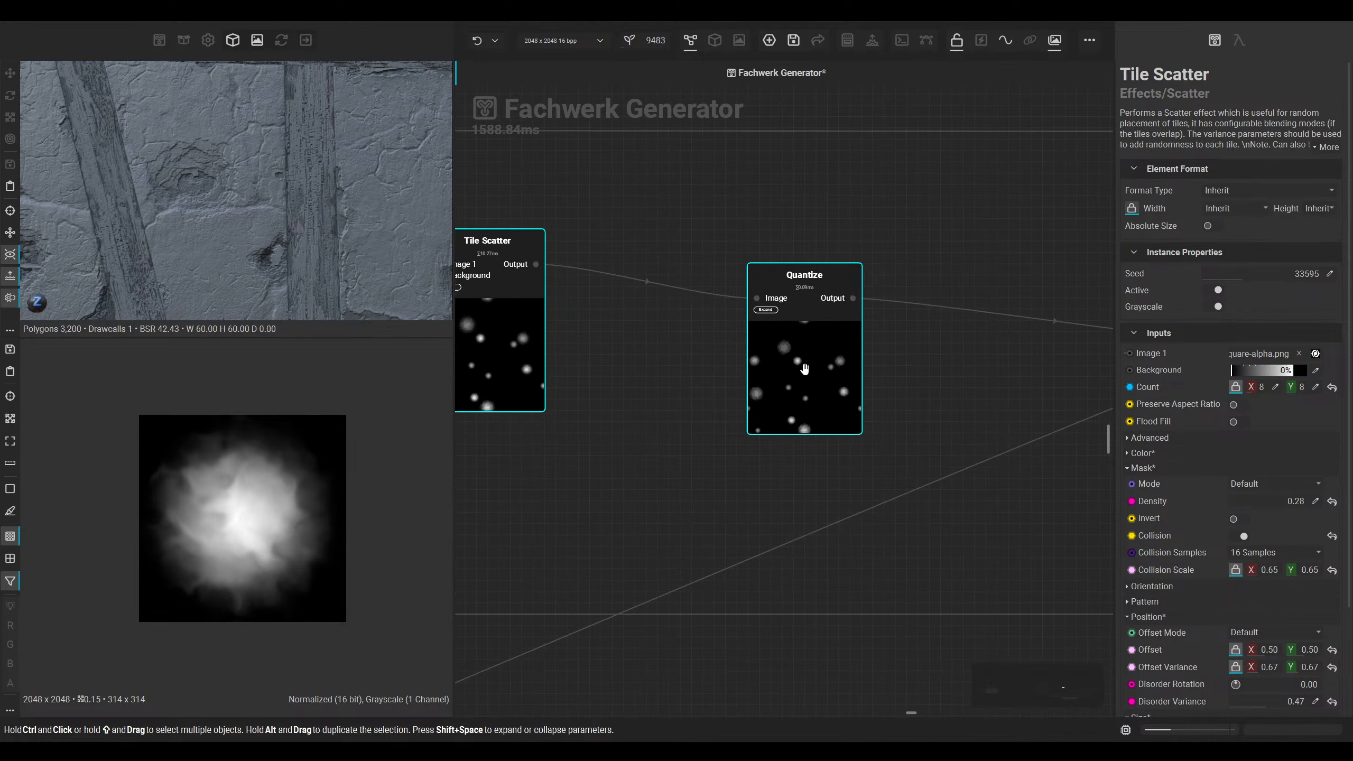
scroll(804, 369, "down", 1)
left_click_drag(803, 369, 693, 337)
Step: Preview the Quantize node's output and set its Count to 10
double_click(693, 342)
scroll(199, 465, "up", 5)
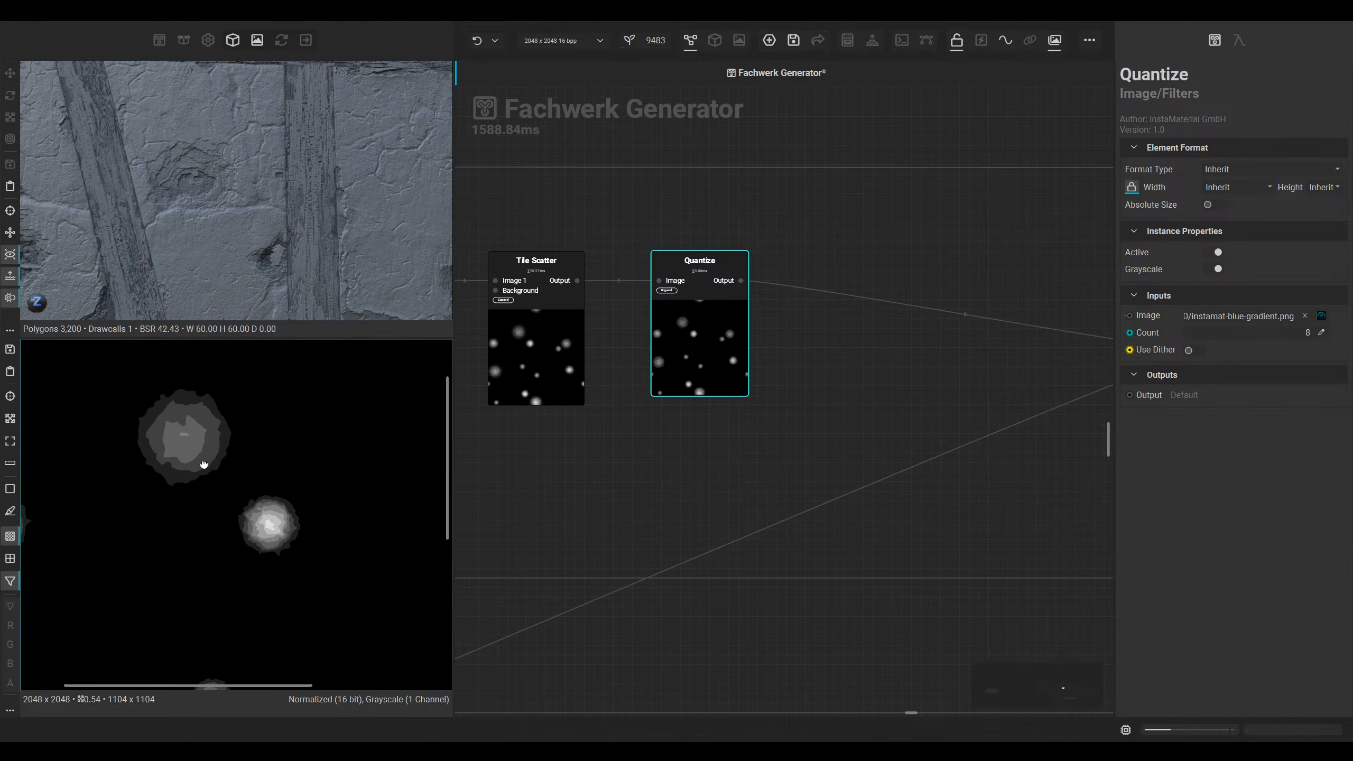
left_click_drag(1188, 332, 1193, 332)
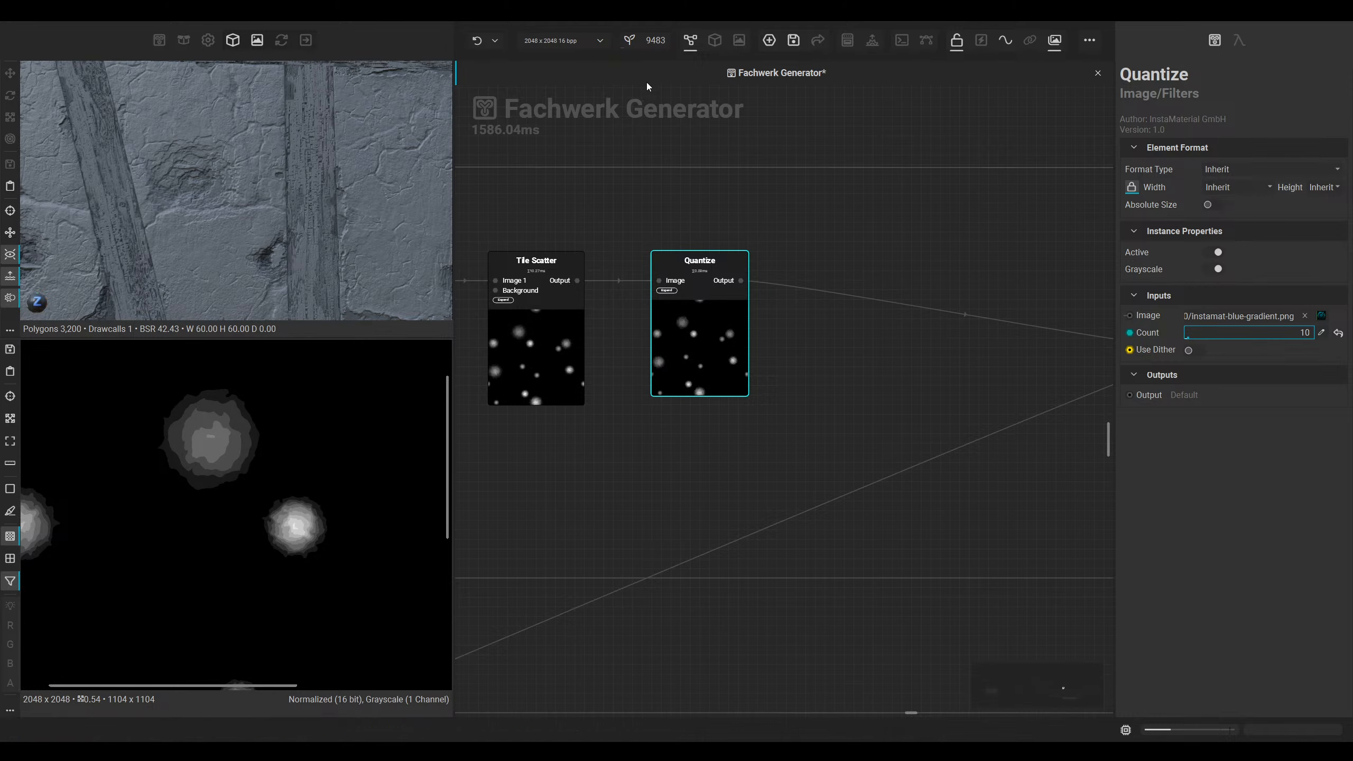
Step: Enlarge the 3D view and examine the holes in the plaster between the wooden beams
left_click(714, 40)
scroll(756, 341, "down", 5)
left_click_drag(794, 365, 821, 253)
scroll(653, 273, "up", 4)
scroll(374, 214, "down", 3)
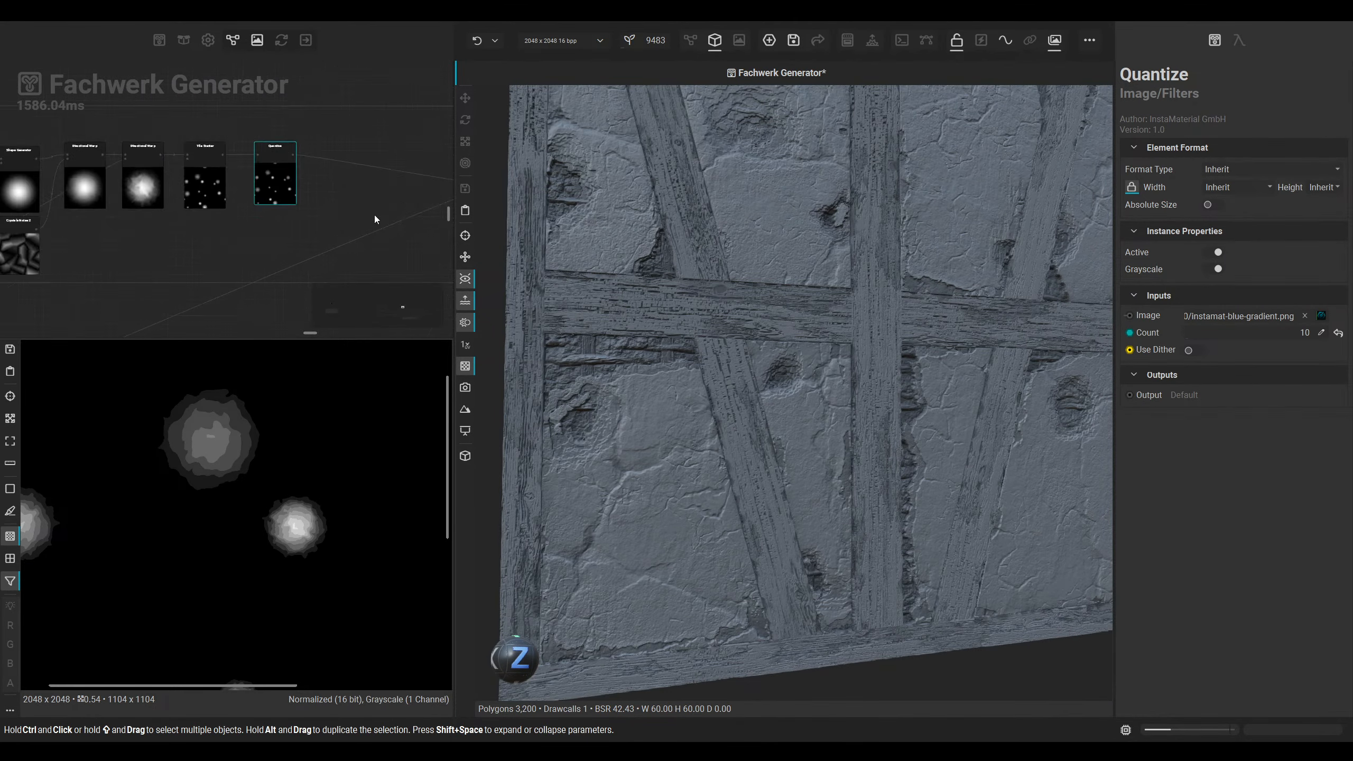
Step: Move the Directional Warp and Slope Blur nodes into the row directly after the Quantize node
left_click_drag(306, 228, 199, 204)
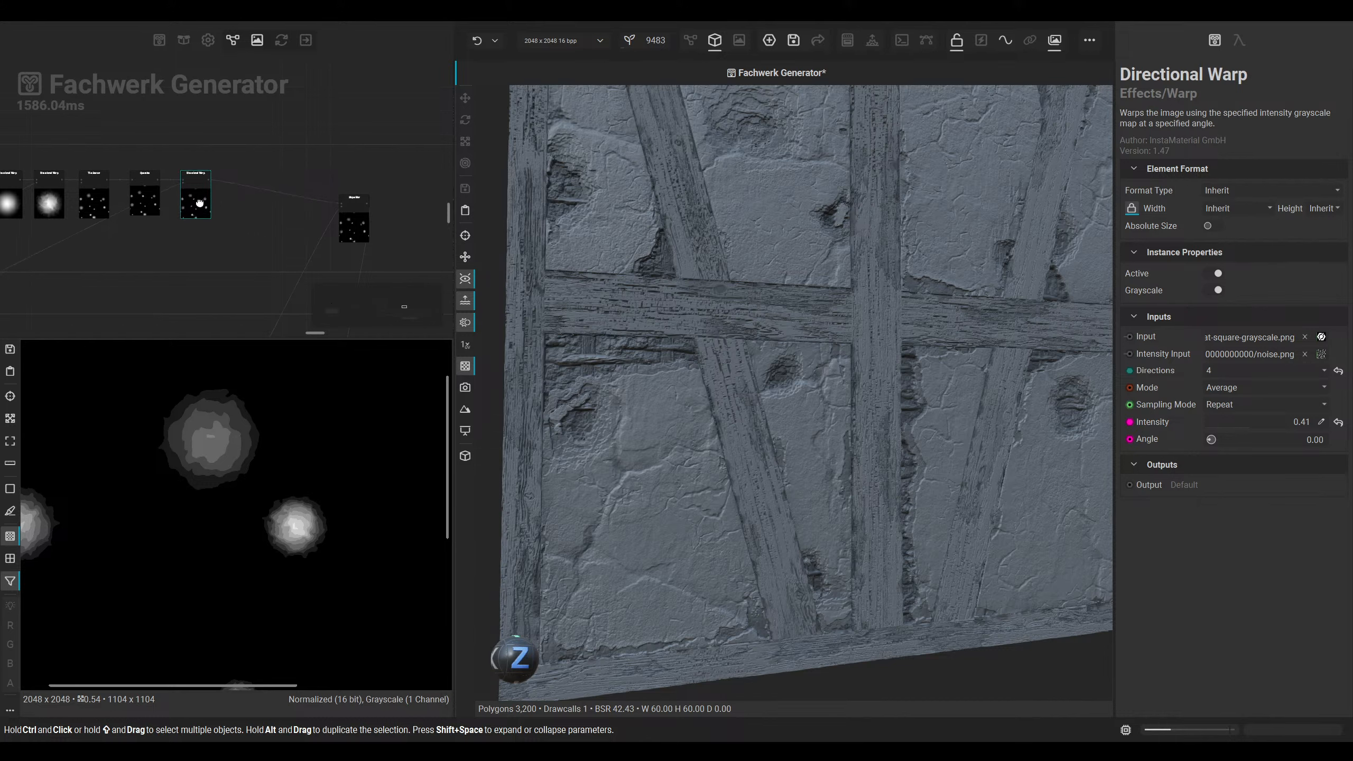
left_click_drag(353, 236, 251, 210)
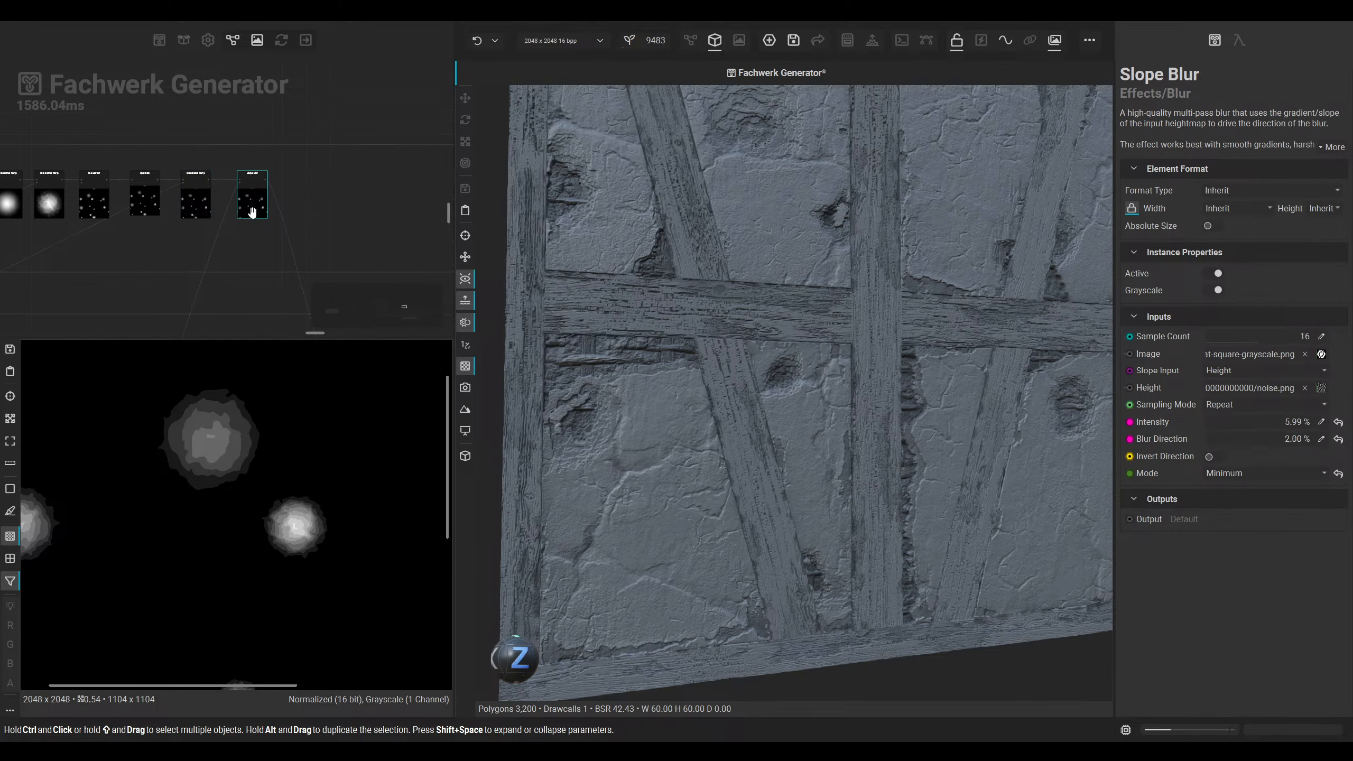
middle_click_drag(255, 209, 386, 240)
scroll(387, 241, "up", 3)
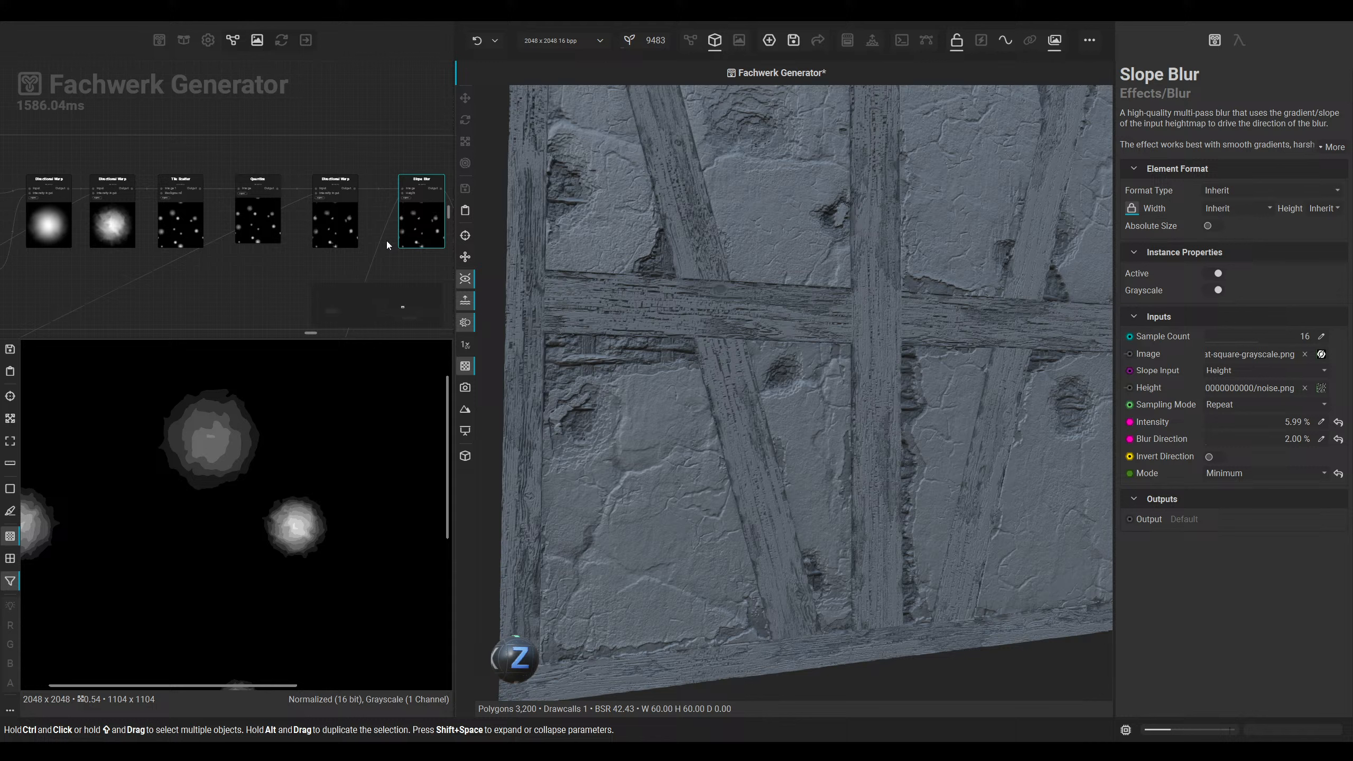
Step: Preview the Slope Blur's output and examine the edges of the hole shapes up close
double_click(423, 223)
middle_click_drag(194, 454, 320, 395)
middle_click_drag(271, 444, 198, 491)
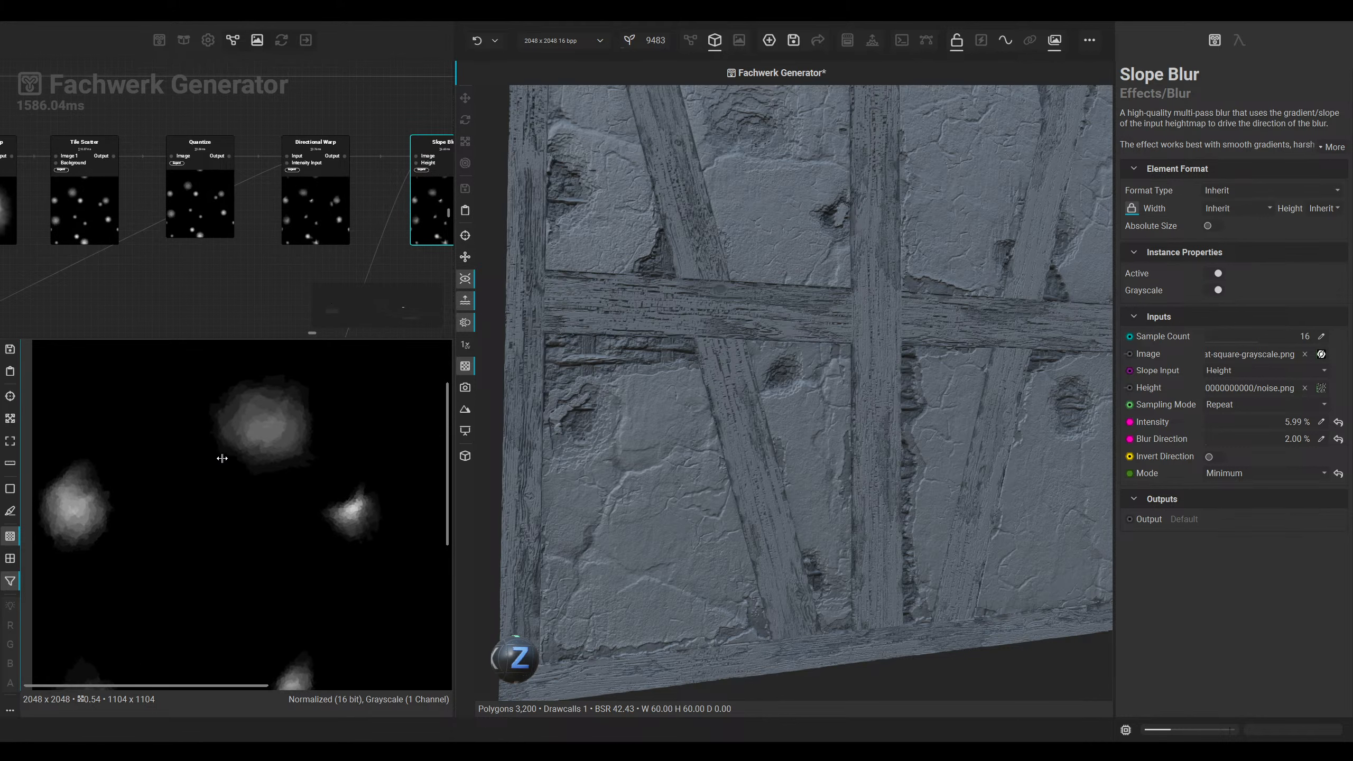
scroll(287, 434, "up", 2)
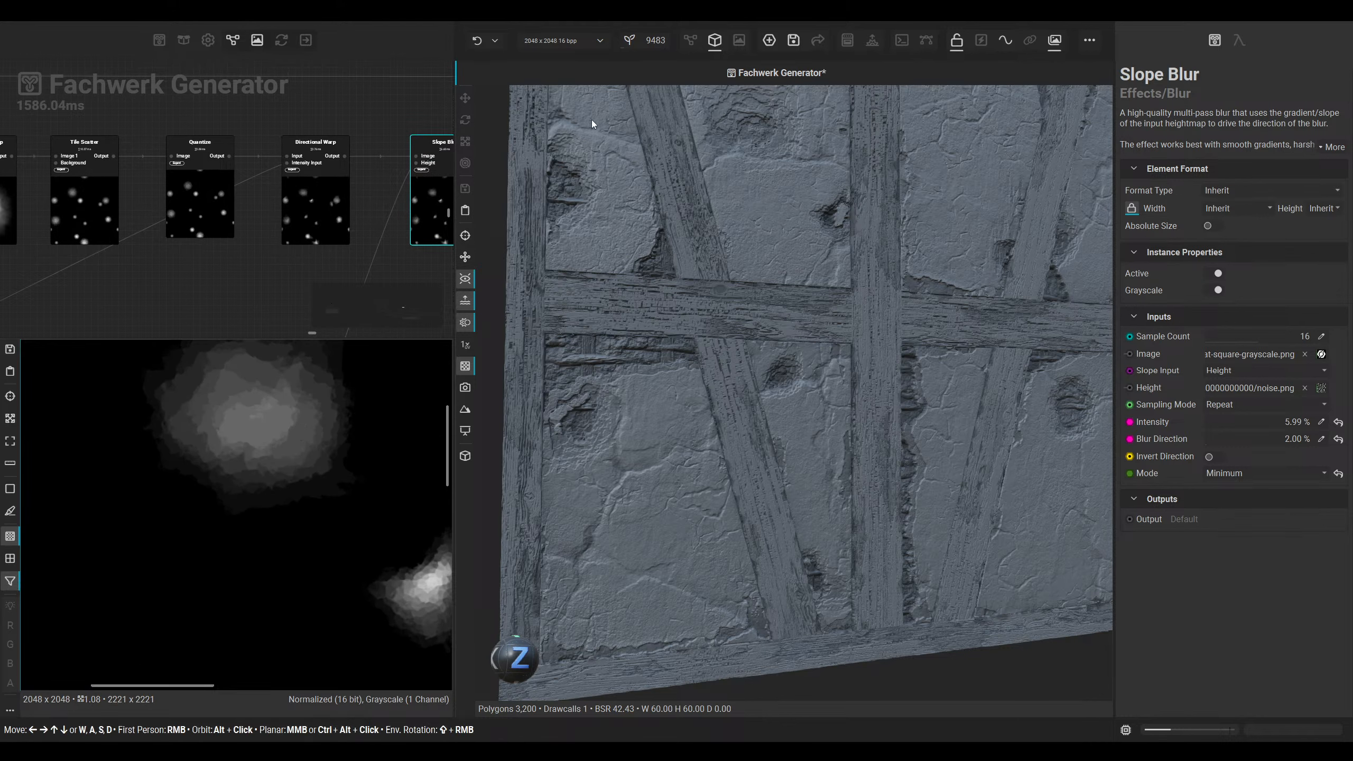
middle_click_drag(353, 426, 187, 417)
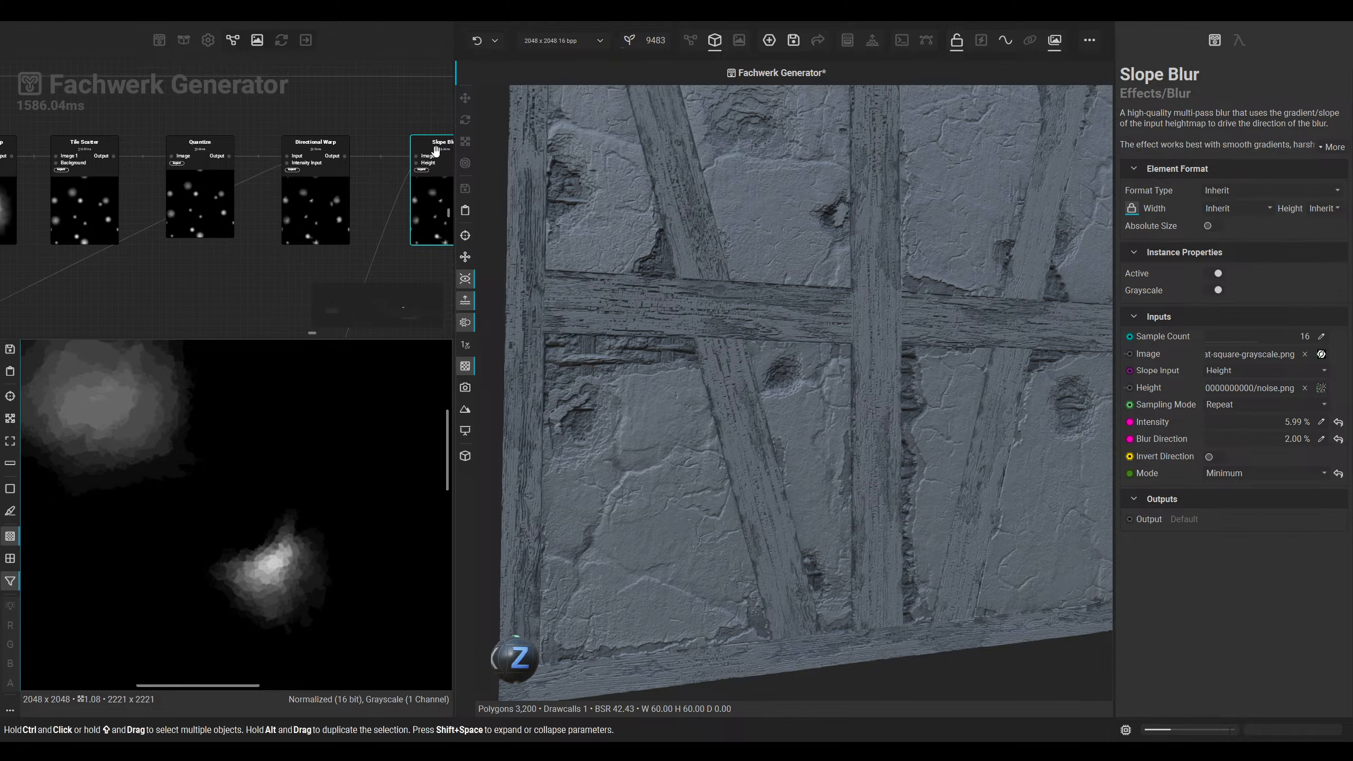
Step: Return the node graph to the large view and add a Warp node after the Slope Blur
left_click(690, 41)
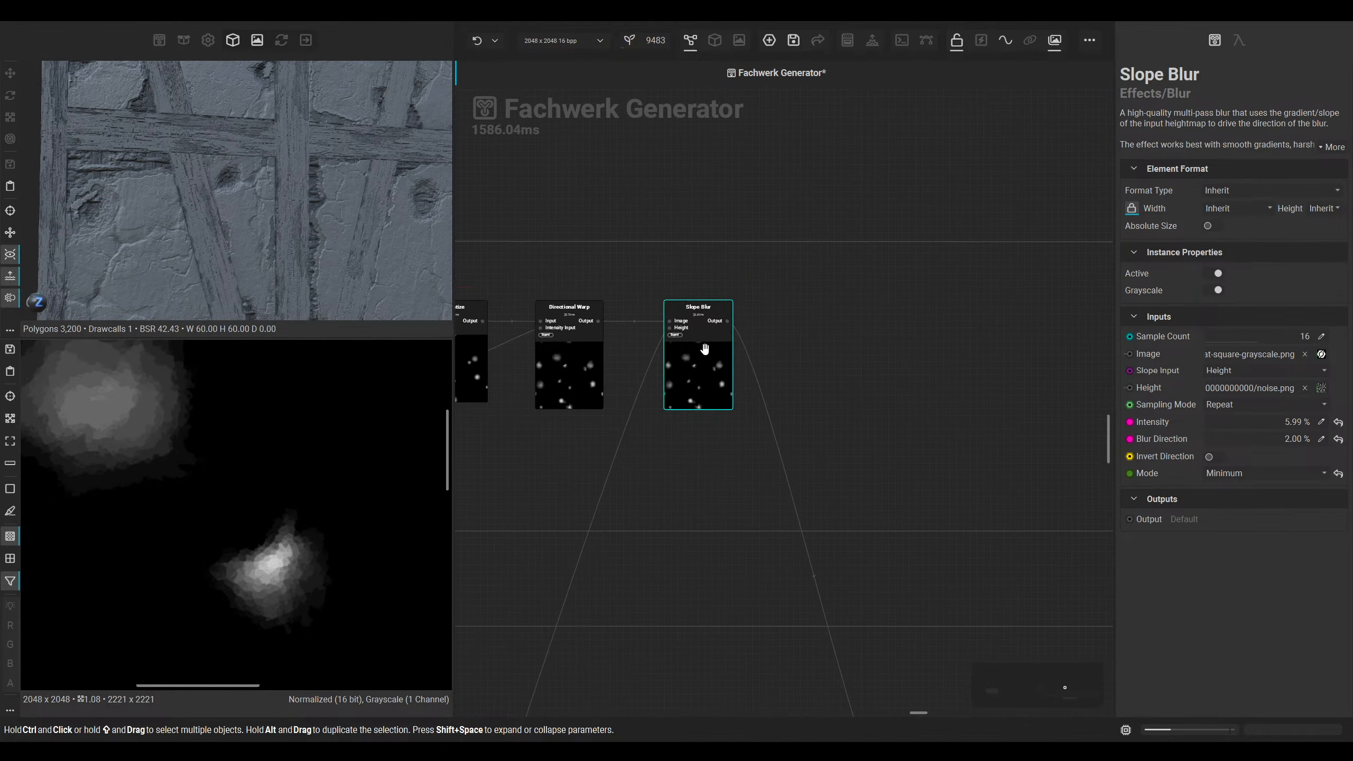
right_click(820, 320)
type("dire")
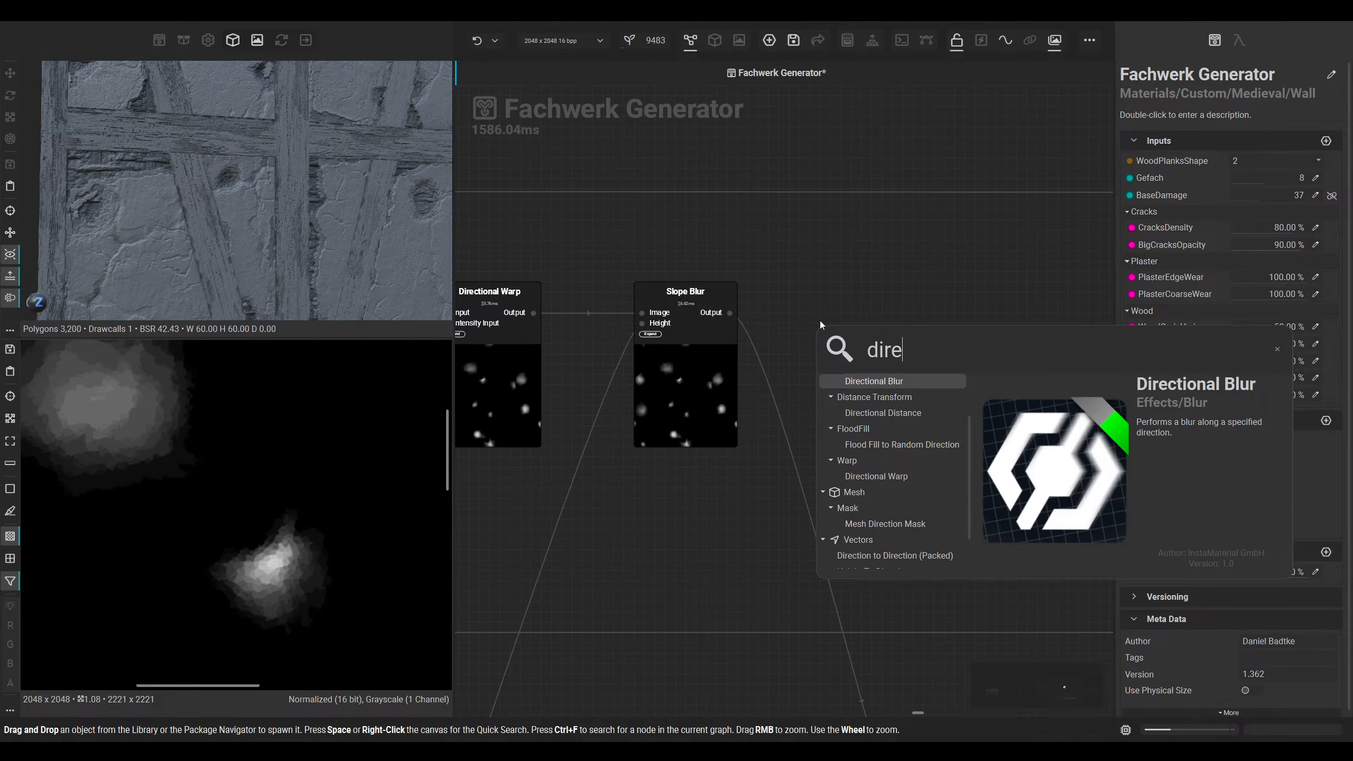
key("ctrl+a")
type("warp")
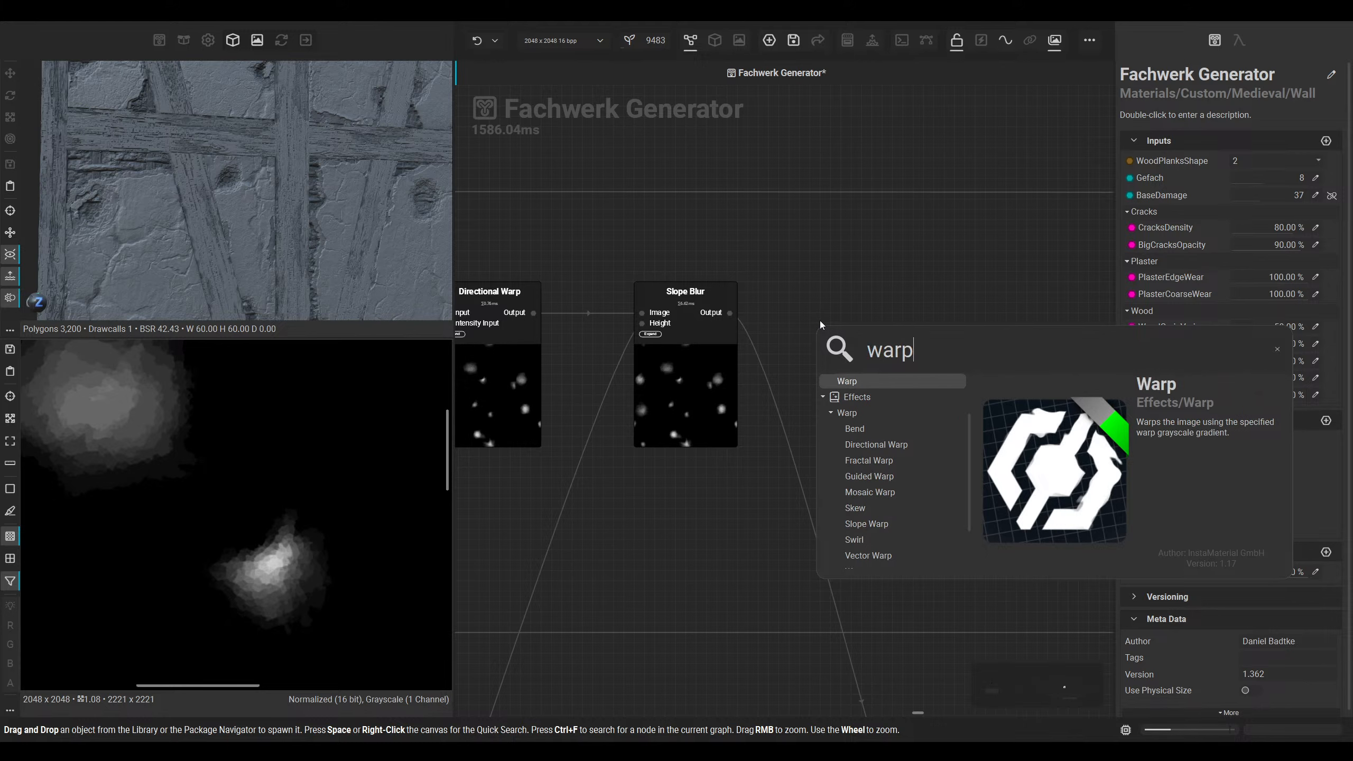
key("Return")
Step: Add a Perlin Noise node below the Slope Blur, connect it to the Warp's Gradient Input and preview the Warp
key("space")
type("perlin")
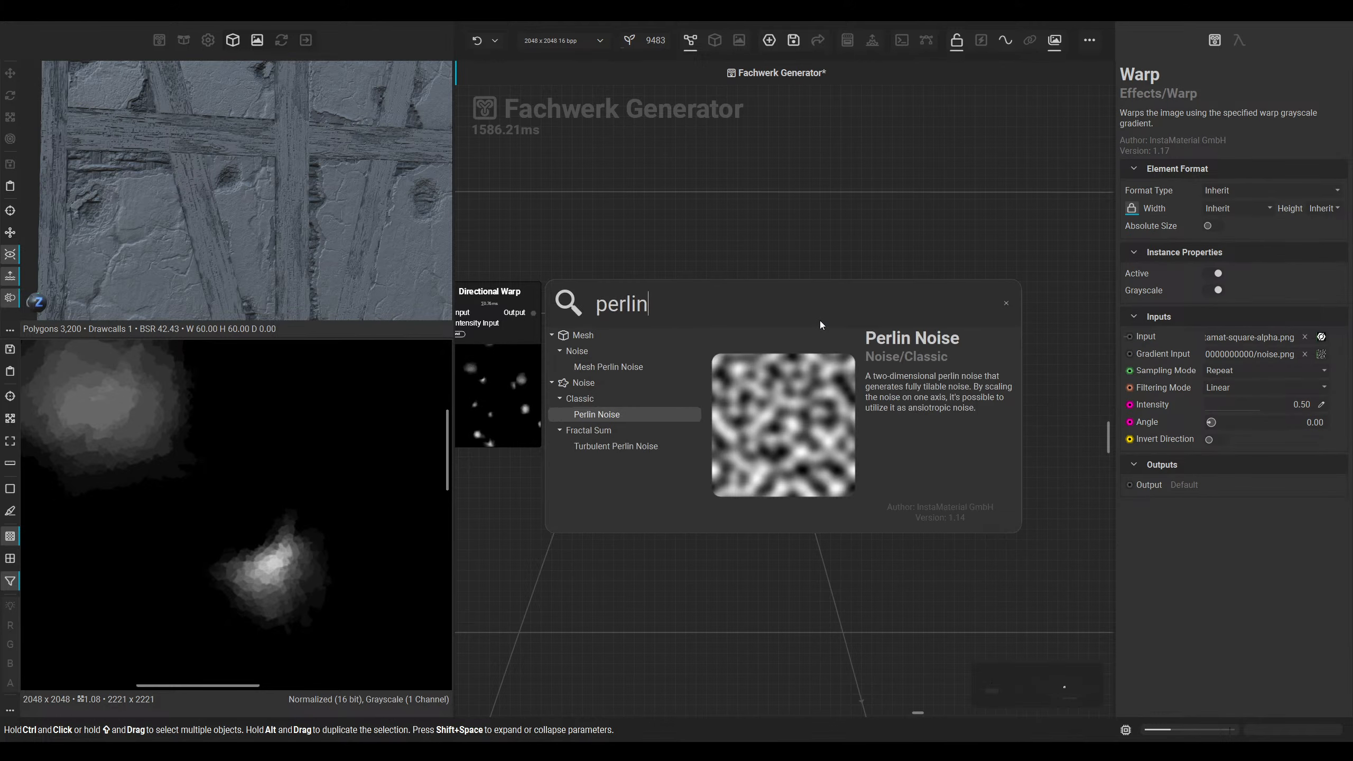
key("Return")
left_click_drag(599, 352, 703, 538)
left_click(777, 467)
left_click_drag(833, 372, 802, 341)
scroll(266, 438, "down", 3)
scroll(293, 501, "down", 1)
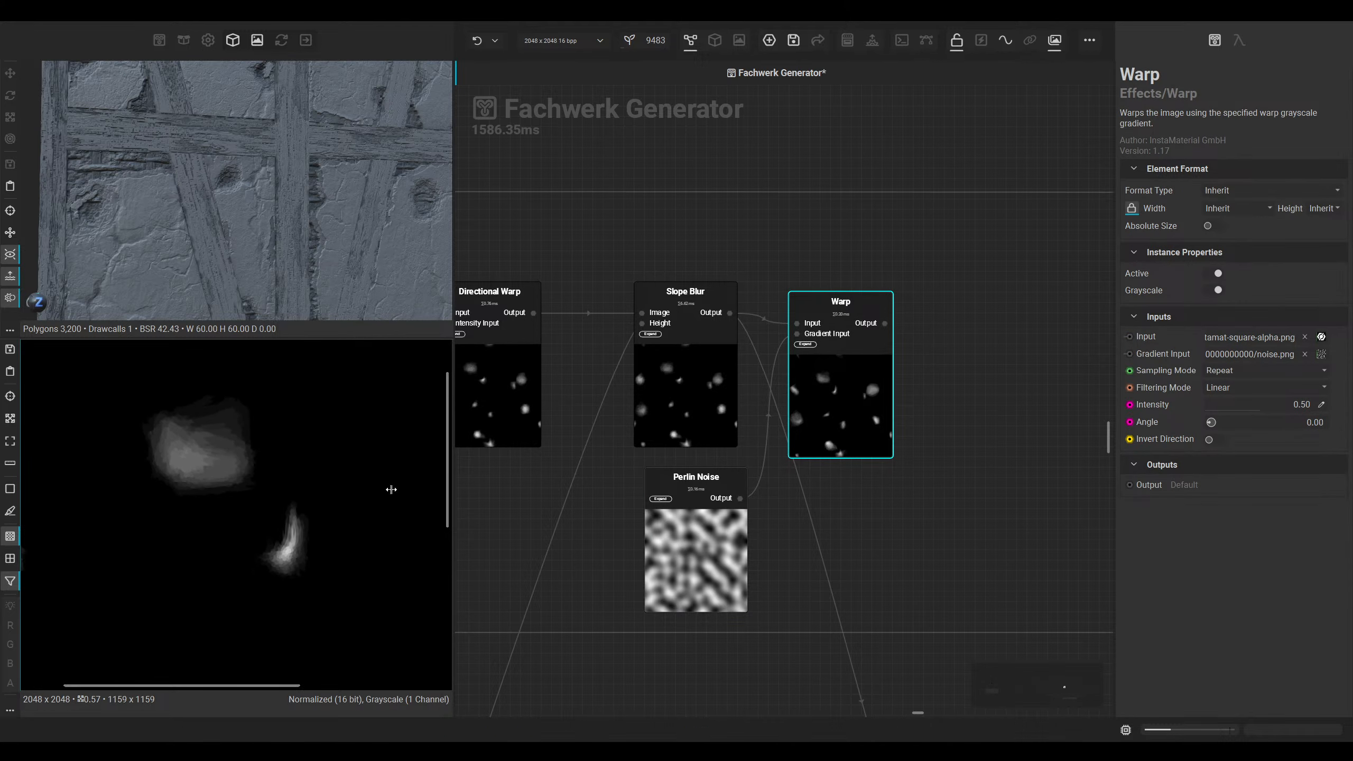
Step: Align the Warp node with the Slope Blur and set the Perlin Noise scale to 6
left_click_drag(810, 404, 811, 394)
left_click(695, 554)
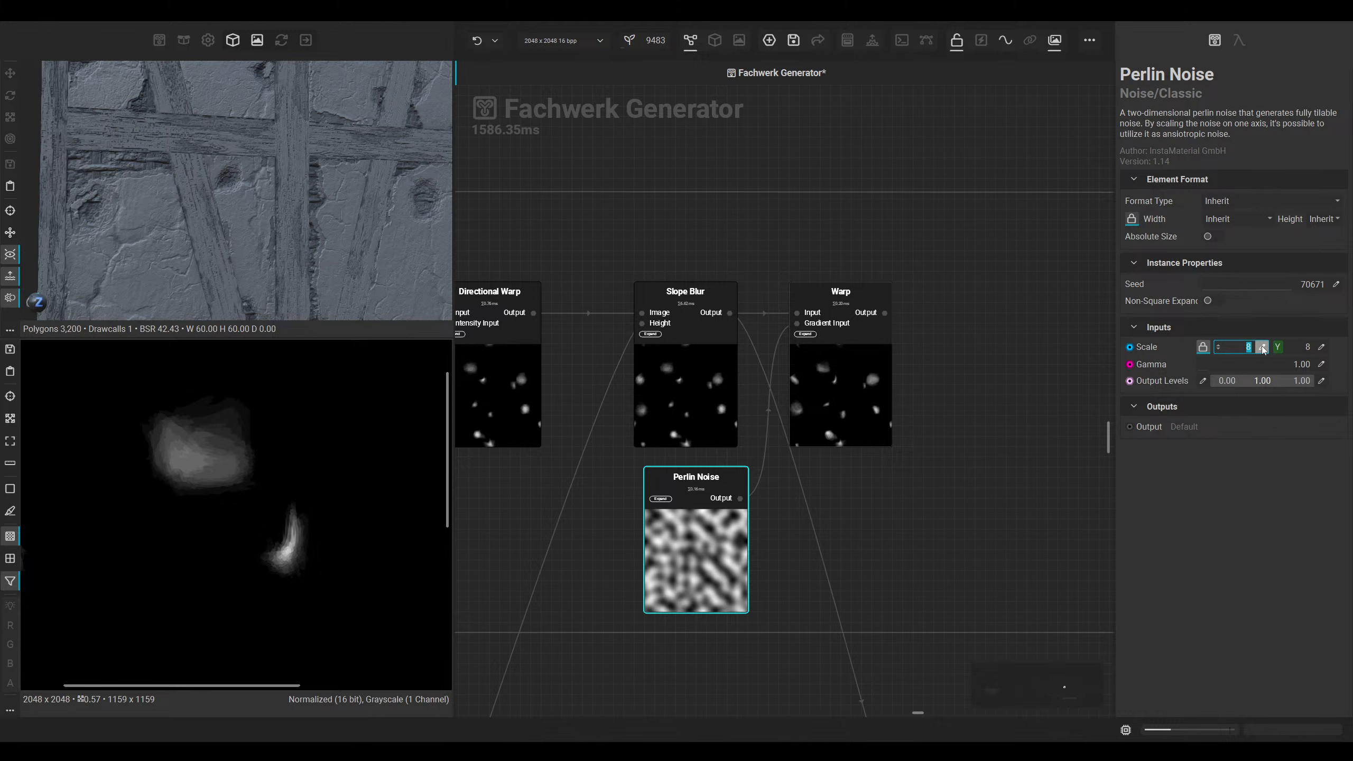
type("6")
key("Return")
scroll(319, 499, "down", 3)
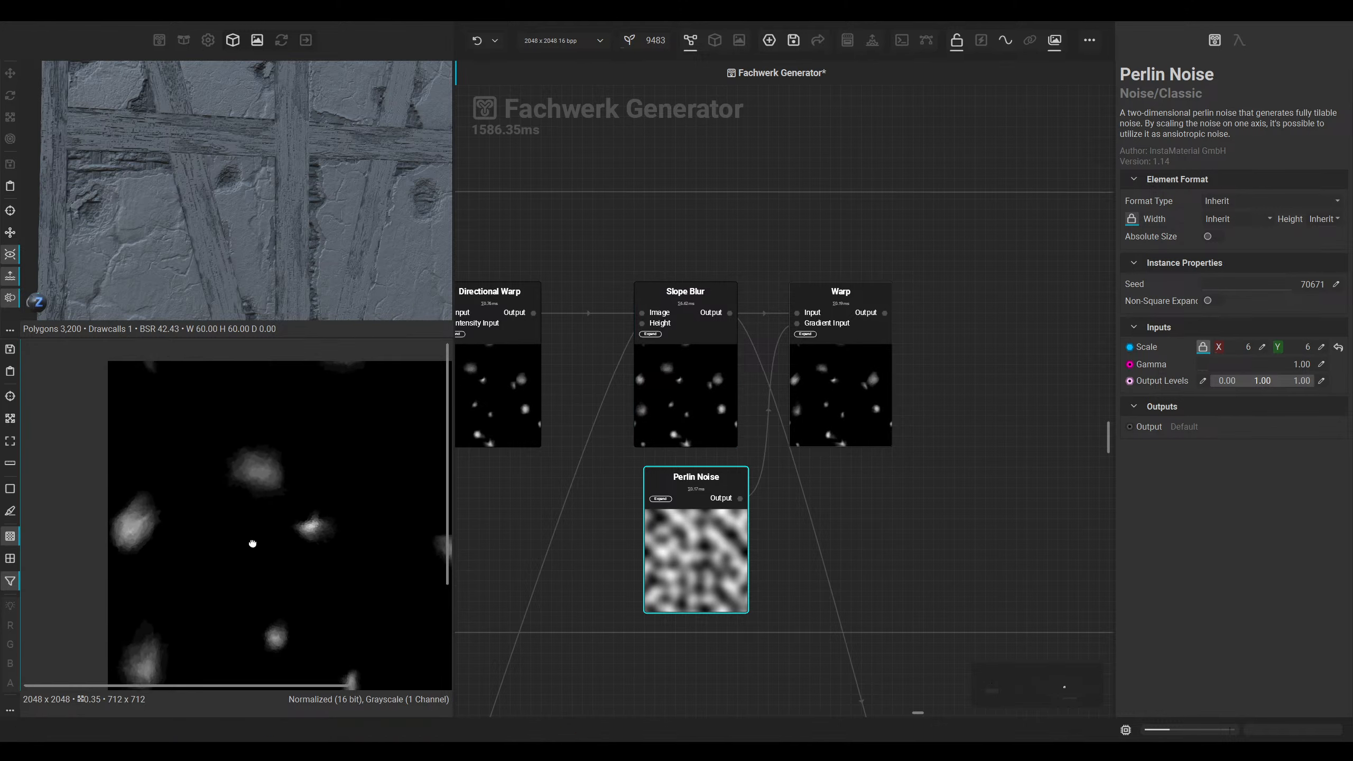
middle_click_drag(251, 543, 119, 439)
Step: Add a Directional Warp node fed by the Warp node's output
left_click(844, 361)
middle_click_drag(844, 362, 738, 394)
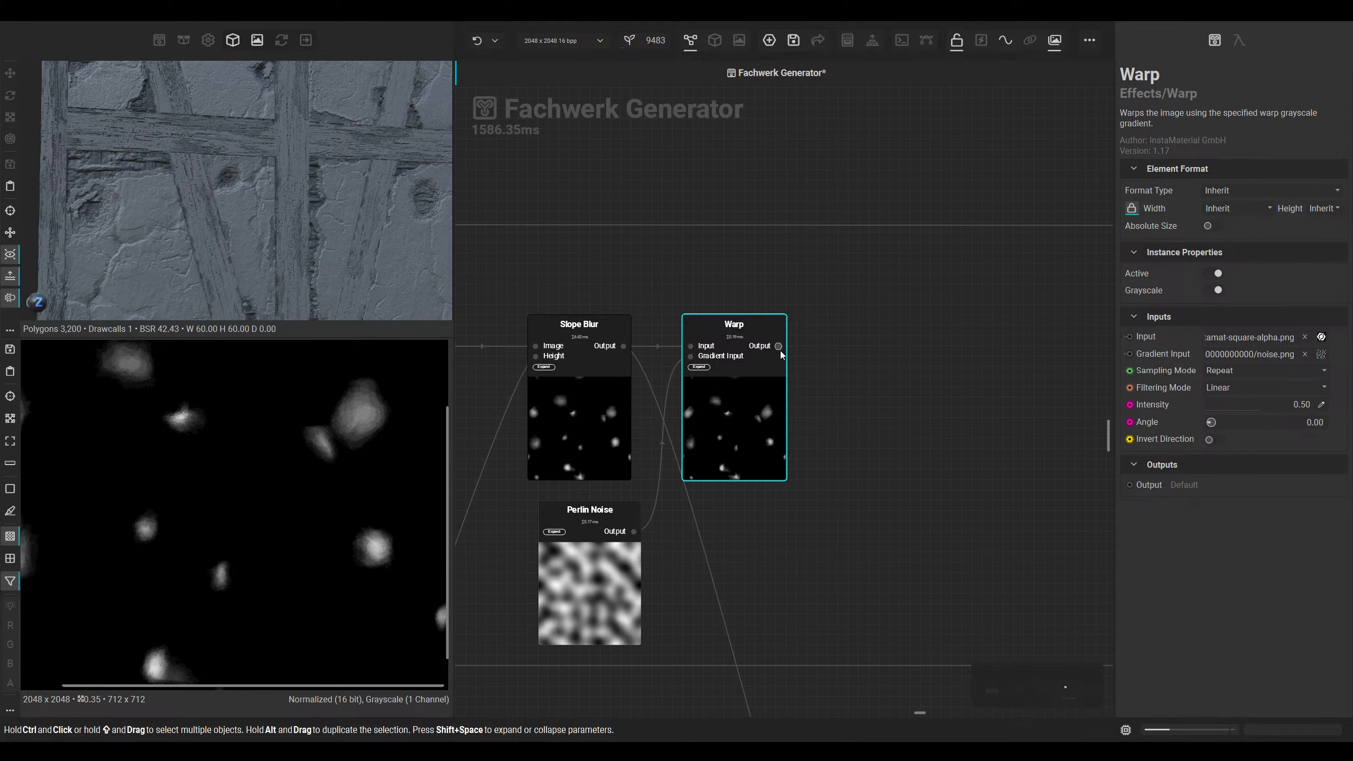
left_click(817, 354)
right_click(843, 357)
type("dire")
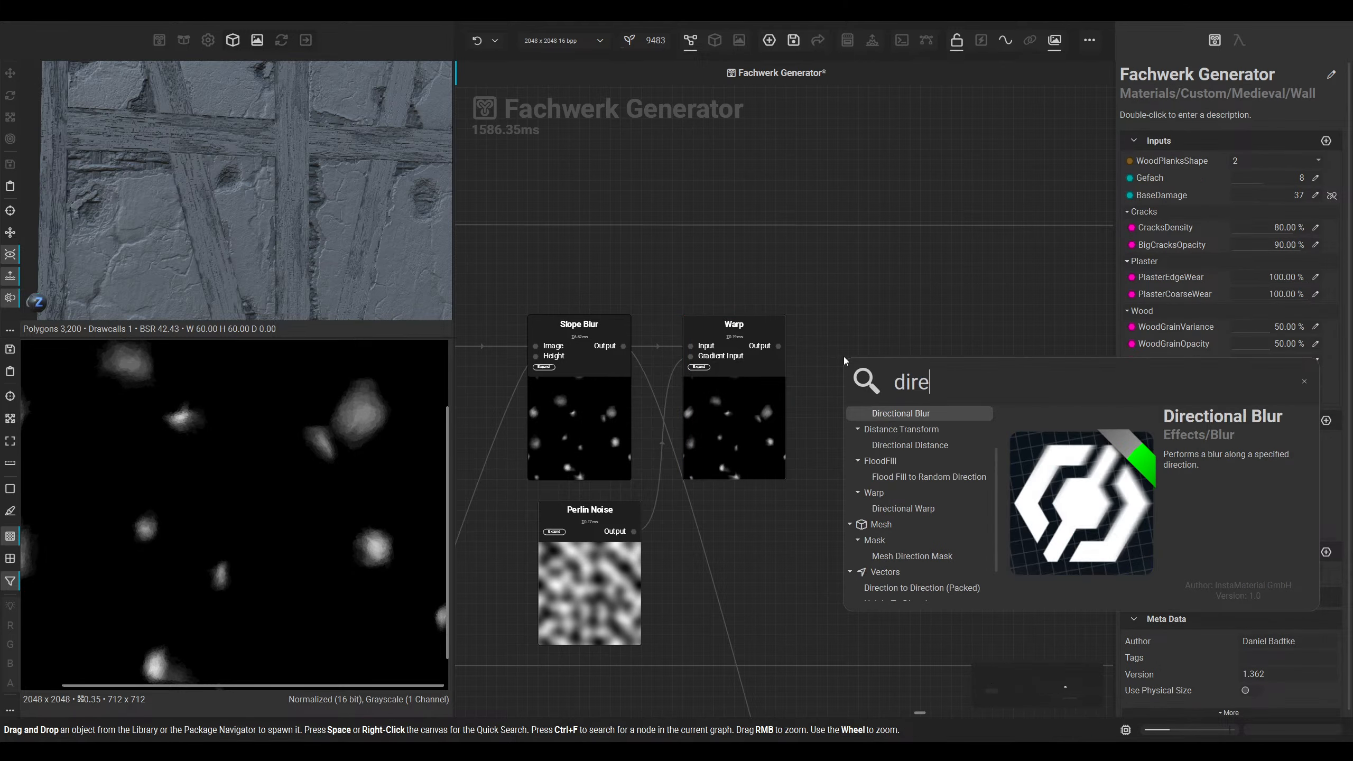
key("Down")
key("Down")
key("Down")
key("Return")
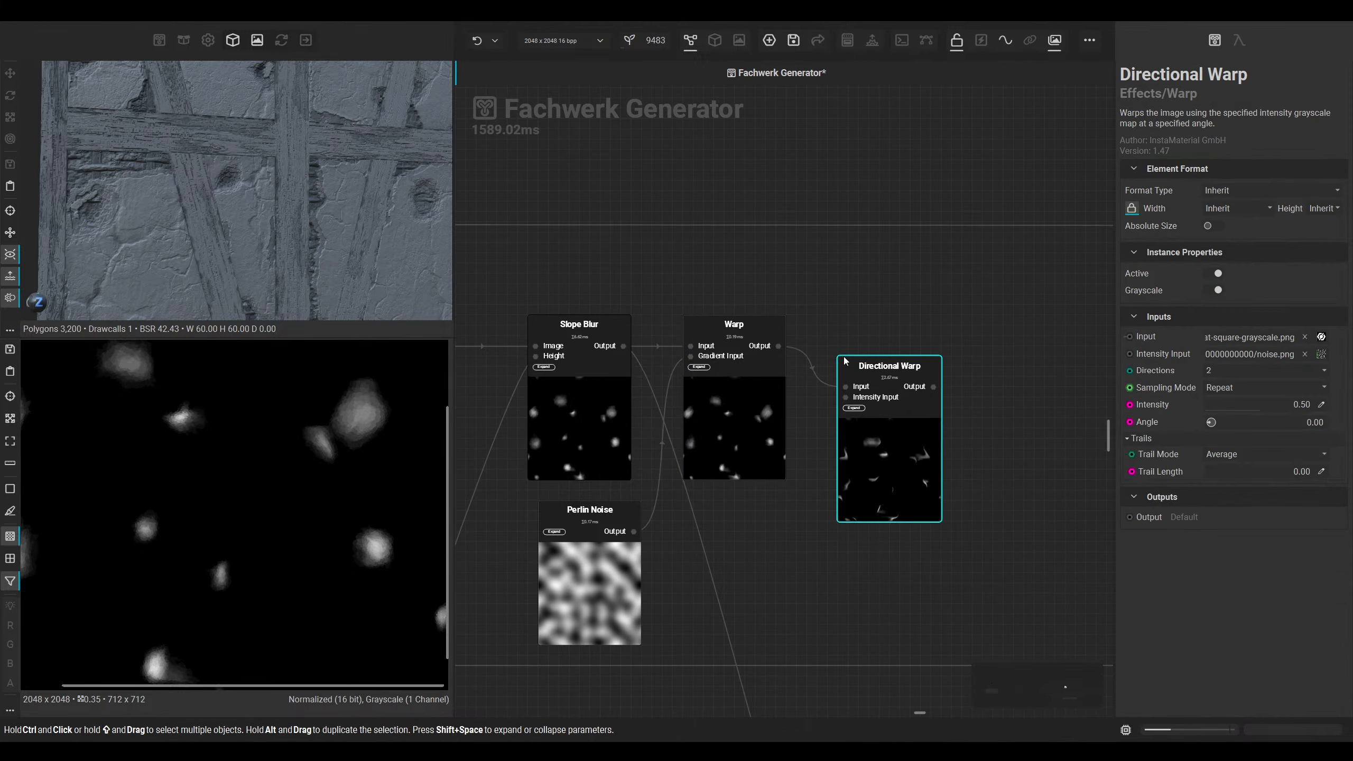
Step: Search the node graph for the existing Clouds Heavy node
scroll(815, 452, "down", 4)
scroll(825, 463, "down", 3)
left_click(758, 480)
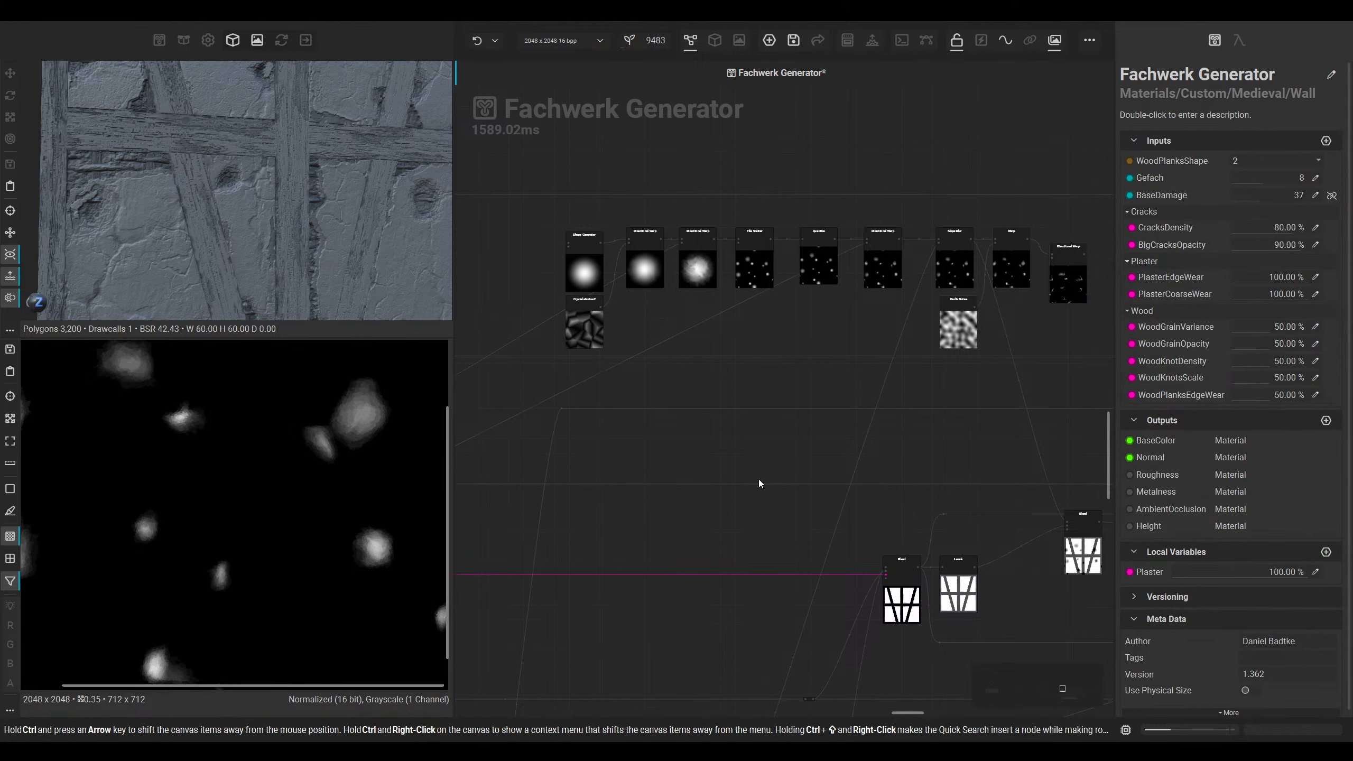
key("ctrl+f")
type("clouds heavy")
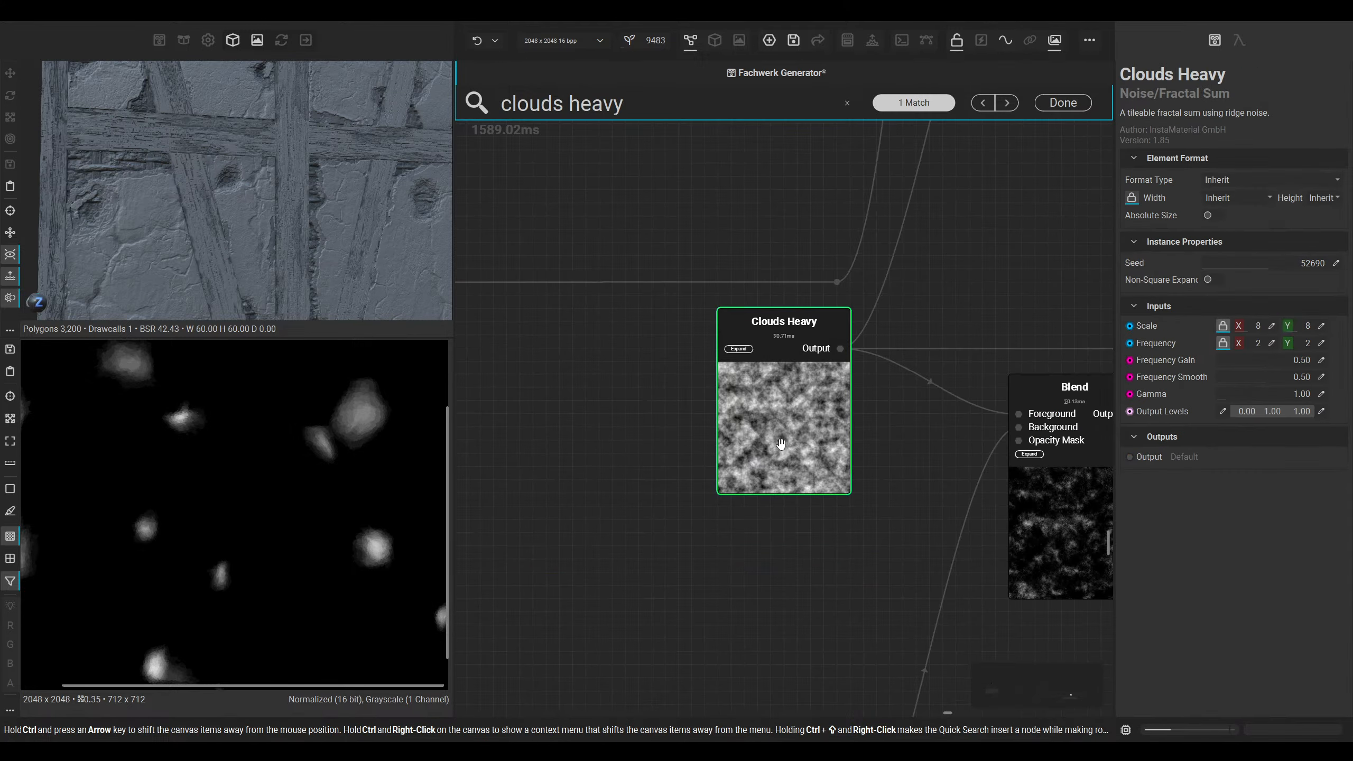
Step: Connect the Clouds Heavy output to the Intensity Input of the new Directional Warp
scroll(804, 435, "down", 5)
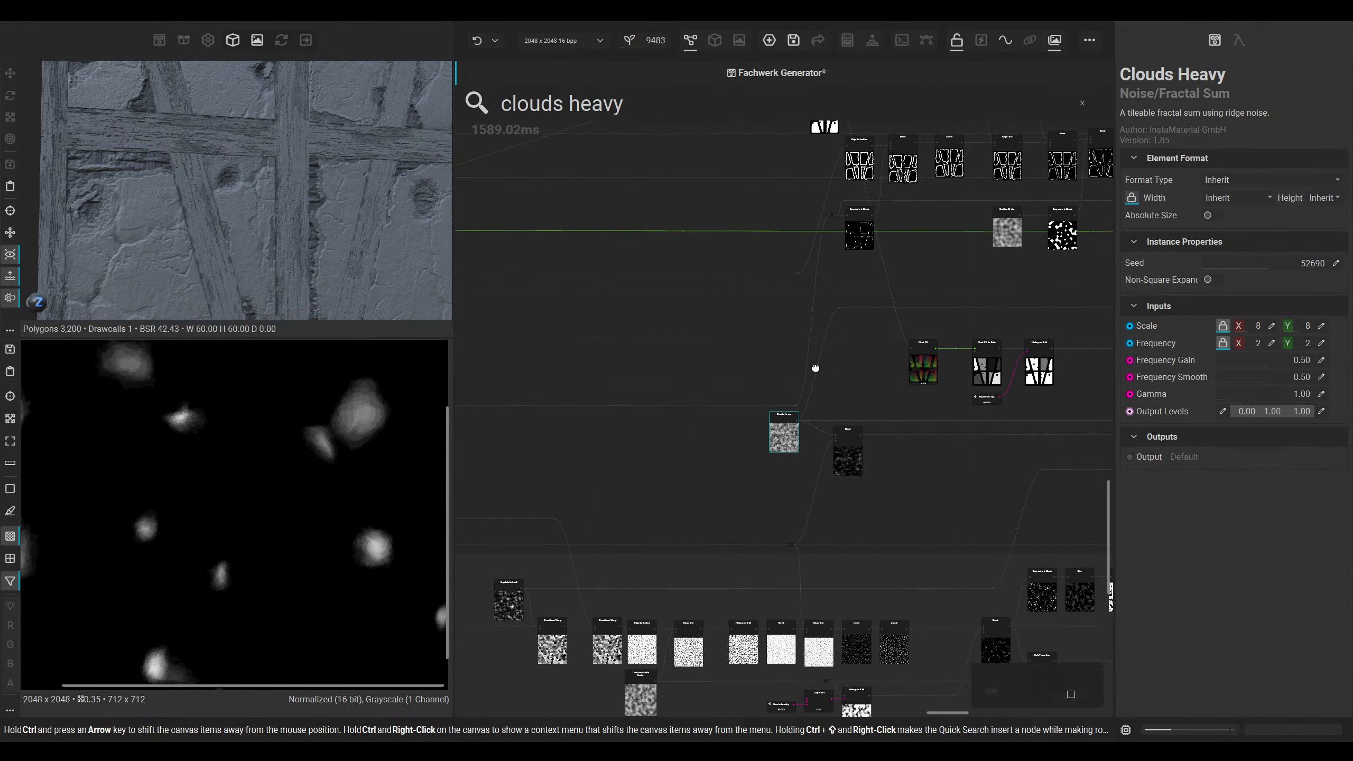
left_click(733, 441)
scroll(727, 437, "up", 1)
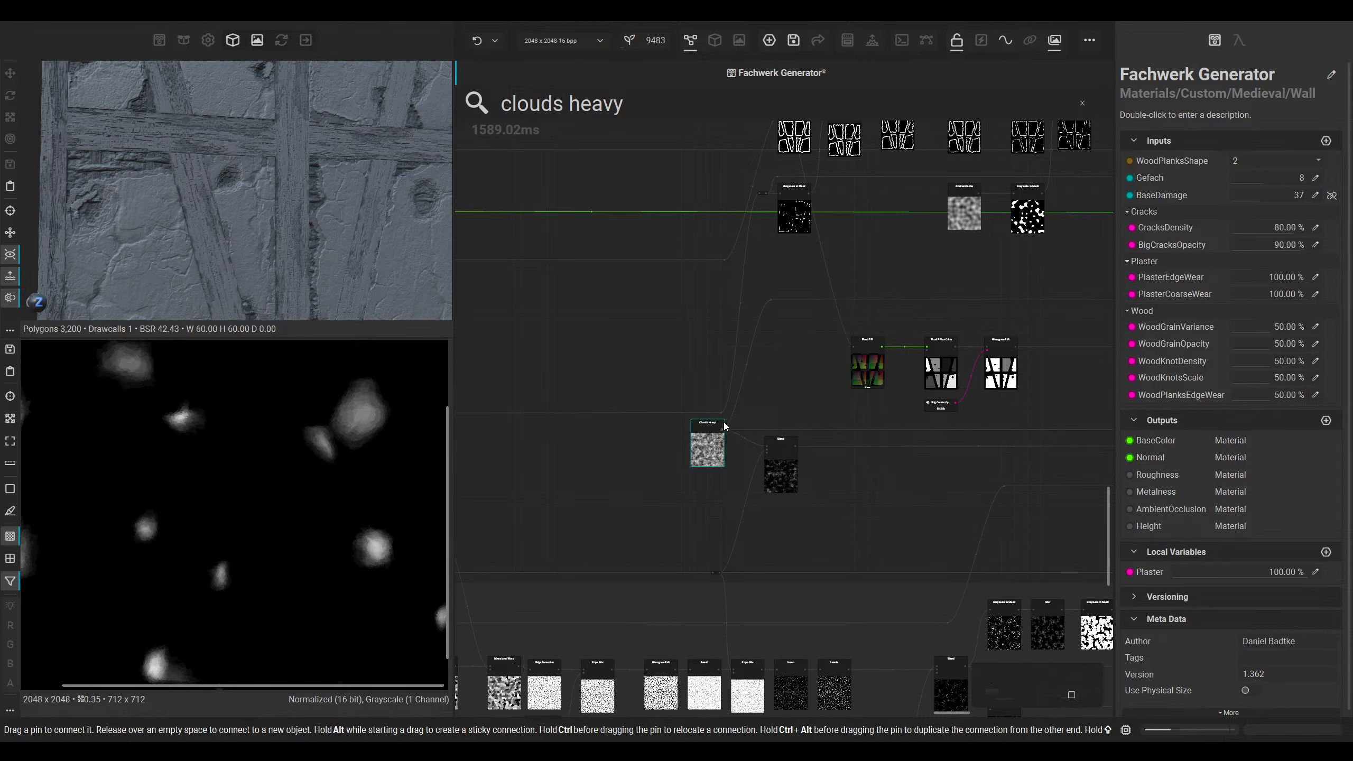
scroll(724, 423, "down", 3)
left_click_drag(724, 425, 704, 243)
scroll(819, 400, "up", 3)
scroll(704, 263, "up", 3)
scroll(703, 244, "down", 6)
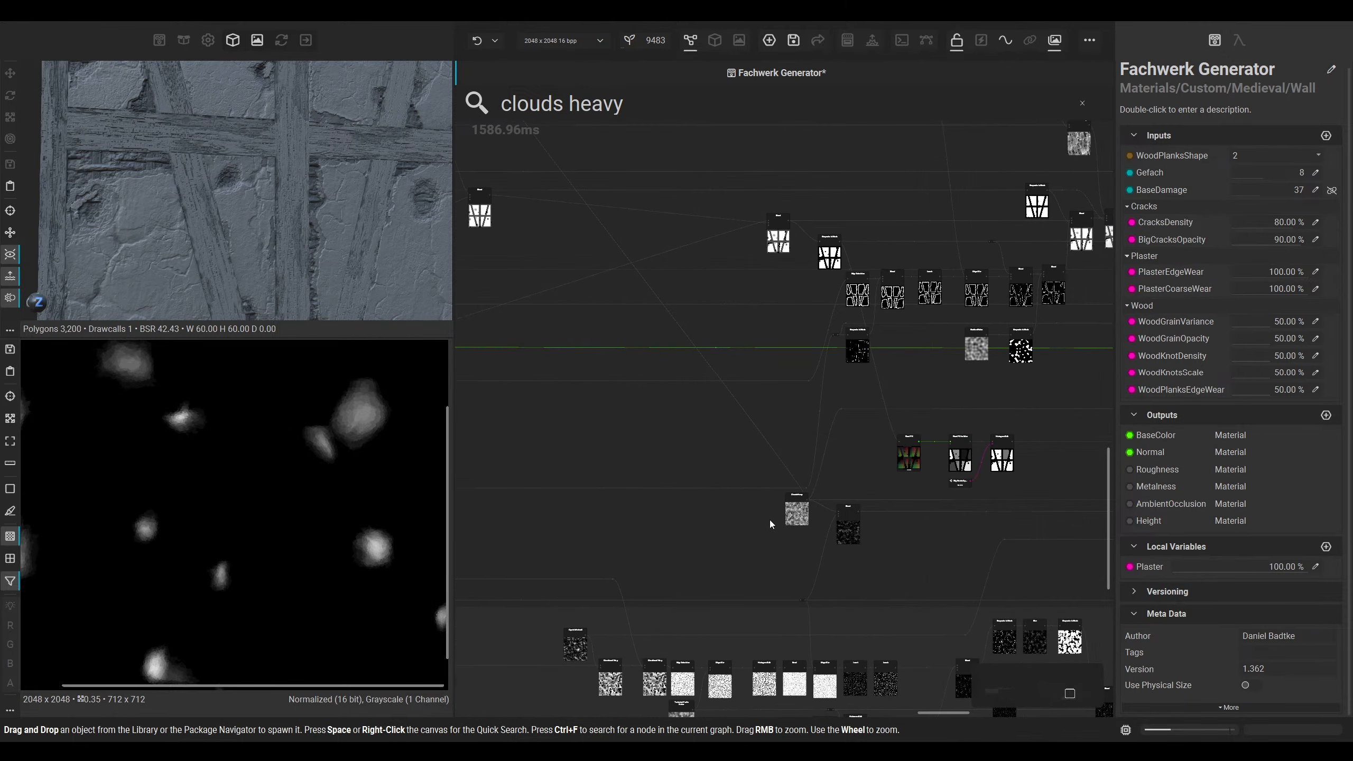
Step: Move the Clouds Heavy node away from its Blend, next to the preceding node chain, and add a reroute point on their connection
left_click(787, 508)
left_click_drag(477, 513, 739, 534)
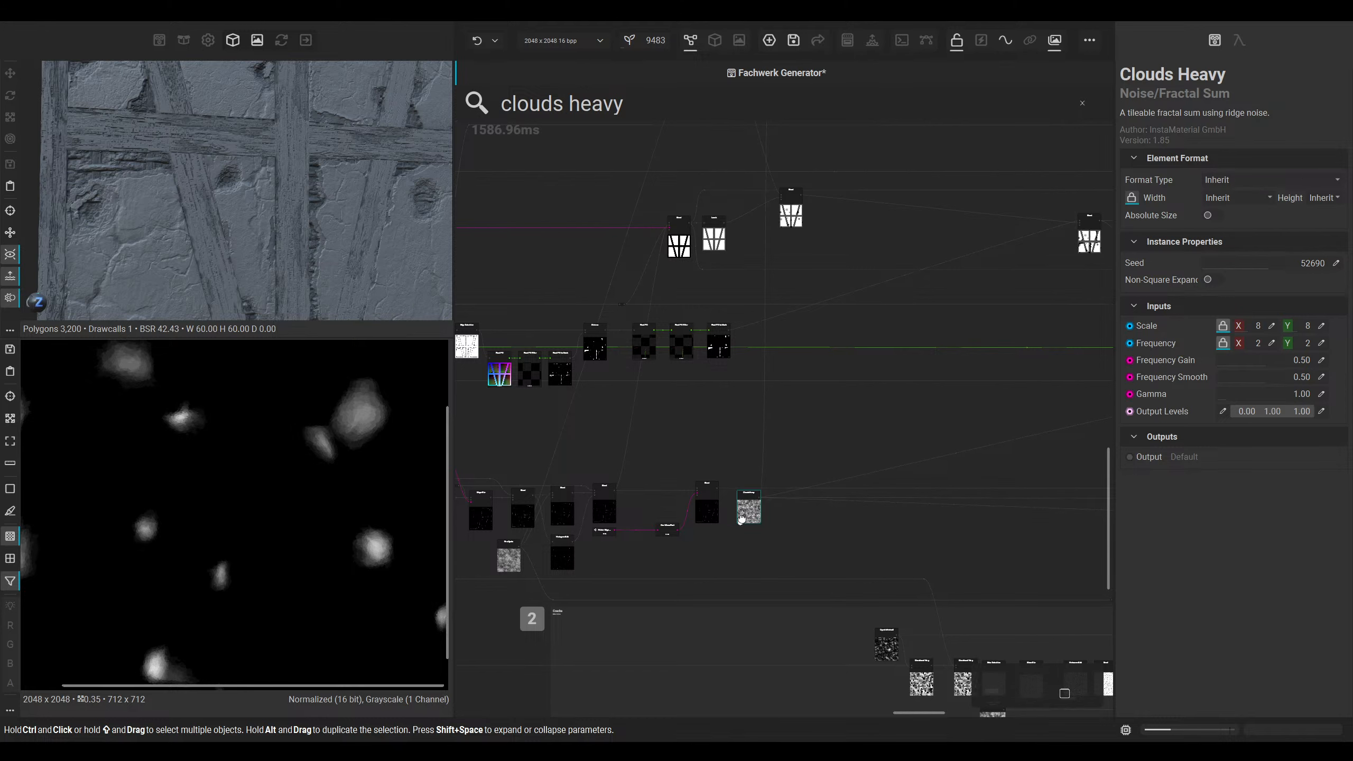
middle_click_drag(828, 515, 710, 499)
left_click(859, 497)
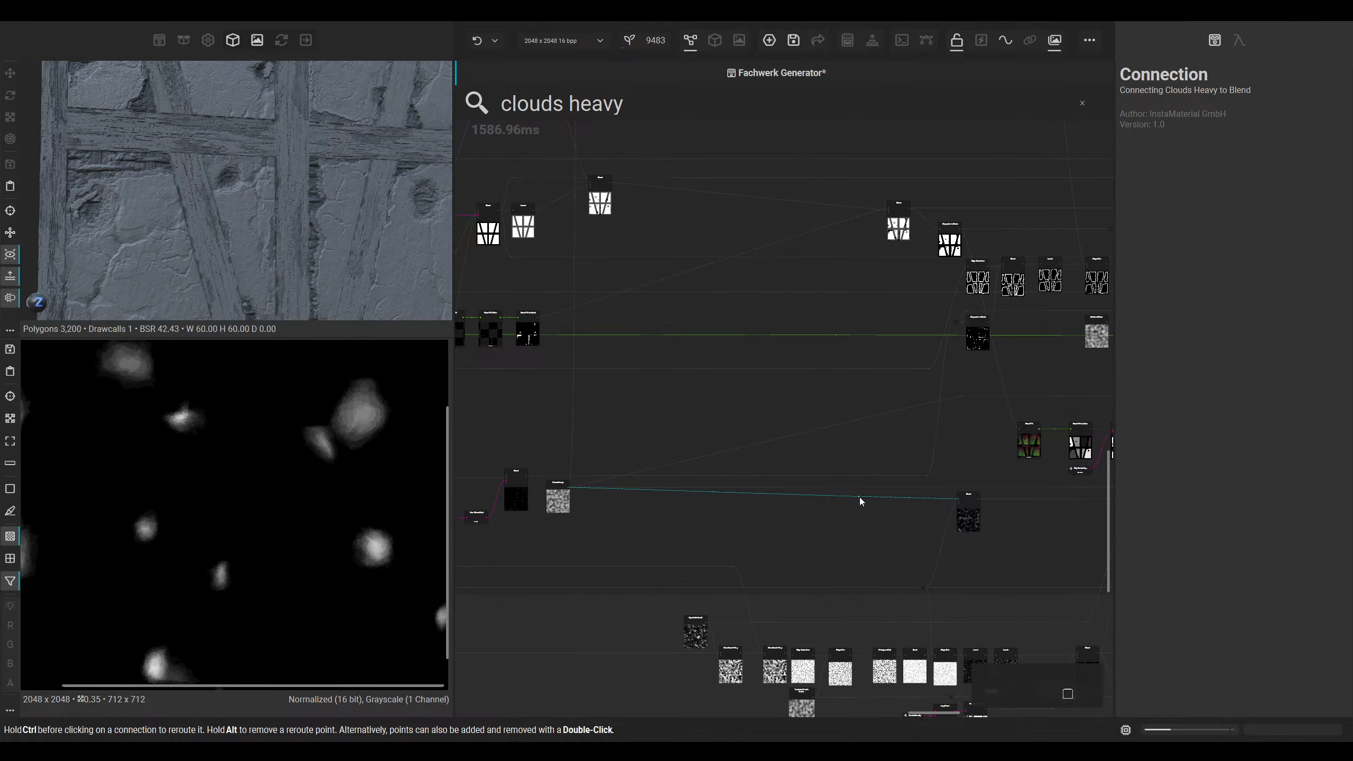
left_click_drag(859, 497, 930, 487, "ctrl")
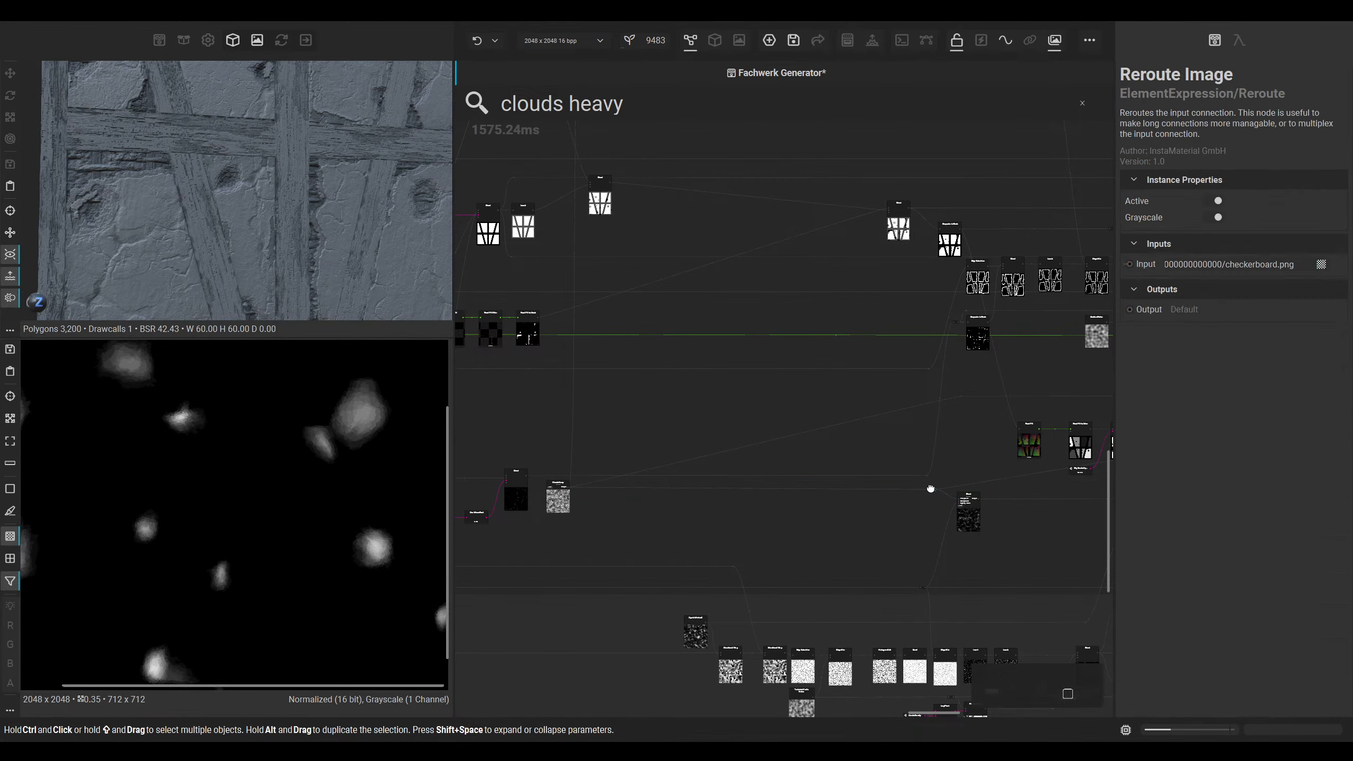
middle_click_drag(930, 488, 814, 482)
Step: Reroute the Clouds Heavy connection to the Blur through a point close to the Clouds Heavy node
left_click(722, 478)
left_click(720, 476)
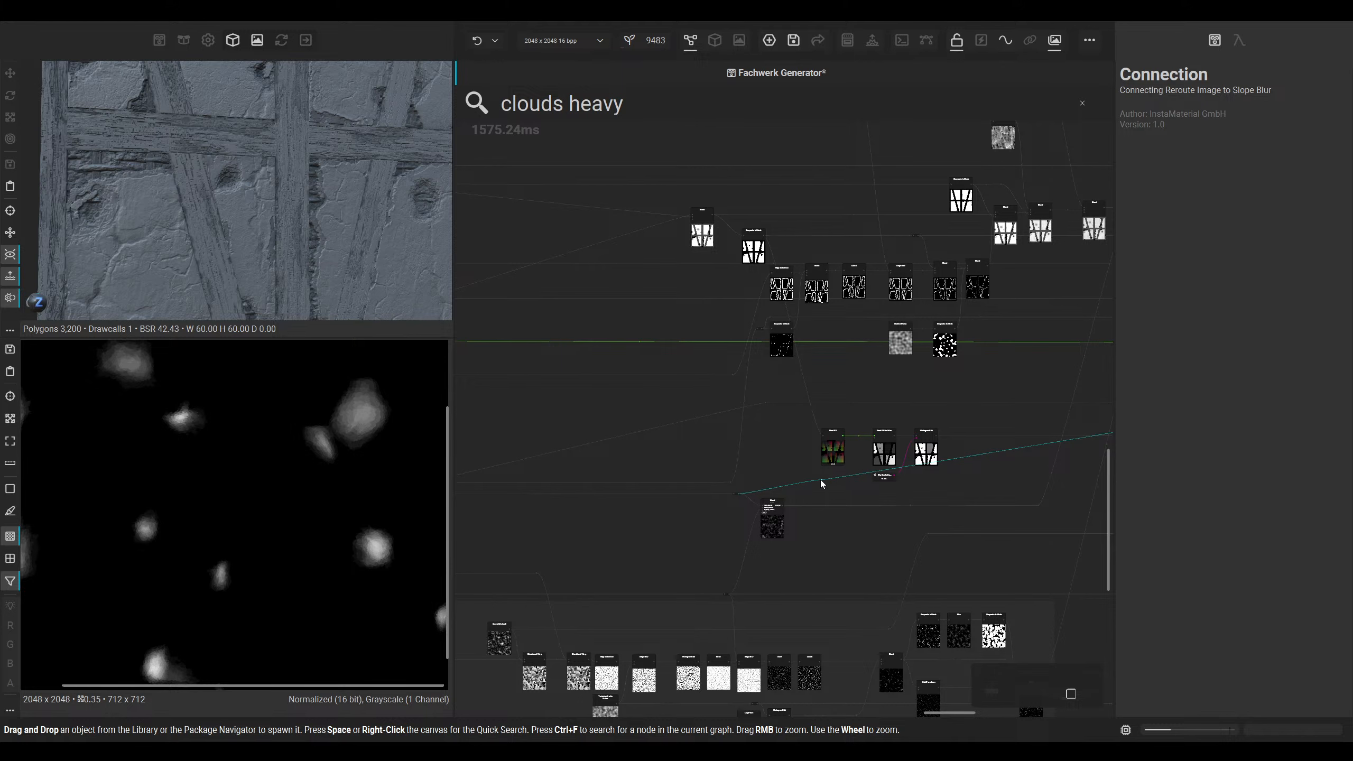
mouse_move(820, 480)
left_mouse_down()
mouse_move(1170, 469)
mouse_move(982, 493)
left_mouse_up()
middle_click_drag(692, 474, 1052, 472)
mouse_move(592, 463)
middle_mouse_down()
mouse_move(788, 457)
mouse_move(967, 397)
middle_mouse_up()
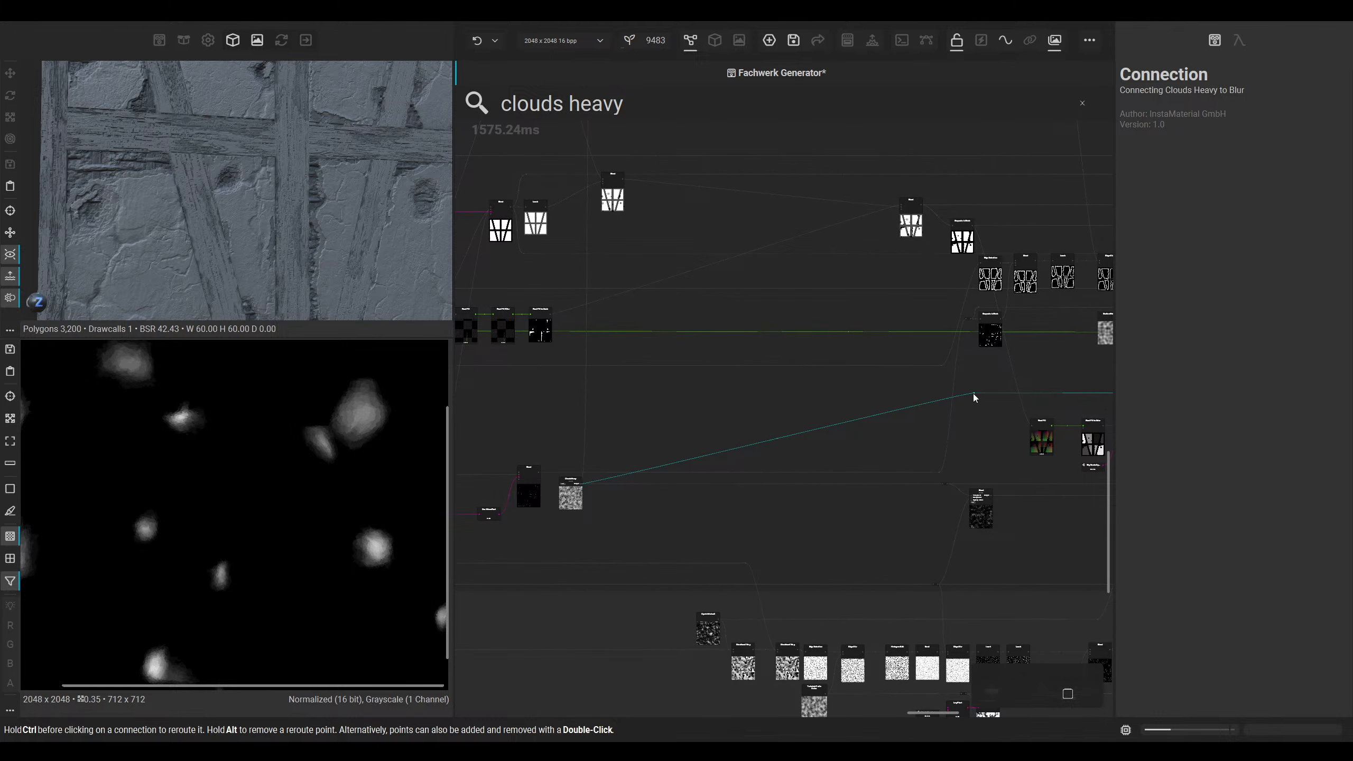
left_click_drag(972, 393, 634, 394)
middle_click_drag(634, 364, 708, 508)
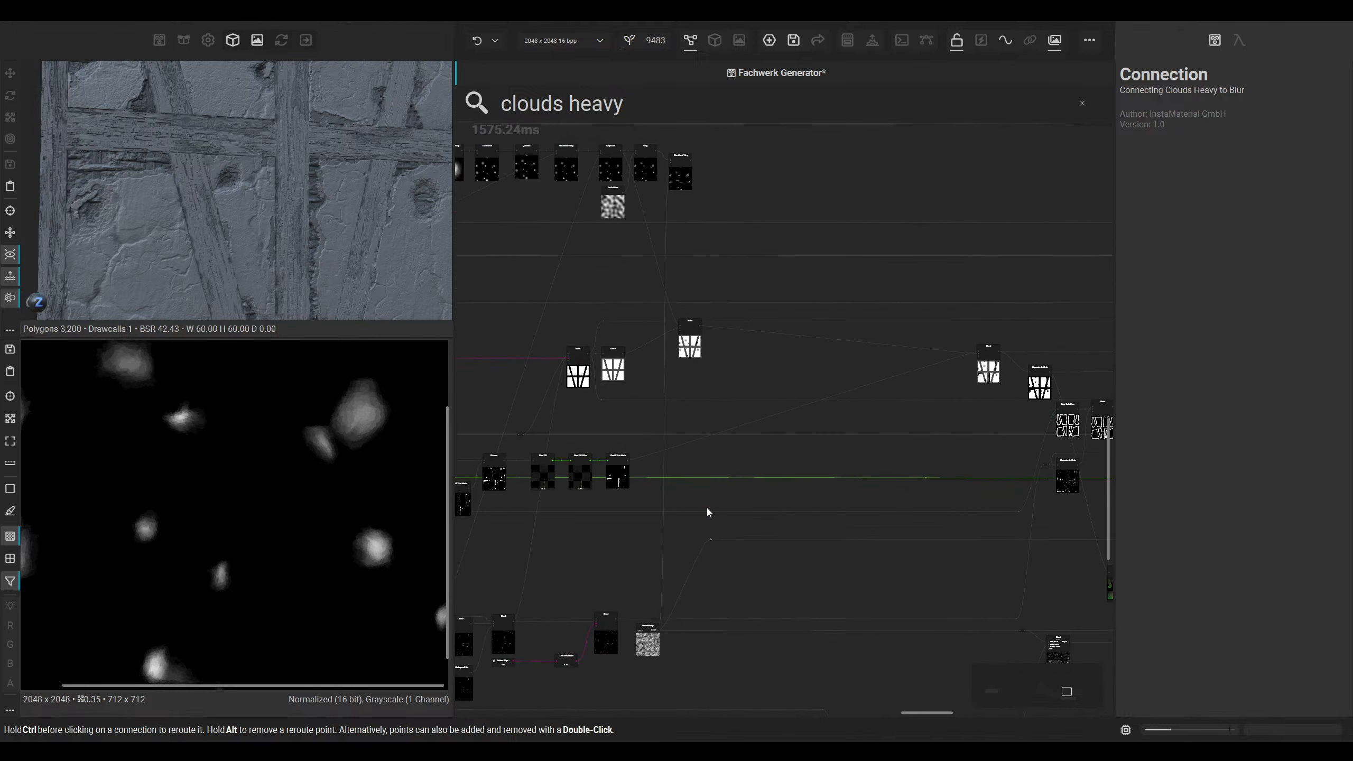
Step: Preview the new Directional Warp and set its directions to 4 and its intensity to 0.16
scroll(721, 268, "up", 3)
middle_click_drag(720, 268, 788, 484)
double_click(763, 366)
middle_click_drag(288, 435, 320, 520)
left_click(1215, 374)
left_click(1209, 390)
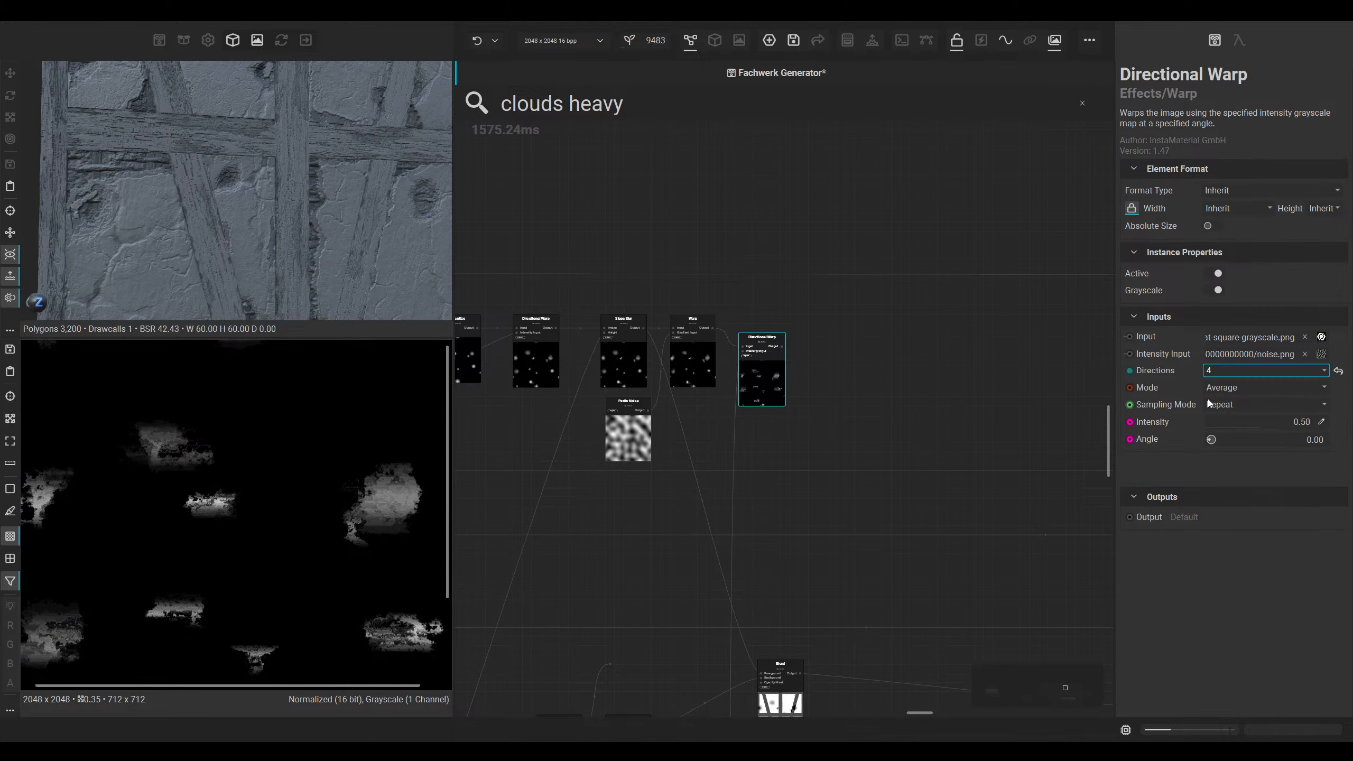
left_click_drag(1241, 421, 1201, 420)
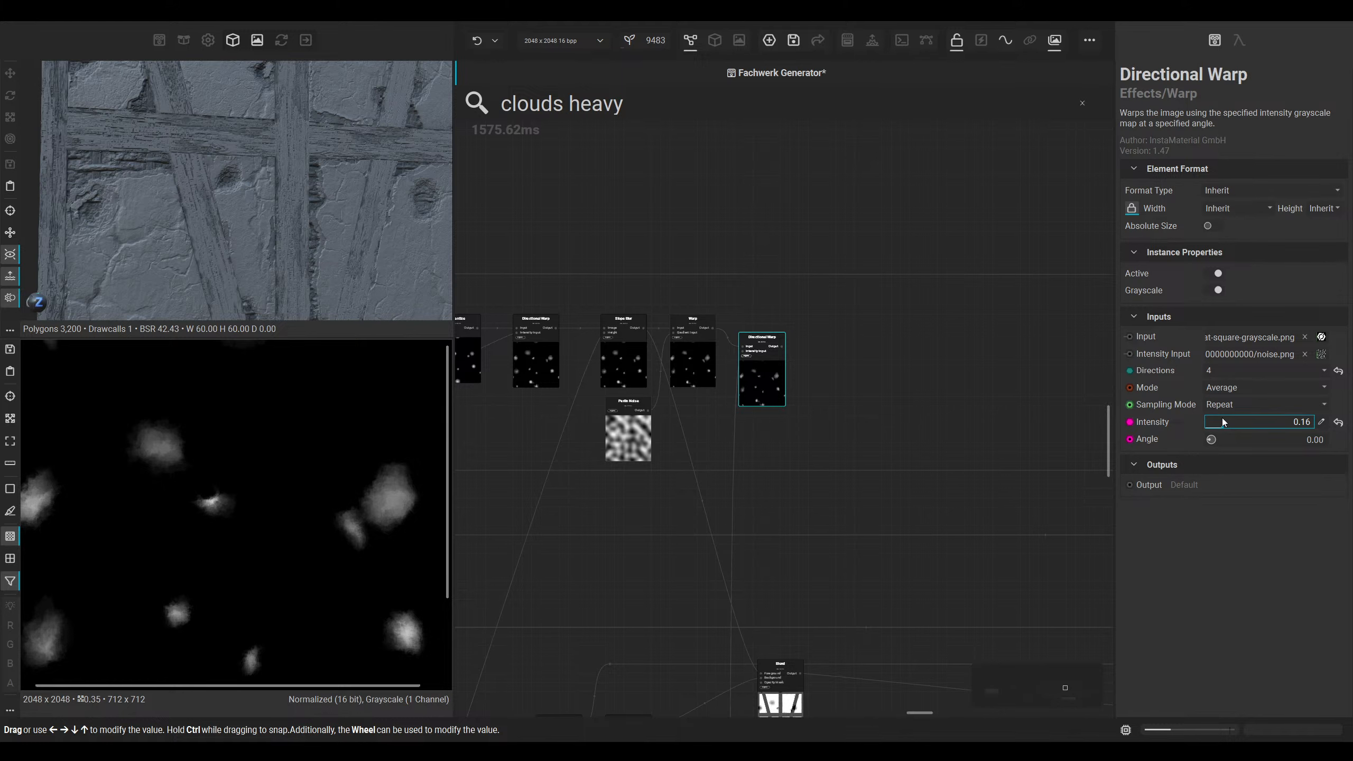
Step: Align the Directional Warp with the Warp, transfer the Slope Blur's Blend connection to its output, and inspect the wall in the large 3D view
left_click_drag(770, 382, 771, 368)
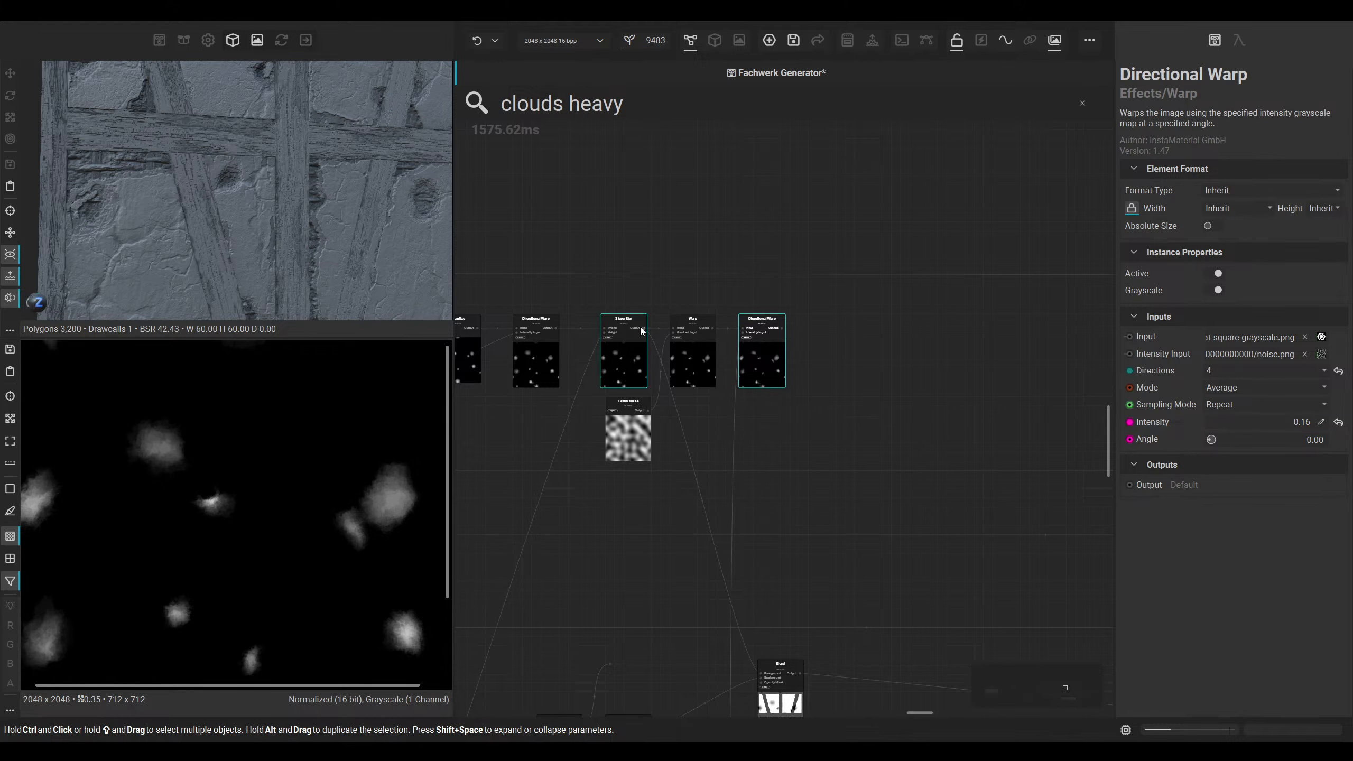
left_click_drag(644, 328, 786, 327, "shift")
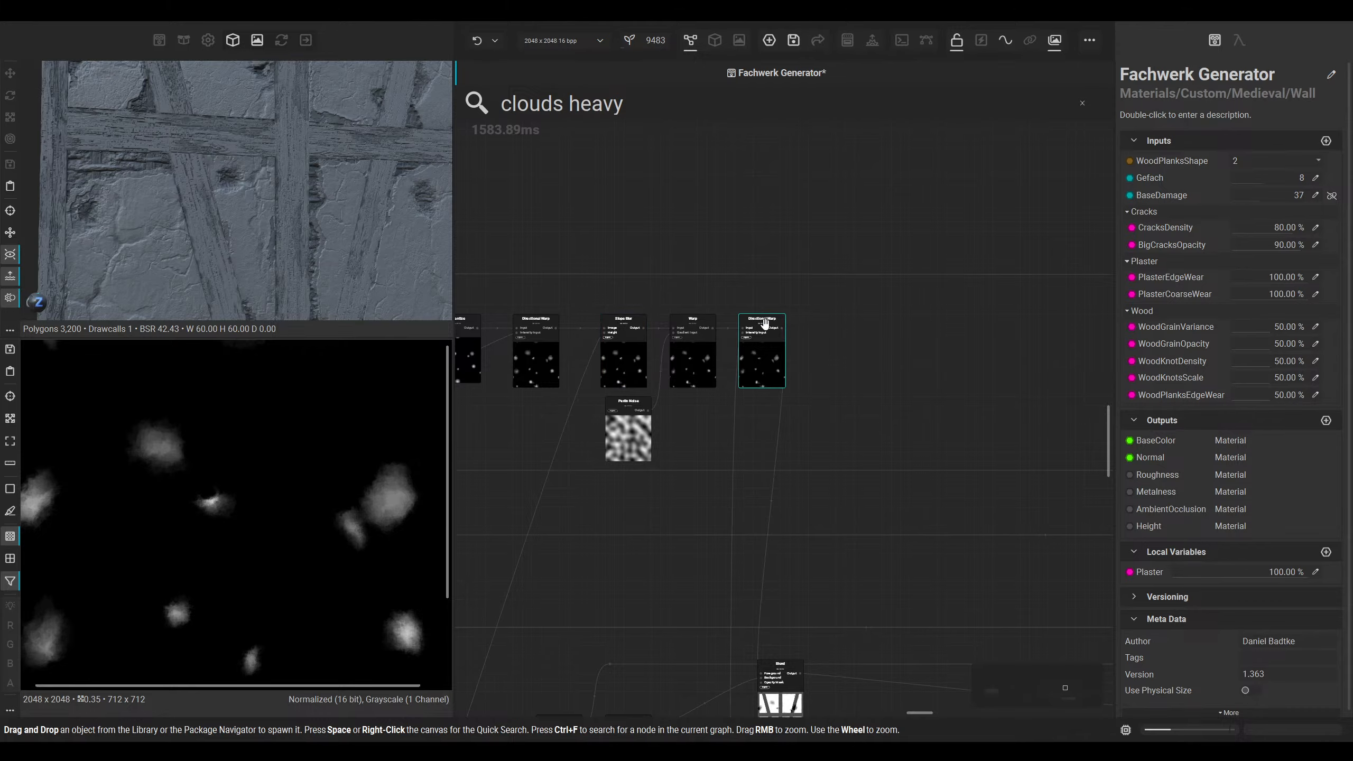
left_click(717, 42)
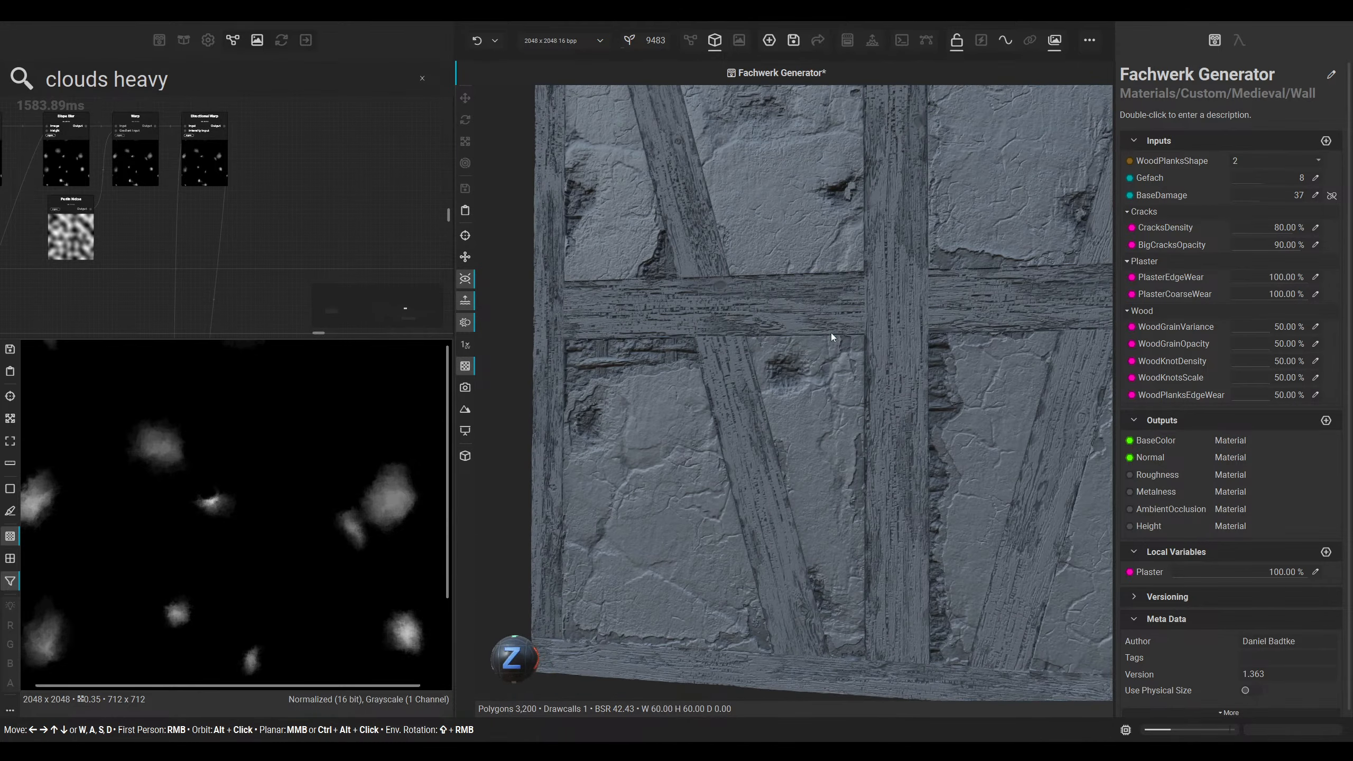
left_click_drag(687, 417, 625, 438, "alt")
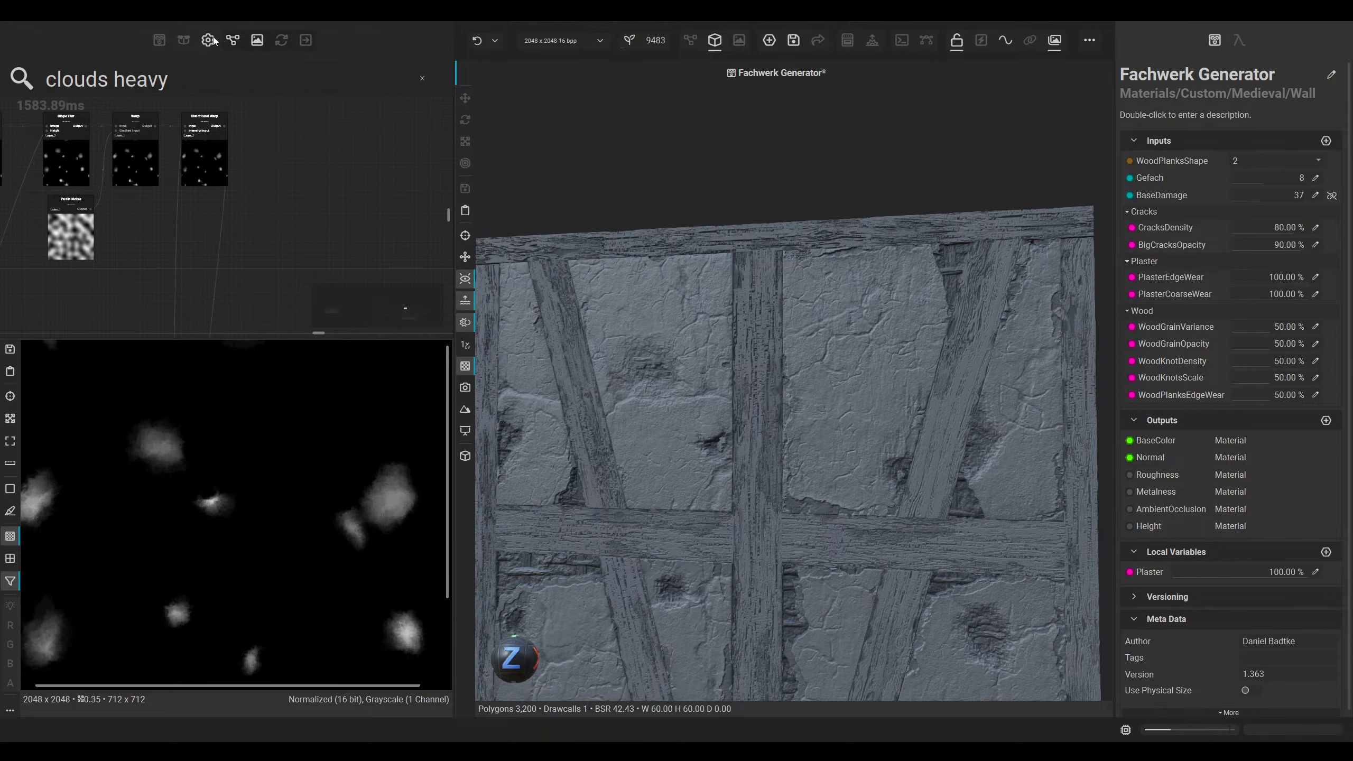
Step: Set the Displacement Factor in the render settings to 2 and inspect the holes in the wall
left_click(208, 40)
scroll(32, 544, "down", 3)
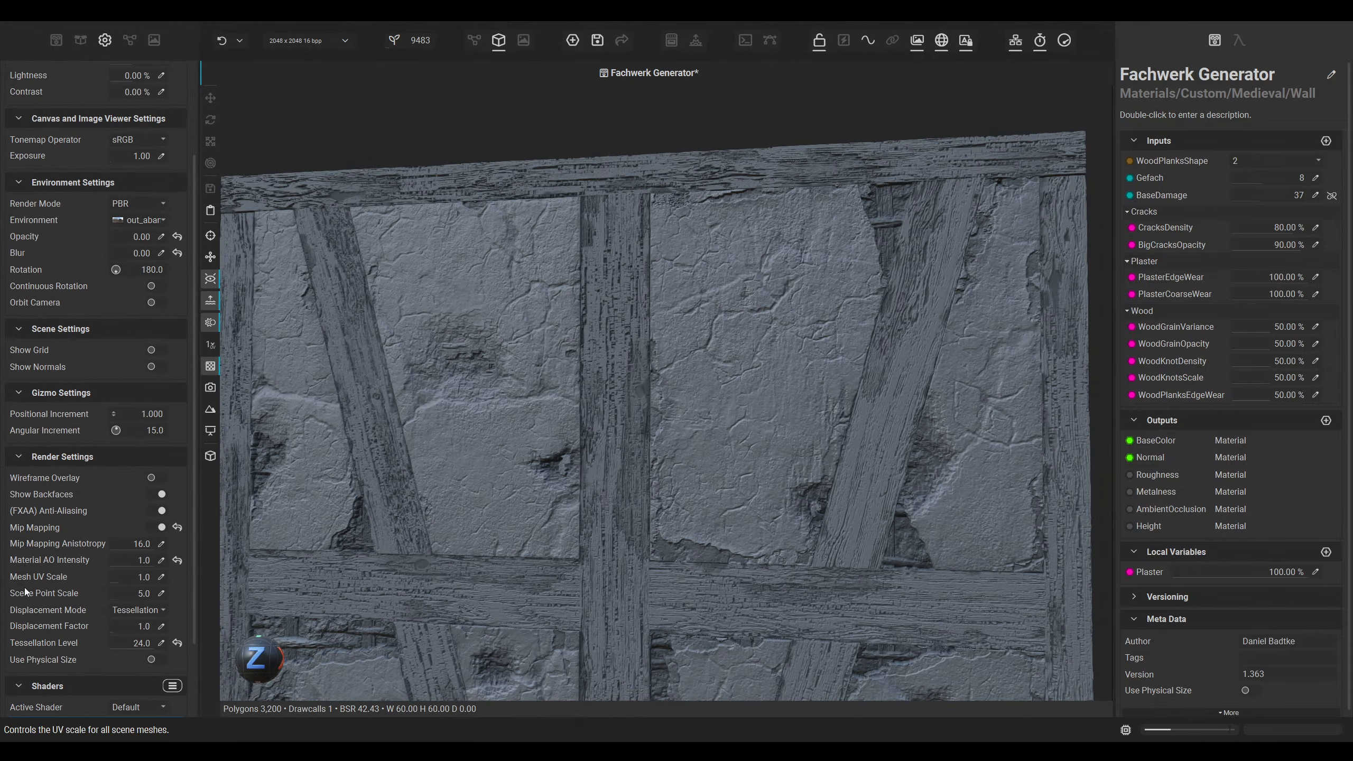
left_click(161, 628)
type("2")
key("Return")
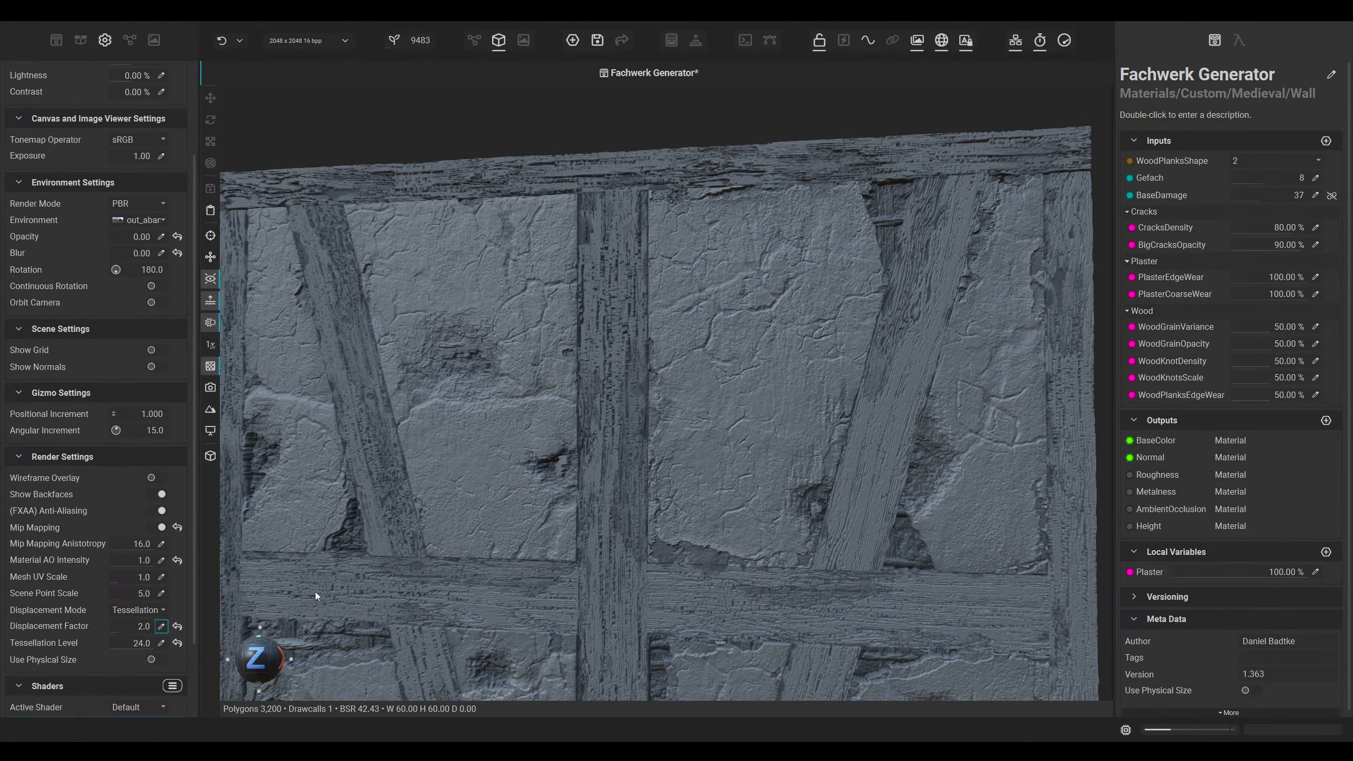
left_click_drag(505, 584, 496, 405, "alt")
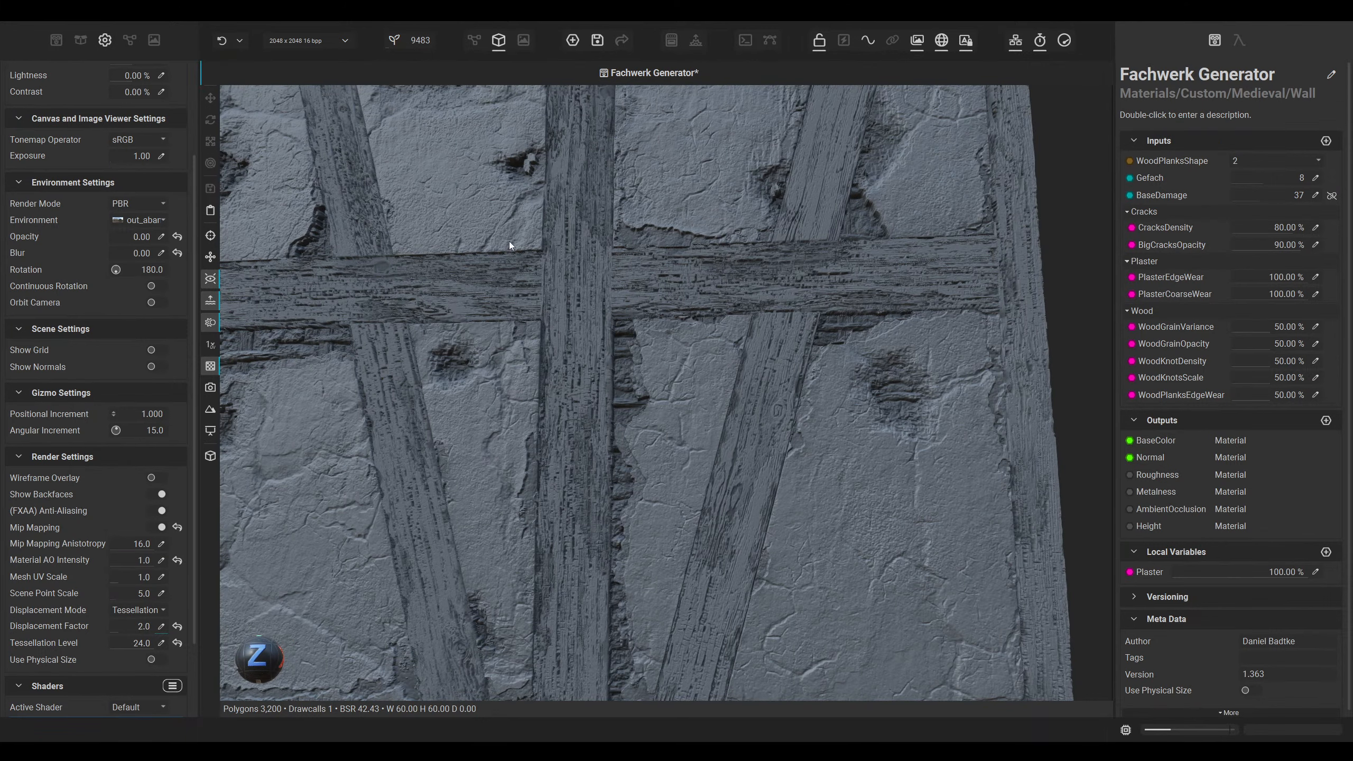
Step: Return to the large node graph and move the Blend node fed by the Directional Warp farther along the graph
left_click(473, 41)
scroll(691, 401, "up", 5)
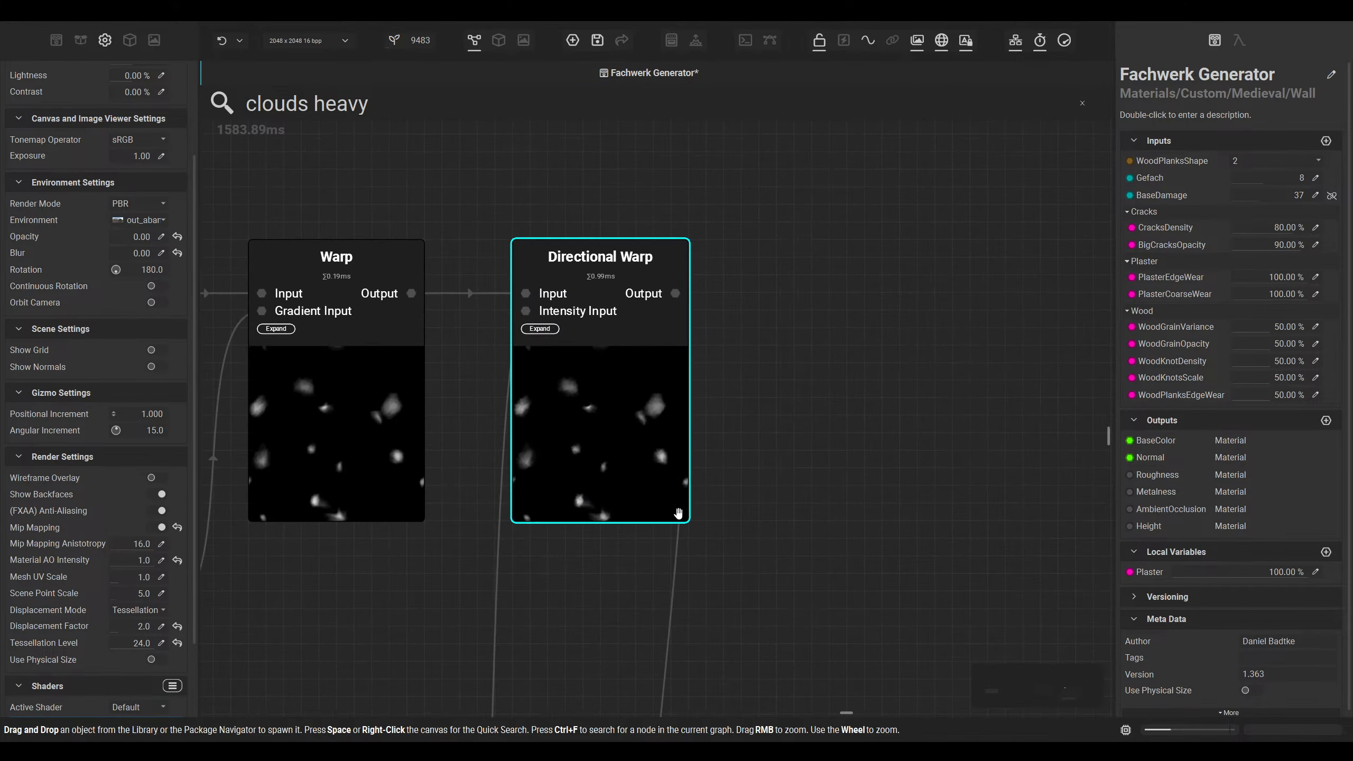
scroll(695, 254, "down", 8)
left_click_drag(586, 477, 773, 514)
middle_click_drag(683, 293, 670, 441)
scroll(668, 421, "up", 5)
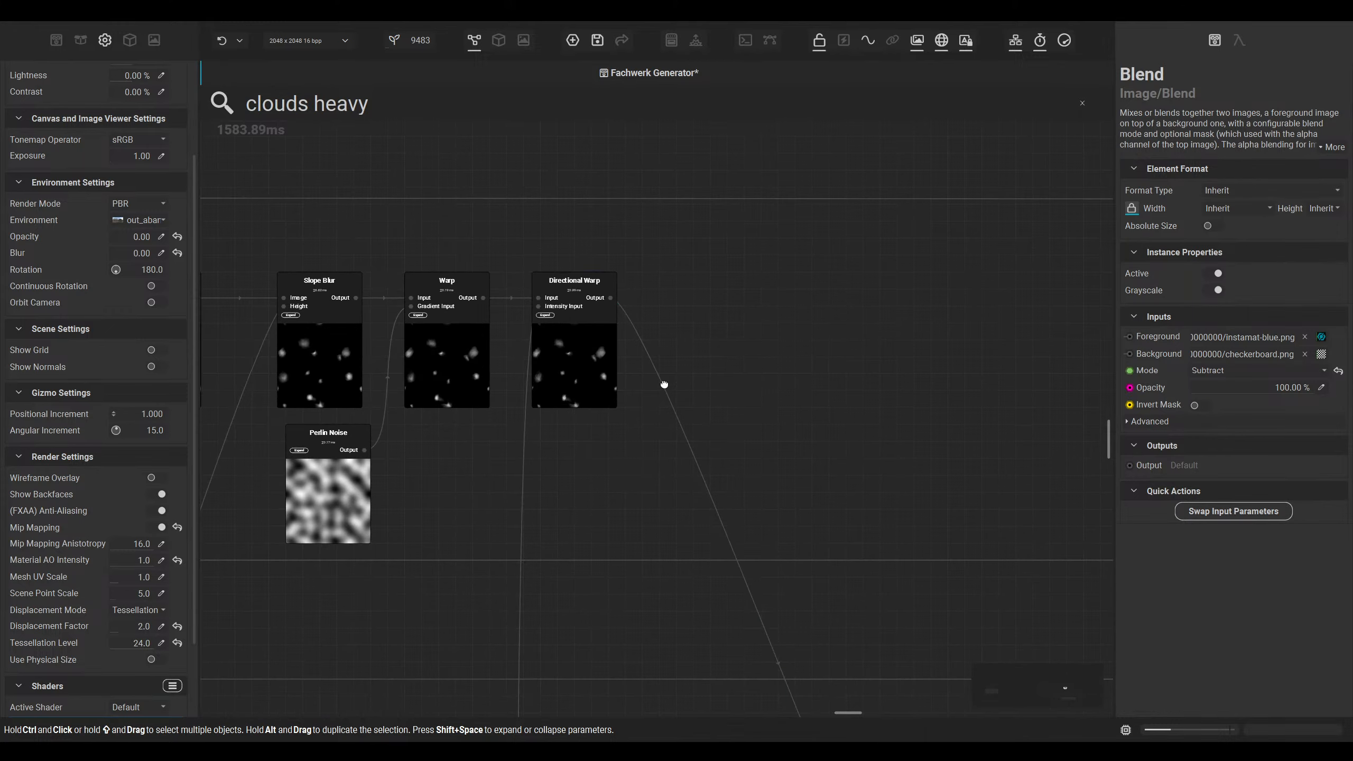
Step: Add a Blur node fed by the Directional Warp's output and set its intensity to 8%
middle_click_drag(664, 383, 665, 423)
left_click_drag(623, 362, 759, 353)
type("blur")
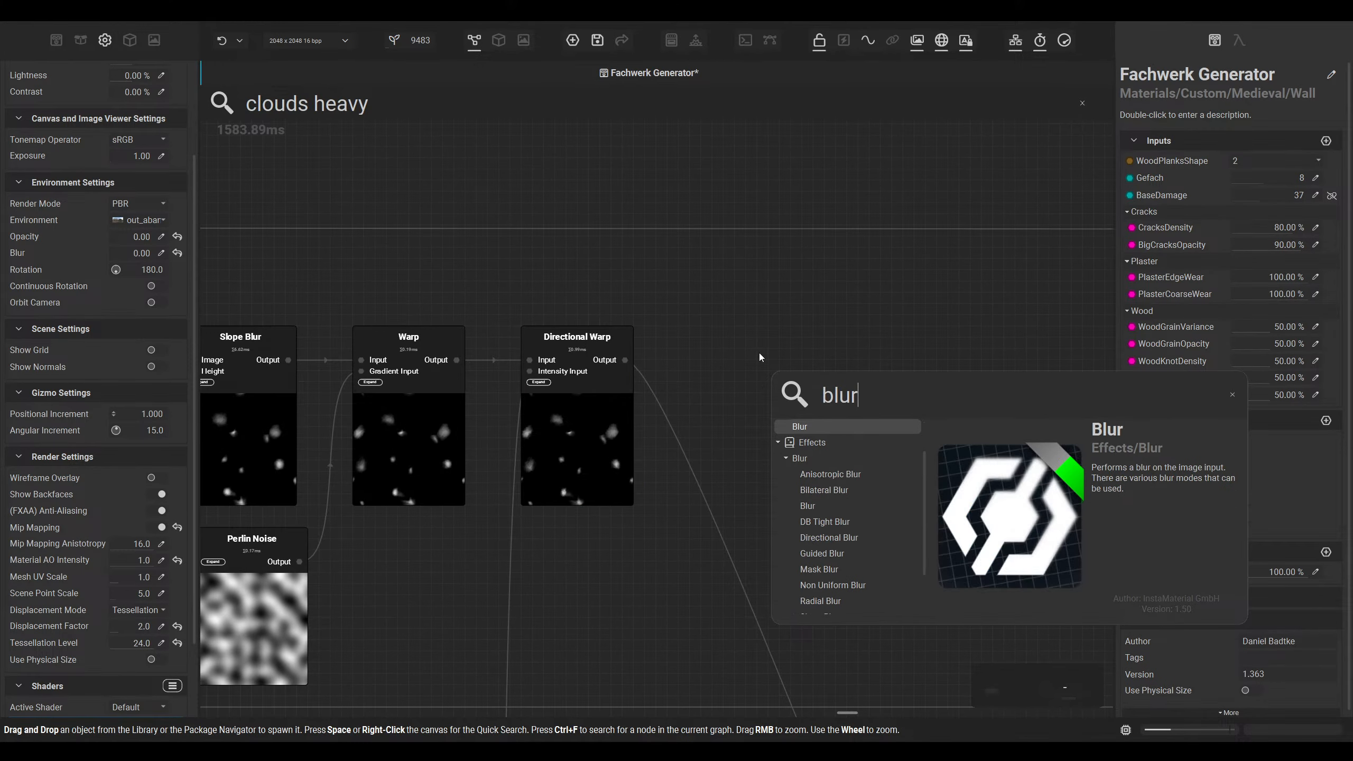
key("Return")
left_click_drag(817, 489, 783, 433)
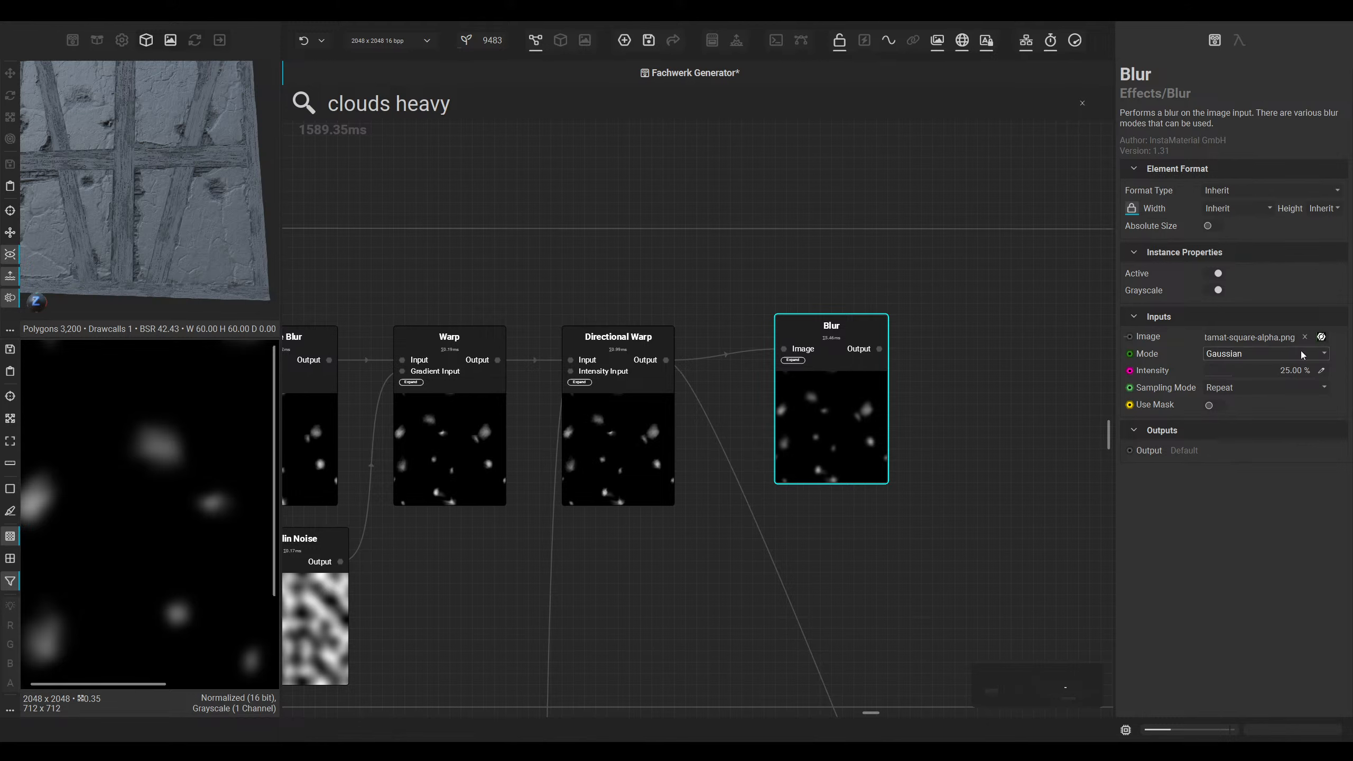
type("8")
key("Return")
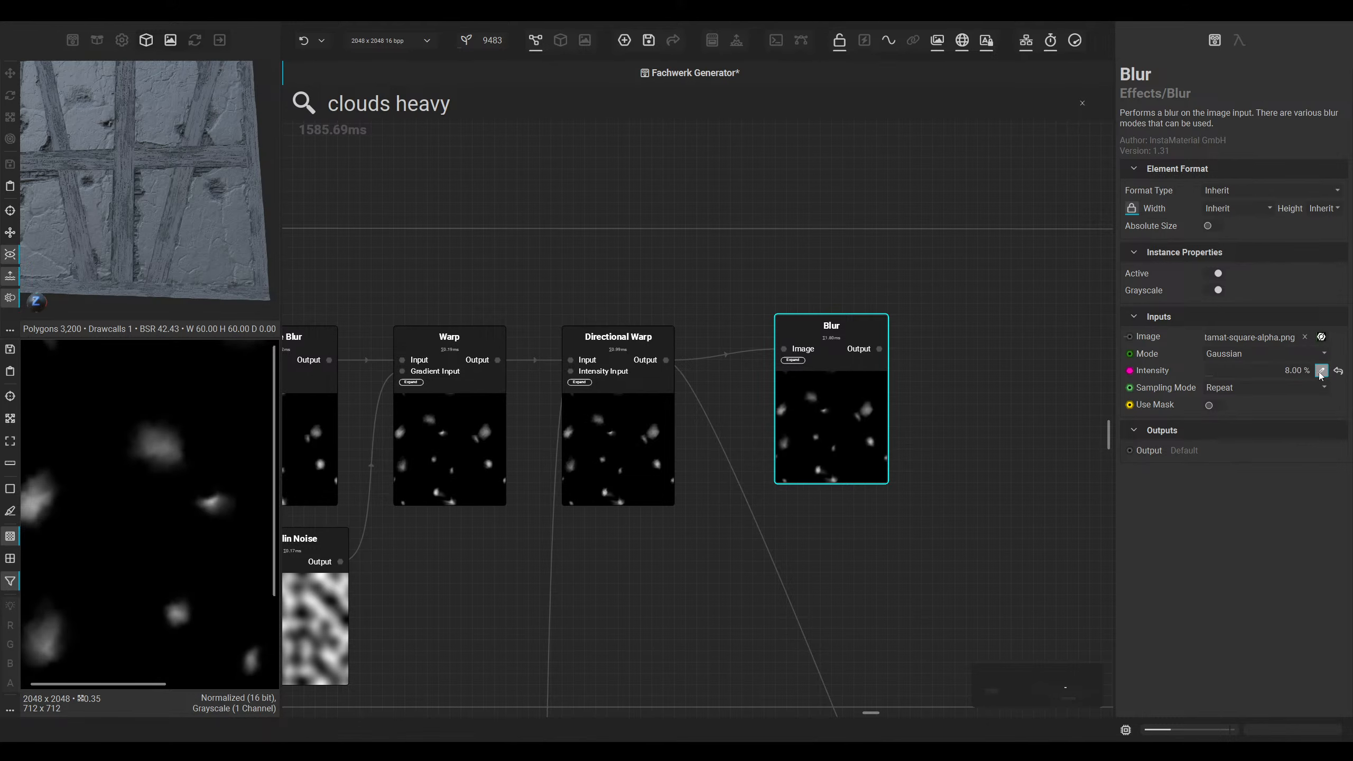
mouse_move(840, 438)
middle_mouse_down()
mouse_move(676, 449)
mouse_move(831, 446)
middle_mouse_up()
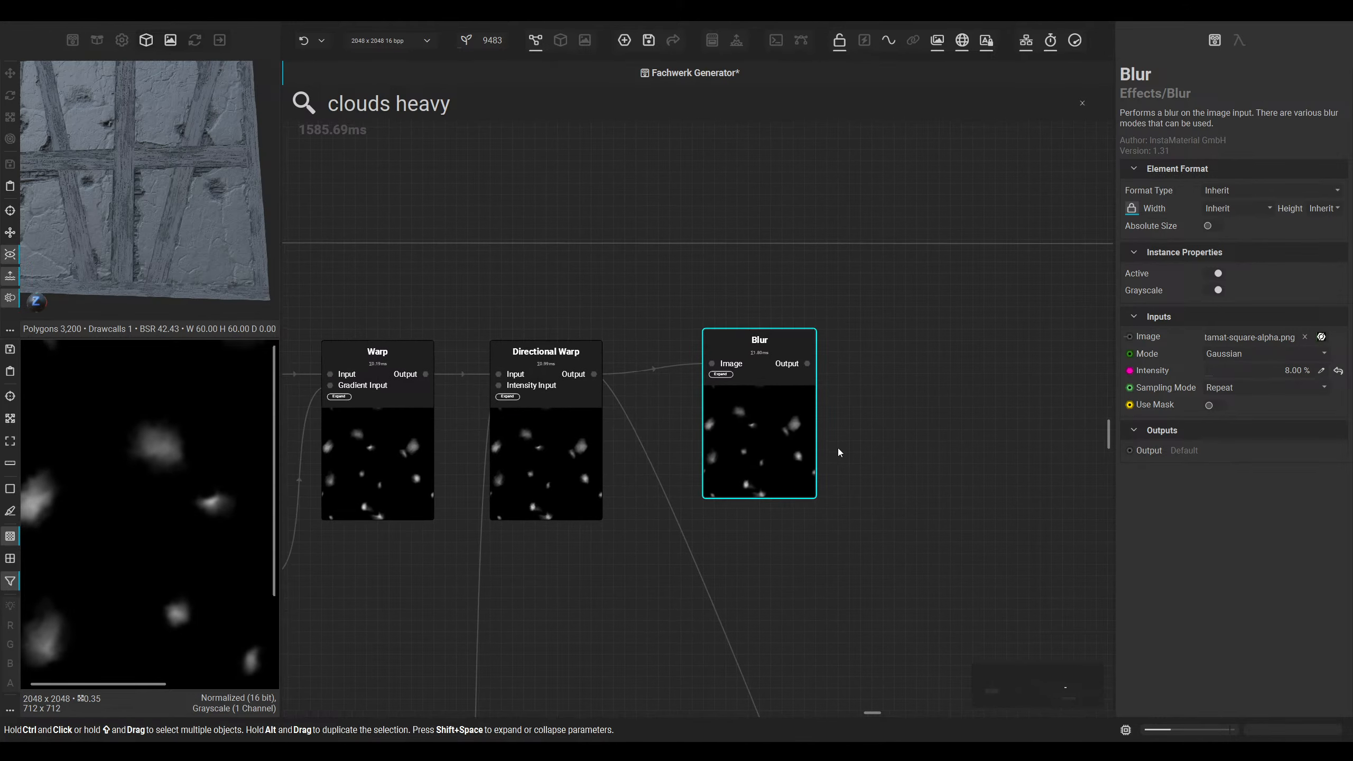
Step: Raise the Blur node and add a Histogram Edit node after it with Master set to 0.92
left_click_drag(778, 442, 765, 455)
left_click_drag(784, 403, 866, 279)
type("hist")
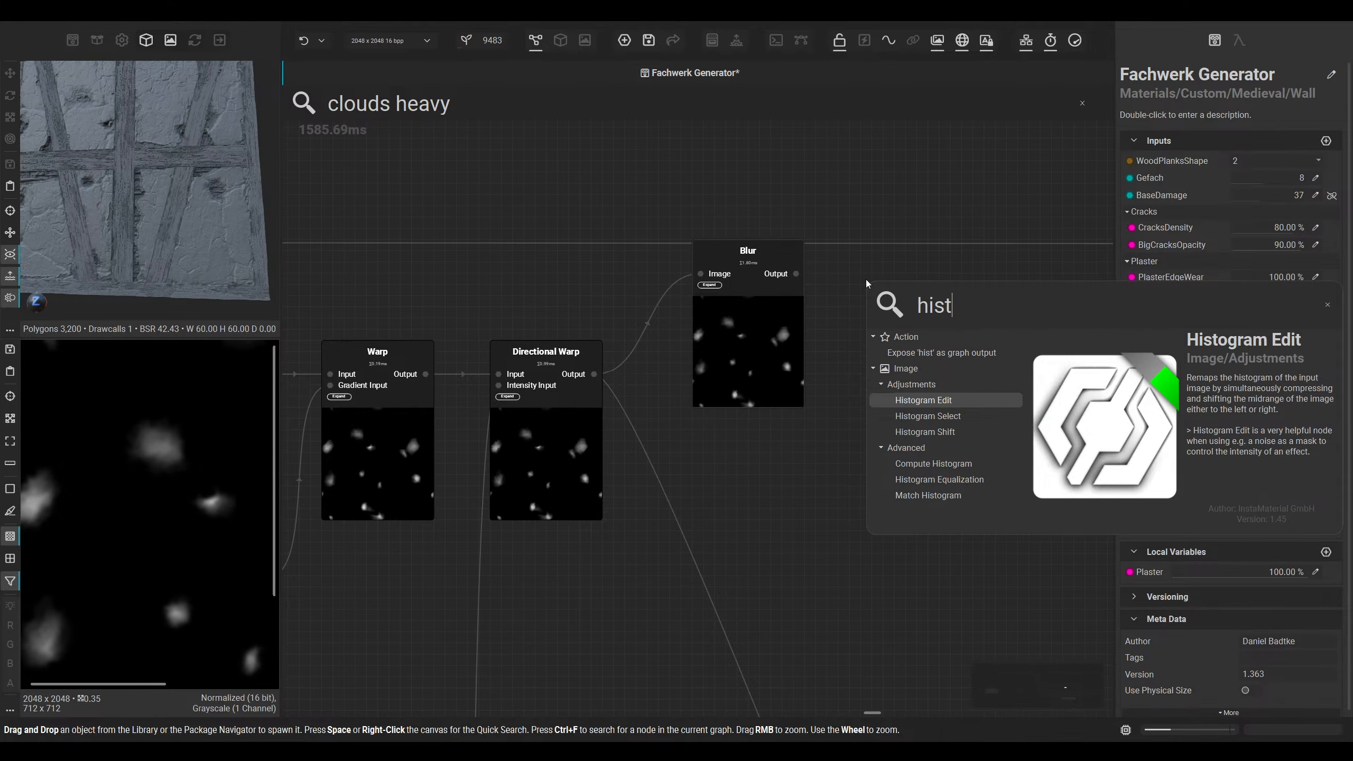
key("Return")
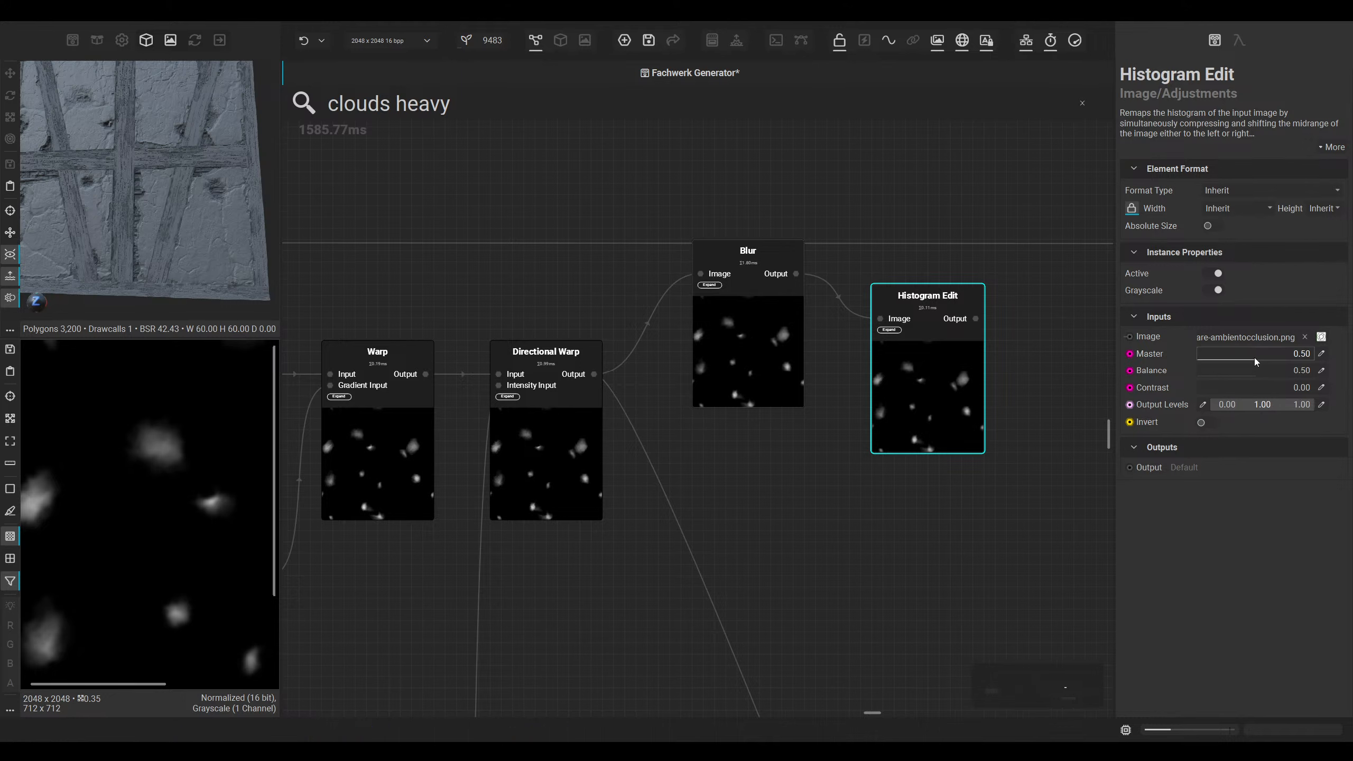
left_click_drag(1253, 355, 1304, 356)
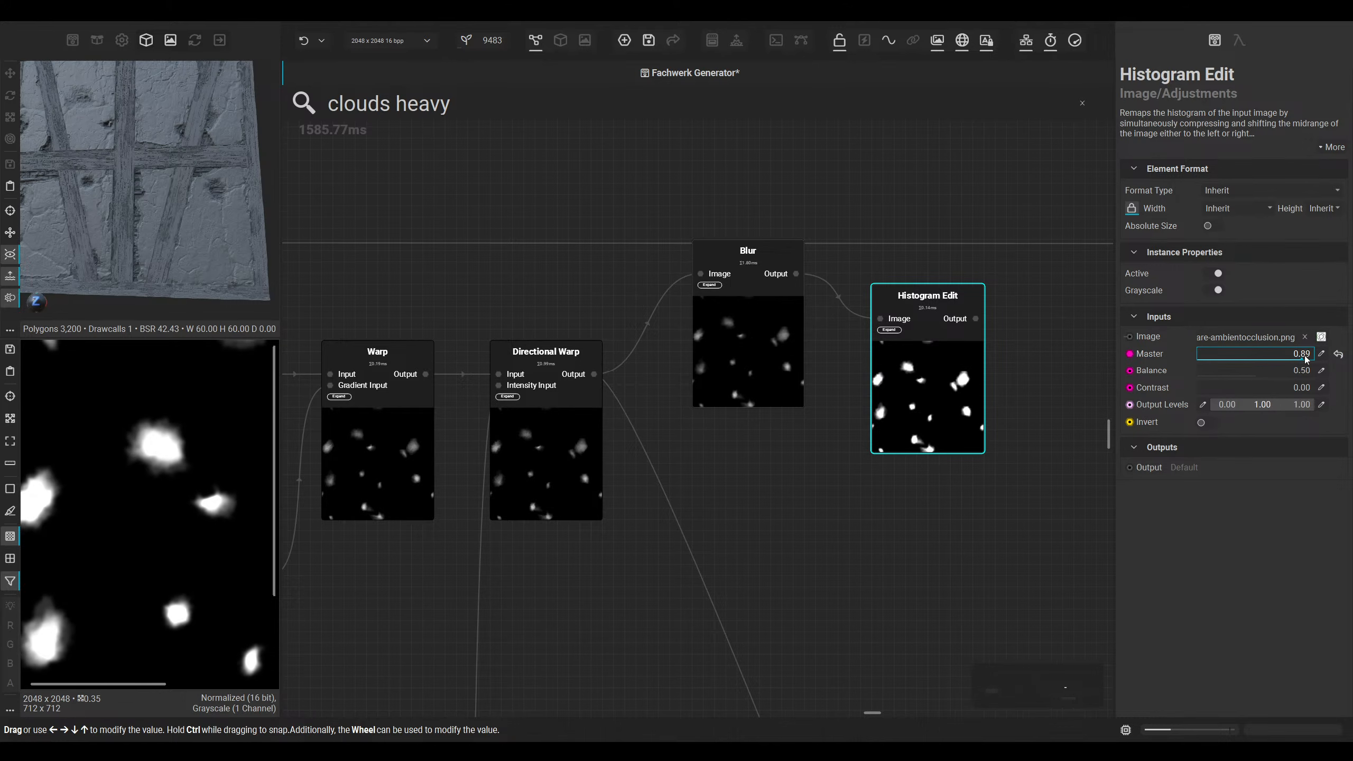
Step: Add an Invert node after the Histogram Edit and preview its result
middle_click_drag(975, 333, 819, 356)
left_click_drag(819, 341, 912, 350)
type("invert")
key("Return")
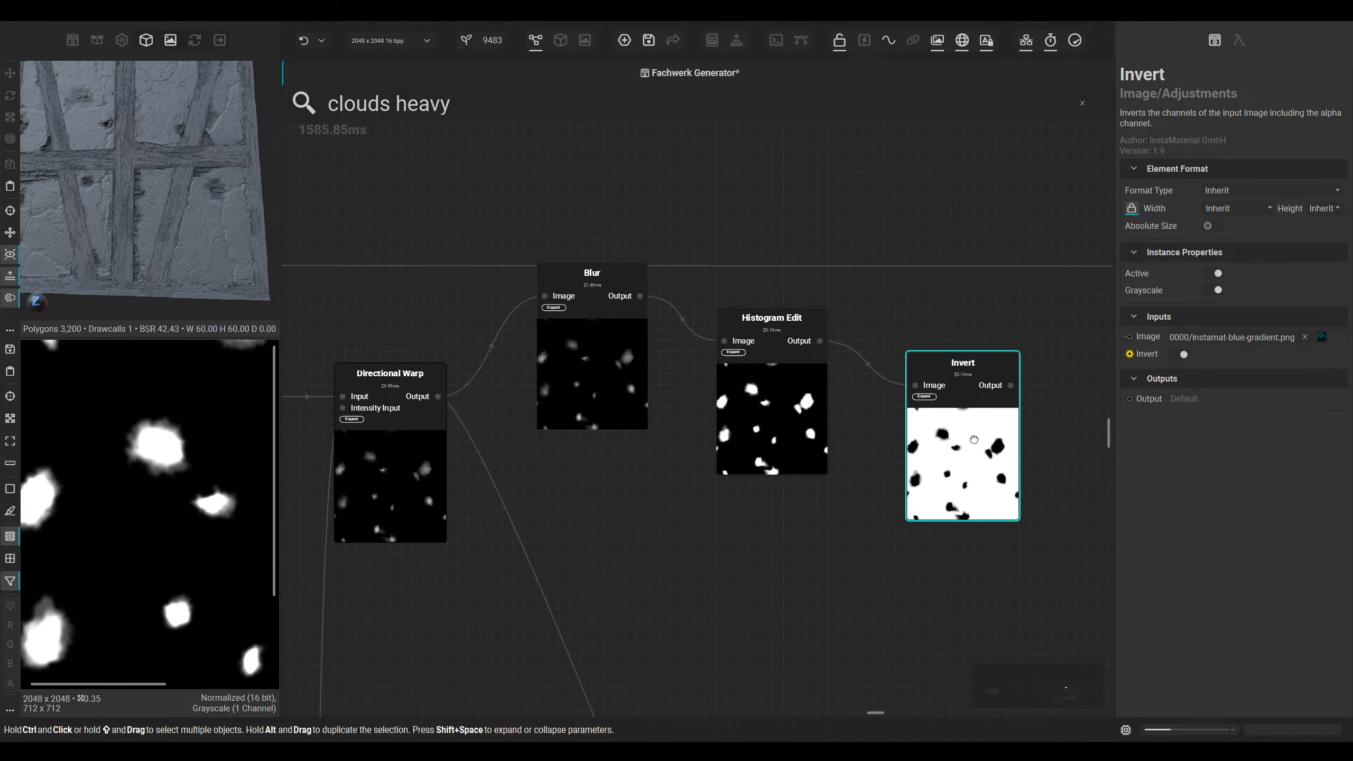
middle_click_drag(762, 495, 762, 486)
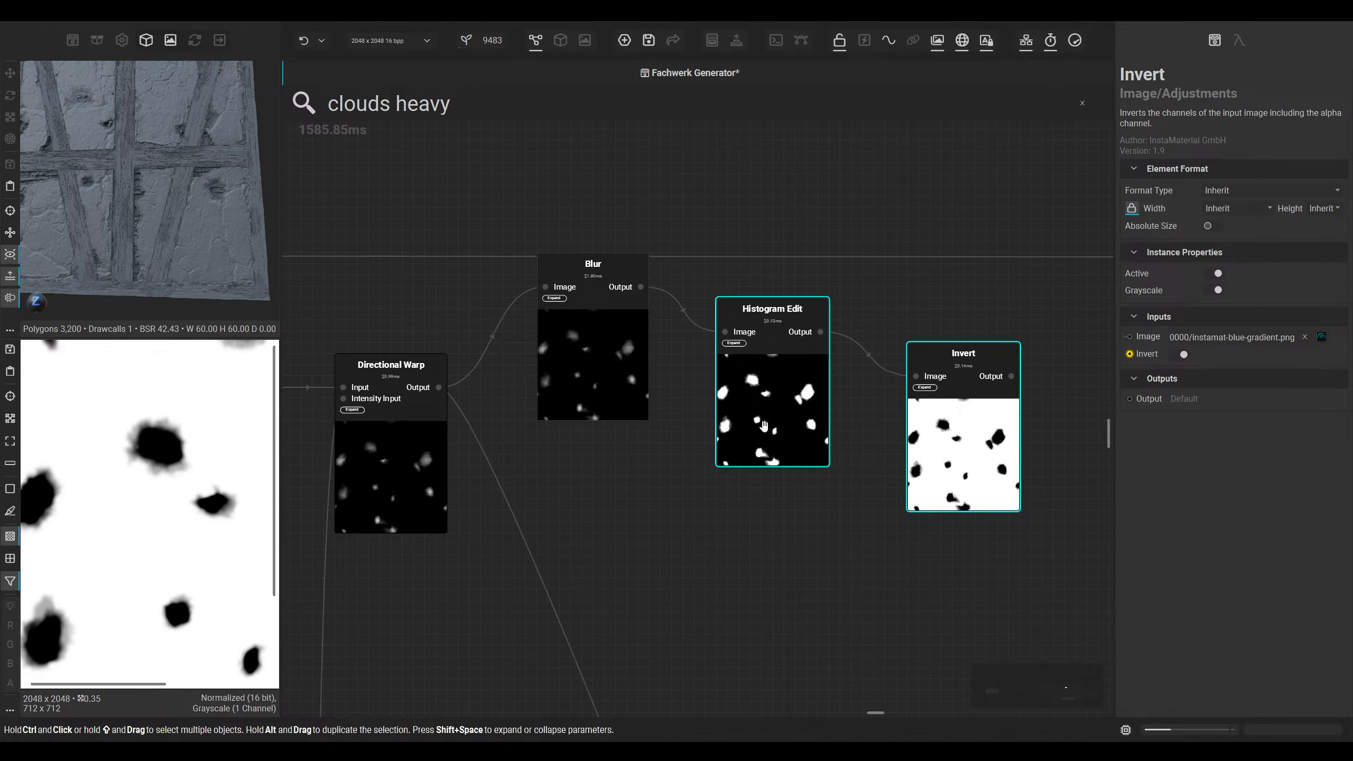
Step: Align the Blur node with the Directional Warp and line up the Histogram Edit and Invert nodes in a row above it
left_click_drag(764, 425, 775, 291)
middle_click_drag(782, 411, 680, 444)
left_click_drag(832, 497, 839, 424)
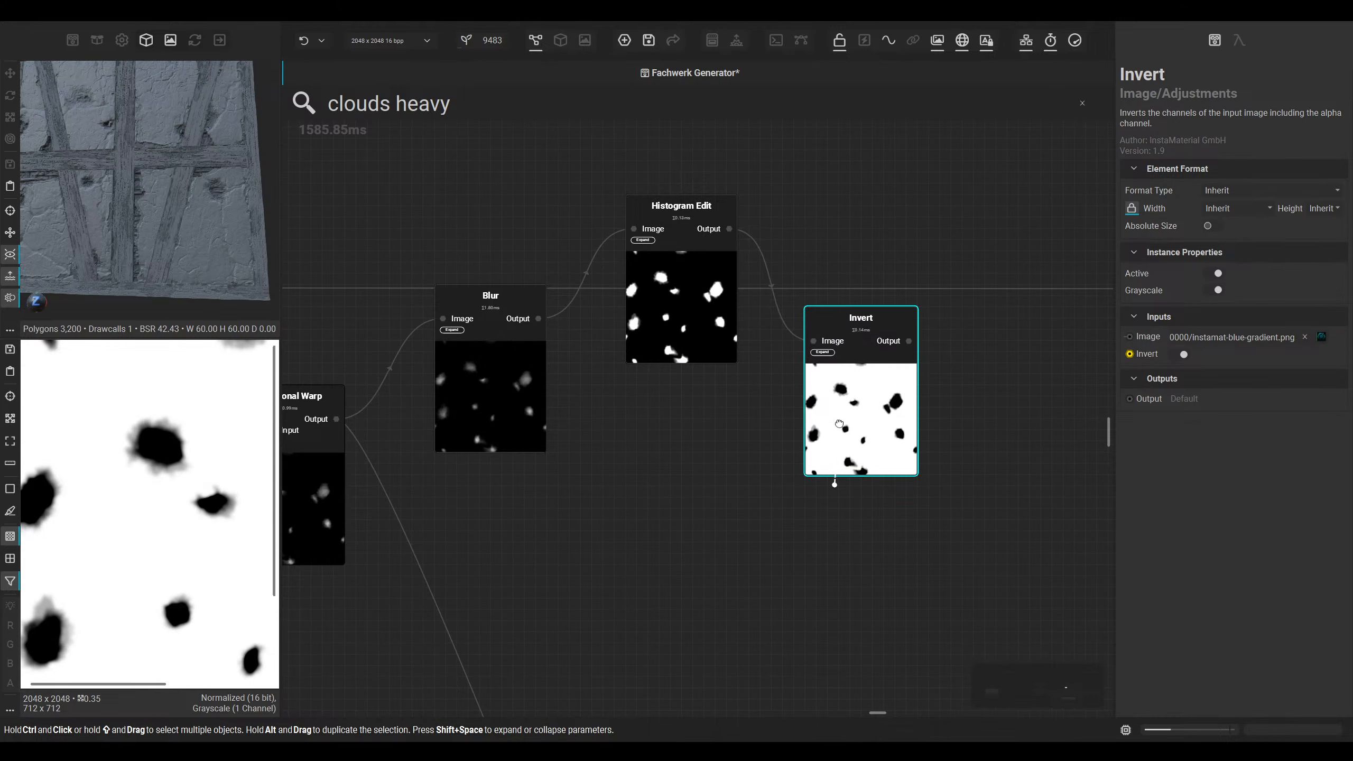
left_click_drag(545, 367, 502, 476)
left_click_drag(716, 316, 715, 293)
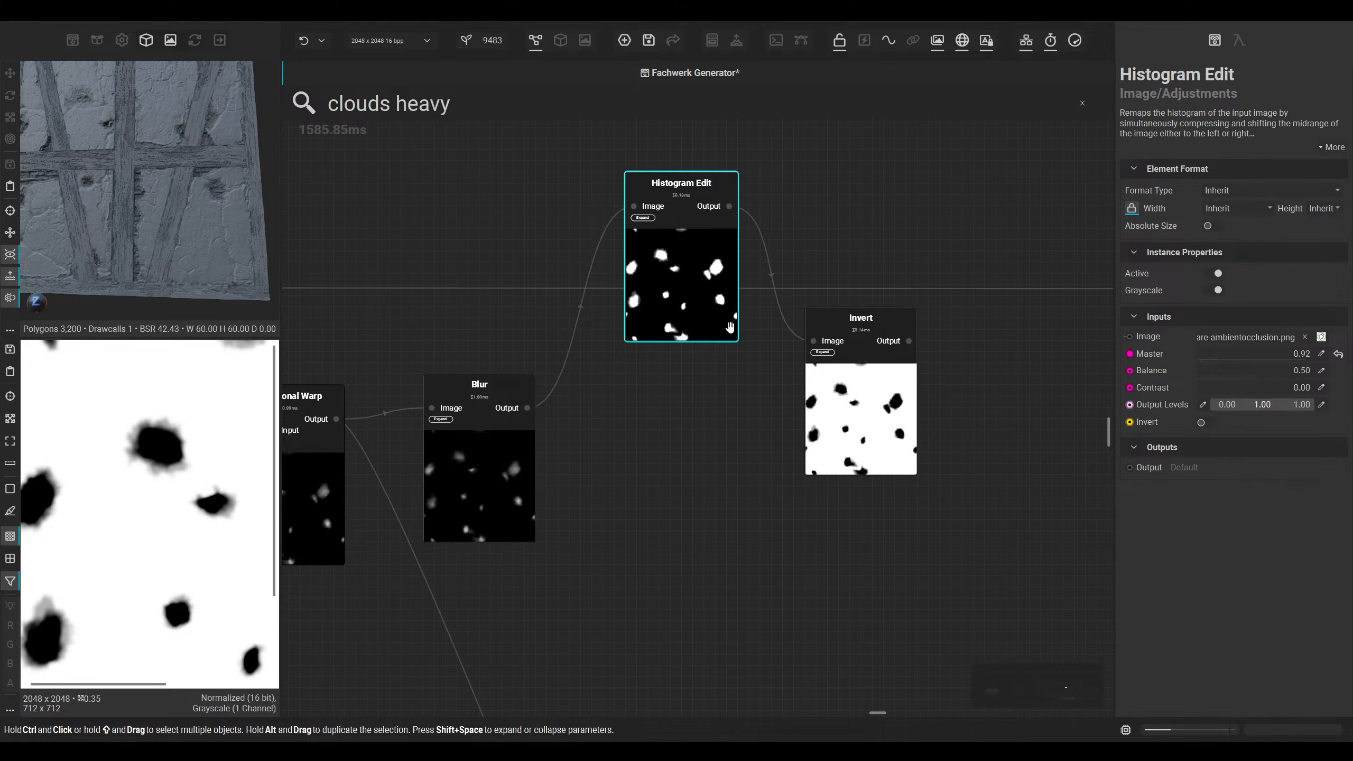
left_click_drag(839, 464, 839, 329)
middle_click_drag(572, 437, 639, 419)
scroll(594, 459, "down", 3)
left_click_drag(582, 460, 583, 468)
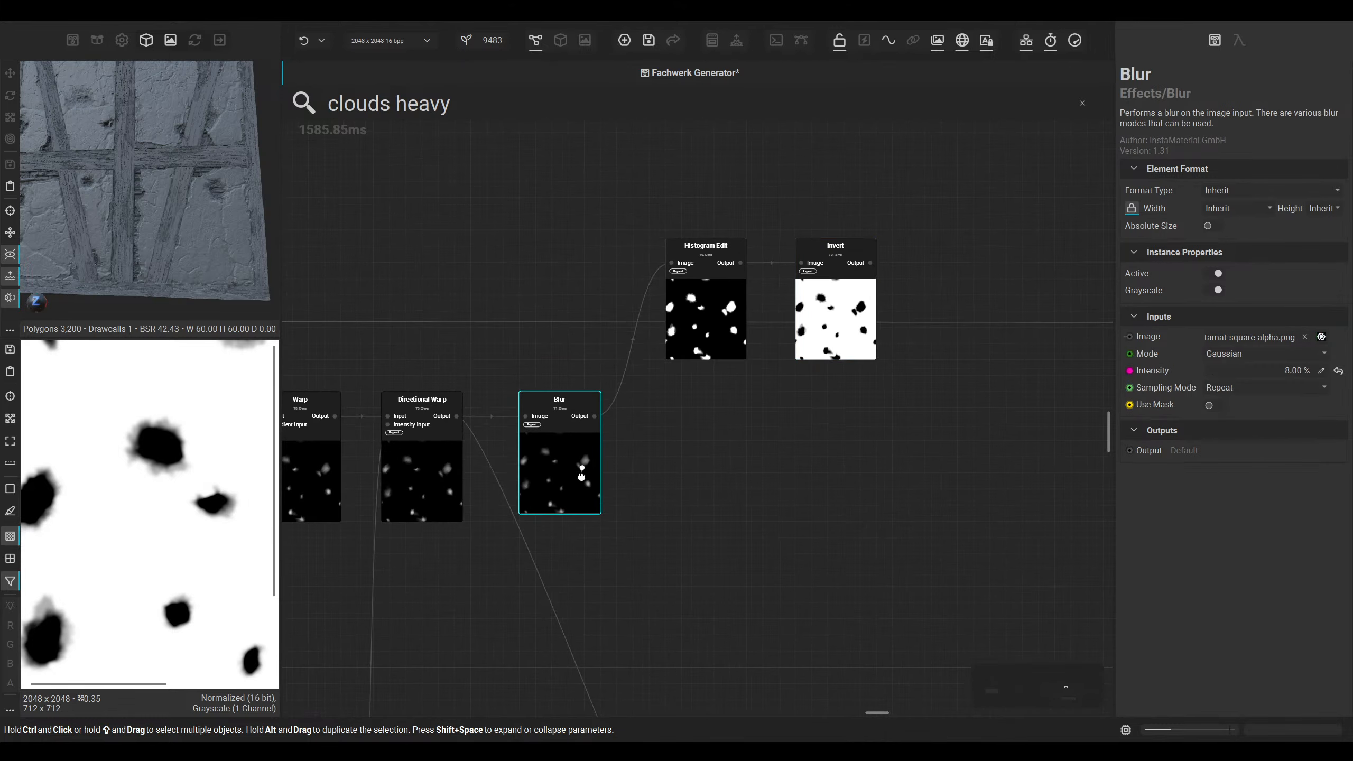
Step: Add a second Blur node to the graph near the Invert node's output
scroll(609, 416, "up", 4)
middle_click_drag(798, 431, 685, 462)
middle_click_drag(871, 371, 798, 383)
left_click(762, 294)
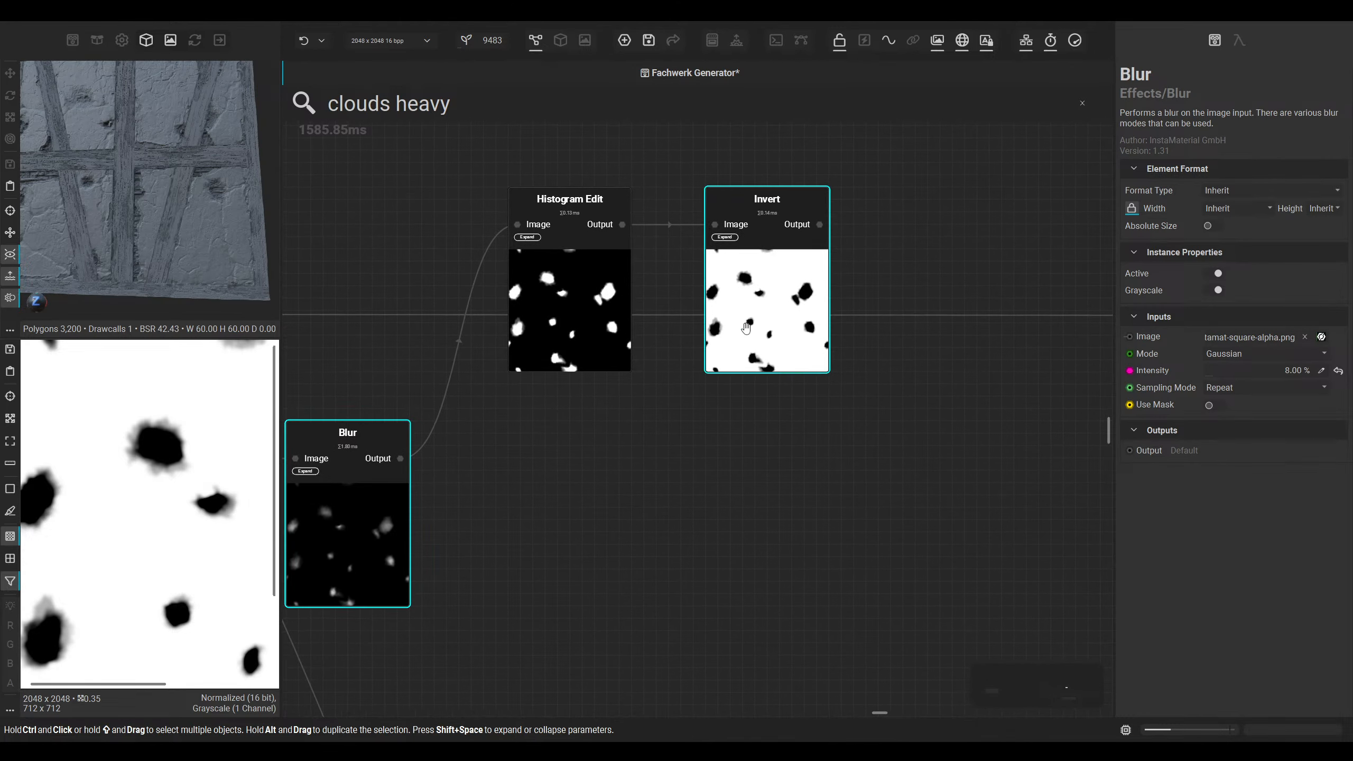
left_click(647, 383)
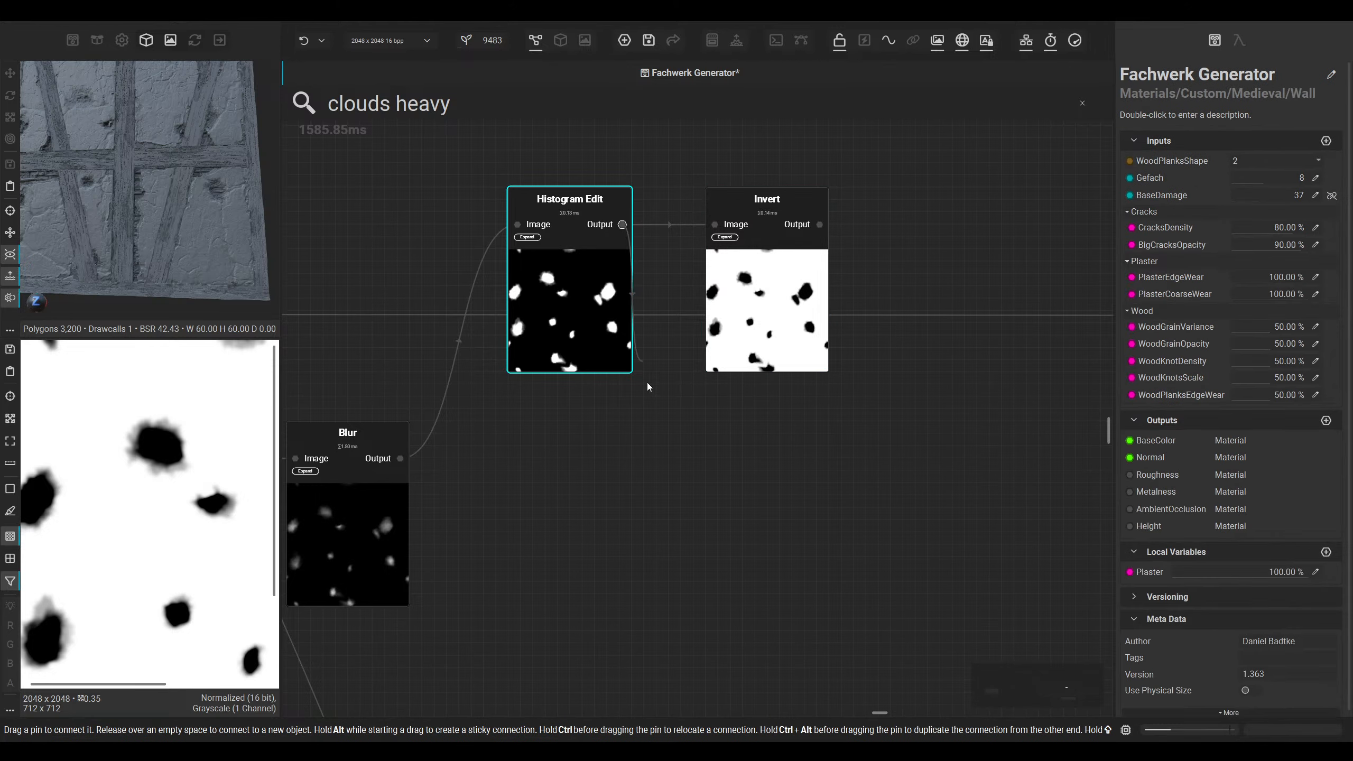
key("space")
type("blur")
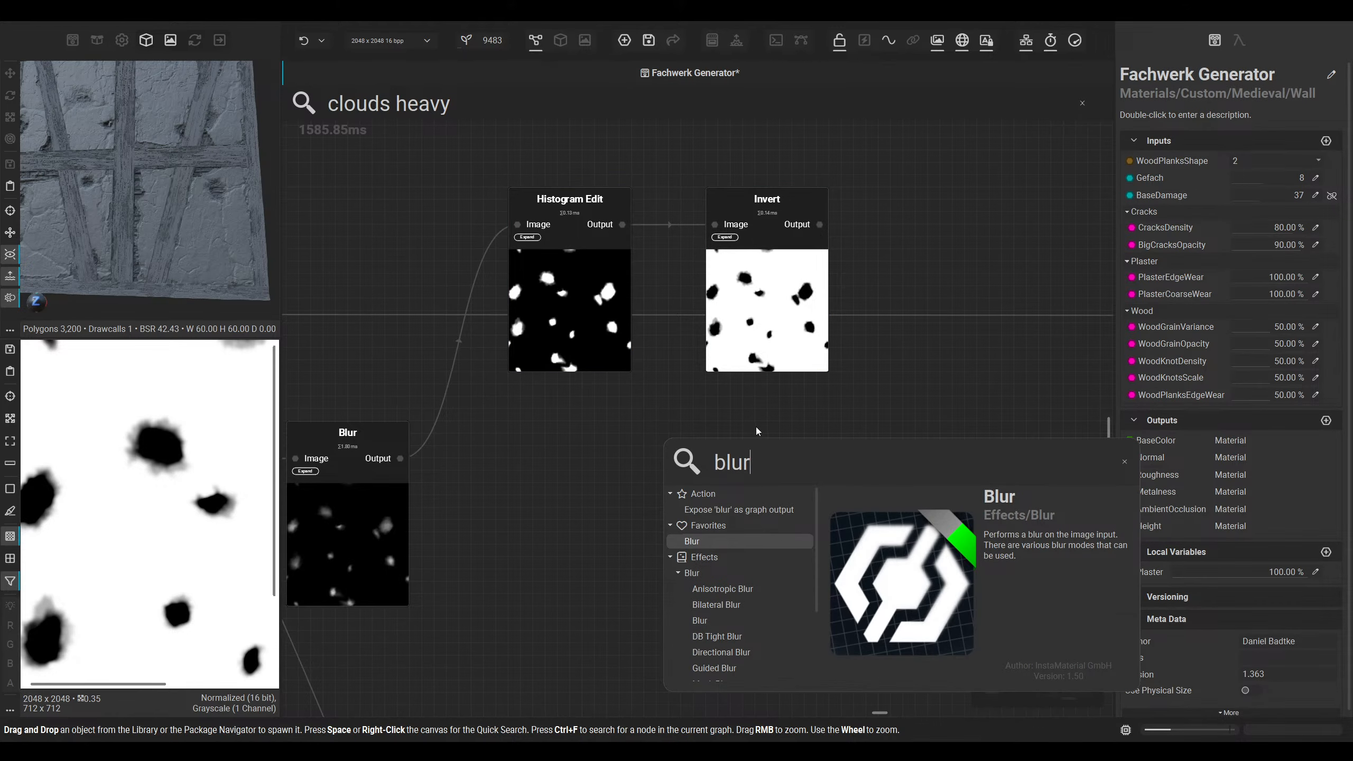
key("Return")
Step: Line up the new Blur node beside the Invert node and feed it from the Invert's output
left_click_drag(737, 482, 933, 274)
middle_click_drag(880, 261, 796, 291)
left_click_drag(795, 292, 735, 254)
left_click_drag(835, 385, 864, 346)
middle_click_drag(872, 335, 816, 336)
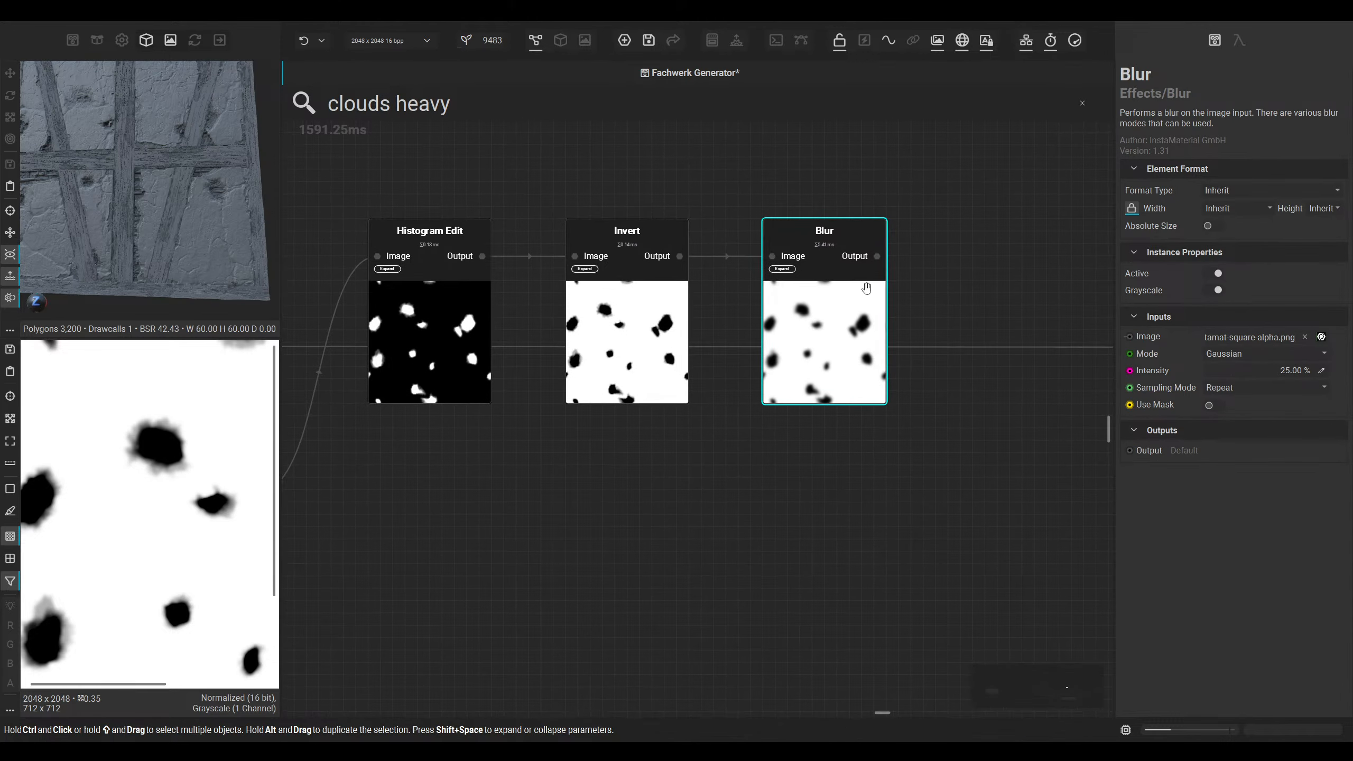
Step: Lower the new Blur node and add a Subtract Blend with the Invert as foreground and the Blur as background, checking the resulting hole outlines
left_click_drag(834, 338, 822, 488)
left_click_drag(680, 256, 830, 415)
left_click(966, 358)
left_click(1250, 375)
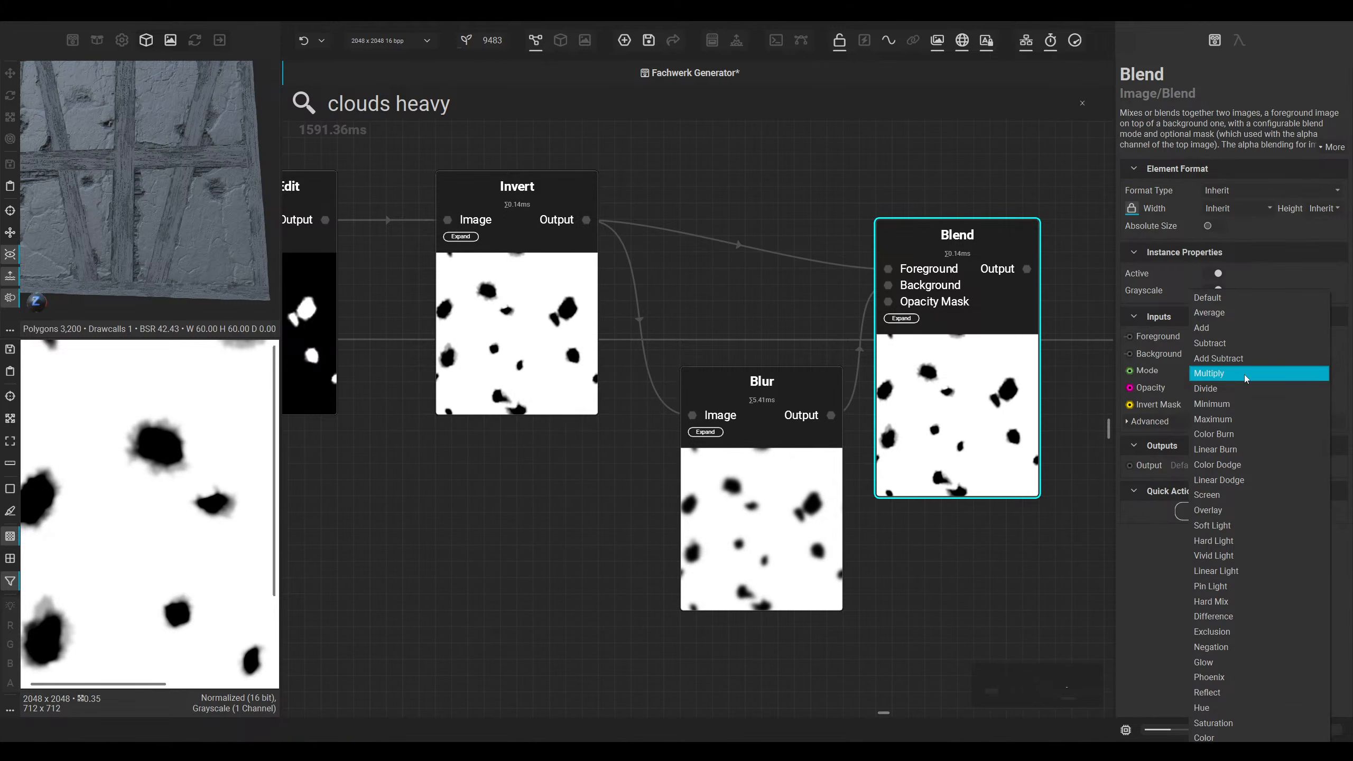
left_click(1225, 342)
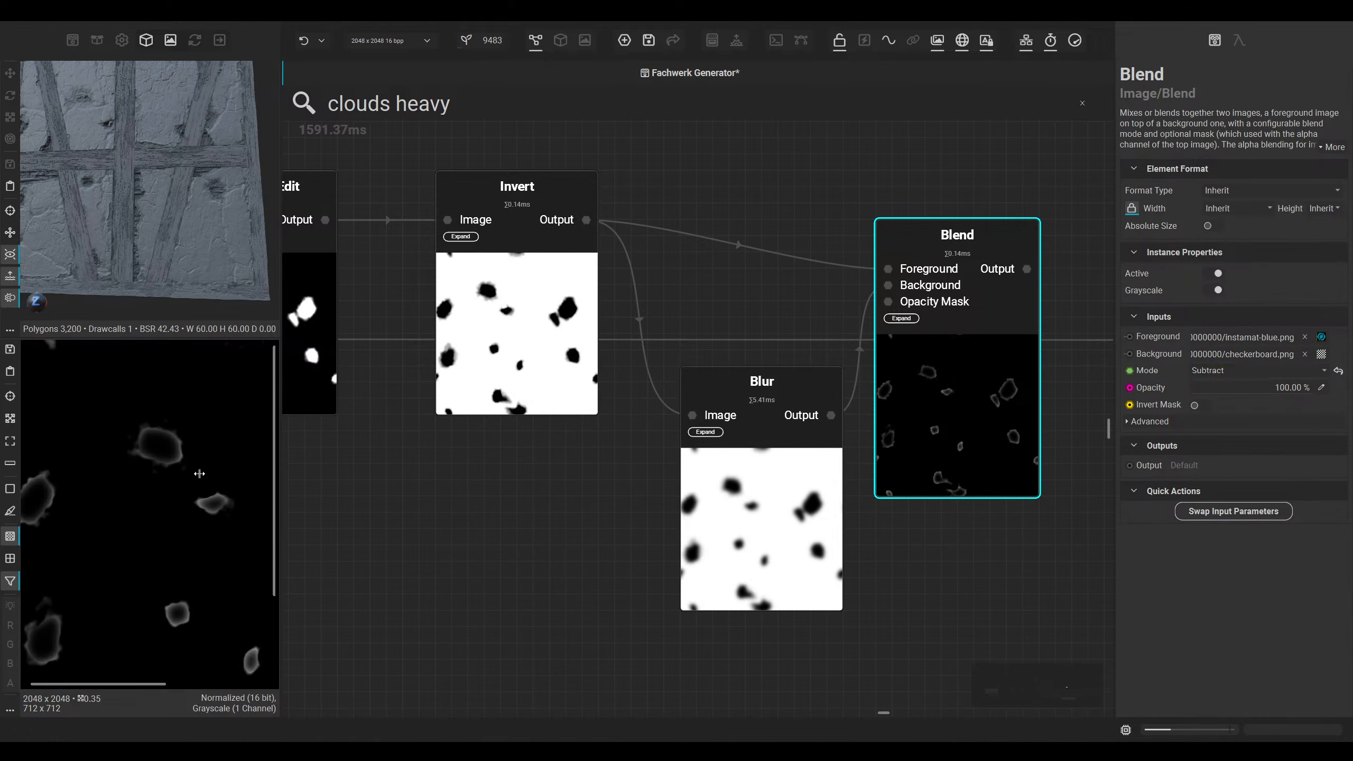
scroll(138, 482, "up", 3)
middle_click_drag(131, 492, 202, 471)
scroll(669, 421, "down", 4)
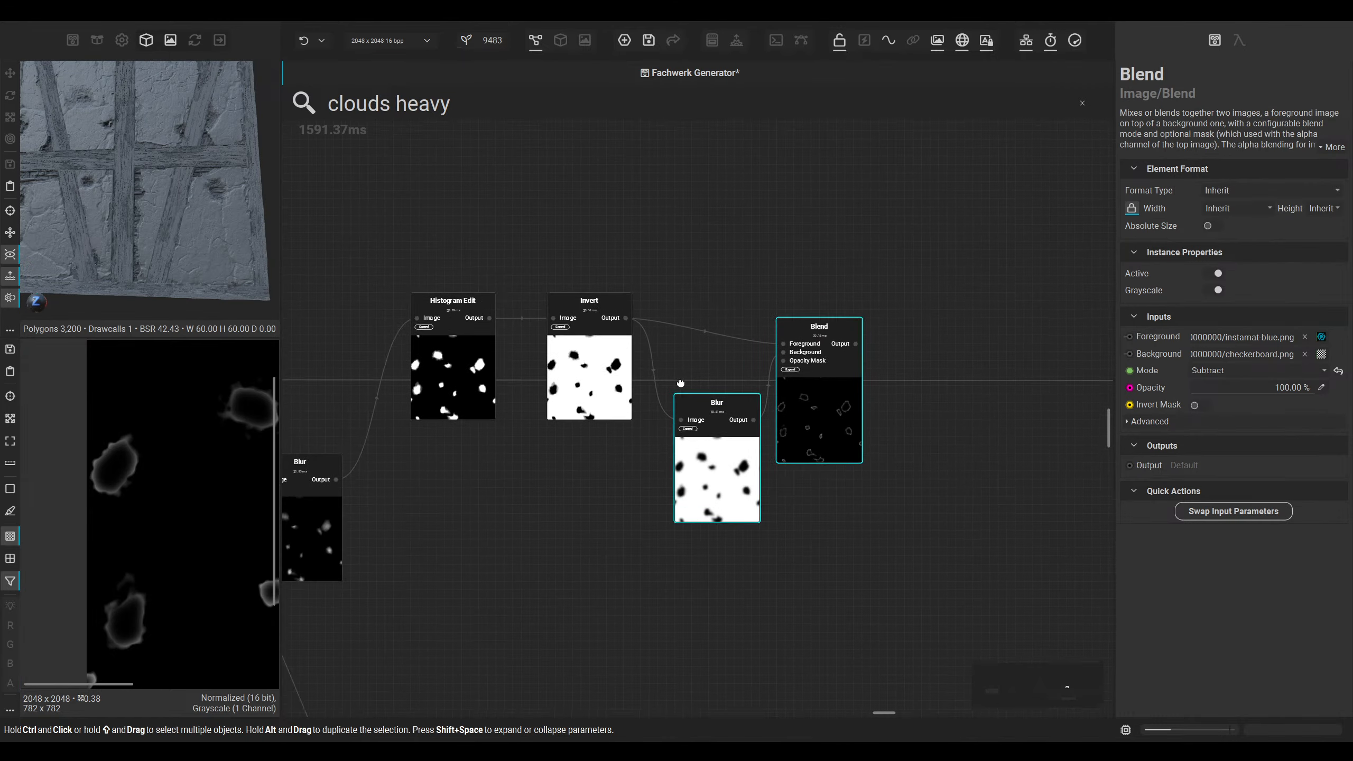
Step: Add a Blend with the hole-outline mask as foreground and the lower plaster Blend's output as background, and open its blend mode options
middle_click_drag(680, 383, 676, 266)
left_click_drag(810, 312, 817, 287)
scroll(746, 416, "down", 4)
middle_click_drag(698, 596, 727, 371)
middle_click_drag(737, 318, 669, 411)
left_click_drag(756, 189, 717, 499)
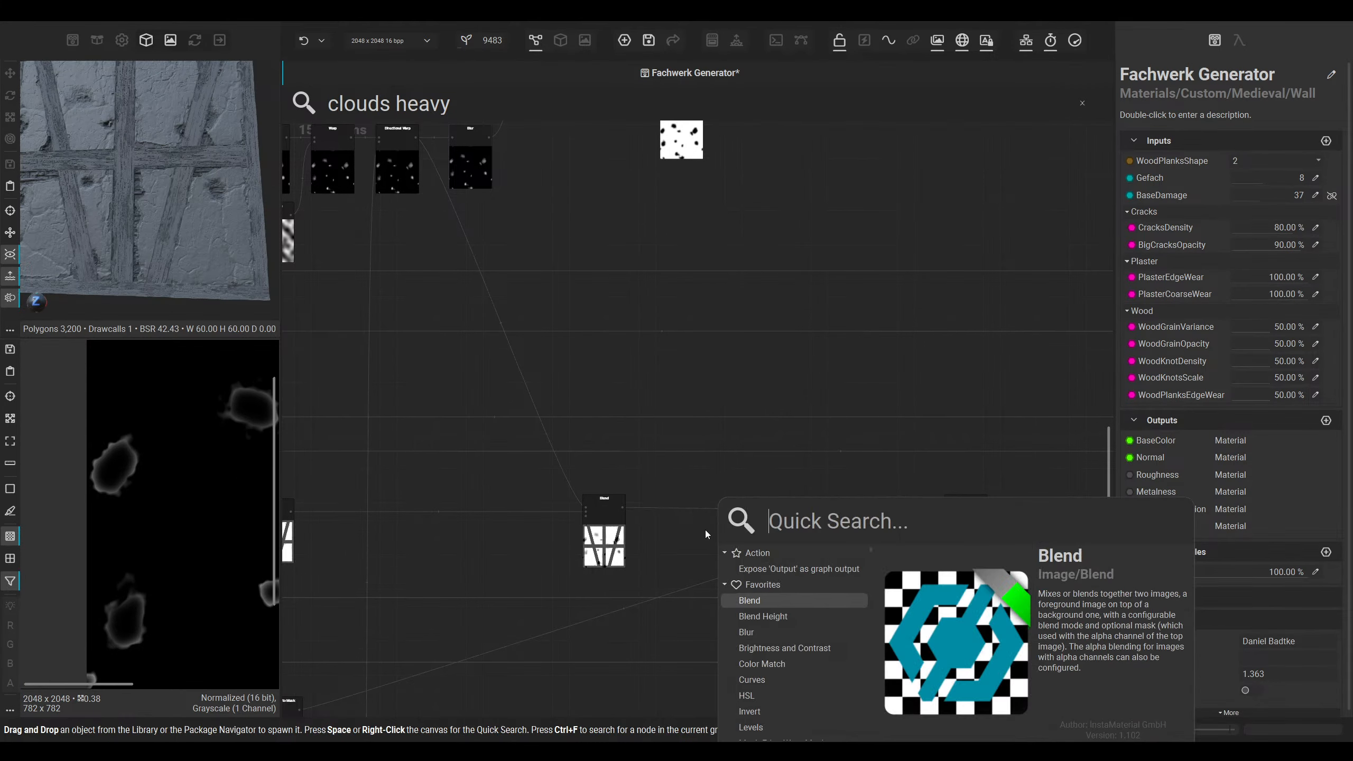
left_click(756, 603)
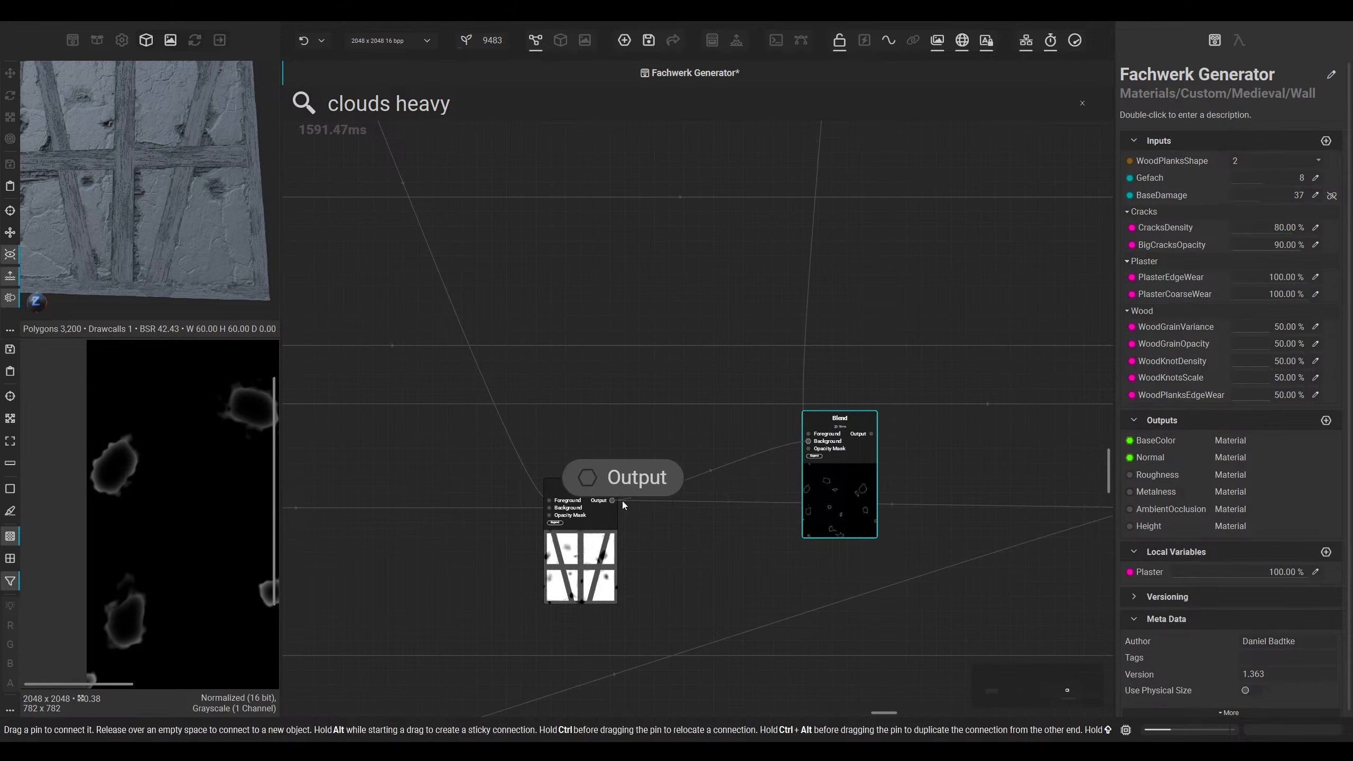
left_click(839, 480)
left_click(1215, 371)
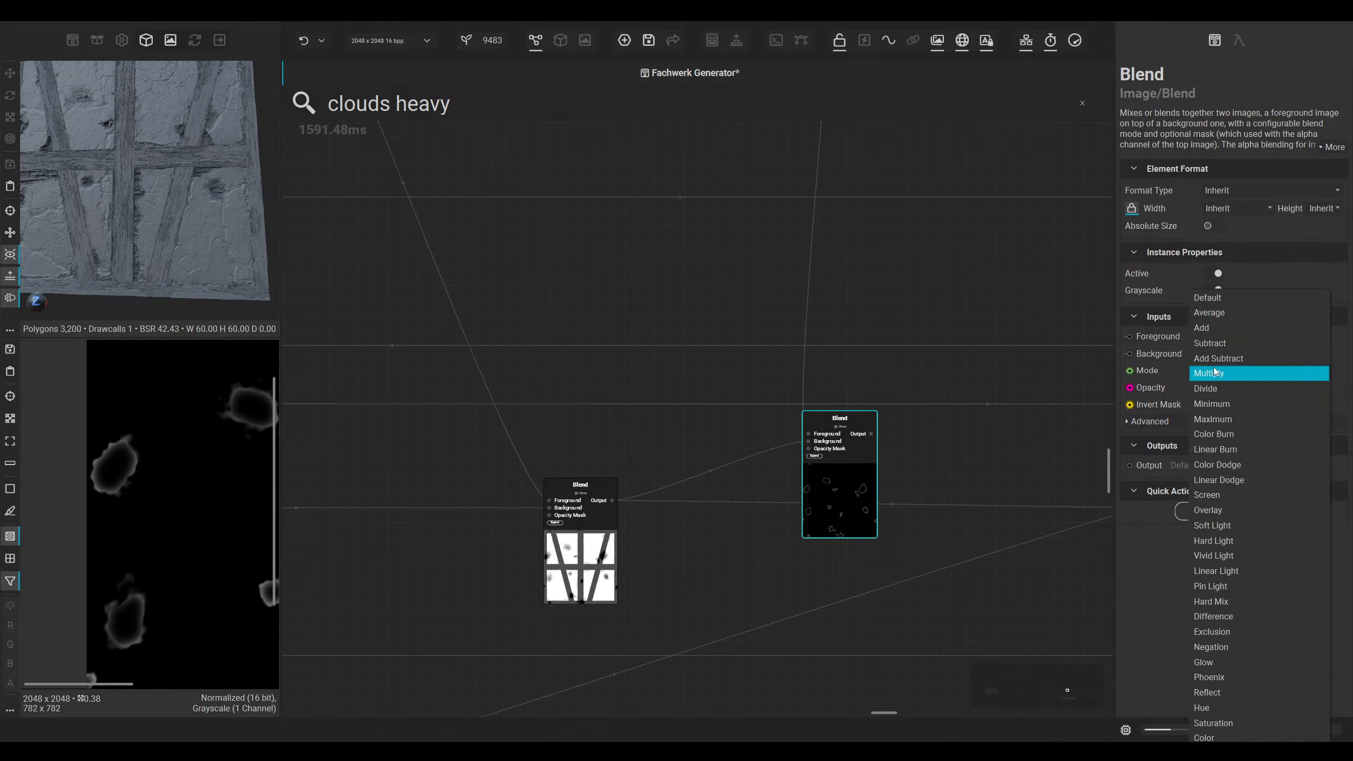
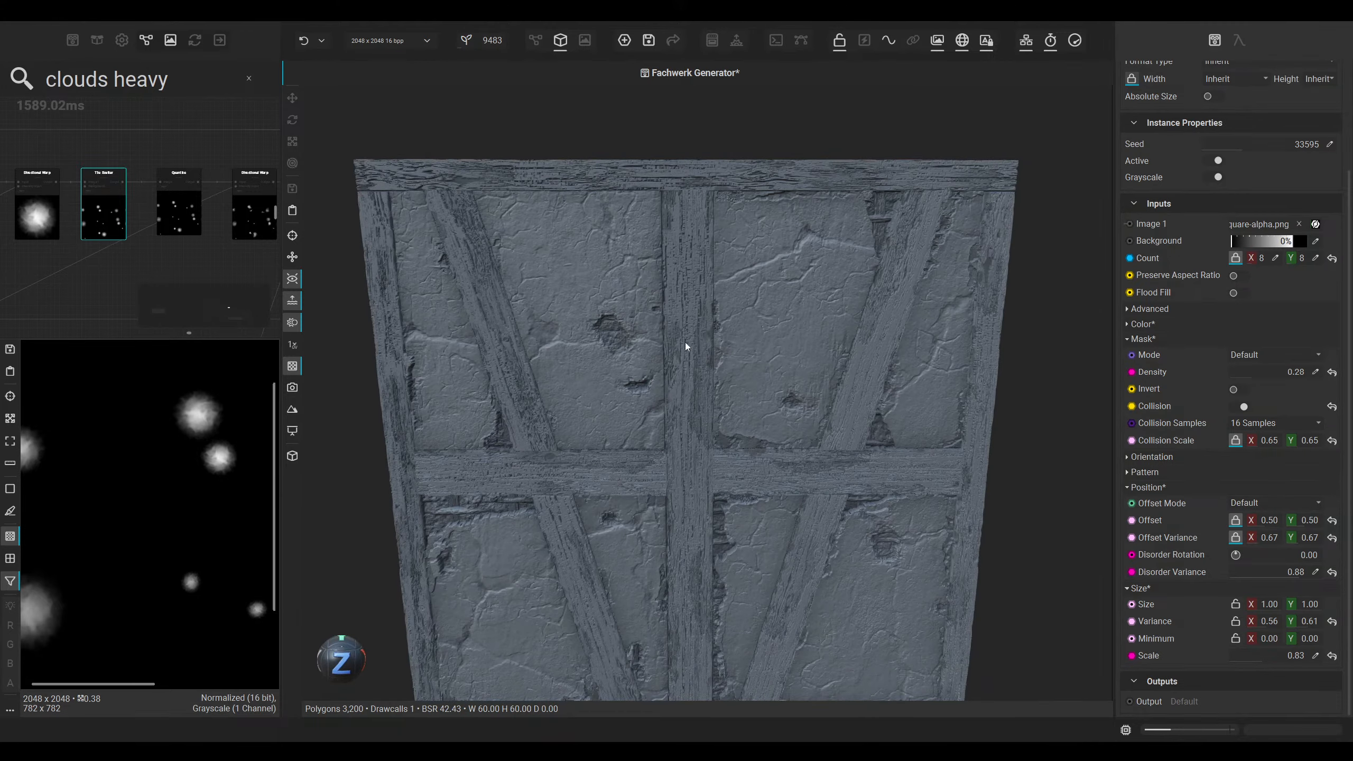
Step: Inspect the wall in 3D, return to the node graph and stack the Shape Generator above Crystals Noise 2 before the first Directional Warp
scroll(656, 365, "up", 5)
scroll(656, 364, "down", 5)
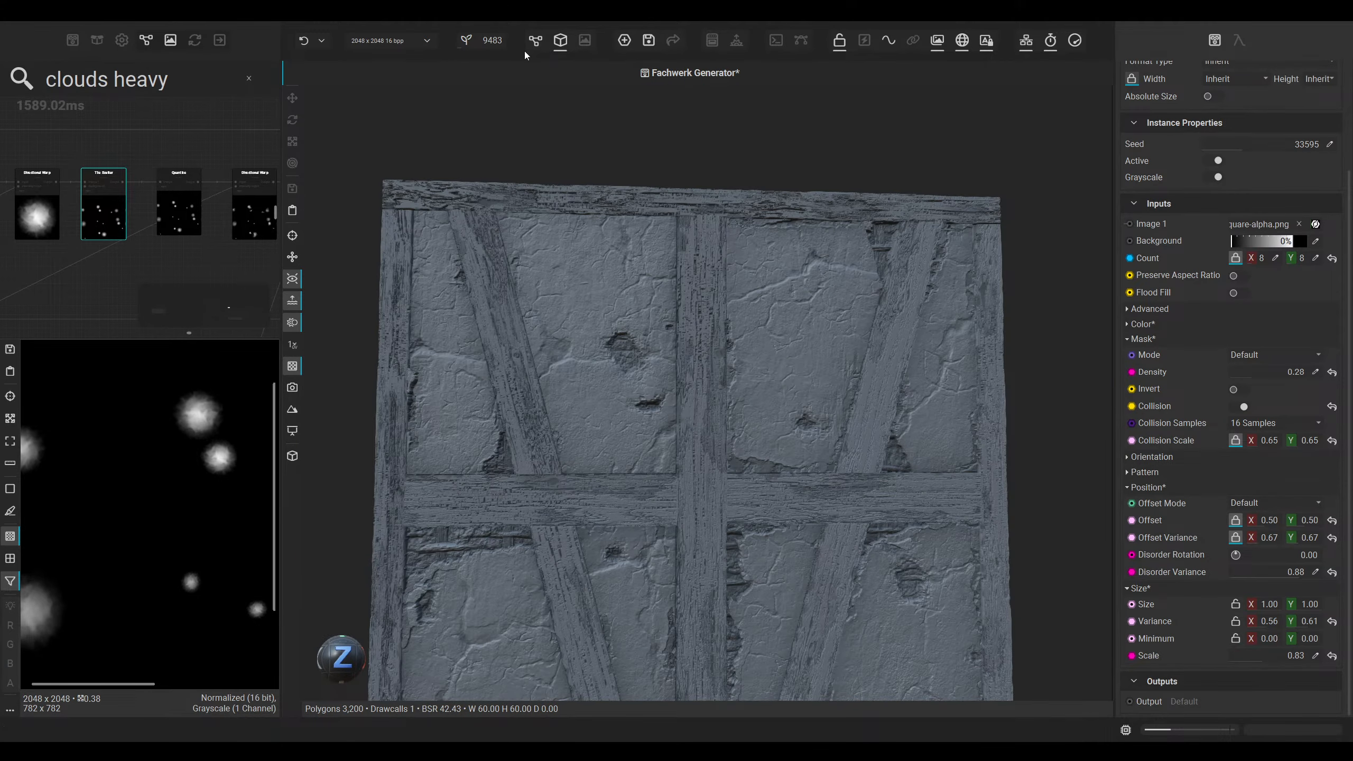
left_click(536, 40)
scroll(578, 403, "up", 3)
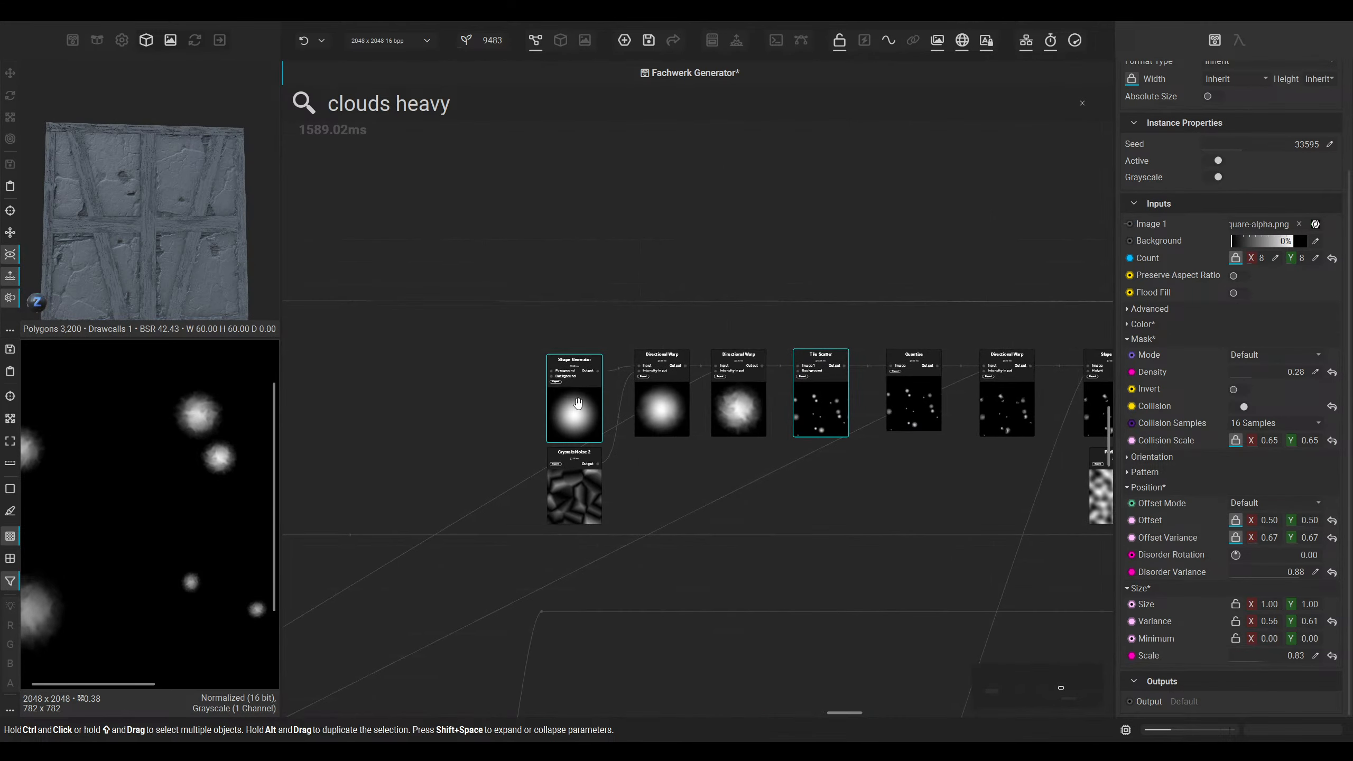
left_click_drag(578, 403, 556, 255)
left_click_drag(576, 488, 553, 395)
left_click(554, 286)
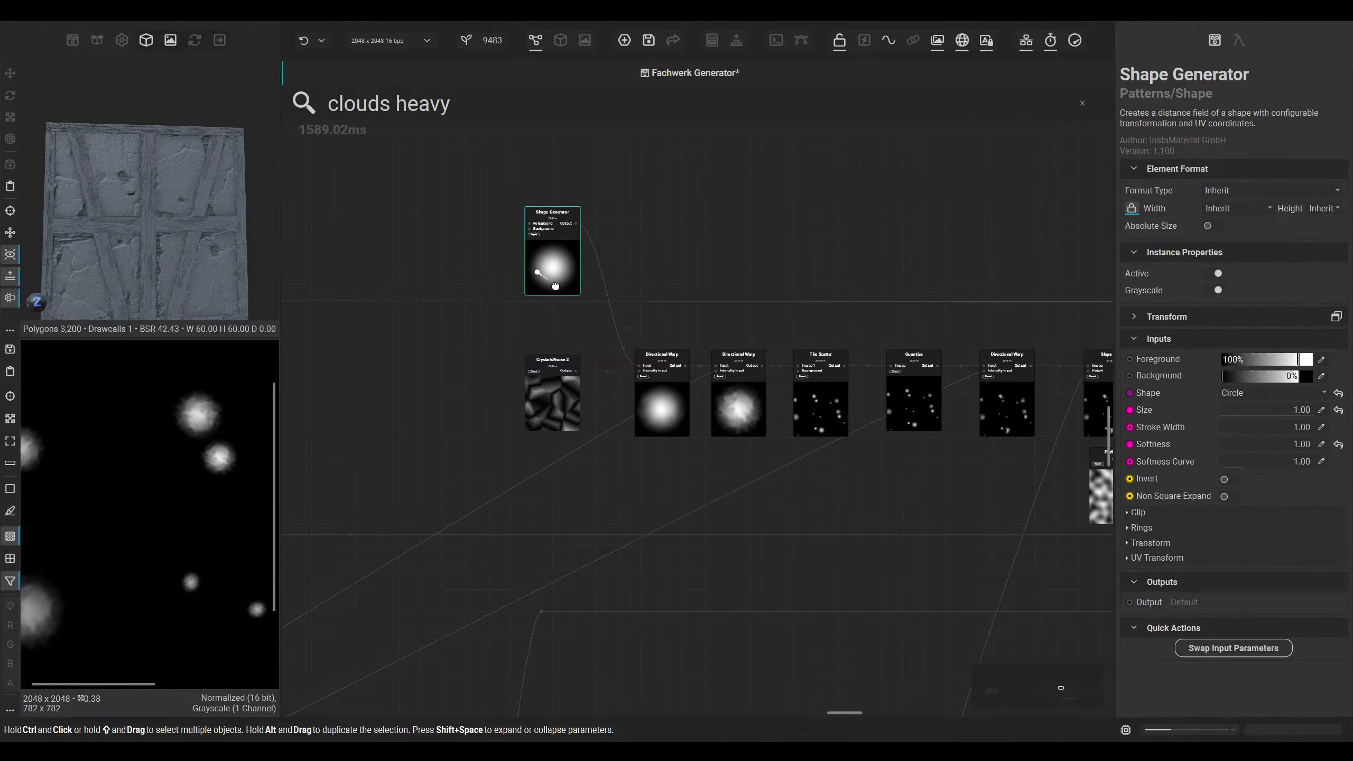
left_click_drag(554, 287, 552, 272)
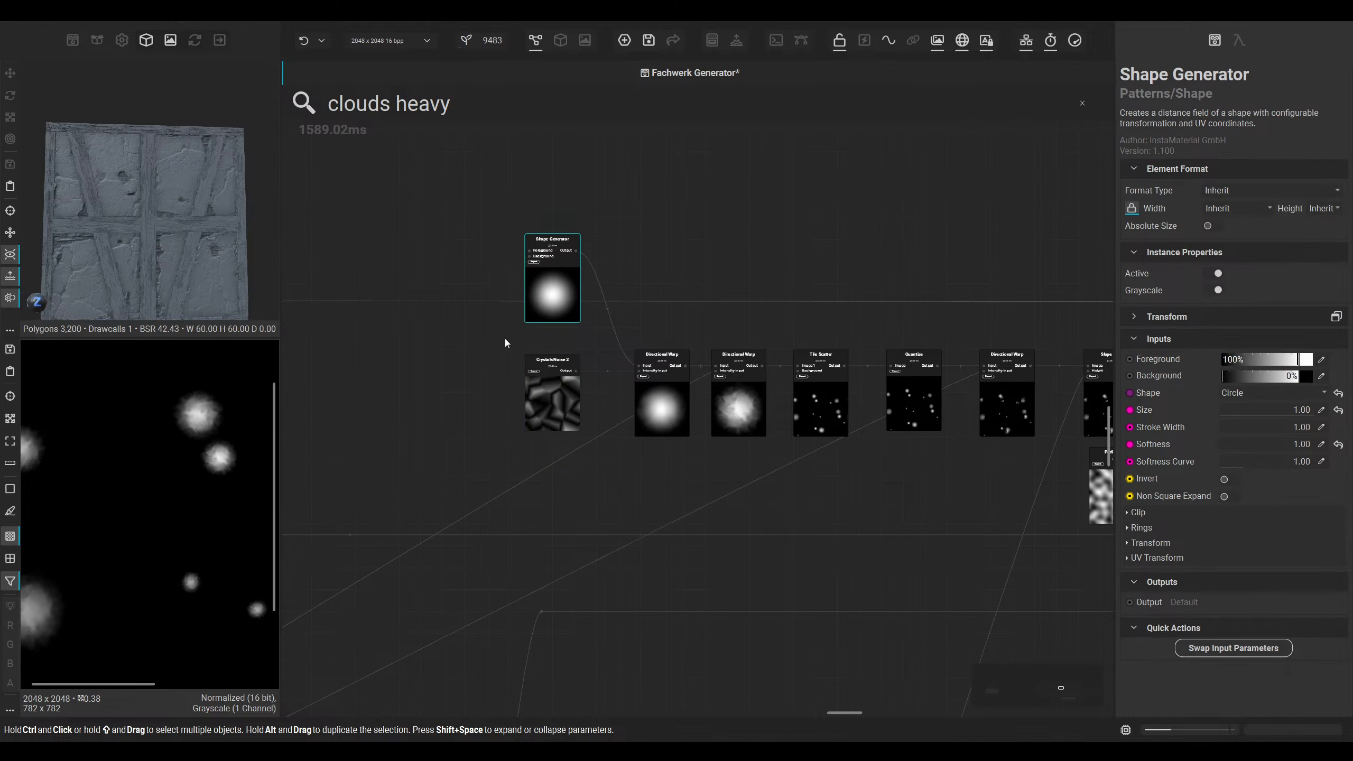
left_click(544, 392)
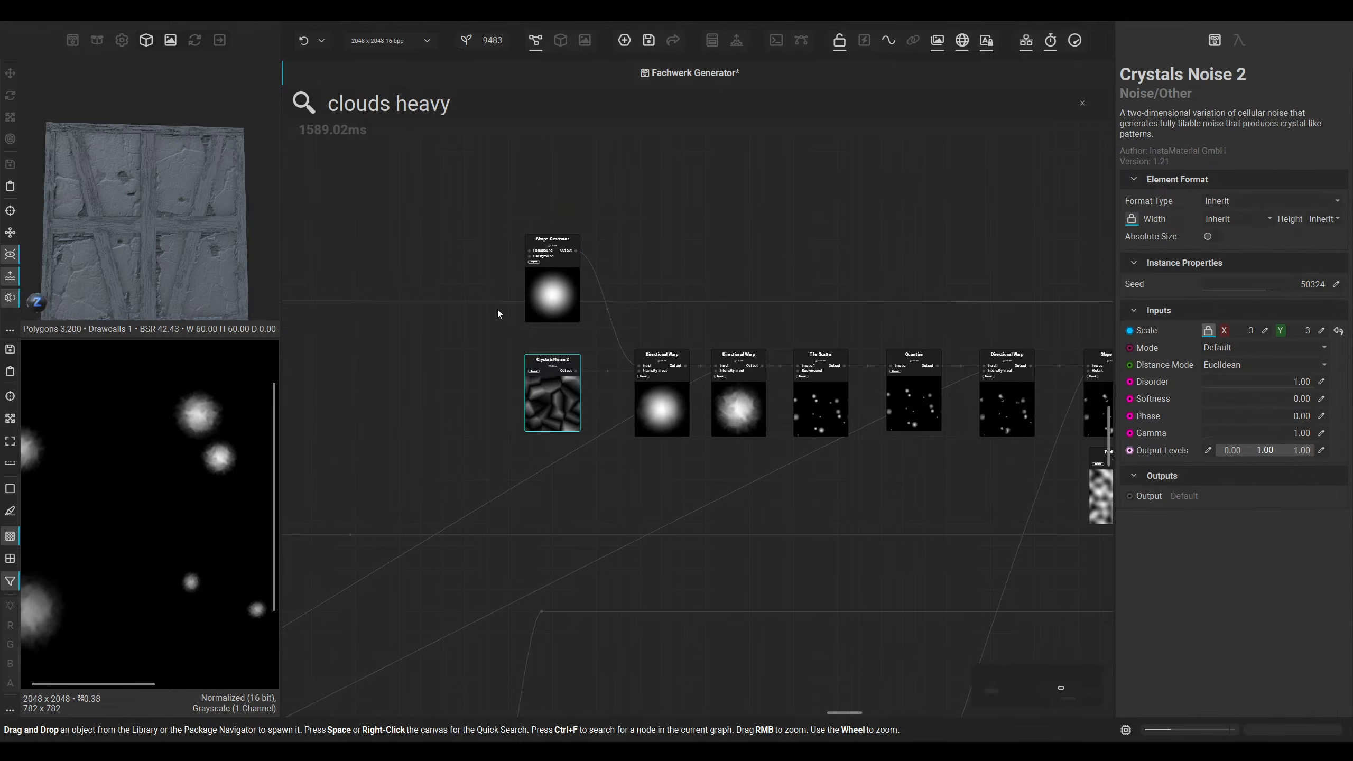
left_click_drag(497, 315, 579, 394)
Step: Add reroute points to the connection from Levels to the second Directional Warp and pull it along a cleaner path
scroll(696, 363, "down", 3)
middle_click_drag(696, 362, 836, 233)
left_click(555, 430)
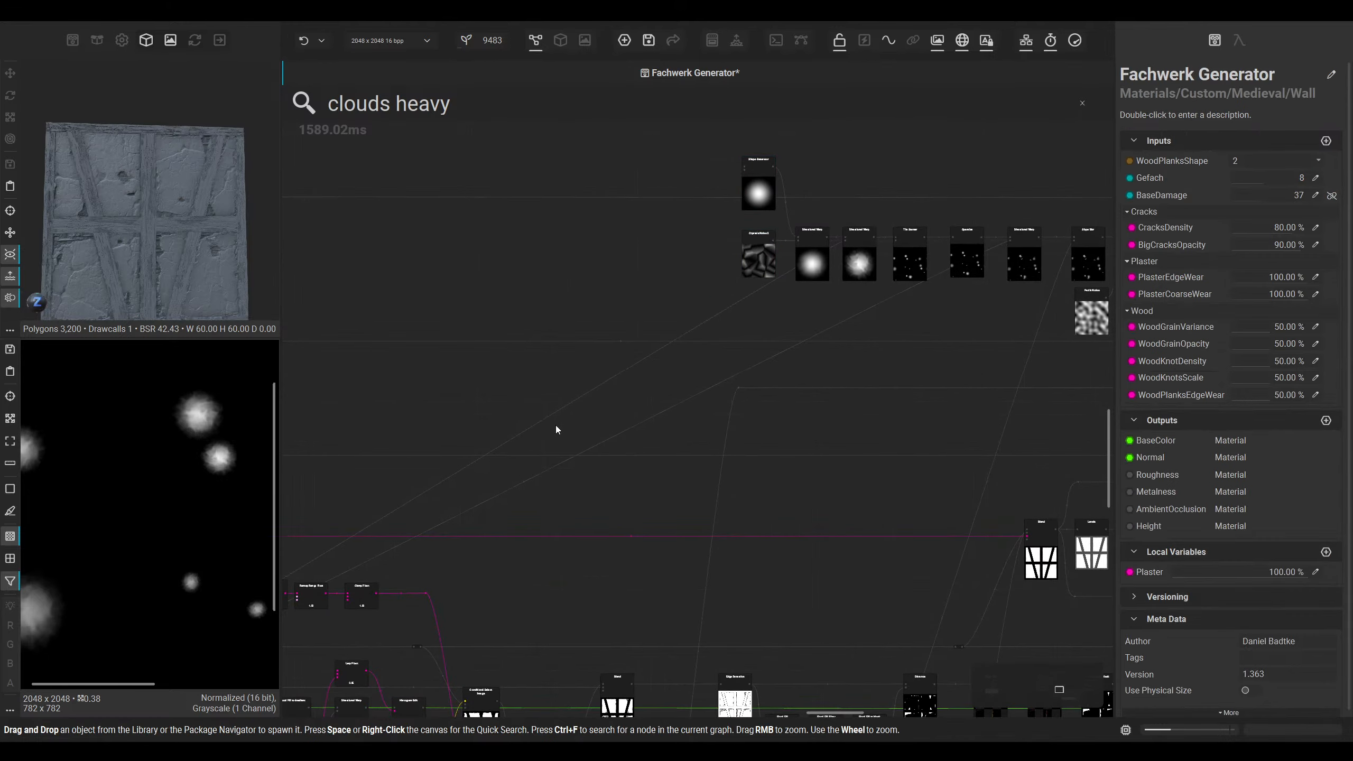
middle_click_drag(556, 429, 425, 483)
left_click(554, 397)
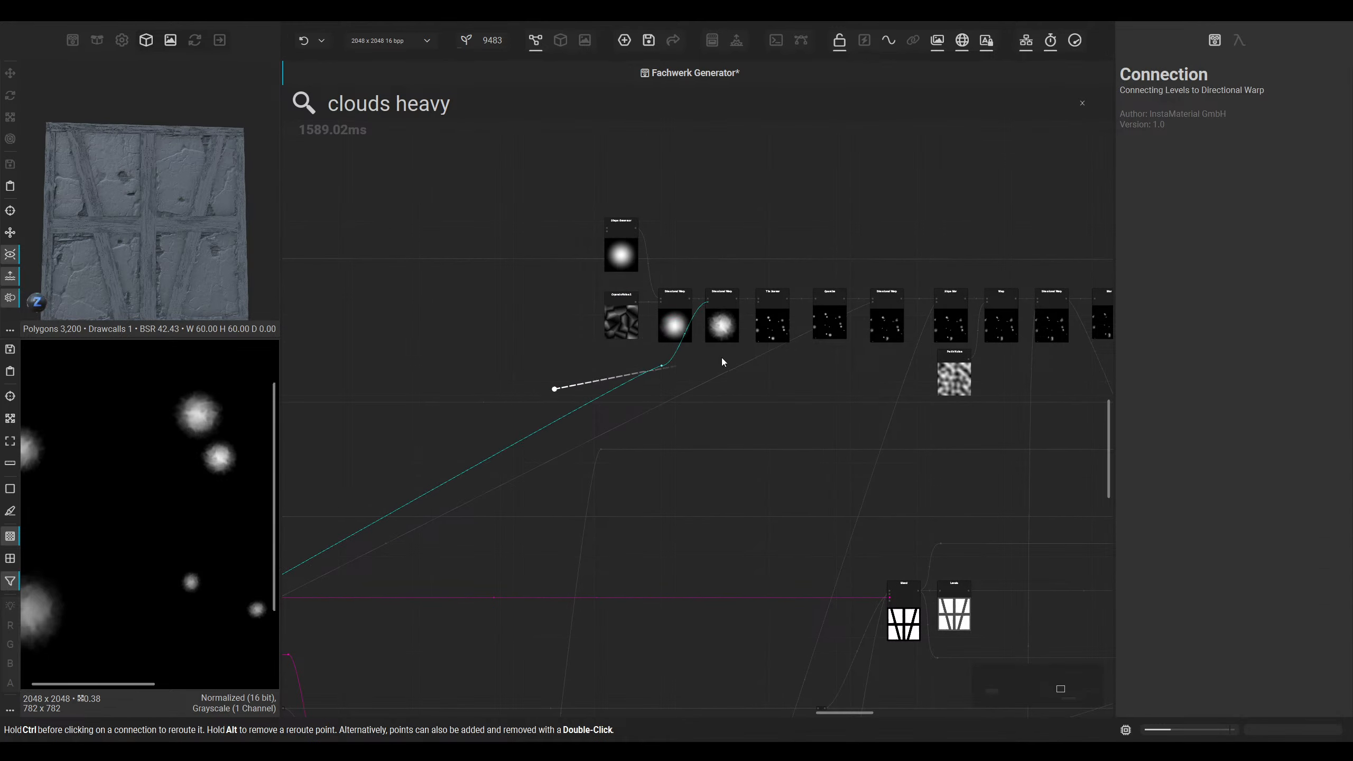
left_click(655, 376)
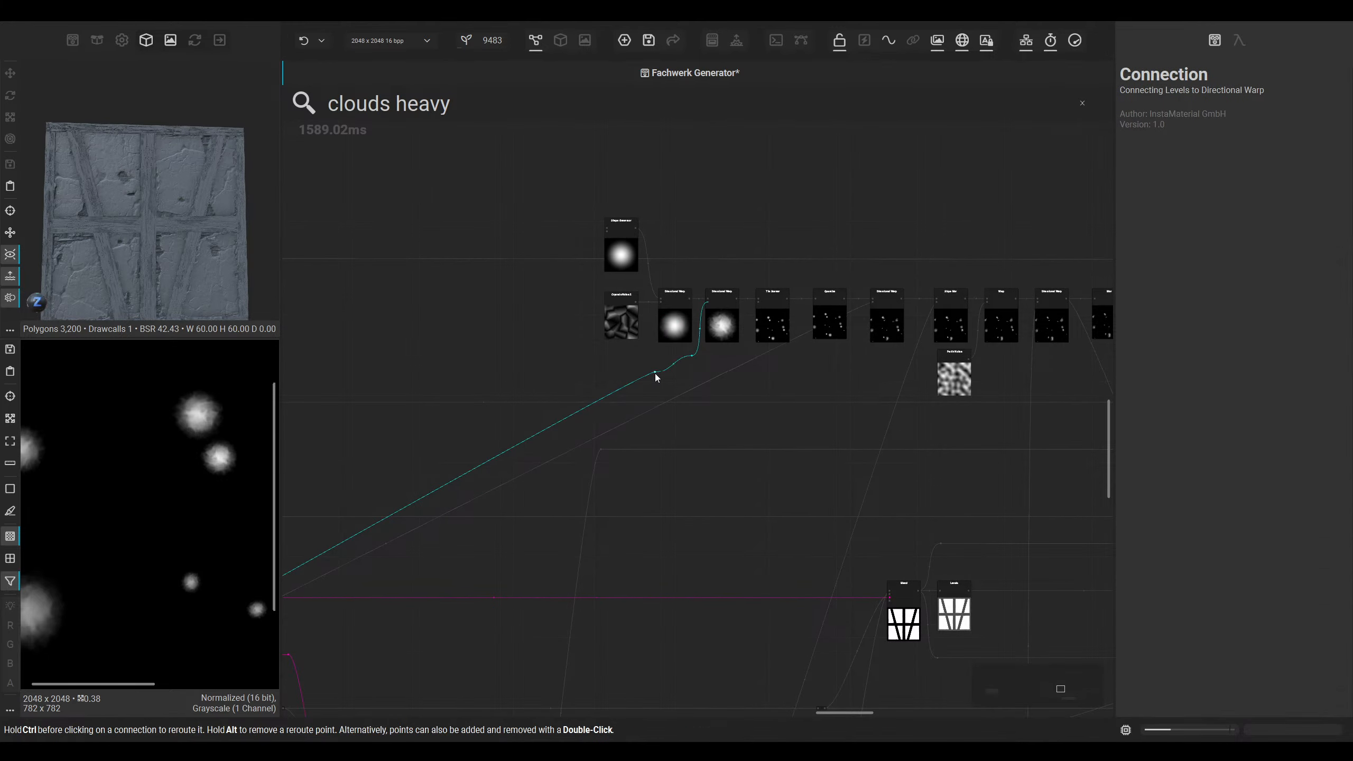
scroll(638, 377, "down", 5)
left_click_drag(635, 380, 524, 381, "ctrl")
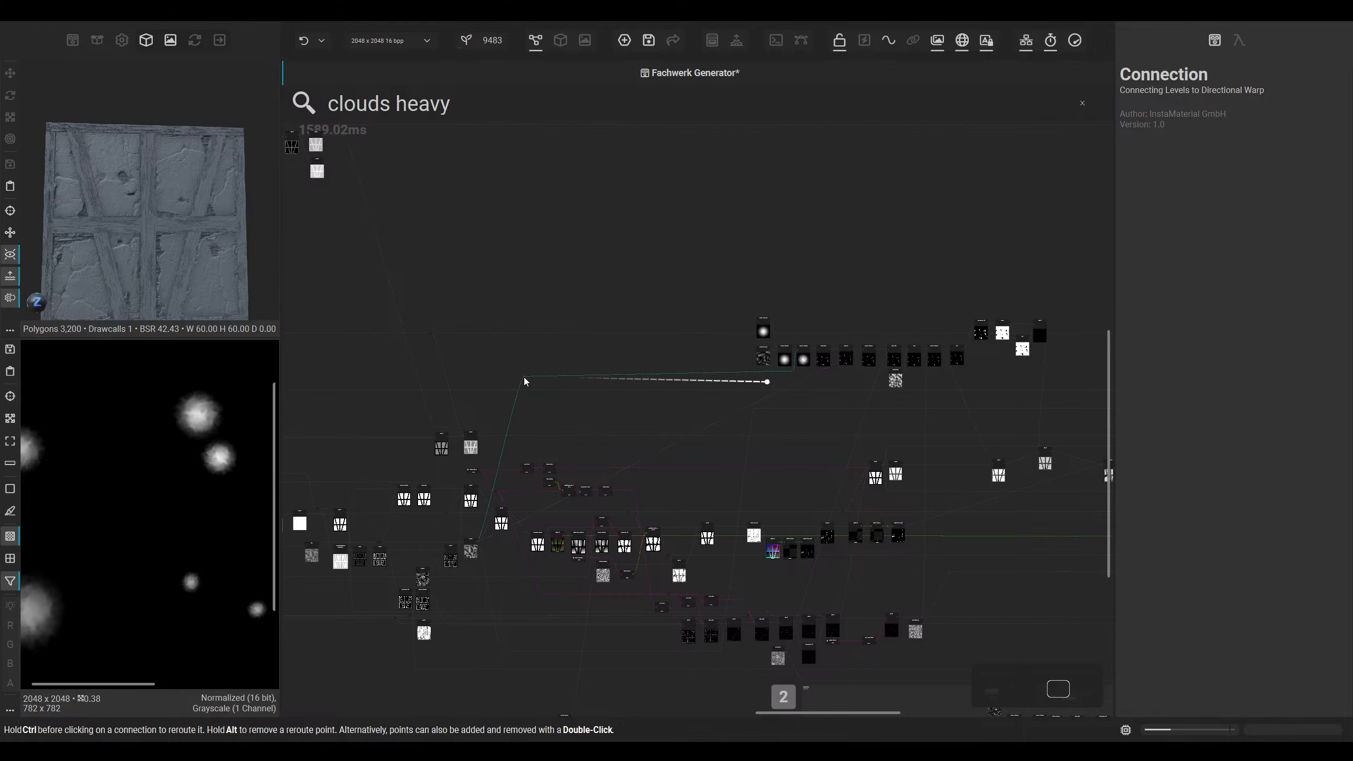
Step: Merge the other Levels connection into a shared reroute node and route its branch beneath the Tile Scatter and Quantize nodes to the third Directional Warp
scroll(746, 408, "up", 3)
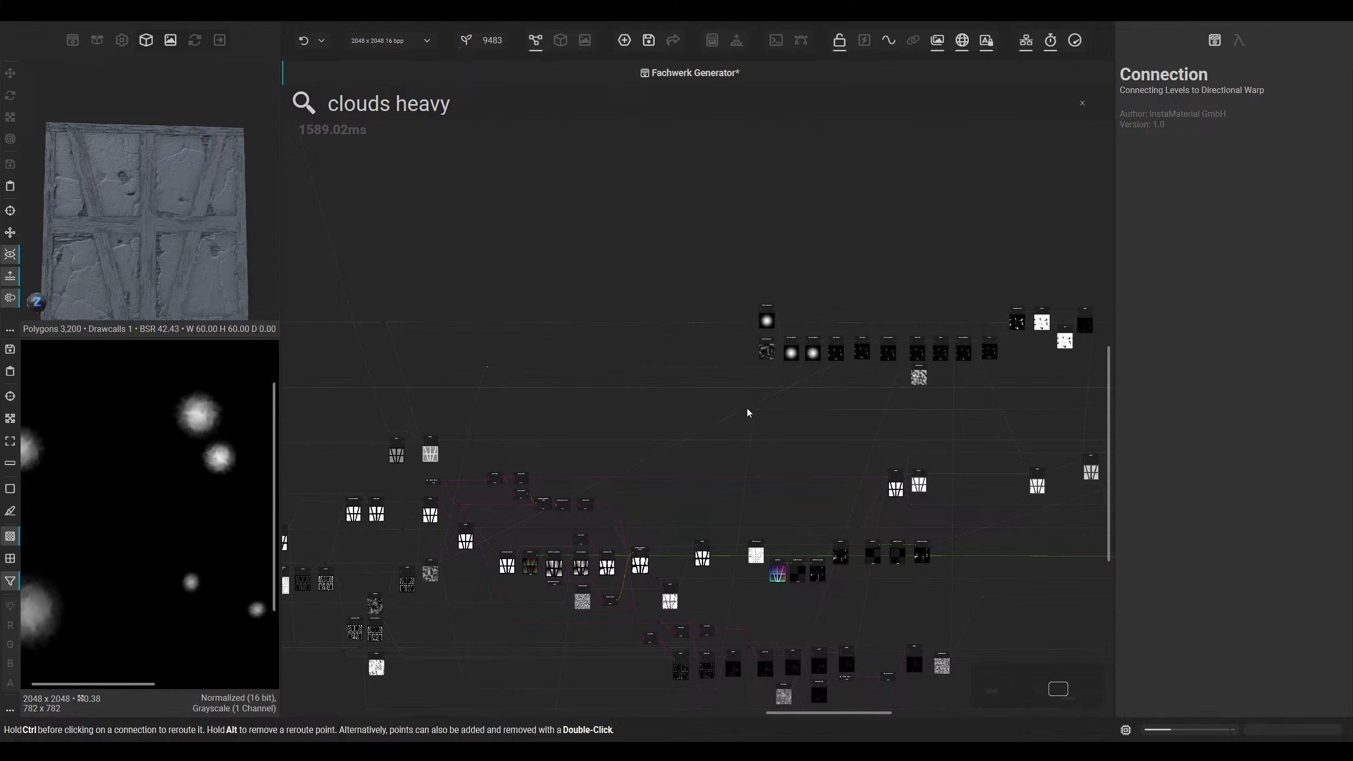
left_click(649, 460, "ctrl")
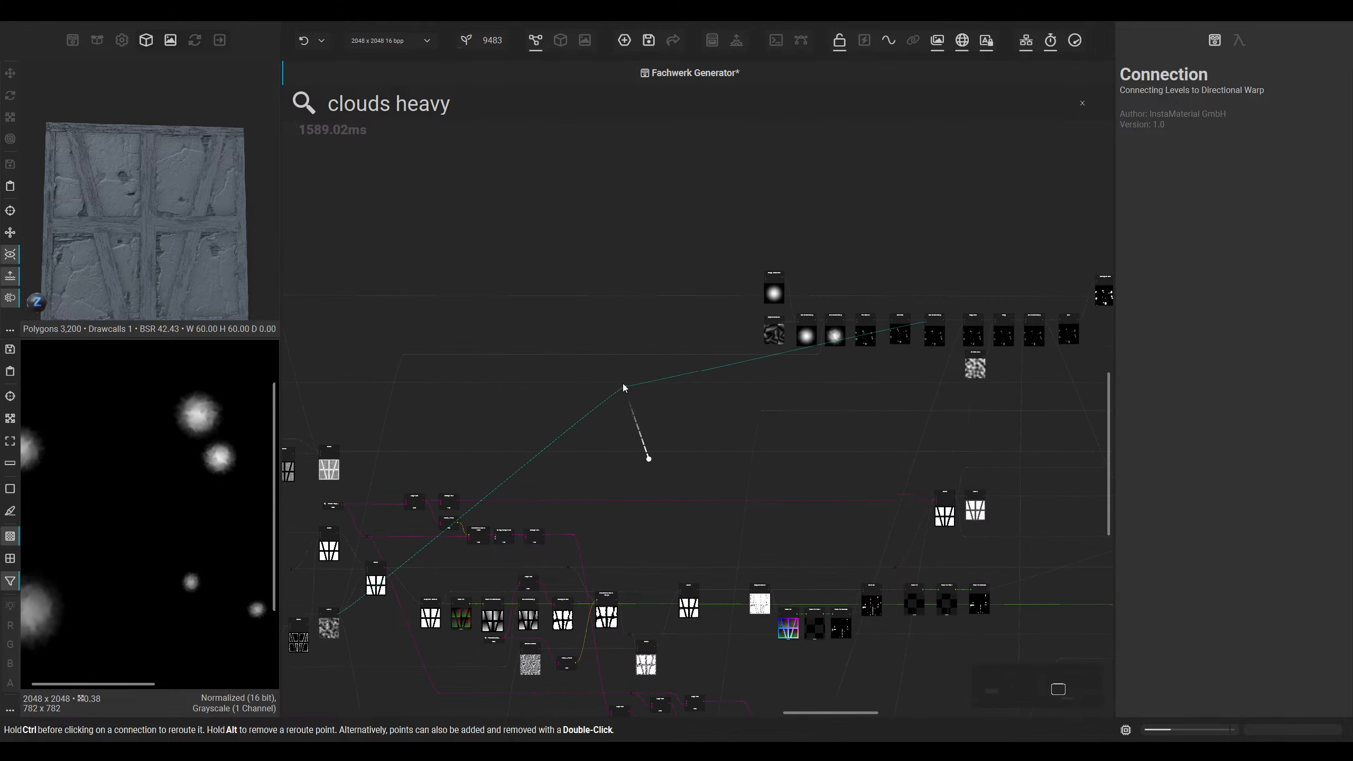
left_click(823, 357)
scroll(885, 349, "up", 5)
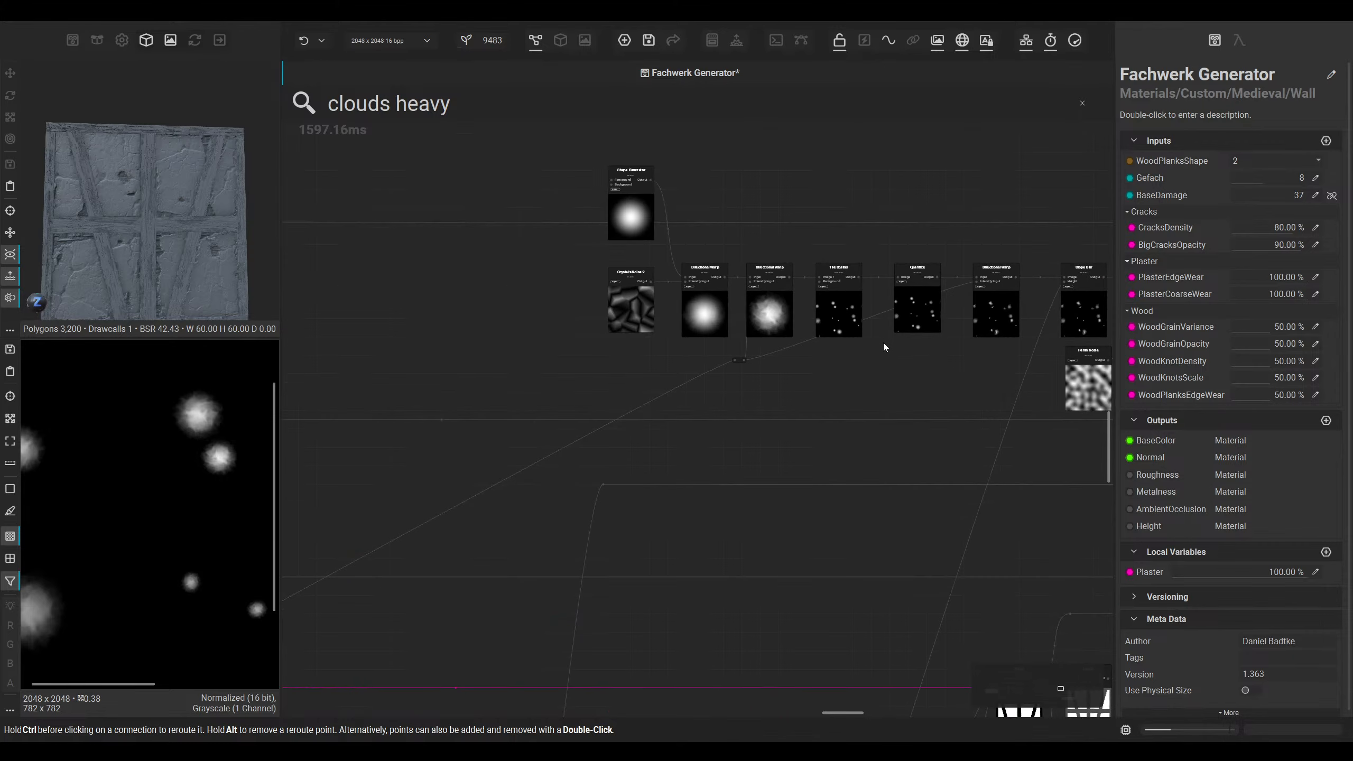
middle_click_drag(884, 348, 649, 387)
left_click_drag(563, 384, 716, 400, "ctrl")
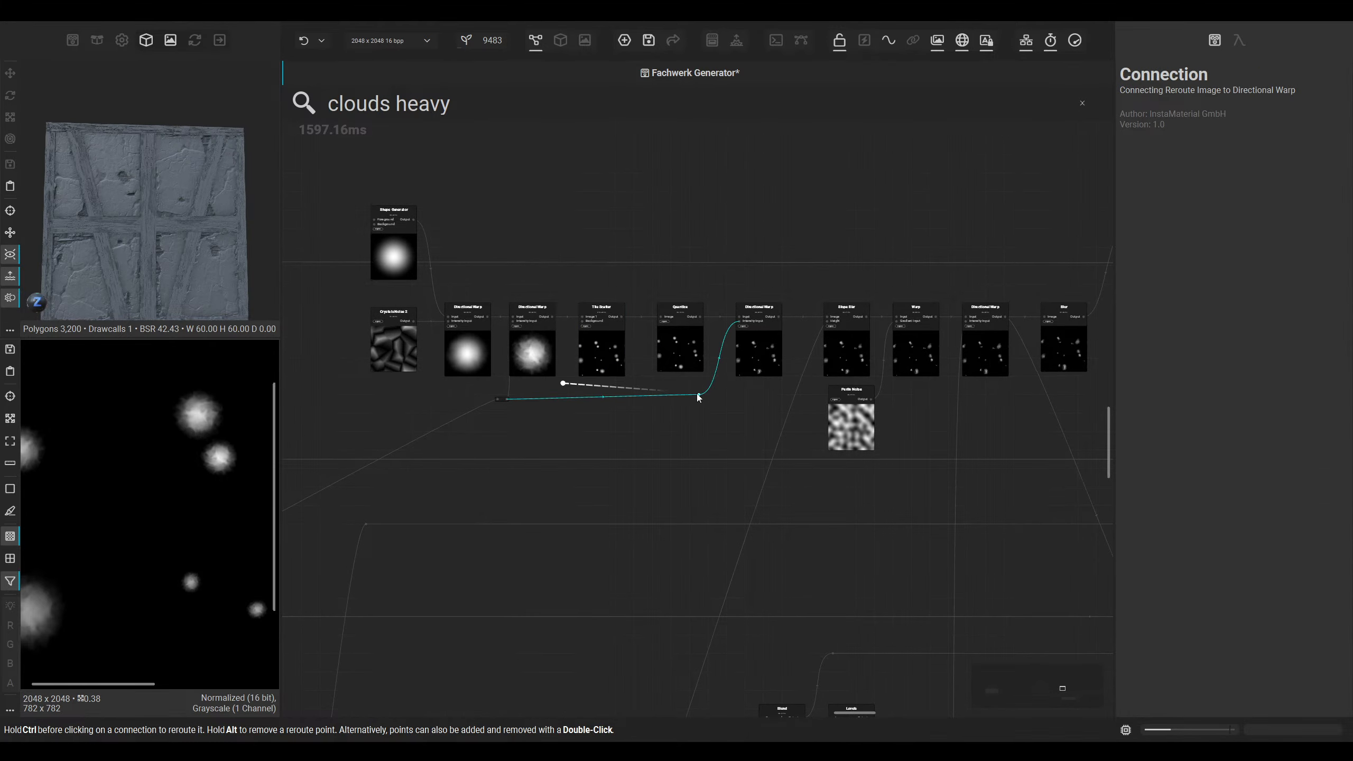
Step: Add a reroute point to the long connection between Levels and the Reroute Image node and move it up and left
scroll(341, 549, "down", 1)
middle_click_drag(330, 555, 712, 448)
left_click(628, 447, "ctrl")
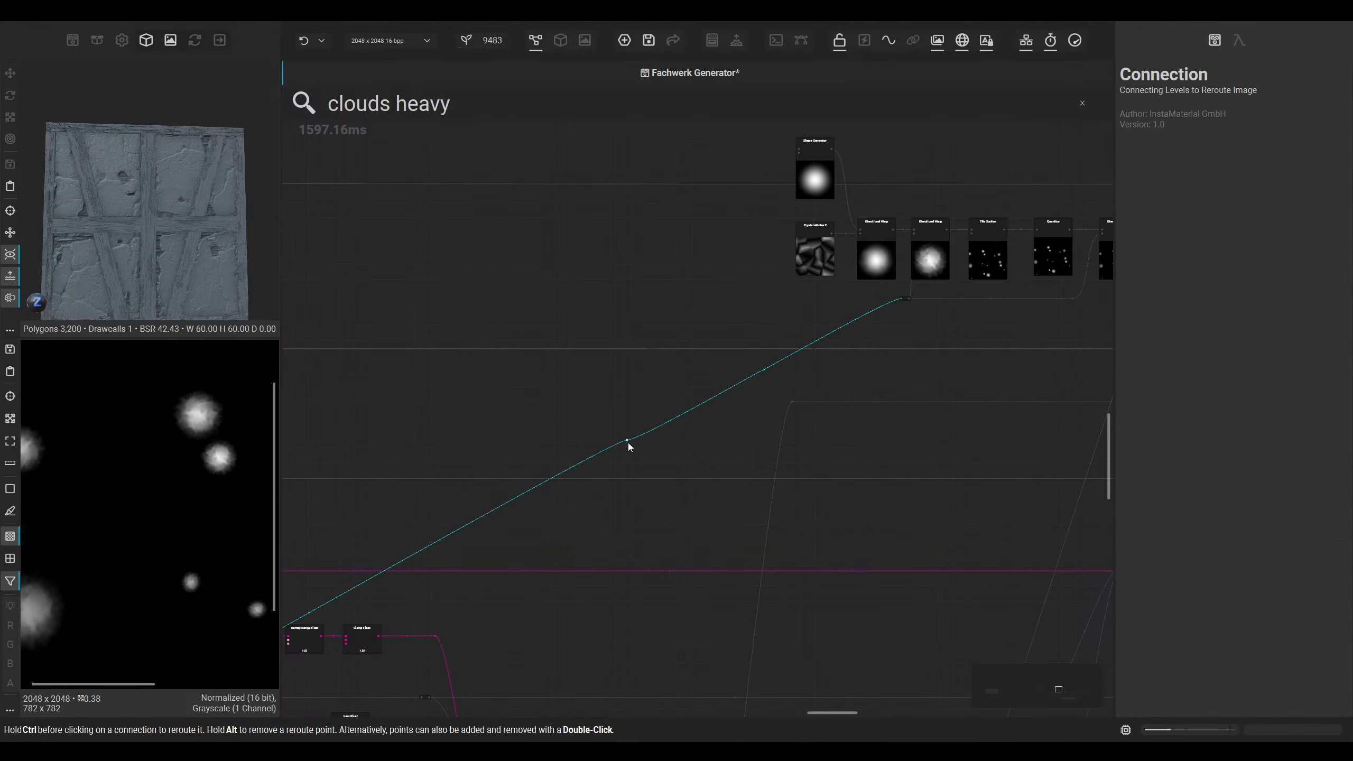
middle_click_drag(628, 447, 614, 429)
scroll(500, 365, "down", 3)
left_click_drag(614, 429, 523, 317)
scroll(570, 359, "up", 6)
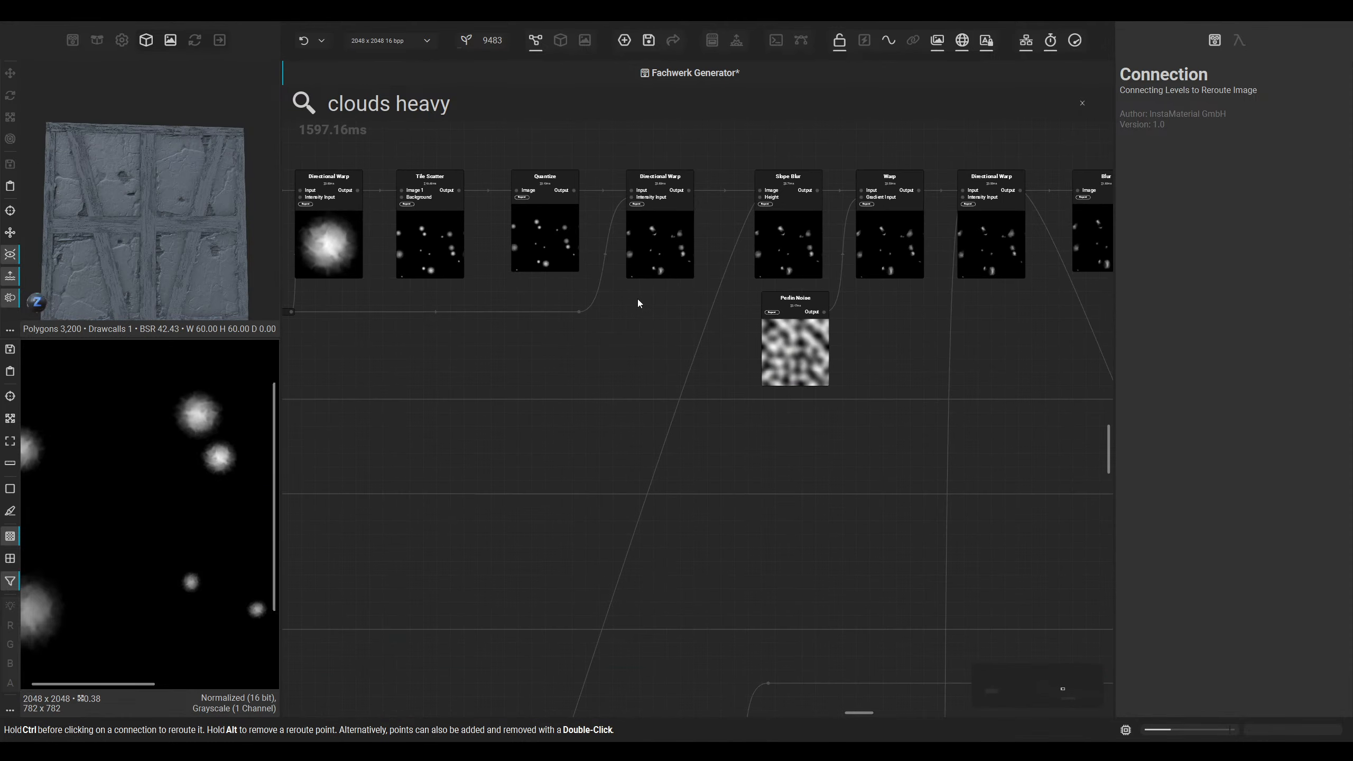
Step: Move the Reroute Image node left so it sits below the first Directional Warp
left_click_drag(652, 429, 708, 446)
left_click(640, 418)
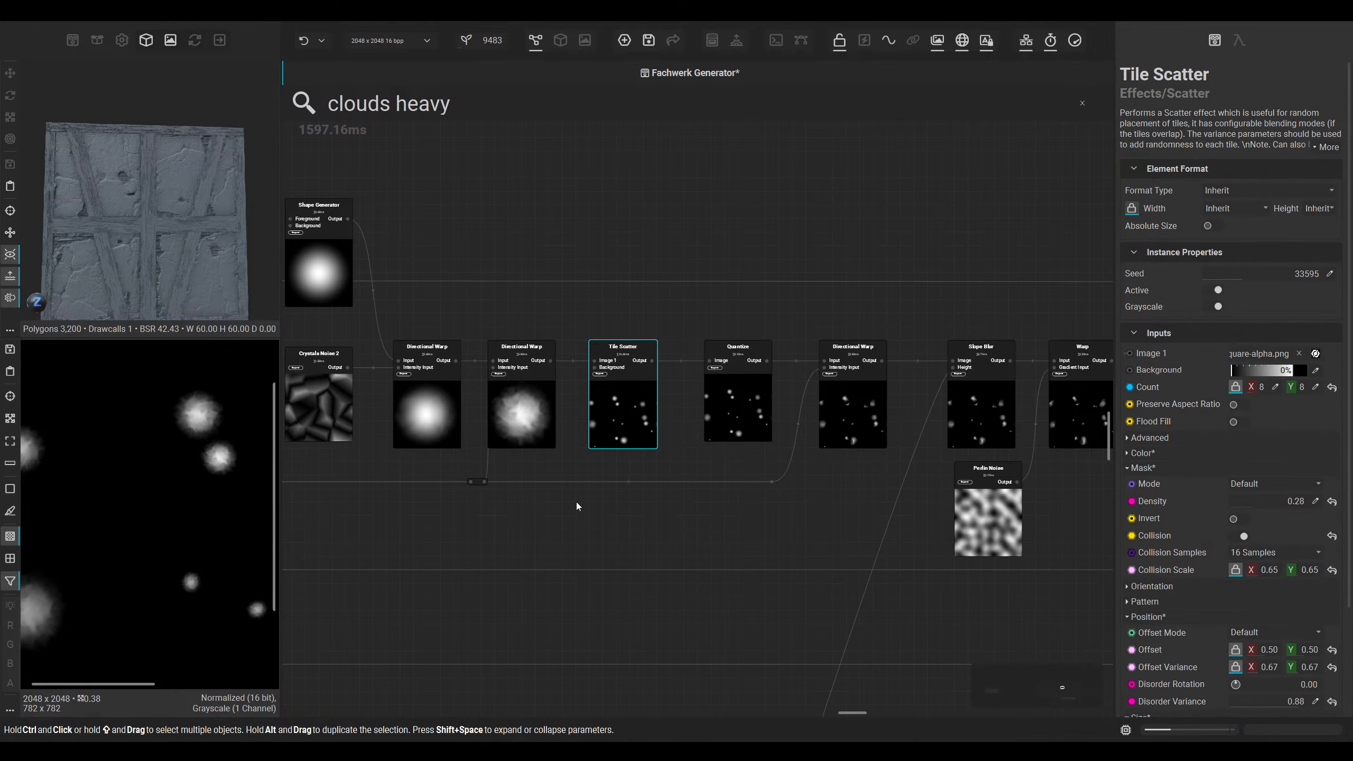
left_click_drag(609, 462, 658, 489)
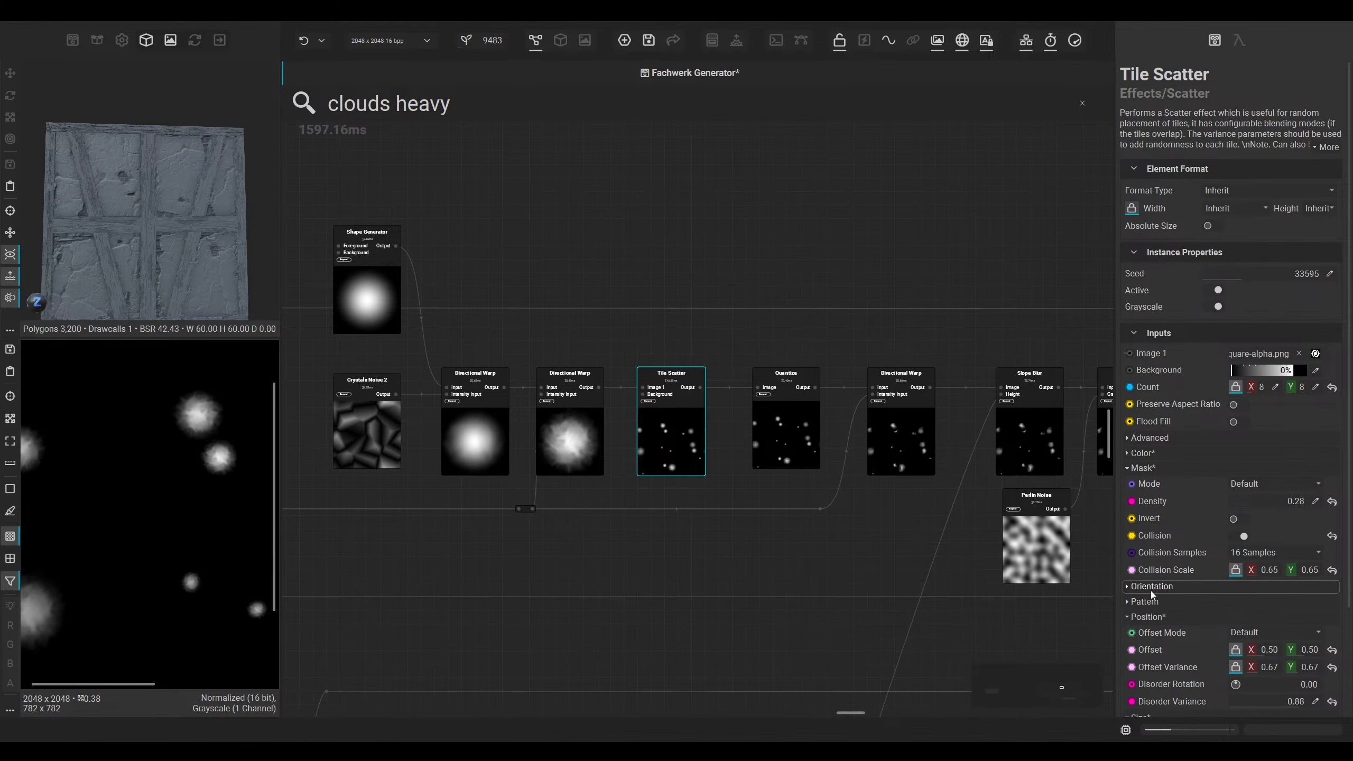
scroll(672, 452, "up", 3)
left_click_drag(560, 446, 671, 468)
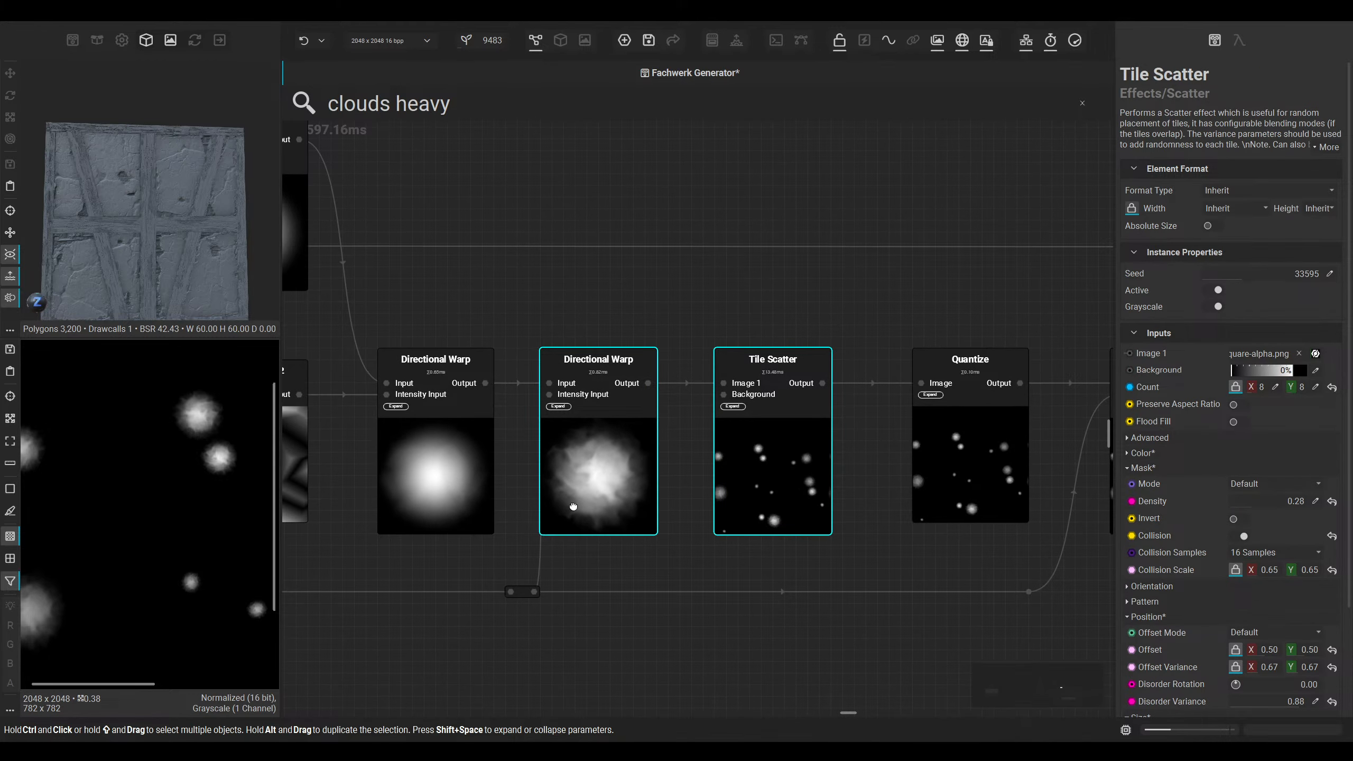
left_click_drag(492, 582, 624, 585)
left_click_drag(868, 526, 685, 598)
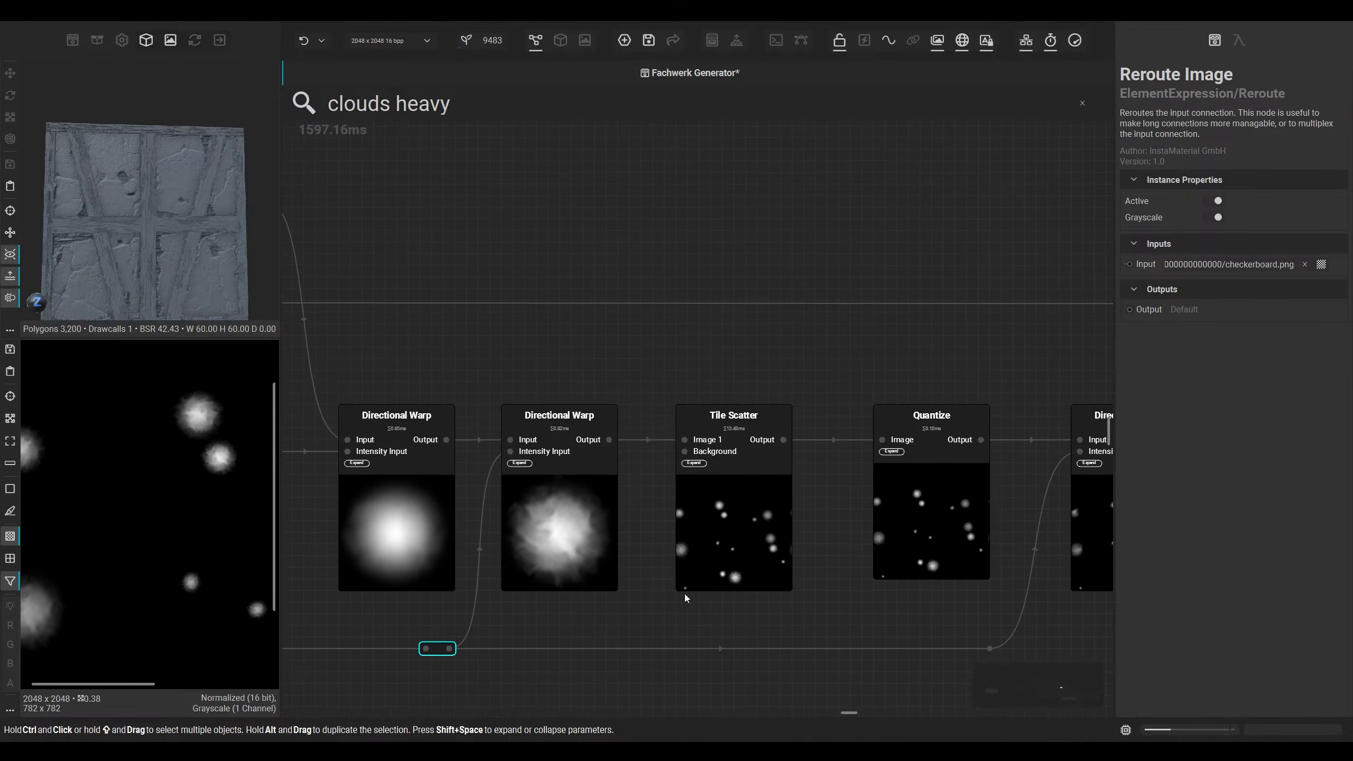
Step: Expose the Tile Scatter's mask Density as an input parameter and place its node below the second Directional Warp
left_click(705, 566)
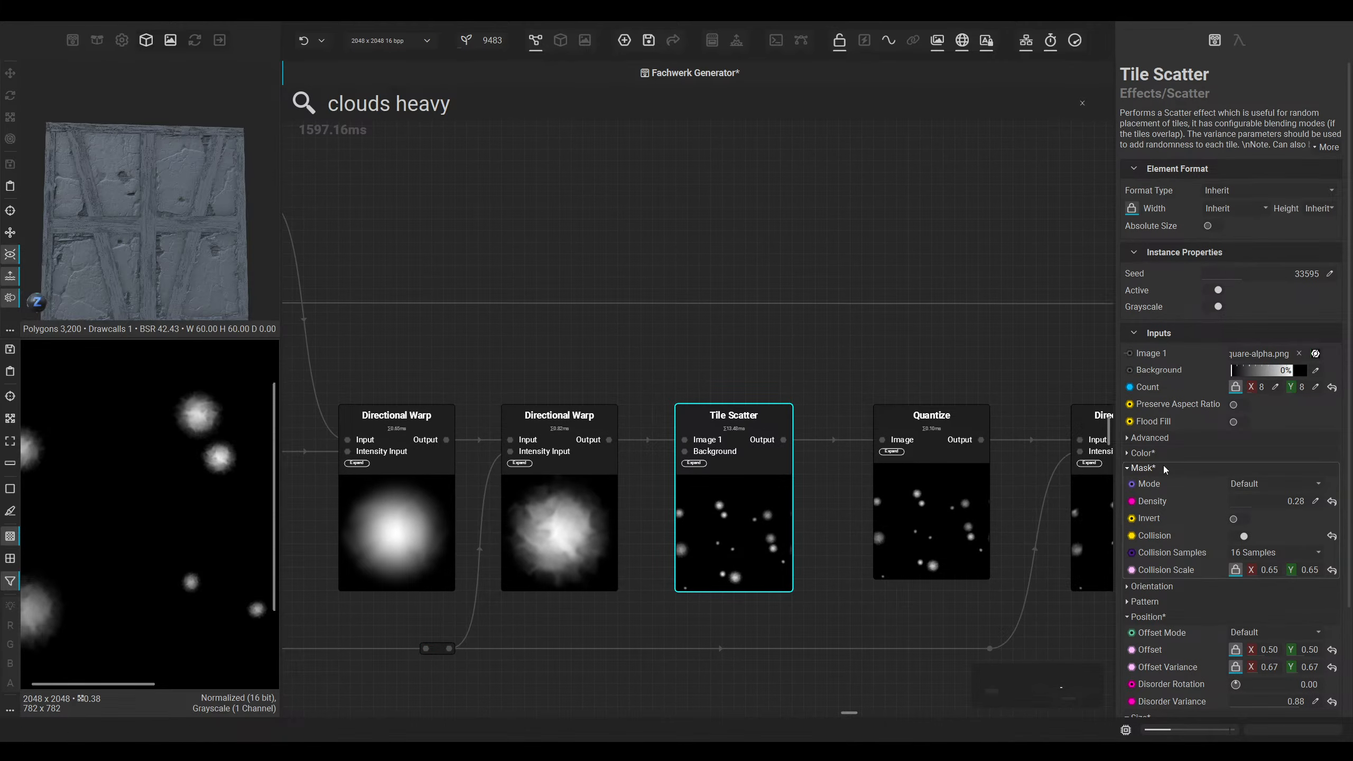
right_click(1165, 505)
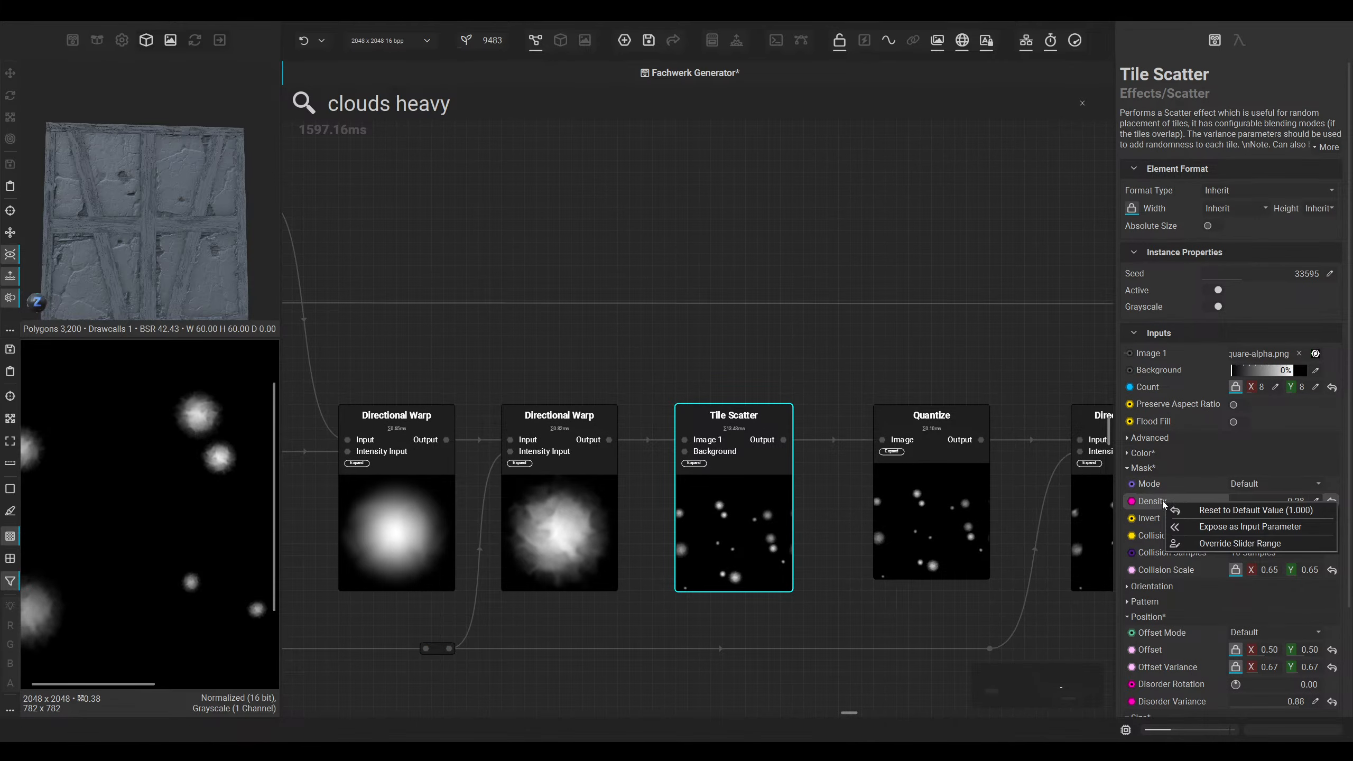
left_click(1248, 531)
middle_click_drag(766, 514, 861, 350)
left_click_drag(687, 484, 659, 535)
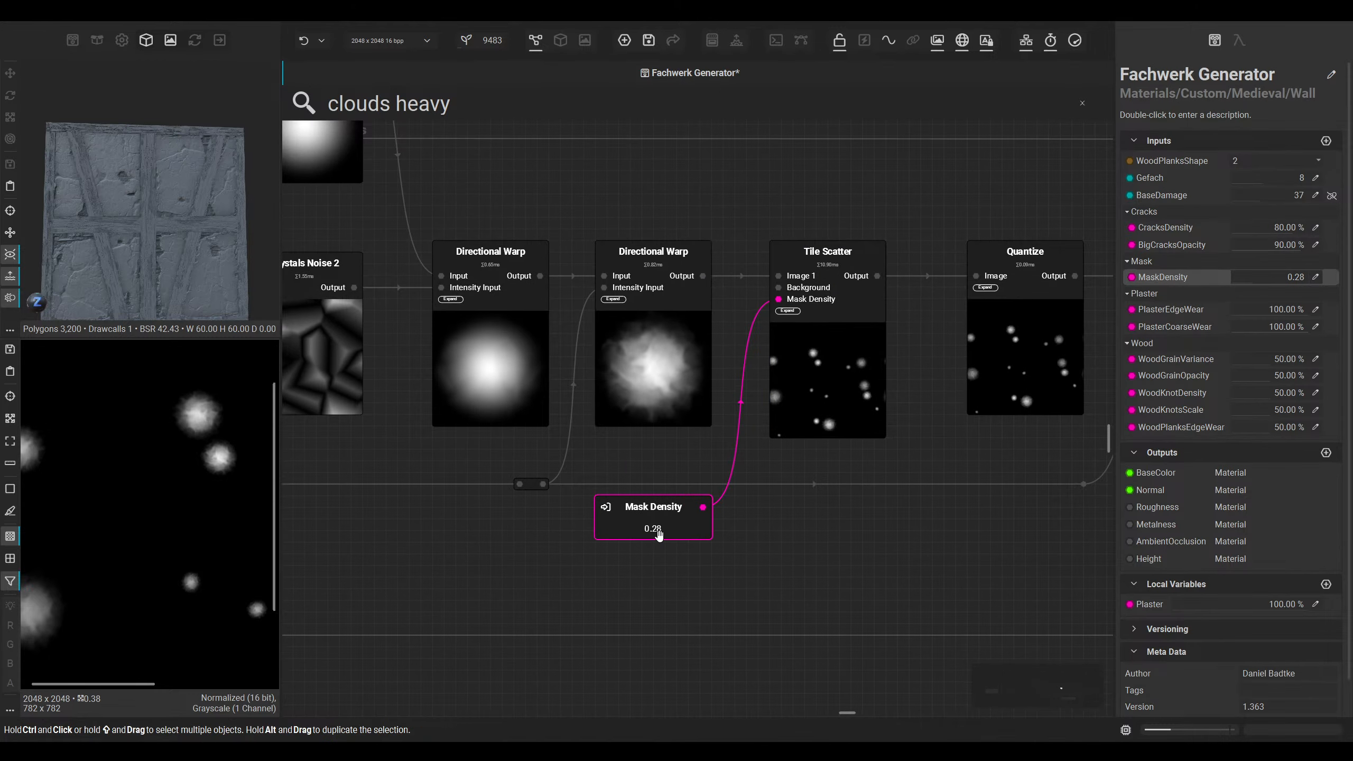
Step: Rename the exposed MaskDensity input to HolesDensity
double_click(1185, 278)
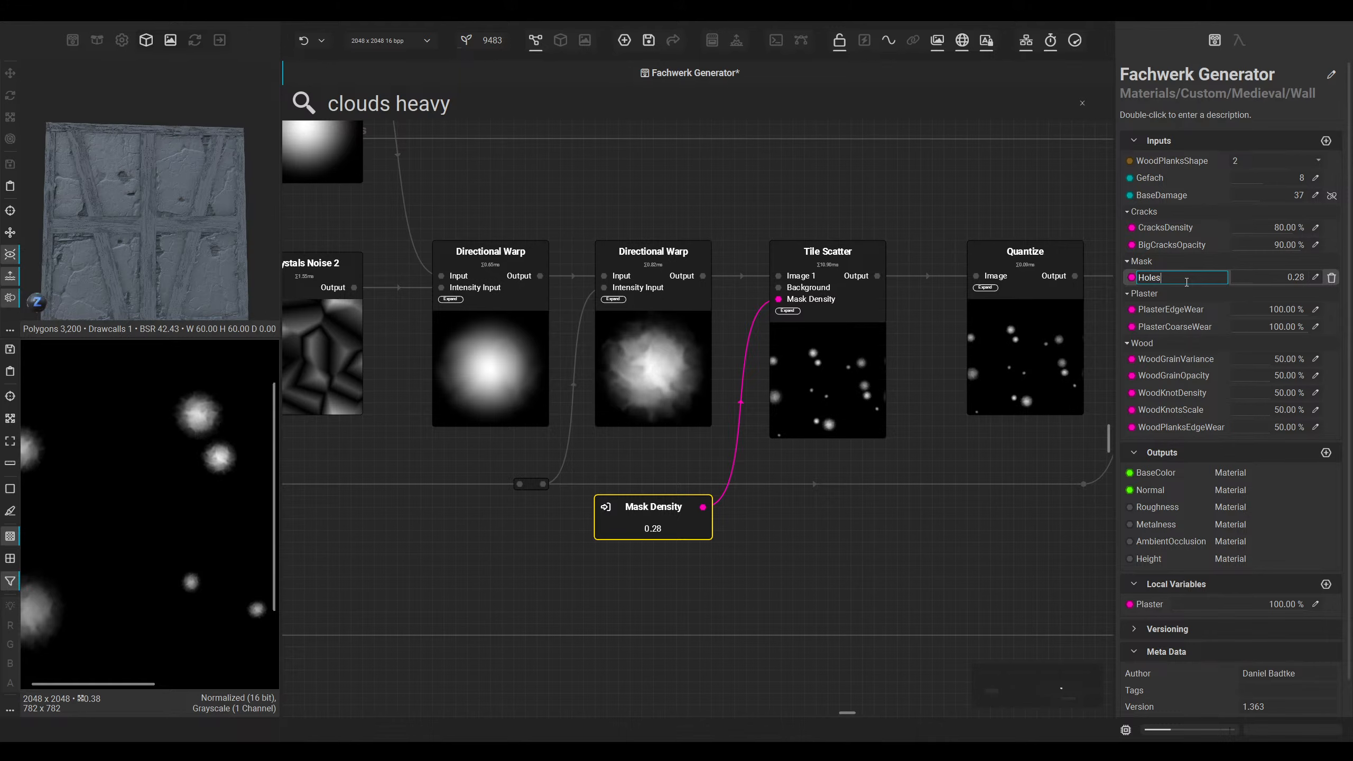
type("HolesDensity")
key("Return")
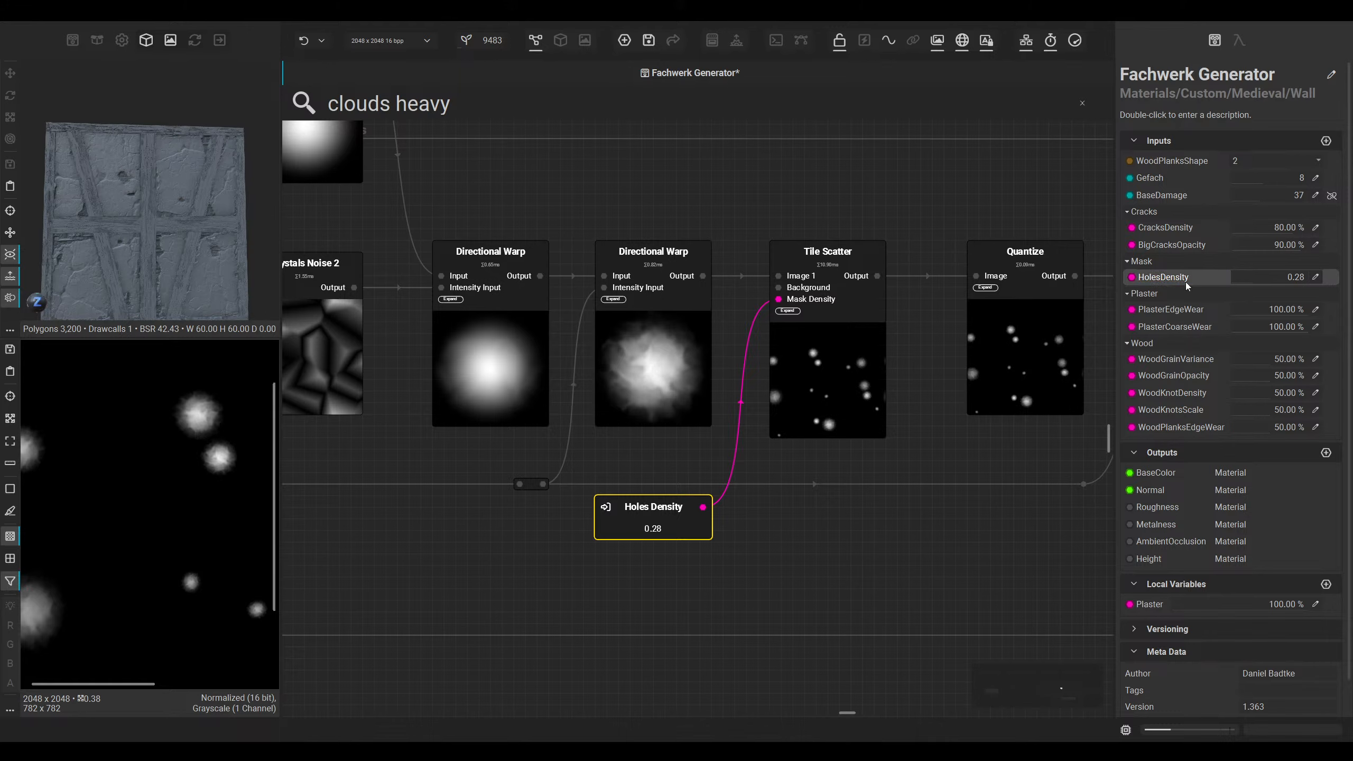
Step: Switch the HolesDensity input to a percentage control and raise it to 52.54 % while viewing the wall in 3D
right_click(1186, 285)
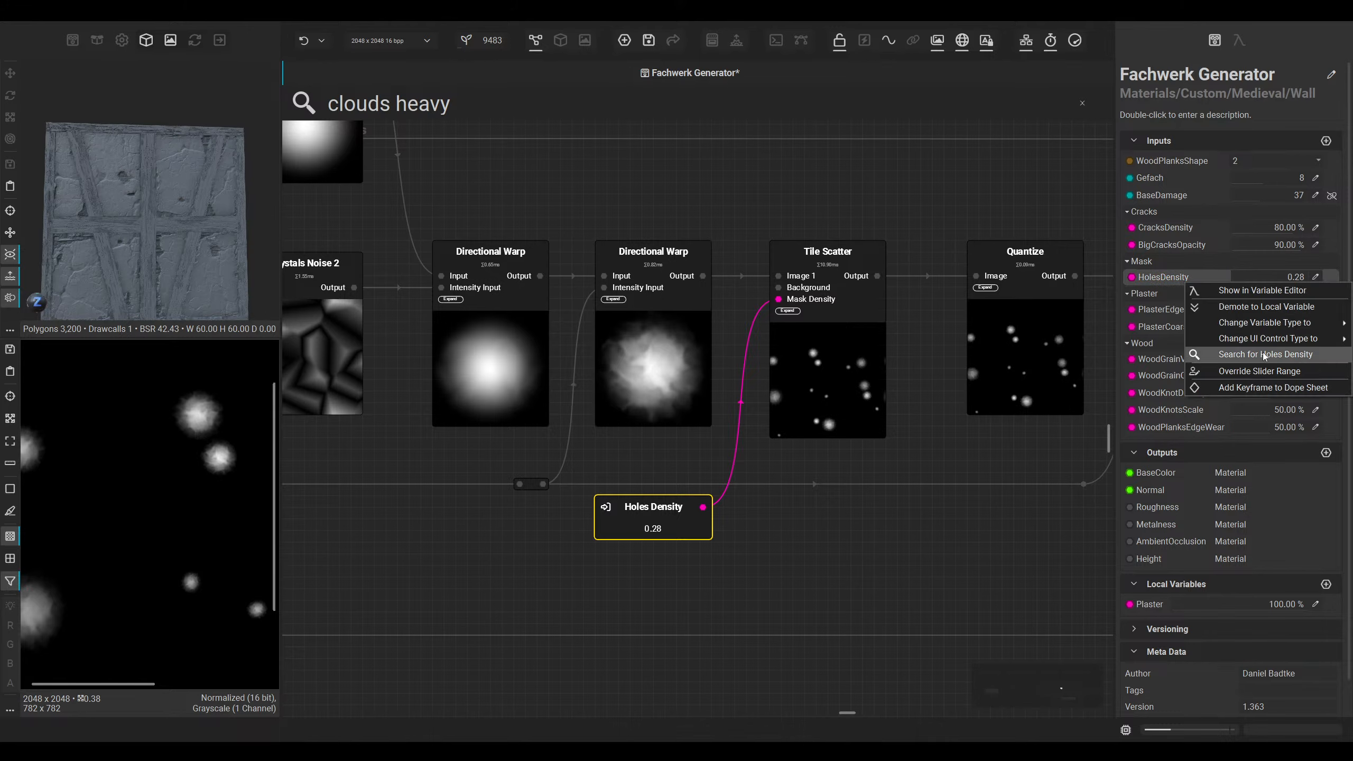
mouse_move(1267, 349)
left_click(1129, 386)
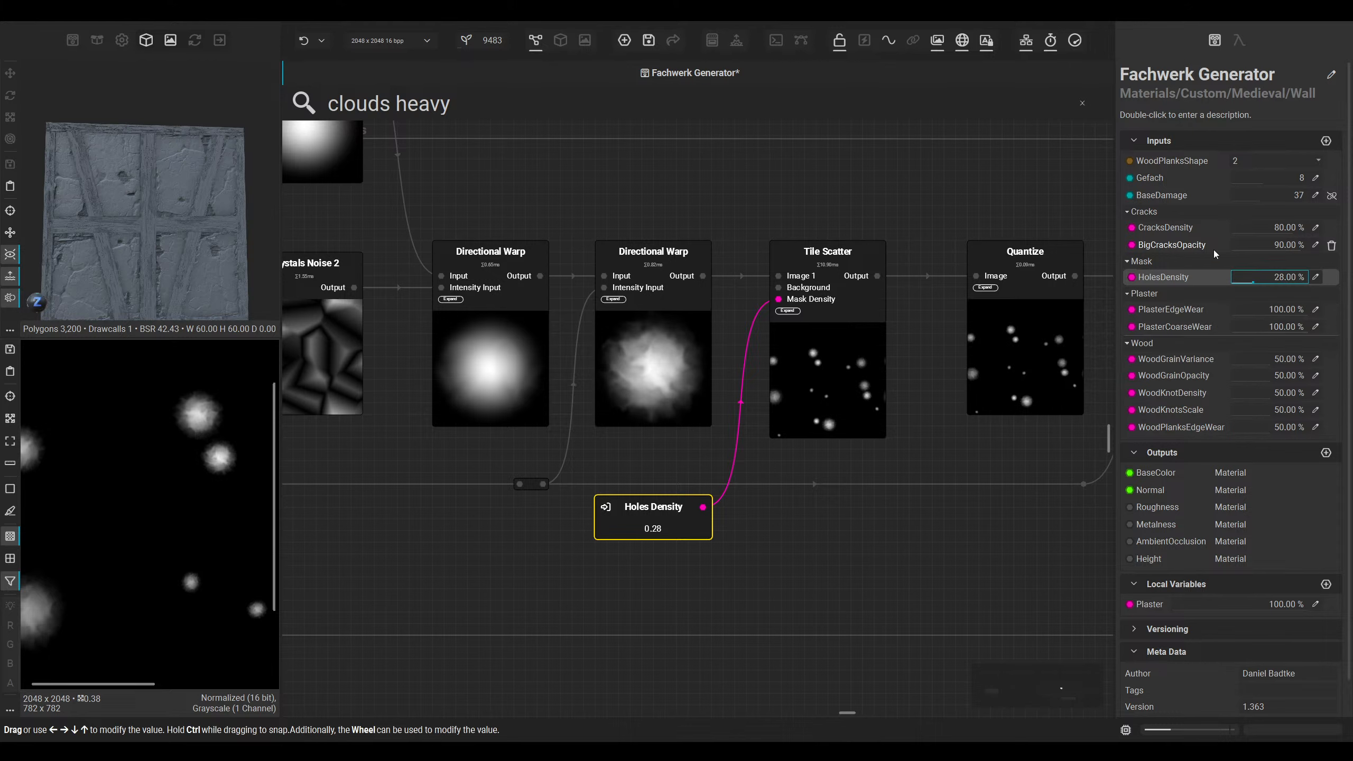
left_click(561, 40)
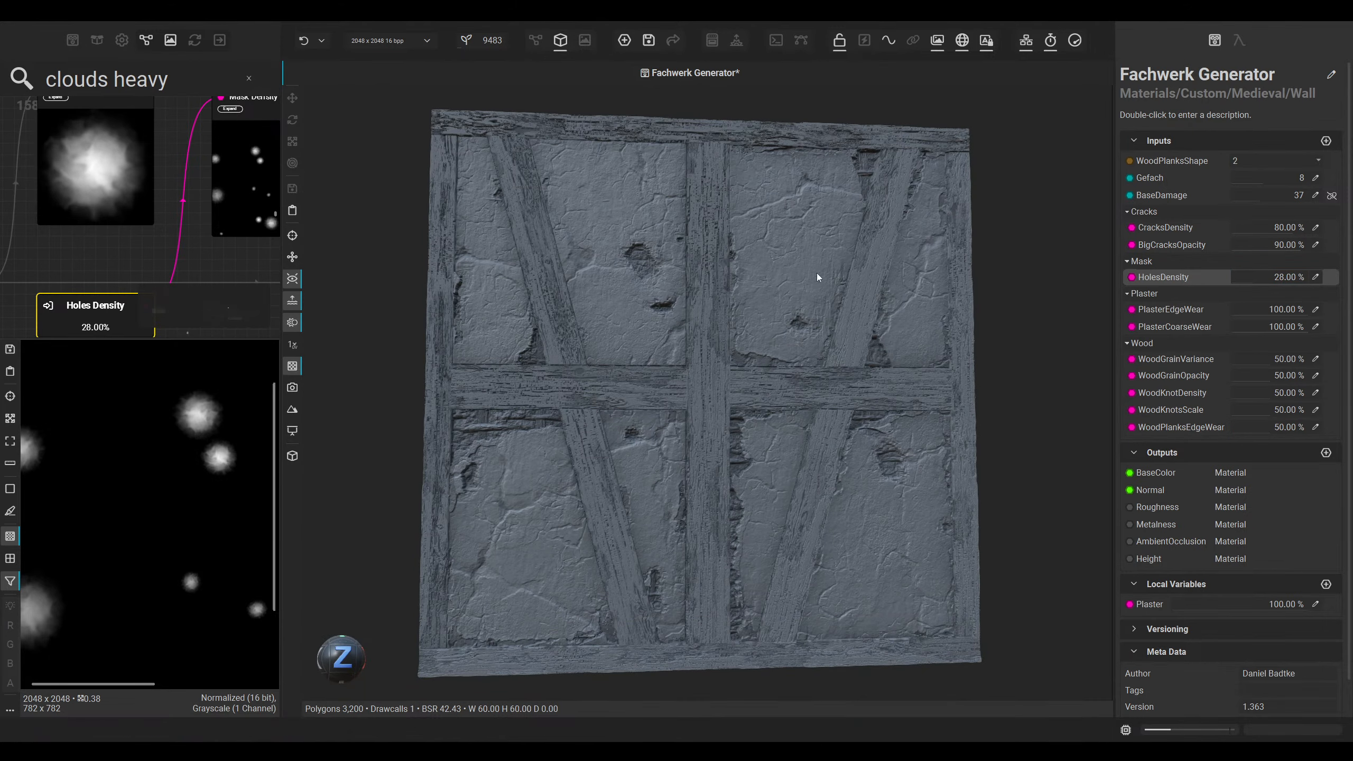
mouse_move(1251, 279)
left_mouse_down()
mouse_move(1338, 277)
mouse_move(1257, 278)
mouse_move(1328, 276)
mouse_move(1271, 277)
left_mouse_up()
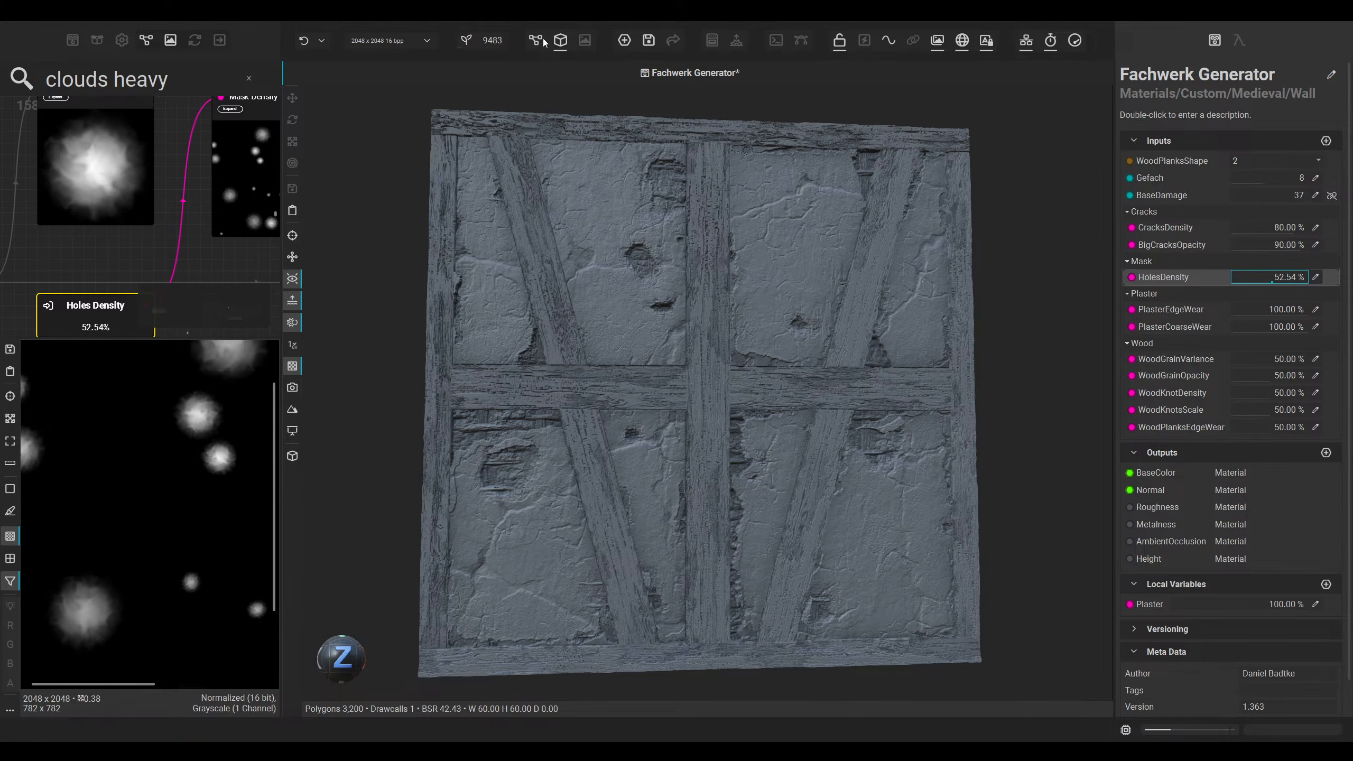
Step: Move the Holes Density node further left in the graph and add a Lerp Float node near it
key("Tab")
left_click_drag(692, 471, 506, 477)
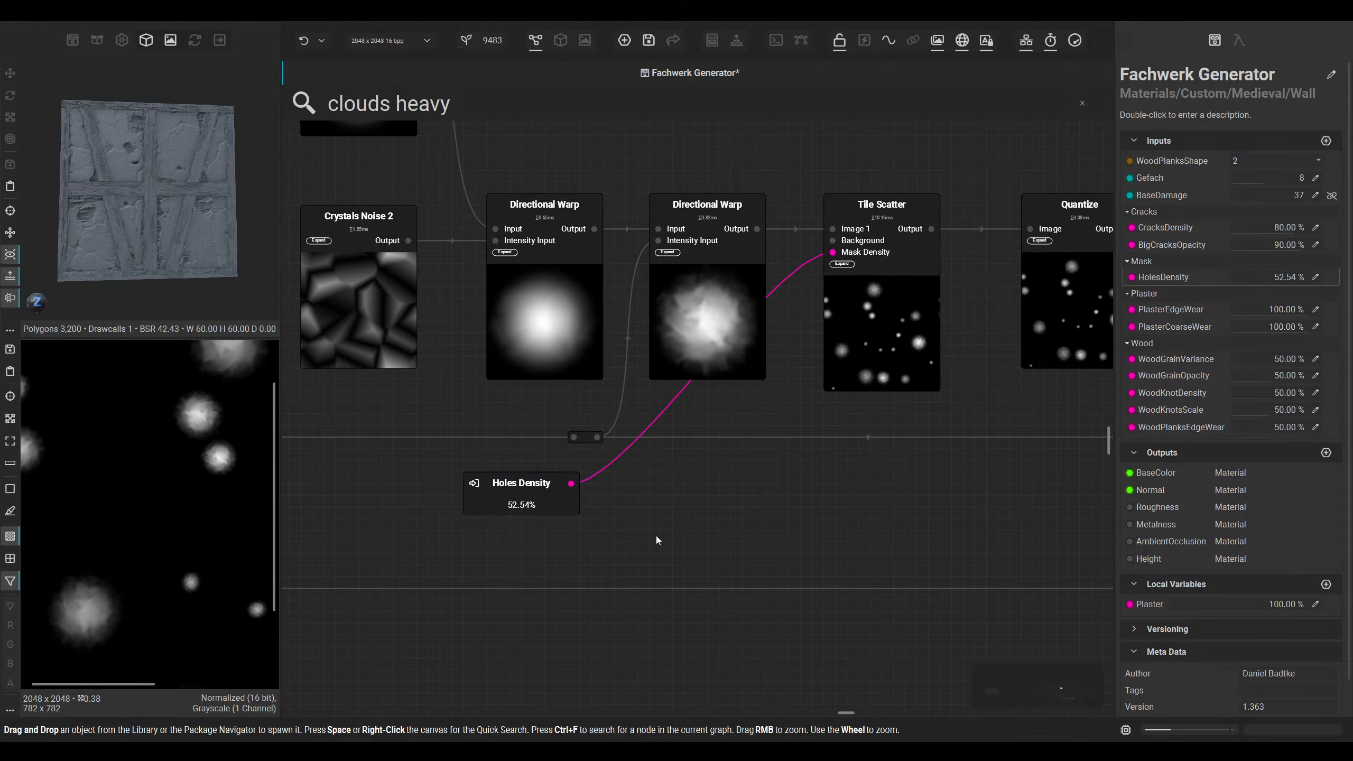
key("space")
type("lerpo flo")
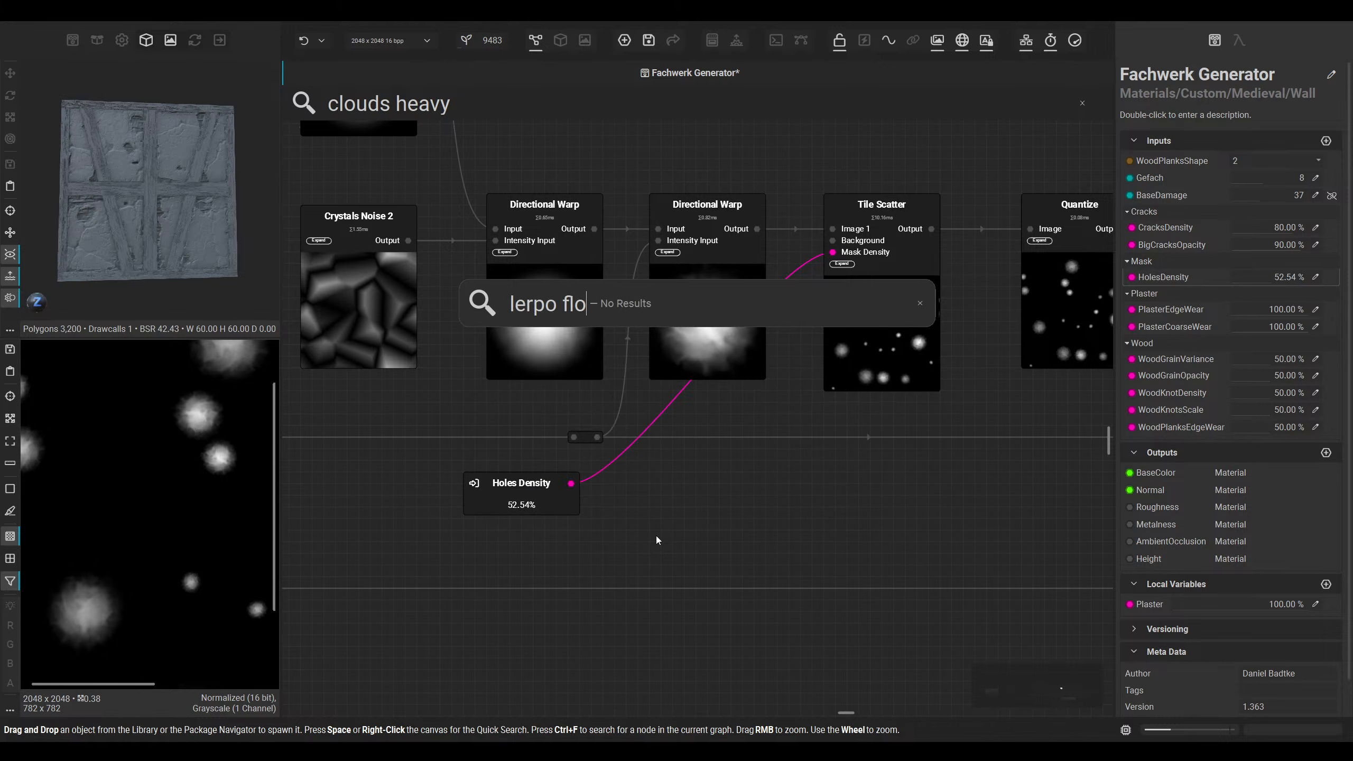
key("BackSpace")
key("BackSpace")
key("BackSpace")
key("BackSpace")
type("flo")
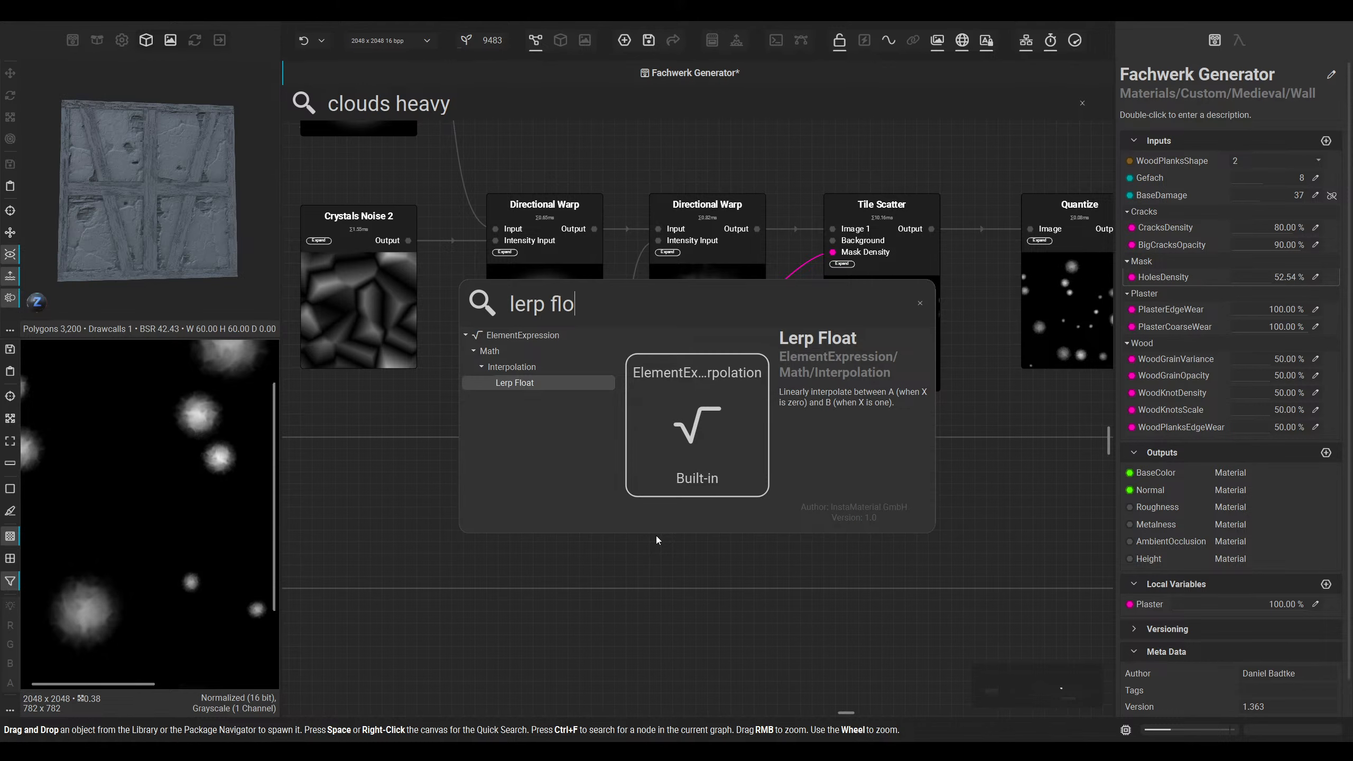
key("Return")
Step: Route Holes Density through the Lerp Float's X input into the Tile Scatter's Mask Density, with B at 0.50, and line up the nodes
left_click_drag(517, 315, 655, 460)
scroll(628, 490, "up", 2)
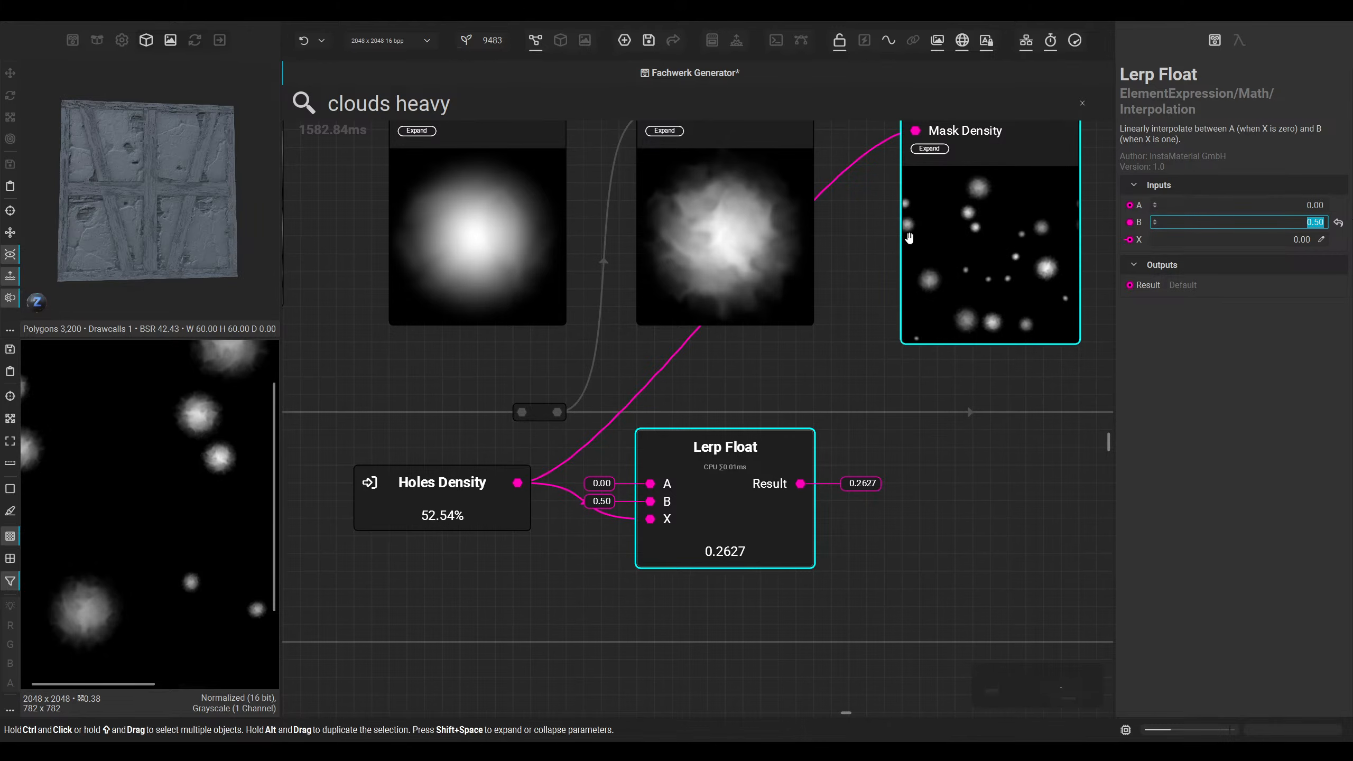
middle_click_drag(908, 239, 836, 347)
left_click_drag(843, 239, 729, 591)
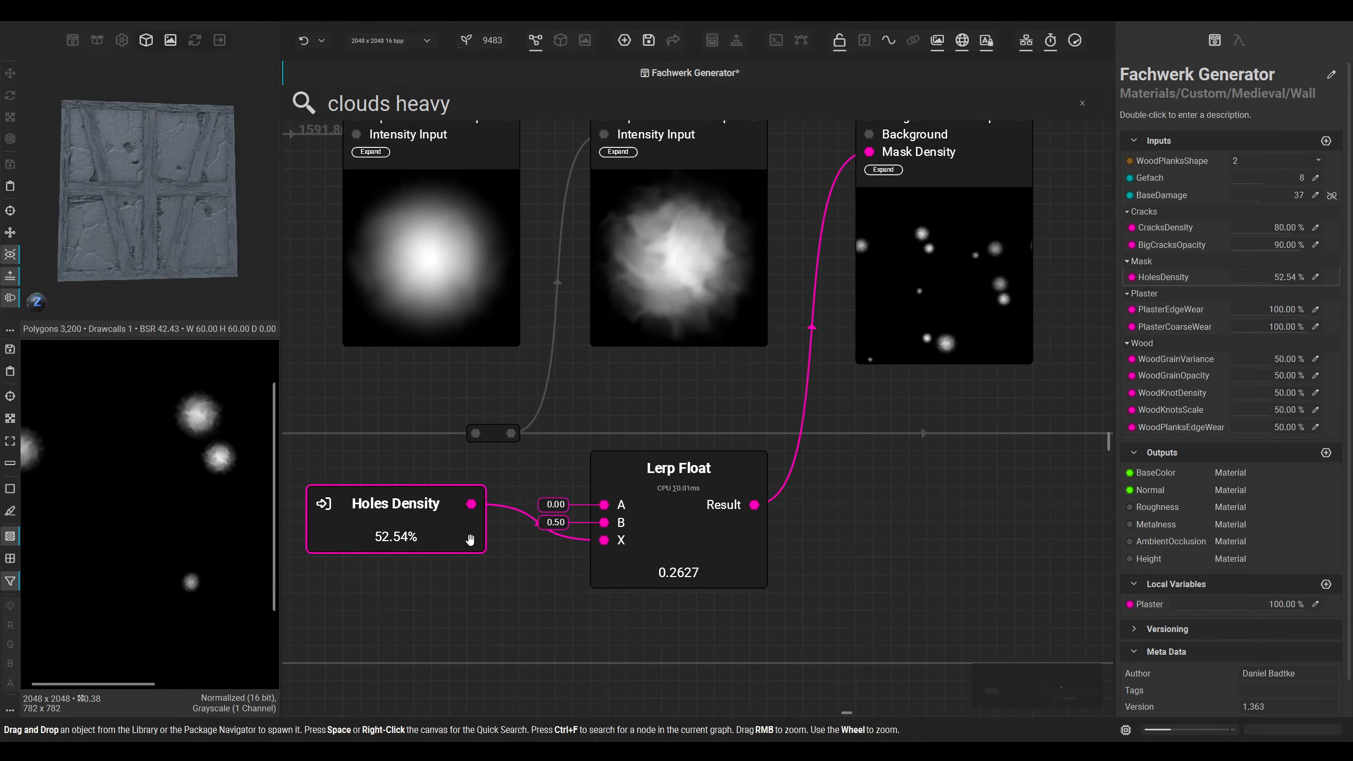
left_click(391, 554)
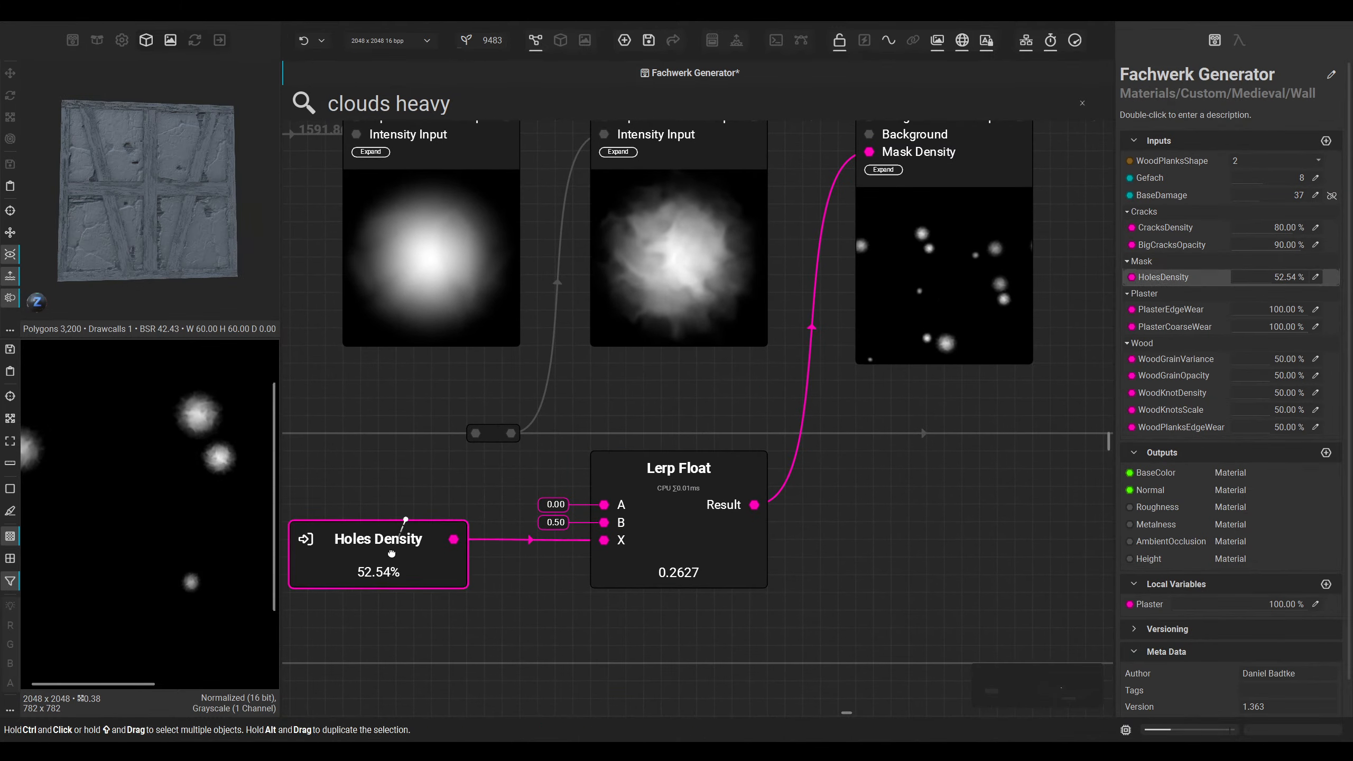
Step: Set HolesDensity to 36.44 % and try several global seeds on the 3D wall, ending with 36843
left_click(561, 42)
mouse_move(1280, 278)
left_mouse_down()
mouse_move(1346, 273)
mouse_move(1213, 277)
mouse_move(1258, 279)
left_mouse_up()
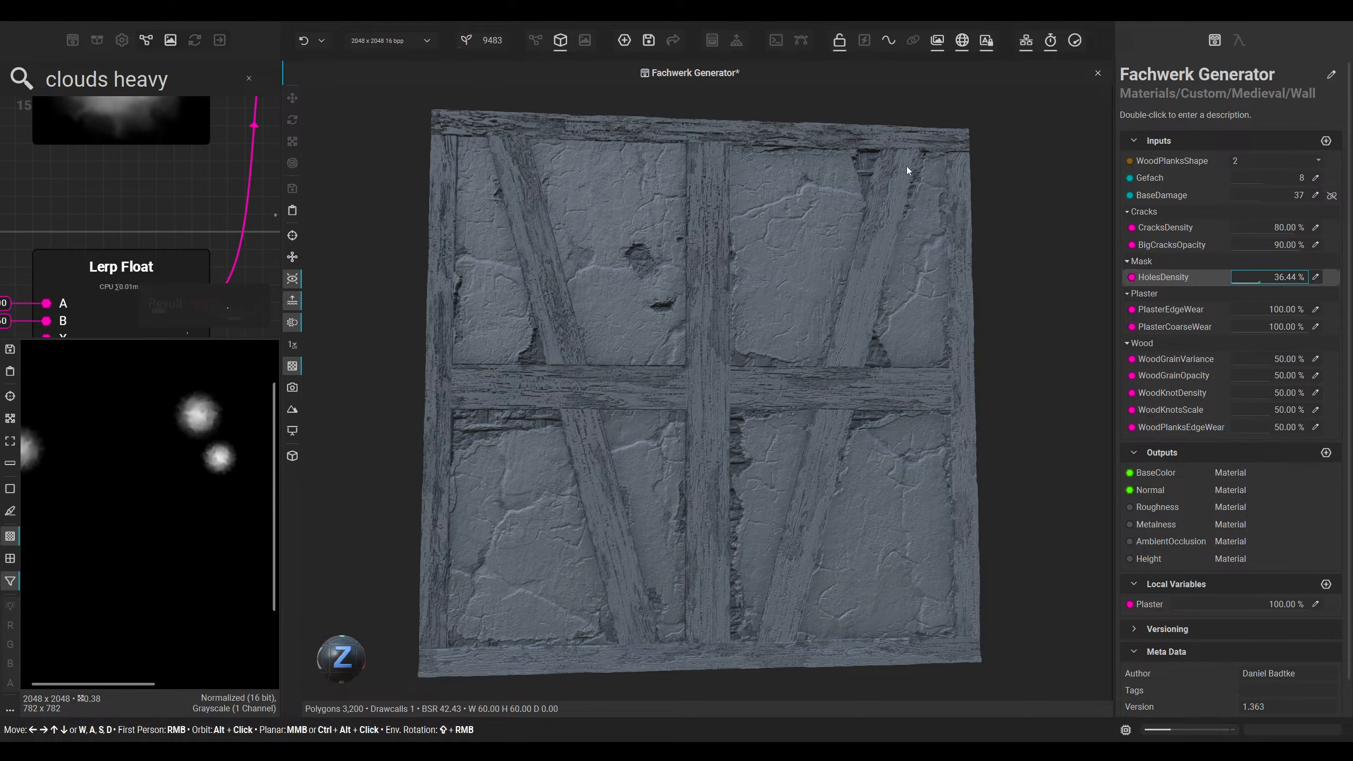
left_click(473, 40)
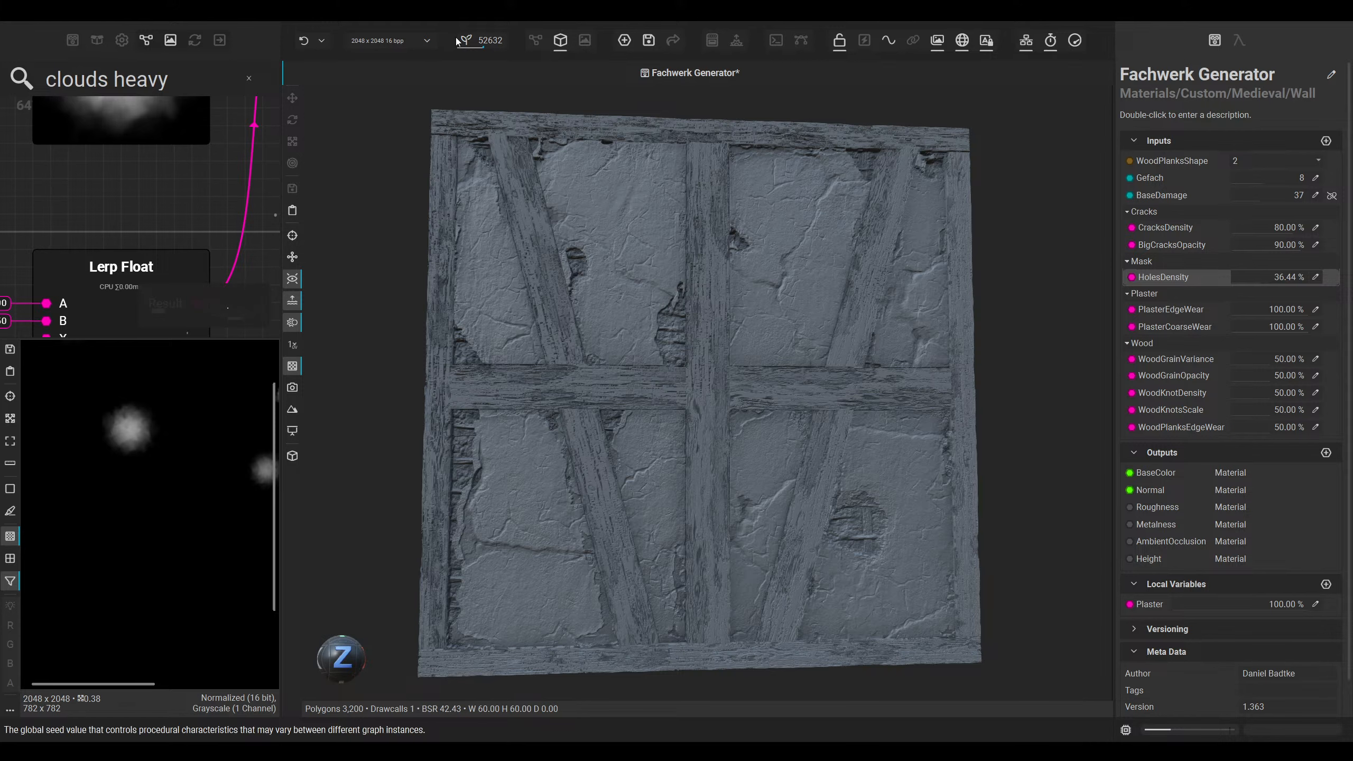
left_click(477, 45)
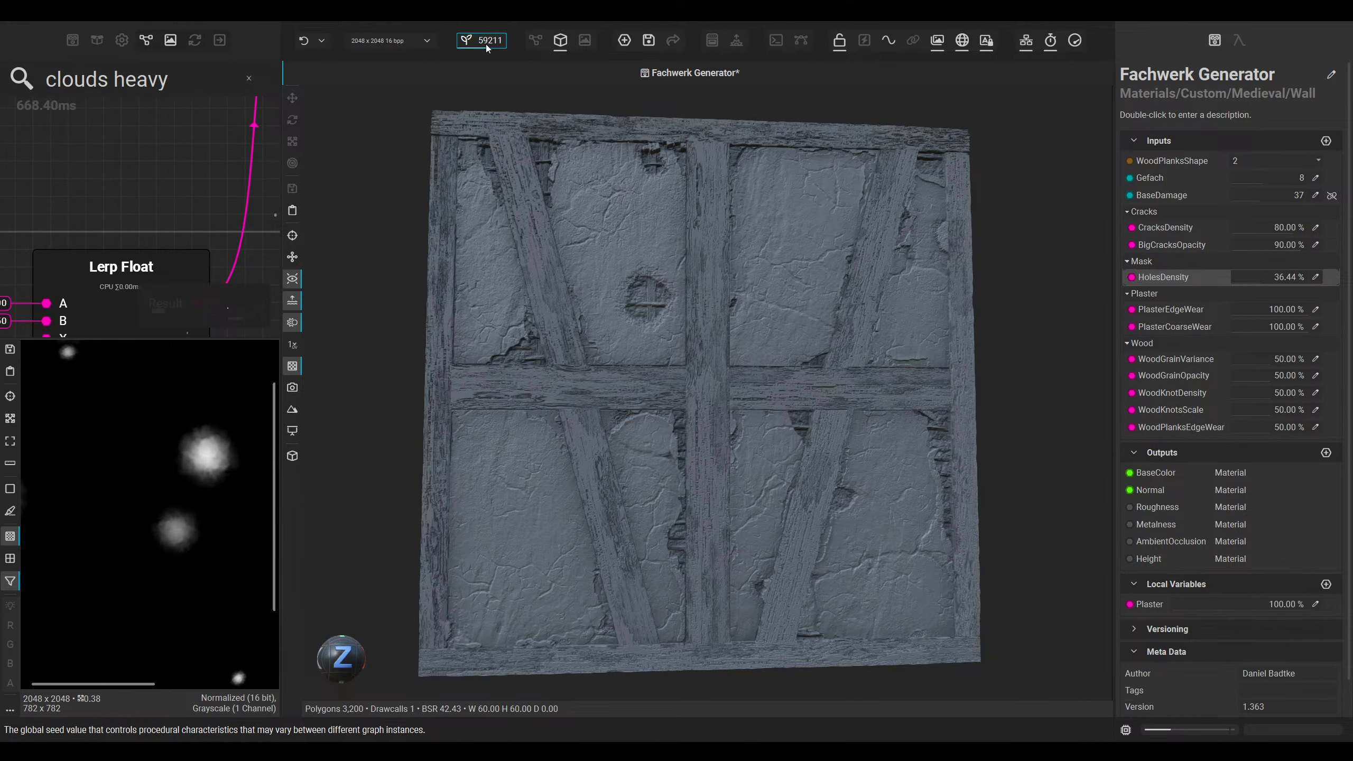
left_click(475, 44)
key("ctrl+z")
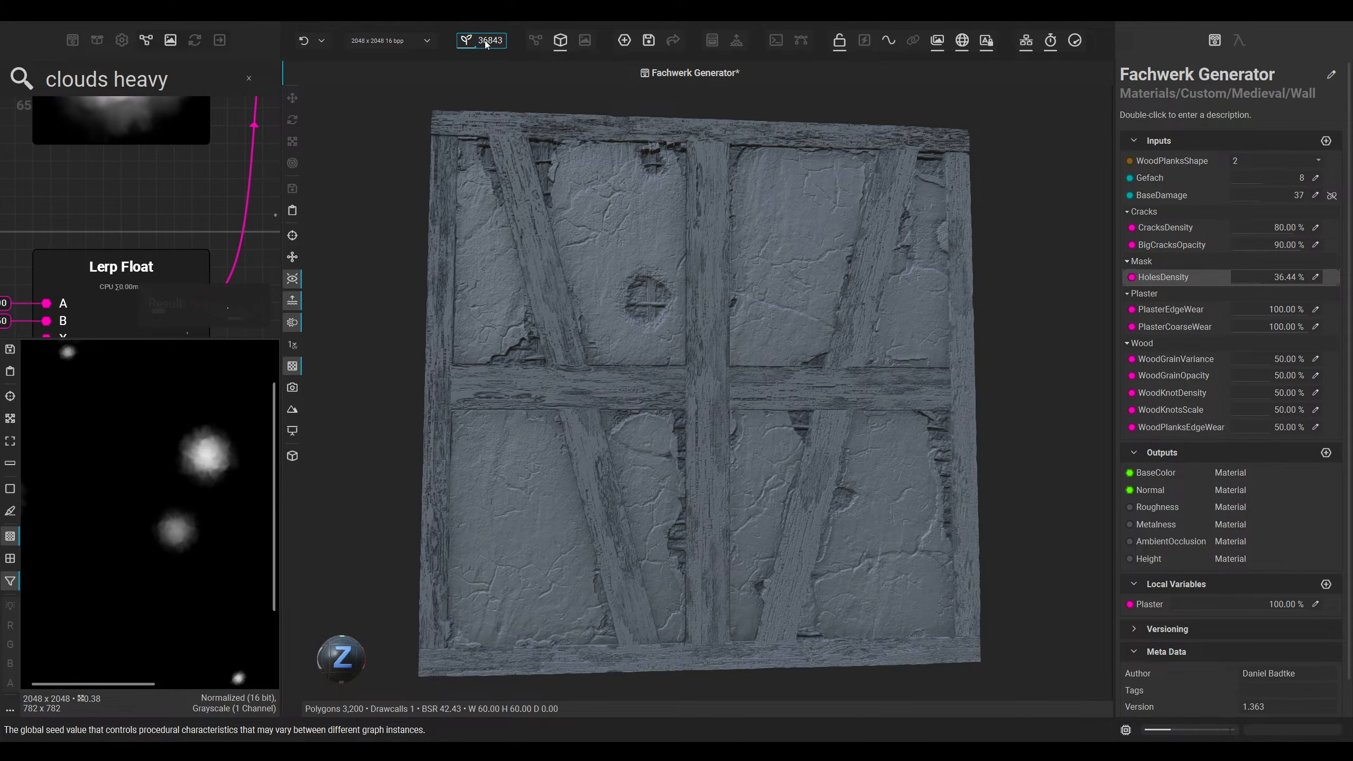
right_click(484, 41)
left_click(685, 242)
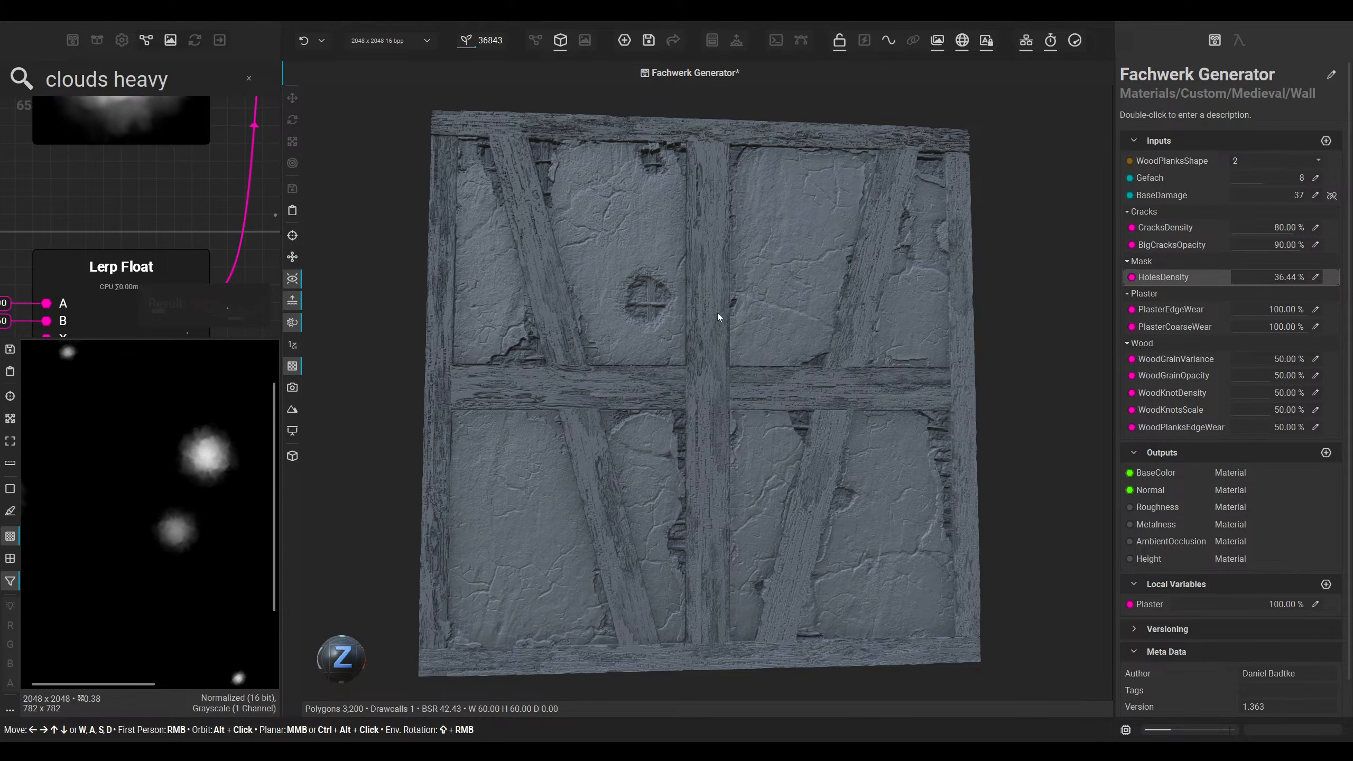
Step: Tidy the hole mask's node chain in the graph and reposition a reroute point on one of its connections
left_click(537, 39)
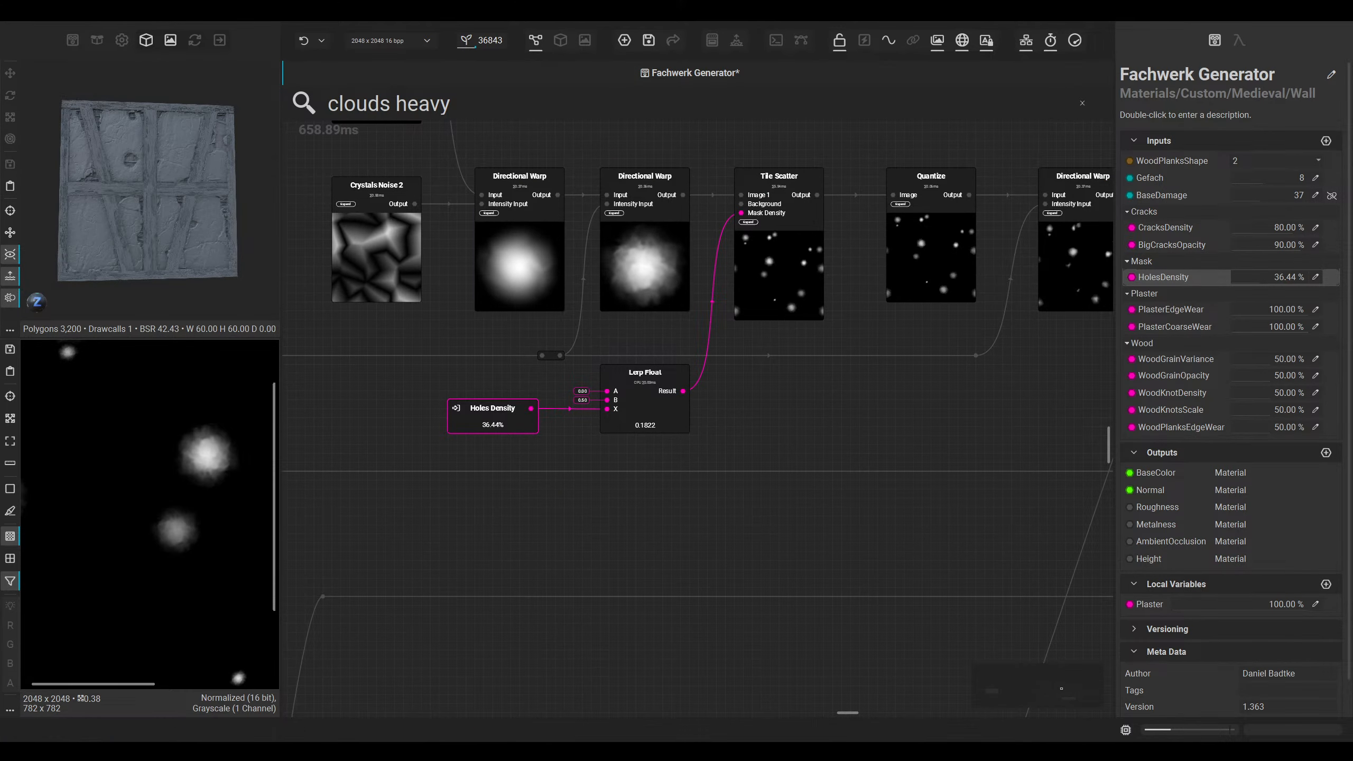
scroll(706, 453, "down", 5)
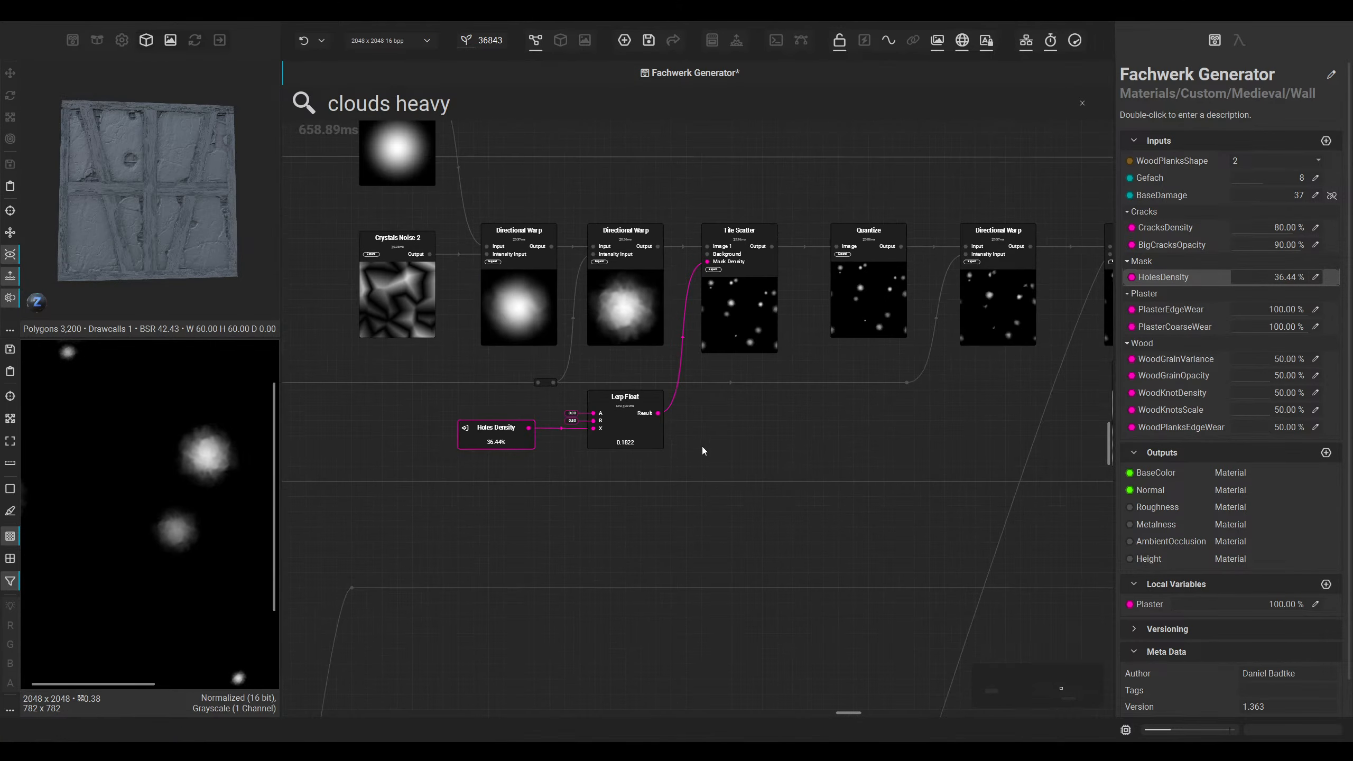
left_click_drag(437, 345, 437, 356)
middle_click_drag(621, 313, 426, 339)
middle_click_drag(881, 443, 746, 447)
left_click_drag(670, 293, 954, 362)
left_click(863, 430, "ctrl")
left_click_drag(864, 430, 847, 505)
middle_click_drag(966, 506, 775, 269)
Step: Move the 19.58 % opacity Blend node right and down into line with the Blend nodes on either side
left_click(828, 484)
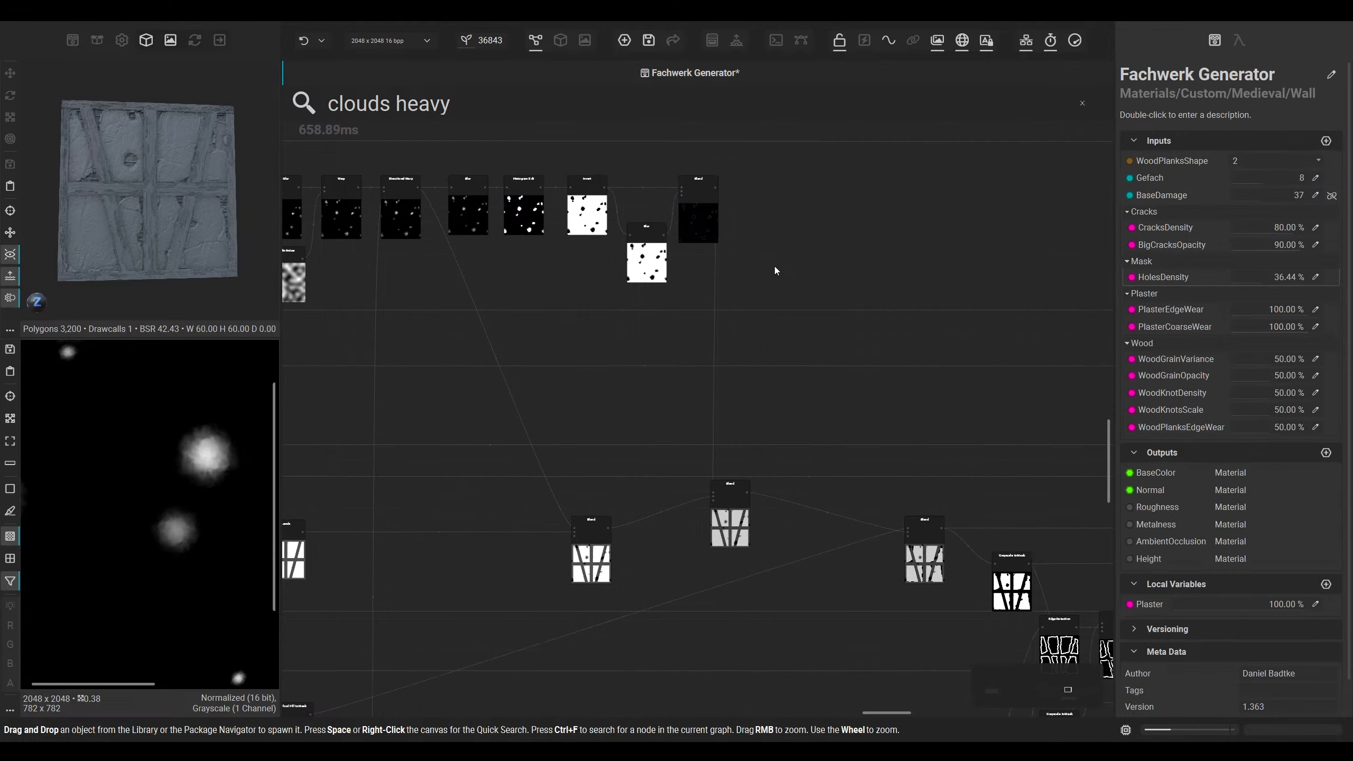
scroll(753, 400, "down", 3)
left_click_drag(740, 465, 786, 489)
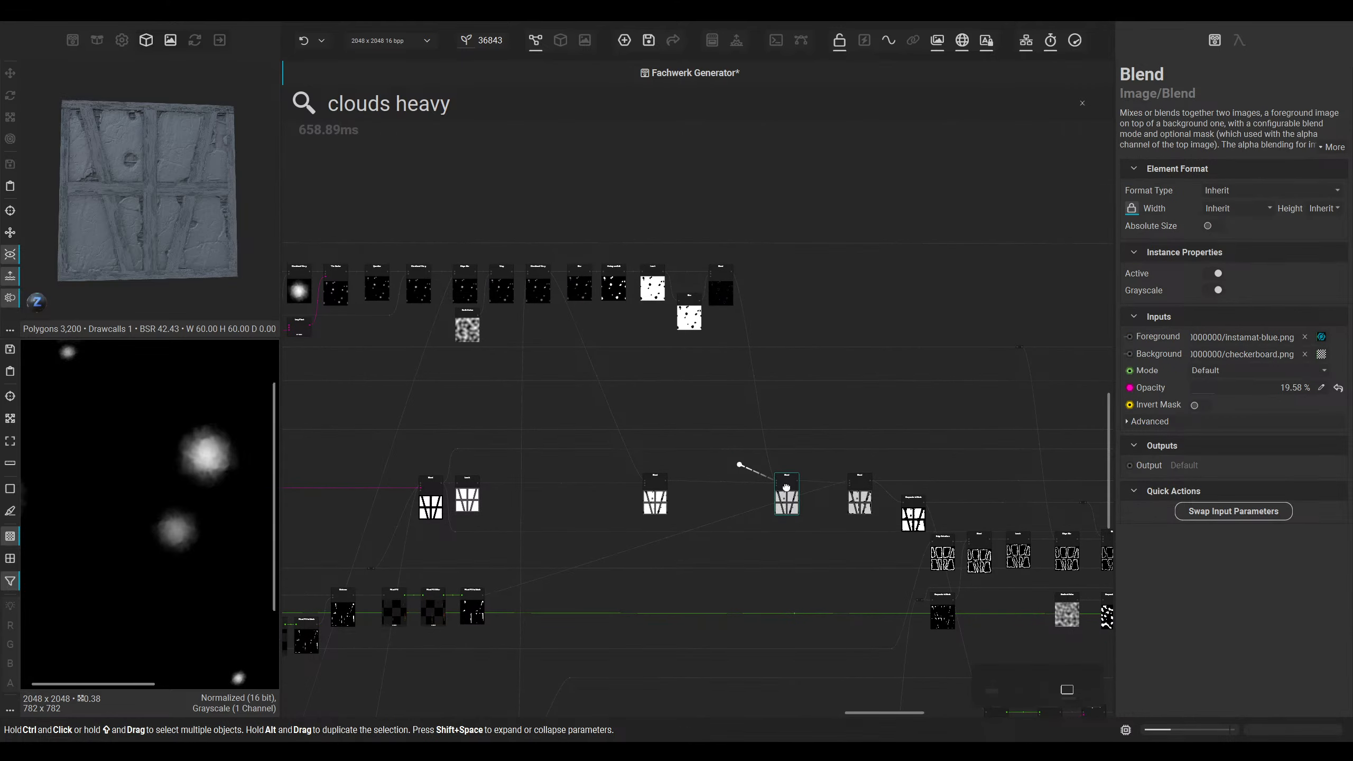
scroll(858, 506, "up", 2)
left_click(860, 501)
left_click(769, 500)
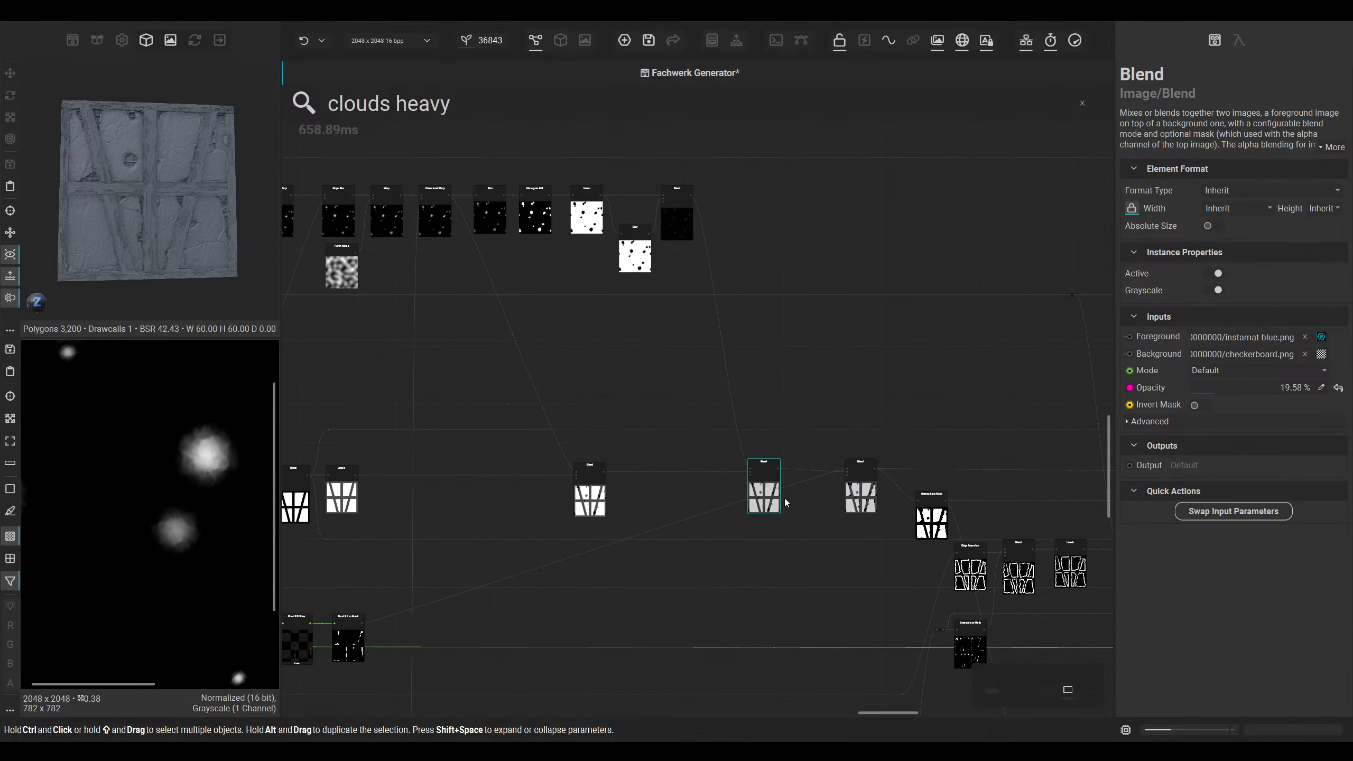
middle_click_drag(868, 499, 676, 481)
left_click(675, 481)
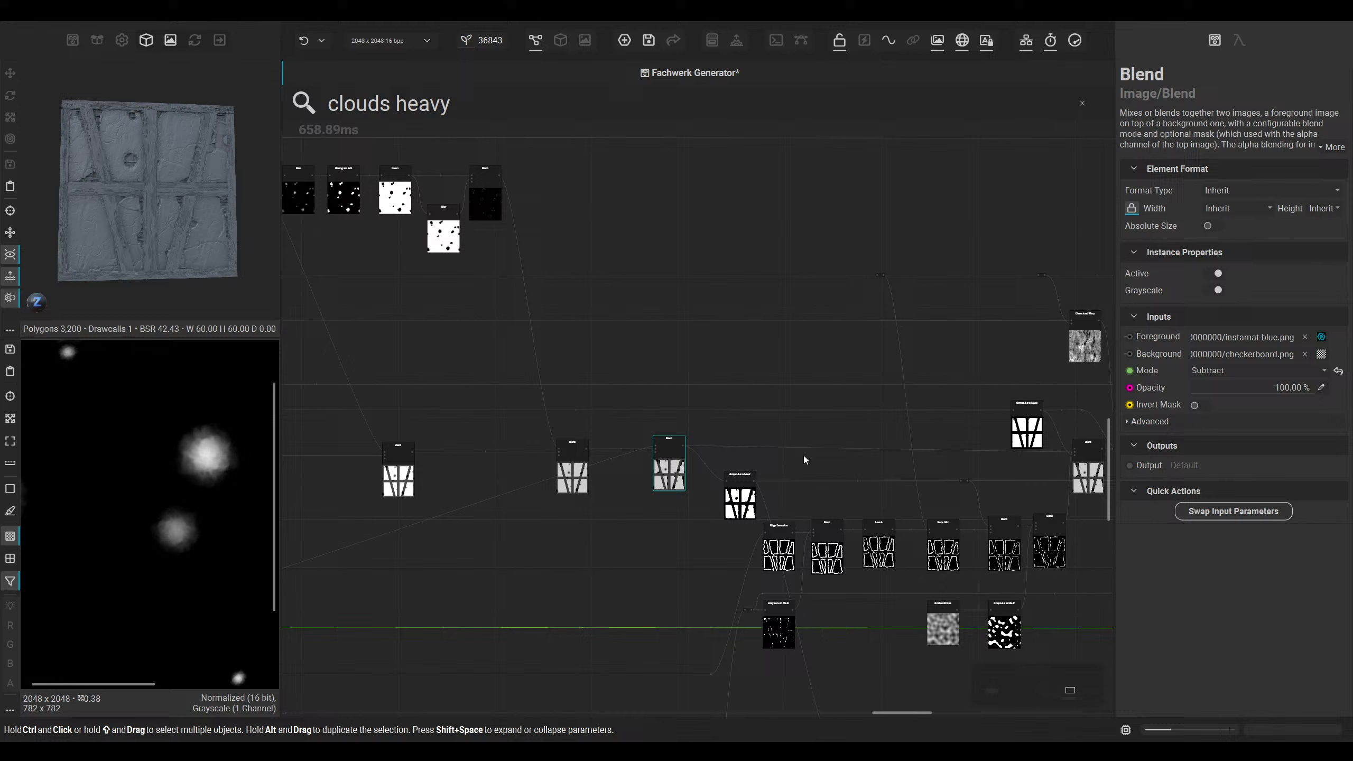
left_click(767, 450)
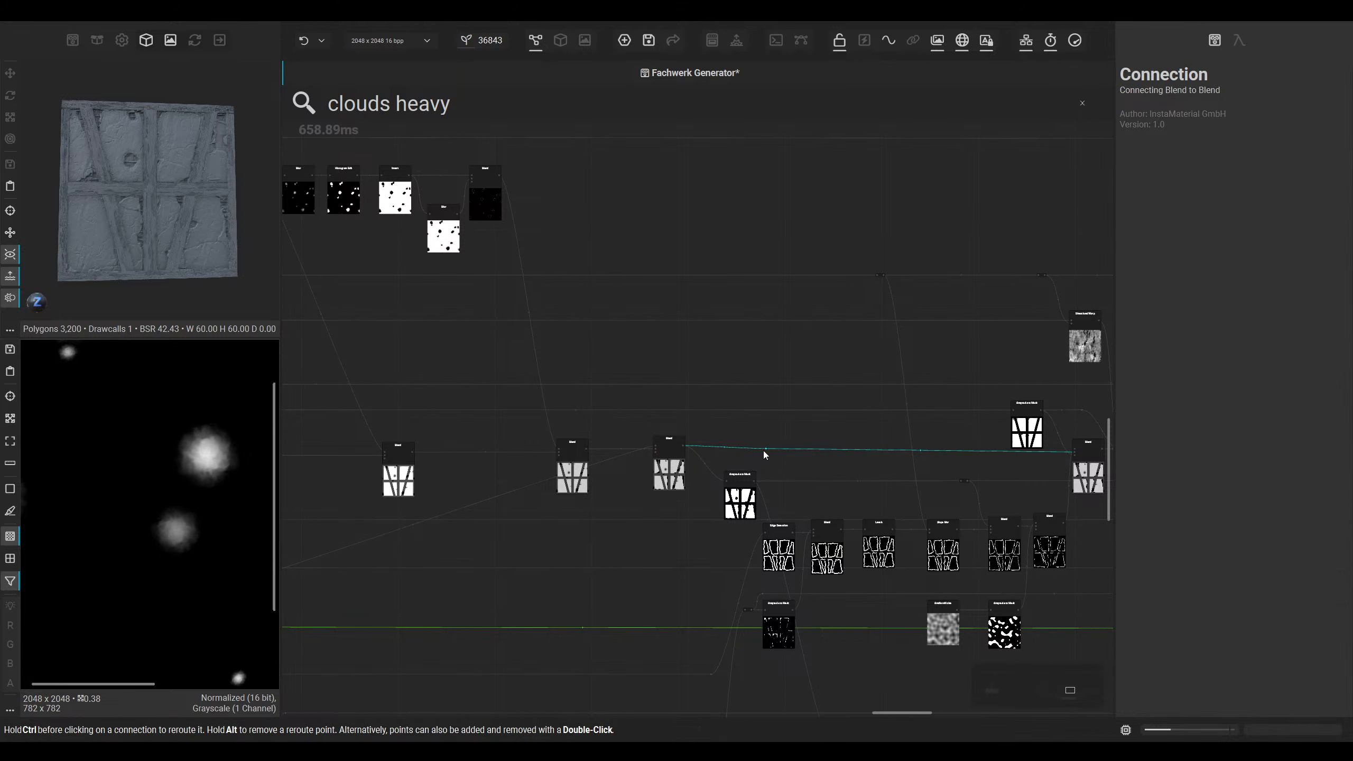
left_click_drag(766, 449, 714, 452)
Step: Add a reroute point to the Flood Fill to Mask connection and move it below the Blend nodes so the line runs horizontally
middle_click_drag(322, 558, 605, 489)
left_click(606, 491)
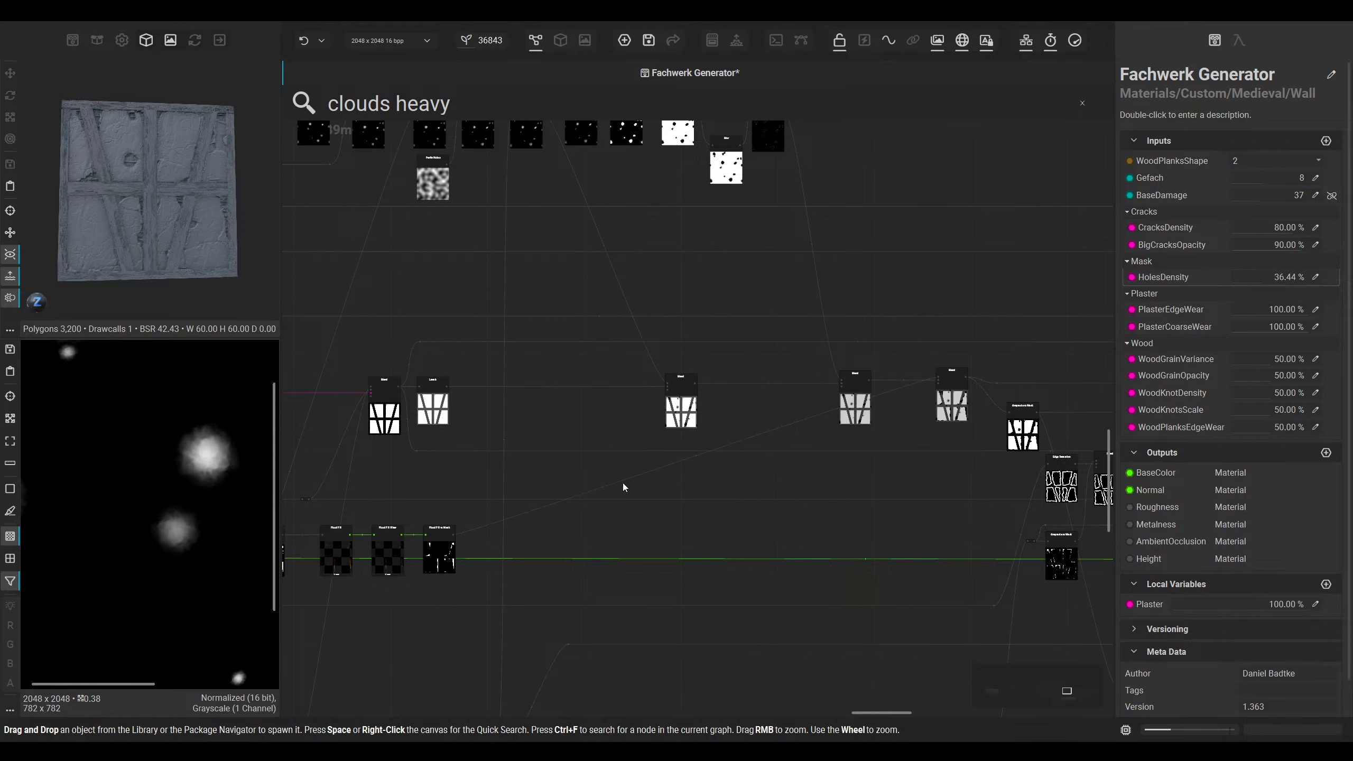
left_click(623, 482)
left_click_drag(622, 481, 882, 536, "ctrl")
scroll(904, 536, "down", 2)
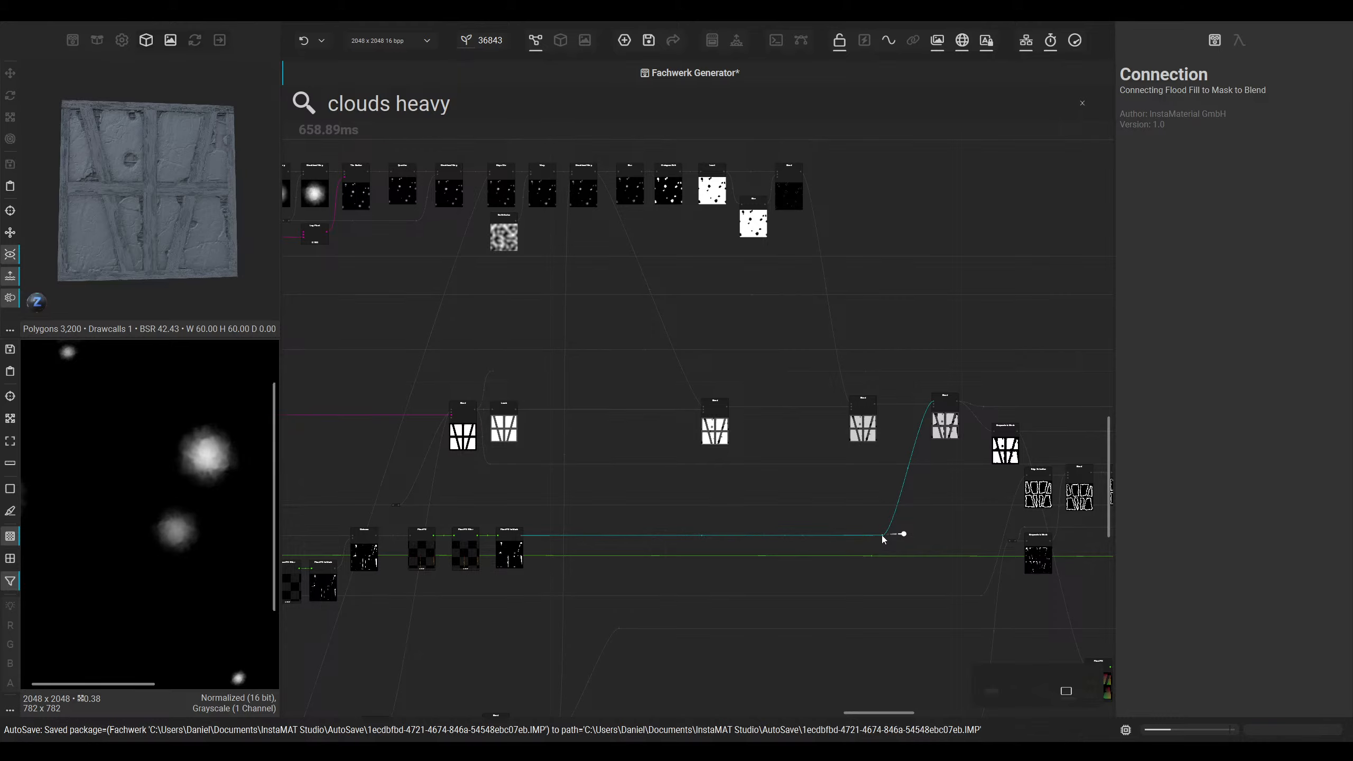
Step: Select all six material output nodes at the end of the graph and move them far to the right
scroll(692, 491, "down", 5)
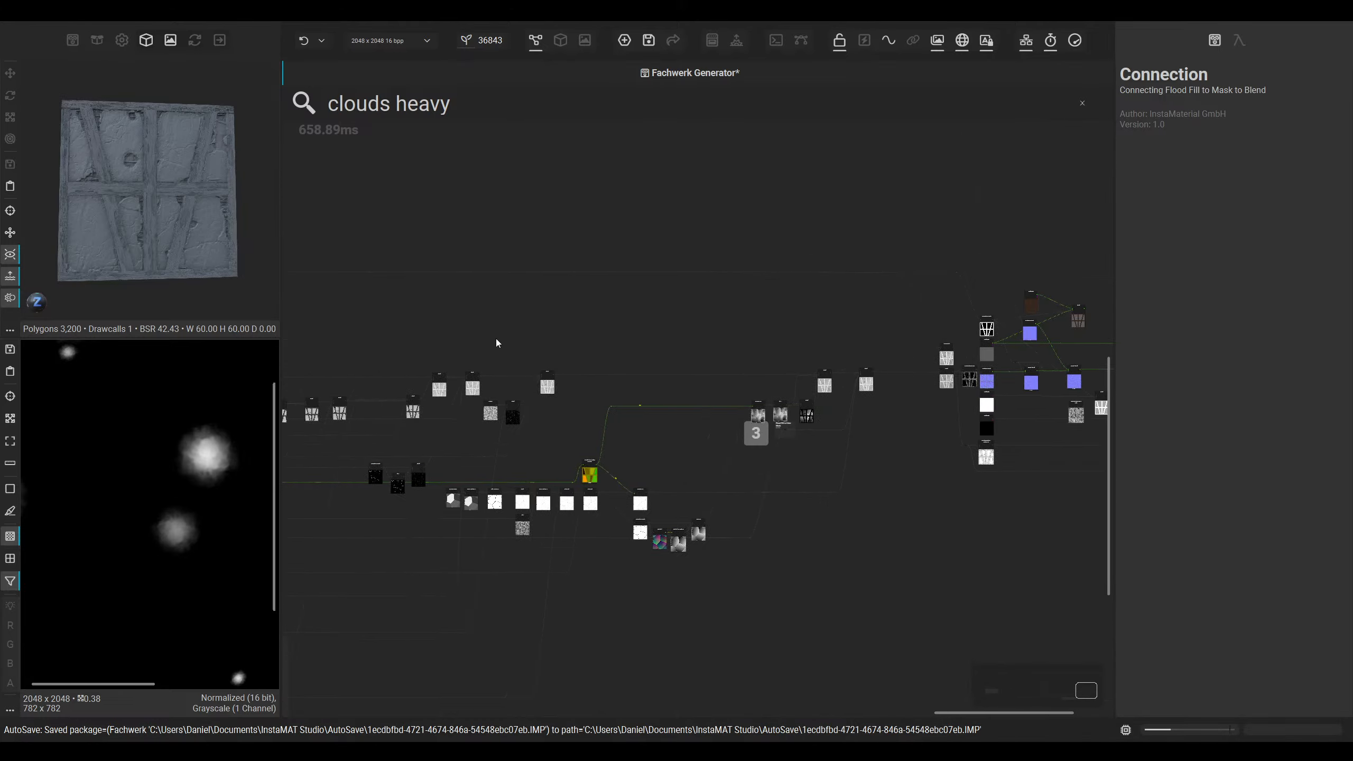
middle_click_drag(1007, 351, 529, 333)
scroll(565, 230, "up", 3)
middle_click_drag(705, 366, 651, 295)
left_click_drag(774, 283, 641, 544)
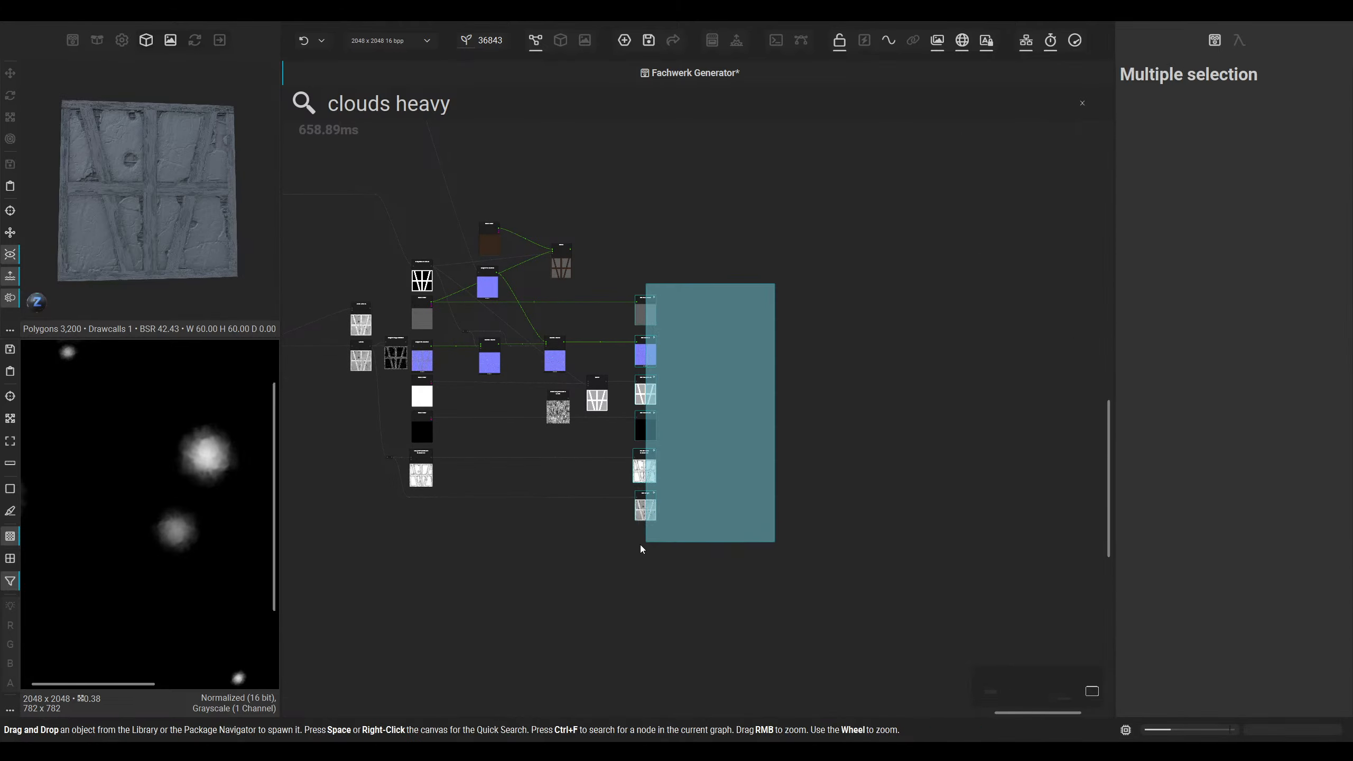
left_click_drag(647, 395, 1075, 397)
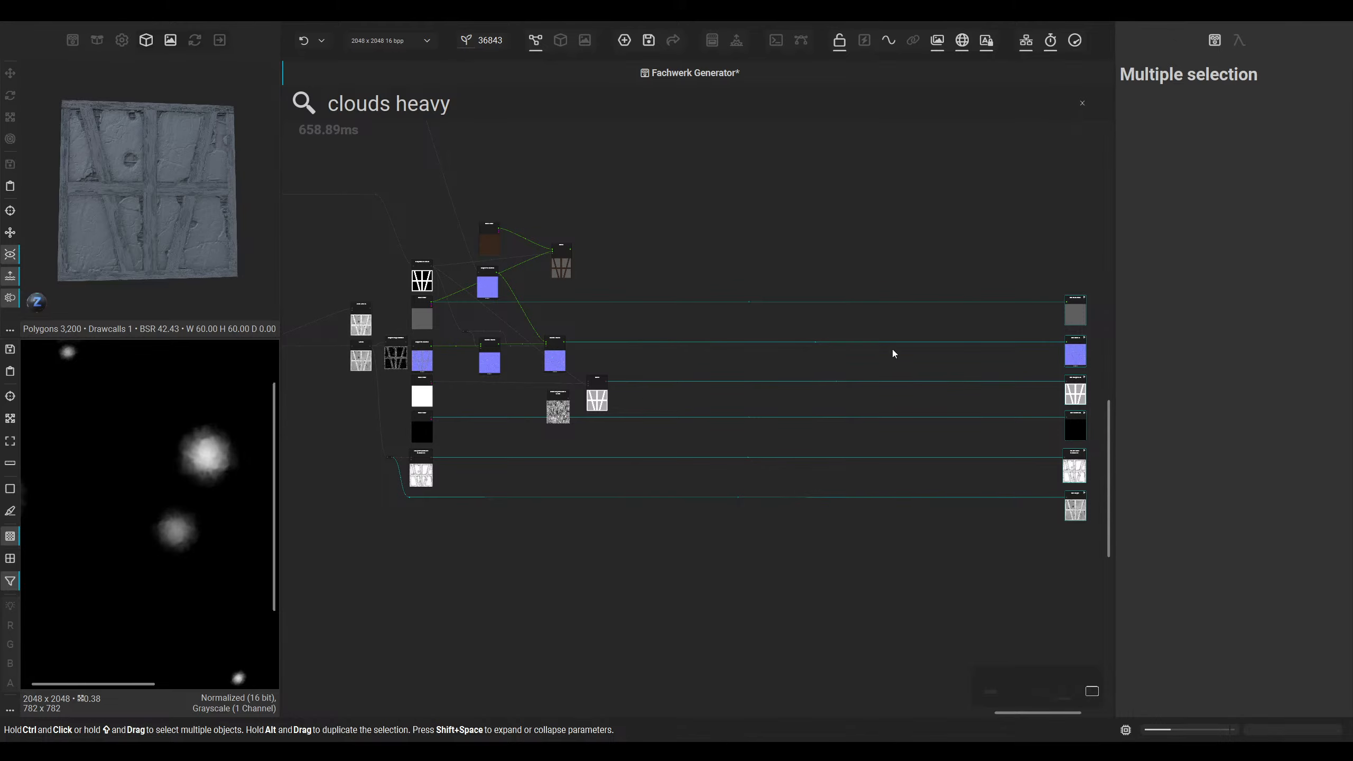
Step: Move the brown Solid Color and its Blend node upward and nudge the Height To Normal node below them to the right
middle_click_drag(567, 241, 644, 272)
scroll(644, 272, "up", 4)
middle_click_drag(584, 317, 679, 392)
left_click_drag(601, 340, 606, 299)
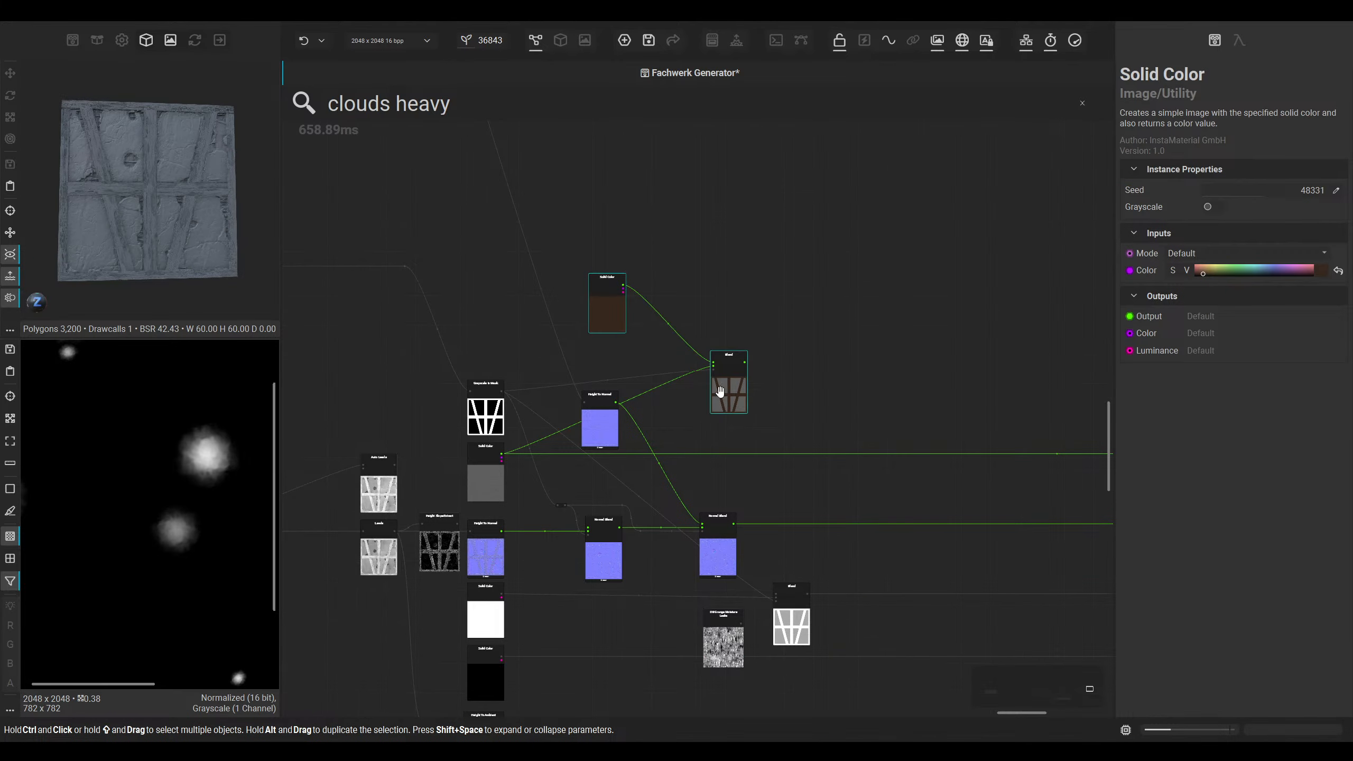
left_click_drag(720, 391, 686, 315)
middle_click_drag(655, 374, 684, 447)
left_click_drag(624, 353, 605, 285)
mouse_move(635, 488)
left_mouse_down()
mouse_move(734, 484)
mouse_move(649, 494)
left_mouse_up()
middle_click_drag(666, 368, 660, 439)
left_click_drag(622, 388, 619, 430)
Step: Brighten the grey Solid Color node used for the plaster to a lighter grey while viewing the wall in 3D
scroll(604, 438, "up", 8)
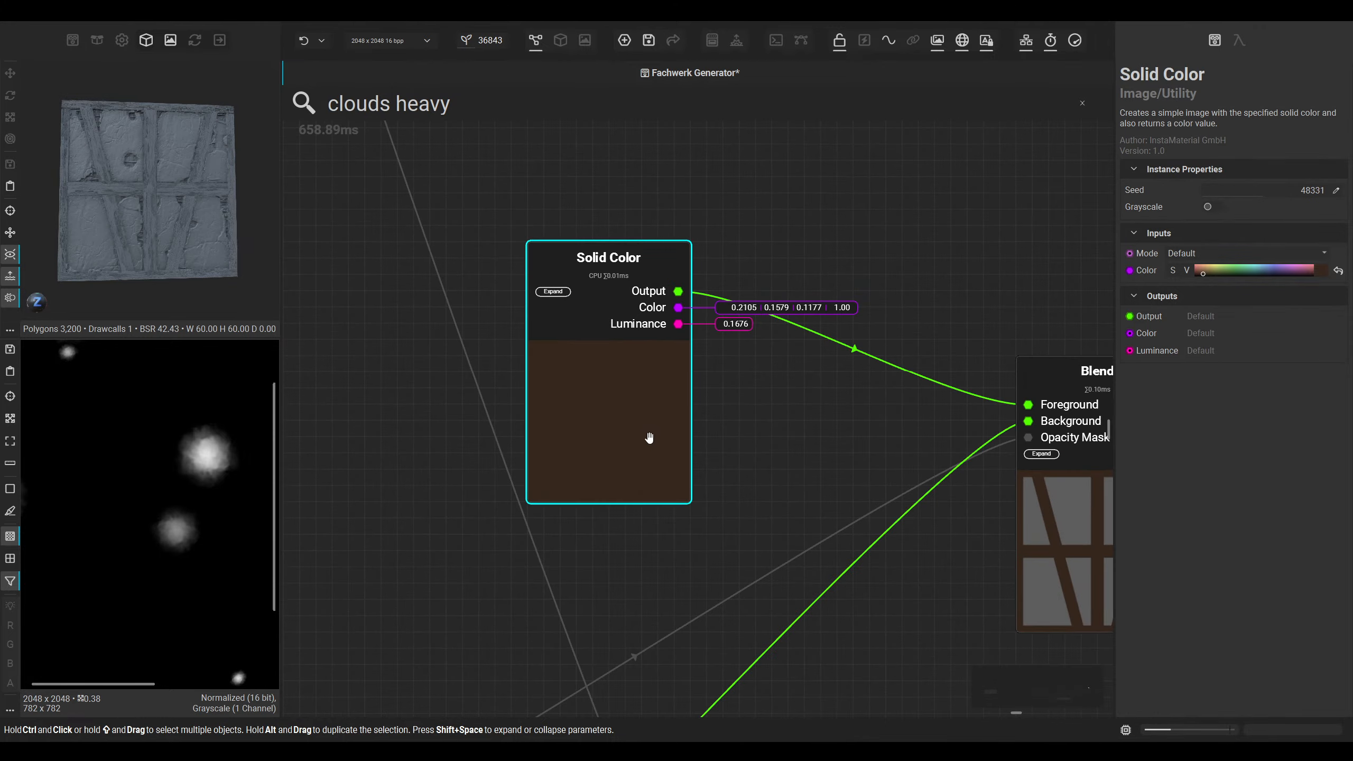
middle_click_drag(753, 440, 668, 305)
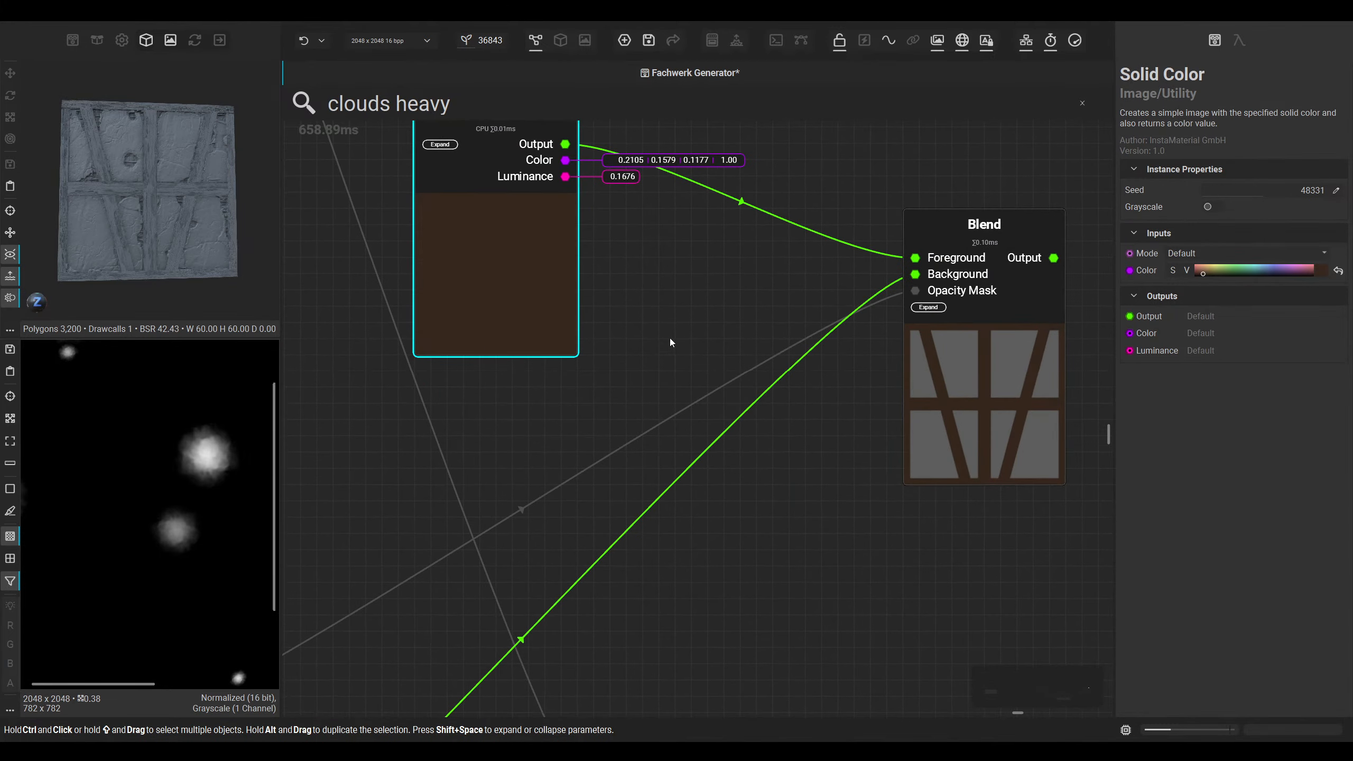
scroll(676, 309, "down", 3)
middle_click_drag(720, 496, 746, 277)
left_click(404, 596)
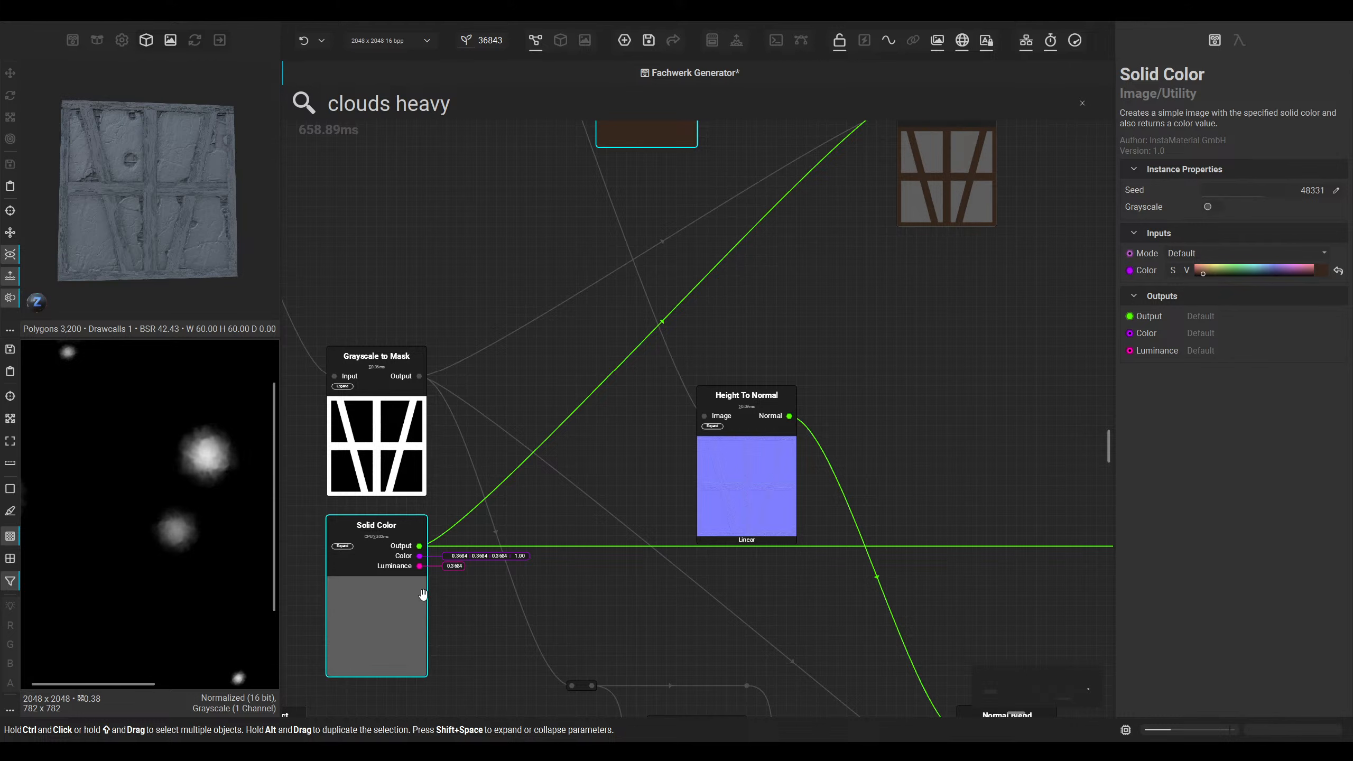
left_click(560, 40)
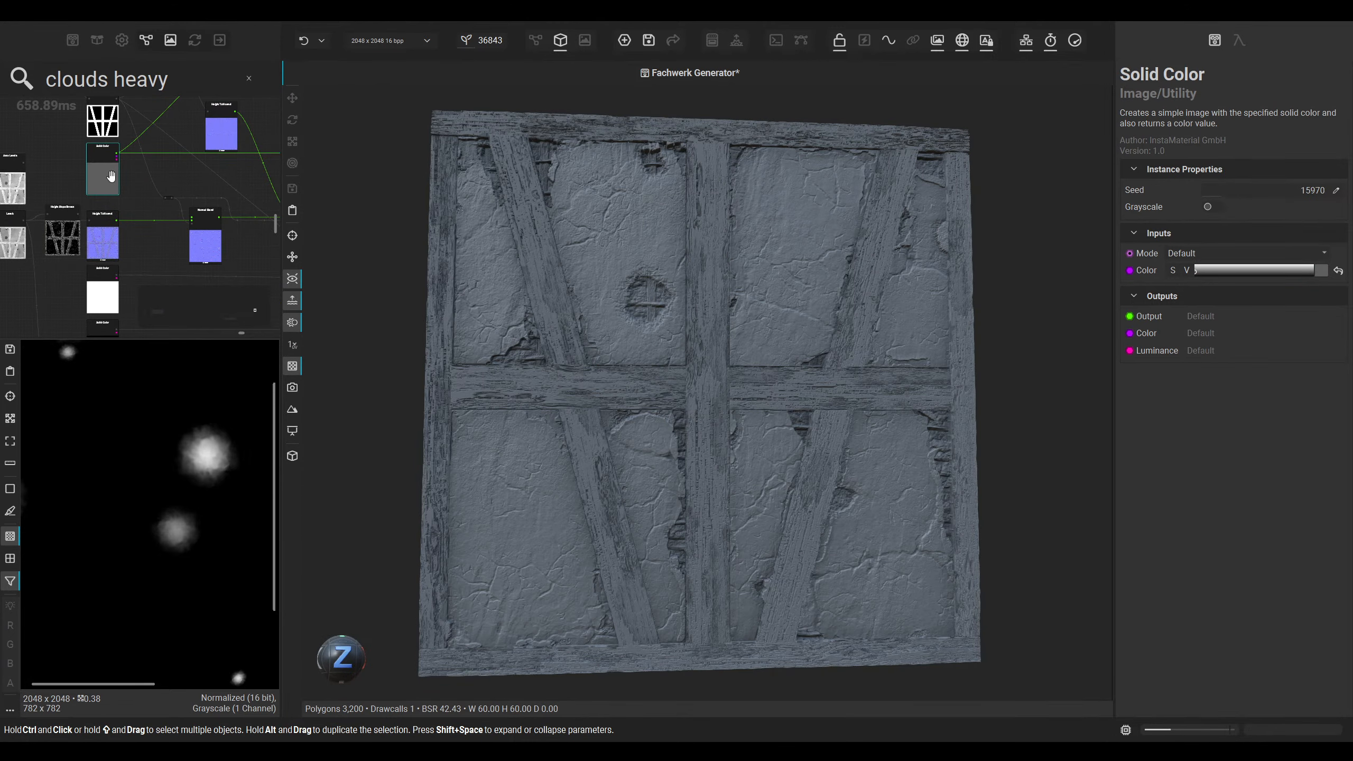
left_click_drag(1196, 271, 1191, 268)
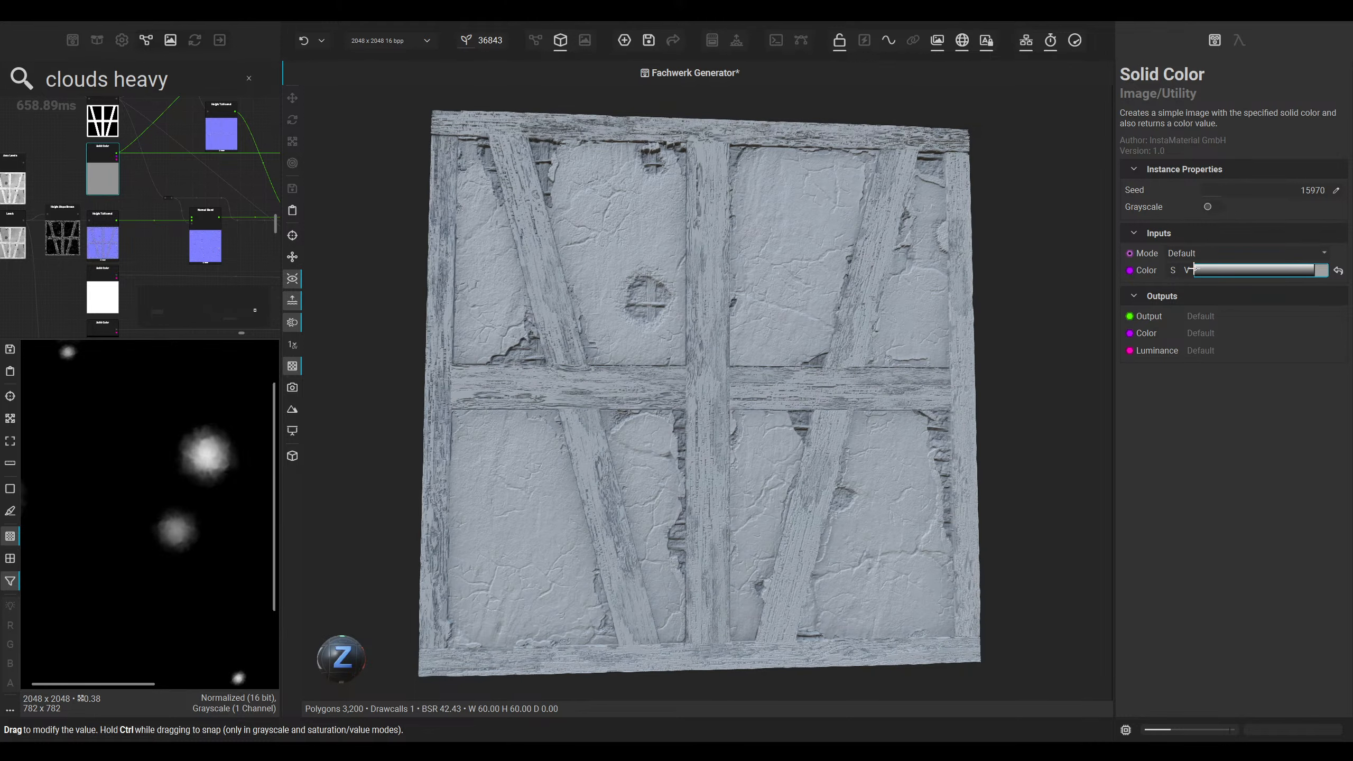
Step: Reroute the BaseColor connection from the grey Solid Color to the output of the Blend that colors the wood brown
scroll(176, 187, "down", 3)
middle_click_drag(172, 190, 116, 266)
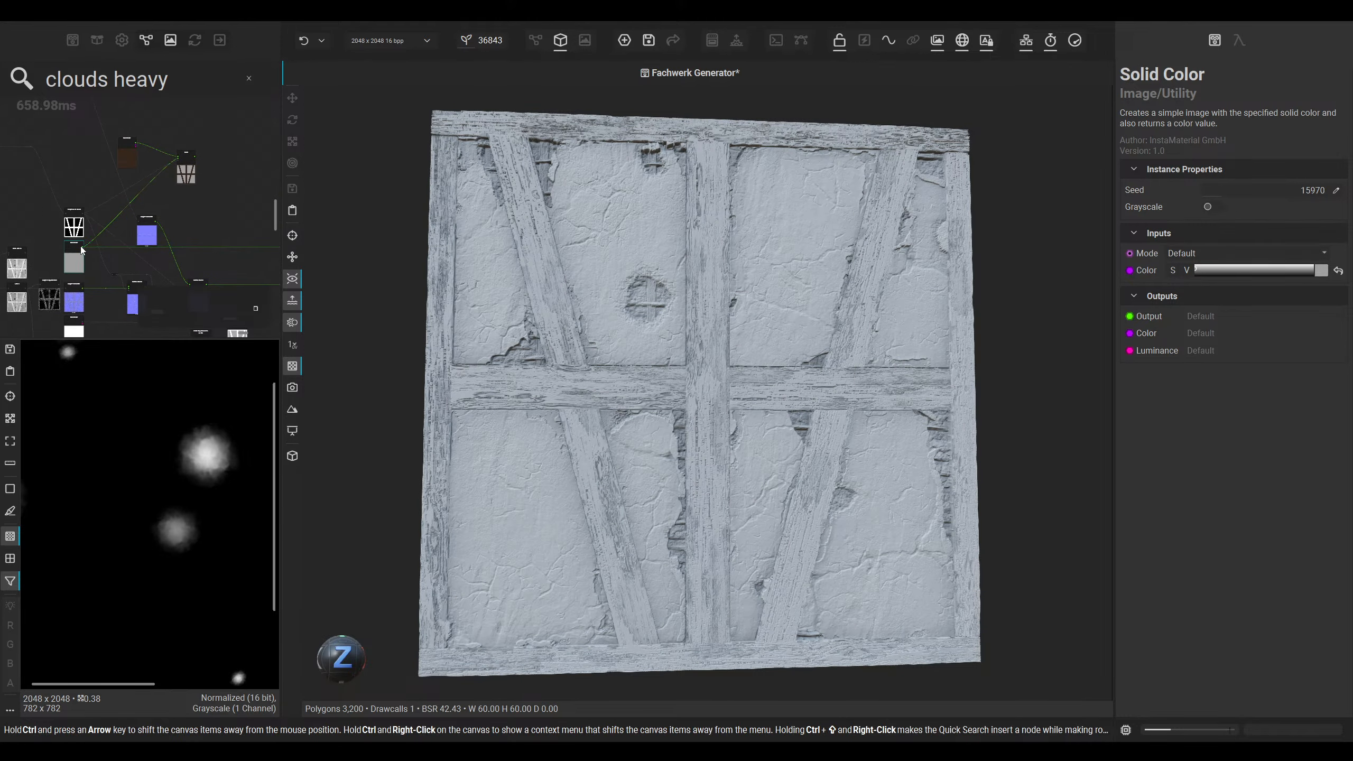
left_click_drag(82, 247, 194, 156, "shift")
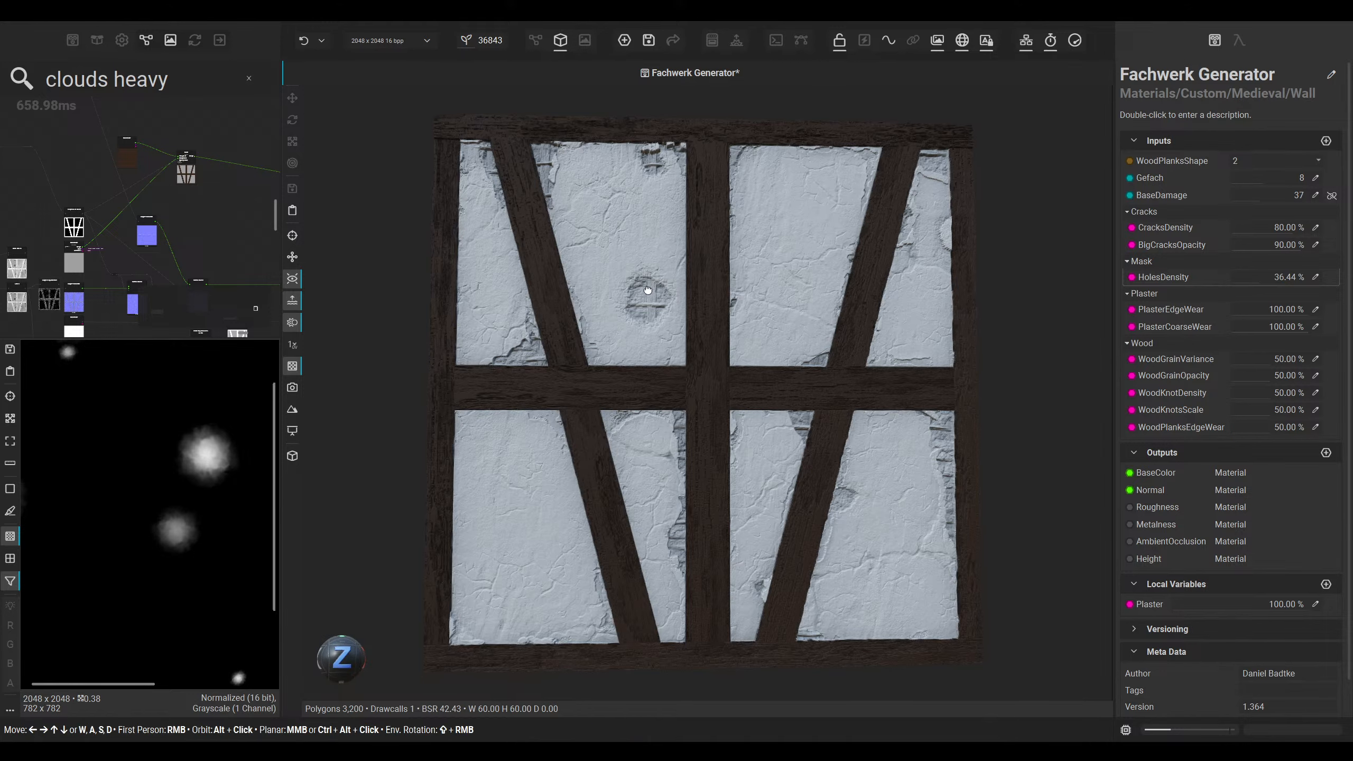
Step: Brighten the wood's brown Solid Color to about 0.33 red, 0.25 green and 0.19 blue, checking it on the 3D wall
left_click_drag(648, 290, 671, 288, "alt")
left_click(127, 154)
left_click(1317, 269)
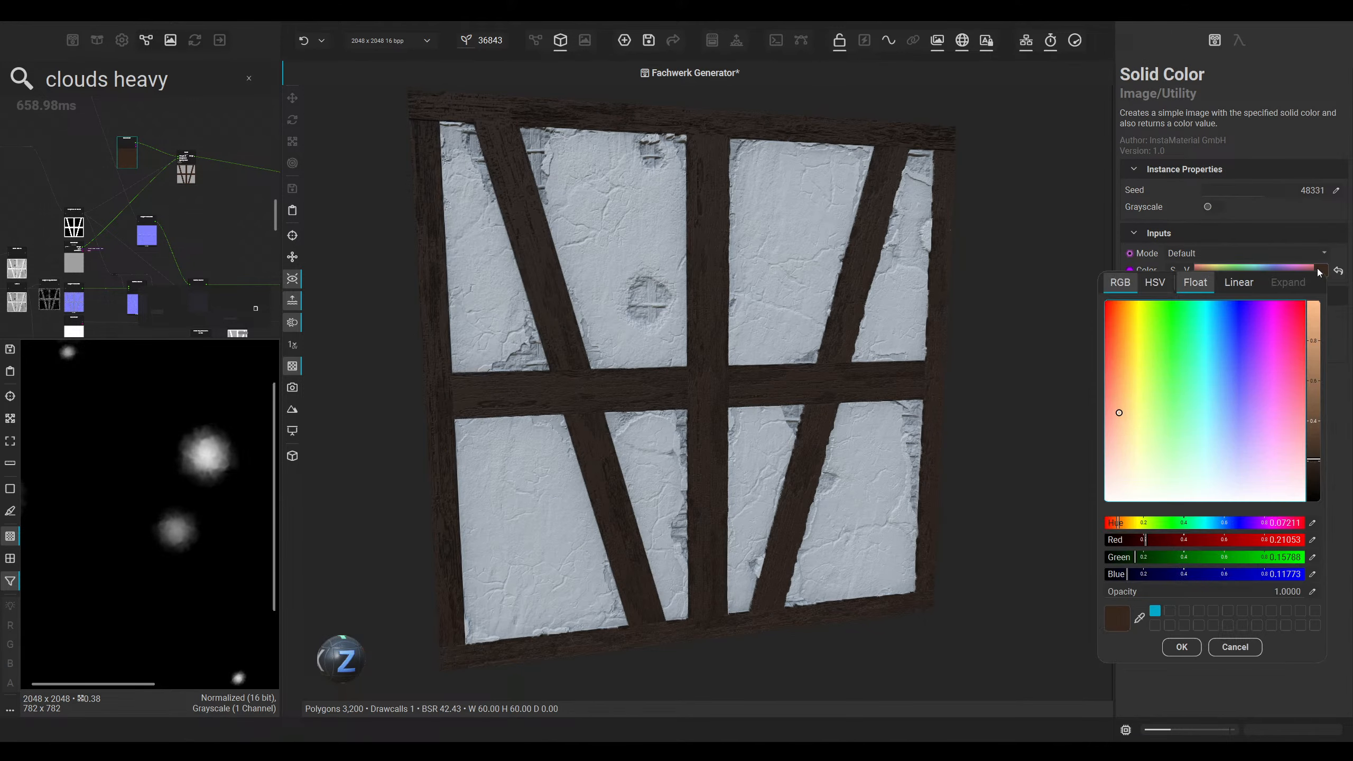
left_click_drag(1313, 461, 1314, 440)
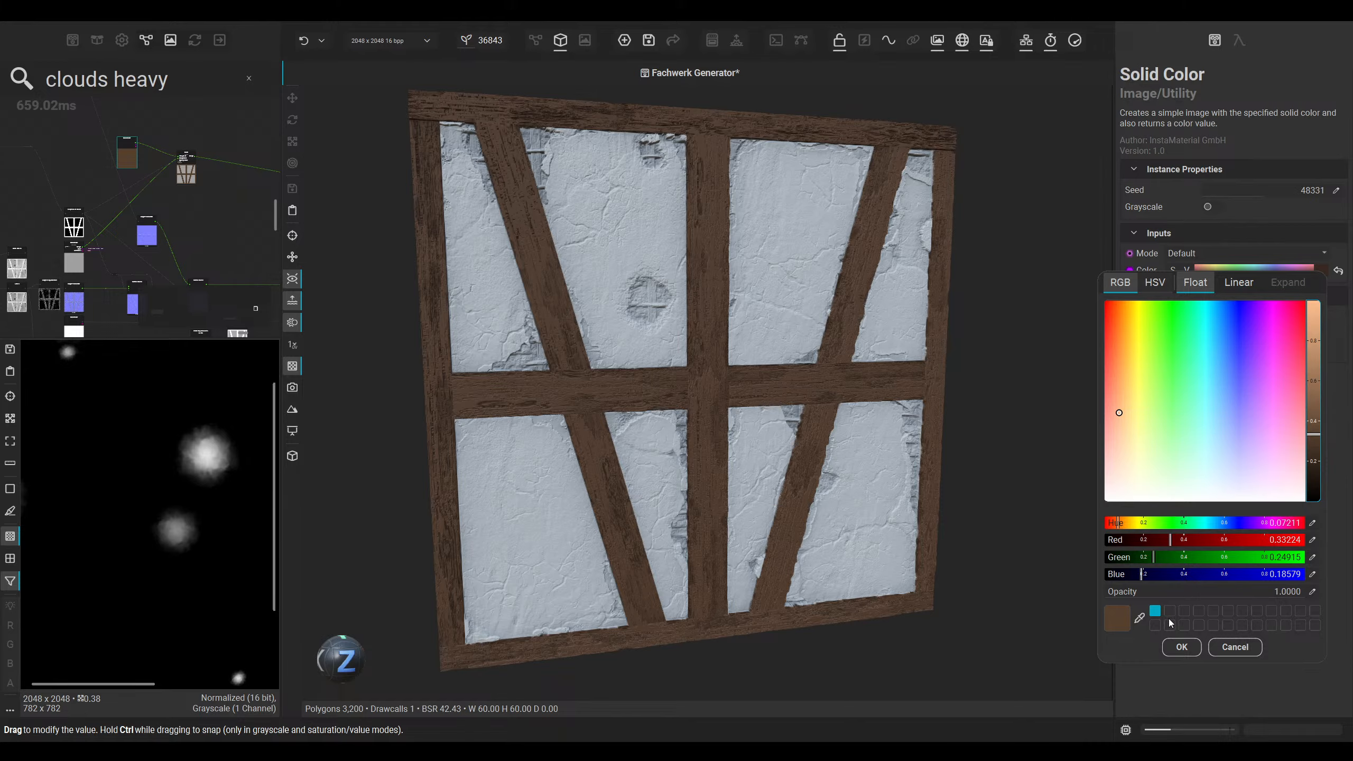
left_click(1178, 645)
left_click_drag(788, 383, 860, 398, "alt")
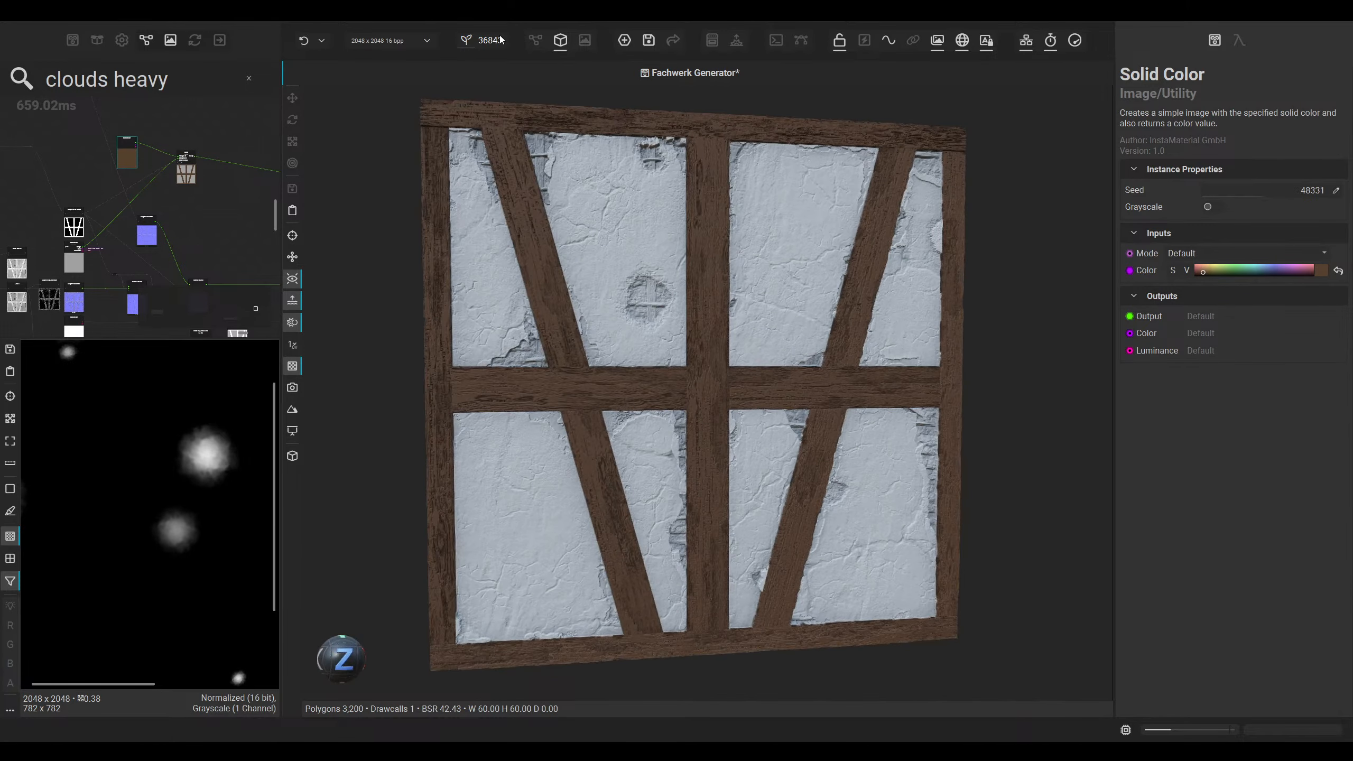
Step: Return to the large node graph view and move the Auto Levels node up and to the left, away from the Levels node
left_click(534, 41)
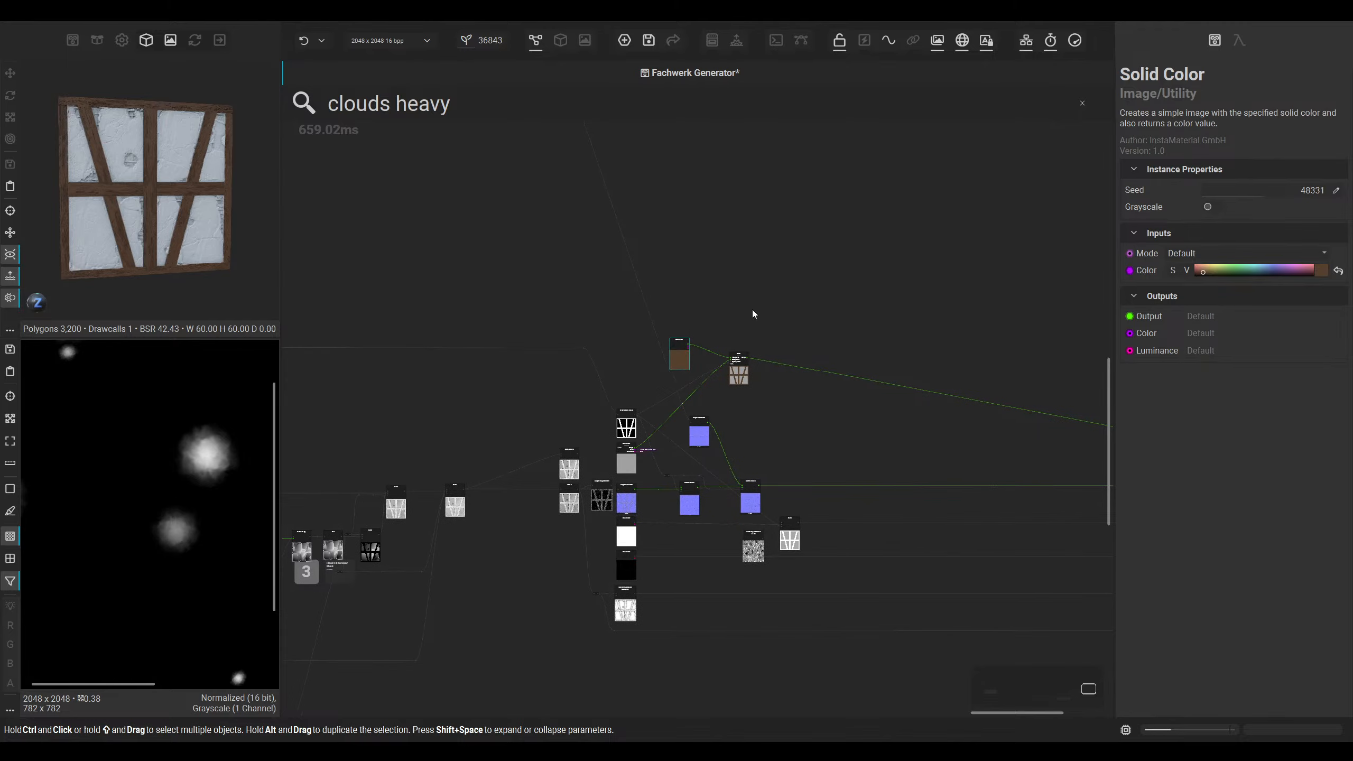
scroll(612, 453, "up", 5)
left_click(503, 491)
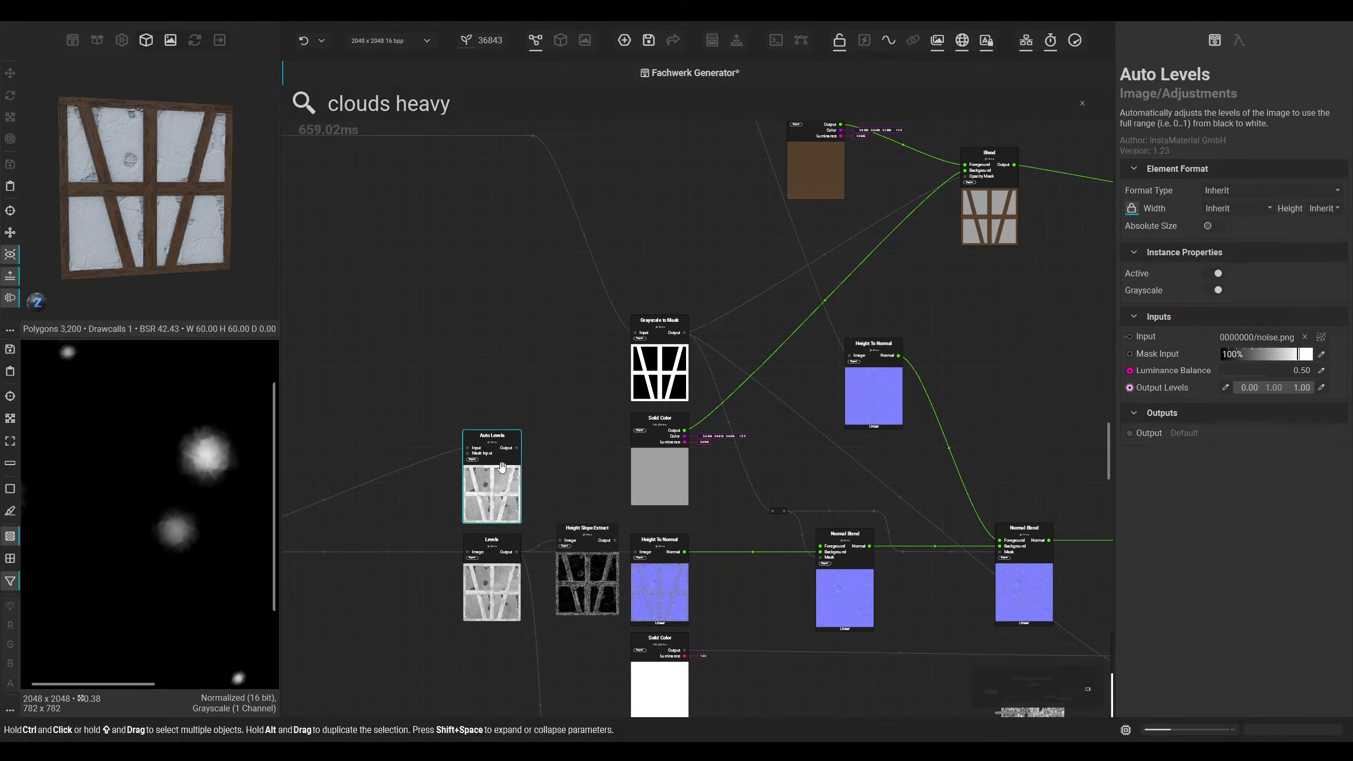
left_click_drag(501, 466, 431, 409)
middle_click_drag(491, 399, 433, 393)
scroll(792, 405, "down", 5)
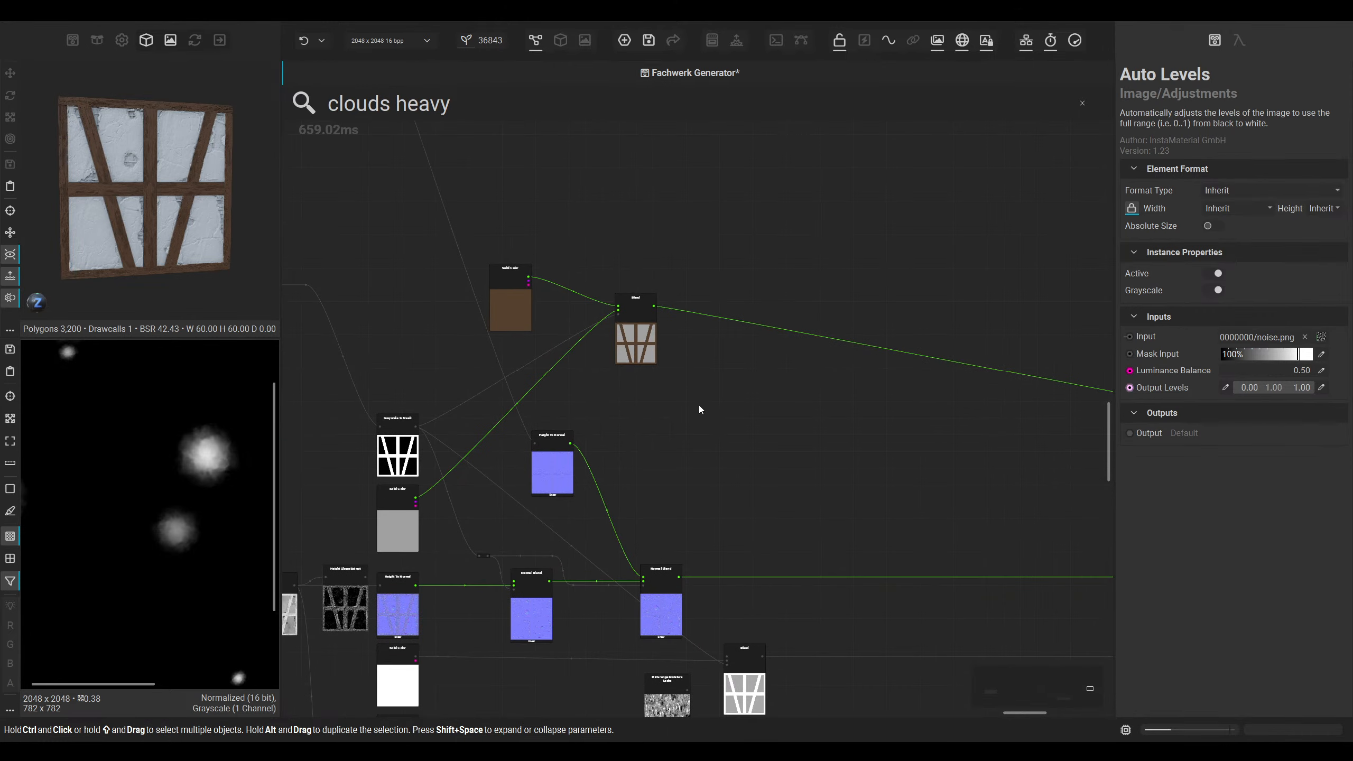
Step: Delete the Height Slope Extract node beside the Levels node
middle_click_drag(583, 501, 637, 434)
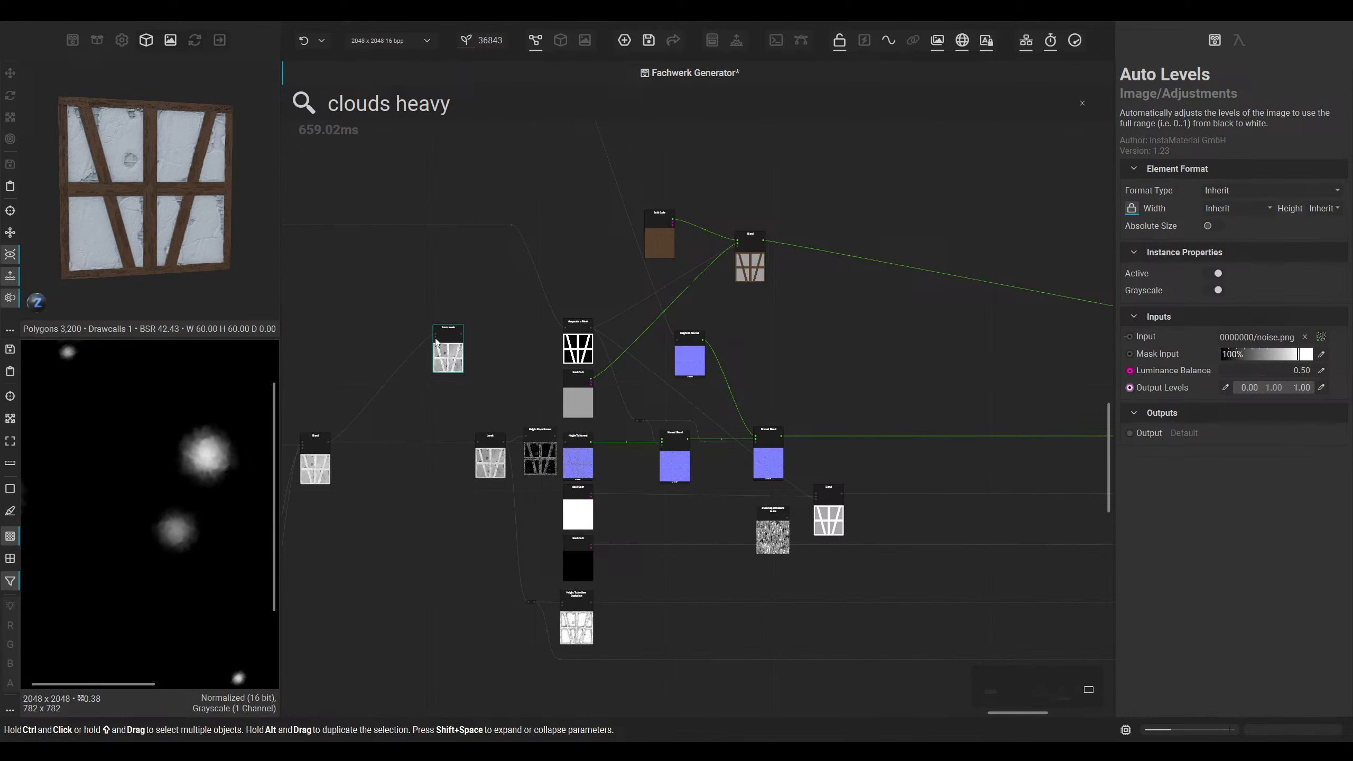
left_click(549, 436)
scroll(551, 440, "up", 4)
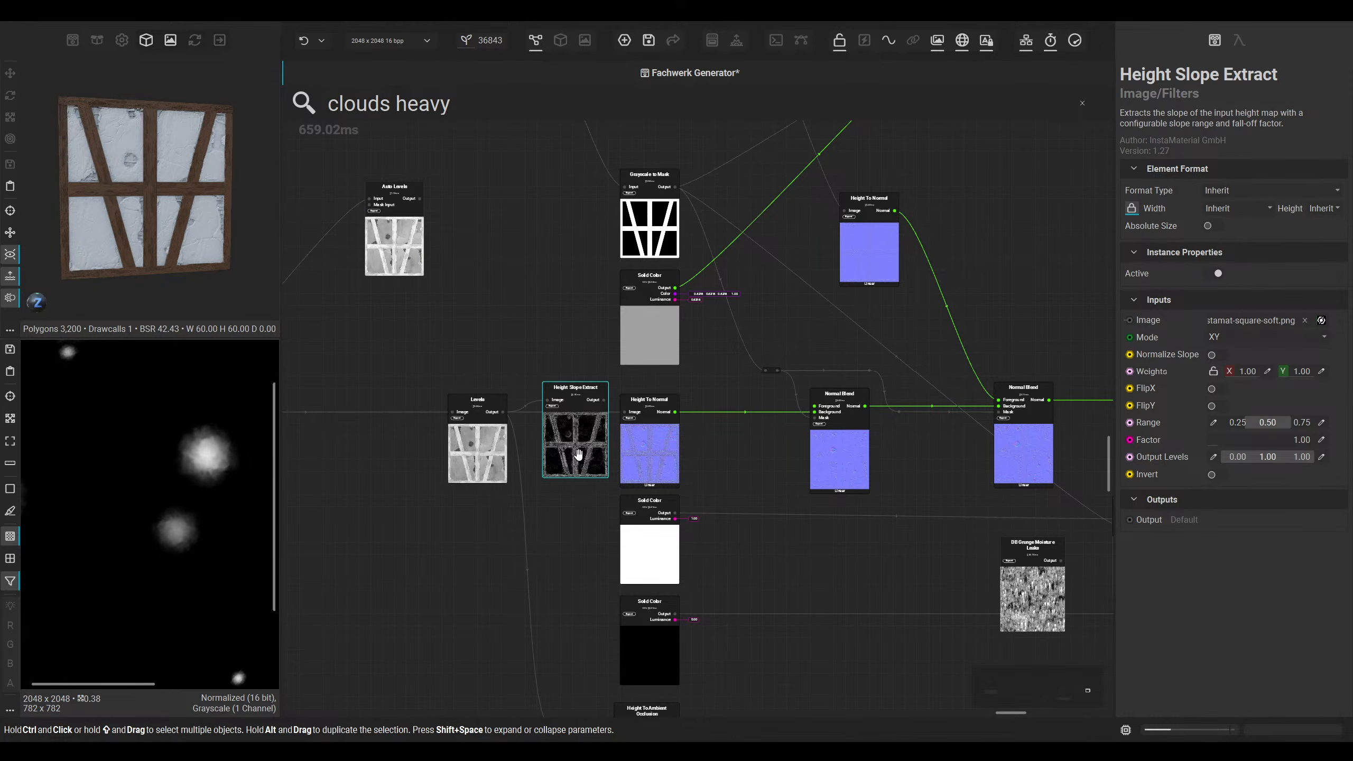
key("Delete")
scroll(502, 405, "down", 4)
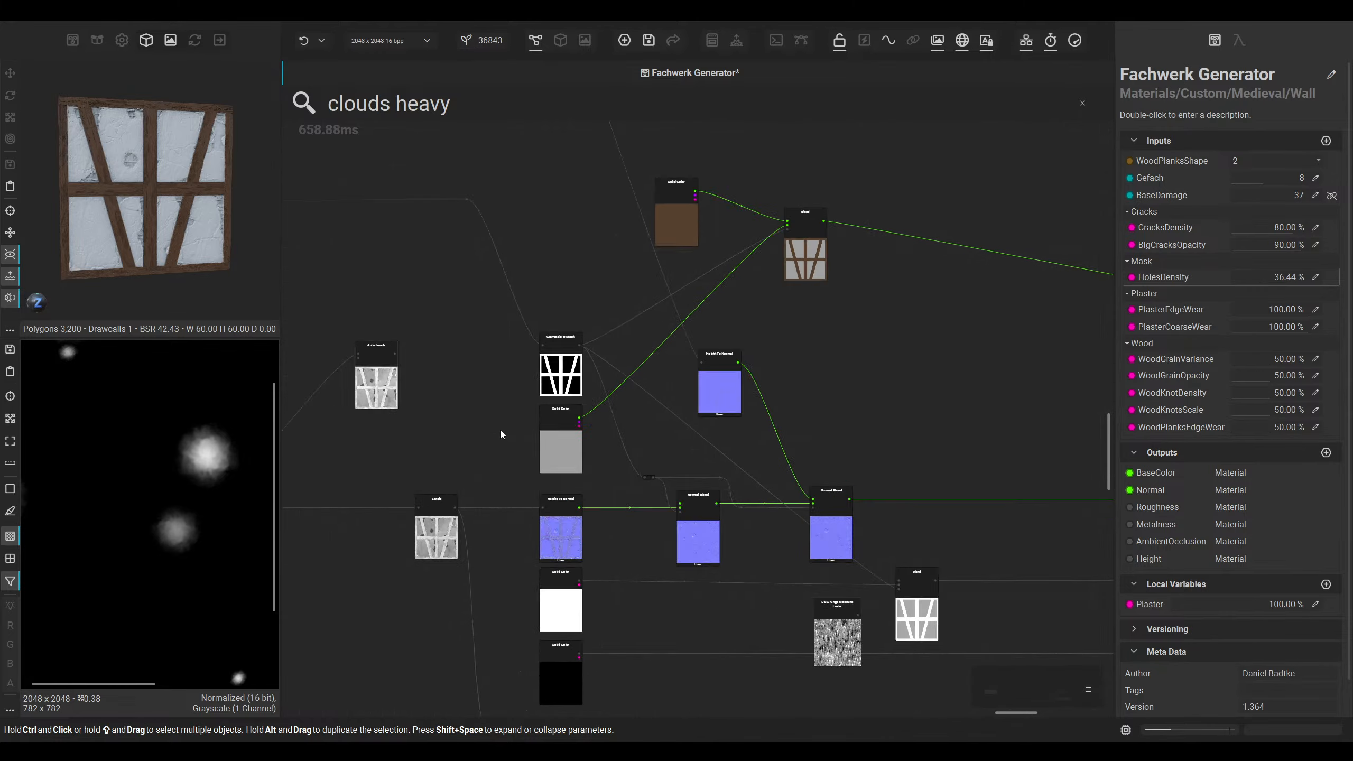
Step: Add a Sharpen node fed by the Levels output, place it above the Levels node and preview its result
right_click(499, 414)
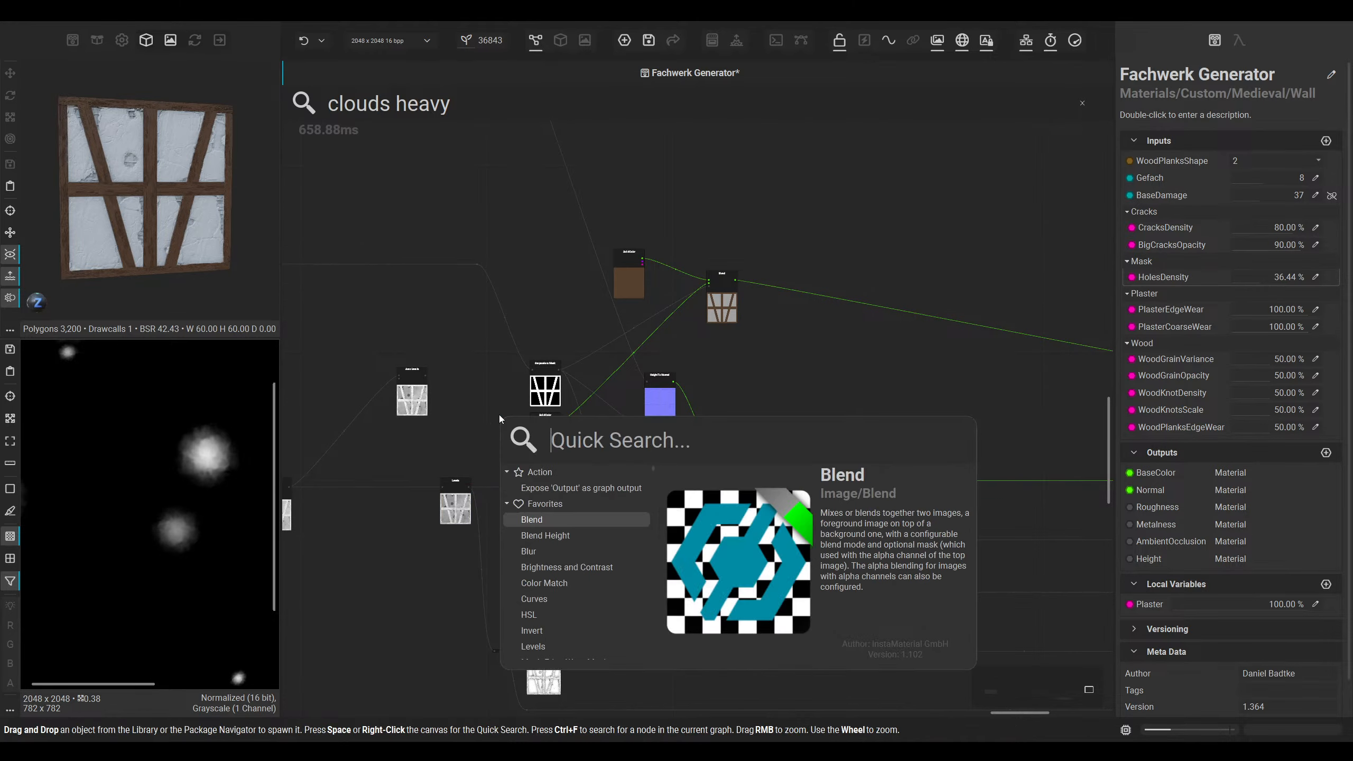
type("sharpen")
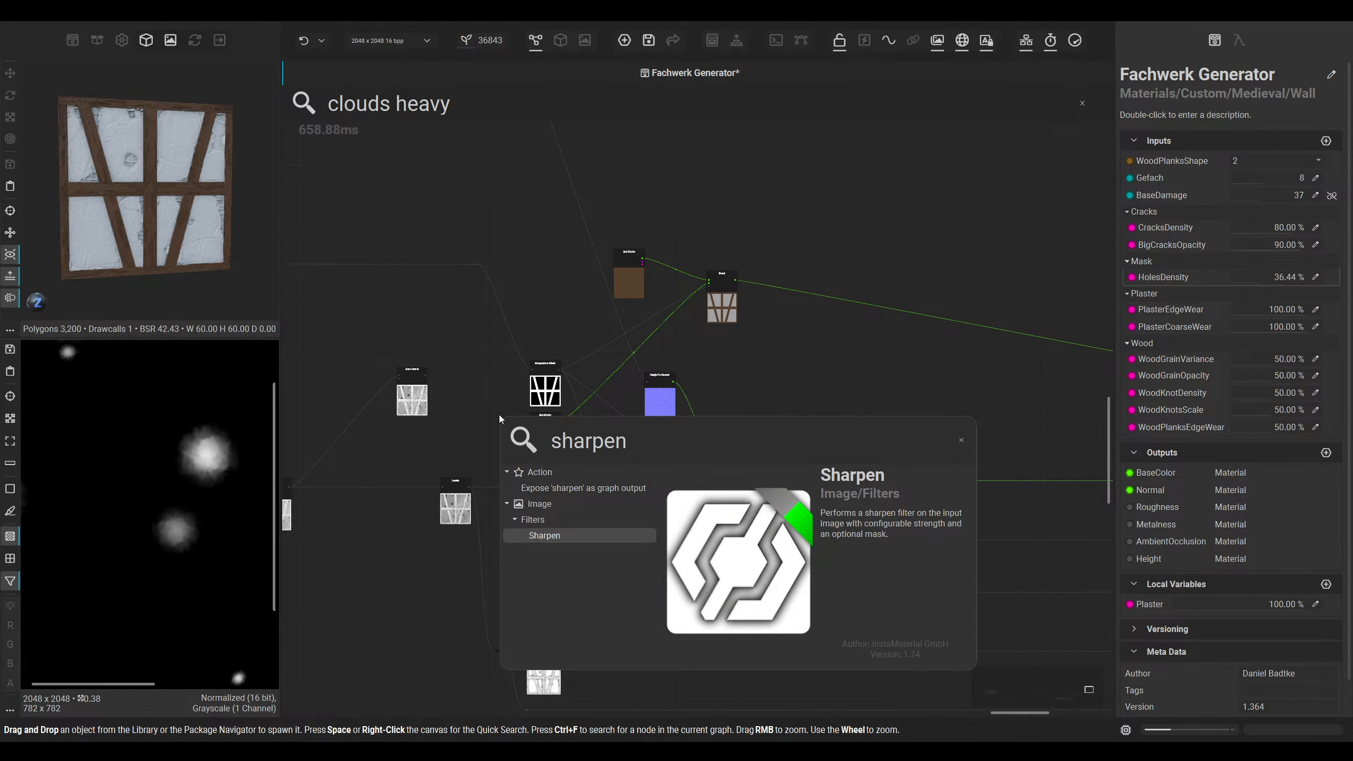
key("Return")
scroll(499, 464, "up", 3)
scroll(499, 464, "up", 1)
middle_click_drag(491, 508, 509, 478)
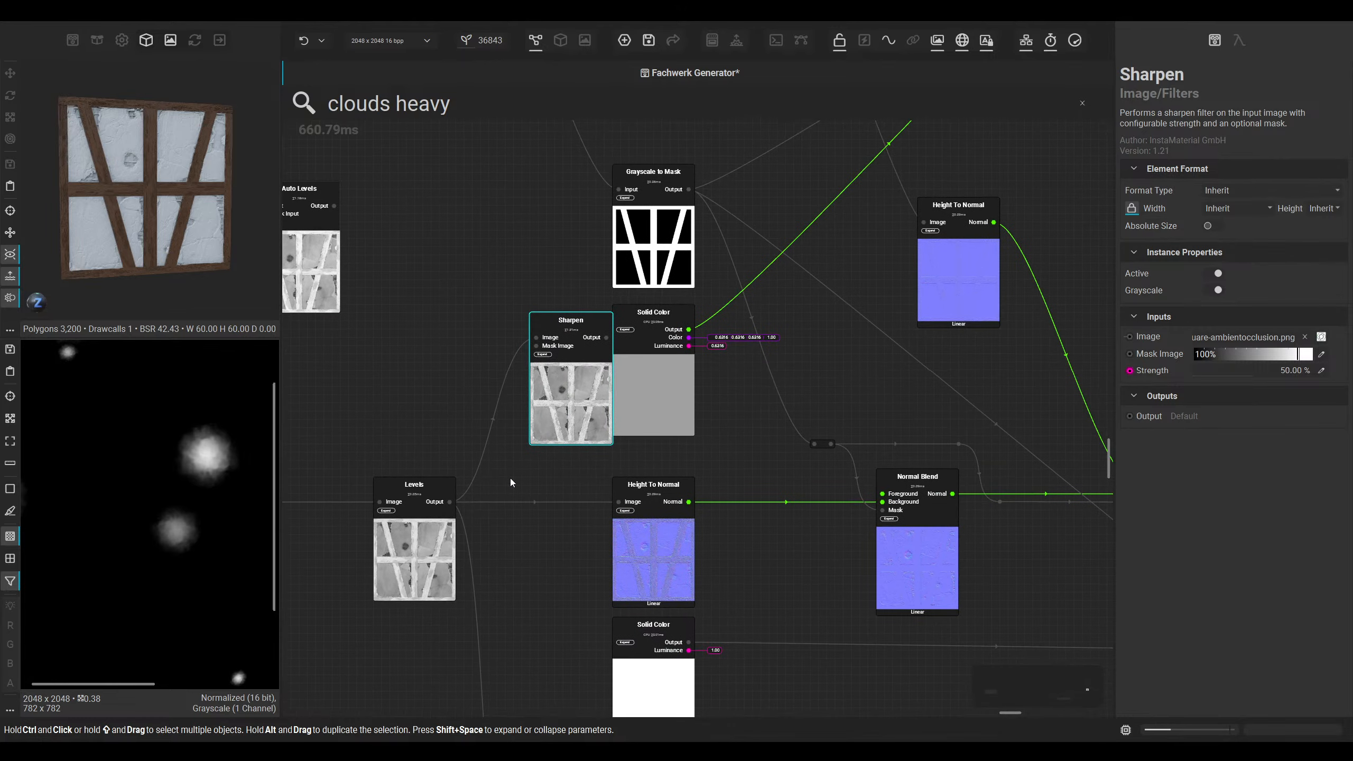
left_click_drag(597, 401, 556, 377)
double_click(556, 378)
middle_click_drag(196, 516, 143, 513)
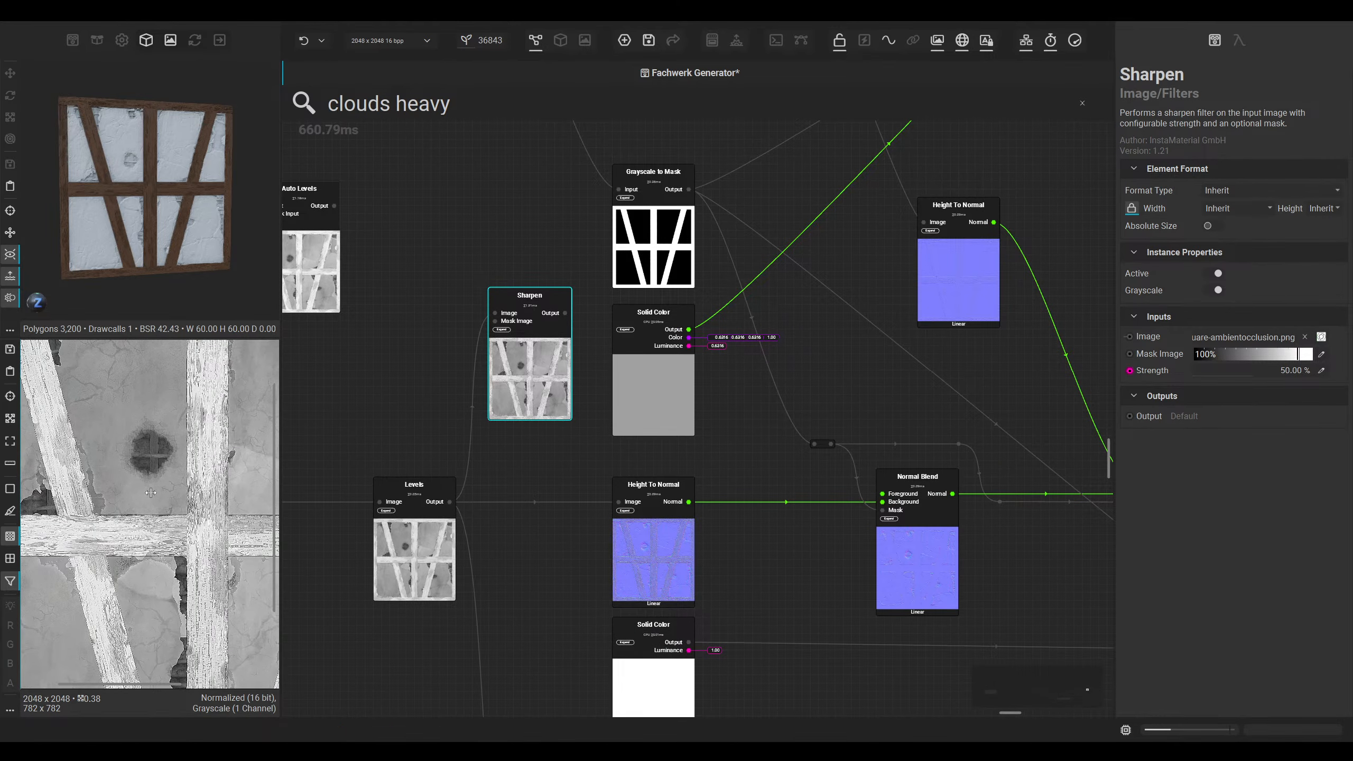
scroll(143, 513, "down", 1)
Step: Move the Sharpen node to the right, past the upper Height To Normal node
middle_click_drag(532, 401, 444, 365)
scroll(444, 364, "down", 6)
middle_click_drag(467, 427, 424, 480)
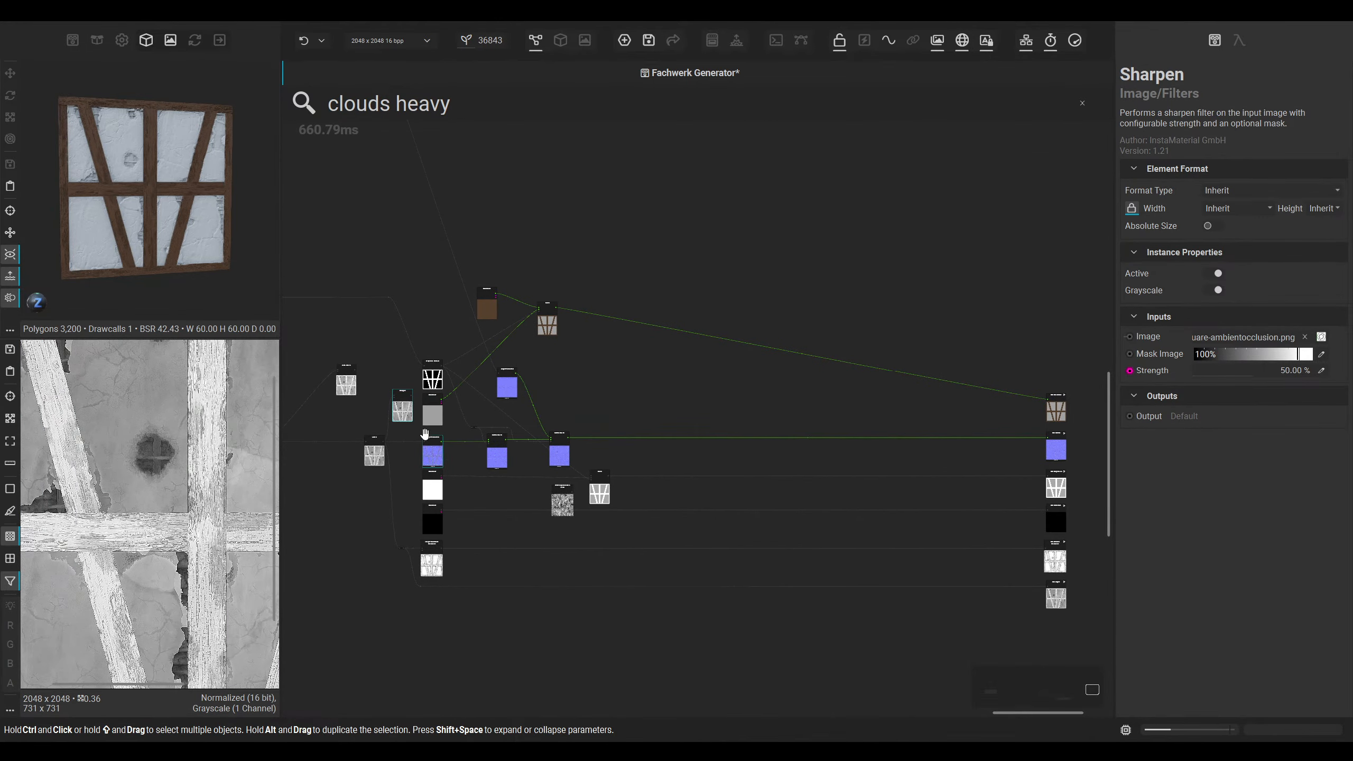
left_click_drag(401, 404, 565, 376)
scroll(610, 402, "up", 4)
Step: Select all the material output nodes at the end of the graph and move them further right
scroll(501, 386, "down", 3)
middle_click_drag(712, 431, 468, 341)
left_click_drag(936, 334, 734, 597)
left_click_drag(793, 471, 1086, 471)
Step: Nudge the Sharpen node slightly right and delete the unused Grunge Moisture Leaks node
middle_click_drag(474, 364, 661, 379)
scroll(662, 379, "up", 1)
left_click(662, 379)
left_click_drag(411, 344, 463, 356)
middle_click_drag(462, 414, 585, 338)
scroll(584, 343, "up", 1)
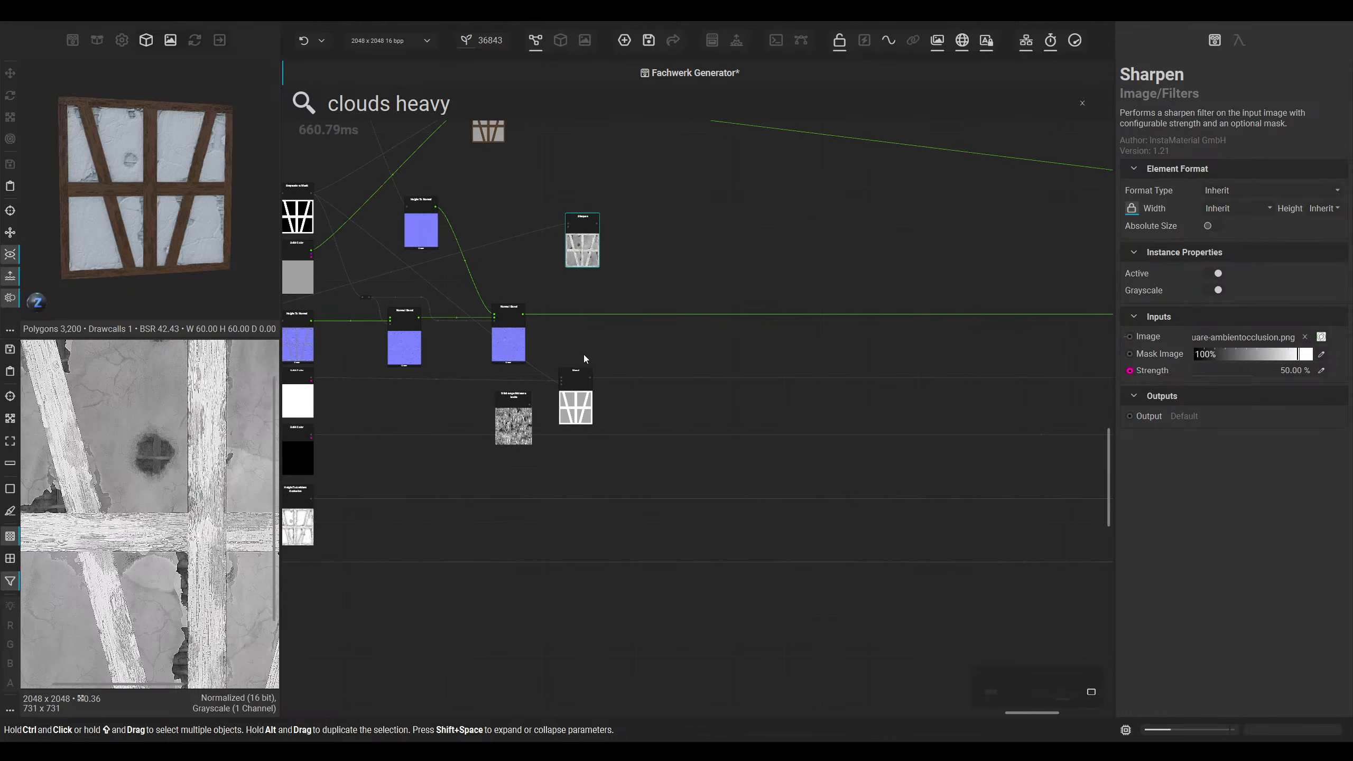
scroll(553, 420, "down", 2)
left_click(525, 423)
key("Delete")
scroll(422, 478, "up", 2)
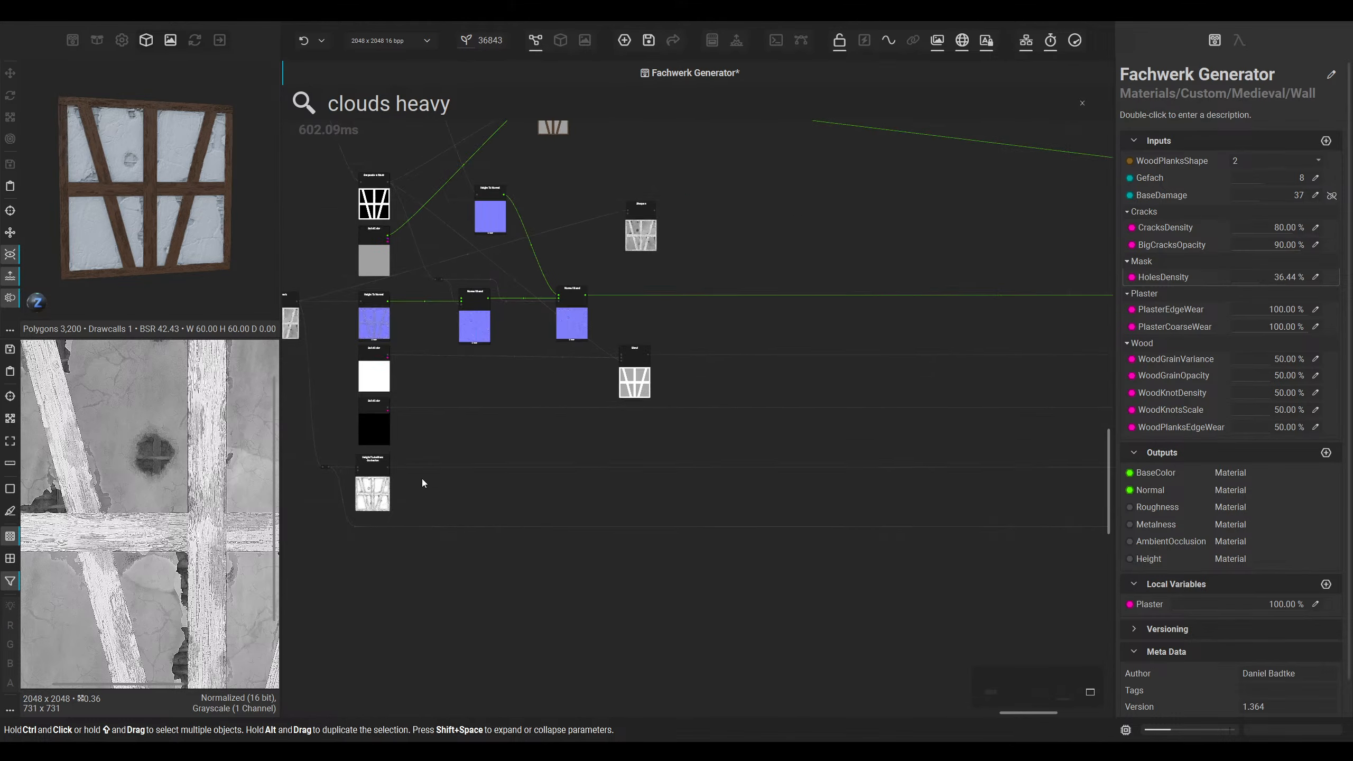
Step: Add a Blend node with the Height To Ambient Occlusion output as foreground and the Sharpen output as background, and preview it
left_click_drag(382, 468, 719, 317)
left_click(753, 414)
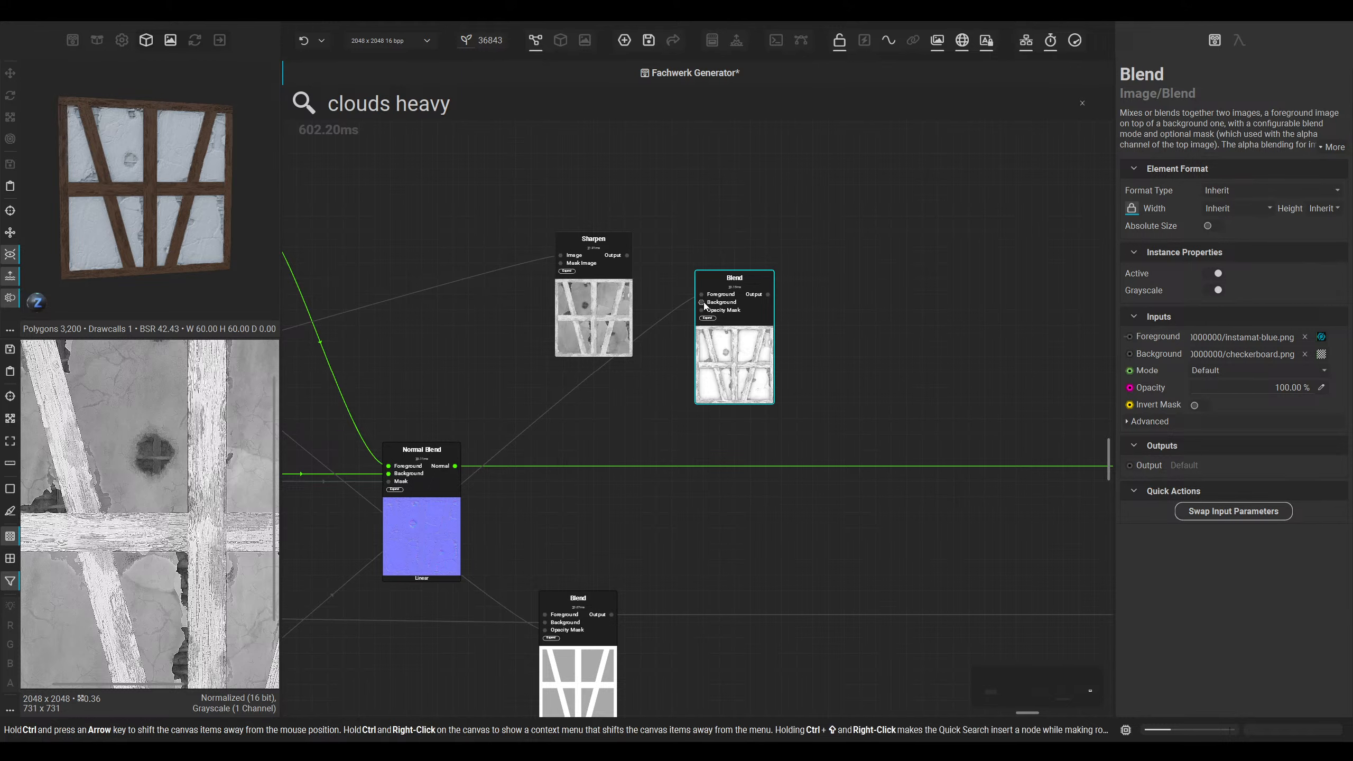
left_click(740, 362)
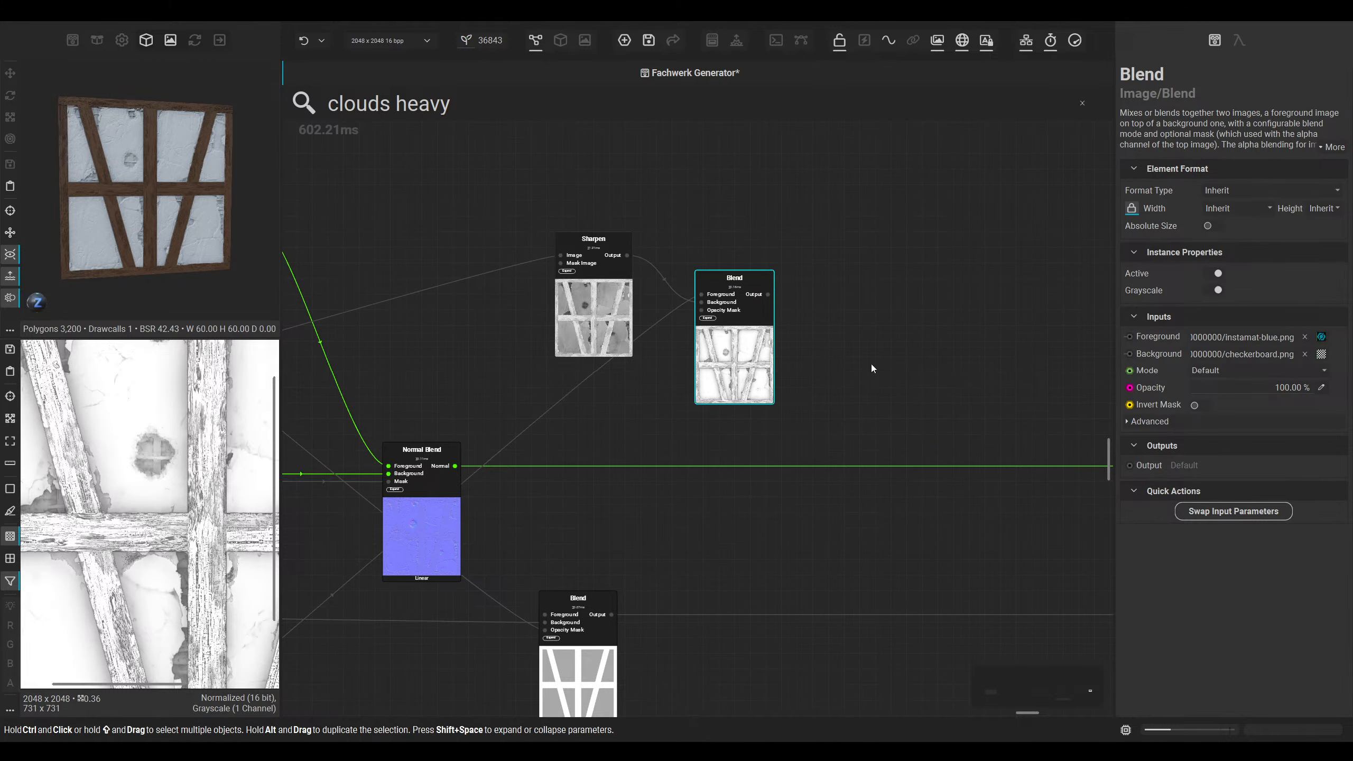
Step: Keep the ambient occlusion Blend in Default mode, set its opacity to 15.34 % and inspect the preview
left_click(1221, 375)
left_click(1212, 299)
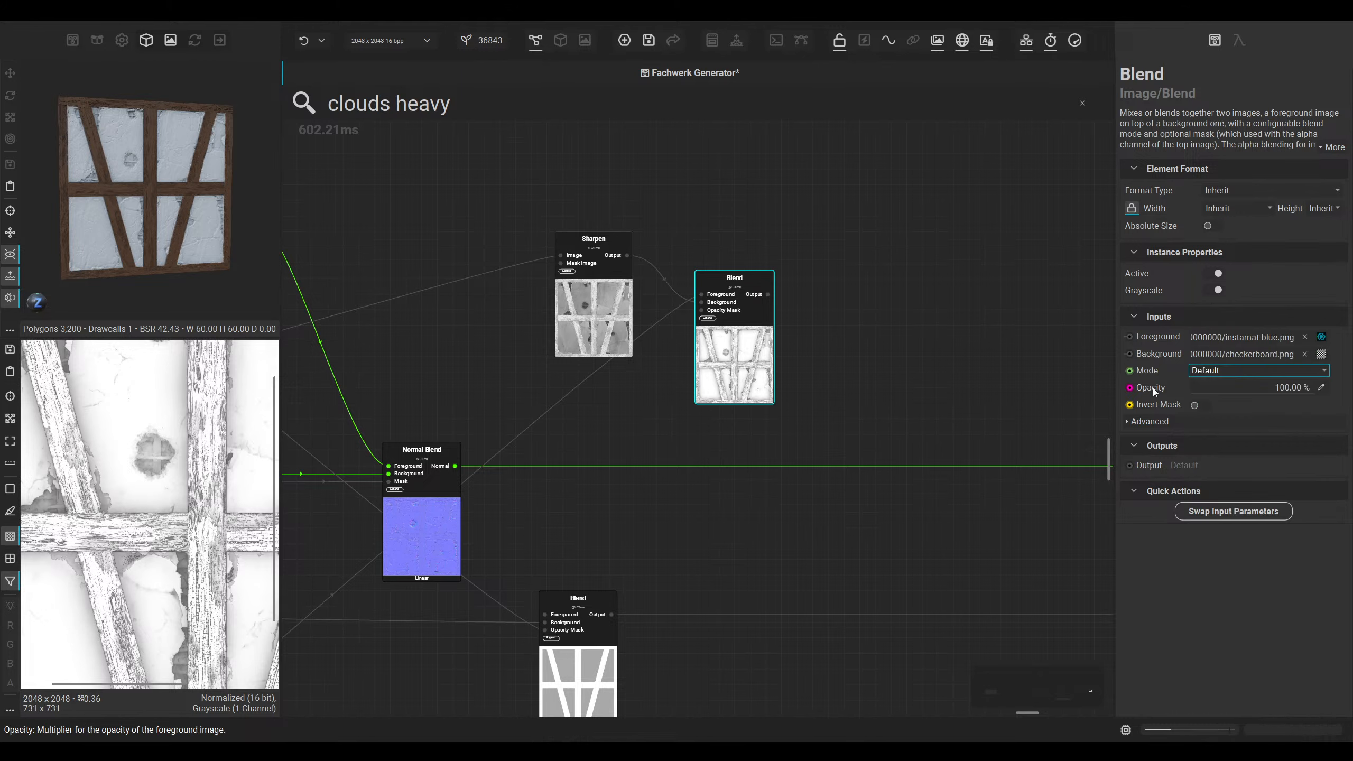
left_click_drag(1299, 388, 1209, 394)
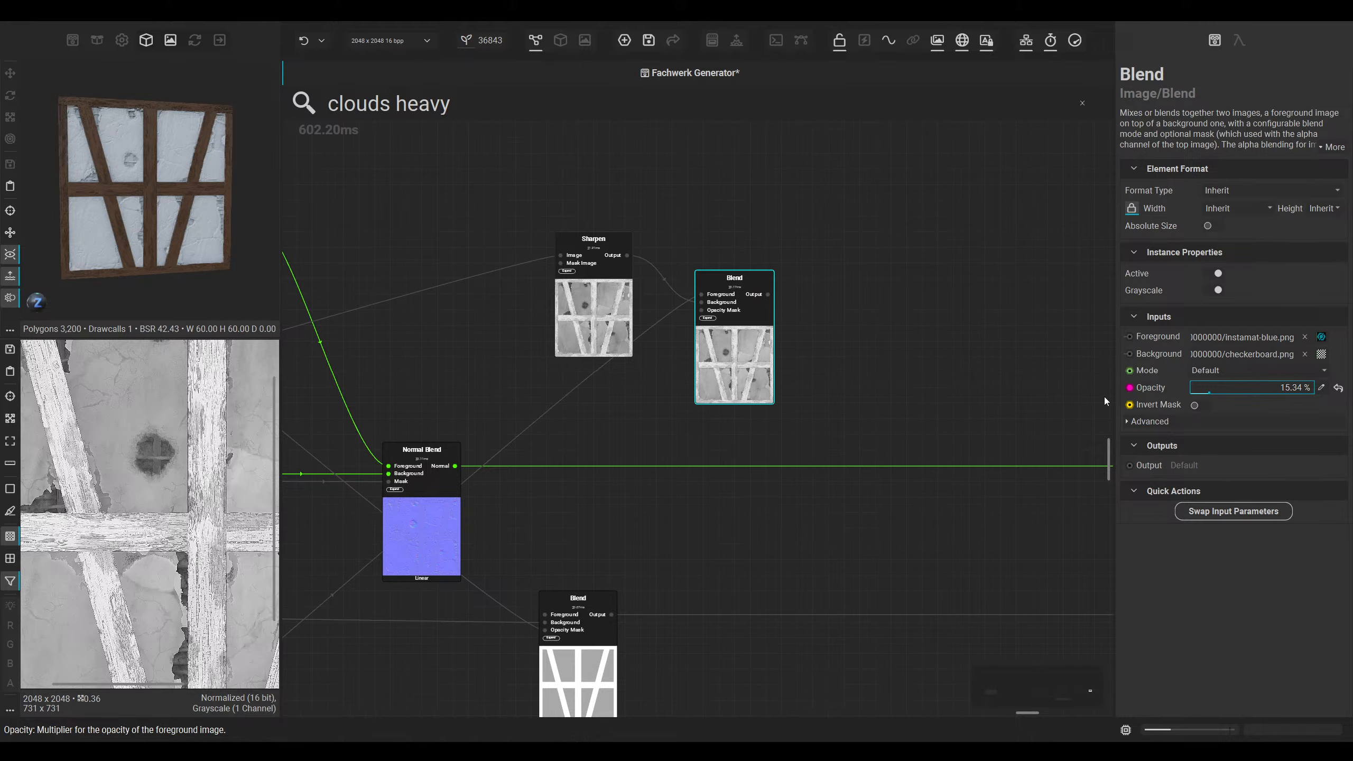
scroll(198, 451, "down", 3)
scroll(198, 452, "down", 1)
mouse_move(198, 452)
middle_mouse_down()
mouse_move(167, 451)
mouse_move(219, 473)
mouse_move(202, 461)
middle_mouse_up()
scroll(196, 439, "up", 5)
scroll(215, 454, "down", 4)
scroll(668, 475, "down", 2)
Step: Add a Normal To Curvature node fed by the final Normal Blend output
middle_click_drag(542, 429, 595, 384)
scroll(586, 385, "up", 1)
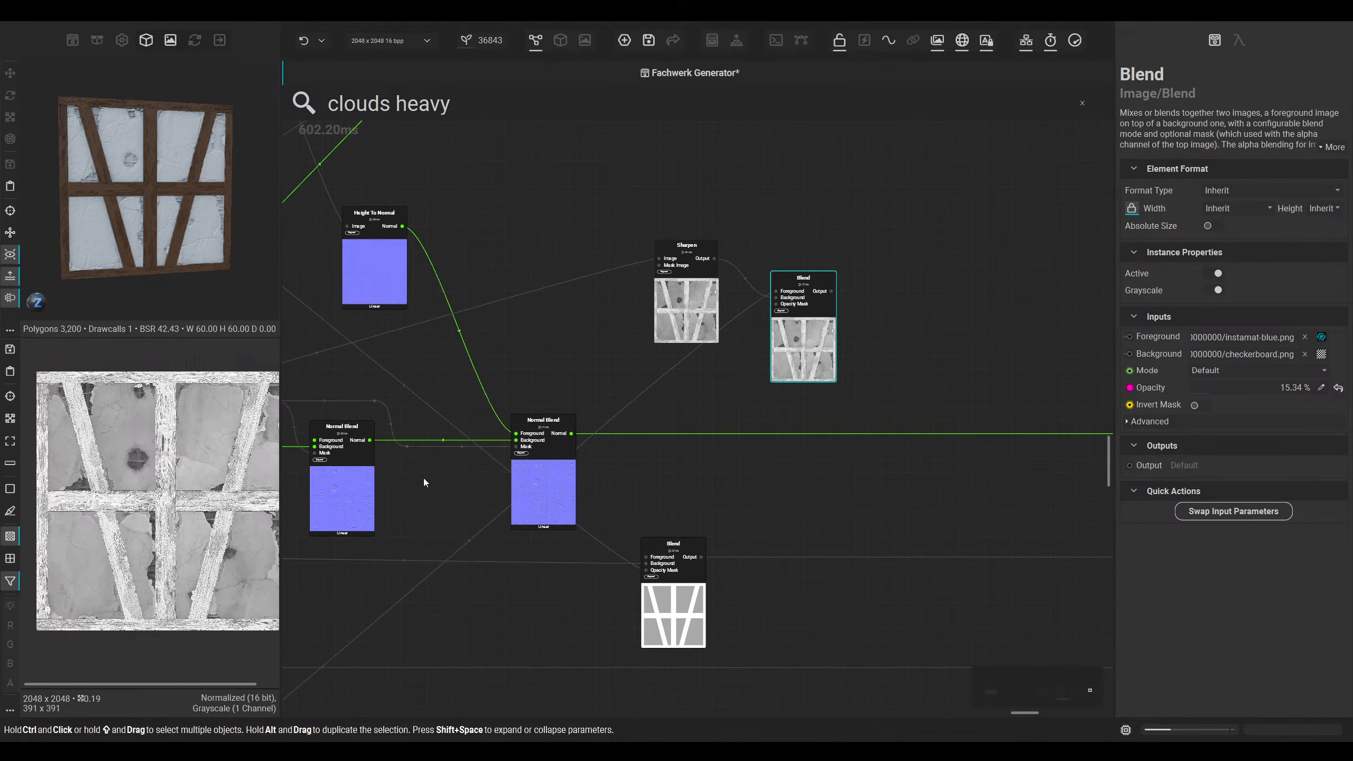
middle_click_drag(423, 478, 453, 452)
left_click(576, 457)
middle_click_drag(630, 463, 510, 431)
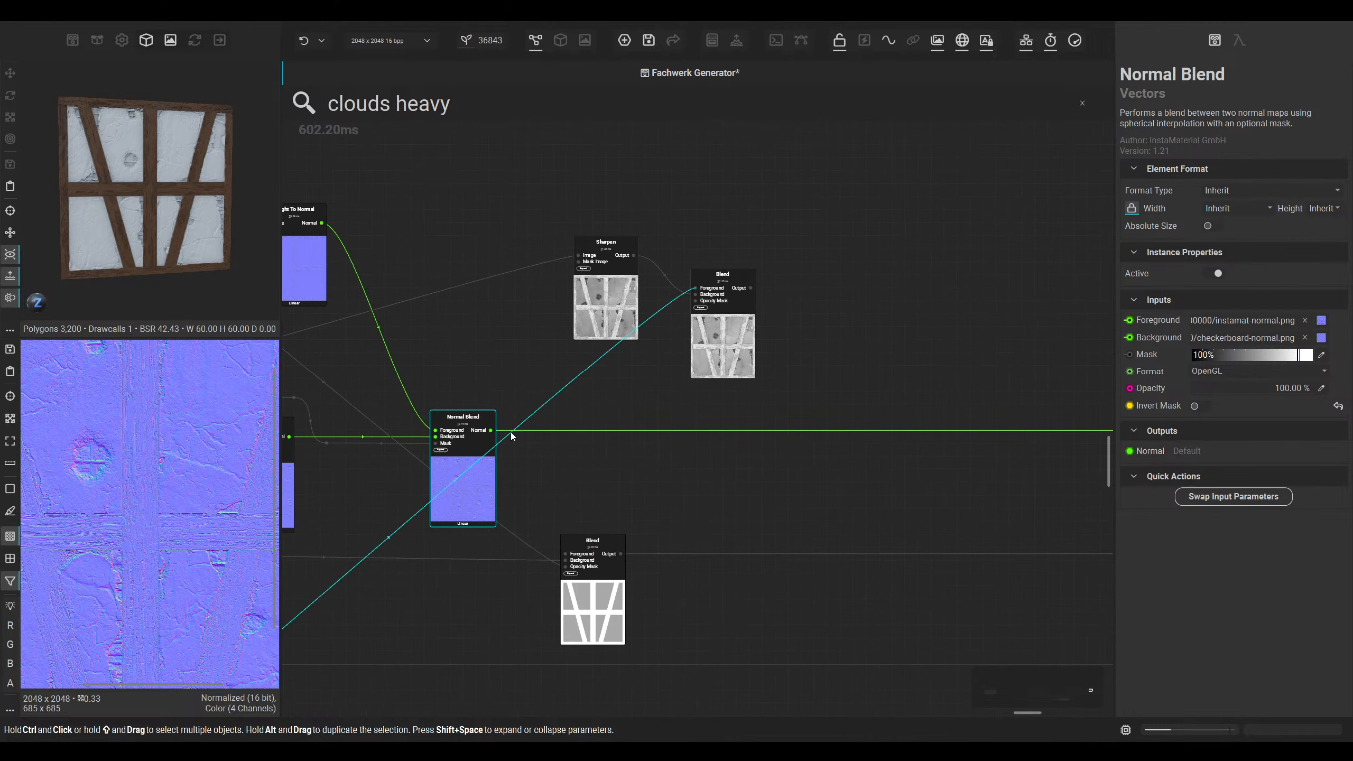
right_click(649, 490)
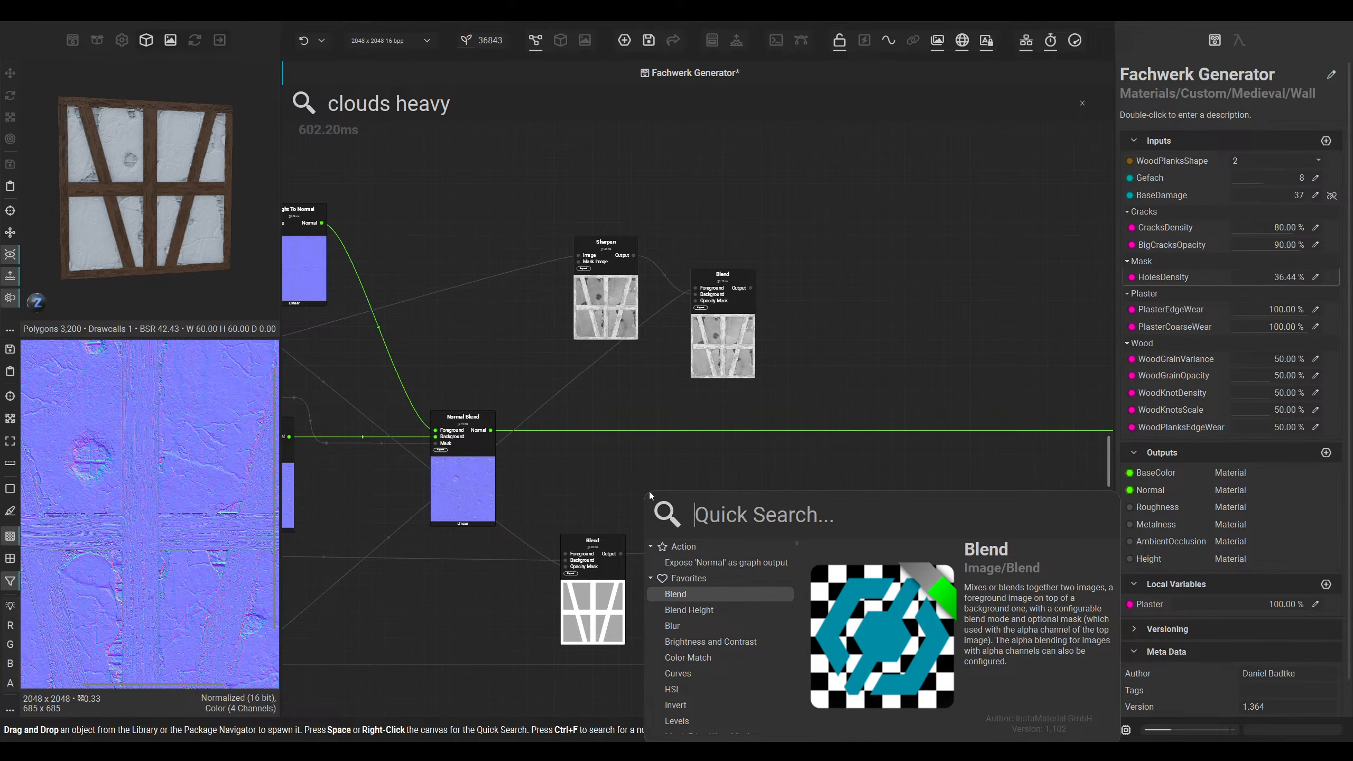
type("height")
key("ctrl+a")
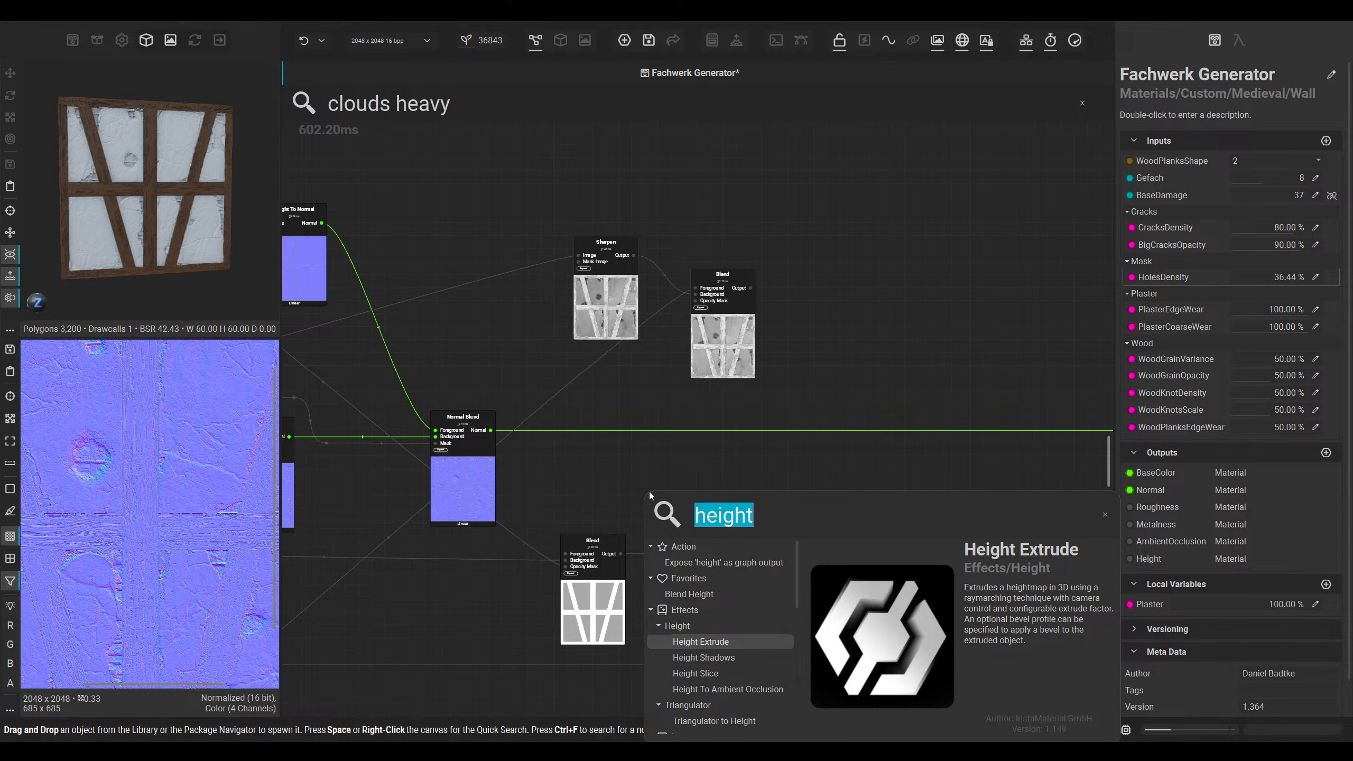
type("normal tocu")
key("Return")
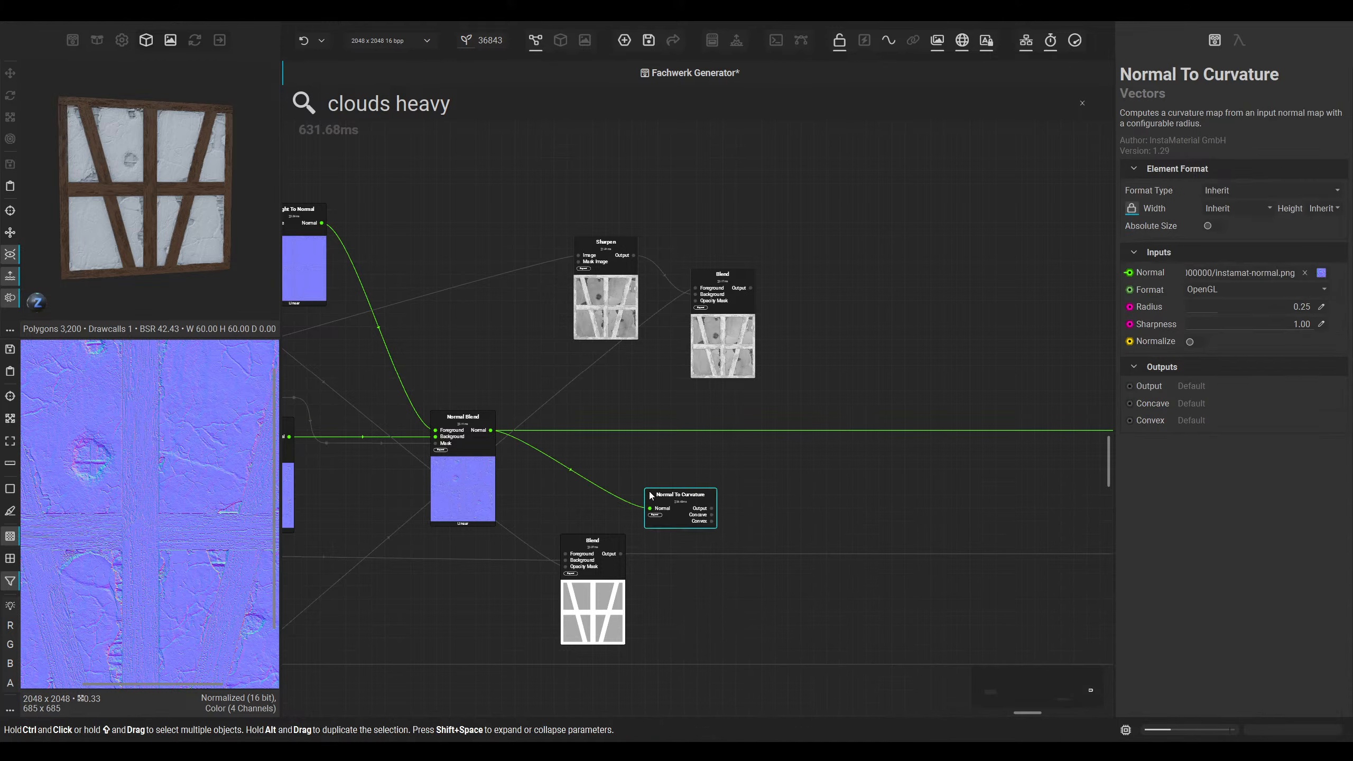
scroll(671, 496, "up", 2)
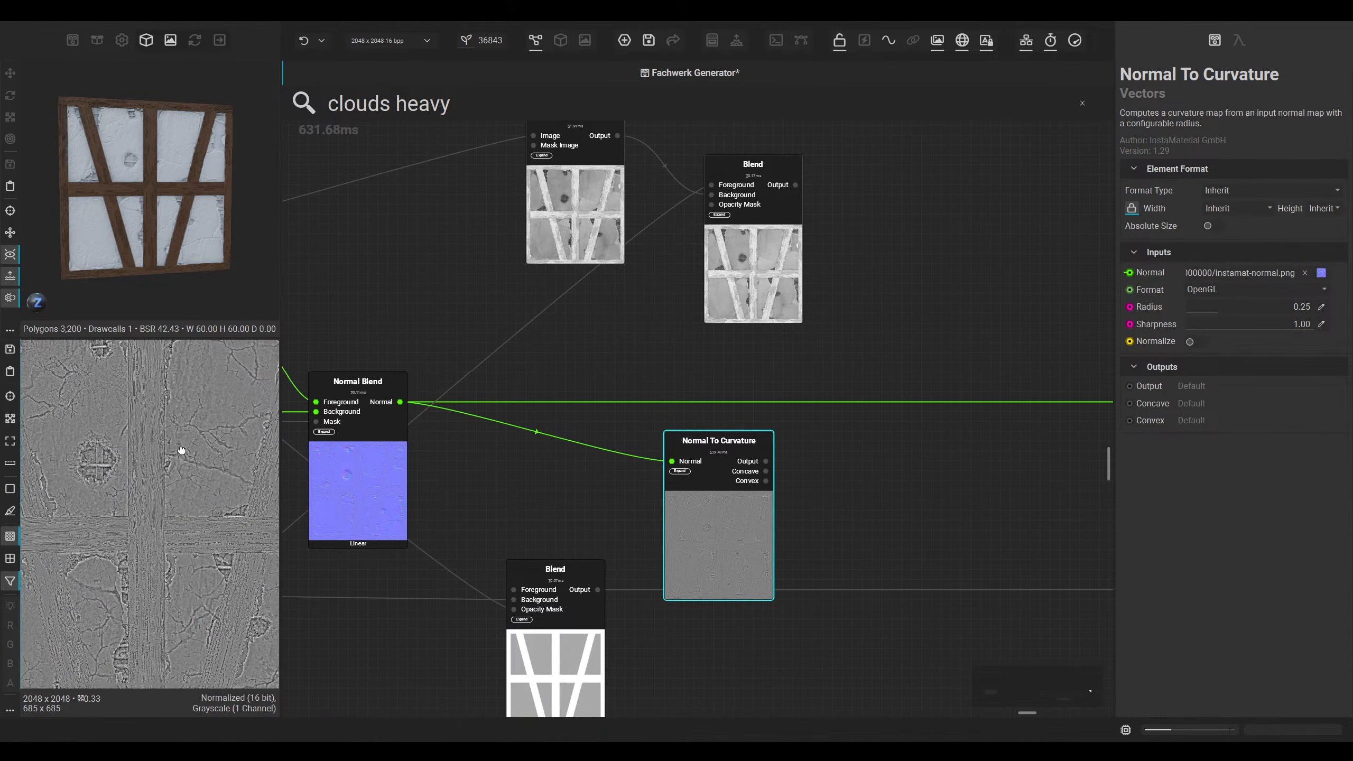
Step: Lower the Normal To Curvature node's radius to about 0.08
left_click_drag(1209, 311, 1189, 309)
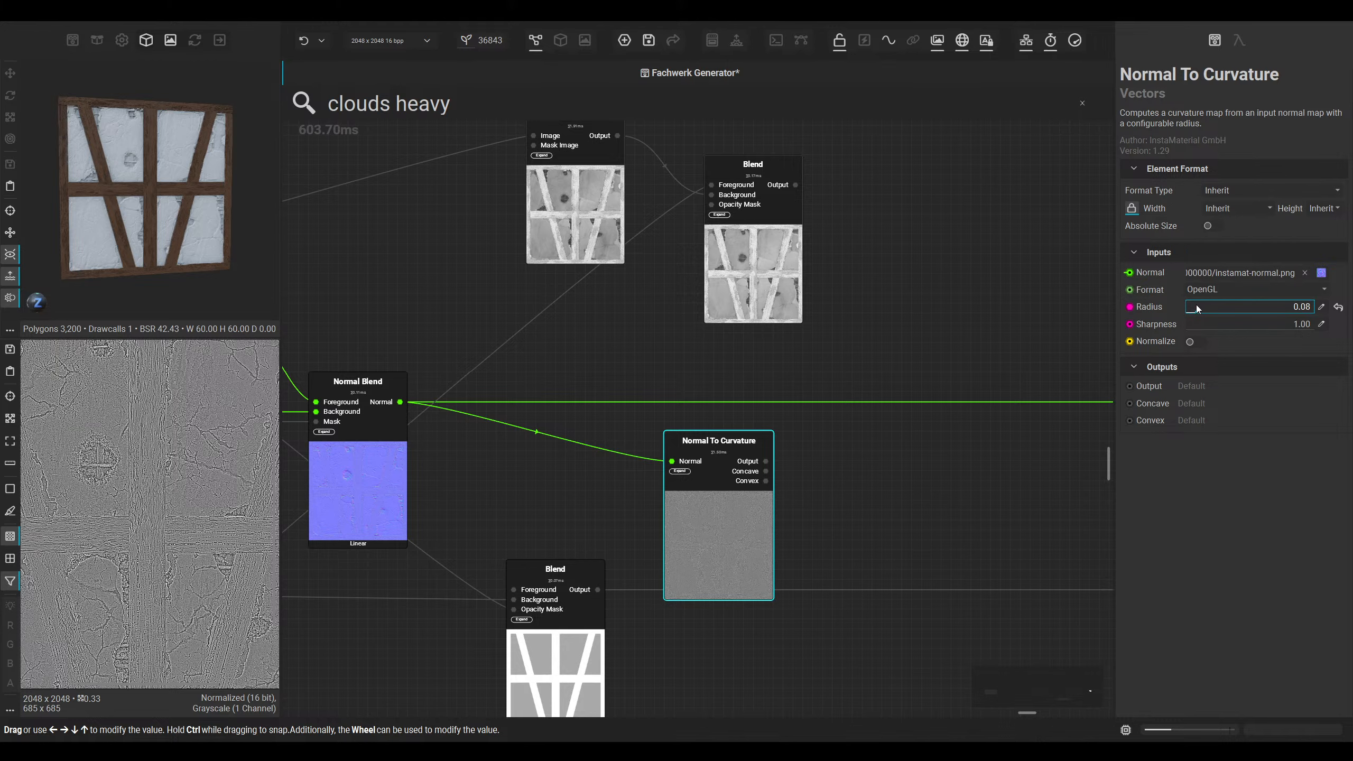
scroll(185, 461, "down", 2)
middle_click_drag(628, 457, 409, 552)
Step: Line up the ambient occlusion Blend with Sharpen and add a second Blend with the curvature output over the first Blend's output
left_click_drag(552, 333, 532, 272)
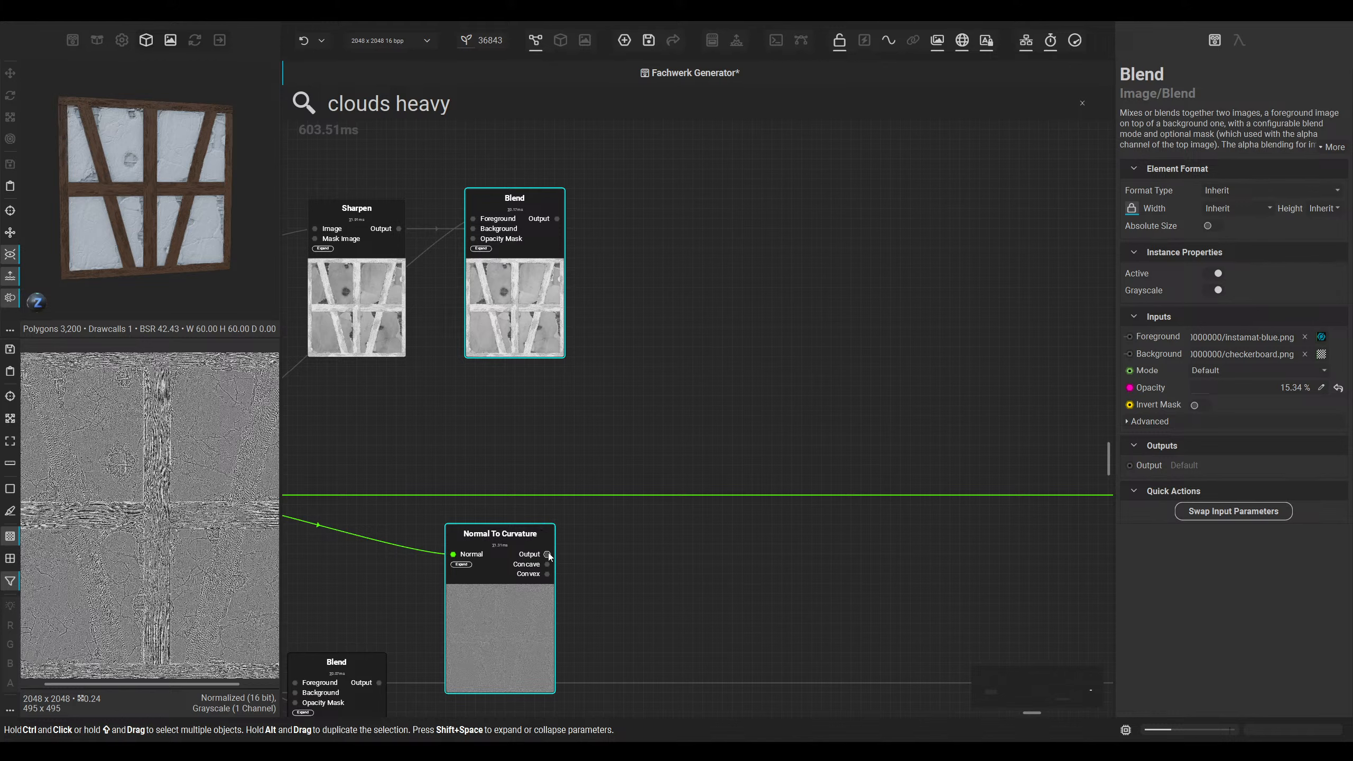
left_click_drag(546, 555, 513, 166)
left_click(714, 403)
scroll(647, 329, "up", 2)
left_click(763, 462)
left_click(469, 264, "ctrl")
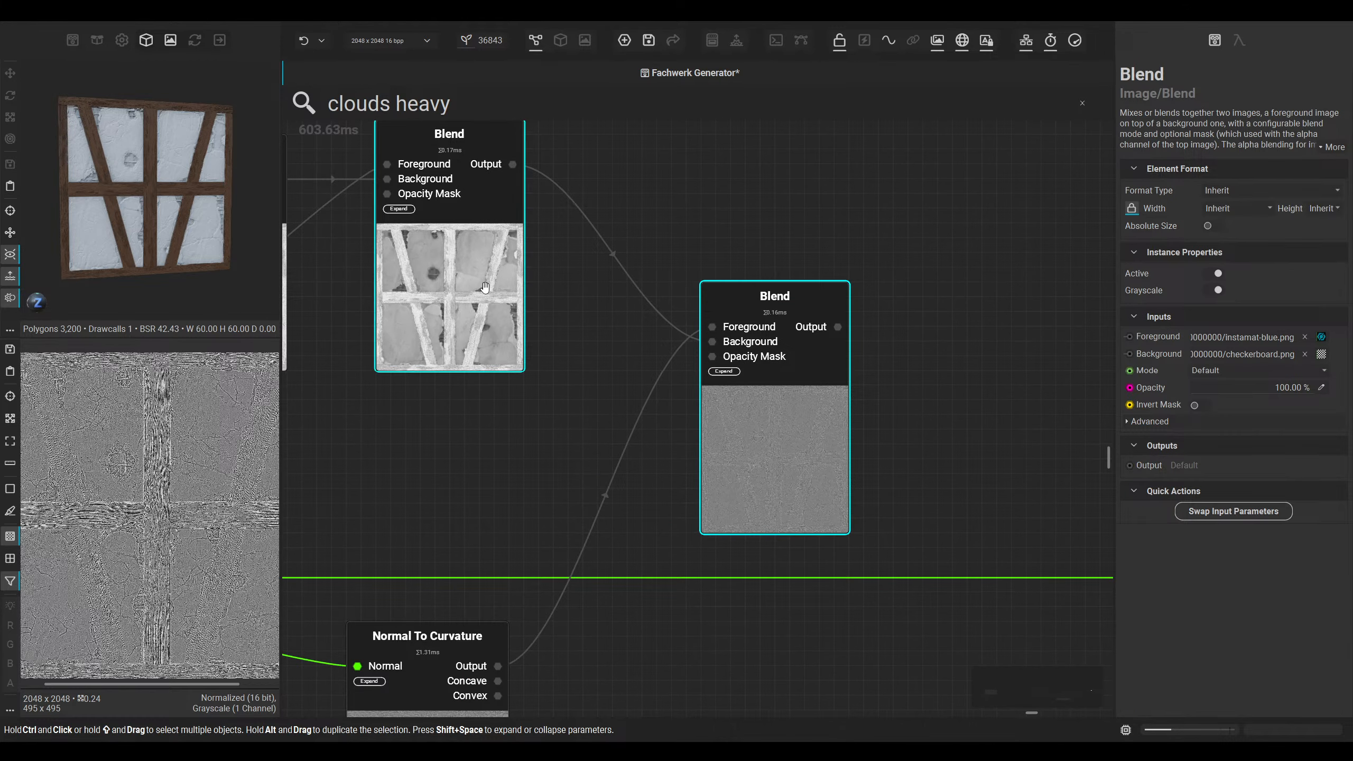
middle_click_drag(481, 281, 574, 347)
Step: Set the curvature Blend's opacity to 25.93 % and move the node up beside the first Blend
left_click(851, 463)
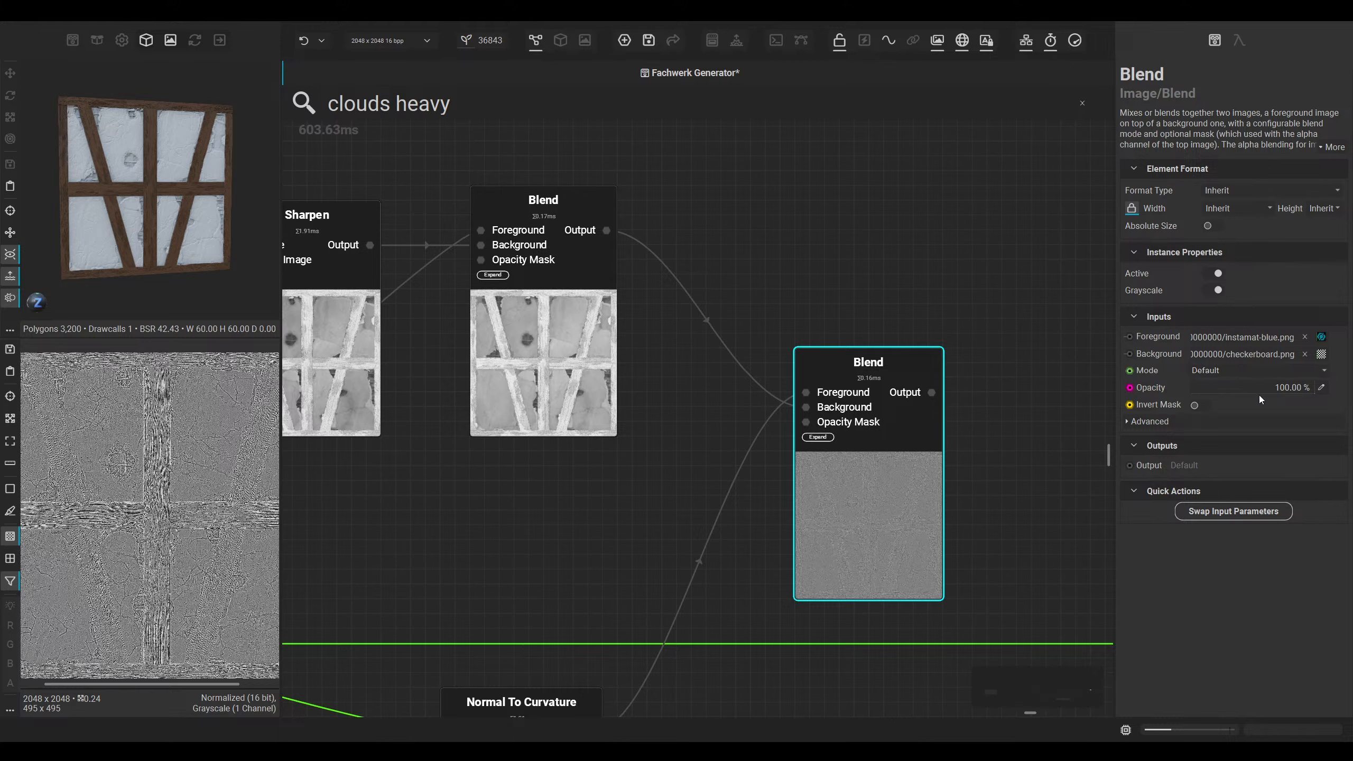
left_click_drag(1289, 391, 1222, 387)
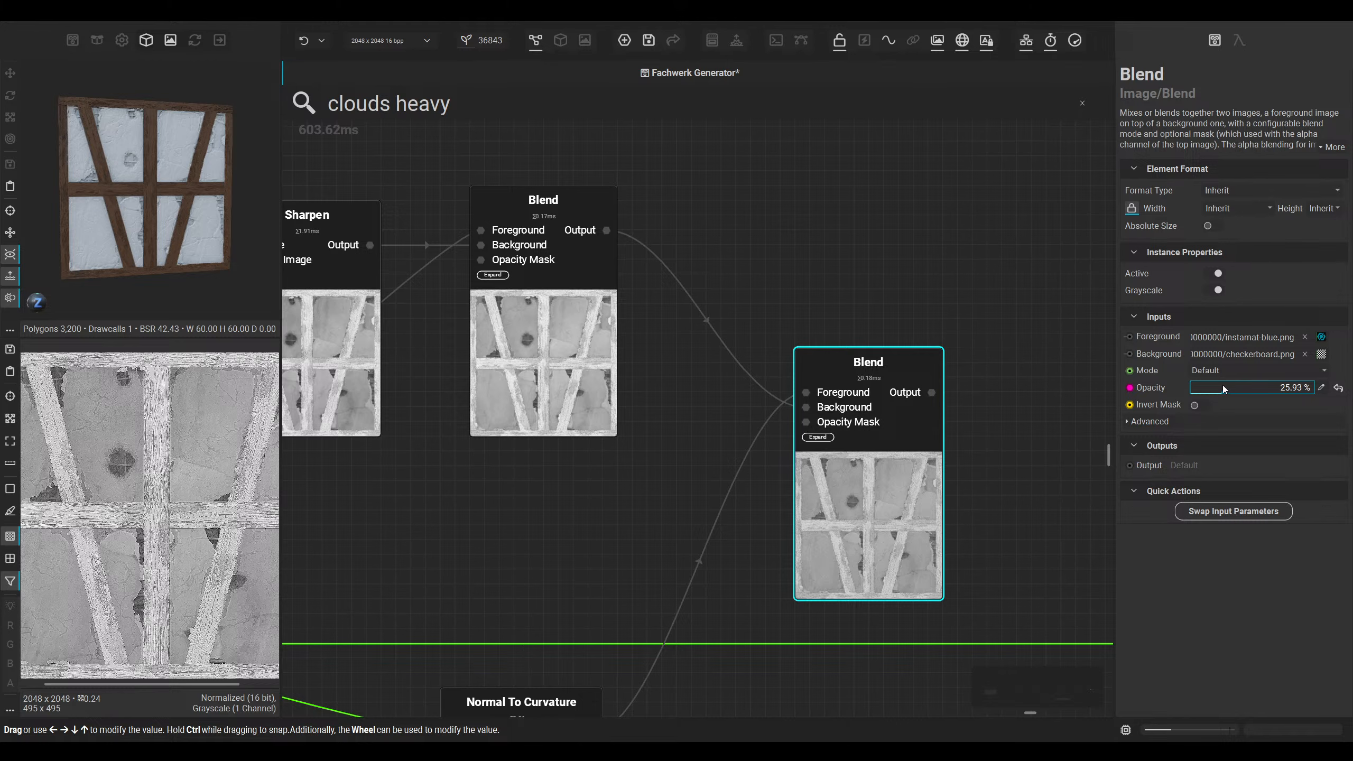
middle_click_drag(914, 489, 715, 504)
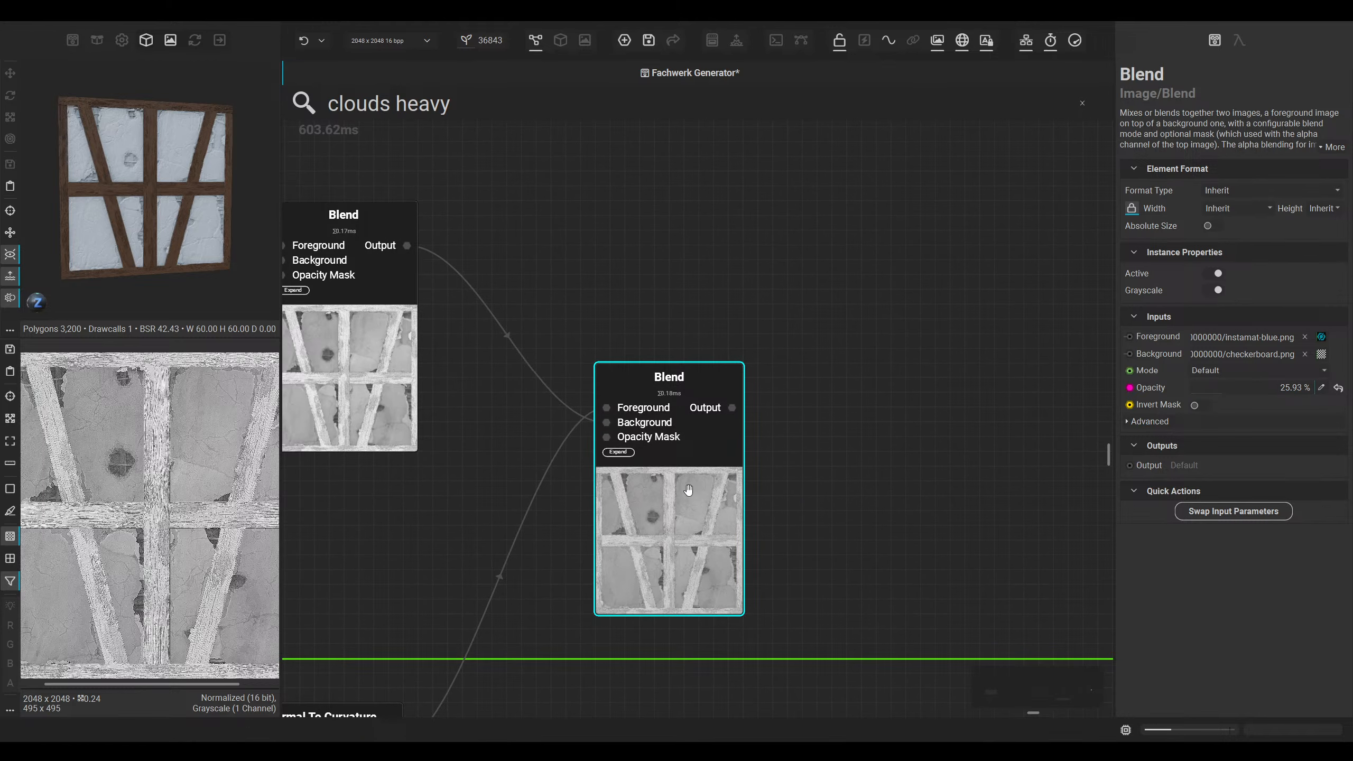
left_click_drag(689, 490, 615, 313)
Step: Add a Gradient Map Dynamic node fed by the curvature Blend's output
left_click_drag(658, 233, 768, 233)
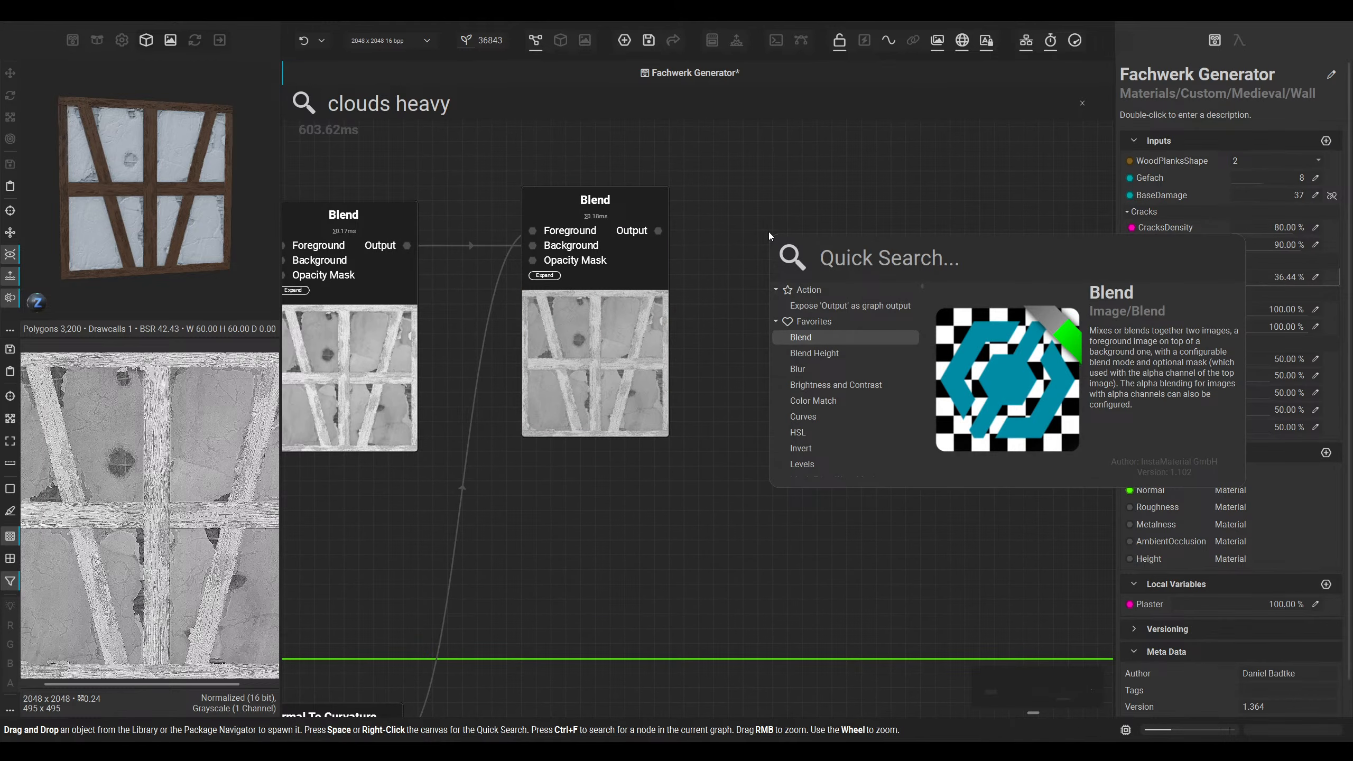
type("gradien")
key("Down")
key("Return")
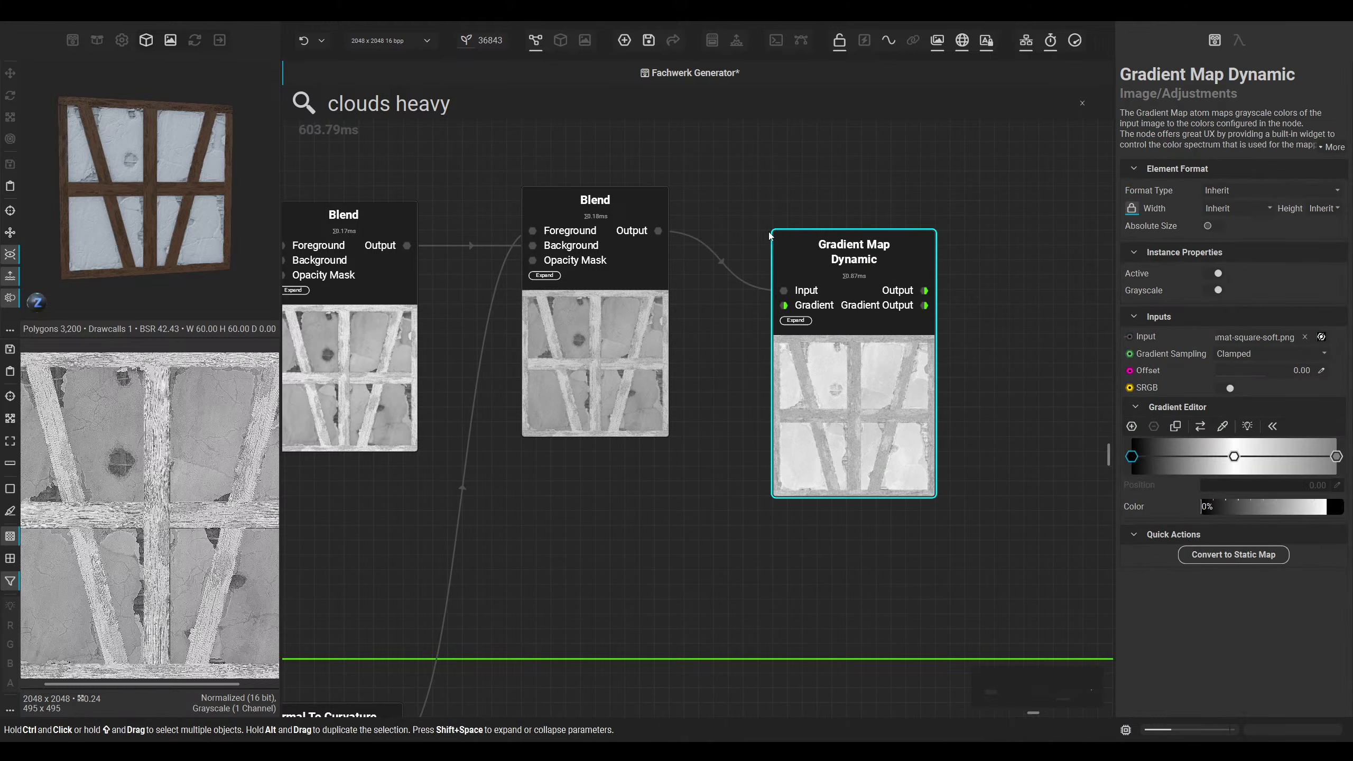
scroll(820, 427, "down", 1)
middle_click_drag(820, 427, 686, 558)
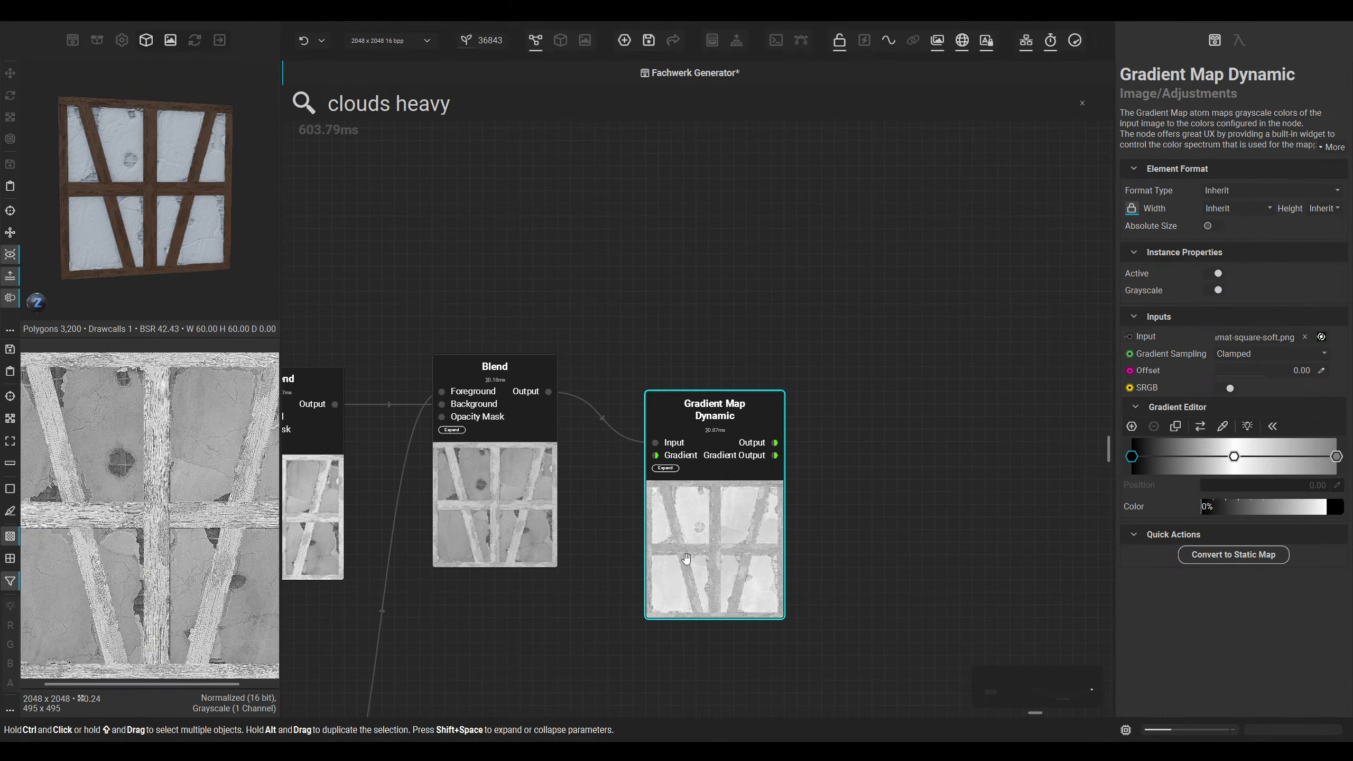
Step: Line up the Gradient Map Dynamic node with the curvature Blend and find suitable sampling areas in the reference photo DSC_3212.JPG
left_click_drag(686, 558, 673, 509)
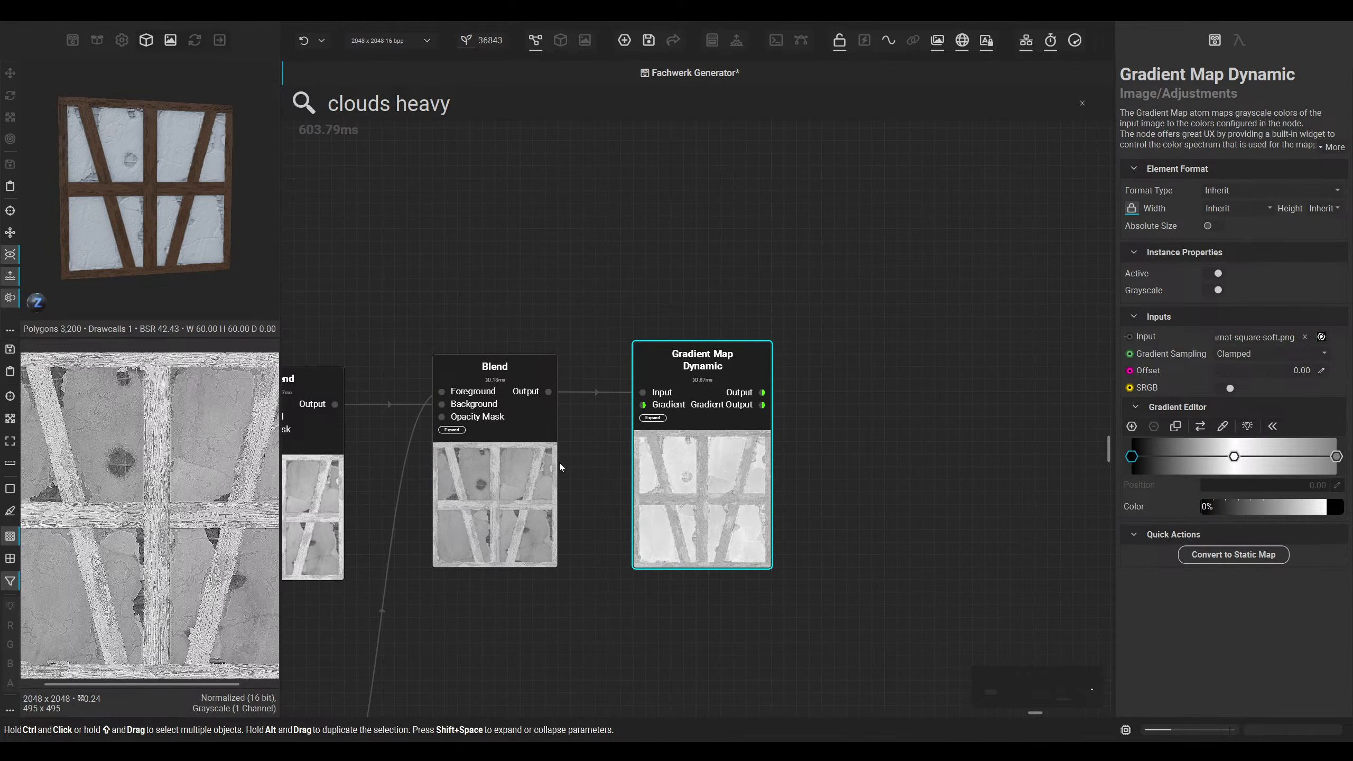
mouse_move(331, 741)
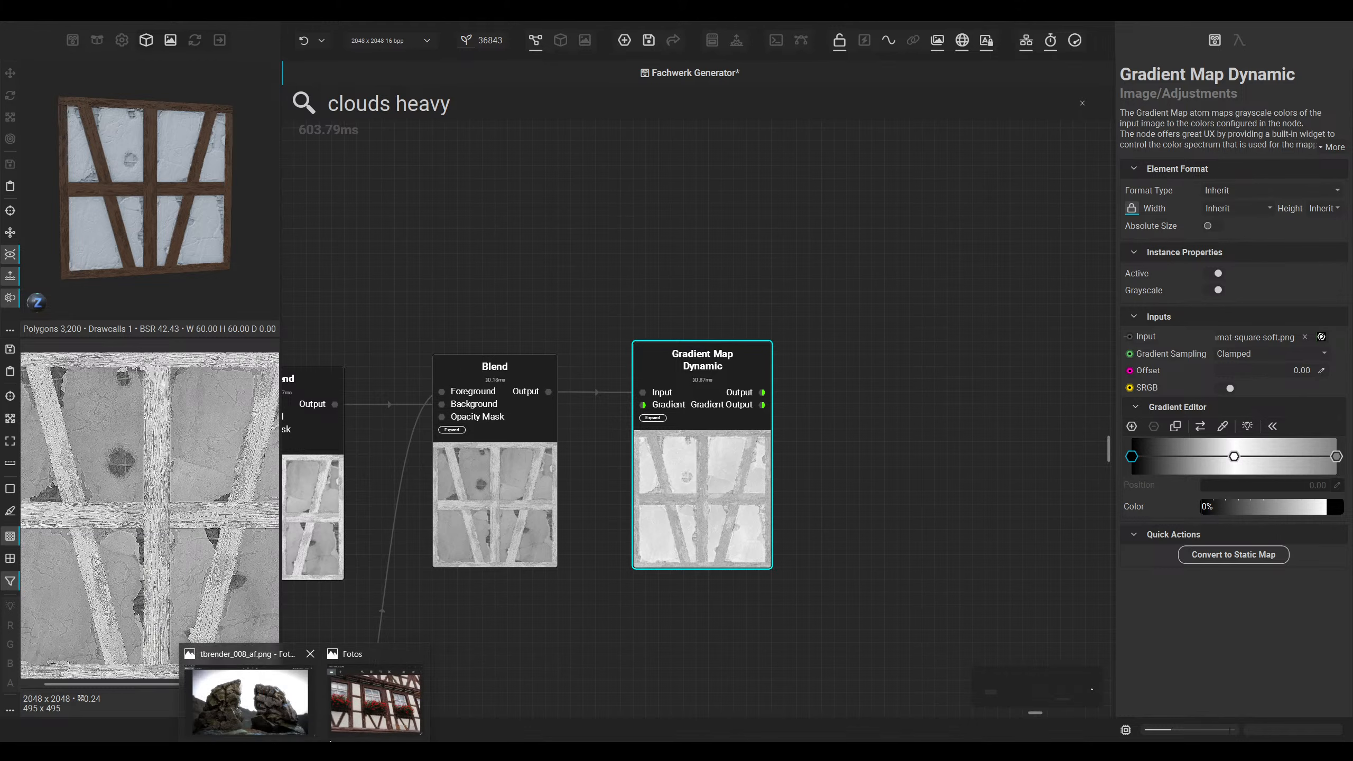
left_click_drag(0, 184, 578, 158)
scroll(542, 273, "up", 3)
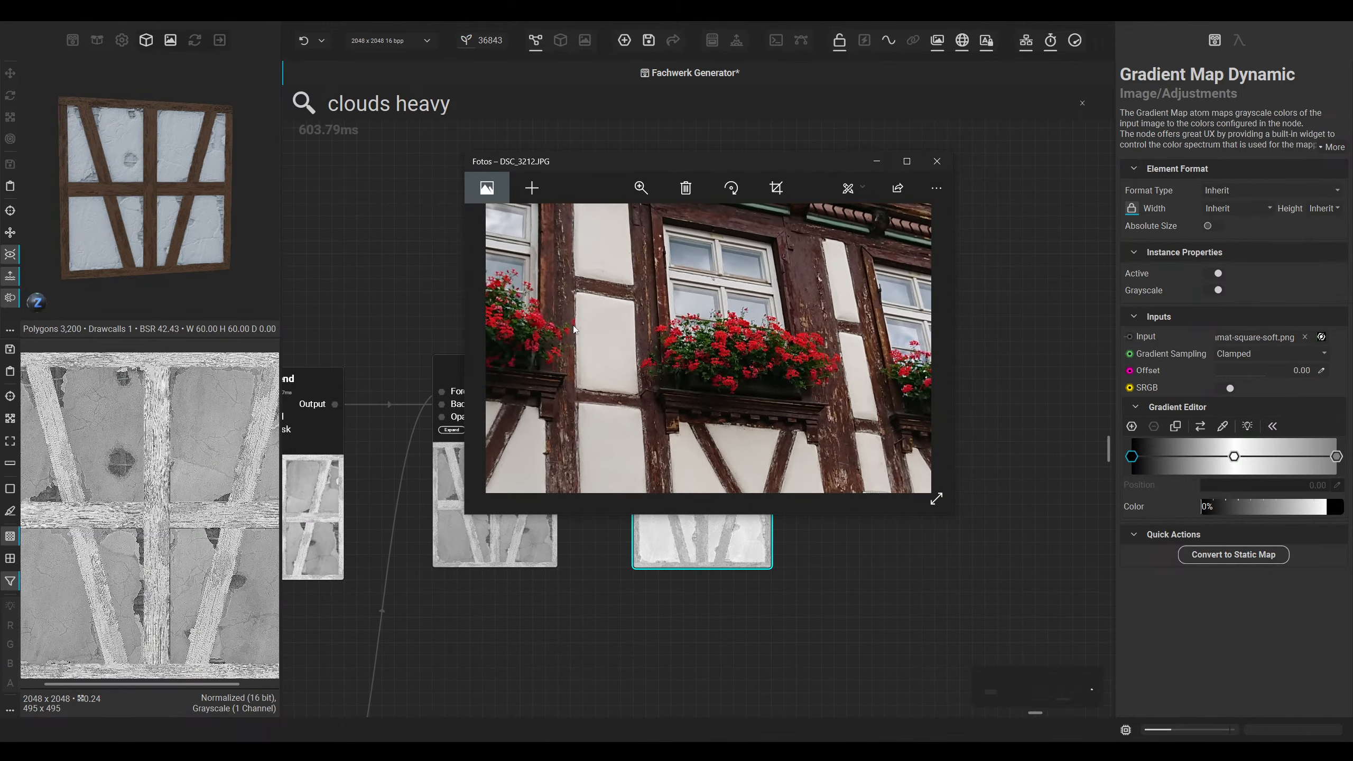
left_click_drag(620, 421, 487, 391)
left_click_drag(697, 224, 852, 446)
left_click_drag(564, 339, 713, 254)
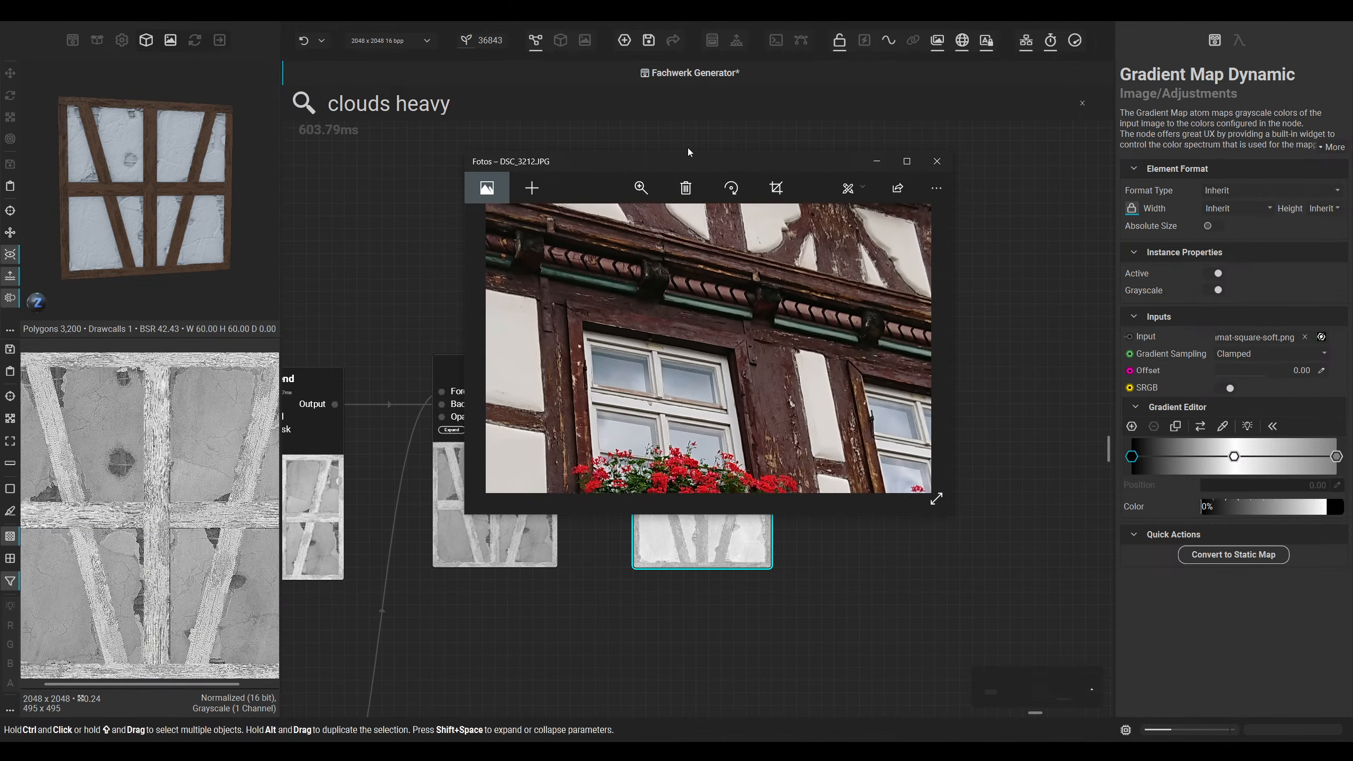
left_click_drag(751, 165, 0, 261)
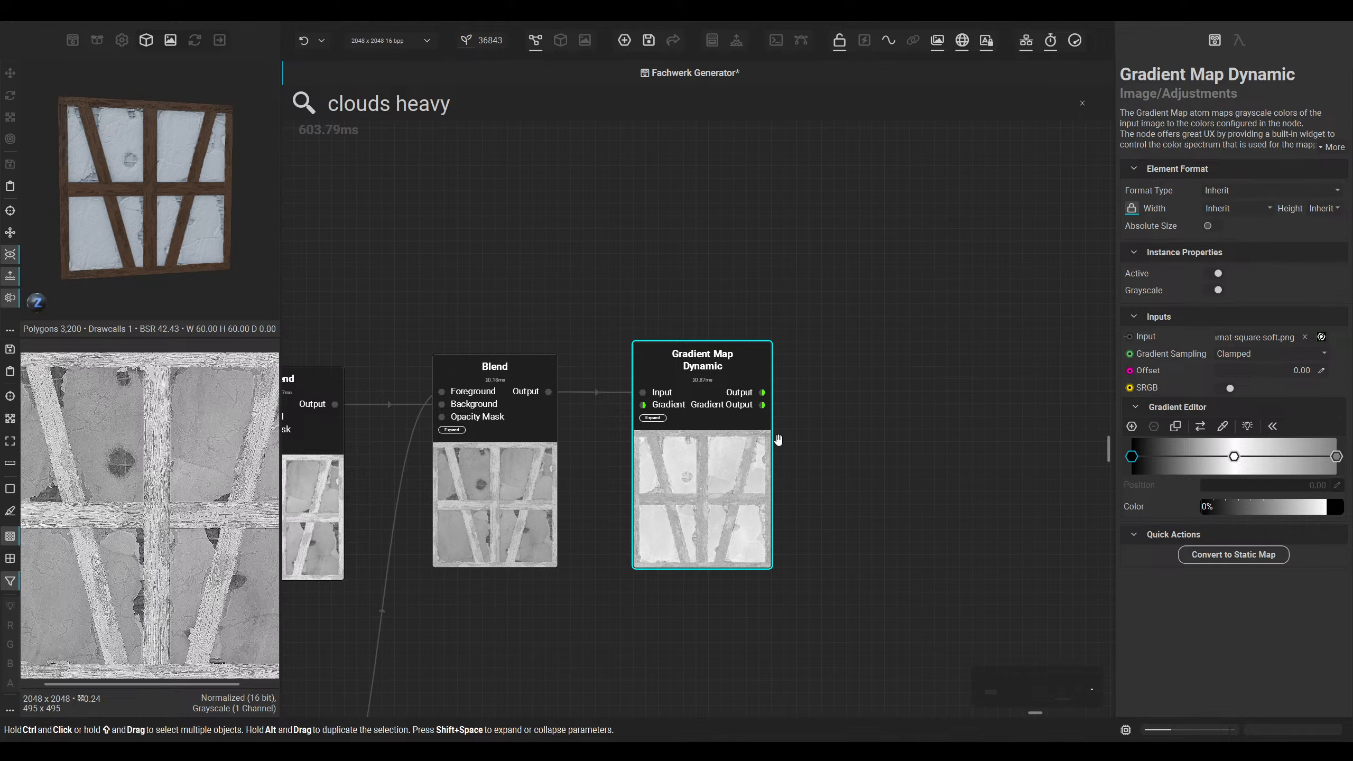
Step: Turn off Grayscale on the Gradient Map Dynamic, sample a light plaster gradient from the reference photo, and preview the result
left_click(1217, 291)
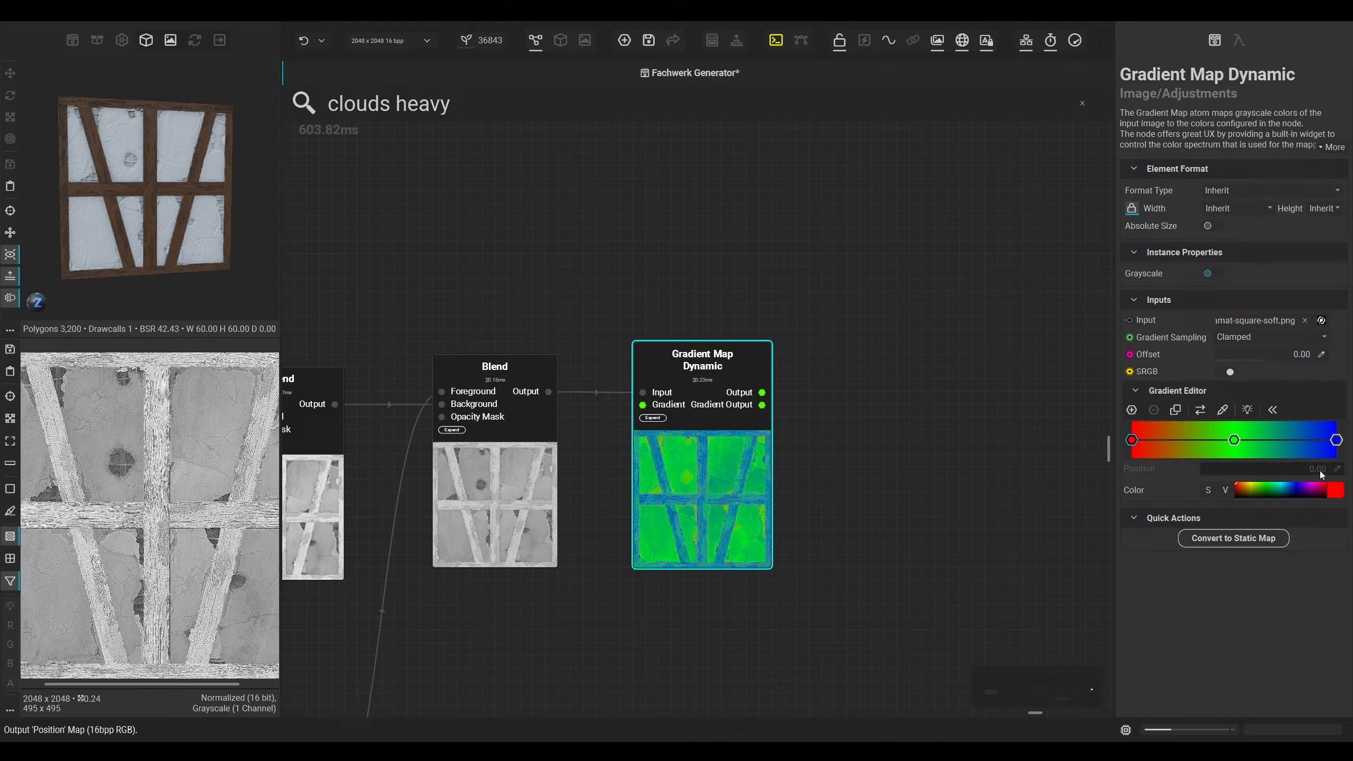
left_click(1223, 410)
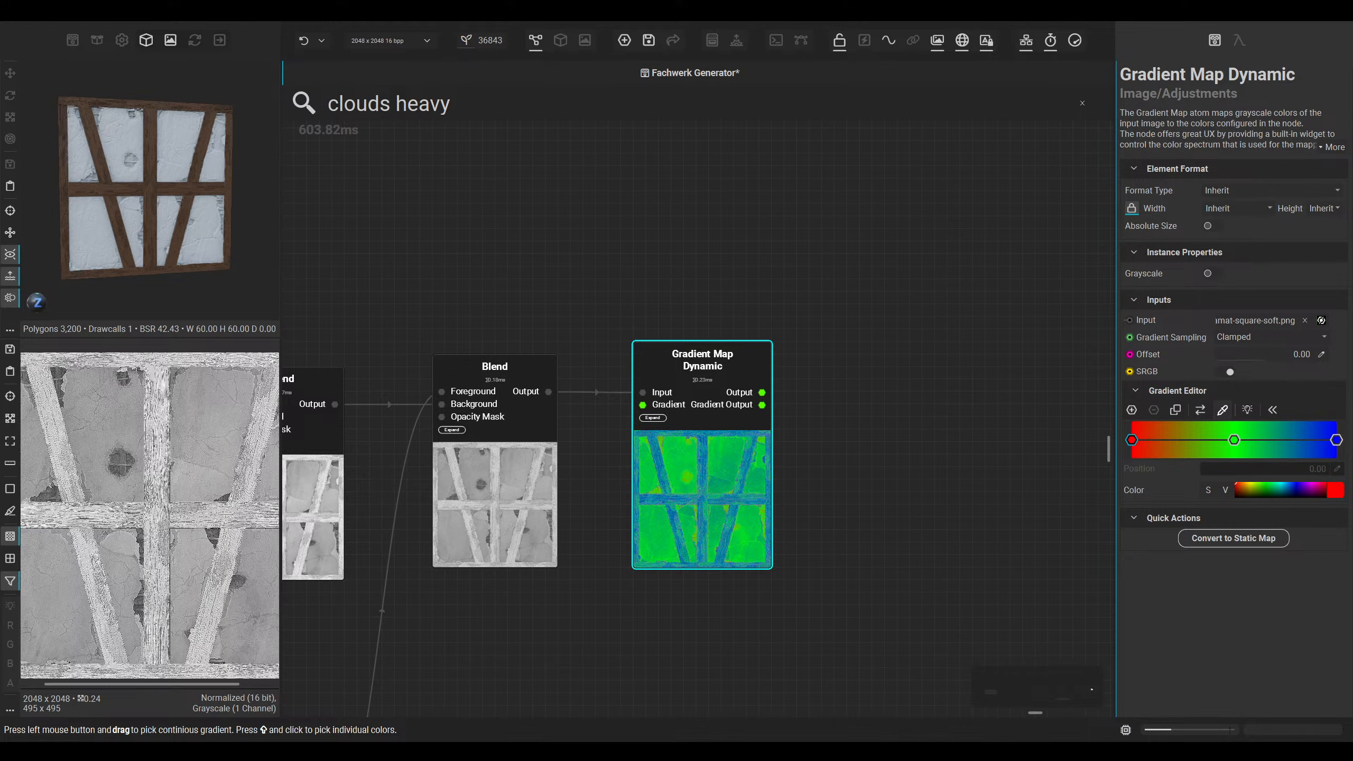
left_click_drag(687, 218, 747, 218)
double_click(731, 501)
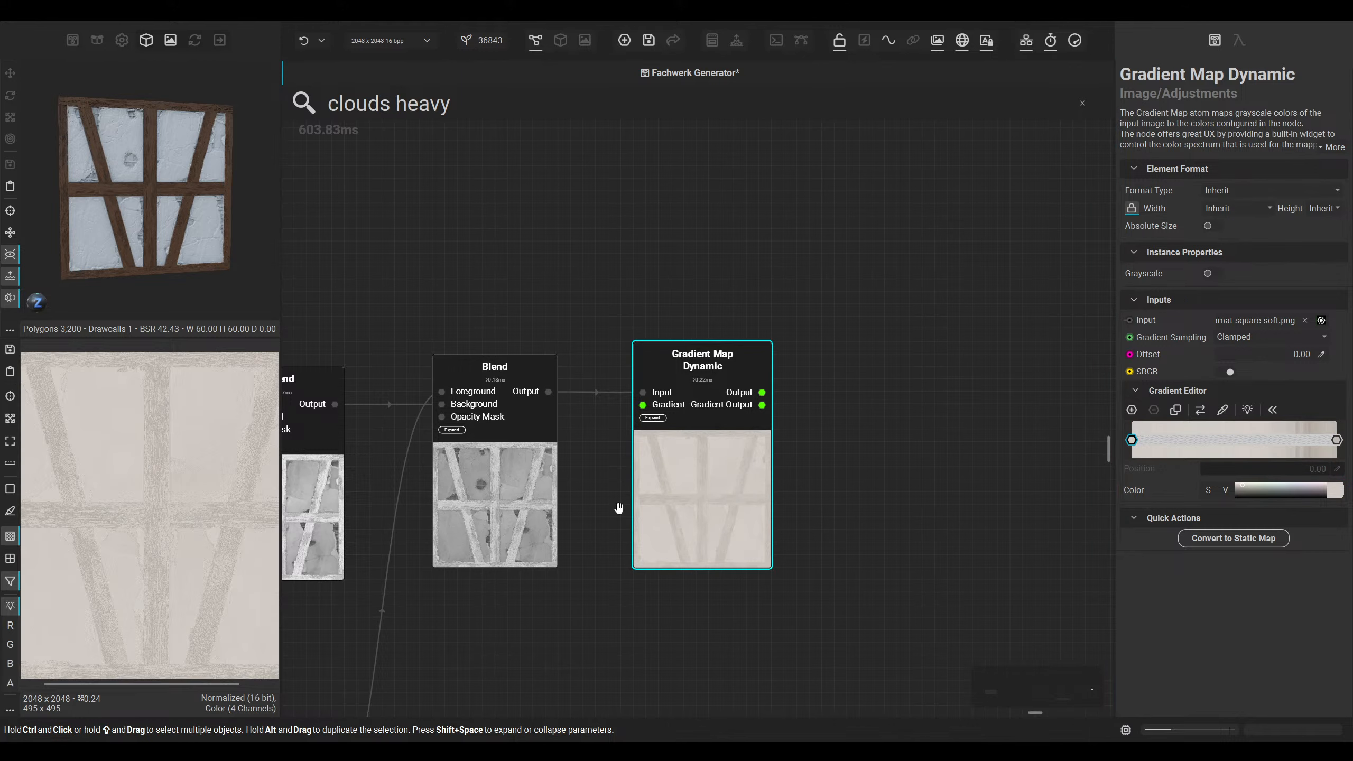
scroll(188, 451, "up", 5)
middle_click_drag(277, 491, 252, 470)
scroll(438, 469, "down", 5)
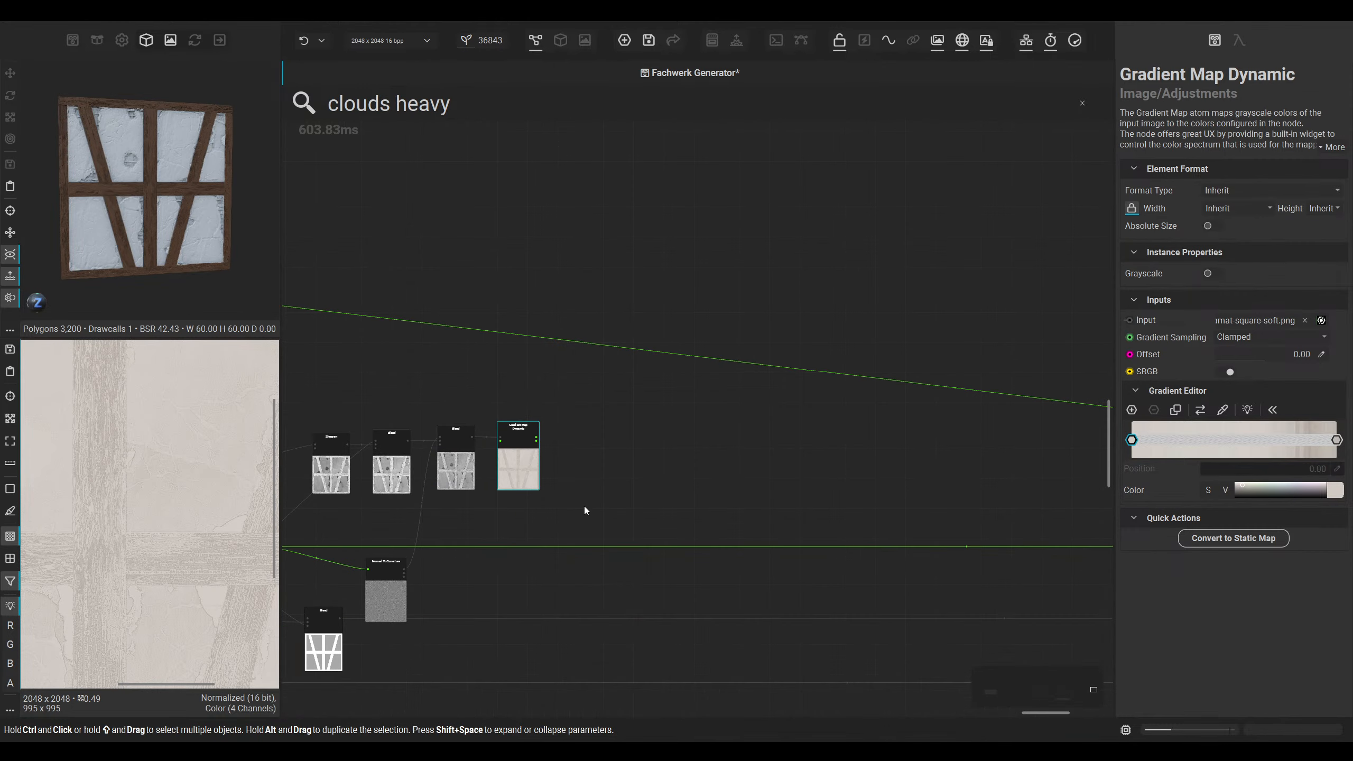
Step: Duplicate the plaster gradient map above the original and sample the copy's gradient from reddish-brown wood in the reference
scroll(583, 506, "up", 1)
scroll(537, 465, "down", 3)
middle_click_drag(634, 497, 810, 529)
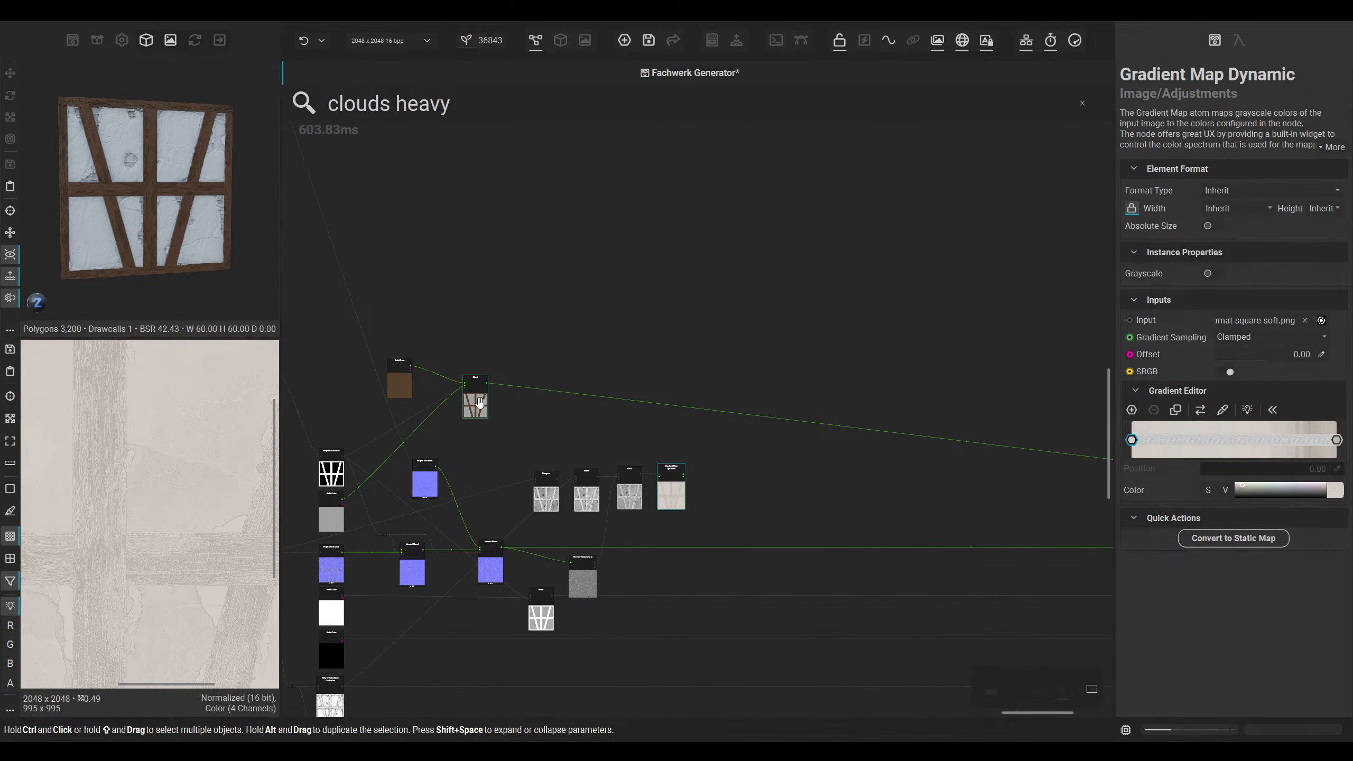
left_click_drag(479, 403, 539, 405)
left_click_drag(675, 496, 684, 428, "alt")
scroll(685, 429, "up", 3)
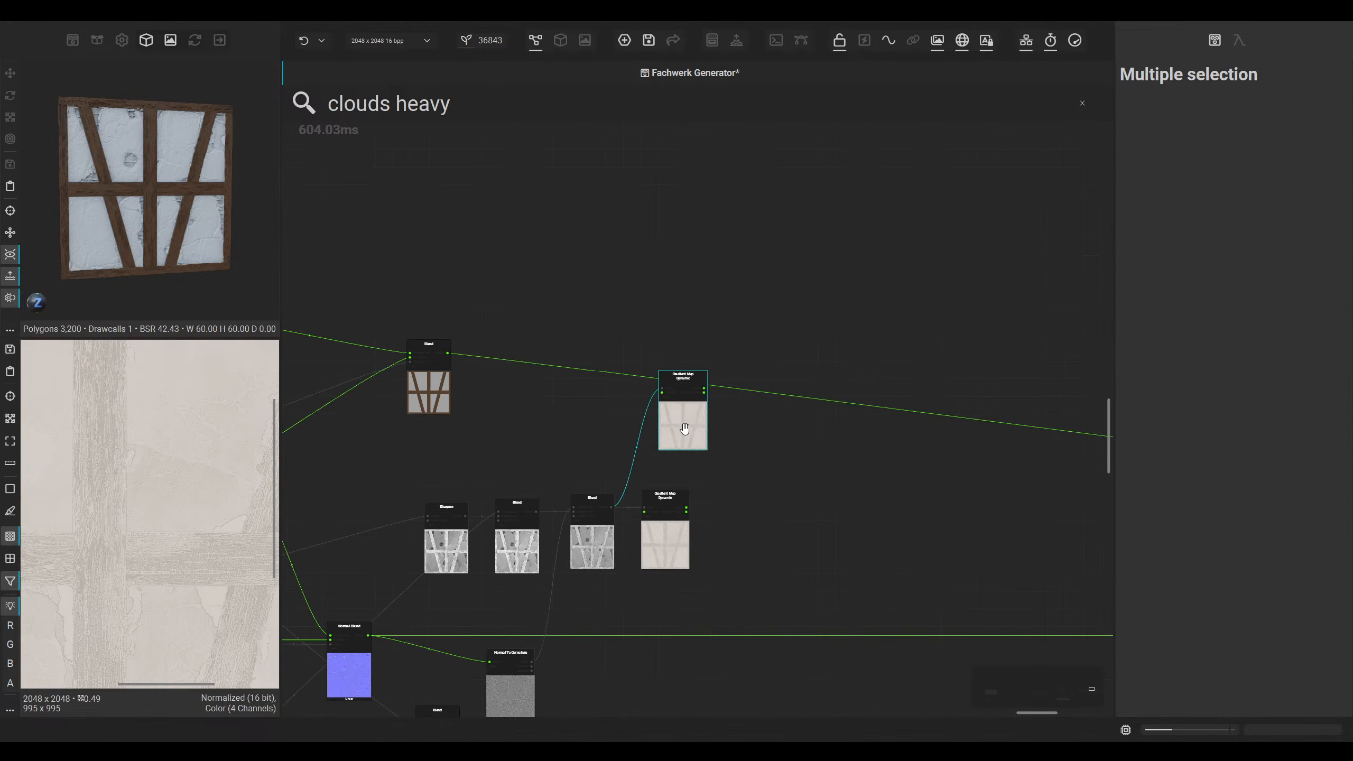
left_click(684, 428)
left_click(1222, 409)
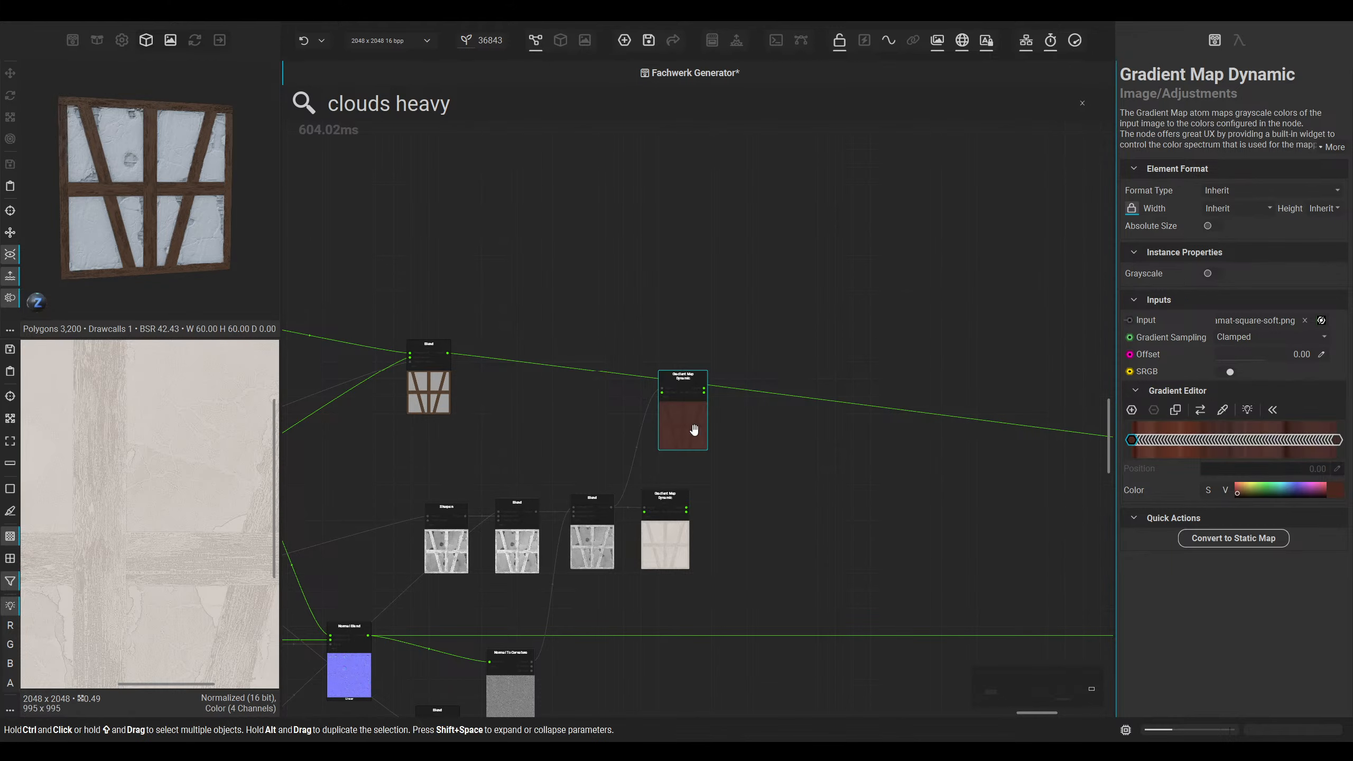
Step: Move the wood gradient map above the long base color connection and inspect its output in close-up
left_click_drag(685, 429, 663, 354)
double_click(664, 354)
scroll(161, 465, "down", 2)
scroll(129, 513, "up", 3)
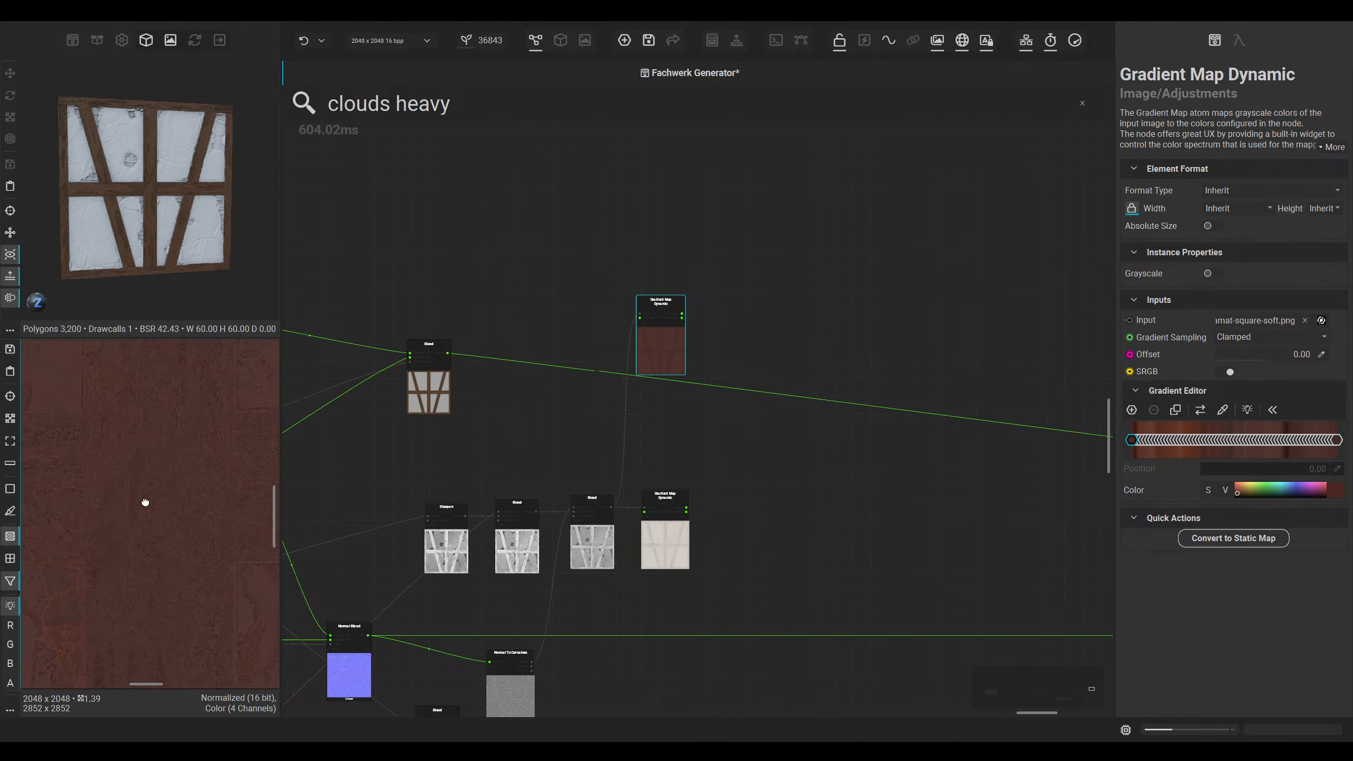
scroll(145, 502, "up", 2)
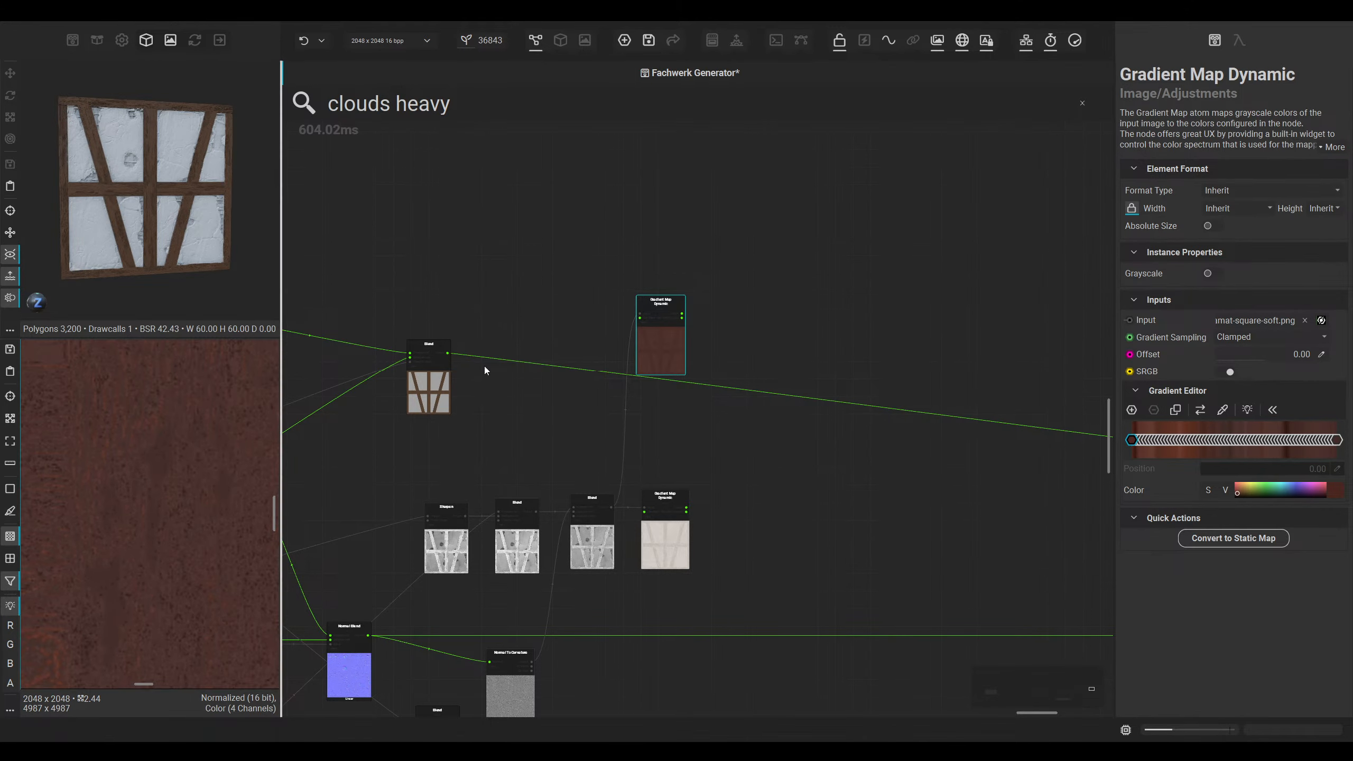
Step: Resample the wood gradient map from a brown area with light streaks and shift the node further up
left_click(1222, 409)
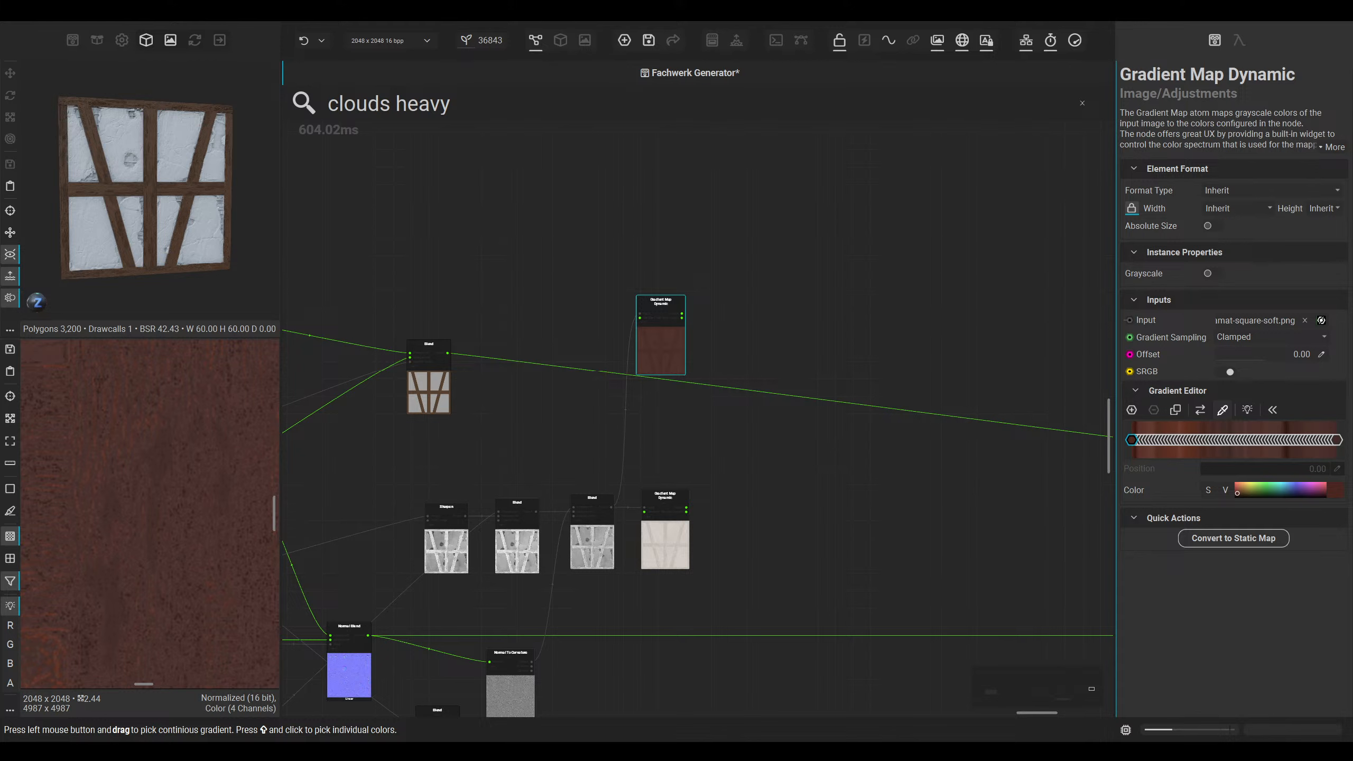
scroll(222, 466, "down", 5)
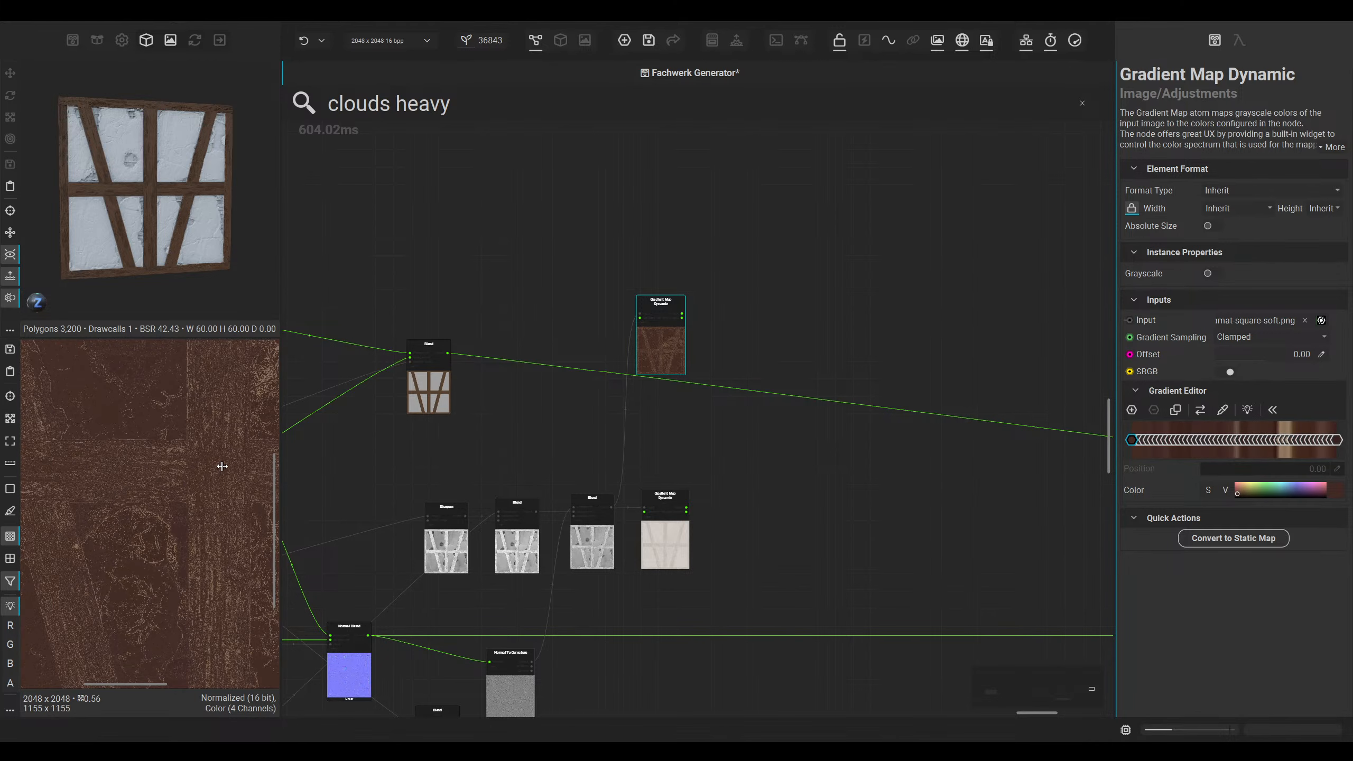
scroll(222, 466, "down", 1)
left_click_drag(667, 372, 688, 329)
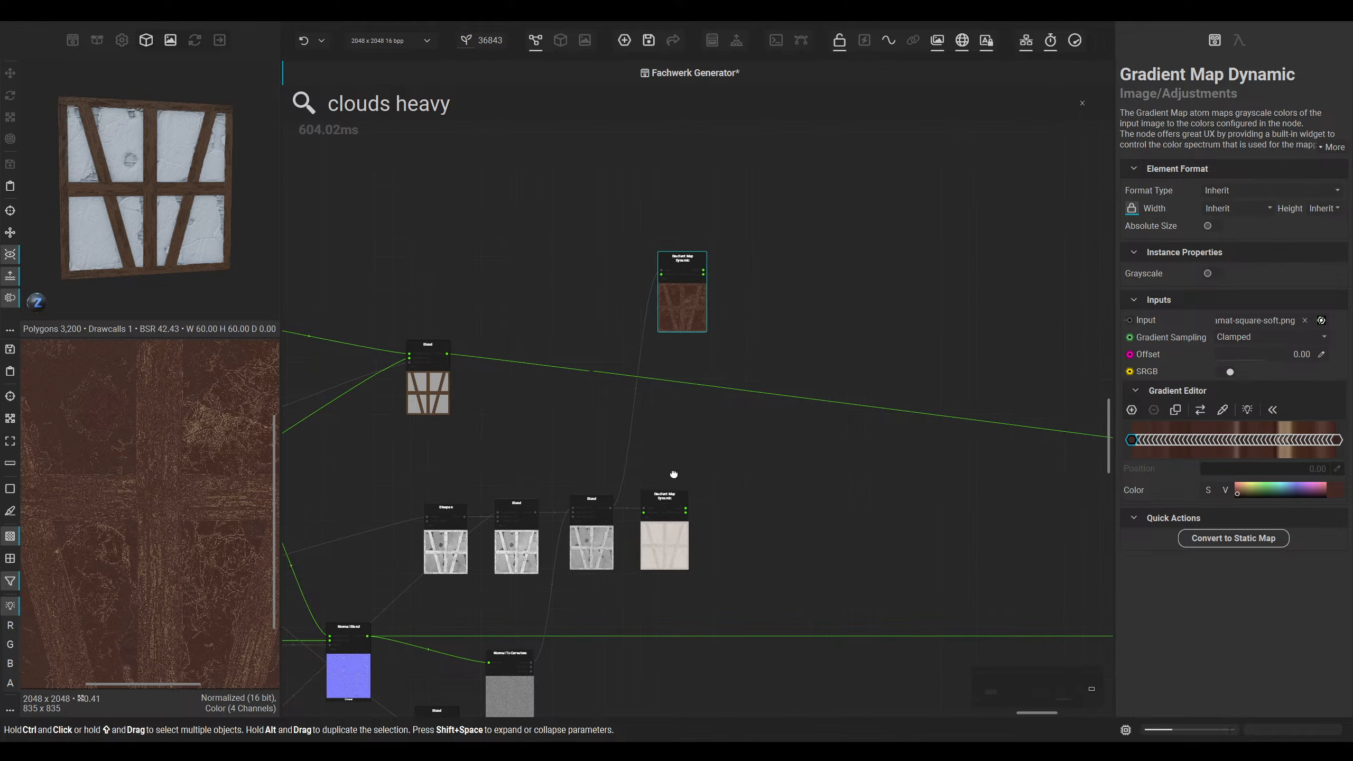
Step: Duplicate the wood gradient map above itself and sample a lighter, pinkish-brown wood gradient for the copy
middle_click_drag(674, 473, 645, 538)
left_click_drag(664, 375, 640, 295)
left_click(1223, 410)
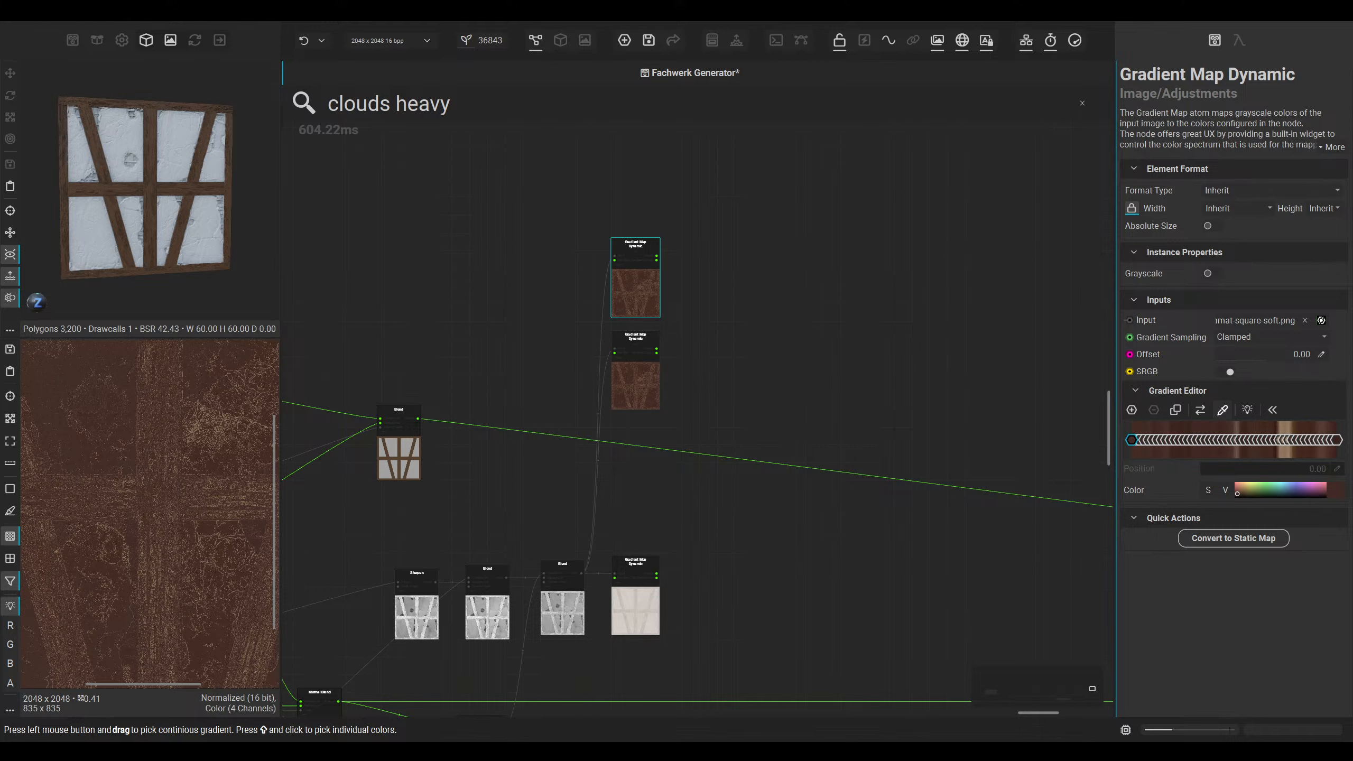
left_click_drag(635, 299, 547, 305)
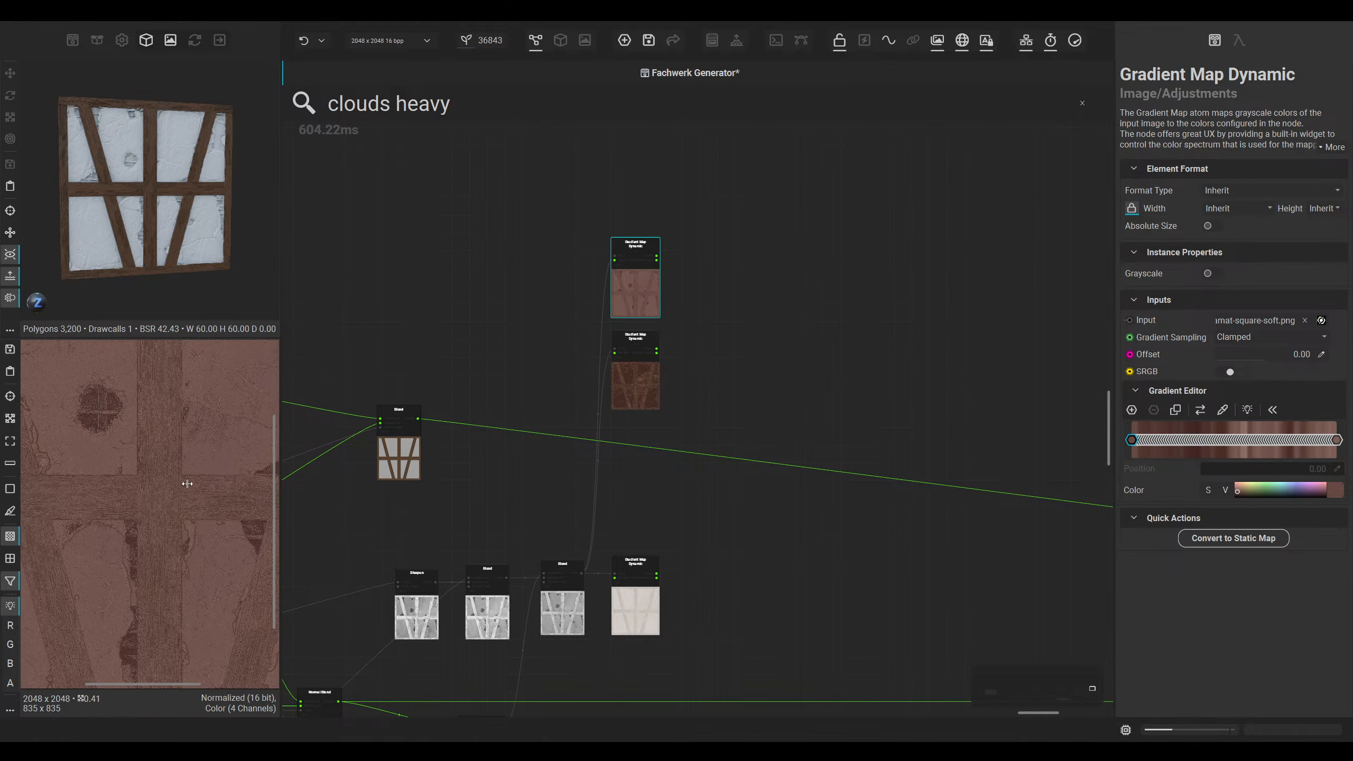
scroll(183, 461, "up", 3)
scroll(183, 461, "down", 4)
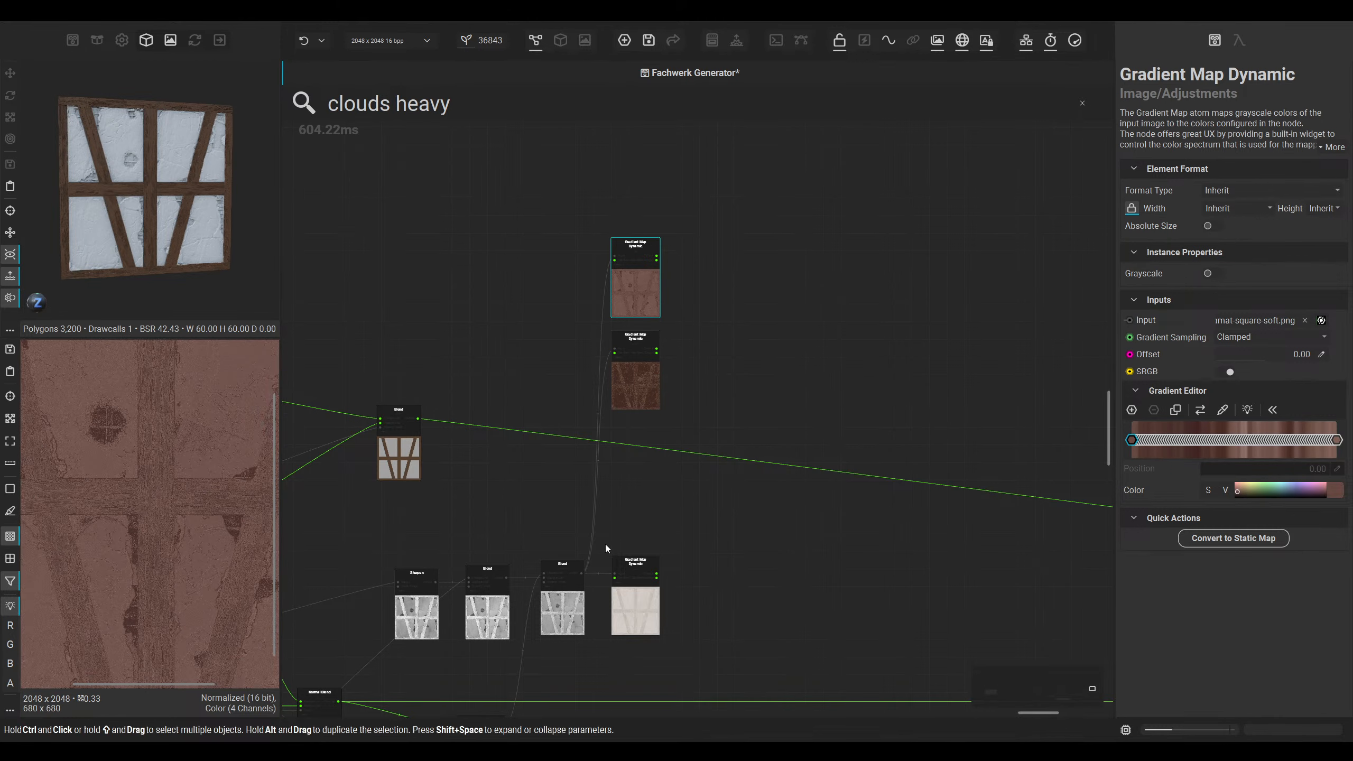
Step: Duplicate the plaster gradient map above the original and resample the copy as a varied off-white plaster gradient
left_click_drag(634, 595, 634, 498, "alt")
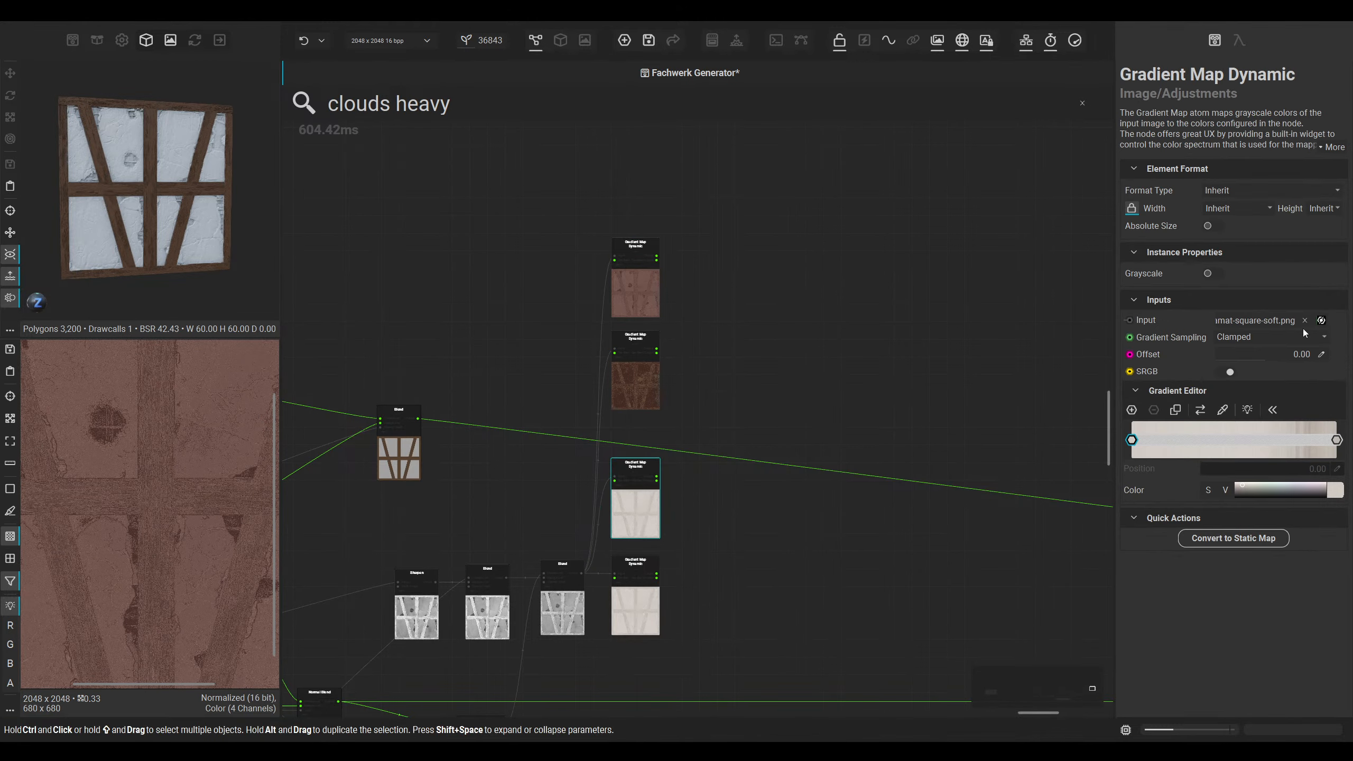
left_click(1222, 411)
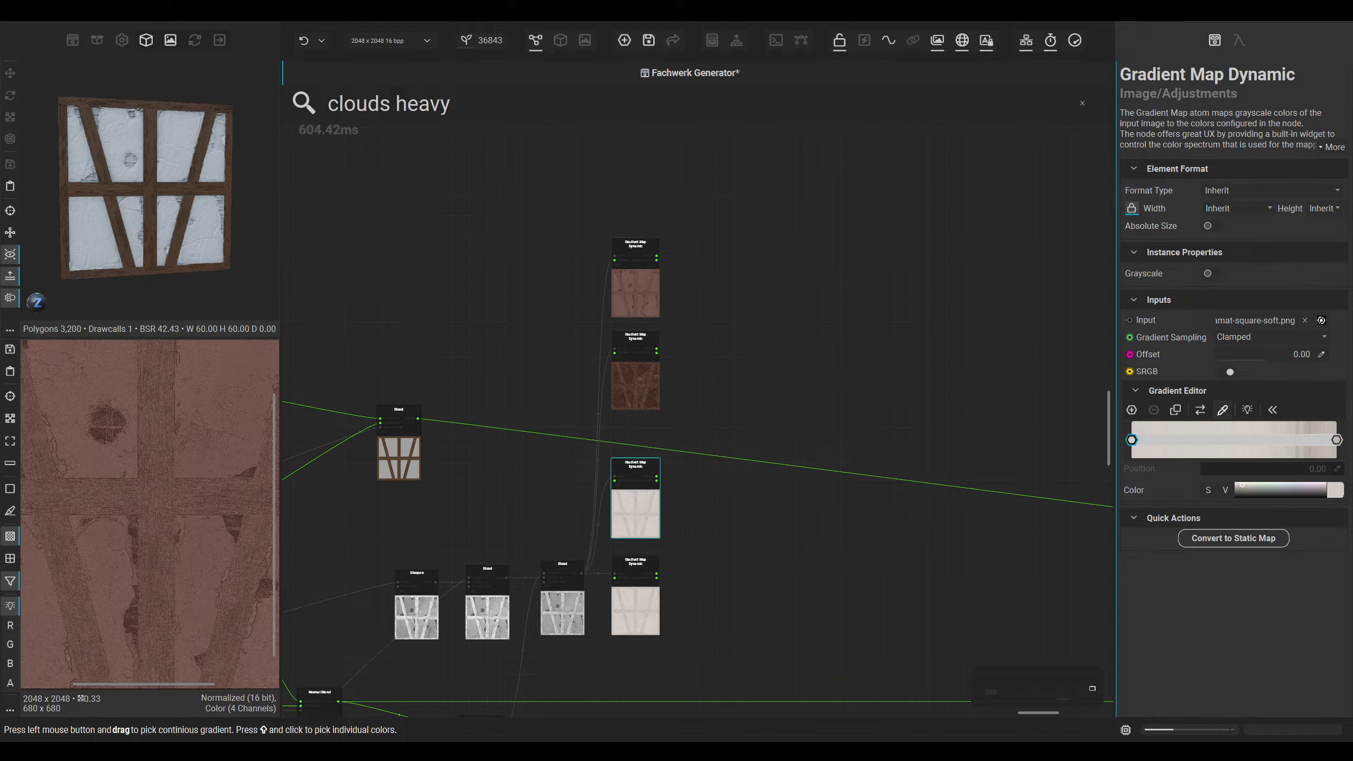
double_click(623, 506)
middle_click_drag(219, 474, 163, 491)
scroll(165, 480, "up", 2)
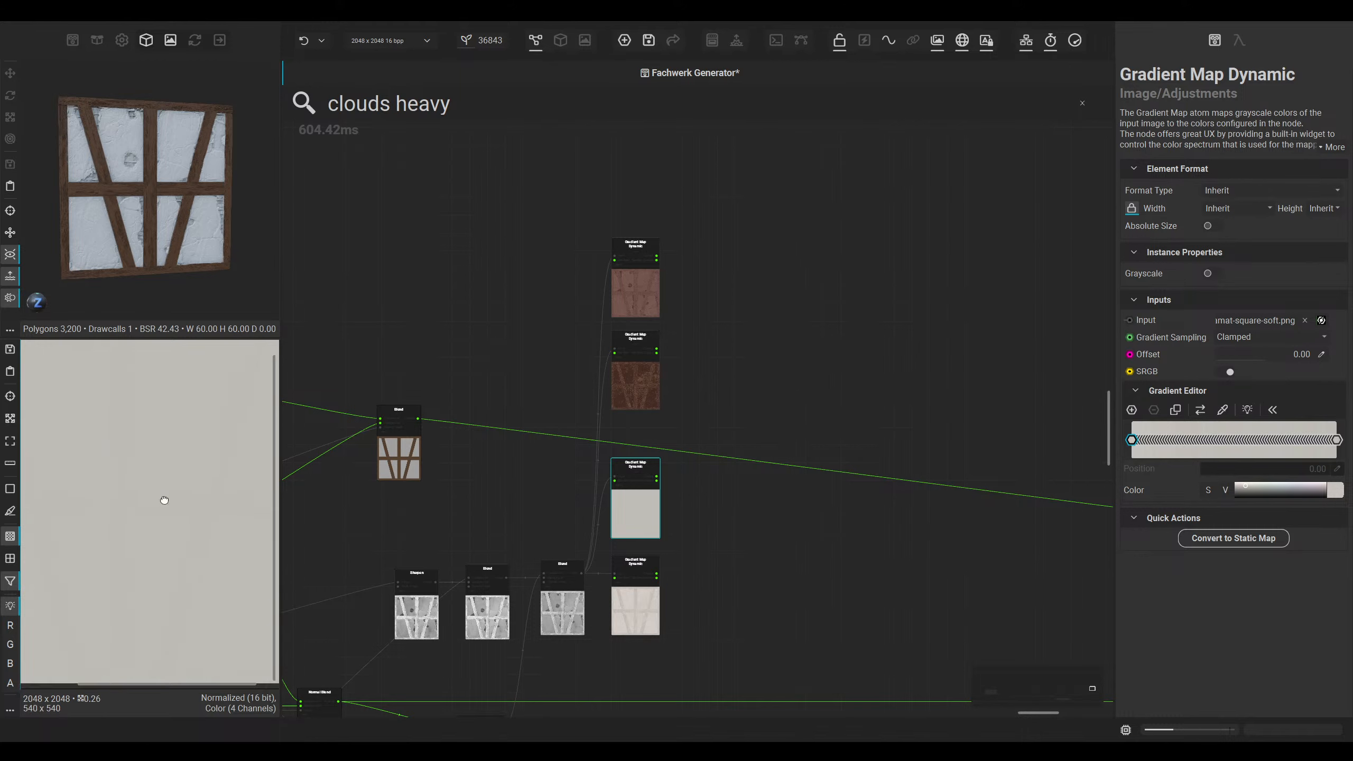
left_click(1222, 409)
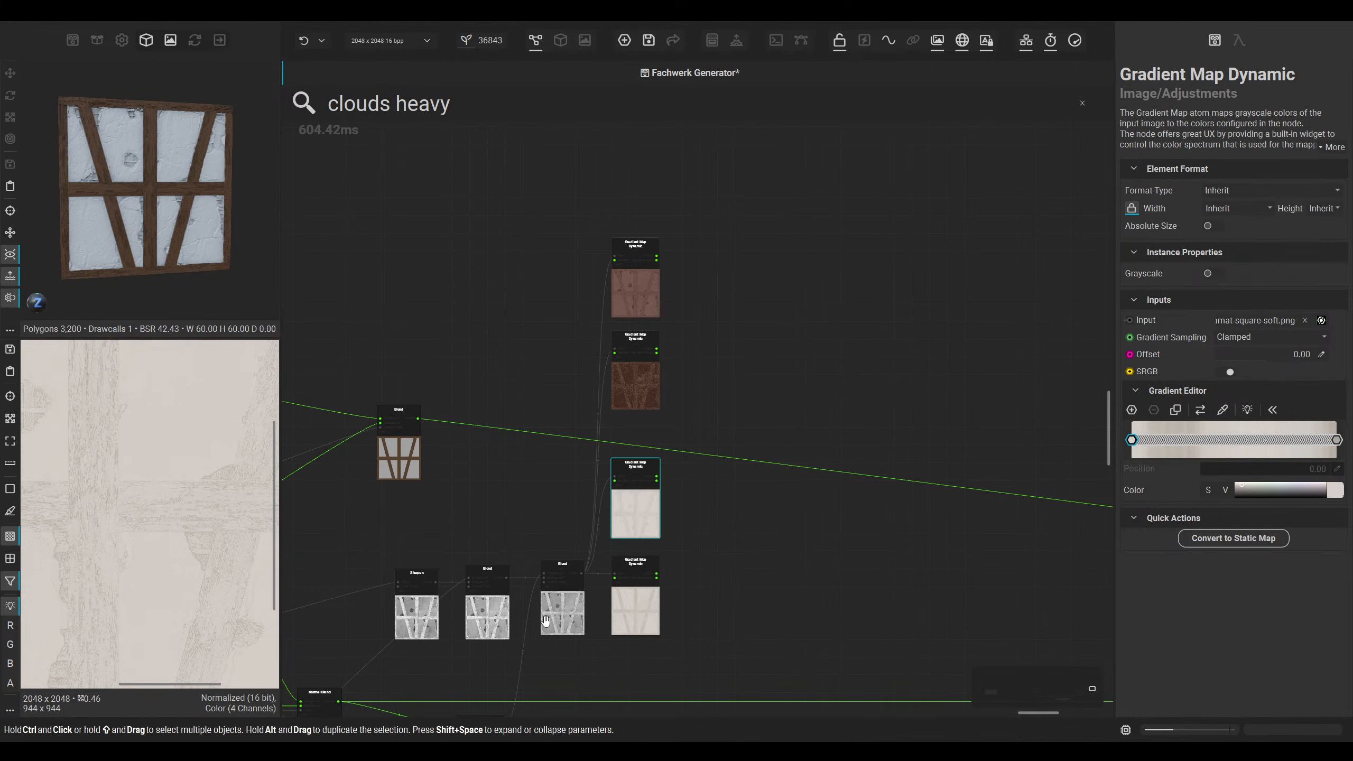
Step: Add a Blend node with the original plaster gradient map's output as its foreground
left_click(650, 614)
scroll(846, 431, "down", 2)
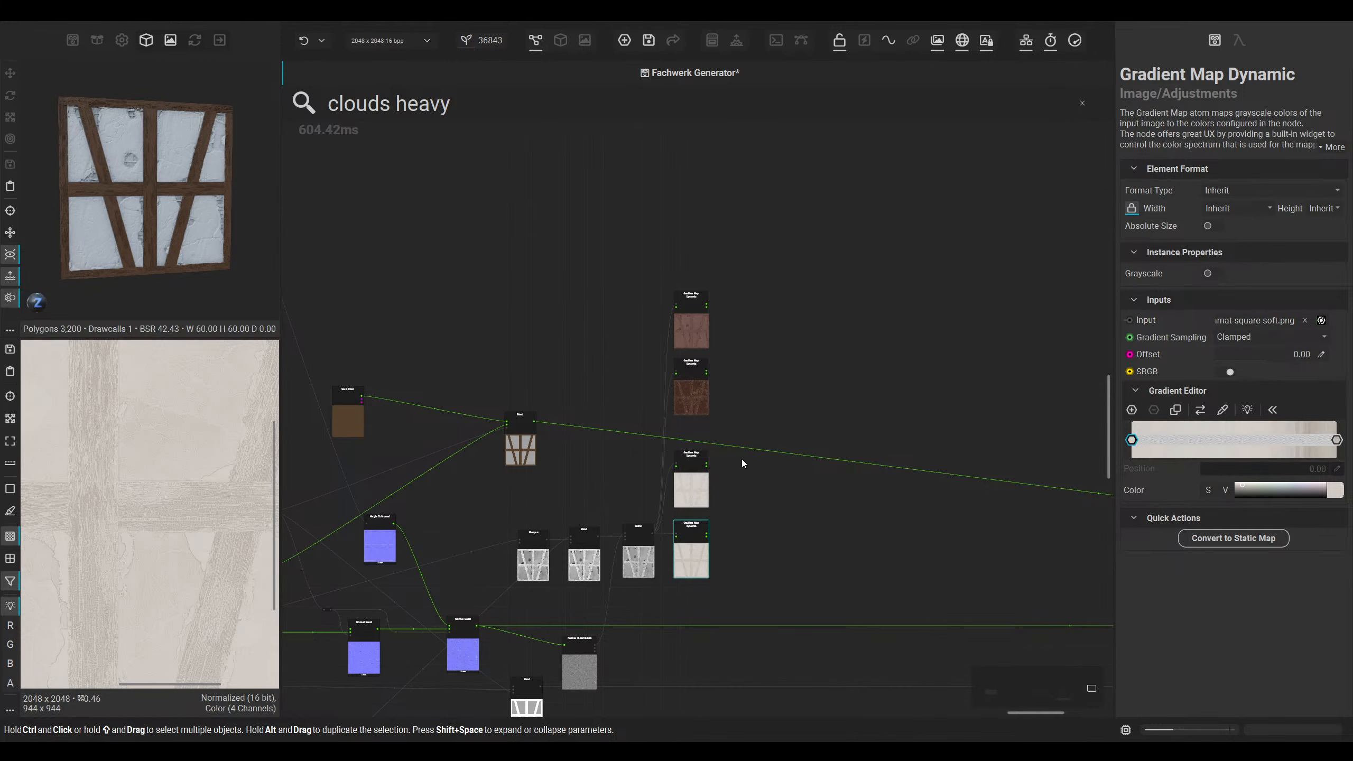
scroll(735, 483, "up", 2)
left_click_drag(692, 559, 824, 513)
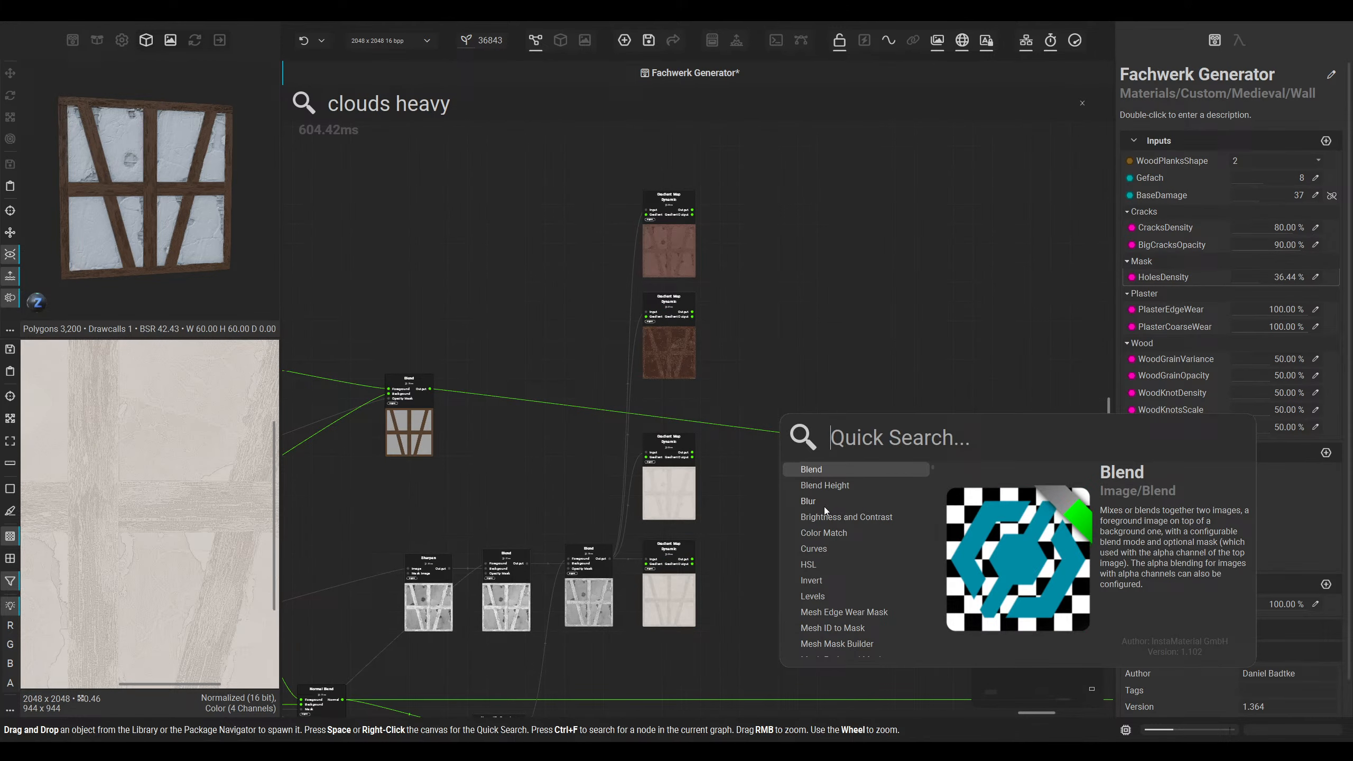
left_click(836, 469)
scroll(799, 474, "up", 1)
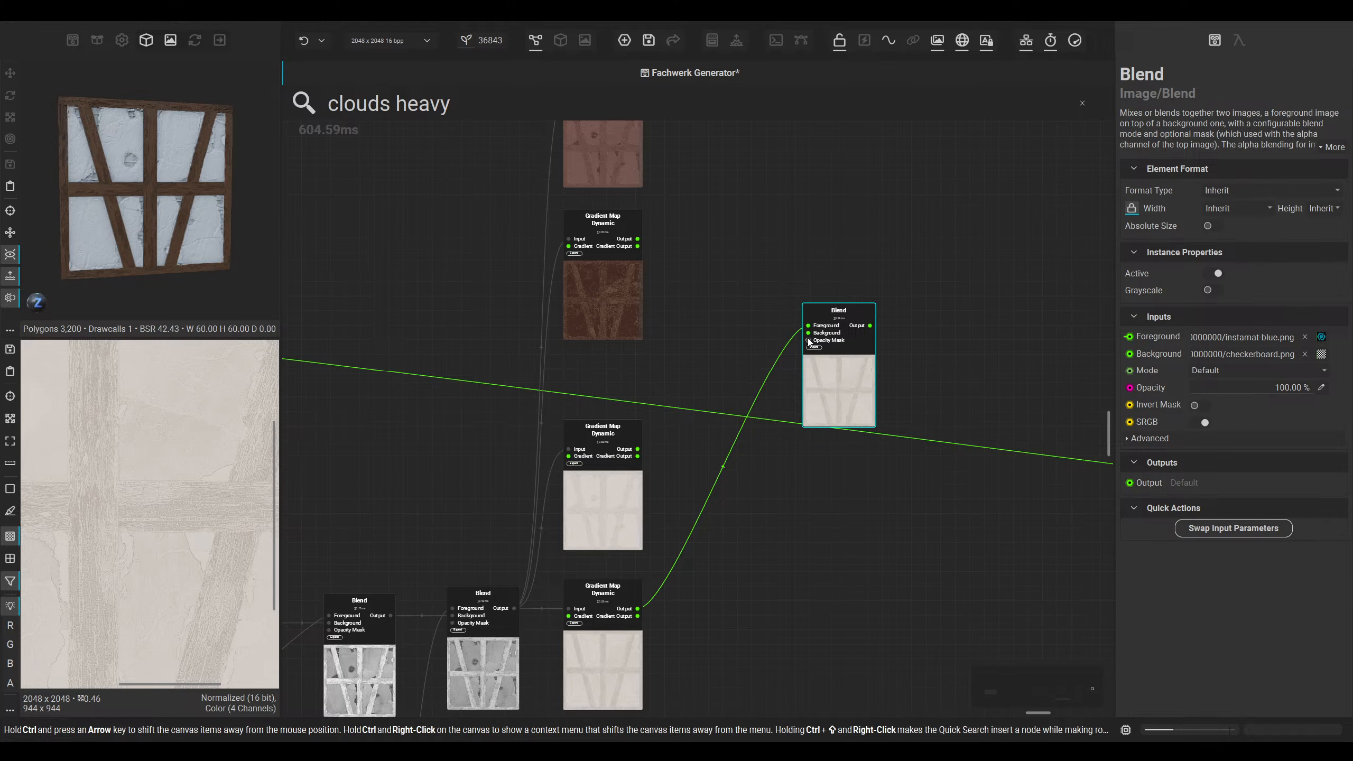
left_click_drag(638, 239, 808, 339)
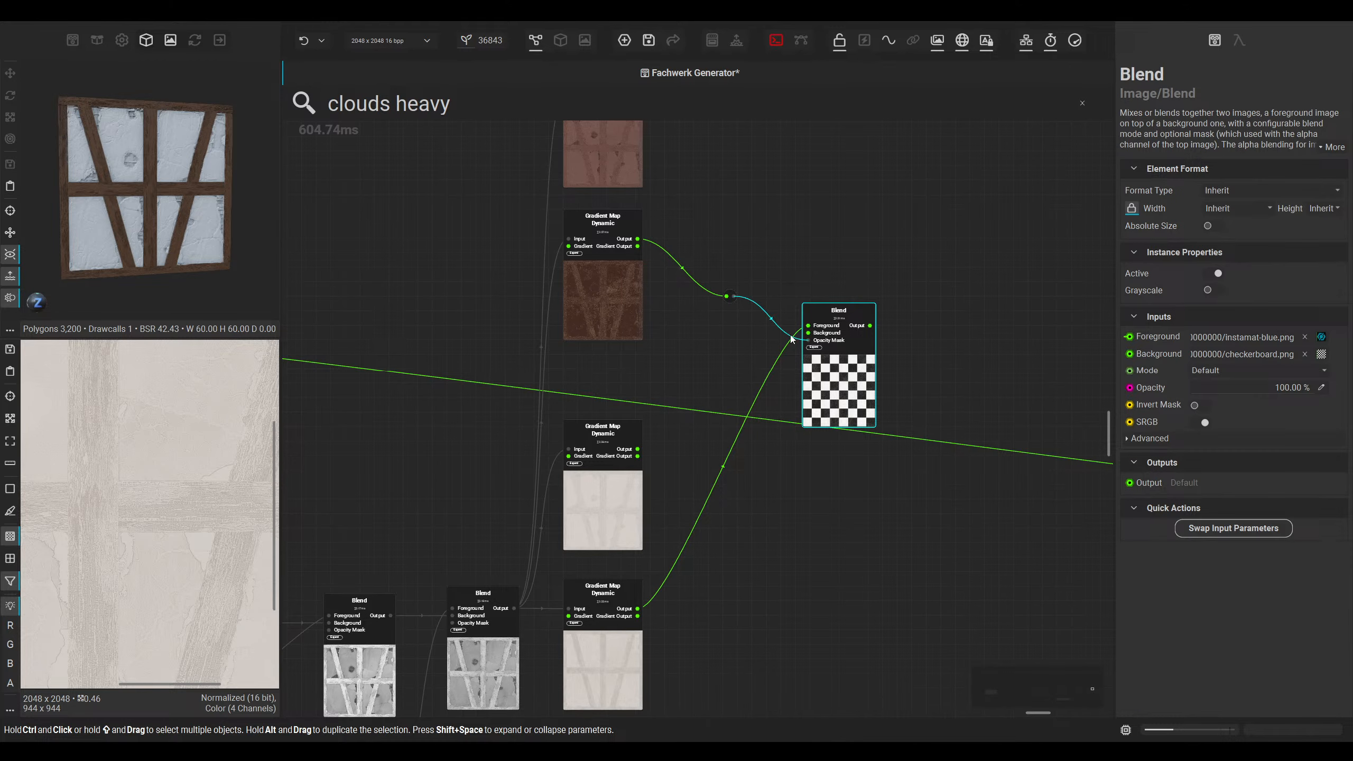
left_click_drag(763, 281, 721, 318)
key("Delete")
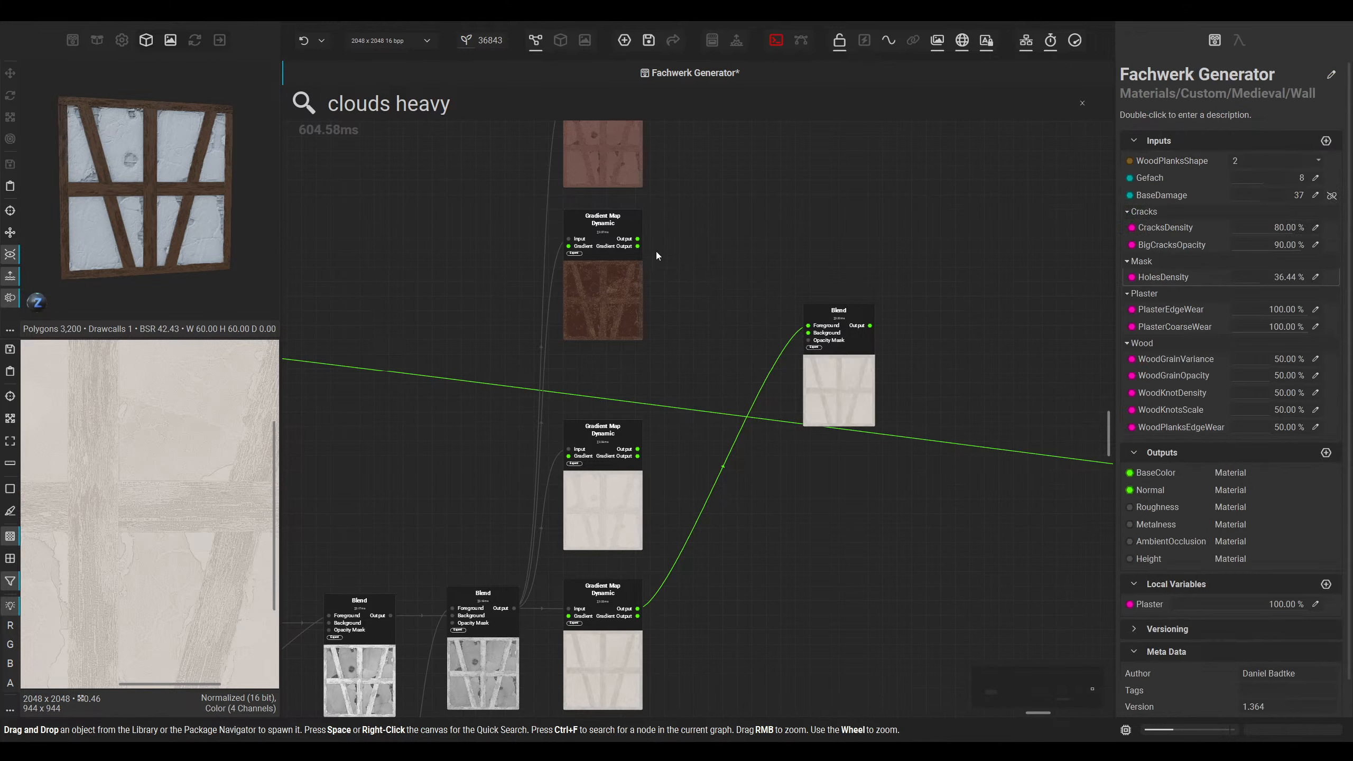
Step: Connect the darker wood gradient map to the new Blend's background and feed its opacity mask from the old color Blend's mask source
left_click_drag(637, 239, 808, 333)
scroll(640, 328, "down", 5)
middle_click_drag(474, 358, 609, 329)
scroll(608, 329, "up", 4)
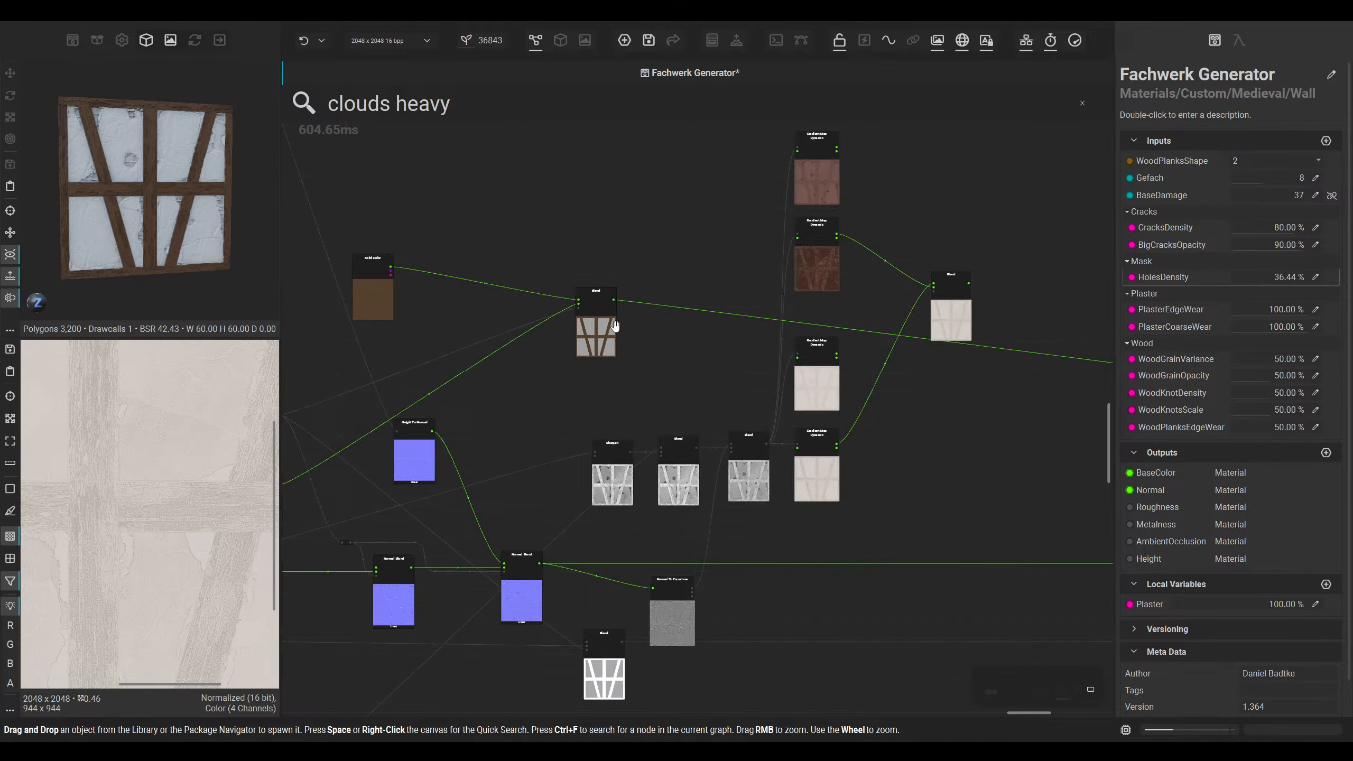
left_click(569, 302)
left_click(566, 307)
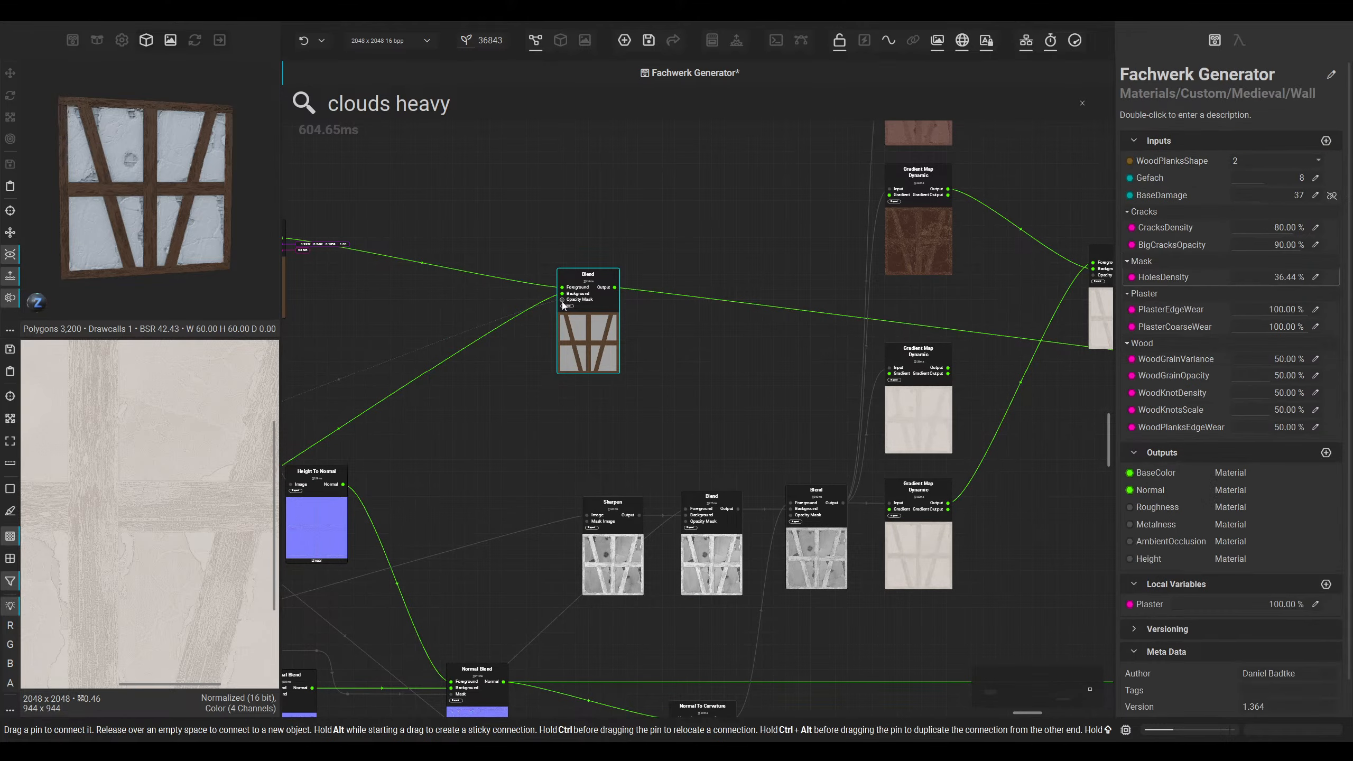
left_click_drag(561, 302, 829, 276, "shift")
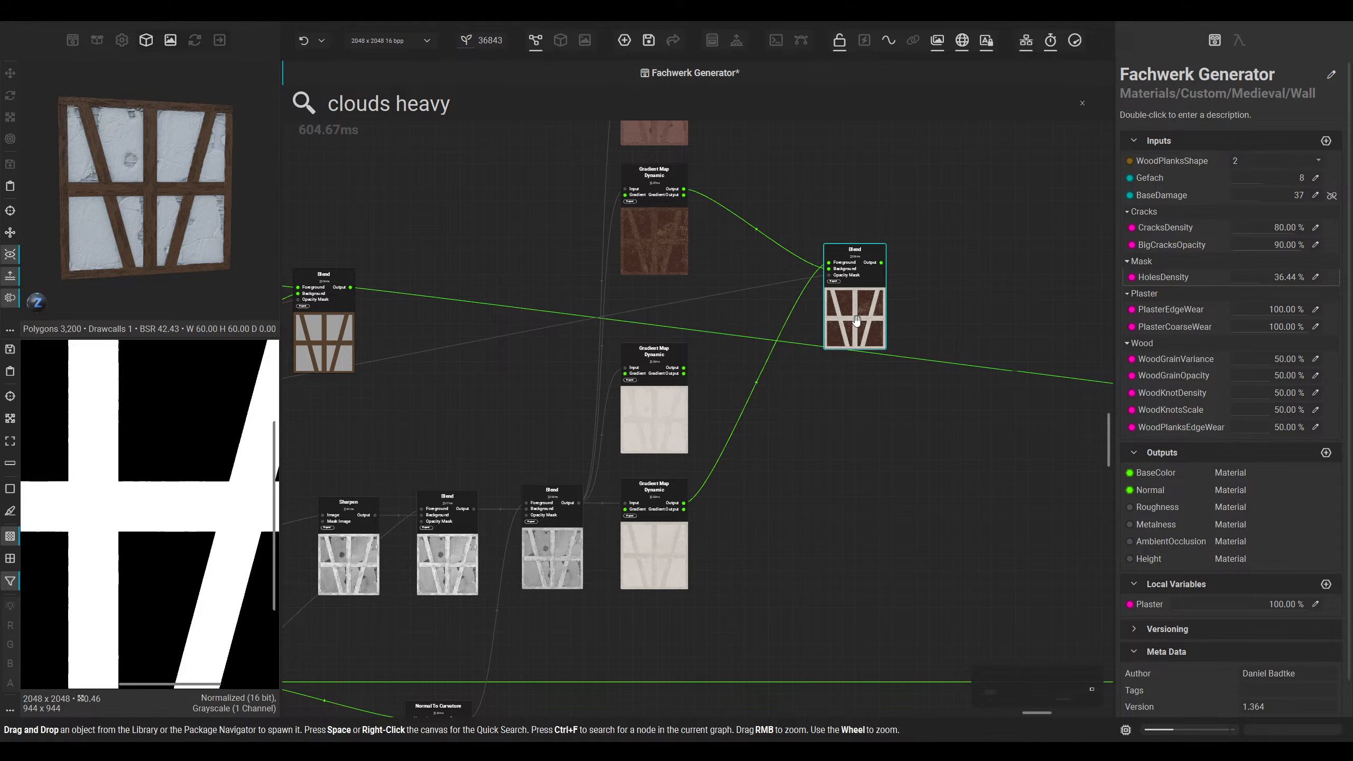
Step: Swap the new Blend's foreground and background inputs and connect its output to the graph's BaseColor output
left_click(856, 319)
left_click(1233, 528)
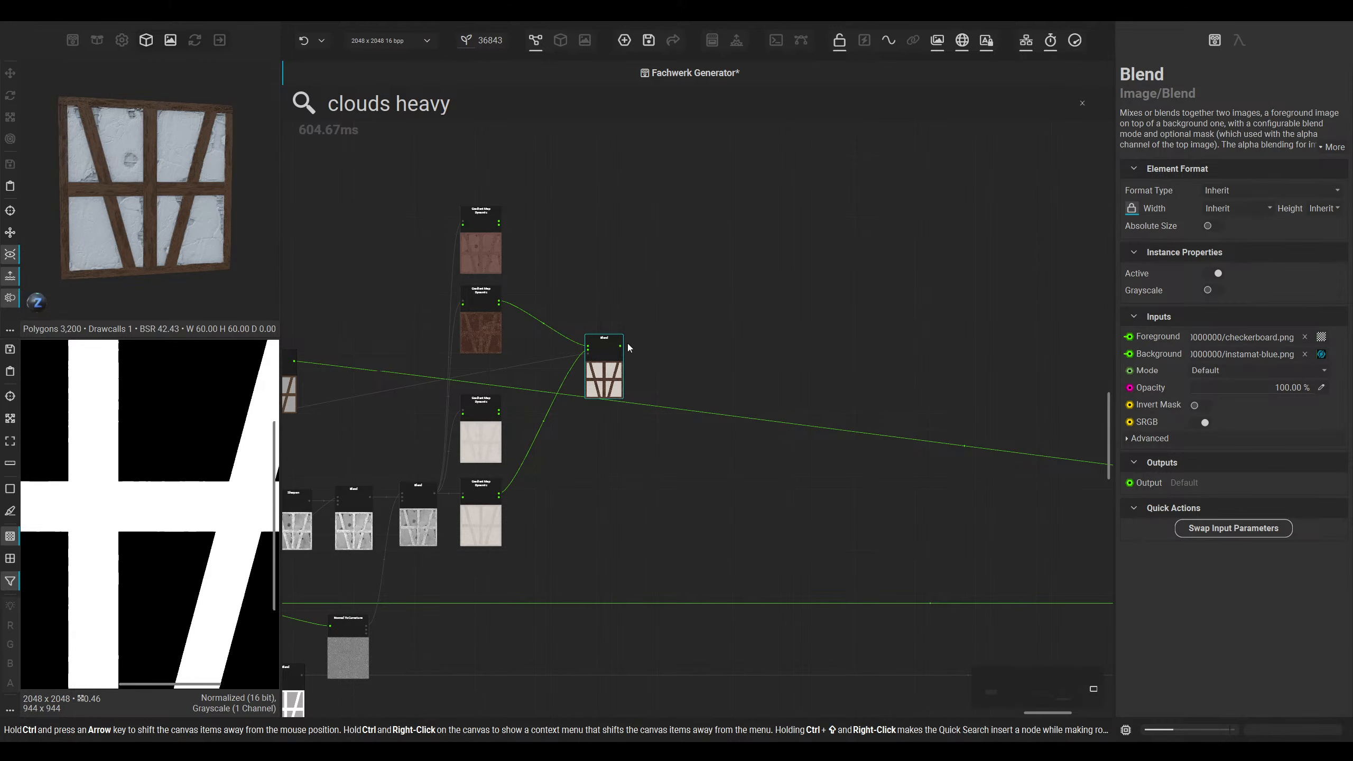
middle_click_drag(634, 343, 658, 349)
left_click_drag(645, 351, 1175, 636)
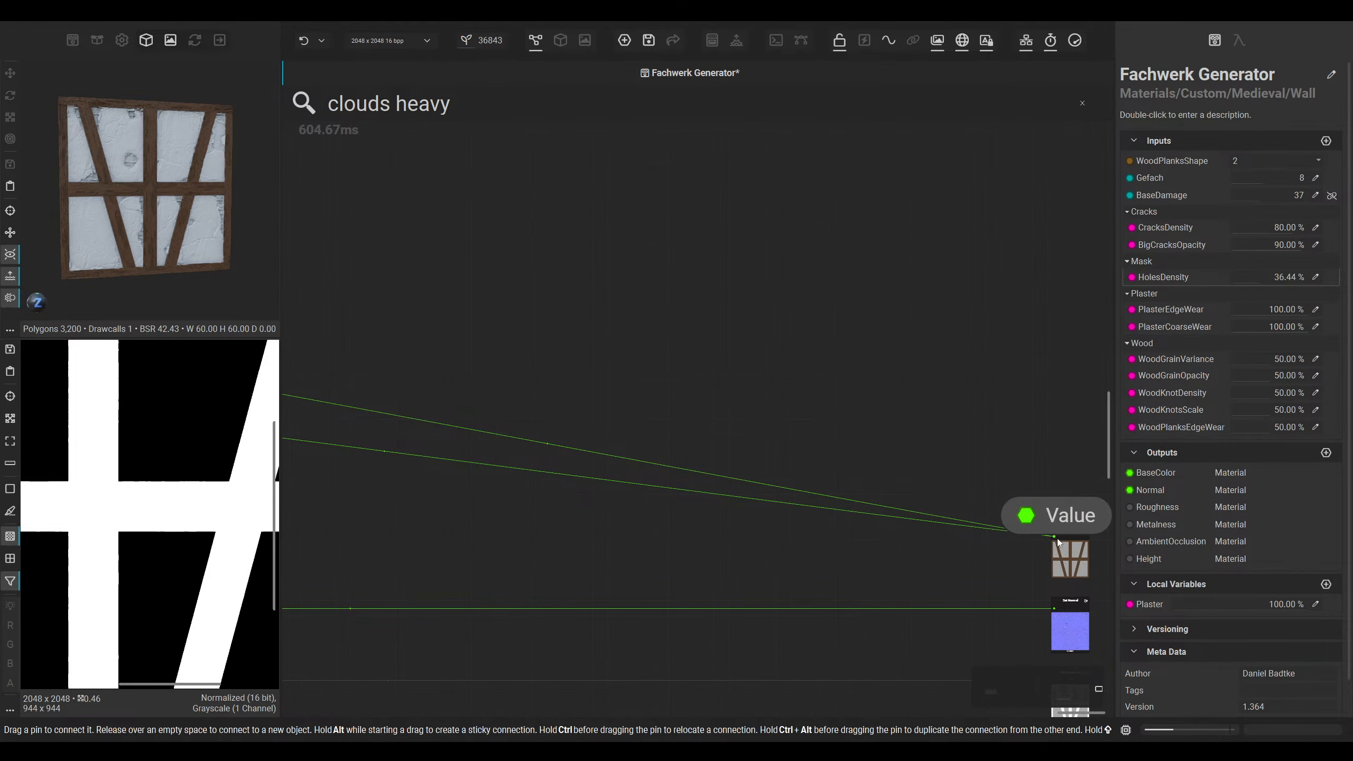
left_click_drag(1058, 538, 1054, 536)
middle_click_drag(330, 375, 694, 408)
scroll(410, 422, "up", 1)
middle_click_drag(406, 421, 581, 436)
left_click(563, 418)
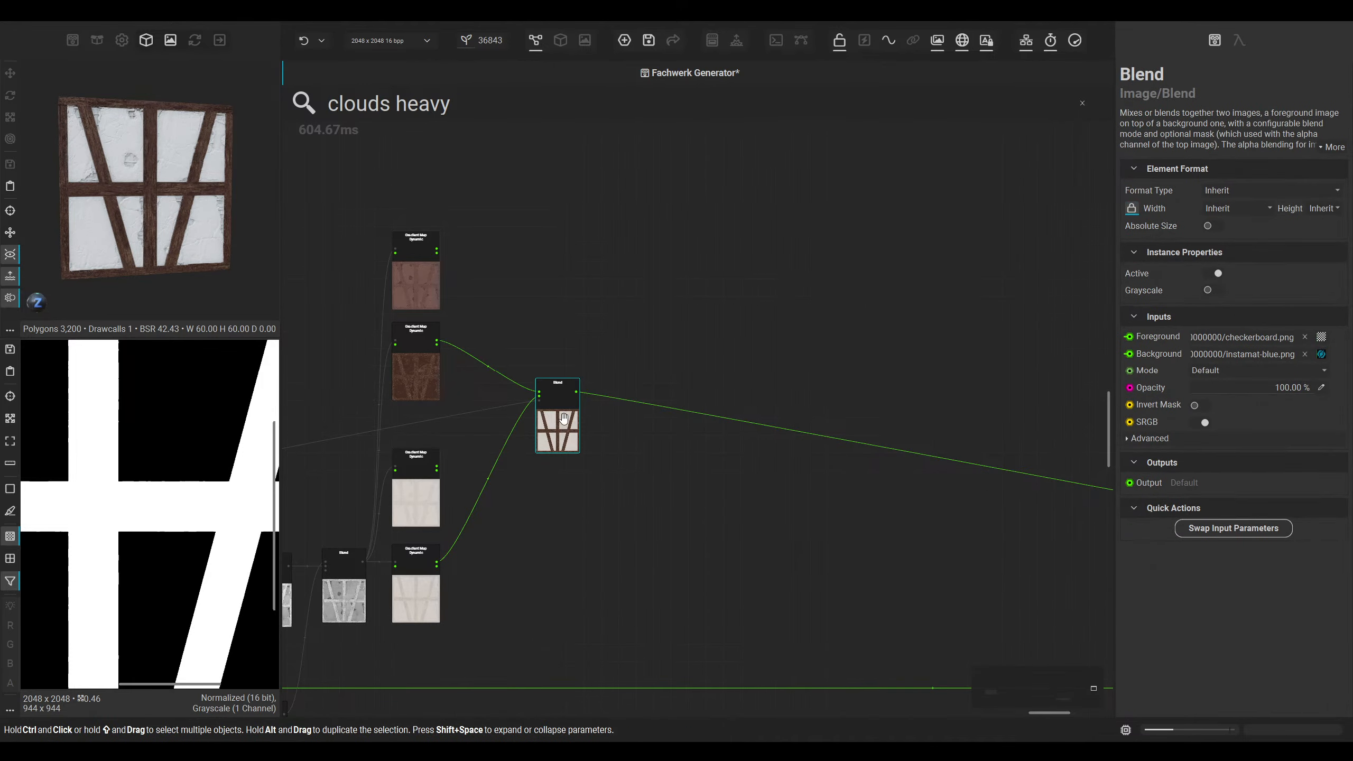
Step: Examine the wall's wood and plaster colors up close on the 3D model
left_click(560, 42)
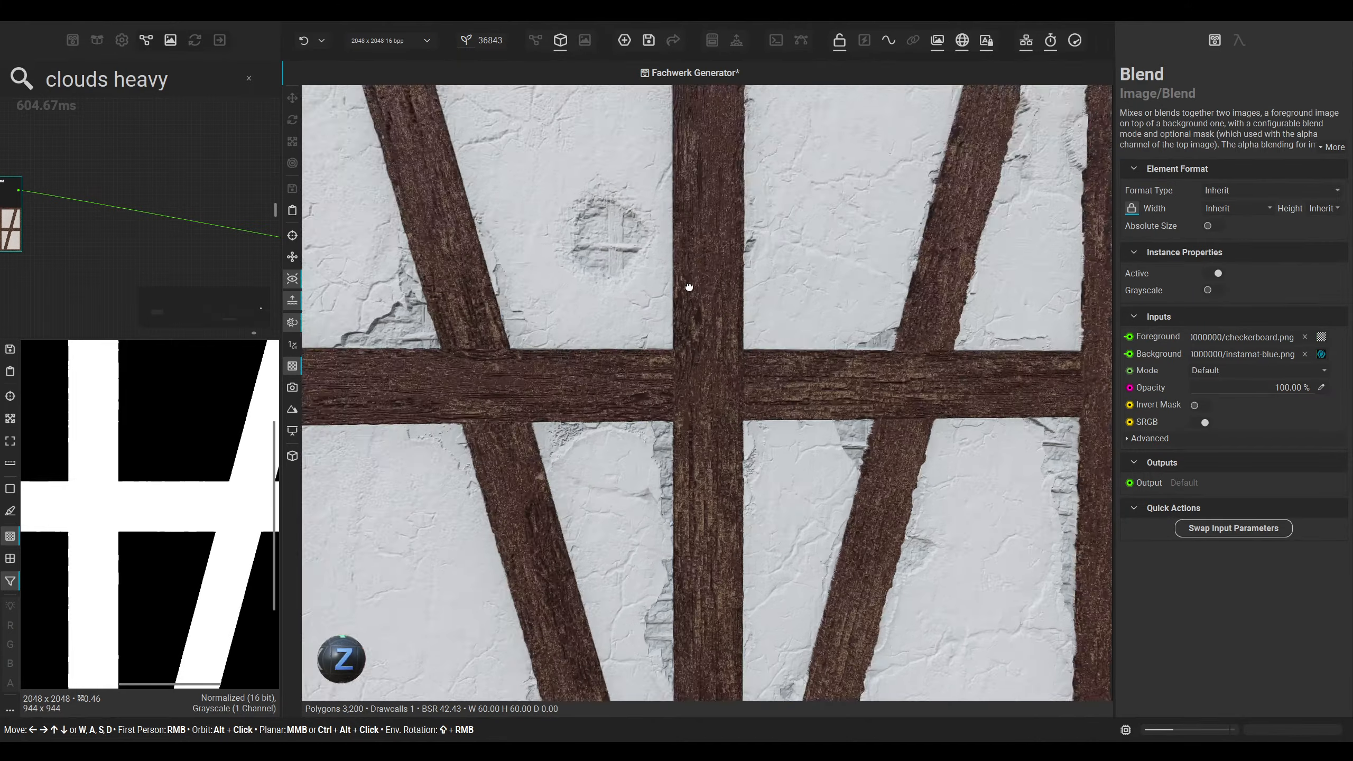
mouse_move(689, 287)
left_mouse_down("alt")
mouse_move(620, 304)
mouse_move(688, 306)
mouse_move(643, 270)
mouse_move(691, 291)
left_mouse_up("alt")
middle_click_drag(557, 380, 621, 368)
scroll(622, 368, "up", 2)
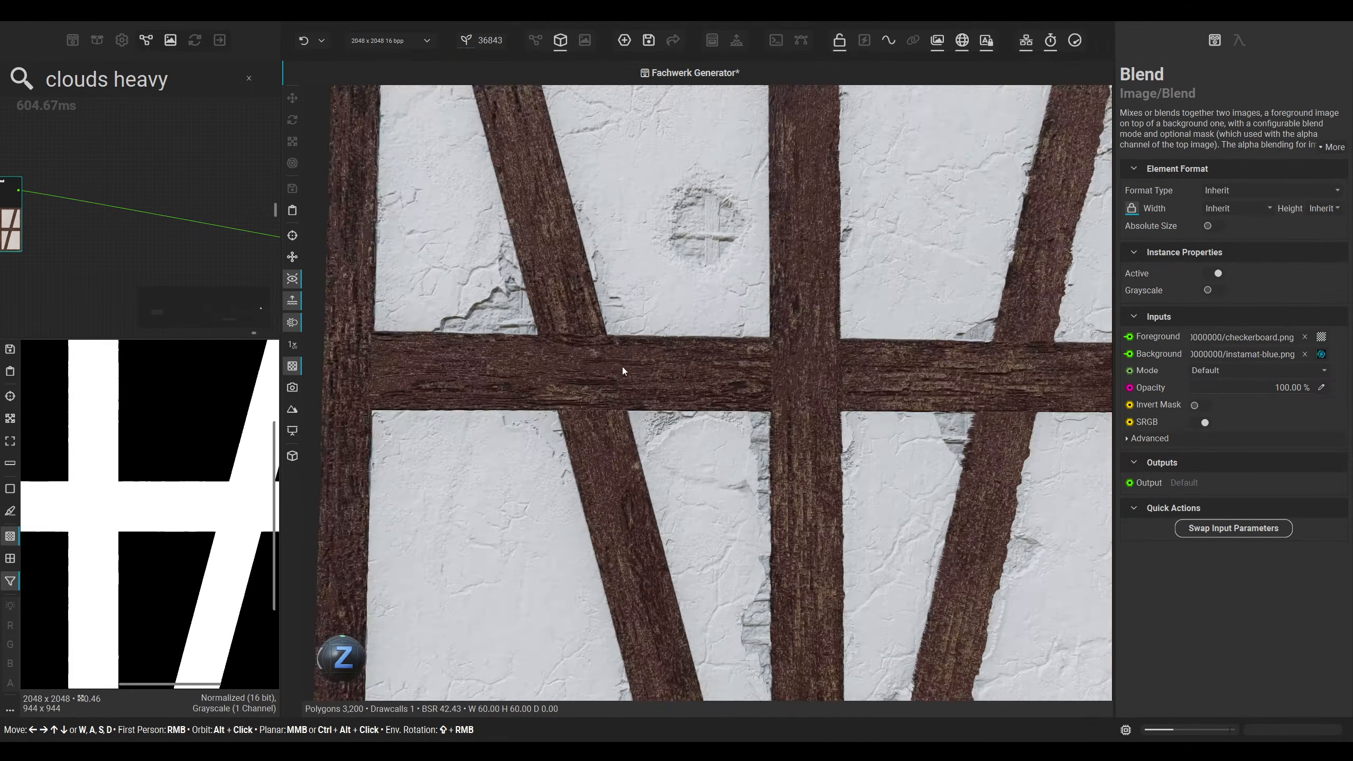
scroll(621, 366, "up", 3)
scroll(649, 384, "down", 2)
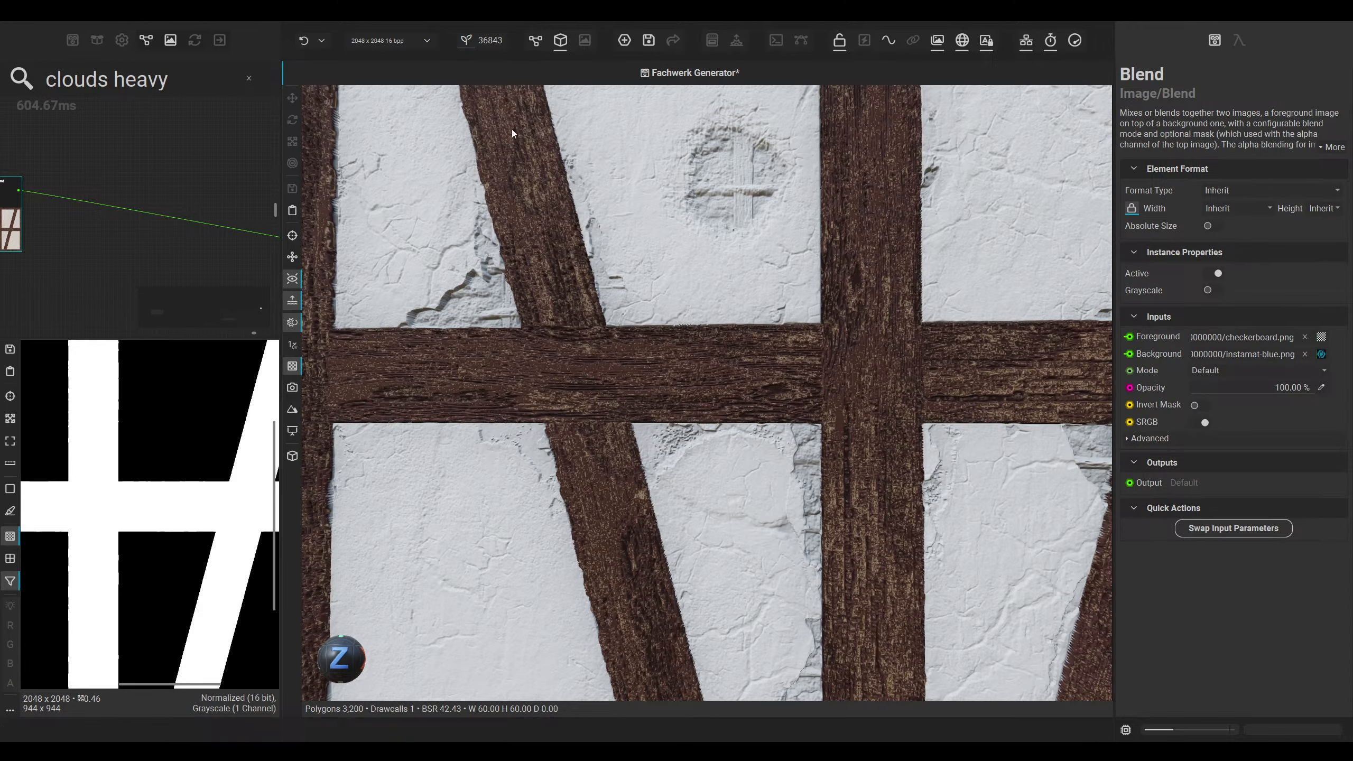
left_click(535, 41)
scroll(532, 332, "up", 3)
Step: Blend the two wood gradient maps, lighter one as foreground and darker as background, and feed the result into the final color Blend's foreground
double_click(474, 311)
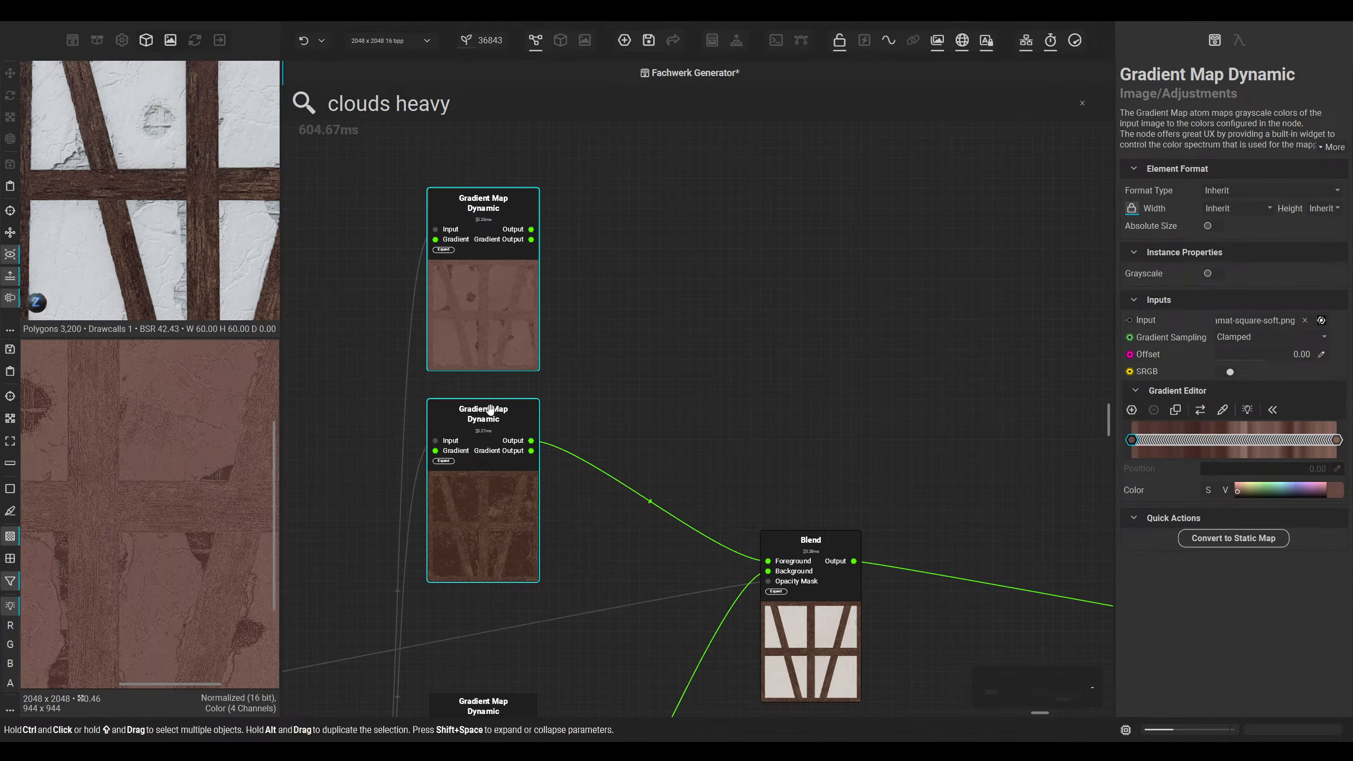
right_click(684, 362)
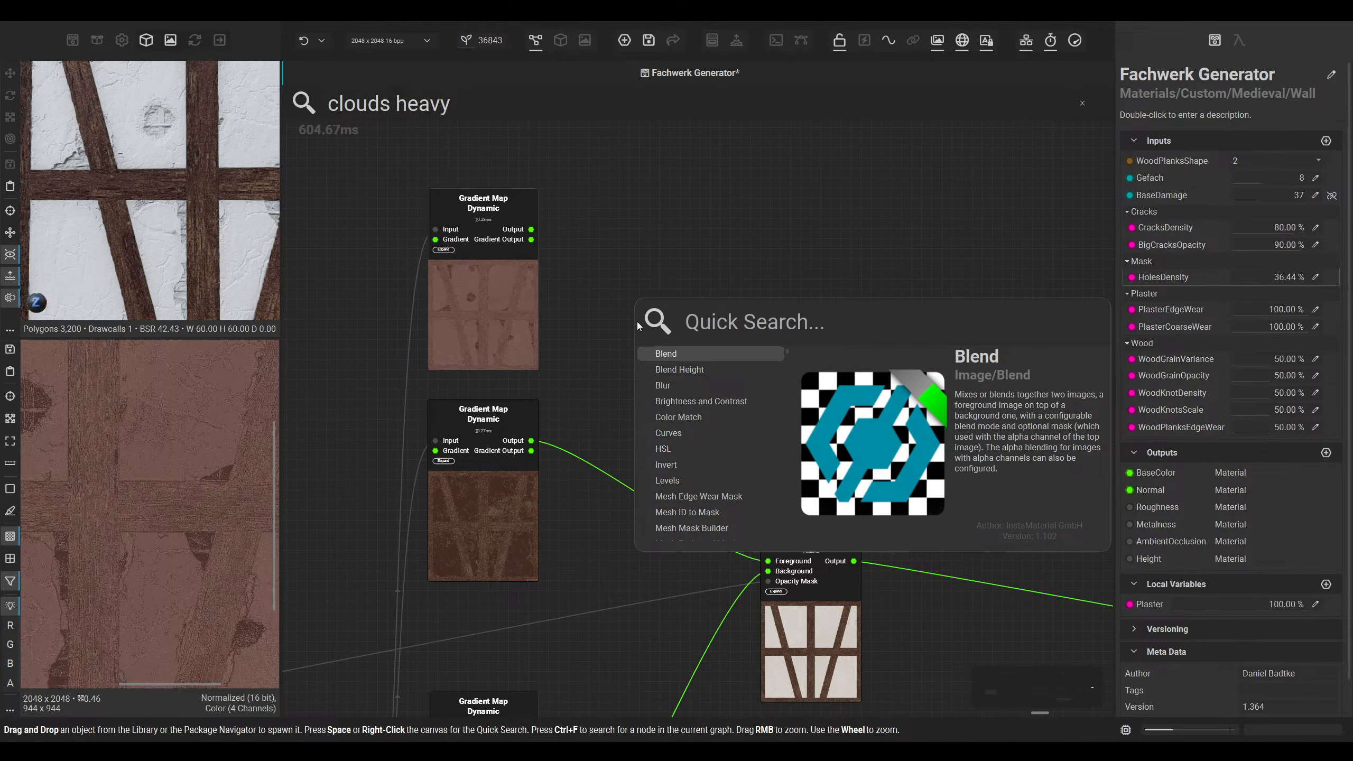
key("Return")
scroll(637, 326, "up", 3)
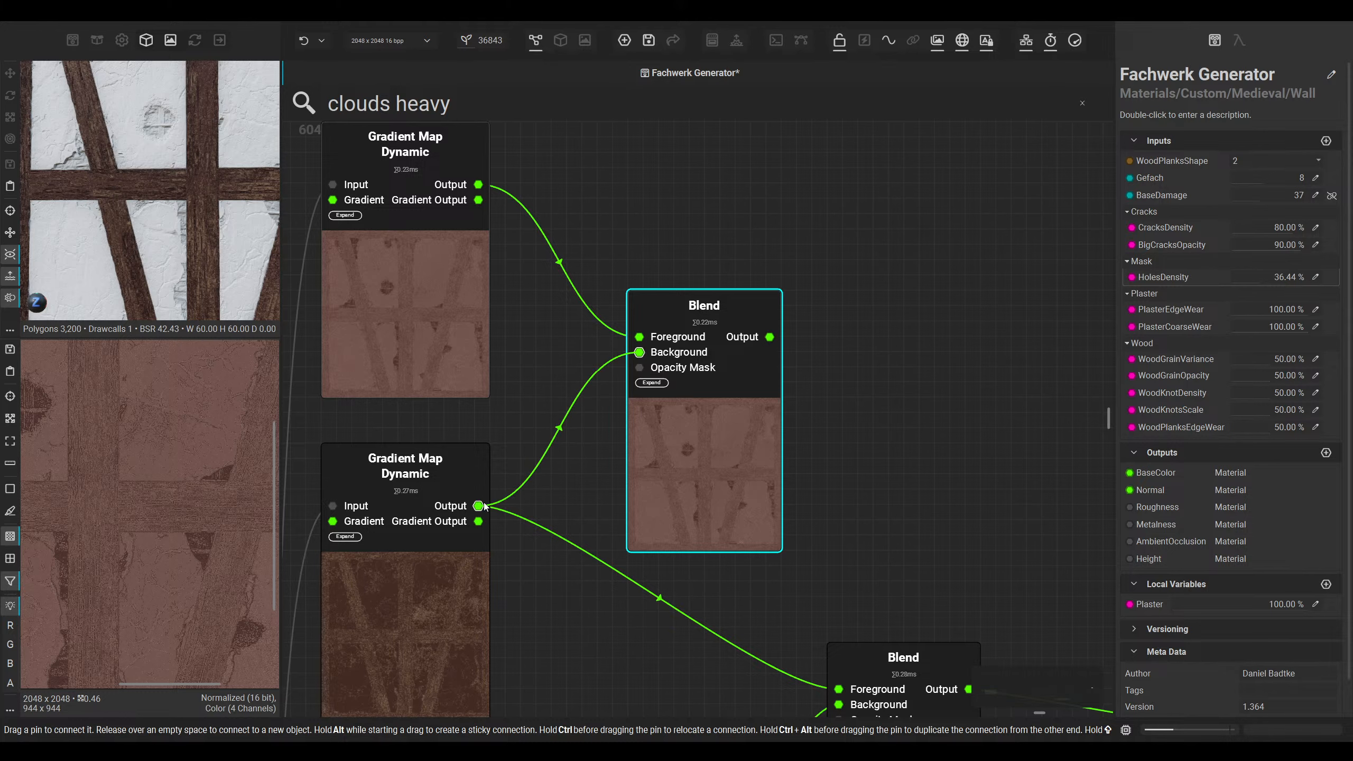
left_click(722, 429)
left_click_drag(769, 336, 858, 605)
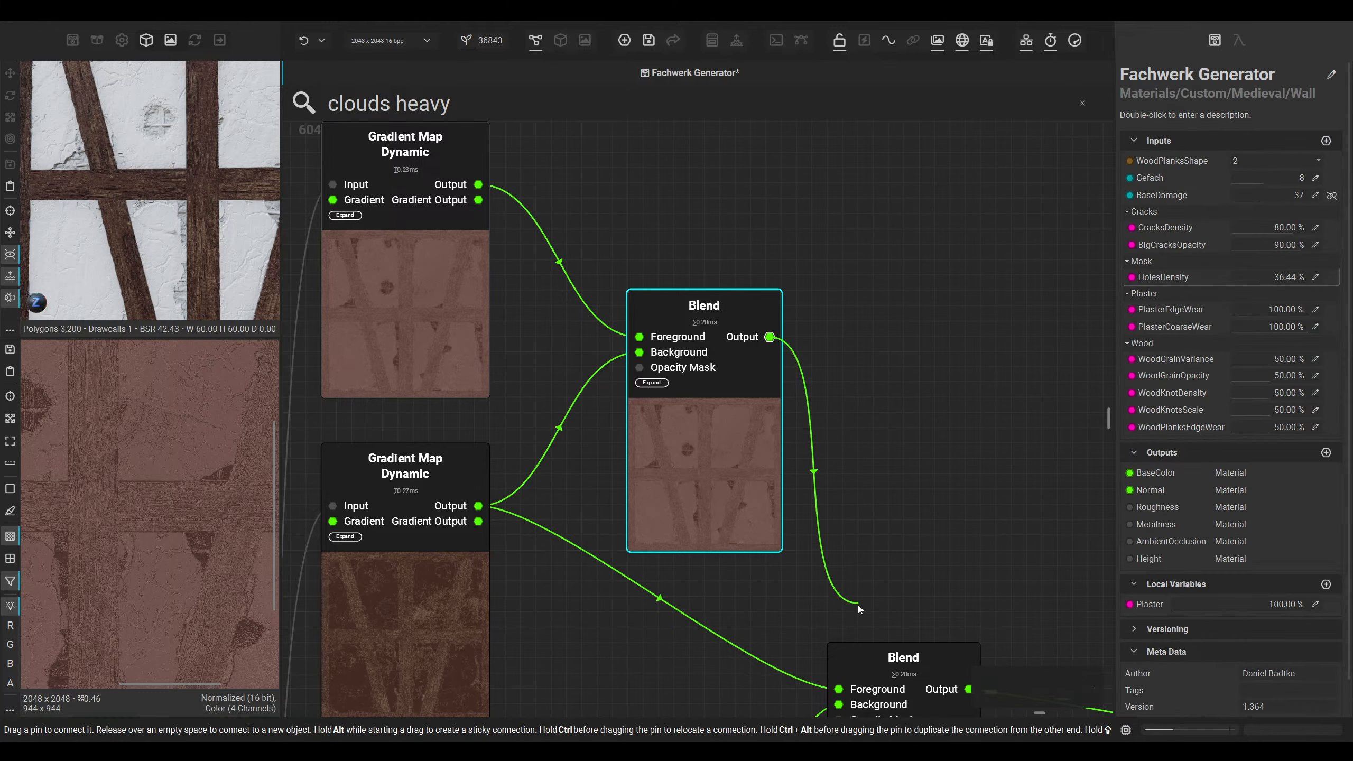
left_click_drag(858, 688, 858, 689)
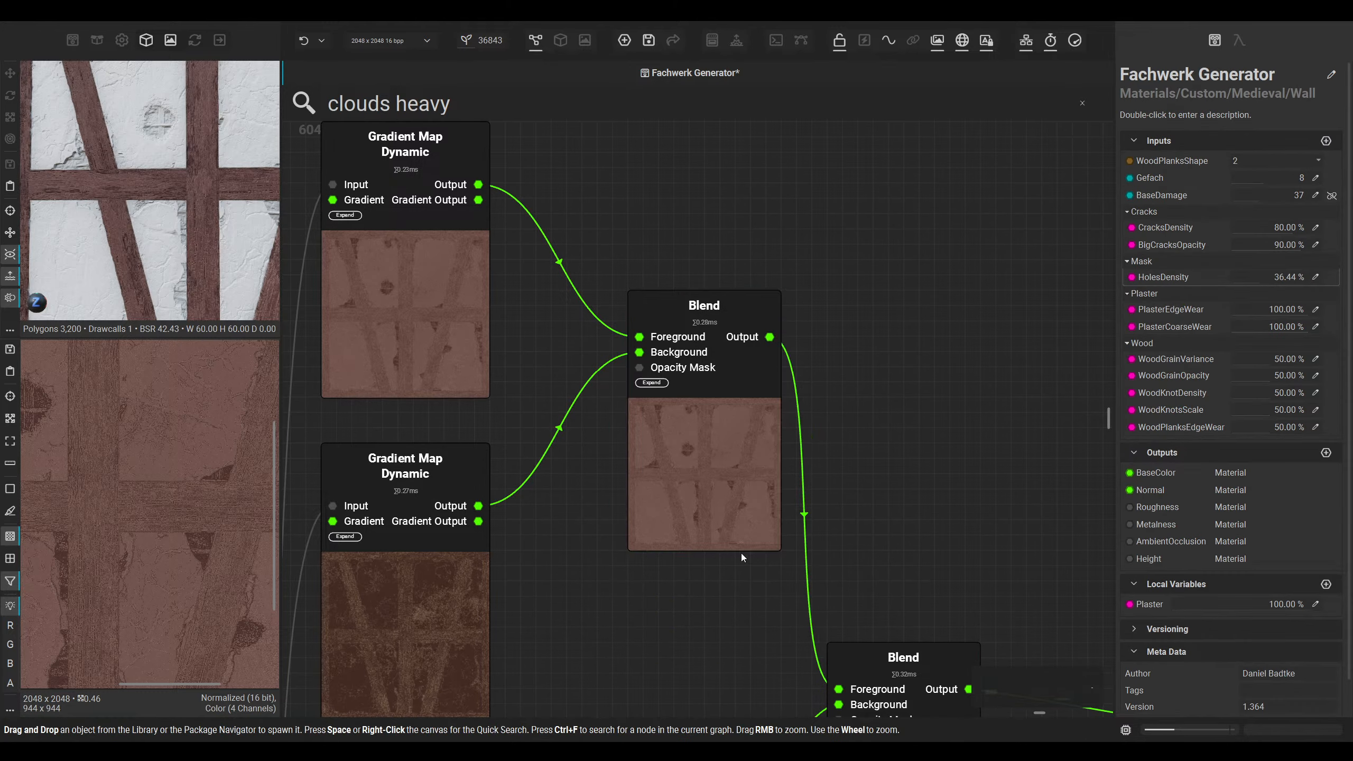
Step: Set the wood Blend's opacity to 55.03 % while checking the beam color on the 3D wall
left_click(560, 42)
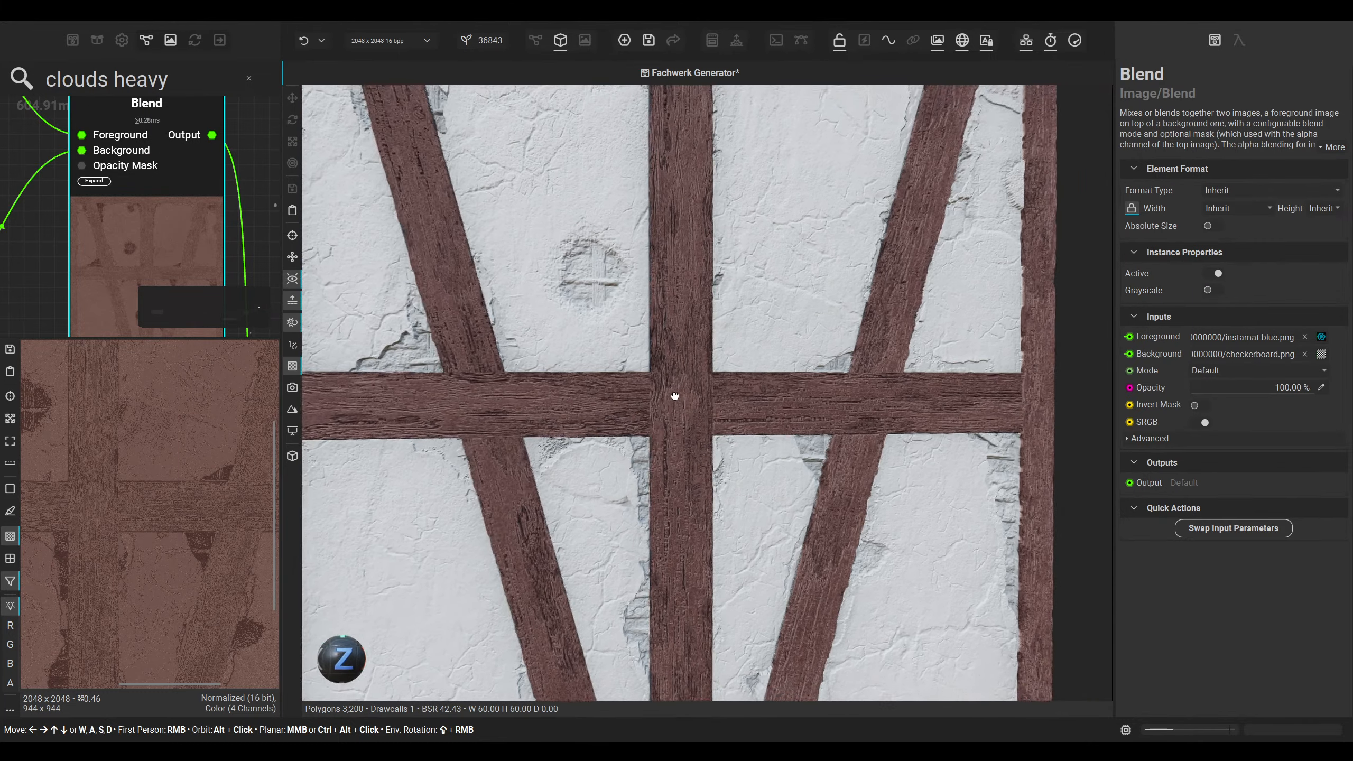
left_click_drag(1300, 389, 1282, 391)
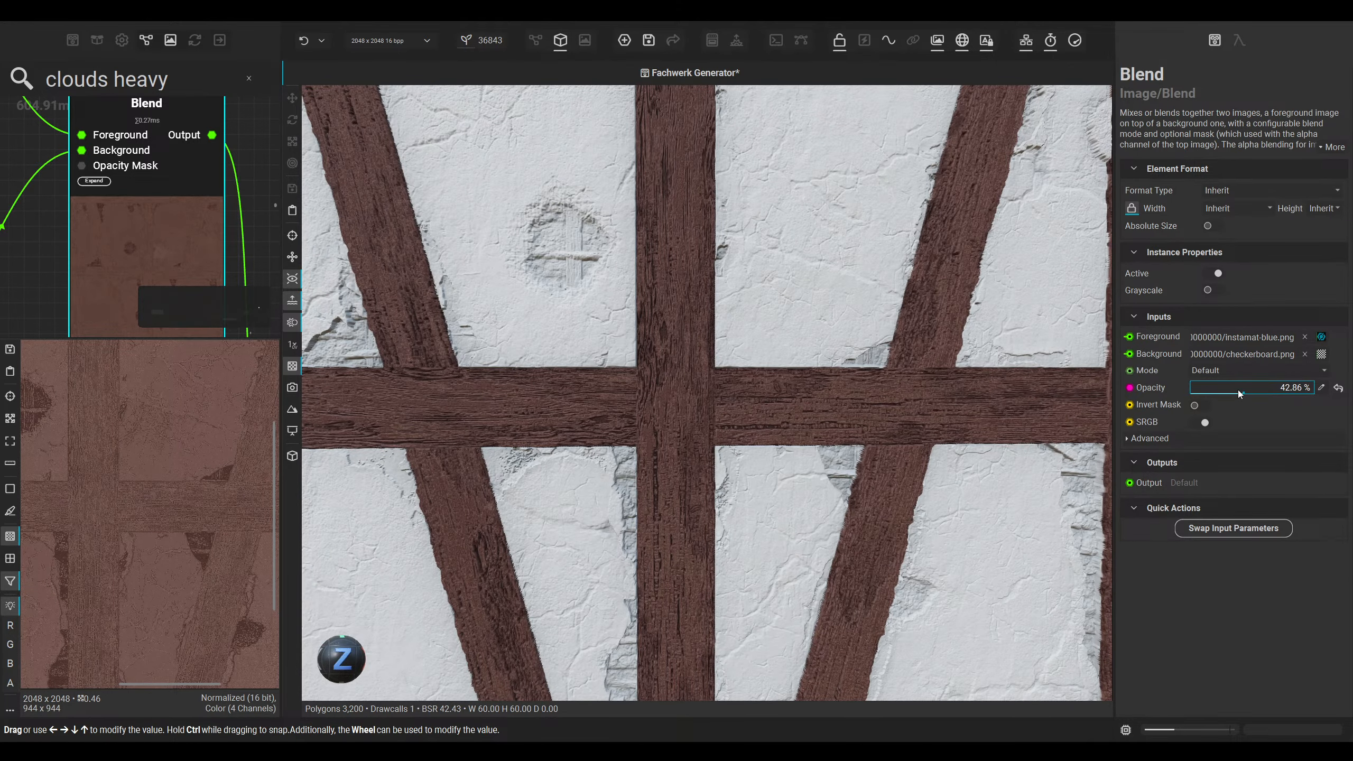
scroll(1238, 389, "down", 2)
scroll(897, 355, "down", 2)
left_click_drag(896, 355, 812, 385, "alt")
scroll(812, 385, "down", 3)
middle_click_drag(777, 415, 771, 341, "alt")
left_click_drag(772, 340, 762, 319, "alt")
middle_click_drag(762, 320, 719, 418, "alt")
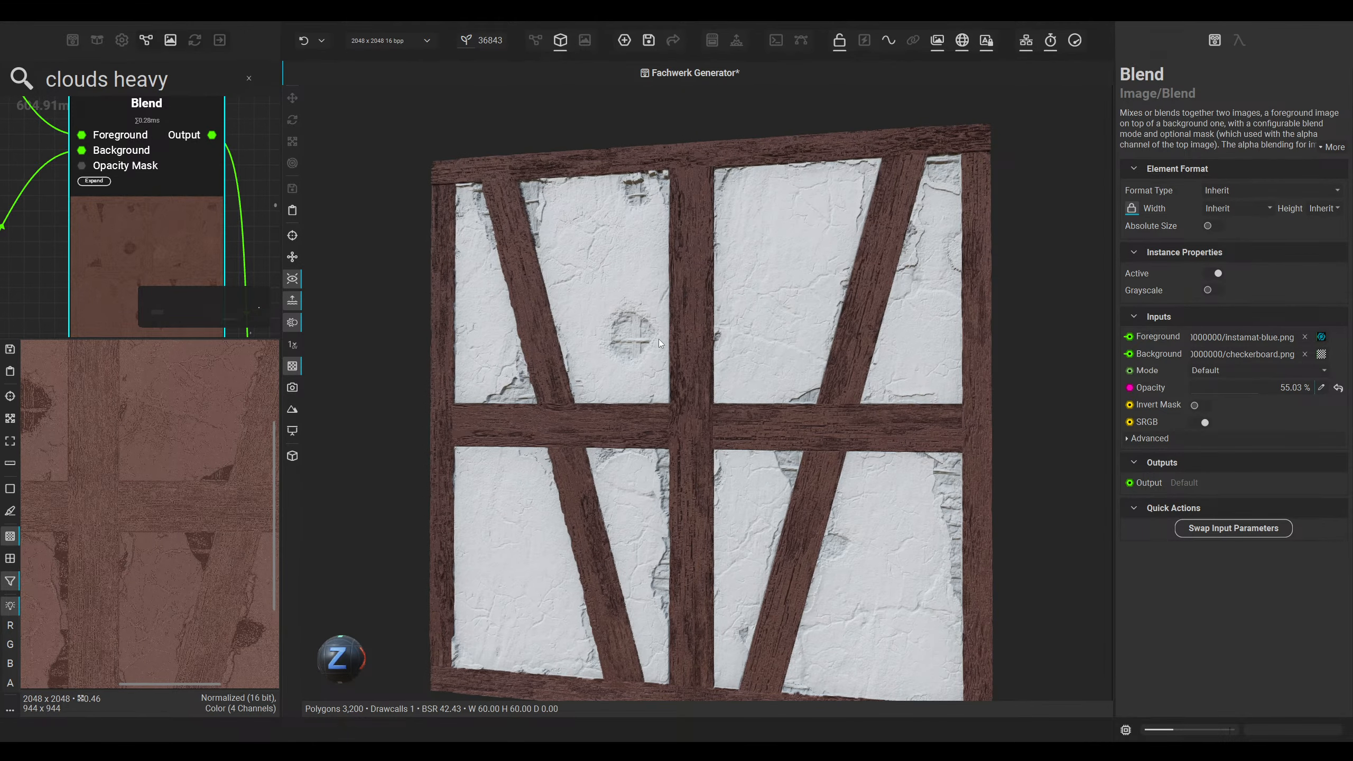
Step: Add a Blend node for the two plaster gradient maps, with the upper one as foreground and the lower one as background
left_click(538, 42)
middle_click_drag(654, 410, 556, 114)
left_click(822, 556)
middle_click_drag(302, 502, 558, 251)
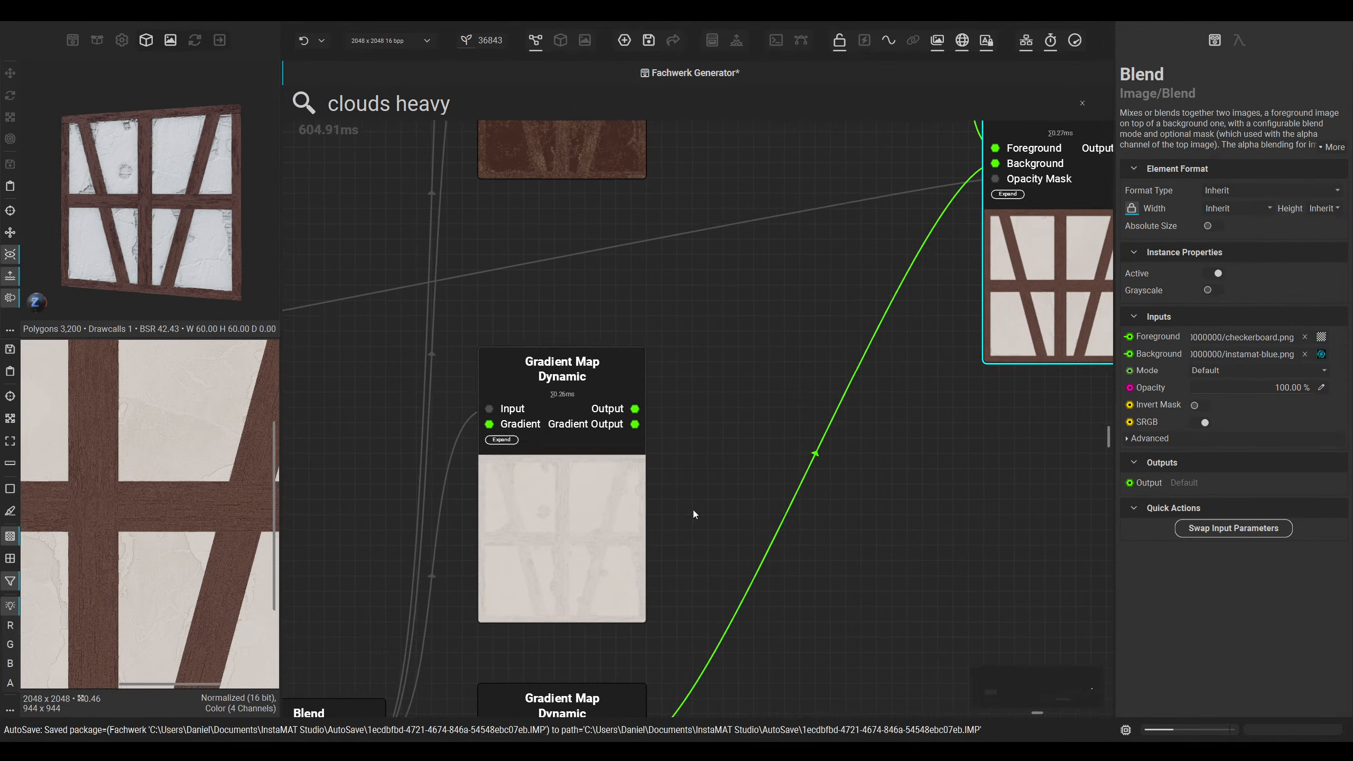
left_click(604, 595)
middle_click_drag(585, 517, 564, 241)
left_click(577, 610)
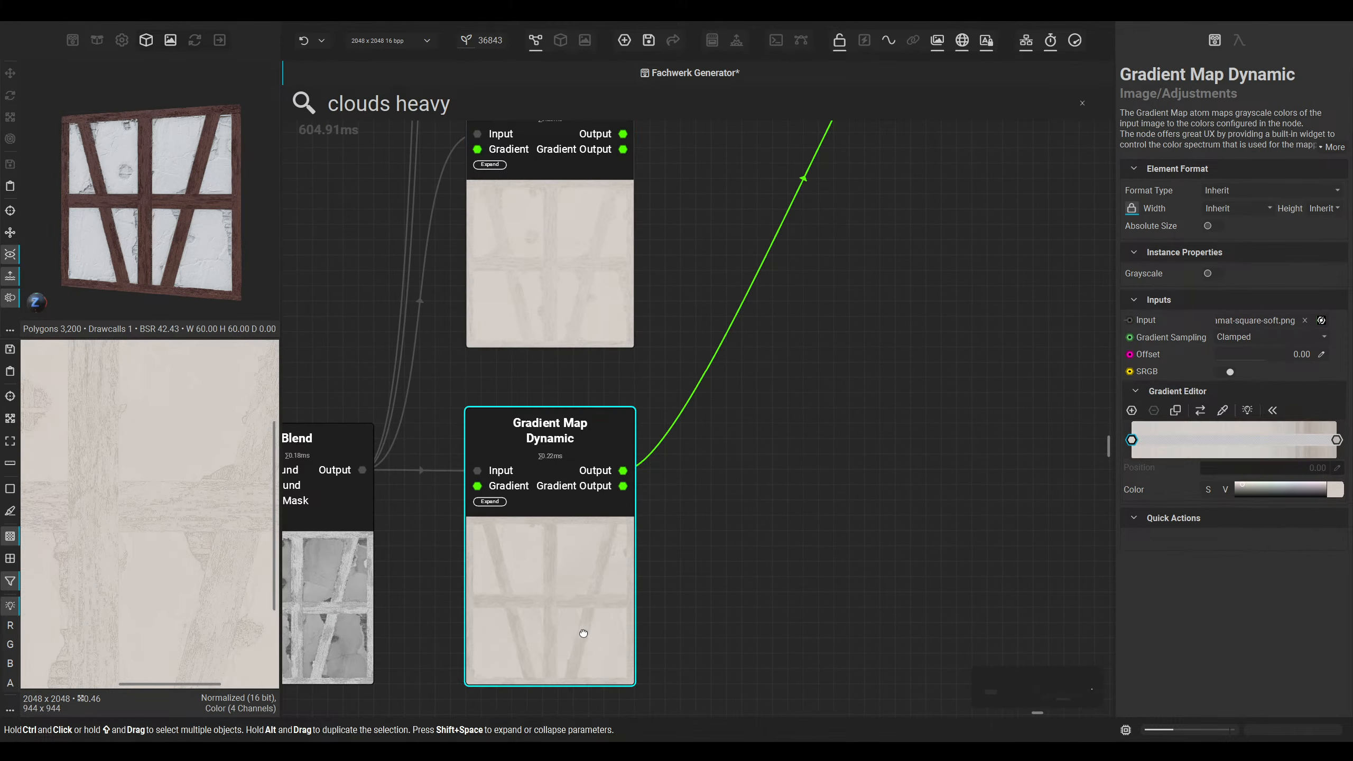
middle_click_drag(654, 247, 530, 484)
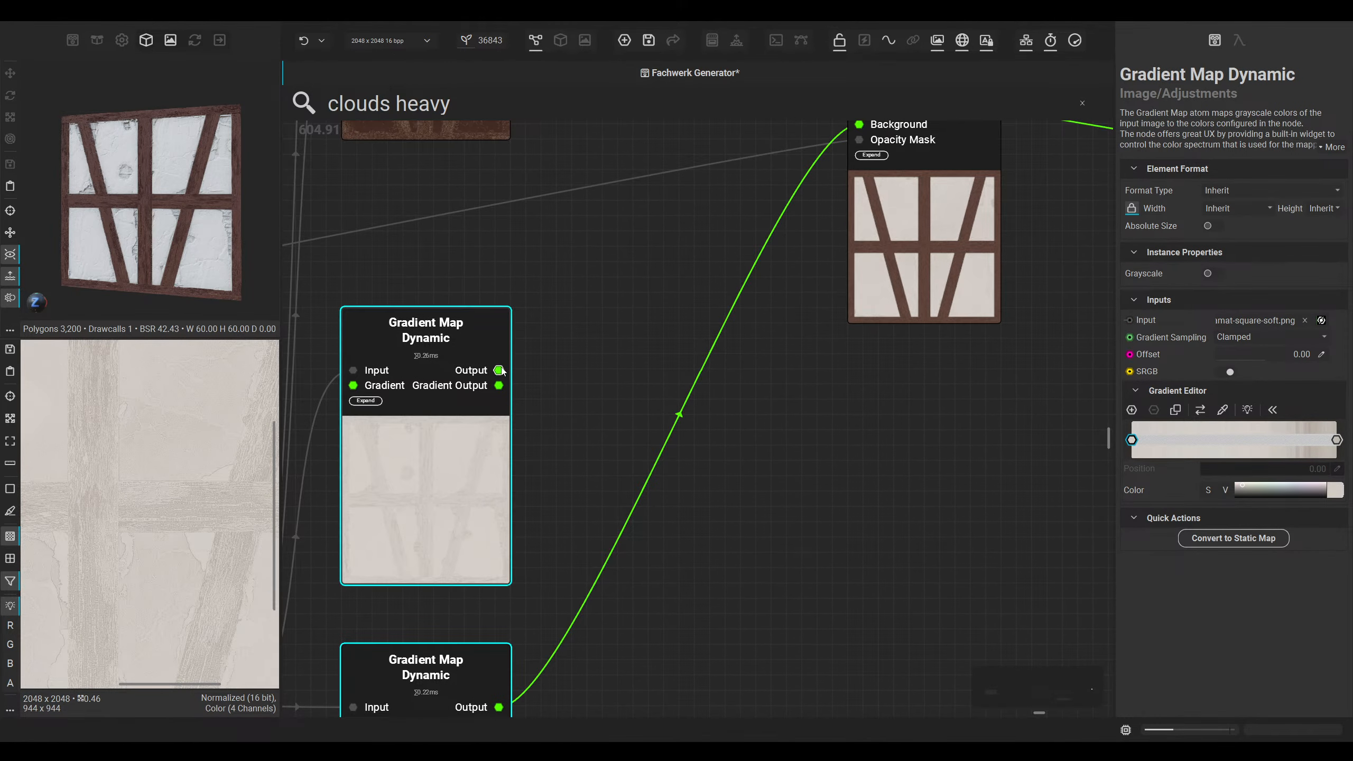
left_click_drag(500, 371, 510, 635)
left_click(619, 433)
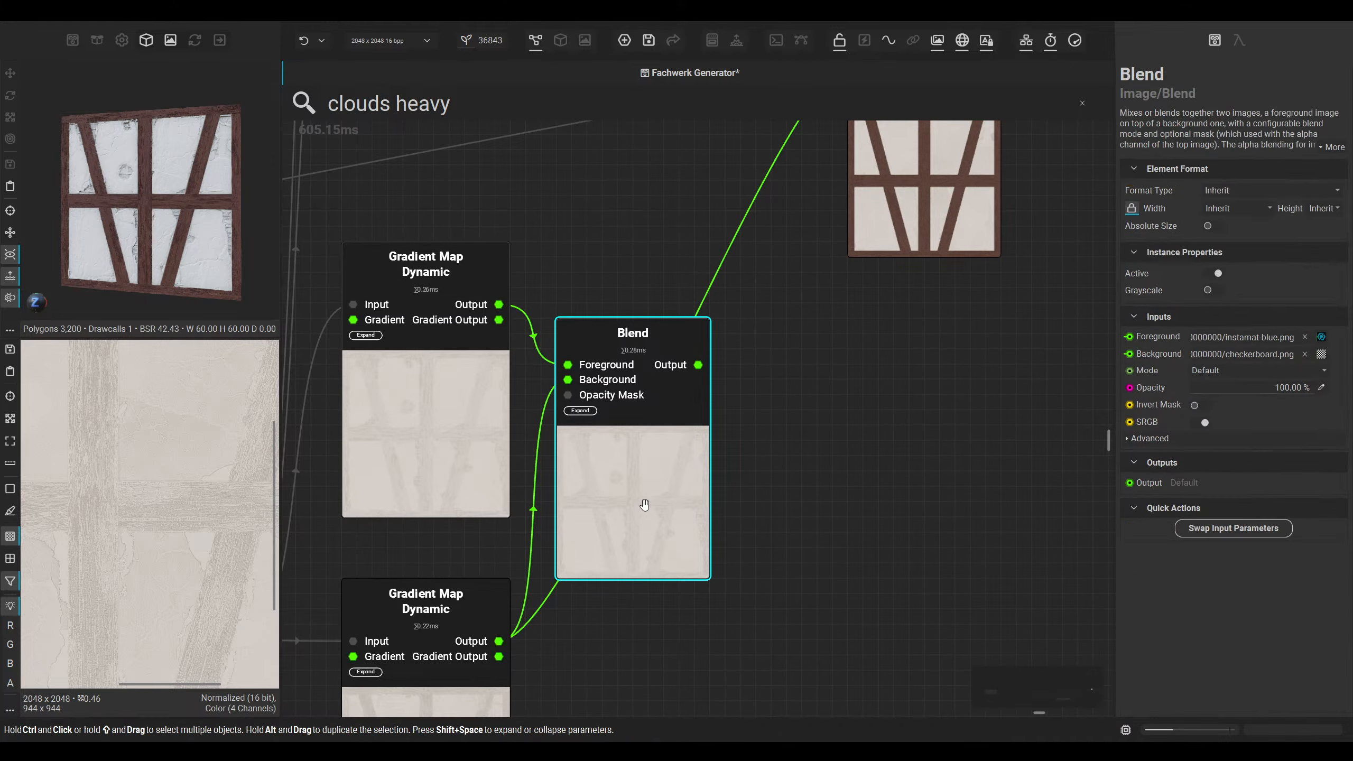
Step: Compare the two plaster gradient maps with their Blend result in the 2D preview
left_click(420, 430)
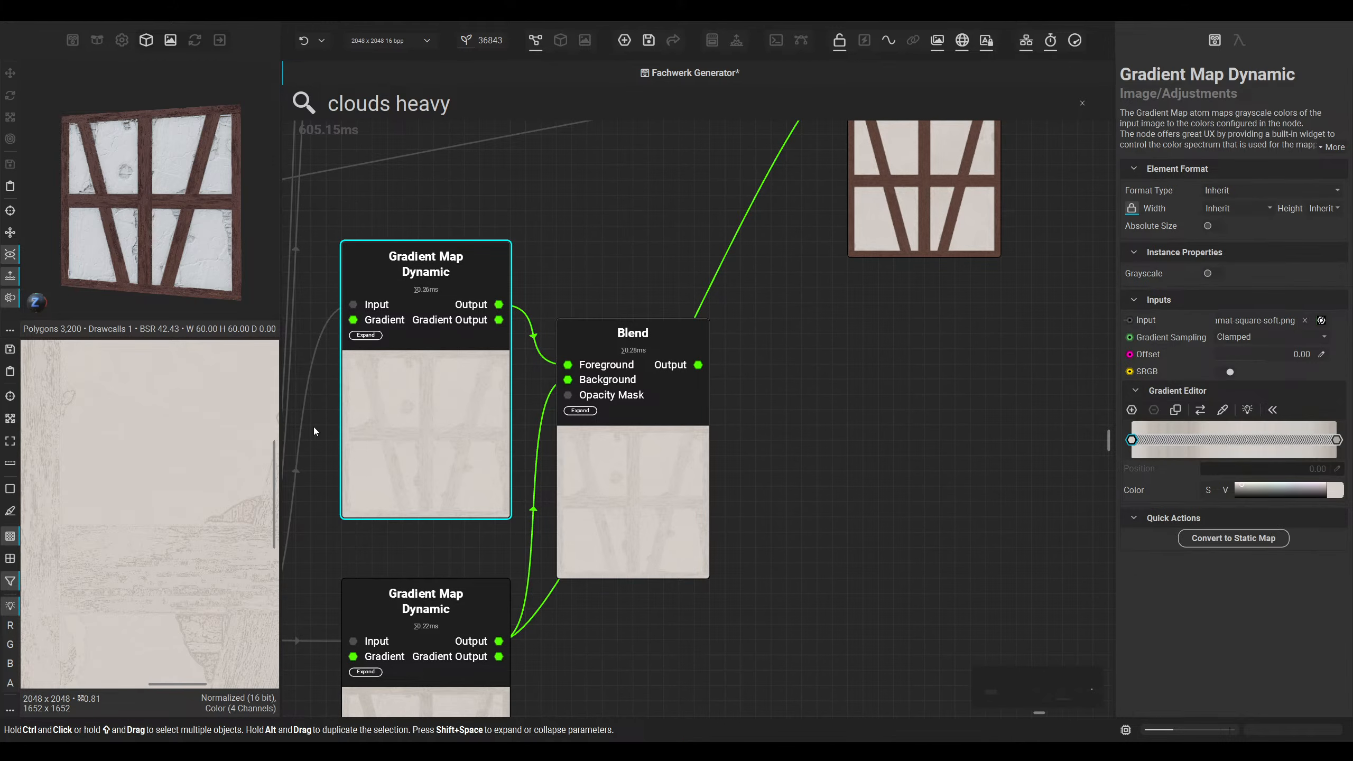
left_click(596, 470)
left_click(407, 429)
scroll(140, 428, "up", 2)
middle_click_drag(416, 406, 492, 232)
left_click(479, 586)
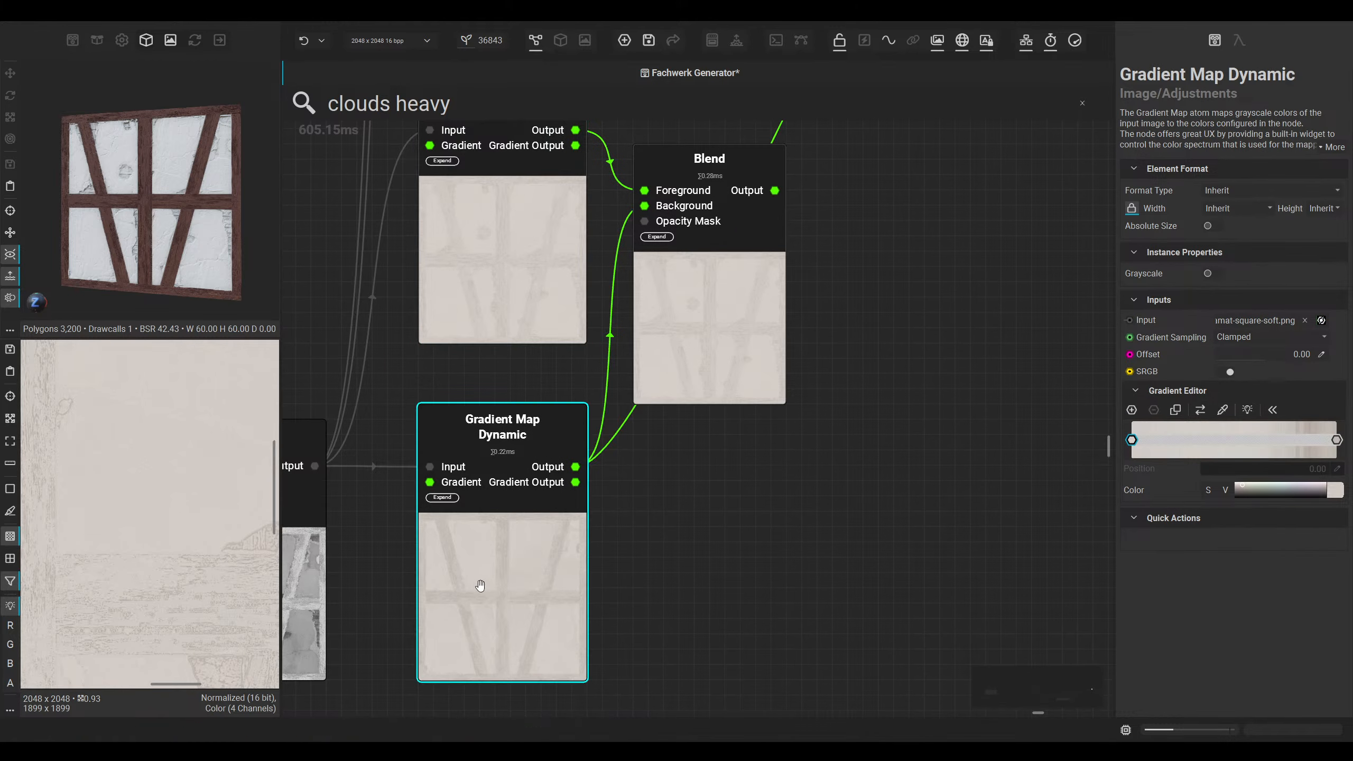
left_click(712, 368)
middle_click_drag(725, 417, 614, 624)
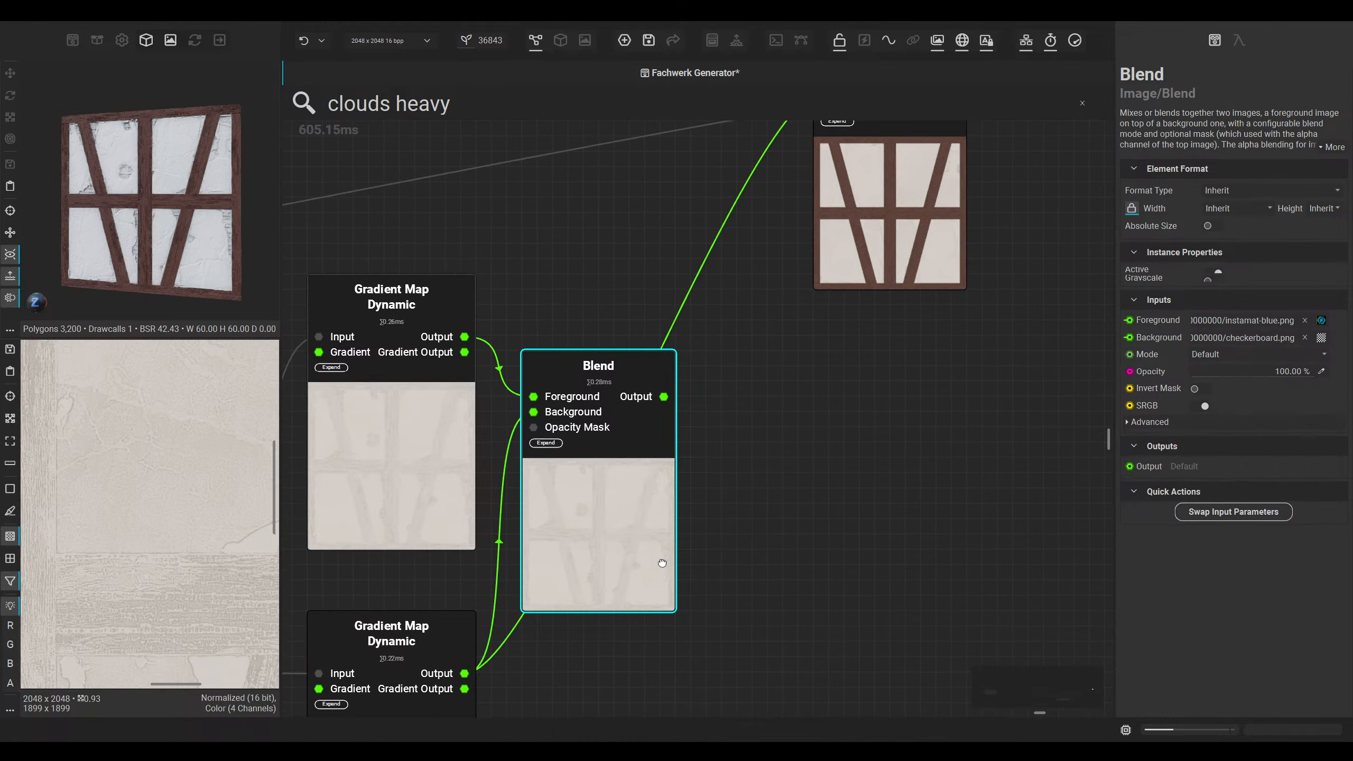
Step: Reposition the plaster and wood Blend nodes beside their gradient maps and move the final color Blend farther downstream to make room
left_click_drag(595, 511, 643, 451)
middle_click_drag(787, 413, 620, 577)
scroll(619, 575, "down", 2)
left_click_drag(699, 461, 1020, 497)
scroll(942, 505, "down", 1)
scroll(942, 502, "down", 1)
left_click_drag(636, 299, 613, 380)
middle_click_drag(746, 439, 722, 394)
scroll(598, 507, "up", 2)
middle_click_drag(592, 525, 565, 535)
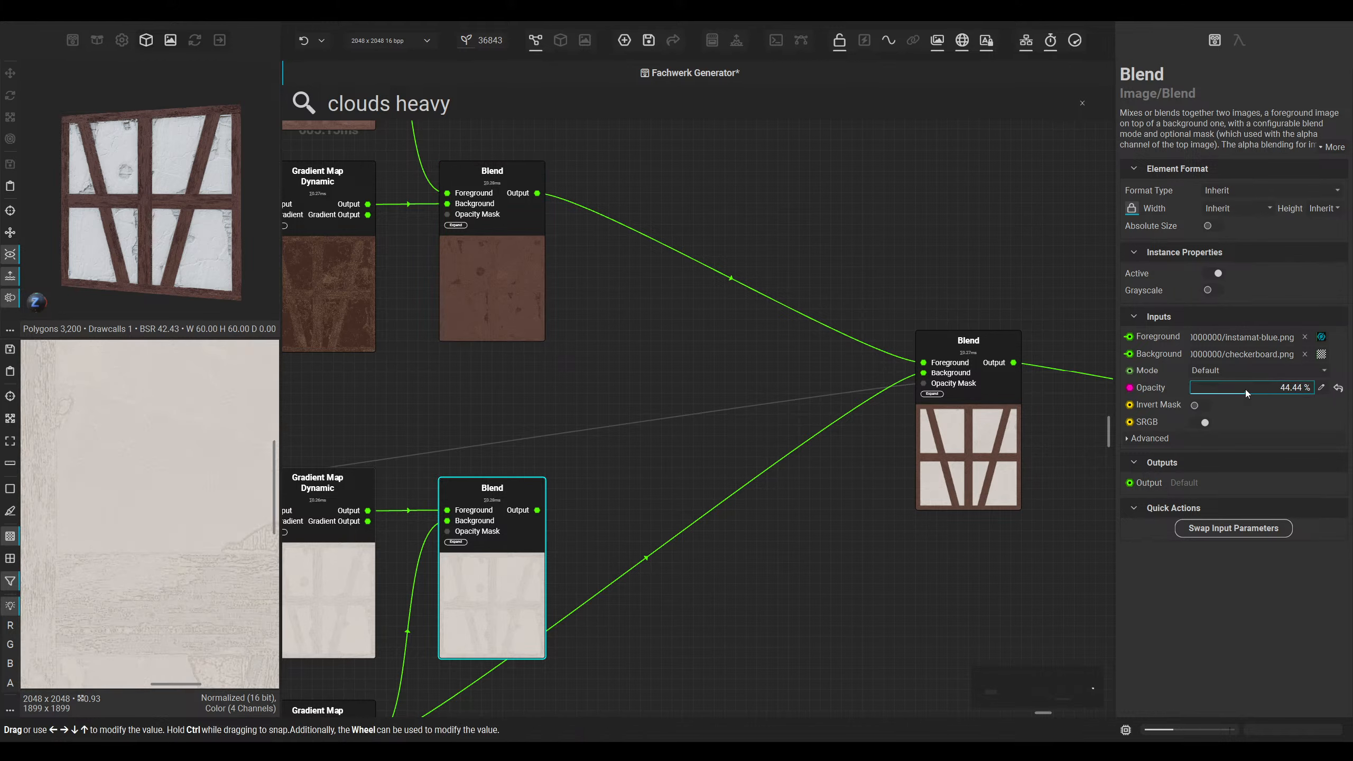
Step: Set the plaster Blend's opacity to 58.20 %, connect its output to the final color Blend's background, and check the 3D wall
left_click_drag(1266, 392, 1262, 392)
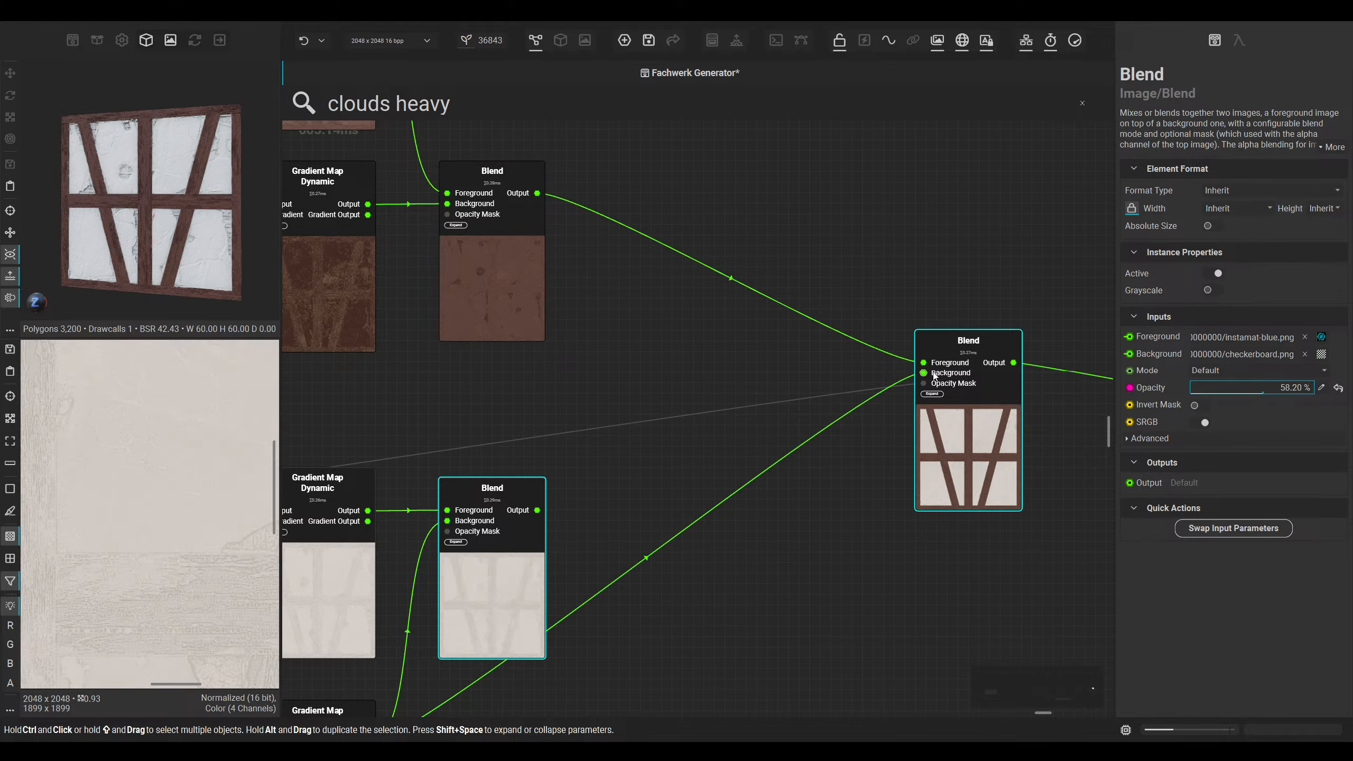
left_click_drag(934, 375, 536, 510)
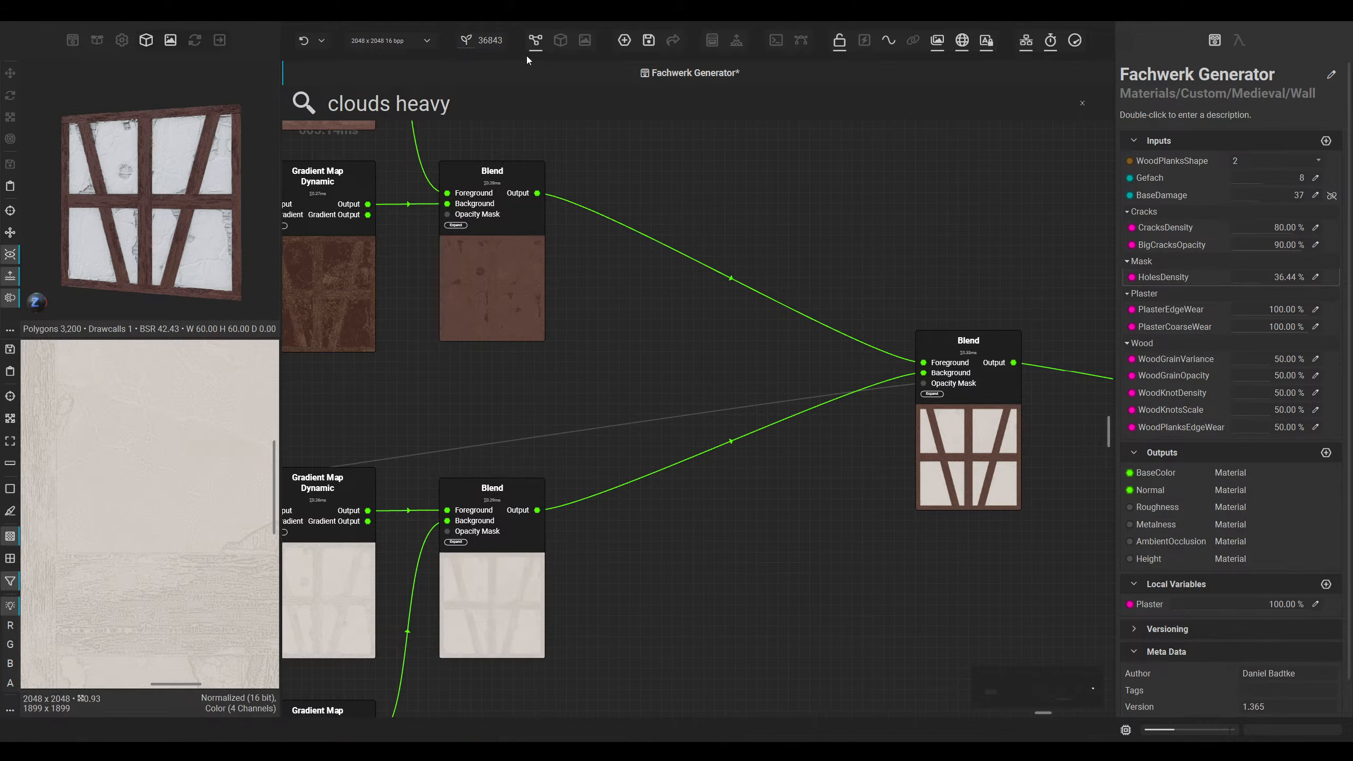
left_click(559, 42)
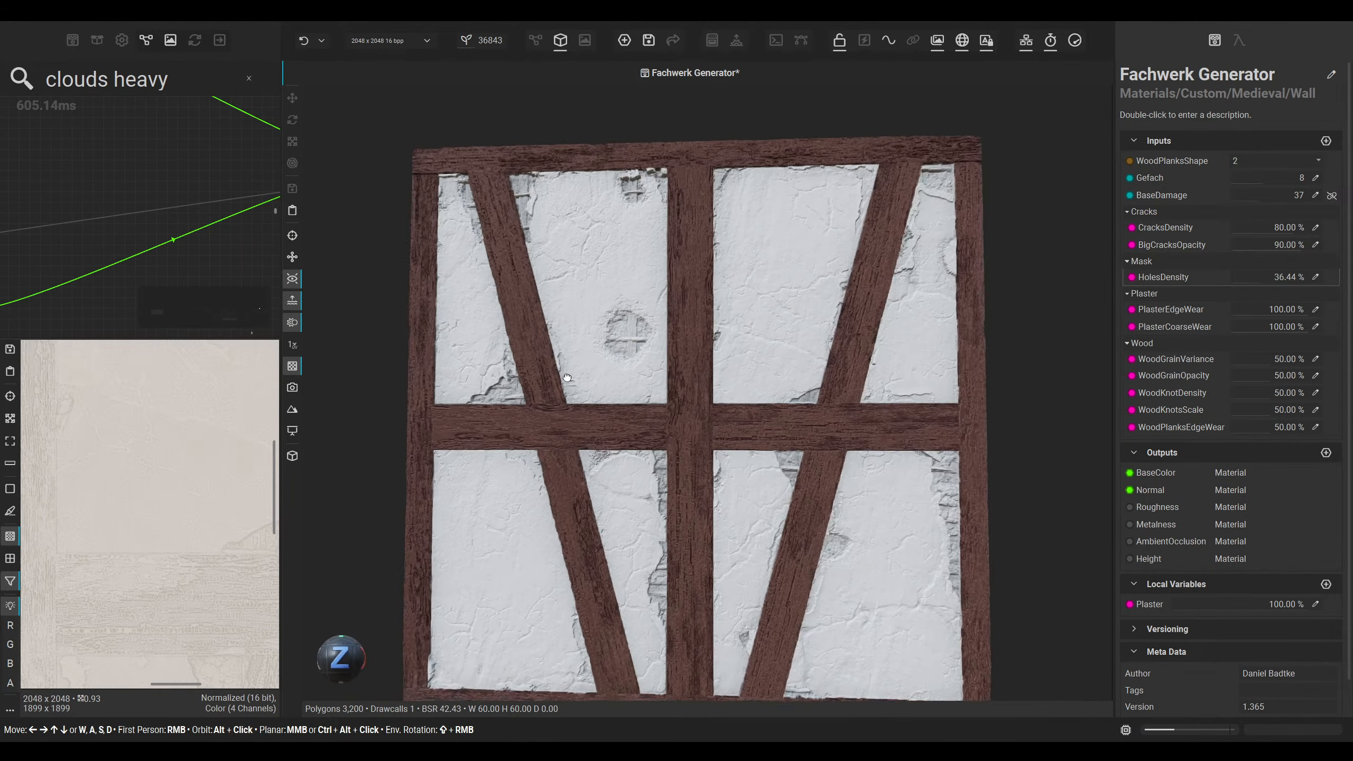
left_click_drag(547, 386, 584, 375, "alt")
left_click(538, 40)
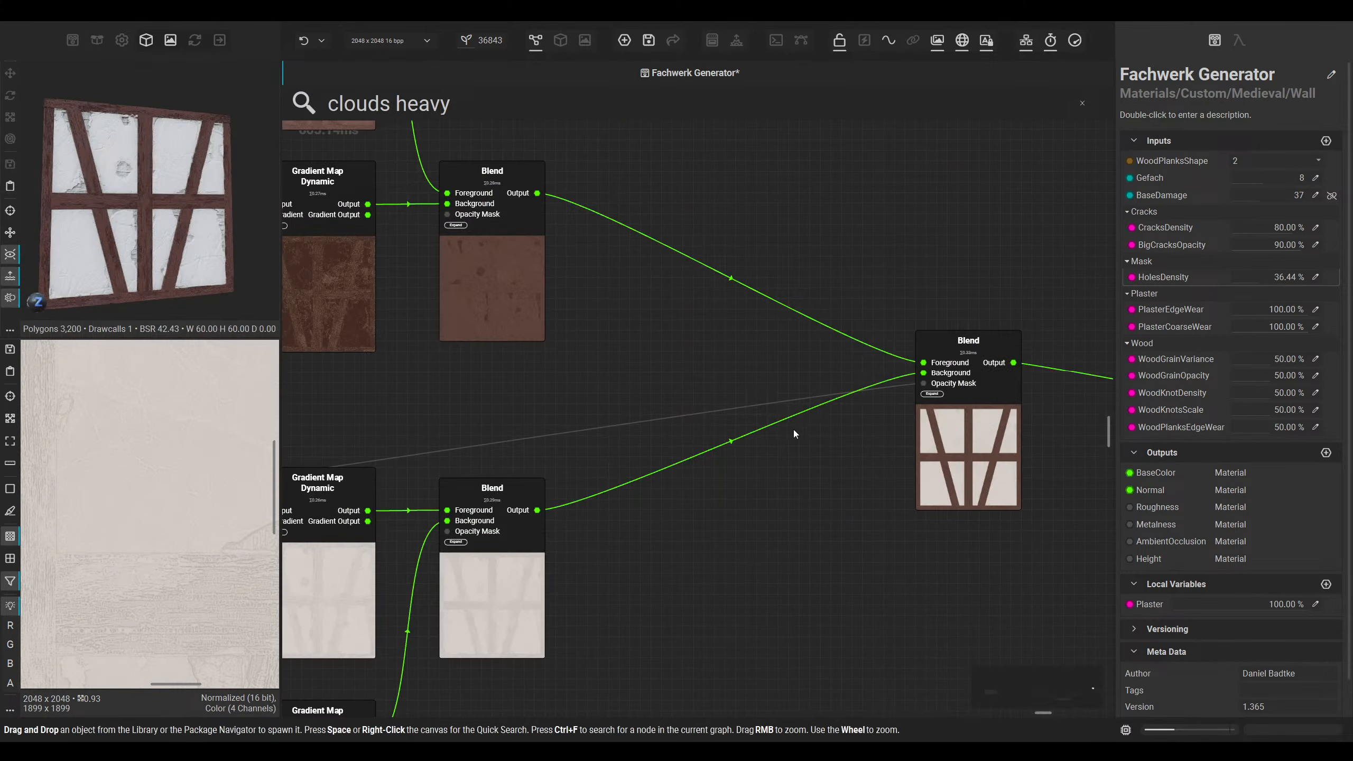
Step: Shift the color Blends and all four gradient maps farther downstream, keeping the lower plaster map in line with the others
scroll(793, 430, "down", 5)
left_click_drag(894, 259, 666, 425)
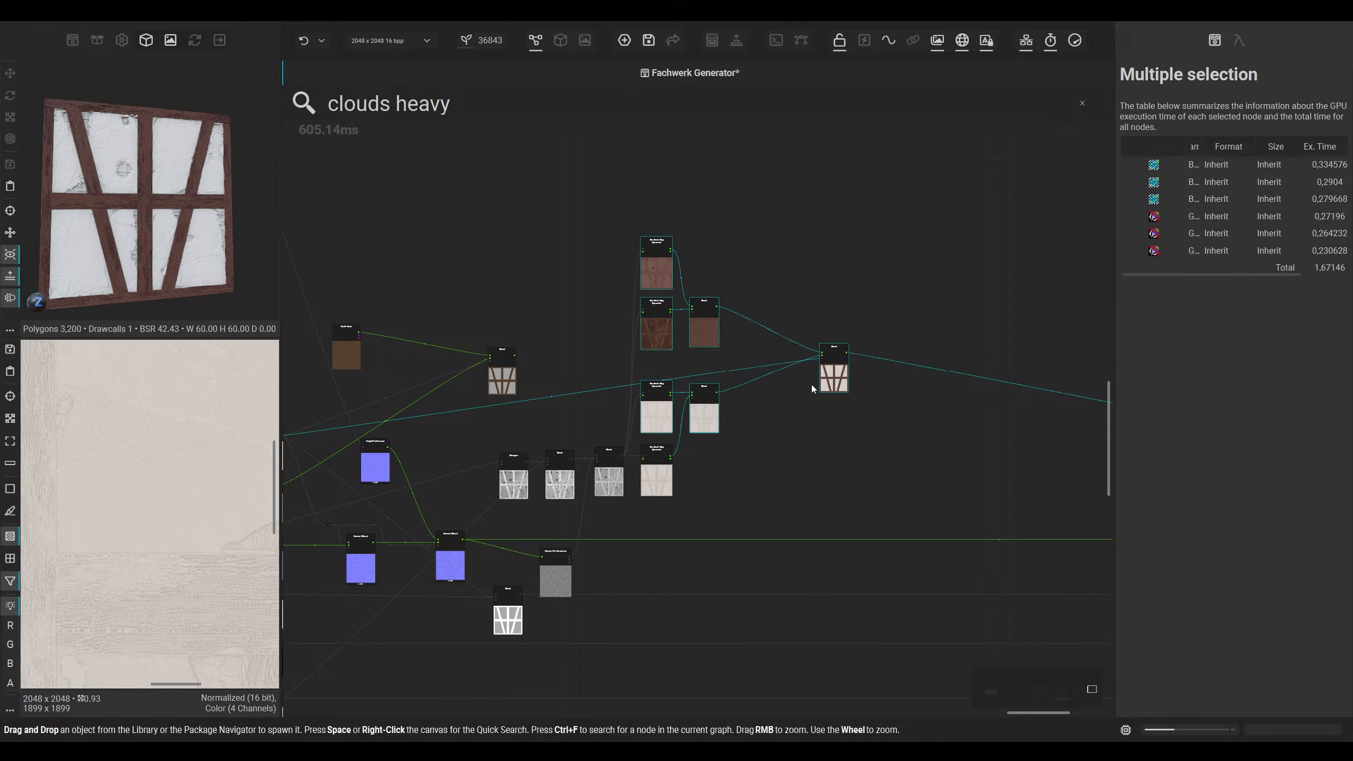
left_click_drag(833, 375, 999, 373)
scroll(734, 506, "up", 3)
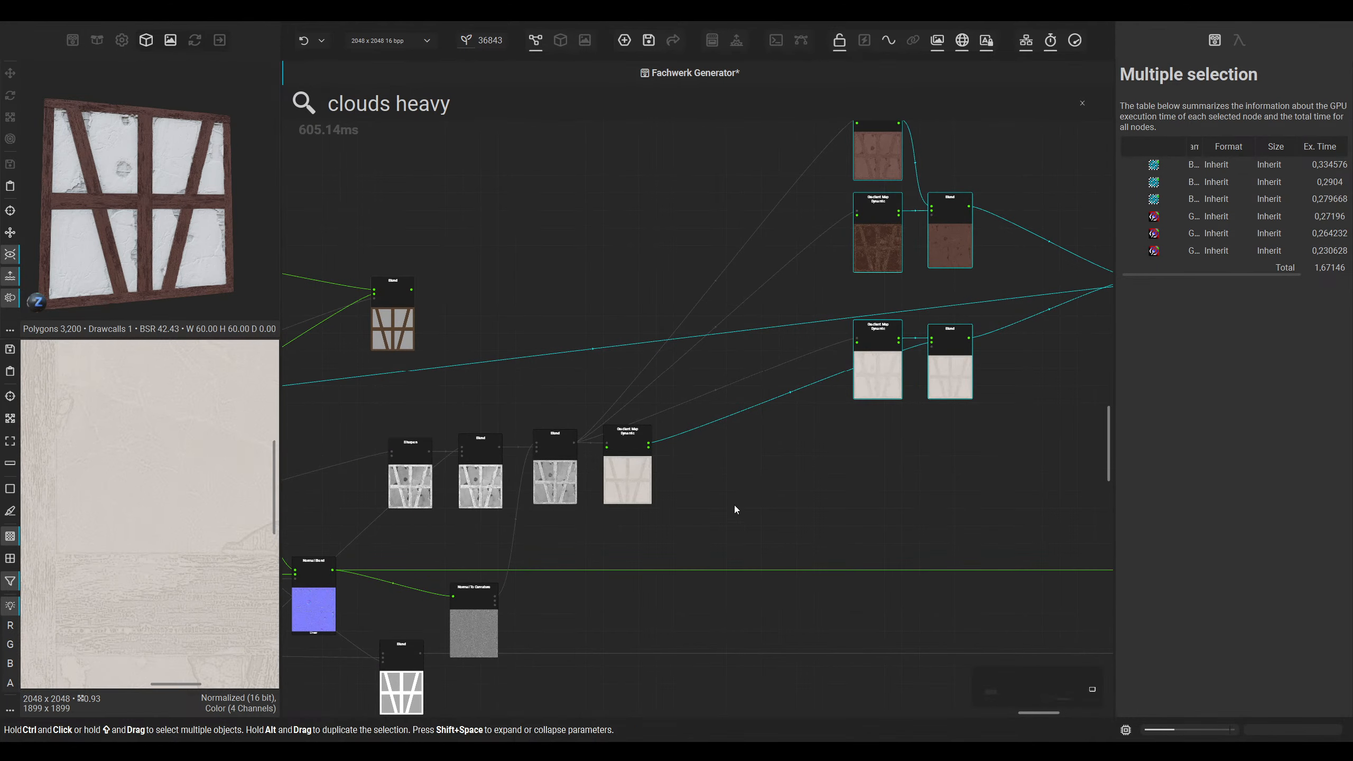
left_click(733, 505)
left_click_drag(629, 483, 880, 484)
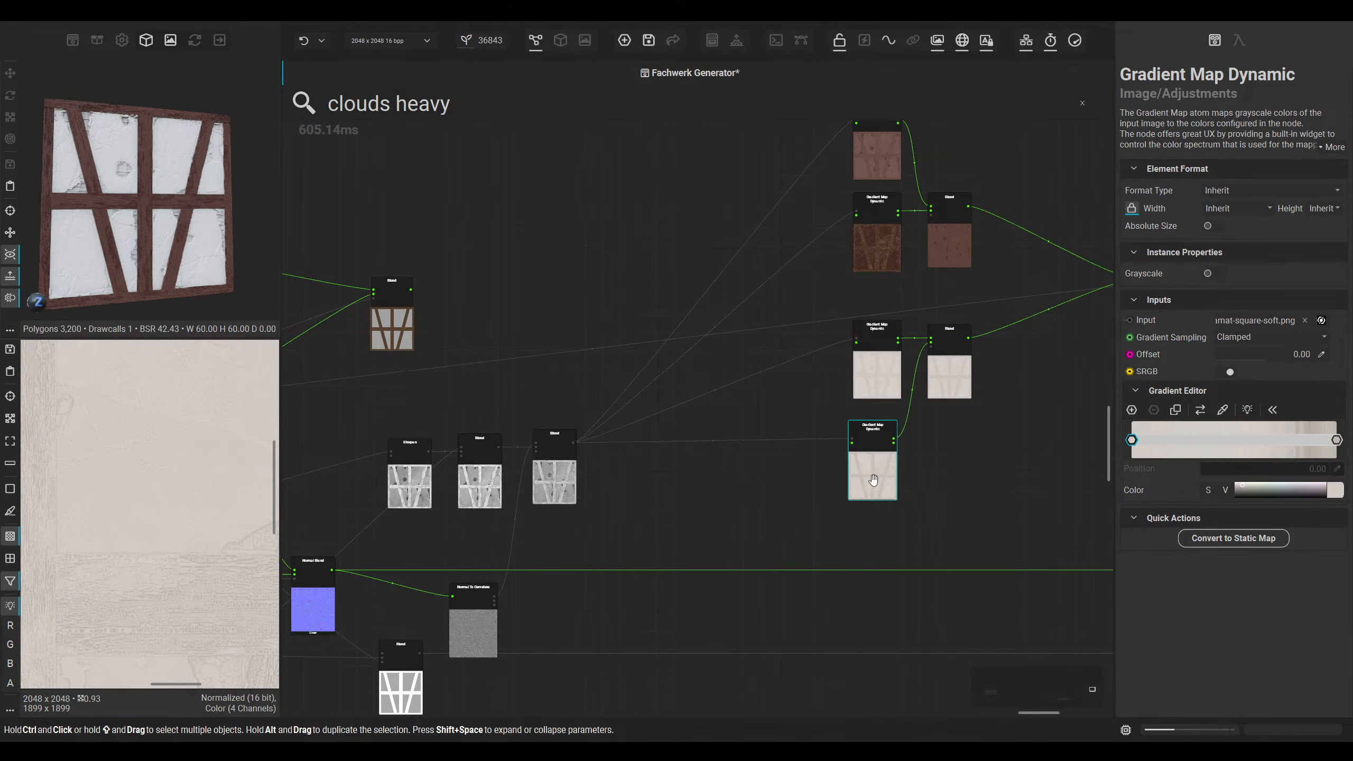
Step: Space out the two grayscale Blend nodes and the Sharpen node ahead of the gradient maps
left_click_drag(569, 483, 767, 488)
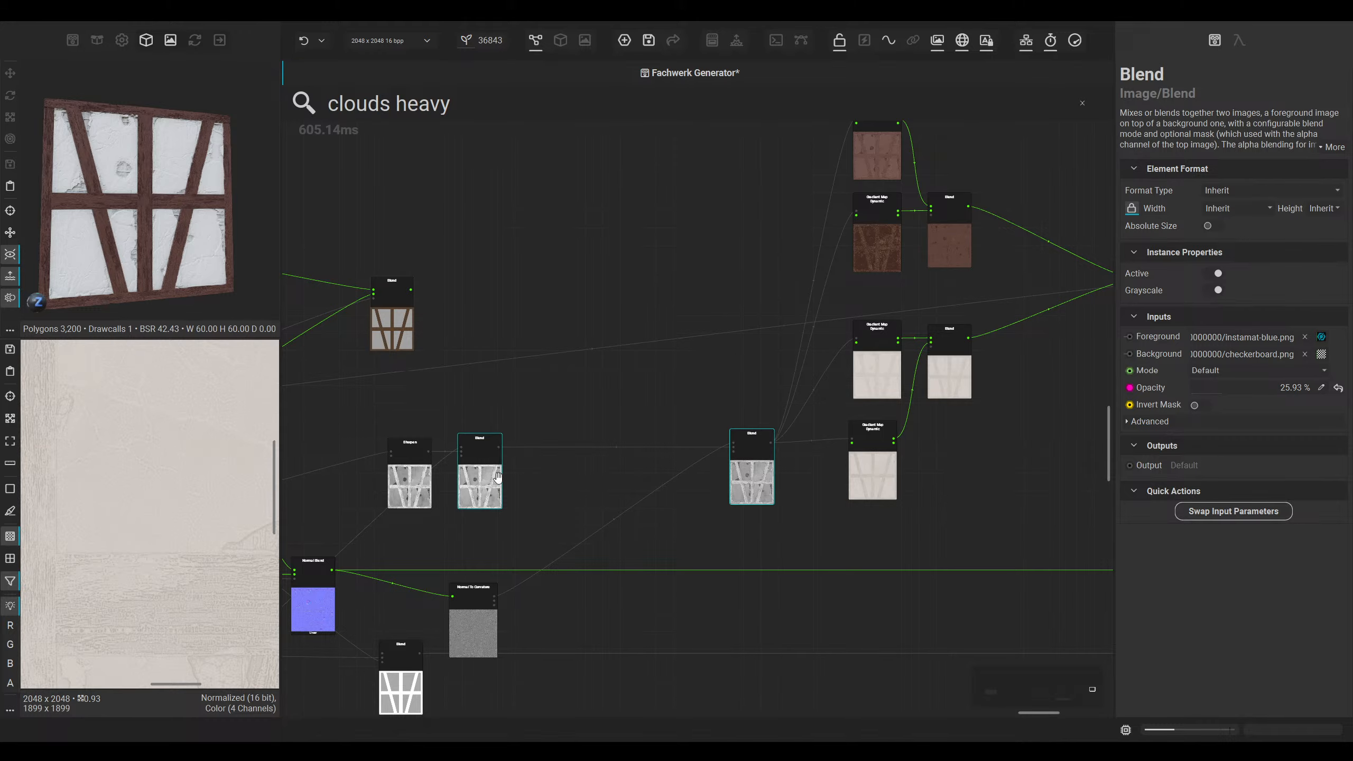
left_click_drag(497, 477, 656, 482)
left_click_drag(406, 489, 555, 489)
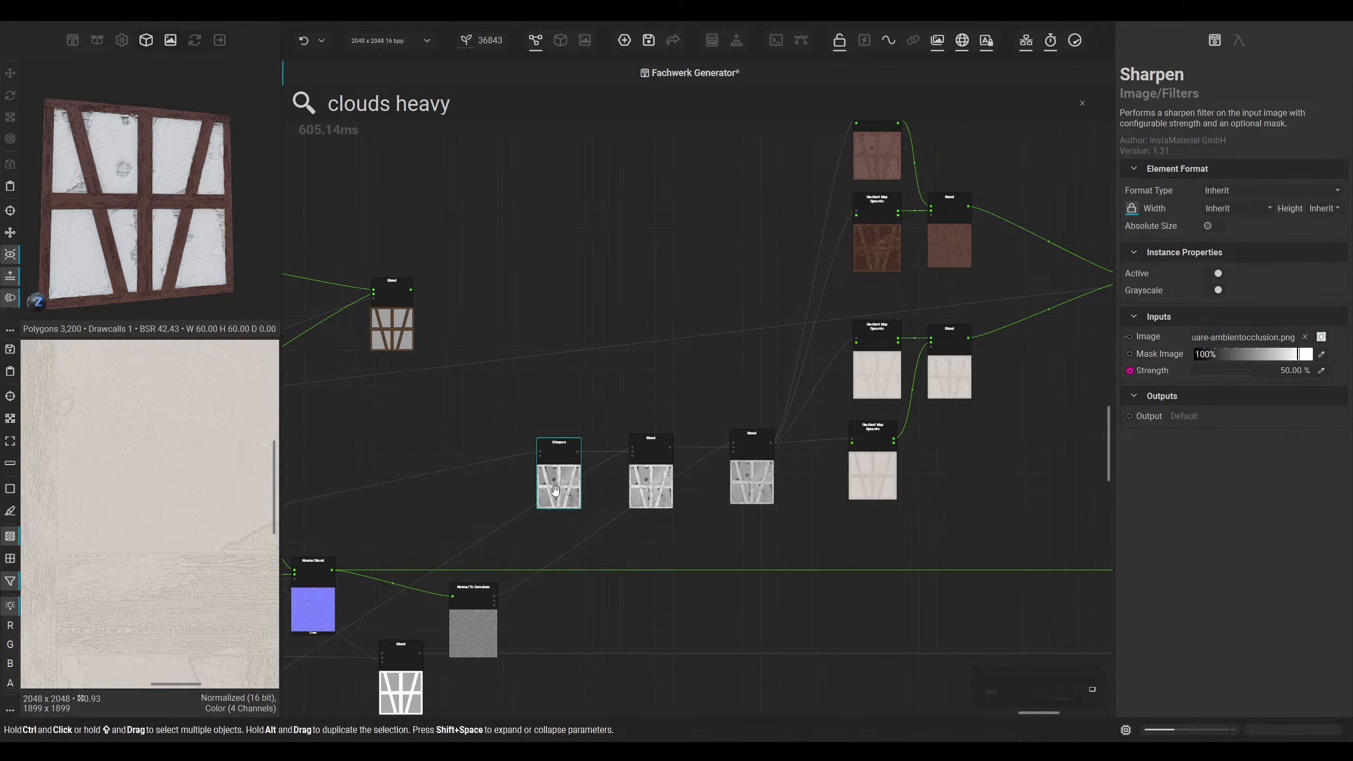
Step: Inspect the Sharpen node's wood grain, cracks and plaster damage up close in the 2D preview
double_click(558, 494)
right_click_drag(110, 451, 74, 453)
middle_click_drag(176, 575, 154, 483)
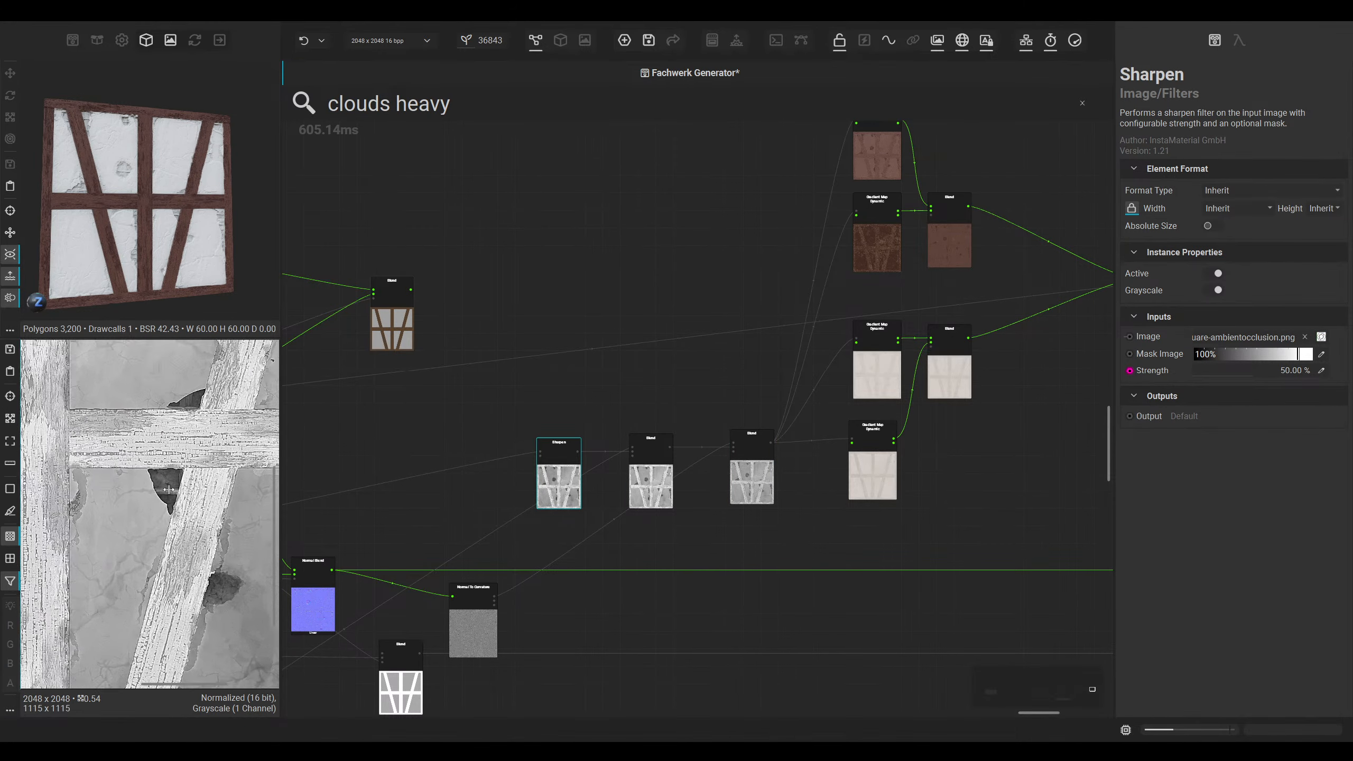
right_click_drag(154, 482, 335, 477)
middle_click_drag(442, 403, 489, 395)
right_click_drag(214, 480, 48, 482)
middle_click_drag(54, 522, 156, 499)
middle_click_drag(251, 453, 184, 435)
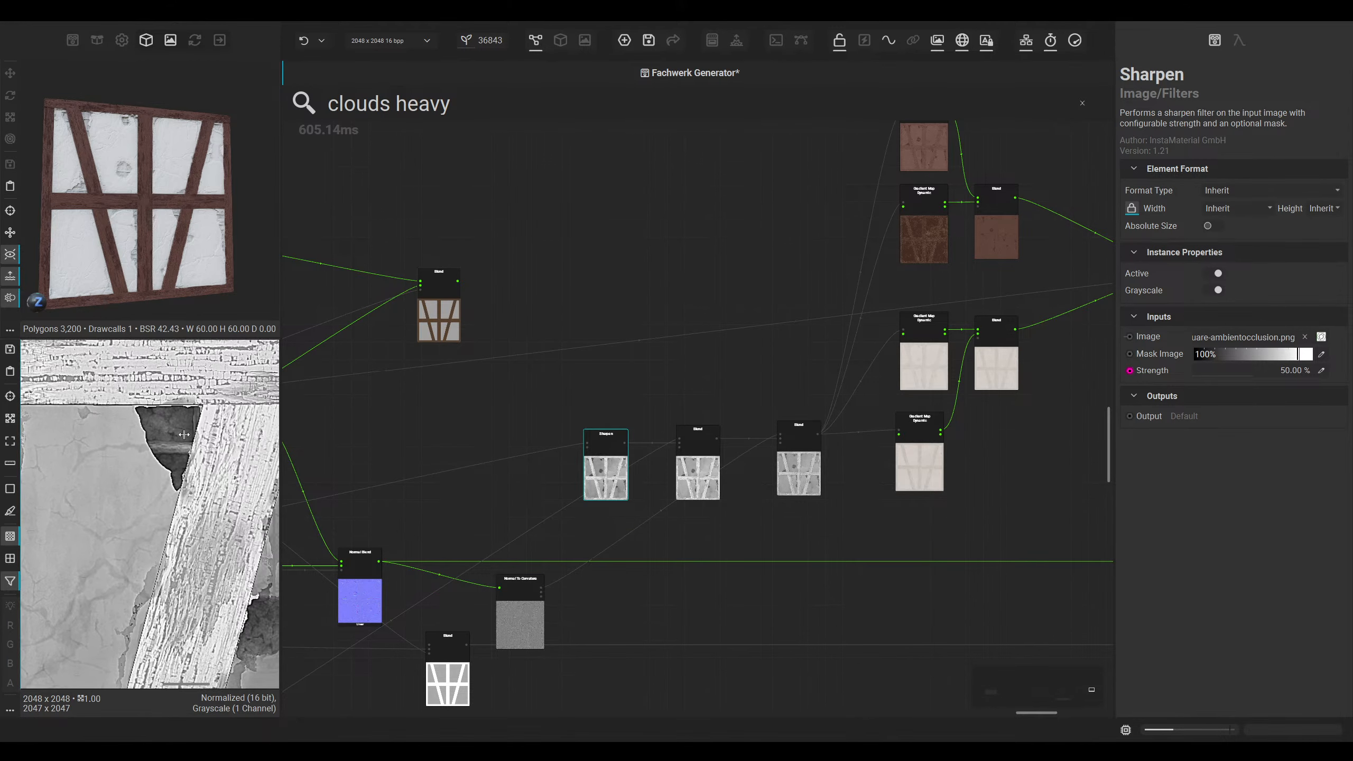
right_click_drag(184, 435, 176, 441)
middle_click_drag(176, 441, 73, 412)
middle_click_drag(176, 660, 177, 530)
Step: Trace the graph upstream to the Grayscale to Mask node and examine its plaster damage mask in the 2D preview
scroll(494, 530, "down", 5)
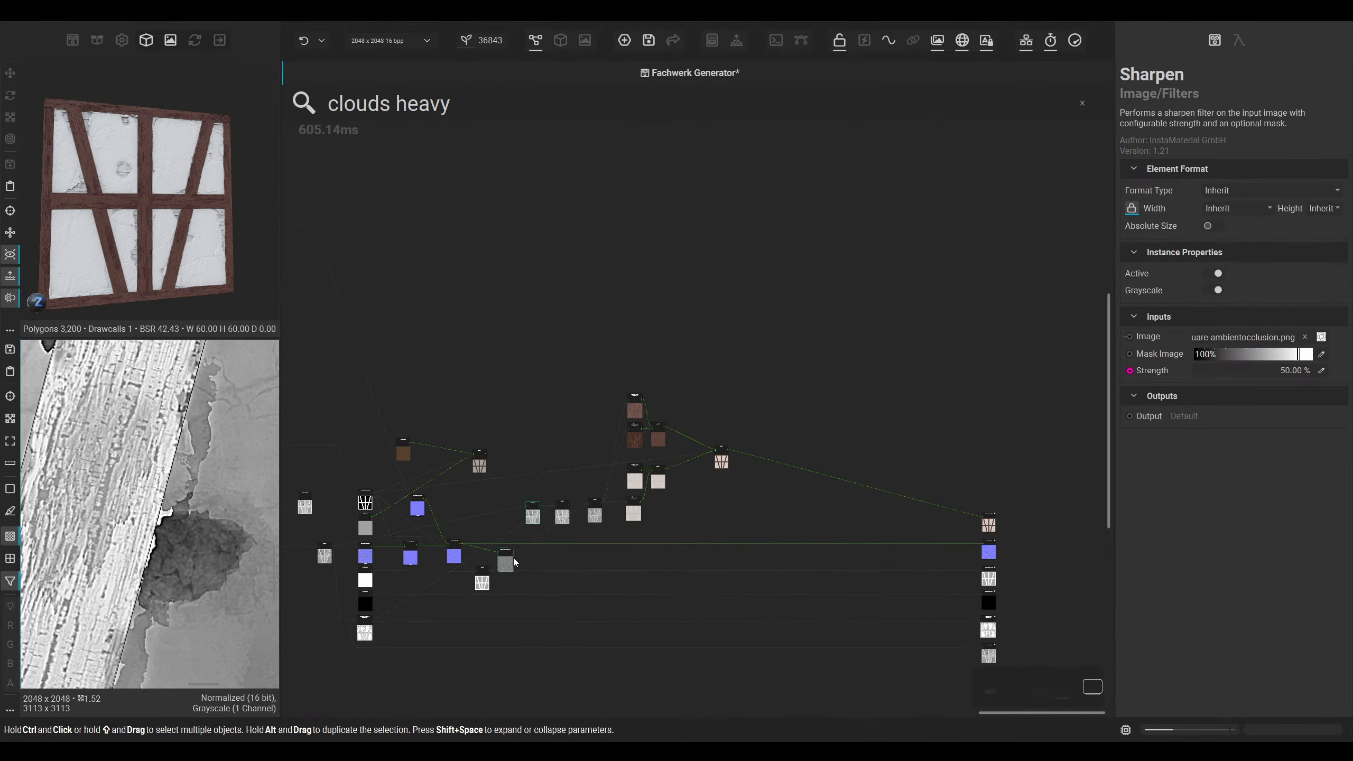
scroll(542, 542, "up", 9)
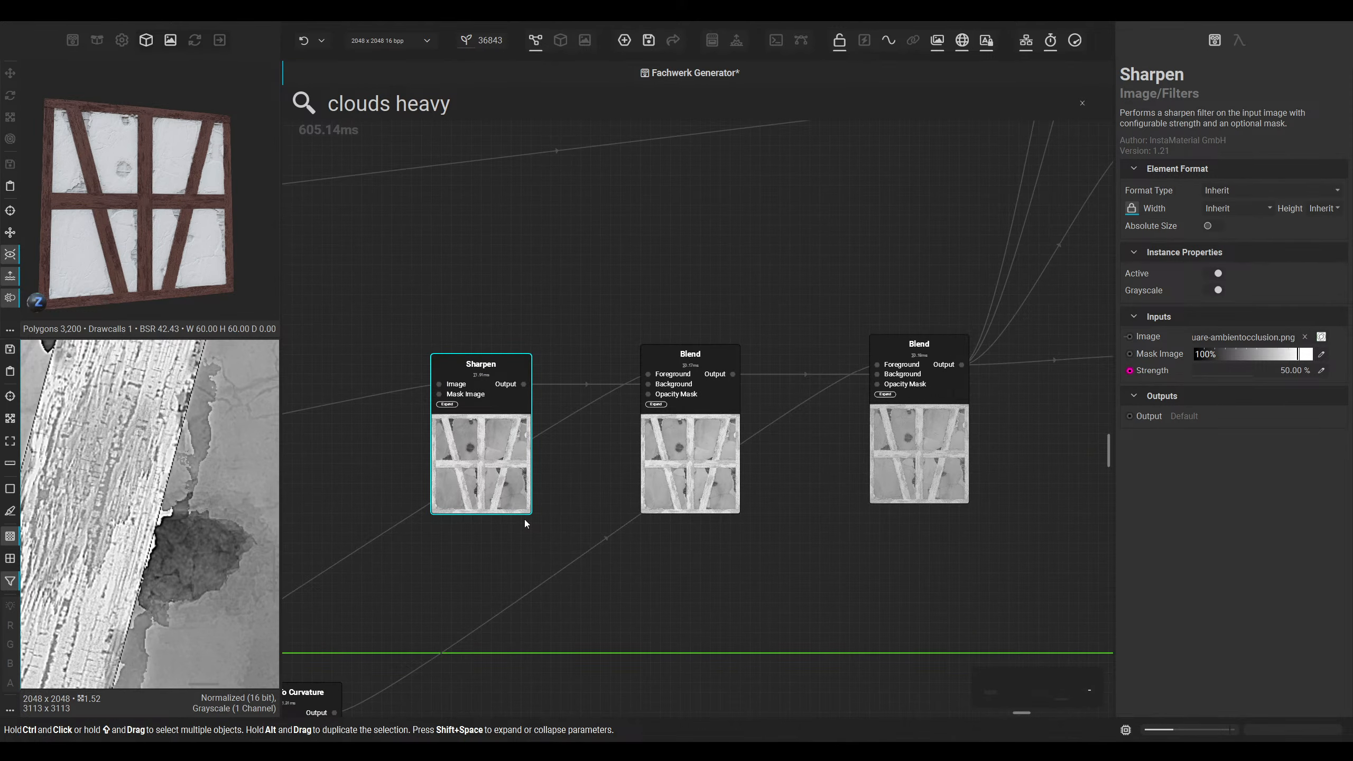
scroll(637, 419, "down", 5)
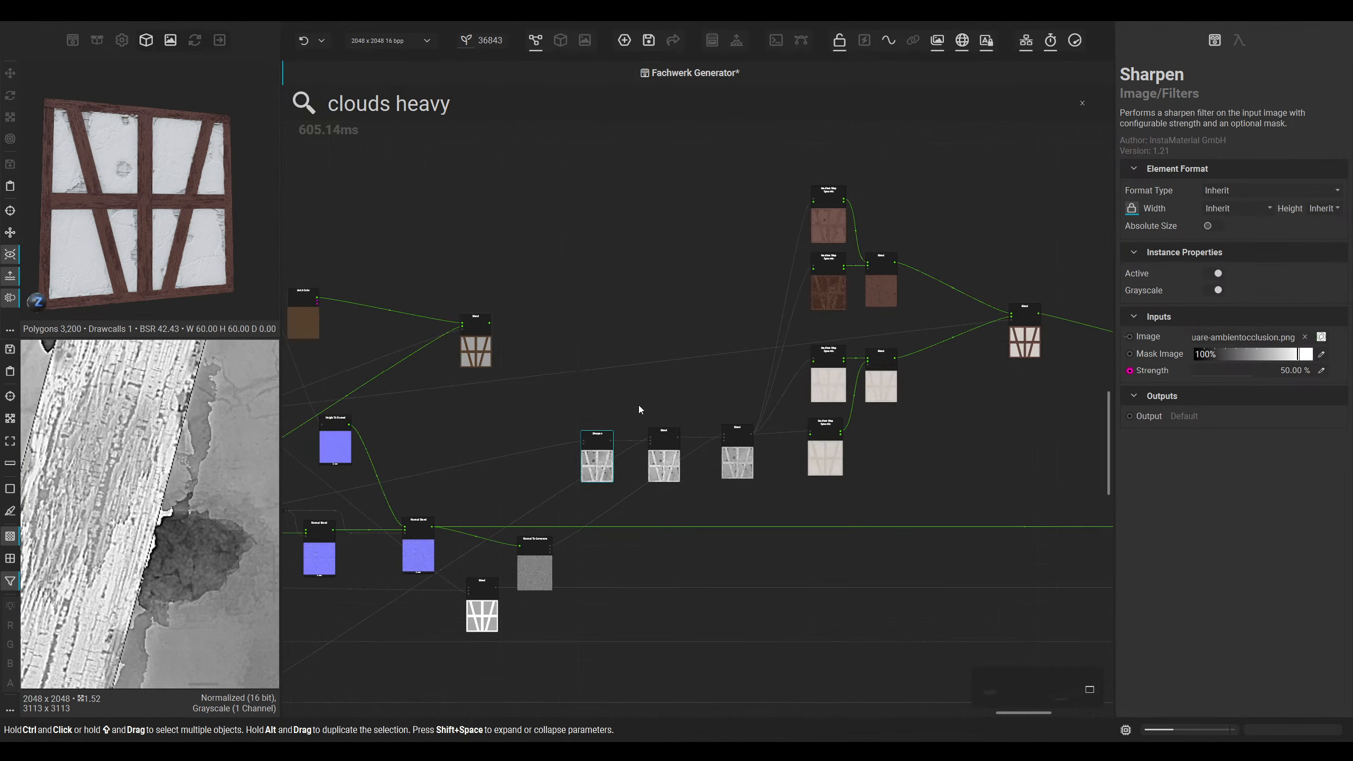
middle_click_drag(647, 402, 719, 384)
scroll(698, 444, "down", 5)
middle_click_drag(748, 465, 944, 387)
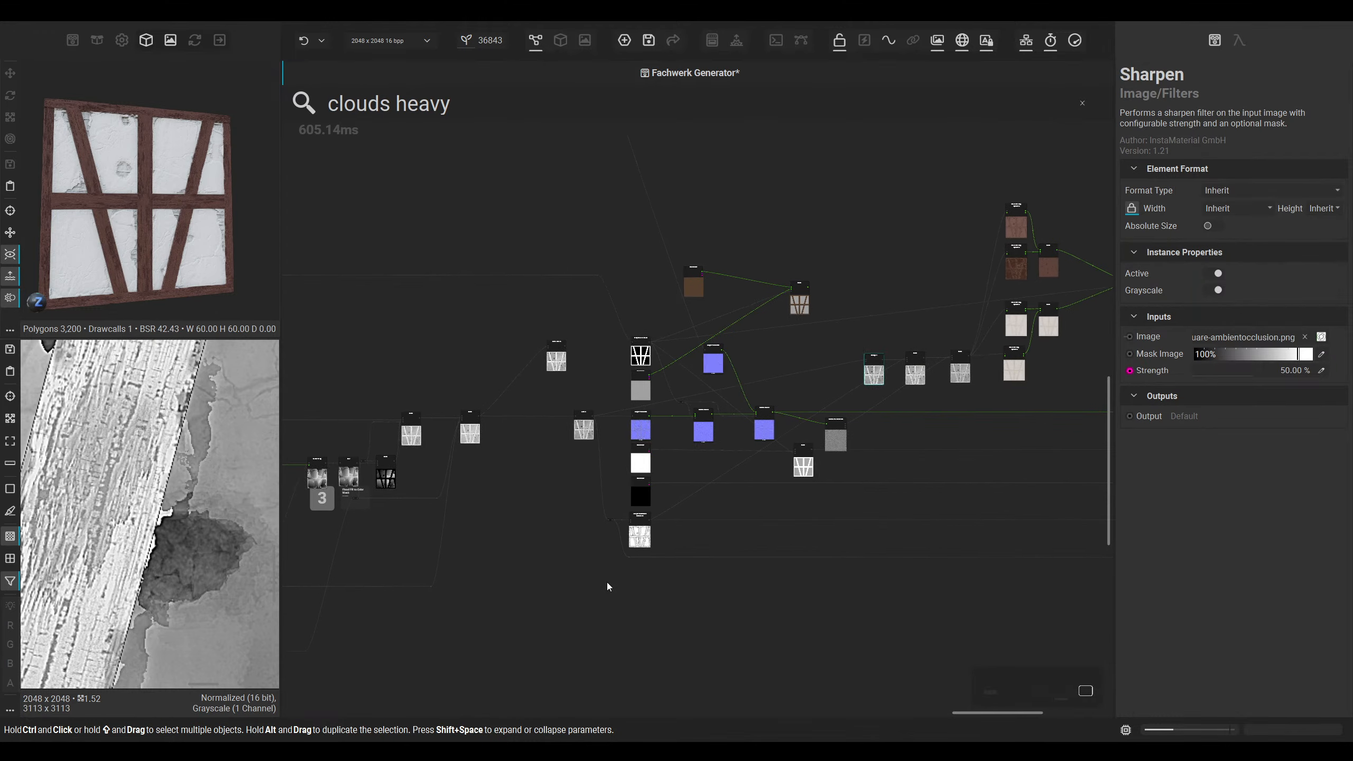
middle_click_drag(569, 582, 873, 492)
middle_click_drag(799, 538, 1110, 458)
middle_click_drag(559, 580, 983, 551)
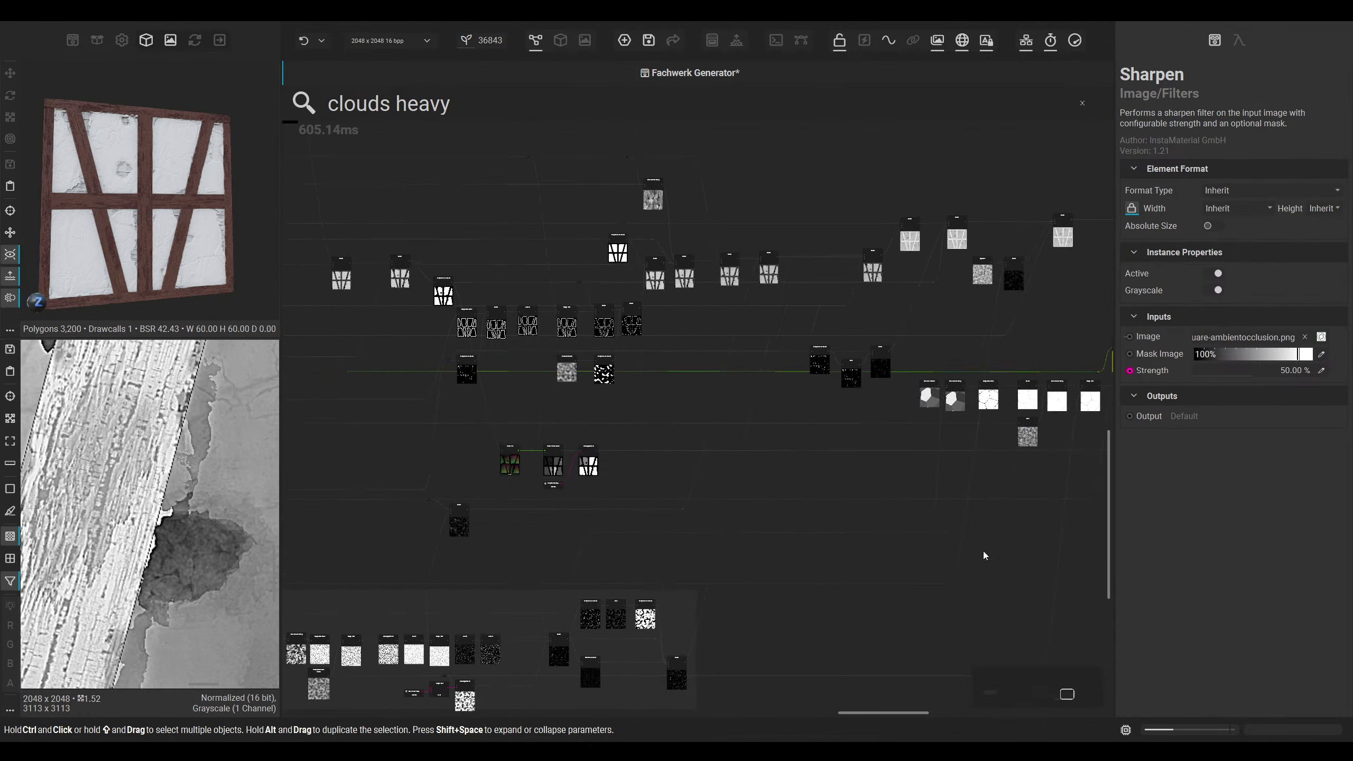
middle_click_drag(495, 552, 819, 566)
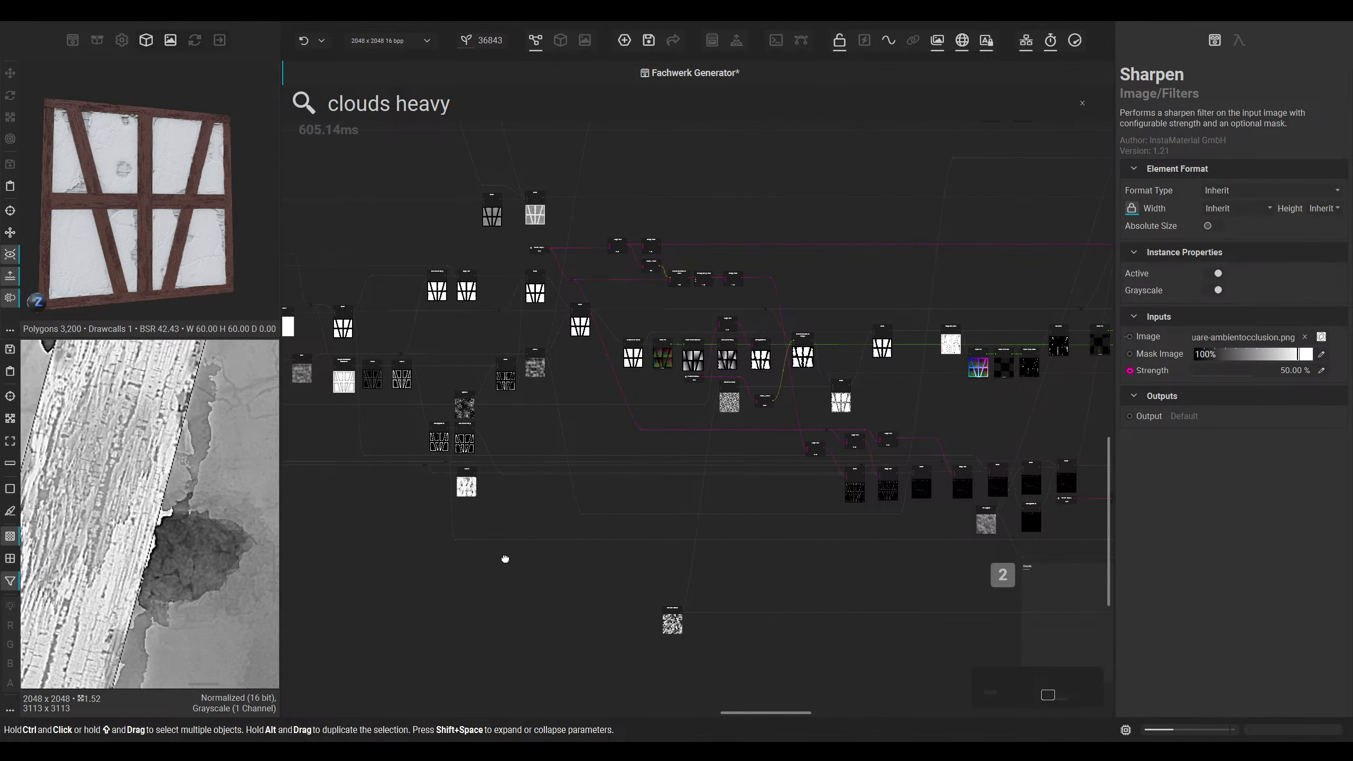
scroll(396, 338, "up", 3)
middle_click_drag(700, 460, 697, 567)
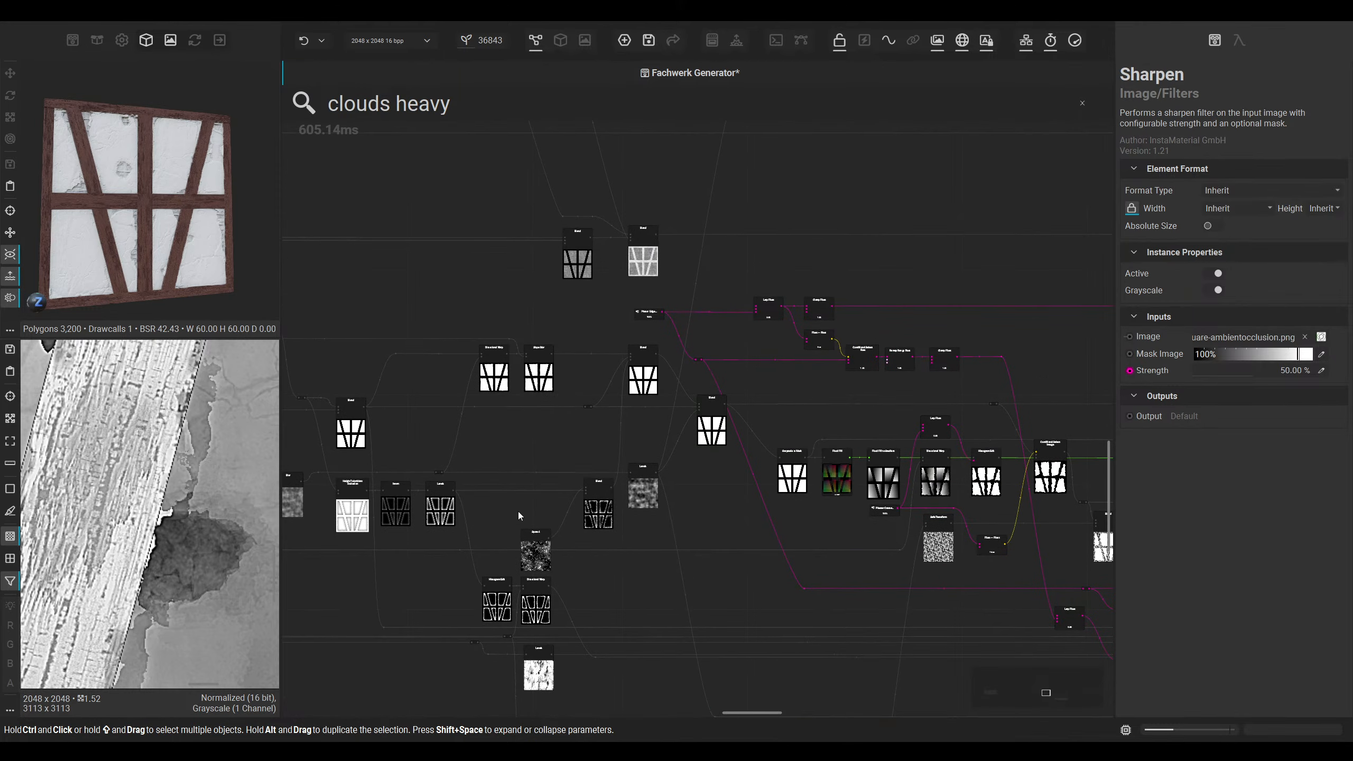
middle_click_drag(518, 511, 797, 481)
middle_click_drag(520, 478, 868, 522)
middle_click_drag(555, 582, 919, 651)
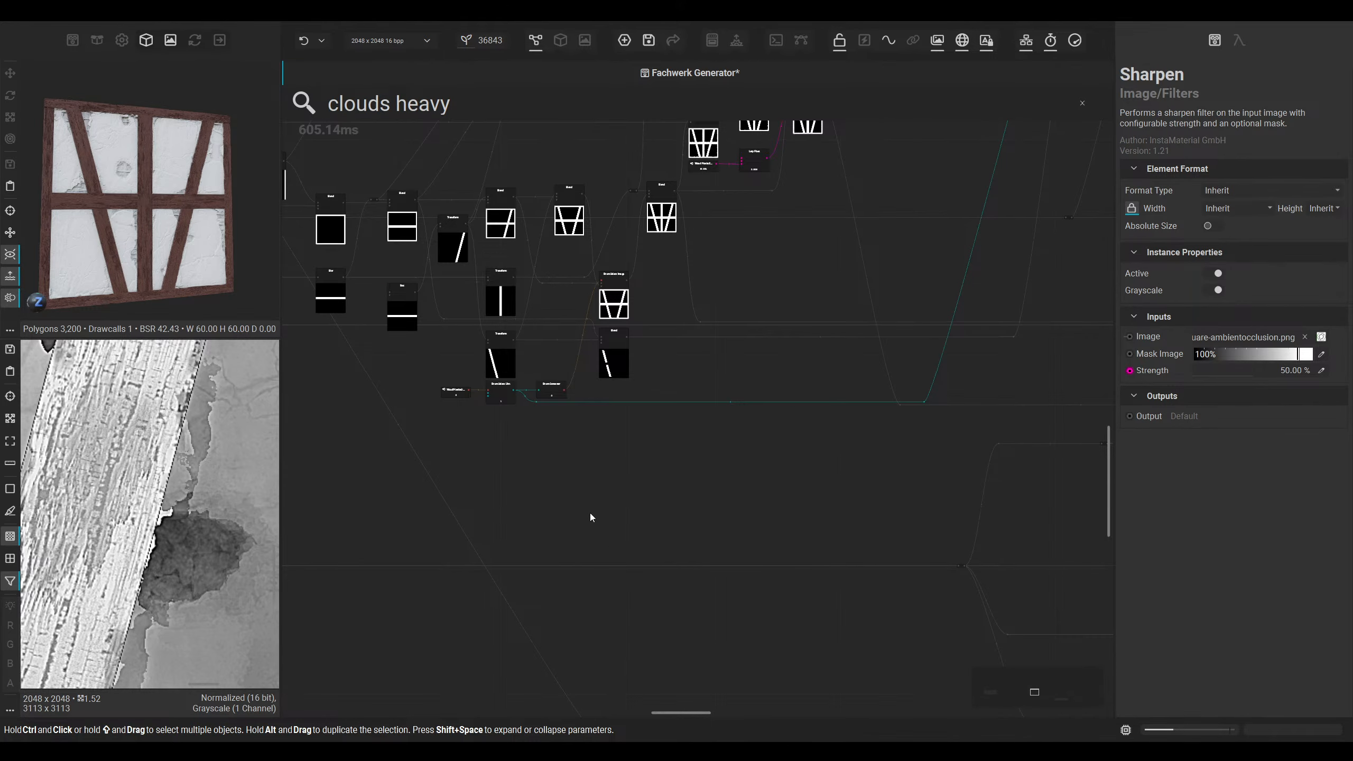
middle_click_drag(590, 513, 634, 640)
scroll(634, 638, "down", 3)
middle_click_drag(769, 563, 905, 535)
middle_click_drag(516, 588, 329, 498)
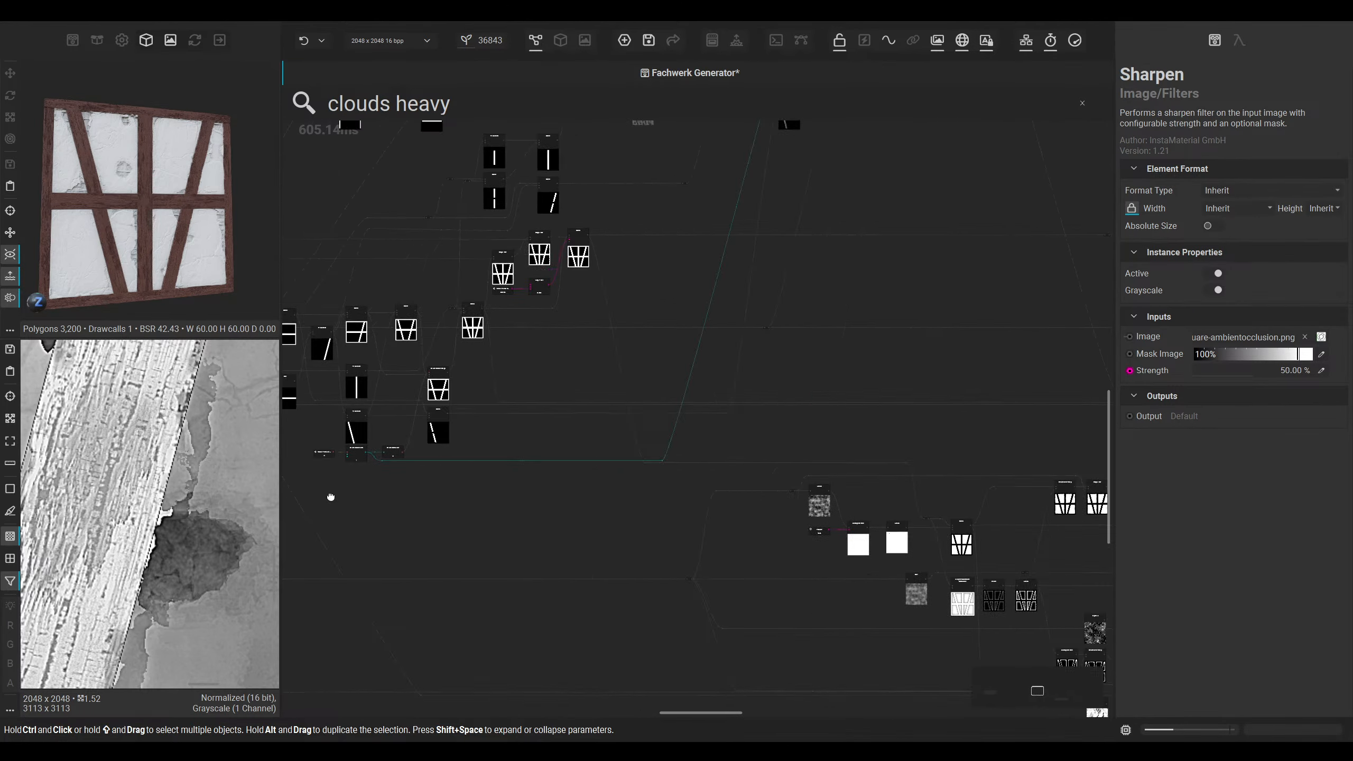
middle_click_drag(1012, 525, 253, 458)
scroll(754, 443, "up", 3)
middle_click_drag(618, 394, 273, 398)
middle_click_drag(842, 358, 686, 366)
scroll(692, 368, "up", 8)
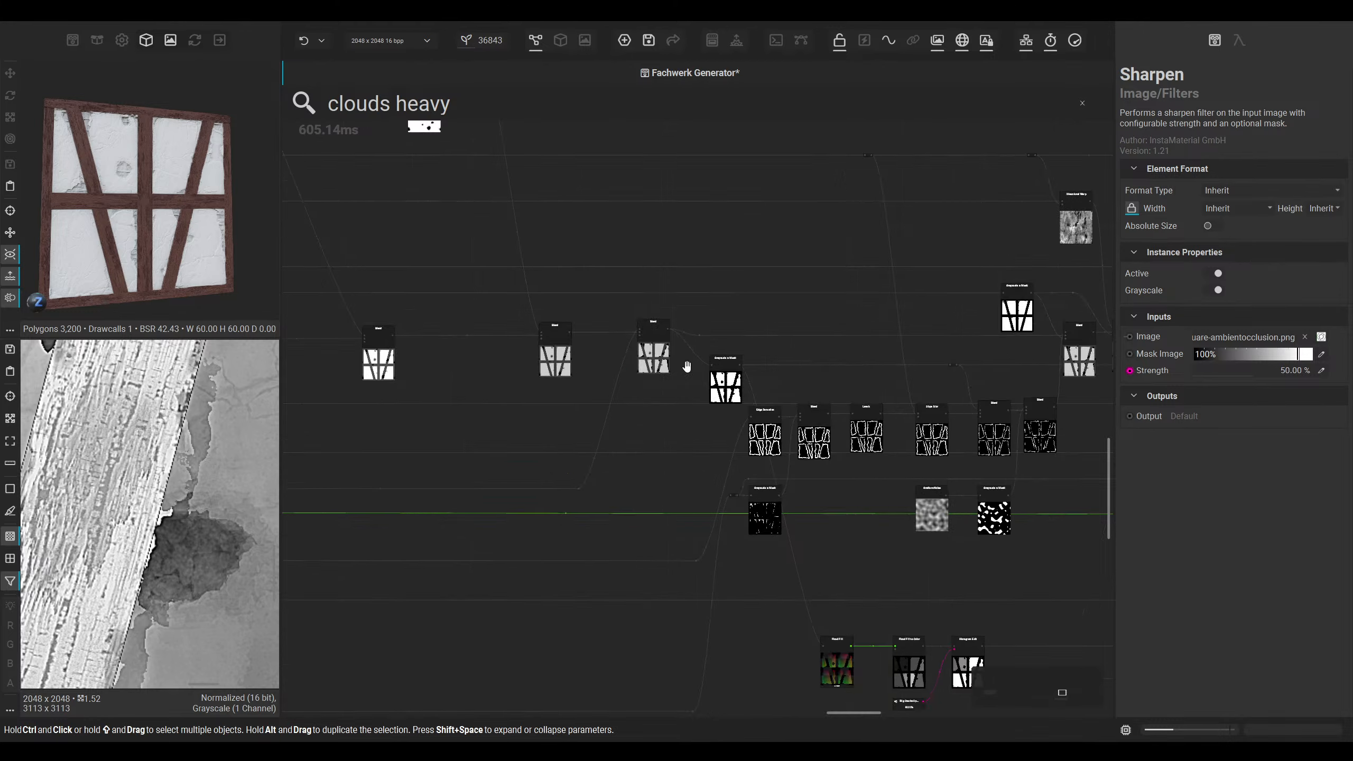
left_click(735, 417)
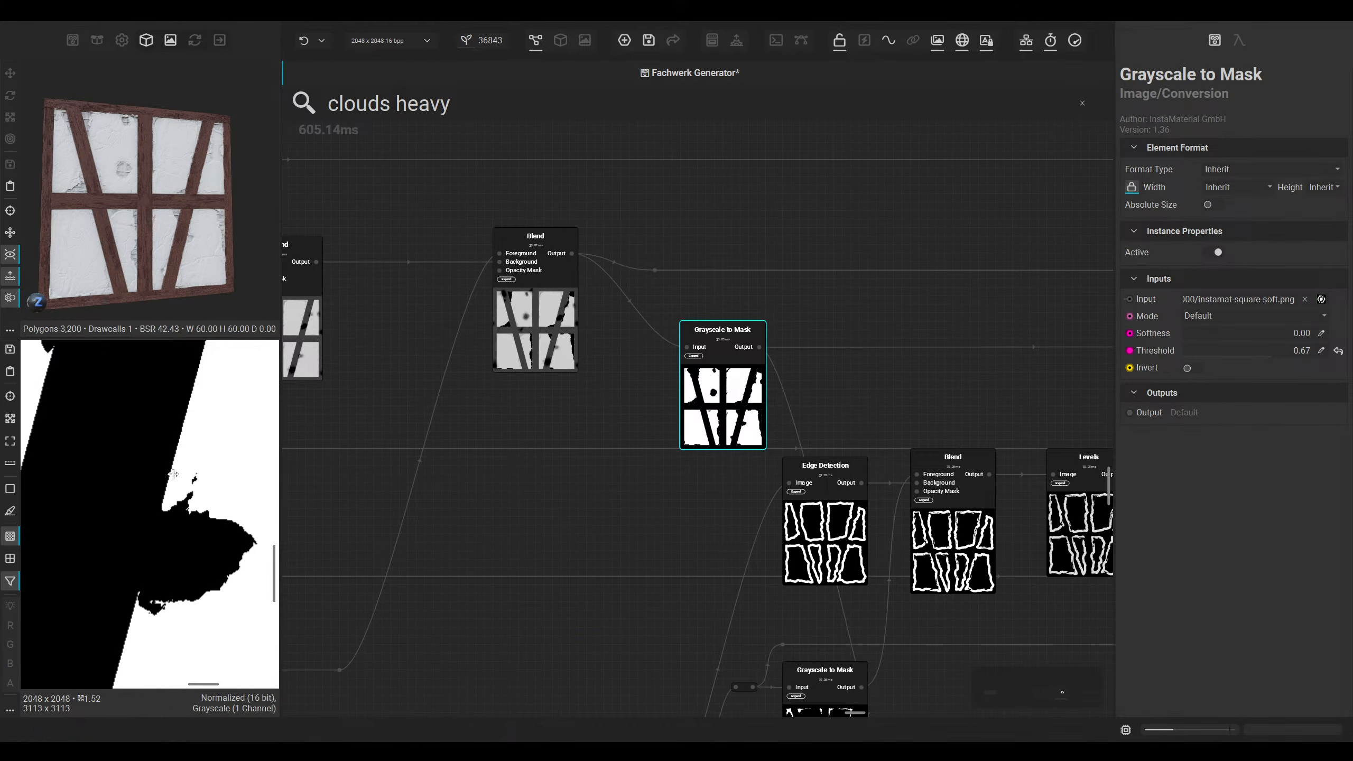
scroll(193, 512, "up", 5)
middle_click_drag(576, 434, 353, 565)
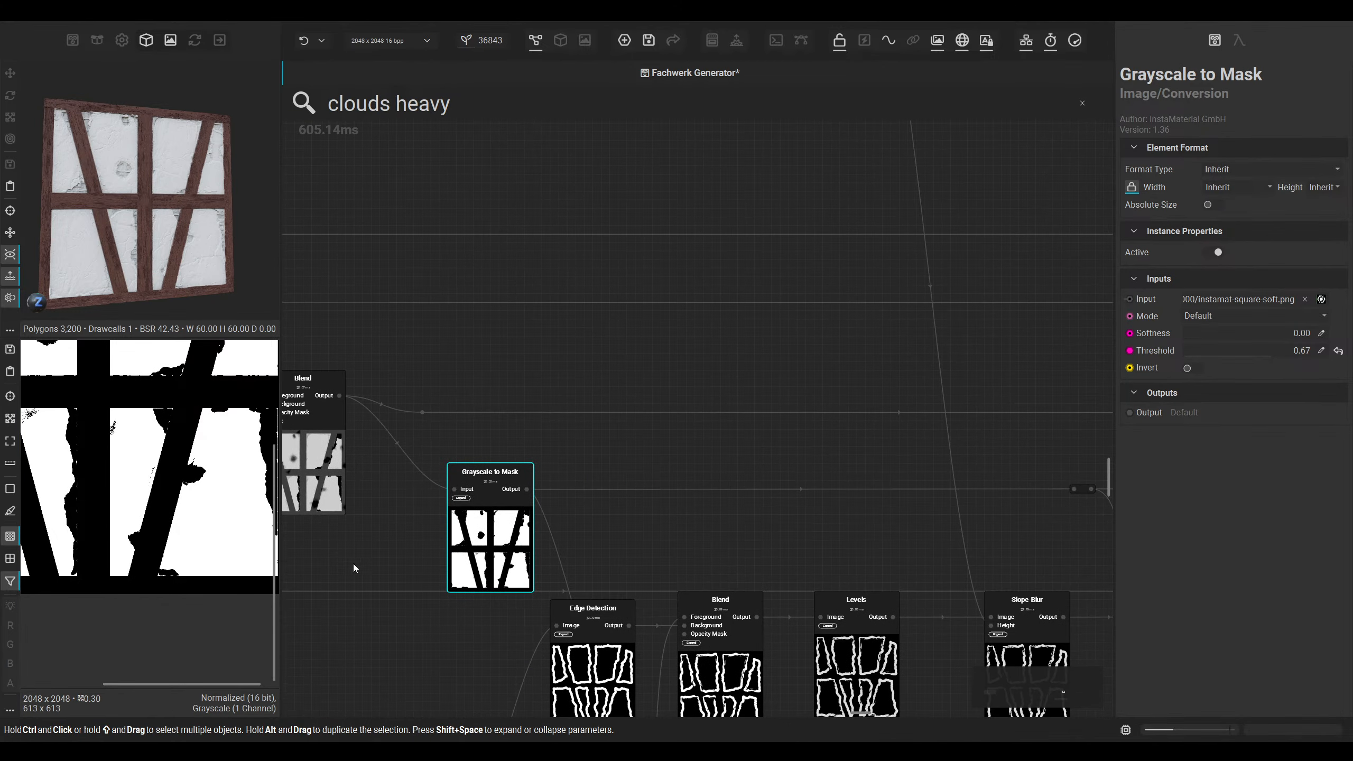
Step: Add a Blend node beside the plaster maps with the Grayscale to Mask output as its opacity mask, and clear its default foreground and background images
left_click_drag(527, 490, 692, 539)
scroll(706, 461, "down", 6)
left_click_drag(623, 598, 624, 599)
left_click(671, 554)
left_click_drag(626, 668, 733, 562)
scroll(716, 528, "up", 5)
left_click_drag(708, 514, 707, 542)
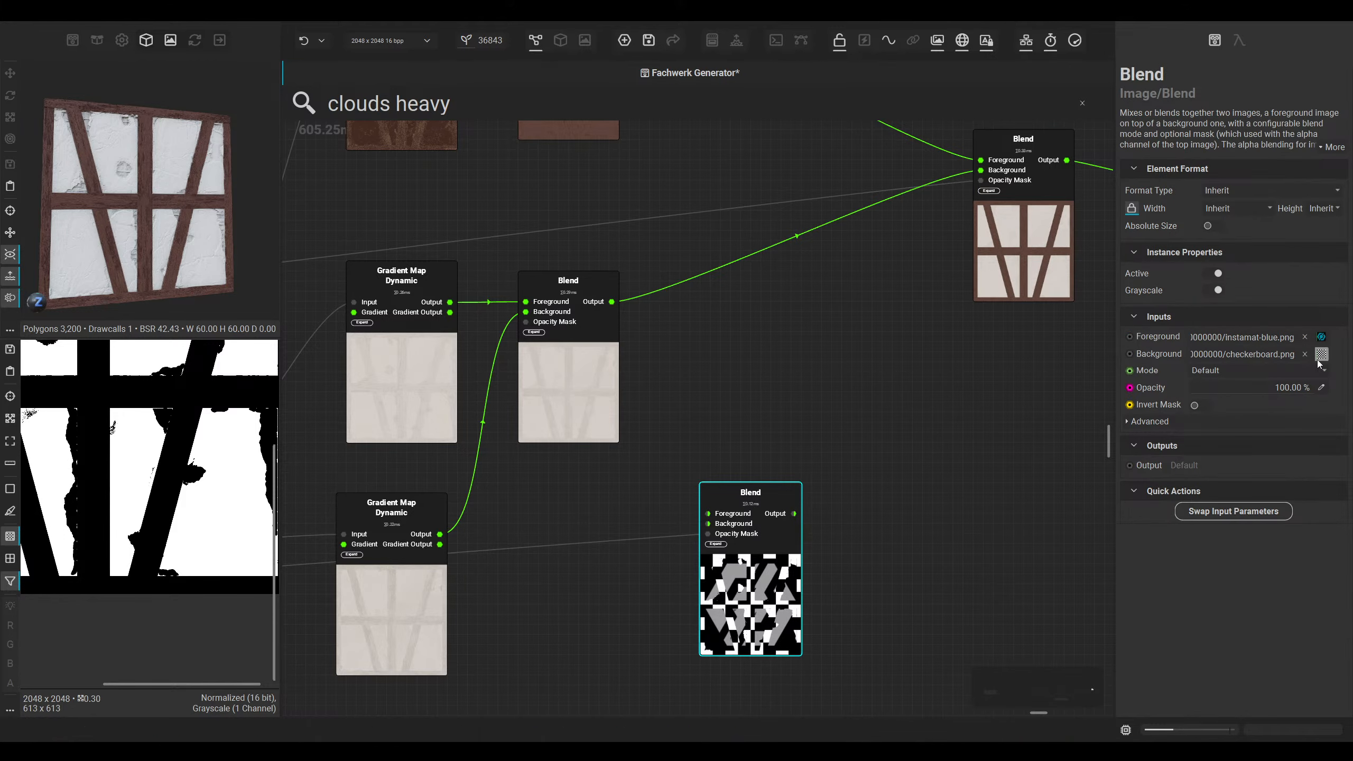
left_click(1304, 354)
left_click(1304, 336)
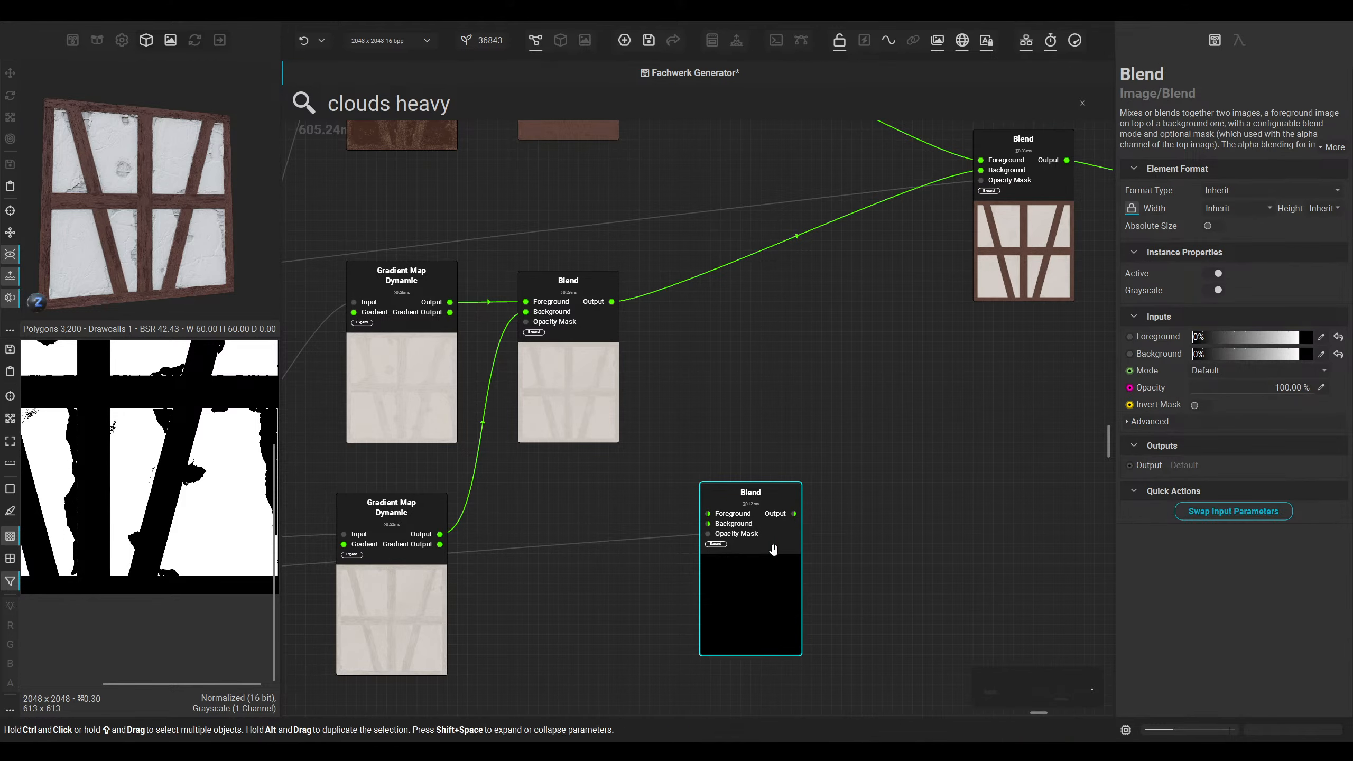
scroll(733, 588, "up", 3)
scroll(734, 347, "down", 3)
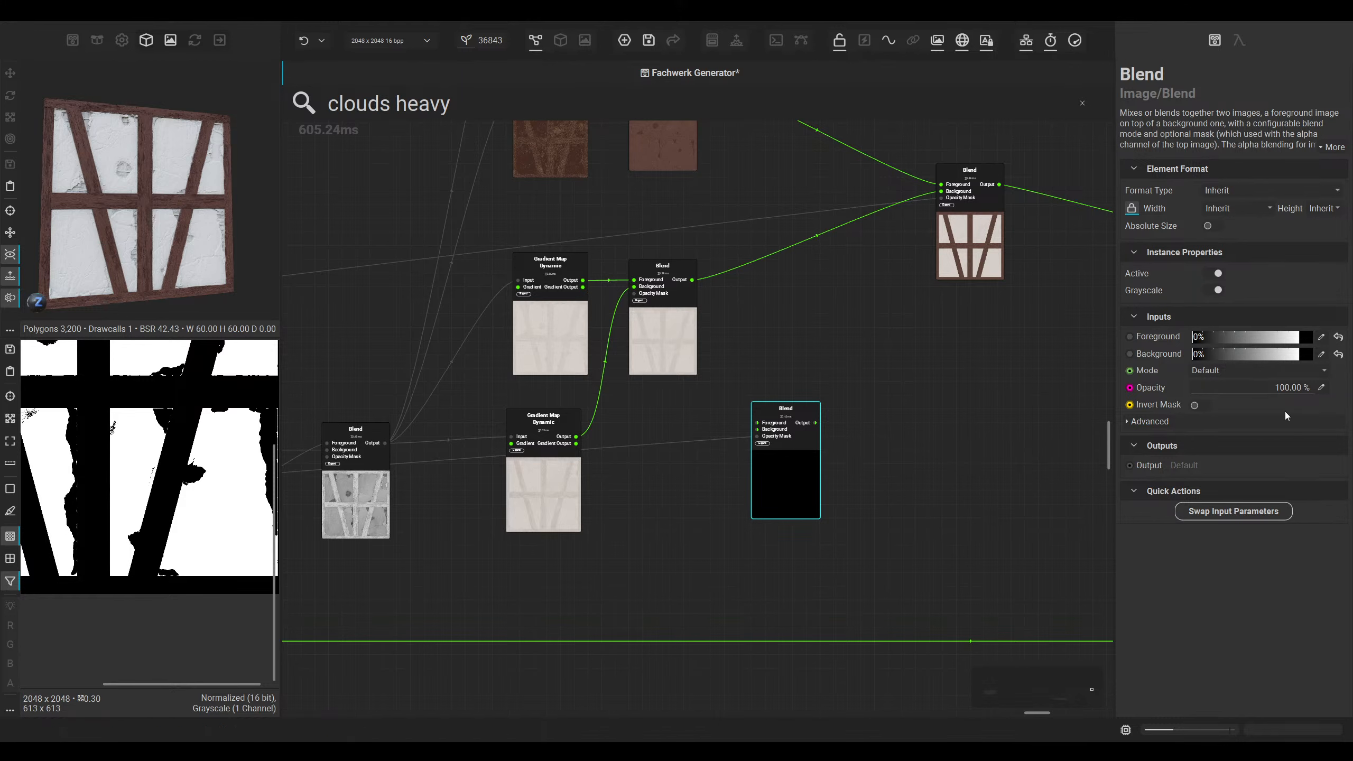
Step: Sample the new Blend's background value of 0.2588 from the dark wood gradient map
left_click(1251, 354)
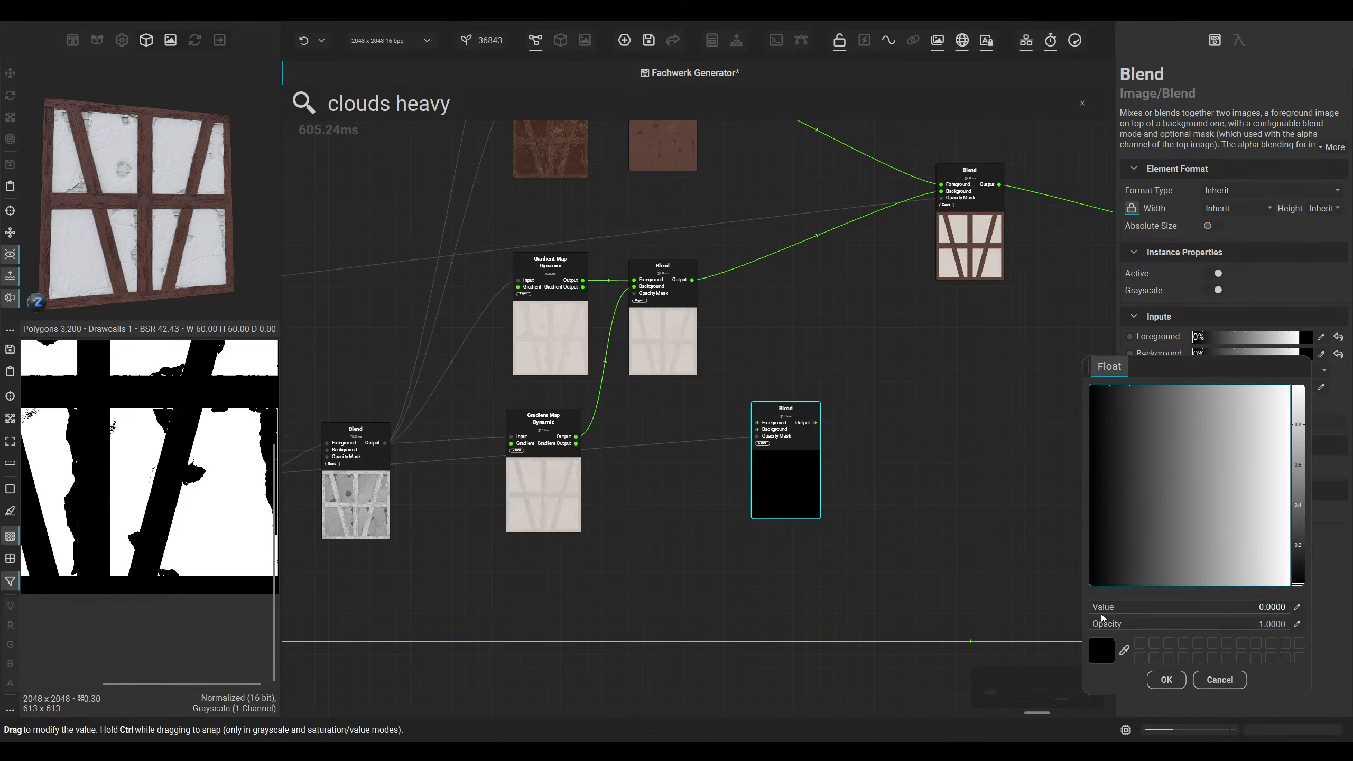
left_click(577, 160)
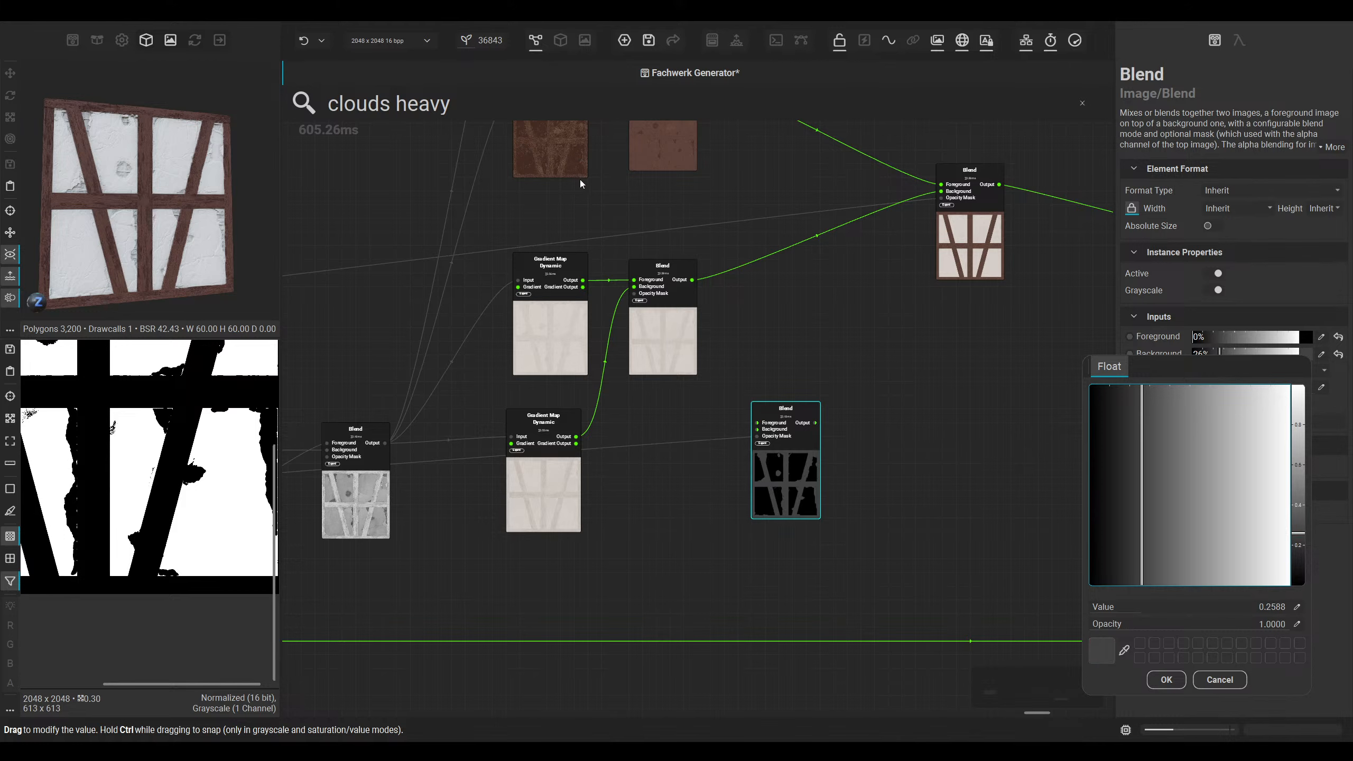
left_click(1183, 678)
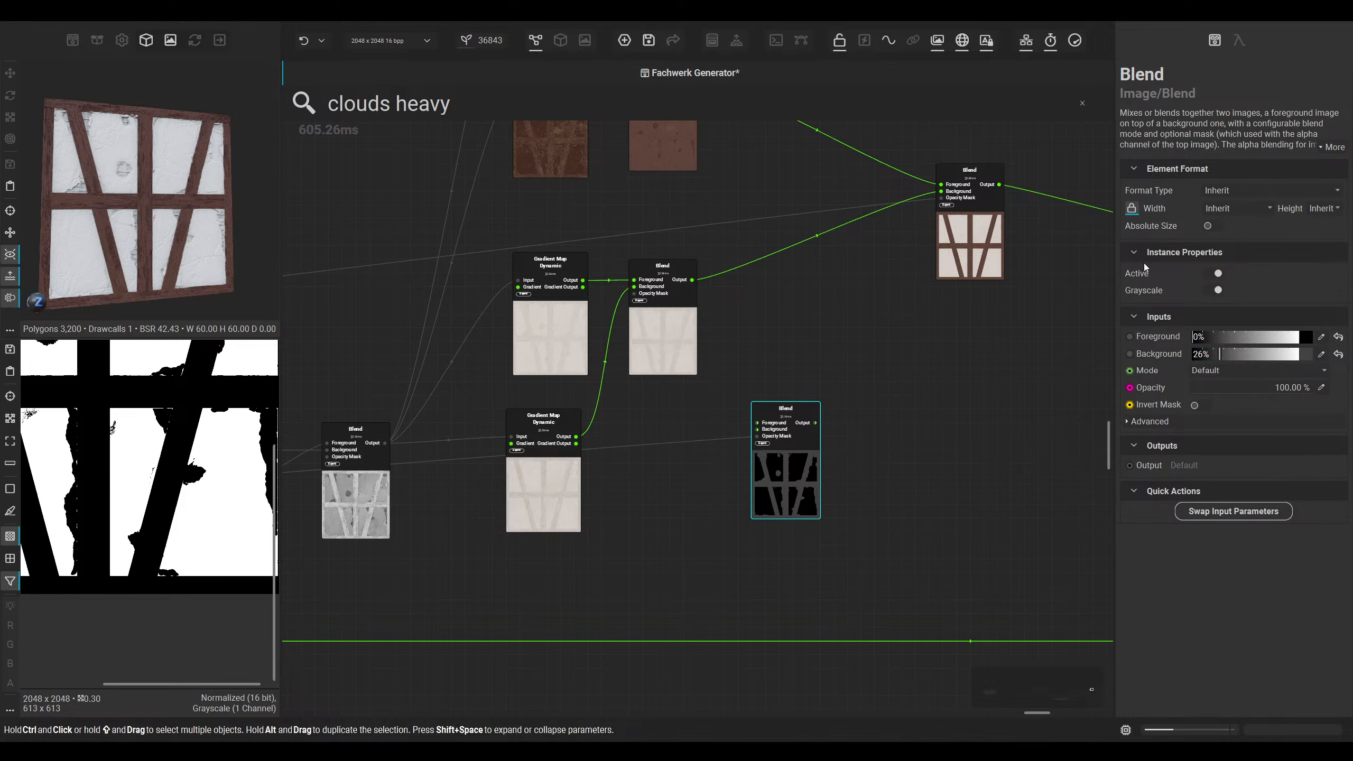
Step: Turn off grayscale for the new Blend and sample its background color from the reddish-brown wood Blend
left_click(1212, 290)
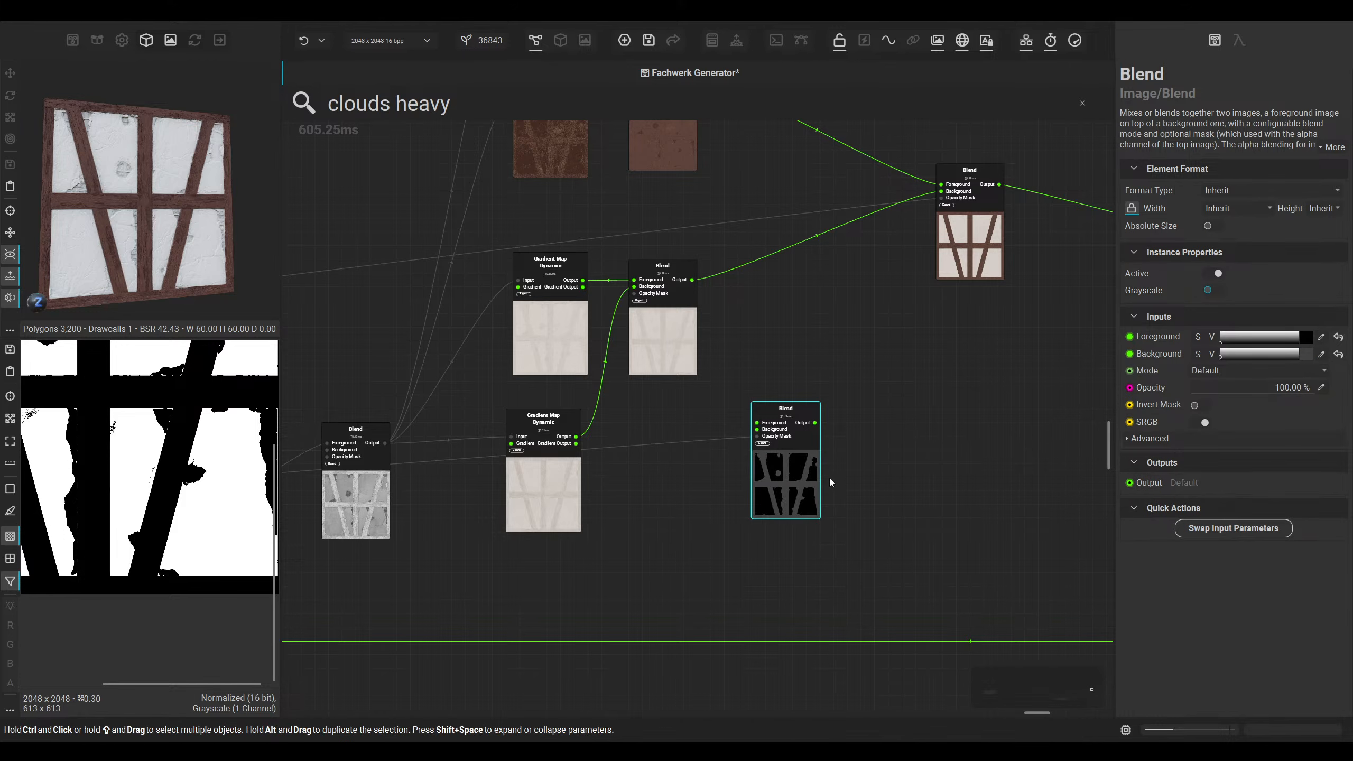
scroll(828, 478, "up", 2)
left_click(1309, 353)
left_click(893, 216)
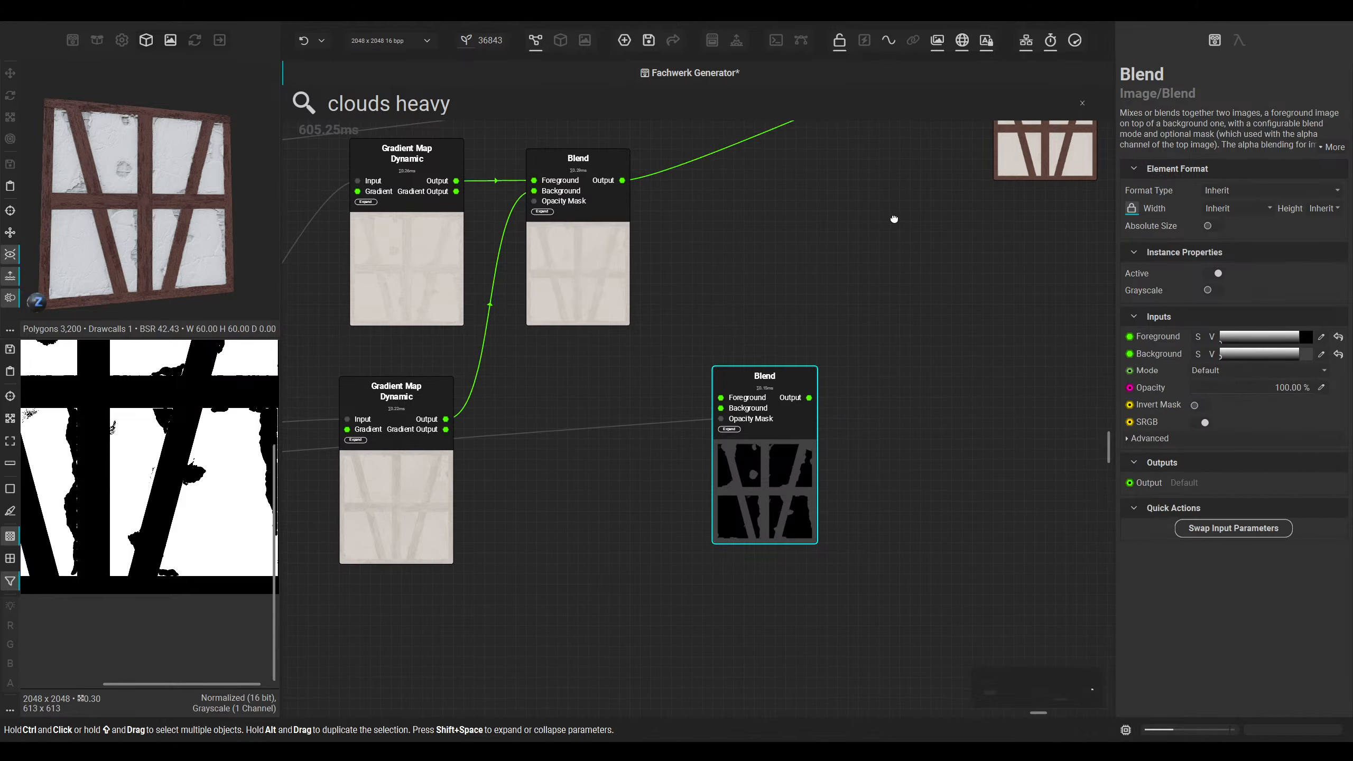
middle_click_drag(894, 216, 911, 391)
scroll(916, 394, "down", 2)
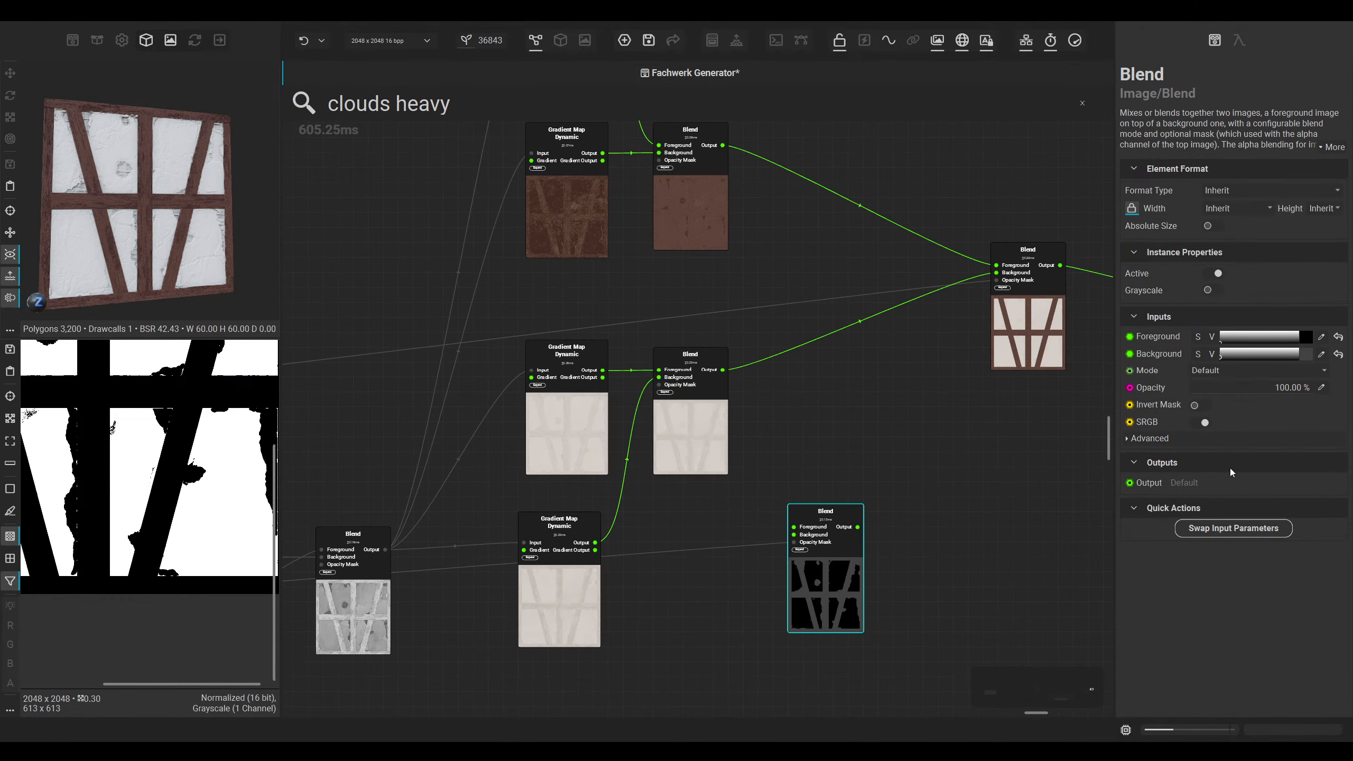
left_click(1312, 352)
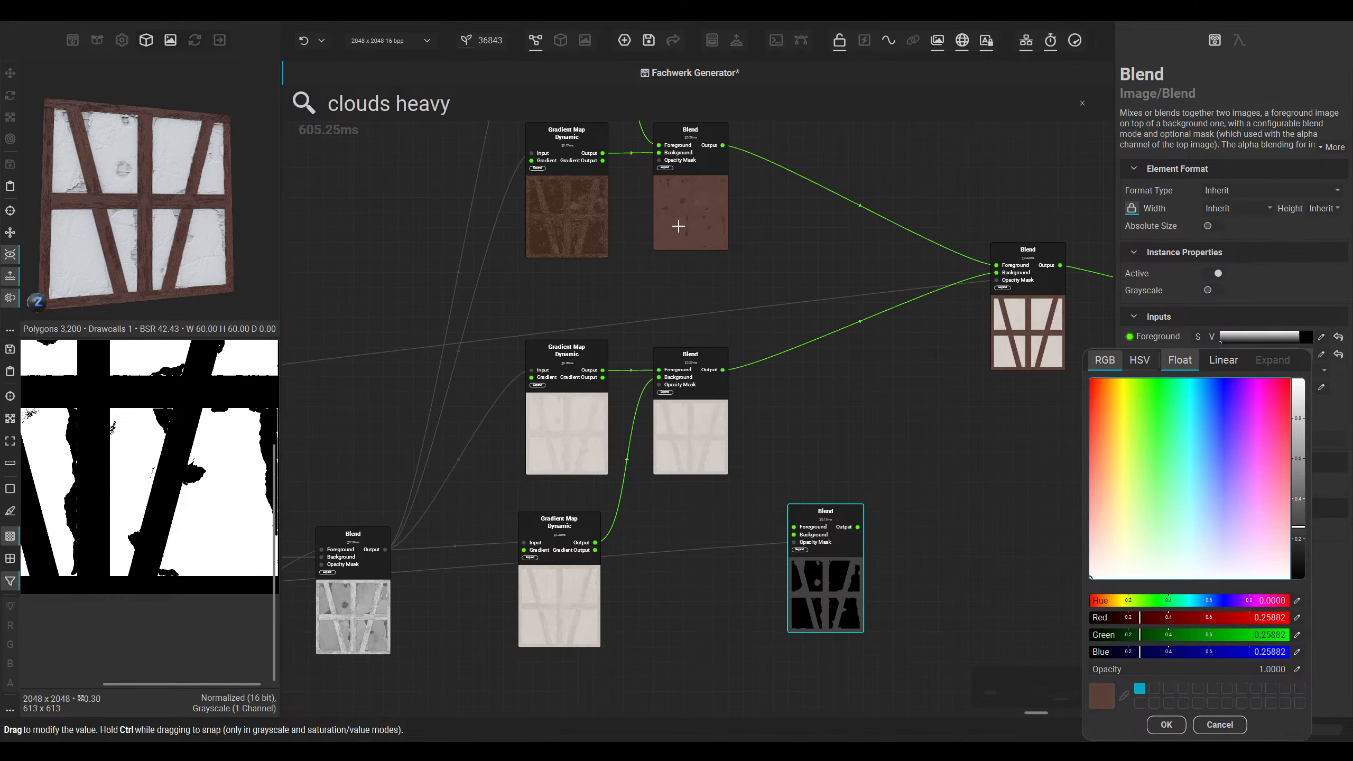
left_click(1166, 725)
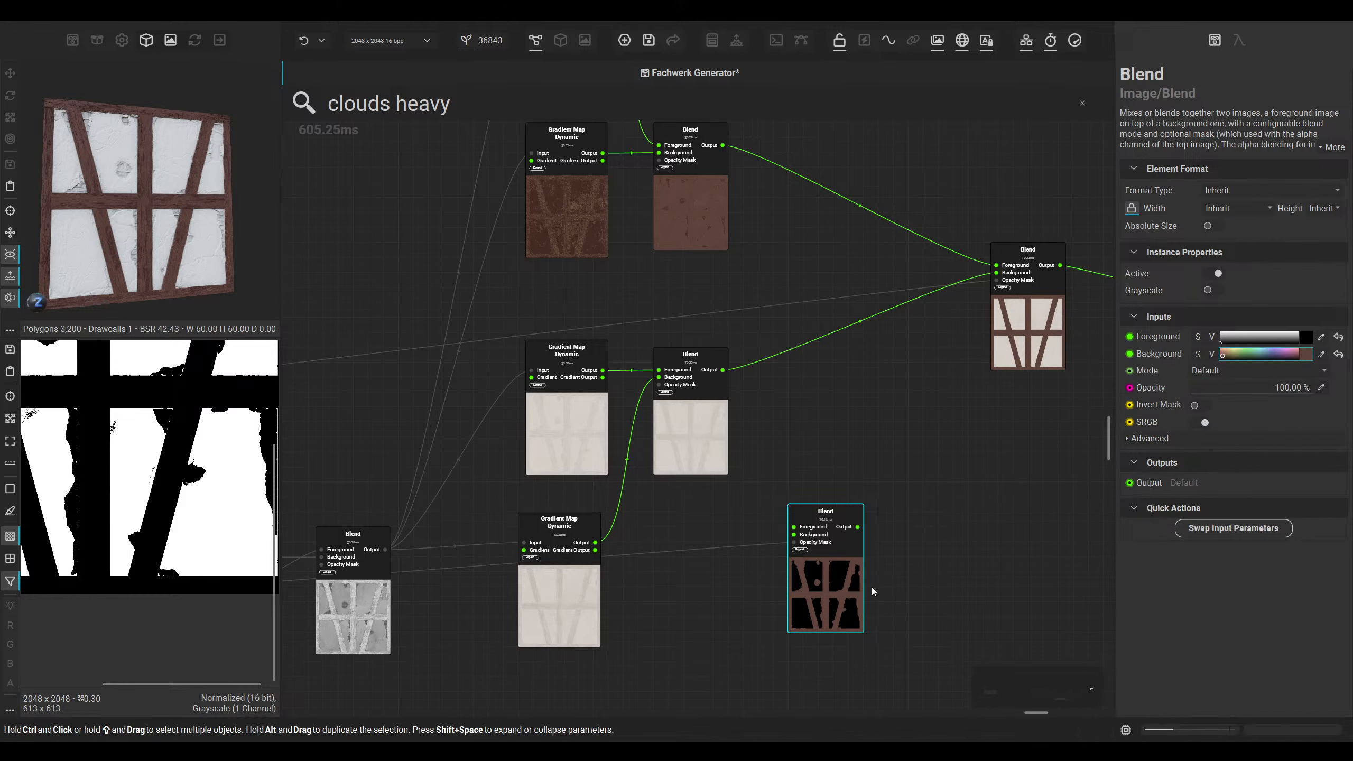
scroll(878, 583, "up", 1)
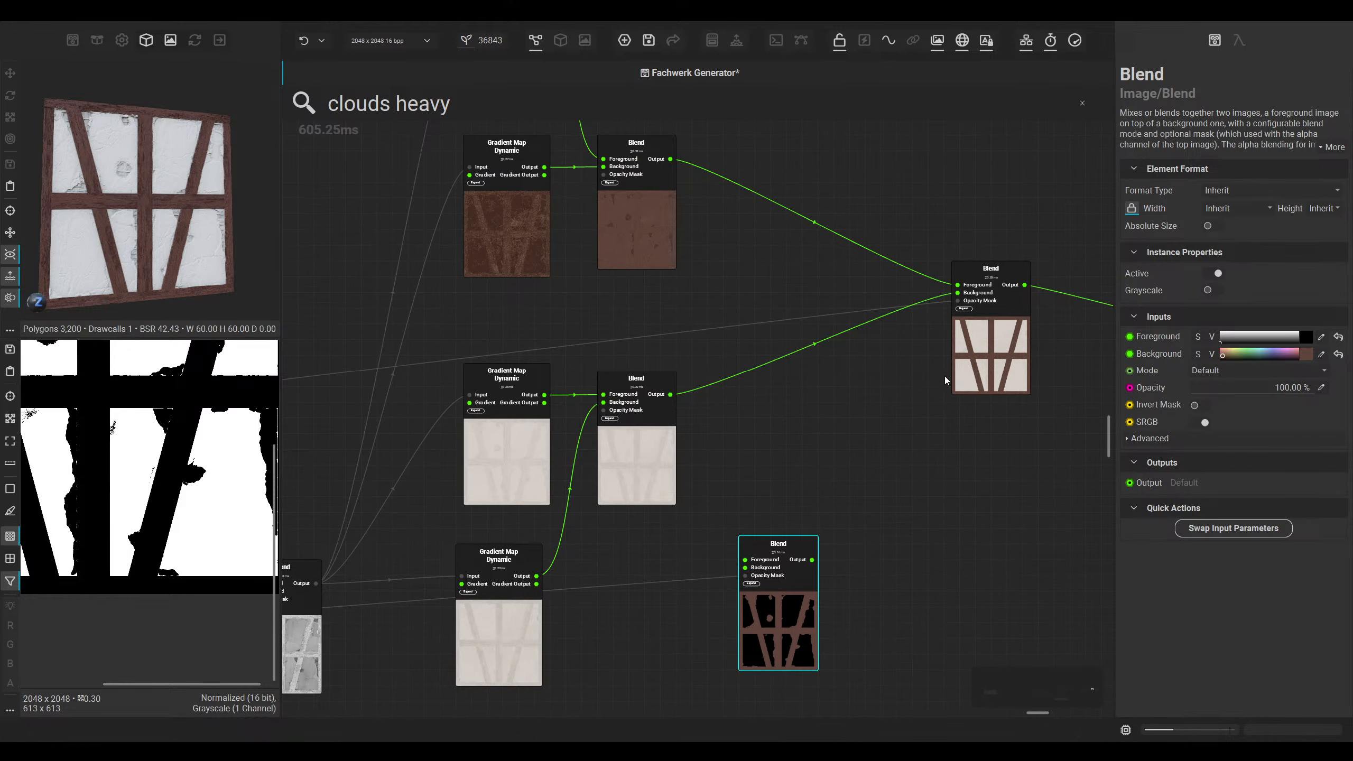
Step: Nudge the new Blend's position and sample its foreground color from the brown background swatch
mouse_move(766, 585)
left_mouse_down()
mouse_move(703, 575)
mouse_move(781, 569)
left_mouse_up()
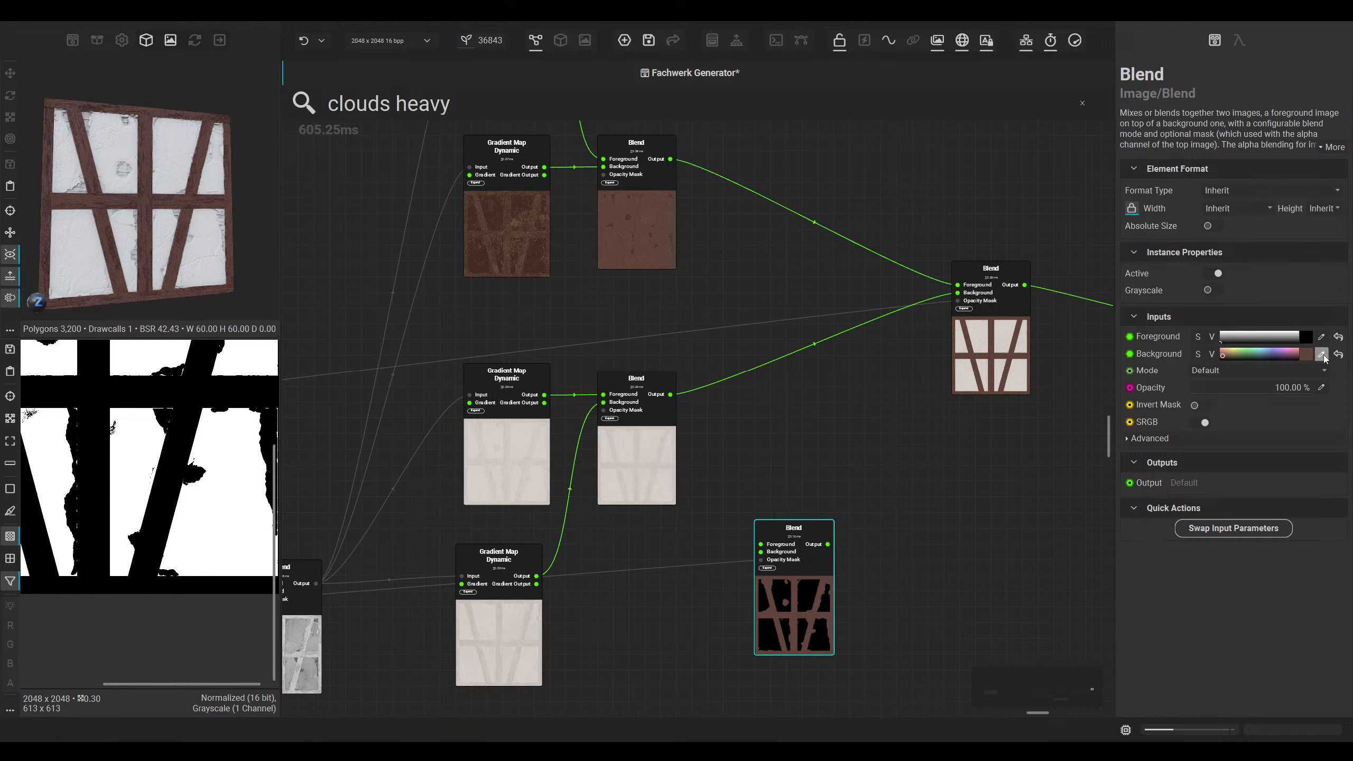
left_click(1321, 337)
key("Escape")
left_click(1310, 340)
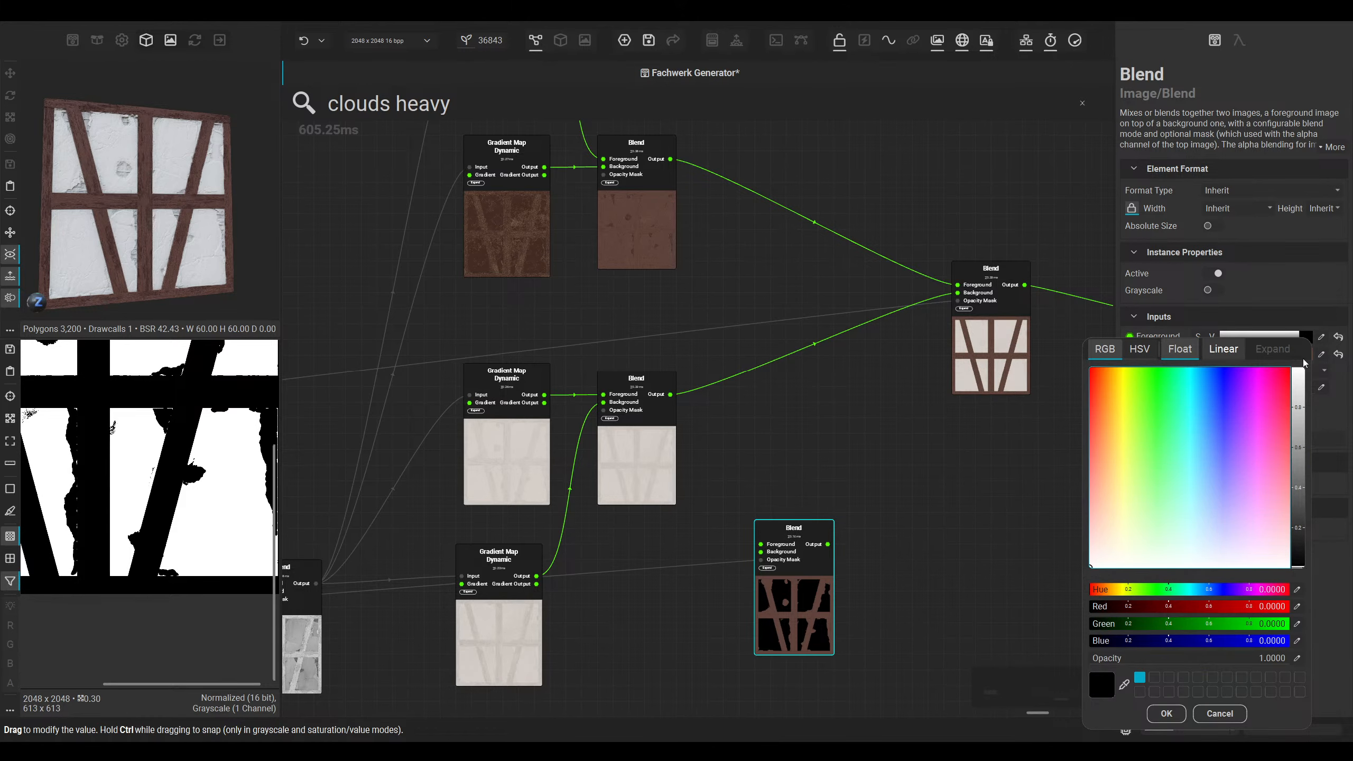
left_click(1027, 682)
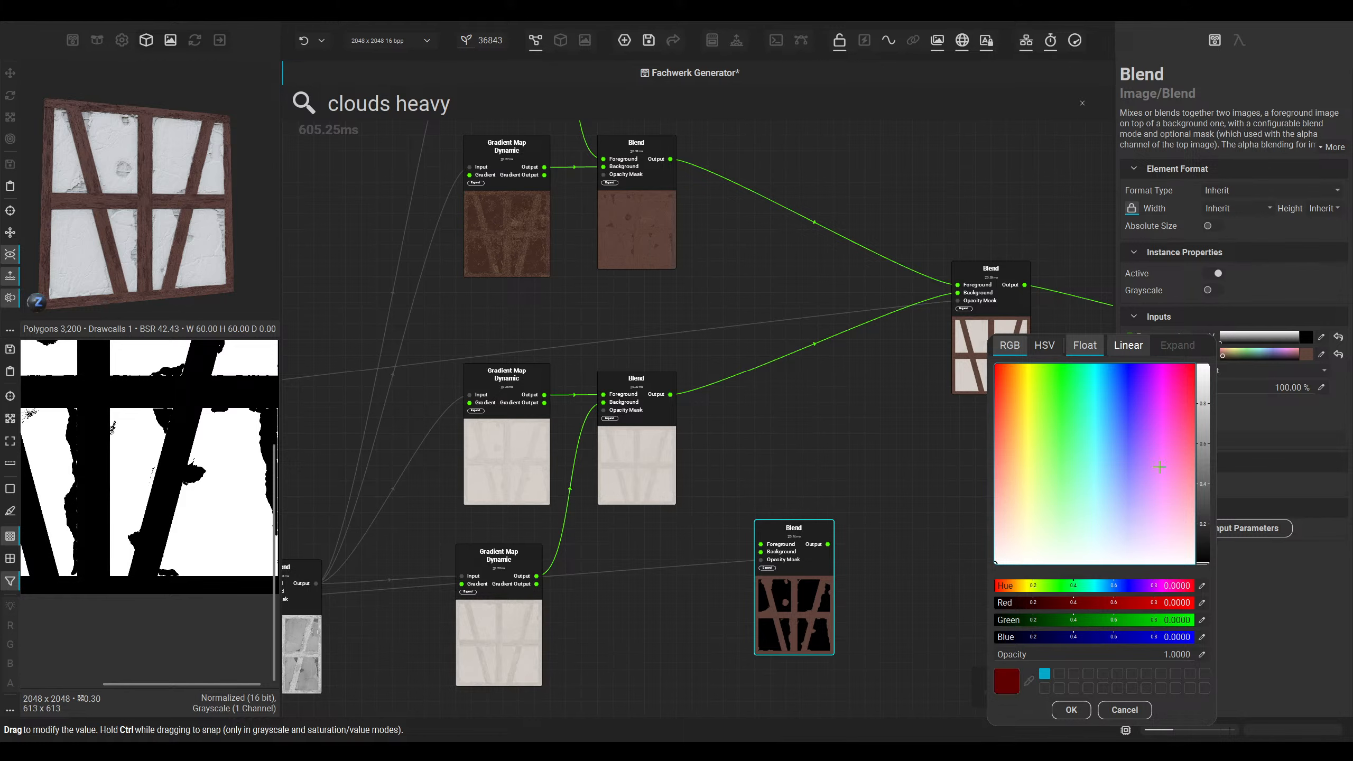
left_click(1305, 353)
left_click(1069, 711)
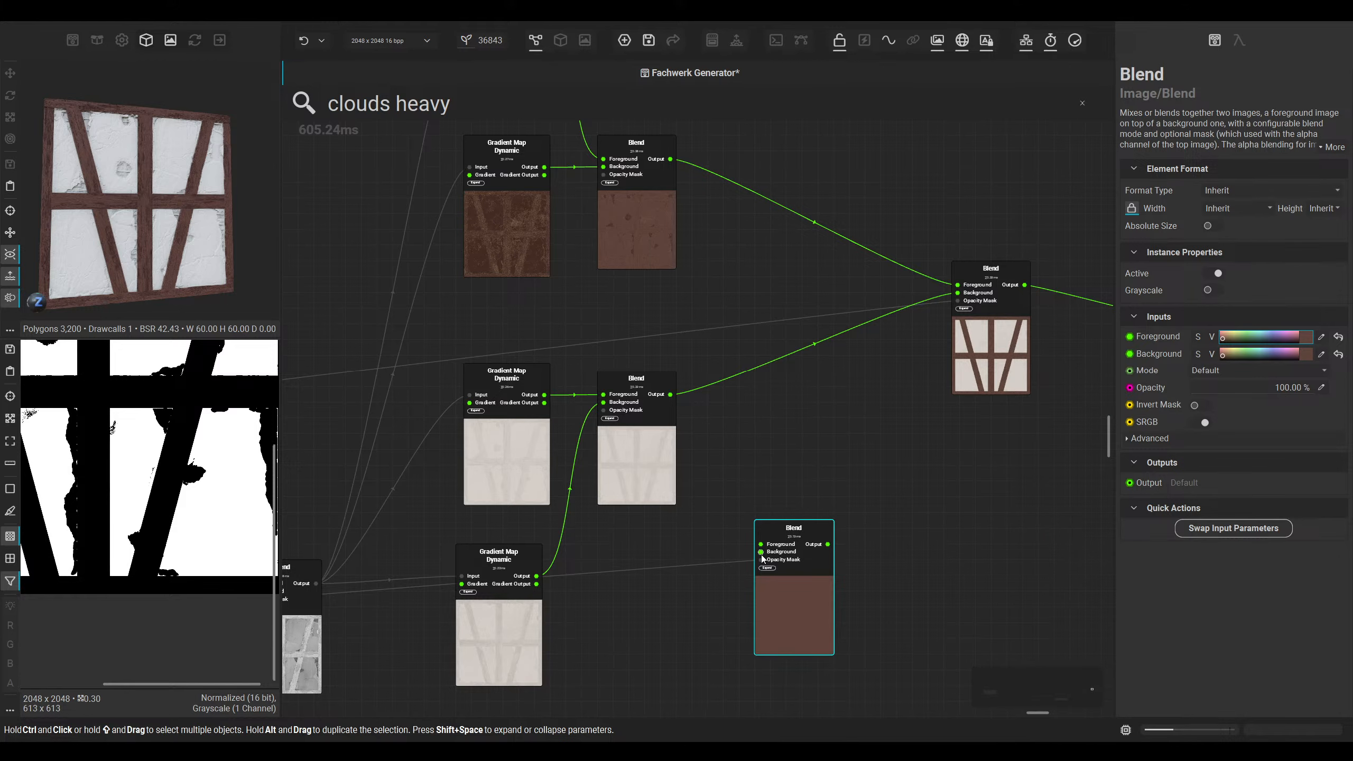
Step: Connect the plaster Blend's output to the new Blend's background, swap its input parameters, and inspect the blended color in 2D
left_click_drag(761, 551, 671, 394)
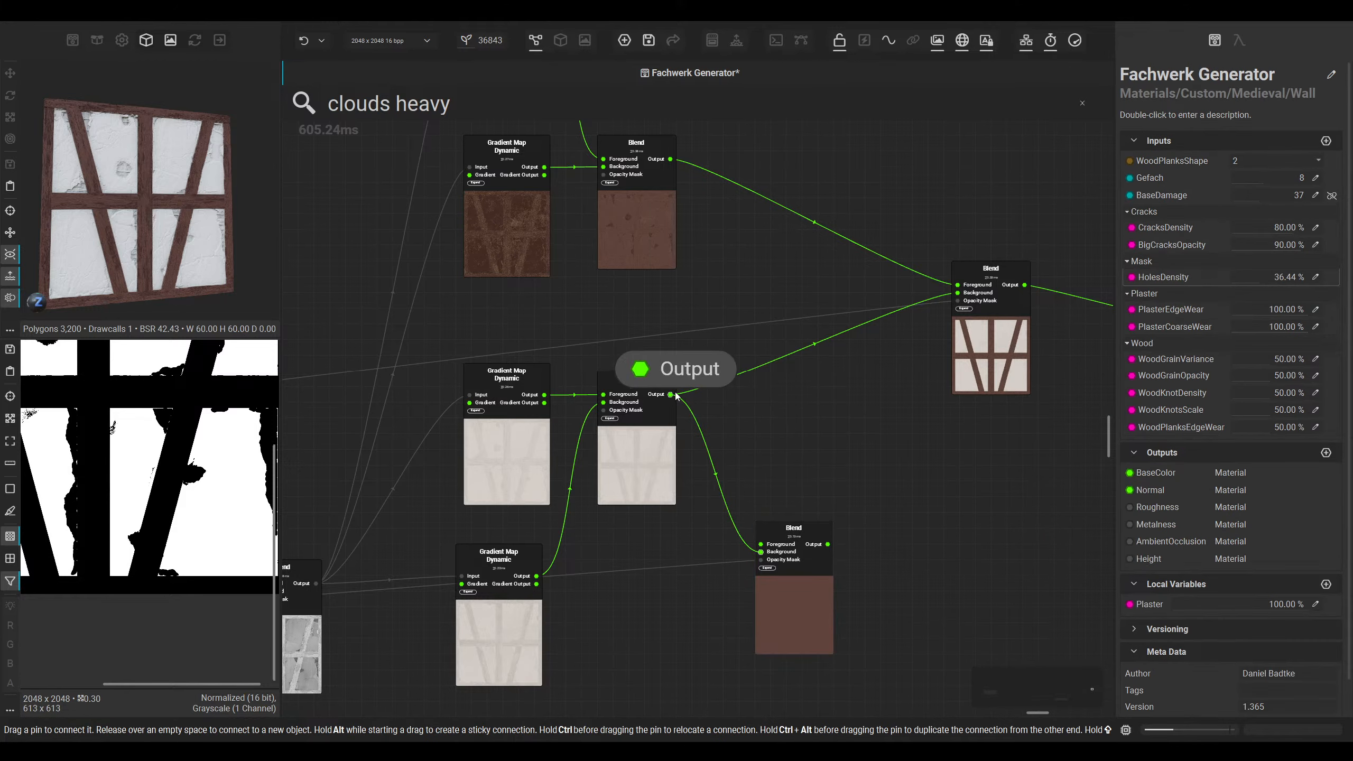
left_click(803, 593)
left_click(1238, 528)
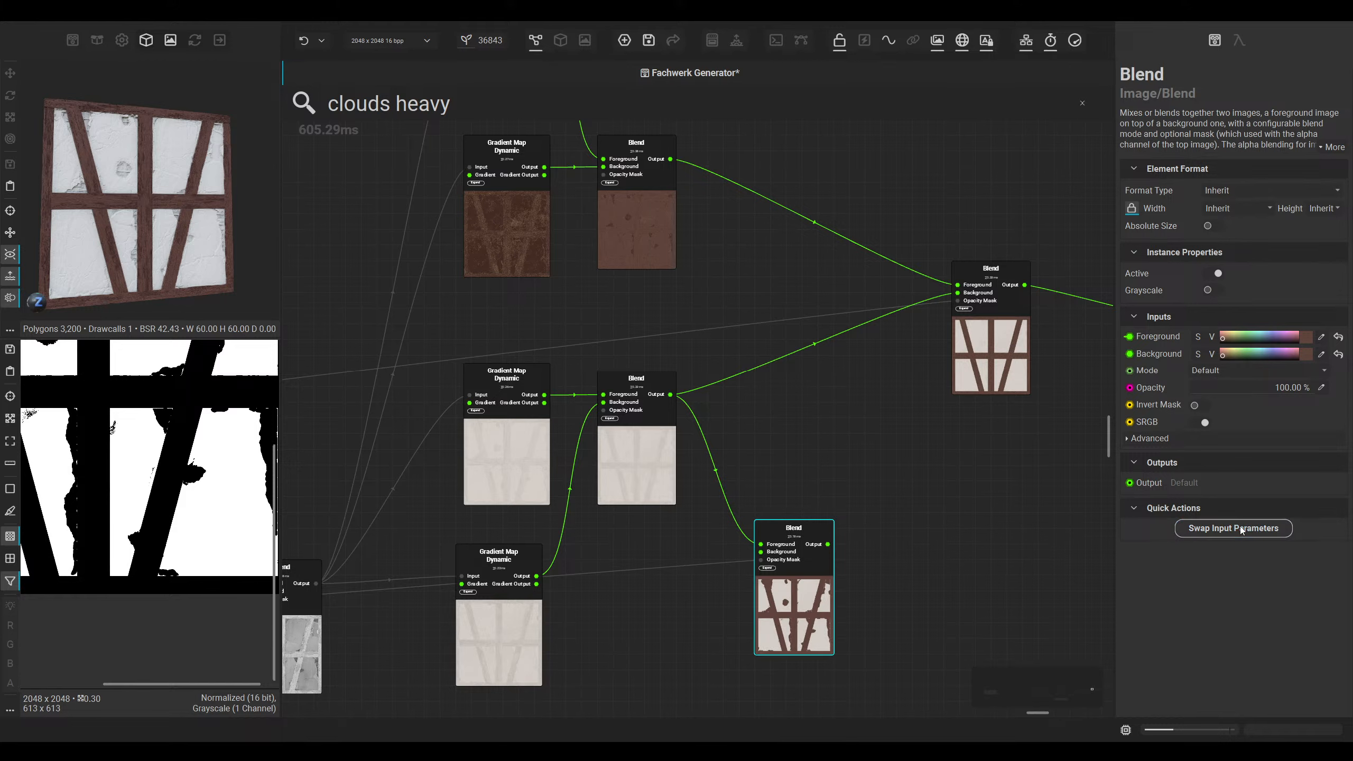
scroll(867, 504, "up", 2)
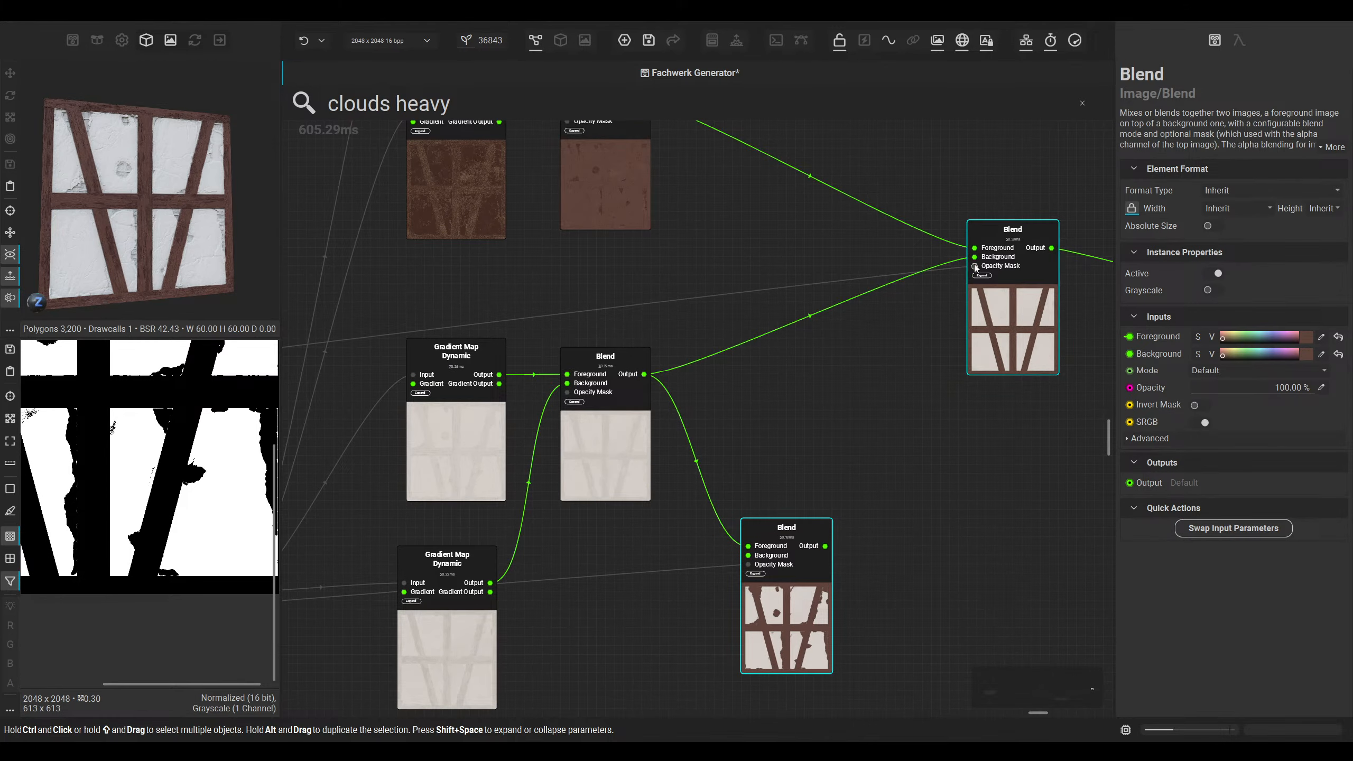
double_click(782, 611)
scroll(224, 469, "up", 4)
middle_click_drag(223, 469, 223, 548)
scroll(872, 387, "down", 3)
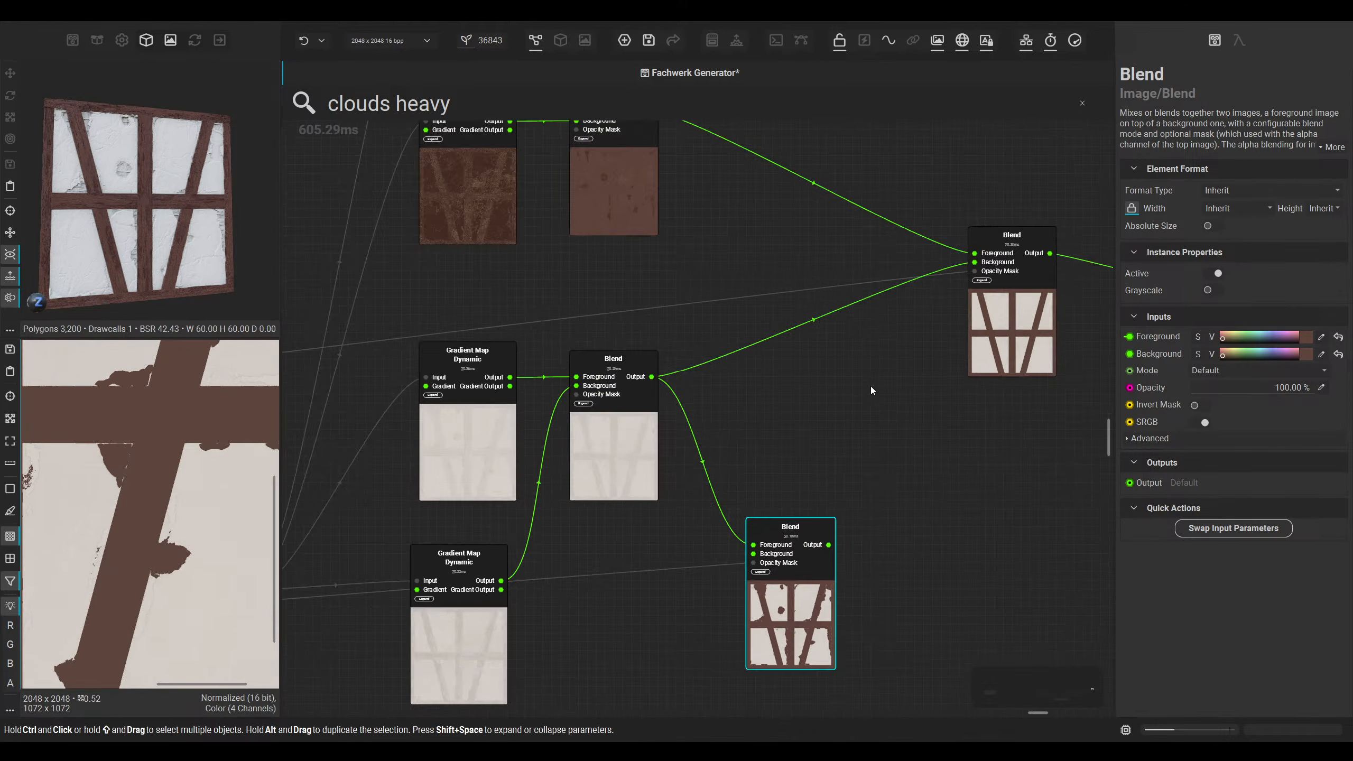
Step: Route the new Blend's output into the final color Blend's background and check the damaged areas on the enlarged 3D wall
middle_click_drag(779, 440, 734, 469)
left_click_drag(903, 328, 801, 531)
left_click(798, 532)
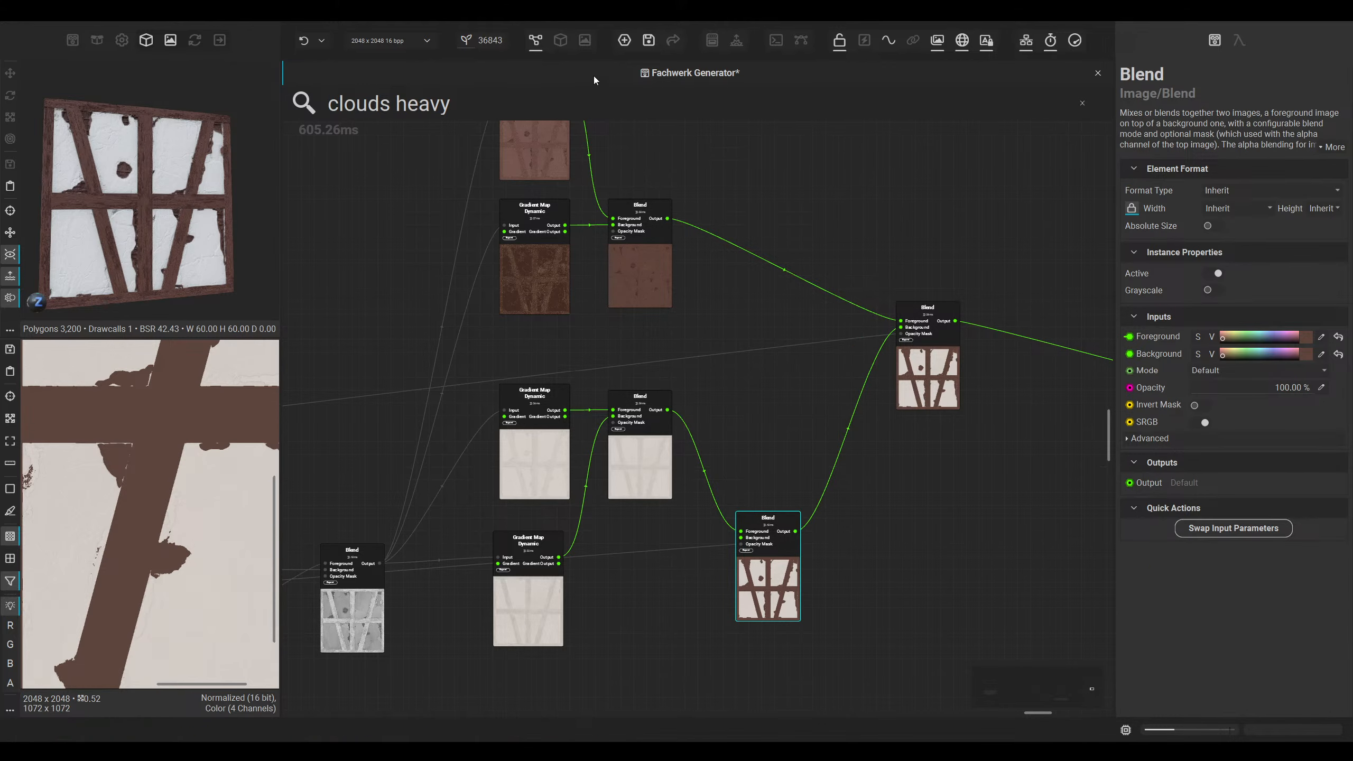
left_click(560, 41)
mouse_move(705, 315)
left_mouse_down("alt")
mouse_move(679, 321)
mouse_move(693, 319)
left_mouse_up("alt")
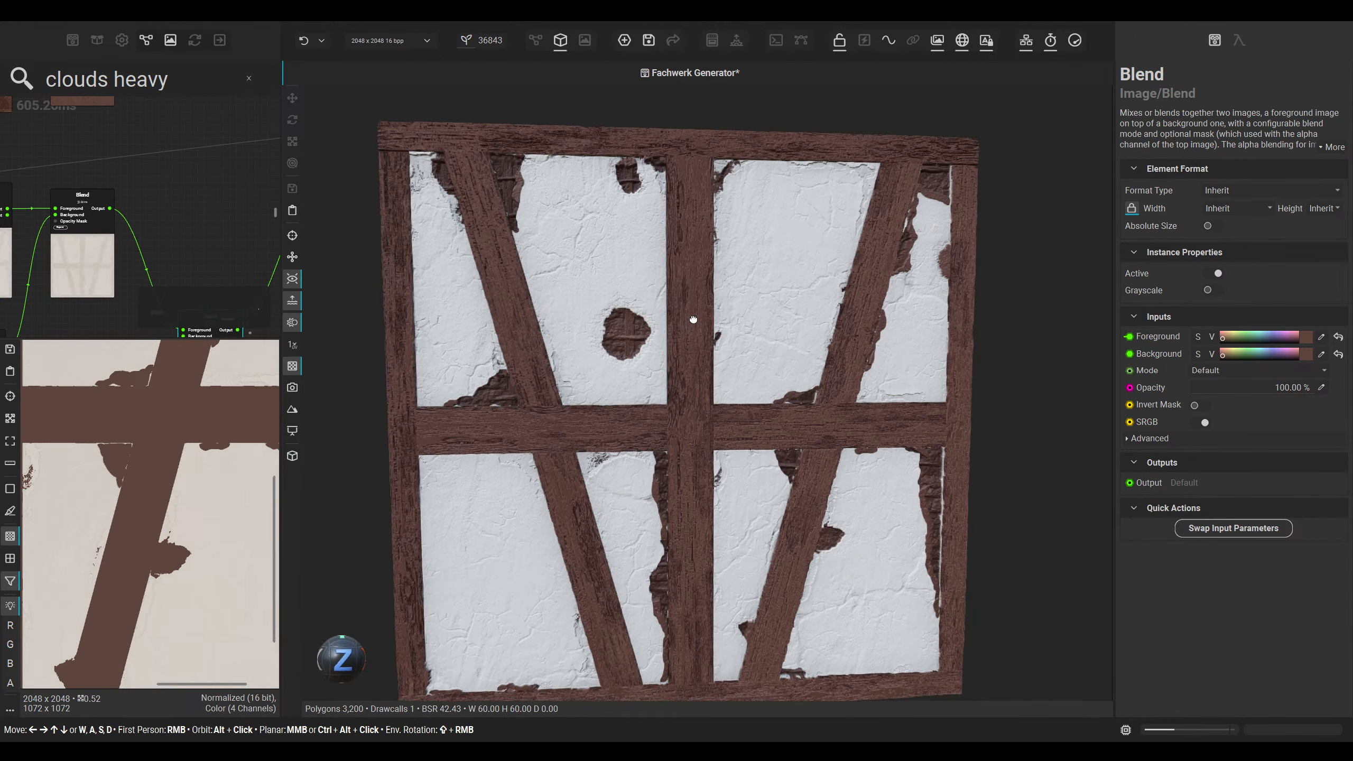
scroll(613, 356, "up", 2)
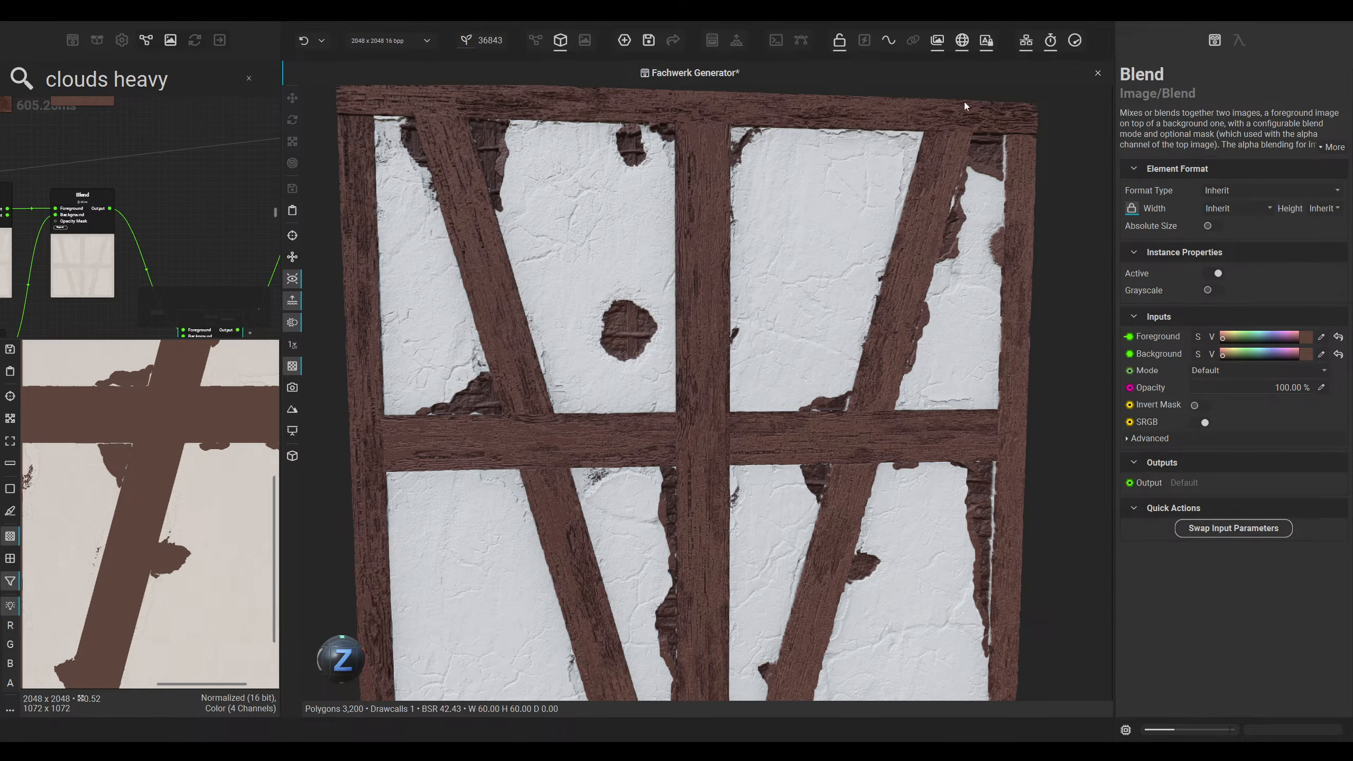
Step: Examine the exposed damage areas between the beams up close on the 3D wall
left_click_drag(722, 273, 719, 331, "alt")
middle_click_drag(628, 333, 673, 257)
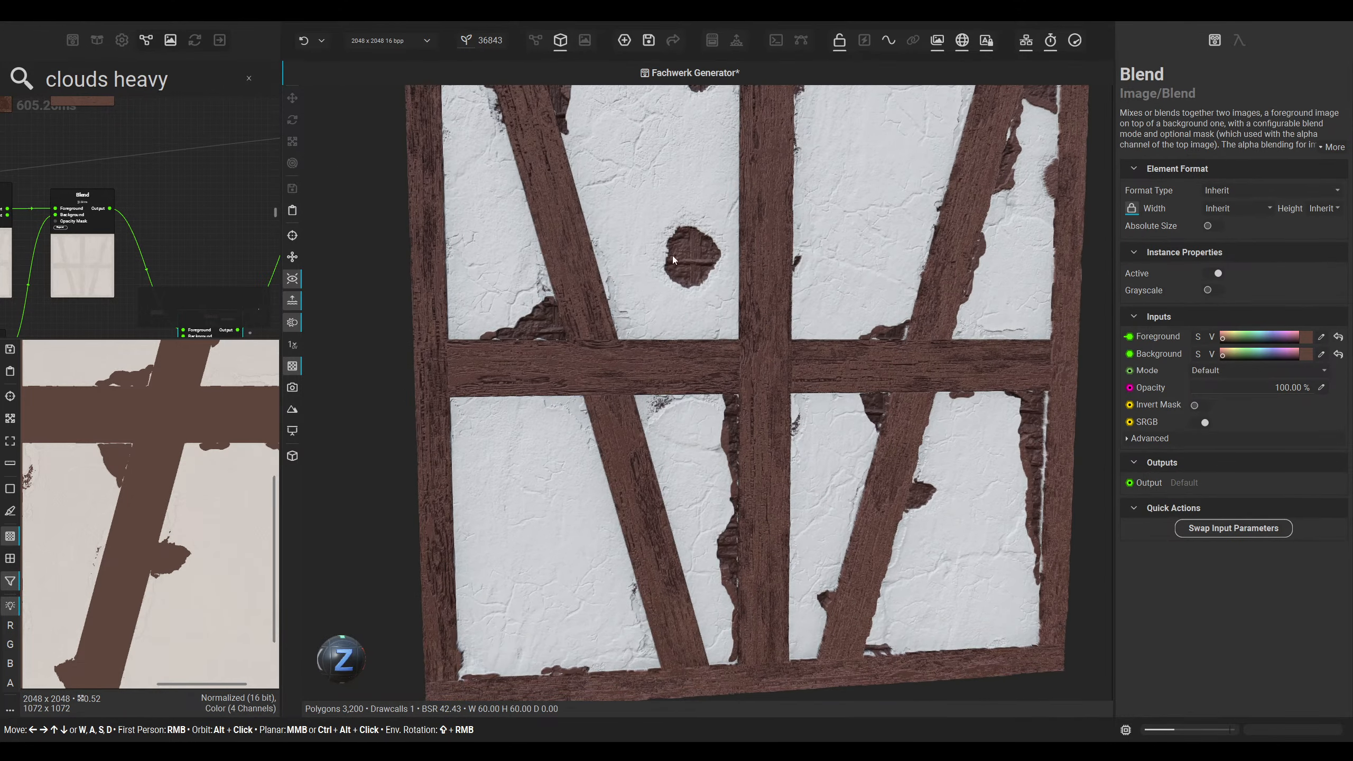
scroll(675, 243, "up", 3)
scroll(676, 244, "up", 2)
left_click_drag(709, 270, 742, 296, "alt")
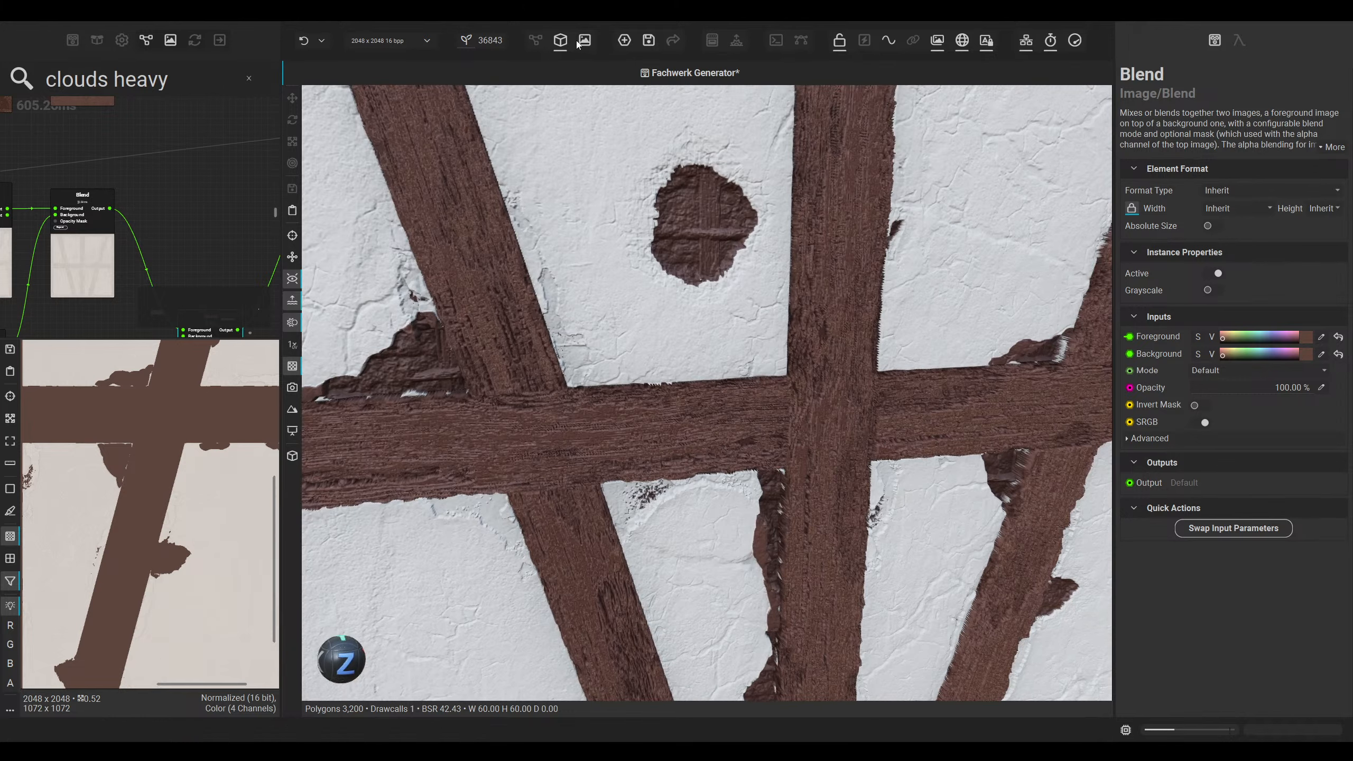
Step: Locate the woven-pattern Blend Height node in the graph and preview its Mask output in 2D
left_click(535, 41)
scroll(519, 371, "down", 5)
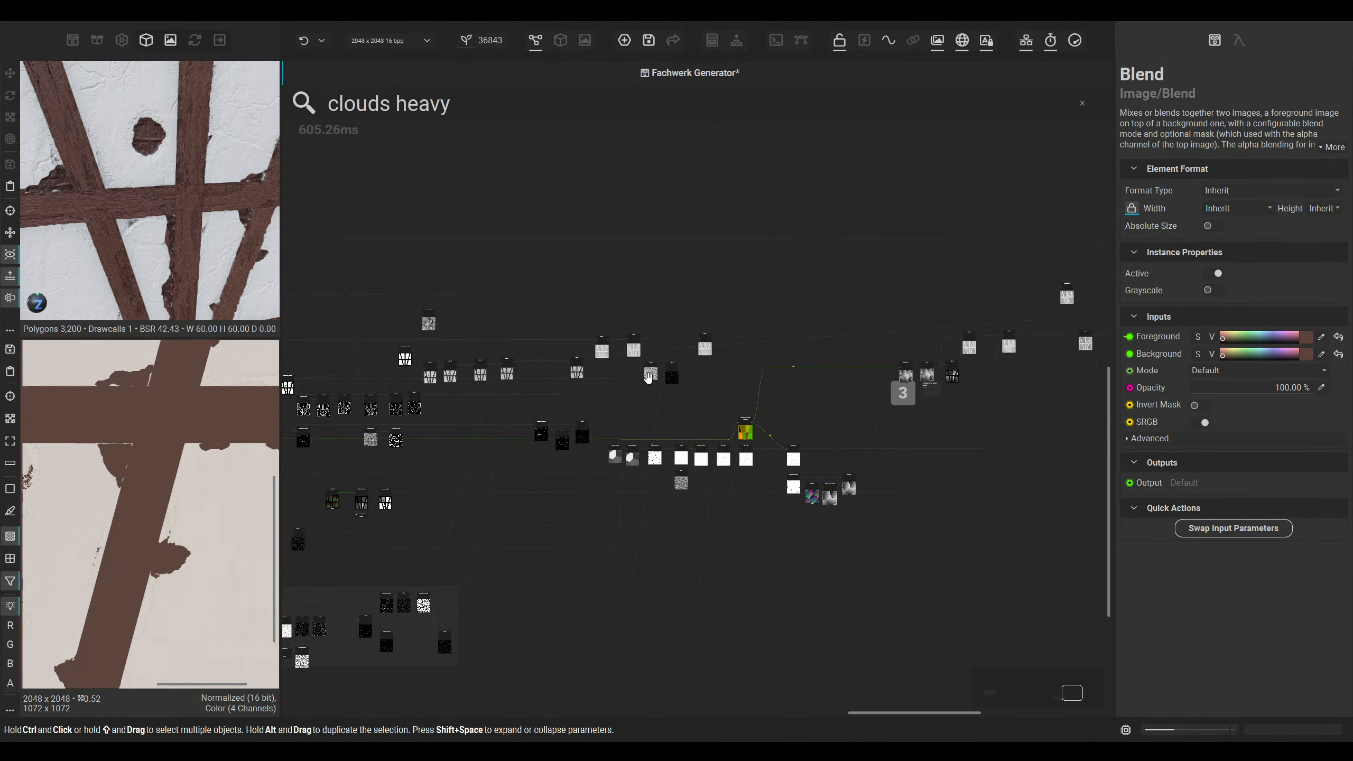
middle_click_drag(519, 367, 941, 361)
middle_click_drag(433, 468, 758, 452)
middle_click_drag(487, 489, 761, 535)
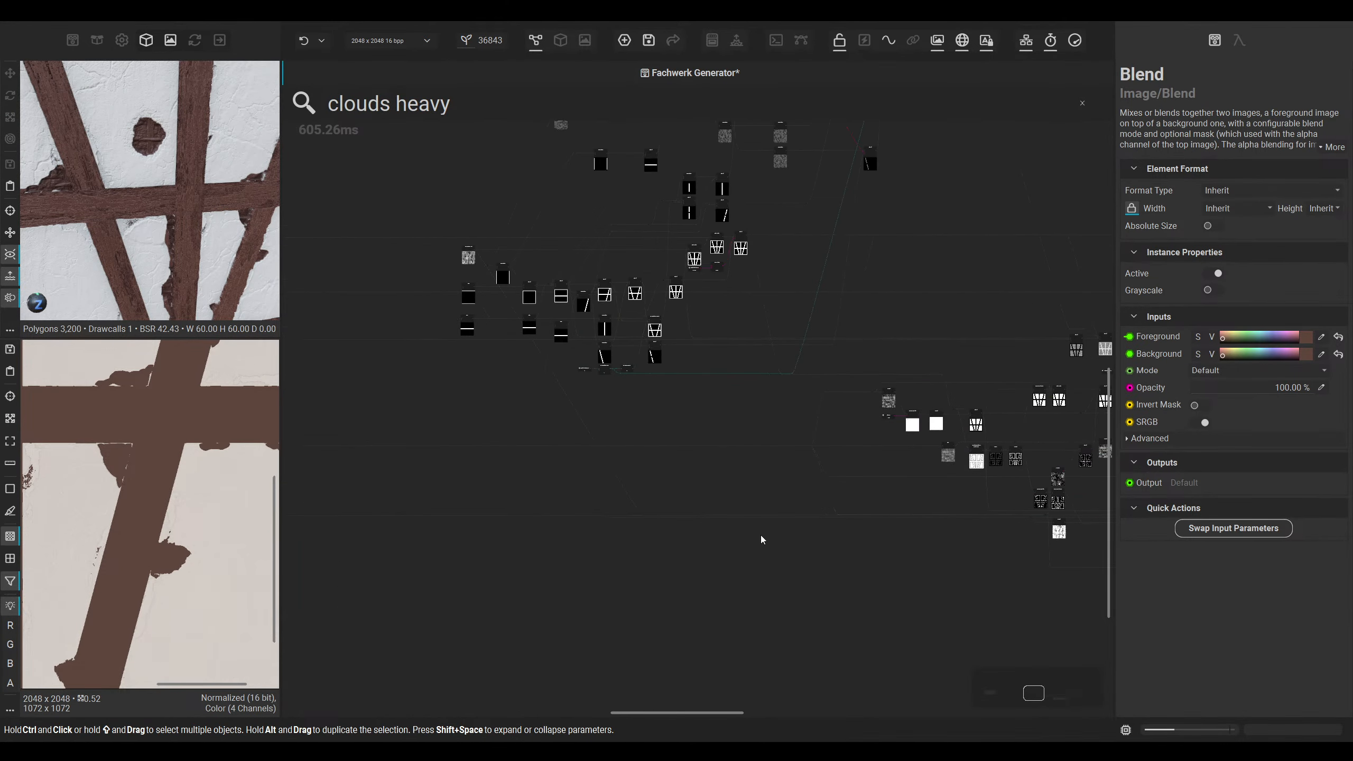
middle_click_drag(390, 493, 743, 549)
middle_click_drag(454, 428, 639, 432)
scroll(687, 430, "up", 10)
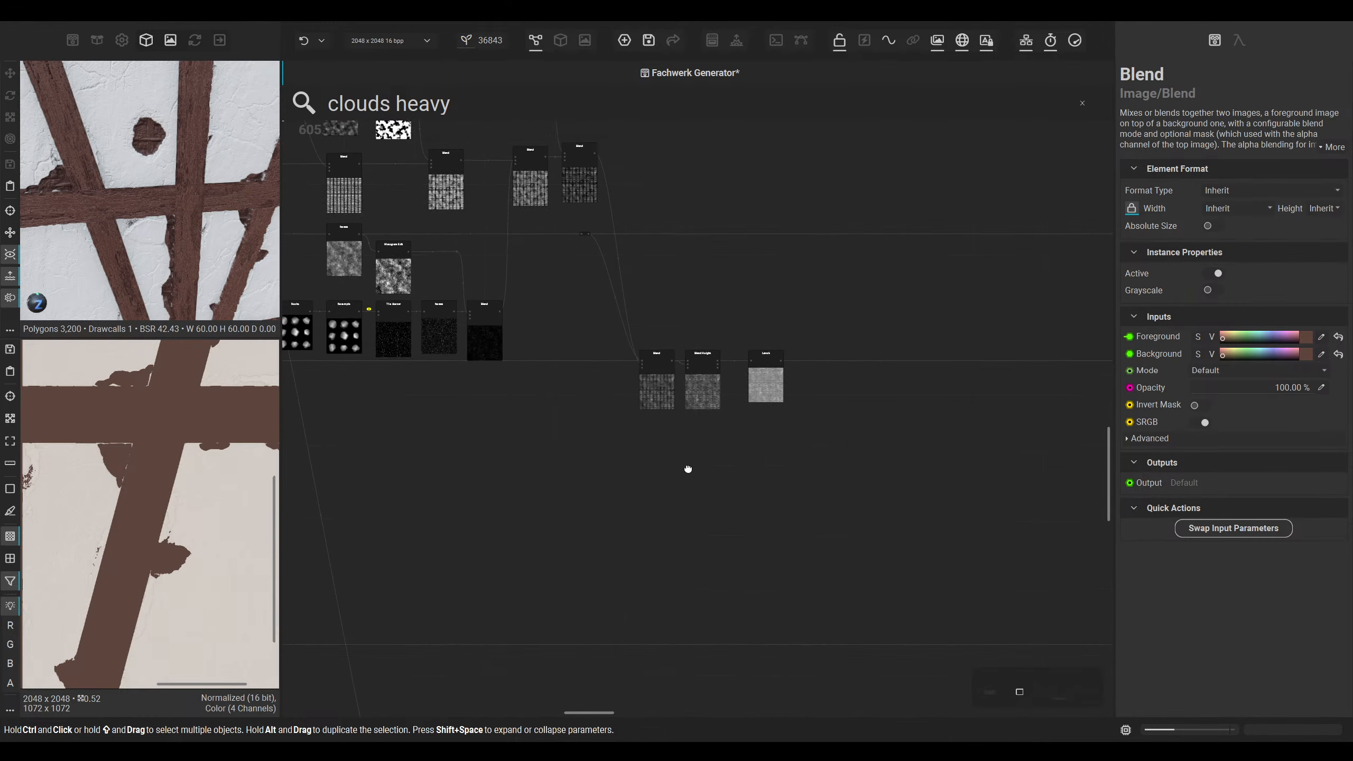
scroll(795, 474, "down", 3)
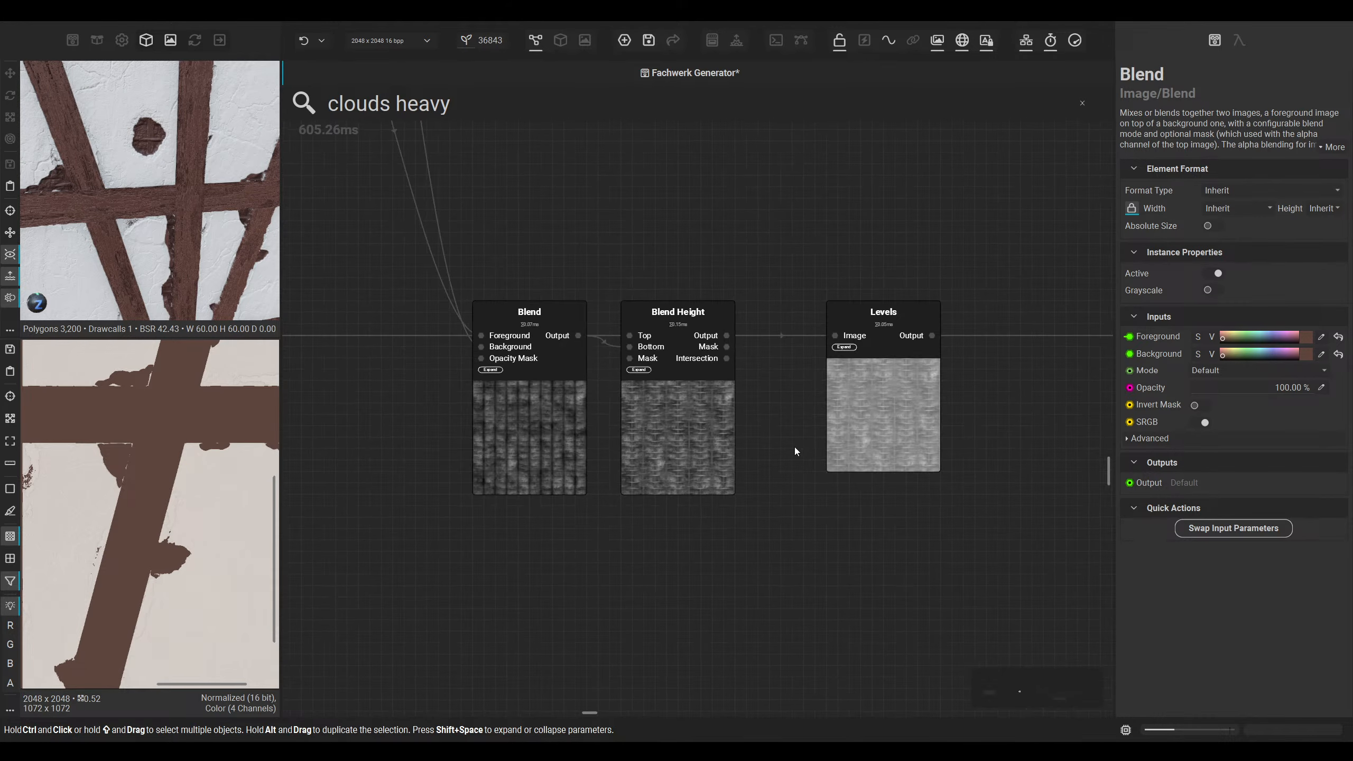
double_click(726, 347)
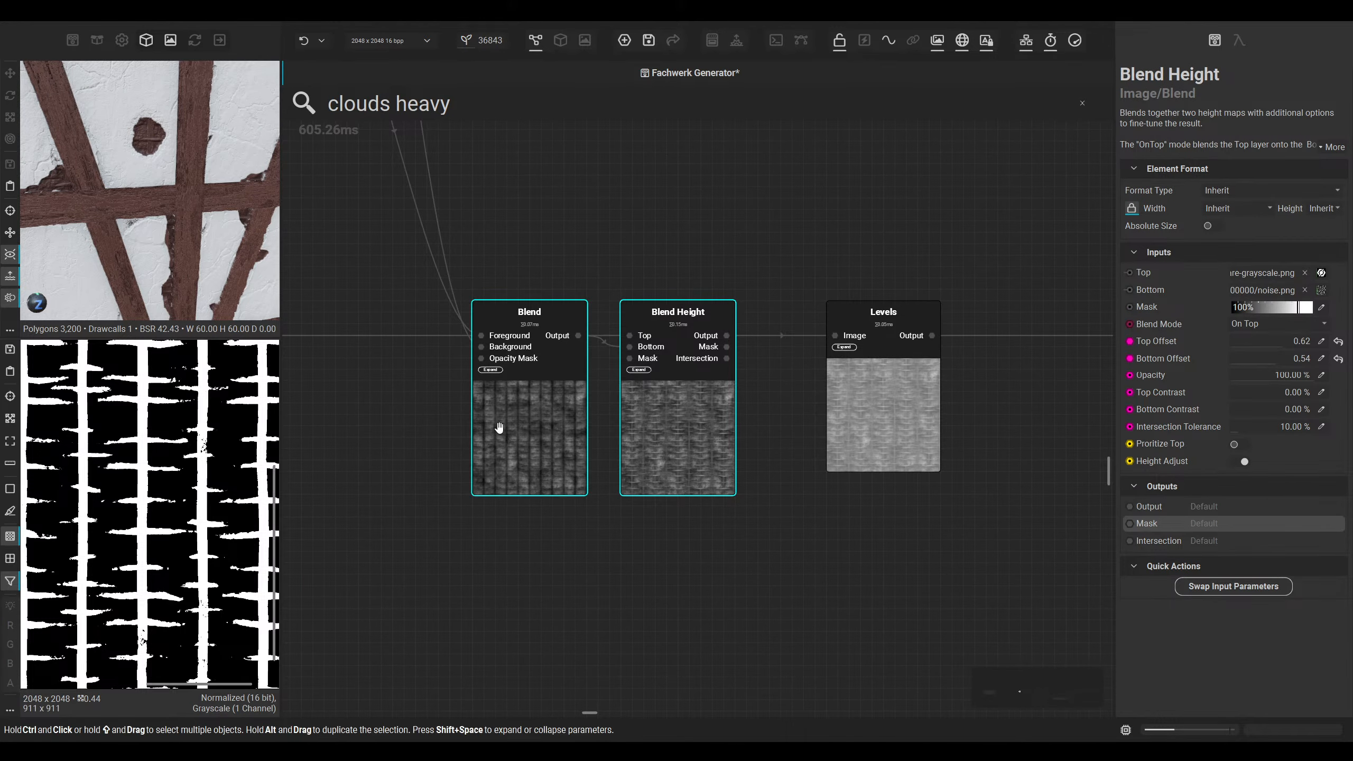
double_click(723, 427)
double_click(727, 347)
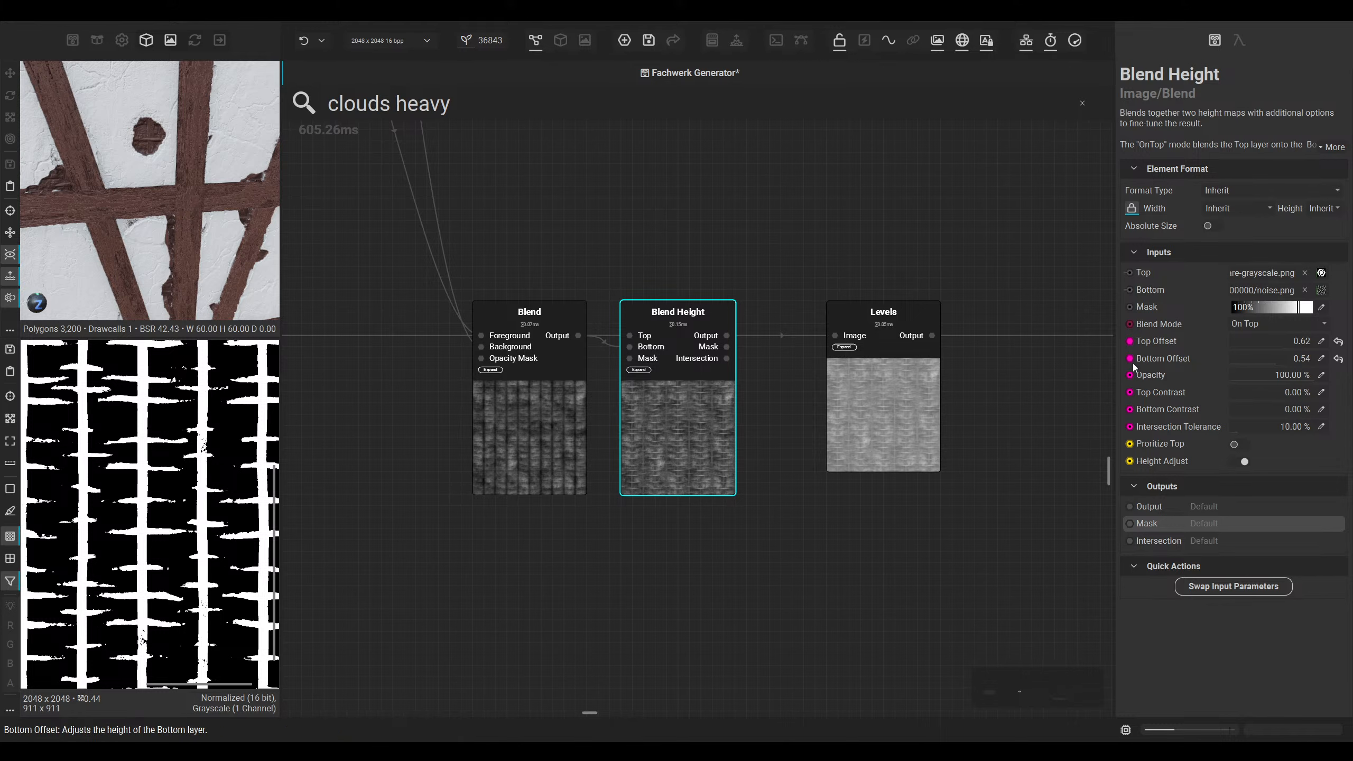
Step: Add a Gradient Map Dynamic node fed by the woven-pattern Blend Height's output
left_click_drag(719, 331, 822, 626)
type("gradient")
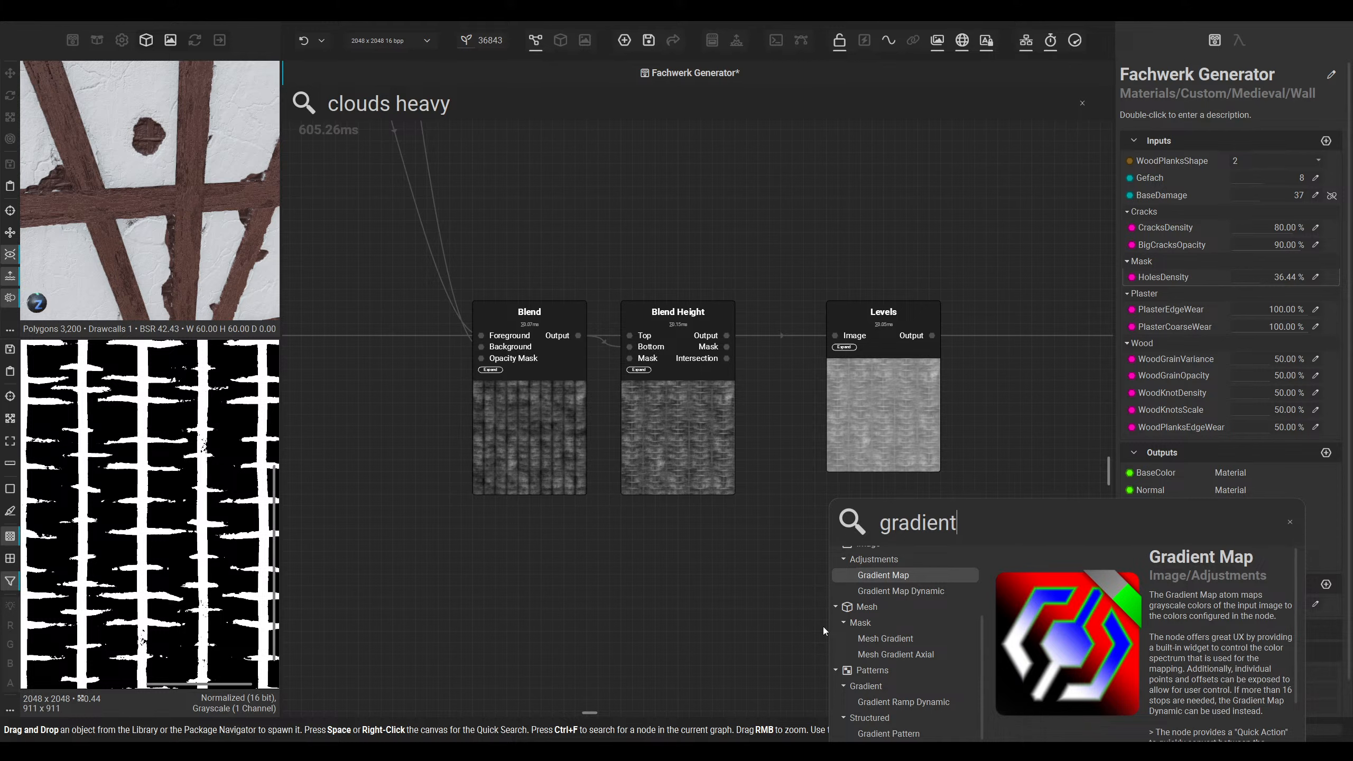
key("Down")
key("Return")
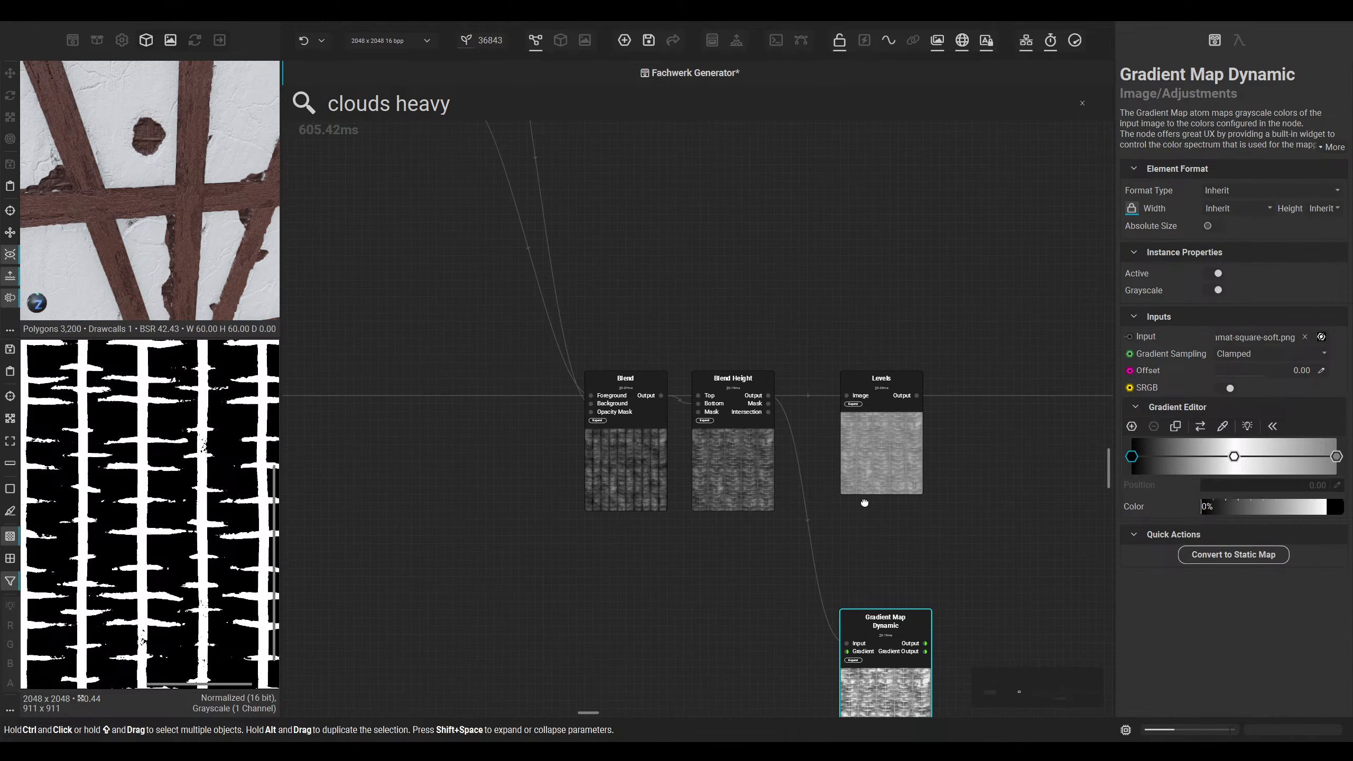
Step: Turn off grayscale for the Gradient Map Dynamic and sample a greyish-beige color for its first gradient stop
left_click(1218, 290)
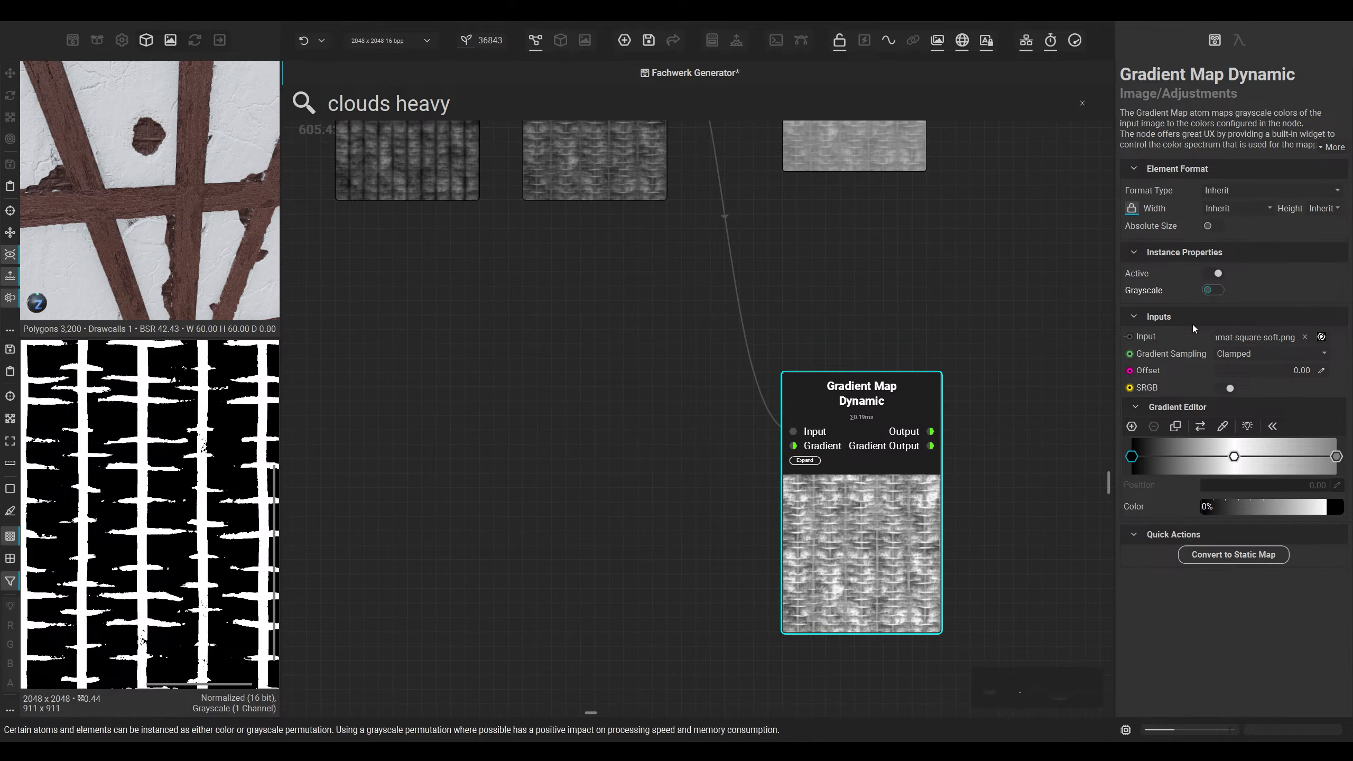
left_click(1339, 489)
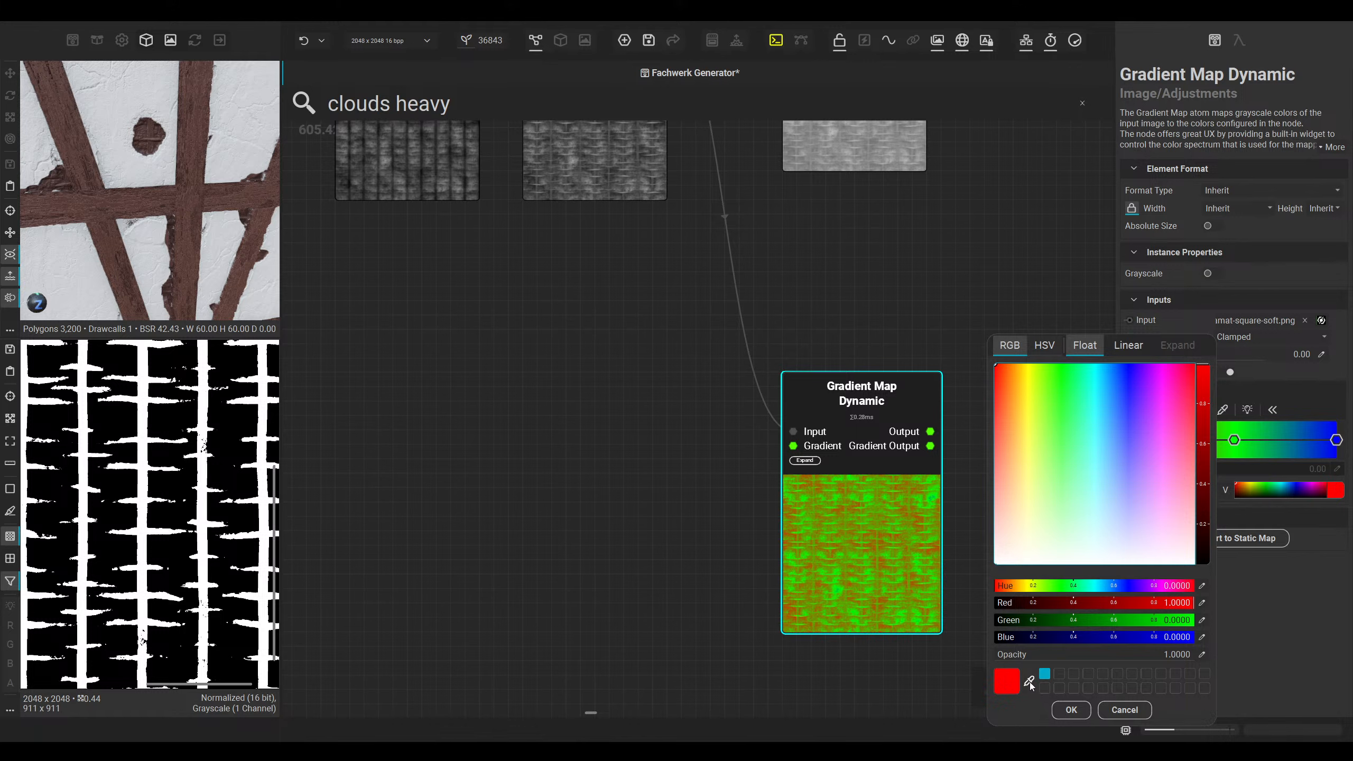
left_click(1030, 681)
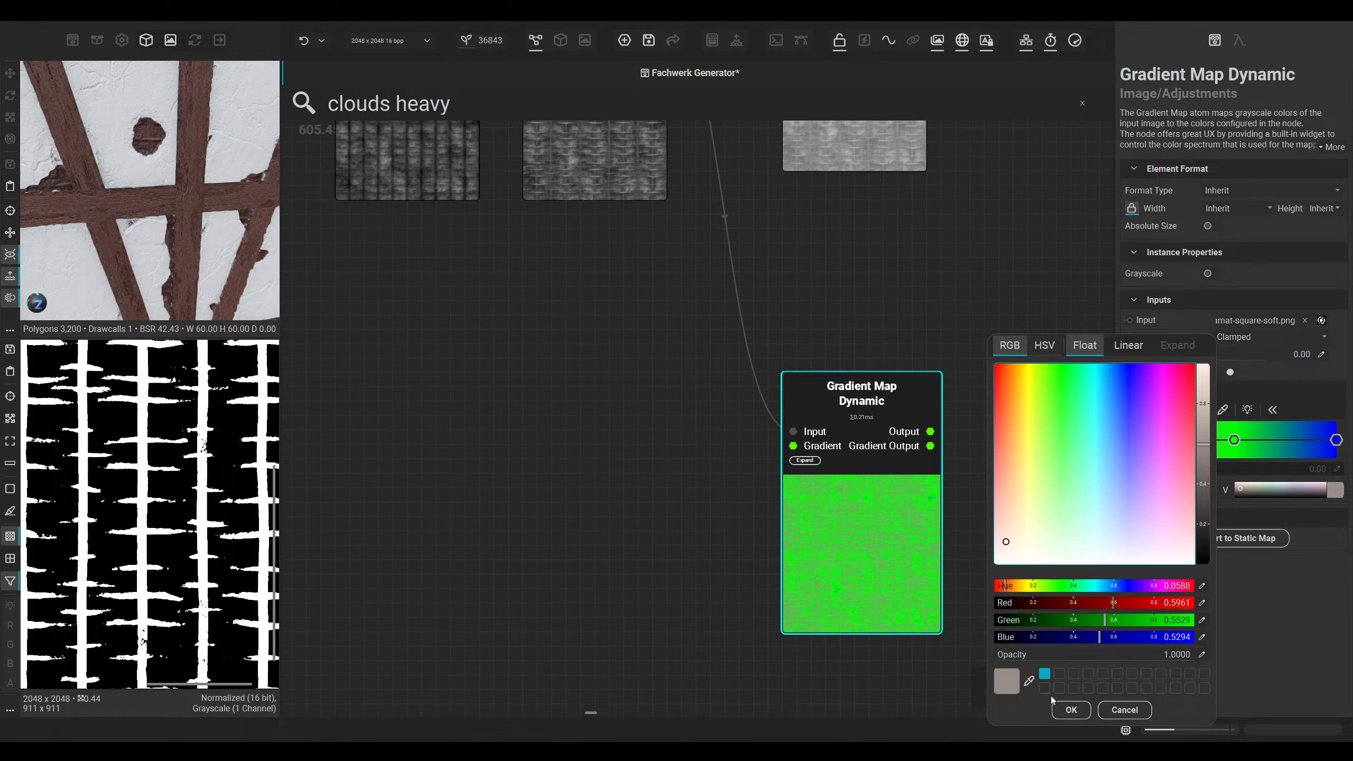
left_click(1070, 709)
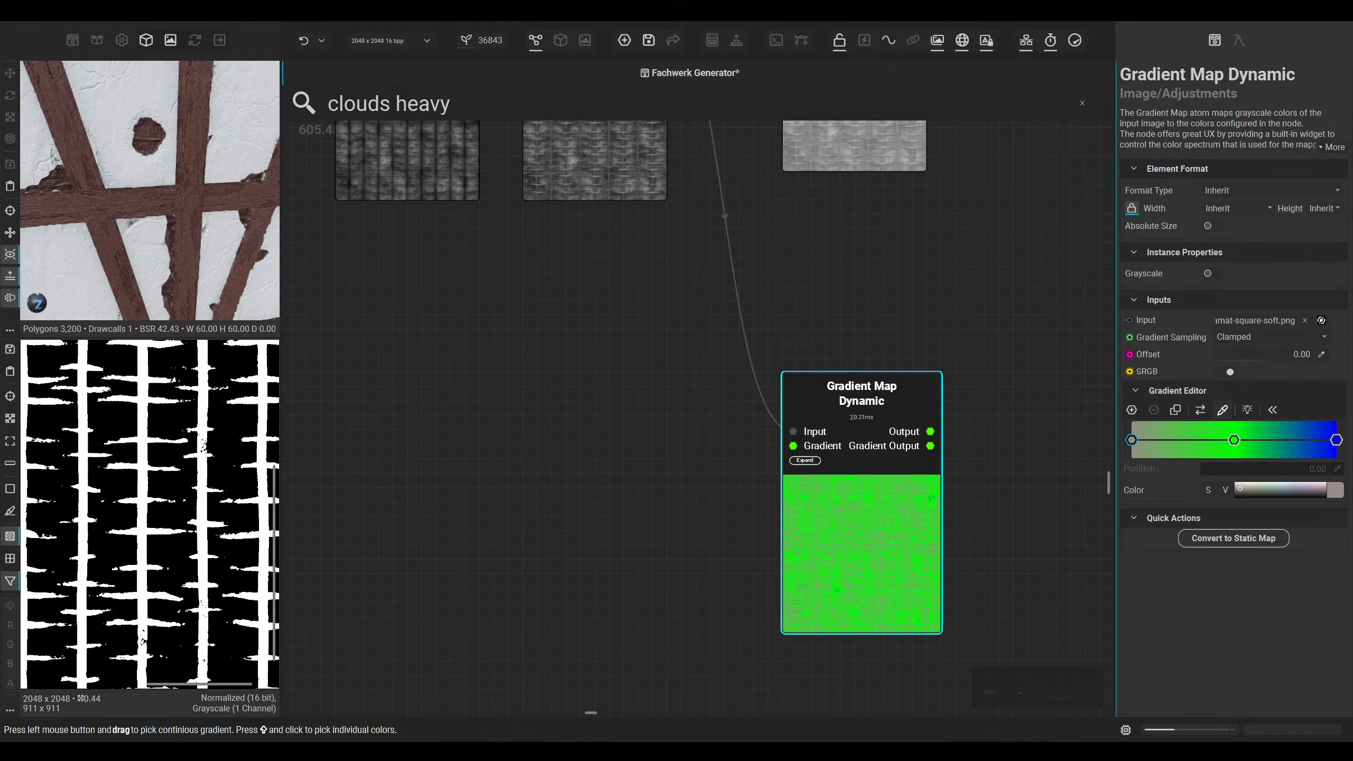
Step: Sample a continuous dark green gradient for the Gradient Map Dynamic, inspect it in 2D, and reposition the node
double_click(882, 535)
scroll(141, 444, "down", 3)
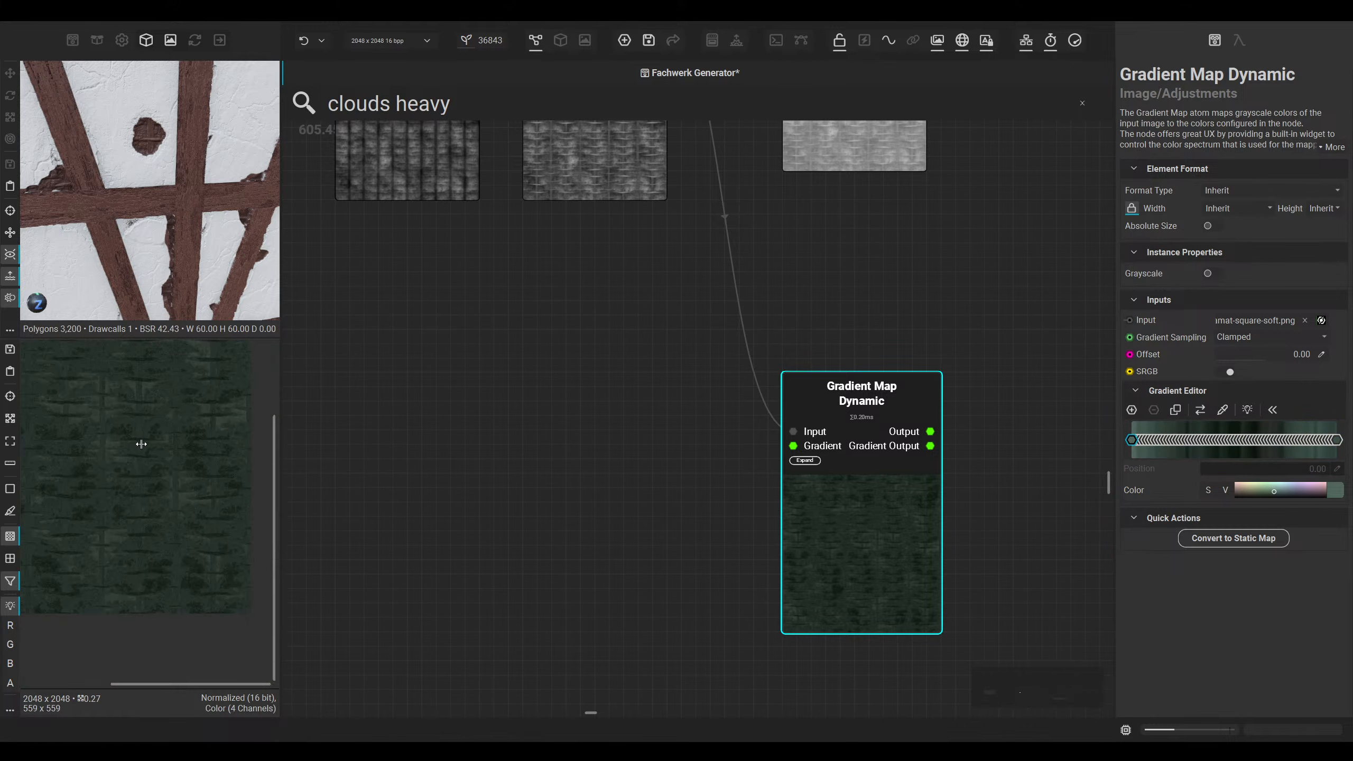
scroll(172, 433, "up", 5)
scroll(517, 446, "down", 4)
middle_click_drag(694, 525, 624, 565)
left_click_drag(579, 505, 713, 537)
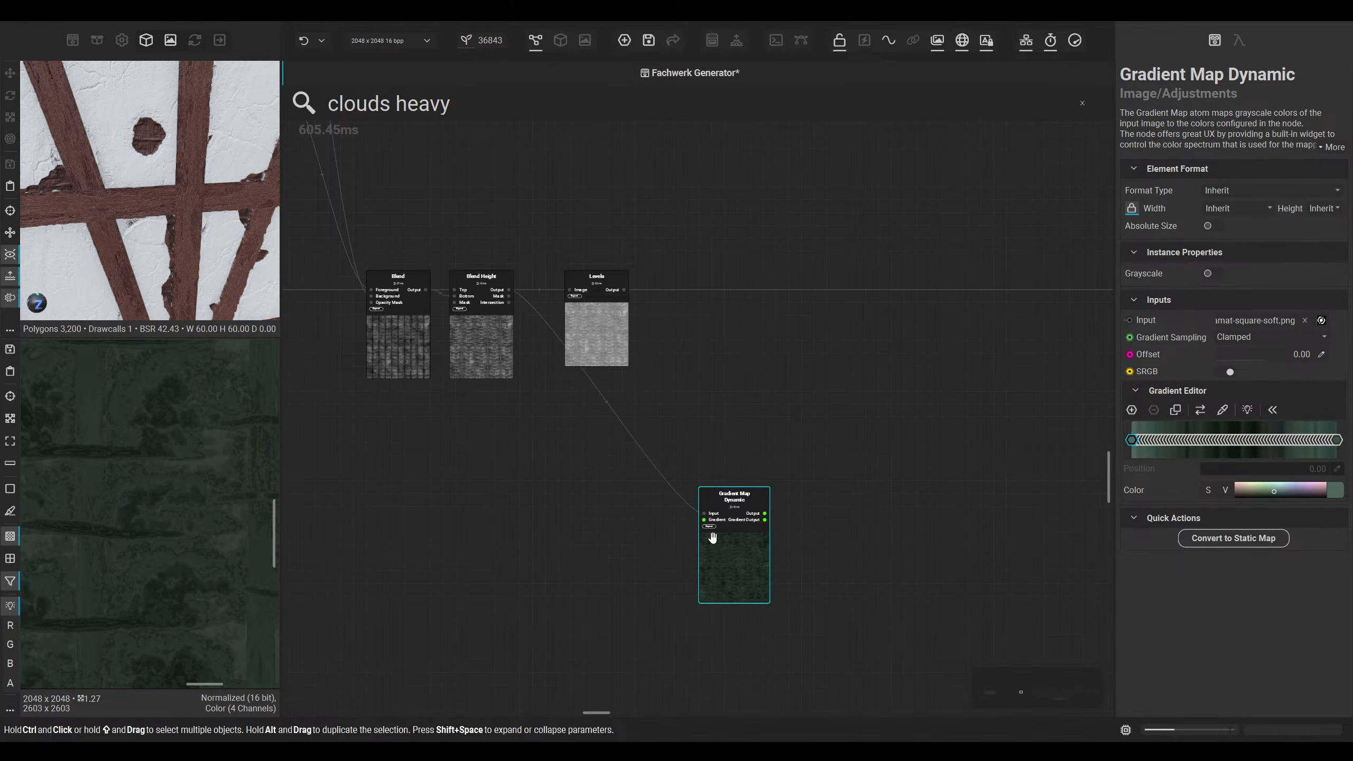
Step: Branch a new connection from the Blend Height node into the empty canvas below it
scroll(598, 409, "up", 3)
scroll(592, 486, "down", 3)
left_click(553, 452)
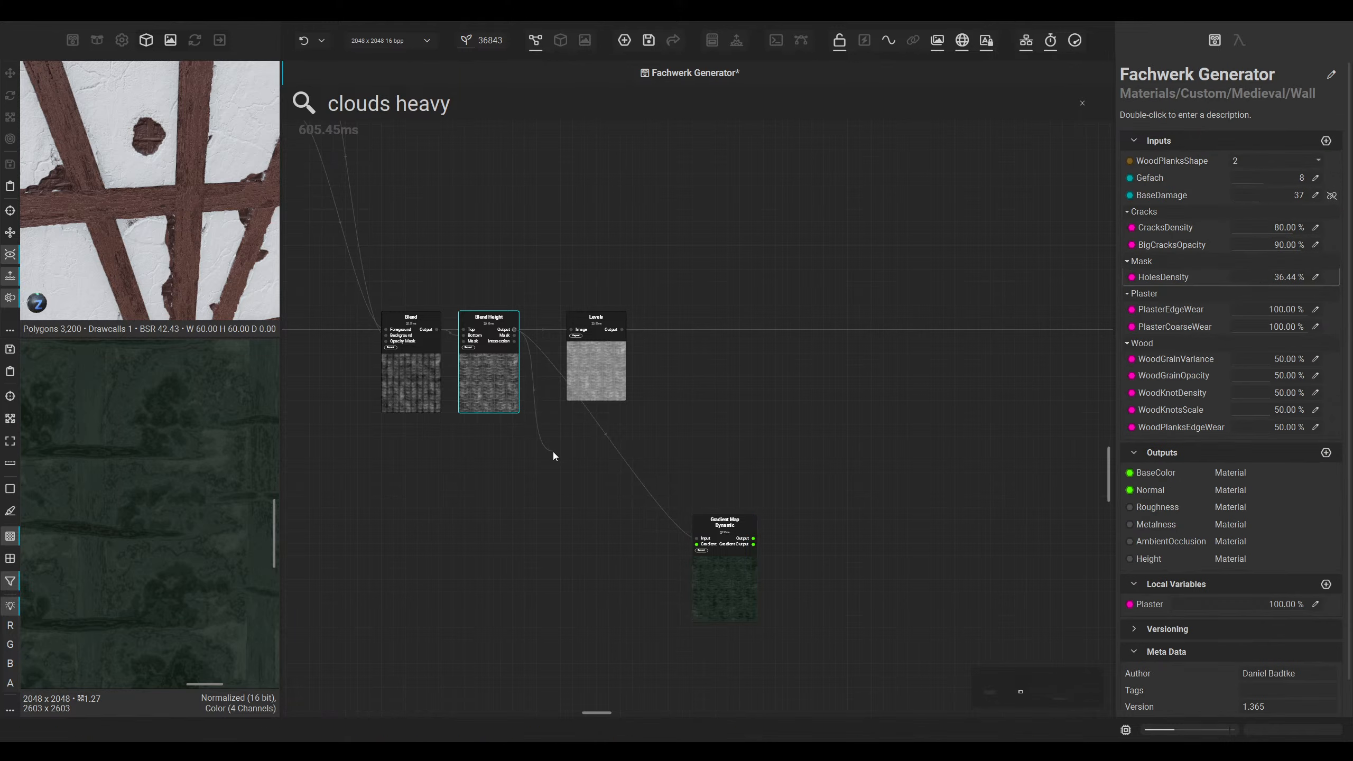
Step: Add a Sharpen node fed by the Blend Height output and connect its output to the Gradient Map Dynamic's Input
right_click(552, 453)
type("sharpen")
key("Return")
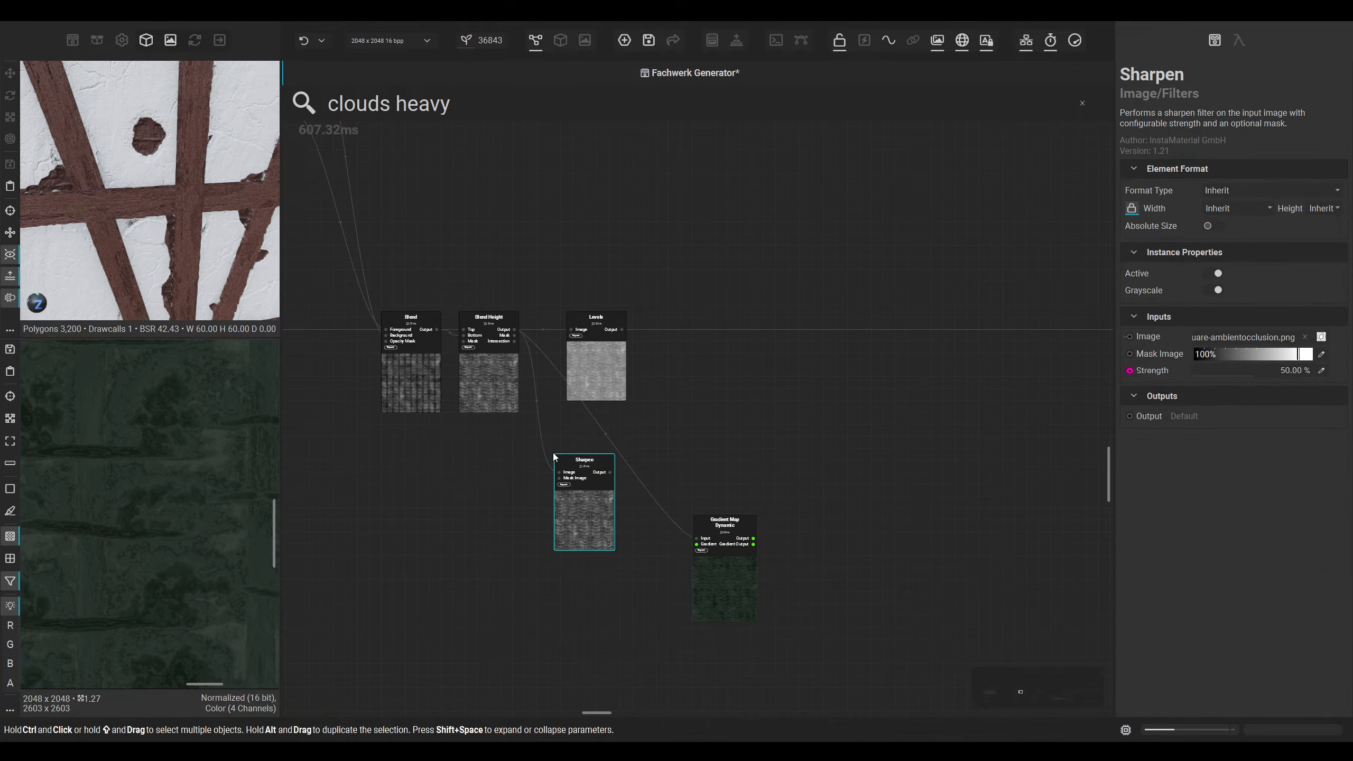
scroll(565, 453, "up", 2)
scroll(639, 554, "up", 2)
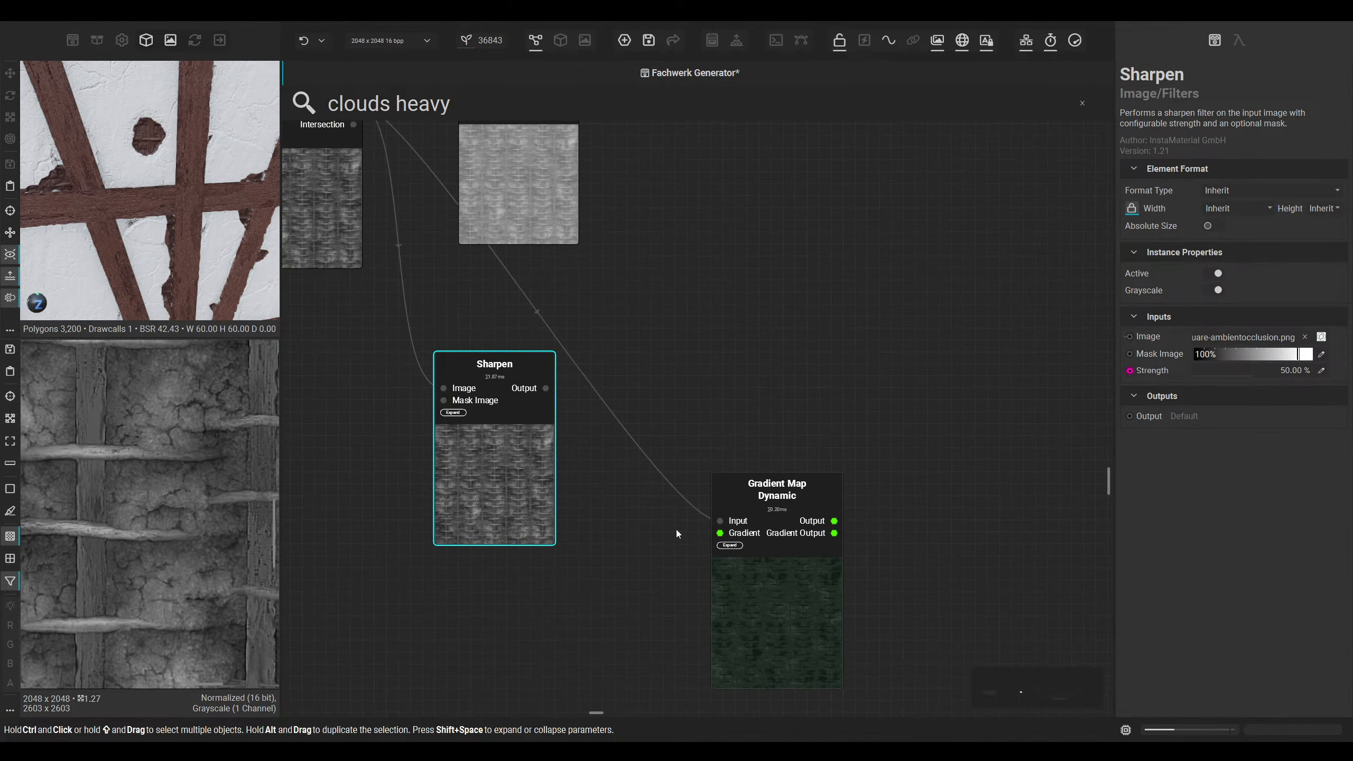
left_click_drag(719, 521, 545, 388)
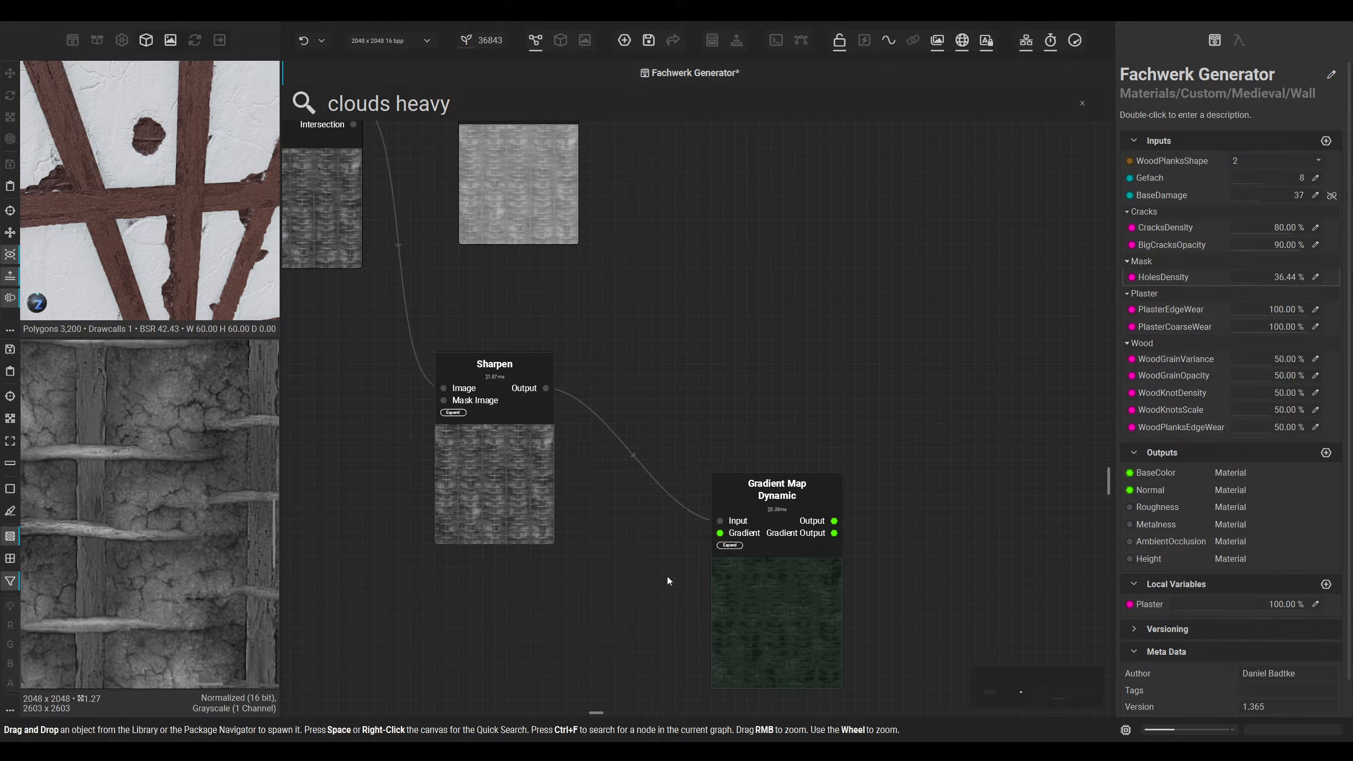
left_click(792, 613)
middle_click_drag(160, 393, 171, 425)
scroll(170, 425, "down", 2)
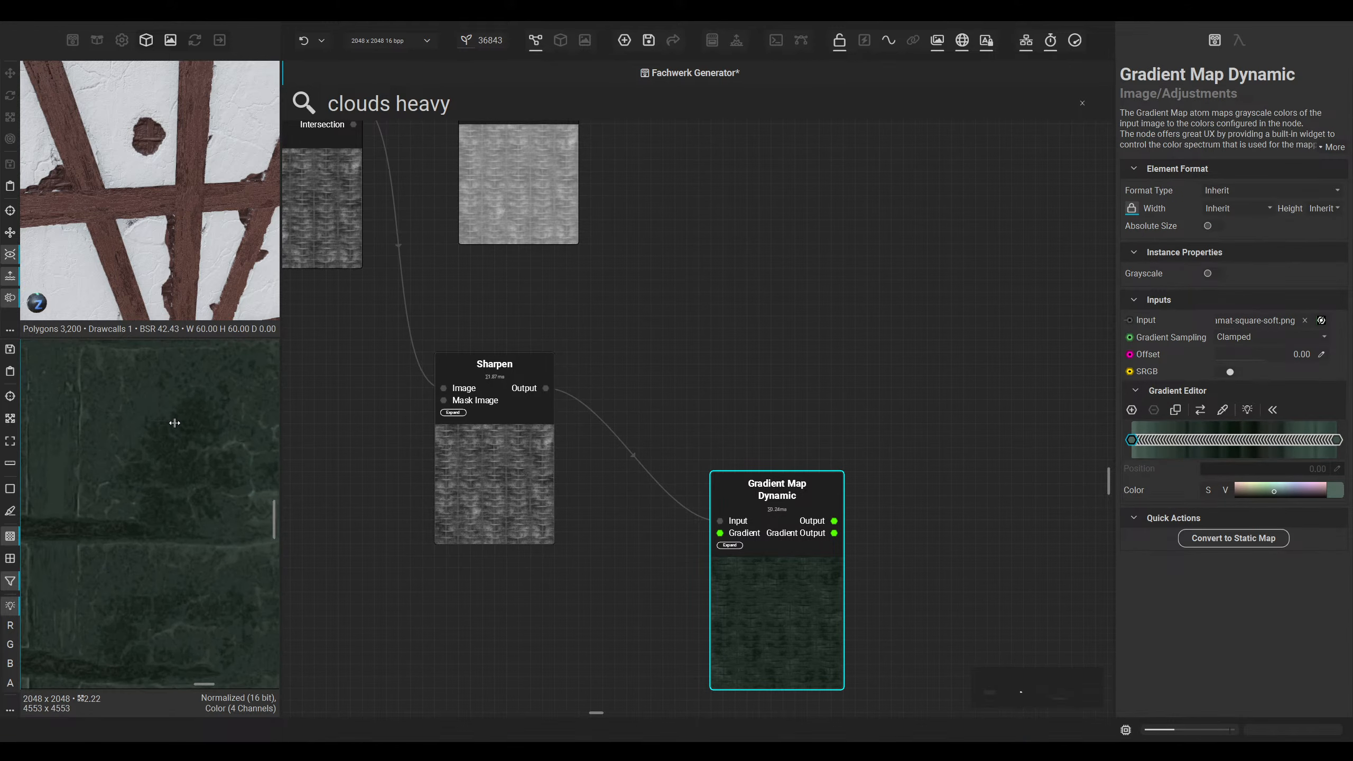
scroll(518, 583, "down", 2)
Step: Duplicate the green Gradient Map Dynamic with its Sharpen connection, place the copy below the original, and reverse the copy's gradient
left_click_drag(610, 585, 617, 508)
middle_click_drag(617, 508, 600, 543)
left_click_drag(600, 544, 634, 652)
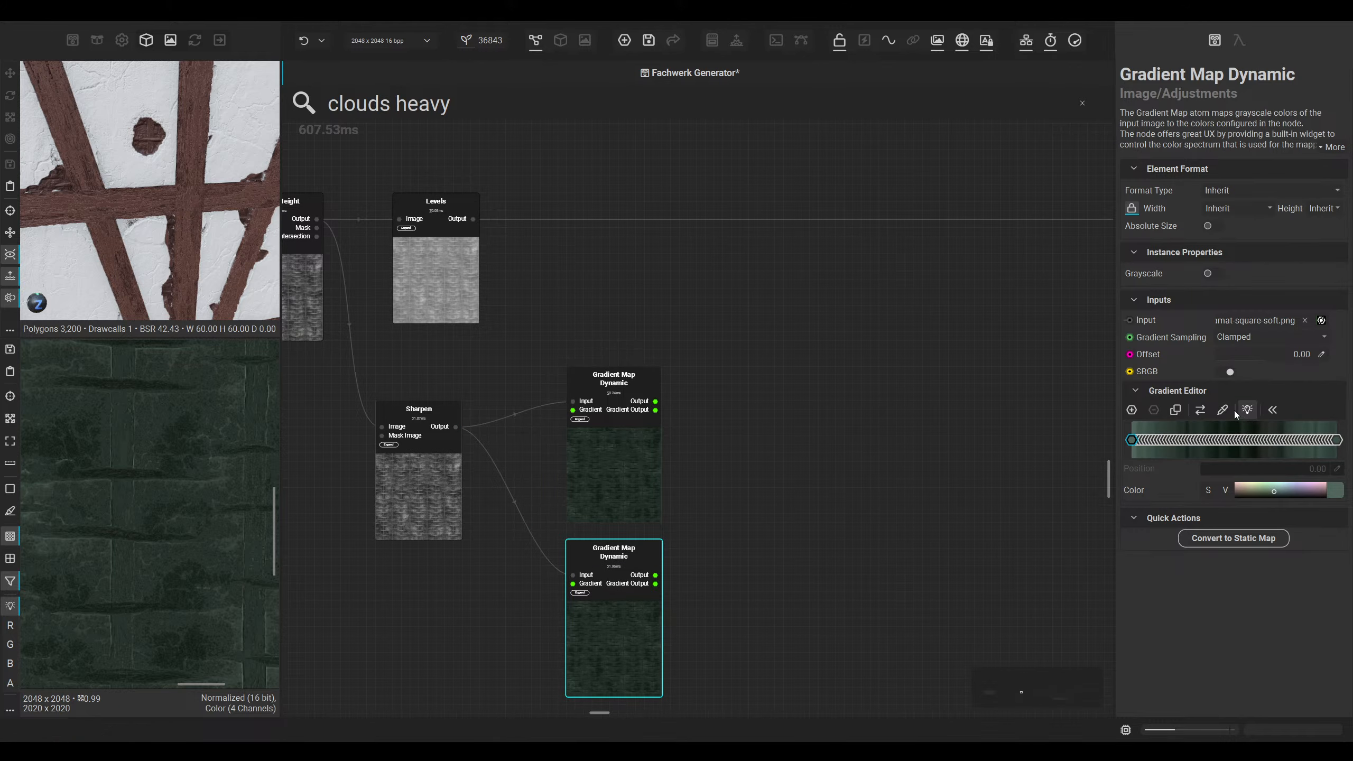
left_click(1200, 409)
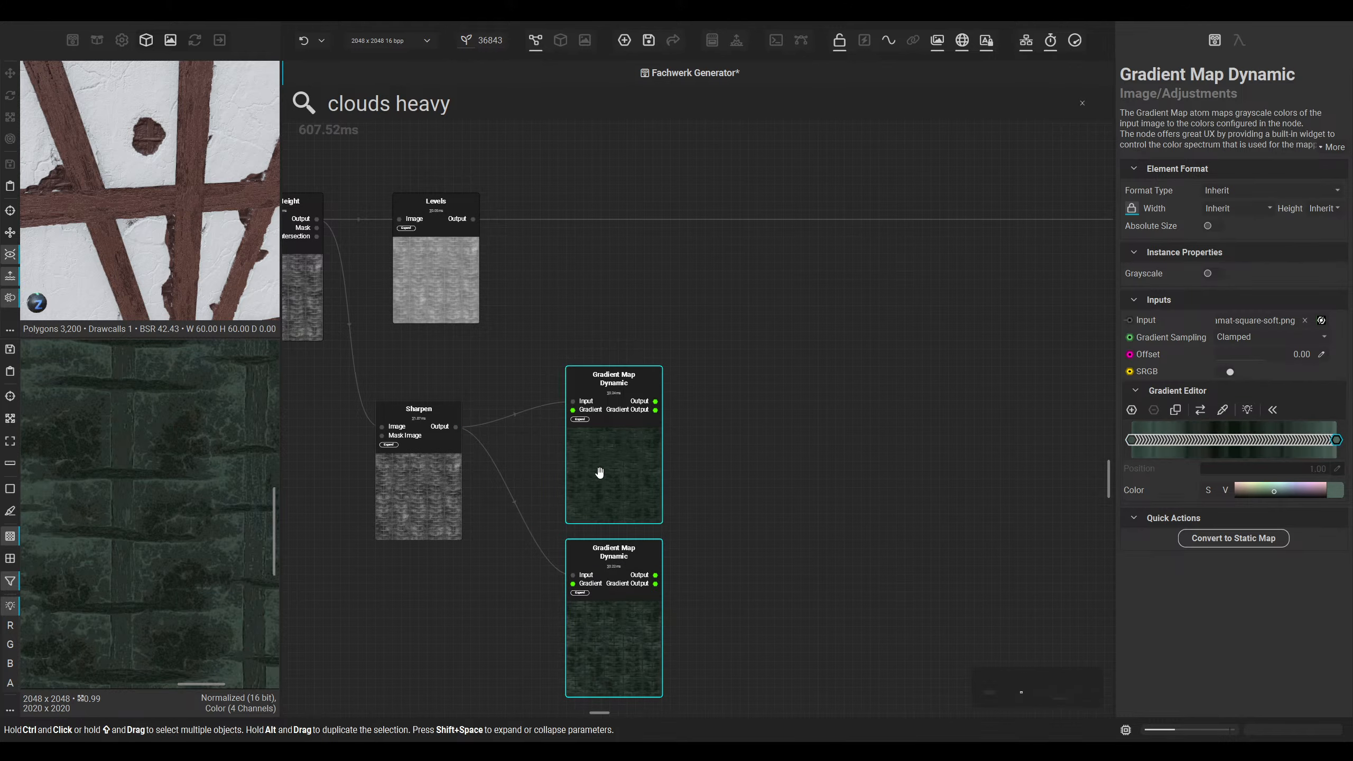
left_click(598, 474)
left_click(611, 641)
left_click(606, 479)
left_click(617, 644)
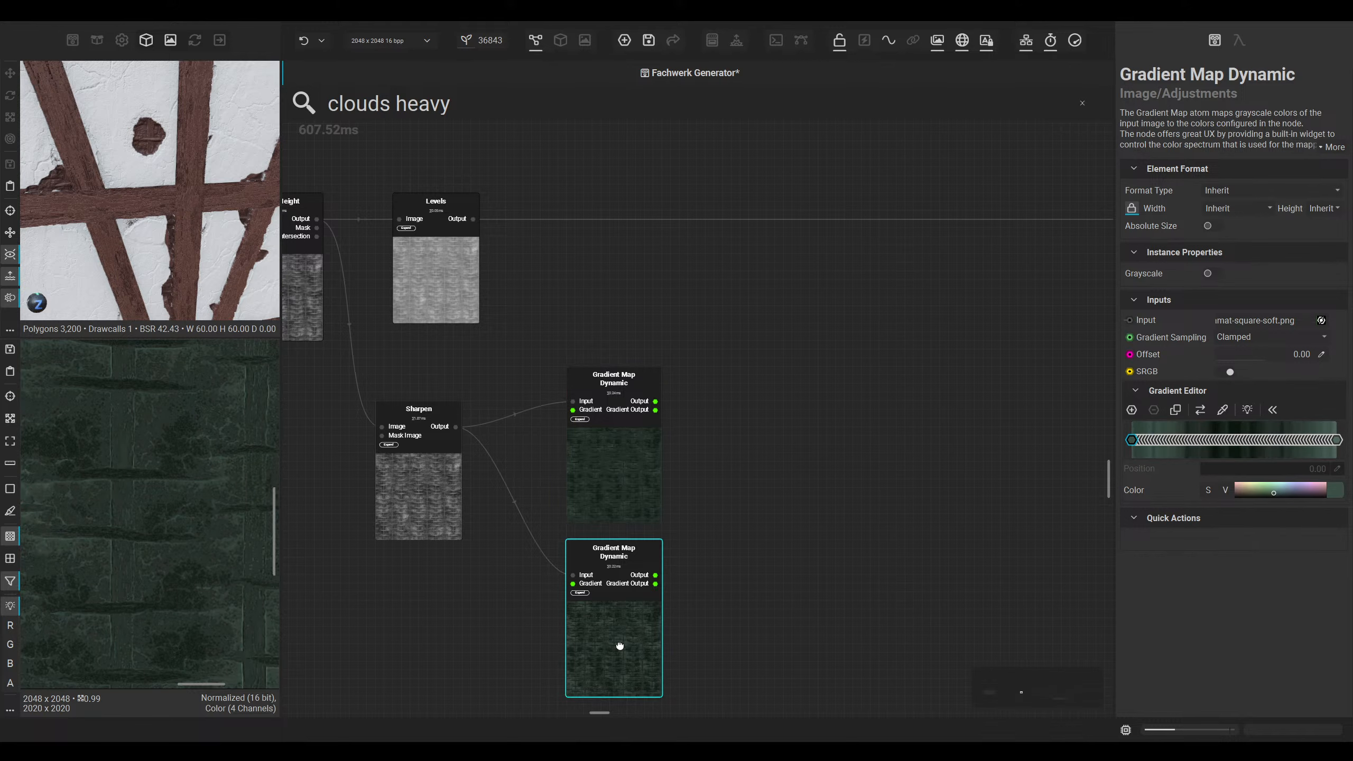
Step: Add a Blend node with the upper gradient map as Foreground and the lower gradient map as Background
middle_click_drag(688, 502, 638, 513)
right_click(761, 572)
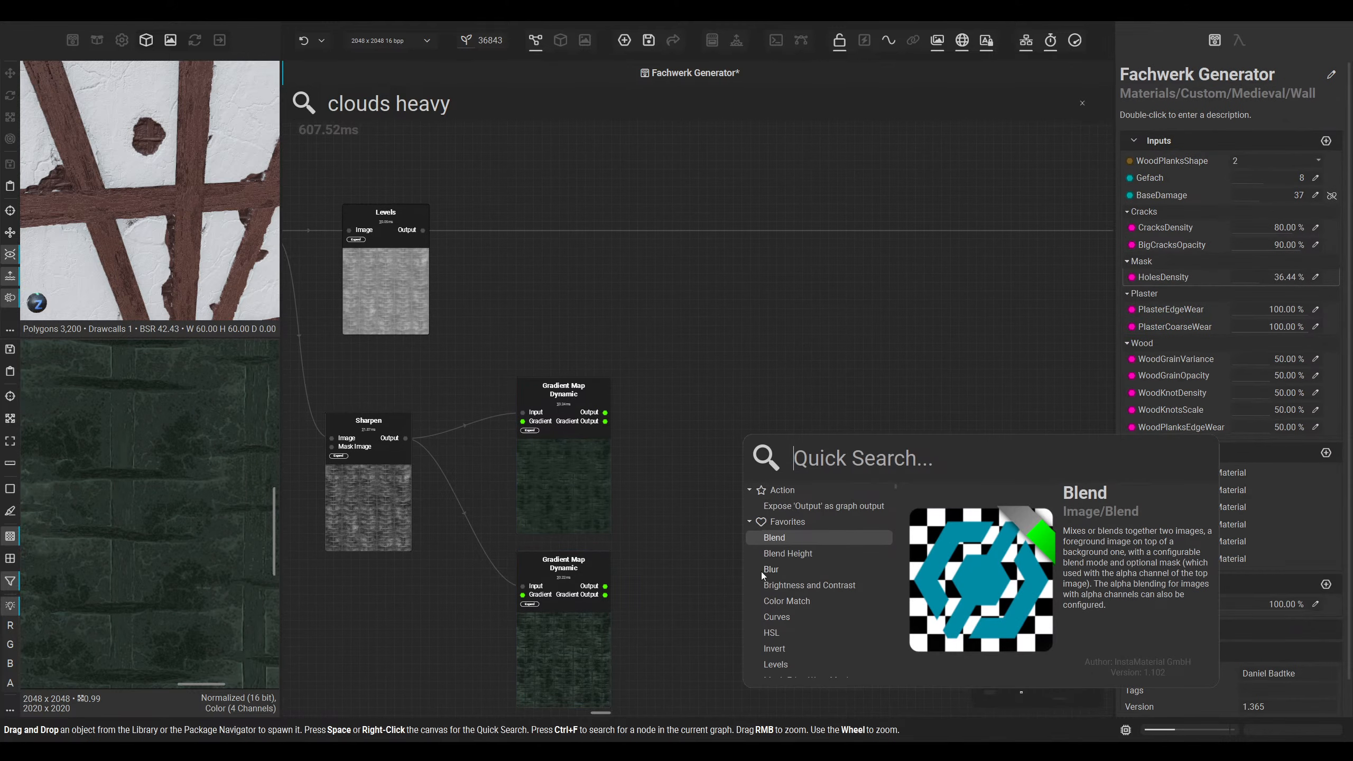
left_click(782, 537)
scroll(745, 512, "up", 2)
left_click_drag(761, 447, 578, 596)
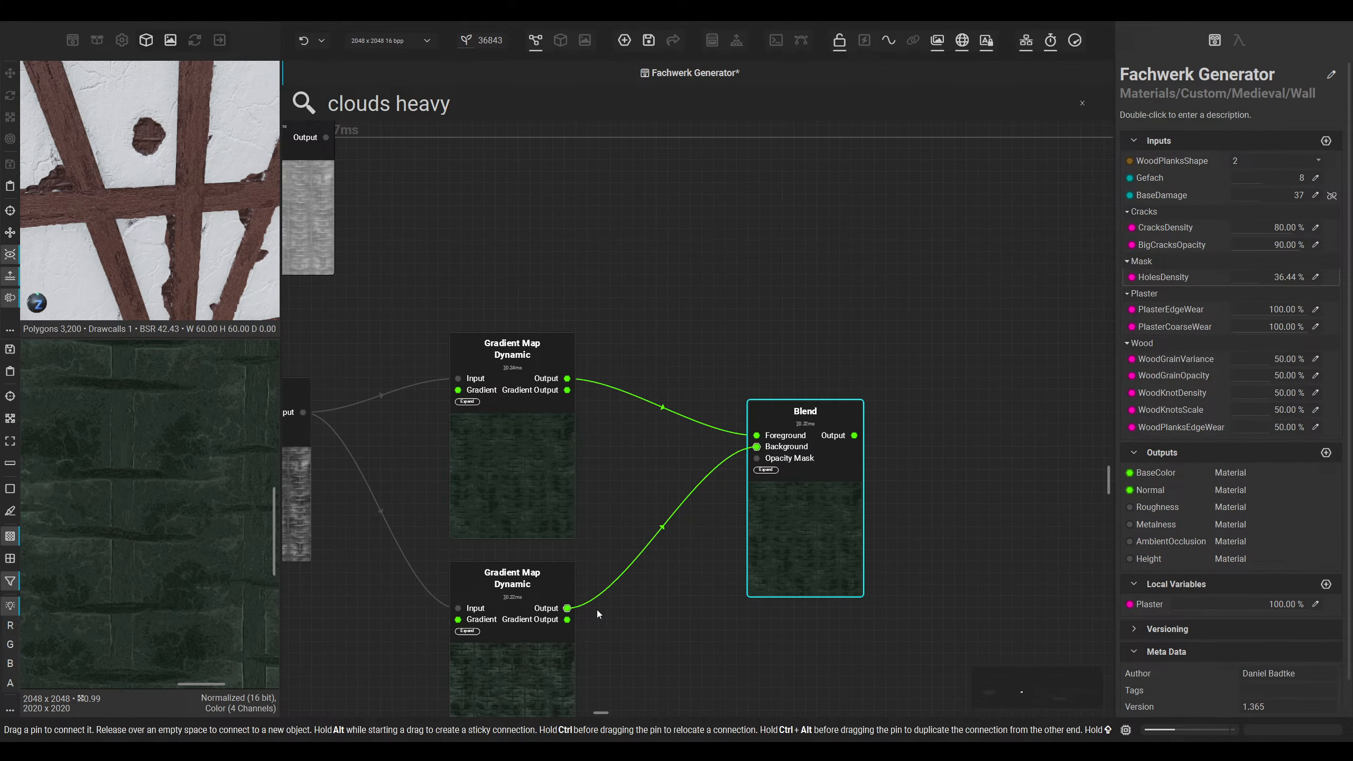
scroll(649, 592, "down", 4)
left_click(735, 525)
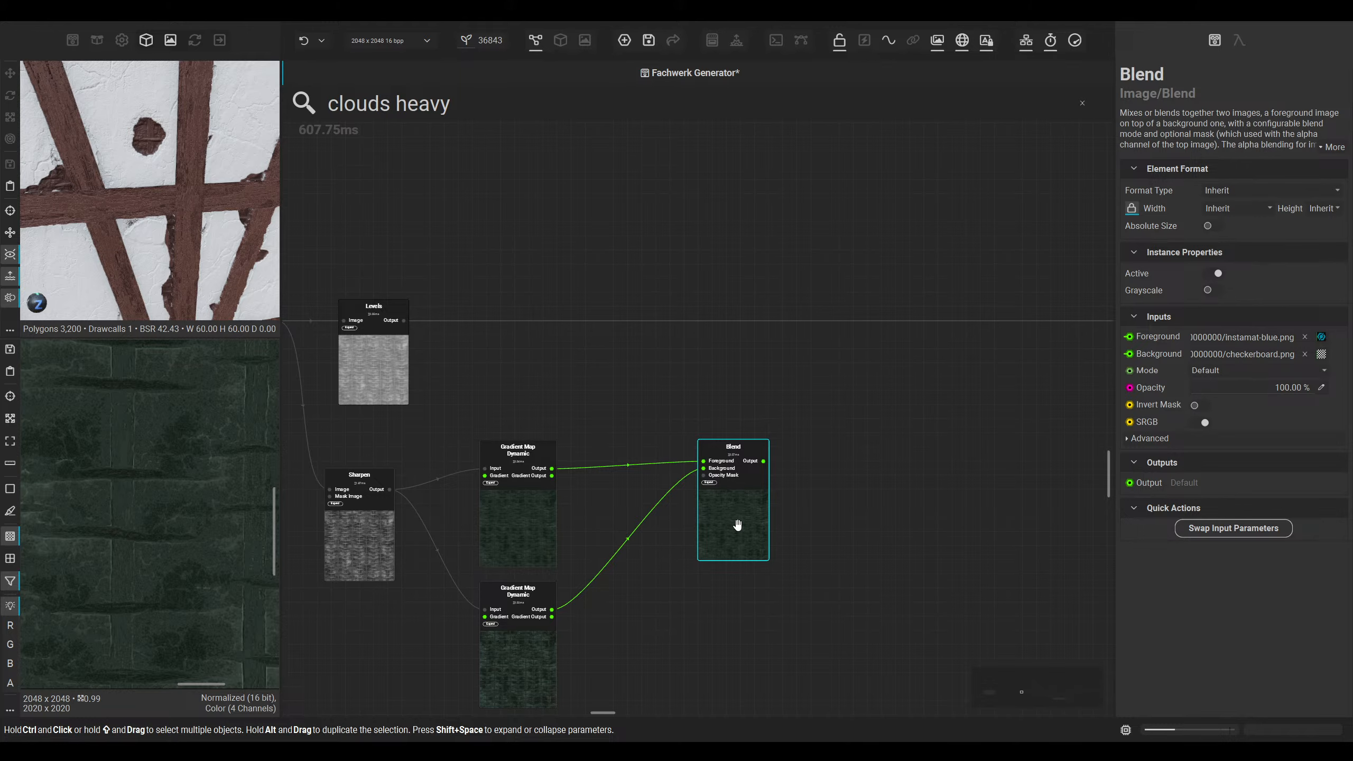
Step: Connect the cloudy Histogram Edit output below the weave Blends to the green Blend's Opacity Mask and compare the result with both gradient maps
scroll(741, 528, "down", 5)
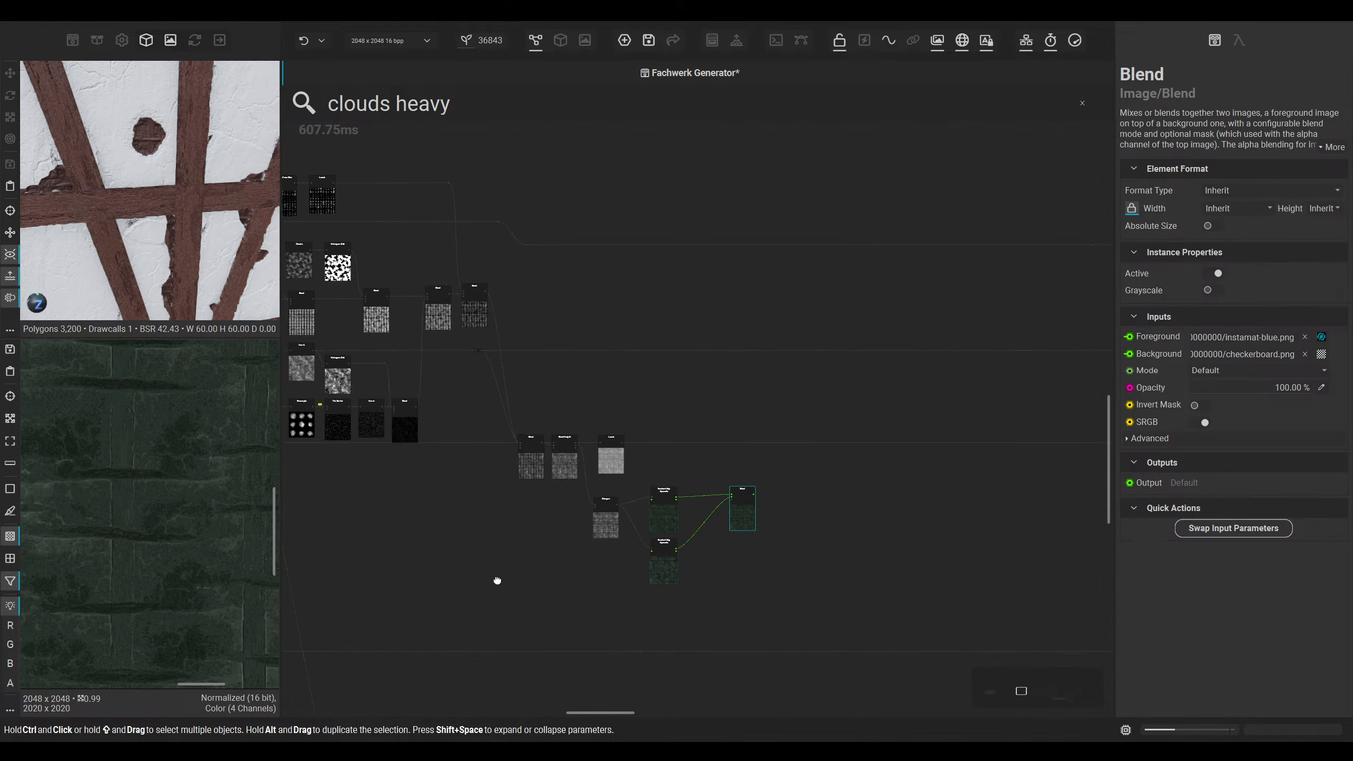
middle_click_drag(497, 580, 813, 615)
middle_click_drag(566, 361, 717, 419)
scroll(762, 466, "up", 8)
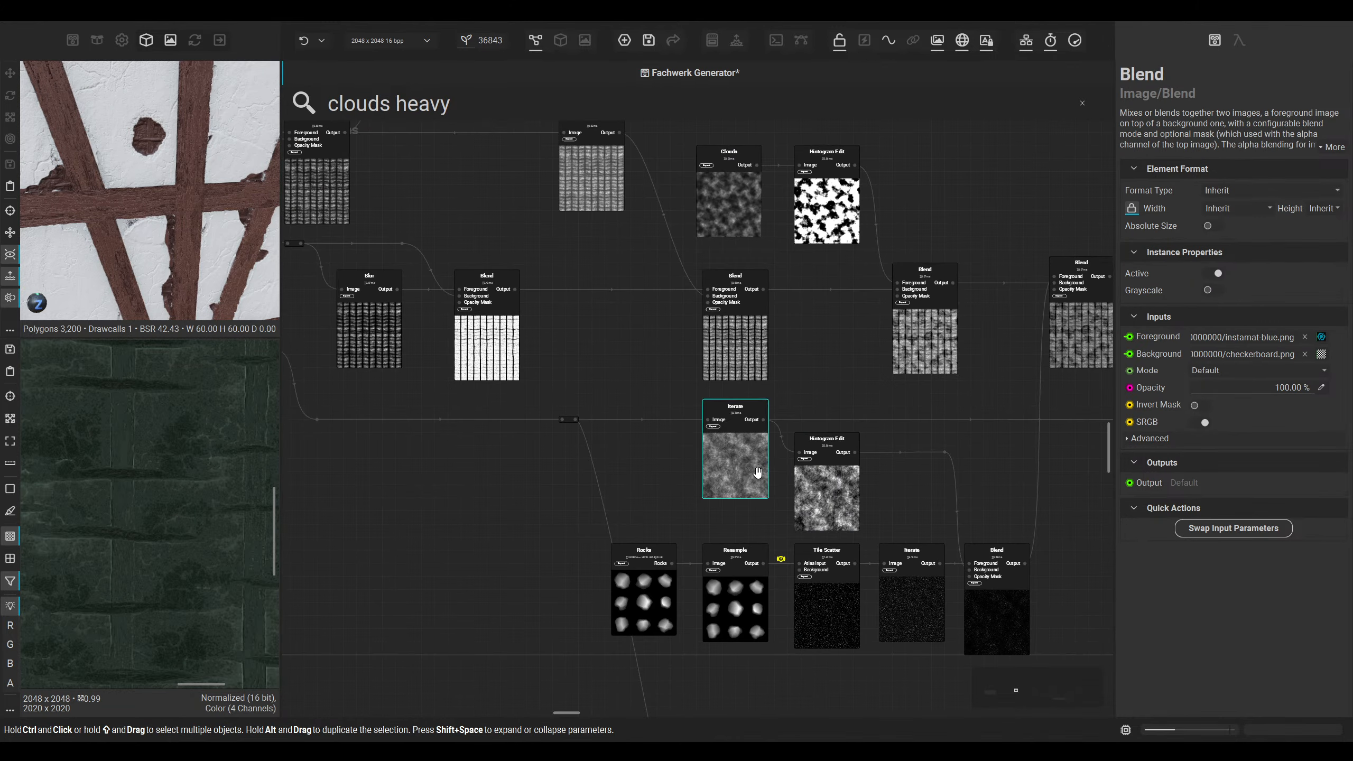
middle_click_drag(764, 487, 506, 512)
scroll(554, 501, "down", 3)
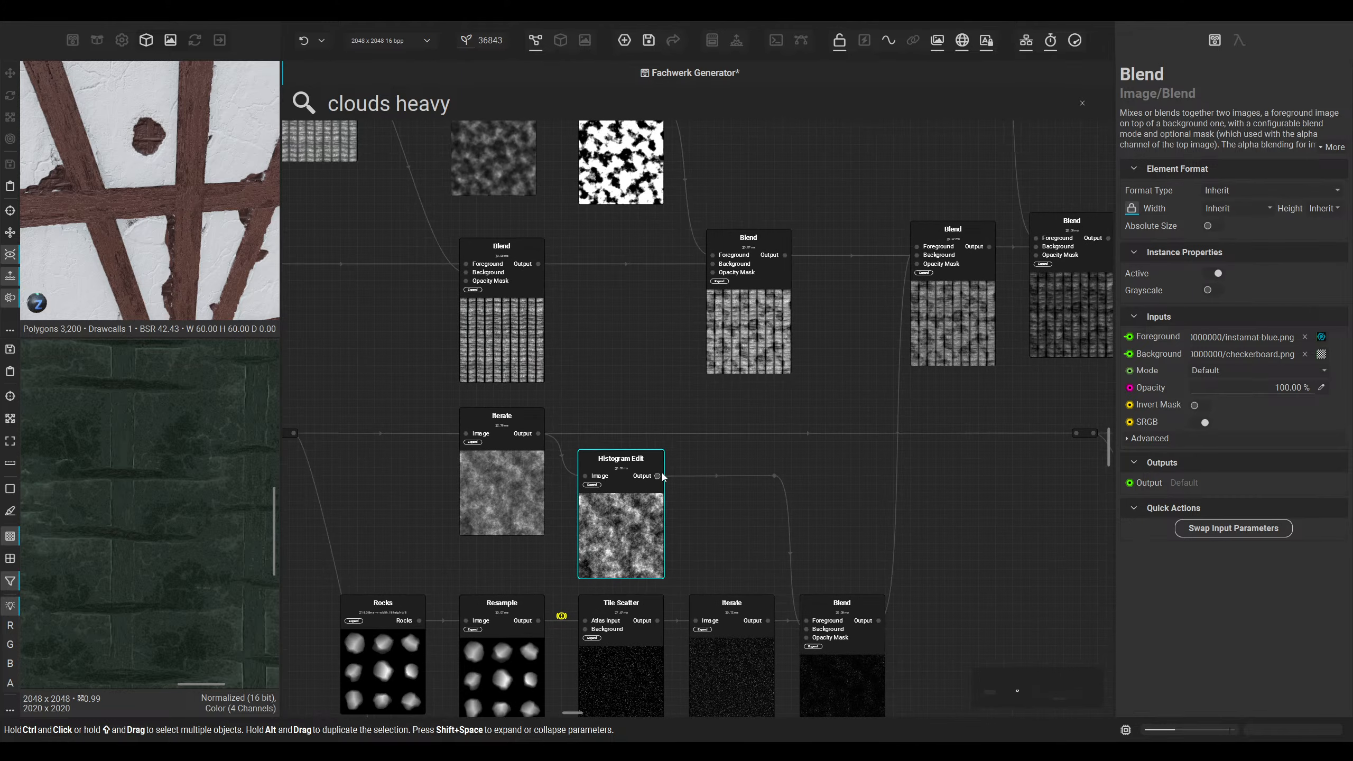
scroll(869, 503, "down", 4)
left_click_drag(659, 479, 951, 369)
scroll(1038, 623, "up", 1)
scroll(941, 561, "up", 2)
scroll(993, 468, "up", 2)
left_click(981, 446)
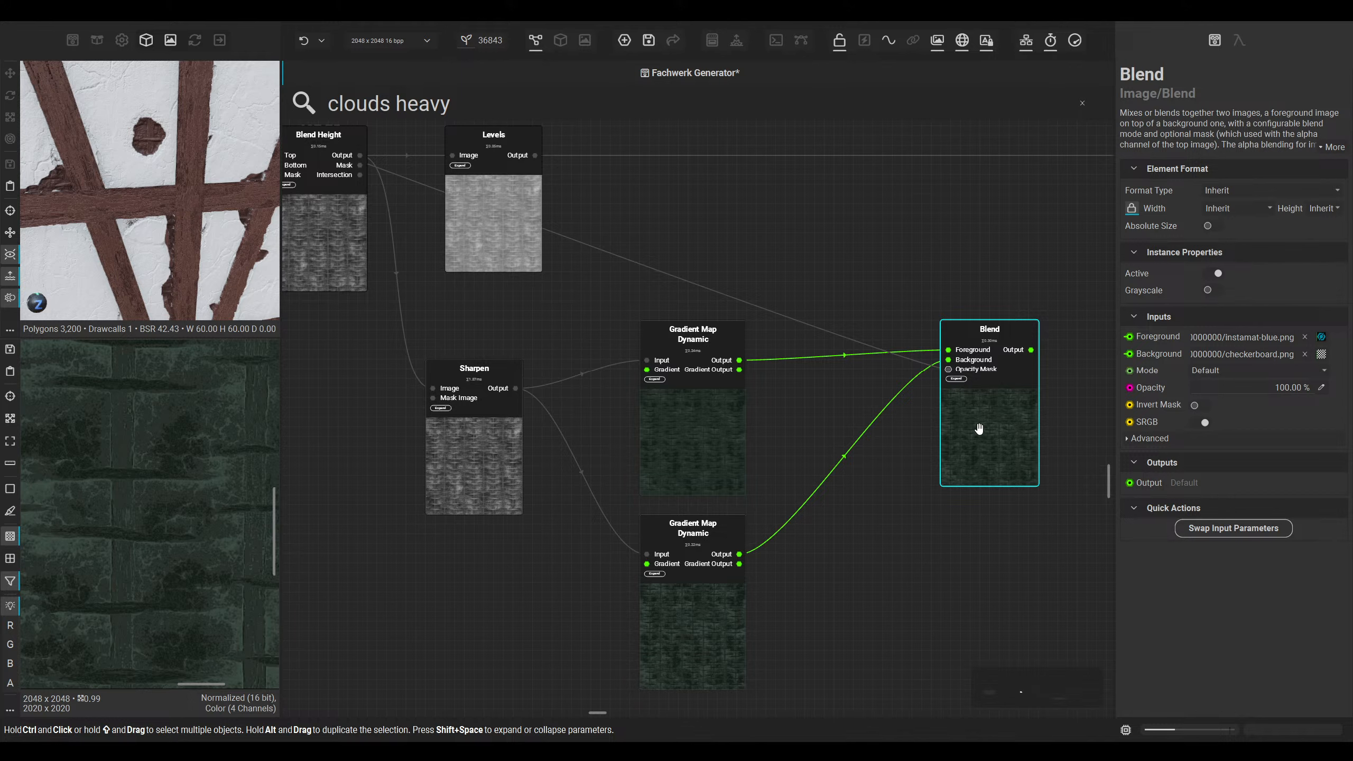
left_click(722, 448)
left_click(968, 446)
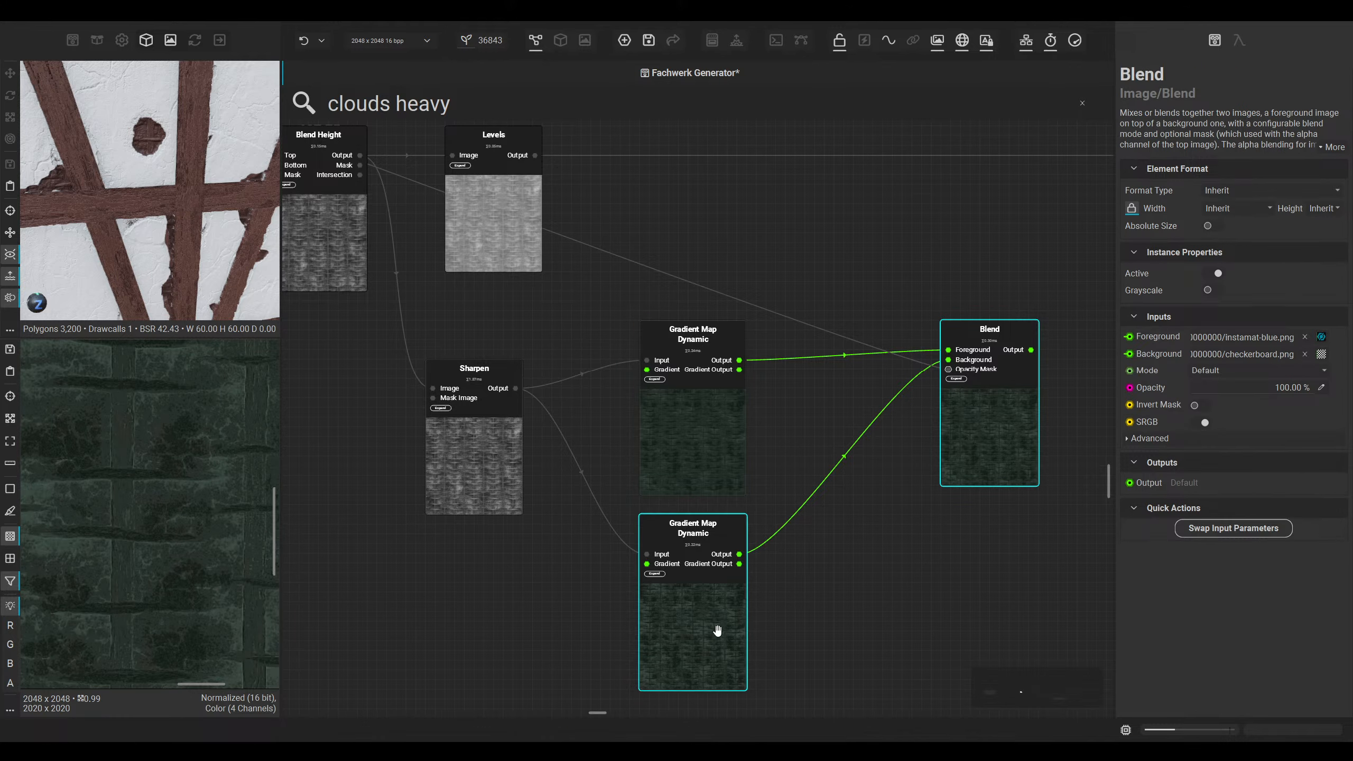
left_click(703, 635)
left_click(979, 475)
Step: Add a Color Variance node fed by the green Blend's output
middle_click_drag(979, 476, 618, 568)
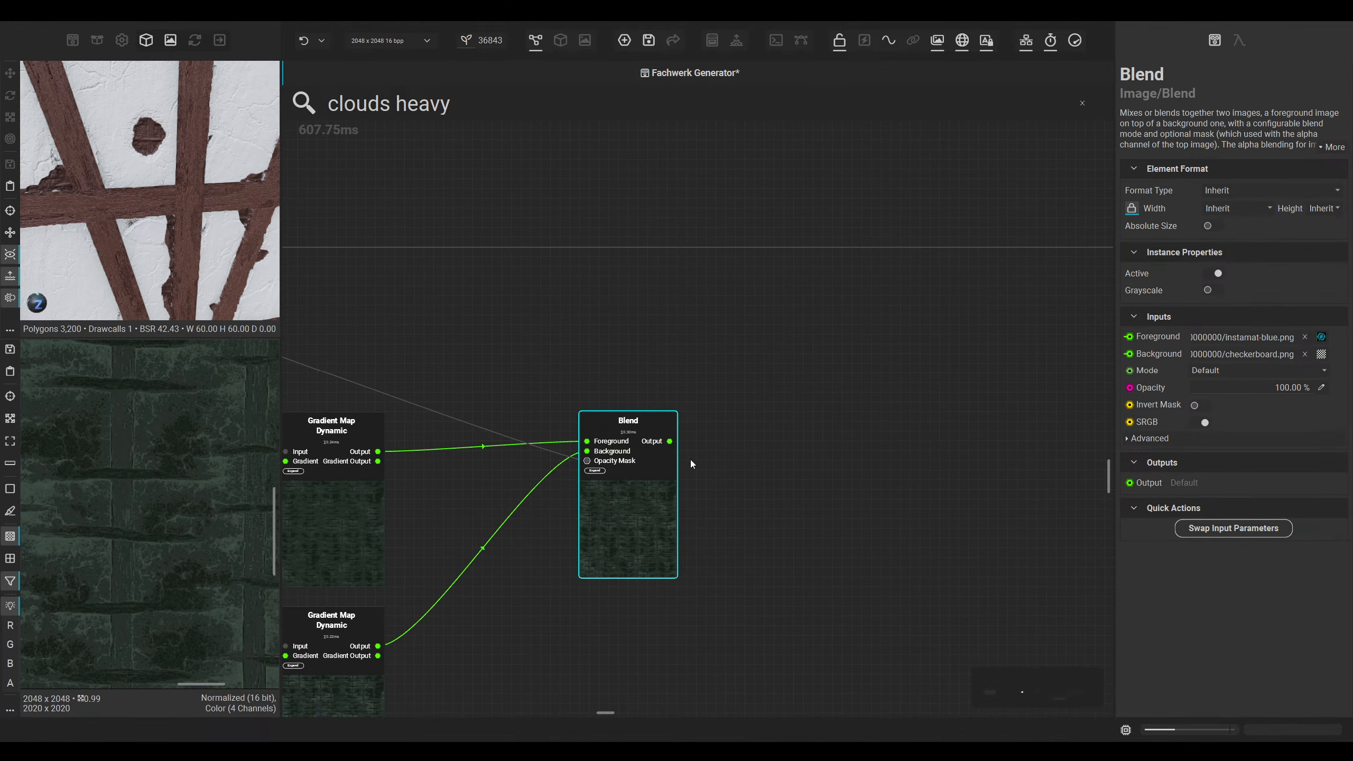
left_click_drag(670, 442, 716, 442)
type("color va")
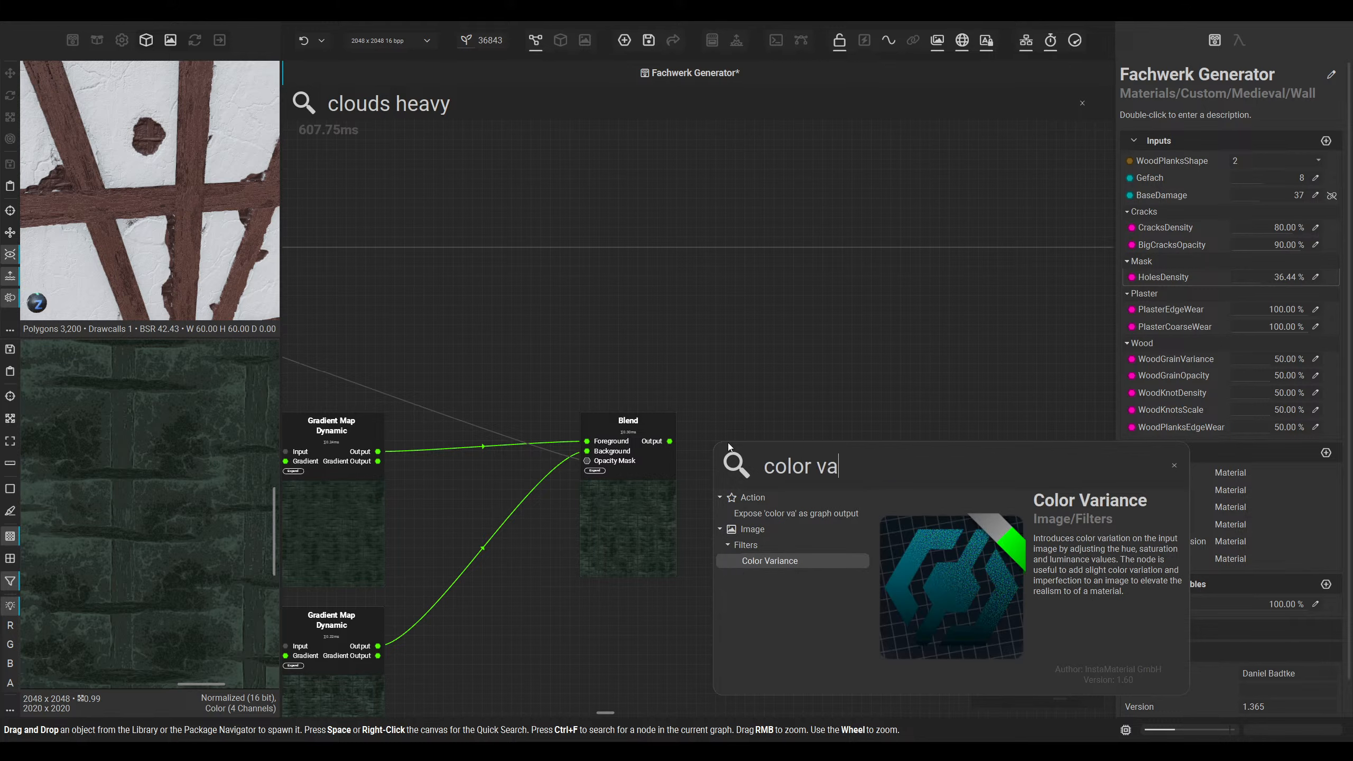
key("Return")
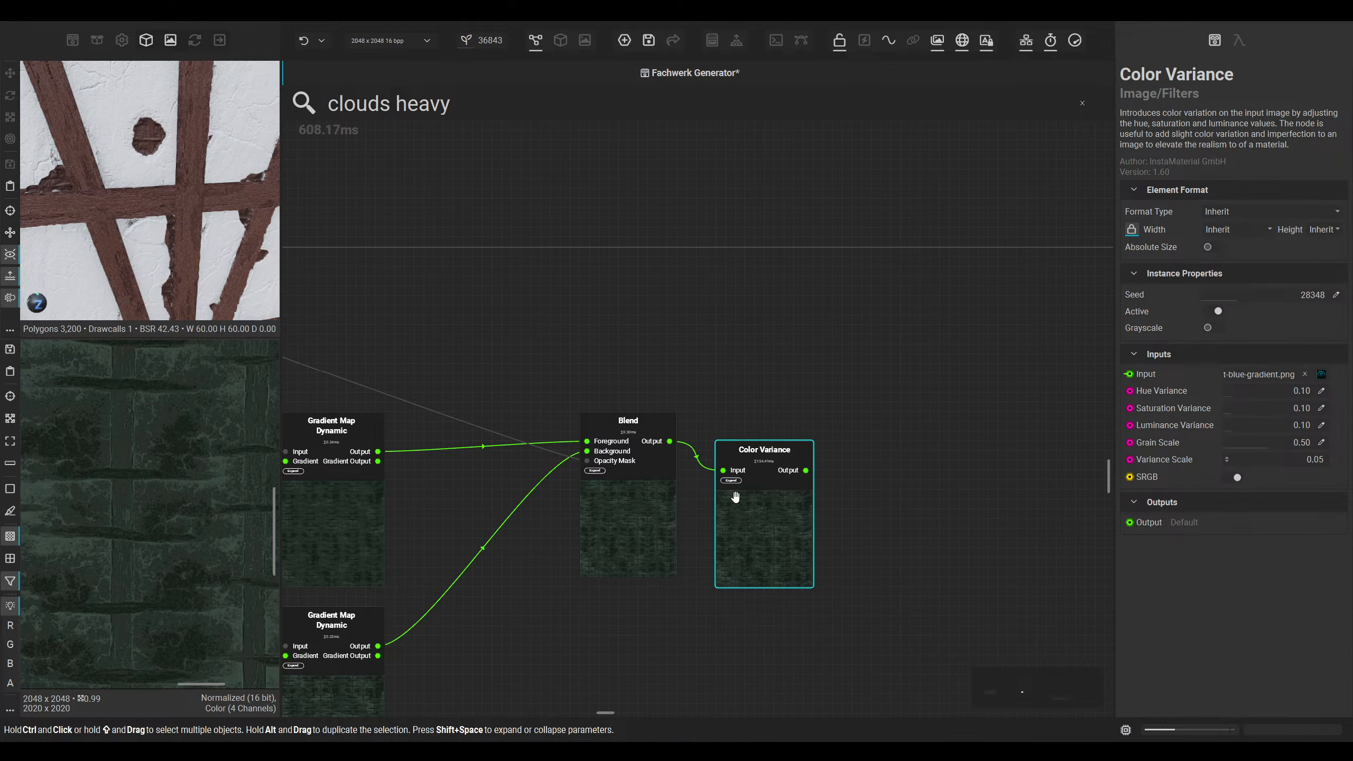
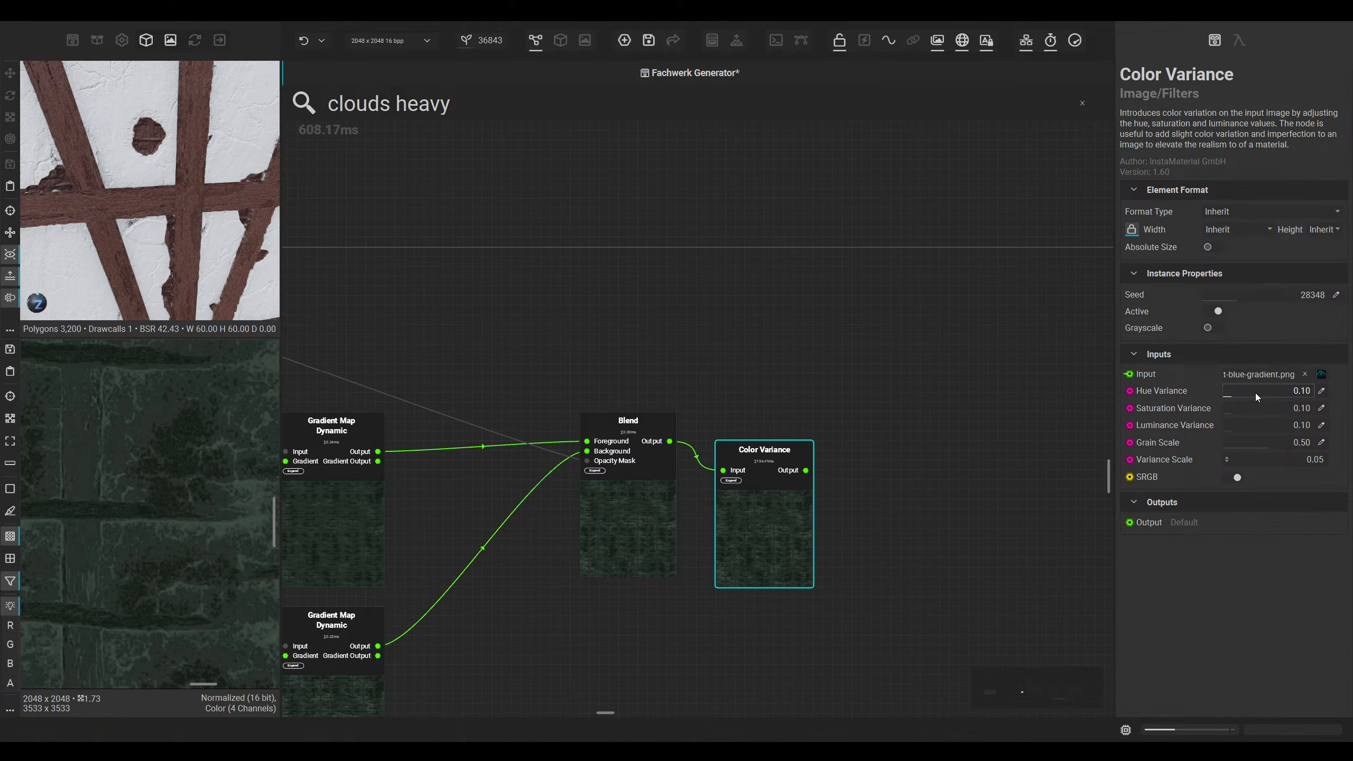
Step: Set the Color Variance node's Hue Variance to 0.58, Saturation Variance to 0.17, Luminance Variance to 0.41 and Grain Scale to 0.56
left_click_drag(1237, 389, 1256, 389)
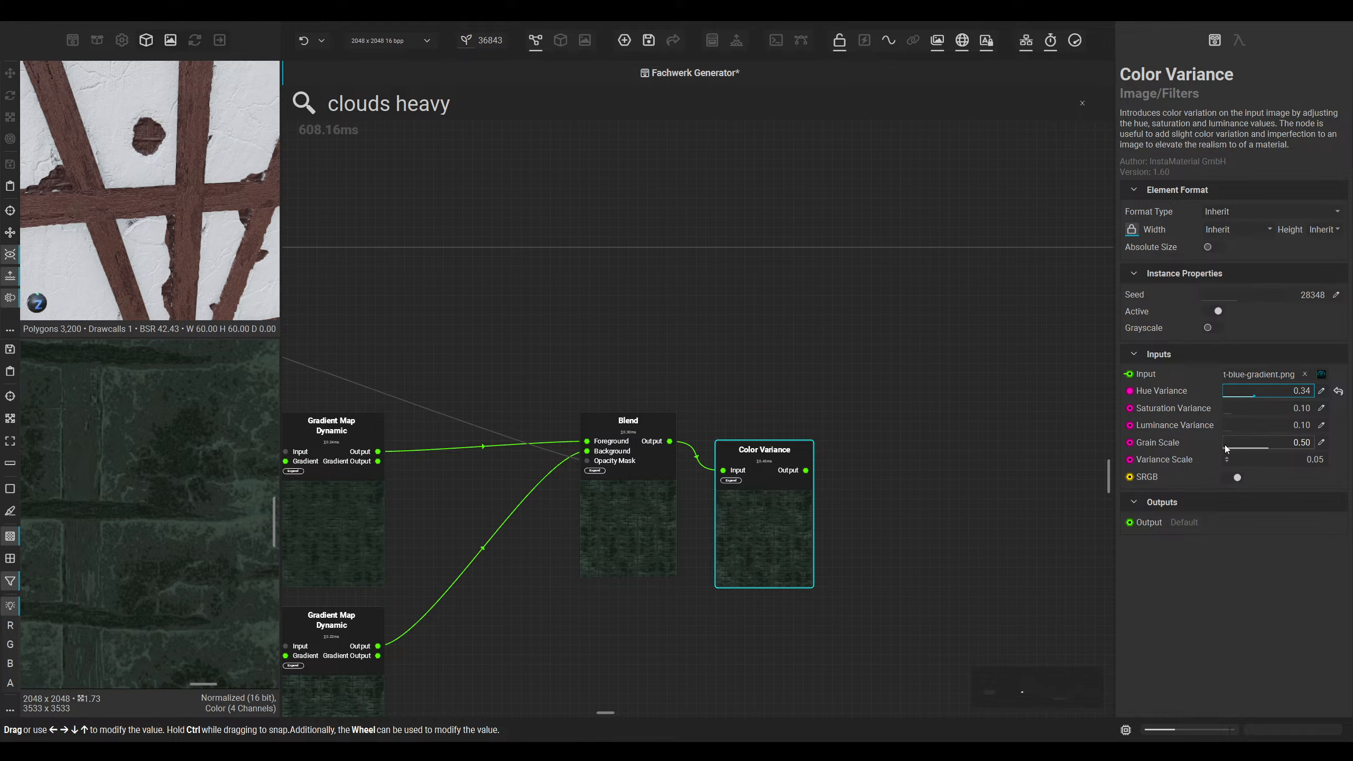
mouse_move(1267, 447)
left_mouse_down()
mouse_move(1297, 442)
mouse_move(1281, 446)
left_mouse_up()
left_click_drag(1232, 430, 1246, 429)
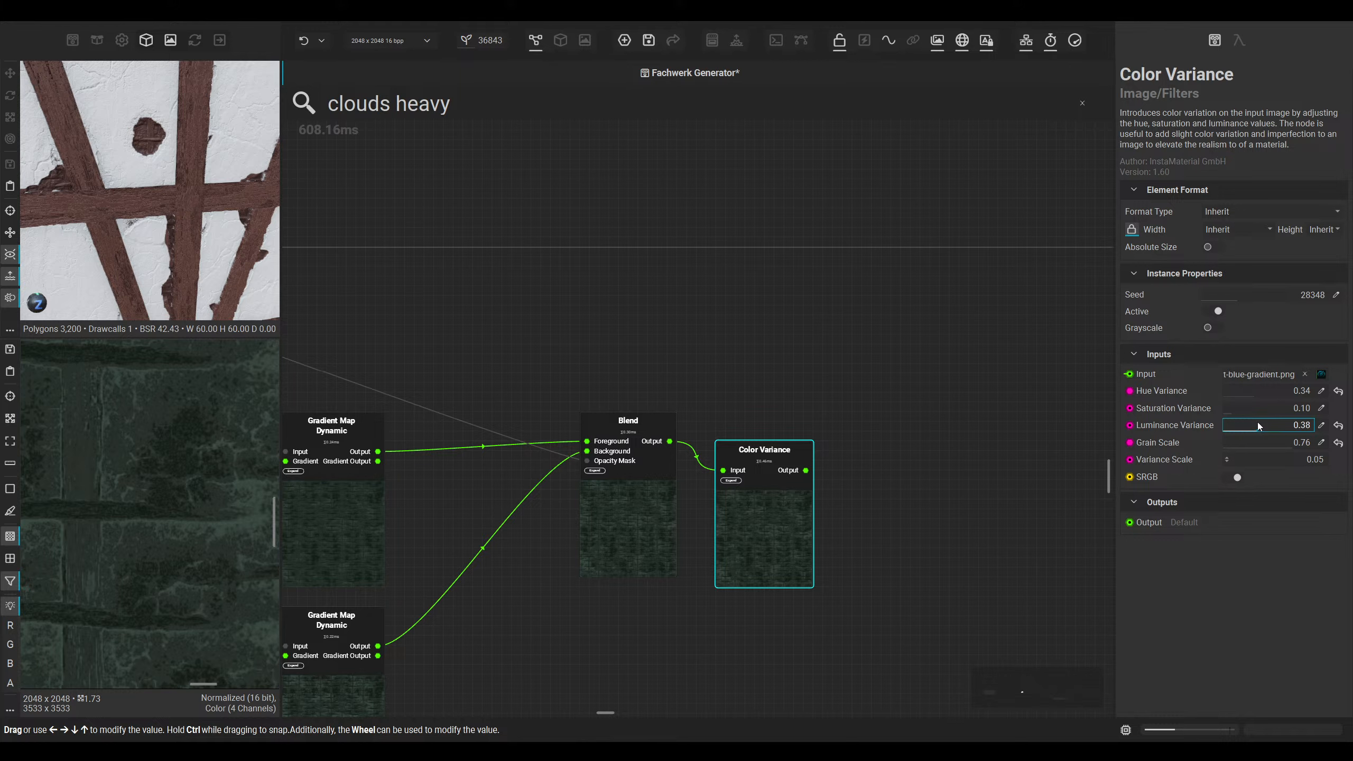
left_click_drag(1246, 425, 1239, 424)
left_click_drag(1234, 408, 1278, 386)
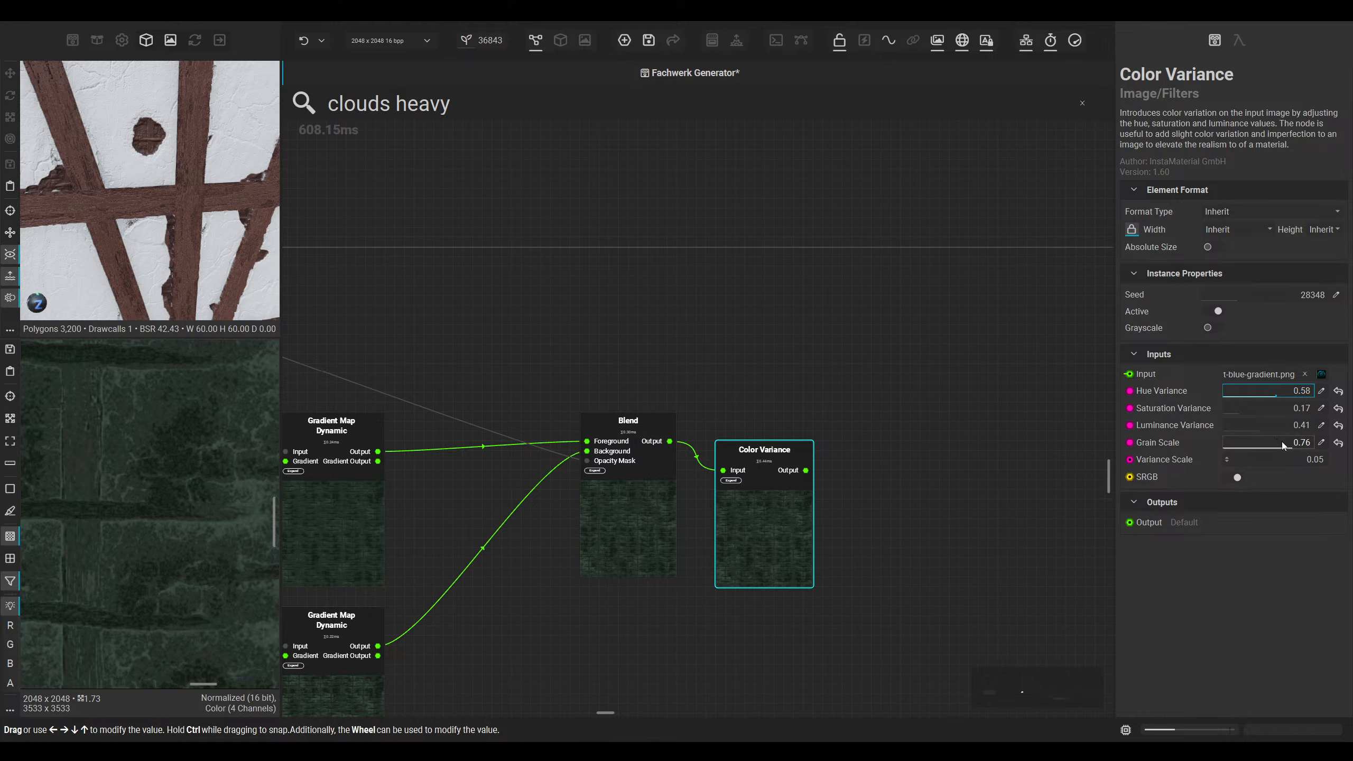
mouse_move(1273, 438)
left_mouse_down()
mouse_move(1258, 444)
mouse_move(1296, 441)
left_mouse_up()
Step: Add a Blend node using the Color Variance output as Background and the Blend Height's Mask output as Opacity Mask
scroll(869, 418, "down", 8)
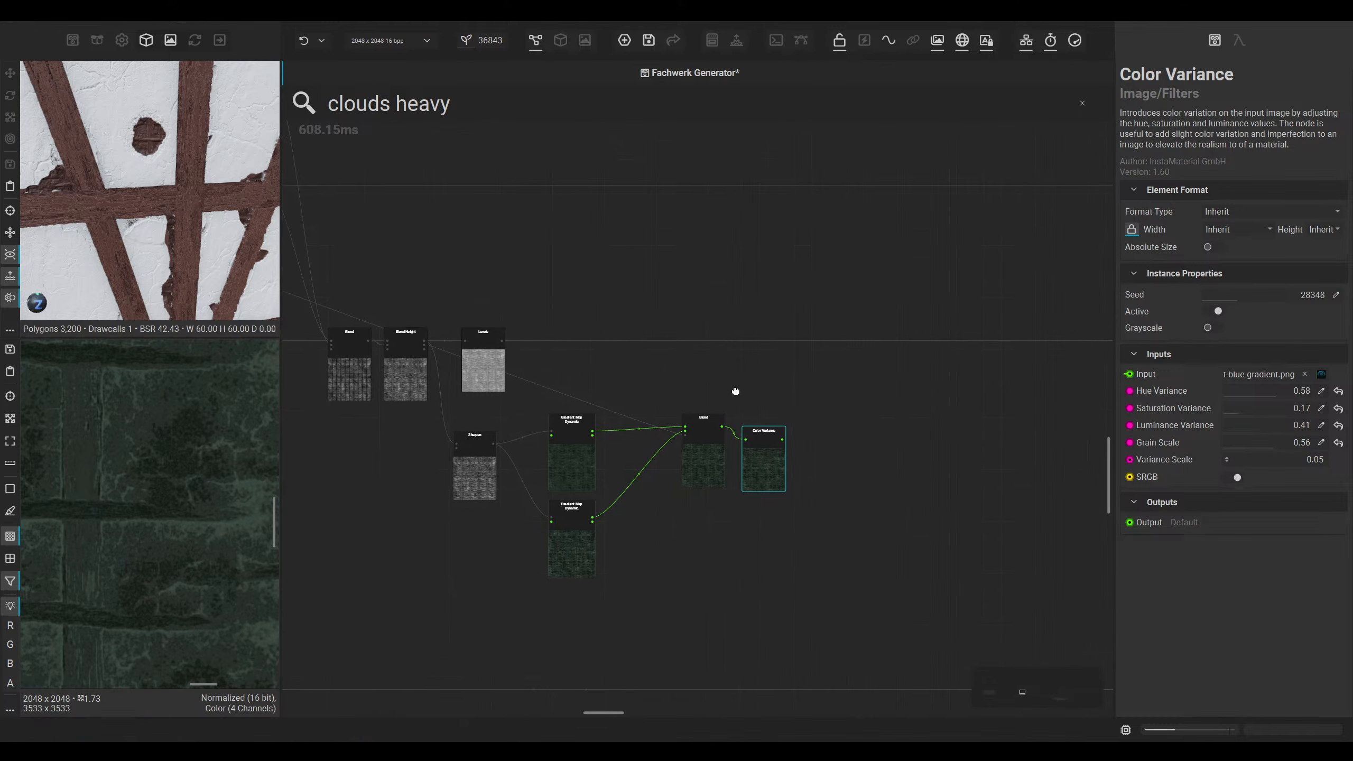
left_click_drag(771, 544, 839, 420)
scroll(693, 486, "up", 1)
scroll(741, 453, "up", 2)
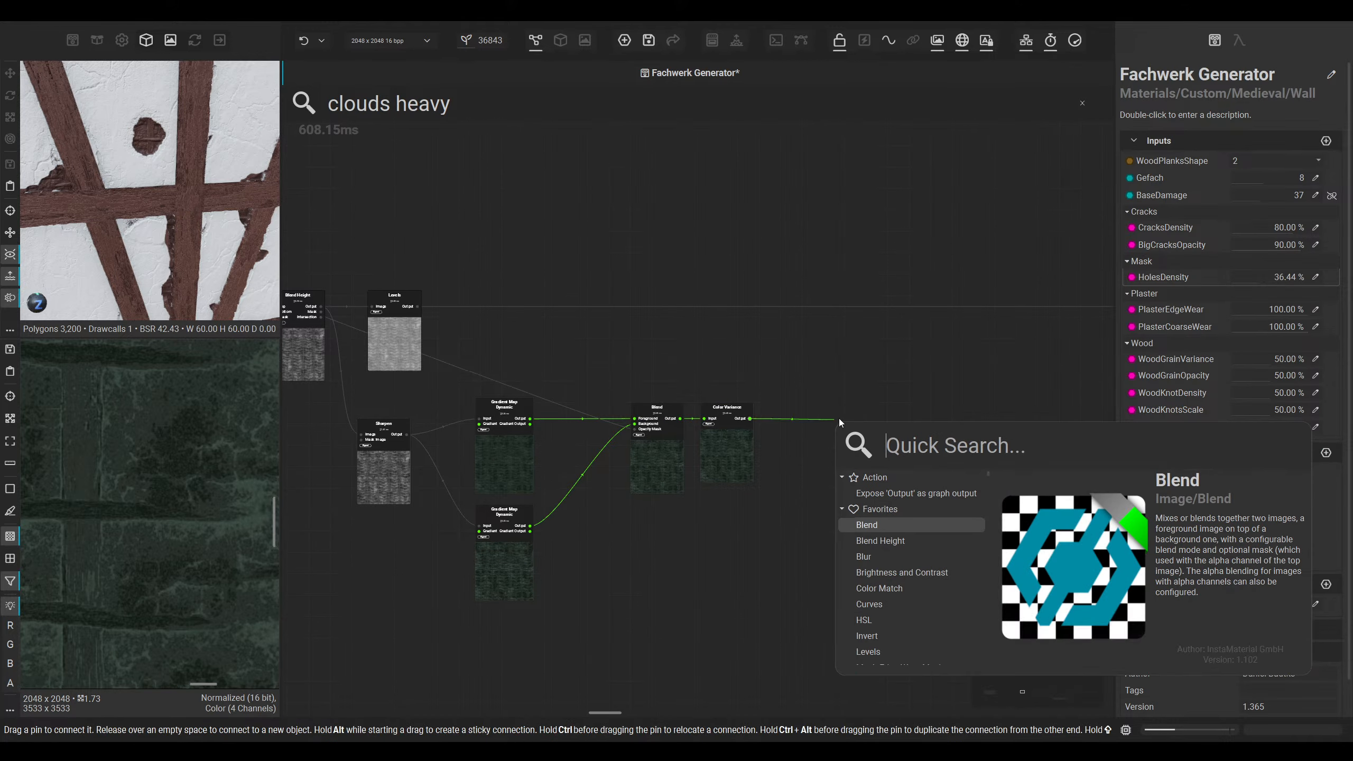
type("blend")
key("Return")
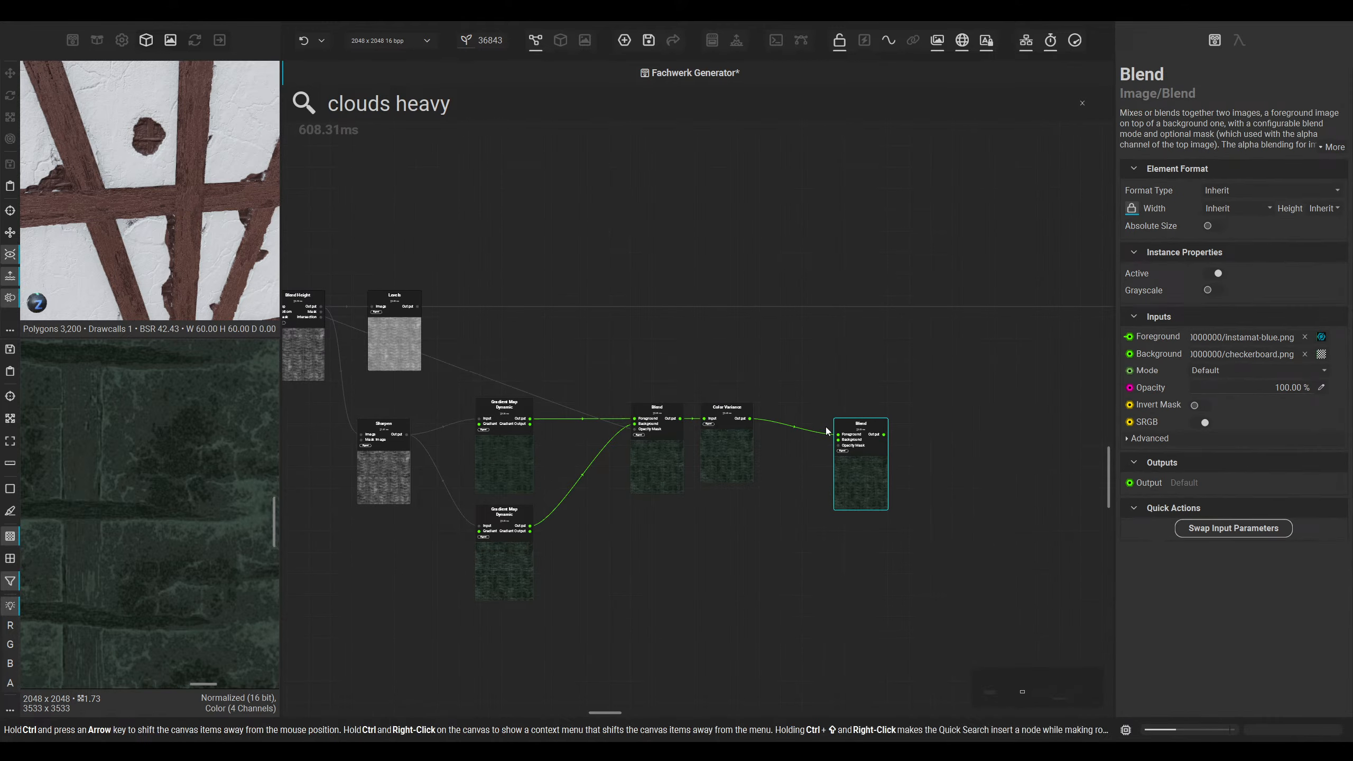
left_click_drag(837, 434, 387, 312)
left_click(928, 482)
scroll(929, 482, "up", 3)
Step: Move the new Blend node over to the wood and plaster color section, just below the wood-and-plaster Blends
scroll(945, 483, "down", 6)
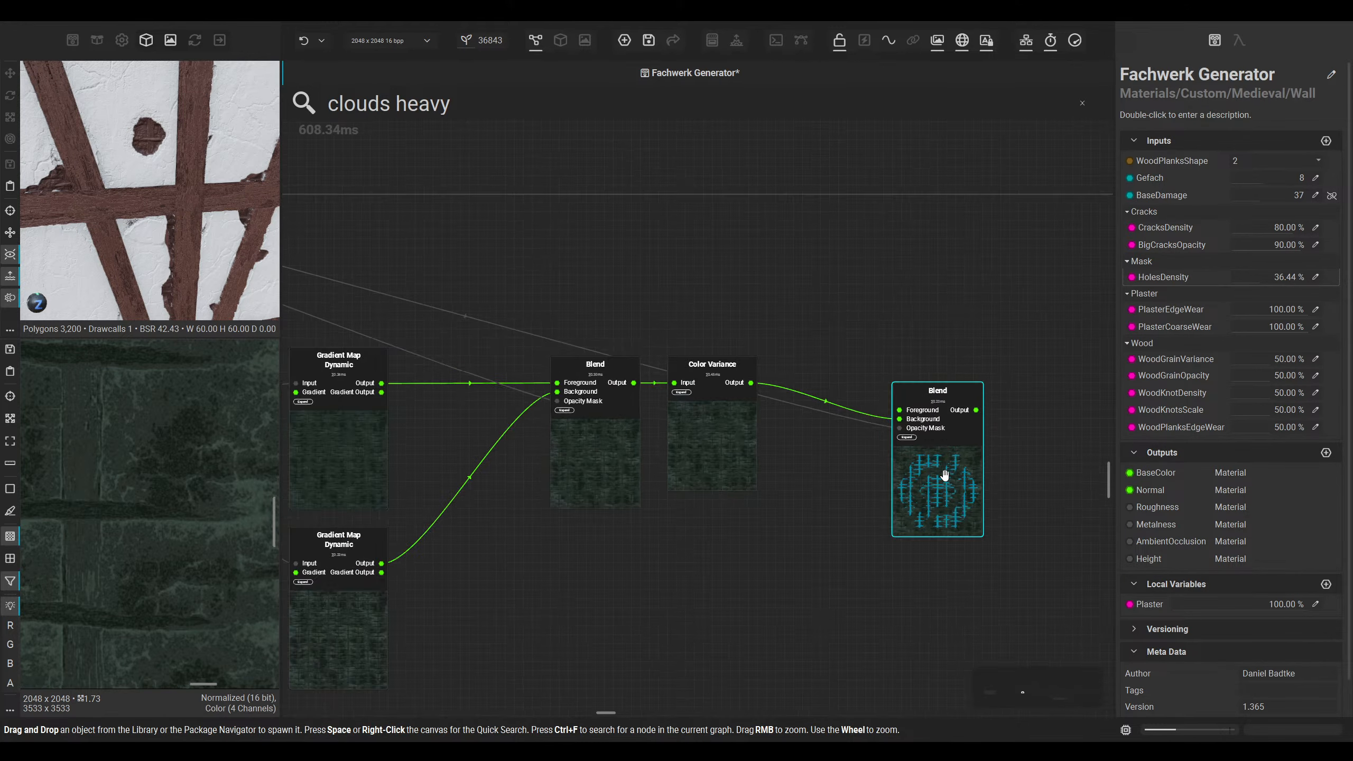
left_click_drag(657, 471, 1020, 584)
scroll(1020, 585, "up", 6)
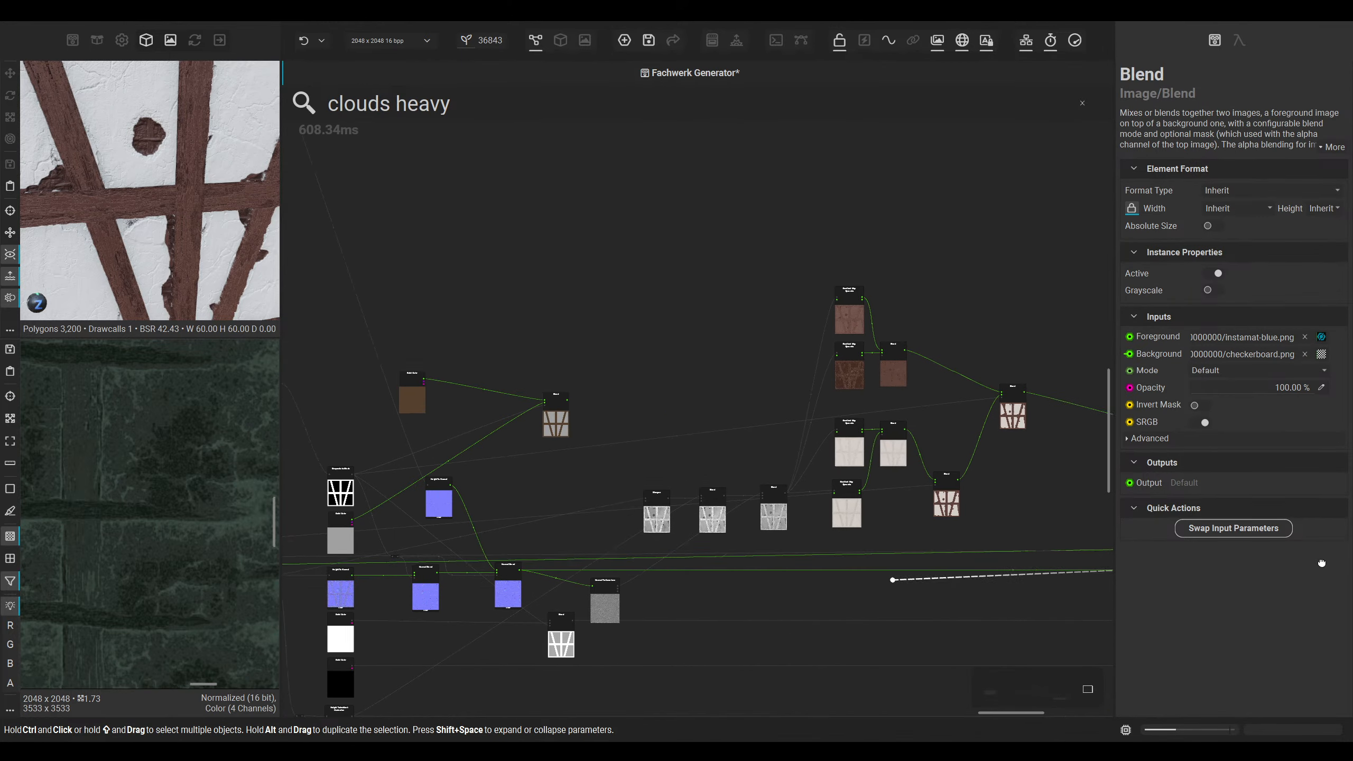
middle_click_drag(951, 514, 834, 518)
scroll(854, 511, "up", 1)
scroll(829, 496, "down", 3)
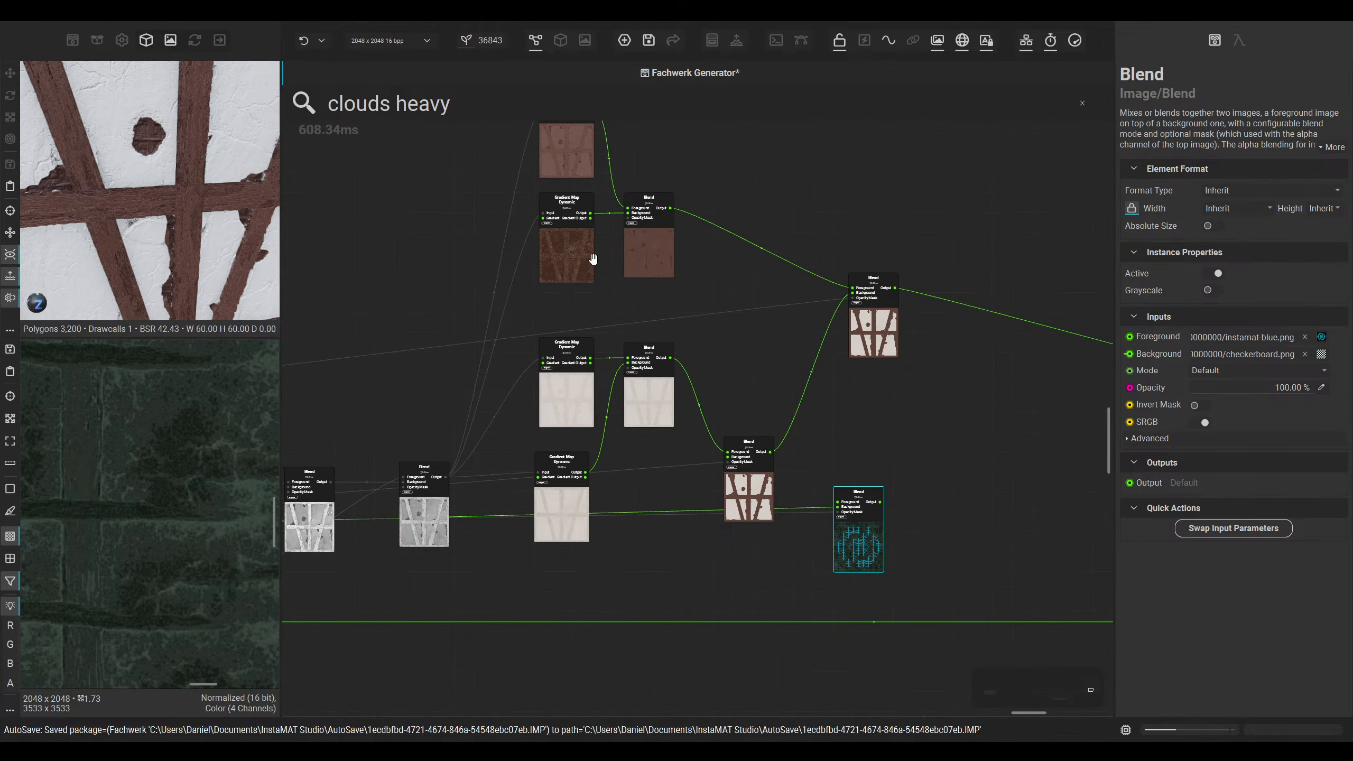
Step: Duplicate the dark brown wood Gradient Map Dynamic and place the copy beside the moved Blend node
left_click(574, 272)
left_click_drag(568, 261, 764, 606, "alt")
scroll(793, 540, "up", 2)
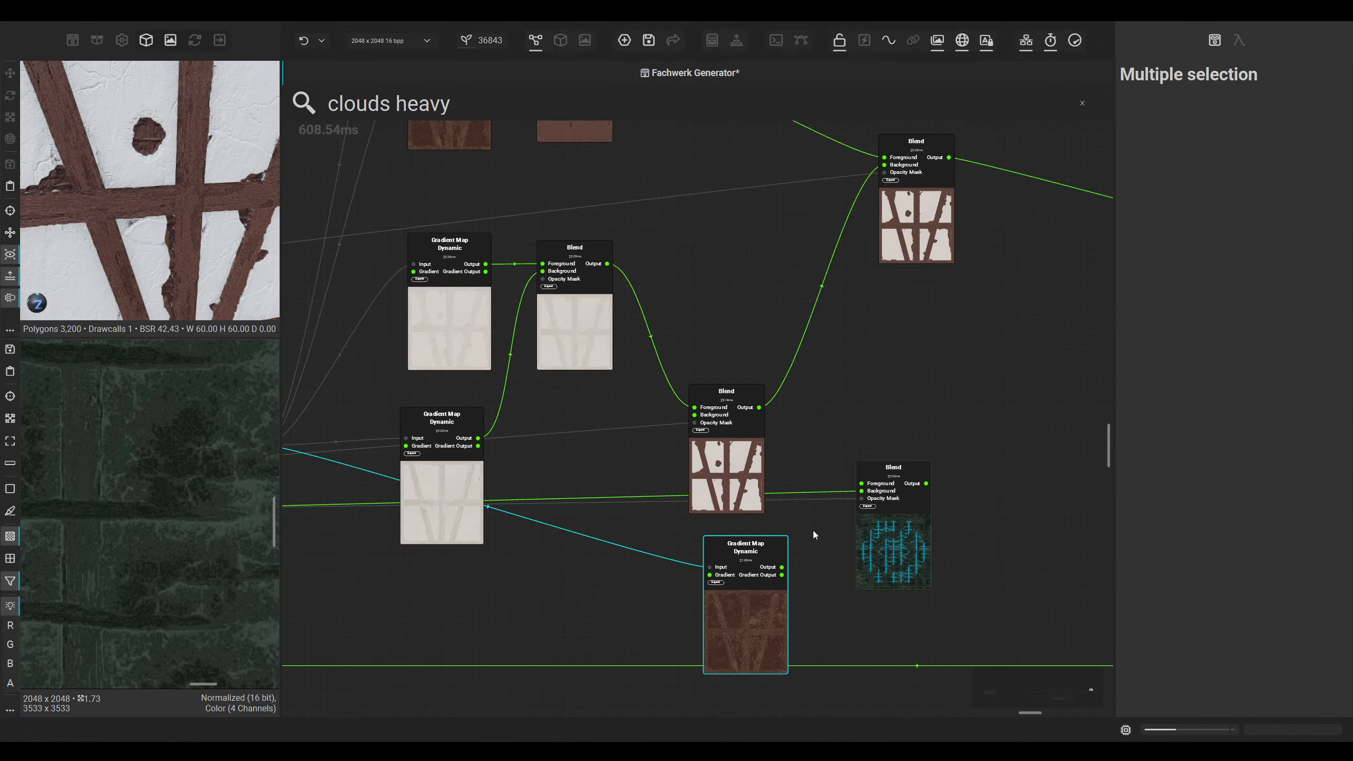
left_click(862, 491)
Step: Connect the Sharpen node's output to the Input of the copied brown Gradient Map Dynamic, replacing its existing connection
scroll(856, 502, "down", 5)
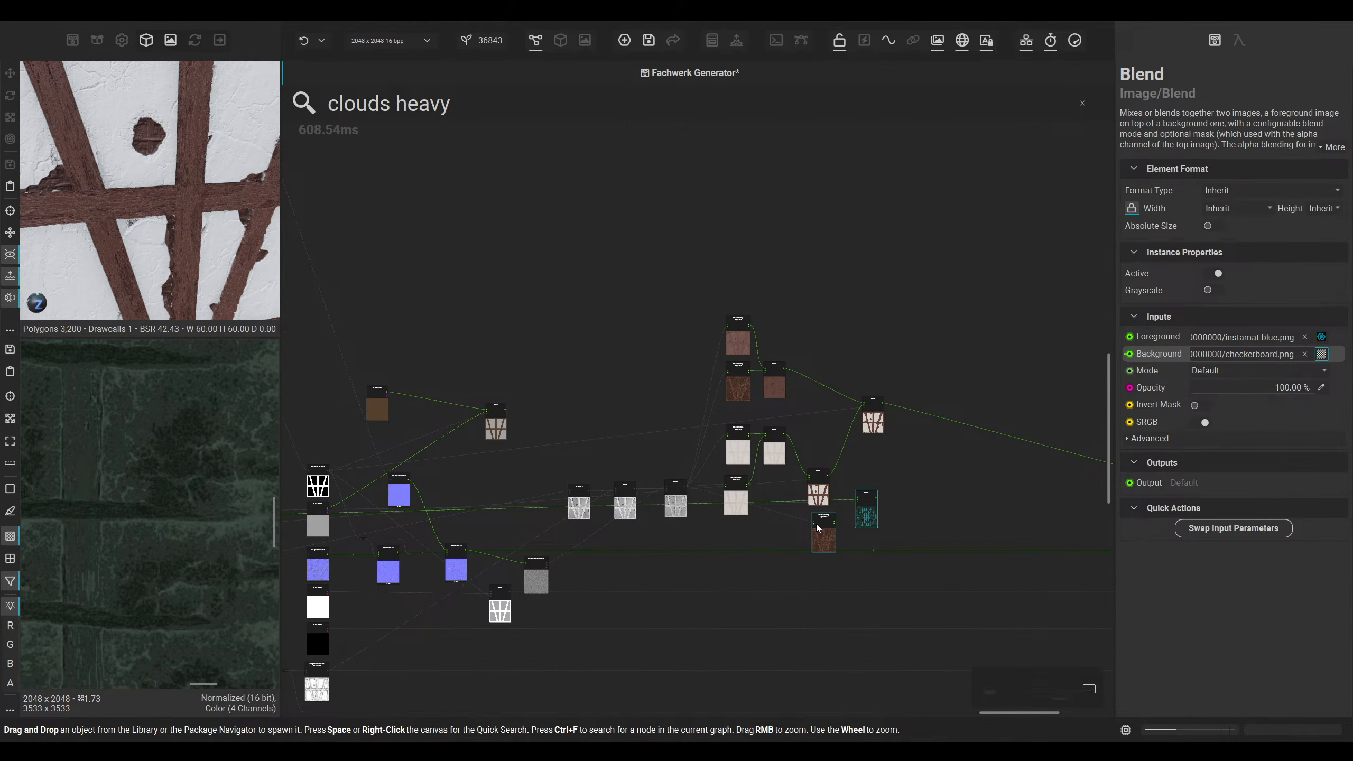
scroll(800, 531, "down", 2)
middle_click_drag(800, 531, 1145, 480)
middle_click_drag(341, 600, 964, 466)
middle_click_drag(347, 613, 791, 532)
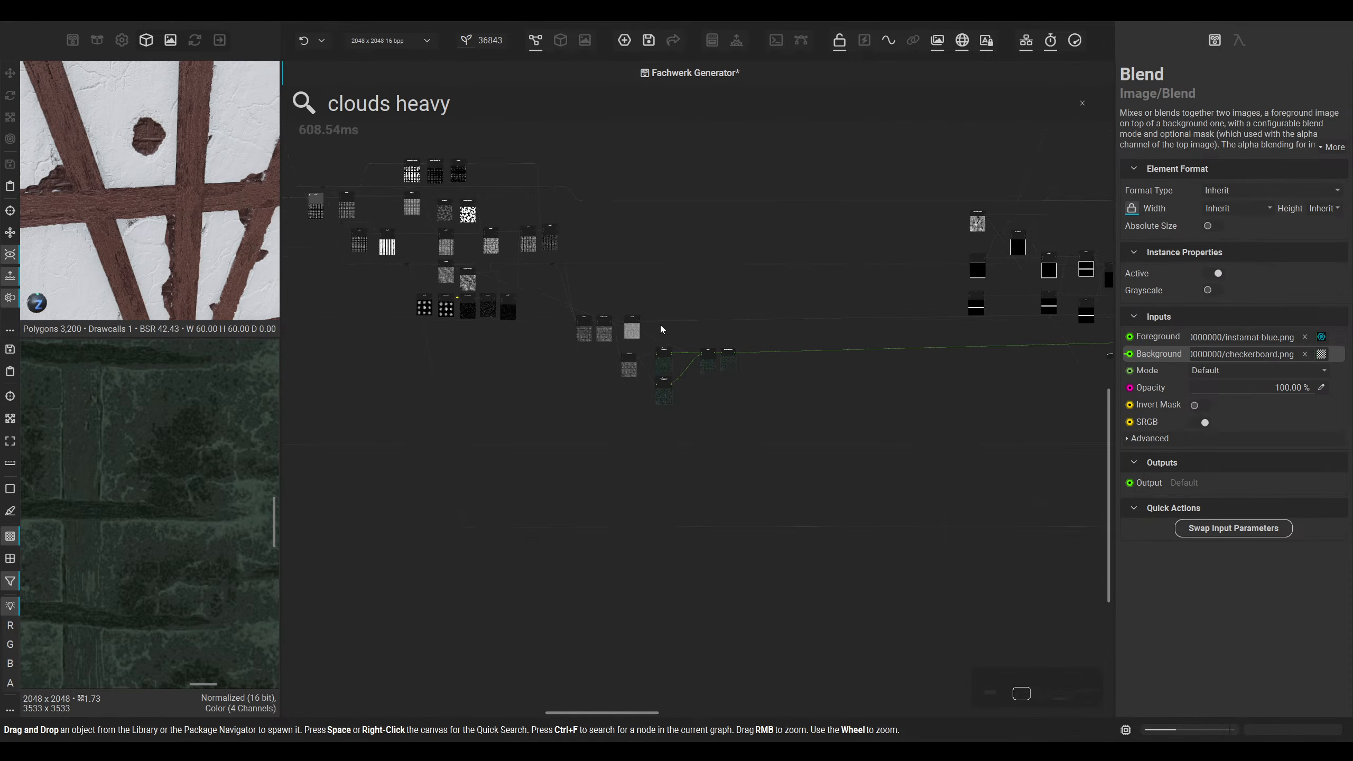
scroll(661, 329, "up", 5)
left_click(542, 383)
scroll(542, 383, "down", 3)
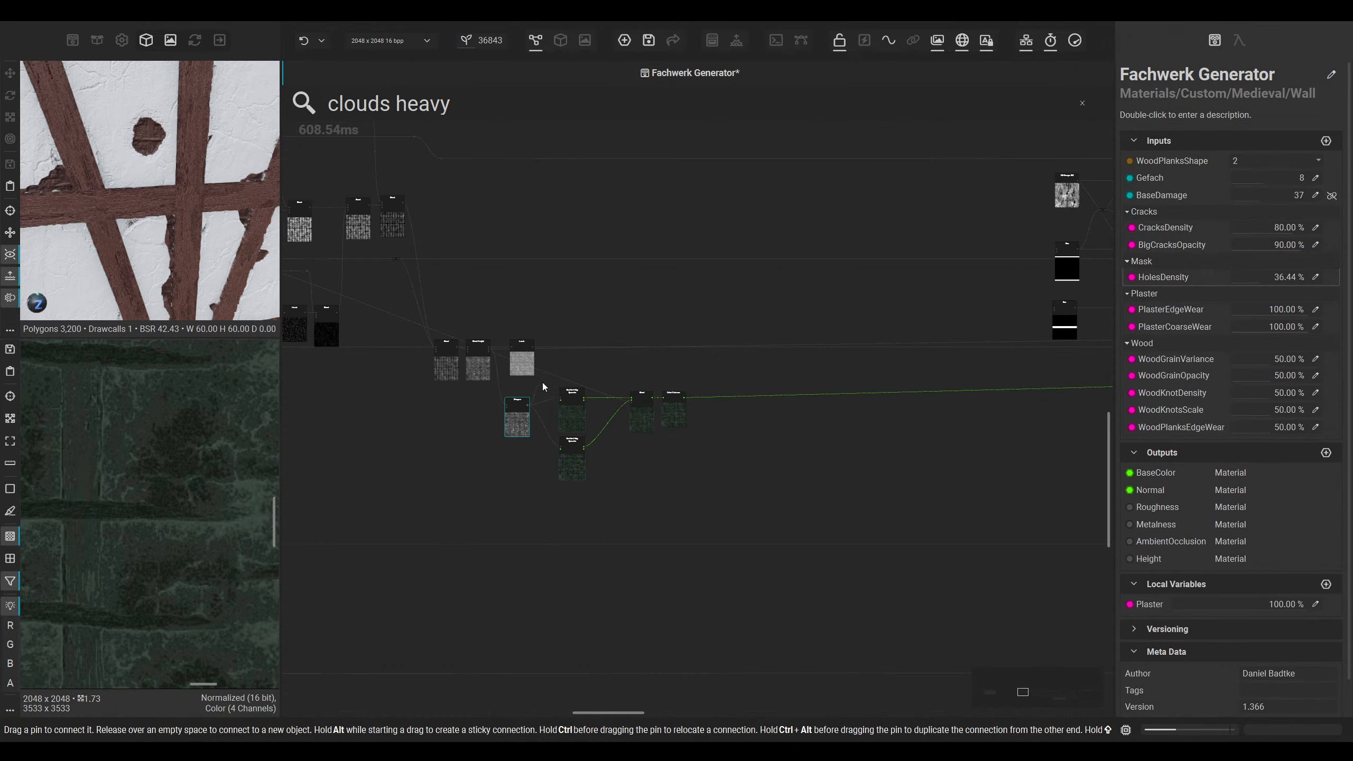
key("f")
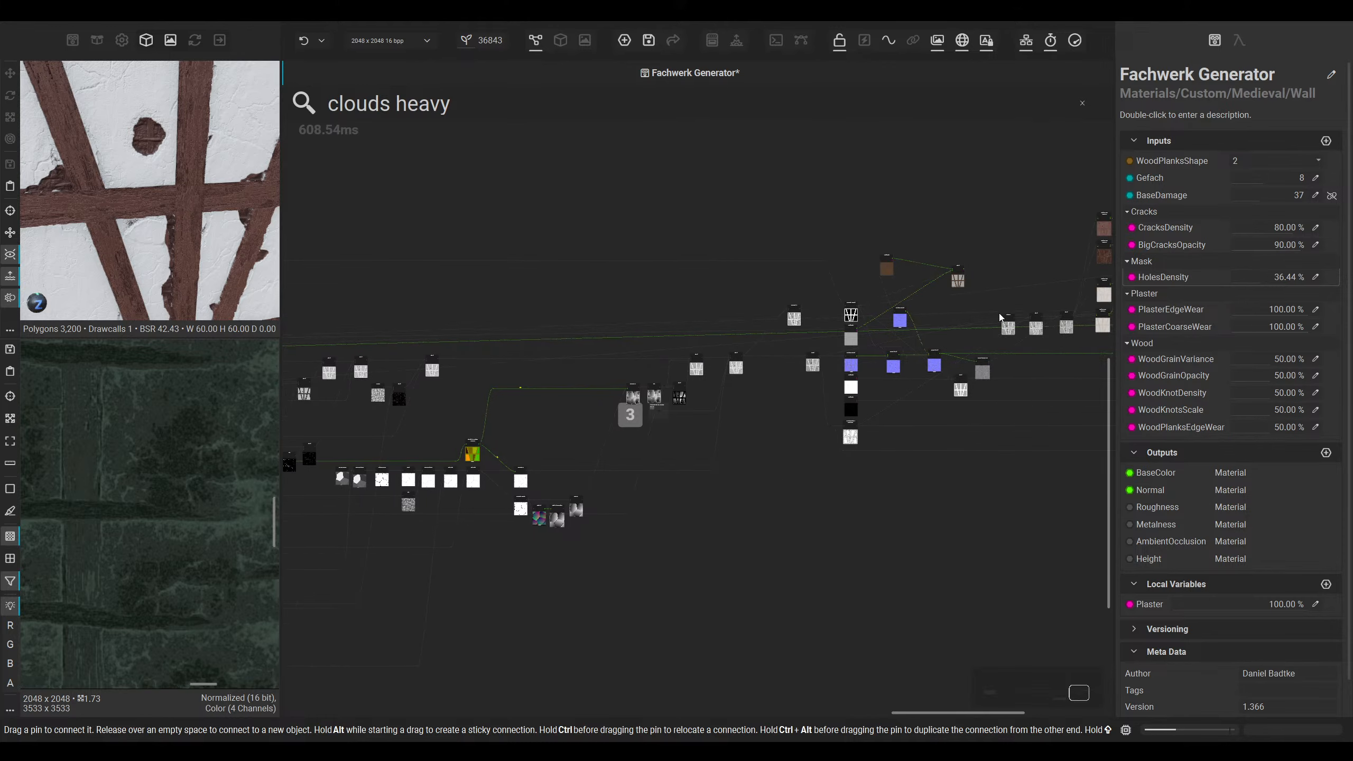
scroll(1000, 317, "up", 8)
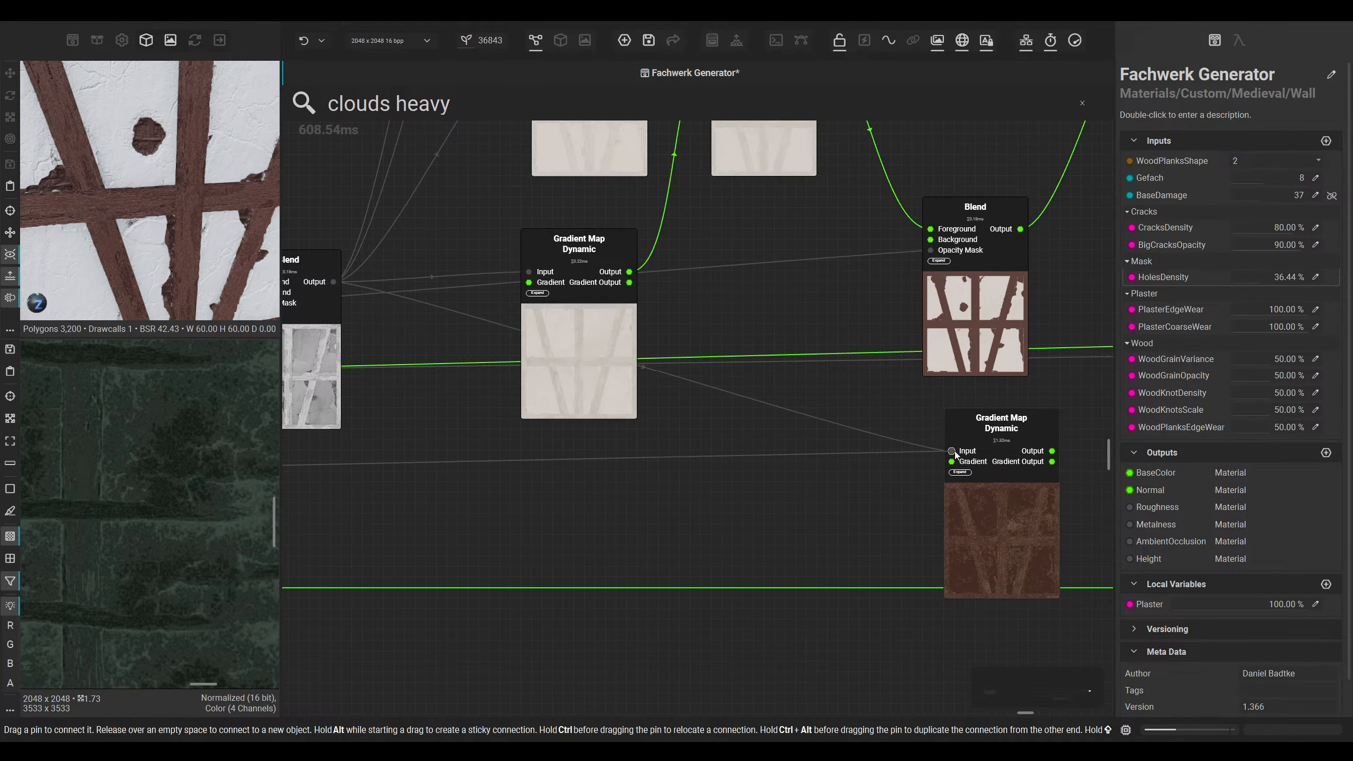
left_click_drag(954, 452, 953, 451)
left_click(975, 530)
scroll(131, 453, "down", 4)
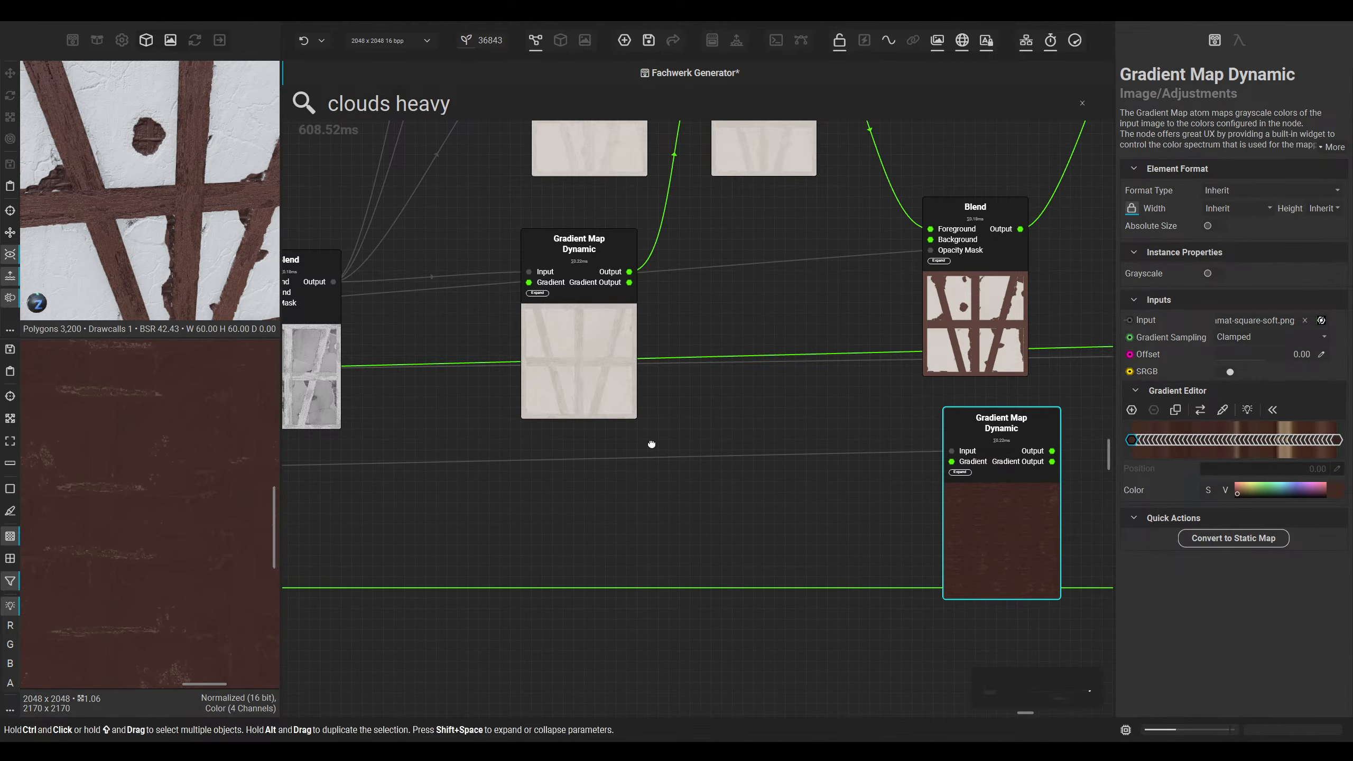
Step: Duplicate the topmost reddish wood Gradient Map Dynamic and place the copy beside the dark brown Gradient Map Dynamic
scroll(651, 444, "down", 6)
left_click(536, 208)
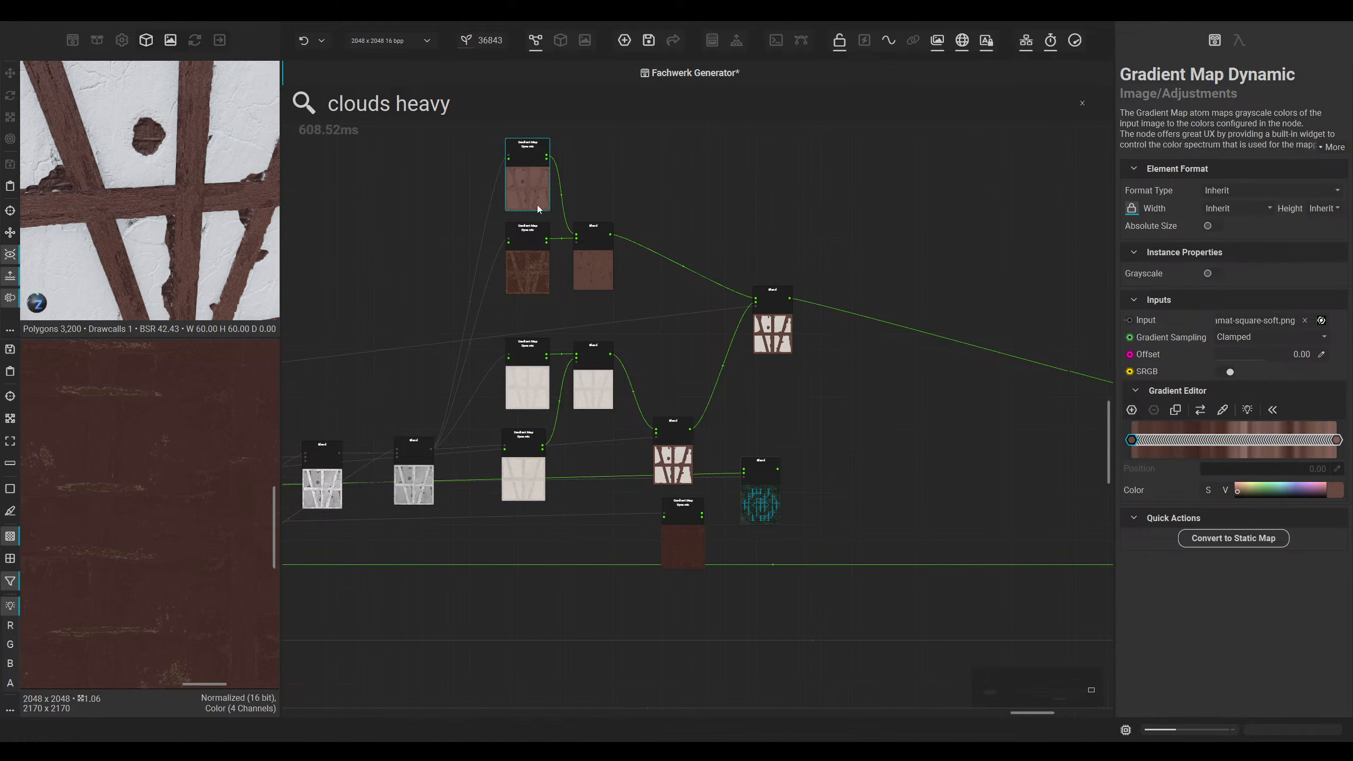
left_click_drag(529, 186, 665, 612, "alt")
scroll(648, 565, "up", 4)
Step: Move the dark brown map's Input connection onto the reddish copy and delete the dark brown Gradient Map Dynamic
left_click(686, 474, "ctrl")
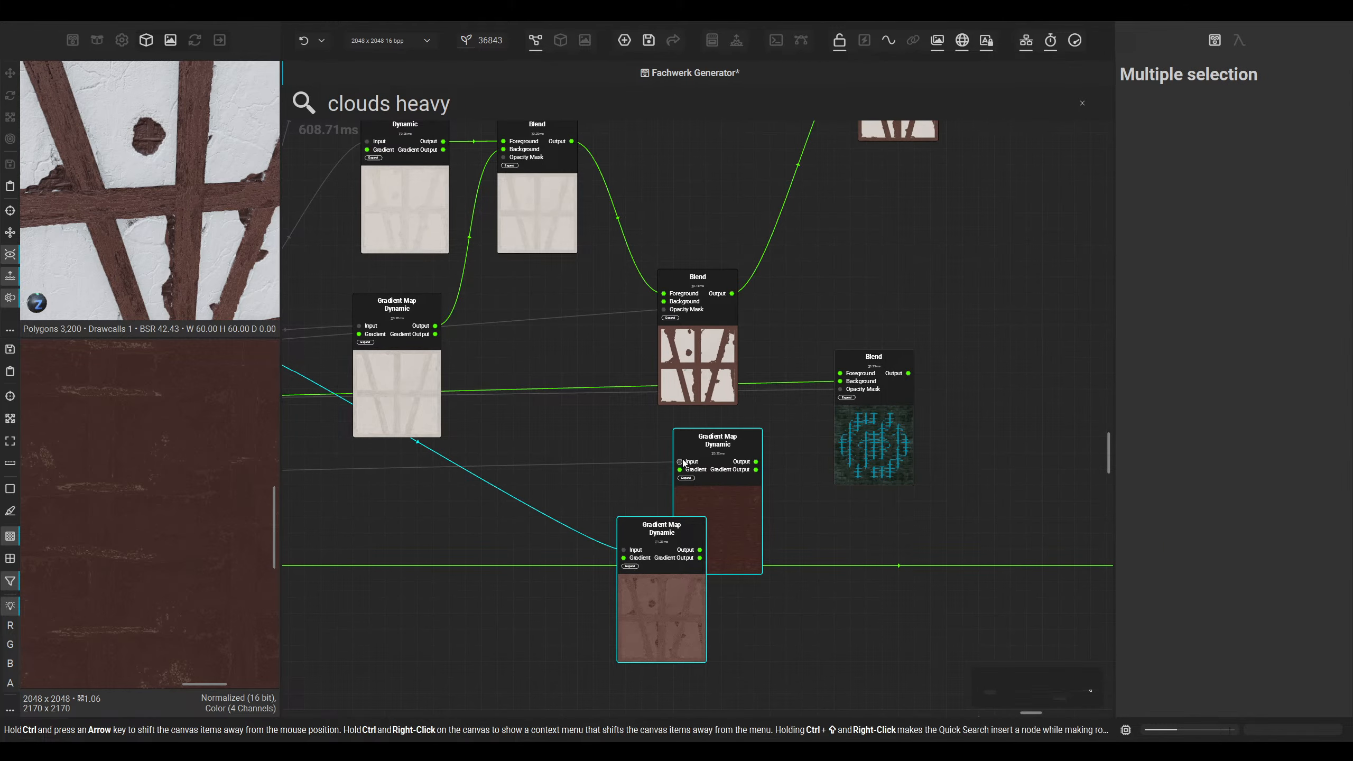
left_click_drag(681, 462, 628, 574)
left_click(669, 622)
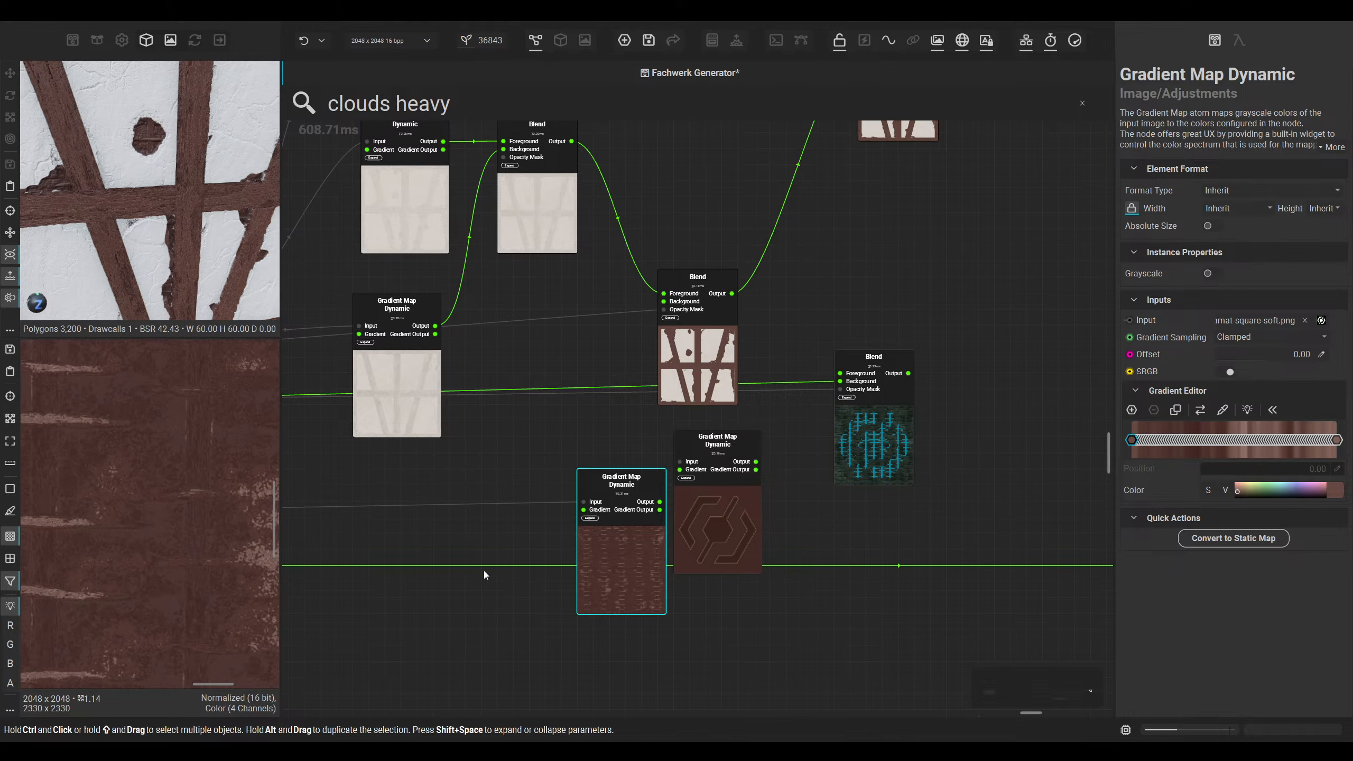
left_click(692, 527)
key("Delete")
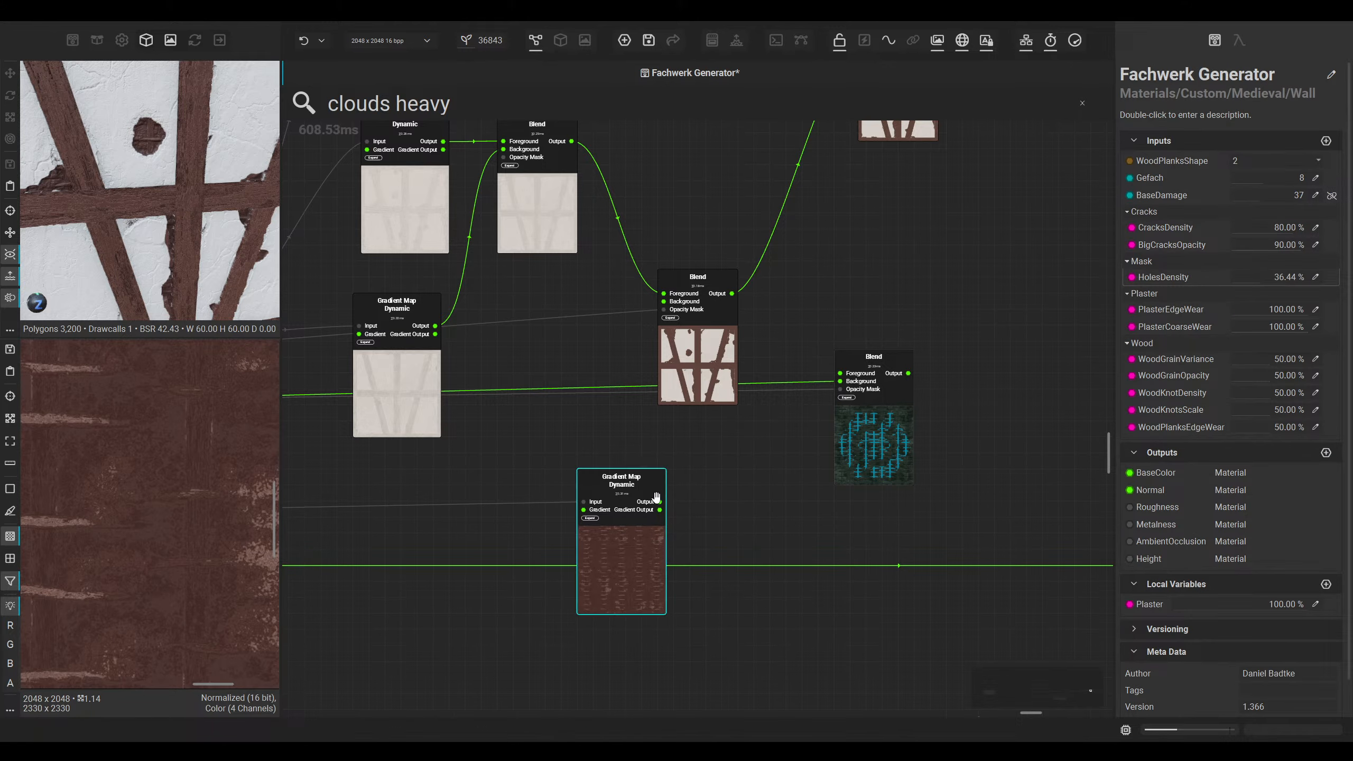
Step: Add an HCL node after the reddish Gradient Map Dynamic with Hue 7.22 %, Chroma -4.12 % and Luminosity -2.06 %
key("space")
type("hcl")
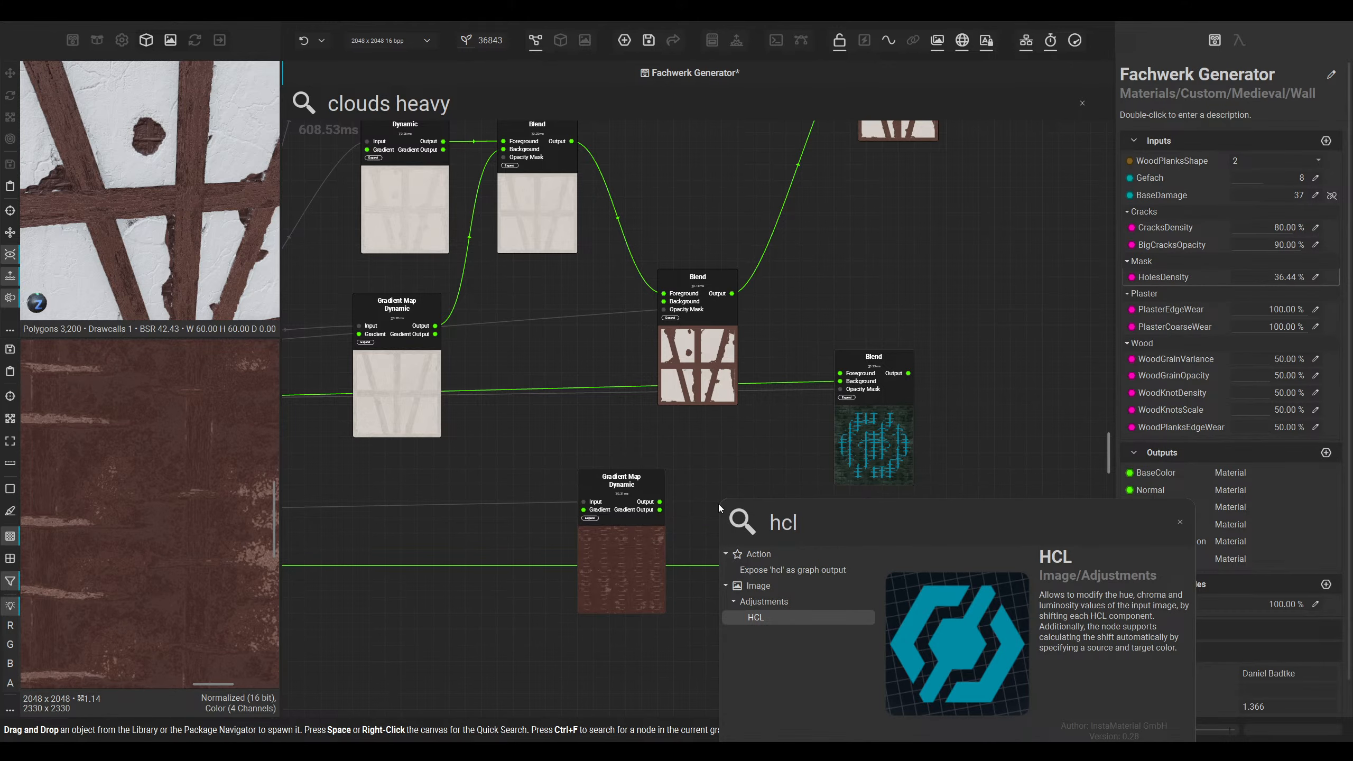
key("Return")
left_click_drag(759, 570, 753, 541)
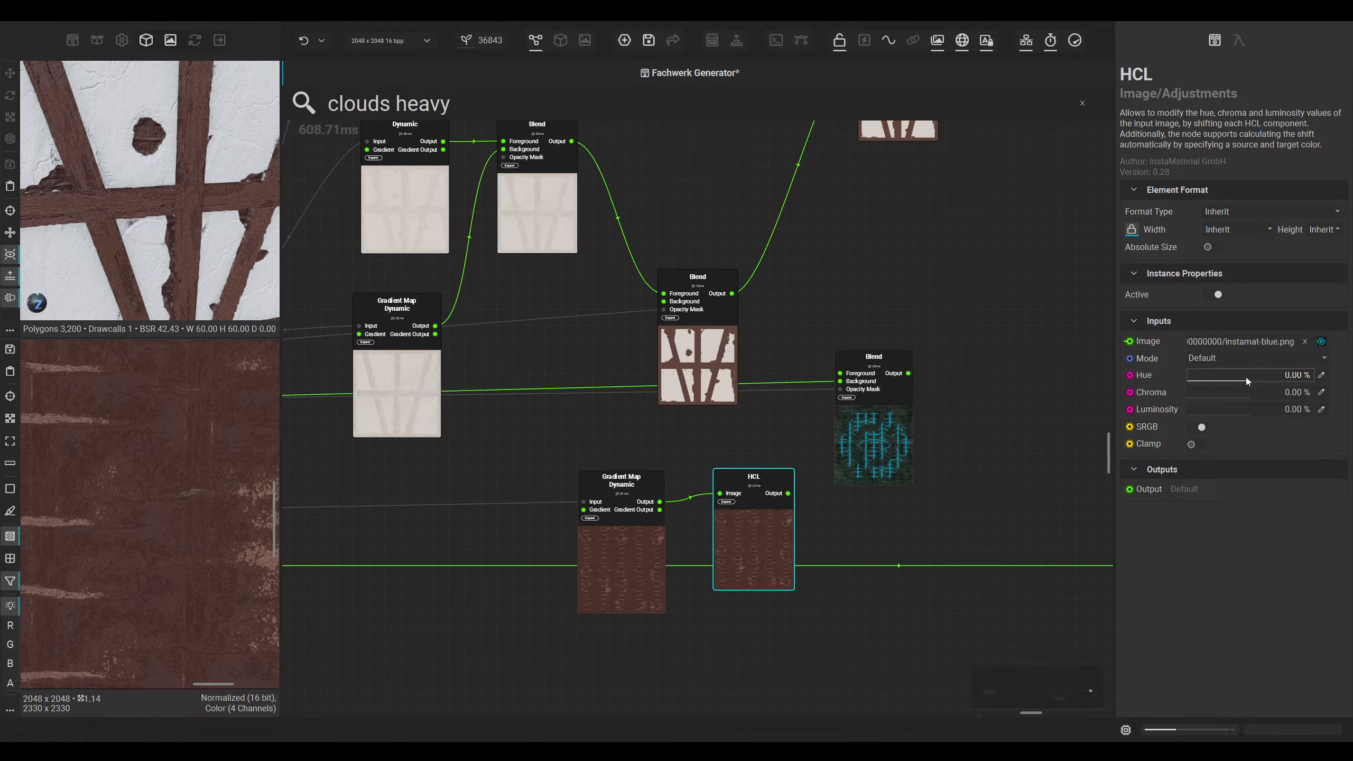
mouse_move(1245, 376)
left_mouse_down()
mouse_move(1254, 410)
mouse_move(1272, 377)
left_mouse_up()
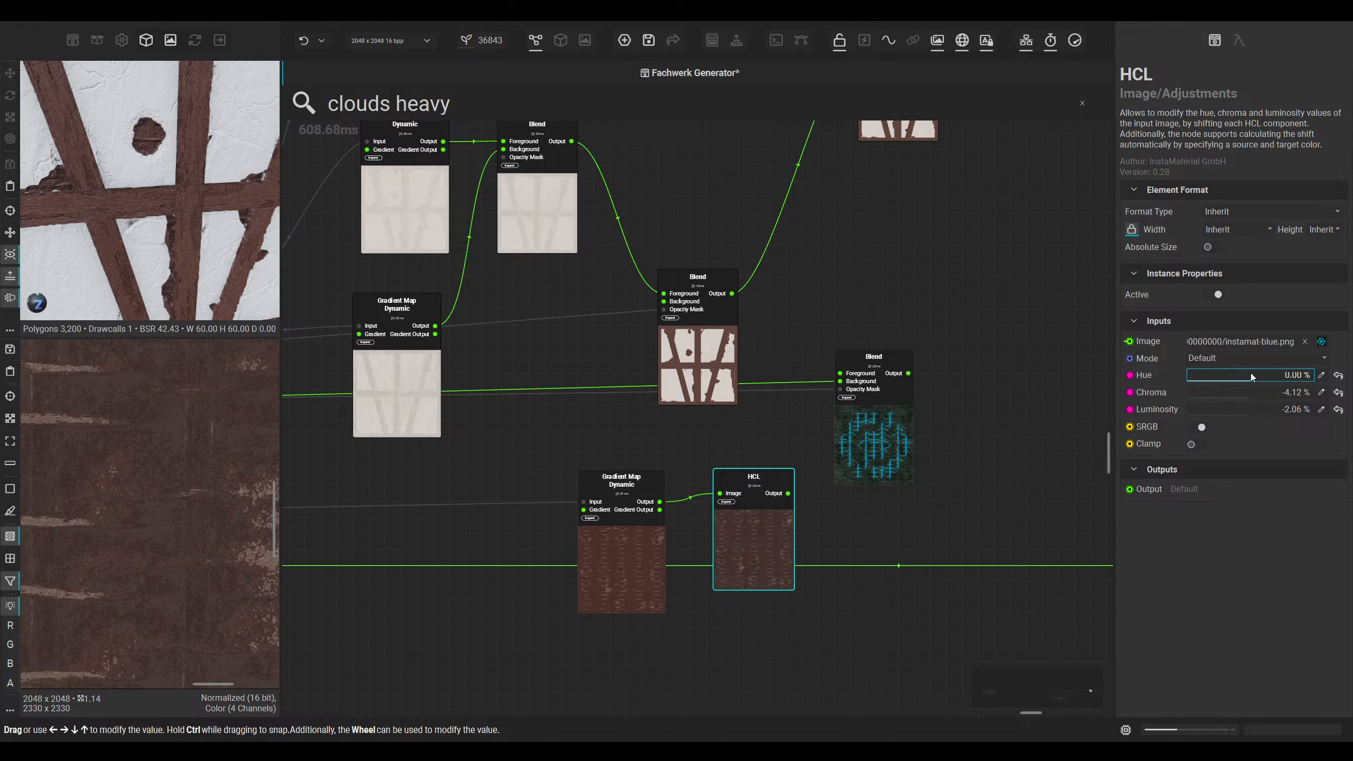
Step: Connect the HCL output to the Foreground of the wattle Blend and preview the blended wattle texture
scroll(936, 358, "up", 3)
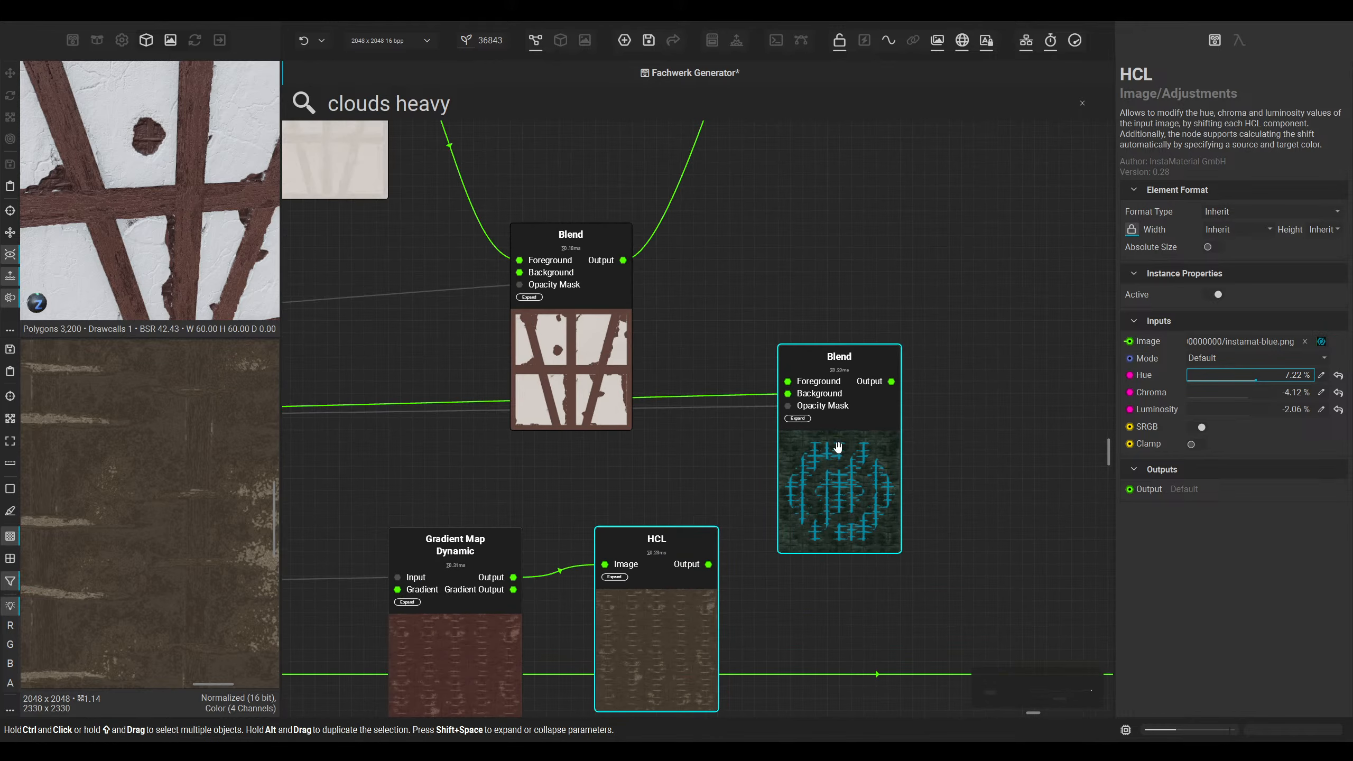
left_click(744, 424)
left_click(800, 483)
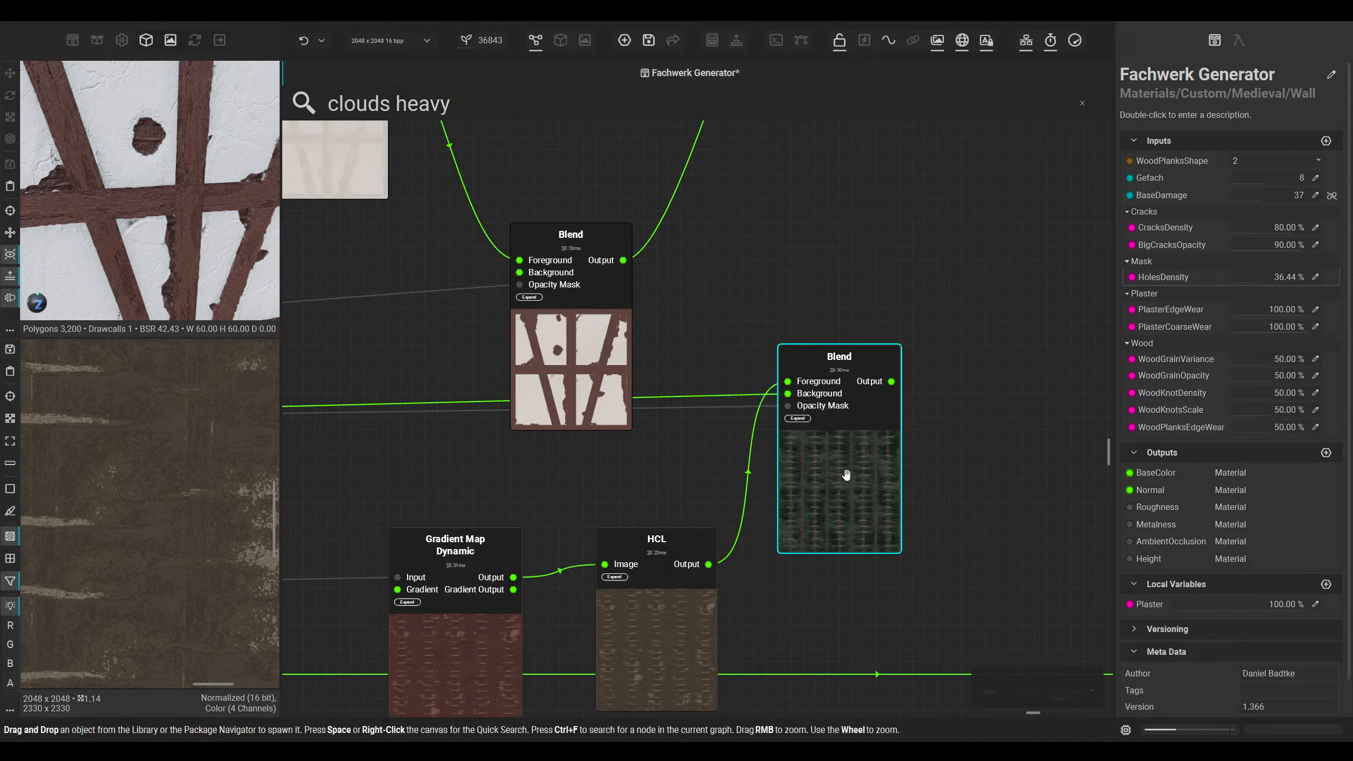
right_click_drag(184, 452, 163, 443)
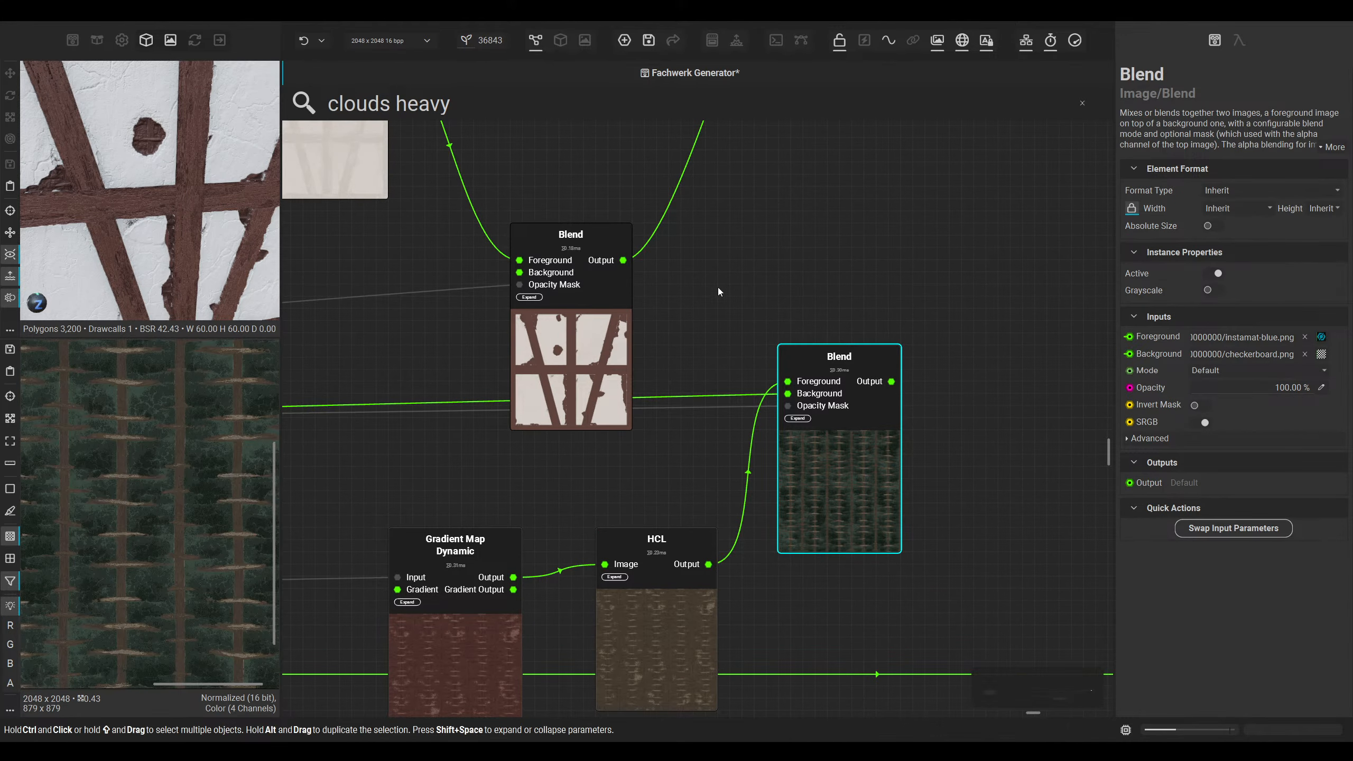
Step: Rearrange the two Blend nodes and connect the wattle Blend's Output to the Background of the plaster Blend
scroll(717, 299, "down", 1)
middle_click_drag(747, 418, 803, 451)
left_click_drag(640, 362, 890, 310)
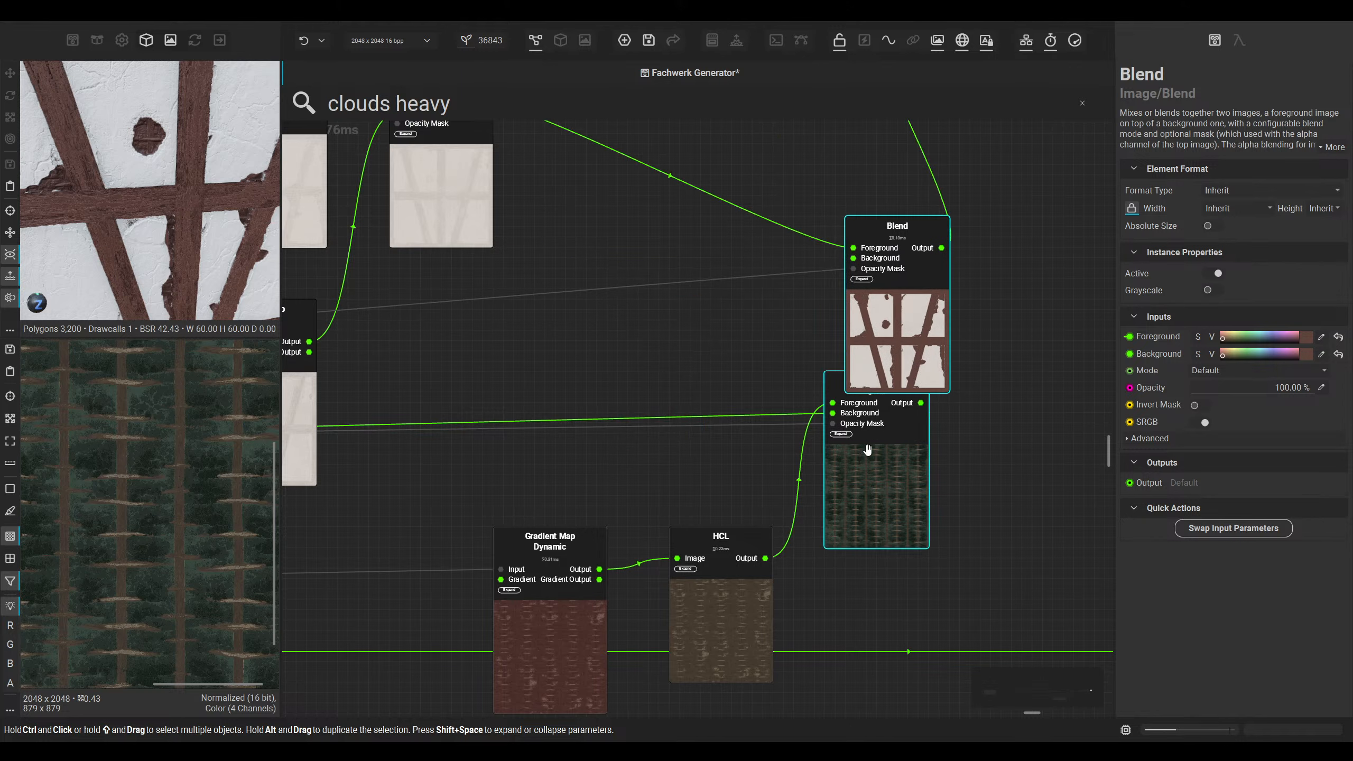
left_click_drag(873, 469, 749, 433)
left_click_drag(796, 362, 853, 259)
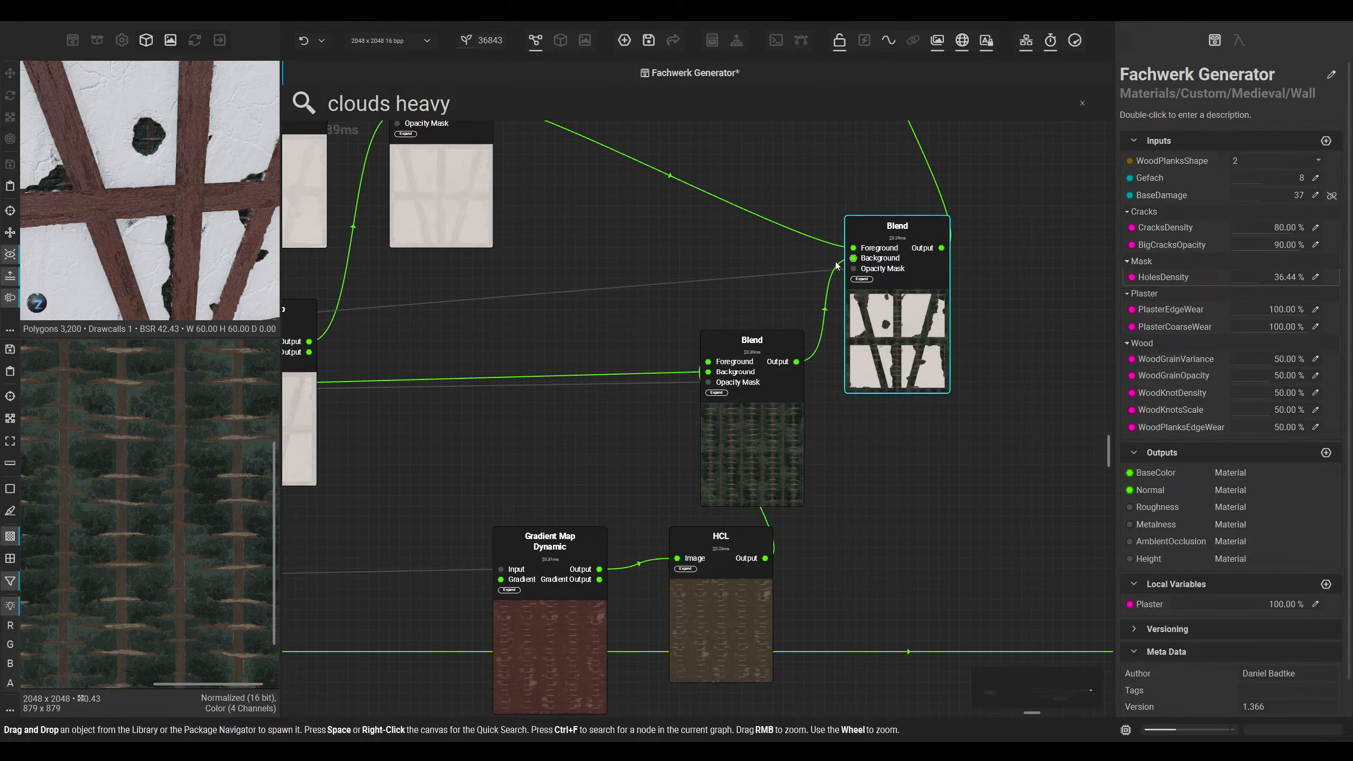
Step: Inspect the wattle color inside the plaster holes in the enlarged 3D view from several angles
left_click(559, 43)
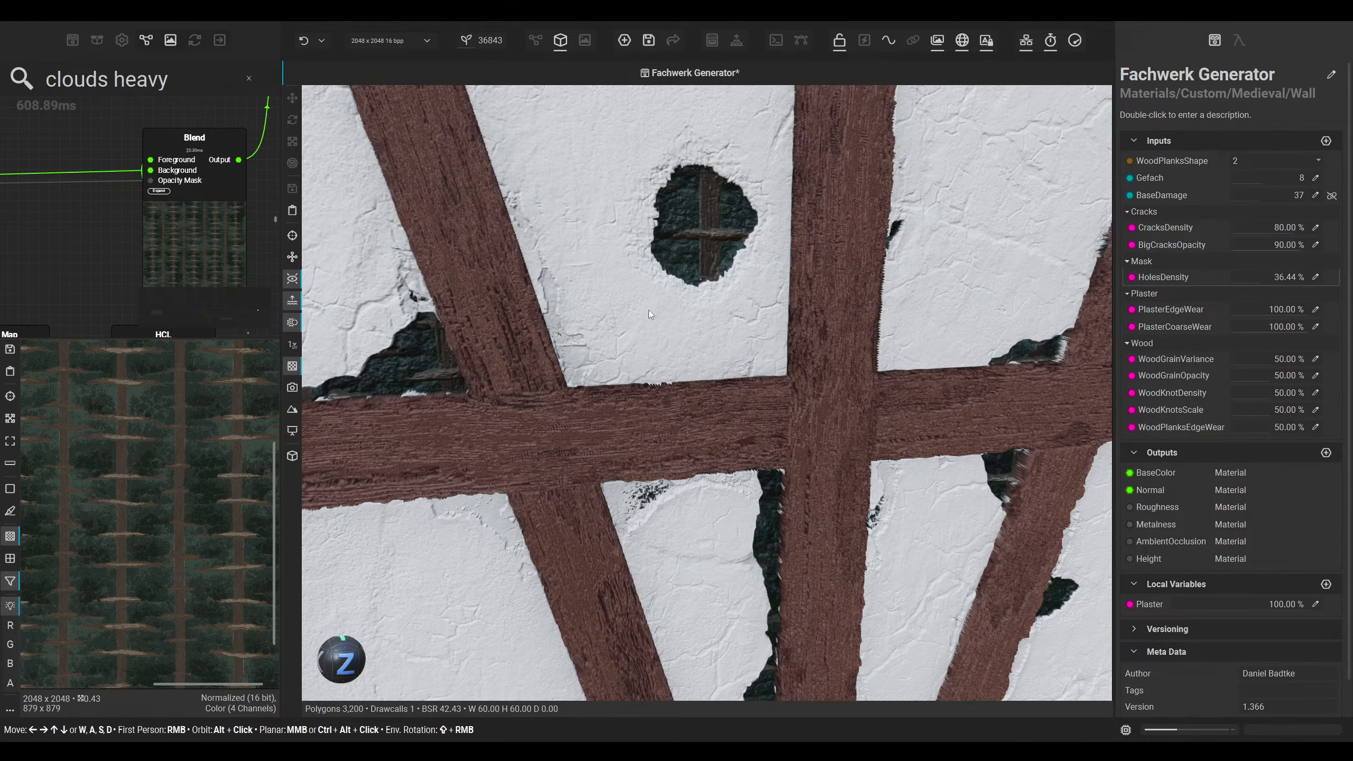
scroll(649, 310, "down", 3)
left_click_drag(649, 309, 719, 299, "alt")
middle_click_drag(718, 299, 745, 453)
scroll(590, 232, "up", 2)
left_click_drag(590, 232, 692, 404, "alt")
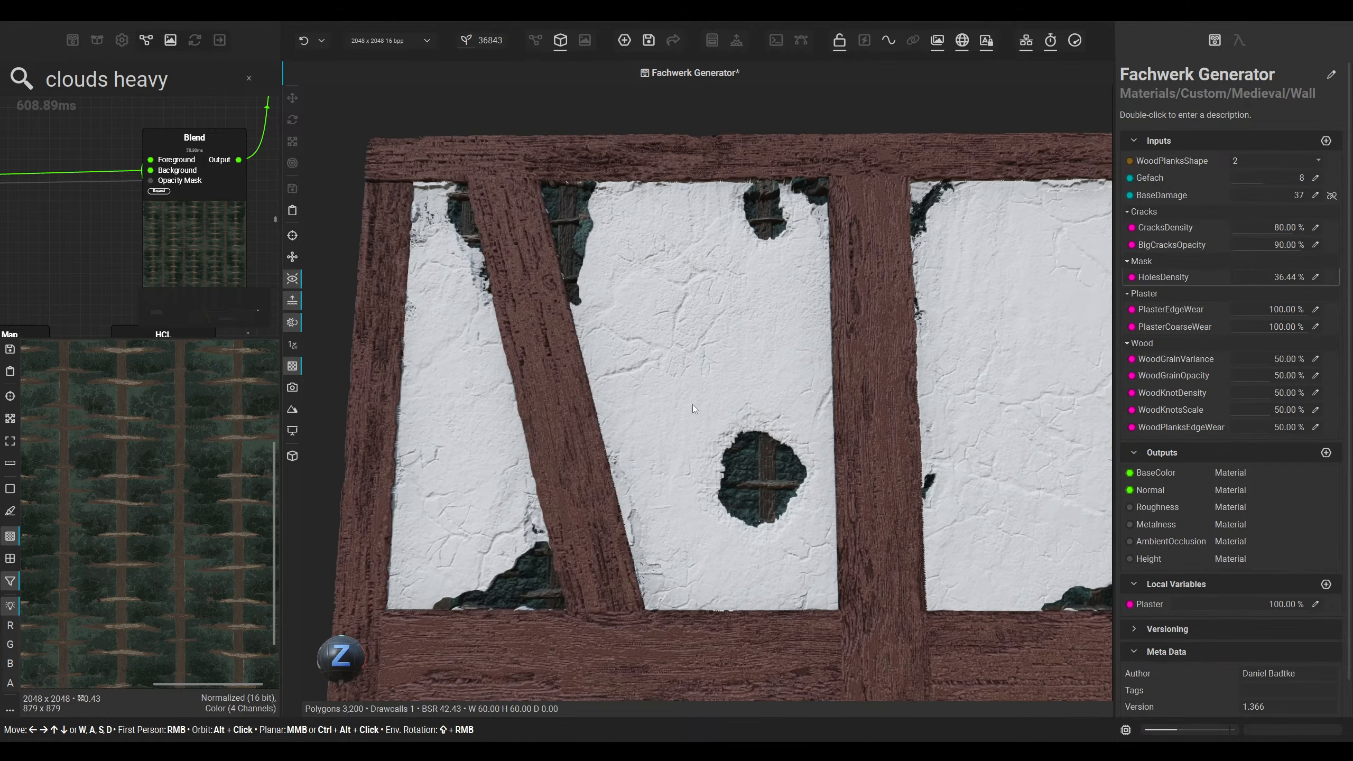
scroll(759, 461, "up", 3)
middle_click_drag(759, 461, 711, 274)
left_click_drag(710, 274, 711, 304, "alt")
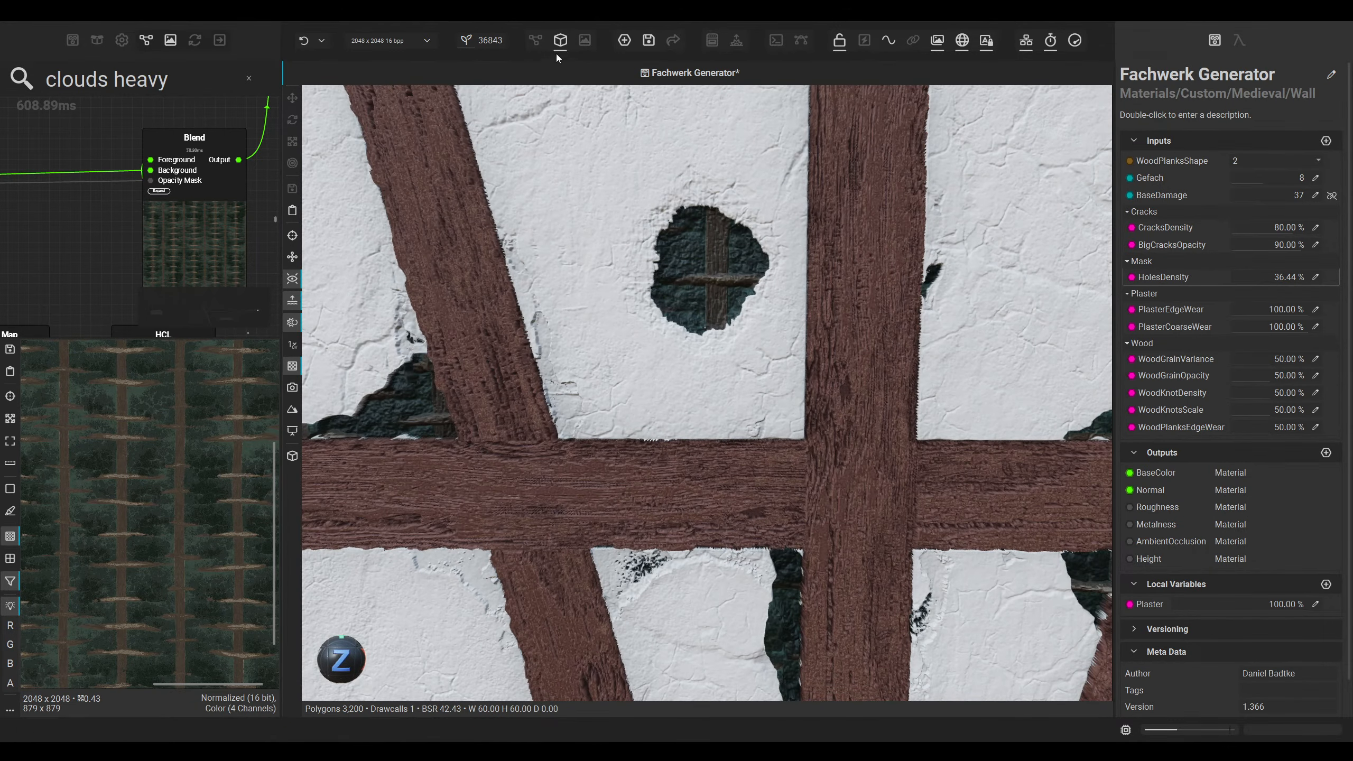
Step: Return to the node graph and line up the reddish Gradient Map Dynamic and its HCL node farther from the wattle Blend
left_click(537, 43)
middle_click_drag(735, 445, 784, 385)
left_click_drag(646, 549, 469, 528)
left_click_drag(763, 535, 586, 525)
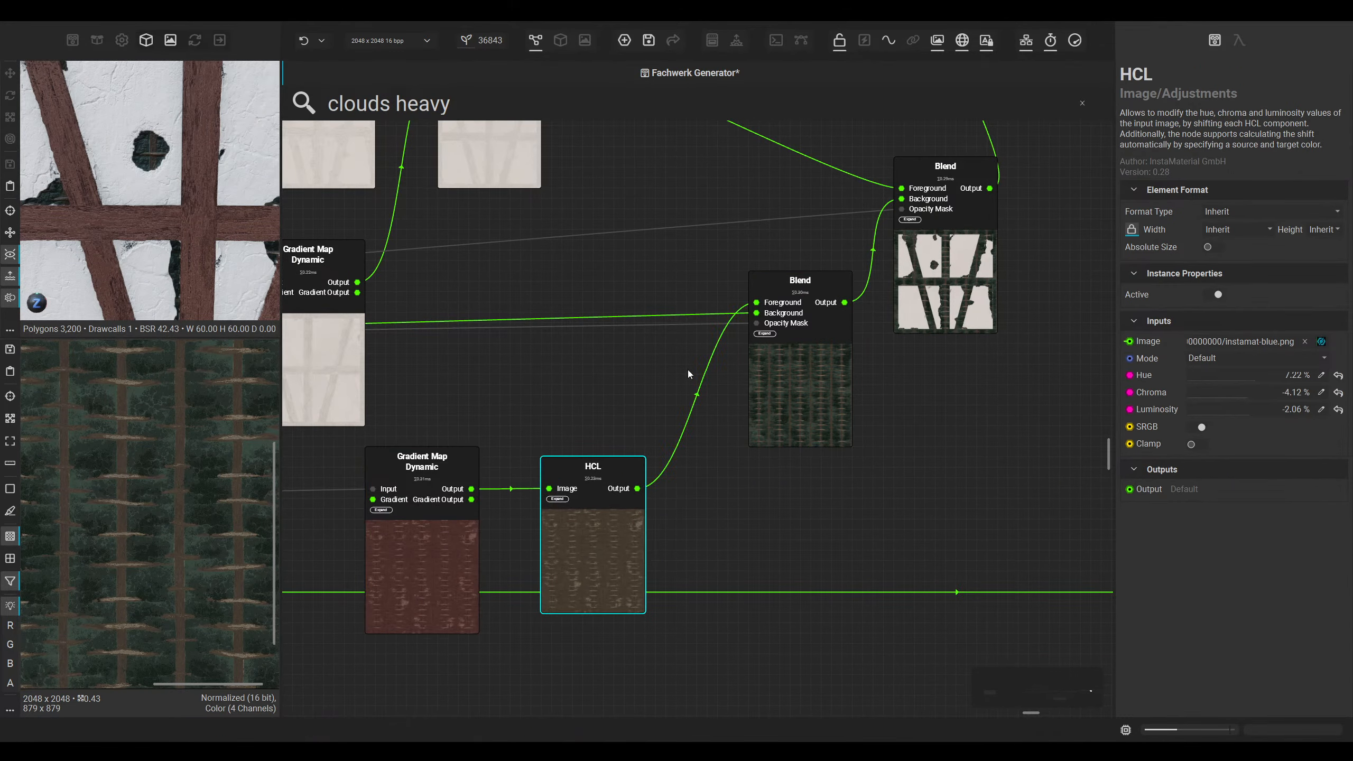
Step: Insert an HCL node into the connection from Color Variance to the wattle Blend and place it above the existing HCL
left_click(758, 313)
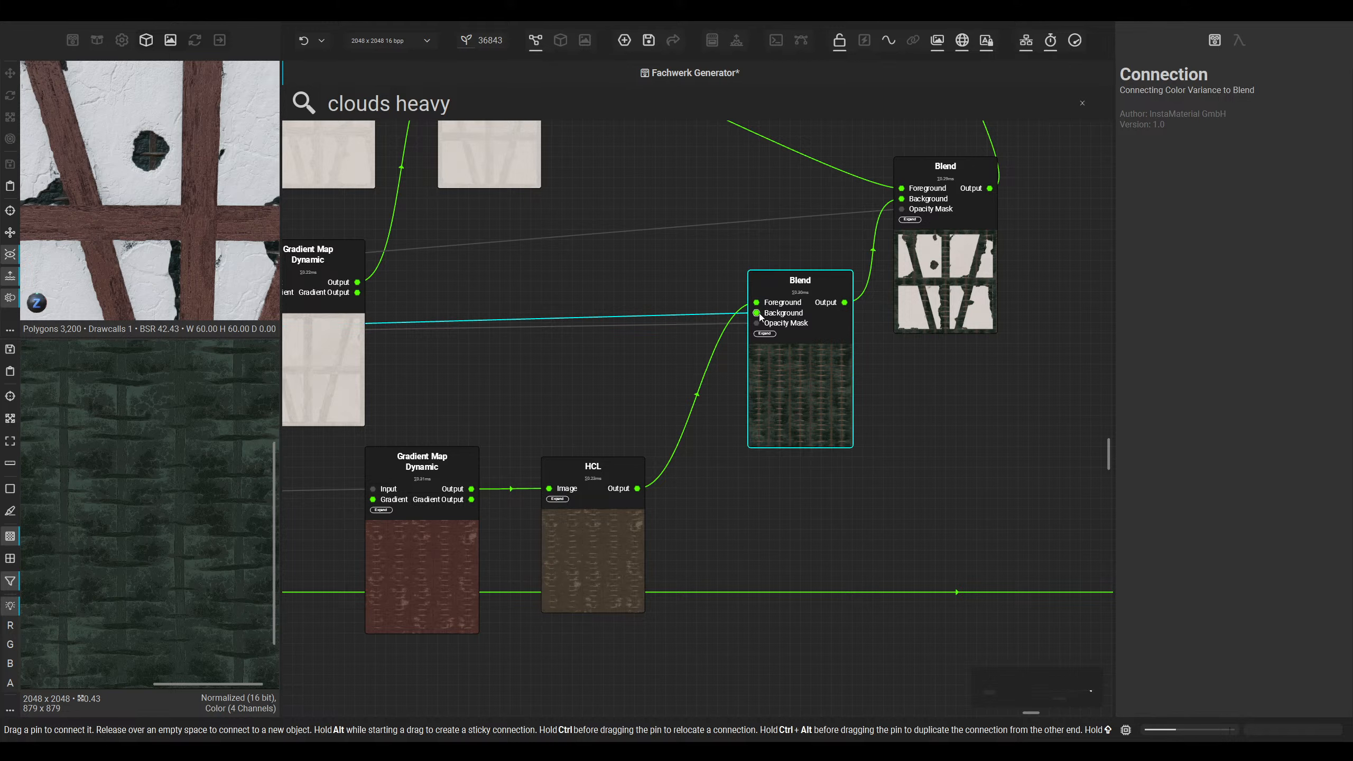
key("space")
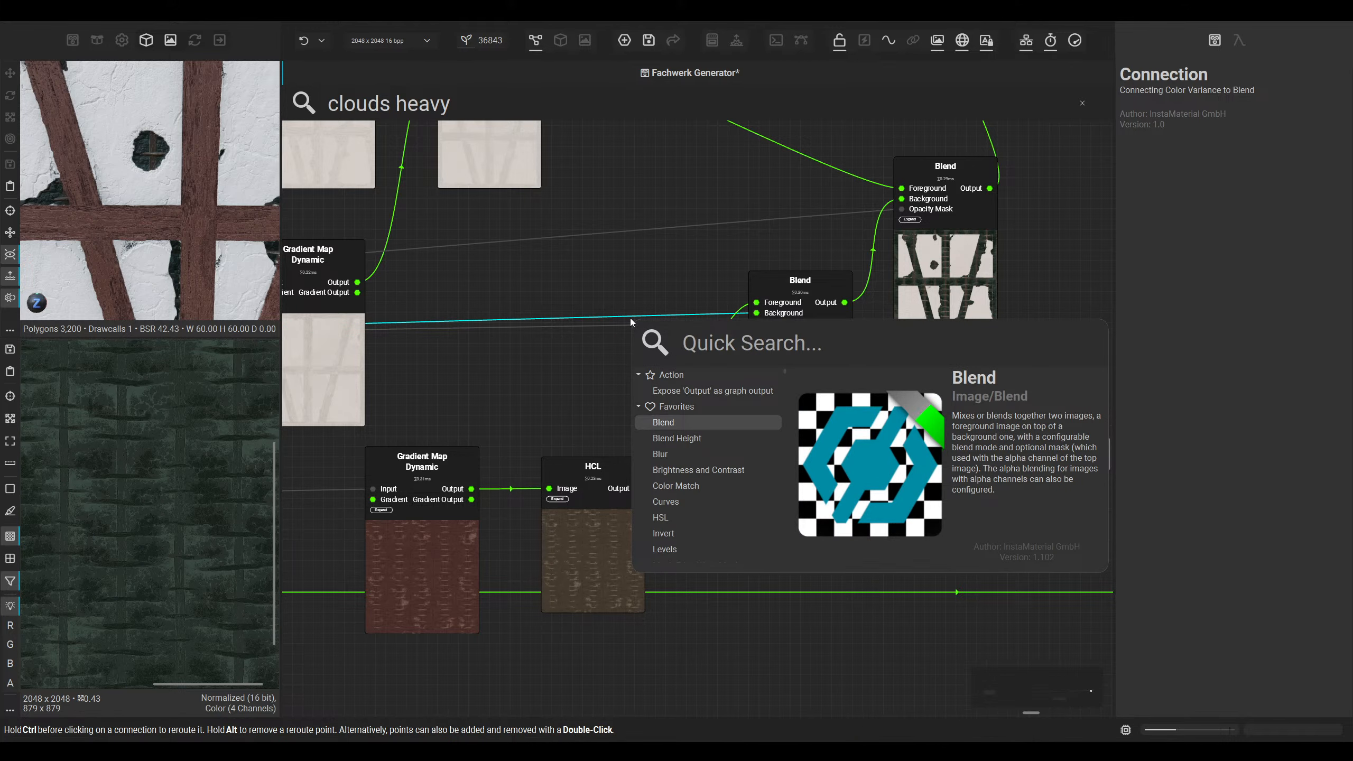
type("hcl")
key("Return")
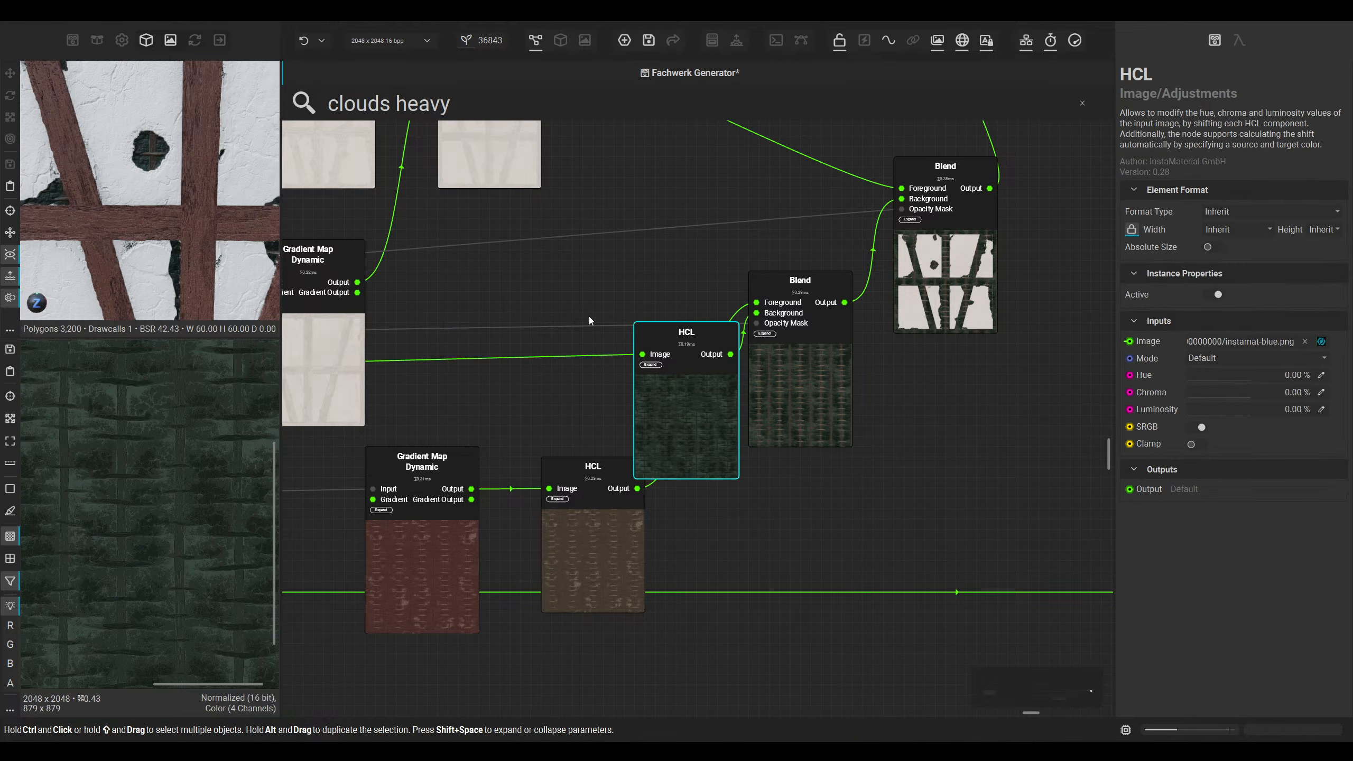
left_click_drag(670, 411, 580, 361)
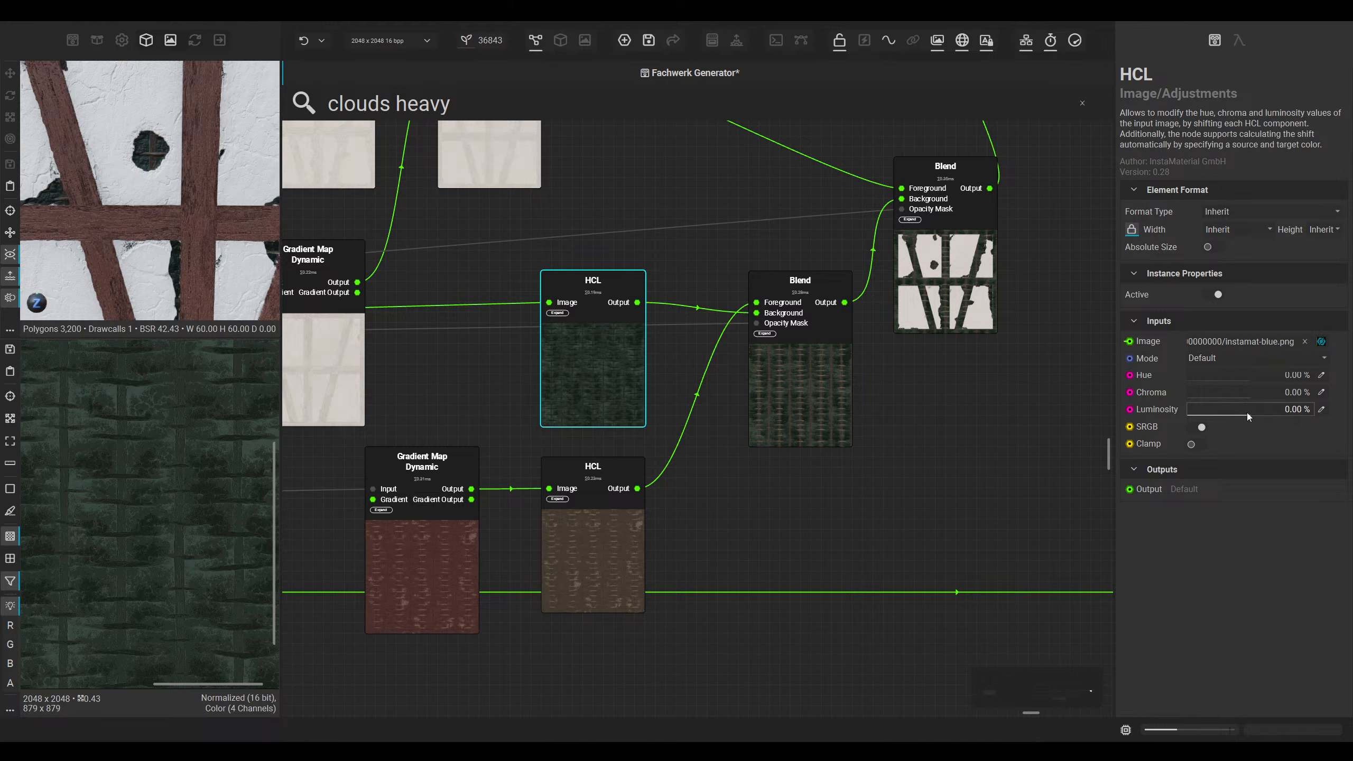
Step: Set the new HCL node's Luminosity to 17.53 % while checking the wattle in the enlarged 3D view
left_click_drag(1254, 409, 1260, 408)
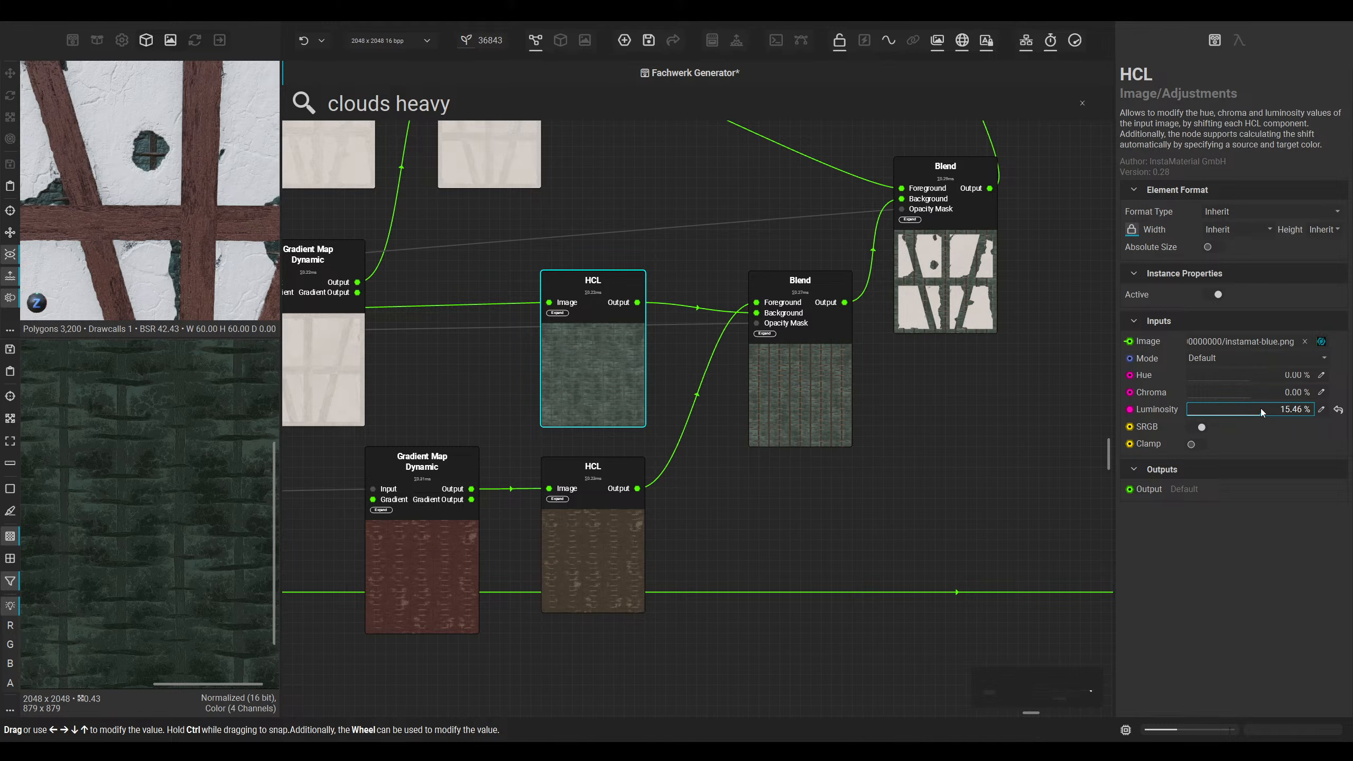
left_click(560, 40)
scroll(658, 331, "down", 4)
middle_click_drag(658, 345, 619, 434)
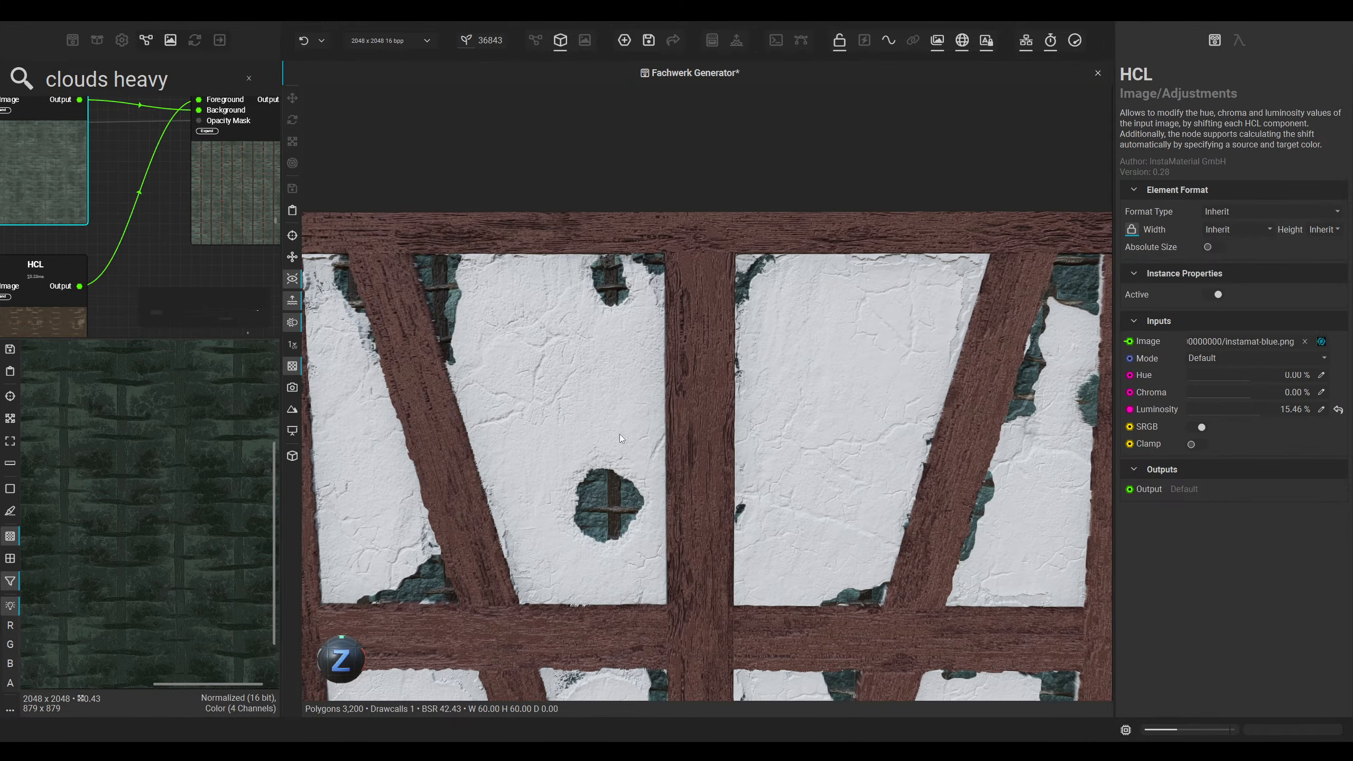
left_click_drag(351, 663, 373, 649)
middle_click_drag(605, 532, 611, 474)
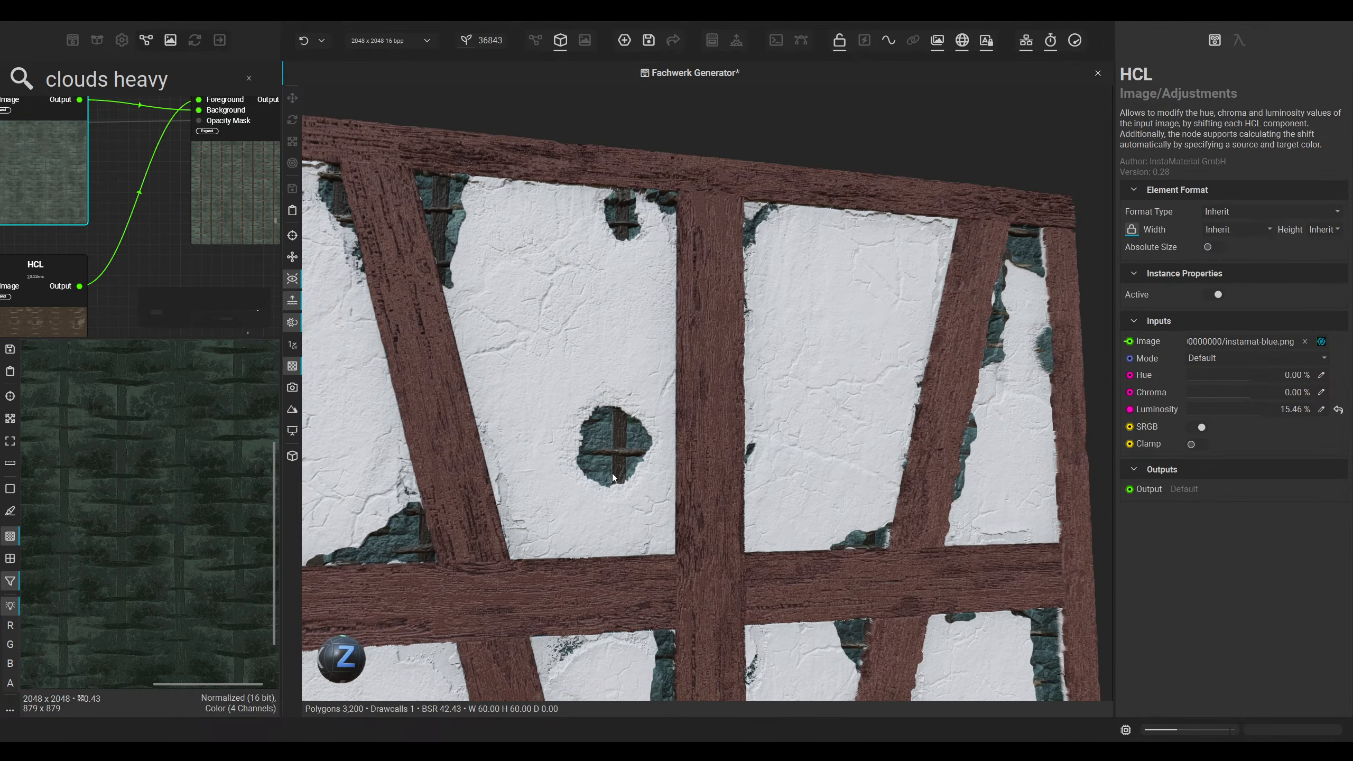
scroll(612, 473, "up", 3)
left_click_drag(1261, 415, 1262, 409)
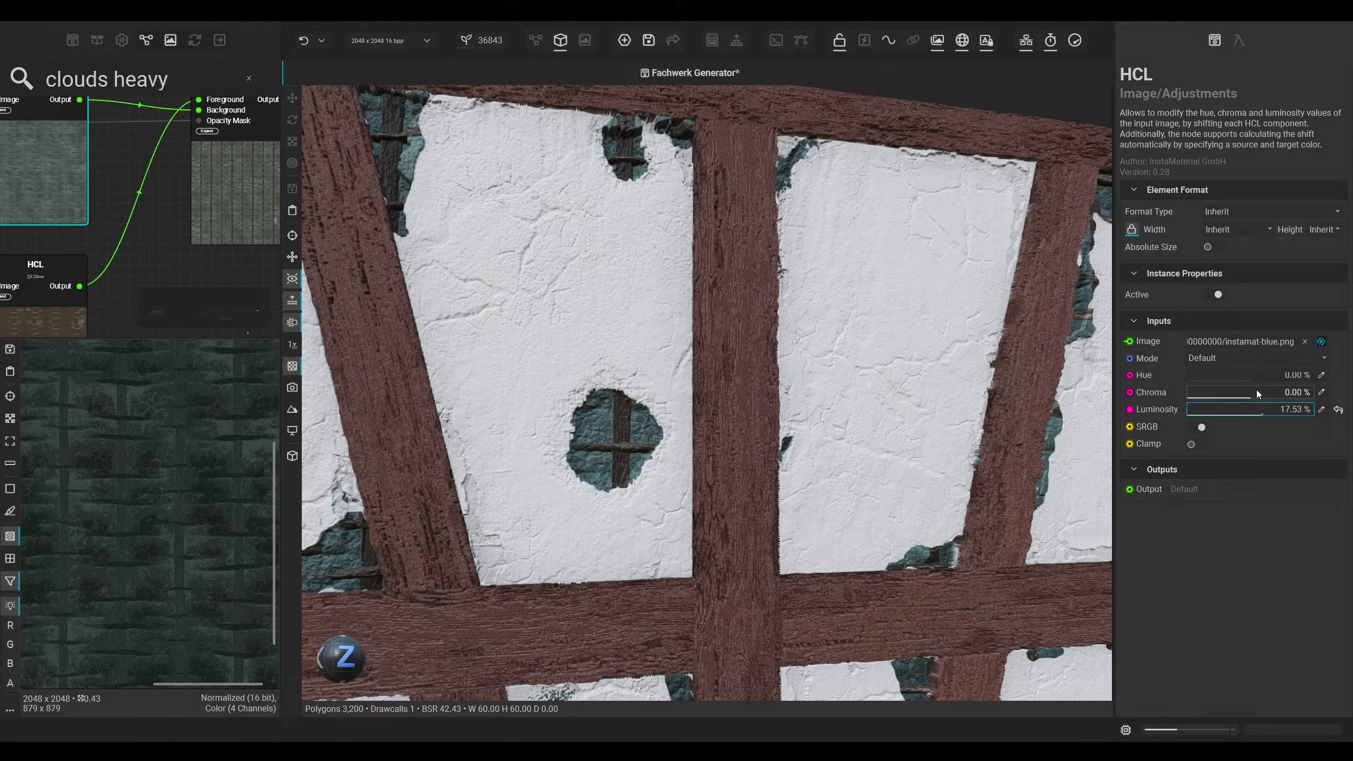
Step: Set the new HCL node's Hue to -5.15 % and check the whole wall in 3D
left_click_drag(1249, 376, 1247, 377)
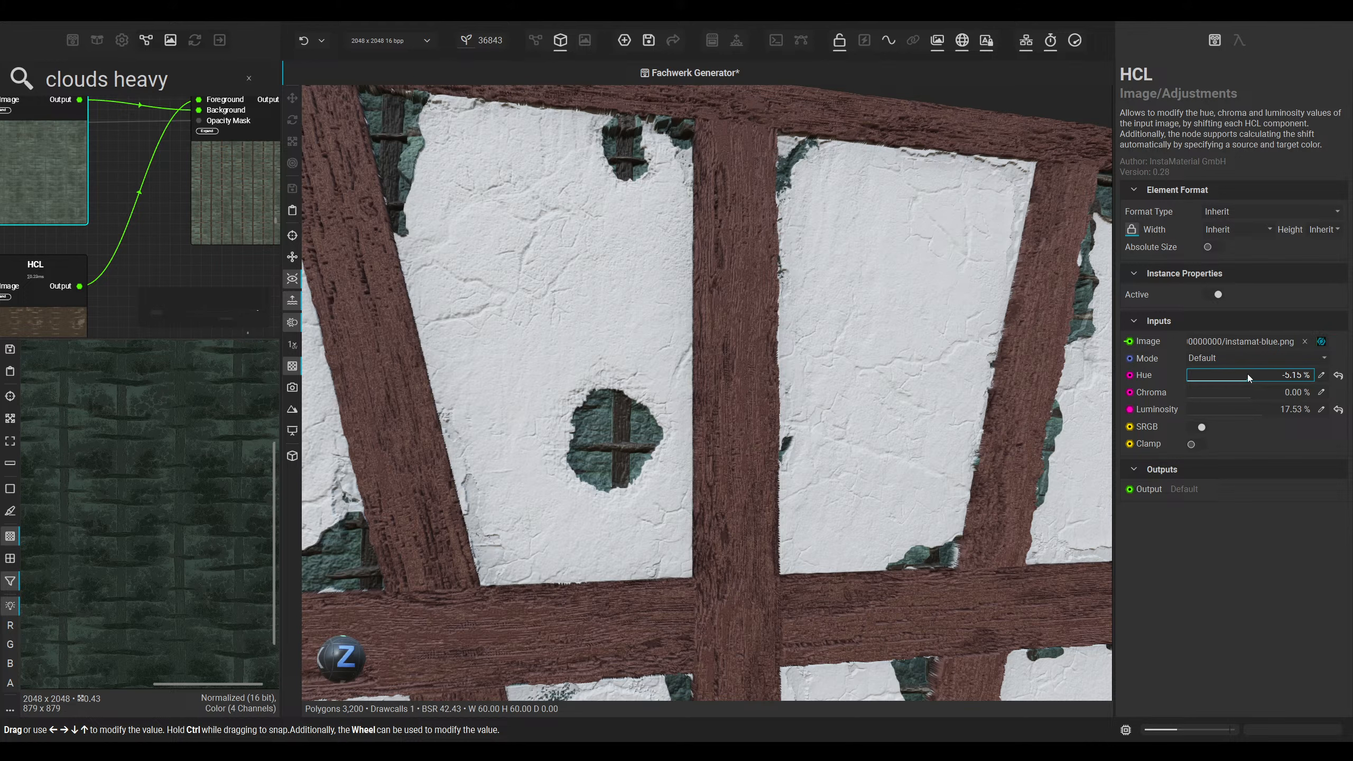
middle_click_drag(653, 480, 658, 283)
scroll(661, 291, "down", 5)
middle_click_drag(672, 335, 676, 382)
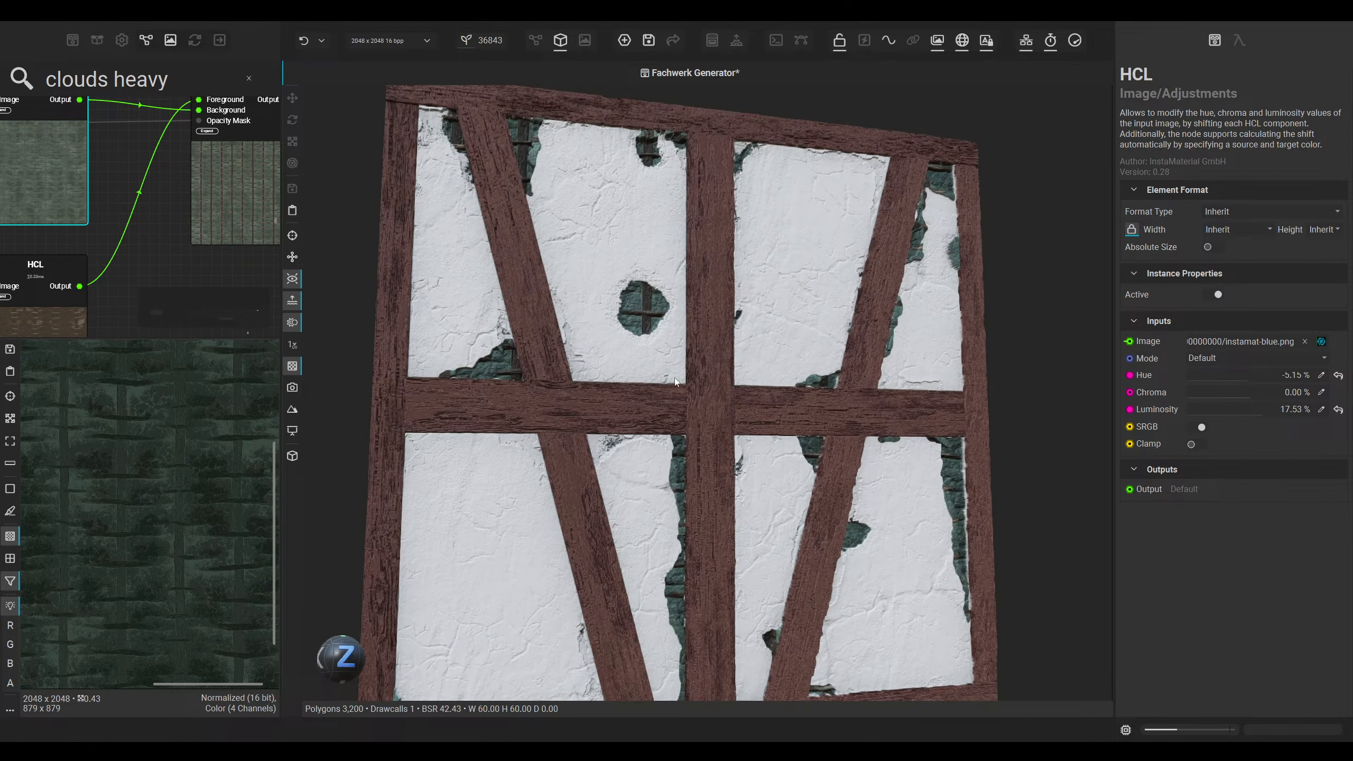
scroll(681, 334, "up", 3)
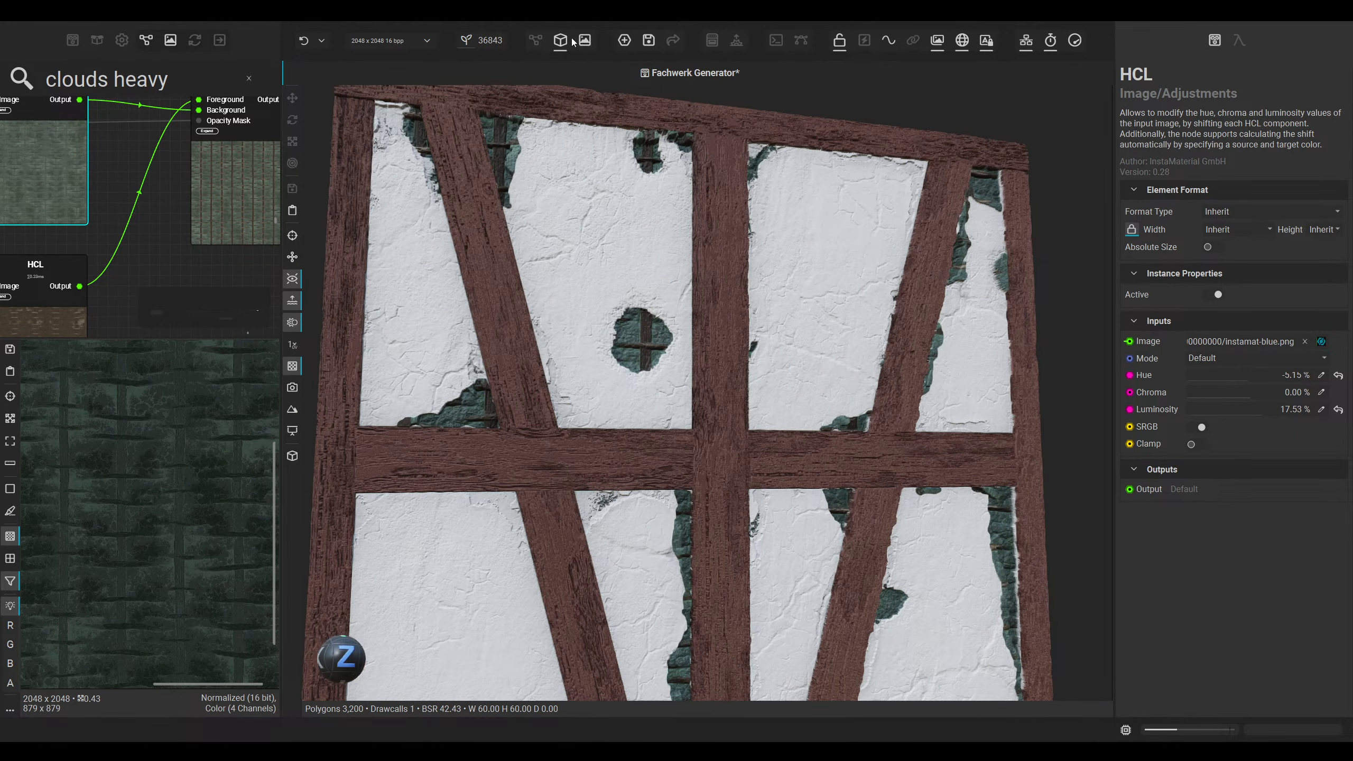
Step: Return to the node graph and spread out the wattle, plaster and final wood Blend nodes into a tidier layout
left_click(536, 41)
scroll(759, 457, "down", 5)
middle_click_drag(749, 462, 680, 547)
left_click(712, 498)
left_click(780, 445, "ctrl")
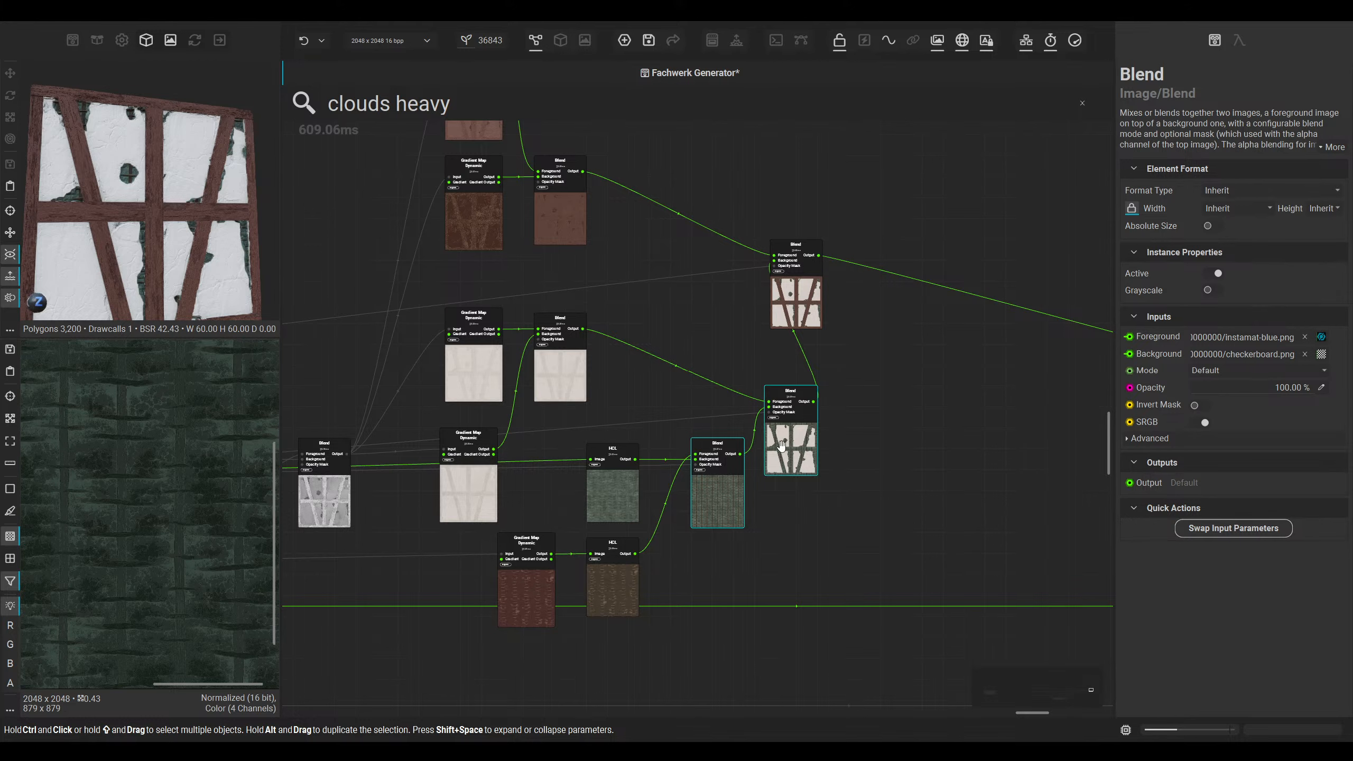
mouse_move(782, 445)
left_mouse_down()
mouse_move(791, 429)
mouse_move(776, 425)
left_mouse_up()
left_click_drag(808, 314, 975, 304)
middle_click_drag(980, 322, 874, 386)
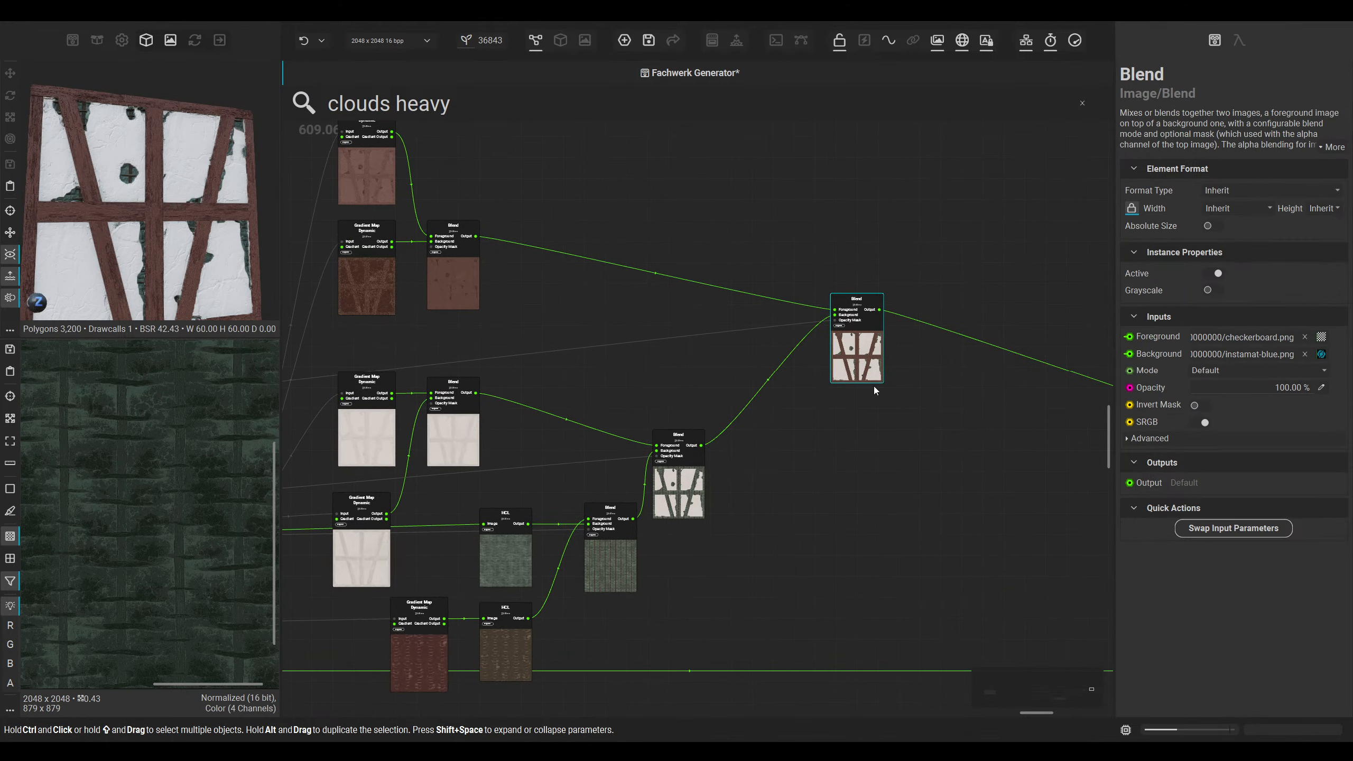
Step: Preview the final wood-and-plaster Blend in the image view and examine it up close
double_click(872, 345)
scroll(164, 452, "up", 4)
middle_click_drag(164, 453, 99, 467)
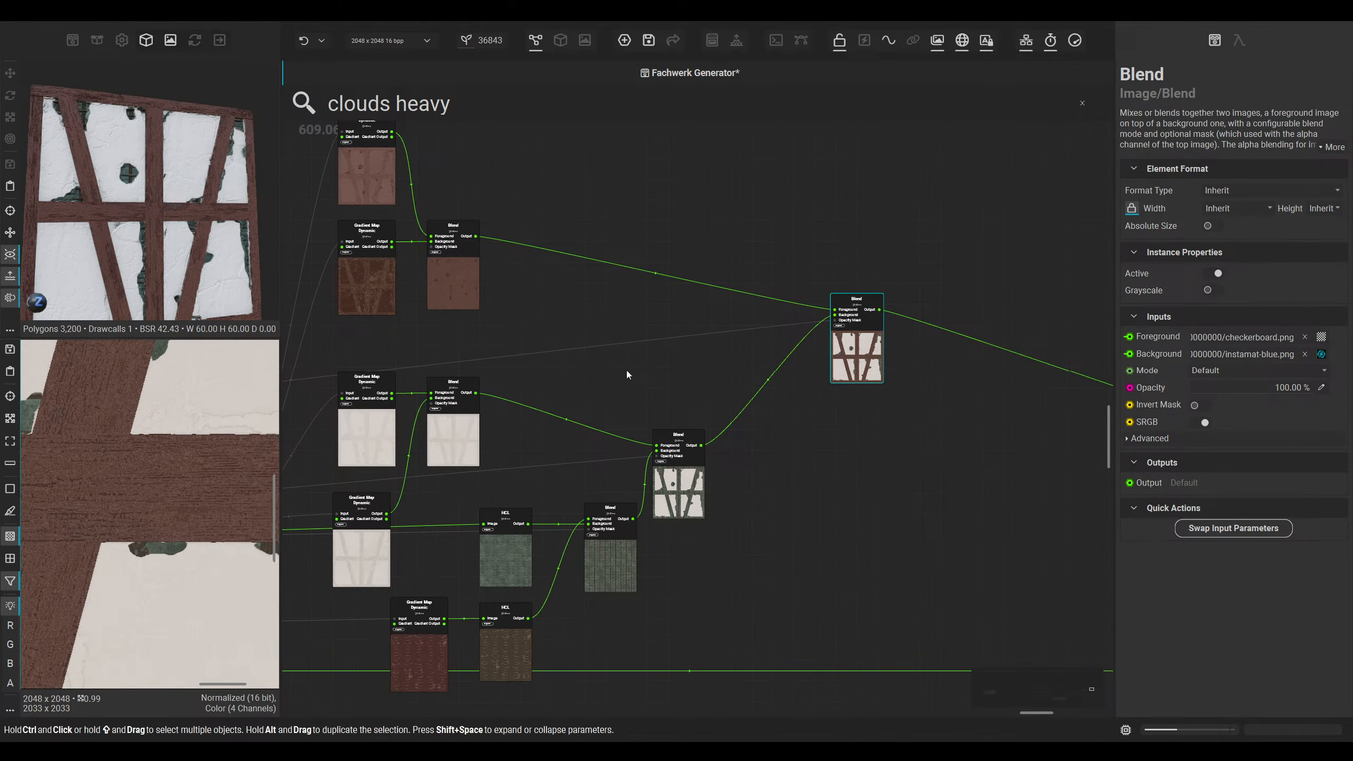
Step: Move the Dense Noise 1 node in the wood beam section to just above the Enum Select Image node
scroll(626, 375, "down", 5)
middle_click_drag(549, 434, 693, 364)
scroll(849, 403, "down", 4)
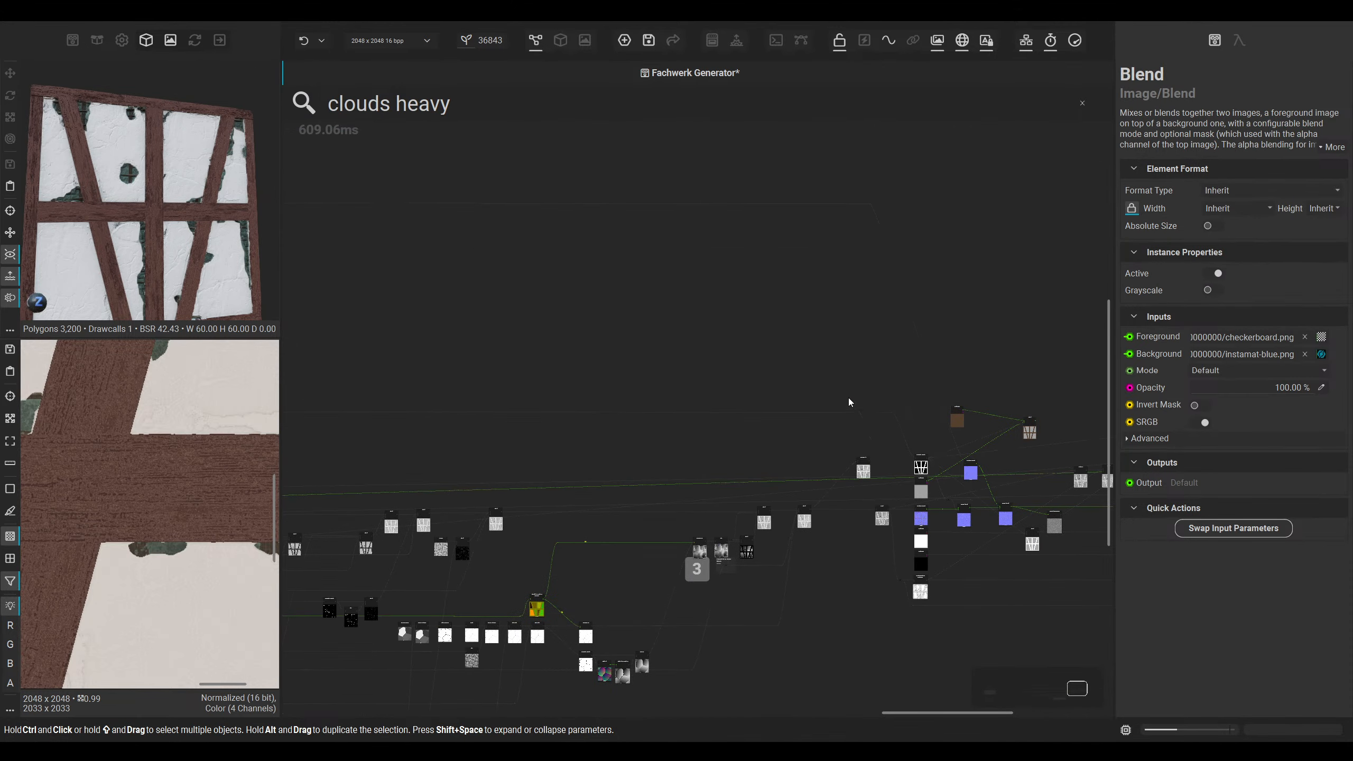
middle_click_drag(633, 433, 882, 478)
middle_click_drag(364, 427, 656, 515)
scroll(646, 306, "up", 5)
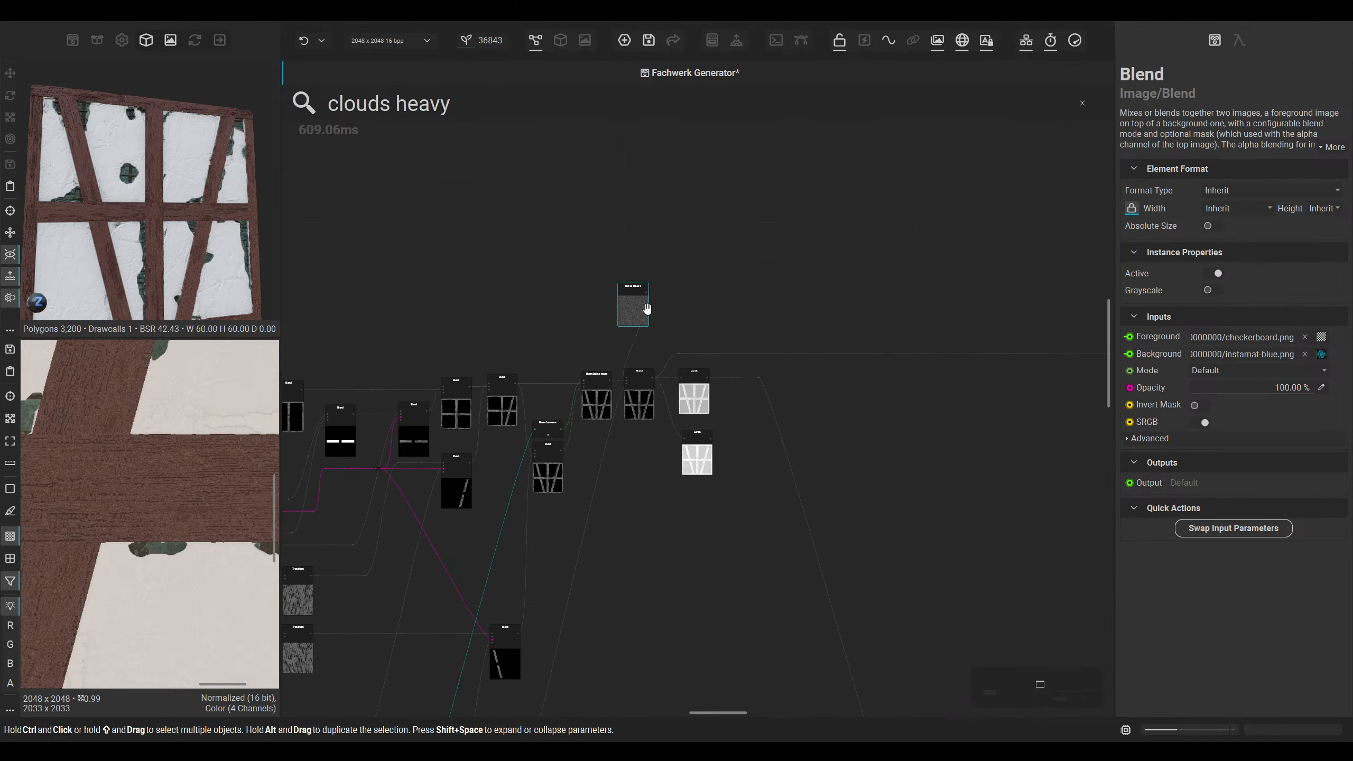
left_click_drag(633, 324, 525, 404)
middle_click_drag(524, 405, 451, 351)
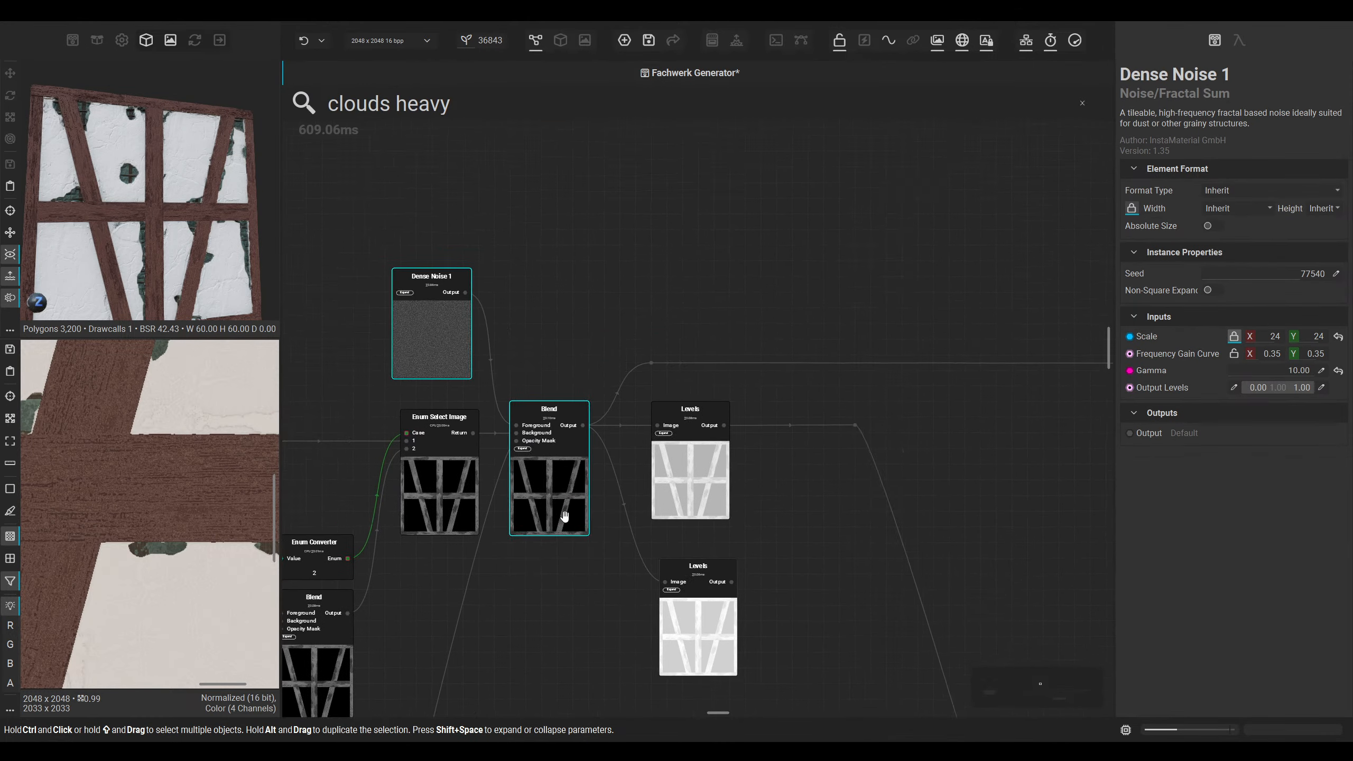
Step: Add a Histogram Select node fed by the wood beam section's noise Blend and place it above the Levels nodes
scroll(582, 420, "up", 2)
left_click(634, 324)
right_click(706, 211)
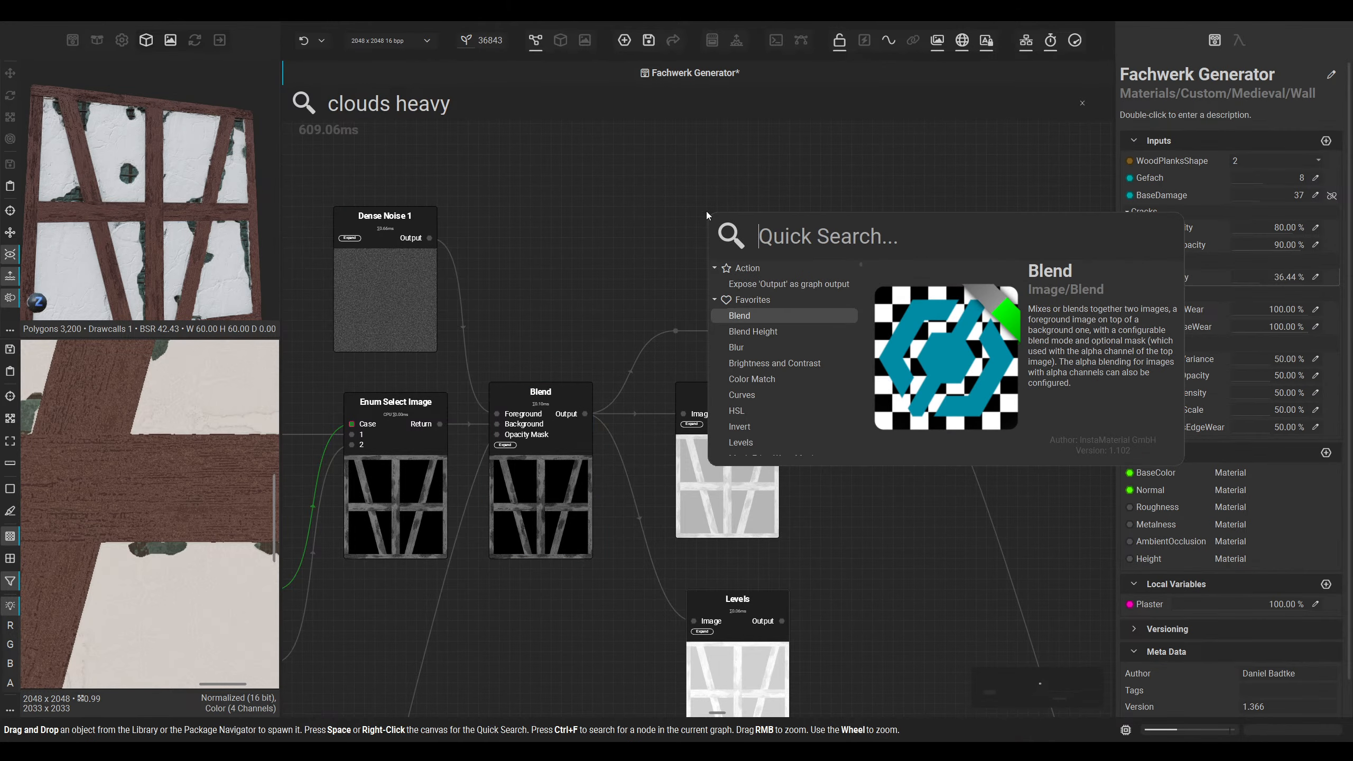
type("histo")
key("Down")
key("Down")
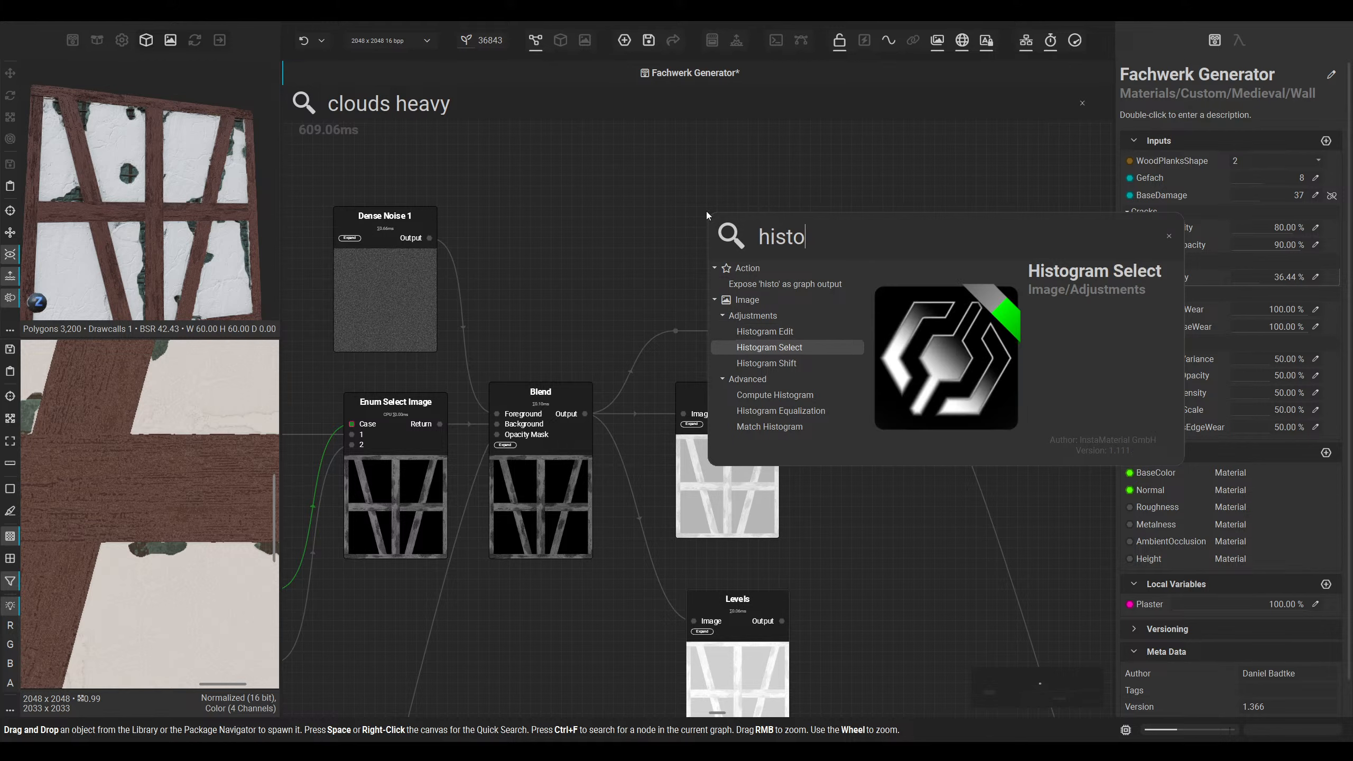
key("Up")
key("Return")
left_click_drag(753, 357, 784, 295)
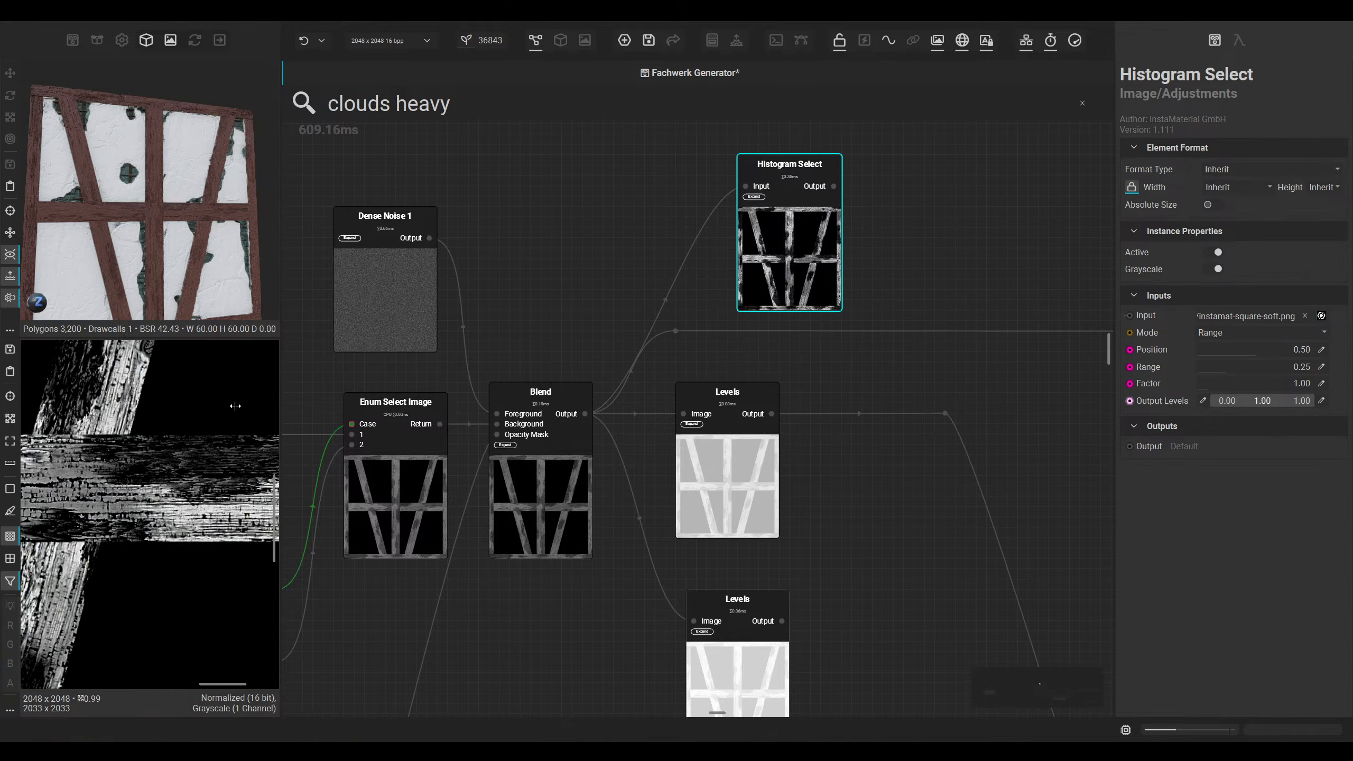
Step: Move the Histogram Select node over to the base color section below the plaster Blend and examine its mask up close
scroll(676, 301, "down", 8)
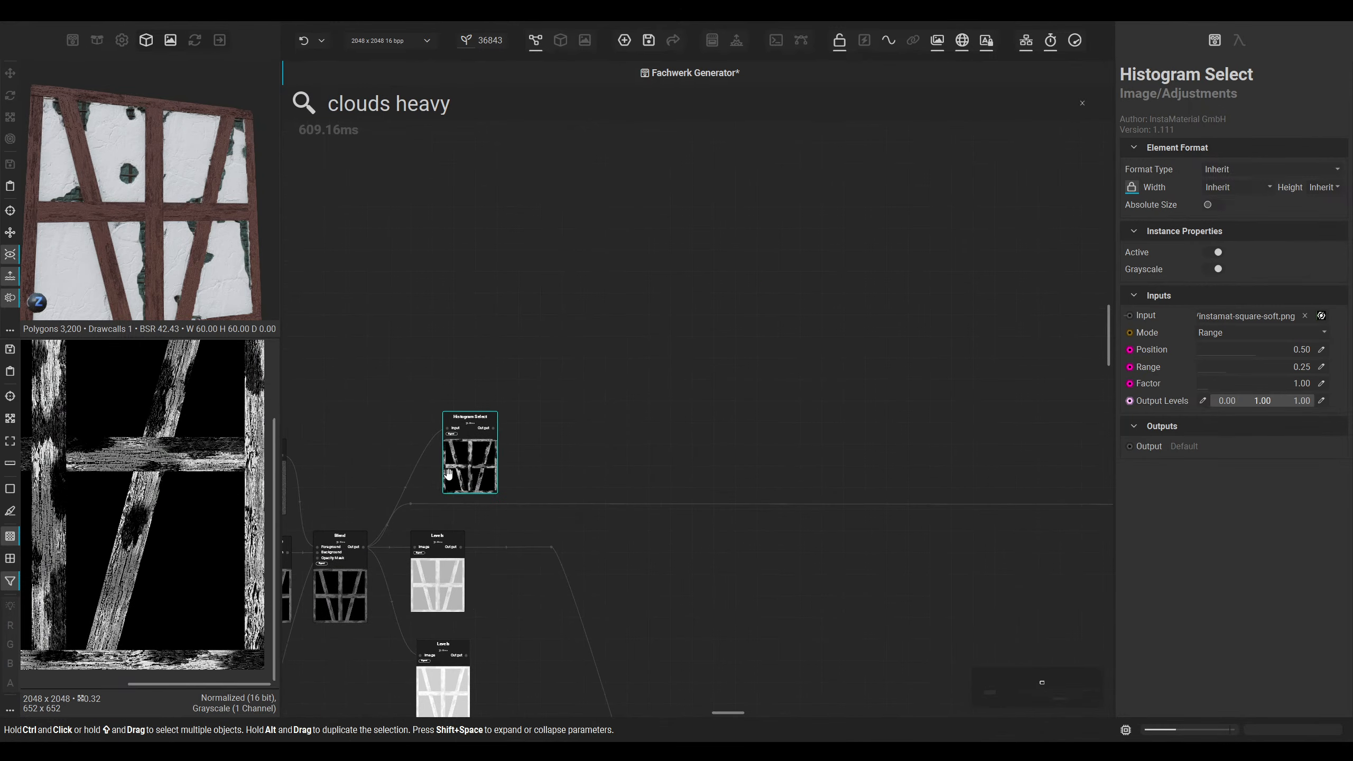
left_click_drag(1350, 409, 1159, 652)
left_click_drag(737, 398, 737, 399)
scroll(738, 399, "up", 4)
left_click_drag(736, 398, 655, 369)
middle_click_drag(608, 367, 714, 376)
scroll(716, 376, "down", 1)
left_click_drag(739, 383, 719, 541)
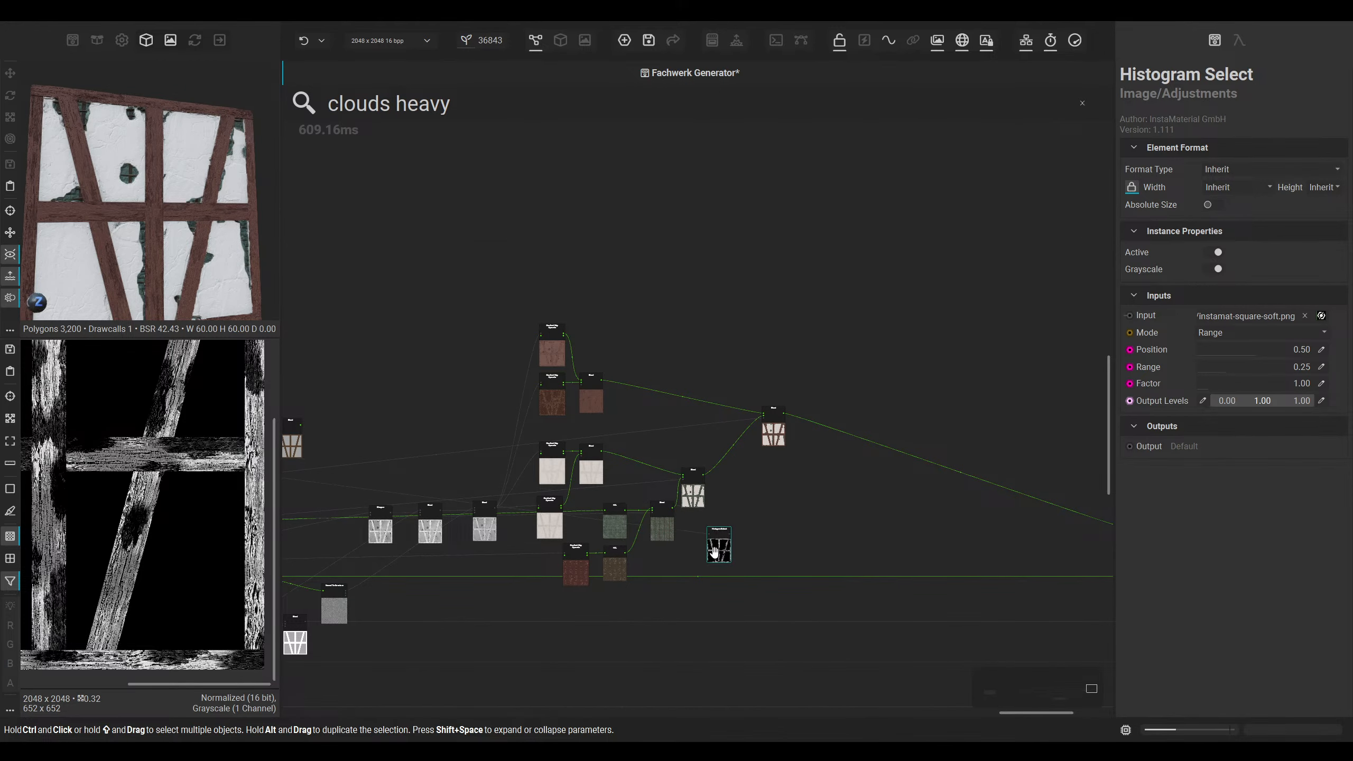
scroll(719, 543, "up", 5)
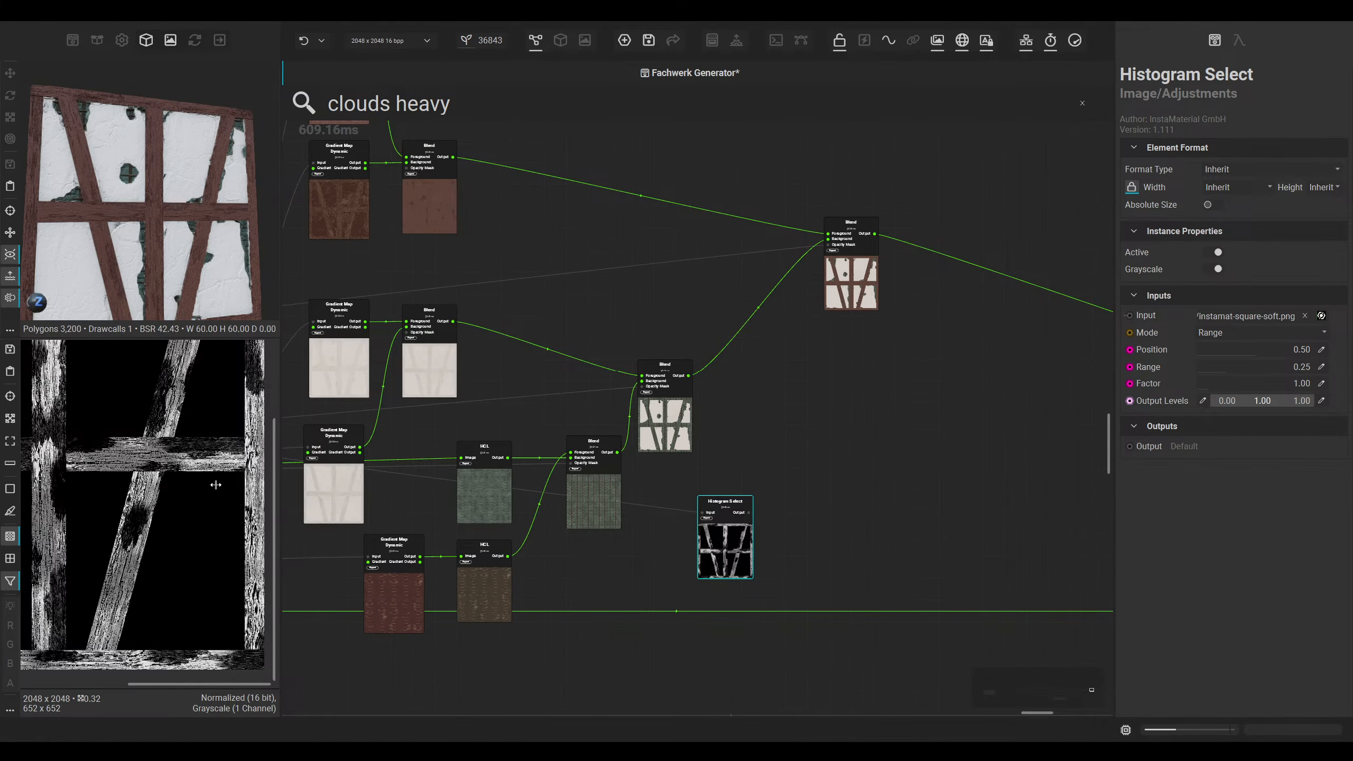
scroll(127, 458, "up", 3)
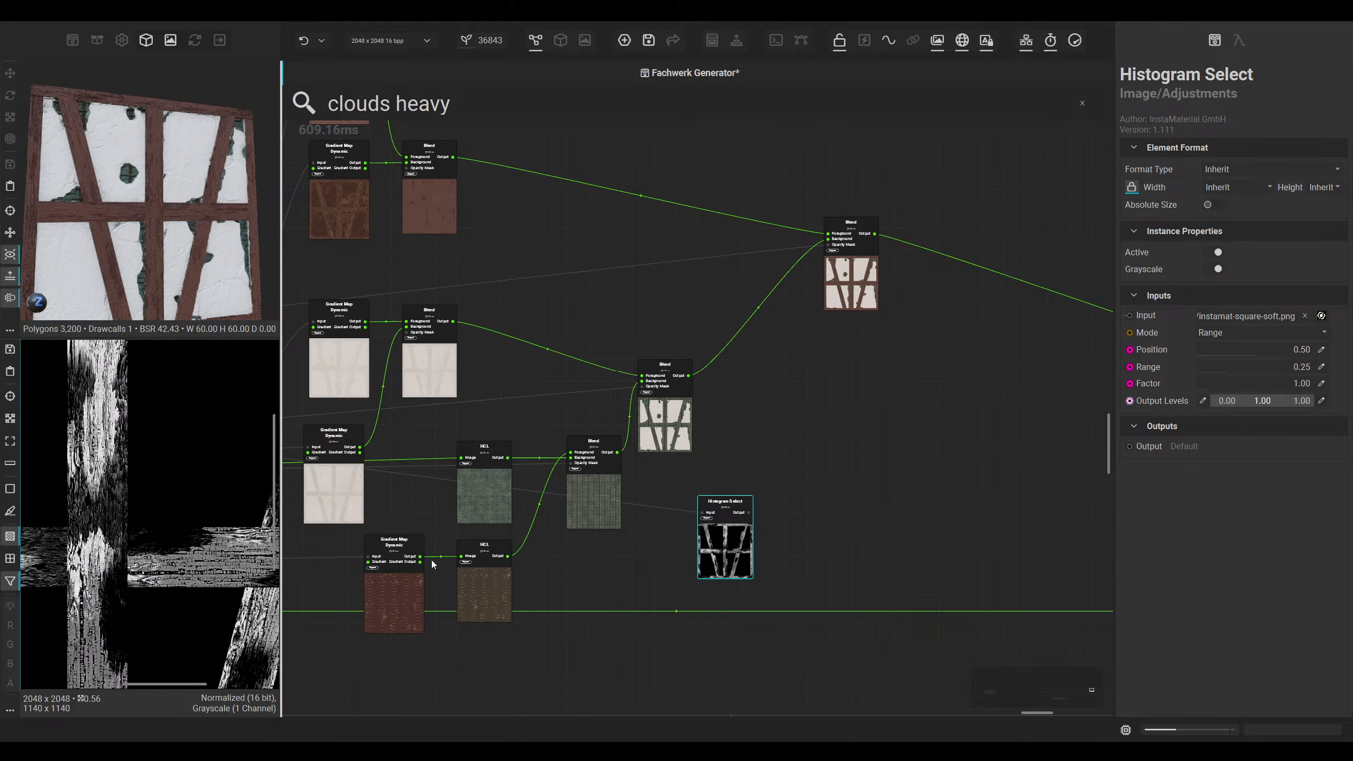
left_click_drag(720, 535, 661, 547)
middle_click_drag(661, 546, 712, 527)
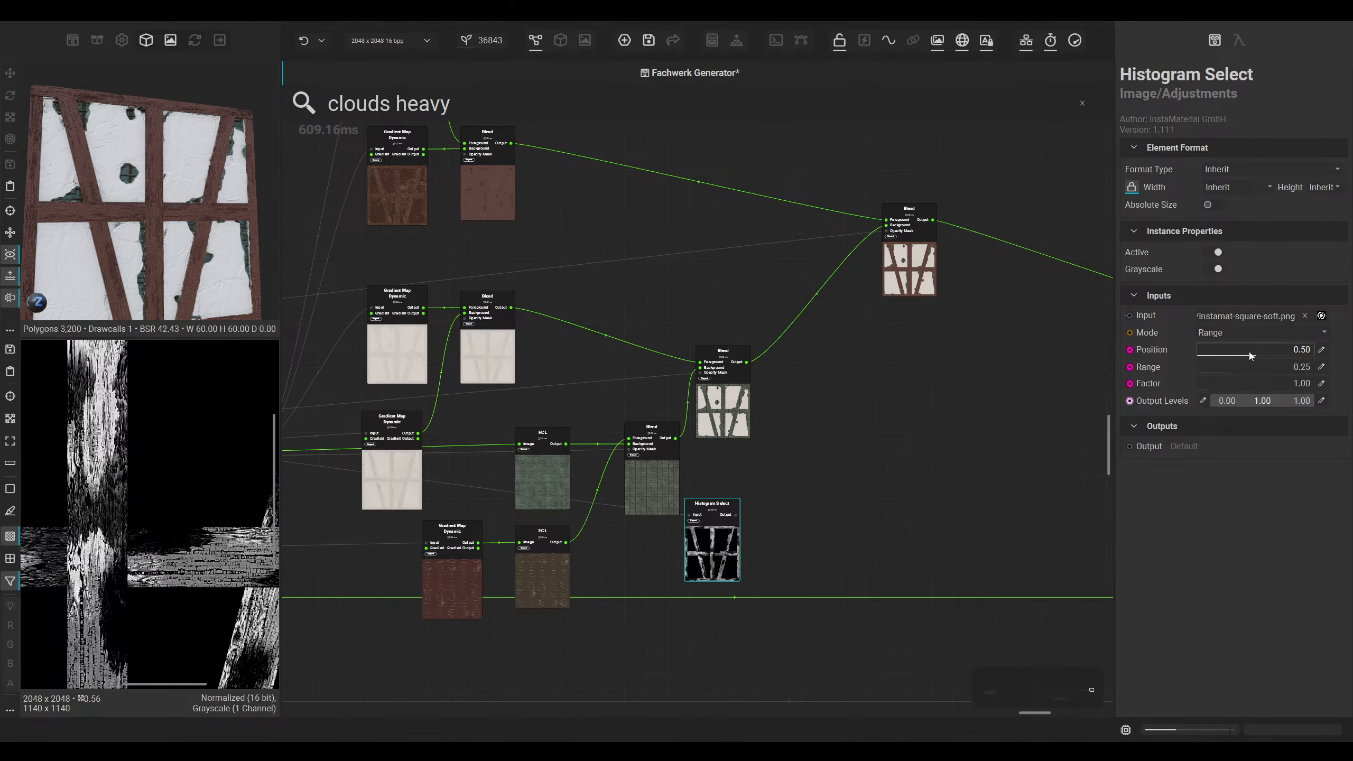
Step: Set the Histogram Select node's Position to 0.53
scroll(1257, 350, "down", 2)
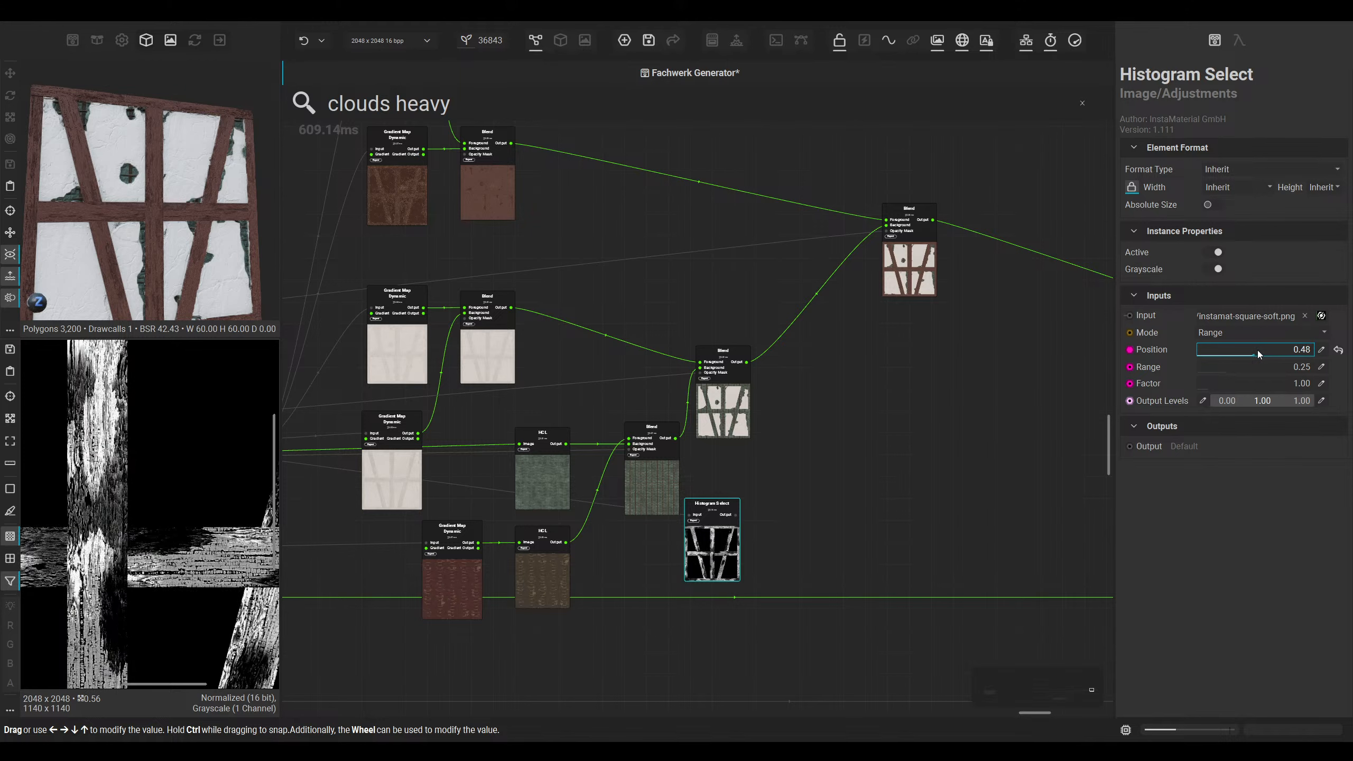
left_click_drag(1257, 350, 1261, 350)
scroll(1261, 352, "down", 2)
Step: Move the Histogram Select node up beside the reddish wood color Blend
middle_click_drag(921, 360, 921, 460)
scroll(922, 461, "down", 1)
left_click_drag(750, 626, 637, 376)
middle_click_drag(640, 336, 622, 381)
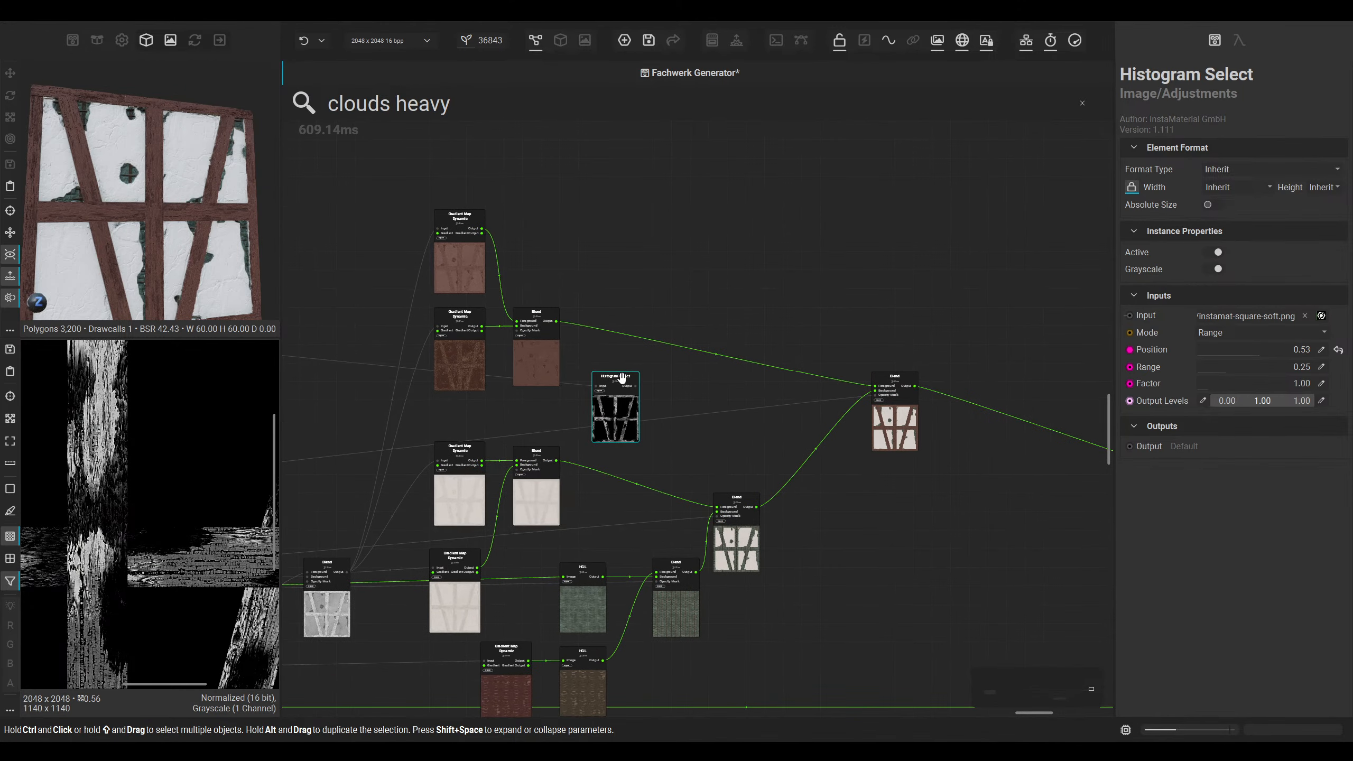
scroll(621, 380, "up", 3)
left_click_drag(625, 405, 625, 370)
middle_click_drag(569, 214, 573, 289)
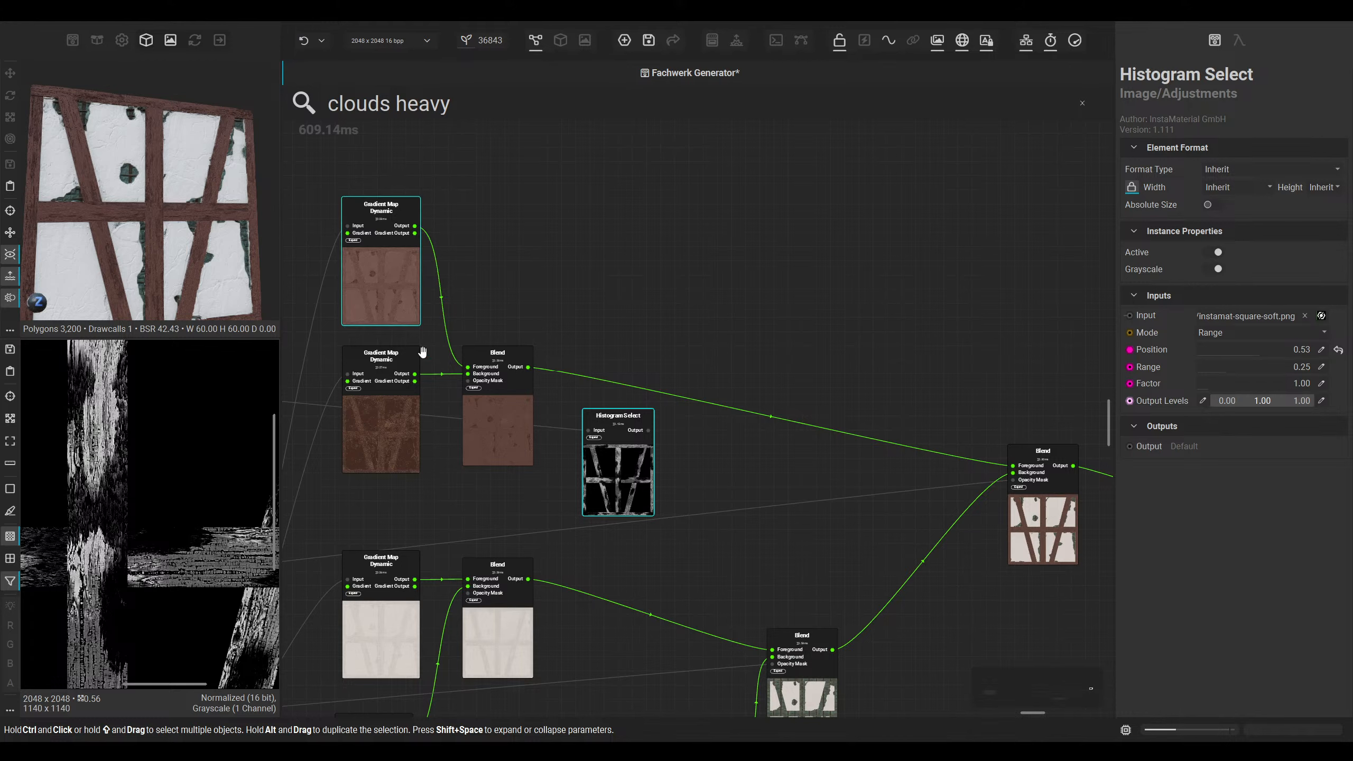
Step: Duplicate the brown wattle HCL node next to the reddish wood color Blend and feed it from that Blend's output
left_click(474, 426)
scroll(230, 470, "down", 1)
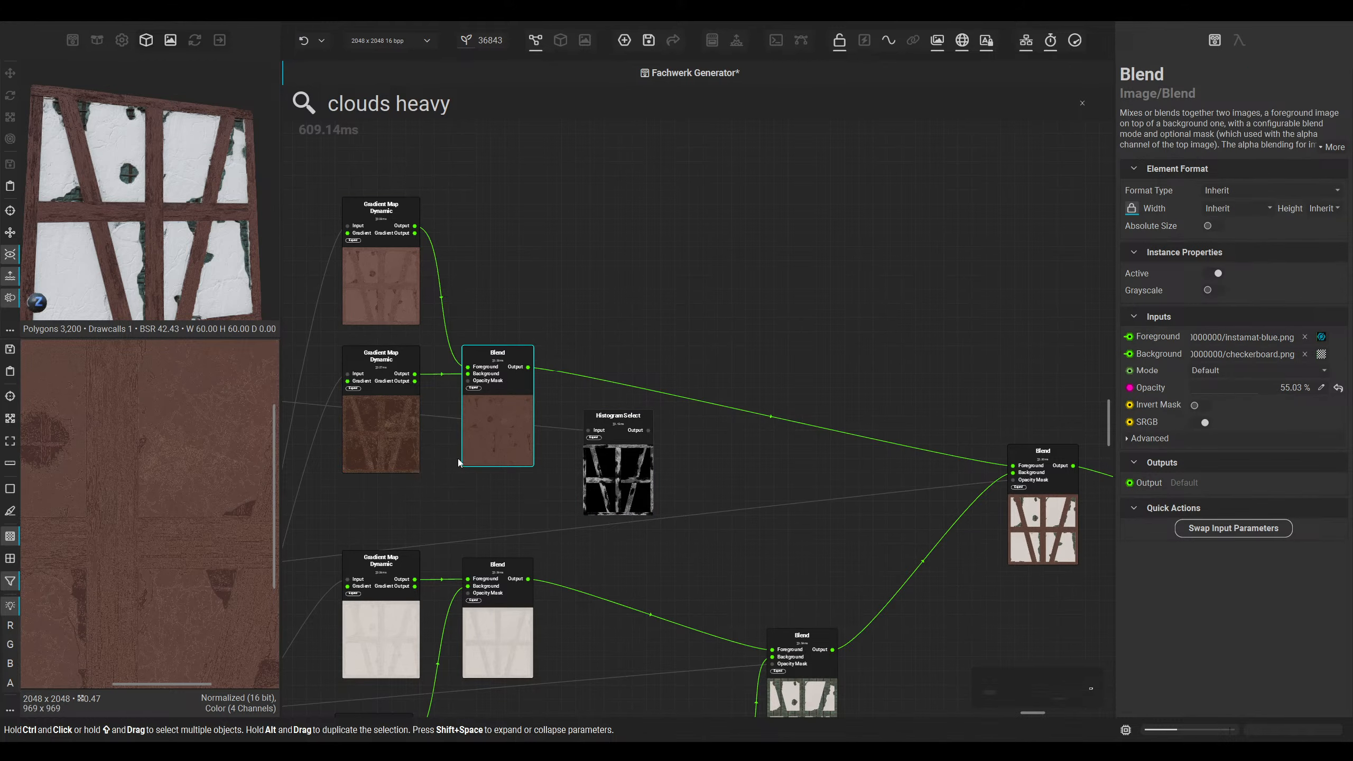
middle_click_drag(598, 639, 656, 554)
middle_click_drag(651, 639, 613, 472)
left_click(589, 678)
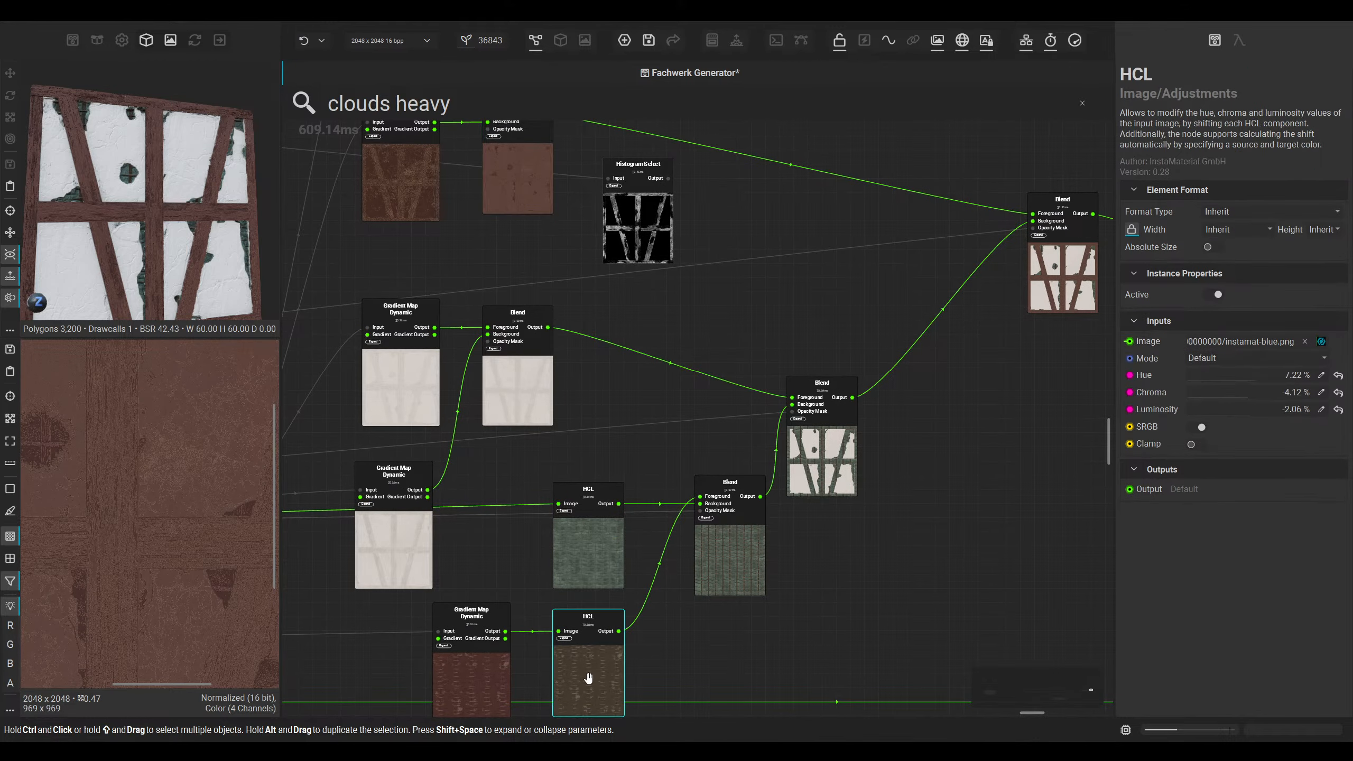
left_click_drag(588, 679, 607, 245, "alt")
middle_click_drag(606, 245, 601, 511)
left_click_drag(594, 455, 497, 402)
Step: Connect the new wood HCL node's output to the Foreground of the final wood-and-plaster Blend
scroll(626, 341, "up", 3)
scroll(173, 453, "up", 4)
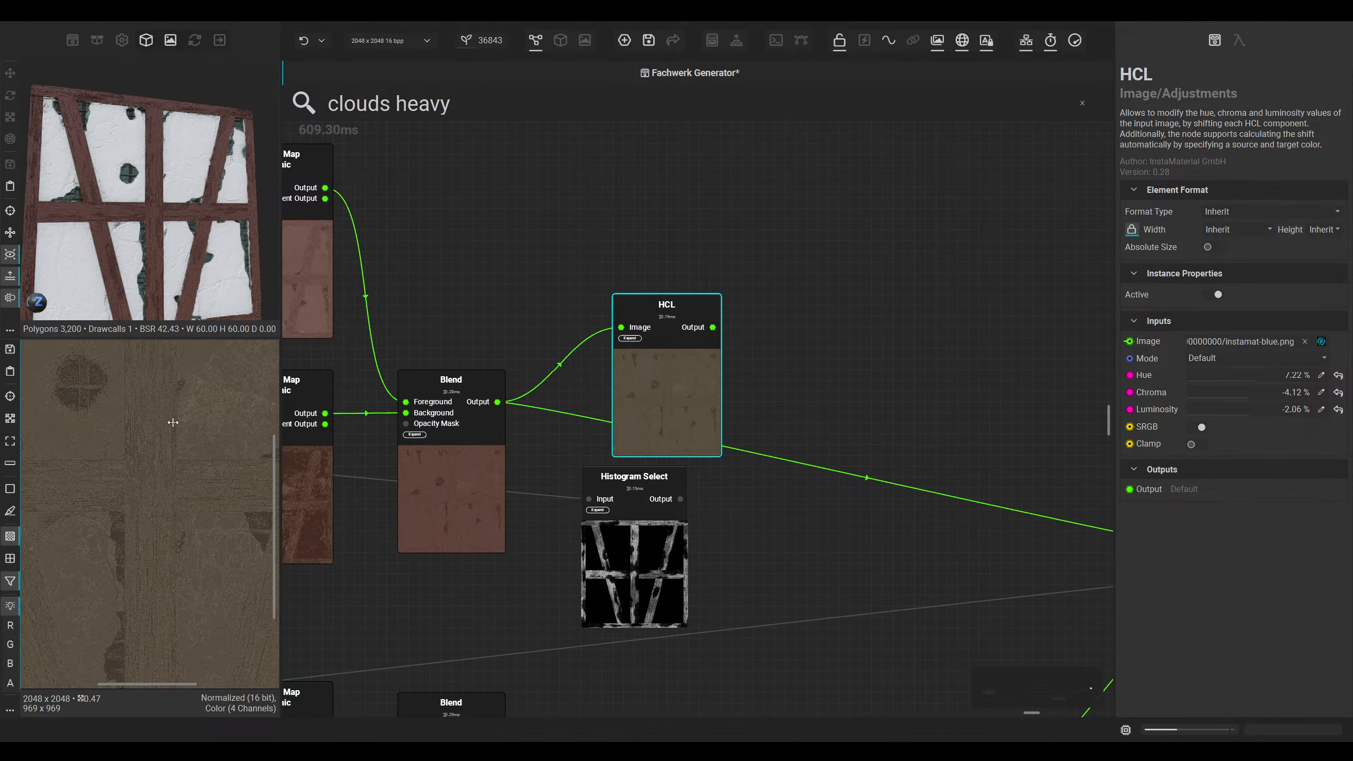
scroll(551, 363, "down", 2)
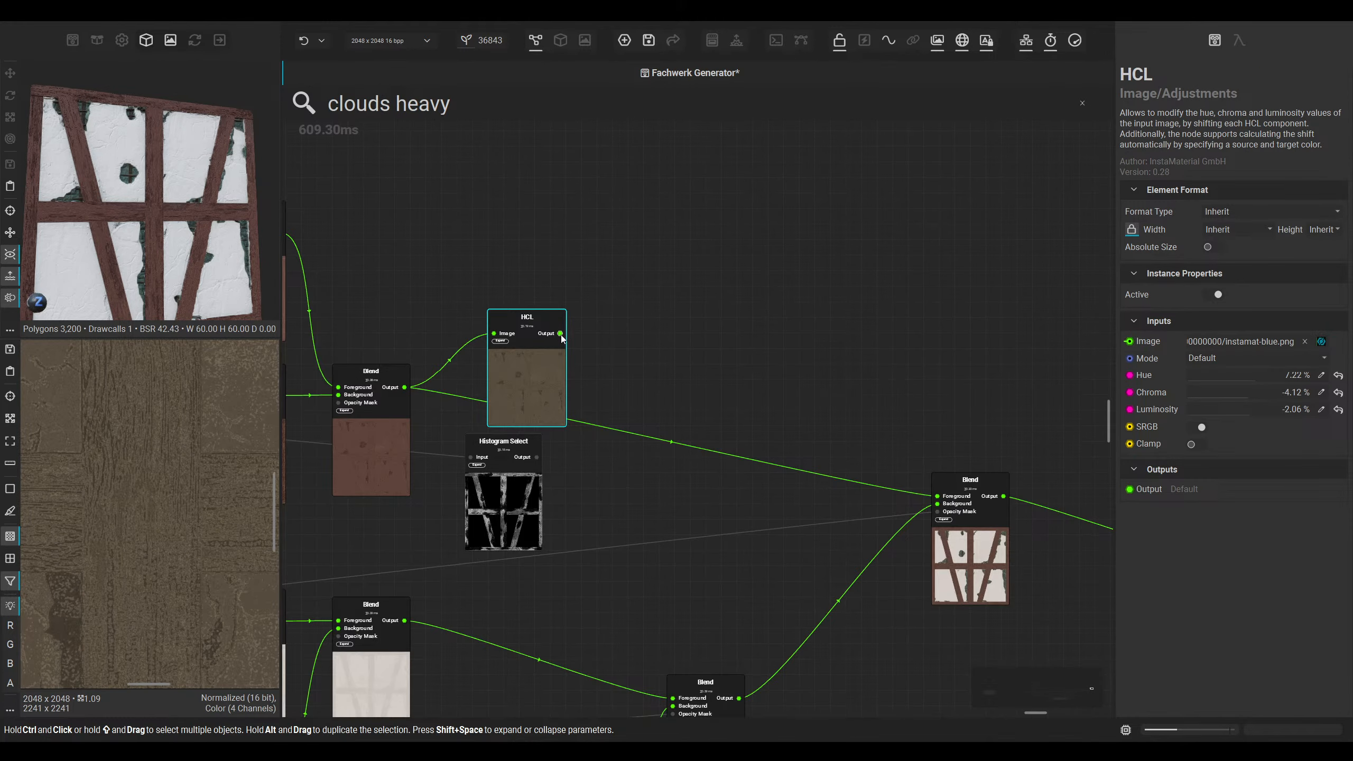
left_click_drag(560, 333, 937, 496)
middle_click_drag(561, 391, 619, 418)
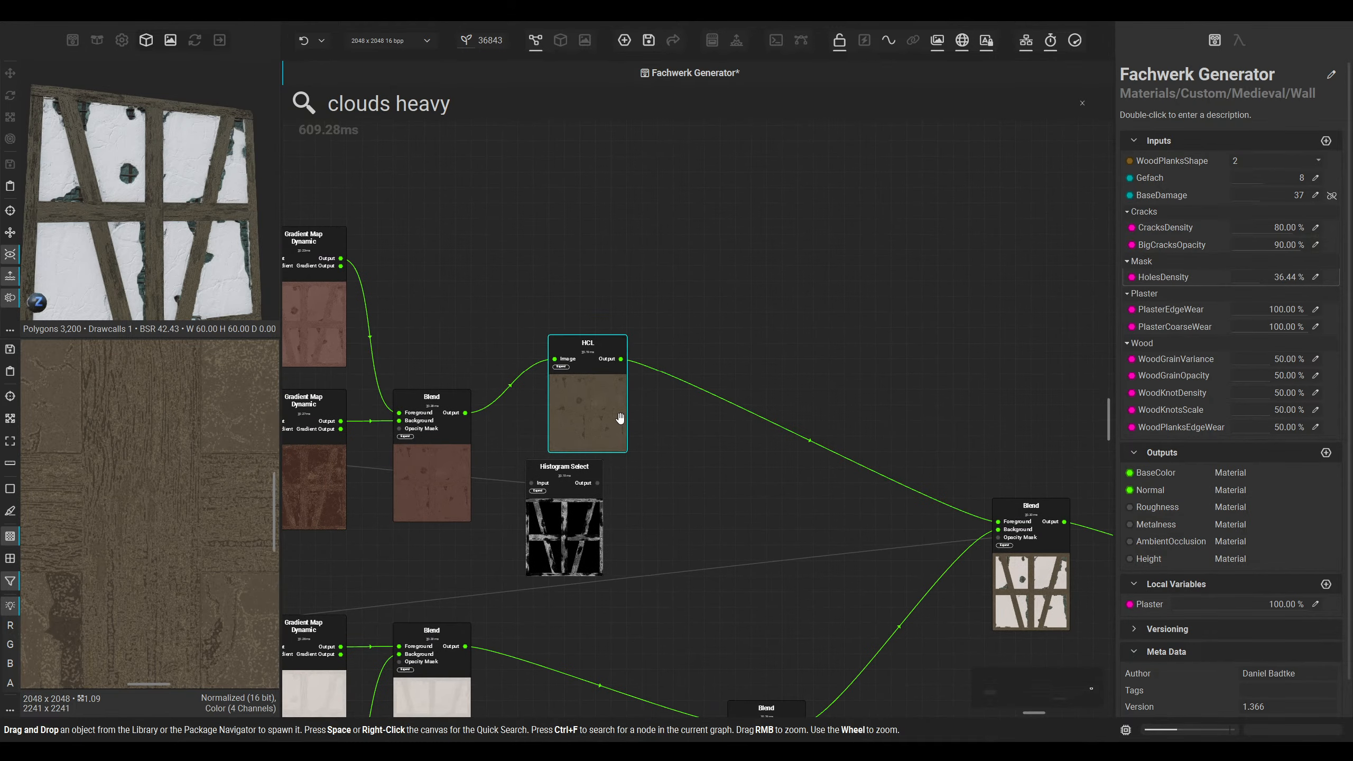
Step: Duplicate the wood HCL node, move Histogram Select out of its way, and set the copy's Luminosity to -9.28 %
mouse_move(595, 408)
left_mouse_down()
mouse_move(596, 318)
mouse_move(574, 315)
mouse_move(583, 430)
left_mouse_up()
left_click_drag(572, 511, 697, 527)
left_click_drag(581, 447, 573, 508)
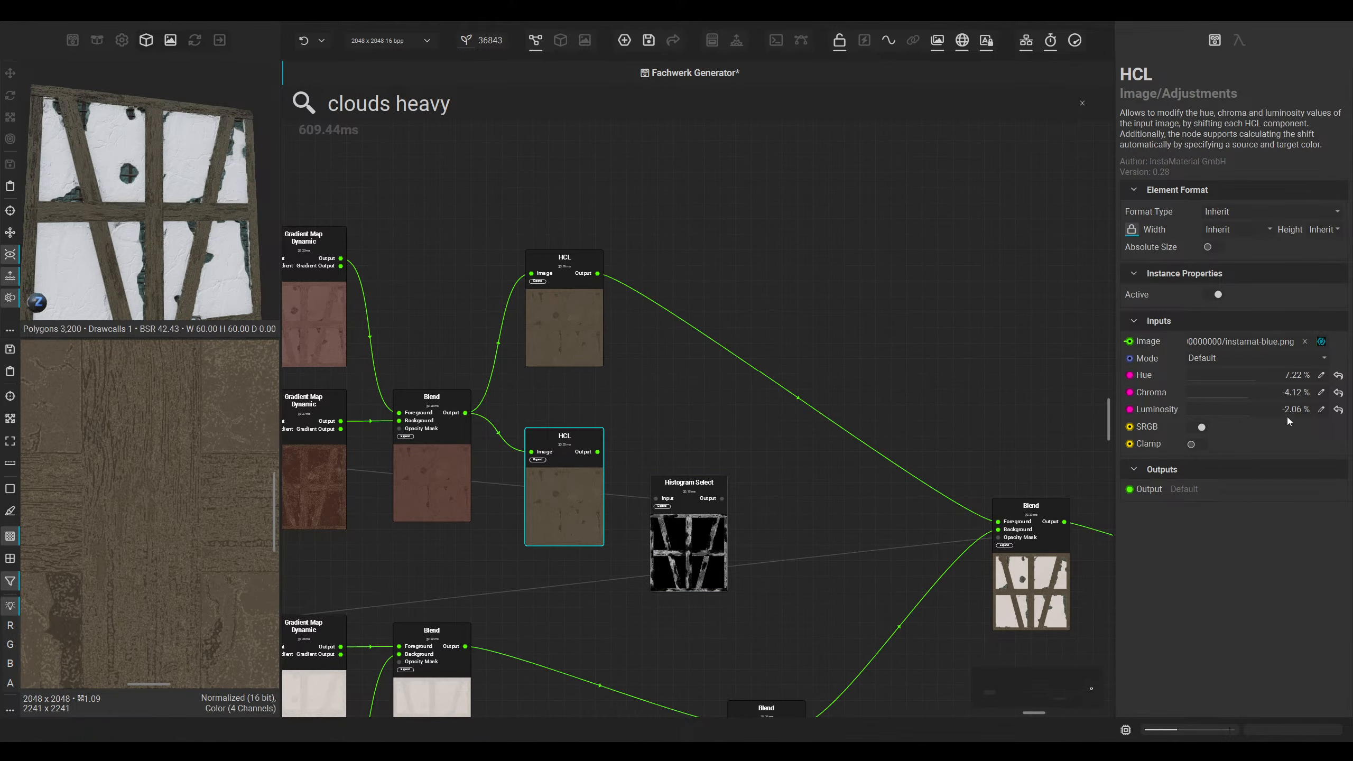
left_click_drag(1245, 409, 1246, 408)
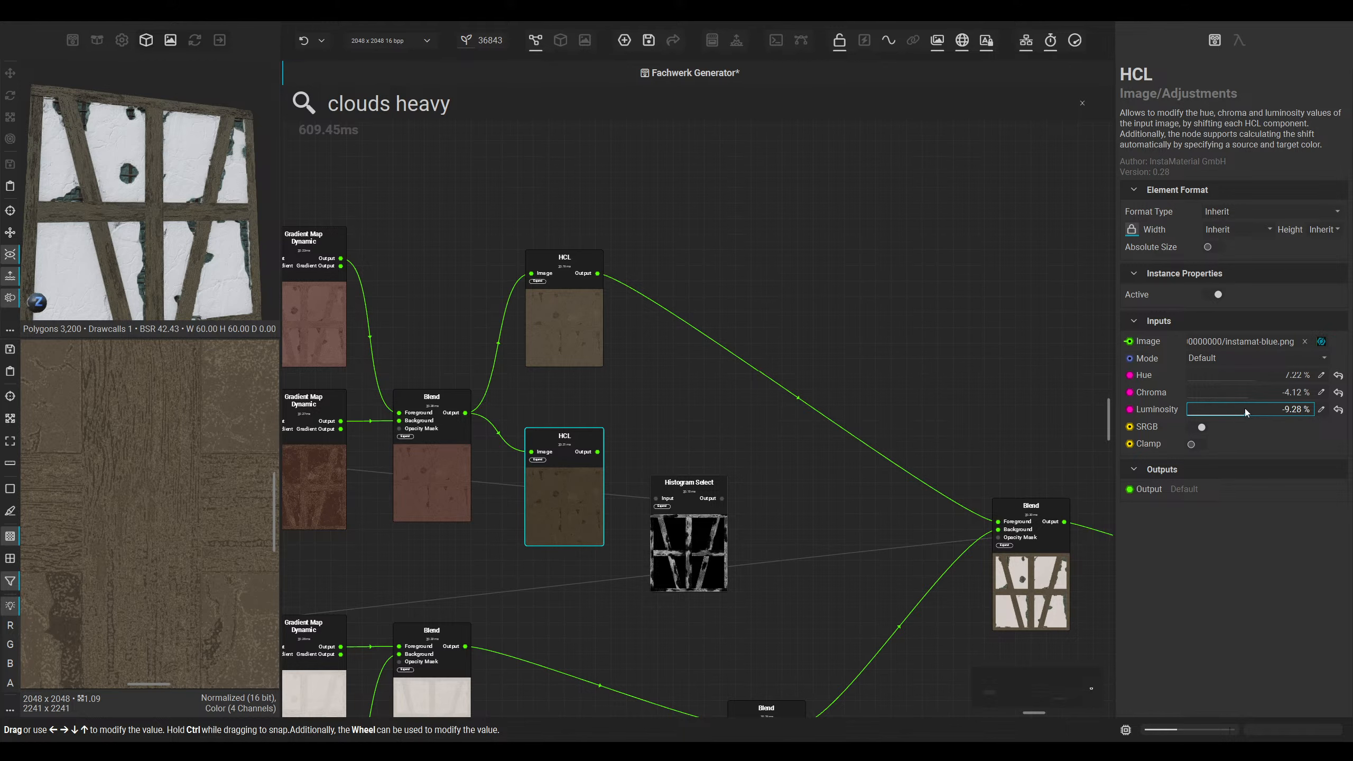
Step: Add a Blend node with the lighter wood HCL as Foreground, the darker one as Background and Histogram Select as Opacity Mask
left_click_drag(599, 273, 729, 393)
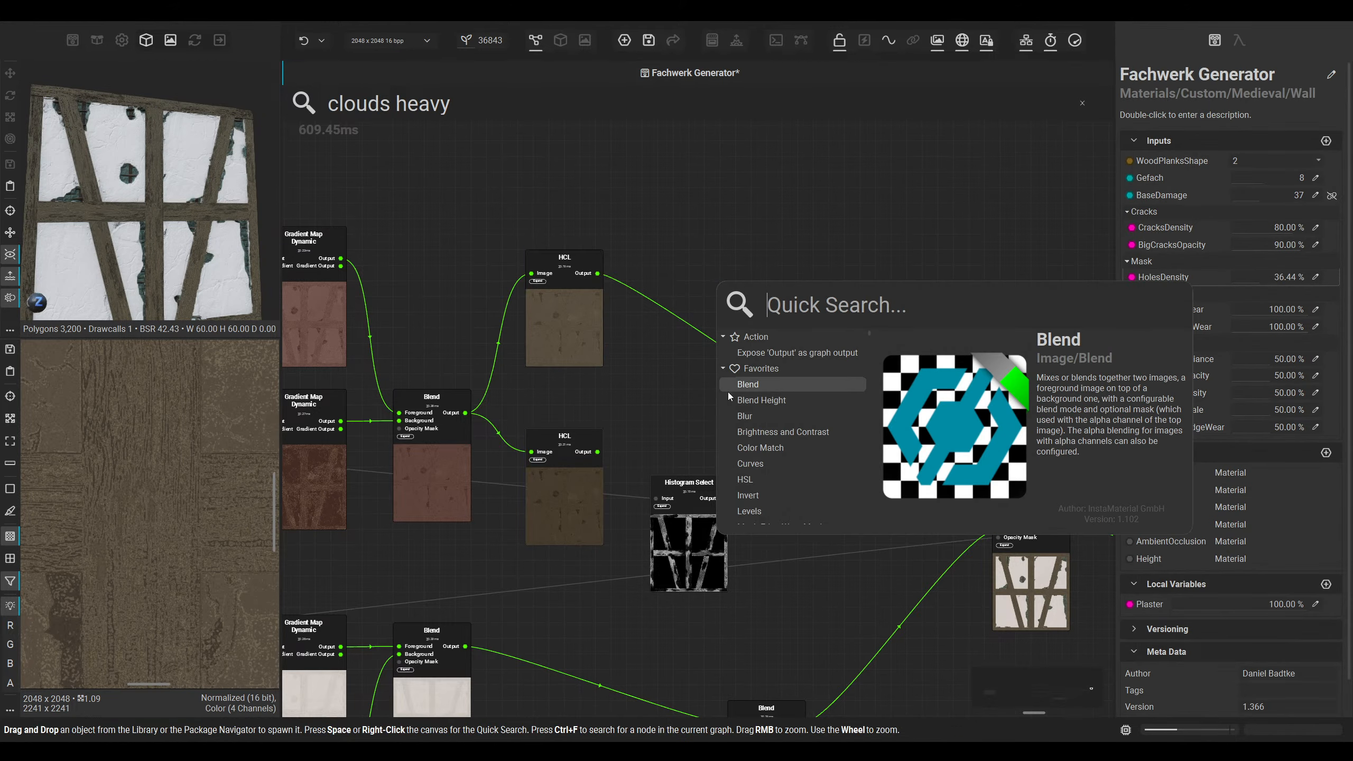
left_click(759, 383)
left_click_drag(727, 301, 557, 486)
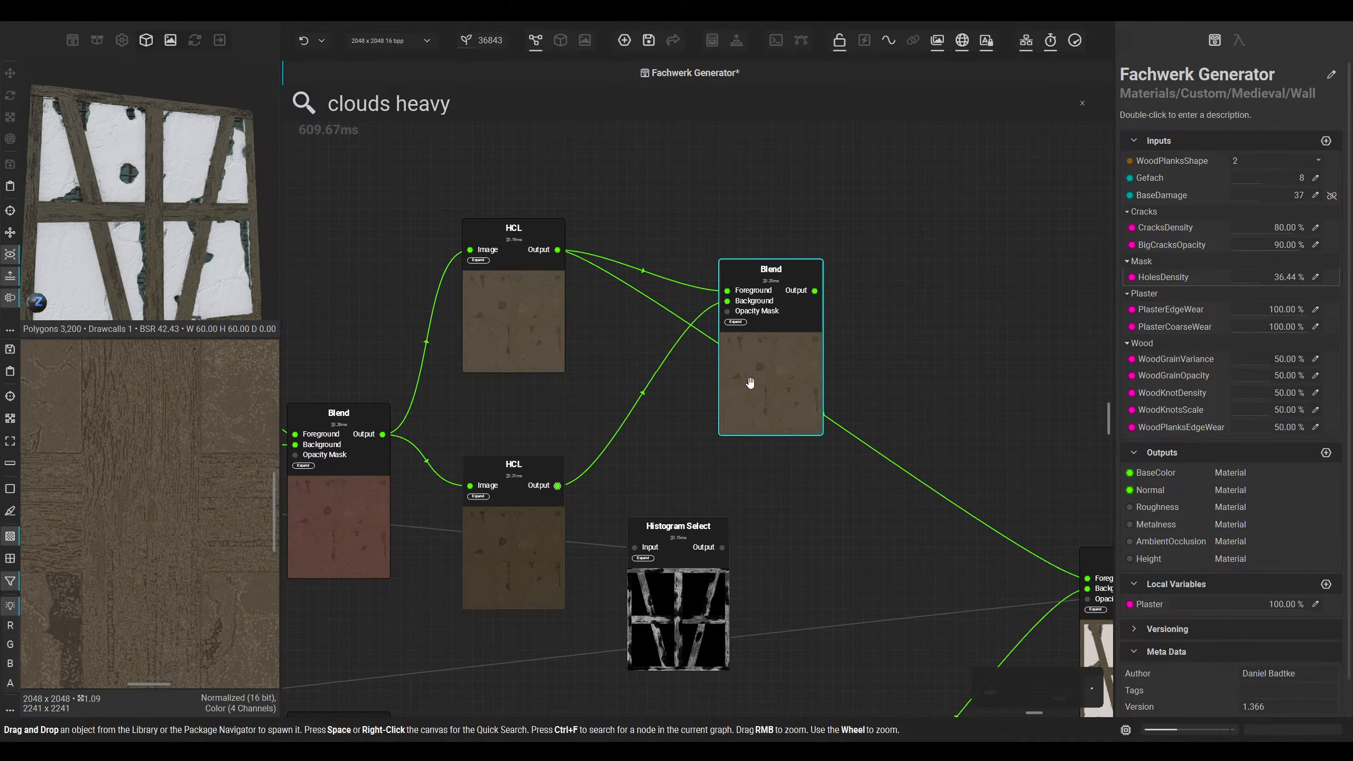
left_click_drag(749, 384, 821, 374)
left_click_drag(722, 547, 809, 302)
double_click(848, 376)
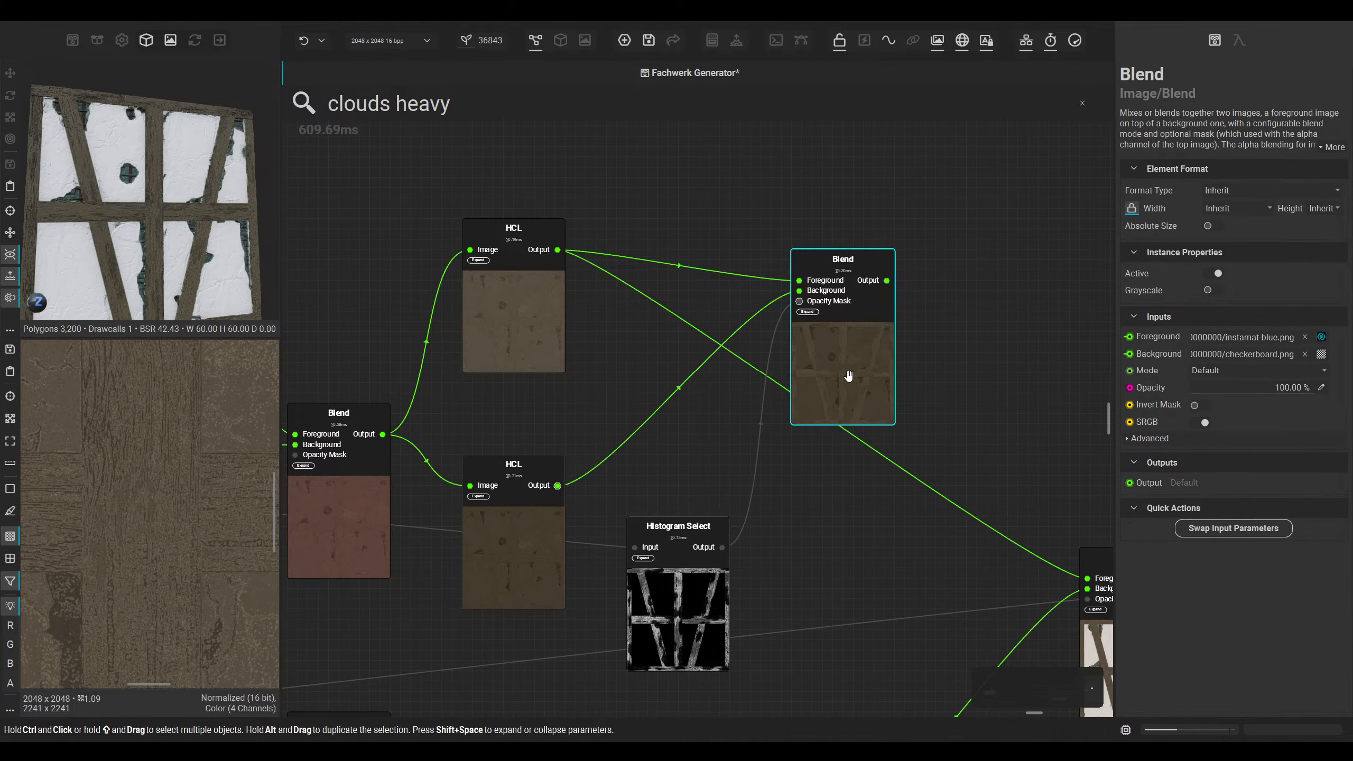
Step: Reroute the final wood-and-plaster Blend's Foreground to the output of the new masked wood Blend
scroll(188, 440, "down", 5)
middle_click_drag(744, 418, 596, 399)
scroll(596, 398, "down", 3)
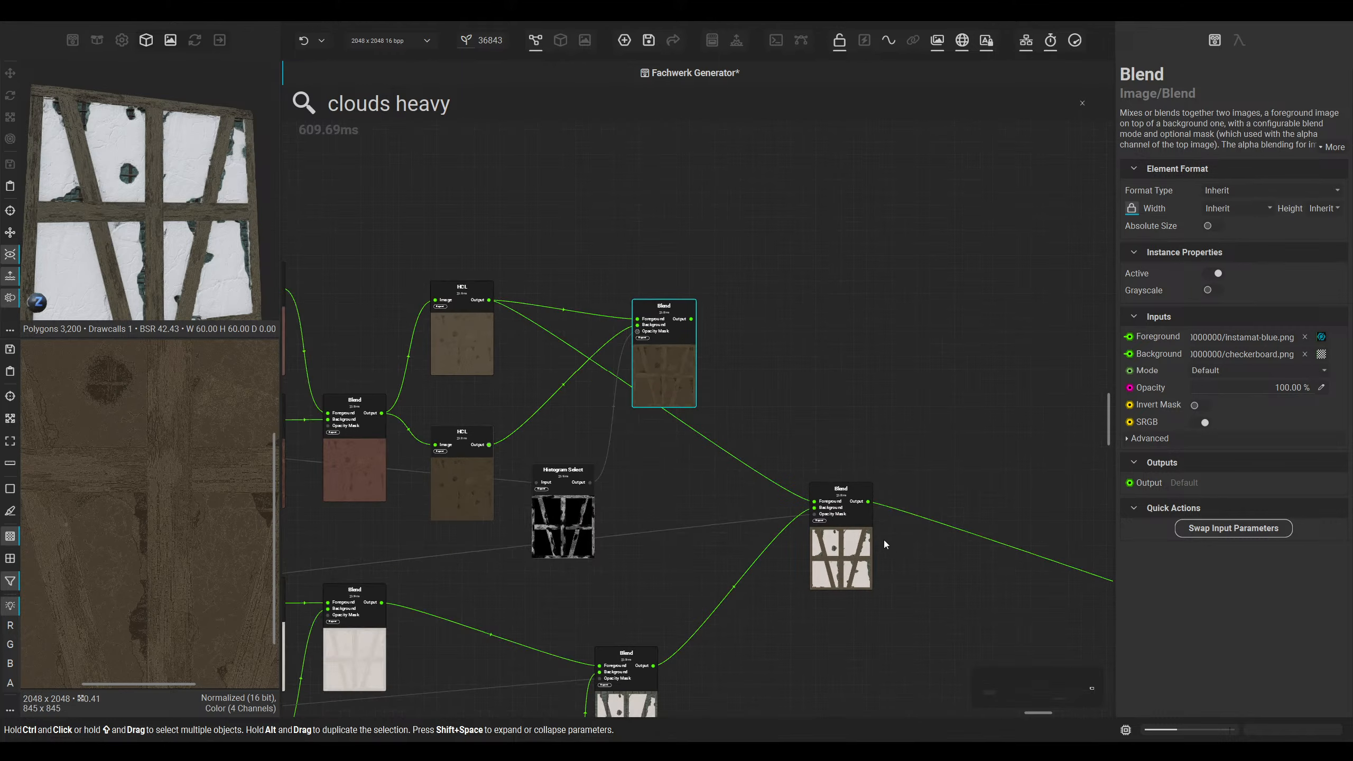
left_click_drag(818, 507, 691, 319)
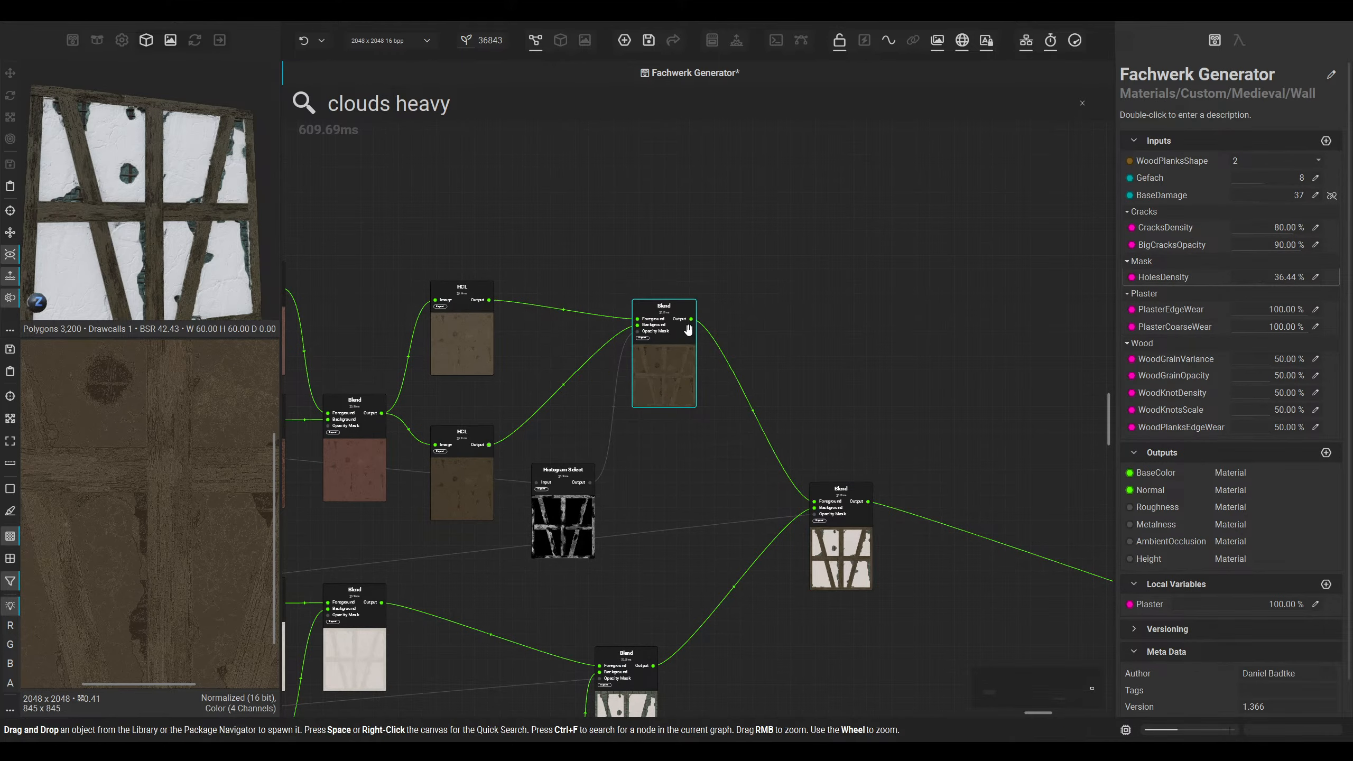
Step: Examine the two-tone wood beams on the whole wall in the large 3D view
left_click(560, 40)
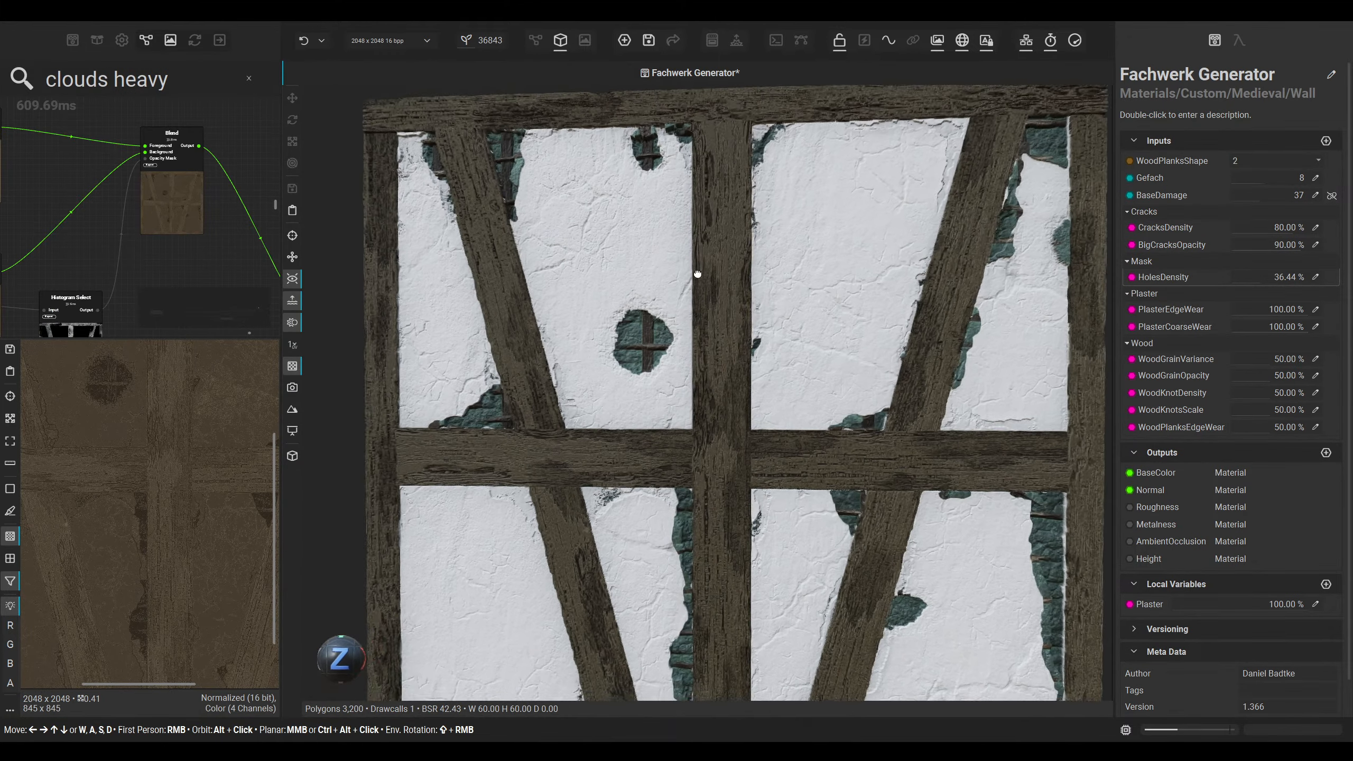
scroll(707, 287, "down", 3)
left_click_drag(706, 287, 696, 345, "alt")
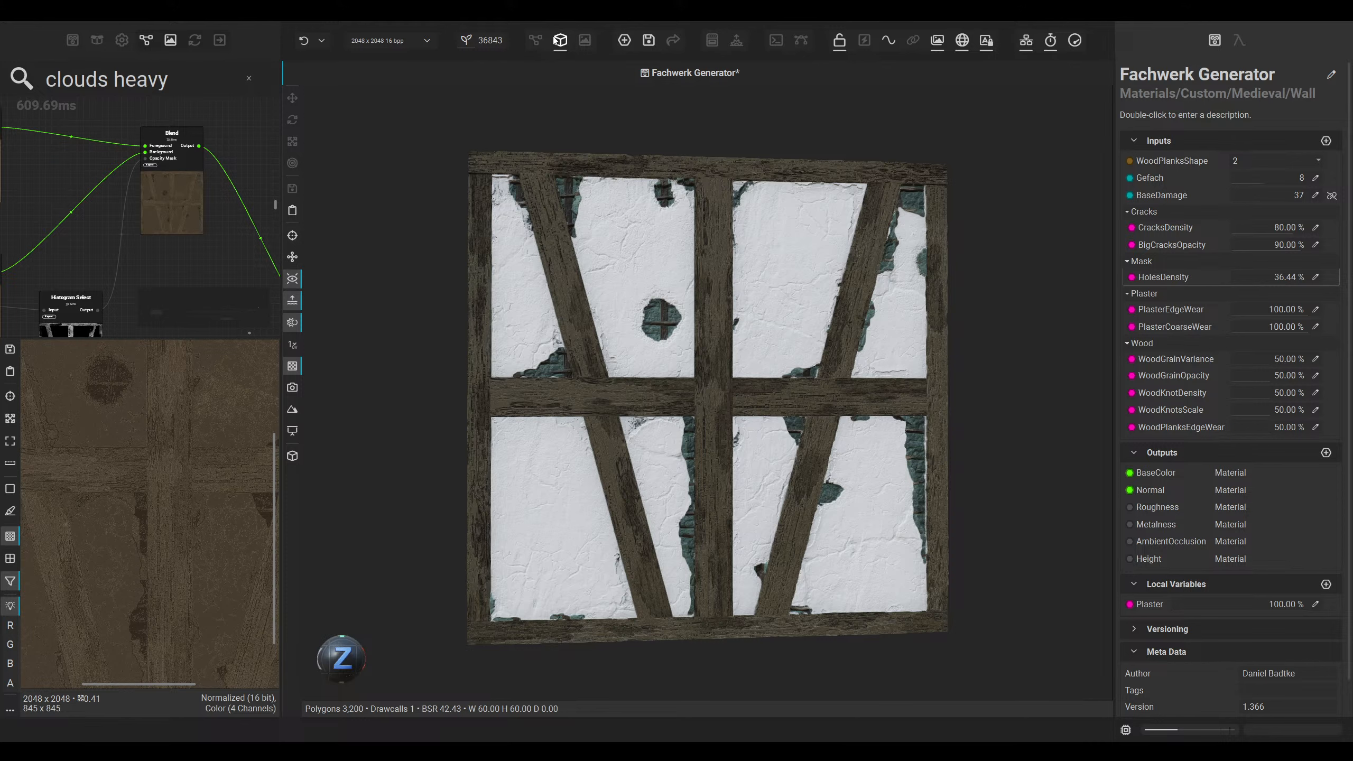
Step: Return to the node graph and align the two wood HCL nodes and their Blend into straight rows
left_click(535, 40)
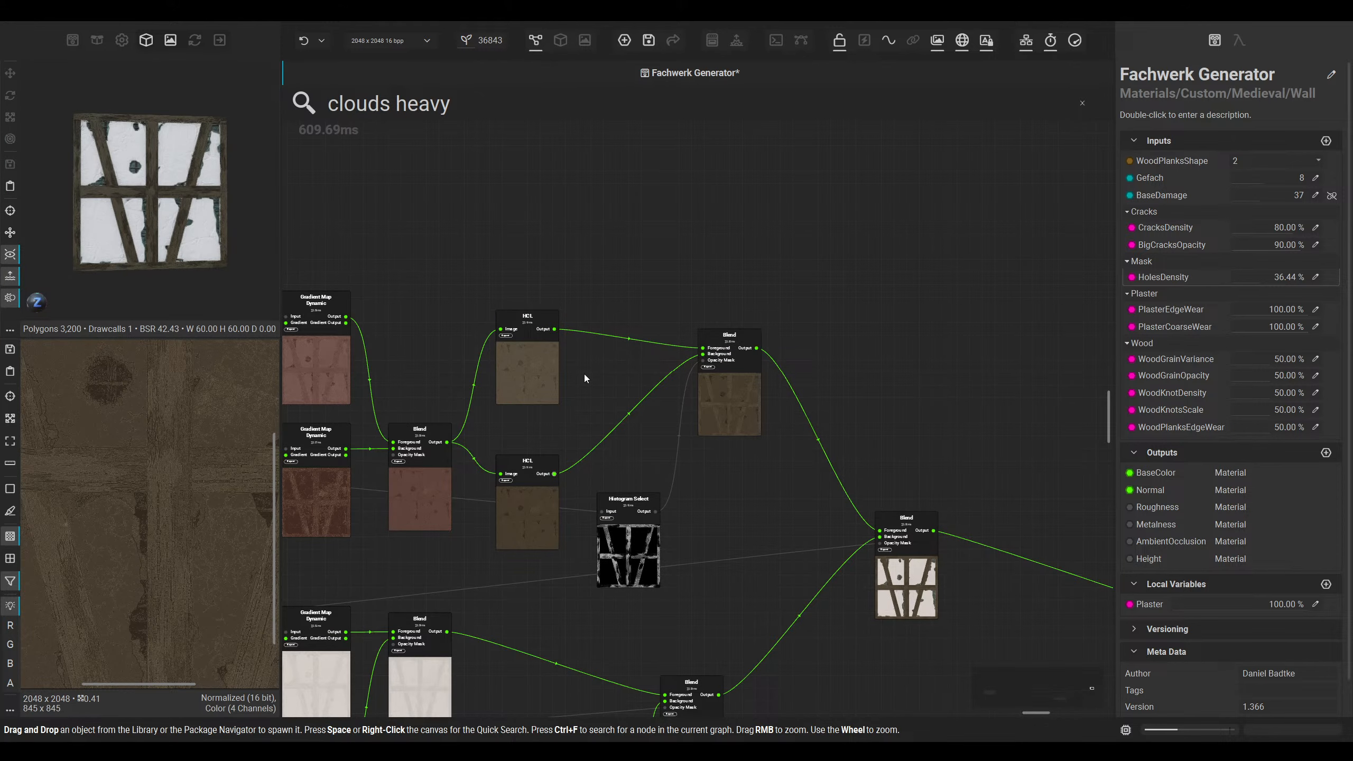
left_click(734, 423)
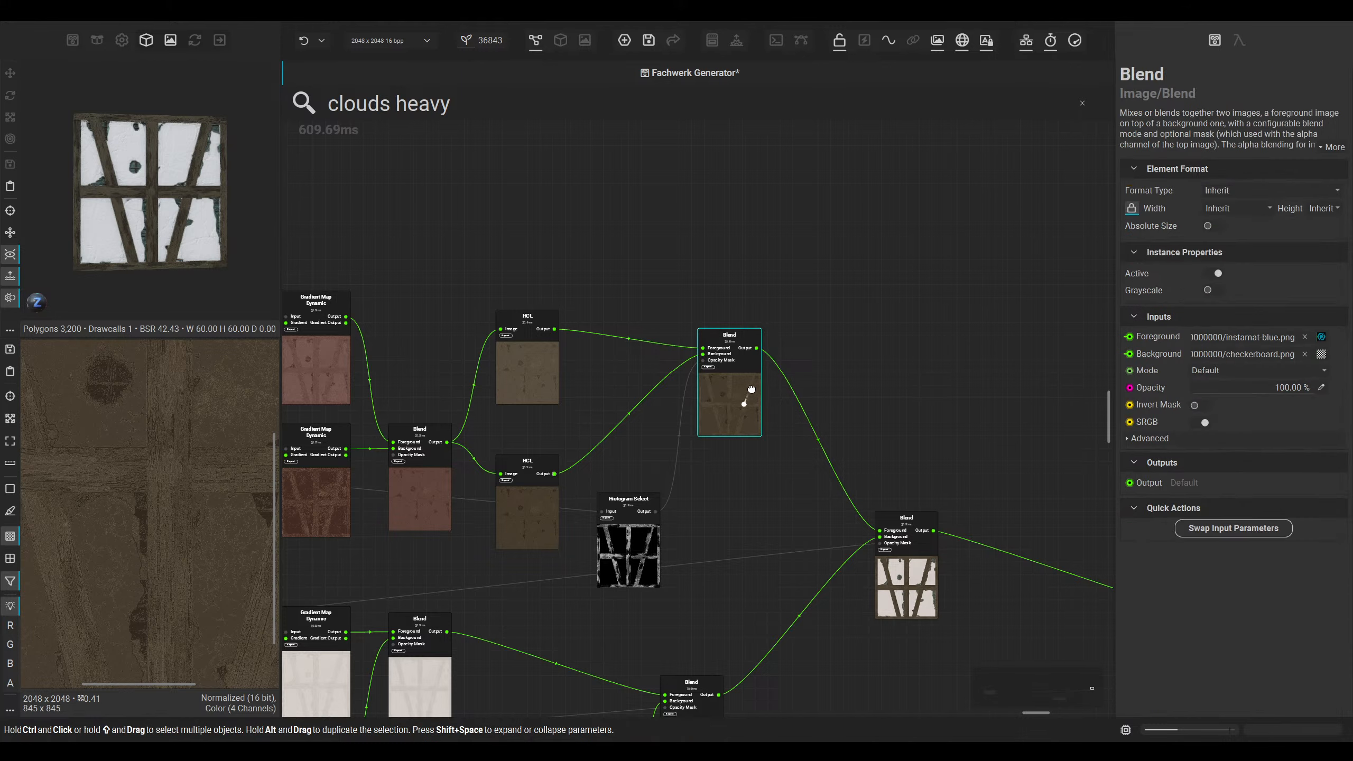
left_click_drag(733, 424, 746, 388)
left_click_drag(546, 363, 551, 343)
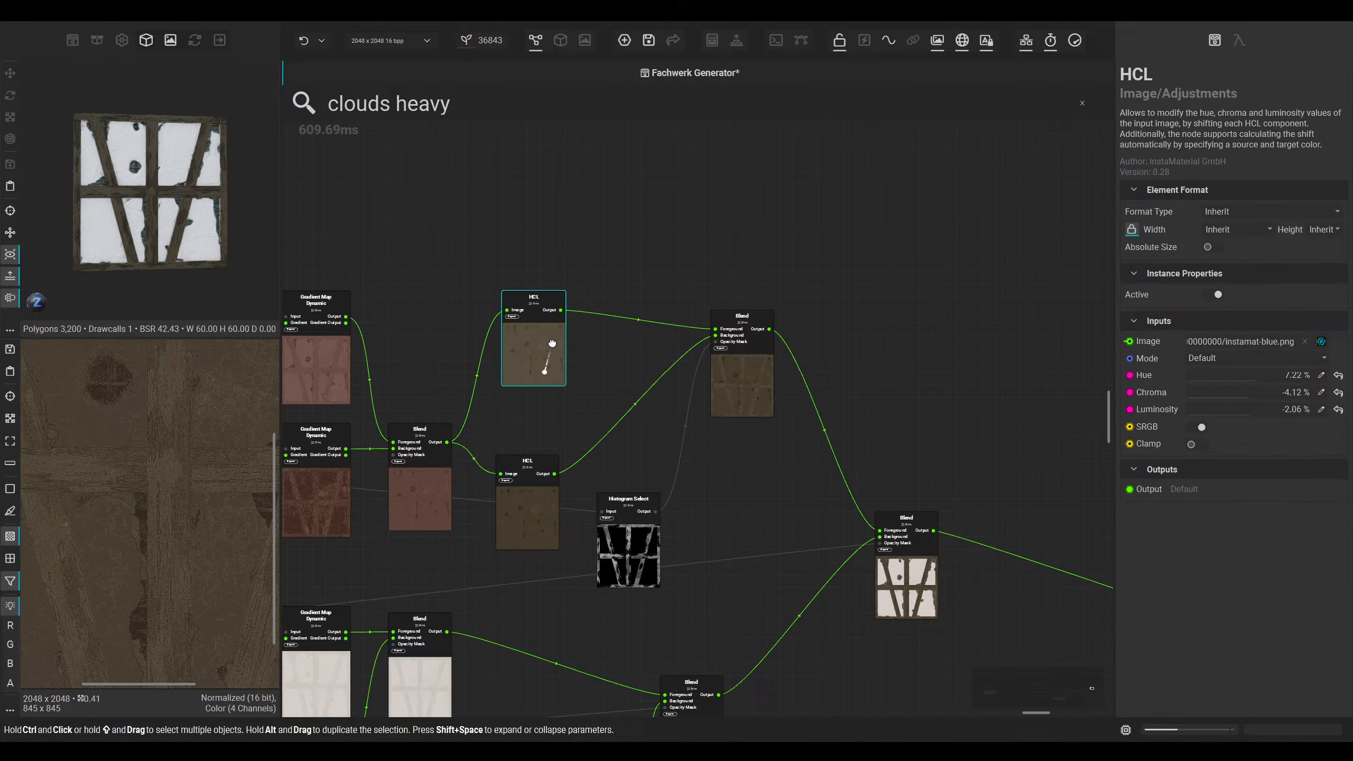
mouse_move(505, 490)
left_mouse_down()
mouse_move(512, 458)
mouse_move(520, 484)
mouse_move(524, 470)
left_mouse_up()
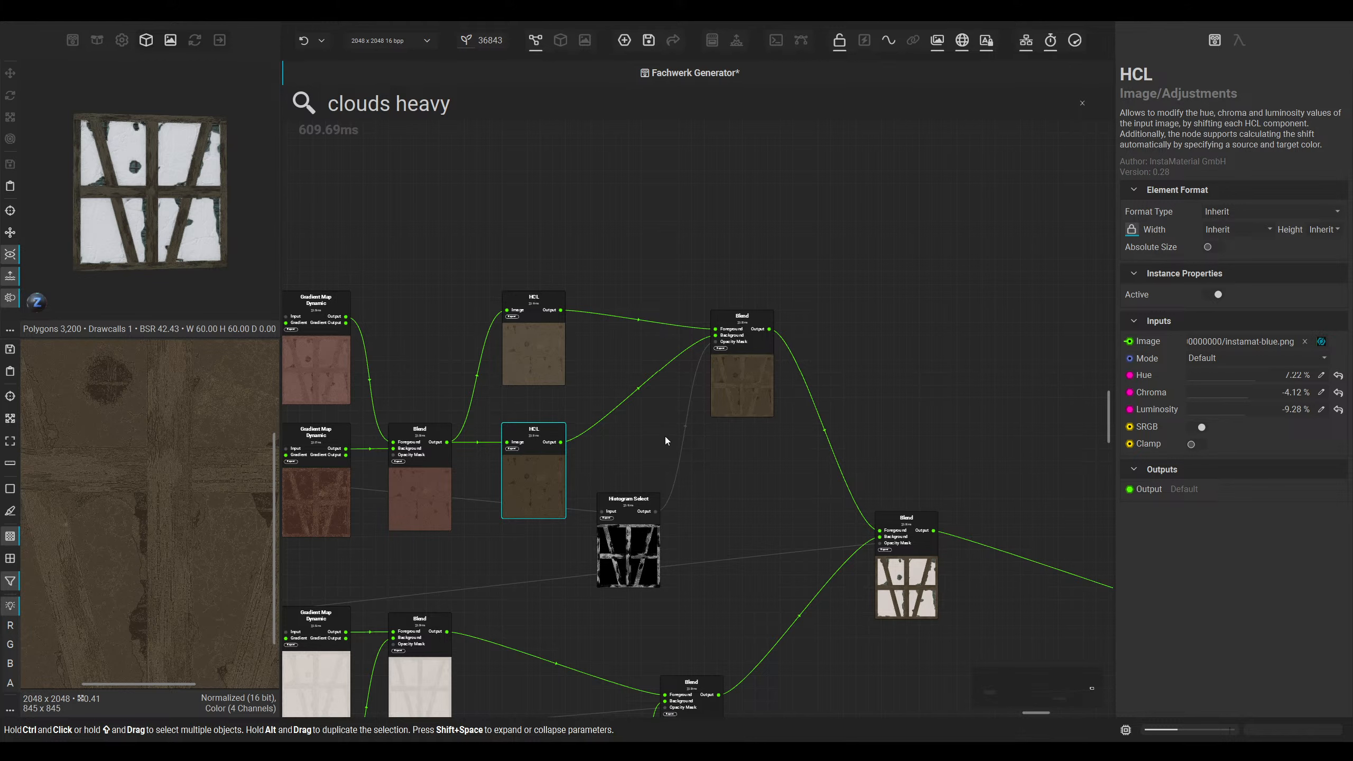
left_click(689, 409)
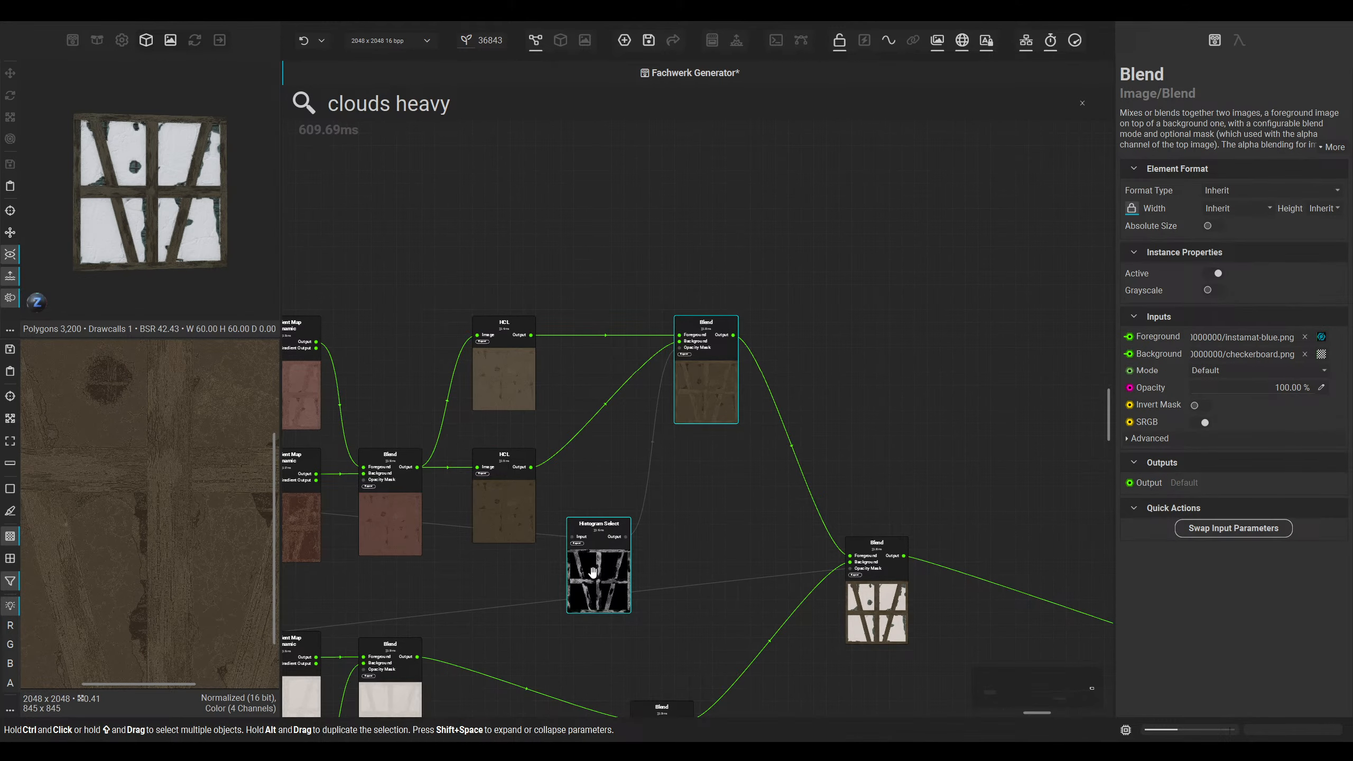
Step: Move the Histogram Select node above the two wood HCL nodes
left_click_drag(593, 572, 498, 265)
middle_click_drag(497, 265, 589, 385)
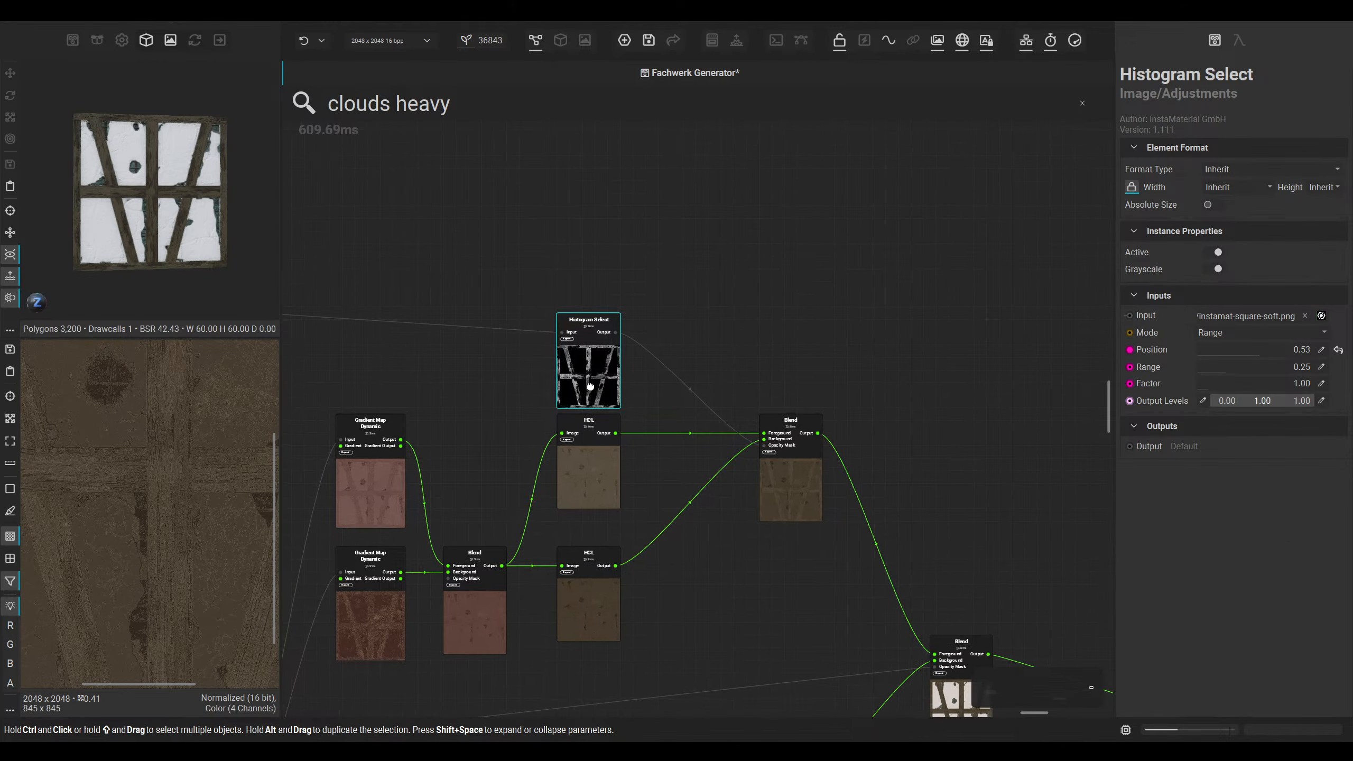
left_click_drag(563, 339, 602, 178)
middle_click_drag(583, 238, 578, 350)
left_click_drag(597, 291, 600, 195)
middle_click_drag(846, 696, 769, 554)
Step: Preview the final wood-and-plaster Blend in the image view and examine the recolored beams and damaged plaster up close
scroll(782, 545, "up", 3)
left_click(819, 473)
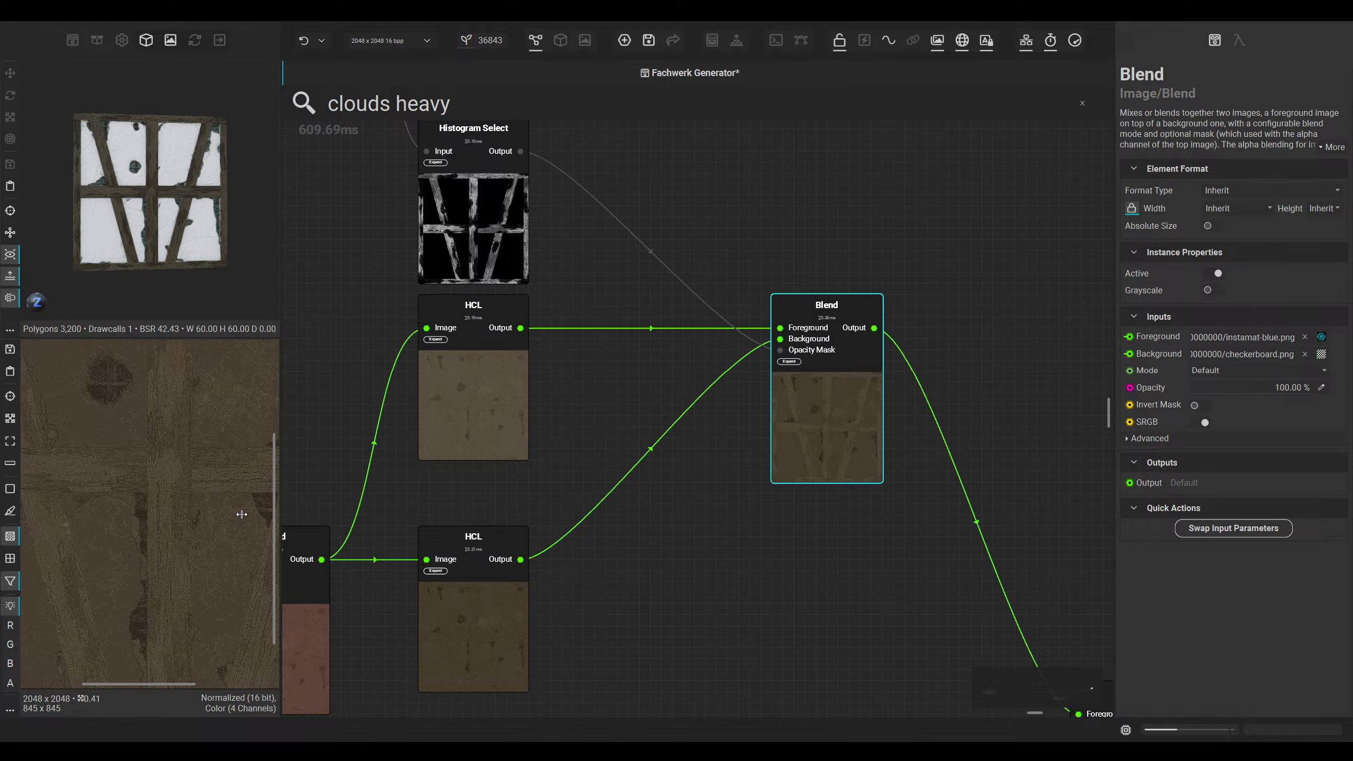
middle_click_drag(726, 526, 595, 495)
middle_click_drag(670, 411, 535, 266)
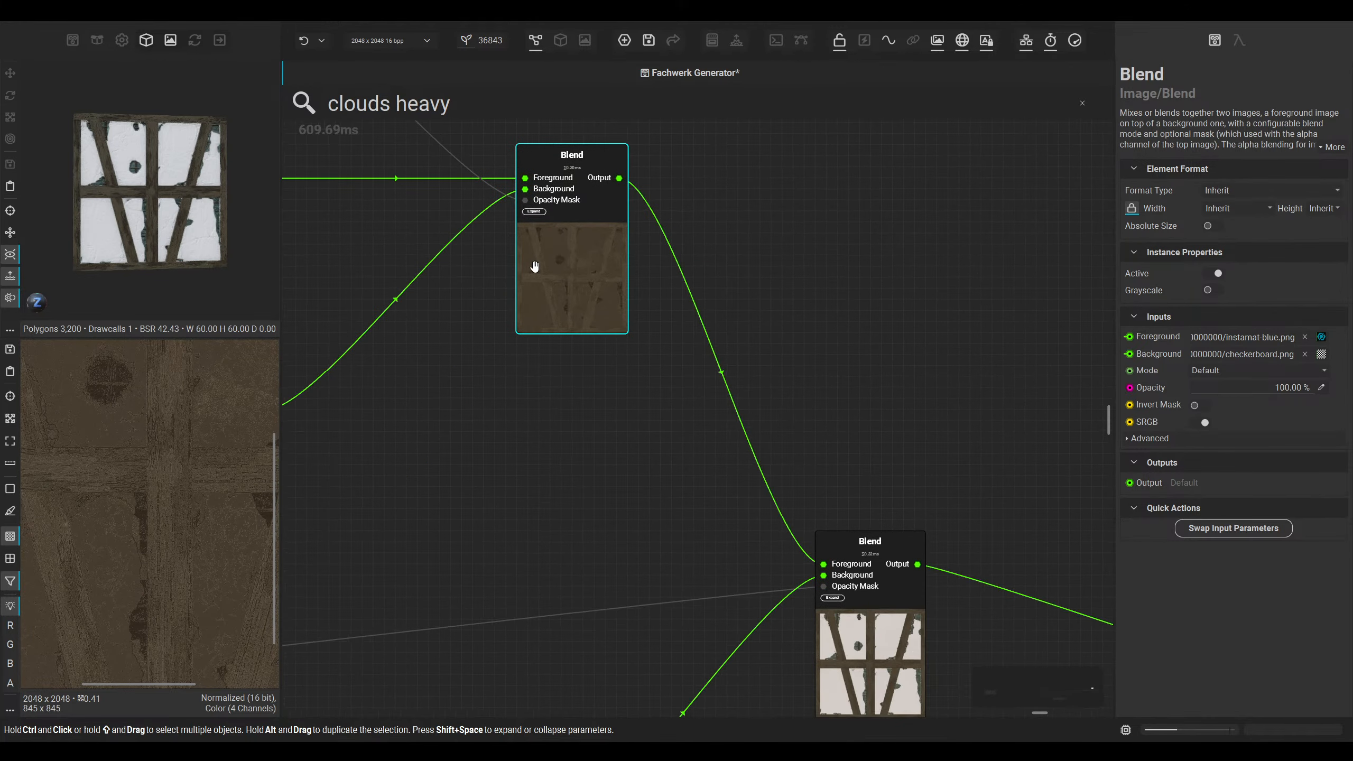
left_click(840, 642)
scroll(115, 386, "up", 6)
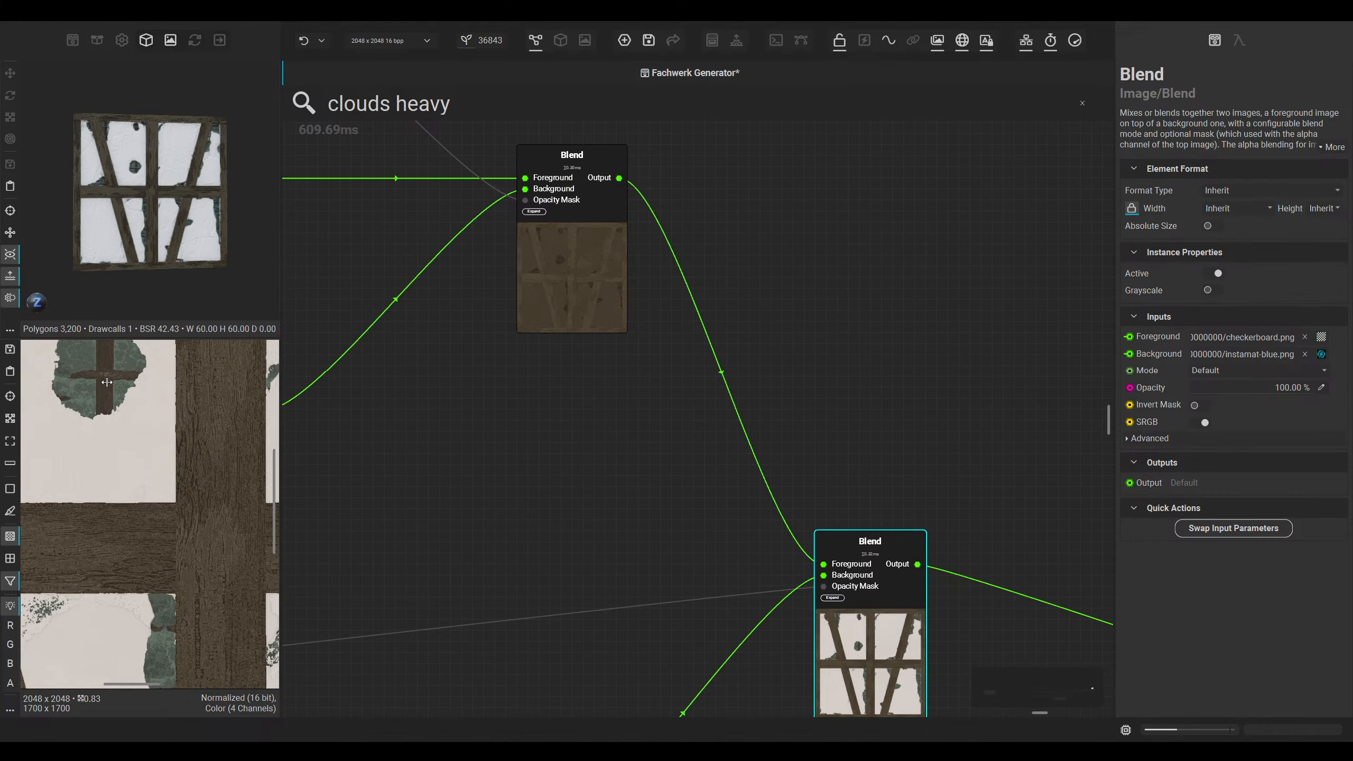
middle_click_drag(108, 389, 149, 476)
scroll(151, 462, "down", 6)
Step: Switch back to the large 3D view to check the finished wood color on the wall
scroll(367, 511, "down", 4)
middle_click_drag(597, 638, 593, 488)
scroll(598, 544, "down", 2)
left_click_drag(613, 421, 624, 448)
left_click(561, 42)
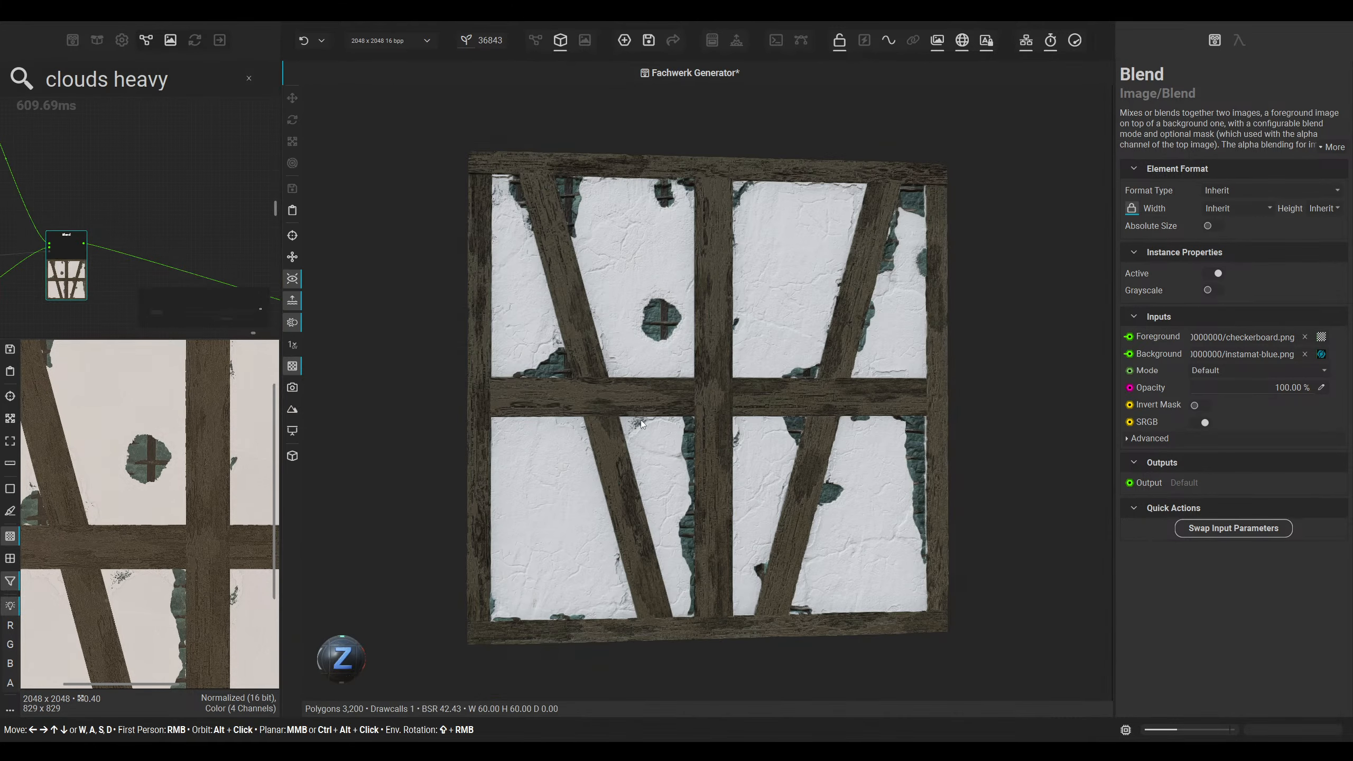
Step: Raise the Luminosity of the lower wood HCL node to -8.25 %
left_click_drag(743, 447, 713, 384, "alt")
middle_click_drag(115, 200, 249, 186)
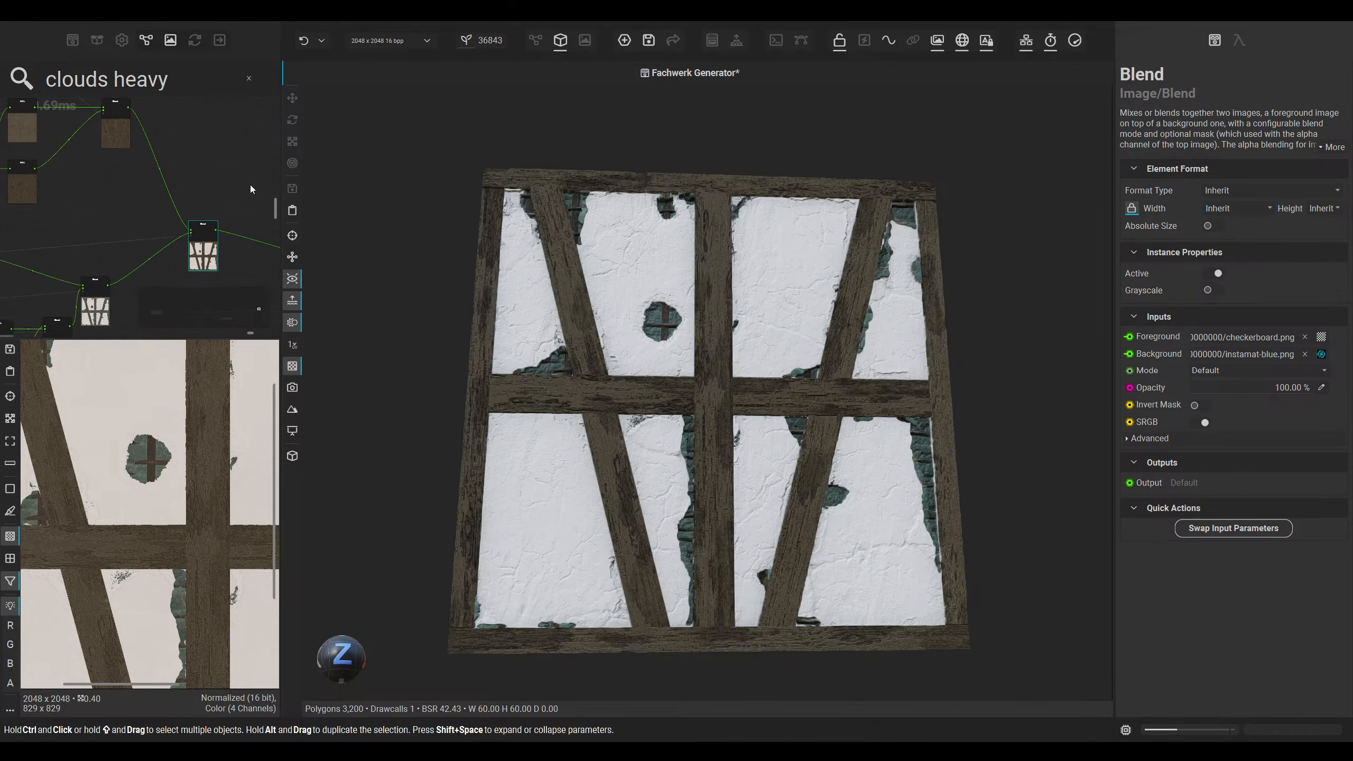
middle_click_drag(90, 235, 204, 241)
middle_click_drag(133, 192, 144, 251)
left_click(144, 251)
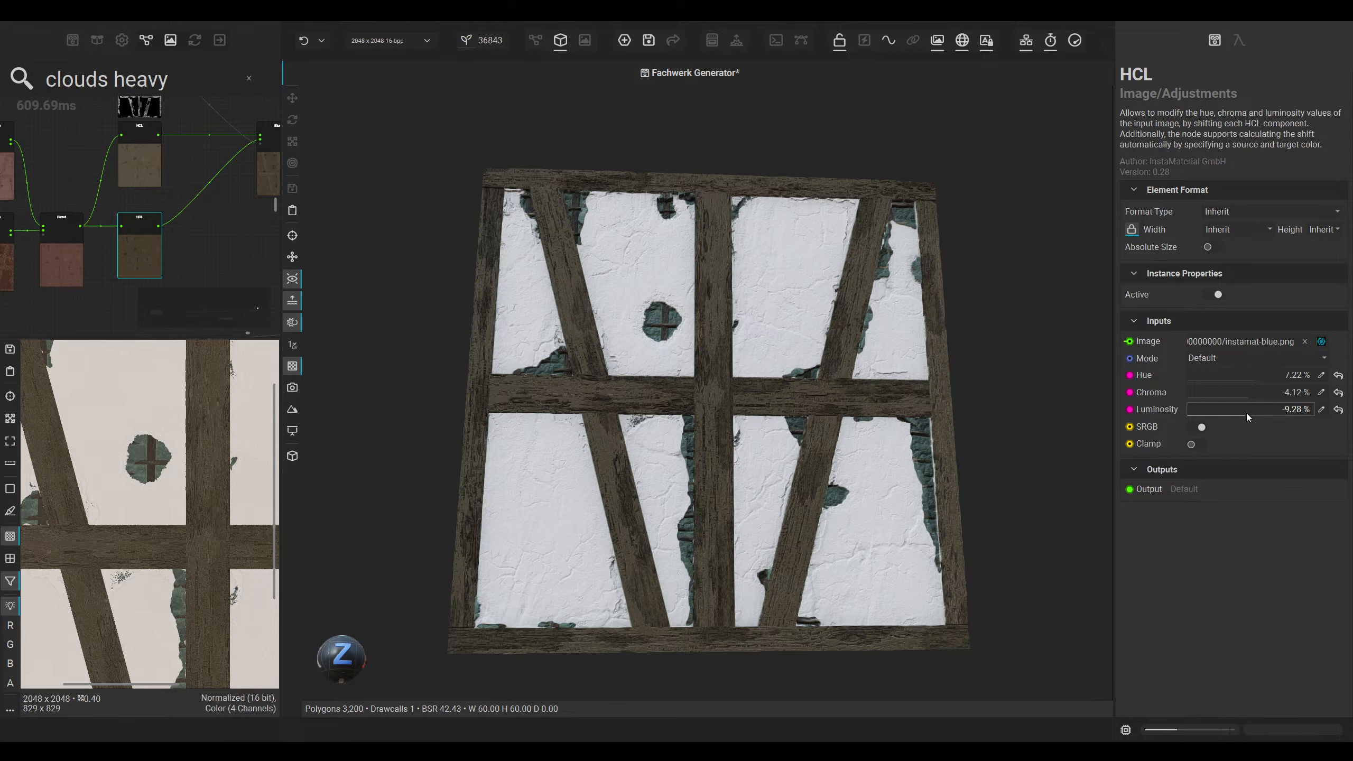
left_click(1244, 413)
left_click_drag(1246, 413, 1245, 412)
left_click_drag(698, 360, 639, 402, "alt")
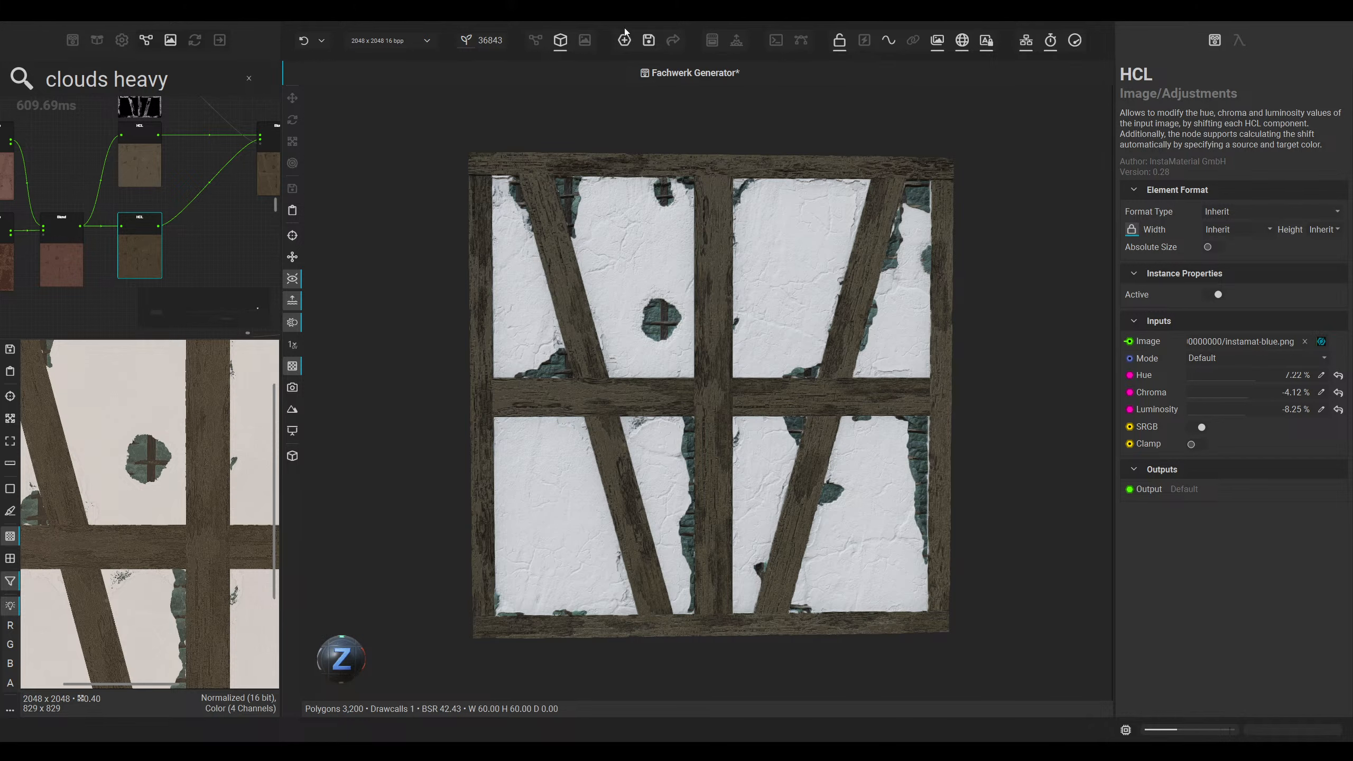
Step: Add a Color Variance node beside the wood Blend and feed the Blend's output into its input
left_click(535, 40)
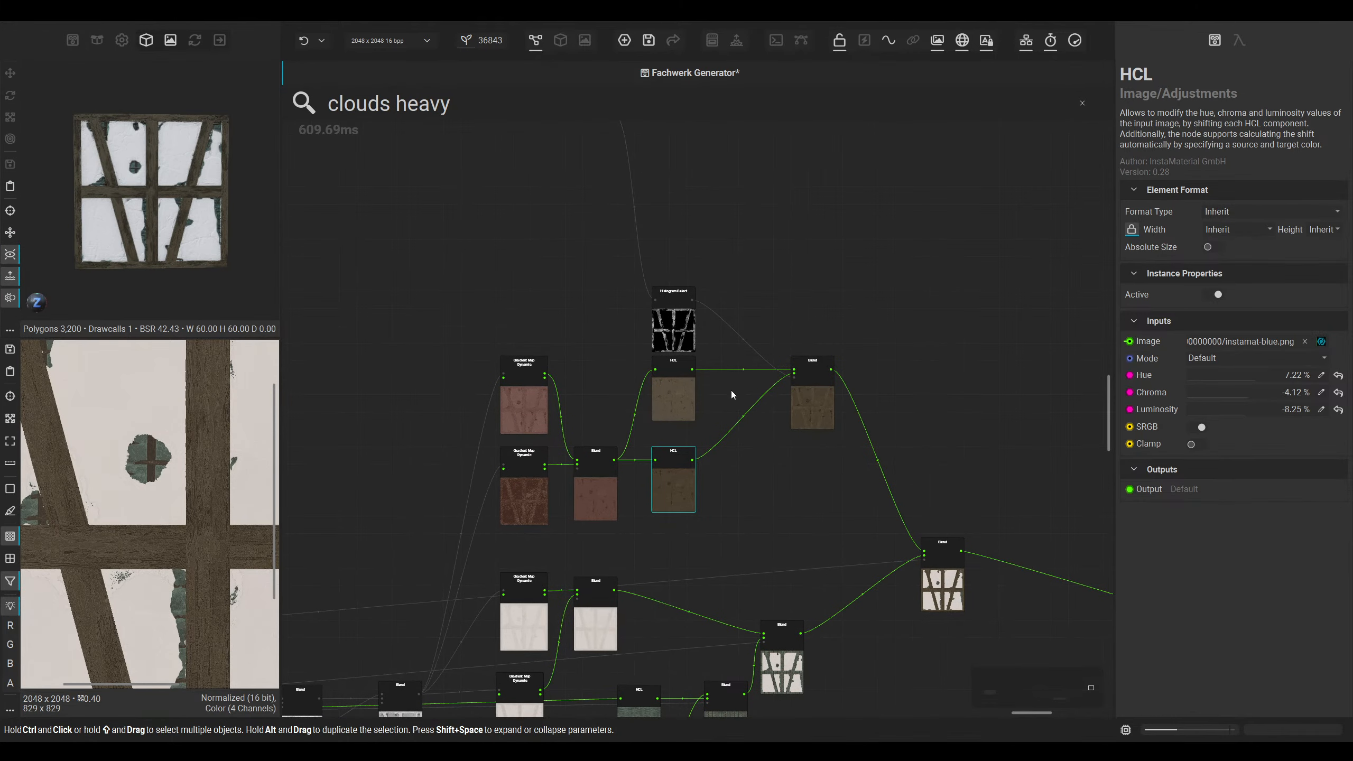
scroll(763, 478, "up", 3)
left_click(743, 494)
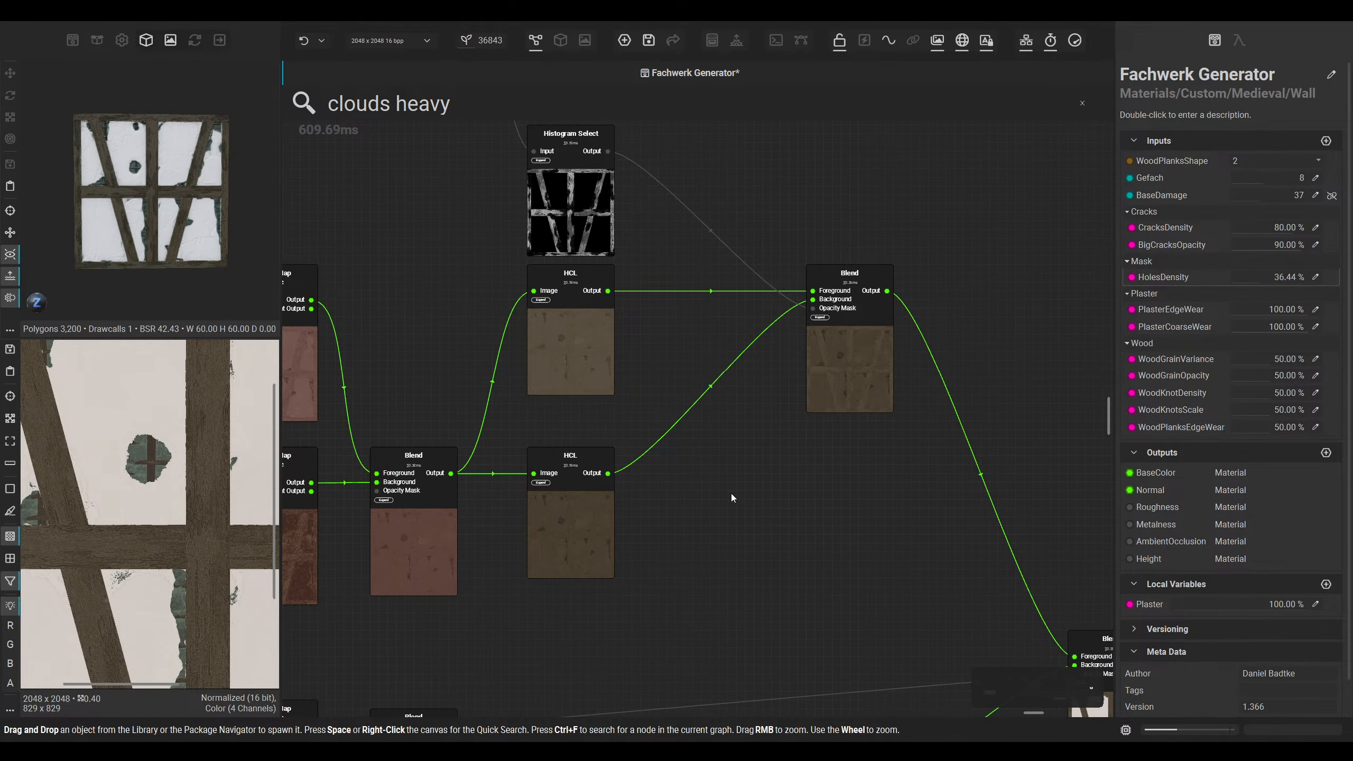
scroll(732, 493, "down", 3)
key("space")
type("color ")
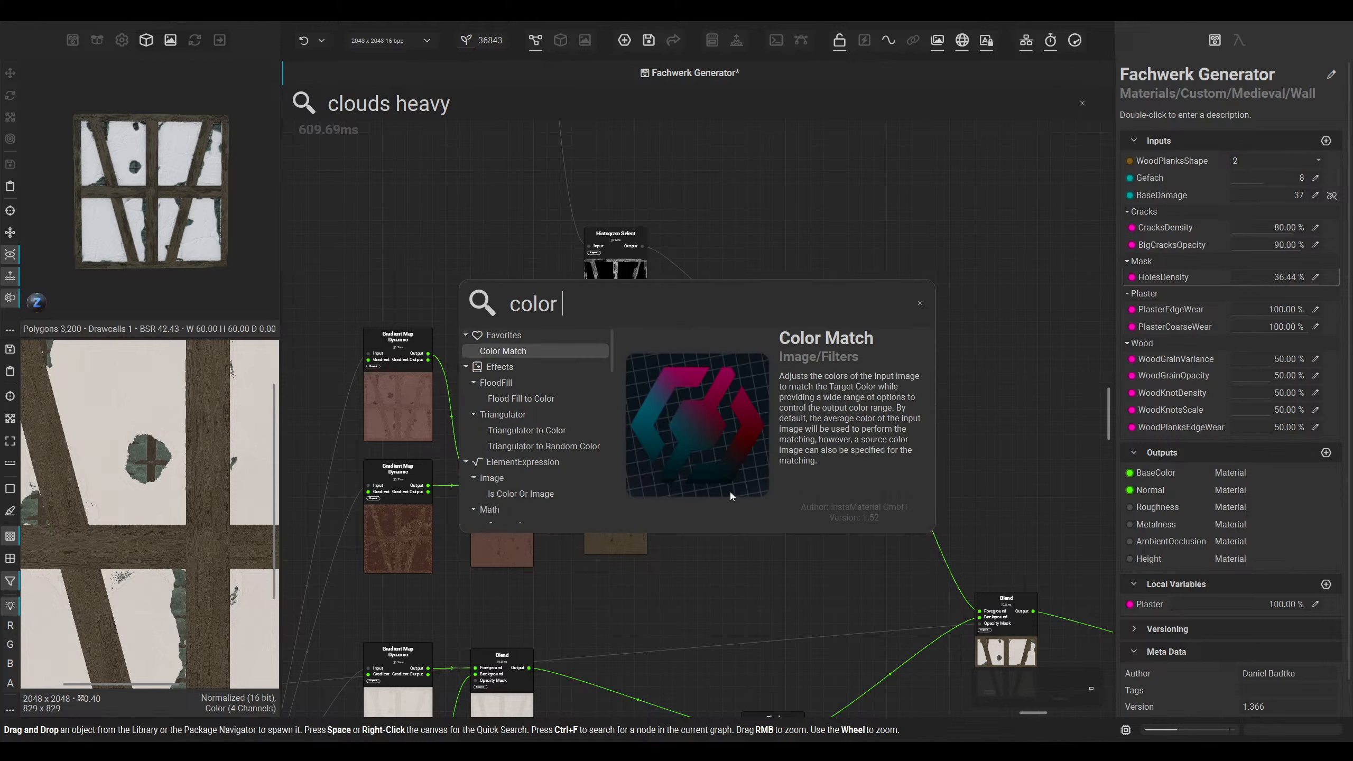
type("va")
key("Return")
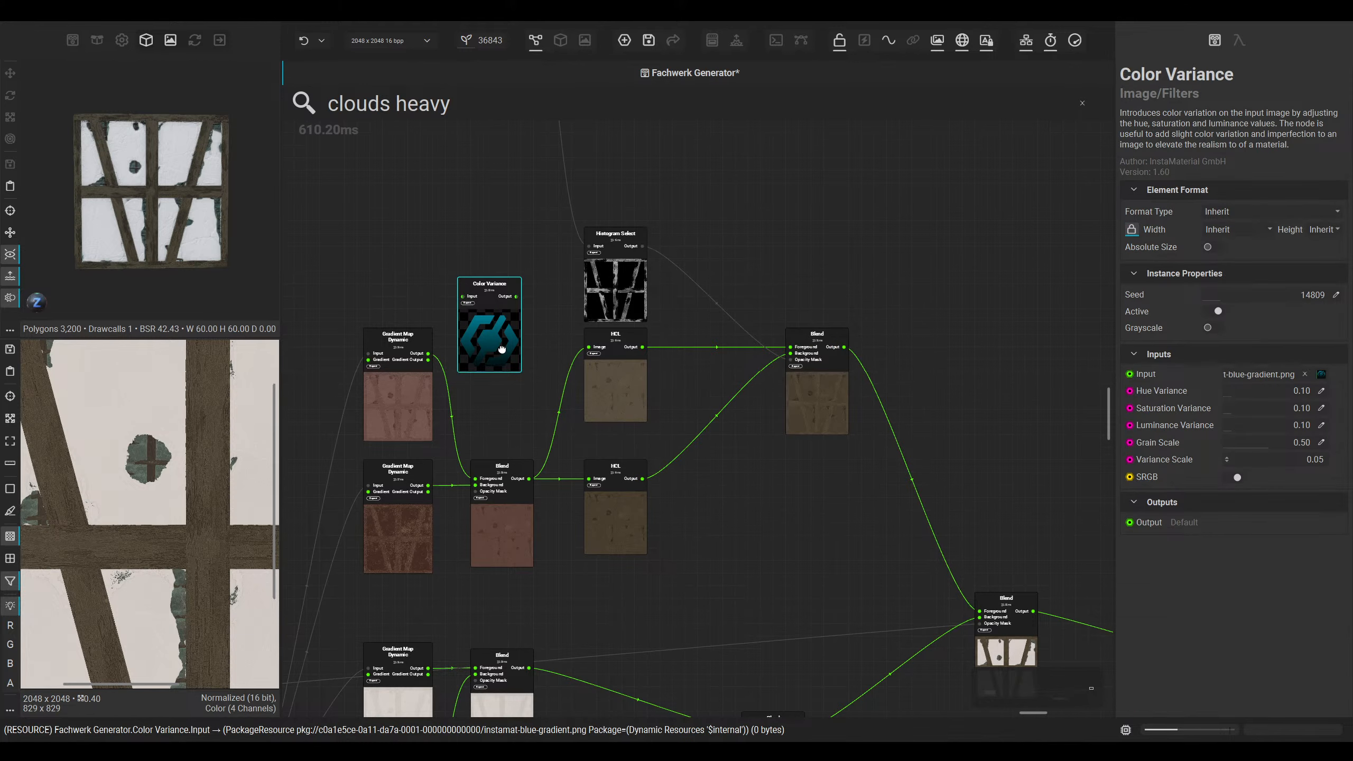
left_click_drag(501, 350, 794, 459)
middle_click_drag(850, 435, 686, 457)
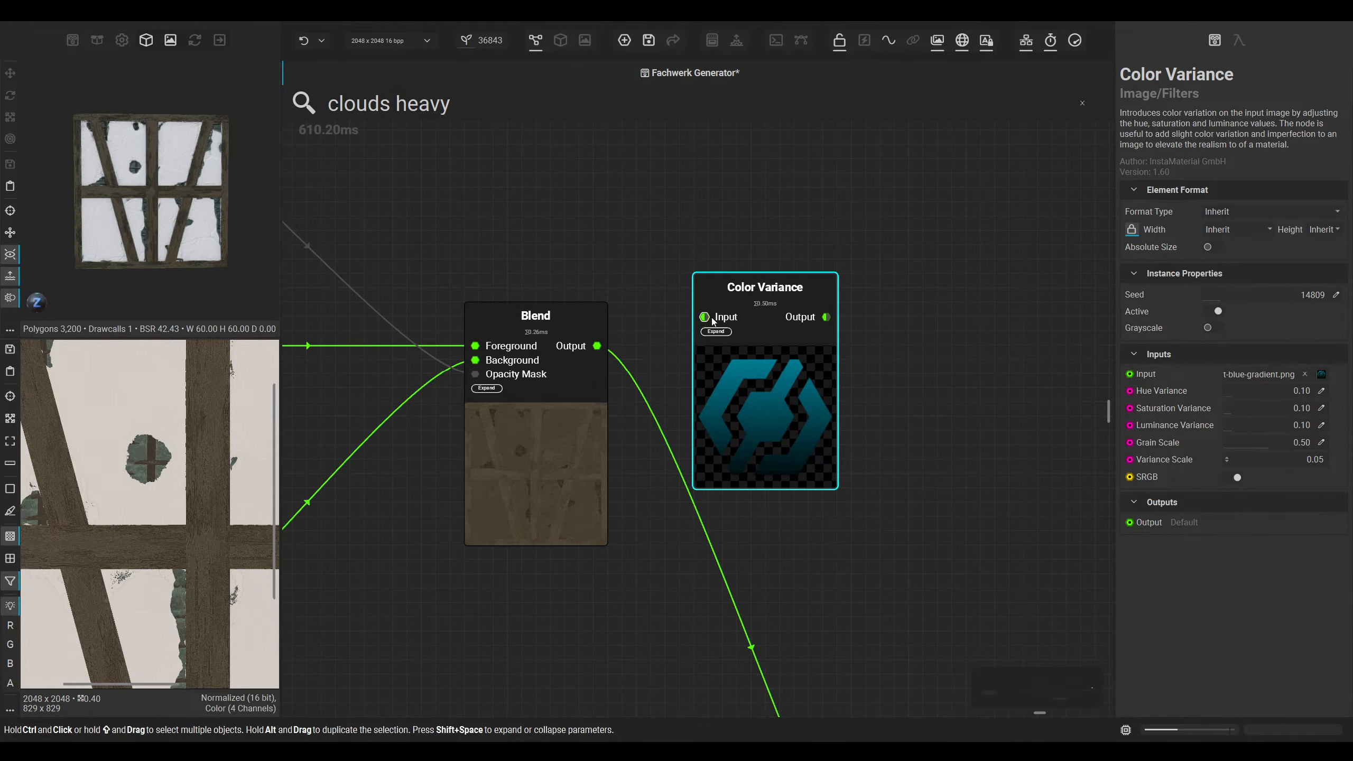
left_click_drag(714, 320, 597, 345)
left_click(742, 347)
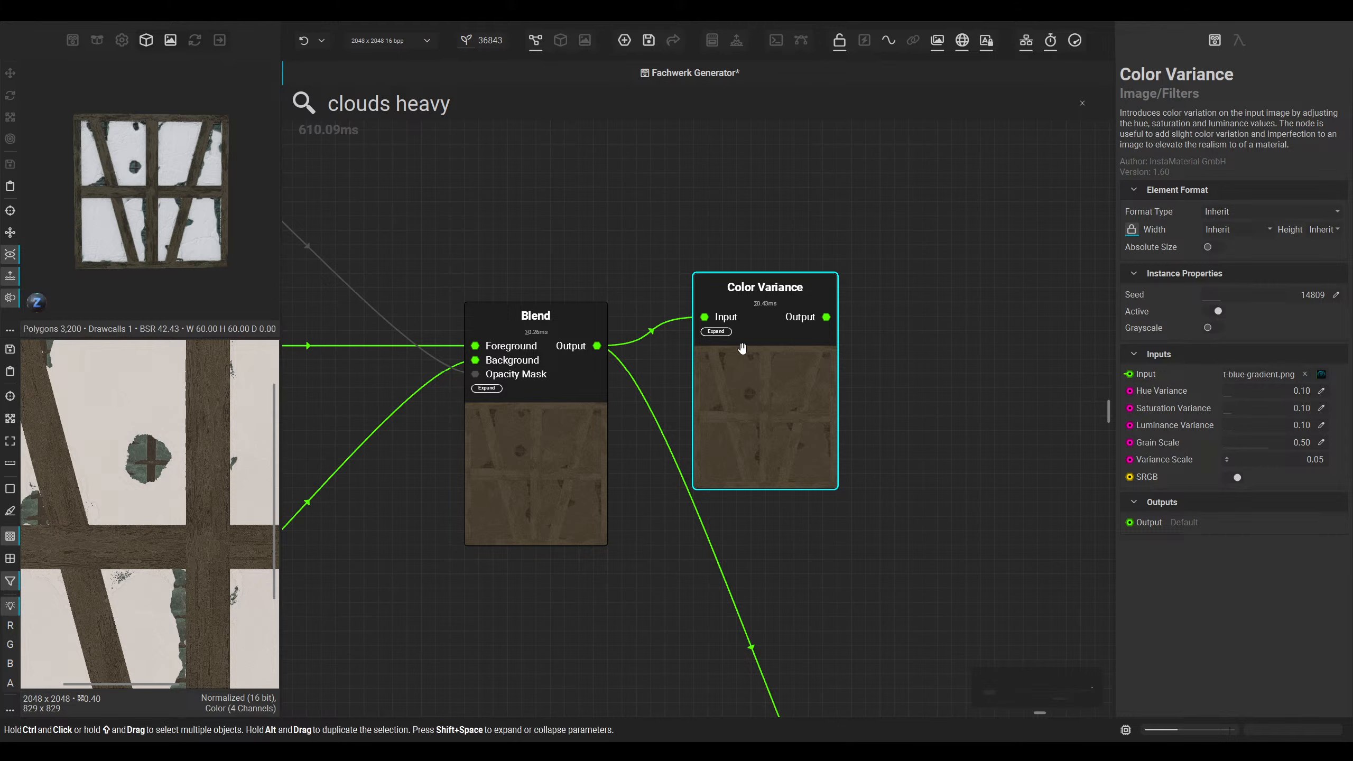
Step: Preview the Color Variance result and set its Hue, Saturation and Luminance Variance and Grain Scale all to 1.00
left_click(585, 41)
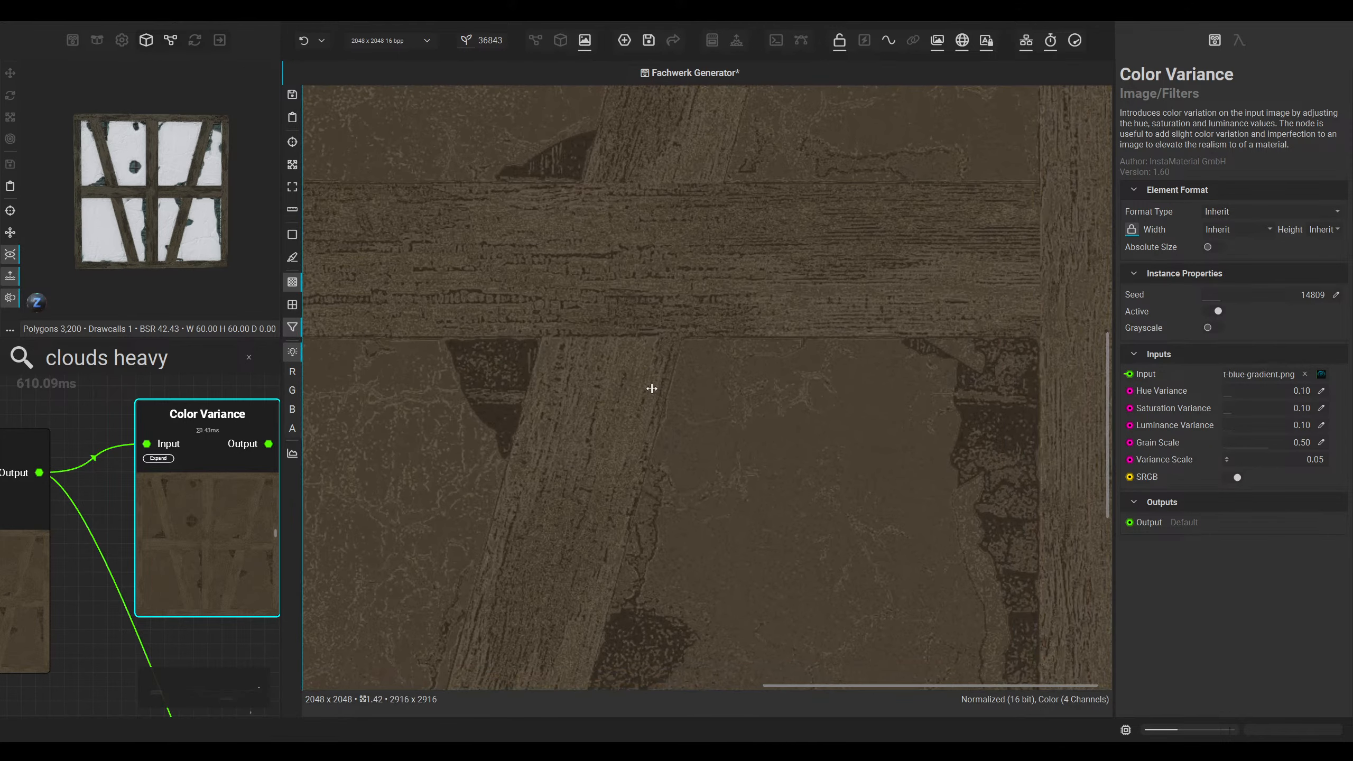
scroll(754, 447, "up", 3)
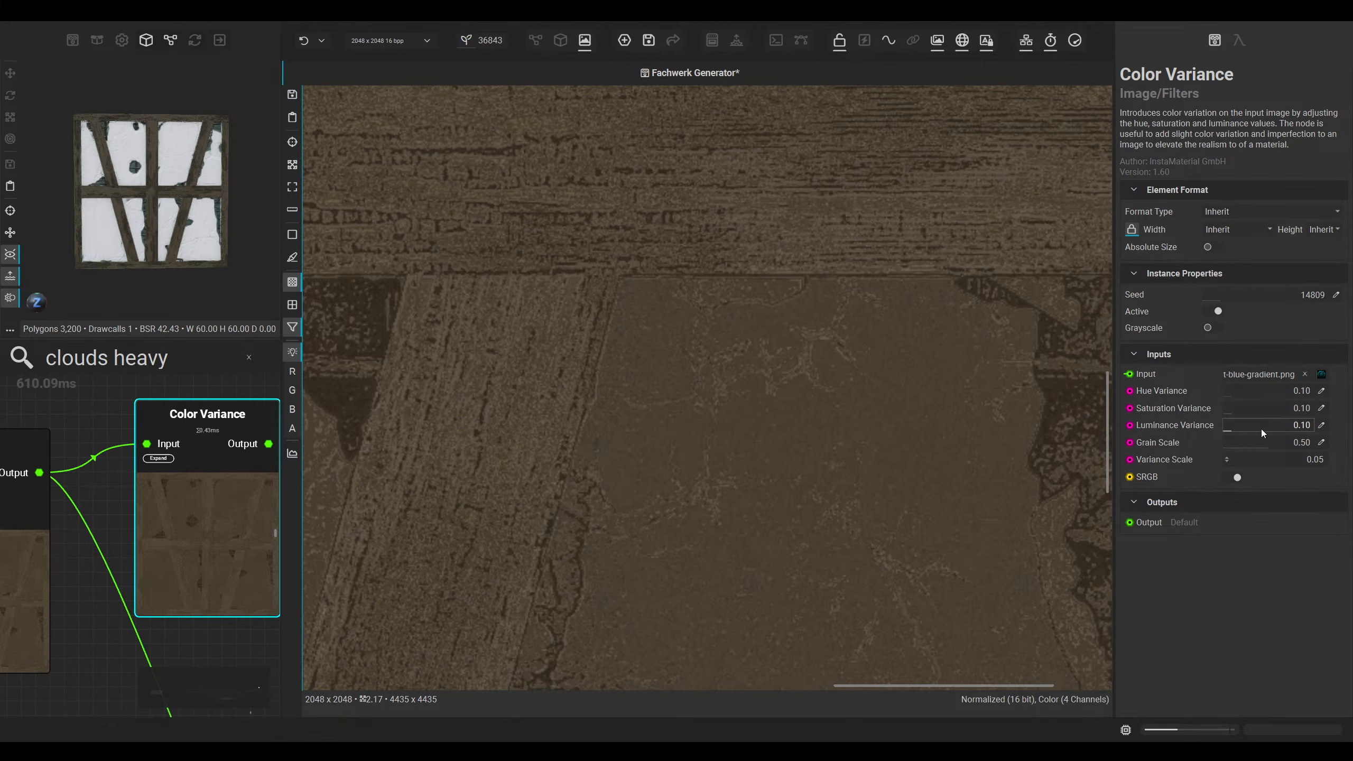
left_click_drag(1267, 445, 1348, 448)
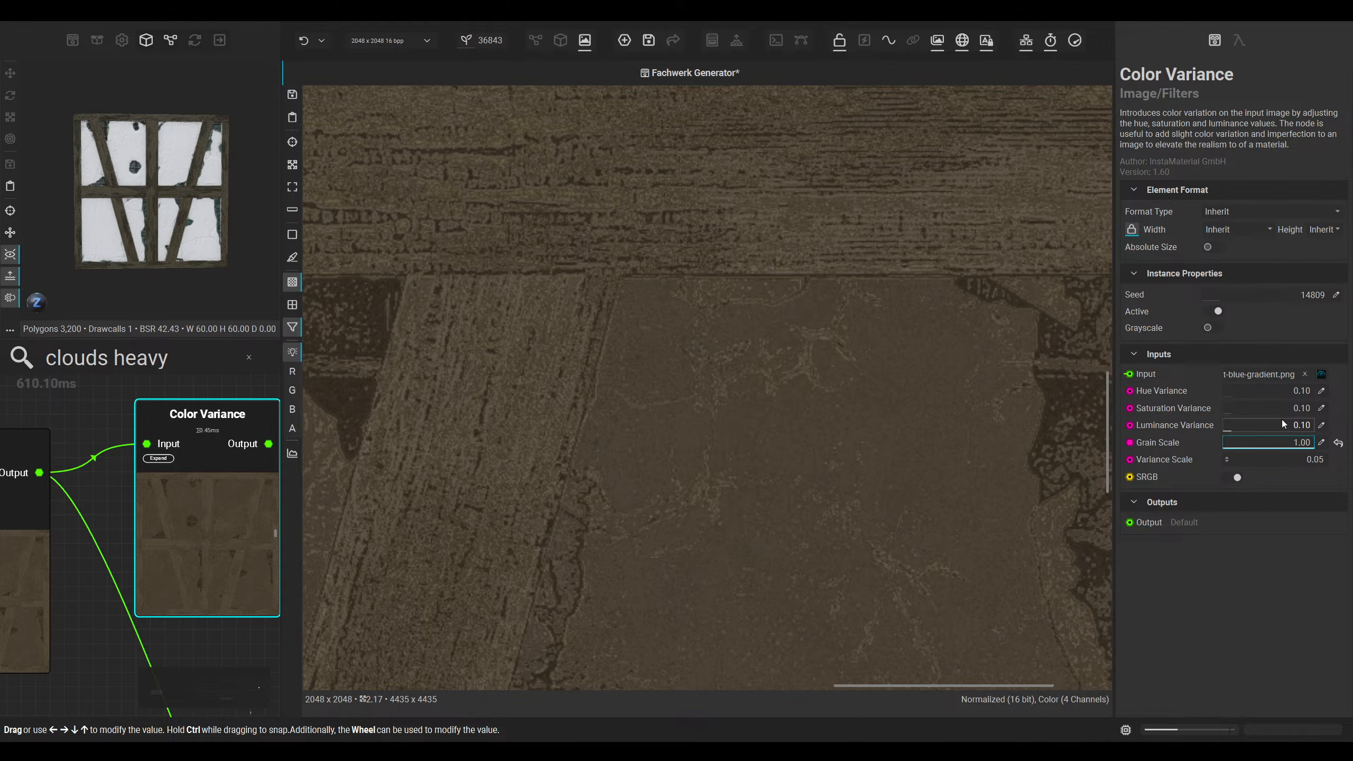
left_click_drag(1250, 395, 1347, 394)
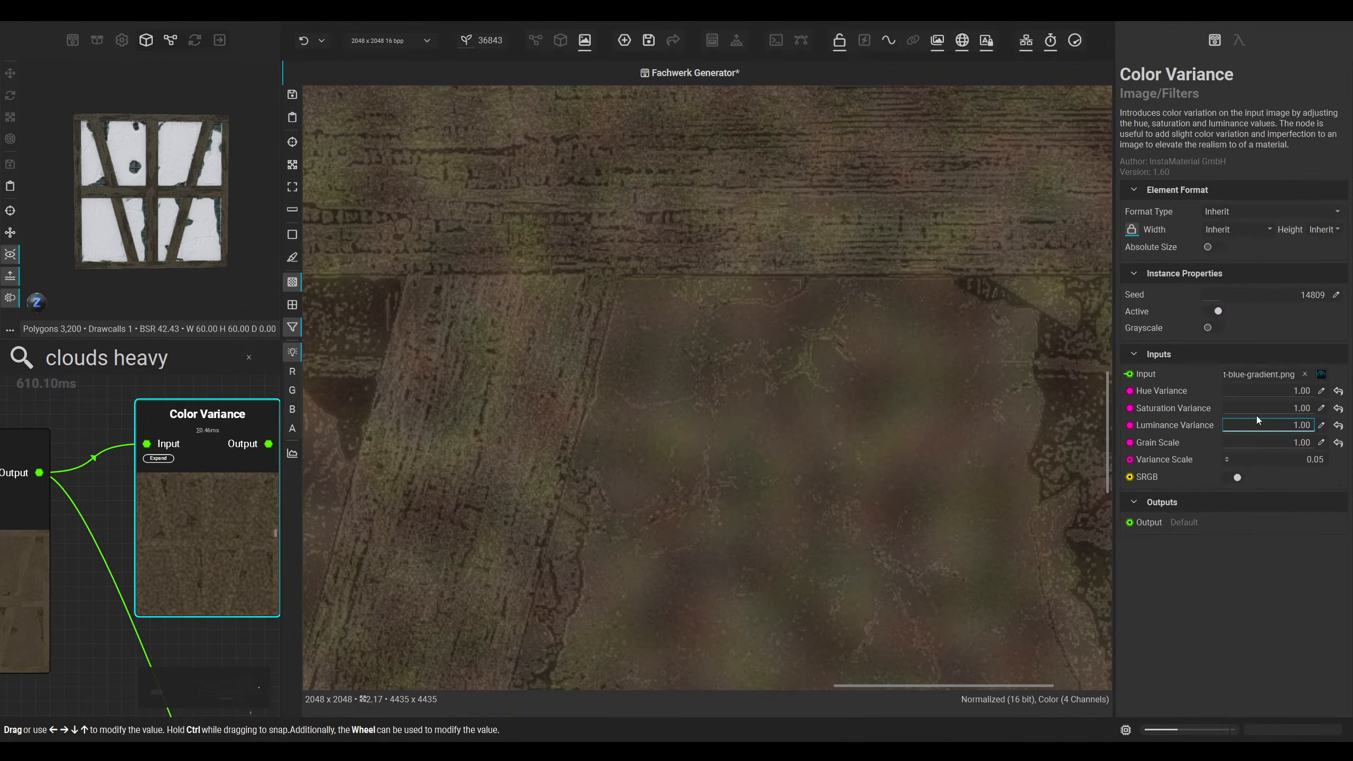
scroll(945, 466, "up", 3)
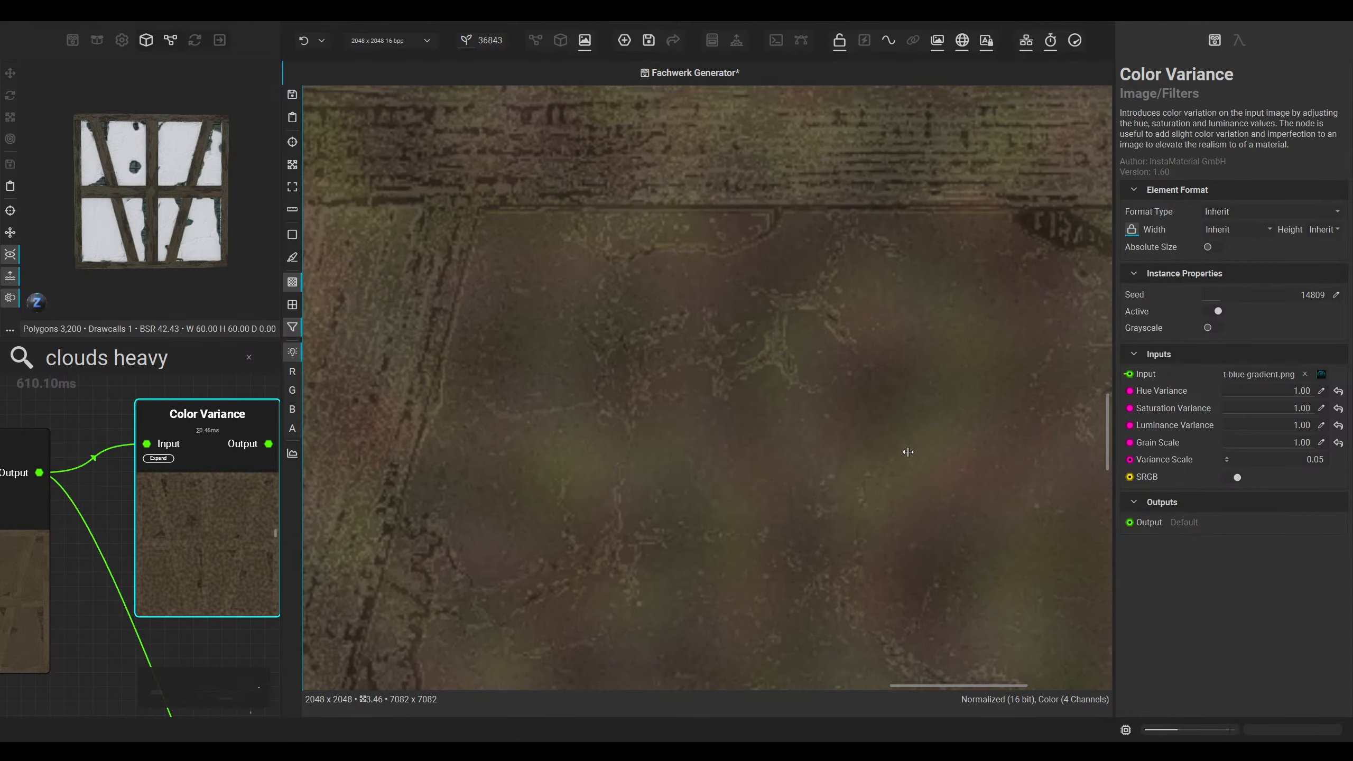
scroll(908, 452, "up", 2)
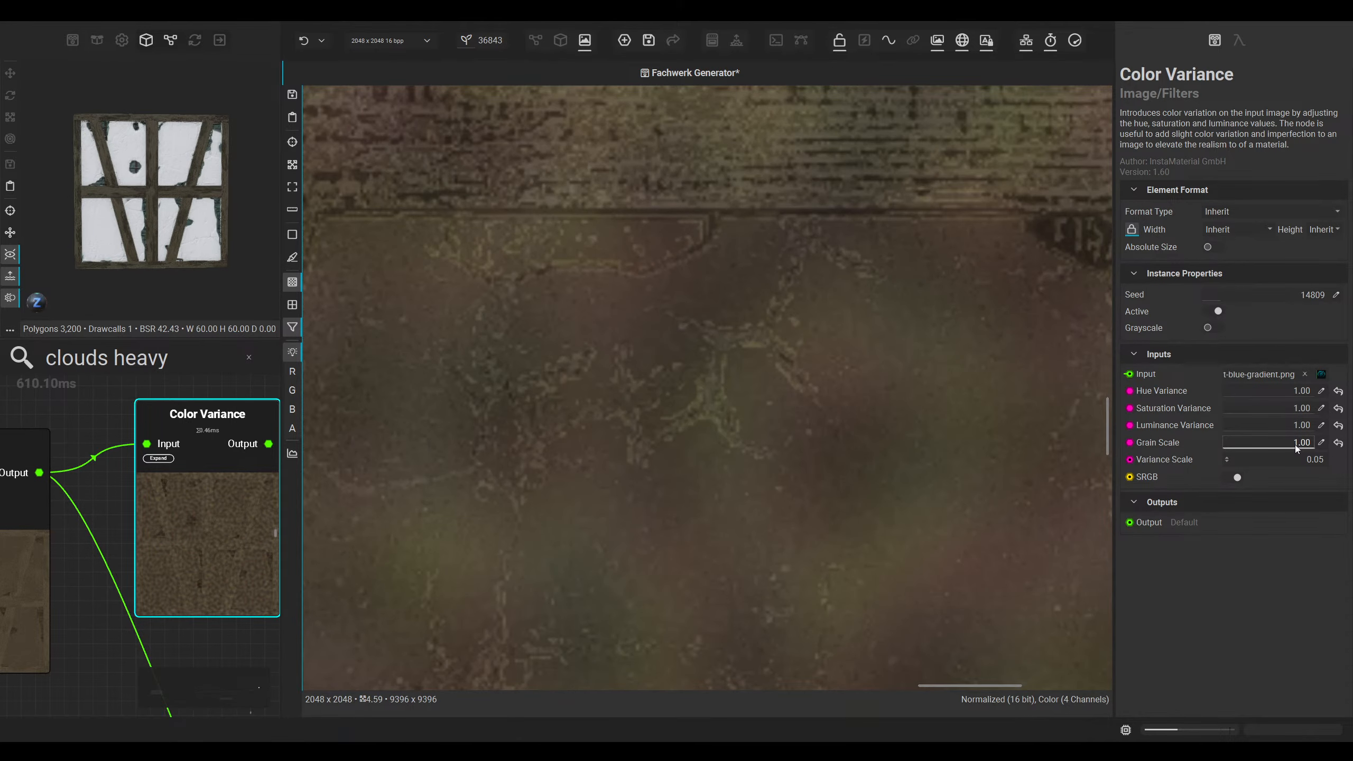
Step: Reduce the Color Variance Grain Scale to 0.34 and inspect the grain across the beams
left_click_drag(1294, 444, 1259, 436)
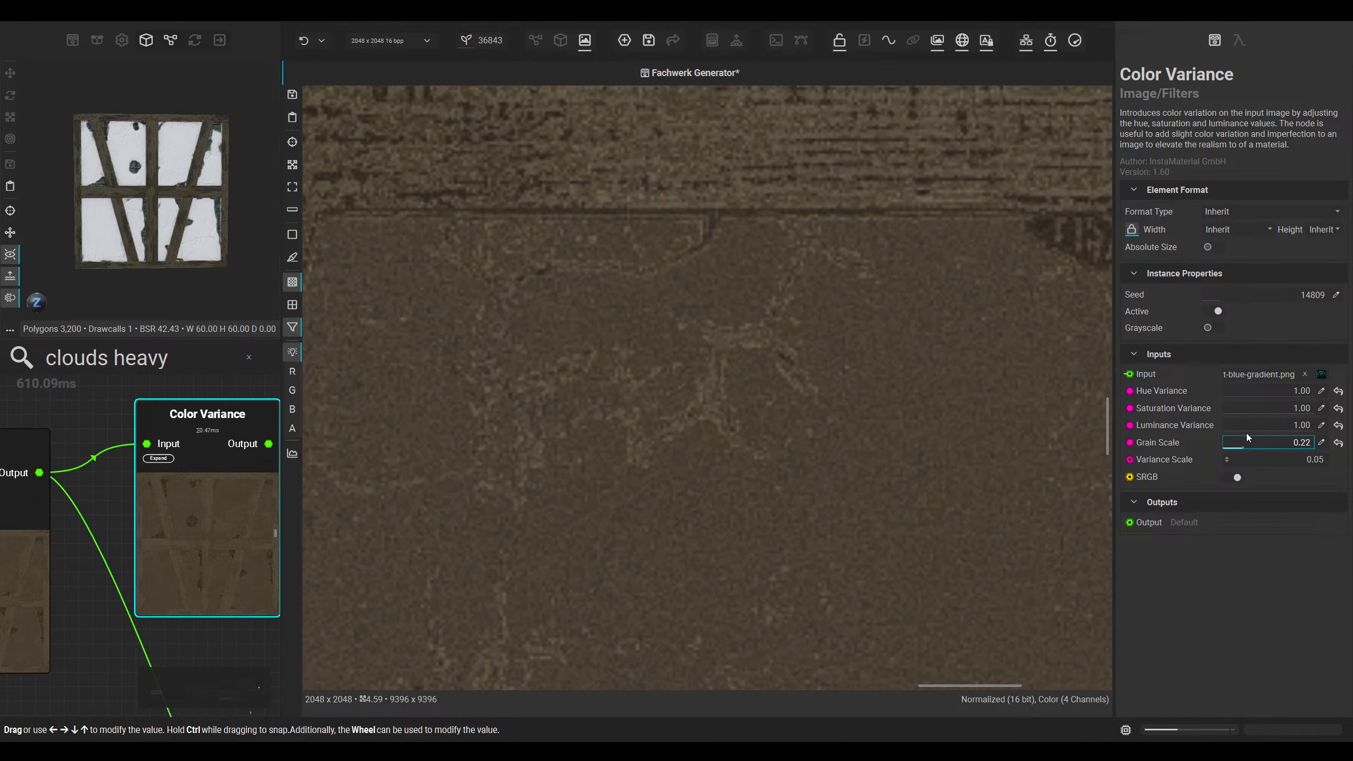
left_click_drag(1264, 435, 1253, 430)
scroll(738, 447, "down", 5)
middle_click_drag(737, 448, 758, 389)
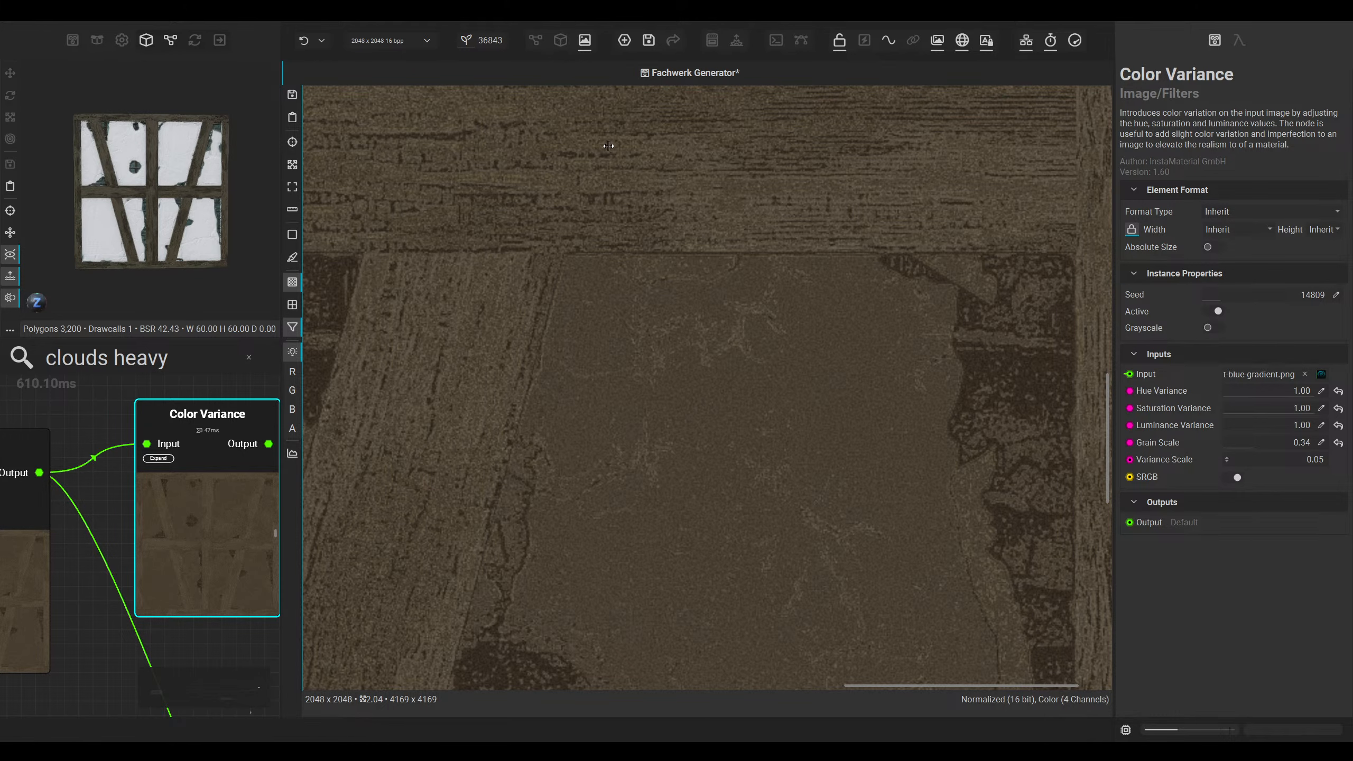
middle_click_drag(608, 146, 660, 366)
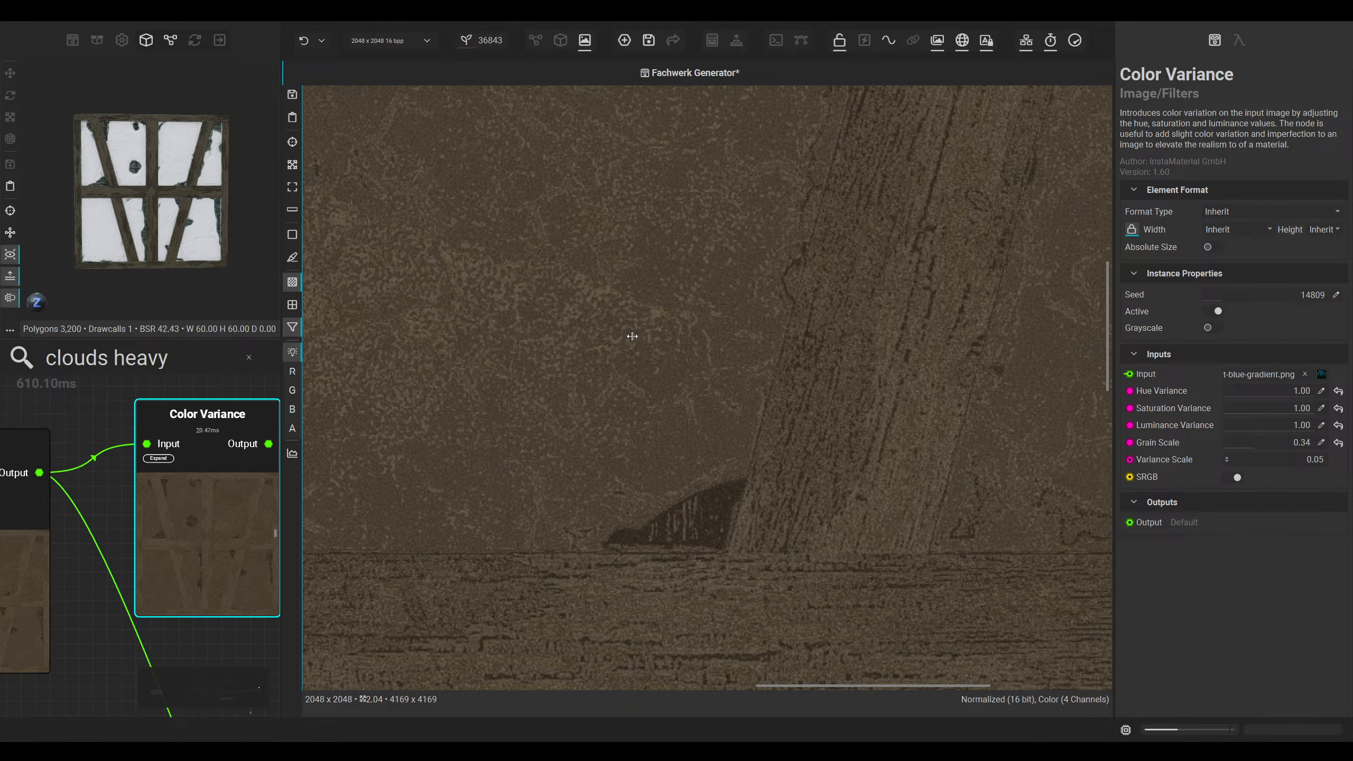
Step: Delete the Color Variance node and return to the final wood-and-plaster Blend
left_click(537, 43)
key("Delete")
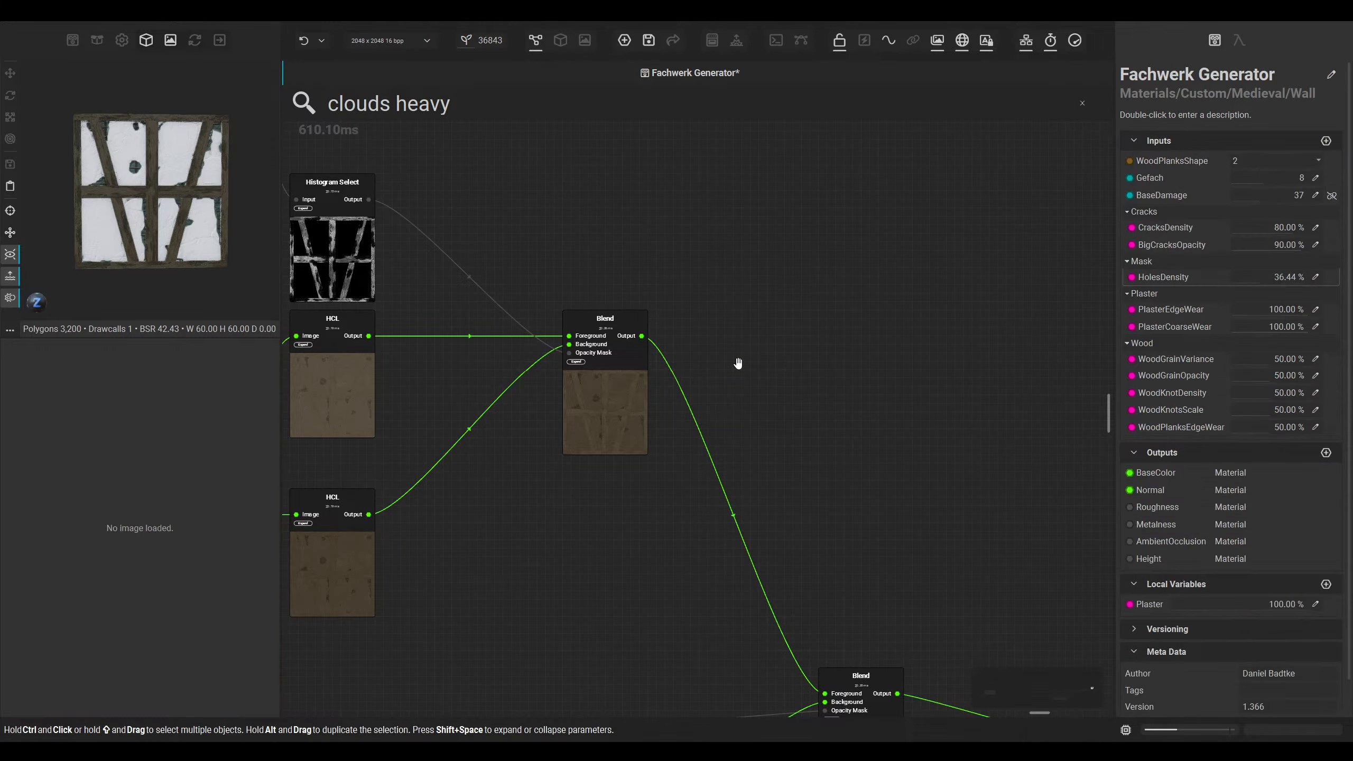
middle_click_drag(771, 421, 588, 272)
left_click(656, 526)
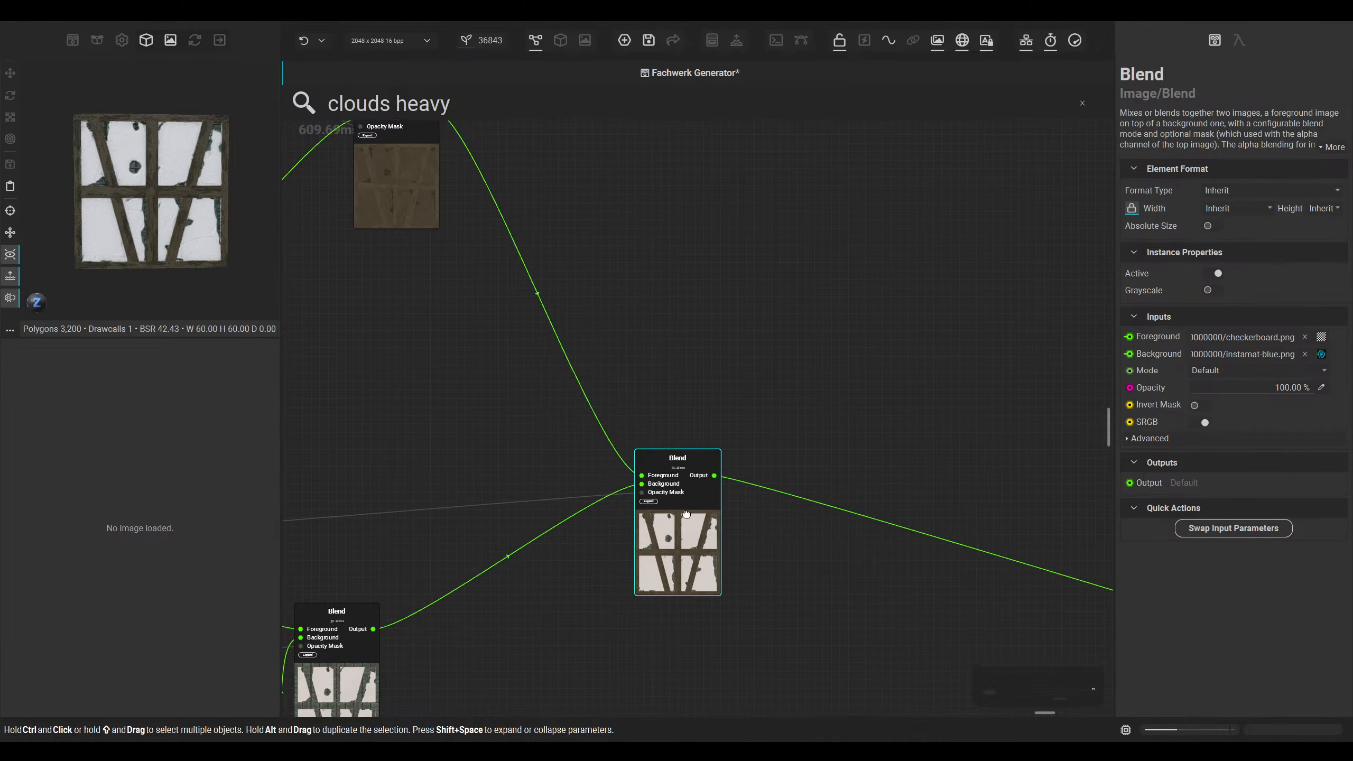
middle_click_drag(656, 526, 705, 365)
Step: Examine the wood beams, plaster and exposed wattle on the wall up close in the large 3D view from several angles
left_click(559, 42)
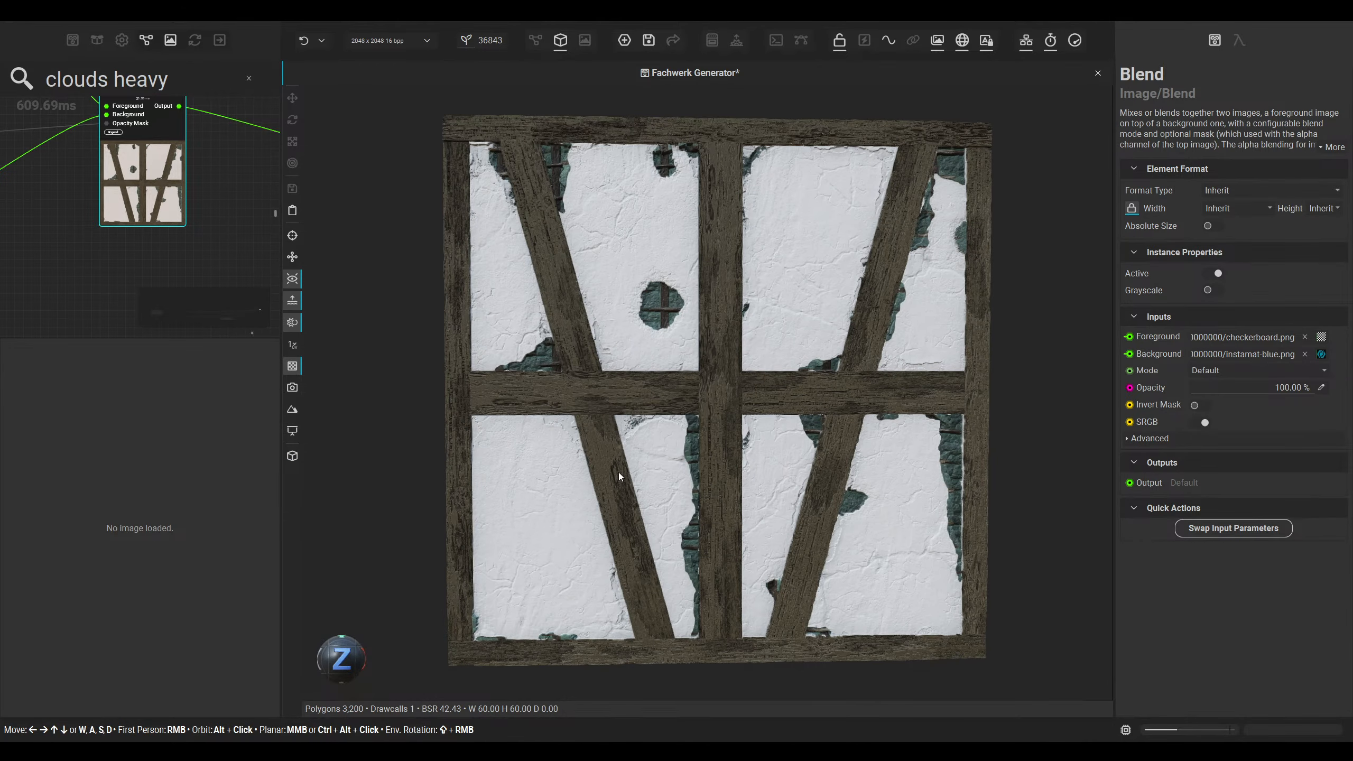
mouse_move(347, 663)
left_mouse_down()
mouse_move(370, 660)
mouse_move(335, 651)
mouse_move(347, 654)
left_mouse_up()
scroll(592, 598, "up", 10)
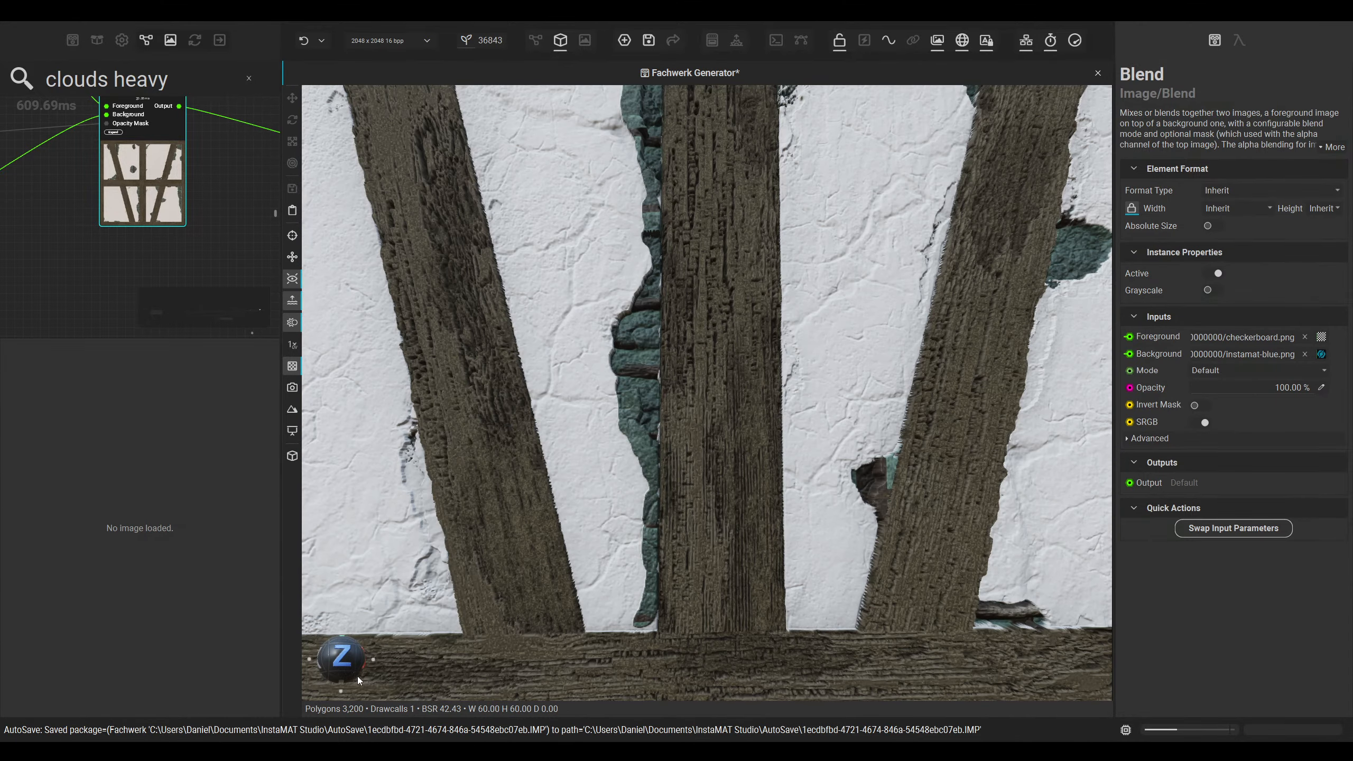
left_click_drag(692, 400, 515, 509)
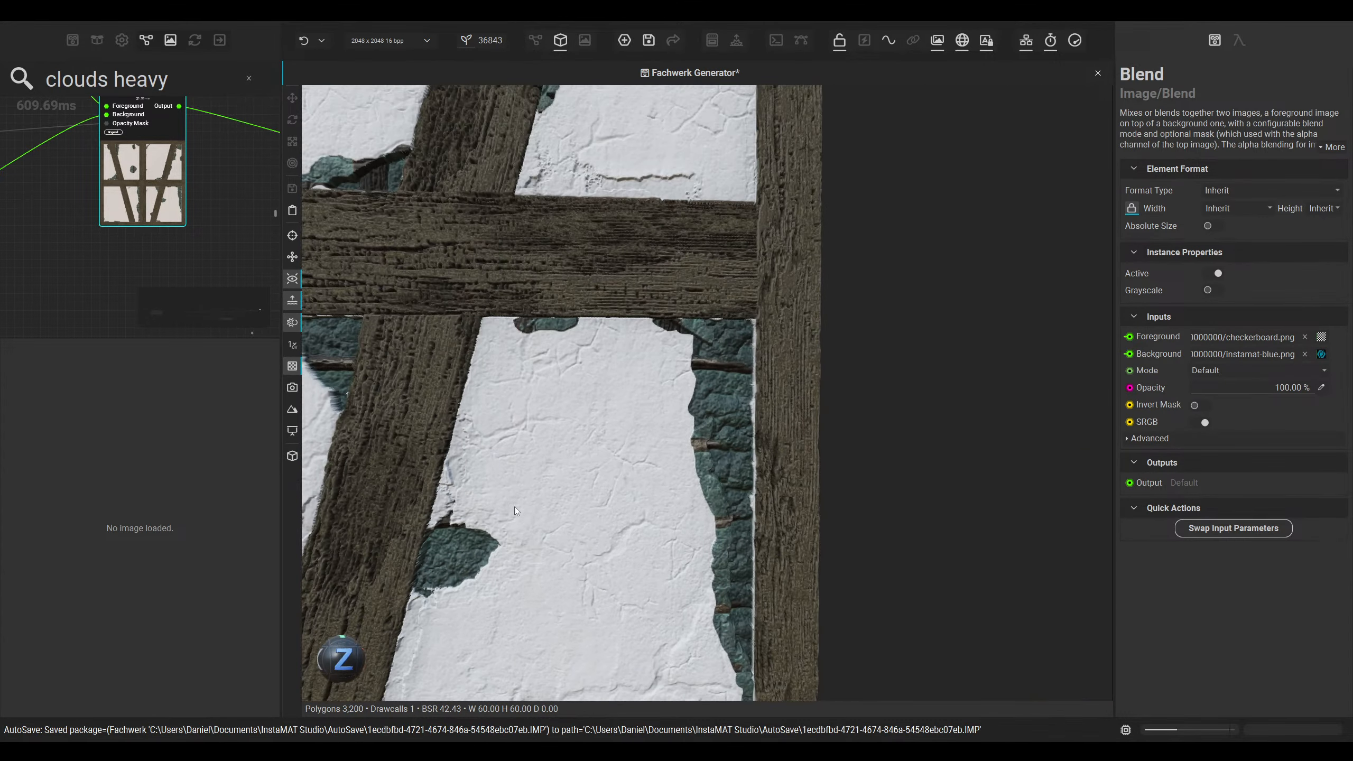
left_click_drag(366, 658, 548, 498)
middle_click_drag(547, 497, 715, 524)
scroll(595, 457, "down", 5)
scroll(553, 268, "up", 5)
scroll(567, 327, "down", 4)
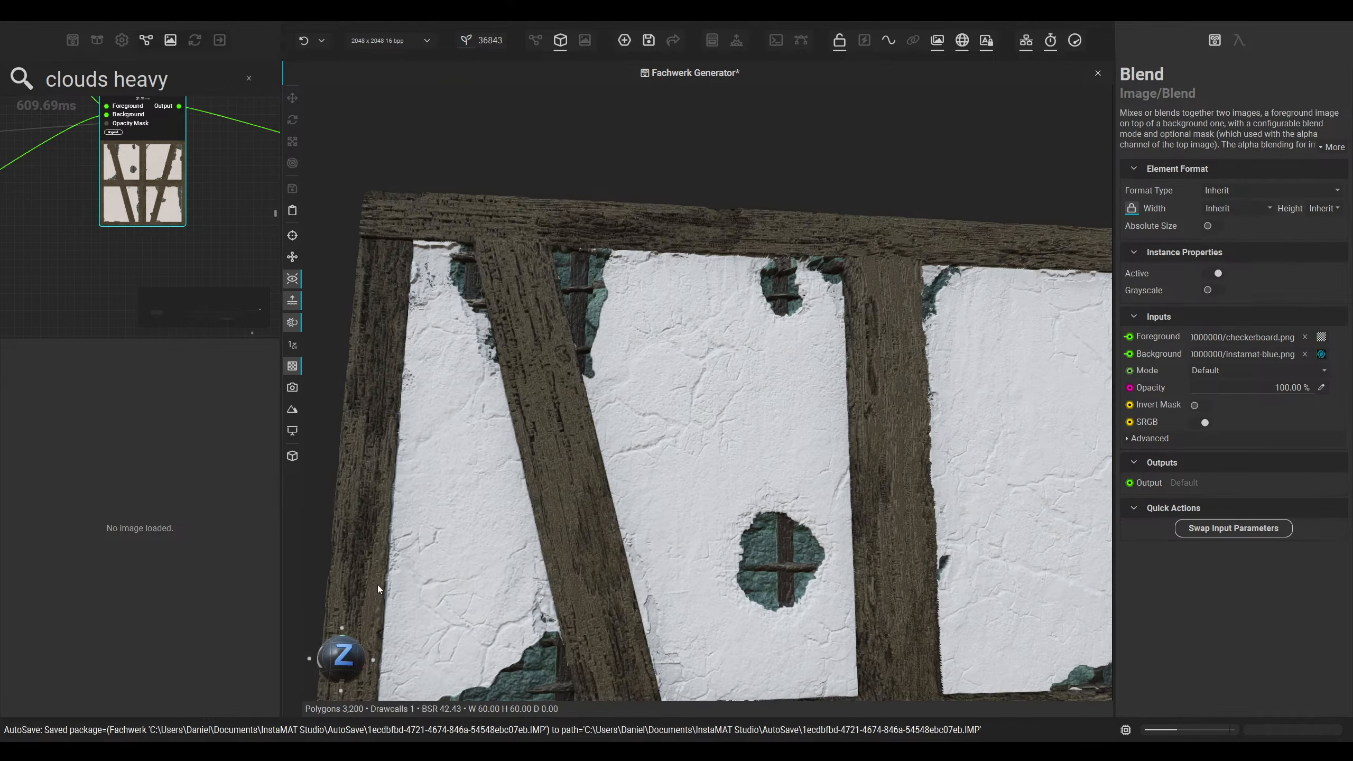
scroll(377, 584, "up", 4)
left_click_drag(378, 584, 310, 673)
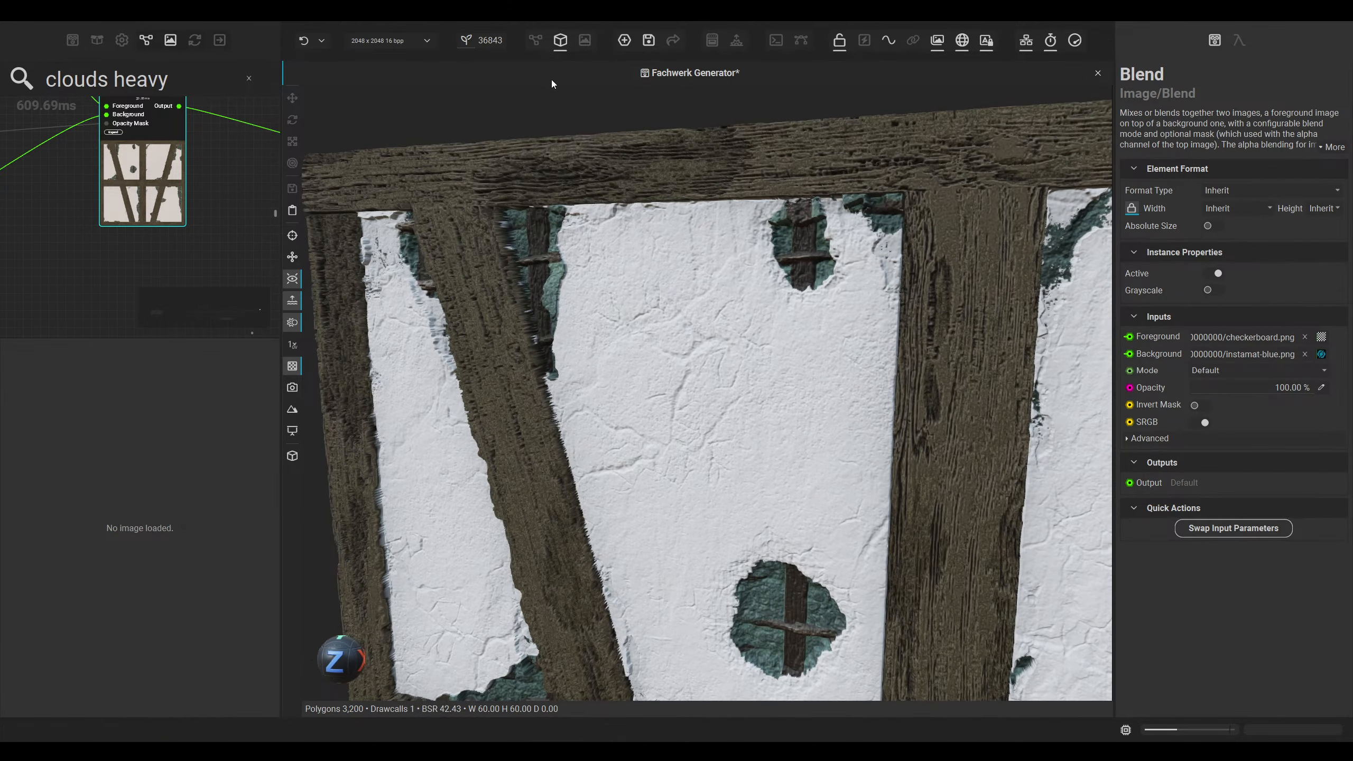
Step: Return to the node graph and preview the grayscale wall Blend that uses Subtract mode at 2 % opacity
left_click(536, 40)
scroll(518, 410, "down", 10)
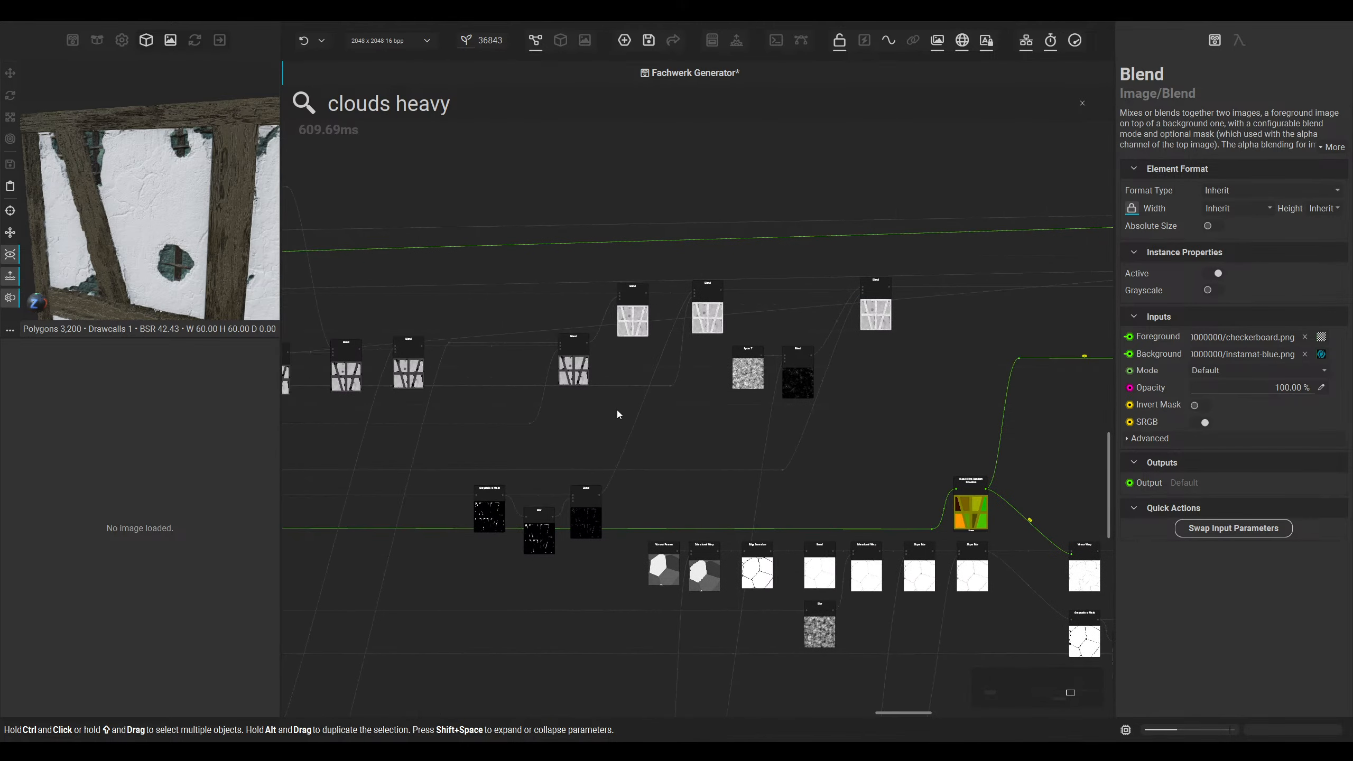
scroll(459, 369, "up", 10)
left_click(491, 414)
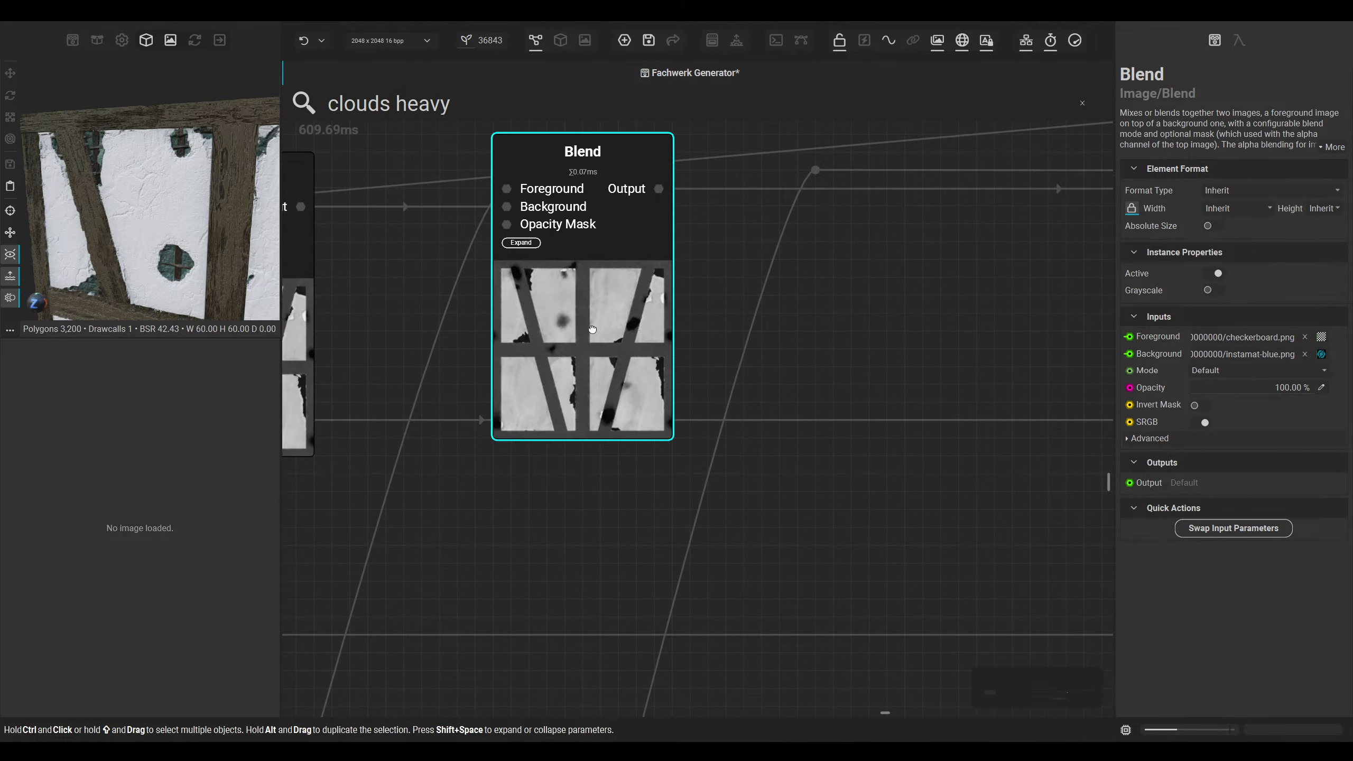
scroll(144, 429, "down", 3)
scroll(144, 429, "up", 5)
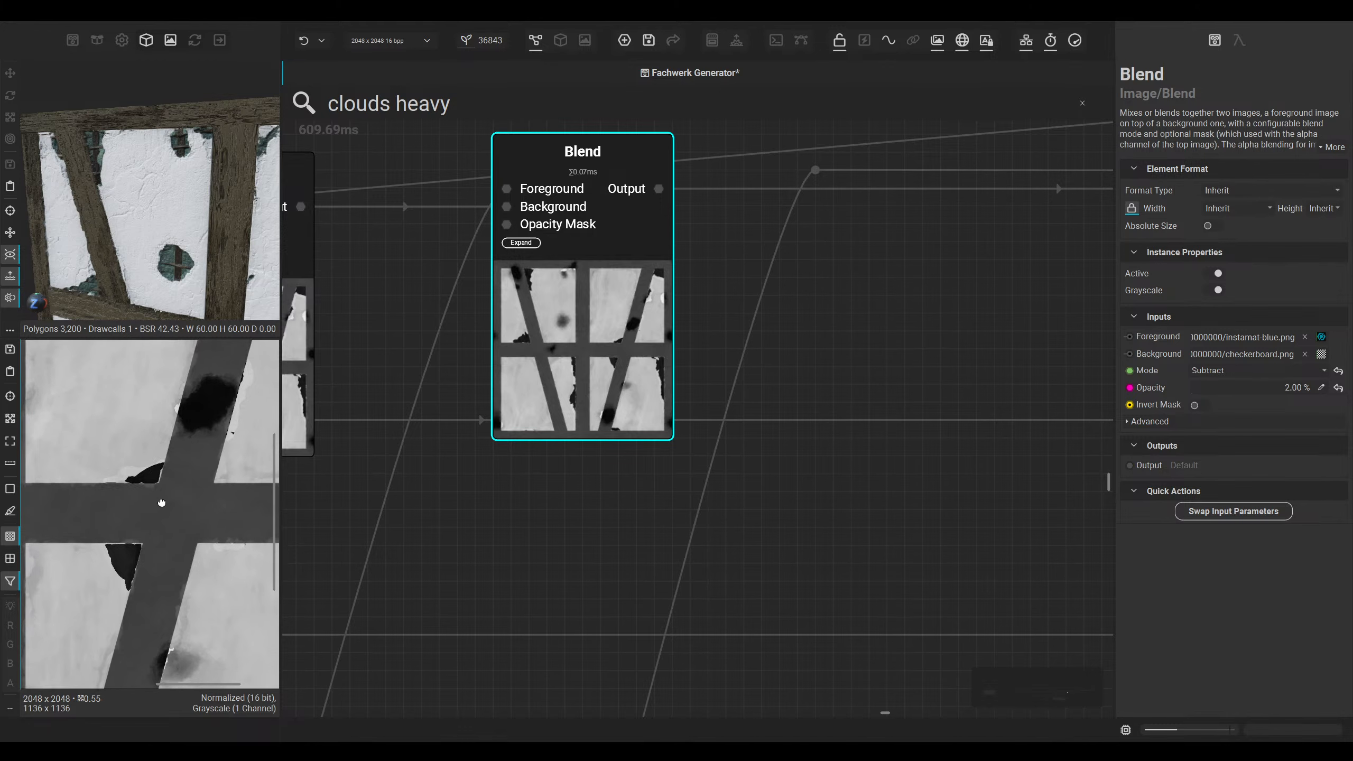
scroll(661, 364, "down", 5)
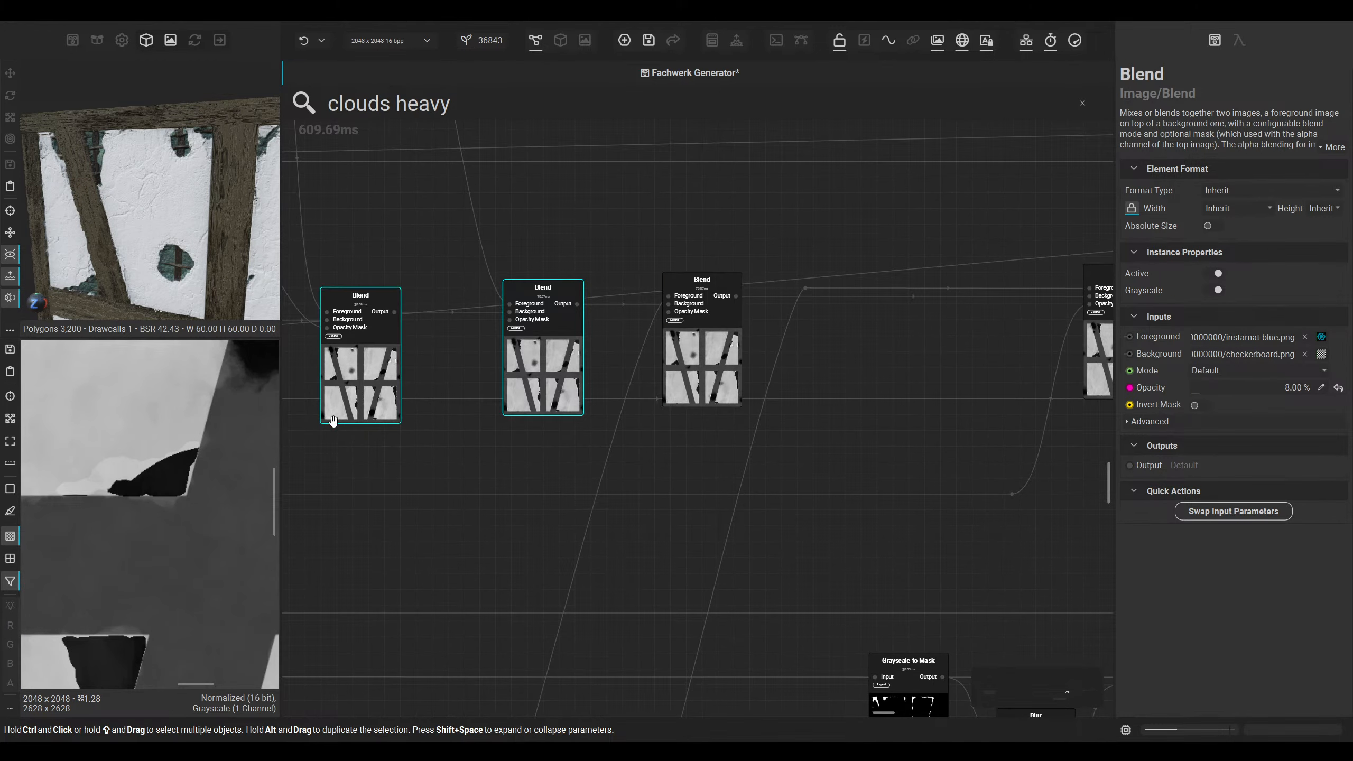
Step: Preview the successive Blend nodes along the grayscale wall chain, from the wood-detail Blends back to the Blend adding the panel outlines
left_click(333, 421)
scroll(586, 399, "right", 5)
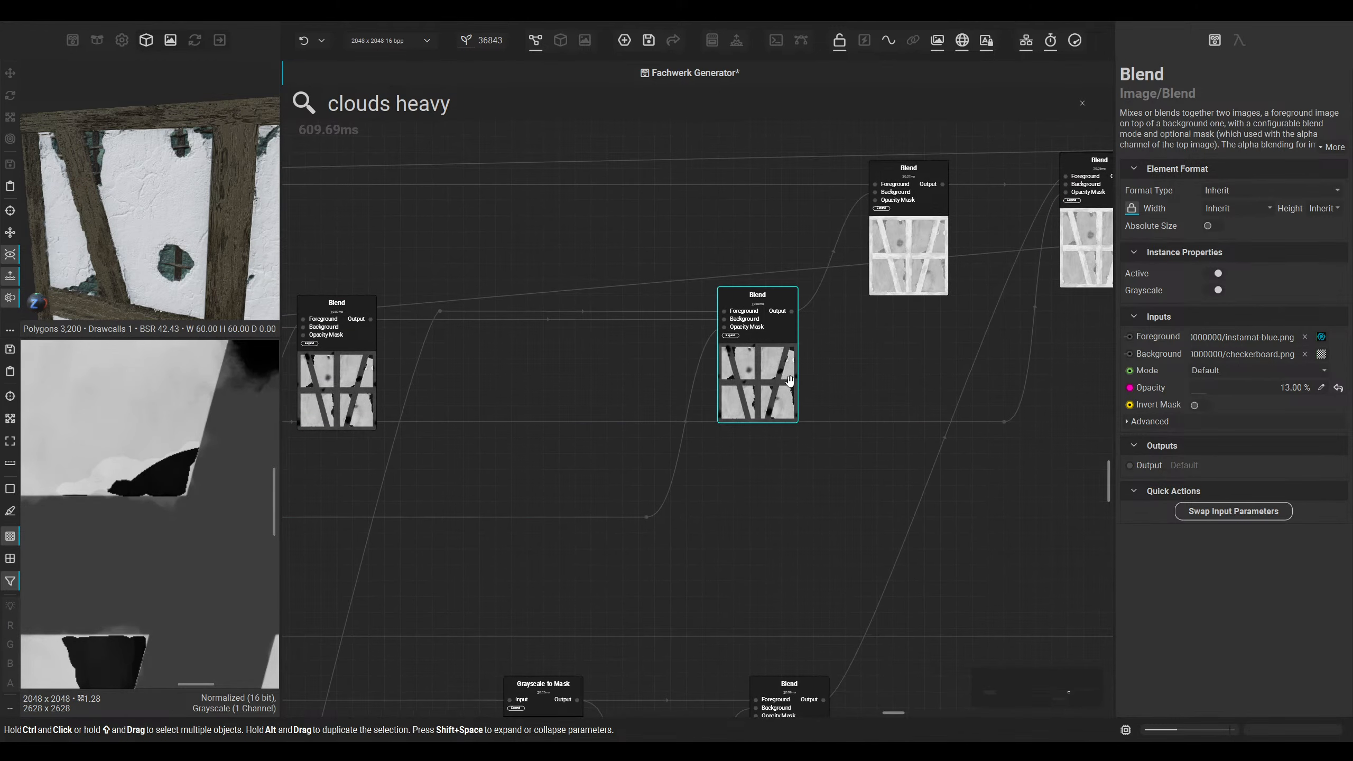
middle_click_drag(840, 377, 552, 447)
scroll(786, 440, "down", 1)
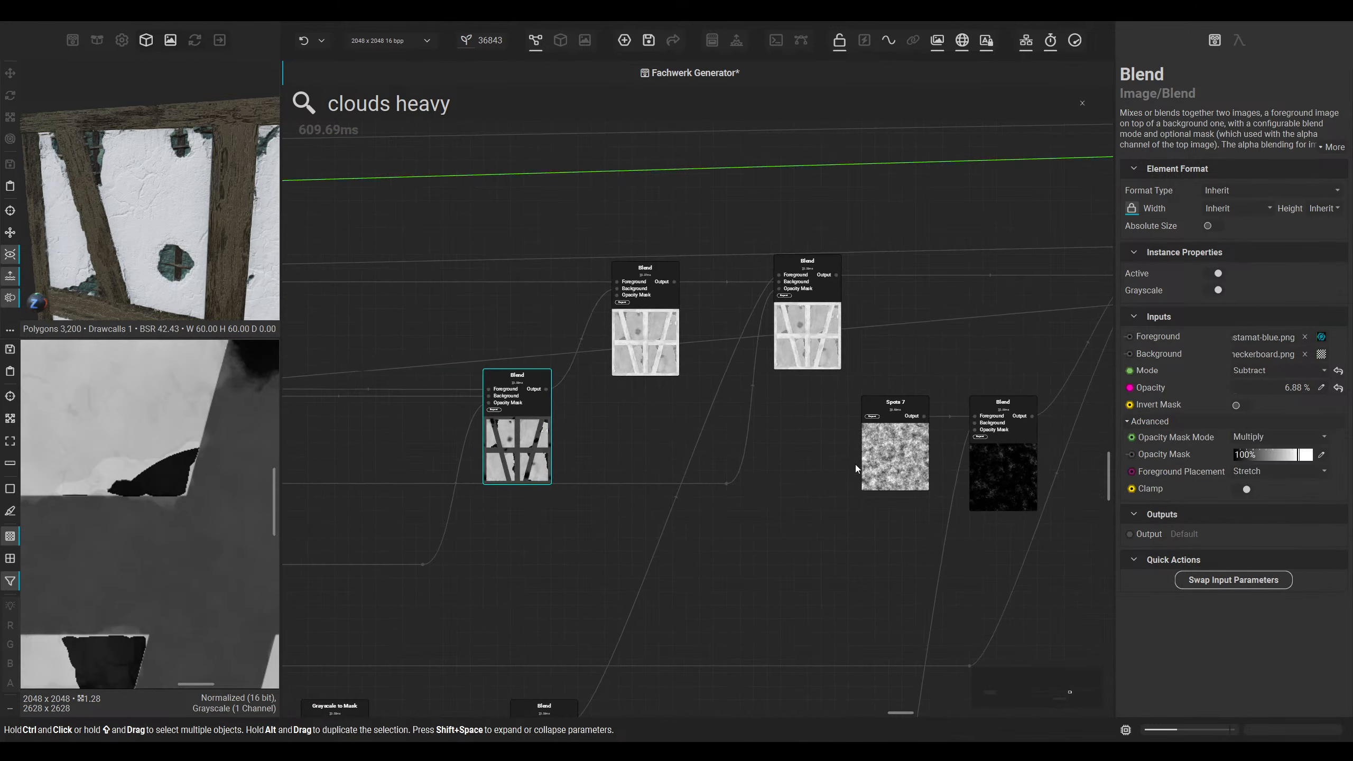
left_click(818, 354)
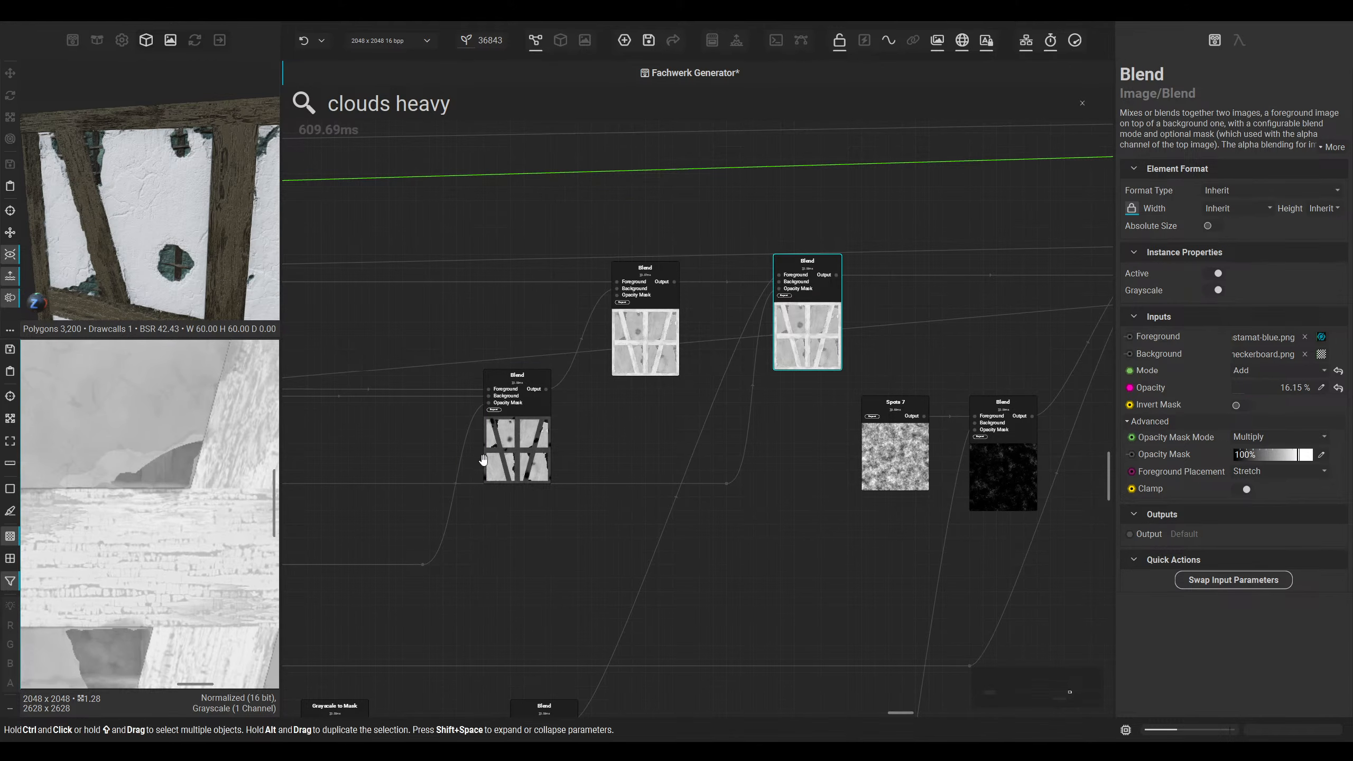
left_click(528, 456)
middle_click_drag(479, 461, 932, 456)
left_click(640, 460)
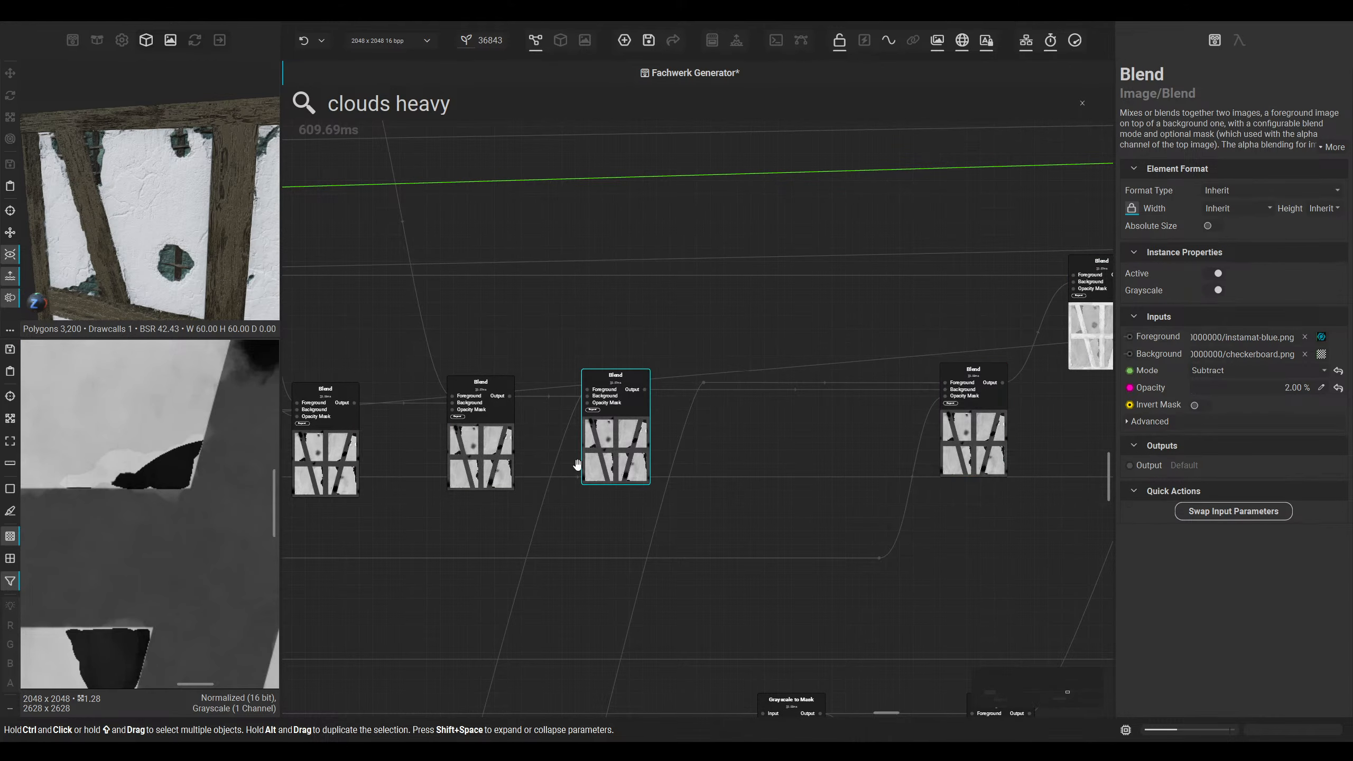
middle_click_drag(577, 465, 872, 446)
left_click(520, 426)
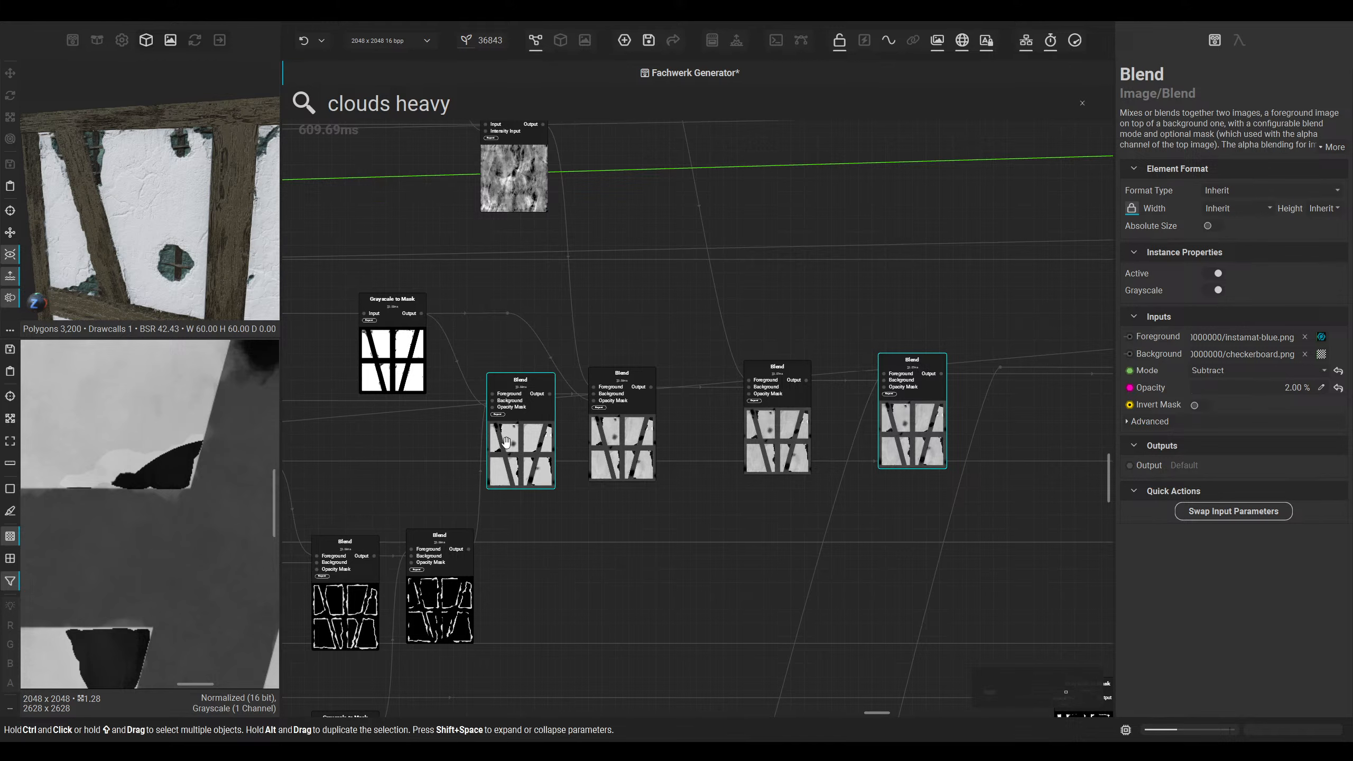
middle_click_drag(432, 394, 584, 405)
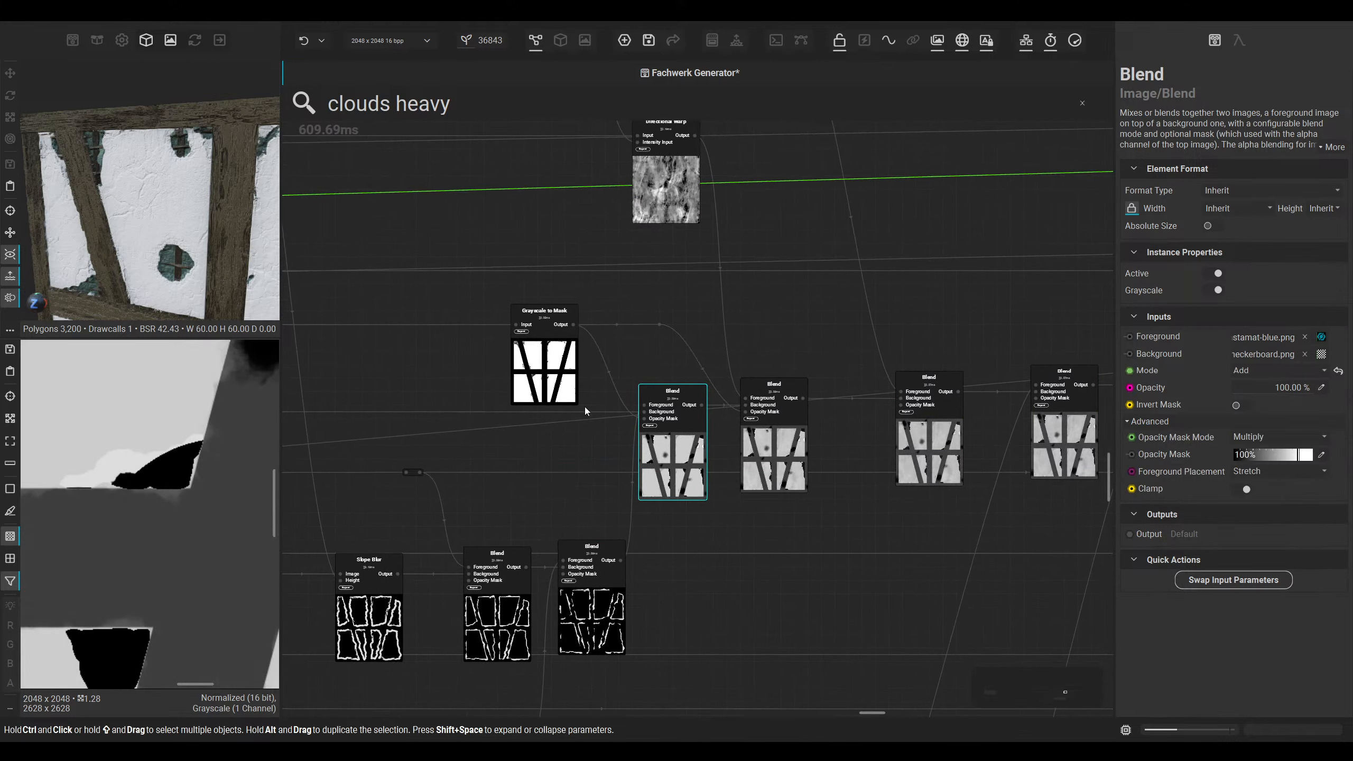
Step: Preview the outline Subtract Blend masked by Gradient Noise through Grayscale to Mask, and deactivate that Blend
left_click(580, 569)
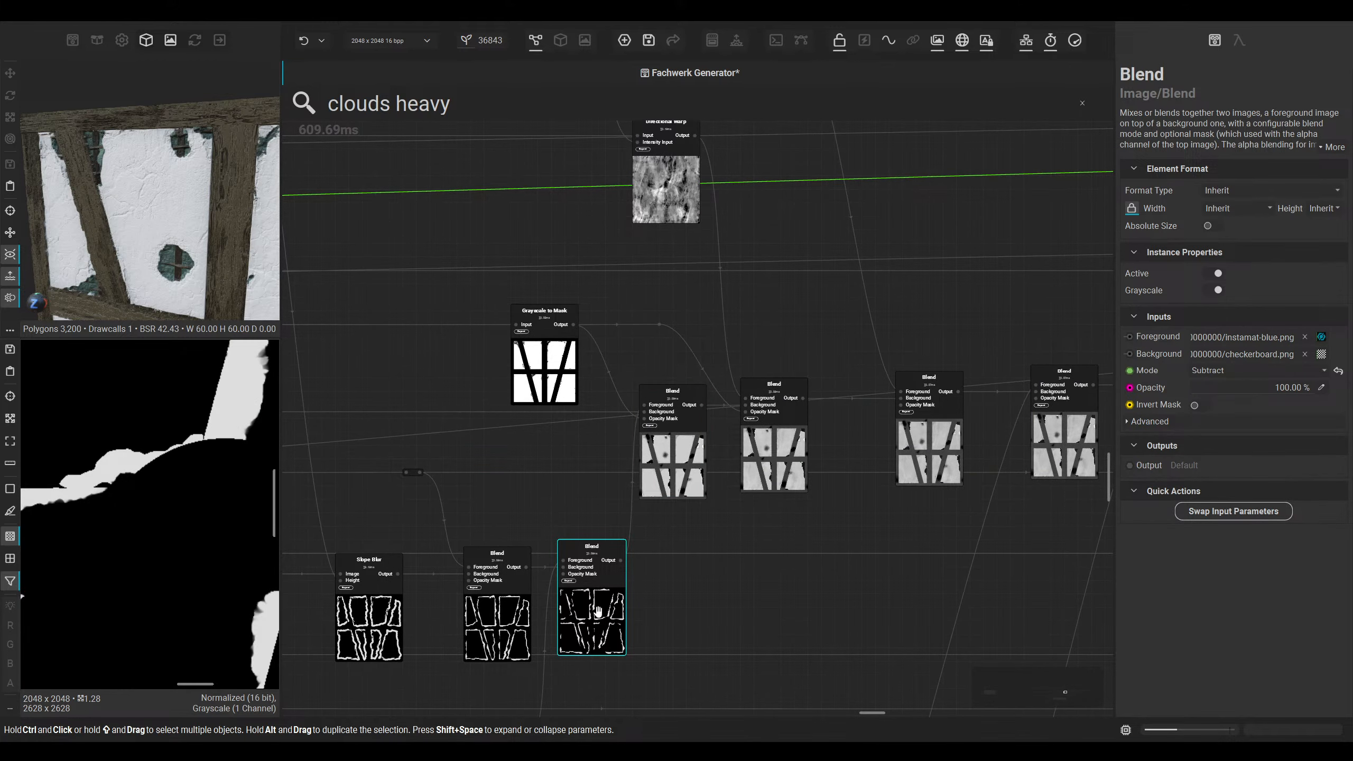
middle_click_drag(588, 627, 608, 451)
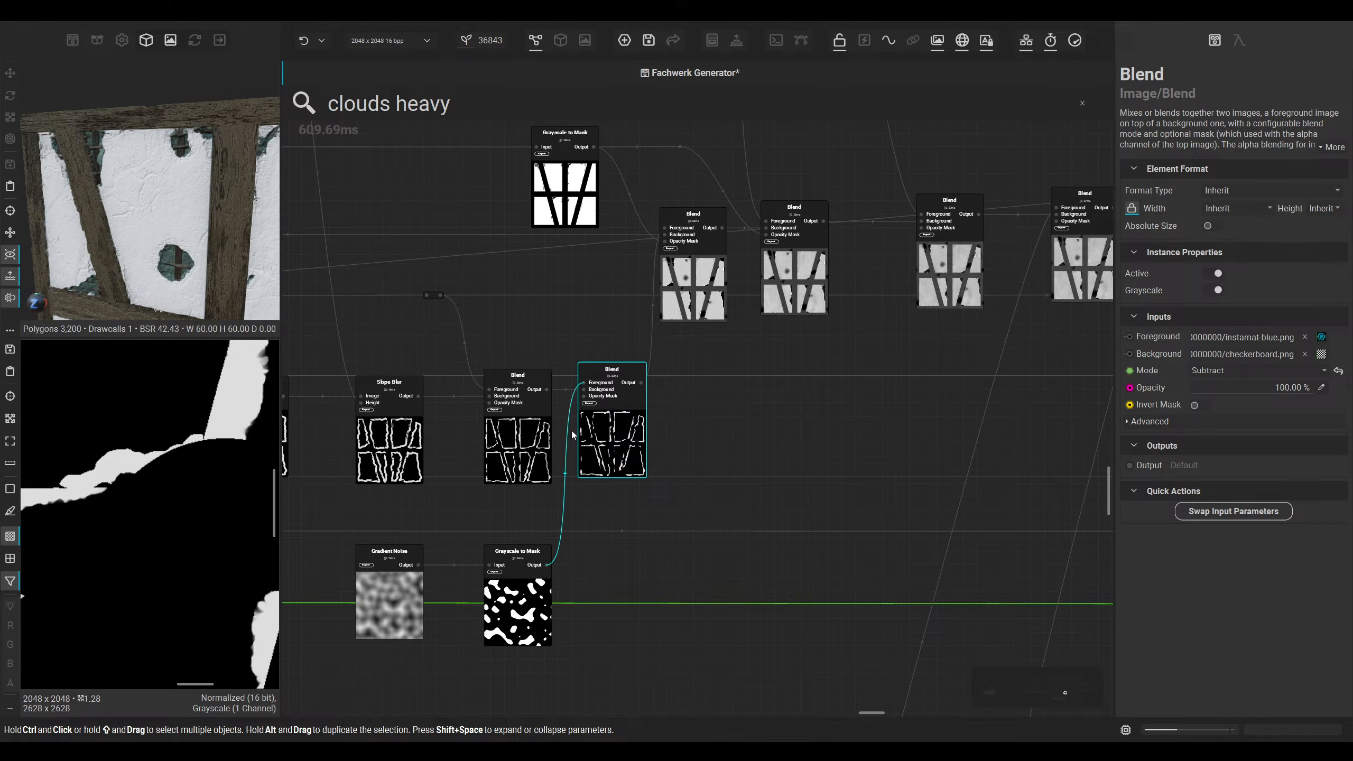
key("d")
key("d")
key("d")
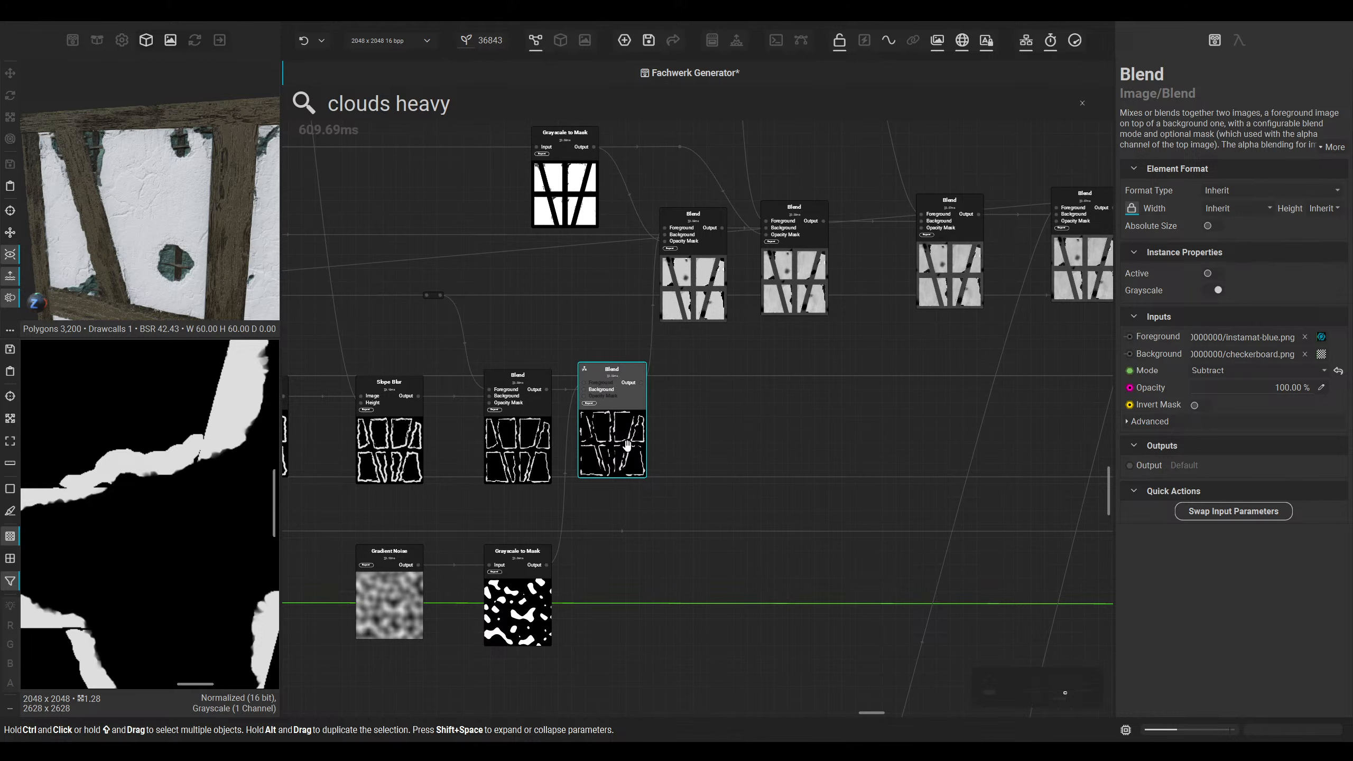
Step: Switch the preceding outline Blend and the Slope Blur off and on to compare their effect on the panel outlines and the 3D wall
left_click(544, 463)
key("d")
key("d")
key("d")
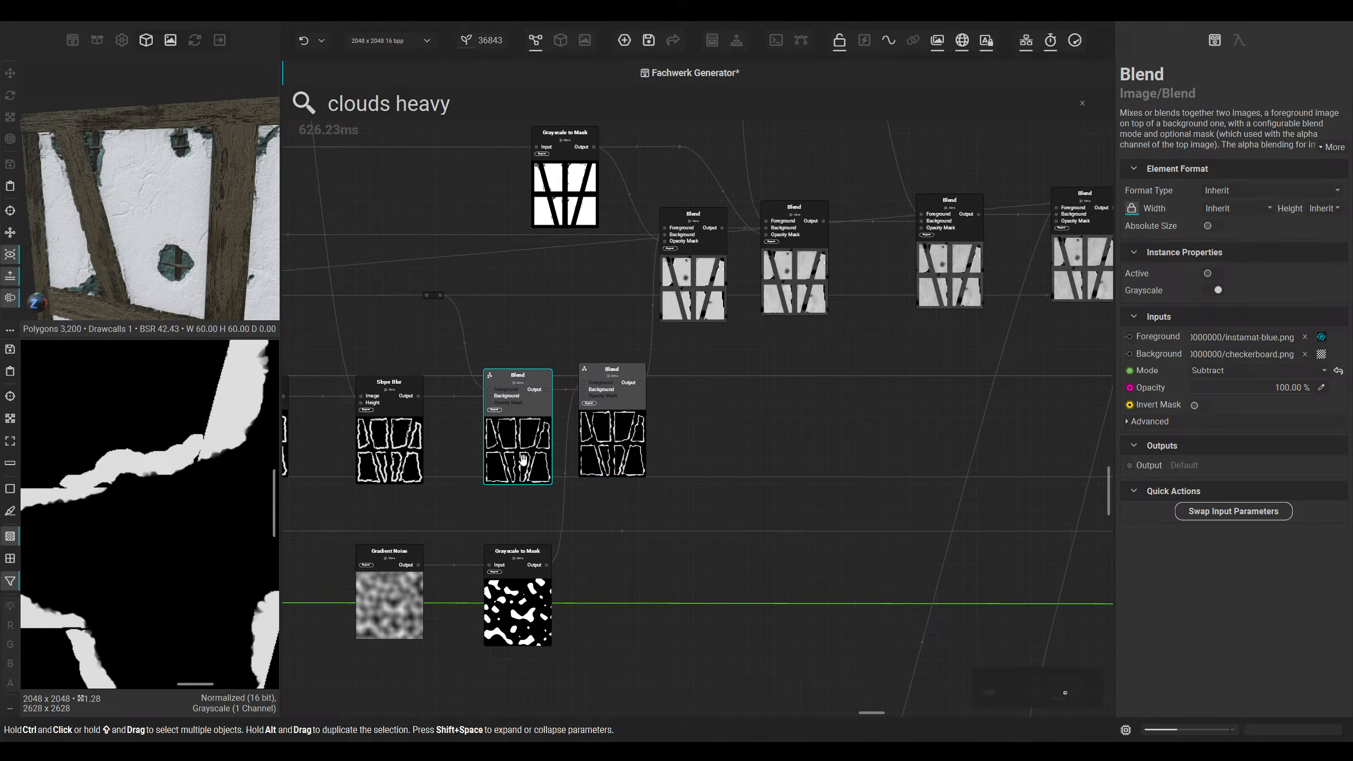
middle_click_drag(544, 463, 730, 419)
key("d")
key("d")
key("d")
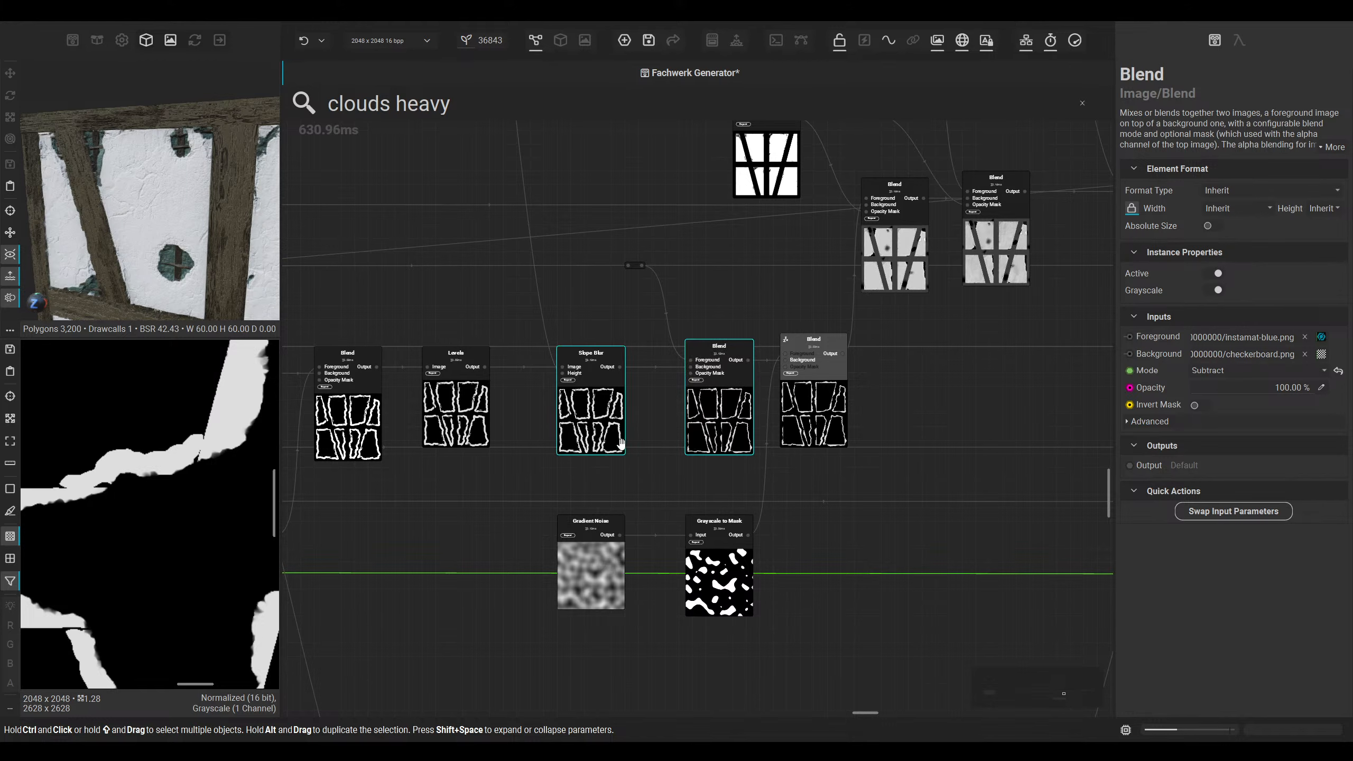
left_click(588, 432)
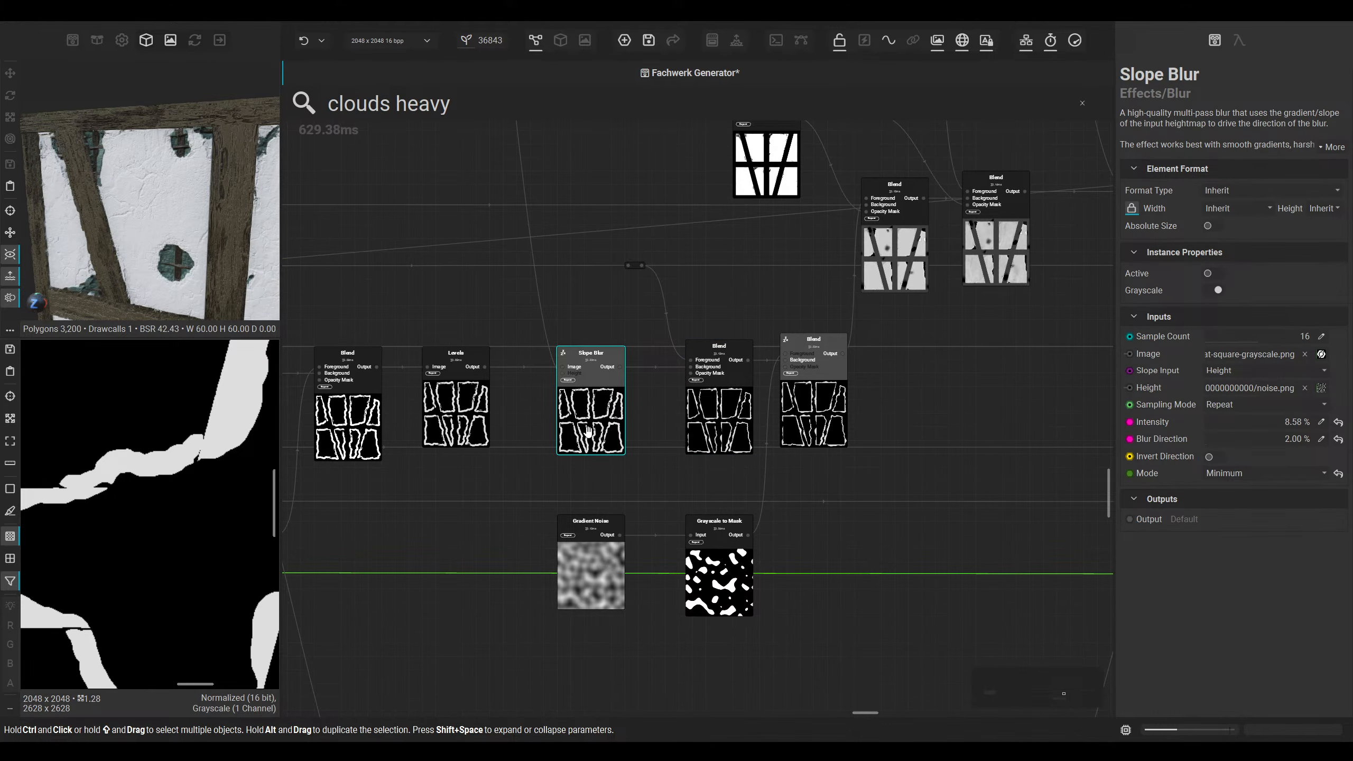
left_click_drag(158, 189, 187, 171, "alt")
Step: Preview the plaster panel Grayscale to Mask, plus the downstream wall Blend that uses Subtract mode at 6.88 % opacity
scroll(848, 371, "down", 3)
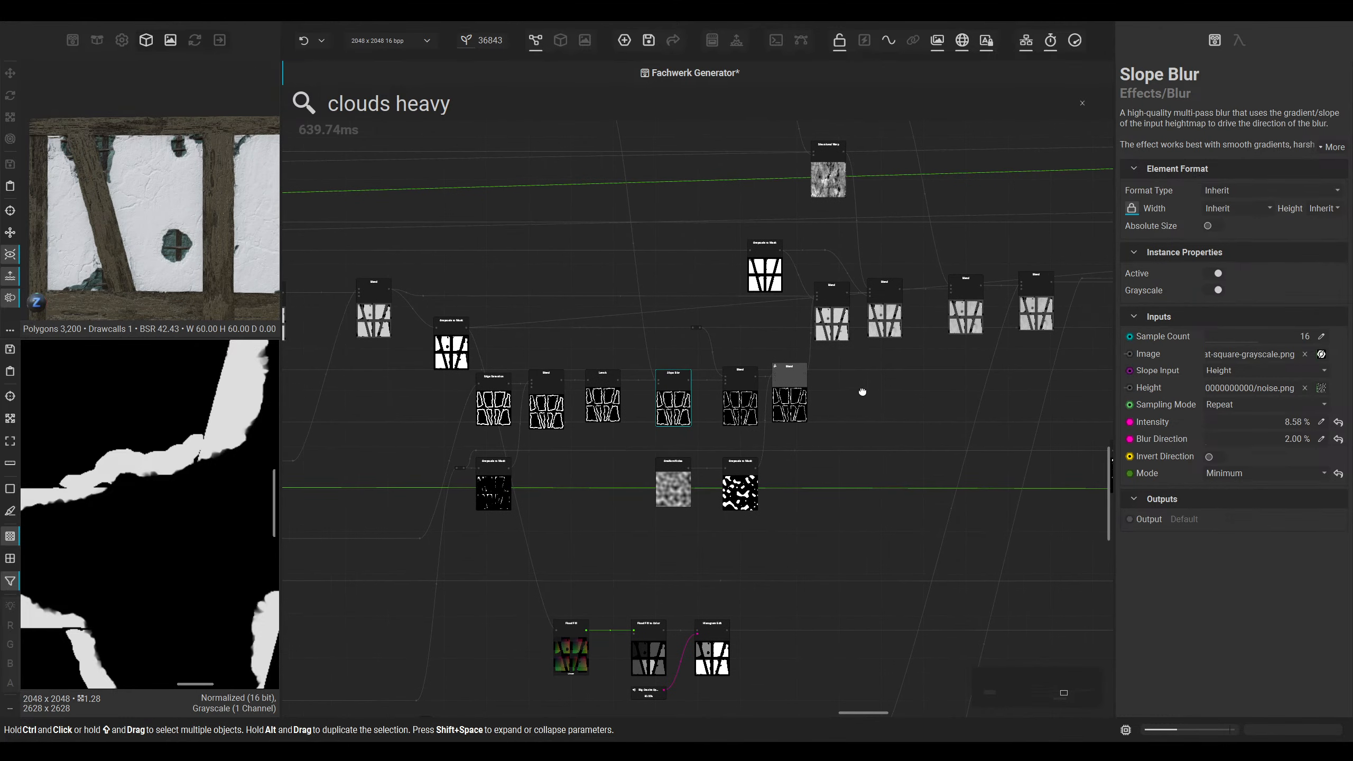
scroll(493, 347, "up", 5)
middle_click_drag(533, 360, 260, 358)
middle_click_drag(807, 422, 488, 489)
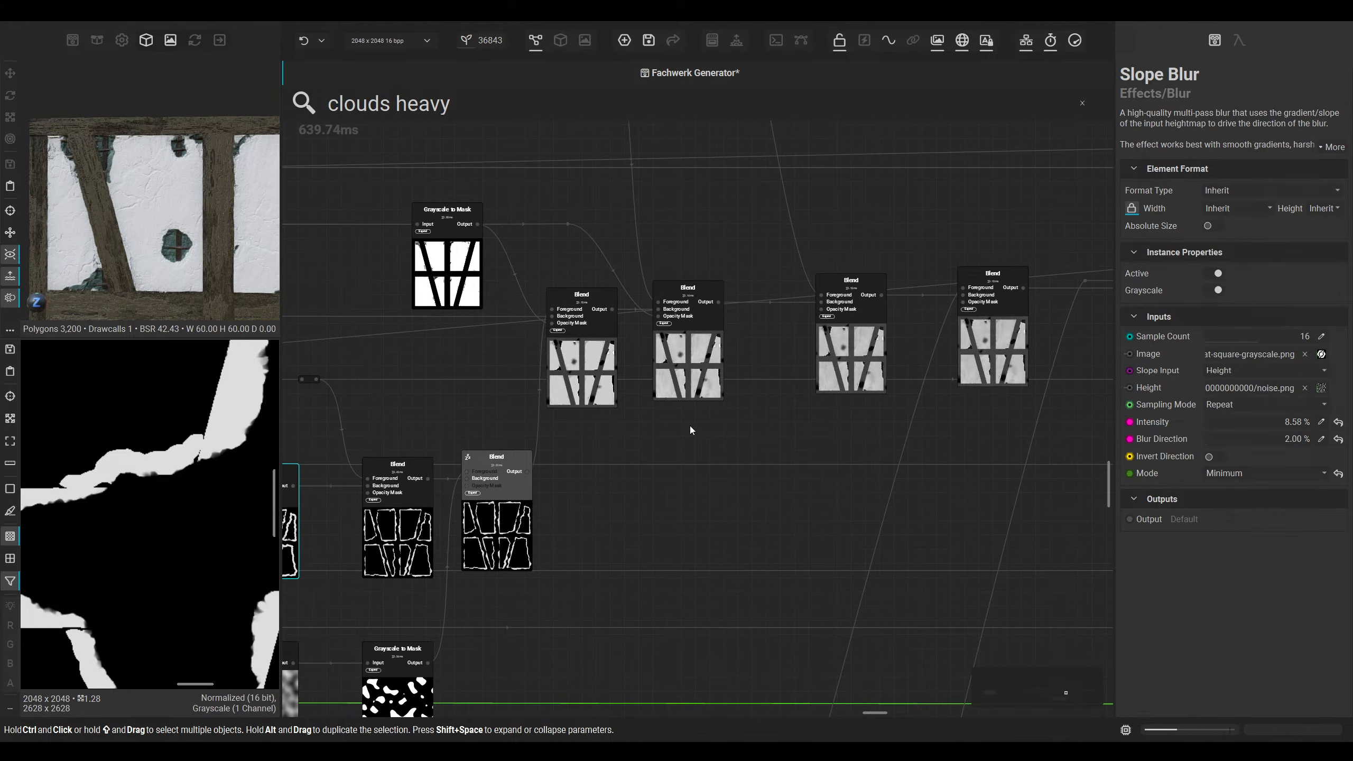
left_click(447, 261)
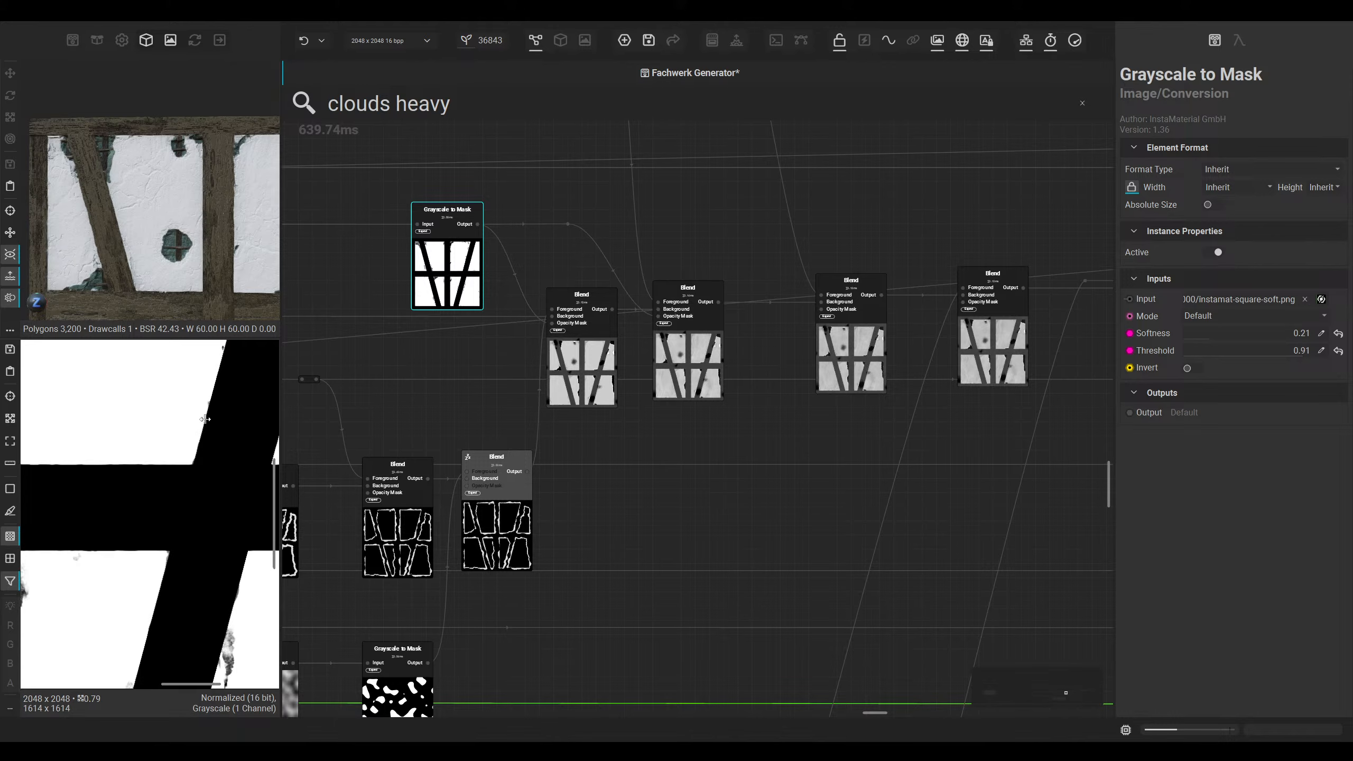
scroll(134, 534, "down", 5)
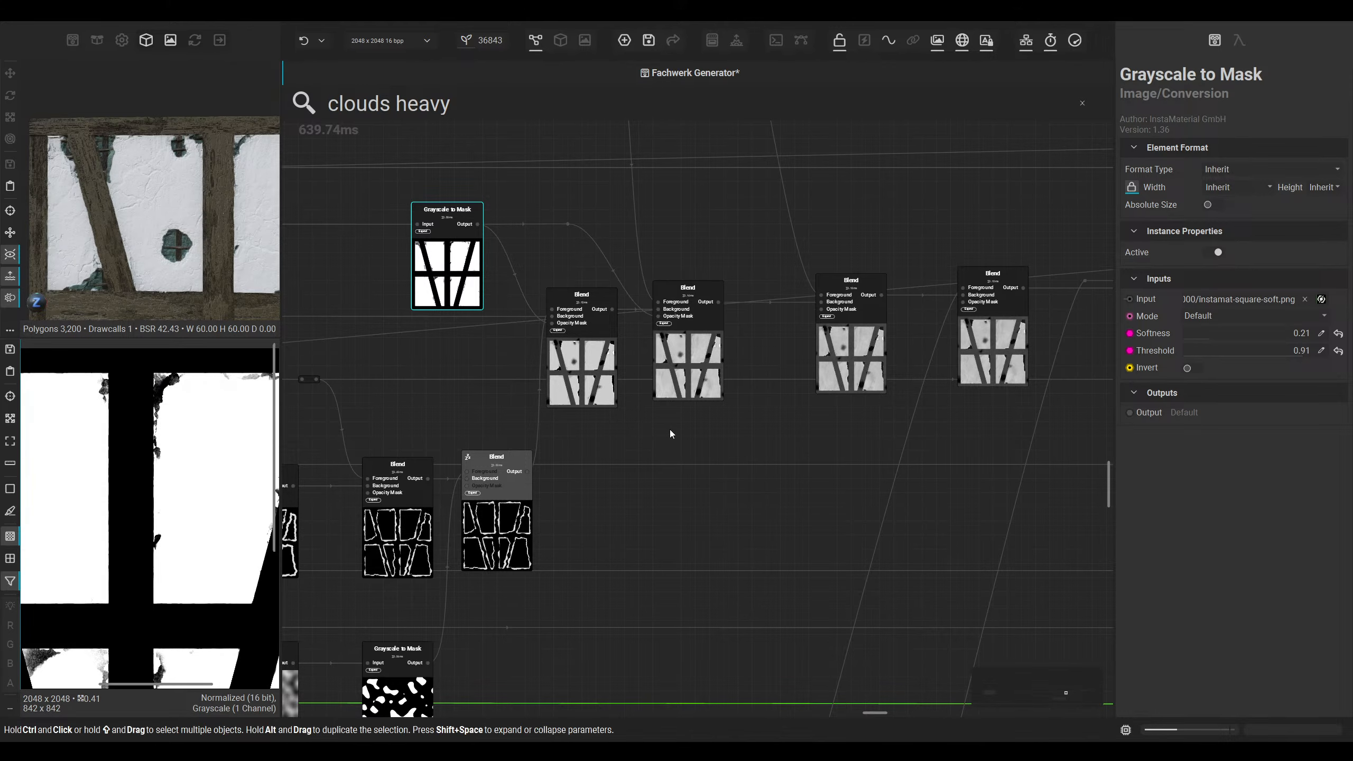
middle_click_drag(784, 432, 731, 447)
middle_click_drag(984, 478, 716, 465)
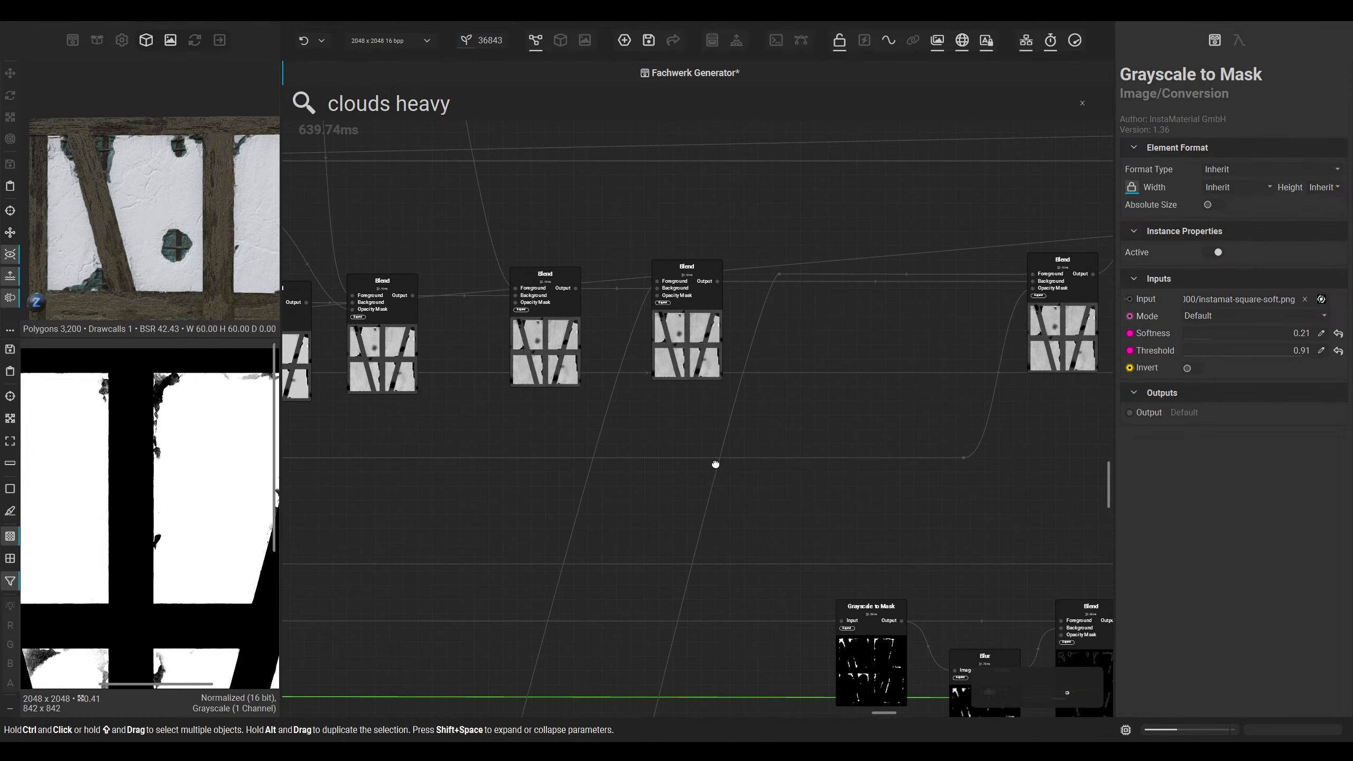
middle_click_drag(1044, 370, 775, 370)
left_click(775, 370)
middle_click_drag(165, 452, 165, 461)
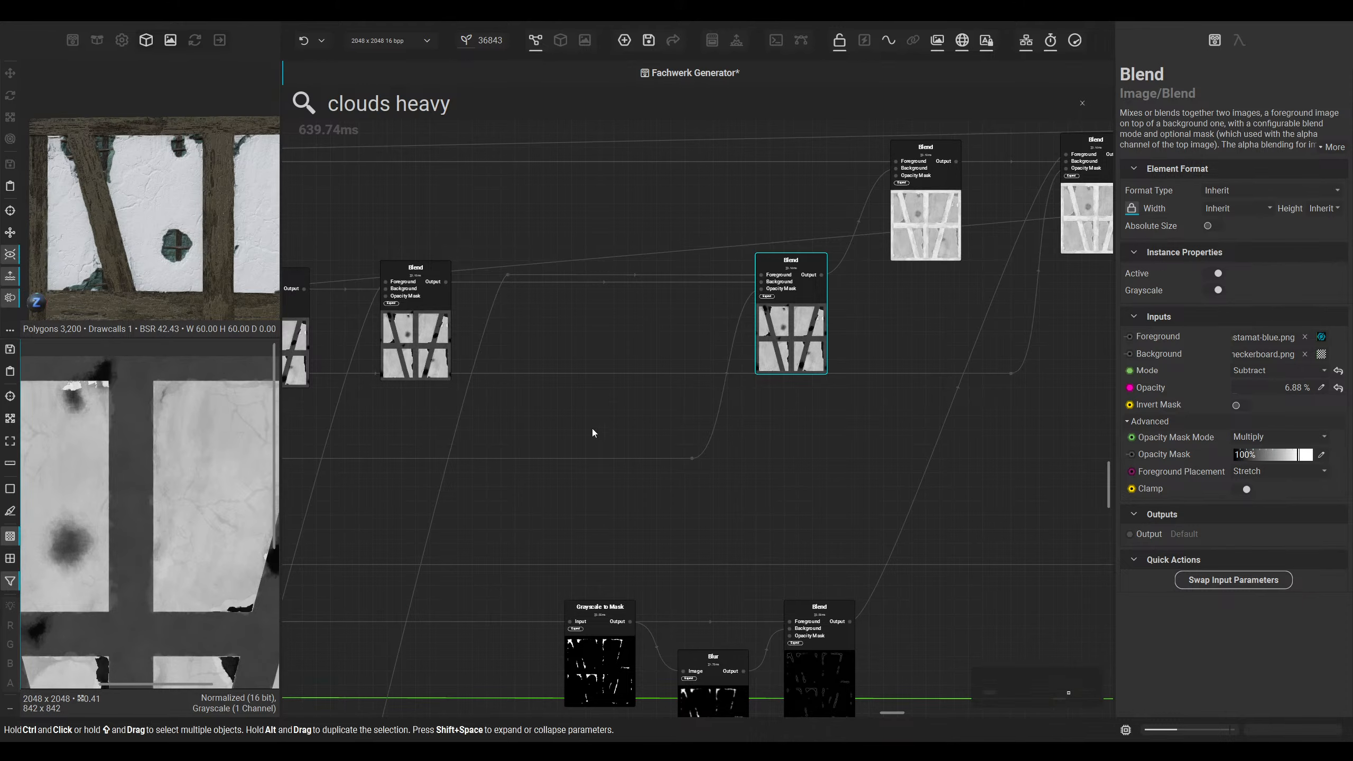
Step: Preview the Grayscale to Mask feeding the Blur and switch it off and on to compare the mask of damaged edges
middle_click_drag(890, 394, 512, 504)
middle_click_drag(713, 510, 857, 287)
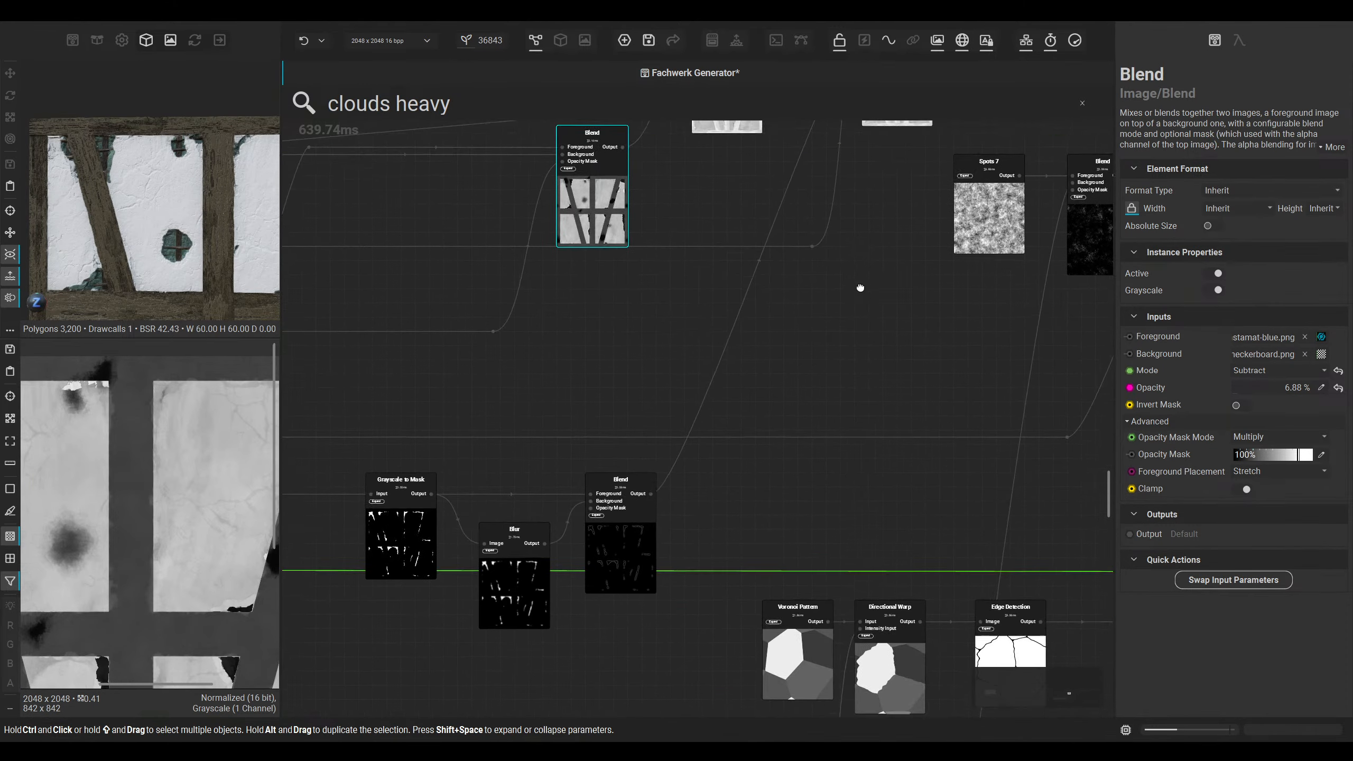
middle_click_drag(523, 395, 699, 339)
left_click(673, 409)
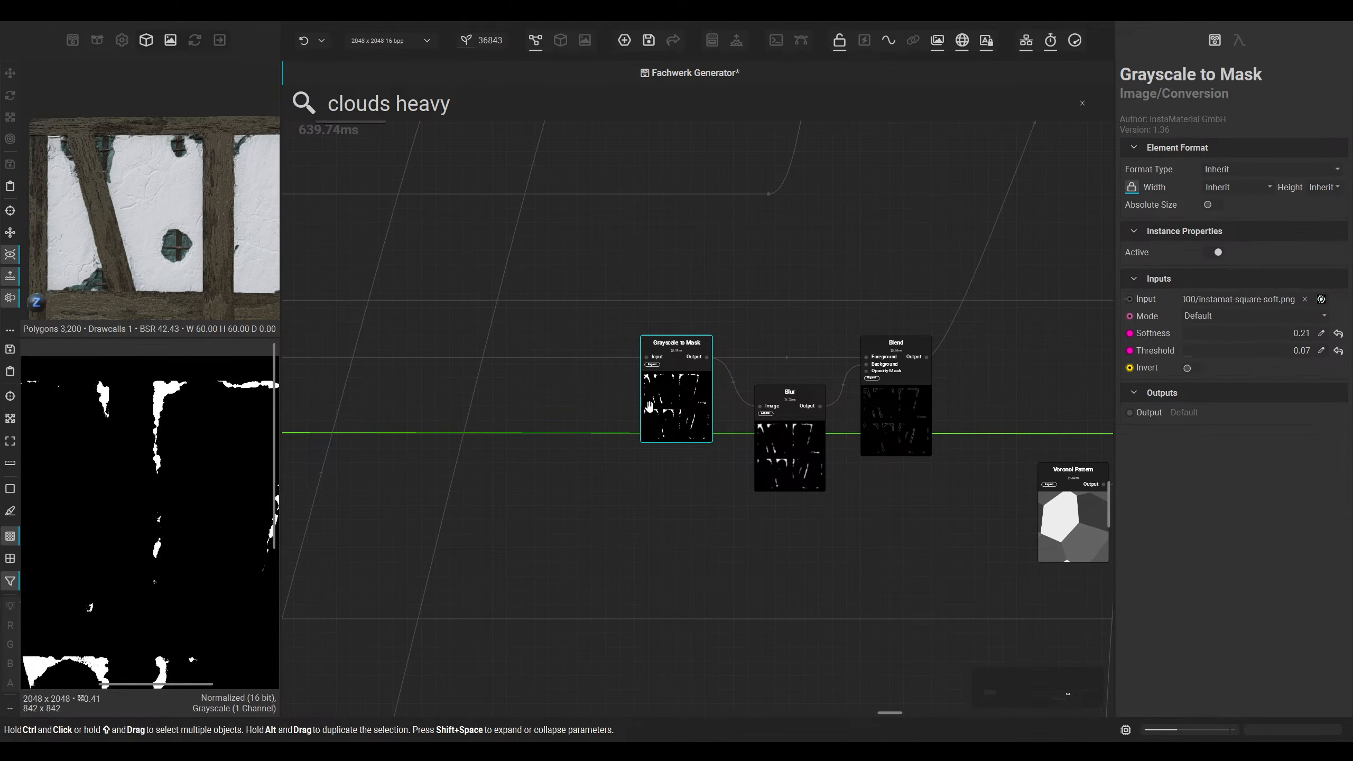
scroll(159, 494, "down", 4)
left_click_drag(160, 494, 174, 502)
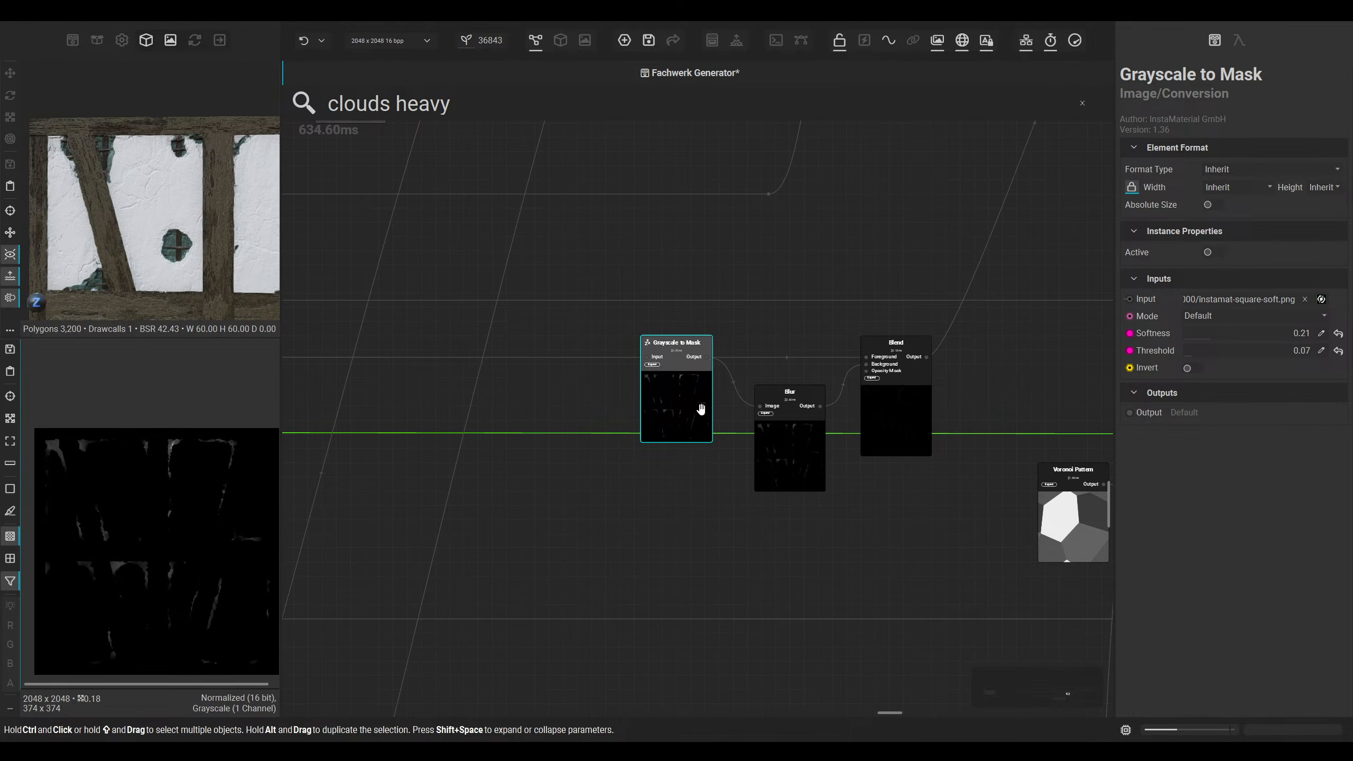
middle_click_drag(539, 245, 602, 312)
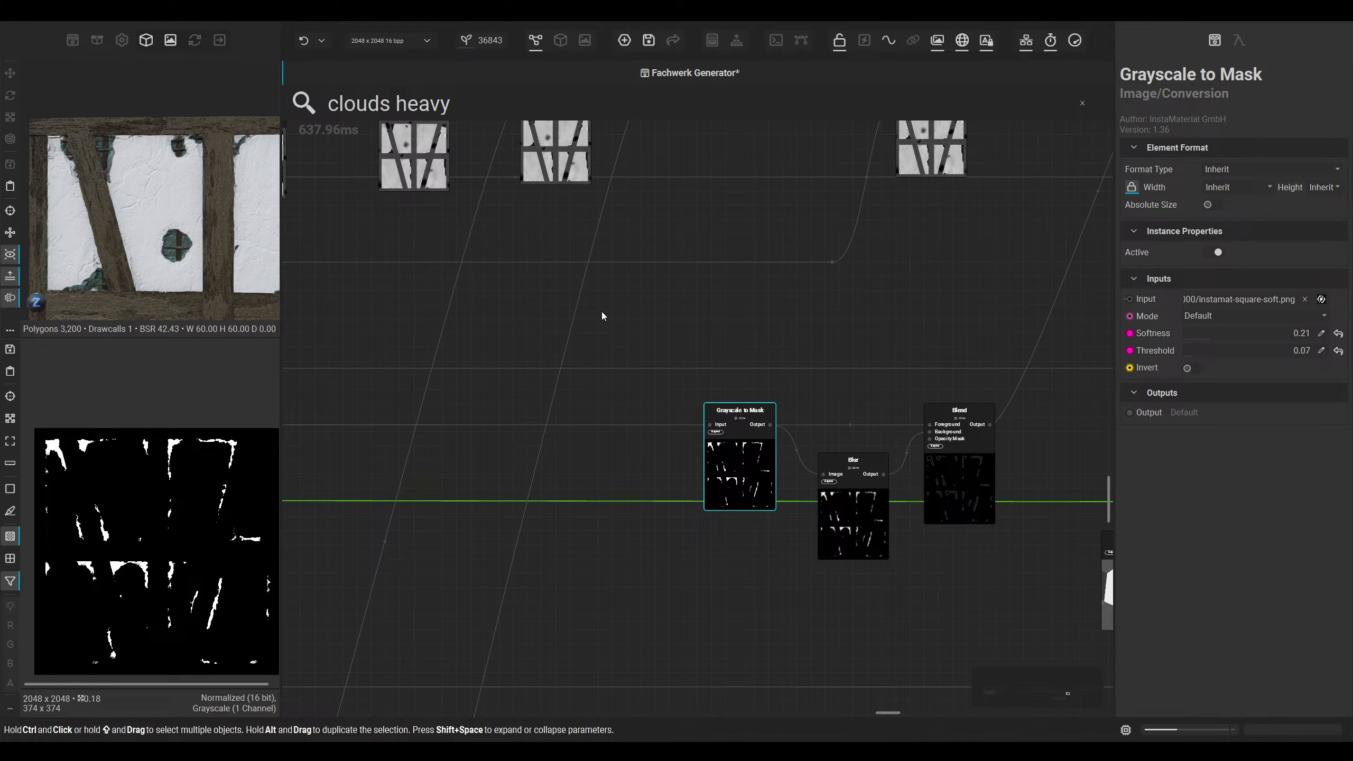
Step: Return to the wall Blend using Subtract mode at 2 % opacity and examine its grayscale result up close
middle_click_drag(621, 252, 628, 406)
middle_click_drag(701, 366, 520, 420)
middle_click_drag(564, 370, 669, 445)
left_click(656, 352)
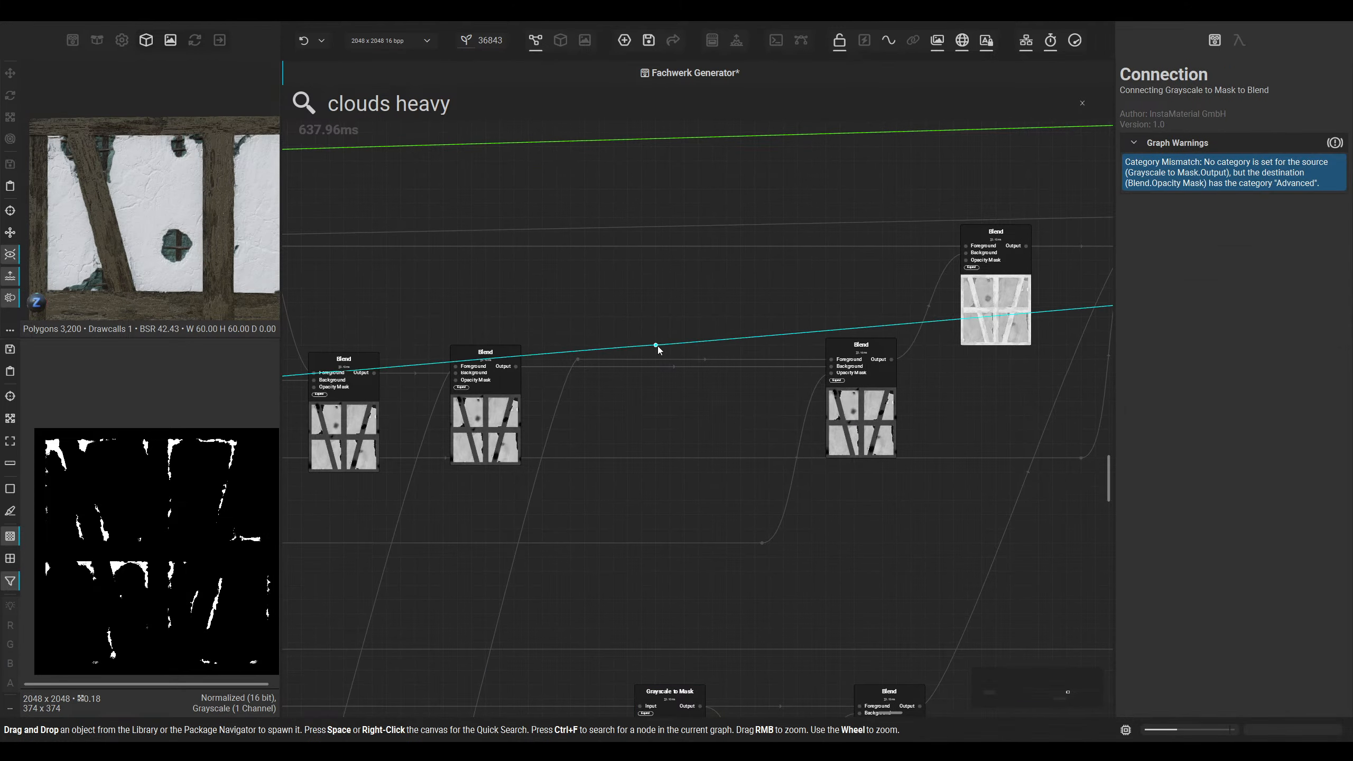
left_click_drag(658, 351, 314, 209)
scroll(530, 213, "down", 3)
scroll(820, 487, "up", 1)
scroll(820, 486, "up", 3)
middle_click_drag(794, 416, 773, 216)
double_click(711, 346)
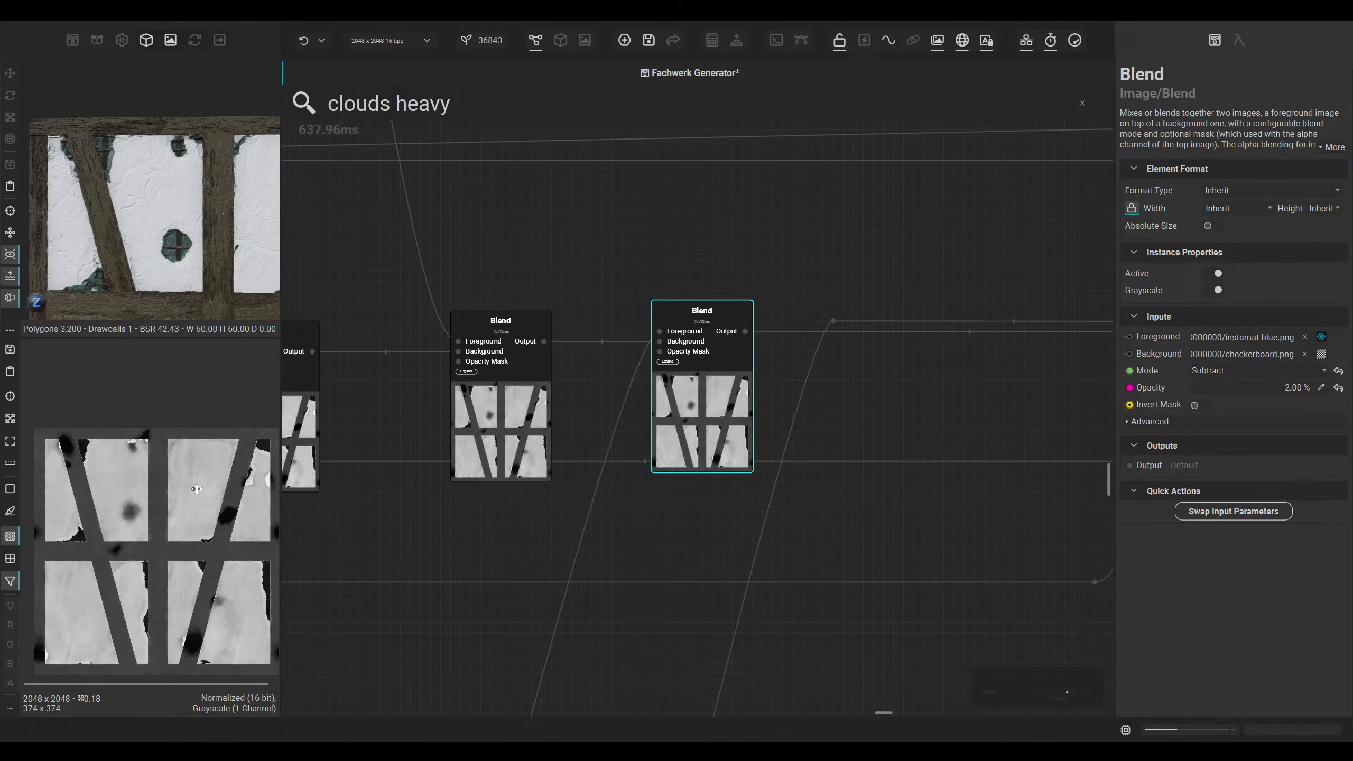
middle_click_drag(206, 506, 193, 406)
scroll(226, 514, "up", 5)
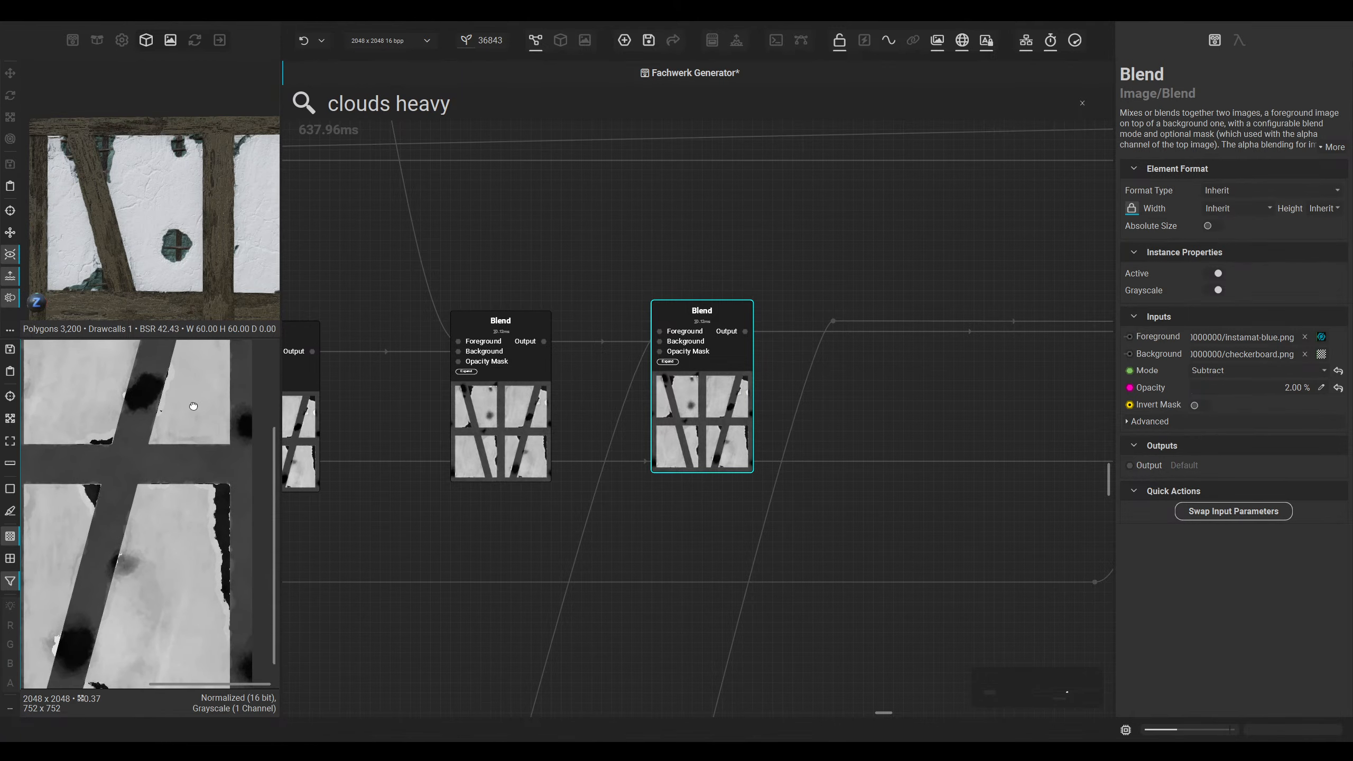
Step: Trace the wall chain upstream, previewing each Blend and Grayscale to Mask node back to the Blend before the Edge Detection branch
left_click(519, 464)
middle_click_drag(472, 450, 664, 432)
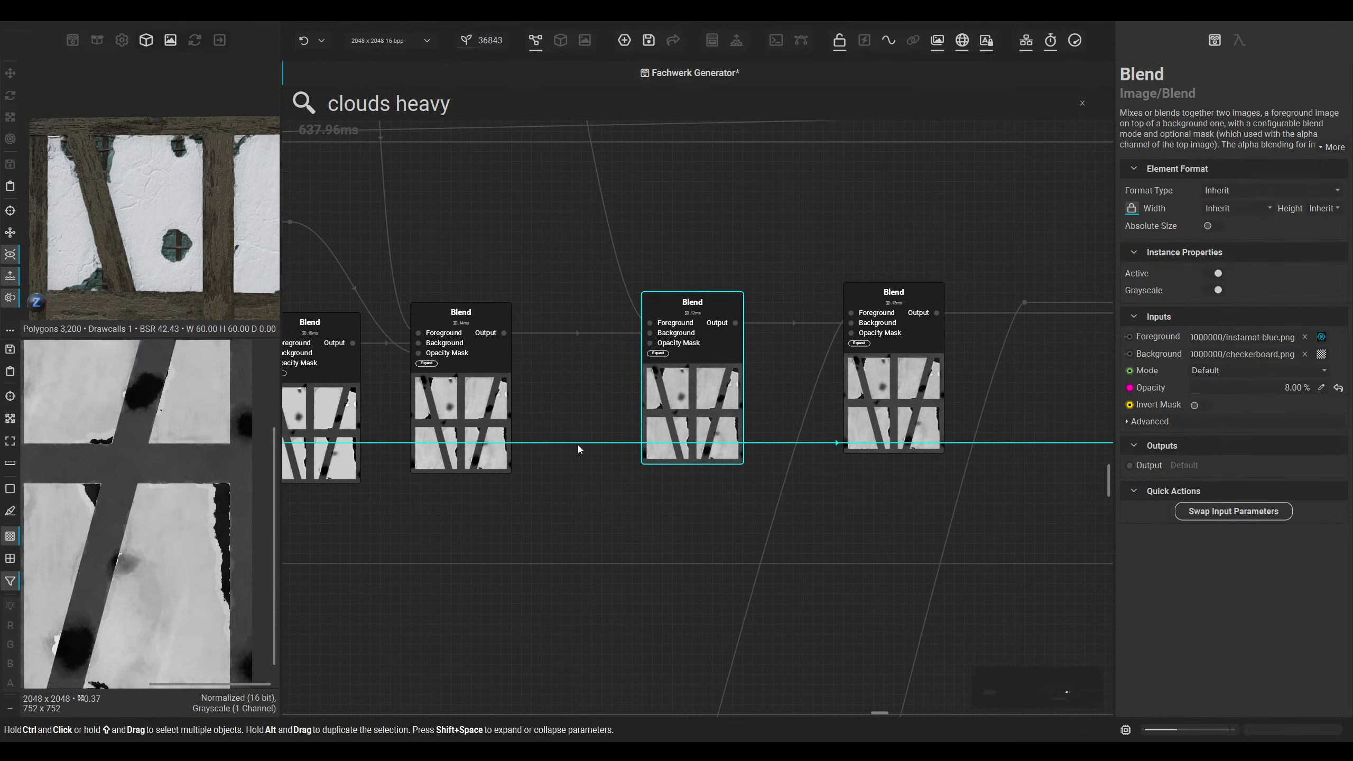
middle_click_drag(480, 415, 708, 404)
left_click(530, 401)
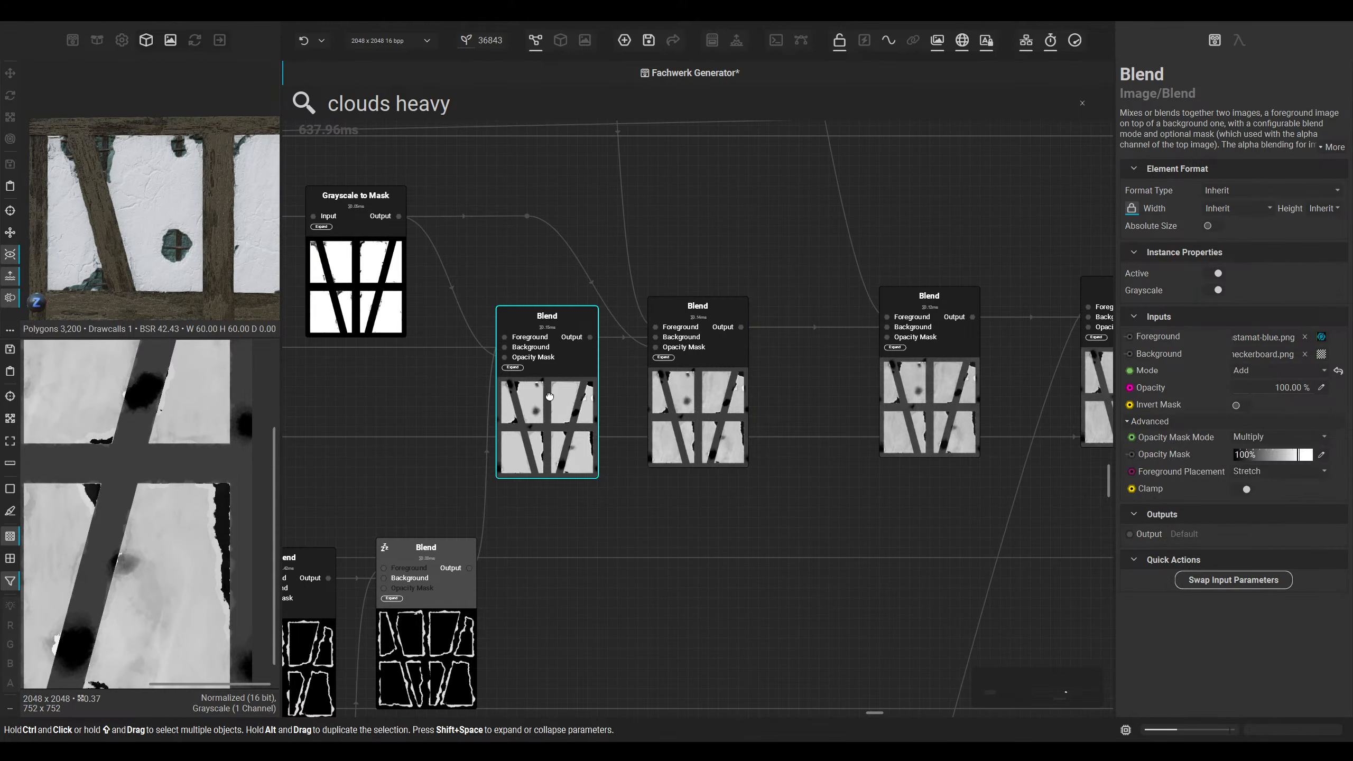
middle_click_drag(530, 400, 756, 409)
left_click(567, 307)
left_click(753, 410)
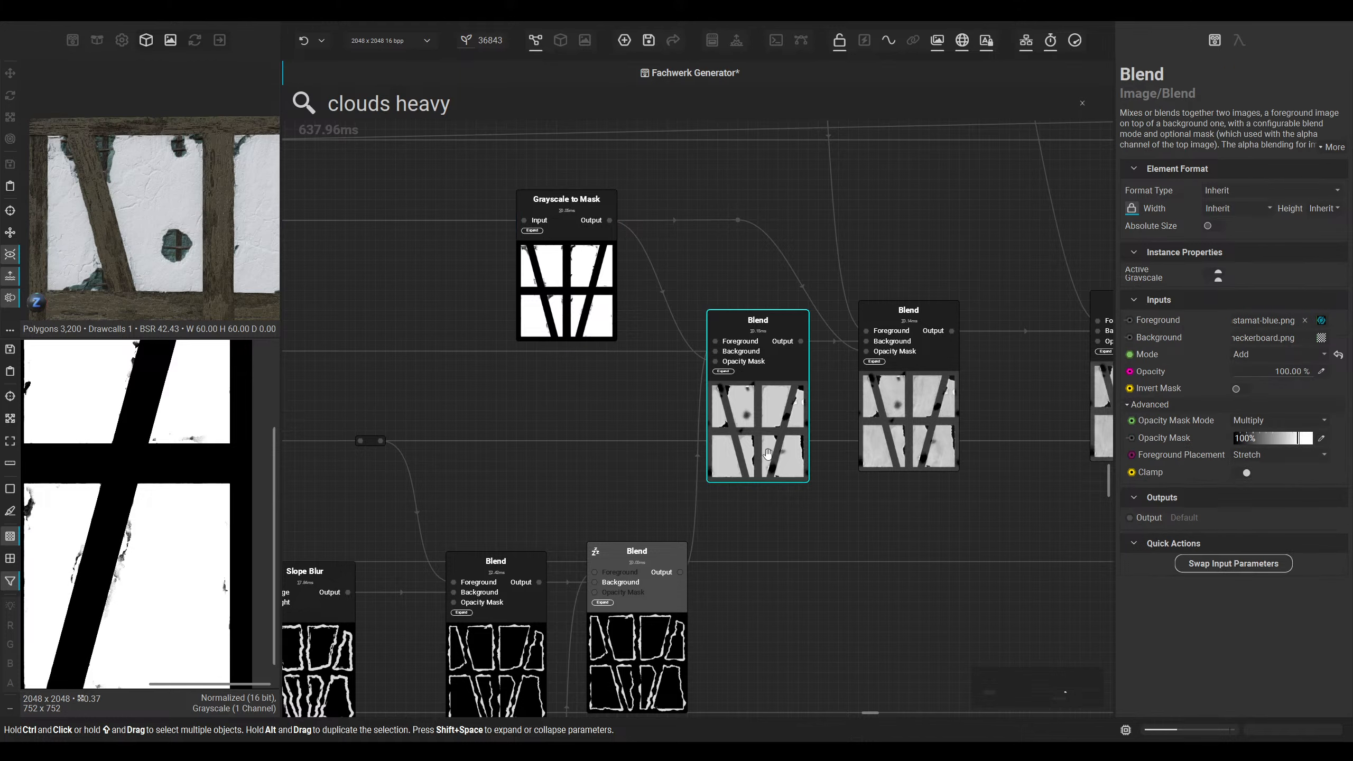
middle_click_drag(500, 445, 478, 672)
left_click(551, 482)
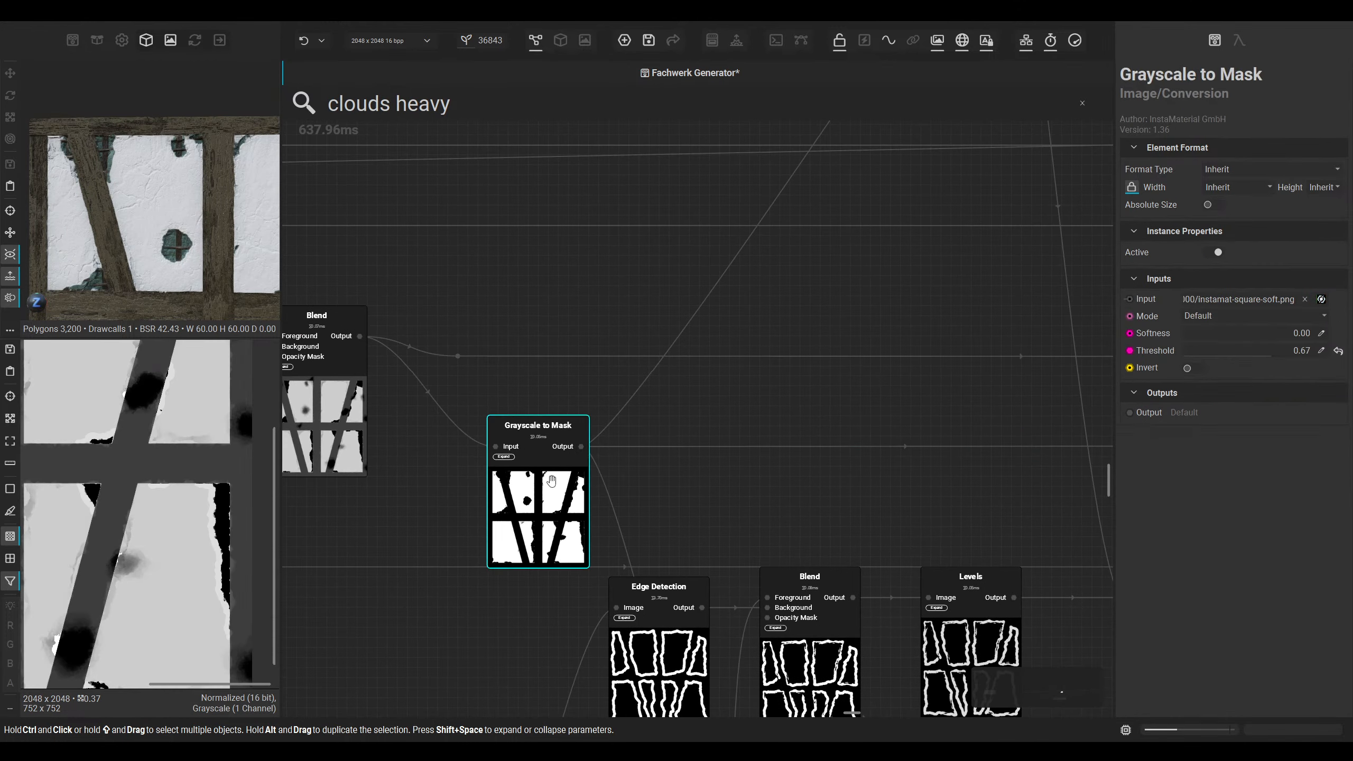
left_click(343, 425)
middle_click_drag(1044, 443, 585, 443)
middle_click_drag(1063, 478, 697, 469)
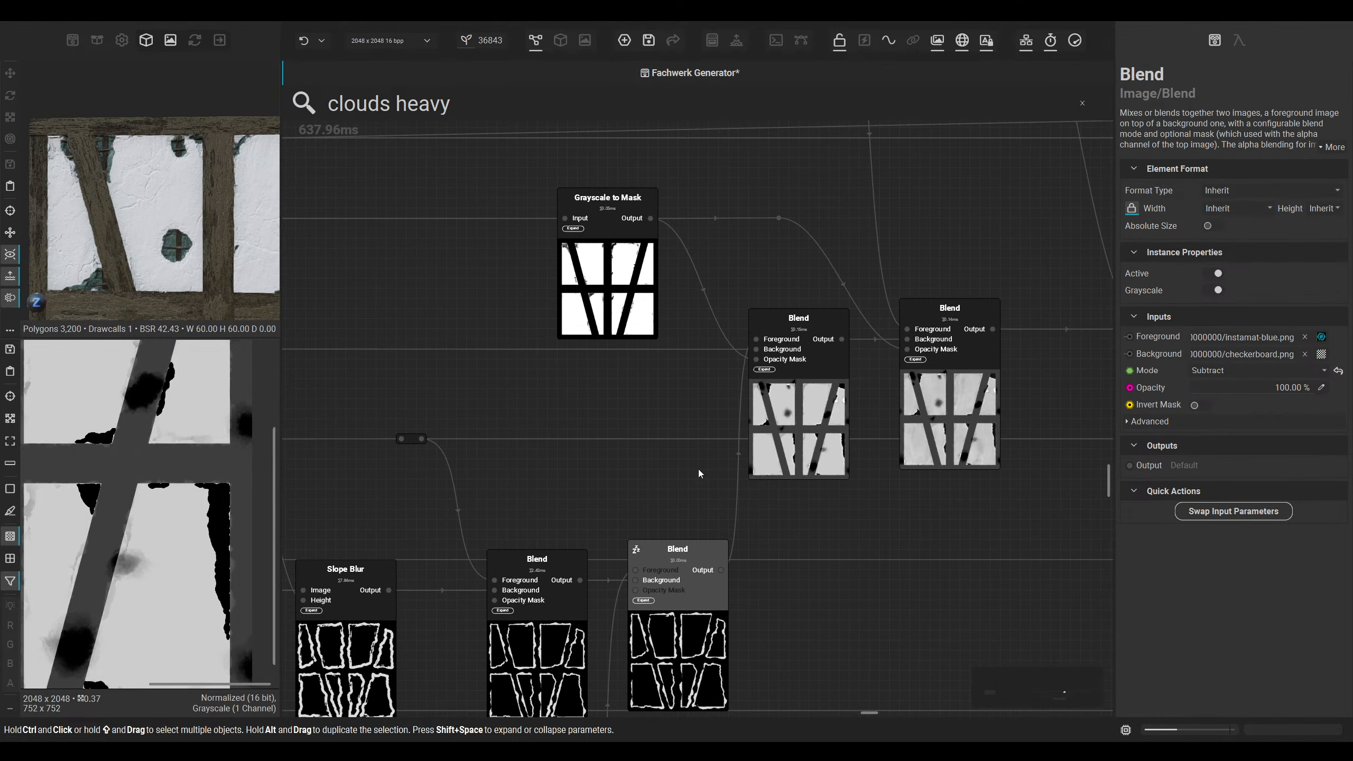
Step: Set the Blend that applies the panel outlines to the wall to Subtract mode
left_click(786, 444)
scroll(228, 500, "up", 2)
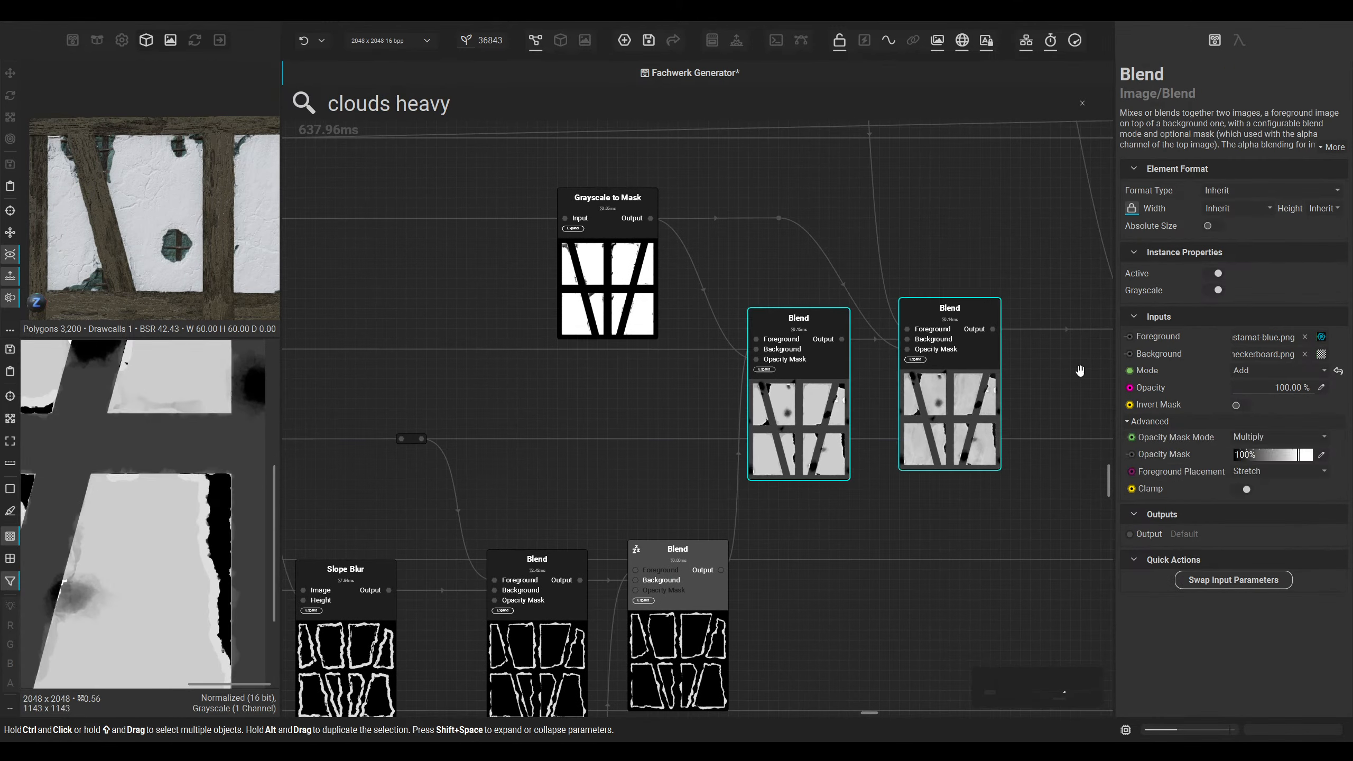
left_click(1269, 371)
left_click(1262, 347)
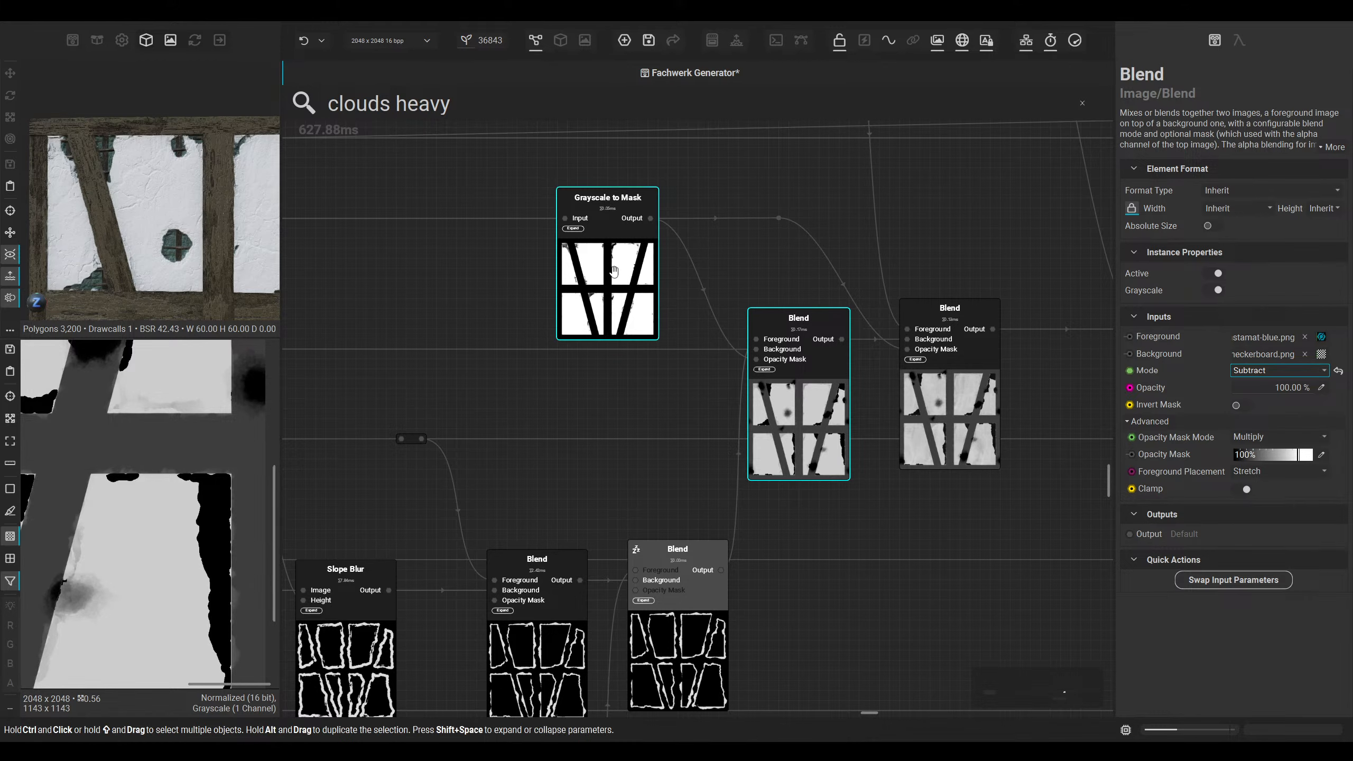
Step: Inspect the wall in the large 3D view from an angle and lower the outline Blend's opacity to about 27 %
left_click(561, 41)
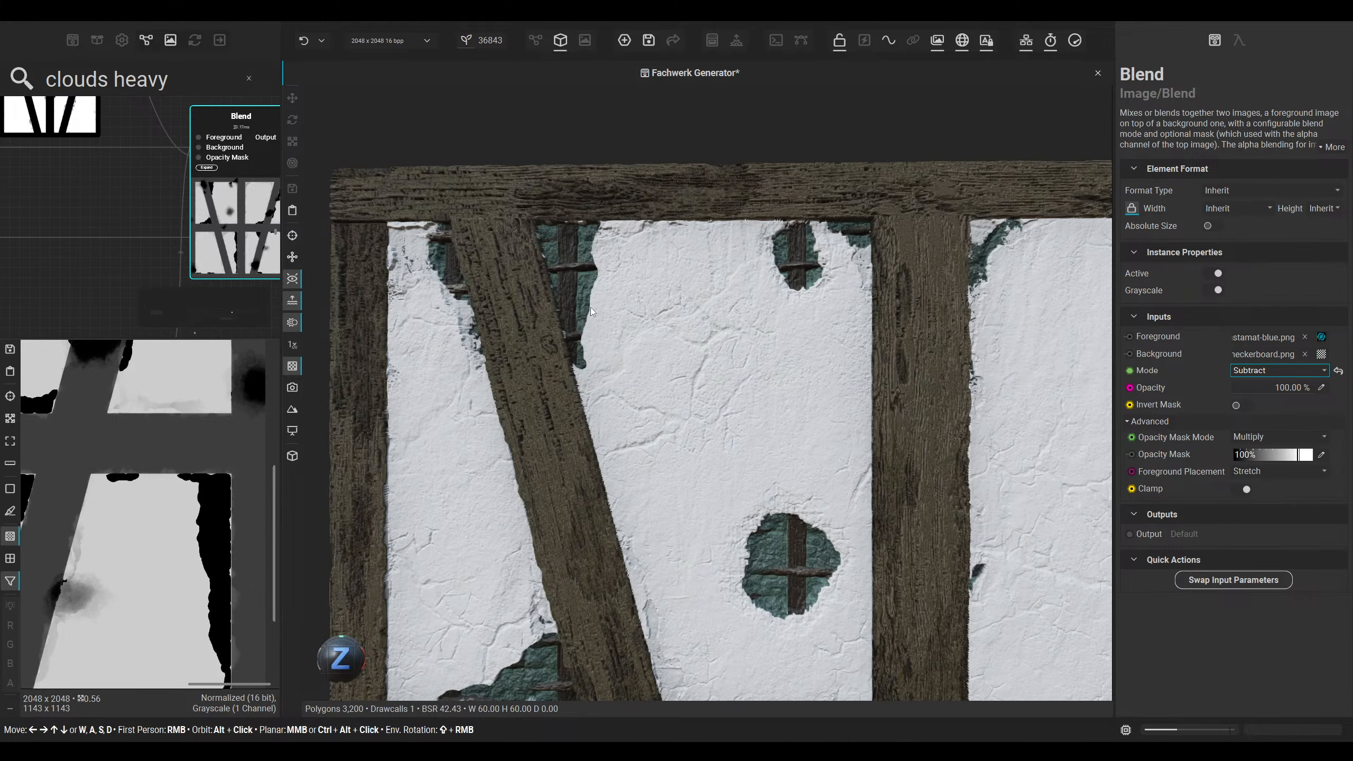
left_click_drag(352, 624, 322, 629)
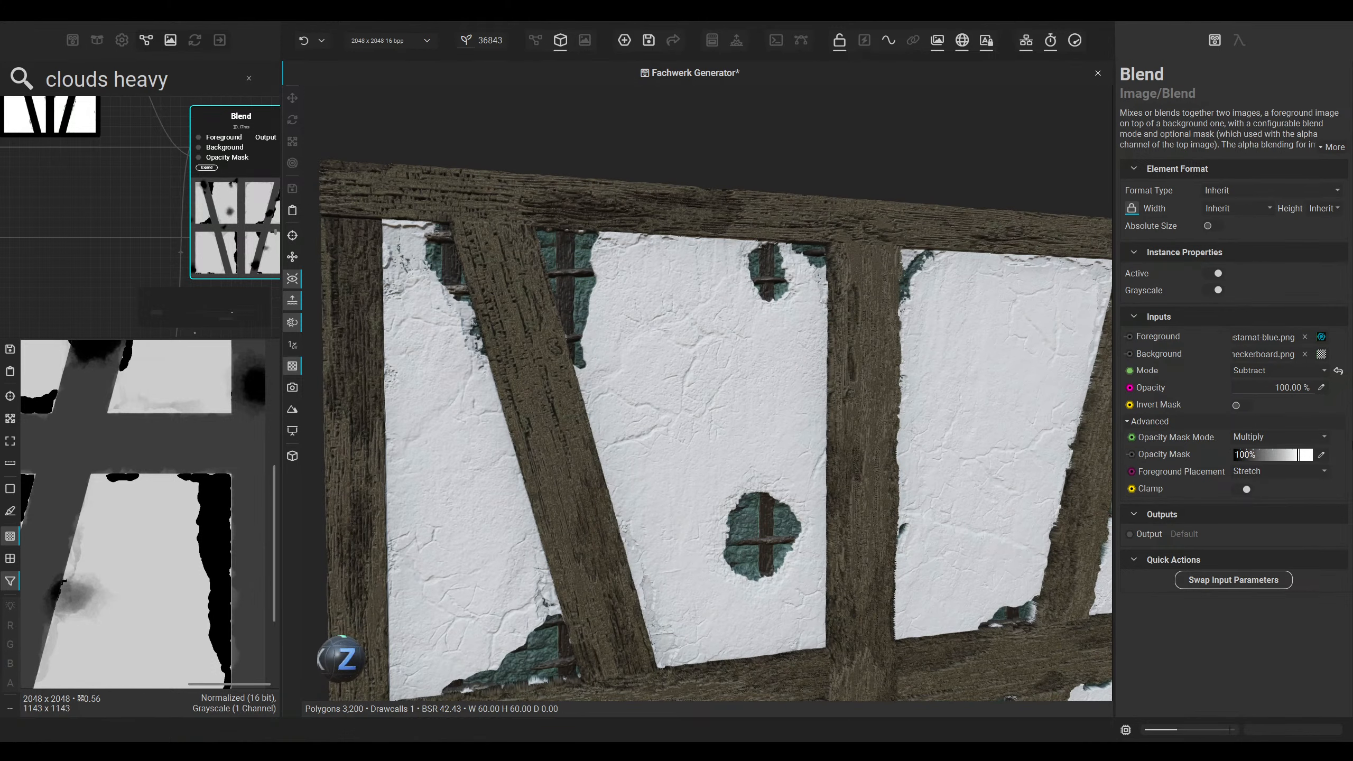
left_click_drag(1285, 392, 1271, 392)
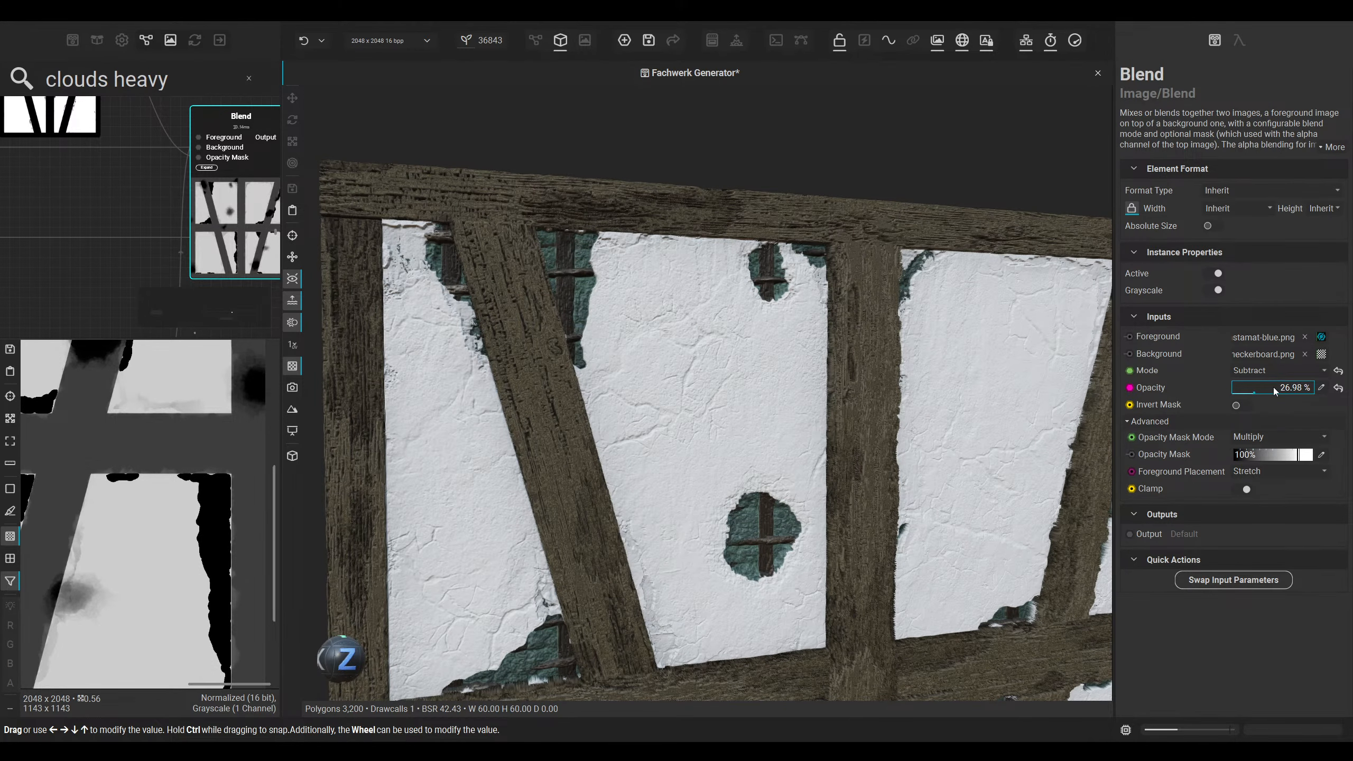
Step: Try Default mode on the Blend applying the panel outlines, and set it to Add mode at 100 % opacity
left_click(1278, 370)
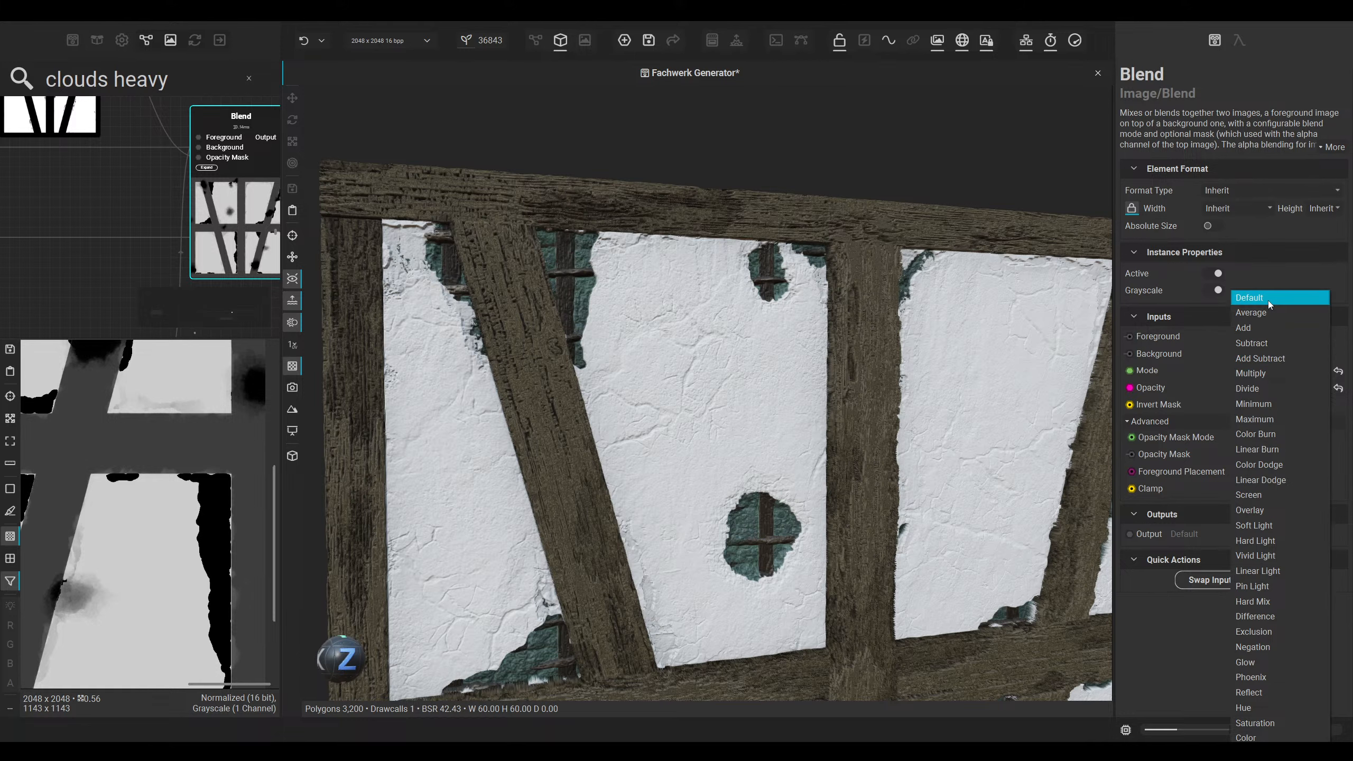
left_click(1265, 300)
left_click_drag(1295, 388, 1234, 391)
left_click(1246, 370)
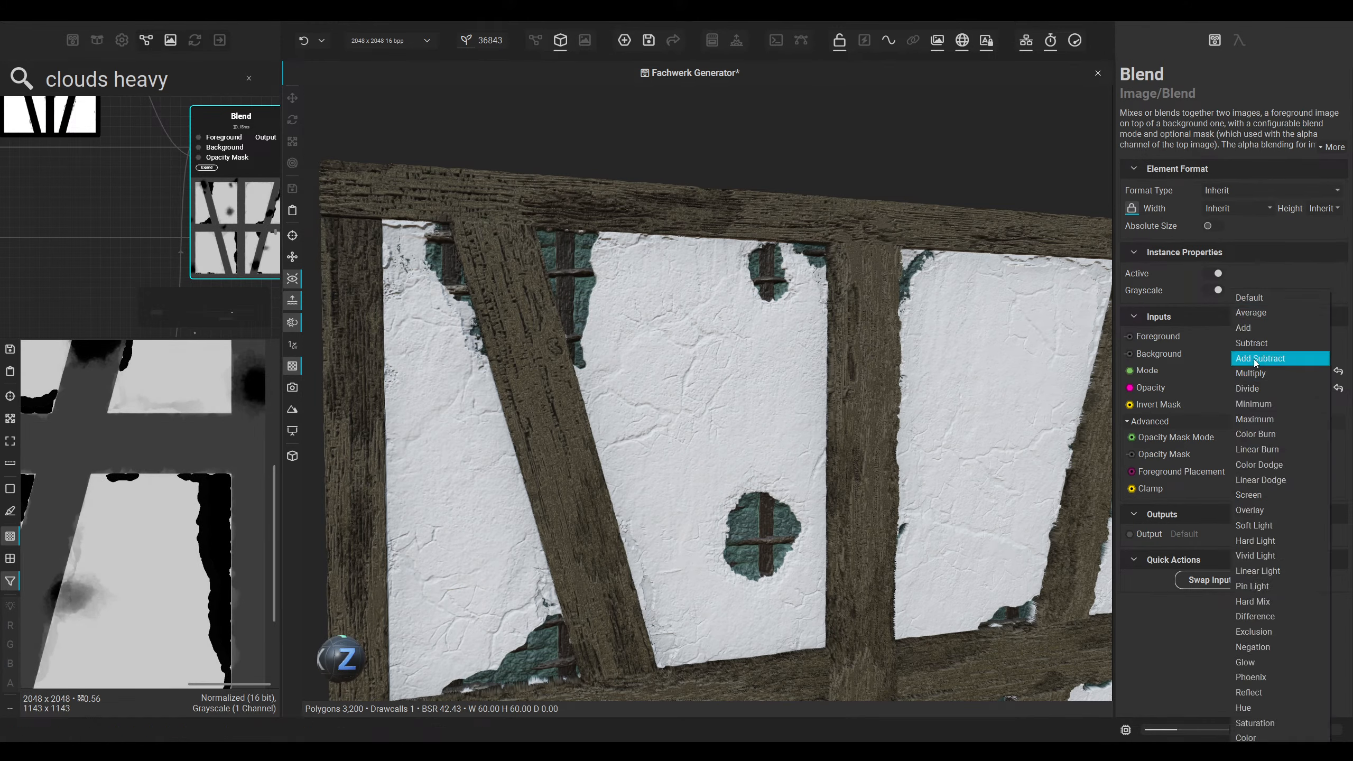
left_click(1262, 325)
left_click_drag(1236, 391, 1307, 388)
left_click(534, 41)
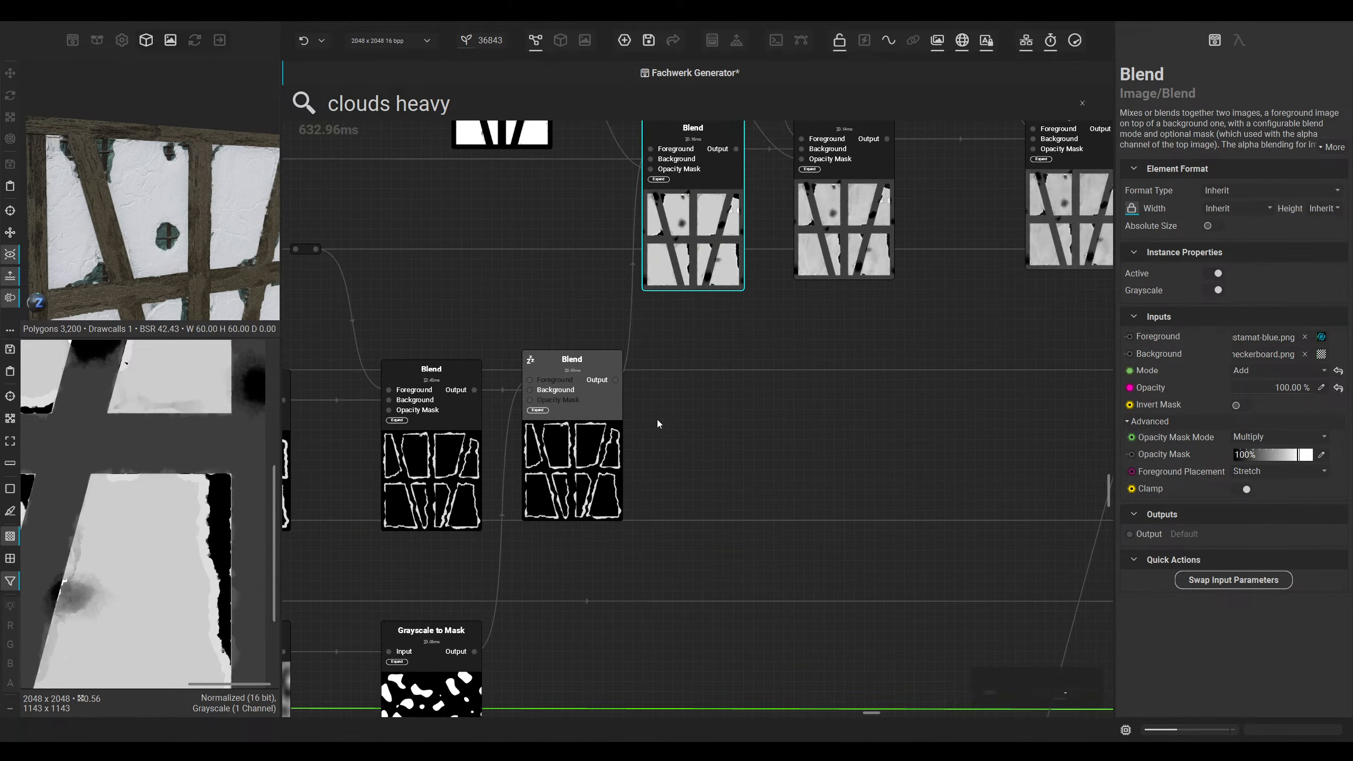
Step: Shift the two wall Blend nodes after the outline branch further along the graph to make room for another node
left_click(591, 424)
scroll(612, 443, "down", 3)
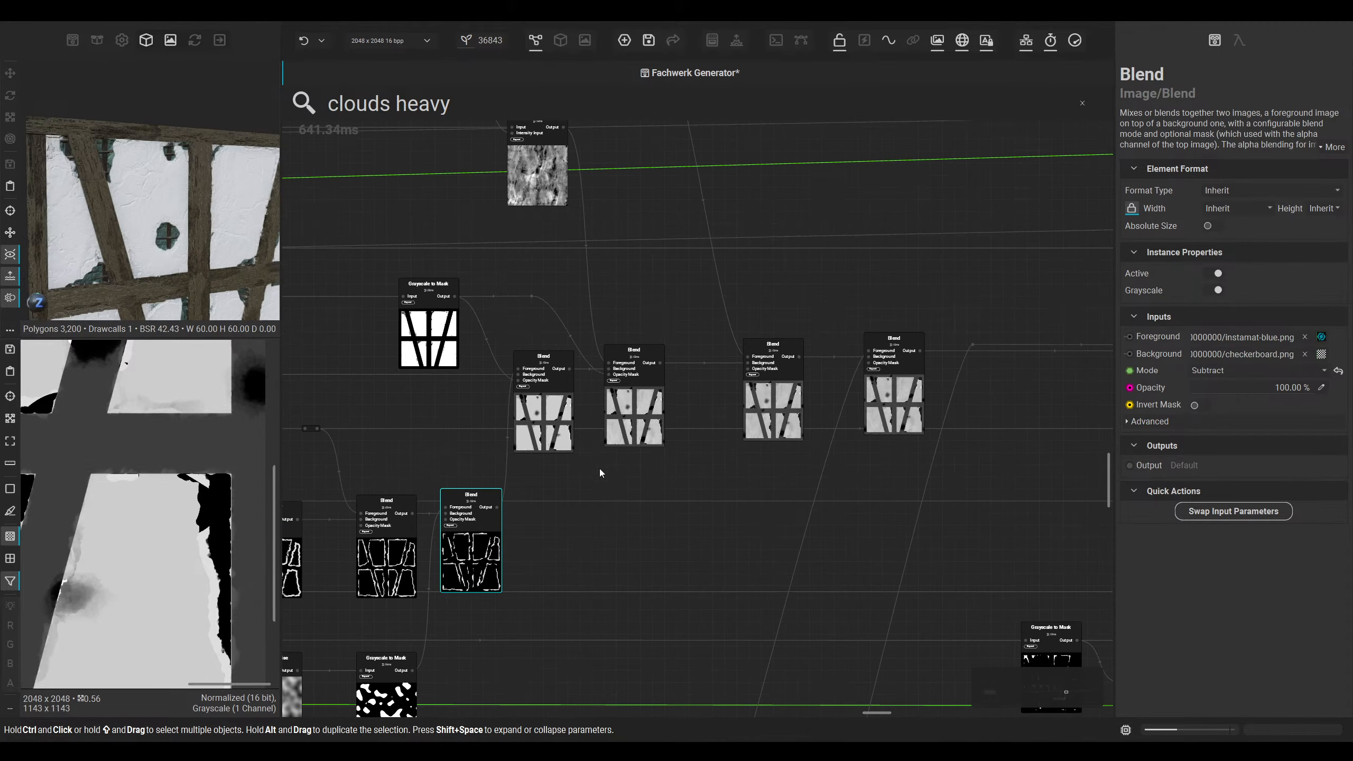
left_click_drag(697, 473, 539, 399)
left_click_drag(536, 397, 590, 399)
middle_click_drag(566, 505, 568, 448)
left_click(621, 447)
Step: Add a Levels node after the broken-up outline Blend and connect its output to the Foreground of the first wall Blend
scroll(585, 489, "up", 3)
left_click(586, 489)
left_click_drag(546, 431, 609, 467)
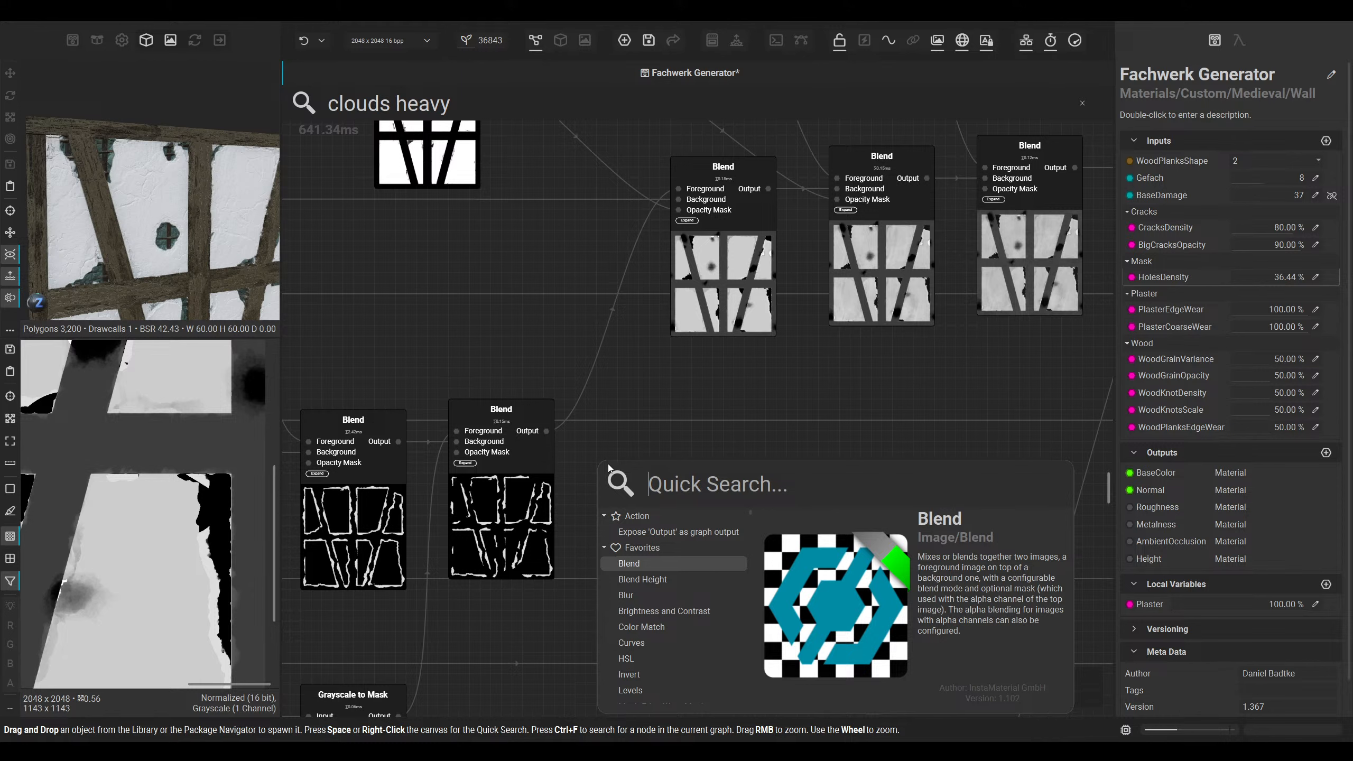
type("level")
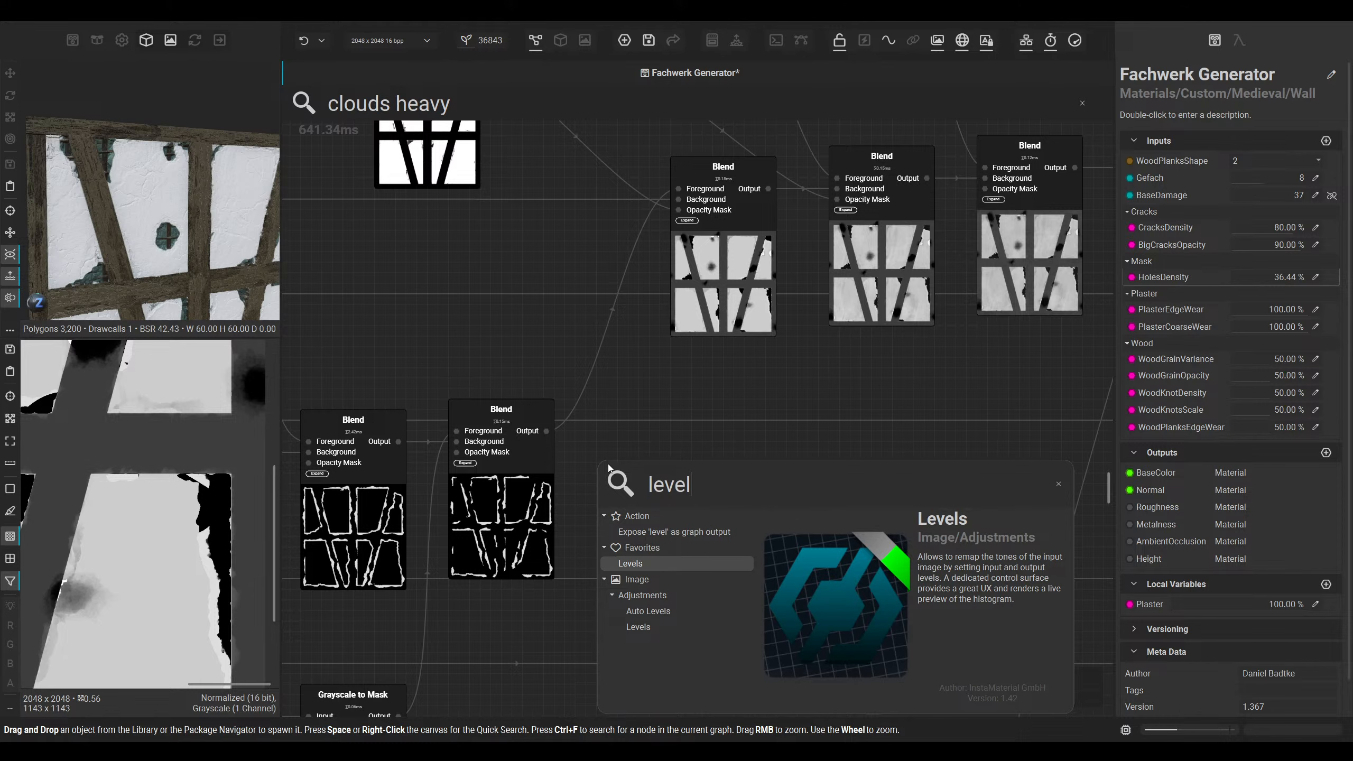
key("Return")
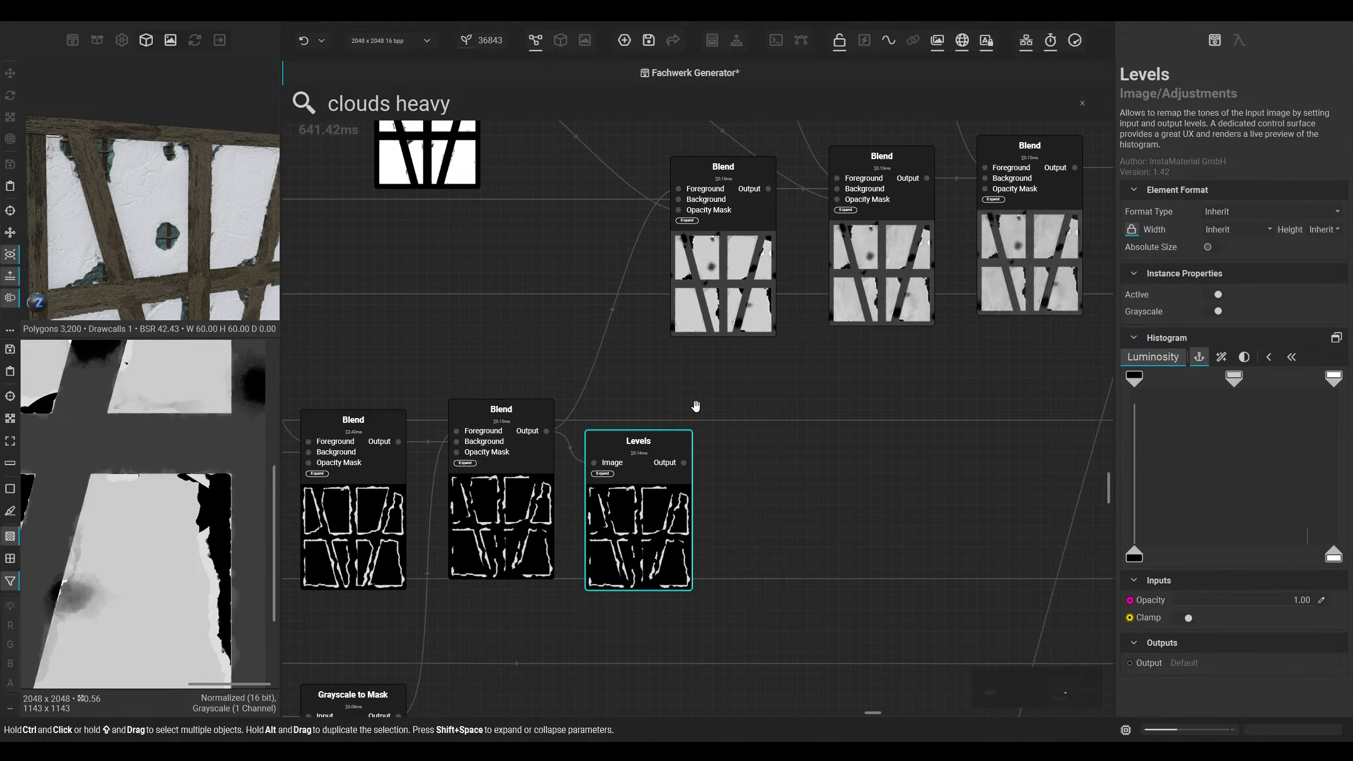
left_click_drag(682, 186, 684, 462)
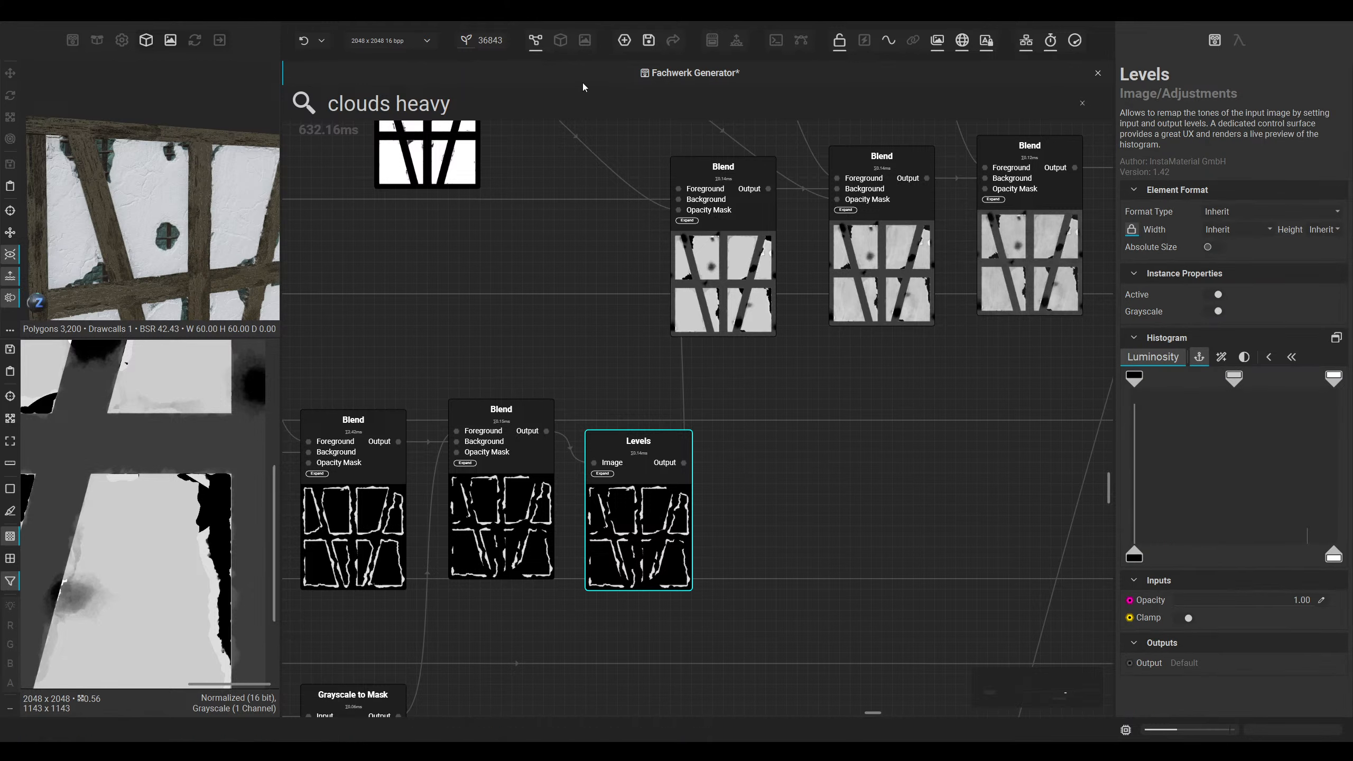
Step: Lower the Levels node's output white point to about 0.8, checking the plaster edges from several angles in the large 3D view
left_click(560, 41)
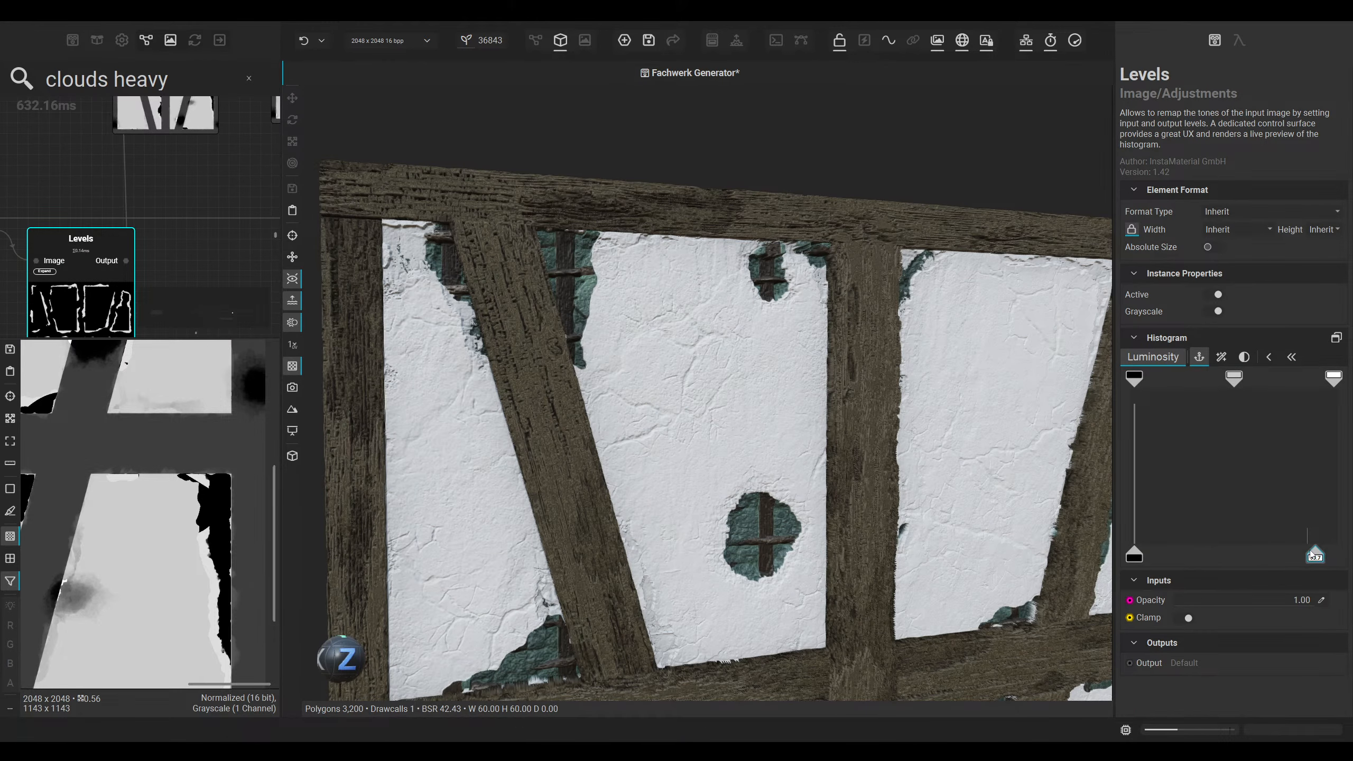
left_click_drag(1315, 555, 1271, 554)
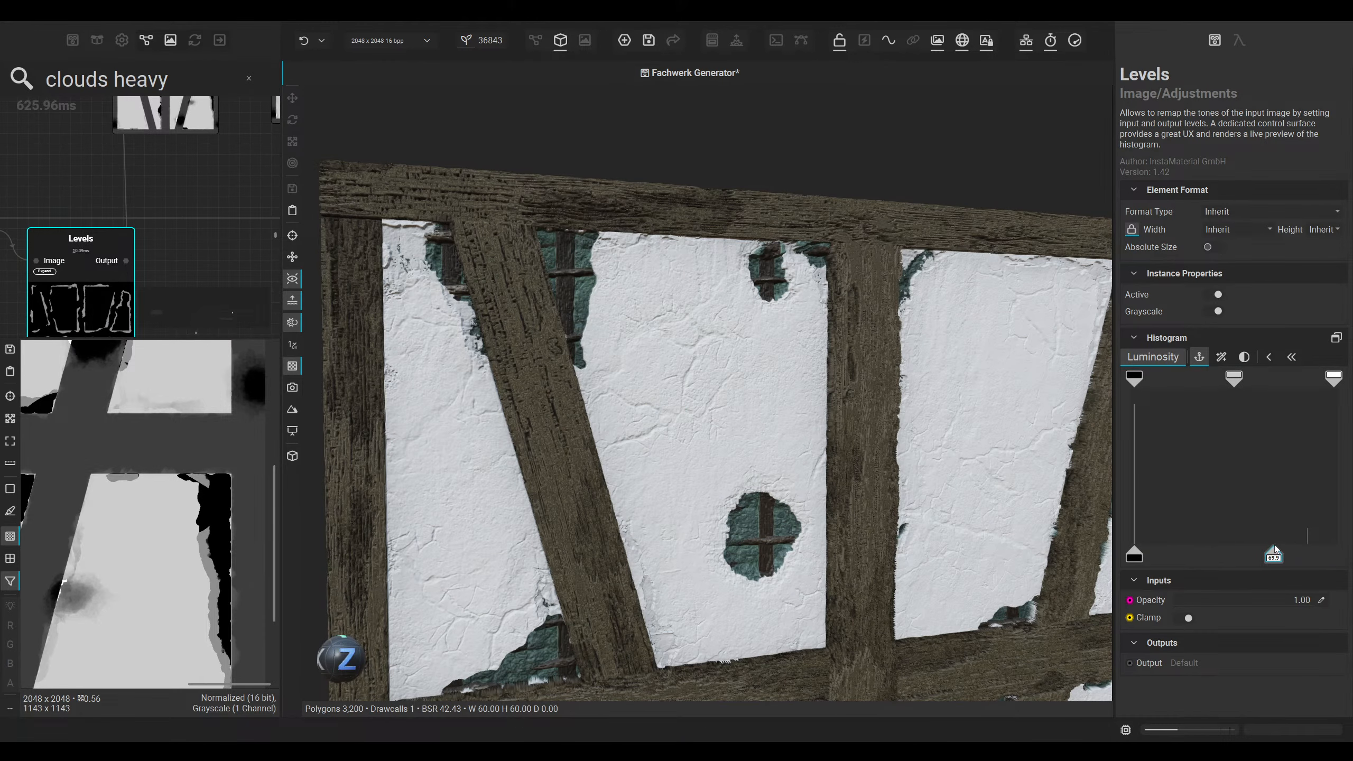
left_click_drag(665, 342, 702, 336, "alt")
scroll(536, 292, "up", 3)
left_click_drag(536, 293, 613, 304, "alt")
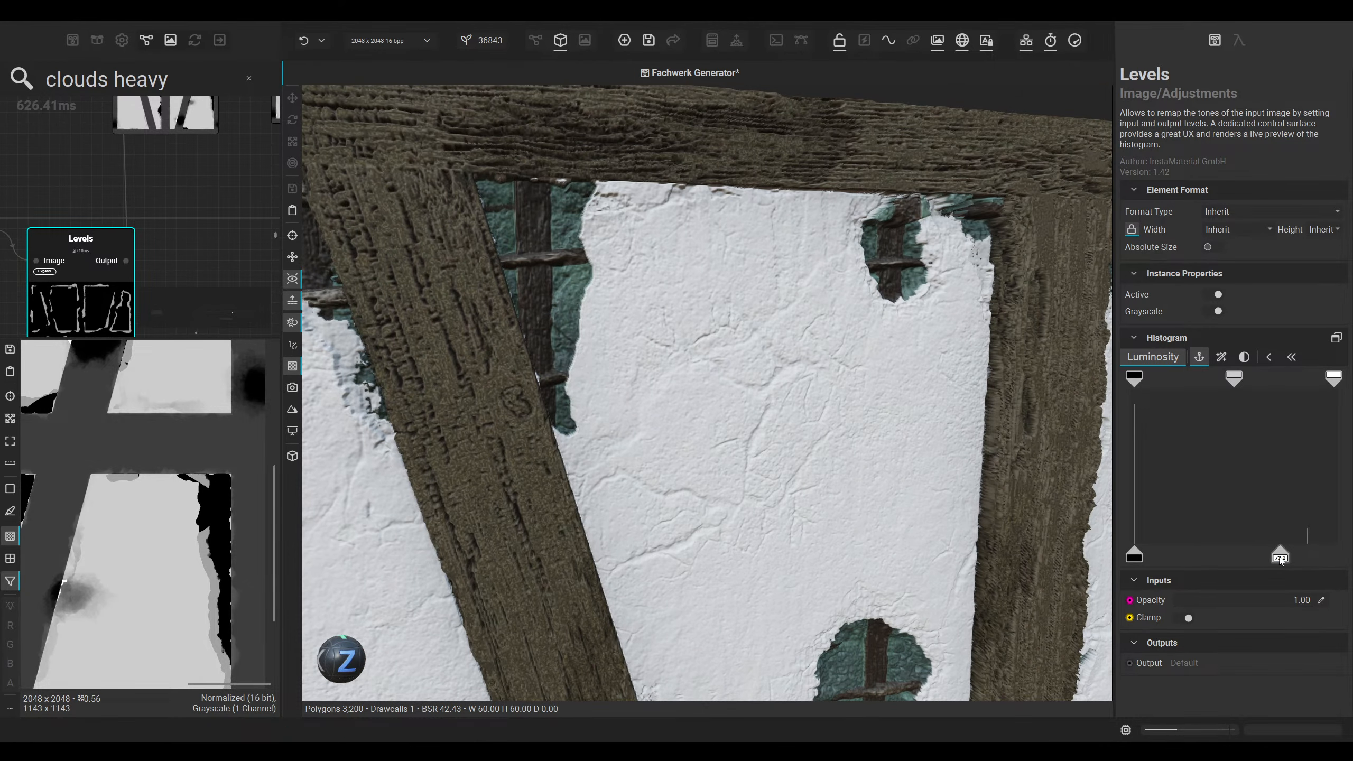
left_click_drag(1303, 558, 1315, 558)
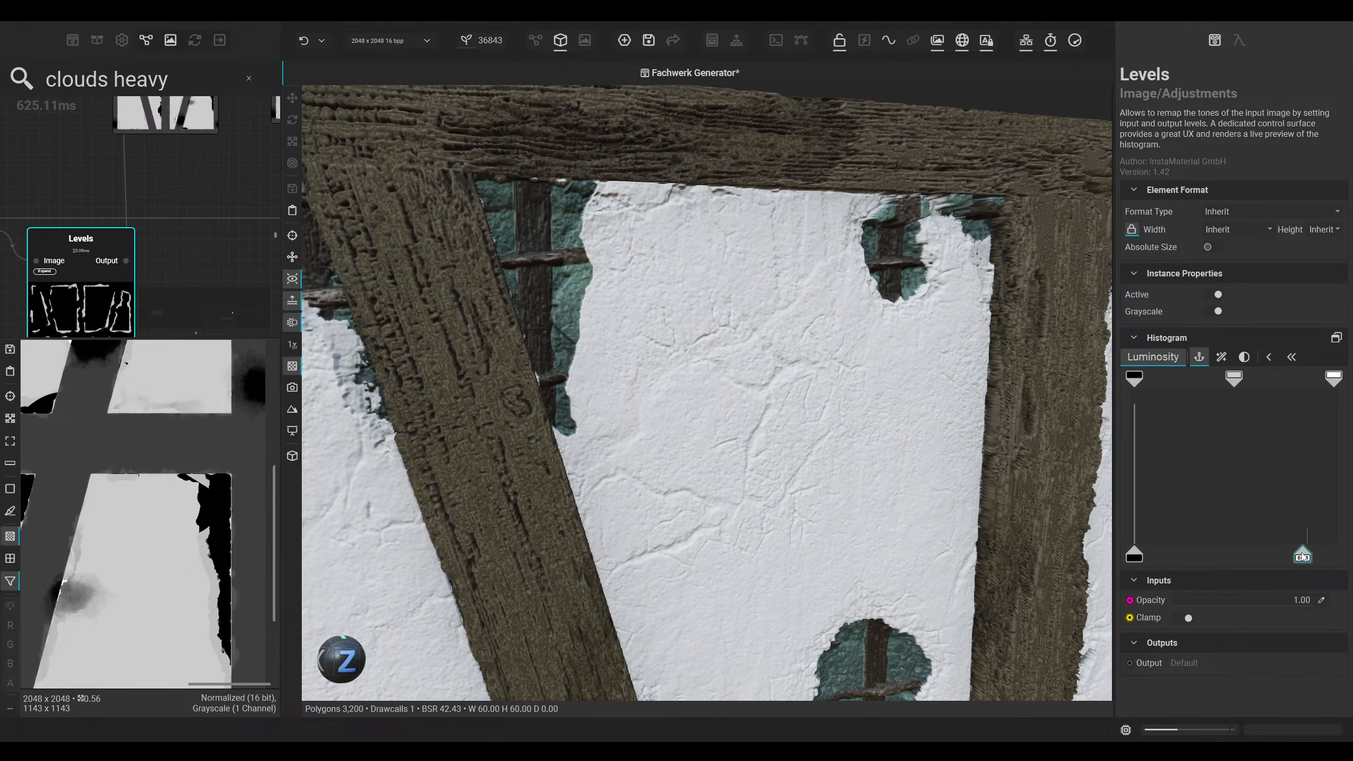
left_click_drag(725, 410, 751, 416, "alt")
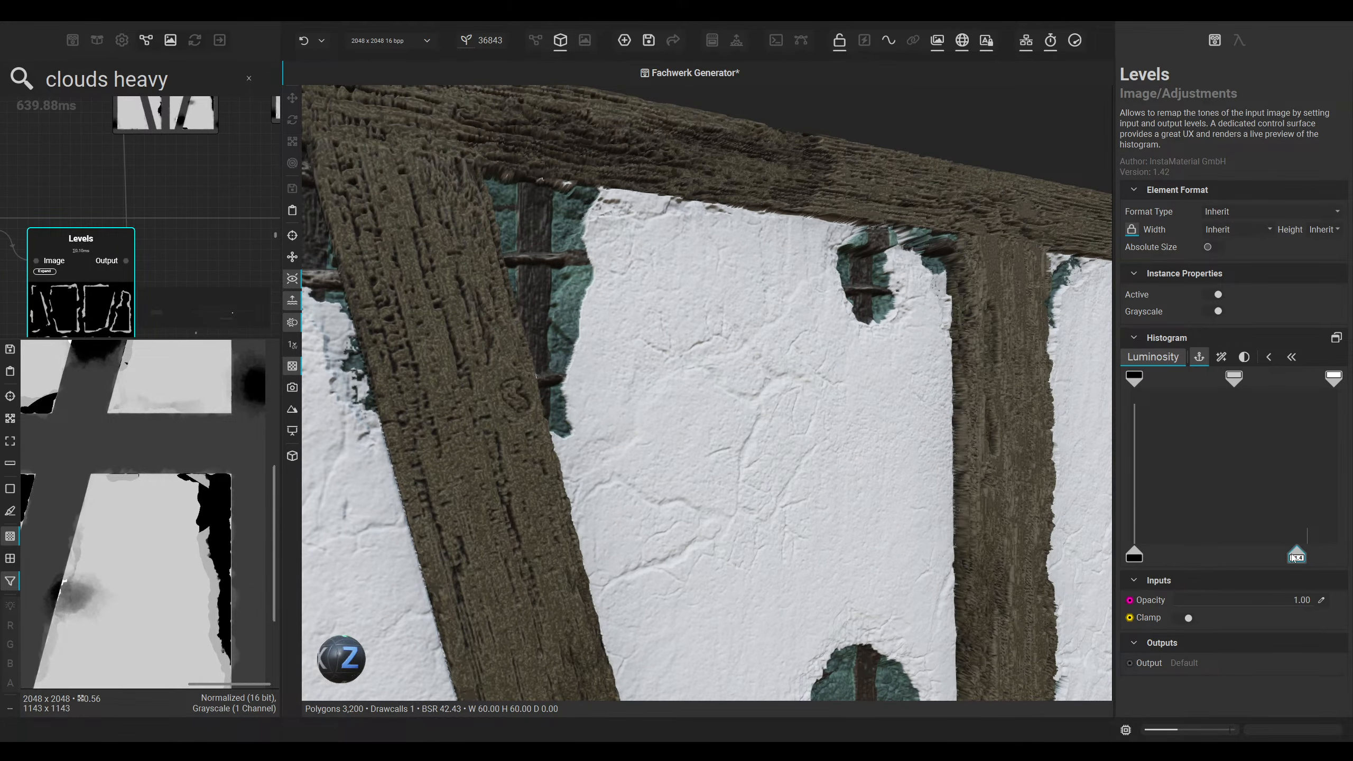
left_click_drag(991, 458, 755, 419, "alt")
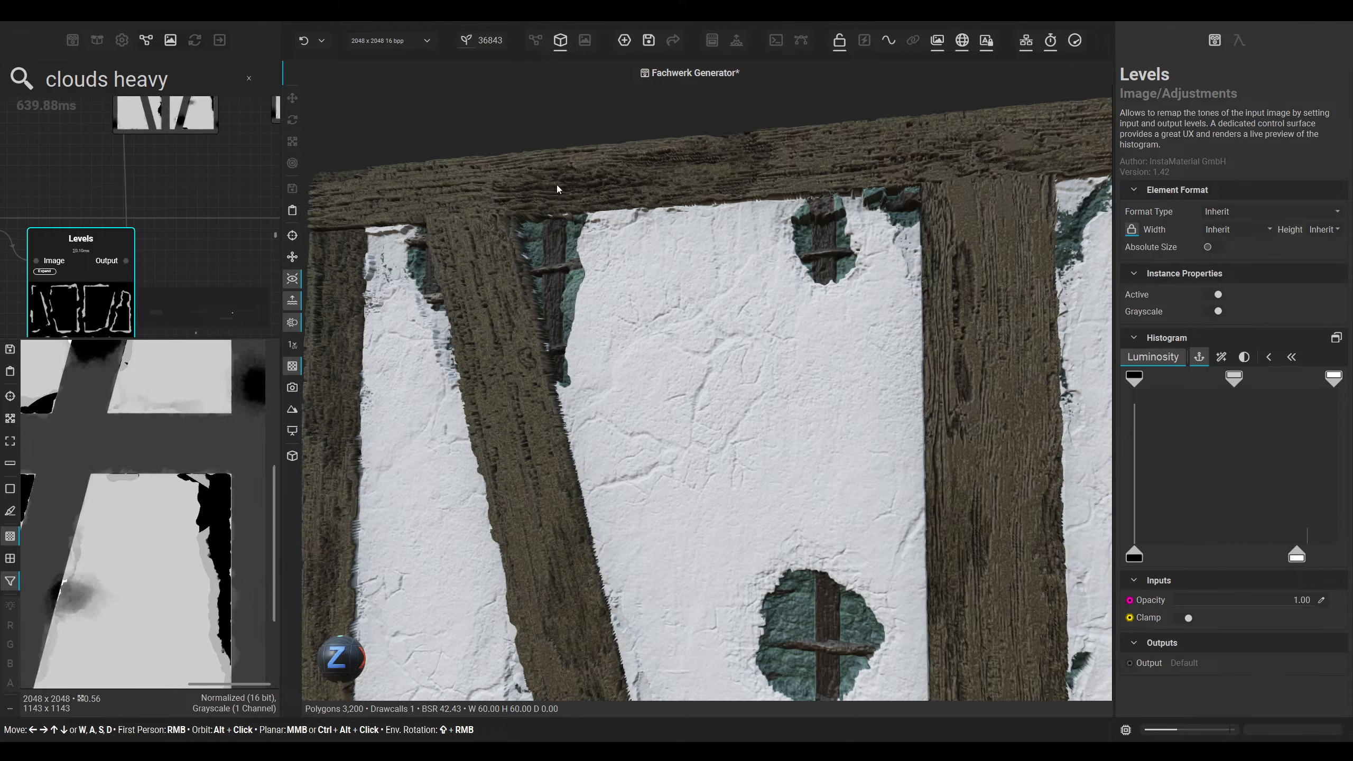
Step: Branch the broken-up outline Blend's output into a new Blend node placed below the plaster and brick colour Blend
left_click(535, 40)
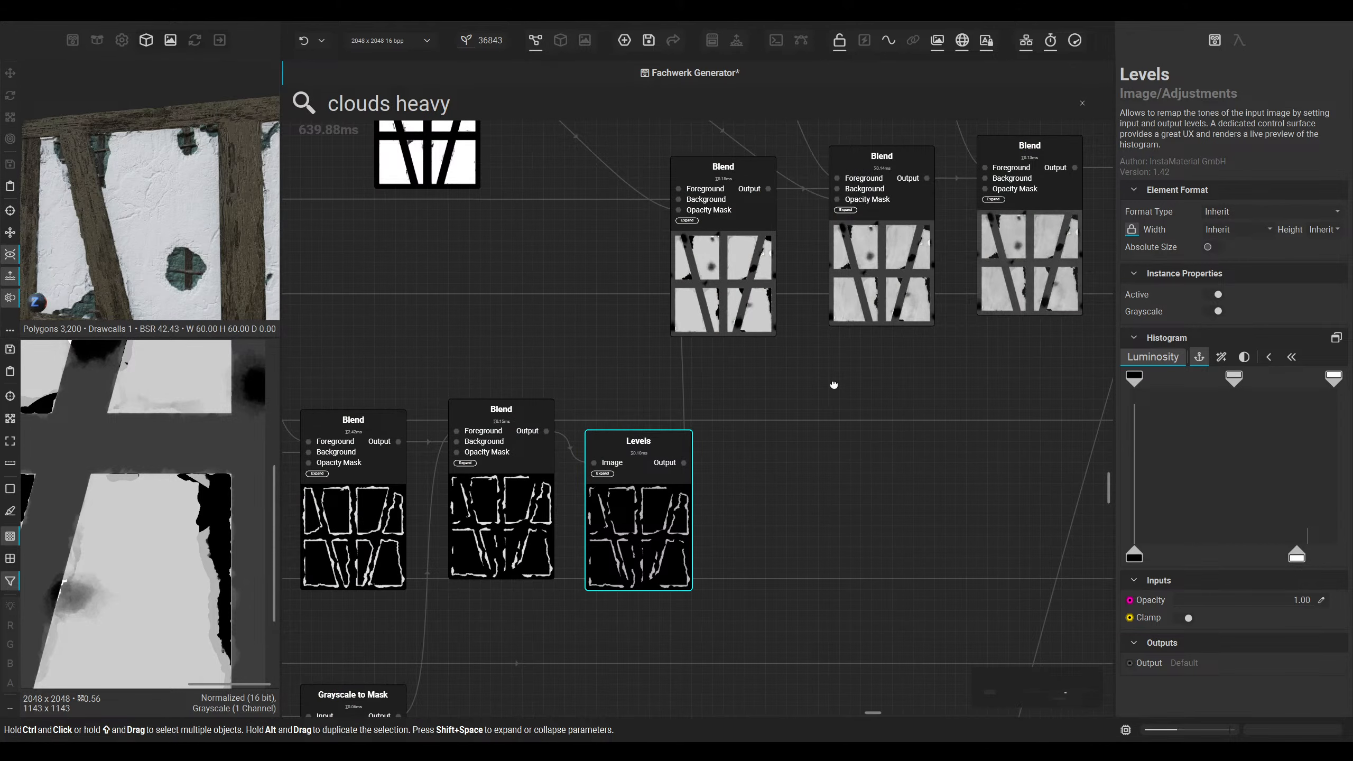
left_click_drag(833, 385, 760, 386)
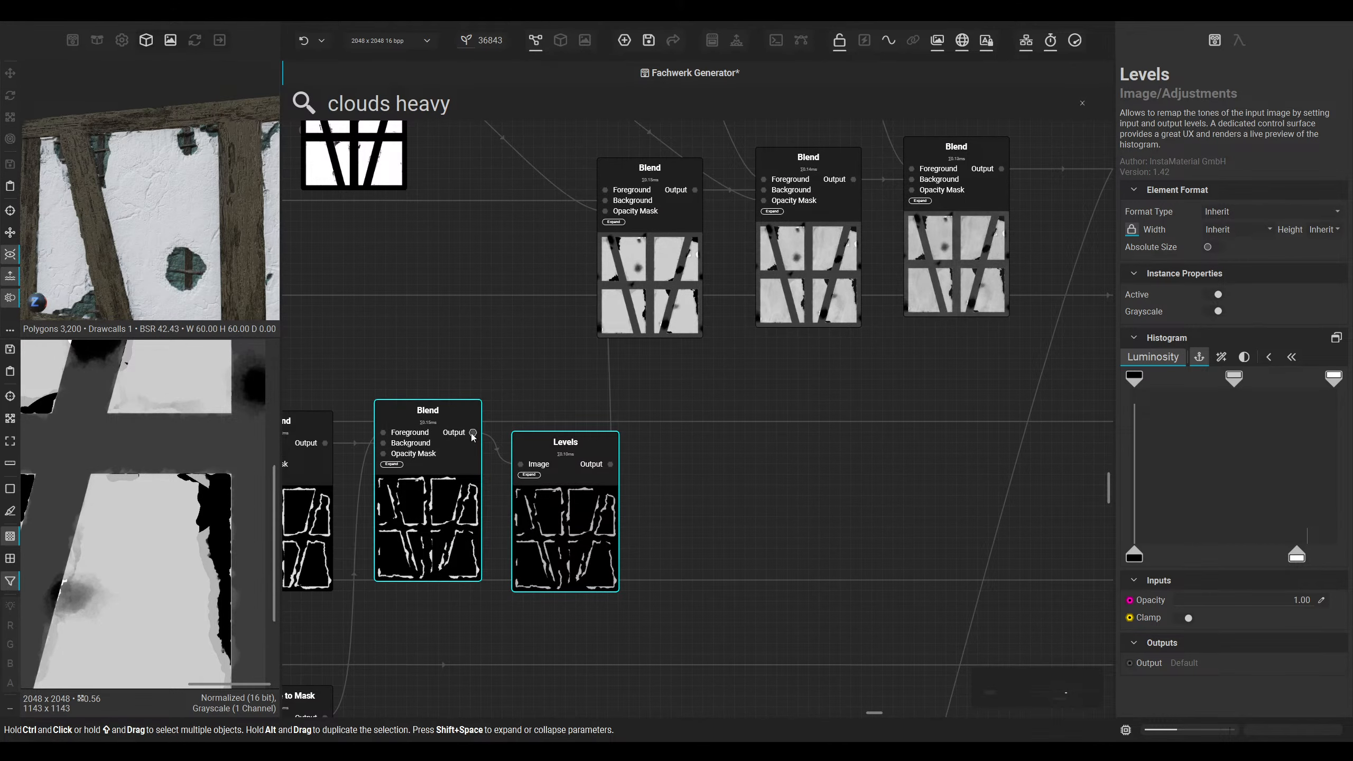
left_click_drag(473, 433, 672, 431)
scroll(668, 434, "down", 5)
scroll(739, 368, "down", 2)
left_click_drag(739, 365, 777, 510)
scroll(958, 277, "up", 7)
scroll(794, 455, "down", 3)
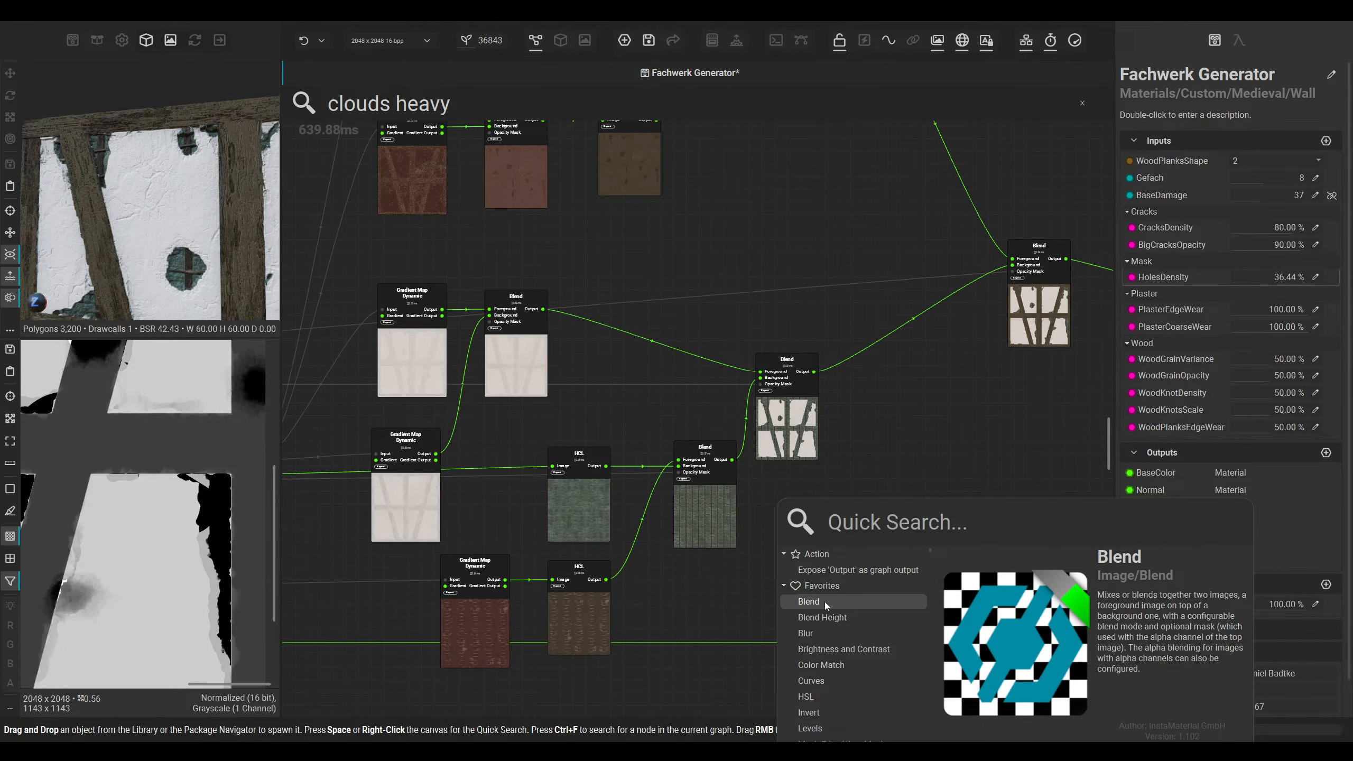
left_click(809, 601)
scroll(777, 432, "up", 2)
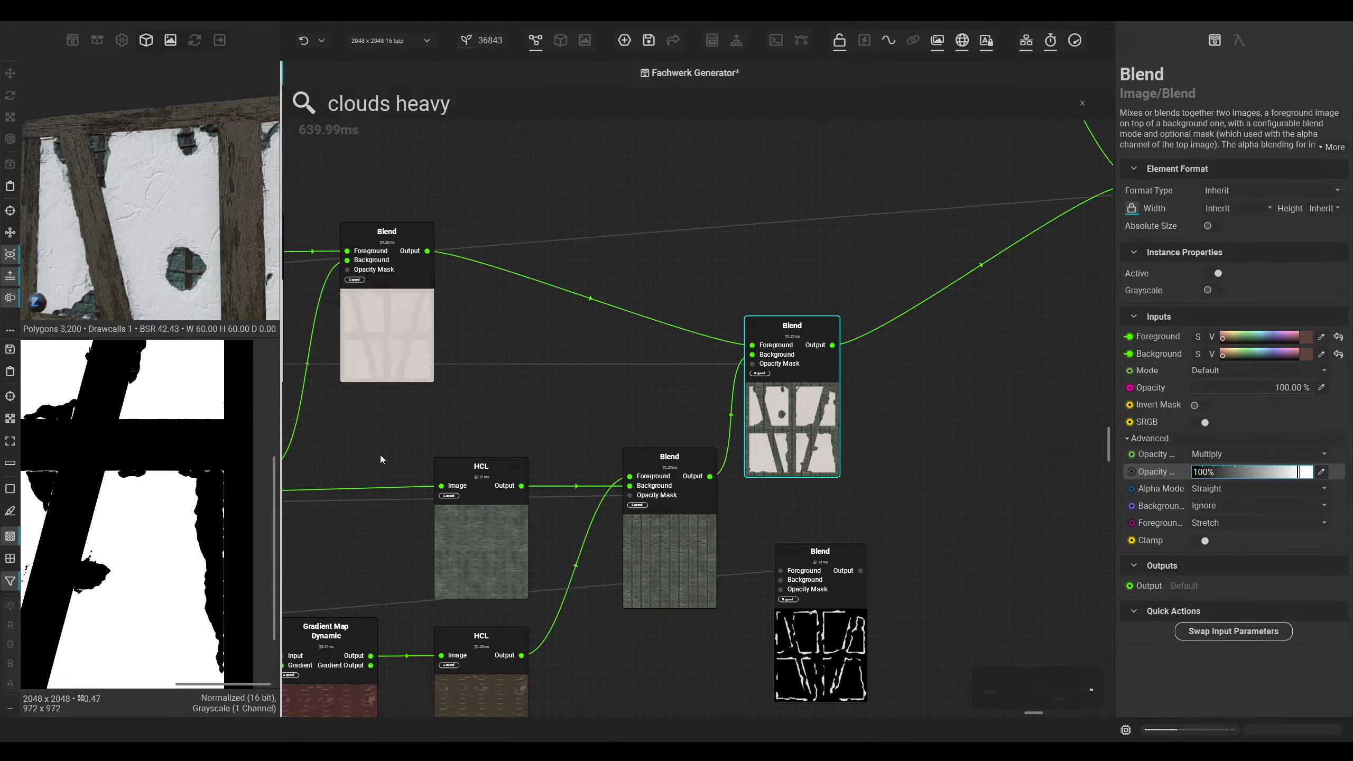
Step: Copy the plaster colour Blend's opacity mask connection to the new Blend's Background and set its mode to Maximum
left_click_drag(751, 362, 791, 572, "ctrl+alt")
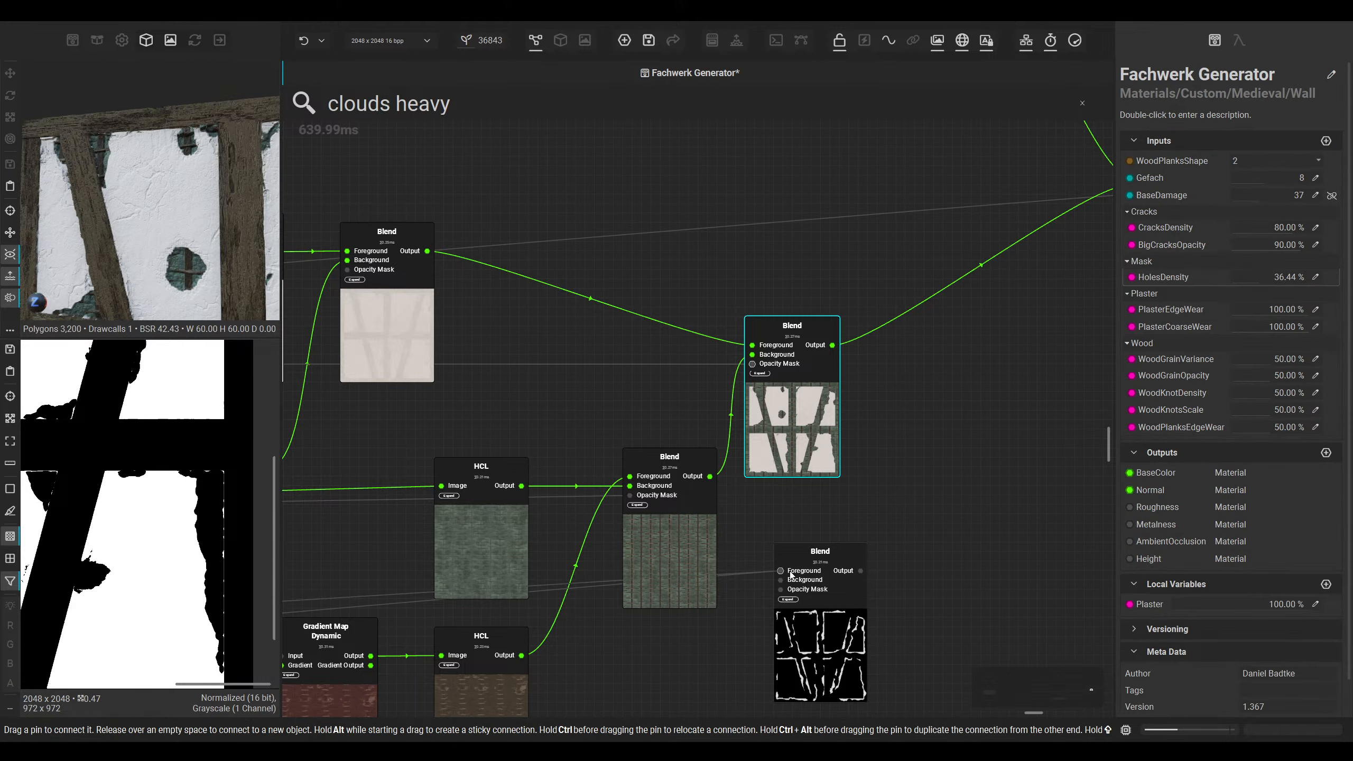
left_click(784, 581)
left_click(1257, 371)
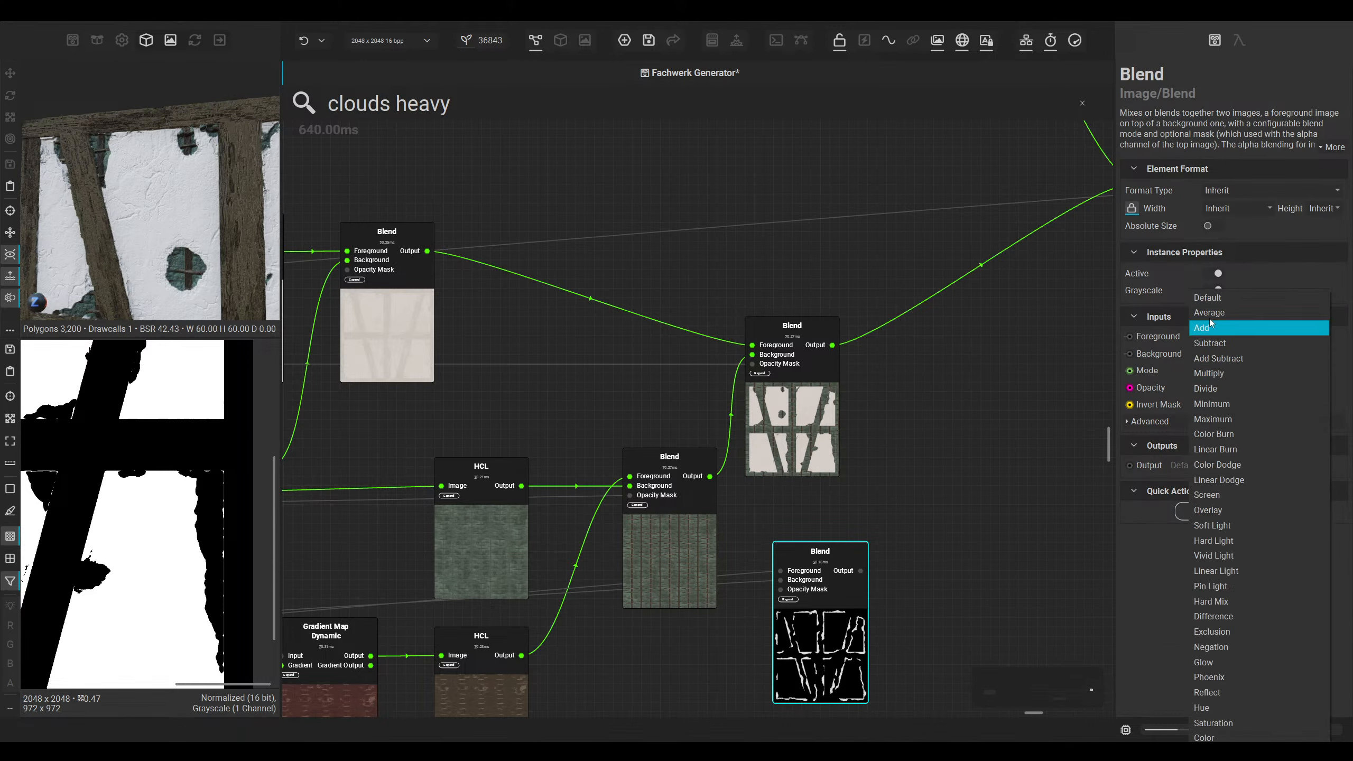
left_click(1214, 419)
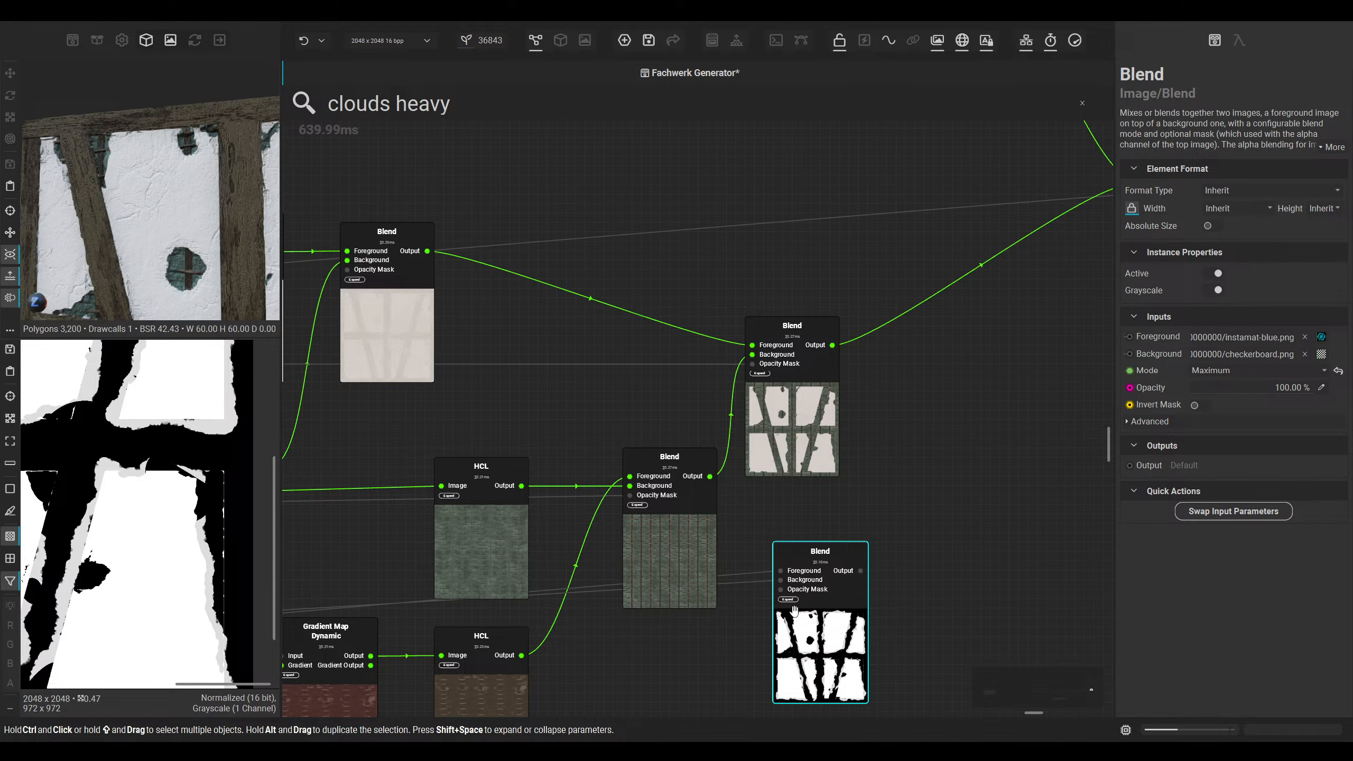
Step: Preview the new Blend's inputs, set its mode to Subtract and connect its output to the plaster colour Blend's opacity mask
left_click(781, 580)
left_click(781, 570)
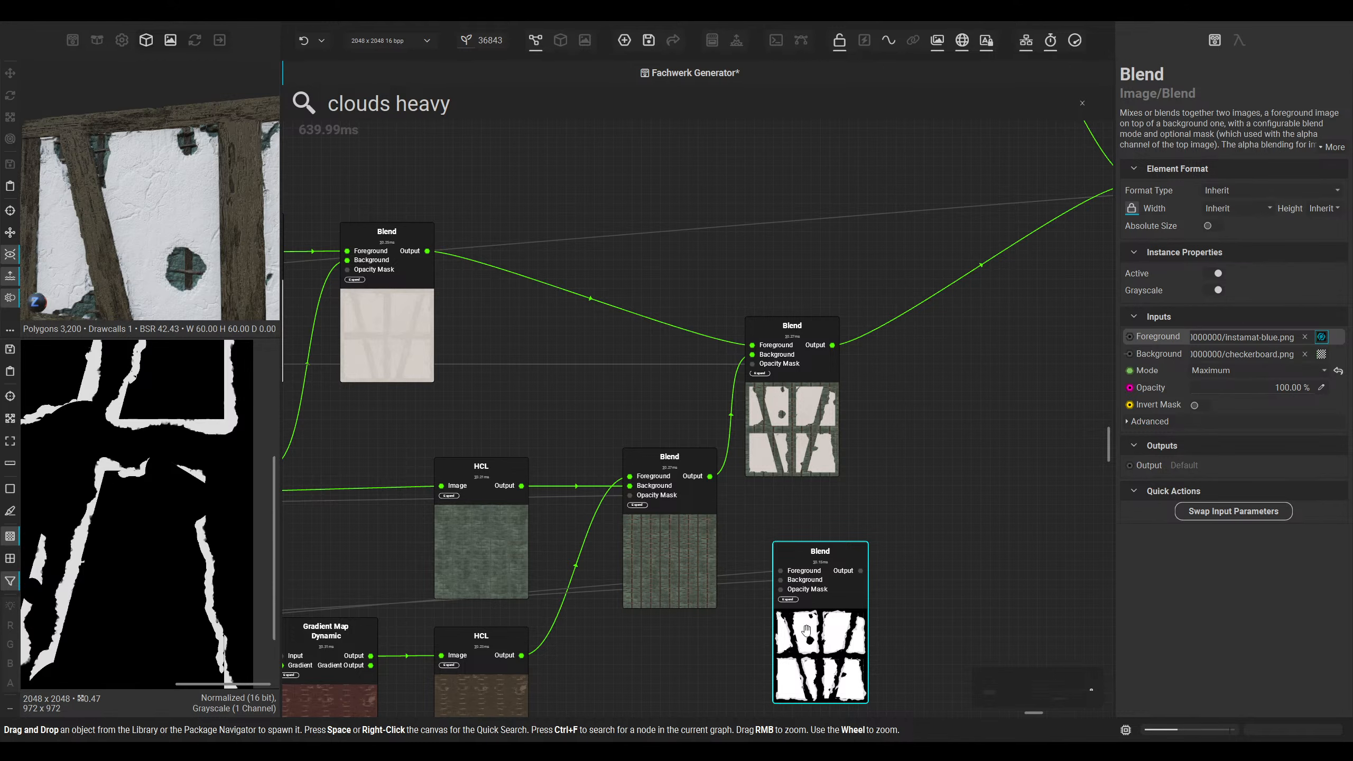
left_click(1257, 370)
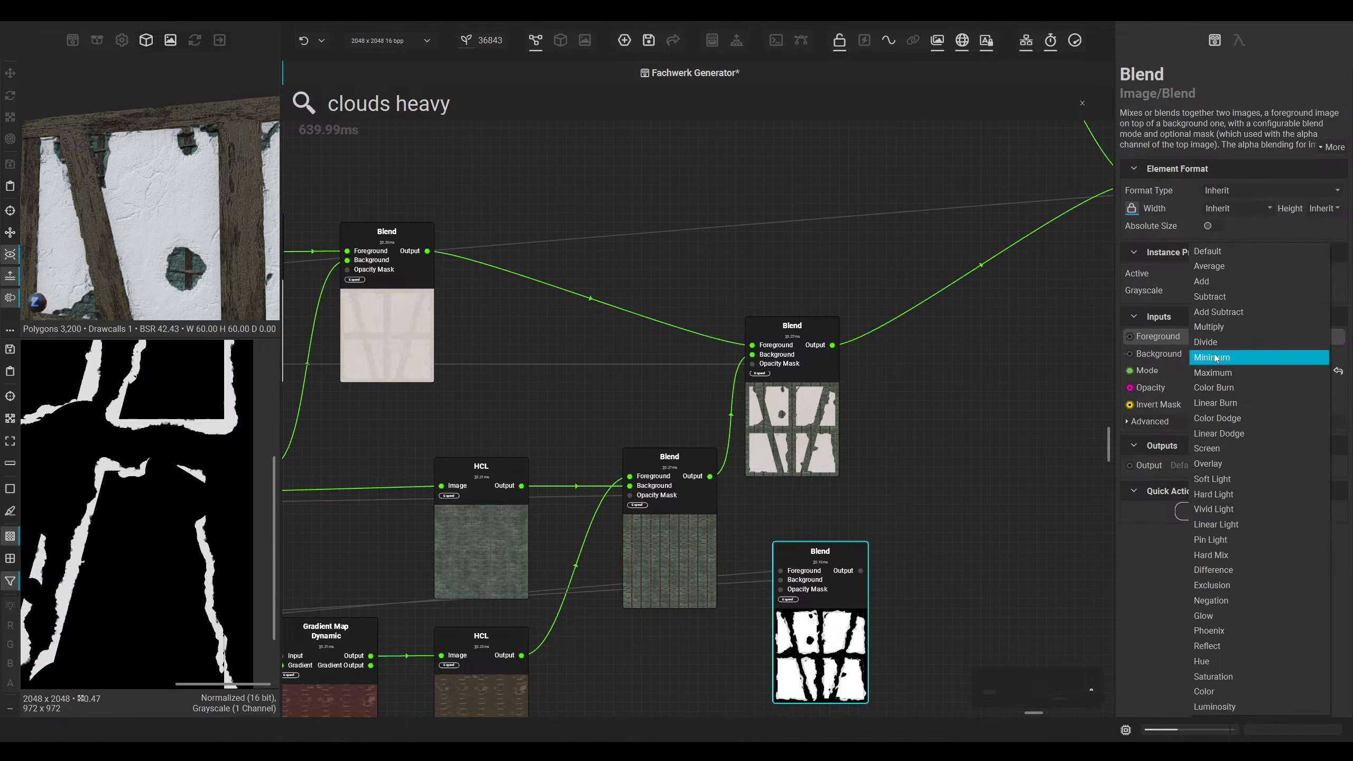
left_click(1246, 294)
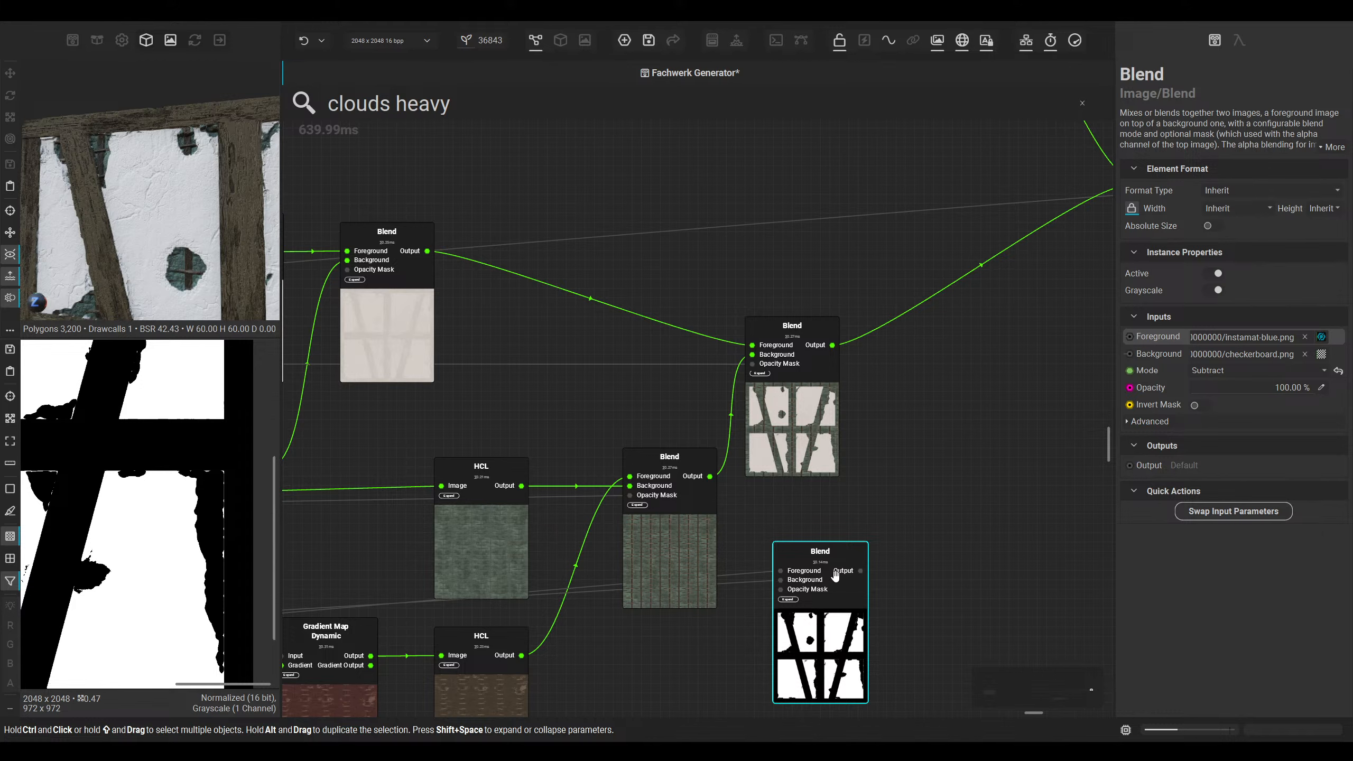
left_click_drag(860, 570, 785, 456)
left_click_drag(752, 367, 752, 366)
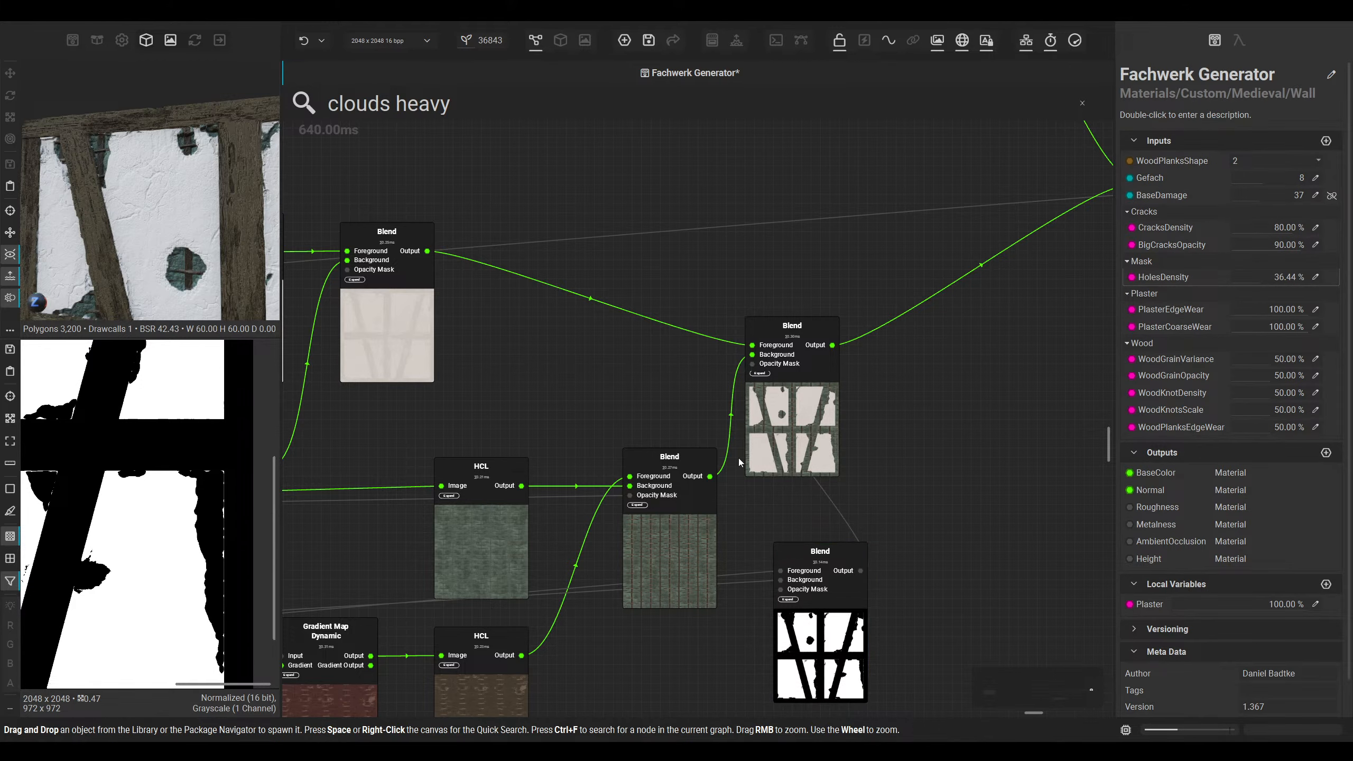
Step: Set the new mask Blend to Add mode and view the wall at an angle in the large 3D view
left_click(808, 606)
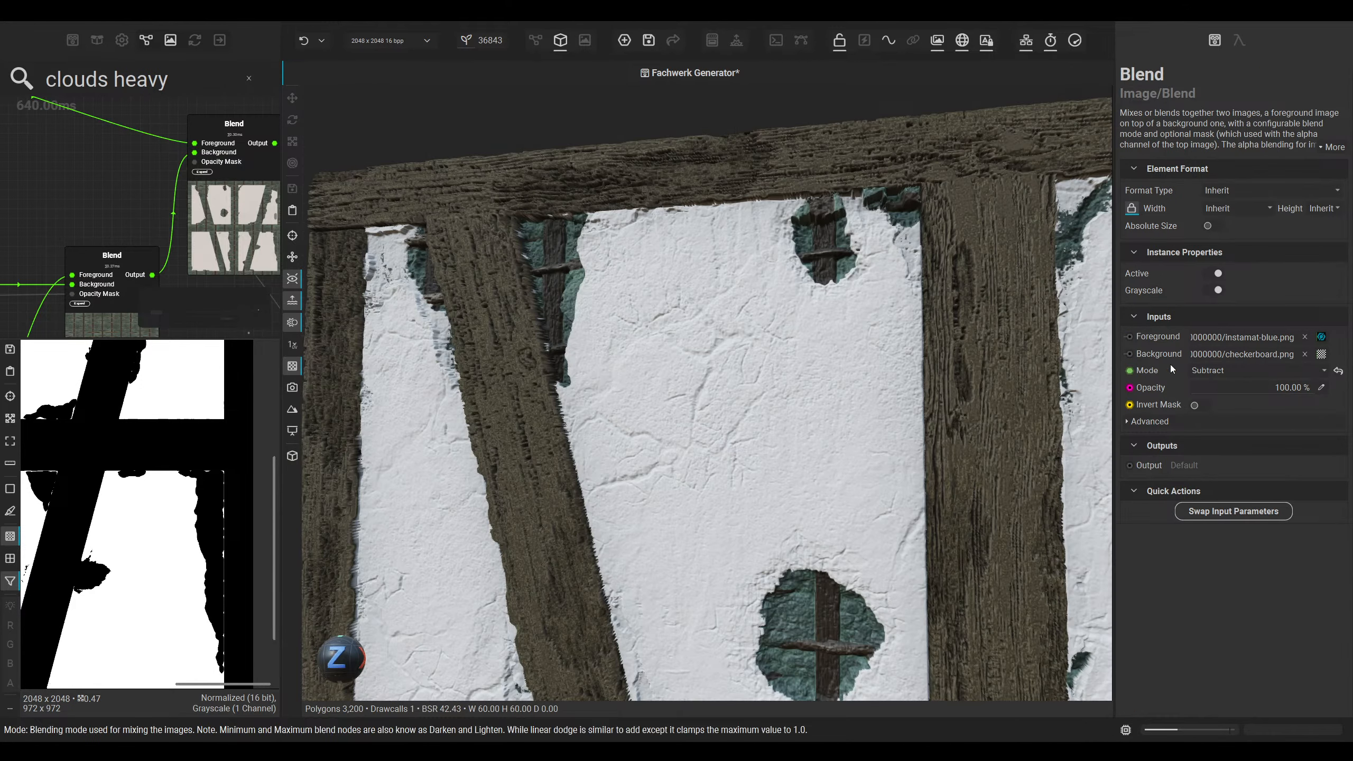
left_click(1198, 369)
left_click(1216, 329)
left_click_drag(720, 332, 715, 393, "alt")
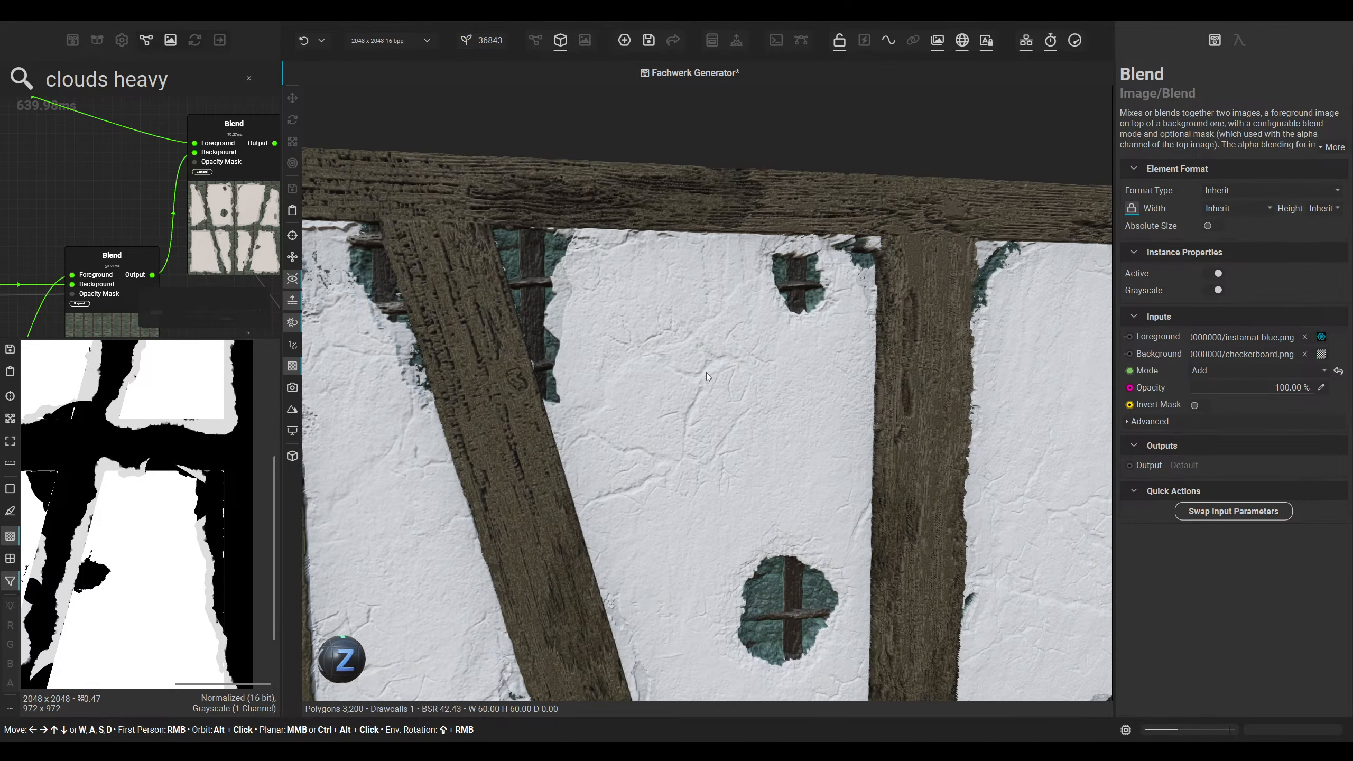
Step: Preview the final wood and plaster colour Blend and examine the plaster around the hole up close
left_click(535, 41)
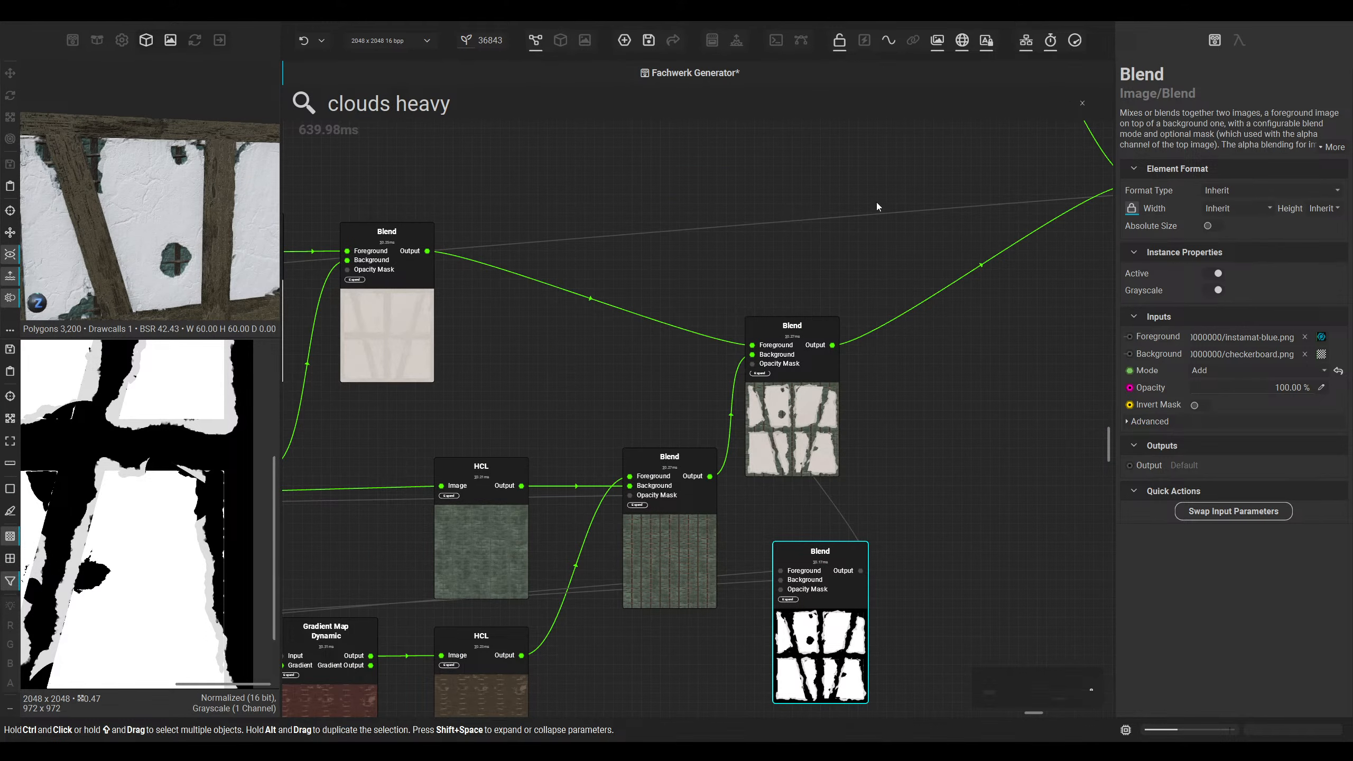
scroll(565, 331, "down", 3)
scroll(682, 401, "up", 2)
left_click_drag(675, 347, 695, 419)
middle_click_drag(144, 459, 88, 461)
scroll(89, 462, "up", 2)
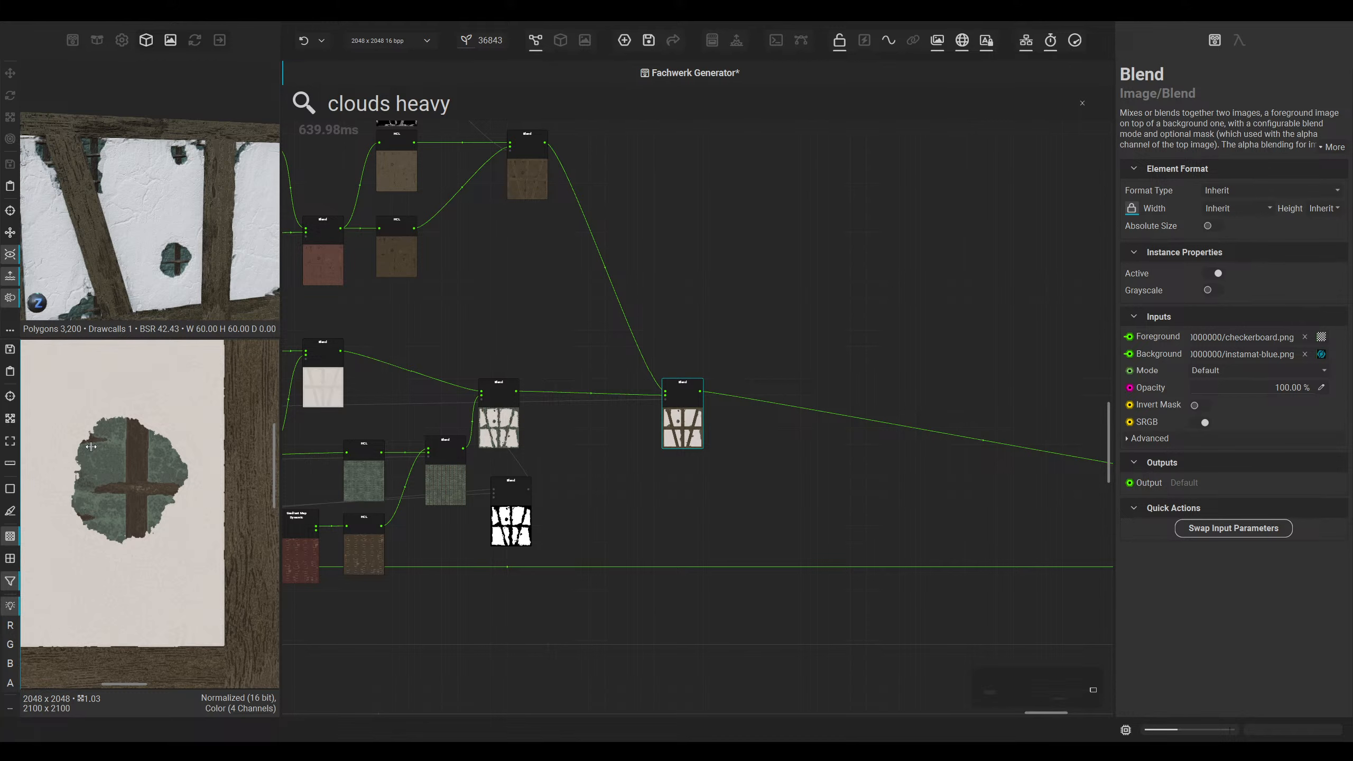
scroll(90, 447, "down", 1)
Step: Move the final colour Blend slightly further along the graph and place the plaster colour Blend close before it
left_click_drag(682, 394, 703, 391)
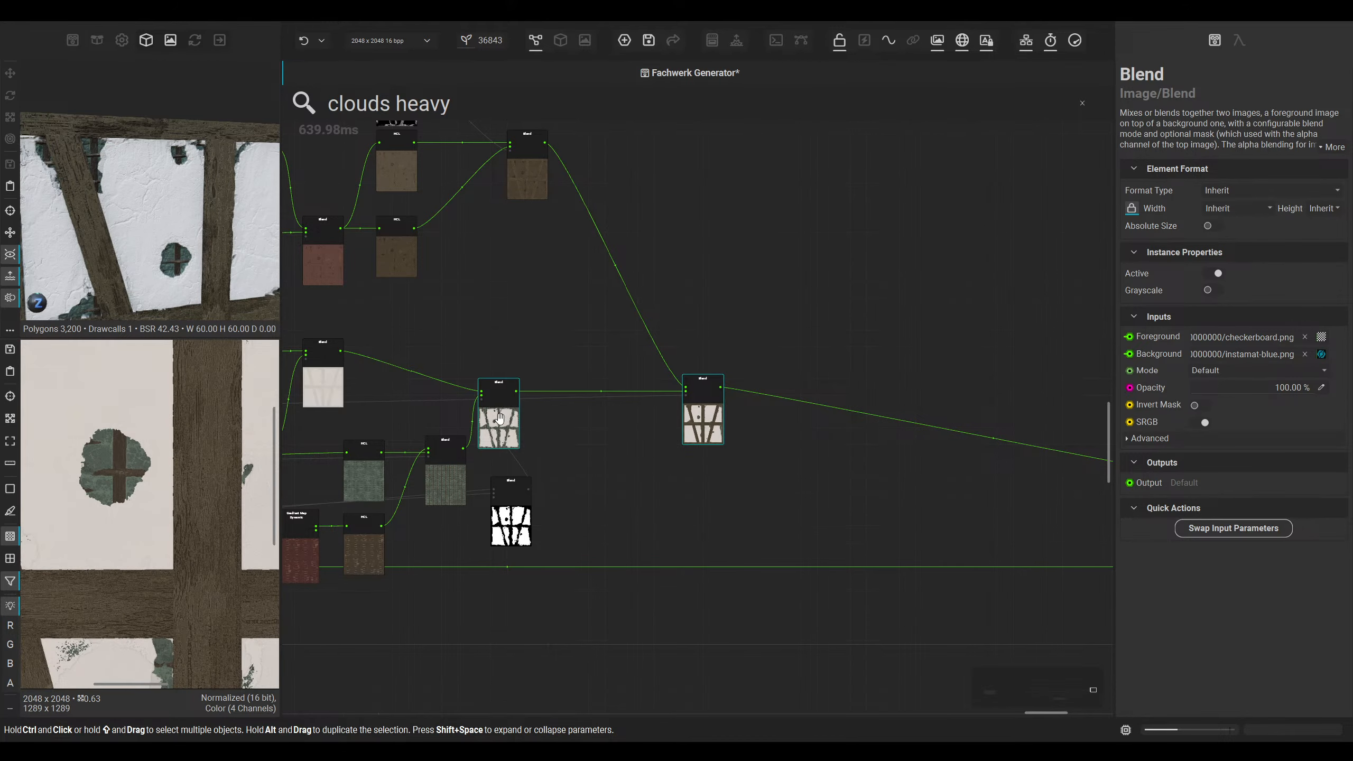
left_click_drag(499, 419, 613, 424)
key("f")
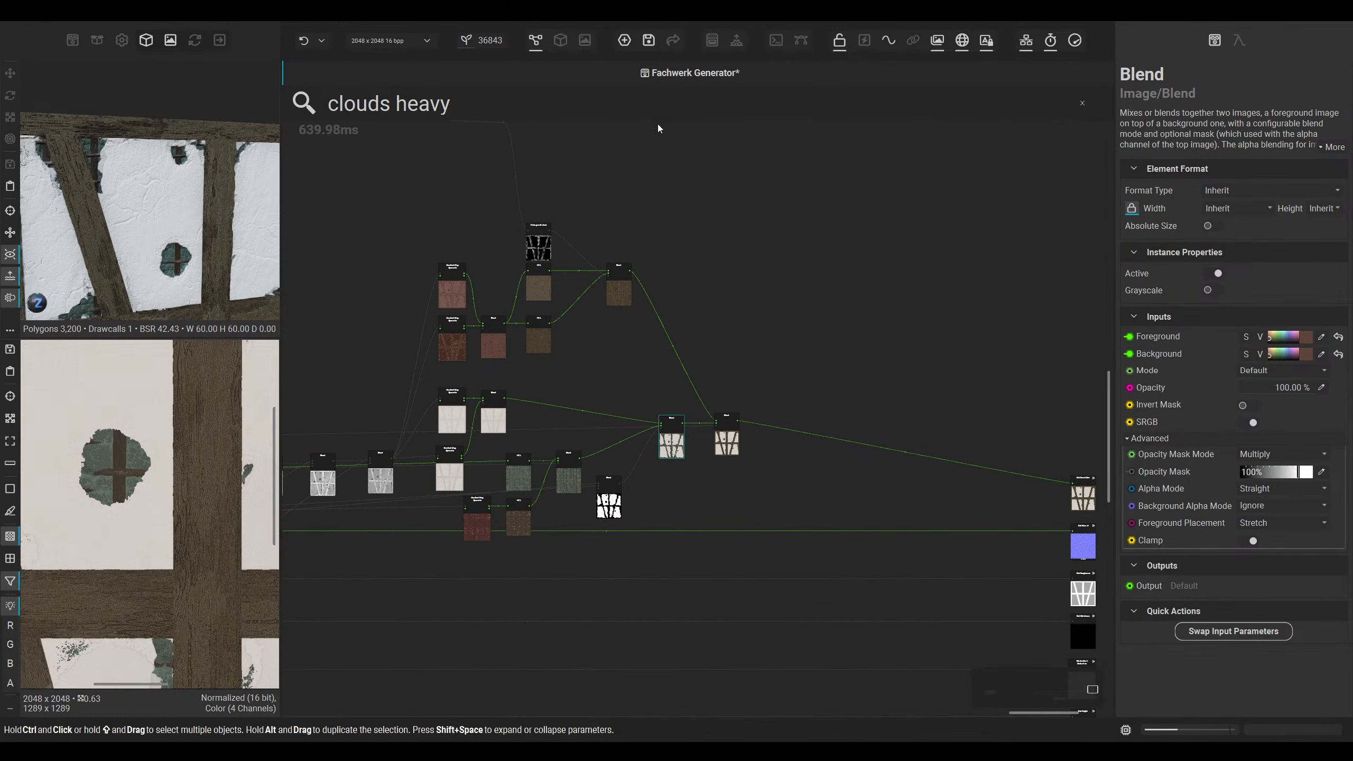
Step: Inspect the wall's upper panels up close and the wall from the front in the large 3D view
left_click(560, 40)
left_click_drag(591, 233, 600, 324, "alt")
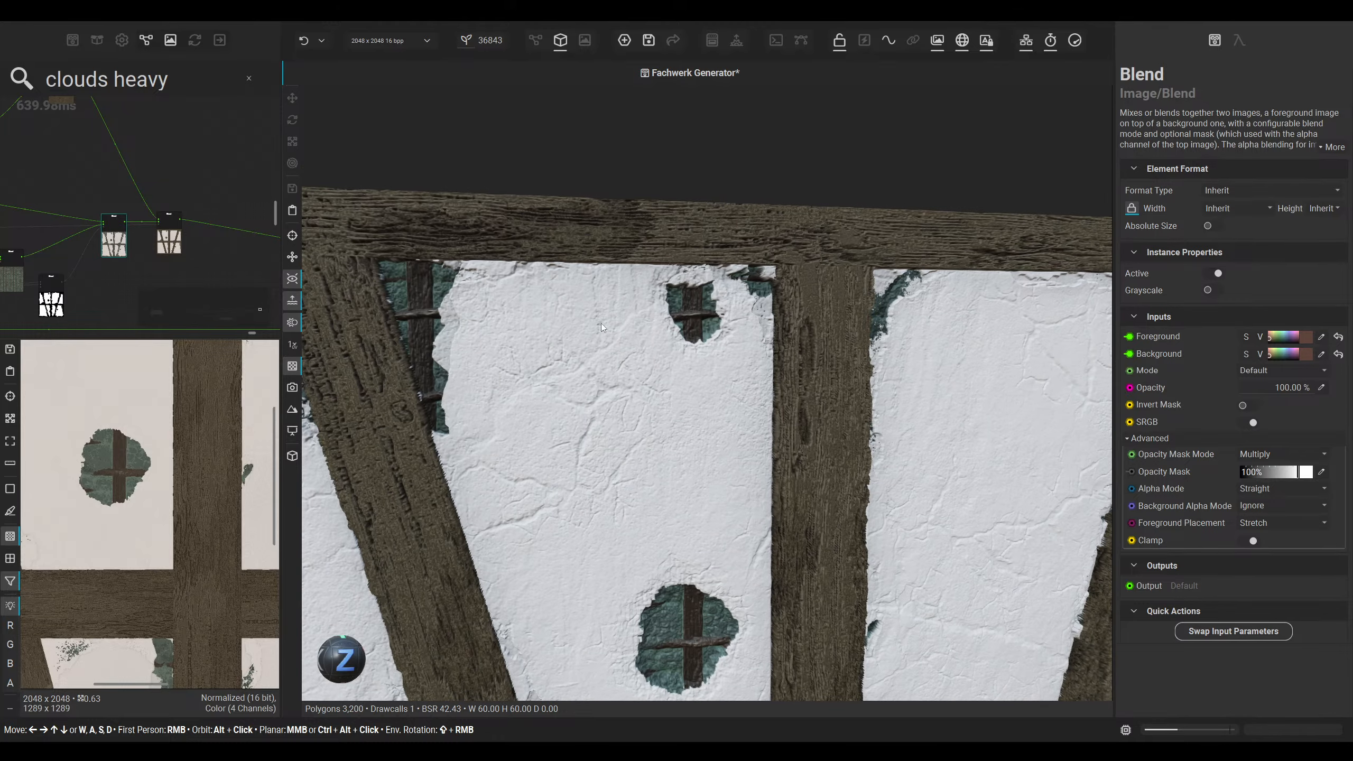
scroll(600, 318, "down", 5)
mouse_move(609, 375)
left_mouse_down("alt")
mouse_move(628, 374)
mouse_move(612, 355)
left_mouse_up("alt")
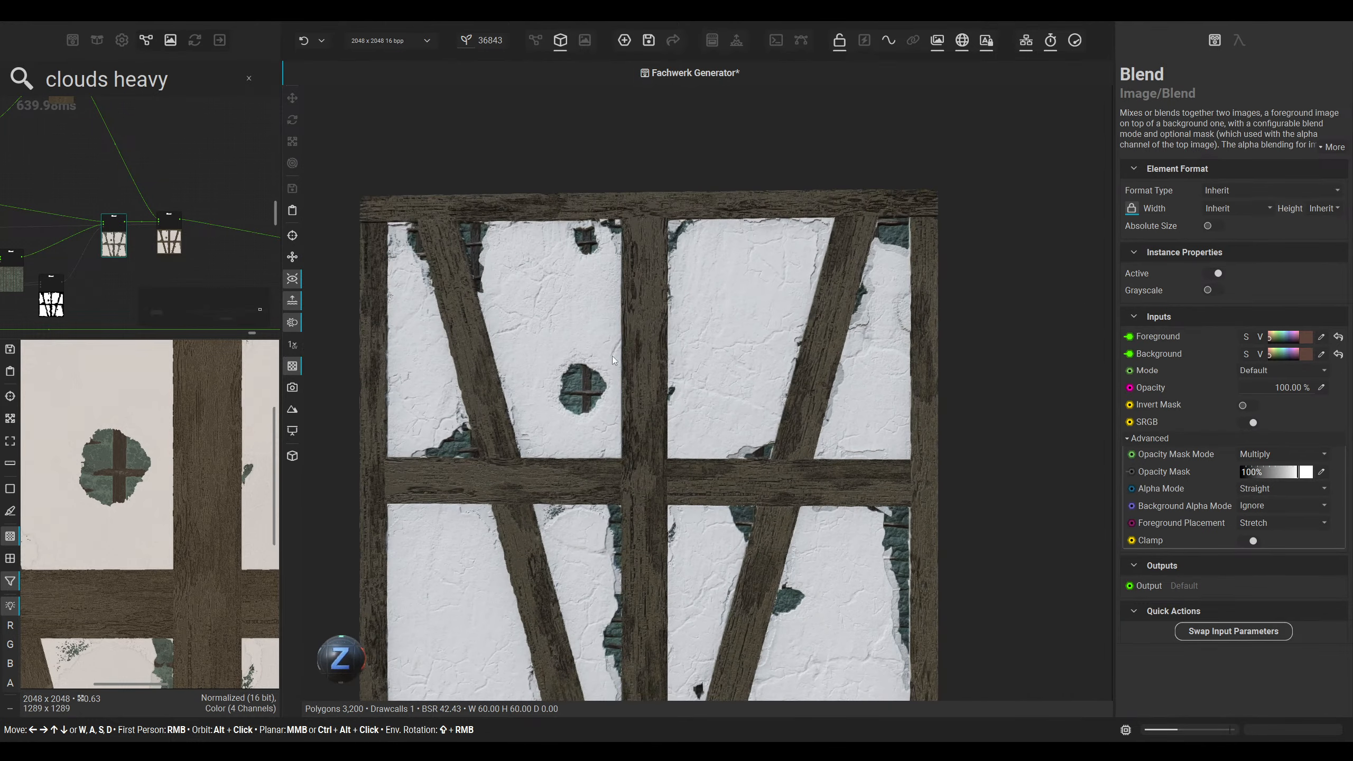
Step: Select the column of material output nodes and move it further away from the final colour Blend
left_click(535, 40)
middle_click_drag(795, 467, 643, 371)
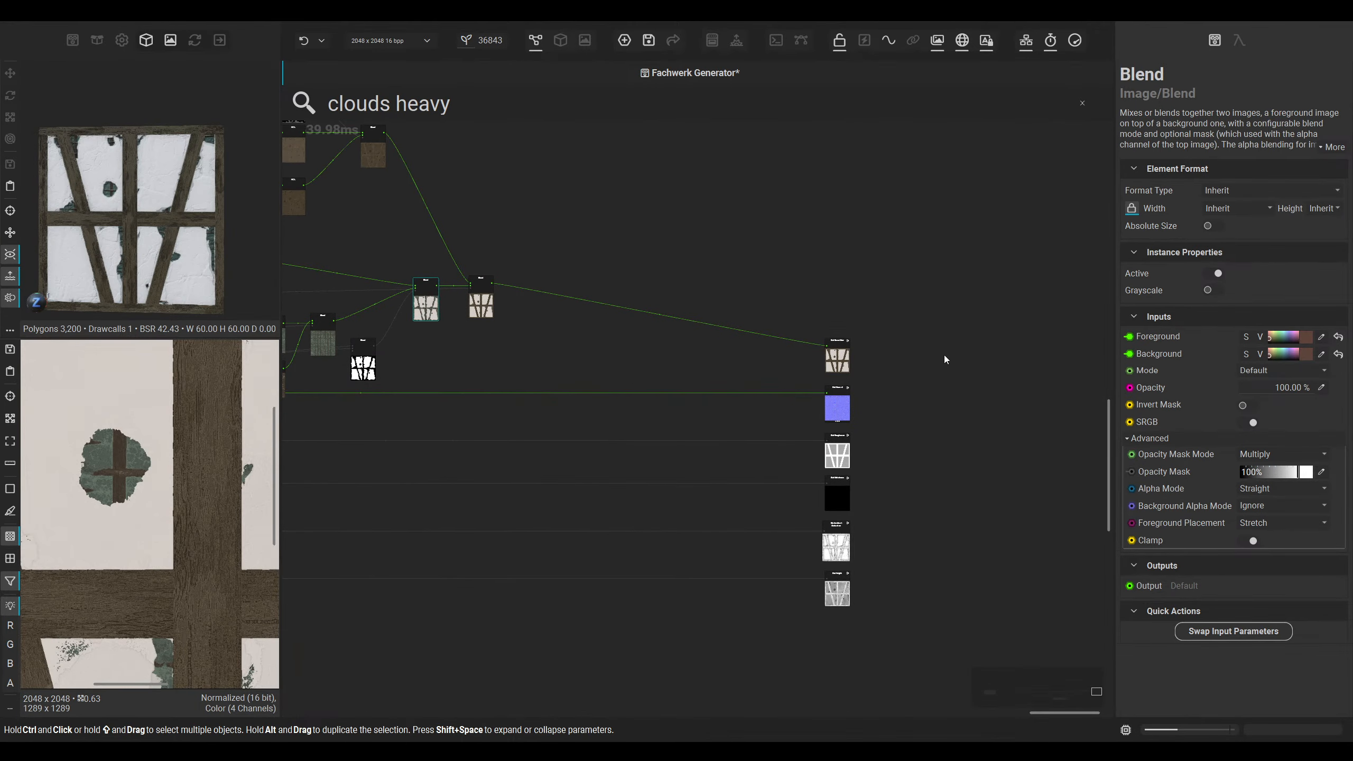
left_click_drag(940, 339, 815, 637)
left_click_drag(839, 453, 1087, 454)
Step: Look back through the node graph from the material outputs to the plaster colour nodes and the plaster height Blend chain
scroll(735, 471, "down", 3)
middle_click_drag(390, 499, 649, 489)
left_click(649, 489)
middle_click_drag(341, 434, 592, 429)
scroll(592, 429, "up", 3)
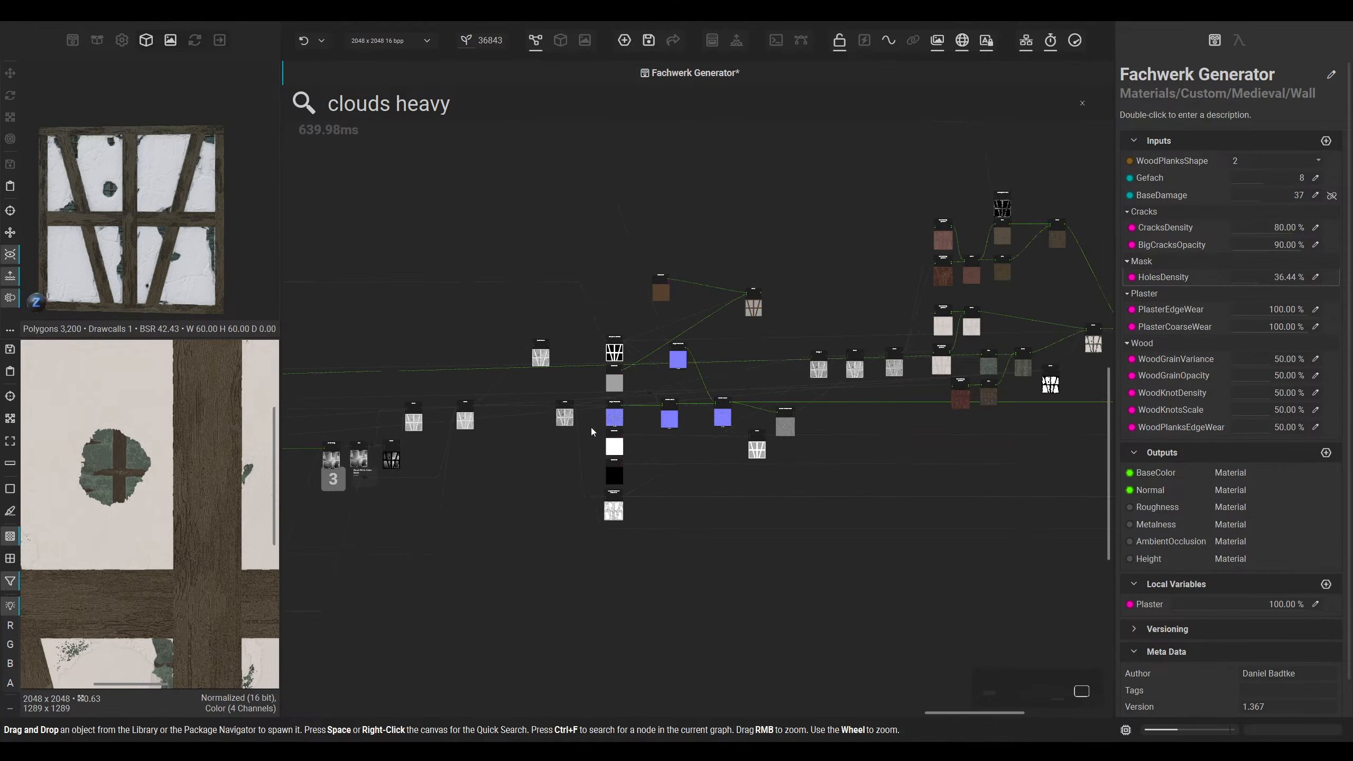
middle_click_drag(556, 477, 613, 494)
scroll(405, 431, "up", 4)
middle_click_drag(404, 430, 508, 433)
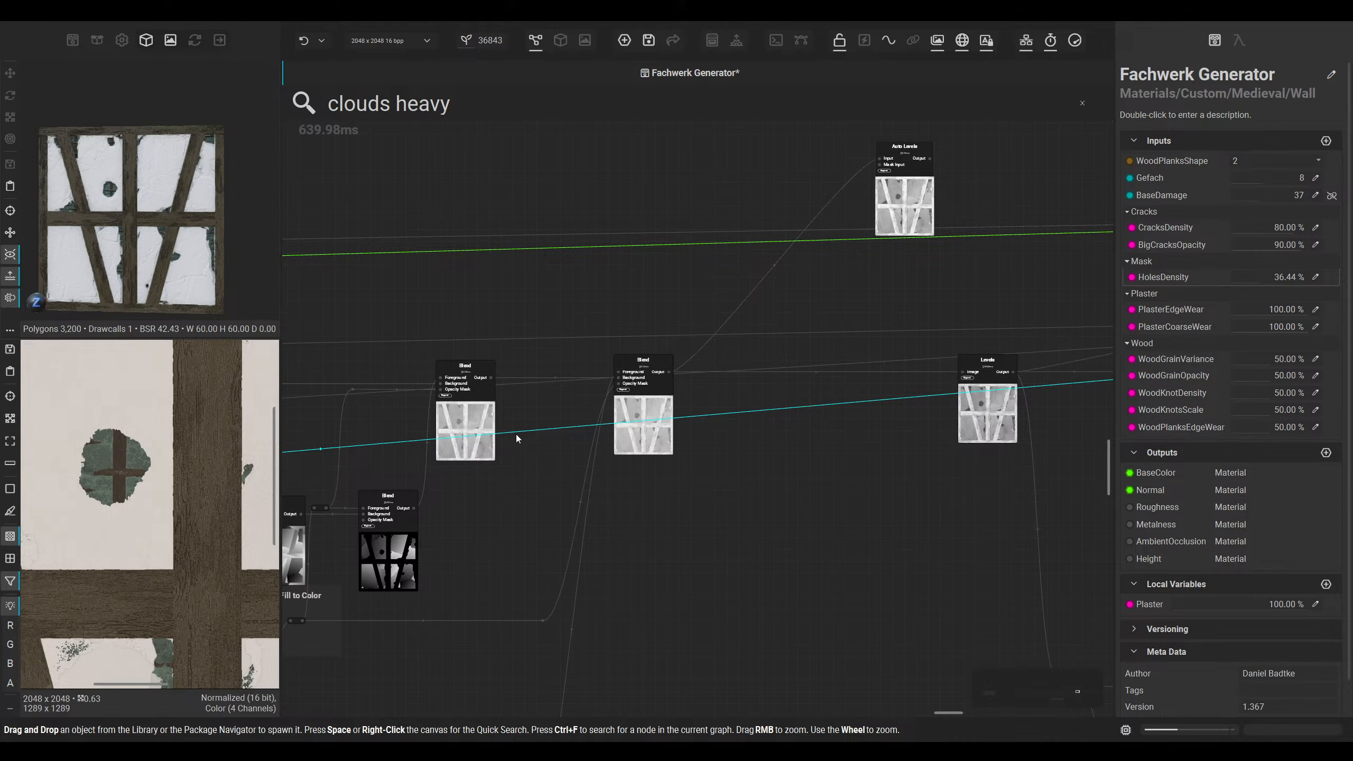
middle_click_drag(981, 419, 709, 440)
middle_click_drag(921, 348, 446, 421)
middle_click_drag(804, 376, 341, 454)
middle_click_drag(881, 463, 477, 471)
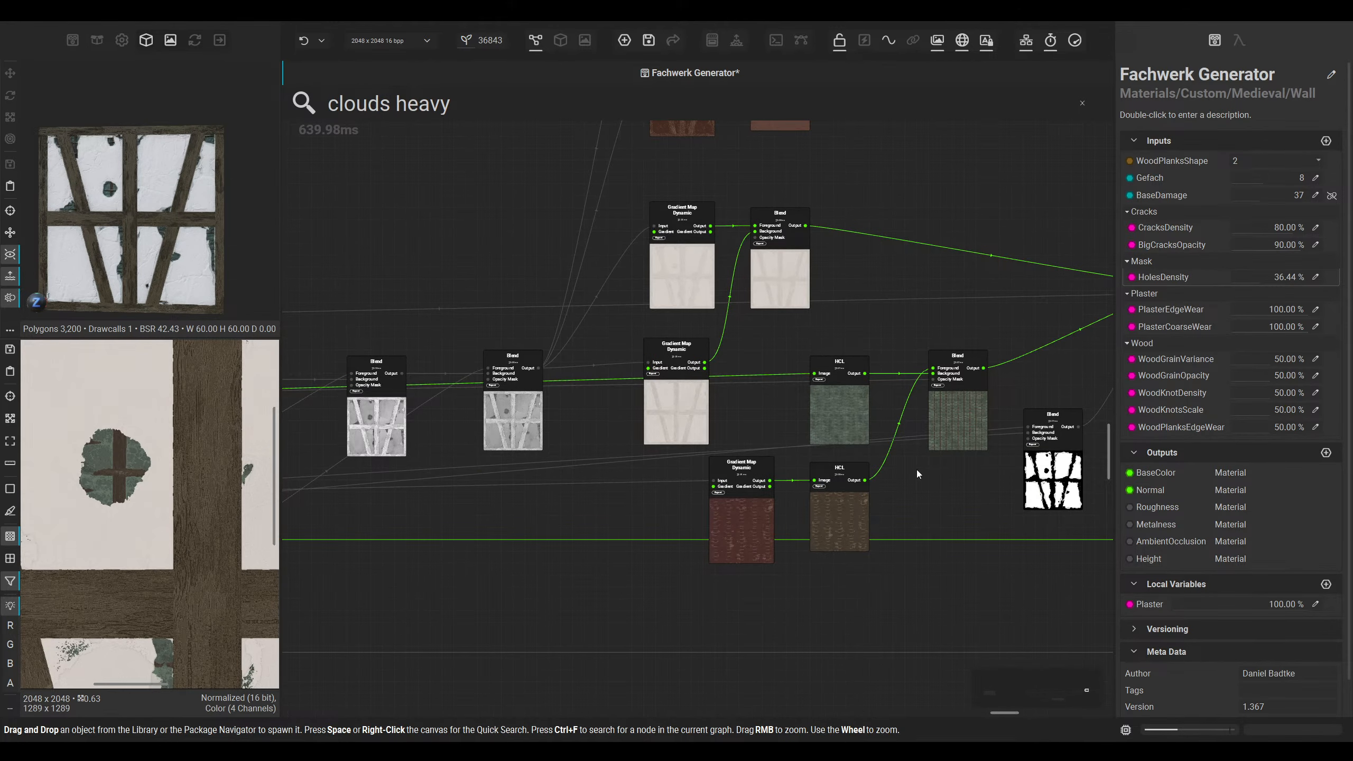
middle_click_drag(889, 478, 434, 499)
middle_click_drag(758, 420, 766, 502)
scroll(559, 605, "down", 4)
middle_click_drag(532, 616, 1262, 420)
middle_click_drag(565, 528, 978, 491)
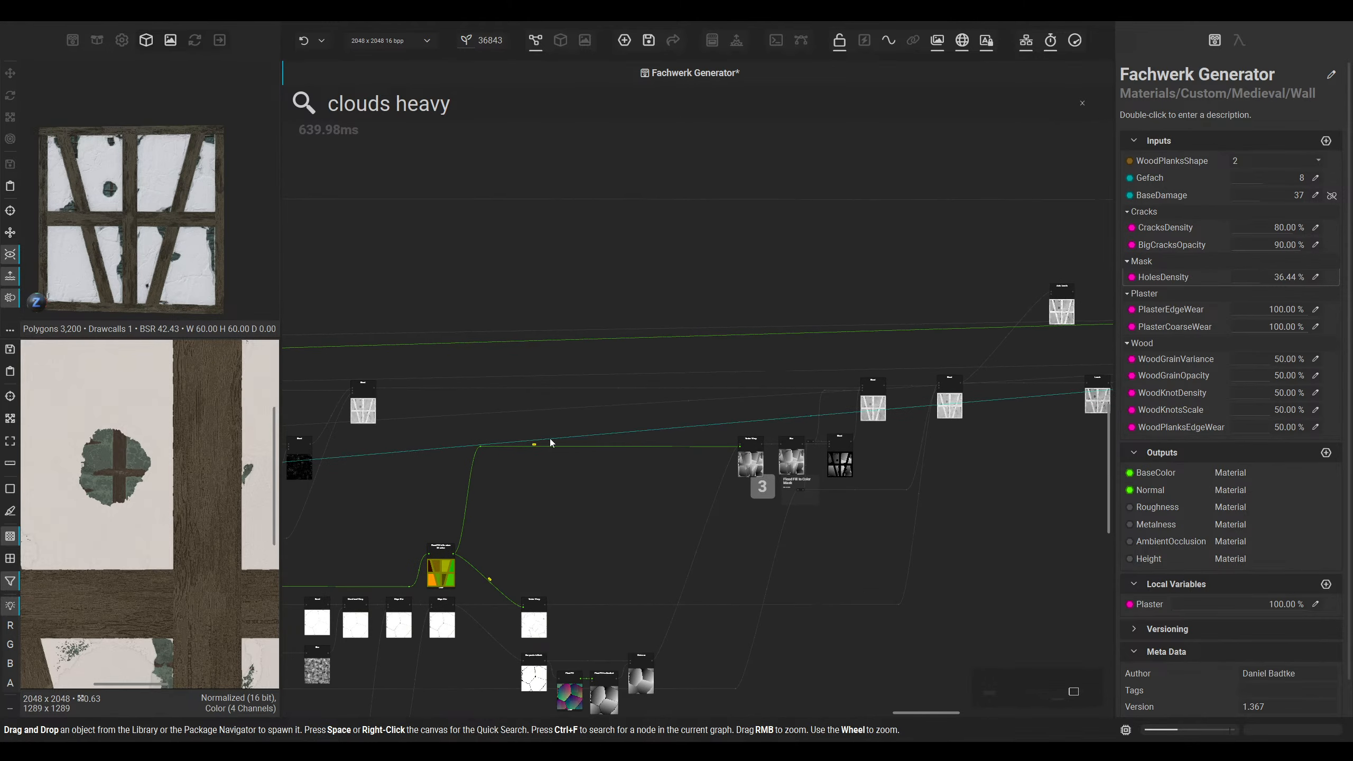
scroll(680, 443, "up", 5)
middle_click_drag(531, 460, 814, 530)
middle_click_drag(593, 516, 894, 484)
middle_click_drag(602, 471, 921, 479)
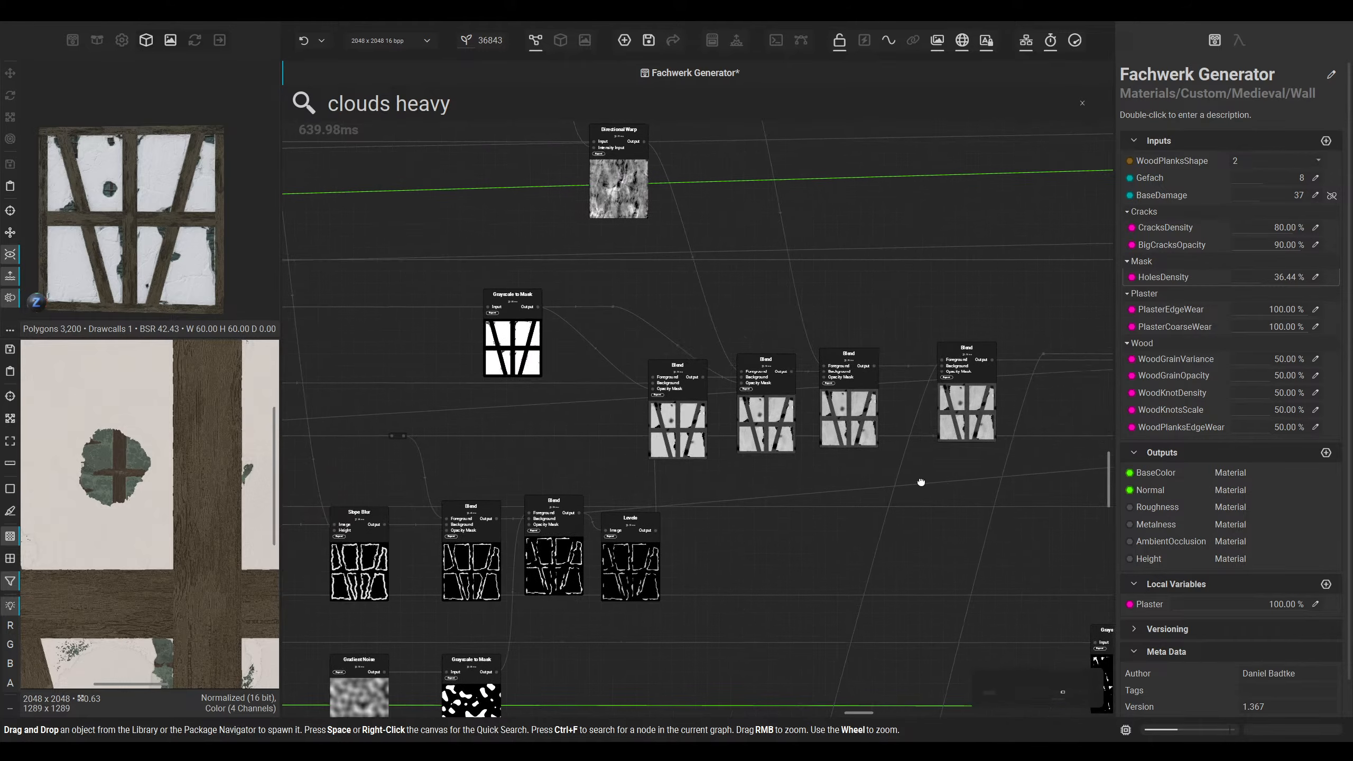
scroll(657, 339, "up", 6)
scroll(589, 419, "down", 7)
middle_click_drag(1009, 445, 585, 471)
scroll(578, 407, "up", 4)
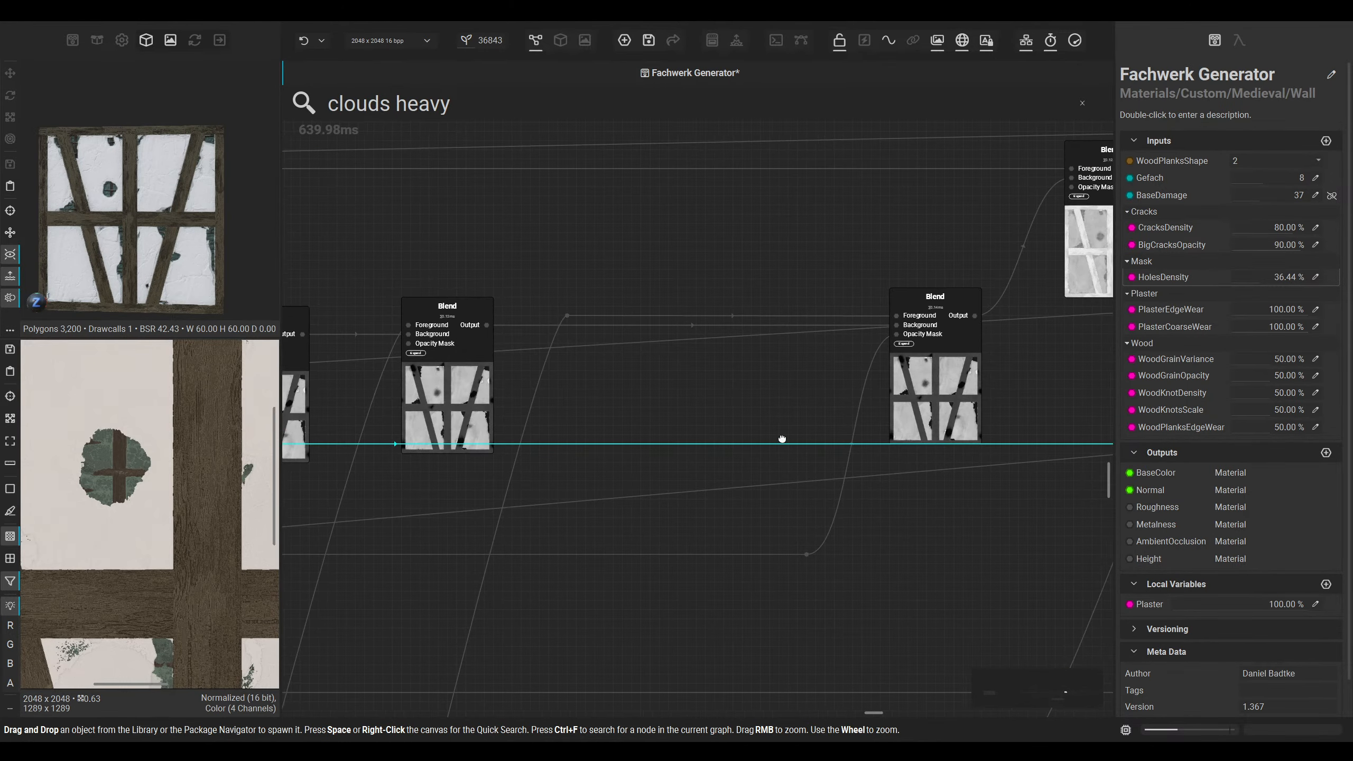
middle_click_drag(1070, 379, 708, 420)
left_click_drag(612, 359, 712, 591)
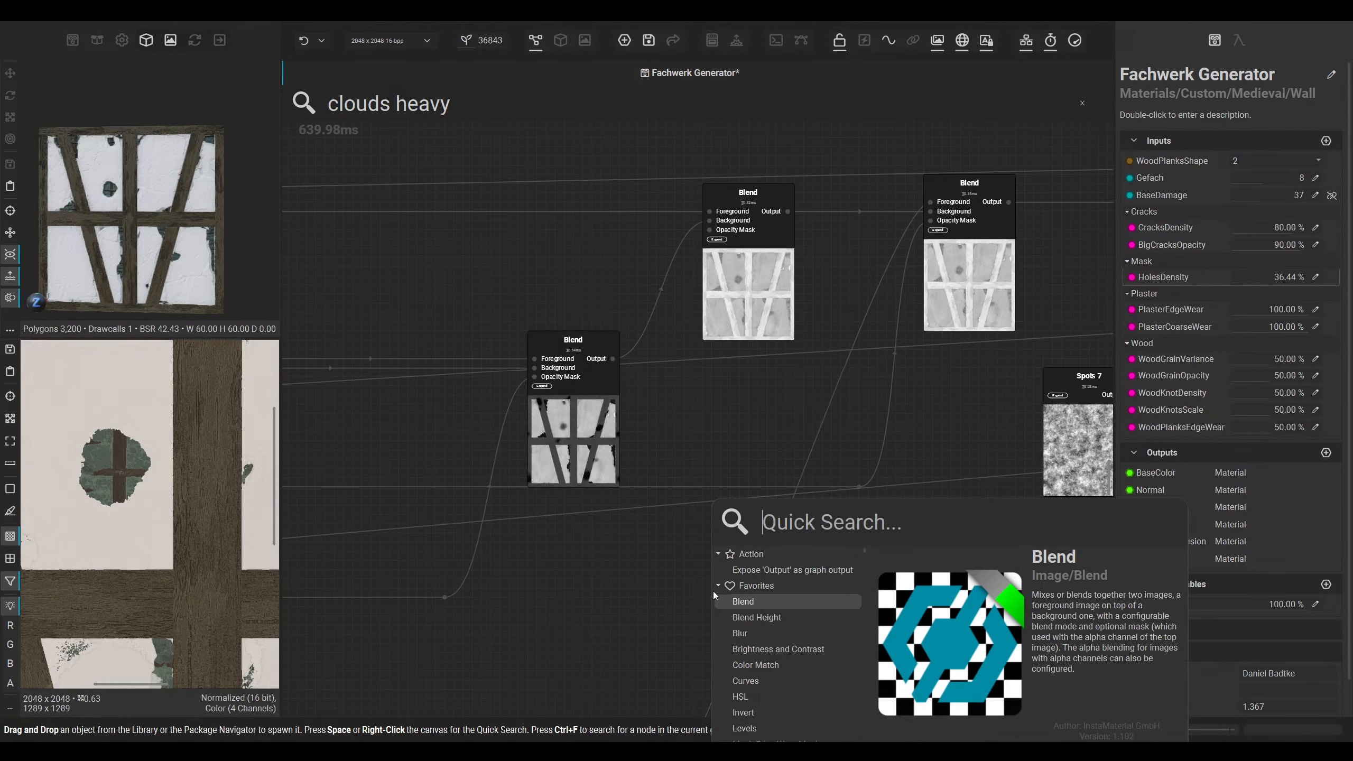
type("height a")
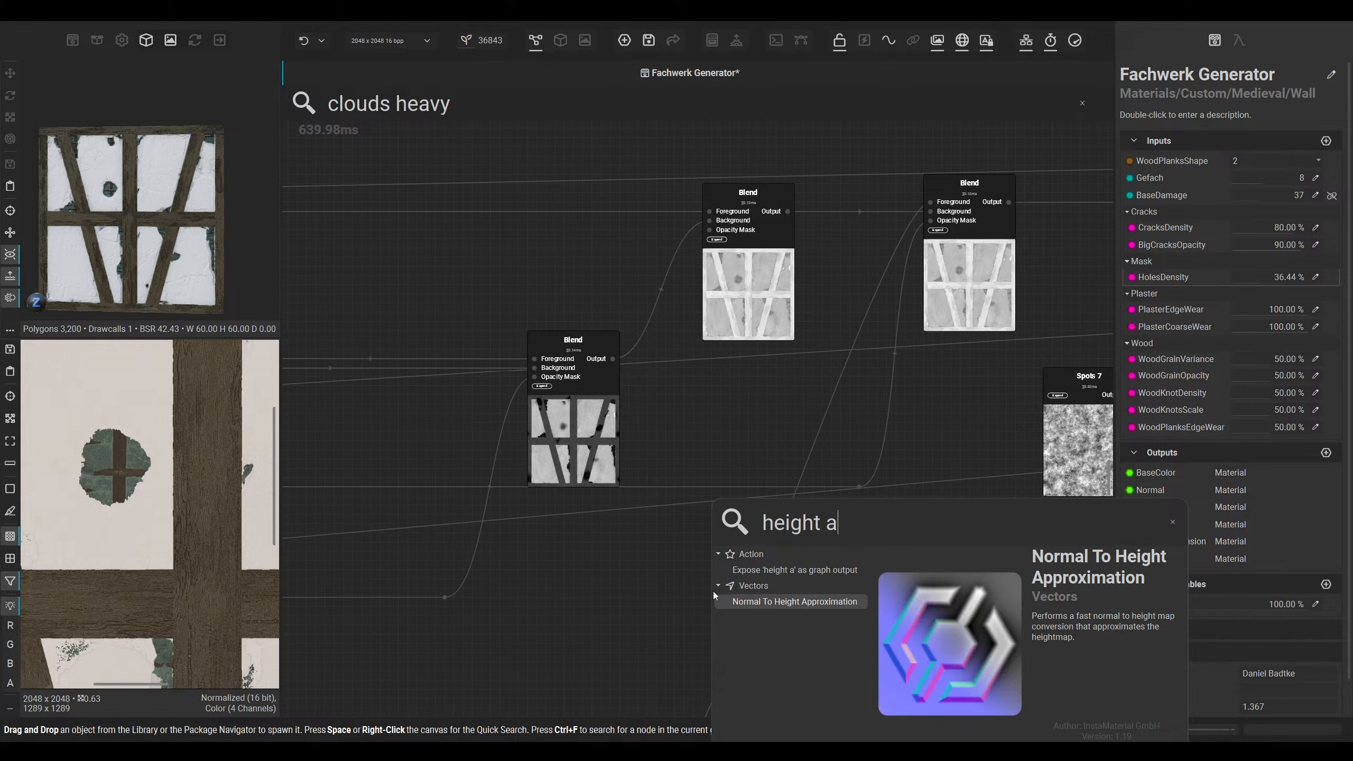
key("Return")
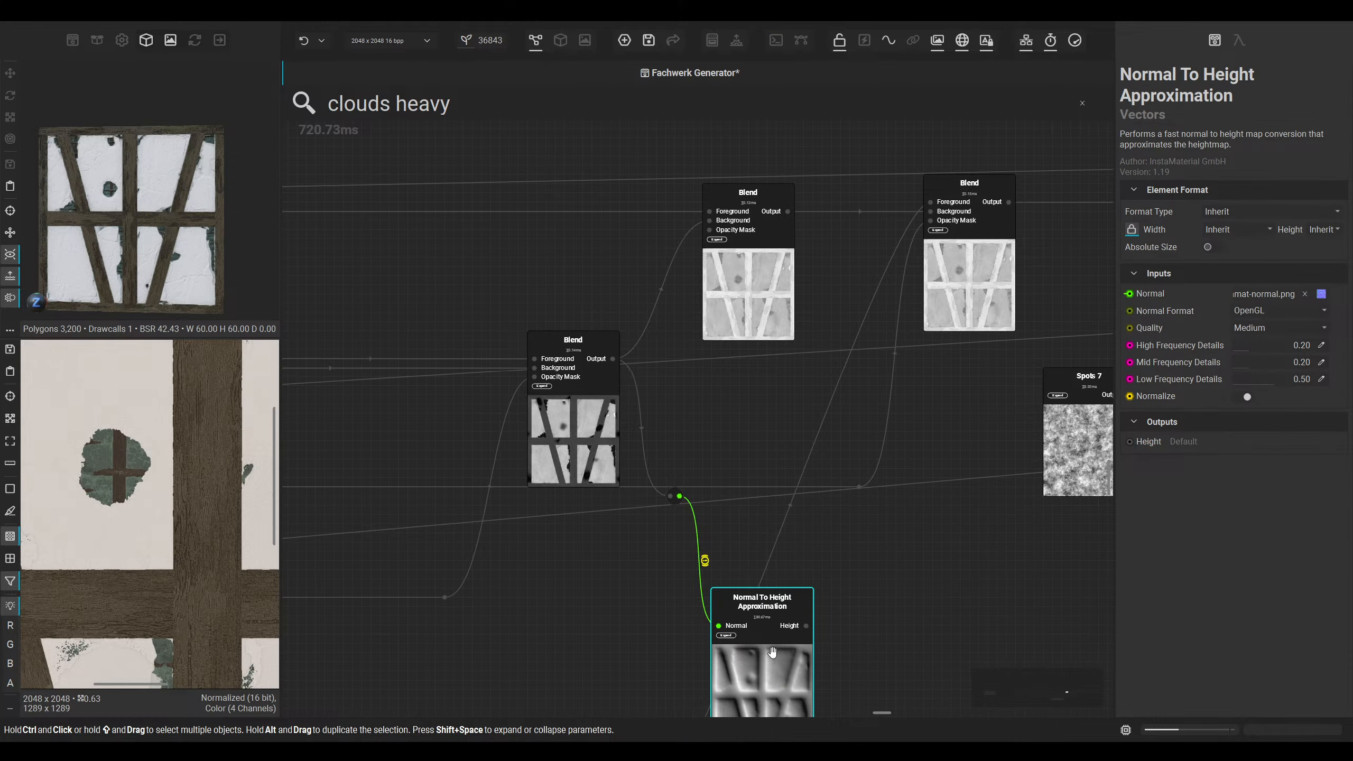
key("Delete")
Step: Add a Height To Ambient Occlusion node fed by the plaster height Blend, place it in free space and preview it
left_click_drag(615, 356, 691, 569)
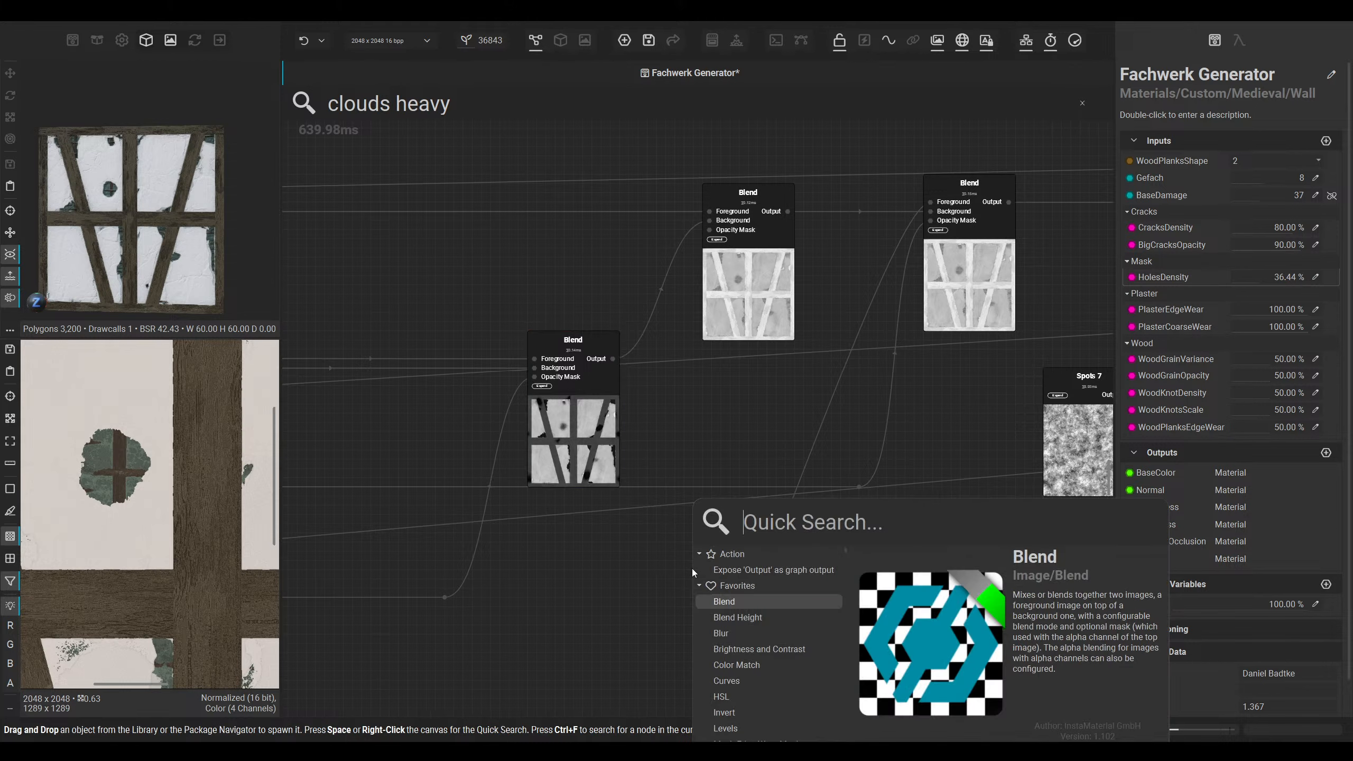
type("height to am")
key("Return")
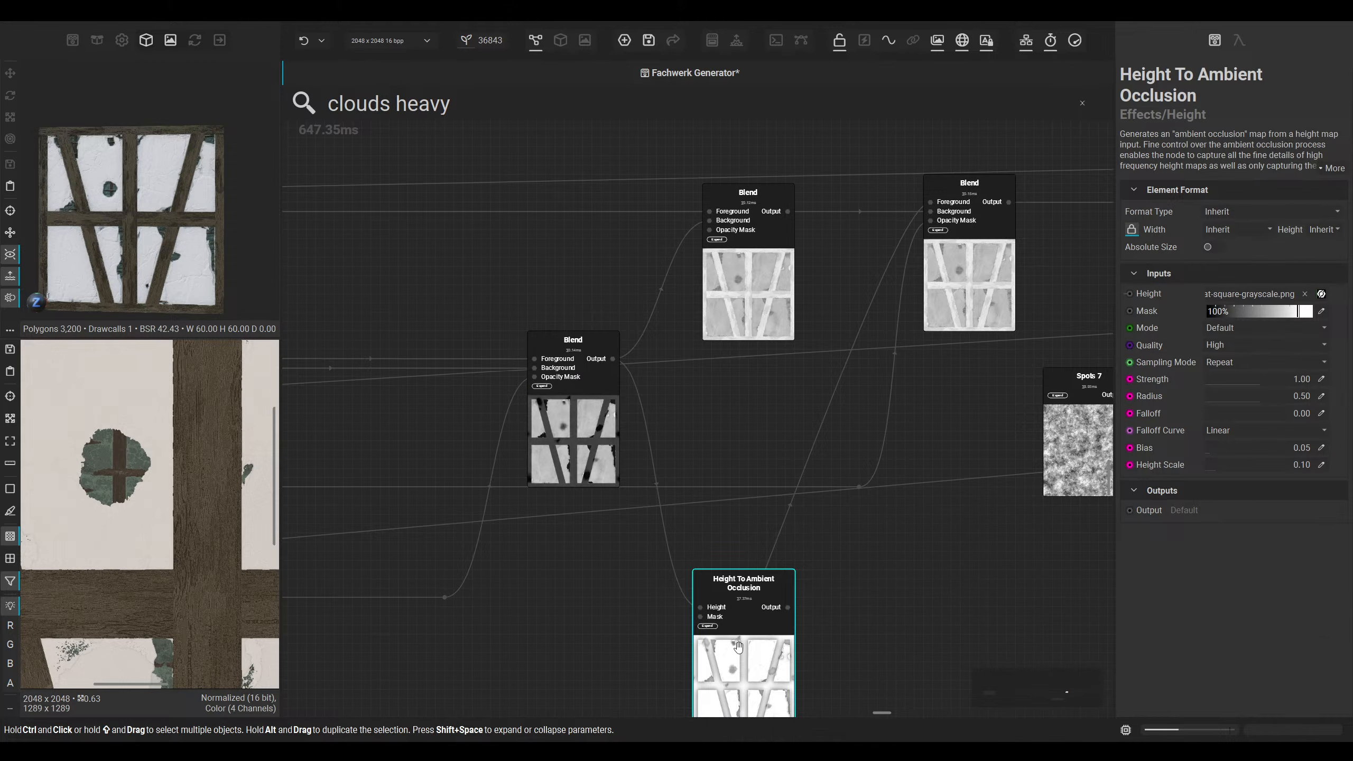
middle_click_drag(563, 539, 368, 435)
left_click_drag(533, 474, 782, 529)
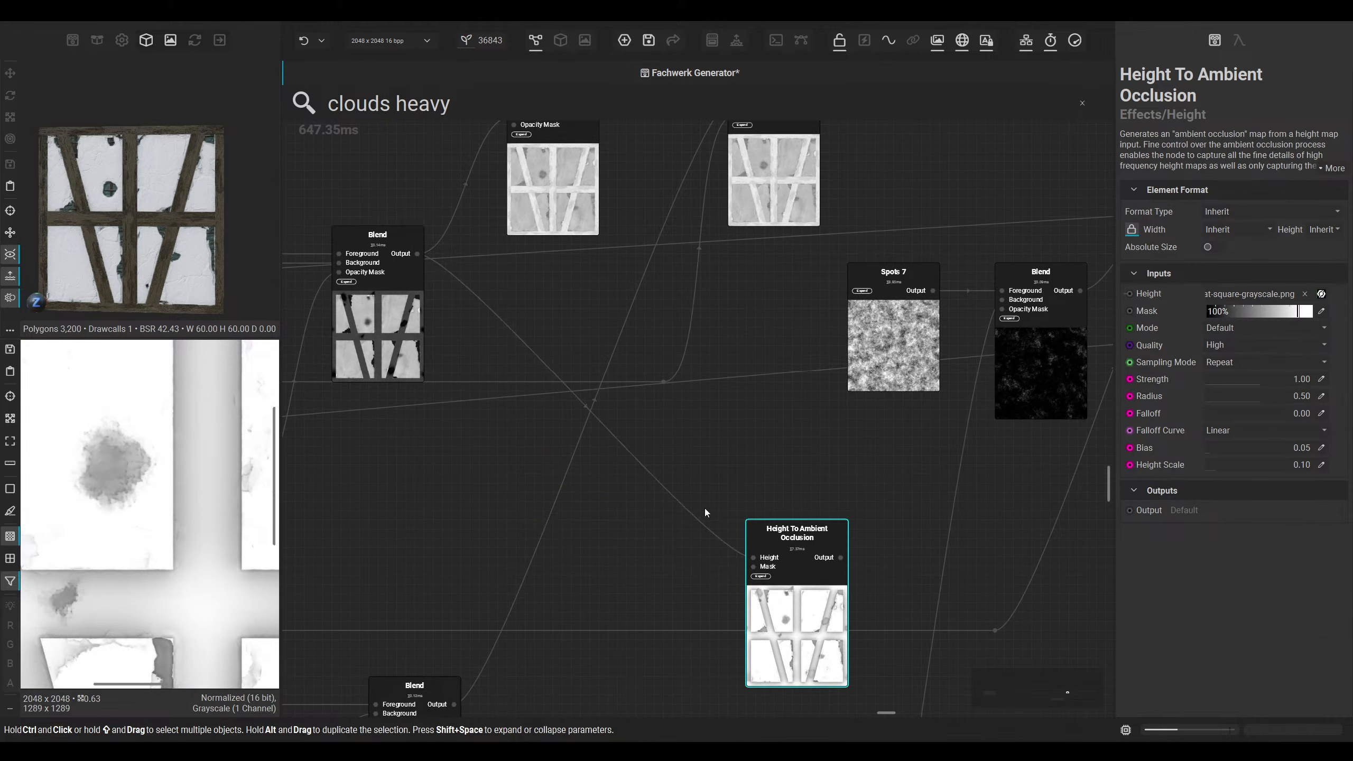
Step: Insert an Invert node on the connection between the plaster height Blend and Height To Ambient Occlusion
left_click(656, 483)
left_click(660, 484)
key("Tab")
type("inv")
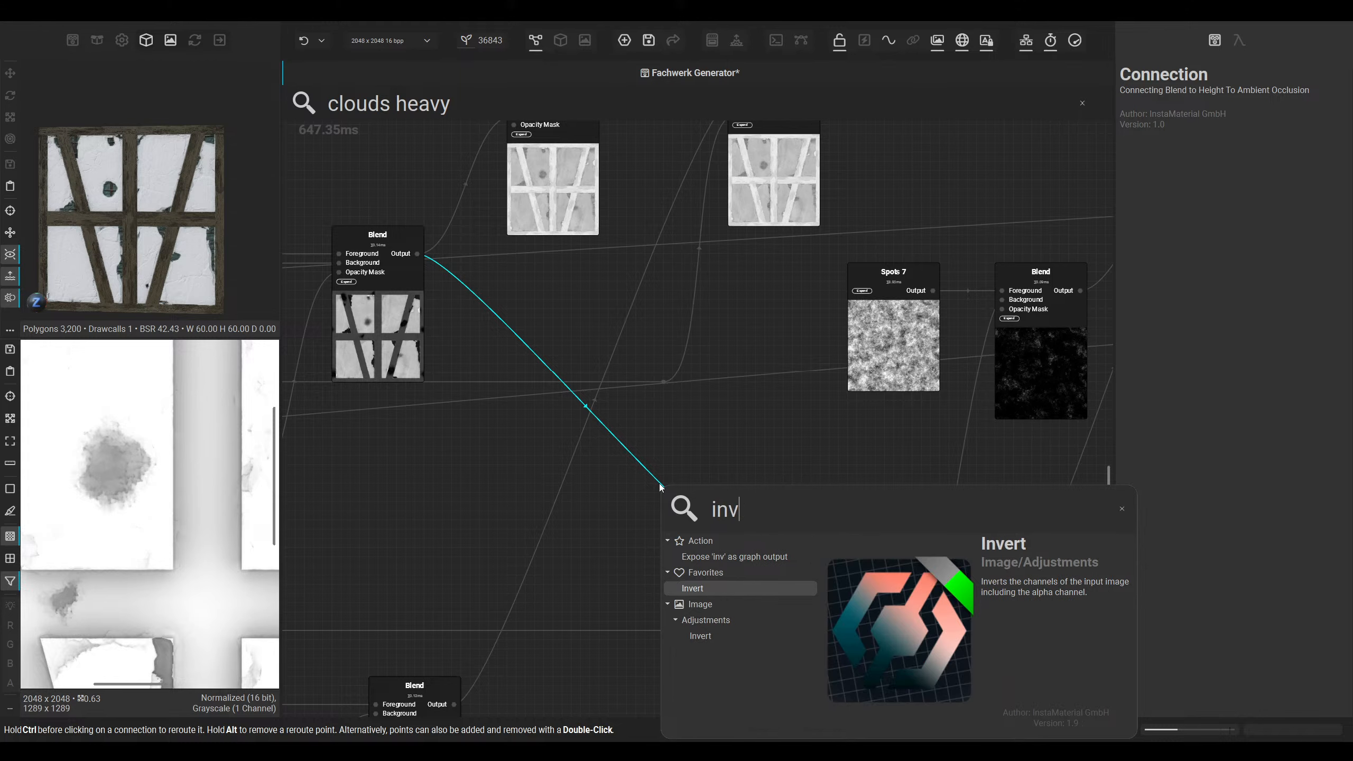
key("Return")
Step: Move the Invert and Height To Ambient Occlusion nodes together to the free space below the final colour Blends
left_click_drag(712, 576, 740, 382)
scroll(630, 611, "down", 3)
left_click(750, 564, "ctrl")
scroll(614, 603, "down", 4)
scroll(905, 419, "down", 2)
scroll(786, 402, "up", 5)
scroll(788, 448, "up", 3)
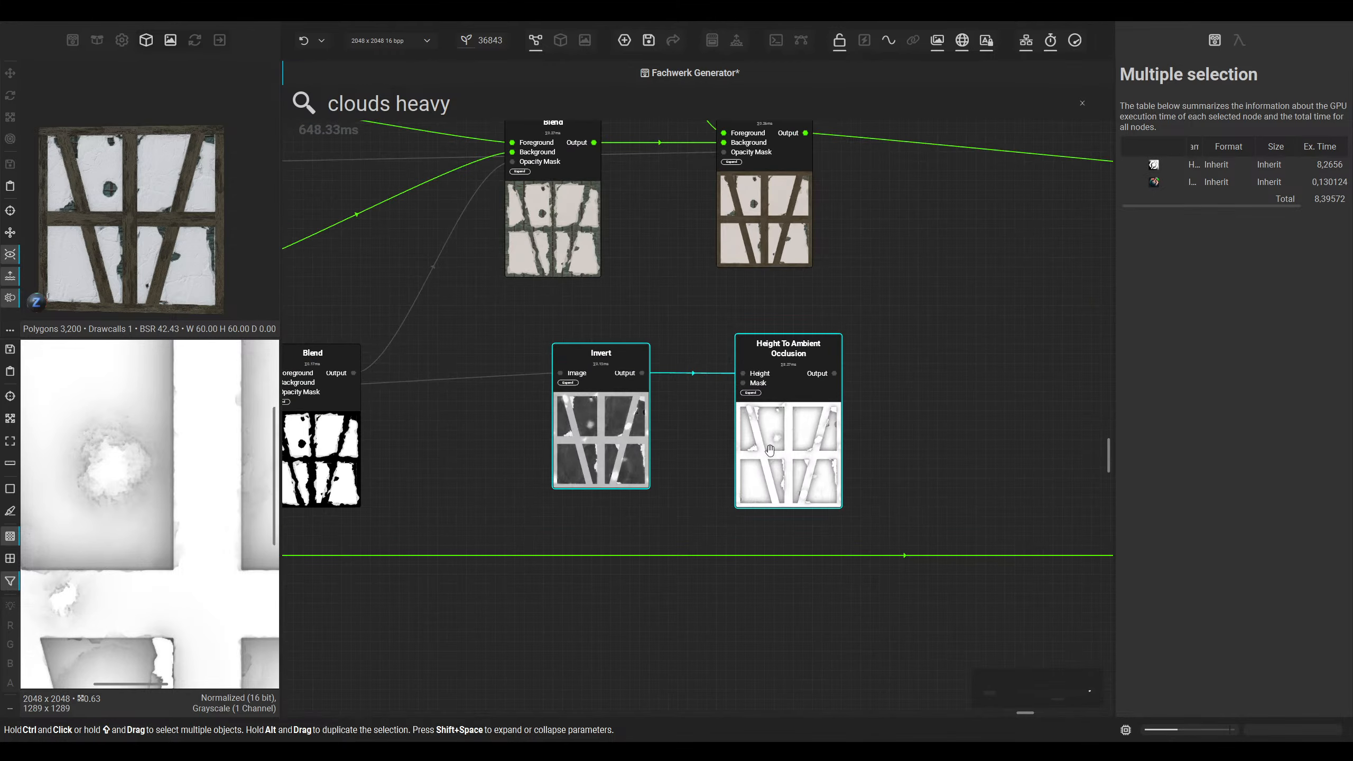
Step: Add a second Invert after Height To Ambient Occlusion, preview its result and align it with the chain
left_click(730, 401)
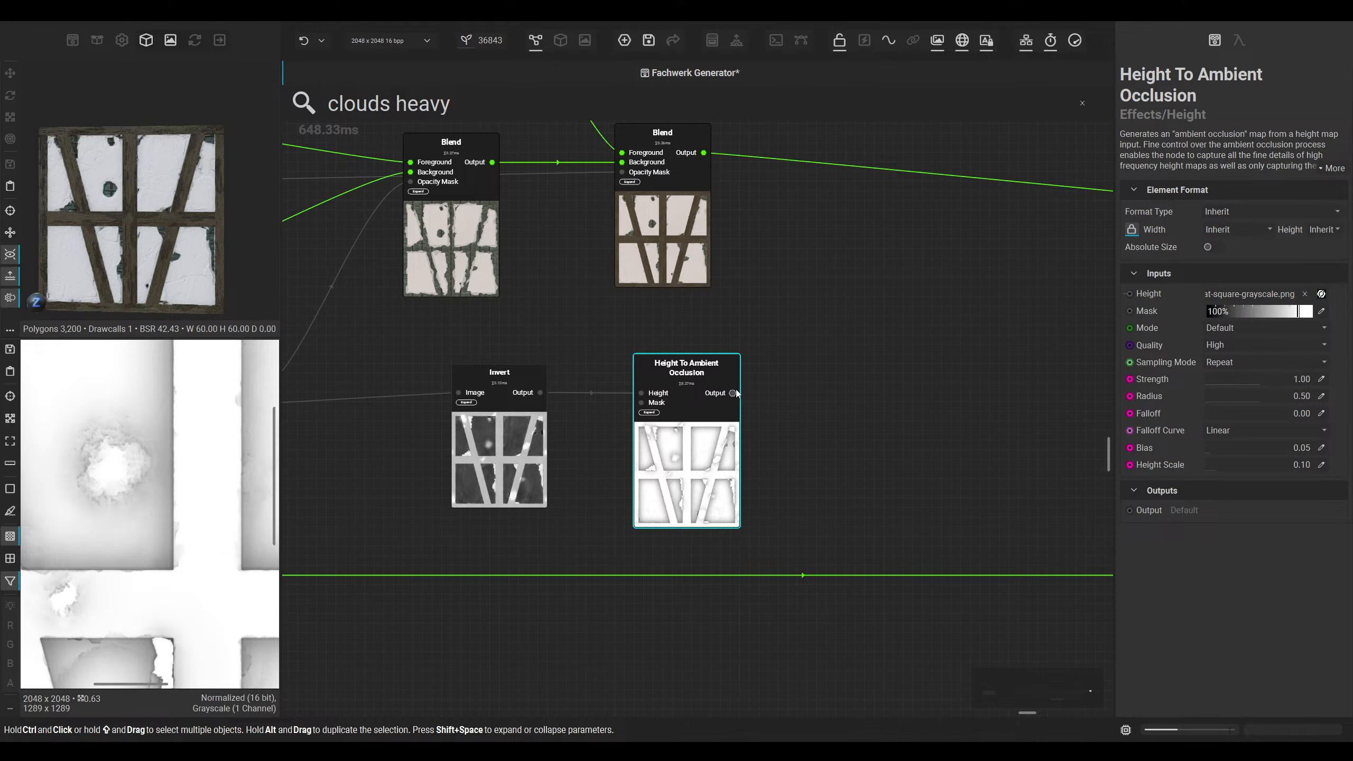
left_click_drag(733, 392, 863, 392)
type("inv")
key("Return")
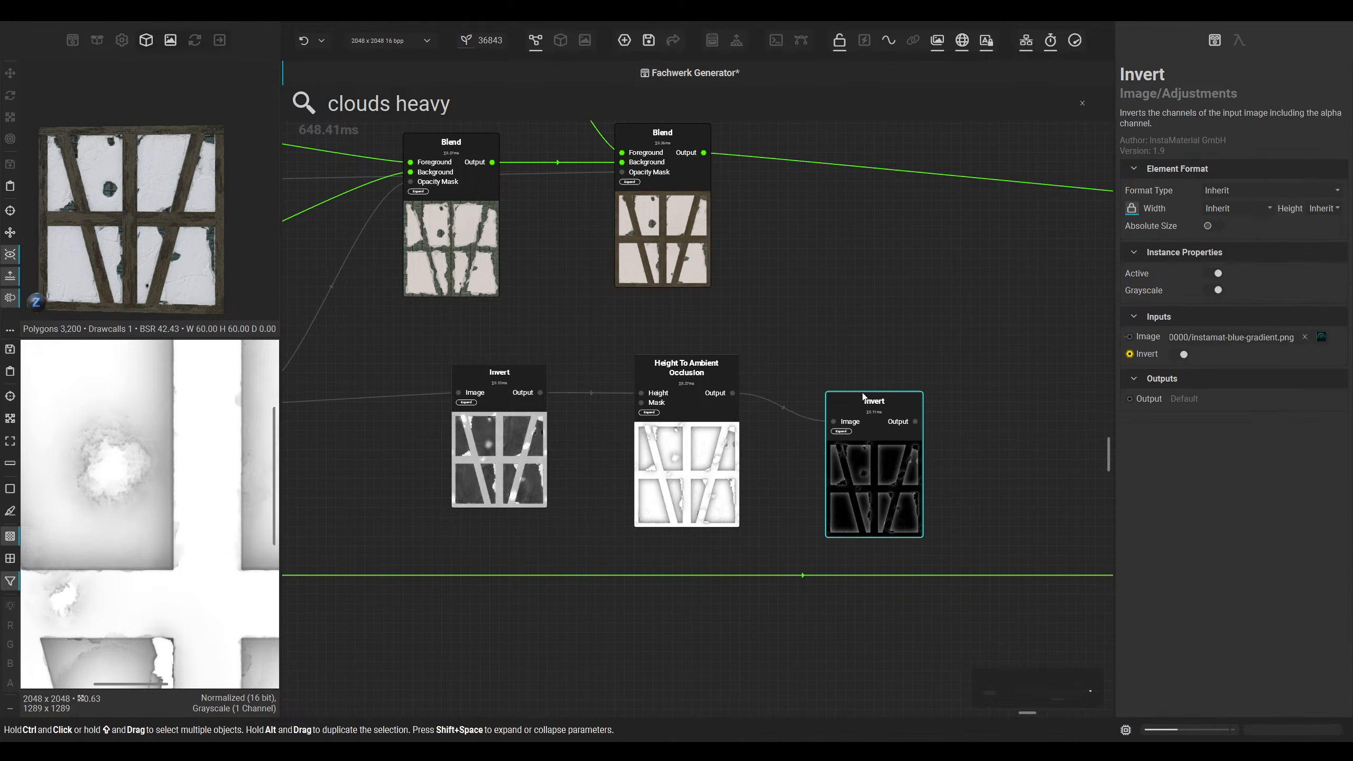
double_click(847, 456)
scroll(197, 442, "down", 4)
left_click_drag(792, 464, 792, 470)
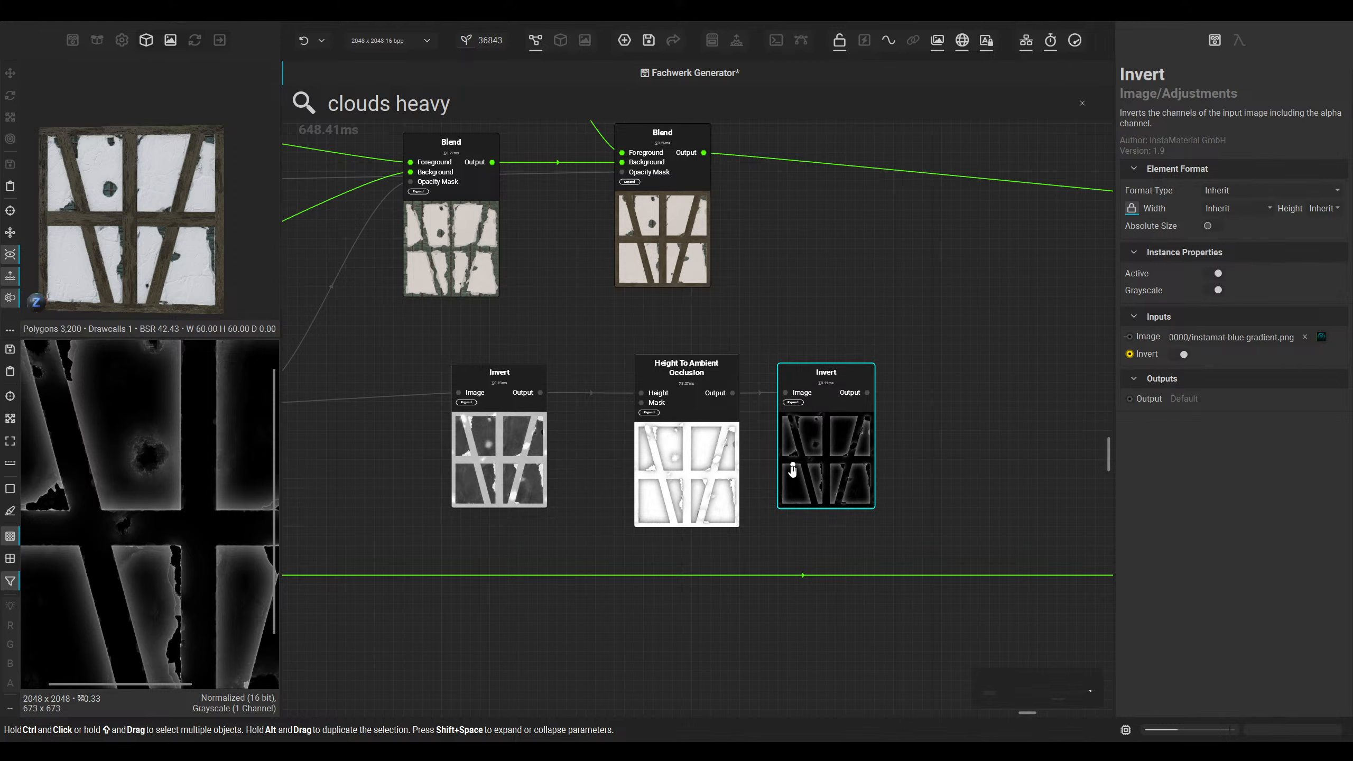
scroll(793, 471, "down", 3)
middle_click_drag(727, 535, 508, 582)
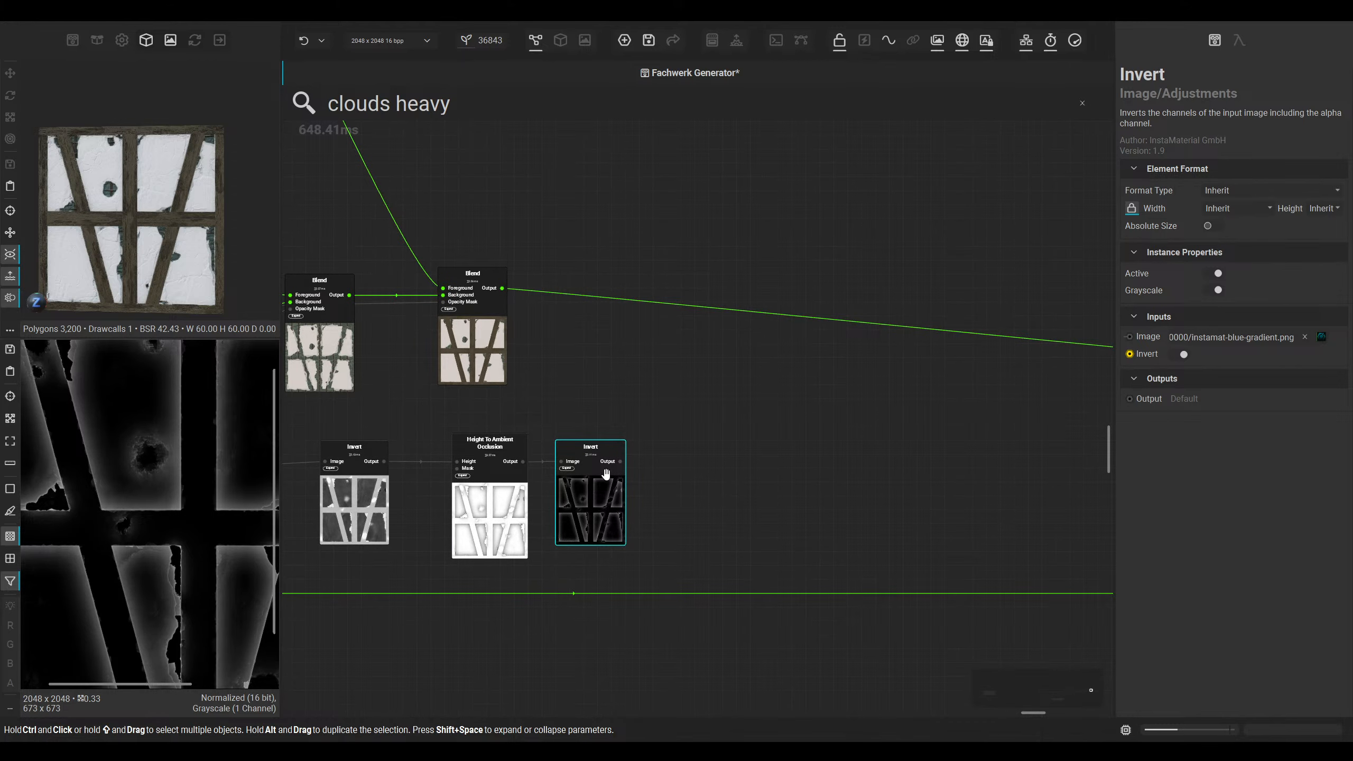
Step: Add a Levels node after the second Invert, lower its input white point to brighten the edge mask, and align it
left_click(674, 463)
right_click(682, 463)
type("level")
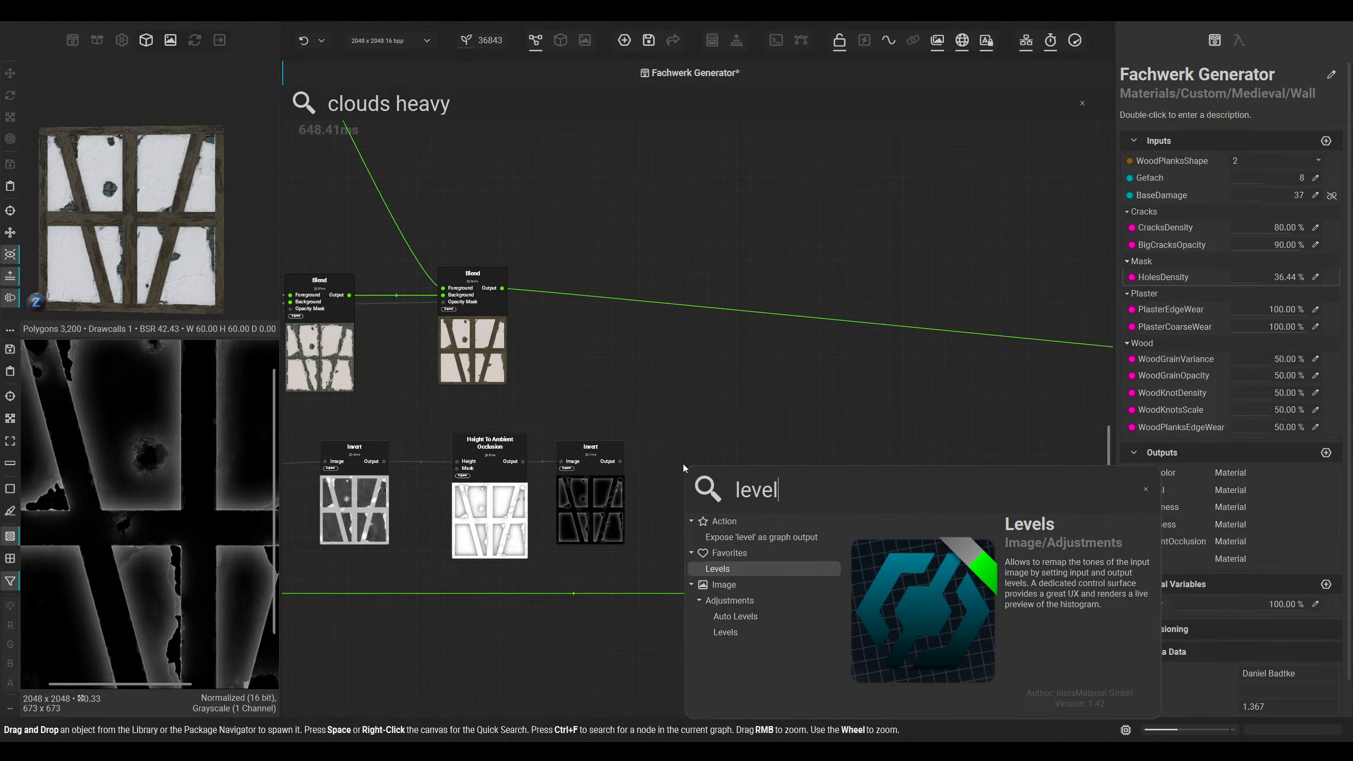
key("Return")
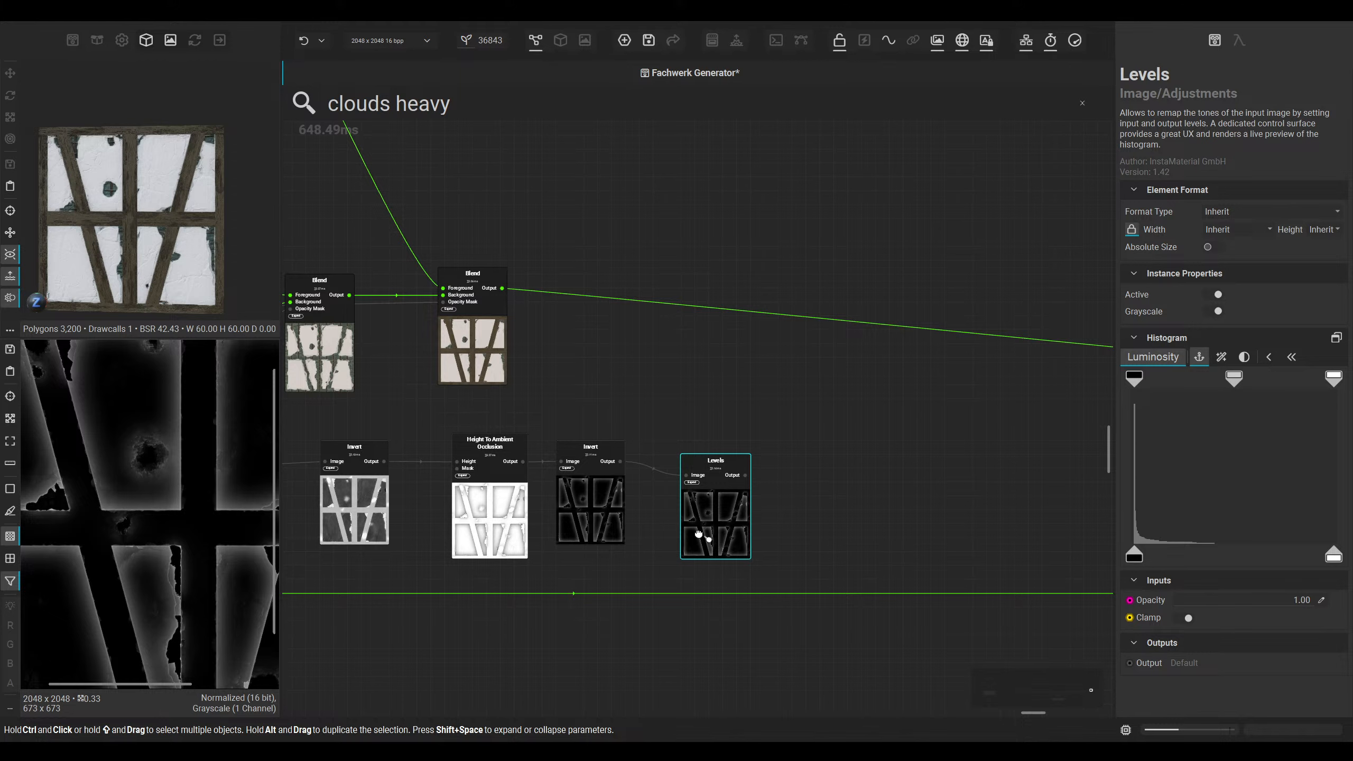
left_click_drag(698, 533, 699, 530)
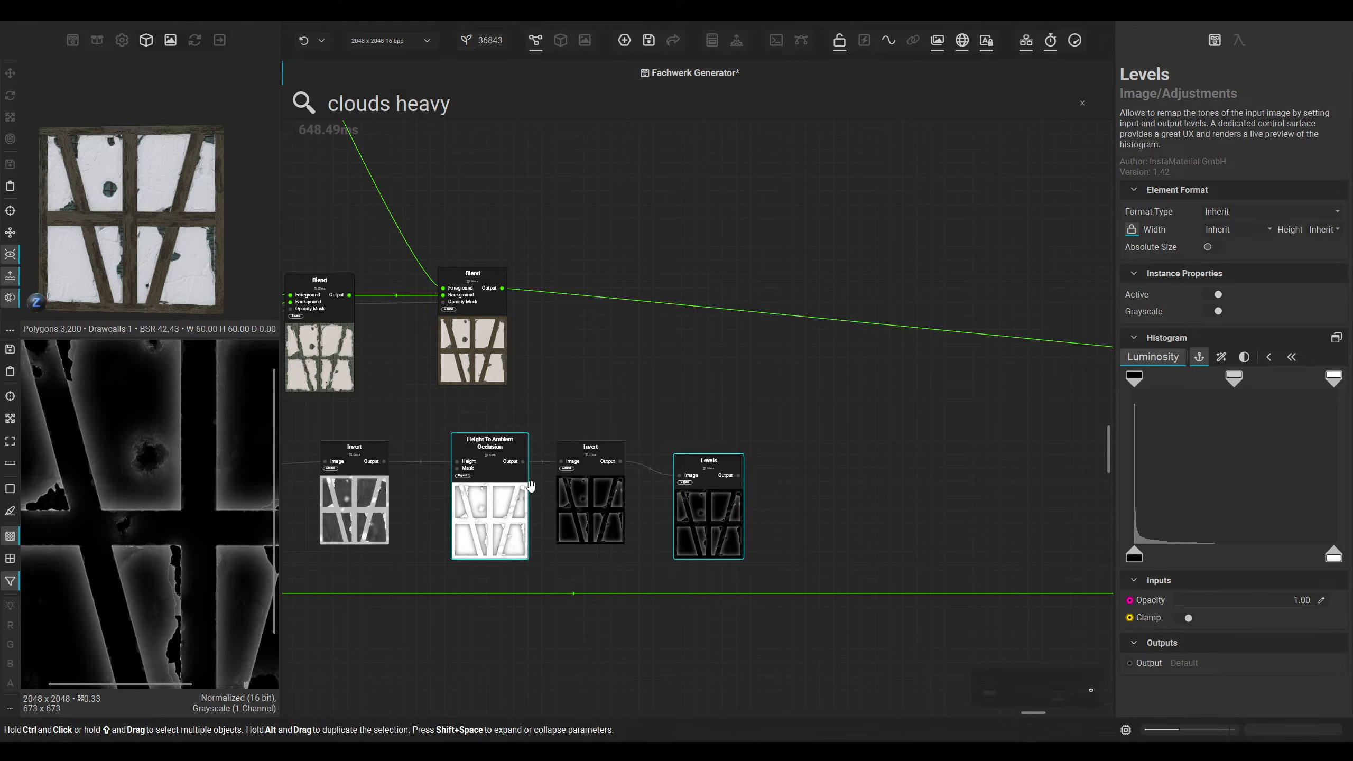
left_click_drag(1282, 382, 1246, 381)
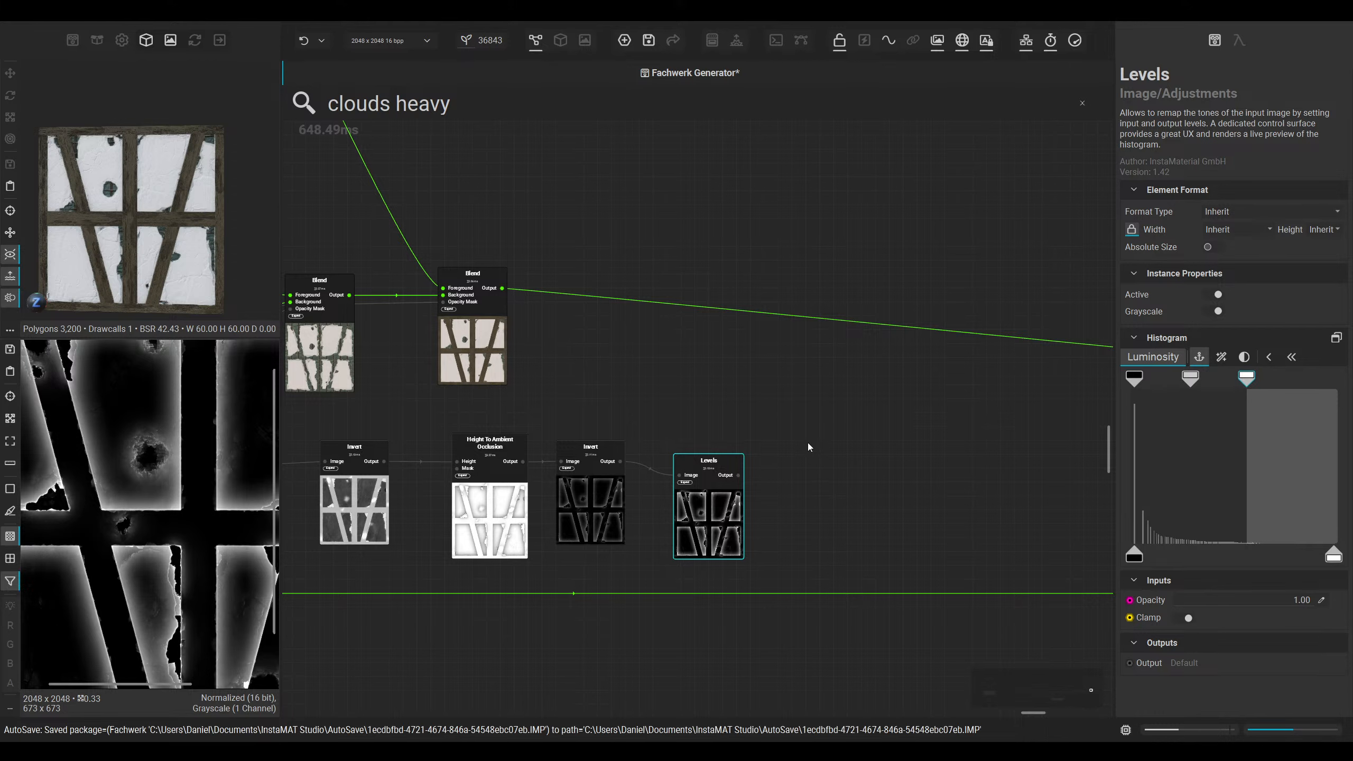
left_click_drag(725, 503, 697, 491)
Step: Add a Blend node with the Levels output as its foreground
left_click(797, 473)
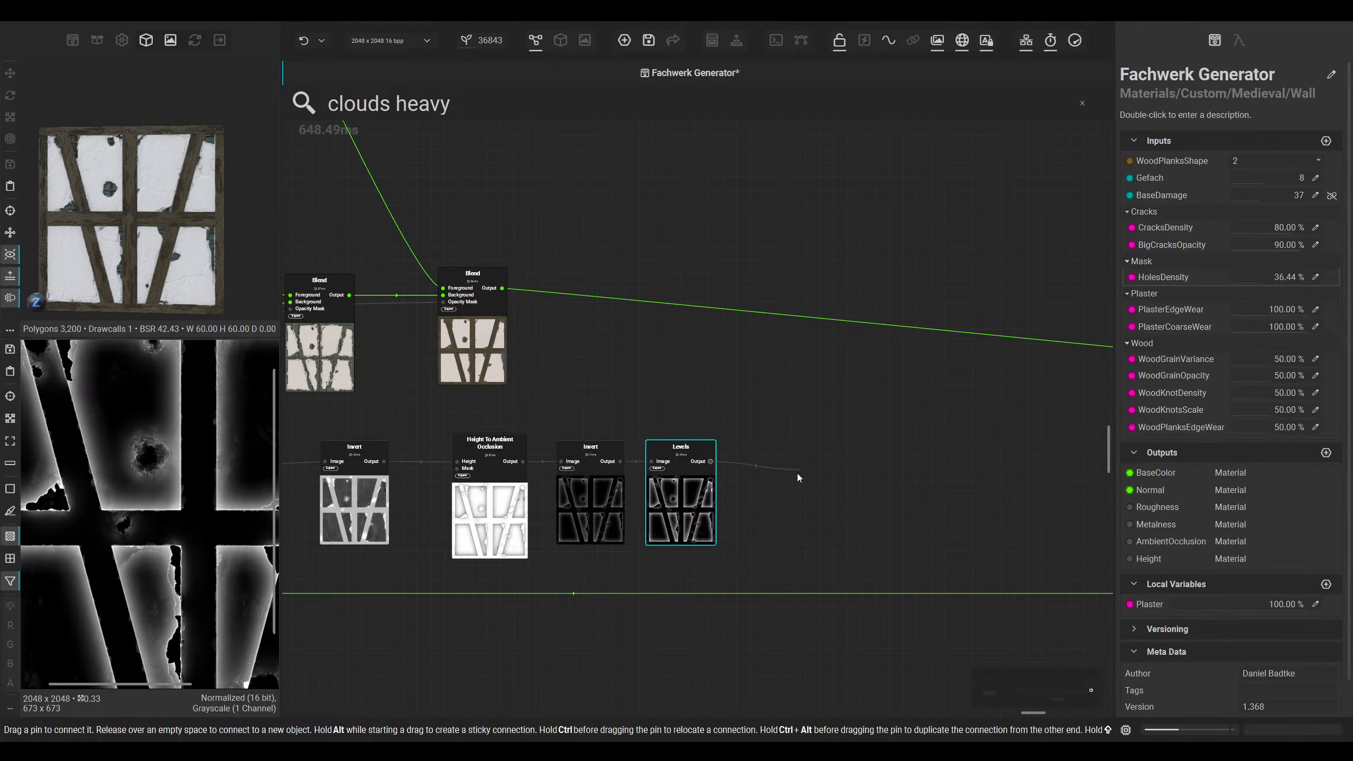
right_click(793, 483)
key("Return")
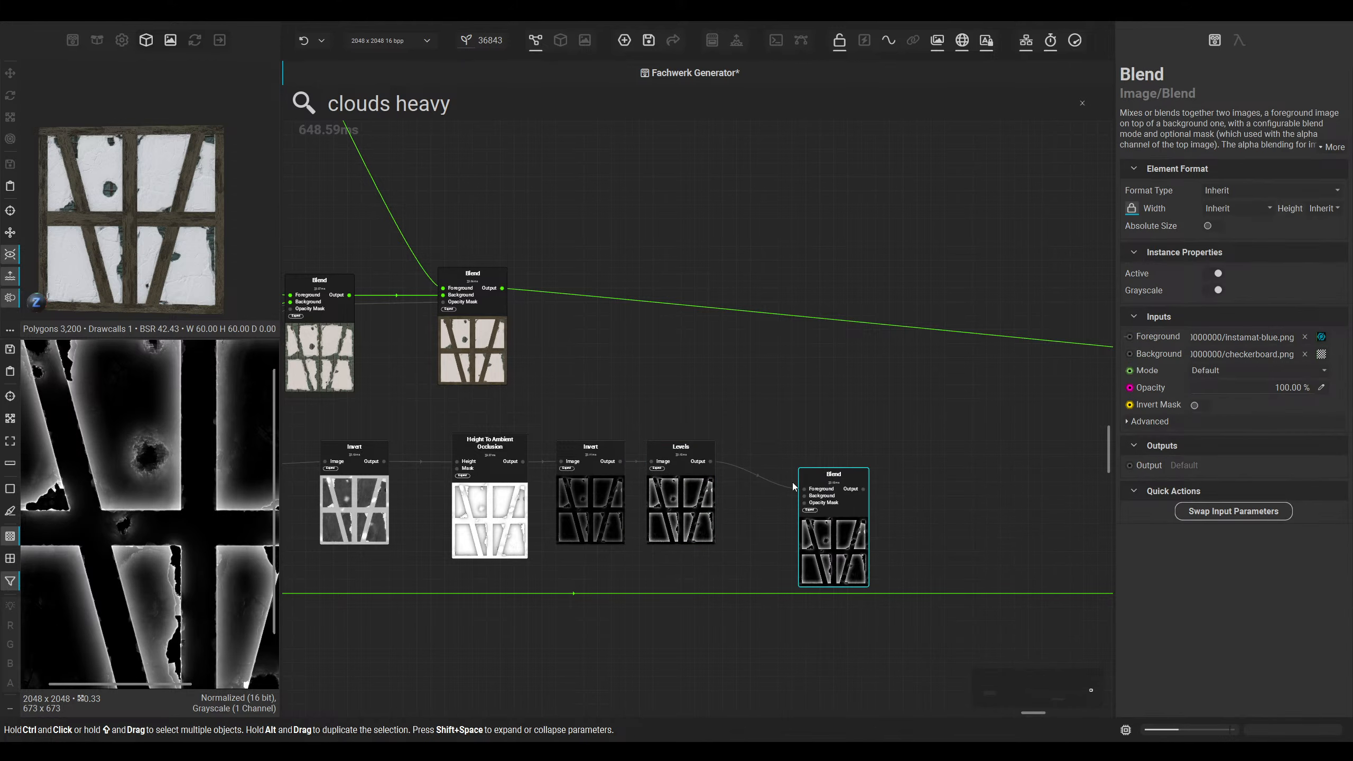
Step: Find the Spots 4 noise in the earlier part of the graph and connect it to the new Blend's background
scroll(794, 487, "down", 10)
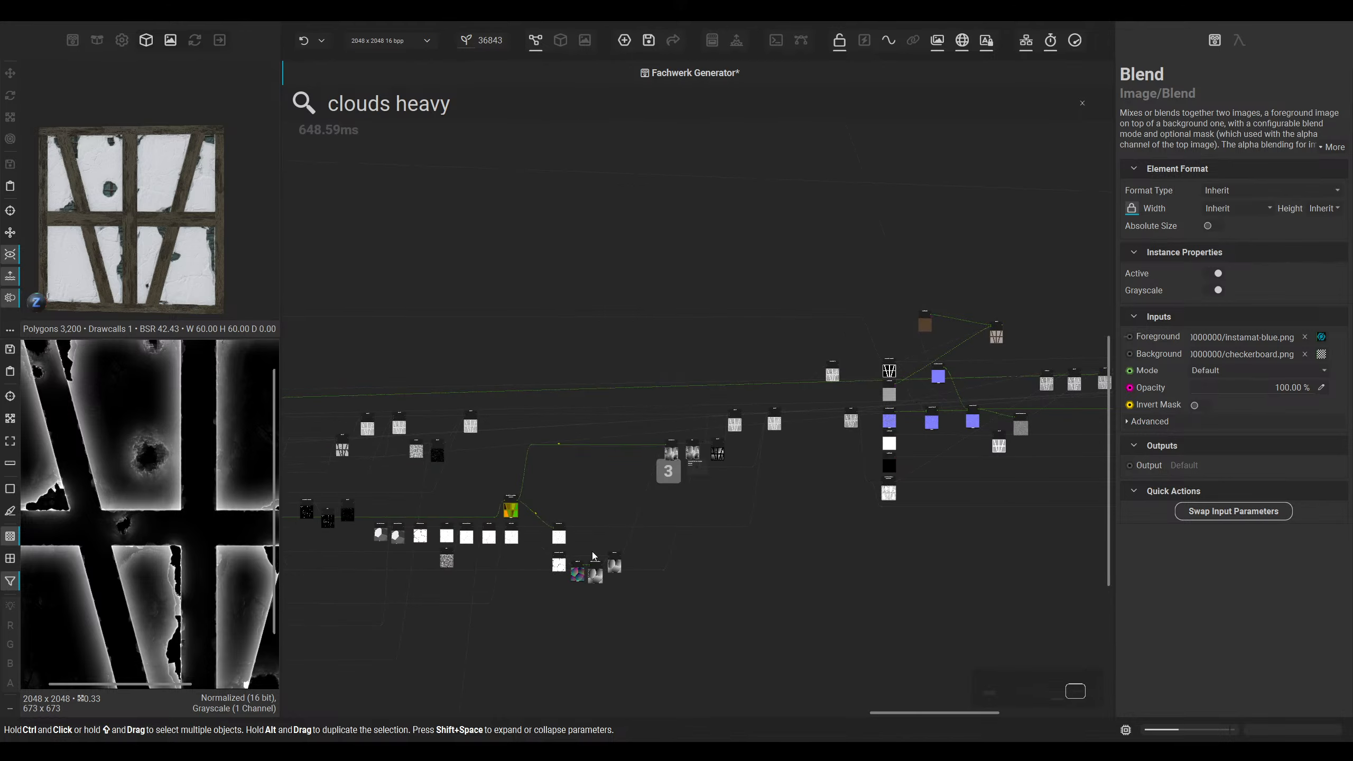
scroll(661, 531, "up", 8)
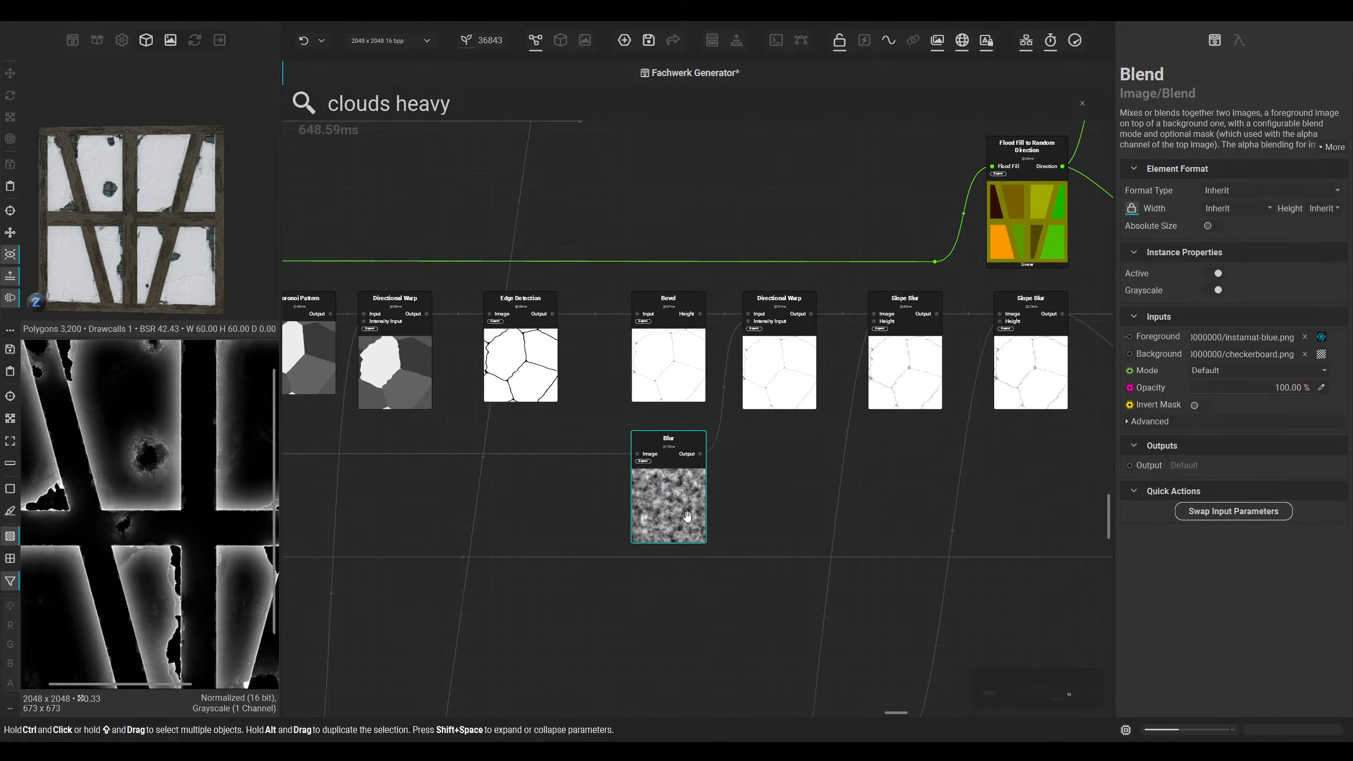
scroll(687, 514, "down", 8)
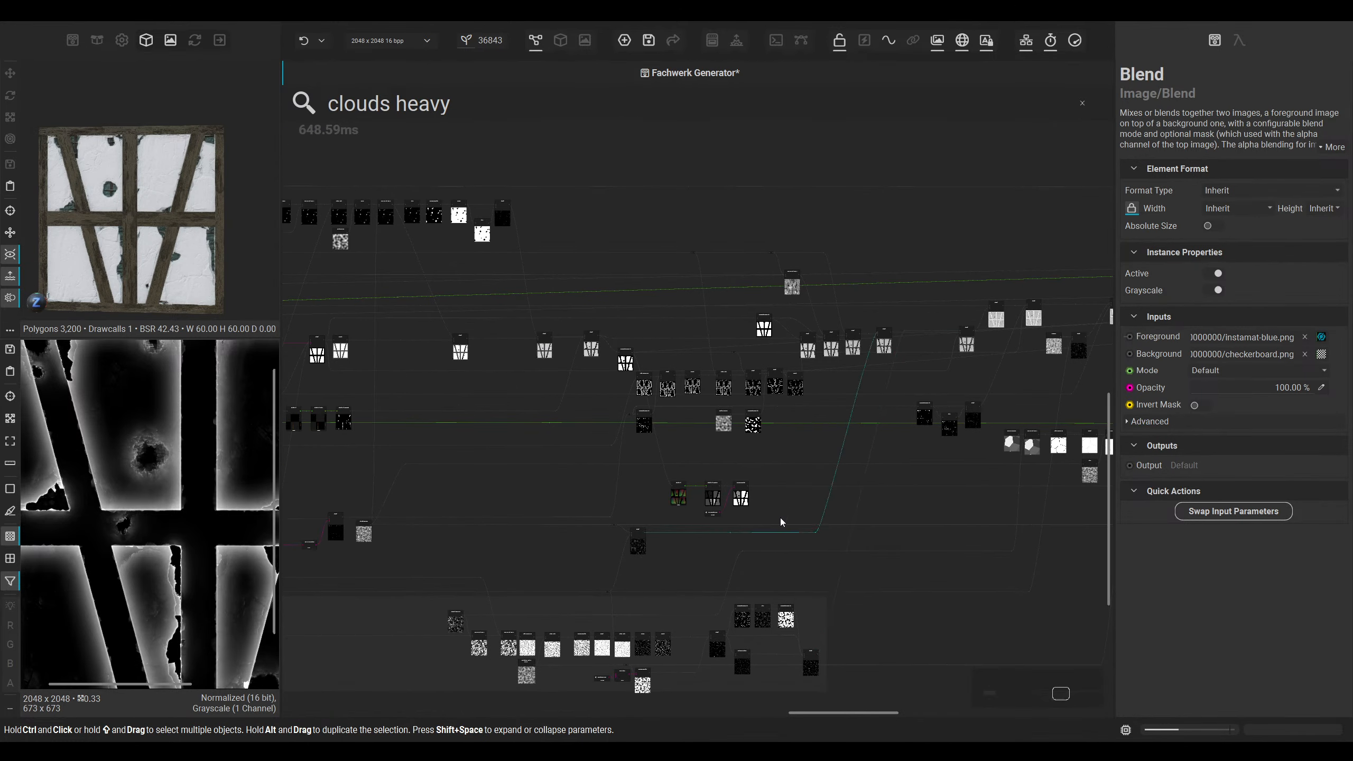
middle_click_drag(710, 468, 996, 350)
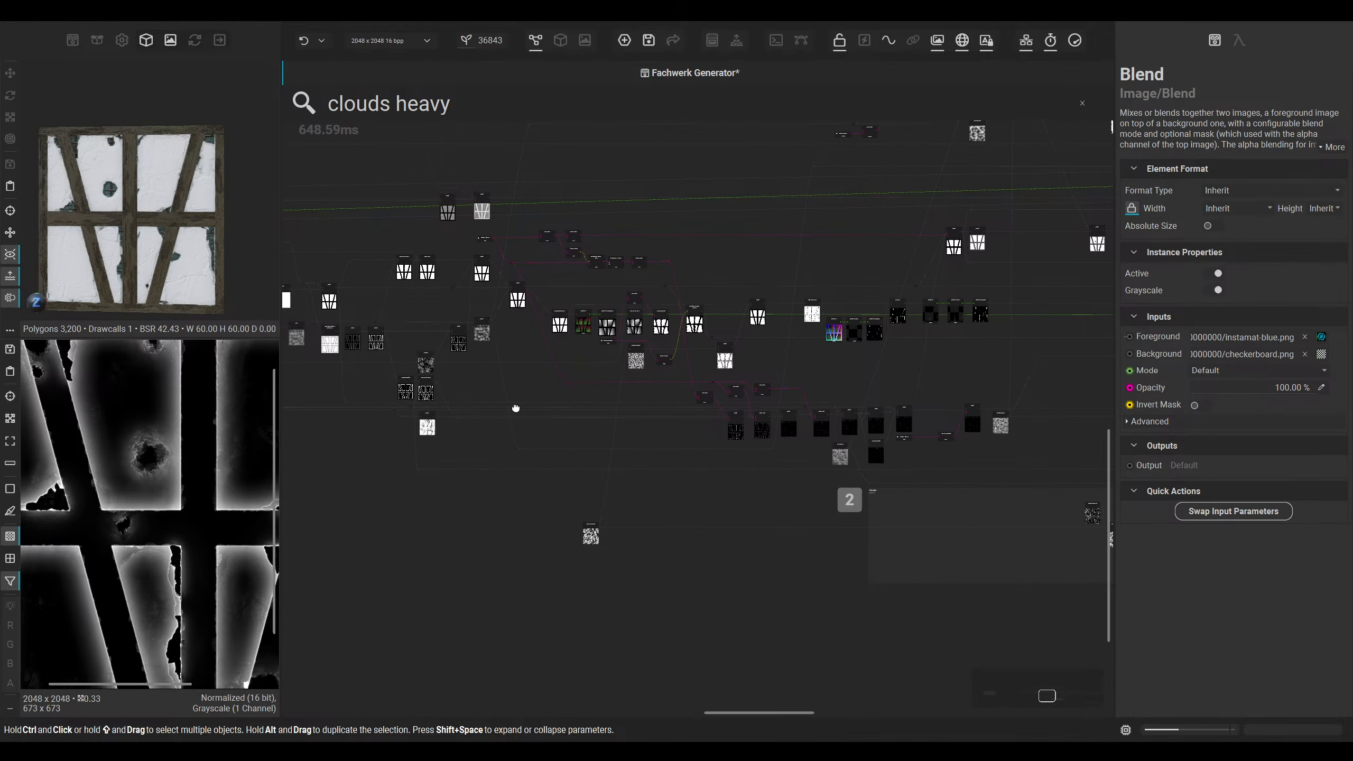
scroll(541, 395, "up", 7)
scroll(619, 425, "down", 4)
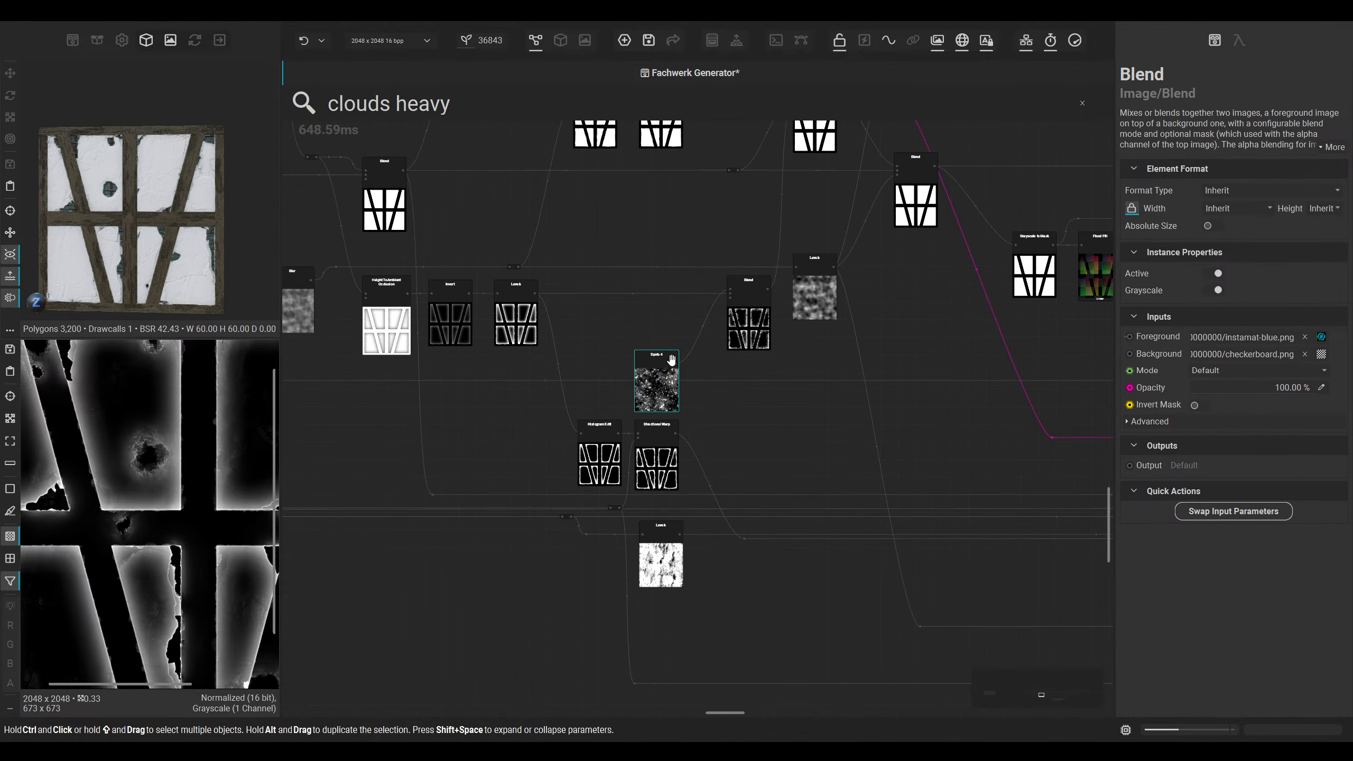
left_click(765, 376)
scroll(767, 377, "down", 4)
left_click_drag(970, 389, 783, 490)
scroll(740, 318, "up", 4)
scroll(644, 399, "up", 6)
Step: Swap the new Blend's inputs, set its mode to Subtract, and preview the spotted edge mask
left_click(847, 584)
left_click(1233, 511)
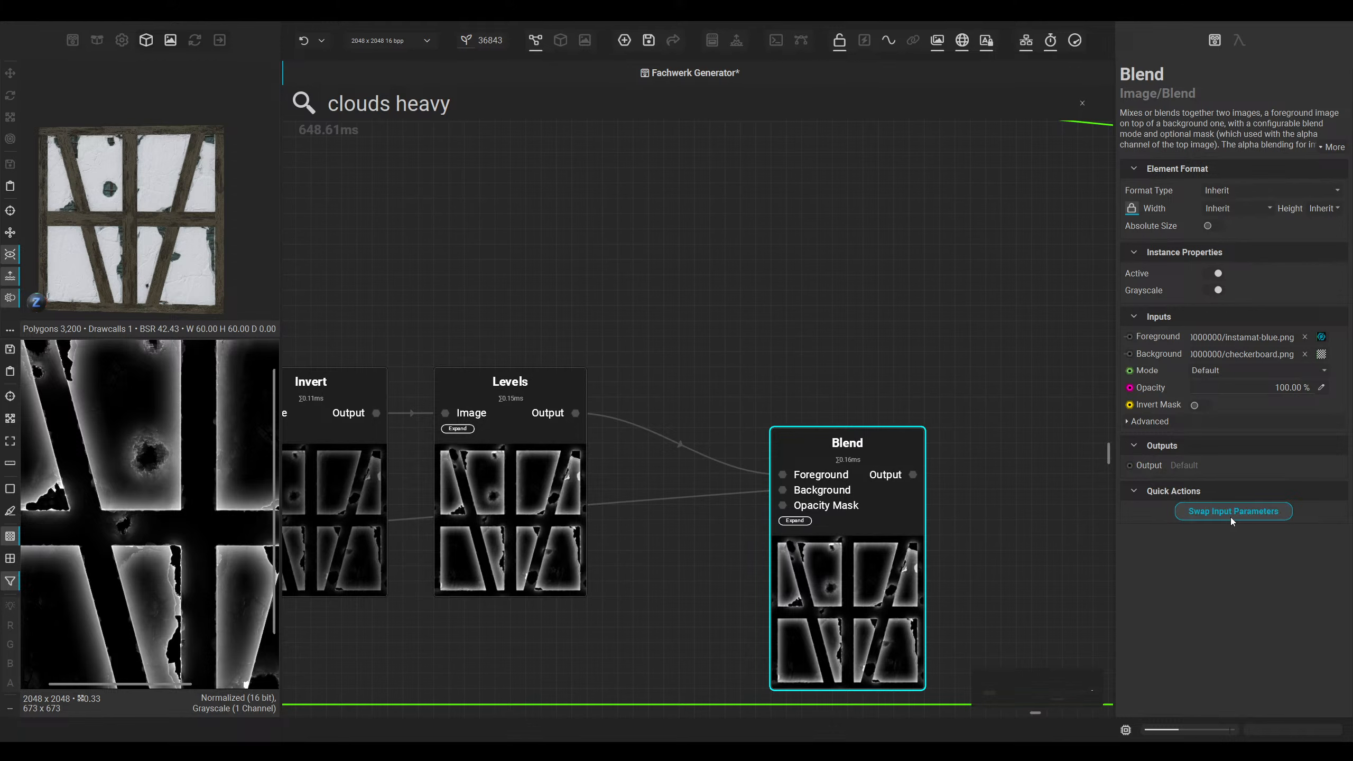
left_click(1257, 369)
left_click(1243, 342)
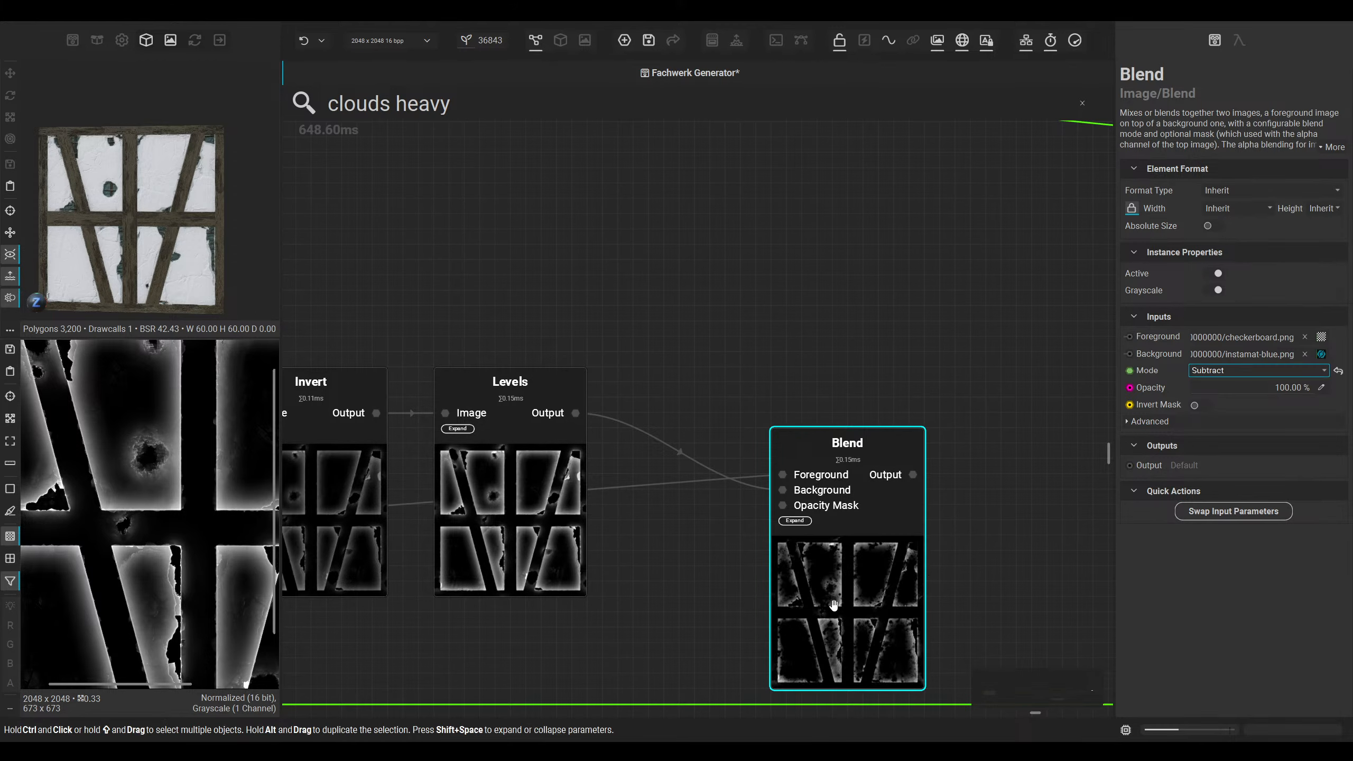
left_click_drag(834, 607, 819, 577)
middle_click_drag(162, 516, 147, 505)
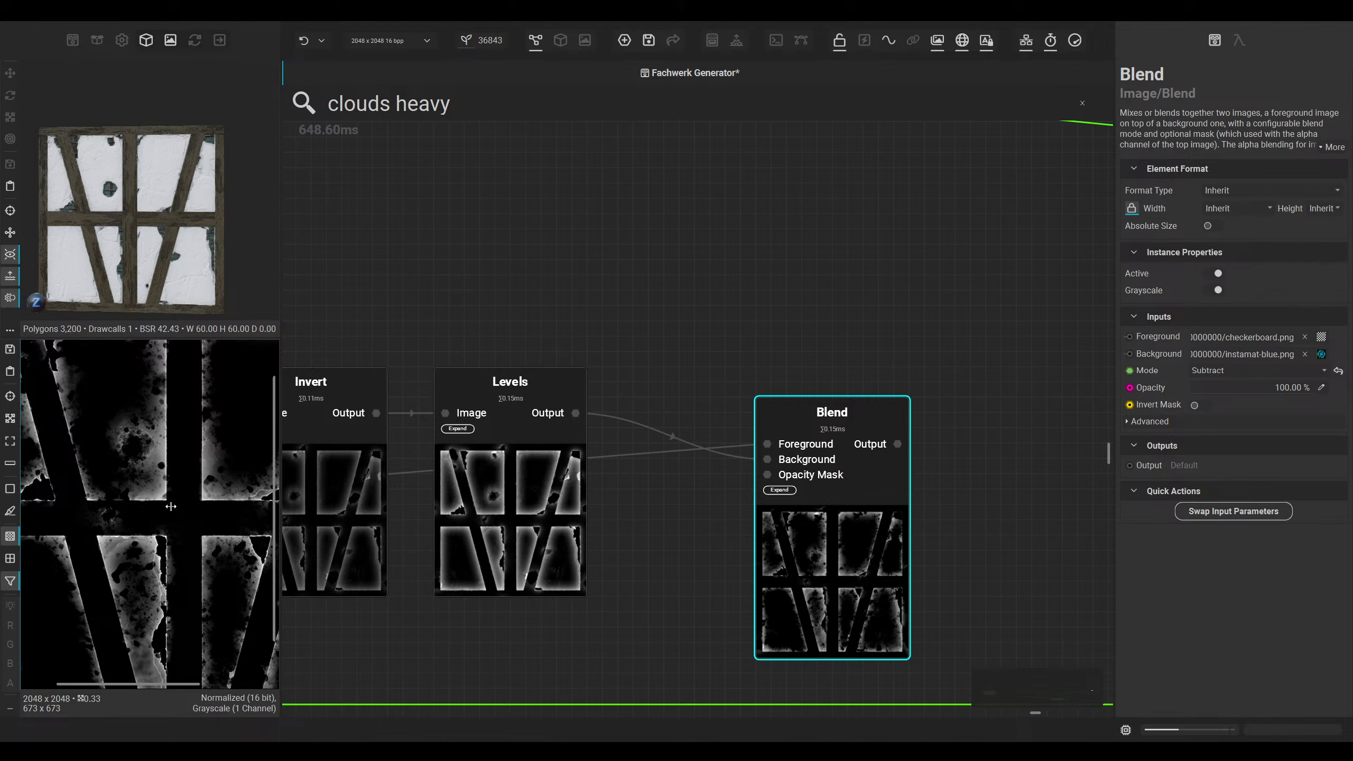
Step: Align the Subtract Blend further along the chain and route the Spots 4 connection below Levels through a reroute point
left_click_drag(779, 600, 815, 553)
scroll(820, 487, "down", 2)
left_click_drag(751, 431, 650, 616)
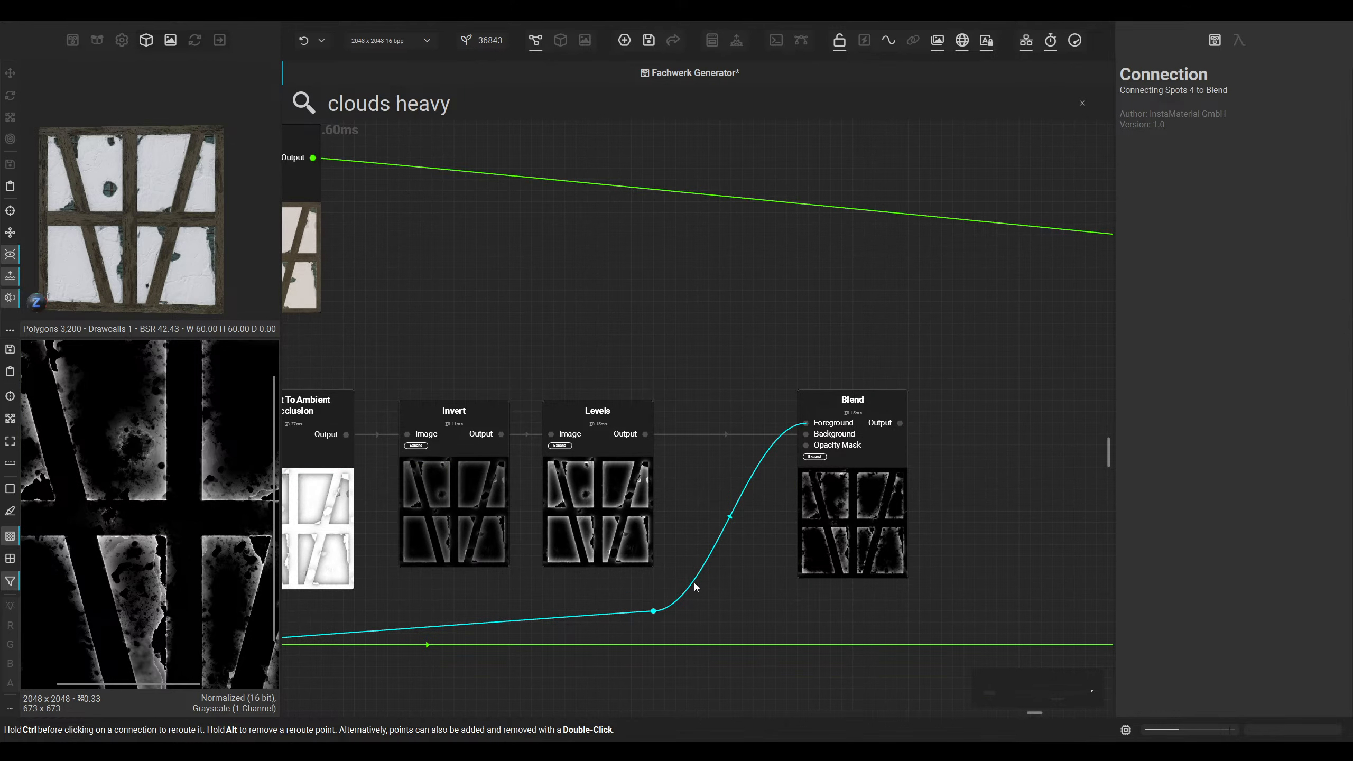
left_click_drag(844, 544, 997, 544)
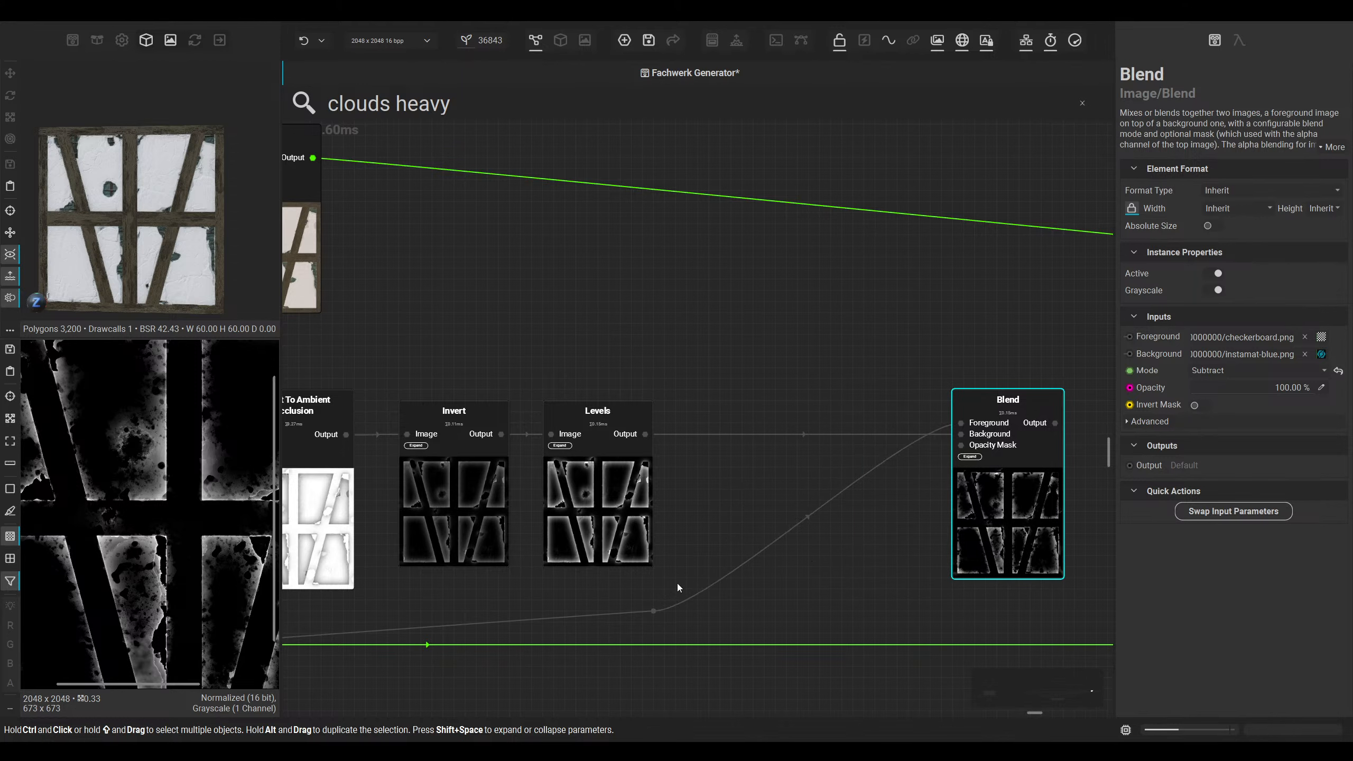
left_click(691, 600)
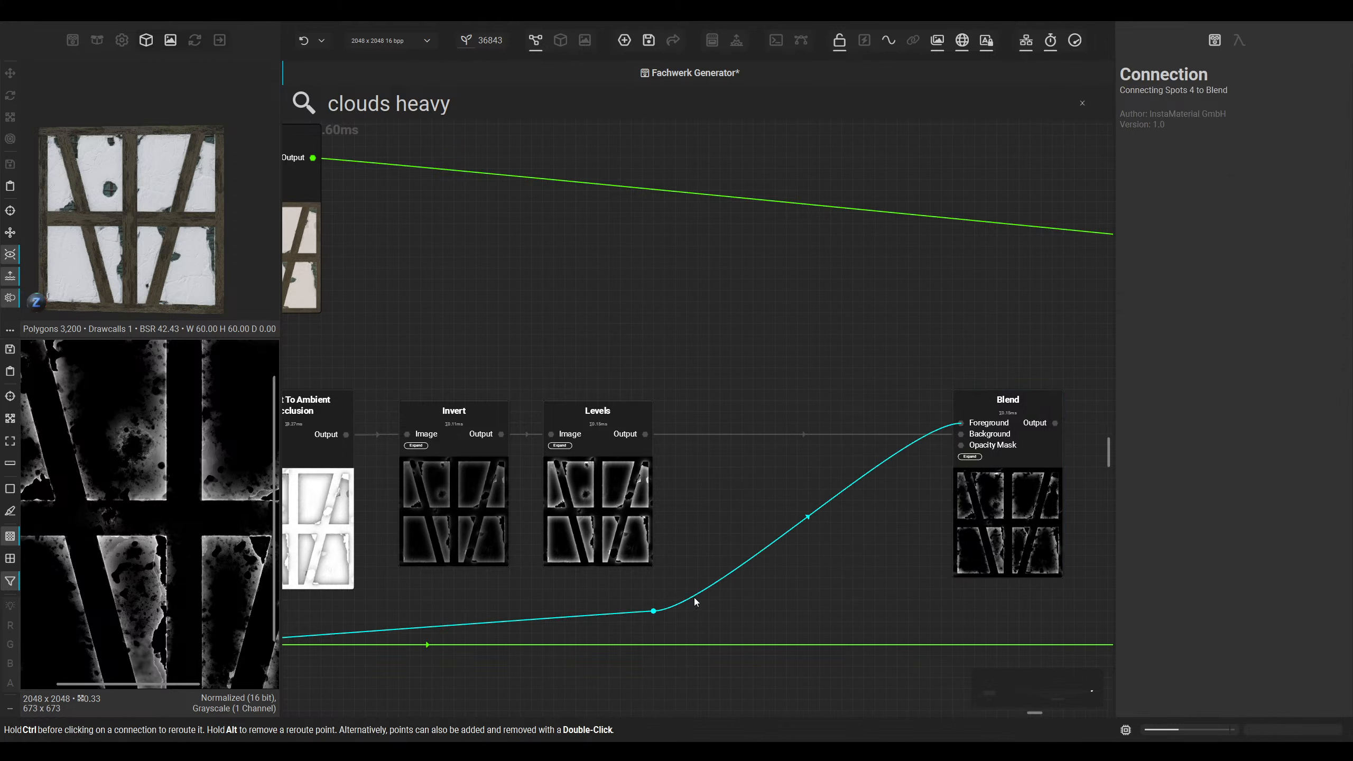
Step: Insert a Directional Warp node into the Spots 4 connection before the Subtract Blend, with both its Input and Intensity Input connected
key("space")
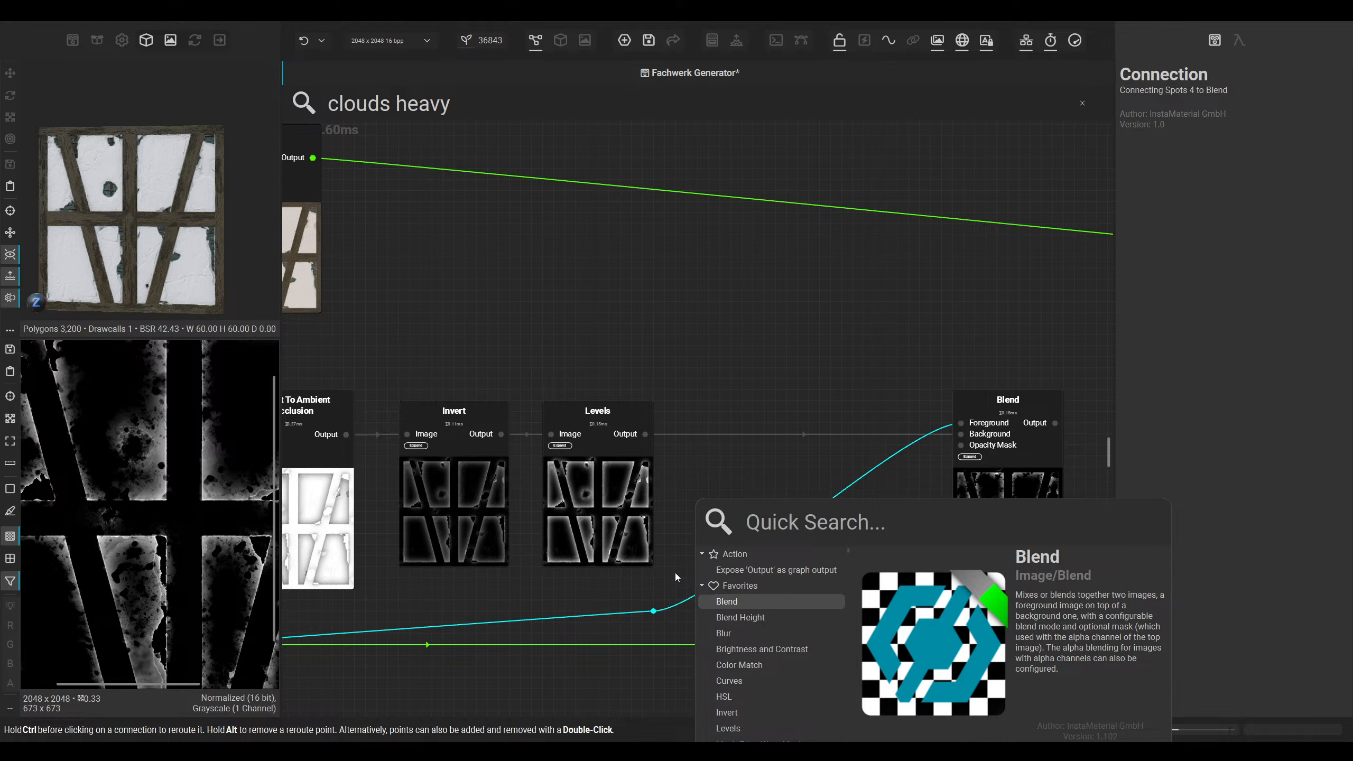
left_click(676, 575)
left_click(727, 576)
key("space")
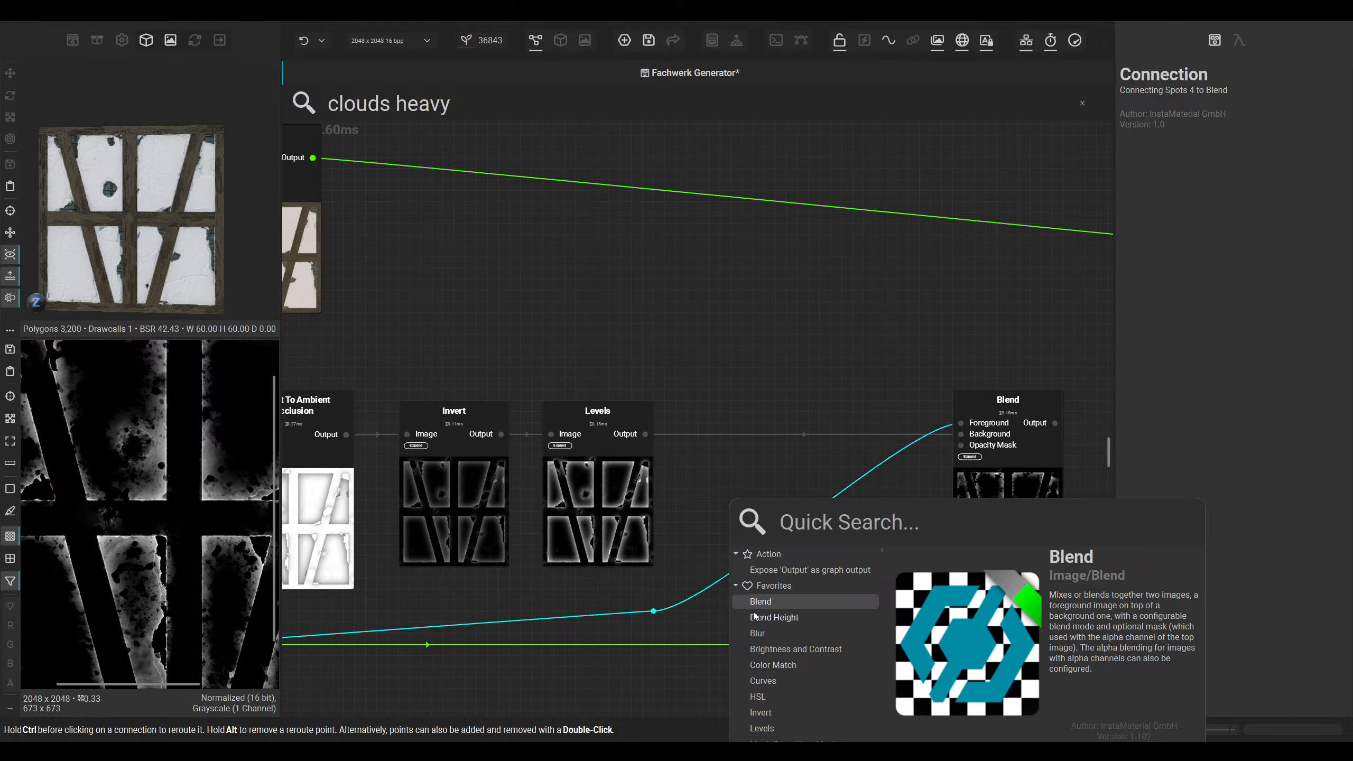
type("dire")
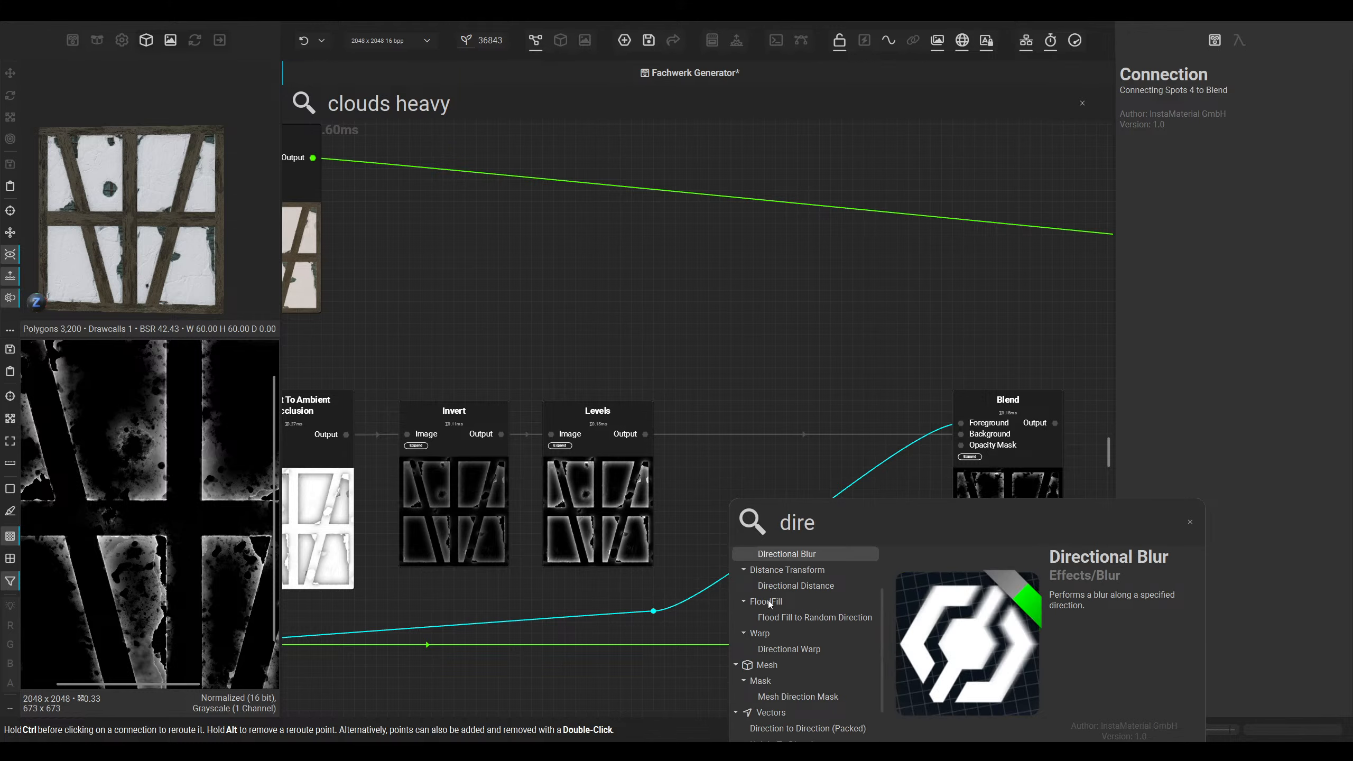
key("Down")
key("Down")
key("Down")
key("Down")
key("Down")
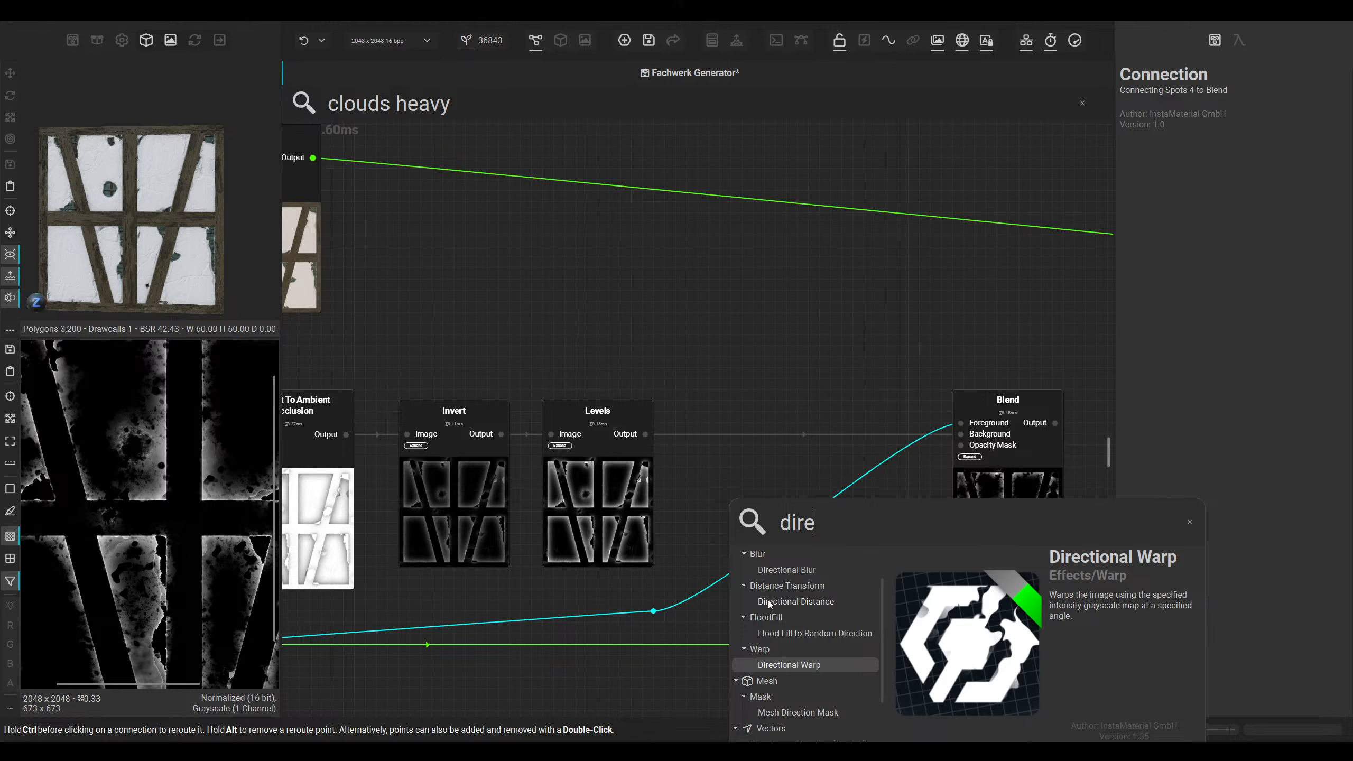
key("Return")
scroll(769, 478, "up", 3)
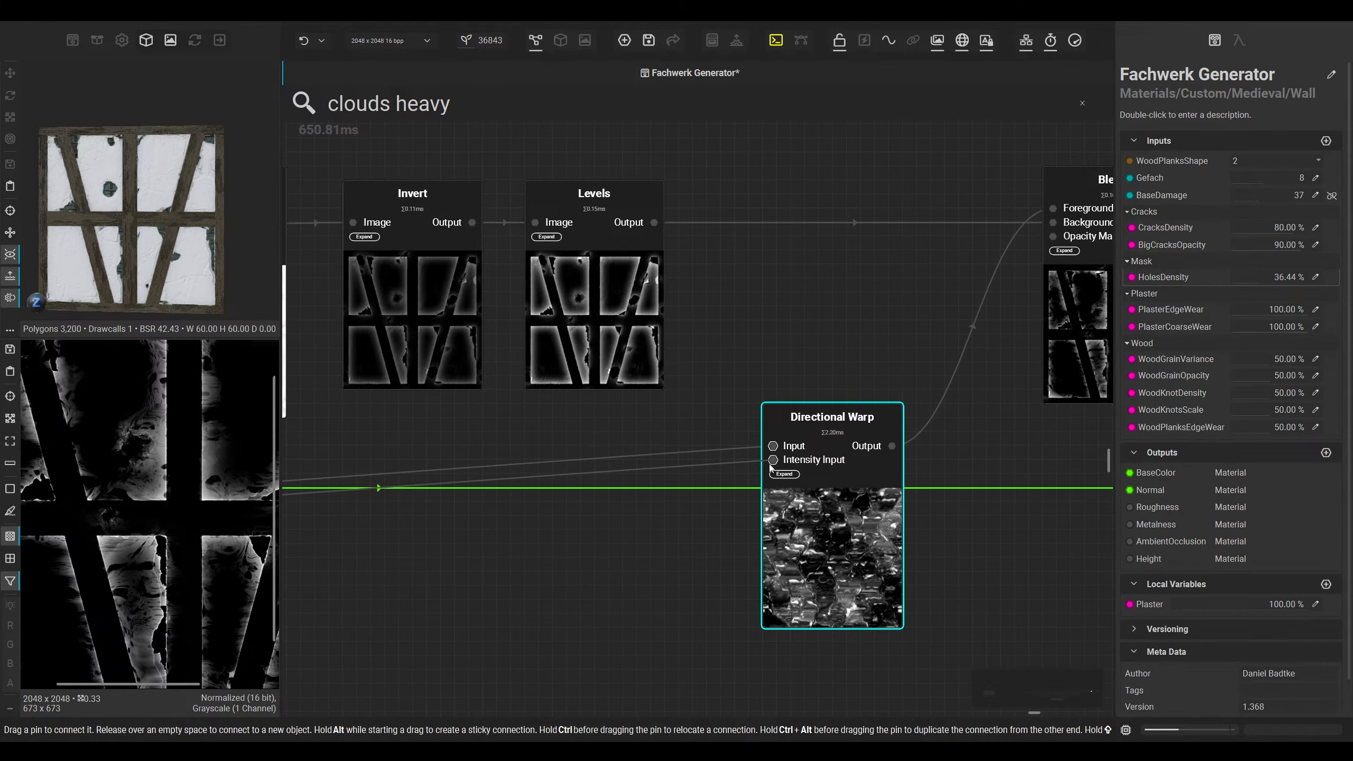
left_click(769, 467)
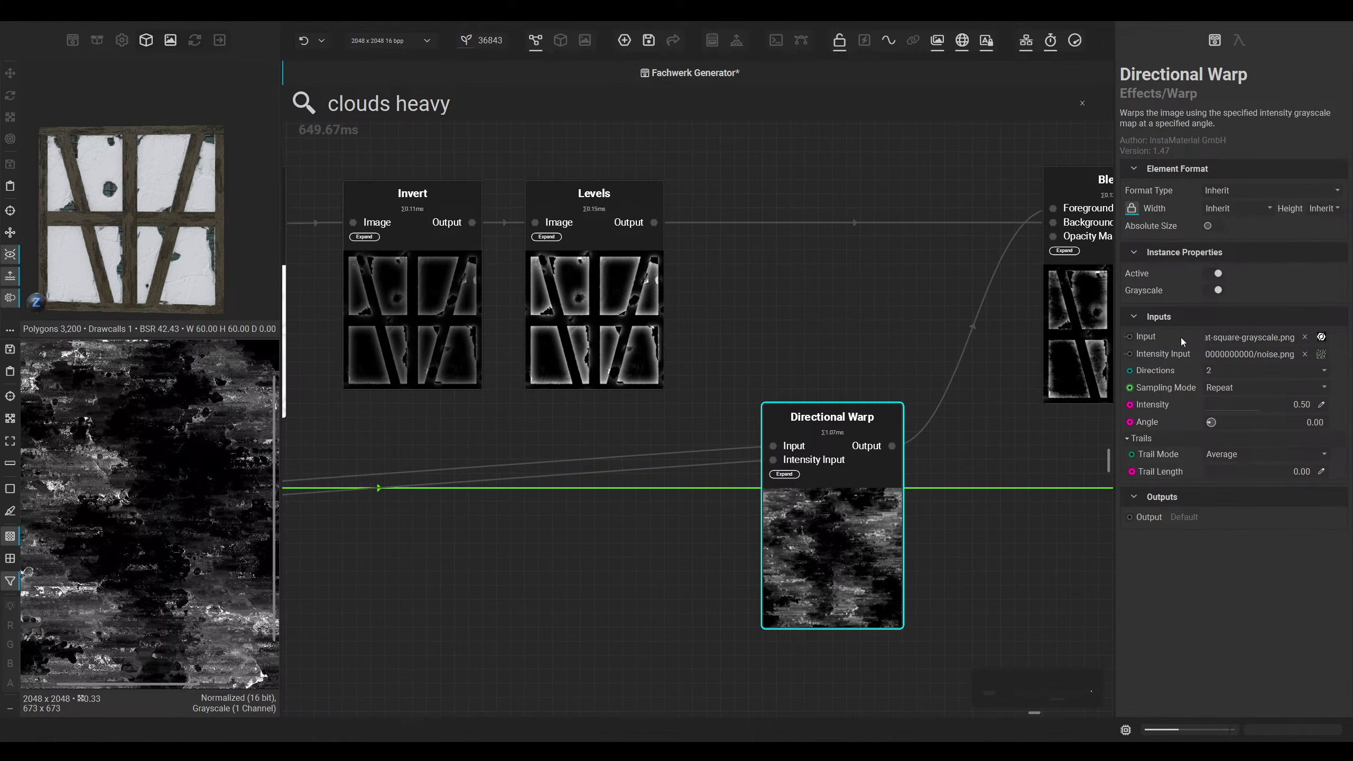
Step: Set the Directional Warp to 4 directions with intensity 0.06, and check the warped edge mask on the Subtract Blend
left_click(1239, 386)
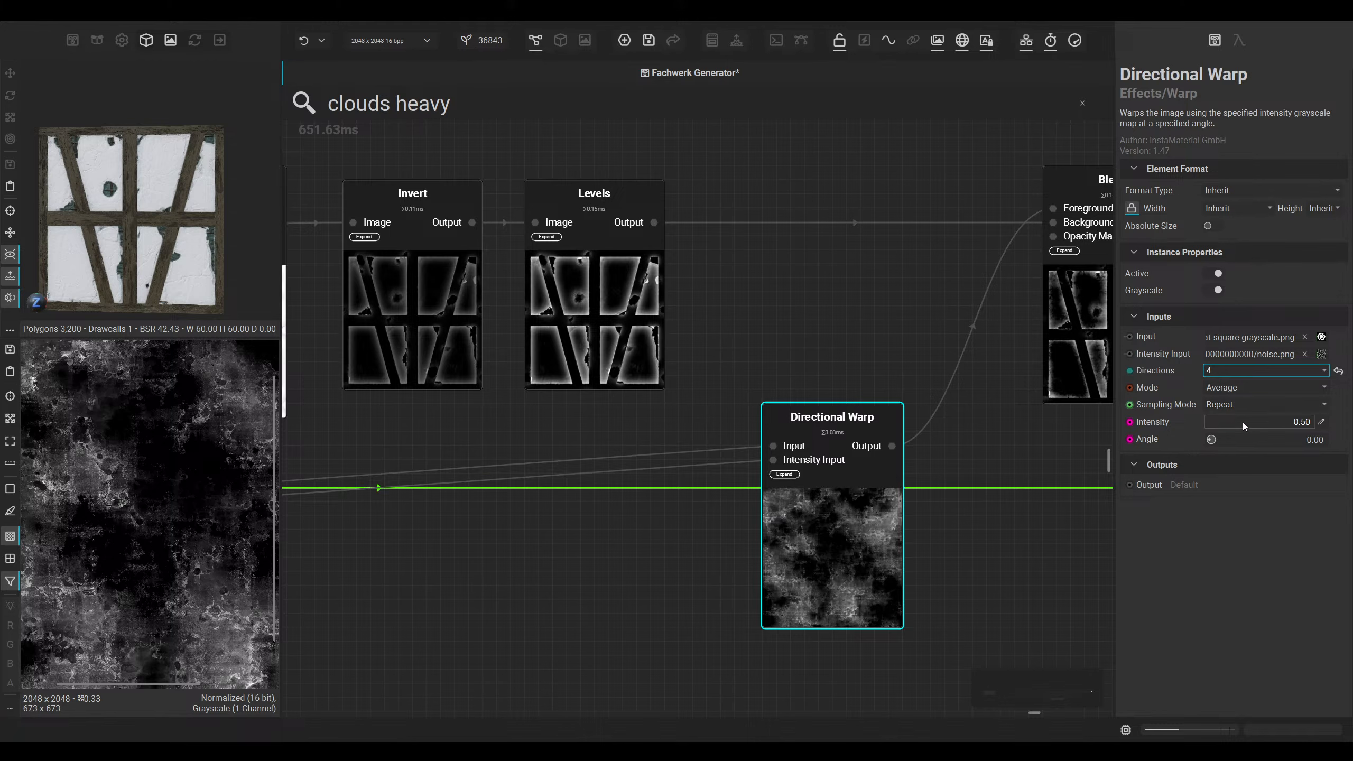
left_click_drag(1195, 419, 1209, 422)
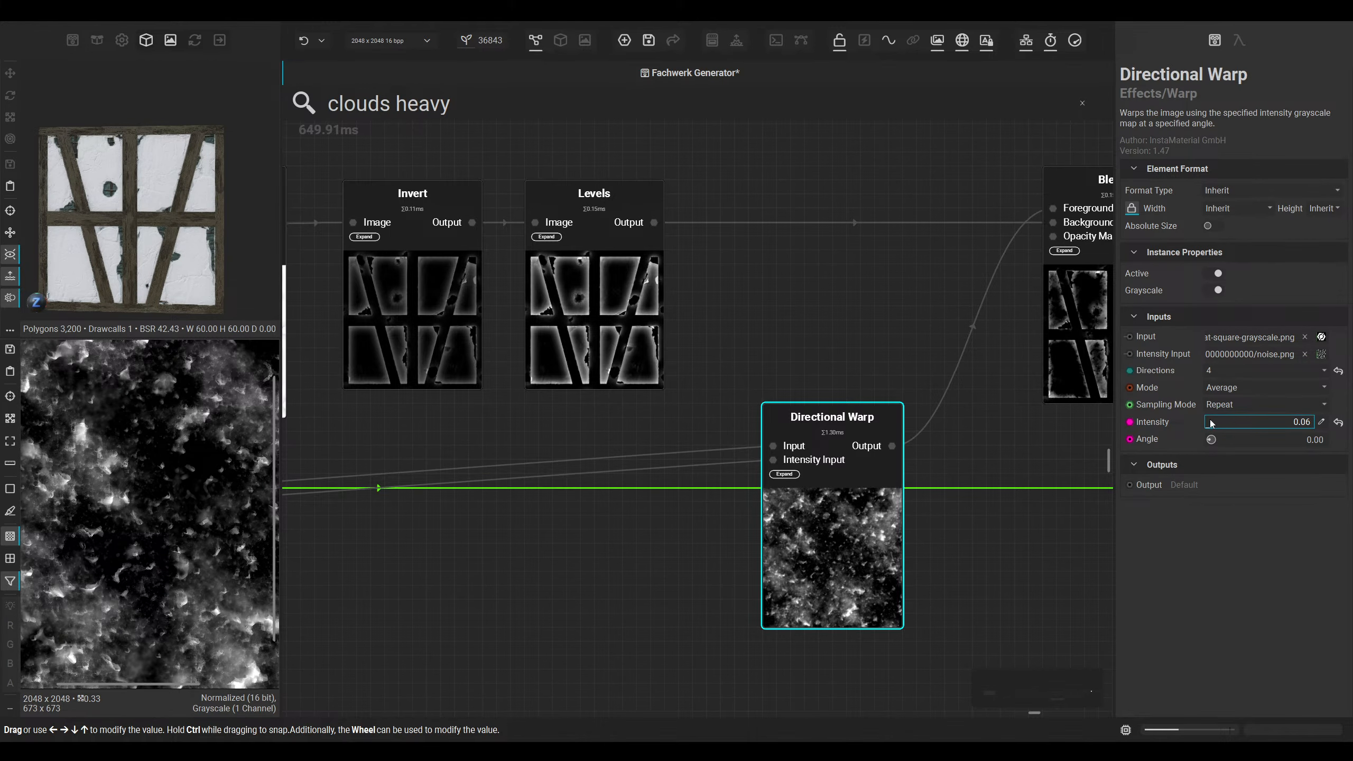
middle_click_drag(1016, 336, 708, 435)
left_click(769, 426)
middle_click_drag(167, 387, 182, 492)
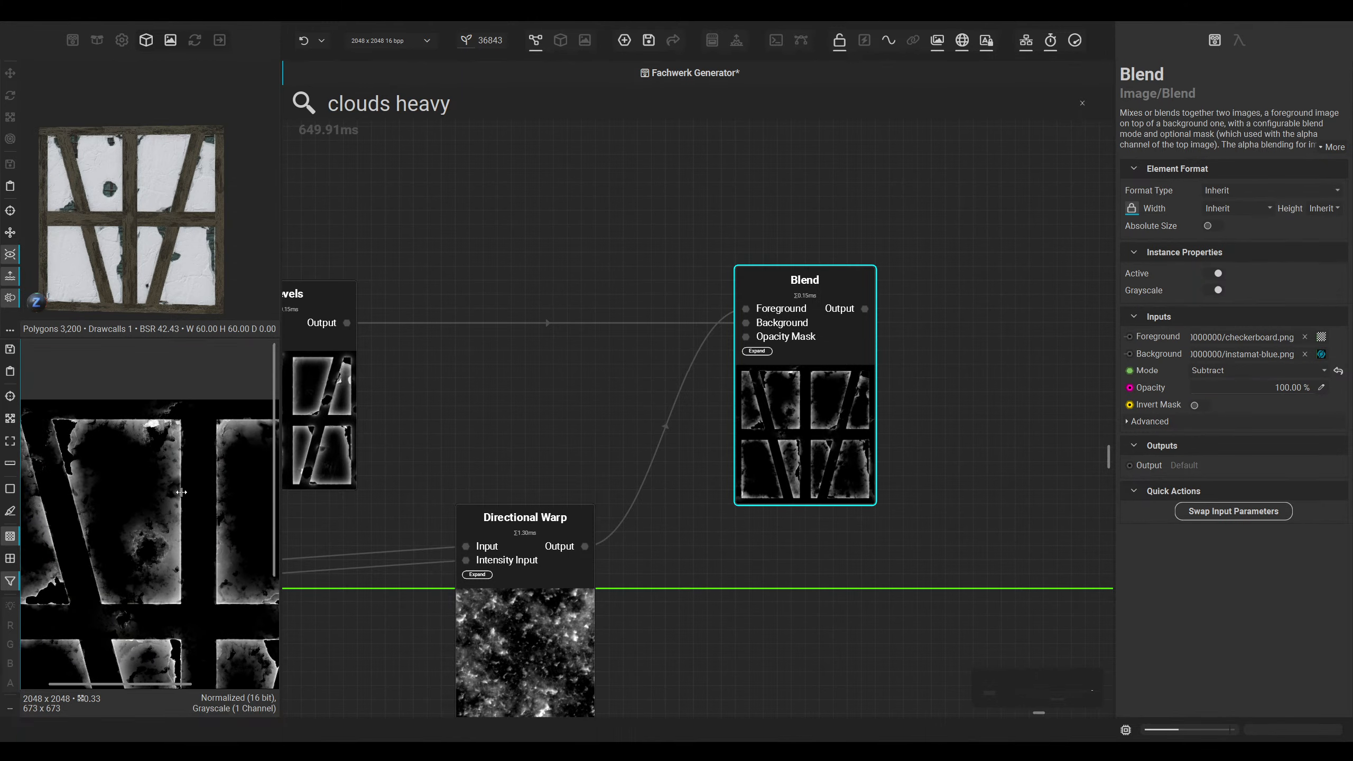
scroll(181, 492, "up", 4)
scroll(181, 492, "down", 3)
scroll(577, 270, "down", 6)
Step: Add an HCL node from the base colour Blend's output and darken it to a luminosity of about -20%
middle_click_drag(416, 271, 553, 351)
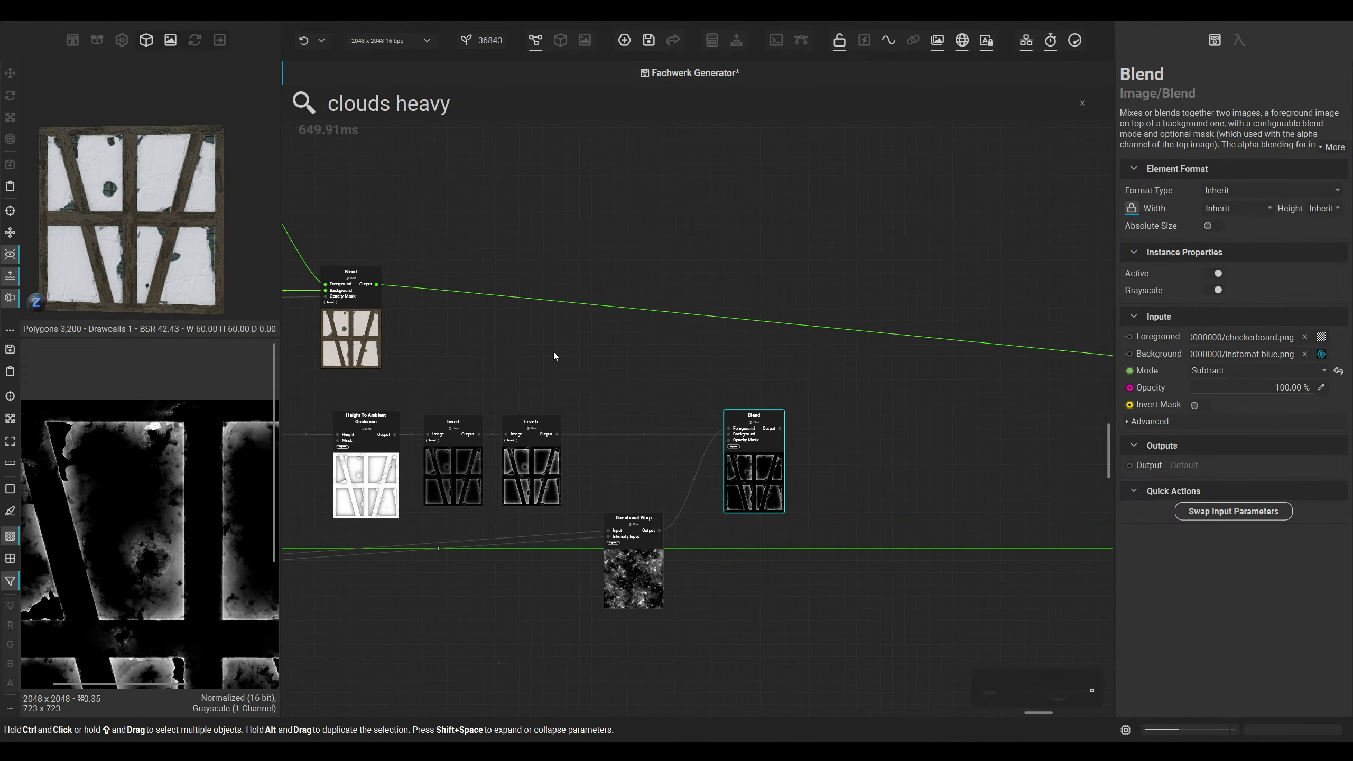
left_click_drag(377, 286, 554, 208)
type("hcl")
key("Return")
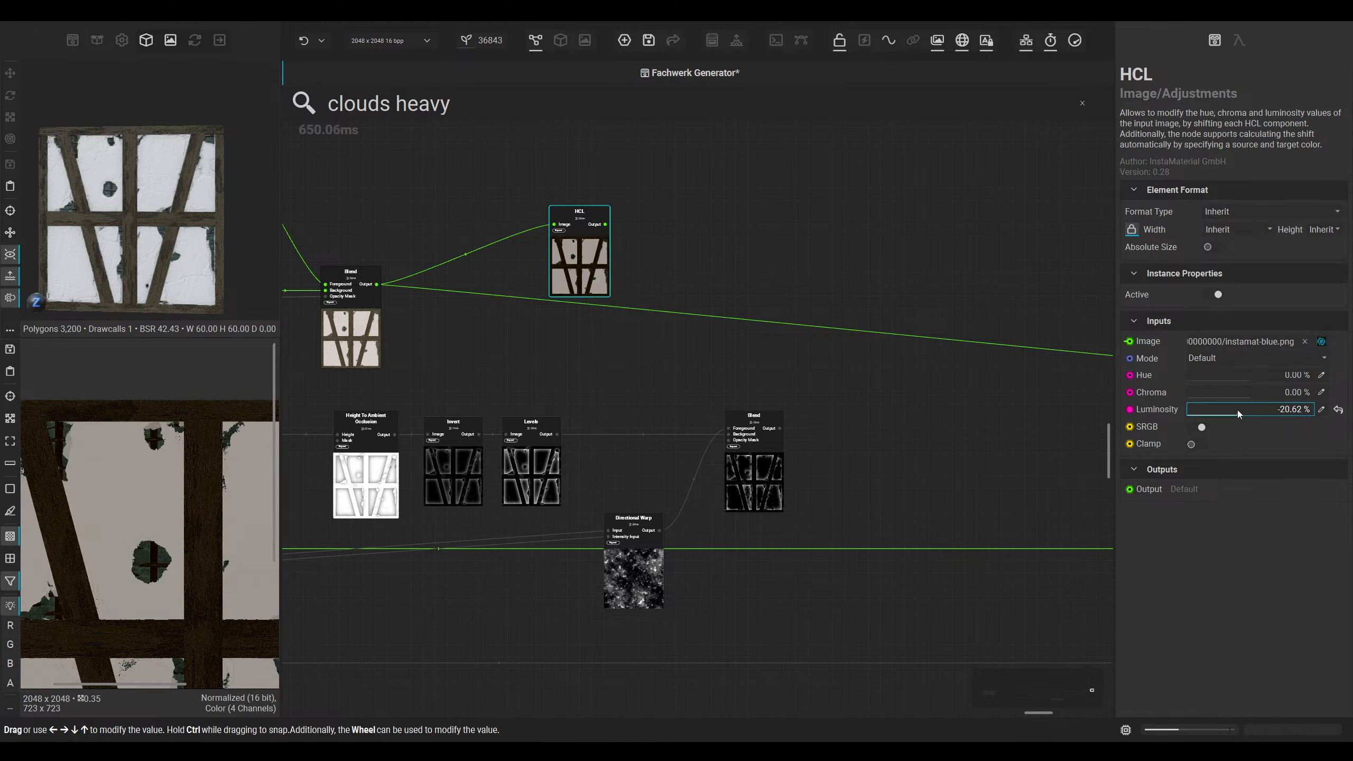
Step: Add a Blend with HCL as foreground, the original base colour as background and the warped edge mask as opacity mask
left_click_drag(581, 213, 755, 355)
key("Escape")
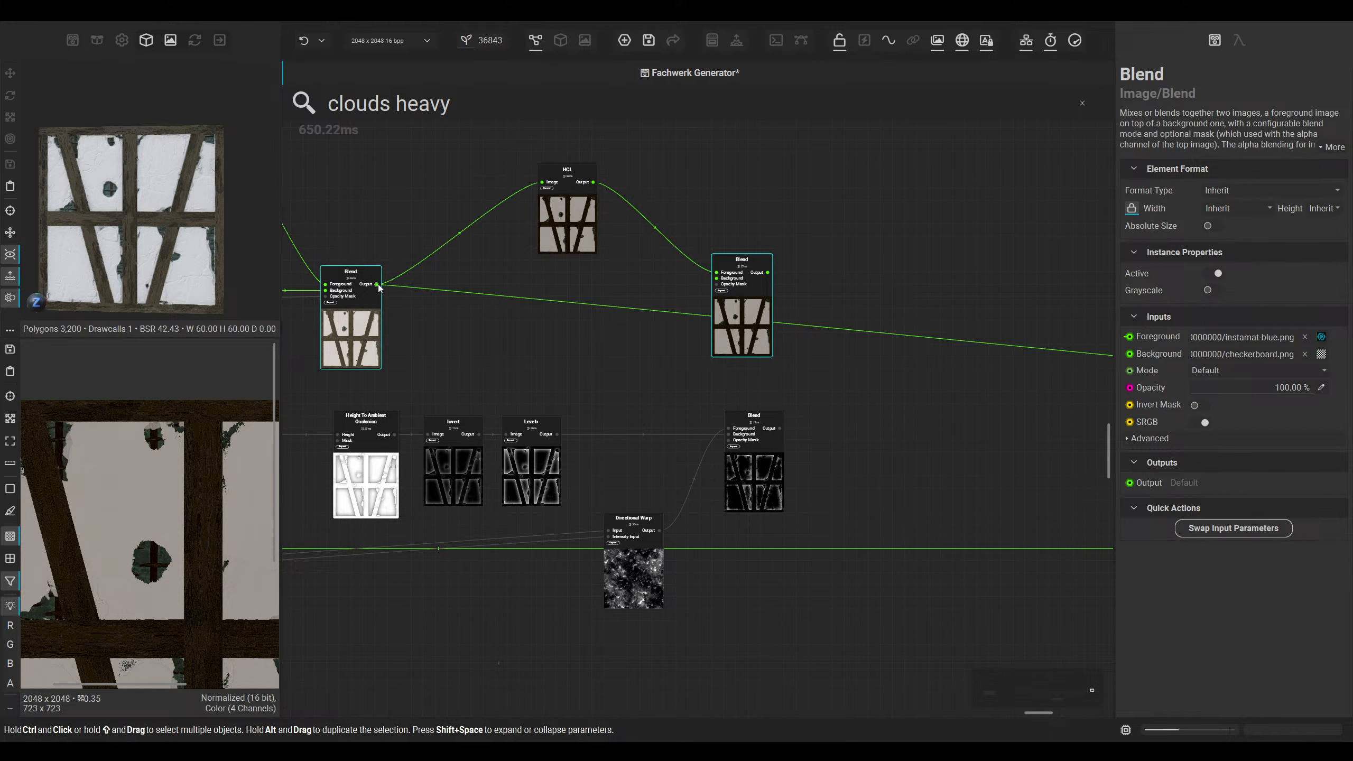
left_click_drag(376, 284, 718, 278)
left_click_drag(737, 319, 782, 428)
left_click(863, 343)
middle_click_drag(863, 344, 572, 391)
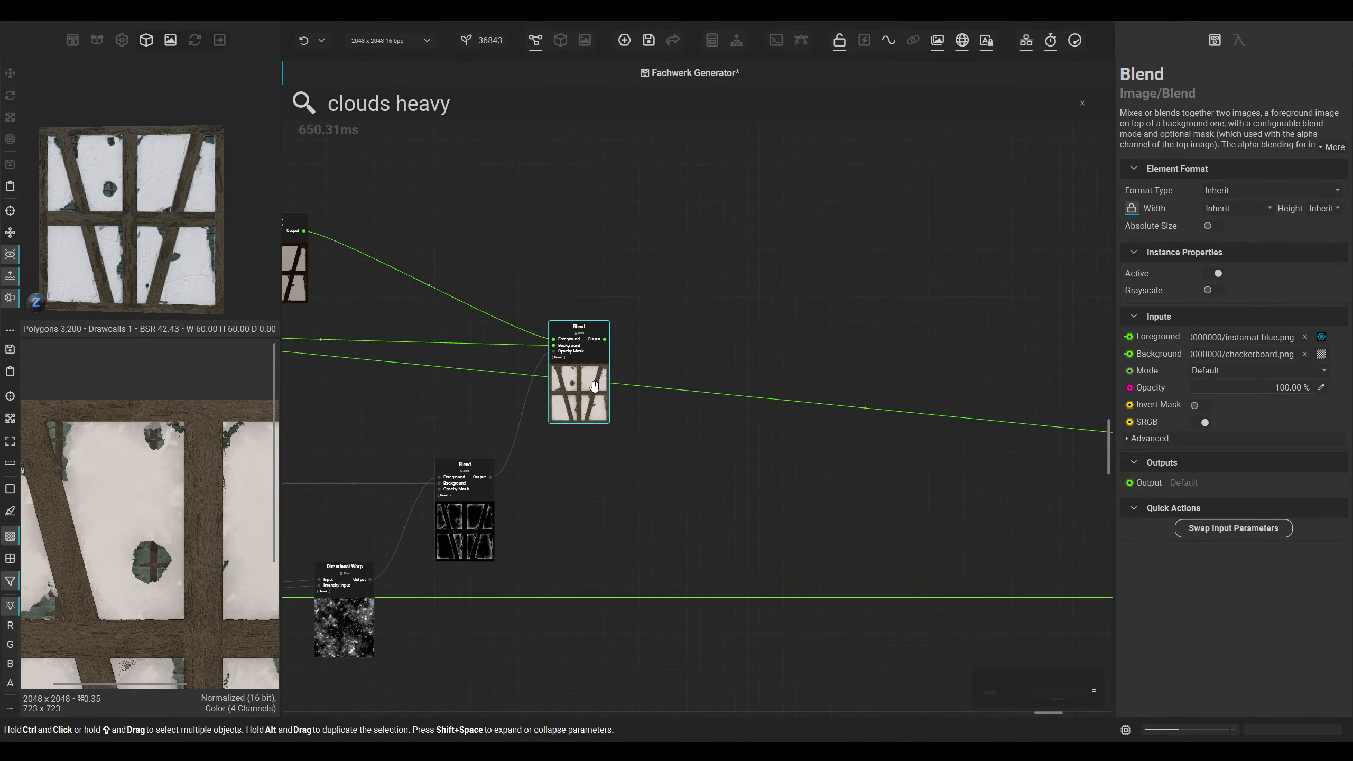
Step: Move the earlier base colour Blend's downstream connection to the new Blend's output and check the wall in the enlarged 3D view
scroll(600, 393, "down", 2)
middle_click_drag(623, 341, 575, 341)
middle_click_drag(523, 433, 701, 400)
scroll(702, 400, "down", 1)
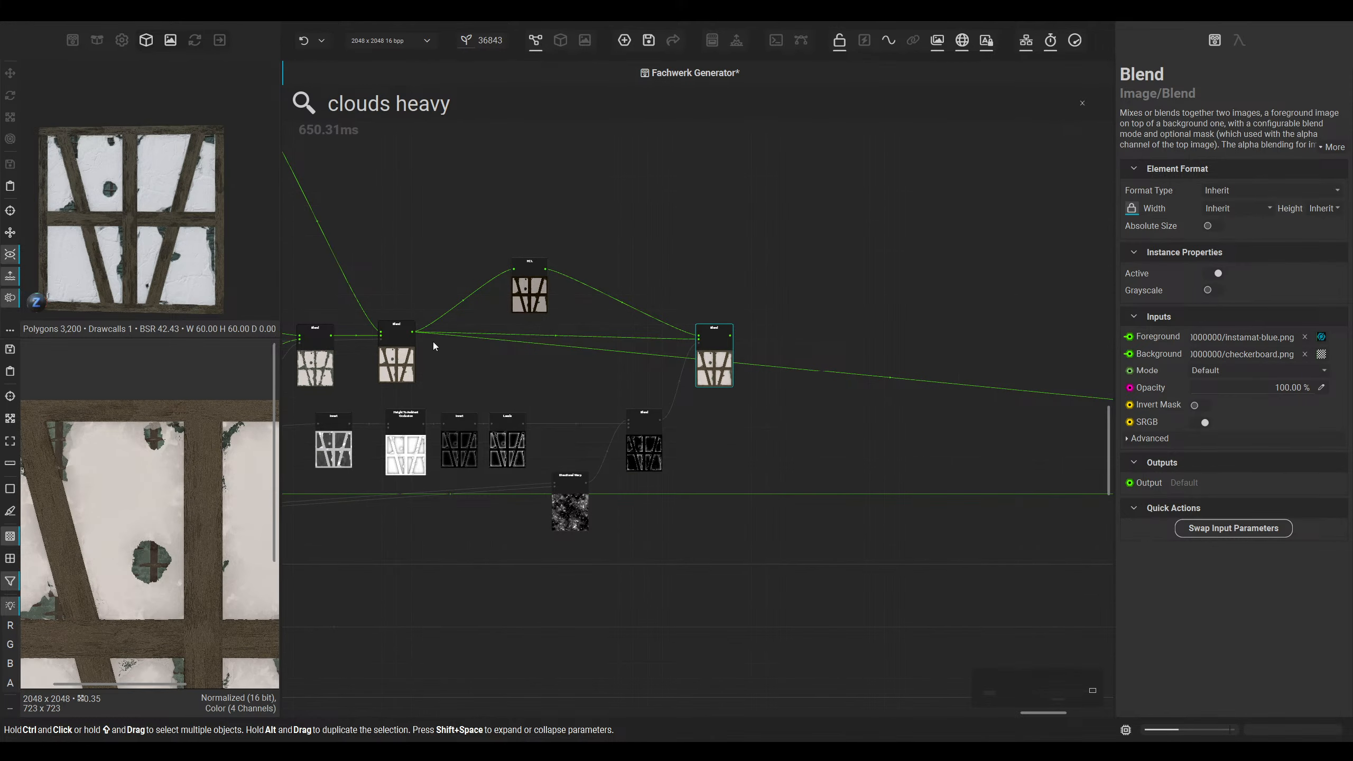
left_click_drag(412, 331, 730, 335, "shift")
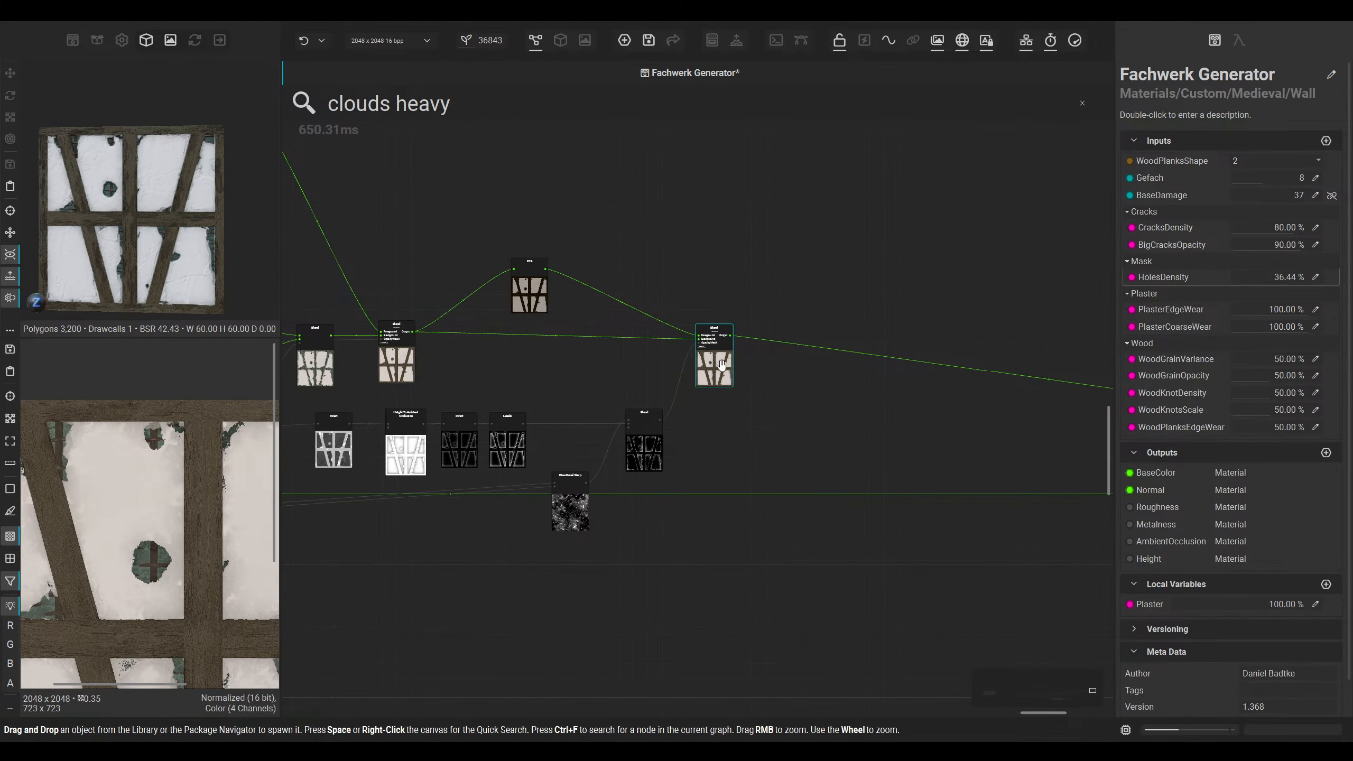
left_click(722, 365)
left_click(554, 41)
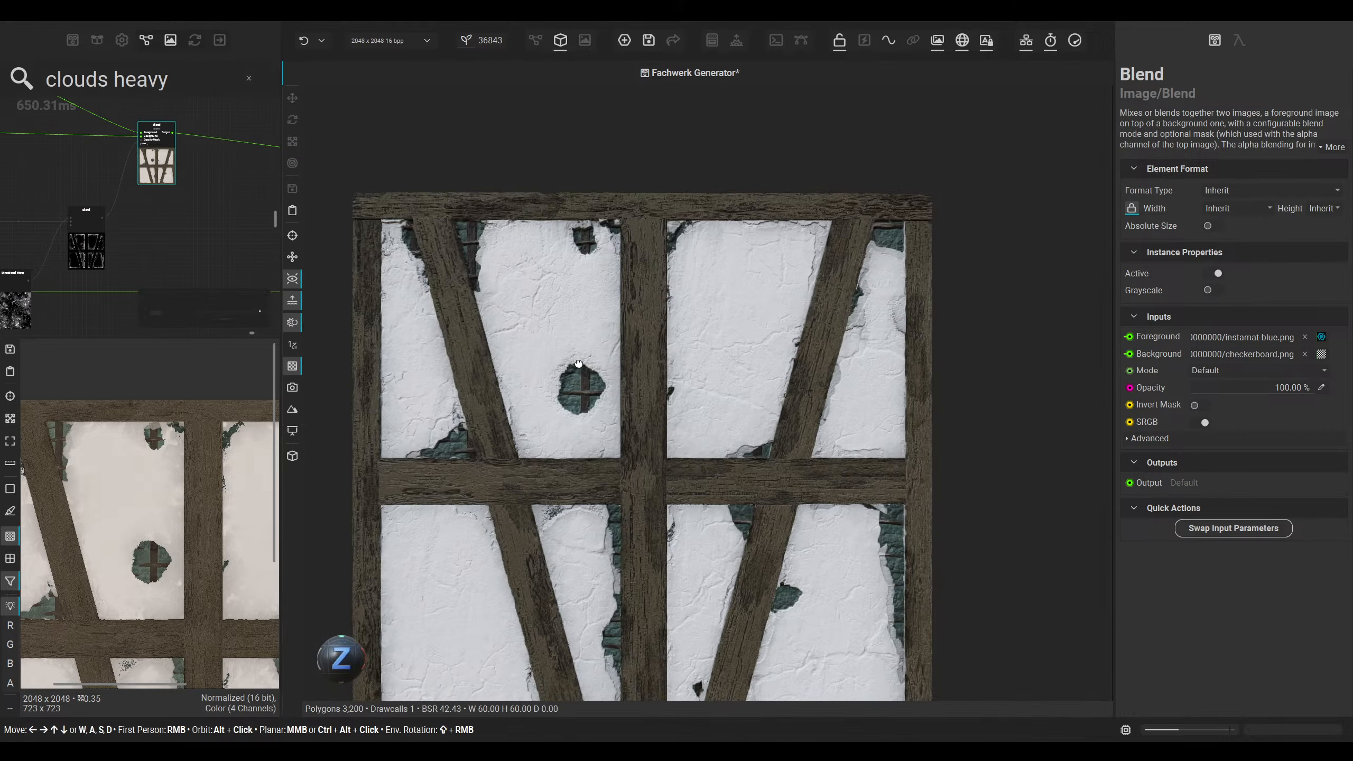
left_click_drag(580, 373, 461, 329, "alt")
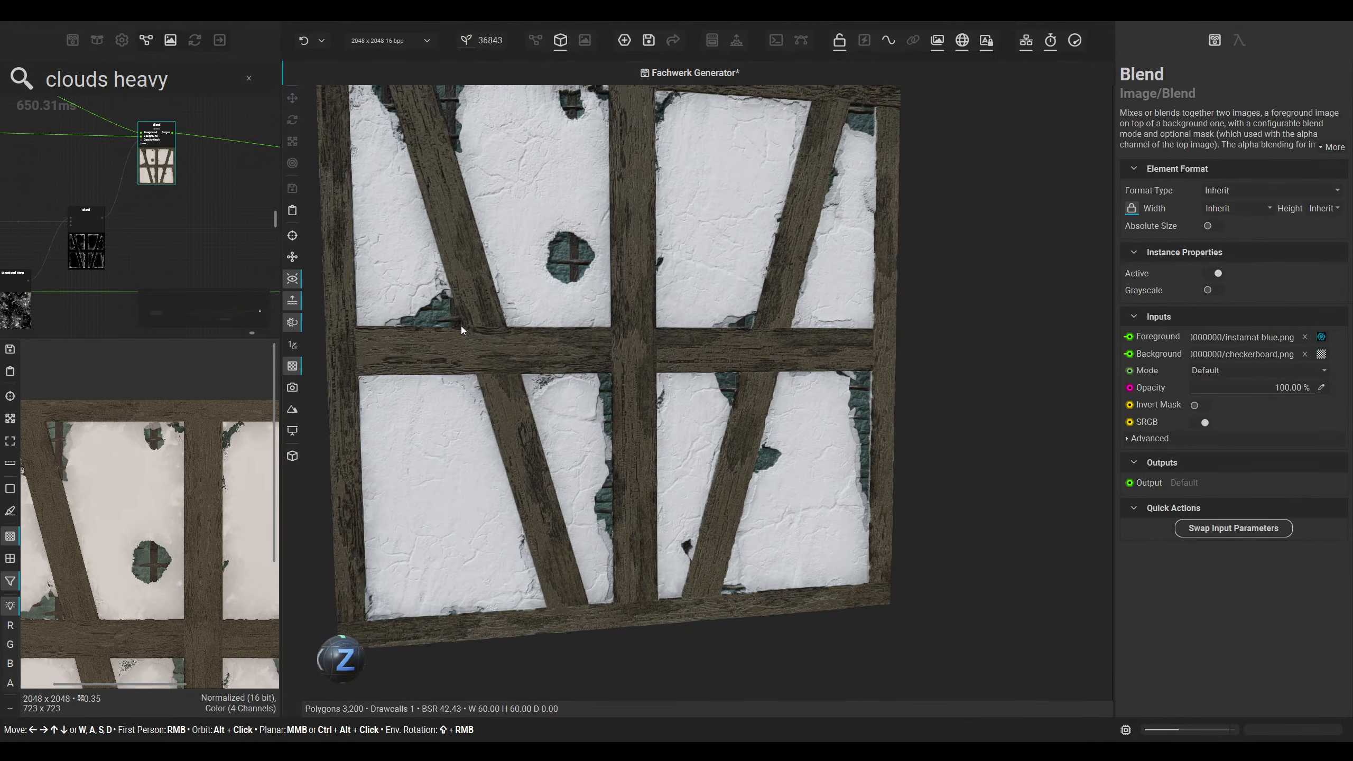
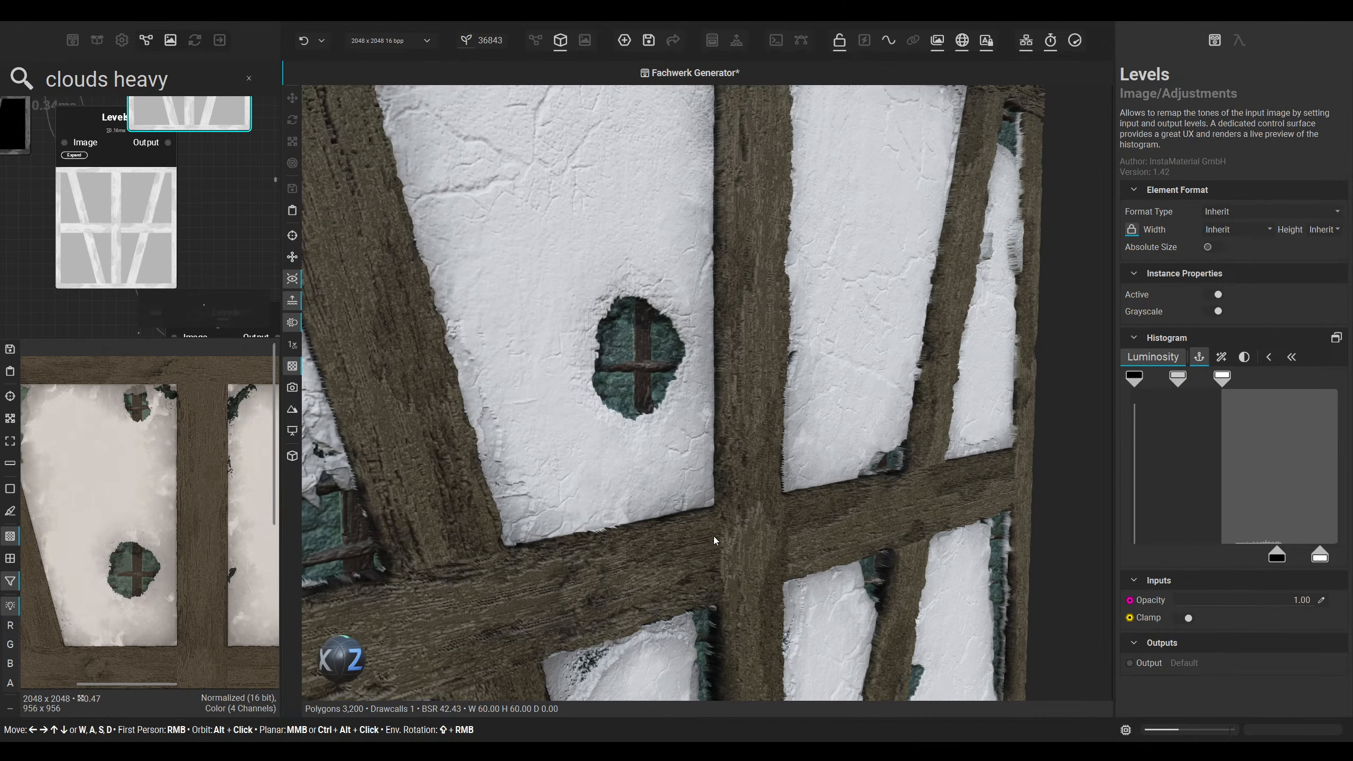
Step: Lower the output white level of the selected Levels node while checking the wall's relief in 3D
left_click_drag(714, 535, 734, 540, "alt")
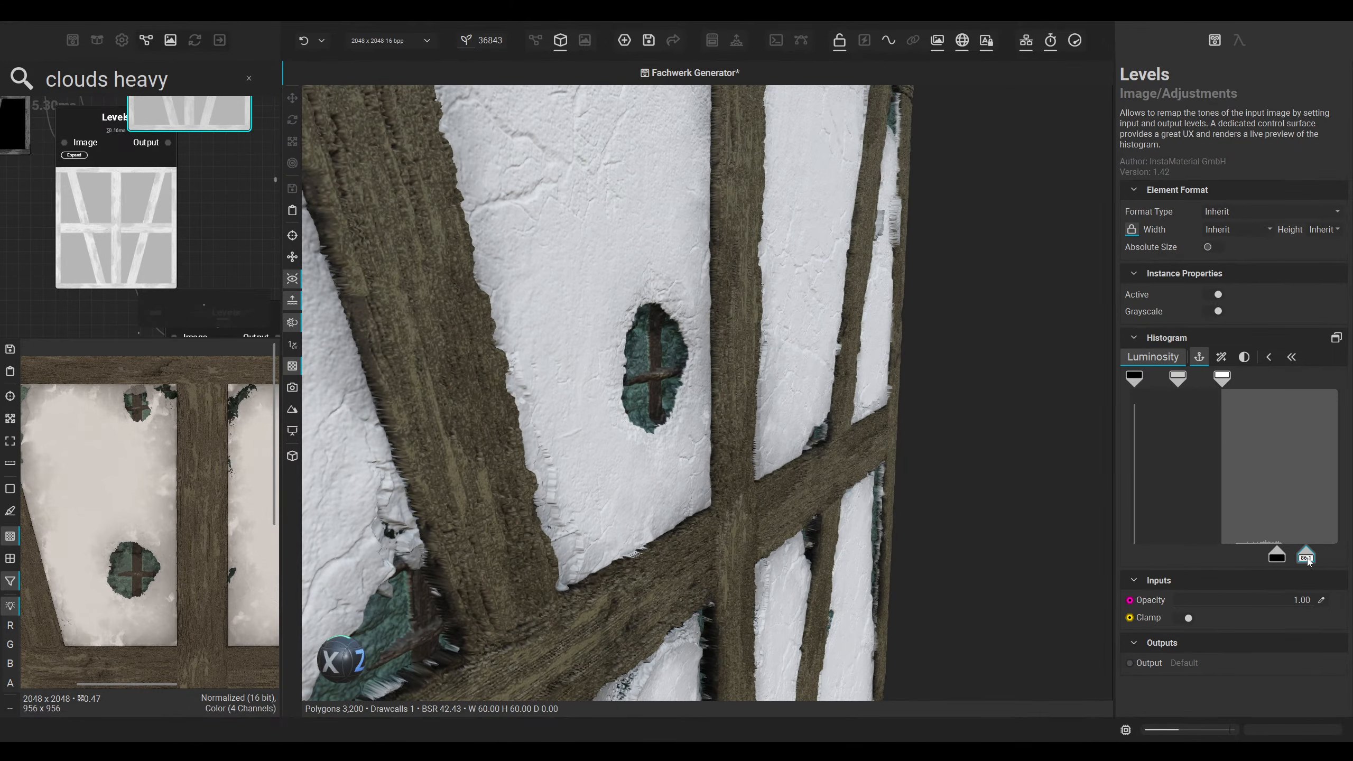
left_click_drag(913, 468, 770, 538, "alt")
scroll(723, 532, "up", 3)
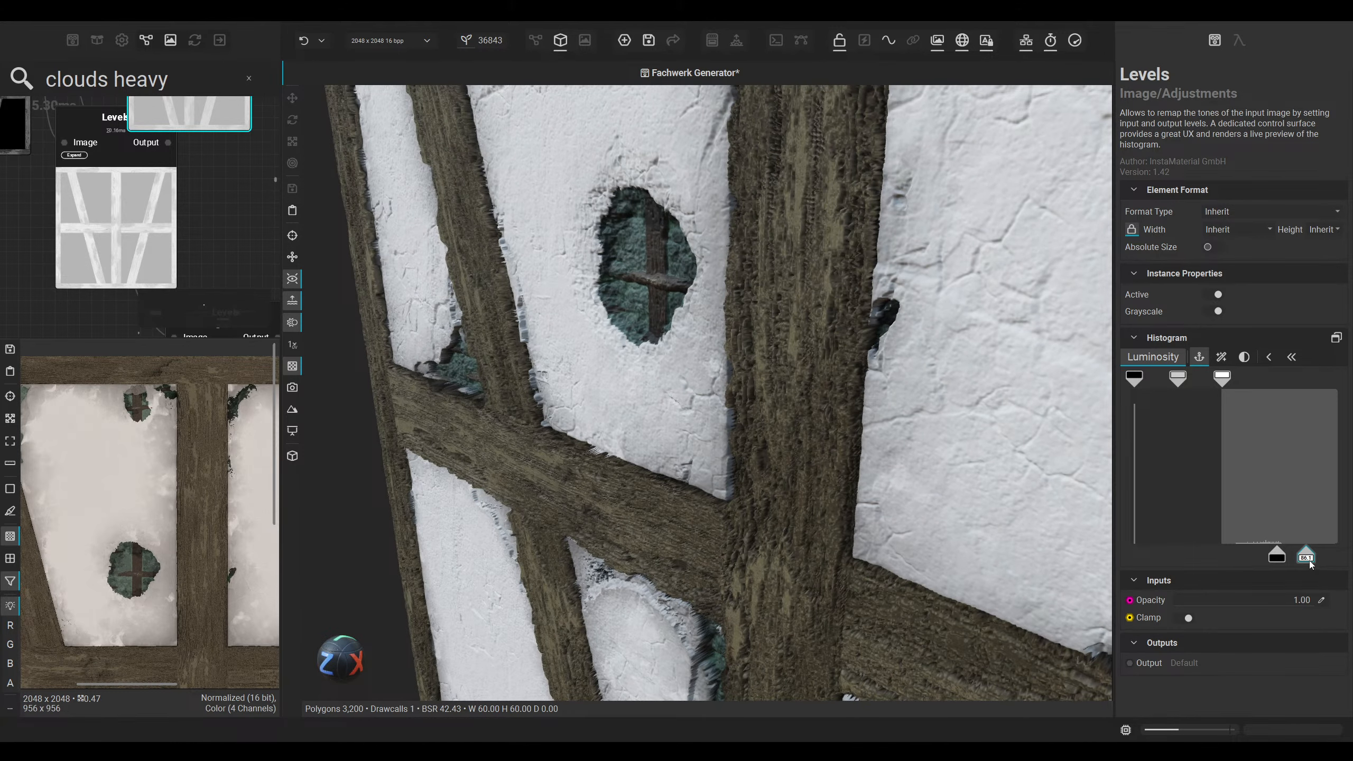
left_click_drag(1304, 561, 1318, 562)
scroll(930, 516, "down", 6)
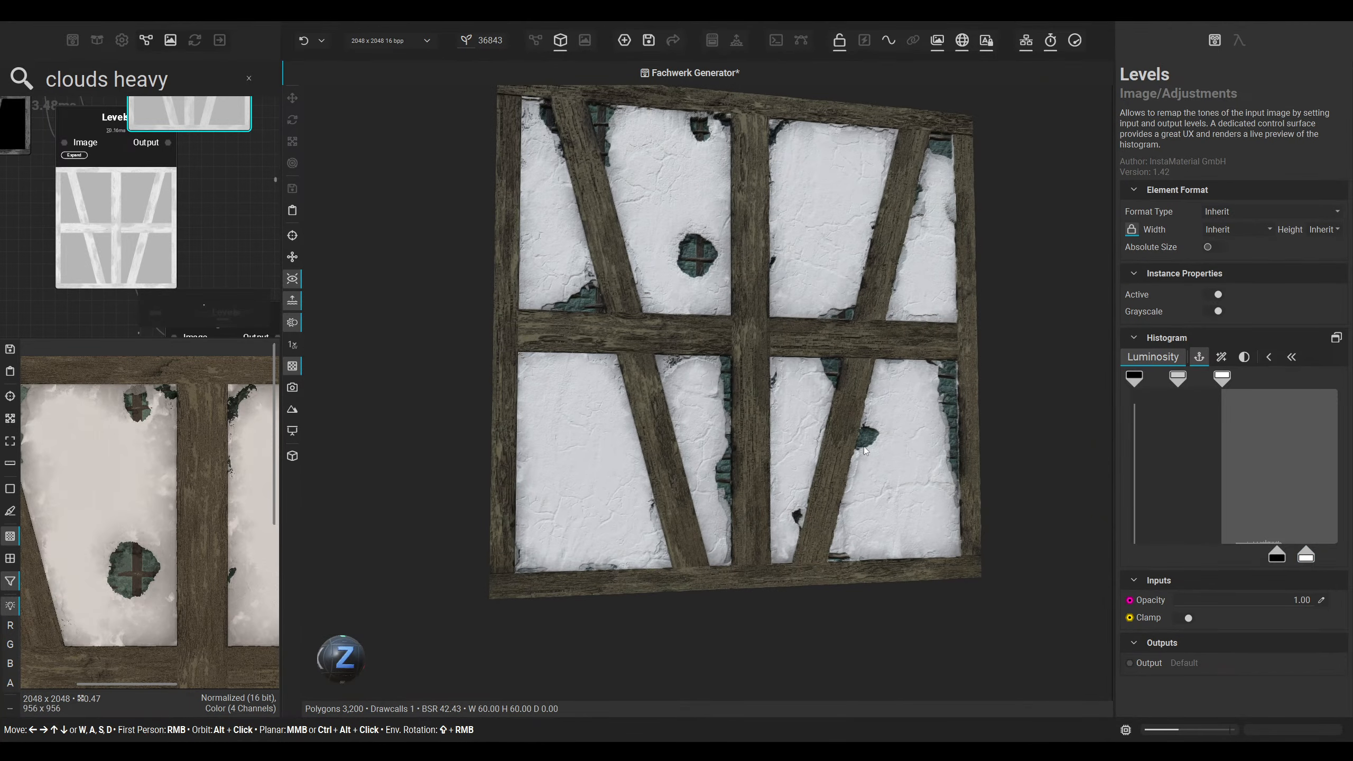
Step: Examine the plaster, holes and beam edges of the wall up close from several angles
scroll(718, 445, "up", 6)
left_click_drag(643, 193, 566, 388, "alt")
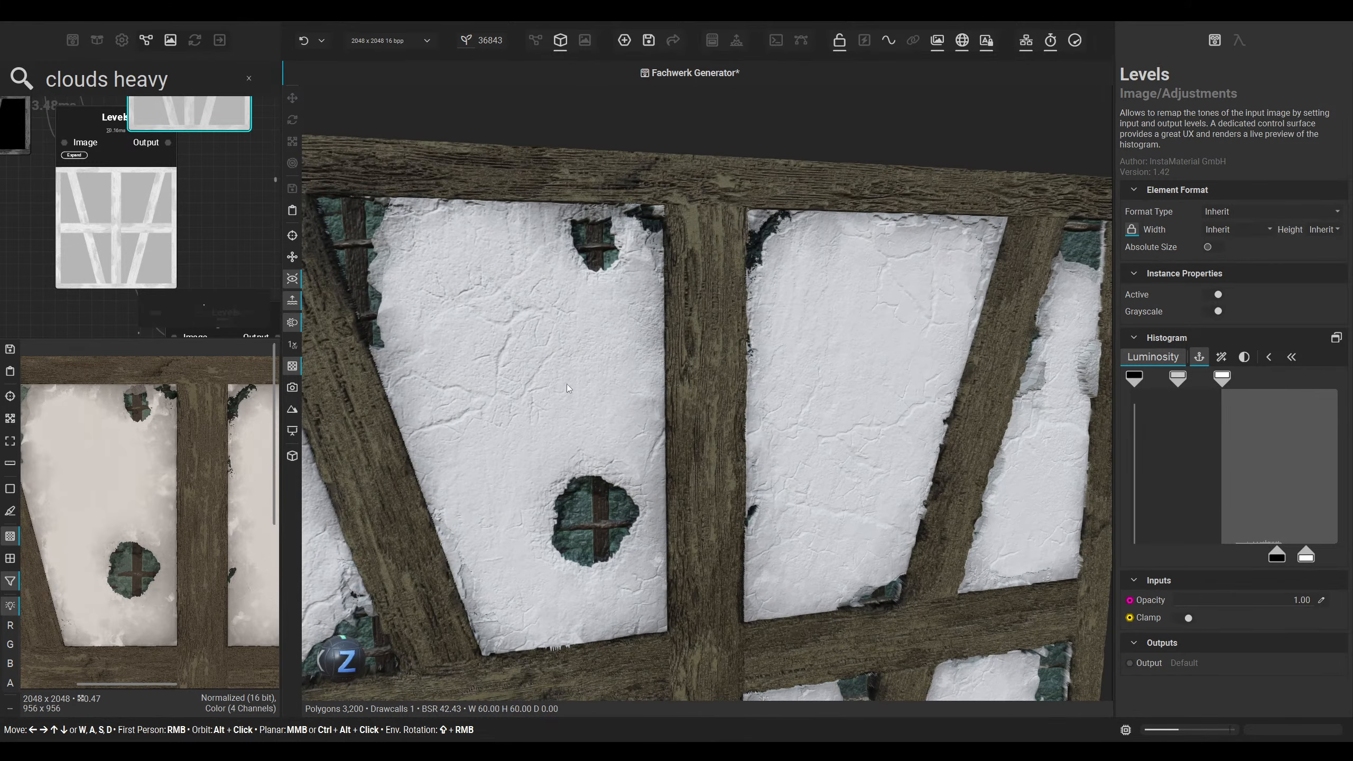
scroll(614, 387, "down", 6)
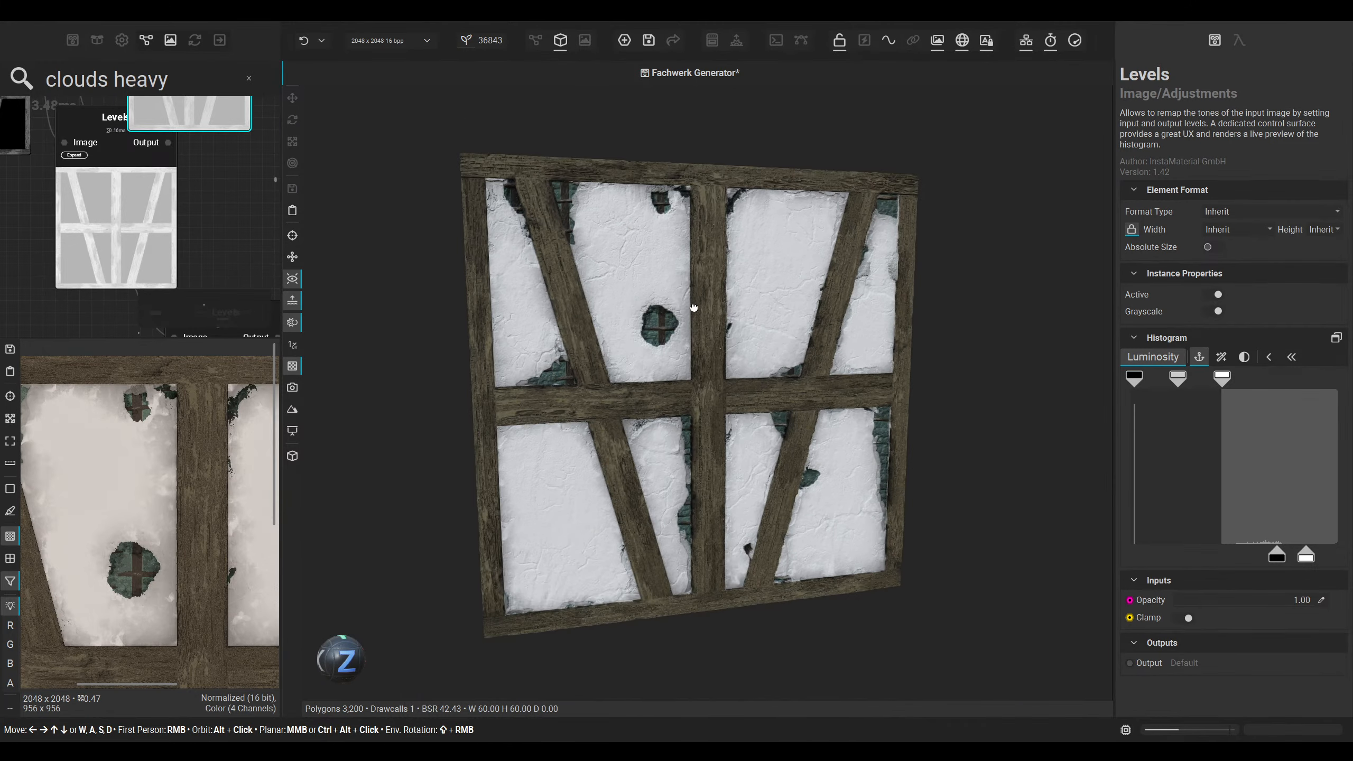
scroll(492, 548, "up", 5)
left_click_drag(541, 572, 533, 471, "alt")
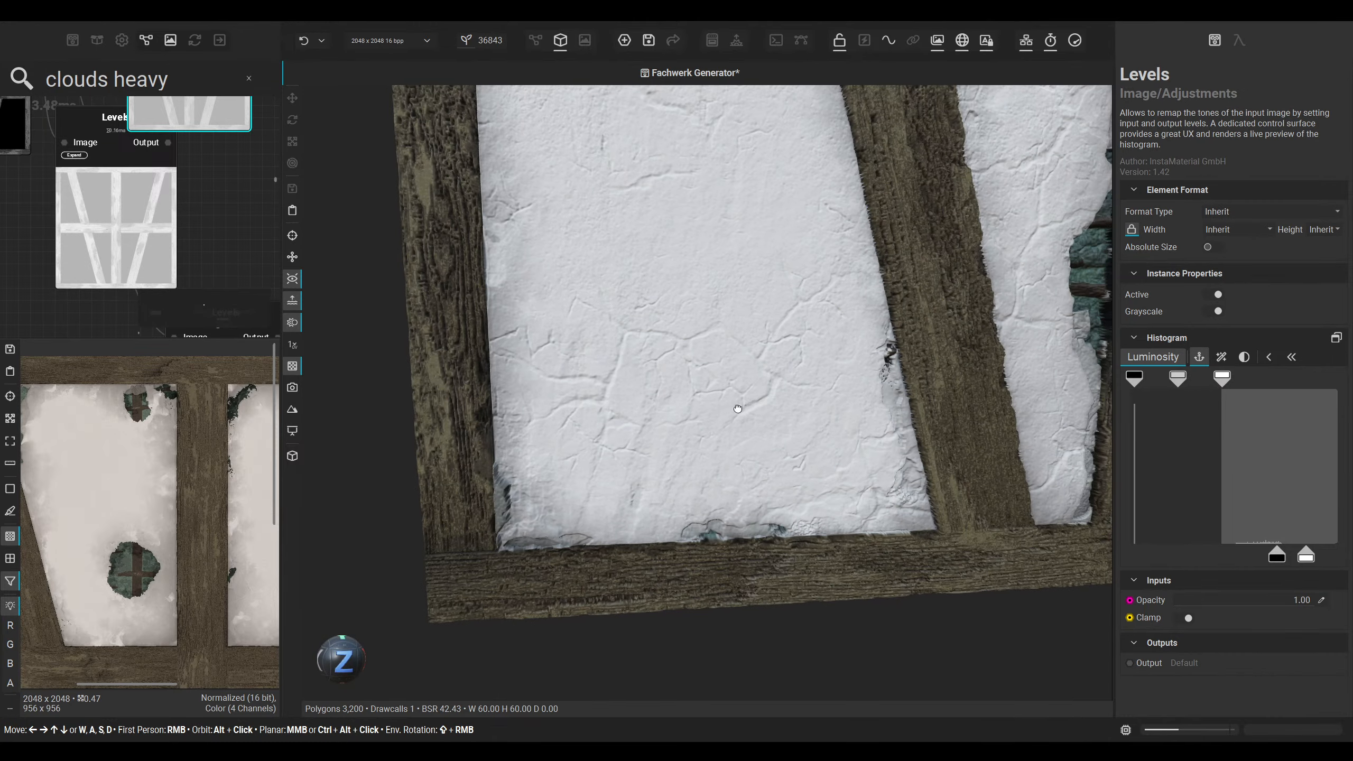
middle_click_drag(932, 426, 610, 416)
middle_click_drag(1042, 288, 624, 421)
left_click_drag(653, 433, 592, 424, "alt")
middle_click_drag(726, 248, 684, 404)
scroll(683, 404, "down", 4)
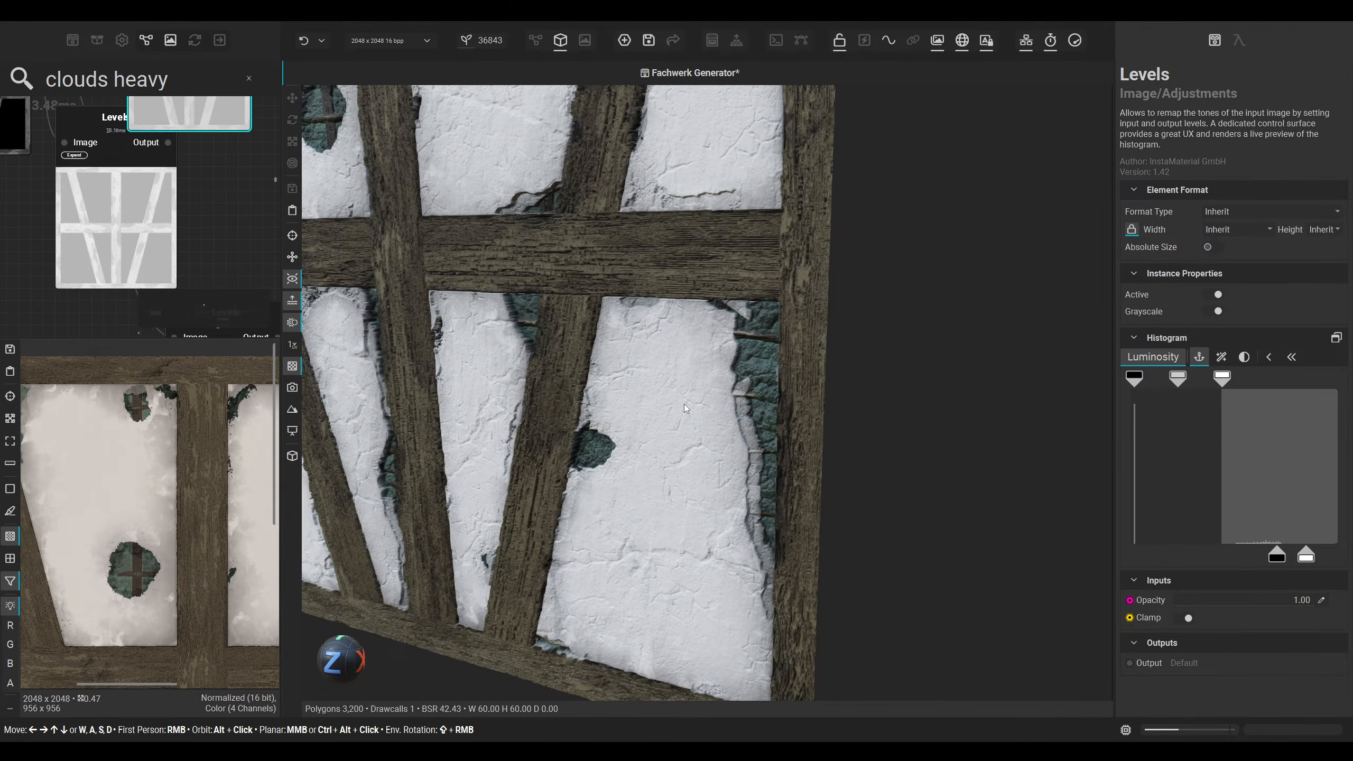
middle_click_drag(643, 293, 668, 448)
left_click_drag(667, 448, 682, 448, "alt")
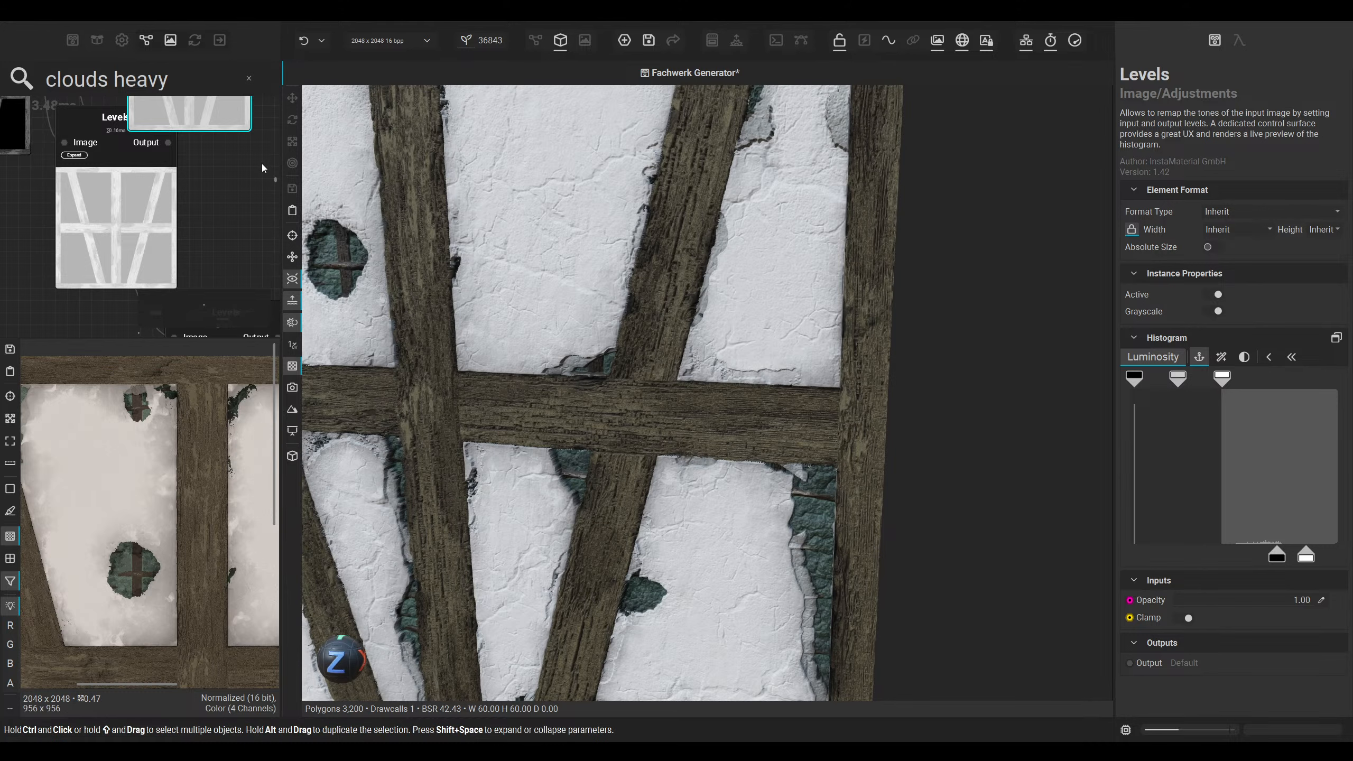
Step: Raise both the output black and output white levels of the selected Levels node and check the plaster-to-beam relief in 3D
middle_click_drag(262, 165, 243, 247)
left_click_drag(1298, 551, 1296, 564)
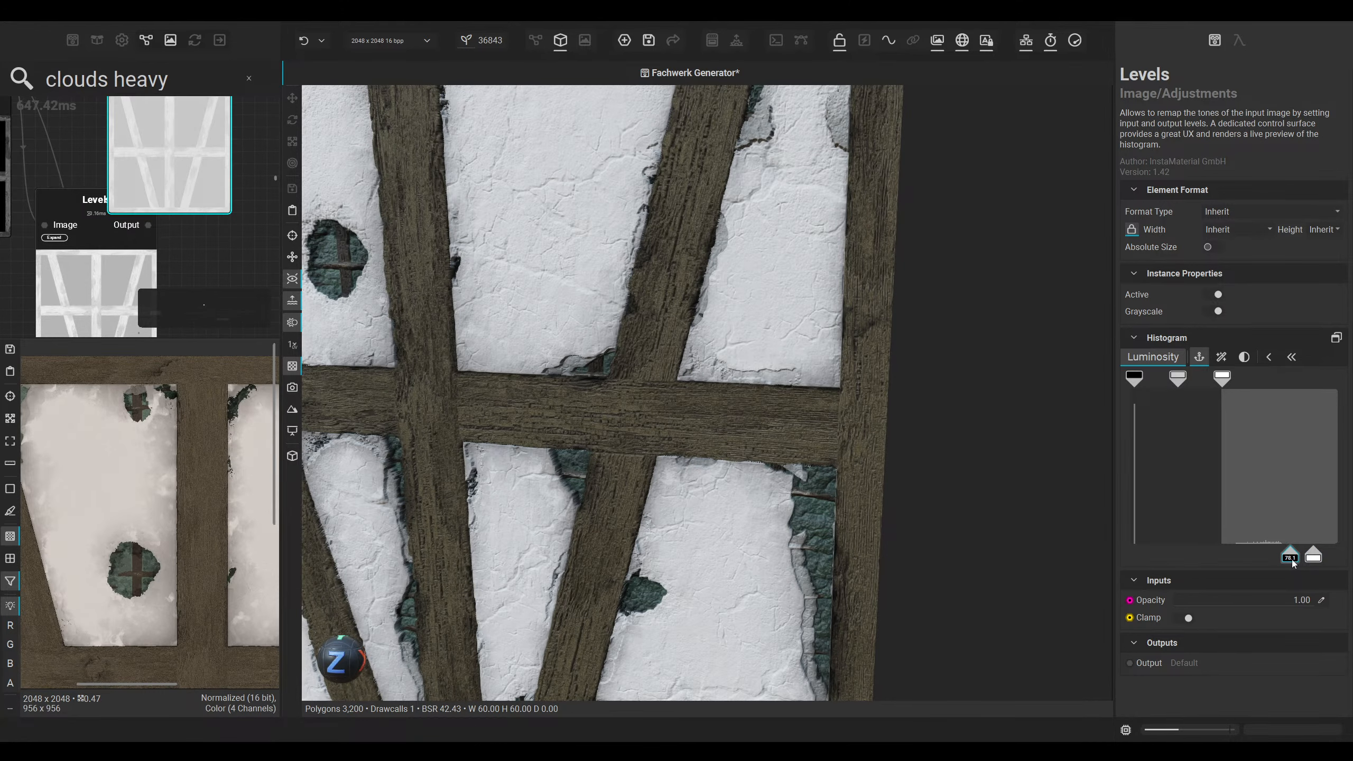
left_click_drag(672, 368, 581, 288, "alt")
scroll(582, 288, "down", 3)
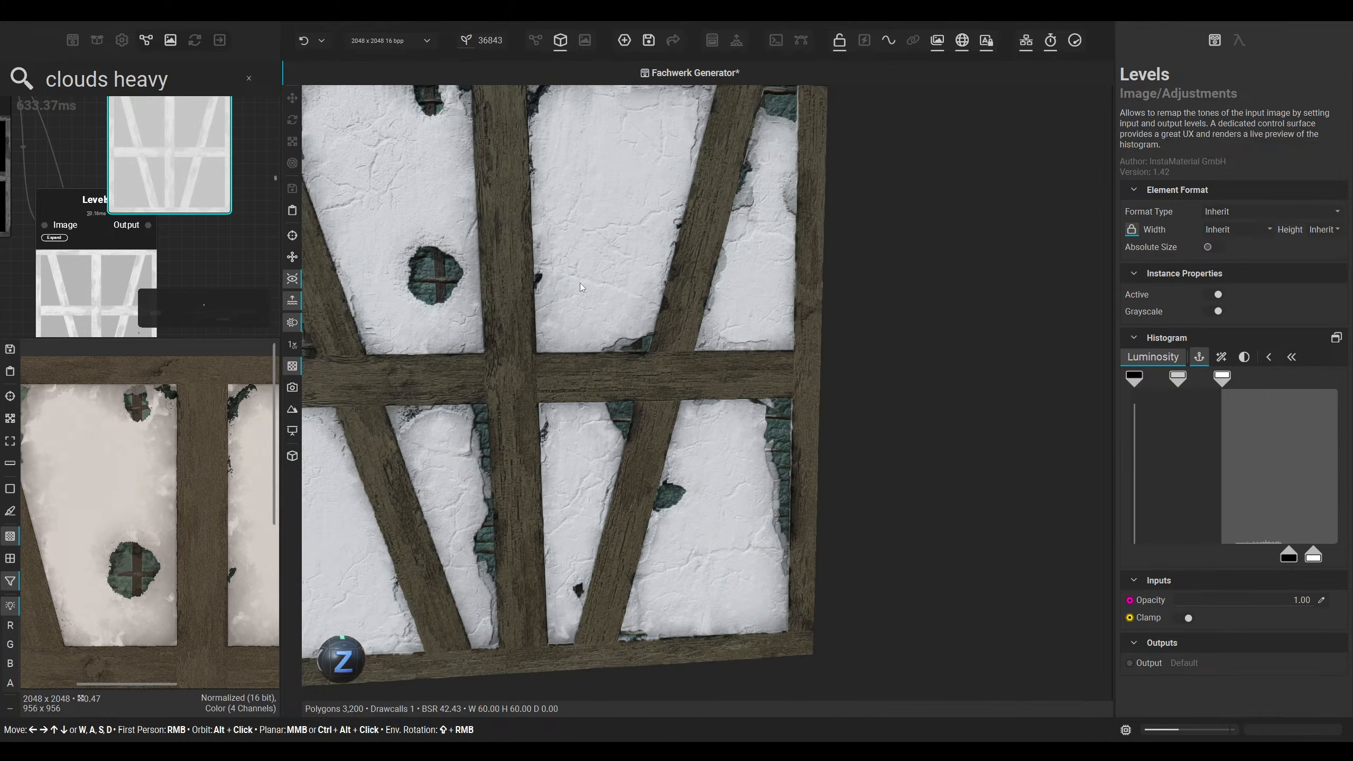
middle_click_drag(582, 288, 714, 493)
scroll(714, 426, "up", 2)
left_click_drag(714, 427, 628, 373, "alt")
scroll(592, 384, "up", 3)
middle_click_drag(591, 384, 615, 311)
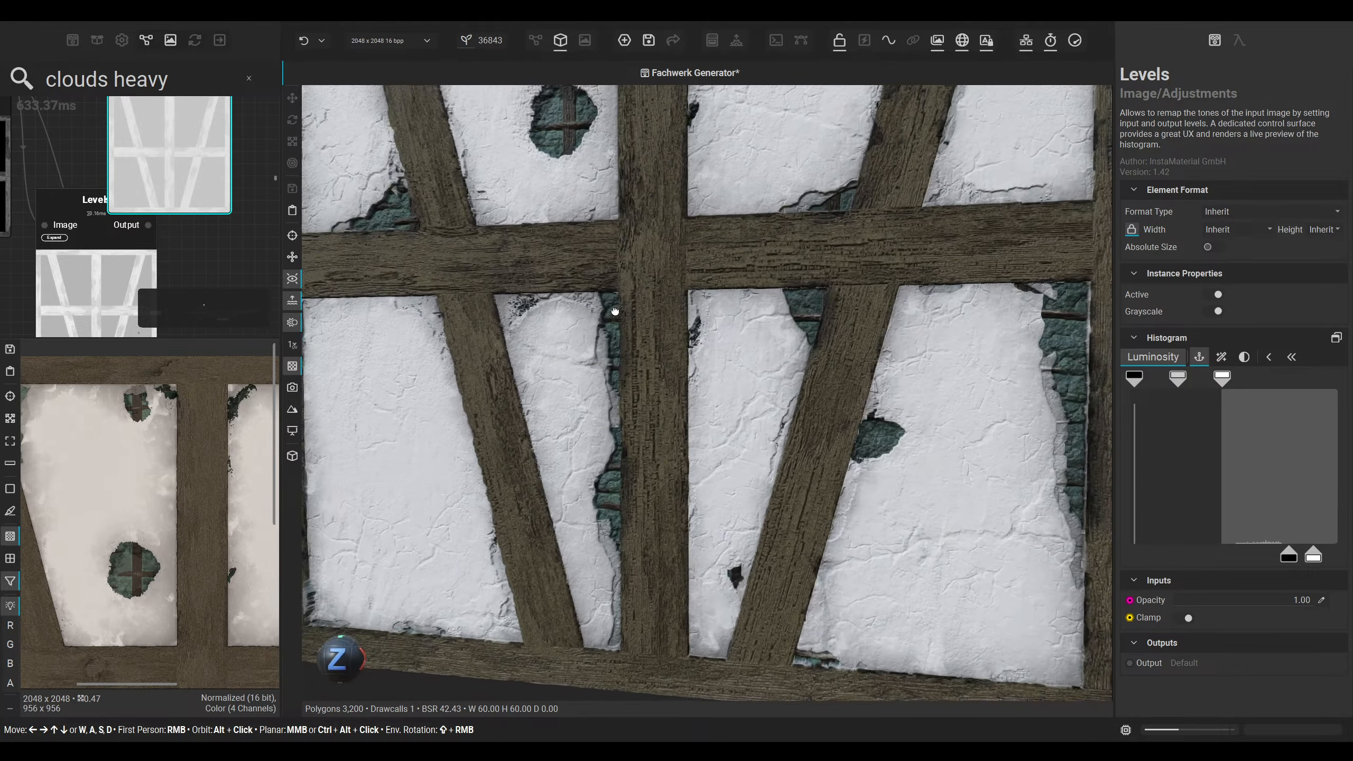
left_click_drag(615, 311, 700, 378, "alt")
Step: Find the Levels node directly after the plaster panel mask Blend and slightly raise its output black level while viewing the wall in 3D
left_click(536, 41)
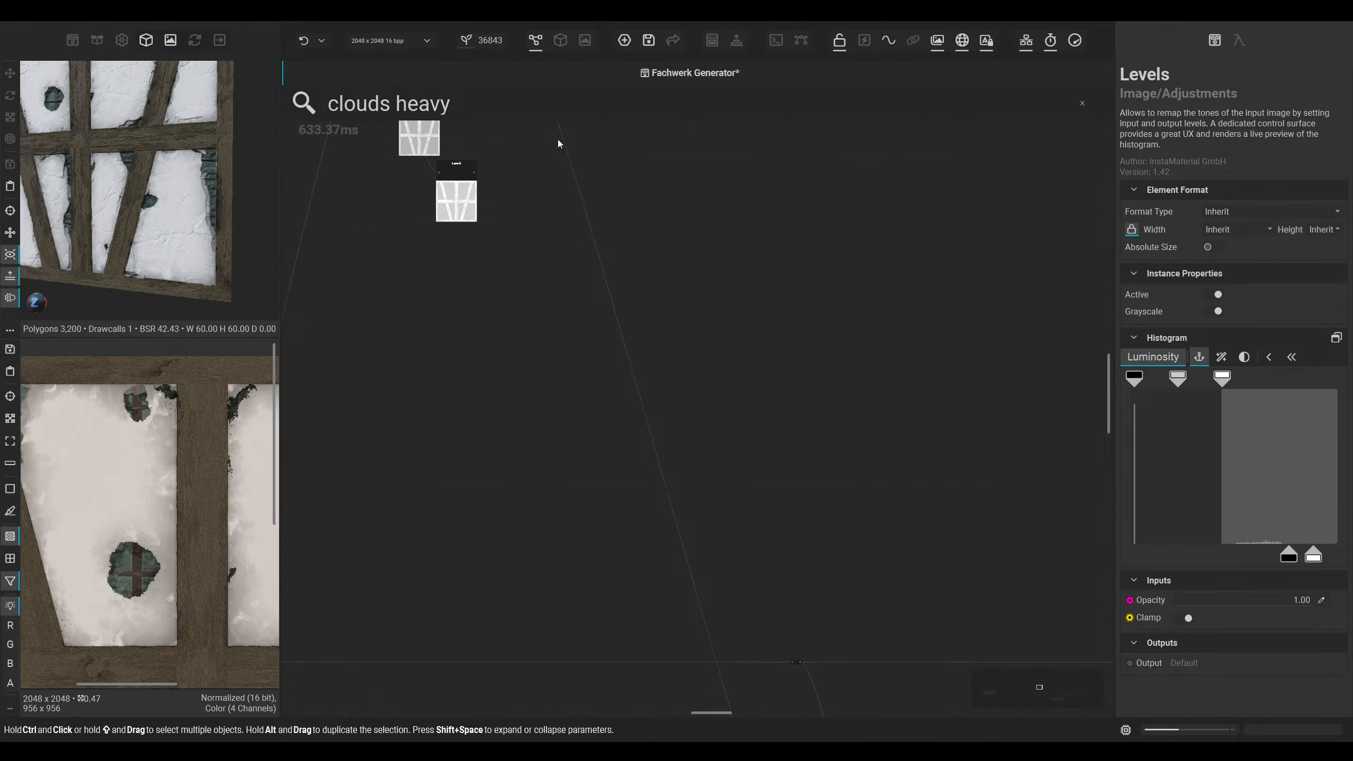
scroll(578, 403, "up", 3)
middle_click_drag(675, 420, 465, 299)
middle_click_drag(906, 405, 532, 329)
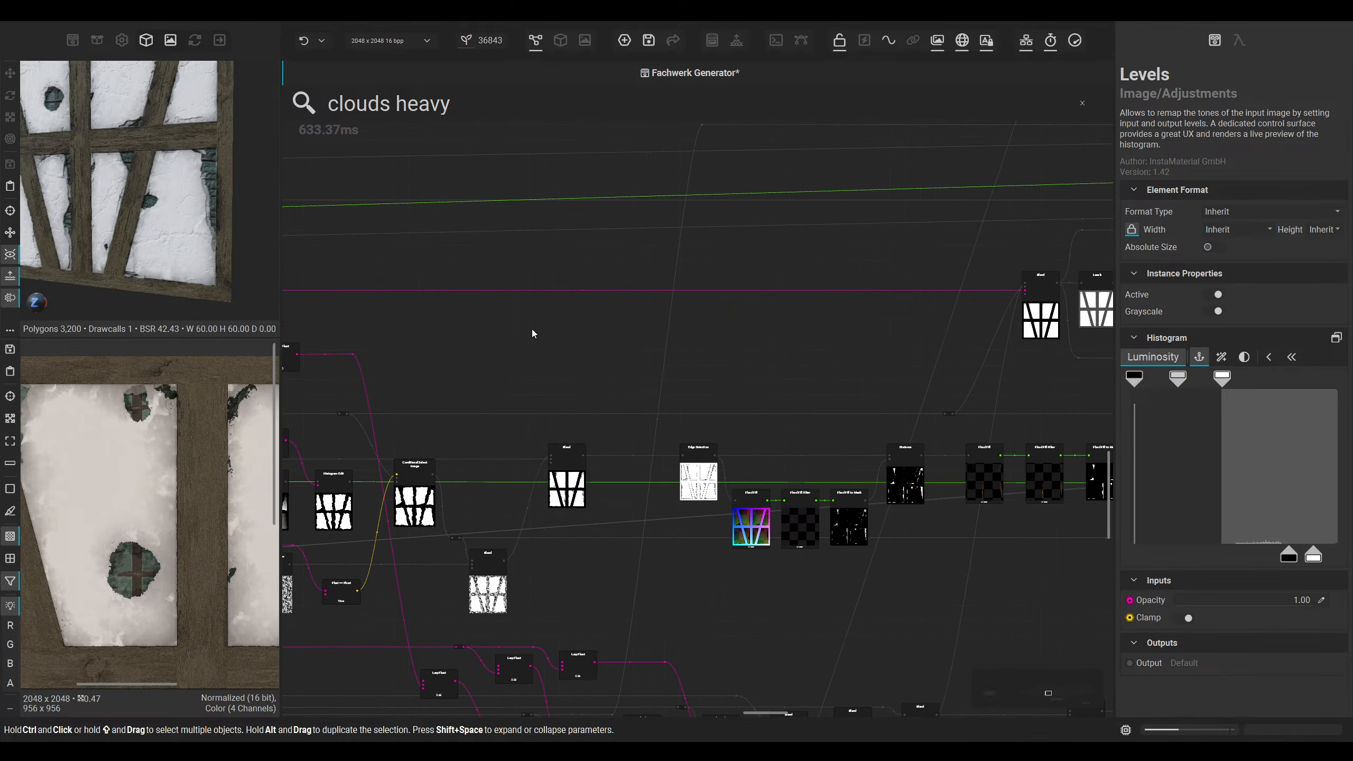
left_click_drag(805, 351, 482, 437)
scroll(814, 401, "up", 6)
double_click(734, 383)
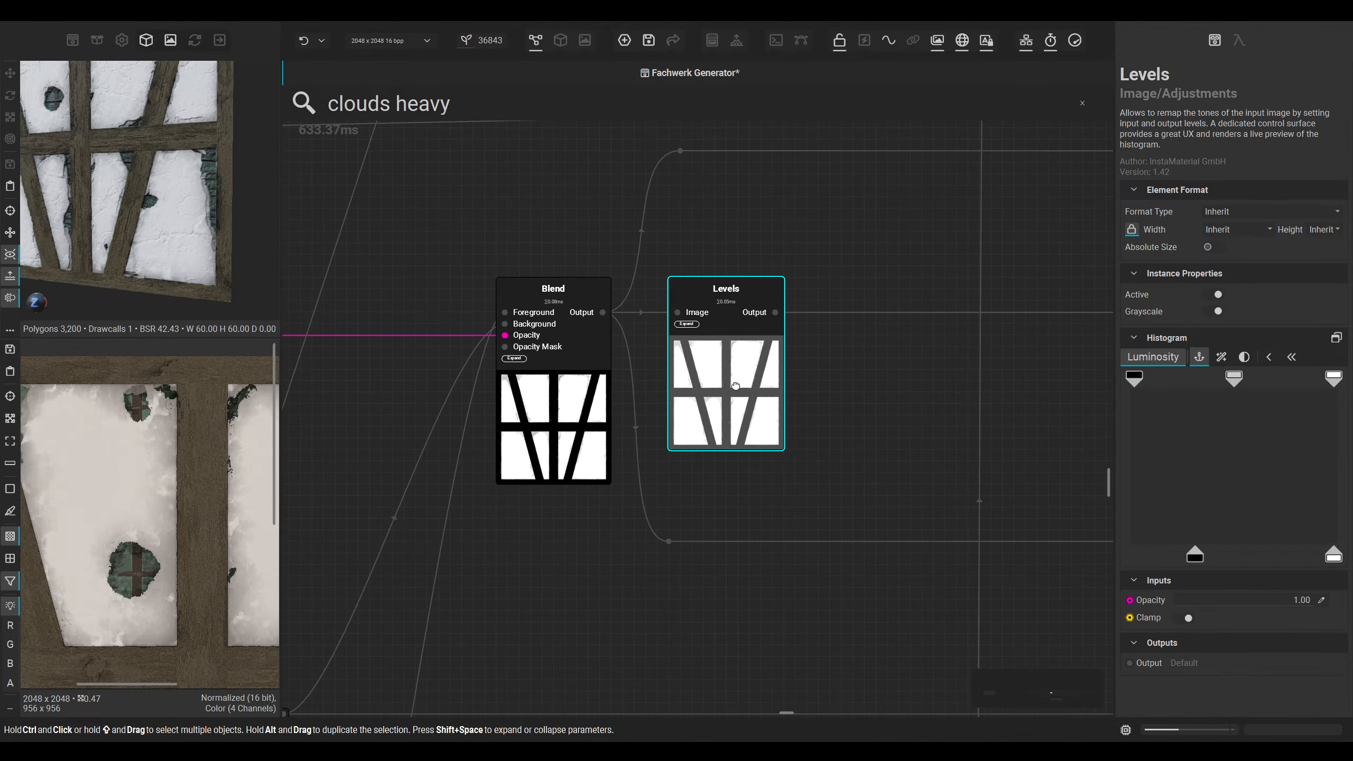
middle_click_drag(221, 535, 161, 519)
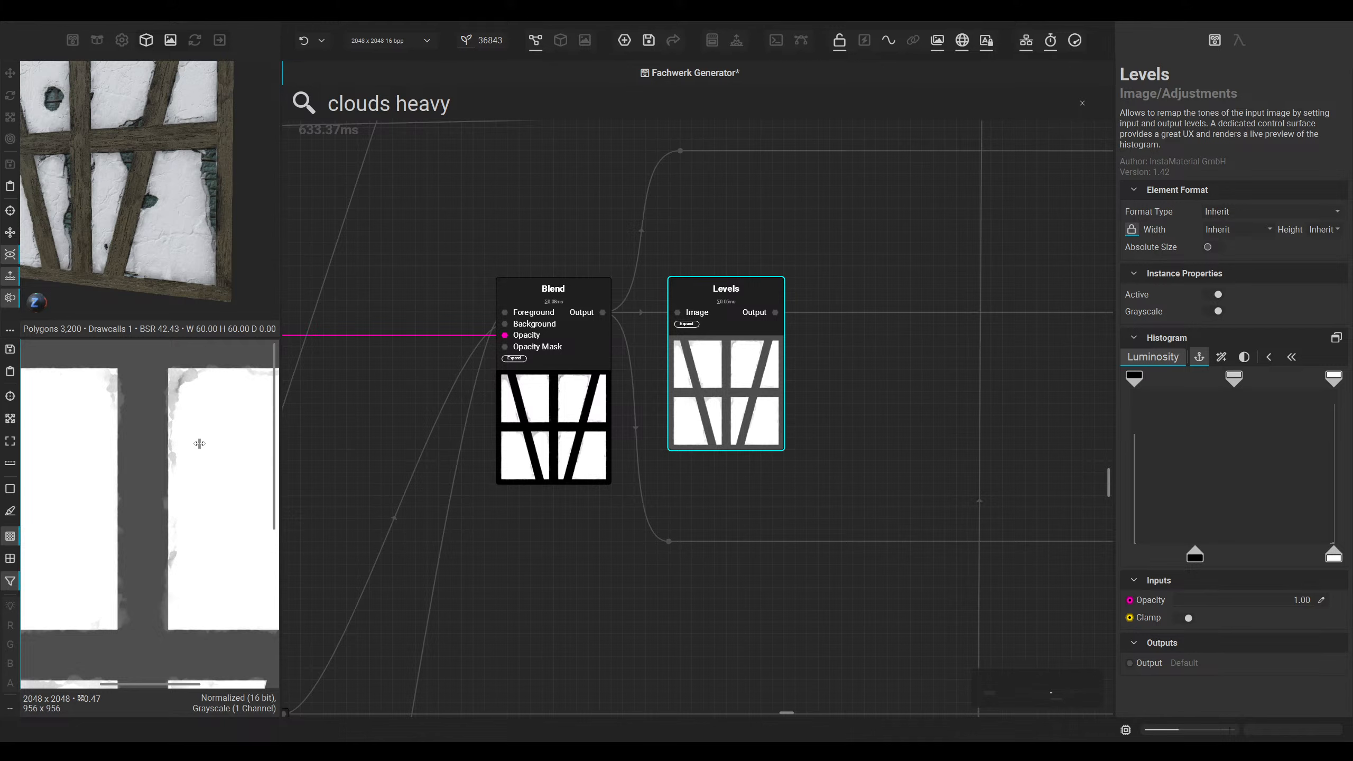
left_click(564, 40)
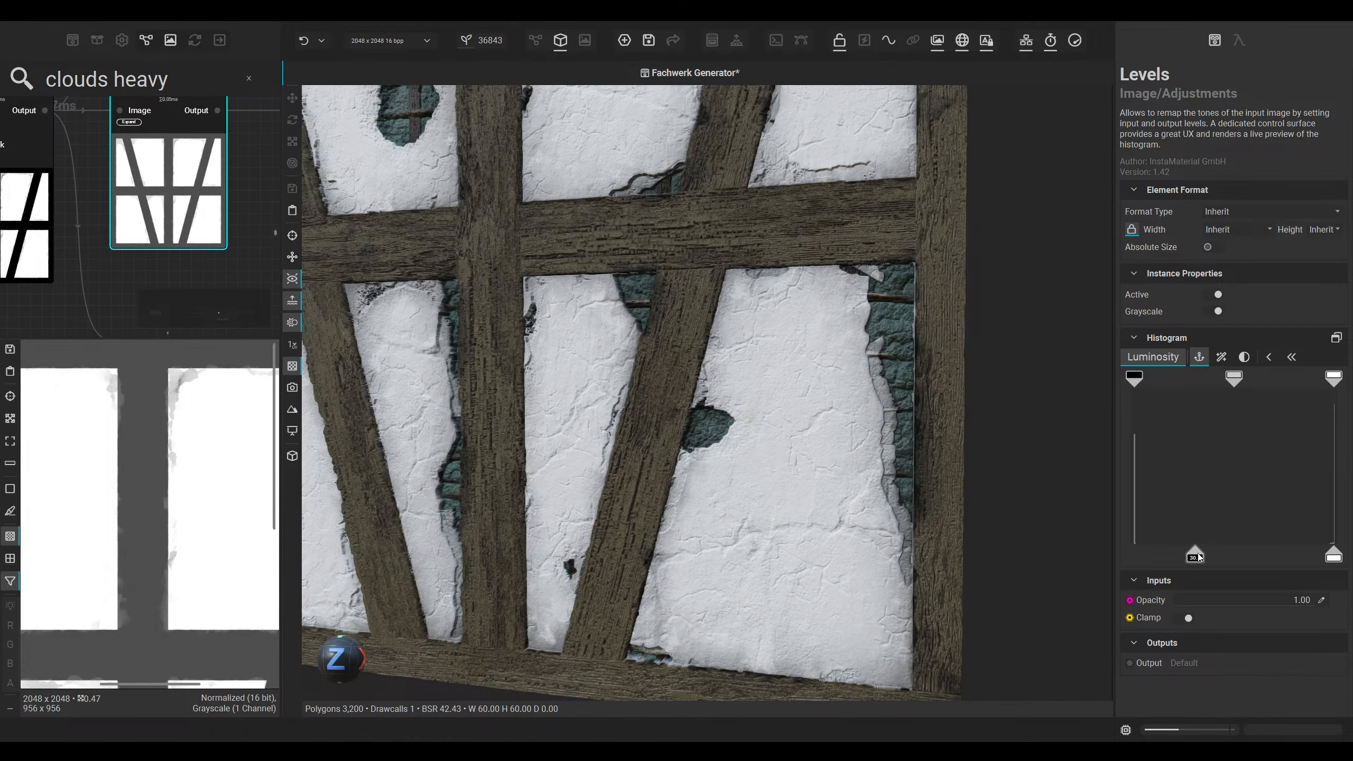
left_click_drag(1206, 552, 1209, 549)
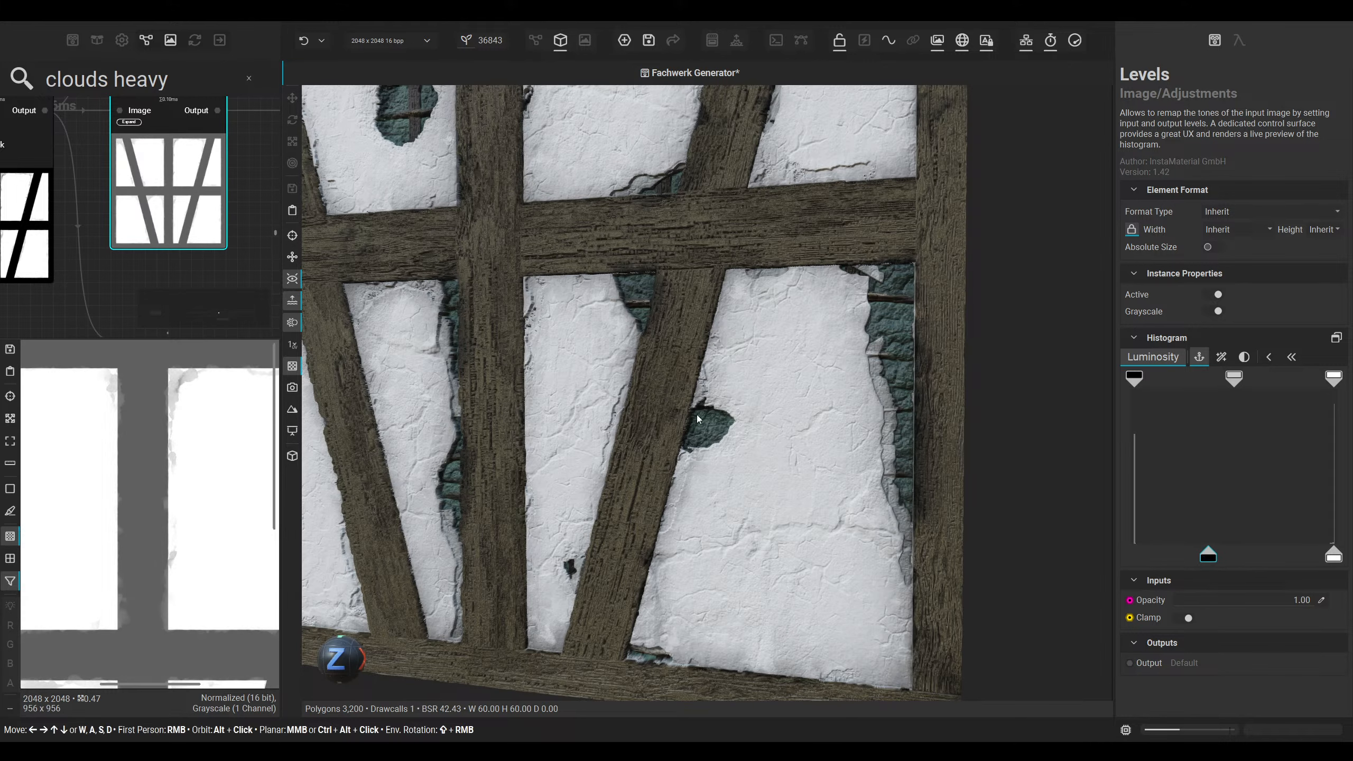
Step: Undo the last output black level change of the Levels node and inspect the subsequent height Blend nodes in the 2D preview
key("ctrl+z")
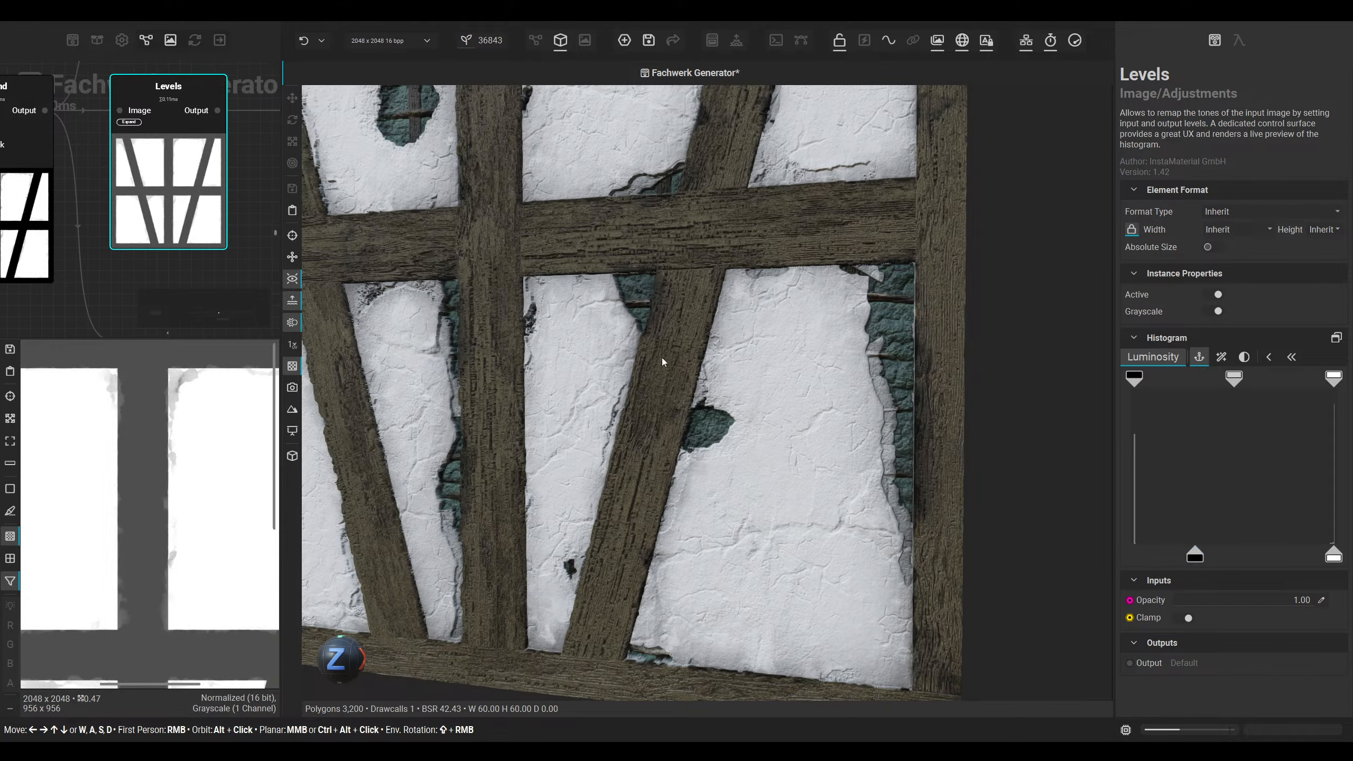
left_click(535, 40)
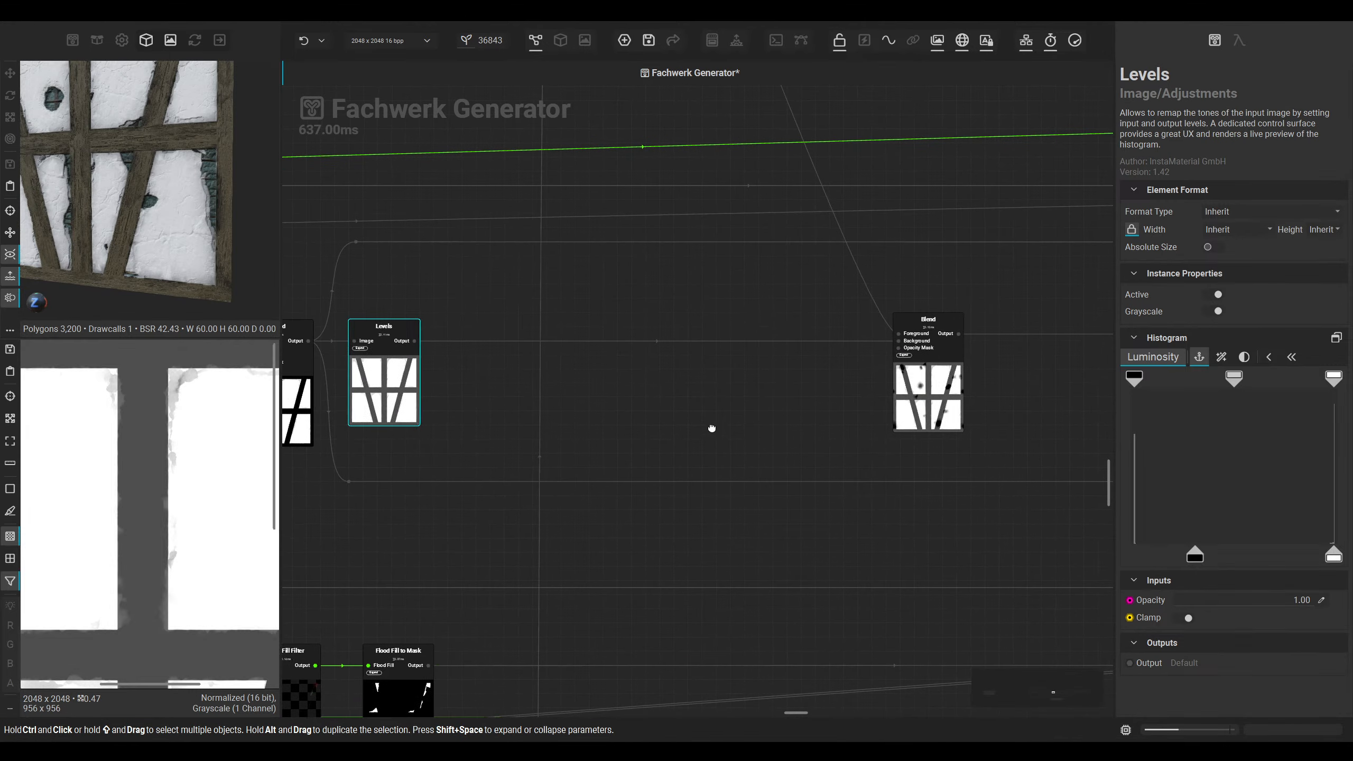
left_click(788, 391)
middle_click_drag(202, 550, 256, 405)
middle_click_drag(40, 608, 189, 518)
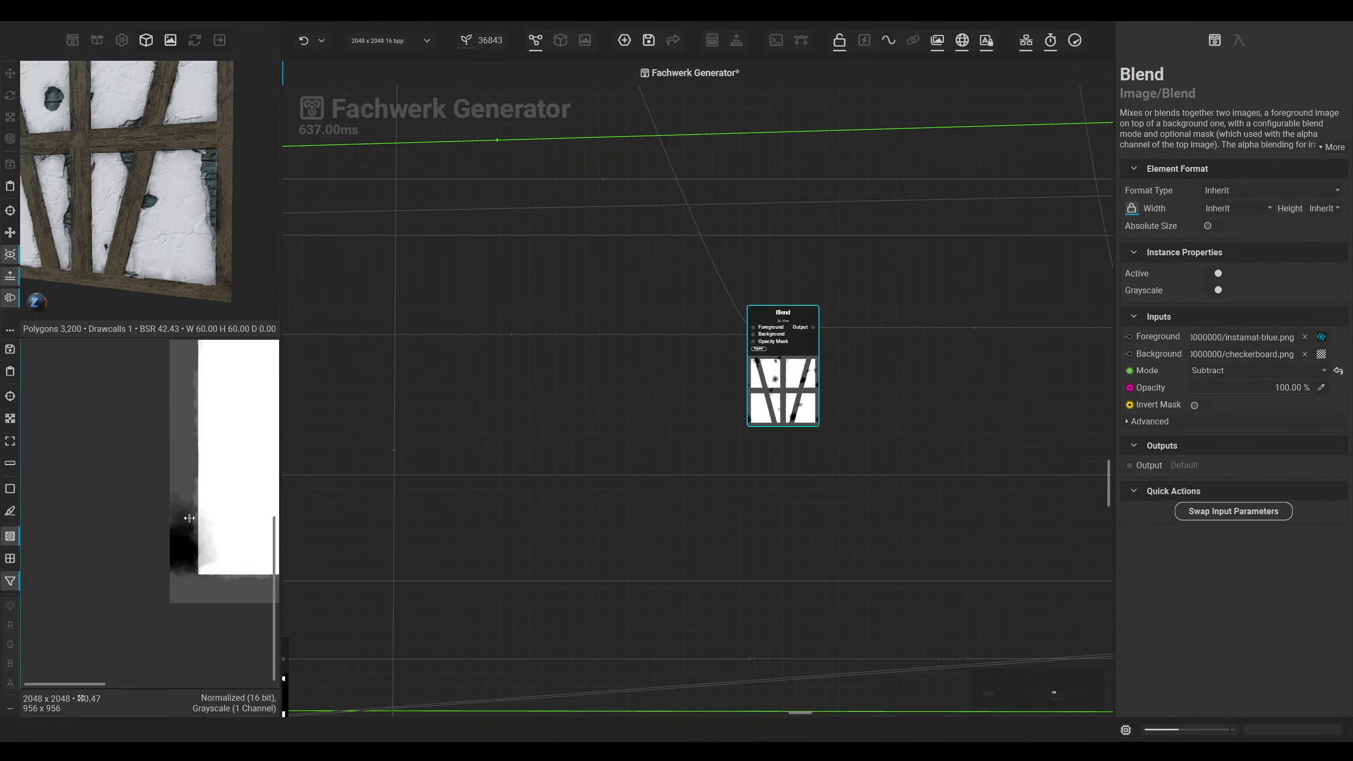
key("ctrl+z")
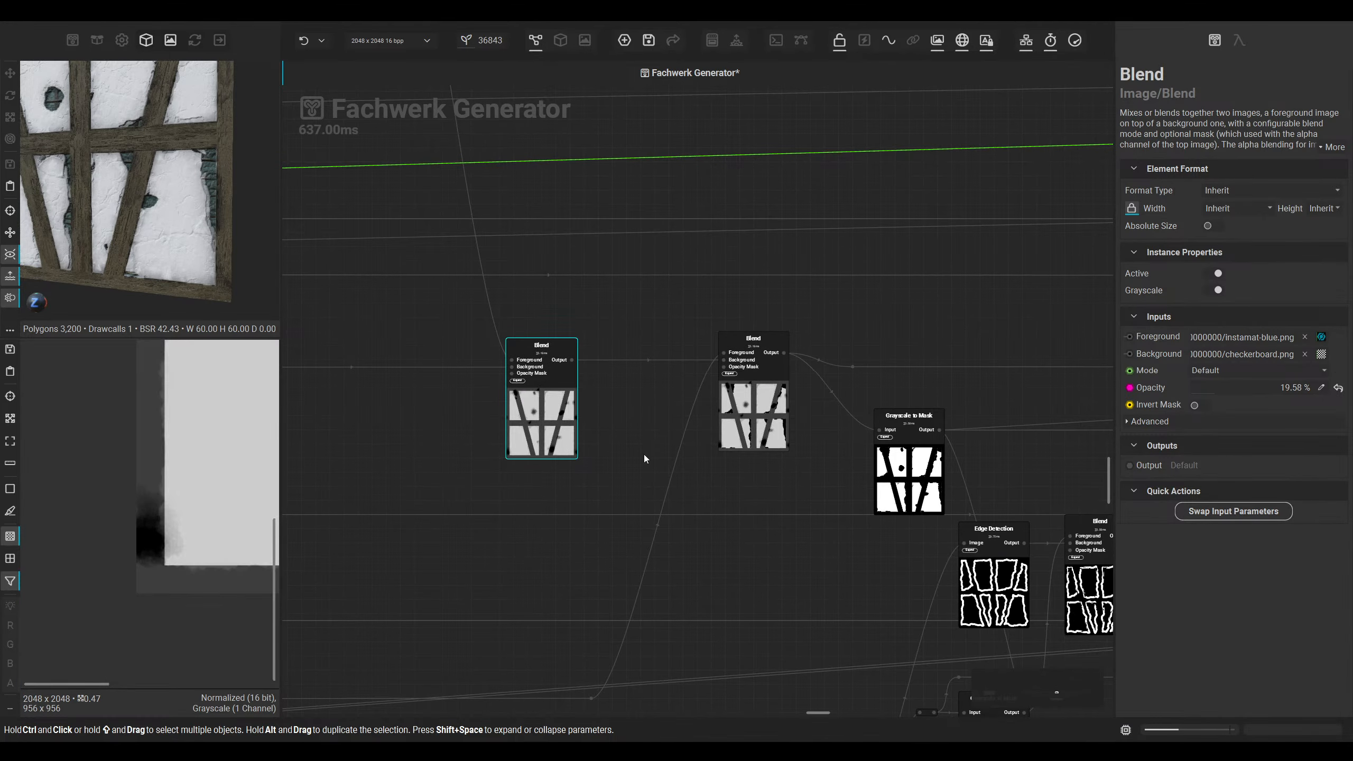
middle_click_drag(761, 439, 468, 426)
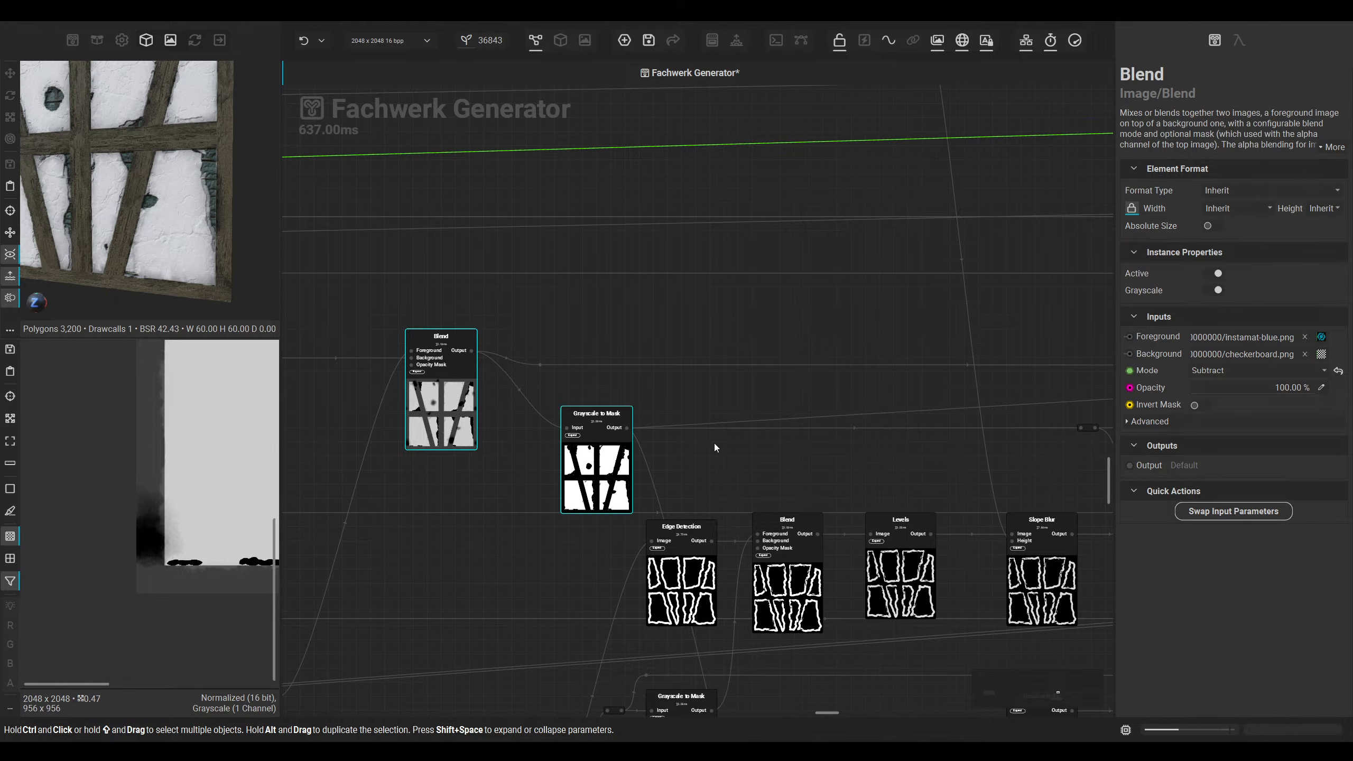
key("ctrl+z")
key("ctrl+z")
key("ctrl+z")
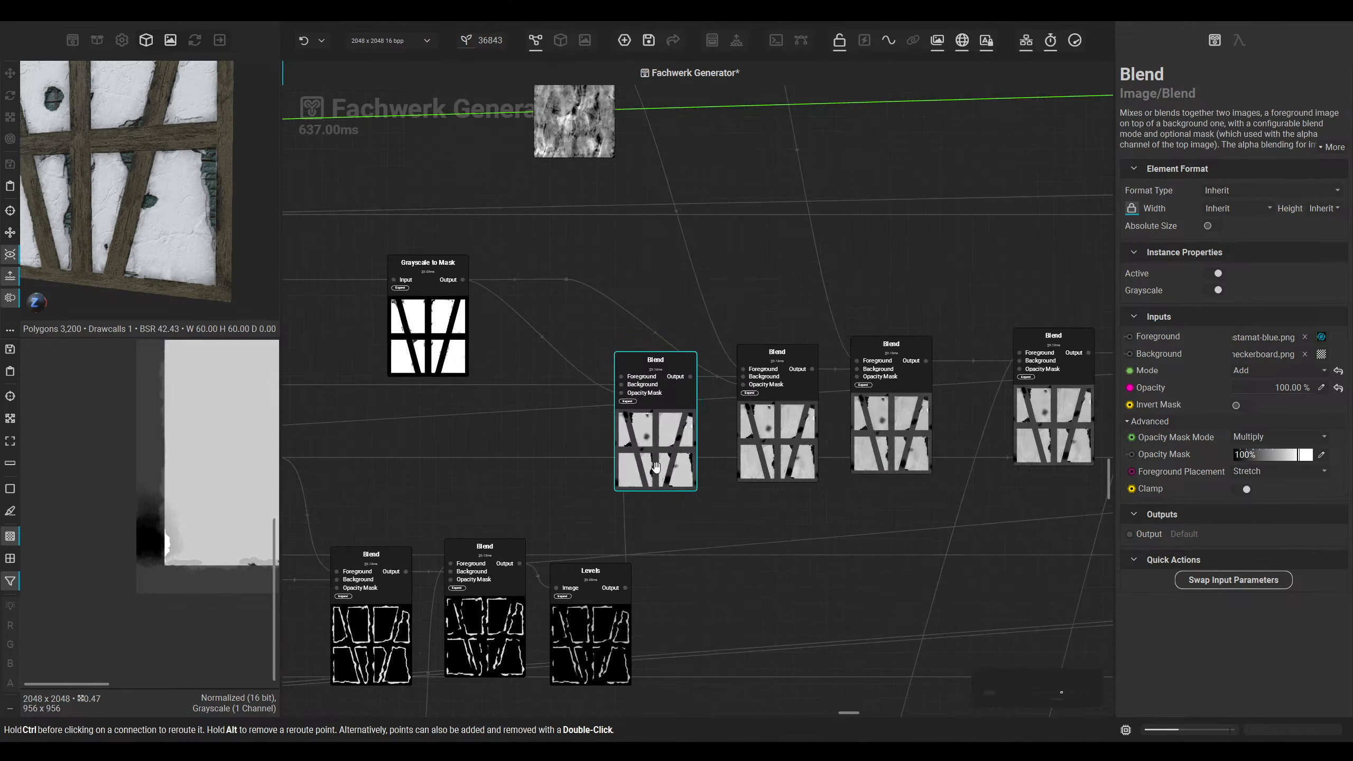
Step: Lower the output white level of the panel-edge Levels node feeding the Add Blend while checking the plaster edges in 3D
scroll(655, 467, "up", 2)
middle_click_drag(656, 467, 691, 356)
scroll(622, 527, "down", 1)
left_click(621, 527)
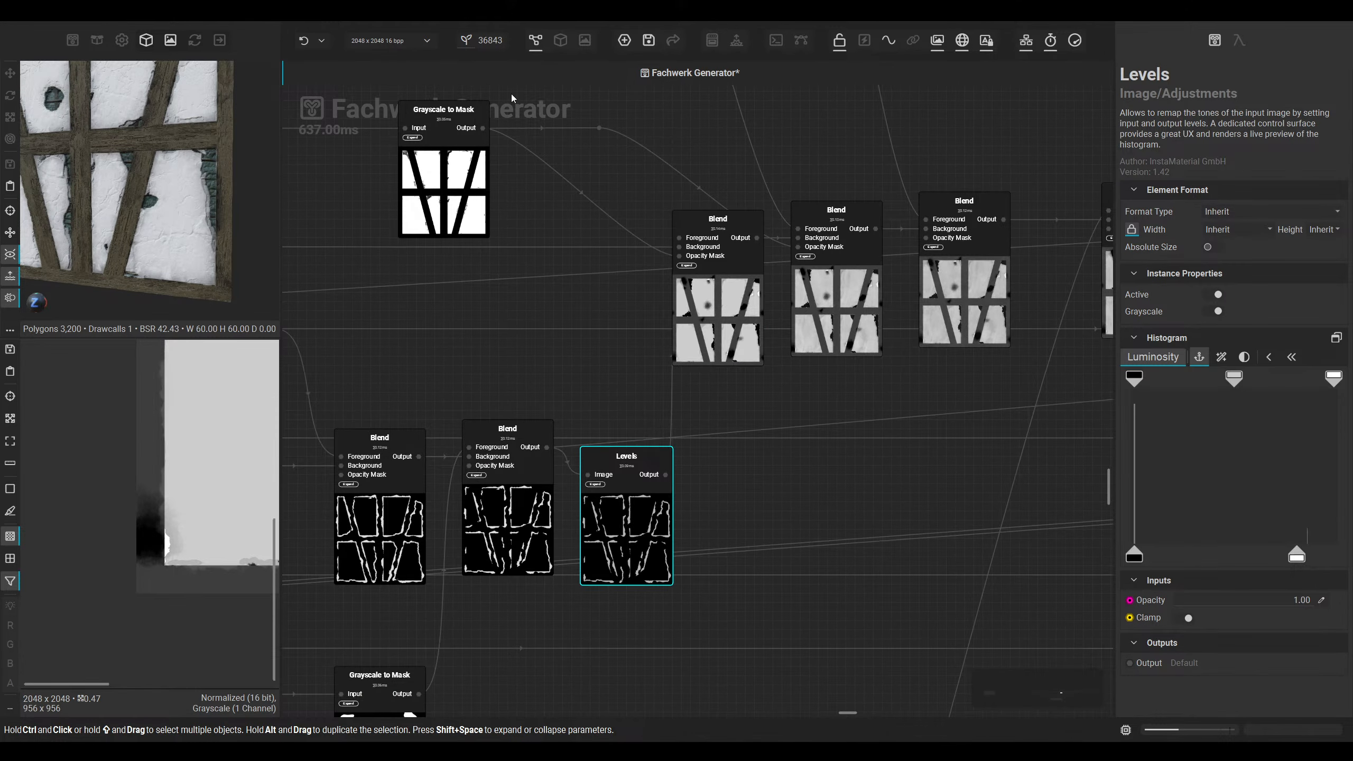
left_click(564, 49)
left_click_drag(570, 411, 848, 515, "alt")
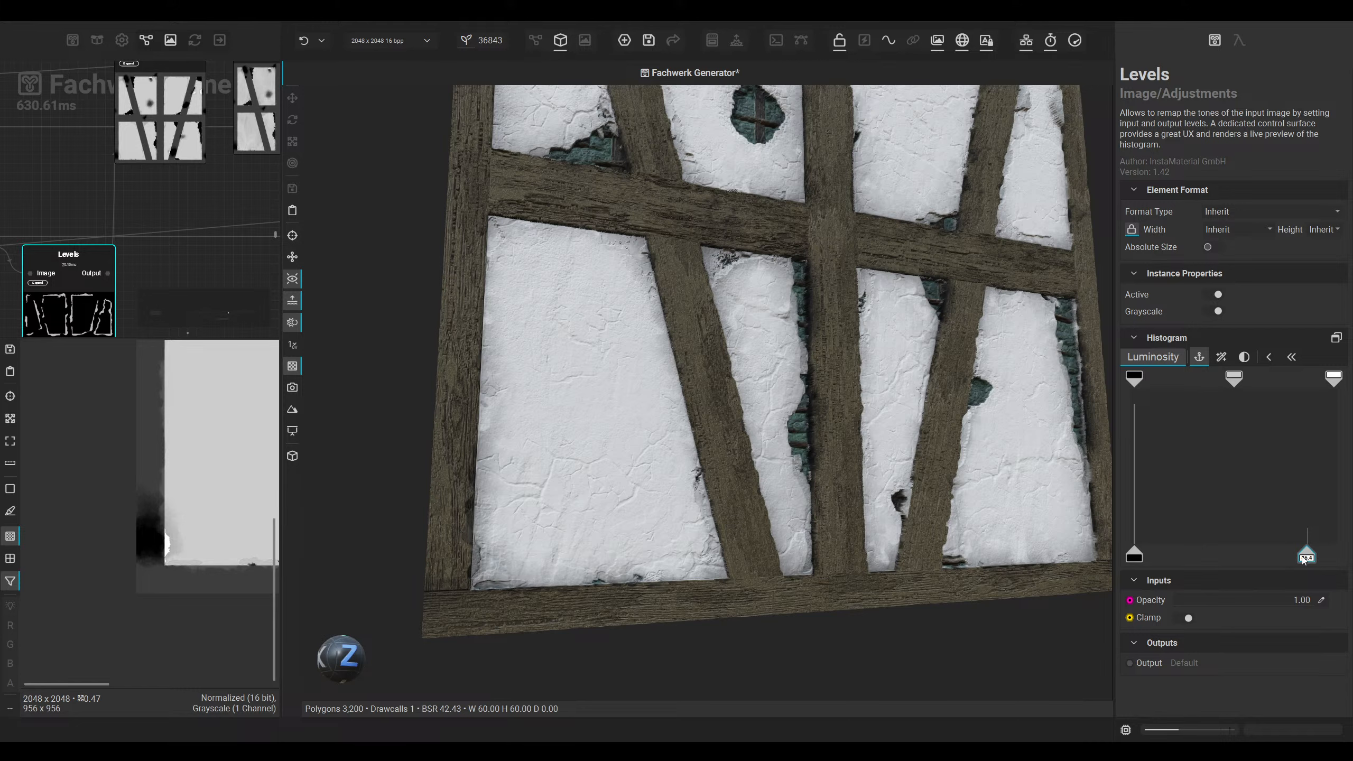
left_click_drag(1303, 561, 1290, 561)
left_click_drag(873, 527, 794, 563, "alt")
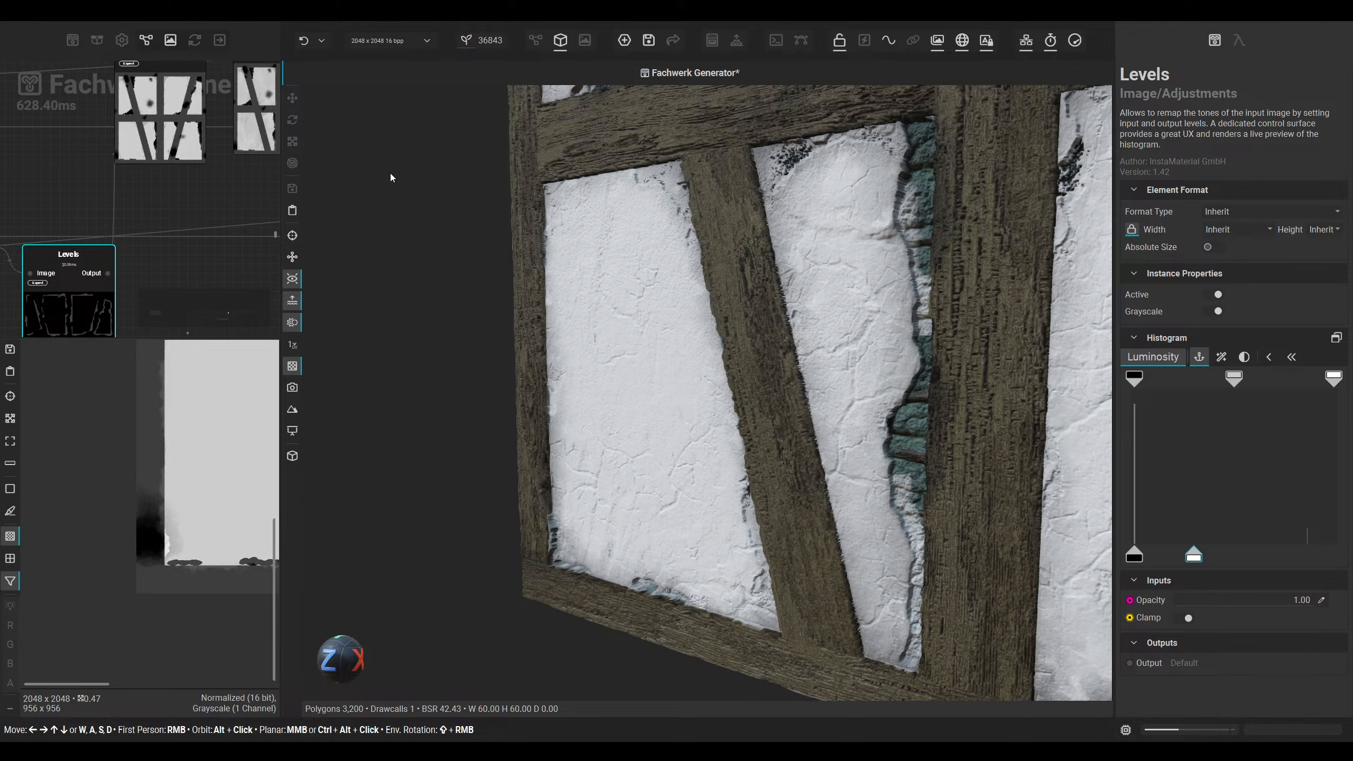
Step: Inspect the Add Blend's output in the 2D preview and trace the height chain back to the hole mask nodes
left_click(535, 41)
left_click(688, 333)
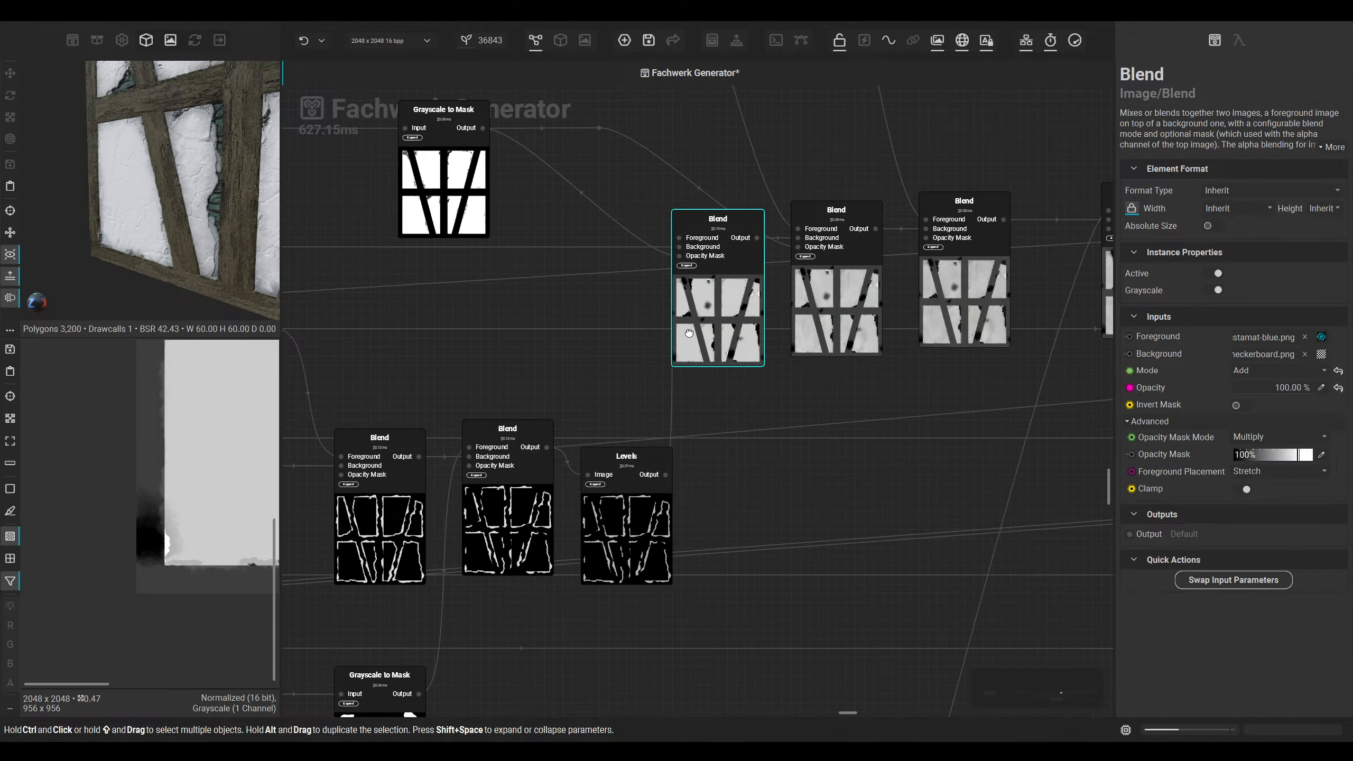
scroll(203, 526, "up", 2)
scroll(554, 381, "down", 4)
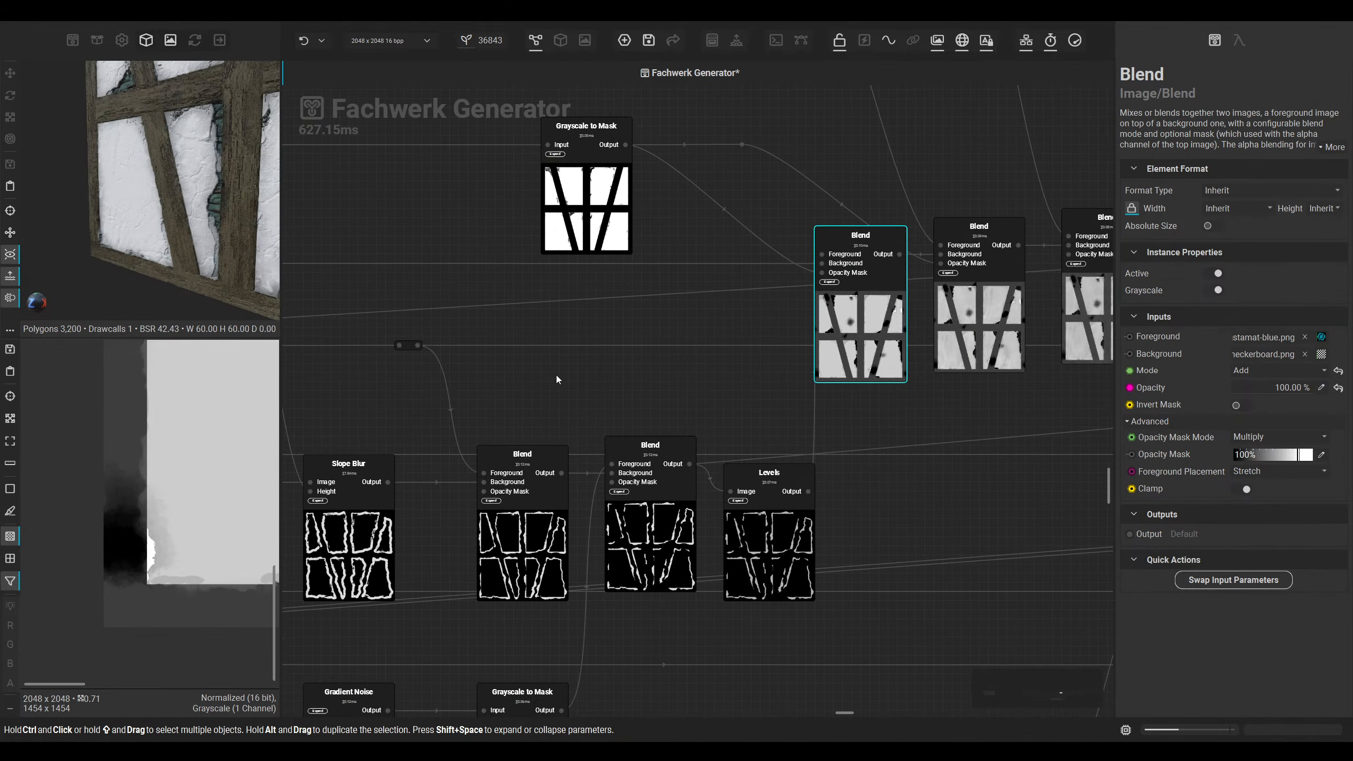
scroll(615, 392, "down", 3)
middle_click_drag(649, 405, 812, 435)
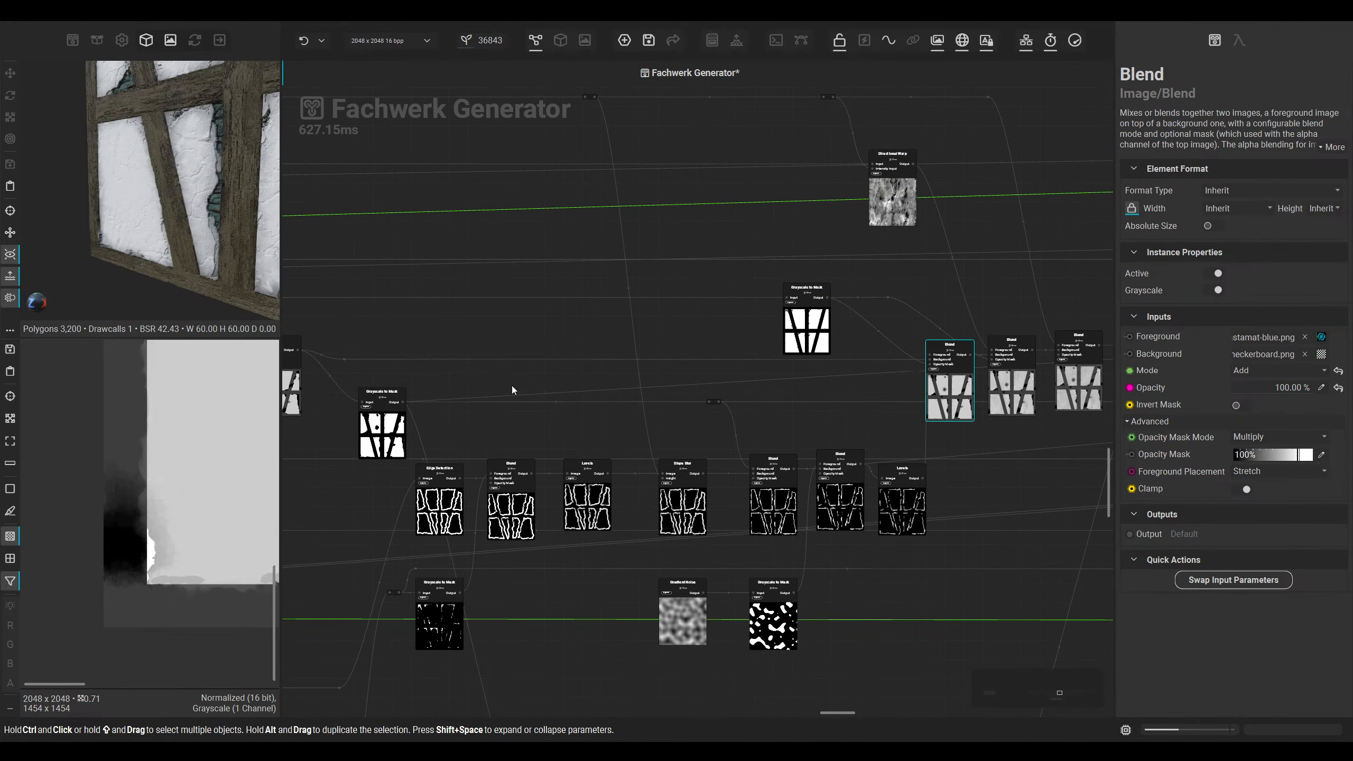
middle_click_drag(514, 389, 836, 474)
middle_click_drag(637, 396, 821, 512)
middle_click_drag(549, 382, 680, 420)
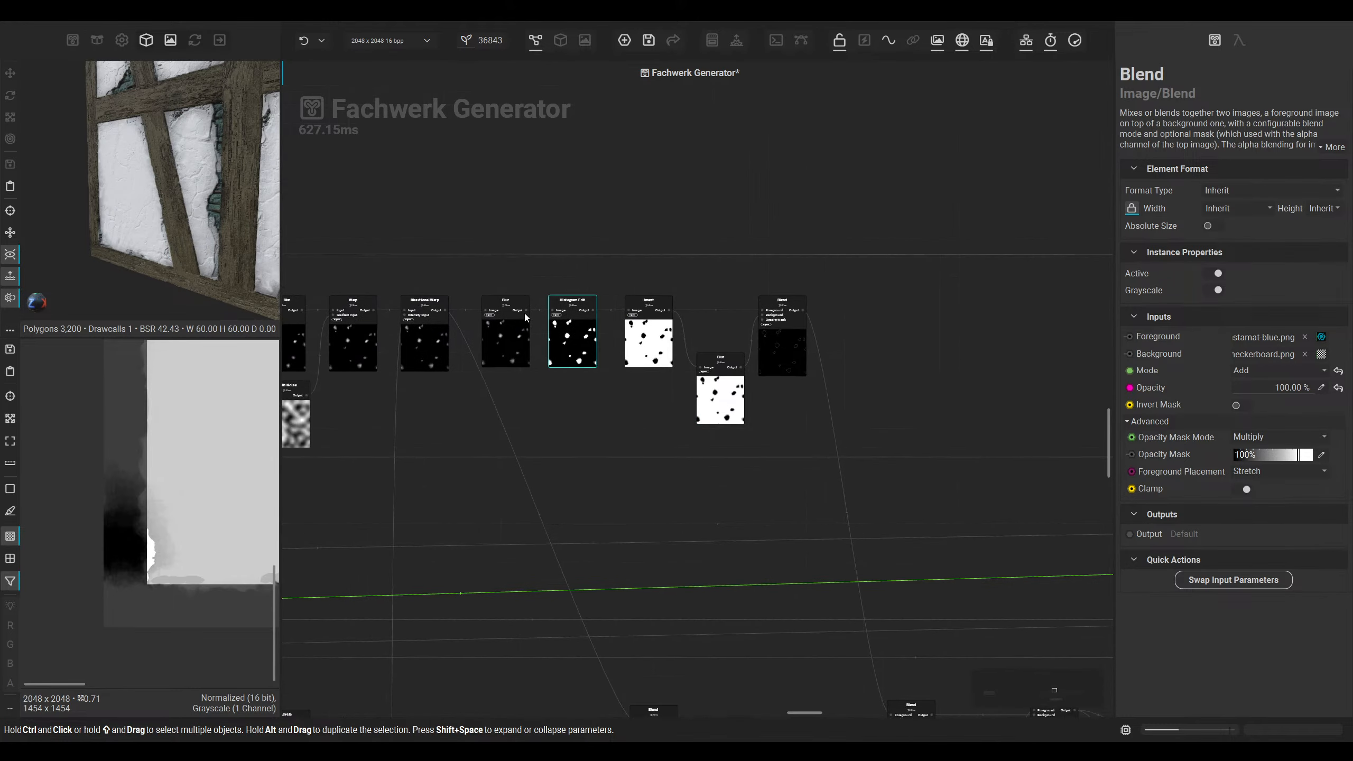
scroll(543, 330, "up", 3)
middle_click_drag(947, 419, 724, 393)
scroll(725, 388, "down", 3)
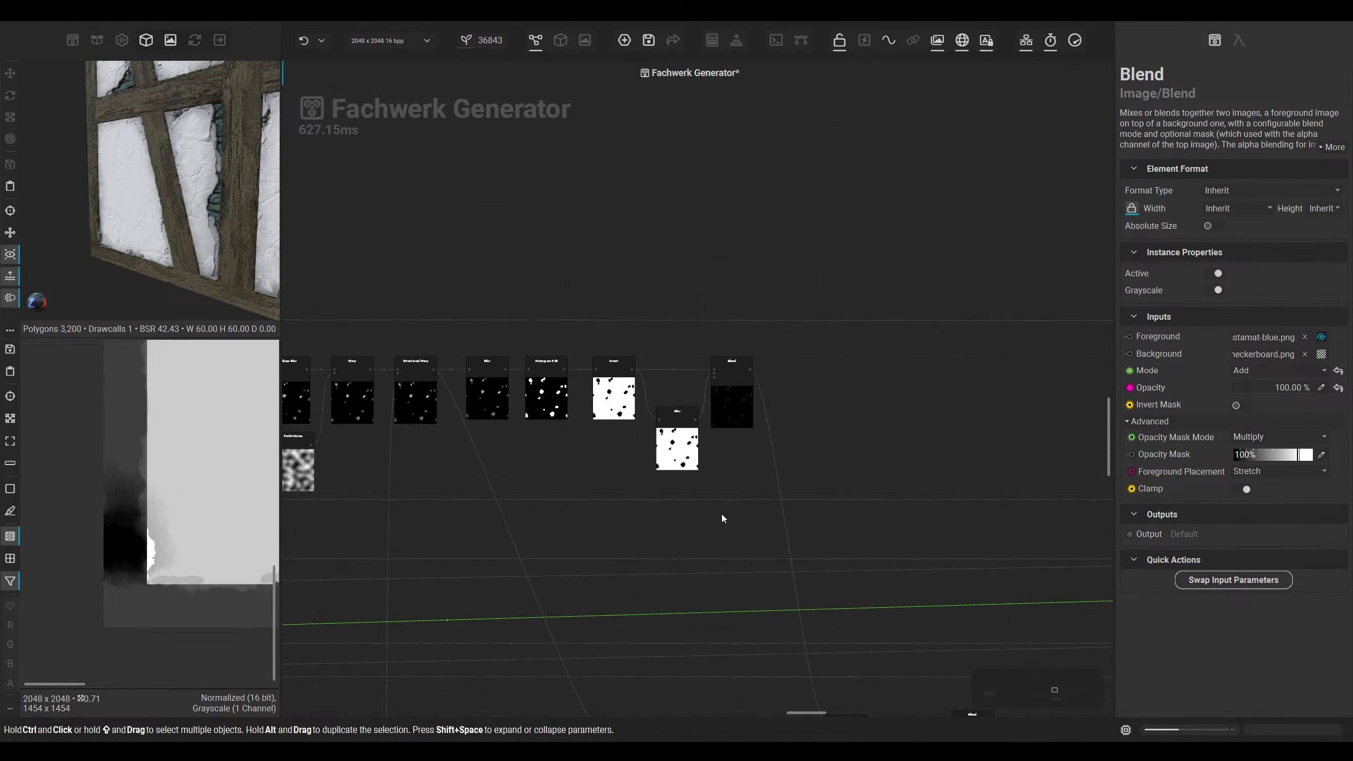
scroll(150, 523, "down", 3)
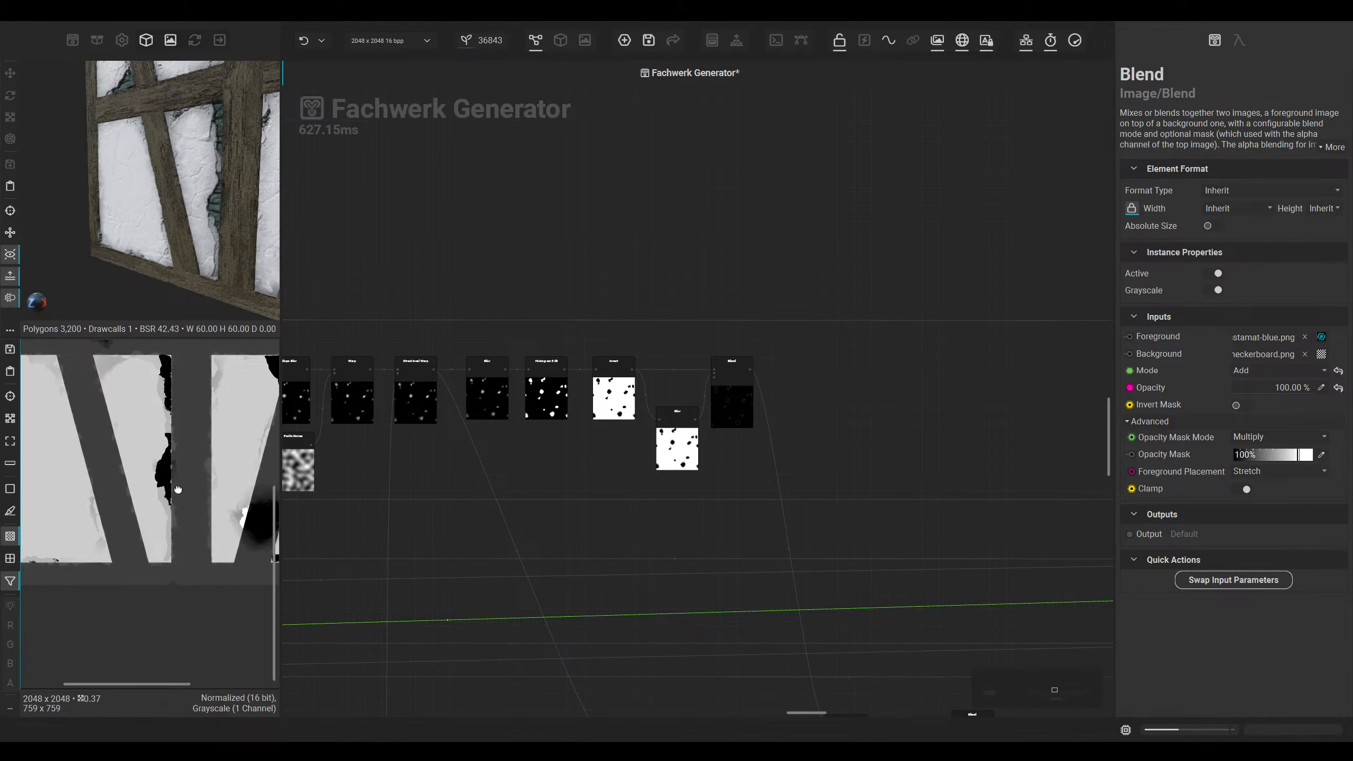
middle_click_drag(178, 489, 150, 490)
right_click_drag(150, 490, 202, 478)
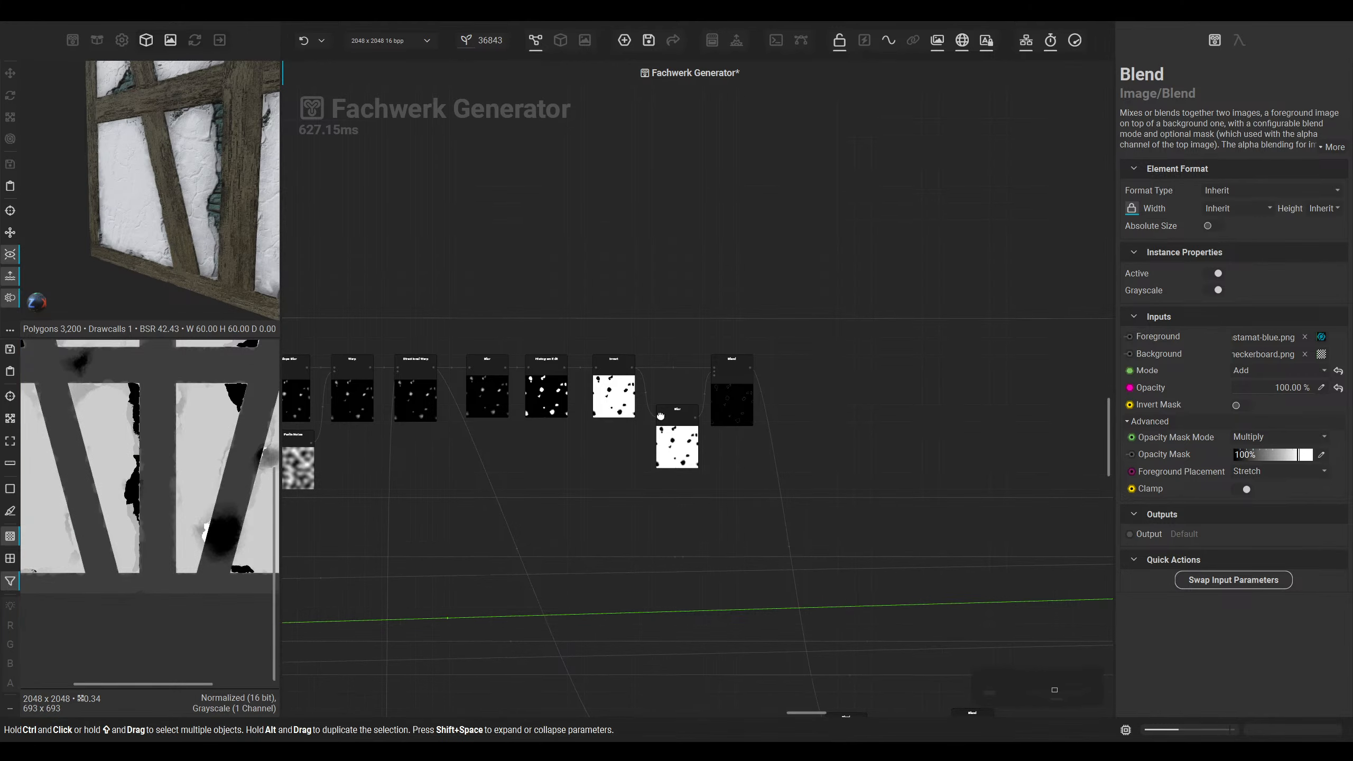
middle_click_drag(660, 415, 502, 123)
Step: Connect the Subtract Blend's output directly to the Blend after the 19.58% opacity one, bypassing the latter
left_click(685, 465)
right_click_drag(215, 497, 305, 509)
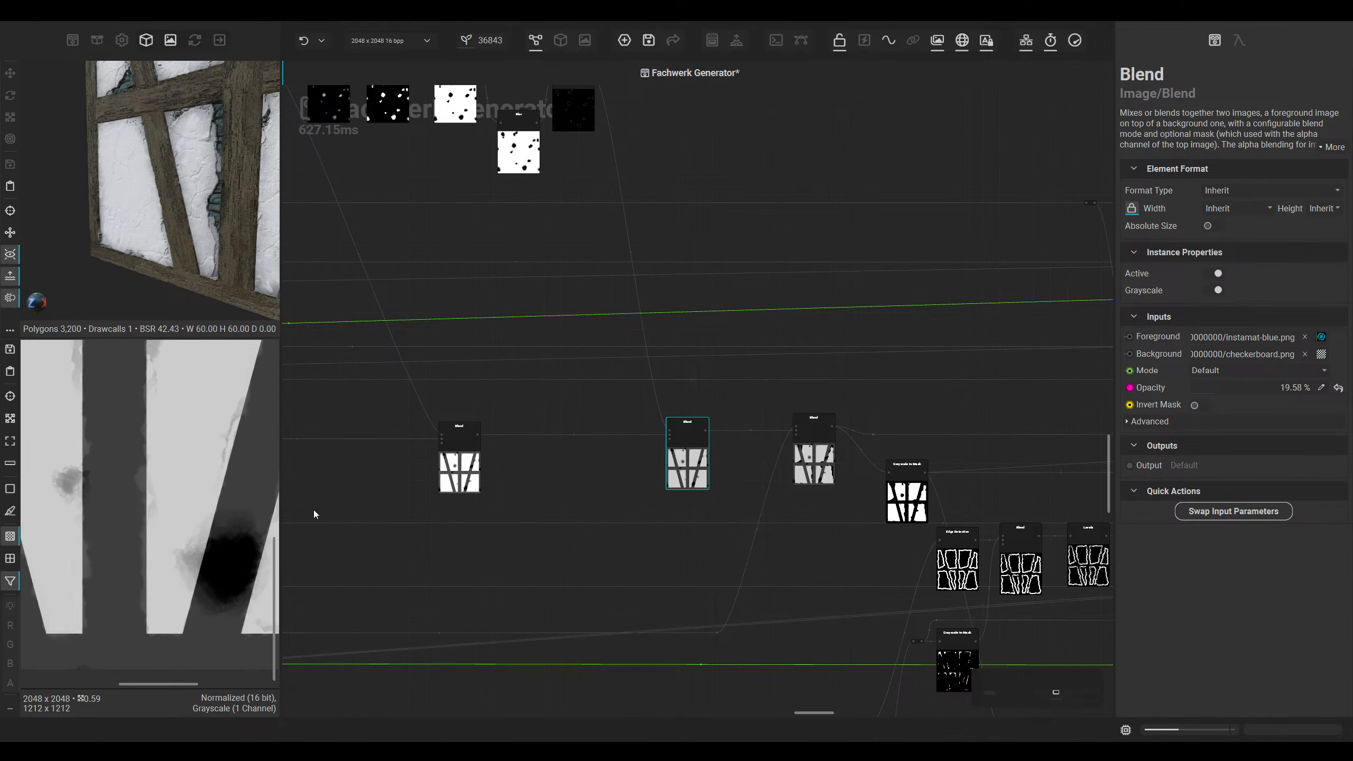
scroll(373, 511, "down", 1)
scroll(676, 476, "up", 2)
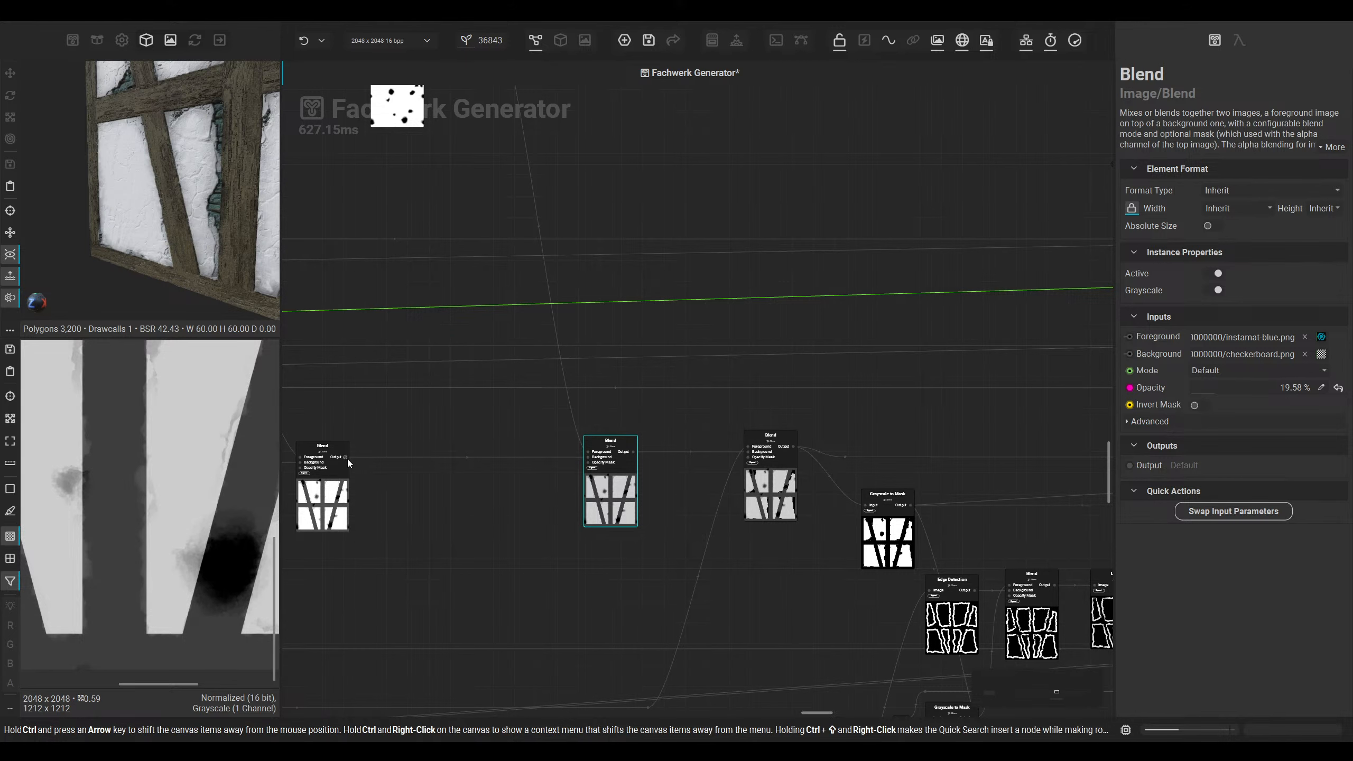
left_click_drag(346, 458, 756, 455)
scroll(587, 513, "down", 3)
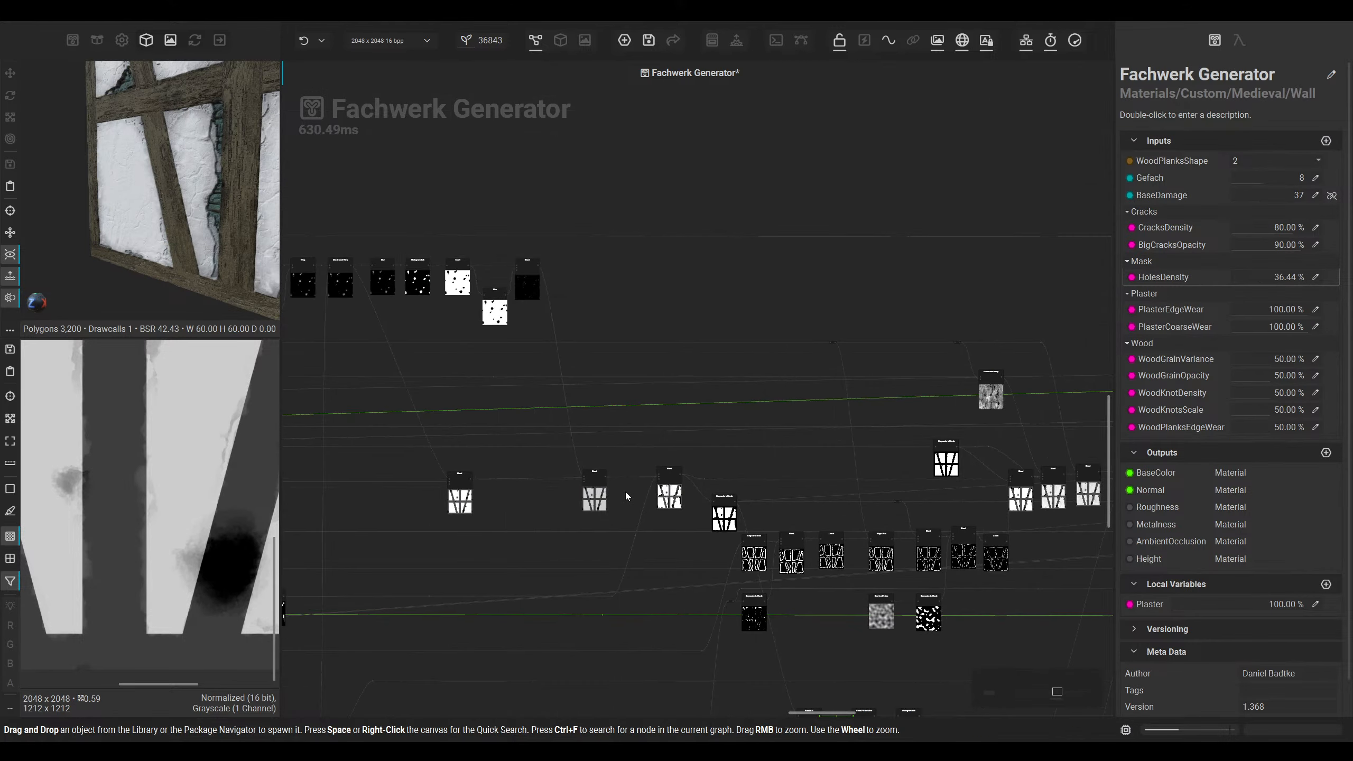
Step: Move the bypassed 19.58% opacity Blend downstream beside the last Blend with dark beams, ahead of Spots 7
left_click(599, 499)
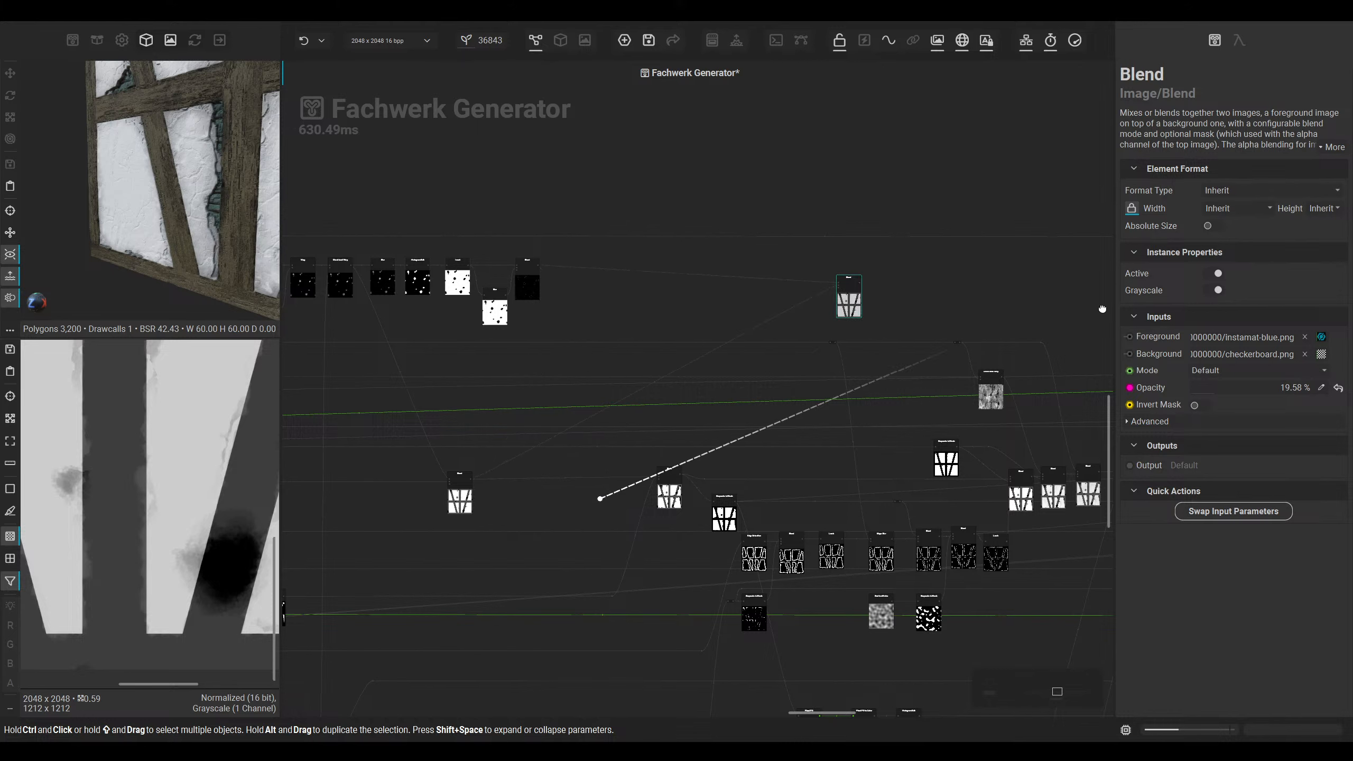
left_click_drag(1102, 309, 749, 516)
scroll(836, 495, "up", 4)
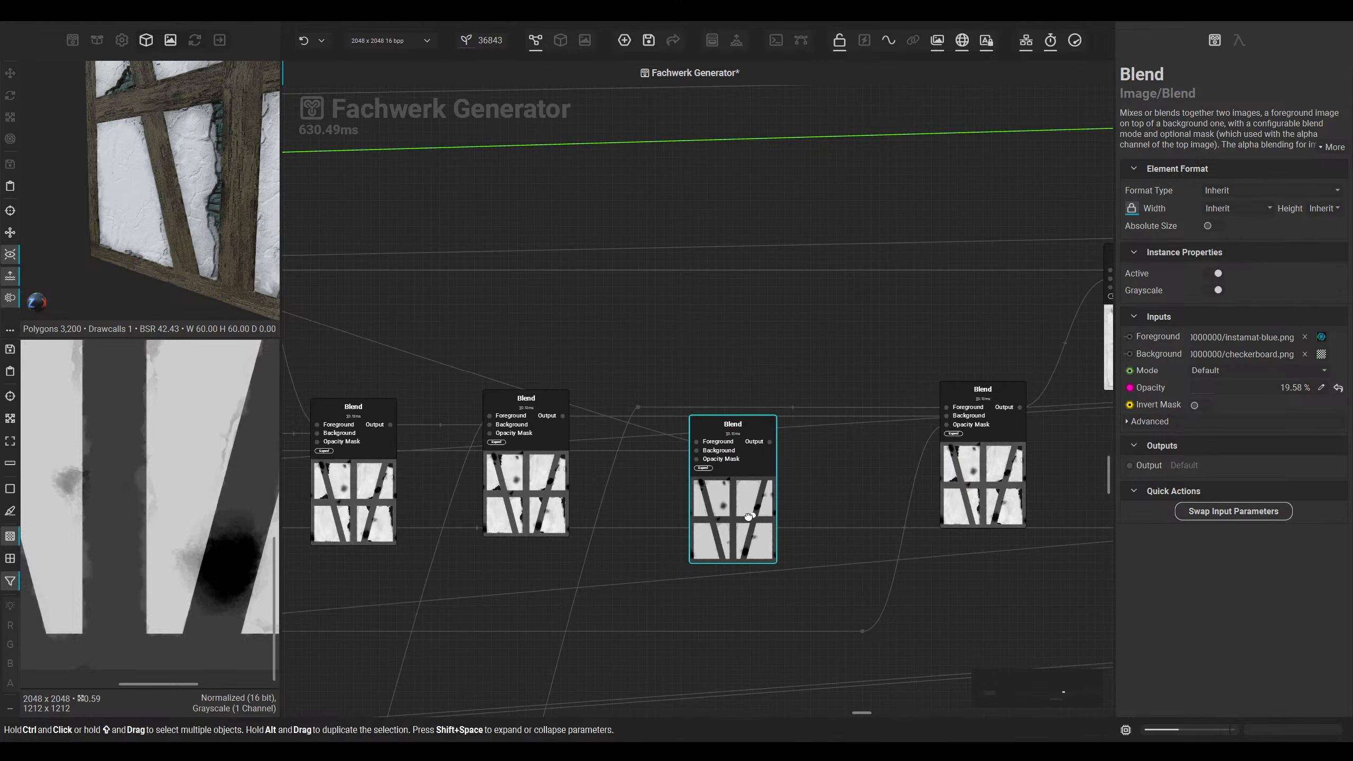
scroll(748, 515, "down", 2)
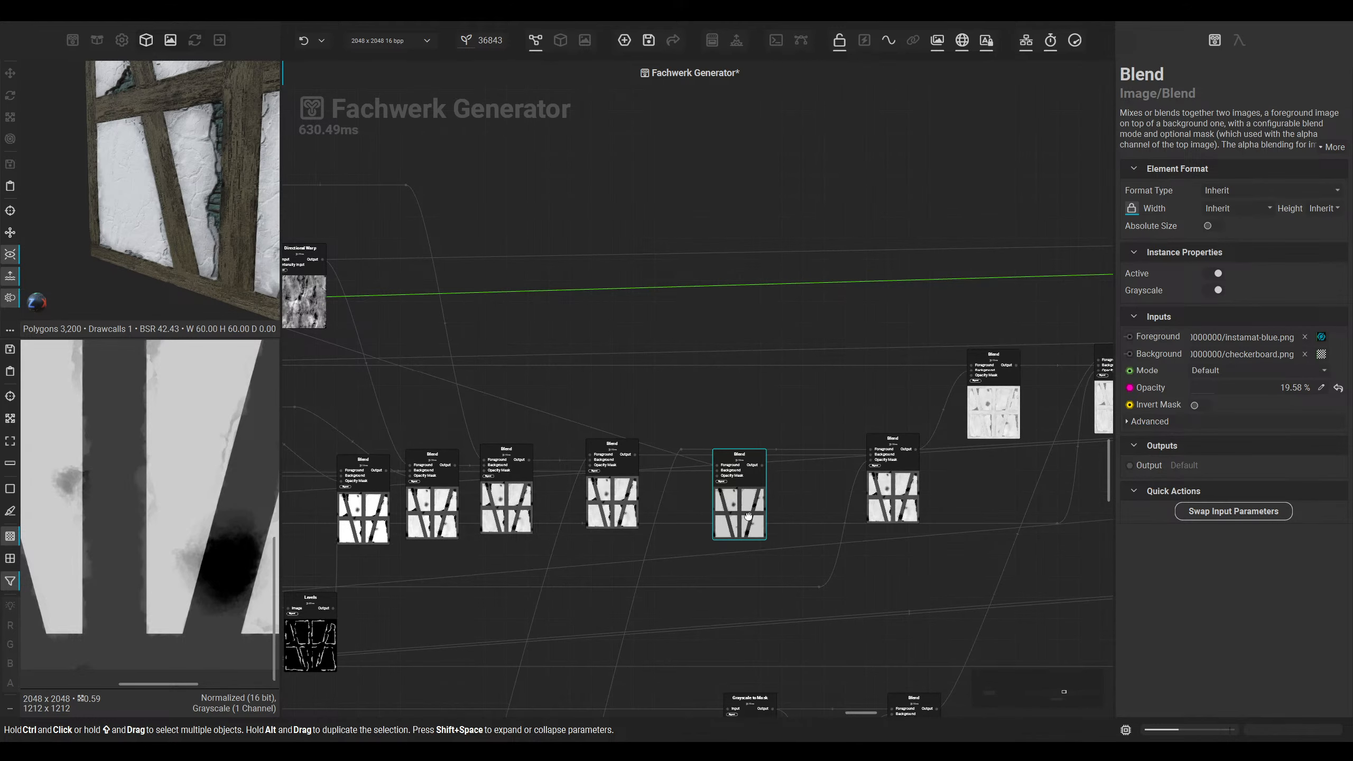
left_click_drag(748, 515, 1052, 448)
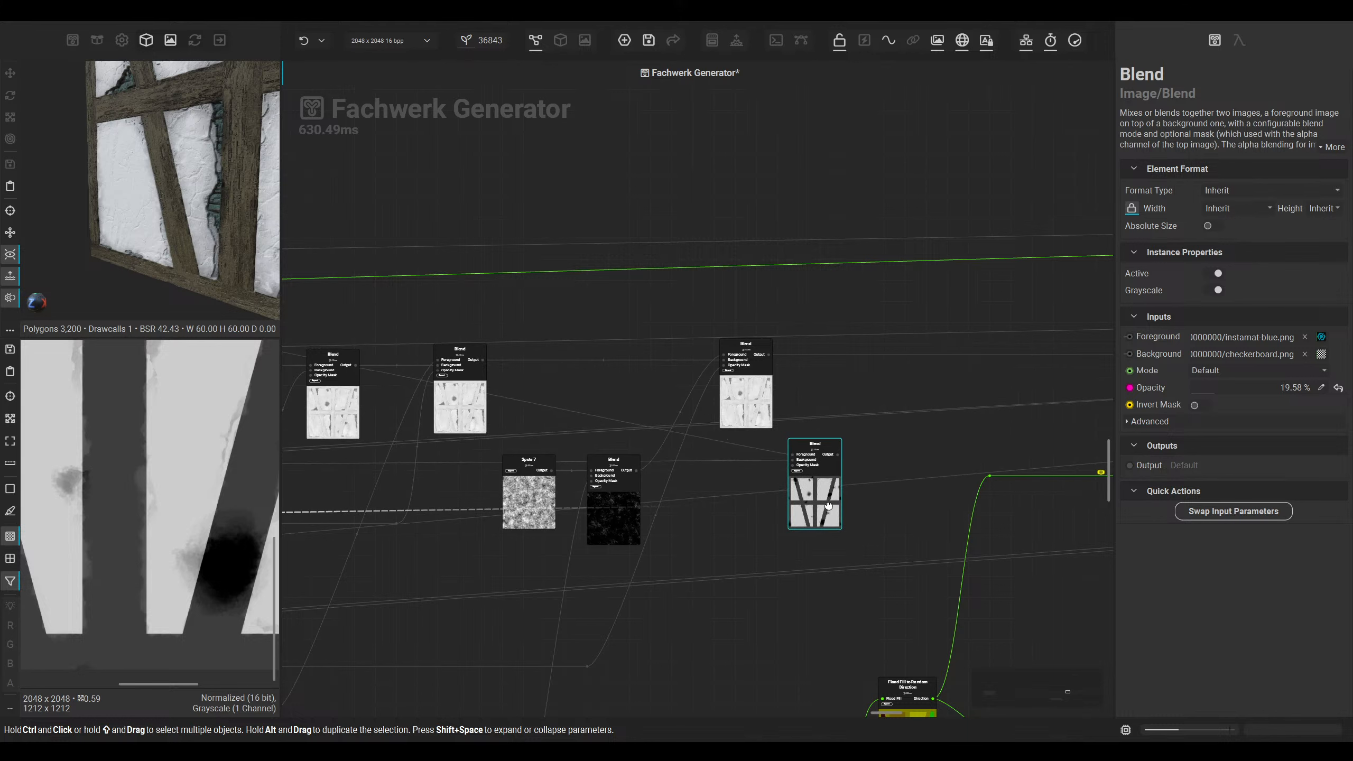
scroll(645, 518, "up", 3)
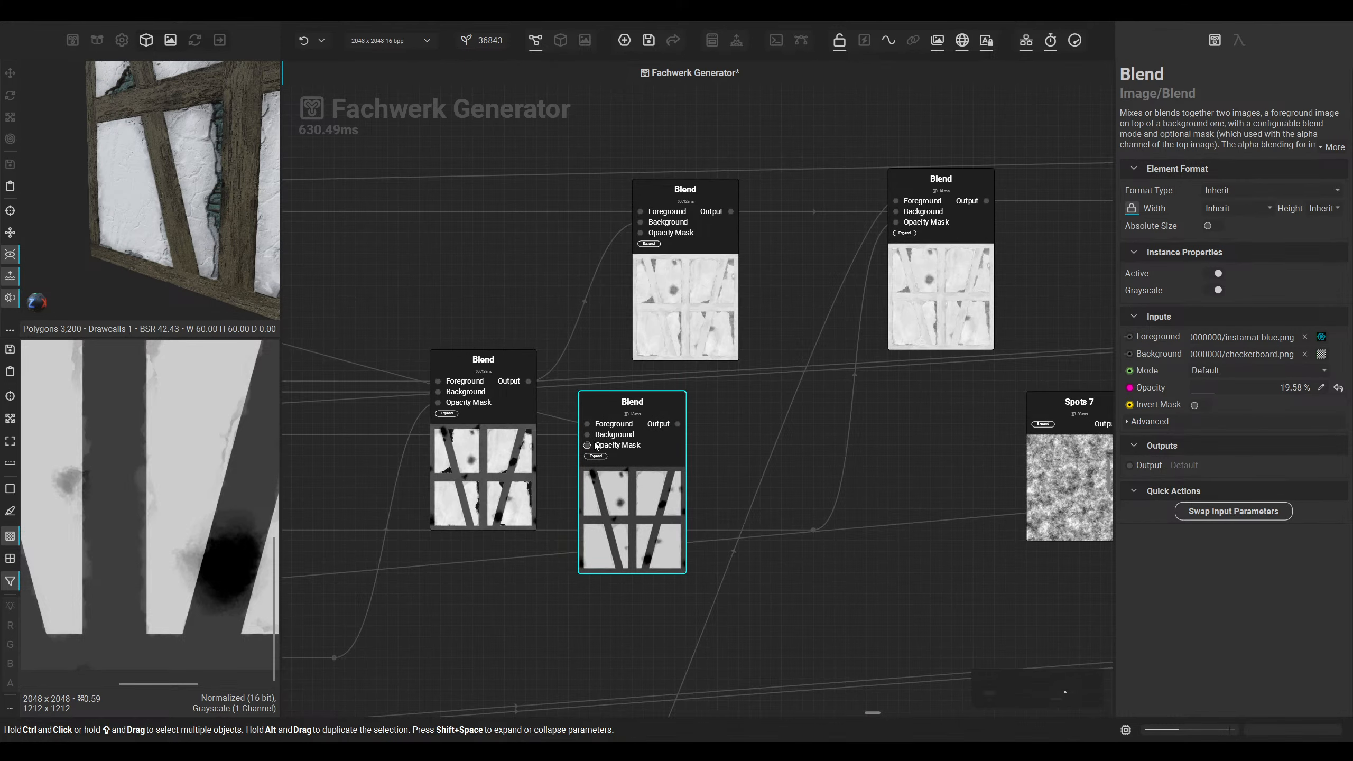
Step: Wire the moved 19.58% Blend between the neighbouring dark-beam Blend and the next Blend in the height chain
left_click_drag(594, 444, 537, 384)
left_click(622, 491)
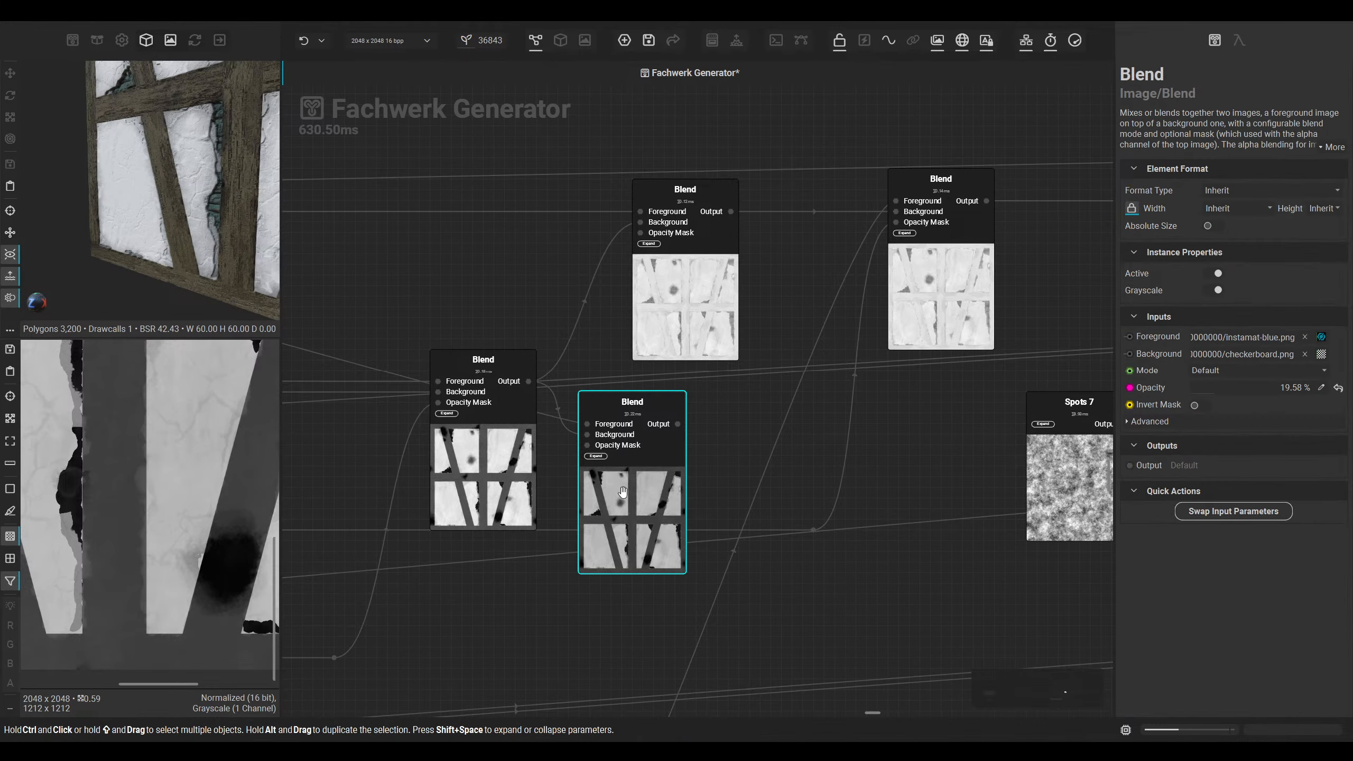
middle_click_drag(622, 492, 635, 565)
left_click_drag(653, 297, 692, 497)
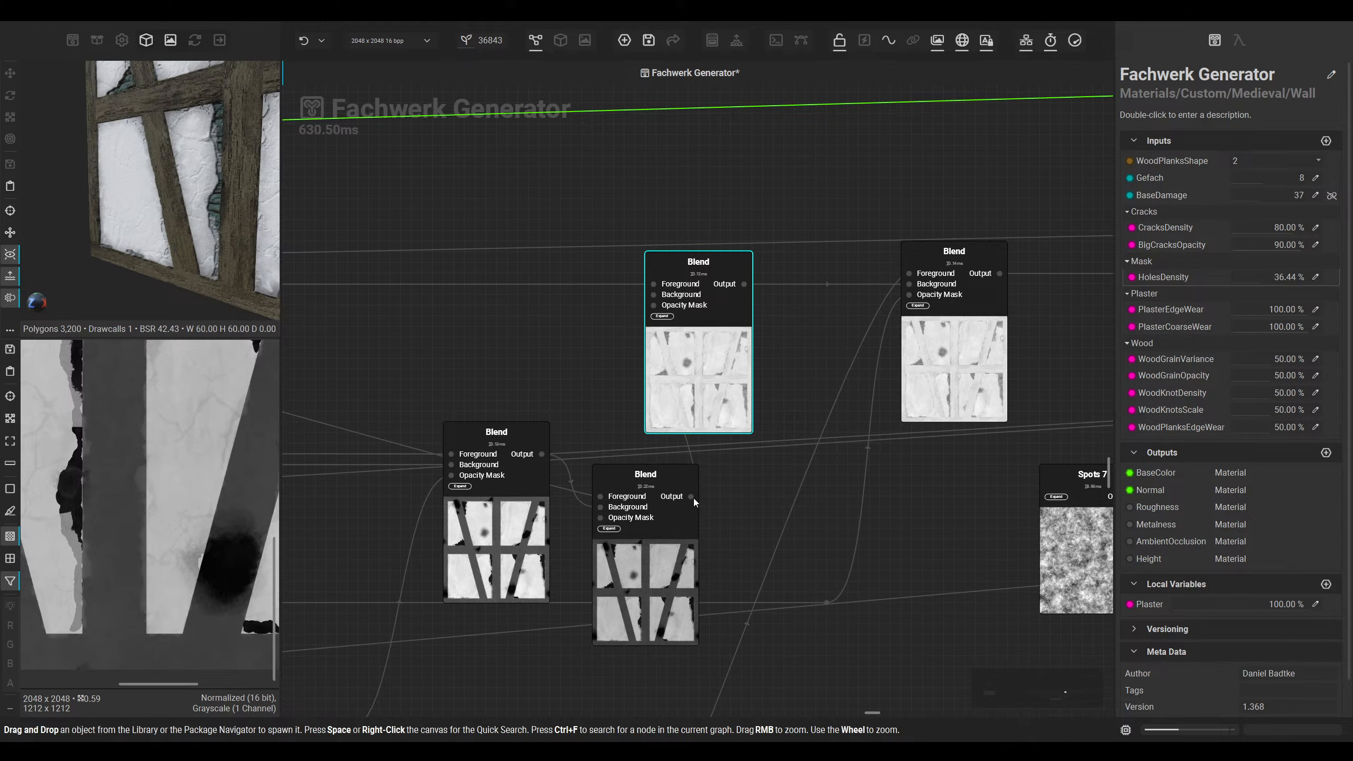
left_click(658, 554)
Step: Examine the wall's plaster edges, holes and beams in 3D from several angles and at full view
left_click(560, 42)
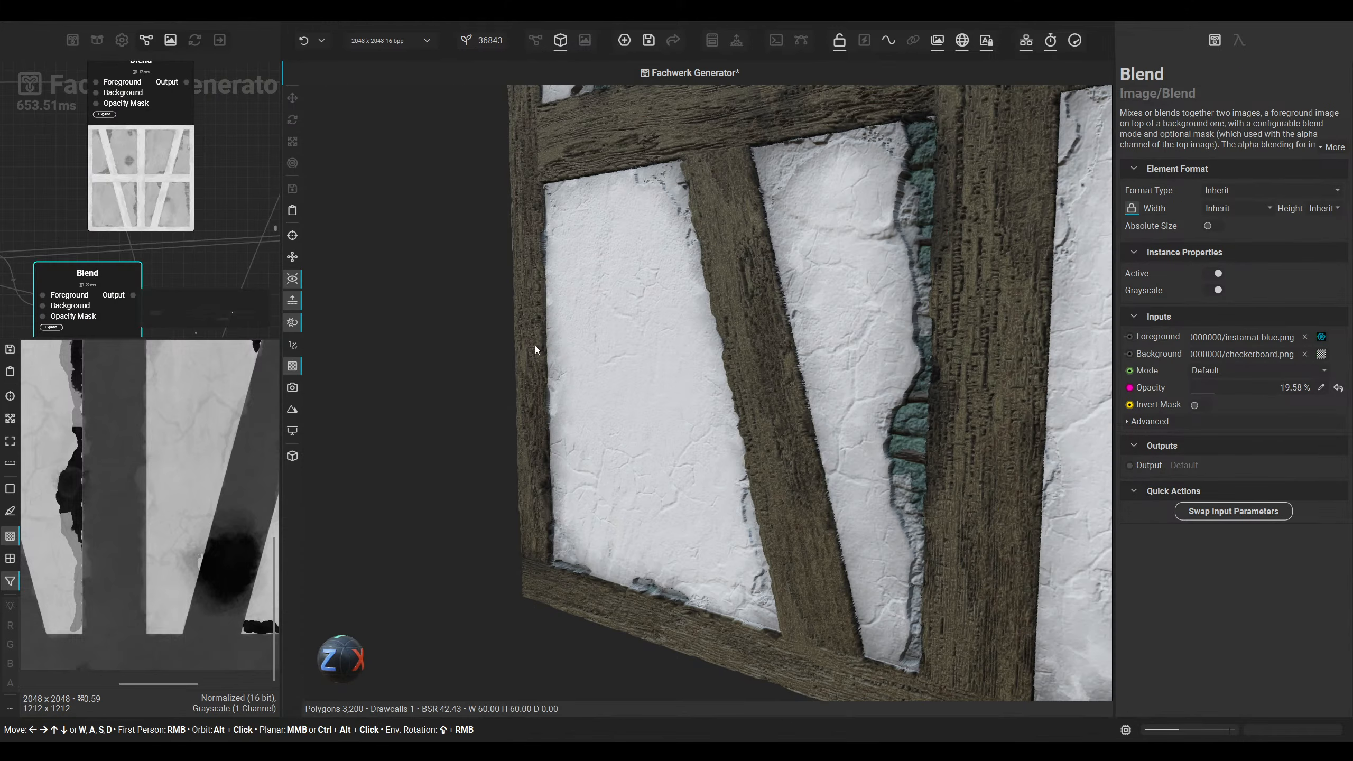
left_click_drag(535, 414, 592, 358, "alt")
middle_click_drag(592, 357, 573, 408)
left_click_drag(574, 408, 614, 364, "alt")
middle_click_drag(614, 364, 692, 345)
scroll(692, 345, "up", 3)
left_click_drag(767, 346, 633, 137, "alt")
scroll(733, 441, "down", 4)
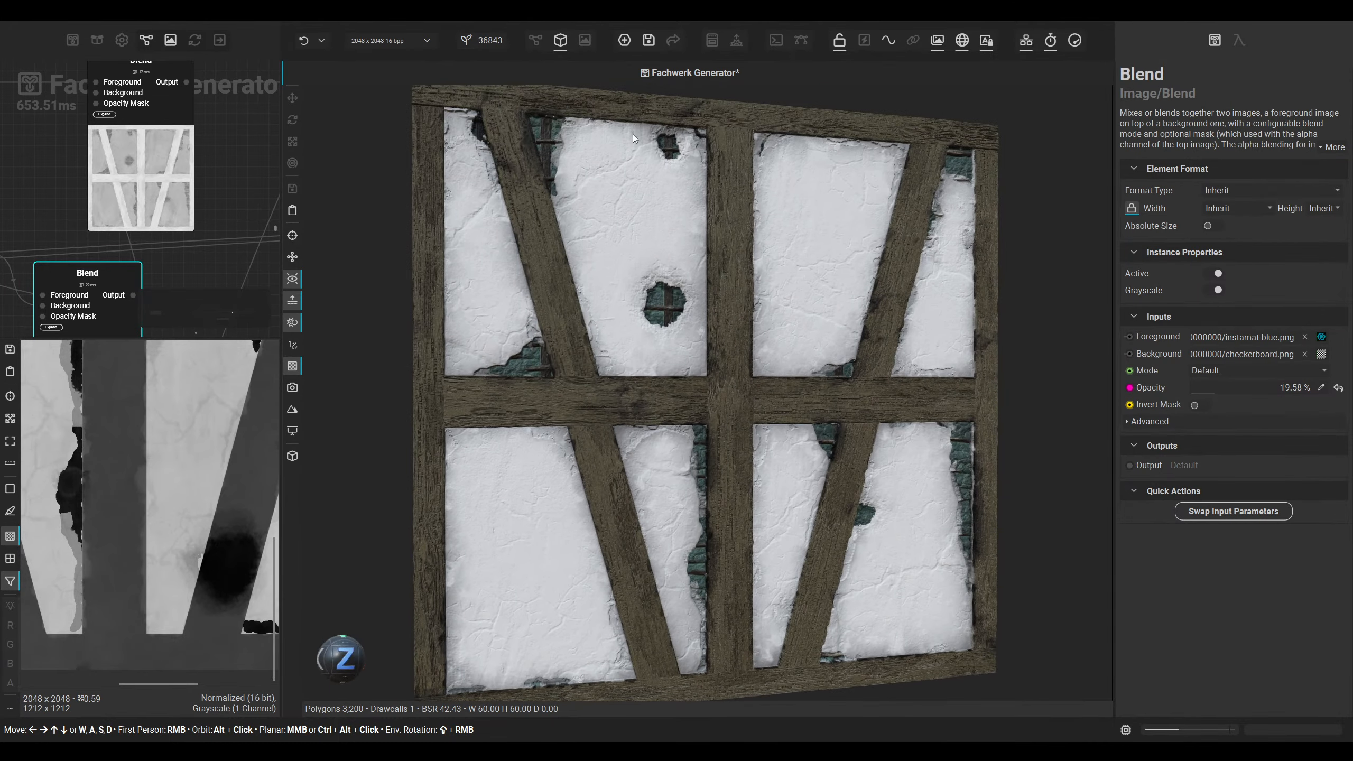
Step: Find the final base colour Blend near the material outputs and inspect its plaster edge dirt in the 2D preview
left_click(537, 40)
scroll(618, 291, "down", 10)
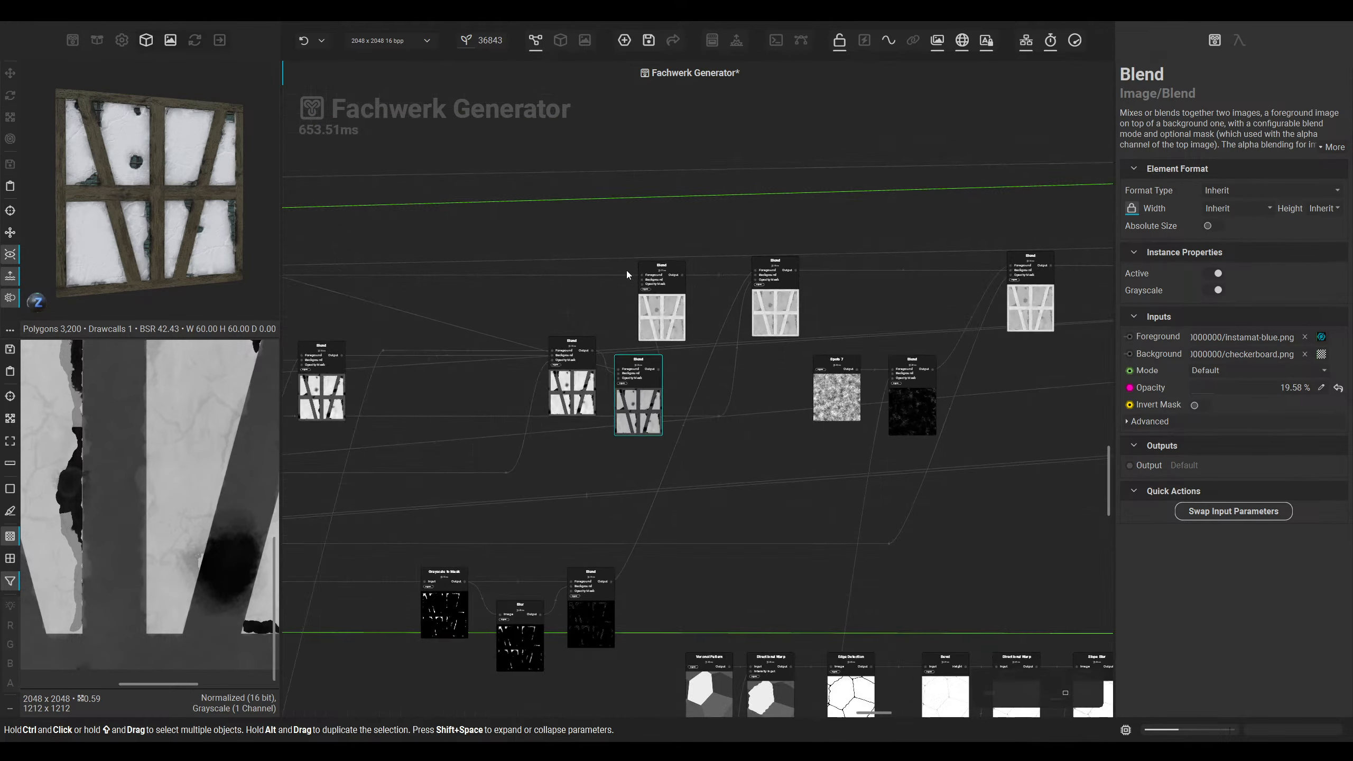
middle_click_drag(905, 381, 498, 392)
middle_click_drag(786, 449, 495, 462)
middle_click_drag(844, 474, 549, 477)
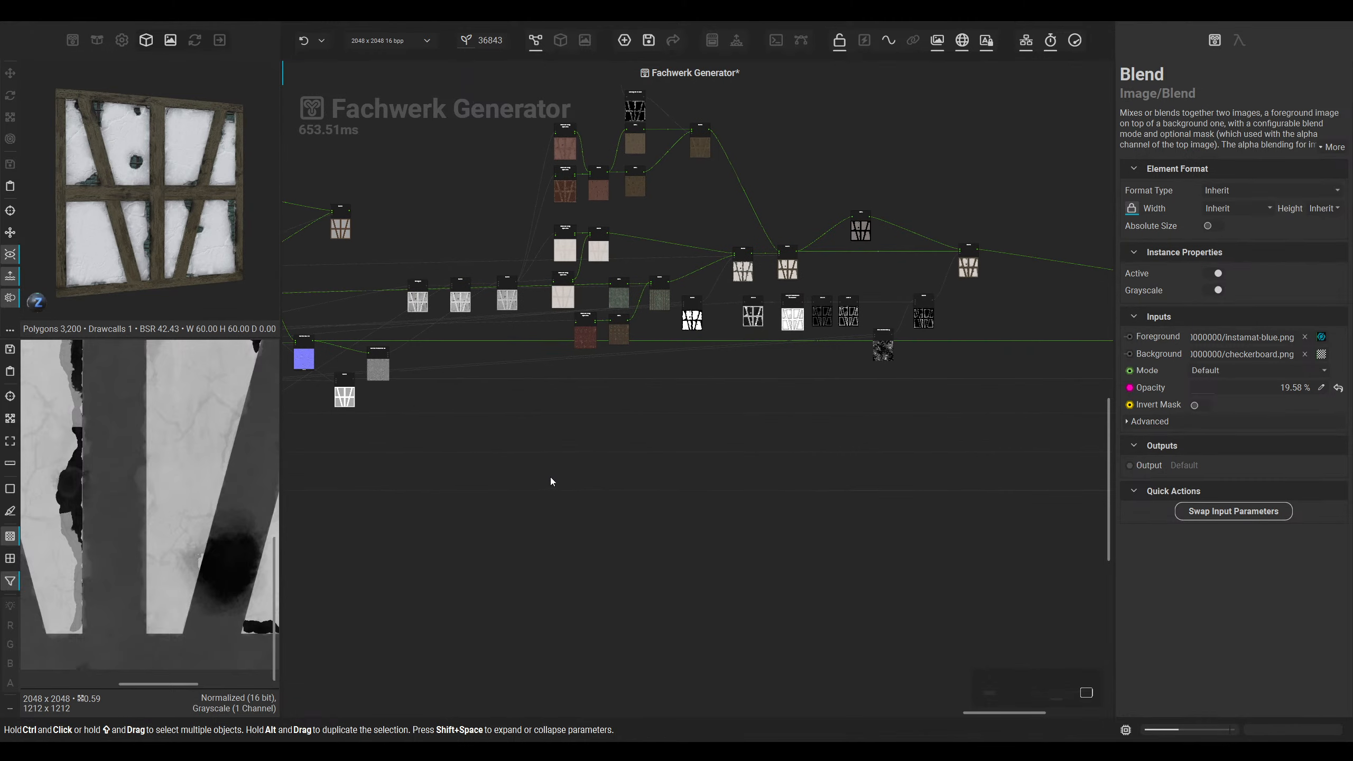
middle_click_drag(828, 368, 573, 411)
middle_click_drag(936, 373, 785, 392)
scroll(692, 320, "up", 10)
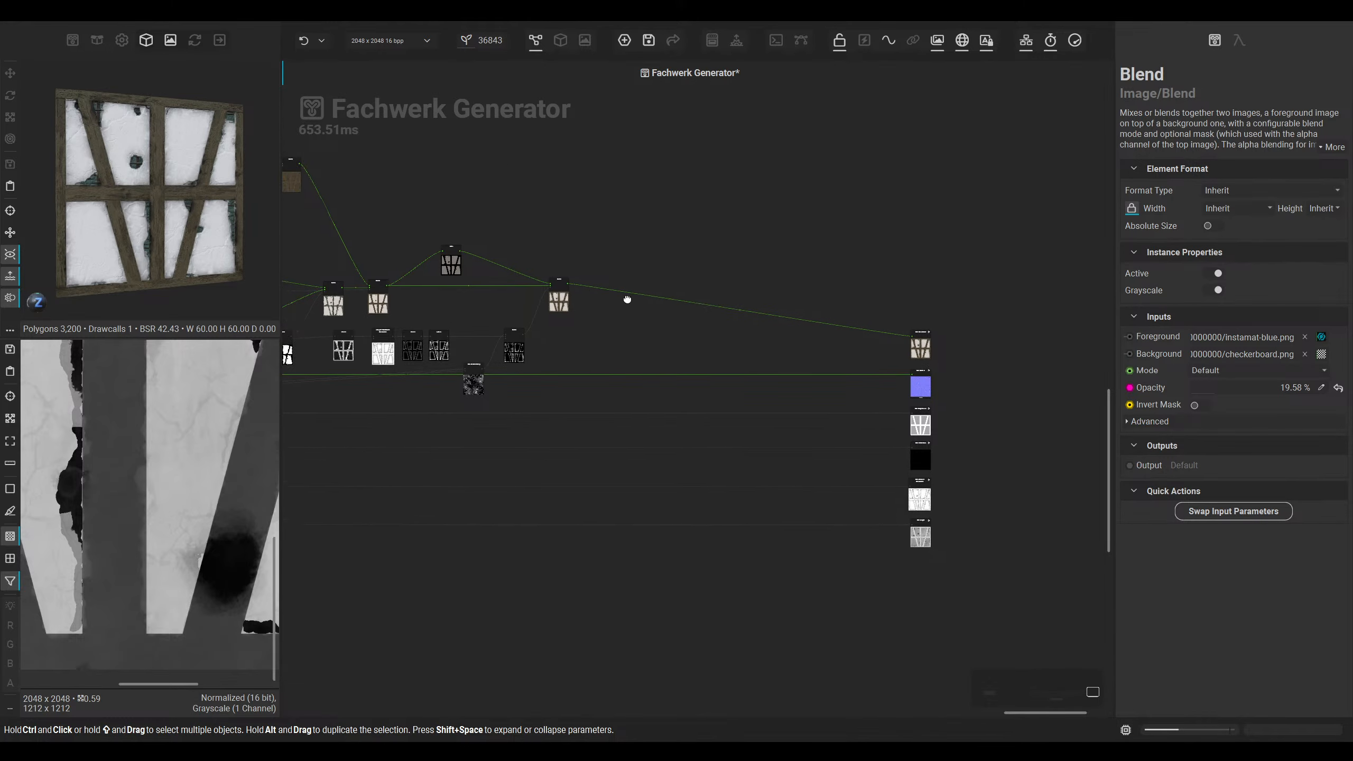
middle_click_drag(752, 266, 824, 414)
left_click(647, 400)
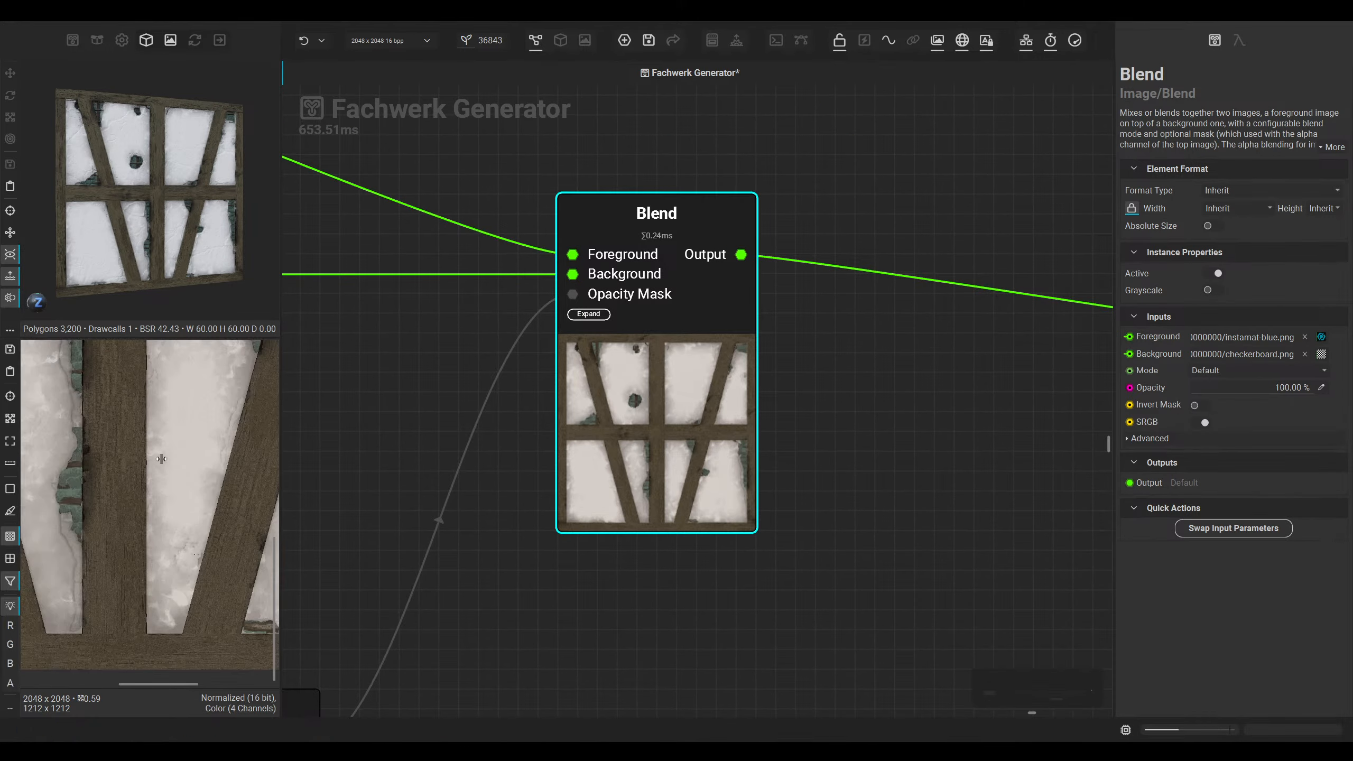
scroll(159, 493, "down", 7)
middle_click_drag(174, 511, 203, 561)
middle_click_drag(164, 460, 160, 490)
scroll(156, 491, "up", 6)
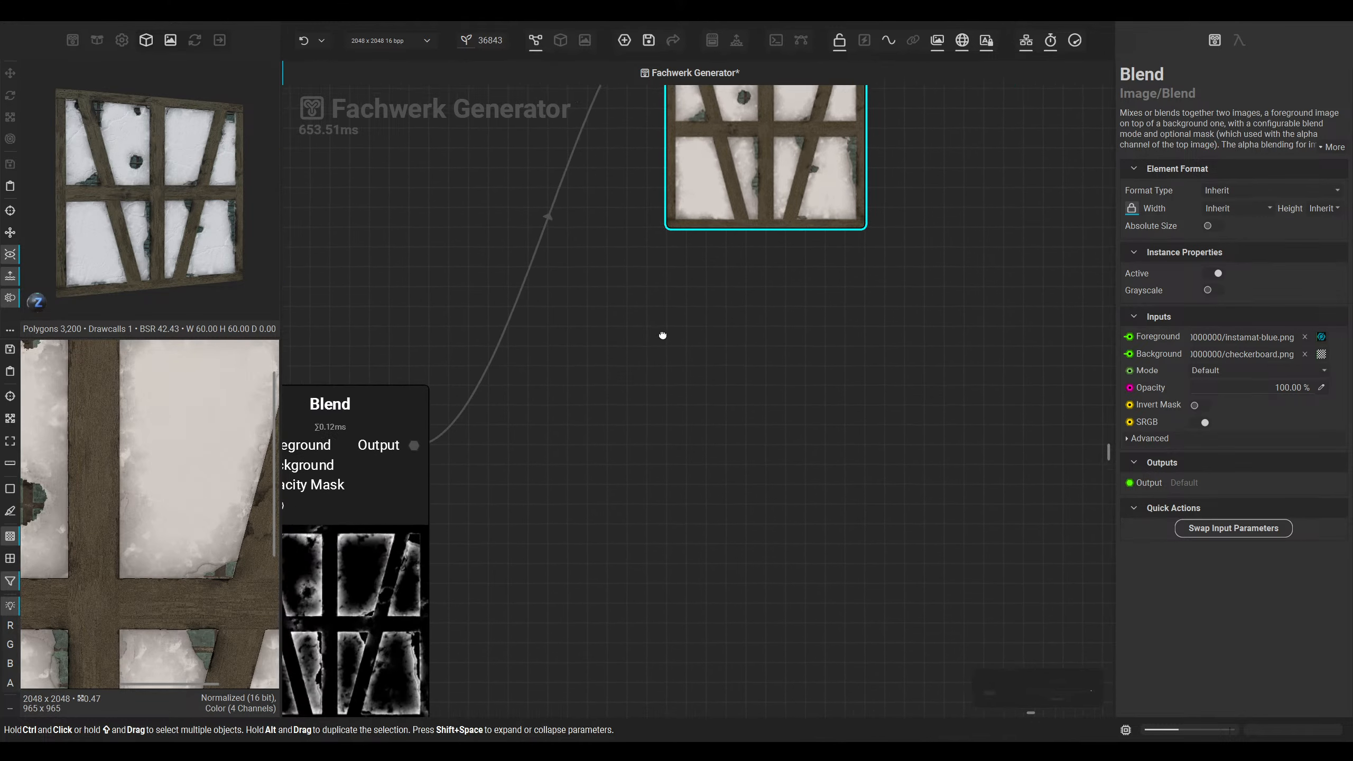
Step: Inspect the plaster edge dirt mask Blend that feeds the final base colour Blend, alongside its 2D preview
middle_click_drag(381, 512, 725, 249)
left_click(488, 482)
middle_click_drag(659, 364, 378, 594)
middle_click_drag(803, 271, 676, 341)
left_click(789, 223)
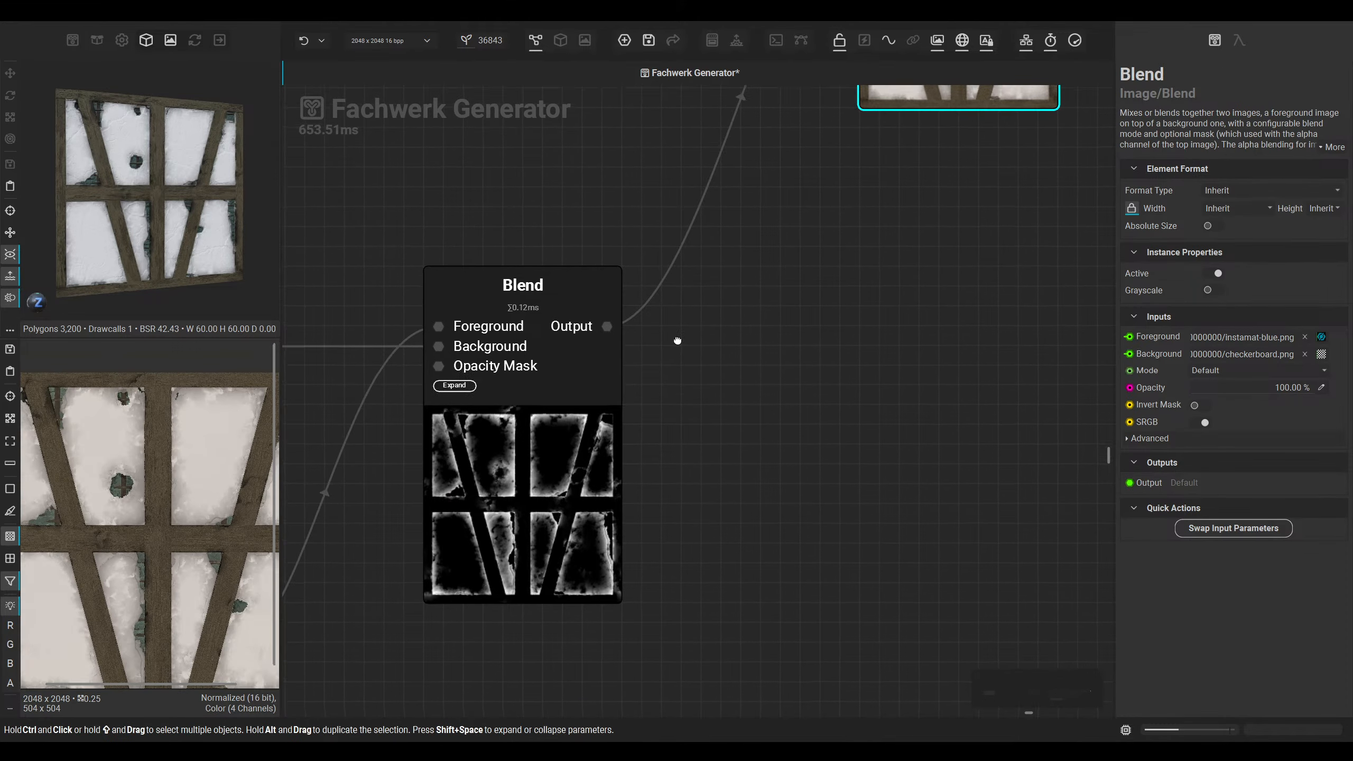
scroll(746, 503, "down", 4)
right_click(757, 513)
type("grunge")
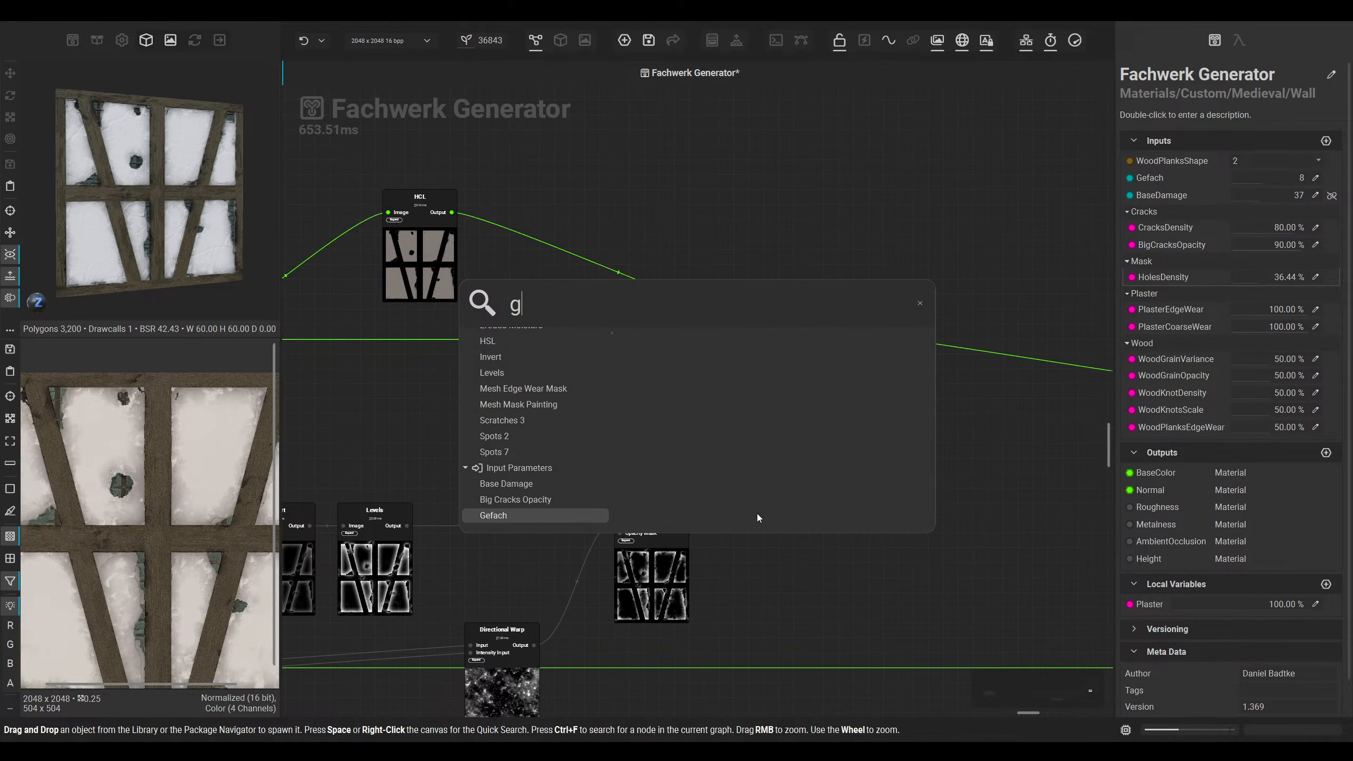
key("Down")
key("Down")
key("Down")
key("Down")
key("Down")
key("Down")
key("Down")
key("Down")
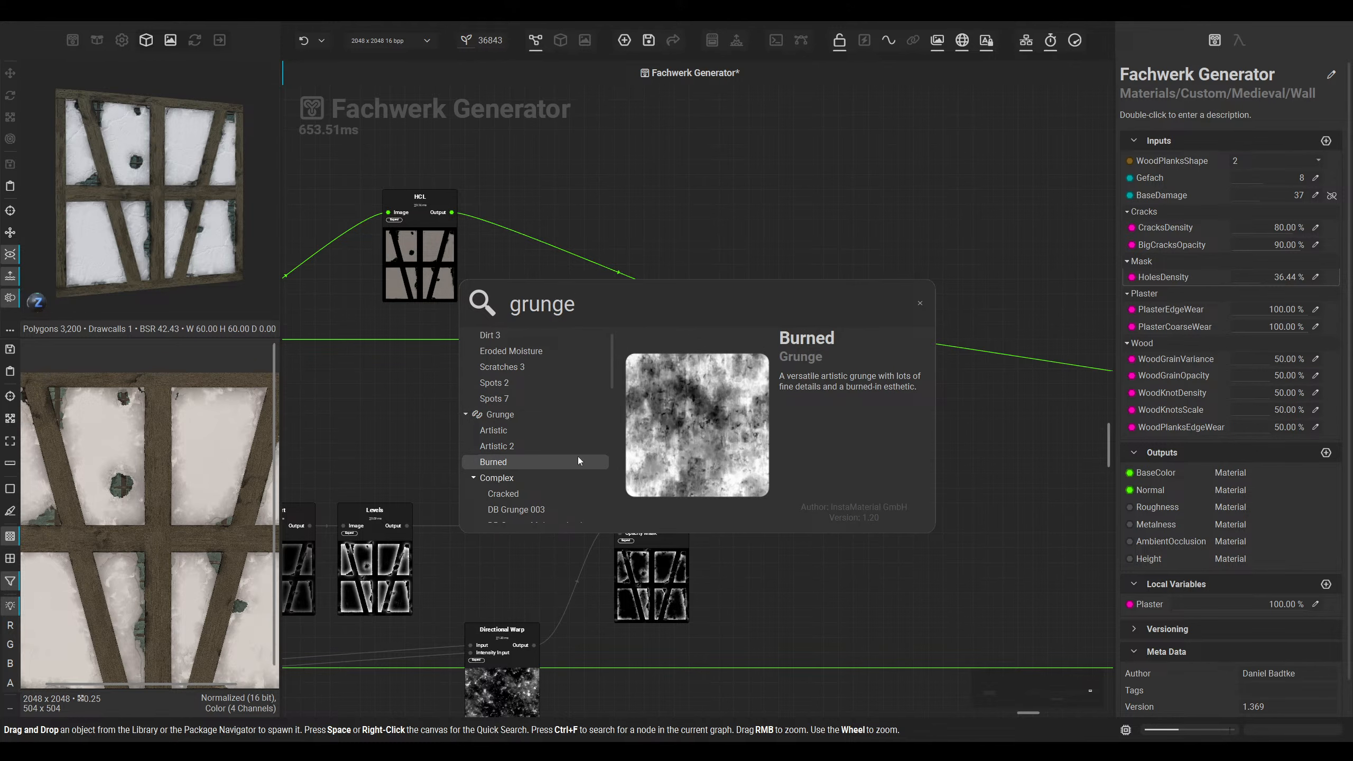
key("Escape")
Step: Examine the wall's upper beams, plaster edges and holes close up in the enlarged 3D view from several angles
left_click(560, 40)
scroll(532, 183, "up", 5)
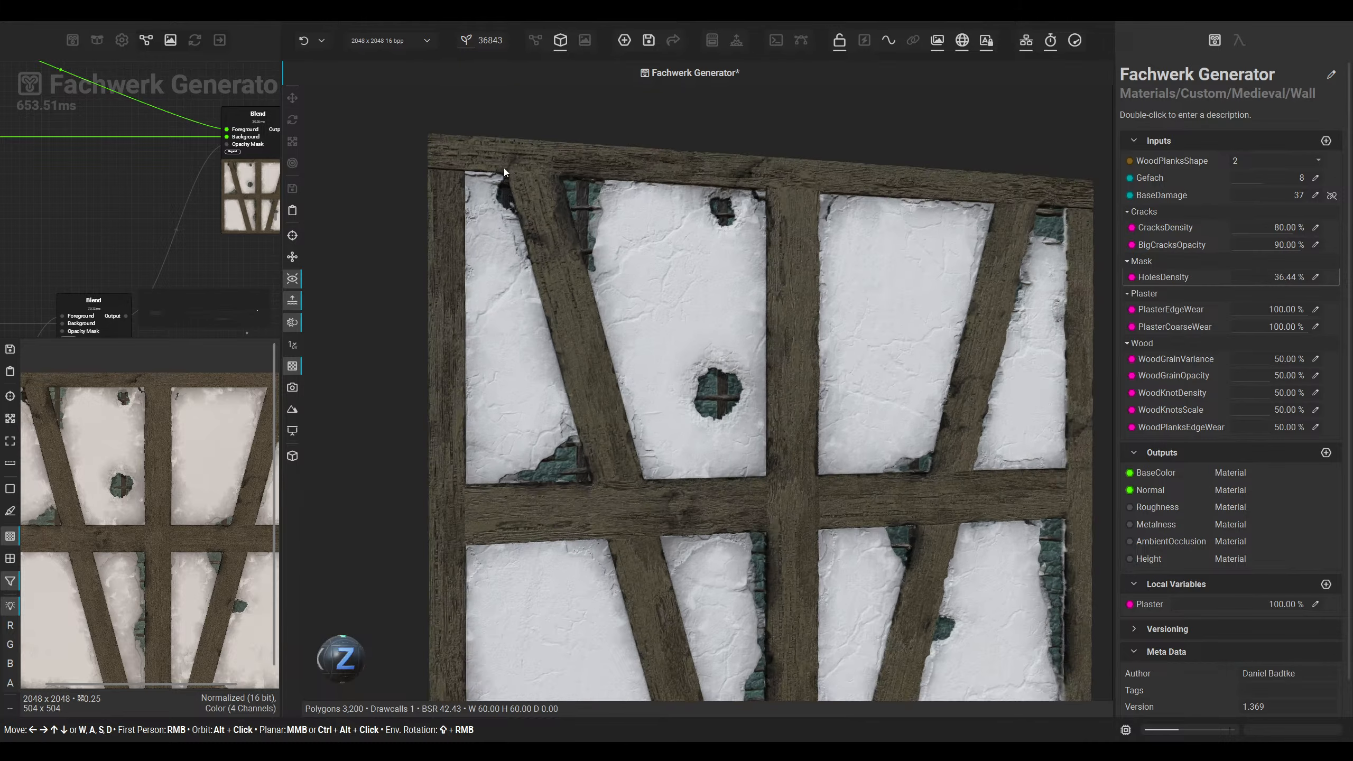
left_click_drag(505, 204, 534, 272, "alt")
middle_click_drag(534, 272, 595, 293)
left_click_drag(668, 302, 581, 335, "alt")
middle_click_drag(580, 335, 781, 359)
scroll(579, 291, "up", 3)
left_click_drag(579, 294, 620, 313, "alt")
scroll(613, 292, "up", 3)
middle_click_drag(719, 527, 616, 326)
scroll(625, 315, "down", 3)
mouse_move(728, 287)
left_mouse_down("alt")
mouse_move(698, 291)
mouse_move(728, 266)
left_mouse_up("alt")
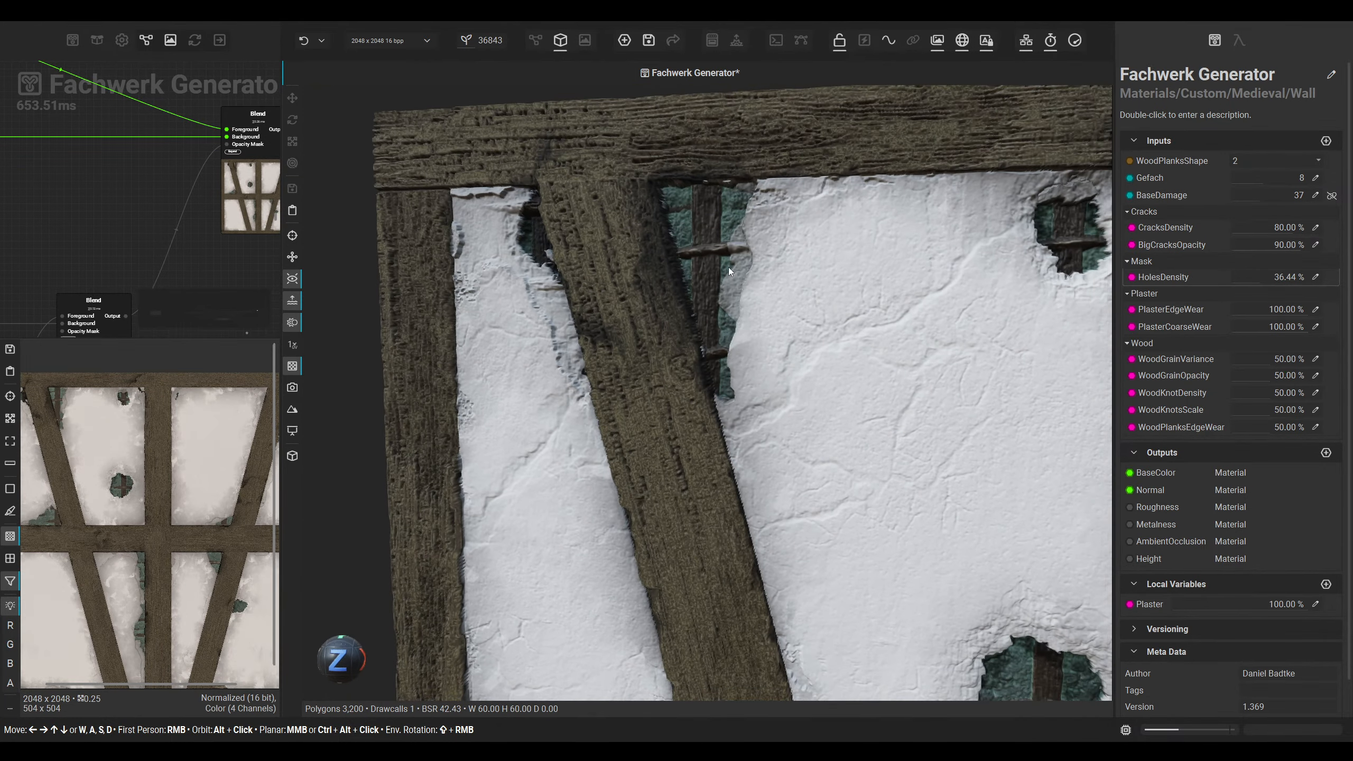
scroll(730, 264, "down", 3)
Step: Trace the graph back to the Levels after the plaster edge Blends and inspect its mask in the 2D preview
left_click(536, 39)
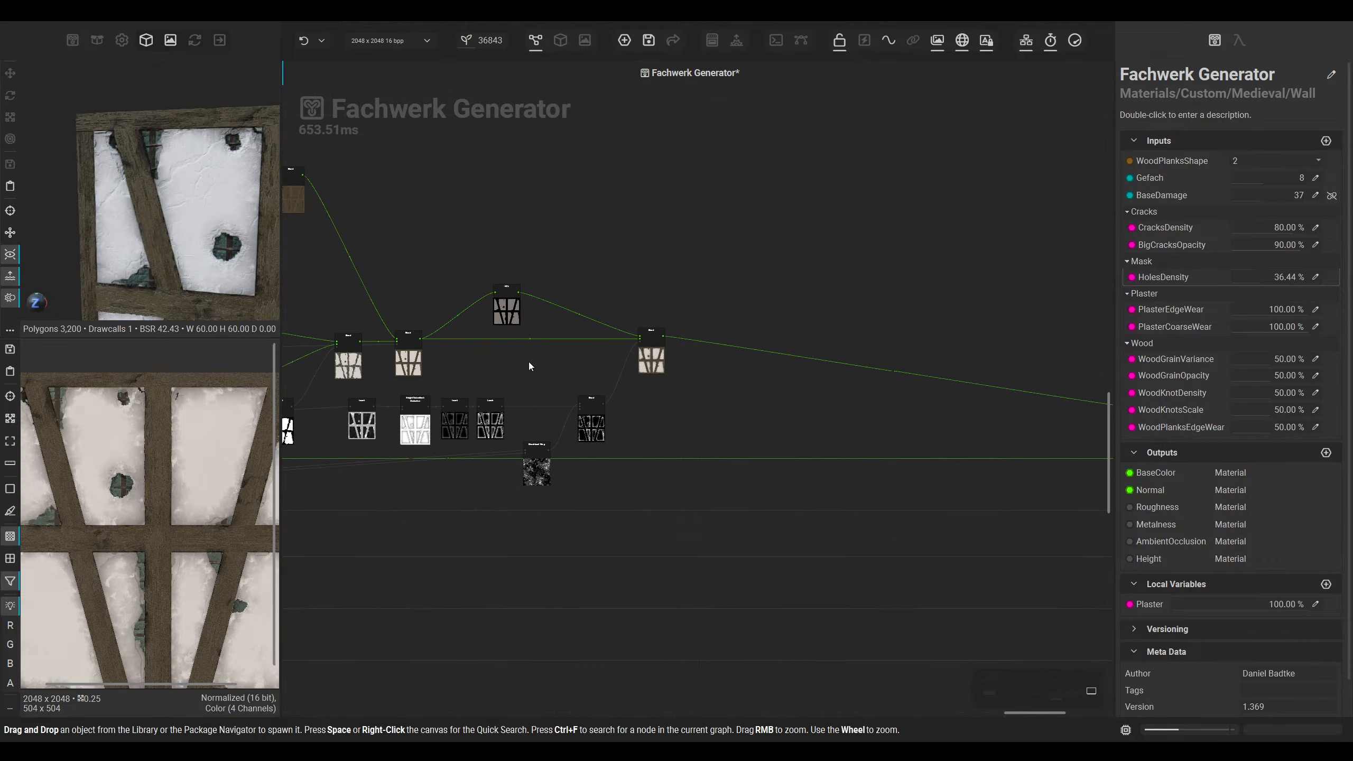
middle_click_drag(343, 463, 641, 451)
scroll(506, 370, "up", 3)
middle_click_drag(298, 453, 612, 467)
middle_click_drag(504, 446, 730, 443)
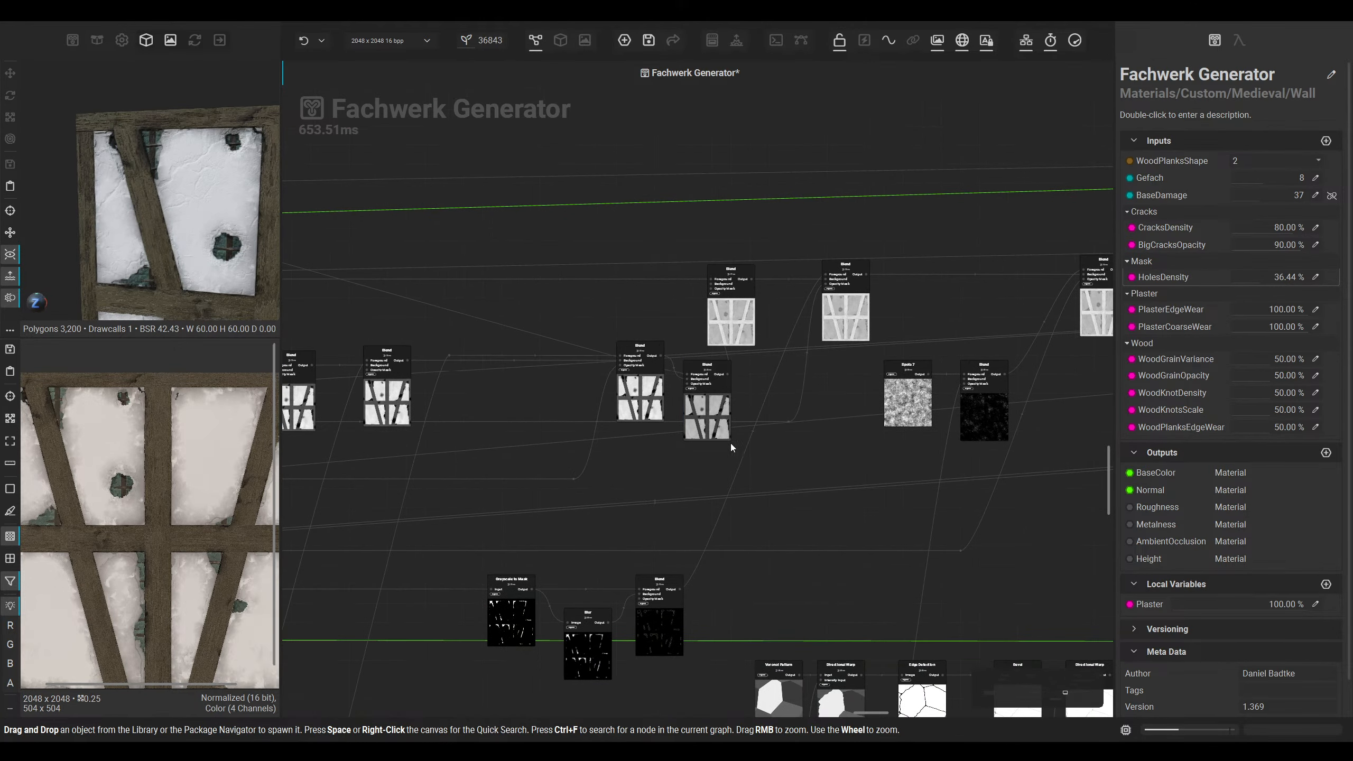
scroll(714, 420, "up", 5)
scroll(939, 368, "down", 5)
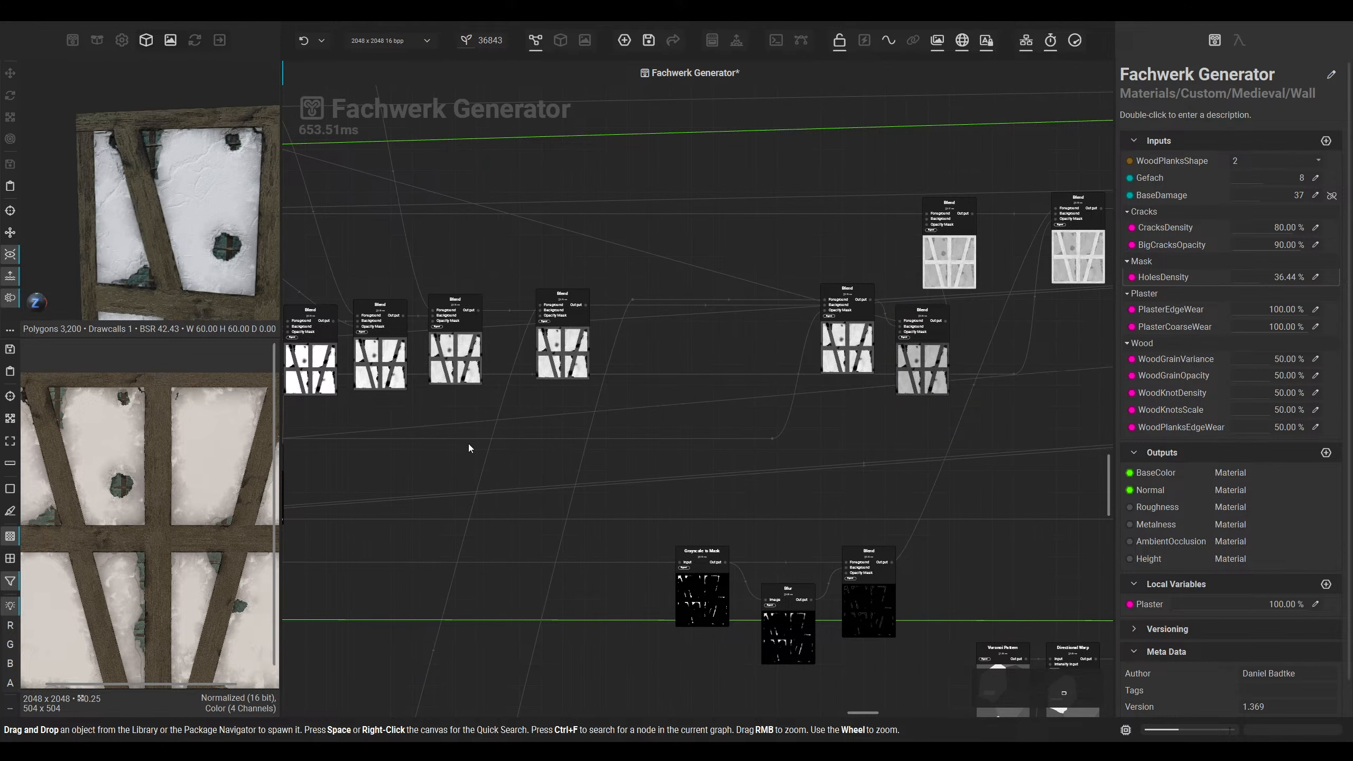
middle_click_drag(373, 465, 518, 454)
left_click(590, 469)
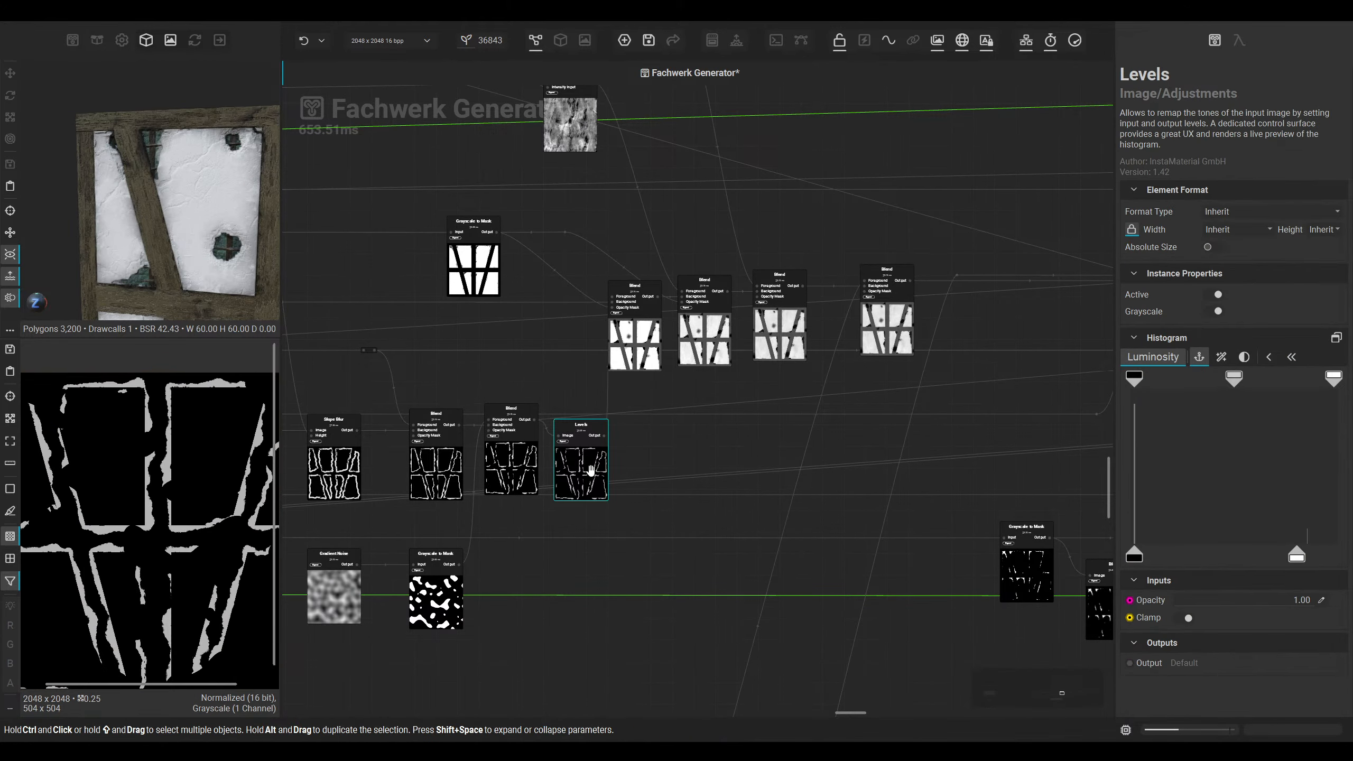
scroll(88, 398, "up", 3)
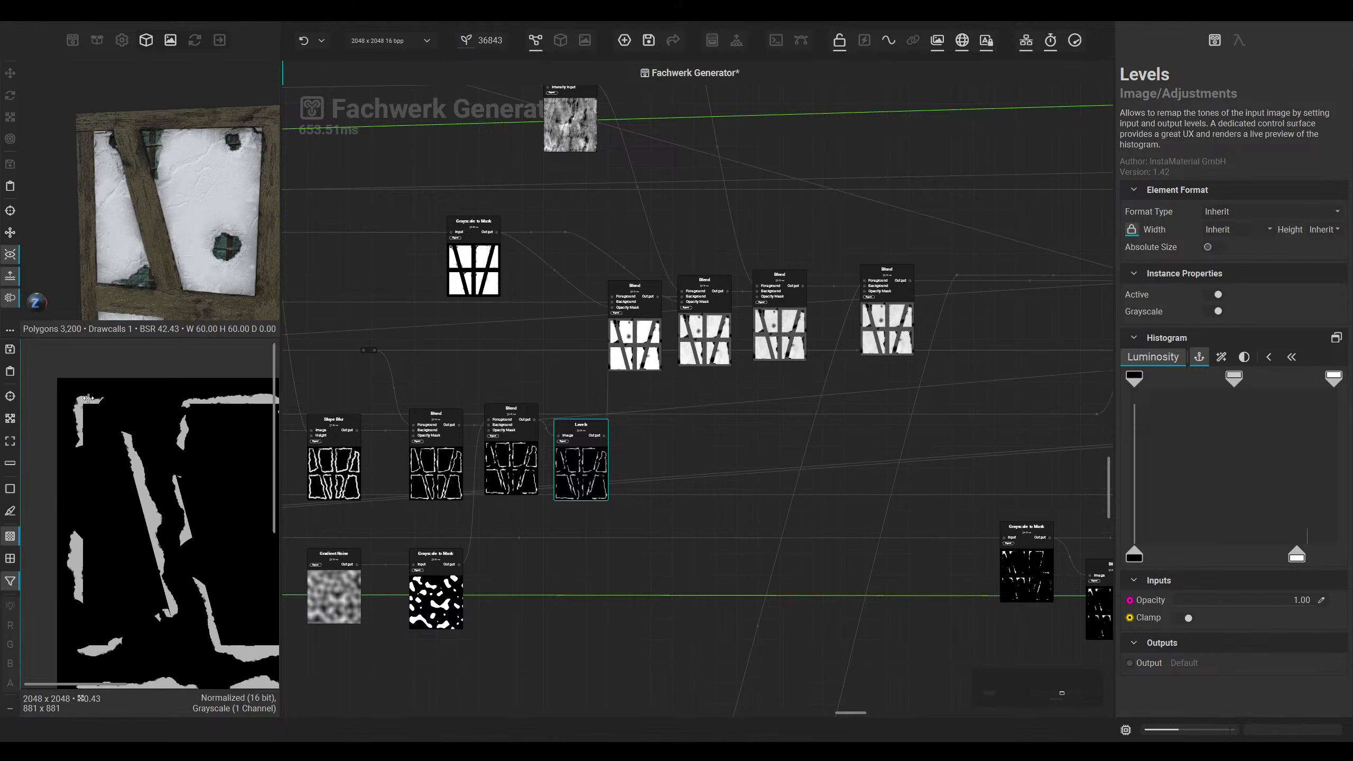
Step: Follow the height chain downstream, previewing its Blends in 2D up to the 20% opacity one, and check the wall in 3D
left_click(879, 351)
middle_click_drag(861, 383, 491, 407)
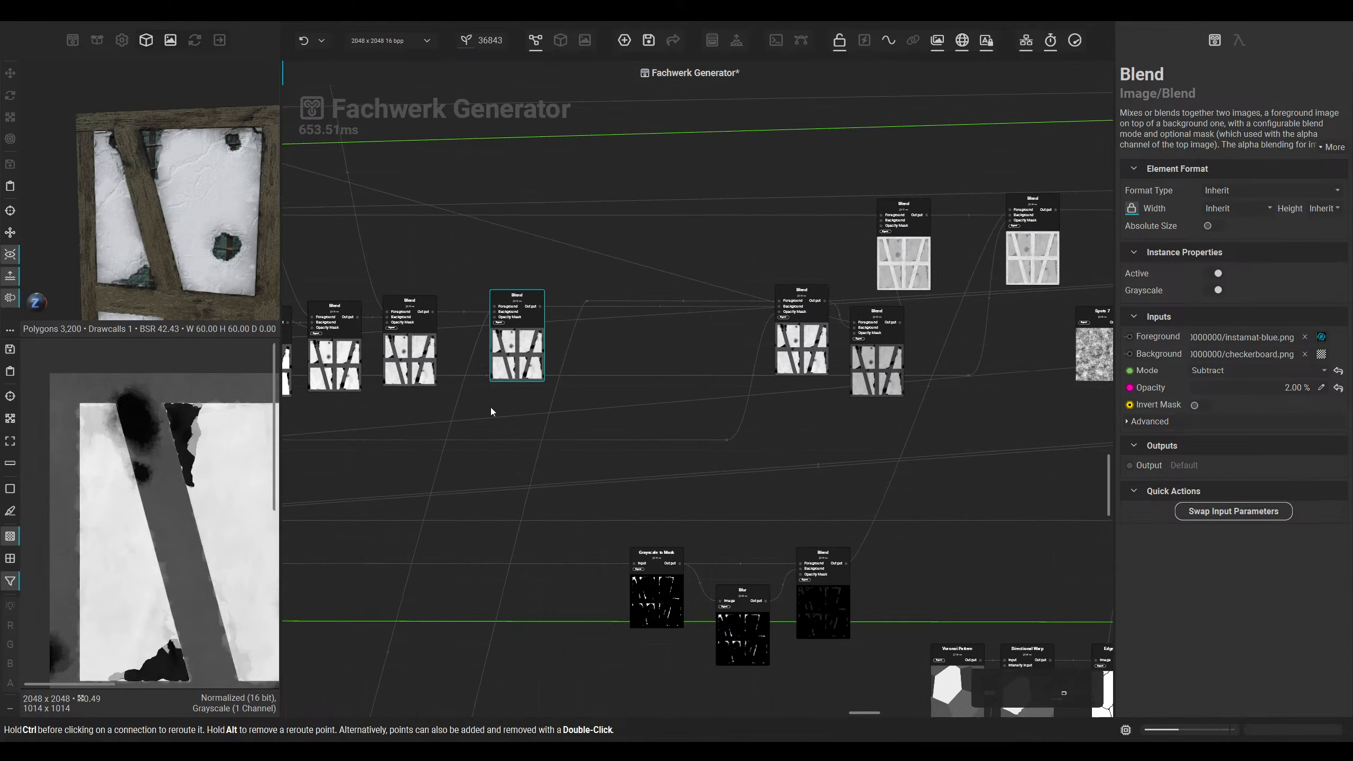
middle_click_drag(761, 405, 470, 431)
middle_click_drag(699, 437, 441, 491)
left_click(790, 325)
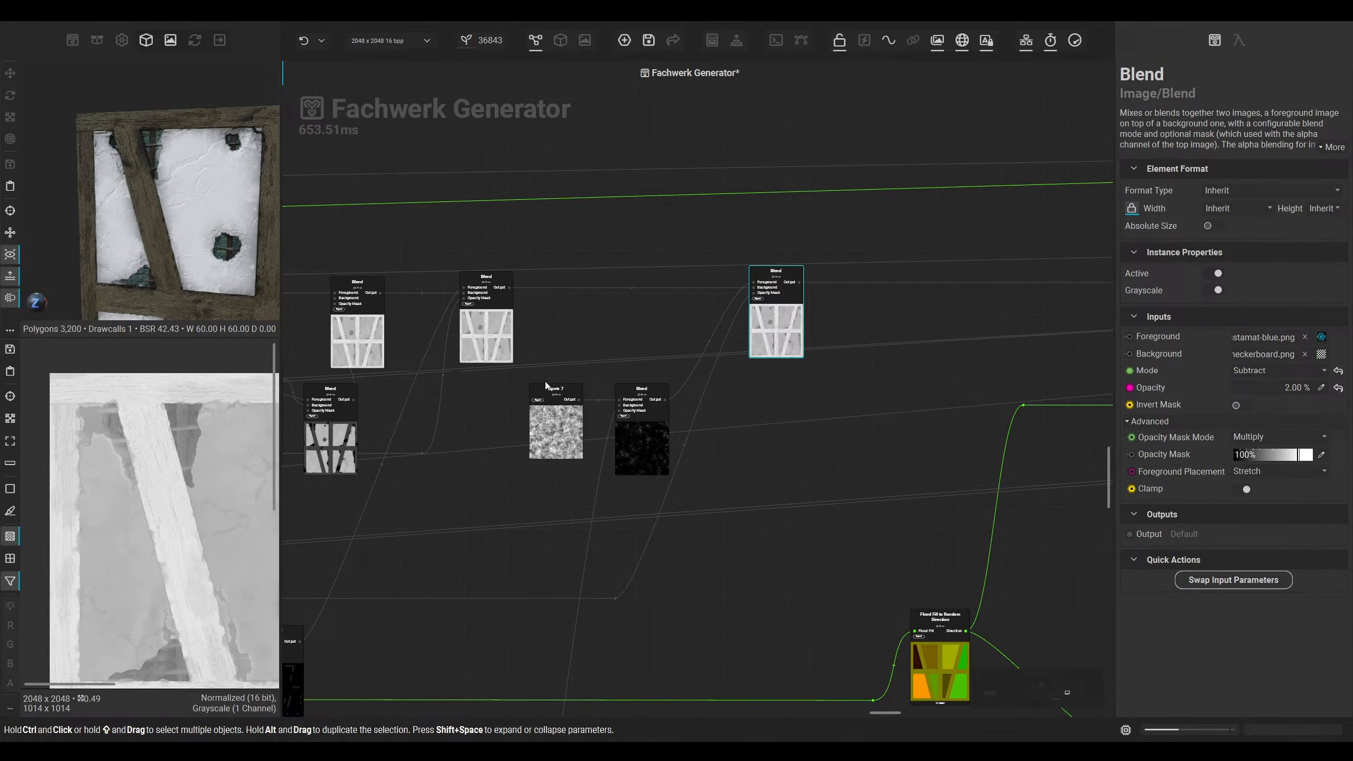
middle_click_drag(991, 404, 648, 430)
middle_click_drag(763, 421, 397, 418)
scroll(581, 460, "down", 5)
scroll(737, 499, "up", 5)
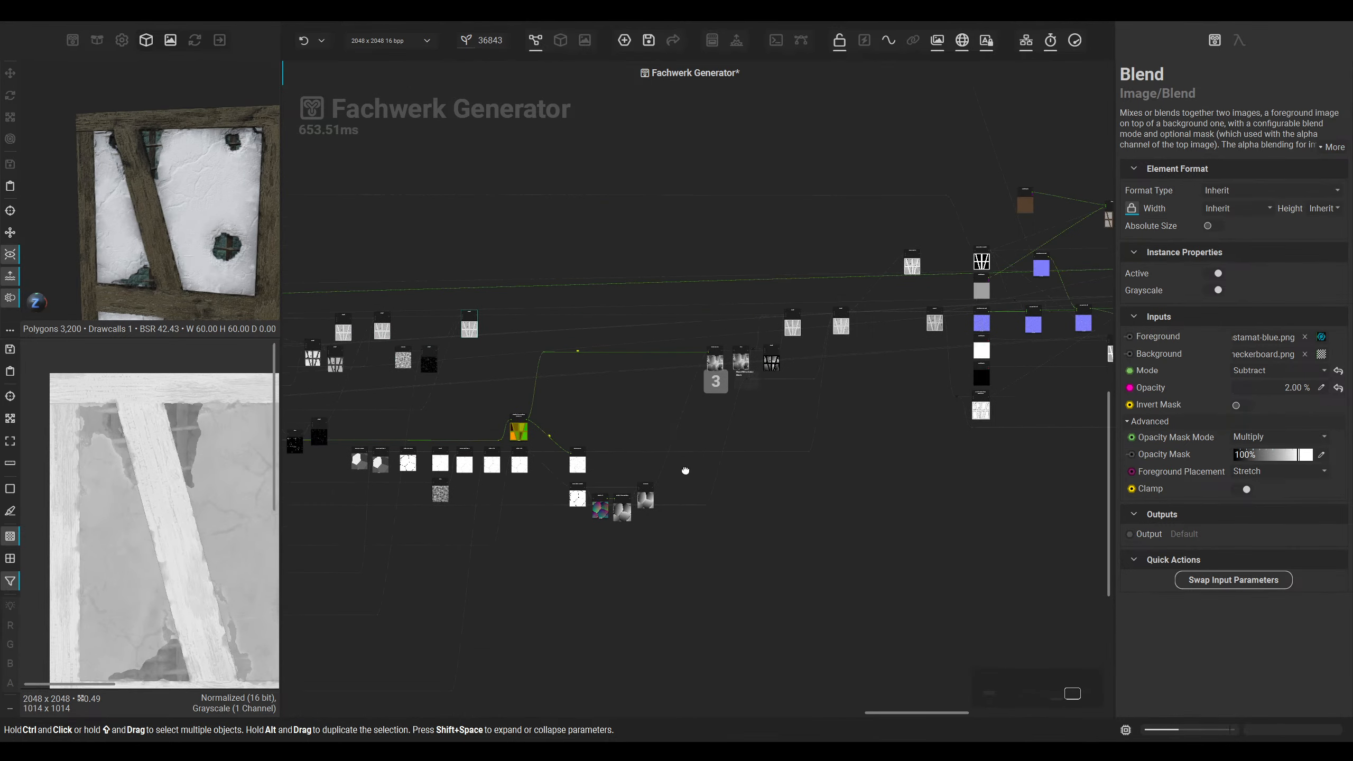
scroll(114, 408, "up", 4)
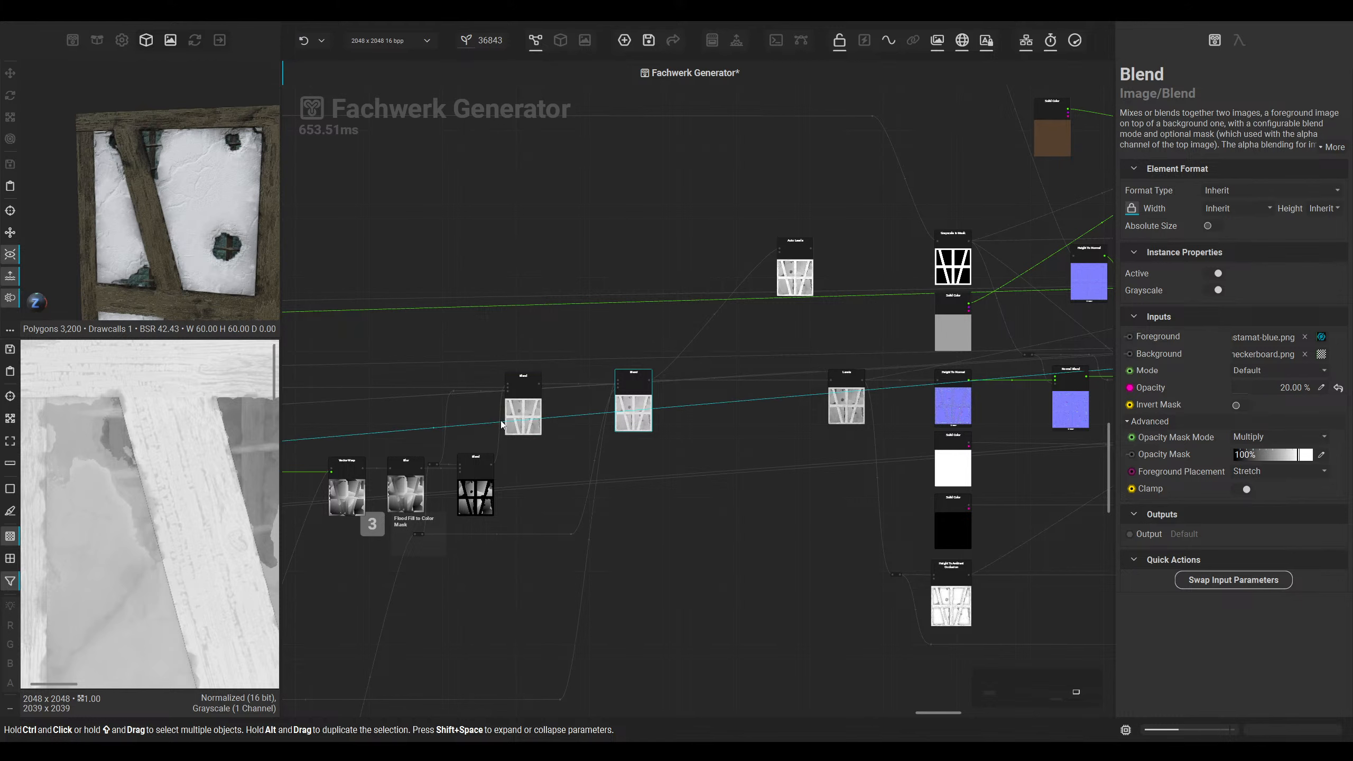
middle_click_drag(232, 154, 208, 178)
scroll(213, 171, "up", 3)
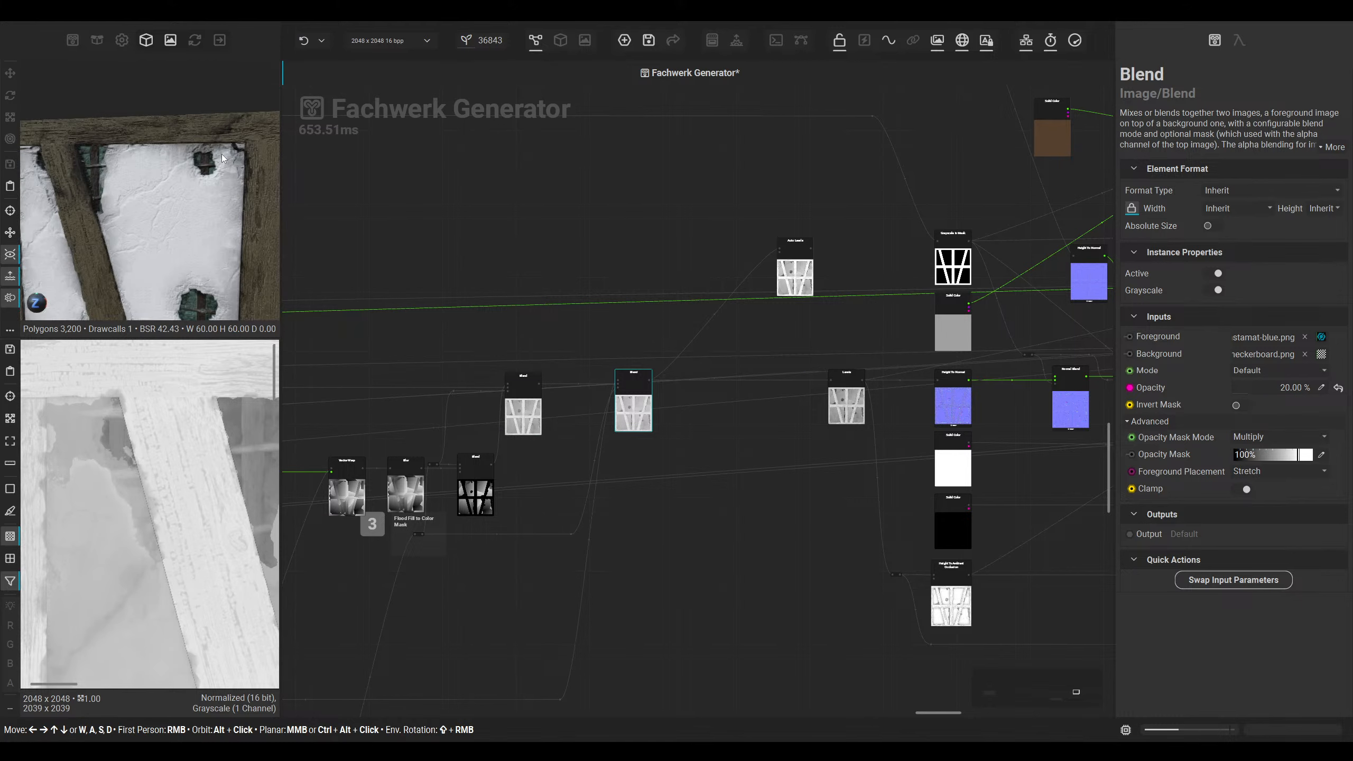
left_click(36, 304)
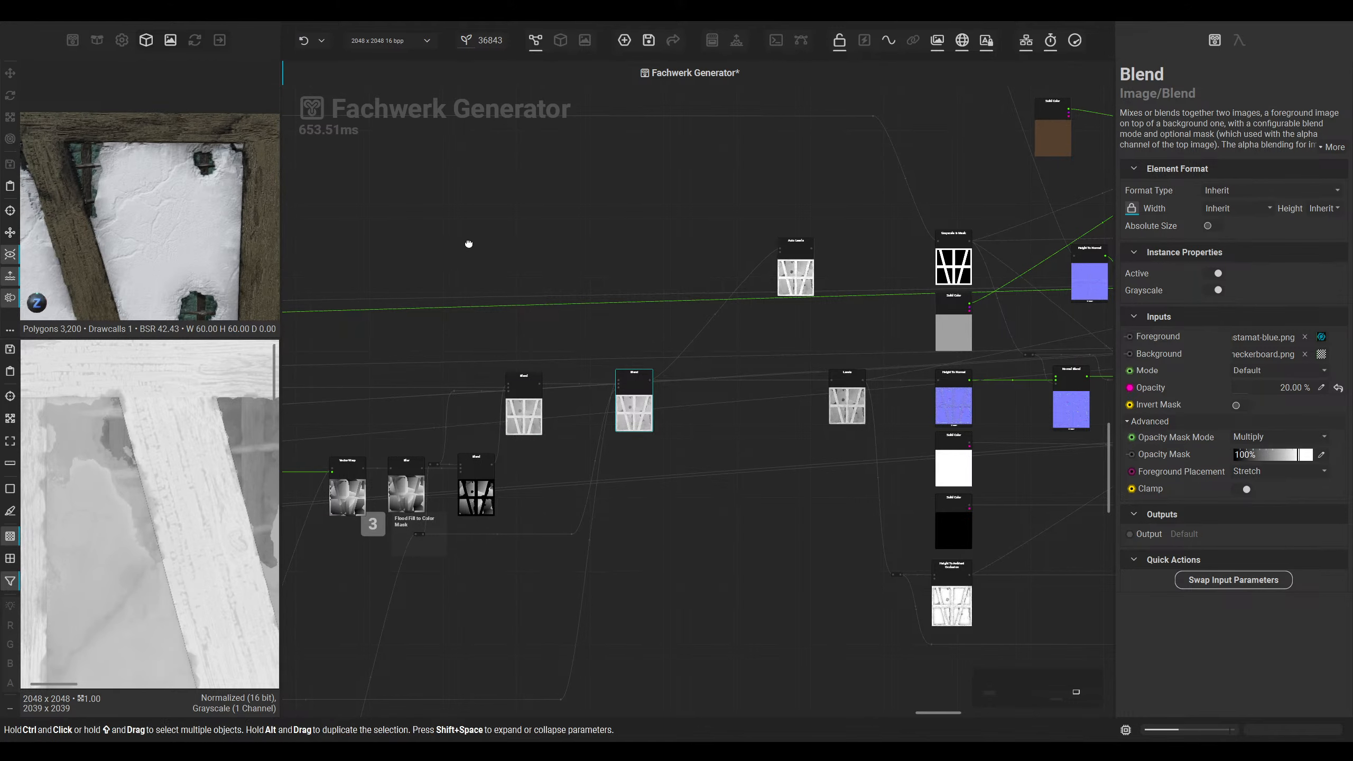
Step: Bypass the Levels node that follows the plaster edge Blends and feeds the first height Blend
middle_click_drag(468, 242, 740, 233)
mouse_move(317, 246)
middle_mouse_down()
mouse_move(715, 243)
mouse_move(971, 219)
middle_mouse_up()
mouse_move(427, 376)
middle_mouse_down()
mouse_move(640, 373)
mouse_move(727, 234)
middle_mouse_up()
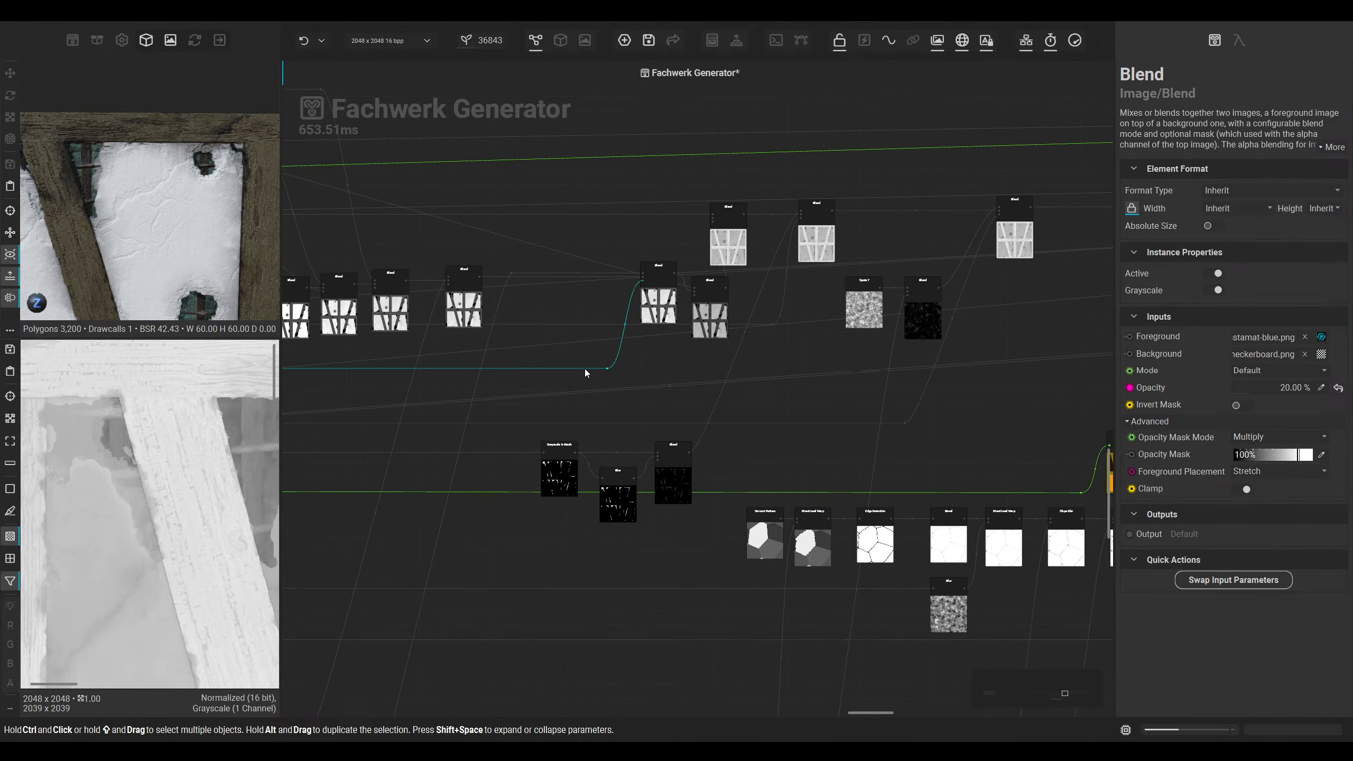
middle_click_drag(585, 368, 898, 353)
scroll(560, 380, "up", 5)
left_click(560, 380)
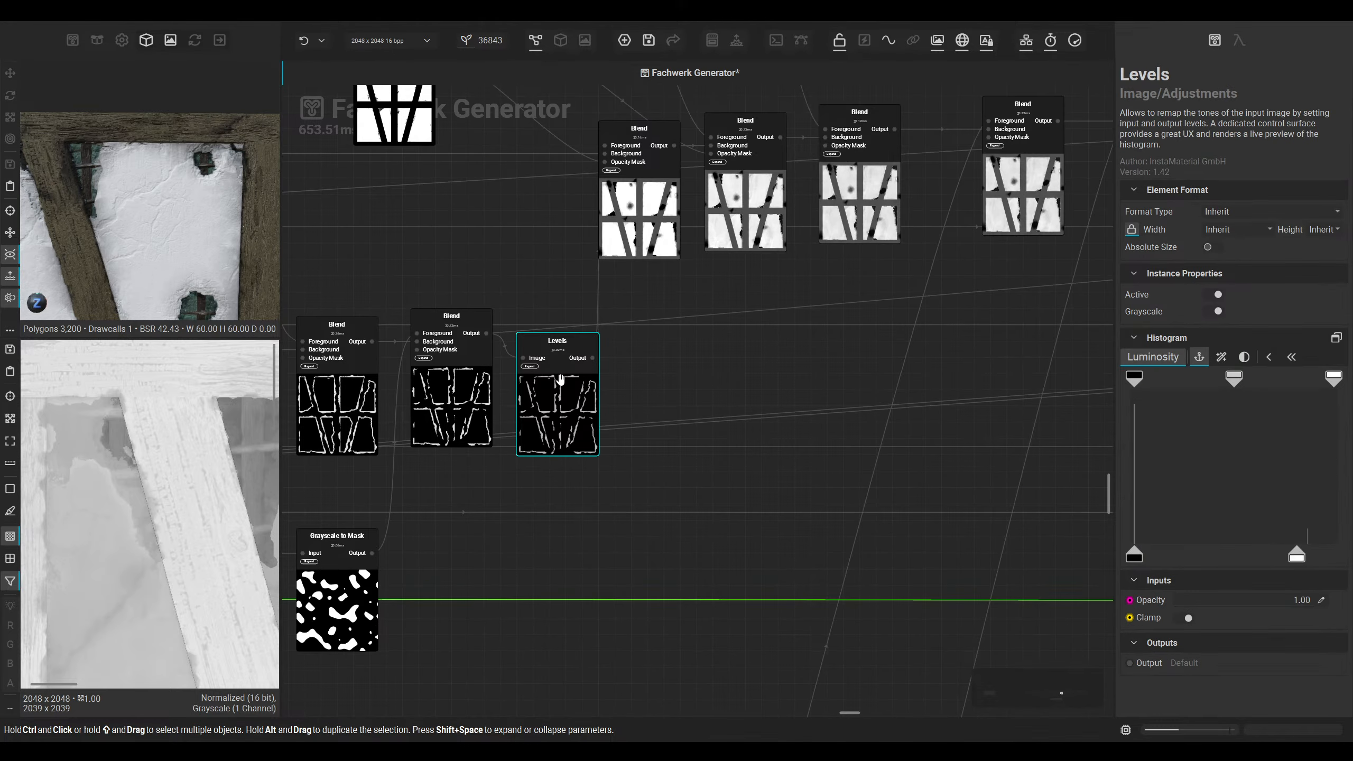
key("d")
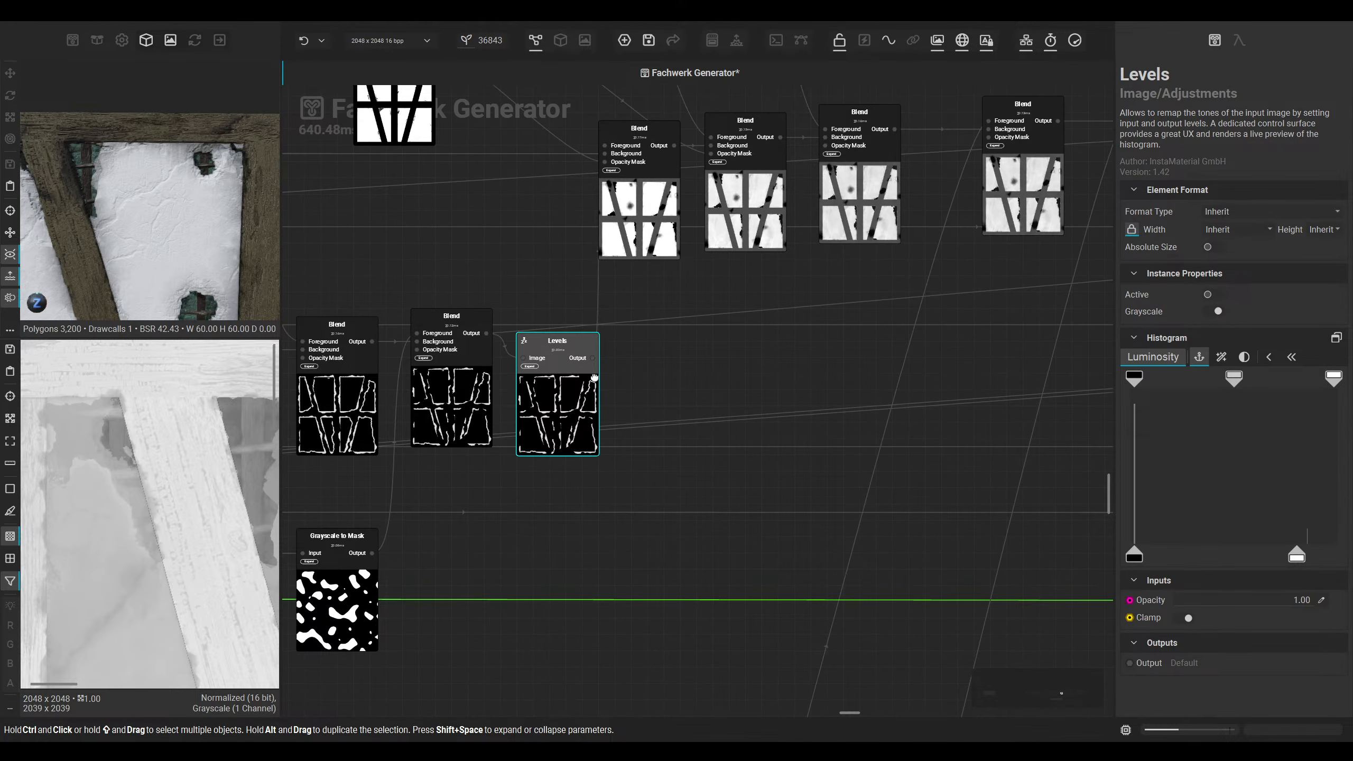
middle_click_drag(594, 378, 657, 428)
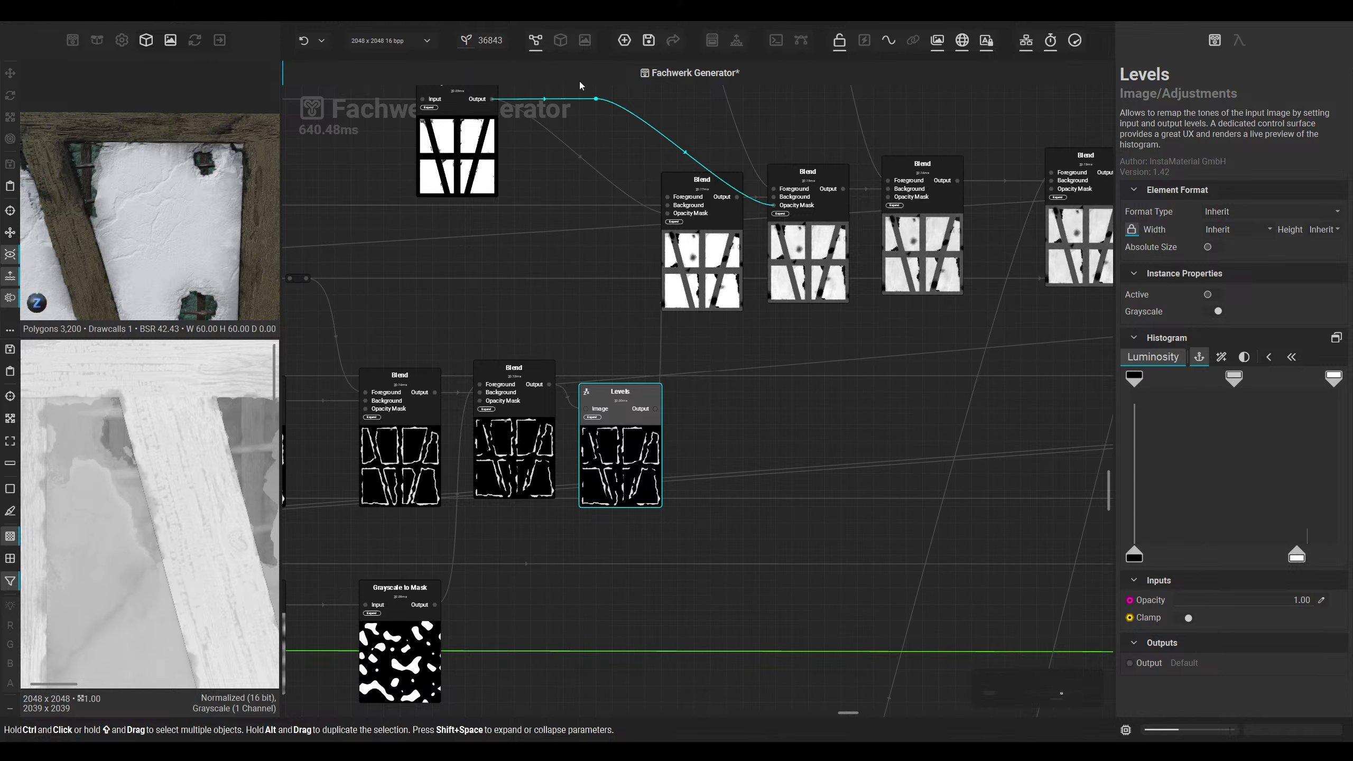
Step: Examine the plaster edges along the beams and holes in 3D, both frontally and from an oblique angle
left_click(561, 41)
left_click_drag(636, 391, 665, 367, "alt")
scroll(656, 359, "down", 3)
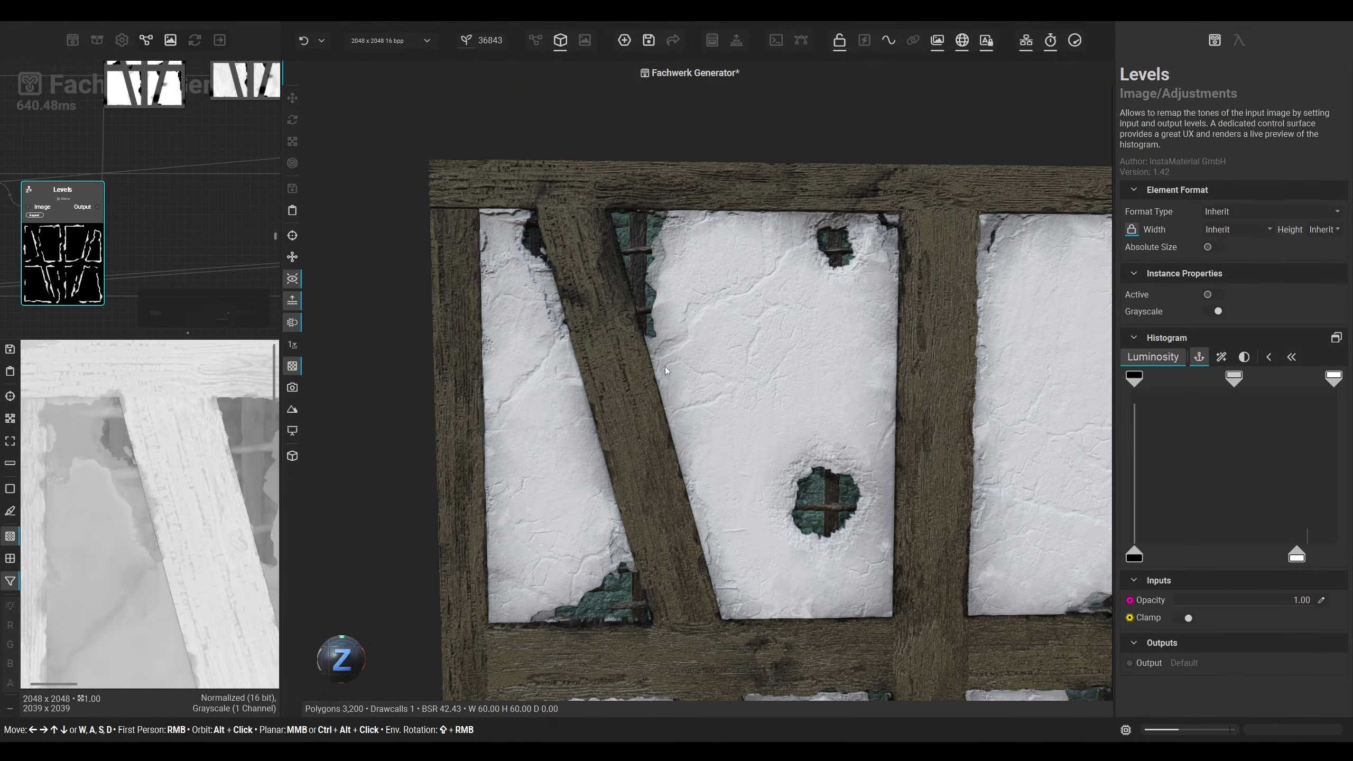
scroll(698, 344, "down", 2)
middle_click_drag(731, 343, 606, 339)
scroll(606, 339, "up", 3)
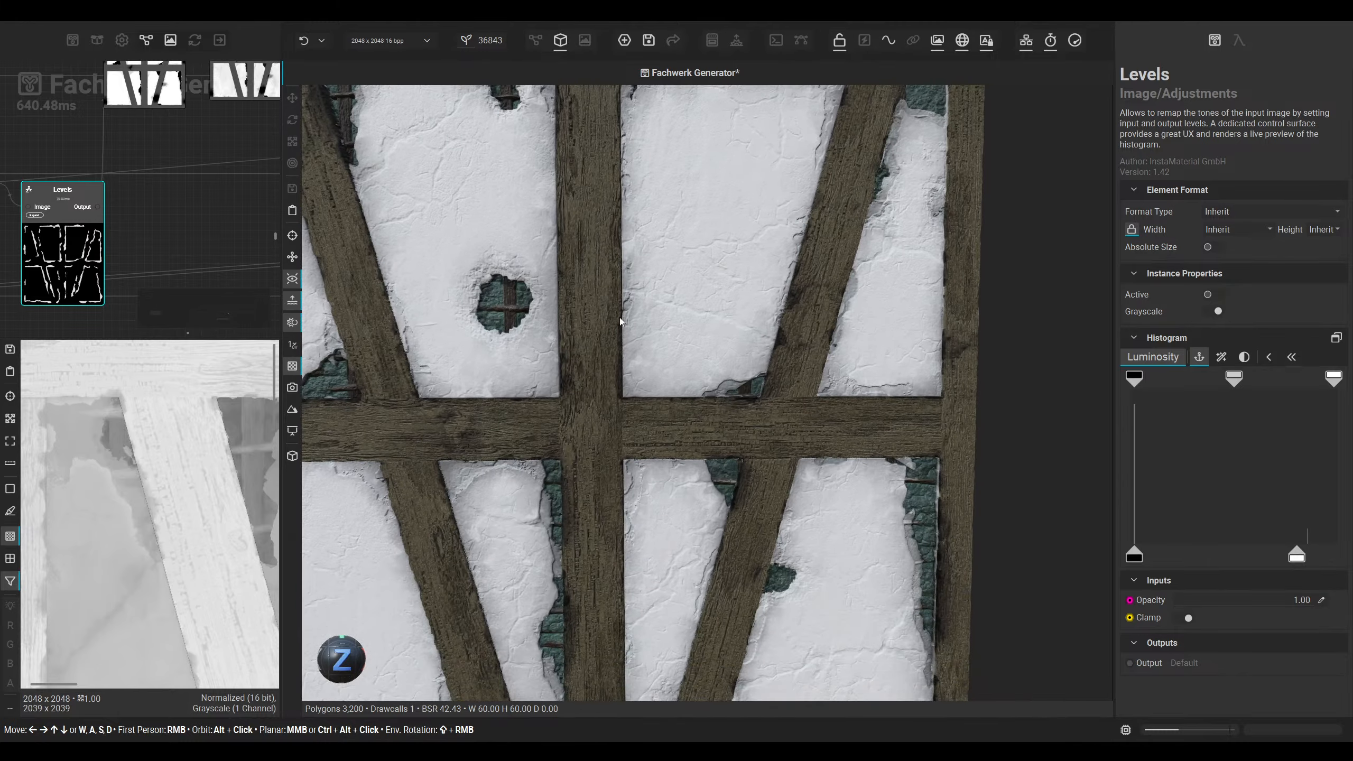
left_click_drag(619, 317, 749, 365, "alt")
middle_click_drag(750, 365, 685, 280)
left_click_drag(839, 408, 883, 378, "alt")
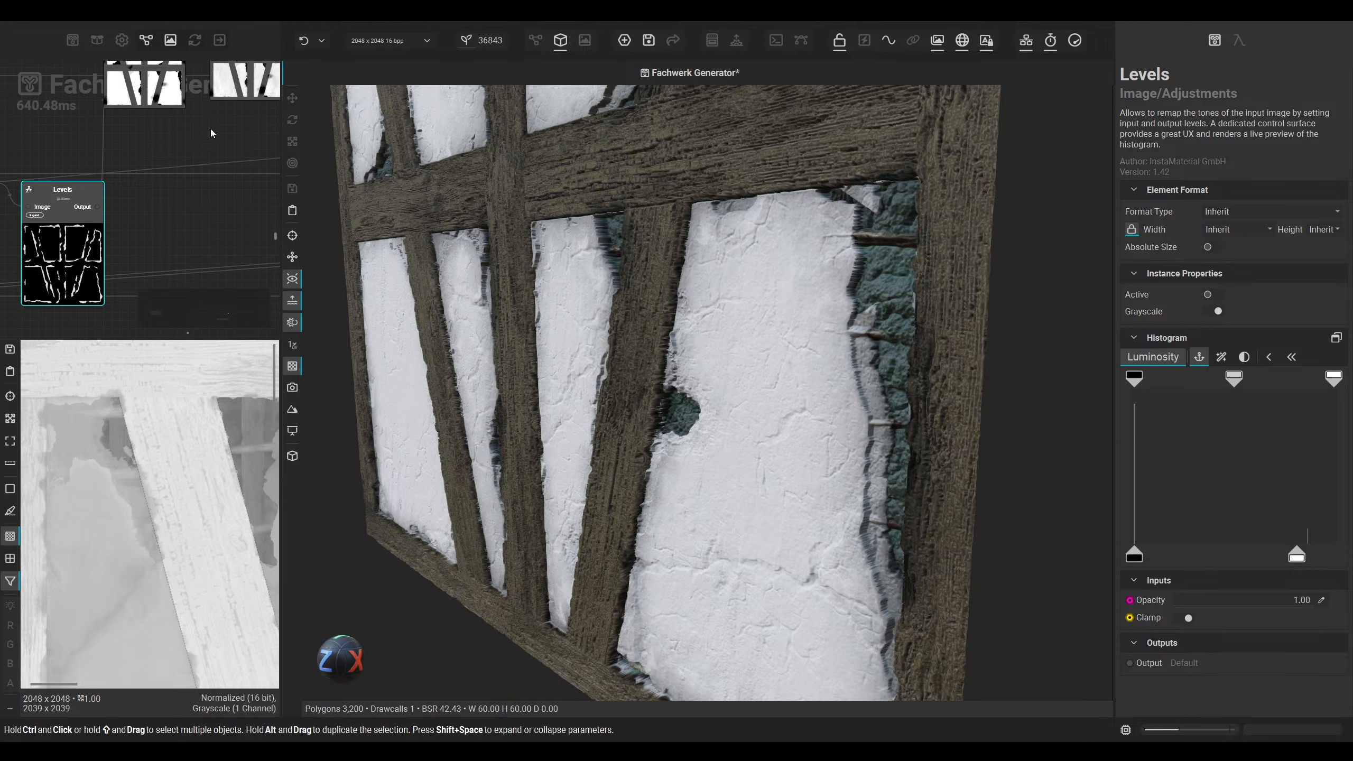
Step: Preview the Add-mode Blend in 2D and move the bypassed Levels up just below it
middle_click_drag(182, 218, 272, 253)
scroll(271, 253, "down", 2)
left_click(244, 162)
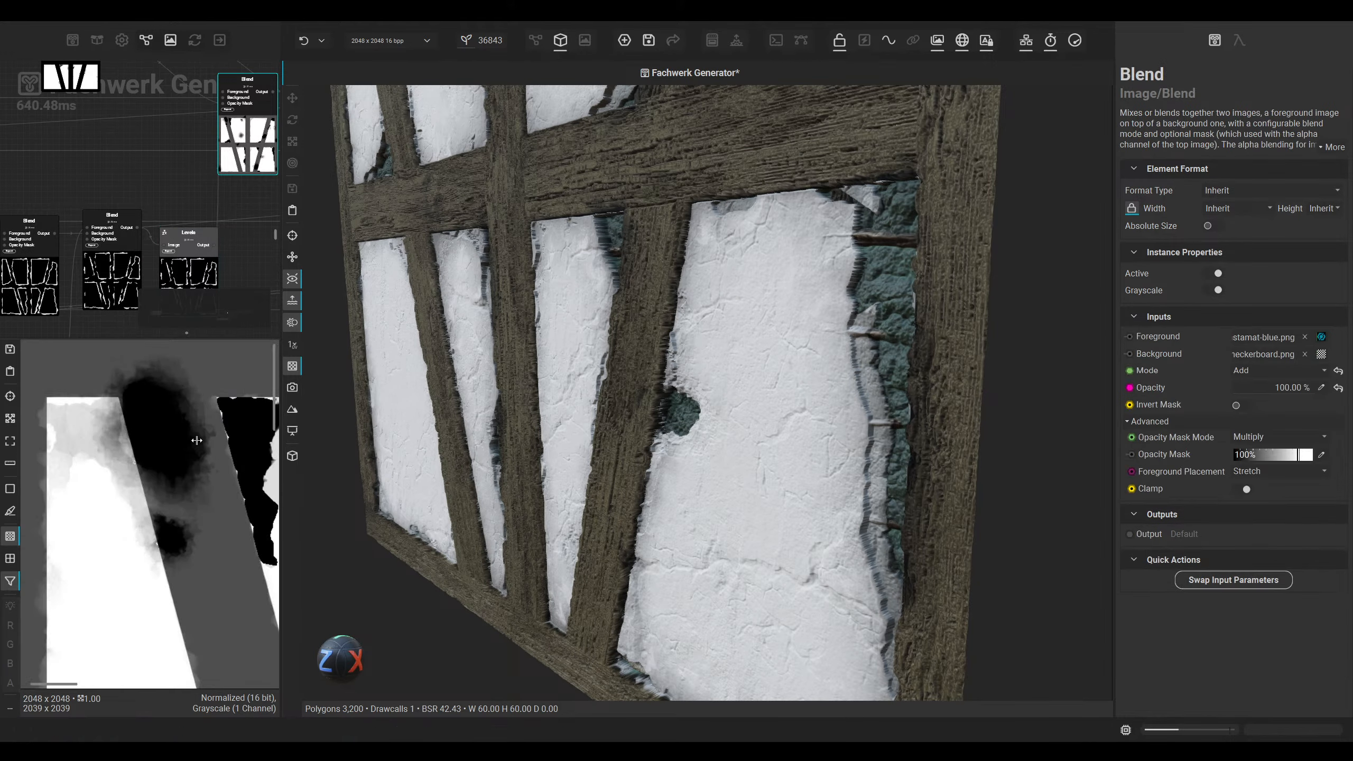
scroll(205, 453, "down", 3)
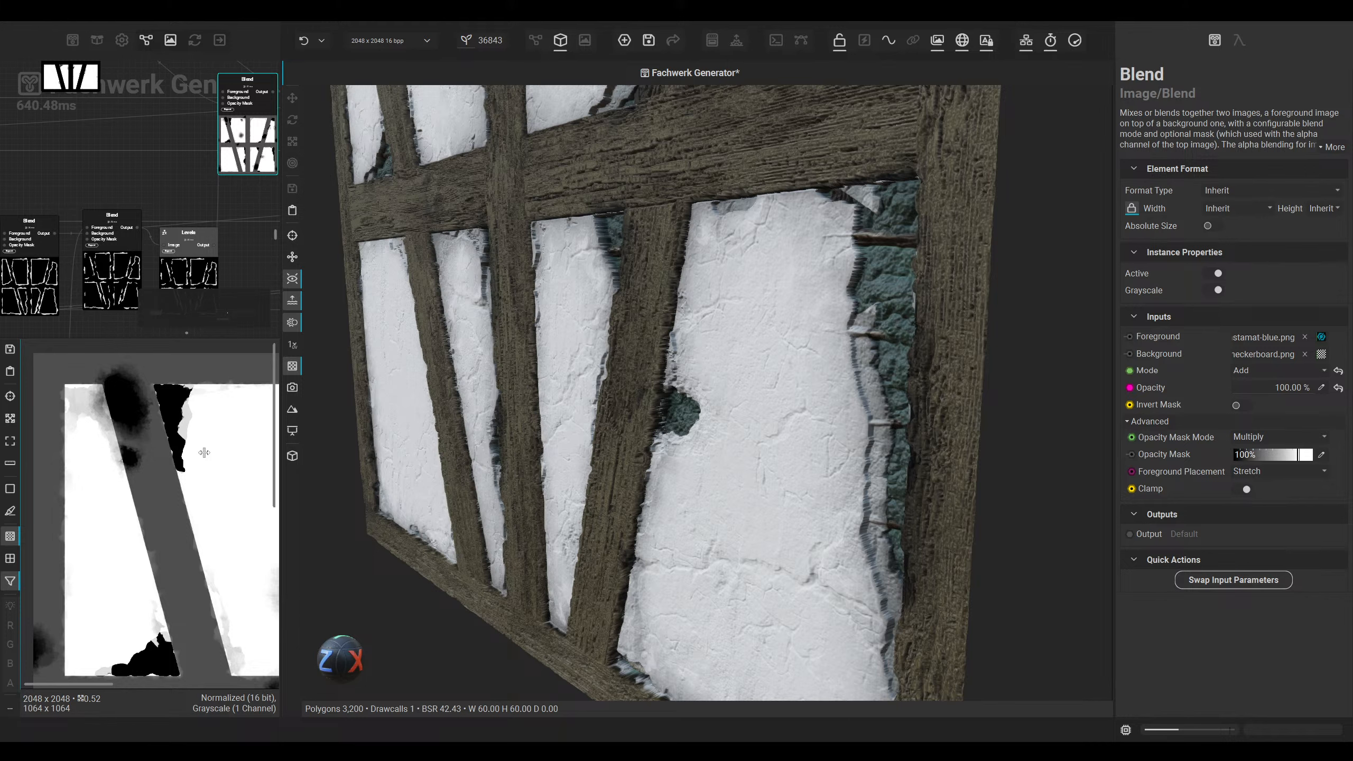
left_click(535, 41)
left_click_drag(751, 438, 749, 385)
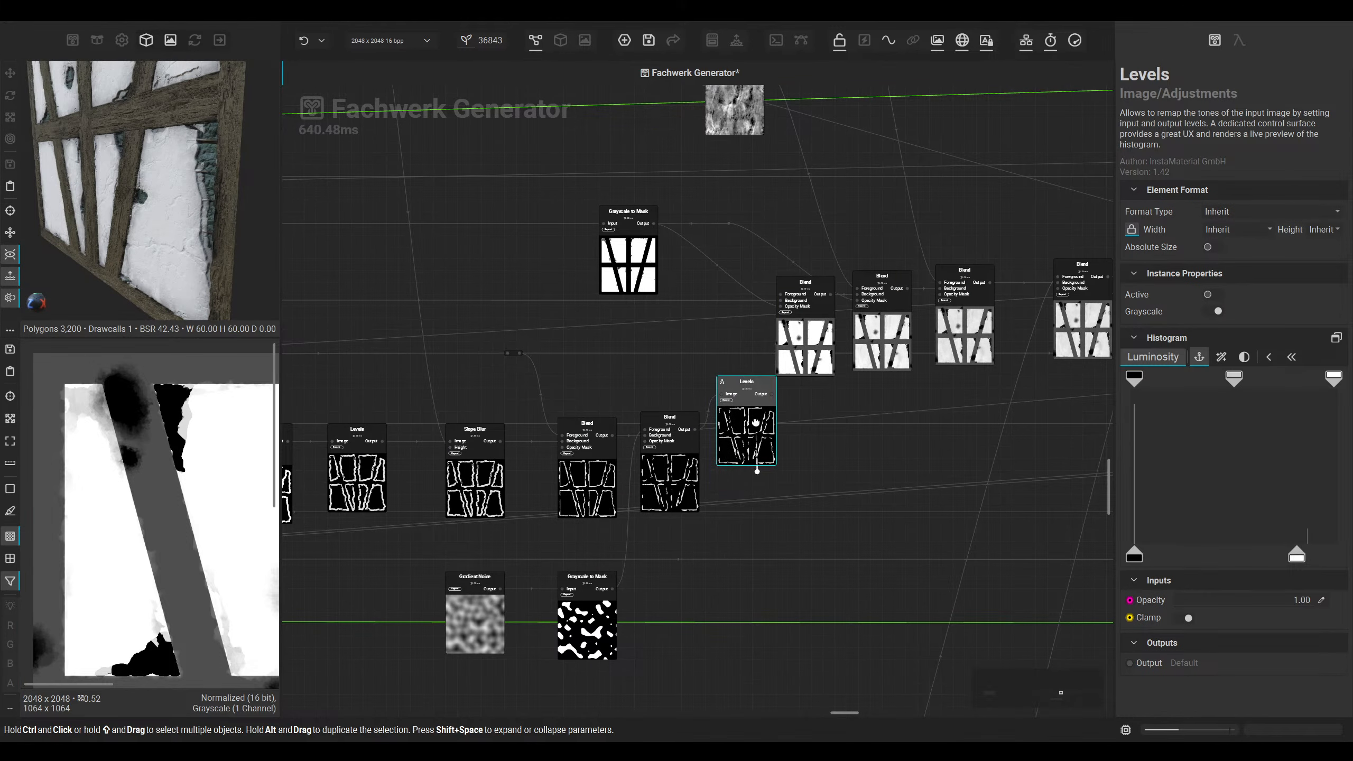
Step: Compare the bypassed Levels' edge mask with the Add-mode Blend's result in the 2D preview
middle_click_drag(169, 444, 84, 440)
left_click(811, 338)
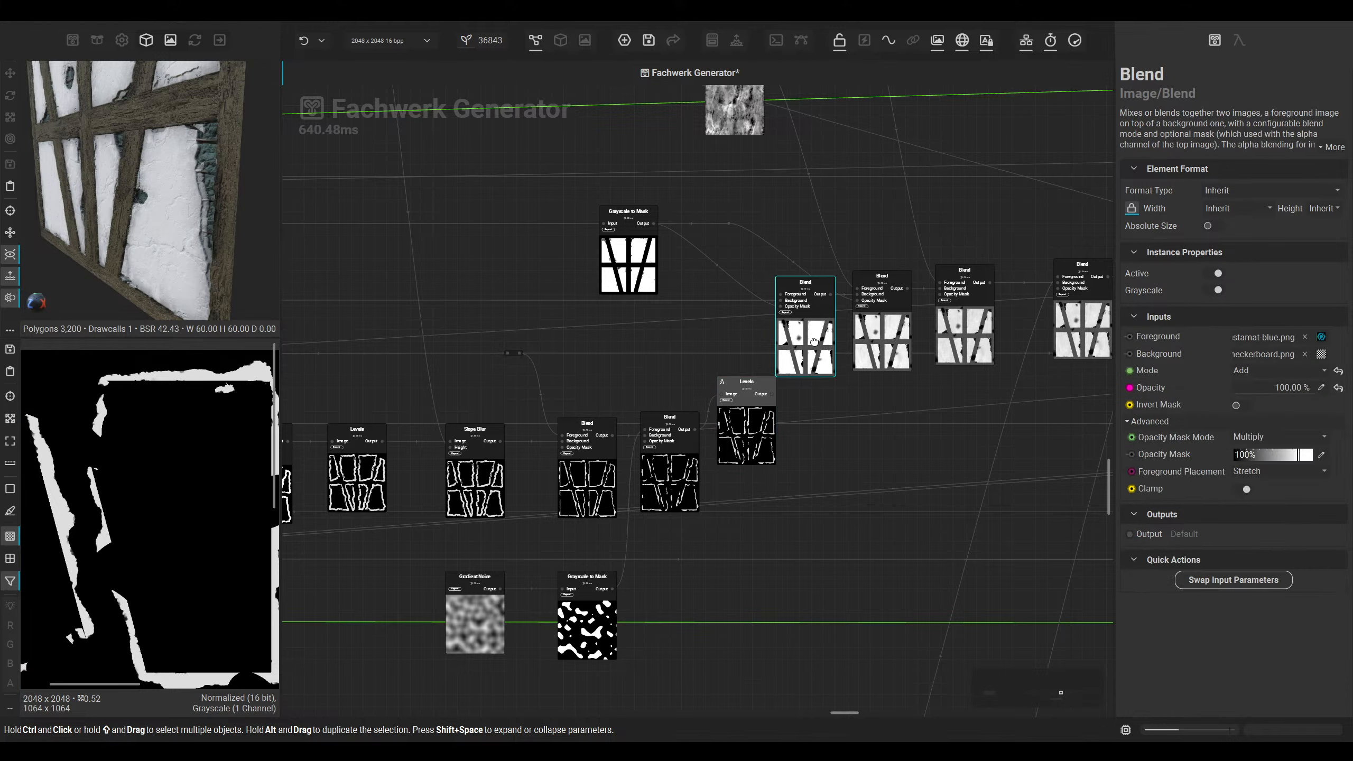
middle_click_drag(173, 484, 136, 481)
scroll(189, 405, "up", 4)
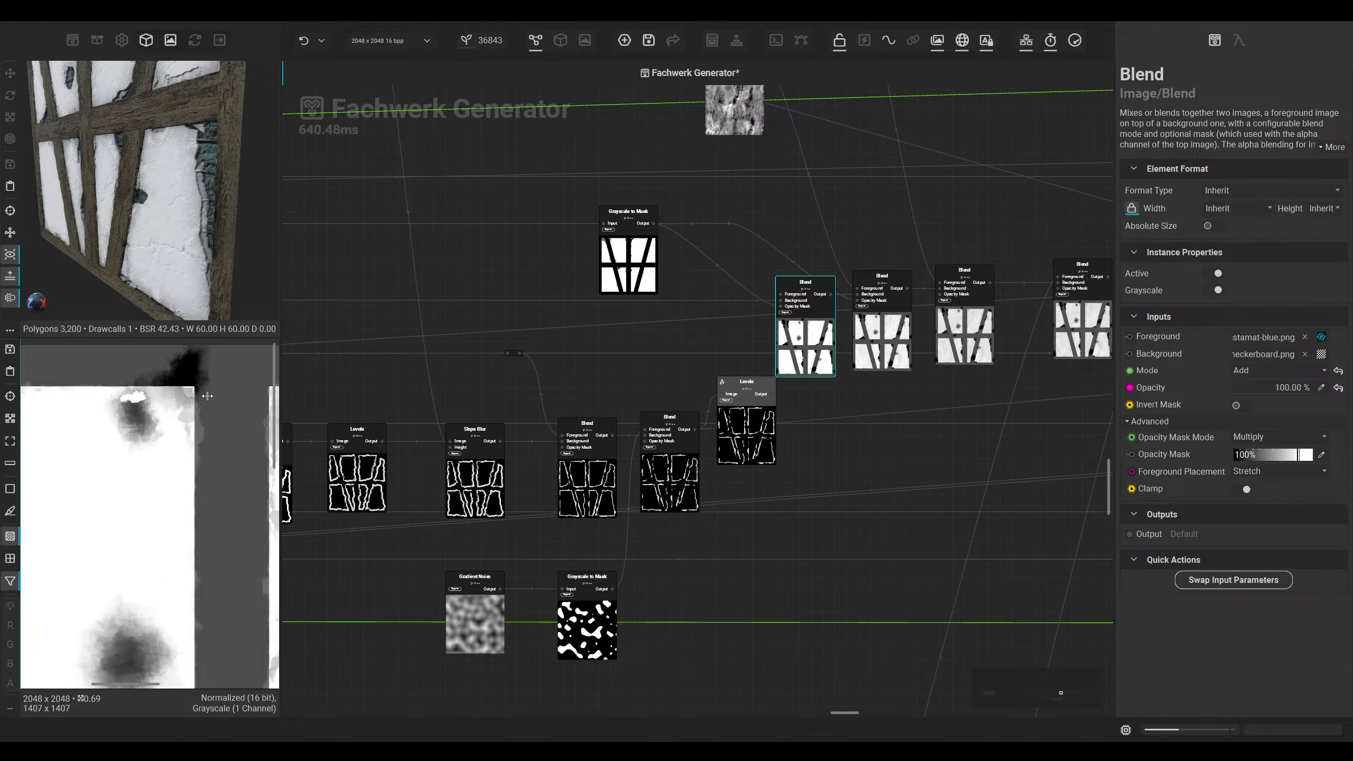
left_click(729, 443)
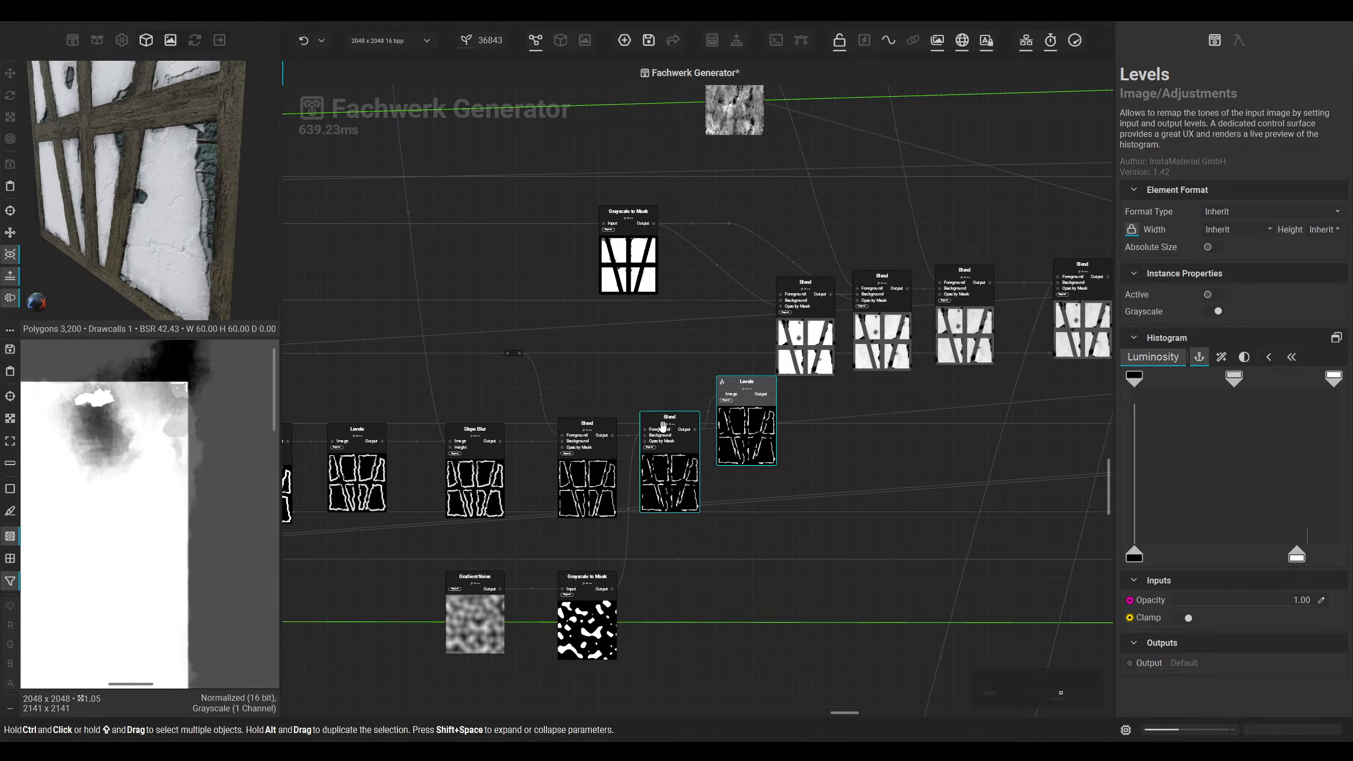
left_click(797, 365)
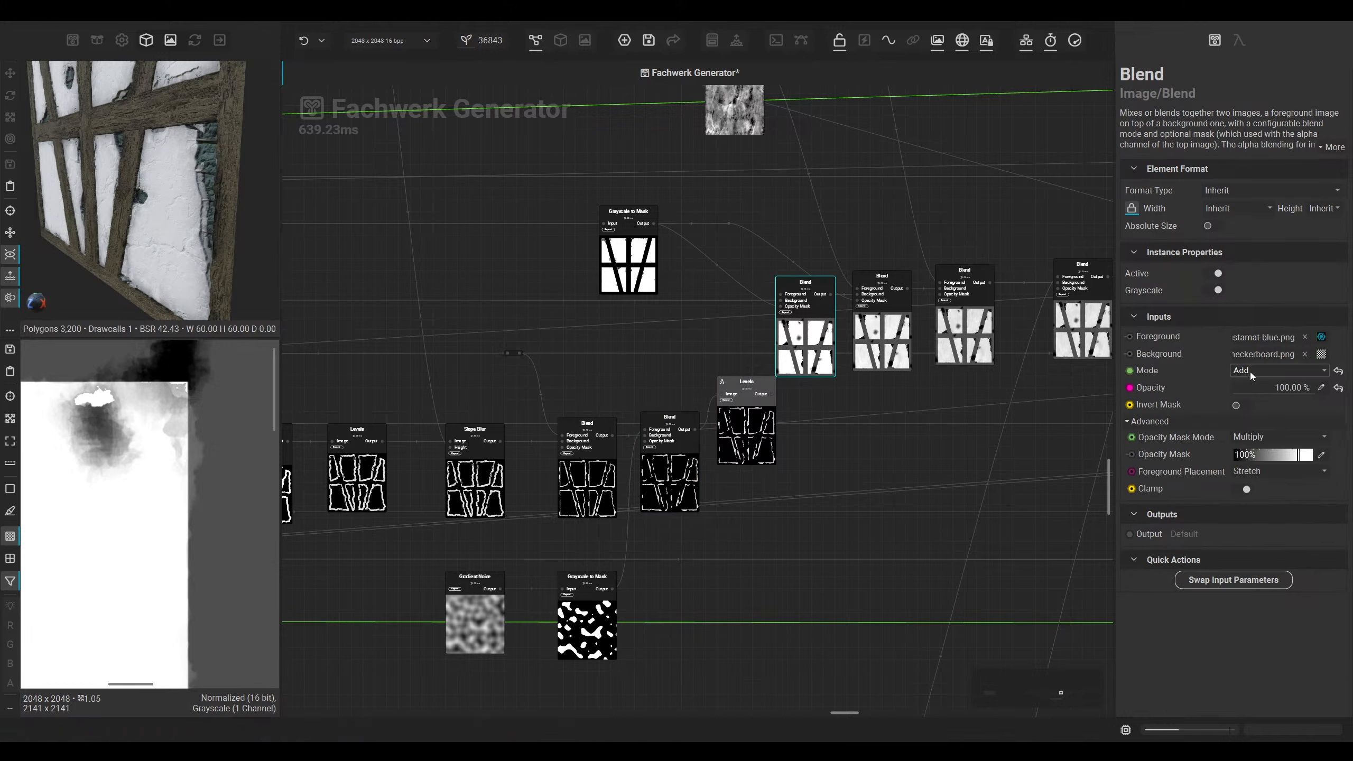
Step: Examine the wall in 3D across all plaster fields, zooming in on edges, holes and beams, and return to the graph
left_click(560, 40)
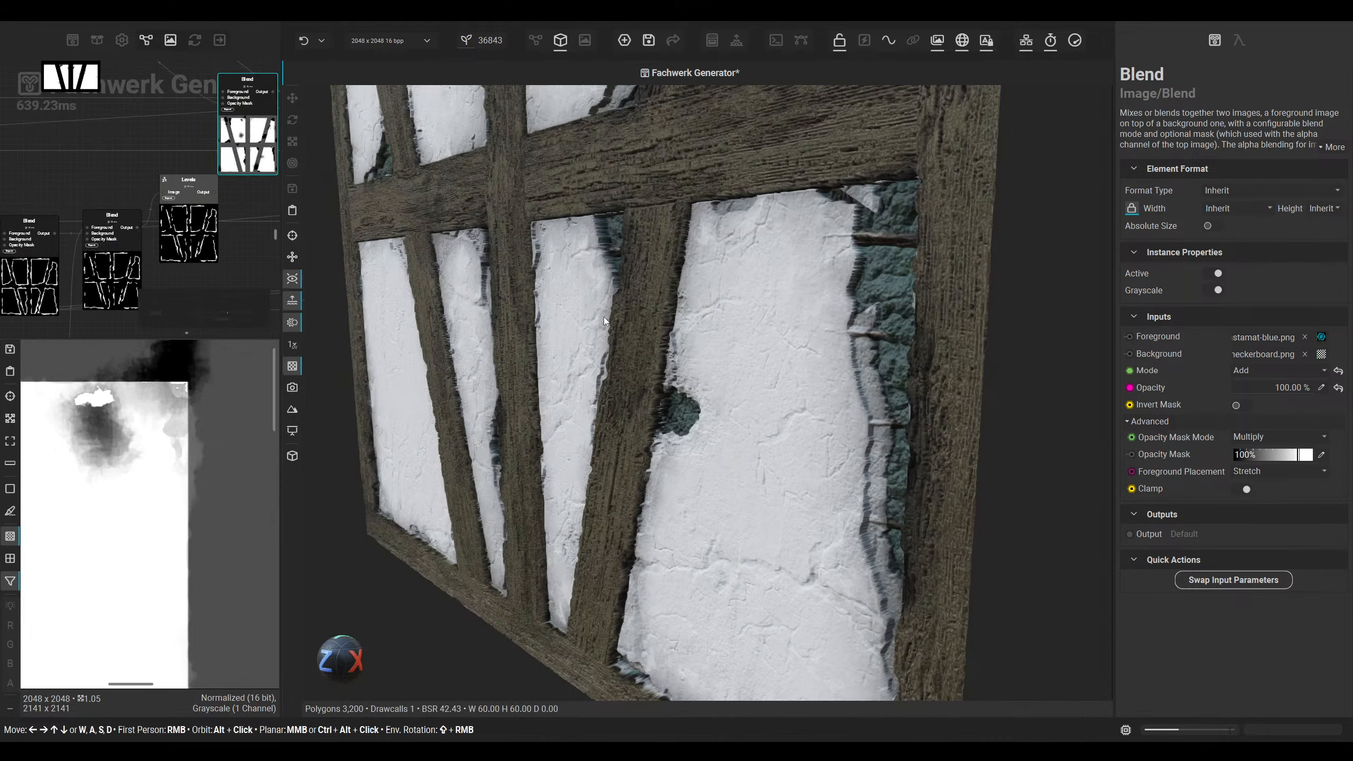
scroll(604, 317, "up", 5)
middle_click_drag(629, 320, 626, 374)
scroll(621, 338, "down", 4)
mouse_move(589, 374)
left_mouse_down("alt")
mouse_move(571, 373)
mouse_move(595, 368)
left_mouse_up("alt")
middle_click_drag(596, 368, 619, 417)
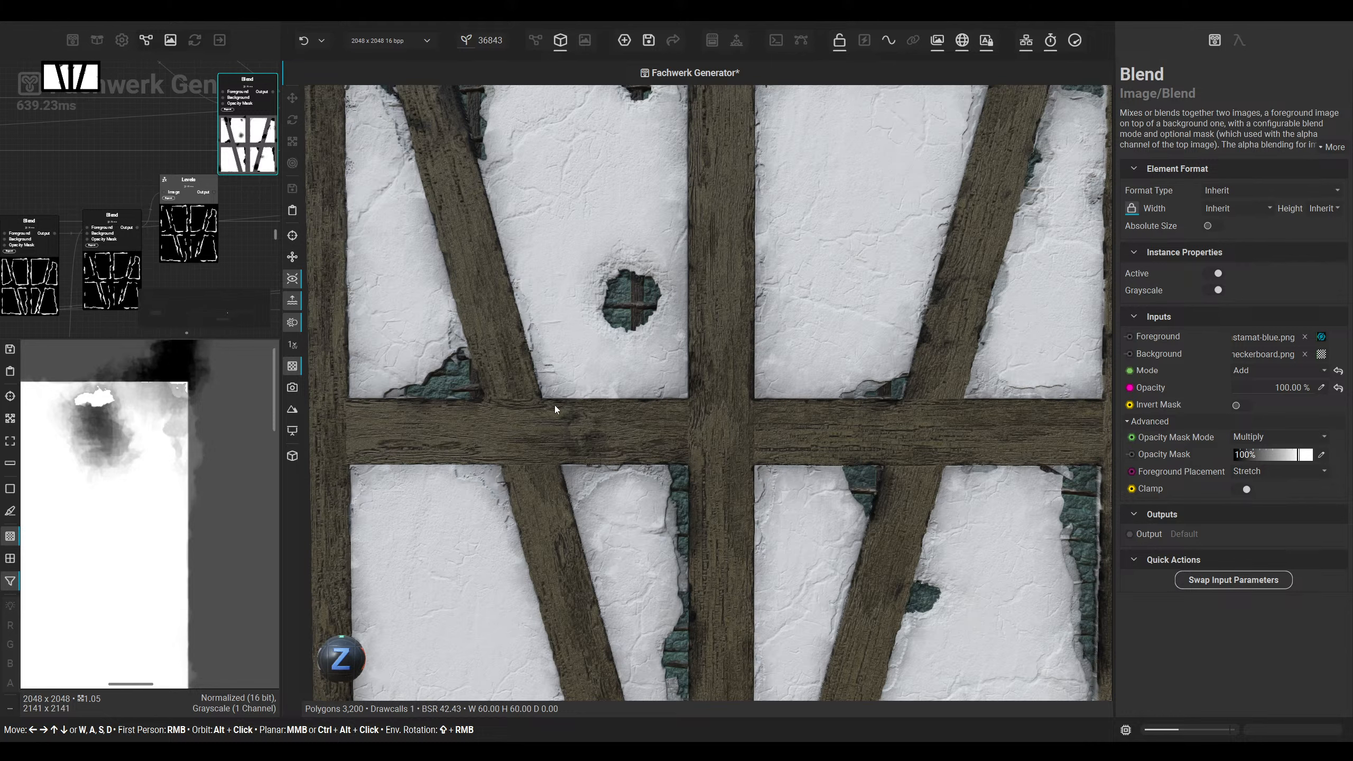
middle_click_drag(580, 364, 603, 272)
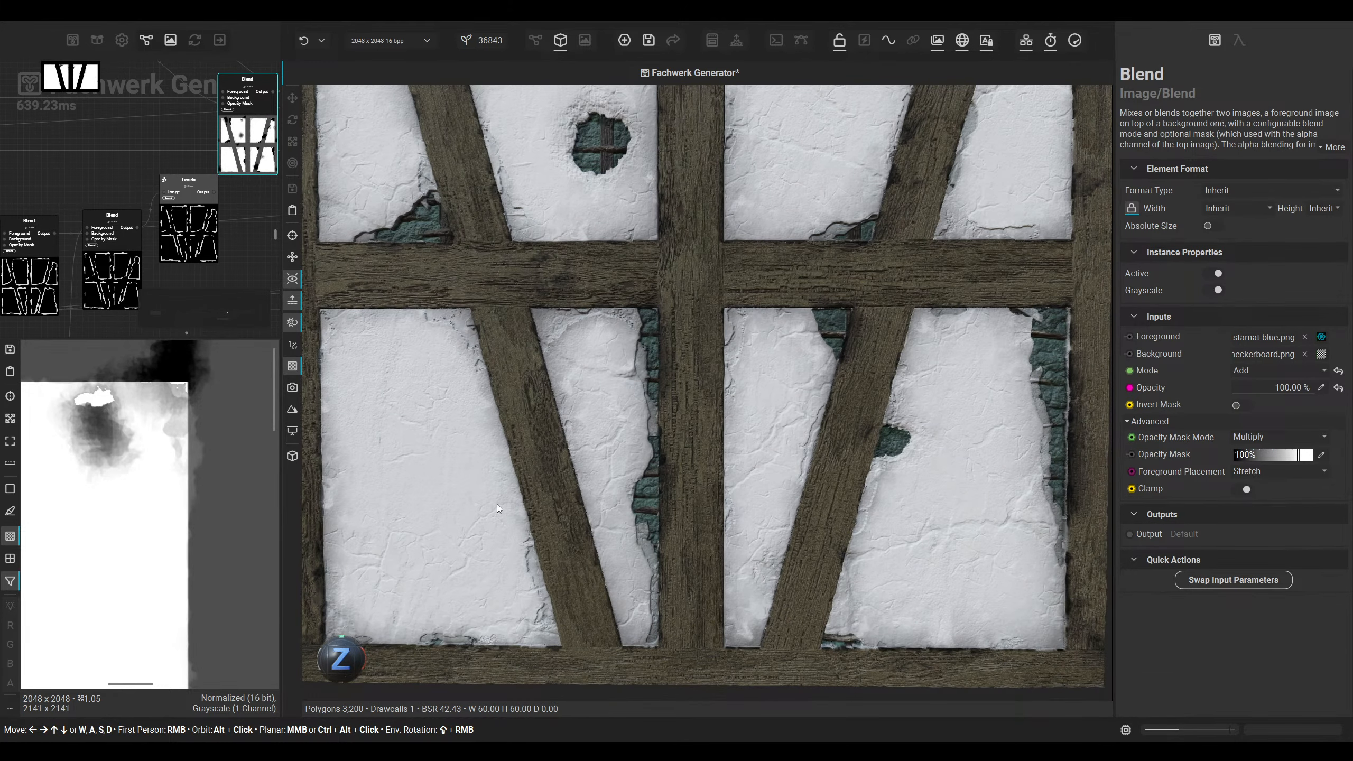
scroll(496, 504, "up", 10)
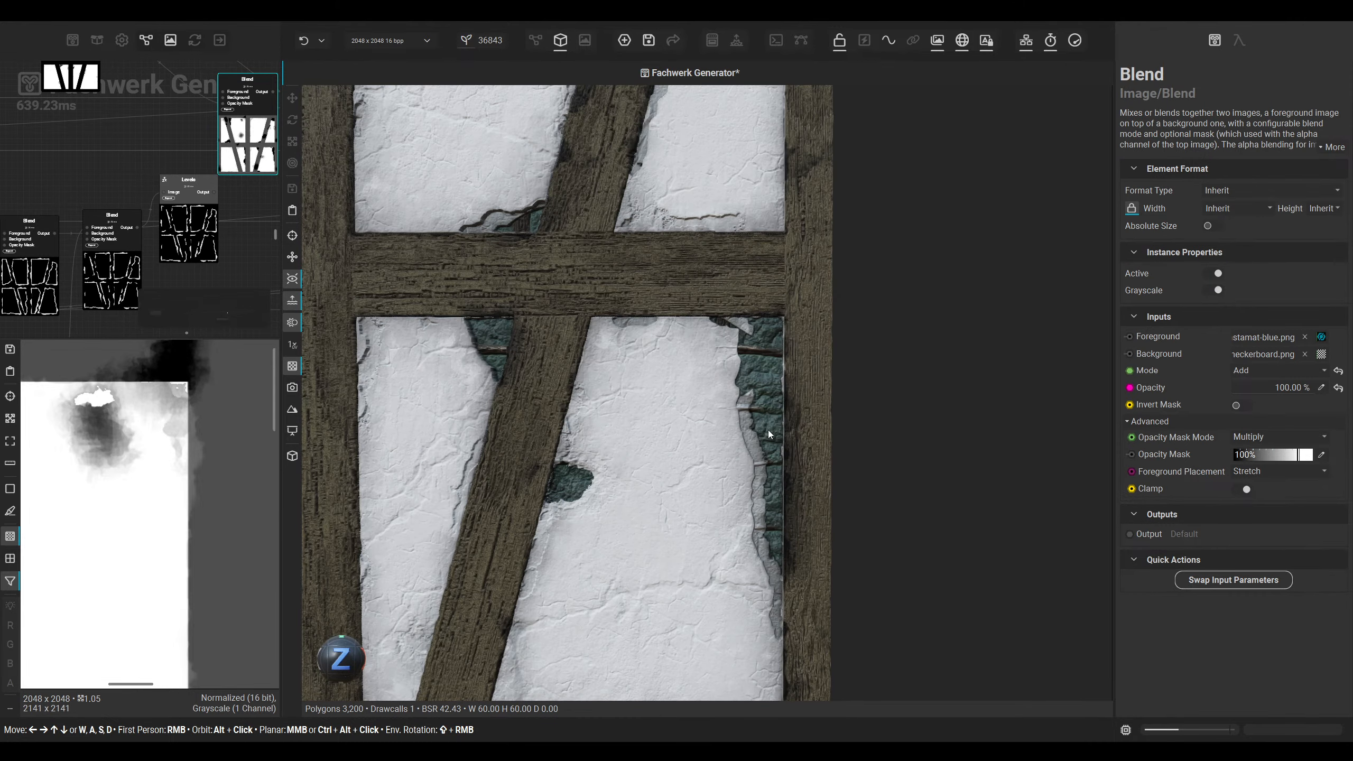
scroll(767, 429, "up", 3)
left_click_drag(354, 651, 341, 650)
left_click(537, 40)
scroll(579, 410, "up", 5)
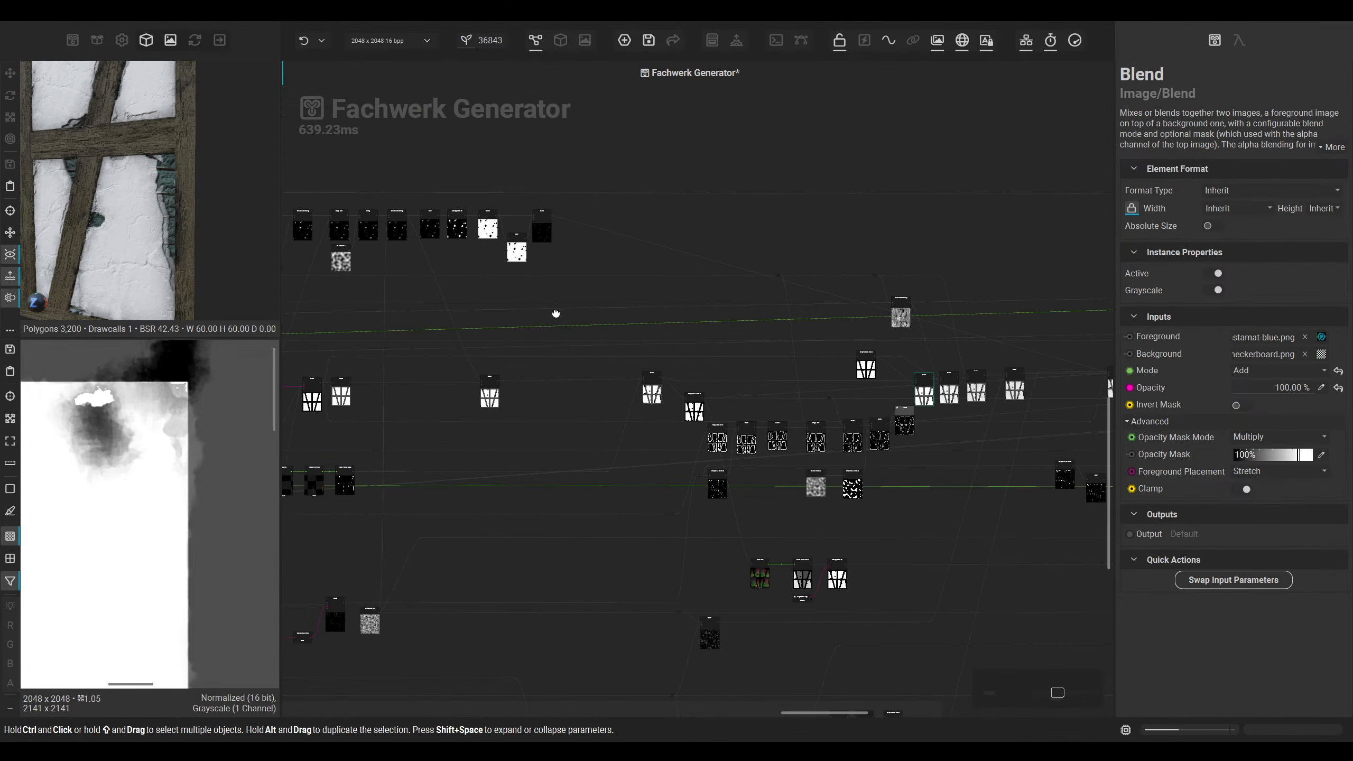
Step: Try widening the output range of the uppermost beam Levels after the beam Blend while checking the wall in the enlarged 3D view
middle_click_drag(579, 410, 741, 414)
scroll(740, 414, "down", 5)
middle_click_drag(531, 431, 969, 417)
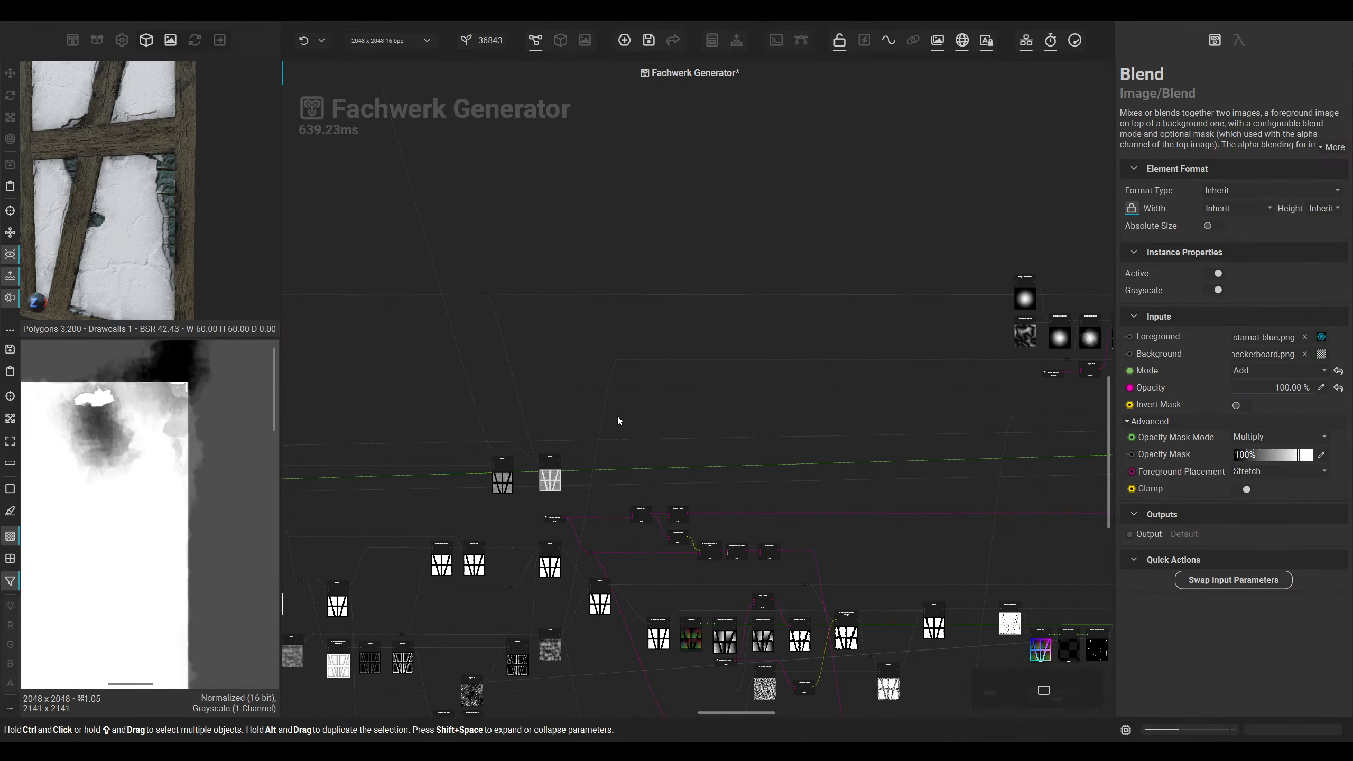
middle_click_drag(618, 417, 964, 405)
middle_click_drag(723, 309, 883, 485)
middle_click_drag(854, 355, 763, 481)
scroll(734, 313, "up", 5)
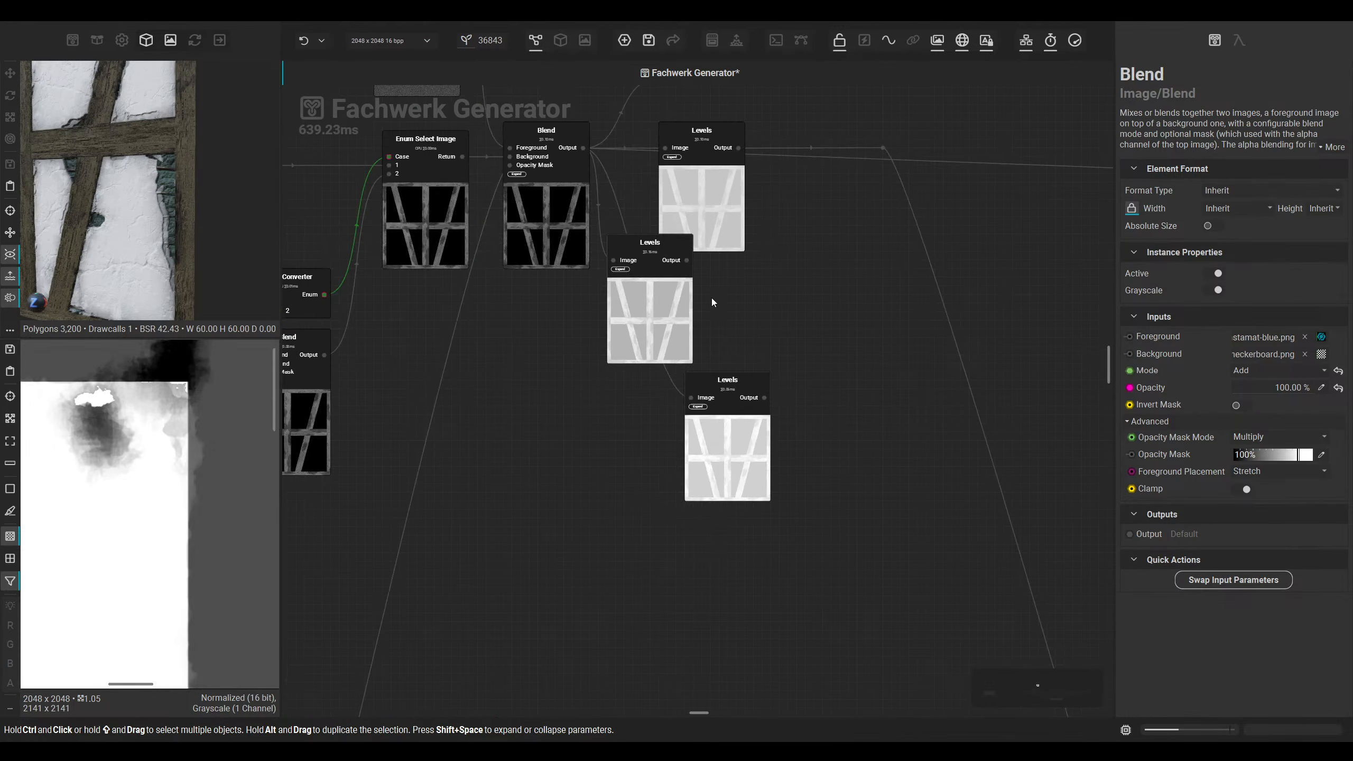
left_click(726, 182)
middle_click_drag(726, 181, 663, 375)
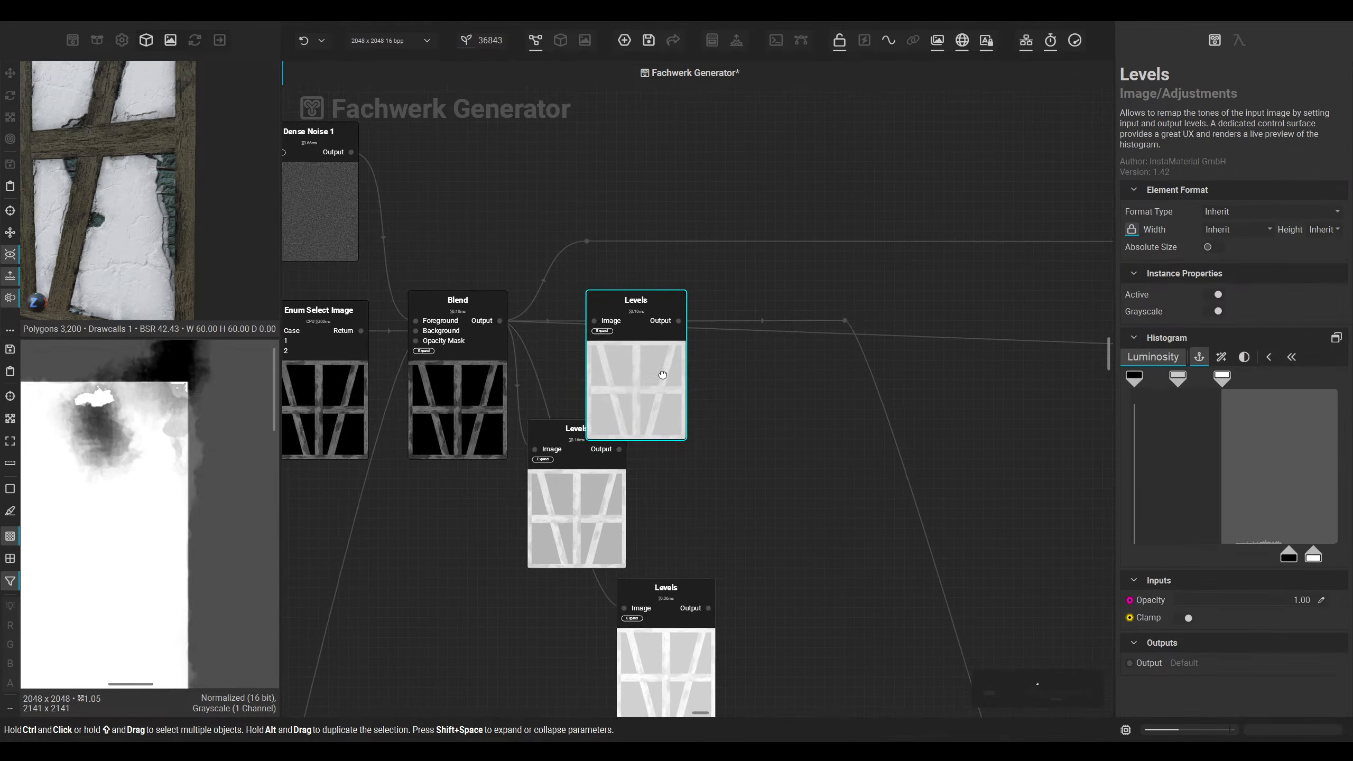
left_click(560, 40)
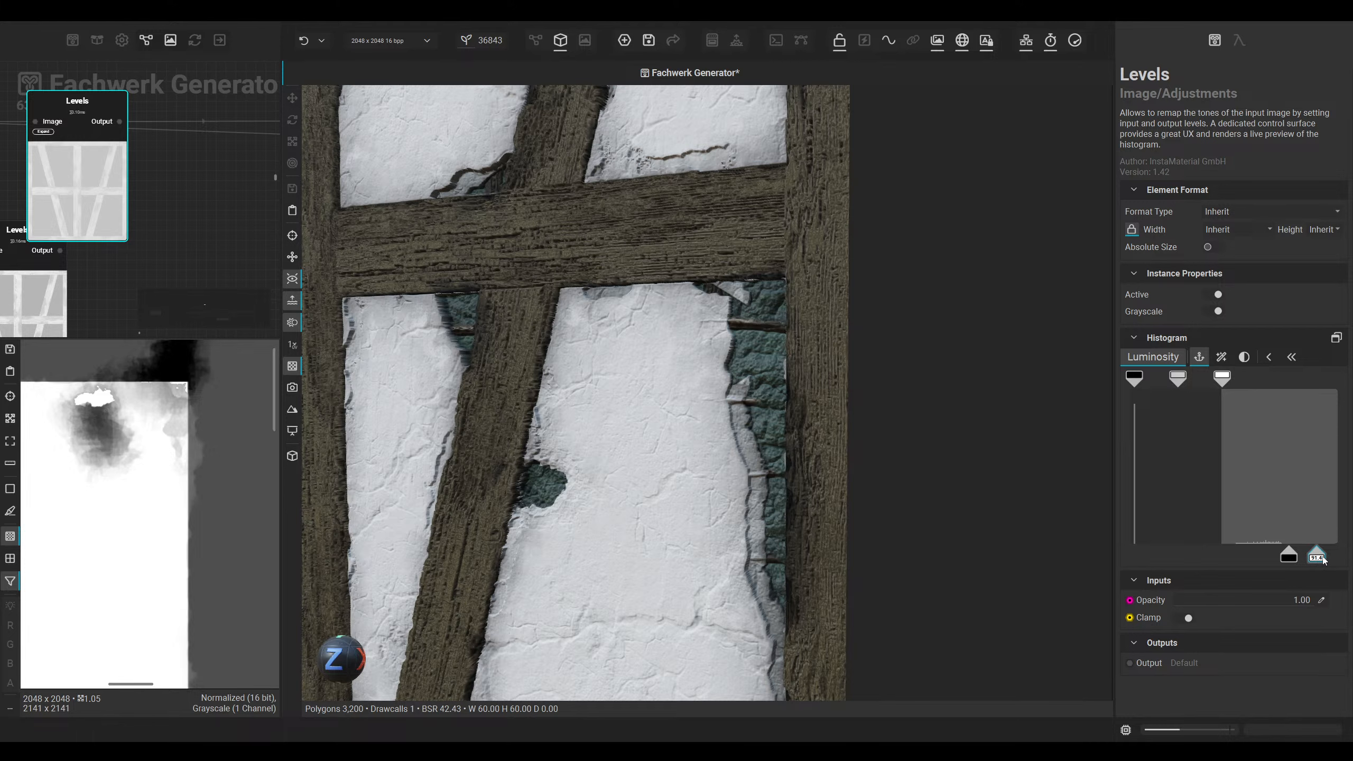
left_click_drag(1323, 558, 1281, 555)
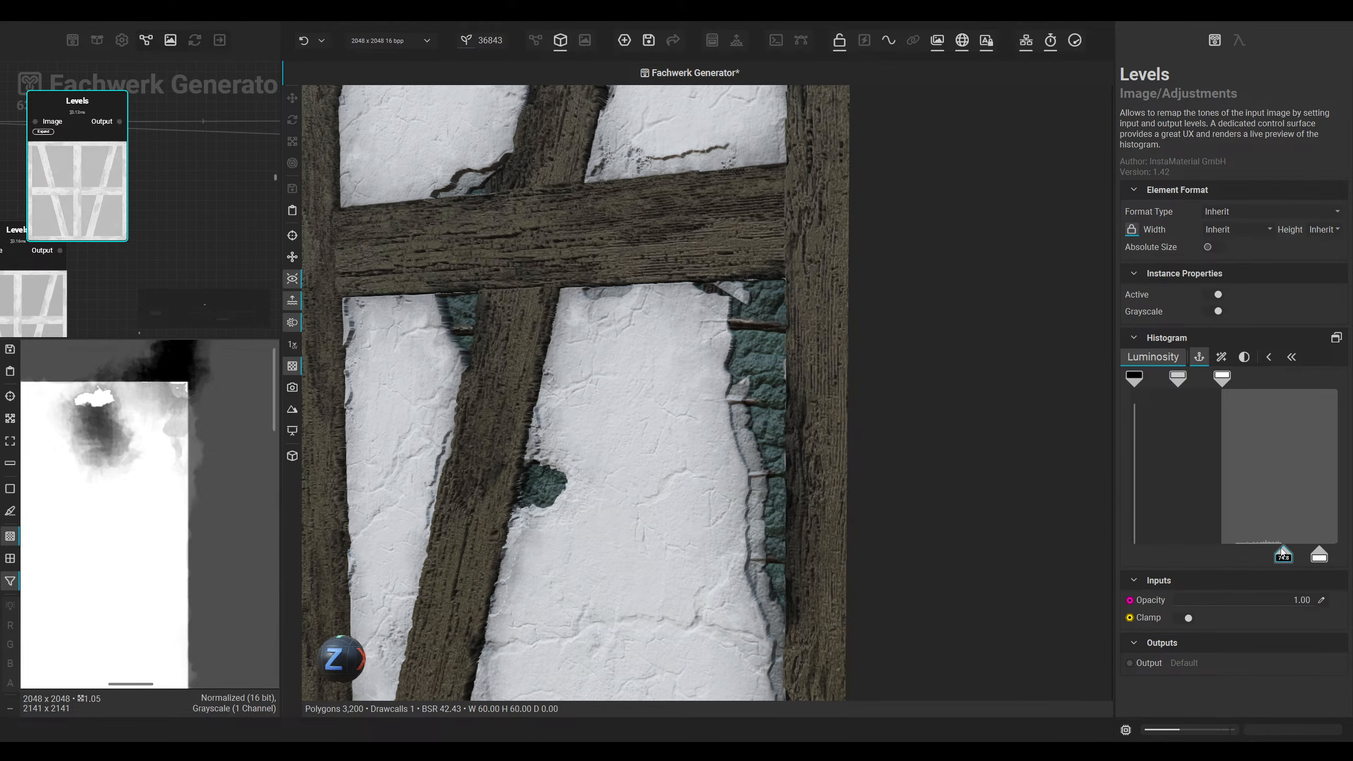
left_click(535, 40)
Step: Inspect the Subtract-mode Blend at the end of the plaster Blend chain in the 2D preview, showing the plaster fields at smaller scale
middle_click_drag(905, 496, 479, 299)
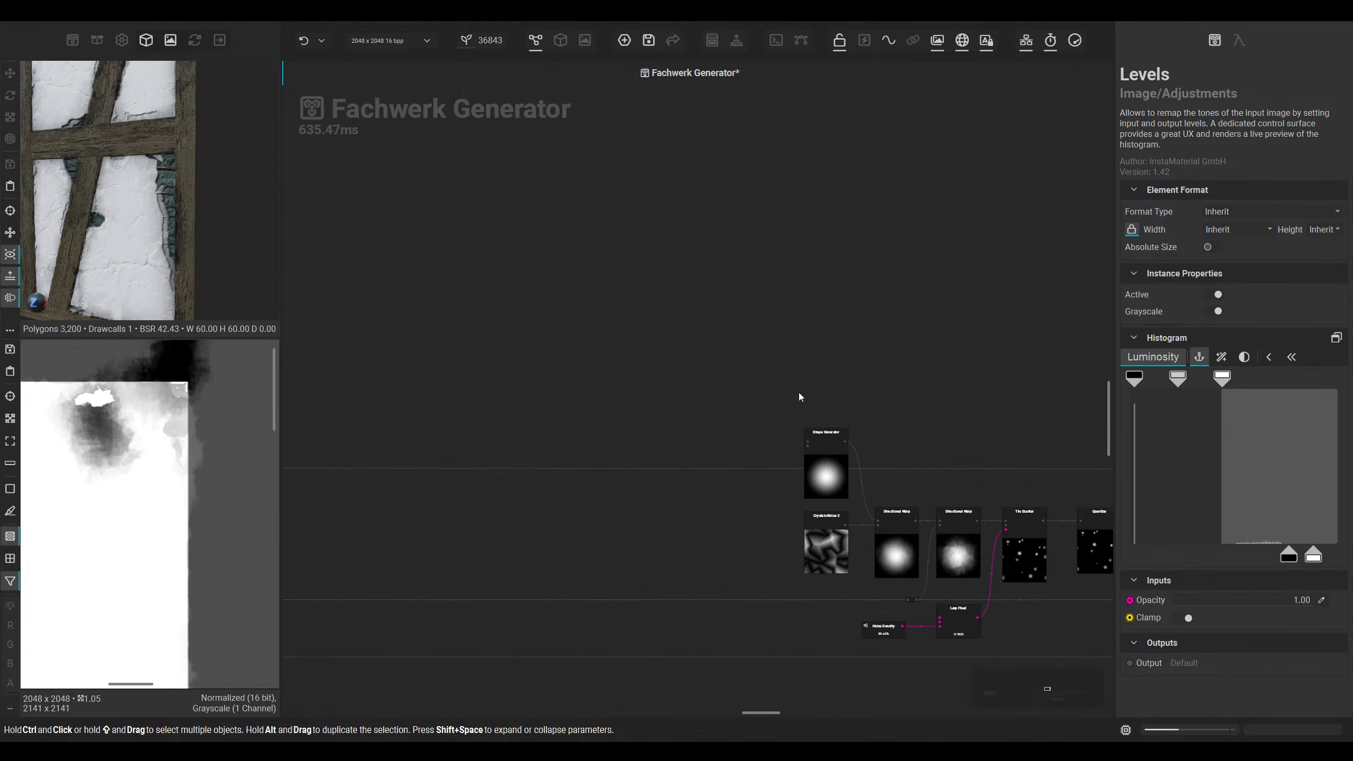
middle_click_drag(926, 443, 421, 256)
middle_click_drag(905, 330, 463, 355)
middle_click_drag(894, 474, 442, 358)
middle_click_drag(743, 457, 405, 323)
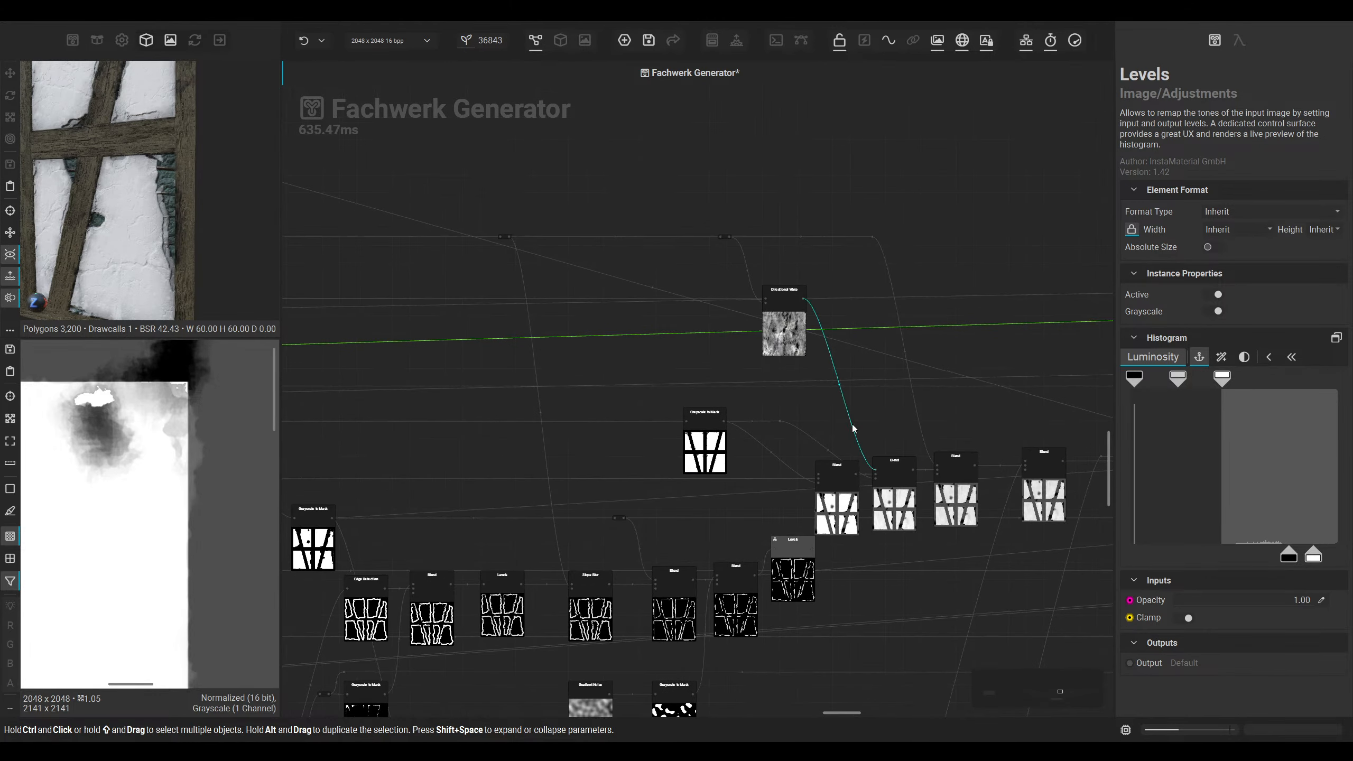
middle_click_drag(855, 429, 549, 330)
scroll(745, 442, "up", 1)
double_click(738, 404)
scroll(178, 457, "down", 6)
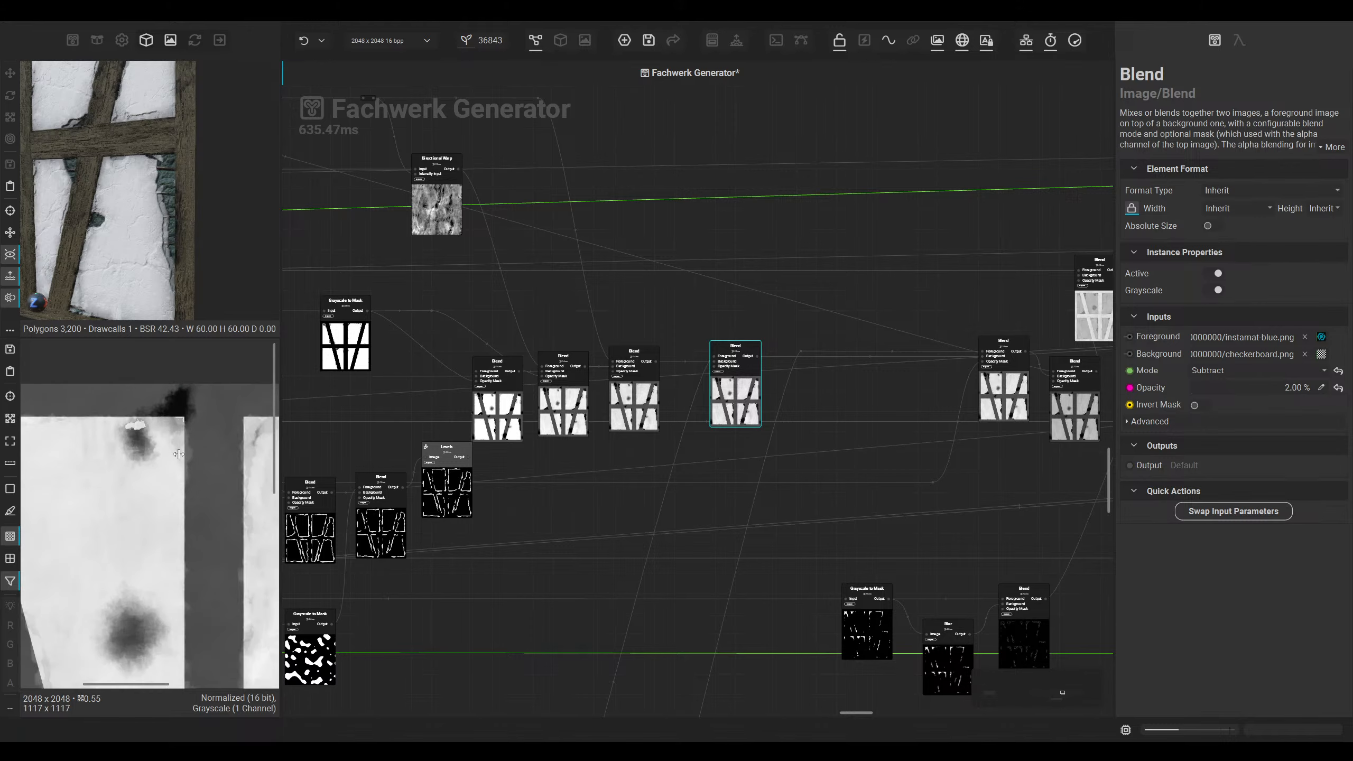
Step: Compare the two consecutive Default-mode Blends of the combined beam and plaster height in 2D, ending on the earlier one fed by the Flood Fill mask
middle_click_drag(593, 480, 388, 516)
scroll(636, 422, "down", 1)
middle_click_drag(706, 432, 324, 437)
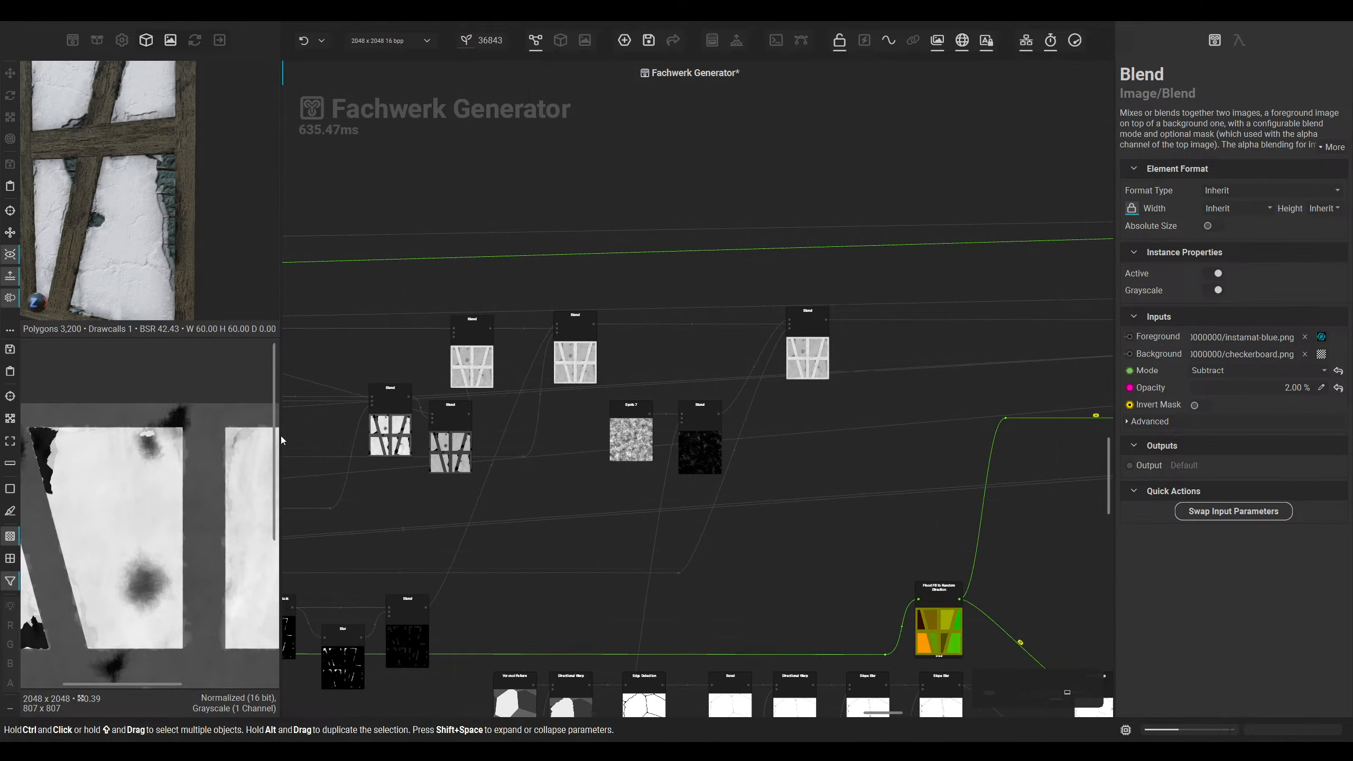
middle_click_drag(790, 466, 272, 485)
middle_click_drag(835, 472, 354, 471)
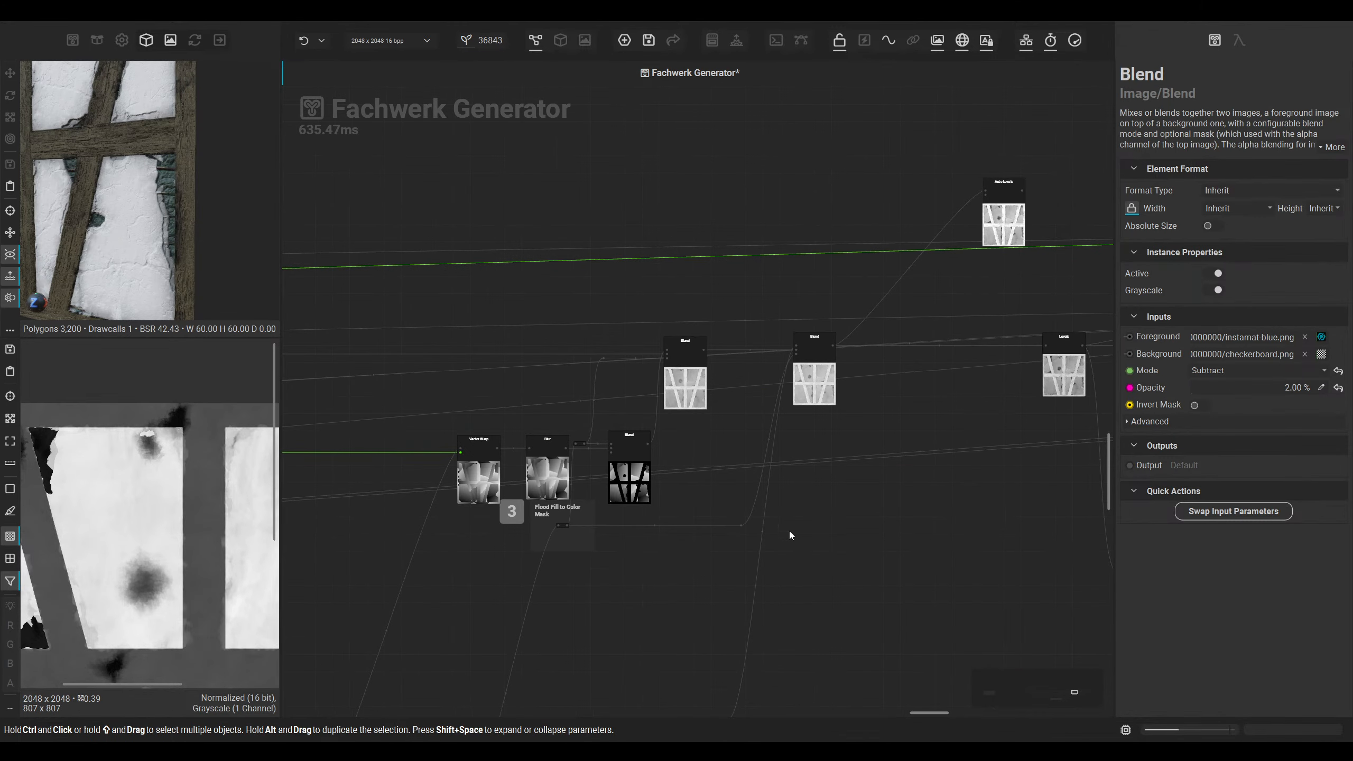
middle_click_drag(788, 531, 727, 538)
scroll(847, 413, "up", 6)
middle_click_drag(655, 407, 718, 489)
left_click(663, 406)
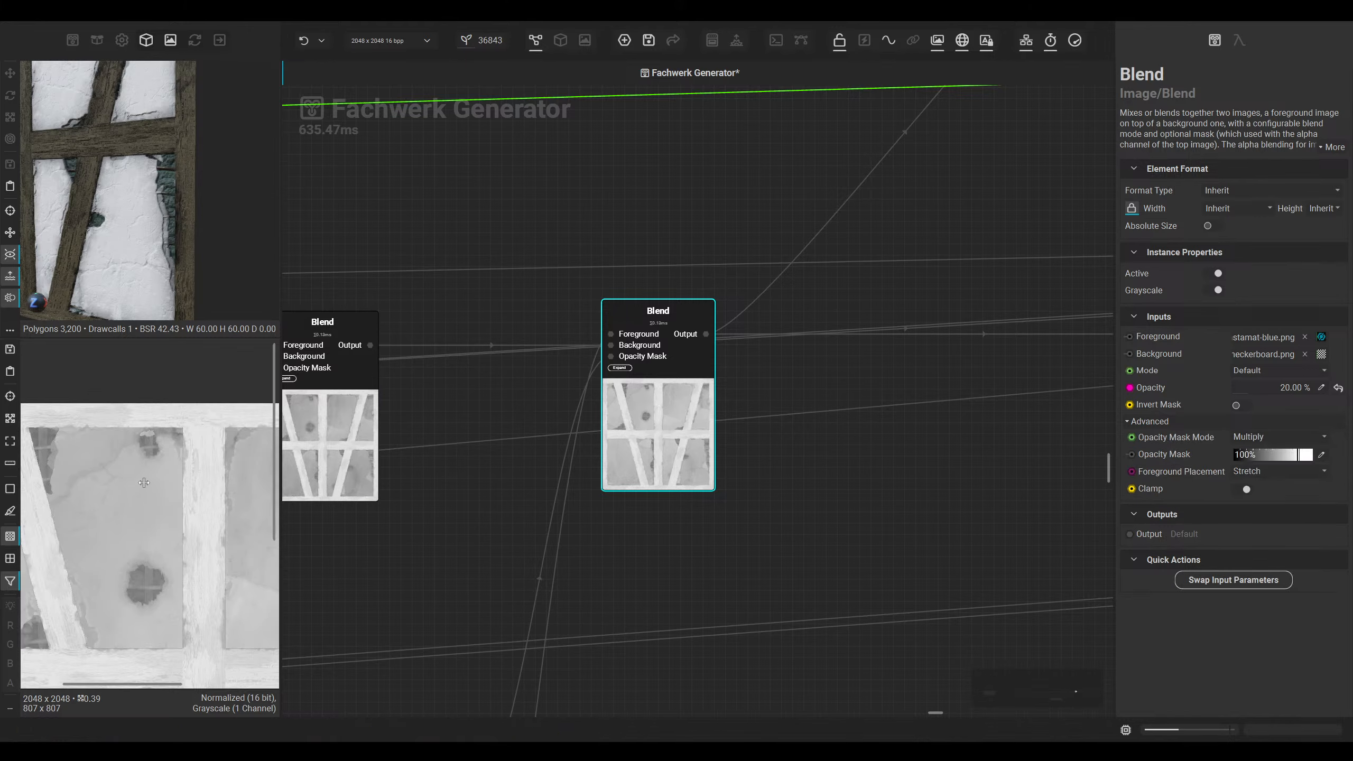
middle_click_drag(548, 427, 836, 345)
middle_click_drag(614, 510, 755, 482)
left_click(748, 341)
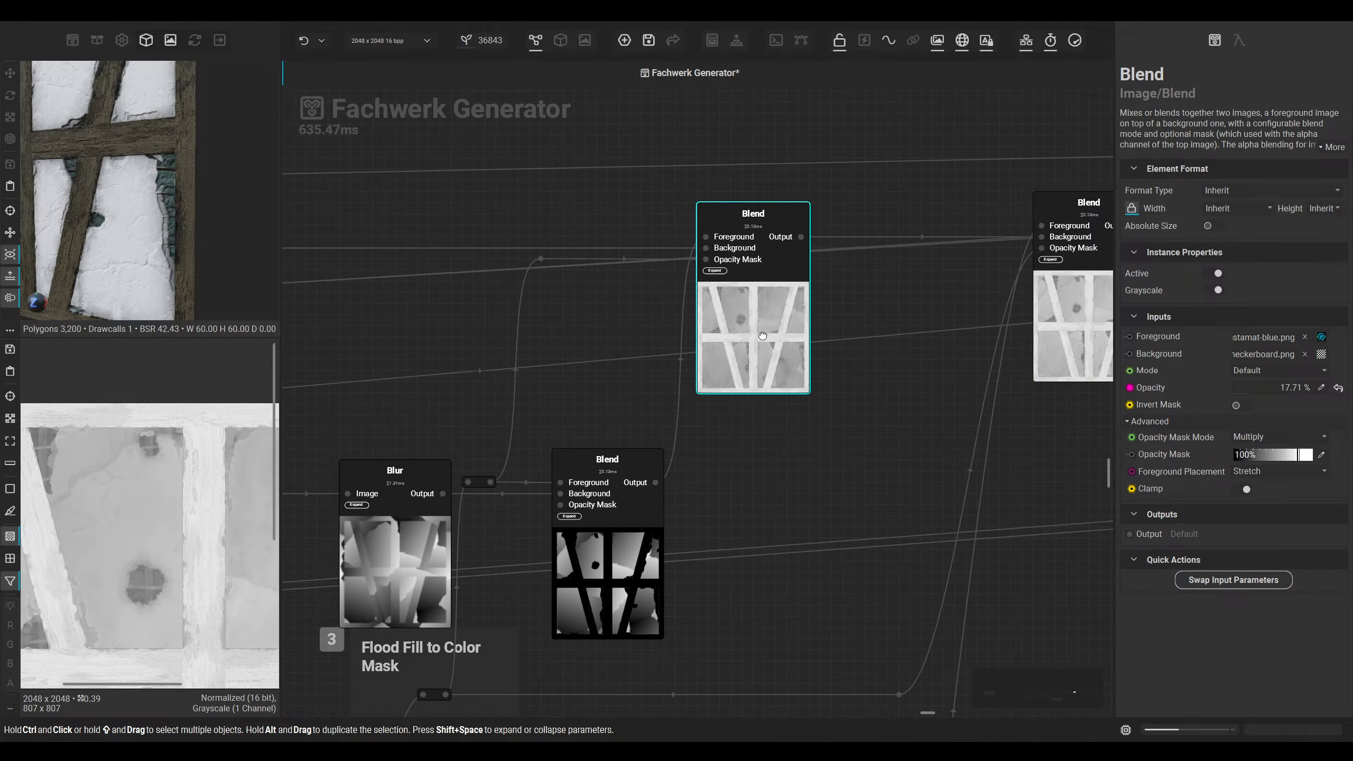
Step: Rearrange the two neighbouring Blend nodes of the plaster height chain so they sit clearly apart
middle_click_drag(653, 331, 870, 330)
scroll(868, 341, "down", 4)
middle_click_drag(596, 368, 914, 363)
scroll(742, 369, "down", 3)
middle_click_drag(473, 391, 964, 390)
left_click(610, 328)
middle_click_drag(326, 427, 770, 430)
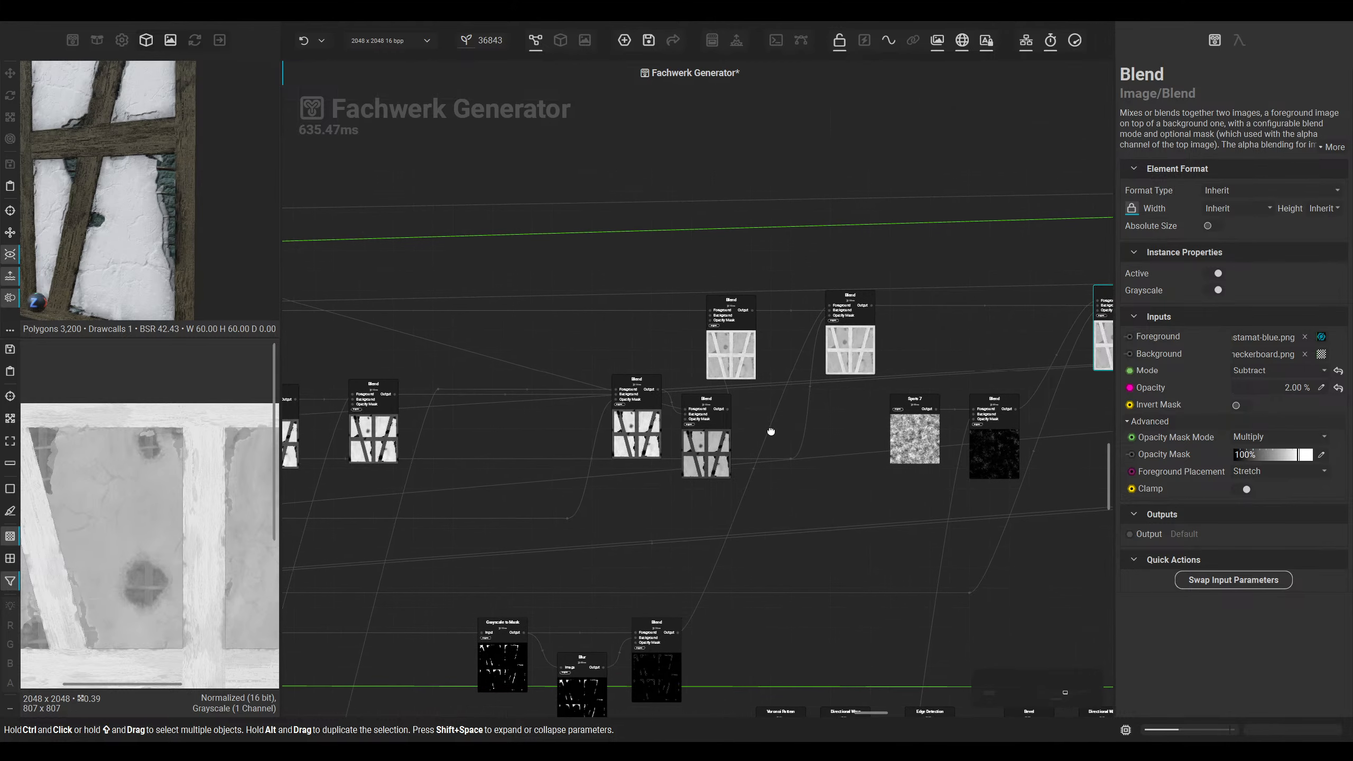
left_click(709, 450)
left_click_drag(646, 433, 561, 431)
left_click_drag(699, 455, 628, 437)
scroll(628, 437, "up", 6)
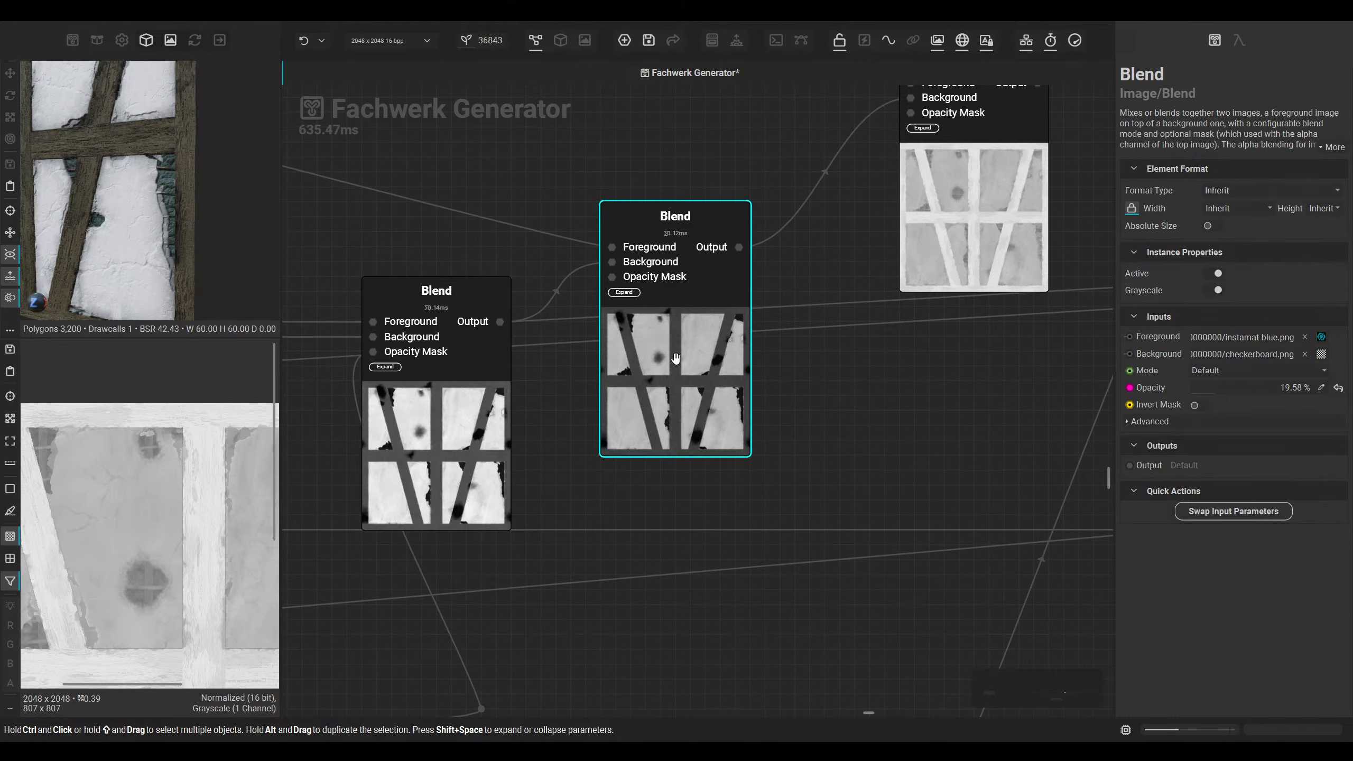
Step: Preview the second Blend node's foreground input, and disable and re-enable the node to compare its effect on the plaster in 3D
scroll(157, 208, "up", 2)
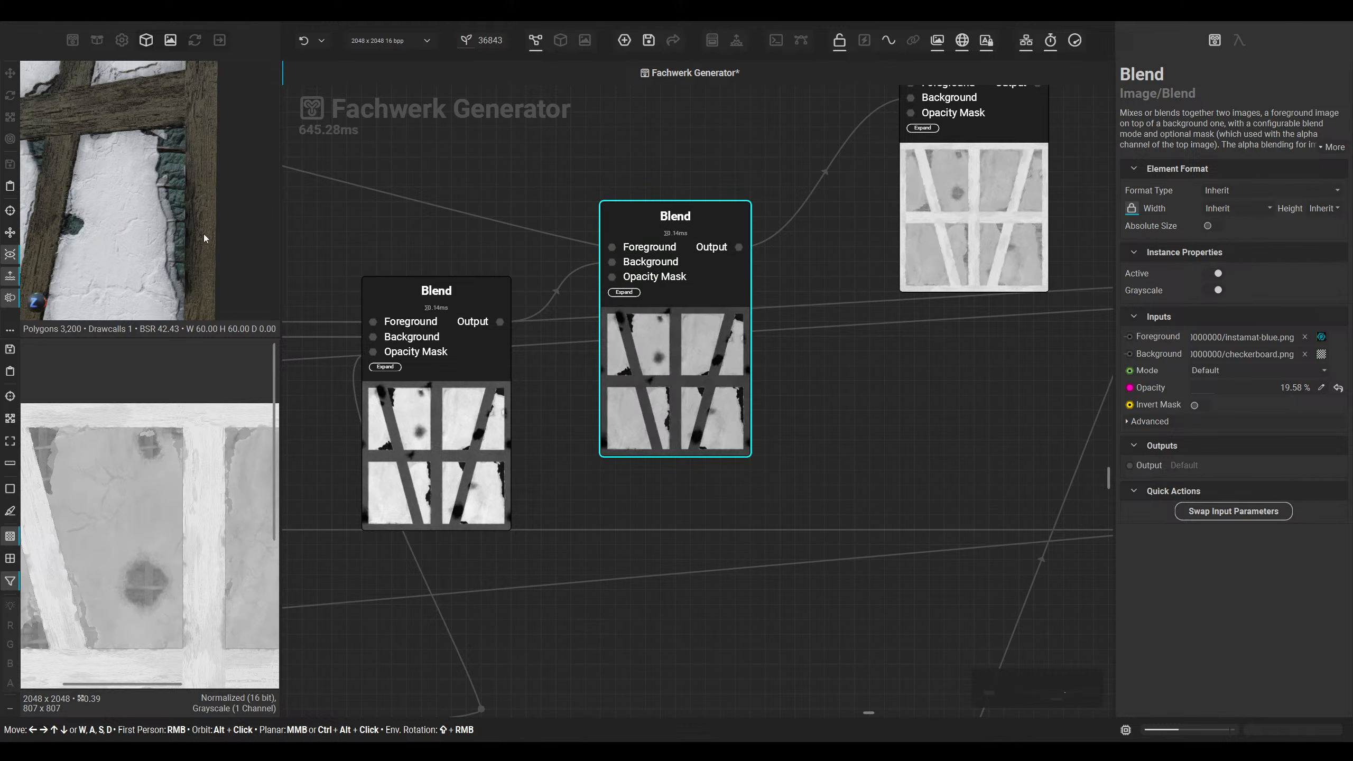
double_click(612, 247)
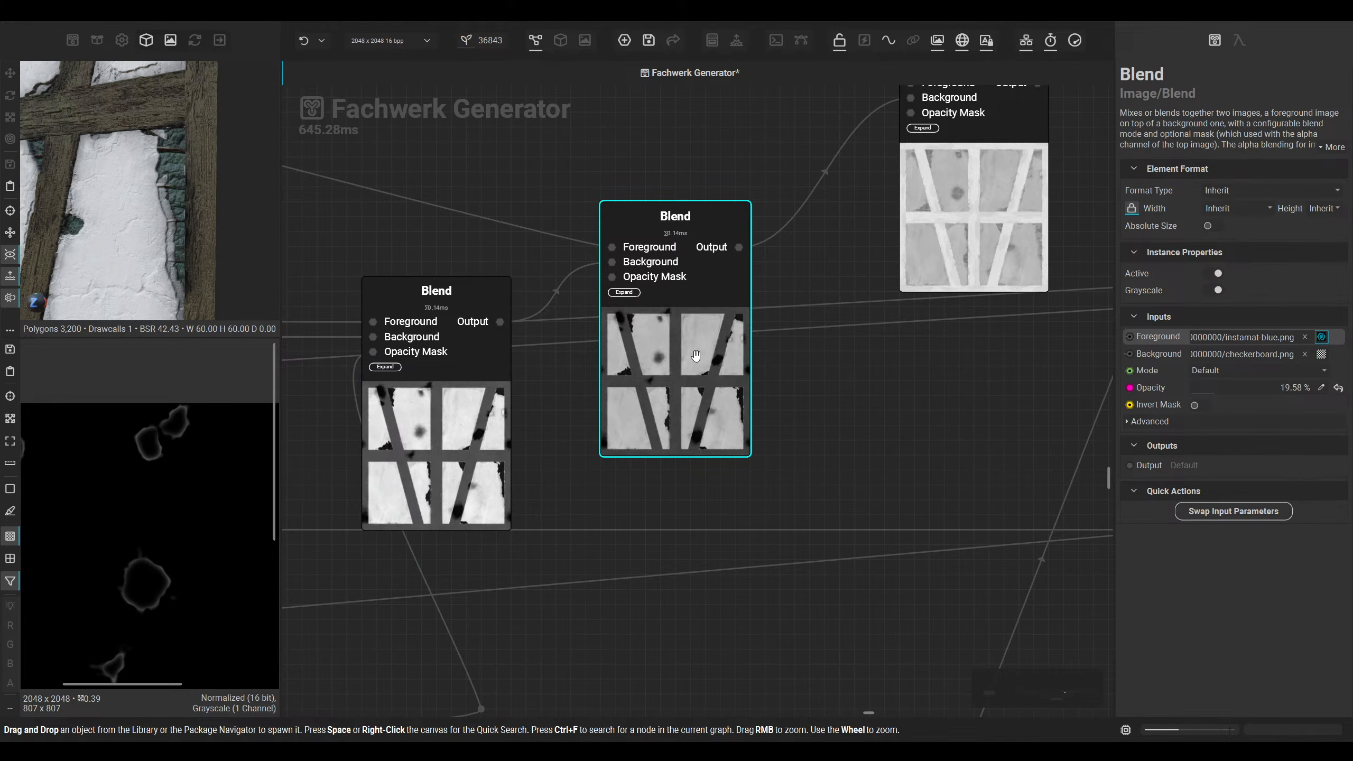
key("d")
middle_click_drag(697, 368, 730, 394)
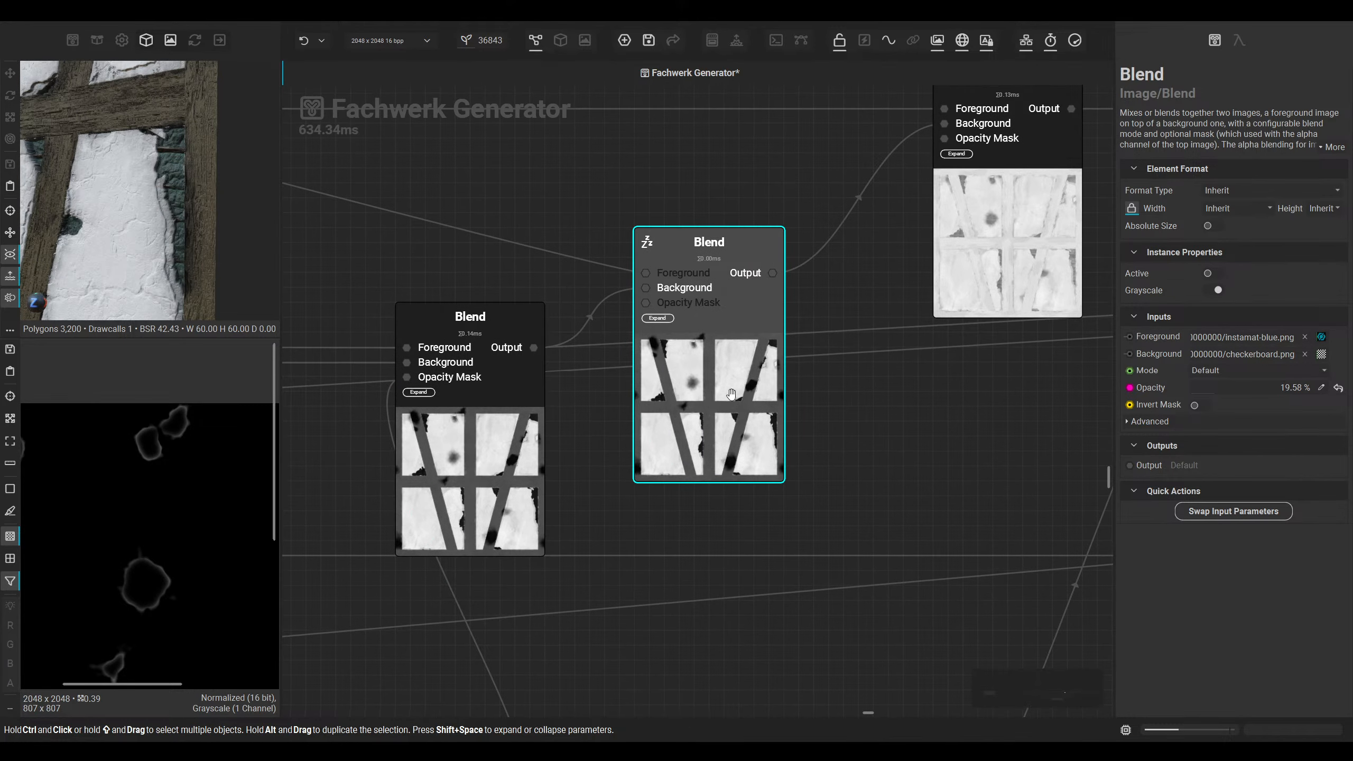
key("d")
scroll(160, 218, "up", 2)
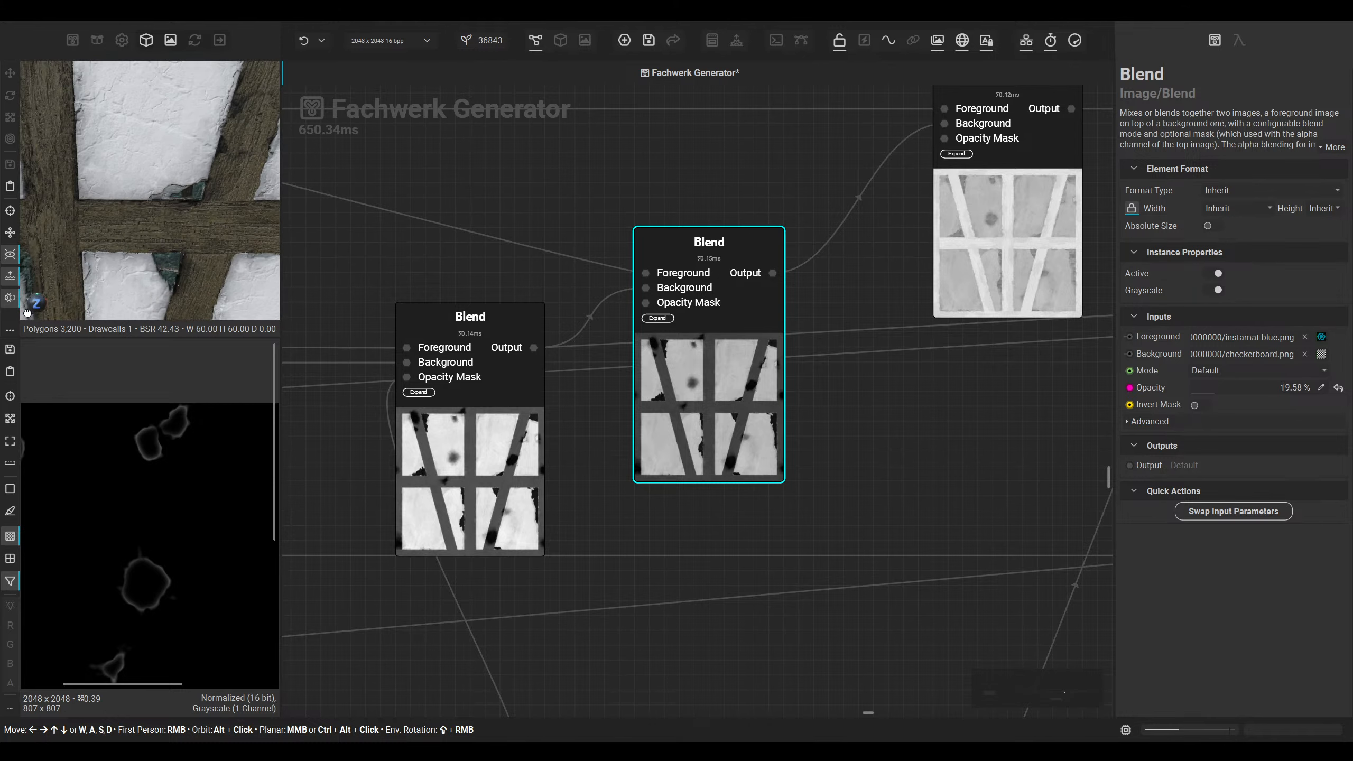
left_click_drag(27, 313, 31, 311)
middle_click_drag(129, 243, 261, 315)
middle_click_drag(43, 139, 201, 255)
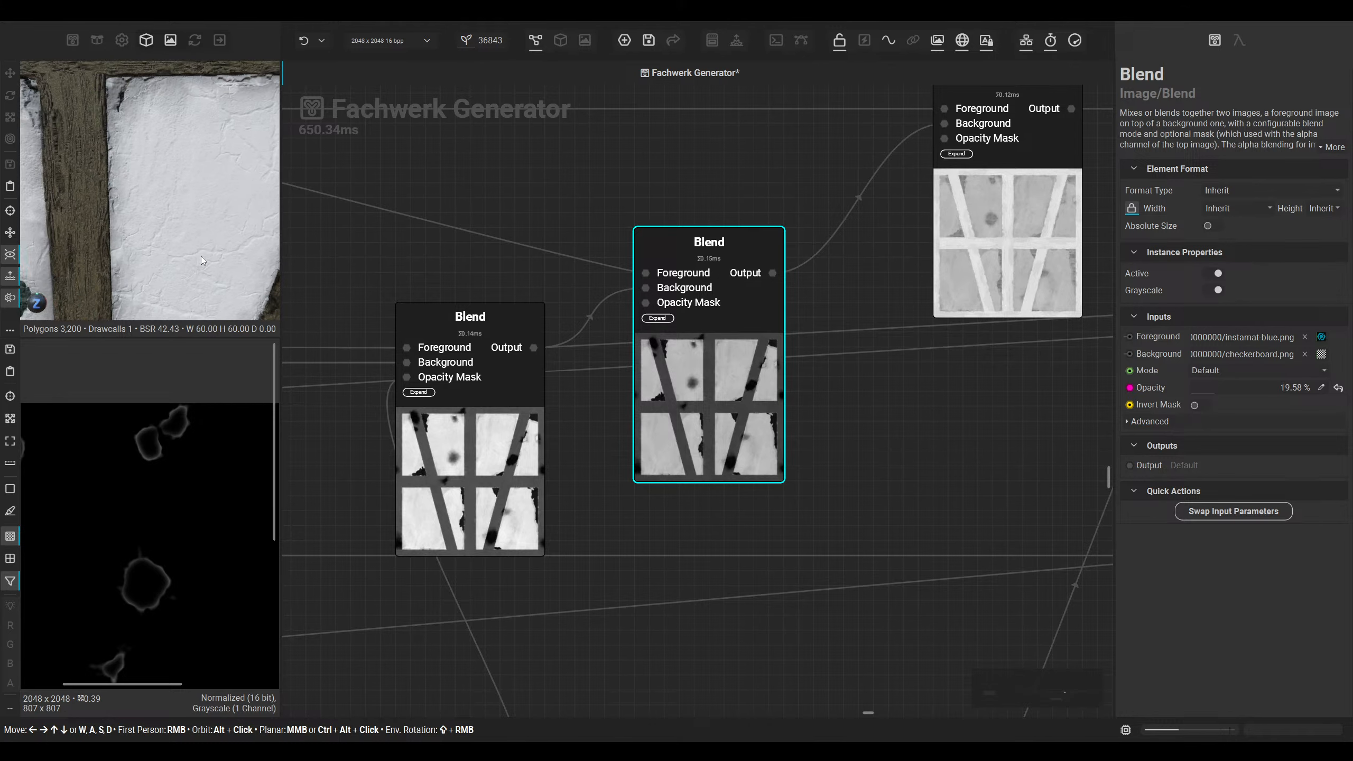
Step: With the 3D view enlarged, set the Blend node's mode to Add and its opacity to 23.81 %
left_click(561, 42)
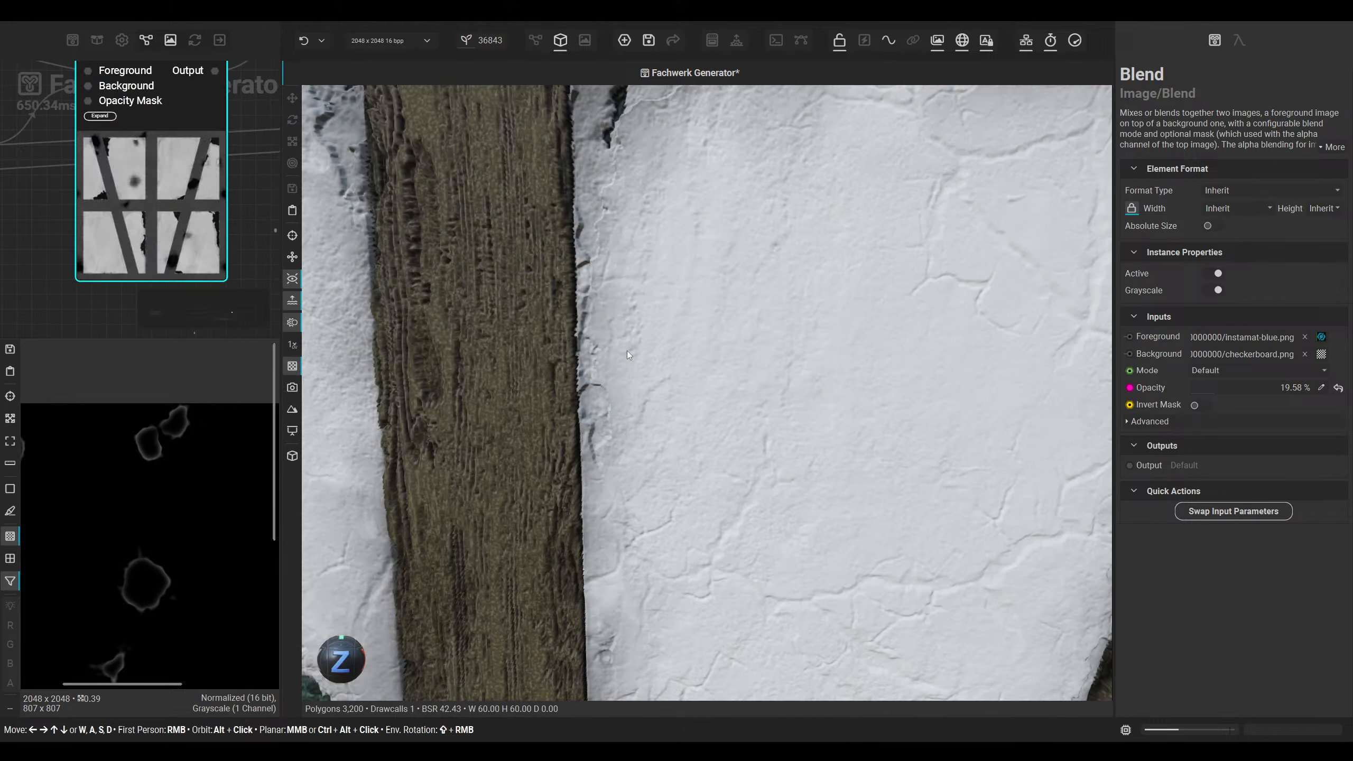
scroll(692, 385, "down", 6)
middle_click_drag(589, 500, 659, 454)
scroll(661, 437, "up", 1)
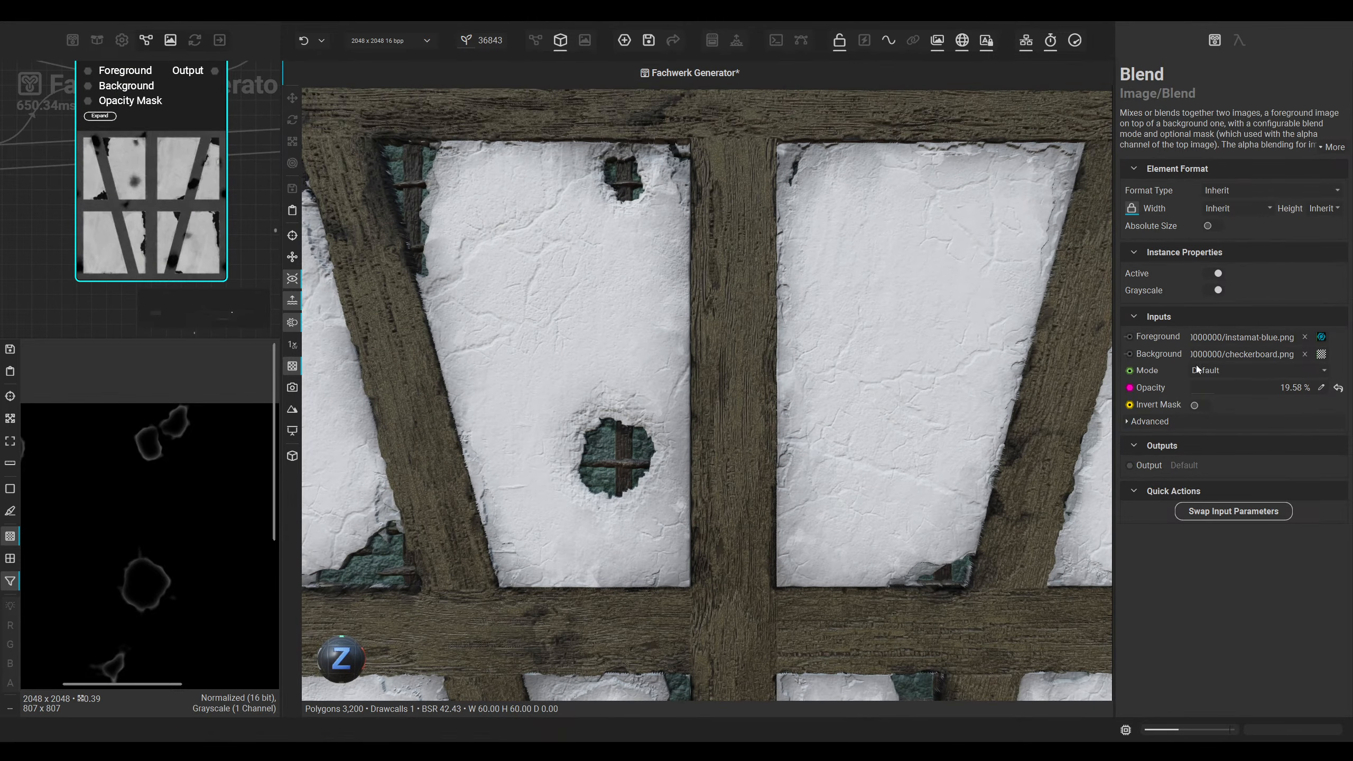
left_click_drag(1204, 392, 1186, 389)
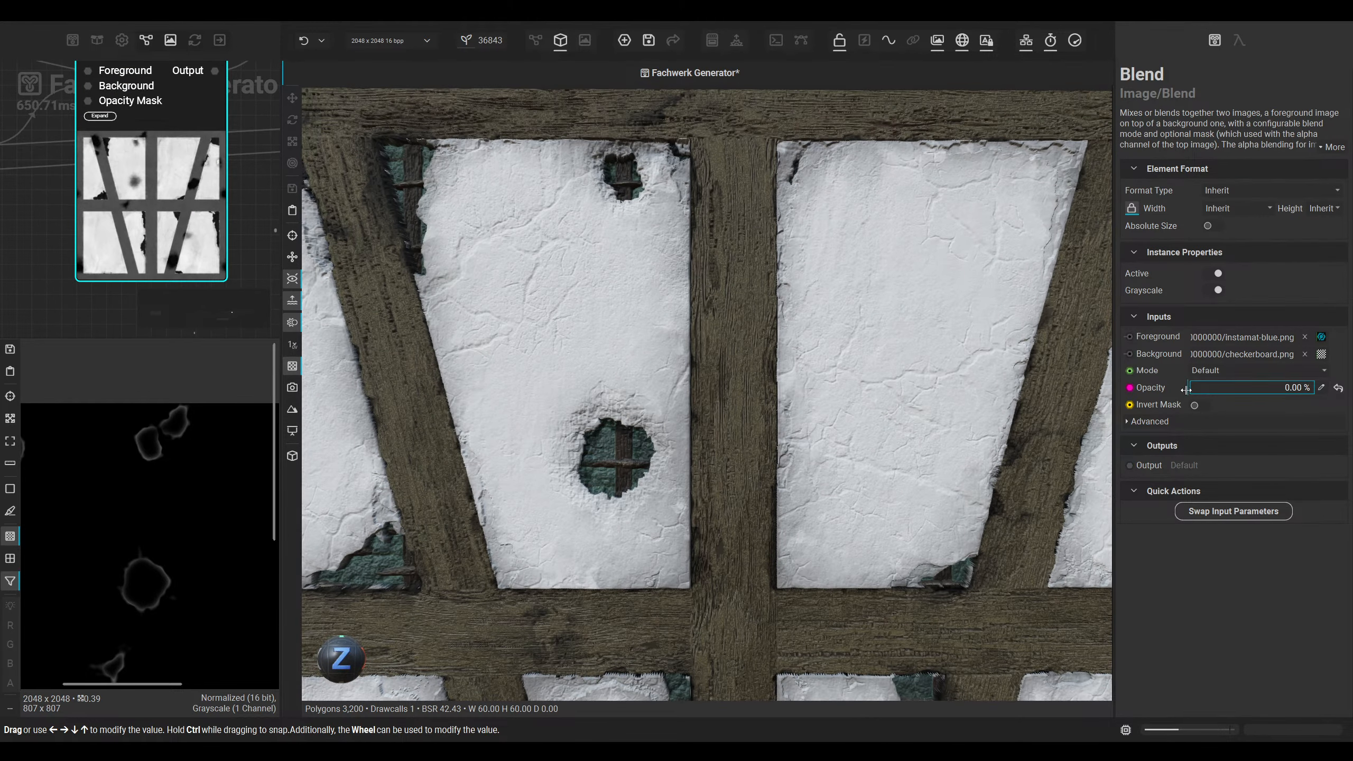
left_click(1214, 370)
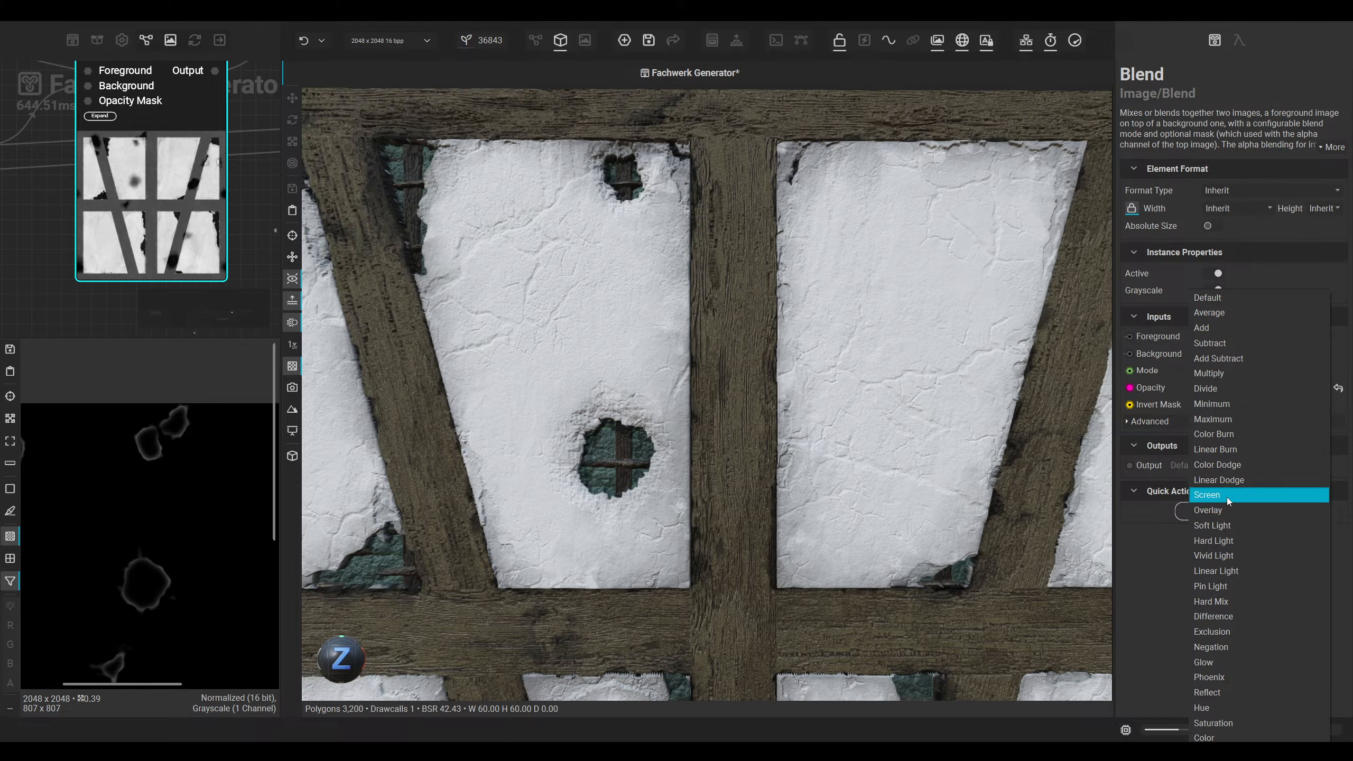
left_click(1206, 328)
left_click_drag(702, 490, 682, 416, "alt")
middle_click_drag(681, 416, 652, 355)
middle_click_drag(718, 440, 706, 413)
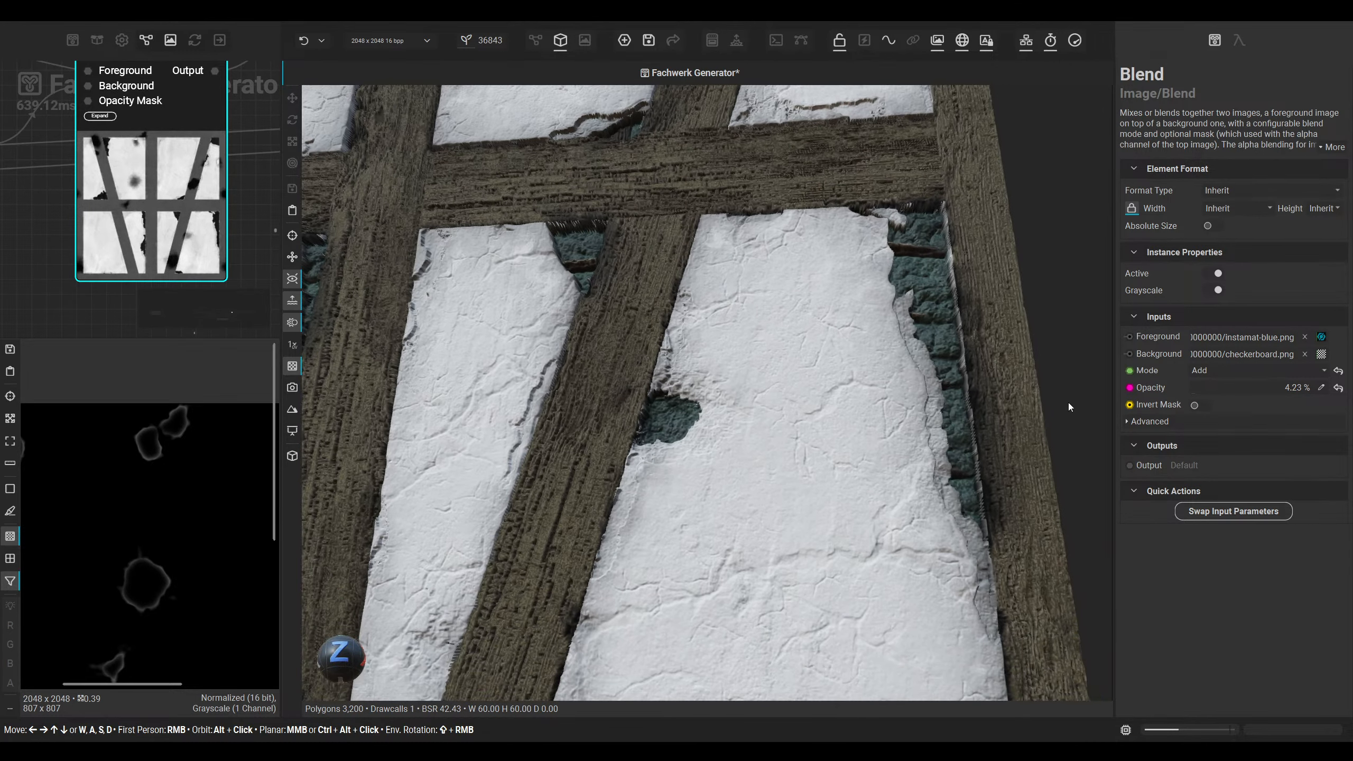
left_click_drag(1196, 389, 1219, 387)
Step: Examine the plaster cracks, hole edges and beams of the half-timbered wall in 3D from several angles and distances
middle_click_drag(618, 240, 752, 531)
scroll(752, 531, "down", 3)
middle_click_drag(774, 431, 720, 270)
scroll(779, 441, "down", 2)
scroll(788, 459, "up", 2)
middle_click_drag(793, 461, 678, 431)
scroll(877, 450, "up", 3)
mouse_move(877, 450)
middle_mouse_down()
mouse_move(824, 474)
mouse_move(884, 453)
middle_mouse_up()
middle_click_drag(626, 434, 841, 462)
scroll(775, 449, "up", 1)
middle_click_drag(716, 450, 809, 503)
middle_click_drag(795, 387, 486, 336)
scroll(415, 319, "up", 3)
middle_click_drag(542, 383, 576, 349)
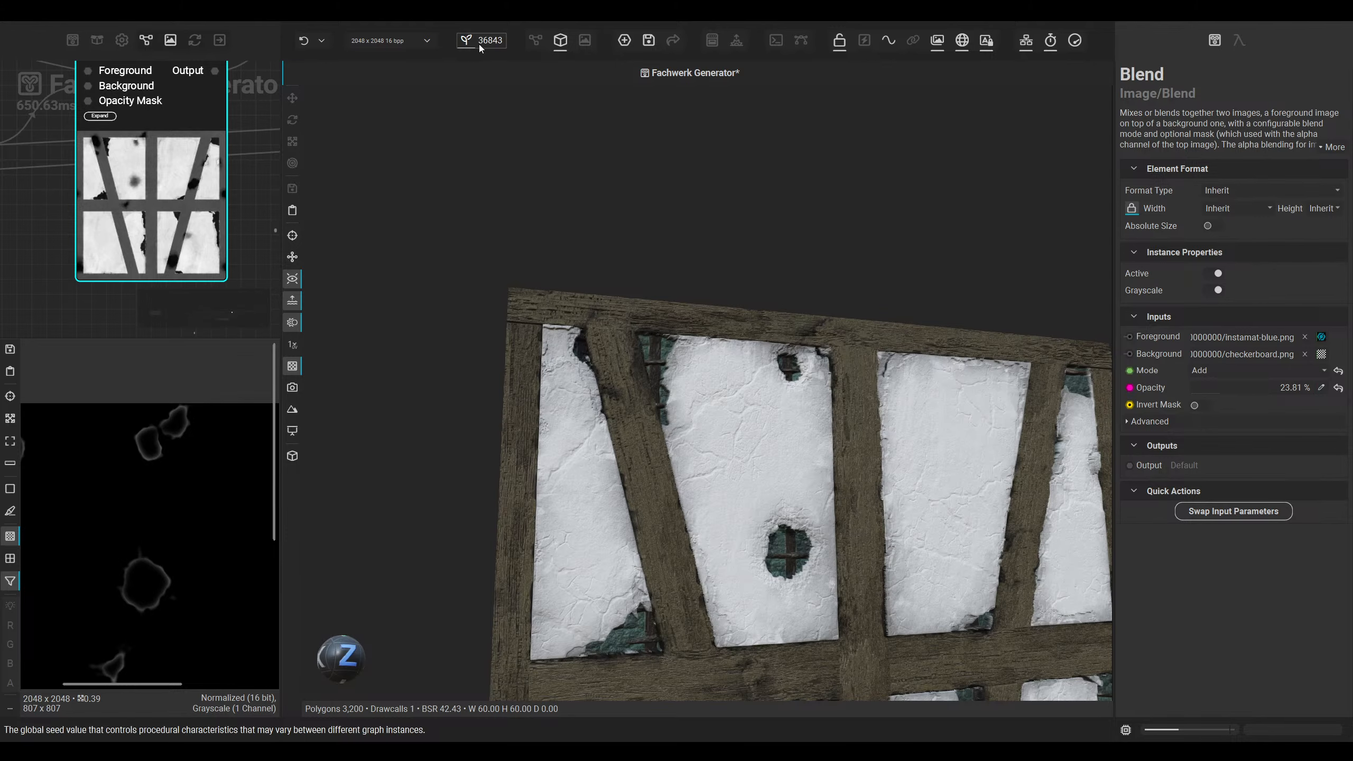
Step: Change the global seed to 53948 and look over the regenerated wall in 3D
left_click_drag(479, 45, 487, 45)
middle_click_drag(691, 378, 637, 396)
scroll(591, 393, "up", 5)
scroll(618, 300, "up", 2)
middle_click_drag(618, 300, 580, 369)
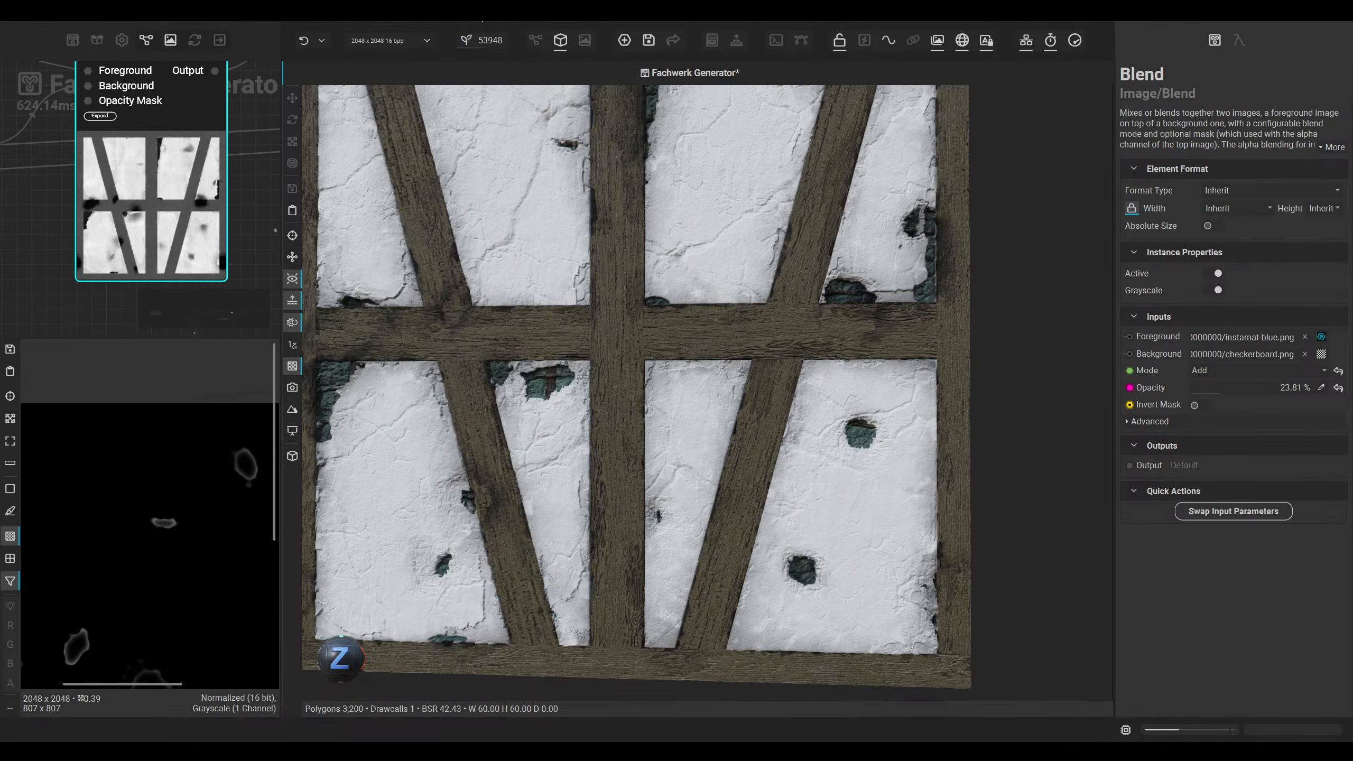
Step: Change the global seed to 9483 and inspect the new plaster damage in 3D up close
right_click(482, 41)
left_click(552, 62)
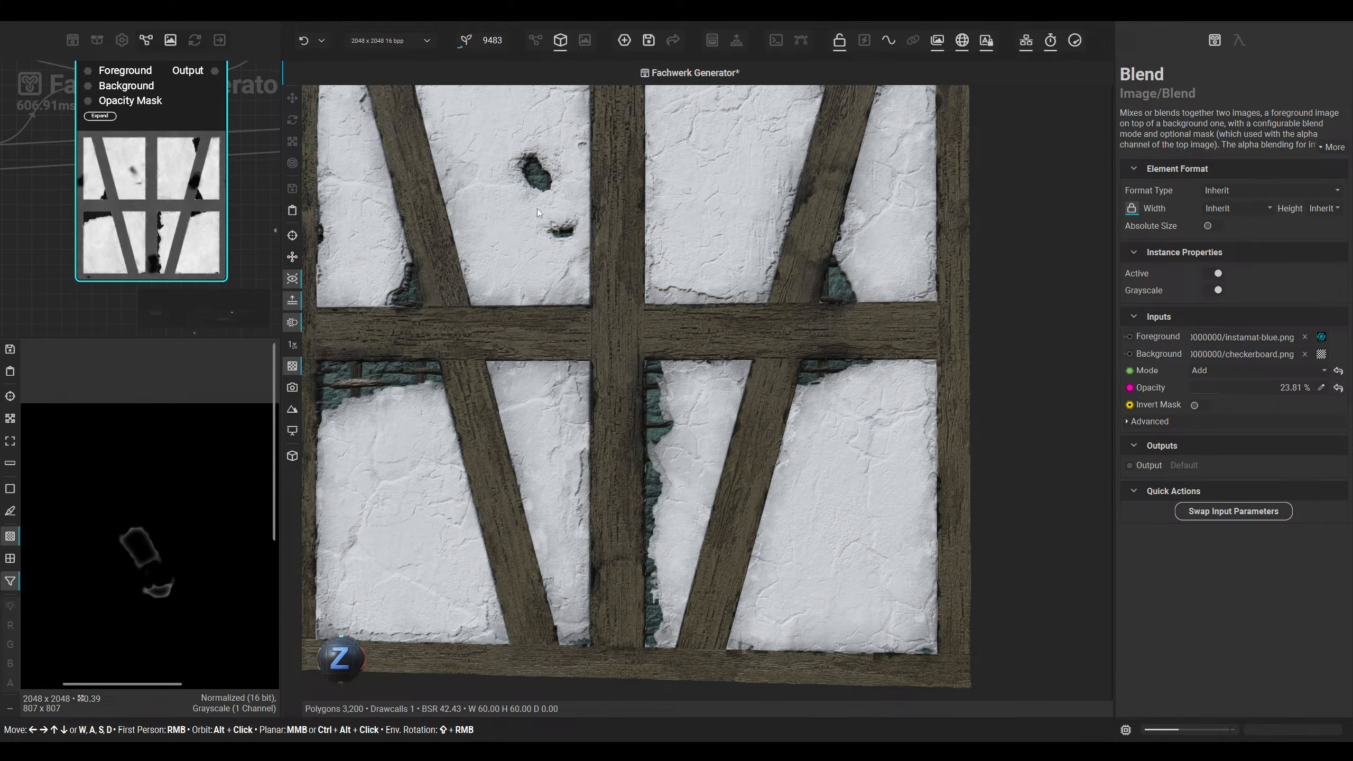
middle_click_drag(584, 227, 653, 296)
left_click_drag(653, 295, 558, 293, "alt")
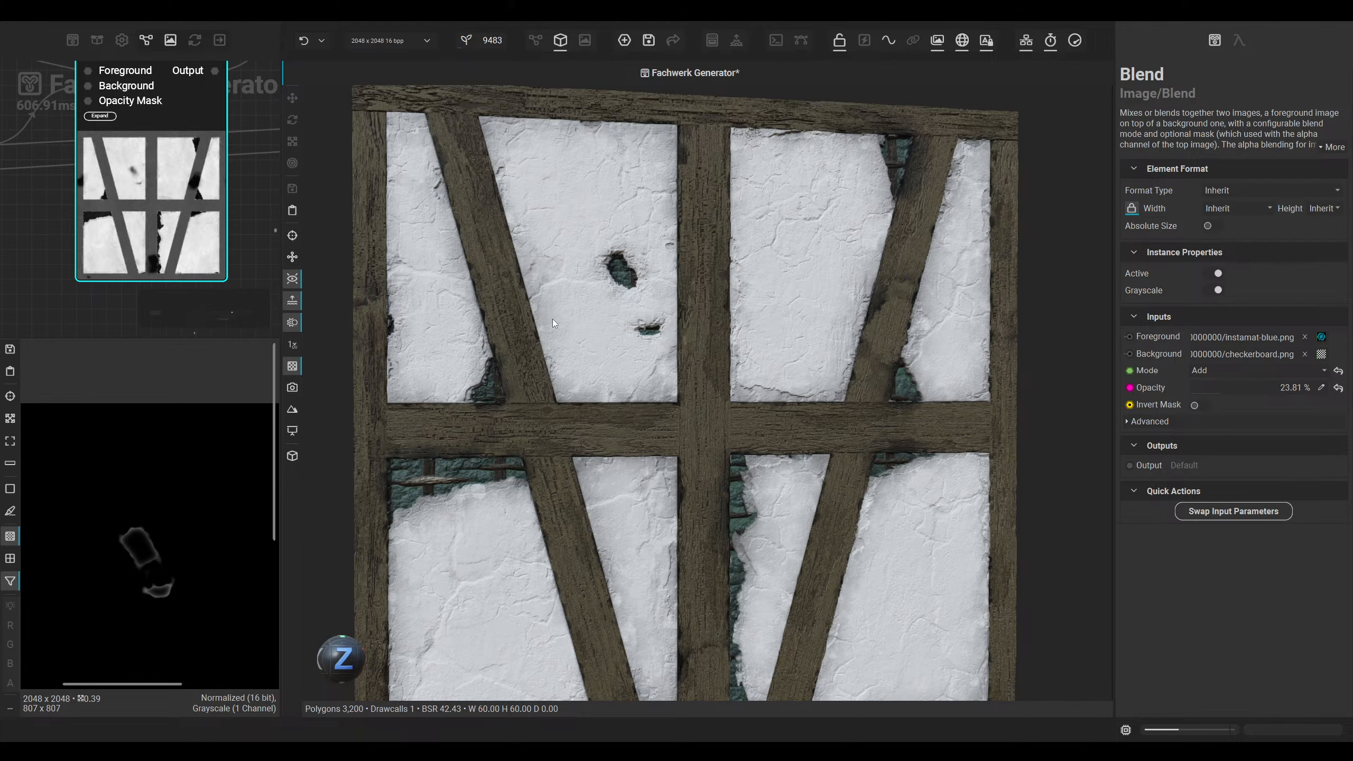
middle_click_drag(551, 324, 602, 294)
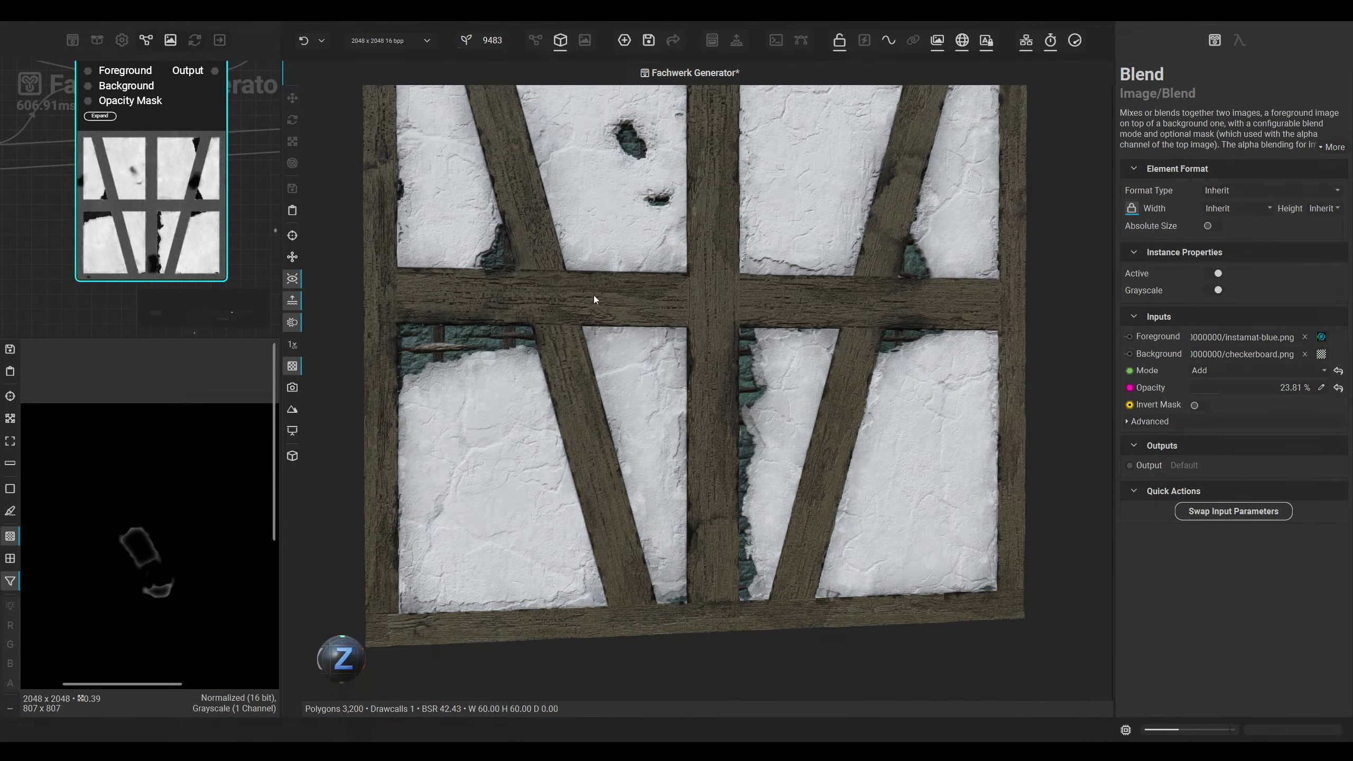
scroll(743, 360, "up", 5)
middle_click_drag(644, 389, 758, 440)
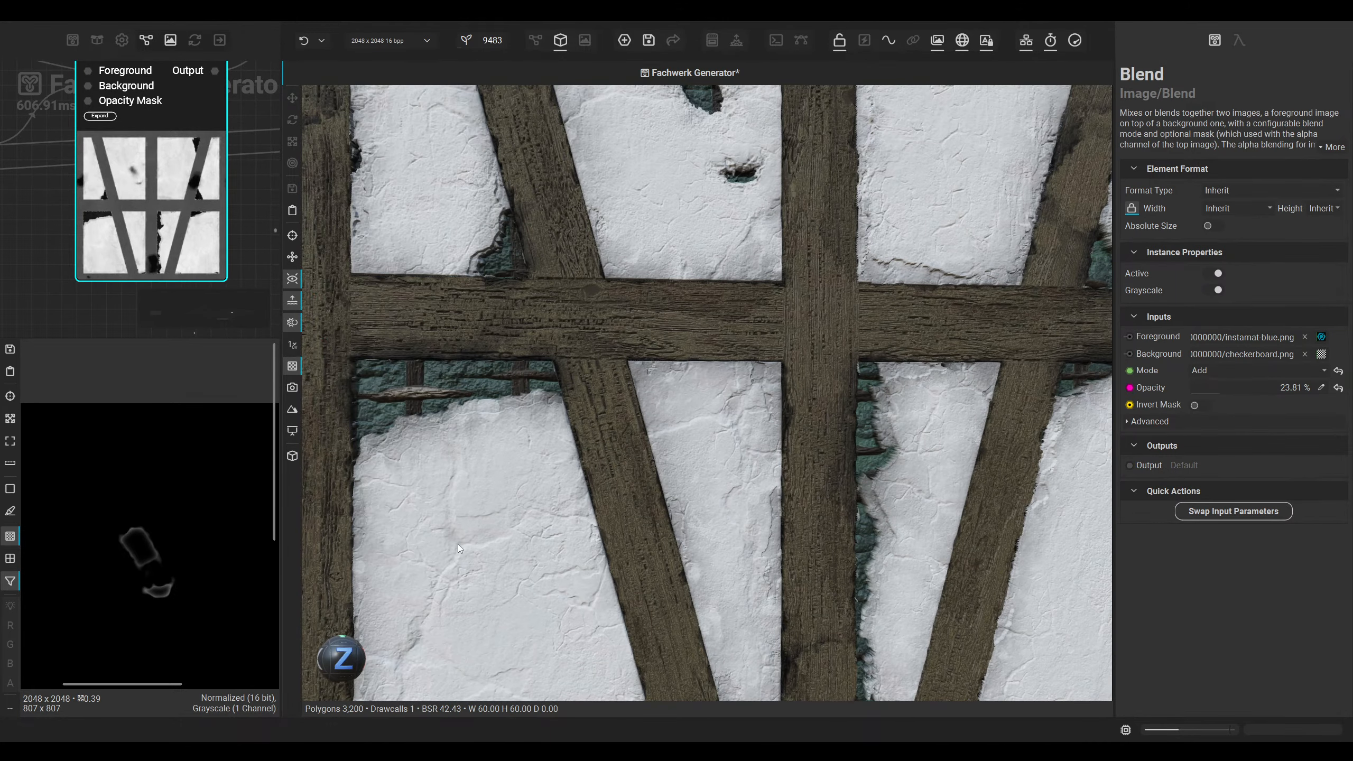
left_click_drag(349, 646, 353, 641)
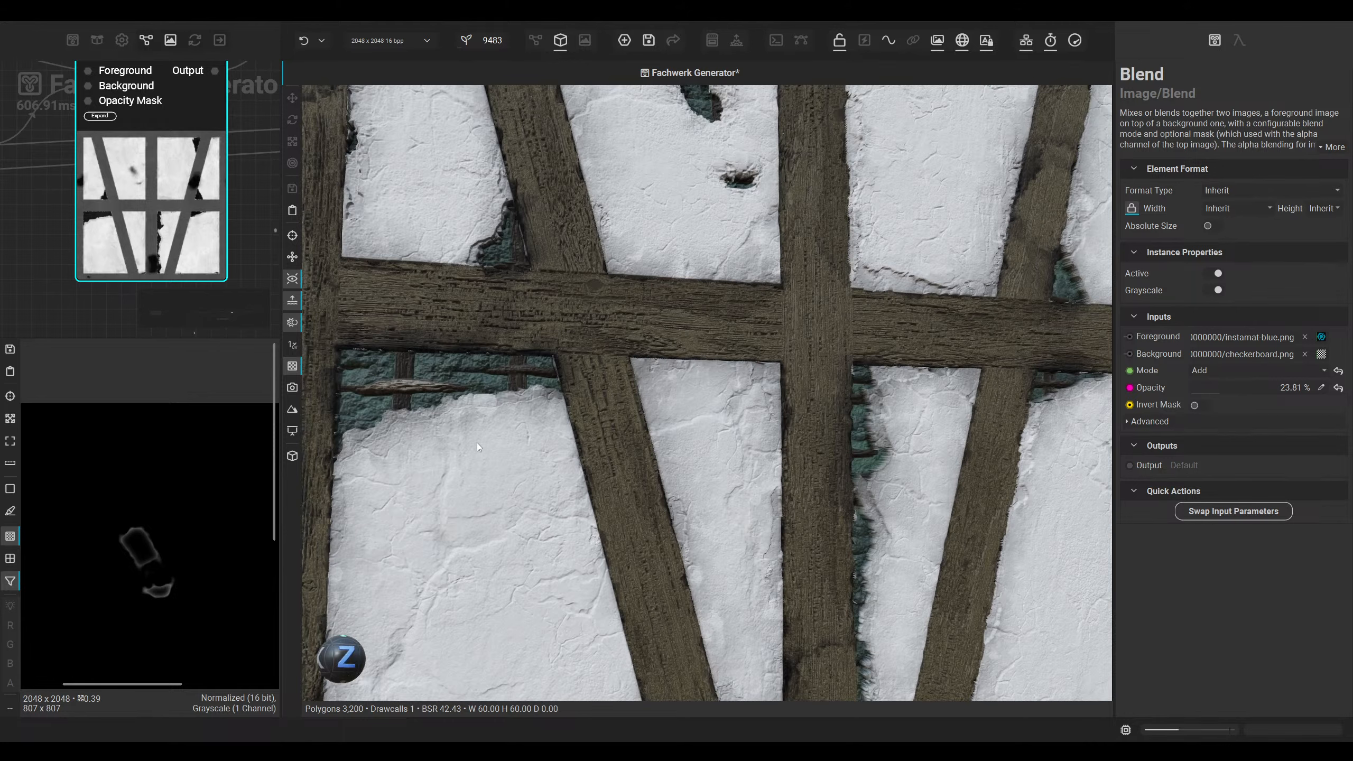
middle_click_drag(653, 279, 524, 353)
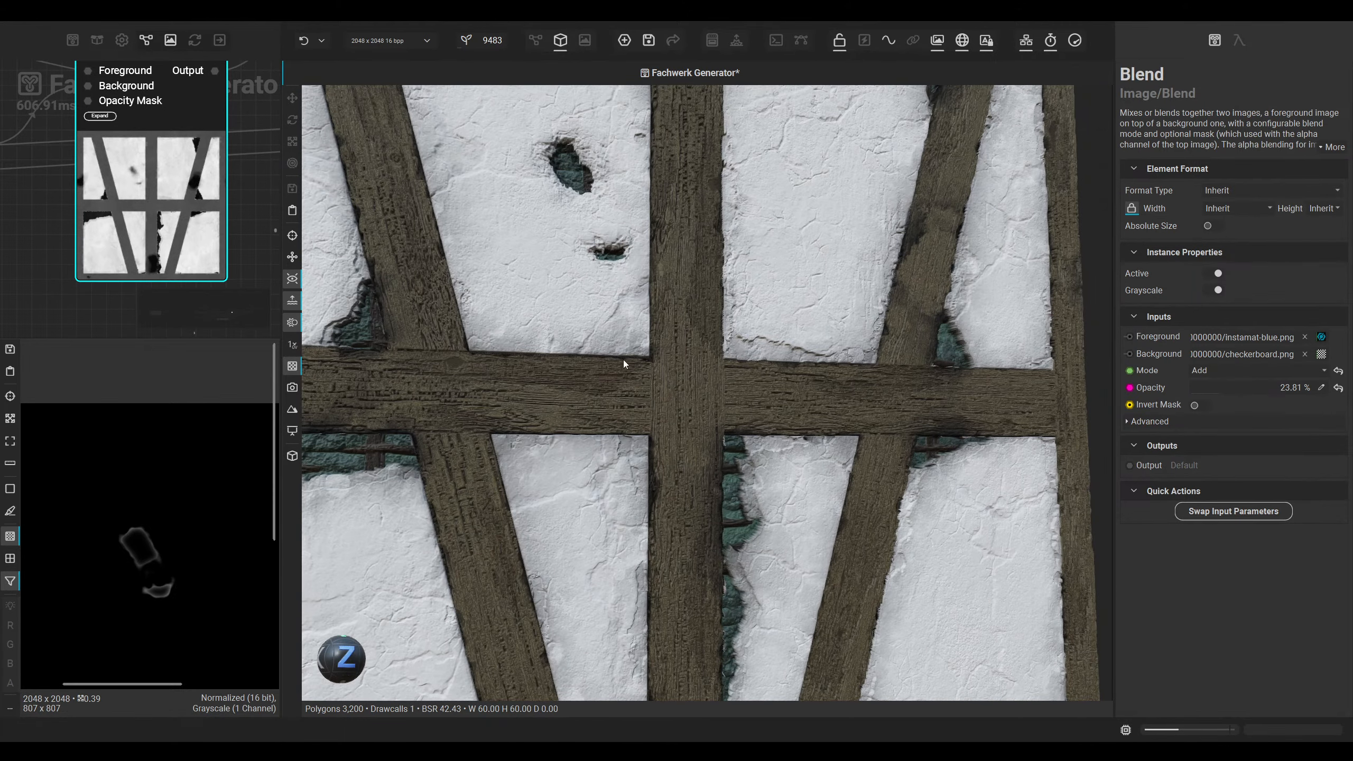
middle_click_drag(621, 496, 637, 308)
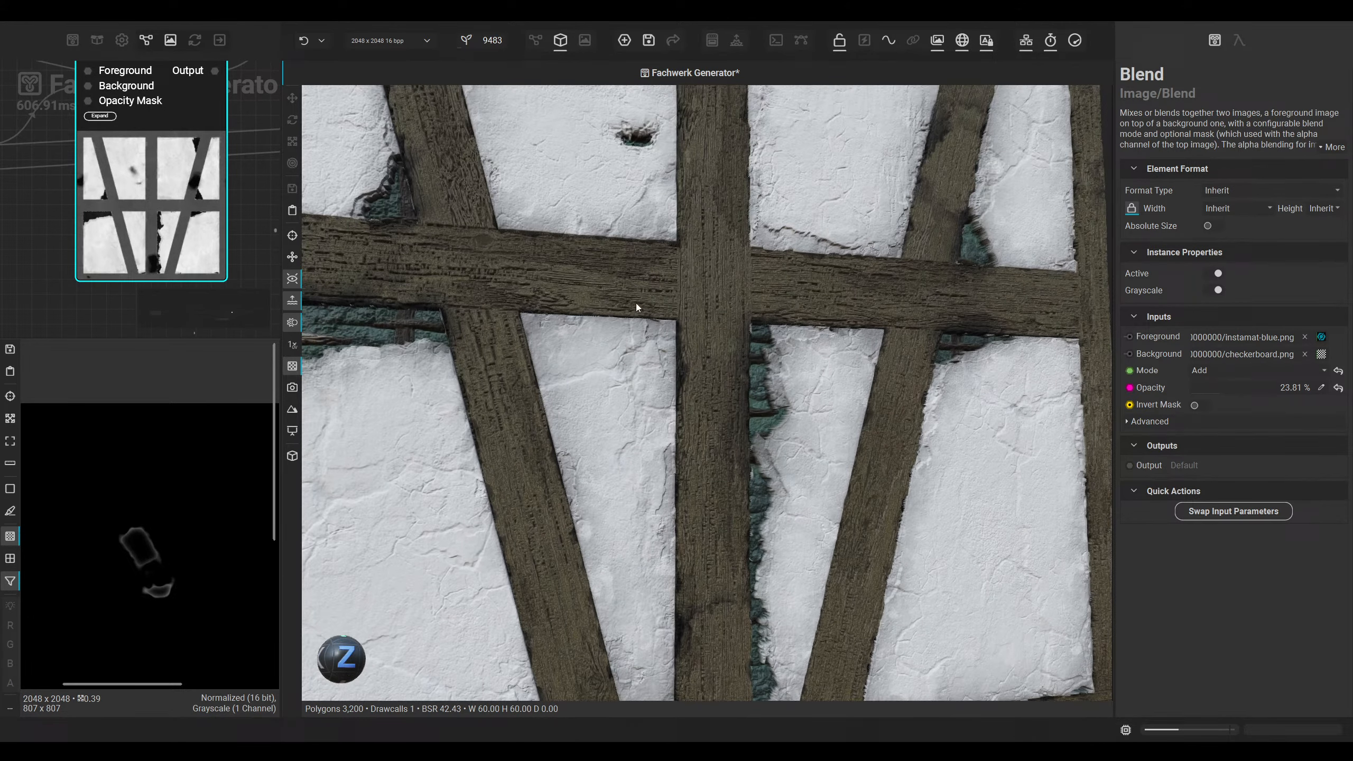
Step: In the node graph, shift the opacity mask wire's reroute point, and add a reroute point on the Blend's foreground wire, pulling it upward
left_click(536, 39)
scroll(837, 383, "down", 3)
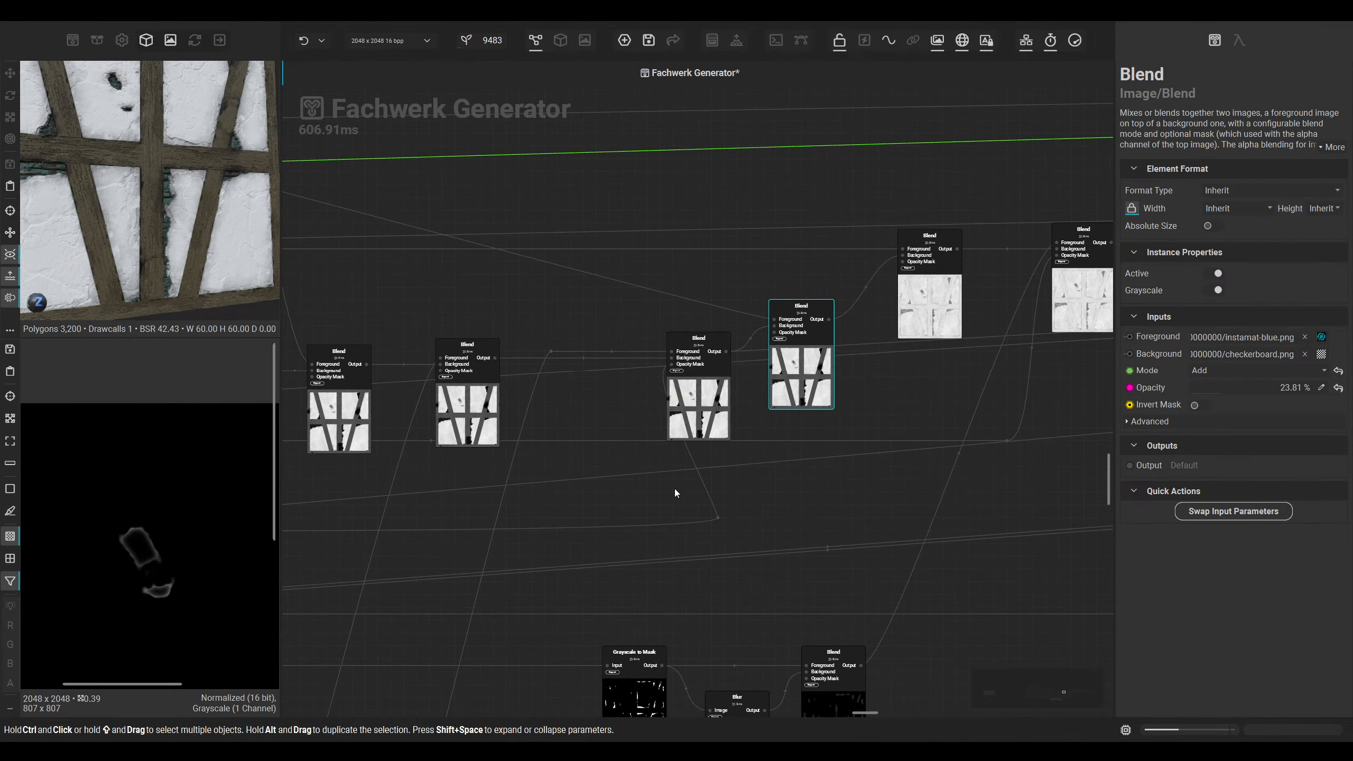
left_click_drag(719, 518, 573, 525)
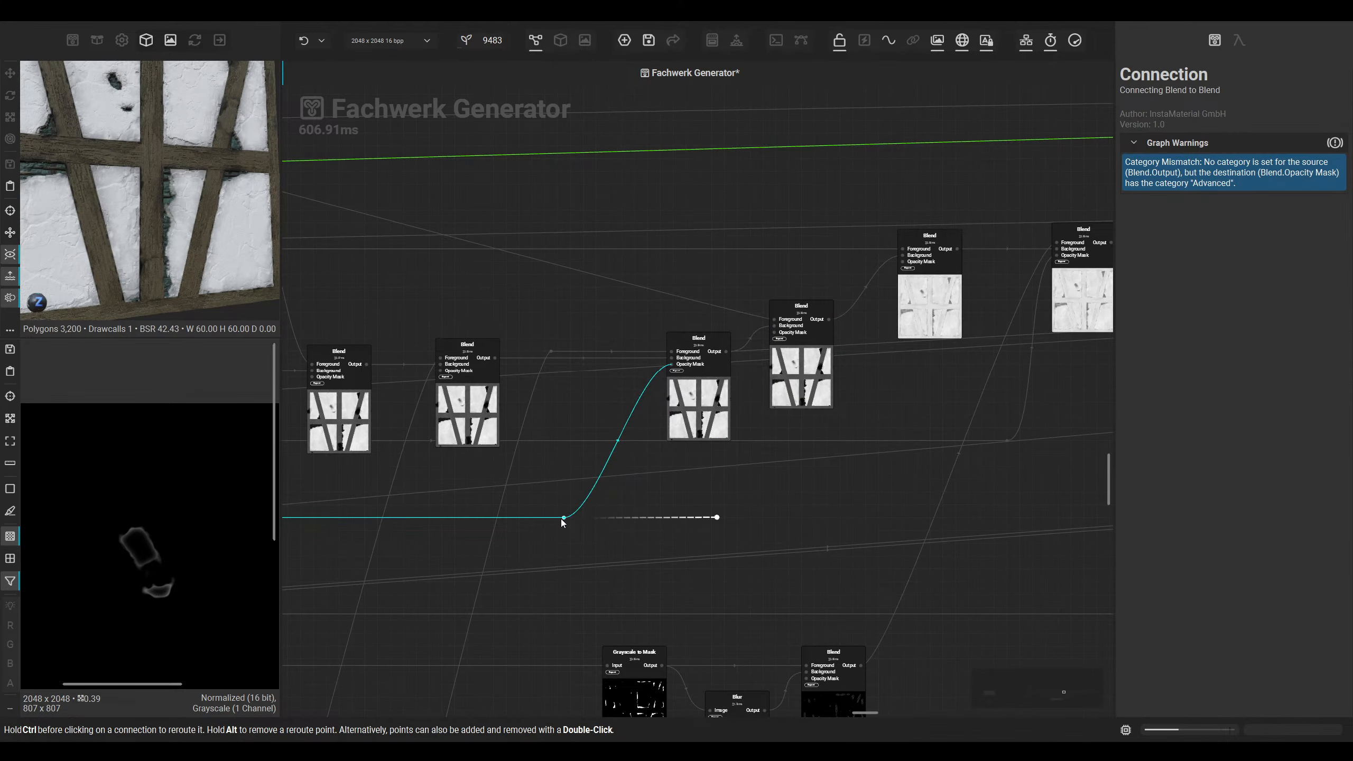
middle_click_drag(607, 326, 716, 429)
scroll(716, 429, "down", 1)
middle_click_drag(554, 403, 742, 481)
left_click(656, 403)
double_click(657, 405)
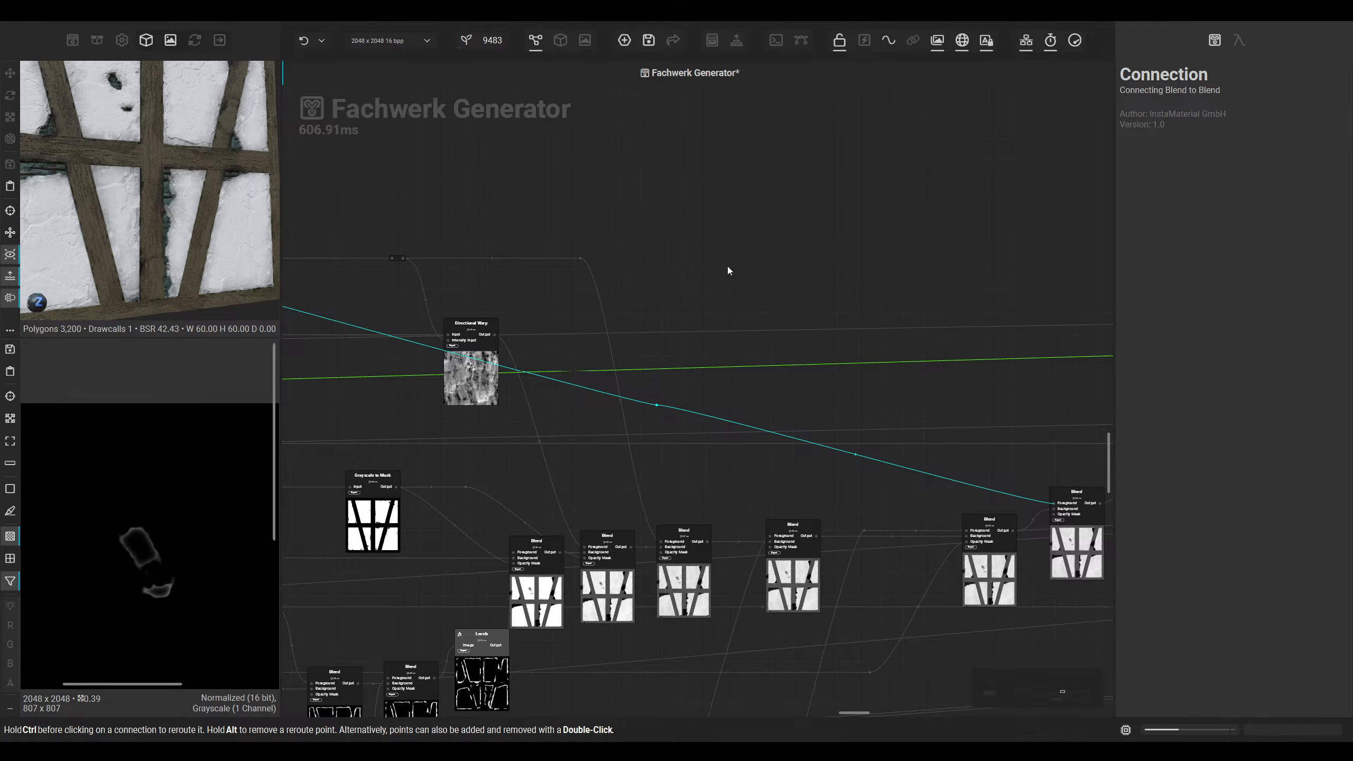
left_click_drag(658, 406, 761, 105)
left_click(772, 202)
Step: Look over the later part of the node graph, and examine the wall's plaster holes and beams in the enlarged 3D view
scroll(788, 205, "down", 3)
middle_click_drag(864, 174, 602, 167)
middle_click_drag(1060, 263, 592, 287)
middle_click_drag(965, 343, 533, 334)
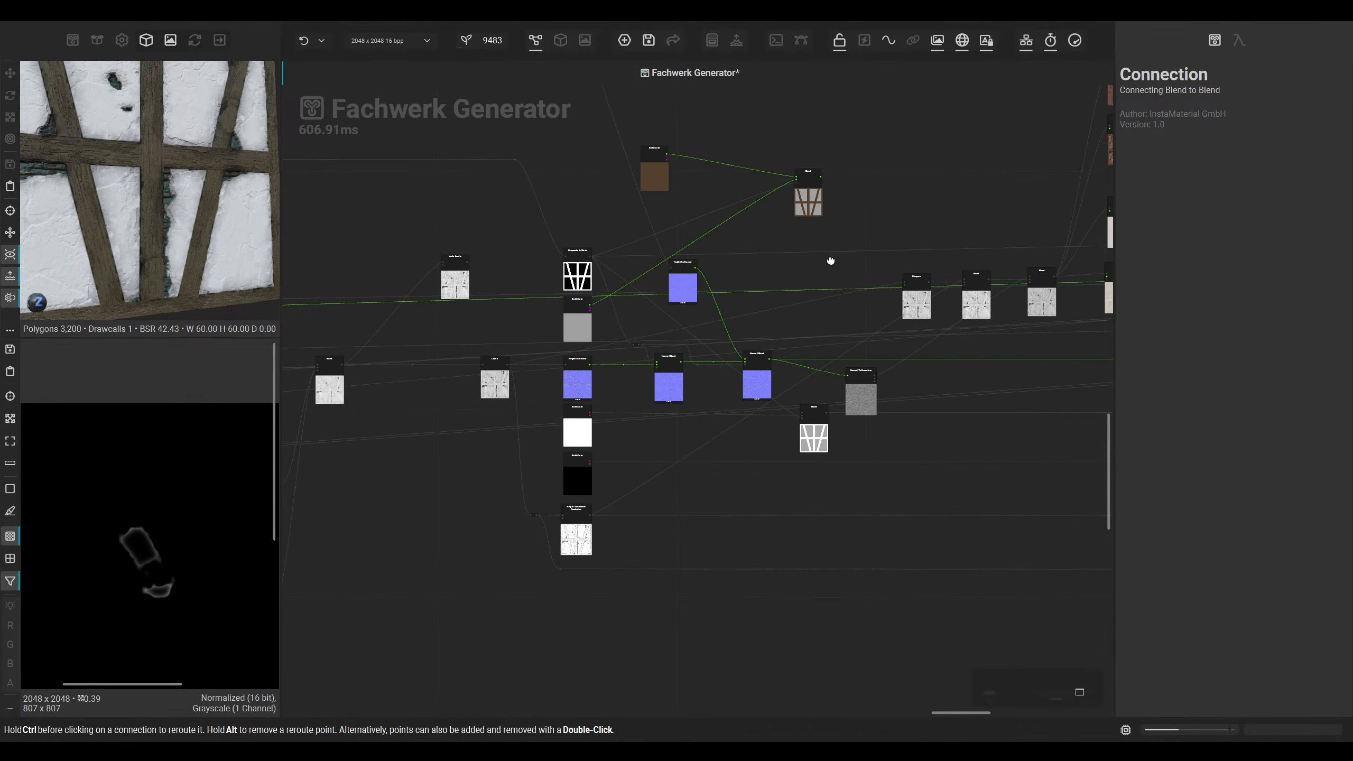
middle_click_drag(873, 213, 522, 341)
left_click(560, 40)
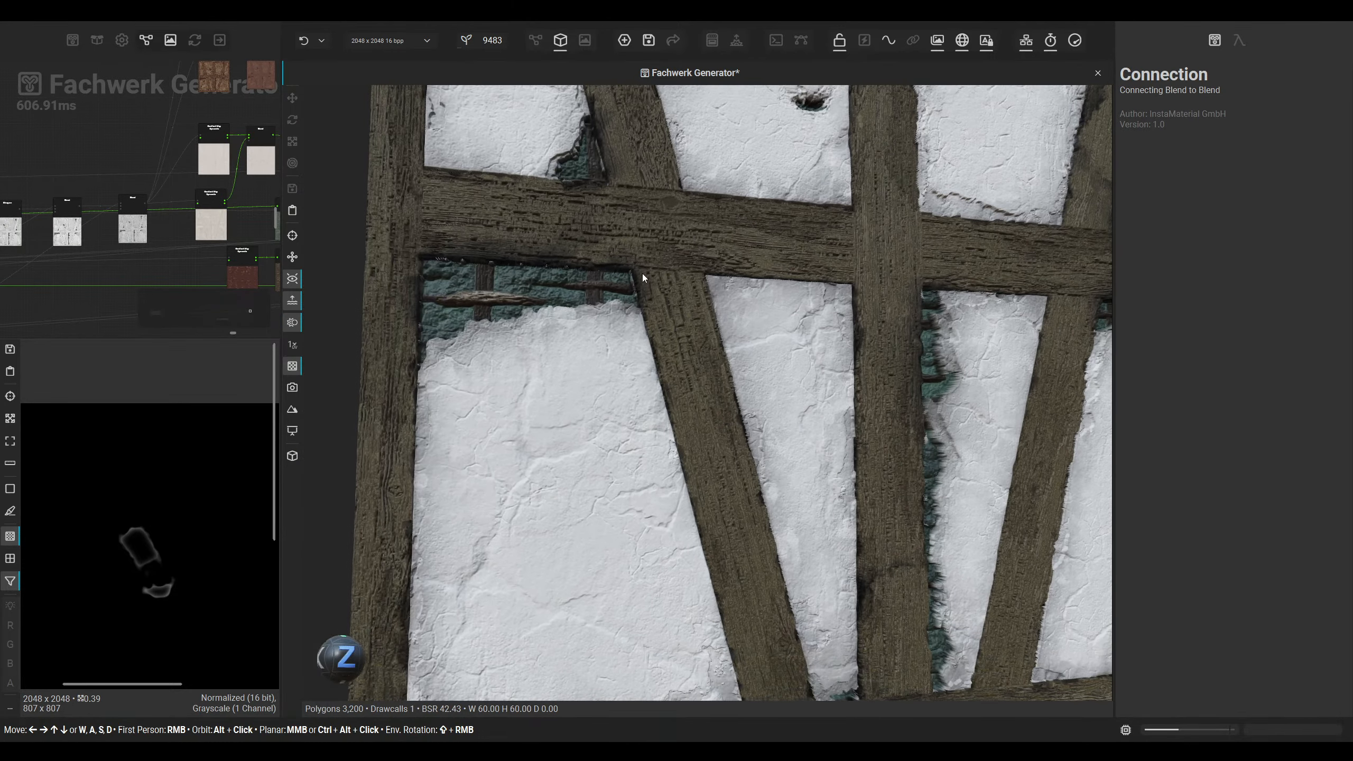
middle_click_drag(607, 292, 565, 319)
middle_click_drag(513, 364, 461, 398)
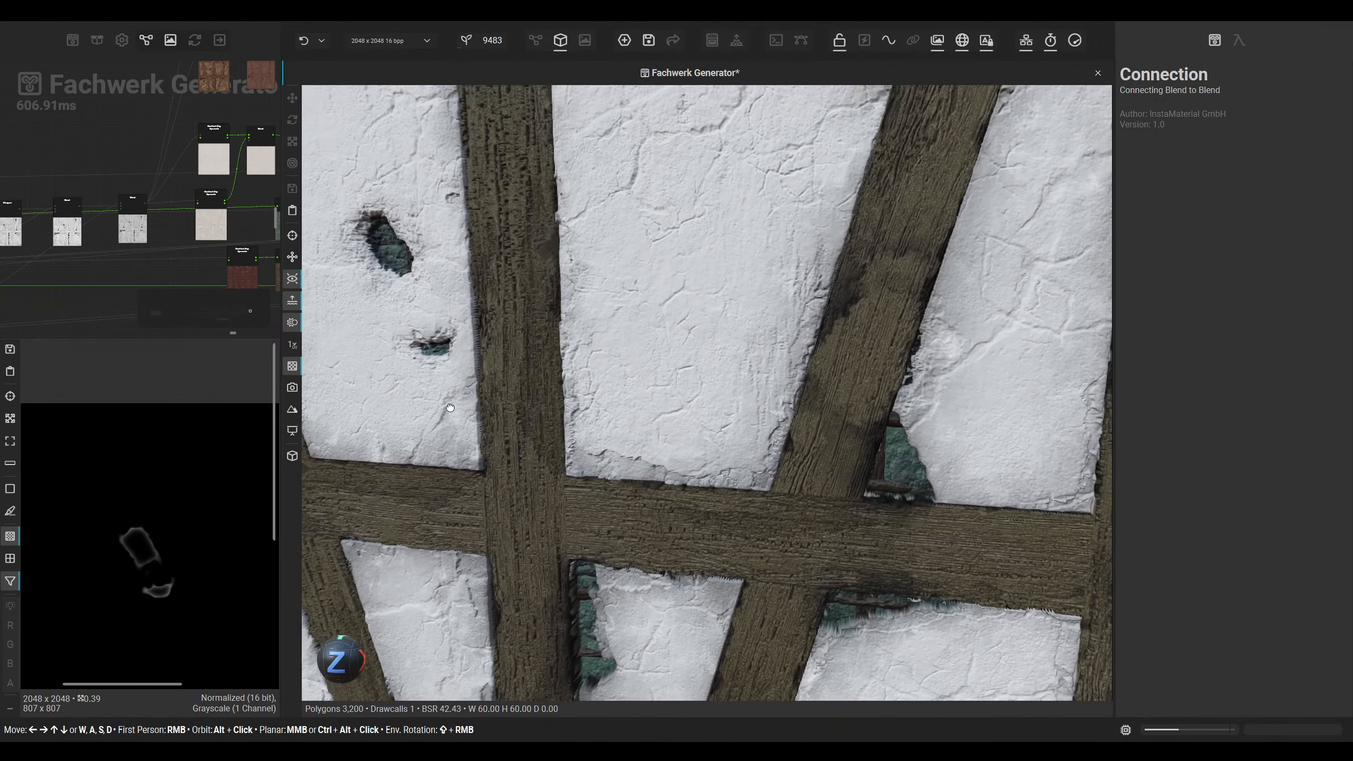
left_click_drag(461, 398, 480, 427, "alt")
middle_click_drag(480, 426, 602, 455)
scroll(602, 433, "down", 5)
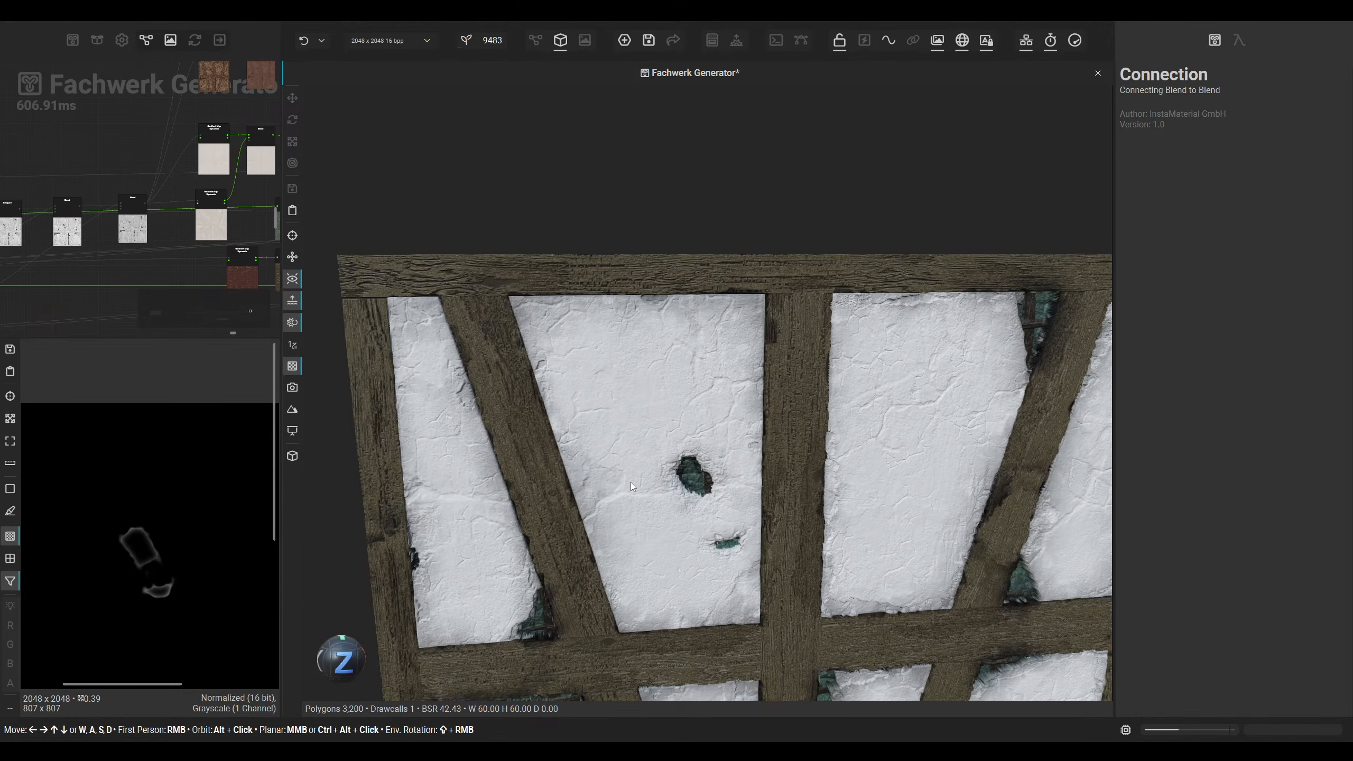
left_click_drag(630, 483, 658, 515, "alt")
middle_click_drag(657, 514, 651, 328)
left_click_drag(706, 408, 680, 419, "alt")
middle_click_drag(680, 419, 603, 360)
scroll(601, 361, "down", 3)
scroll(631, 396, "up", 3)
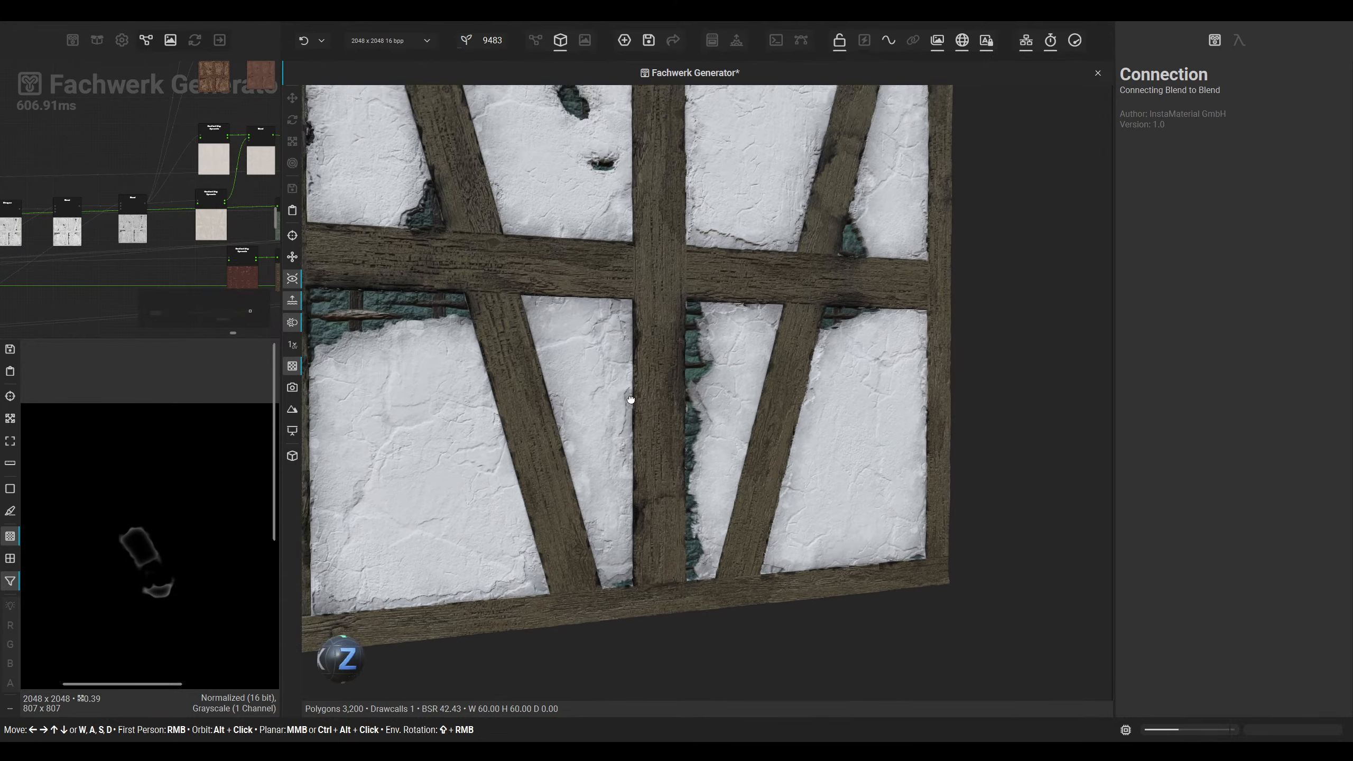
Step: Preview the final base color Blend node and the Subtract Blend node that drives its opacity mask
left_click(535, 40)
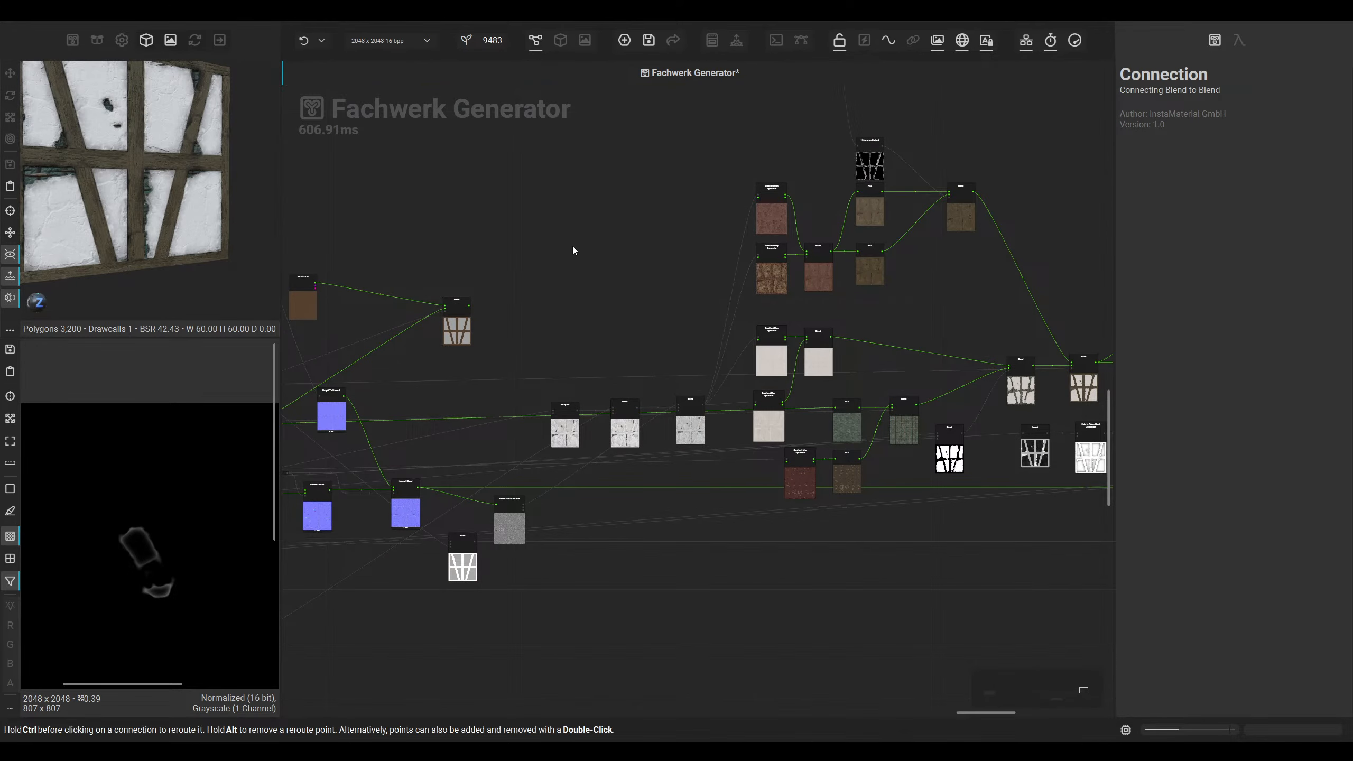
scroll(644, 346, "down", 2)
middle_click_drag(547, 352, 306, 376)
scroll(856, 330, "up", 4)
middle_click_drag(909, 543, 628, 443)
scroll(629, 447, "up", 3)
left_click(653, 299)
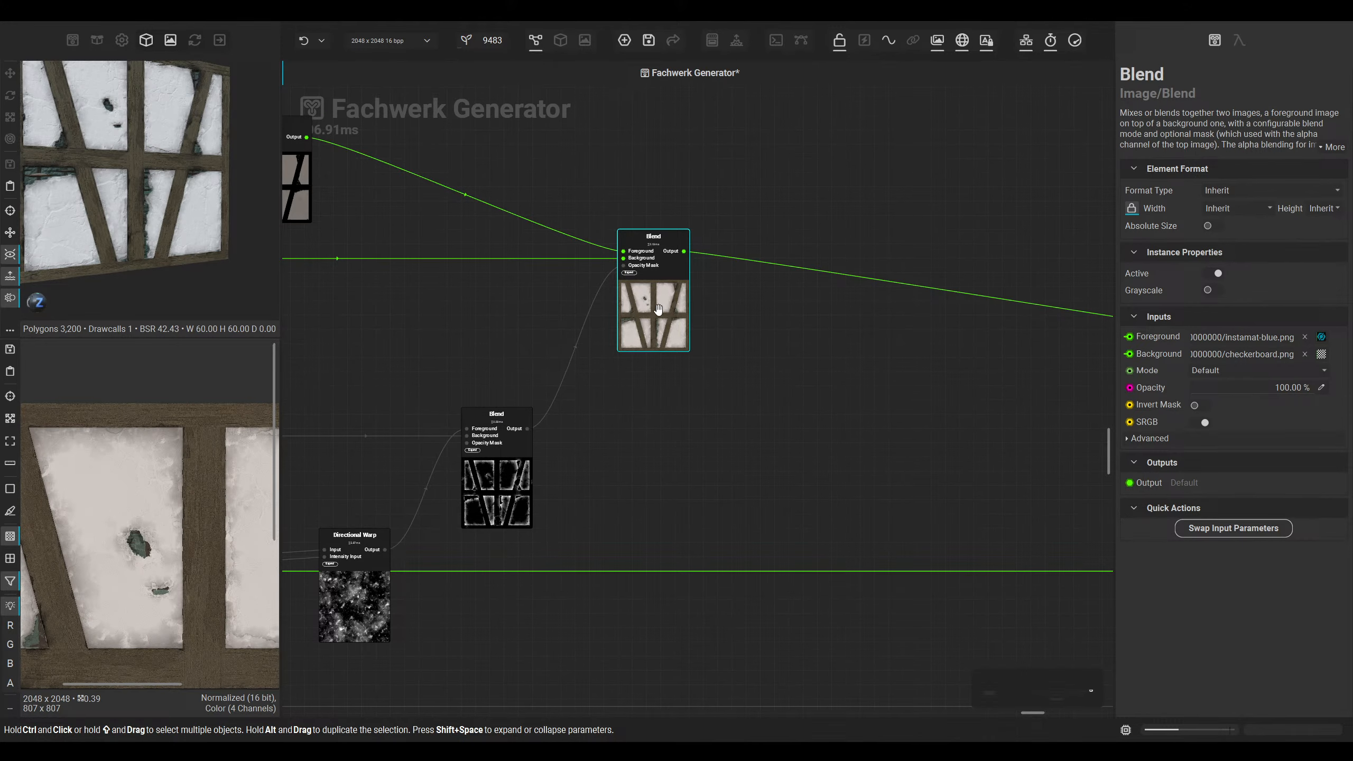
middle_click_drag(731, 310, 831, 313)
middle_click_drag(691, 348, 764, 205)
left_click(652, 521)
scroll(763, 205, "down", 1)
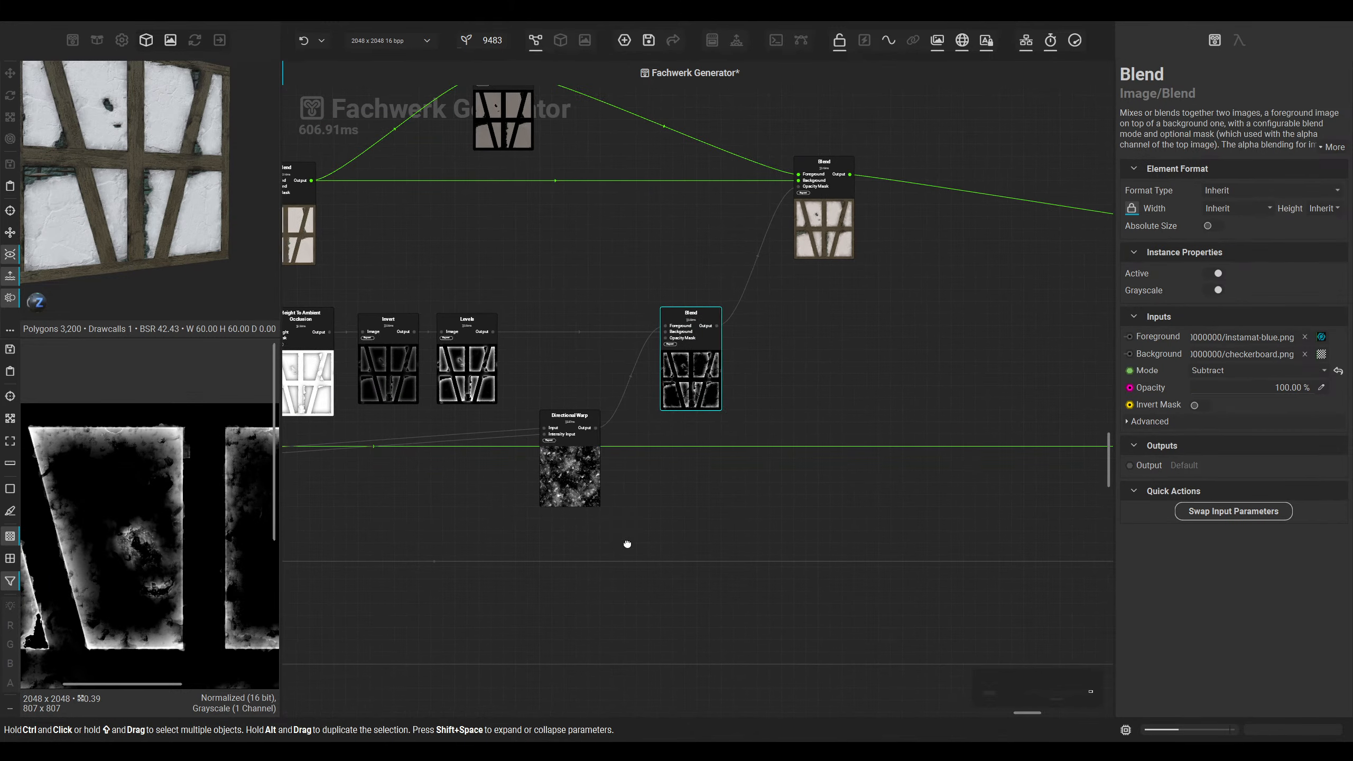
middle_click_drag(627, 544, 668, 589)
Step: Search the nodes for grunge, browse the Grunge and Complex entries, and add a Smudges node to the graph
left_click(648, 342)
key("space")
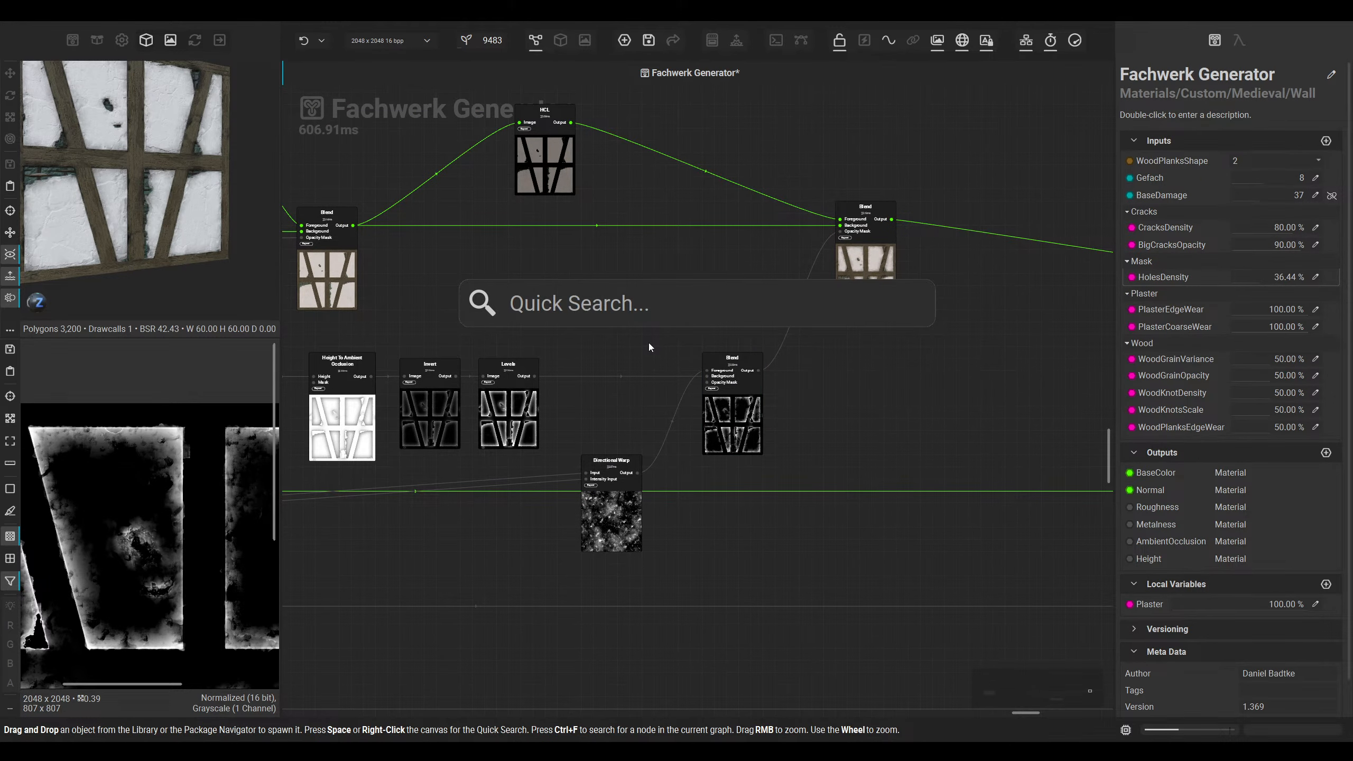
type("grunge")
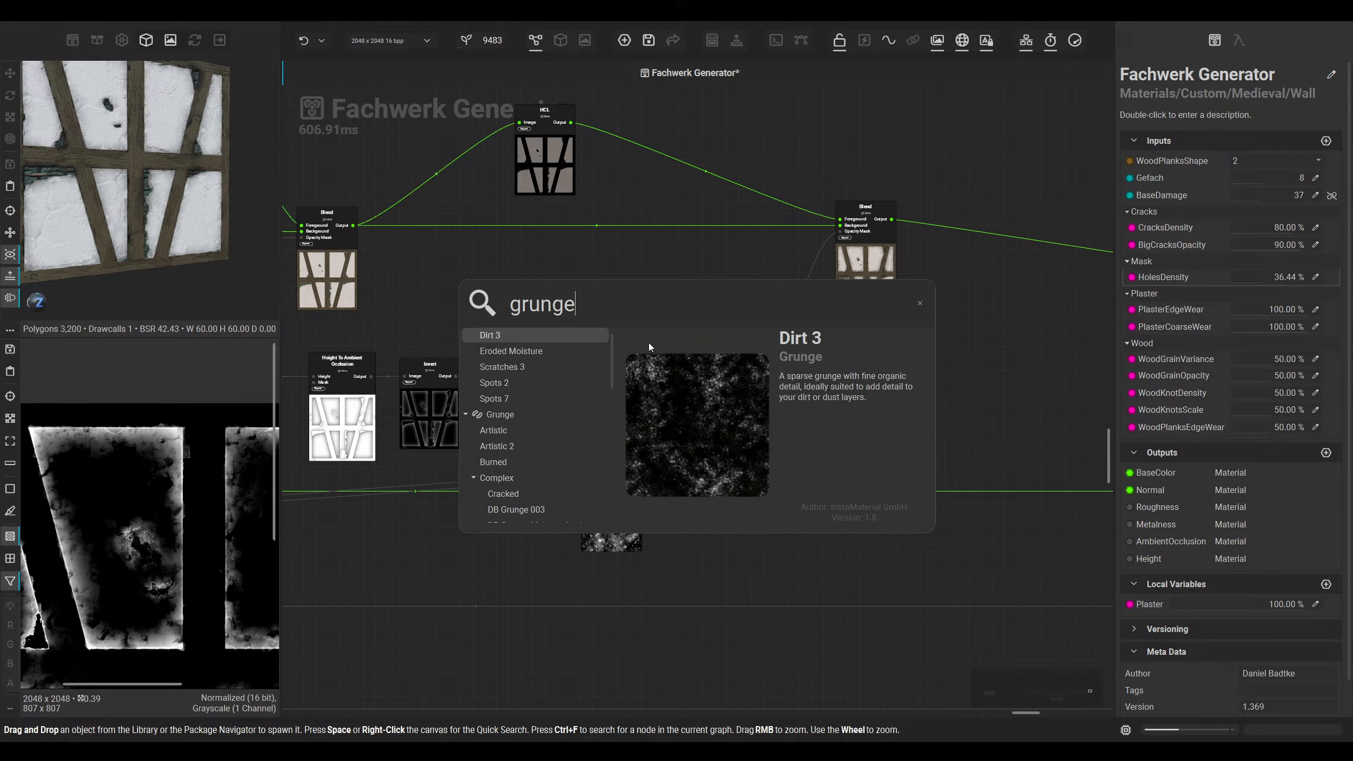
key("Down")
key("Down")
key("Down")
key("Down")
key("Down")
key("Down")
key("Down")
key("Down")
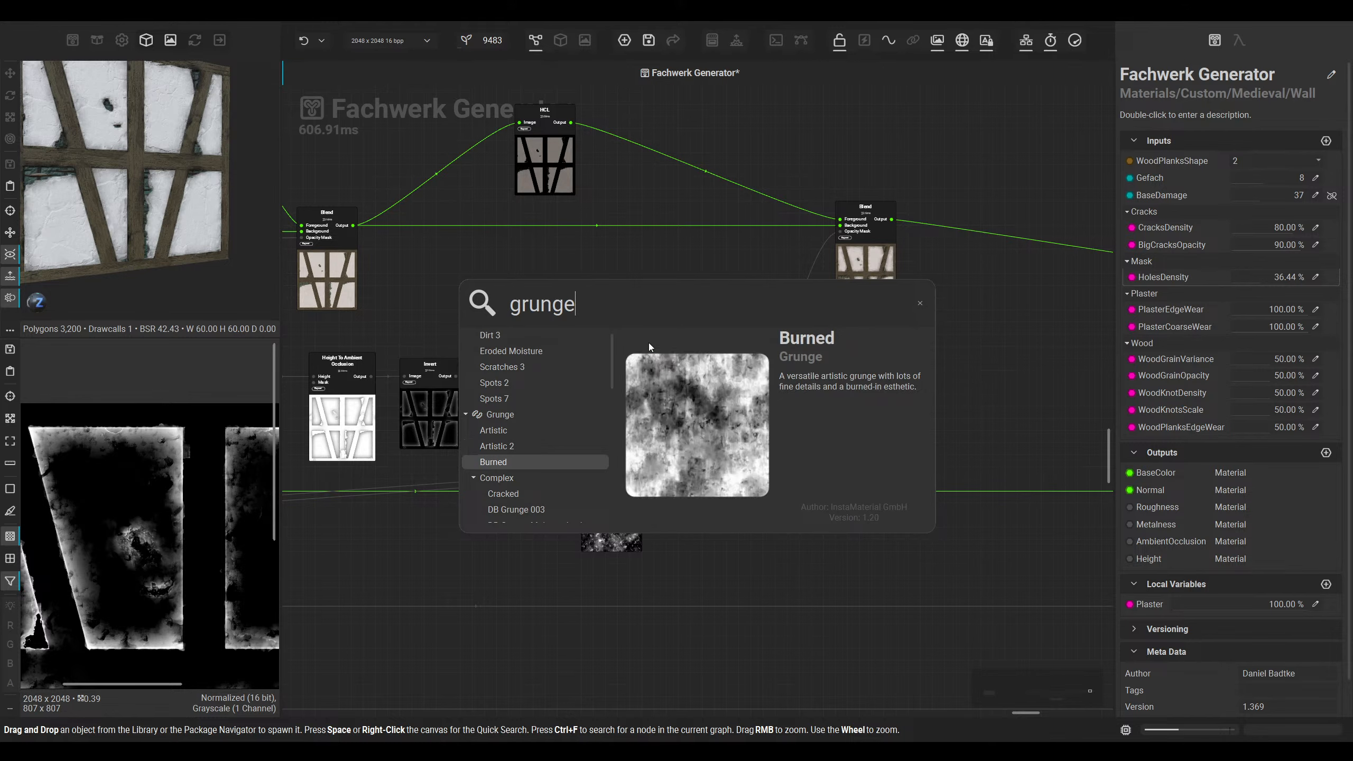
key("Down")
key("Up")
key("Down")
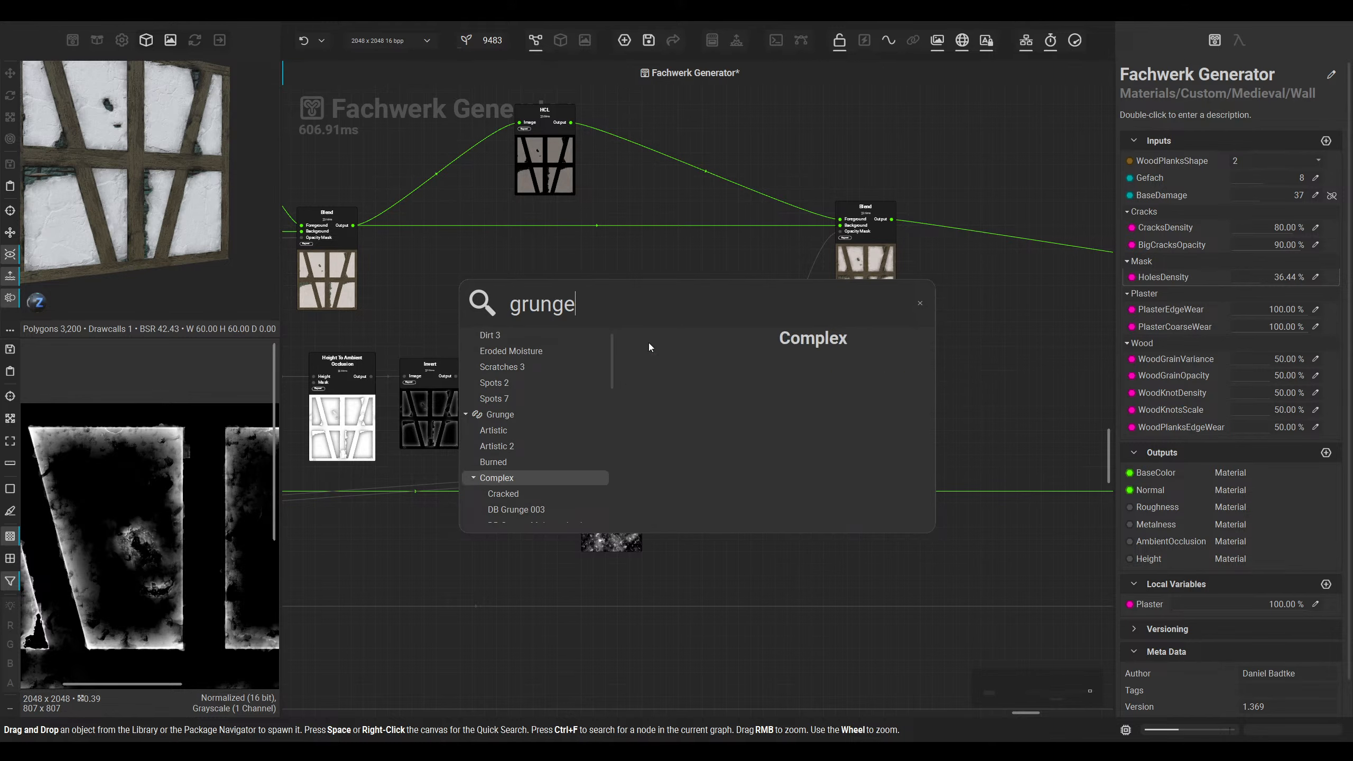
key("Down")
key("Down")
key("Down")
key("Down")
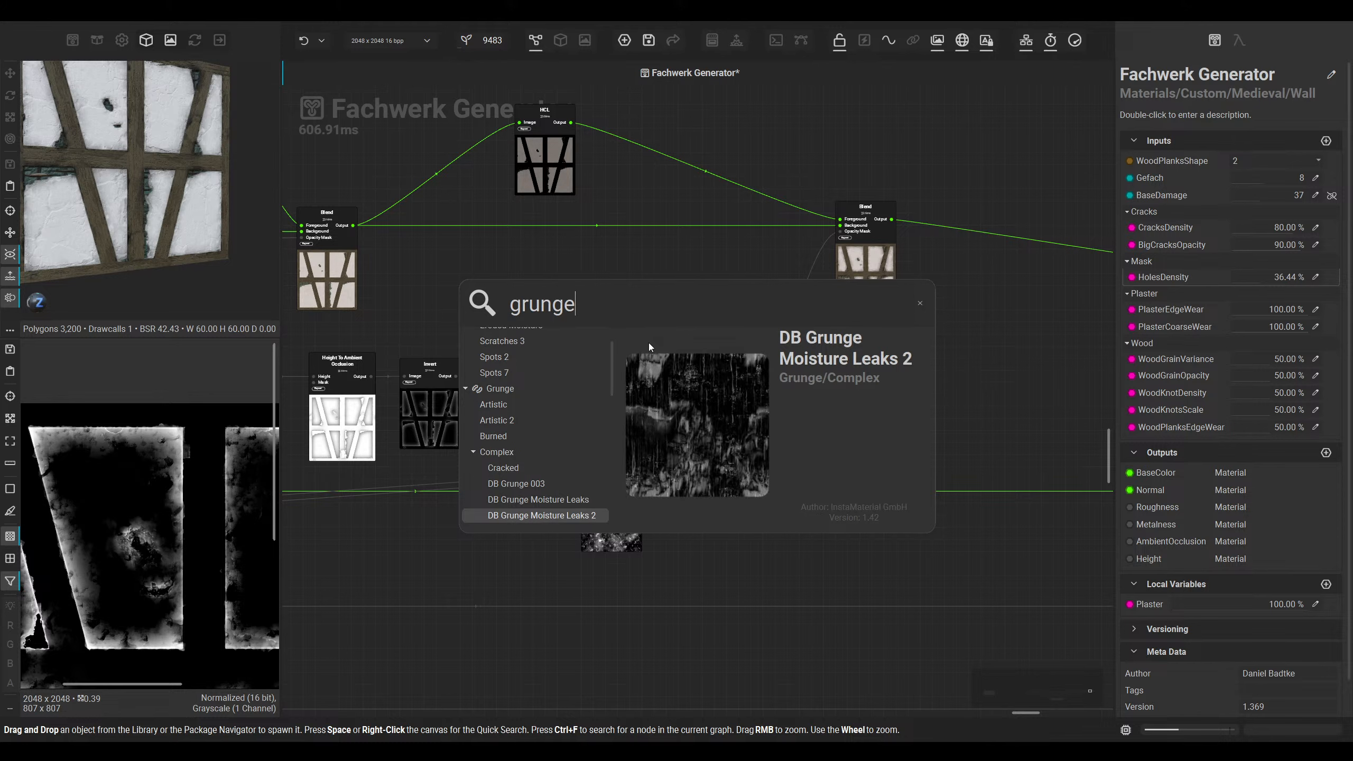
key("Down")
key("Down")
key("Down")
key("Down")
key("Down")
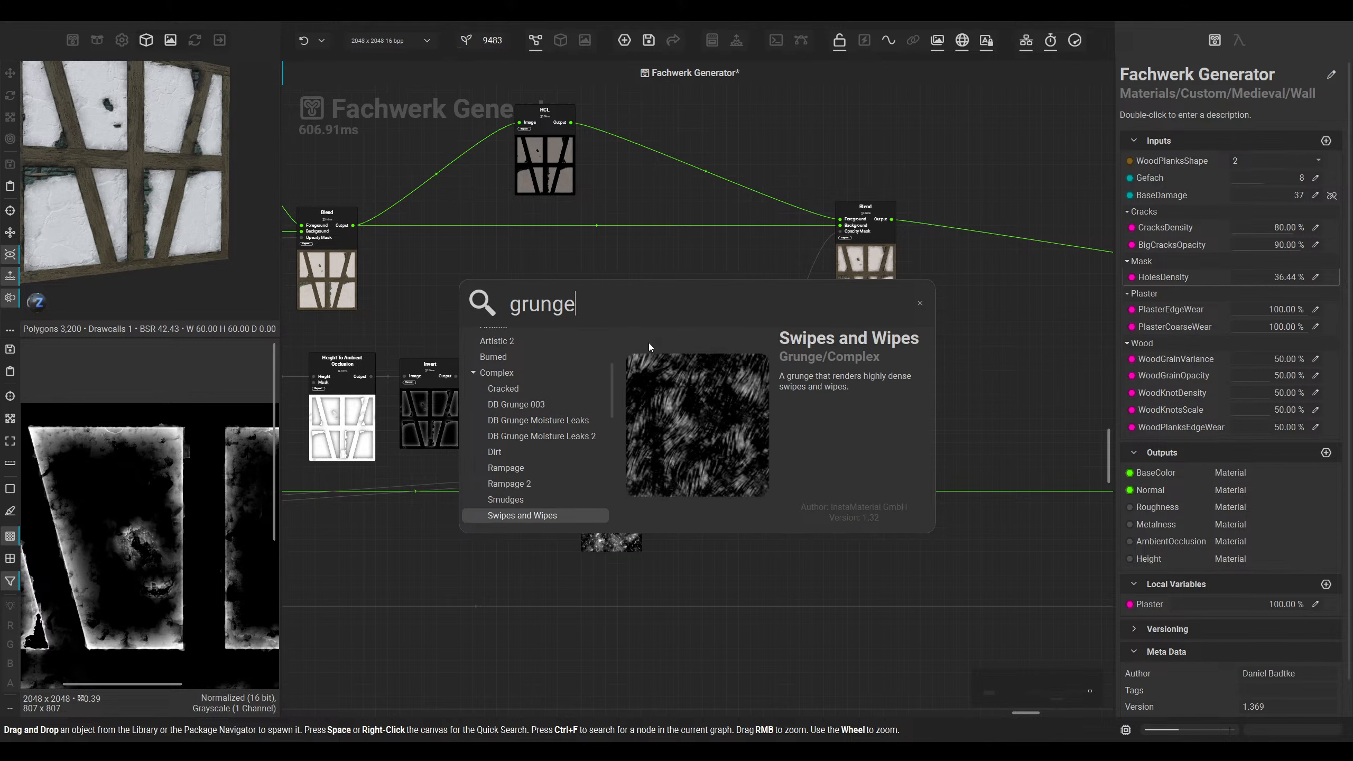
key("Up")
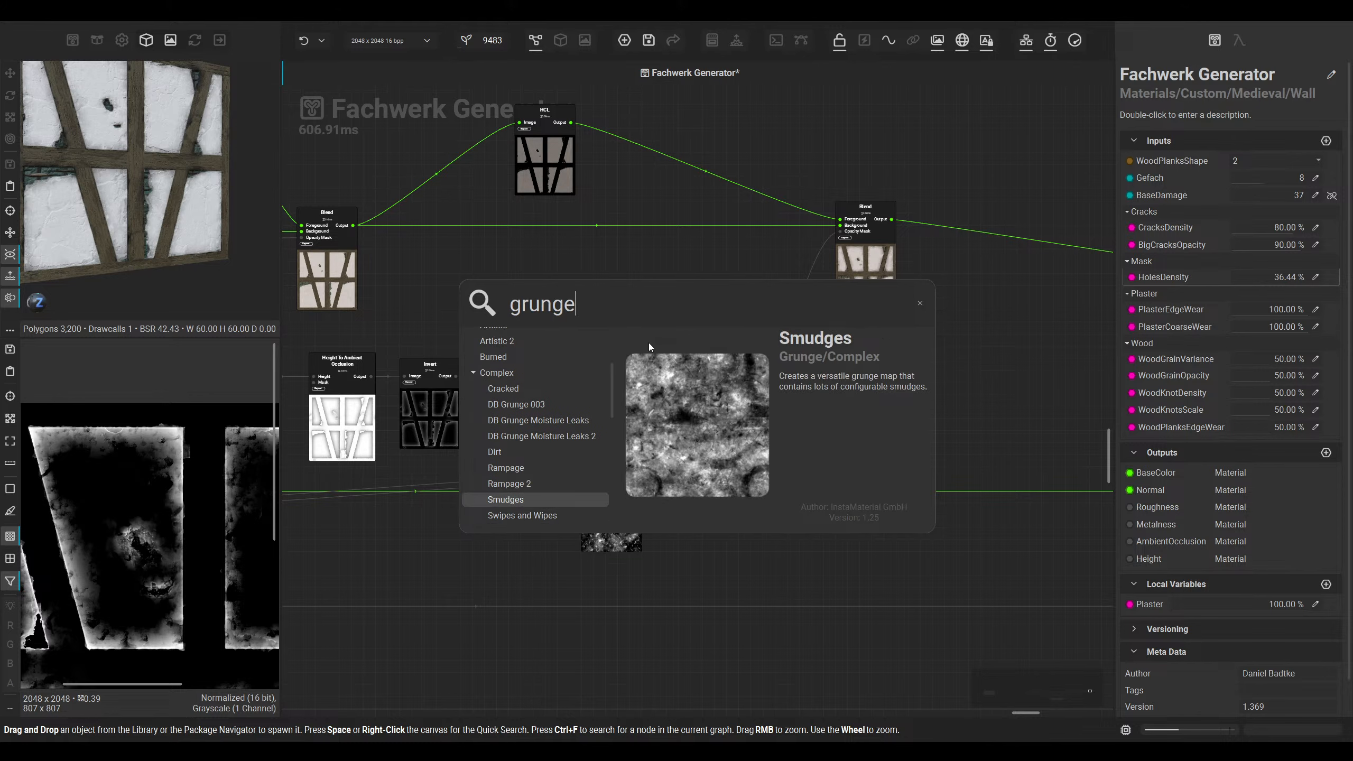
key("Return")
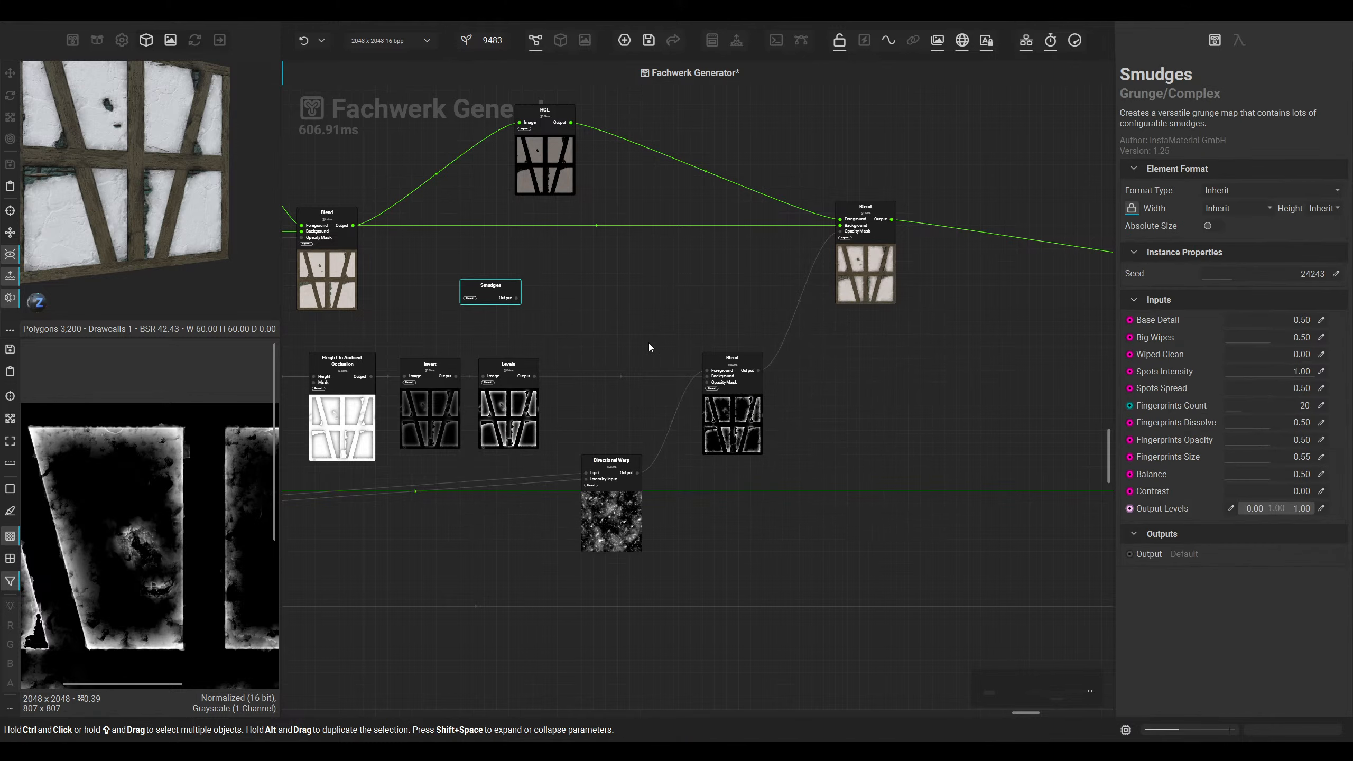
Step: Connect the Smudges output to the Subtract Blend's foreground in place of the Directional Warp, and inspect the wall in the enlarged 3D view
scroll(639, 319, "up", 3)
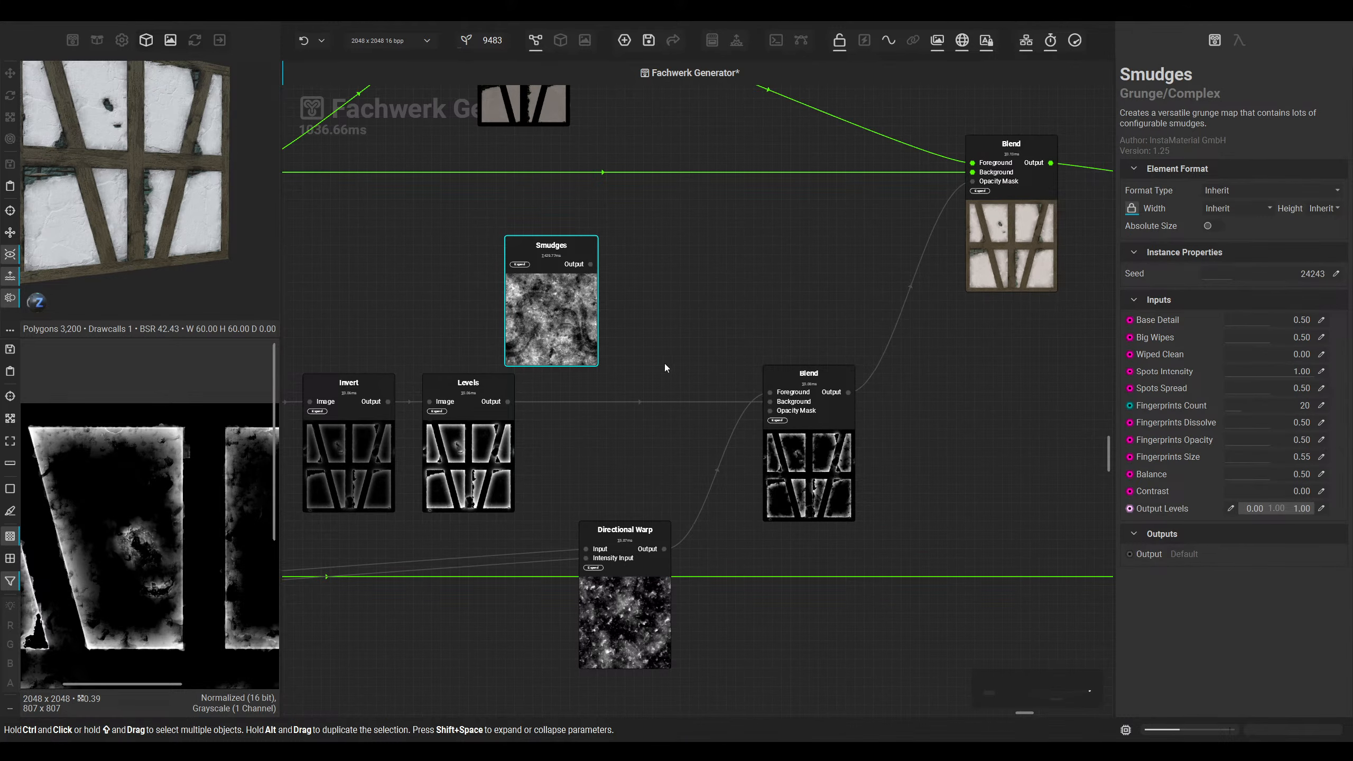
left_click_drag(590, 264, 771, 391)
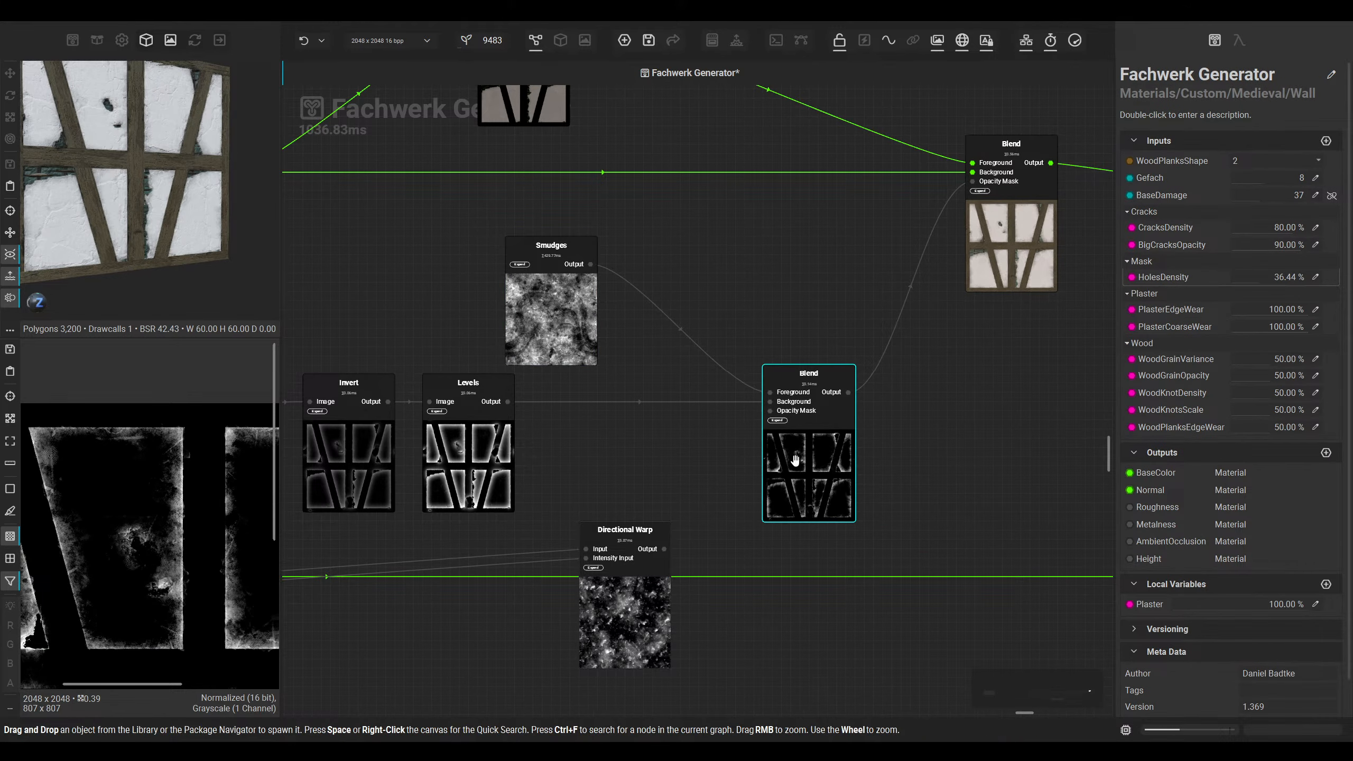
left_click(813, 464)
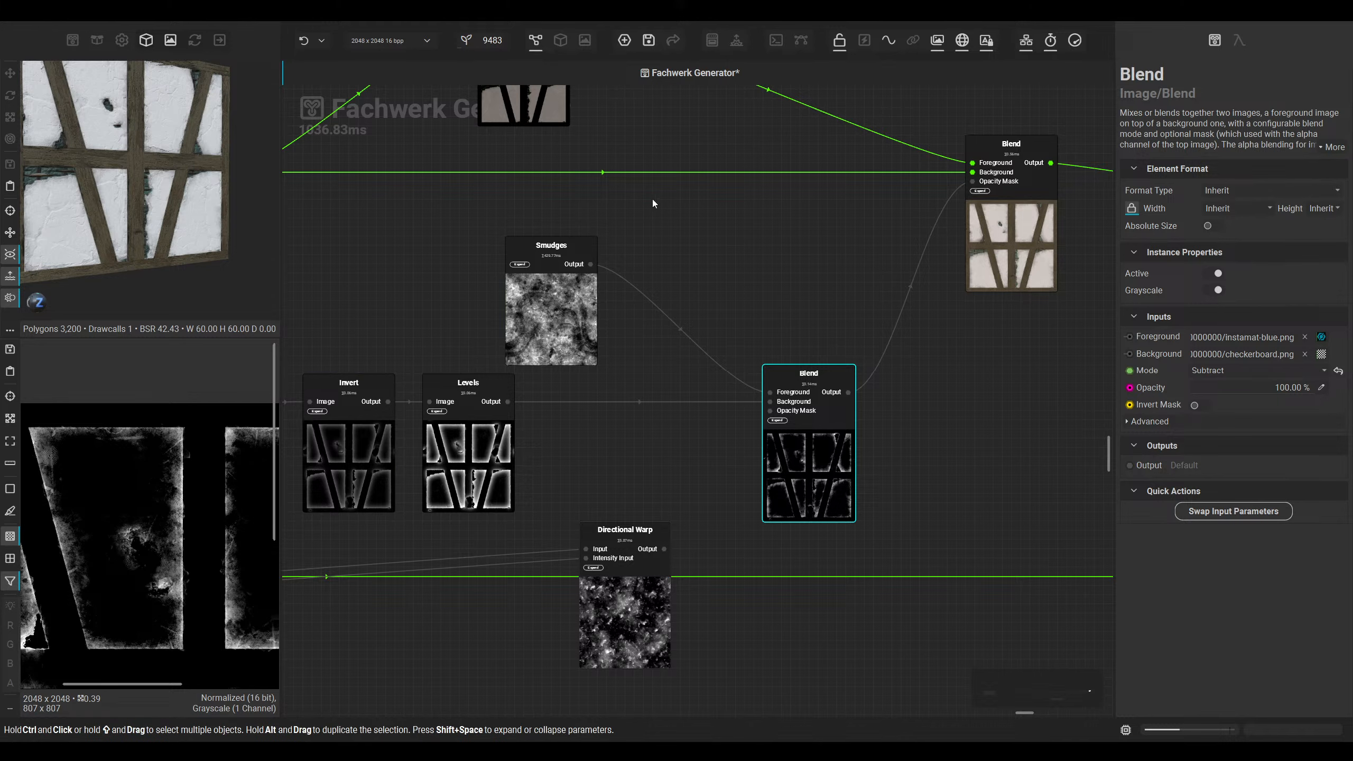
left_click(560, 40)
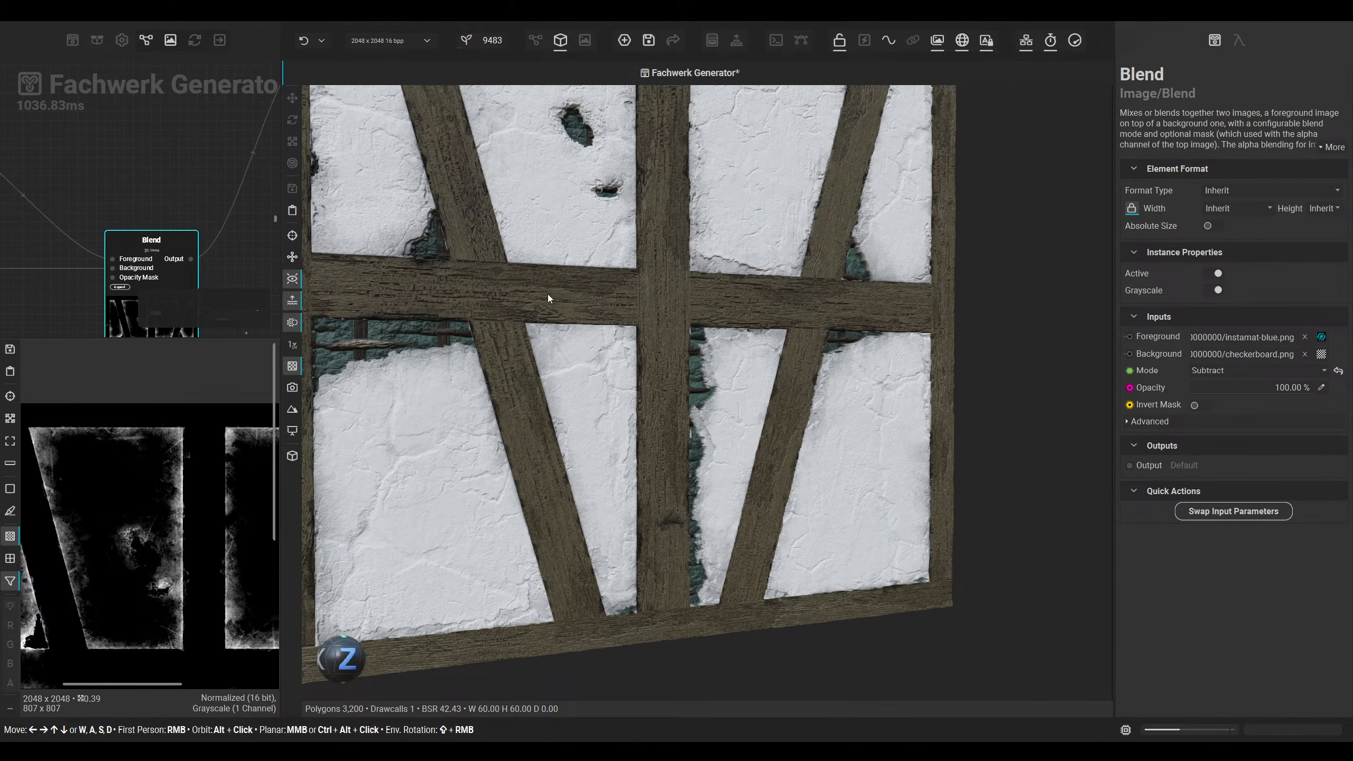
middle_click_drag(581, 296, 650, 417)
left_click_drag(697, 320, 513, 286, "alt")
scroll(211, 166, "down", 3)
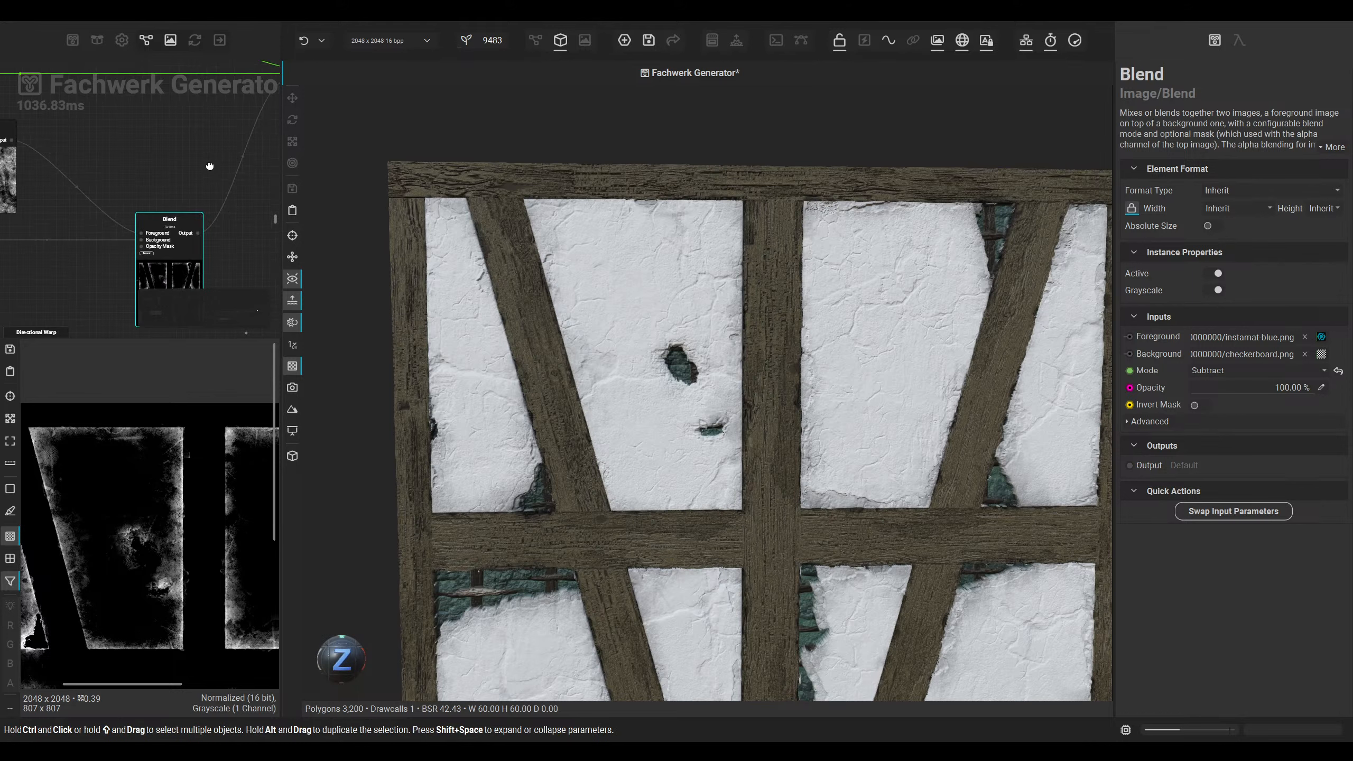
Step: Rewire the Levels node to follow the Subtract Blend, feeding the final Blend's opacity mask, with the Invert output going straight into the Subtract Blend
middle_click_drag(210, 167, 145, 271)
left_click(210, 171)
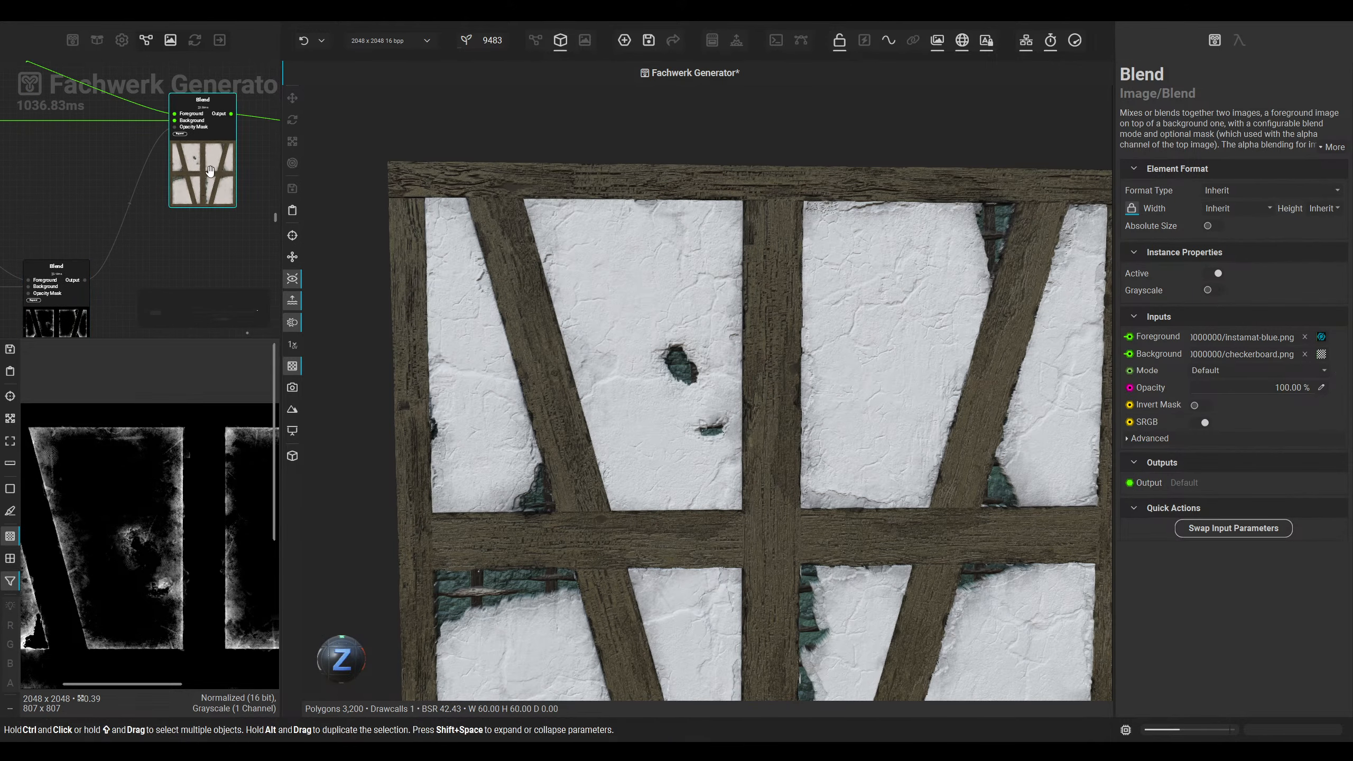
scroll(160, 153, "down", 3)
middle_click_drag(133, 139, 233, 85)
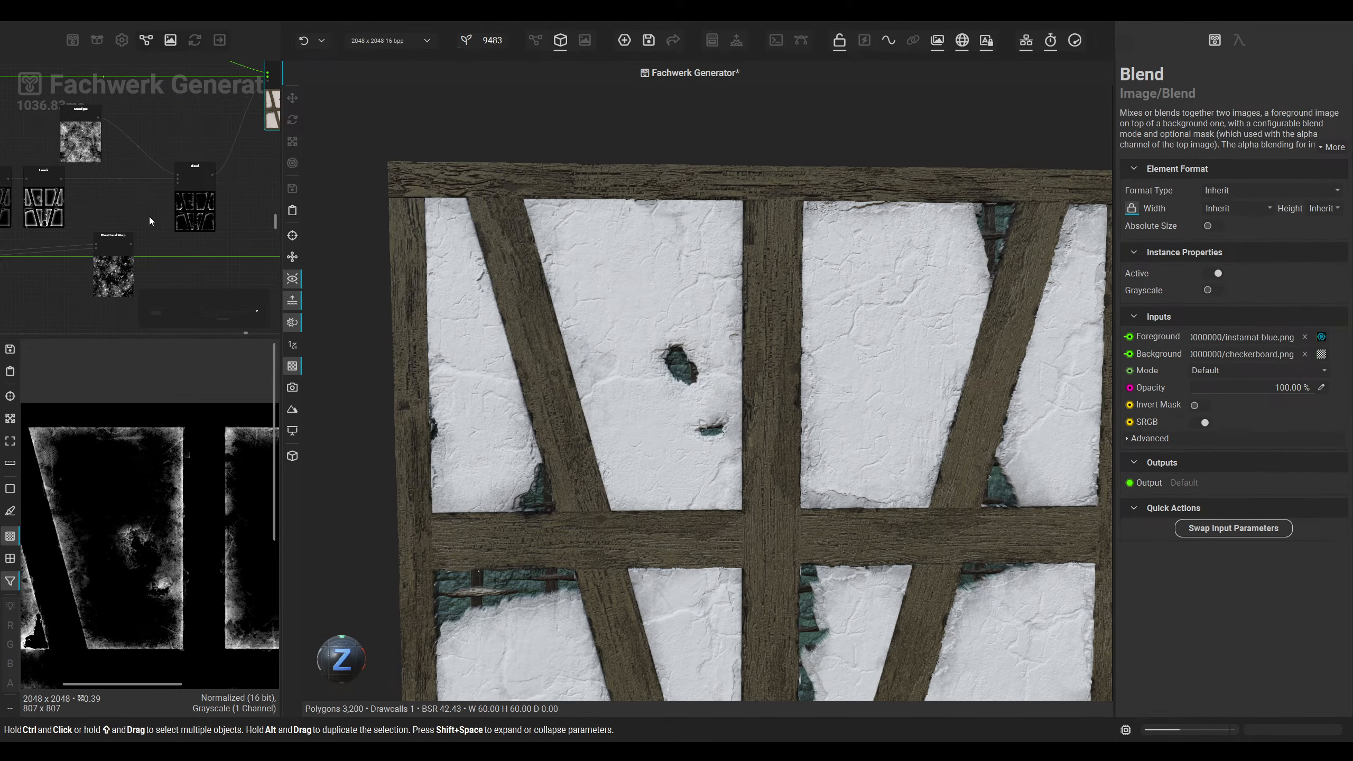
left_click(63, 196)
middle_click_drag(63, 196, 201, 176)
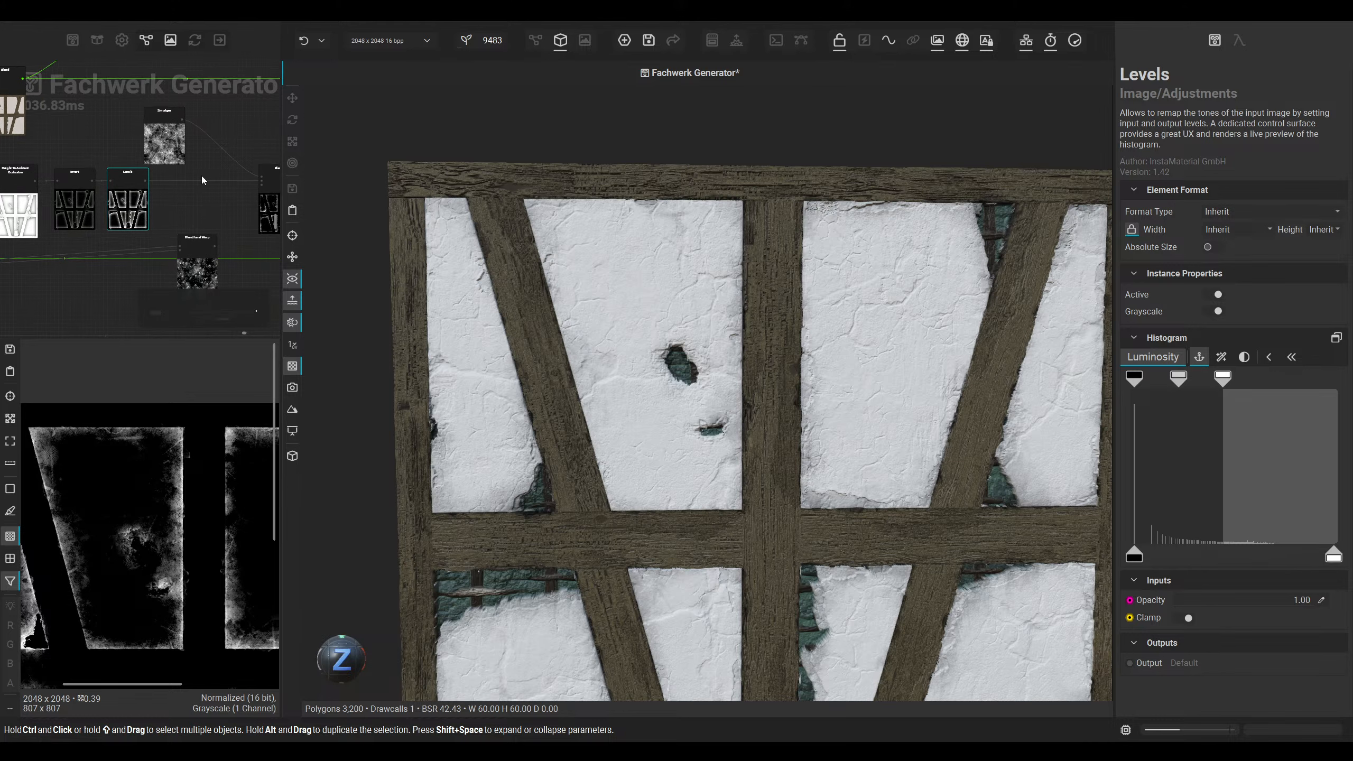
left_click(534, 40)
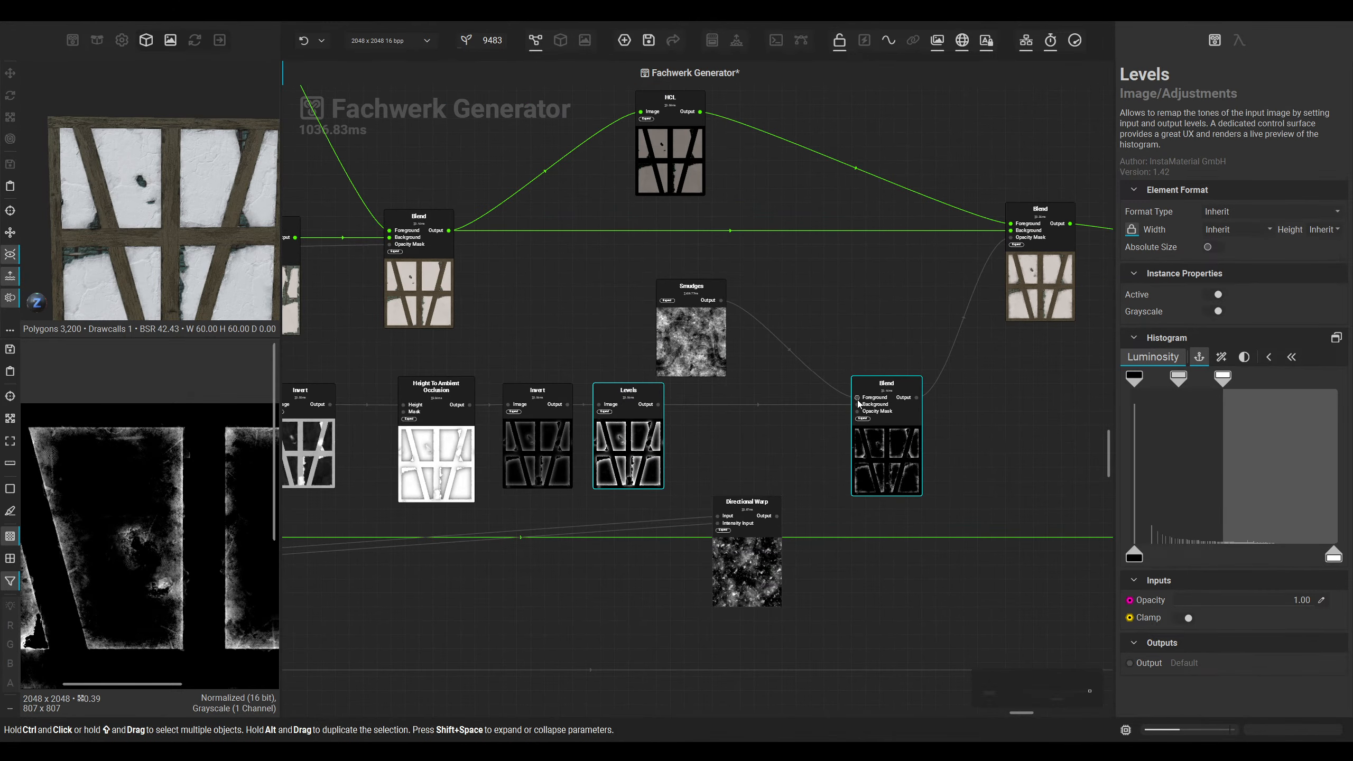
left_click_drag(857, 405, 975, 399)
scroll(875, 426, "up", 3)
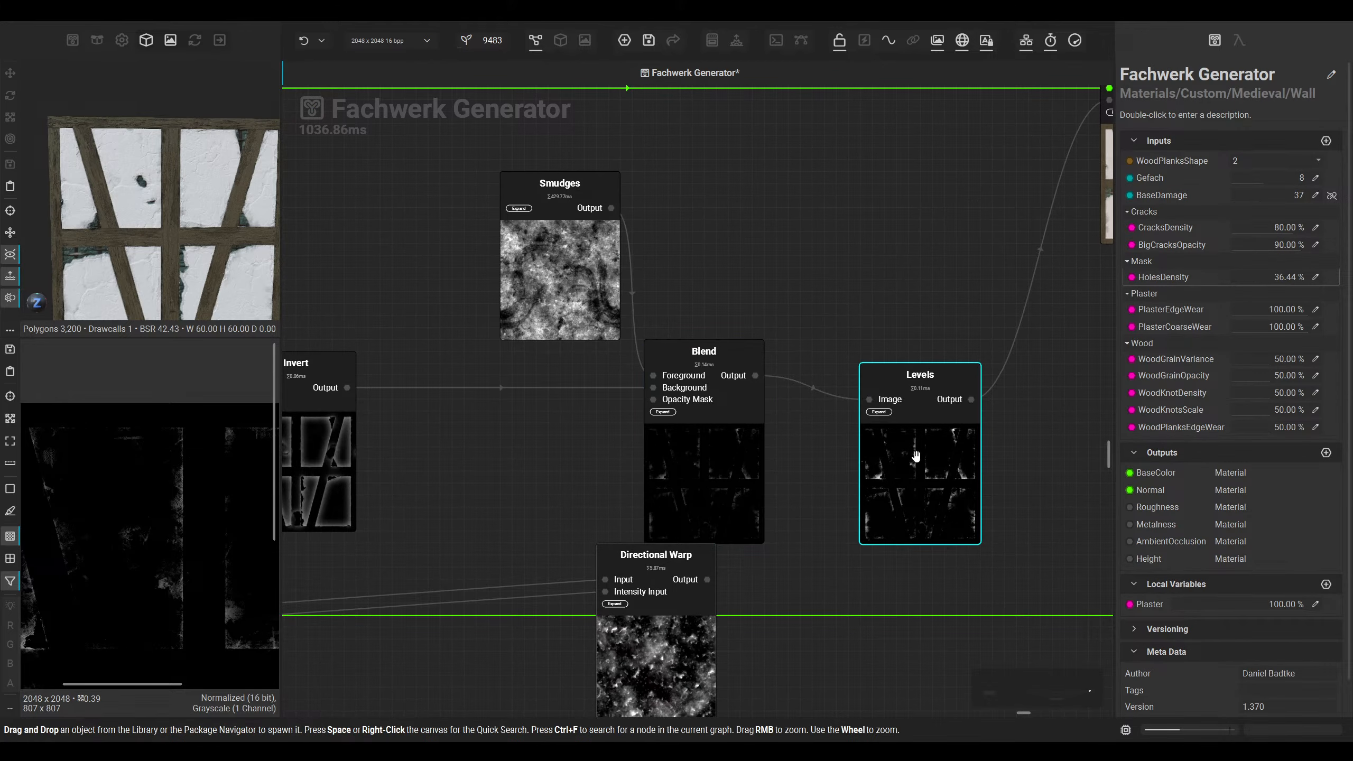
Step: Lower the Levels node's input white point and midtone to strengthen the grunge mask, checking the plaster in the enlarged 3D view
left_click(560, 40)
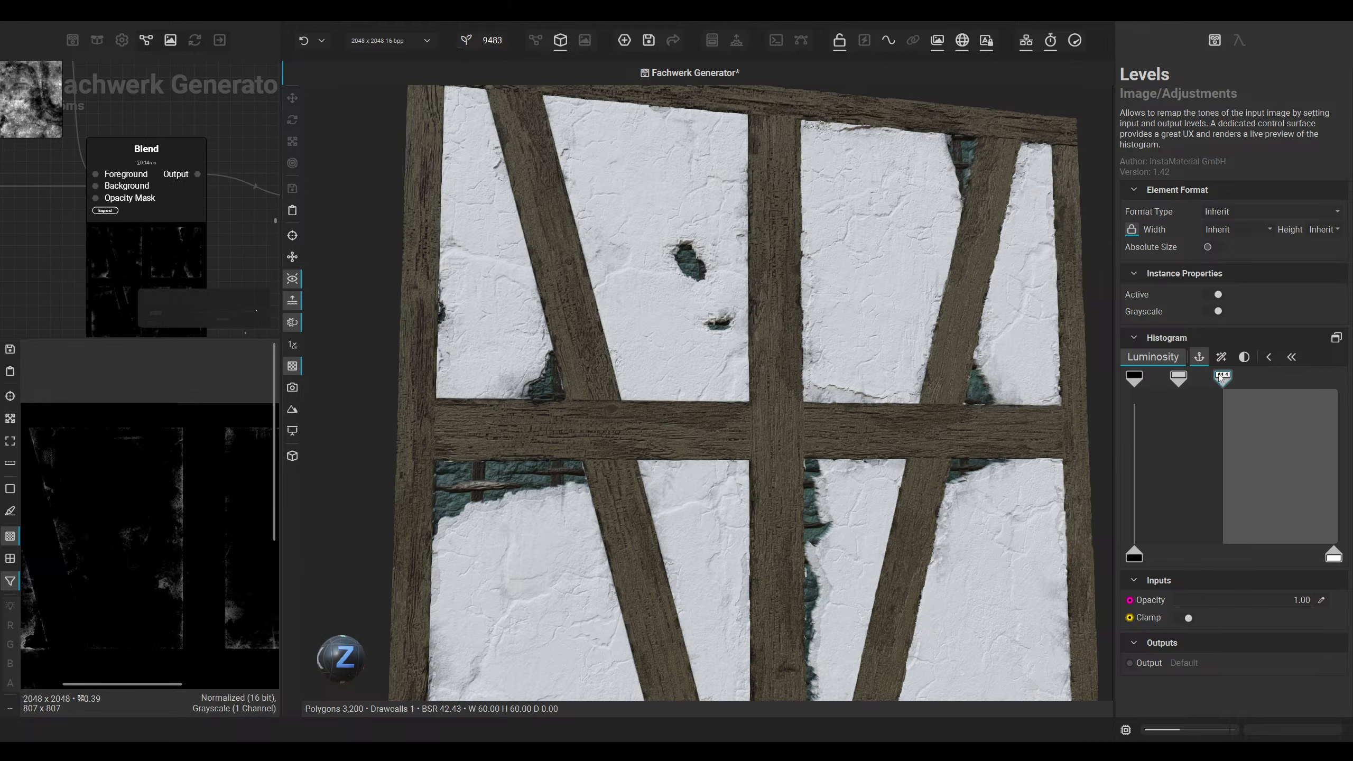
left_click_drag(1222, 378, 1163, 376)
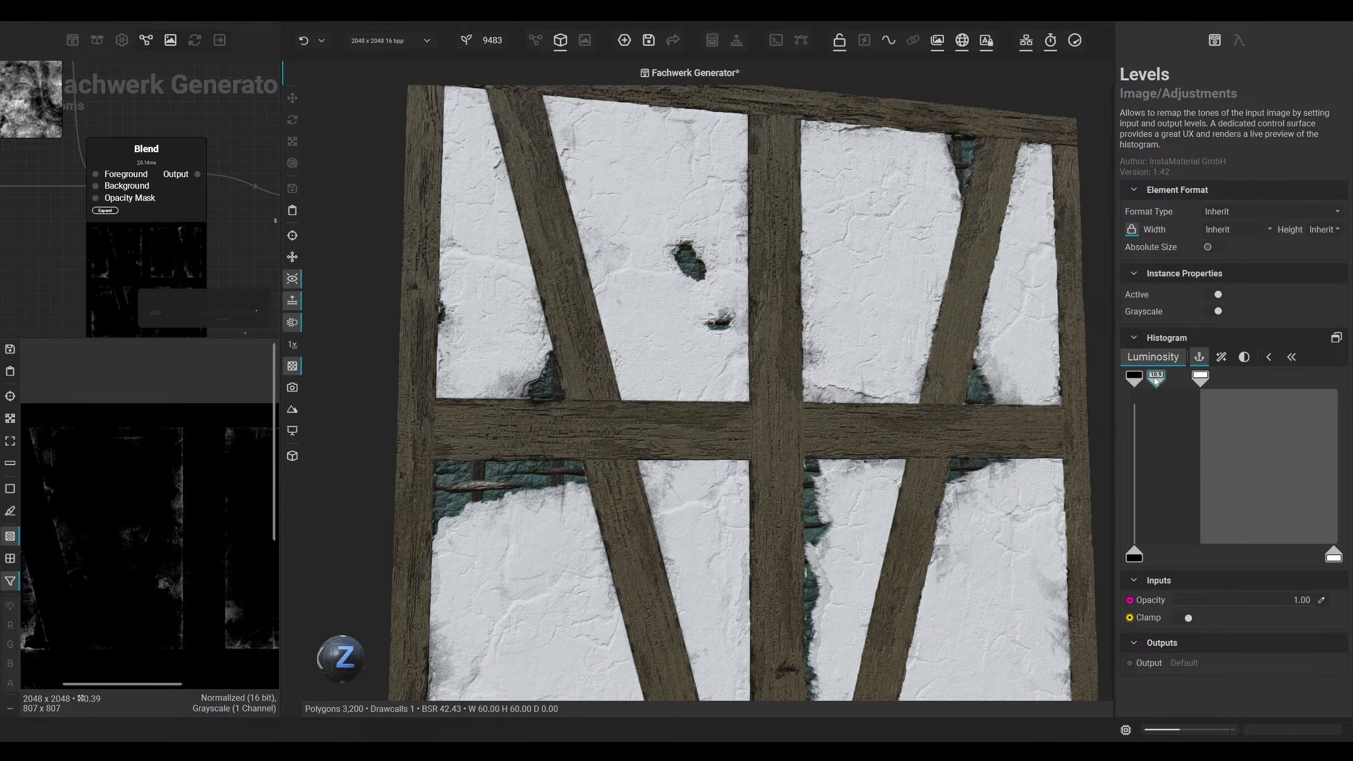
middle_click_drag(884, 330, 776, 453)
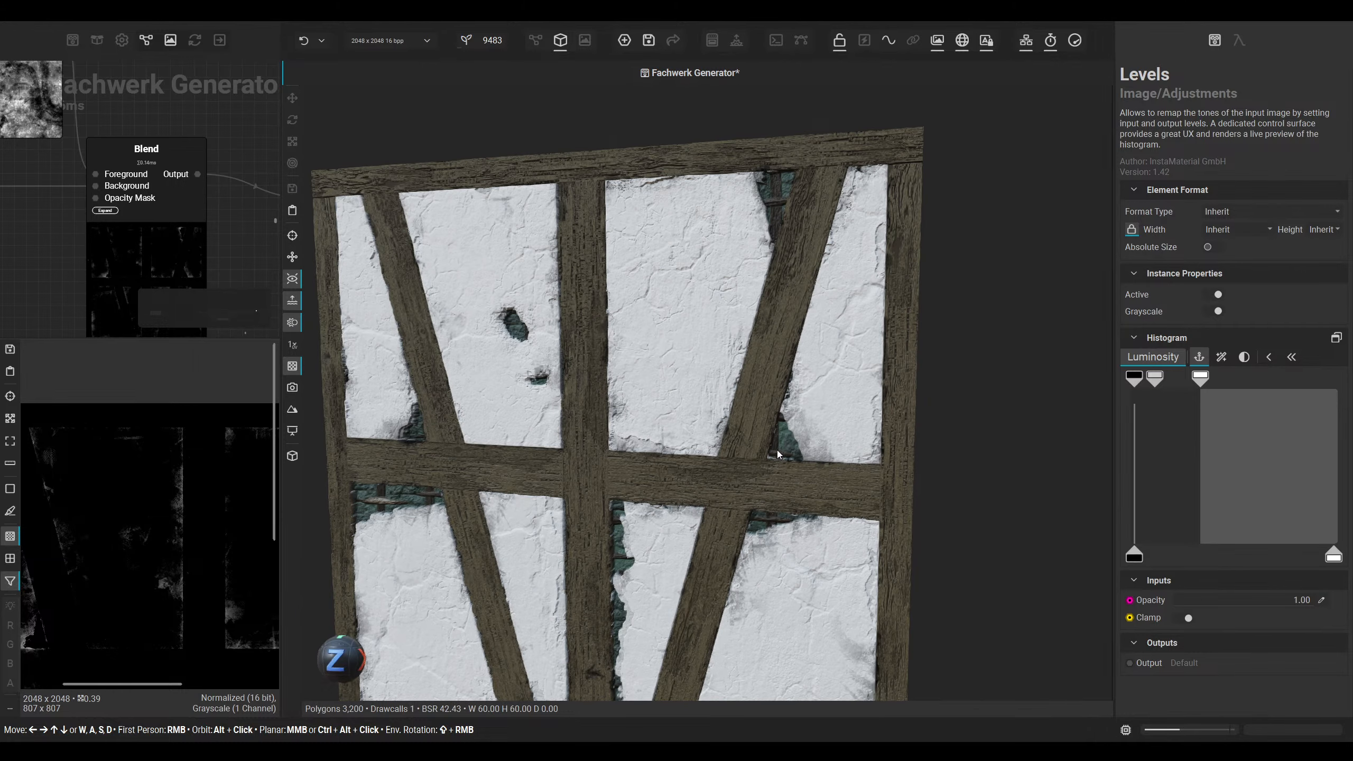
left_click_drag(776, 451, 725, 451, "alt")
middle_click_drag(725, 451, 794, 395)
left_click_drag(794, 395, 754, 407, "alt")
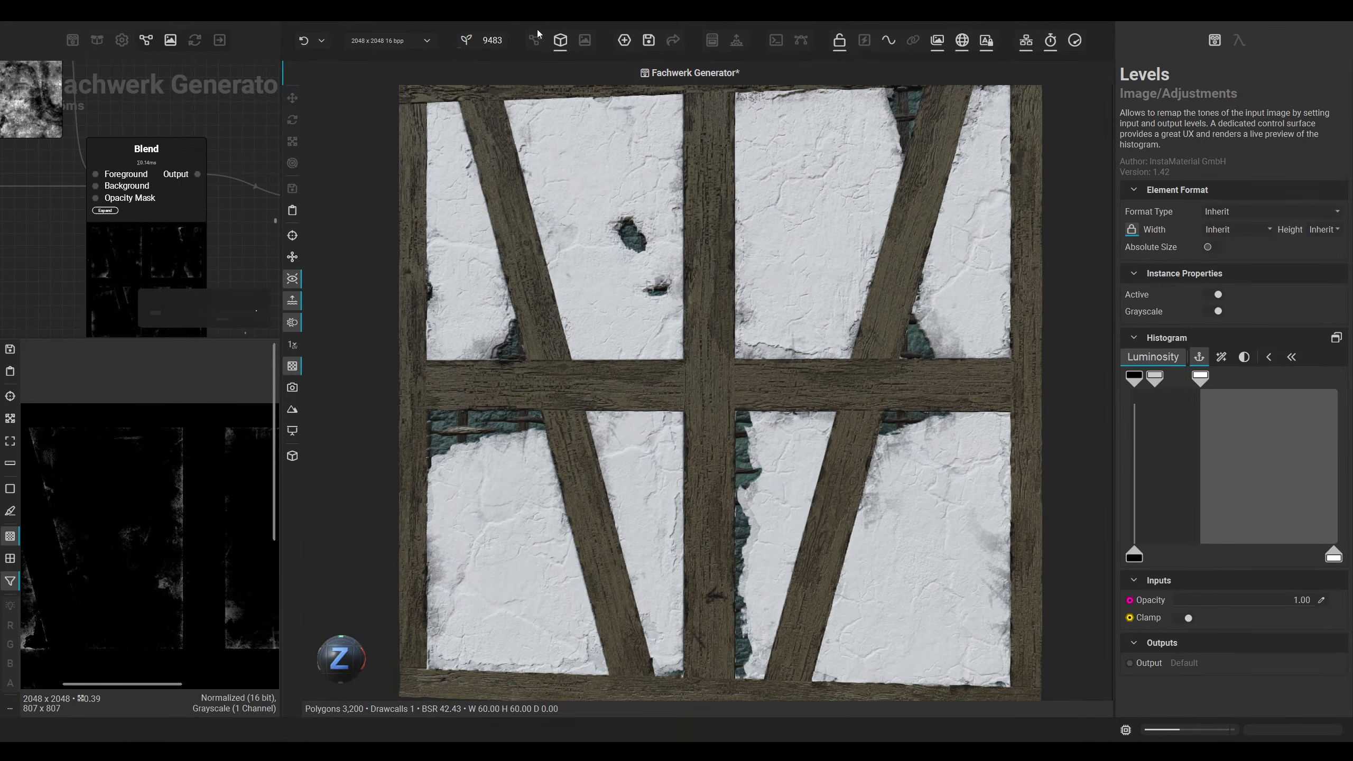
Step: Back in the node graph, shift the final base color Blend node slightly farther from the Levels node
left_click(534, 40)
scroll(853, 427, "down", 3)
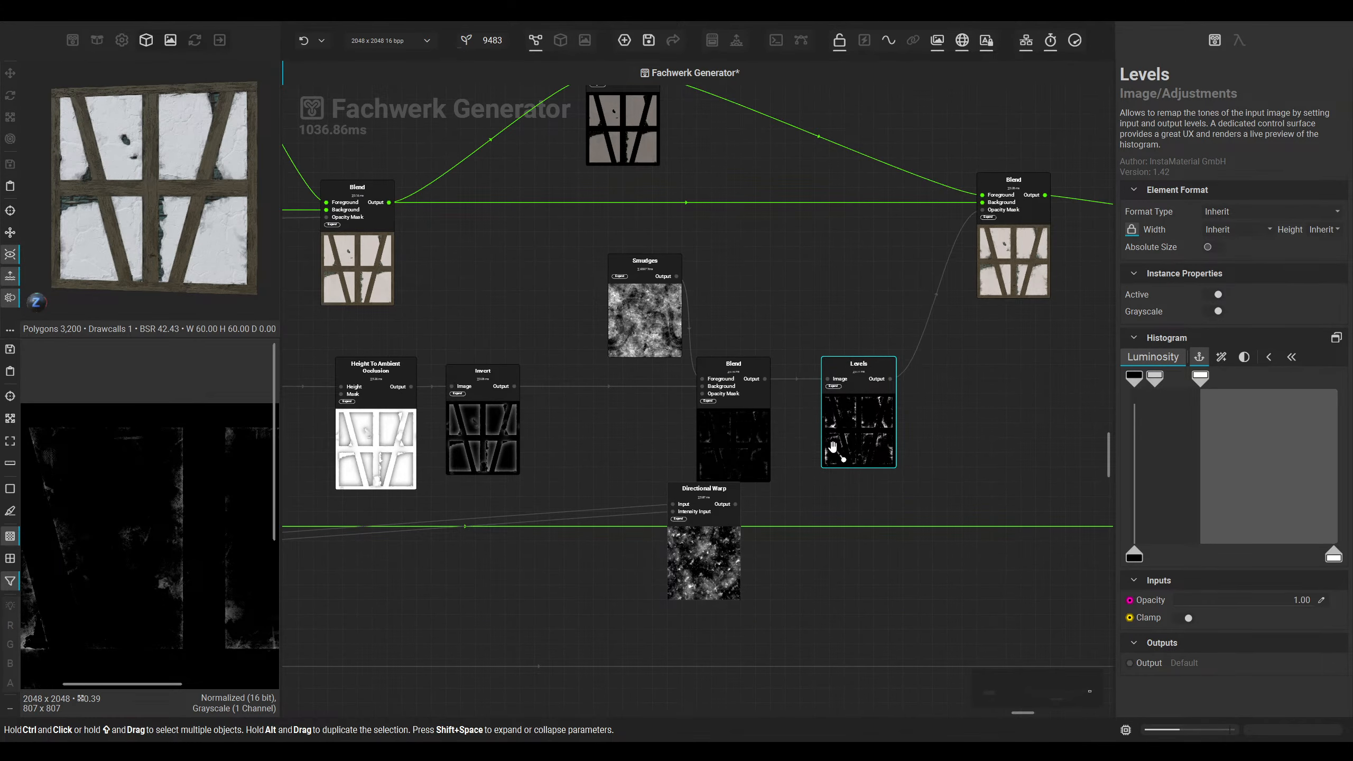
middle_click_drag(833, 446, 583, 573)
left_click_drag(779, 417, 806, 409)
scroll(784, 433, "down", 3)
middle_click_drag(739, 481, 879, 427)
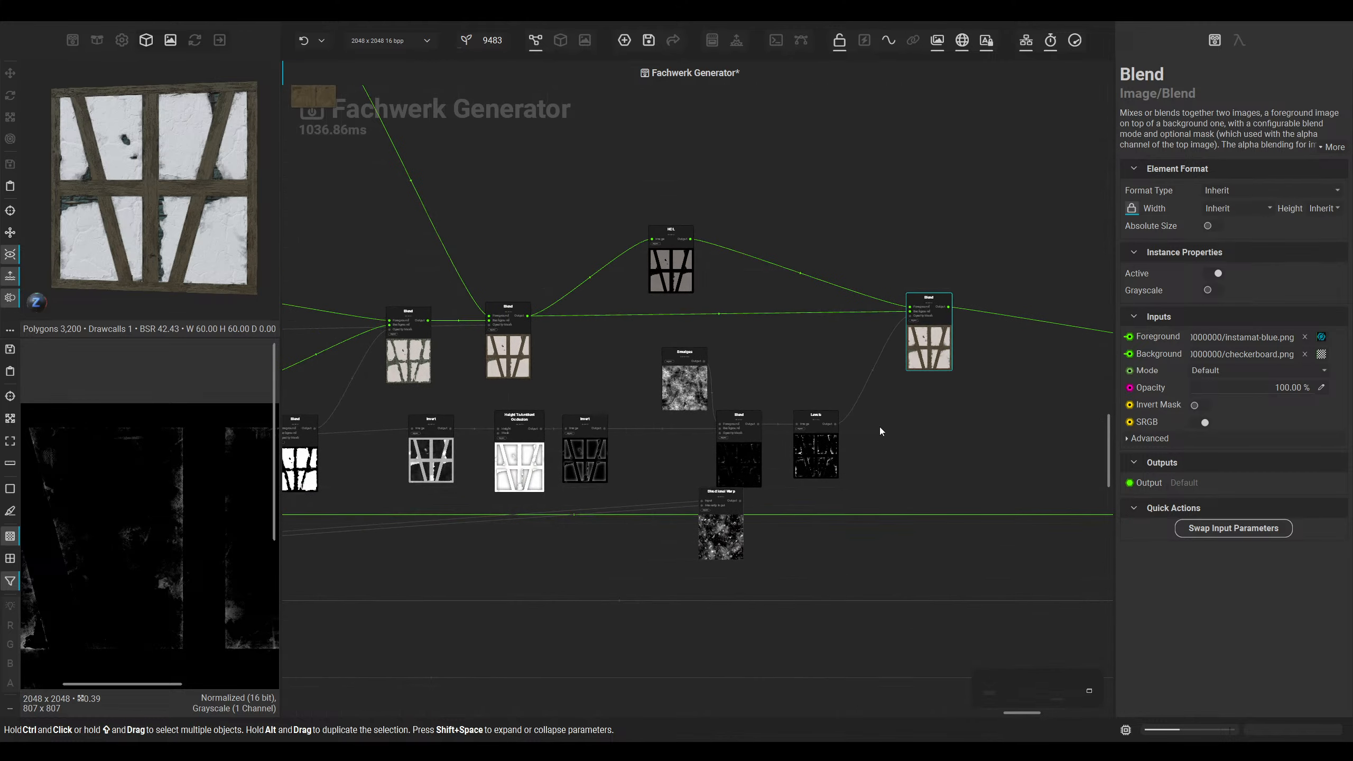
Step: Select the final blending and mask nodes together, move them farther right from the color nodes, and inspect the wall's plaster in 3D
scroll(879, 428, "down", 5)
left_click_drag(983, 278, 619, 448)
middle_click_drag(821, 450, 552, 473)
scroll(559, 463, "up", 1)
left_click_drag(649, 394, 976, 408)
middle_click_drag(649, 395, 850, 401)
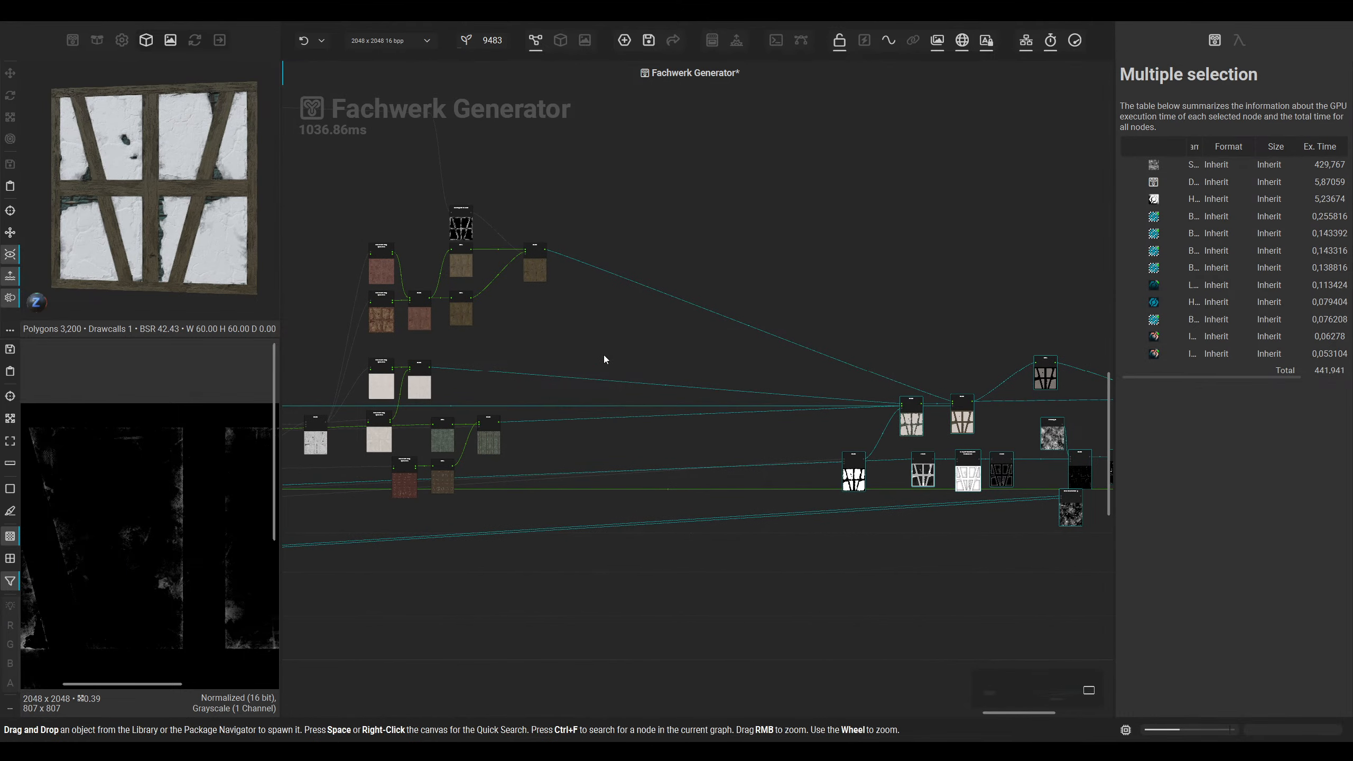
left_click(603, 355)
left_click(560, 41)
middle_click_drag(522, 329, 495, 414)
left_click_drag(495, 414, 540, 362, "alt")
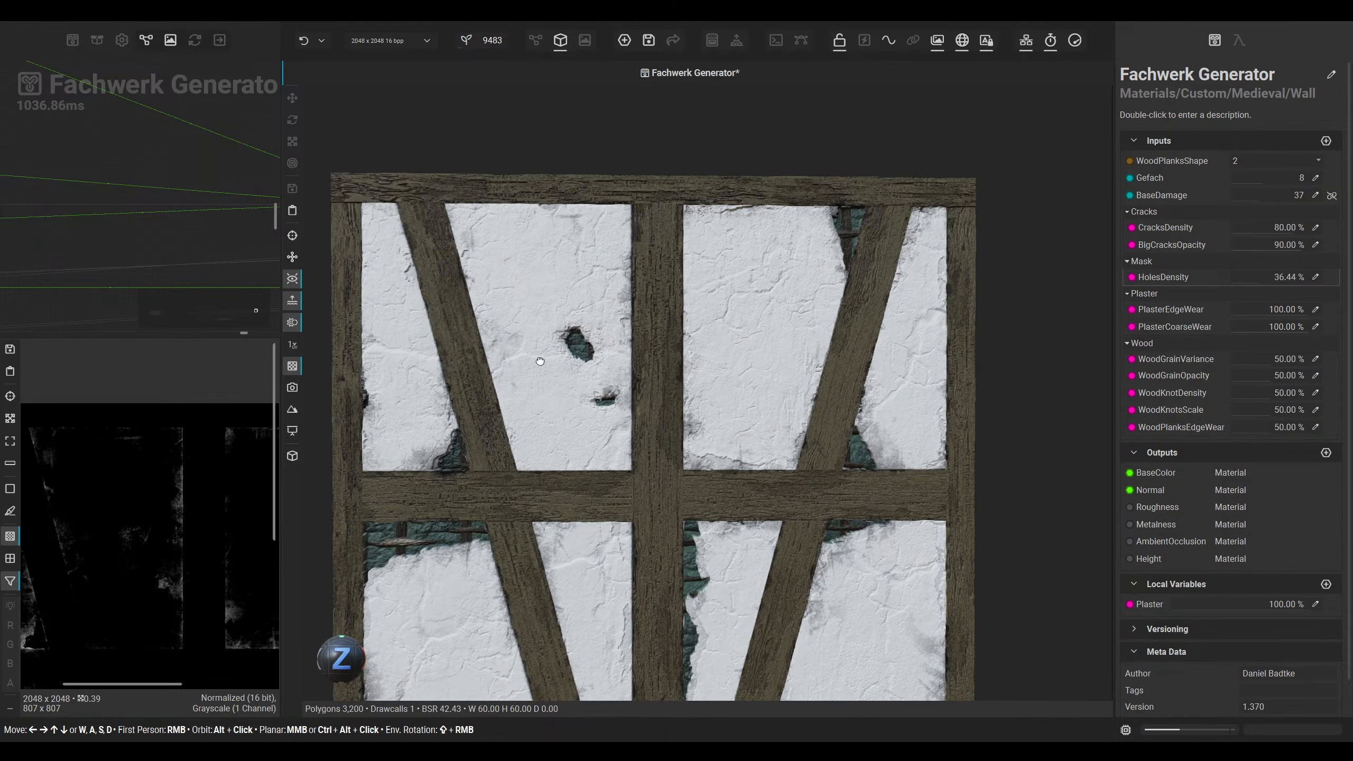
scroll(617, 262, "up", 3)
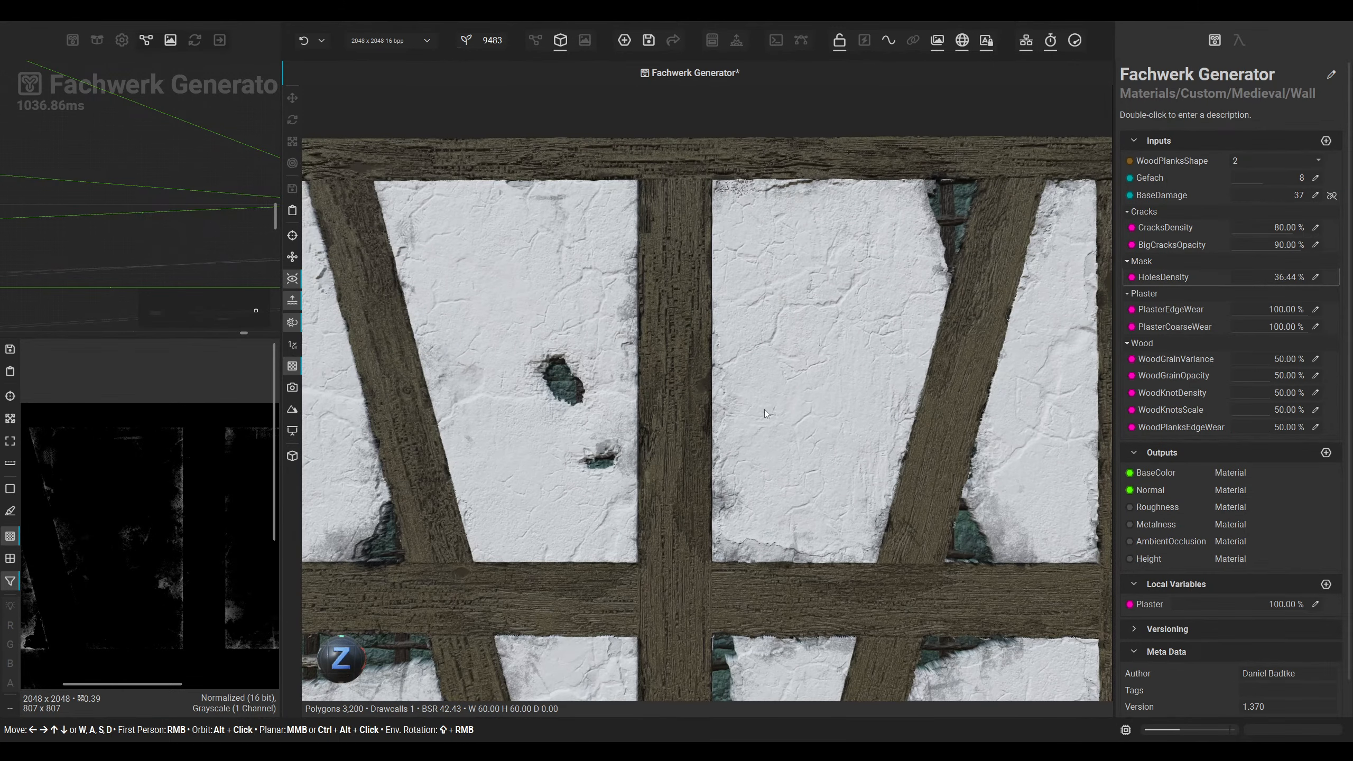
Step: Preview the Levels node that feeds Height To Normal, and add a Blur node connected to its output
left_click(535, 40)
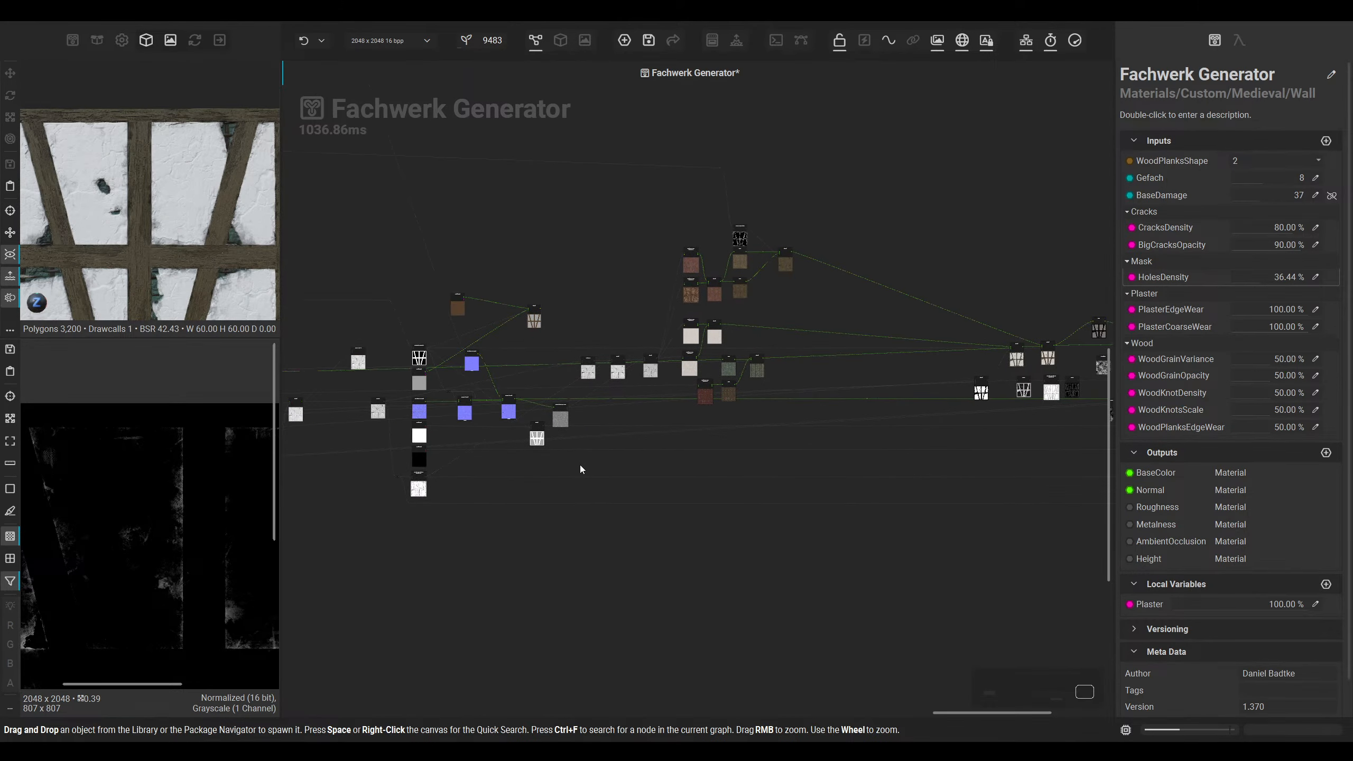
middle_click_drag(443, 442, 658, 419)
scroll(532, 392, "up", 3)
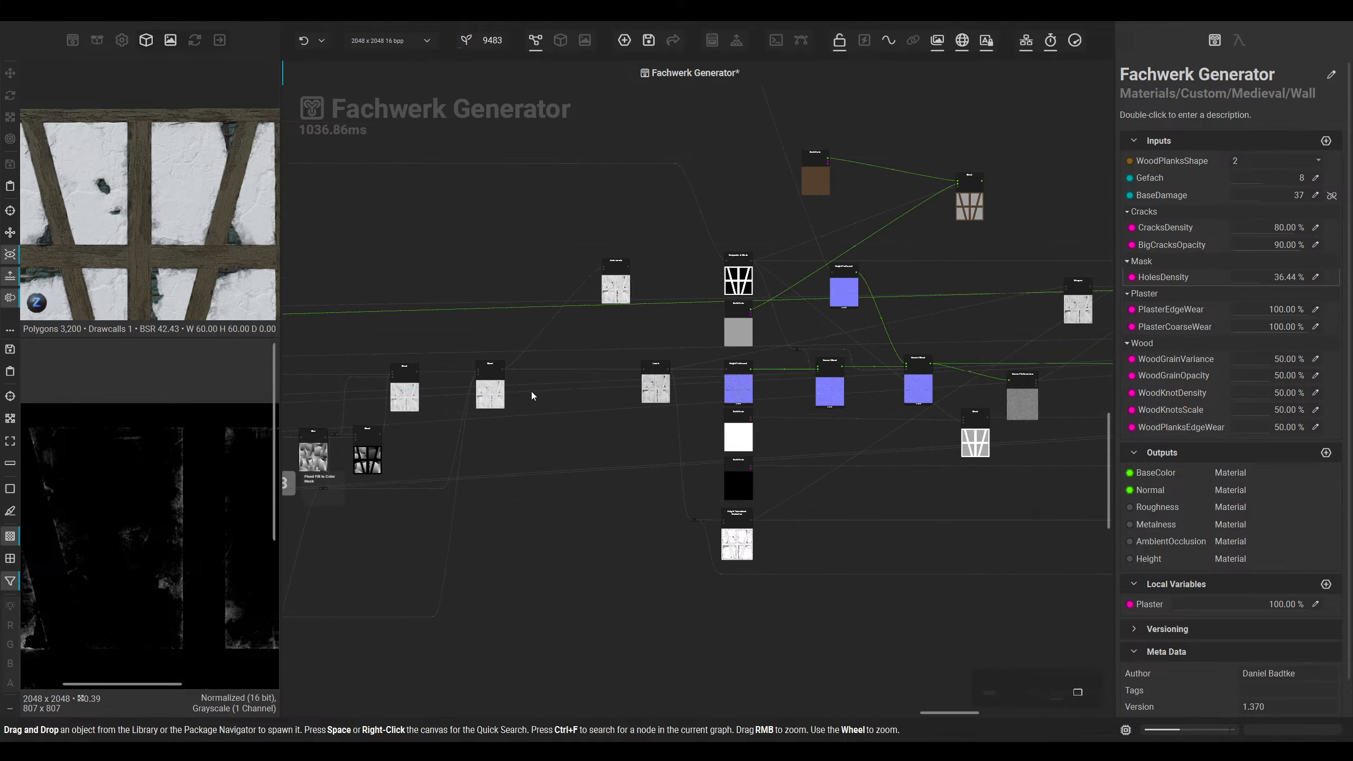
scroll(563, 443, "up", 5)
left_click(460, 401)
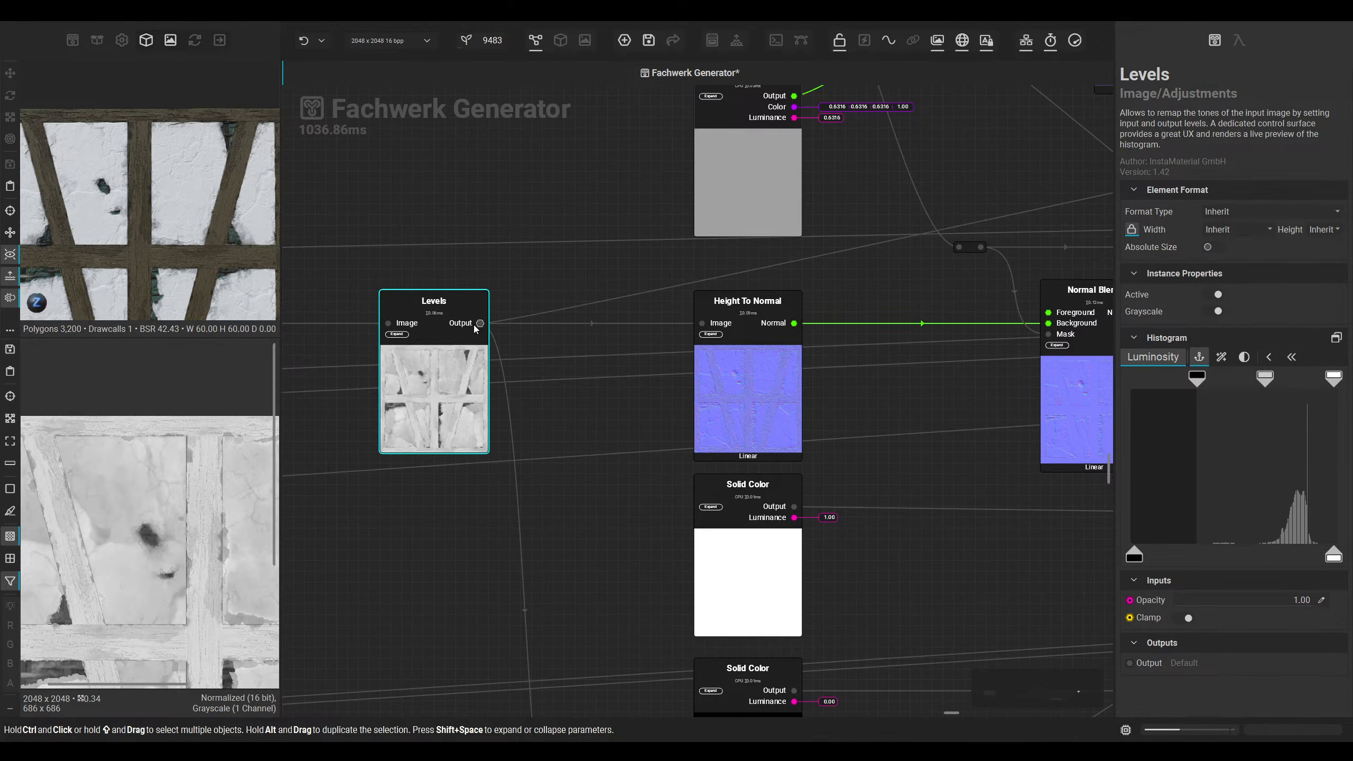
left_click_drag(478, 324, 766, 709)
scroll(584, 671, "down", 3)
middle_click_drag(766, 710, 759, 582)
left_click_drag(766, 710, 928, 597)
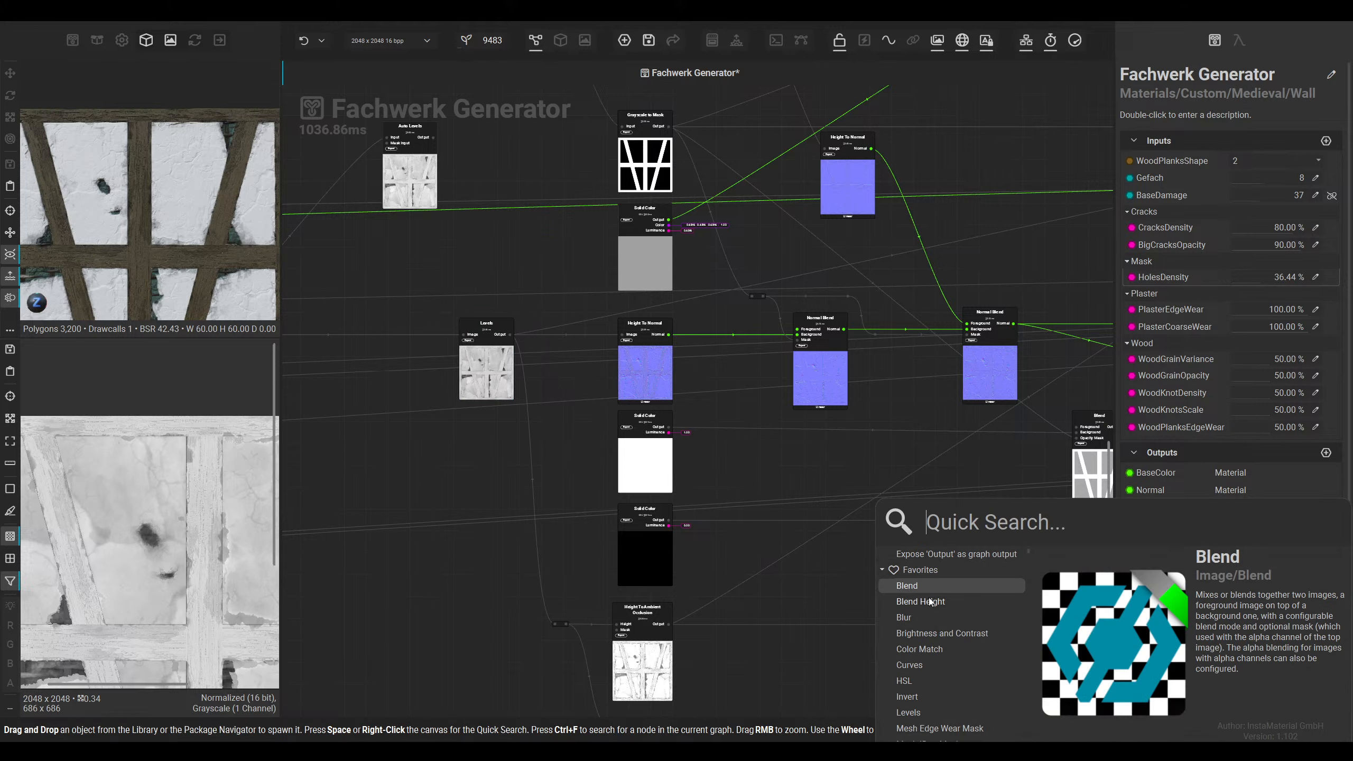
type("blur")
key("Return")
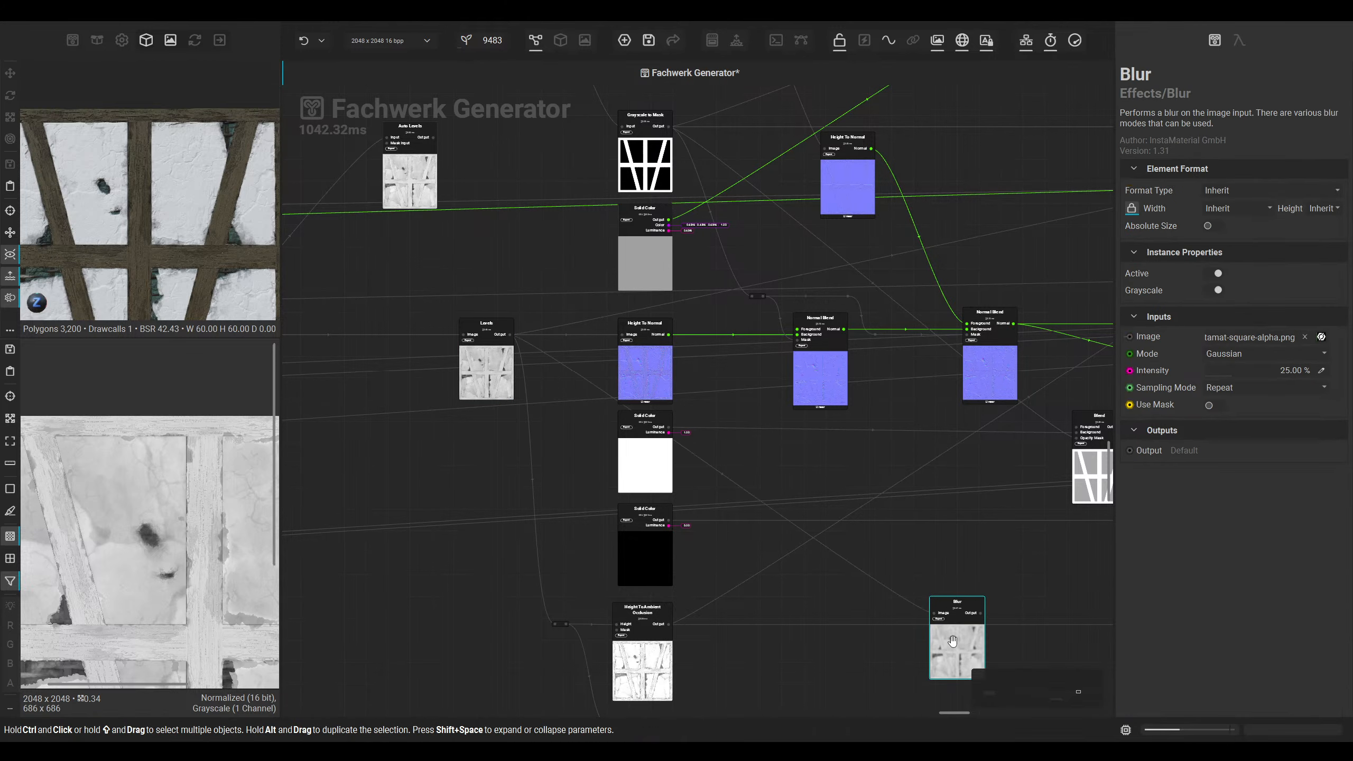
Step: Move the Blur node closer, set its intensity to 10 %, and feed its output into the foreground of a new Blend node
left_click_drag(975, 652, 908, 581)
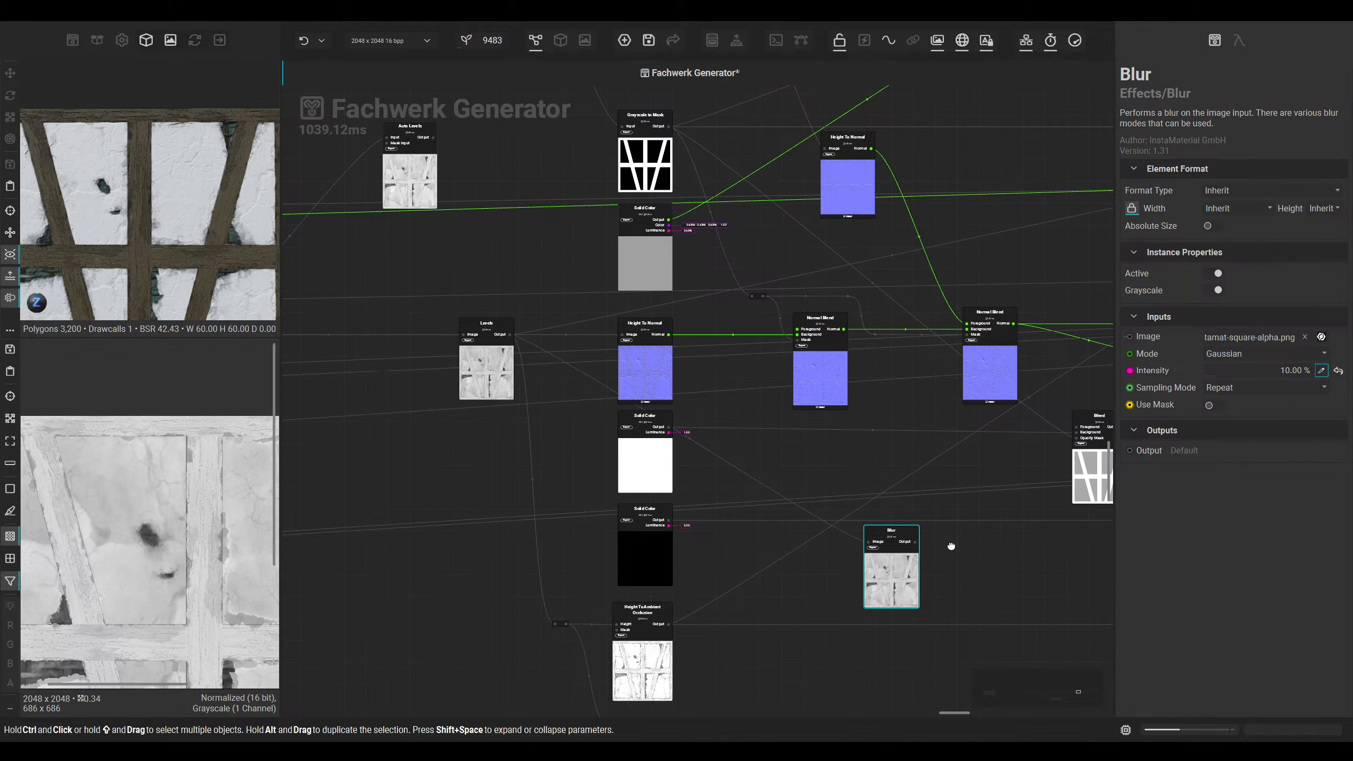
middle_click_drag(942, 583, 878, 524)
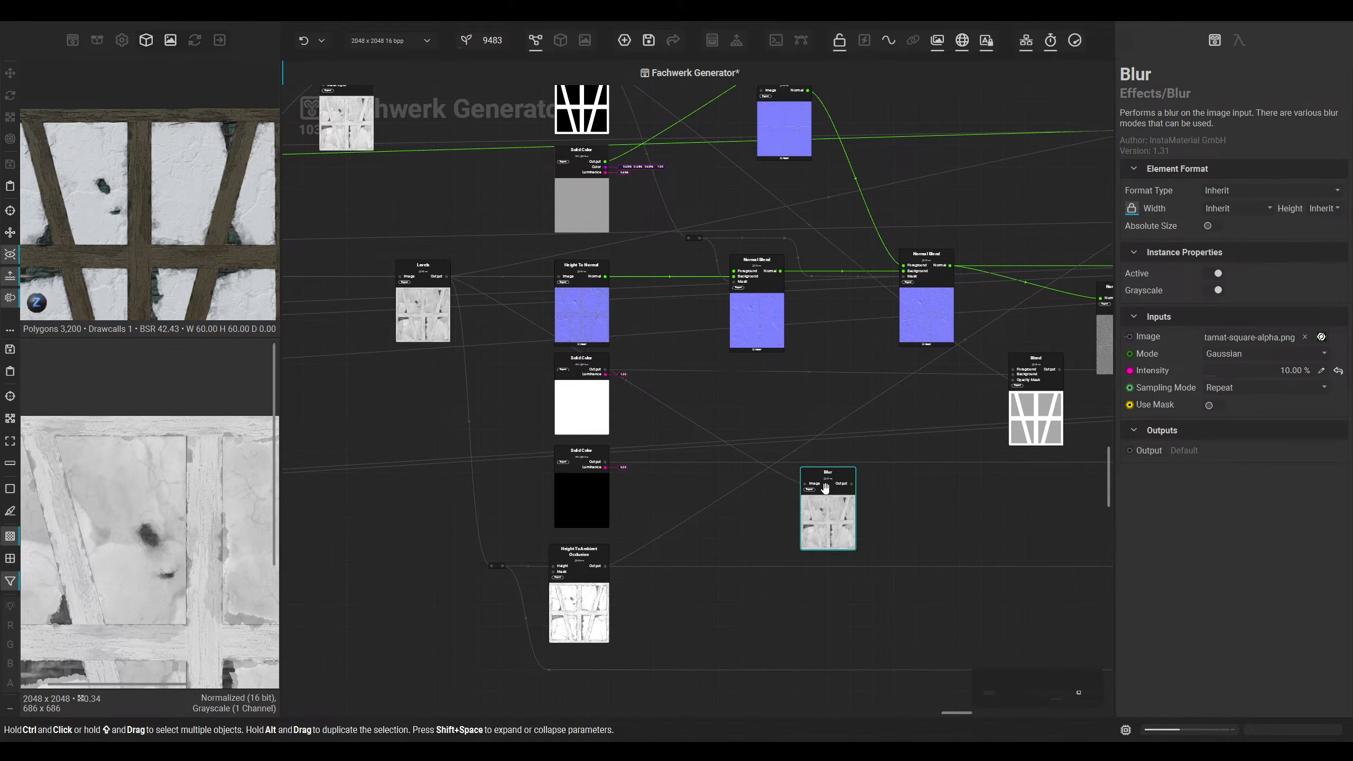
left_click_drag(851, 483, 884, 501)
key("Return")
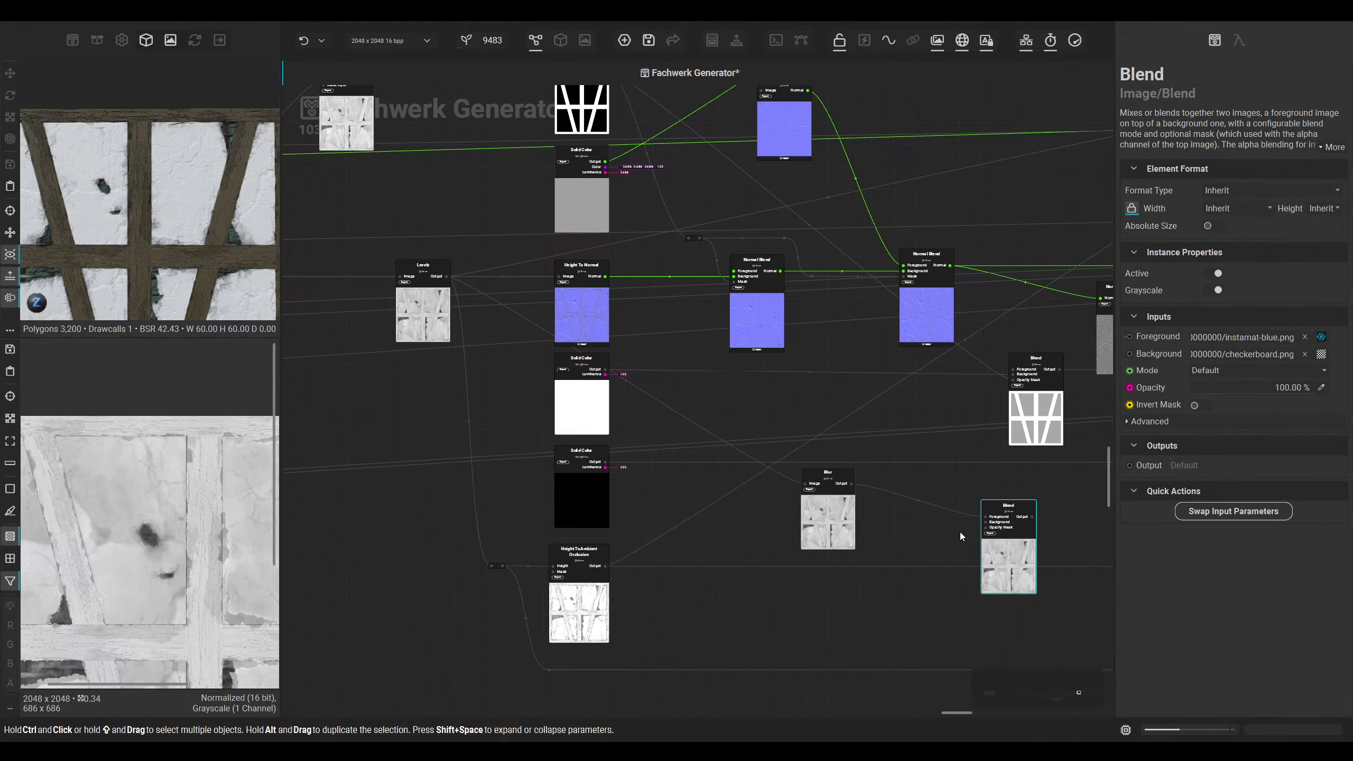
Step: Feed the Levels output into the new Blend node's background and set its blend mode to Divide
left_click_drag(986, 522, 450, 277)
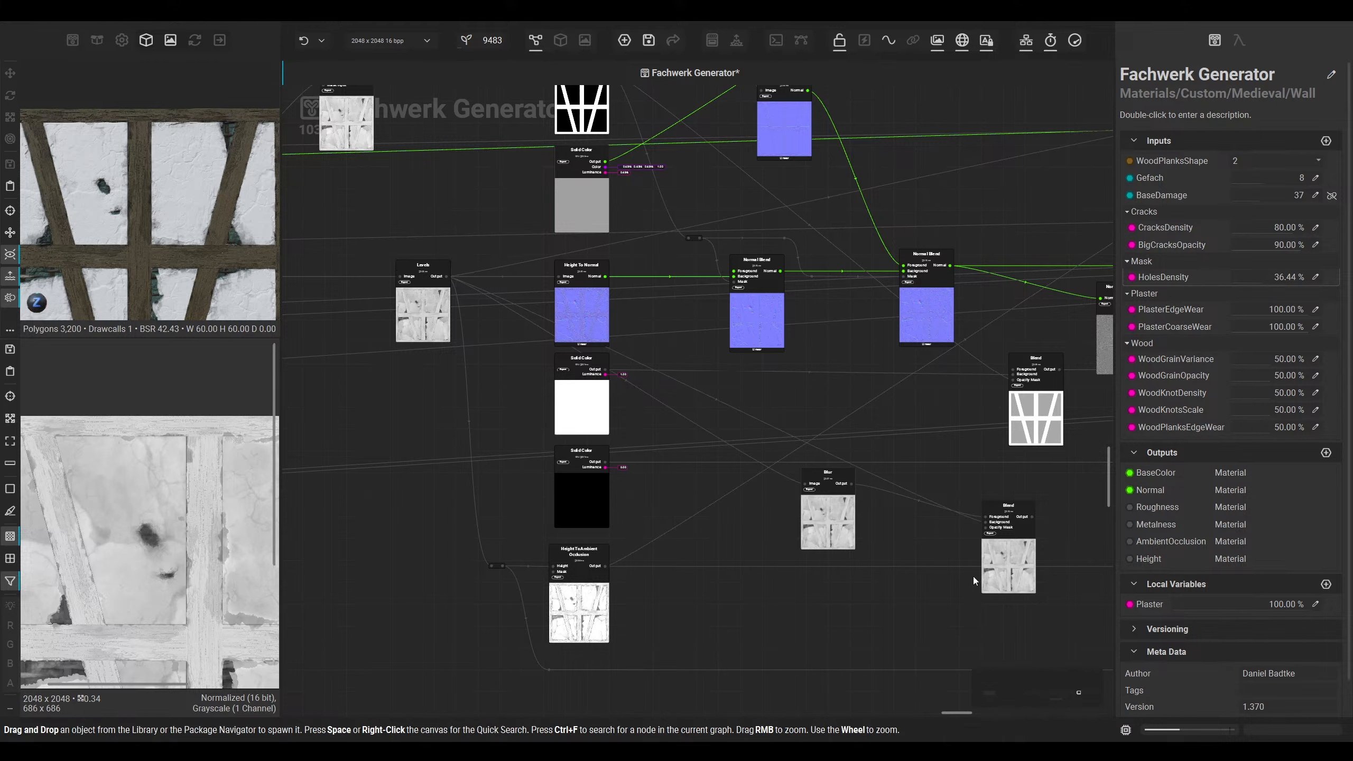
left_click(995, 570)
left_click(1201, 376)
left_click(1222, 392)
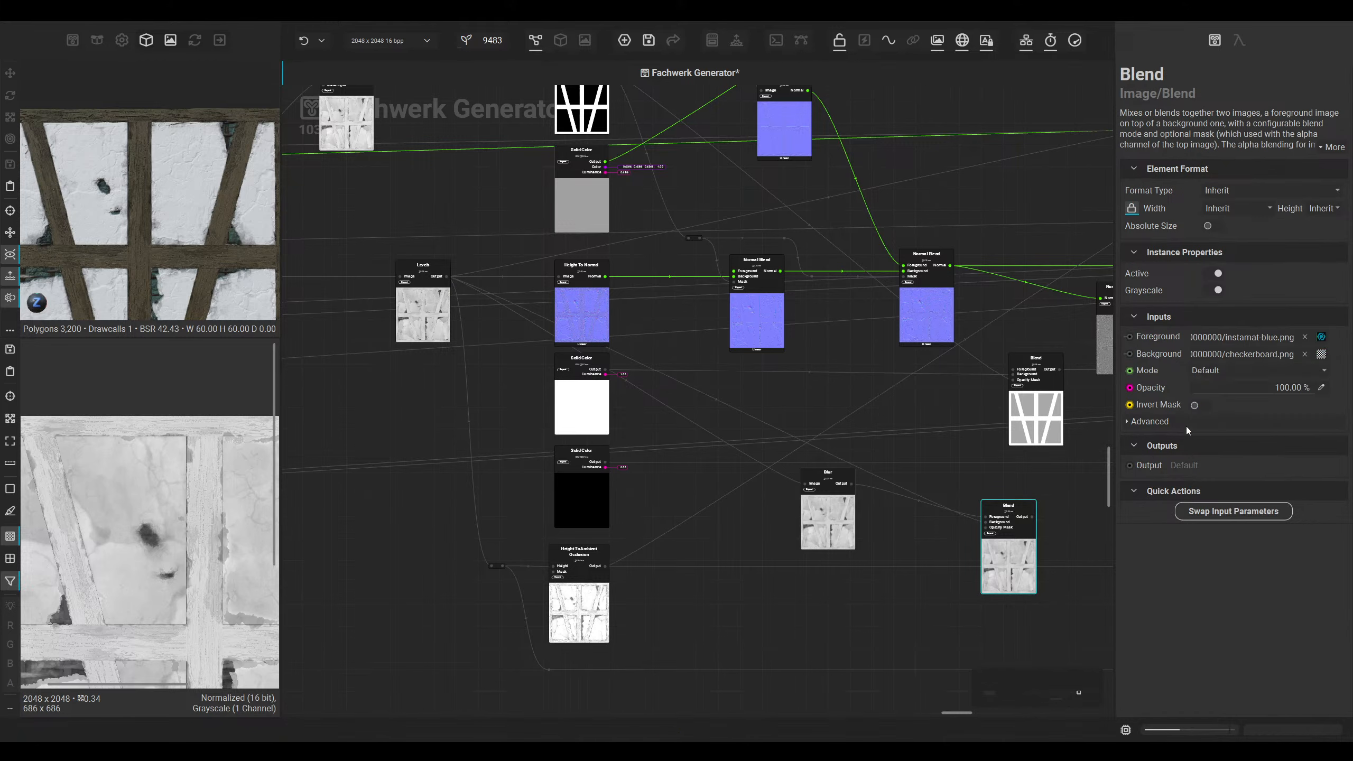
scroll(164, 422, "up", 5)
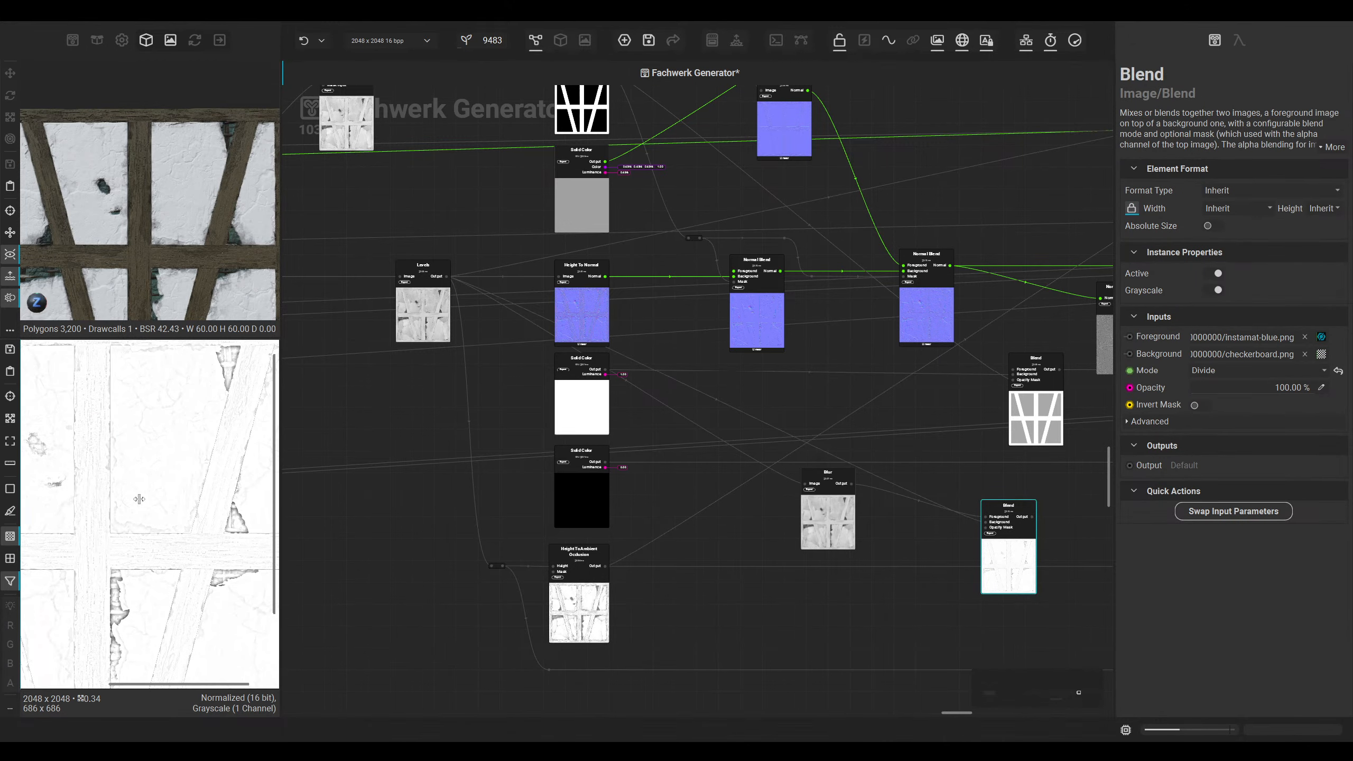
Step: Check the divided mask in the 2D preview, move the Blend closer to the Blur node, and set the Blur intensity to 13.77 %
left_click_drag(165, 422, 174, 514)
scroll(174, 473, "up", 1)
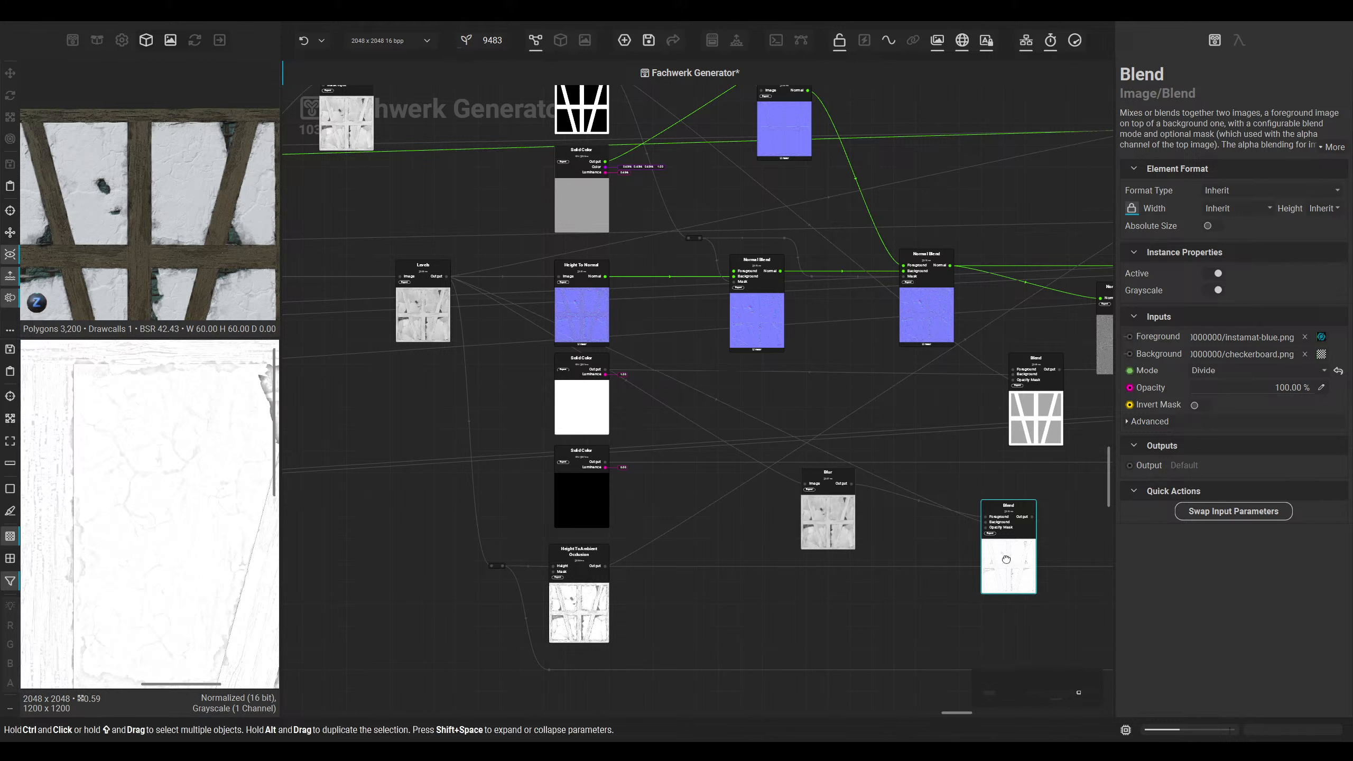
left_click_drag(1005, 559, 956, 536)
left_click(833, 512)
left_click_drag(1209, 371, 1219, 366)
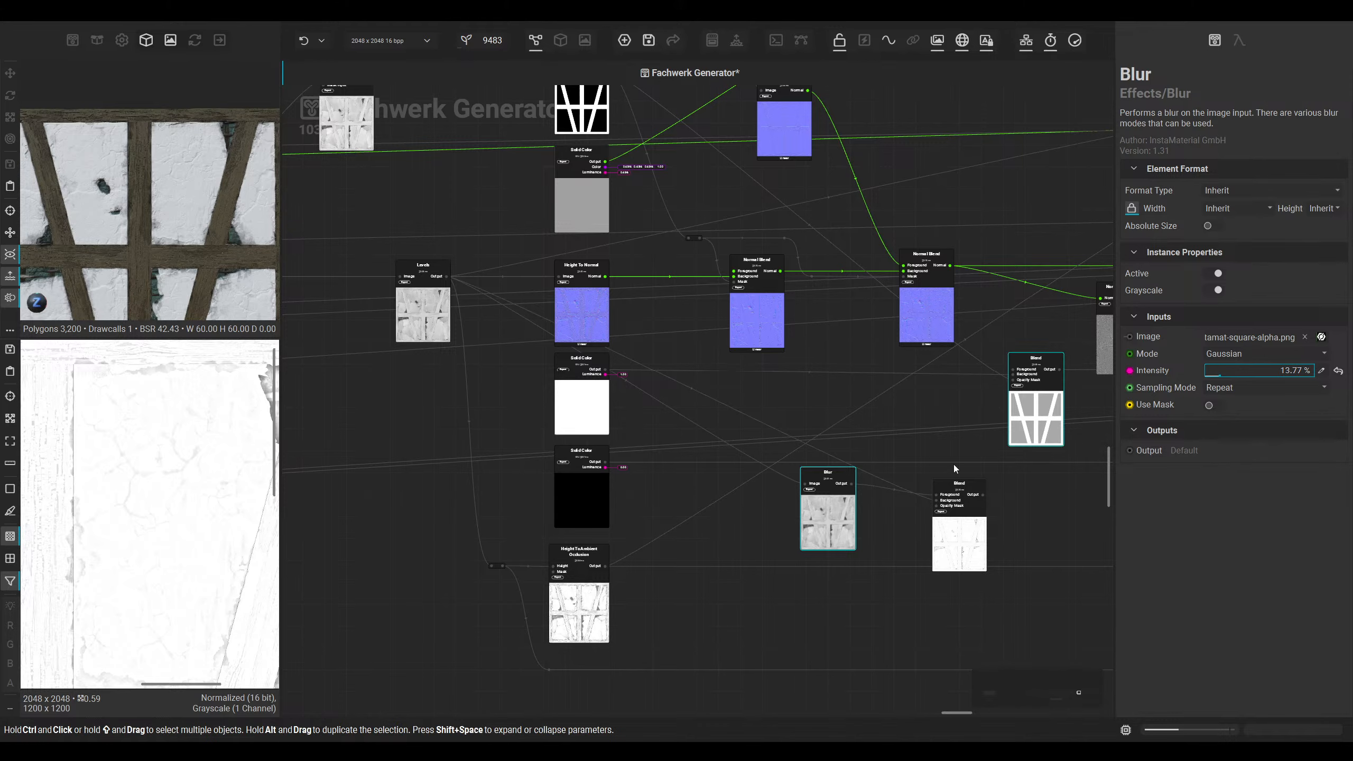
Step: Add a Blend node beside the plaster color Blend, using the divided mask as its opacity mask and the plaster color as its background
scroll(900, 544, "down", 4)
middle_click_drag(898, 548, 555, 586)
left_click_drag(598, 558, 691, 356)
scroll(820, 263, "up", 4)
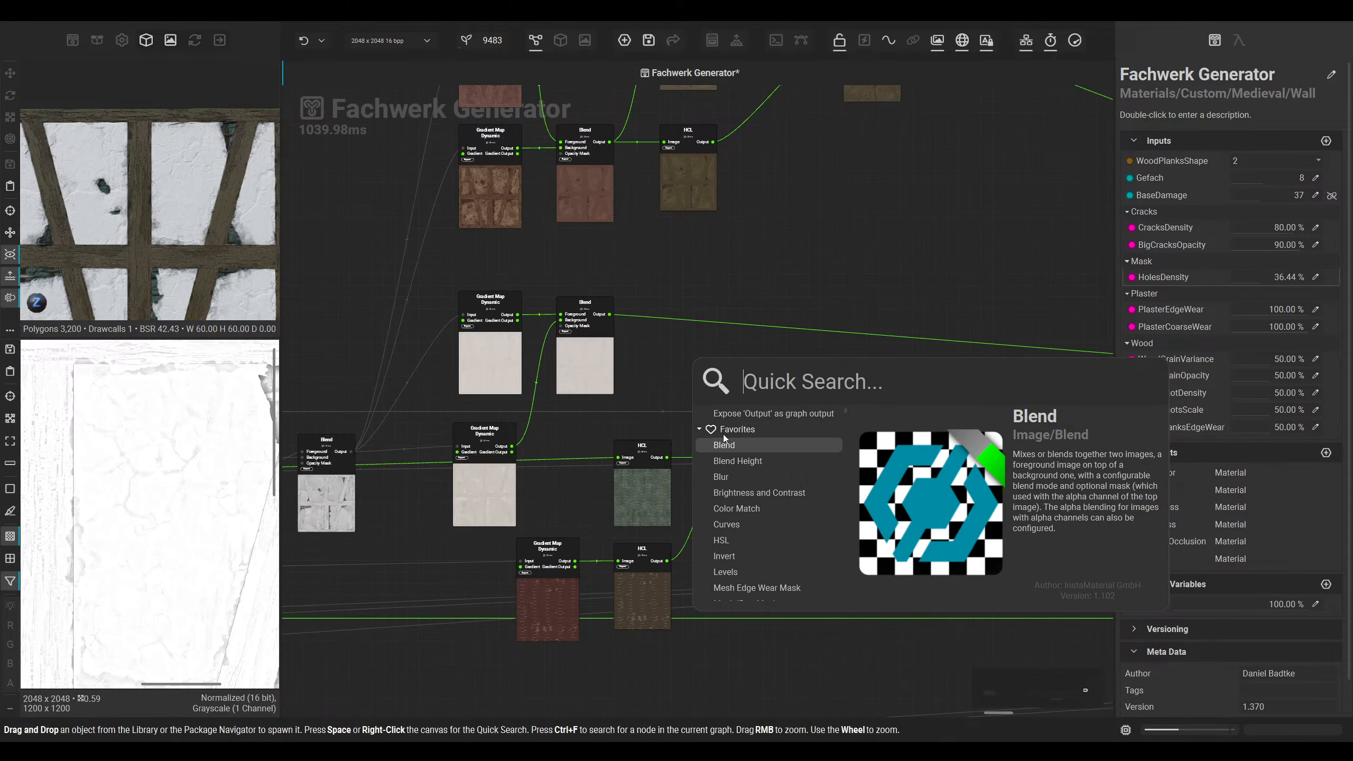
left_click(728, 441)
left_click_drag(730, 447, 738, 401)
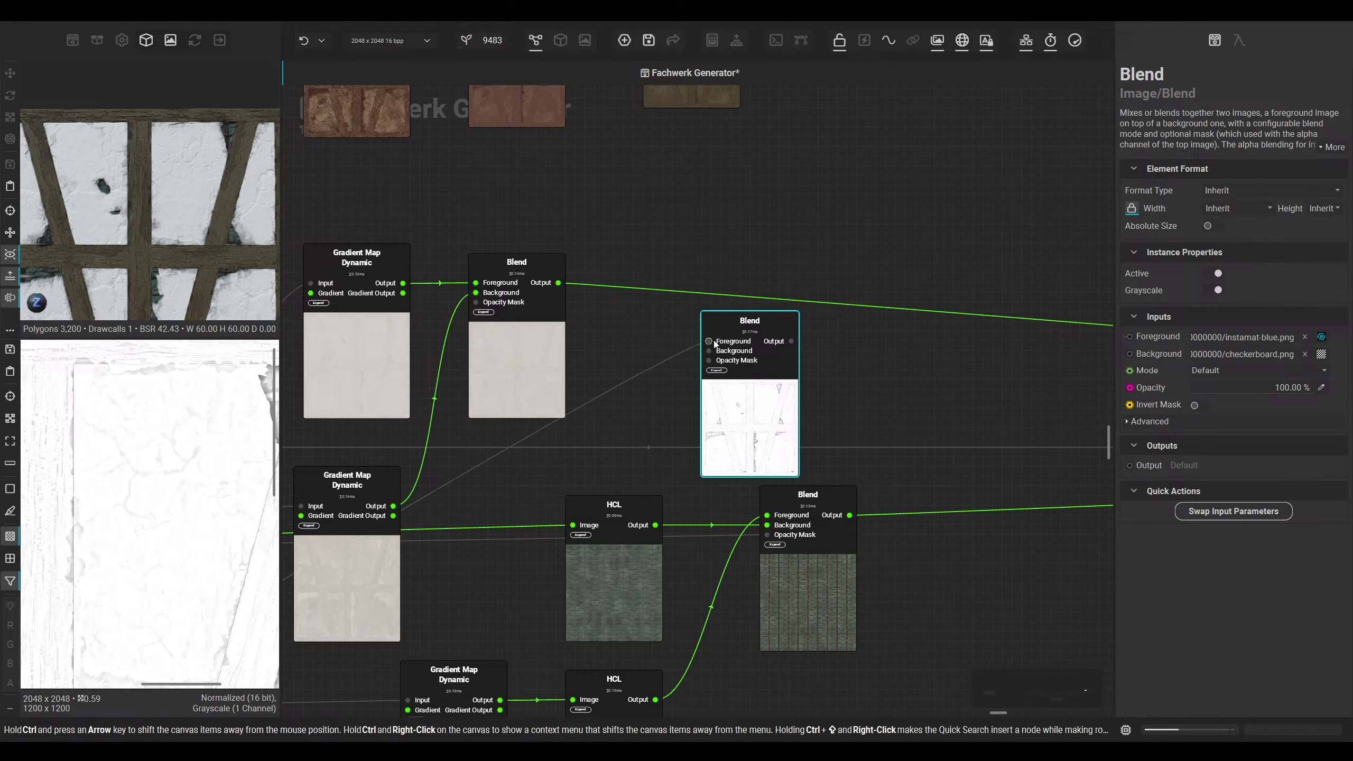
left_click_drag(709, 342, 558, 282, "ctrl")
left_click(738, 410)
Step: Invert the mask on the new plaster Blend and replace its foreground image with solid black
left_click(1202, 405)
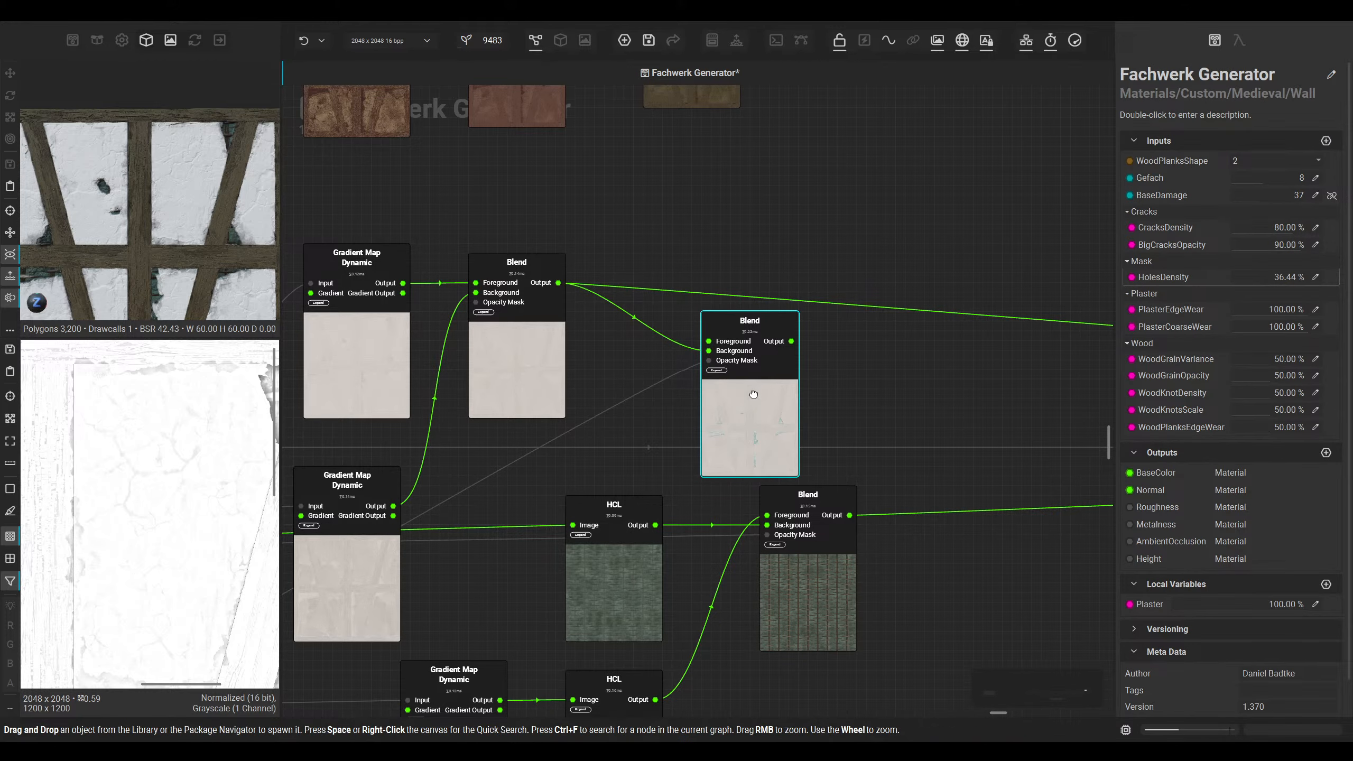
left_click(1304, 336)
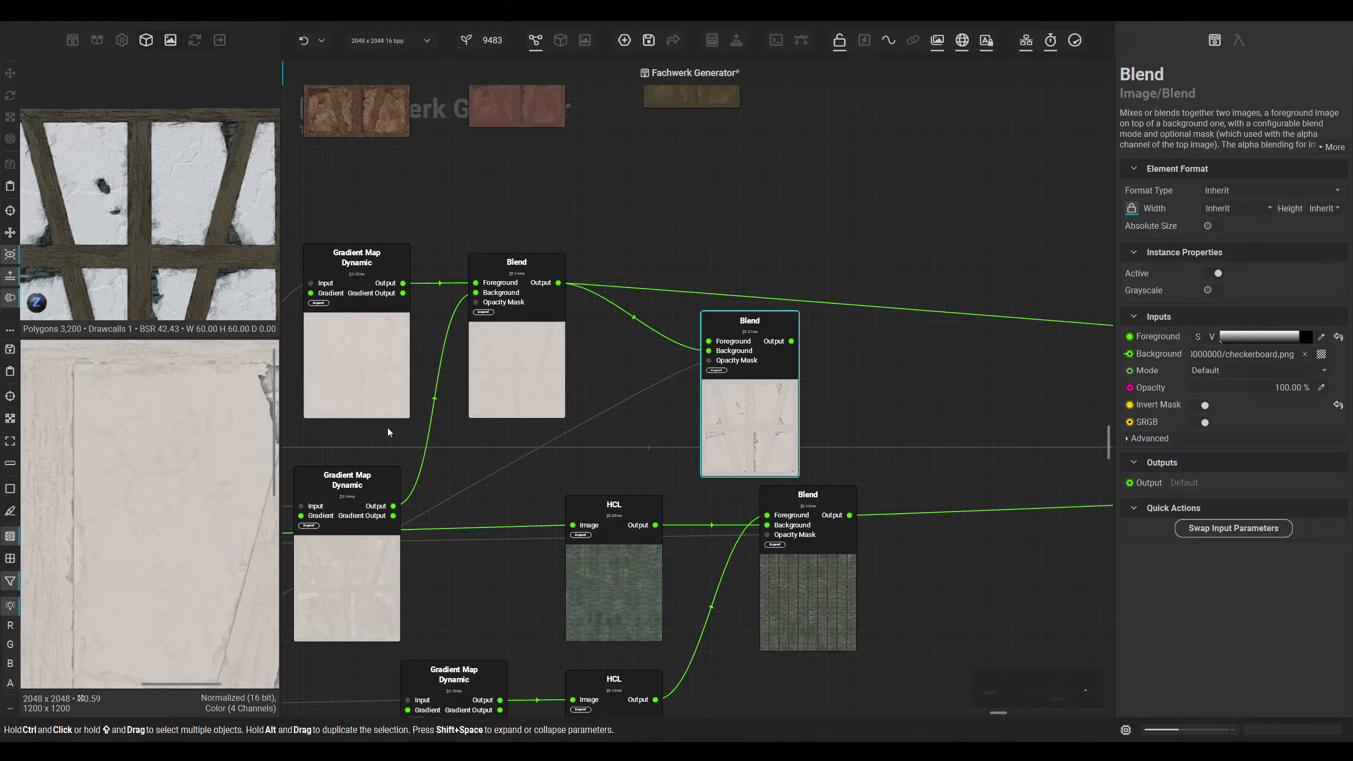
left_click(1304, 337)
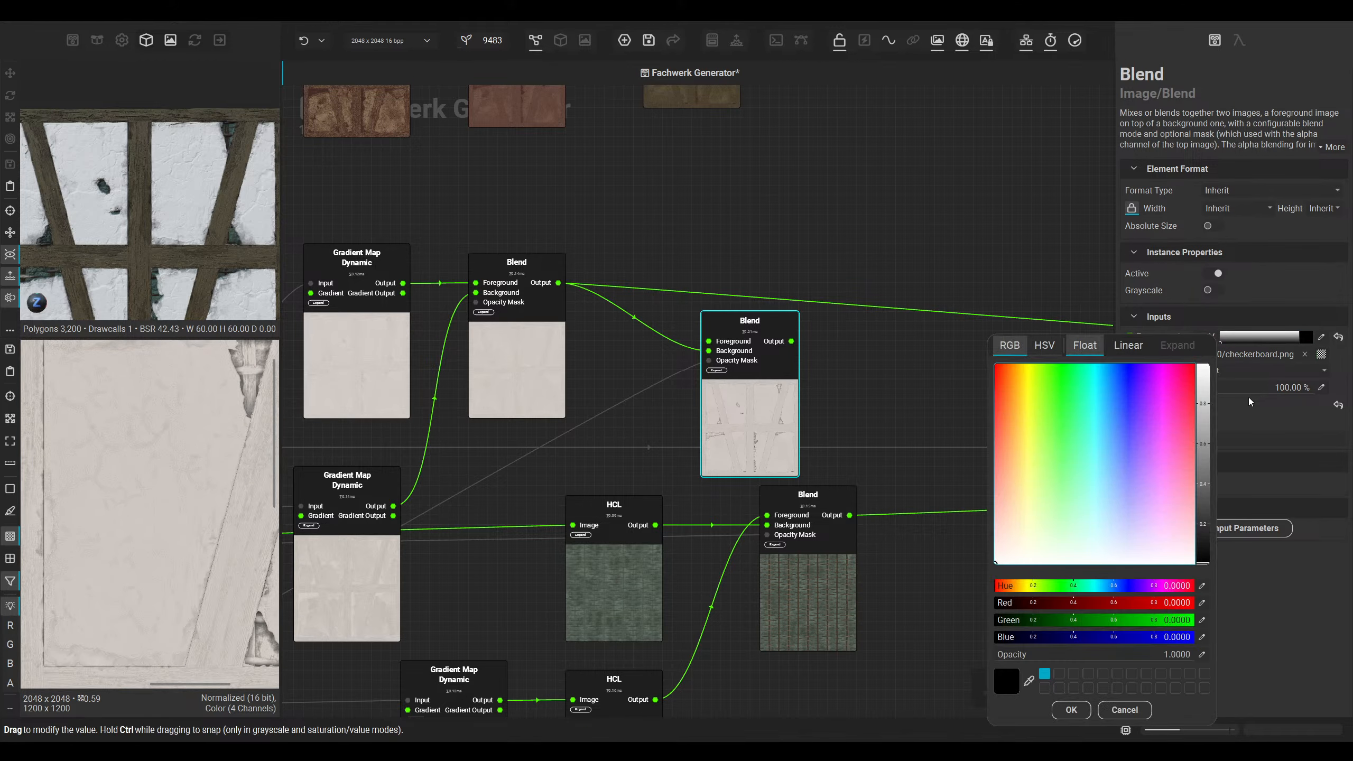
left_click(1348, 553)
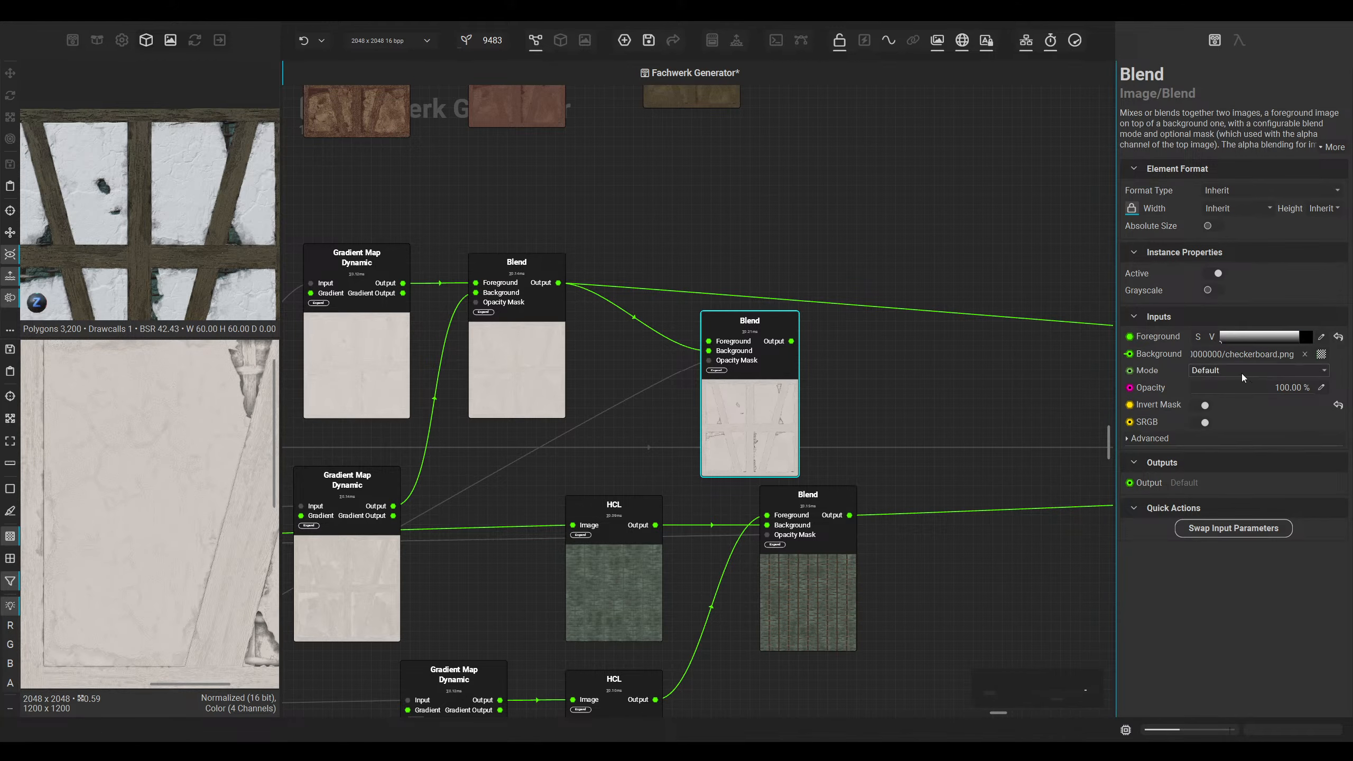
Step: Set the new Blend's opacity to 61.90 %, route the plaster color through it to the downstream nodes, and enlarge the 3D view
left_click_drag(1288, 390, 1352, 386)
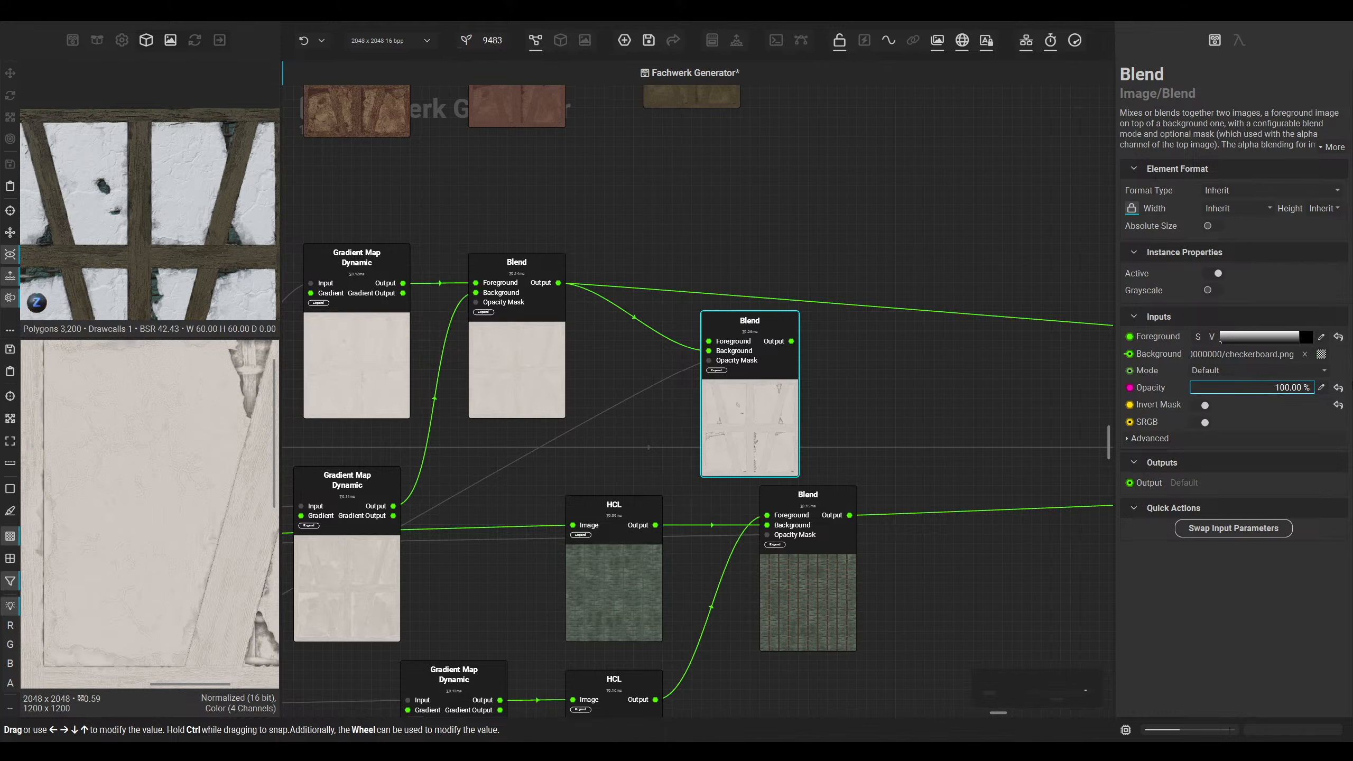
mouse_move(1256, 385)
left_mouse_down()
mouse_move(1185, 376)
mouse_move(1271, 388)
left_mouse_up()
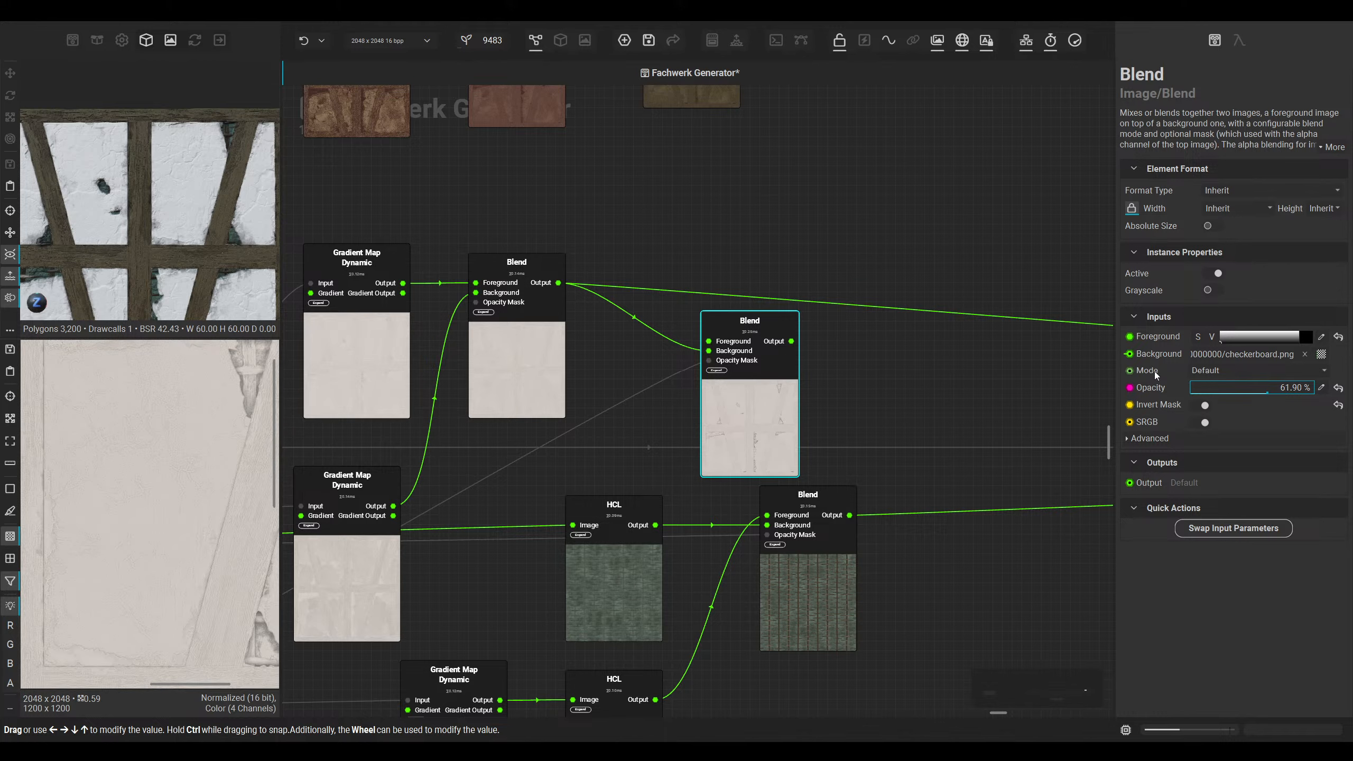
left_click_drag(558, 282, 793, 342)
left_click(560, 40)
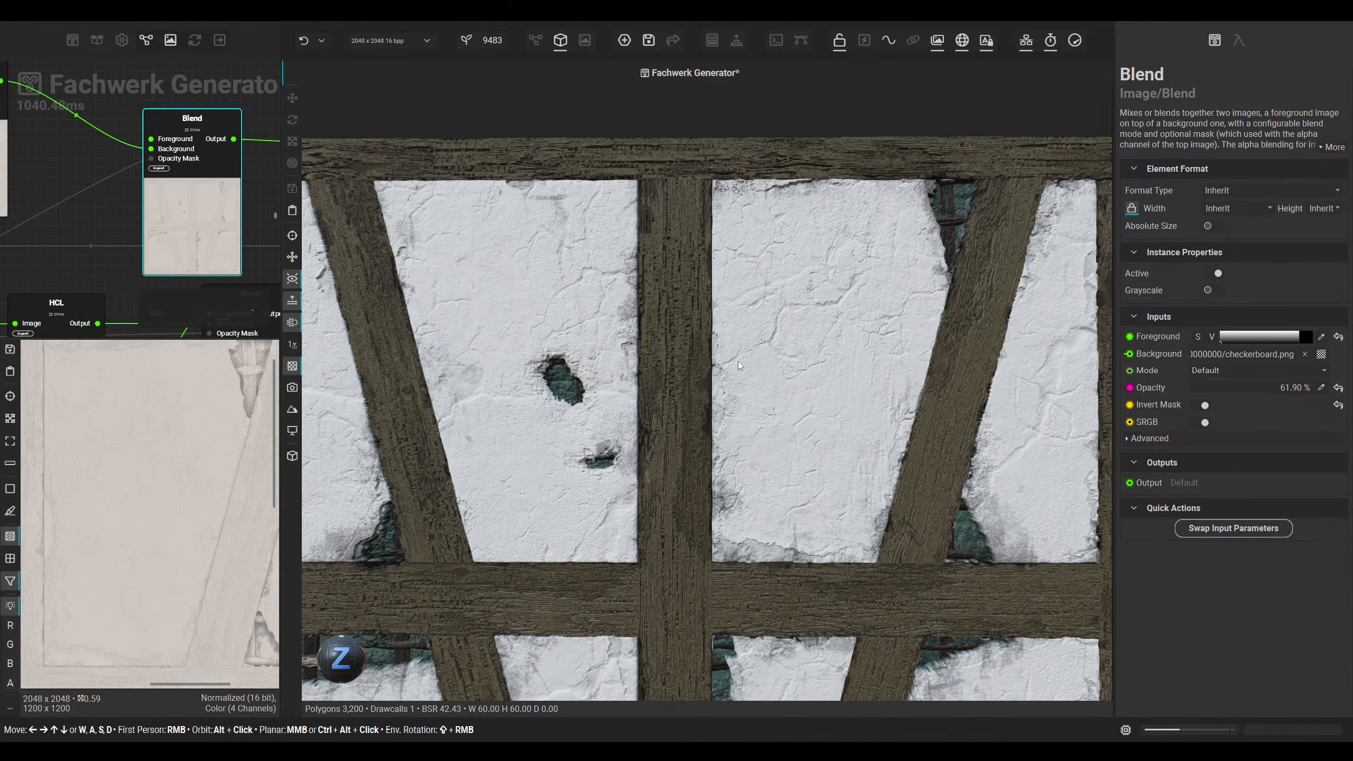
Step: Set the new plaster Blend's opacity to 100 % and inspect the cracks on the 3D wall
left_click_drag(1283, 391, 1313, 389)
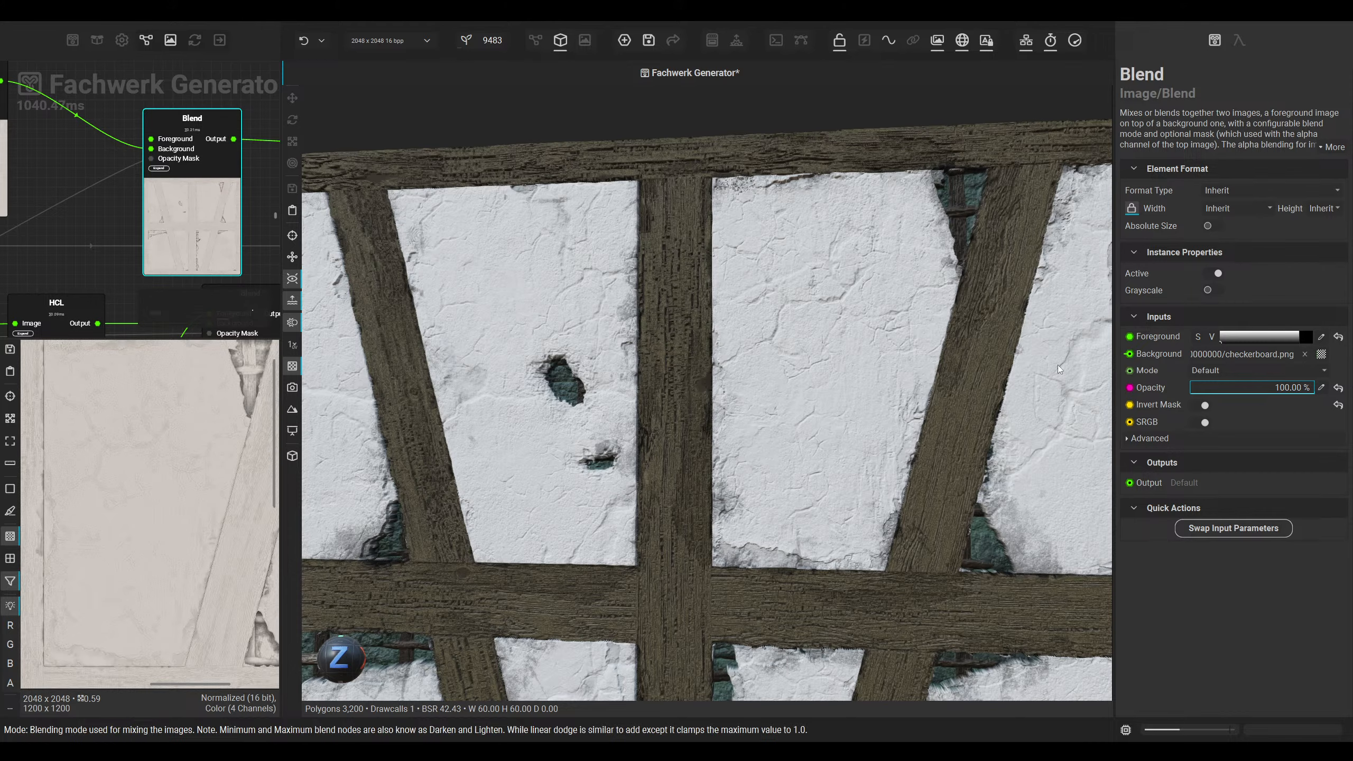
scroll(911, 387, "down", 2)
middle_click_drag(911, 386, 678, 350)
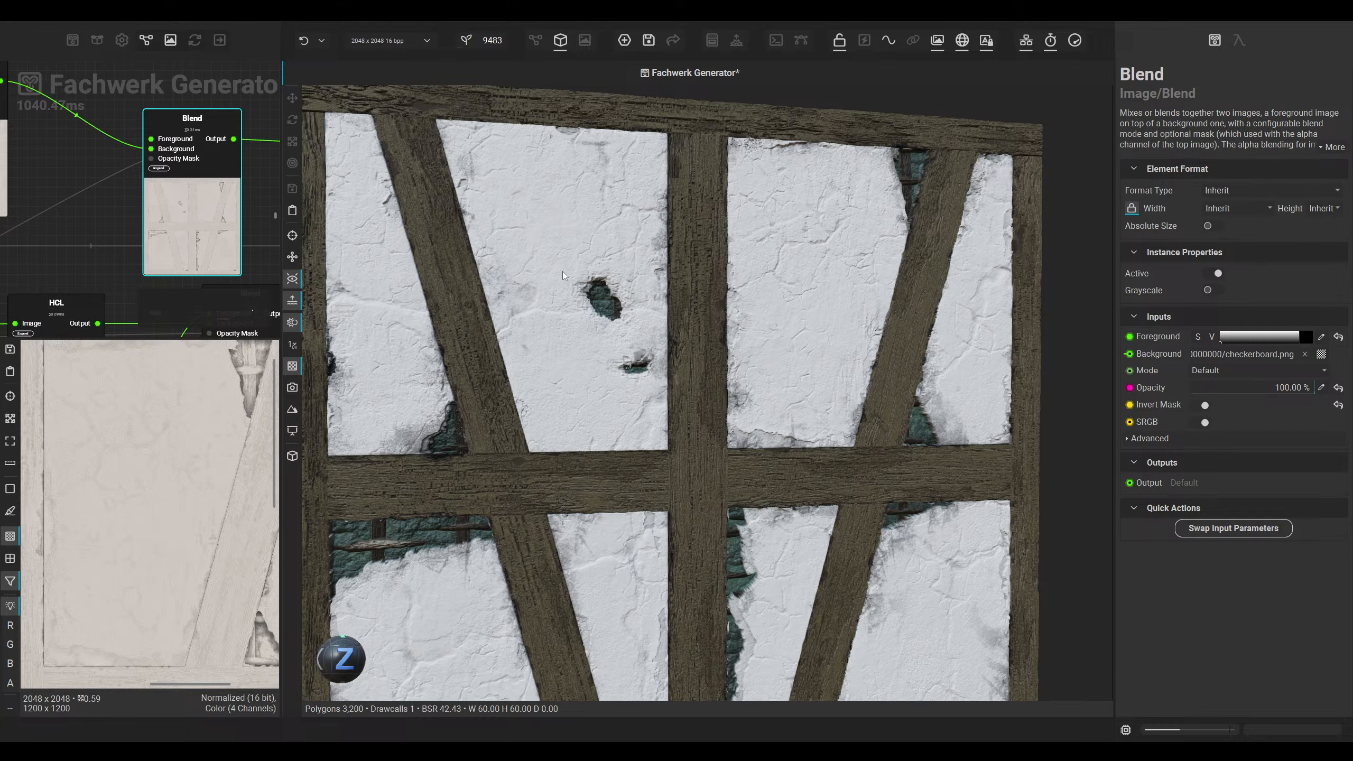
Step: Select the Blur node feeding the Divide Blend, set its intensity to 25.75 %, and check the plaster on the 3D wall
scroll(146, 250, "down", 6)
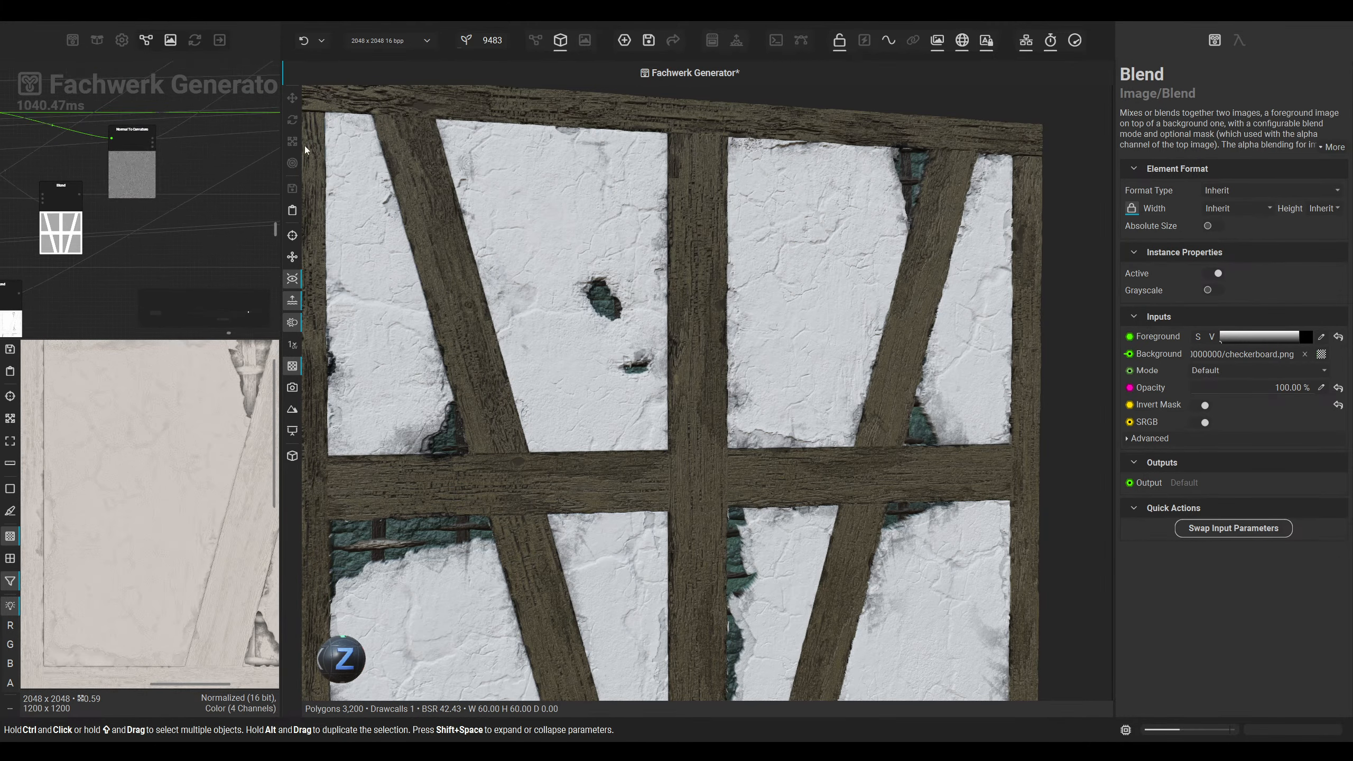
middle_click_drag(107, 256, 196, 140)
left_click(89, 200)
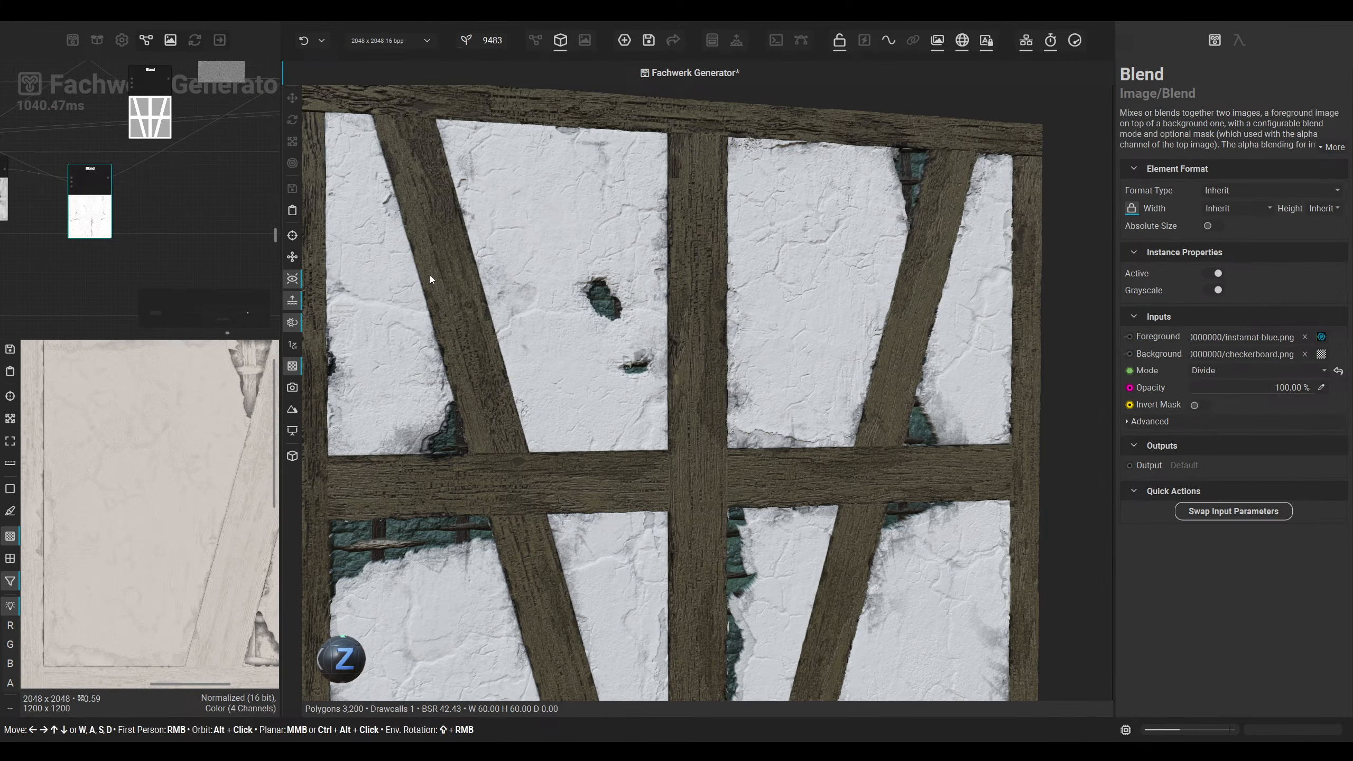
middle_click_drag(50, 219, 130, 217)
left_click(65, 187)
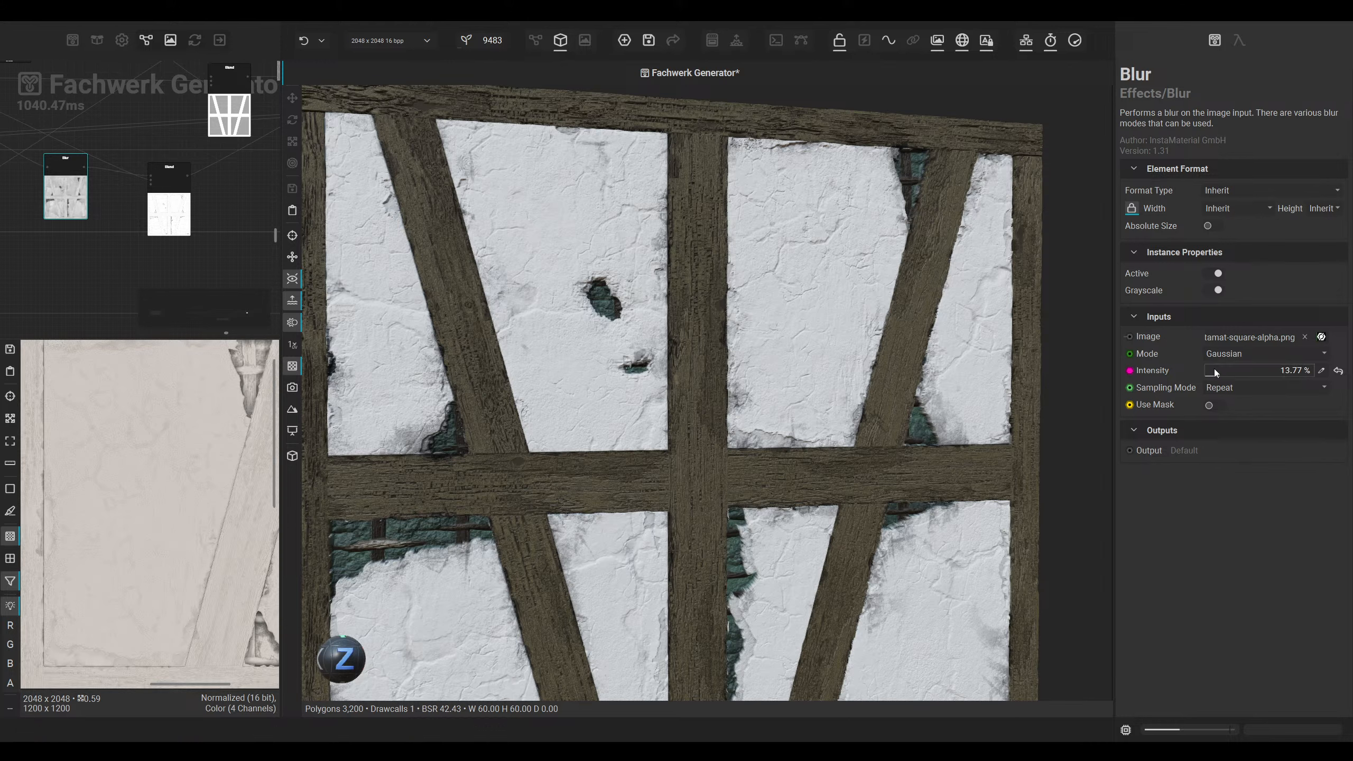
mouse_move(1217, 371)
left_mouse_down()
mouse_move(1204, 368)
mouse_move(1238, 371)
mouse_move(1188, 371)
mouse_move(1241, 370)
mouse_move(1209, 374)
left_mouse_up()
scroll(651, 328, "up", 3)
scroll(651, 327, "down", 3)
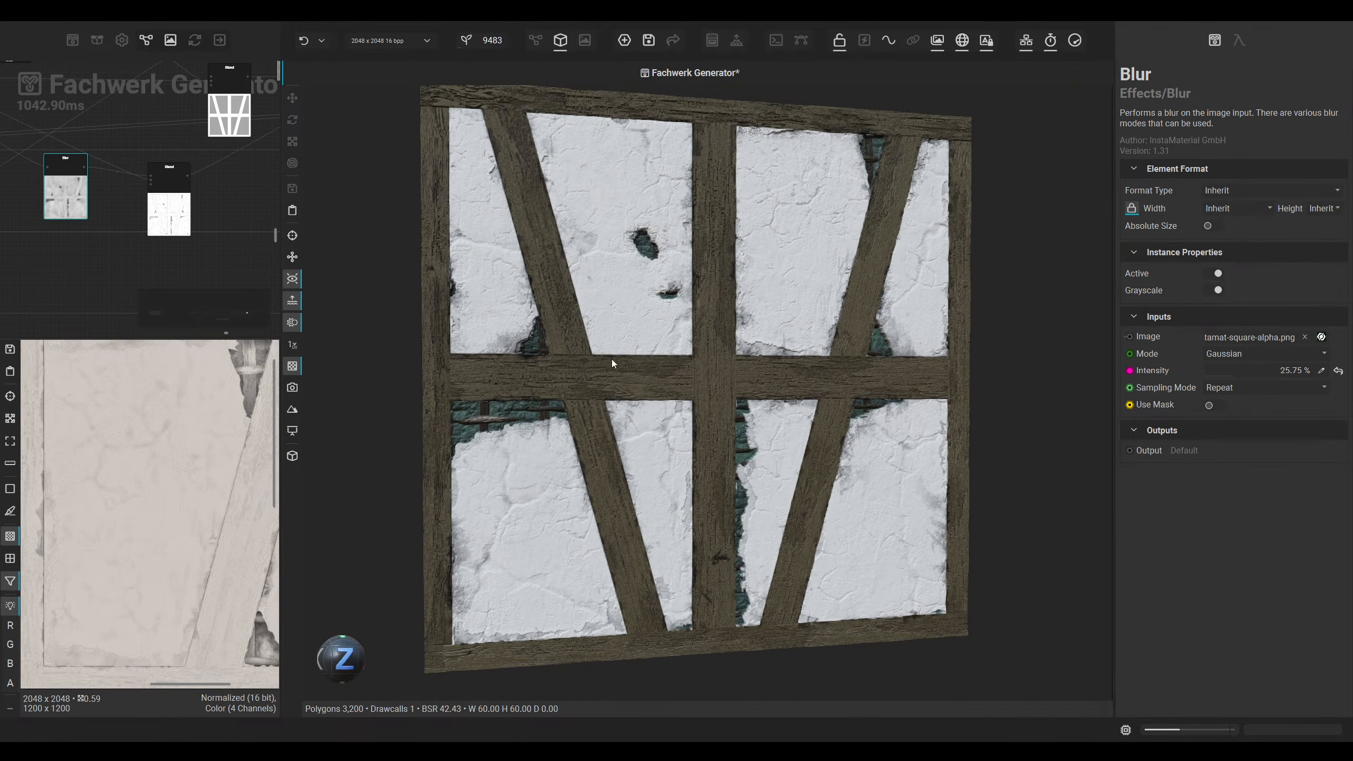
middle_click_drag(625, 334, 618, 339)
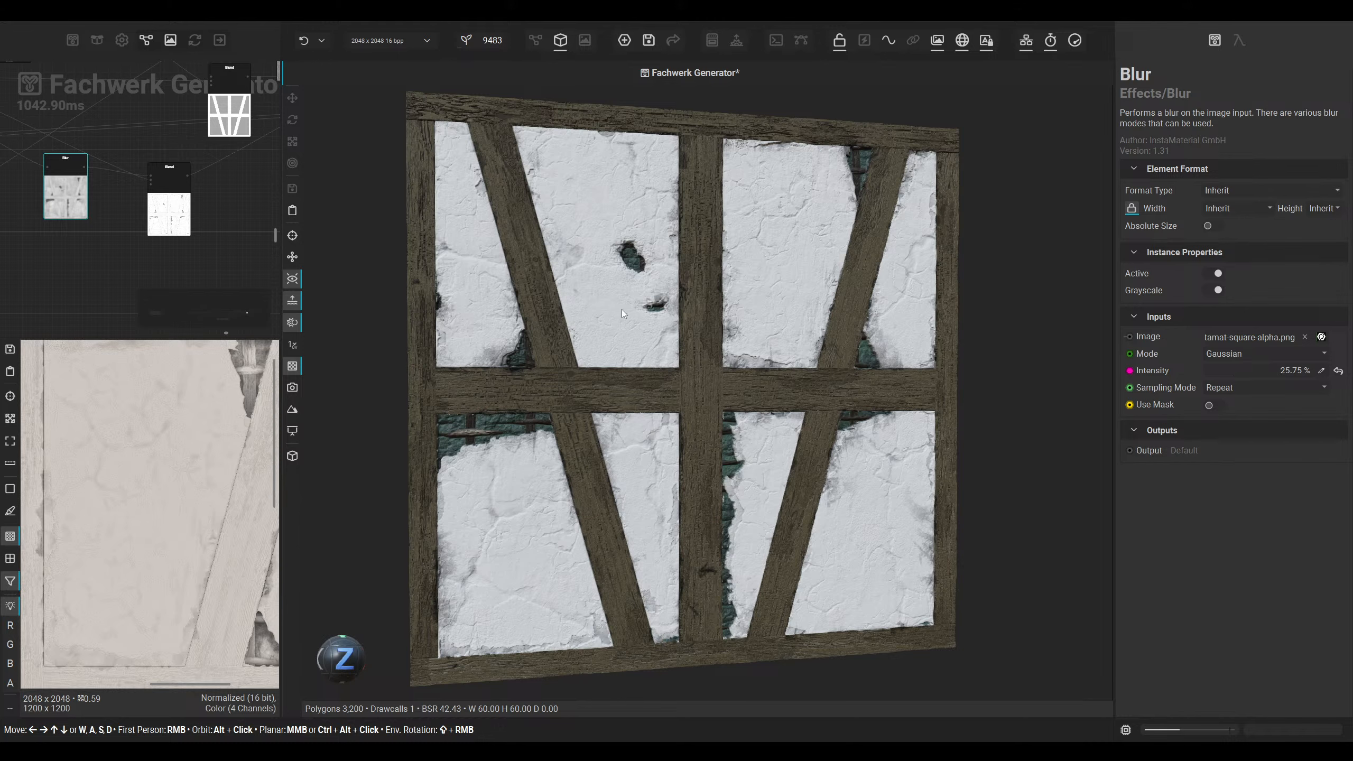
Step: Return to the node graph, preview the Divide Blend, and examine its mask around the cracks, holes and beams
left_click(531, 36)
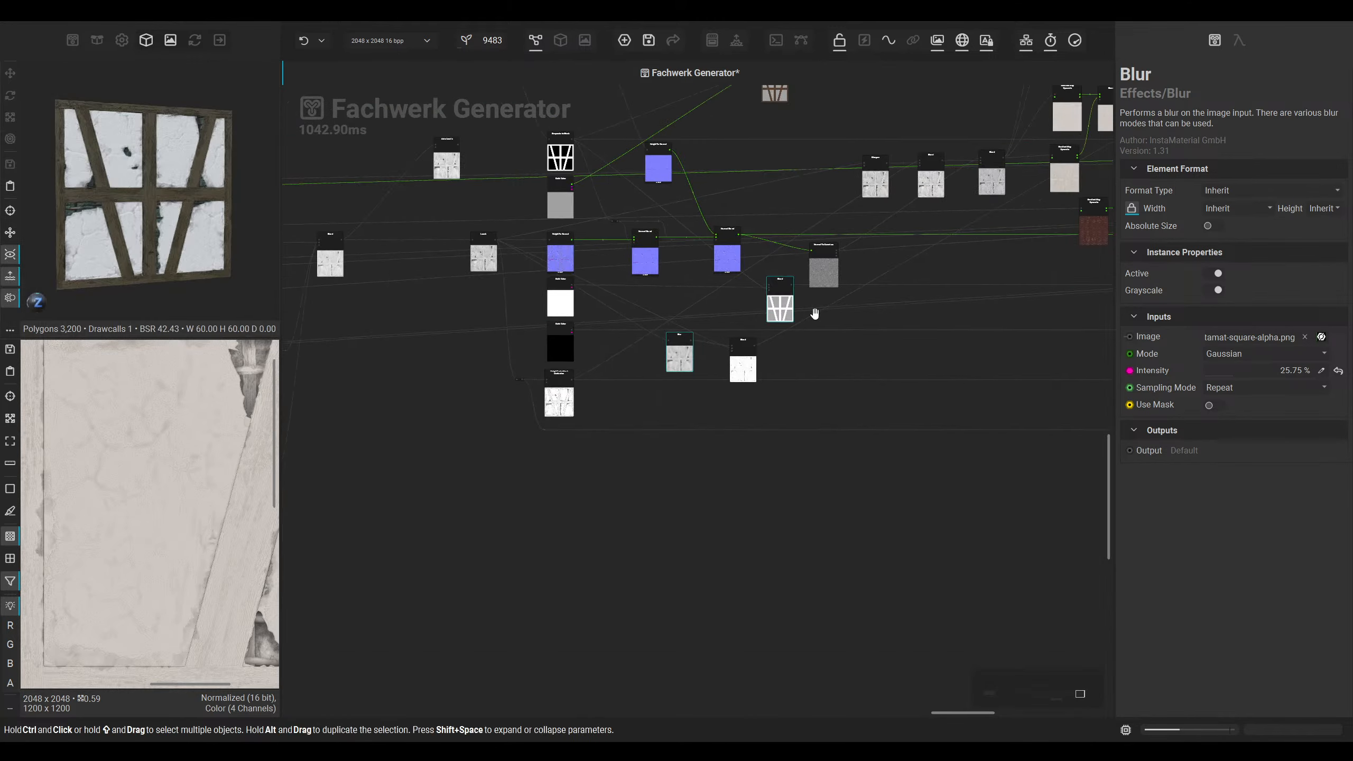
middle_click_drag(815, 313, 362, 442)
scroll(446, 415, "down", 1)
middle_click_drag(561, 408, 659, 372)
scroll(520, 449, "up", 3)
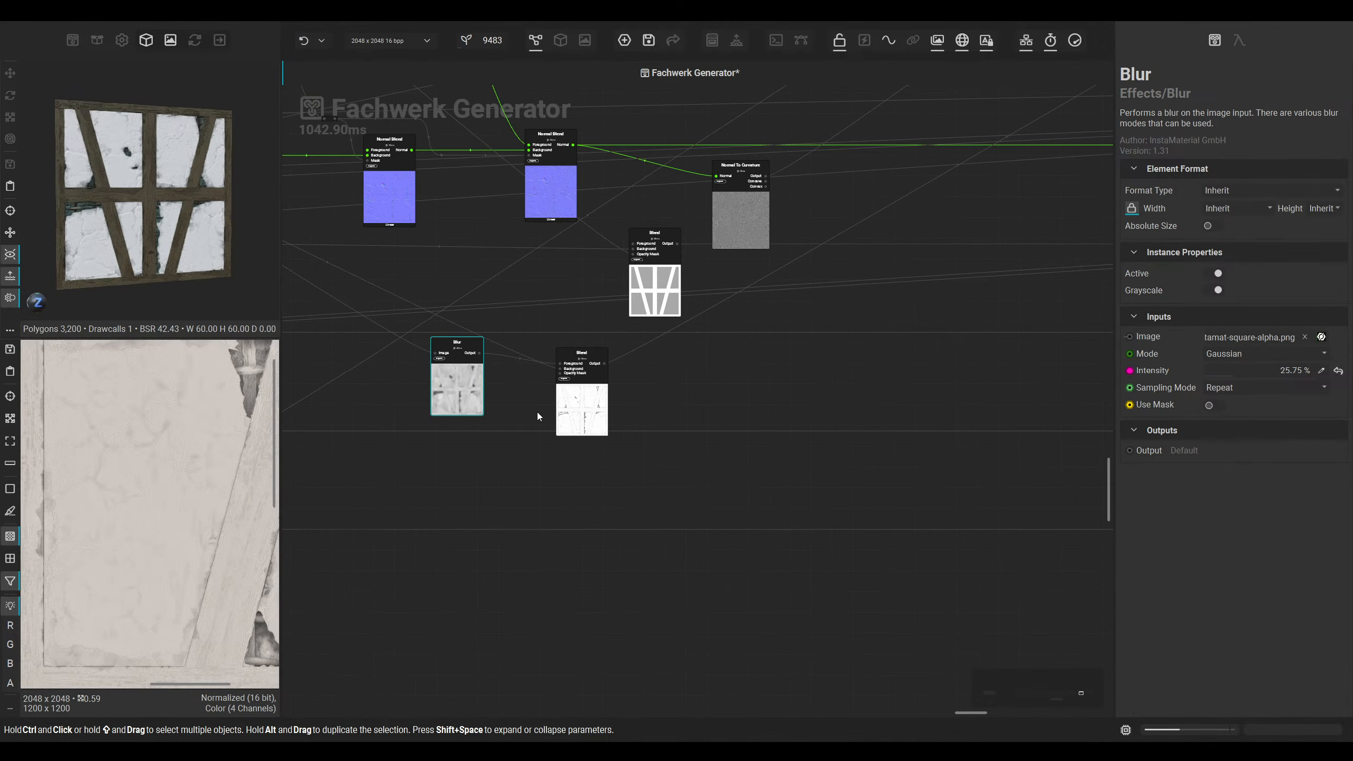
scroll(569, 401, "up", 3)
left_click(569, 401)
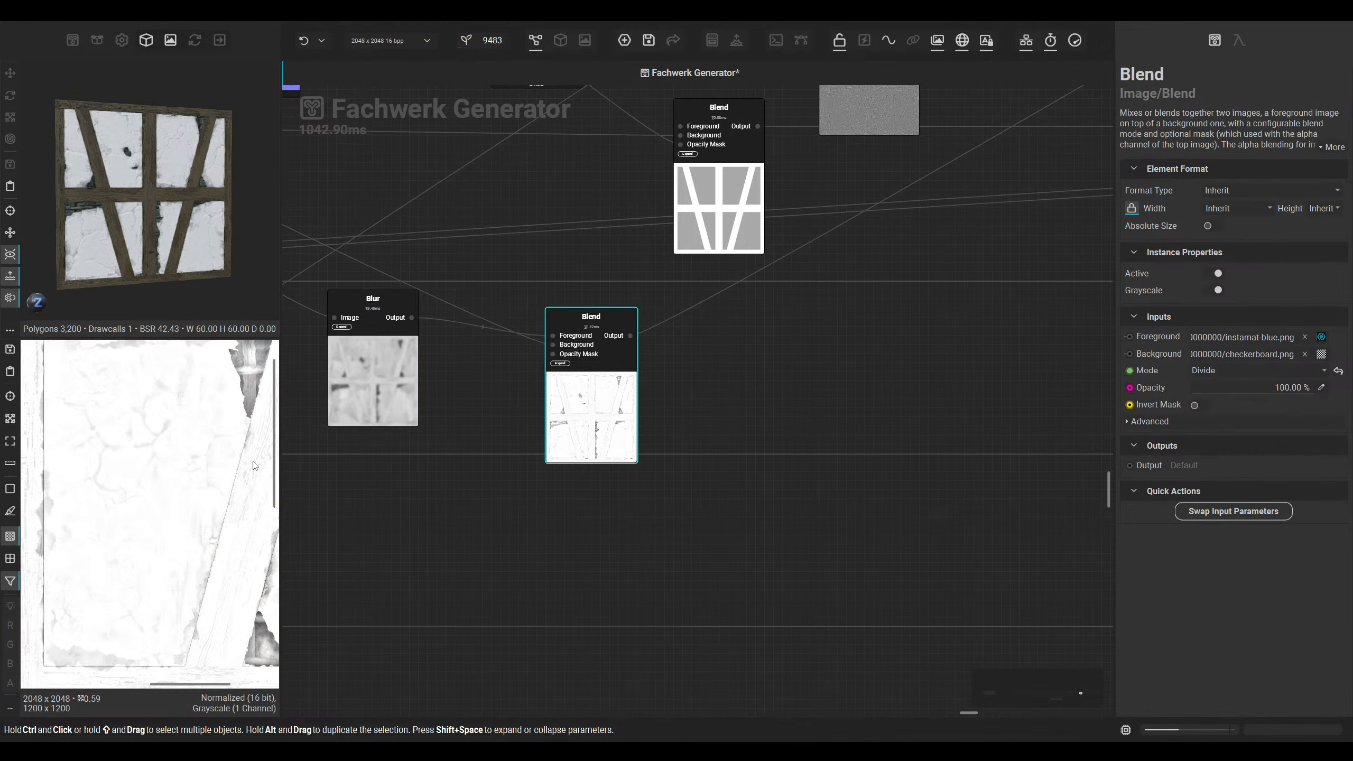
middle_click_drag(164, 490, 59, 458)
scroll(153, 450, "up", 5)
scroll(161, 450, "down", 6)
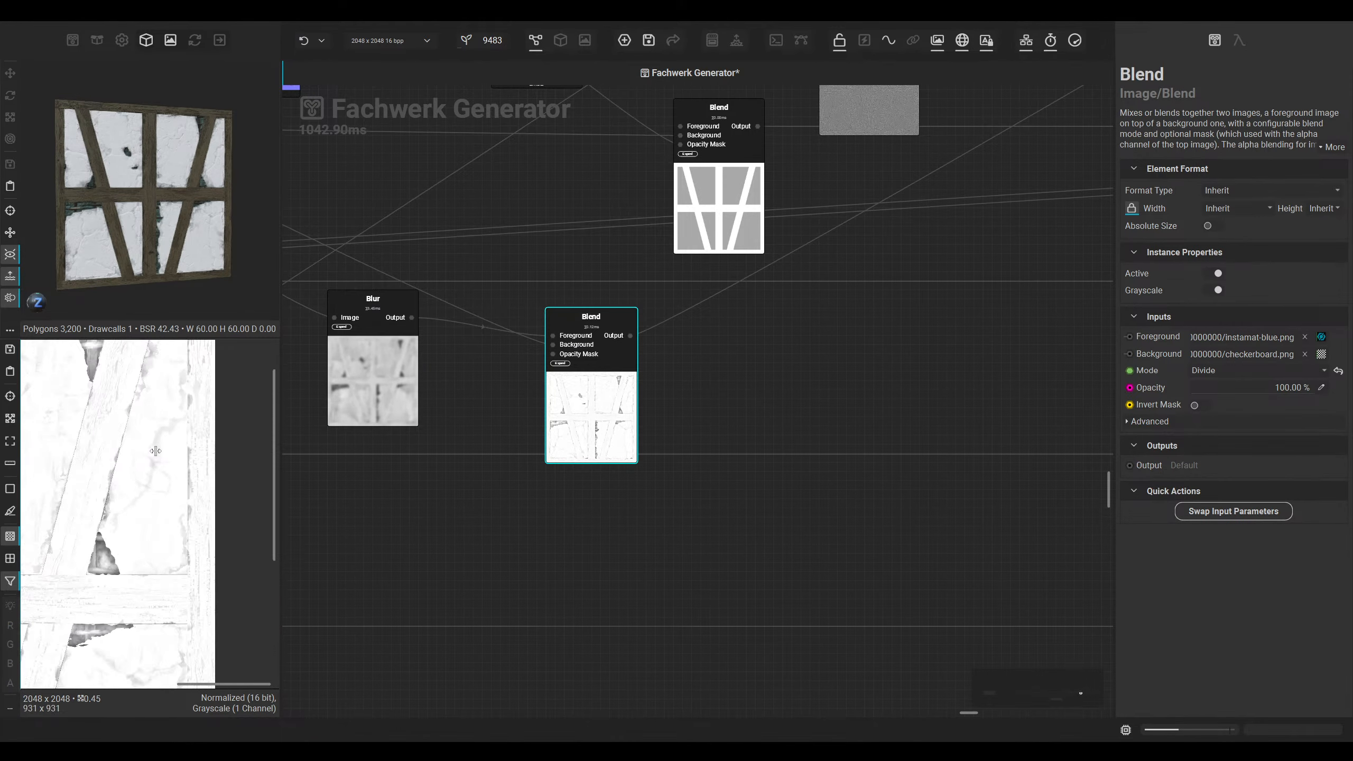
middle_click_drag(158, 454, 188, 472)
middle_click_drag(437, 448, 632, 440)
scroll(632, 440, "down", 3)
mouse_move(471, 518)
middle_mouse_down()
mouse_move(592, 457)
mouse_move(364, 509)
middle_mouse_up()
left_click(453, 447)
left_click(593, 440)
middle_click_drag(580, 472, 442, 527)
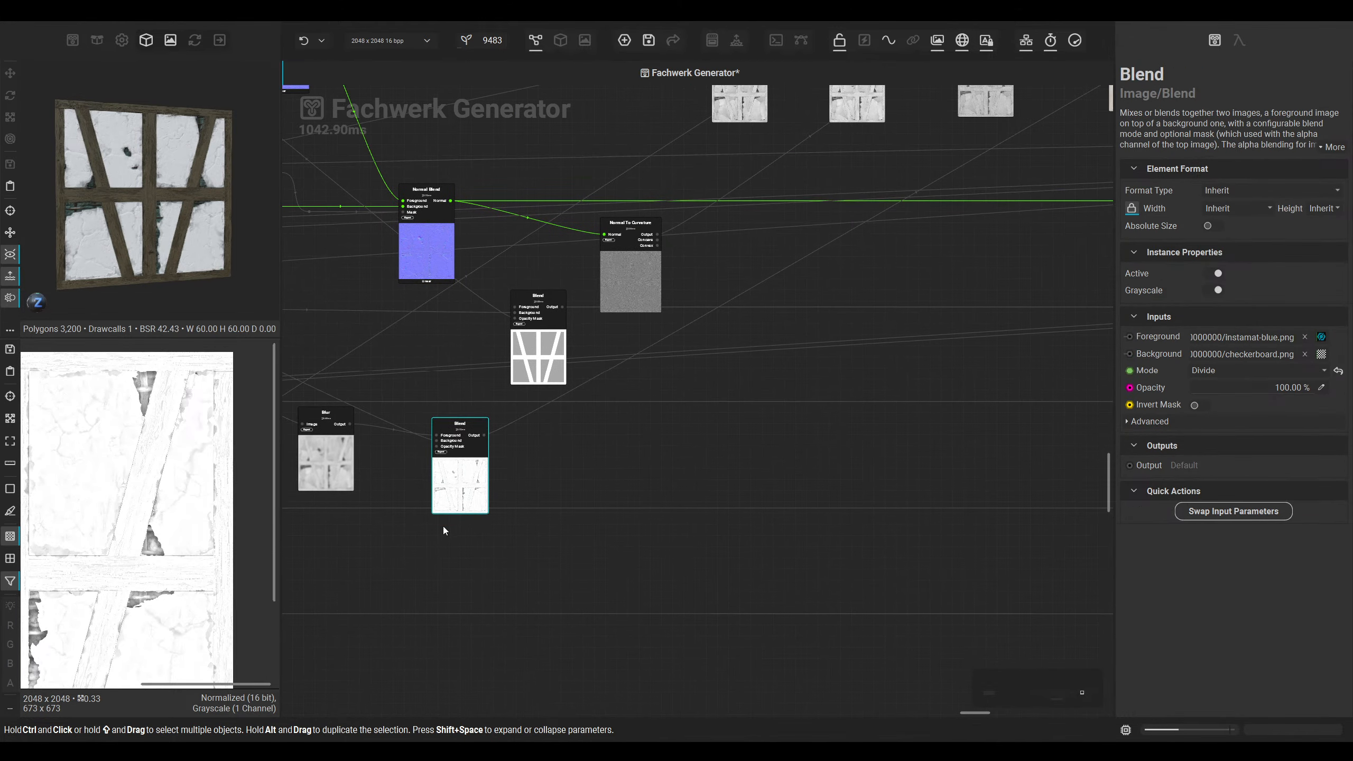
Step: Preview the new plaster Blend node and move it up in line with the plaster color Blend before it
middle_click_drag(598, 444, 363, 529)
scroll(626, 569, "down", 2)
middle_click_drag(627, 570, 402, 684)
middle_click_drag(642, 508, 452, 605)
left_click(652, 362)
scroll(652, 362, "up", 6)
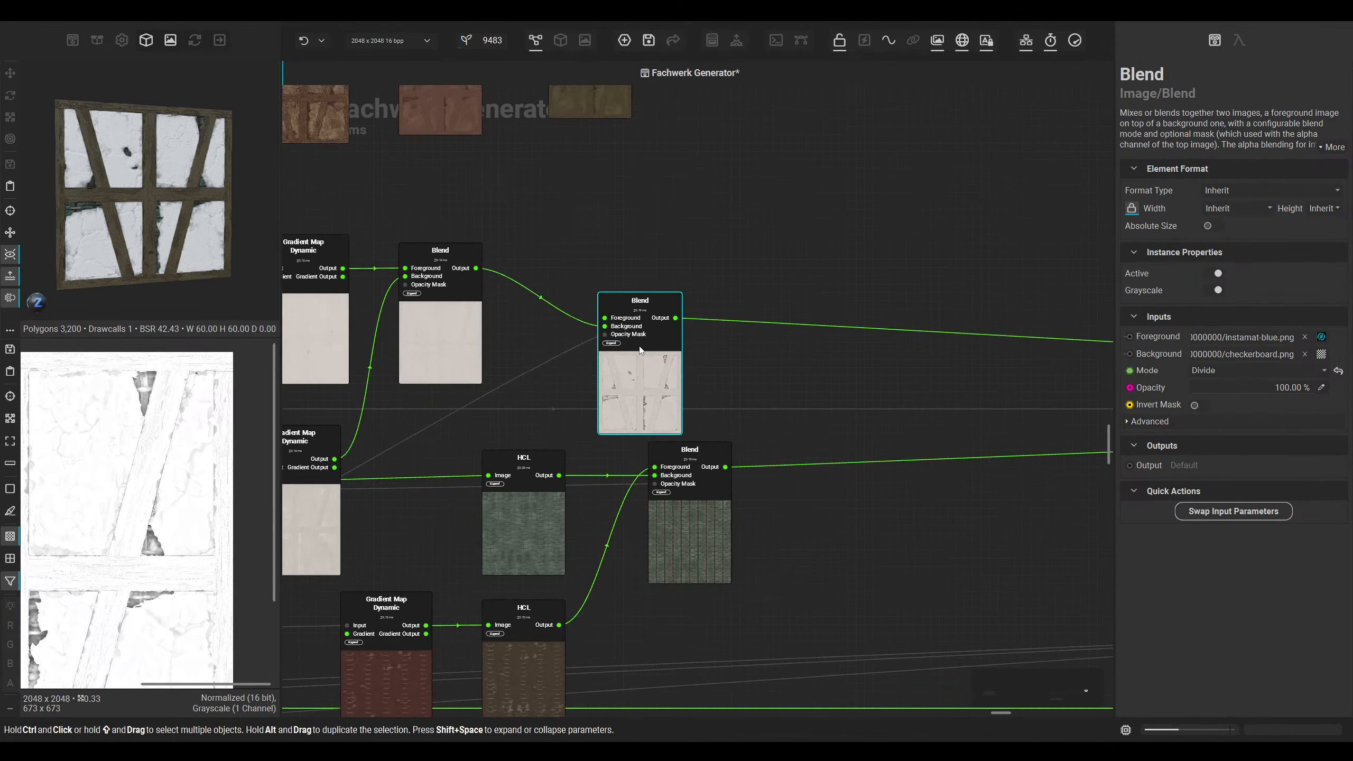
middle_click_drag(709, 383, 356, 414)
scroll(794, 387, "down", 2)
middle_click_drag(616, 411, 764, 393)
left_click_drag(455, 429, 461, 388)
middle_click_drag(511, 362, 517, 360)
scroll(518, 359, "down", 3)
middle_click_drag(673, 349, 405, 348)
scroll(747, 392, "down", 6)
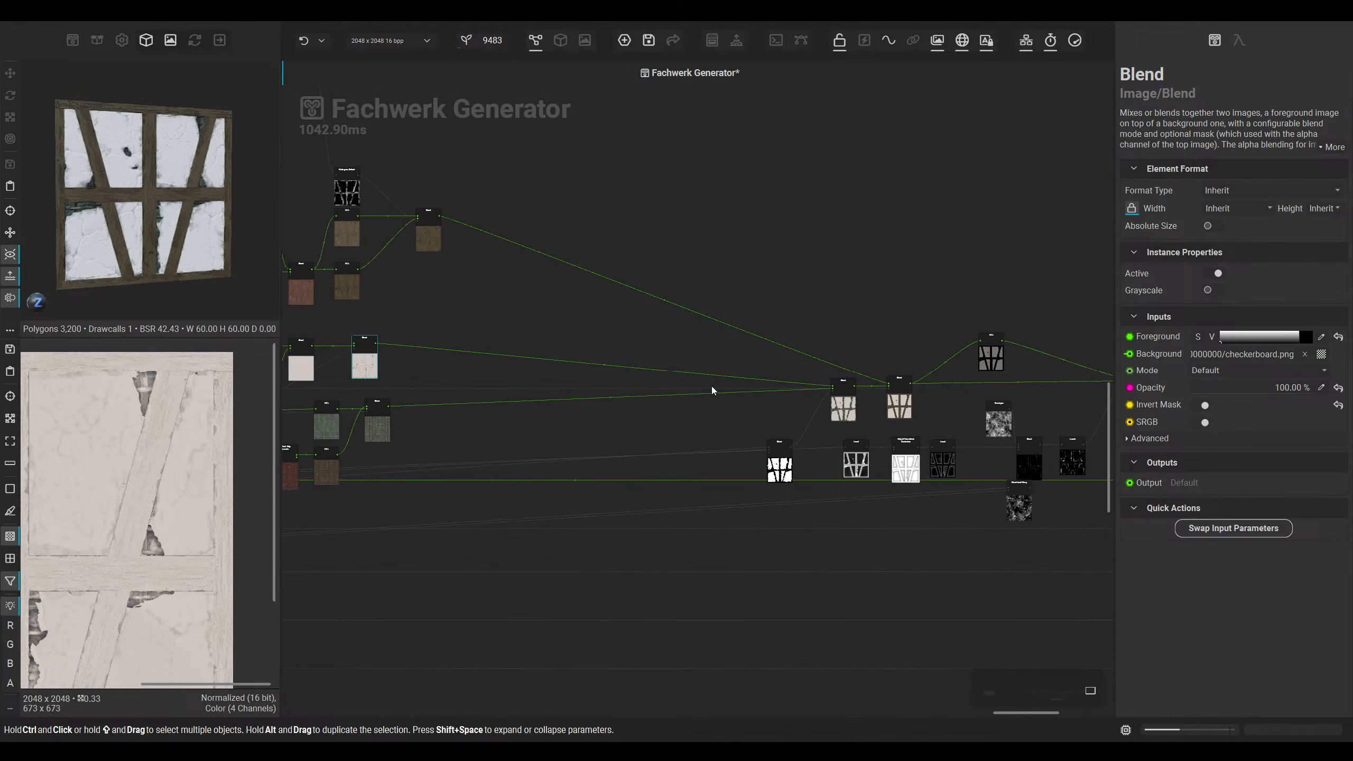
Step: Check the 3D wall briefly, then select the final blending and mask nodes together and move them closer to the color nodes
left_click(562, 42)
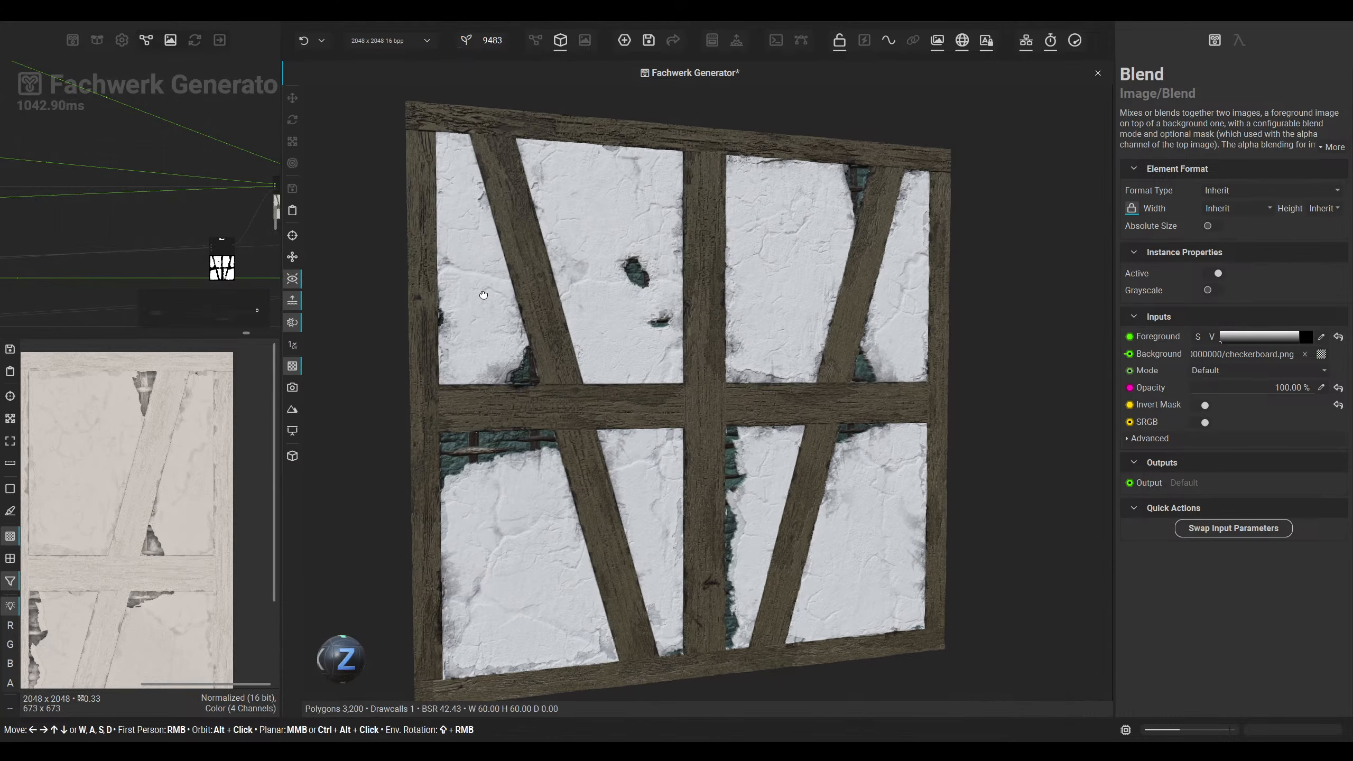
left_click(535, 41)
scroll(693, 281, "down", 2)
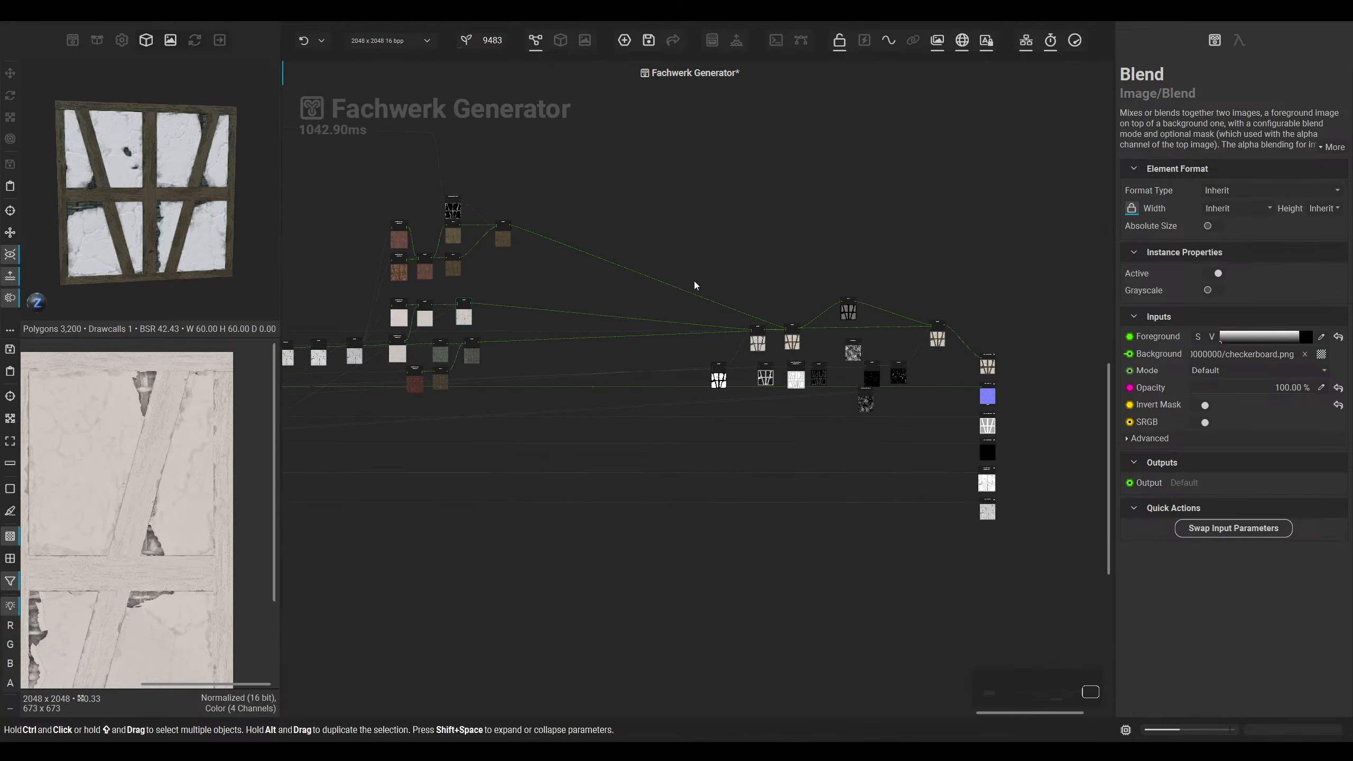
left_click_drag(617, 232, 933, 416)
left_click_drag(938, 337, 724, 337)
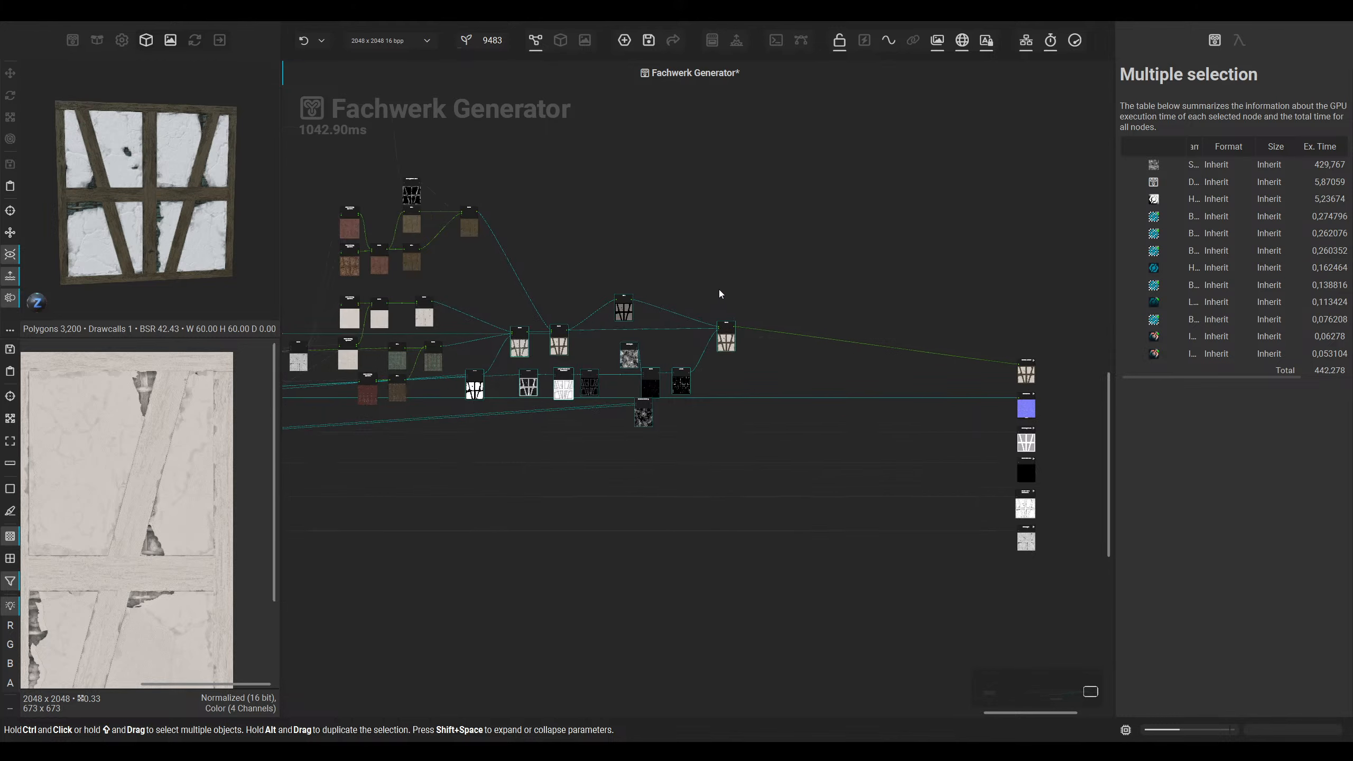
Step: Preview the final base color Blend and examine the wooden beams and damaged plaster edges up close
scroll(718, 293, "up", 3)
left_click(731, 373)
scroll(142, 469, "up", 1)
middle_click_drag(143, 470, 255, 397)
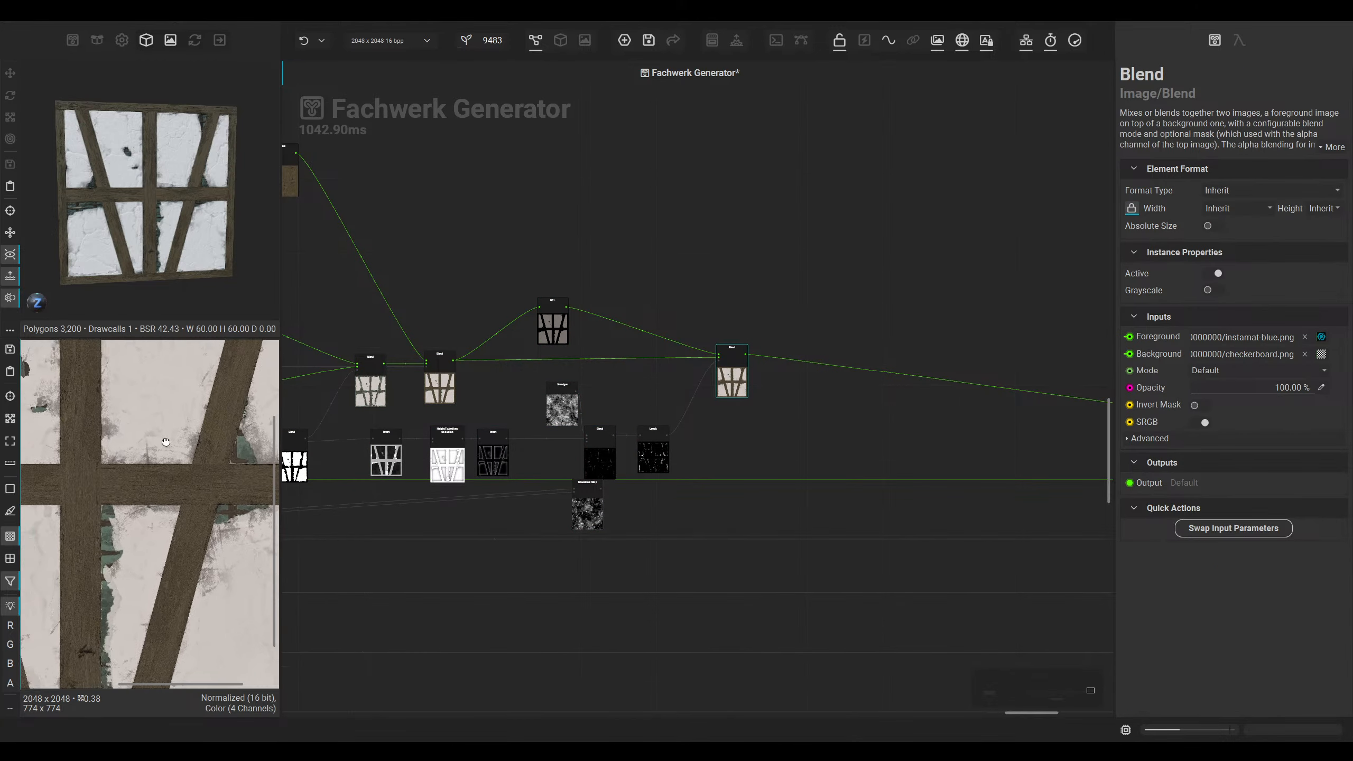
scroll(139, 469, "up", 4)
middle_click_drag(118, 471, 151, 452)
scroll(174, 413, "up", 5)
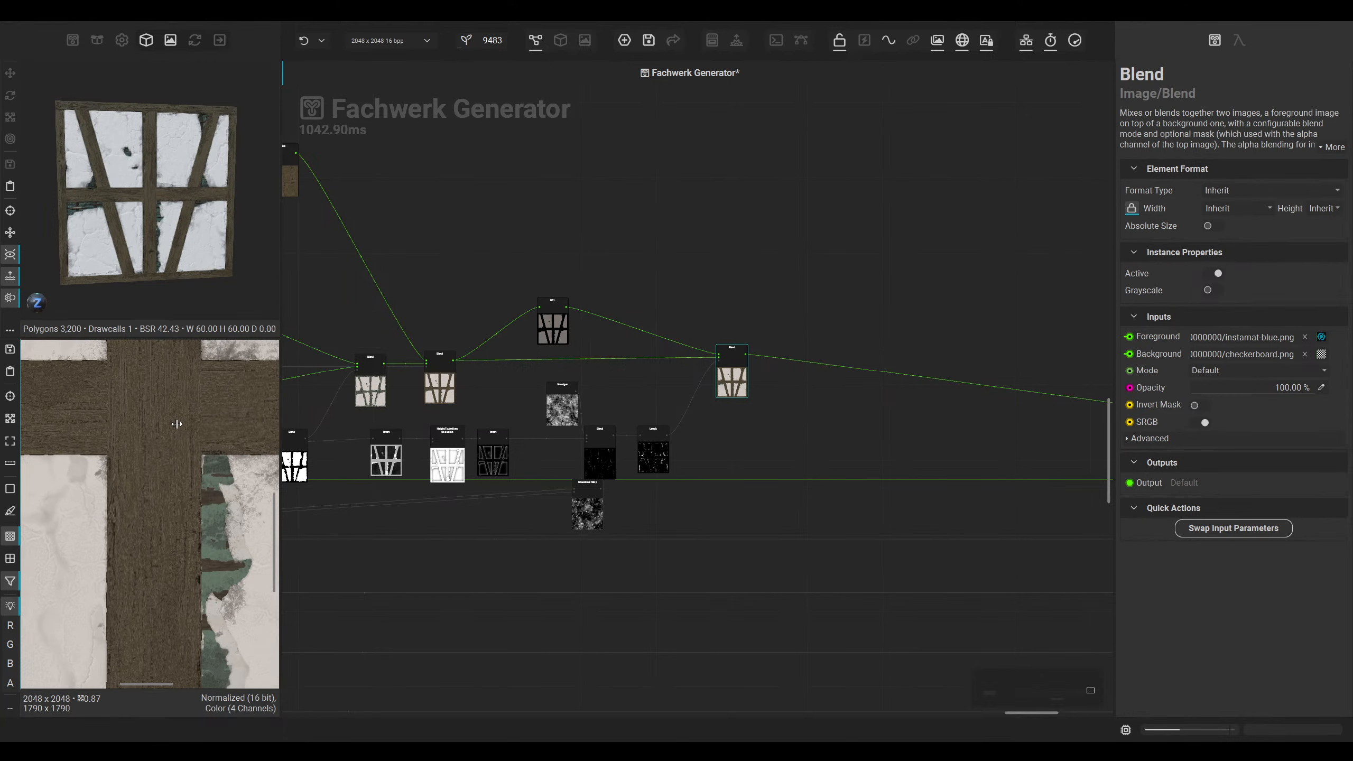
scroll(174, 414, "down", 14)
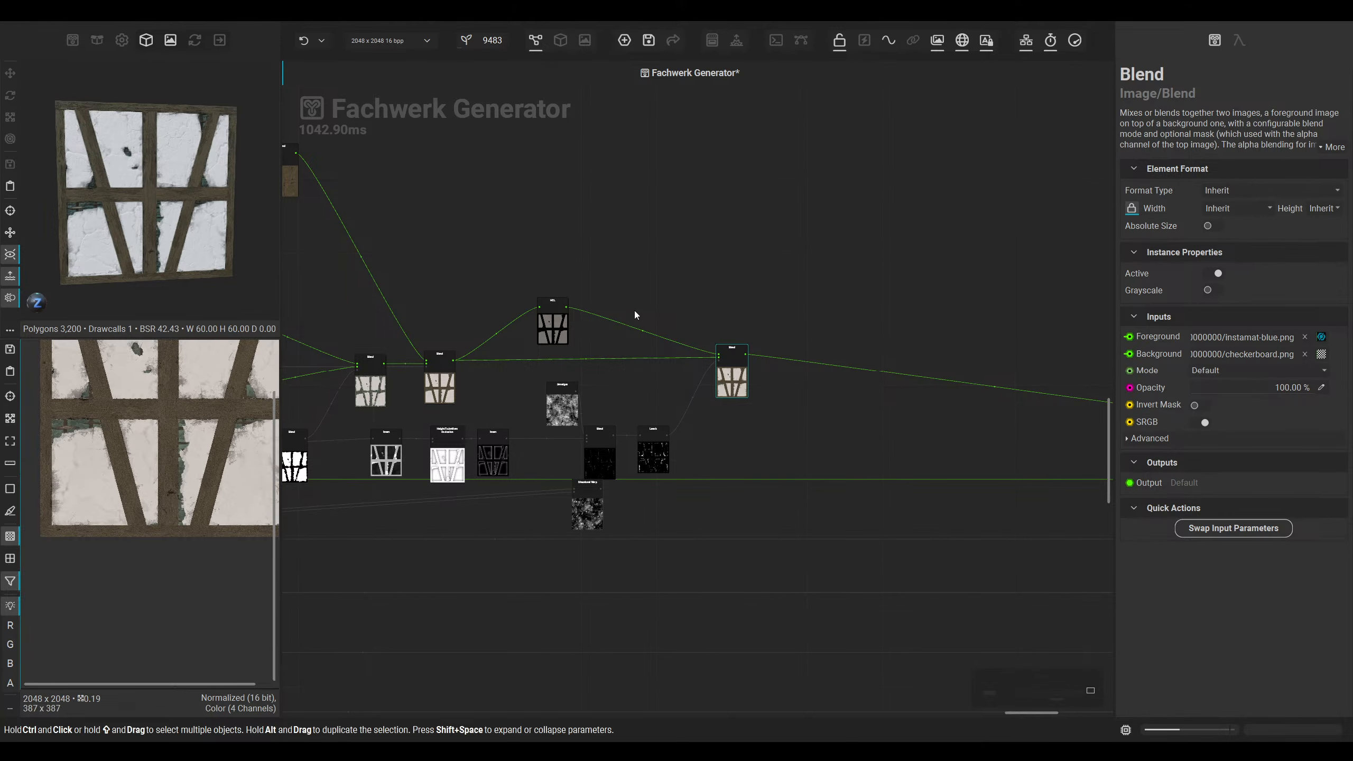
Step: Move the base color output node up so it lines up with the final base color Blend
middle_click_drag(864, 304, 700, 258)
left_click(702, 260)
middle_click_drag(786, 328, 603, 278)
left_click_drag(905, 327, 905, 263)
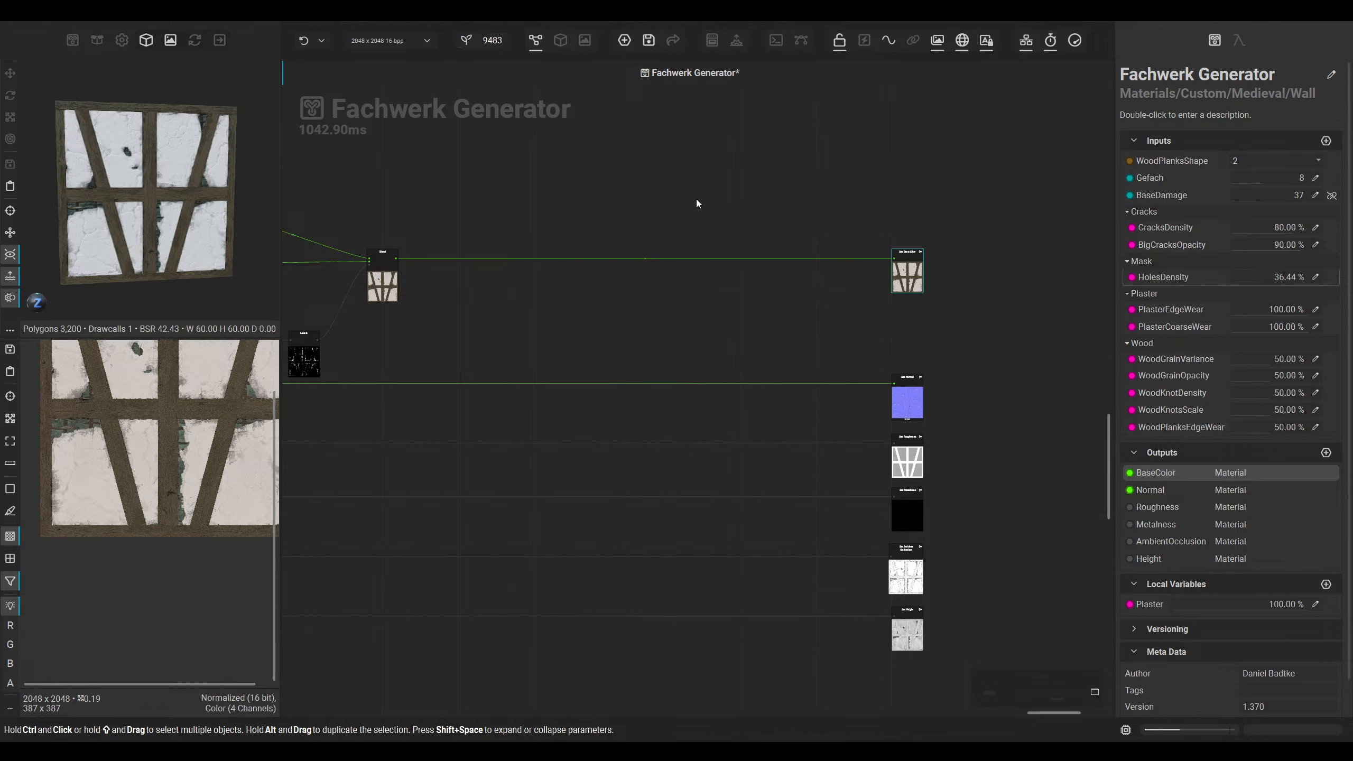
Step: Adjust the spacing of the base color graph by nudging the final Blend and the darkening HCL node
middle_click_drag(903, 343, 919, 324)
left_click(970, 326)
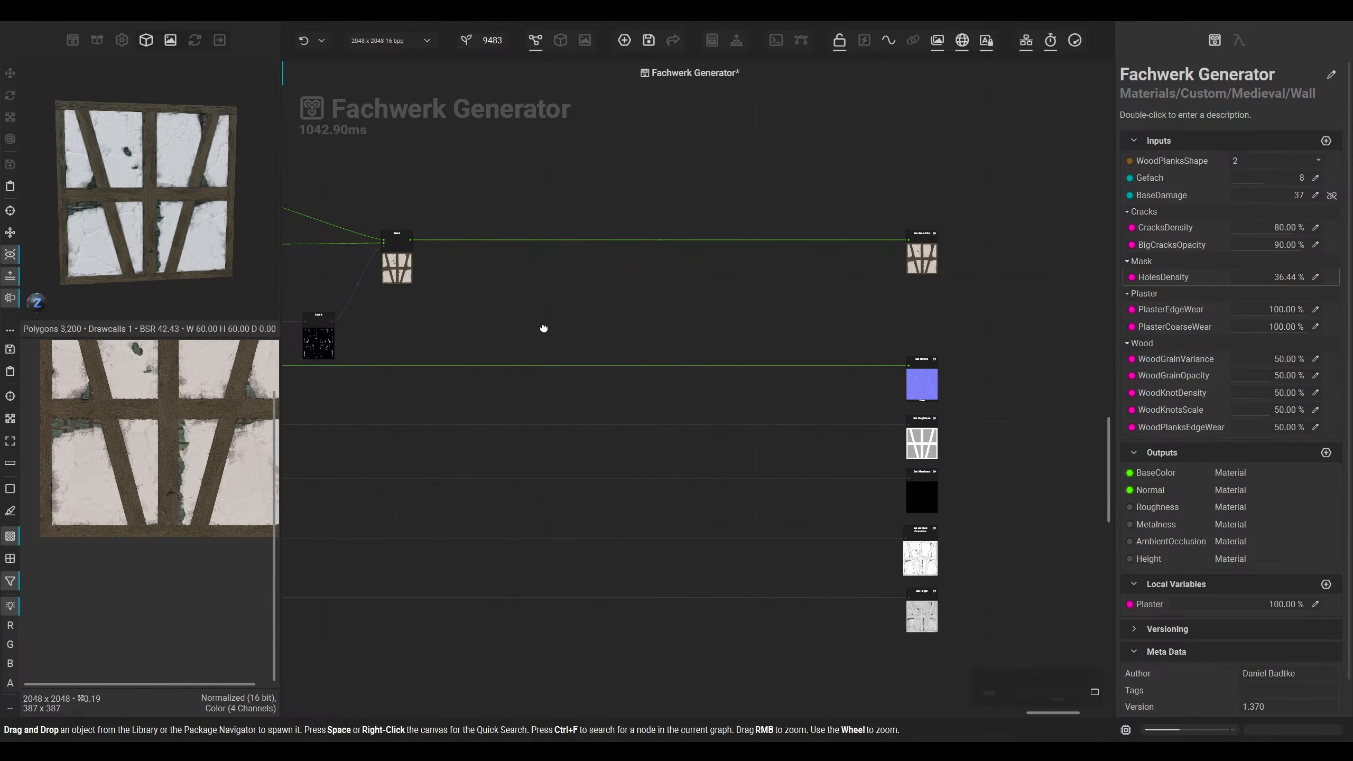
middle_click_drag(543, 329, 819, 342)
scroll(639, 276, "up", 3)
left_click_drag(705, 292, 689, 293)
left_click_drag(433, 224, 458, 220)
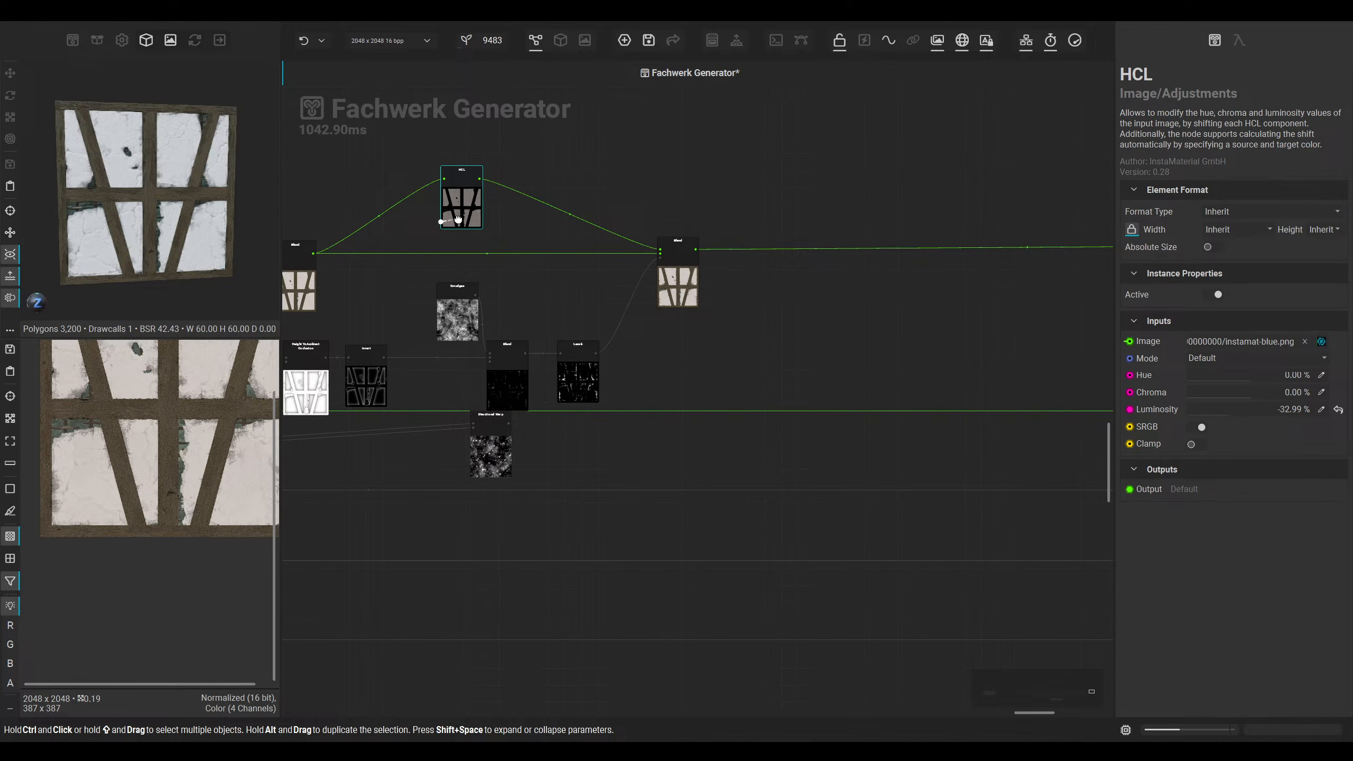
Step: Select the final base color Blend and examine the wooden beams and plaster edges up close
left_click(464, 317)
scroll(721, 297, "up", 3)
left_click(660, 277)
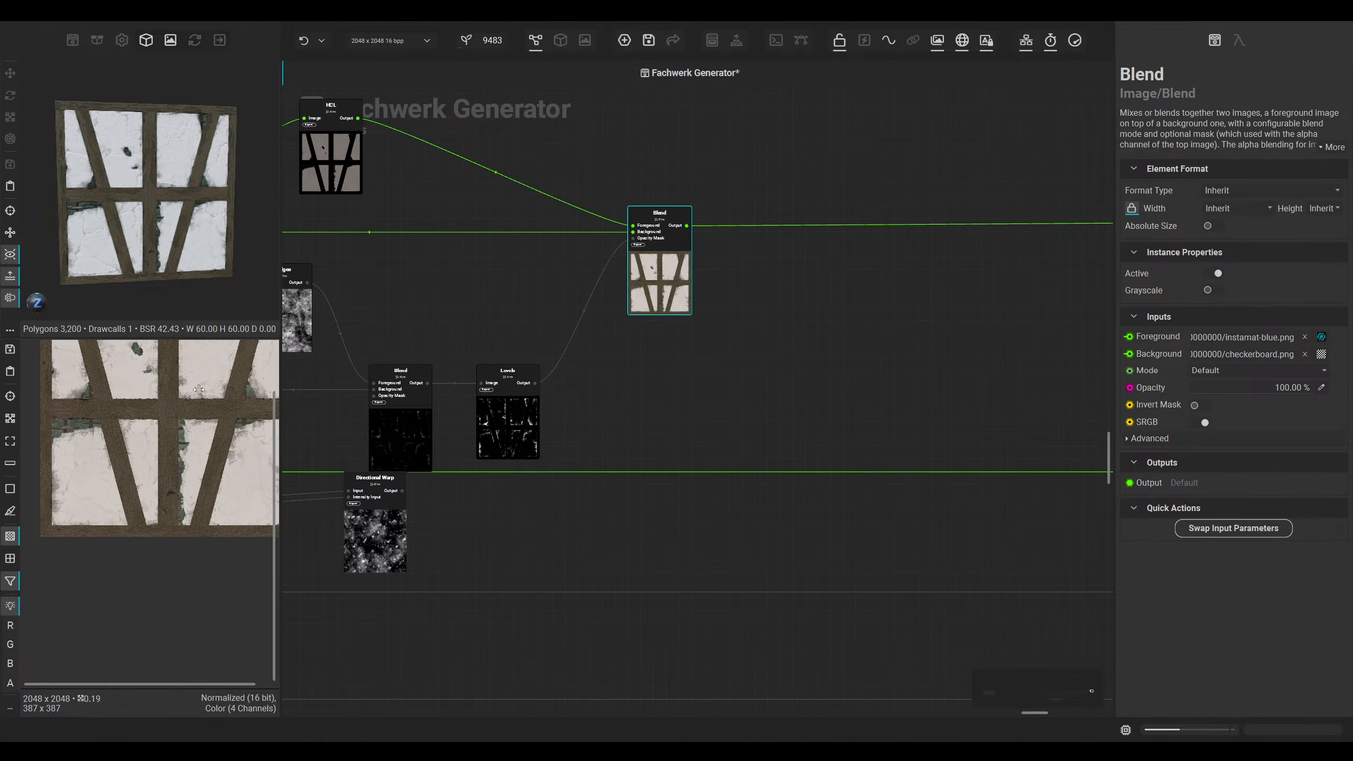
middle_click_drag(199, 390, 193, 472)
scroll(179, 426, "up", 7)
scroll(683, 214, "up", 1)
middle_click_drag(684, 215, 463, 311)
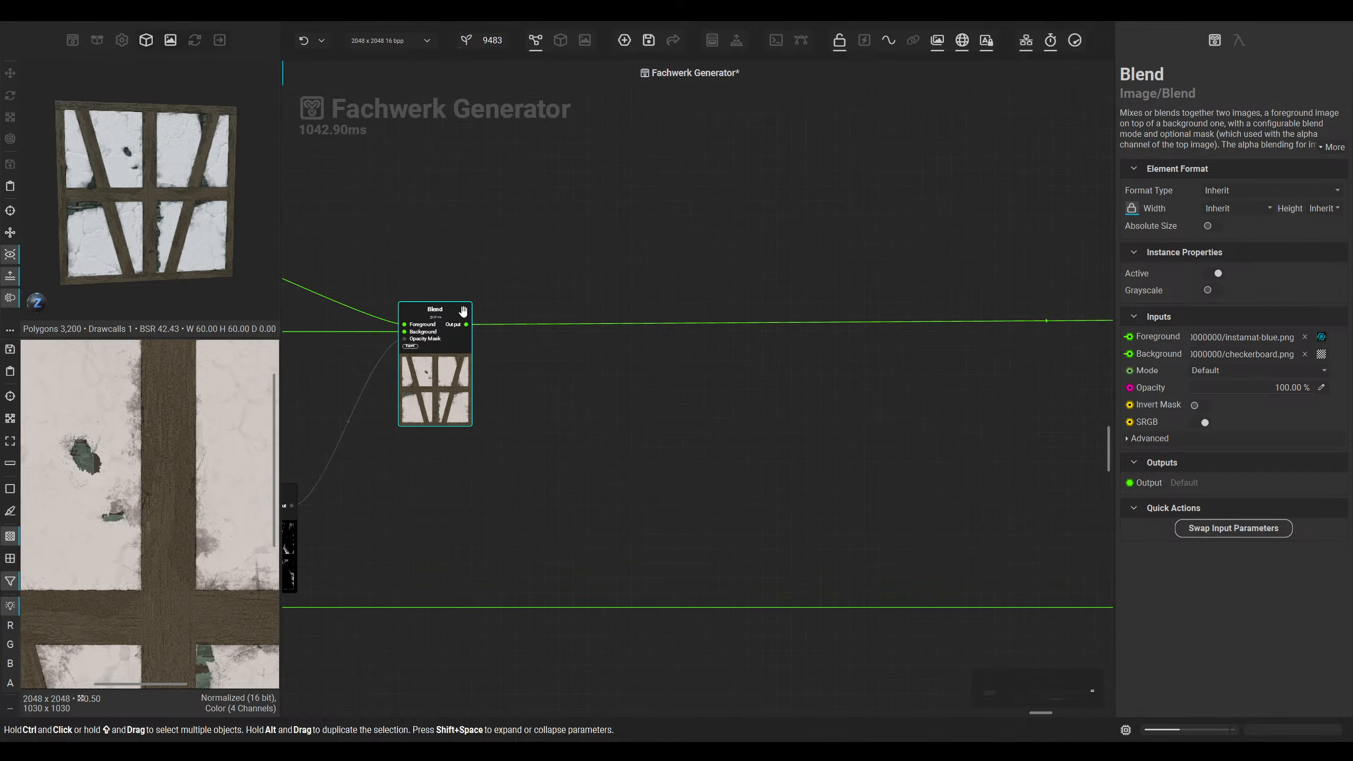
left_click_drag(463, 328, 619, 396)
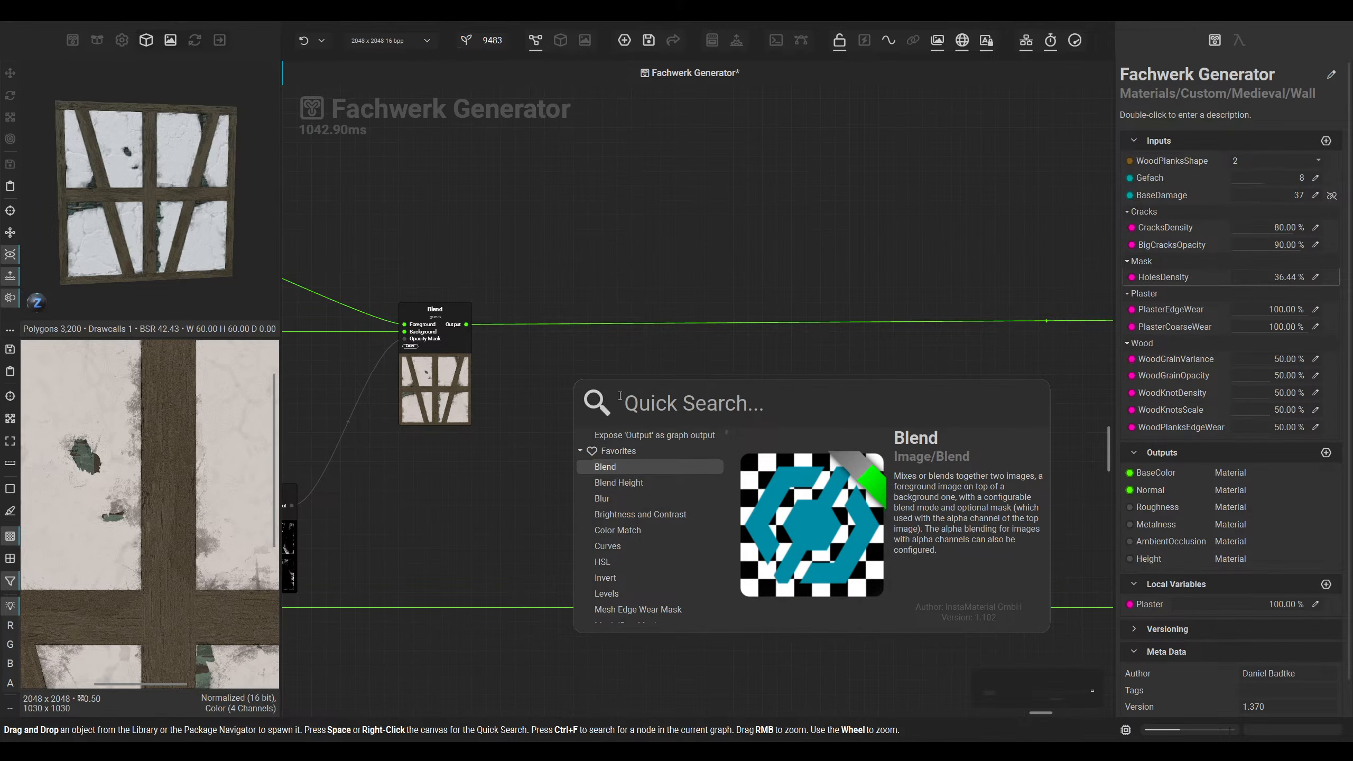
left_click(598, 361)
Step: Move the Directional Warp node down so it sits clear of the mask Blend
mouse_move(553, 421)
middle_mouse_down()
mouse_move(862, 254)
mouse_move(937, 271)
middle_mouse_up()
scroll(771, 520, "down", 3)
left_click_drag(599, 541, 578, 568)
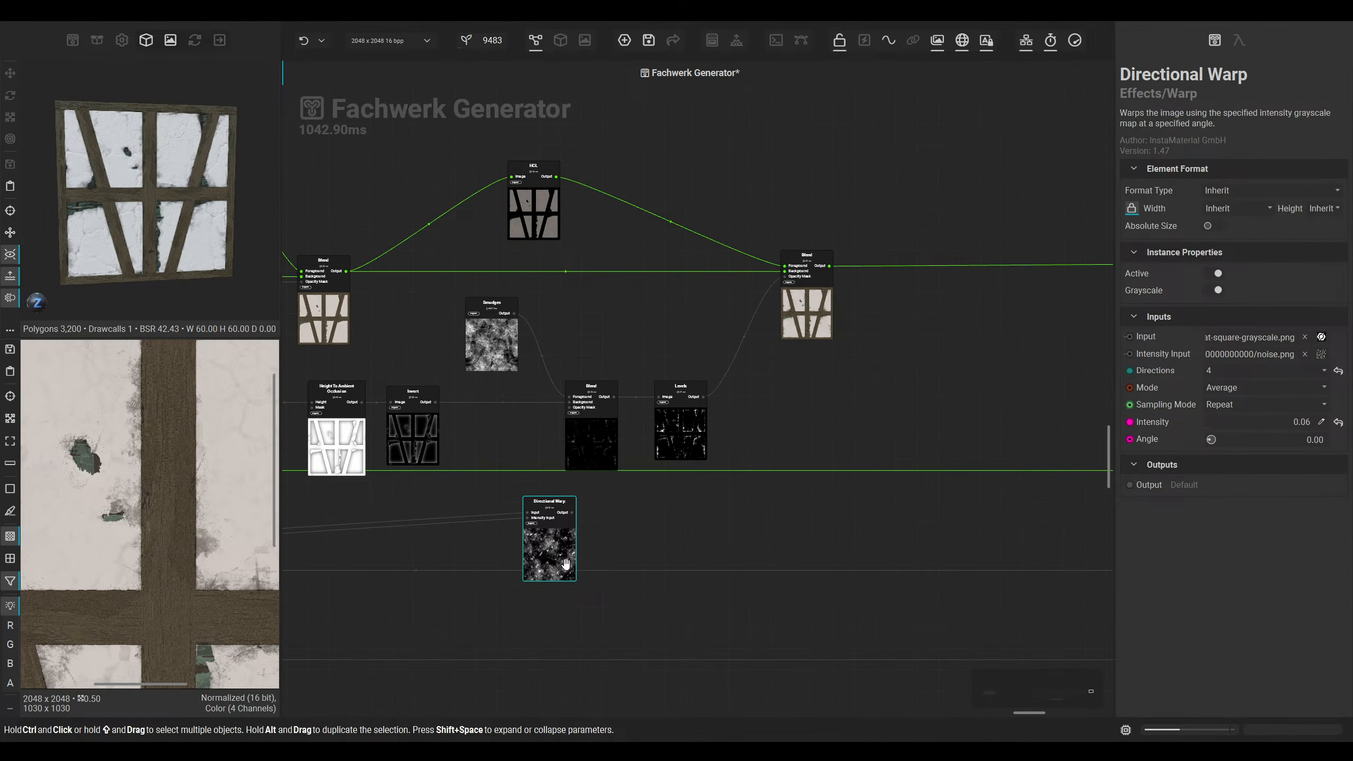
Step: Preview the convex, concave and combined outputs of the Normal To Curvature node for the wood and plaster
middle_click_drag(620, 546, 848, 505)
middle_click_drag(498, 511, 833, 500)
middle_click_drag(724, 453, 1007, 409)
scroll(649, 462, "down", 3)
middle_click_drag(648, 462, 873, 452)
scroll(520, 435, "up", 3)
left_click(533, 449)
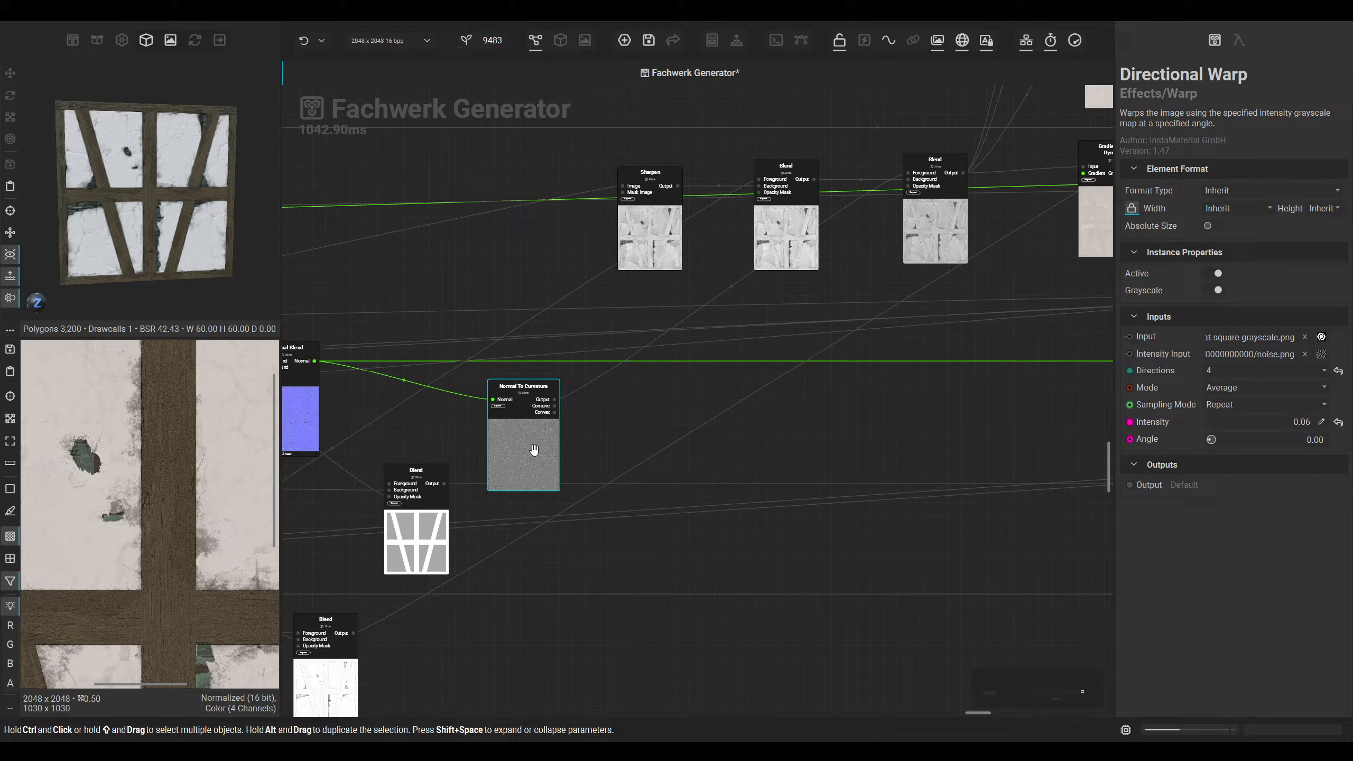
double_click(554, 413)
middle_click_drag(214, 467, 157, 502)
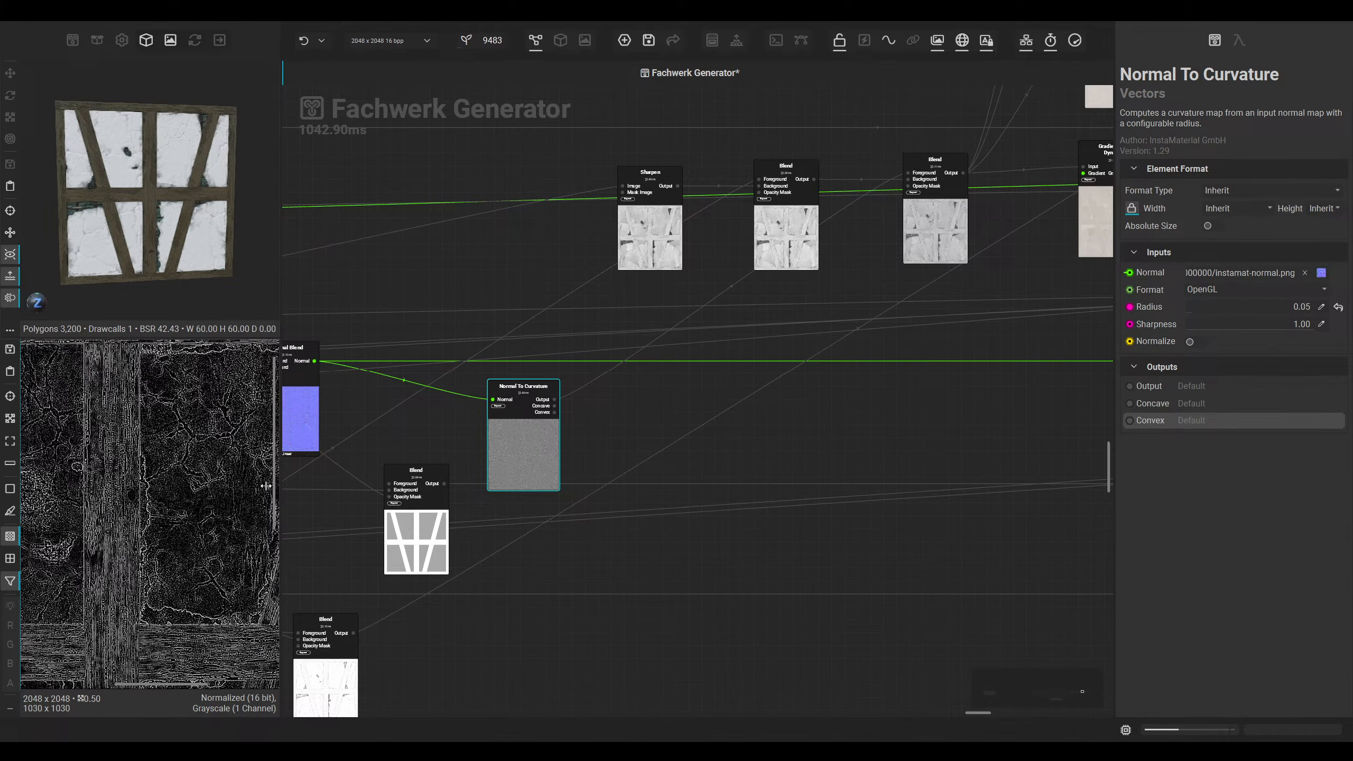
double_click(555, 405)
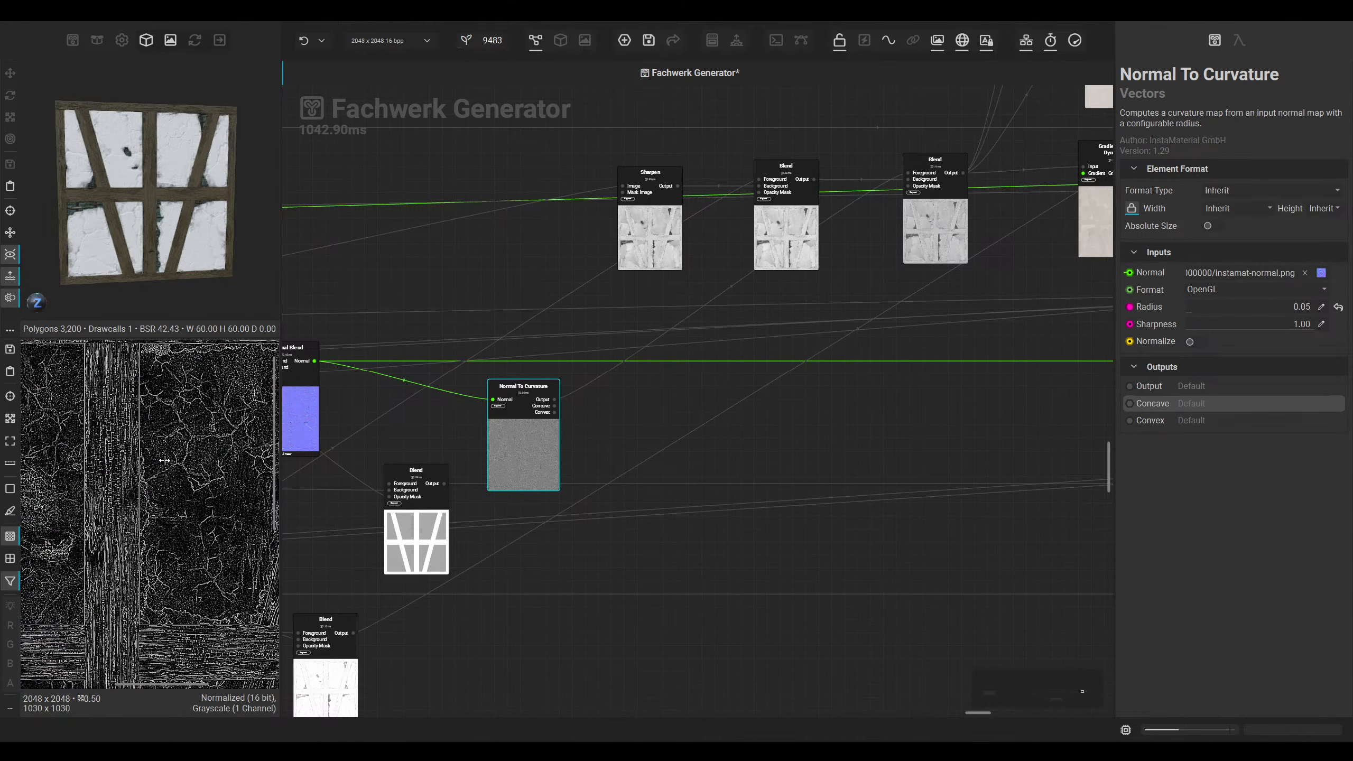
double_click(526, 451)
Step: Duplicate the Normal To Curvature node, set the copy's Radius to 0.15 and preview its Concave output
middle_click_drag(564, 456, 379, 434)
scroll(381, 448, "down", 1)
left_click(382, 448)
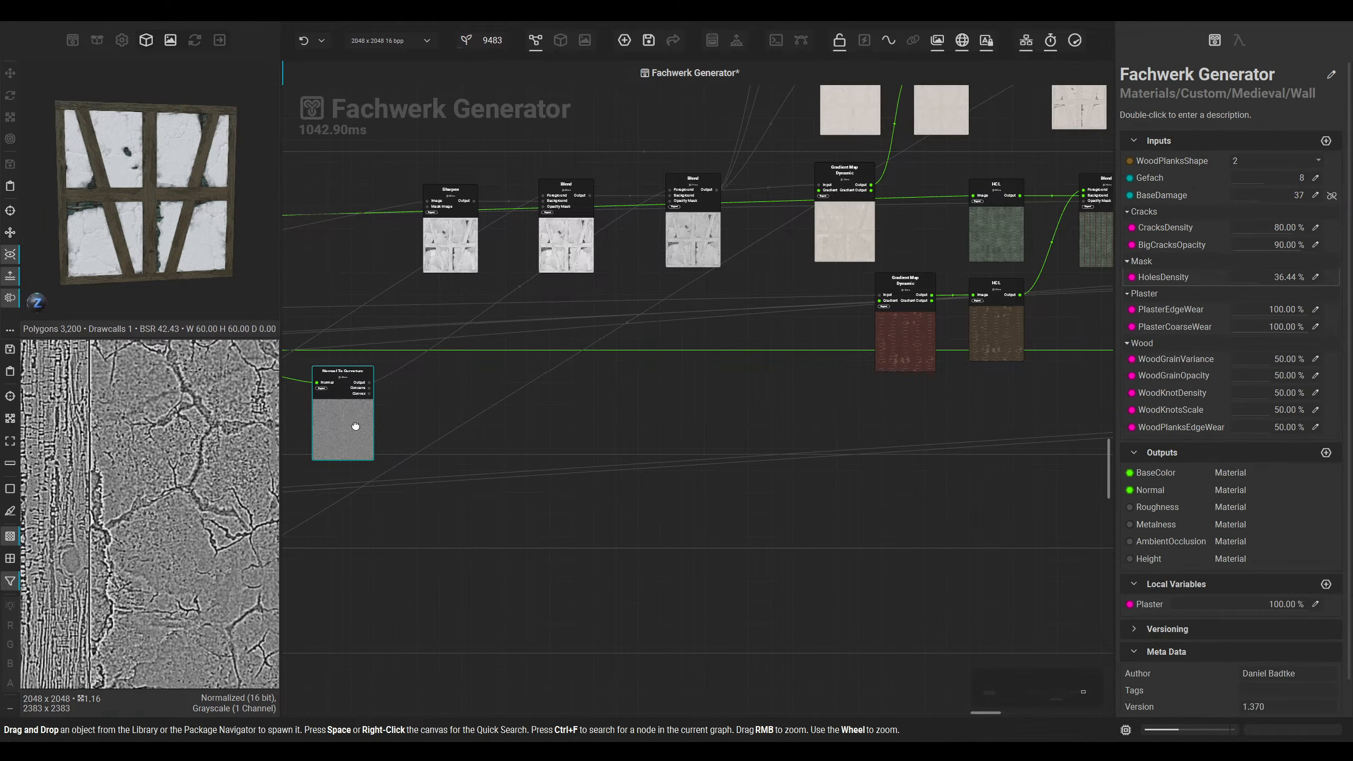
left_click(356, 426)
key("ctrl+v")
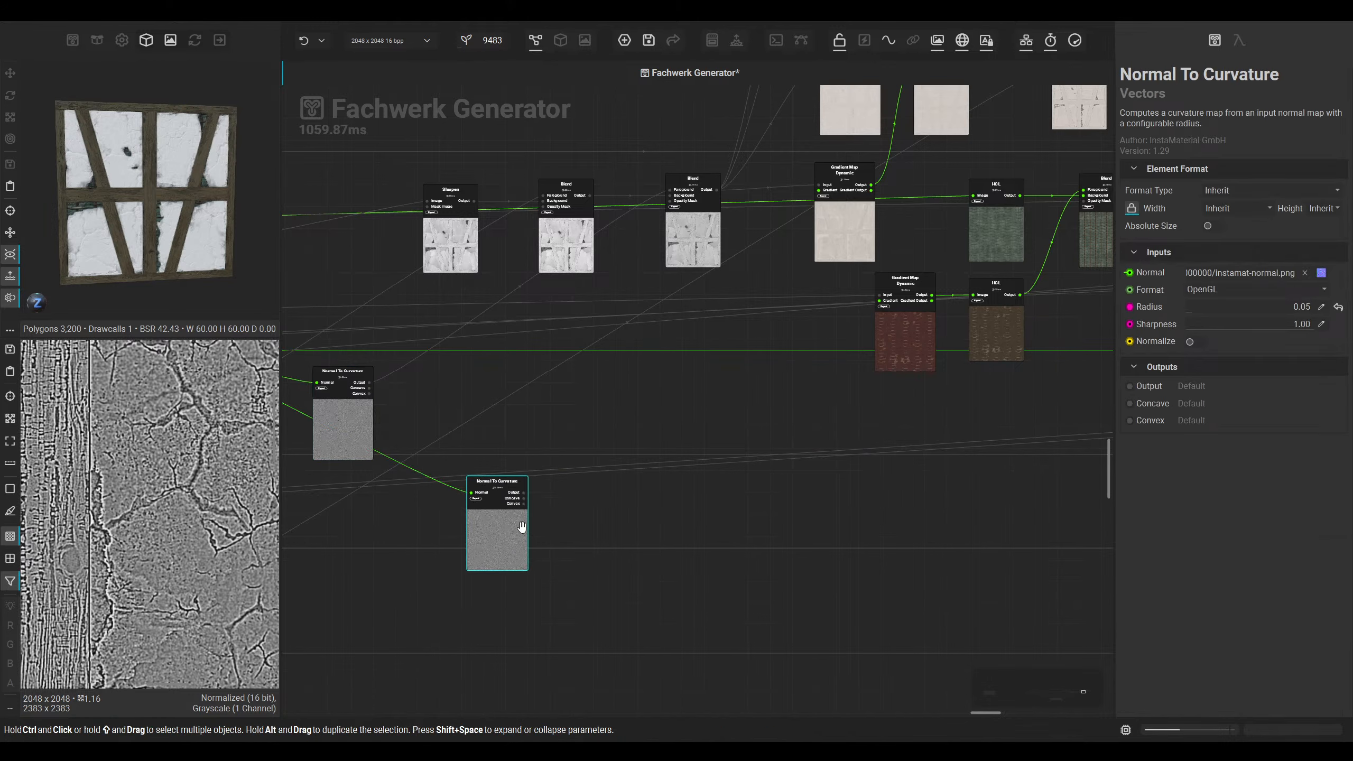
scroll(1200, 307, "up", 1)
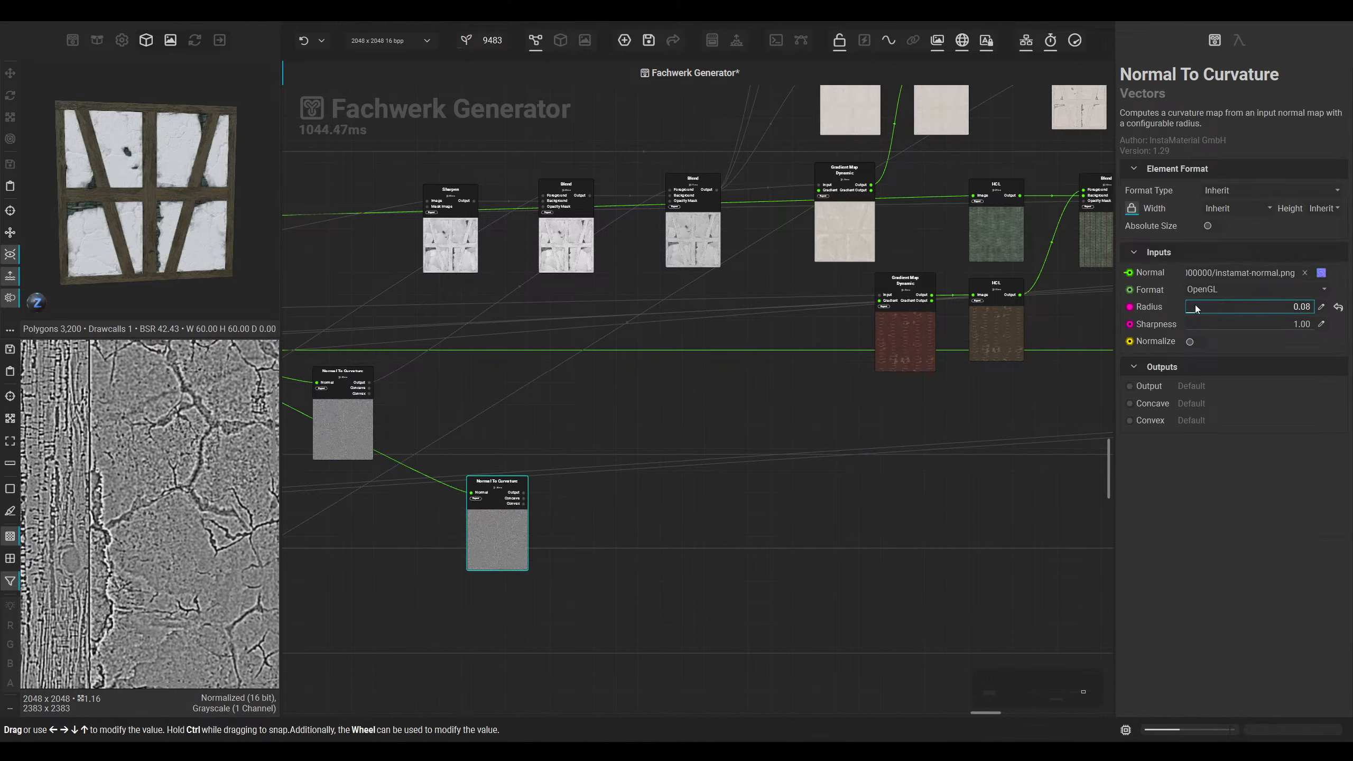
left_click(522, 499)
scroll(246, 471, "down", 3)
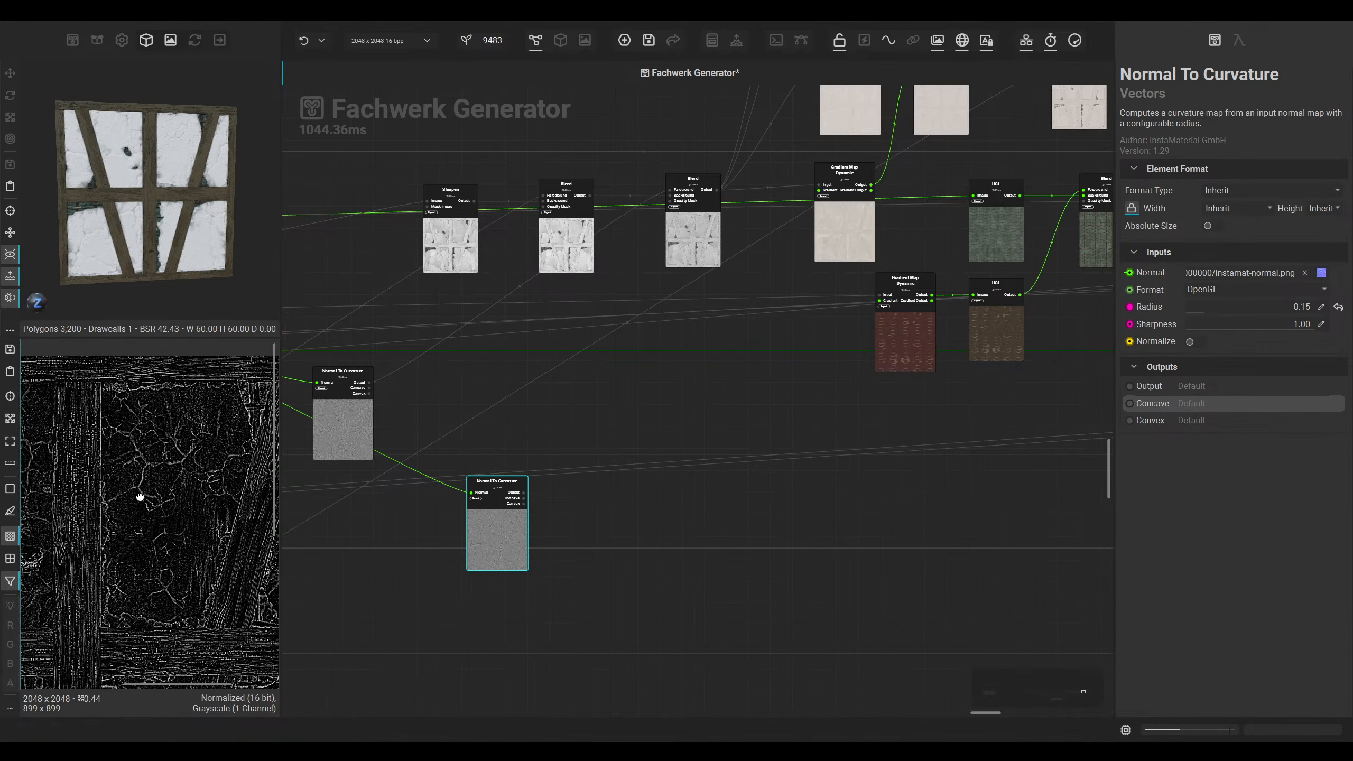
left_click_drag(138, 492, 206, 496)
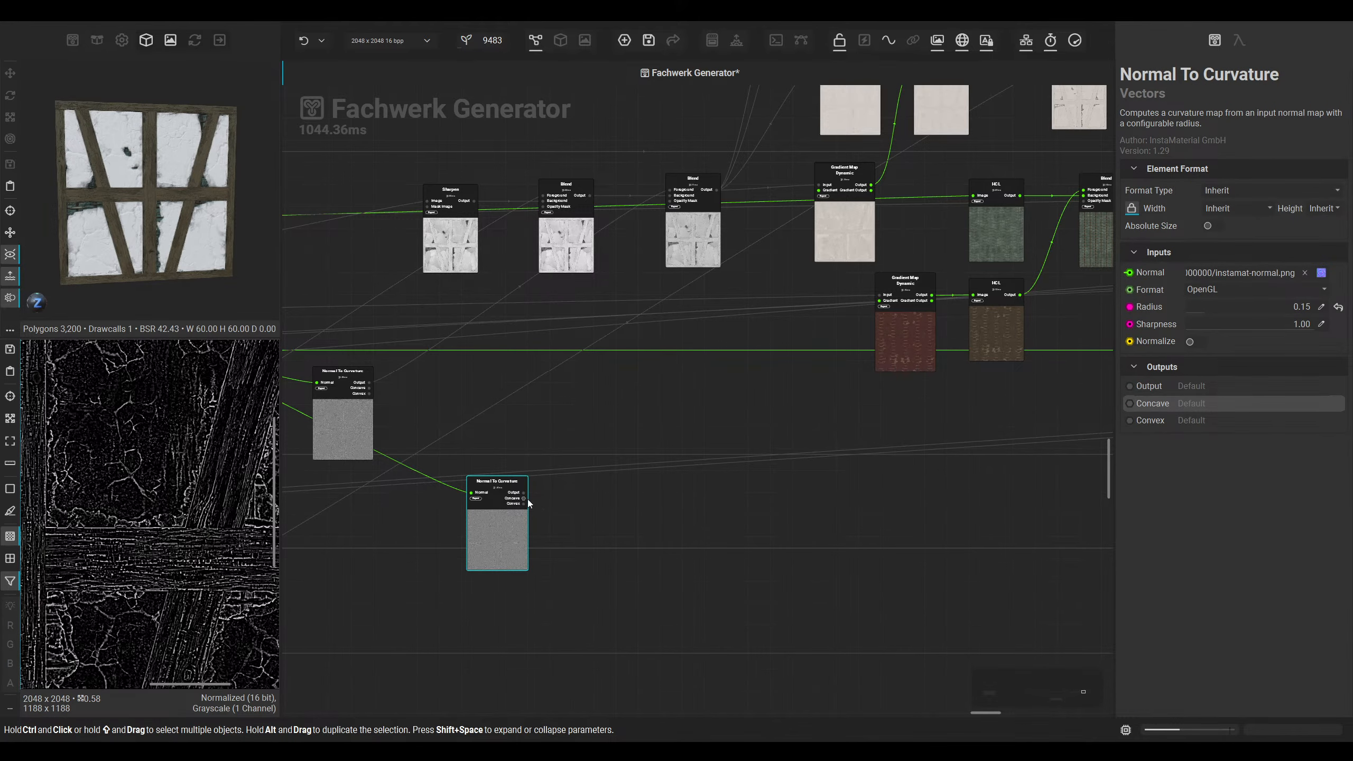
Step: Add a Blend with the copied curvature node's Concave output as foreground and the Directional Warp output as background
left_click_drag(524, 498, 720, 515)
scroll(629, 507, "down", 4)
type("blend")
key("Return")
scroll(852, 525, "down", 4)
middle_click_drag(900, 527, 678, 501)
left_click_drag(907, 457, 706, 420)
scroll(502, 509, "up", 7)
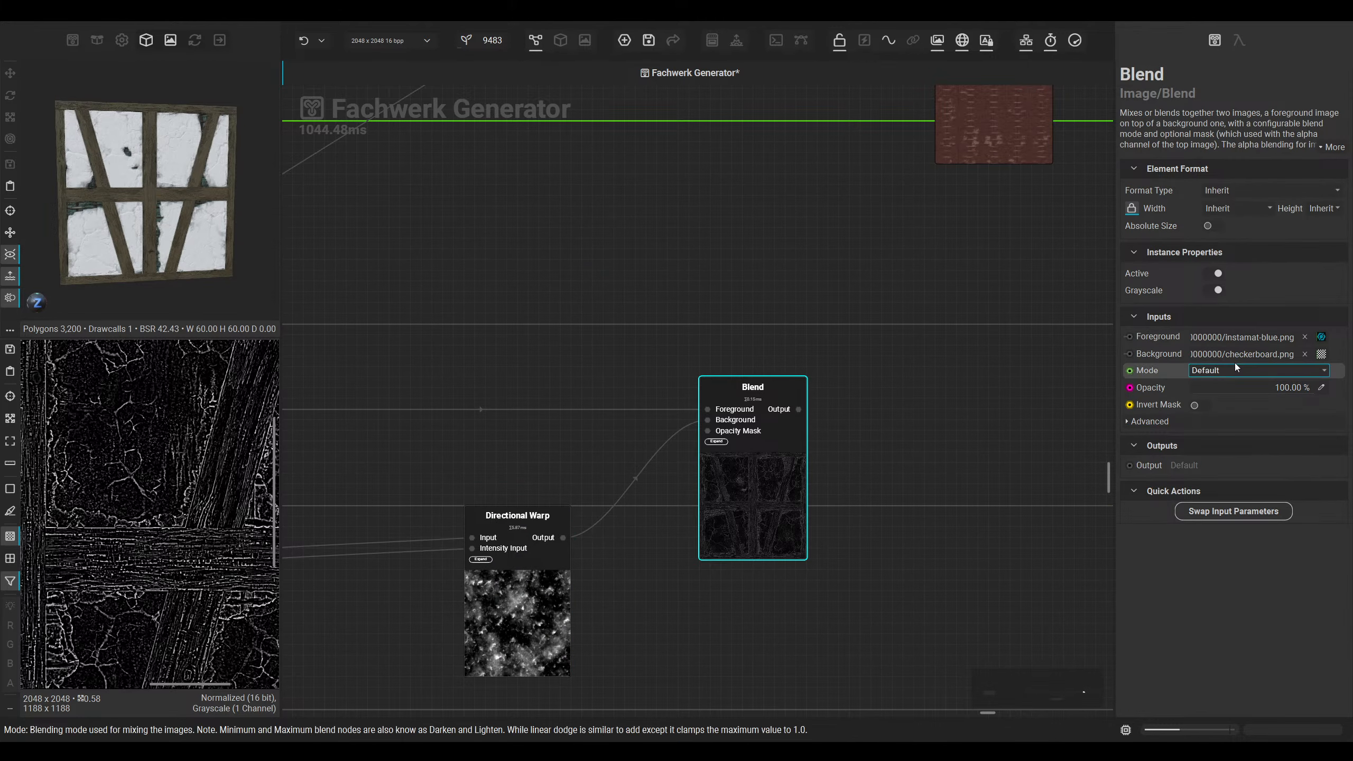
Step: Set the curvature Blend to Multiply mode, swap its inputs and set its Opacity to 88.89 %
left_click(1235, 369)
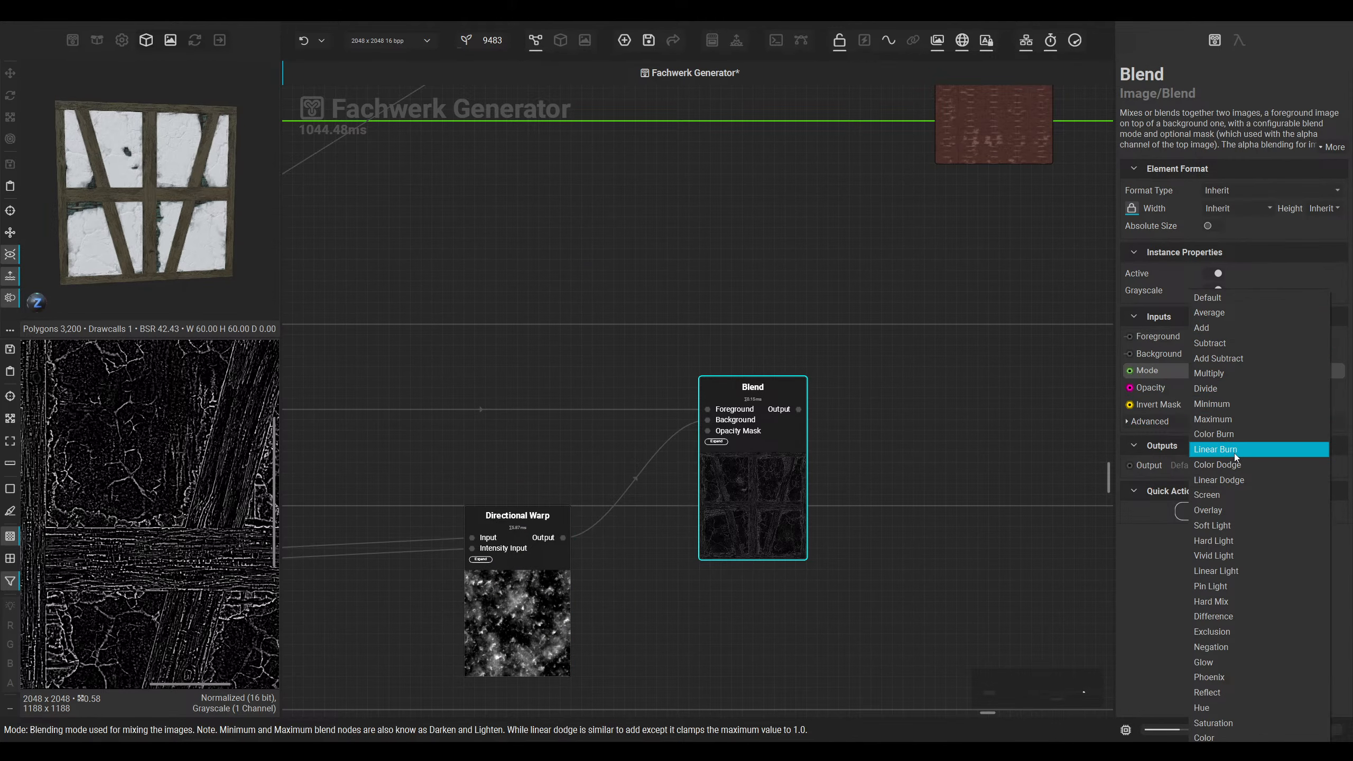
left_click(1235, 373)
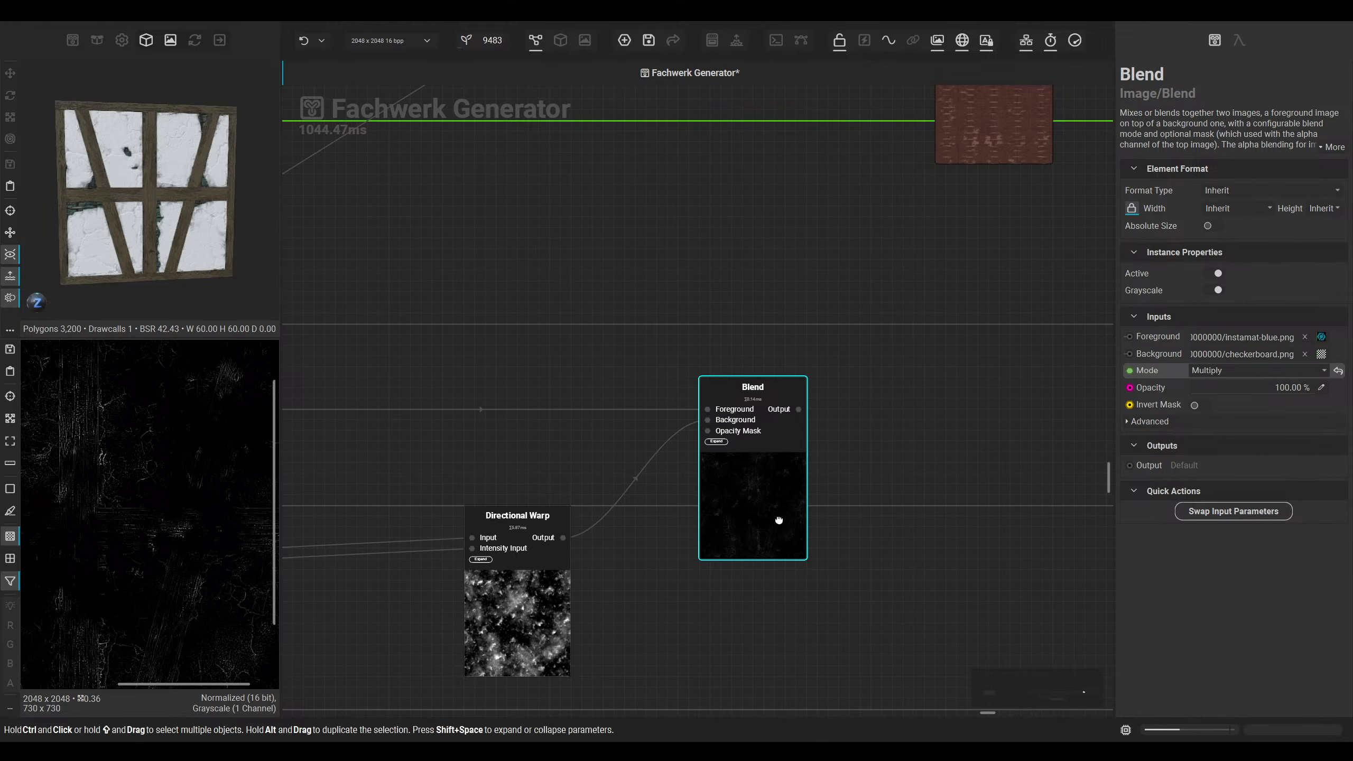
mouse_move(1296, 395)
left_mouse_down()
mouse_move(1269, 381)
mouse_move(1304, 374)
left_mouse_up()
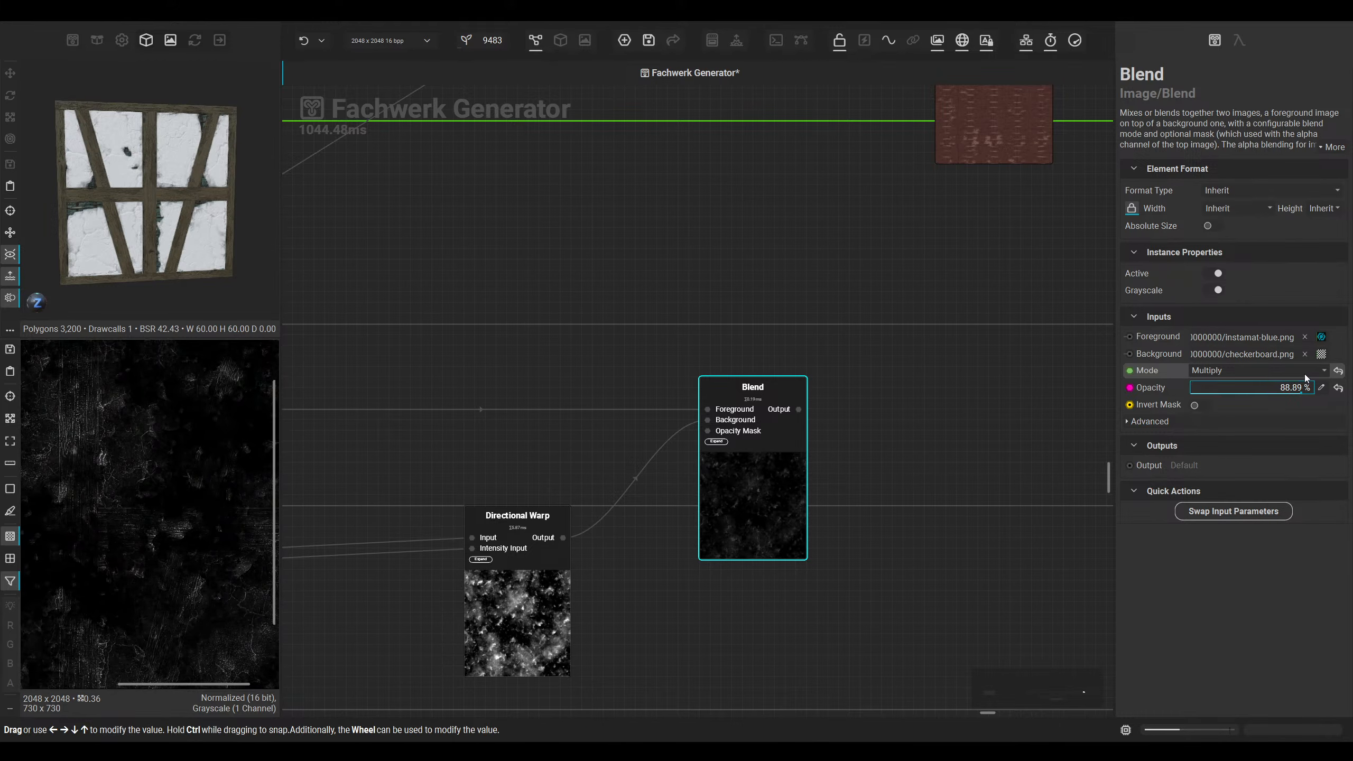
left_click(1235, 519)
left_click(1240, 515)
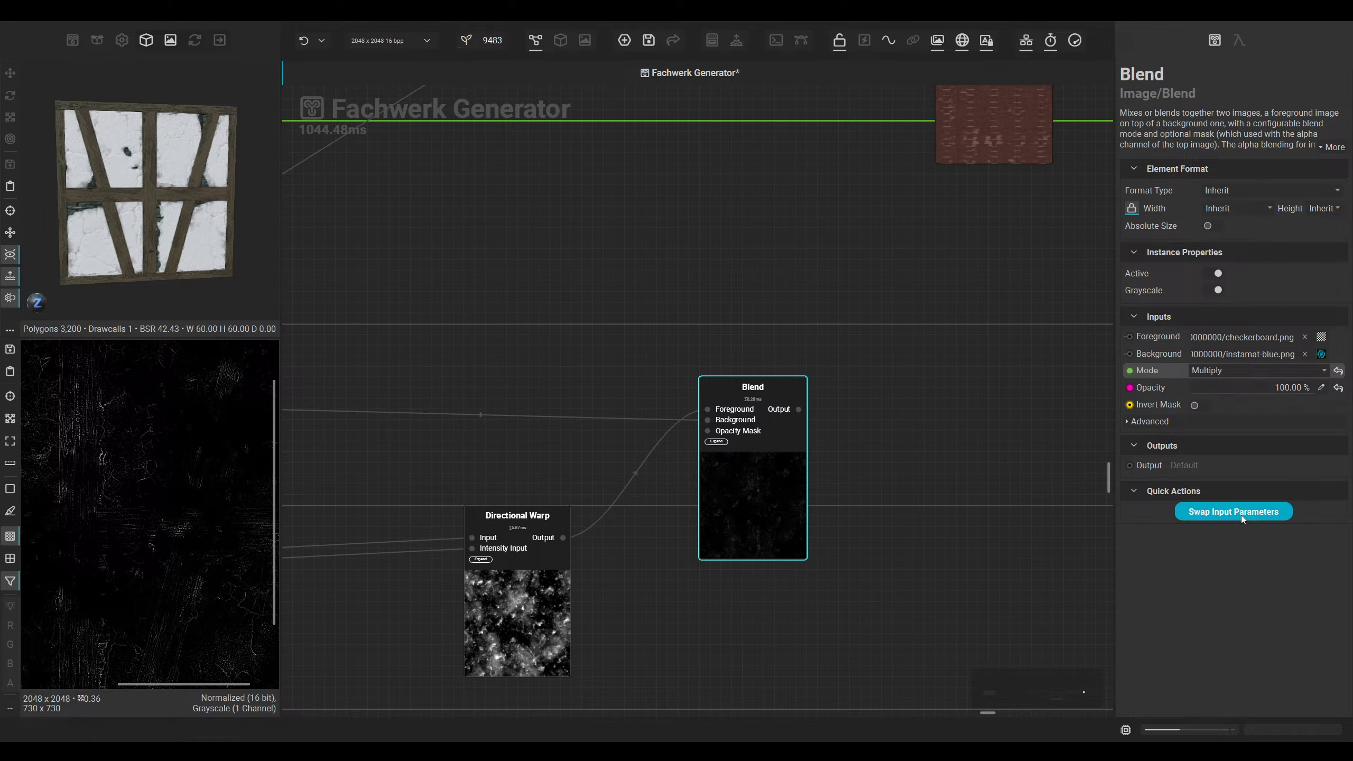
left_click_drag(1282, 390, 1311, 380)
left_click(1232, 511)
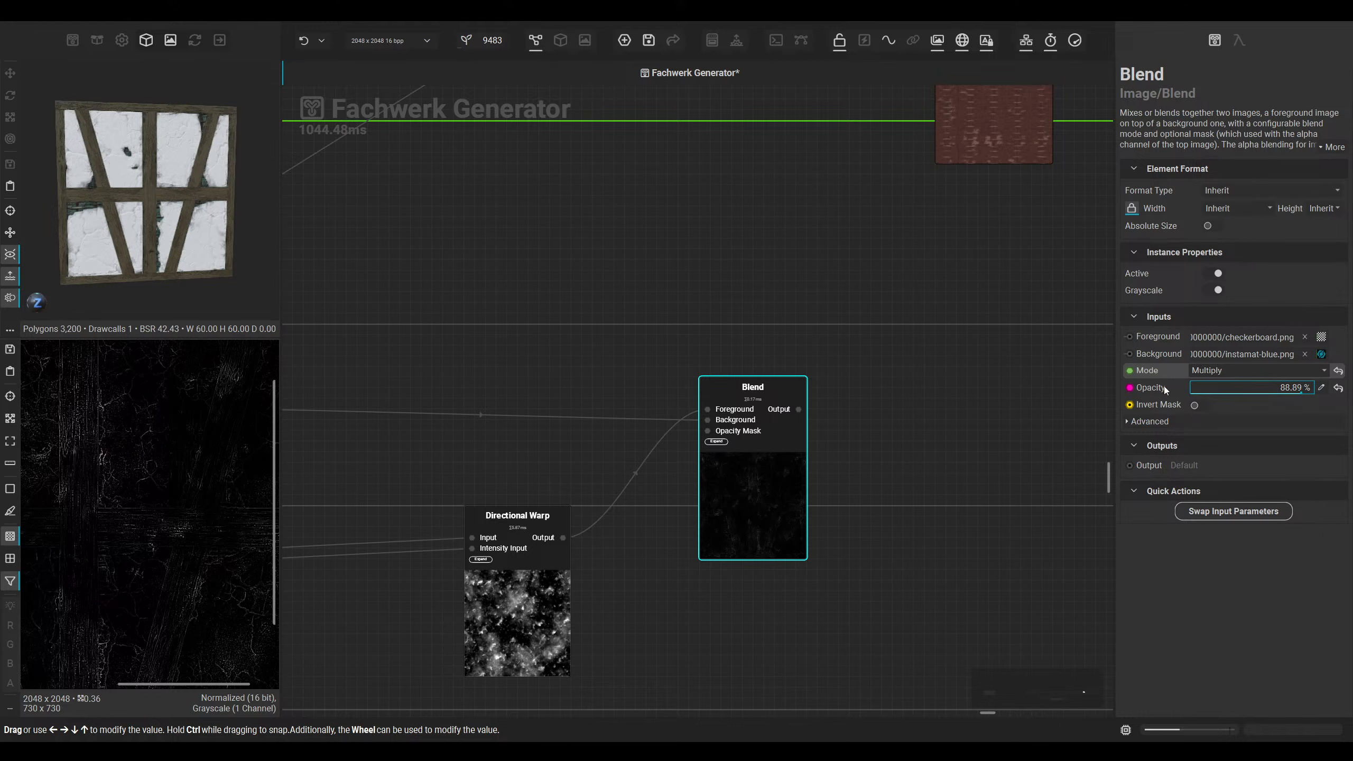
Step: Connect the curvature Blend's output to a new Blend node placed after the wood color Blend
scroll(786, 429, "down", 3)
middle_click_drag(766, 435, 602, 547)
left_click_drag(603, 537, 1042, 254)
scroll(741, 511, "down", 5)
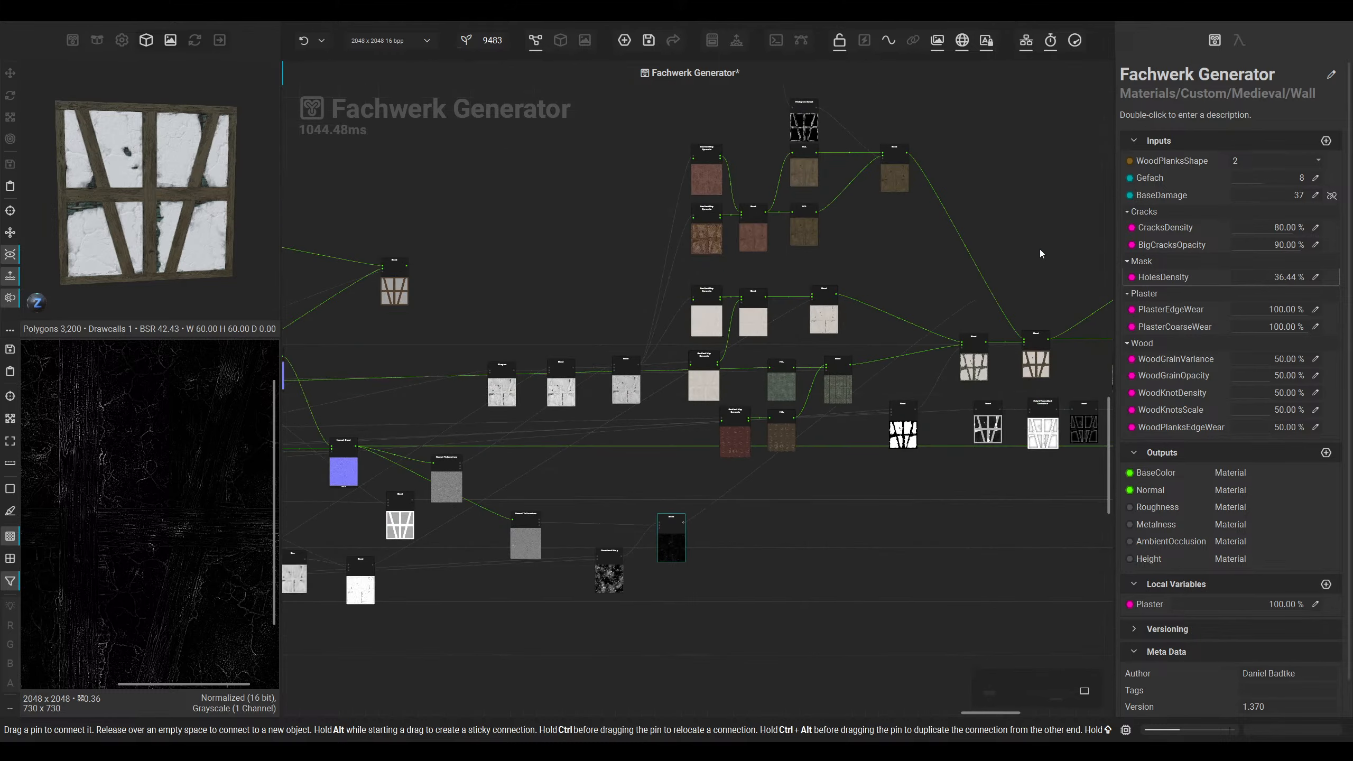
middle_click_drag(1042, 253, 910, 379)
scroll(833, 283, "up", 4)
left_click_drag(1042, 254, 782, 374)
left_click_drag(751, 426, 752, 427)
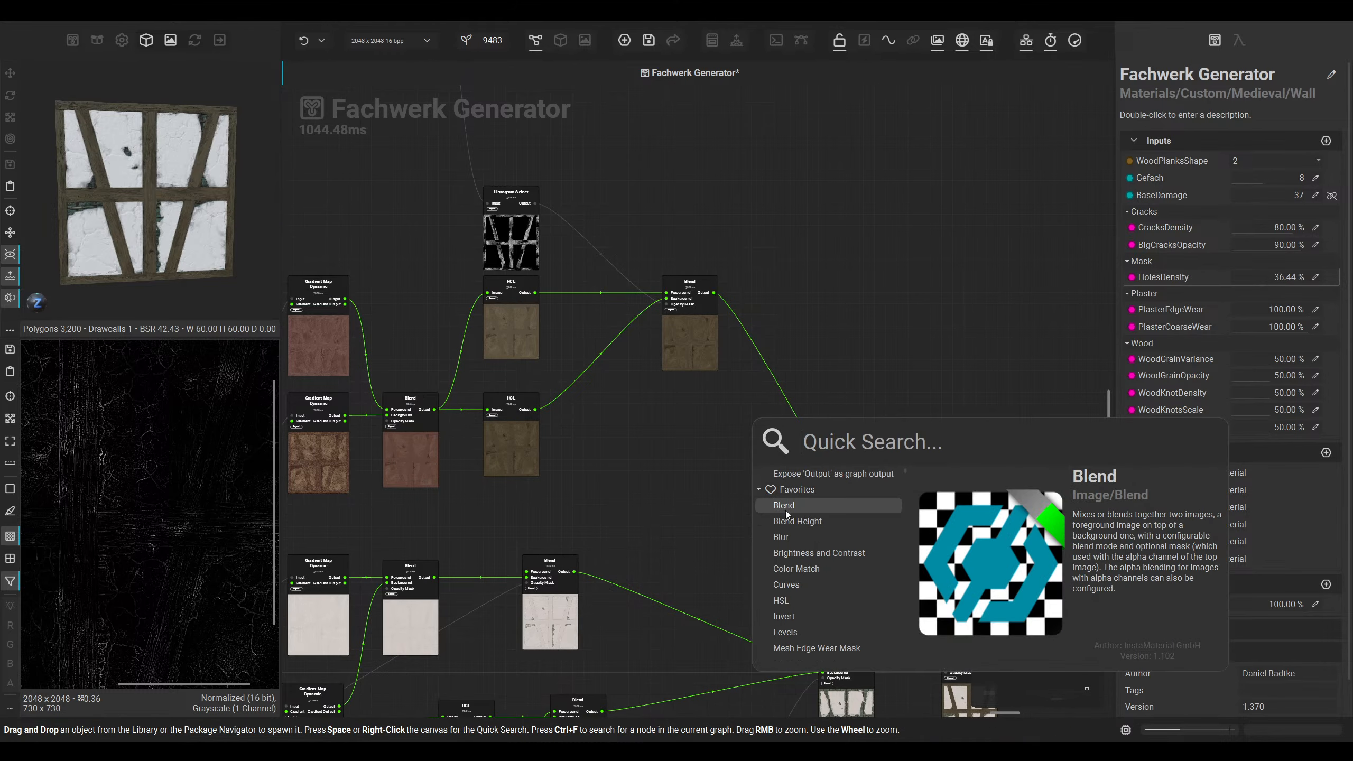
left_click(785, 506)
scroll(782, 532, "up", 5)
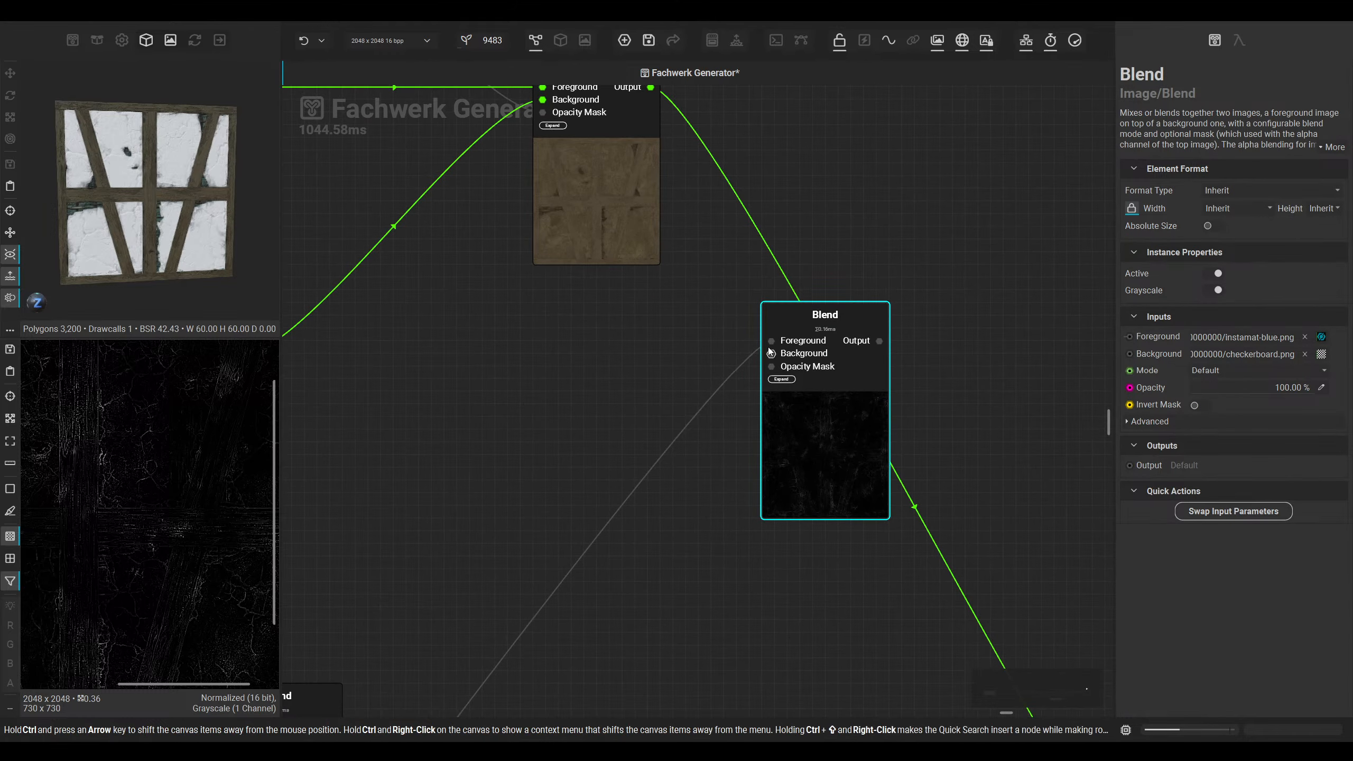
Step: Use the curvature mask as the new Blend's opacity mask and add an HCL node with Luminosity 6.19 % after the wood color Blend
left_click_drag(767, 343, 711, 150)
type("hc")
key("Return")
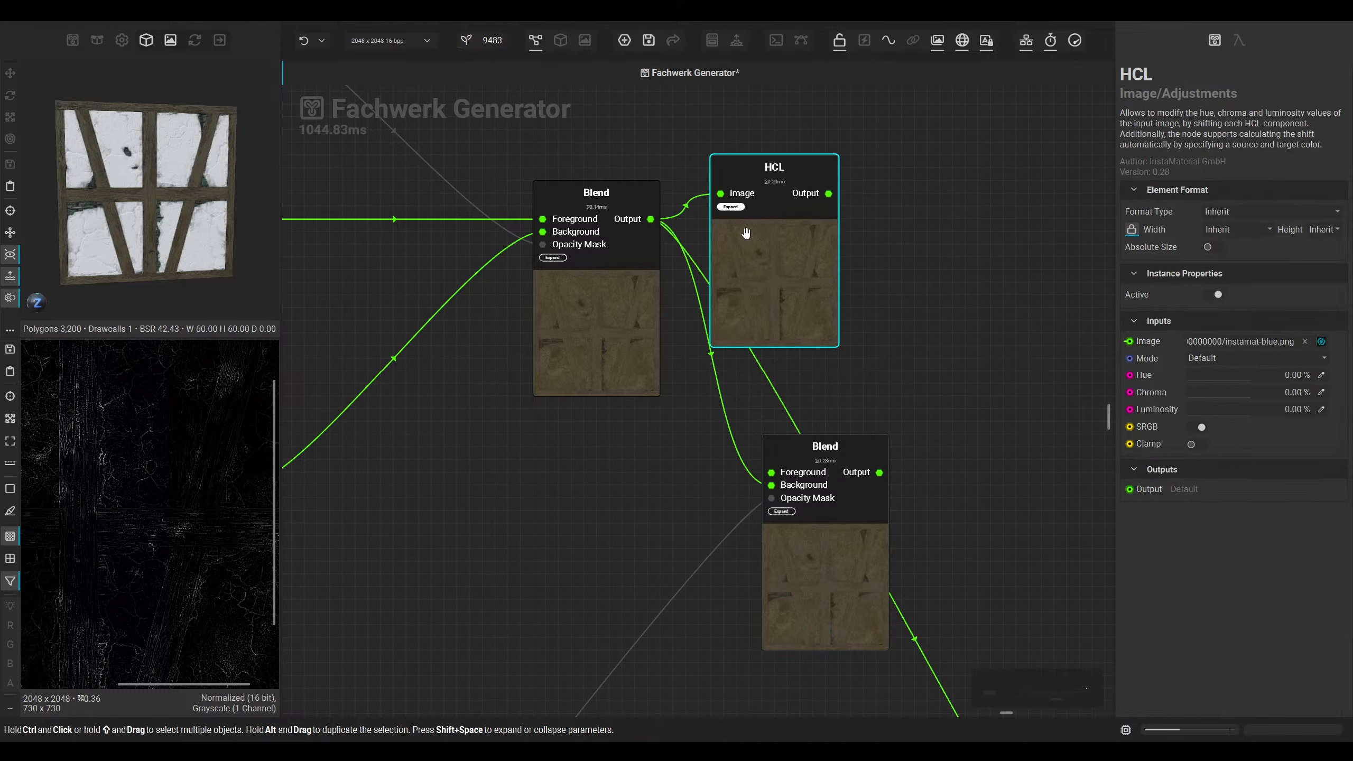
left_click_drag(773, 289, 773, 213)
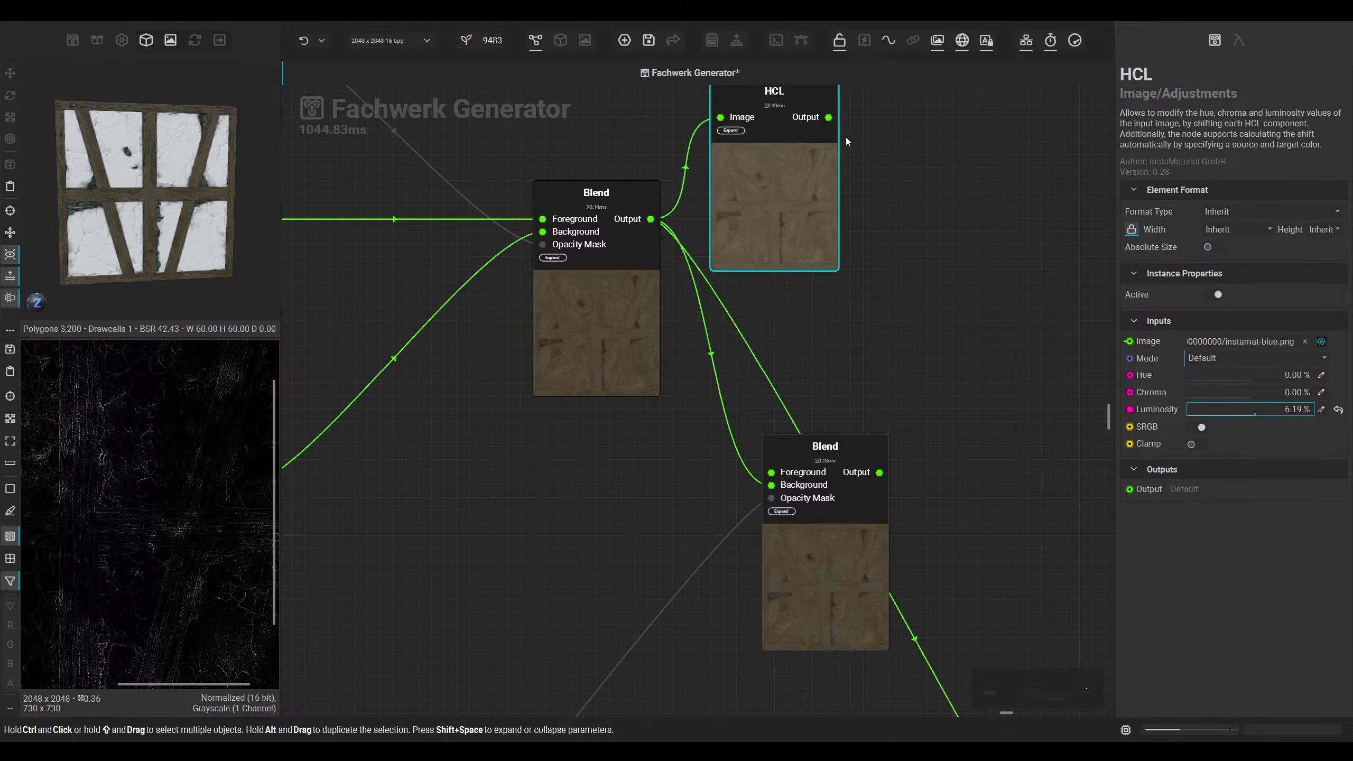
Step: Connect the HCL output to the new Blend's foreground and reroute the wood color's outgoing connection through that Blend
left_click_drag(828, 117, 914, 309)
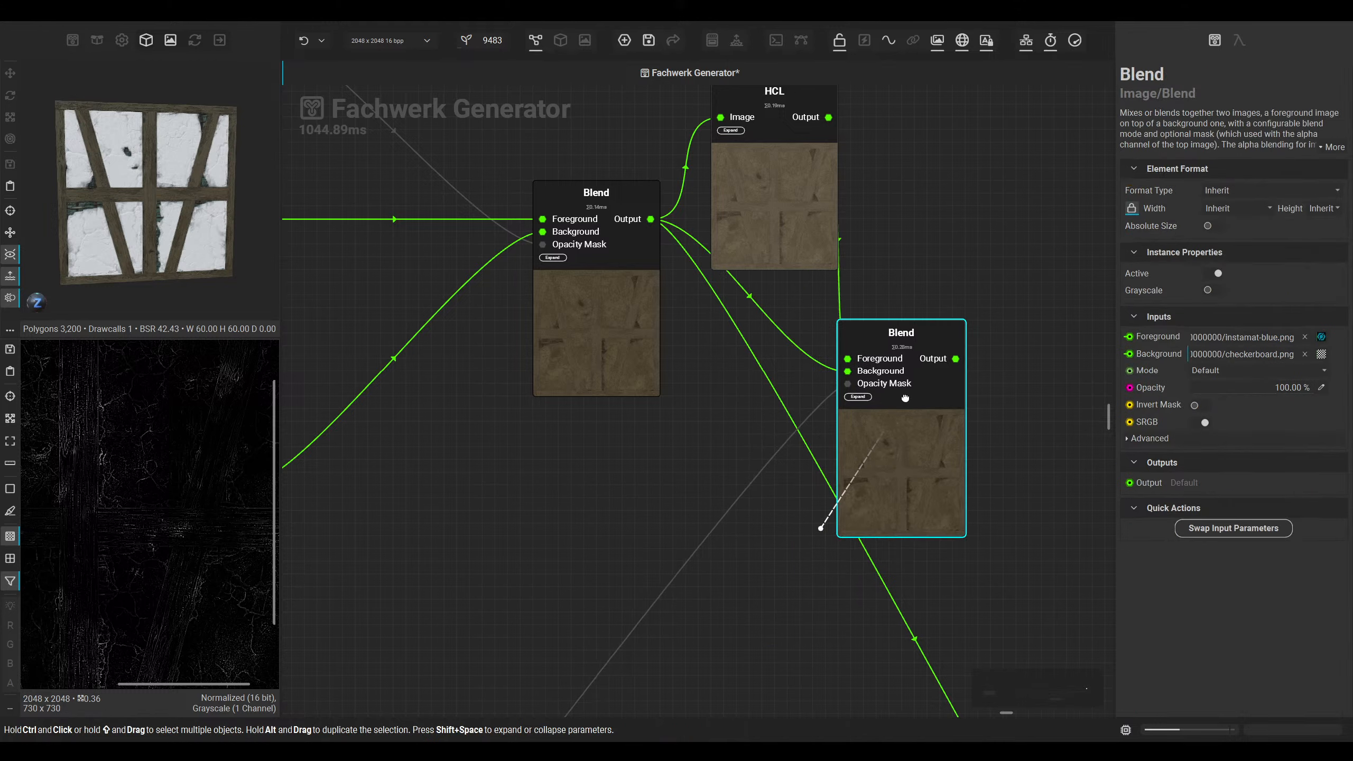
left_click_drag(649, 220, 969, 333, "ctrl")
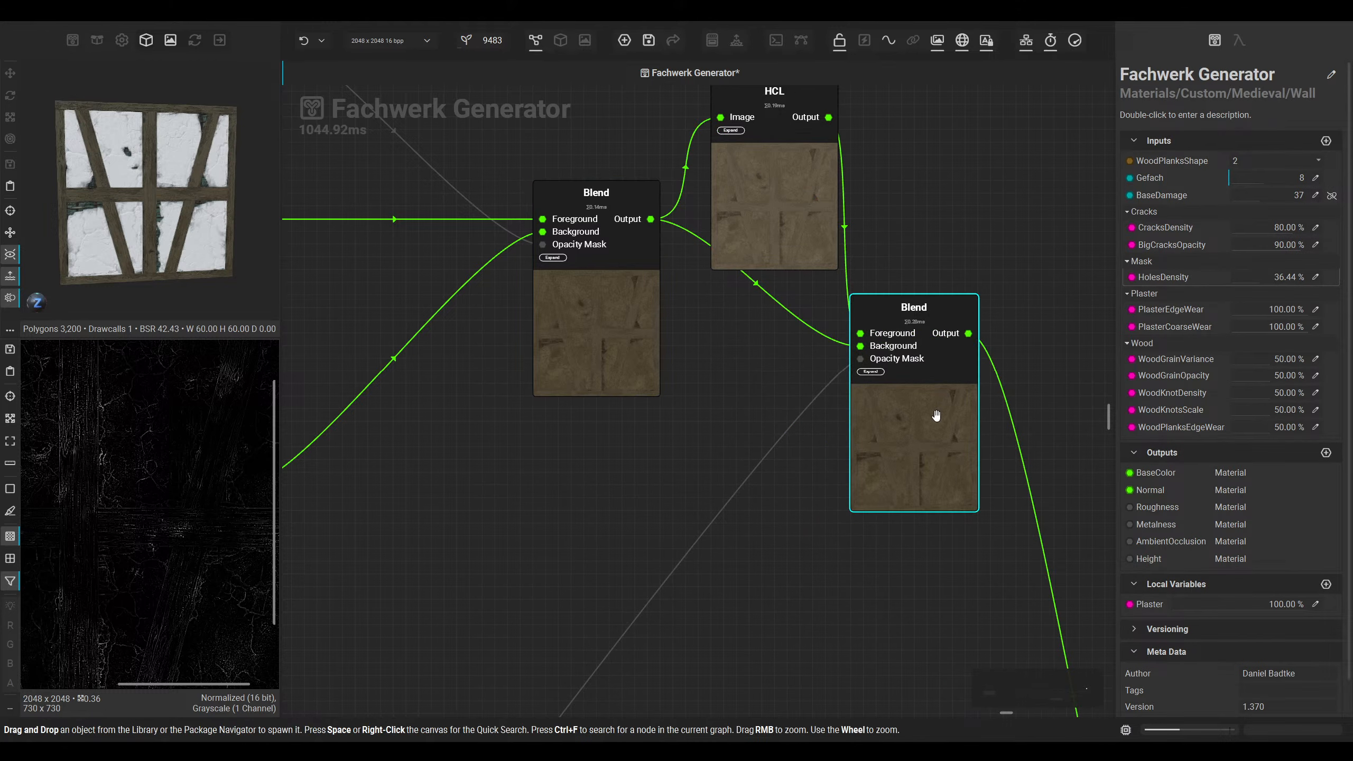
left_click(936, 416)
Step: Raise the wood HCL node's Luminosity to 91.75 % while checking the beams in the enlarged 3D view
left_click(815, 261)
left_click(560, 40)
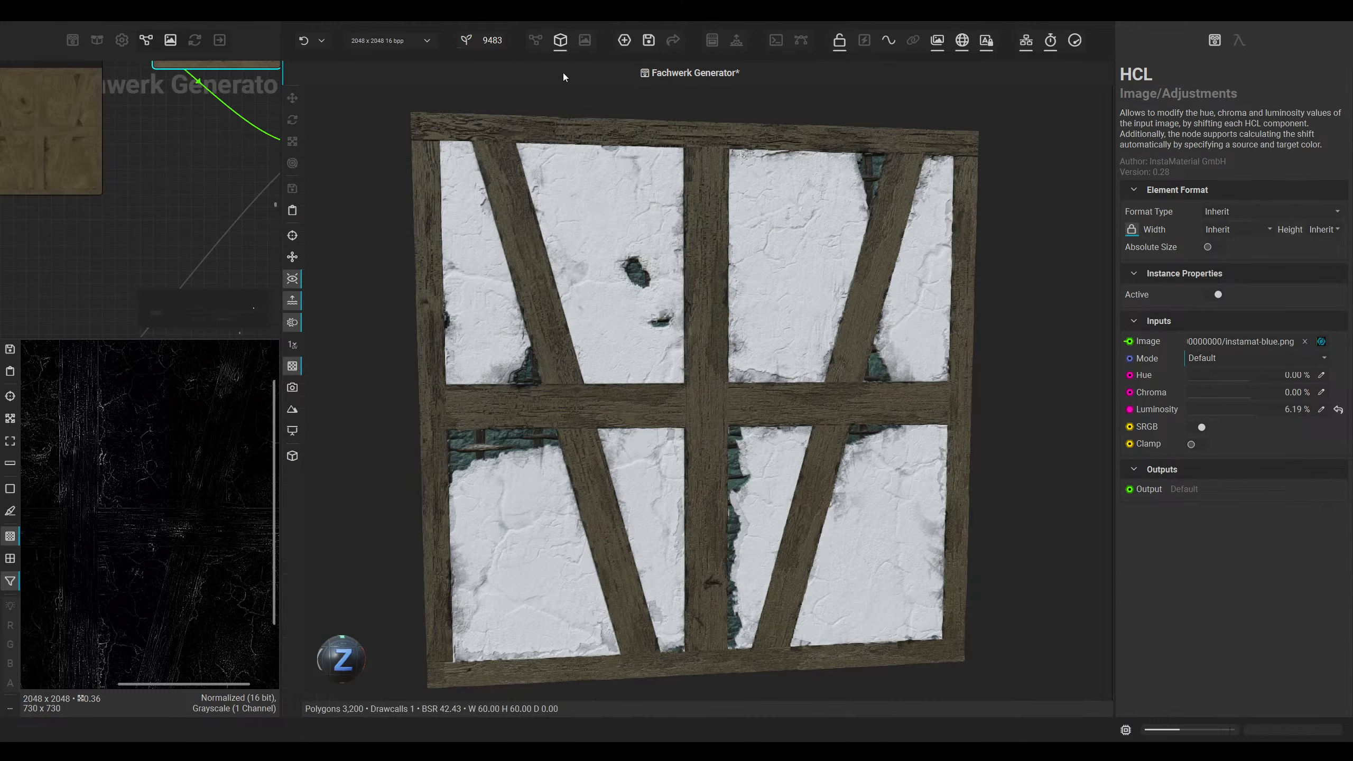
scroll(750, 347, "up", 5)
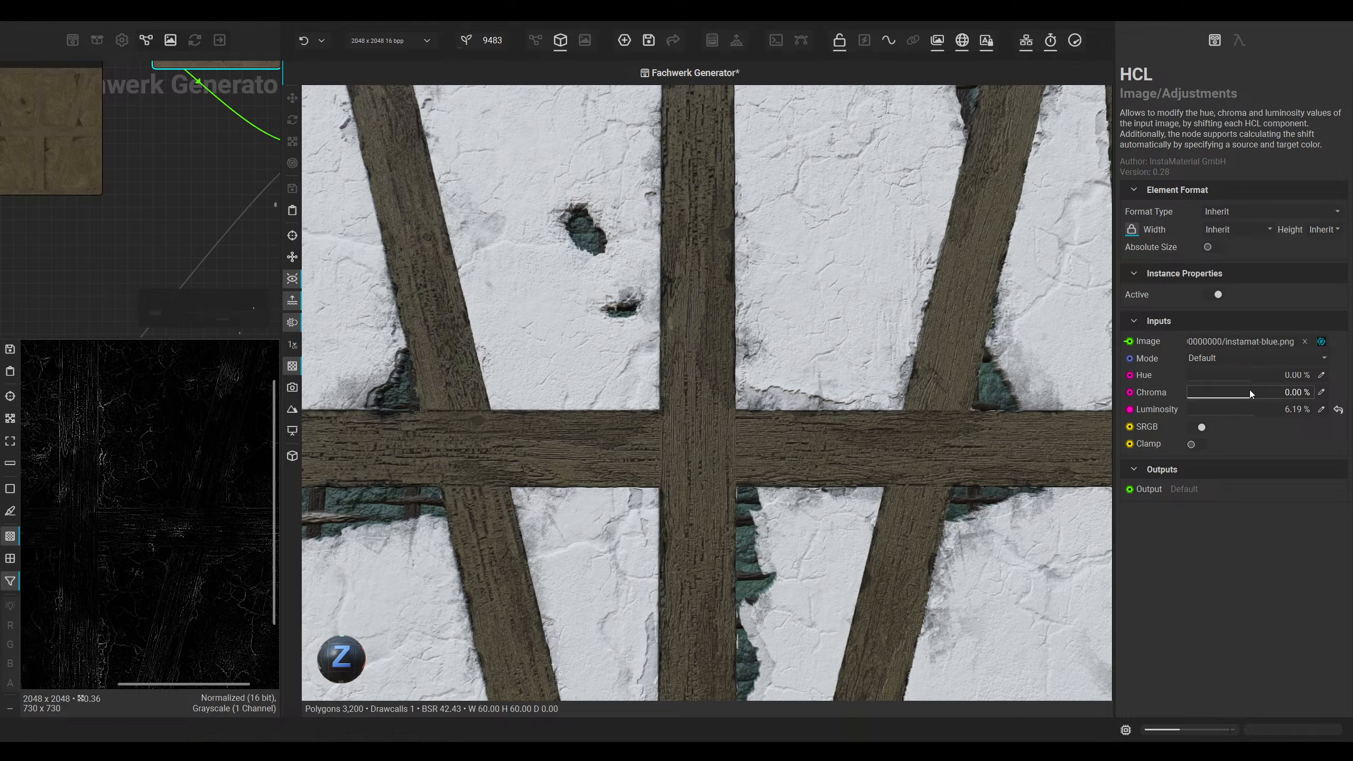
left_click_drag(1257, 413, 1315, 412)
scroll(116, 178, "down", 4)
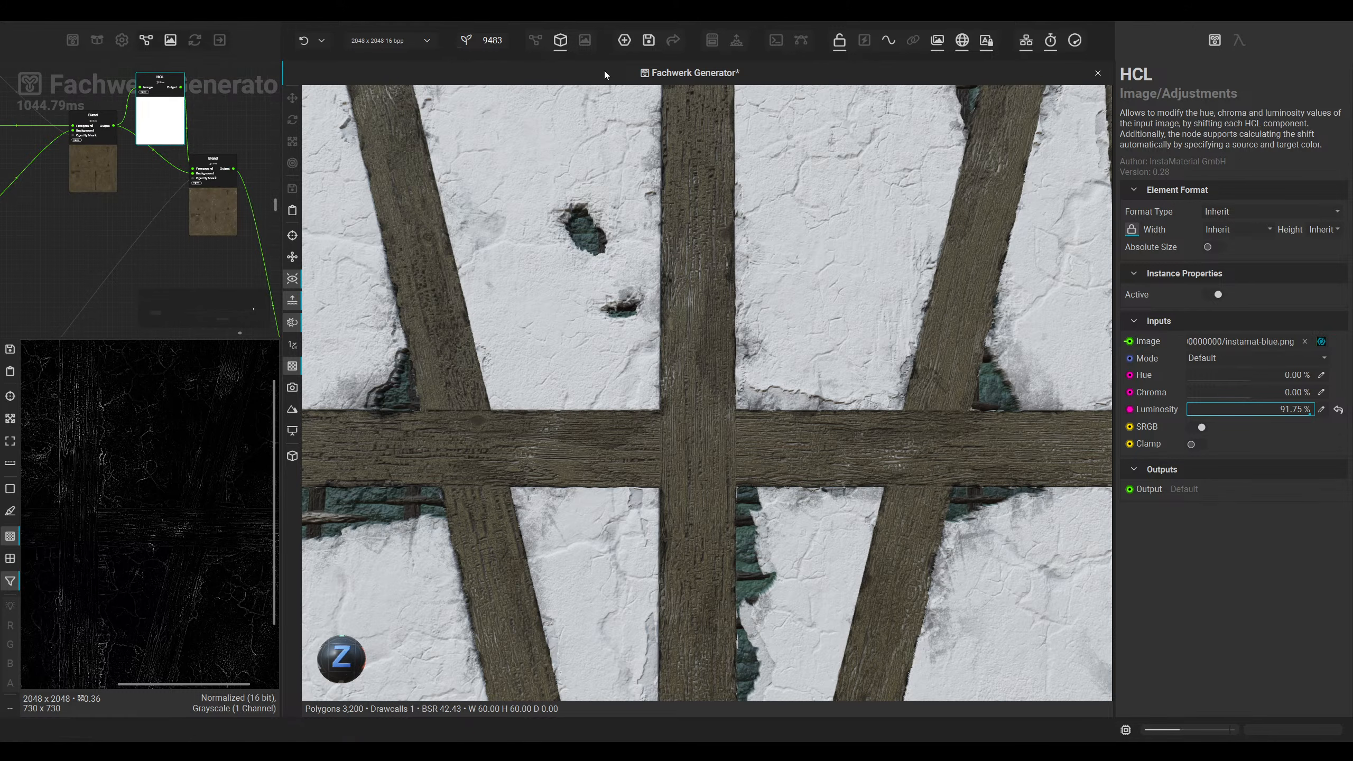
Step: Replace the curvature Blend's Concave background input with the Normal To Curvature node's Convex output
left_click(536, 40)
scroll(821, 410, "up", 5)
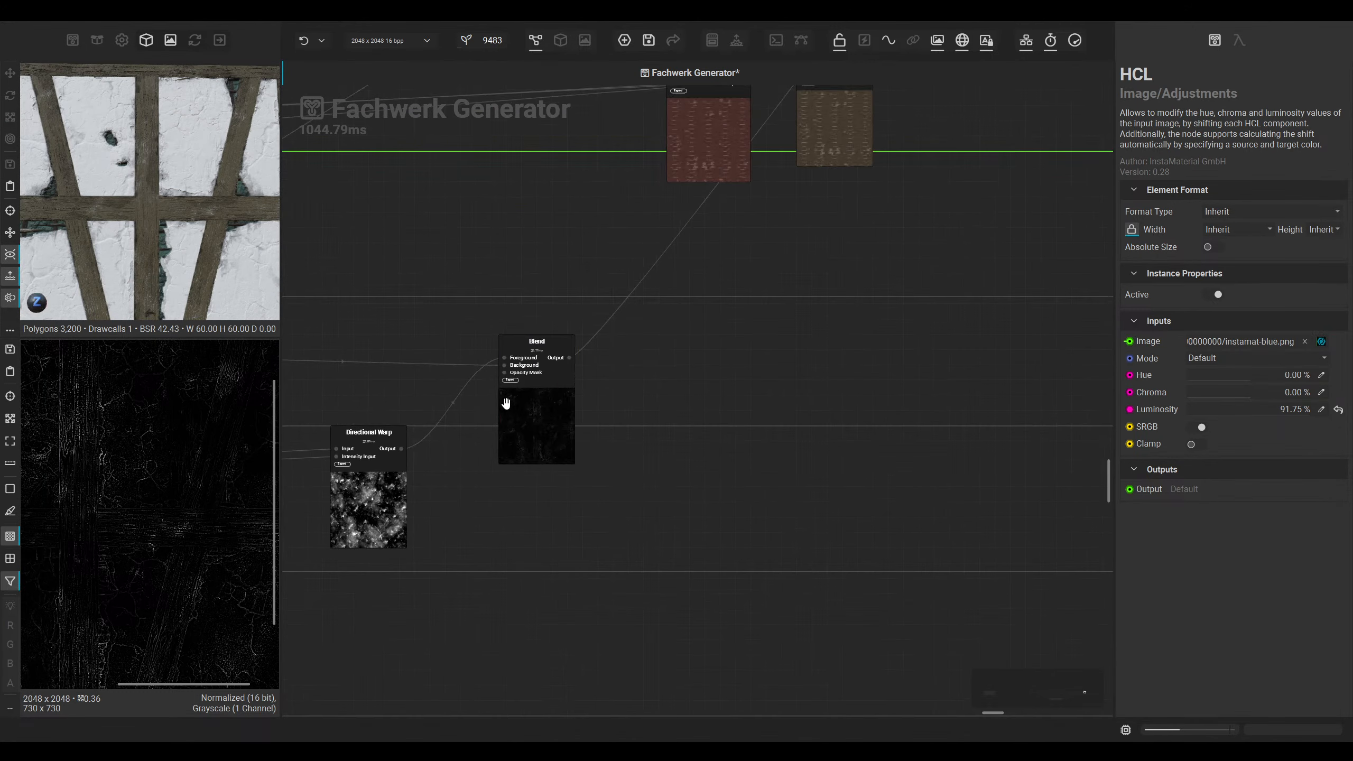
middle_click_drag(821, 410, 1077, 402)
scroll(965, 397, "down", 3)
middle_click_drag(716, 372, 622, 379)
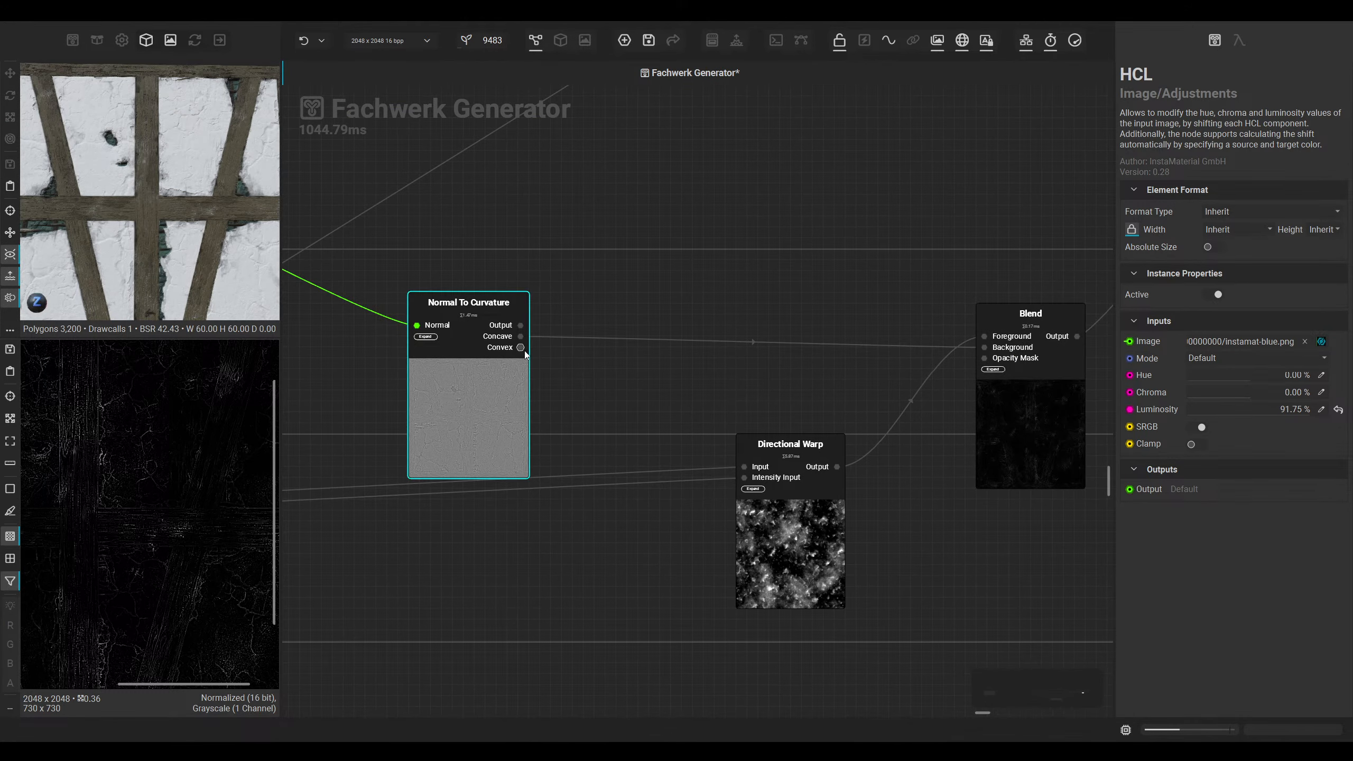
left_click_drag(521, 347, 981, 349)
Step: Set the curvature Blend's Opacity to 61.90 % while checking the beam highlights in the enlarged 3D view
middle_click_drag(757, 244, 490, 319)
left_click(771, 488)
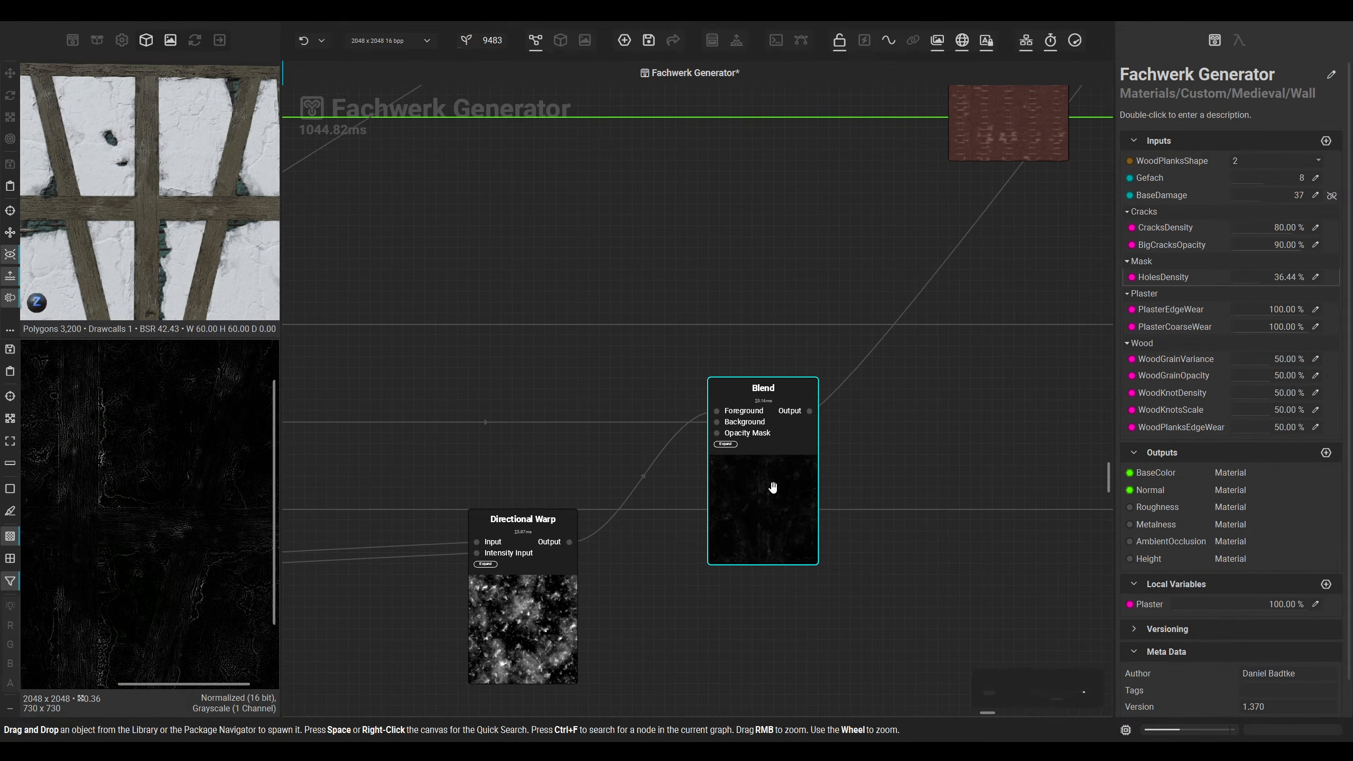
left_click(561, 41)
mouse_move(1300, 388)
left_mouse_down()
mouse_move(1322, 388)
mouse_move(1286, 387)
mouse_move(1308, 387)
left_mouse_up()
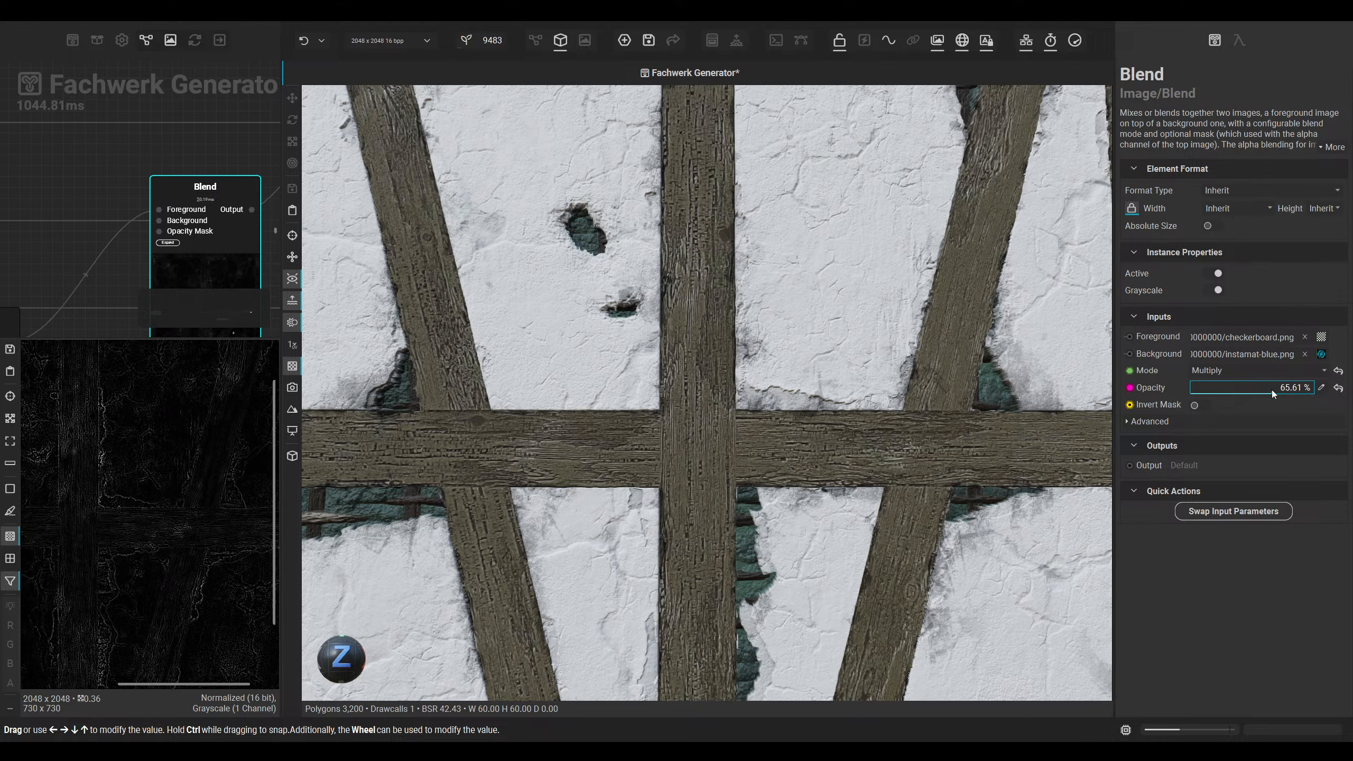
left_click_drag(1267, 390, 1268, 390)
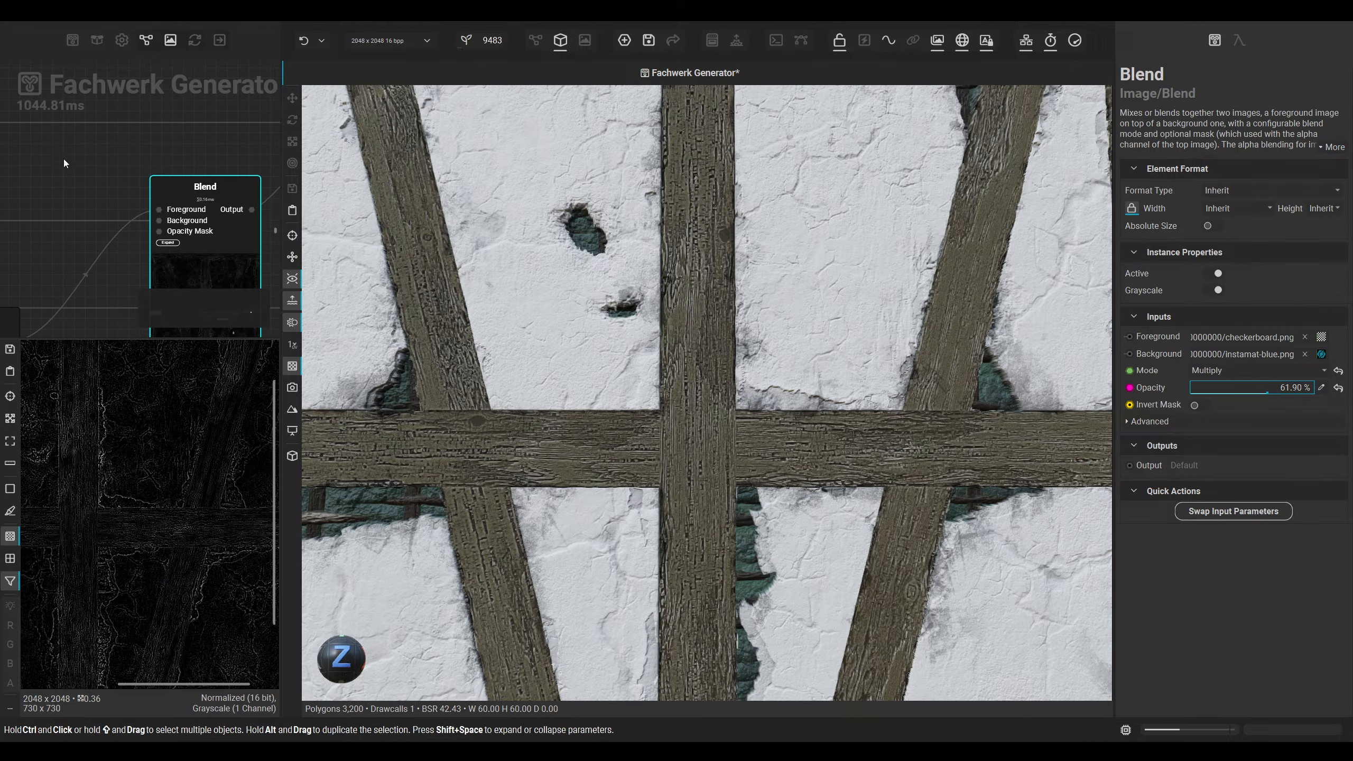
Step: Lower the wood HCL node's Luminosity to 15.46 % and check the beam highlights on the 3D wall
scroll(64, 159, "down", 6)
middle_click_drag(228, 75, 131, 182)
scroll(132, 181, "up", 3)
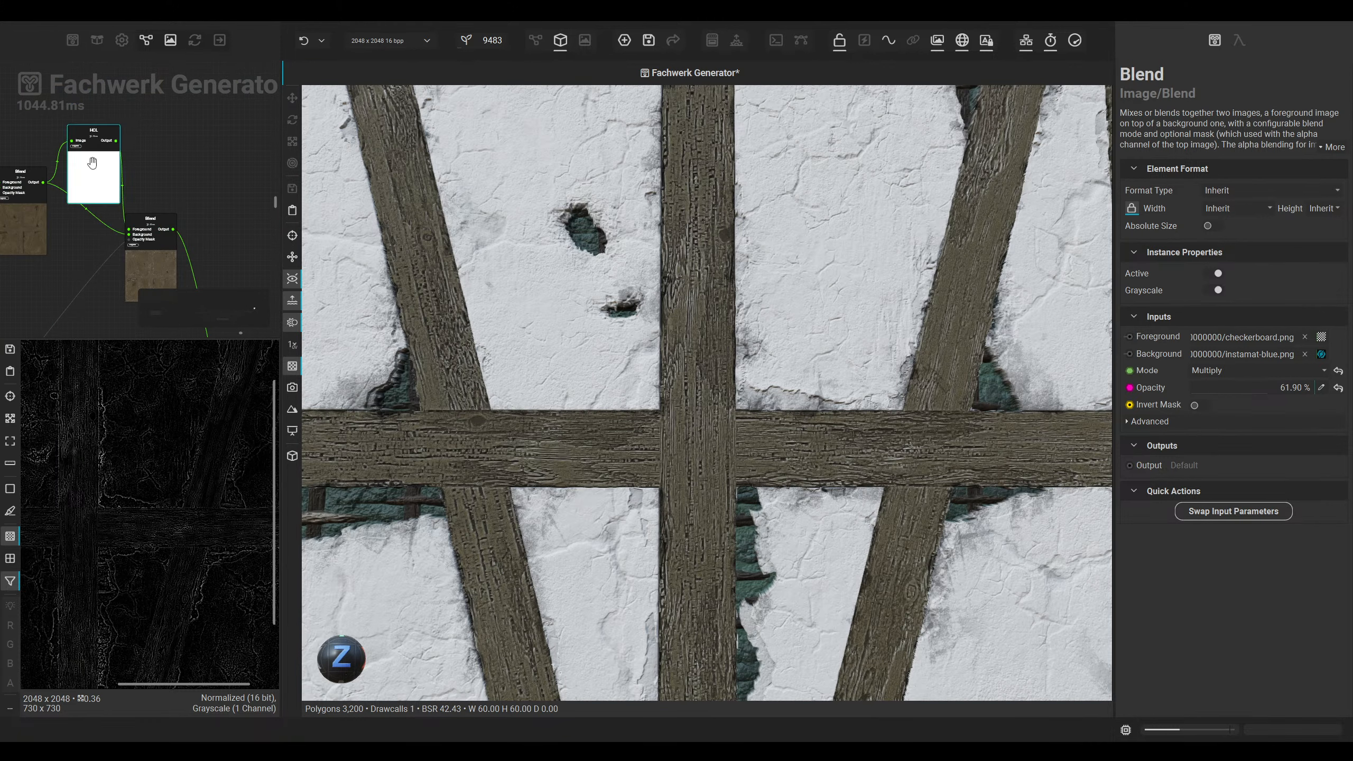
left_click(93, 165)
mouse_move(1280, 410)
left_mouse_down()
mouse_move(1242, 409)
mouse_move(1265, 409)
left_mouse_up()
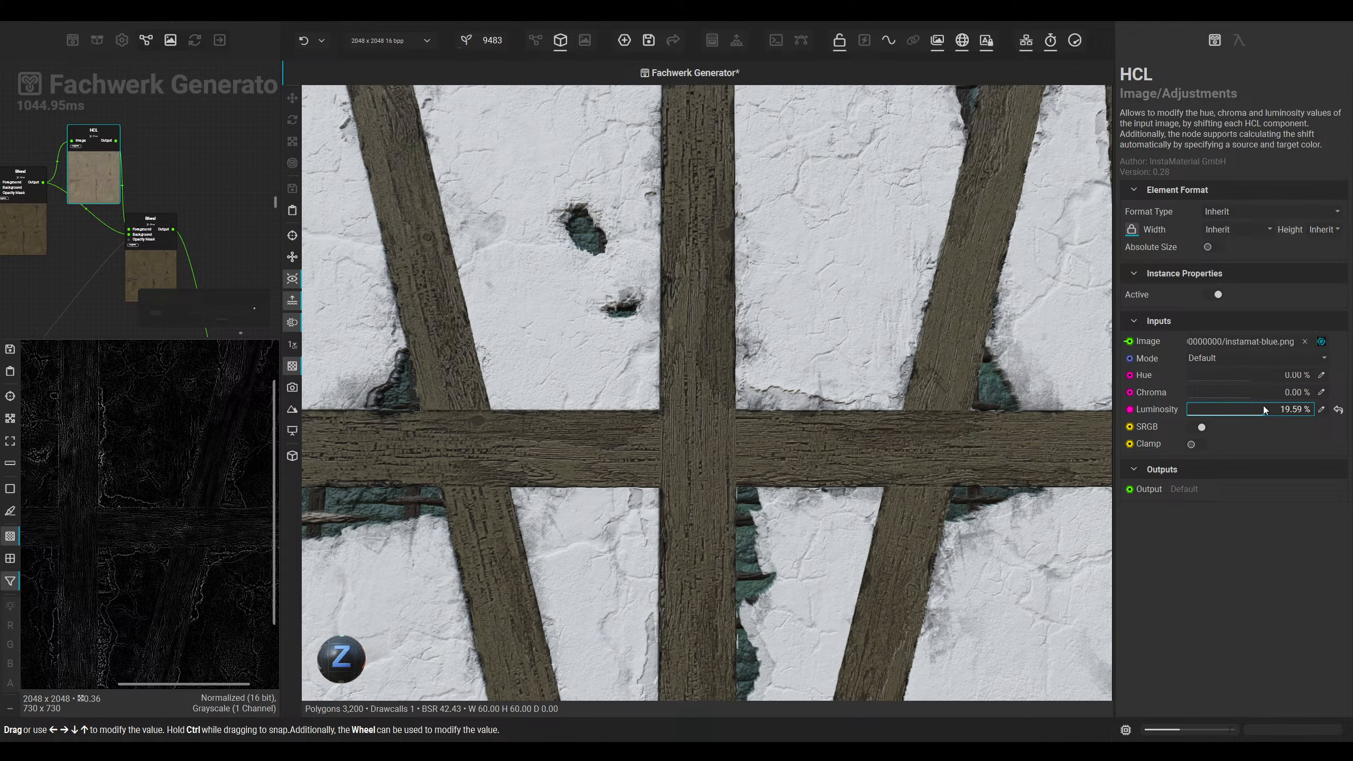
scroll(963, 373, "down", 5)
mouse_move(847, 367)
left_mouse_down()
mouse_move(799, 368)
mouse_move(883, 363)
mouse_move(824, 370)
left_mouse_up()
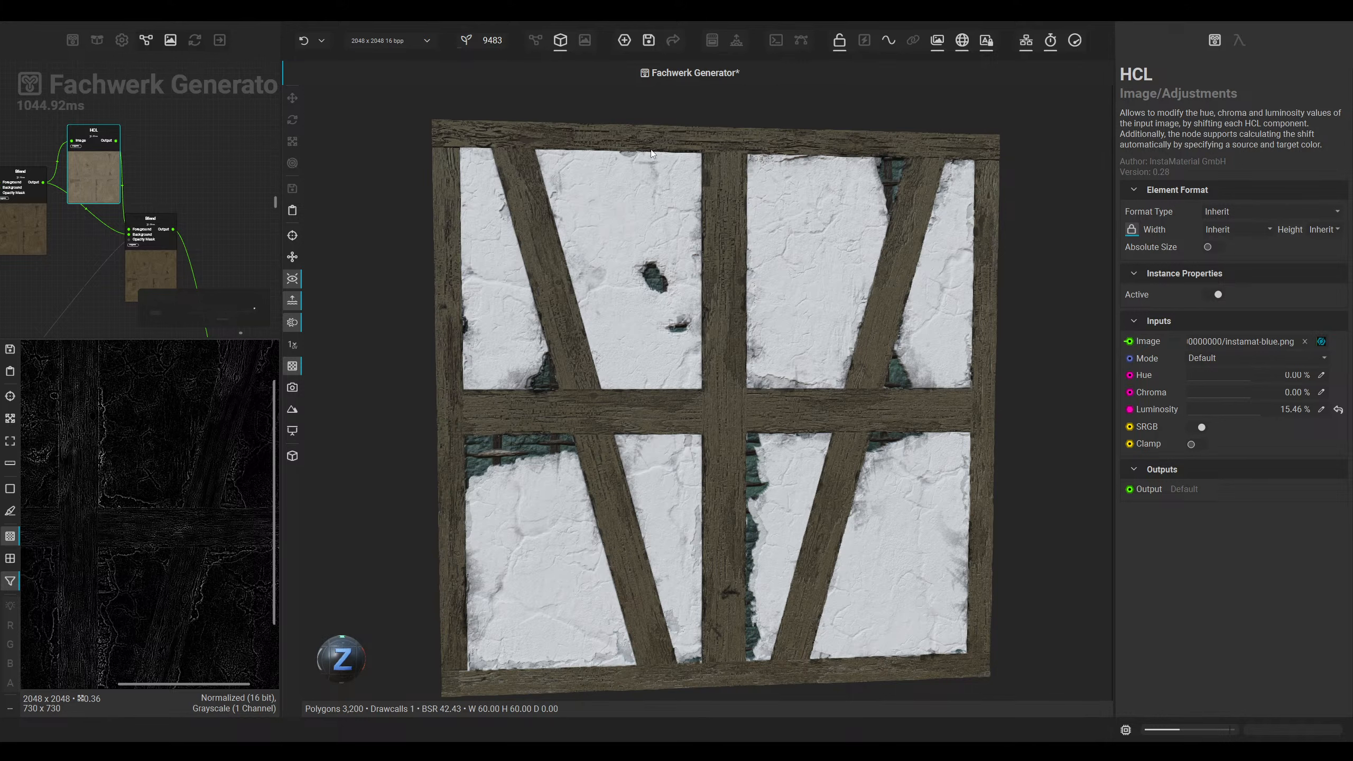
middle_click_drag(698, 281, 686, 258)
scroll(694, 390, "up", 2)
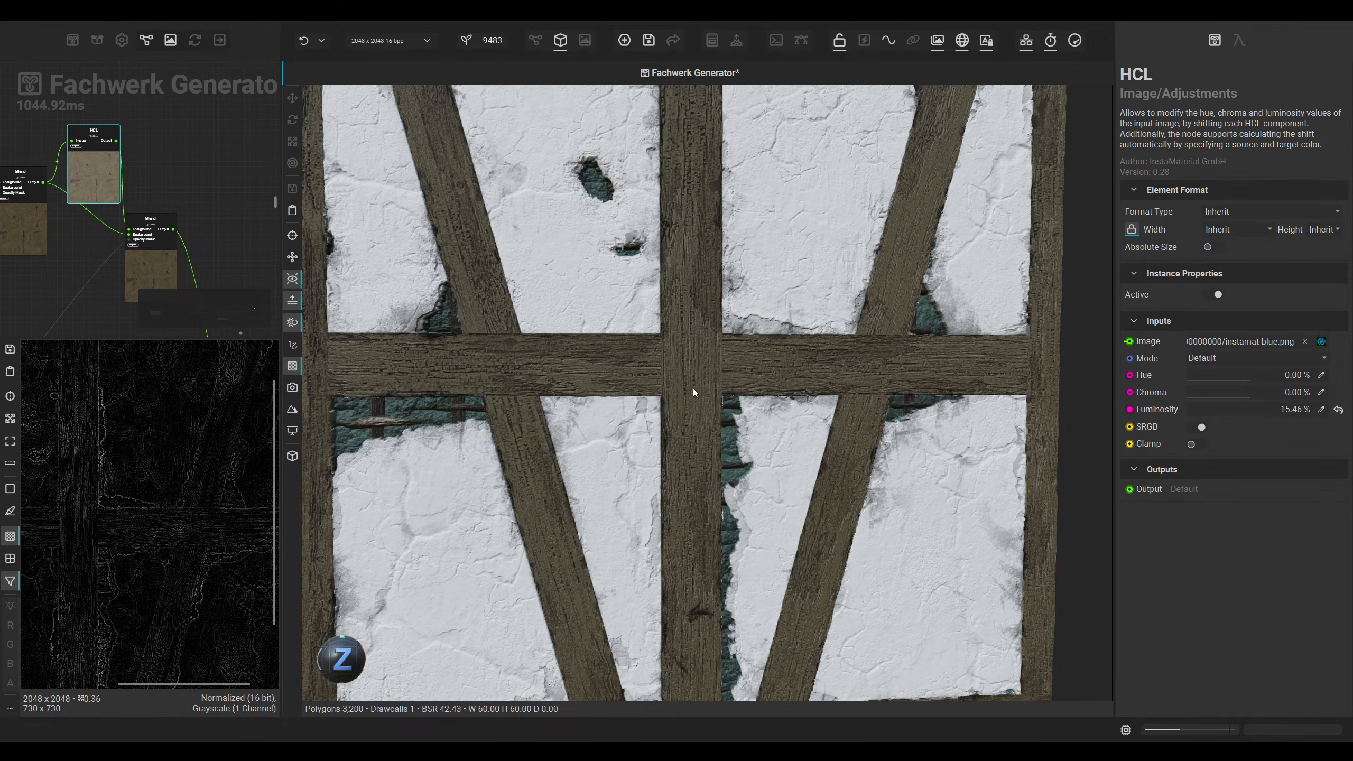
middle_click_drag(690, 351, 700, 374)
scroll(700, 374, "down", 1)
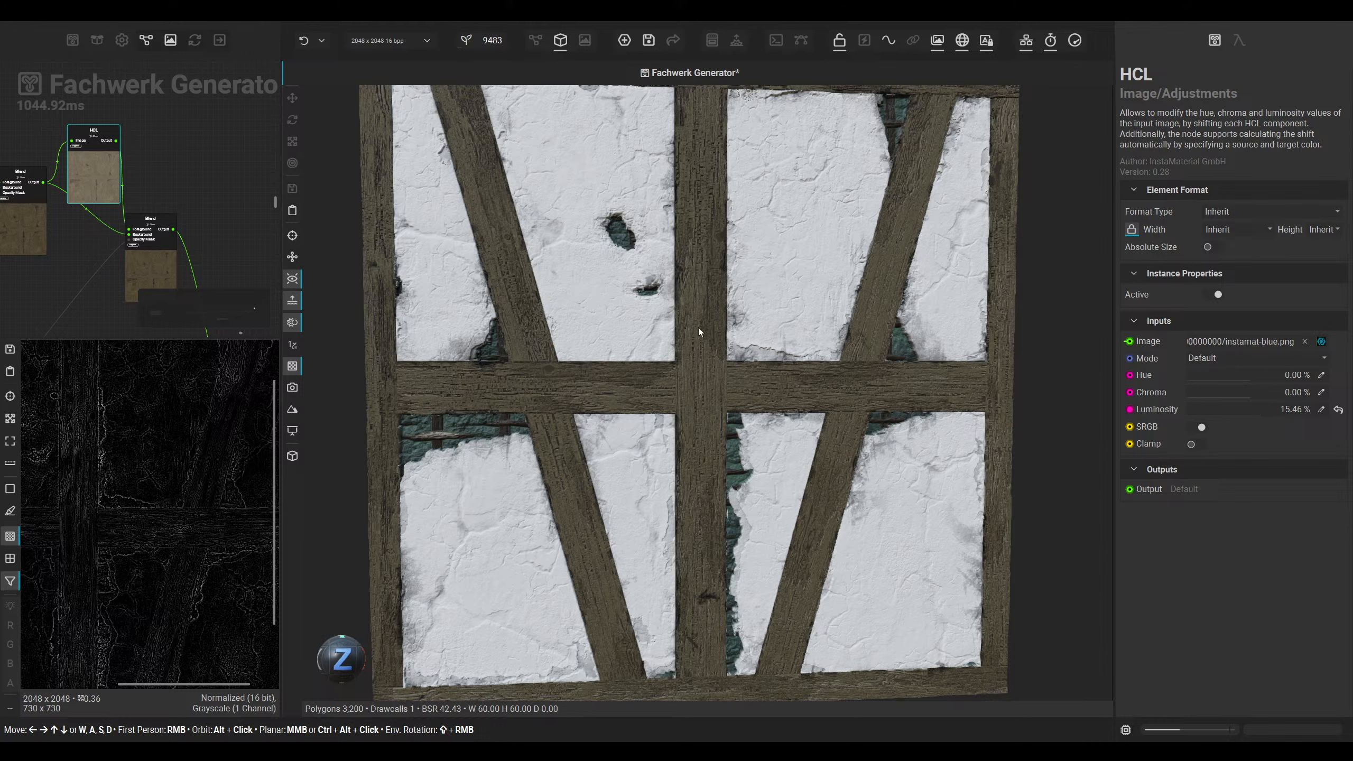
middle_click_drag(698, 328, 681, 351)
Step: Return to the enlarged node graph and tidy the wood highlight HCL and Blend nodes in line with the preceding wood Blend
left_click(540, 43)
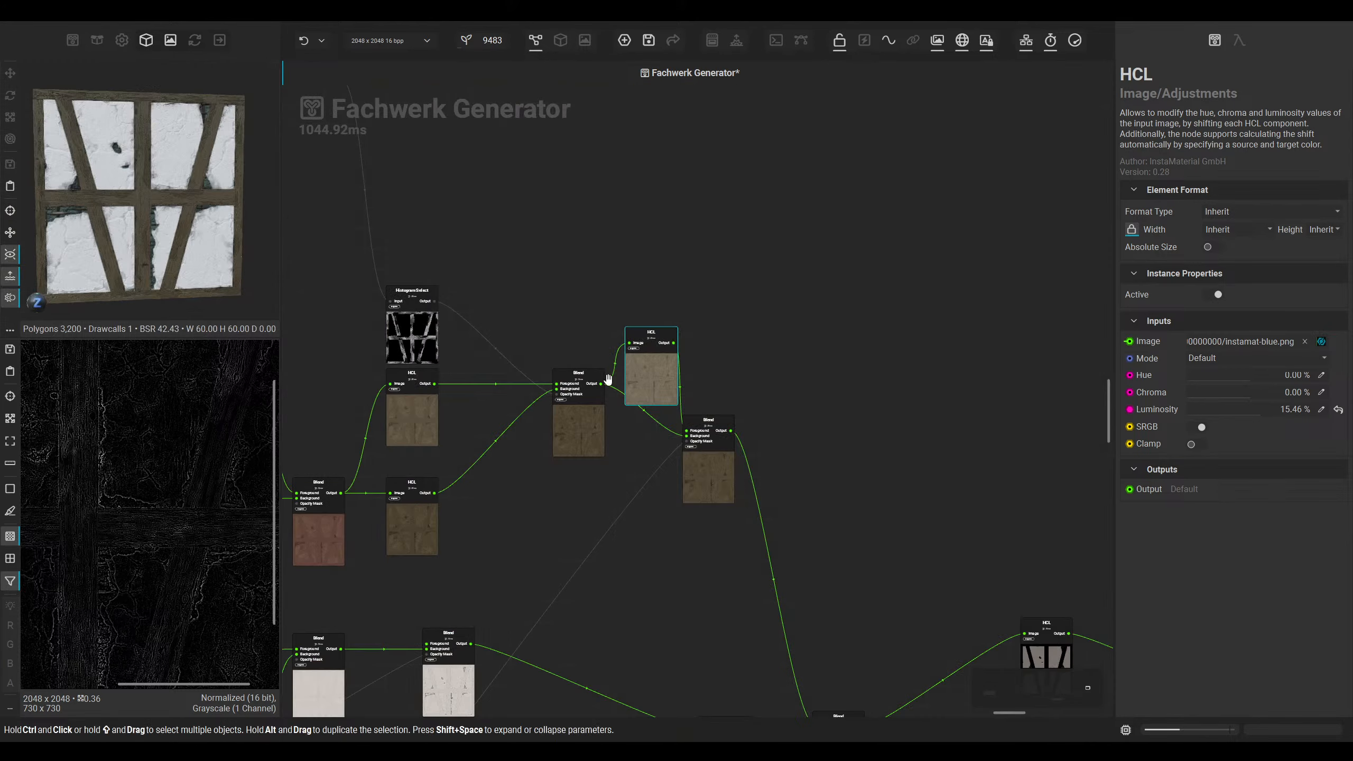
left_click(749, 421)
left_click_drag(749, 421, 650, 349)
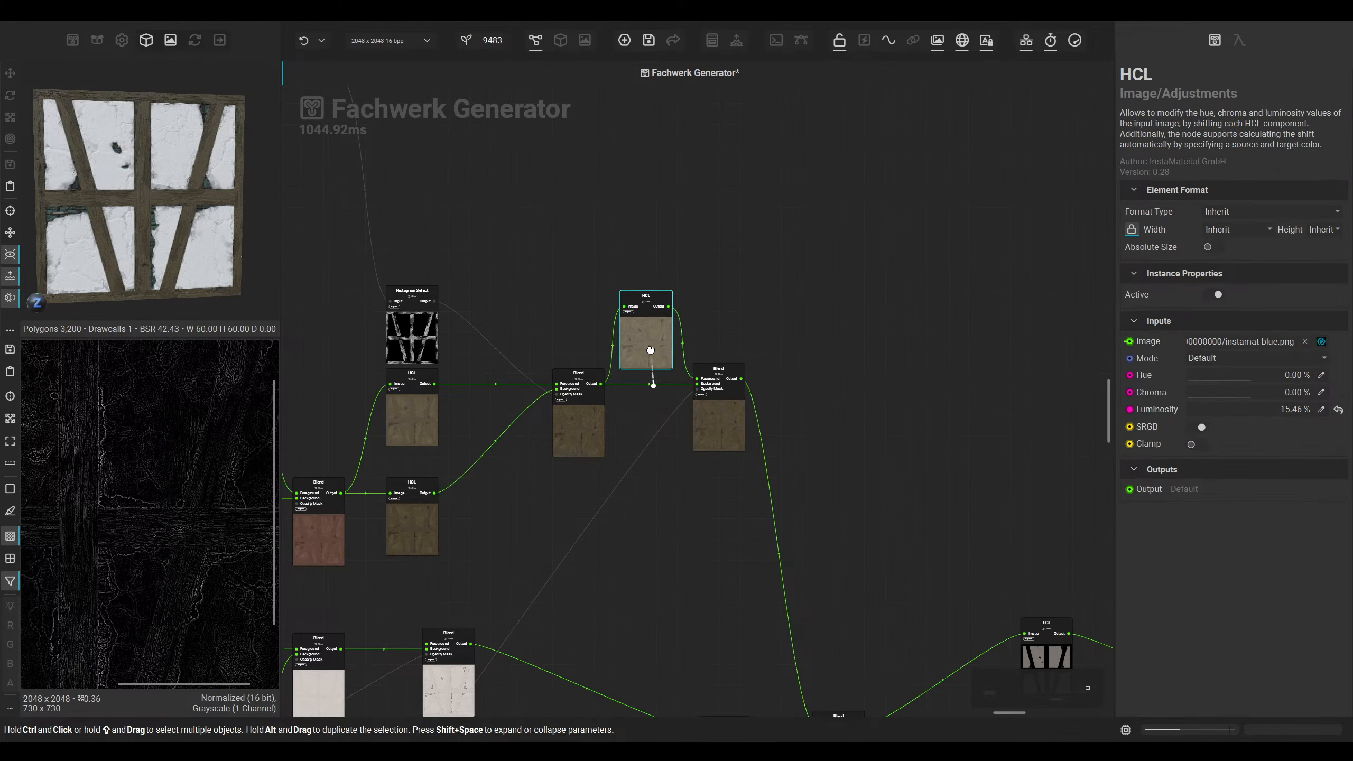
Step: Preview the final base color Blend and the Levels mask feeding it in the 2D view
middle_click_drag(882, 471, 741, 209)
mouse_move(810, 393)
middle_mouse_down()
mouse_move(686, 326)
mouse_move(671, 371)
mouse_move(462, 356)
middle_mouse_up()
left_click(735, 388)
double_click(735, 388)
middle_click_drag(98, 554, 179, 495)
right_click_drag(179, 495, 176, 453)
middle_click_drag(175, 453, 97, 456)
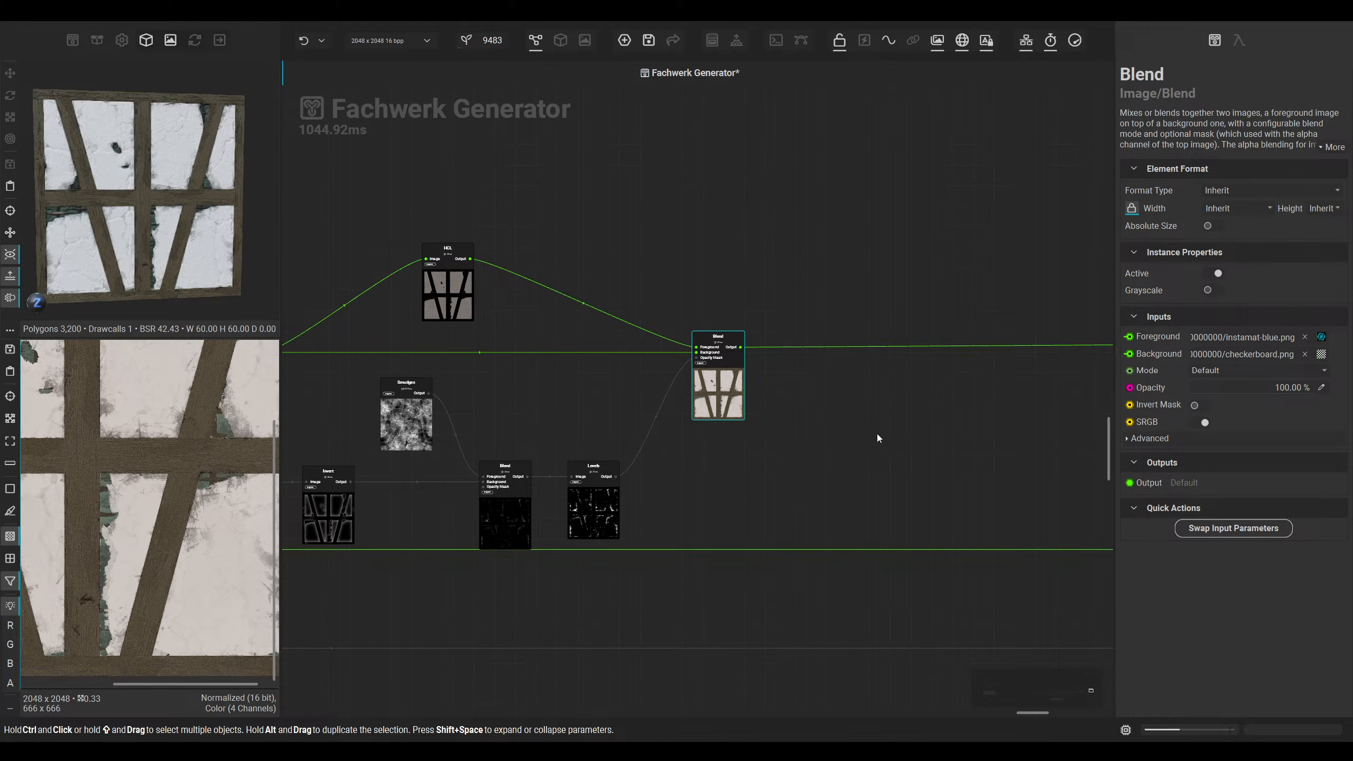
middle_click_drag(897, 431, 803, 417)
double_click(498, 498)
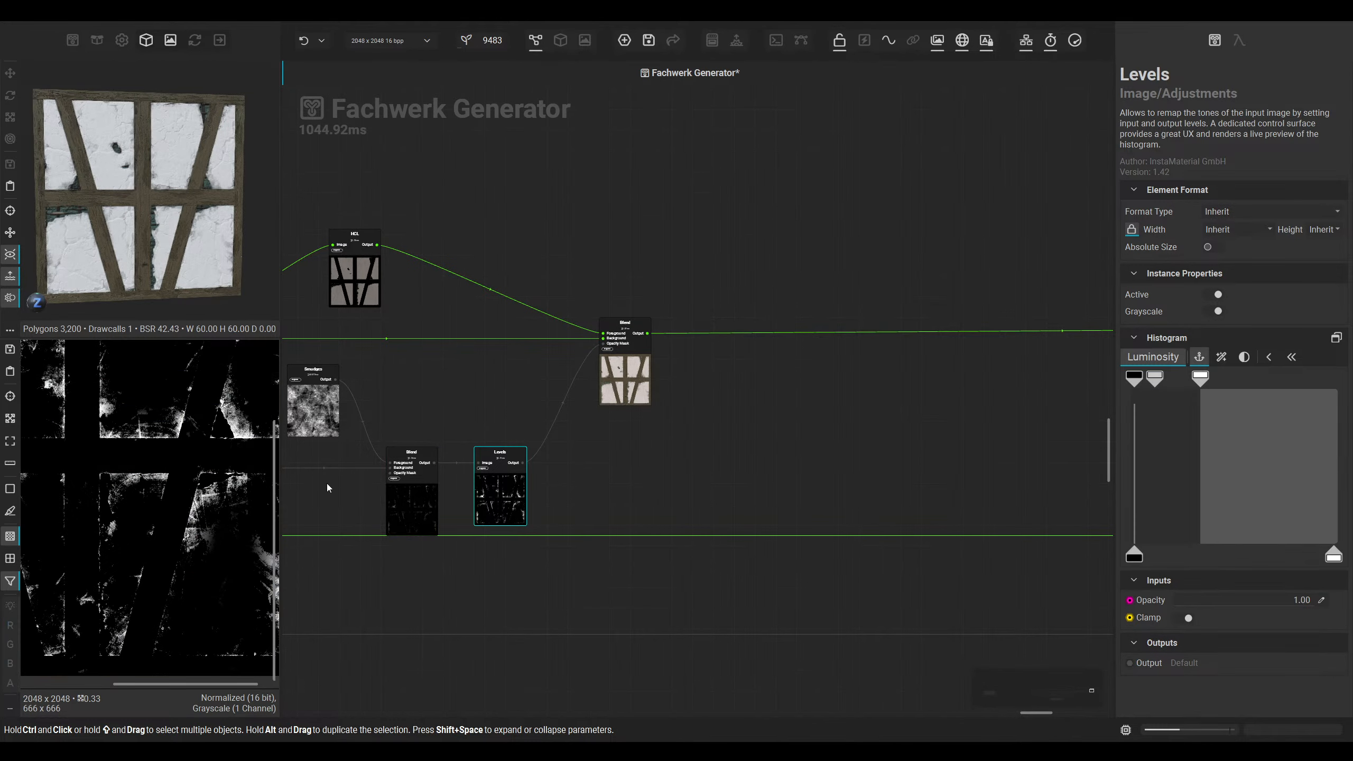
double_click(641, 378)
Step: Review the base color node chain, including the plaster and wood Blends, the Smudges mask and the connection to the material output
middle_click_drag(813, 442, 436, 452)
scroll(809, 468, "down", 3)
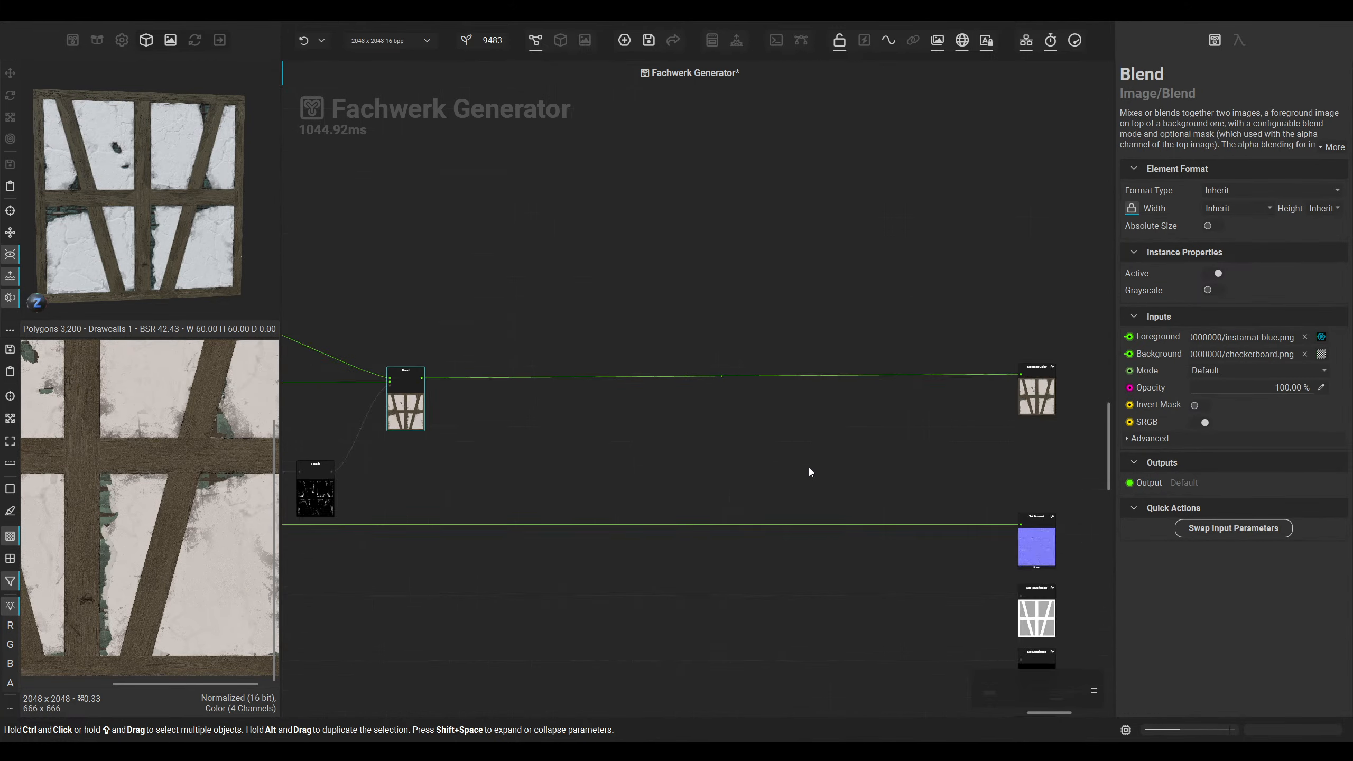
scroll(808, 467, "down", 1)
middle_click_drag(808, 467, 621, 457)
left_click_drag(818, 392, 815, 395)
middle_click_drag(461, 419, 888, 468)
scroll(782, 449, "up", 4)
left_click_drag(616, 442, 589, 440)
middle_click_drag(645, 532, 831, 400)
scroll(750, 376, "down", 5)
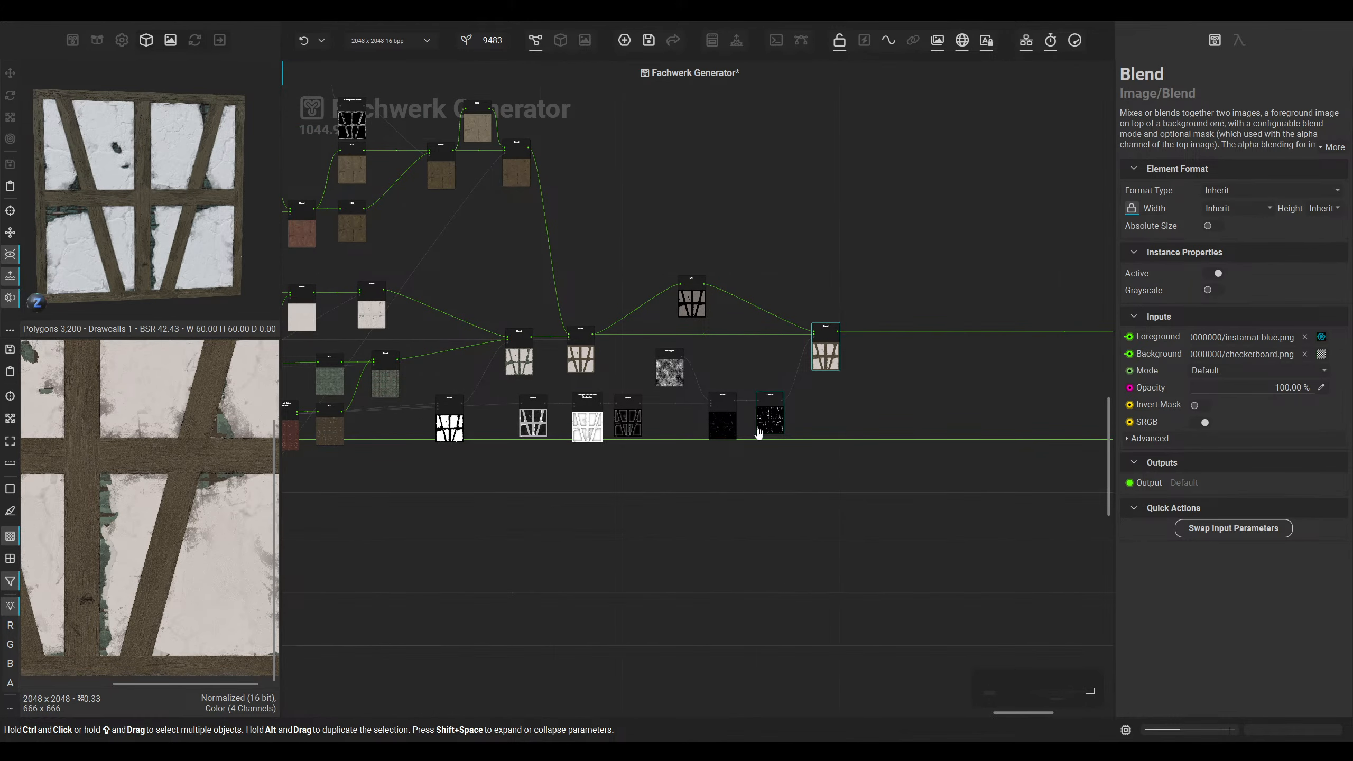
middle_click_drag(608, 496, 833, 477)
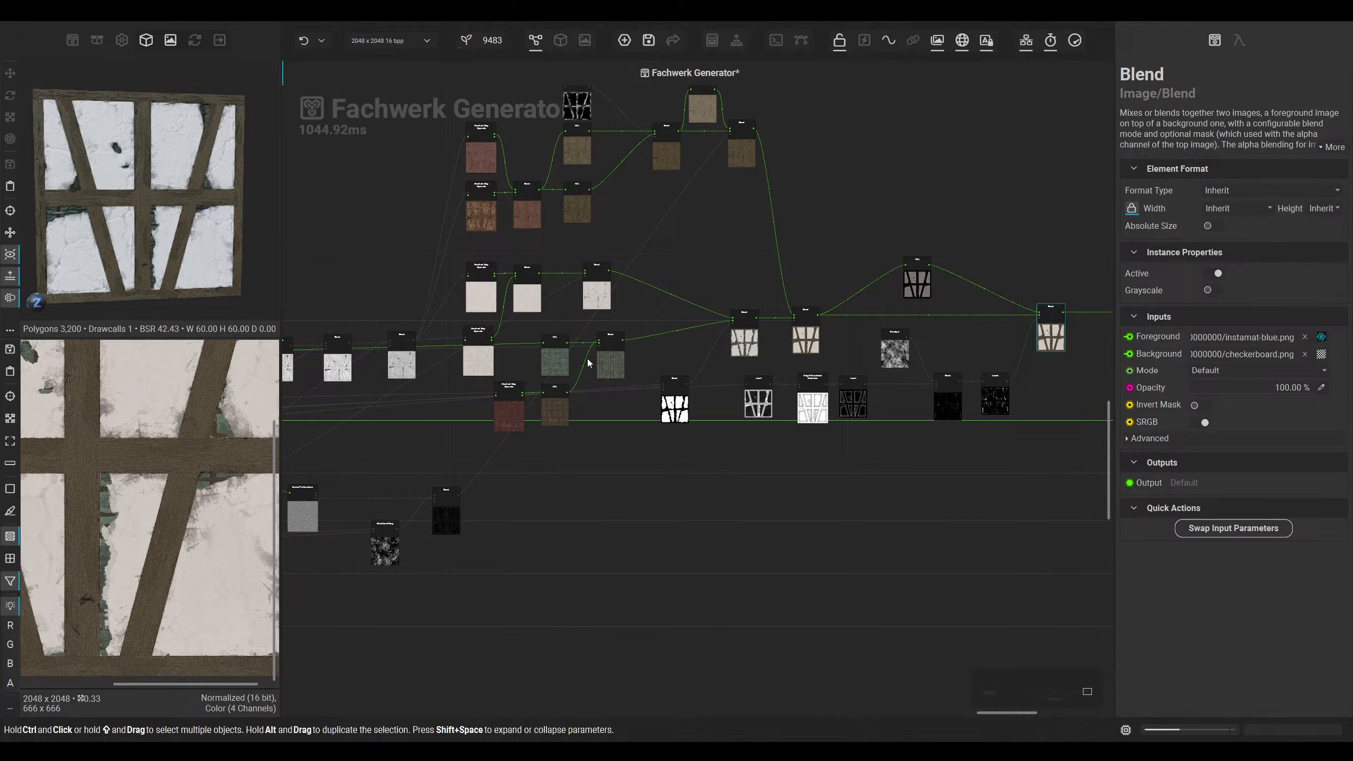
middle_click_drag(588, 363, 721, 398)
middle_click_drag(492, 391, 286, 392)
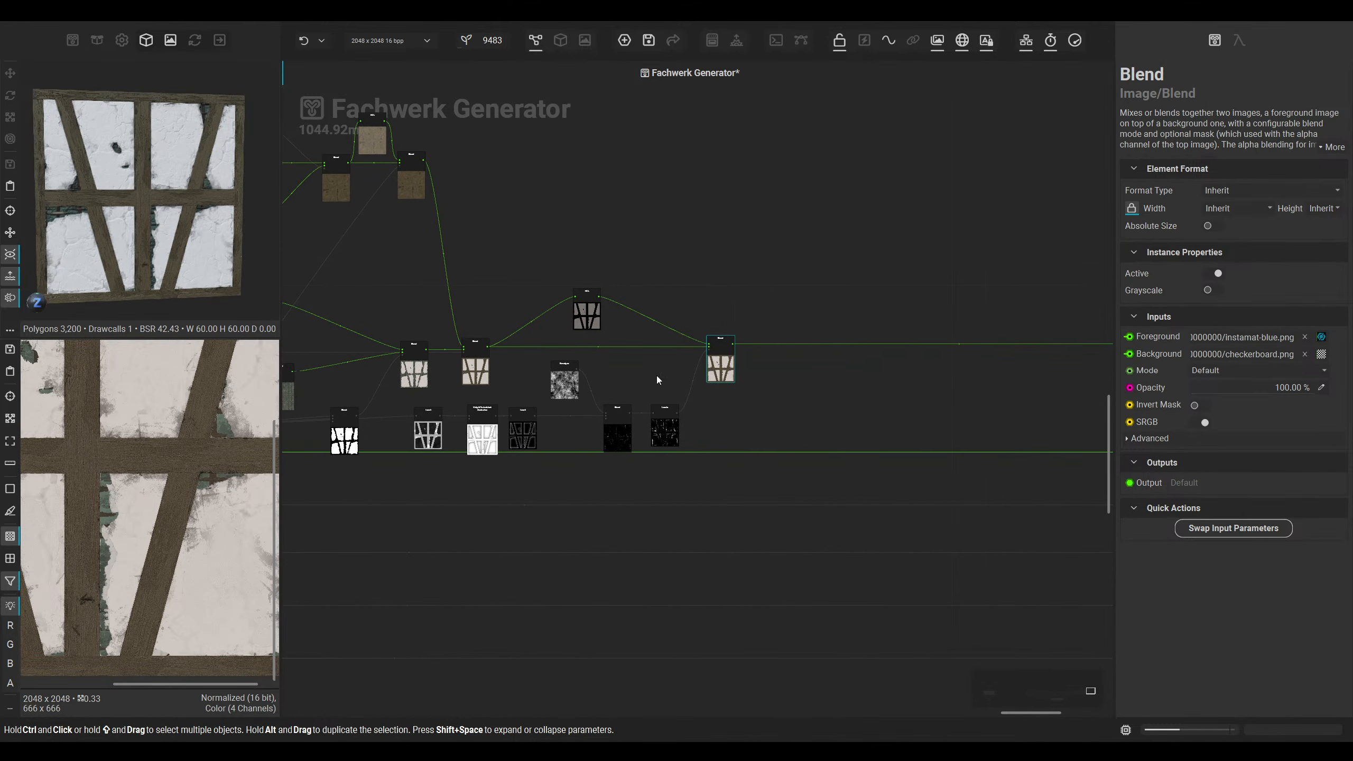
scroll(701, 406, "up", 3)
middle_click_drag(580, 385, 842, 396)
middle_click_drag(619, 398, 906, 398)
left_click(740, 376)
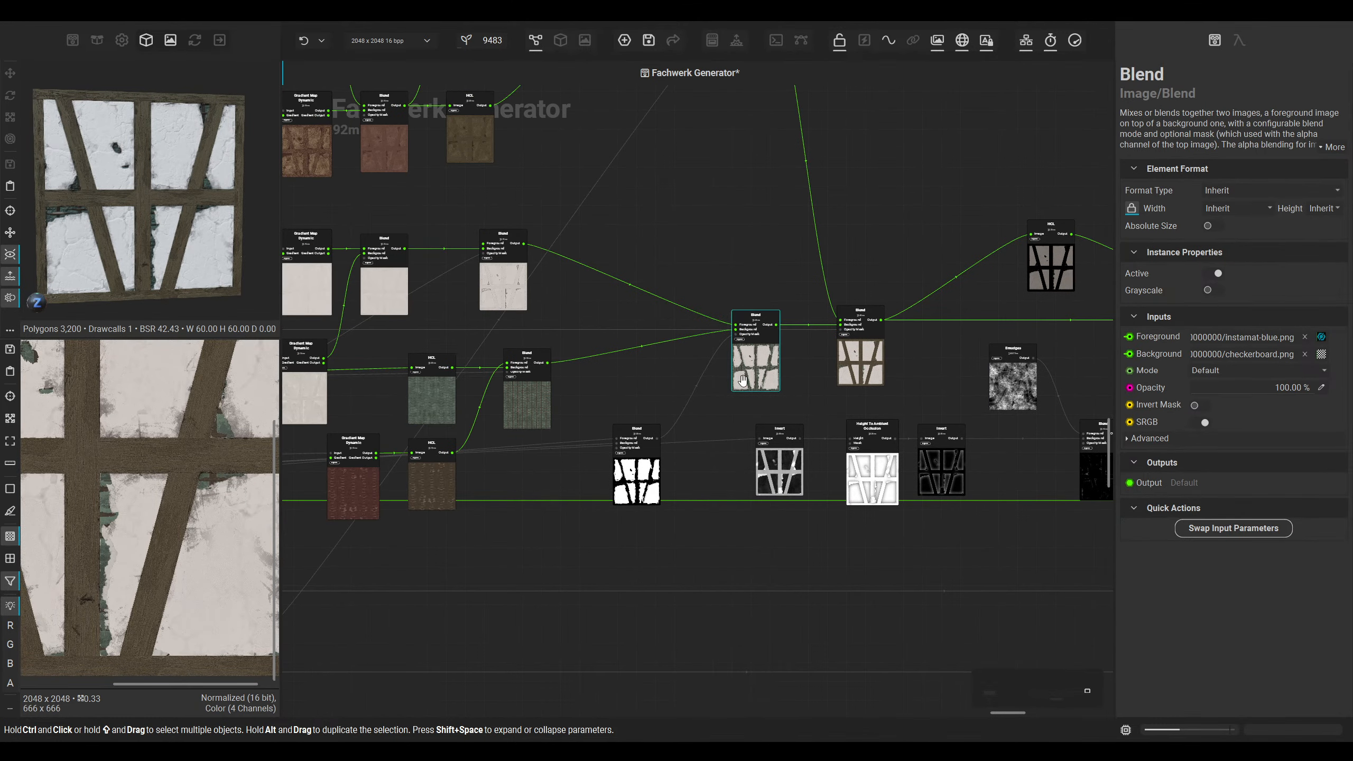
middle_click_drag(810, 382, 465, 401)
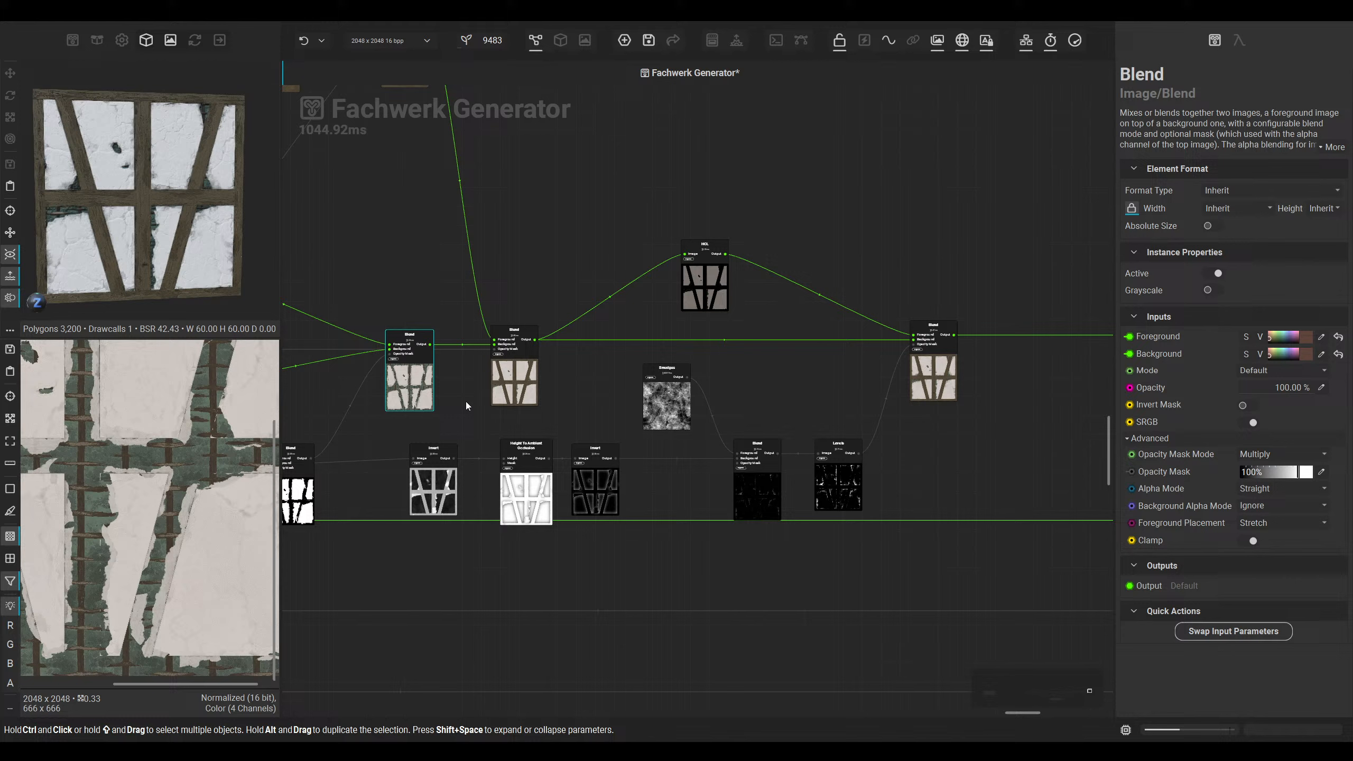
left_click(525, 379)
left_click(665, 403)
middle_click_drag(731, 376, 530, 410)
left_click(732, 404)
left_click(769, 295)
Step: Enlarge the 3D view, test HolesDensity at 100 % and 0 %, and set it to 50 %
left_click(559, 40)
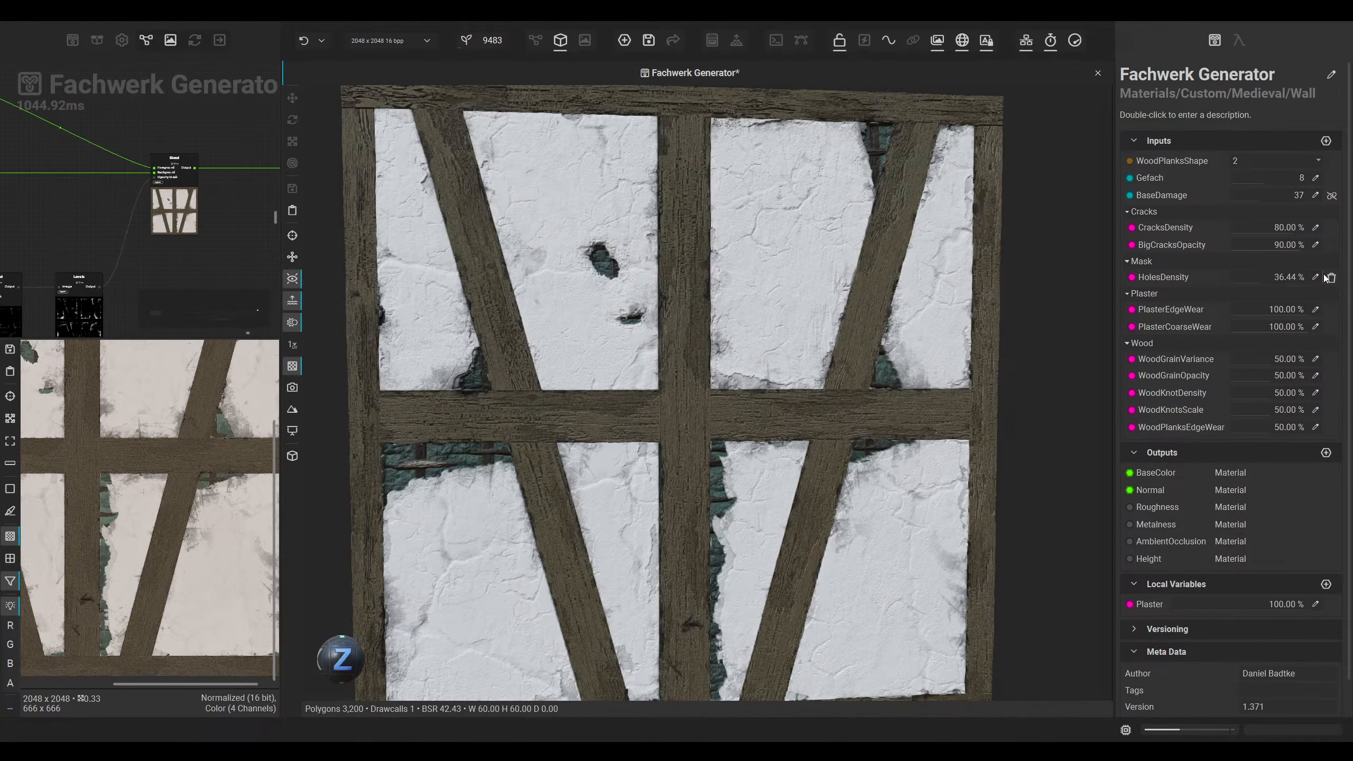
left_click_drag(1262, 274, 1315, 275)
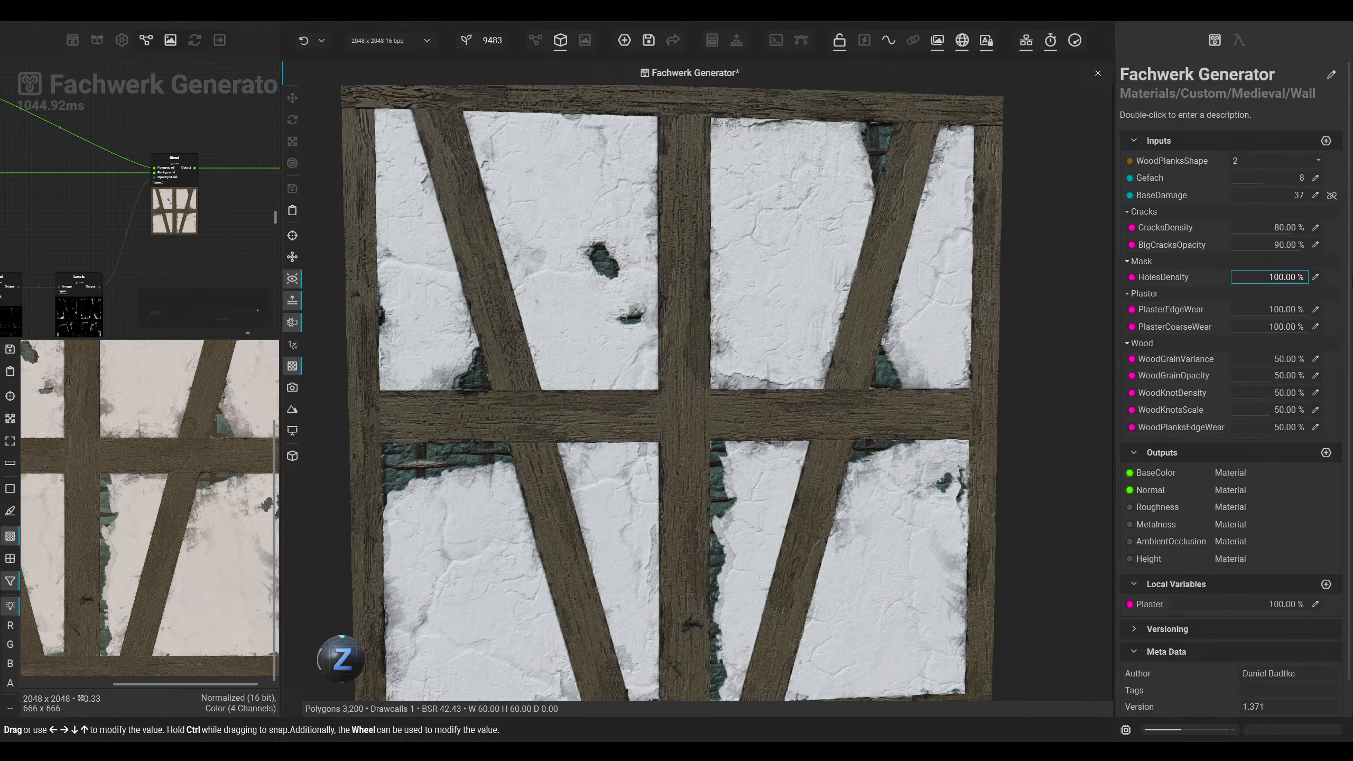
left_click_drag(1219, 287, 1200, 282)
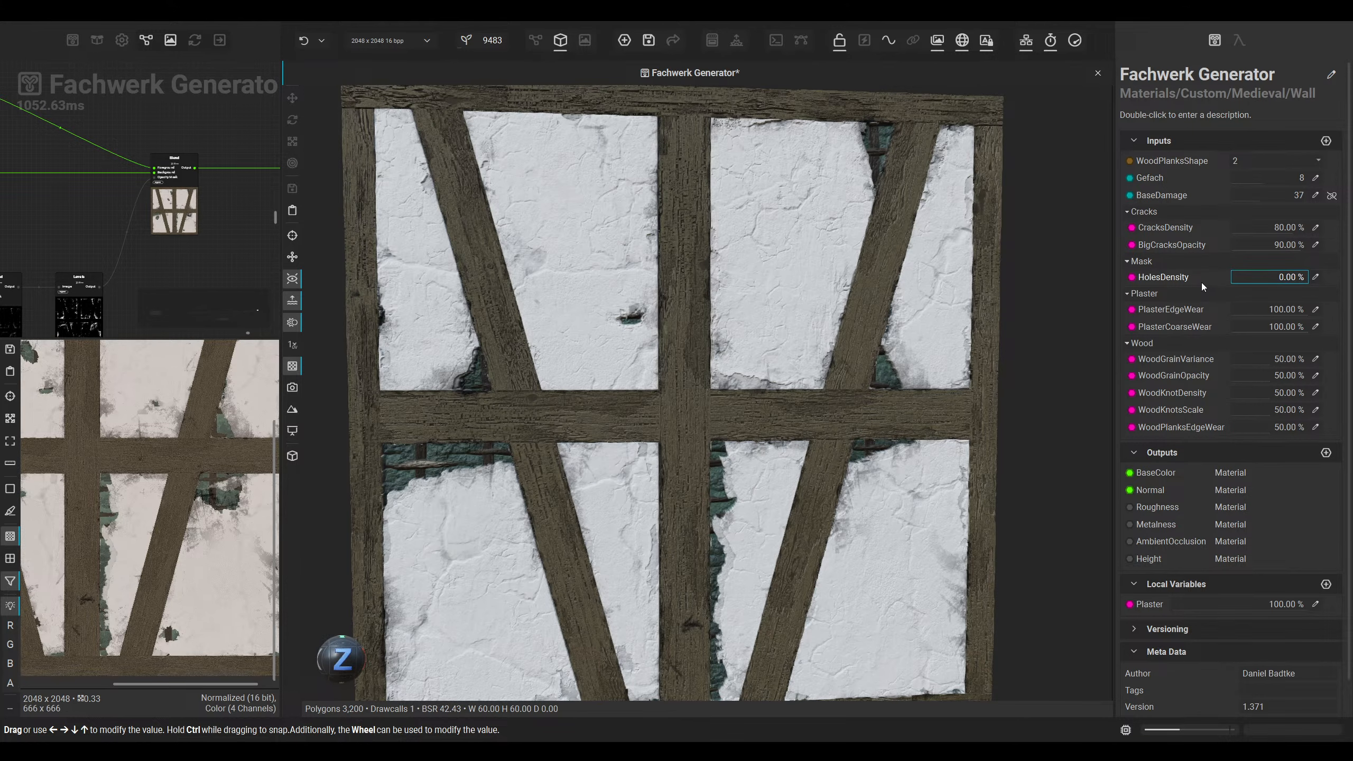
left_click(1315, 277)
type("50")
key("Return")
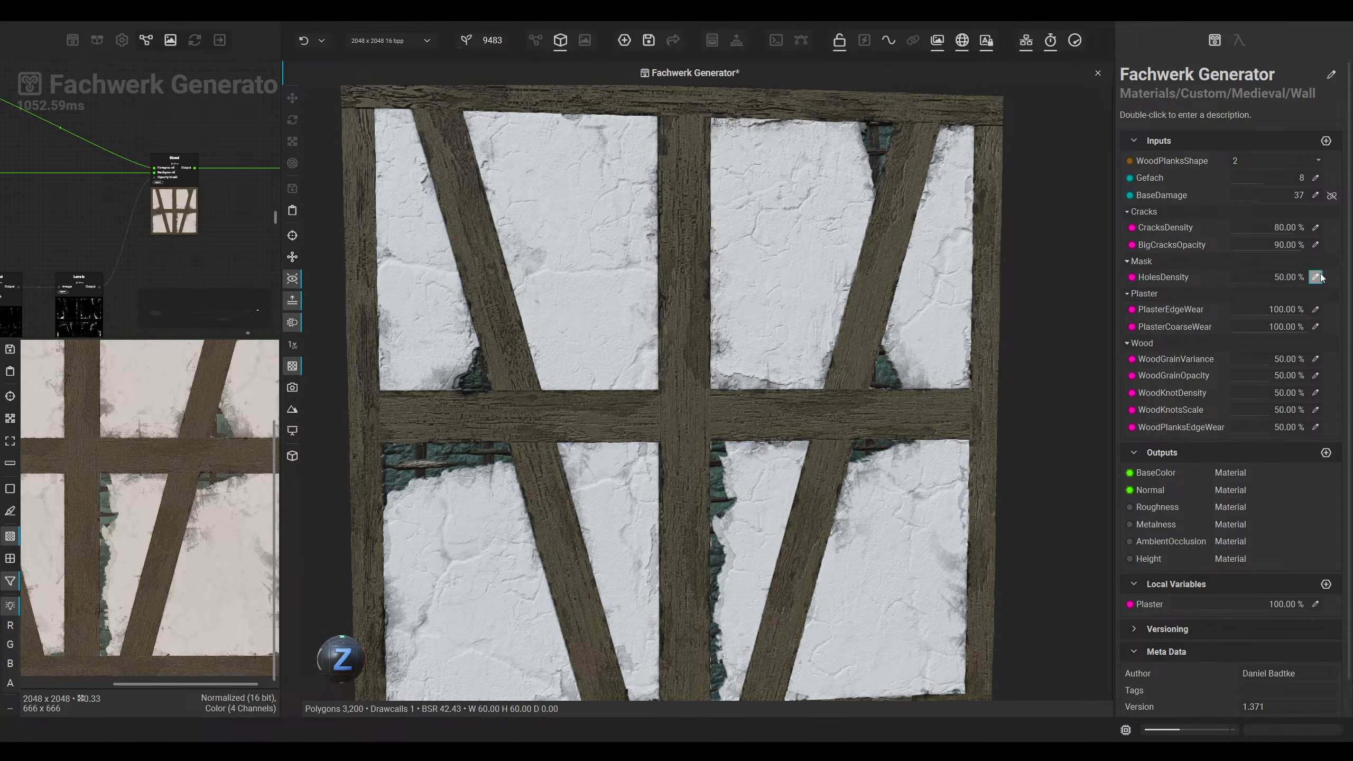
scroll(686, 334, "down", 2)
scroll(684, 364, "up", 1)
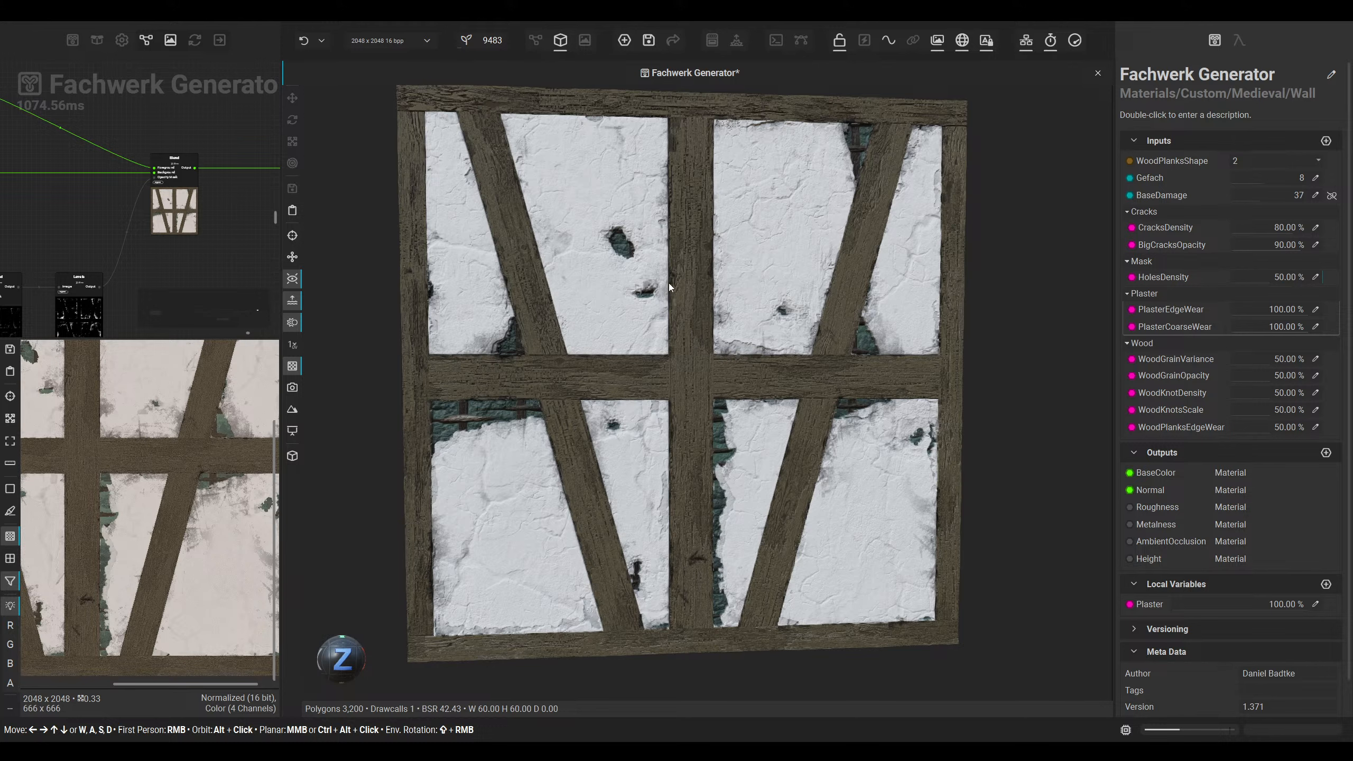
middle_click_drag(669, 284, 652, 312)
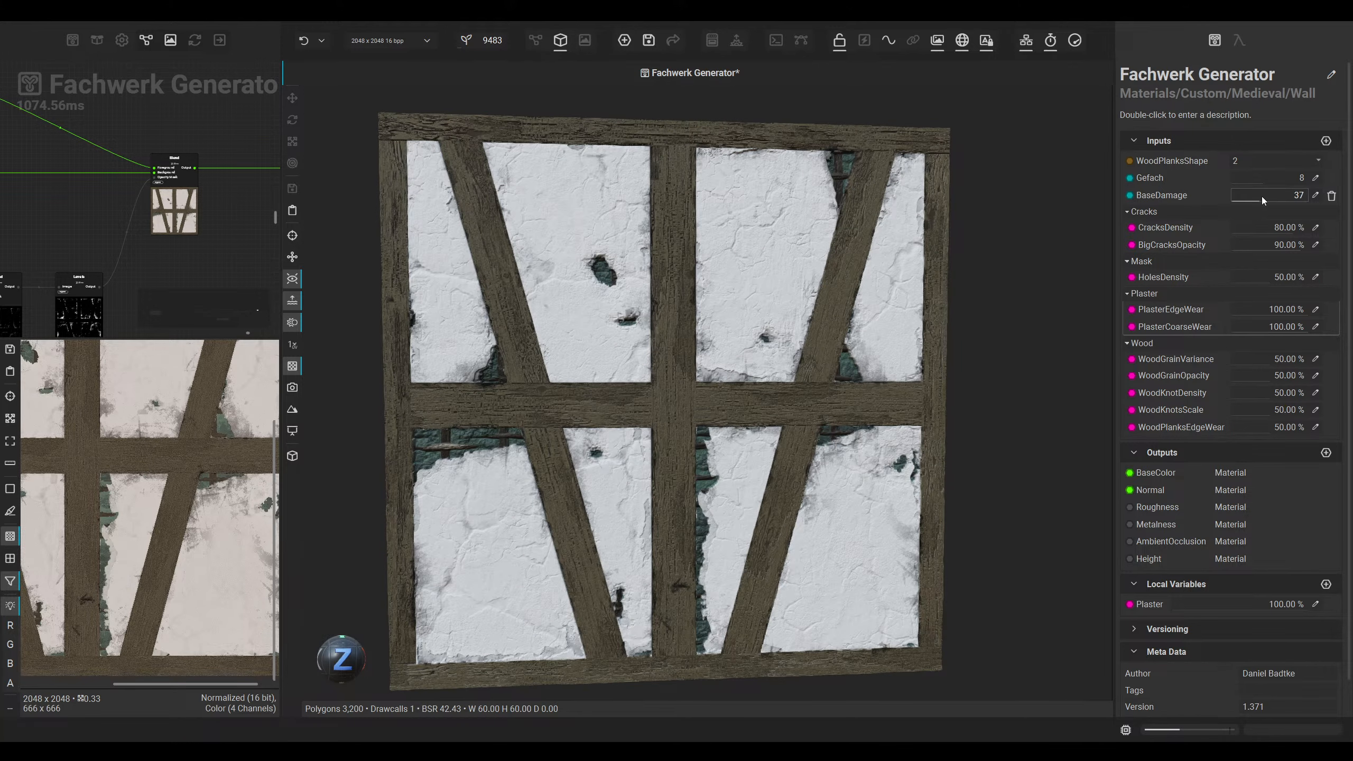
Step: Test CracksDensity and BigCracksOpacity at 100 %, resetting them to 80 % and 90 % respectively
left_click_drag(1284, 231, 1274, 232)
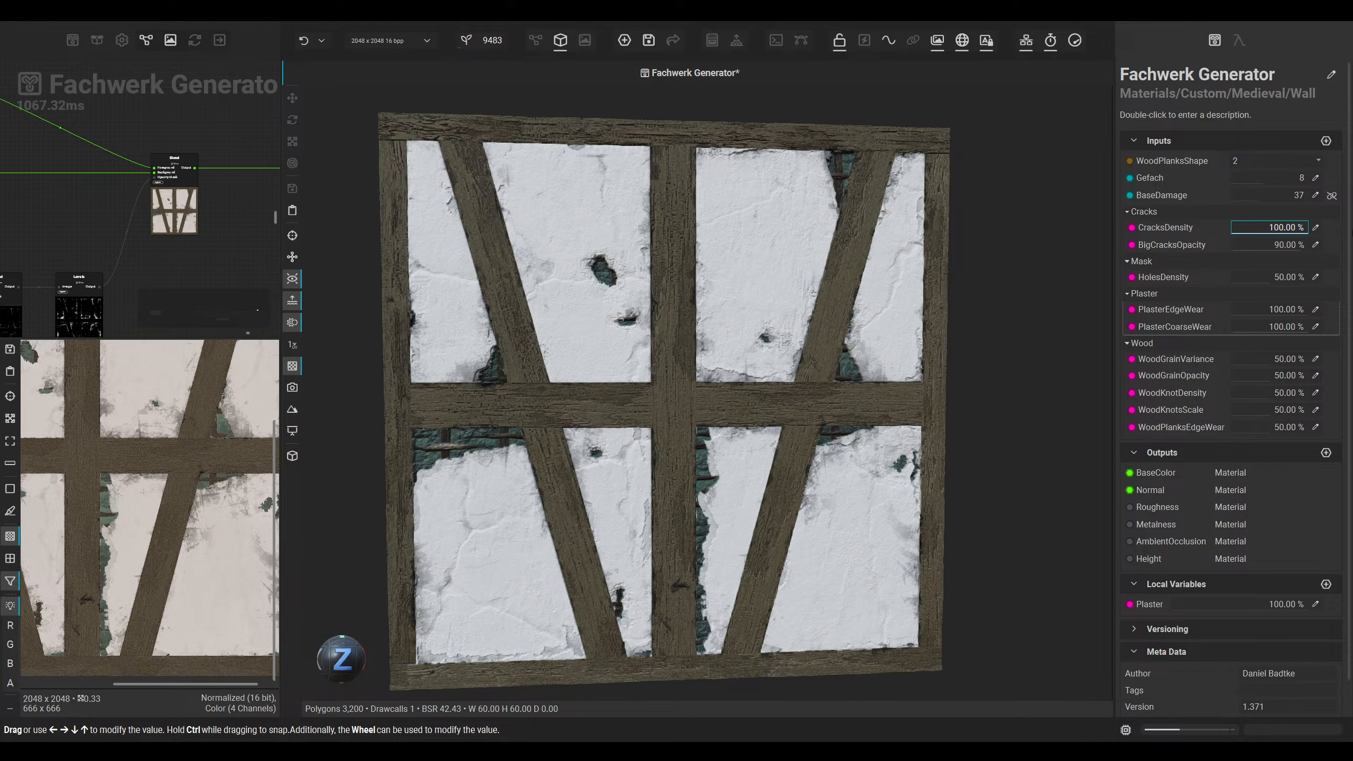
left_click(1316, 228)
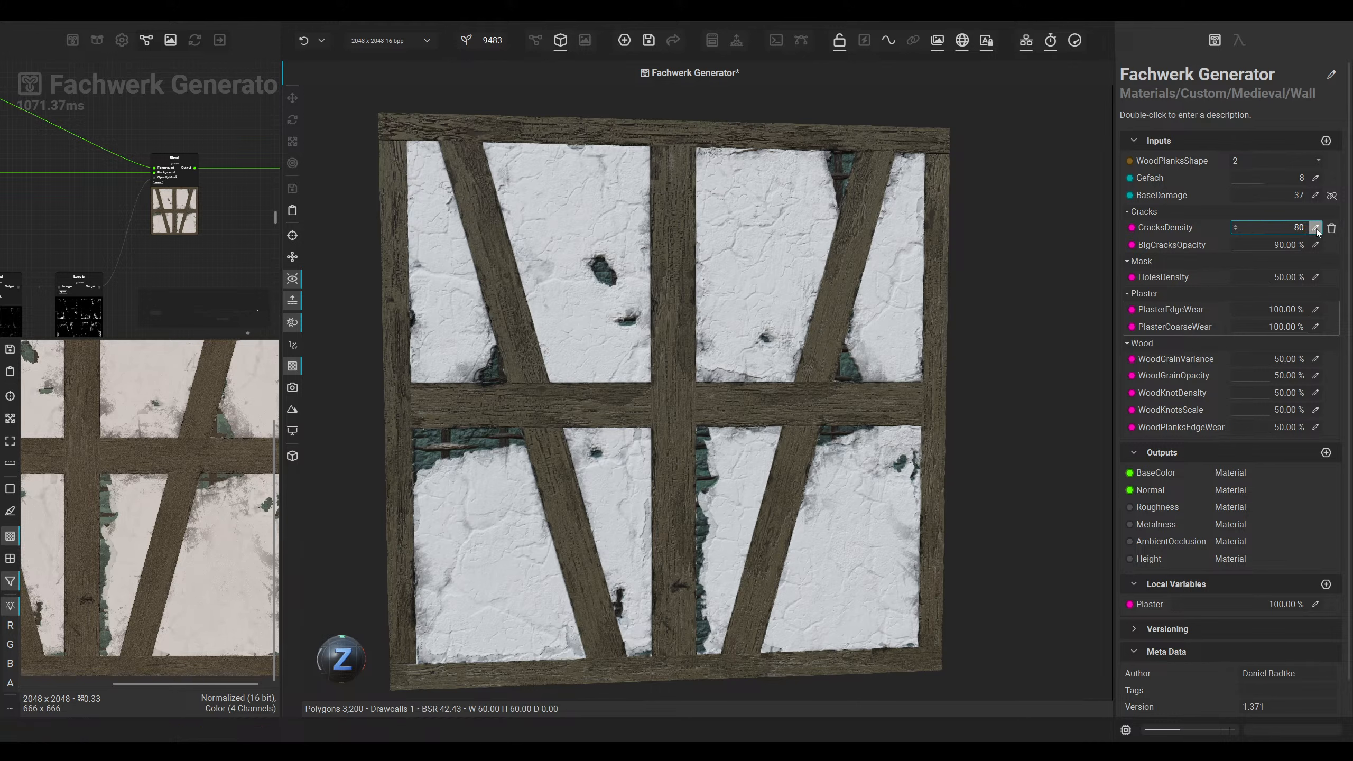
left_click(1316, 229)
left_click_drag(1312, 245, 1349, 246)
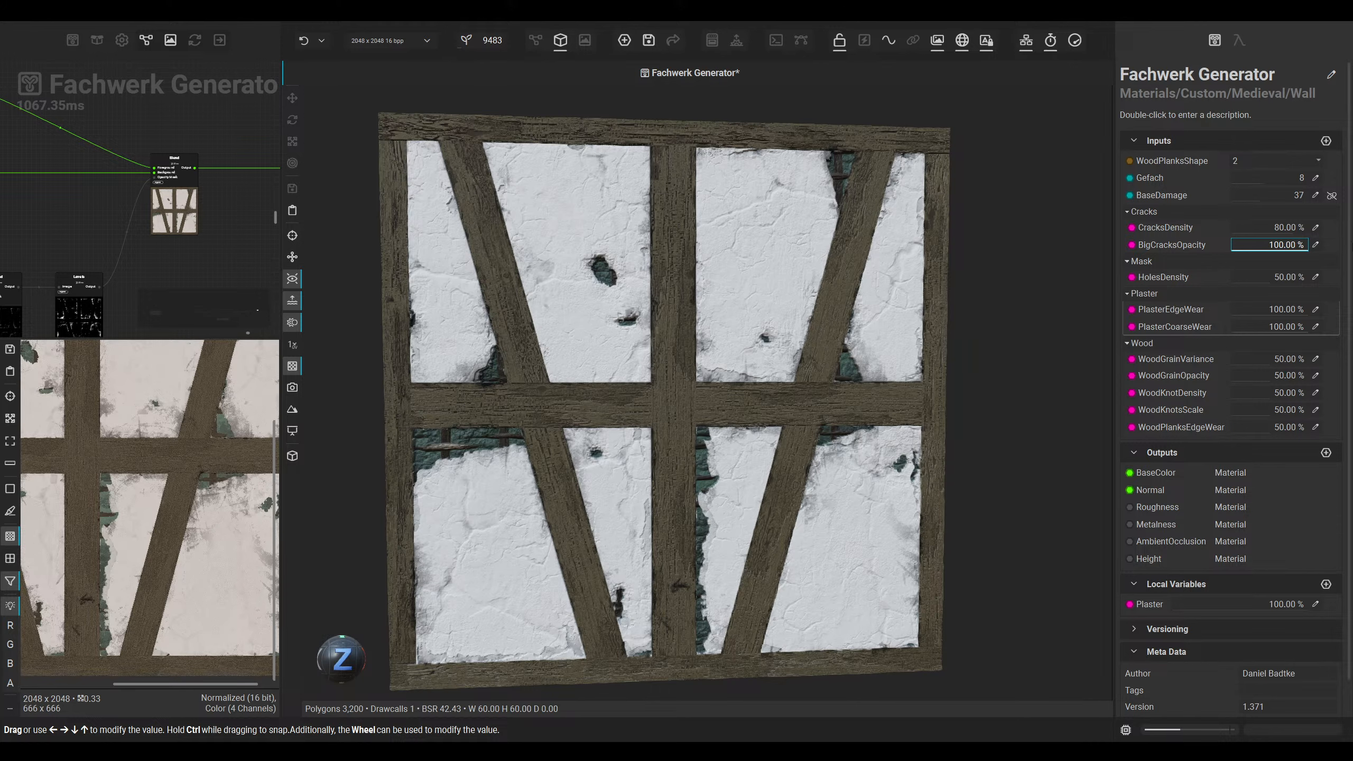
left_click(1316, 245)
key("Return")
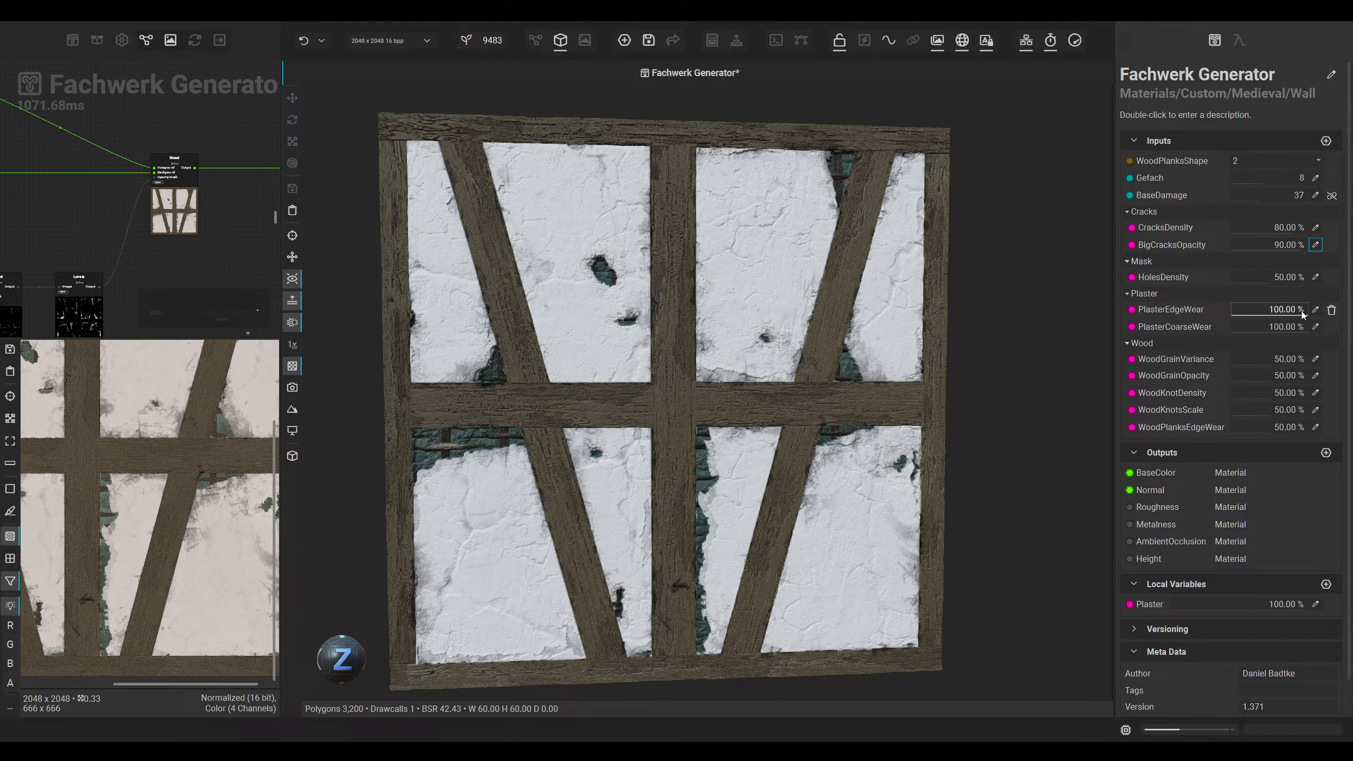
Step: Test the wall with PlasterCoarseWear, PlasterEdgeWear and HolesDensity all lowered to 0 %
left_click_drag(1301, 314, 1188, 319)
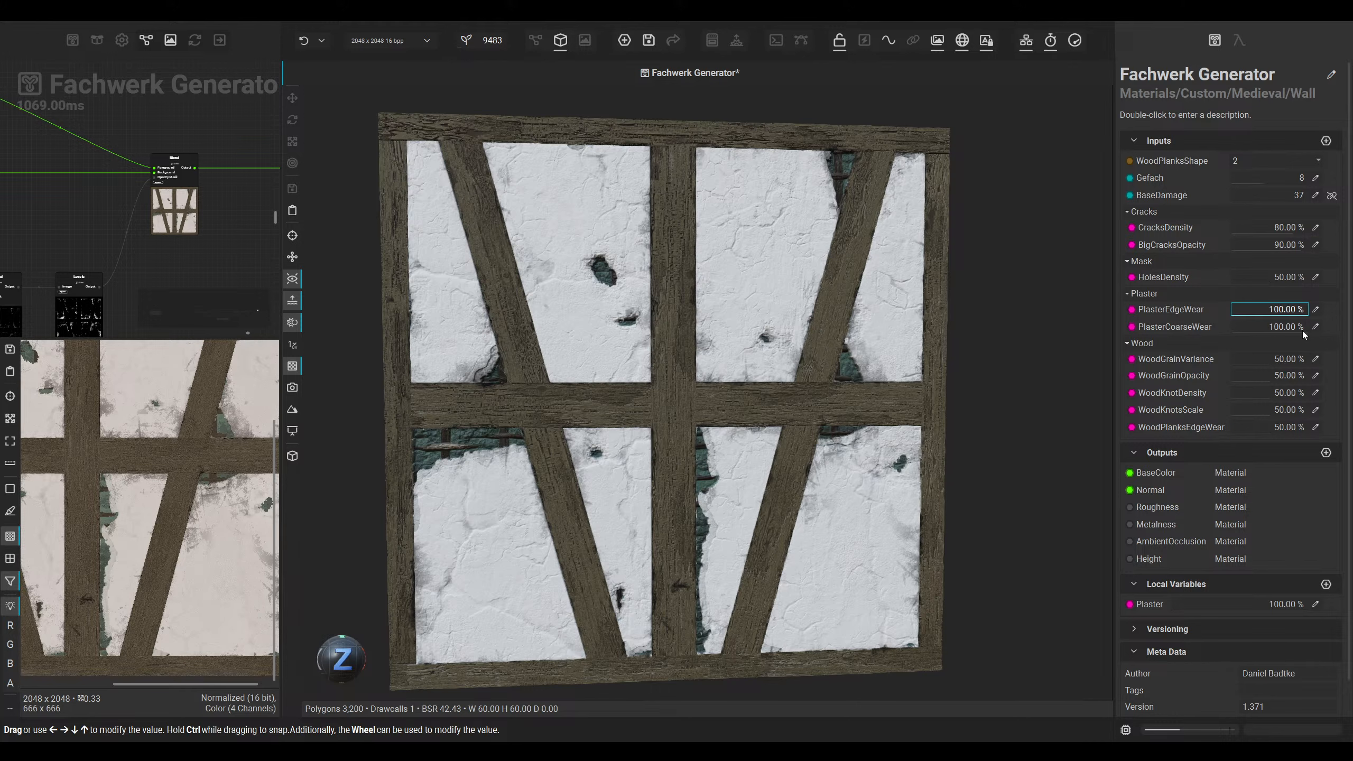
left_click_drag(1298, 331, 1162, 330)
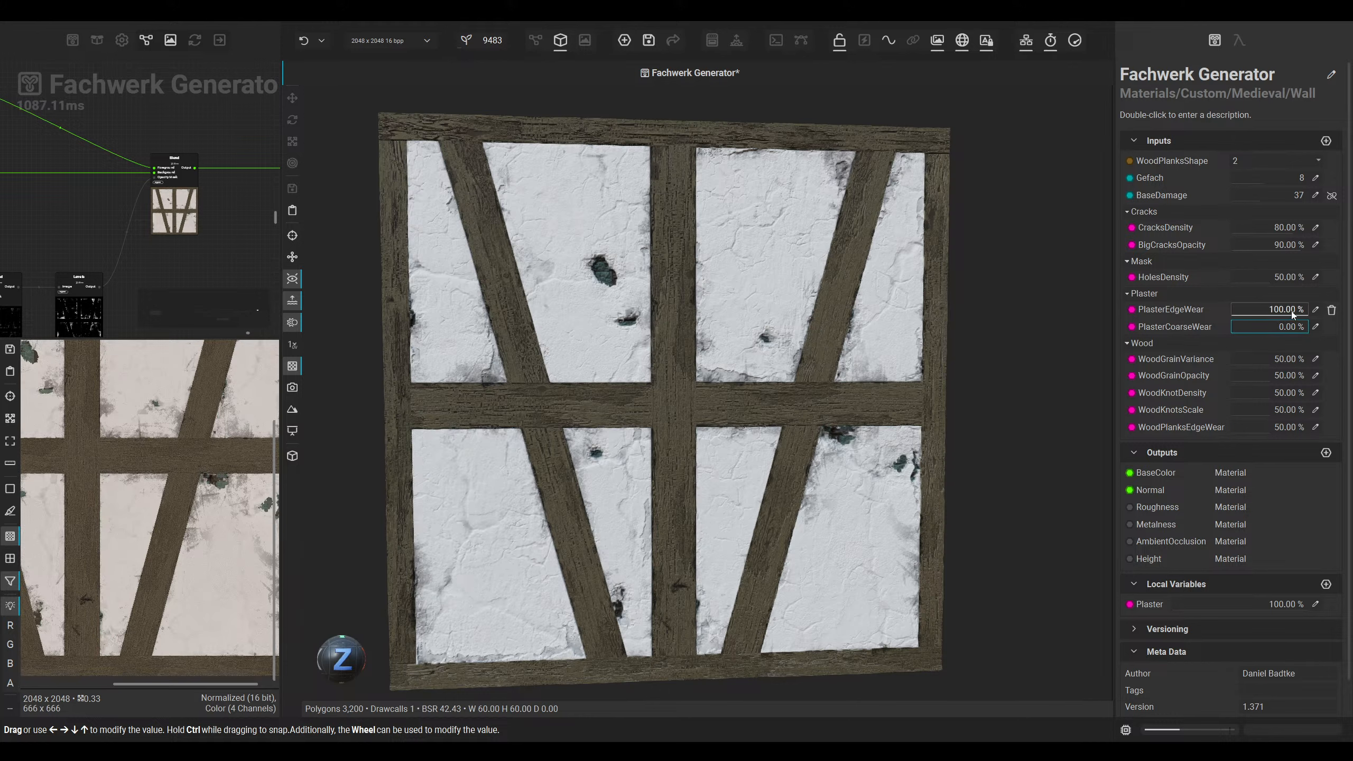
left_click_drag(1292, 315, 1190, 311)
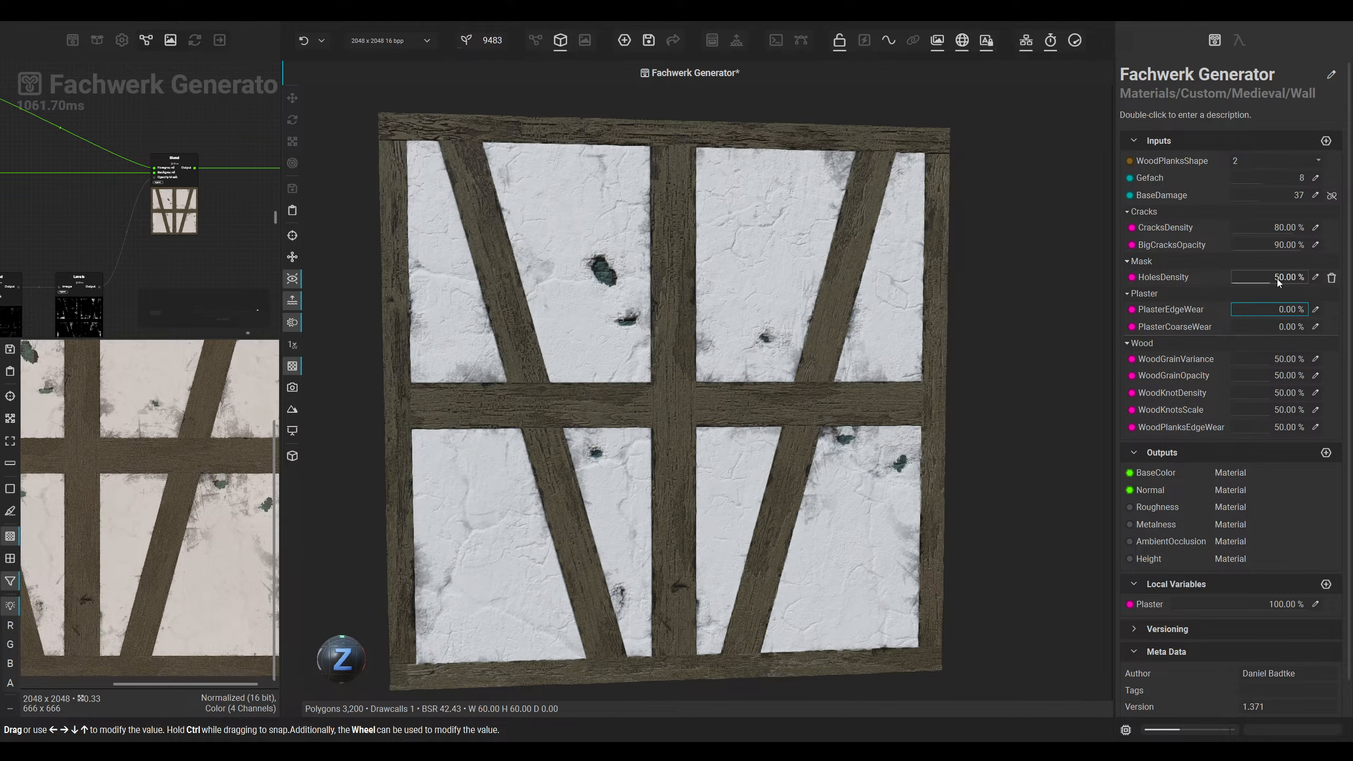
left_click_drag(1257, 277, 1129, 287)
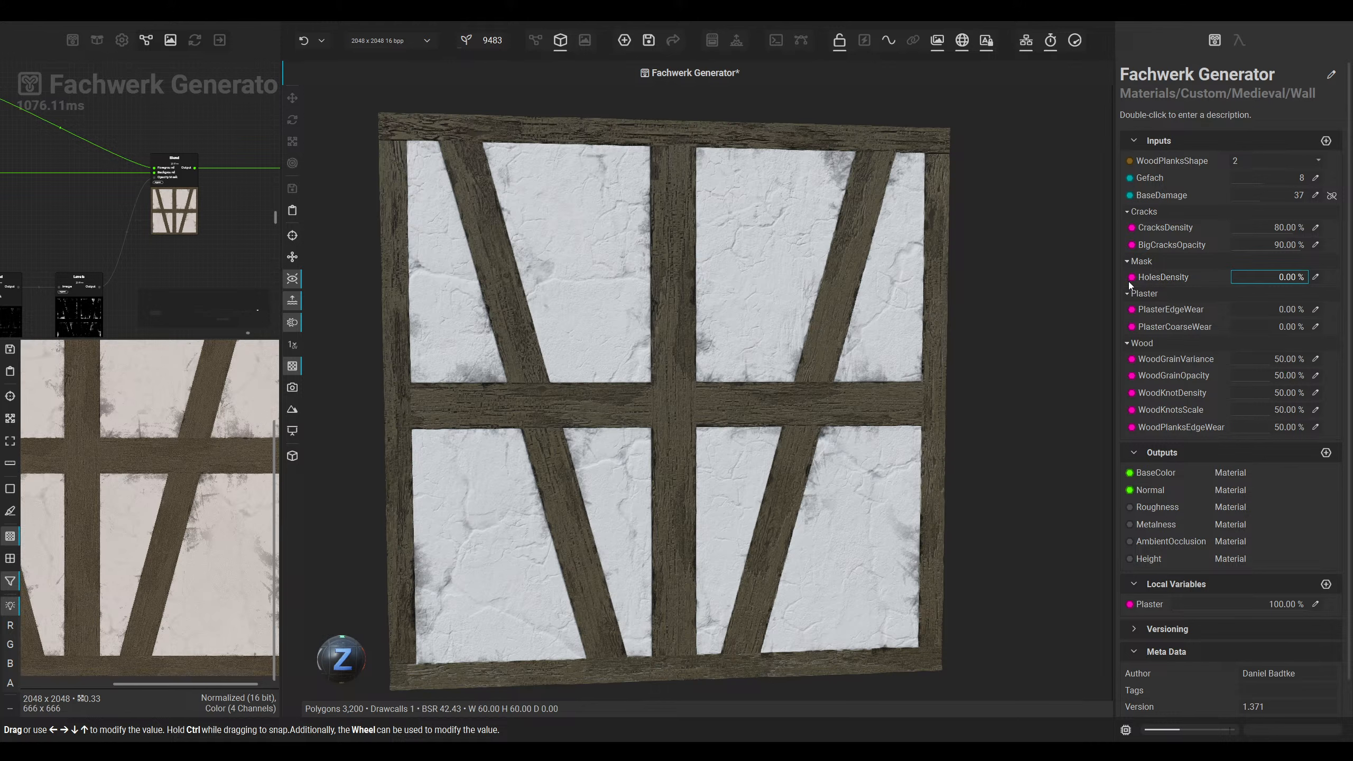
Step: Restore HolesDensity to 50 % and both PlasterEdgeWear and PlasterCoarseWear to 100 %
double_click(1303, 280)
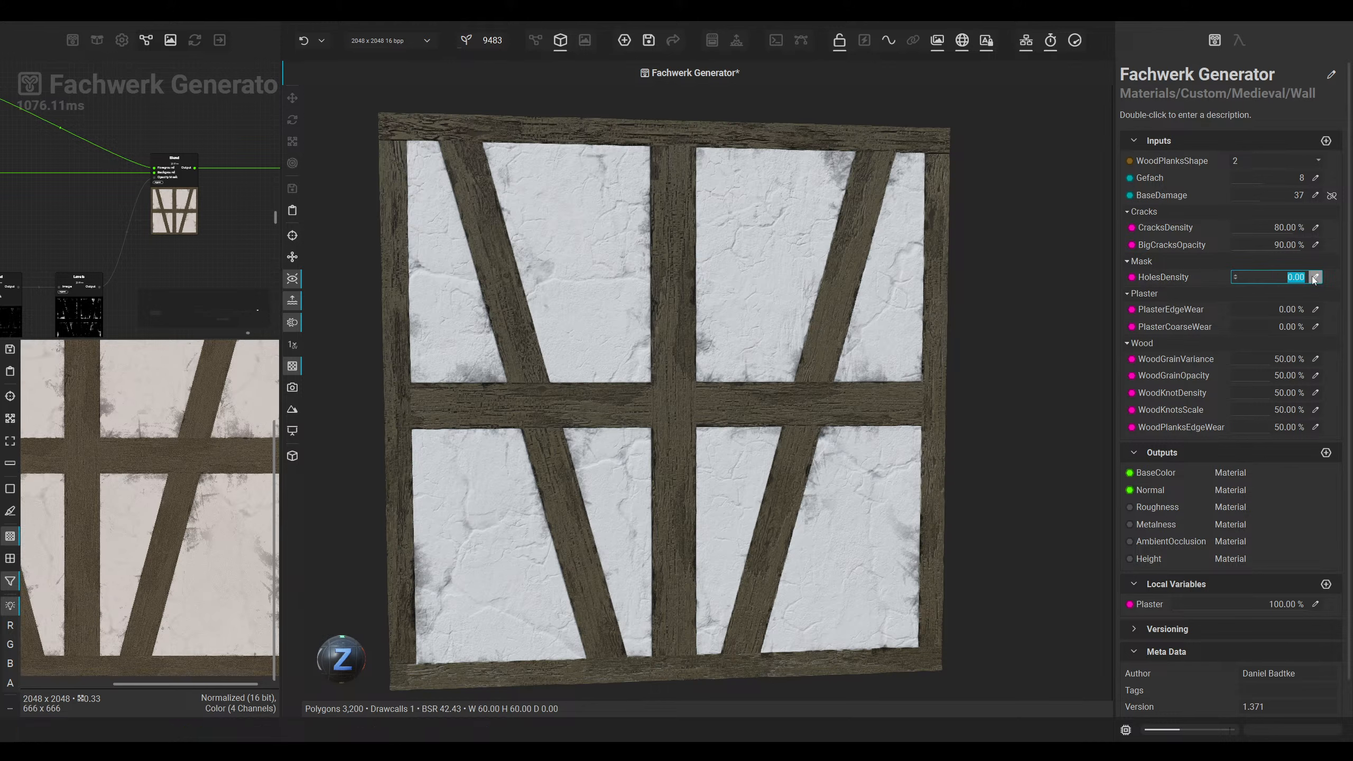
type("50")
key("Return")
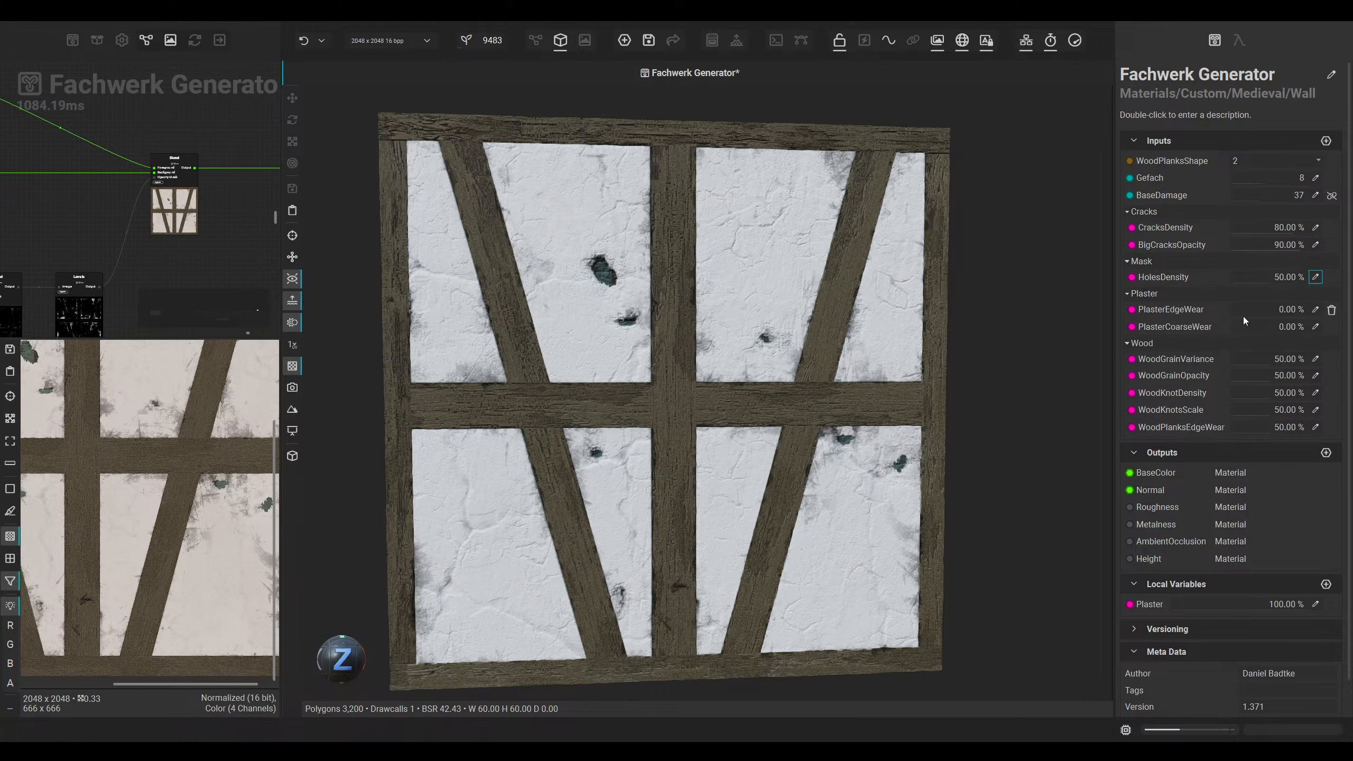
left_click_drag(1243, 313, 1321, 327)
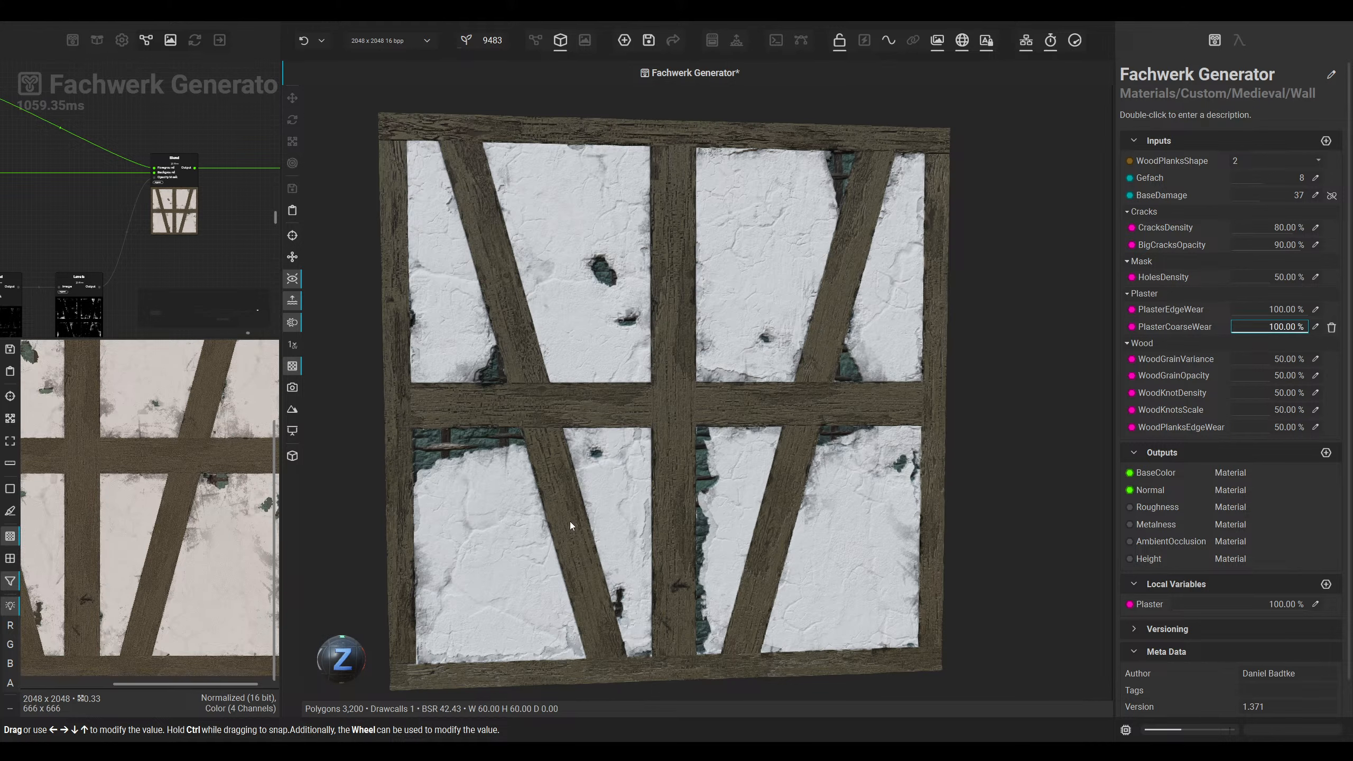
Step: Tilt the wall in the 3D view and switch its environment lighting to the warm-lit indoor hall image
left_click_drag(354, 653, 331, 646)
left_click(332, 646)
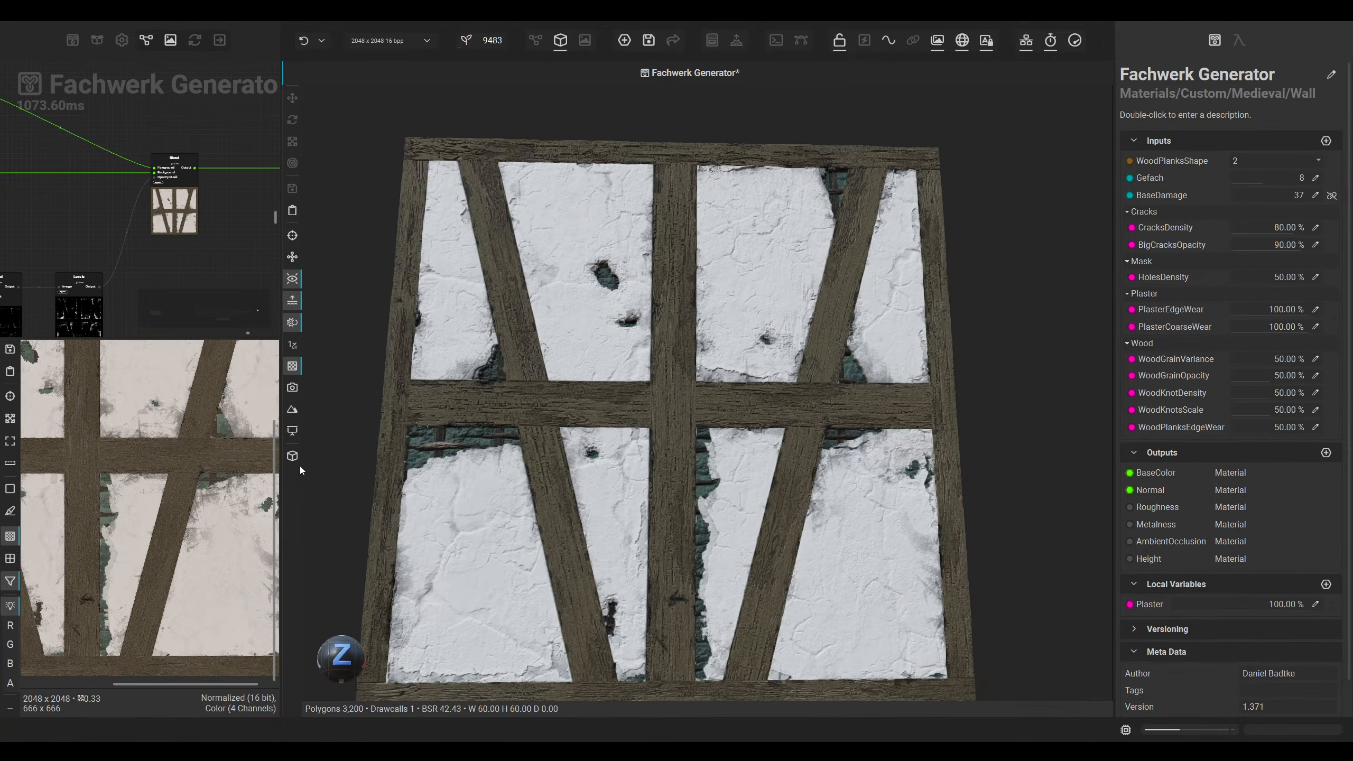
left_click(293, 431)
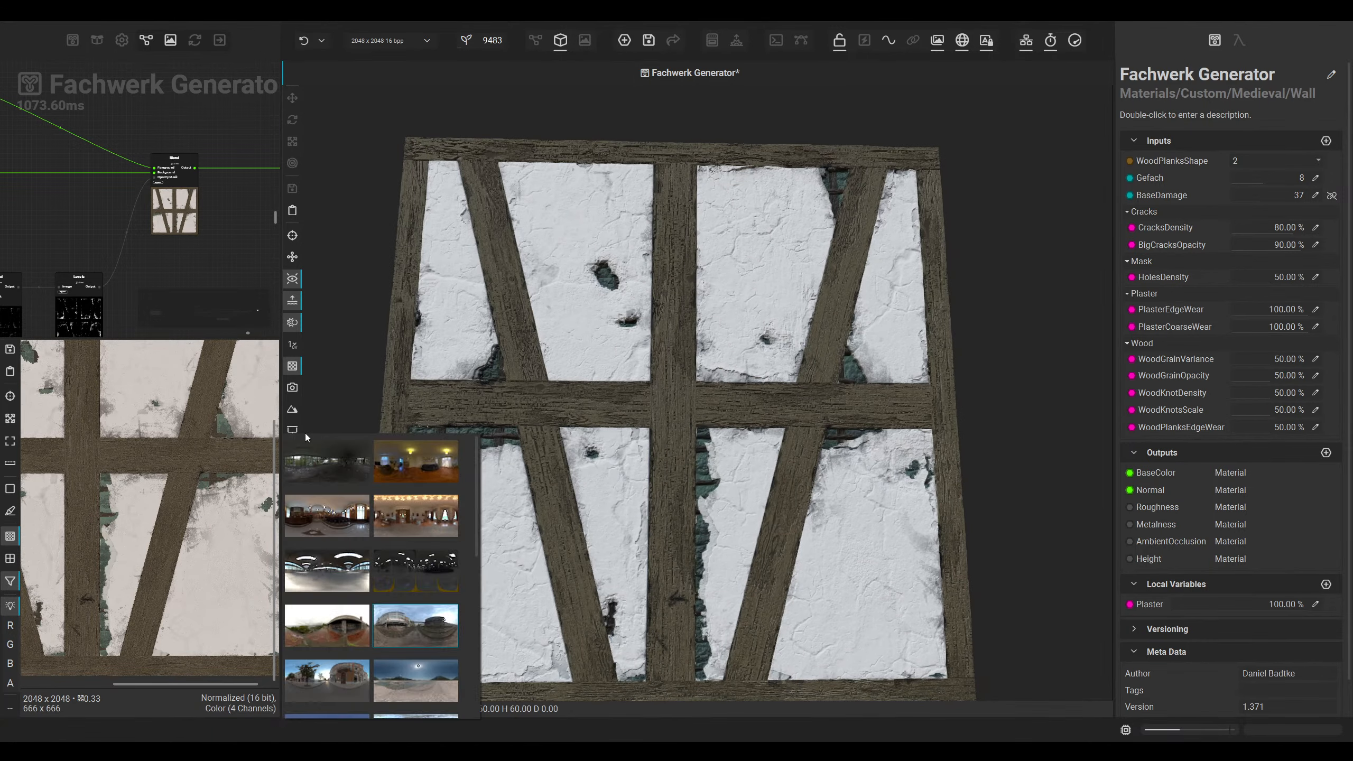
left_click(450, 523)
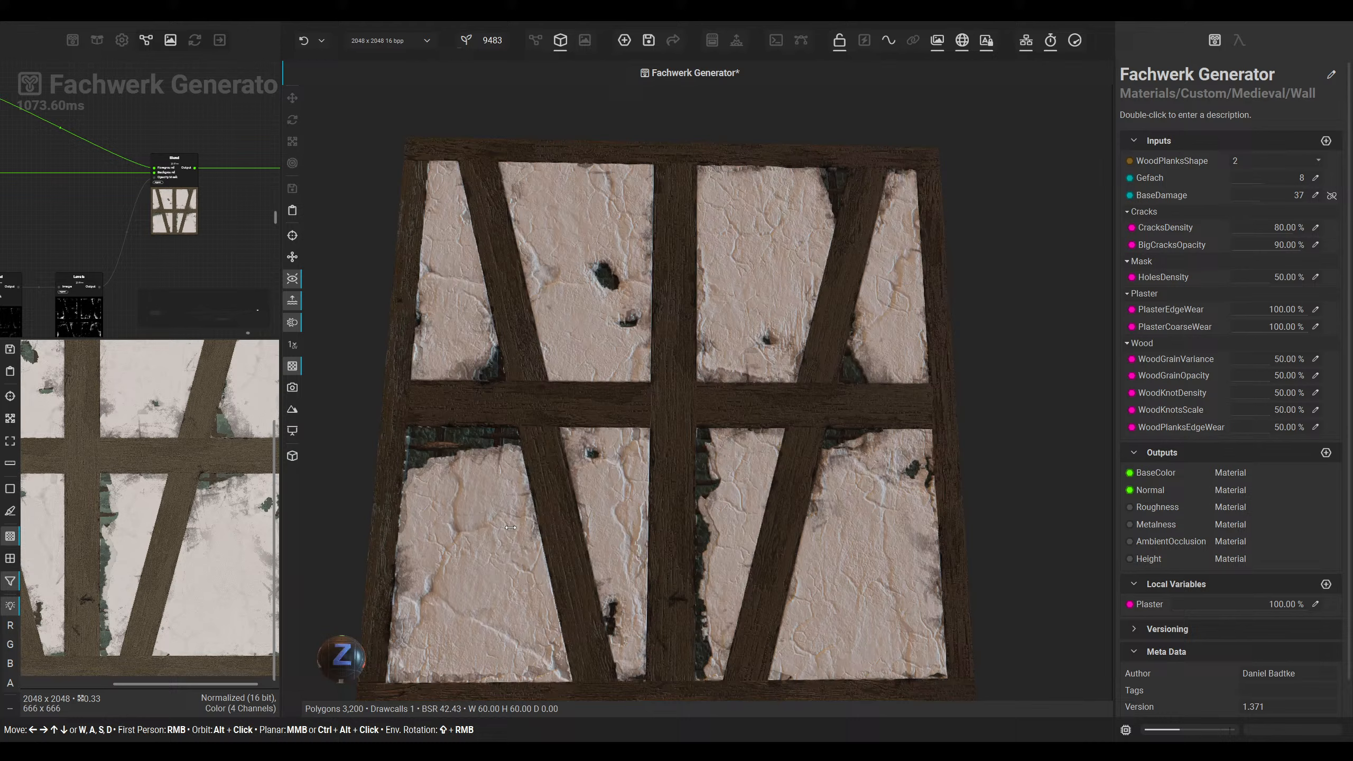
left_click_drag(533, 533, 466, 512, "alt")
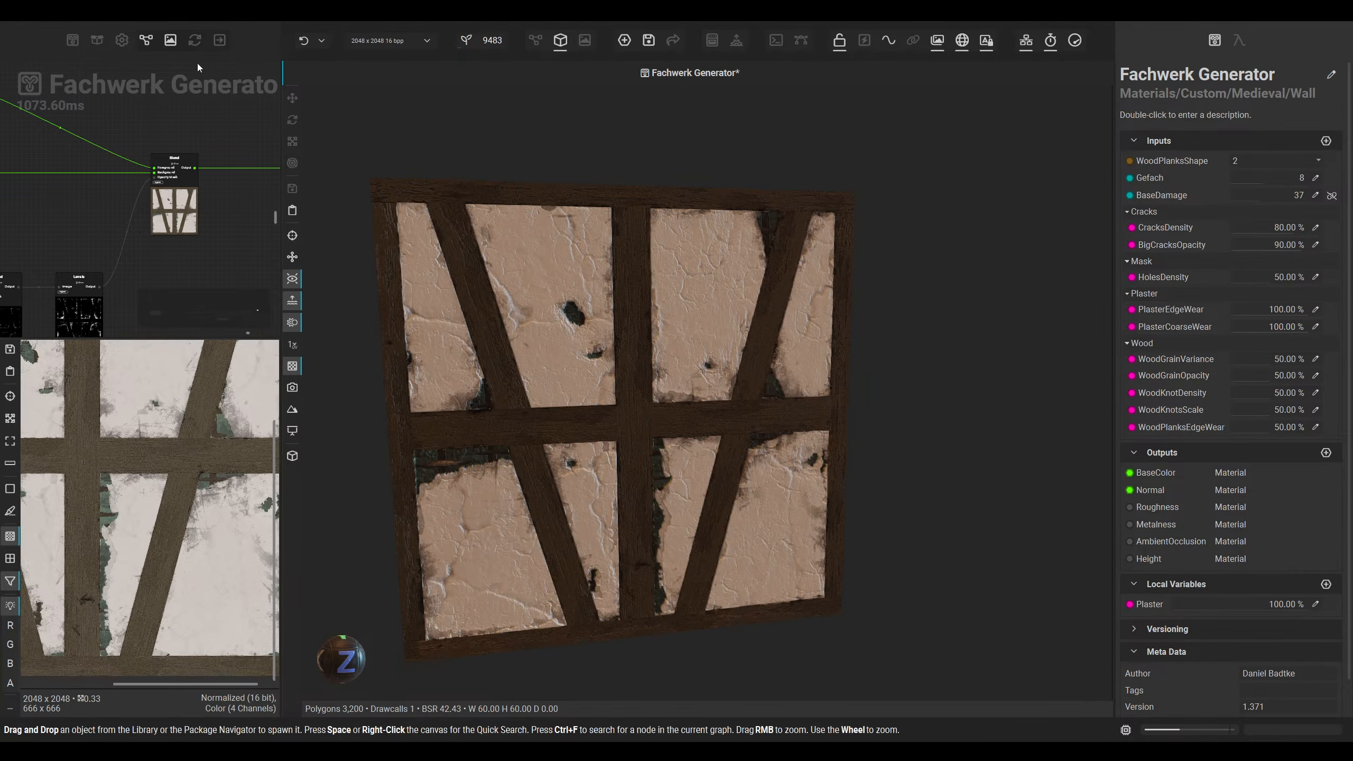
left_click(121, 40)
scroll(180, 120, "up", 3)
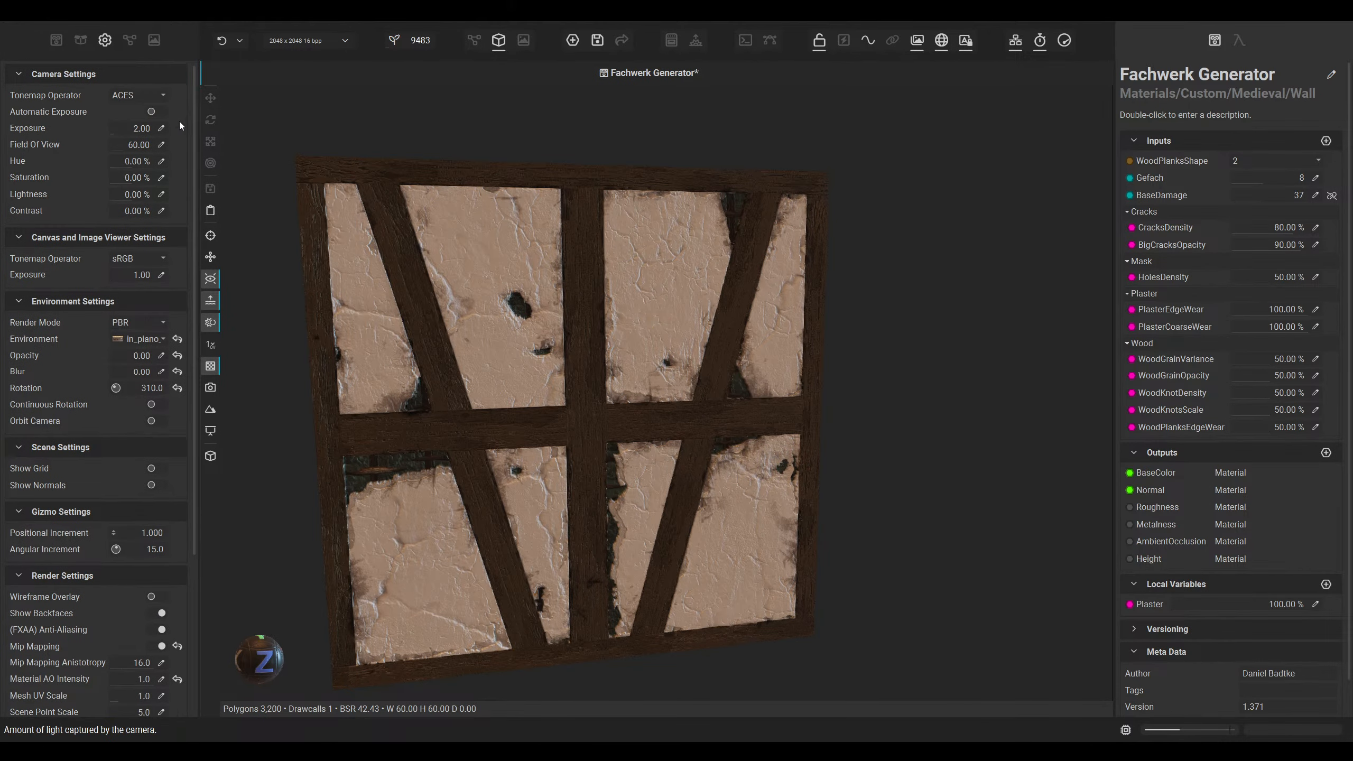
left_click(80, 40)
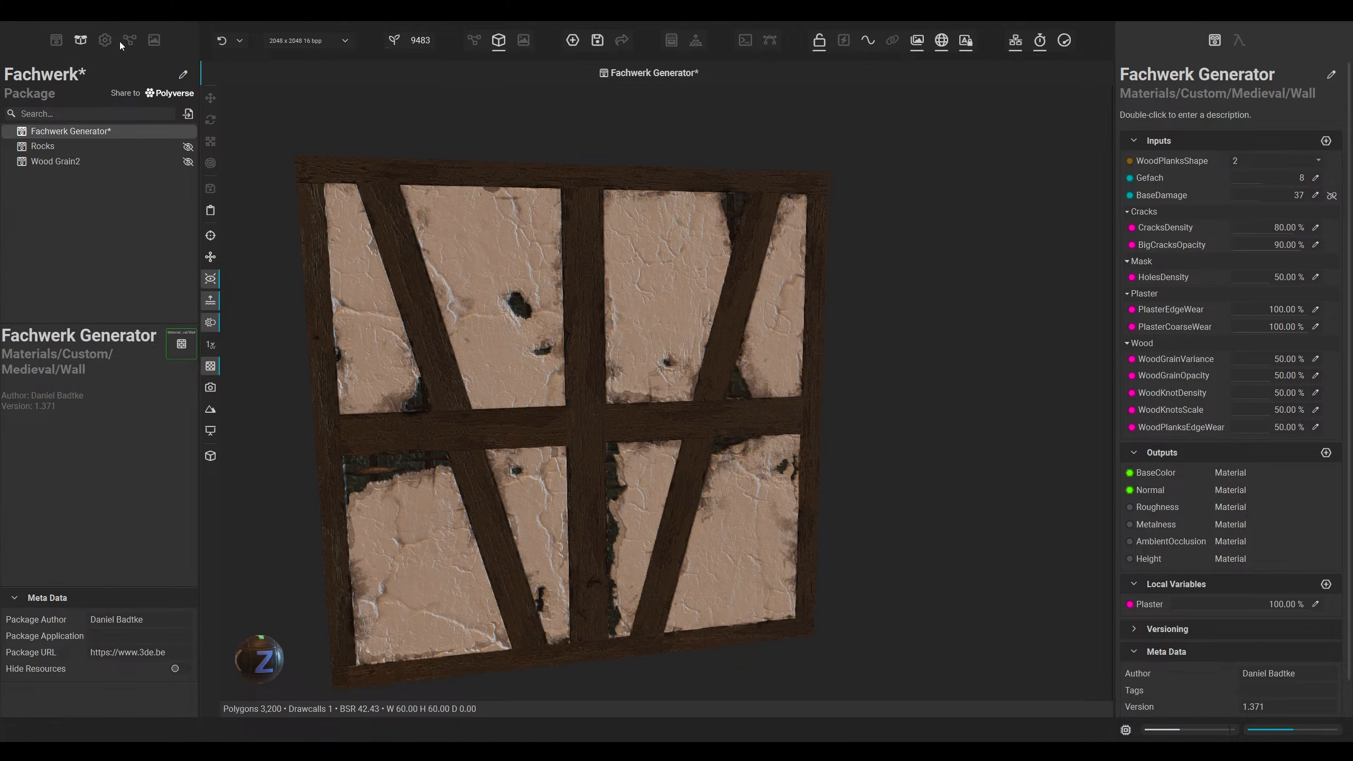
left_click(149, 40)
scroll(491, 332, "down", 2)
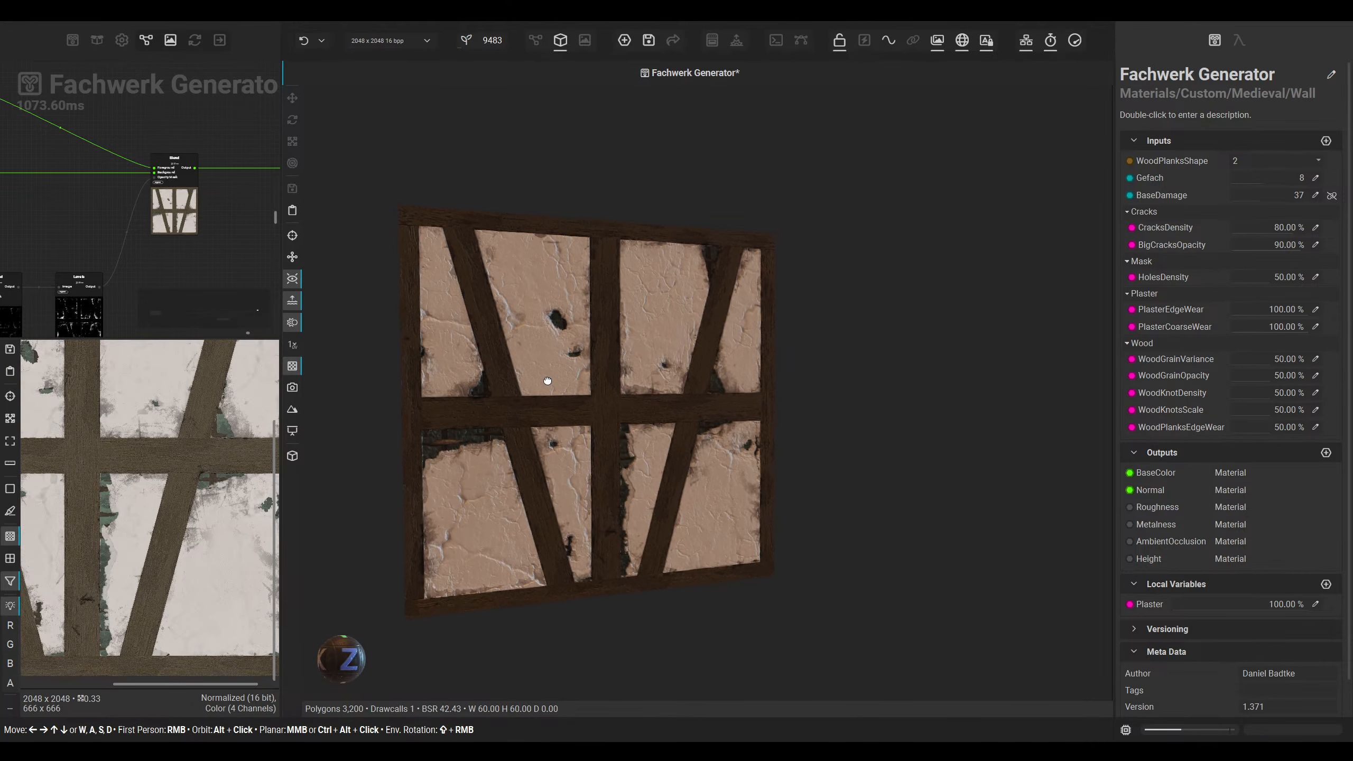
Step: Try the wall under the bright white indoor hall environment and the outdoor environment with trees and a stone building
left_click(292, 431)
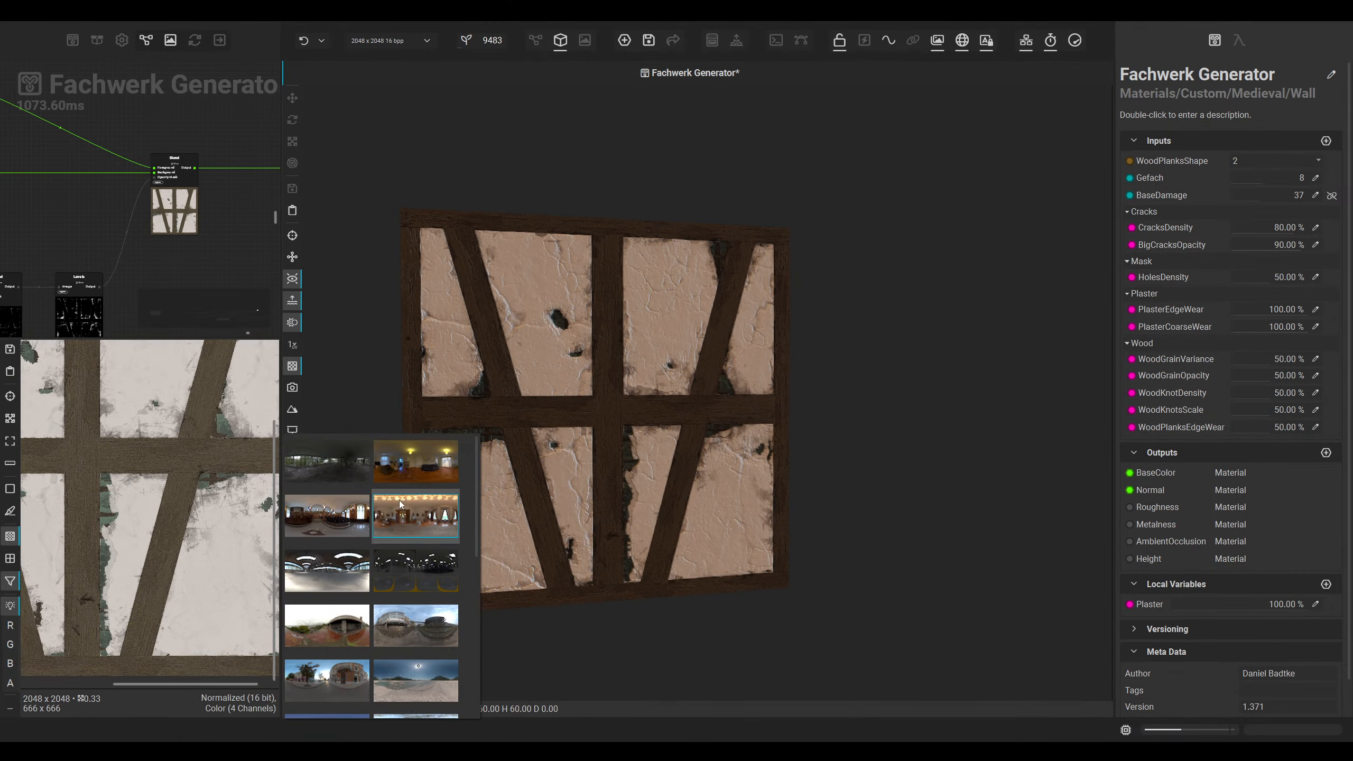
left_click(332, 576)
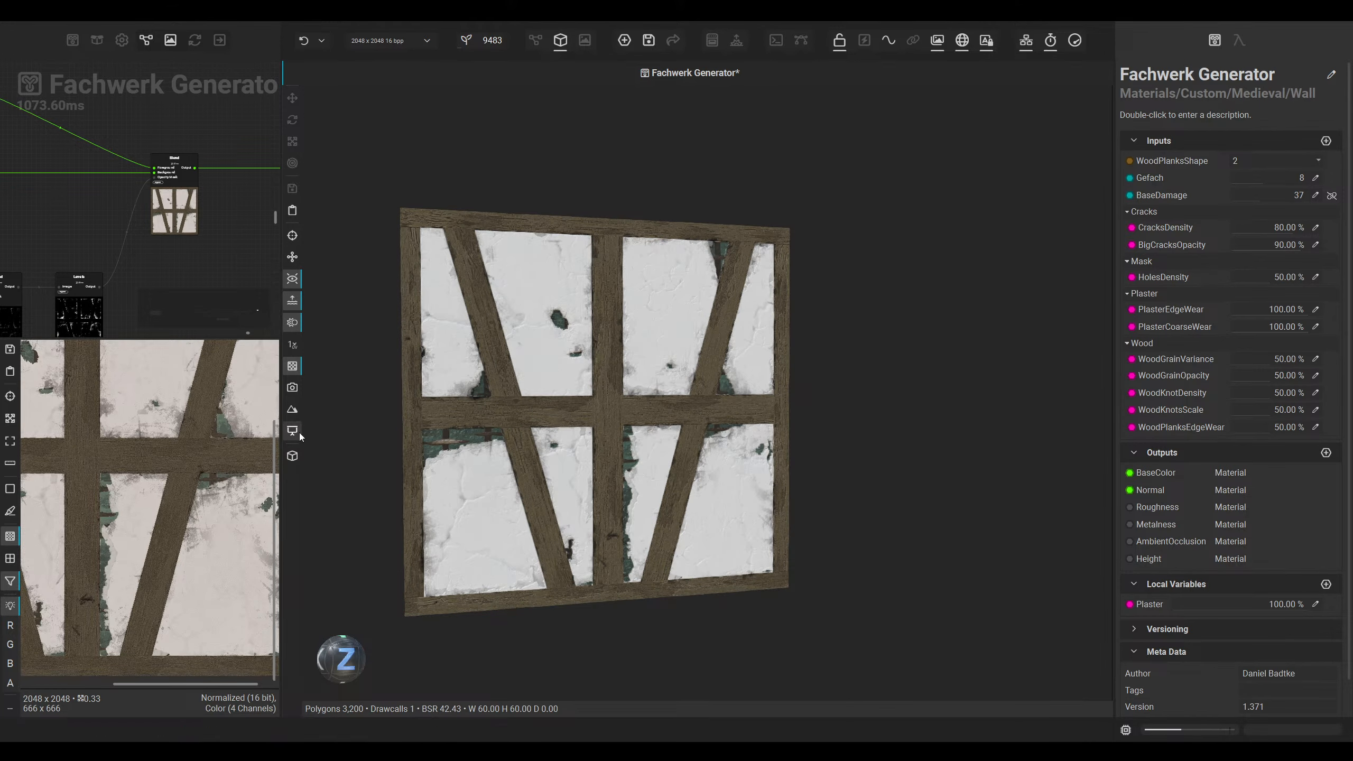
left_click(291, 432)
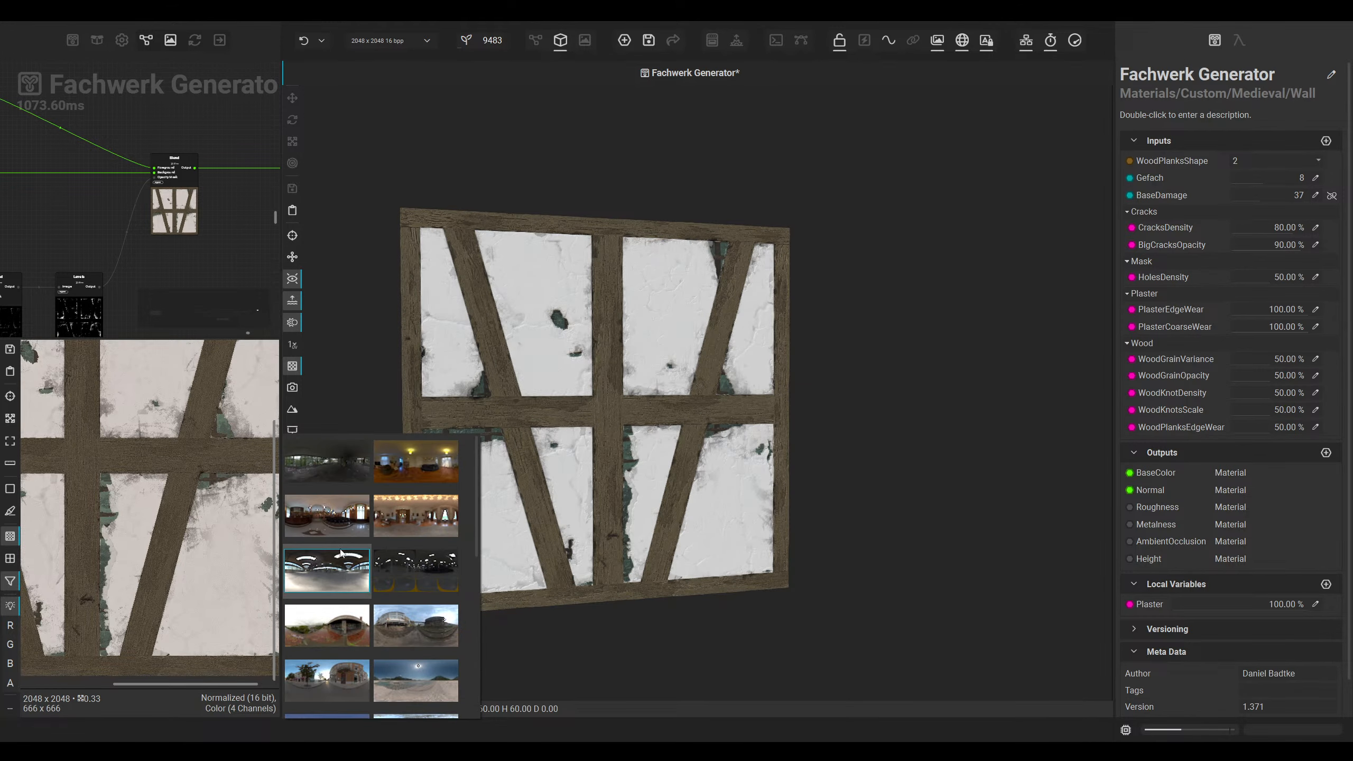
left_click(342, 628)
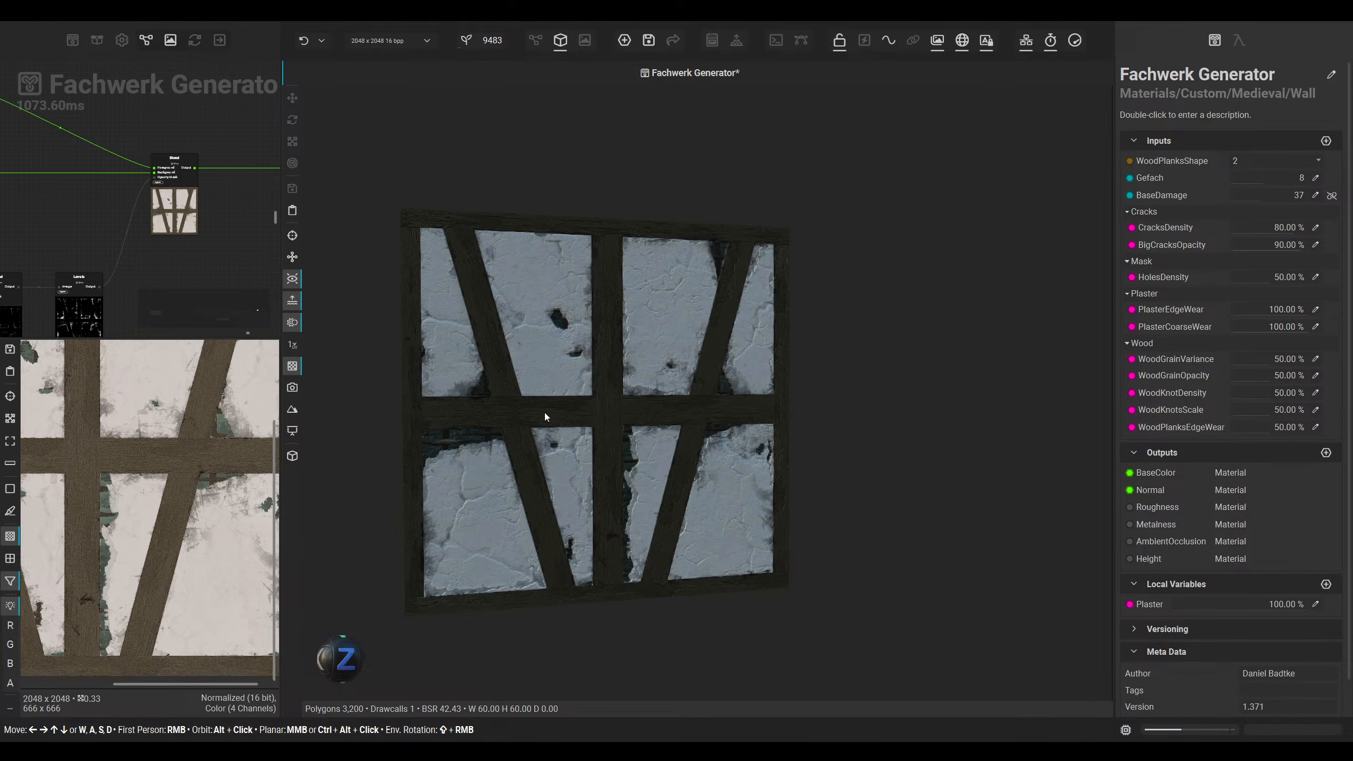
left_click(291, 431)
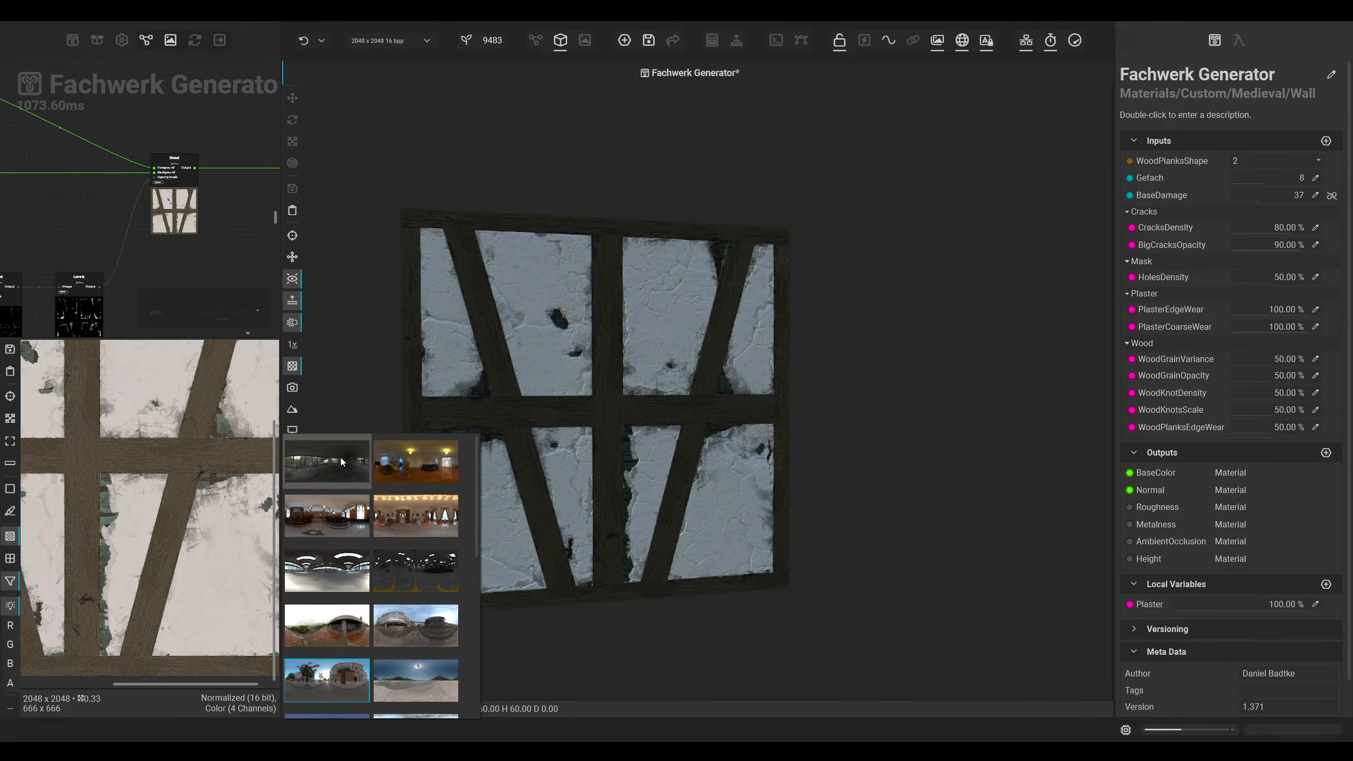
left_click(554, 425)
Step: Try the wall under the dim, warm-toned environment image and rotate that lighting around it
scroll(560, 423, "up", 5)
left_click_drag(607, 430, 630, 463, "alt")
left_click(292, 431)
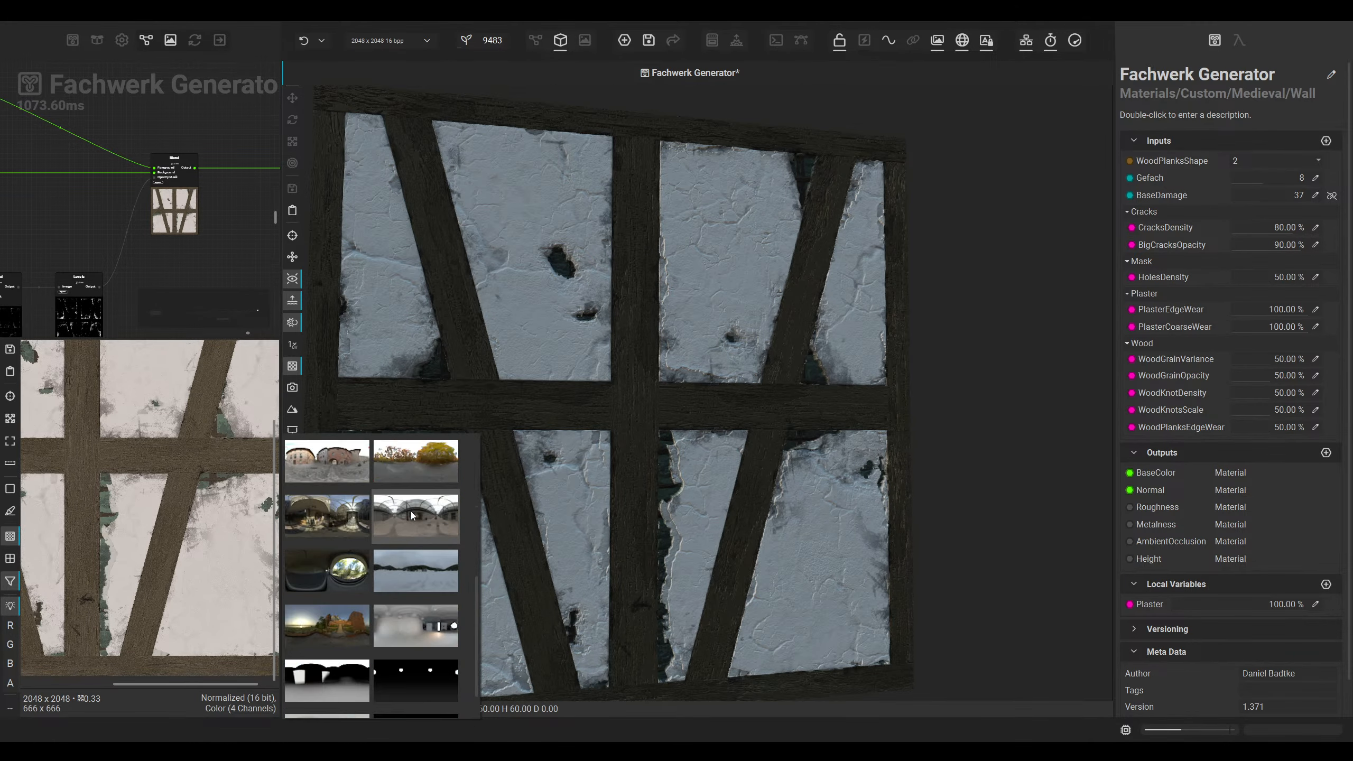
left_click(330, 479)
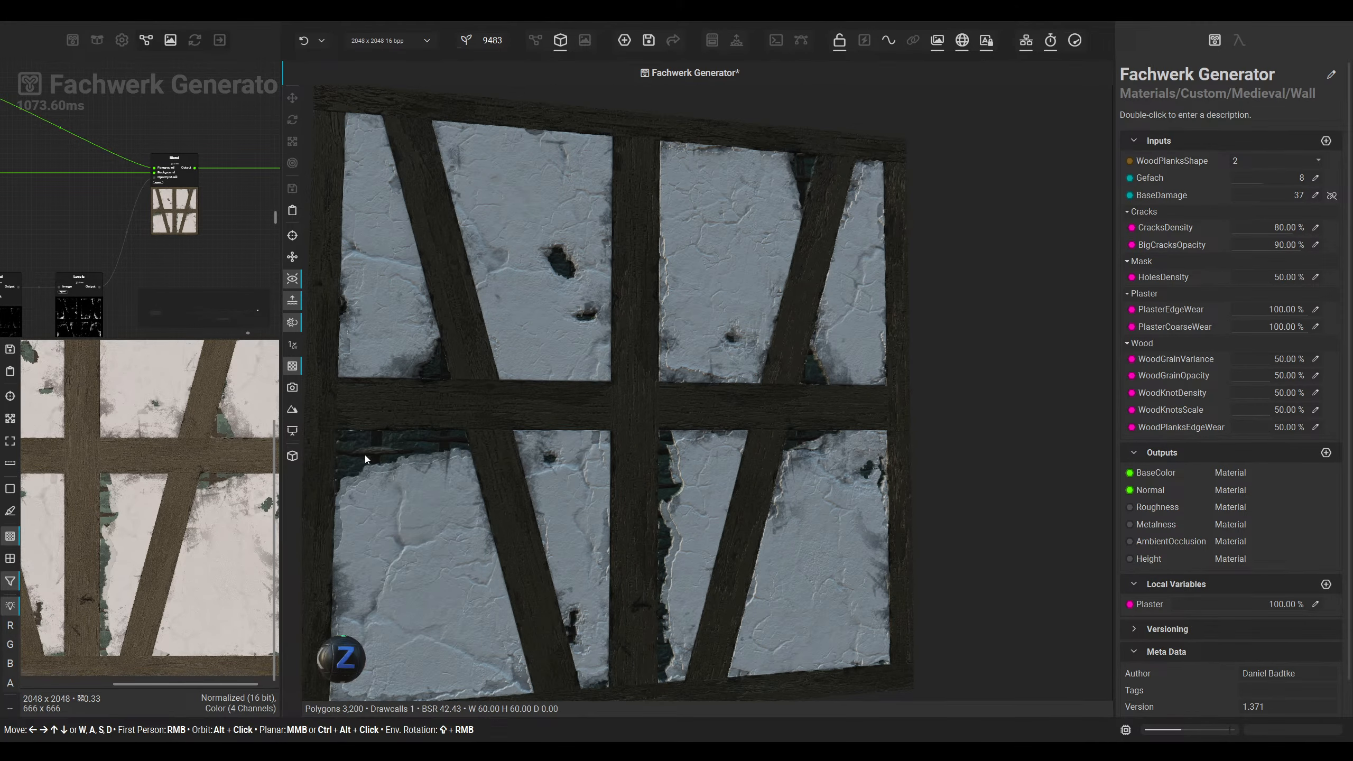
left_click(292, 431)
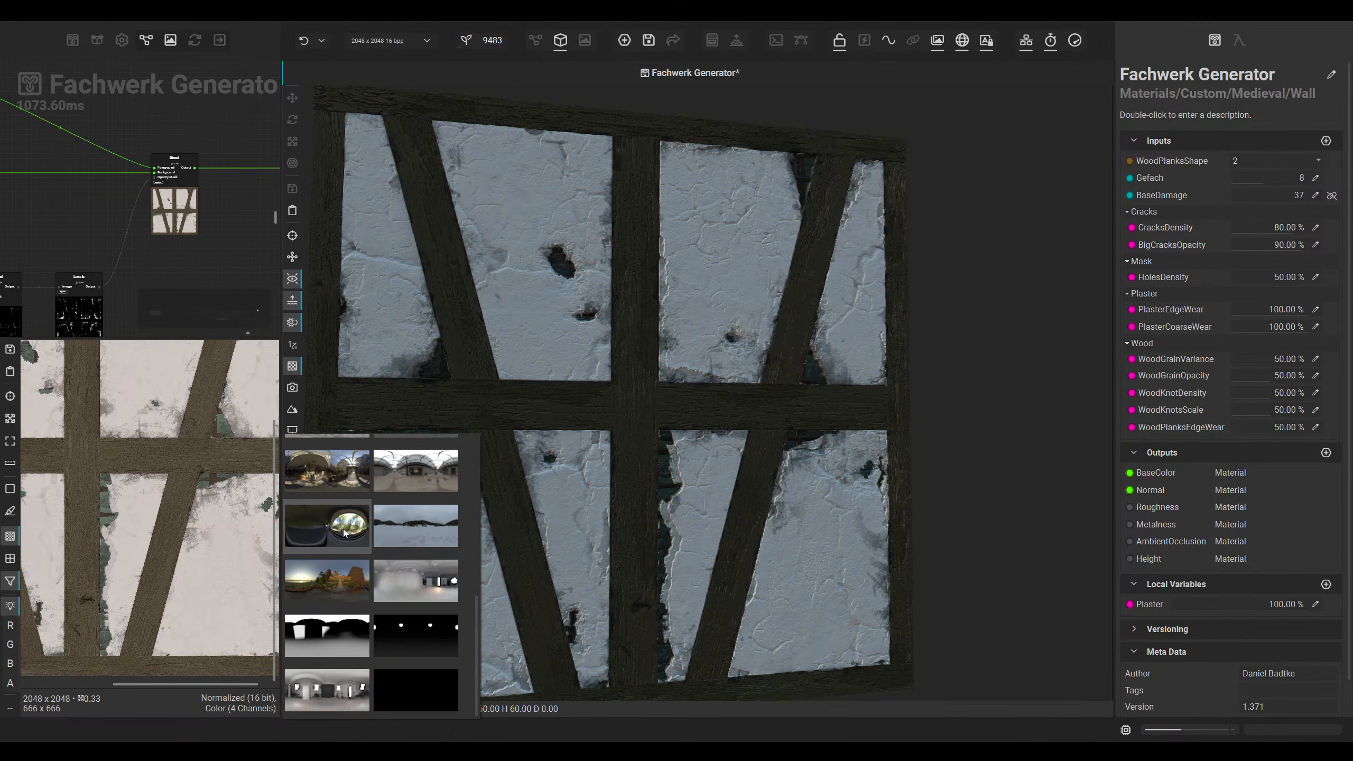
left_click(342, 560)
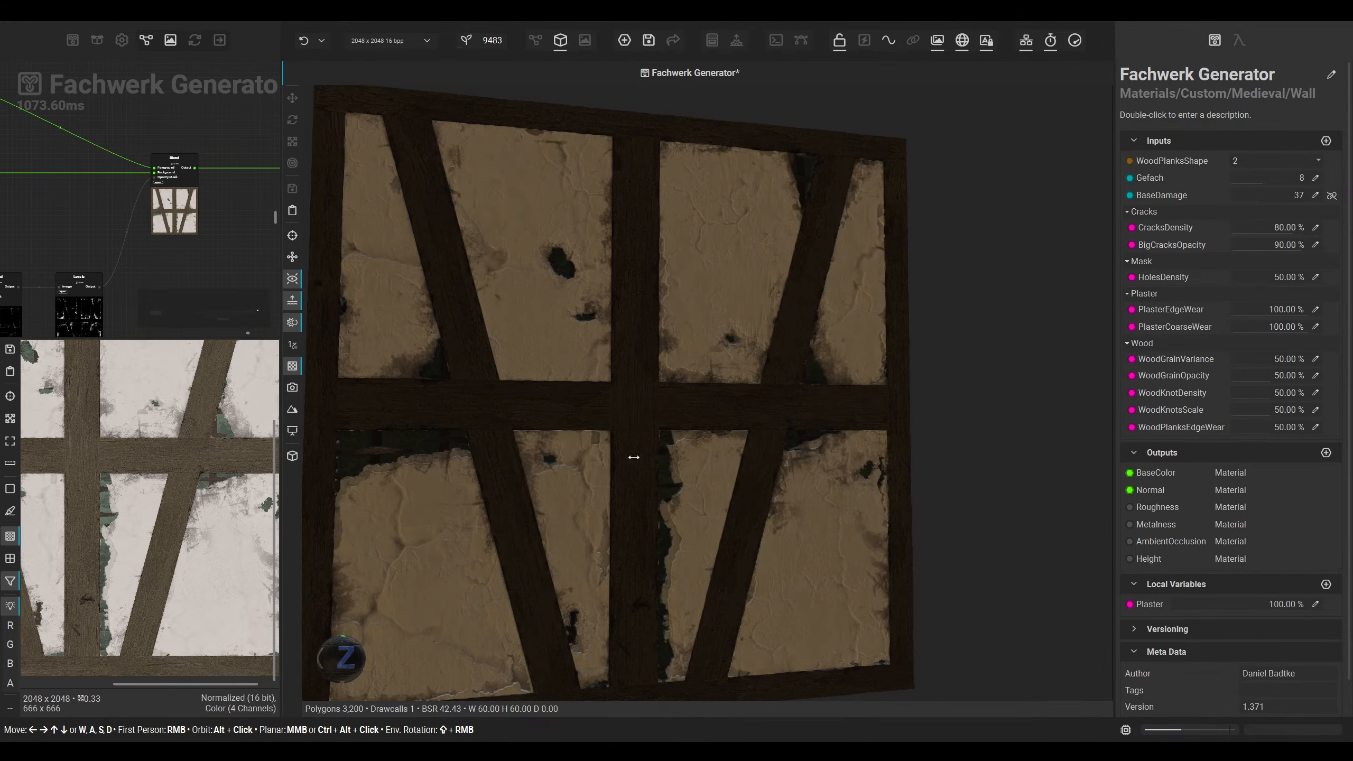
right_click_drag(634, 457, 592, 482, "shift")
scroll(592, 485, "down", 3)
middle_click_drag(591, 484, 628, 484)
right_click_drag(628, 483, 415, 443, "shift")
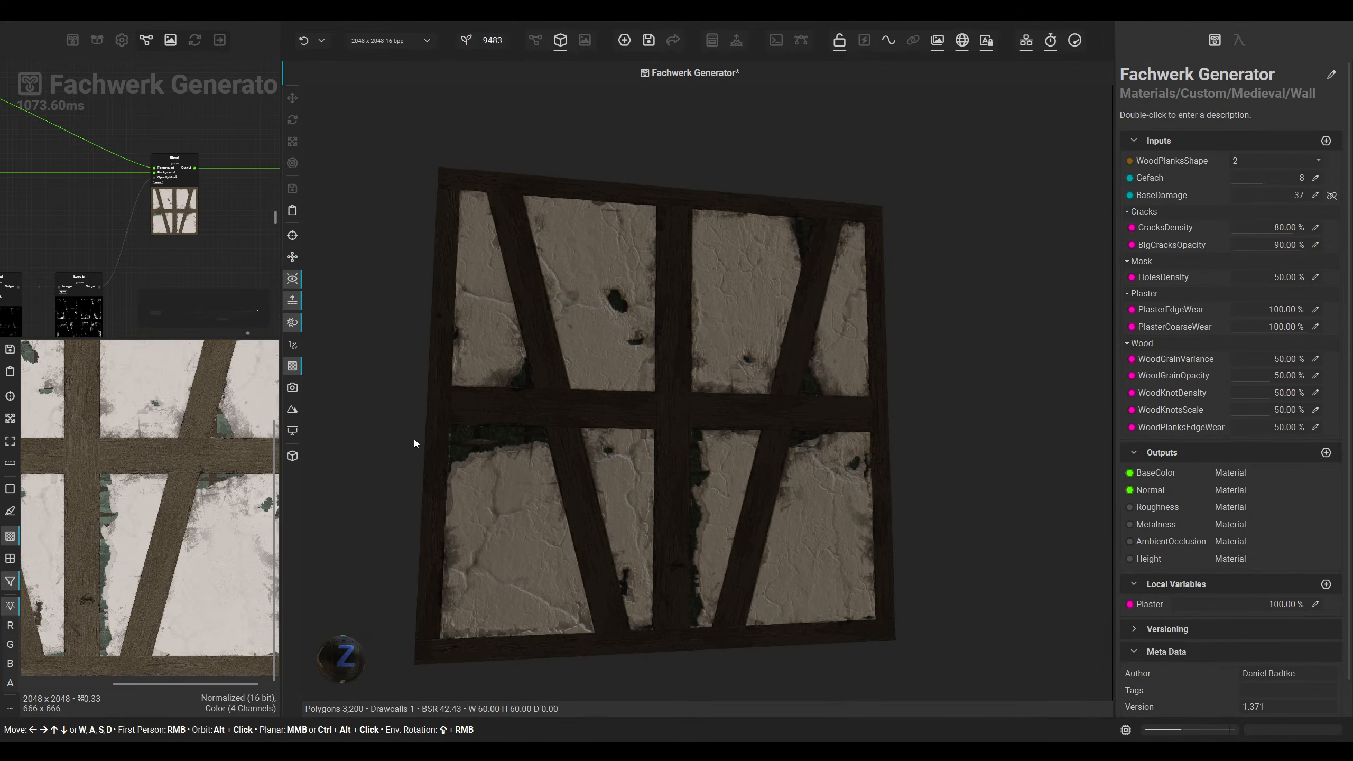
Step: Switch the environment lighting to out_abandoned_house and rotate it to light the tilted wall
left_click(292, 430)
scroll(346, 512, "up", 1)
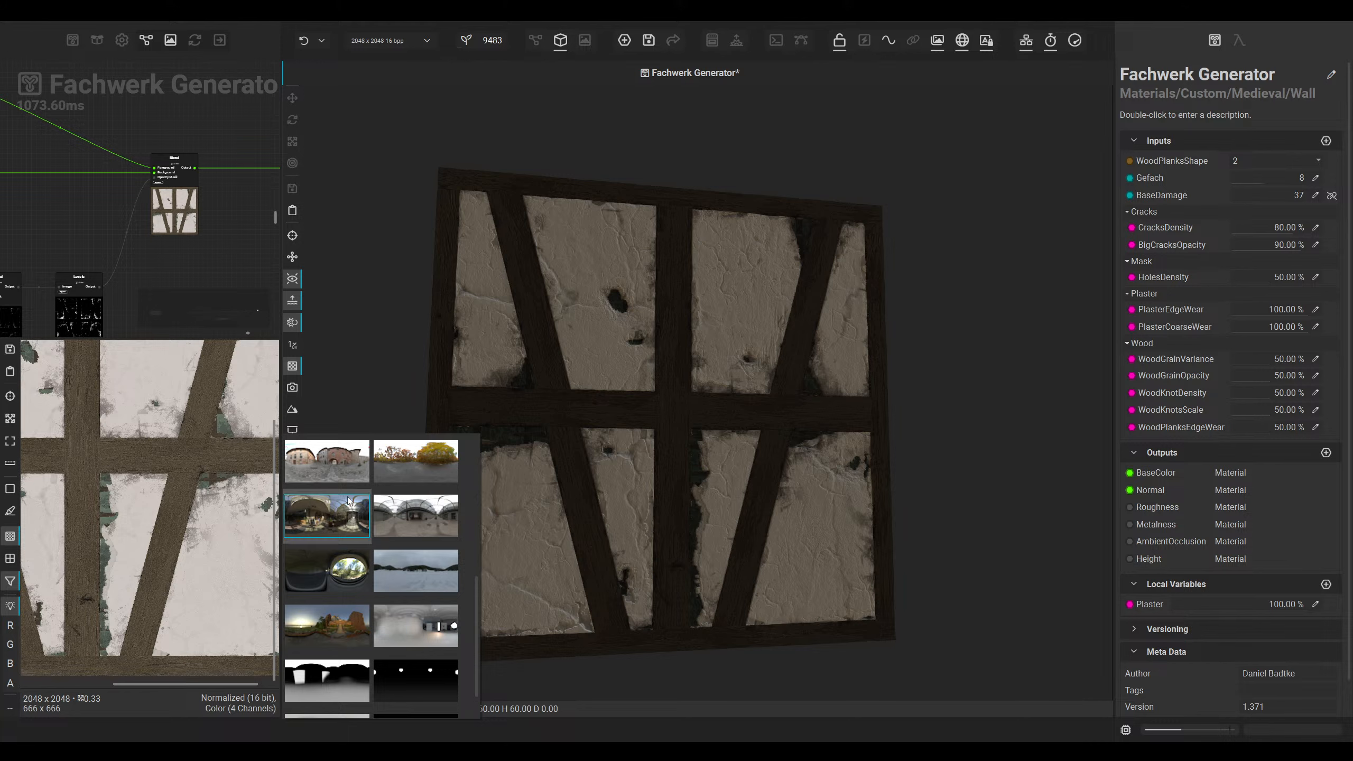
scroll(357, 502, "up", 3)
scroll(351, 534, "up", 3)
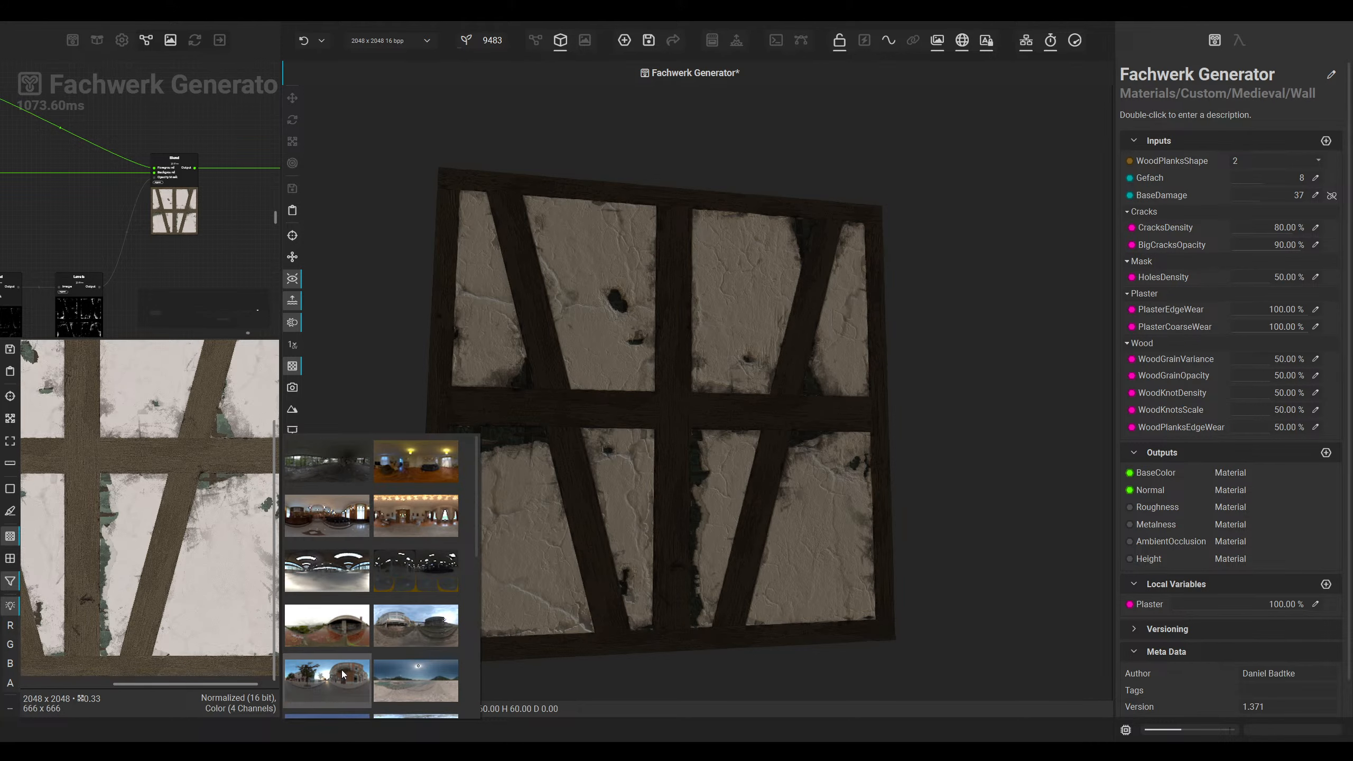
left_click(360, 623)
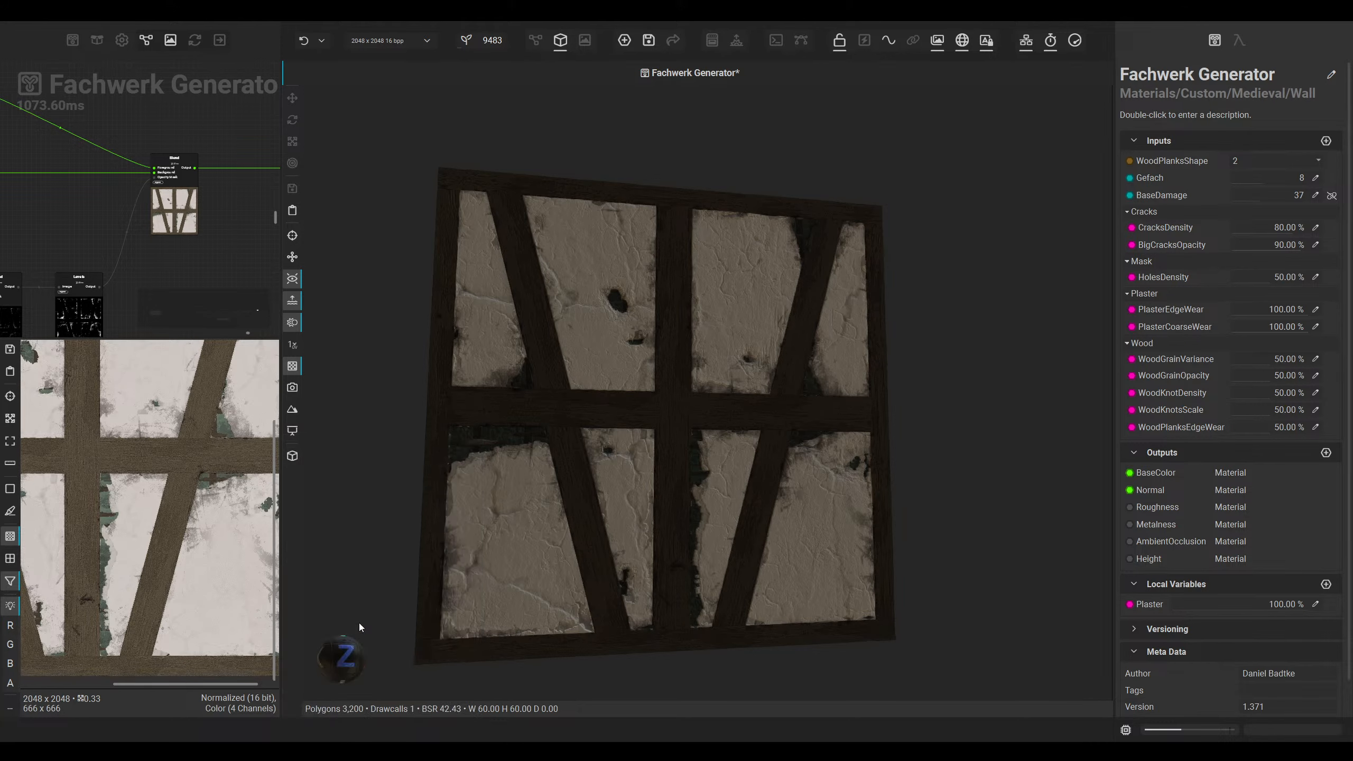
right_click_drag(469, 510, 412, 503, "shift")
mouse_move(434, 501)
left_mouse_down("alt")
mouse_move(564, 489)
mouse_move(429, 478)
left_mouse_up("alt")
Step: Switch the environment lighting to the outdoor image with the round modern buildings and inspect the wall under it
left_click(295, 430)
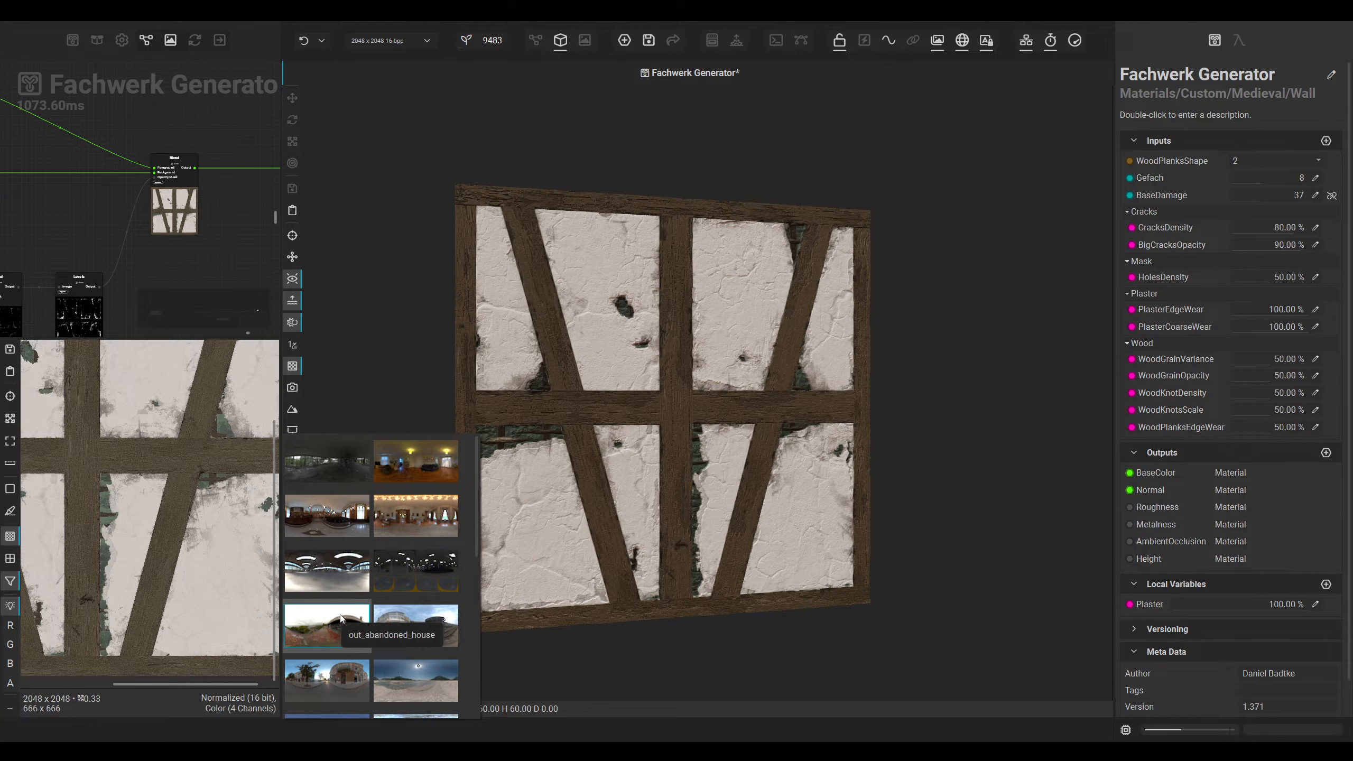
left_click(408, 627)
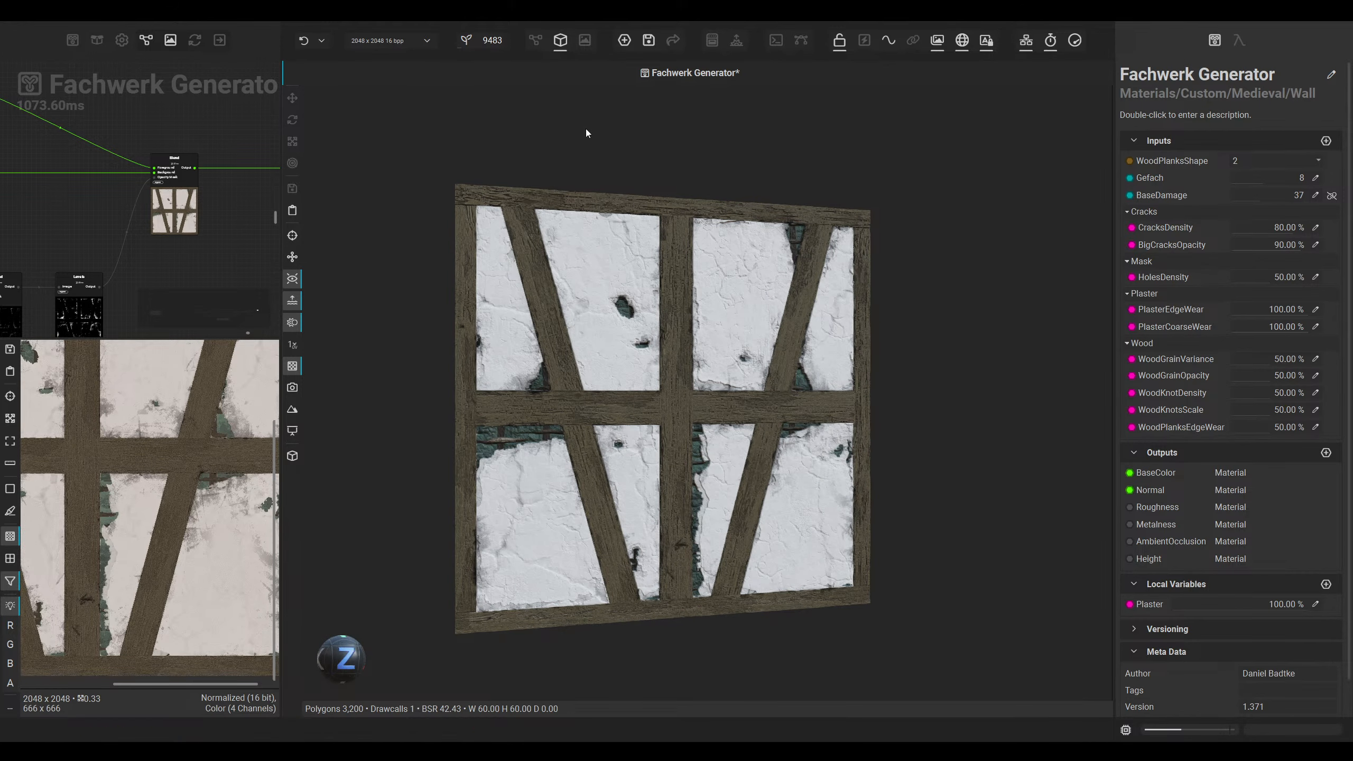
scroll(658, 303, "up", 2)
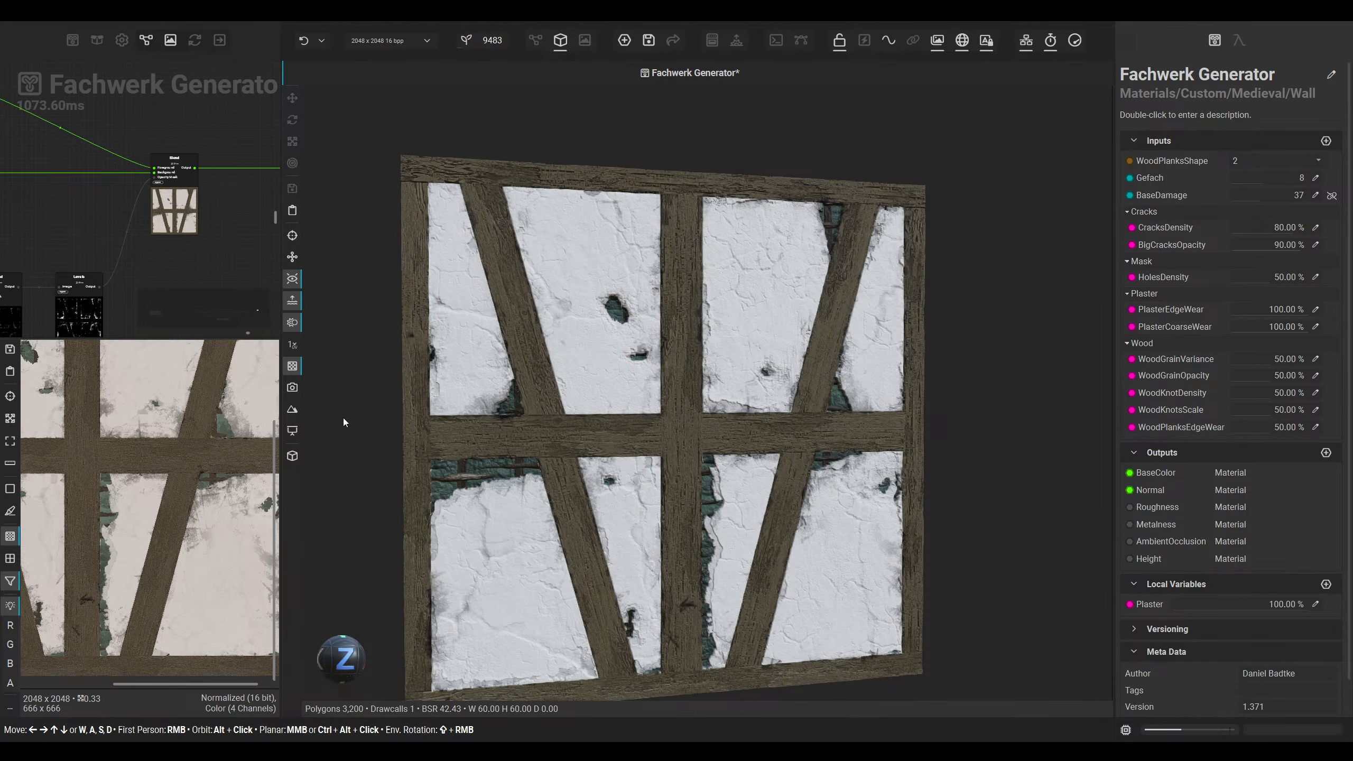
left_click(292, 431)
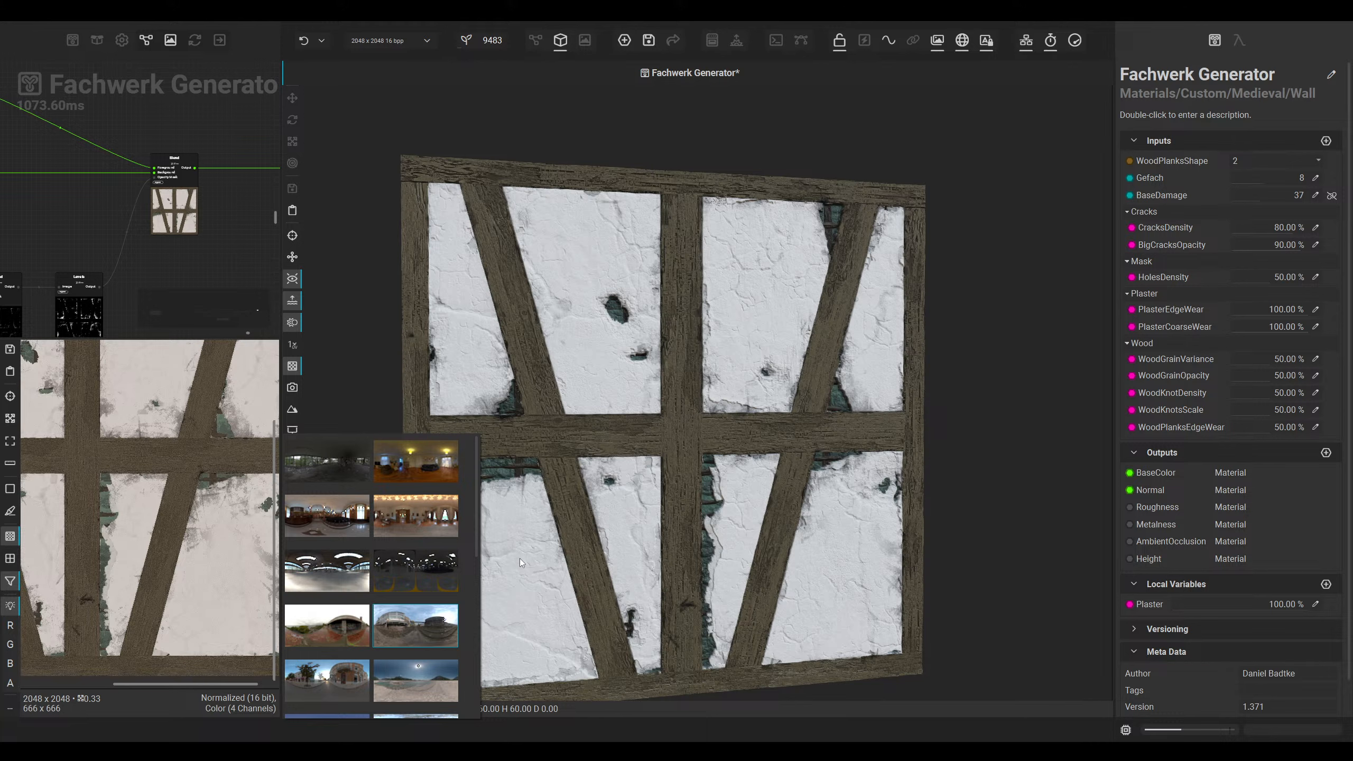
scroll(402, 563, "down", 5)
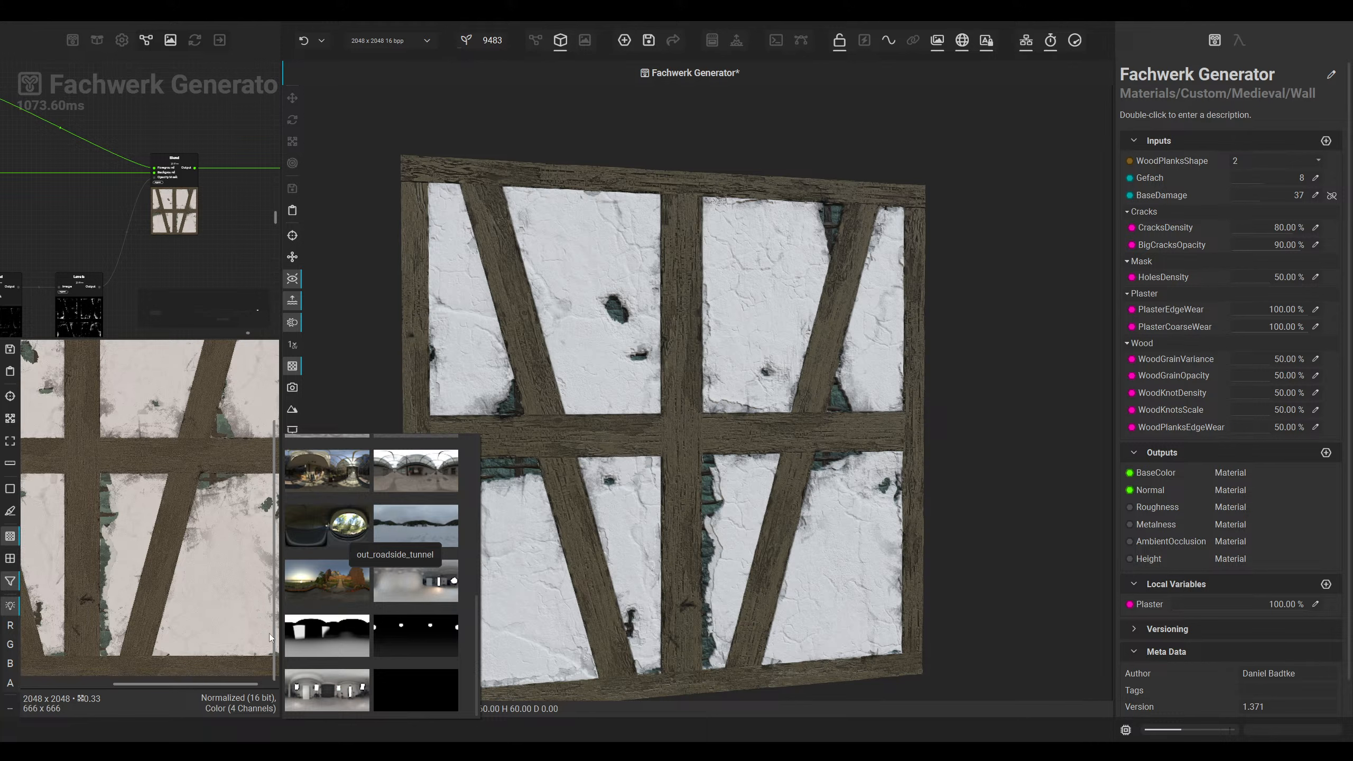
scroll(434, 501, "up", 3)
scroll(440, 487, "up", 4)
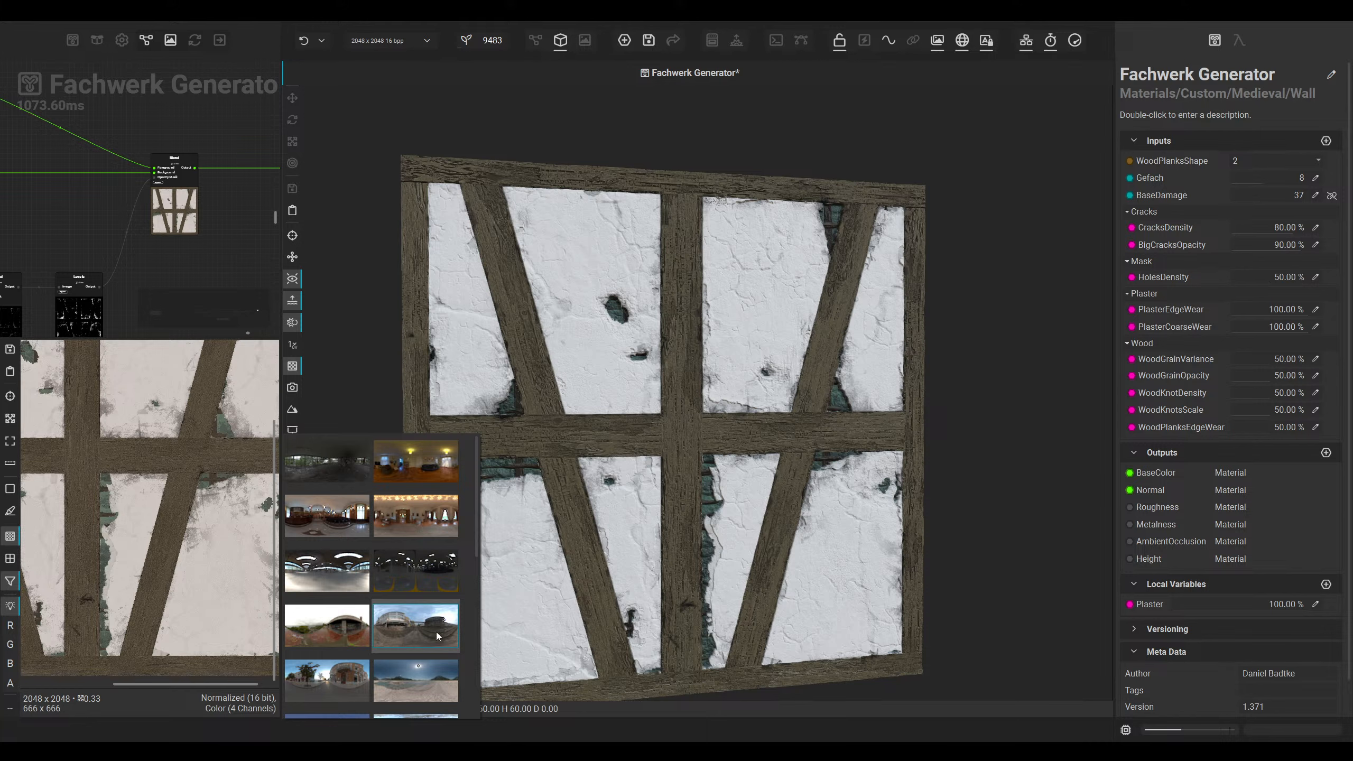
left_click(412, 626)
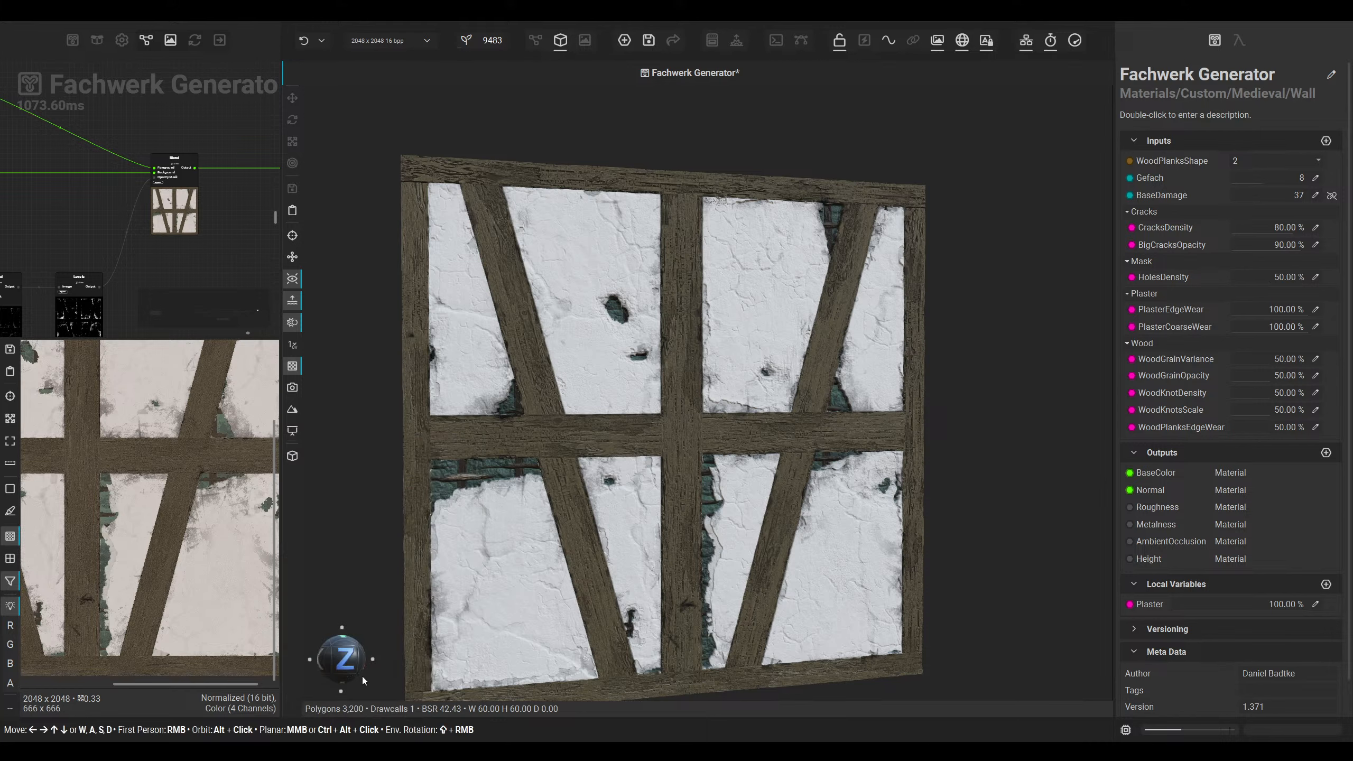
left_click_drag(350, 665, 329, 653)
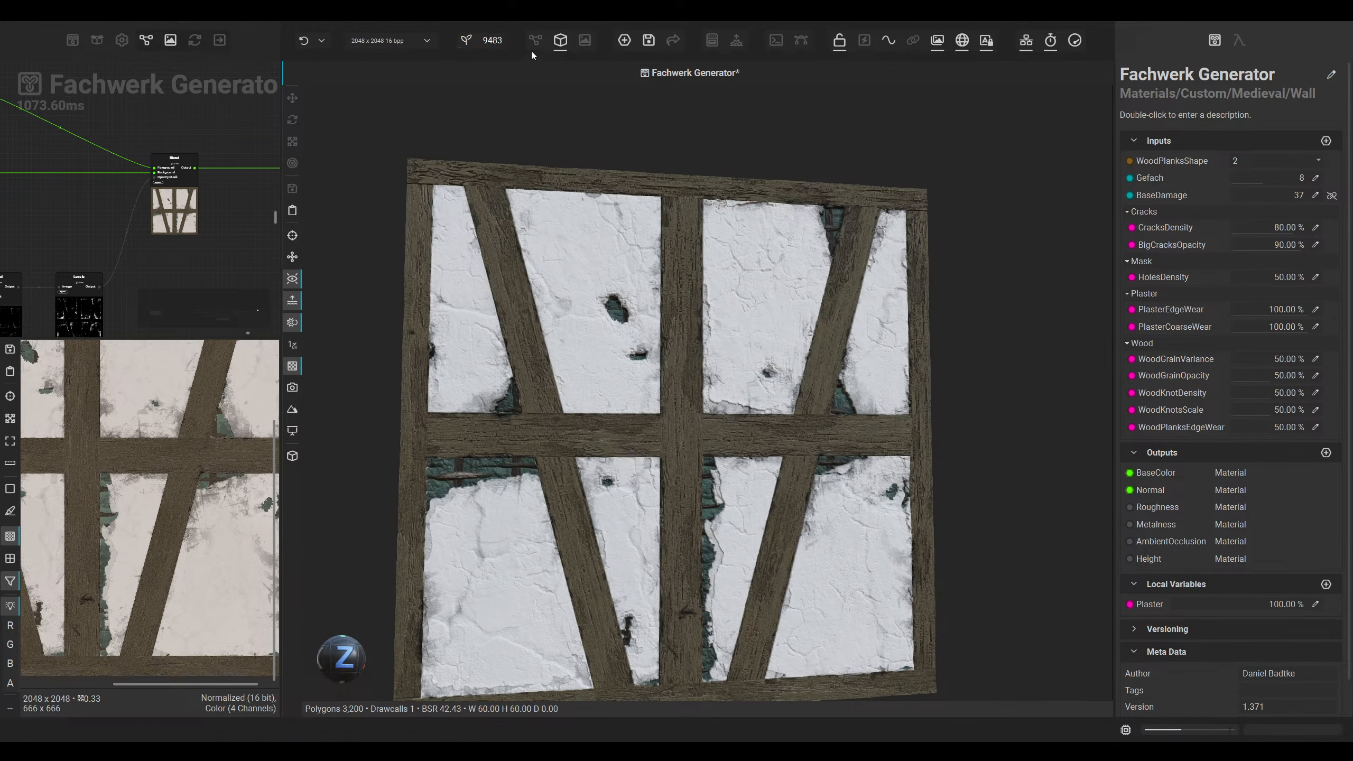
Step: Light the wall with the bright white indoor hall environment and rotate that environment
left_click(535, 42)
left_click_drag(721, 411, 709, 411)
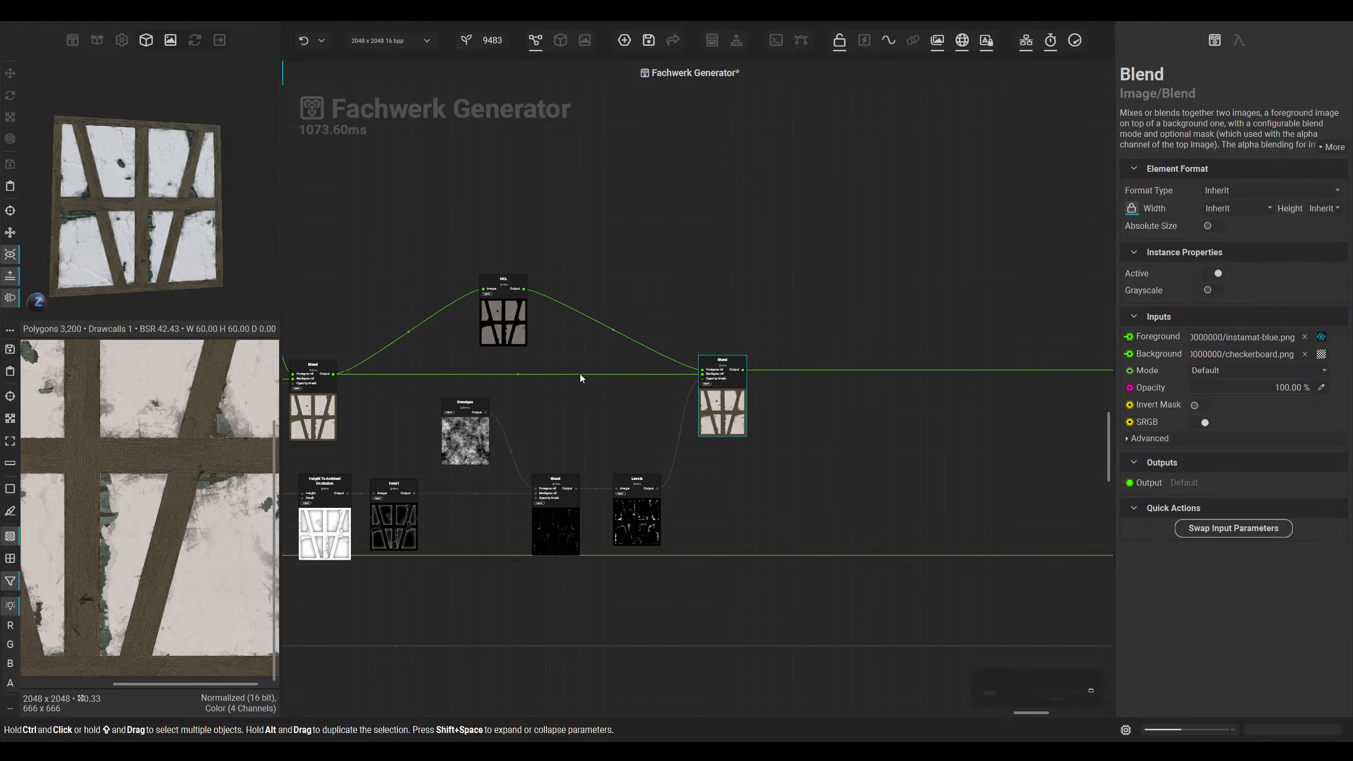
left_click(560, 41)
left_click(292, 430)
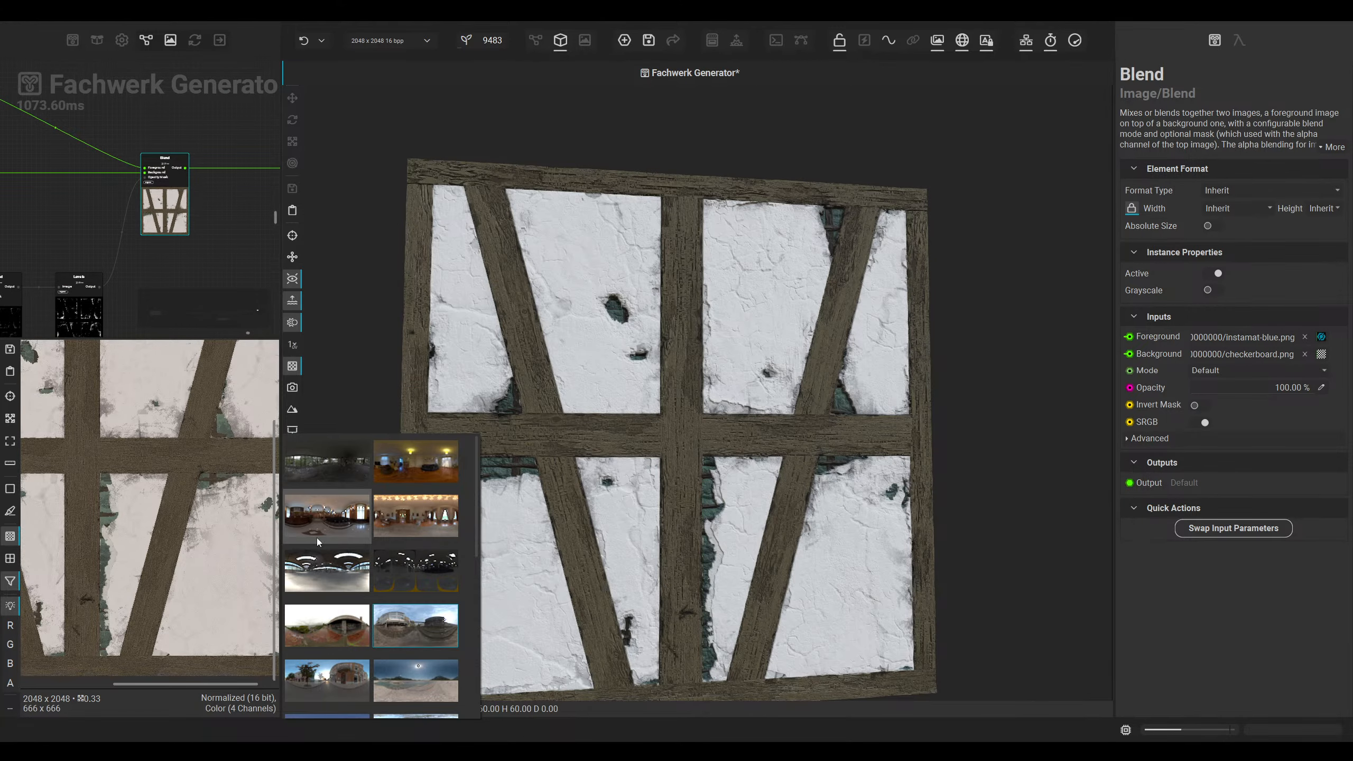
left_click(331, 567)
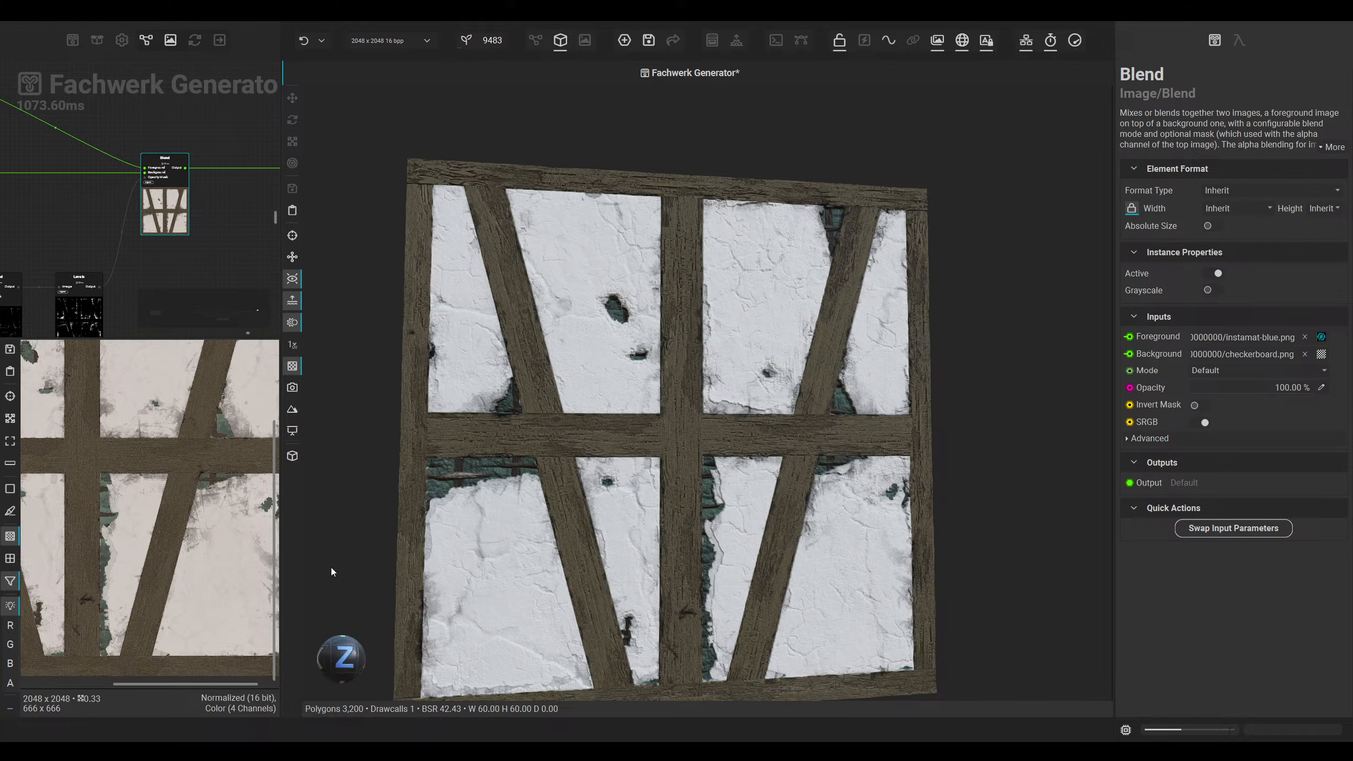
right_click_drag(477, 467, 564, 469, "shift")
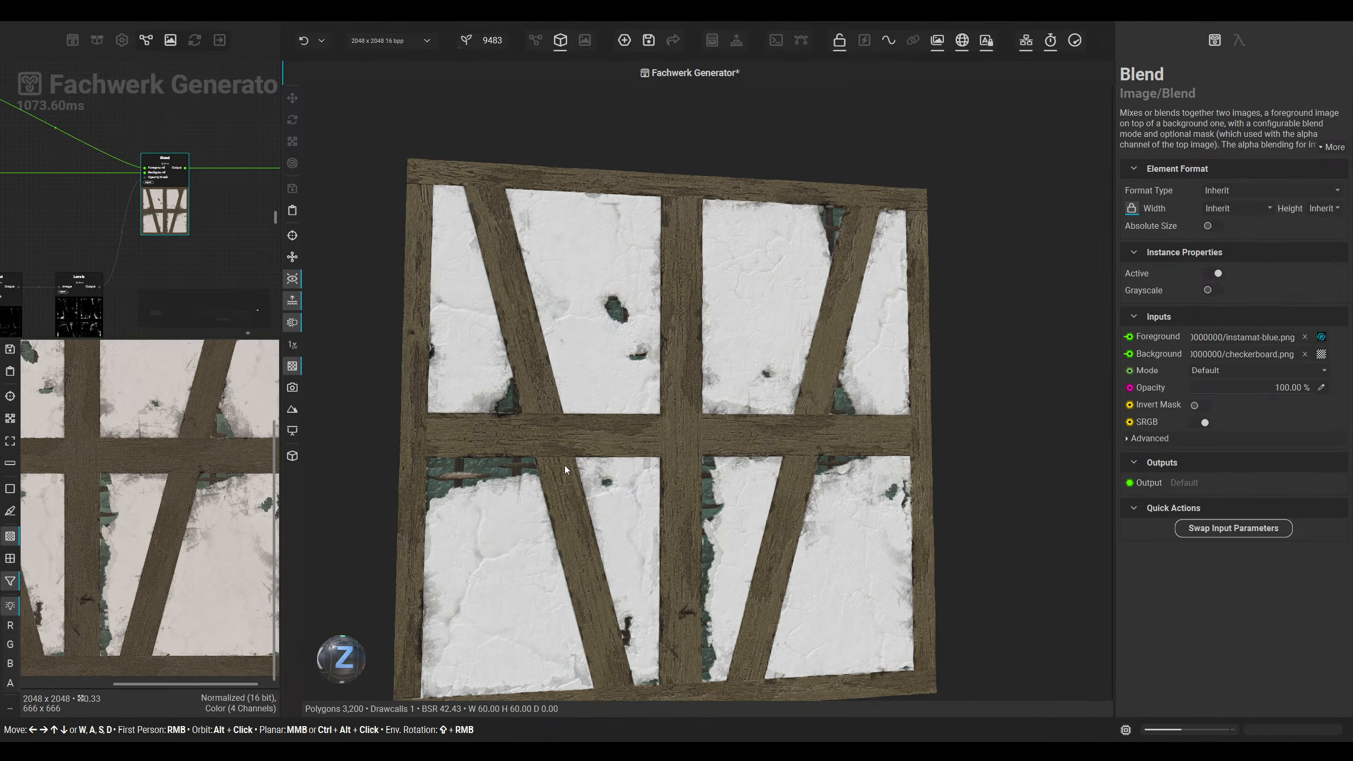
Step: Change the preview mesh to BevelCube_High.fbx and inspect the half-timbered material on the cube
left_click(293, 429)
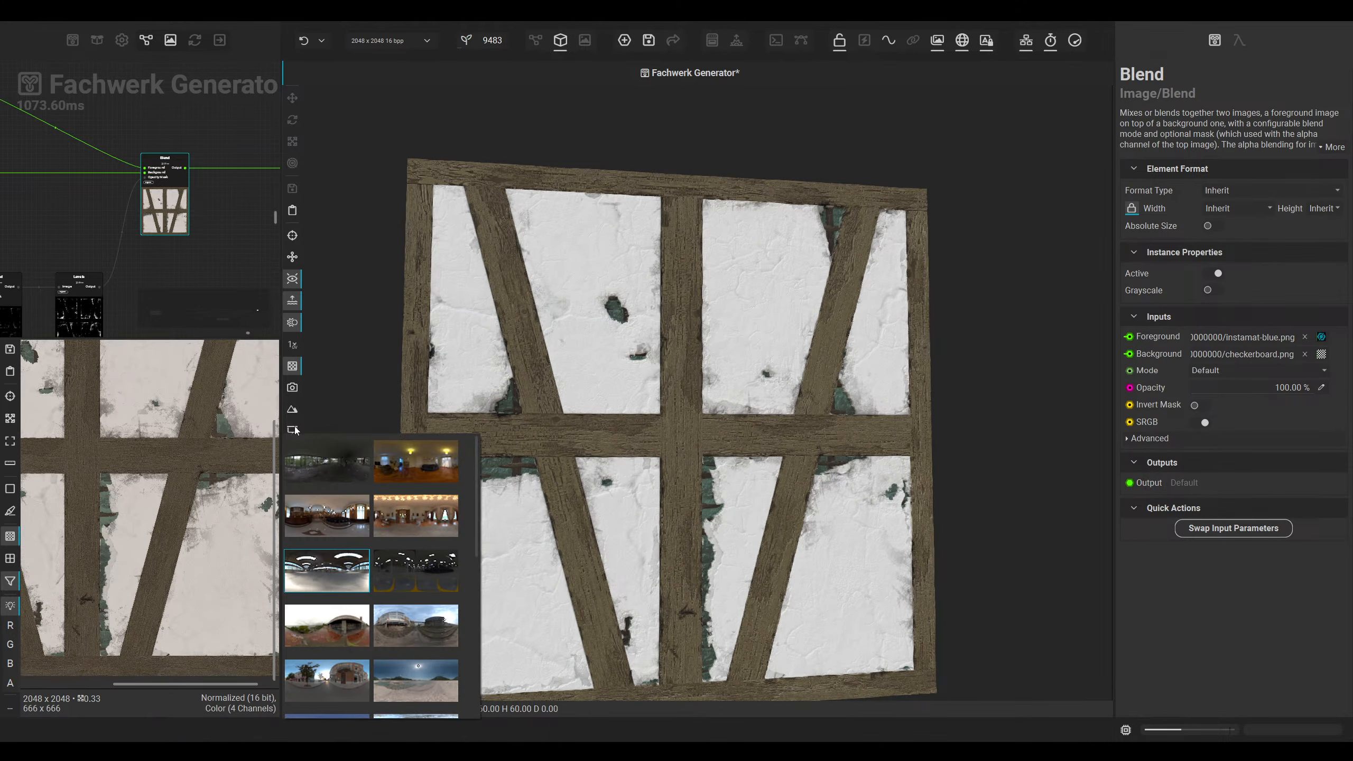
left_click(387, 422)
left_click(293, 454)
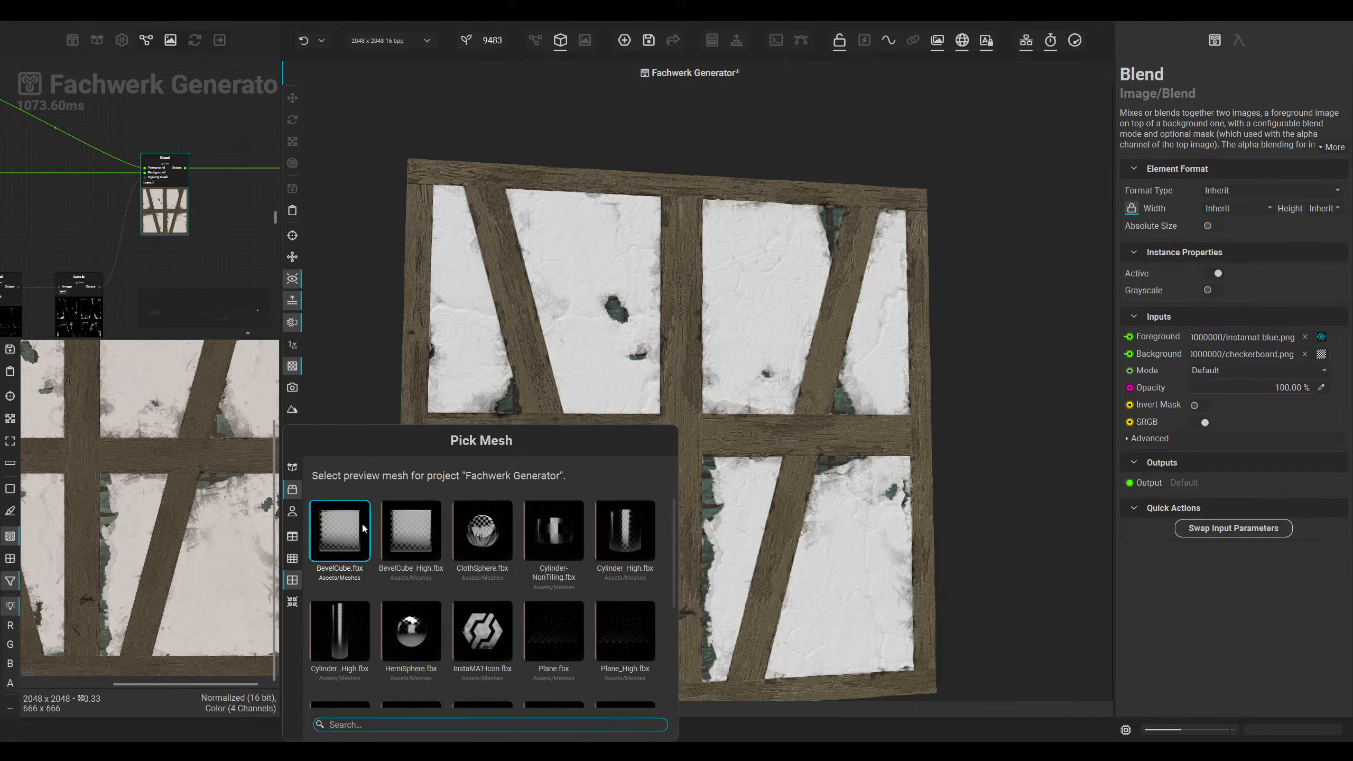
left_click(414, 526)
left_click_drag(500, 453, 611, 491, "alt")
scroll(611, 491, "up", 3)
left_click_drag(528, 513, 569, 409, "alt")
scroll(453, 402, "down", 5)
scroll(625, 383, "up", 3)
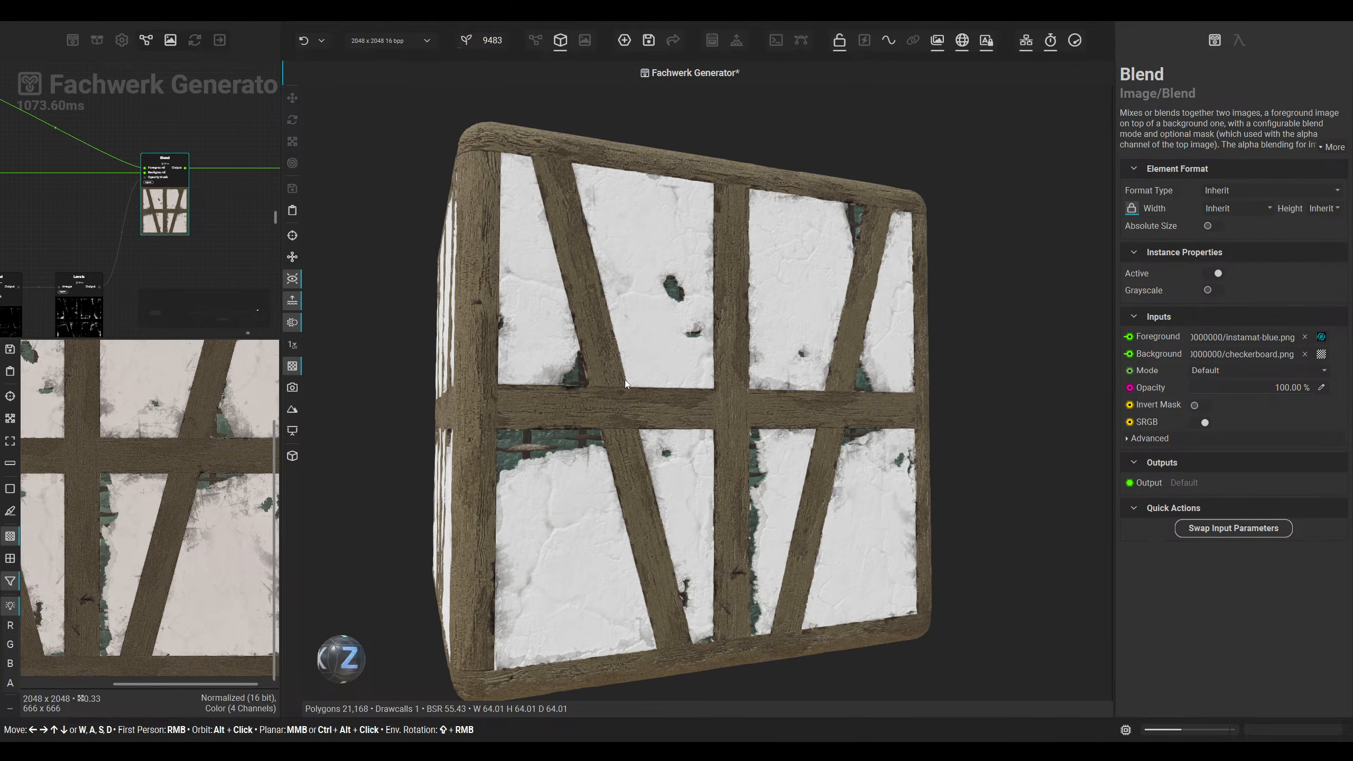
Step: Switch the cube's environment lighting to the outdoor image with the round modern buildings and inspect its corner
left_click(291, 430)
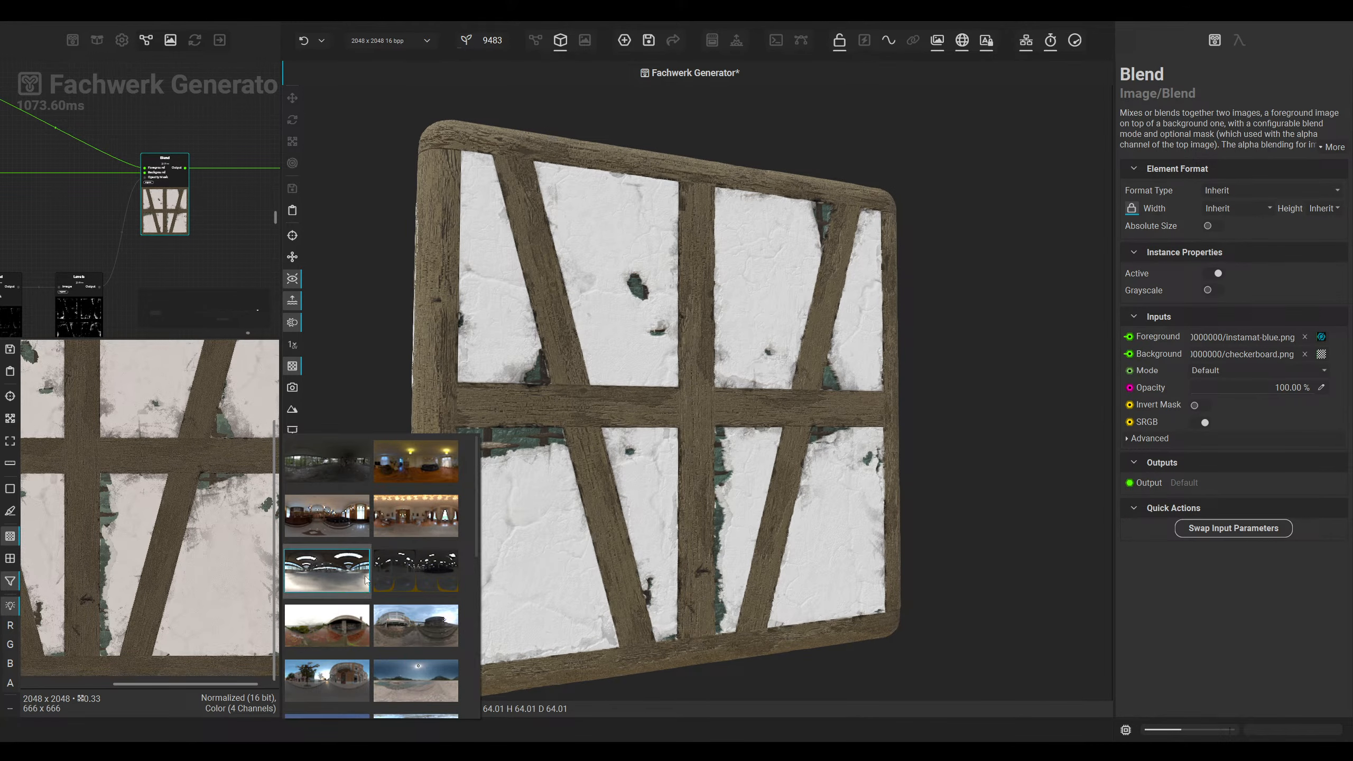
left_click(397, 622)
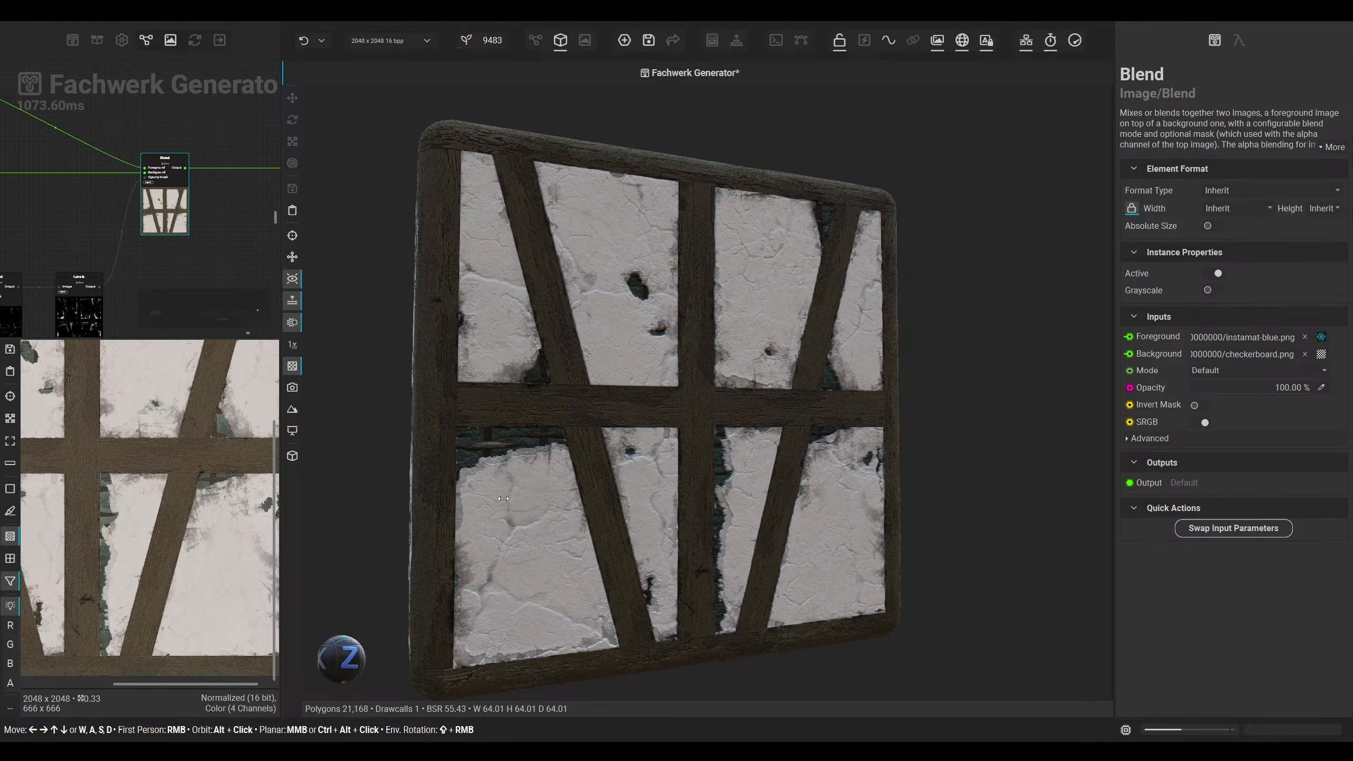
mouse_move(585, 489)
left_mouse_down("alt")
mouse_move(644, 477)
mouse_move(622, 489)
mouse_move(673, 492)
mouse_move(600, 496)
left_mouse_up("alt")
left_click(296, 436)
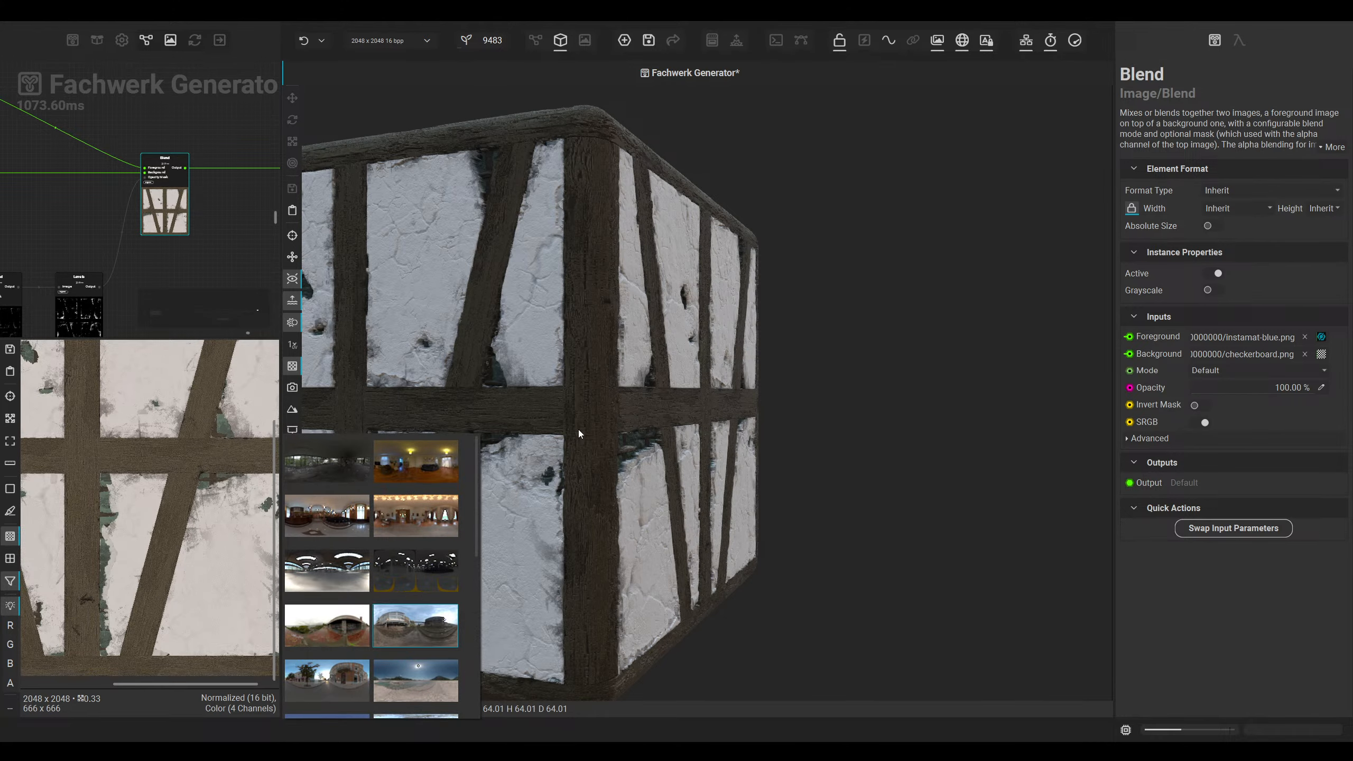
Step: Inspect another side of the beveled cube and change the preview mesh to Quad_High.fbx
left_click_drag(530, 467, 646, 465, "alt")
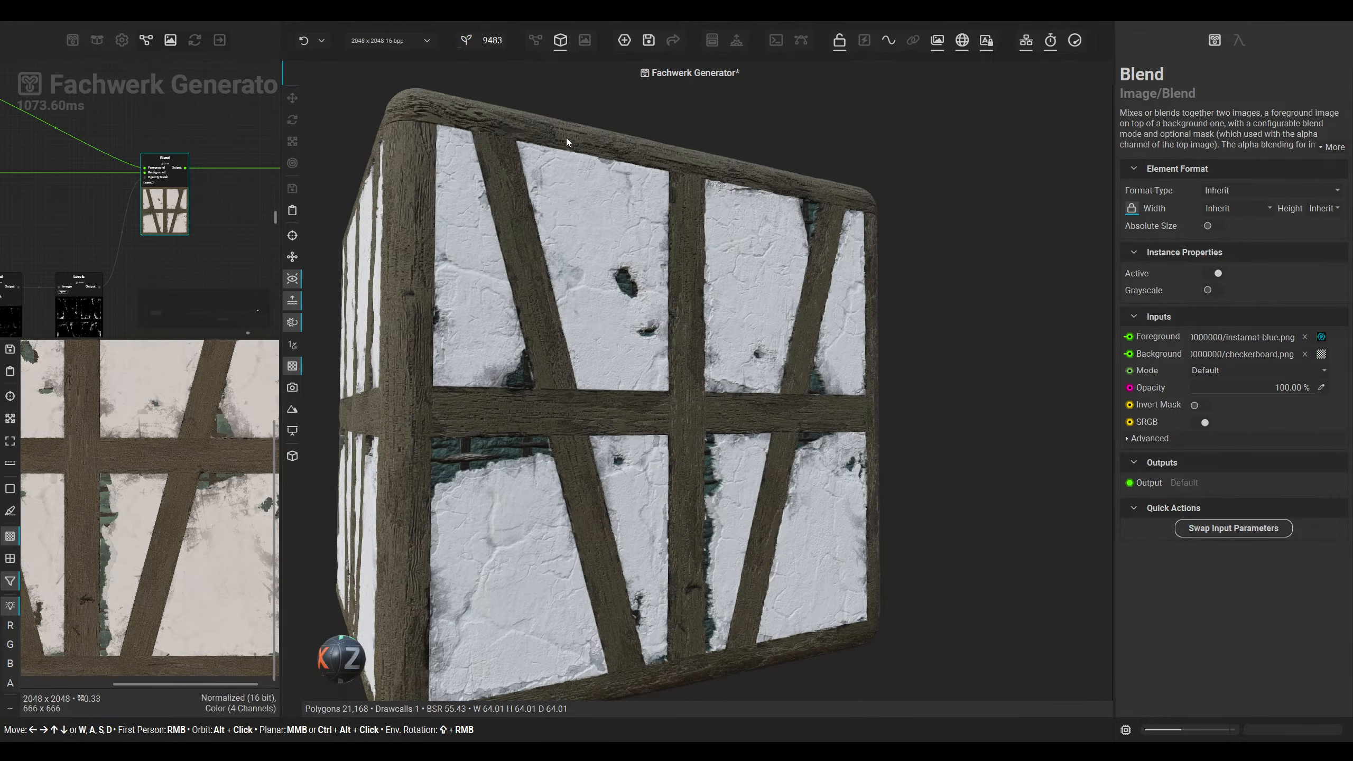
left_click(293, 431)
left_click(552, 370)
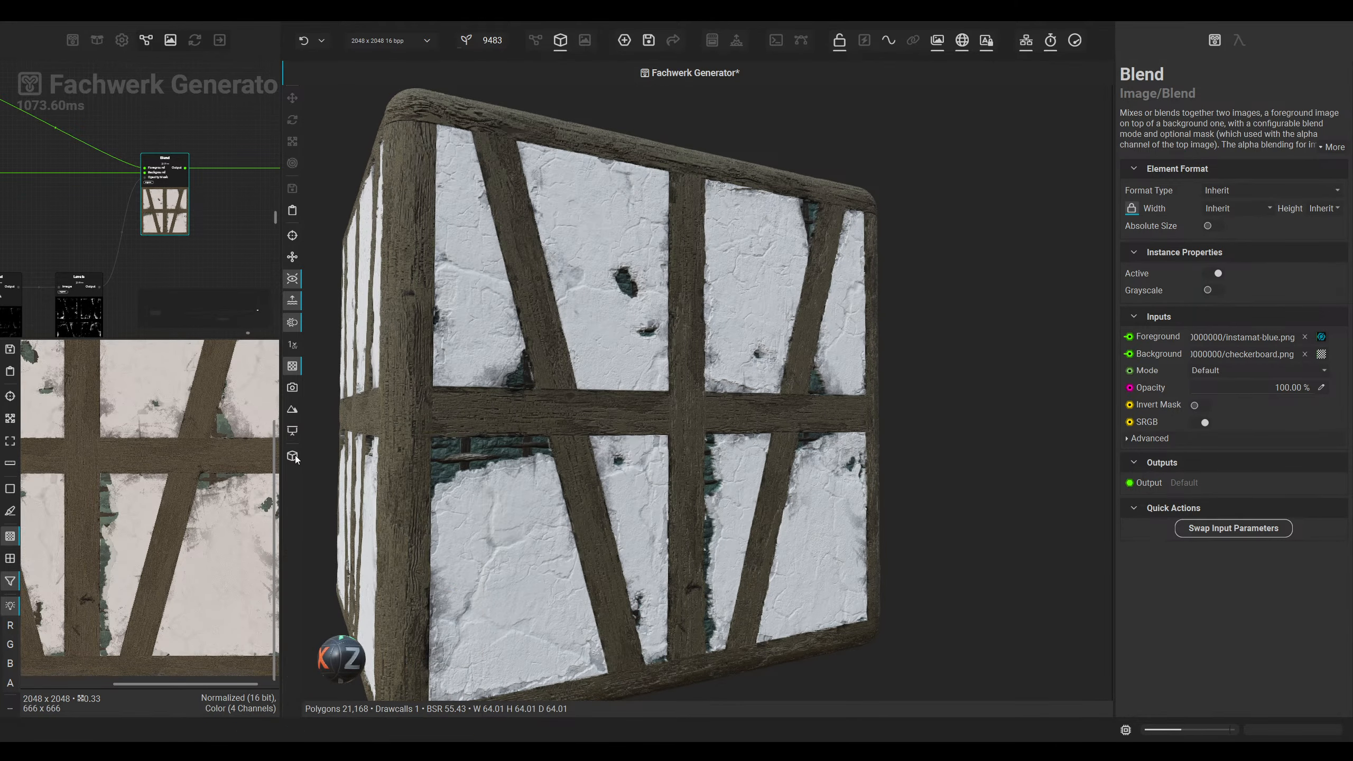
left_click(292, 431)
scroll(454, 552, "down", 5)
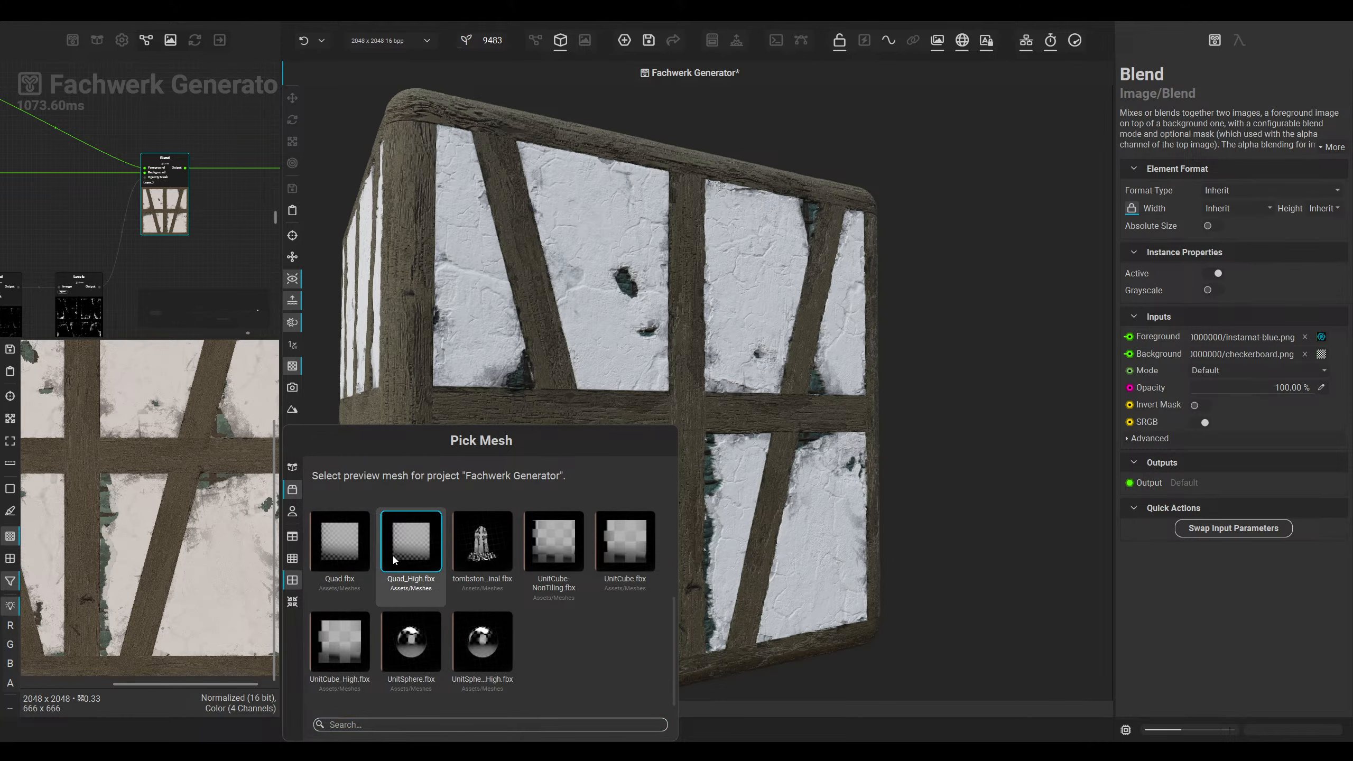
left_click(411, 541)
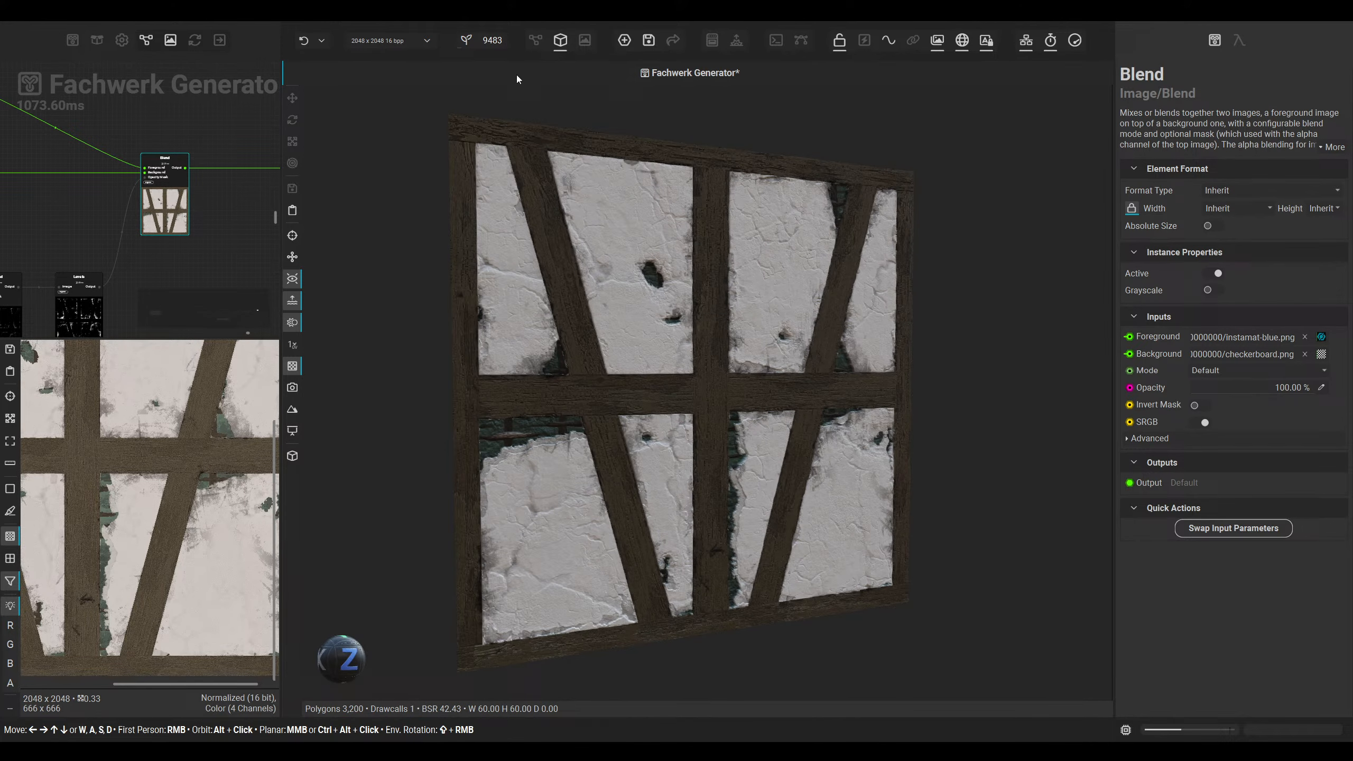
Step: Add a Blend node after the last color Blend, with that Blend's output feeding the new node's Background
left_click(535, 40)
middle_click_drag(765, 409, 656, 403)
scroll(677, 380, "up", 7)
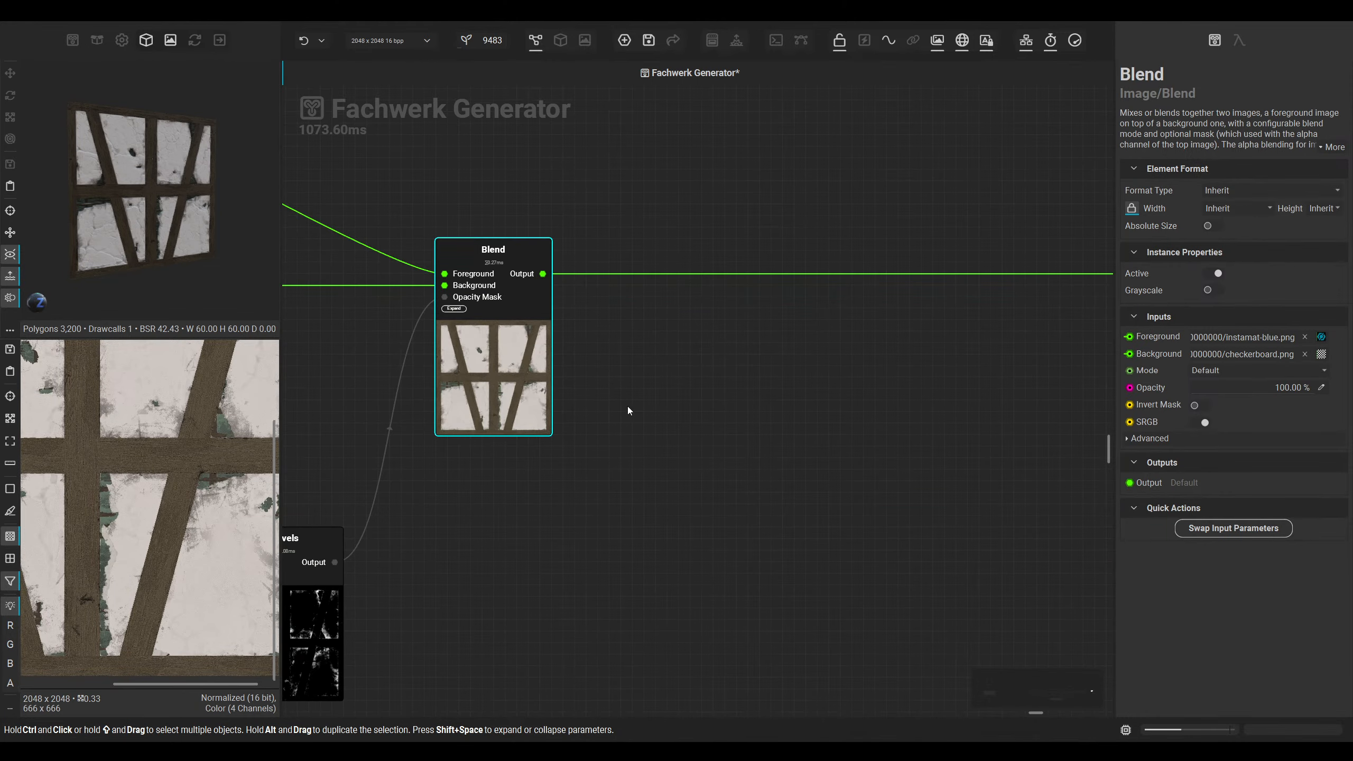
mouse_move(659, 455)
left_mouse_down()
mouse_move(676, 520)
mouse_move(641, 521)
mouse_move(774, 402)
left_mouse_up()
scroll(677, 520, "down", 3)
left_click_drag(461, 411, 513, 508)
scroll(613, 423, "down", 6)
left_click_drag(650, 420, 887, 268)
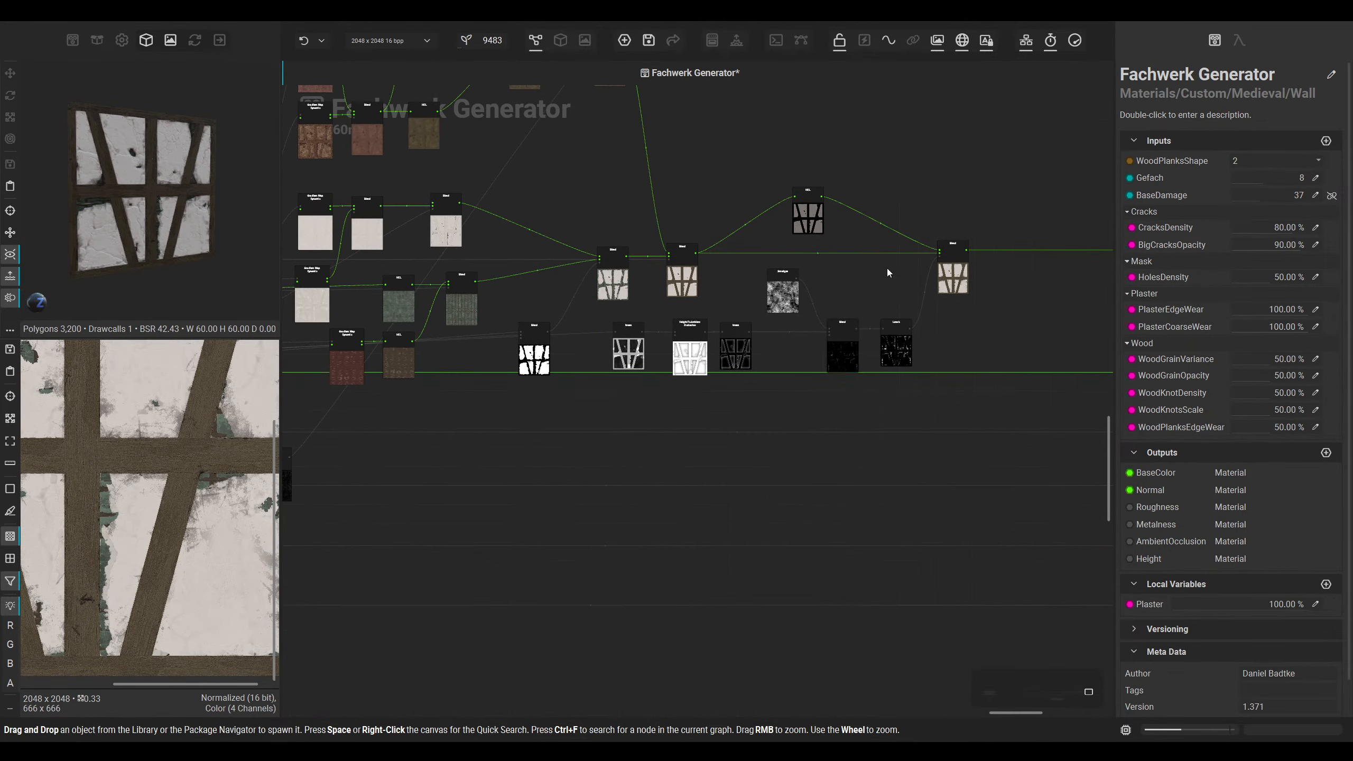
middle_click_drag(794, 397, 525, 520)
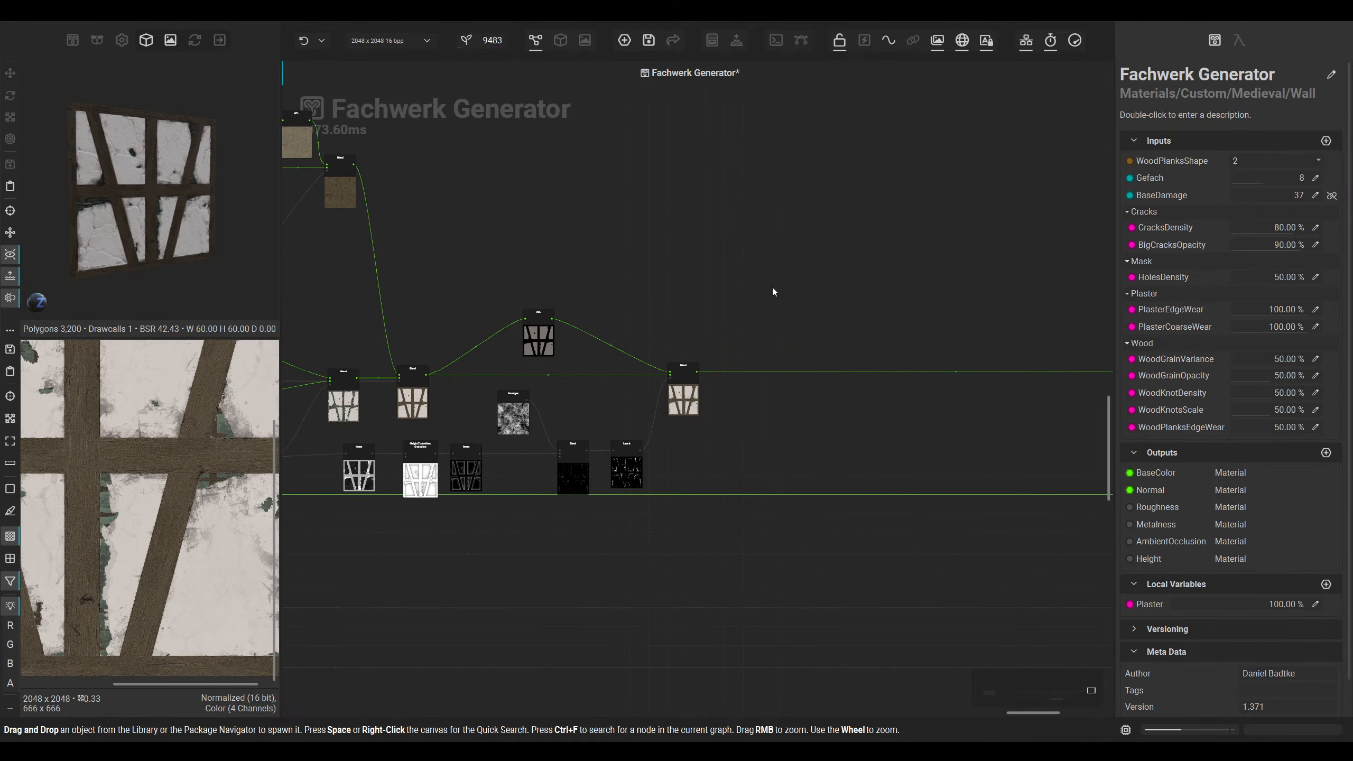
scroll(725, 301, "up", 3)
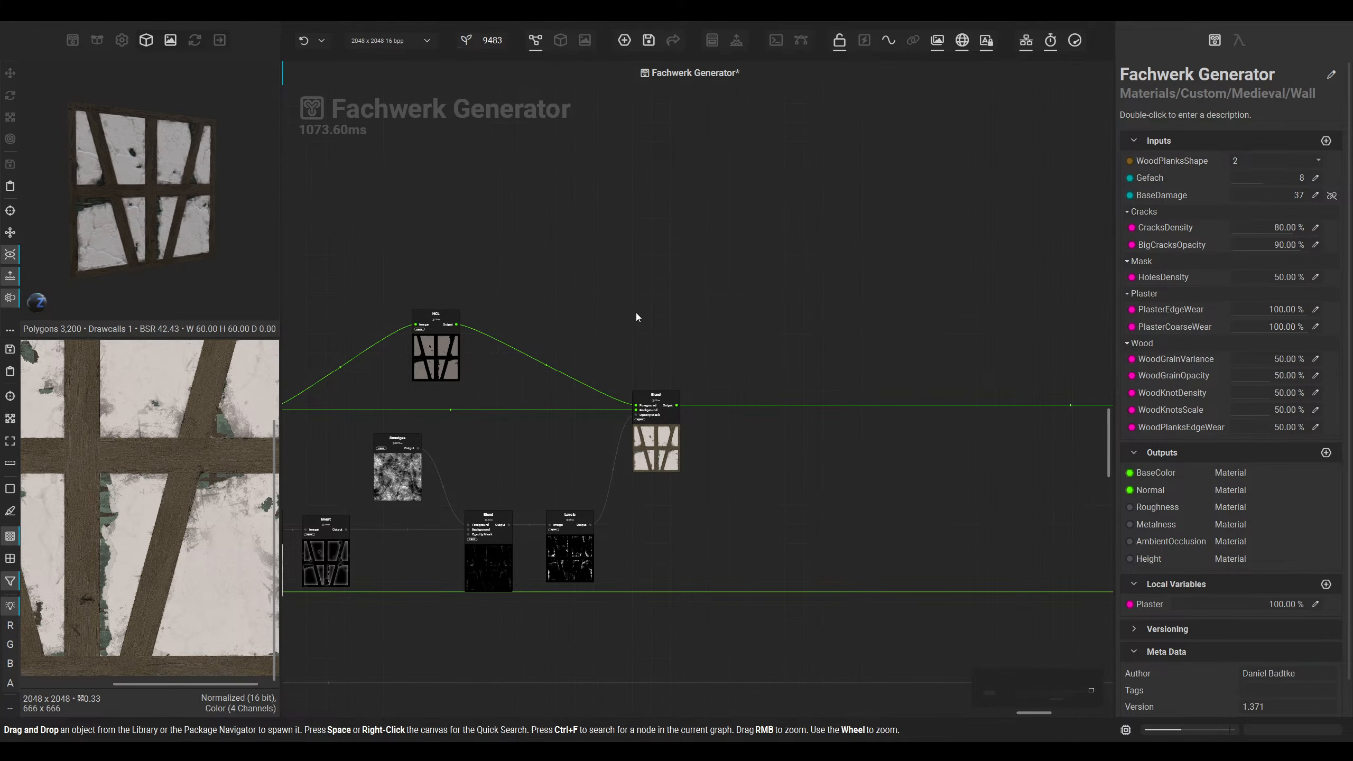
left_click_drag(676, 405, 744, 452)
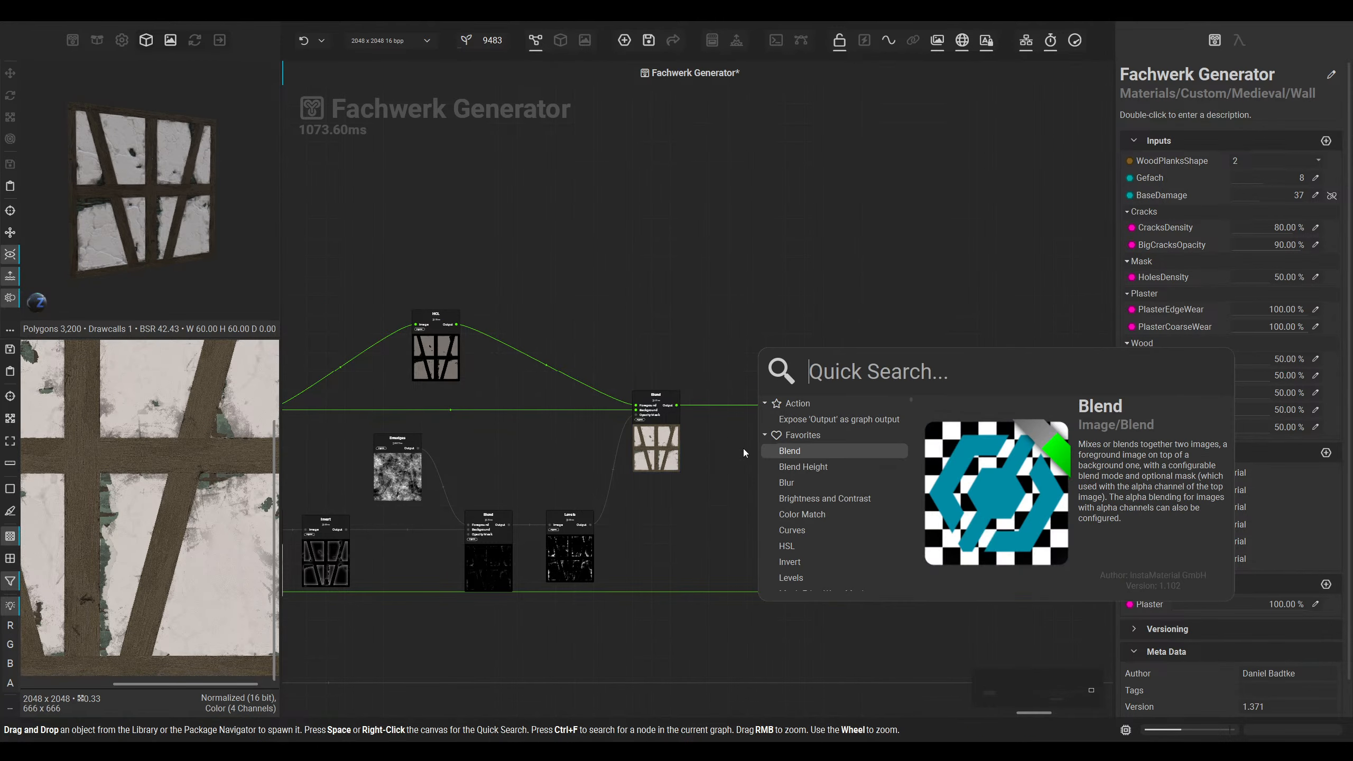
left_click(838, 452)
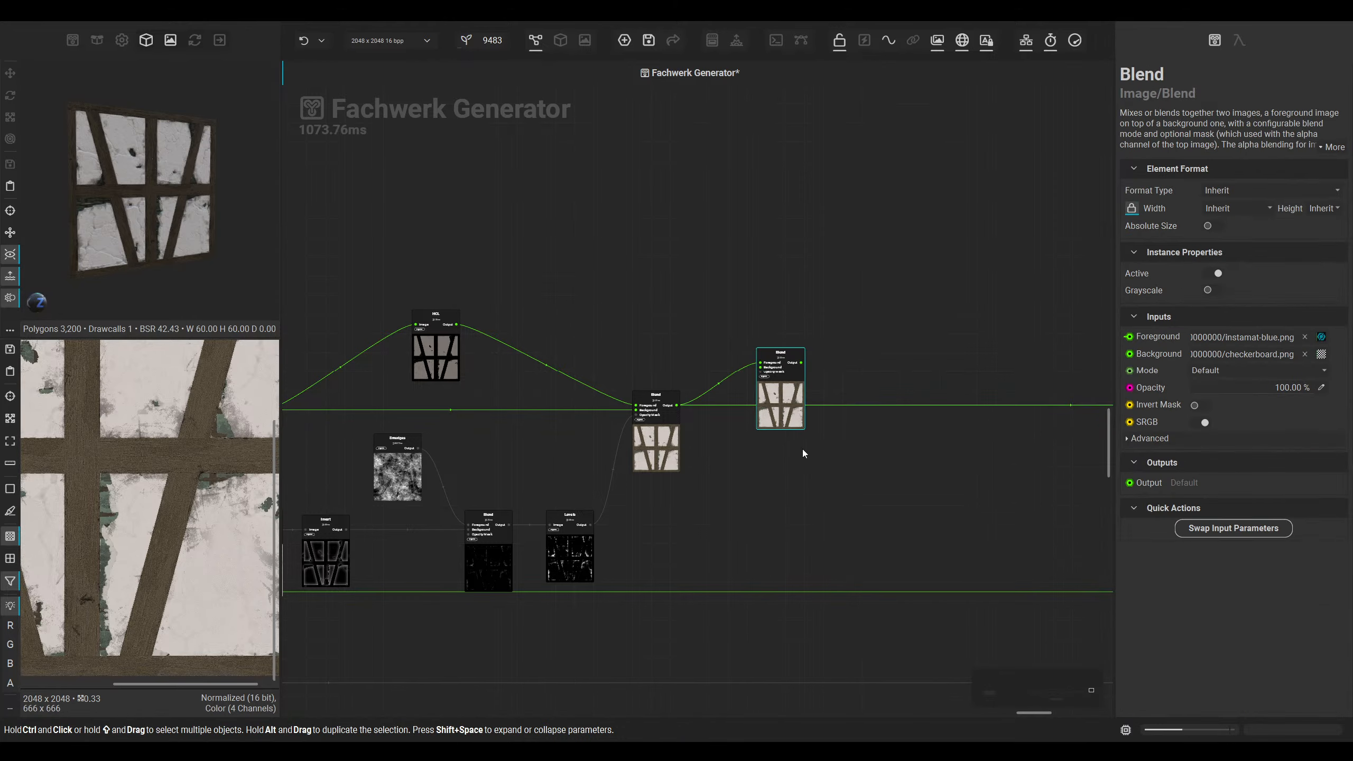
left_click_drag(761, 370, 787, 366)
Step: Add a Highpass node fed by the output of the grayscale Levels node that precedes Height To Normal
scroll(790, 362, "up", 3)
scroll(692, 480, "down", 1)
middle_click_drag(666, 506, 932, 357)
scroll(664, 462, "down", 2)
middle_click_drag(664, 462, 927, 467)
middle_click_drag(422, 496, 644, 465)
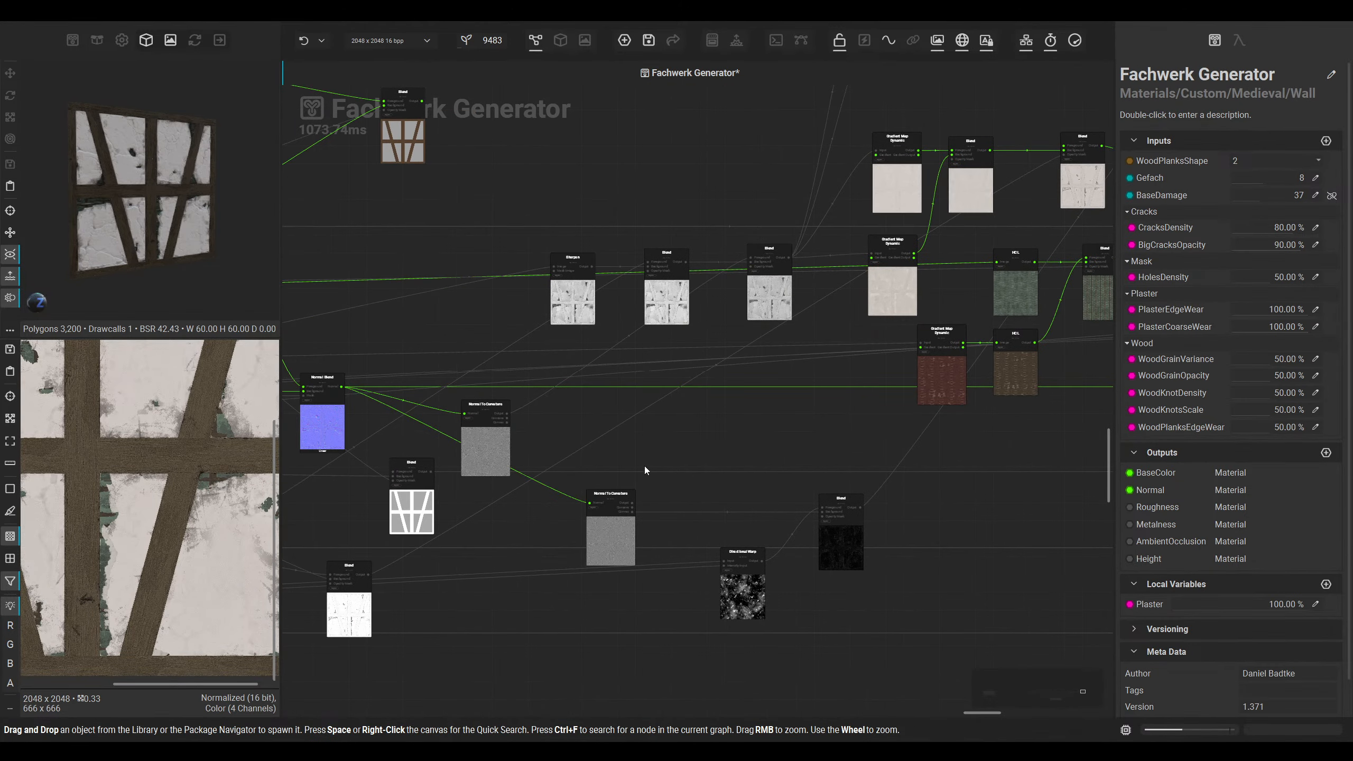
middle_click_drag(542, 453, 797, 450)
scroll(614, 392, "up", 1)
middle_click_drag(615, 392, 756, 397)
middle_click_drag(490, 376, 622, 364)
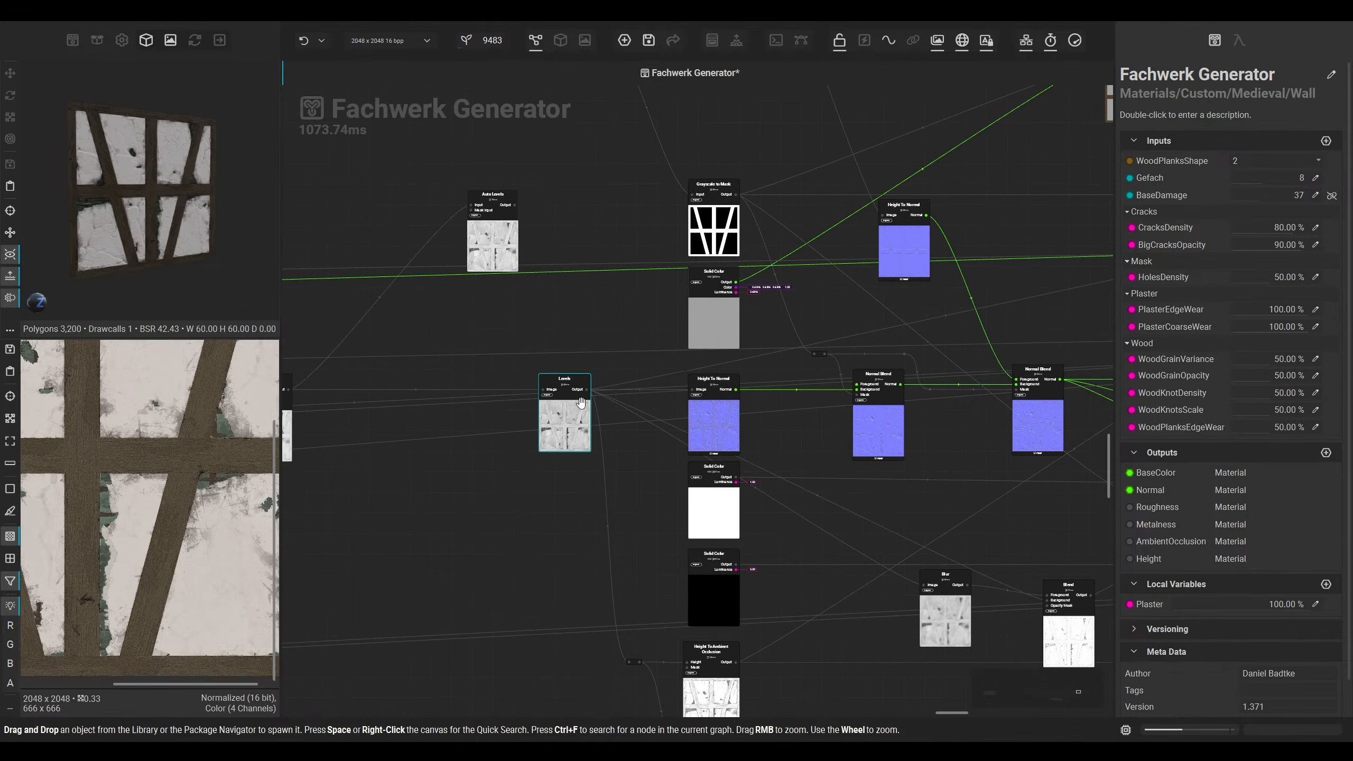
scroll(855, 487, "down", 3)
left_click_drag(590, 389, 1022, 476)
type("high")
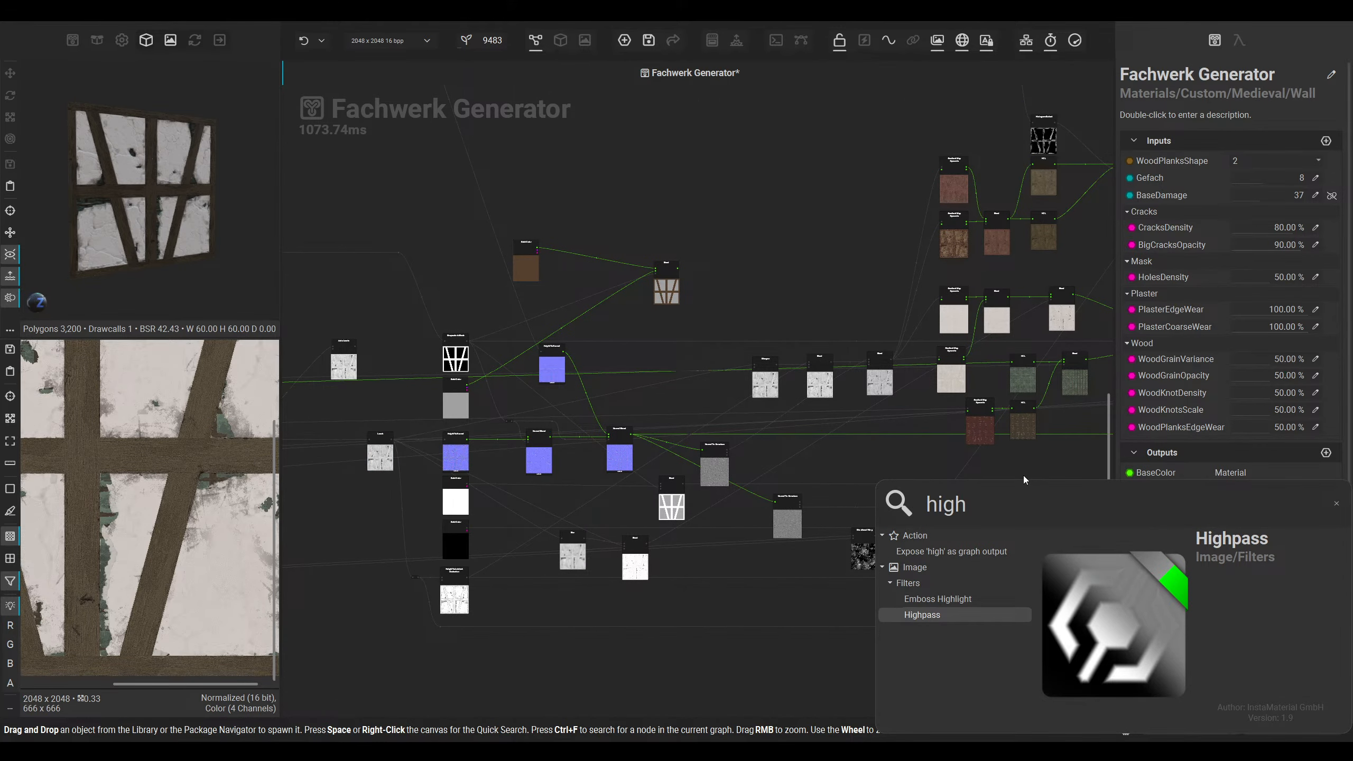
key("Return")
Step: Move the Highpass node toward the final color nodes and preview its output in the image viewer
middle_click_drag(1023, 476, 616, 461)
scroll(639, 469, "up", 2)
left_click_drag(665, 464, 879, 466)
middle_click_drag(873, 464, 468, 464)
left_click_drag(483, 459, 653, 486)
double_click(654, 486)
scroll(214, 452, "down", 1)
scroll(385, 456, "up", 3)
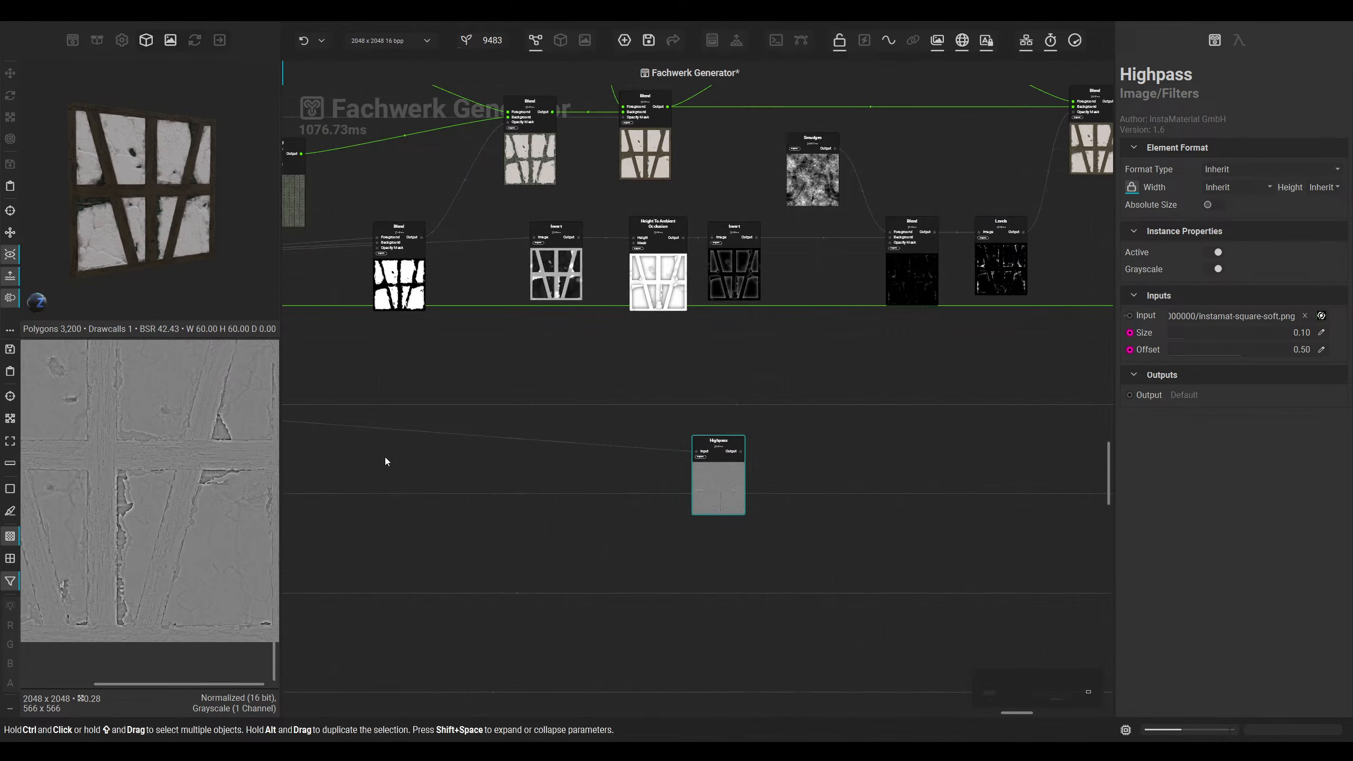
Step: Place the Highpass node just before the new Blend and connect its output to the Blend's Foreground
middle_click_drag(584, 512, 333, 566)
scroll(332, 566, "down", 2)
left_click_drag(512, 558, 885, 281)
scroll(858, 330, "down", 3)
middle_click_drag(884, 280, 679, 483)
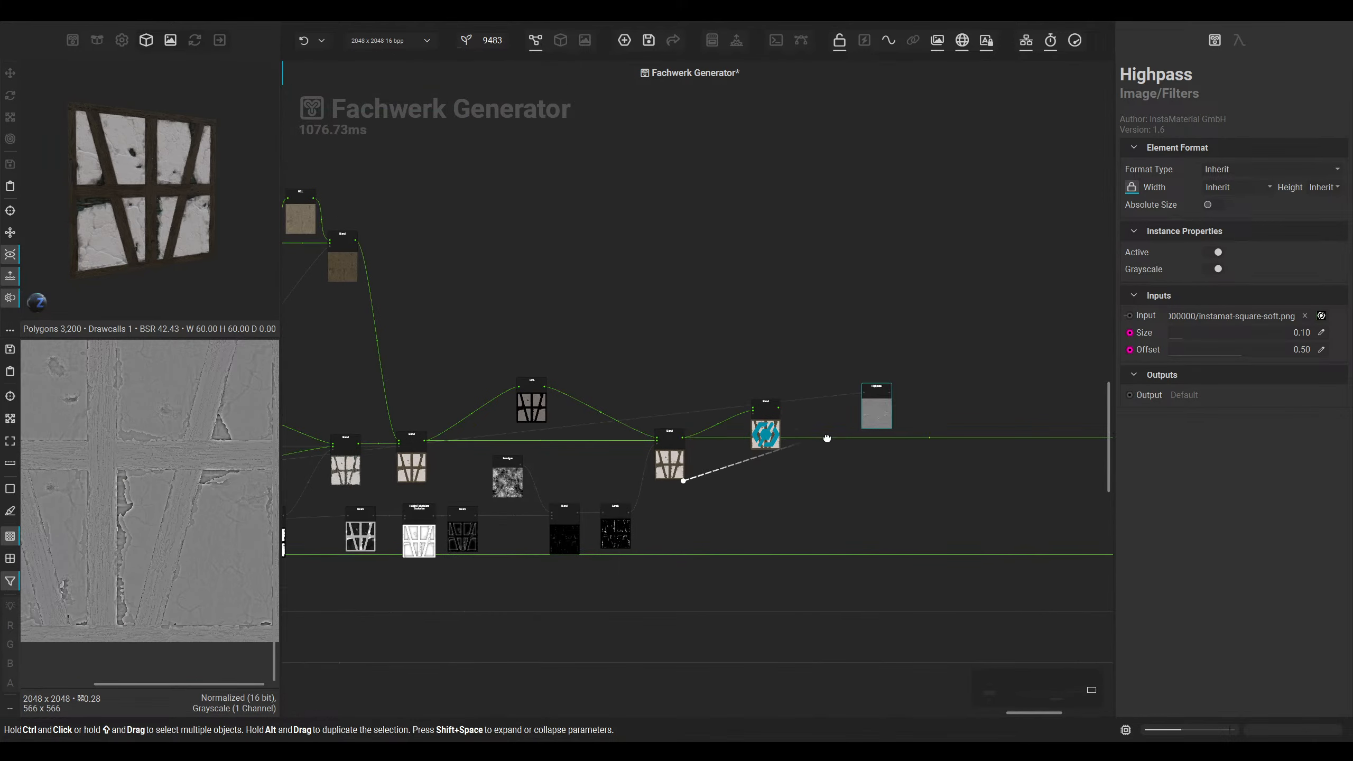
scroll(746, 479, "up", 3)
left_click_drag(746, 479, 731, 447)
left_click_drag(767, 374, 801, 424)
scroll(797, 426, "up", 2)
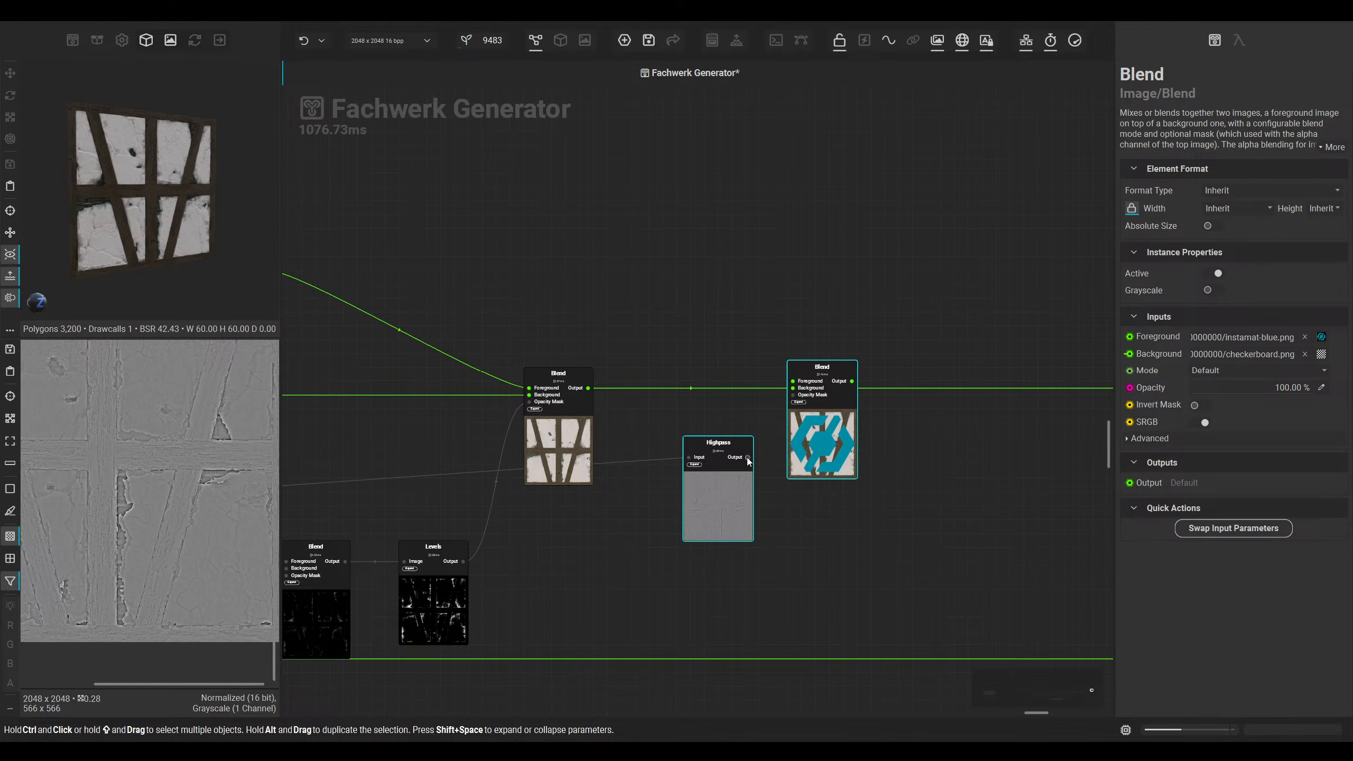
left_click_drag(748, 461, 793, 380)
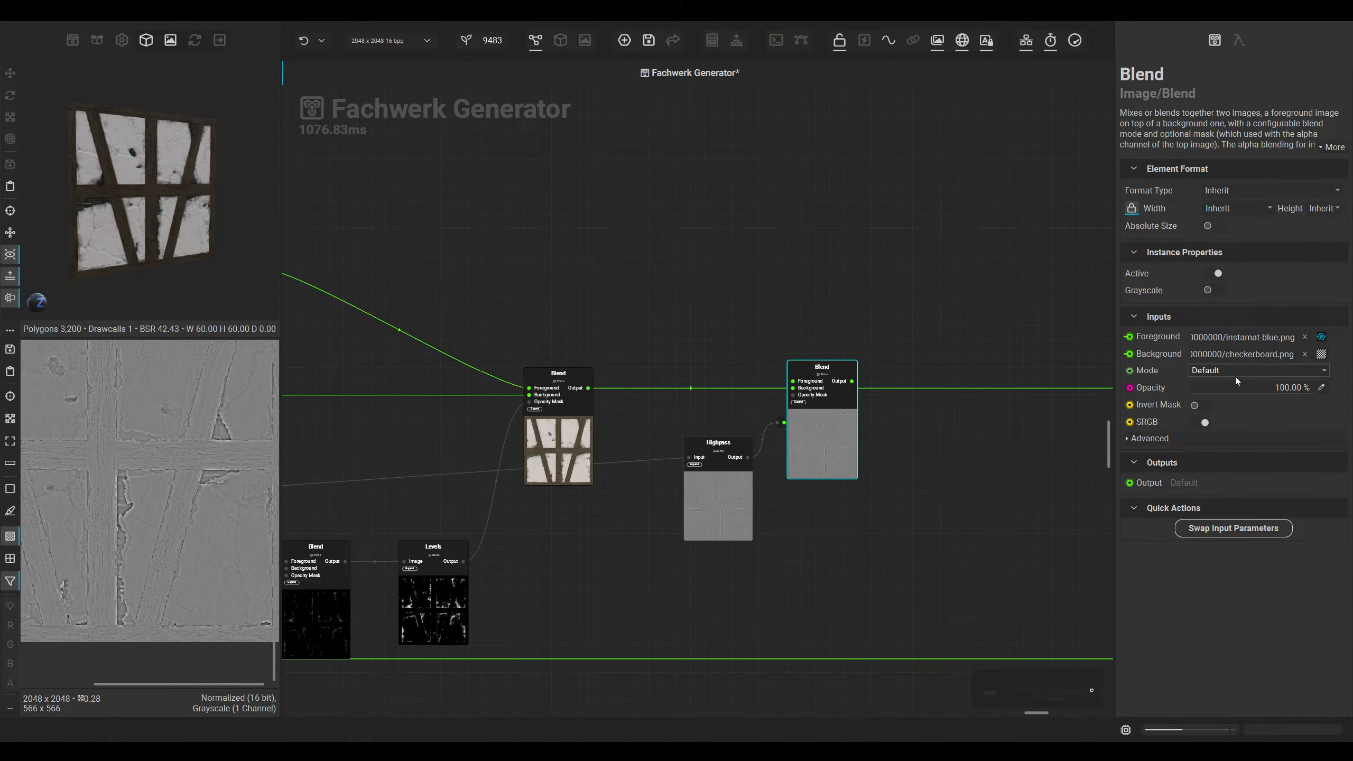
Step: Set the new Blend's mode to Overlay and reduce its opacity to about 90.48%
left_click(1233, 372)
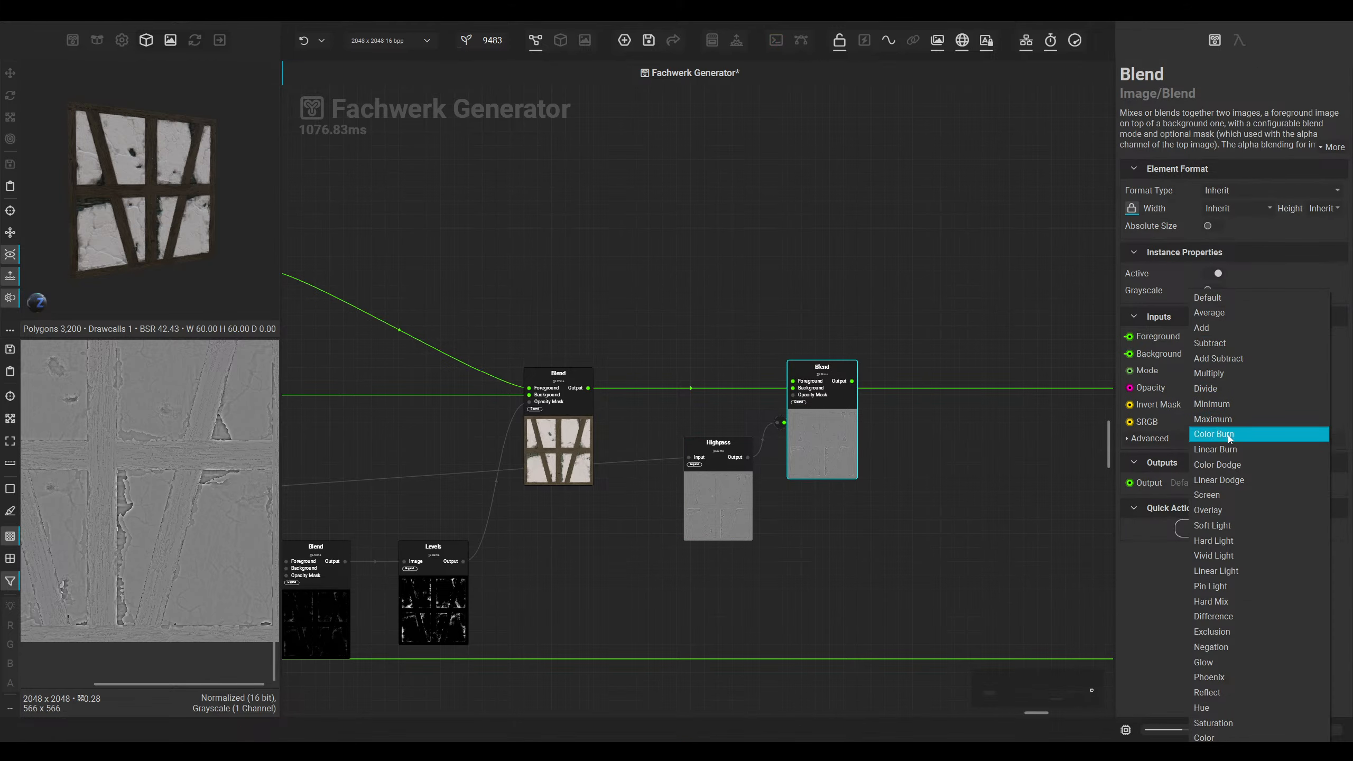
left_click(1208, 510)
left_click_drag(818, 445, 860, 452)
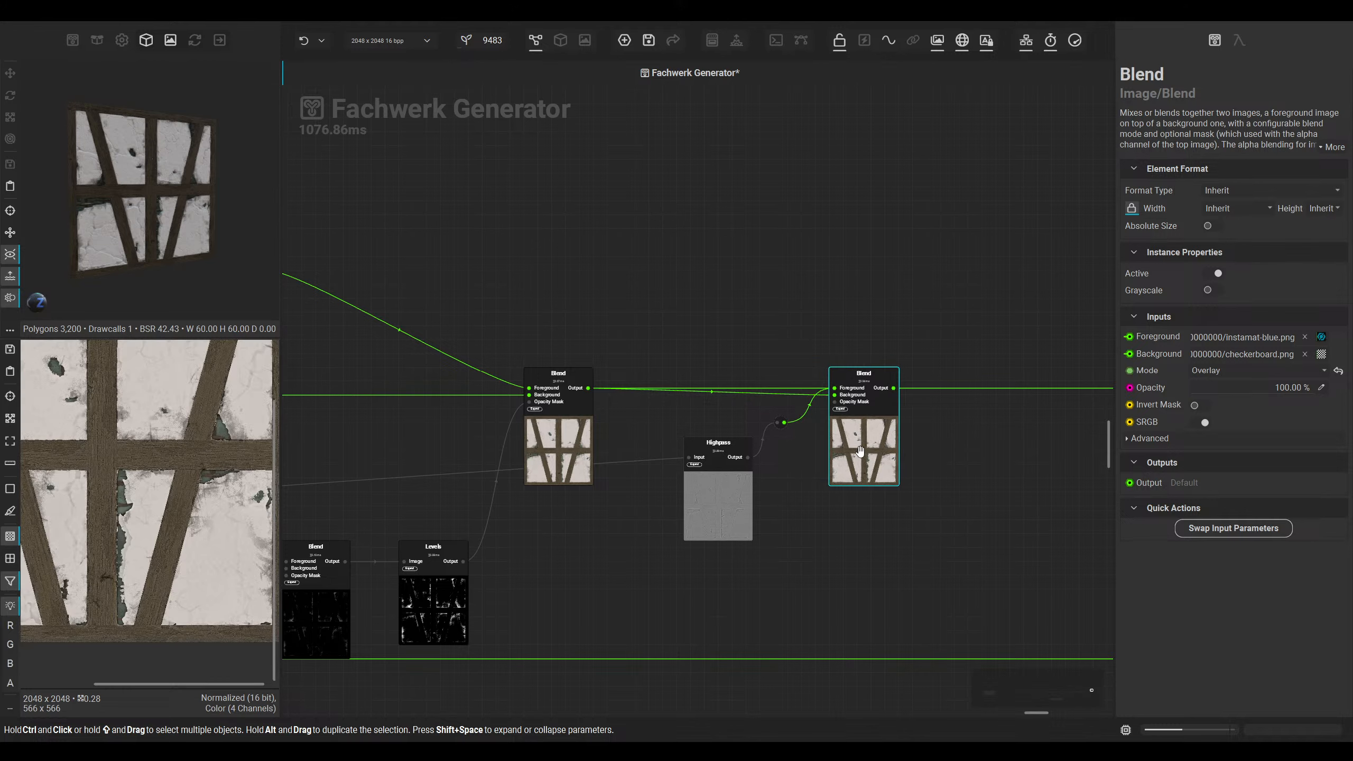
scroll(145, 444, "up", 2)
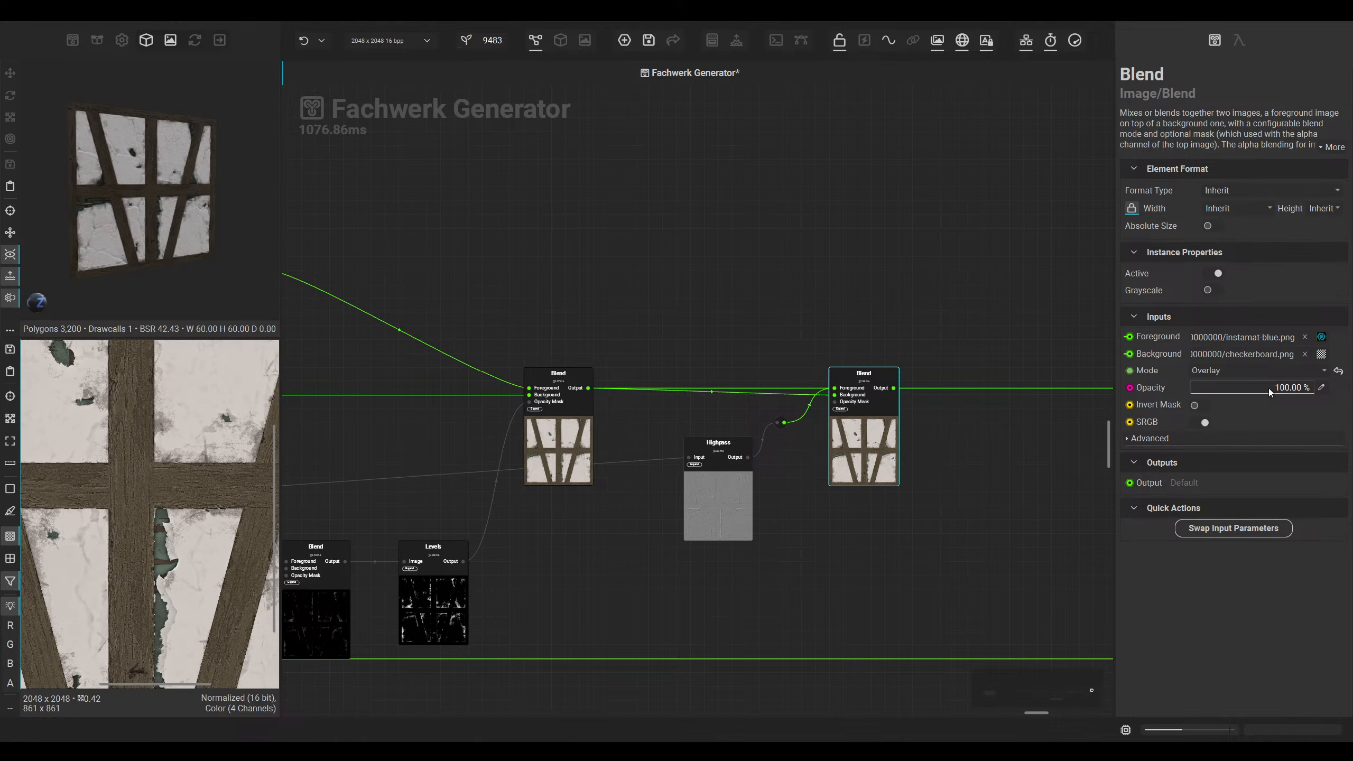
mouse_move(1269, 392)
left_mouse_down()
mouse_move(1217, 387)
mouse_move(1351, 385)
left_mouse_up()
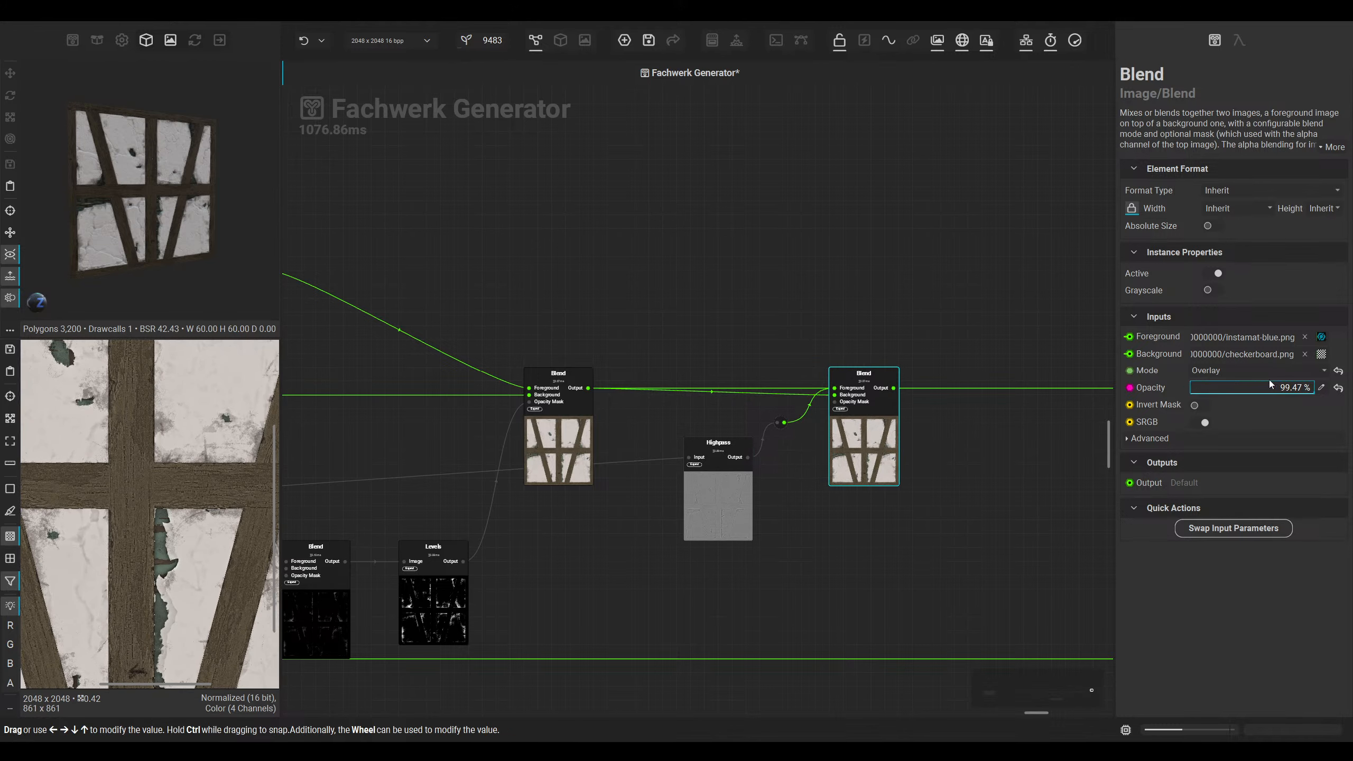
Step: Set the Highpass size to 0.05 and reroute the outgoing base color connection to the new Blend's output
left_click(718, 449)
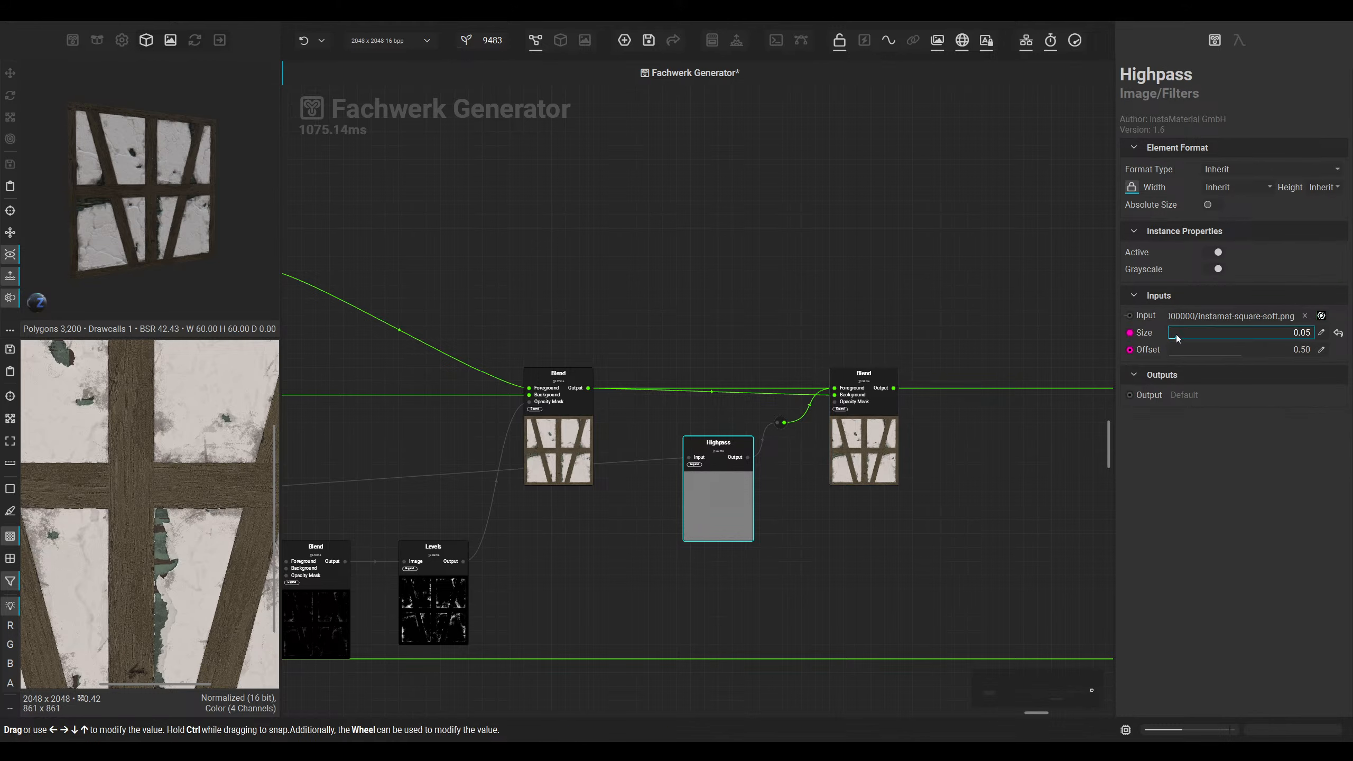
left_click_drag(588, 388, 898, 396)
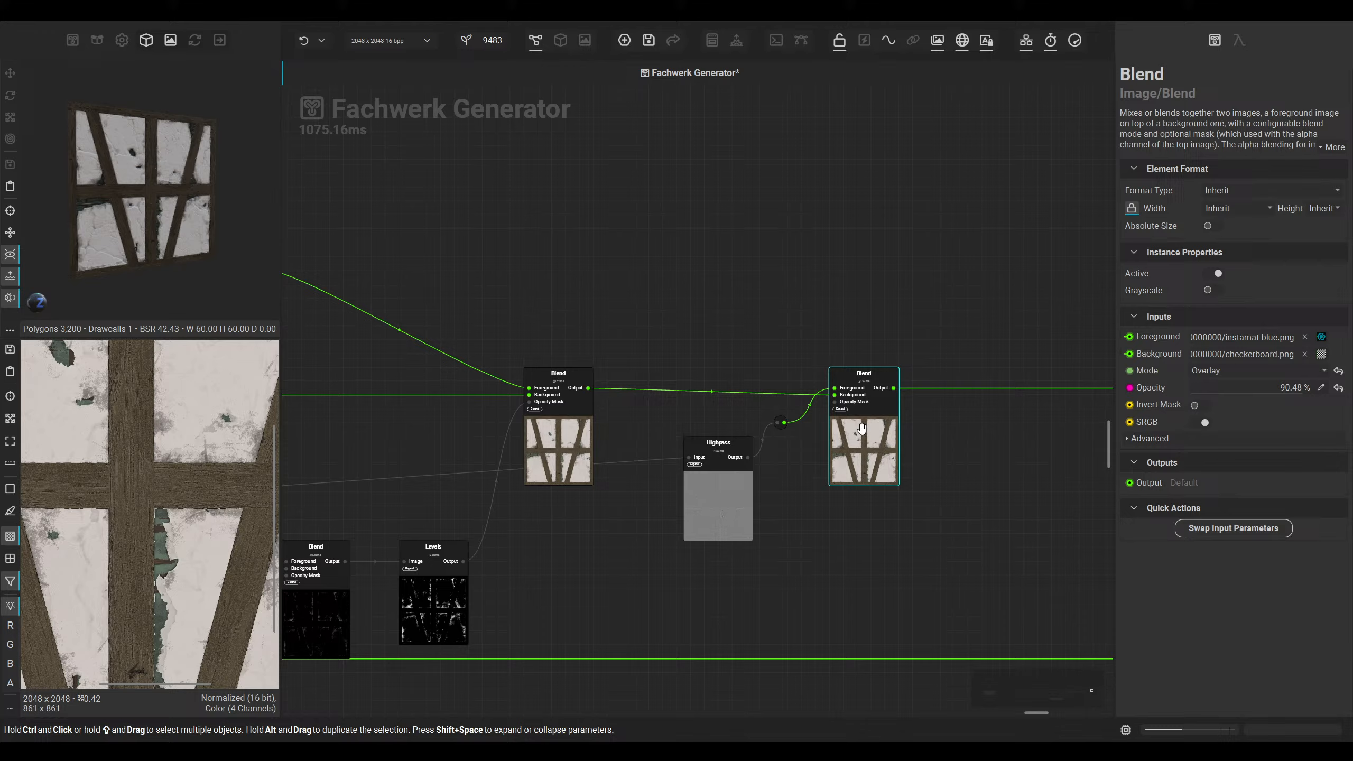
Step: Inspect the wall in the 3D view and rotate its environment lighting to about 193
left_click(560, 40)
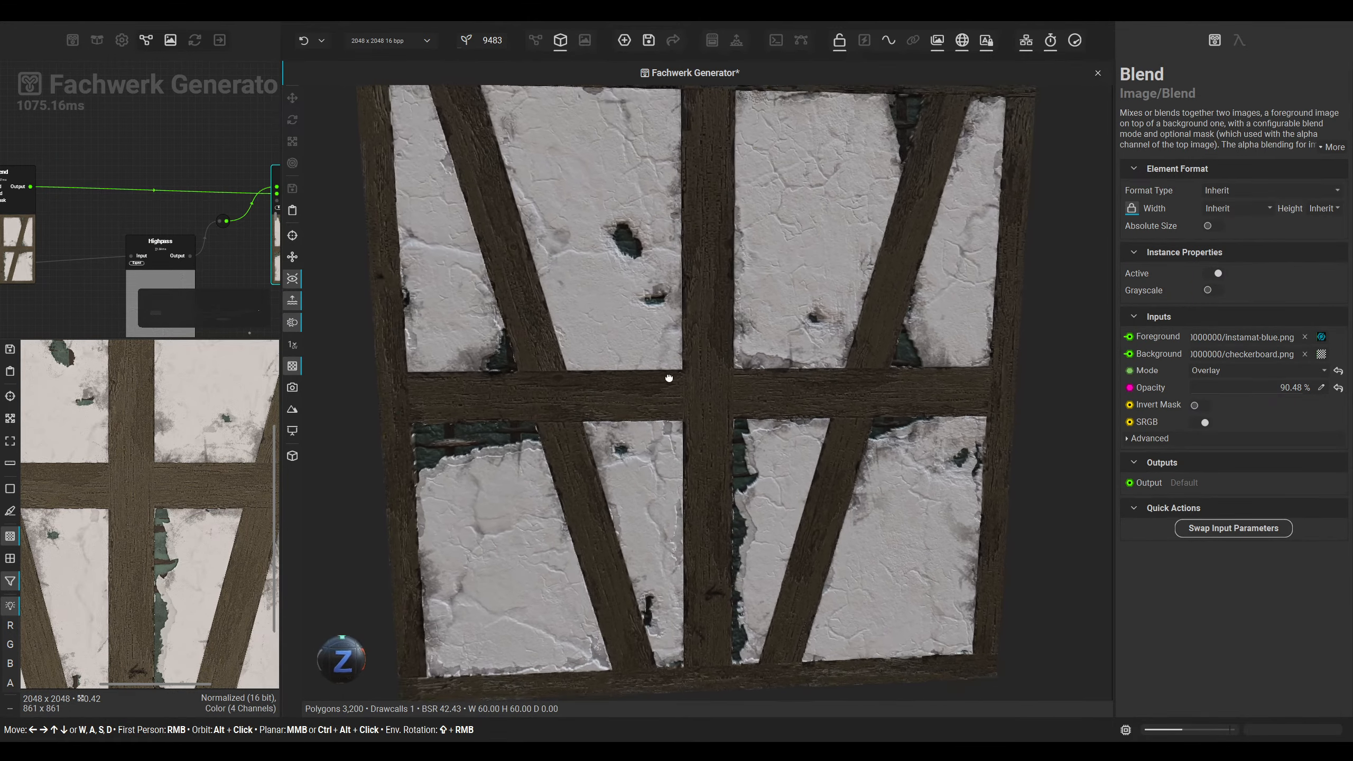
left_click_drag(639, 381, 616, 405, "alt")
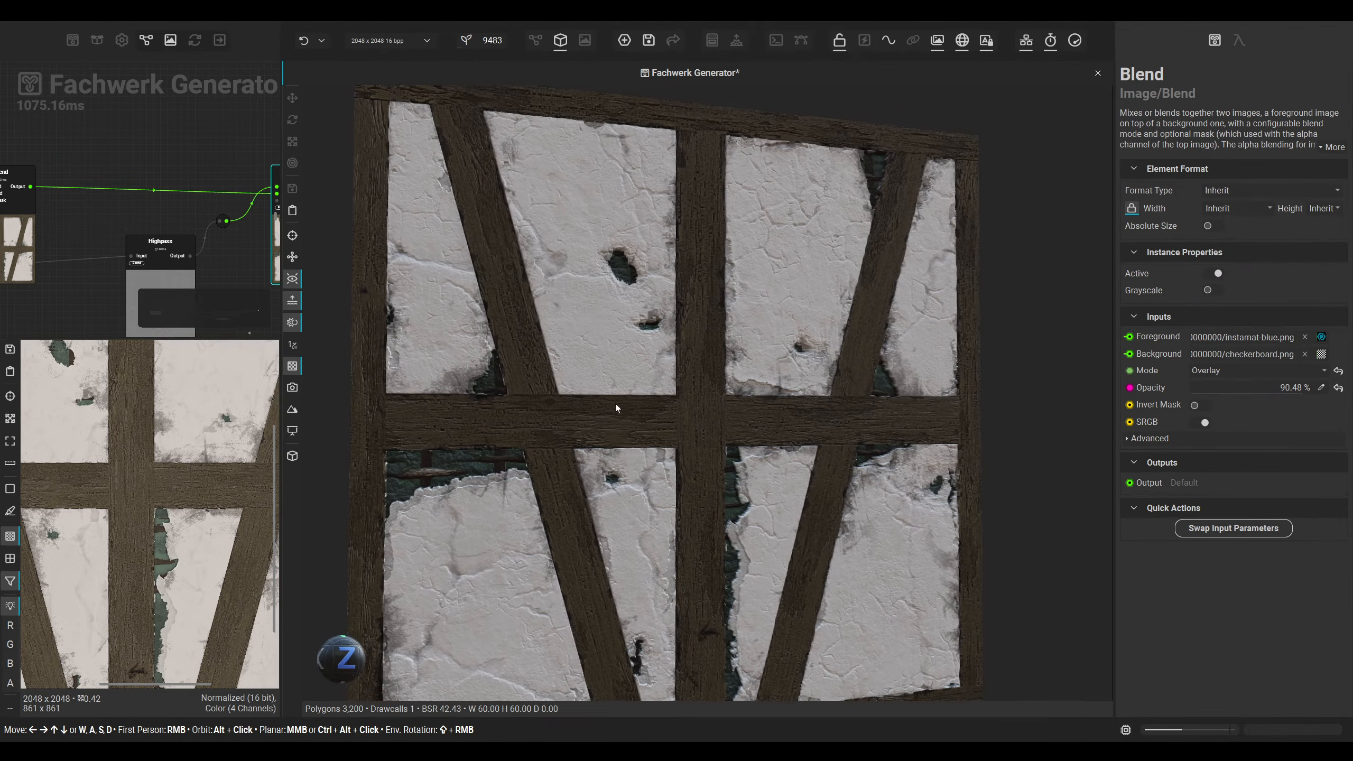
right_click_drag(622, 421, 729, 415, "shift")
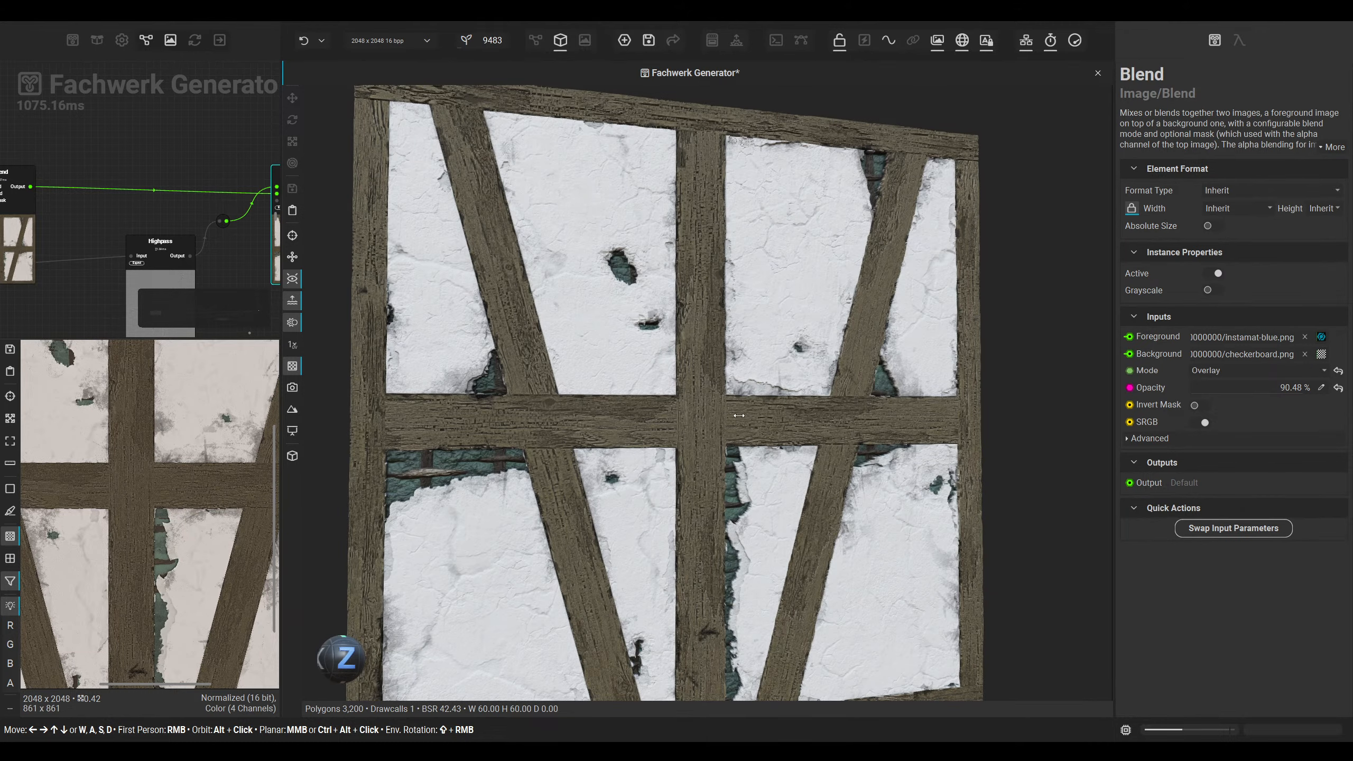
Step: Set the displacement factor in the render settings to 1.0 and view the wall from a slightly different angle
left_click(124, 40)
scroll(55, 504, "down", 3)
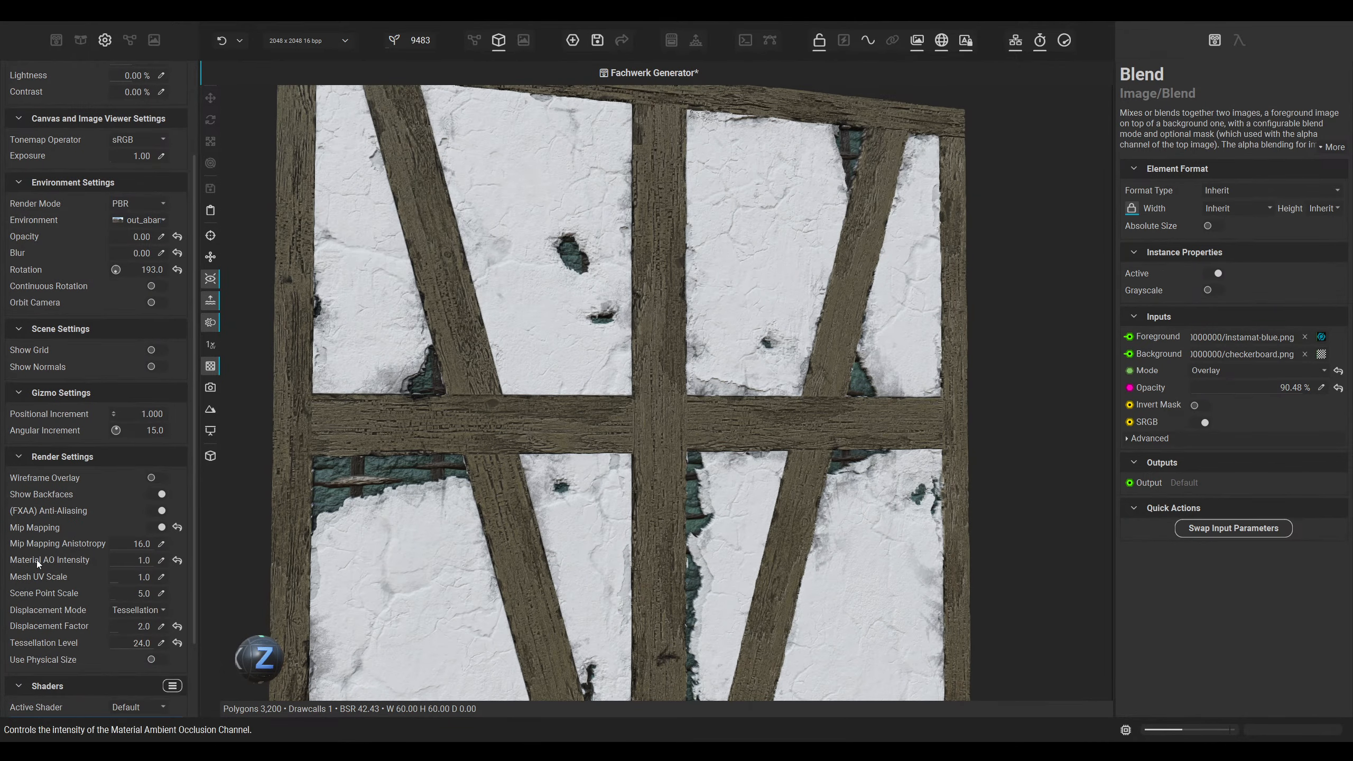
type("1")
key("Return")
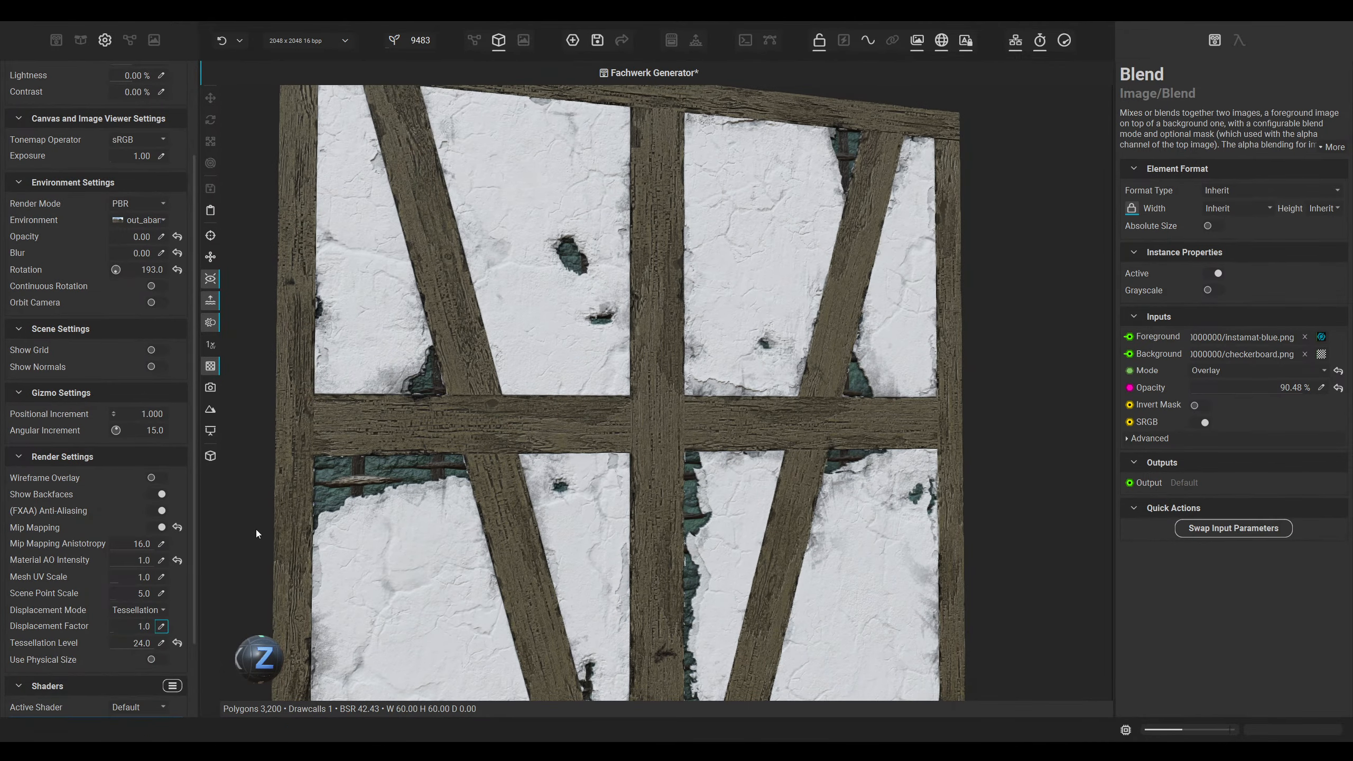
mouse_move(612, 439)
left_mouse_down("alt")
mouse_move(559, 458)
mouse_move(587, 466)
mouse_move(620, 433)
left_mouse_up("alt")
Step: Trace the node graph back to the grayscale Blend feeding the Gradient Map Dynamic nodes and examine its output
left_click(474, 39)
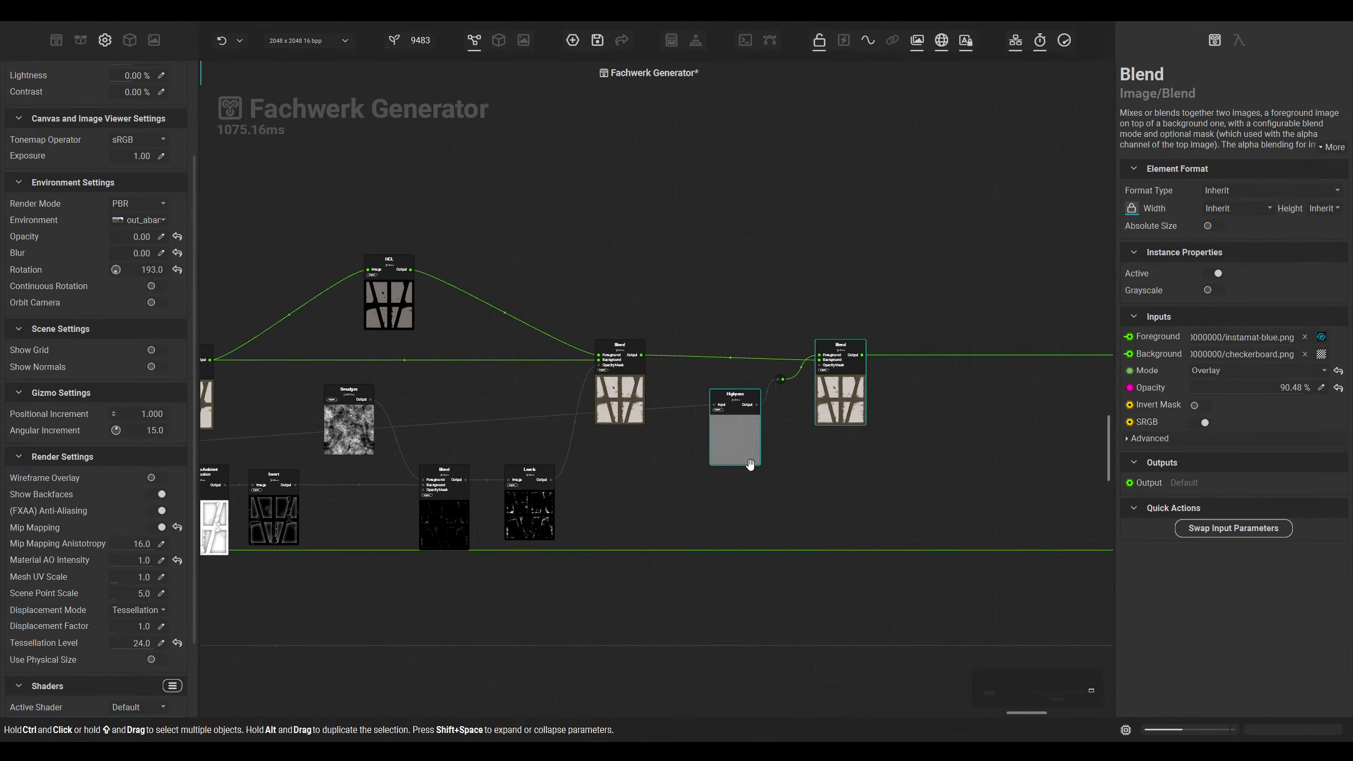
left_click(498, 40)
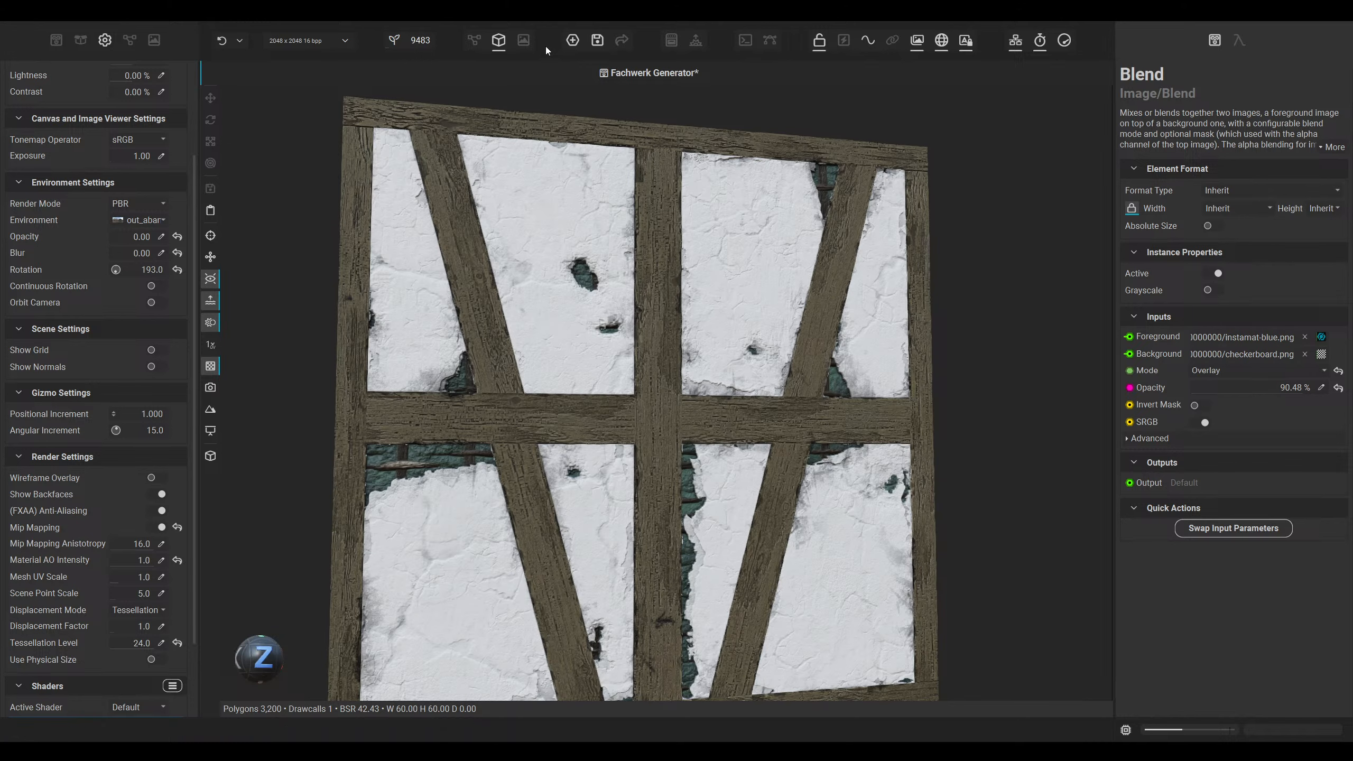
left_click(474, 40)
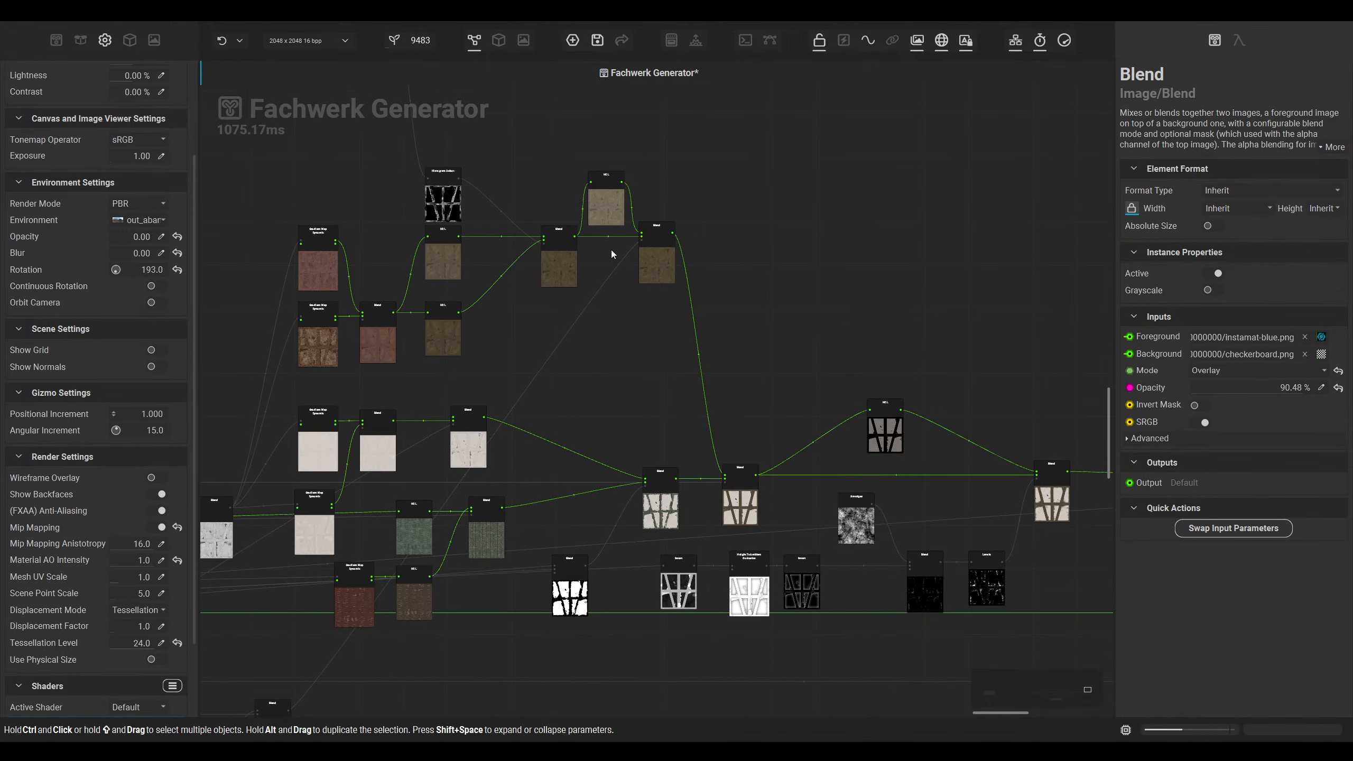
left_click_drag(747, 379, 821, 339)
left_click_drag(612, 325, 608, 228)
left_click_drag(573, 402, 670, 286)
left_click_drag(536, 444, 795, 396)
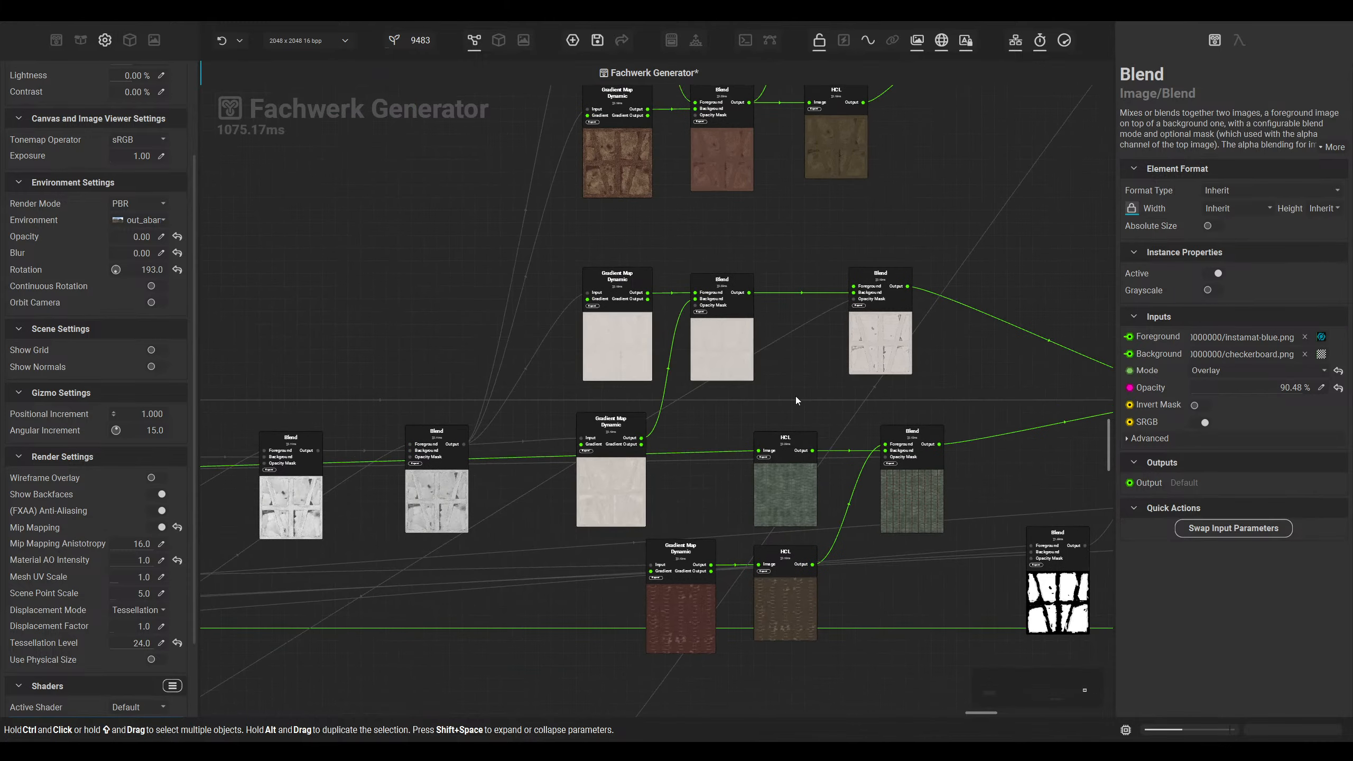
left_click_drag(491, 450, 731, 351)
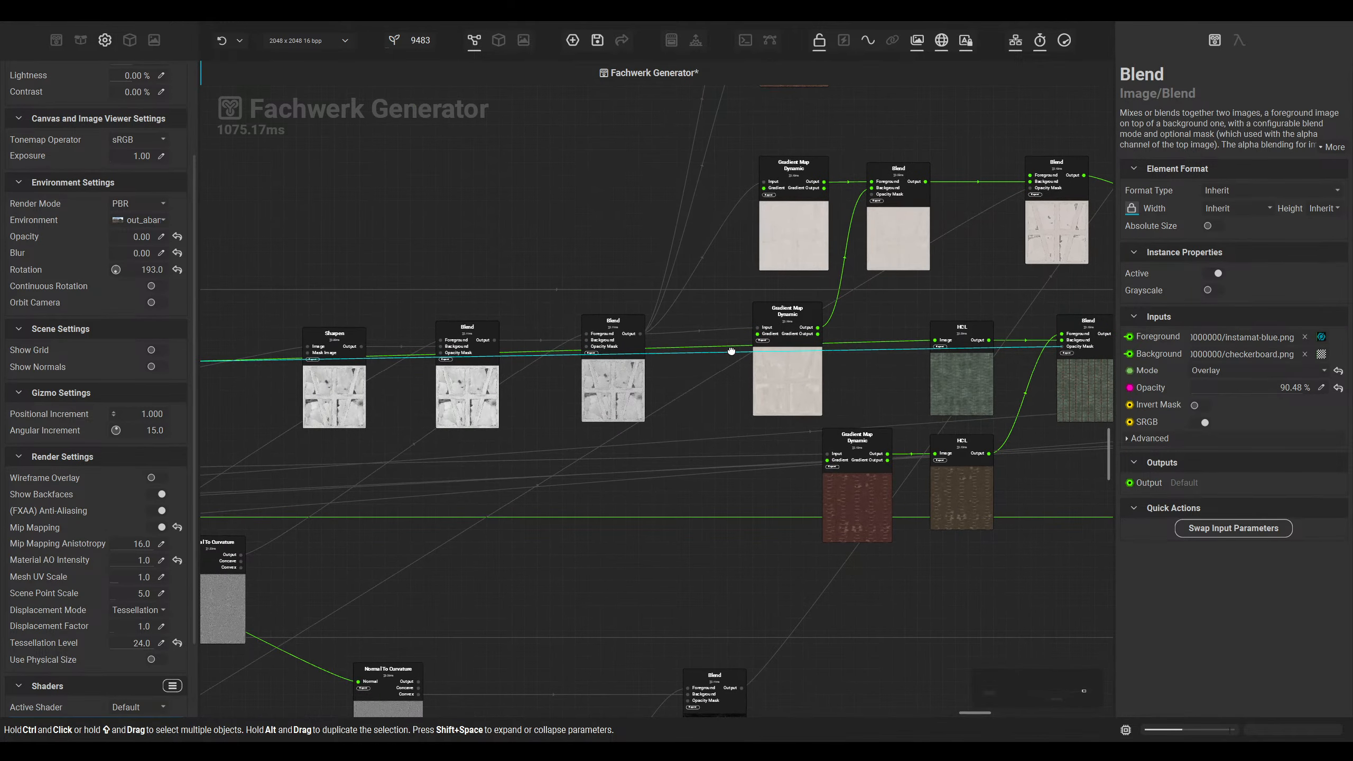
left_click_drag(568, 424, 664, 377)
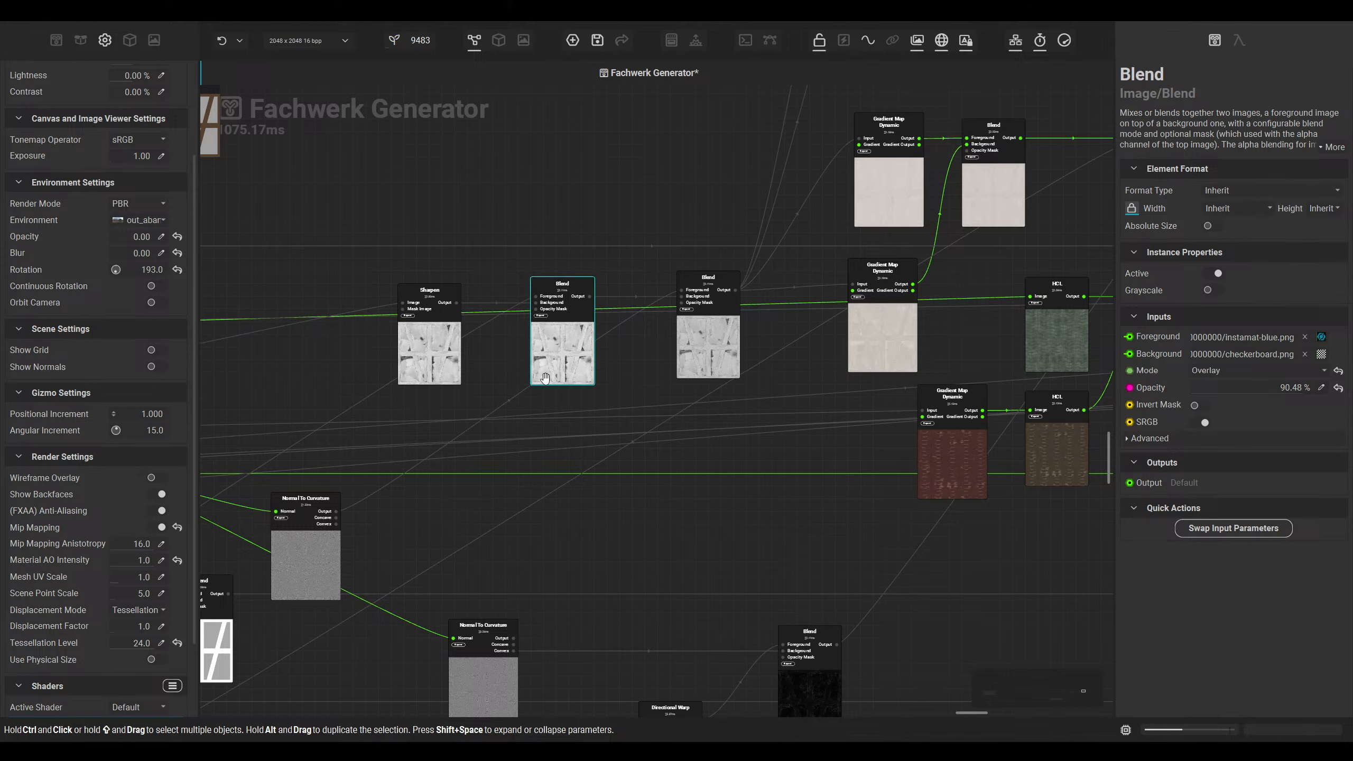
left_click(708, 341)
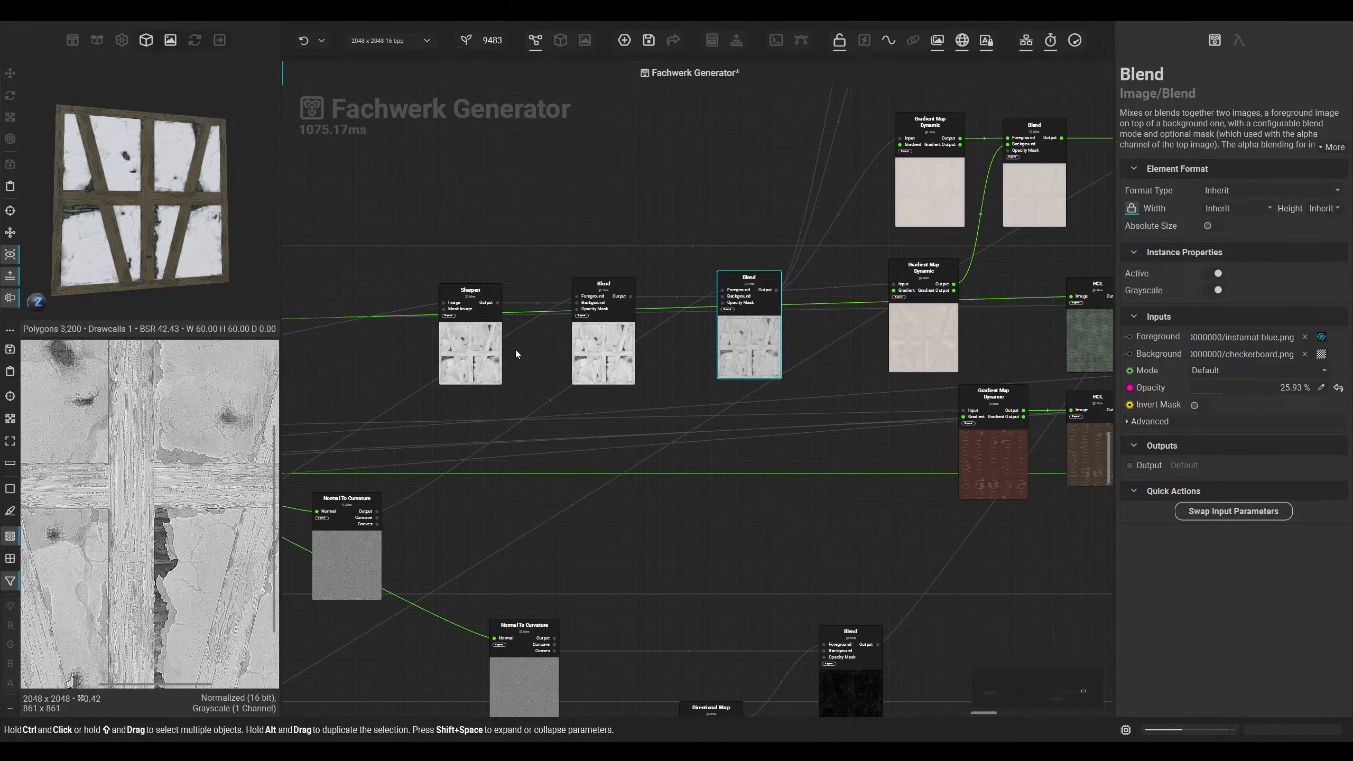
Step: Try a Sharpen strength of 29.03 % and compare the outputs of the two grayscale Blends that follow it
left_click(492, 352)
left_click_drag(1240, 377, 1226, 376)
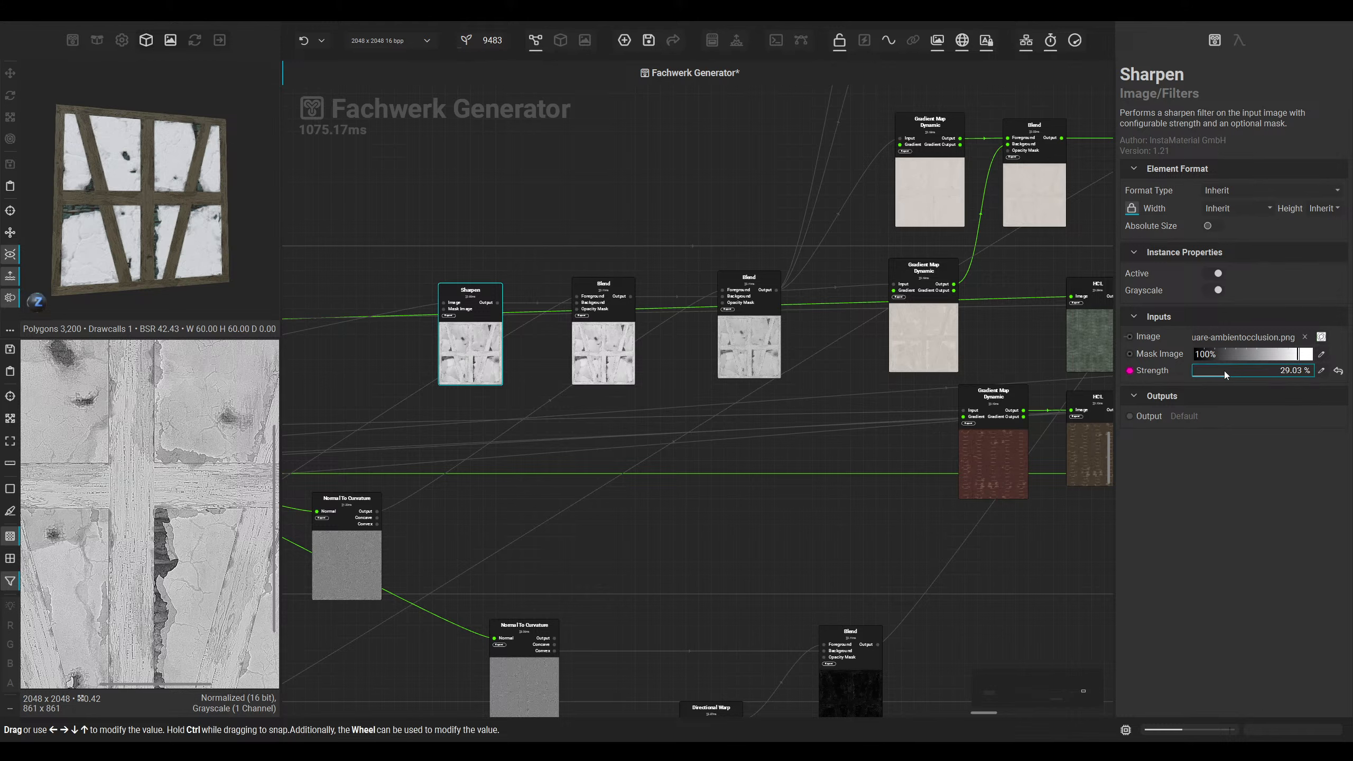
left_click(760, 330)
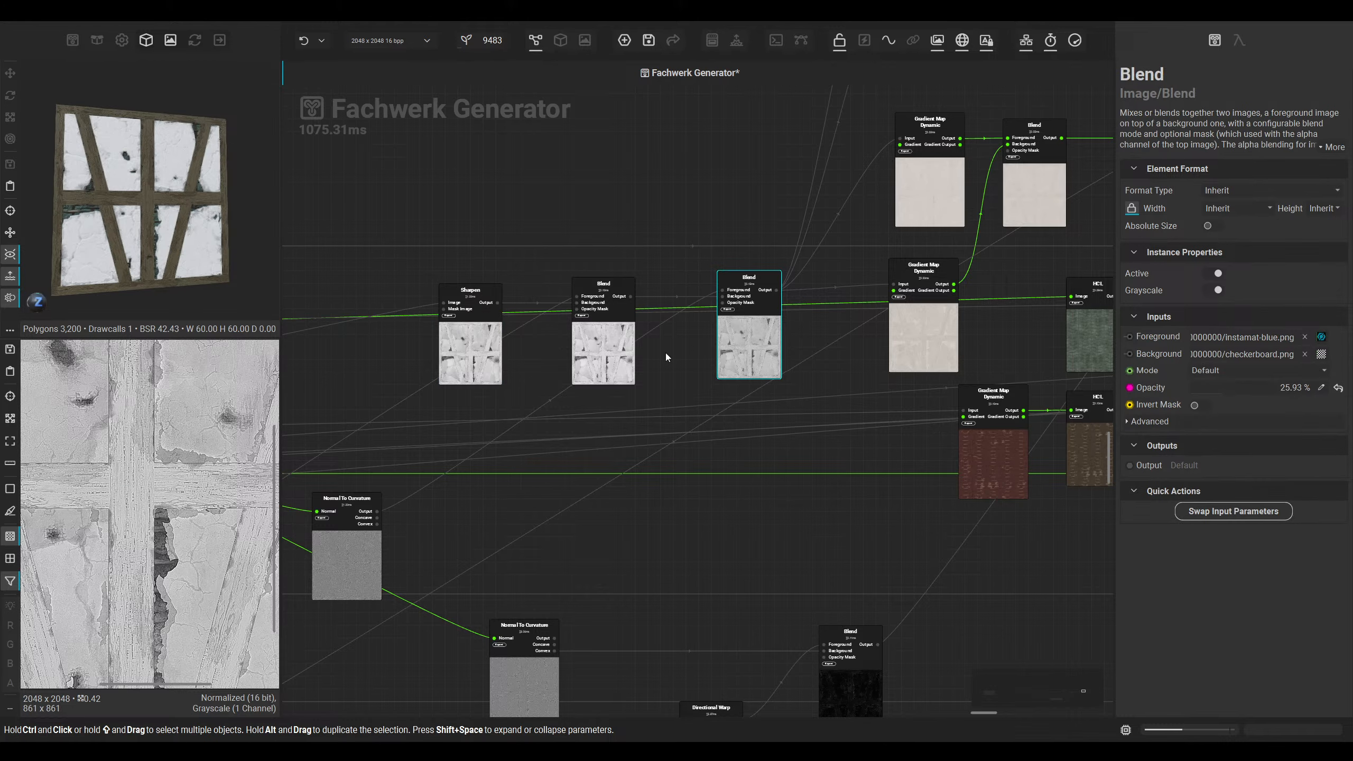
left_click(598, 352, "ctrl")
left_click(579, 359)
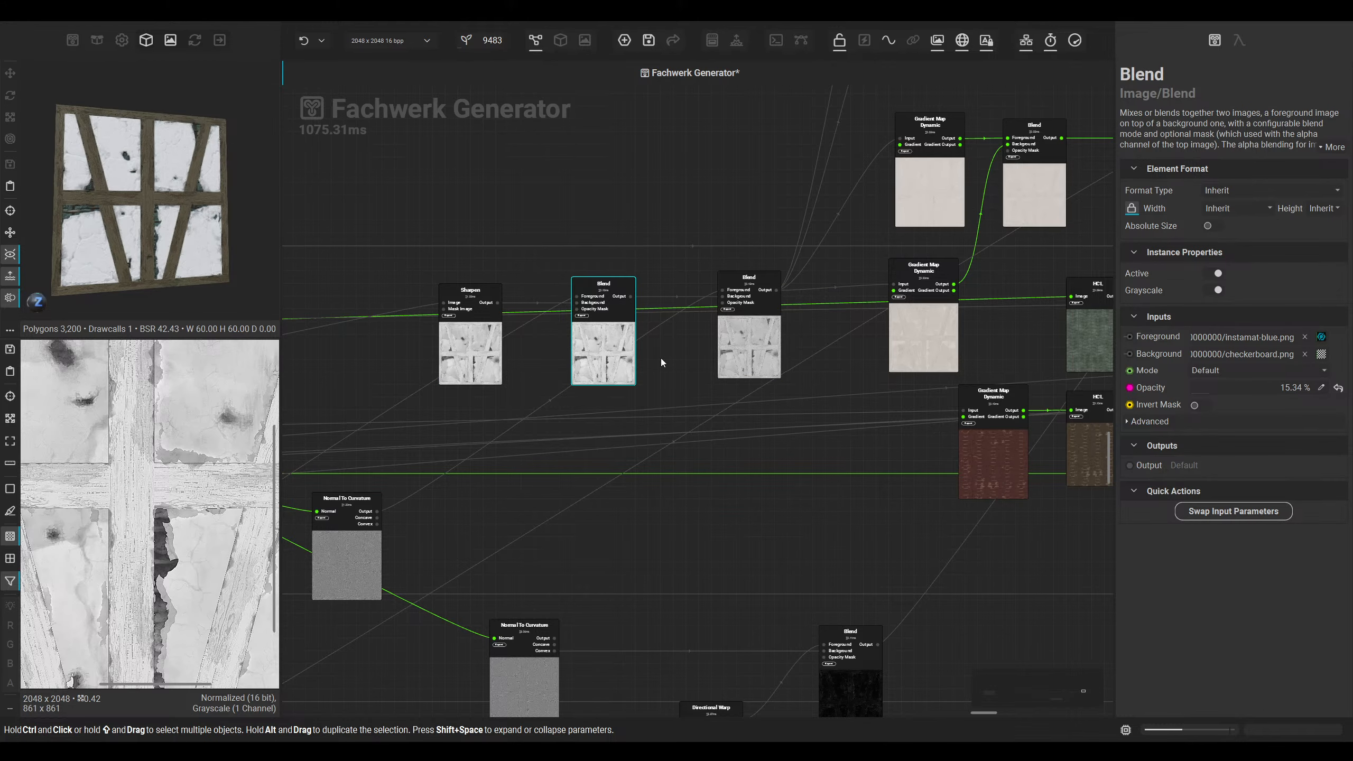
Step: Set the opacity of the last grayscale Blend after the Sharpen to 32.28 %, judging the effect on the wall in 3D
left_click(749, 346)
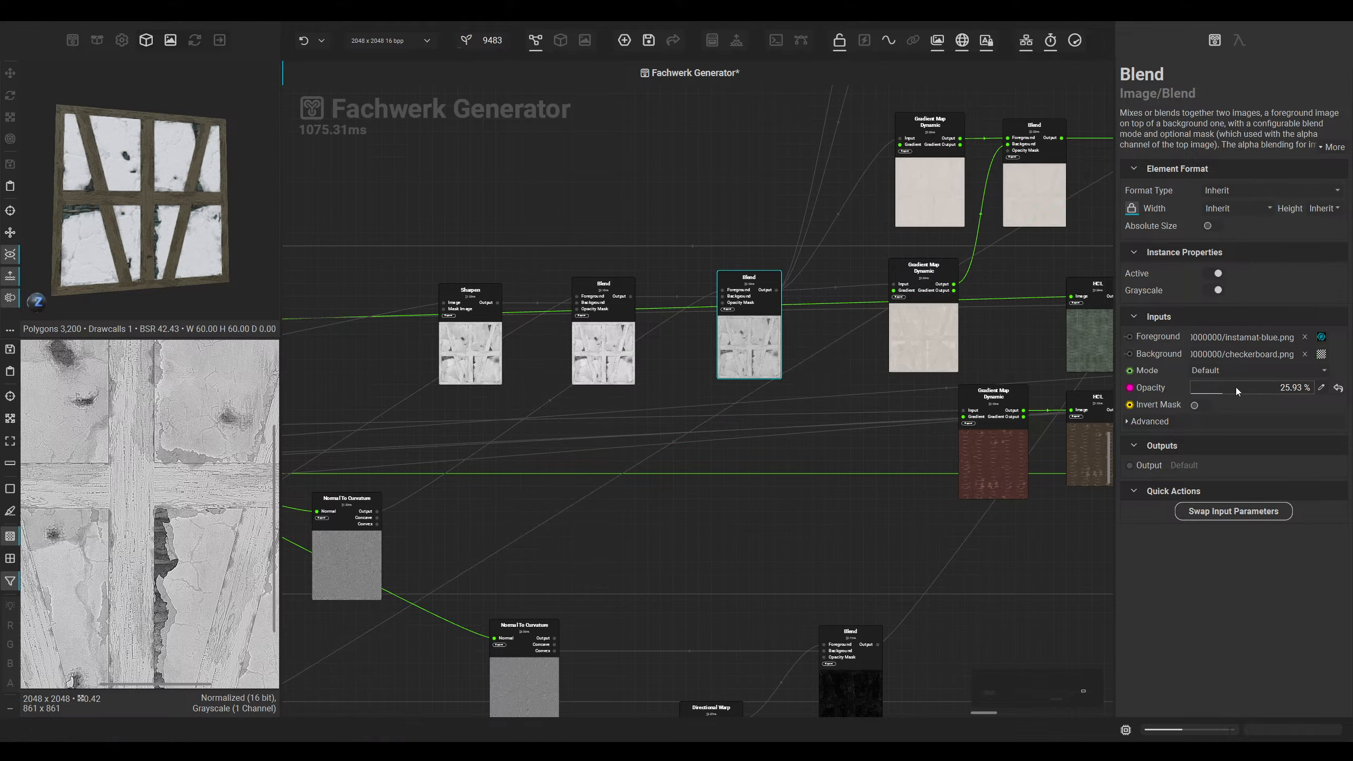
left_click_drag(1217, 392, 1204, 392)
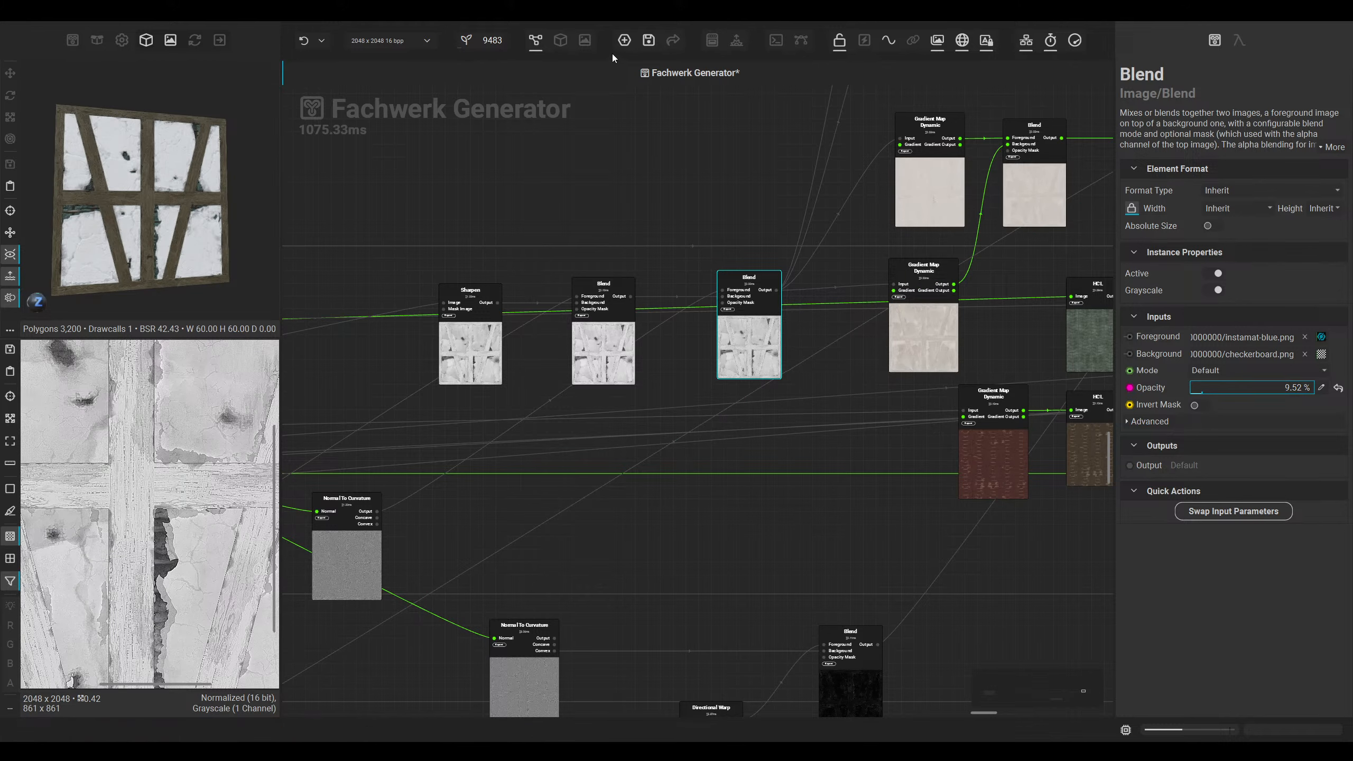
left_click(560, 40)
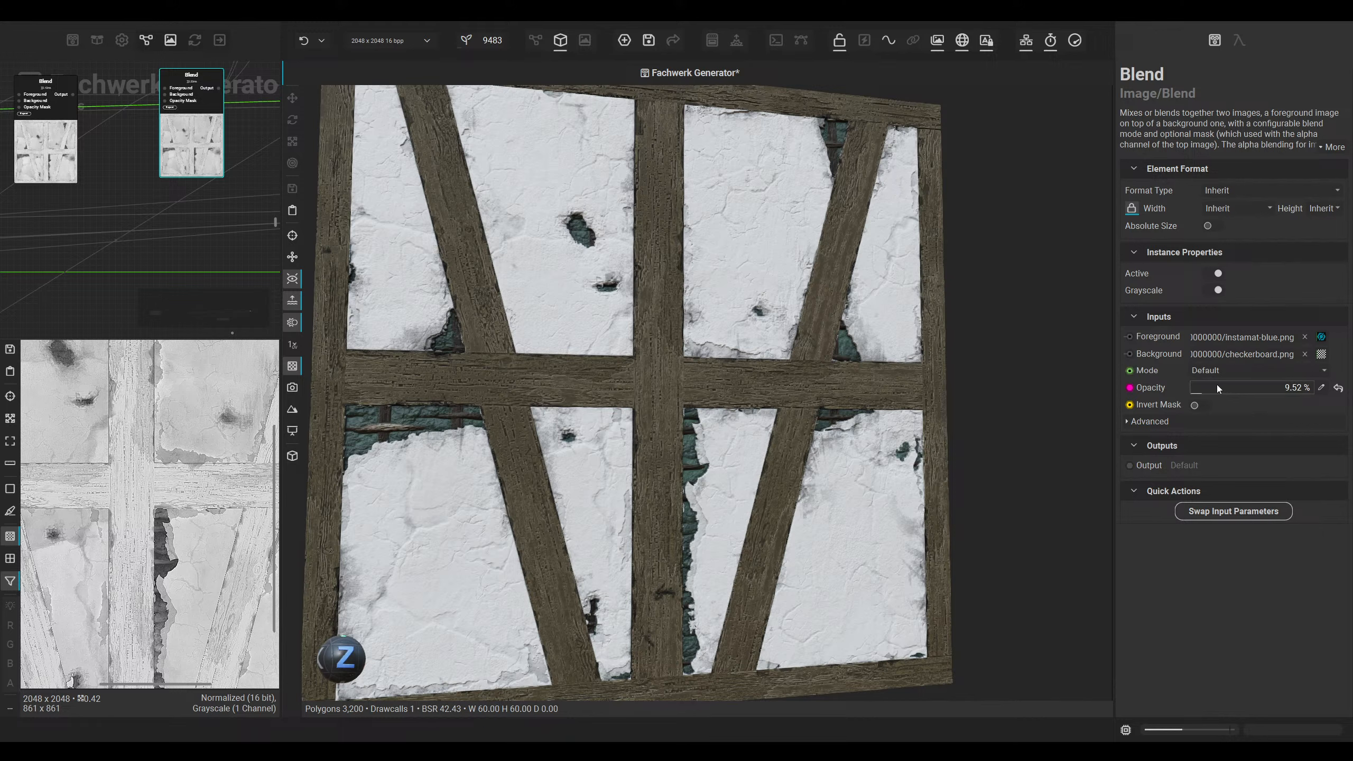
mouse_move(1217, 386)
left_mouse_down()
mouse_move(1336, 382)
mouse_move(1230, 381)
left_mouse_up()
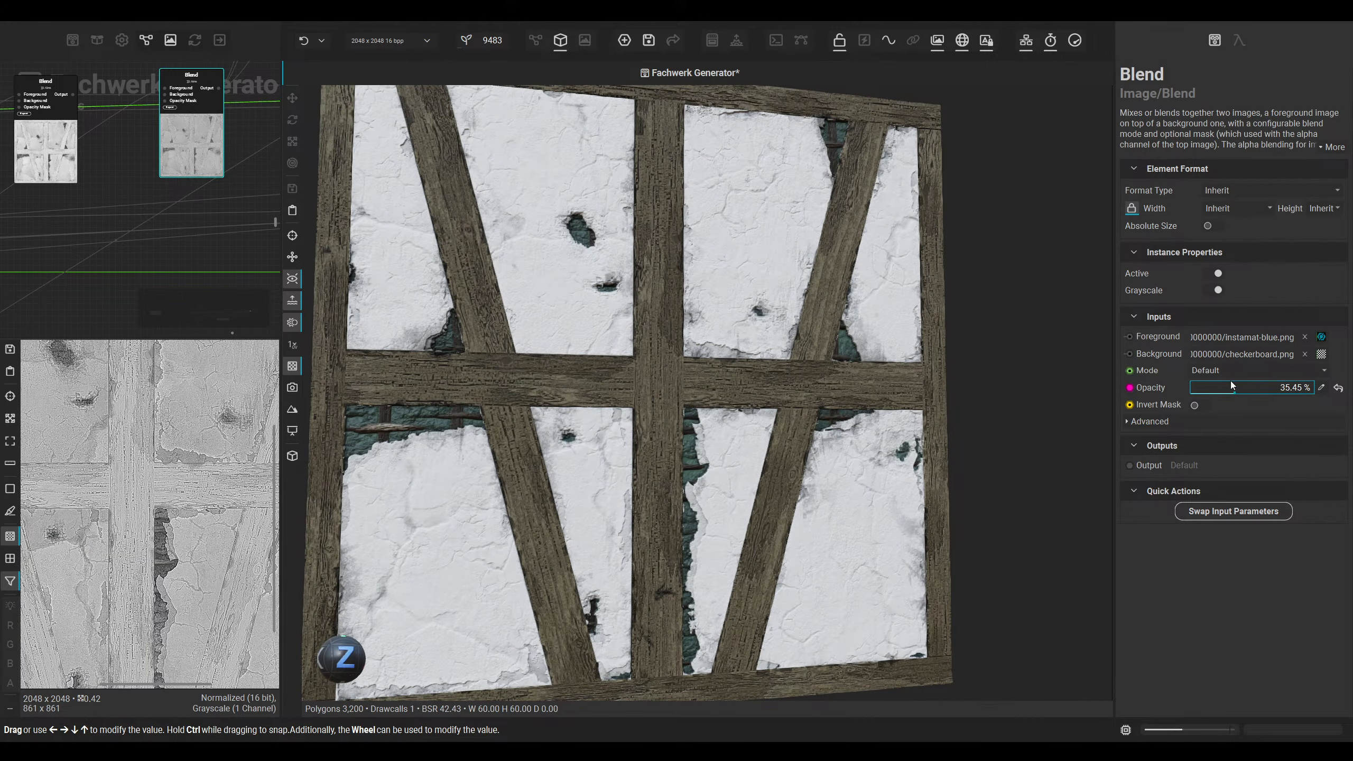
Step: Set the strength of the Sharpen node feeding the grayscale Blends to 63.98 % and return to the large node graph
middle_click_drag(143, 168, 341, 198)
left_click(185, 190)
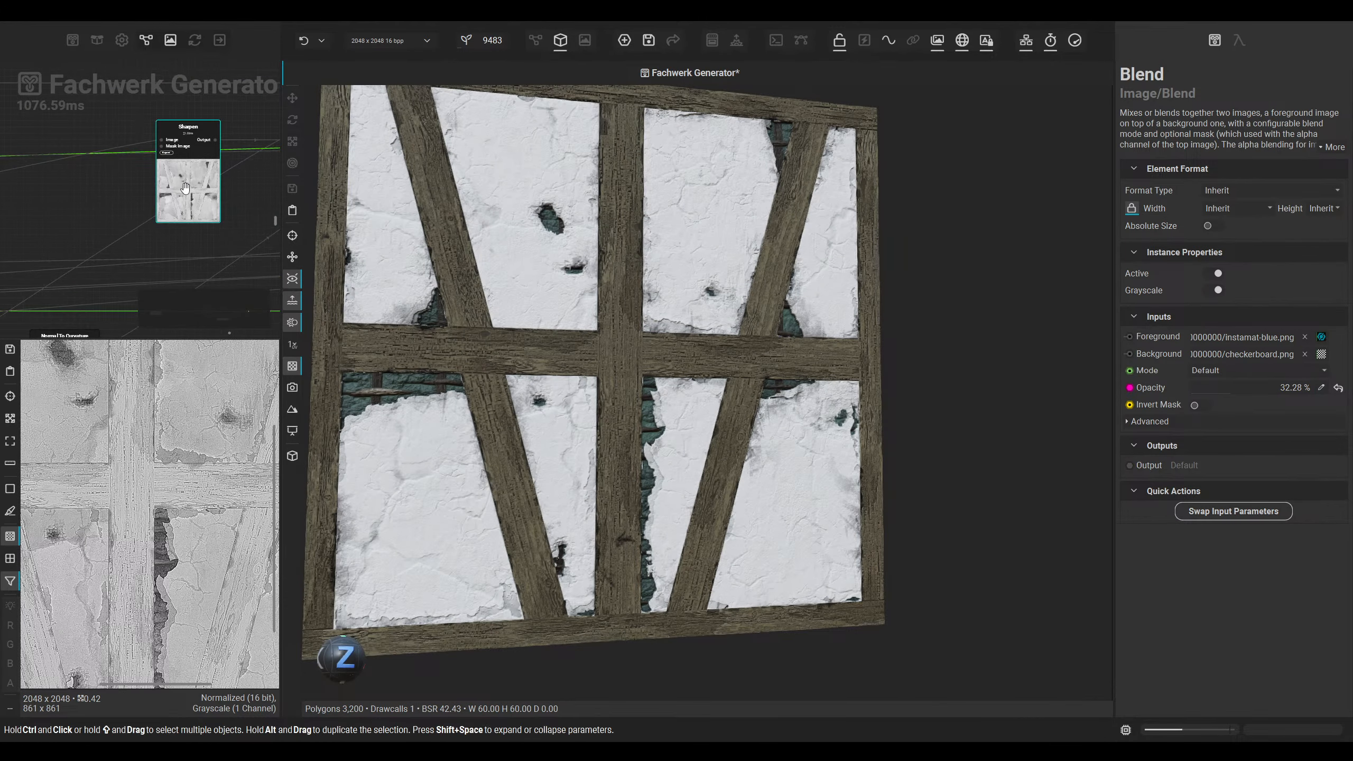
left_click_drag(1230, 372, 1270, 369)
left_click(535, 40)
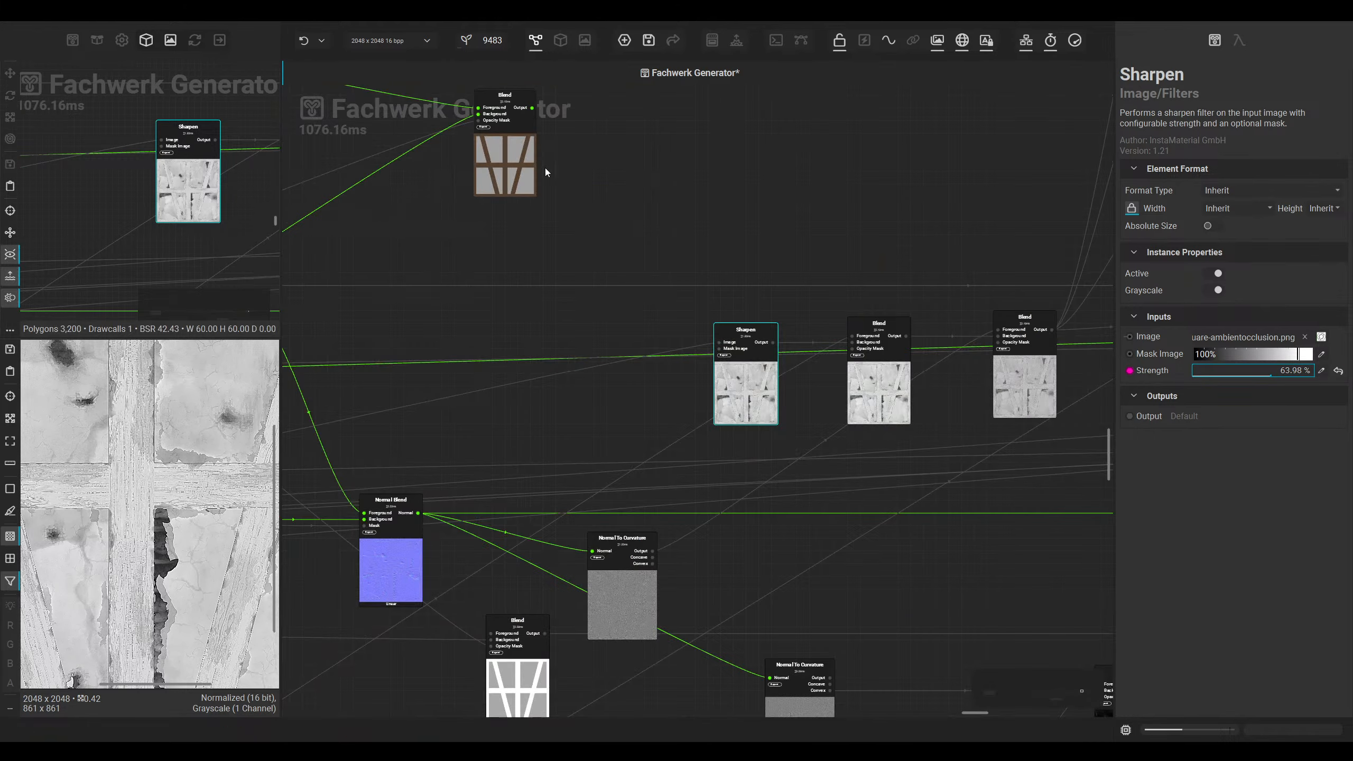
Step: Try lower opacities on the two wood color Blends, including 73.54 % on the last one, and return to 100 %
left_click(719, 248)
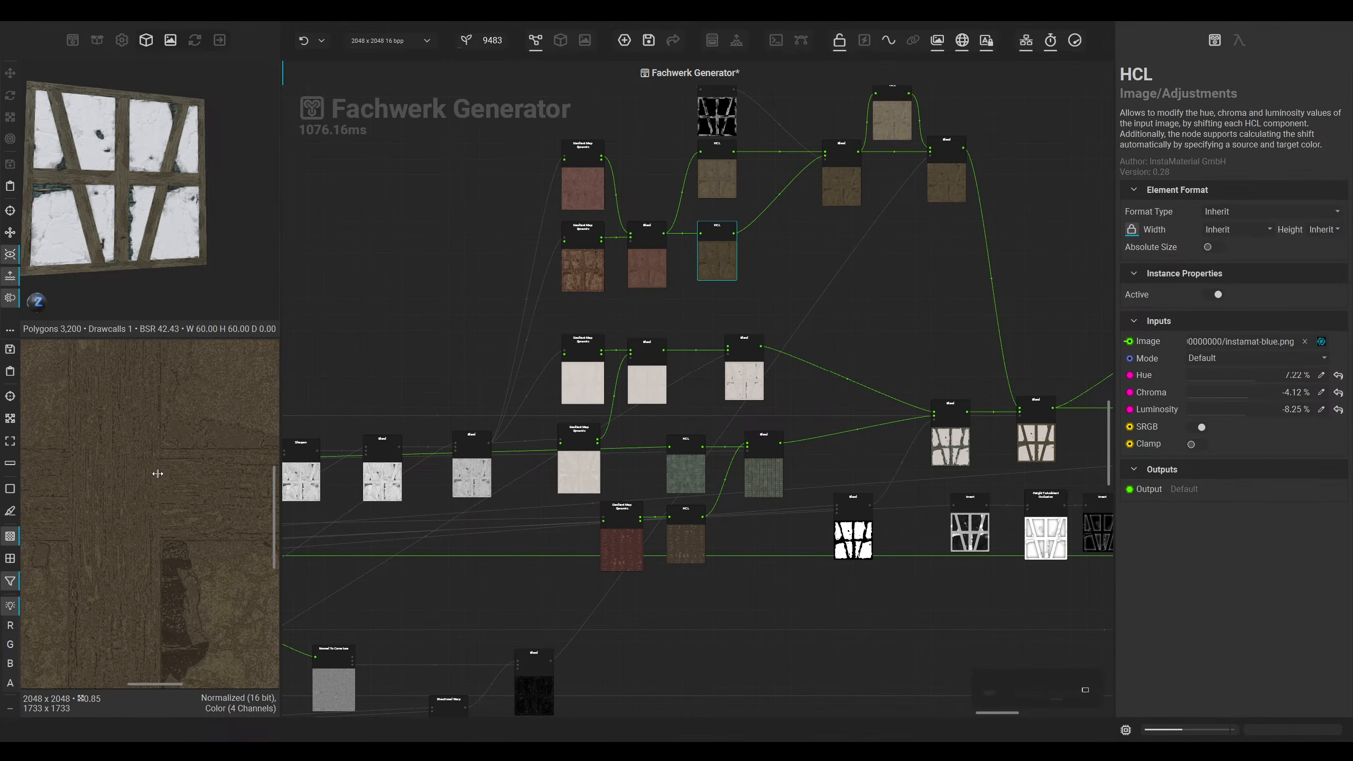
middle_click_drag(808, 247, 608, 364)
left_click(662, 316)
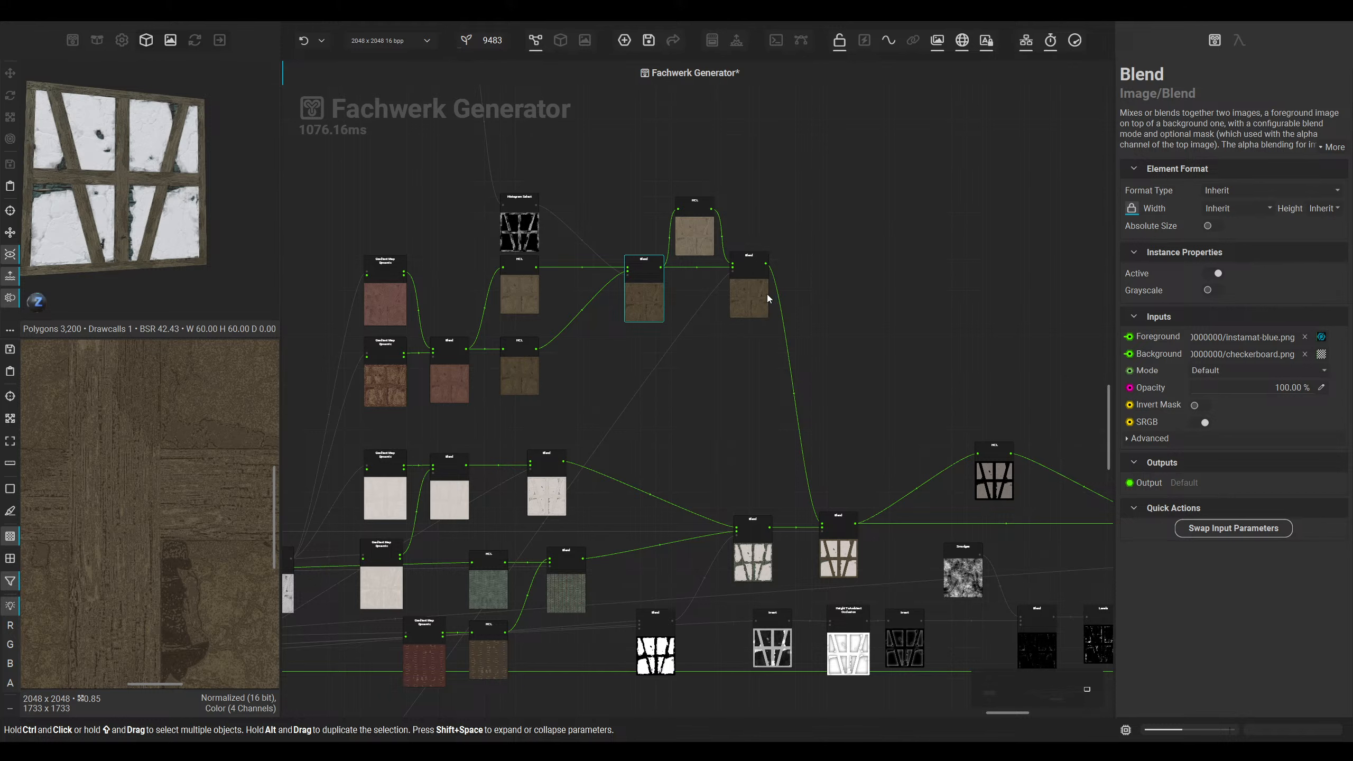
left_click(753, 297)
left_click_drag(1292, 391, 1267, 389)
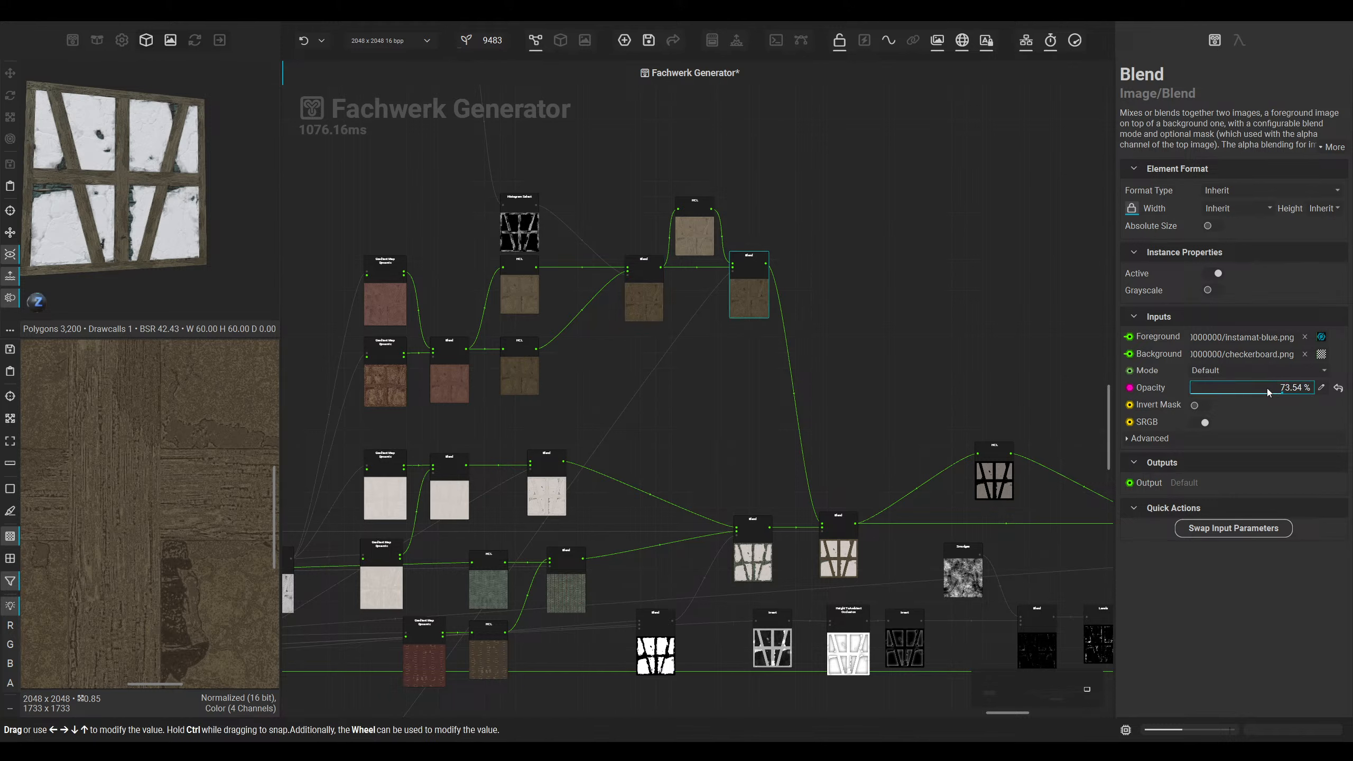
left_click(644, 291)
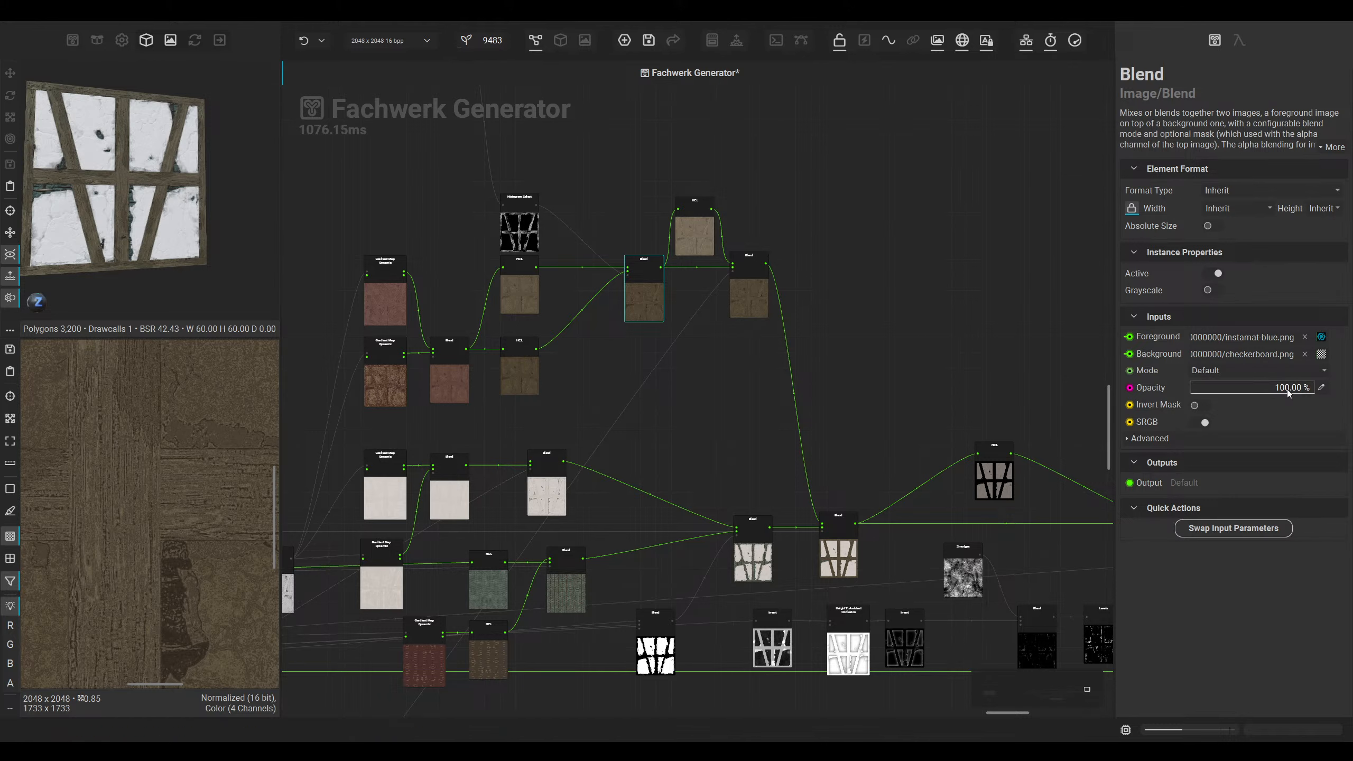
left_click_drag(1282, 390, 1321, 387)
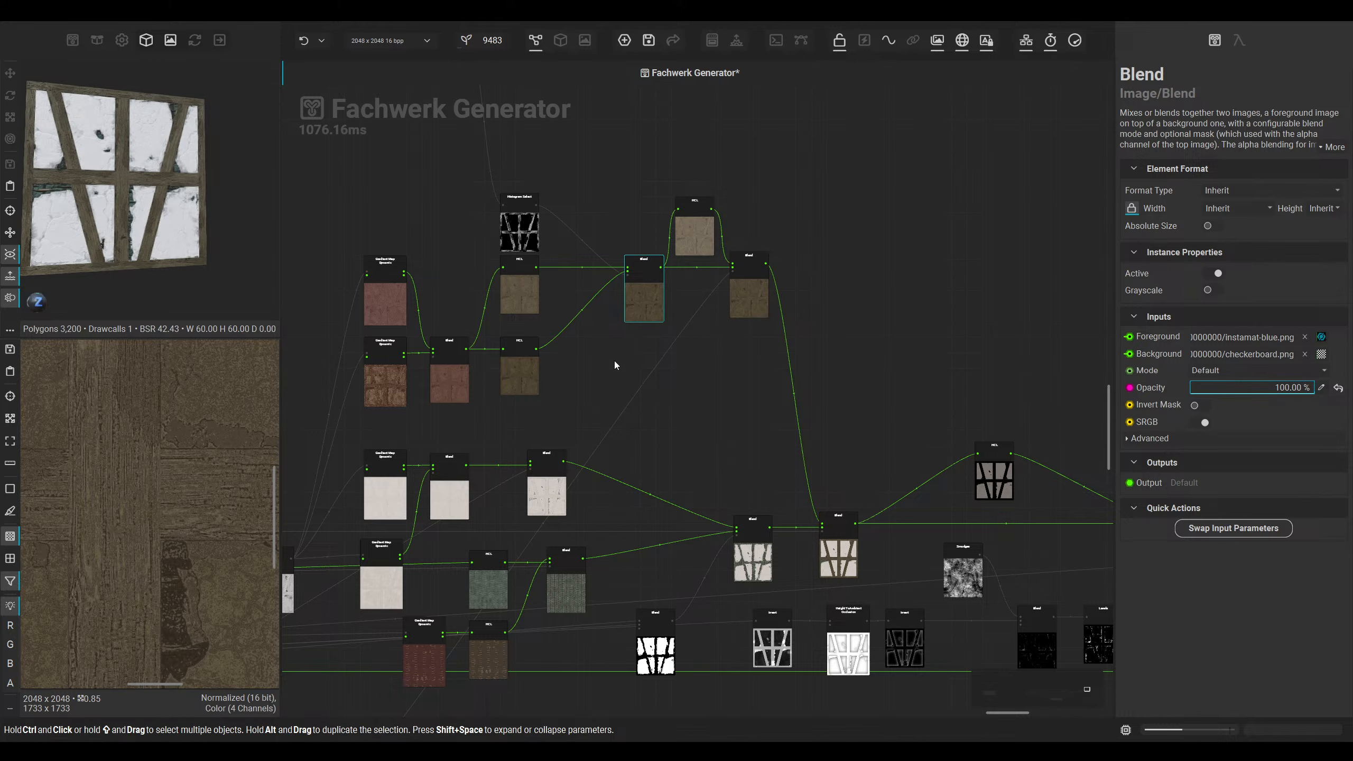
Step: Examine the HCL between the wood color Blends, the black-and-white mask Blend and the Blend combining wood with plaster
scroll(675, 337, "up", 2)
left_click(687, 223)
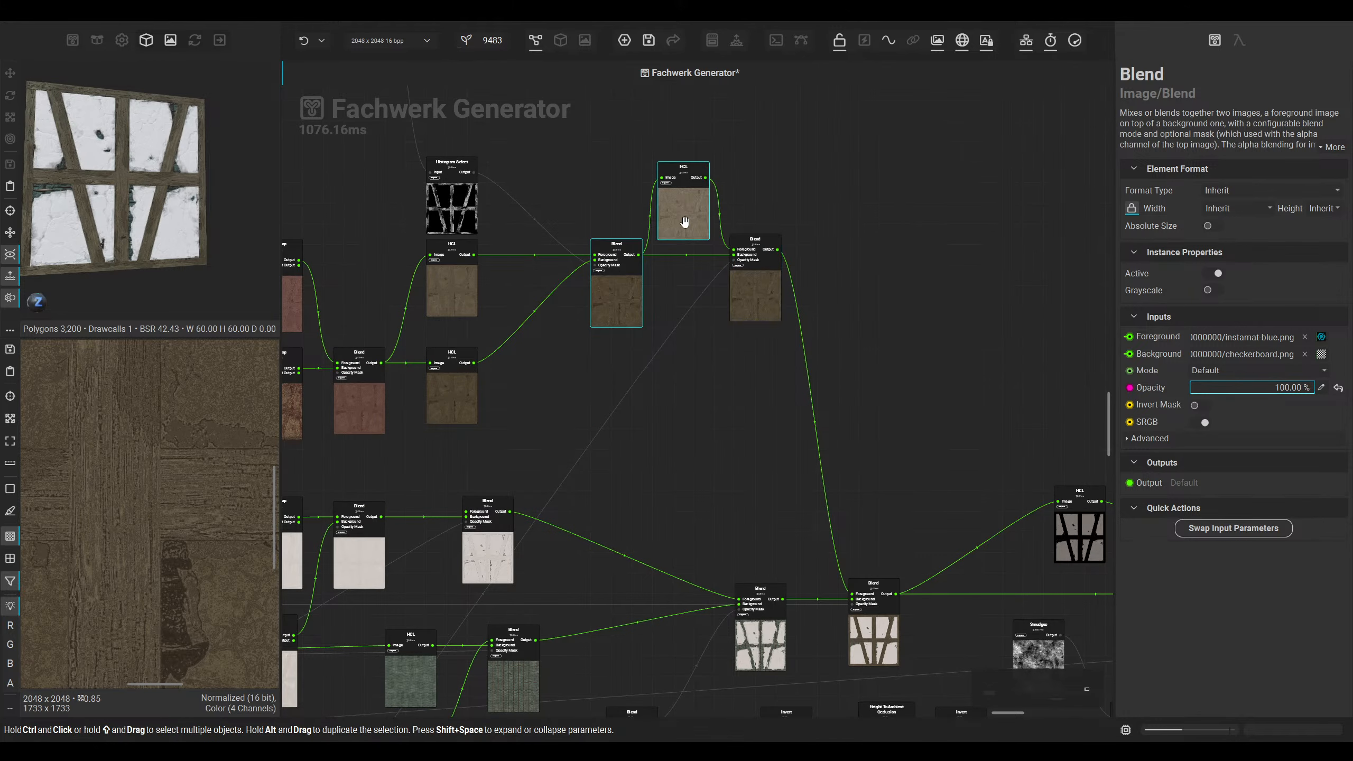
middle_click_drag(694, 371, 627, 367)
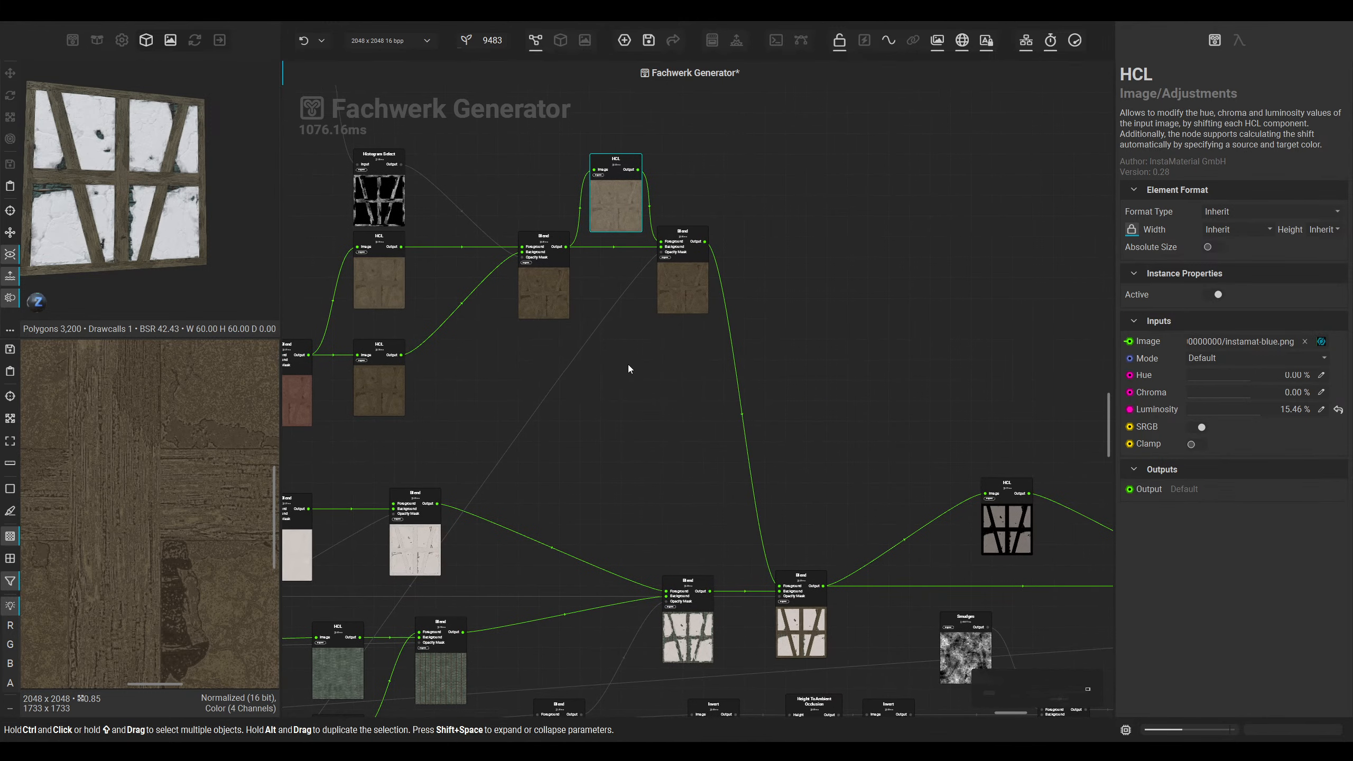
middle_click_drag(657, 417, 643, 269)
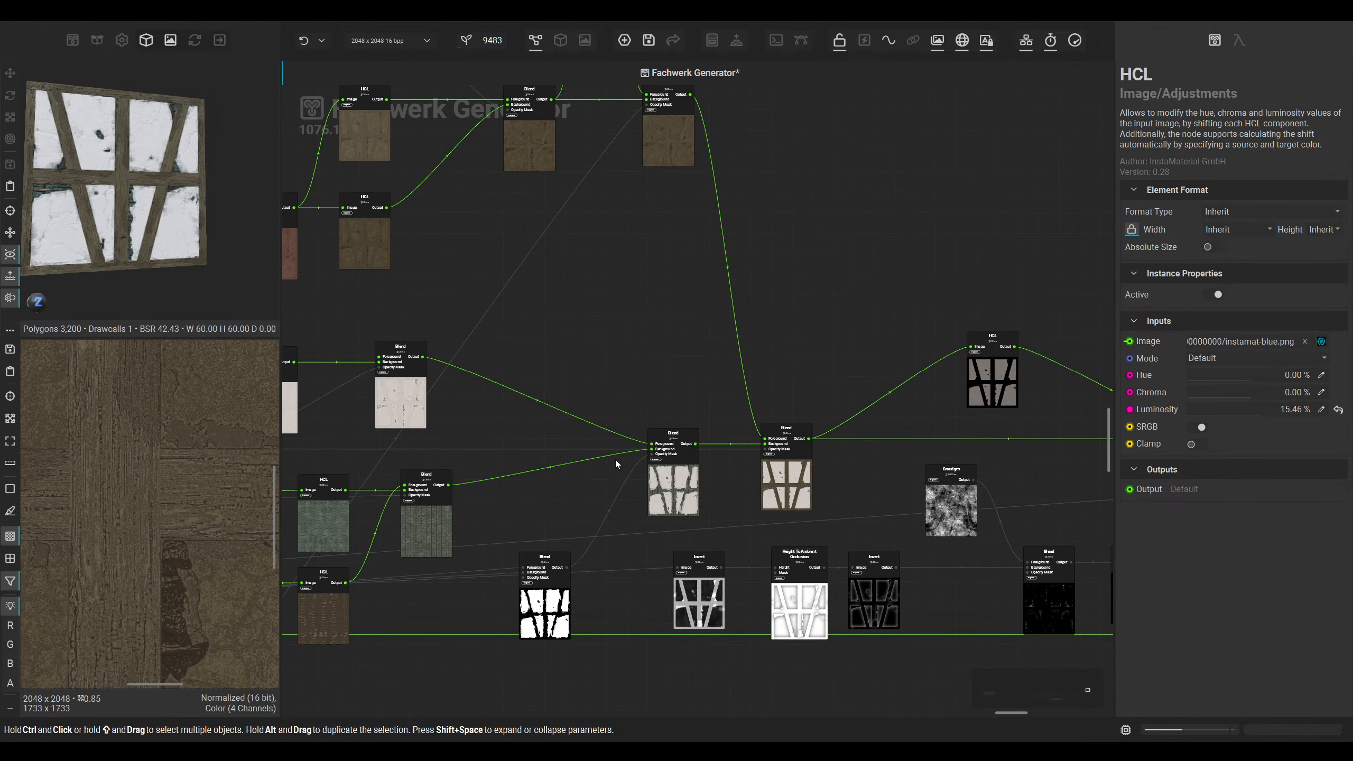
middle_click_drag(586, 499, 618, 467)
left_click_drag(586, 558, 572, 584)
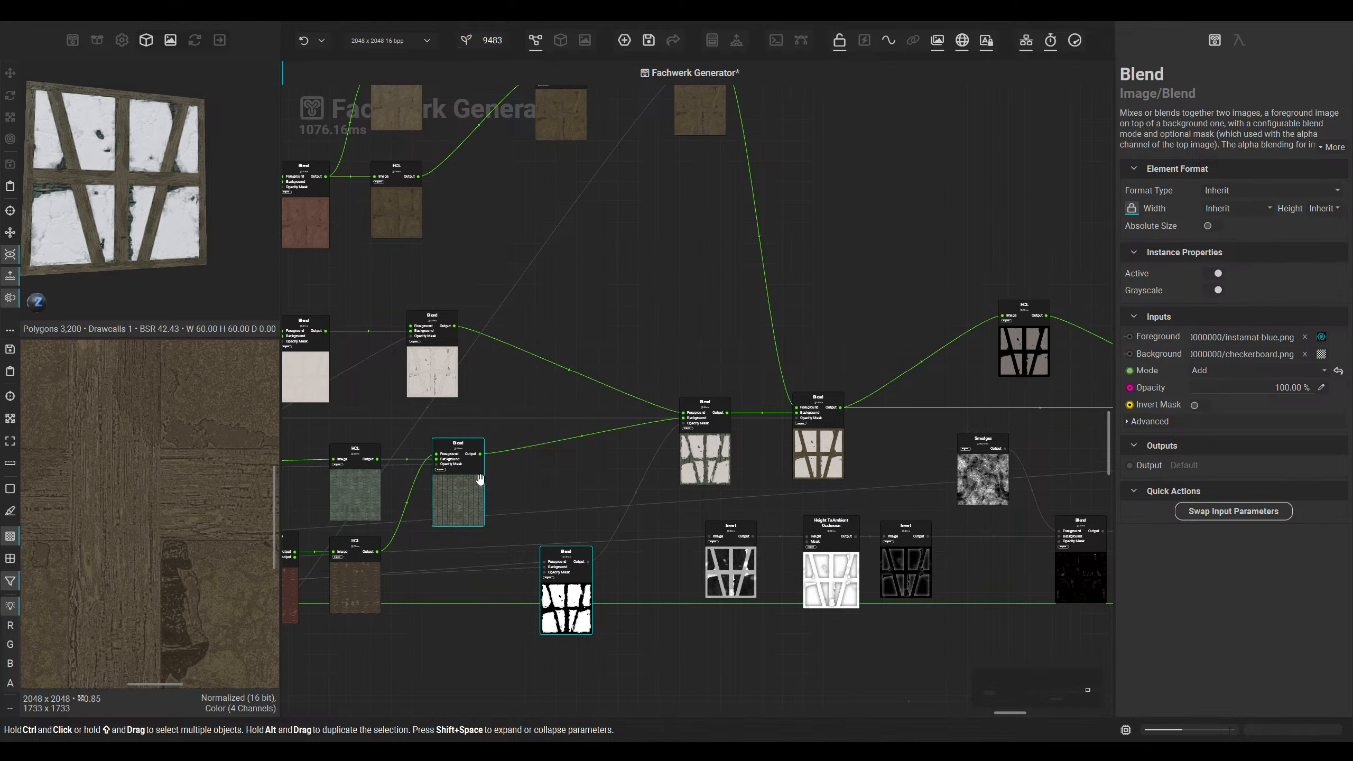
middle_click_drag(597, 440, 486, 508)
left_click(583, 197)
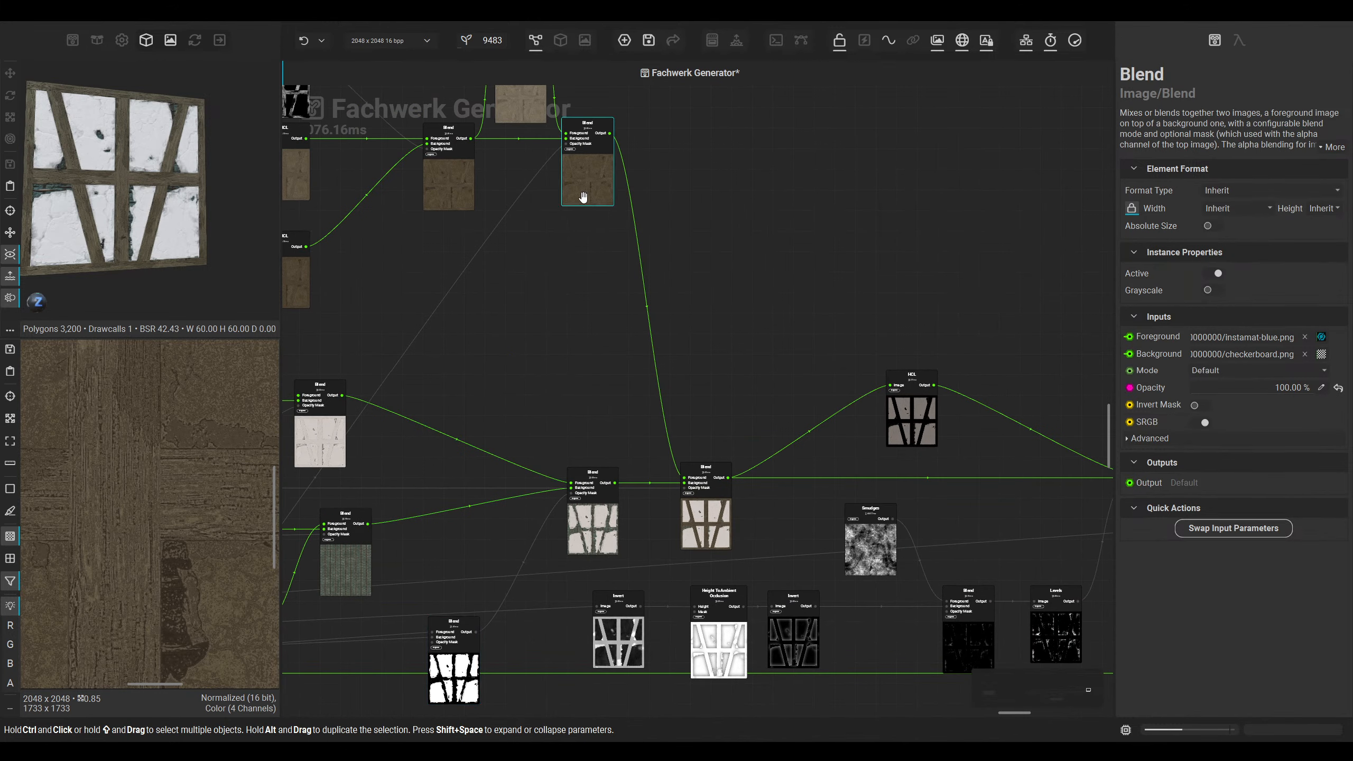
left_click(691, 511)
Step: Trace the wood color chain back through its HCL and Gradient Map Dynamic nodes to the sharpened grayscale Blend
middle_click_drag(367, 194, 596, 438)
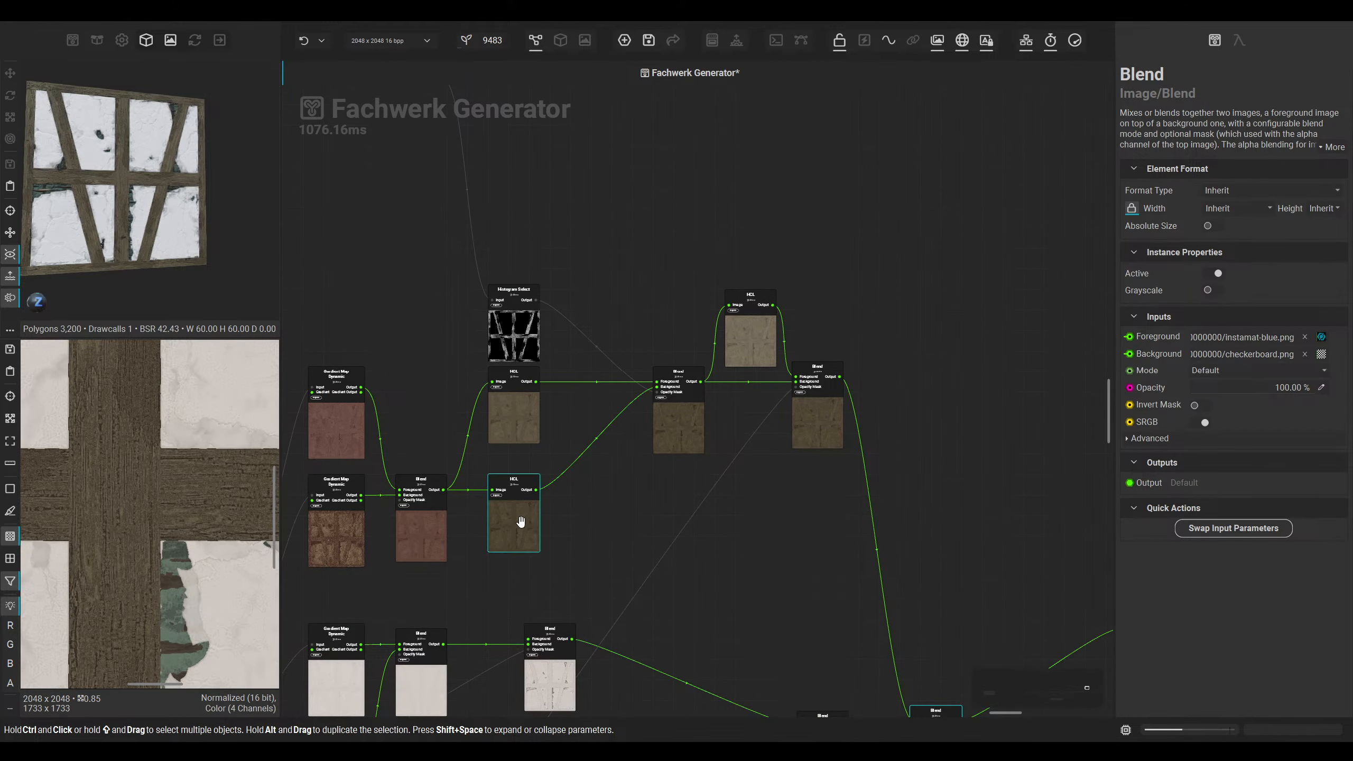
middle_click_drag(521, 522, 770, 459)
left_click(599, 484)
middle_click_drag(583, 490, 687, 276)
left_click(695, 478)
left_click(622, 385)
left_click(591, 475)
middle_click_drag(590, 476, 774, 476)
middle_click_drag(653, 409, 901, 436)
Step: Follow the graph back to the grayscale Levels node and connect its output to the upper wood Gradient Map Dynamic's input
scroll(901, 436, "down", 3)
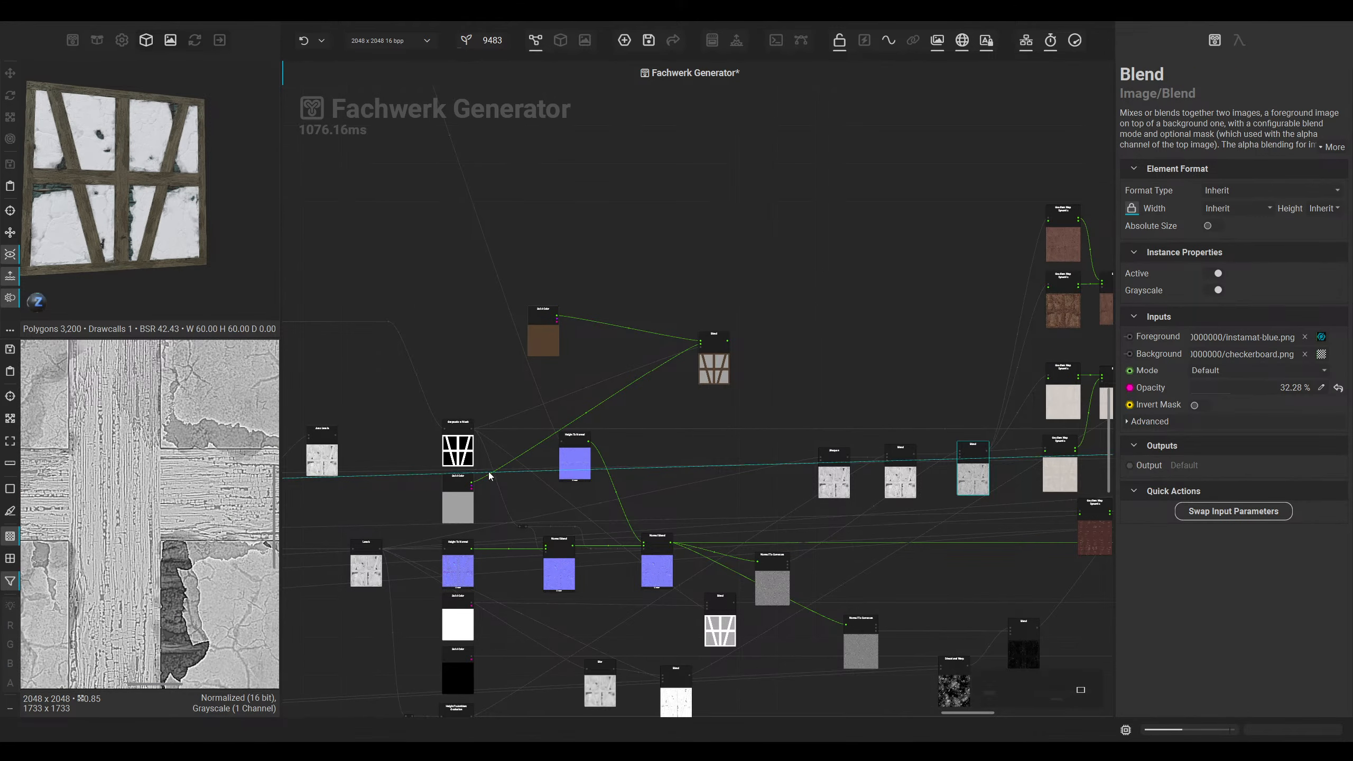
middle_click_drag(328, 468, 461, 439)
left_click(484, 526)
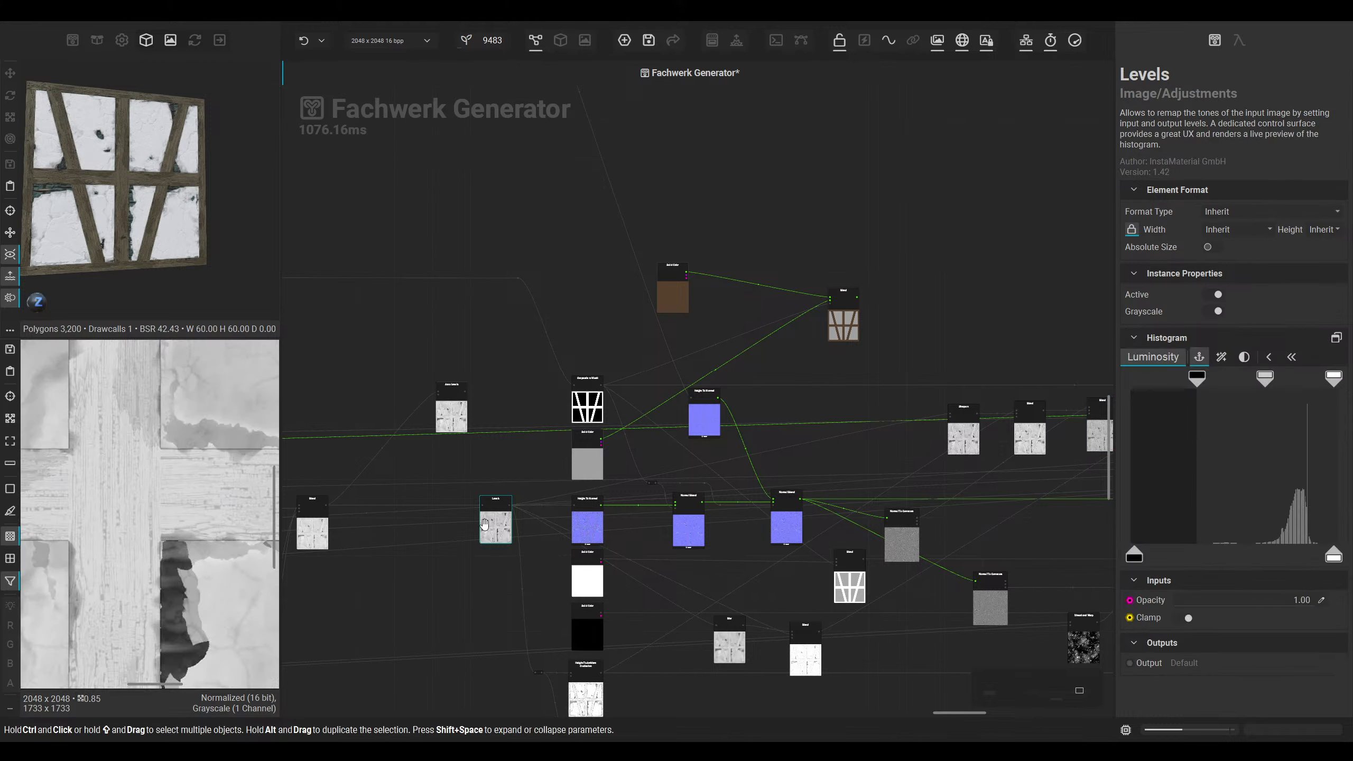
left_click(525, 480)
scroll(700, 320, "up", 5)
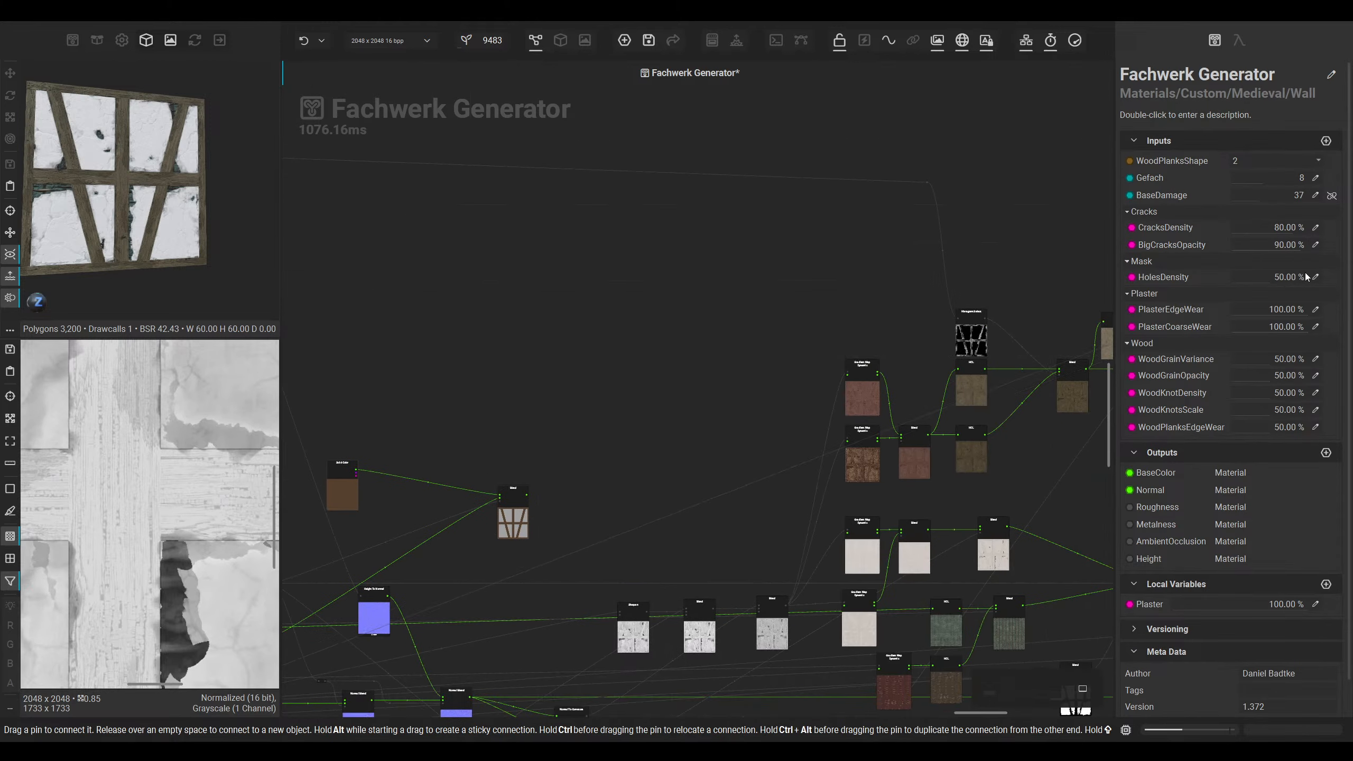
left_click(752, 384)
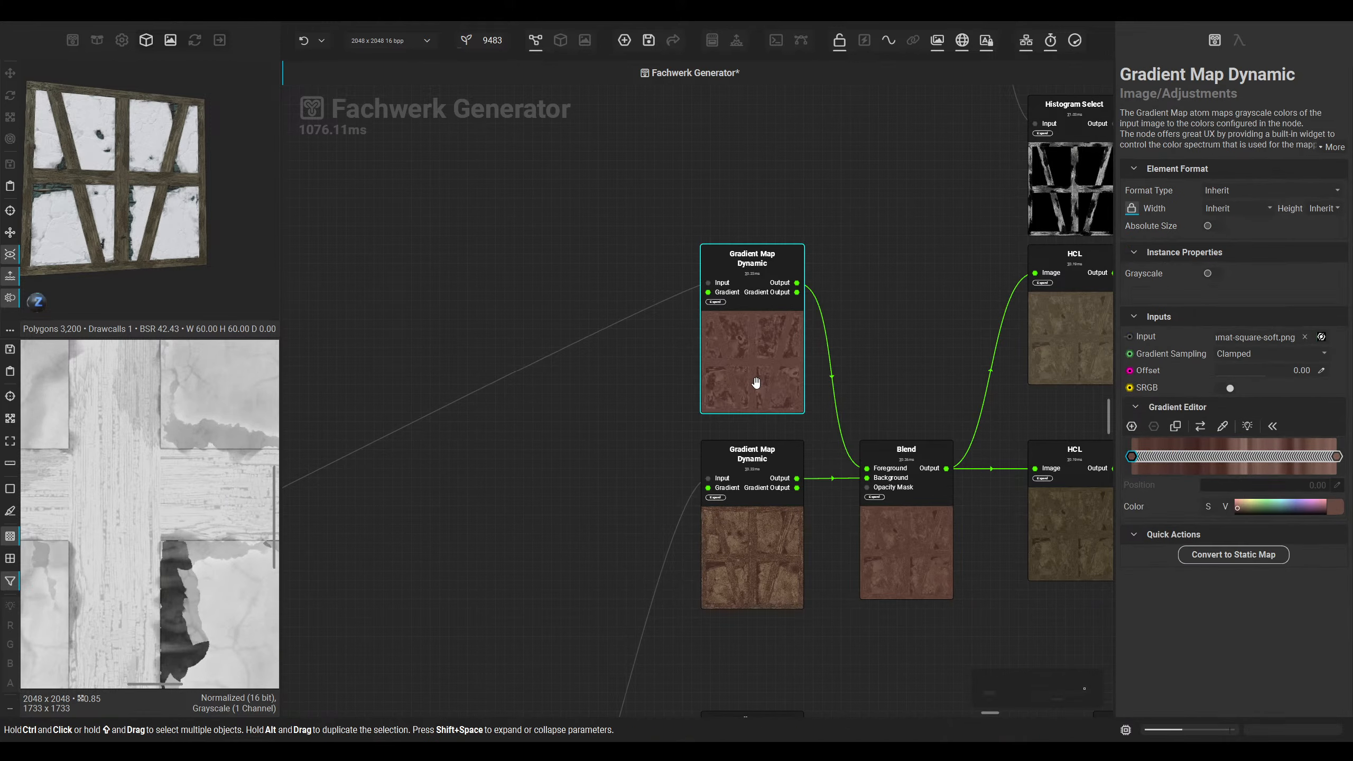
Step: Check the wood color through its Blend and HCL nodes and inspect the wall in 3D from a slightly different angle
middle_click_drag(417, 410, 141, 419)
left_click(597, 541)
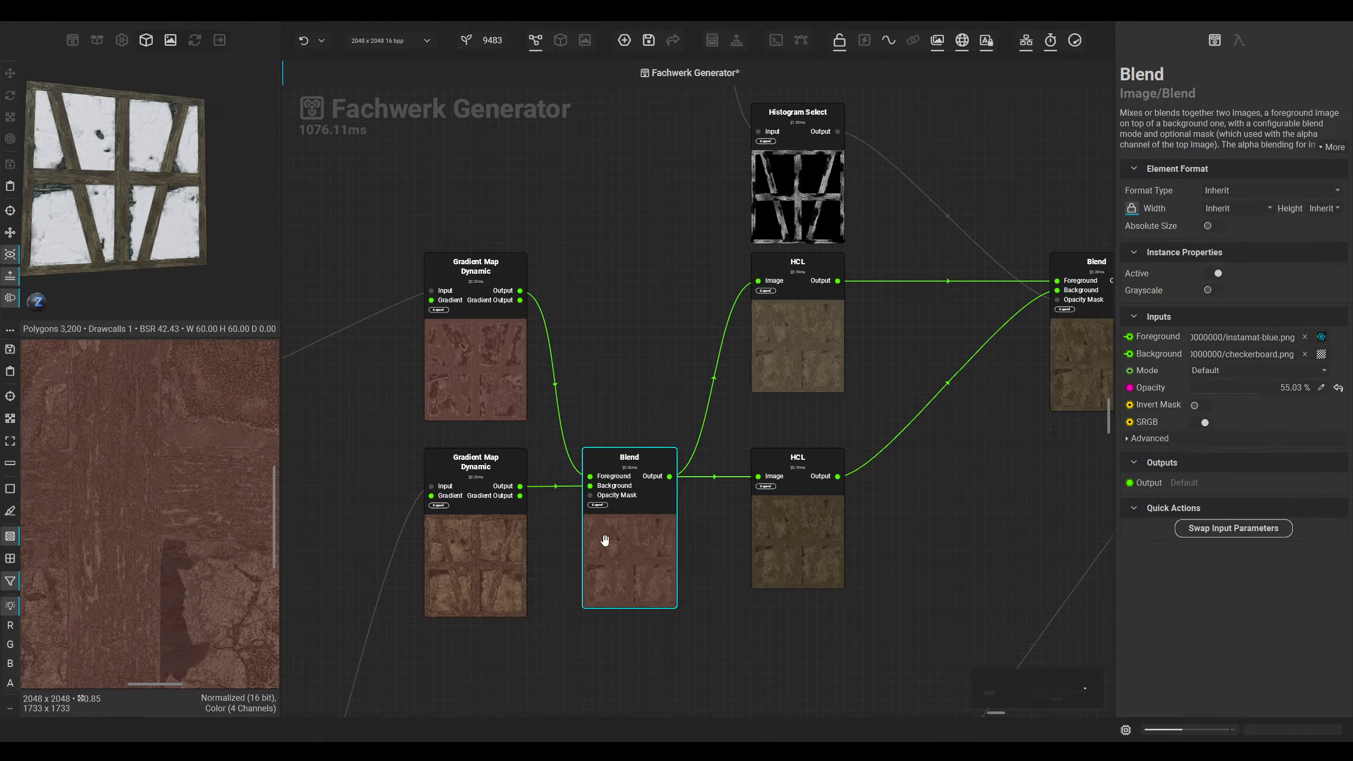
middle_click_drag(647, 540, 496, 531)
left_click(668, 363)
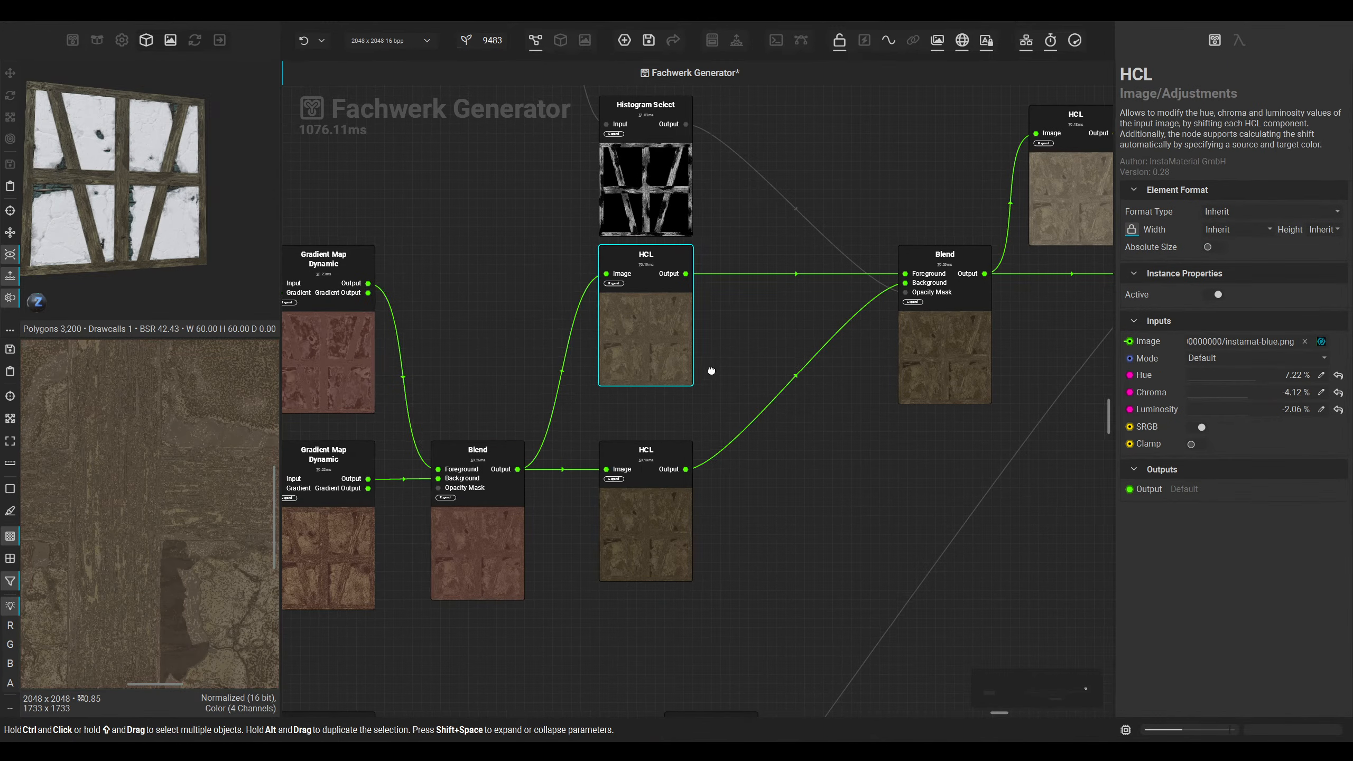
middle_click_drag(901, 373, 599, 462)
left_click(601, 461)
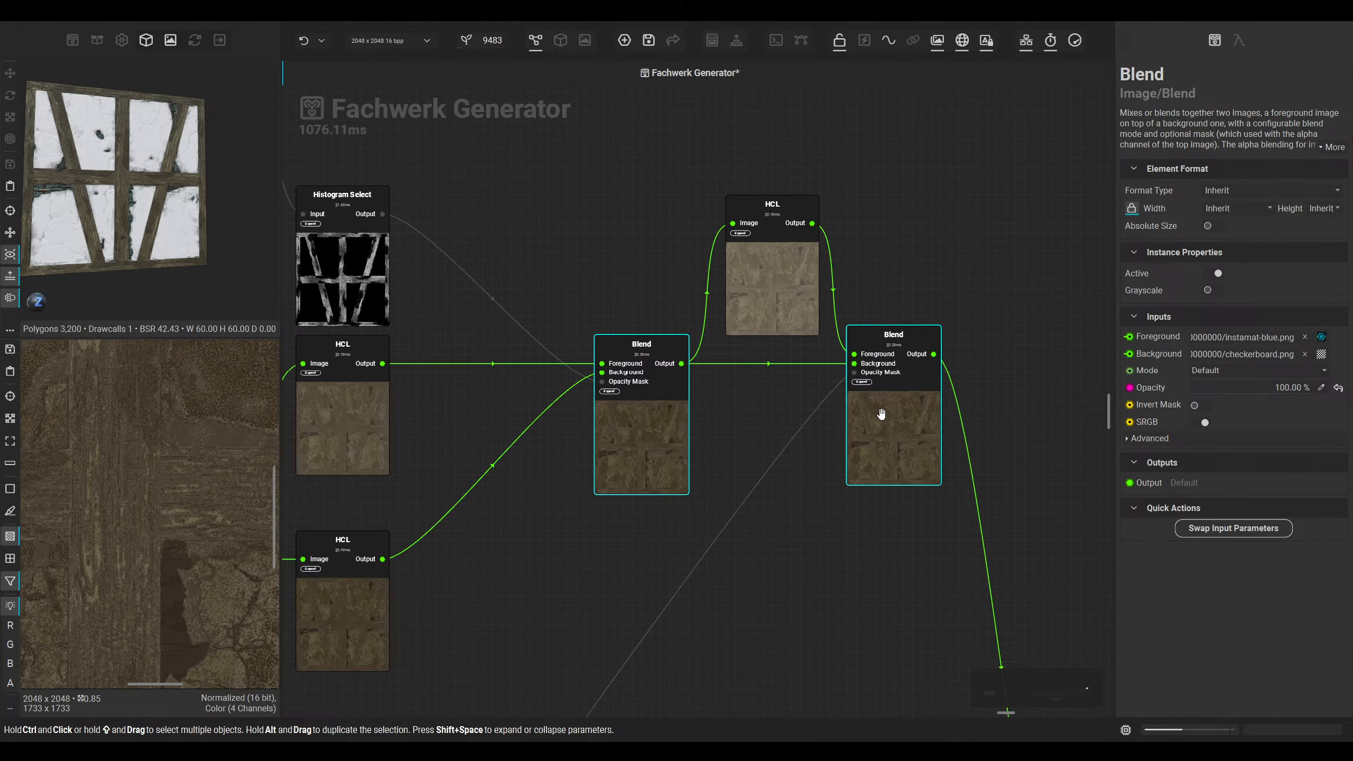
scroll(752, 188, "down", 1)
left_click(560, 40)
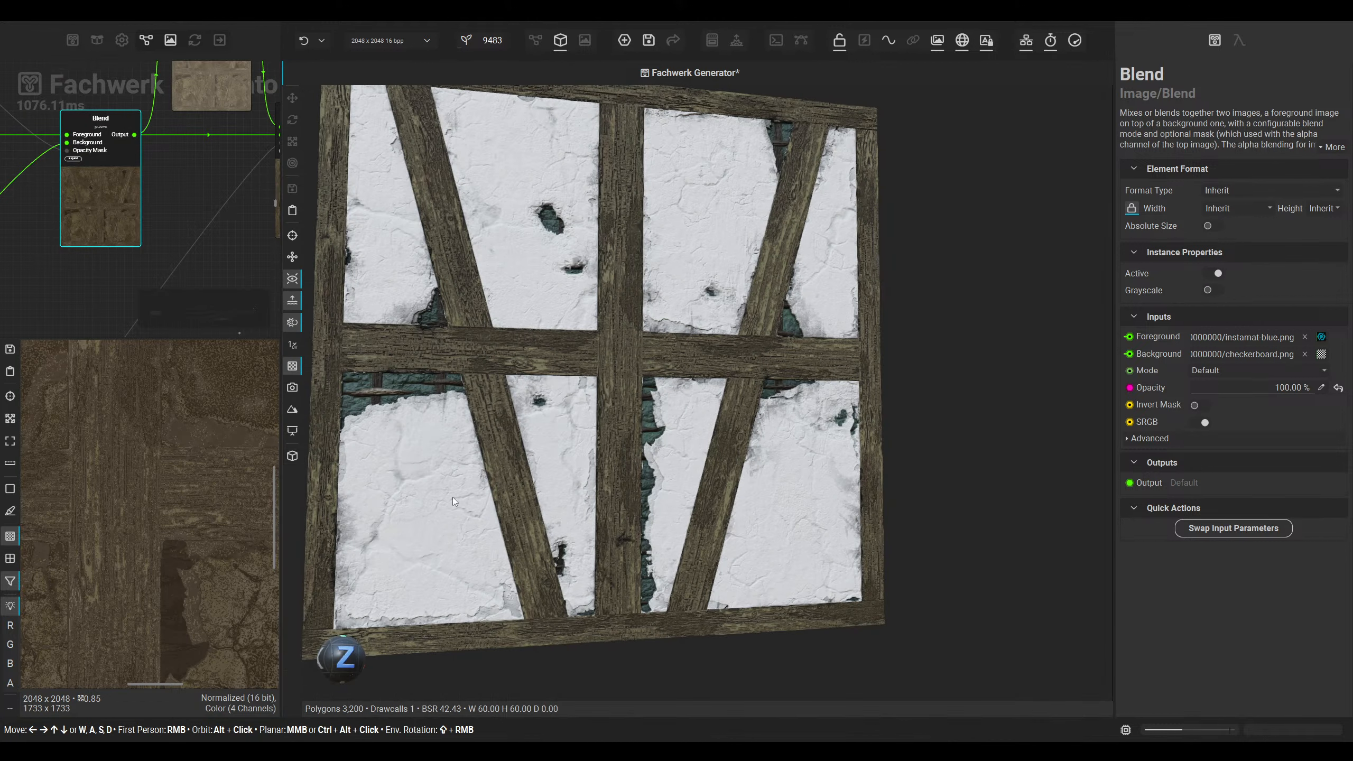
mouse_move(352, 637)
left_mouse_down()
mouse_move(345, 647)
mouse_move(366, 649)
left_mouse_up()
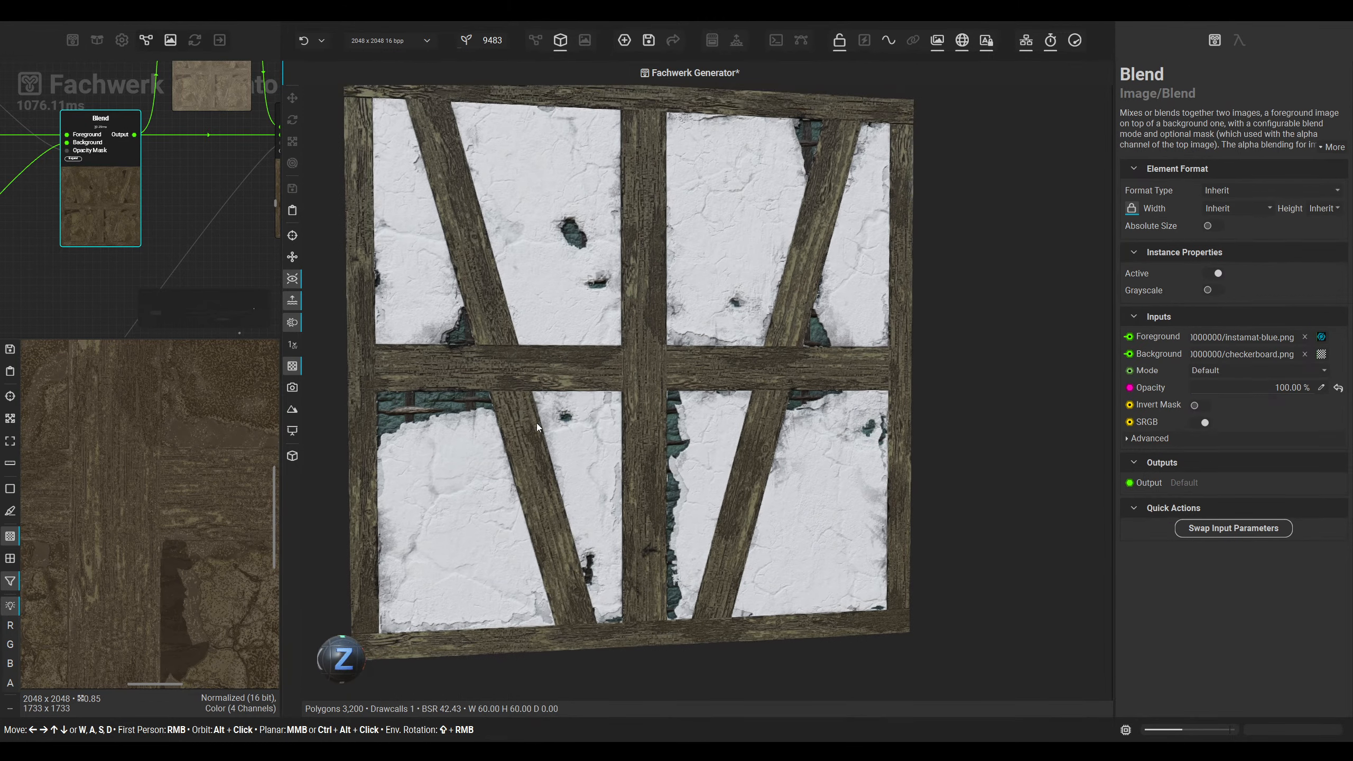
Step: Try a luminosity of 17.53 % on the HCL between the two wood color Blends and undo it
scroll(220, 203, "down", 3)
middle_click_drag(220, 204, 198, 245)
left_click(194, 155)
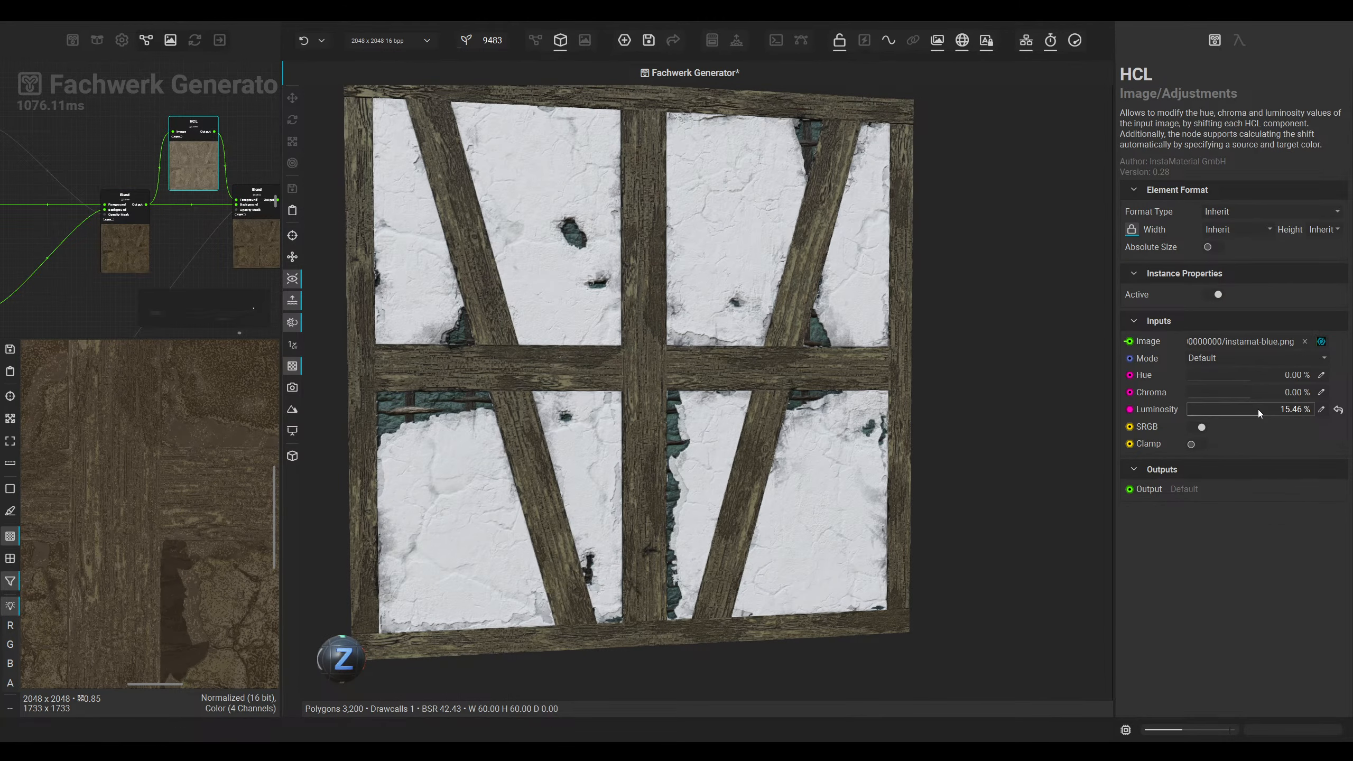
mouse_move(1257, 410)
left_mouse_down()
mouse_move(1245, 410)
mouse_move(1262, 410)
left_mouse_up()
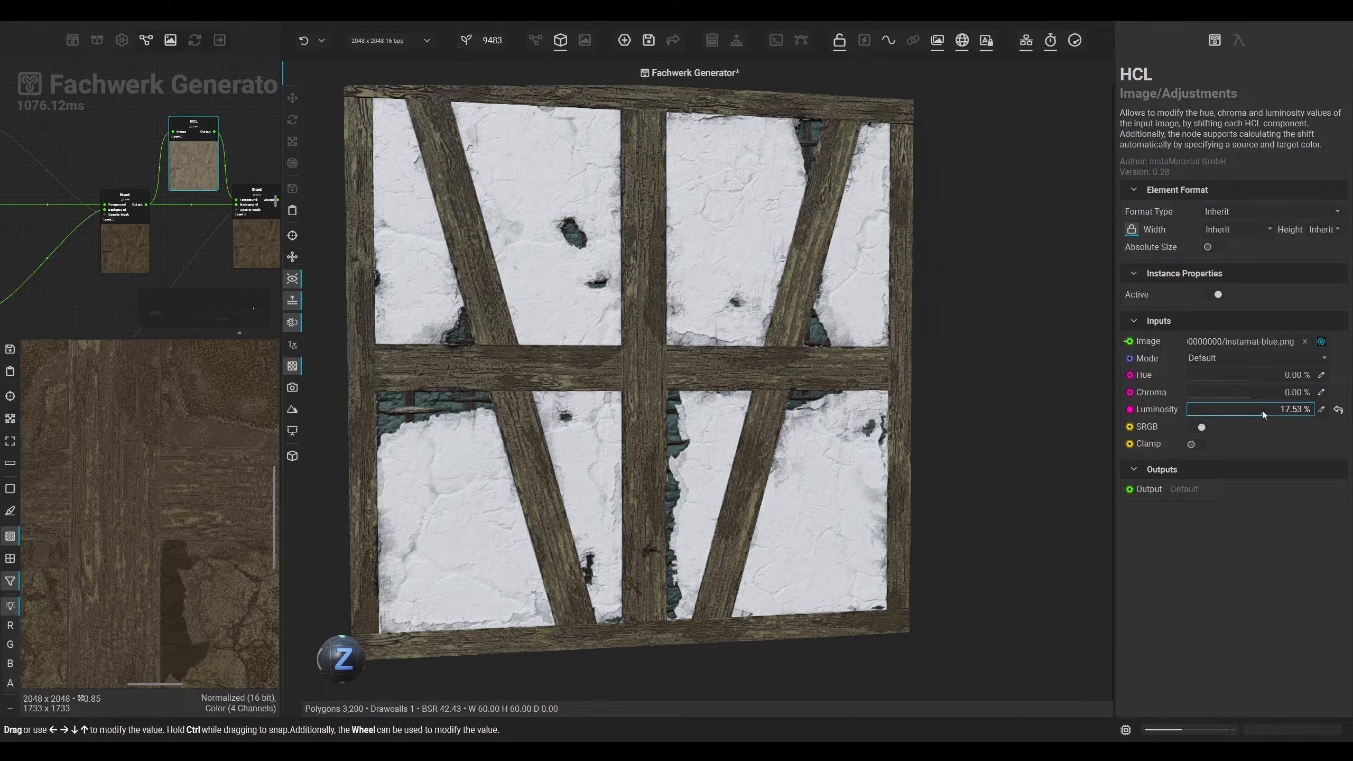
left_click(716, 241)
key("ctrl+z")
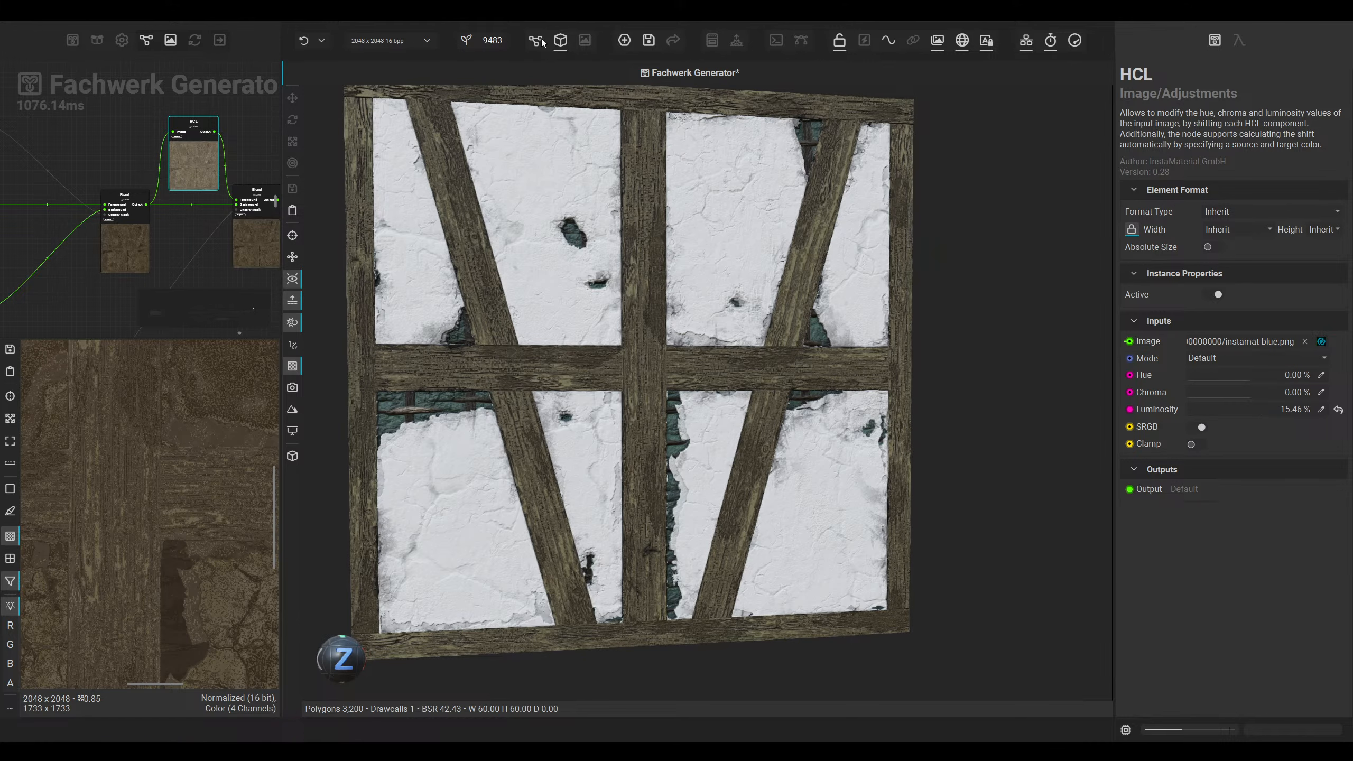
Step: Reset the chroma of the wood HCL below the Histogram Select to 0.00 %, judging the result on the wall in 3D
left_click(536, 40)
left_click(544, 437)
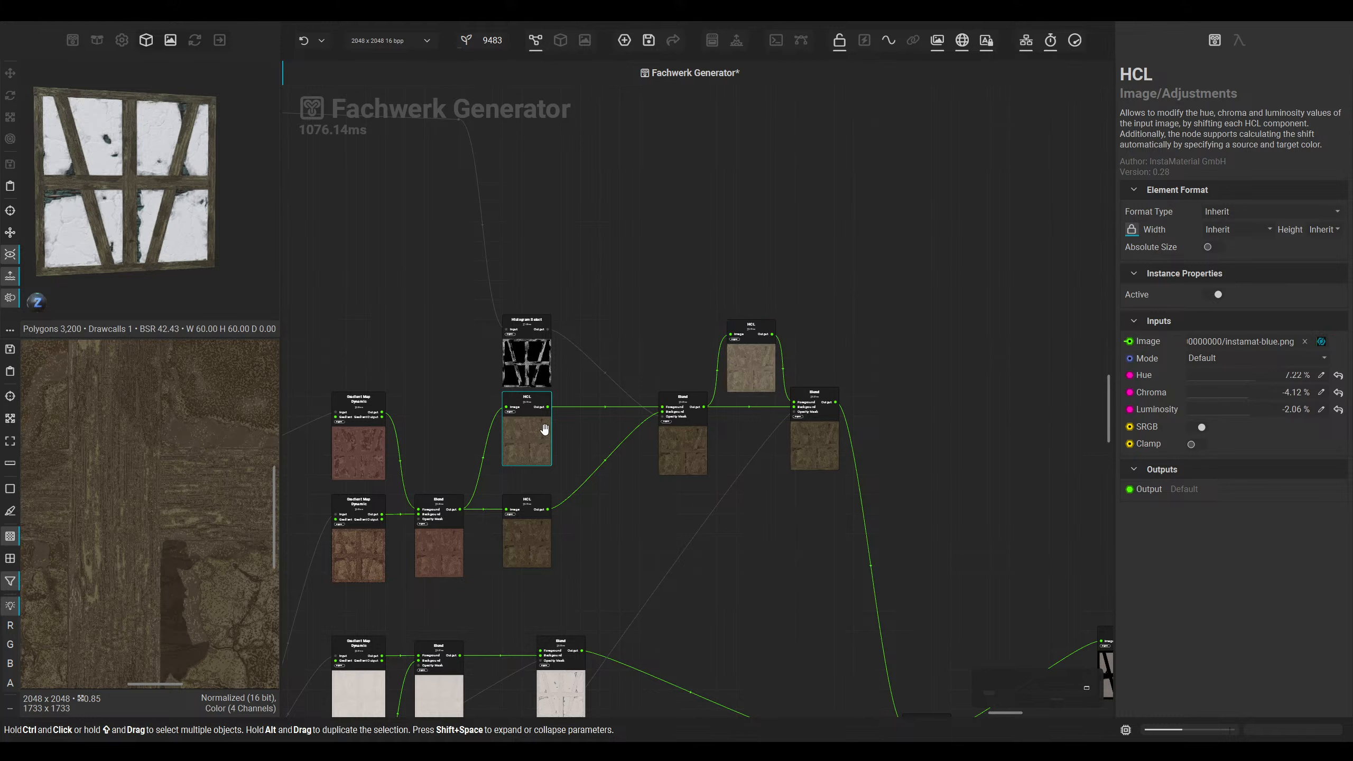
left_click(559, 41)
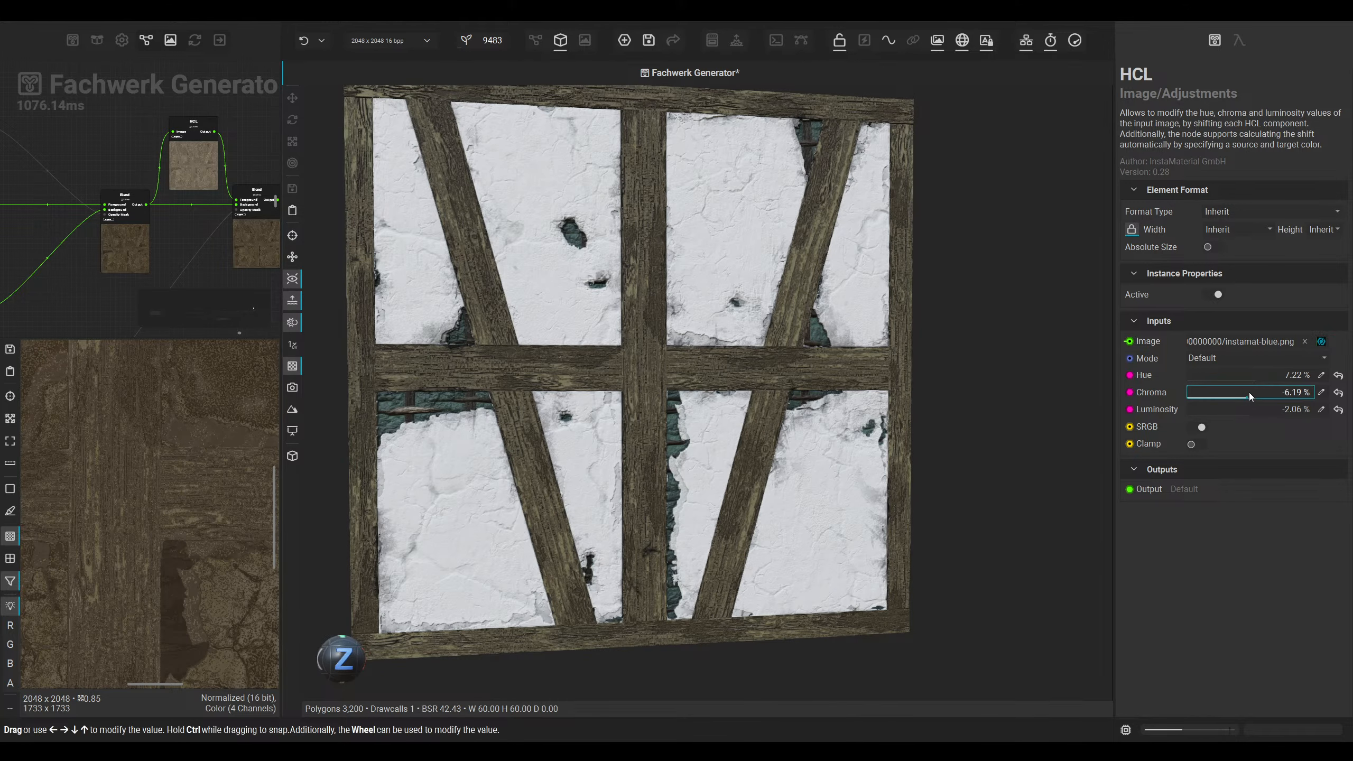
left_click_drag(1249, 392, 1248, 394)
left_click(1338, 392)
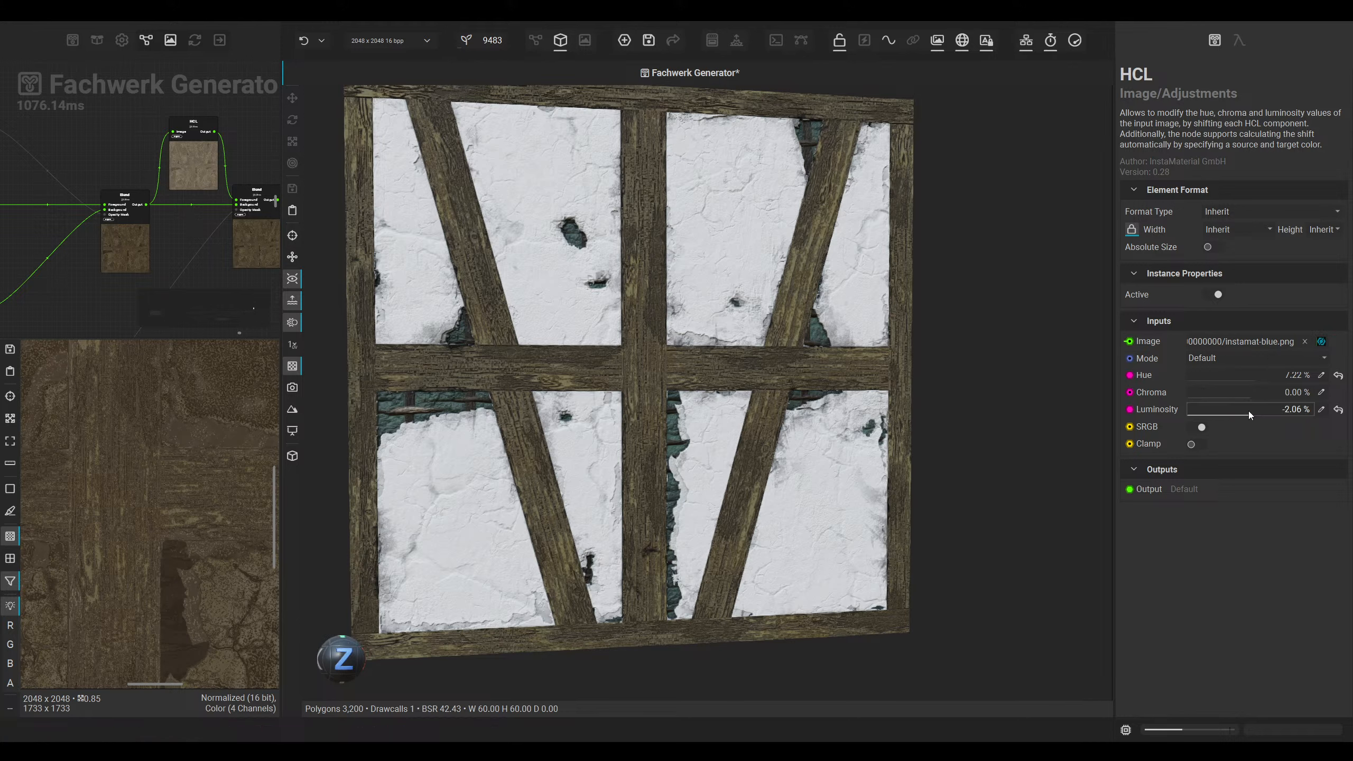
Step: Set the hue to -1.03 % and the luminosity to -2.06 % on the wood HCL below the Histogram Select, judging them in 3D
left_click_drag(1249, 410, 1249, 375)
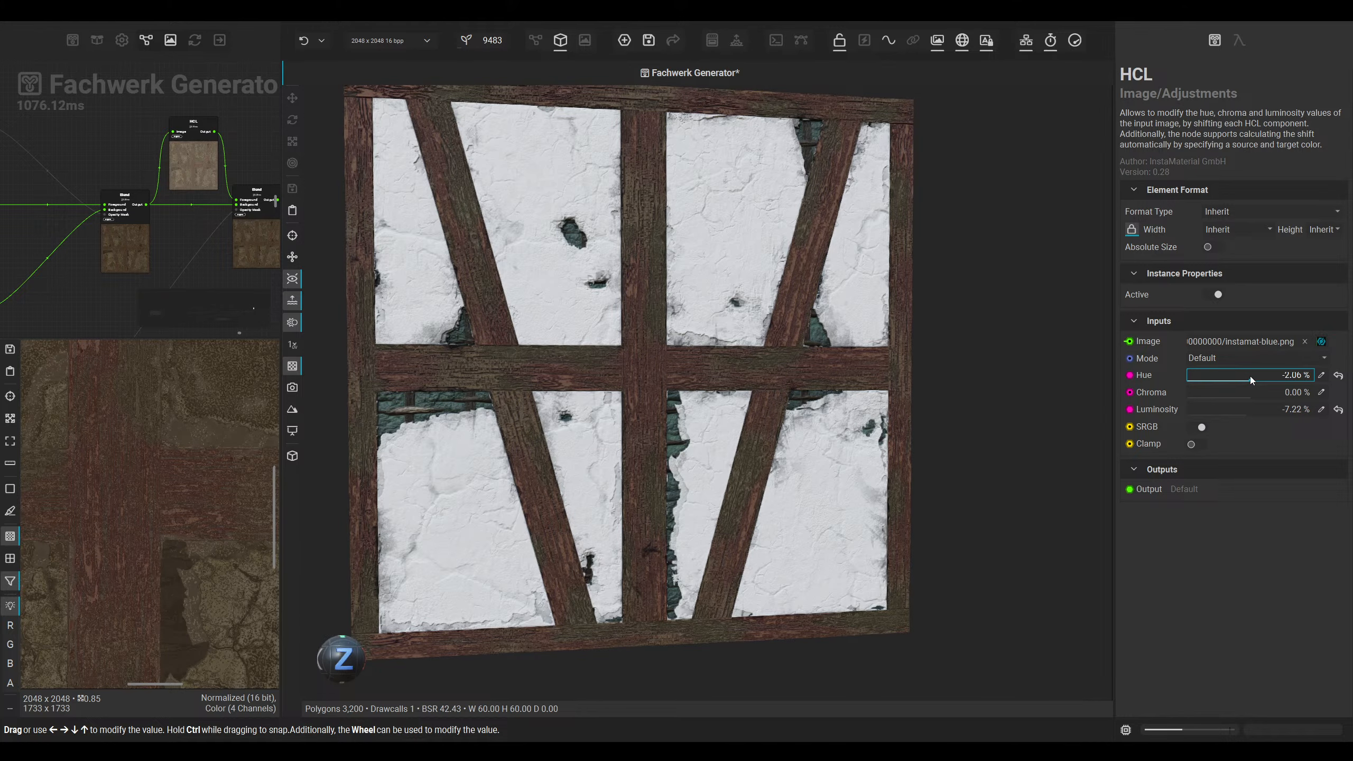
right_click_drag(853, 408, 996, 415)
scroll(685, 395, "up", 3)
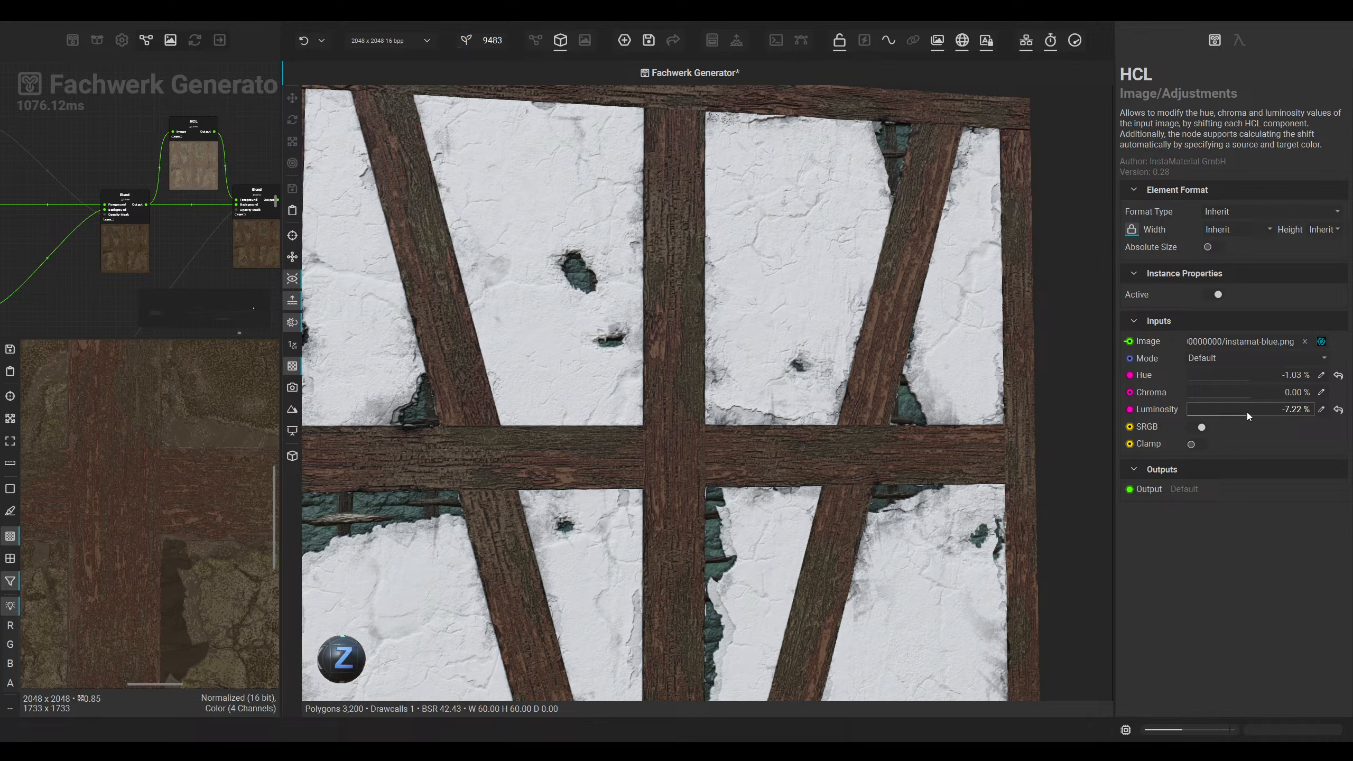
scroll(1247, 412, "up", 3)
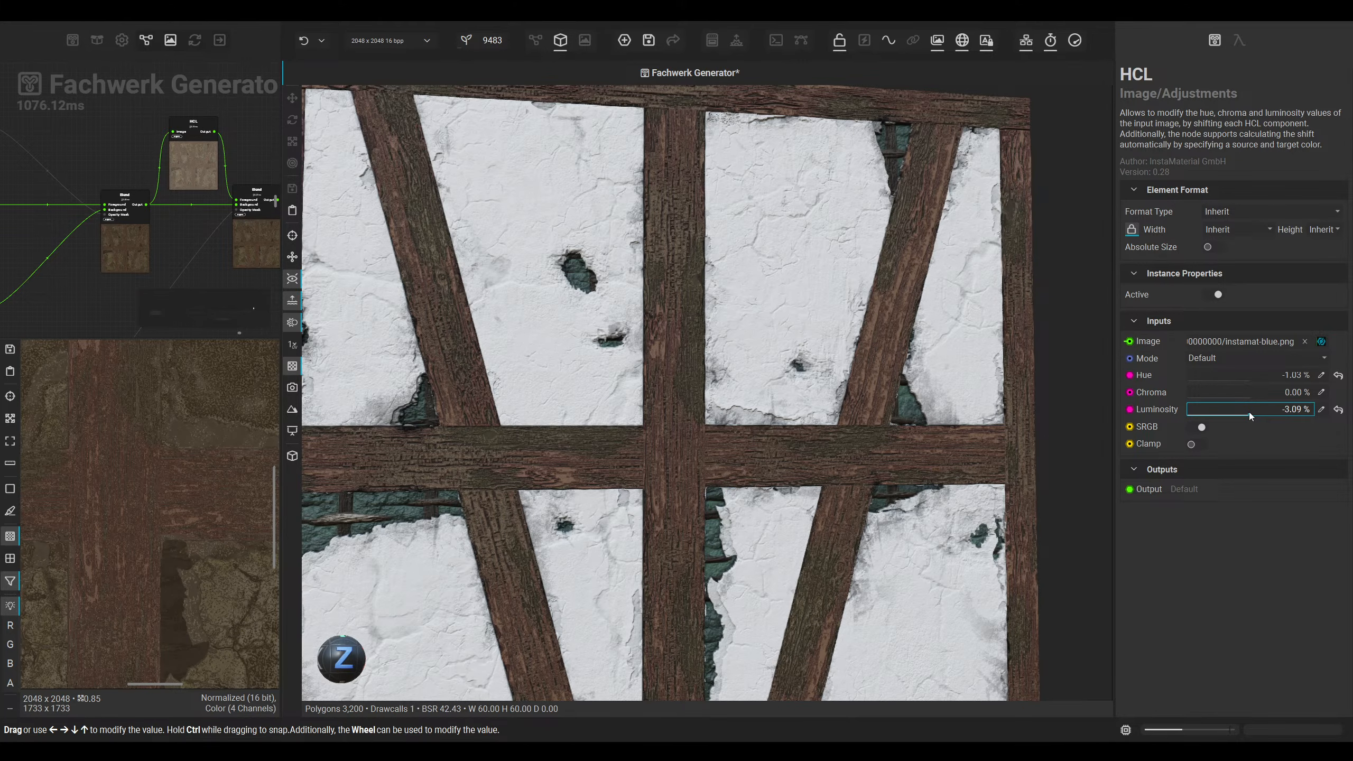
scroll(1249, 412, "up", 1)
scroll(879, 396, "down", 1)
Step: Examine the recolored wood beams on the 3D wall up close and from a more angled view
mouse_move(879, 397)
left_mouse_down()
mouse_move(827, 417)
mouse_move(894, 402)
left_mouse_up()
middle_click_drag(794, 424, 881, 248)
scroll(697, 395, "up", 5)
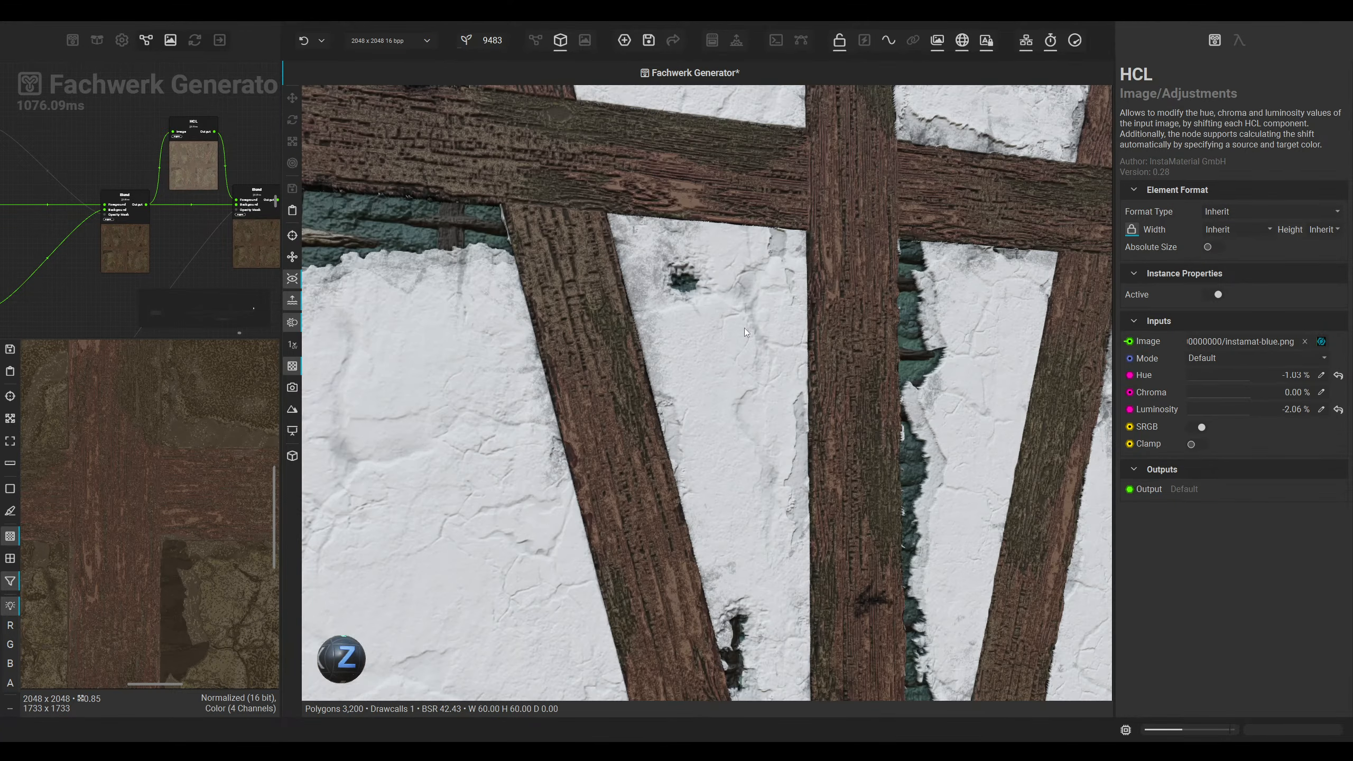
middle_click_drag(744, 328, 690, 493)
scroll(672, 356, "up", 4)
left_click_drag(673, 356, 842, 361)
scroll(806, 375, "down", 4)
scroll(784, 376, "down", 5)
scroll(839, 363, "down", 1)
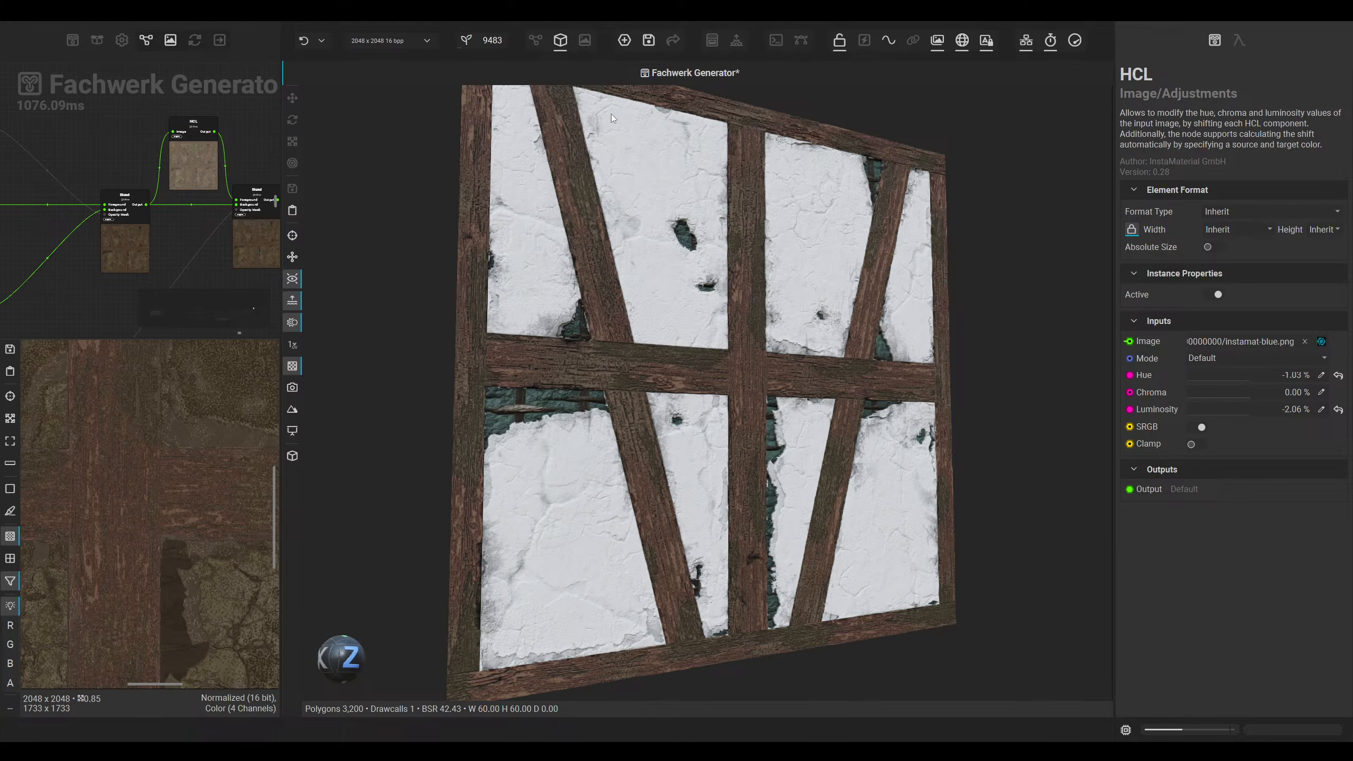
Step: Examine the base color chain up to the final Overlay Blend, checking its result in the 2D preview
left_click(535, 40)
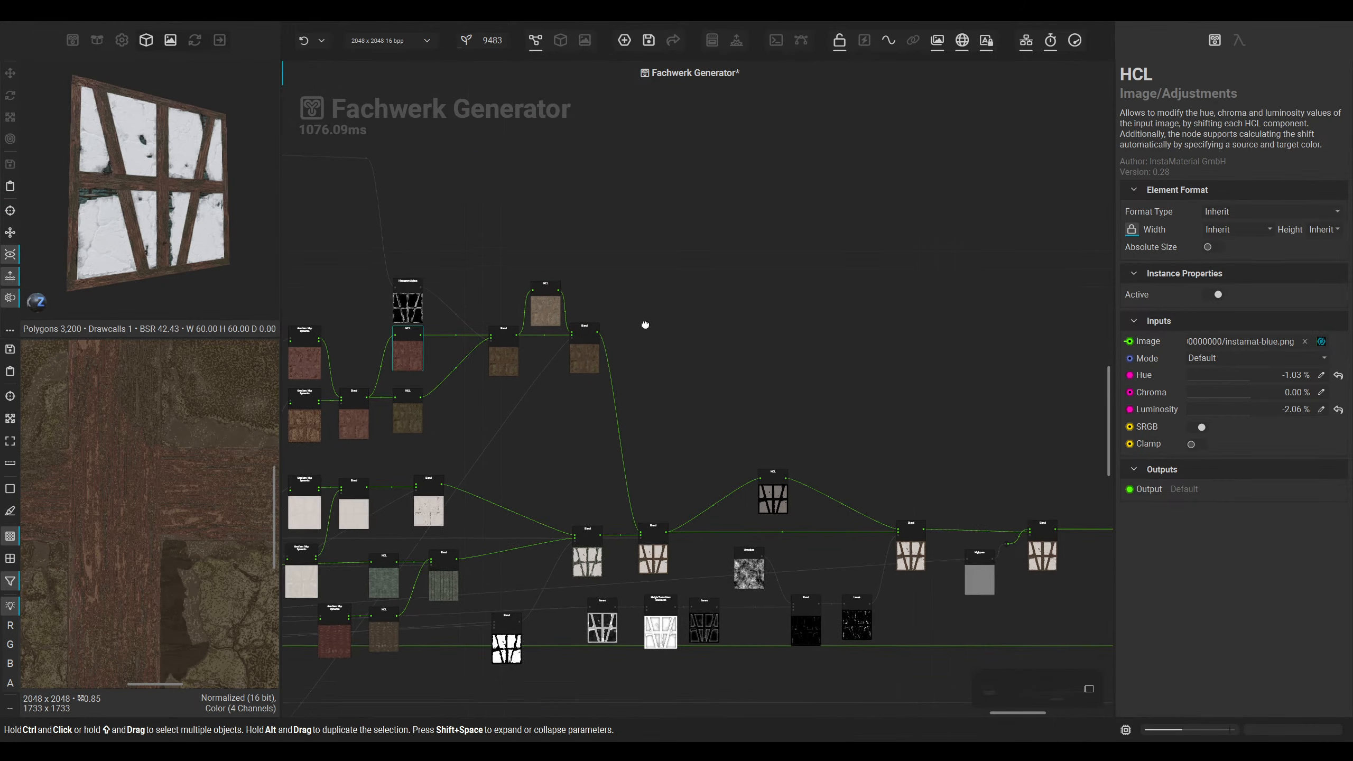
middle_click_drag(646, 325, 583, 145)
double_click(594, 368)
middle_click_drag(771, 473, 437, 488)
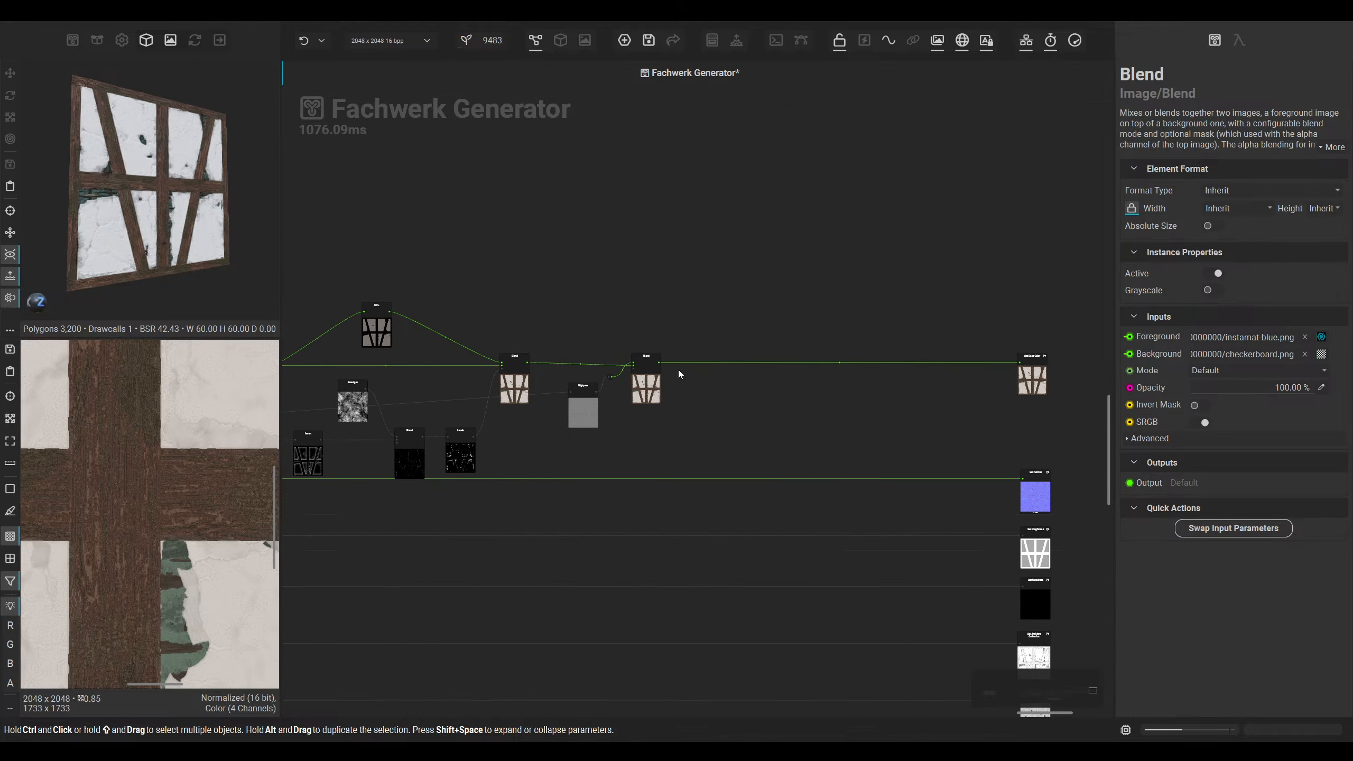
middle_click_drag(658, 382, 572, 422)
left_click_drag(557, 446, 569, 443)
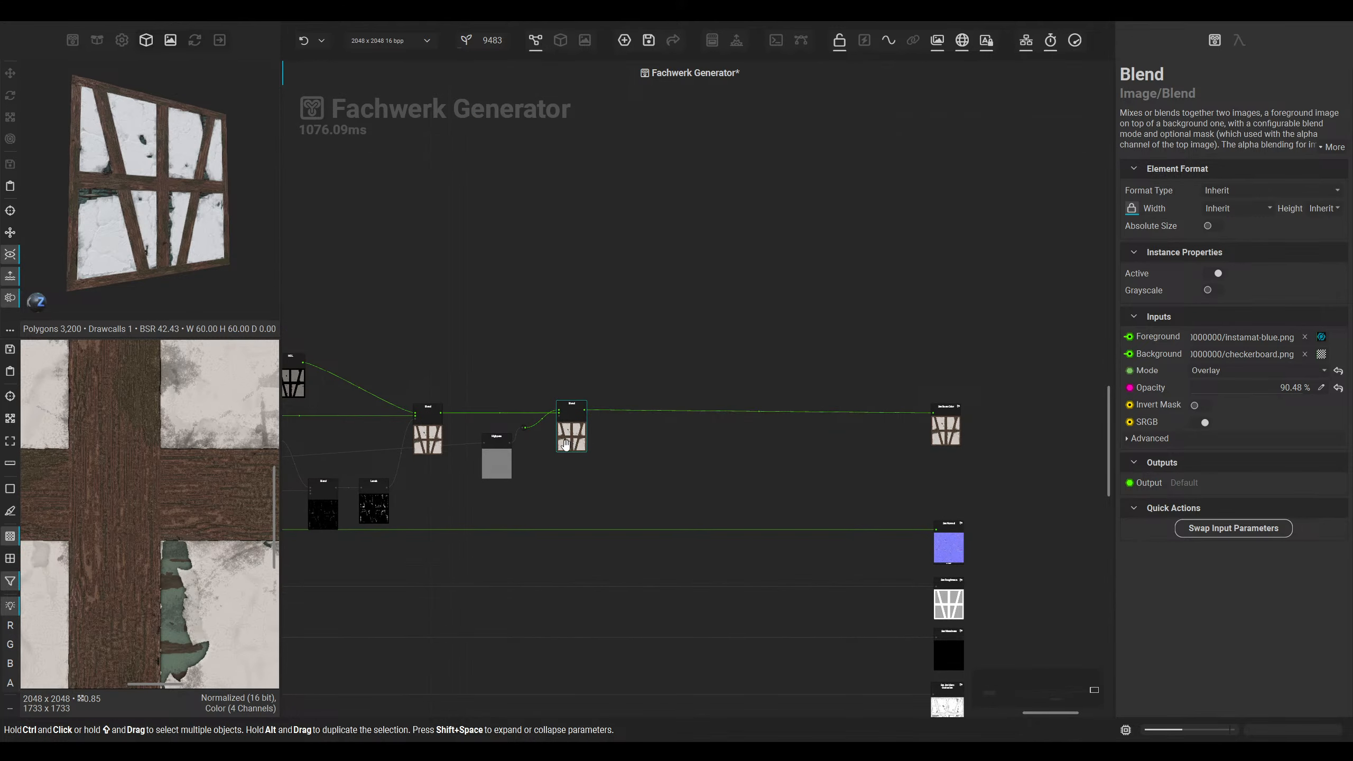
middle_click_drag(511, 459, 621, 439)
middle_click_drag(110, 502, 139, 498)
scroll(139, 496, "up", 5)
scroll(142, 467, "down", 5)
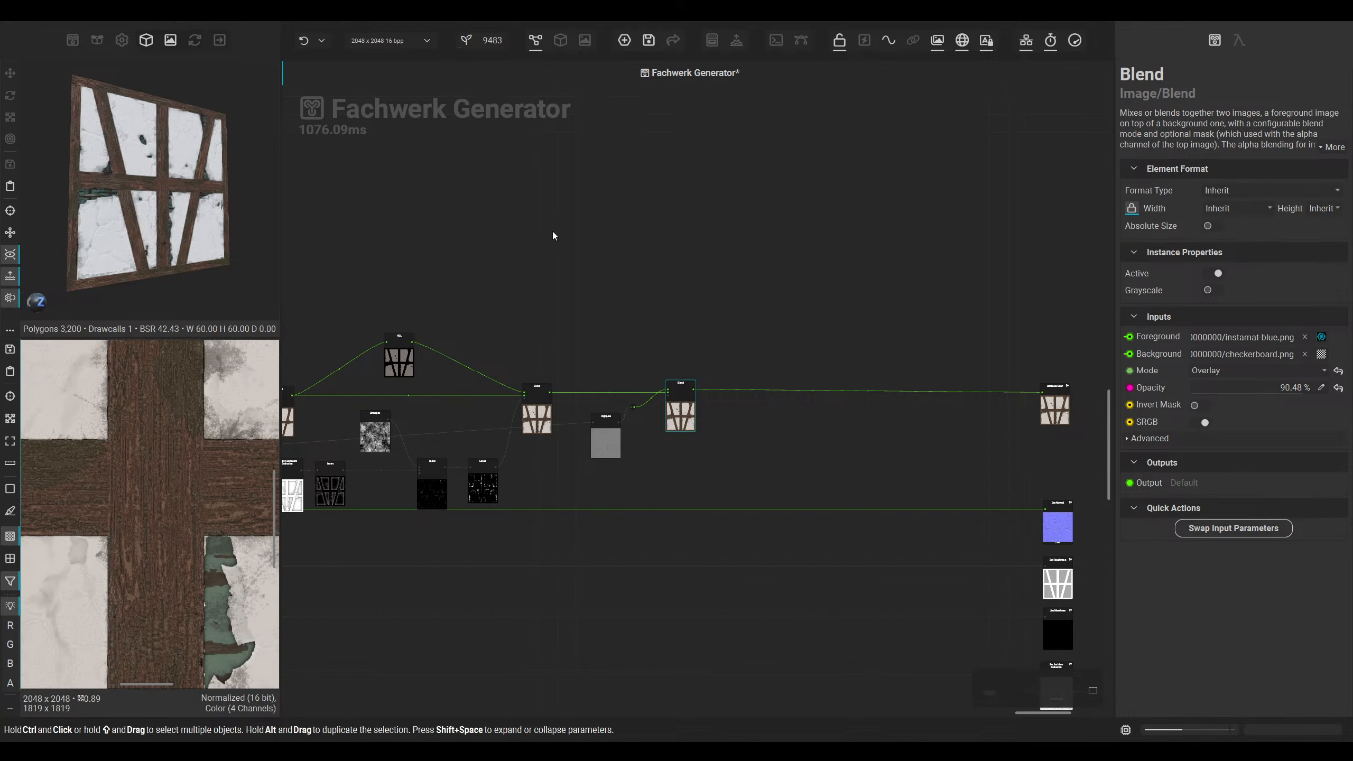
middle_click_drag(610, 415, 716, 382)
scroll(806, 367, "up", 3)
middle_click_drag(969, 369, 1027, 391)
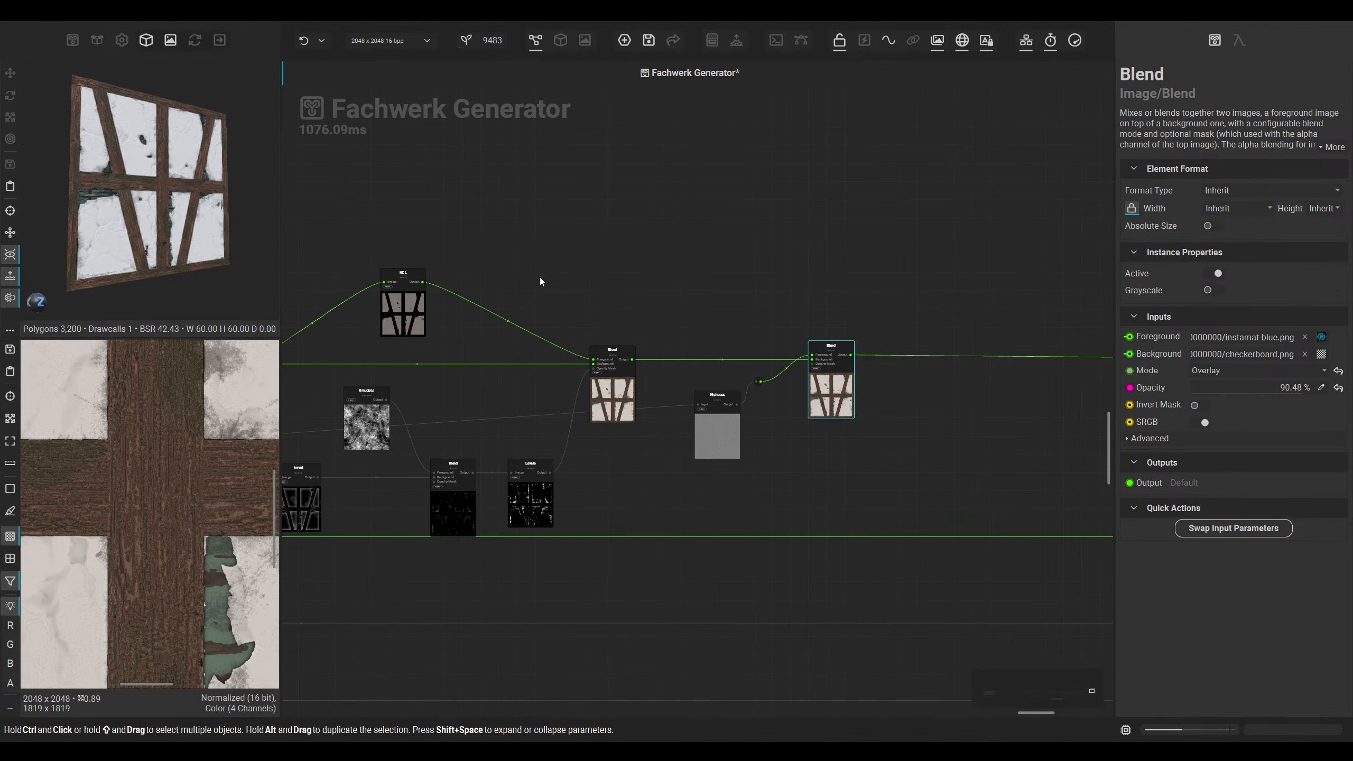
Step: Trace the wood color branch back and duplicate its lower Gradient Map Dynamic node next to the original
middle_click_drag(539, 278, 935, 351)
middle_click_drag(677, 290, 809, 387)
left_click(632, 265)
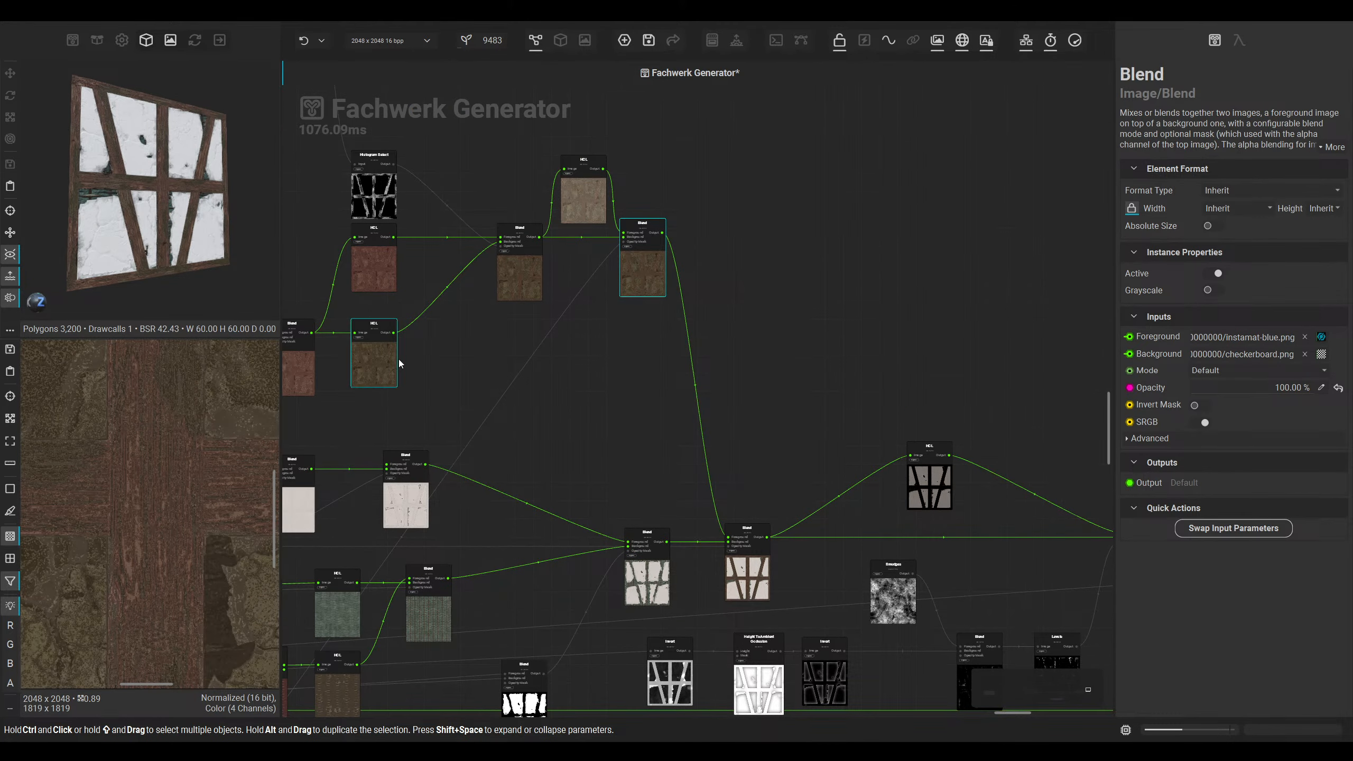
middle_click_drag(292, 373, 556, 399)
left_click(498, 396)
left_click(437, 397, "ctrl")
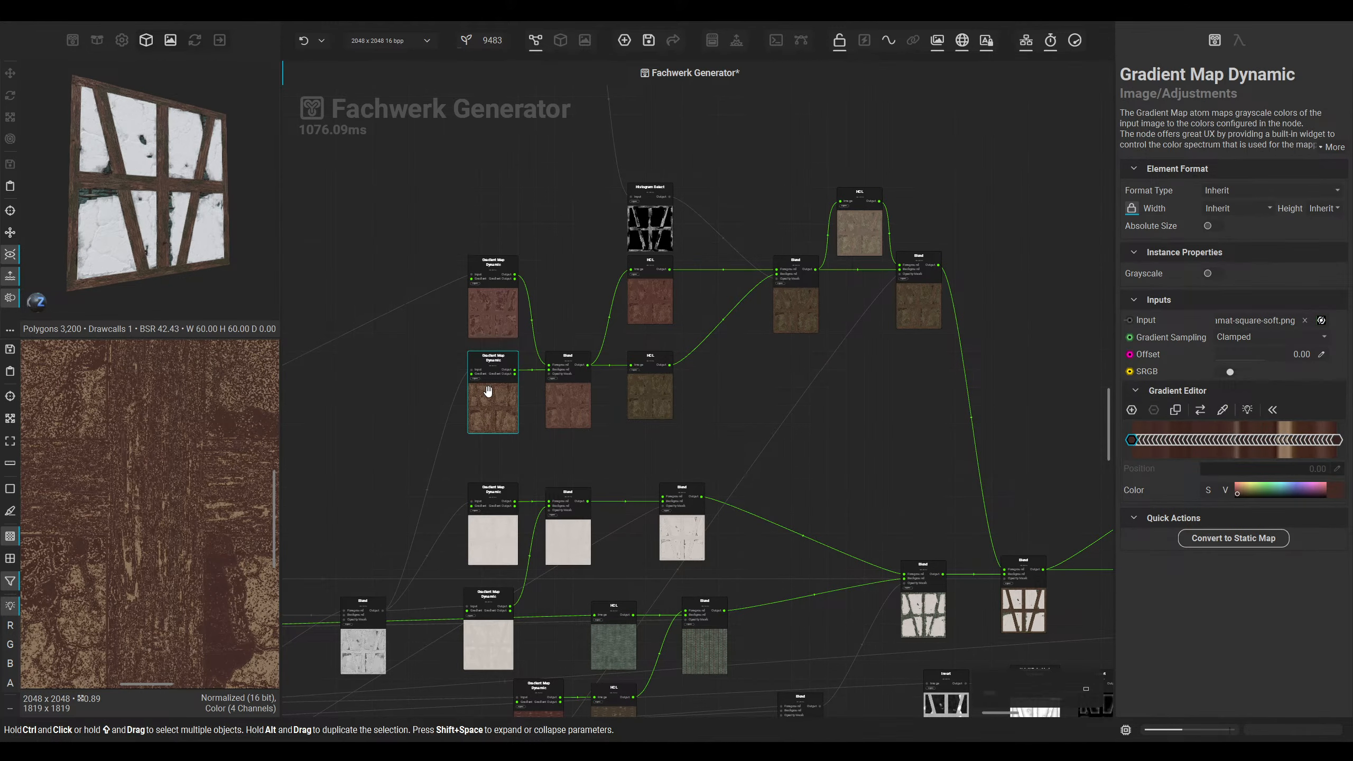
left_click_drag(486, 419, 409, 415, "alt")
middle_click_drag(799, 393, 887, 395)
Step: Thin out the duplicated Gradient Map Dynamic's gradient by deleting numerous color stops along its dark and middle ranges
left_click(513, 414)
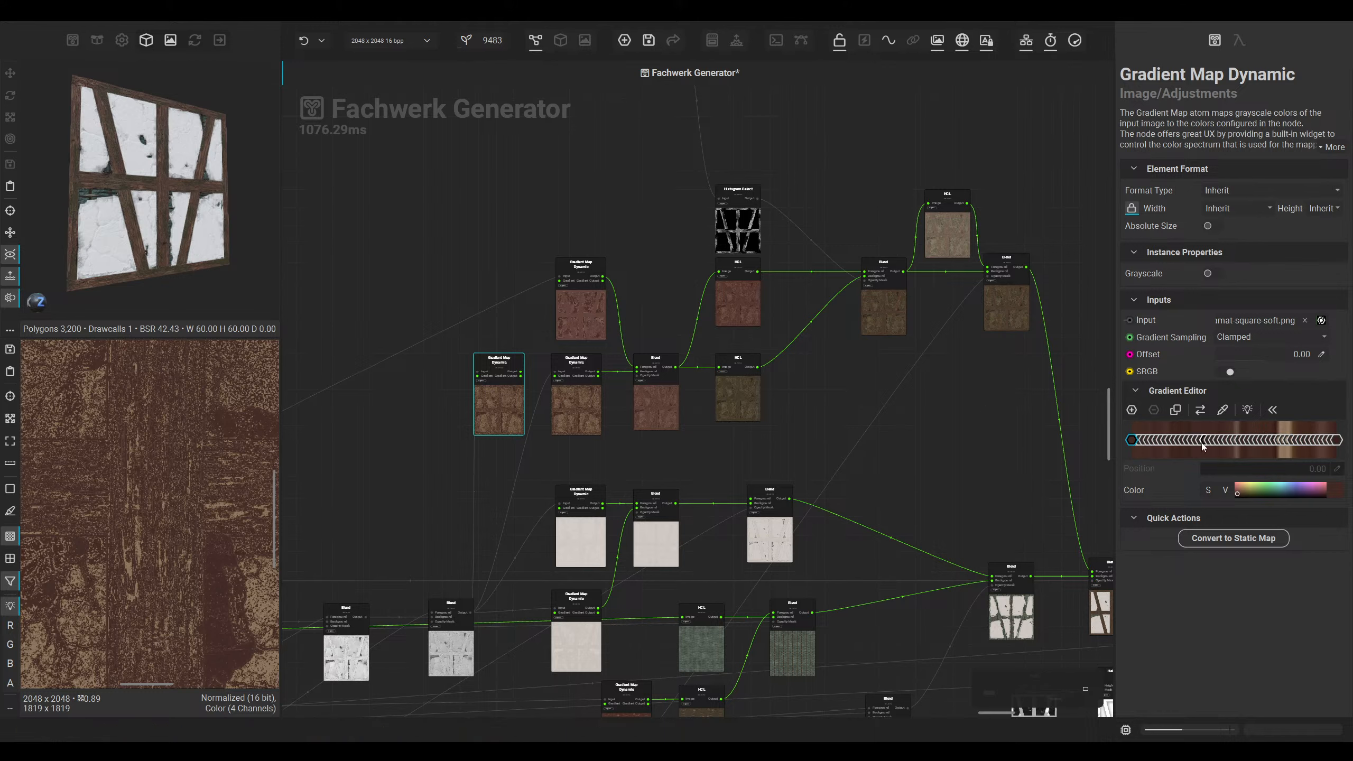
left_click(1205, 440)
left_click(1268, 441)
key("BackSpace")
left_click(1248, 441)
key("BackSpace")
left_click(1235, 441)
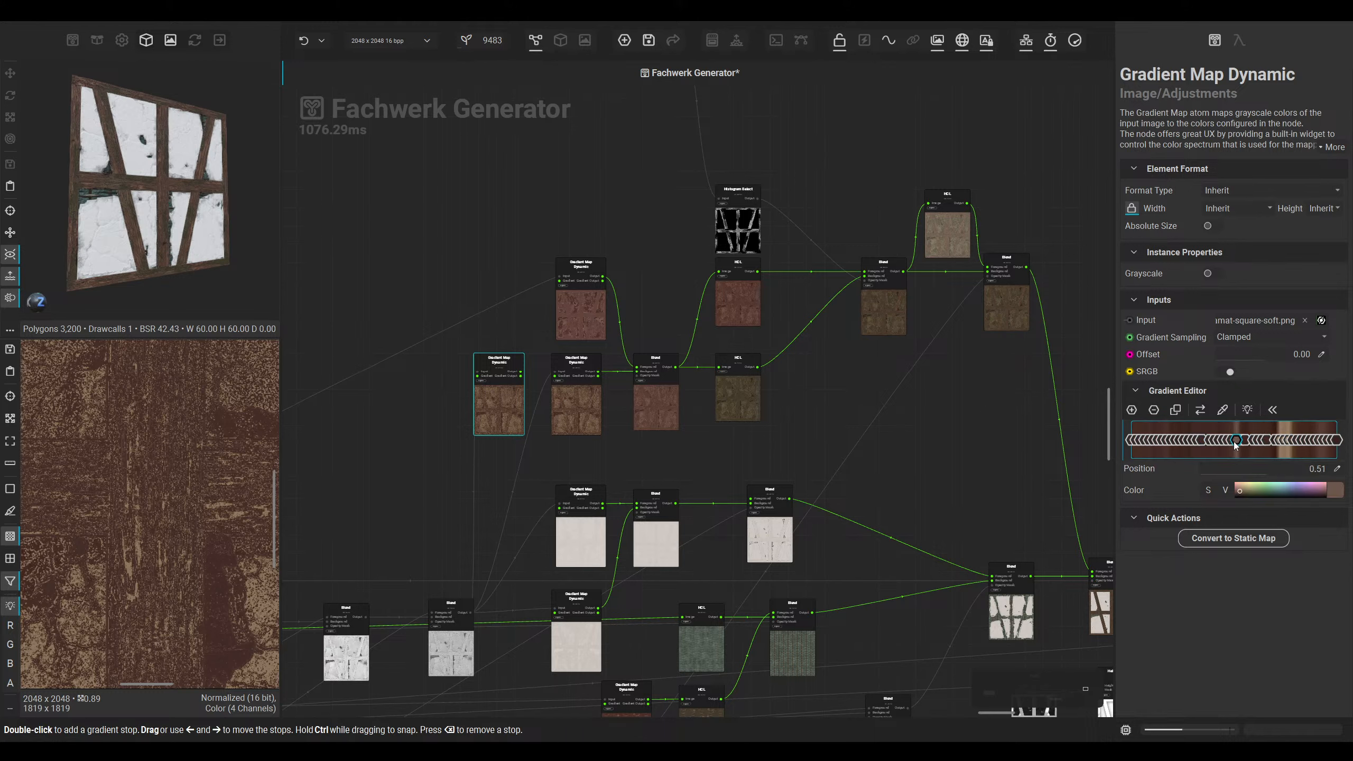
key("BackSpace")
key("BackSpace")
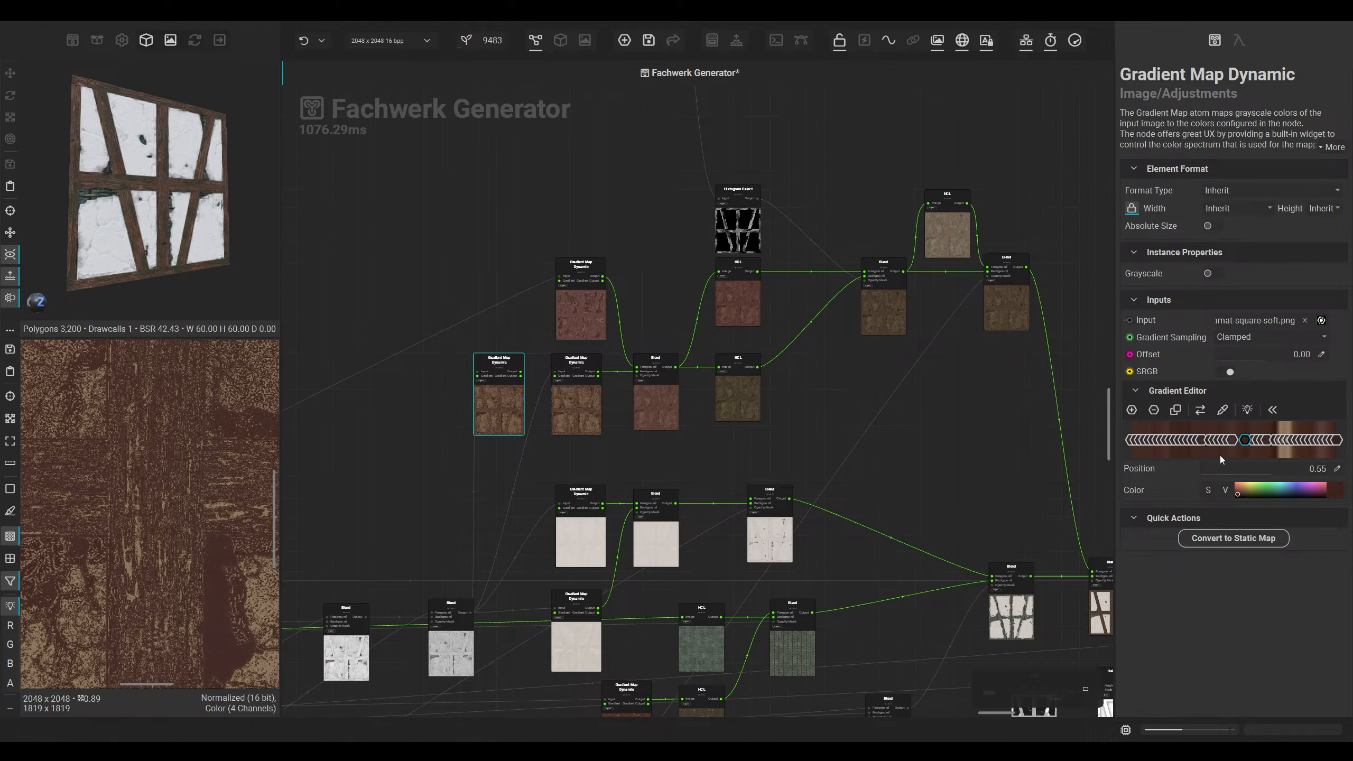
left_click(1170, 440)
key("BackSpace")
left_click(1231, 442)
key("BackSpace")
key("BackSpace")
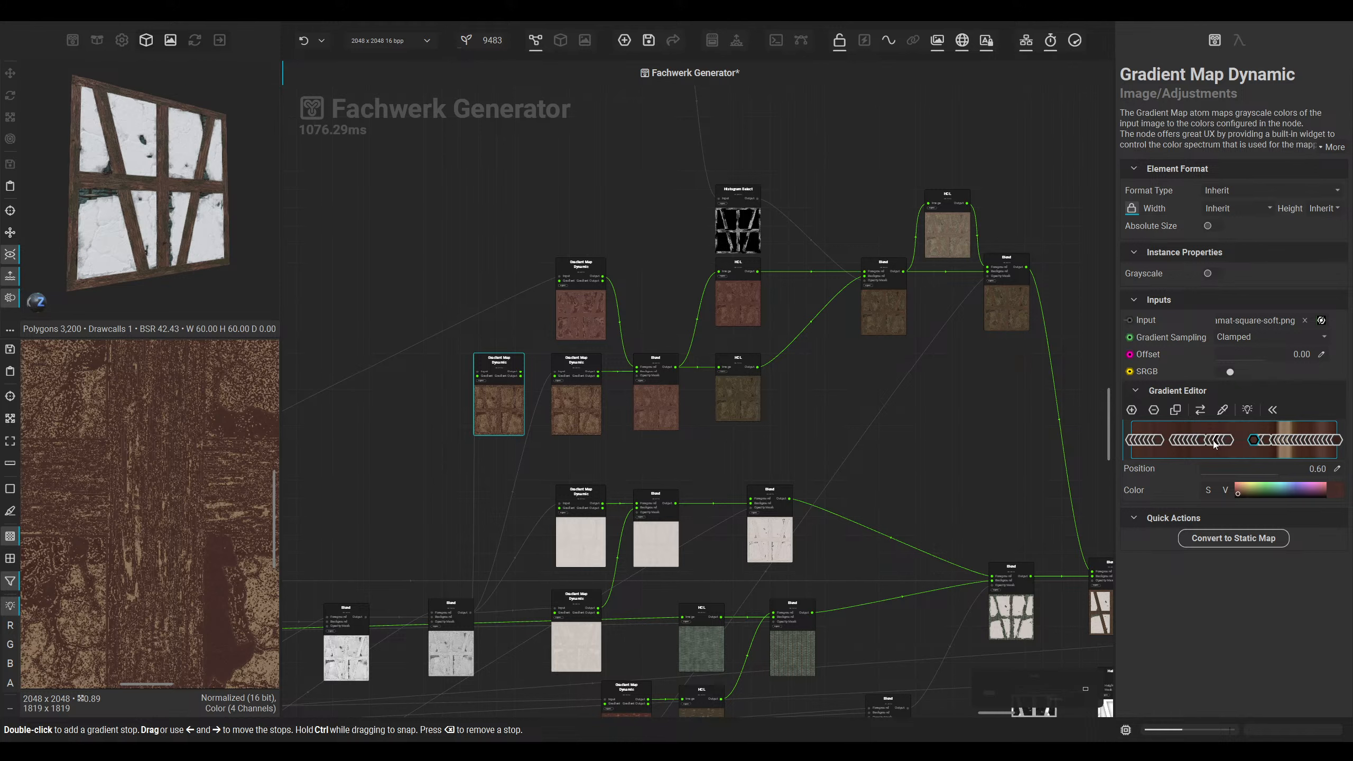
left_click(1338, 441)
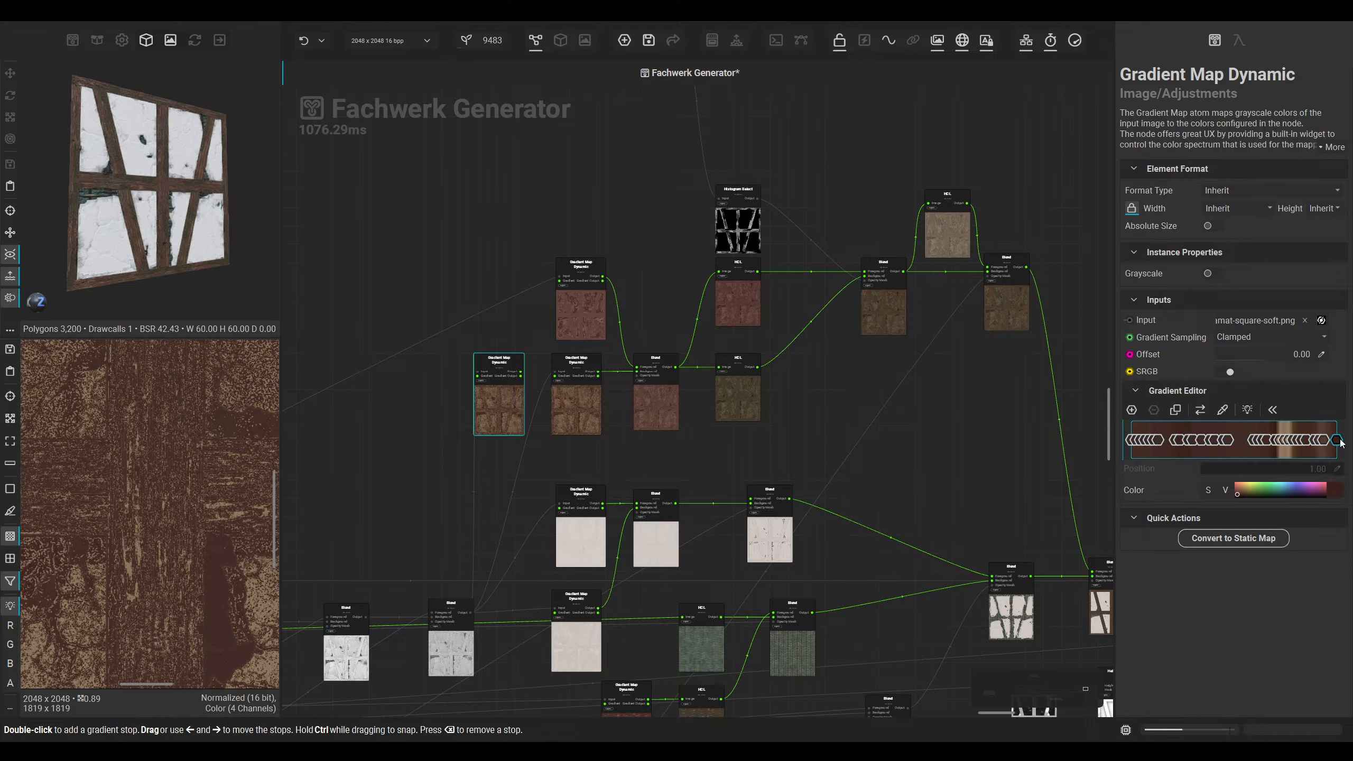
left_click(1201, 443)
key("BackSpace")
left_click(1181, 442)
key("BackSpace")
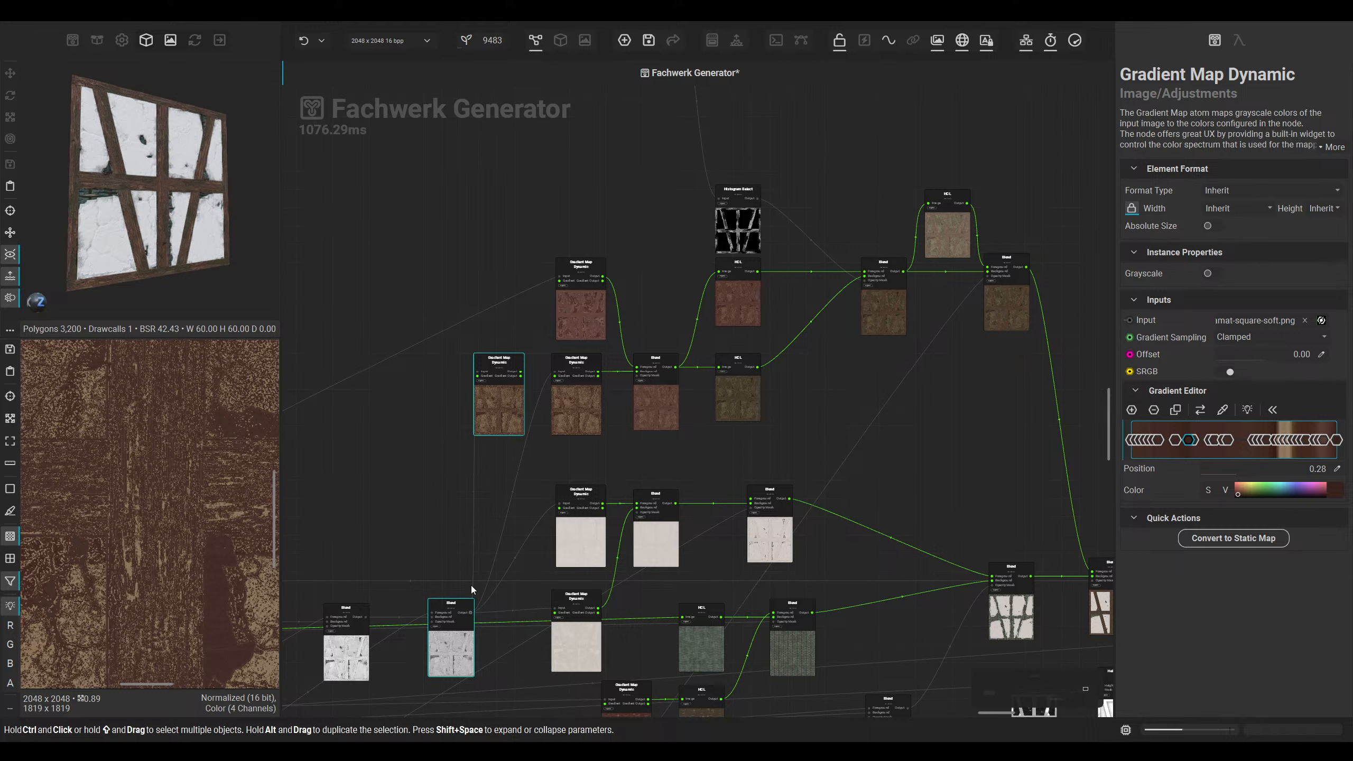
Step: Try an Auto Levels node above the grayscale Blend, compare it with that Blend's image, and delete it
left_click(420, 512)
key("space")
type("au")
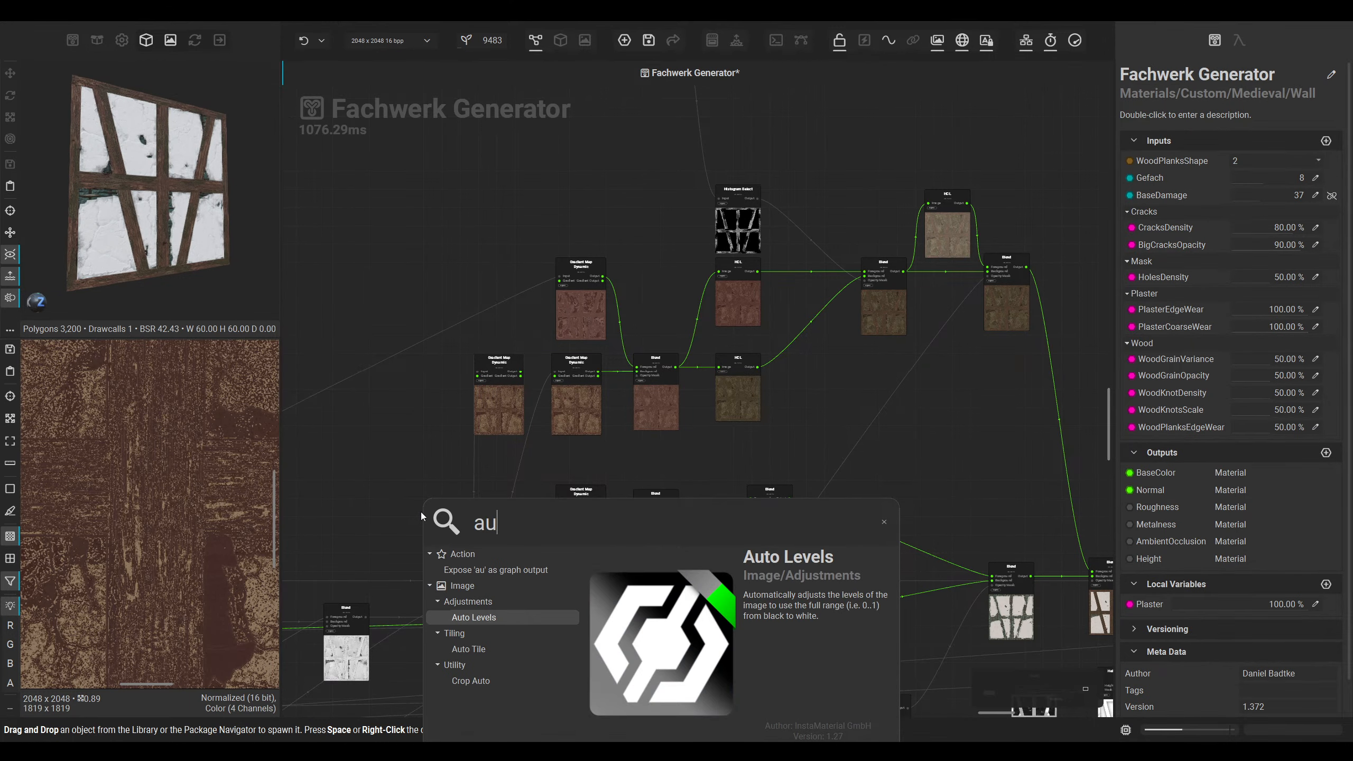
key("Return")
left_click(463, 645)
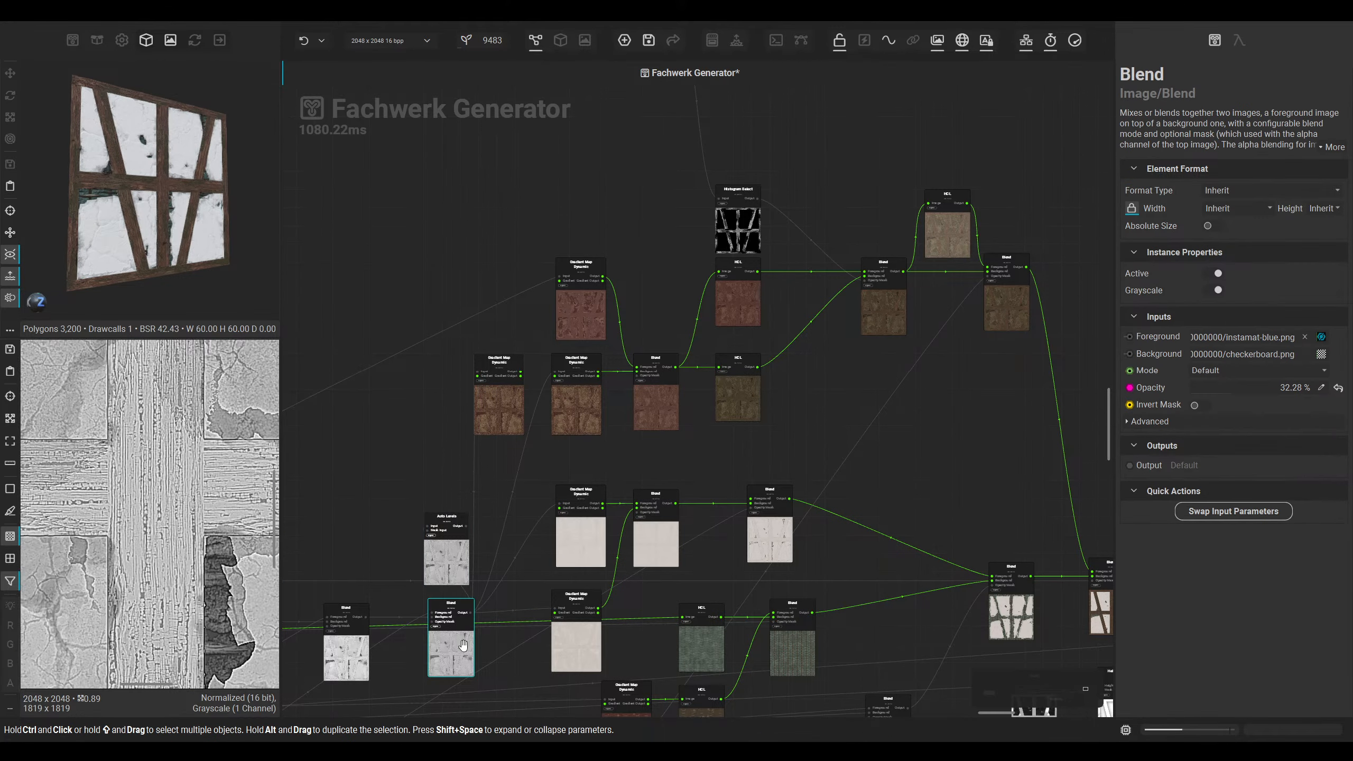
left_click(456, 566)
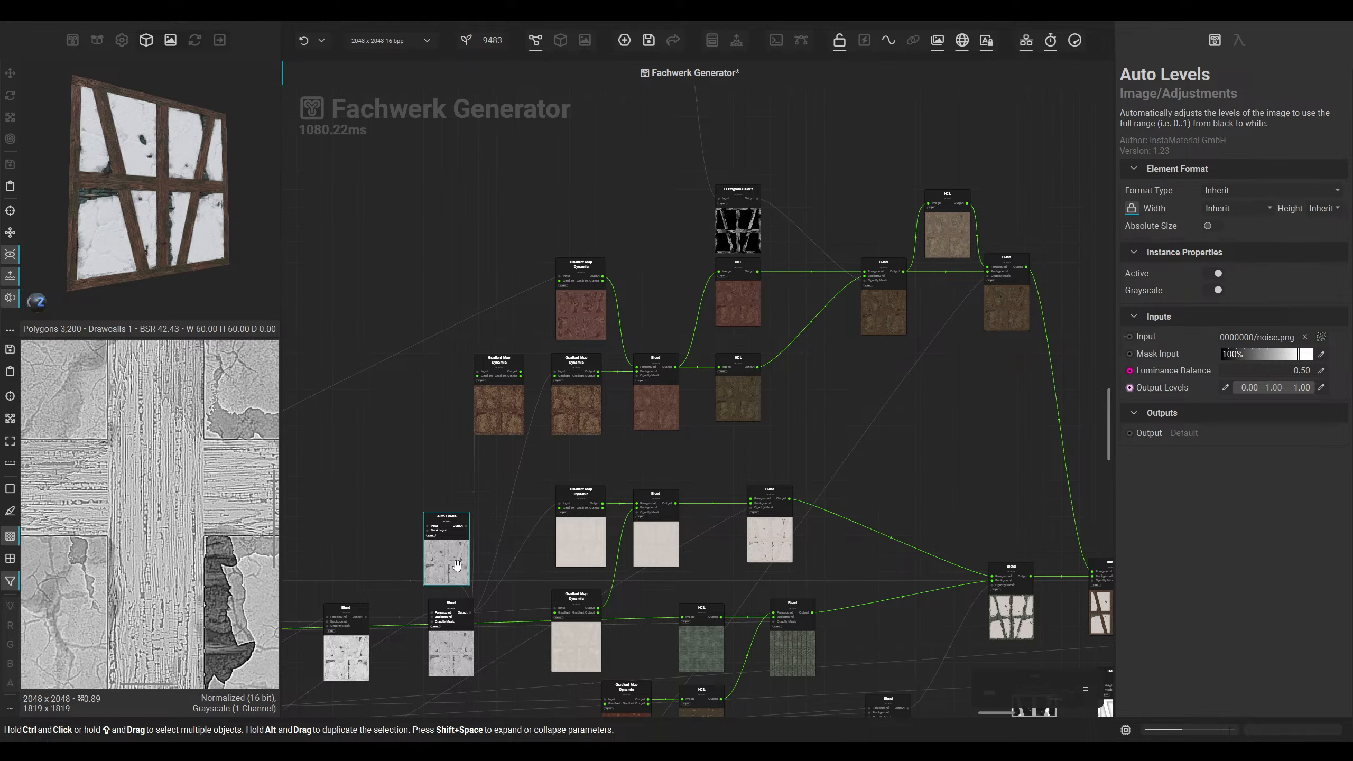
key("Delete")
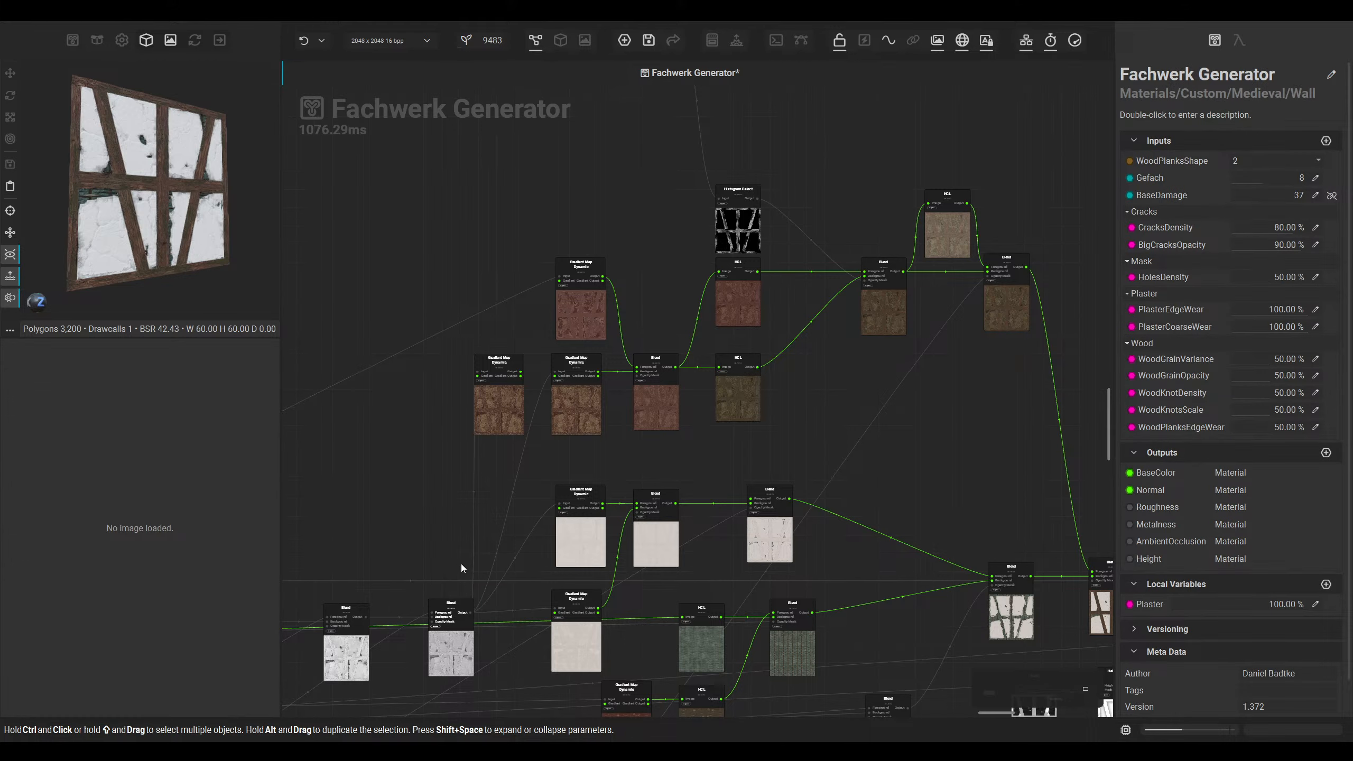
Step: After inspecting the wall in 3D, remove the light color stops below position 0.85 from the duplicated wood gradient
left_click(560, 40)
mouse_move(349, 651)
left_mouse_down()
mouse_move(316, 651)
mouse_move(325, 659)
left_mouse_up()
middle_click_drag(566, 458, 532, 501)
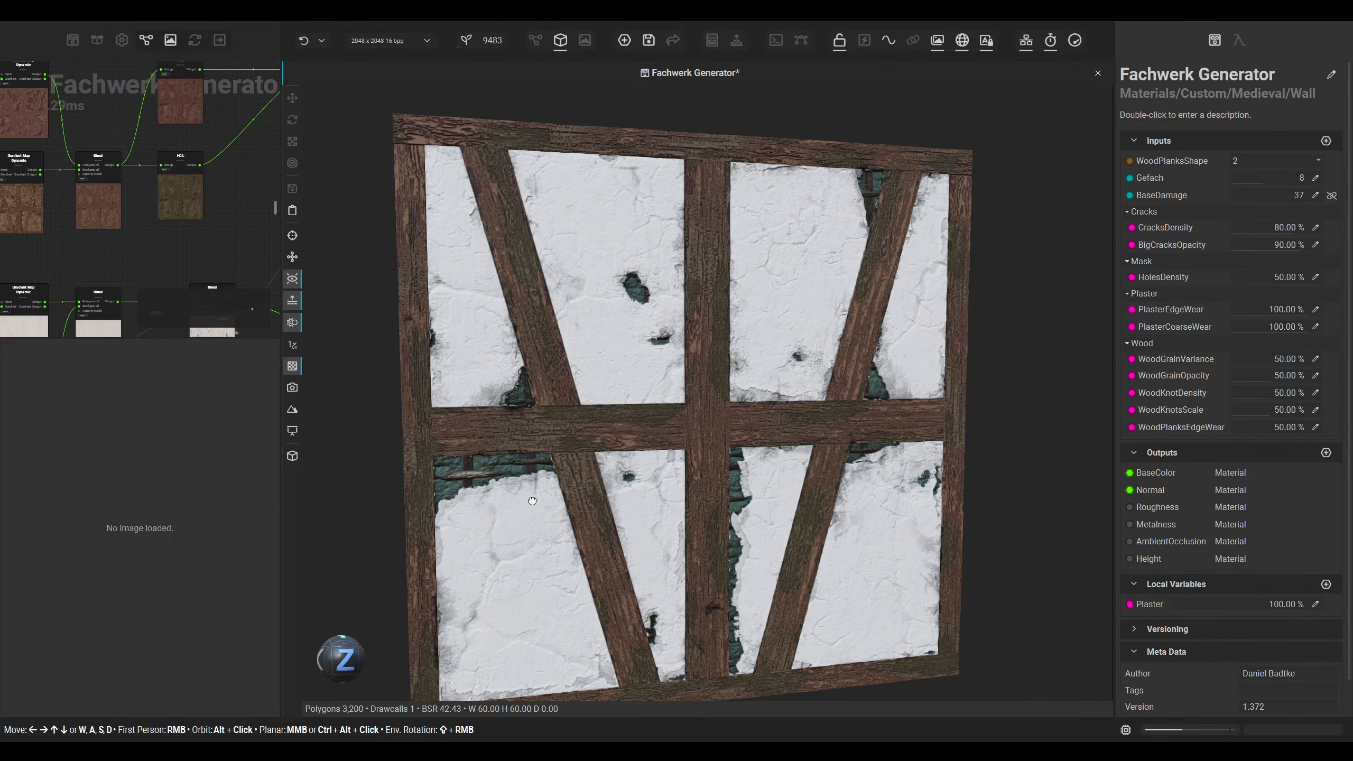
scroll(532, 448, "down", 2)
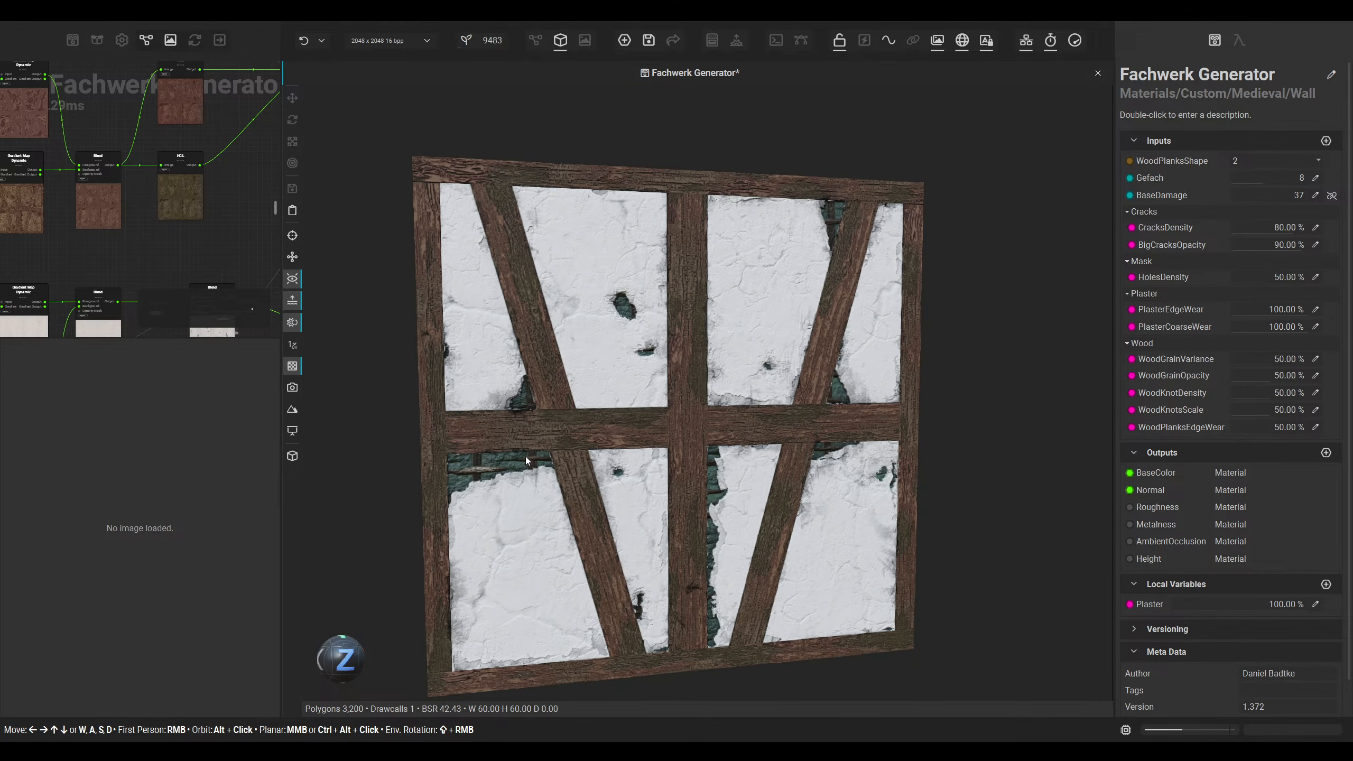
left_click_drag(346, 658, 346, 643)
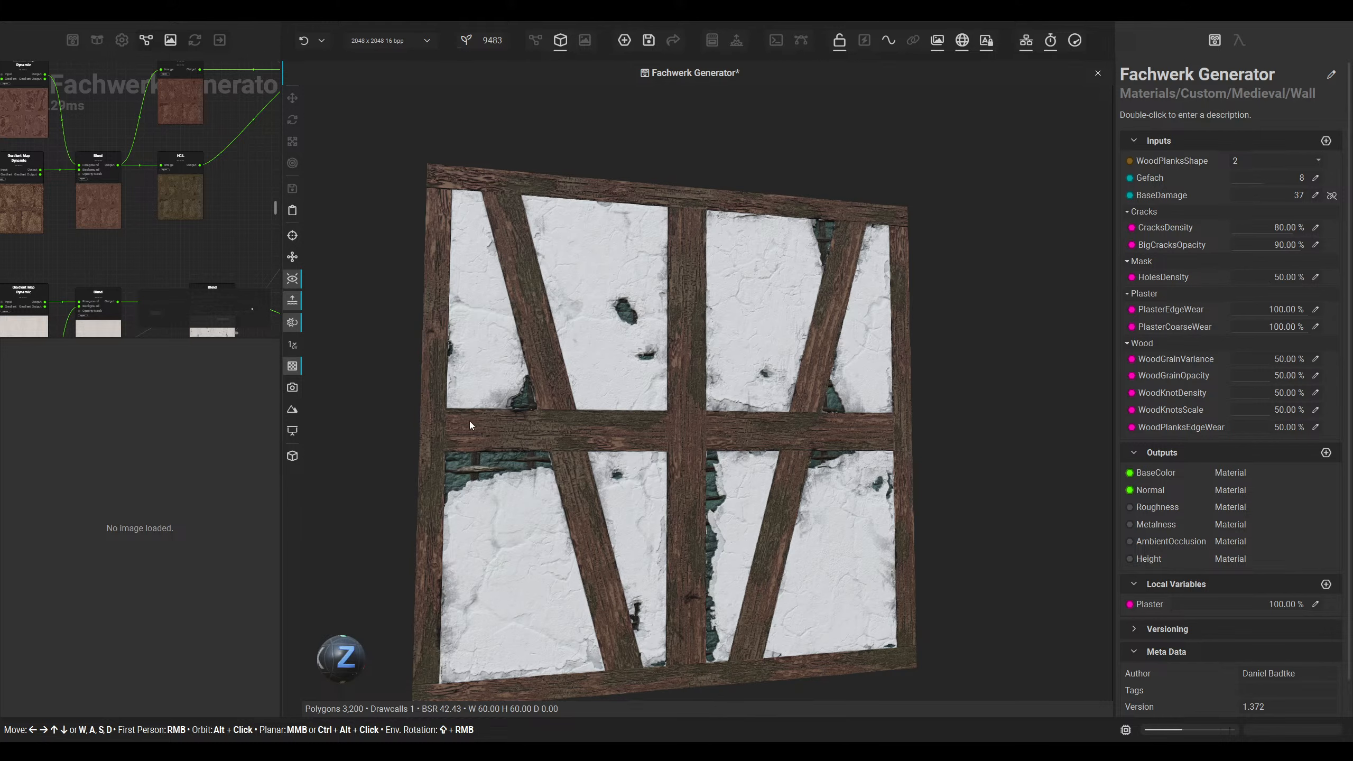
left_click(535, 40)
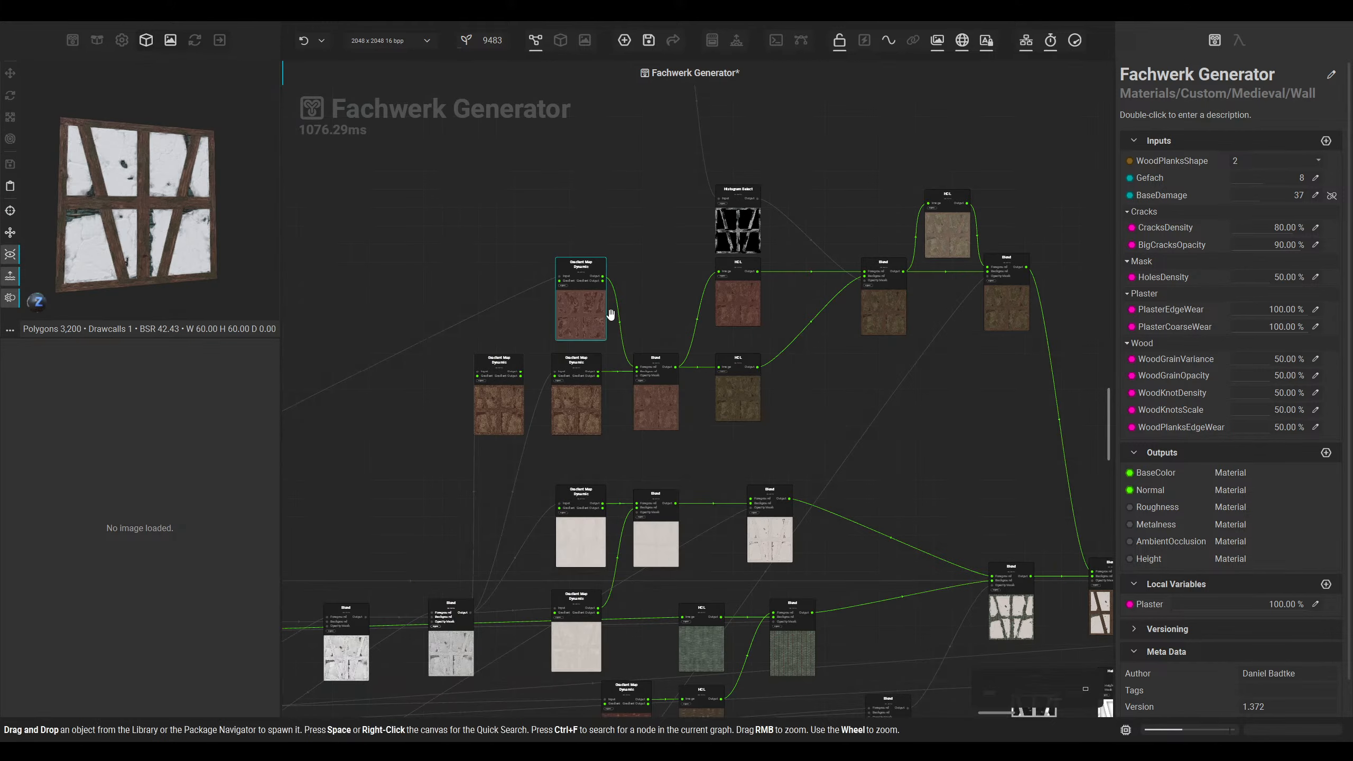
left_click(502, 410)
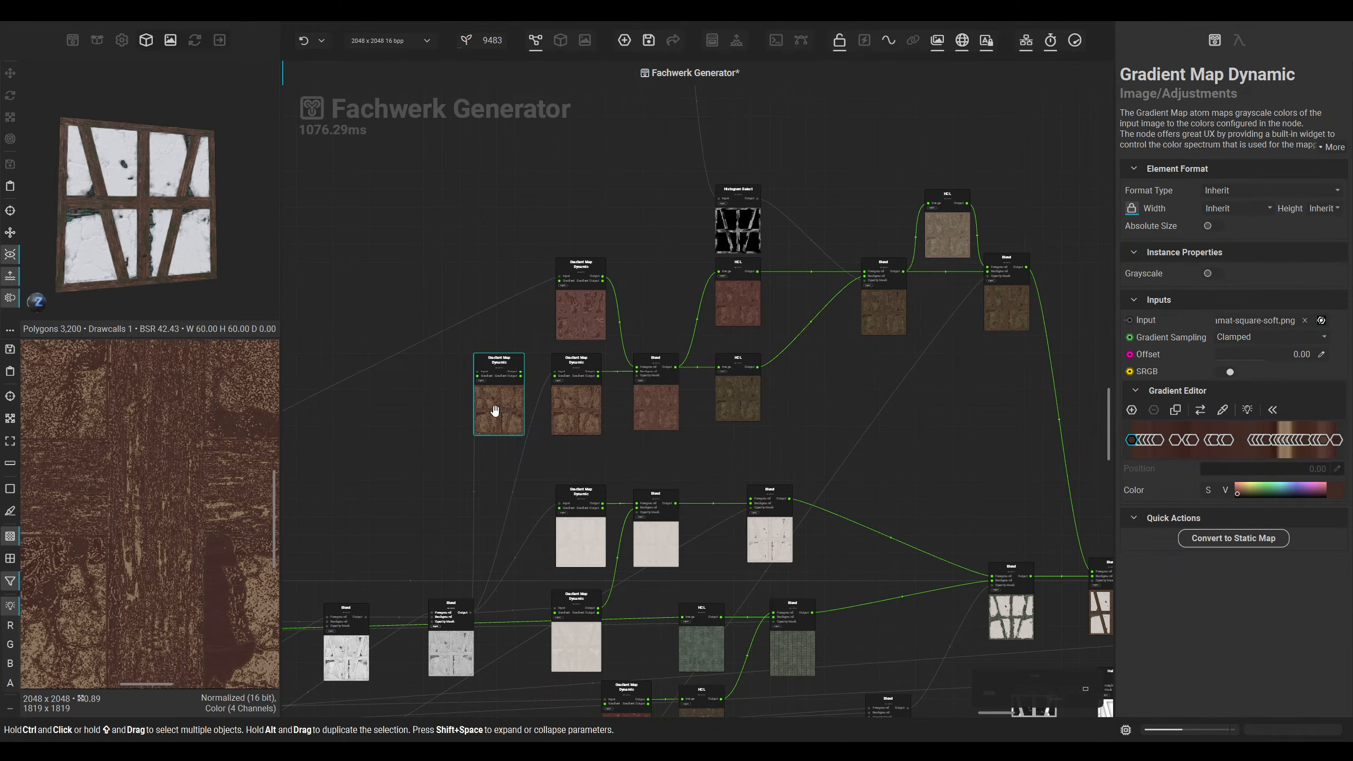
left_click(1298, 440)
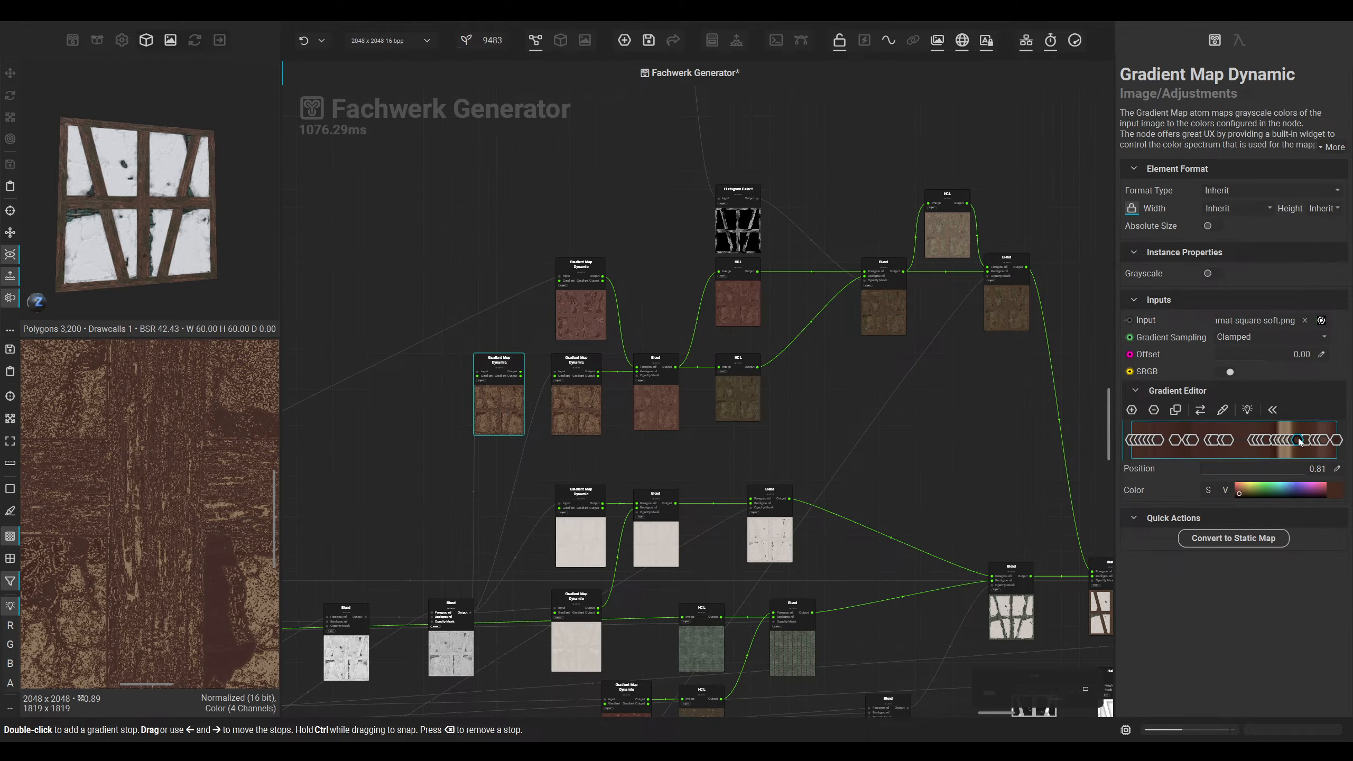
mouse_move(1288, 444)
left_mouse_down()
mouse_move(1266, 442)
mouse_move(1305, 443)
left_mouse_up()
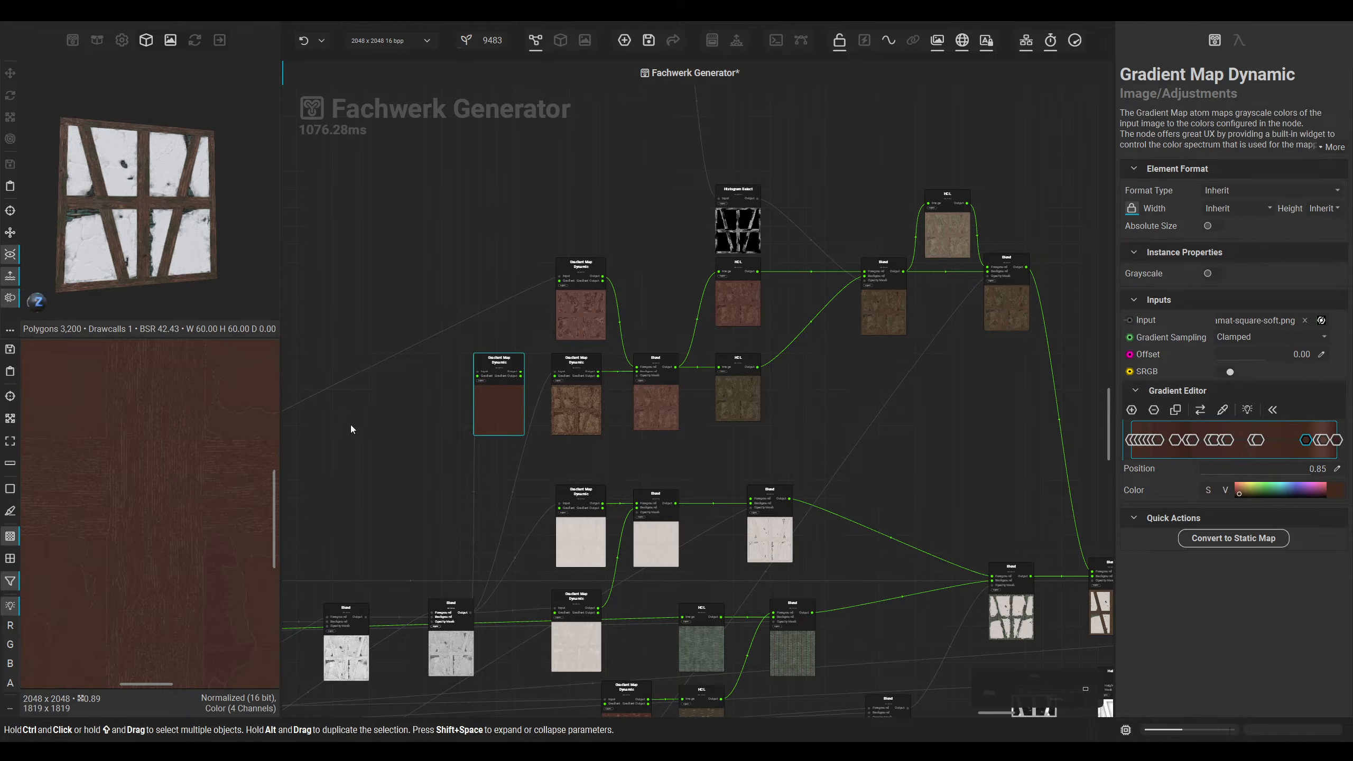
Step: Connect the duplicated Gradient Map Dynamic's output to the wood Blend's Background in place of the original, and check the beams in 3D
scroll(520, 340, "up", 4)
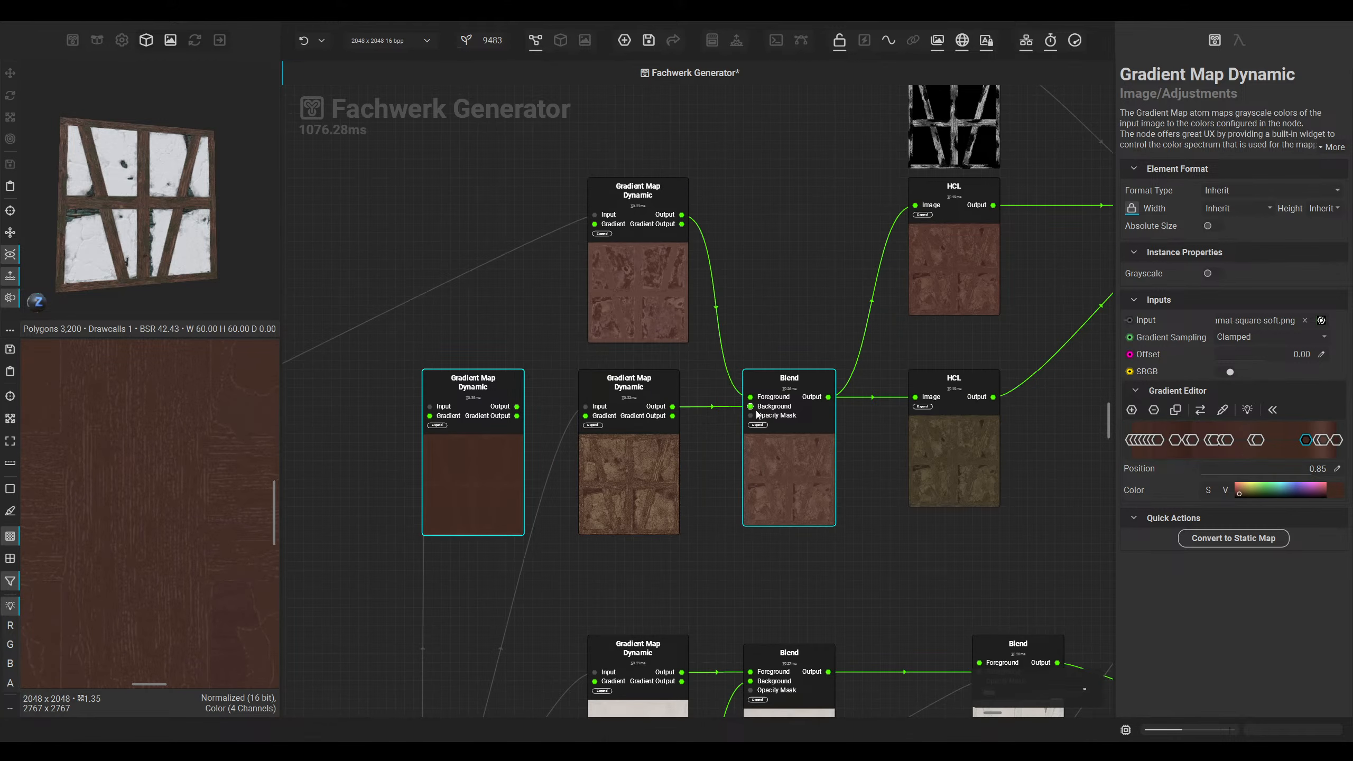
left_click_drag(585, 406, 517, 405)
scroll(136, 198, "up", 4)
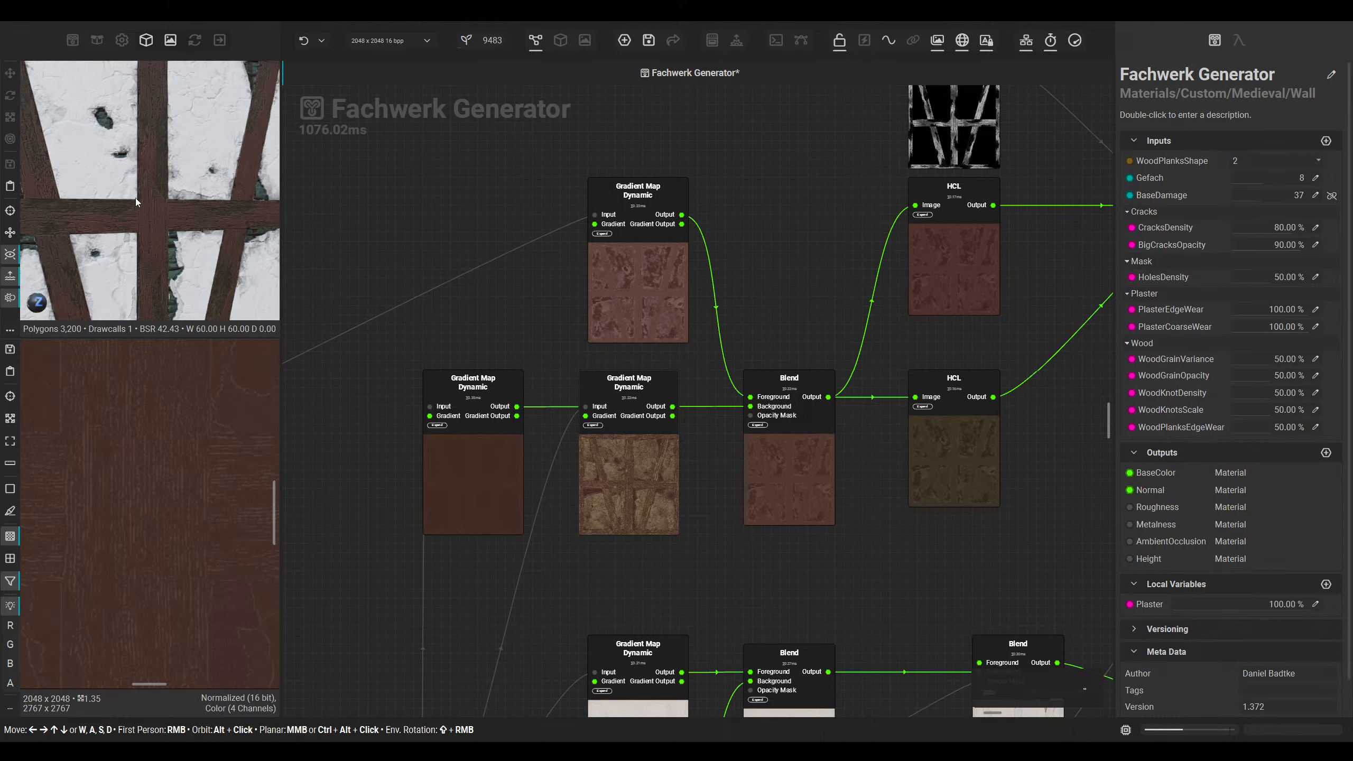
left_click(558, 42)
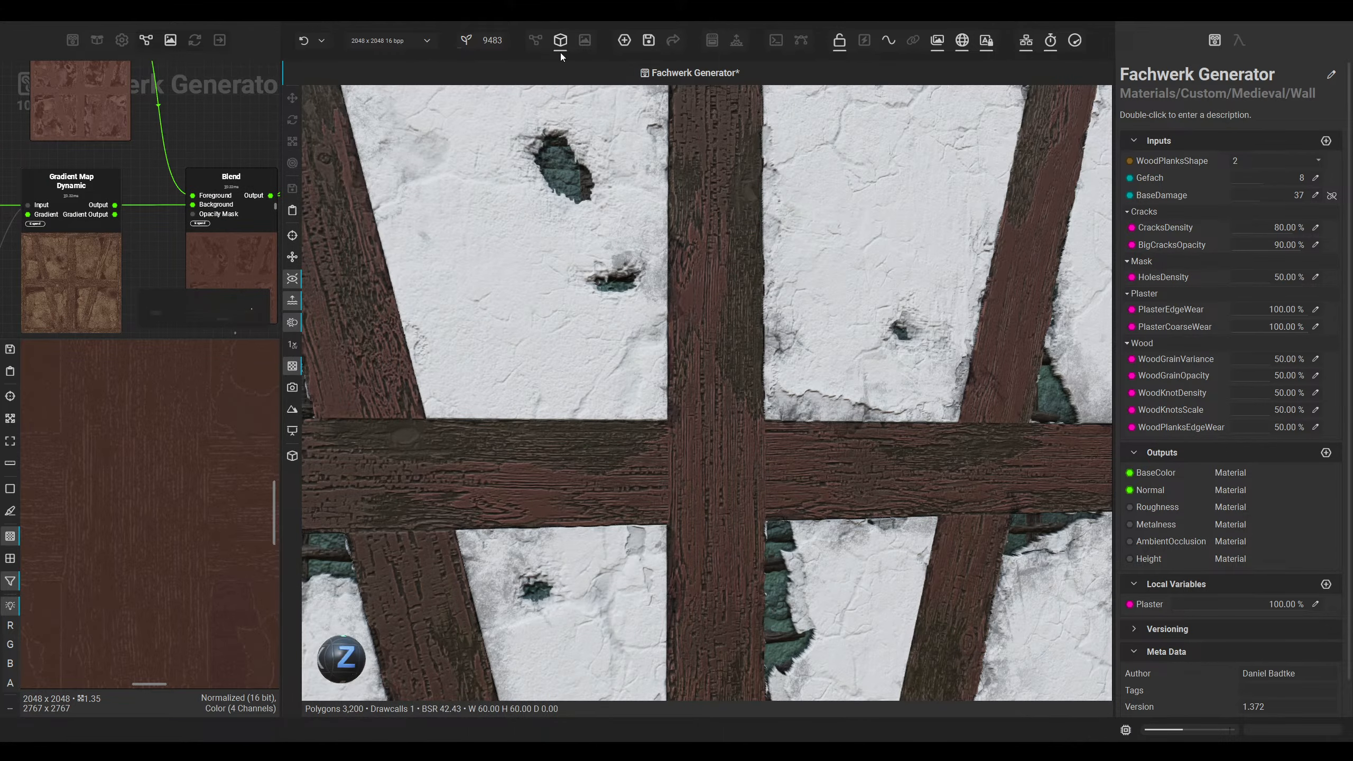
scroll(774, 383, "down", 3)
scroll(97, 270, "down", 2)
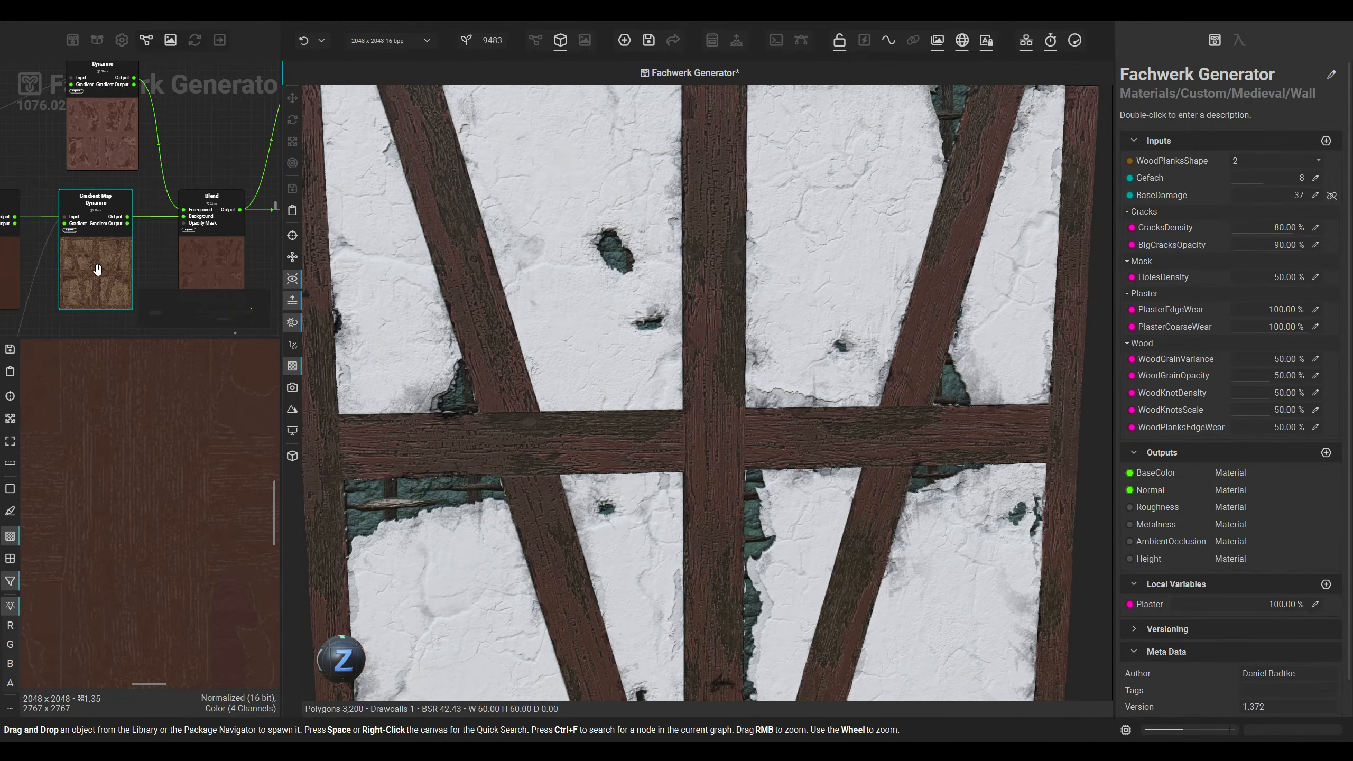
Step: Move the original lower wood Gradient Map Dynamic beneath its simplified duplicate in the graph
left_click(97, 270)
left_click(541, 42)
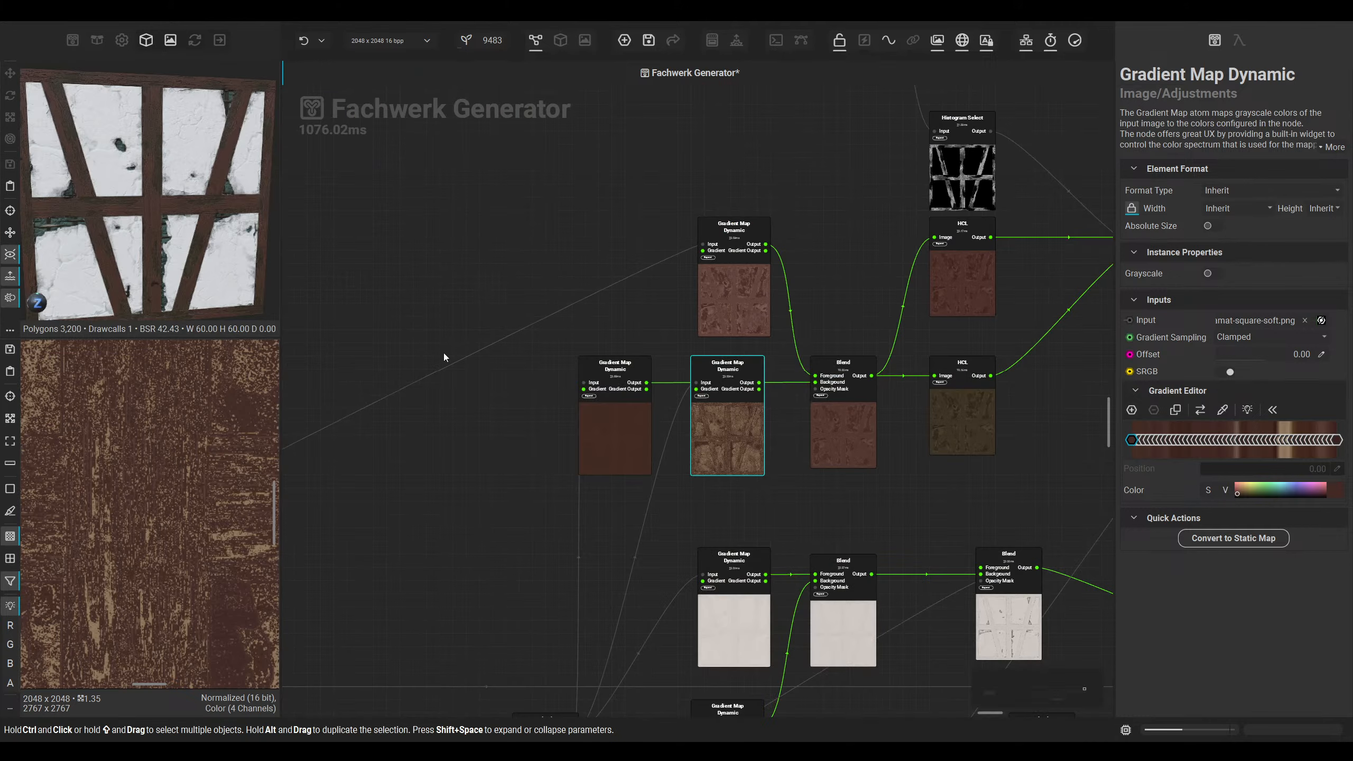
left_click_drag(715, 352, 601, 486)
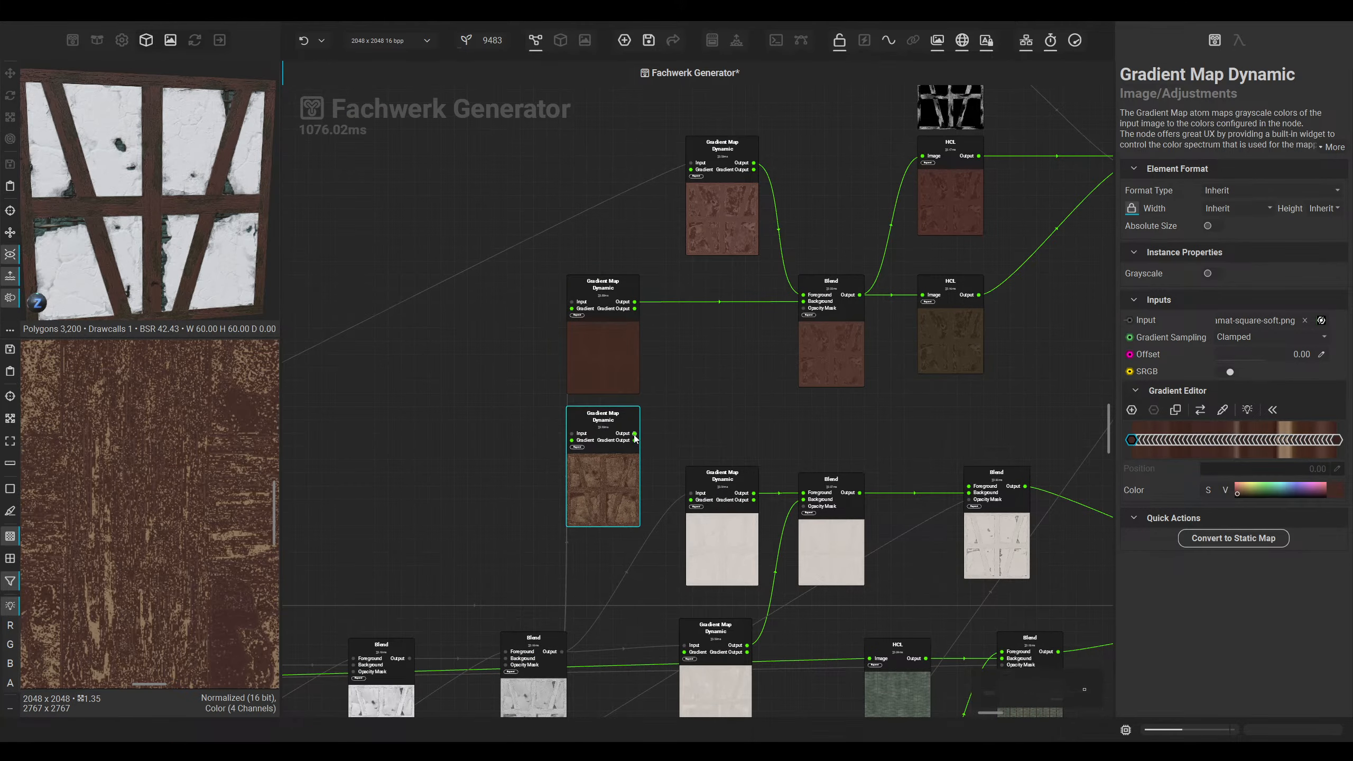
Step: Add a Blend node with the lower wood Gradient Map Dynamic as Foreground and the simplified duplicate as Background
right_click(732, 408)
left_click(751, 423)
scroll(712, 373, "up", 2)
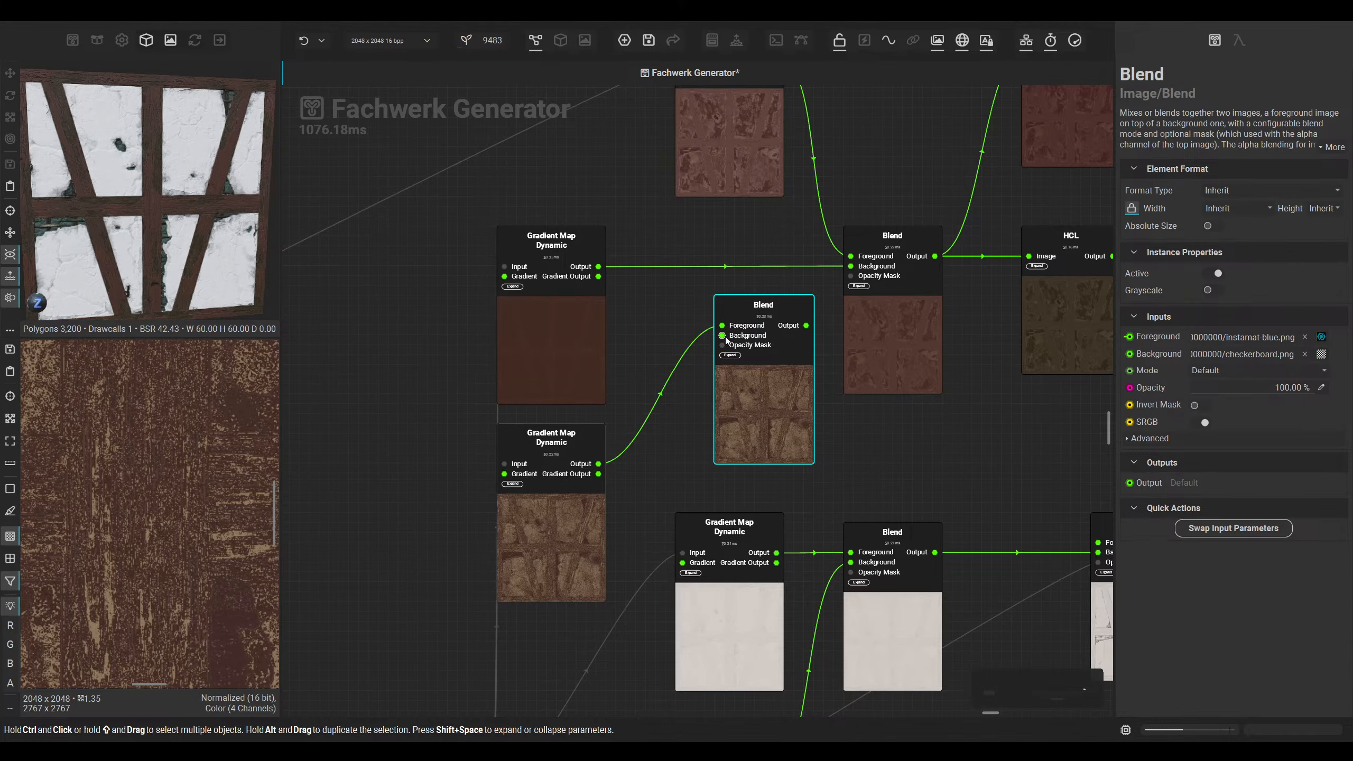
left_click_drag(726, 337, 598, 266)
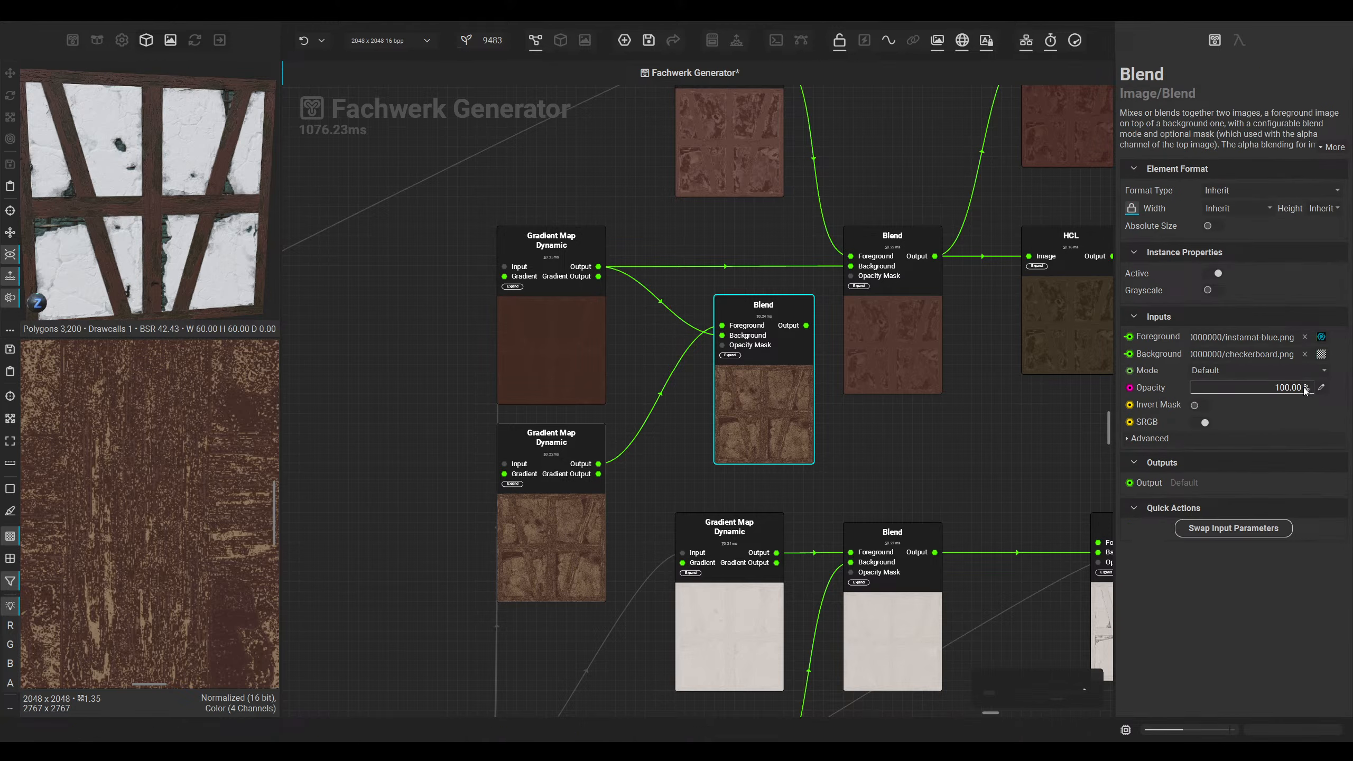
Step: Set the new Blend's Opacity to 23.81 %, connect it to the wood Blend's Background, and align it between the nodes
left_click_drag(1302, 386, 1279, 391)
scroll(1219, 387, "down", 6)
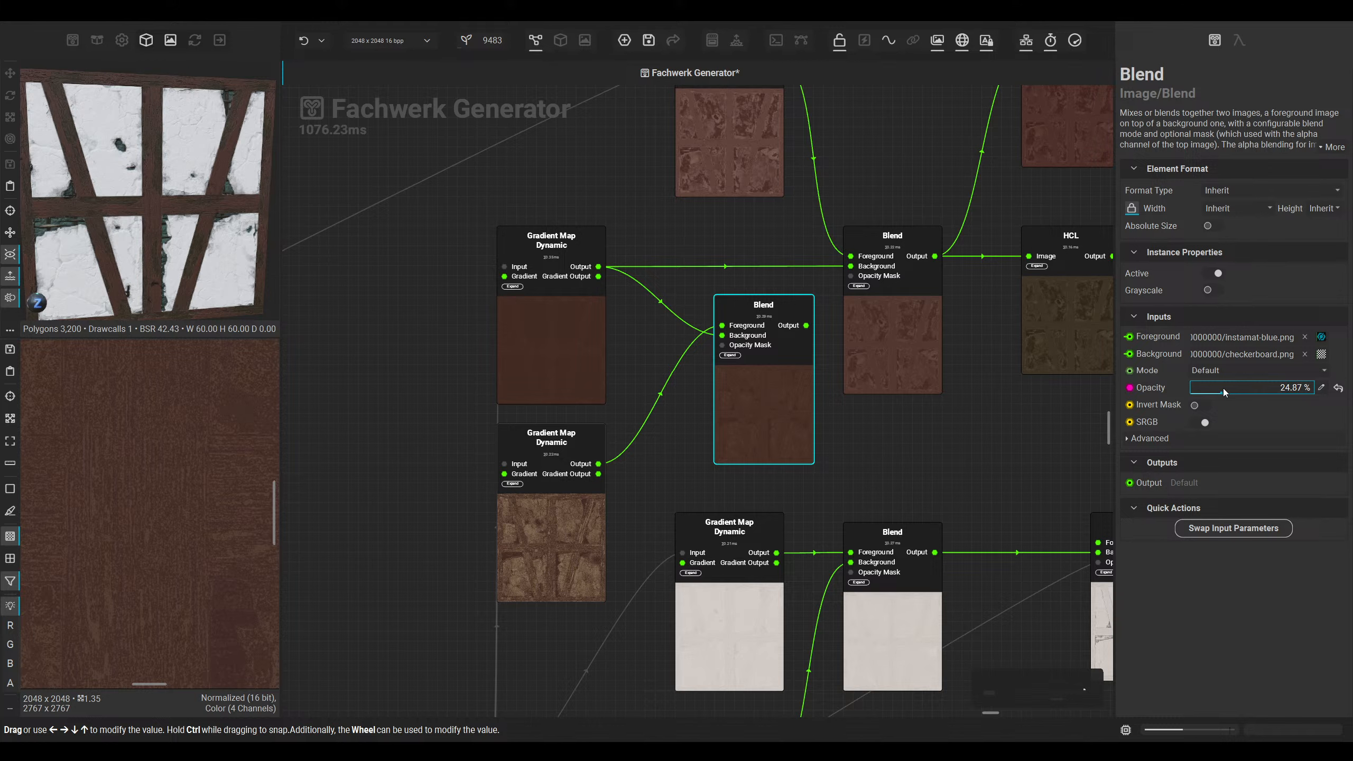
left_click_drag(1219, 389, 1217, 388)
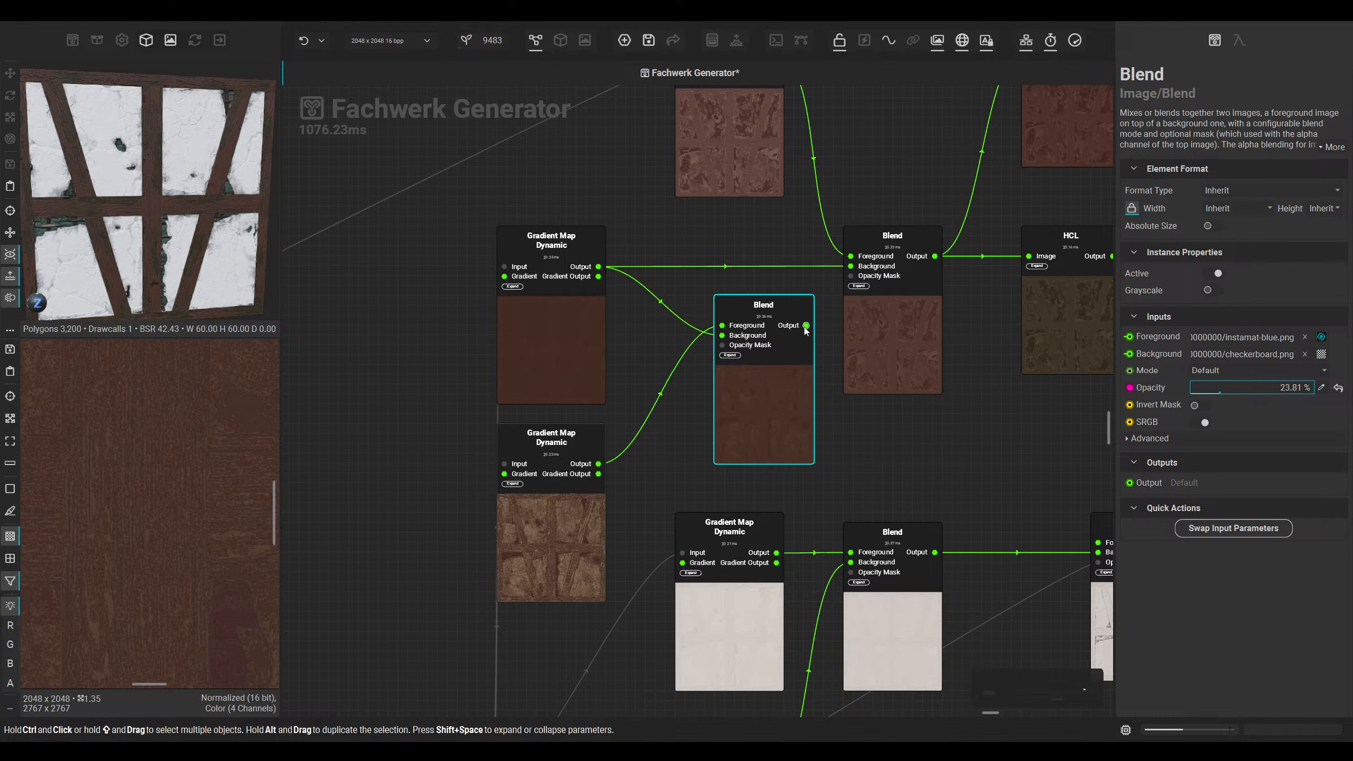
left_click_drag(806, 325, 851, 266)
left_click_drag(786, 376, 756, 317)
Step: Examine the downstream wood Blend nodes and inspect the beam colors on the wall in 3D
left_click(895, 330)
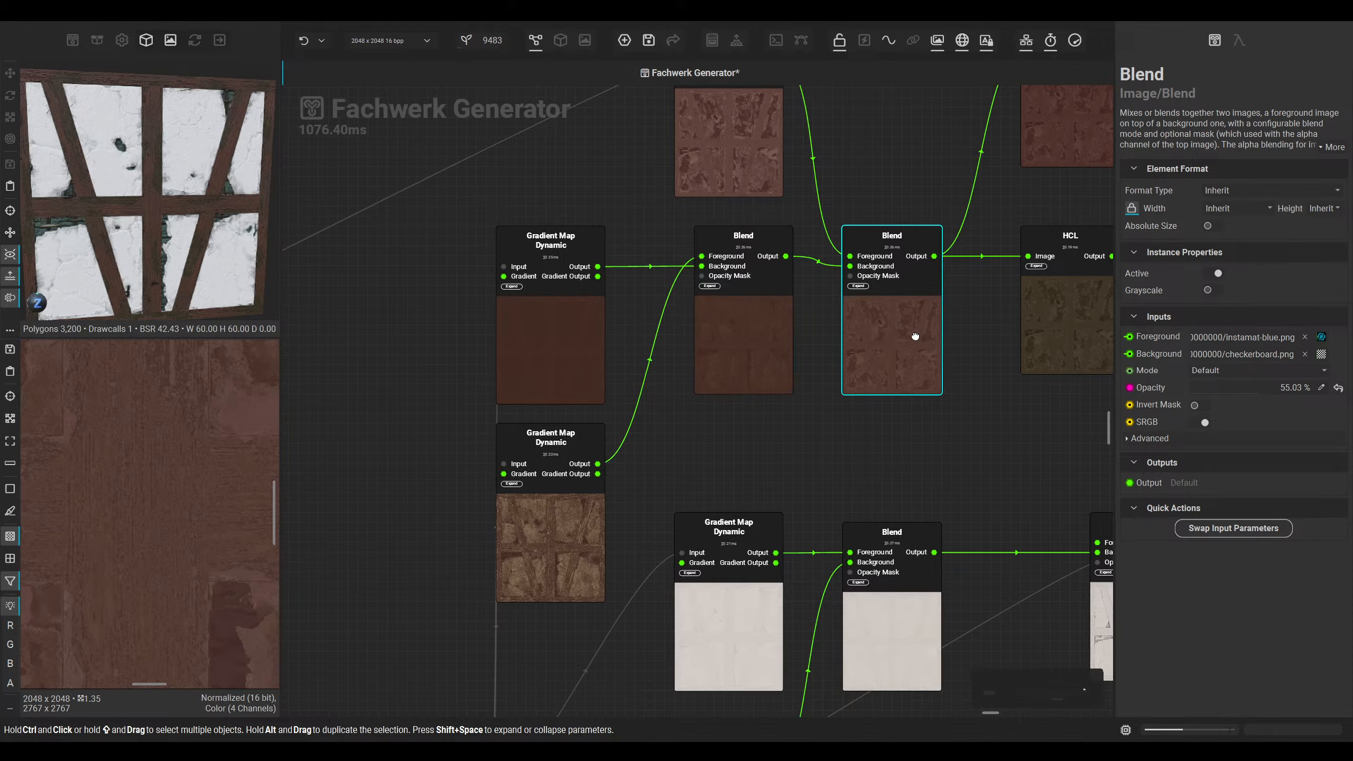
middle_click_drag(895, 330, 544, 356)
left_click(759, 366)
middle_click_drag(979, 260, 719, 387)
left_click(791, 302)
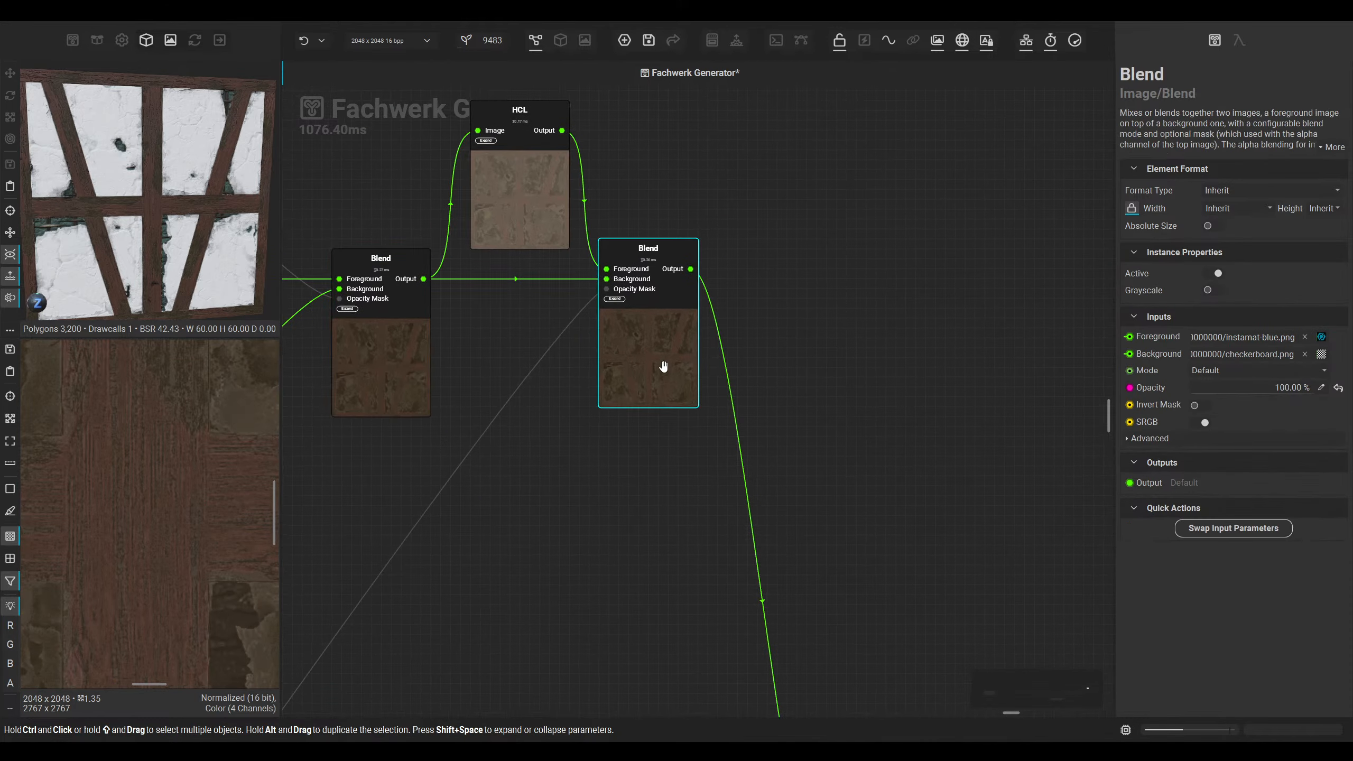
left_click(559, 41)
left_click_drag(711, 372, 724, 470, "alt")
scroll(713, 365, "down", 3)
scroll(752, 417, "up", 4)
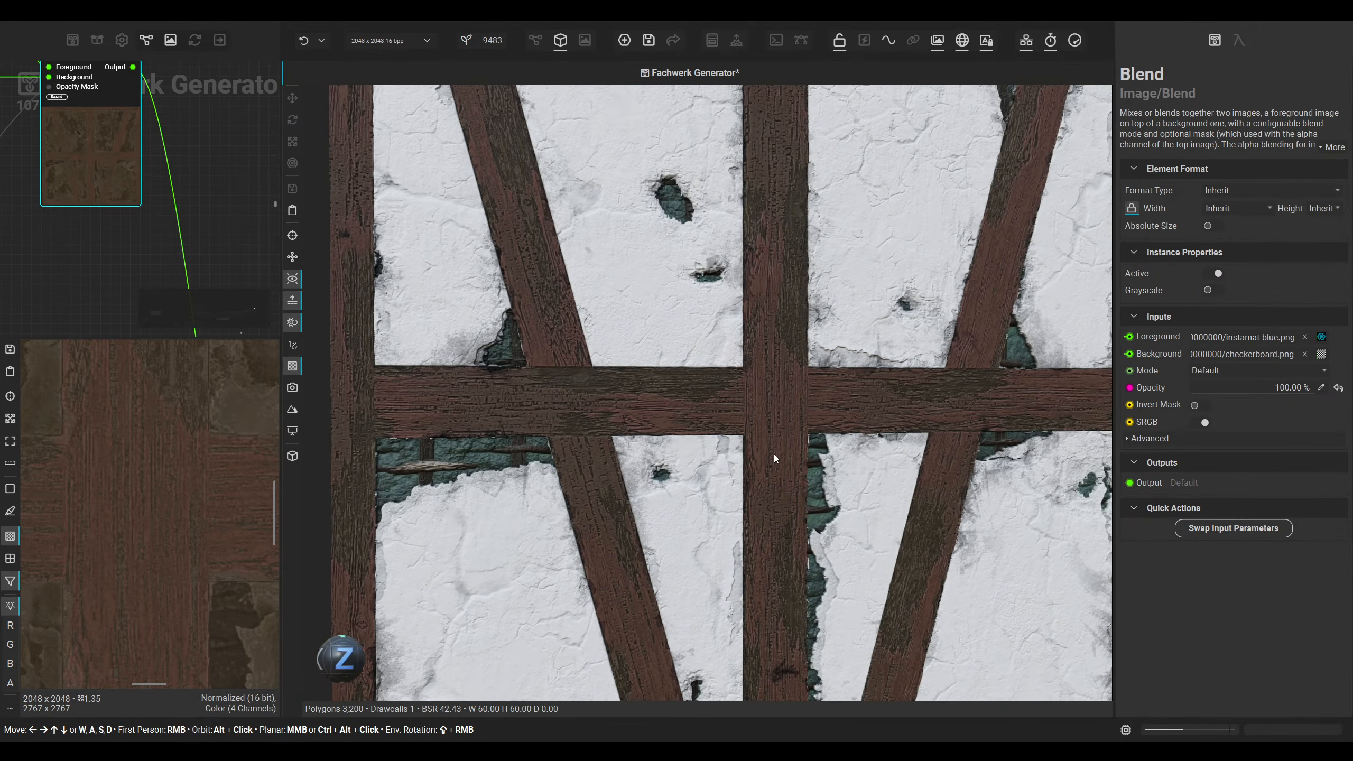
scroll(773, 454, "down", 2)
middle_click_drag(774, 454, 752, 413)
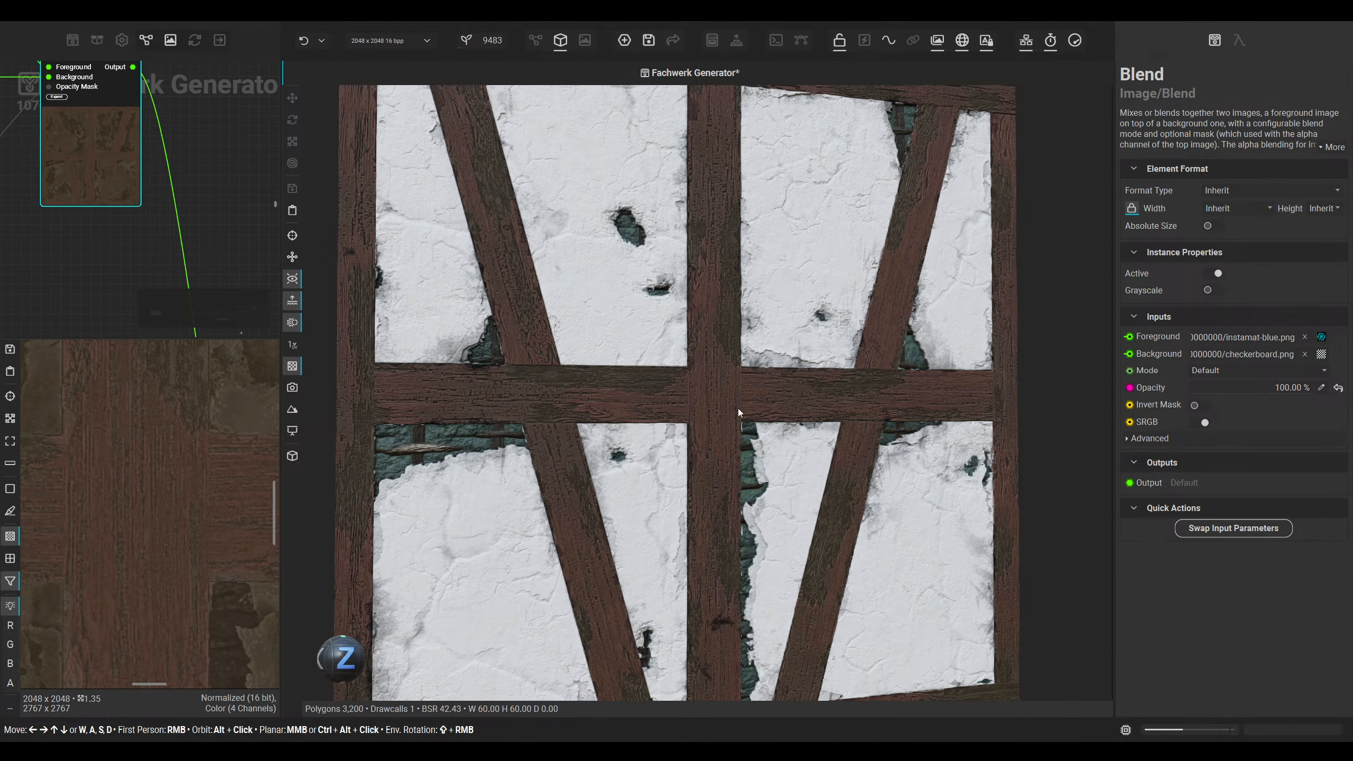
Step: Move the final Overlay Blend, its Highpass node and the connecting reroute point further along the graph to make room
left_click(535, 40)
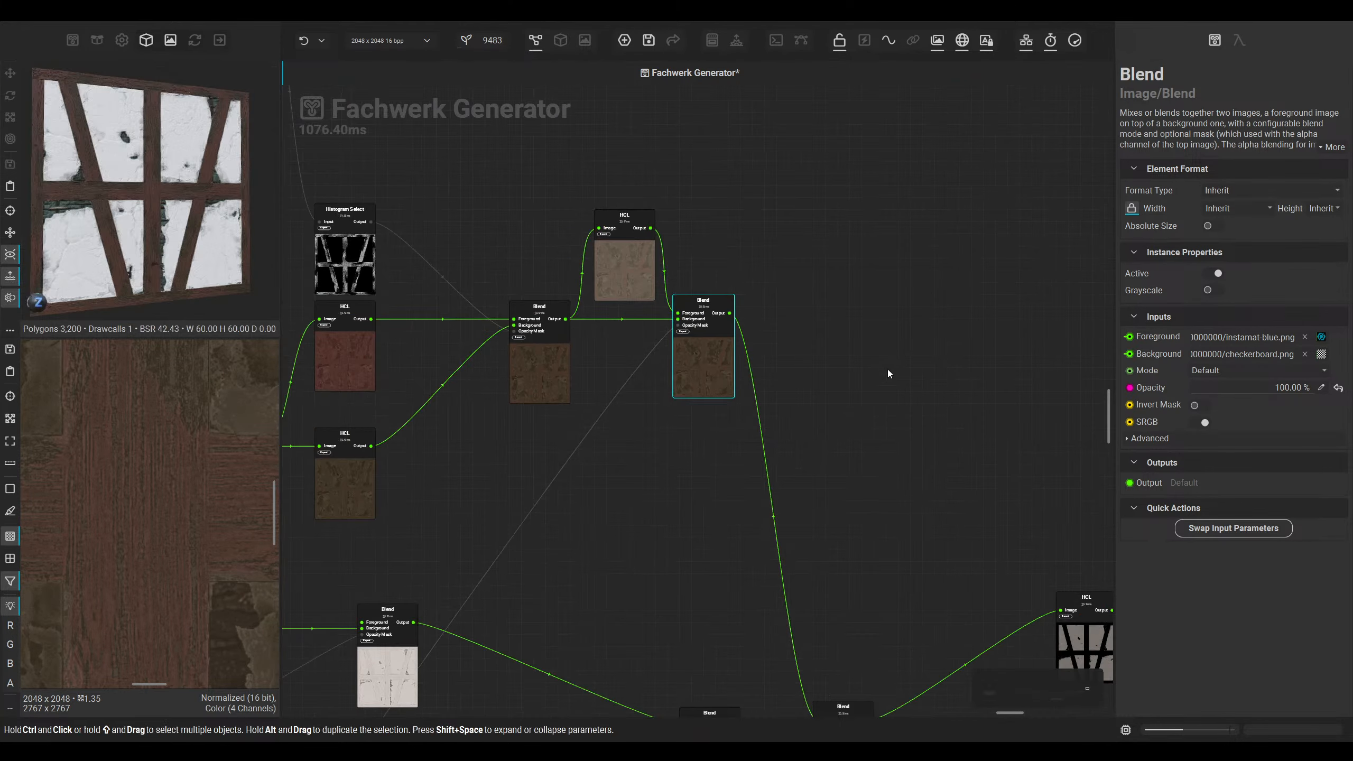
left_click(628, 364)
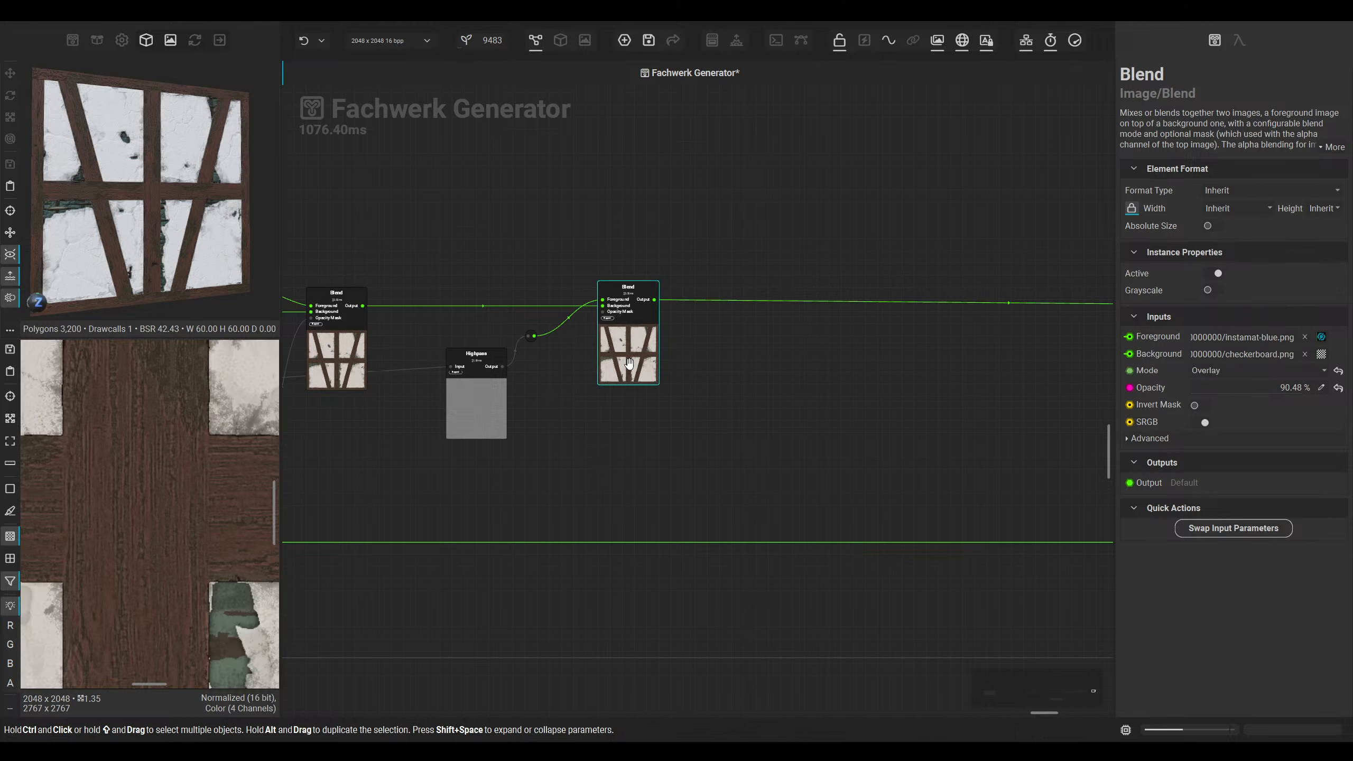
middle_click_drag(618, 421, 657, 472)
left_click_drag(663, 401, 1026, 403)
left_click_drag(570, 385, 953, 404)
left_click_drag(1029, 399, 1034, 399)
left_click_drag(516, 445, 896, 446)
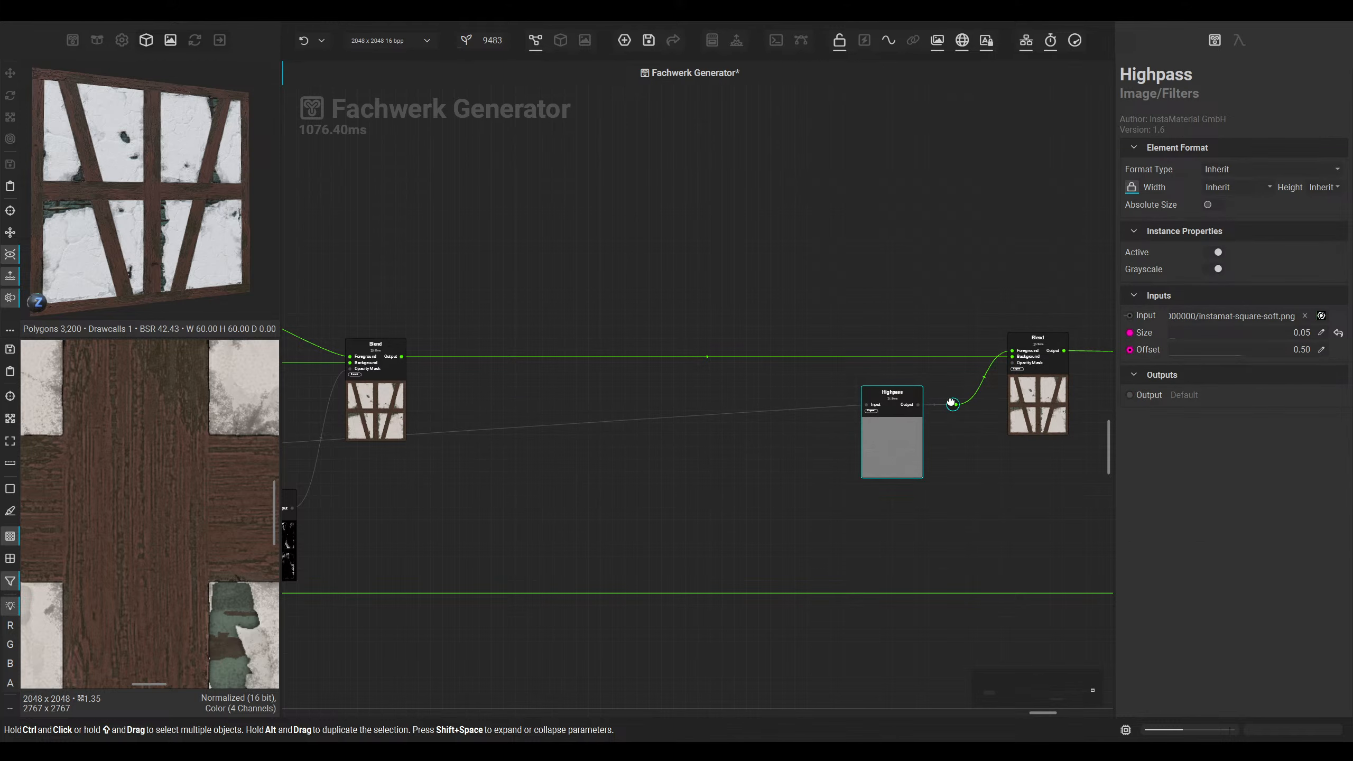
left_click_drag(951, 402, 961, 401)
Step: Add an Iterate node fed by the Smudges node's output
middle_click_drag(341, 538, 662, 469)
scroll(662, 469, "down", 1)
scroll(469, 384, "up", 4)
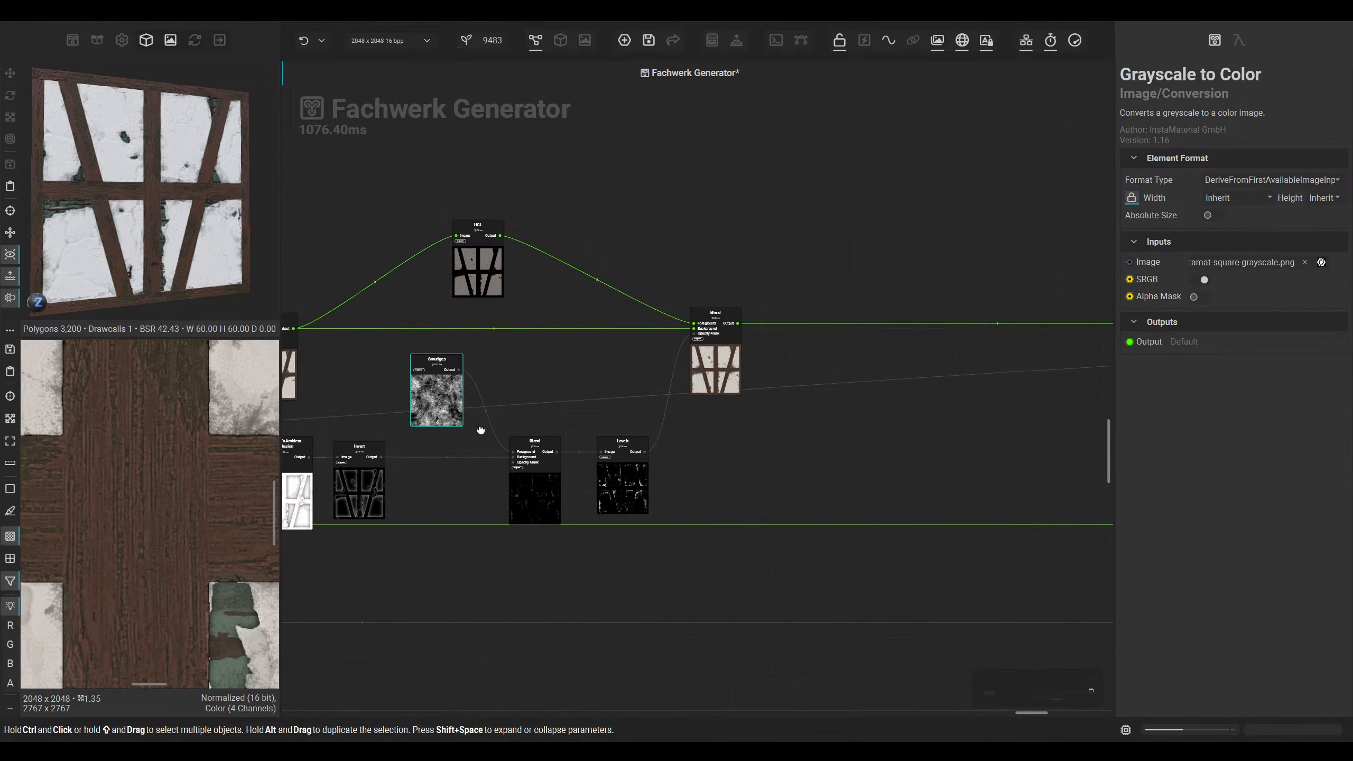
left_click_drag(488, 356, 581, 351)
type("ite")
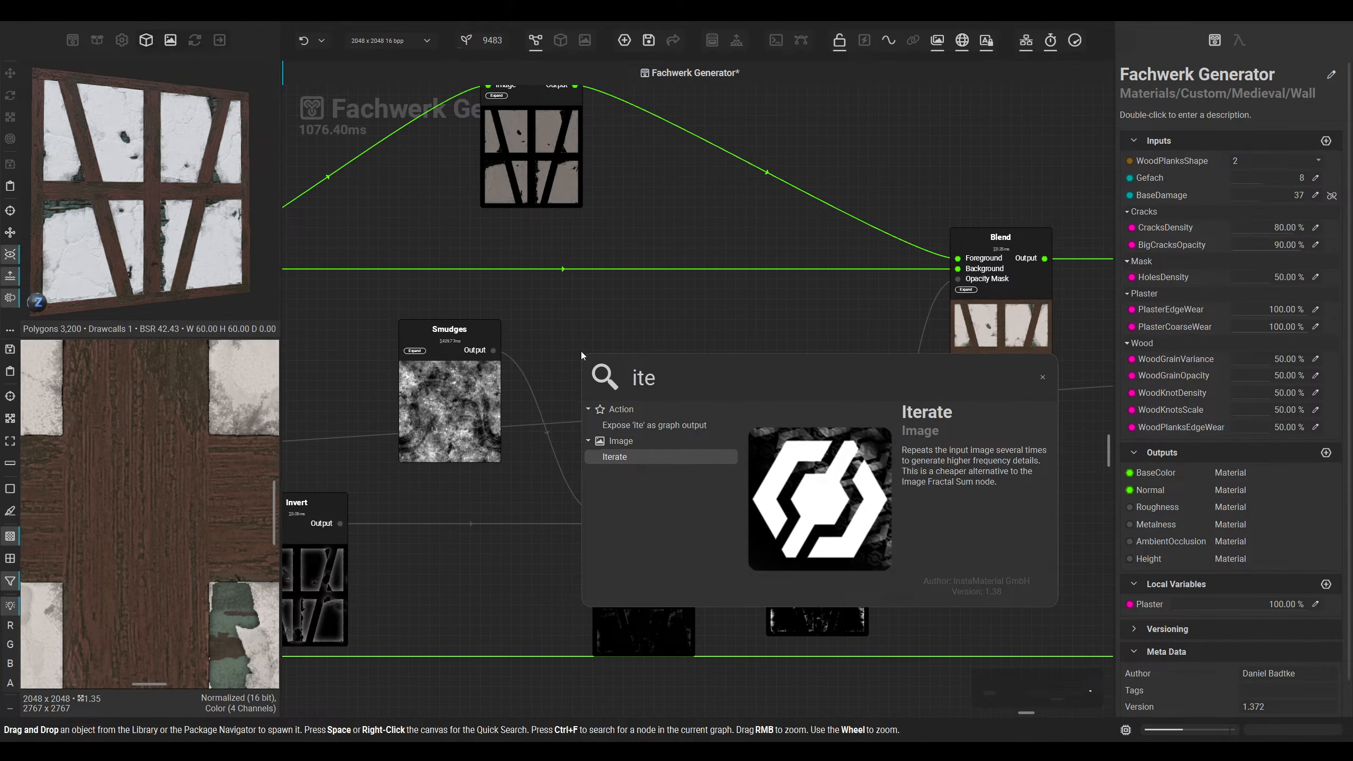
key("Return")
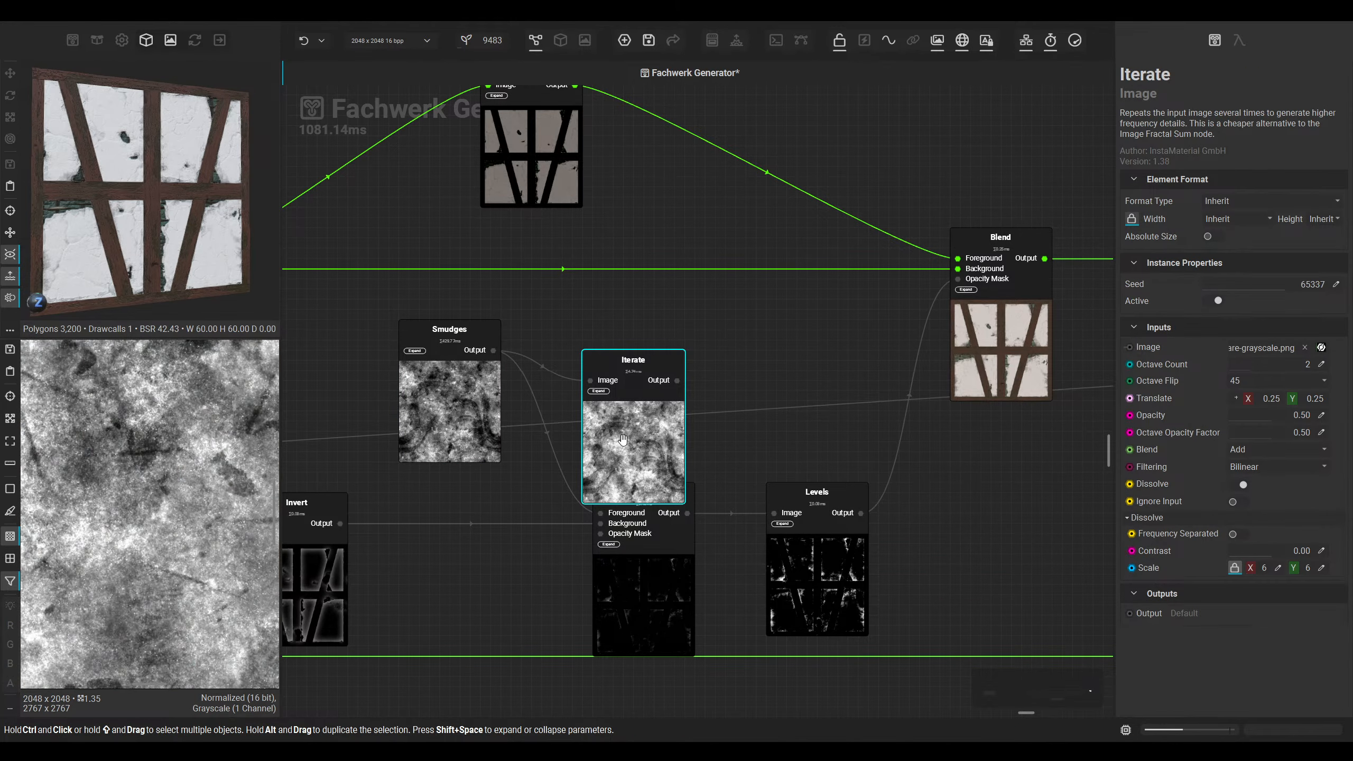
Step: Configure the Iterate node with Octave Count 2, Blend set to Maximum and Opacity 0.79
scroll(176, 445, "down", 5)
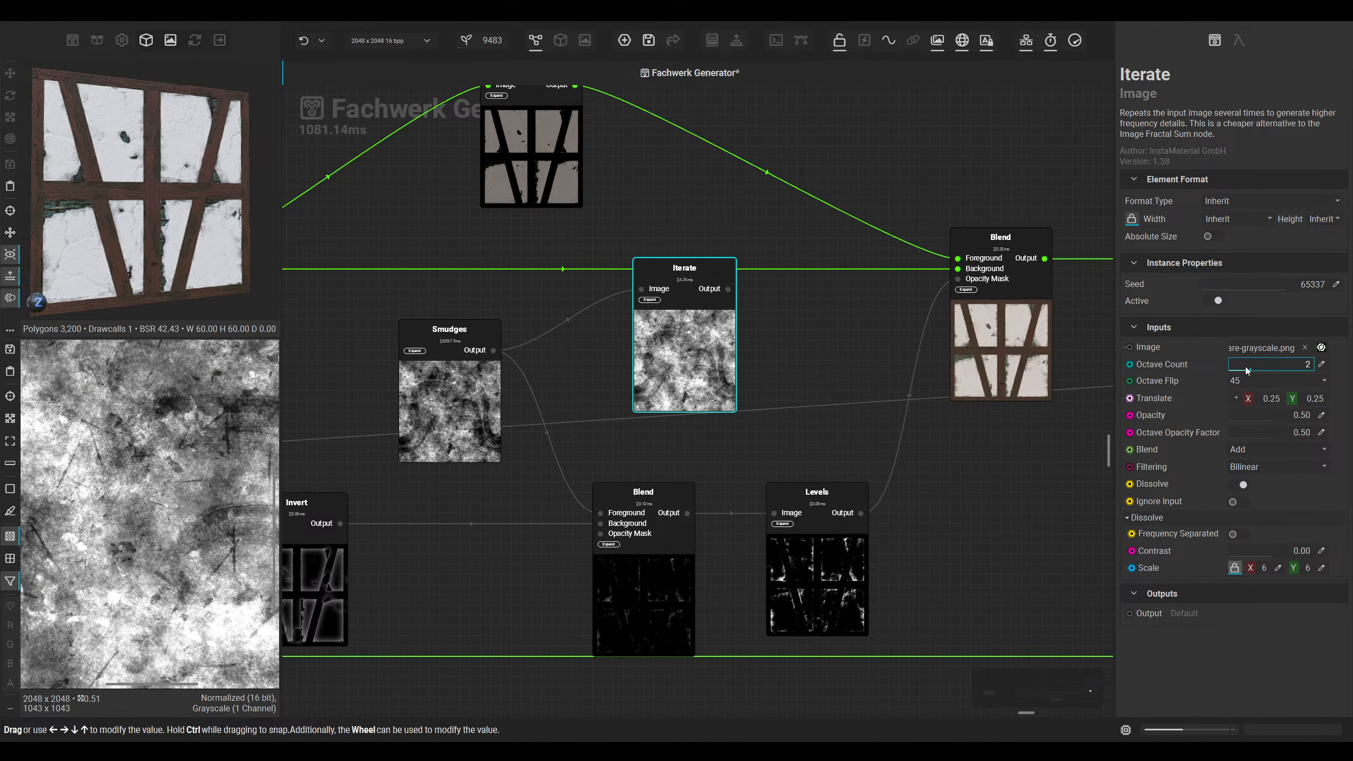
left_click_drag(1247, 366, 1247, 372)
left_click(1257, 467)
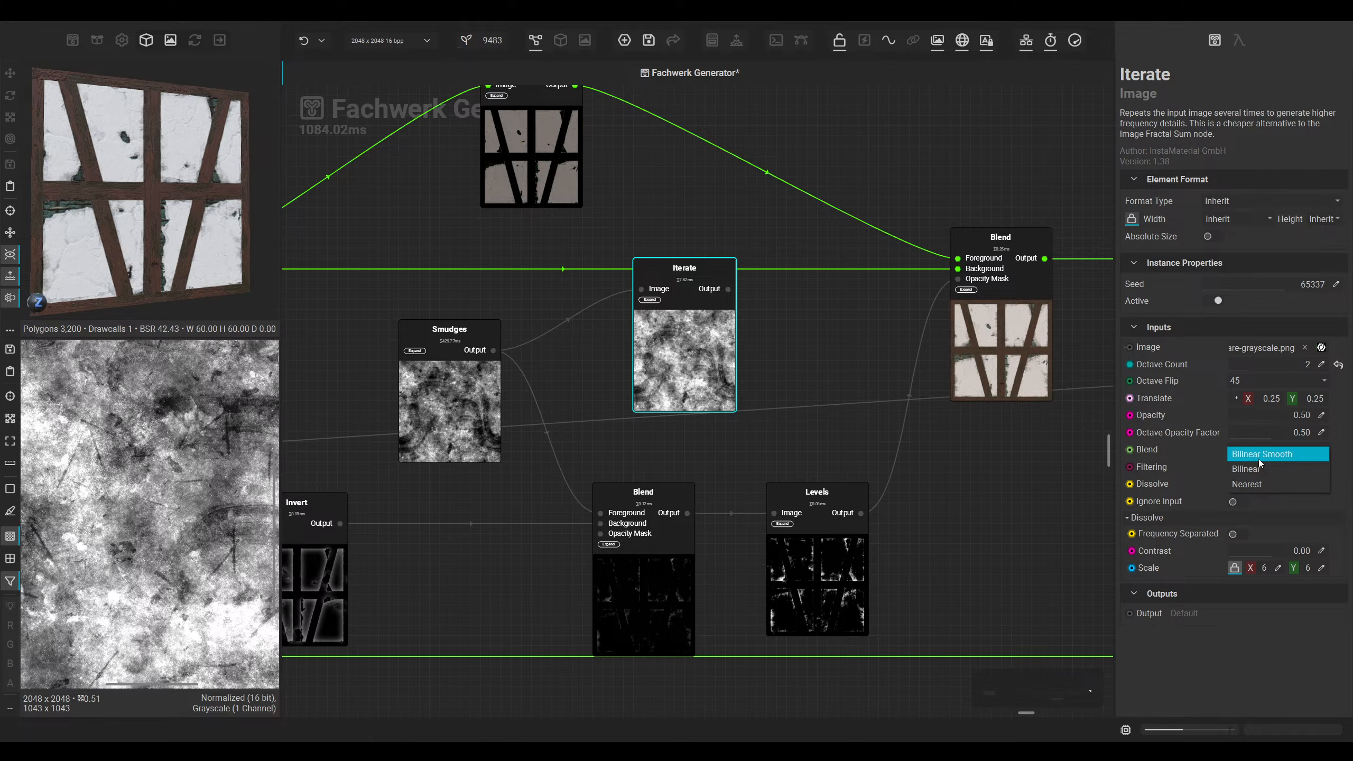
left_click(1260, 459)
left_click(1267, 450)
left_click(1268, 420)
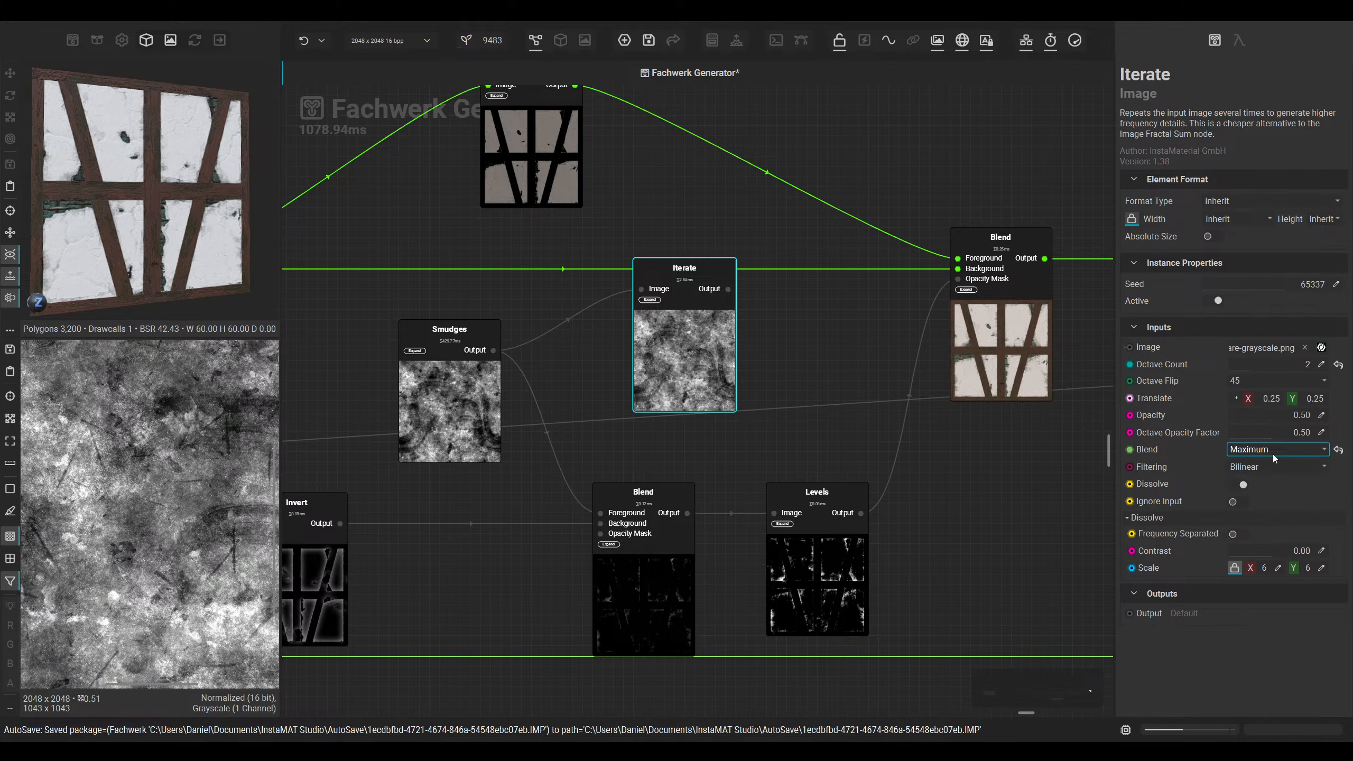
left_click_drag(1280, 414, 1298, 414)
Step: Insert a Histogram Edit node between Smudges and Iterate, with Contrast 0.34 and Master 0.44
left_click_drag(685, 354, 767, 354)
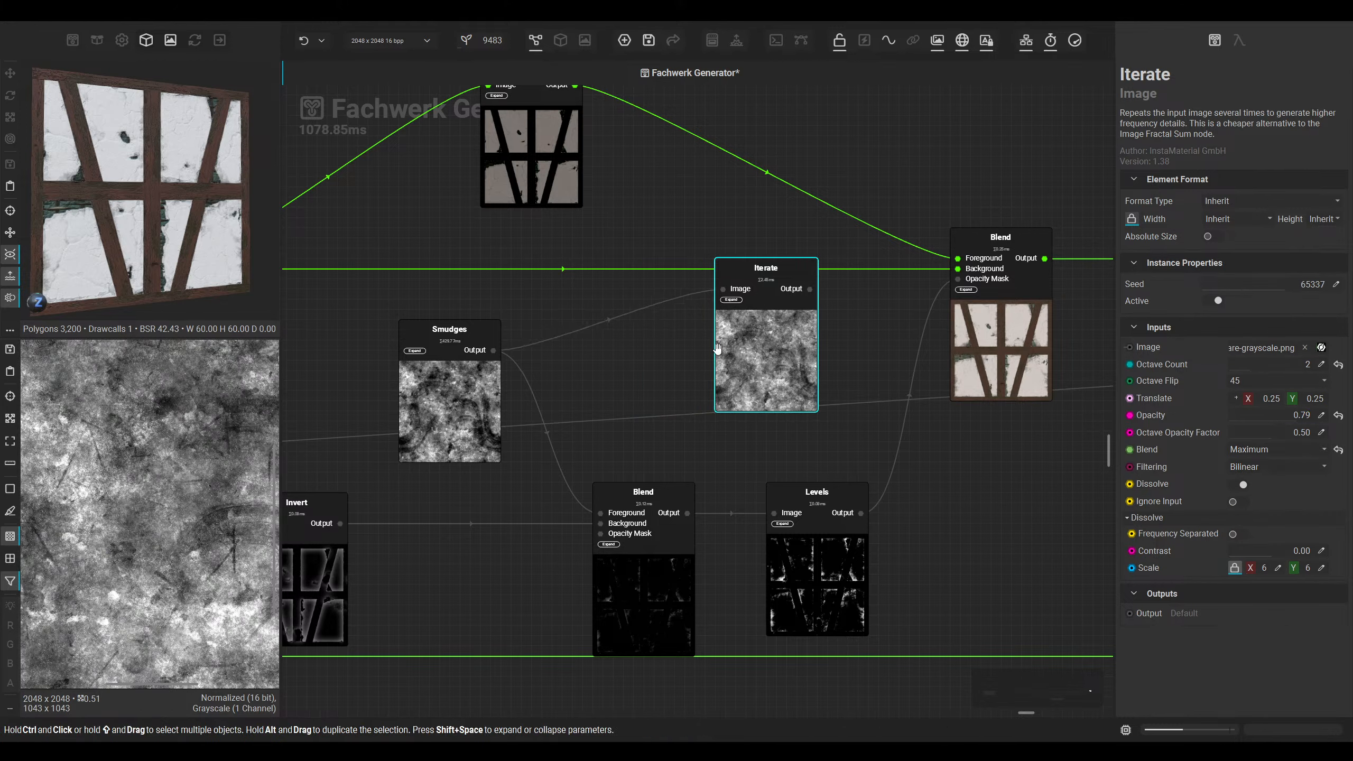
left_click(588, 329)
key("space")
type("his")
key("Return")
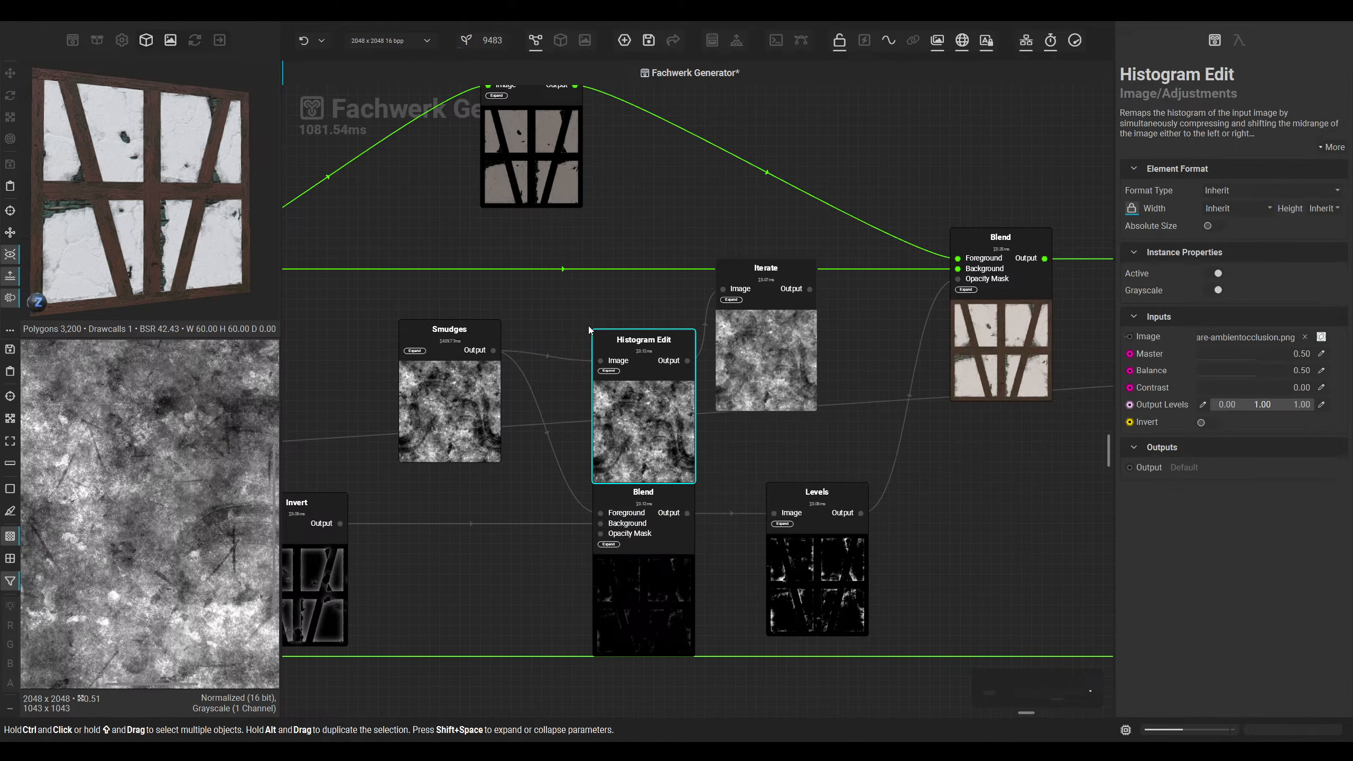
left_click_drag(602, 424, 582, 403)
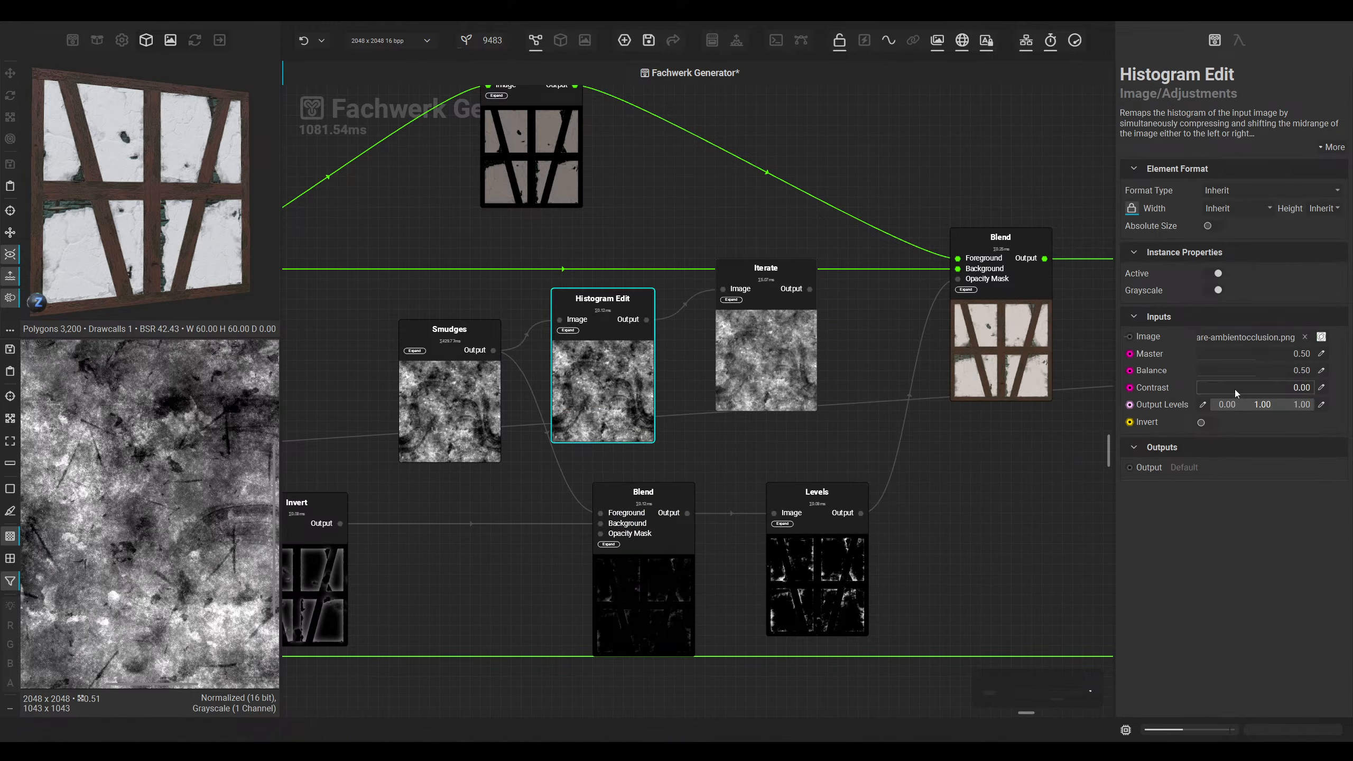
left_click_drag(1234, 387, 1250, 351)
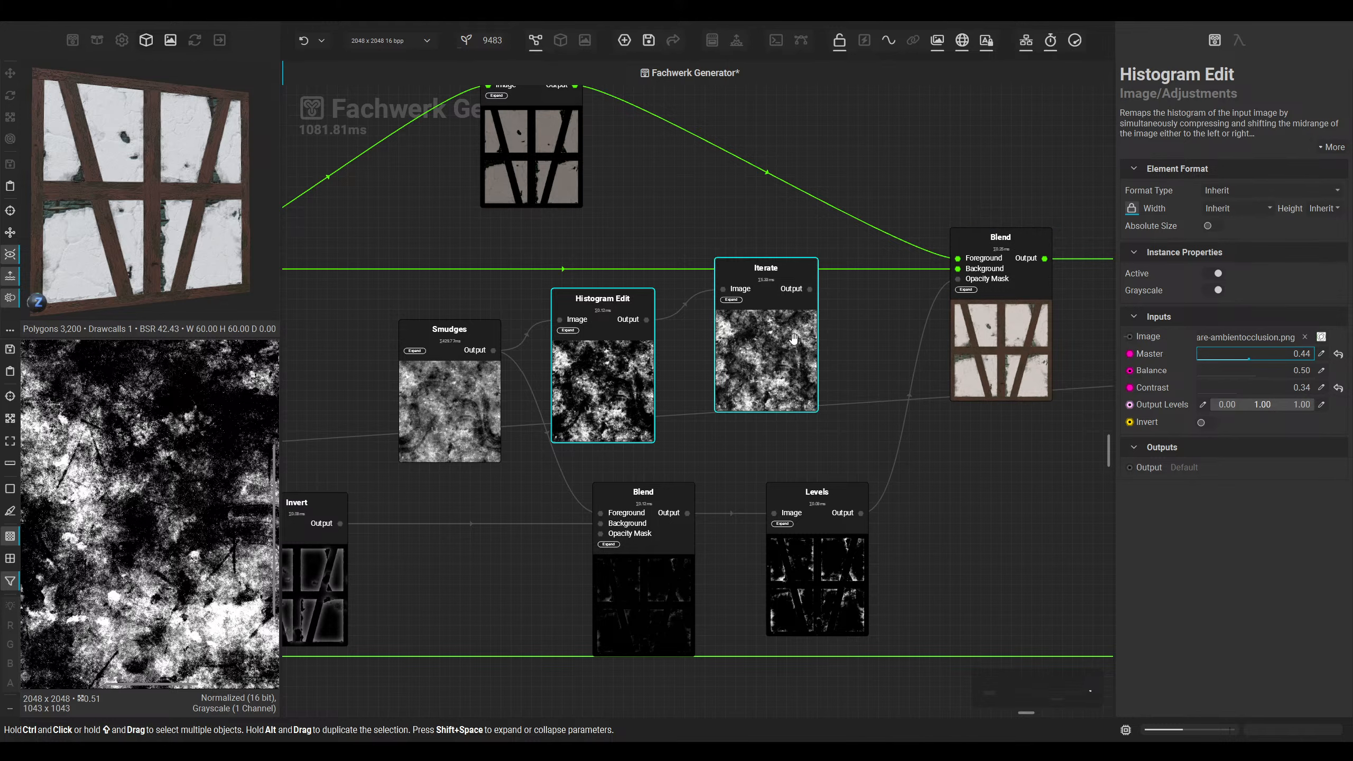
left_click(765, 383)
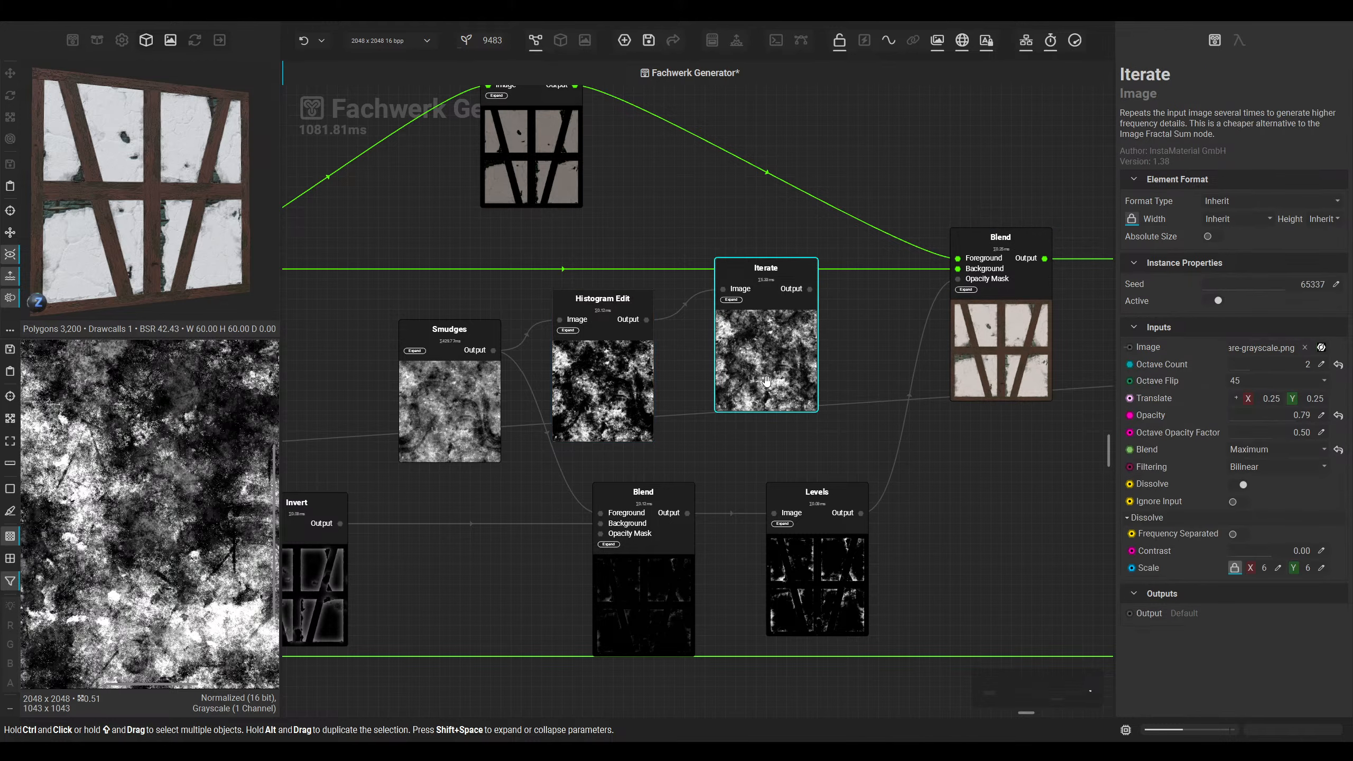
Step: Inspect the plaster and wood beams of the wall up close and as a whole in 3D
middle_click_drag(673, 371, 548, 440)
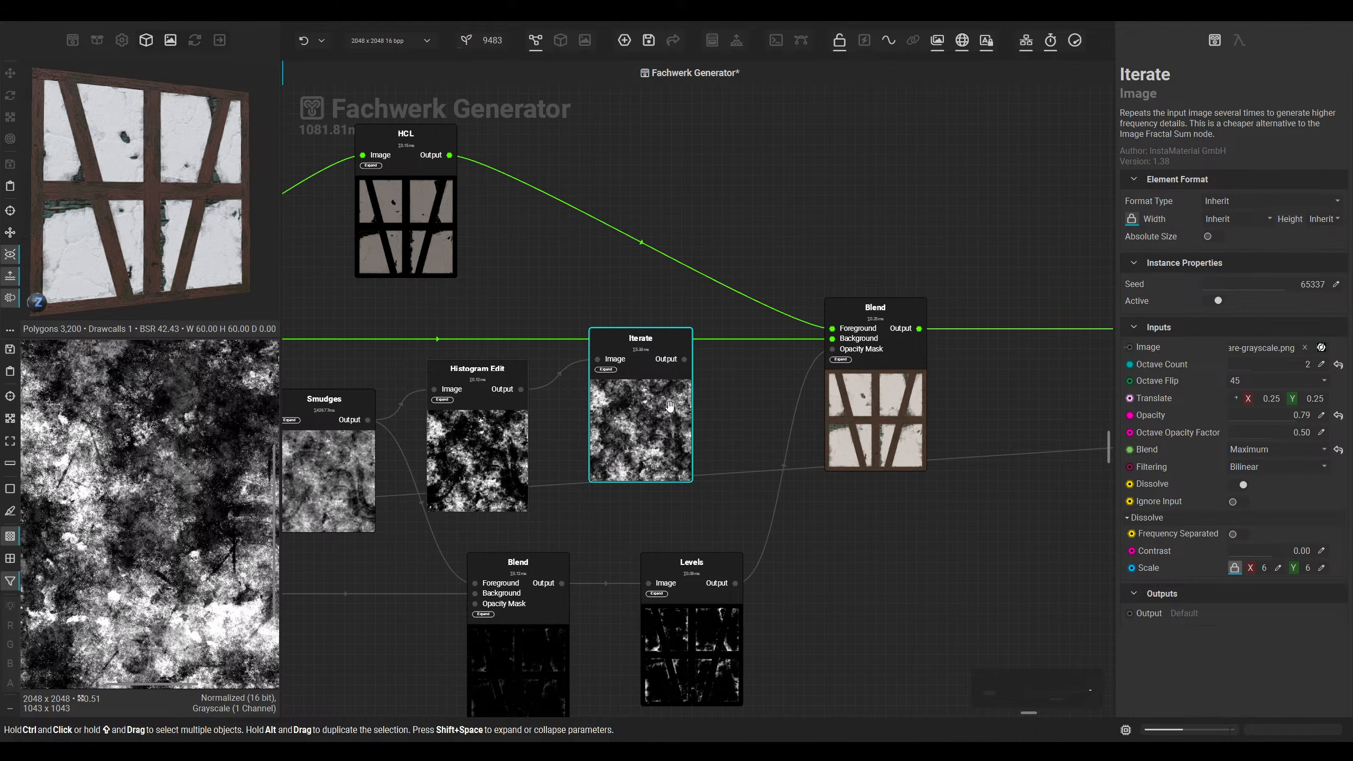
left_click(563, 41)
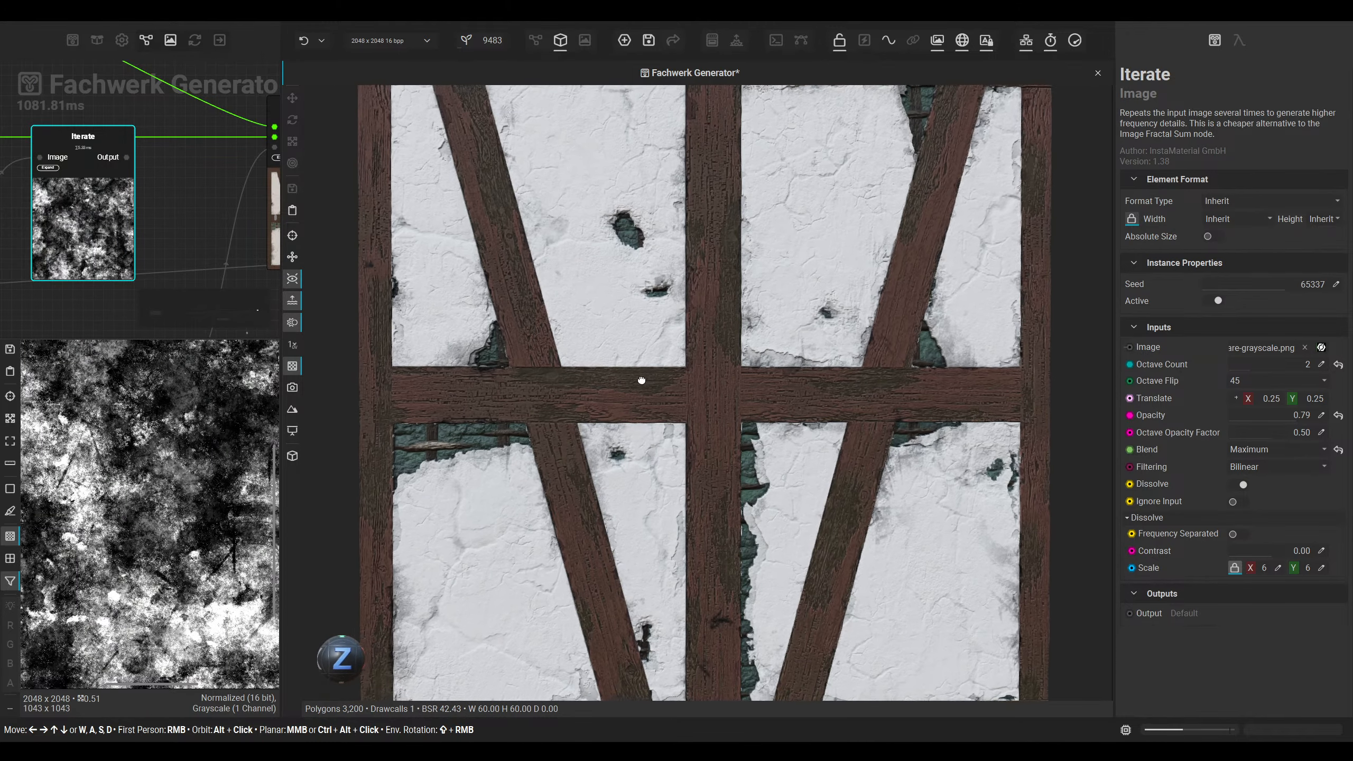
scroll(430, 449, "up", 5)
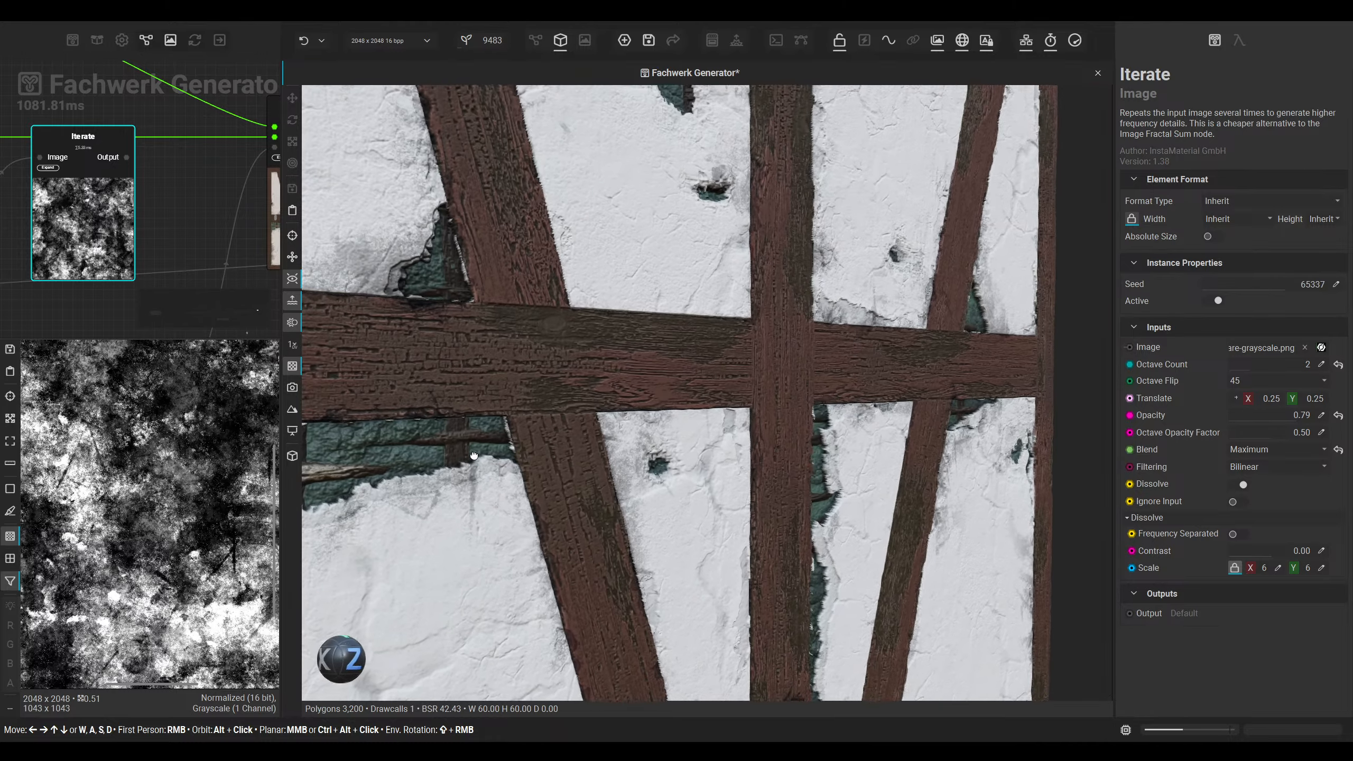
scroll(446, 457, "down", 3)
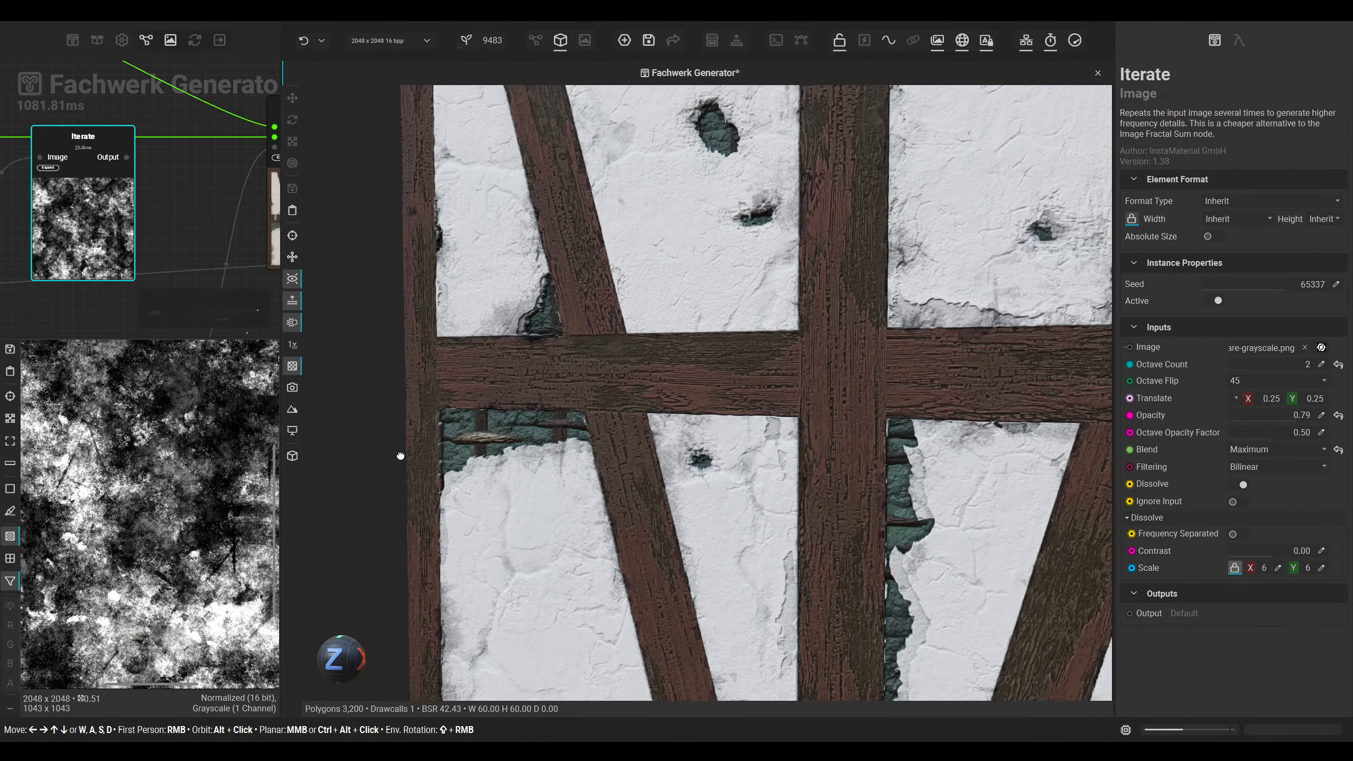
middle_click_drag(612, 465, 651, 469)
scroll(641, 379, "down", 3)
mouse_move(640, 378)
middle_mouse_down()
mouse_move(643, 315)
mouse_move(645, 355)
middle_mouse_up()
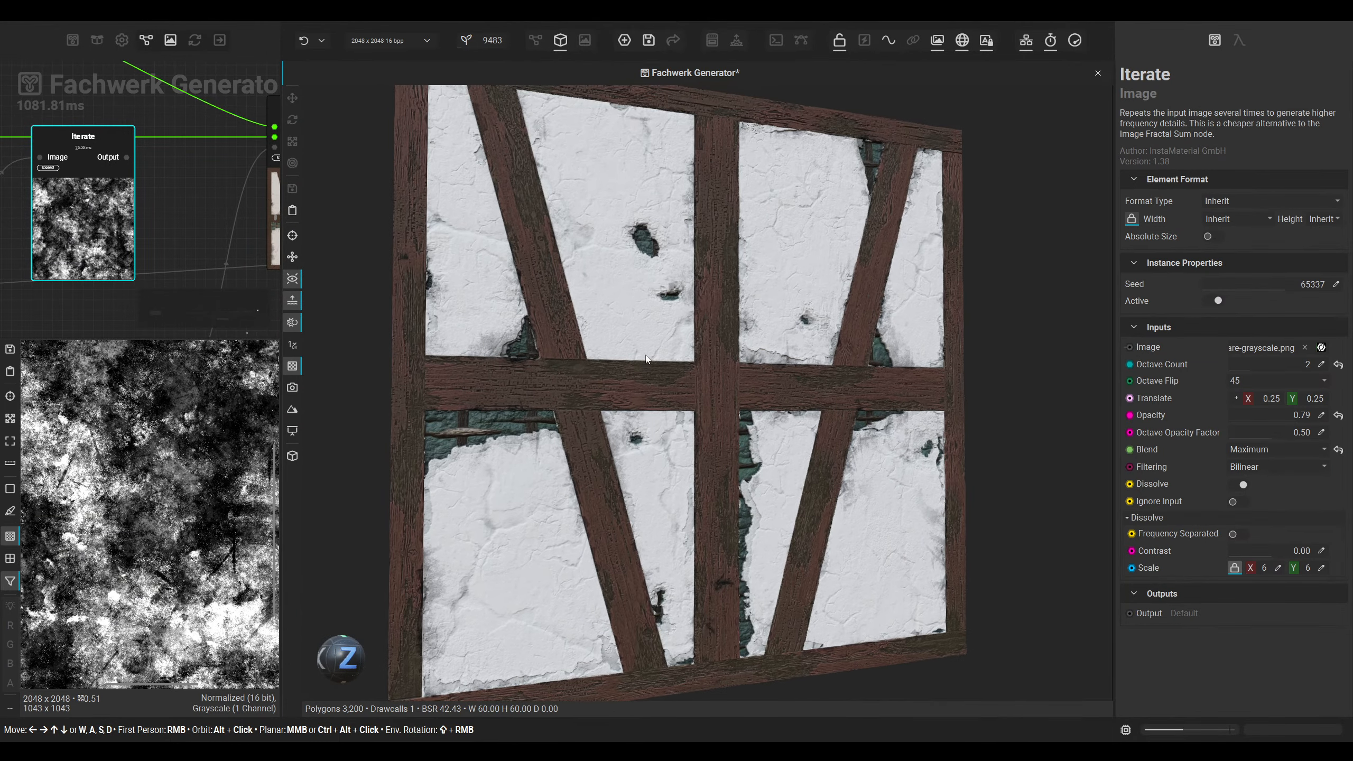
Step: Move the Iterate node beneath the full-wall Blend that uses the Levels mask
left_click(536, 41)
left_click_drag(665, 387, 940, 530)
middle_click_drag(940, 527, 586, 524)
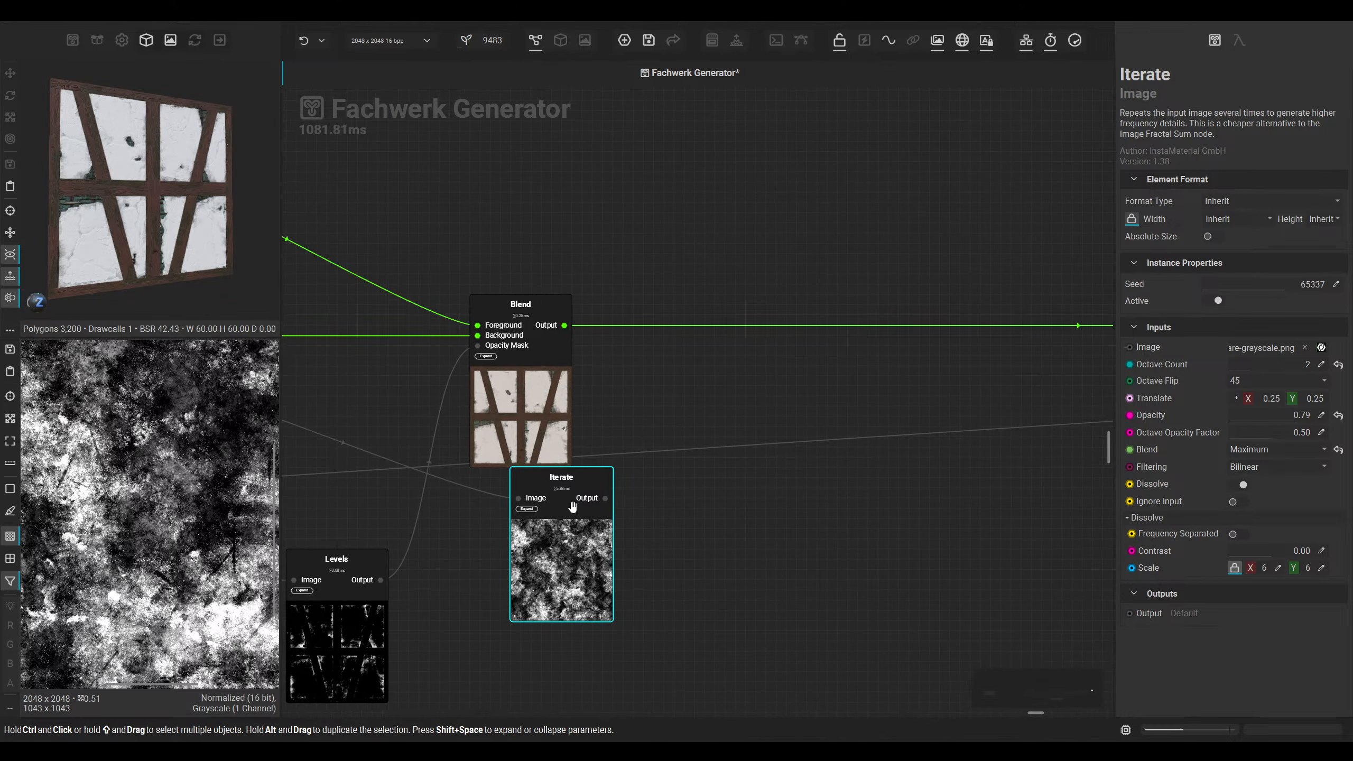
Step: Add an HCL node from the full-wall Blend's output, place it above the connection, and set its Hue to -8.25 %
left_click_drag(564, 325, 685, 244)
type("his")
key("Escape")
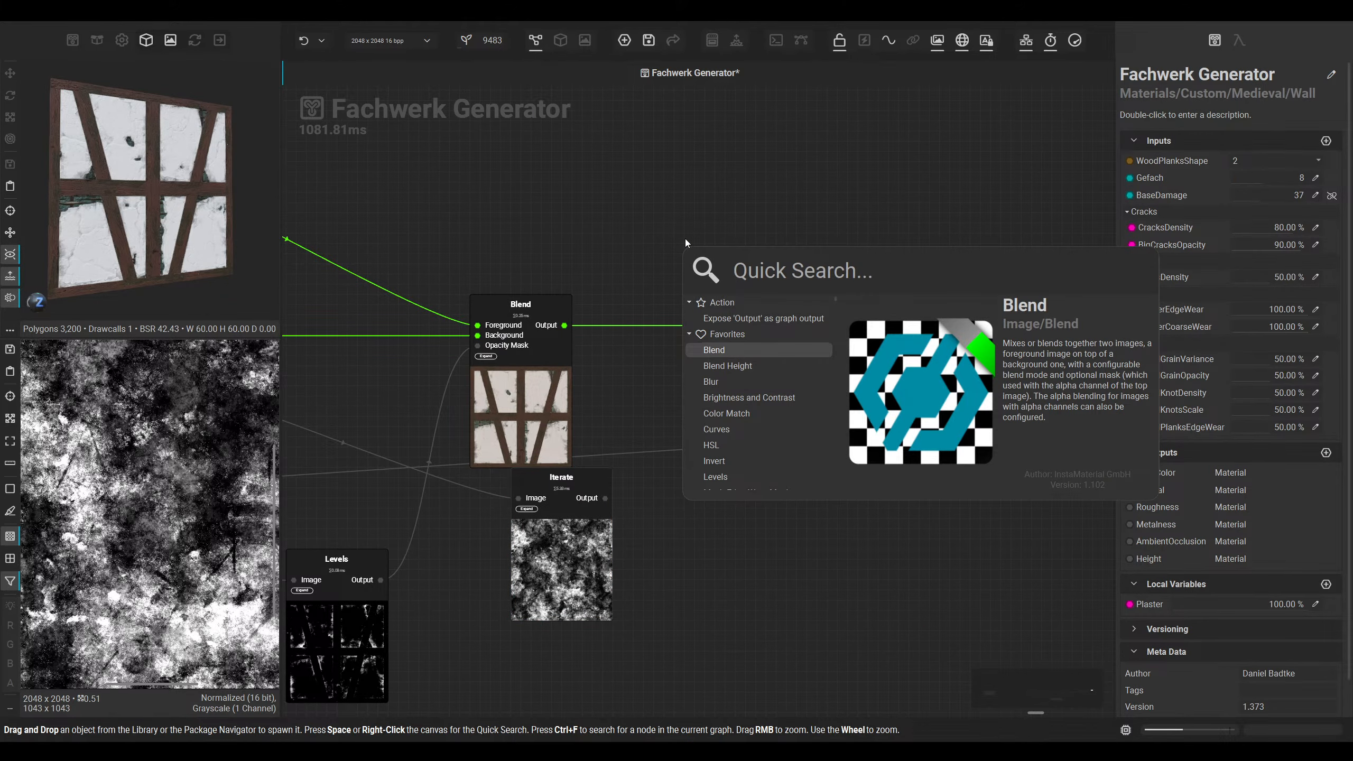
type("hcl")
key("Return")
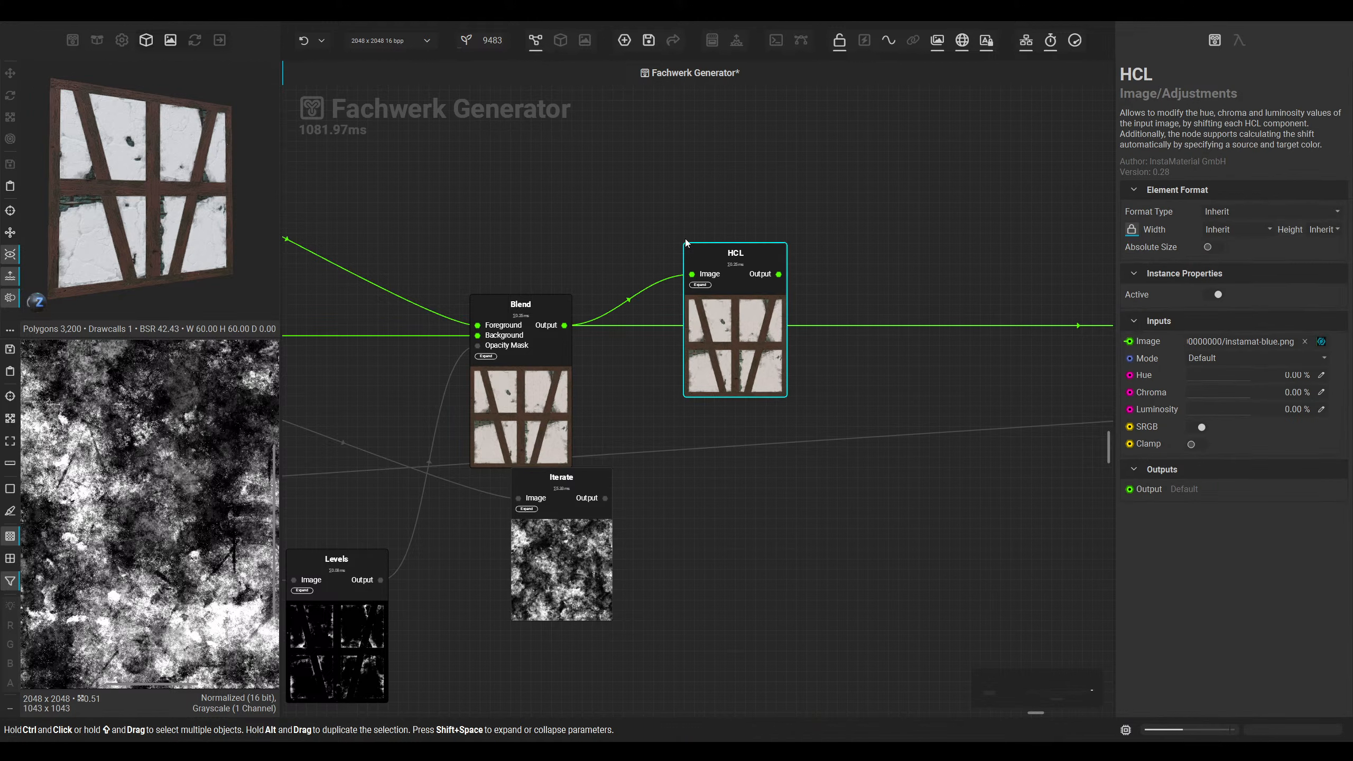
left_click_drag(733, 344, 737, 304)
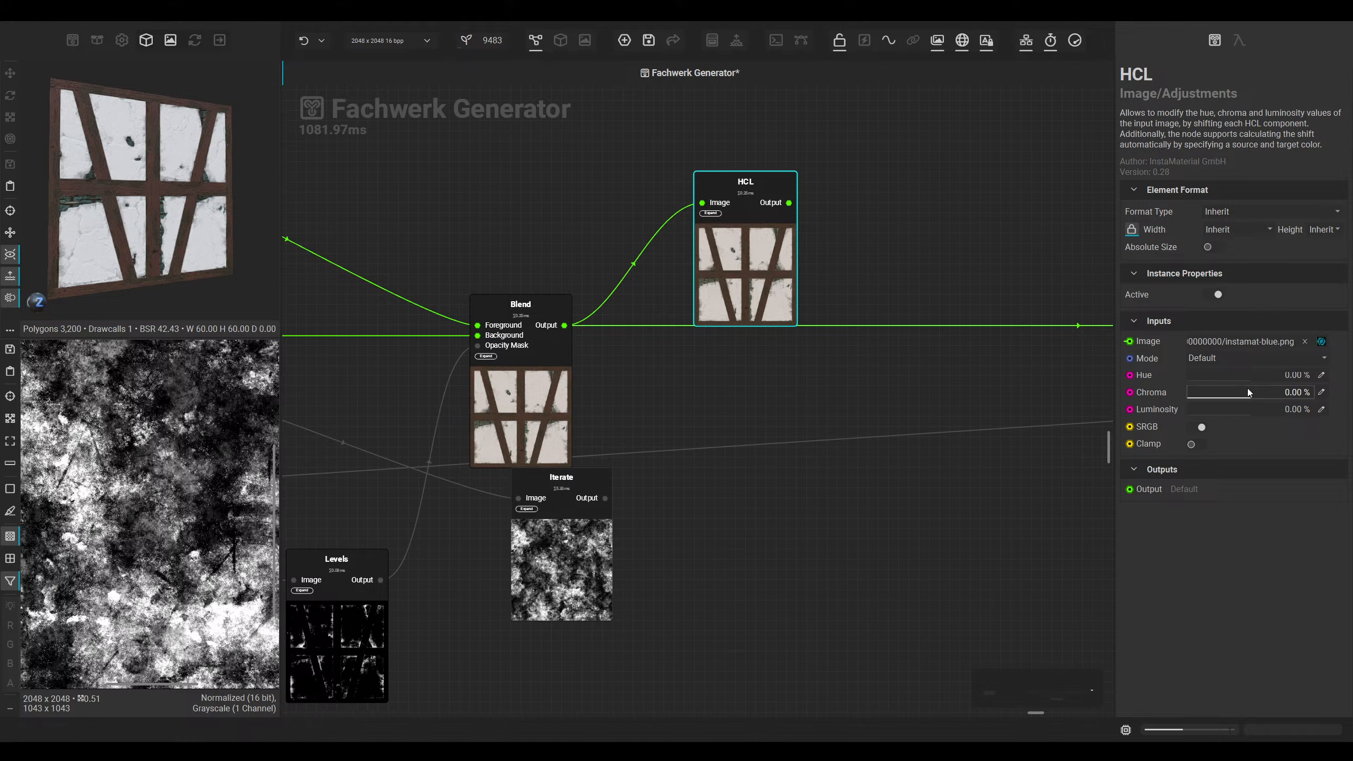
left_click_drag(1246, 377, 1245, 376)
Step: Examine the color variation on the wall's beams and plaster in 3D from close up and farther away
left_click(561, 42)
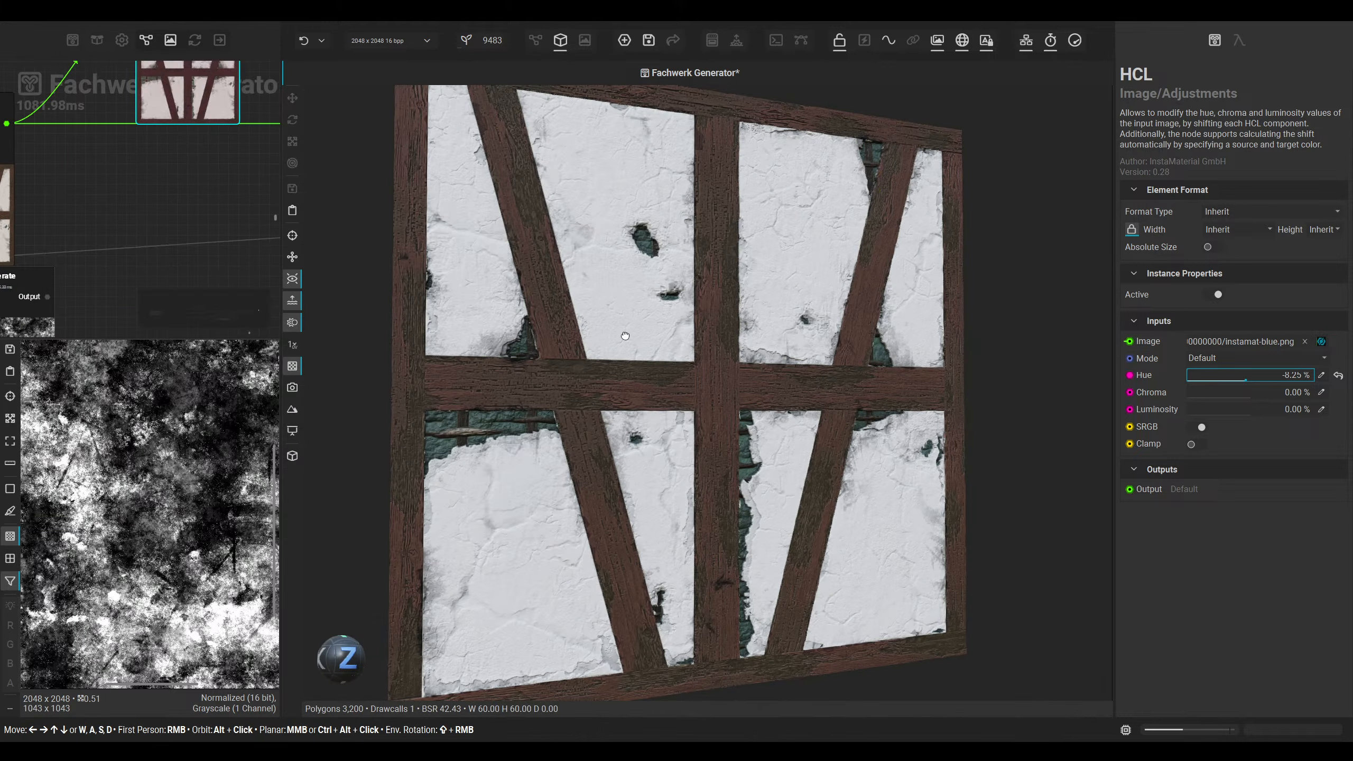
mouse_move(624, 336)
left_mouse_down()
mouse_move(557, 351)
mouse_move(629, 339)
left_mouse_up()
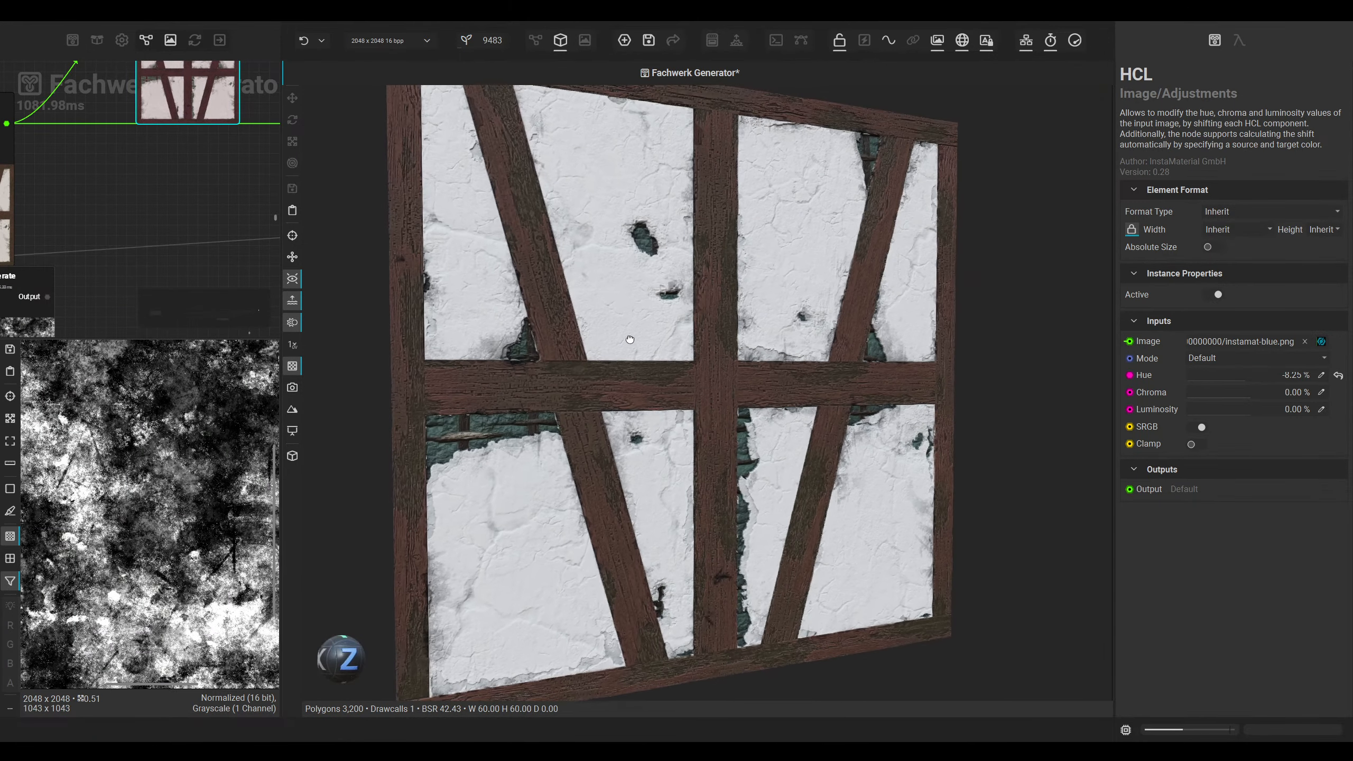
scroll(535, 393, "up", 5)
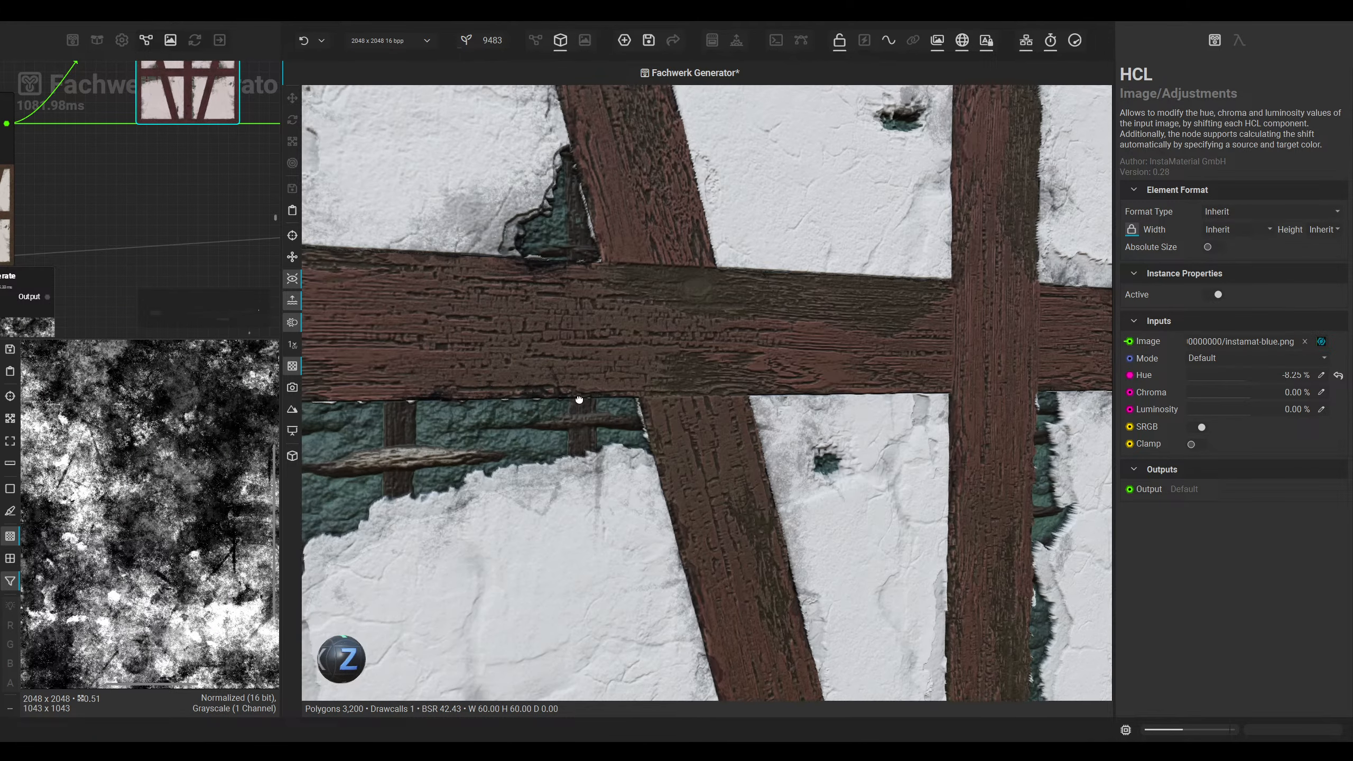
middle_click_drag(548, 422, 394, 430)
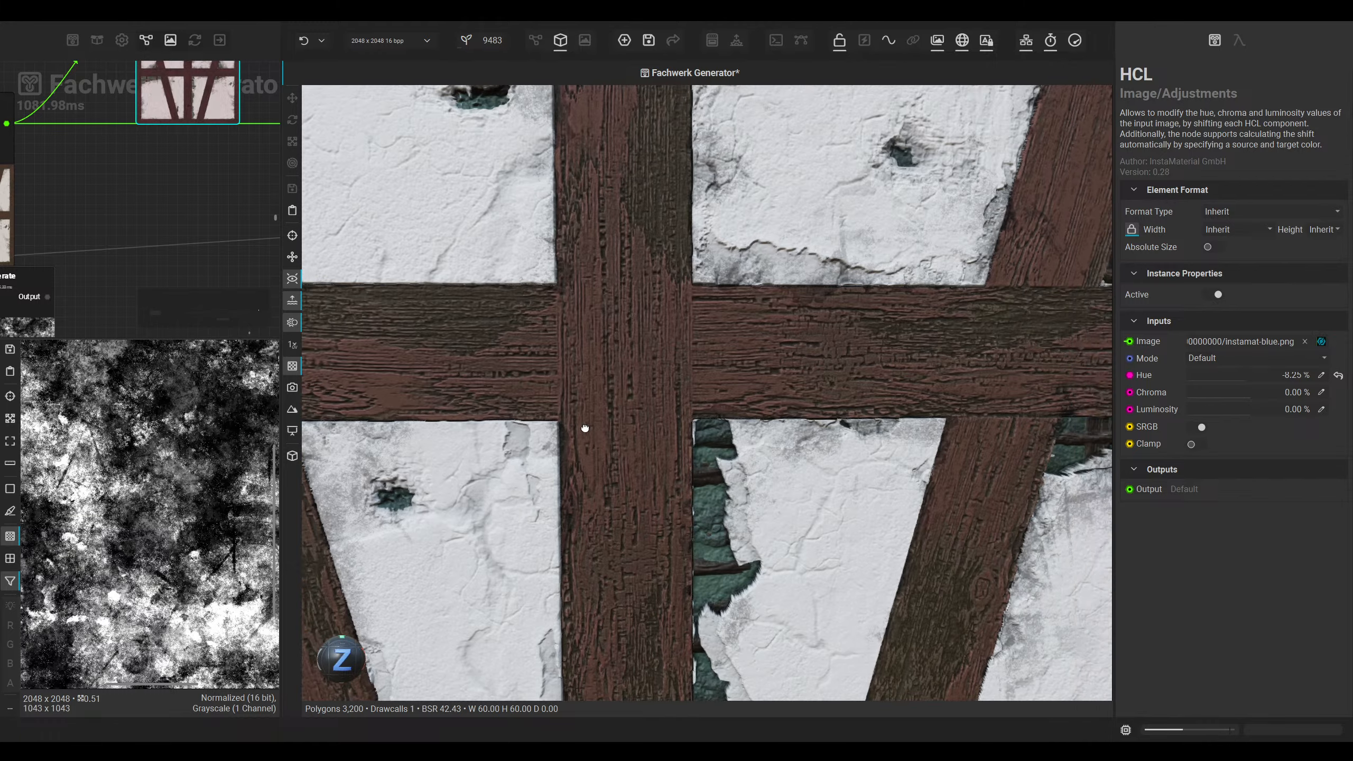
middle_click_drag(815, 385, 592, 396)
scroll(591, 396, "down", 5)
Step: Set the new HCL node's Luminosity to -11.34 % and feed its output into a new Blend's Foreground
left_click(535, 41)
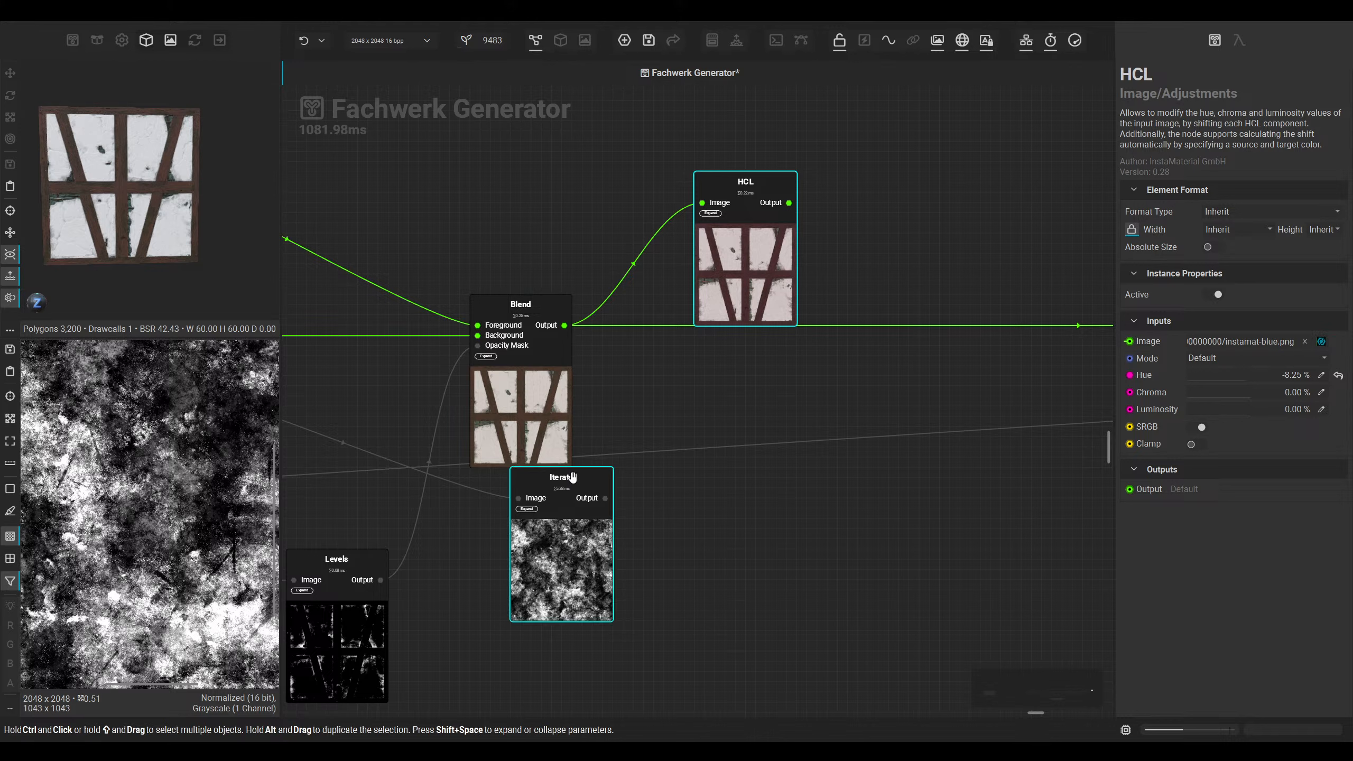
left_click_drag(578, 527, 546, 566)
left_click_drag(746, 245, 725, 204)
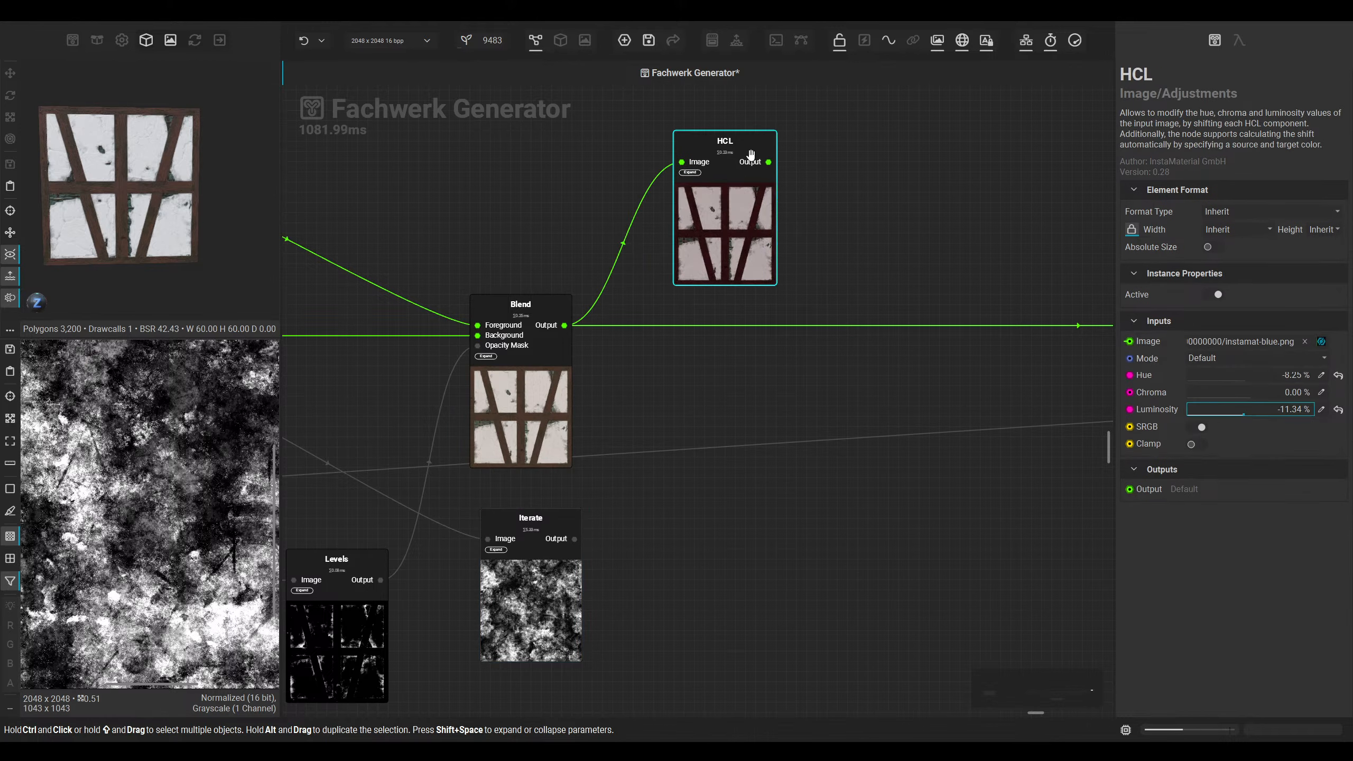
left_click_drag(767, 163, 899, 319)
key("Return")
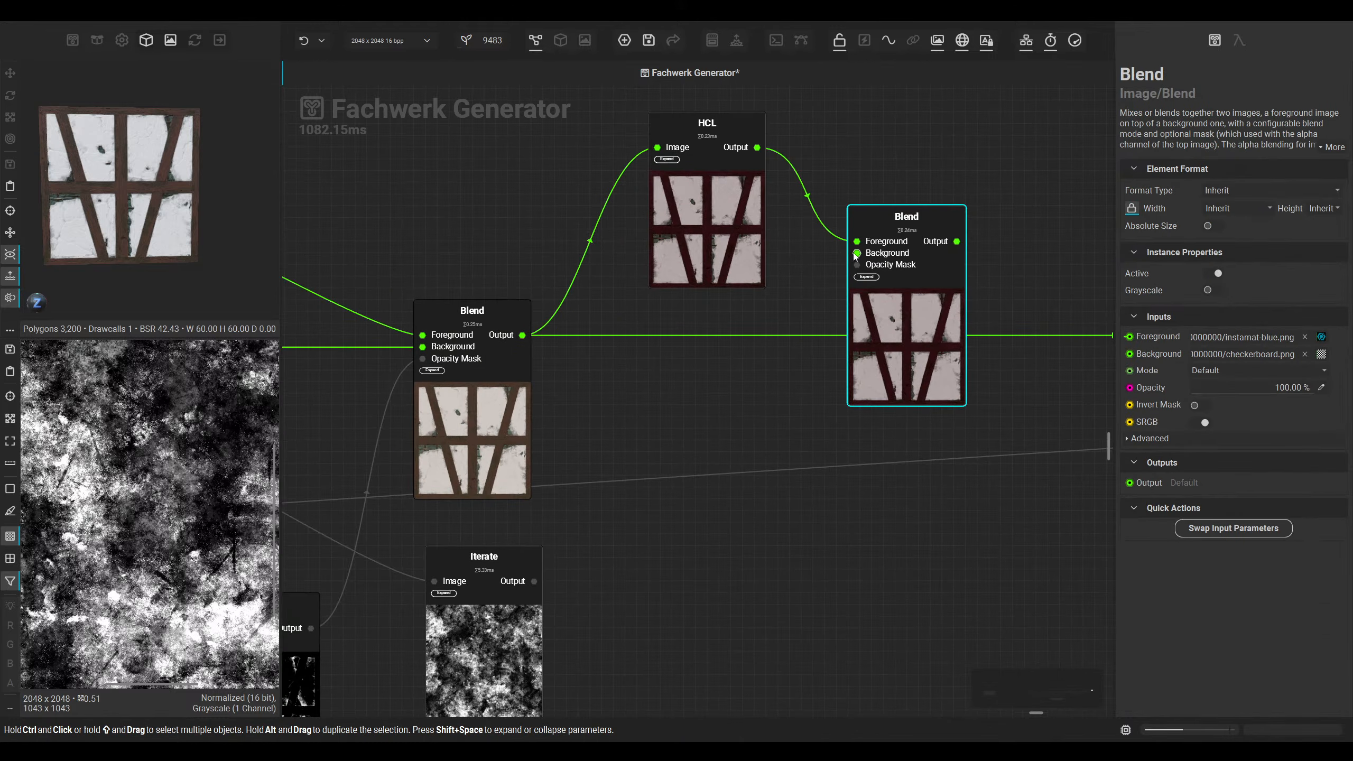
Step: Feed the Iterate node's output into the new Blend's opacity mask and reroute the downstream connection to start from that Blend
left_click_drag(856, 265, 534, 581)
middle_click_drag(682, 564, 462, 656)
left_click(720, 441)
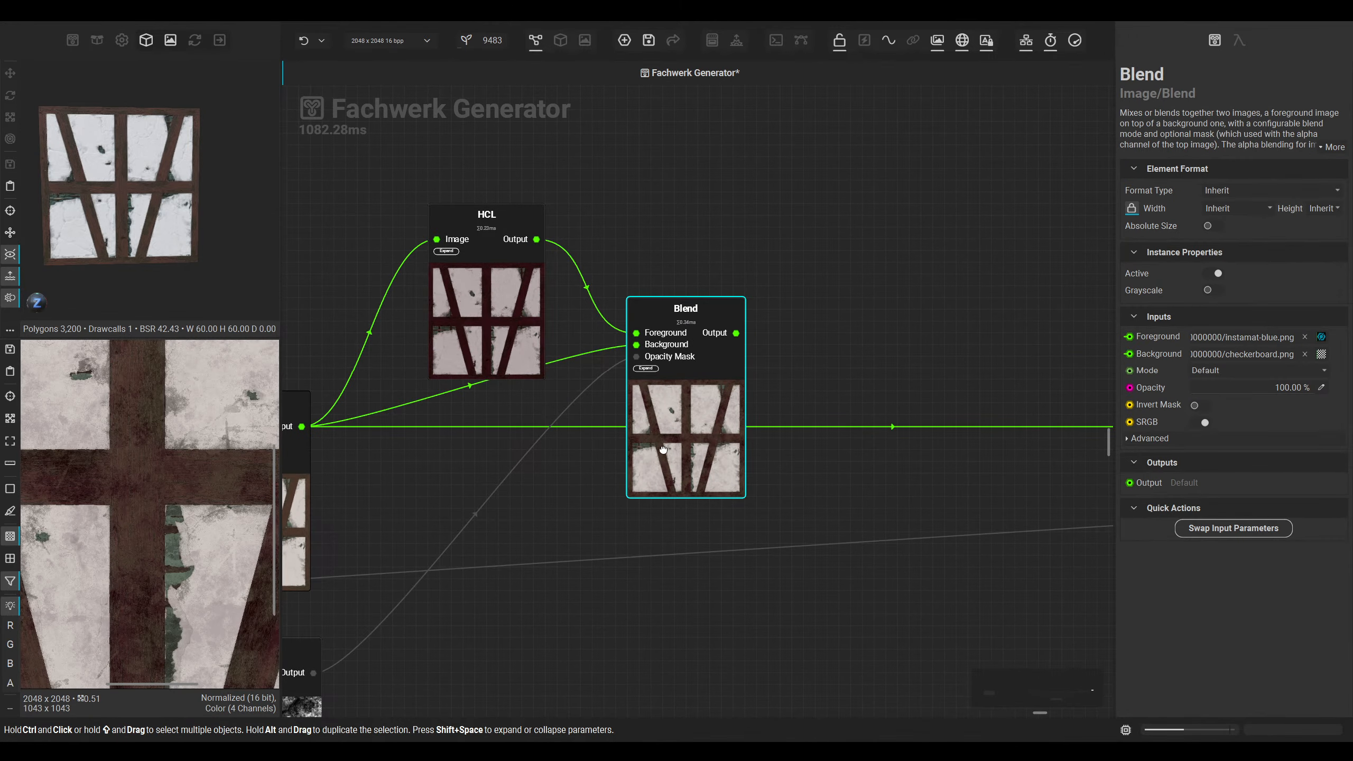
scroll(803, 481, "down", 3)
left_click_drag(762, 389, 748, 427, "ctrl")
Step: Enlarge the wall's 3D preview and set the HCL node's luminosity to 6.19 %
left_click(564, 43)
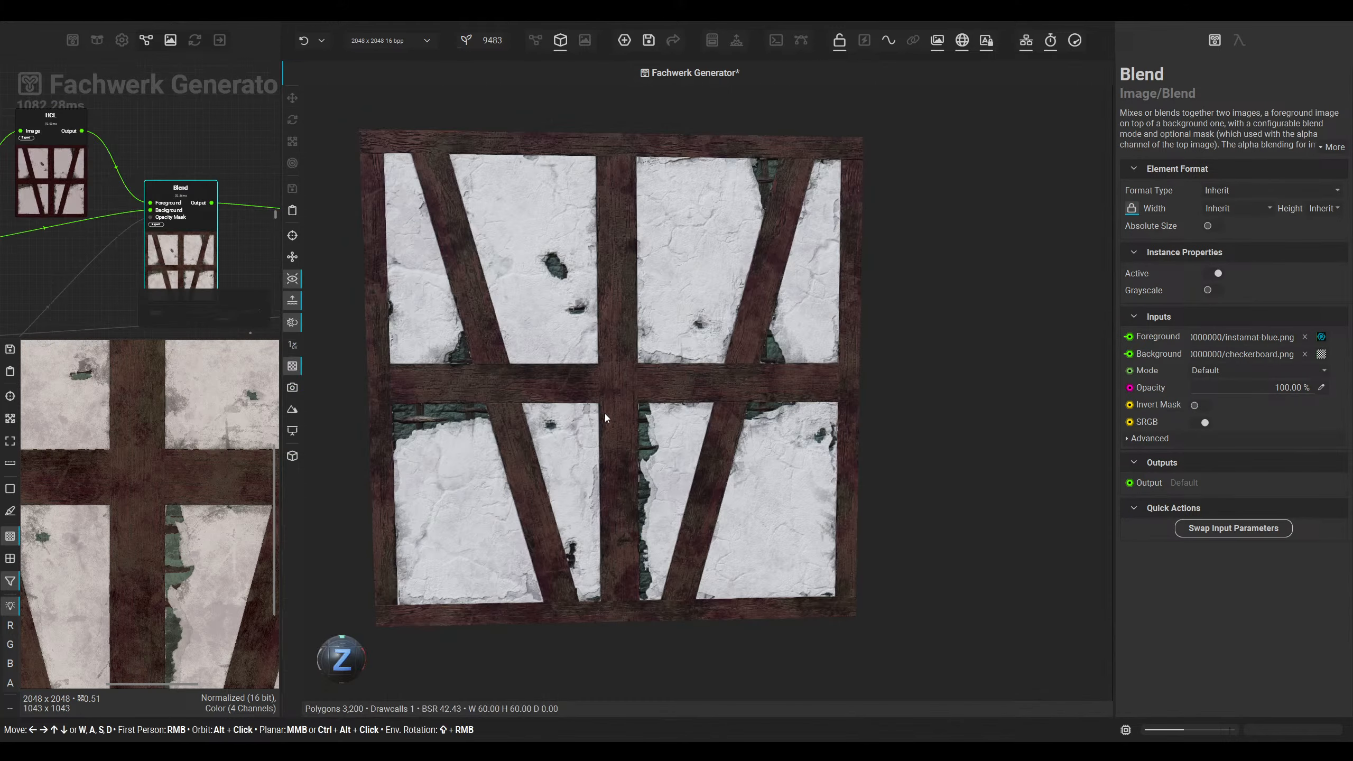
left_click_drag(604, 414, 605, 387, "alt")
middle_click_drag(604, 387, 602, 432)
scroll(603, 432, "up", 1)
mouse_move(574, 429)
left_mouse_down("alt")
mouse_move(506, 425)
mouse_move(586, 427)
left_mouse_up("alt")
left_click(65, 172)
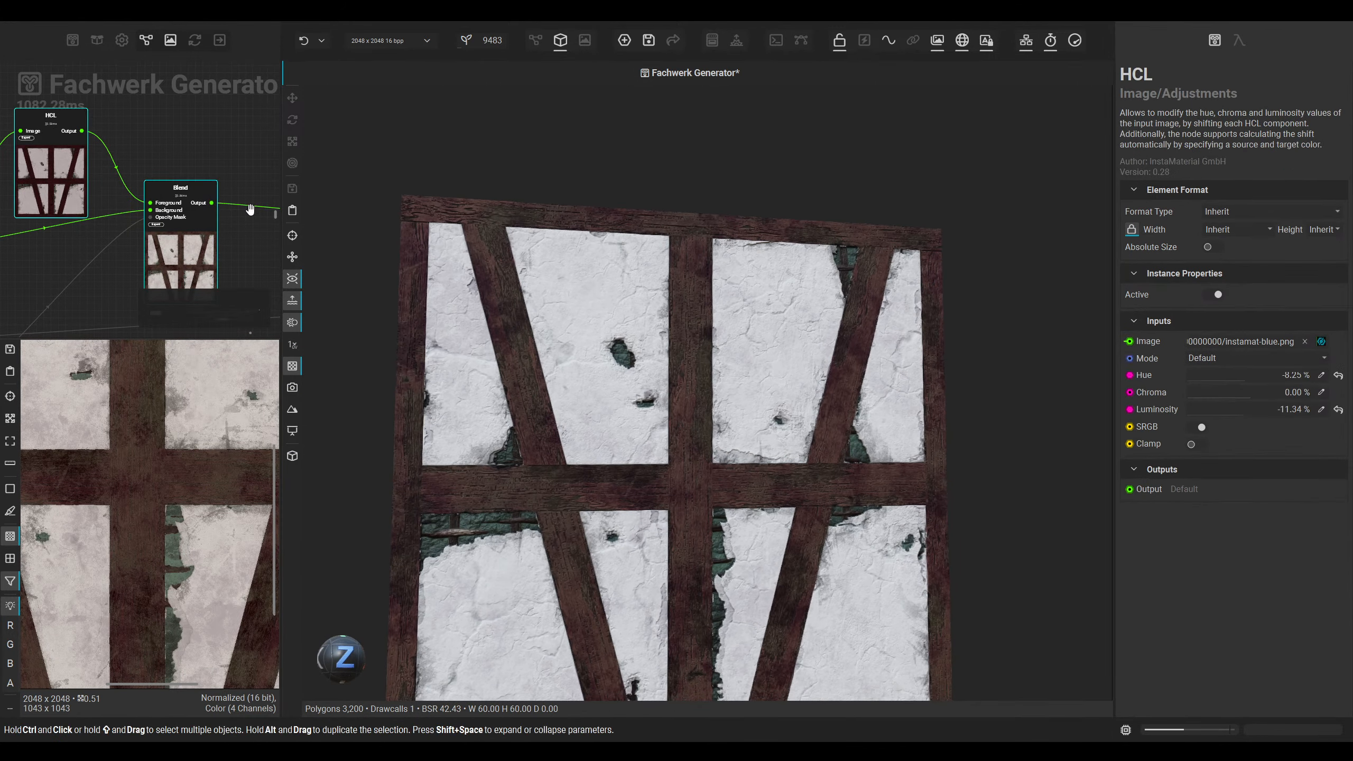
left_click(1245, 415)
left_click_drag(1249, 413, 1258, 410)
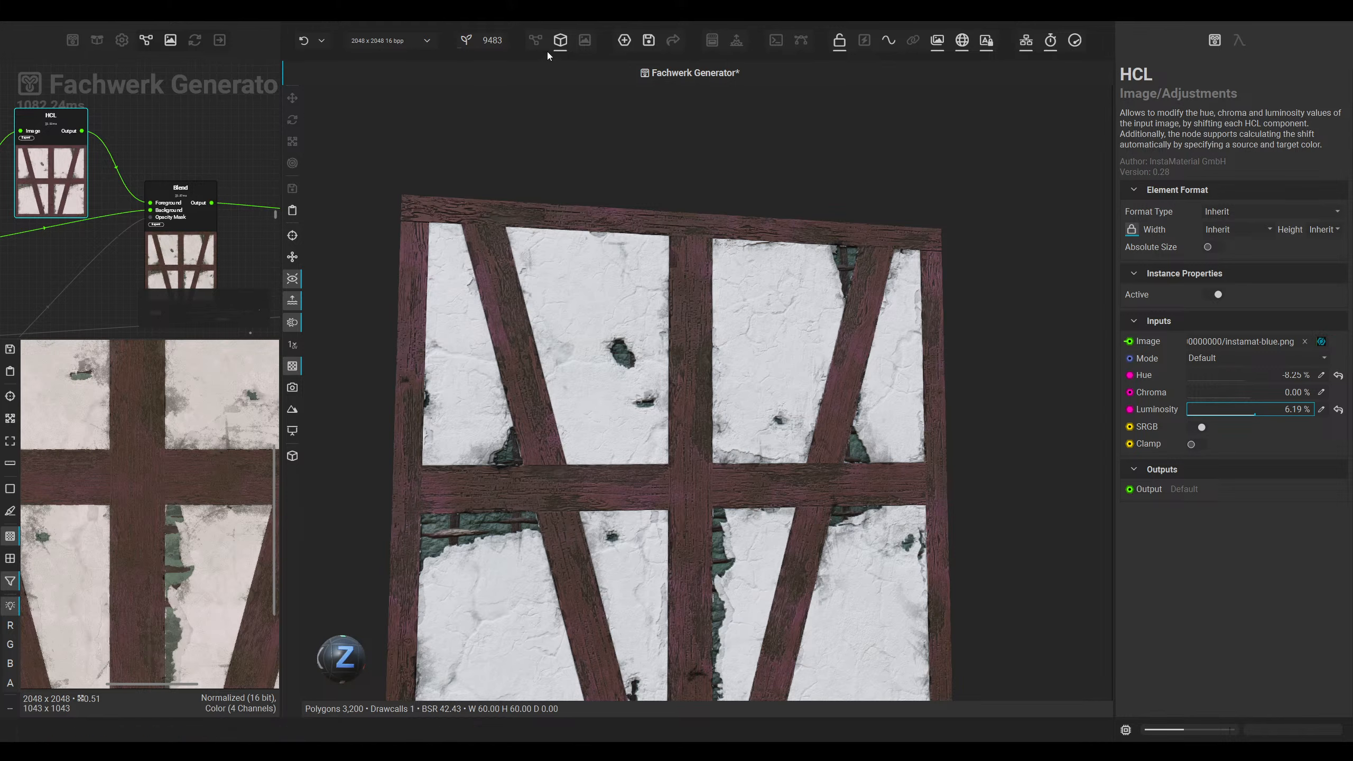
Step: Return to the node graph and align the Highpass wire's reroute point and the following Blend node with their neighbouring nodes
left_click(535, 40)
left_click_drag(678, 310, 685, 399)
scroll(761, 347, "right", 4)
left_click(846, 319)
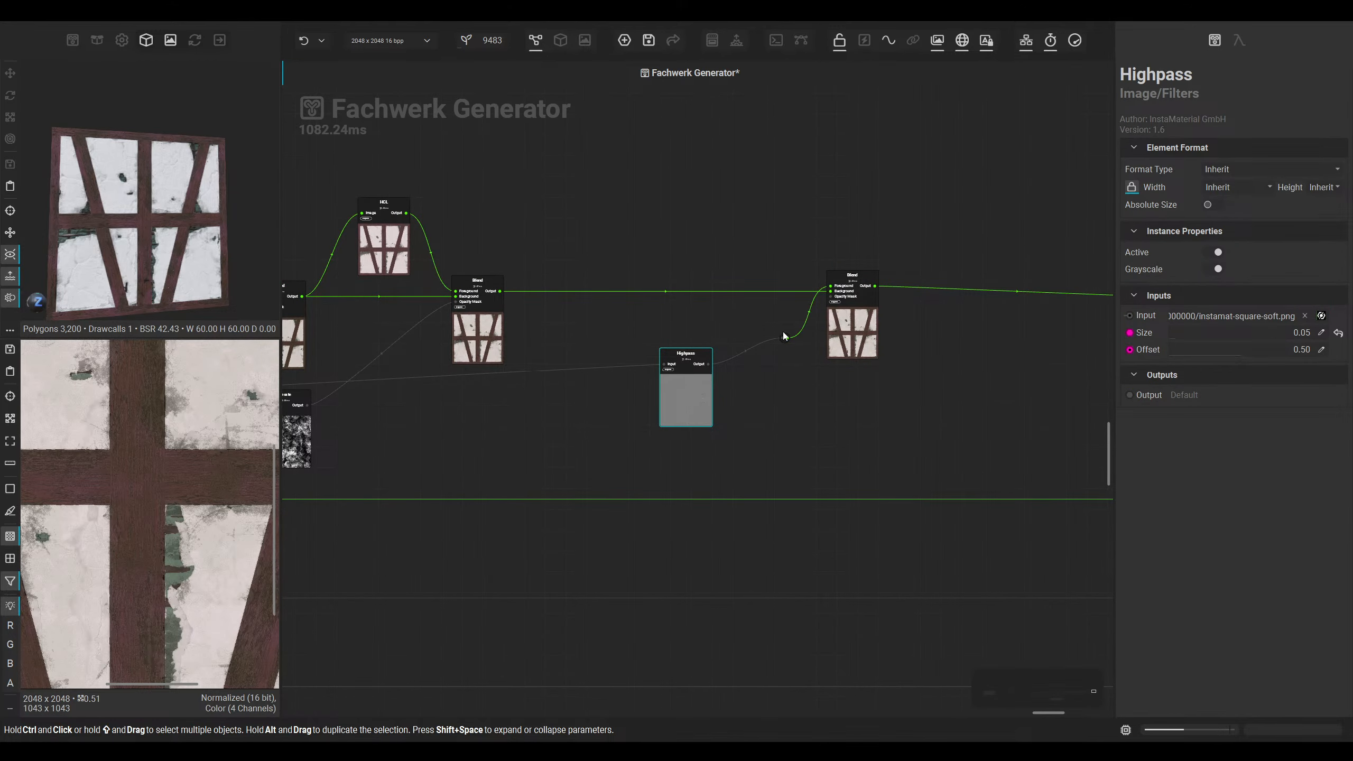
left_click_drag(783, 334, 757, 362)
middle_click_drag(757, 393, 542, 432)
left_click_drag(948, 371, 948, 361)
Step: Examine the masked Blend's result up close in the 2D preview, including the wood beams and damaged plaster
middle_click_drag(671, 435, 972, 449)
scroll(594, 389, "up", 3)
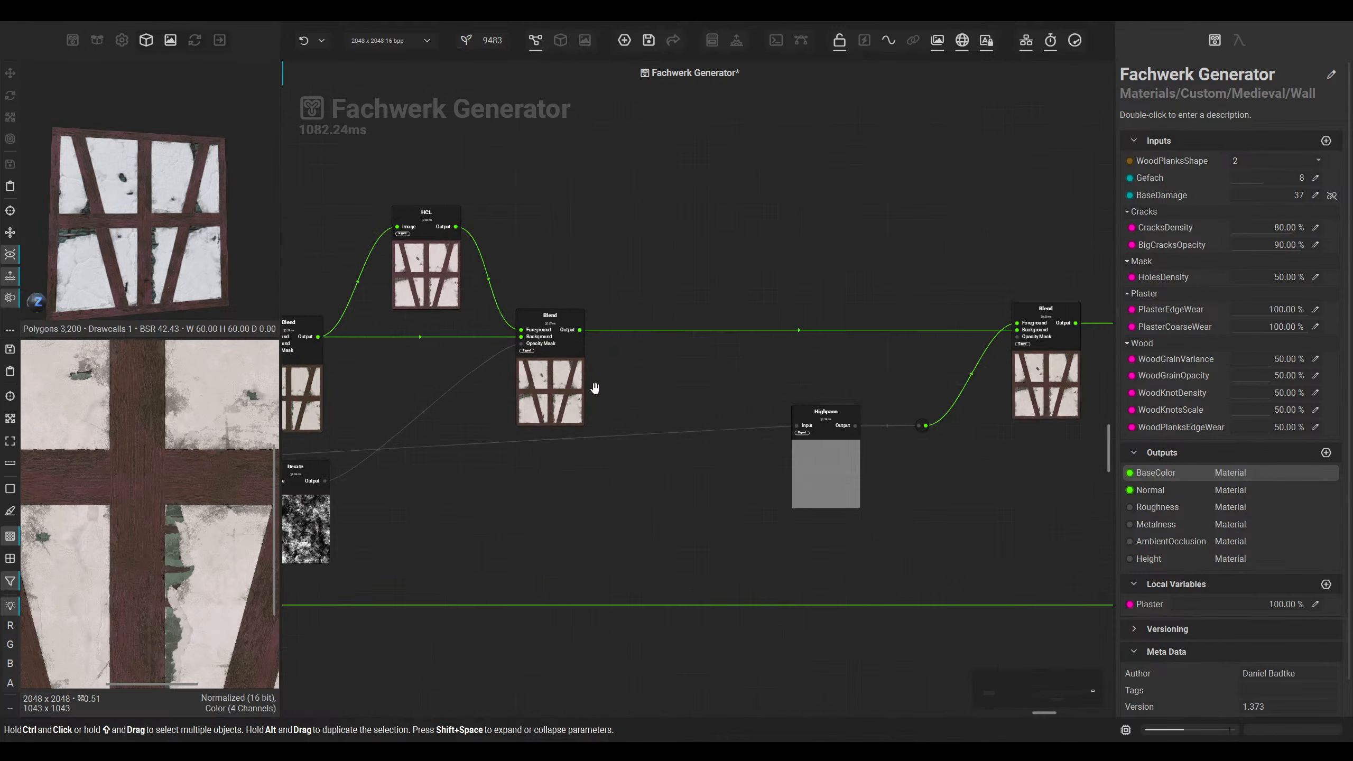
scroll(595, 389, "up", 2)
left_click(556, 392)
middle_click_drag(150, 525, 248, 376)
middle_click_drag(100, 491, 154, 527)
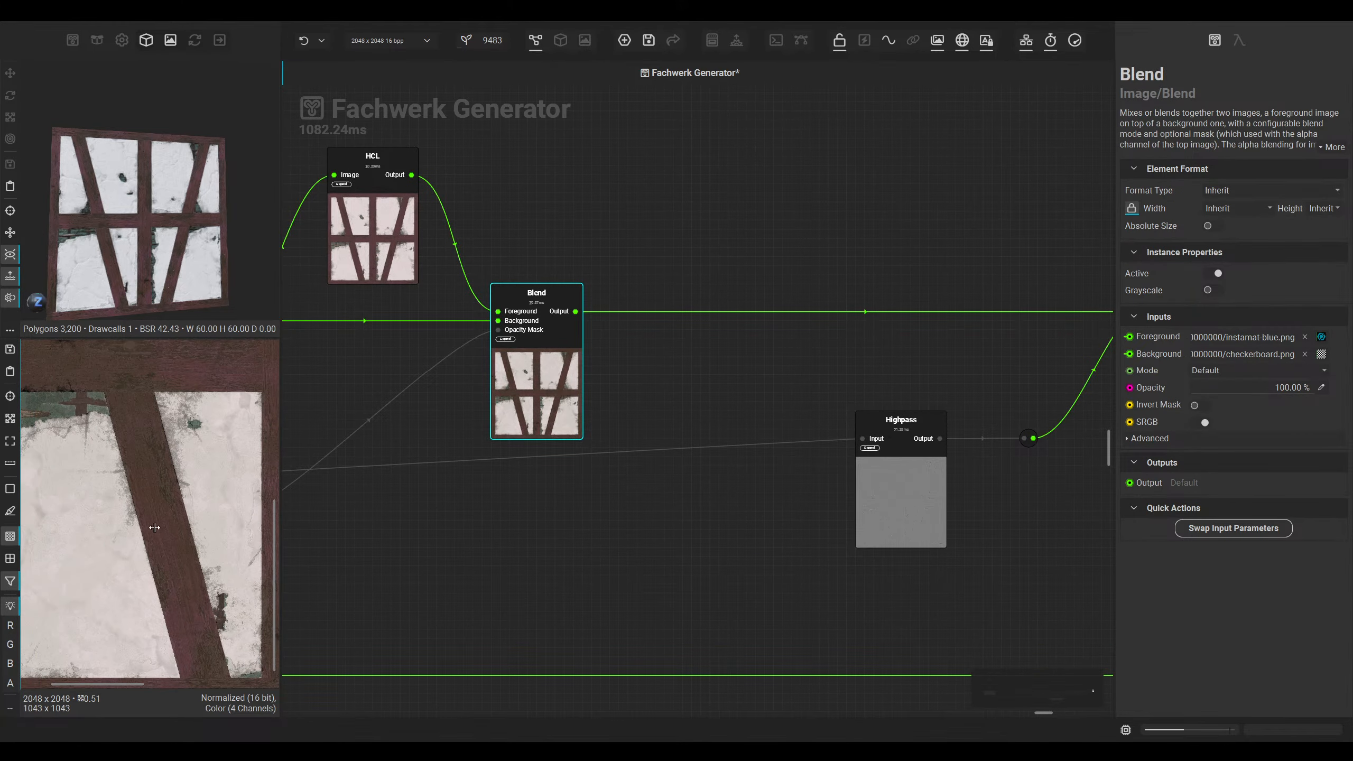
scroll(89, 522, "up", 5)
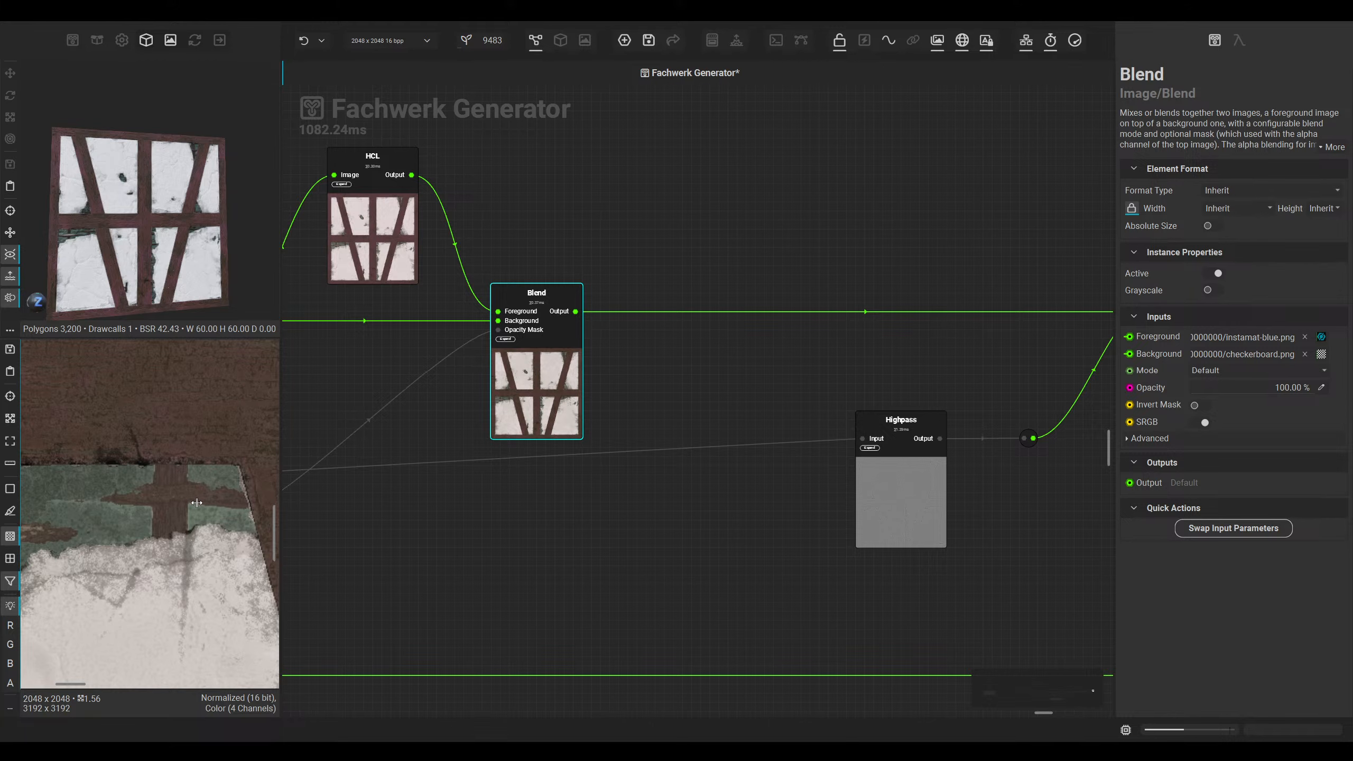
scroll(197, 502, "down", 5)
Step: Move the Highpass node, its reroute point and the Overlay Blend closer to the masked Blend and line them up
middle_click_drag(715, 378, 480, 471)
scroll(686, 469, "down", 2)
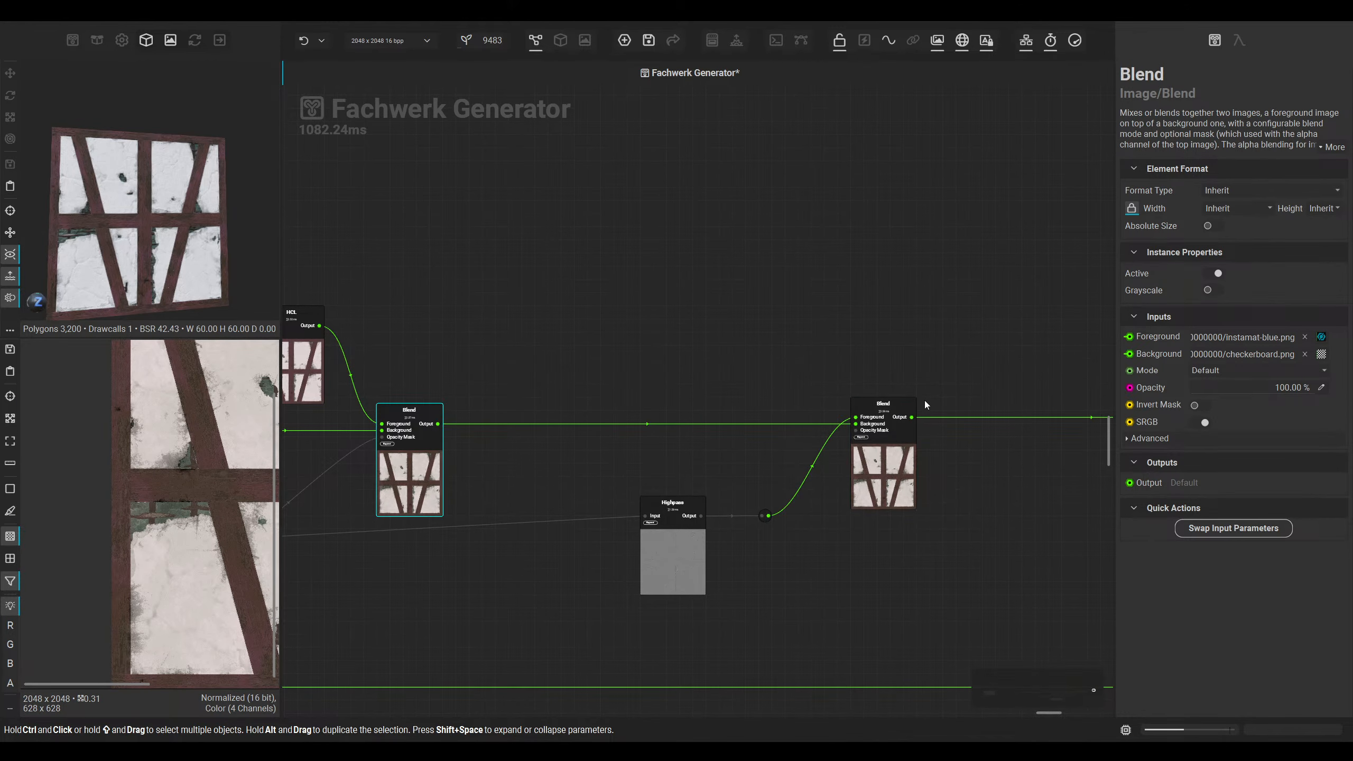
left_click_drag(969, 361, 408, 560)
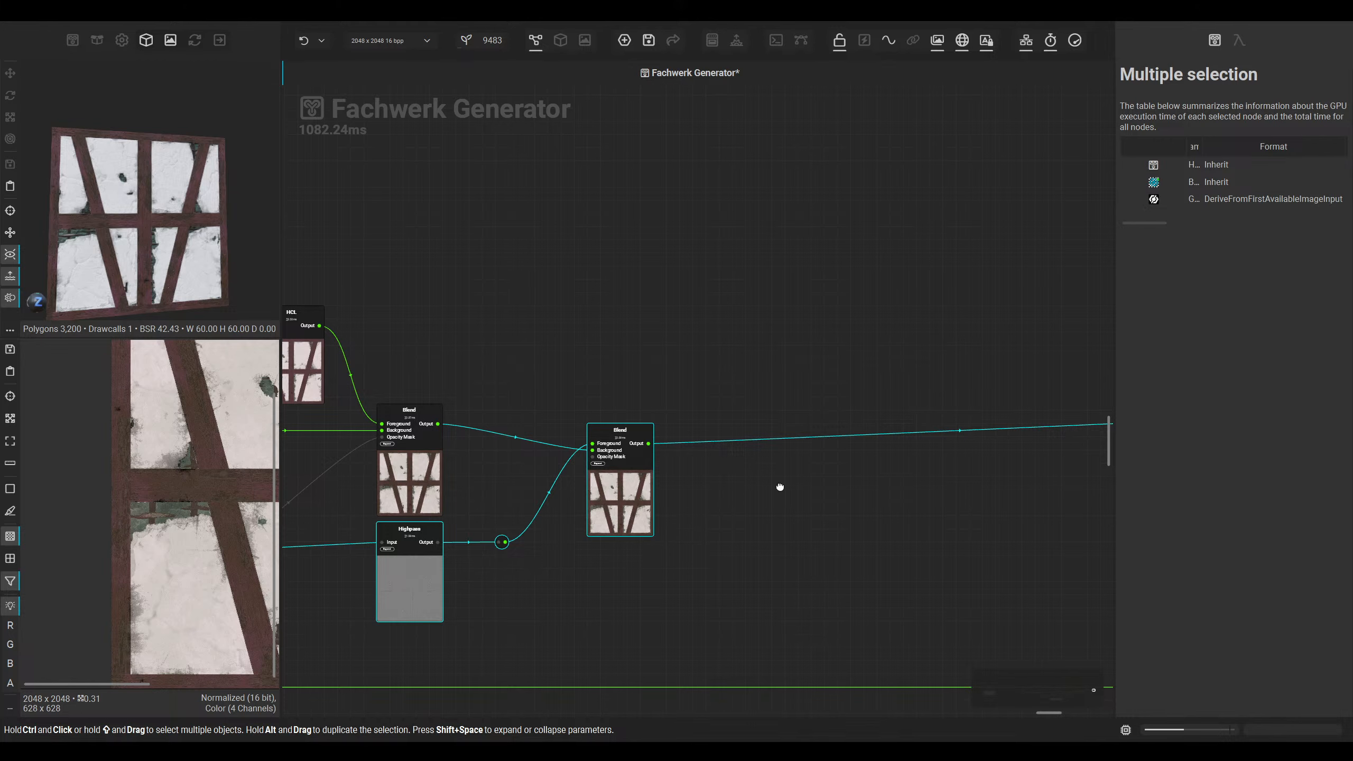
left_click_drag(620, 501, 639, 474)
middle_click_drag(429, 449, 525, 323)
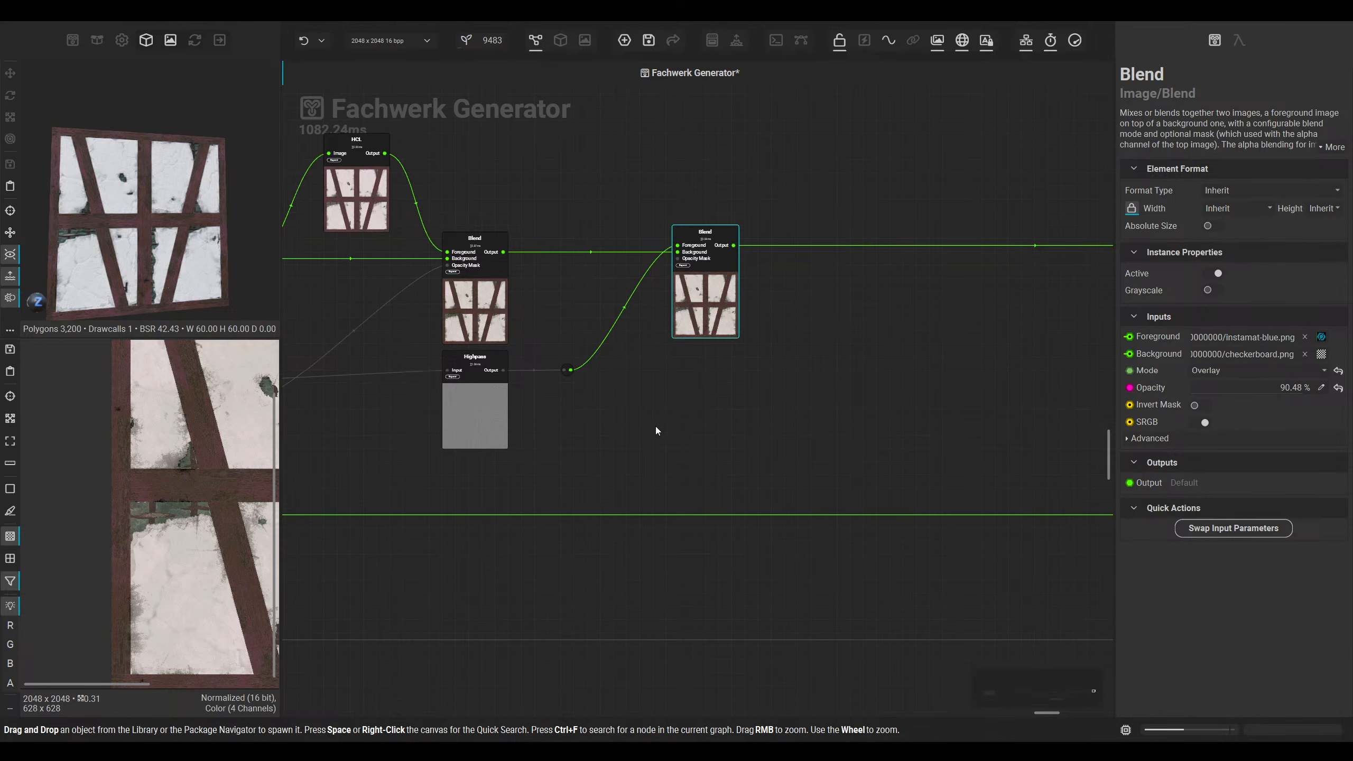
Step: Review the base color chain up to the output nodes and inspect the wall's appearance in the 2D and 3D previews
middle_click_drag(656, 430, 707, 425)
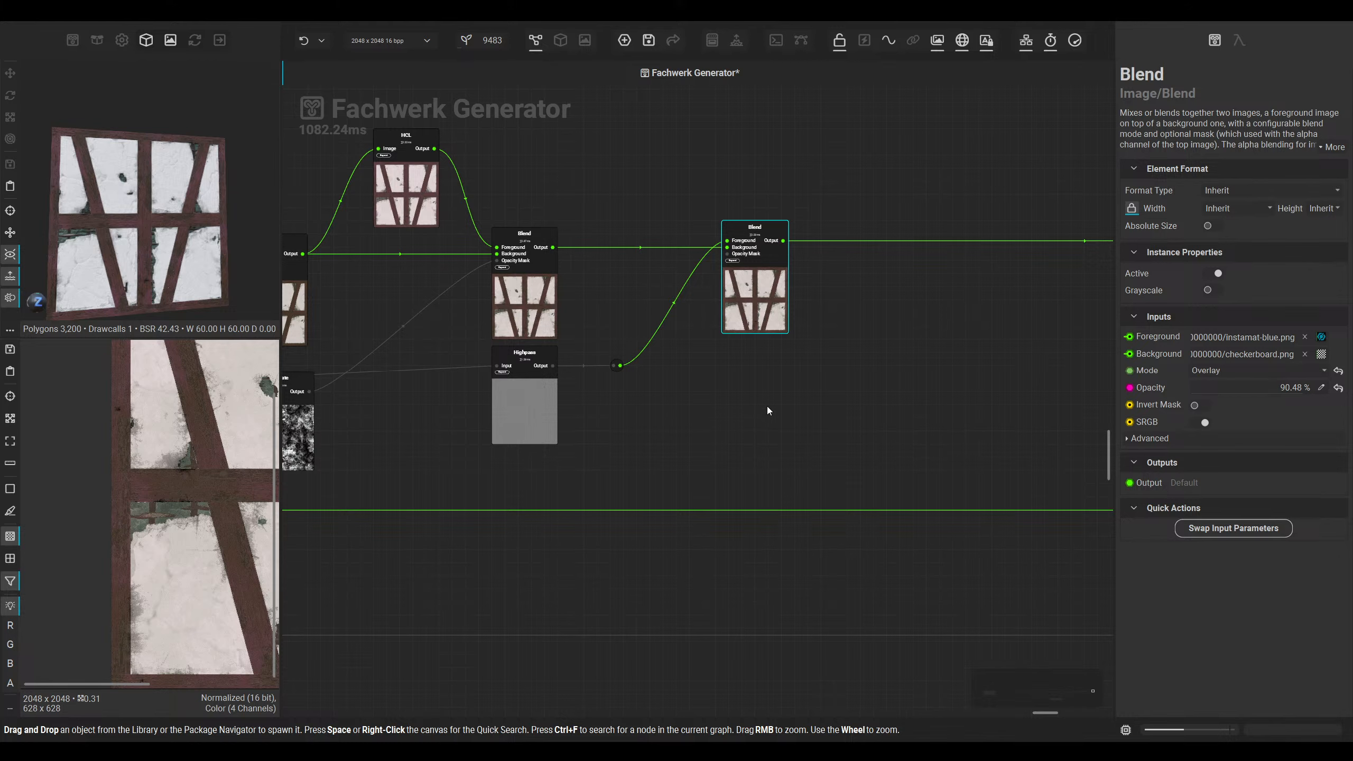
scroll(772, 406, "down", 3)
middle_click_drag(827, 389, 728, 400)
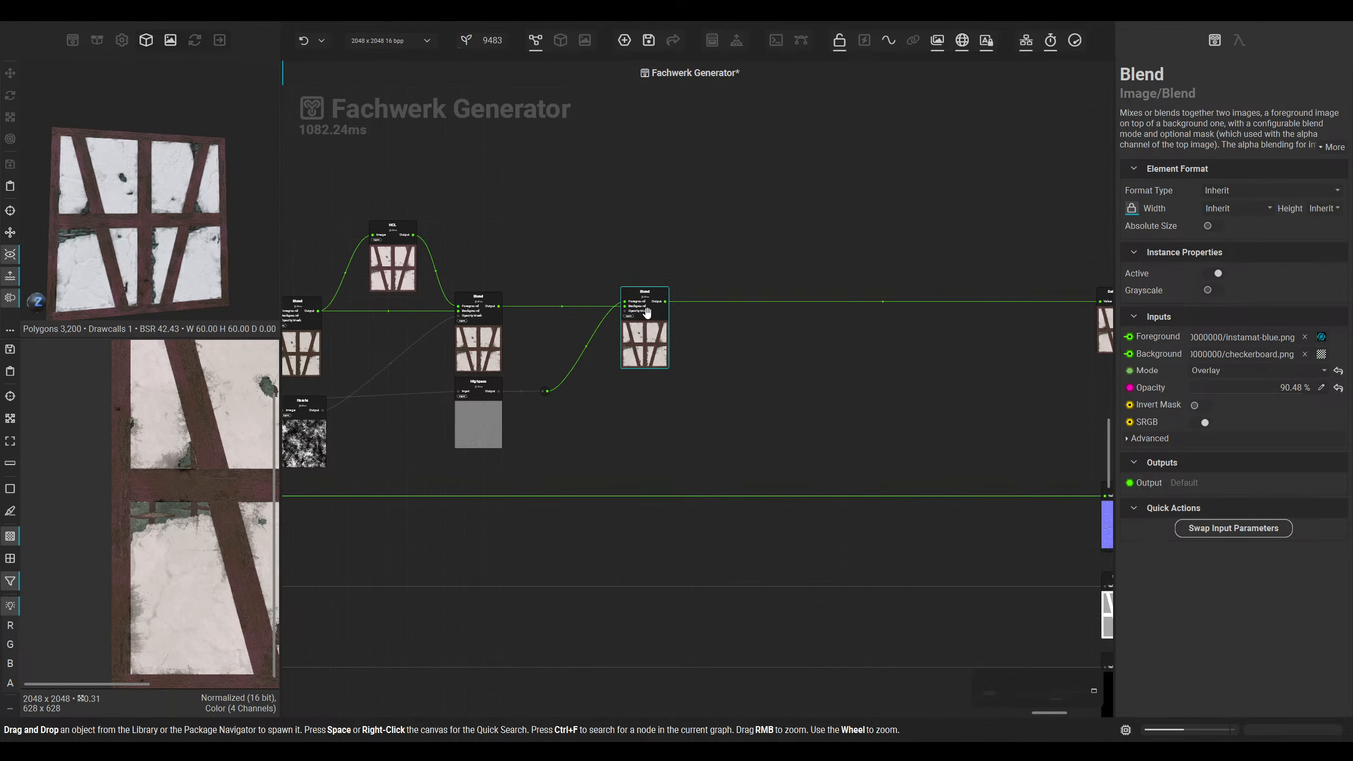
middle_click_drag(780, 358, 639, 366)
middle_click_drag(266, 483, 56, 422)
middle_click_drag(164, 431, 126, 484)
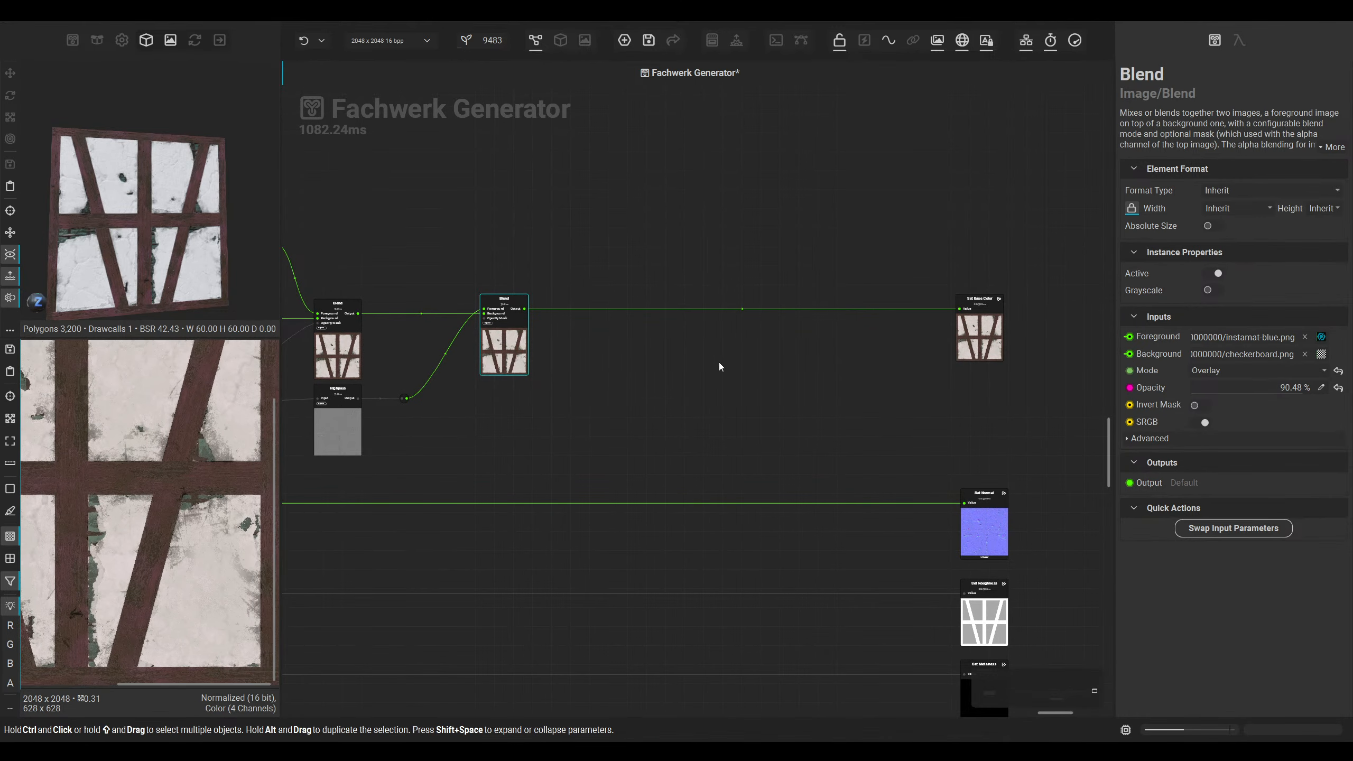
middle_click_drag(718, 362, 575, 368)
middle_click_drag(601, 421, 735, 252)
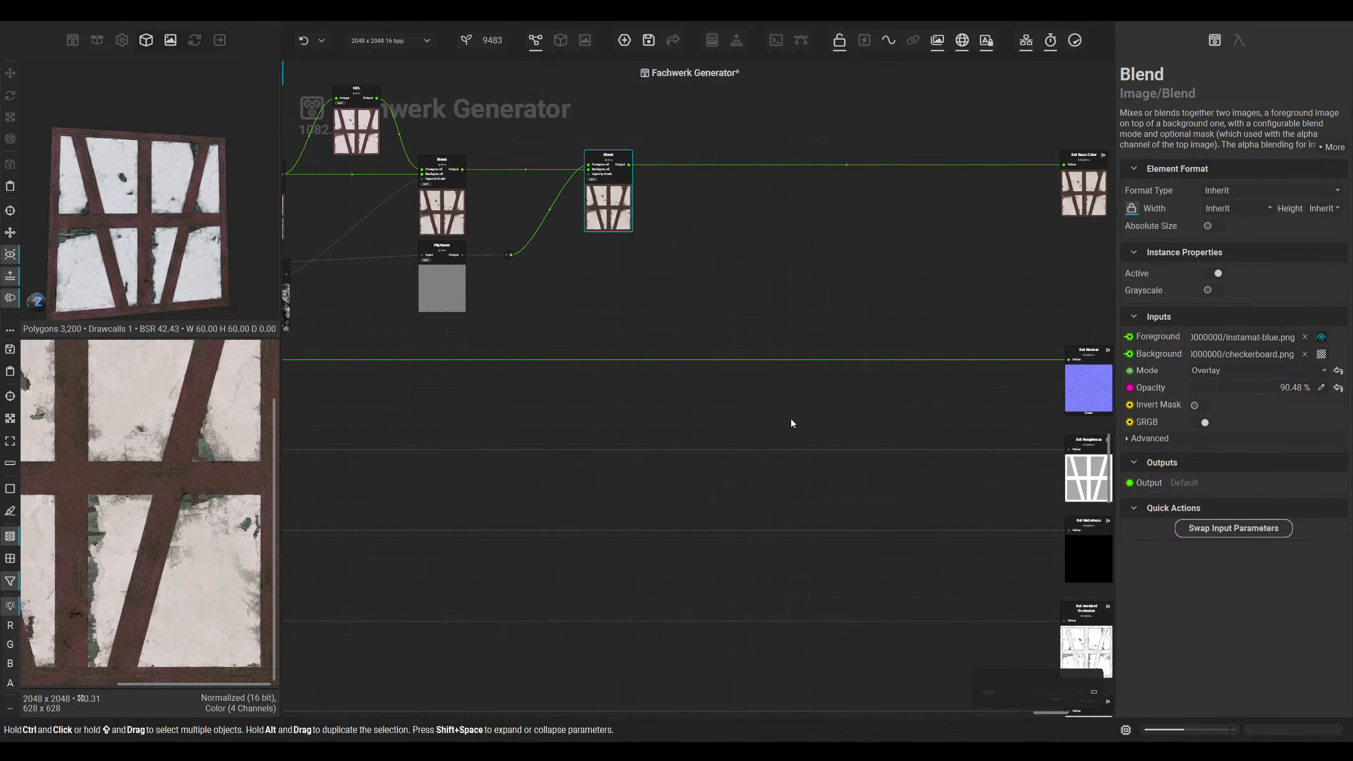
left_click(560, 40)
left_click_drag(625, 305, 584, 330, "alt")
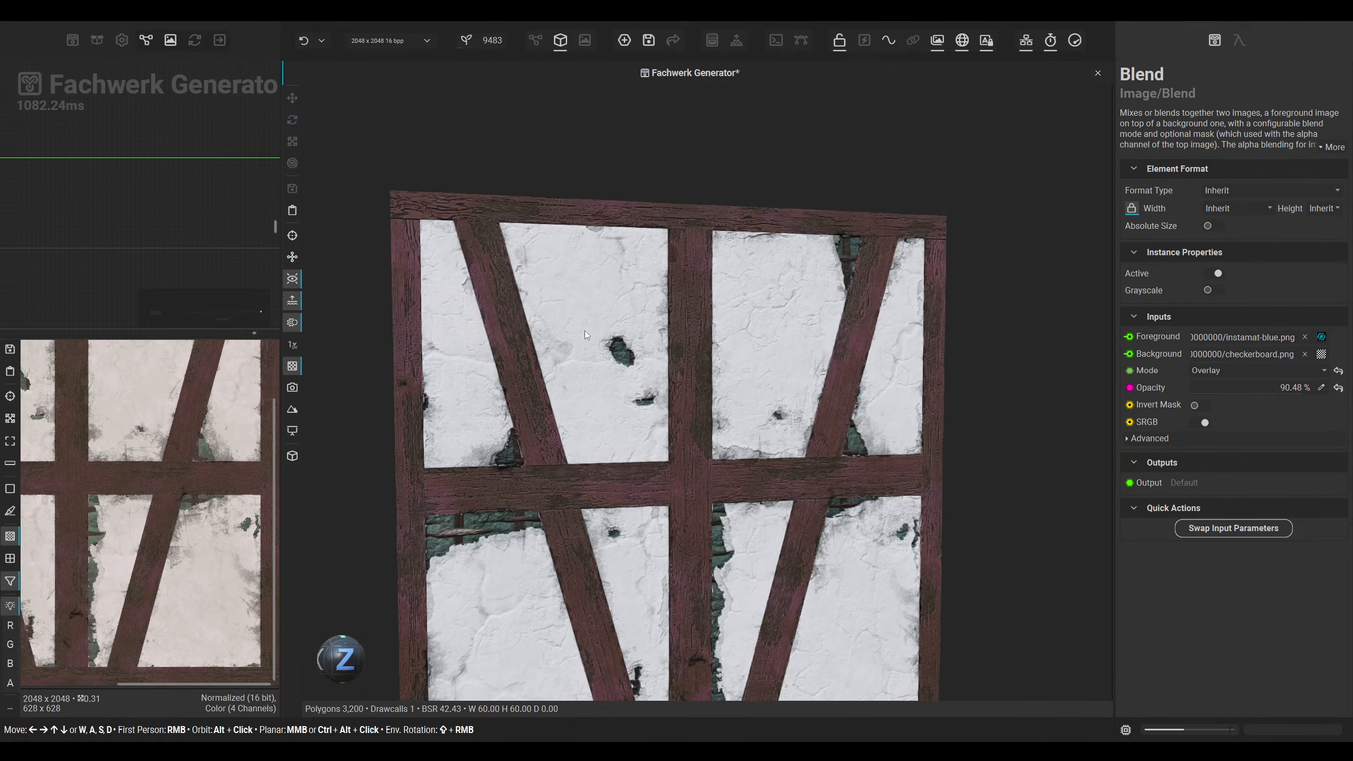
scroll(585, 331, "down", 2)
middle_click_drag(585, 345, 582, 311)
left_click(535, 40)
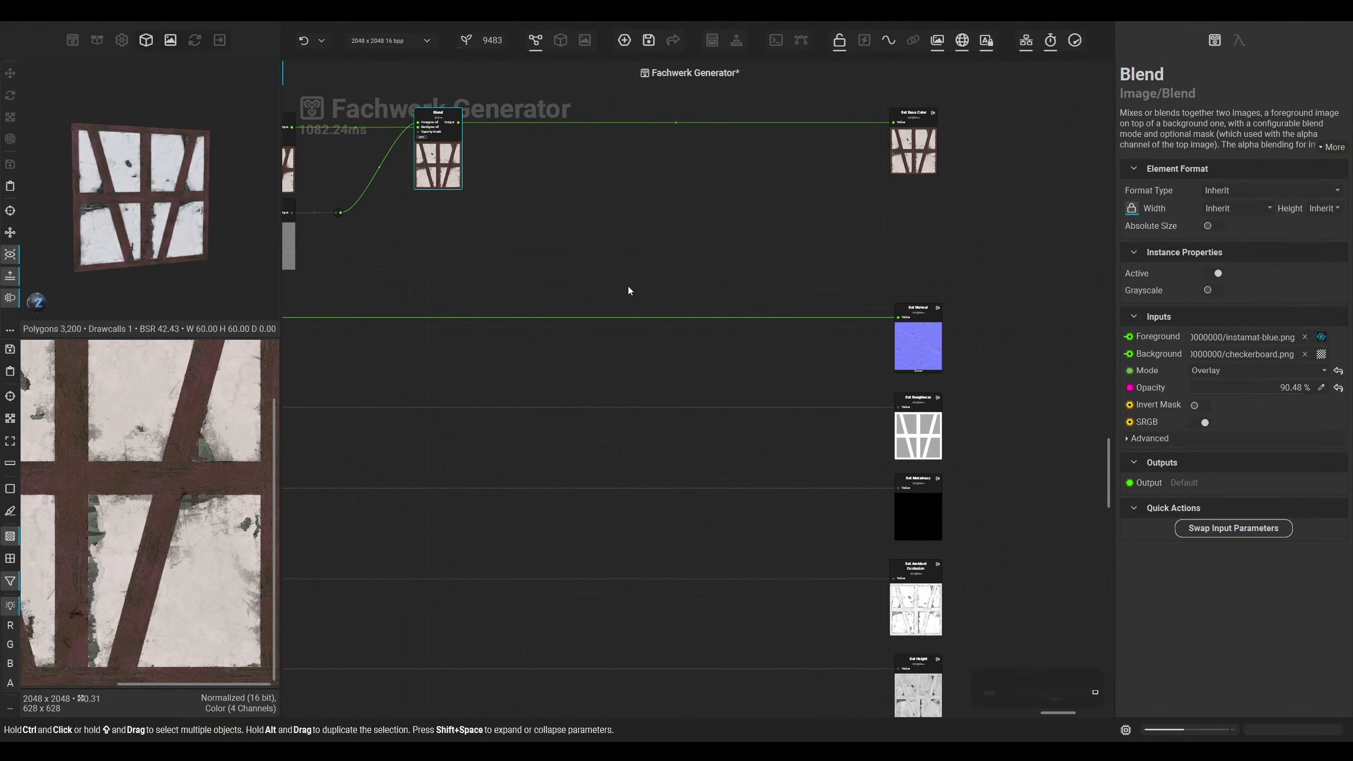
Step: Add a Material Effect Dust node and place it below the base color chain
left_click(628, 286)
scroll(732, 329, "up", 2)
key("space")
type("material")
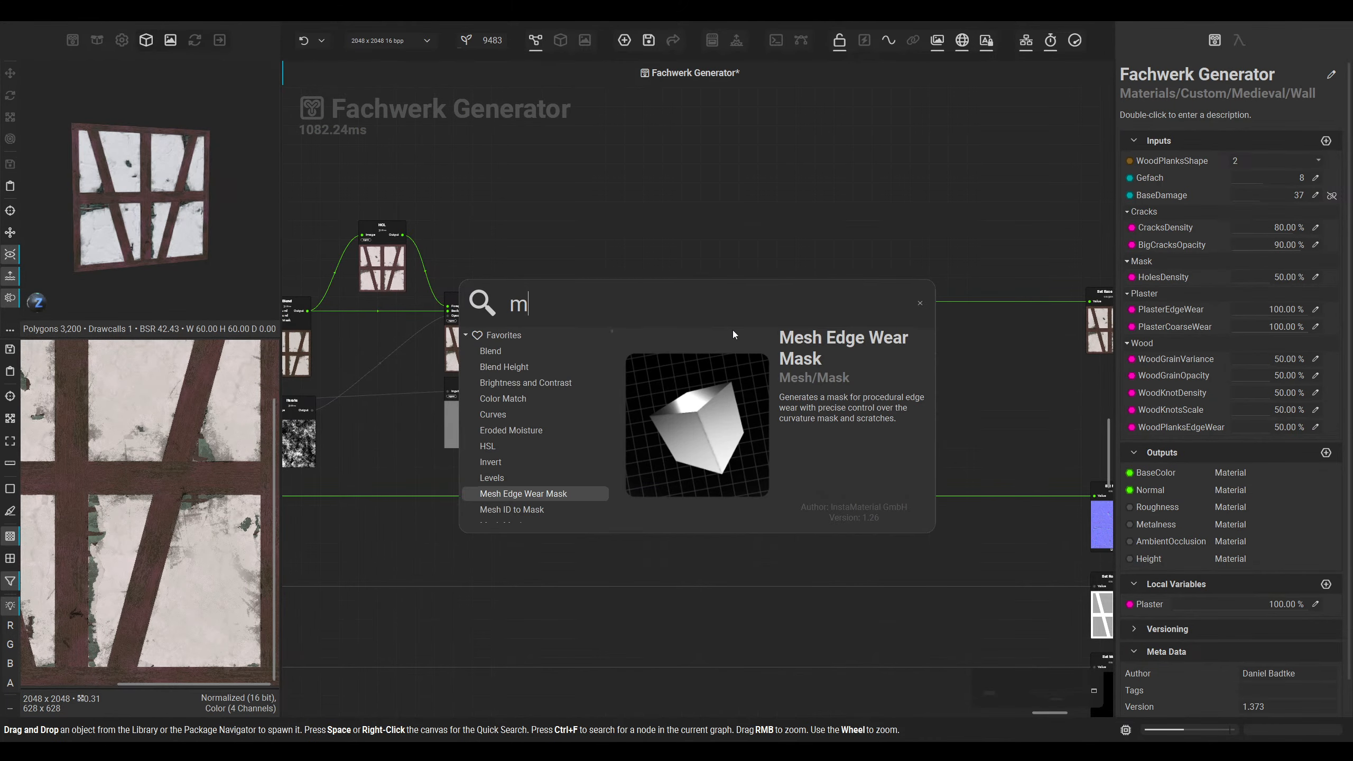
key("Down")
key("Down")
key("Down")
key("Down")
key("Down")
key("Down")
key("Down")
key("Down")
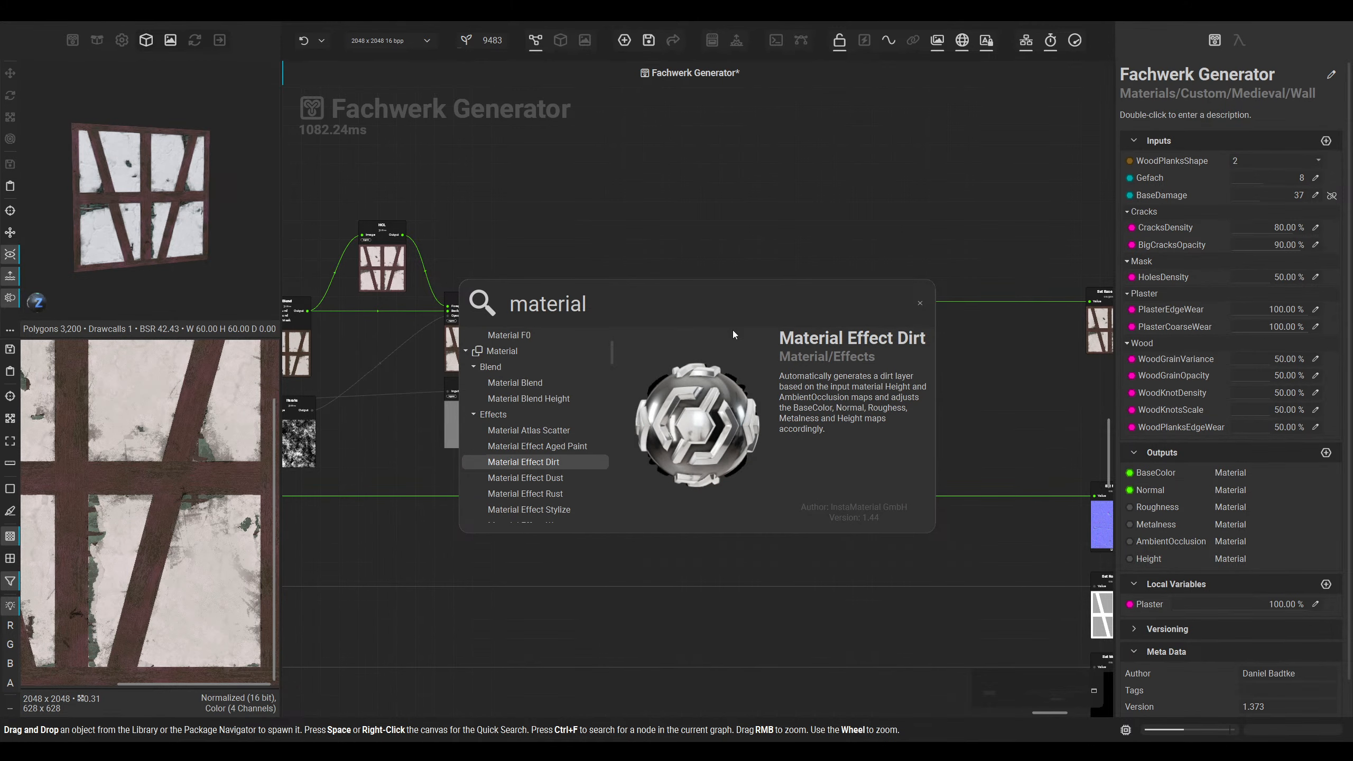
key("Down")
key("Return")
left_click_drag(506, 363, 744, 491)
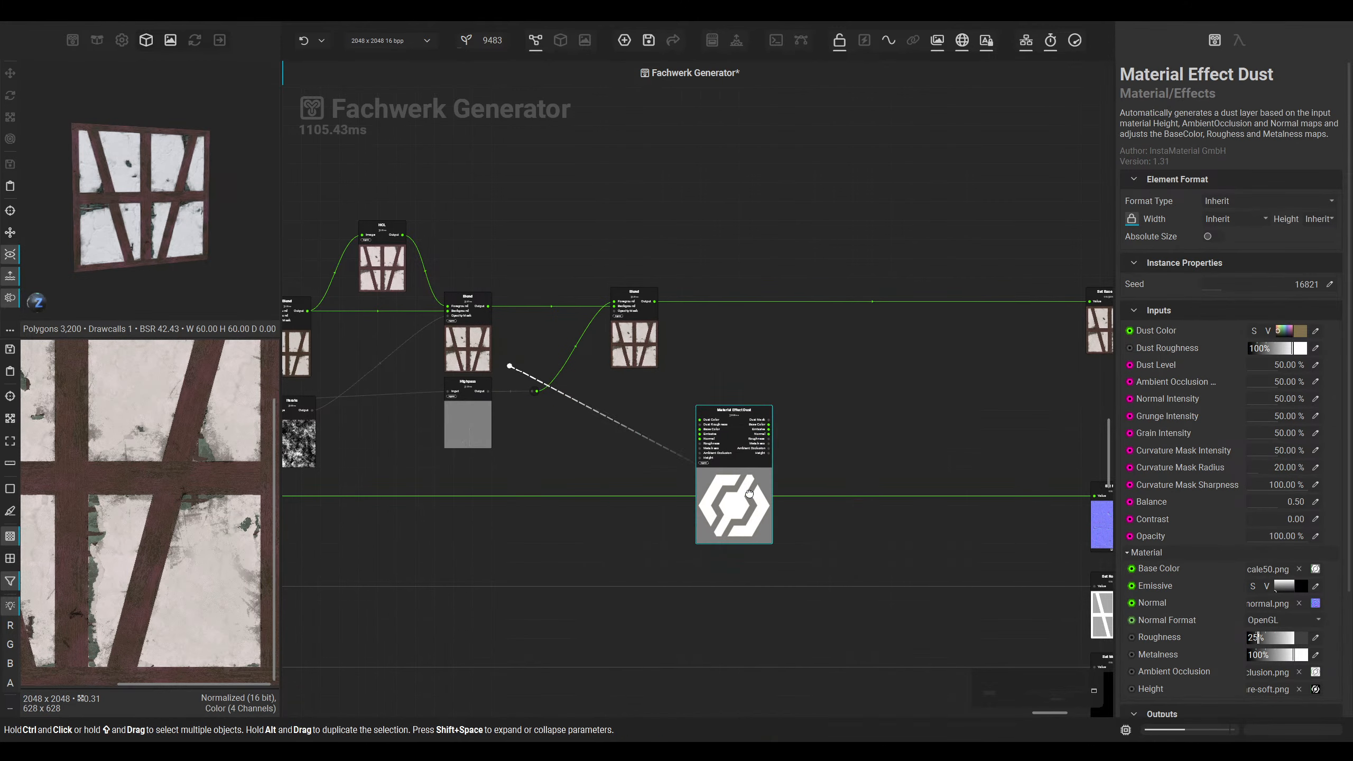
left_click(838, 441)
key("space")
type("material ")
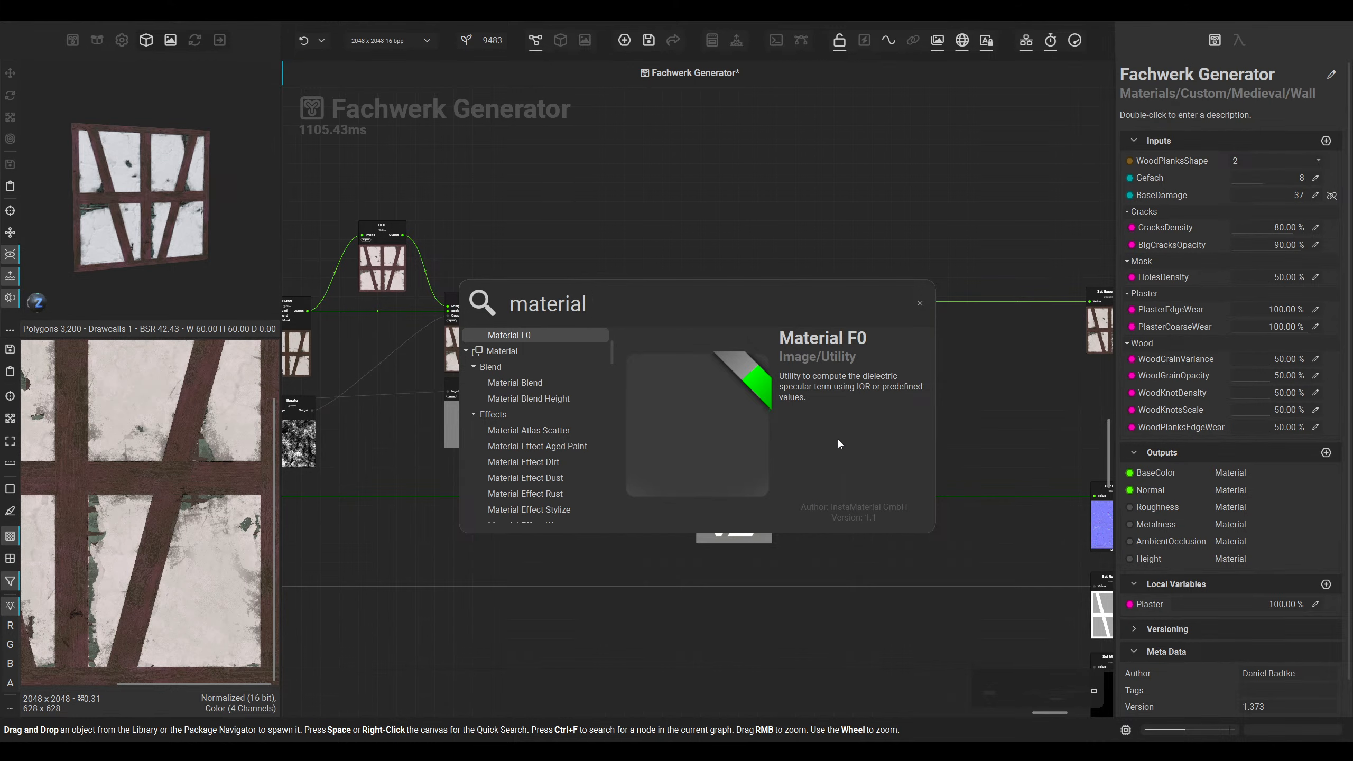
type("effe")
key("Down")
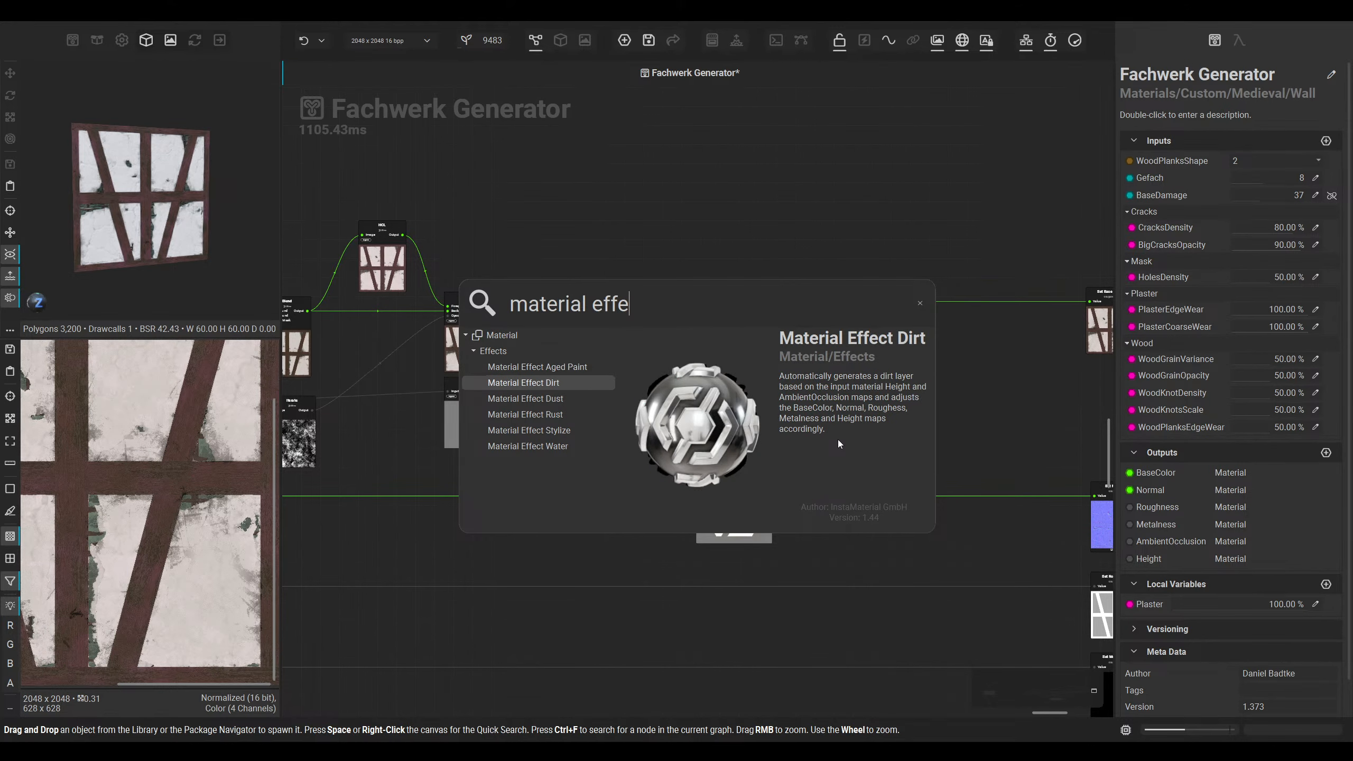
key("Down")
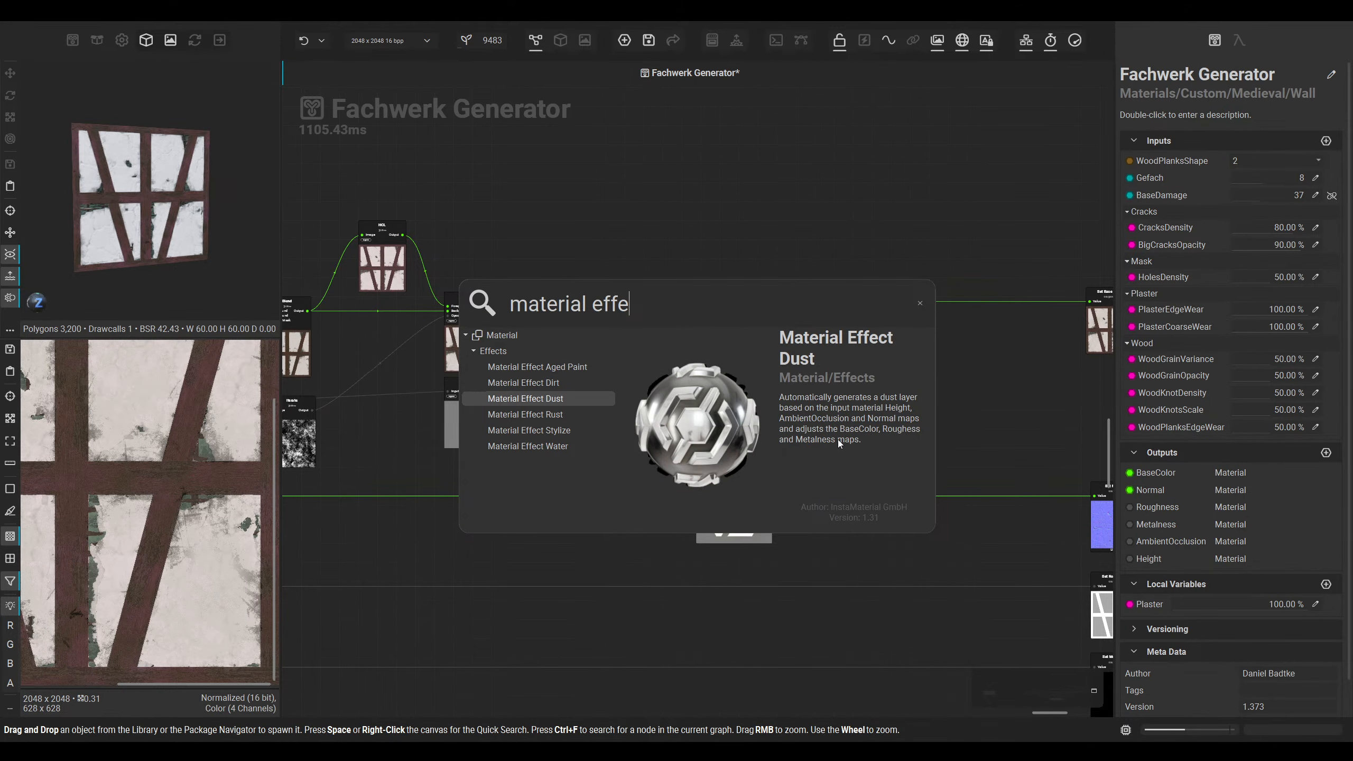
key("Return")
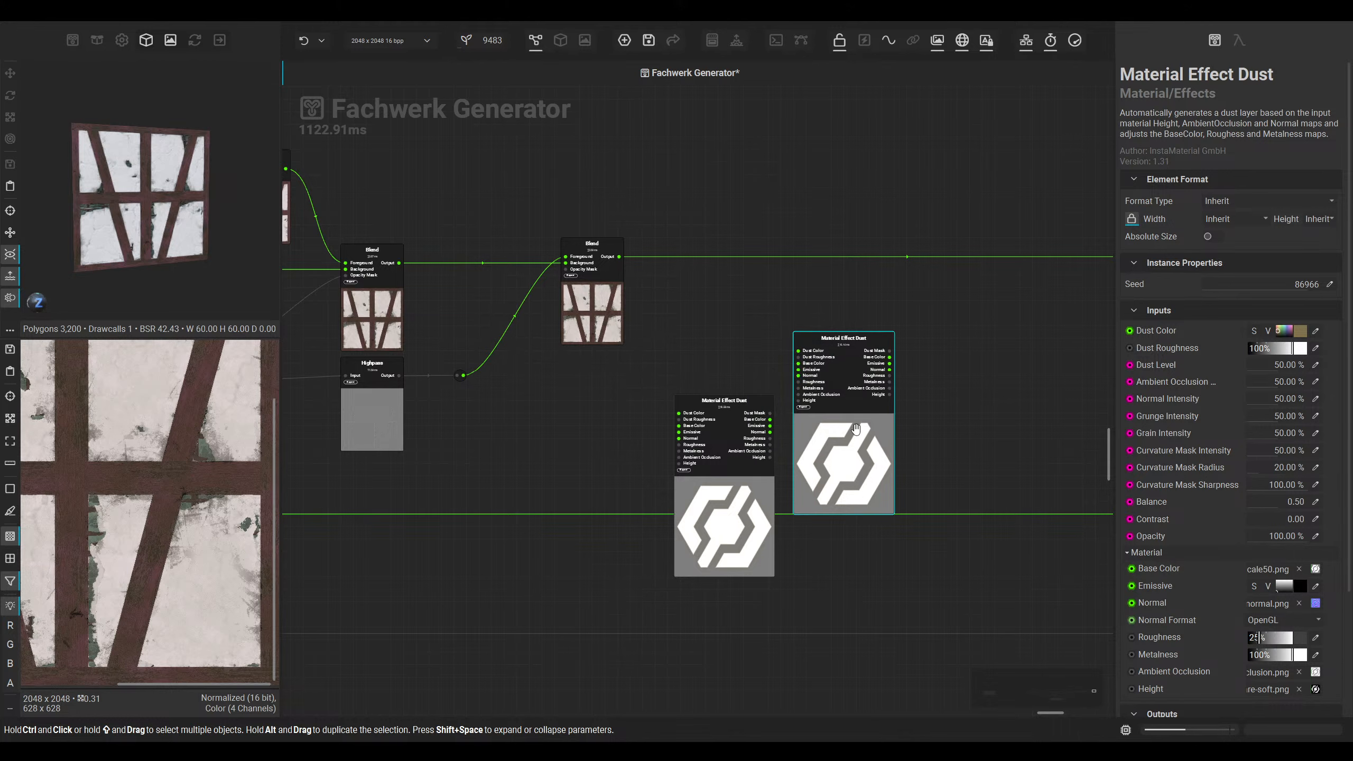
key("Delete")
Step: Add a Material Effect Dirt node and arrange it beside the Material Effect Dust node with room for wires
key("space")
type("material effe")
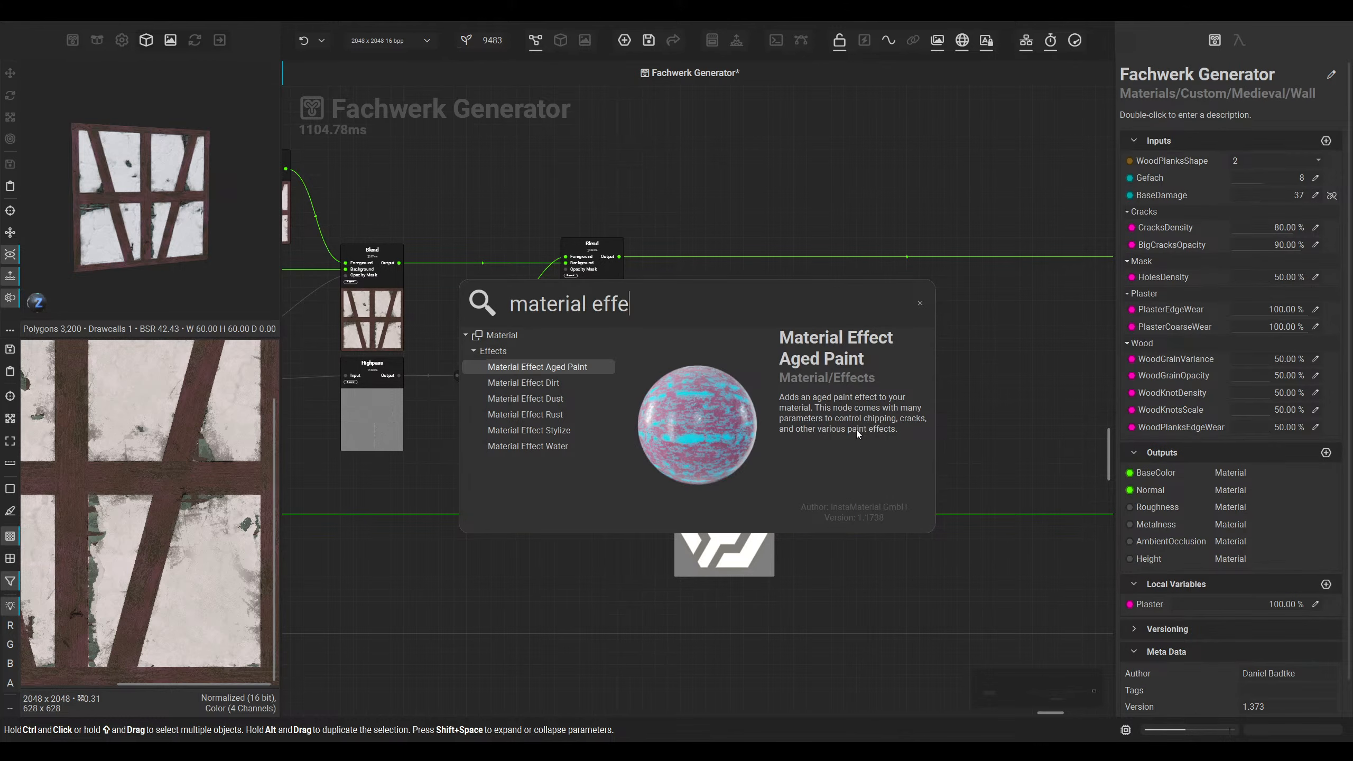
key("Down")
key("Return")
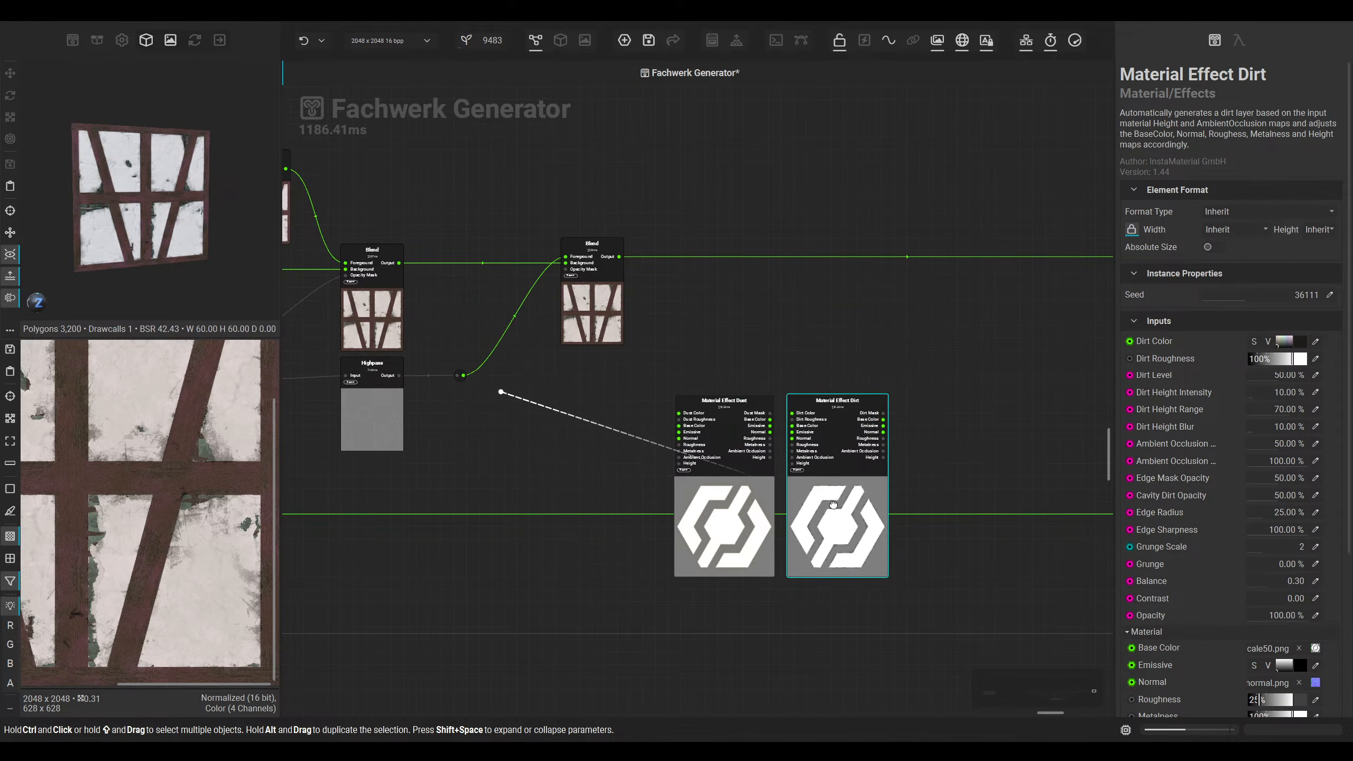
left_click_drag(599, 446, 658, 446)
middle_click_drag(781, 448, 766, 444)
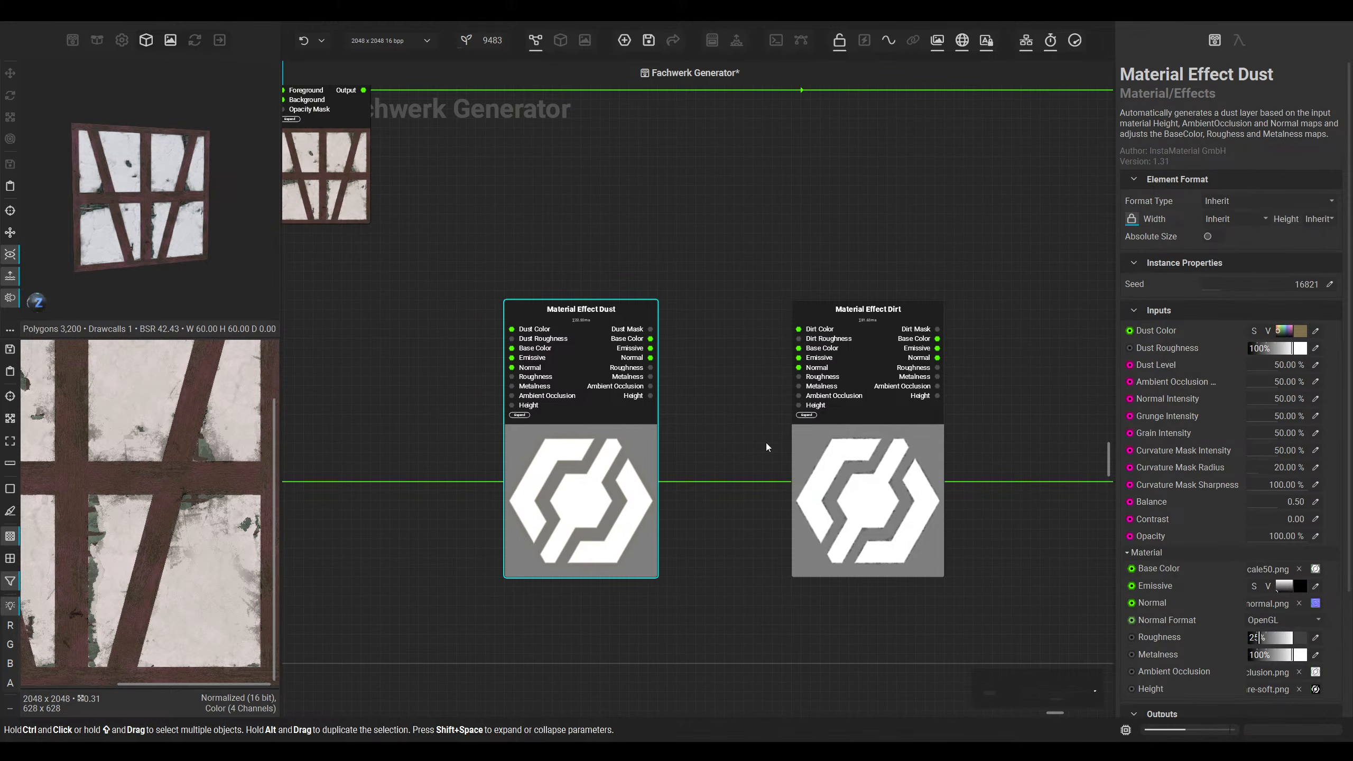
middle_click_drag(833, 442, 798, 442)
left_click_drag(577, 419, 653, 419)
scroll(817, 296, "up", 2)
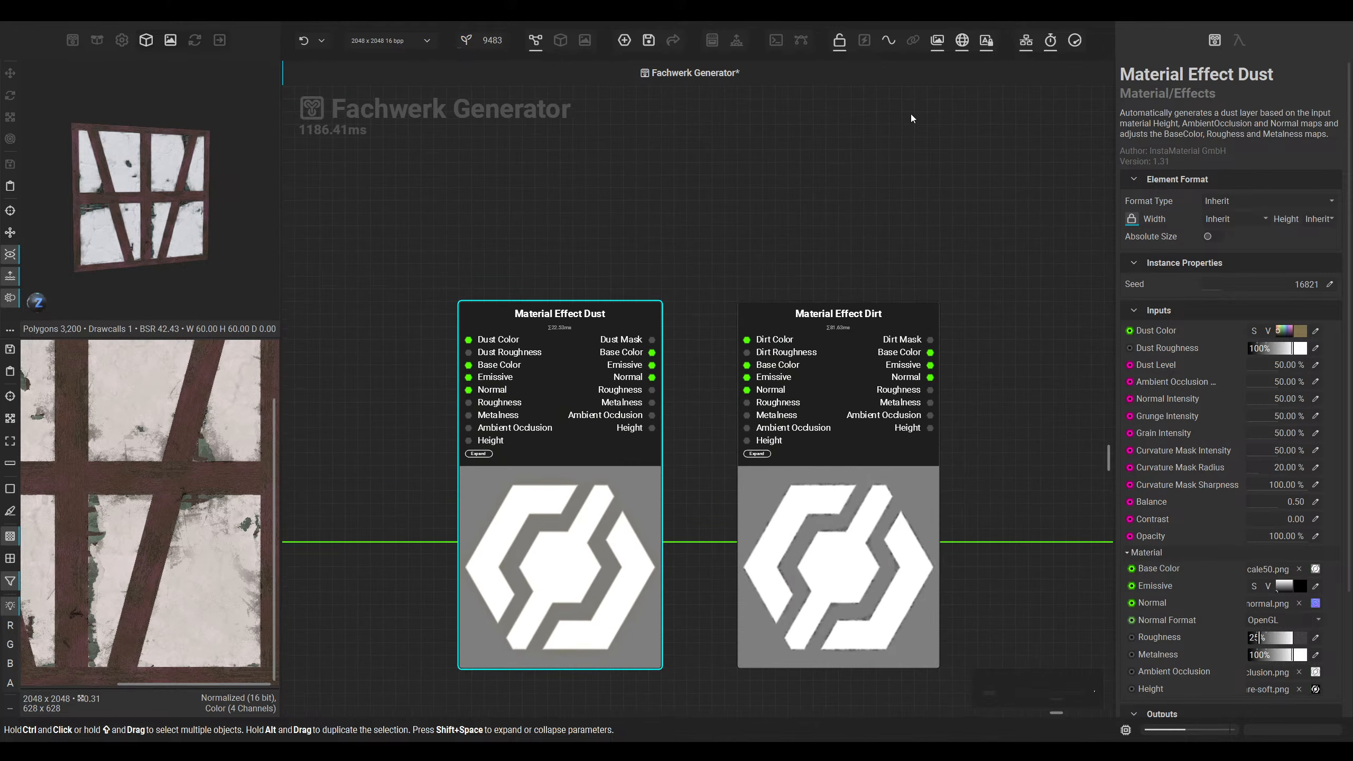
Step: Connect Material Effect Dust's outputs, from Base Color through Height, to the matching inputs of Material Effect Dirt
left_click_drag(601, 339, 747, 339)
left_click(913, 41)
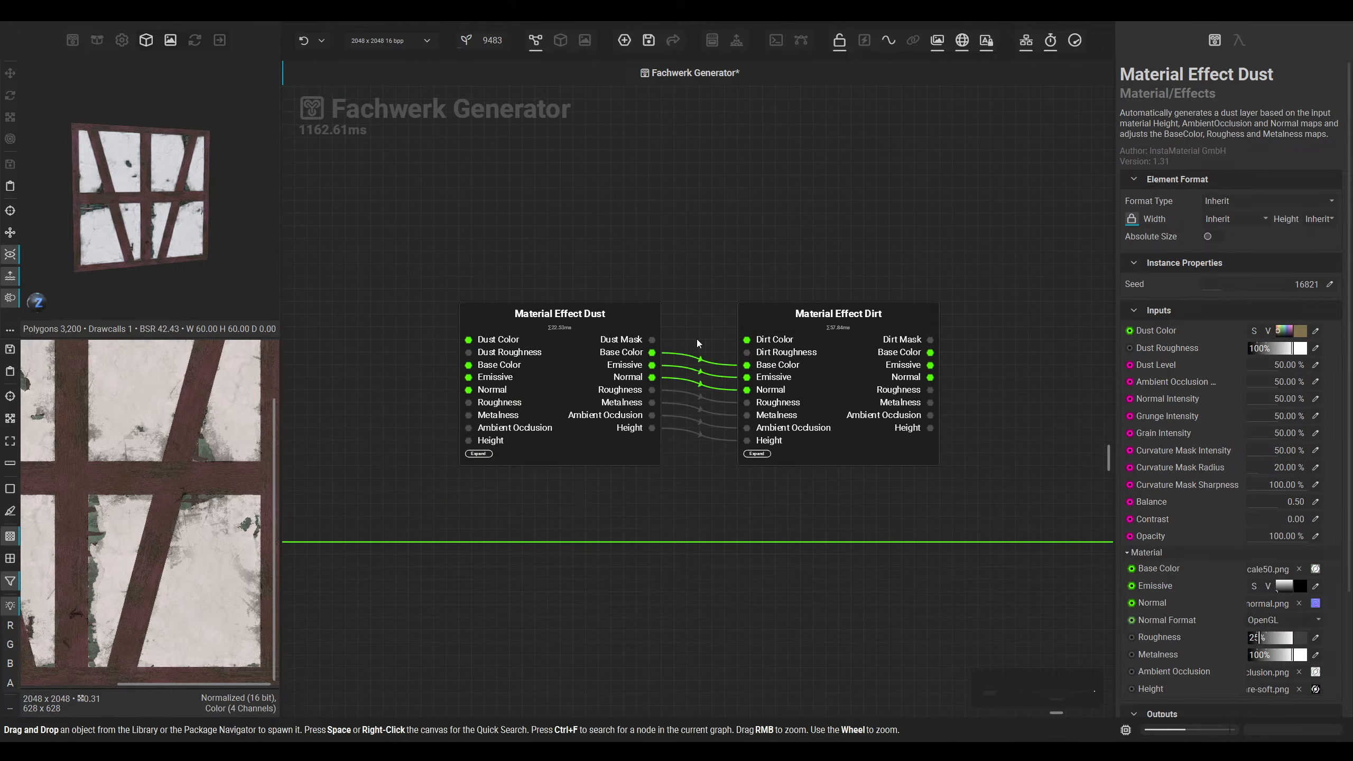
left_click(801, 474)
Step: Select both material effect nodes and move them down beside the column of output nodes
scroll(735, 426, "down", 2)
left_click_drag(573, 315, 831, 426, "shift")
scroll(772, 428, "down", 2)
middle_click_drag(771, 428, 694, 293)
left_click_drag(700, 302, 693, 463)
left_click(777, 429)
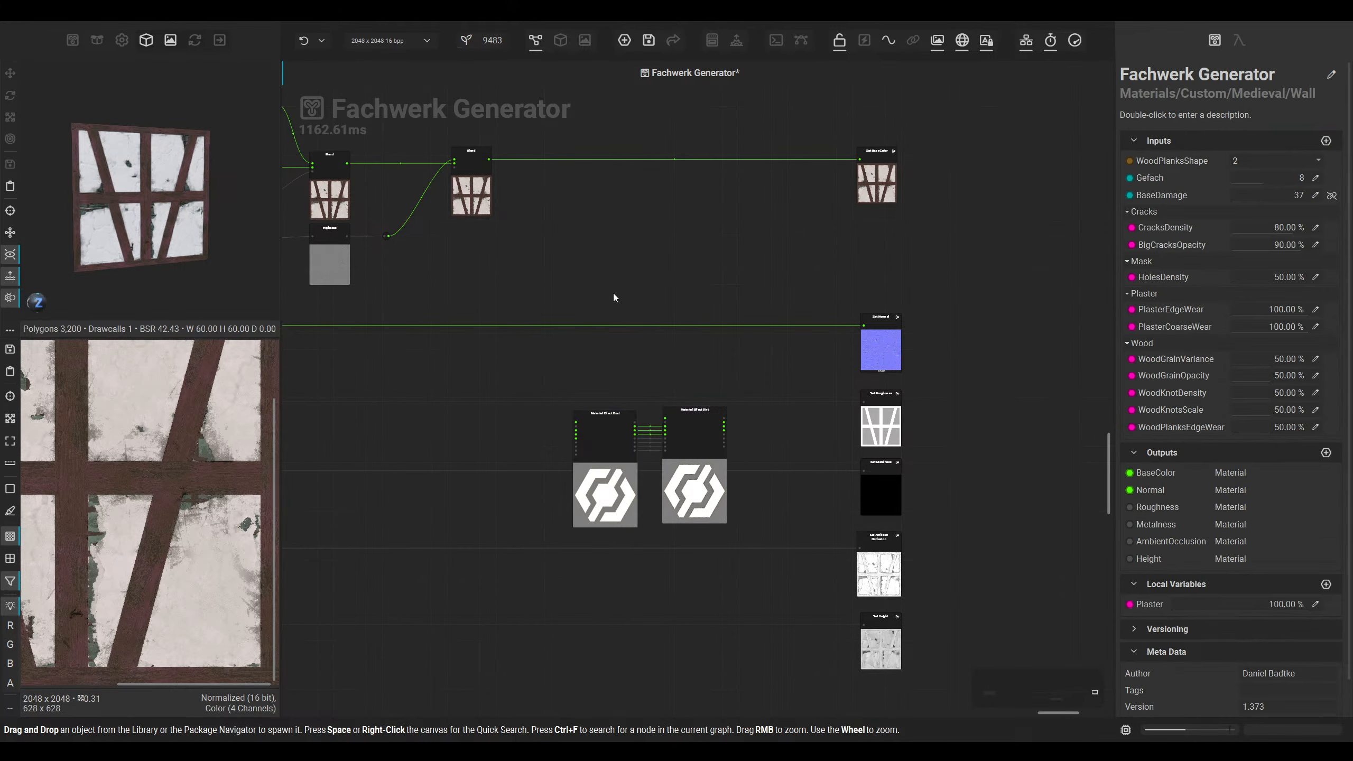
Step: Feed the sources of Set Base Color, Set Normal and Set Roughness into the matching inputs of Material Effect Dust
left_click_drag(609, 313, 661, 326)
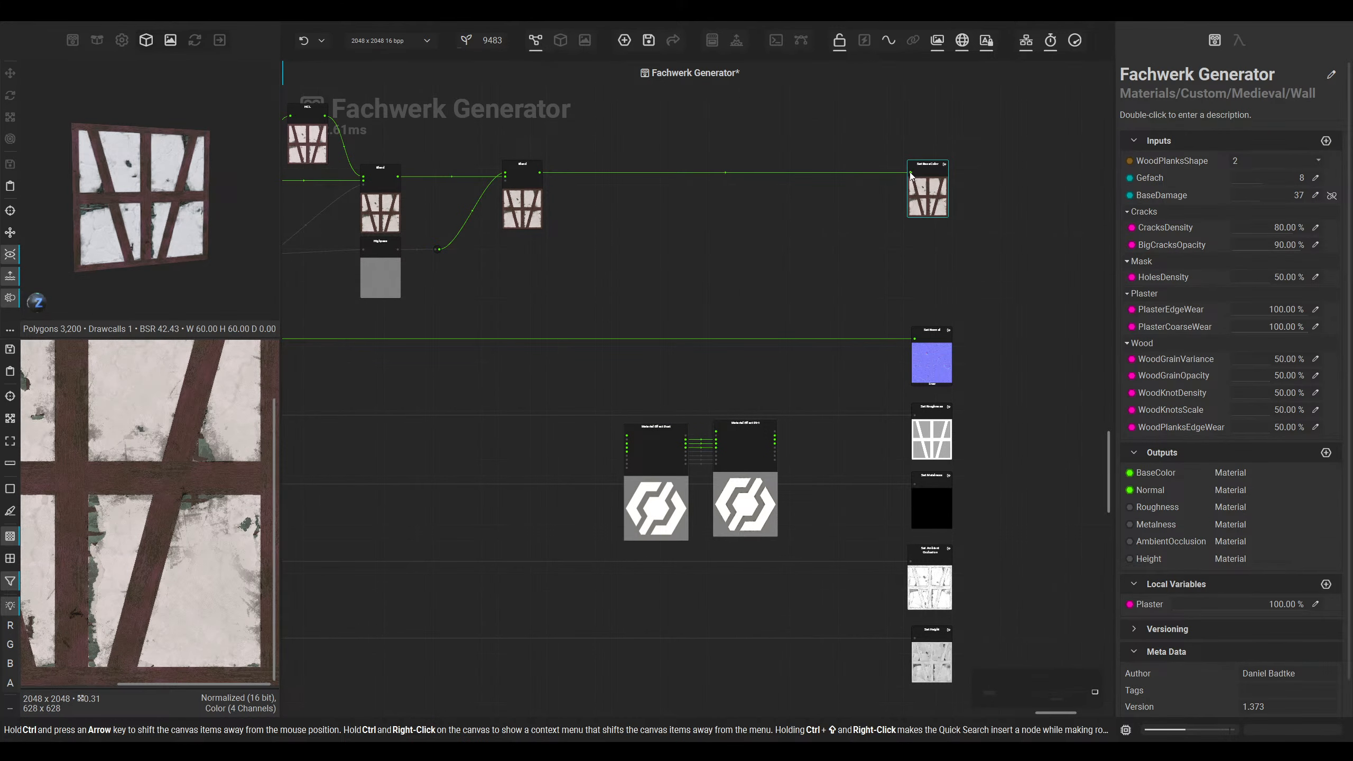
left_click_drag(910, 176, 627, 446)
left_click_drag(915, 335, 626, 463)
scroll(647, 498, "up", 3)
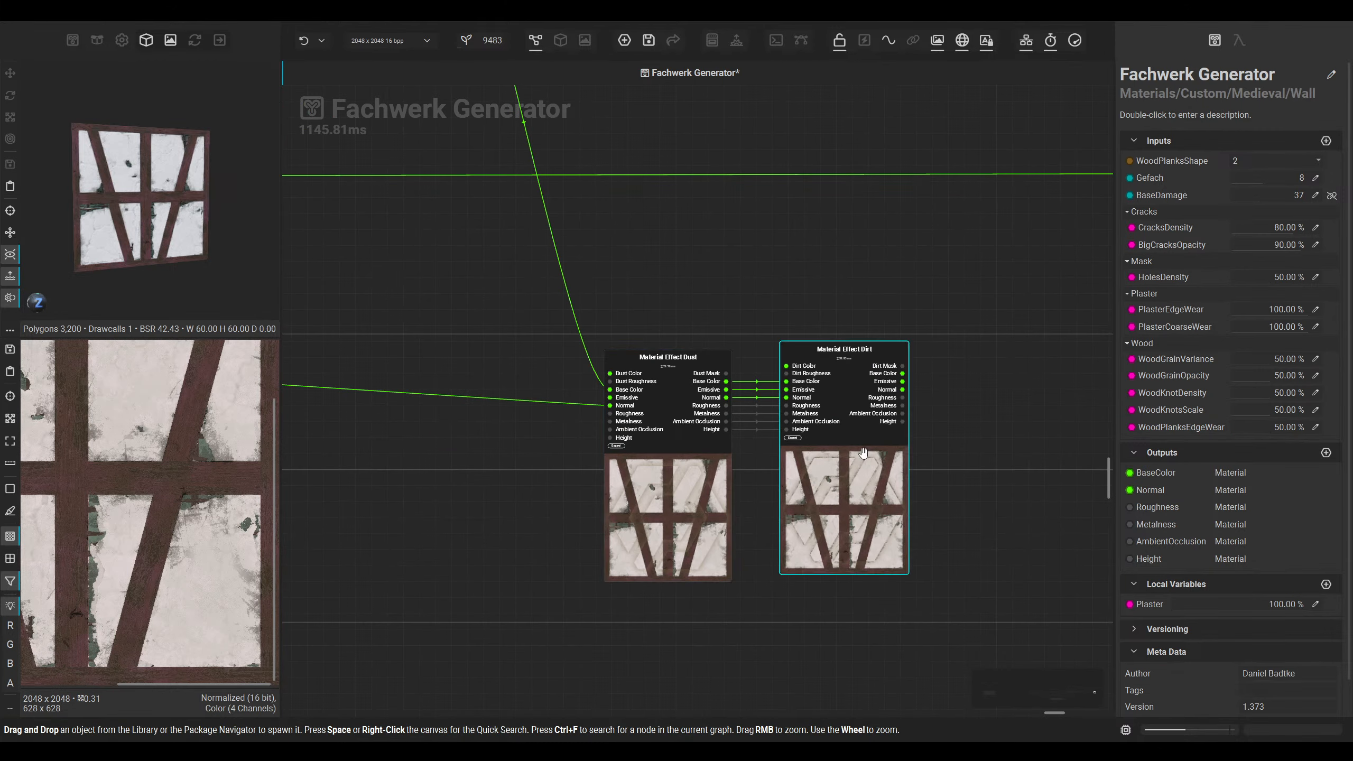
middle_click_drag(1042, 373, 881, 358)
left_click_drag(1015, 317, 447, 396, "ctrl+alt")
Step: Set the metalness of the Material Effect Dust node to 0 %
left_click(502, 493)
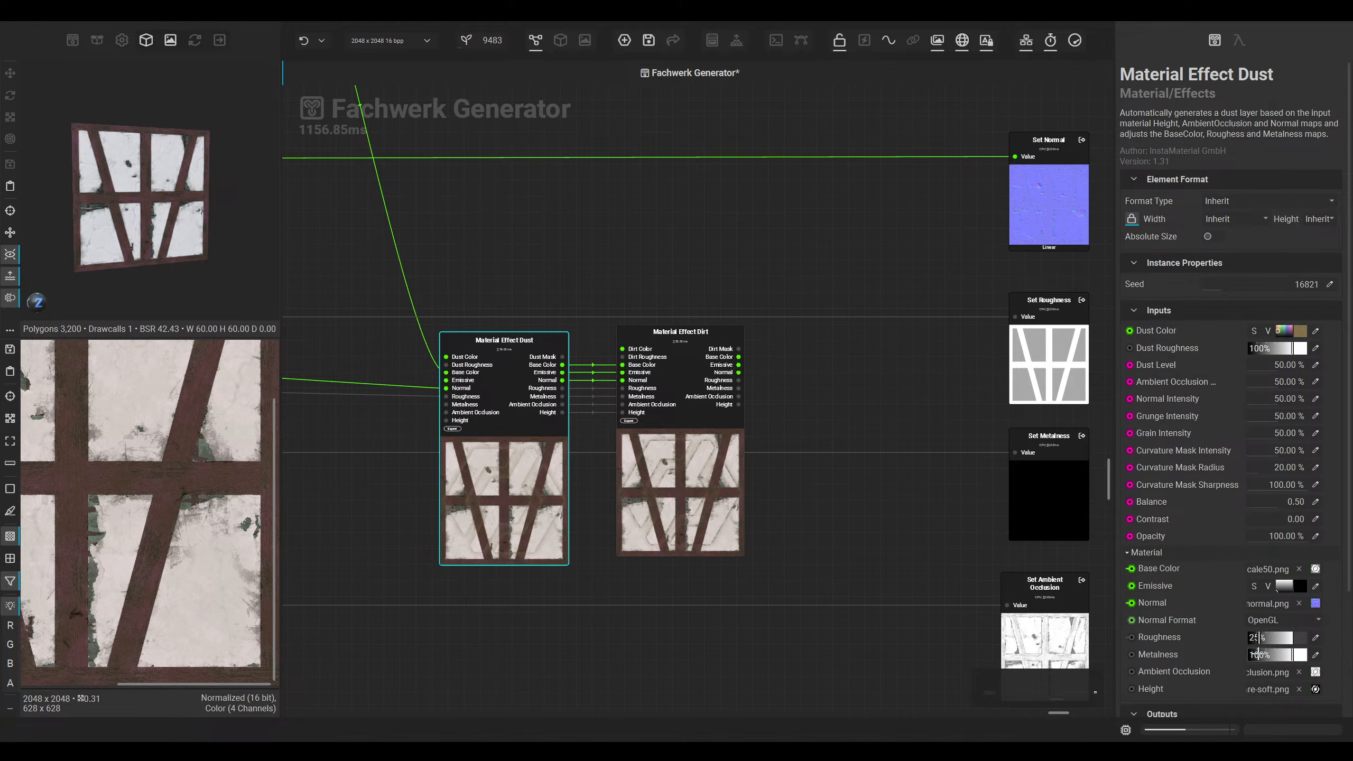
left_click_drag(1281, 660, 1230, 656)
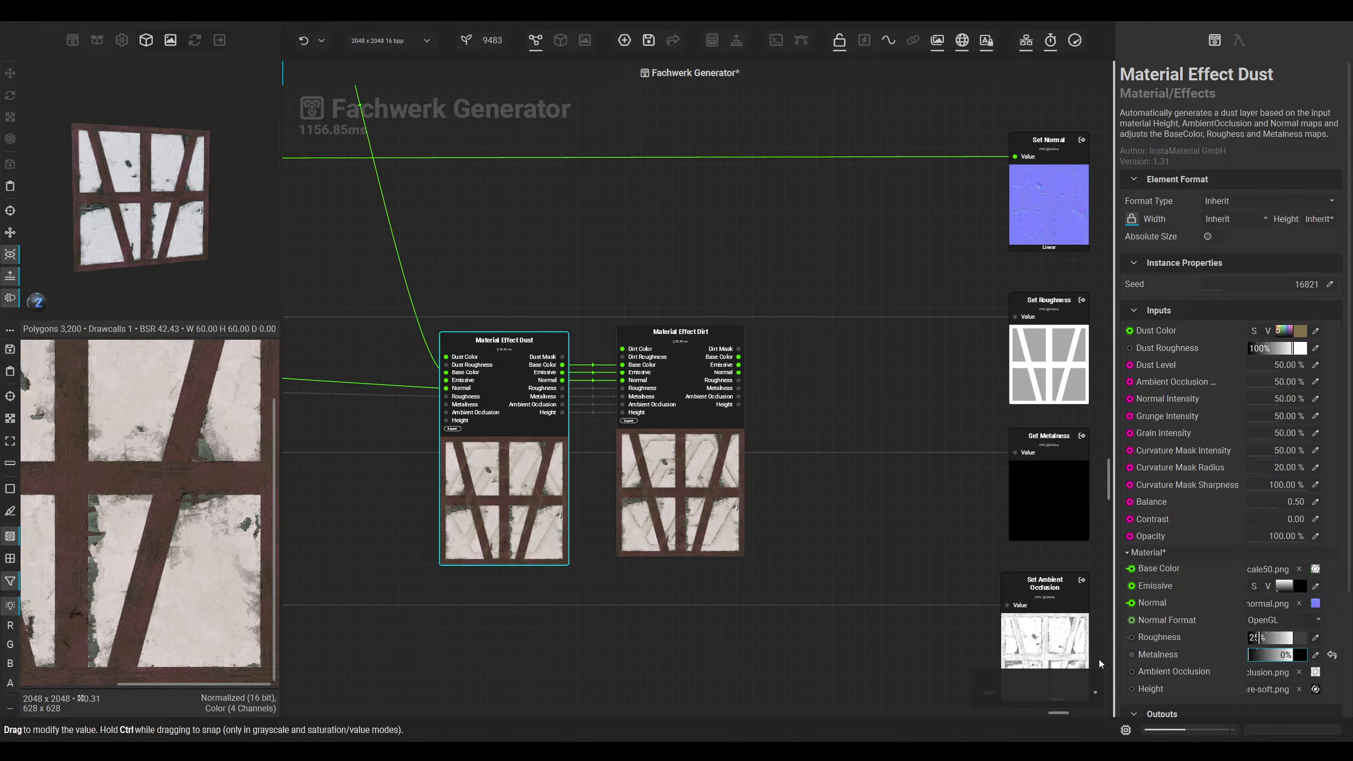
left_click(1030, 463)
Step: Feed the sources of Set Ambient Occlusion and Set Height into the matching inputs of Material Effect Dust
scroll(1025, 474, "down", 2)
left_click_drag(1013, 569, 607, 429, "alt")
middle_click_drag(885, 602, 881, 496)
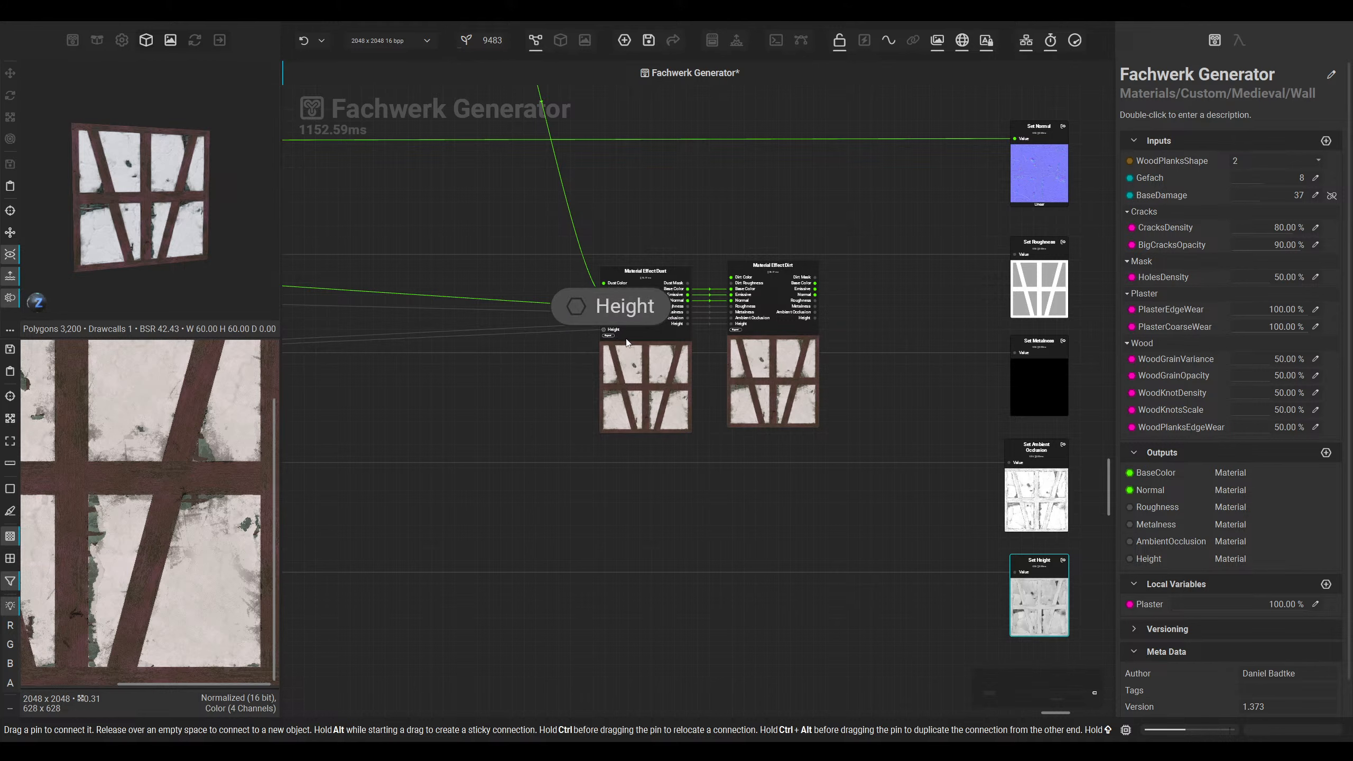
Step: Connect Material Effect Dirt's Height, Ambient Occlusion, Roughness, Normal and Base Color outputs to the matching Set output nodes
left_click(810, 324)
left_click_drag(813, 324, 1014, 572)
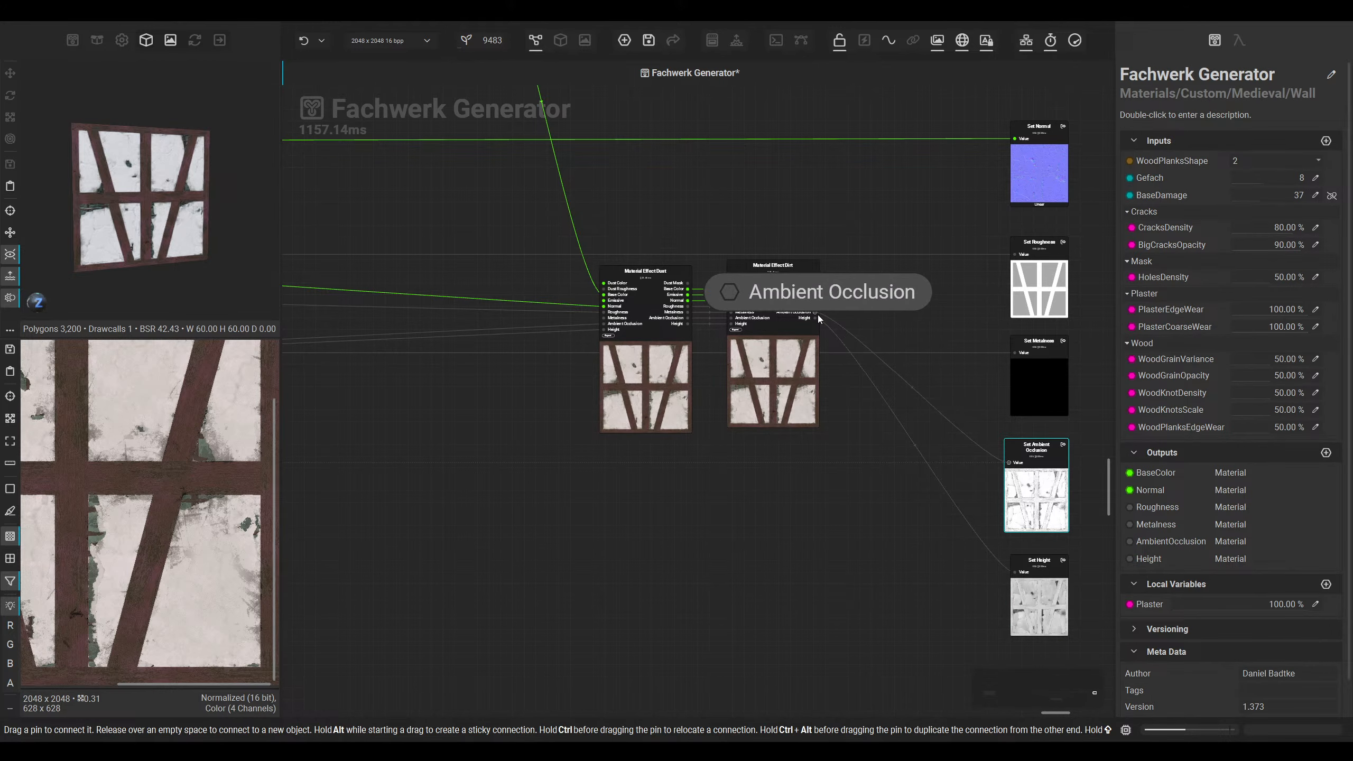
left_click_drag(815, 301, 1015, 255)
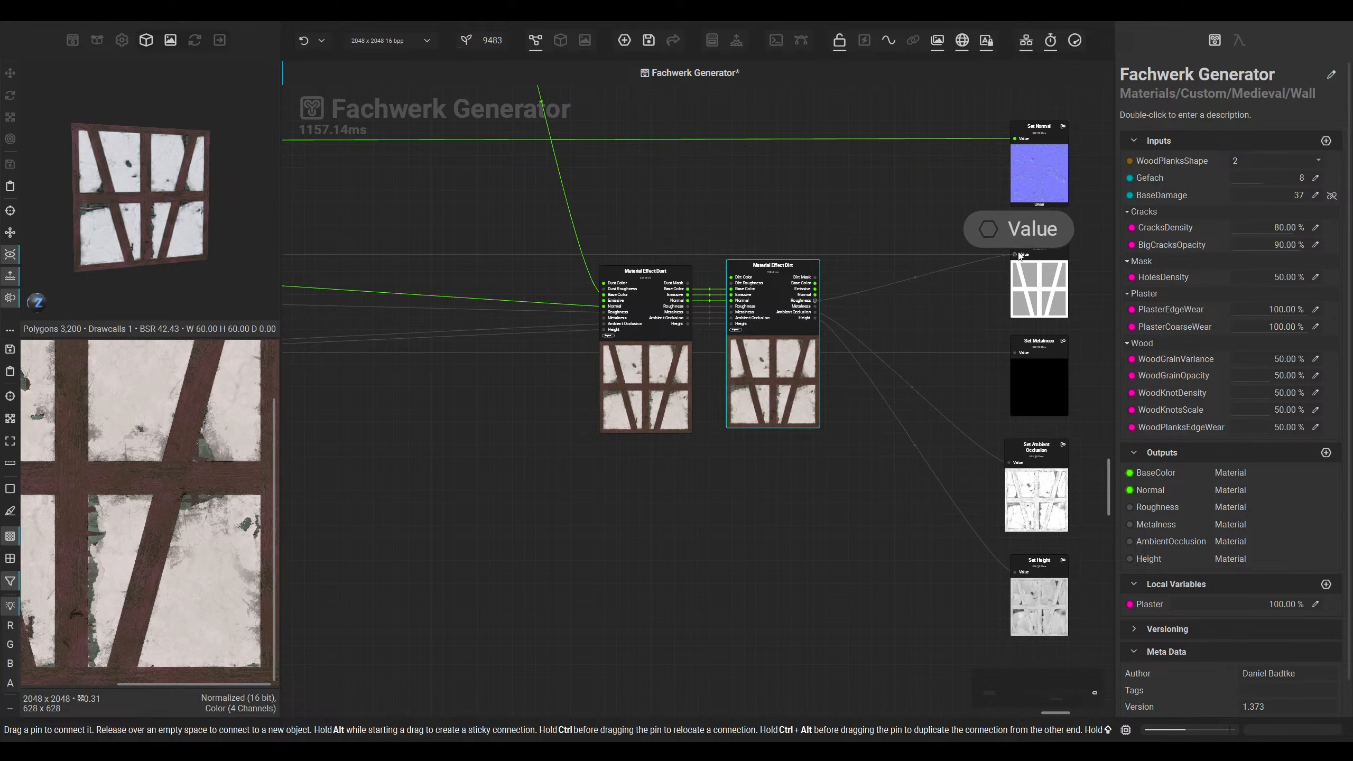
middle_click_drag(928, 260, 875, 371)
scroll(752, 384, "up", 1)
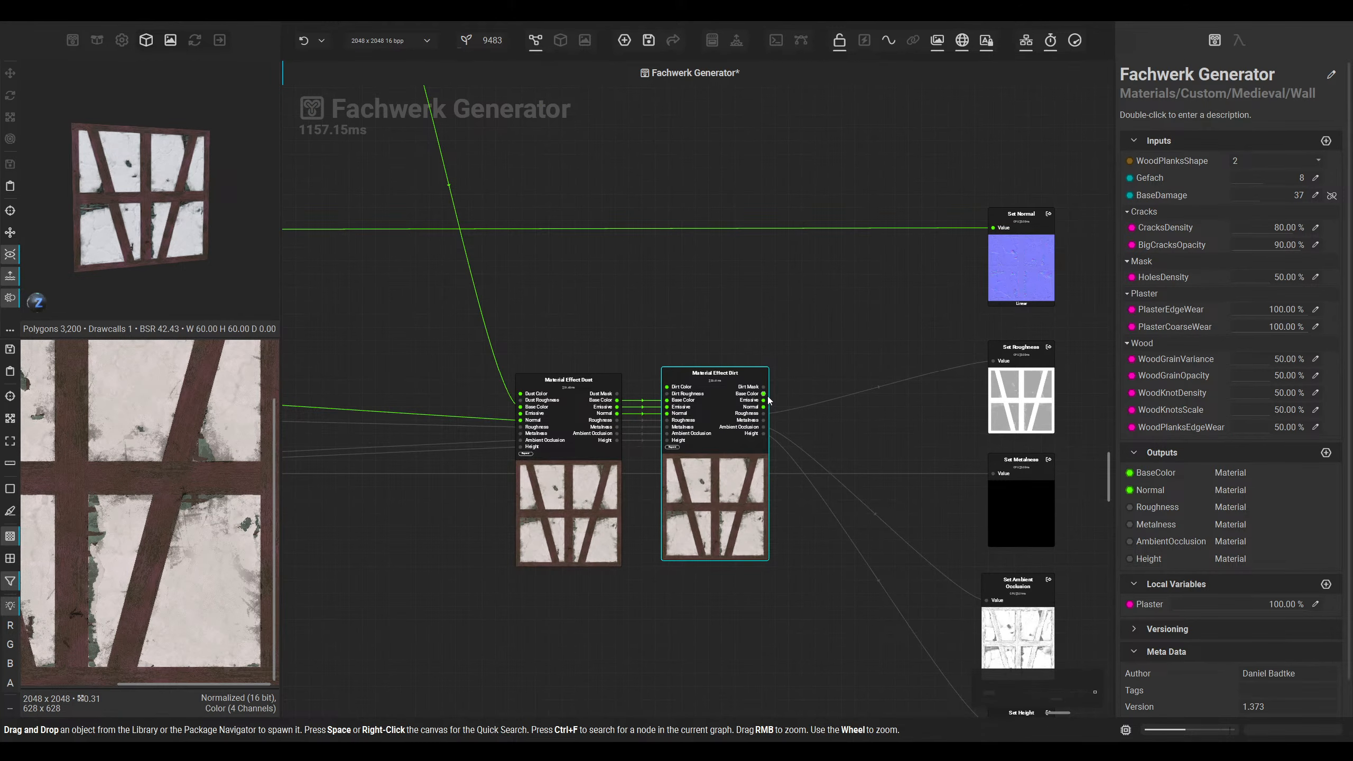
left_click_drag(763, 406, 994, 228)
middle_click_drag(776, 401, 744, 511)
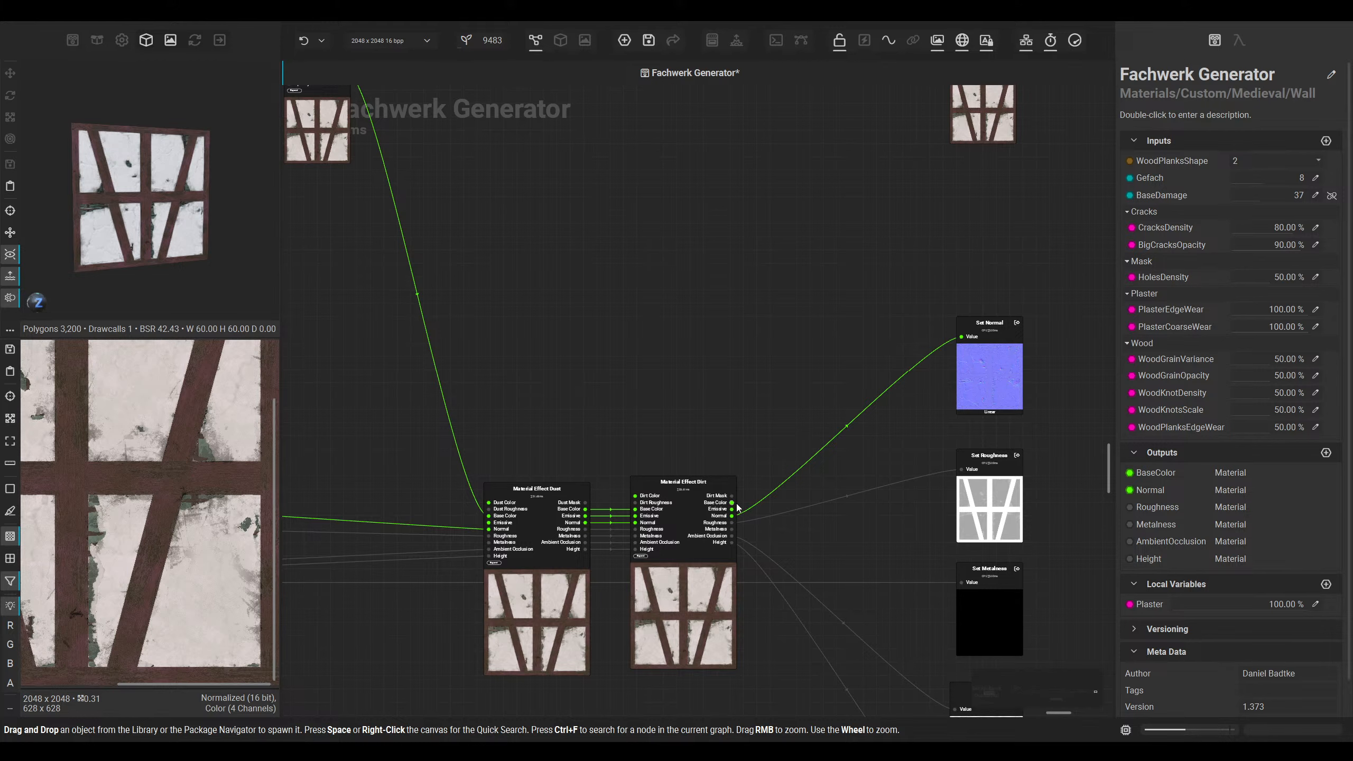
left_click_drag(733, 503, 824, 203)
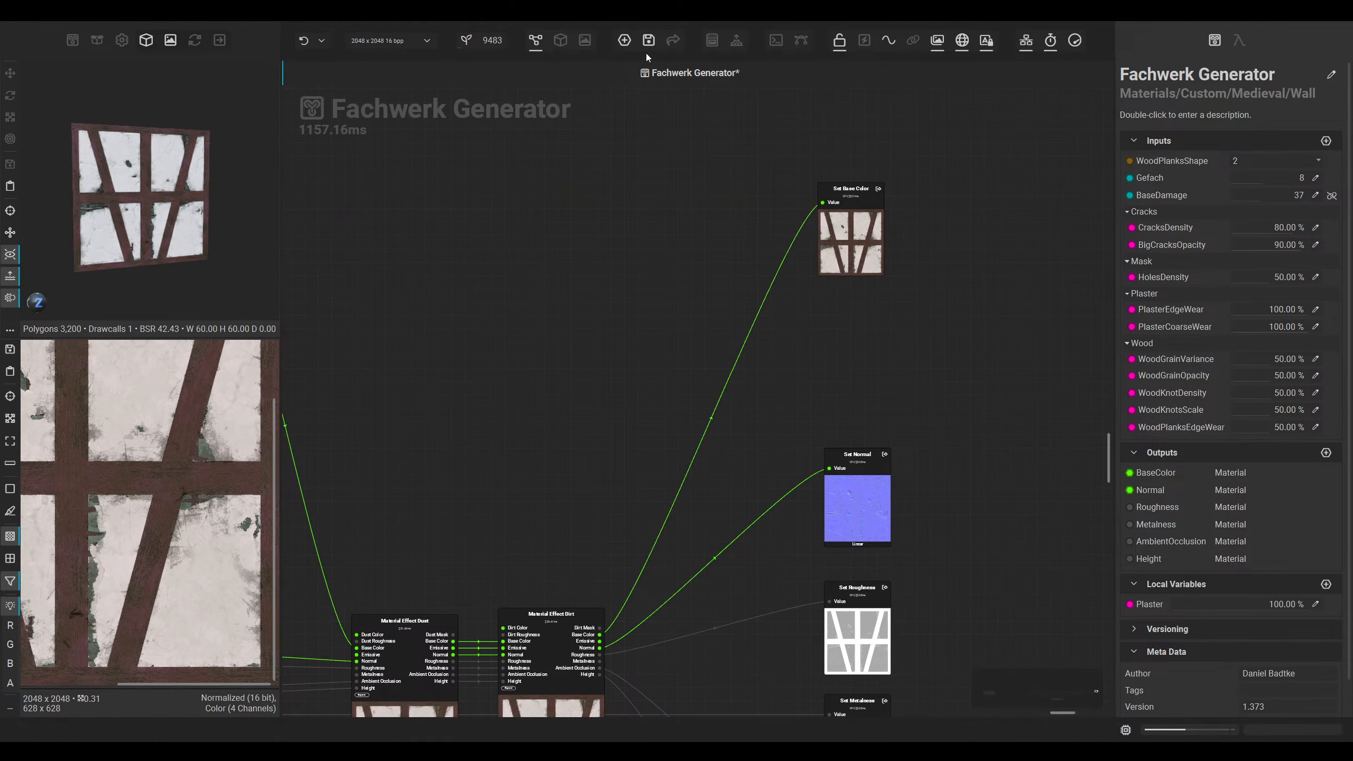
Step: Examine the wall in the enlarged 3D view and inspect the last color Blend before the dust effect up close
left_click(560, 41)
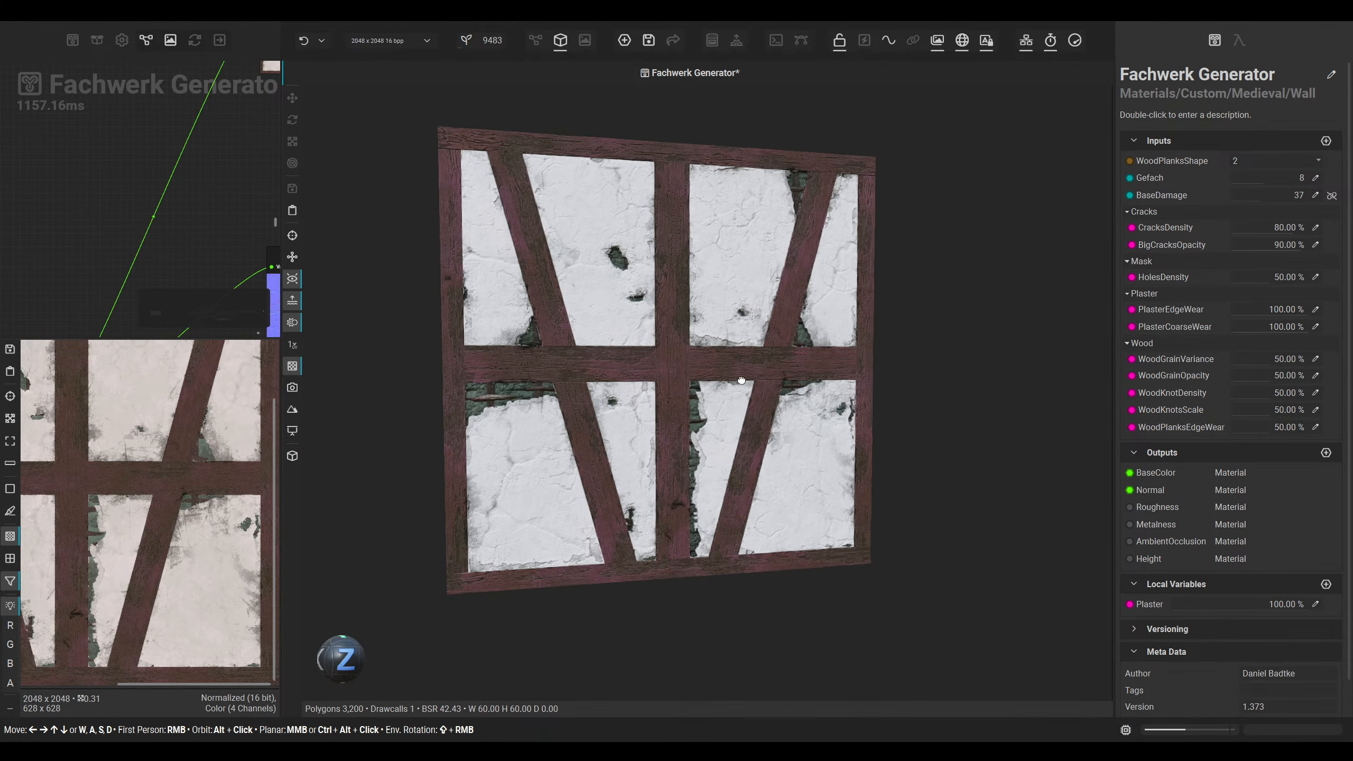
scroll(133, 192, "down", 5)
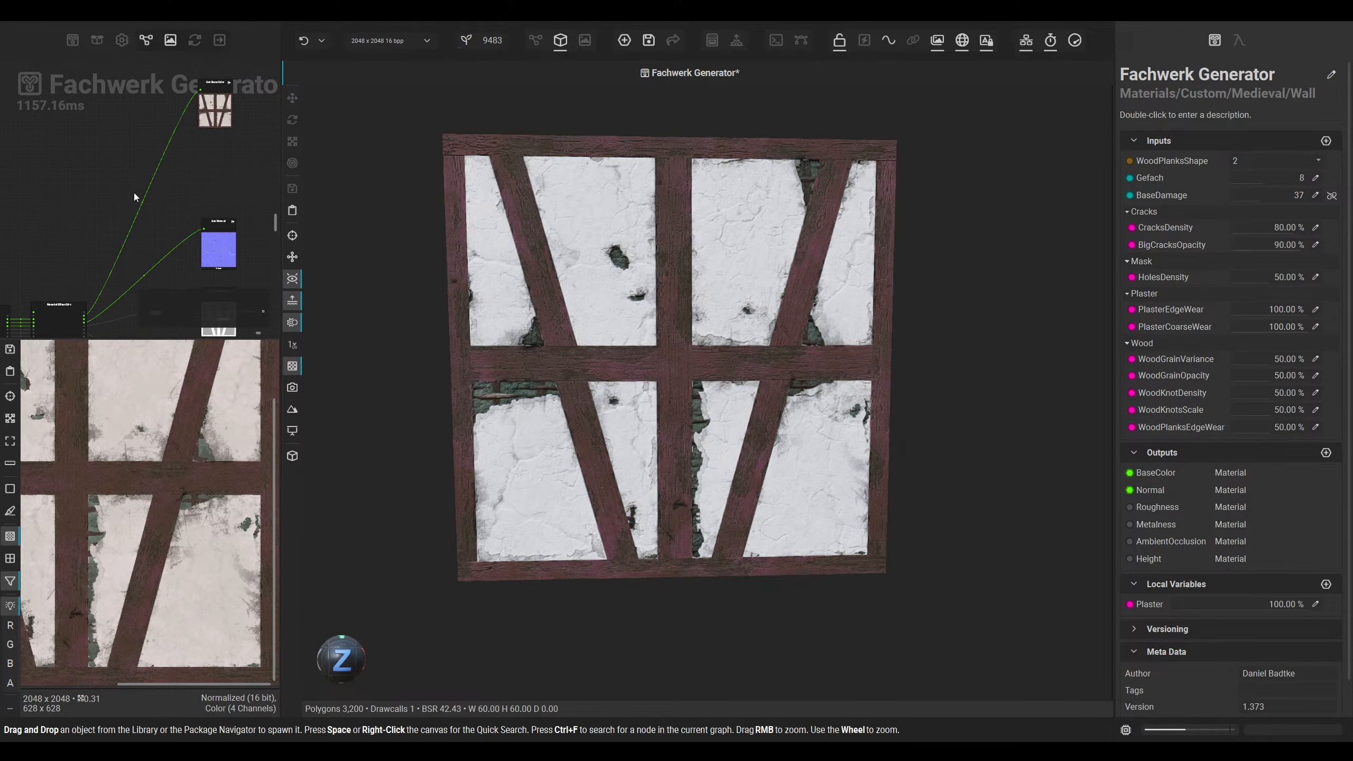
left_click(536, 41)
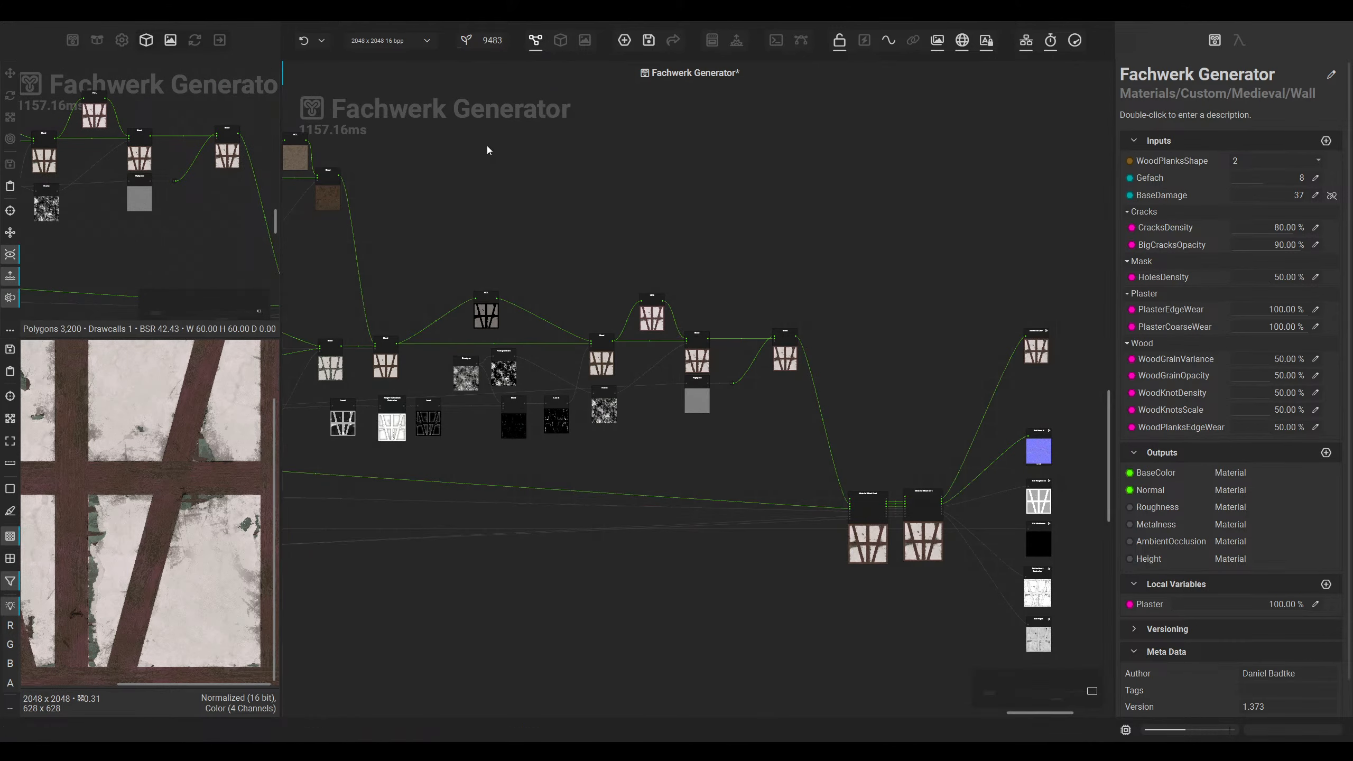
scroll(592, 302, "up", 1)
middle_click_drag(576, 292, 723, 301)
middle_click_drag(786, 428, 807, 362)
middle_click_drag(746, 450, 519, 415)
middle_click_drag(767, 404, 1038, 464)
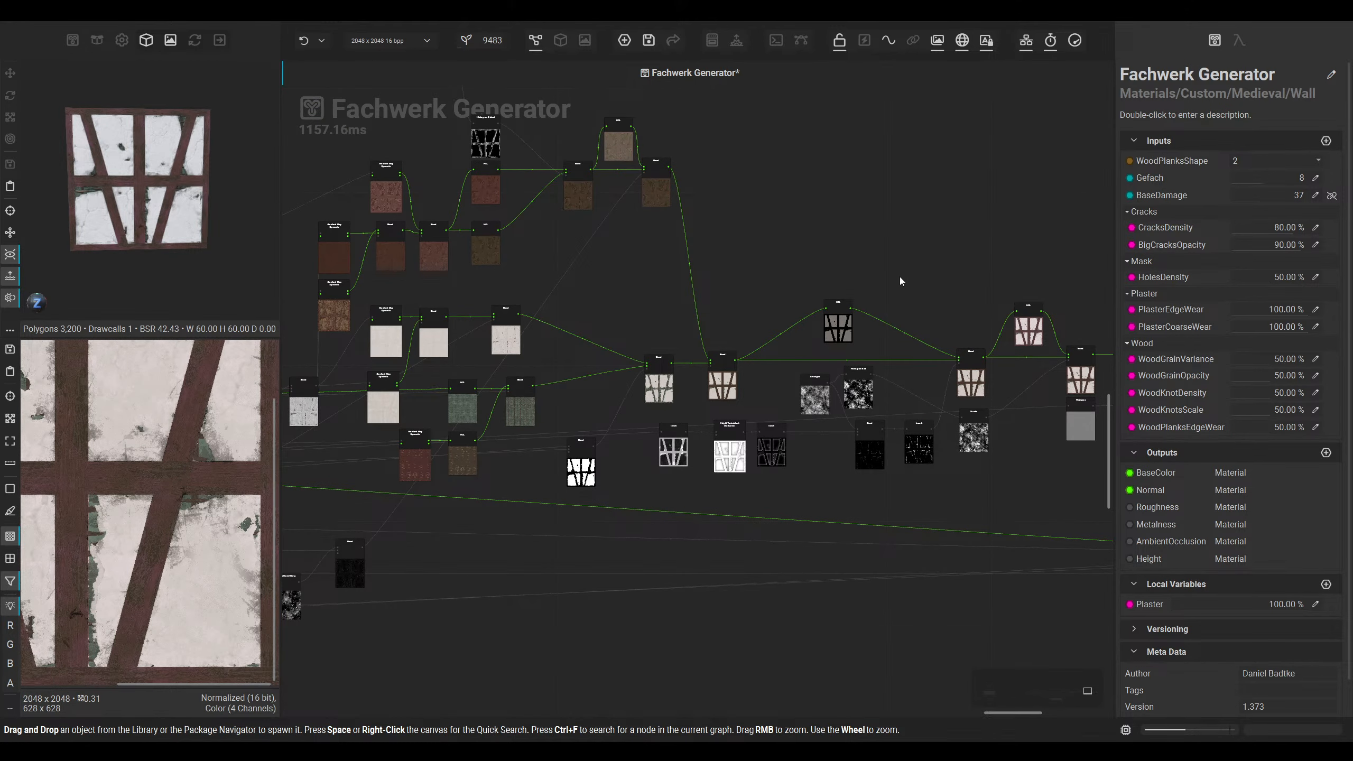
middle_click_drag(975, 368, 605, 377)
scroll(847, 403, "up", 3)
middle_click_drag(776, 472, 814, 468)
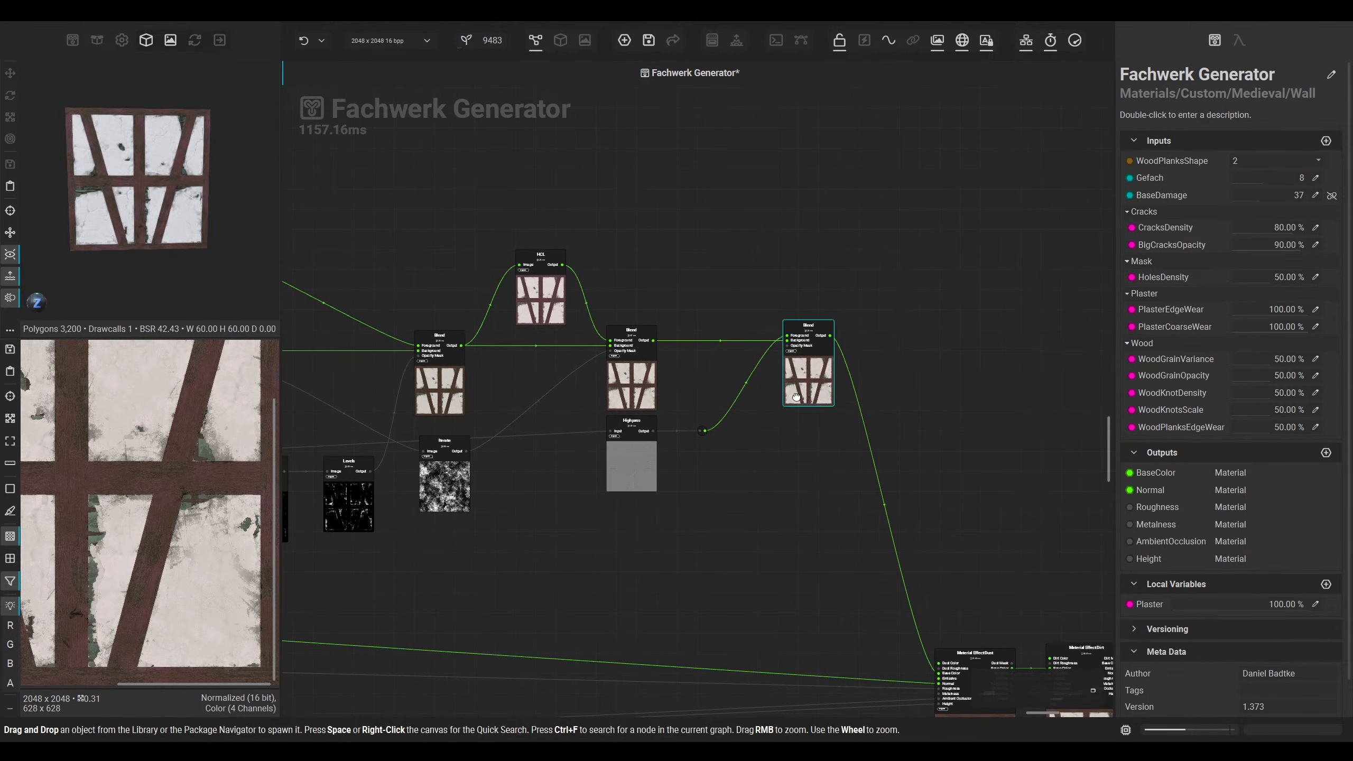
left_click(796, 397)
scroll(170, 488, "up", 5)
middle_click_drag(184, 492, 131, 512)
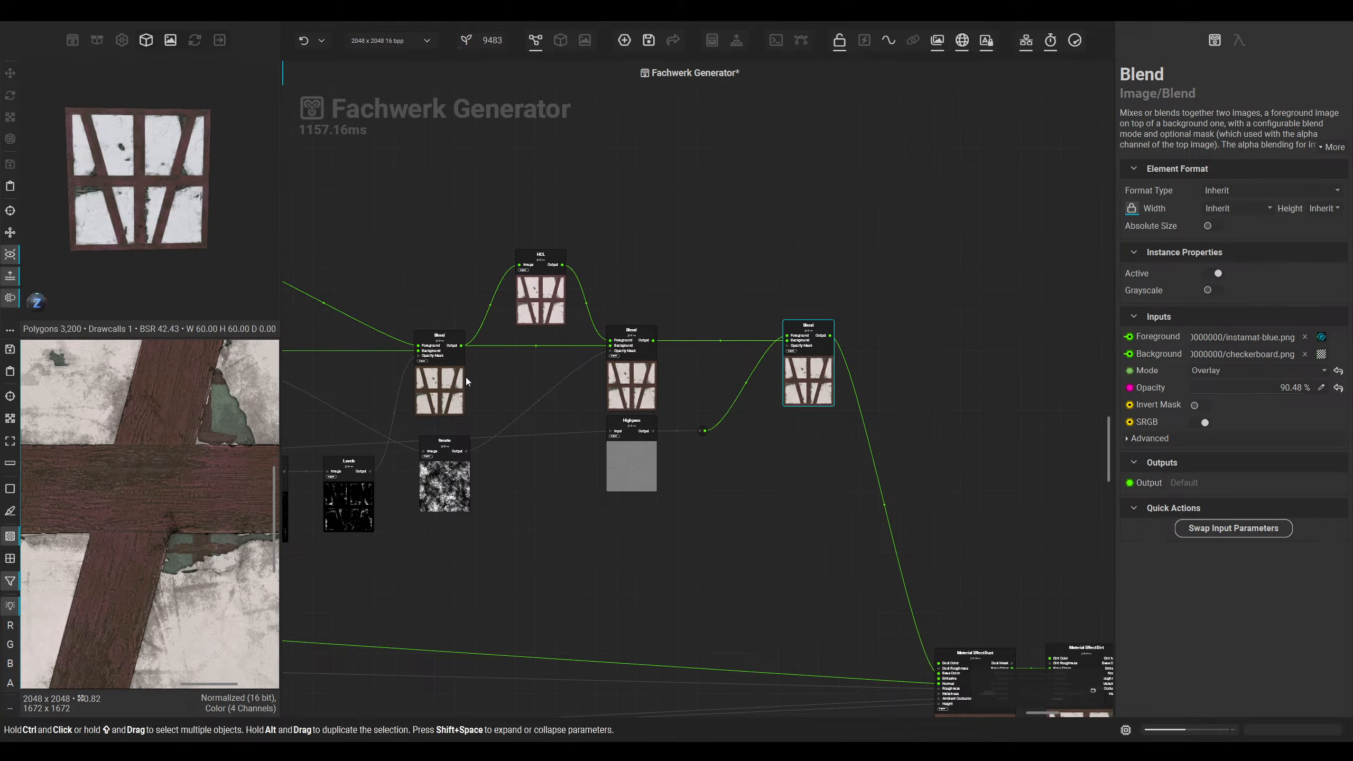
Step: Reset the hue of the HCL node between the last wood color Blends to 0 % and set its chroma to -7.22 %
middle_click_drag(467, 381, 709, 372)
left_click(779, 308)
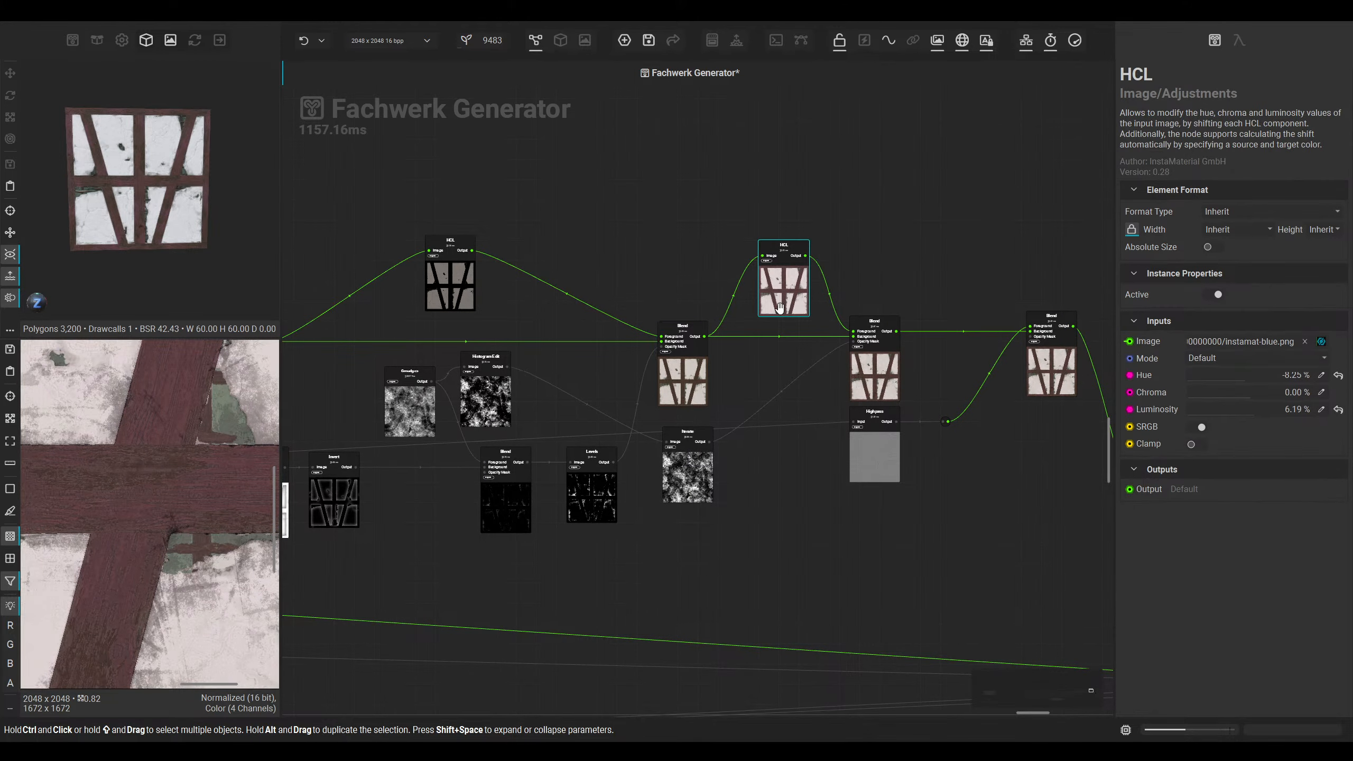
left_click(1338, 376)
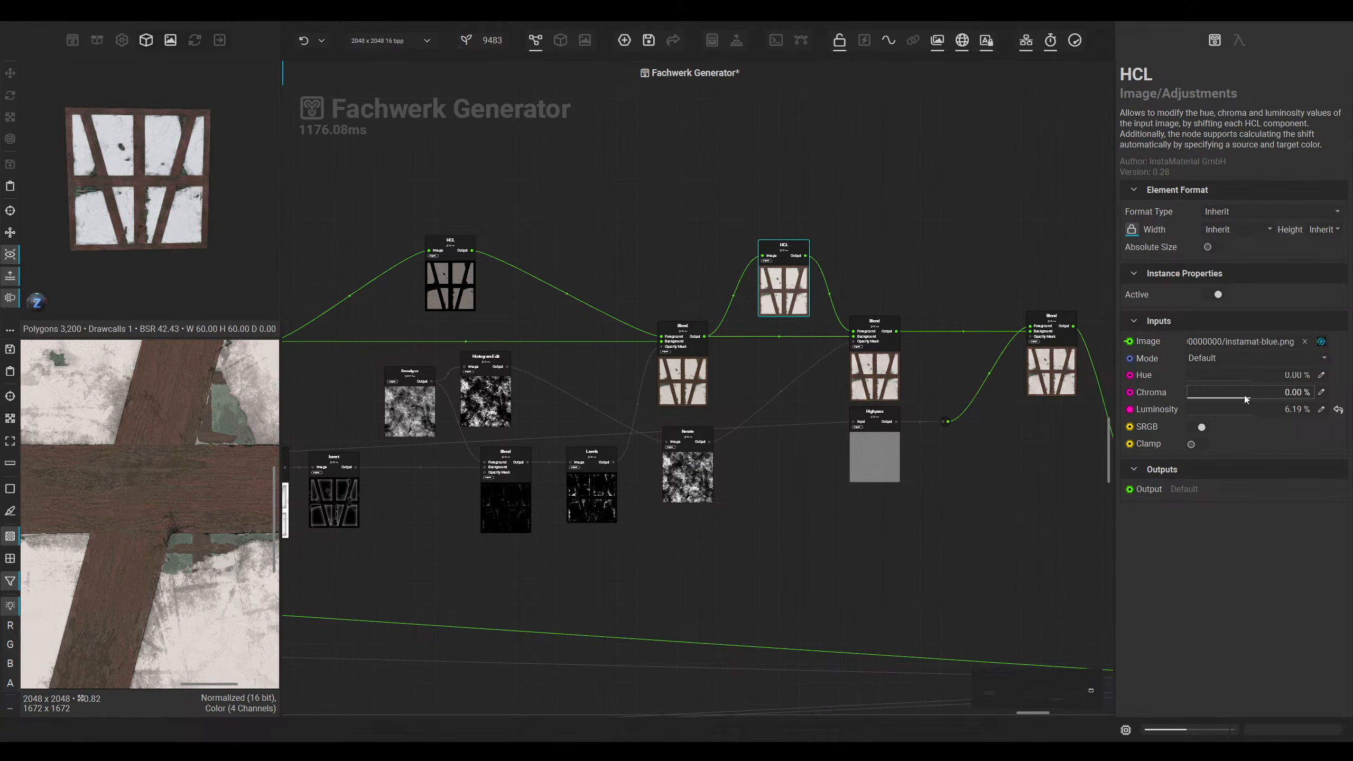
left_click_drag(1251, 398, 1246, 395)
Step: Set both the chroma and the luminosity of the HCL node to -3.09 % while checking the wall in the enlarged 3D view
left_click(559, 44)
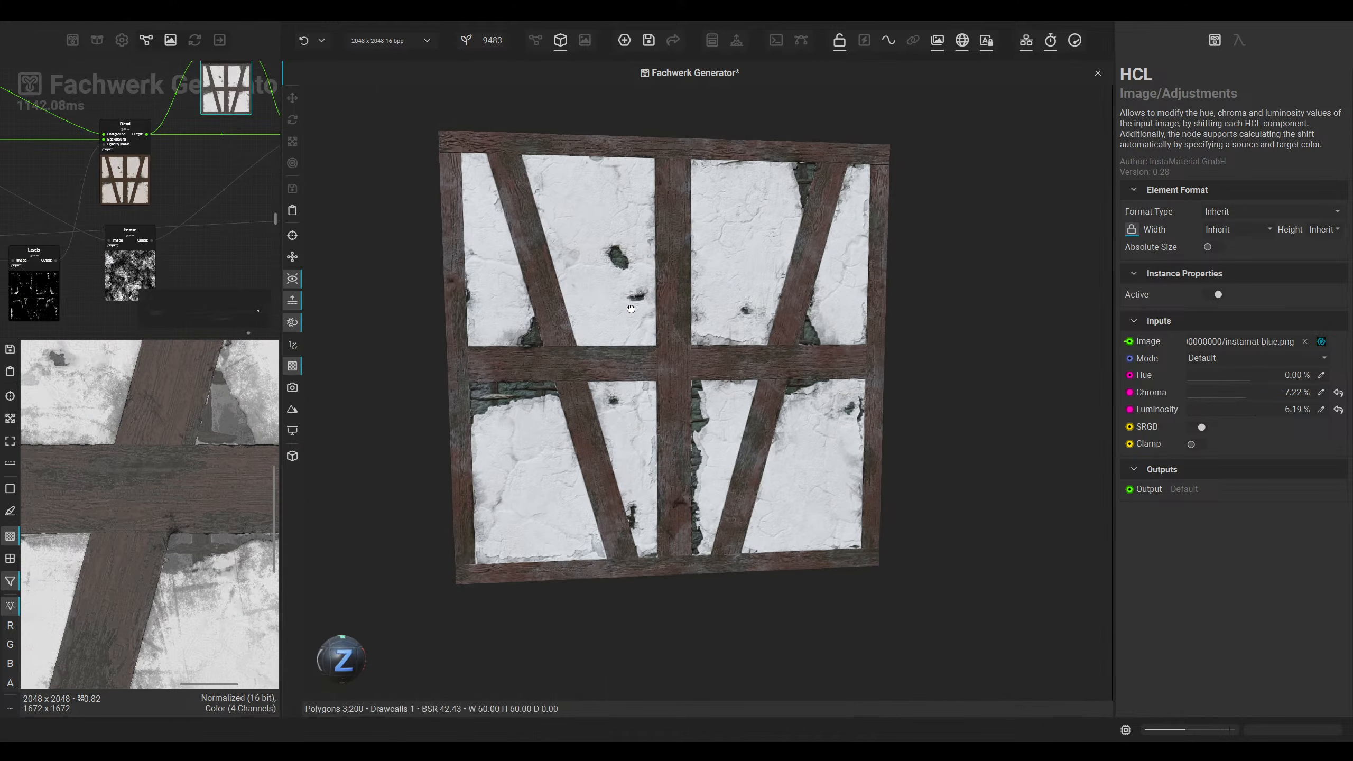
left_click_drag(1252, 413, 1251, 413)
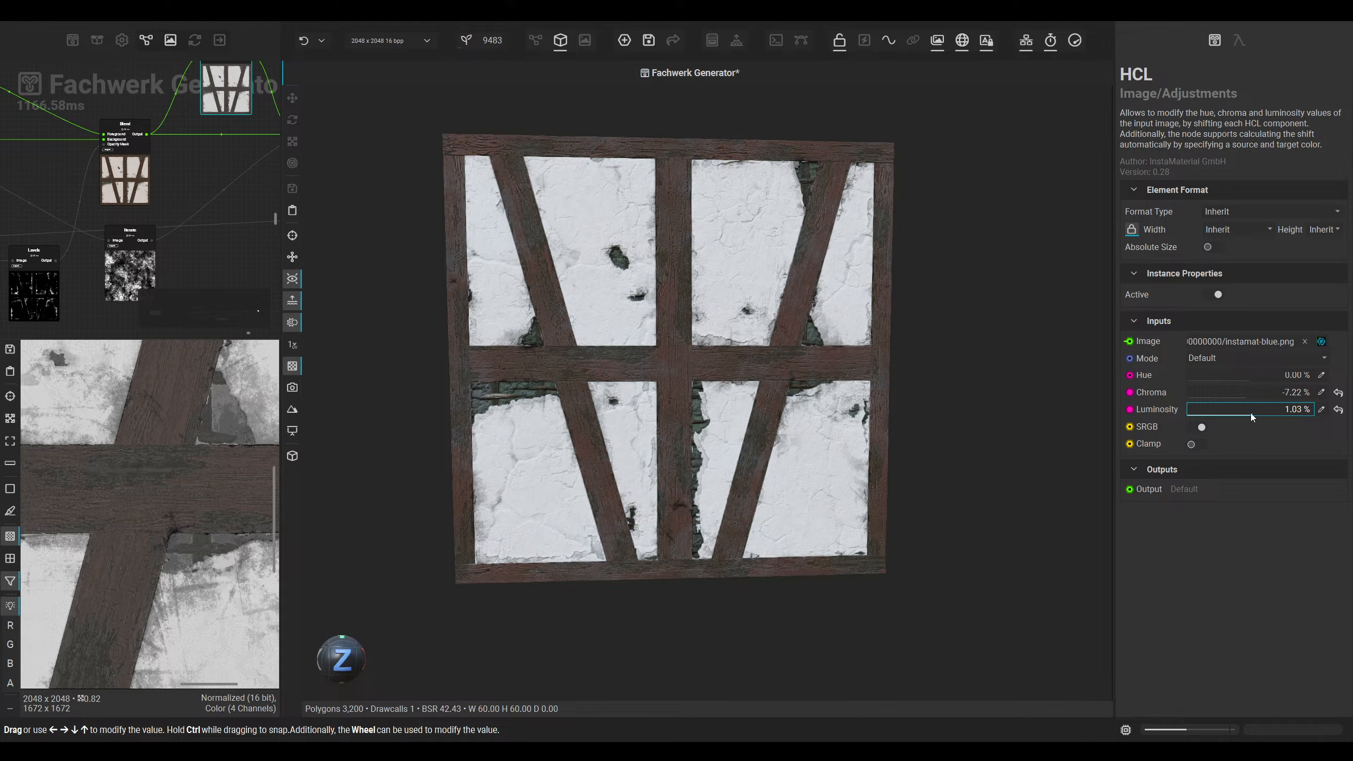
left_click_drag(1244, 395, 1247, 391)
scroll(1249, 412, "down", 7)
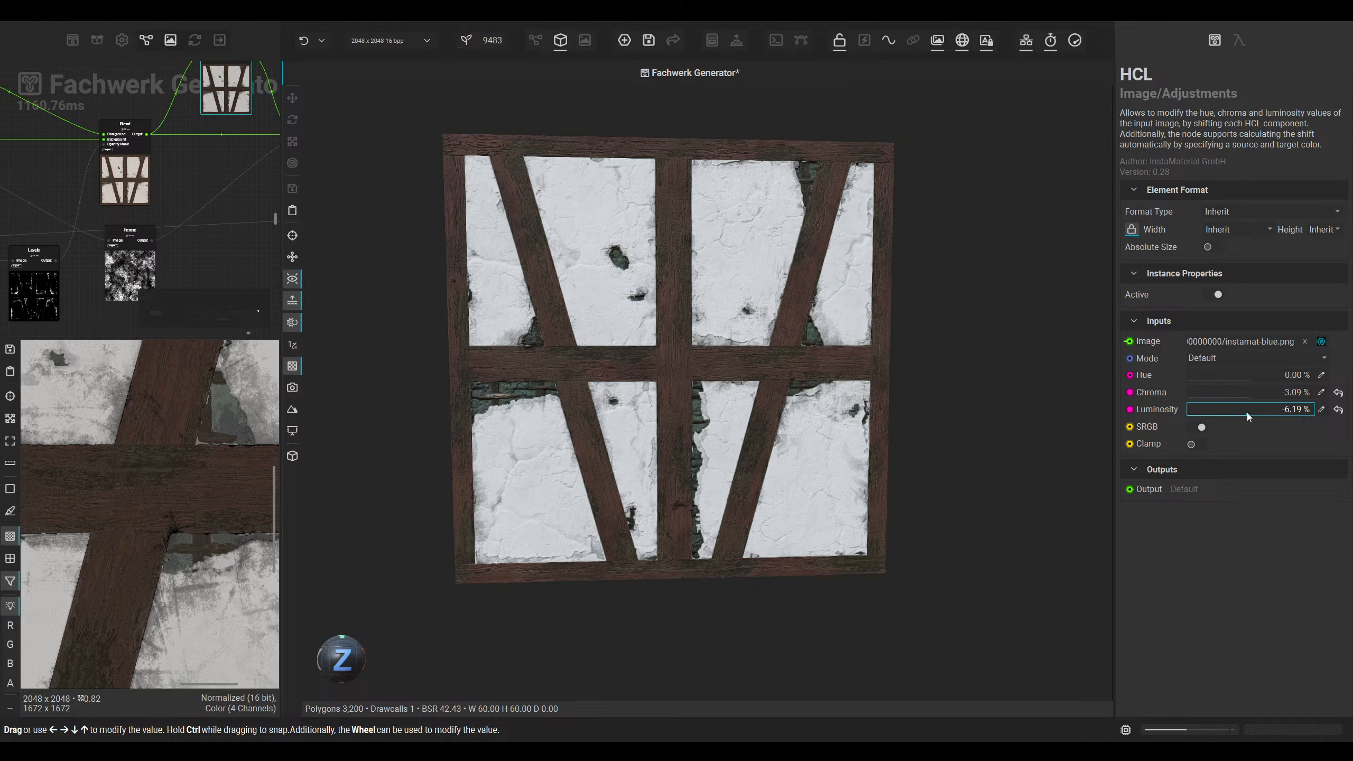
scroll(1247, 412, "up", 3)
left_click_drag(777, 442, 828, 413)
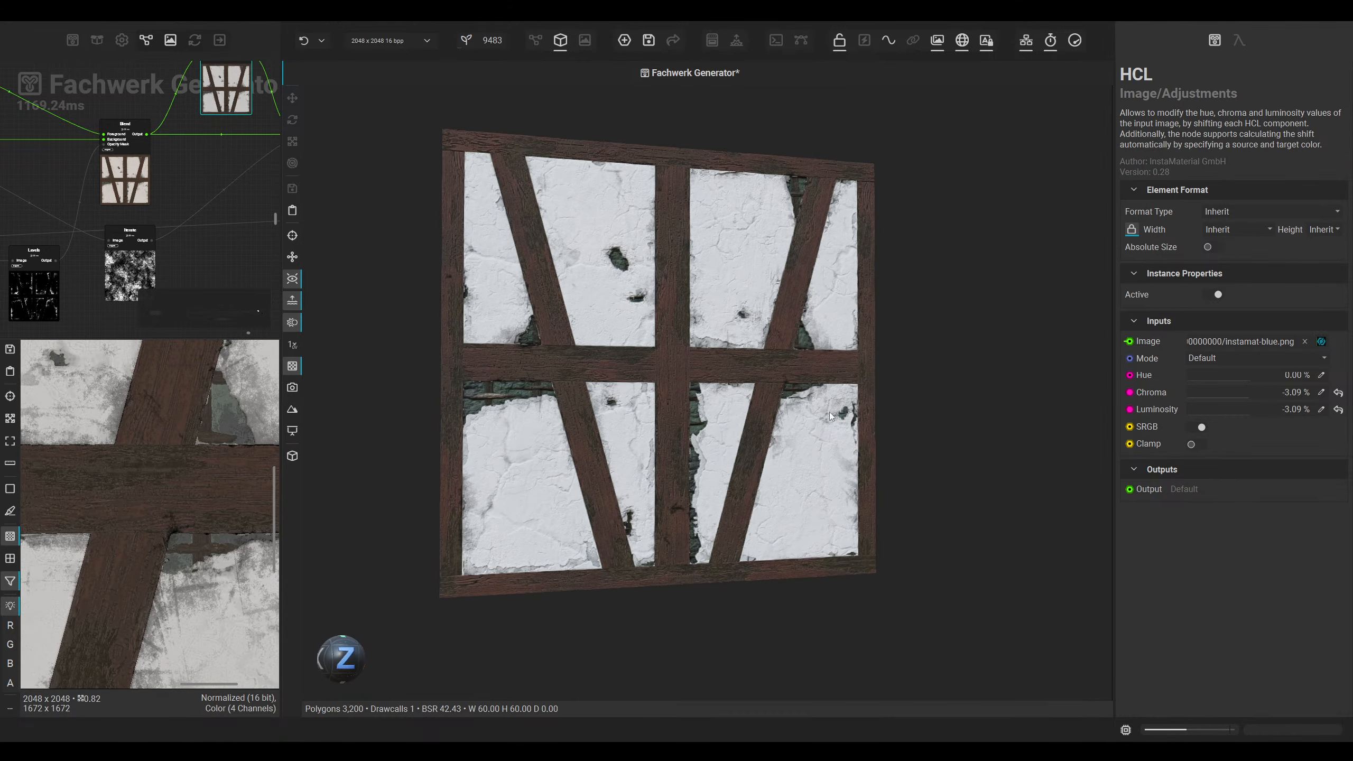
Step: Return to the node graph and move the Set Base Color node down to sit directly above Set Normal
left_click(536, 41)
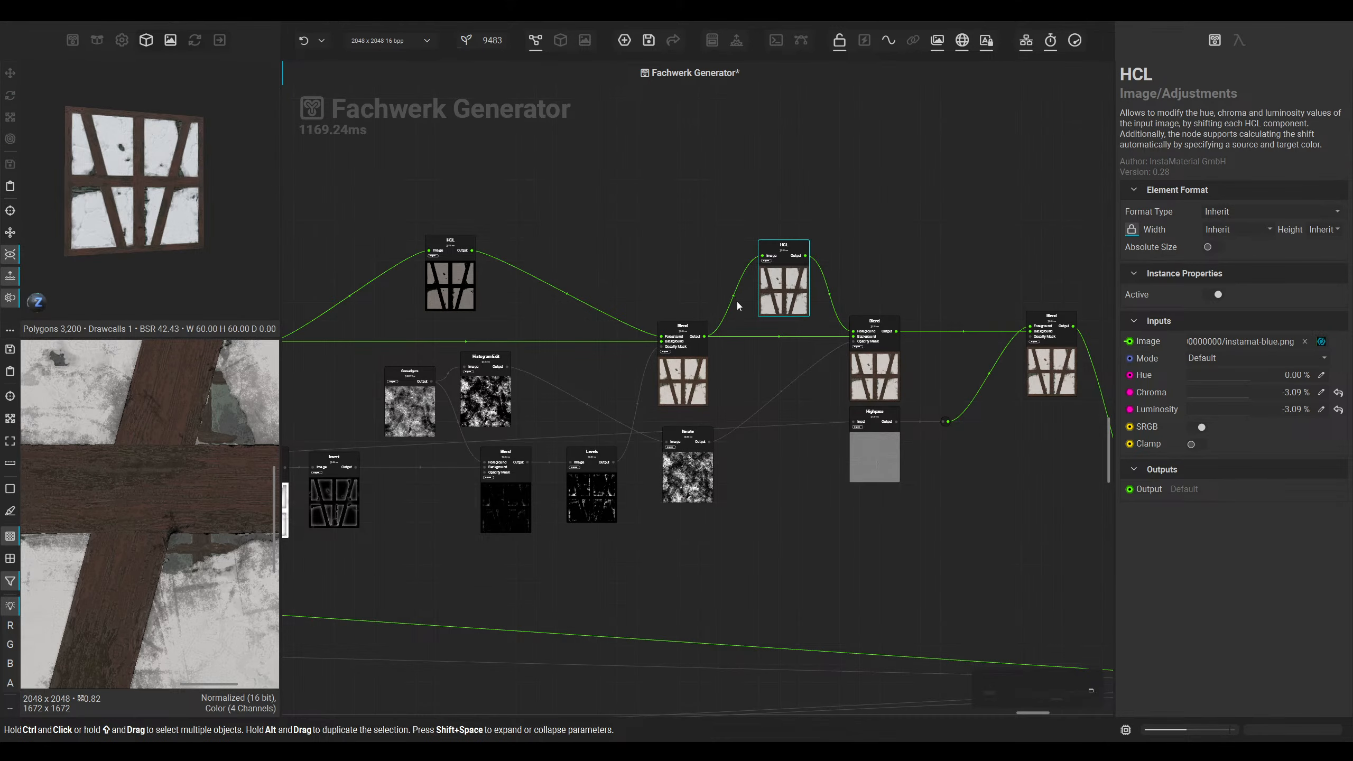
middle_click_drag(738, 305, 435, 226)
scroll(714, 346, "down", 3)
middle_click_drag(728, 421, 585, 277)
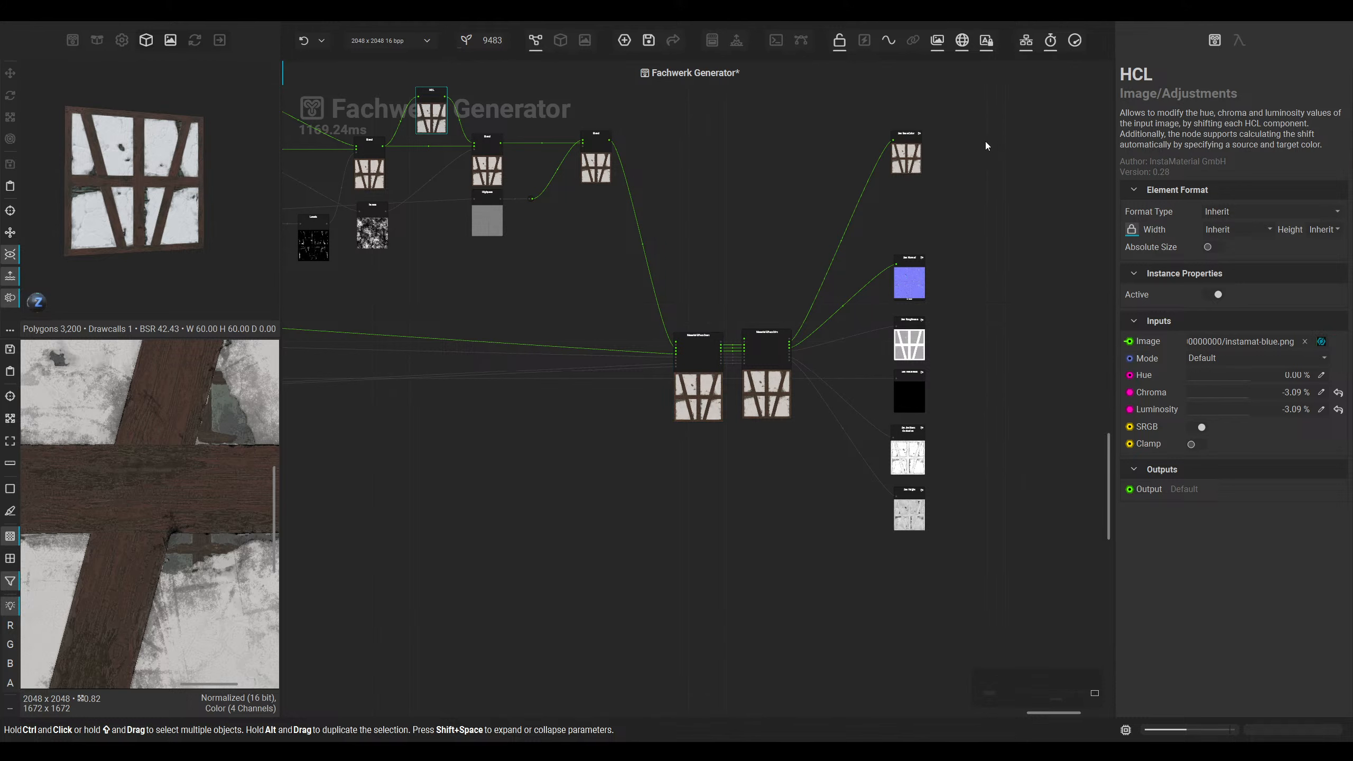
left_click_drag(906, 155, 909, 224)
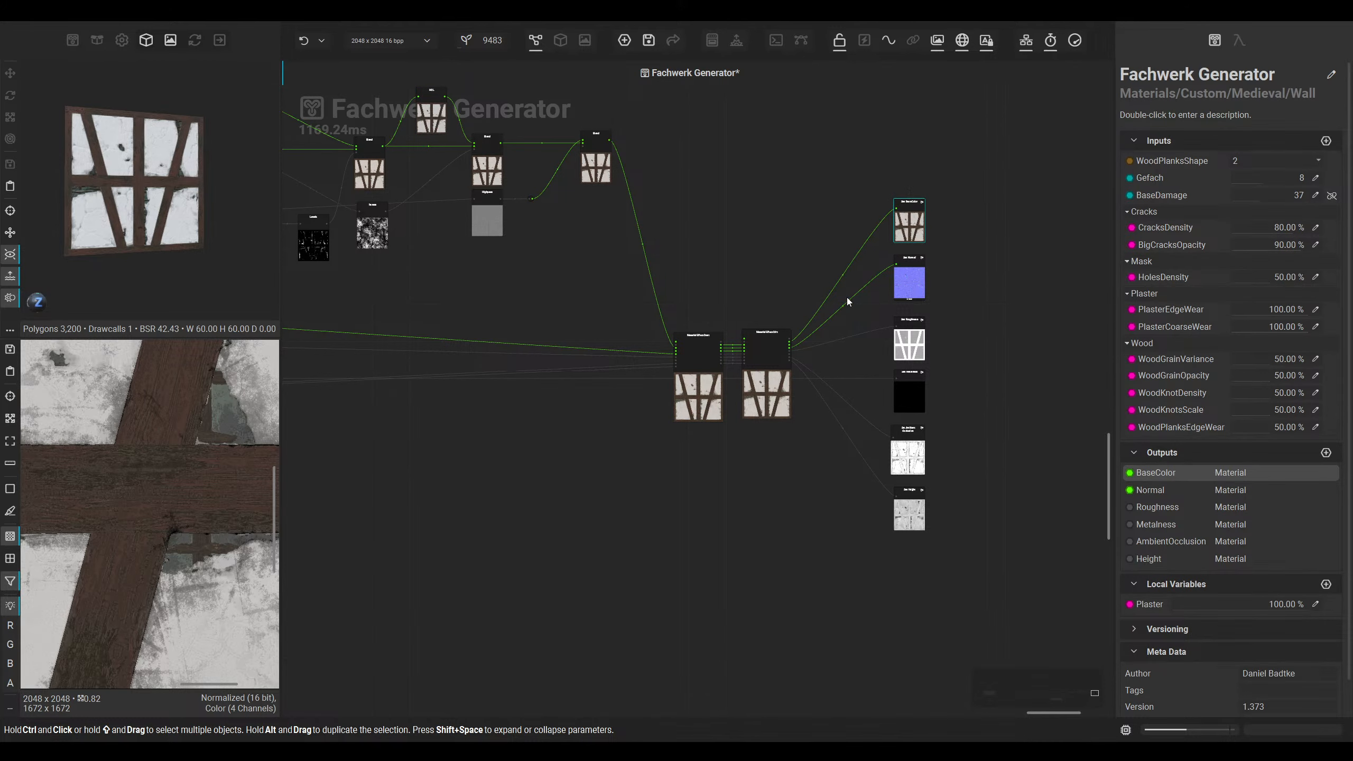
Step: Show the settings of Material Effect Dust and examine both material effect nodes and their connections up close
scroll(762, 375, "down", 1)
scroll(707, 488, "up", 2)
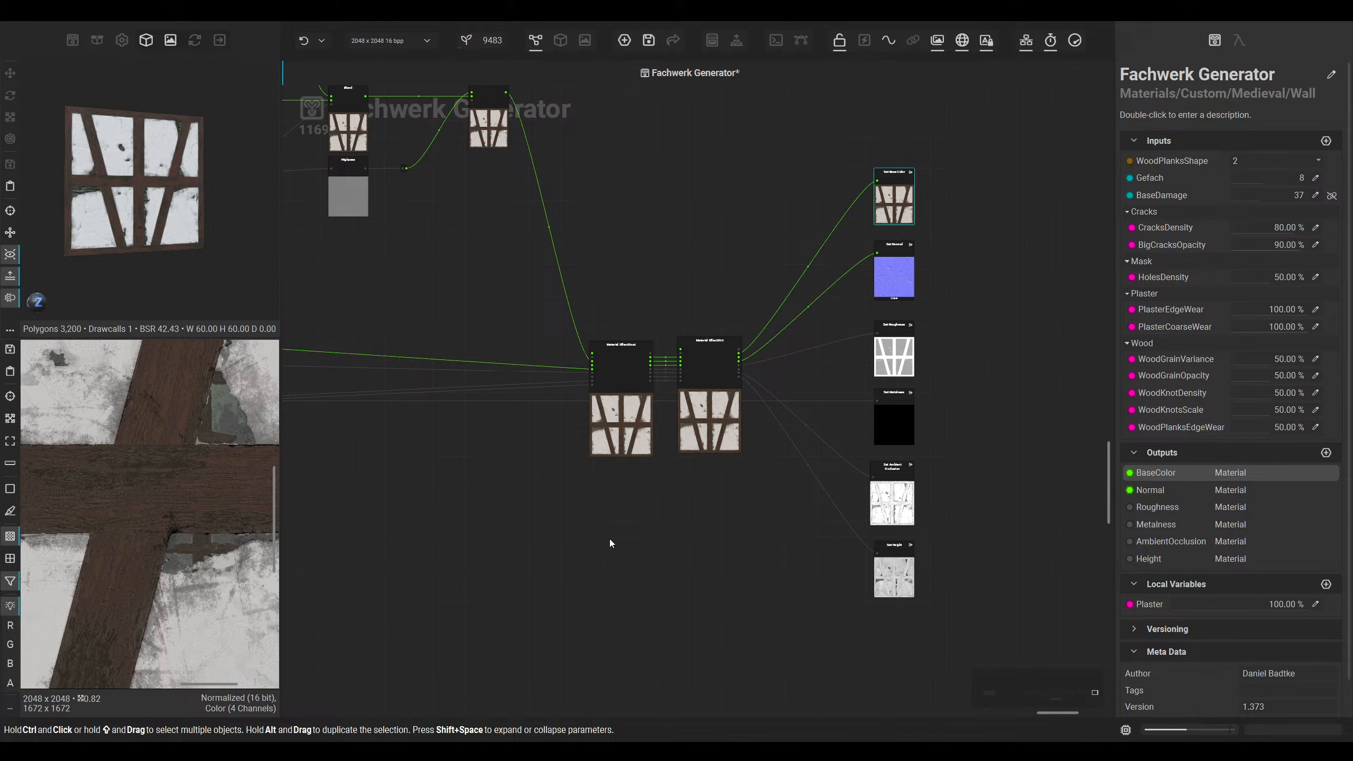
middle_click_drag(630, 522, 636, 533)
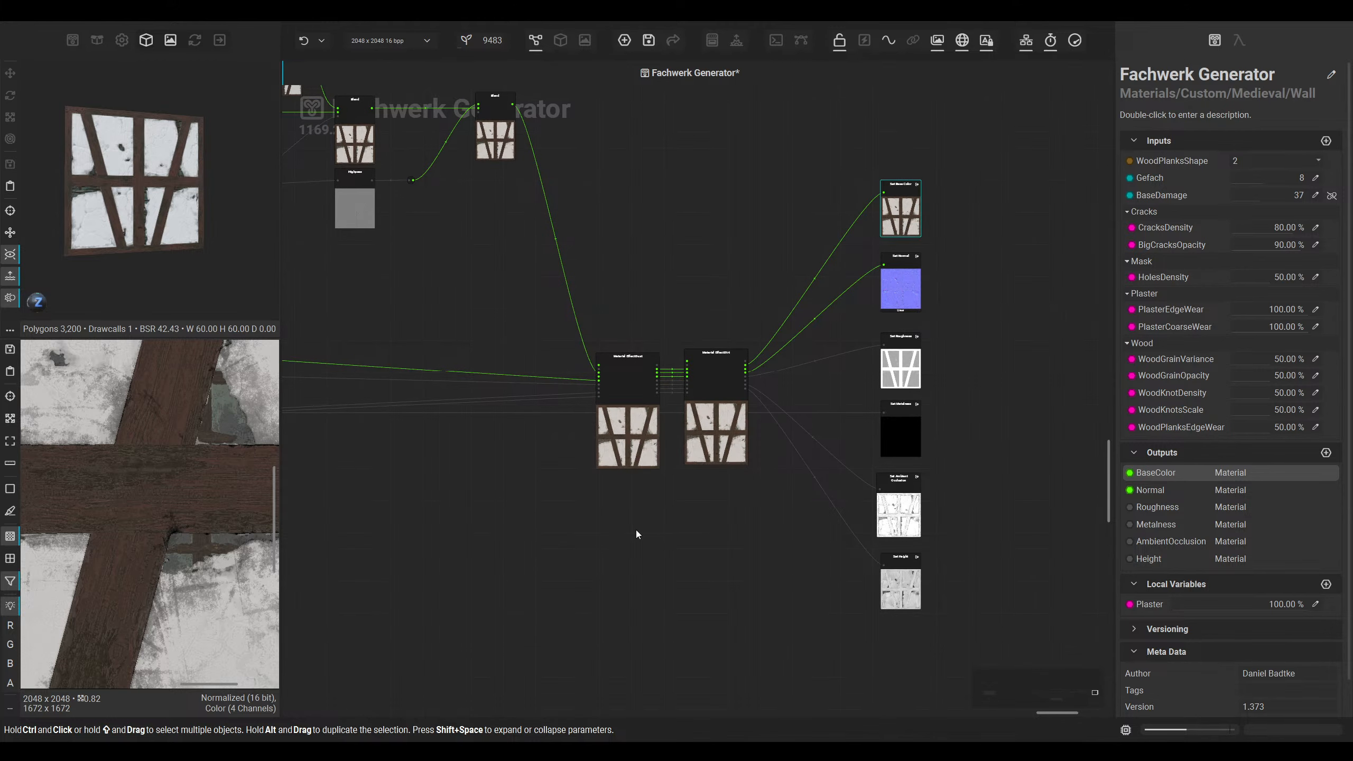
scroll(697, 472, "up", 2)
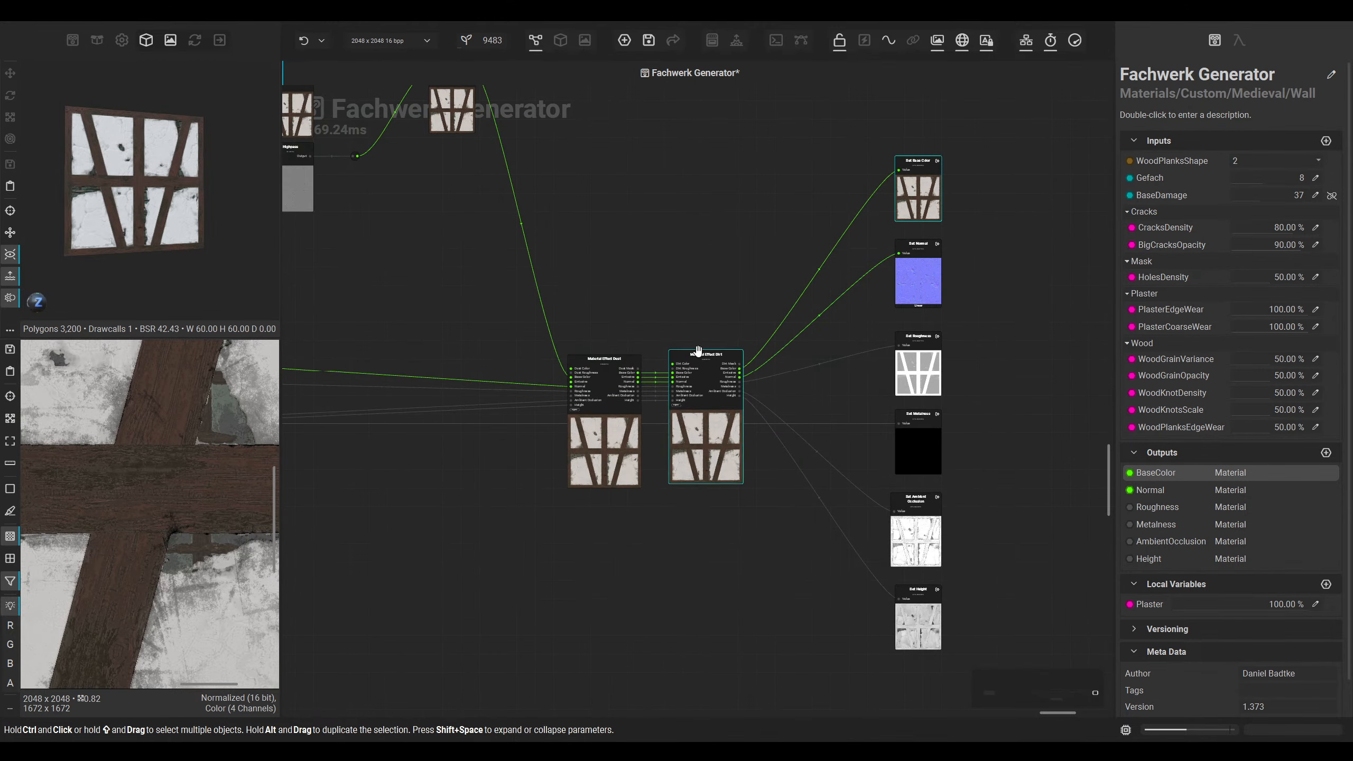
left_click(698, 472)
scroll(230, 474, "down", 2)
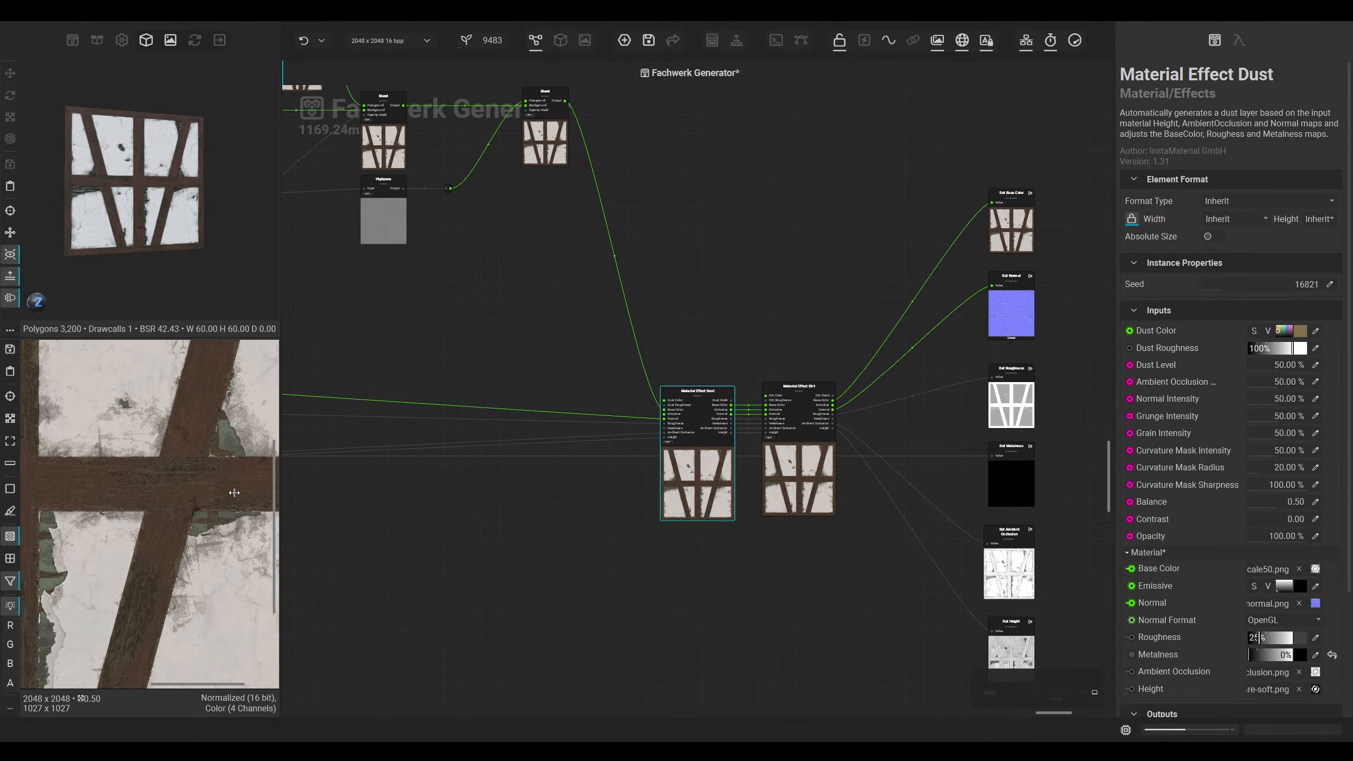
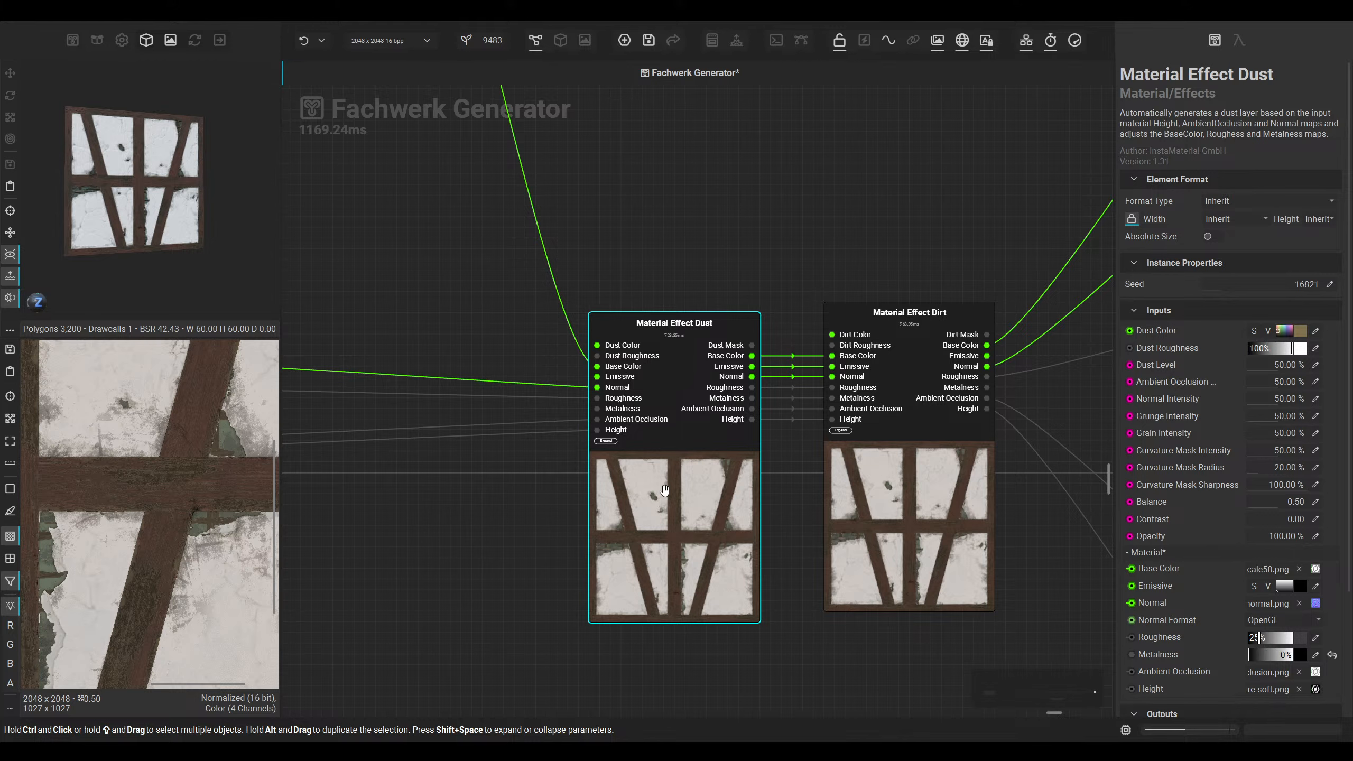
scroll(664, 484, "up", 3)
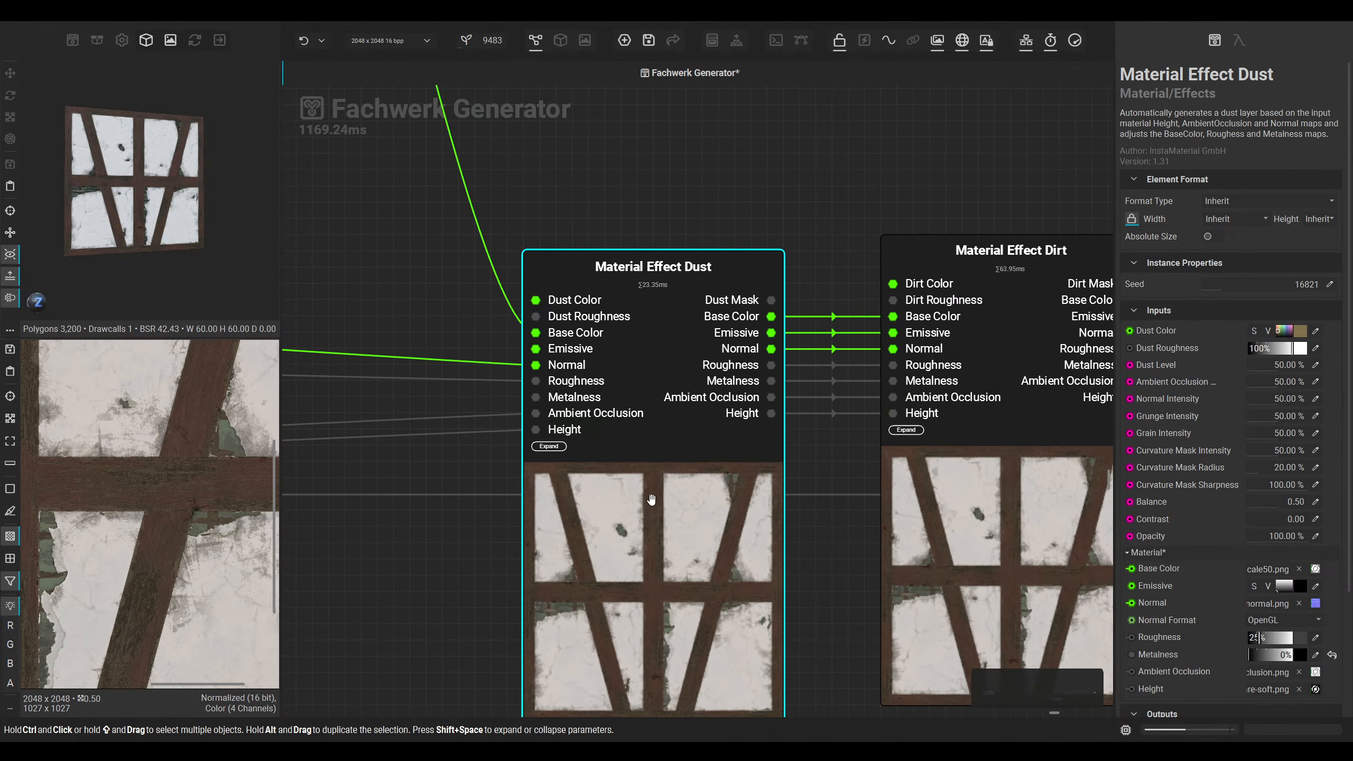
middle_click_drag(685, 511, 652, 514)
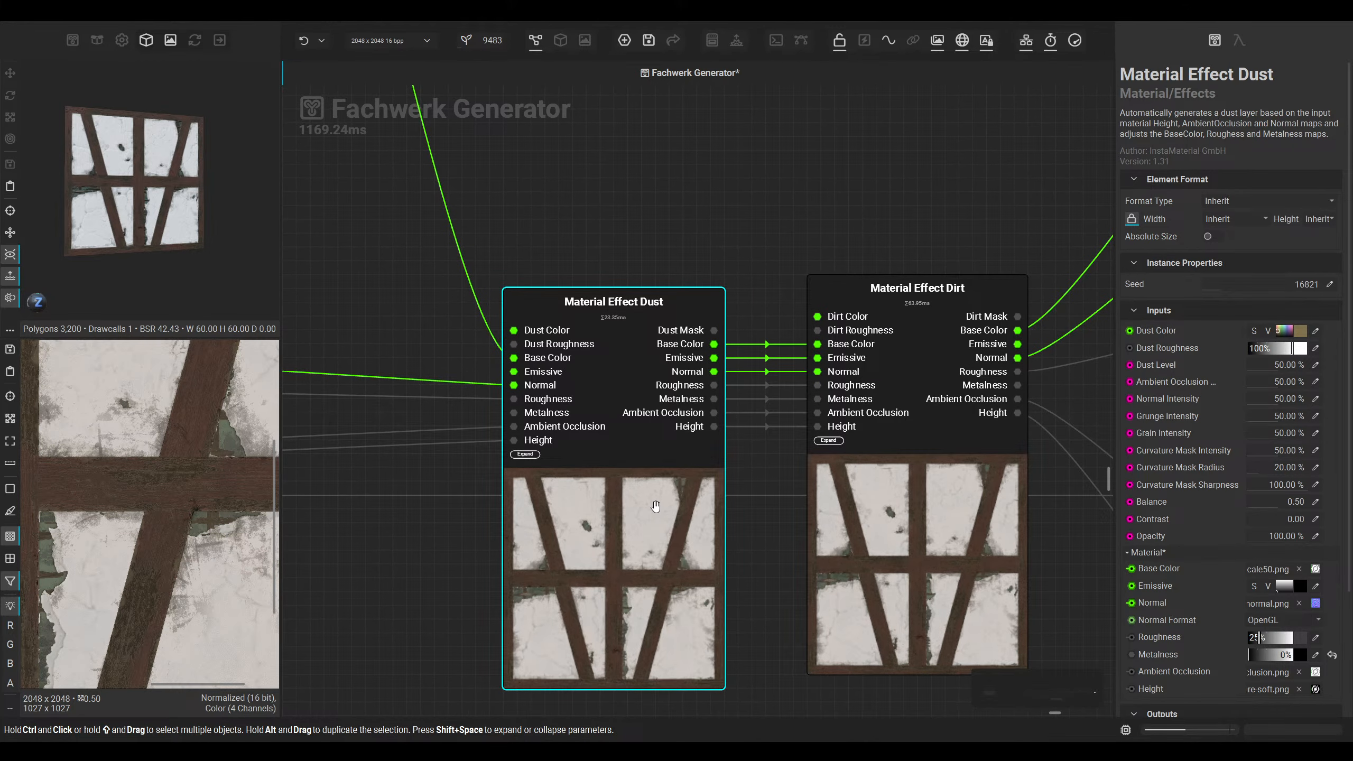
scroll(656, 502, "down", 1)
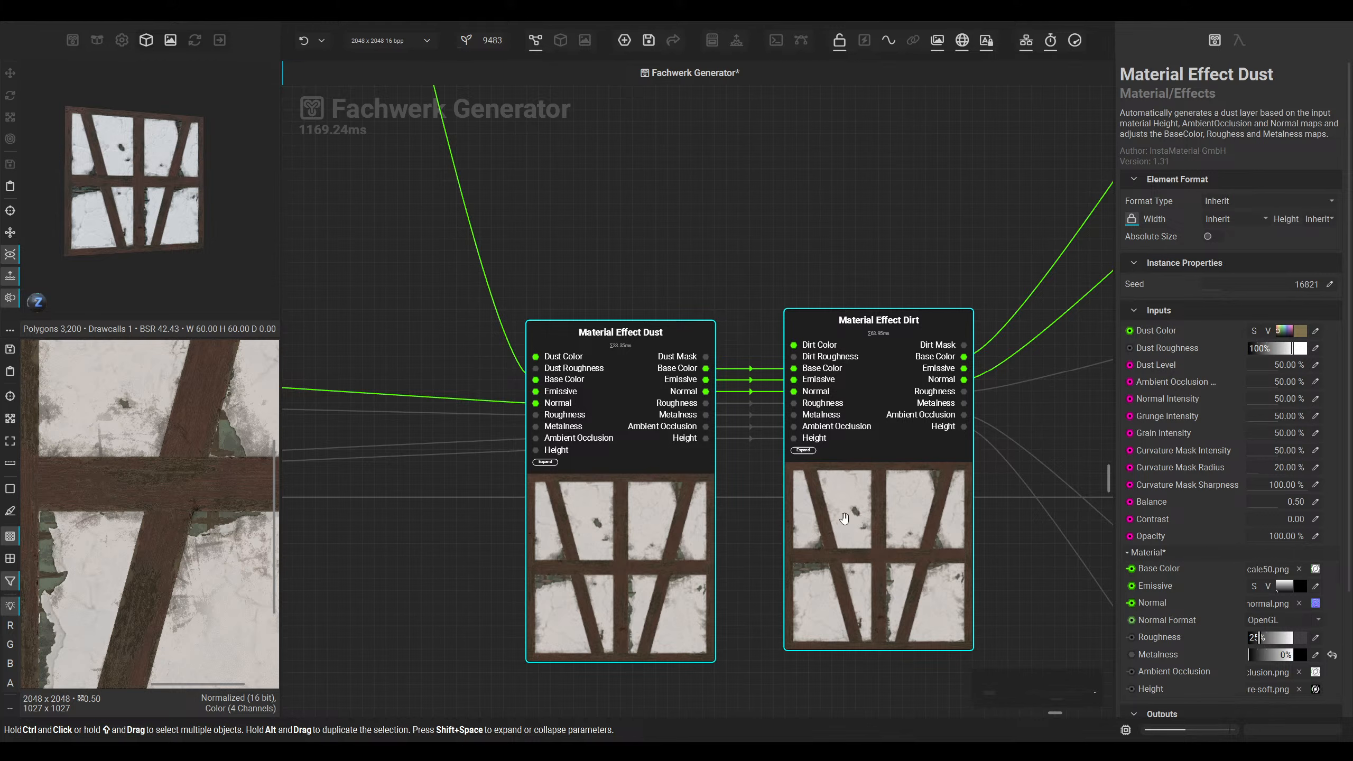
scroll(732, 432, "down", 2)
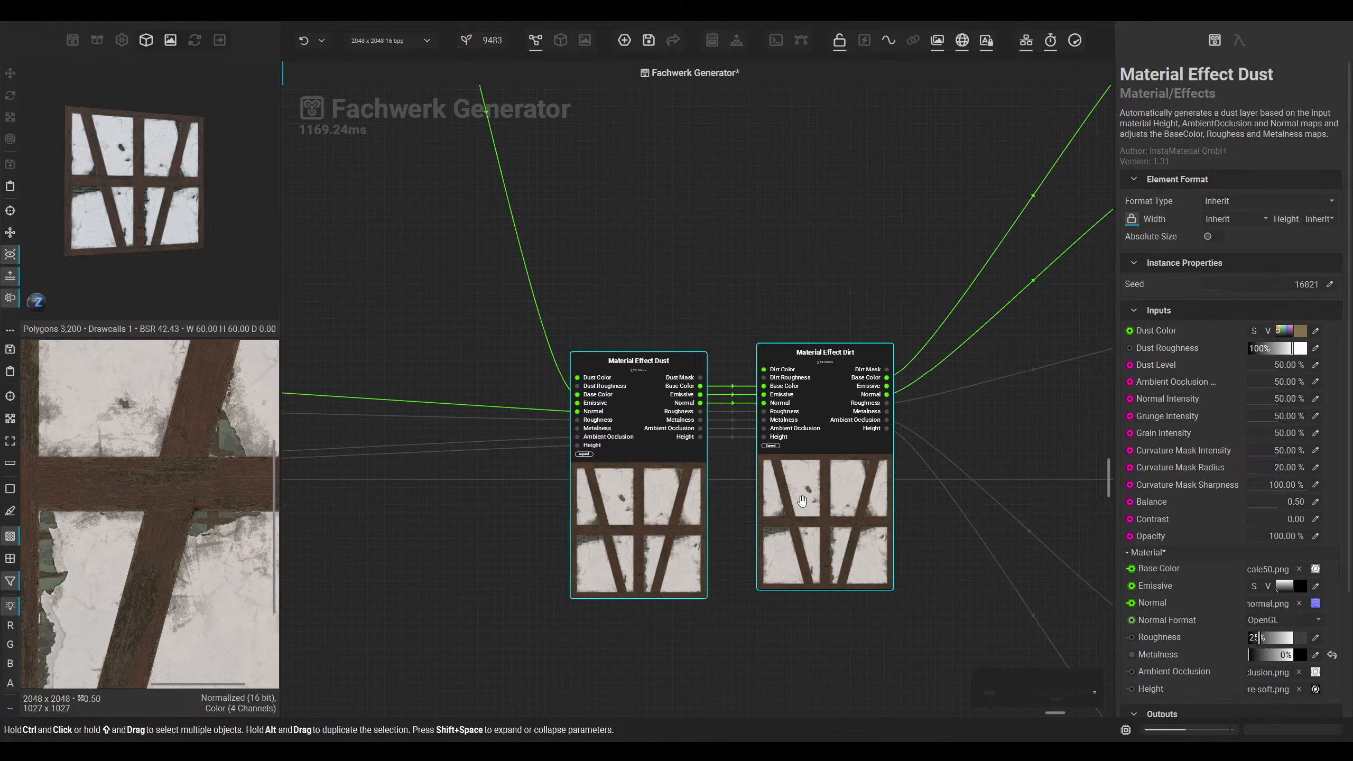
middle_click_drag(802, 501, 809, 541)
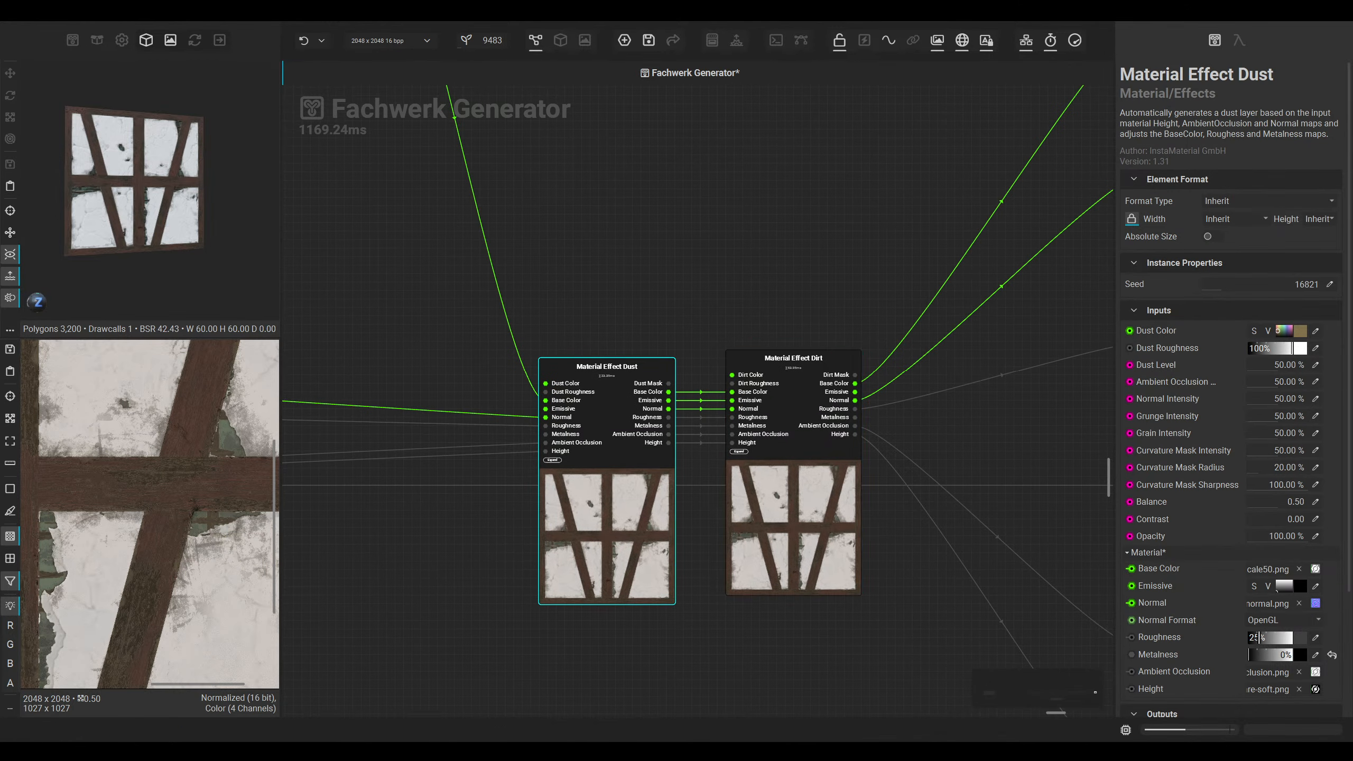
Step: Turn on Link Category Mode and relocate the incoming Material connections from Material Effect Dust to Material Effect Dirt
left_click(911, 41)
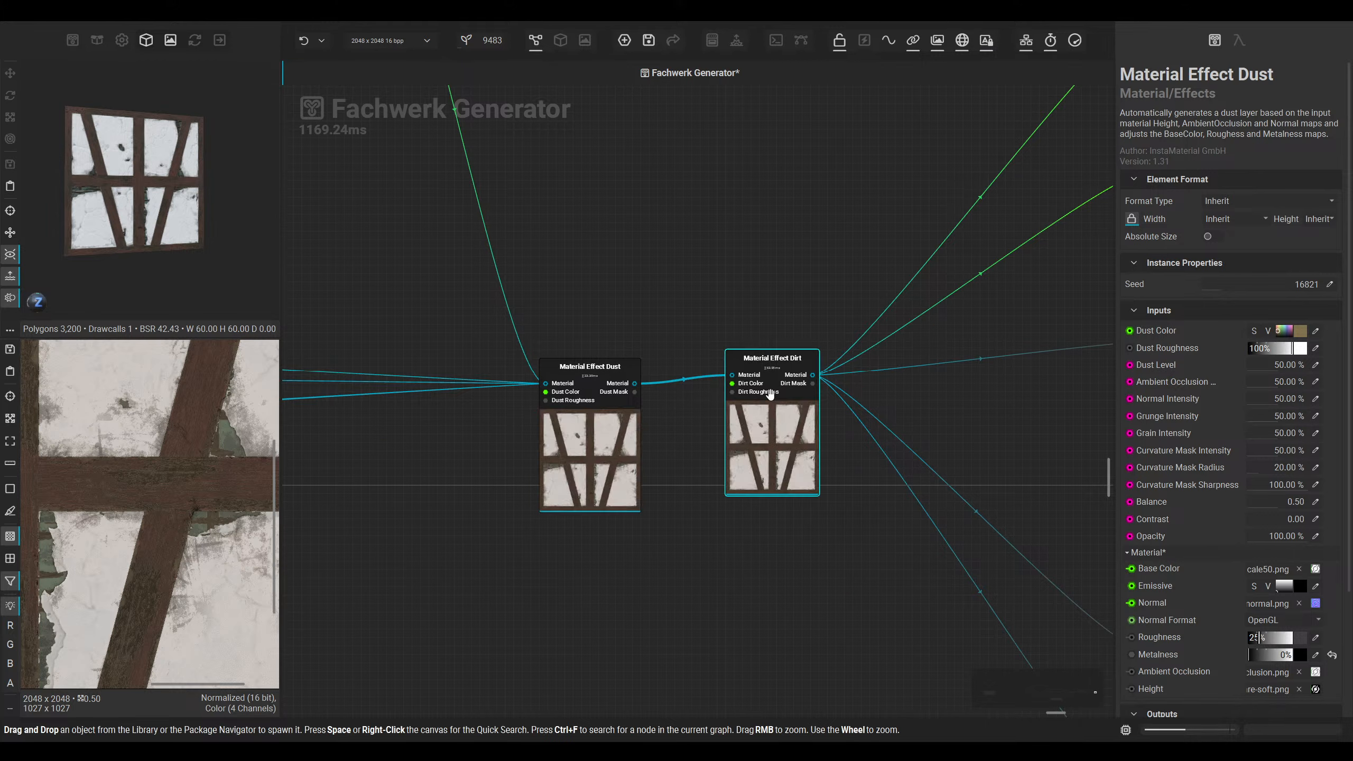
left_click_drag(762, 355, 738, 241)
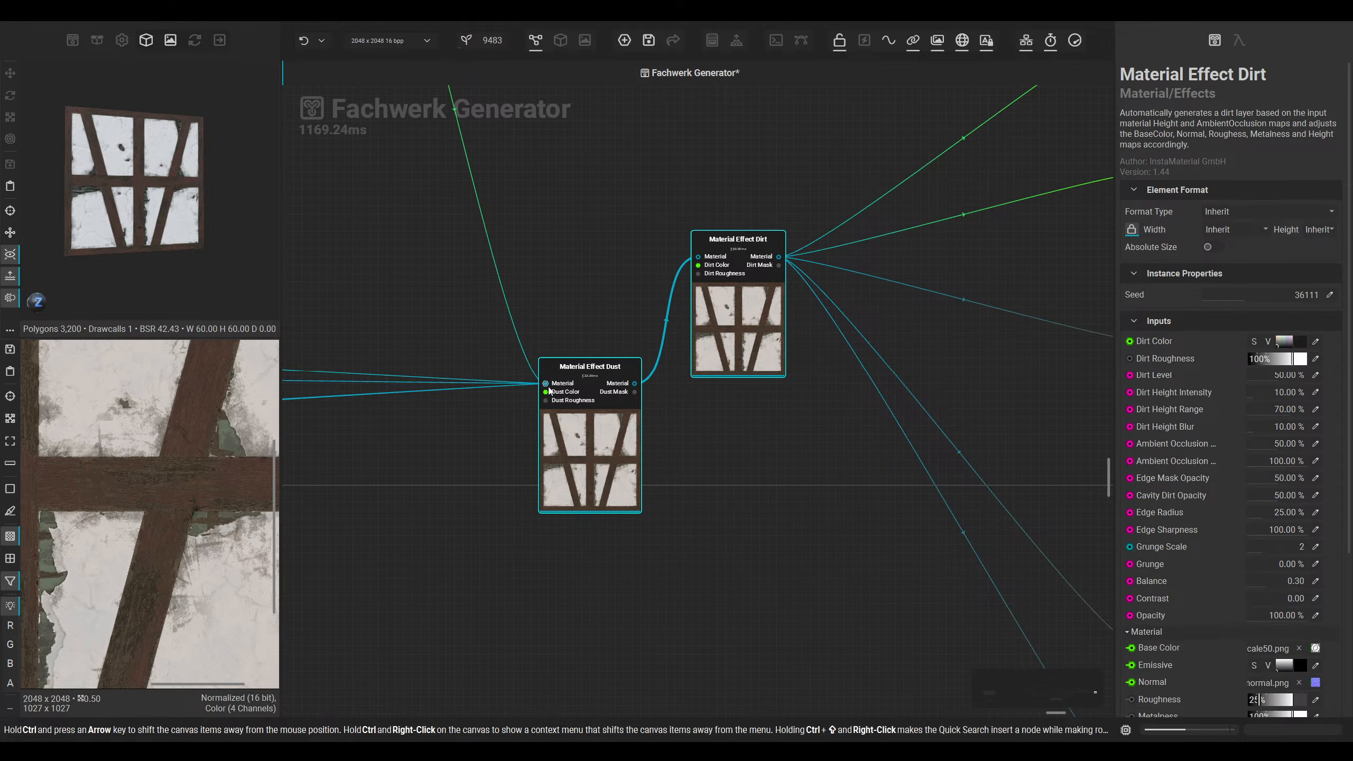
left_click_drag(549, 388, 694, 257)
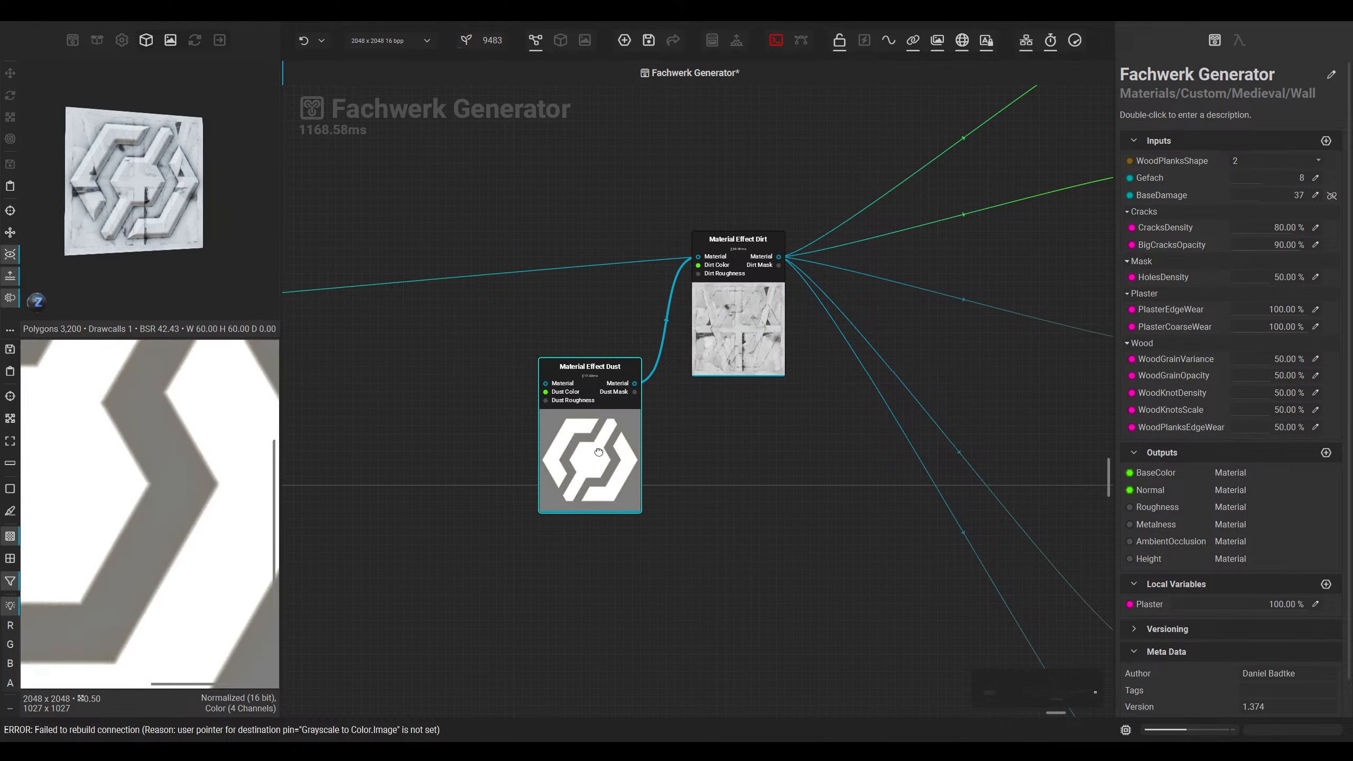
Step: Swap the positions of the two effect nodes so that Material Effect Dirt sits before Material Effect Dust
left_click_drag(589, 367, 699, 384)
left_click_drag(739, 240, 551, 368)
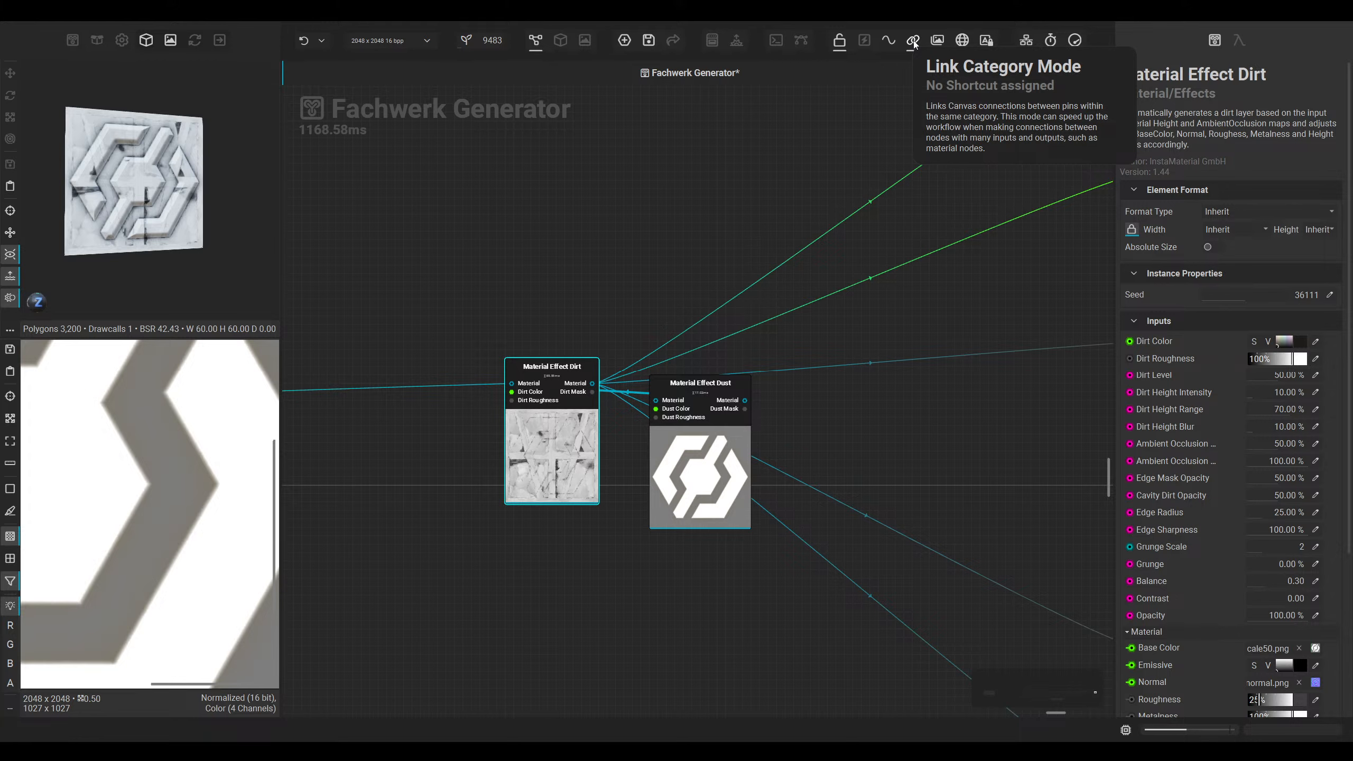
Step: Move Material Effect Dust up and away from Material Effect Dirt, and link Dirt's Material output to Dust's Material input
left_click_drag(700, 427, 743, 357)
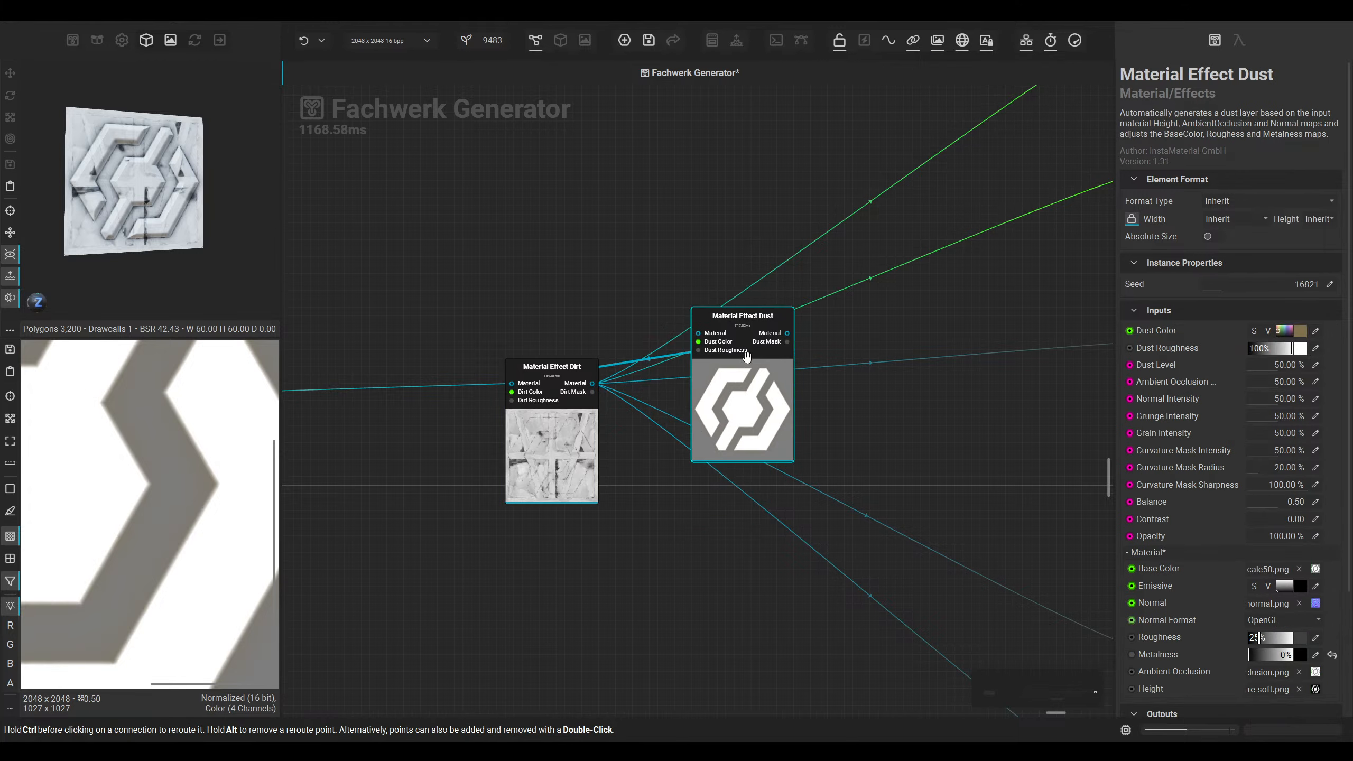
scroll(687, 300, "up", 3)
left_click_drag(735, 432, 747, 380)
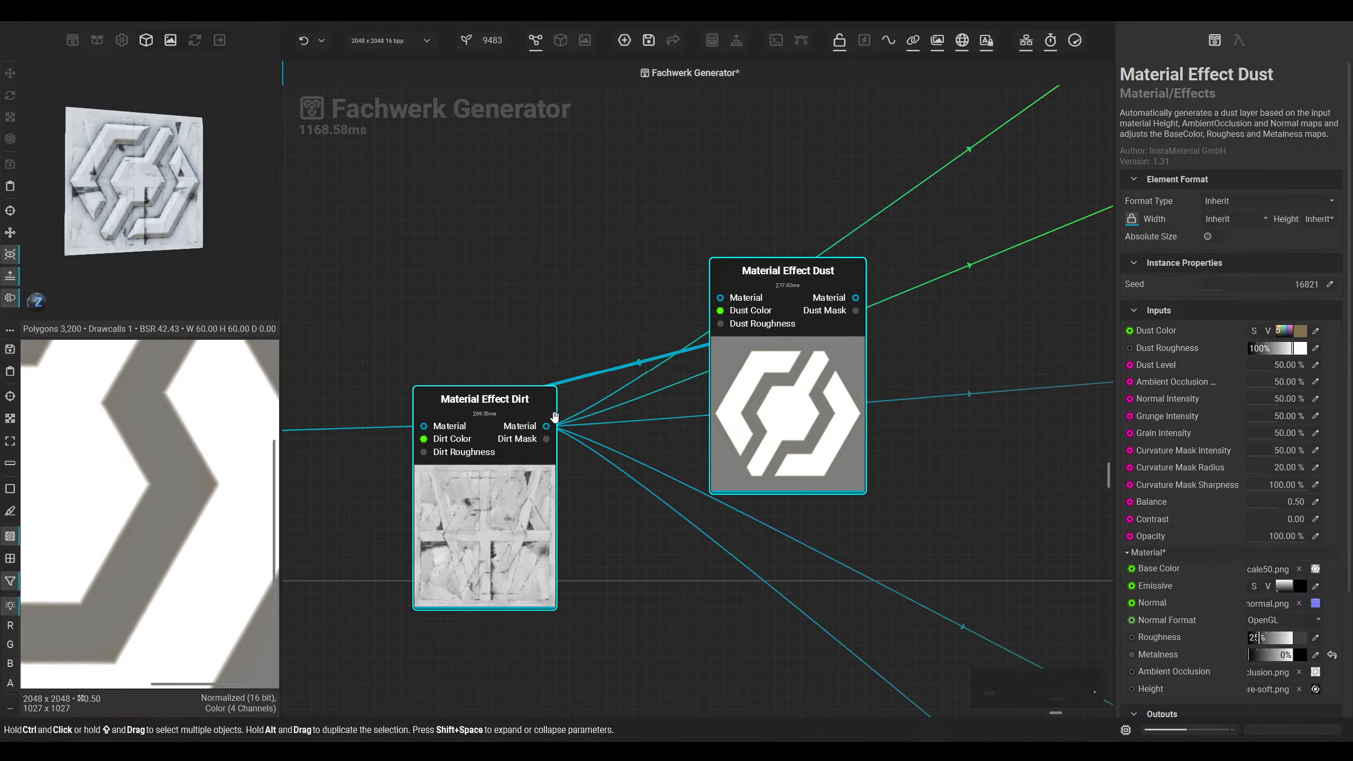
left_click_drag(555, 415, 720, 298)
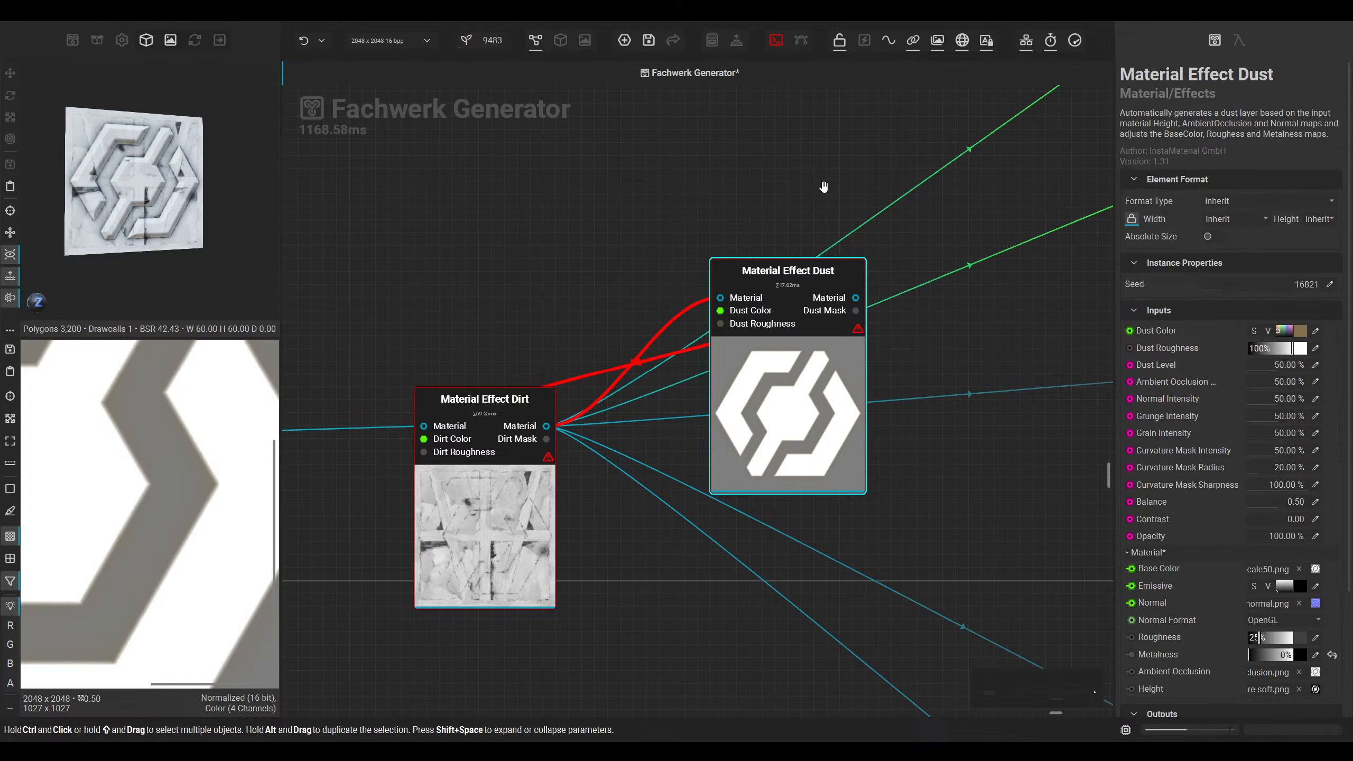
Step: Relocate all outgoing Material connections from Material Effect Dirt to Material Effect Dust's Material output, and place Dust level with Dirt
left_click(912, 42)
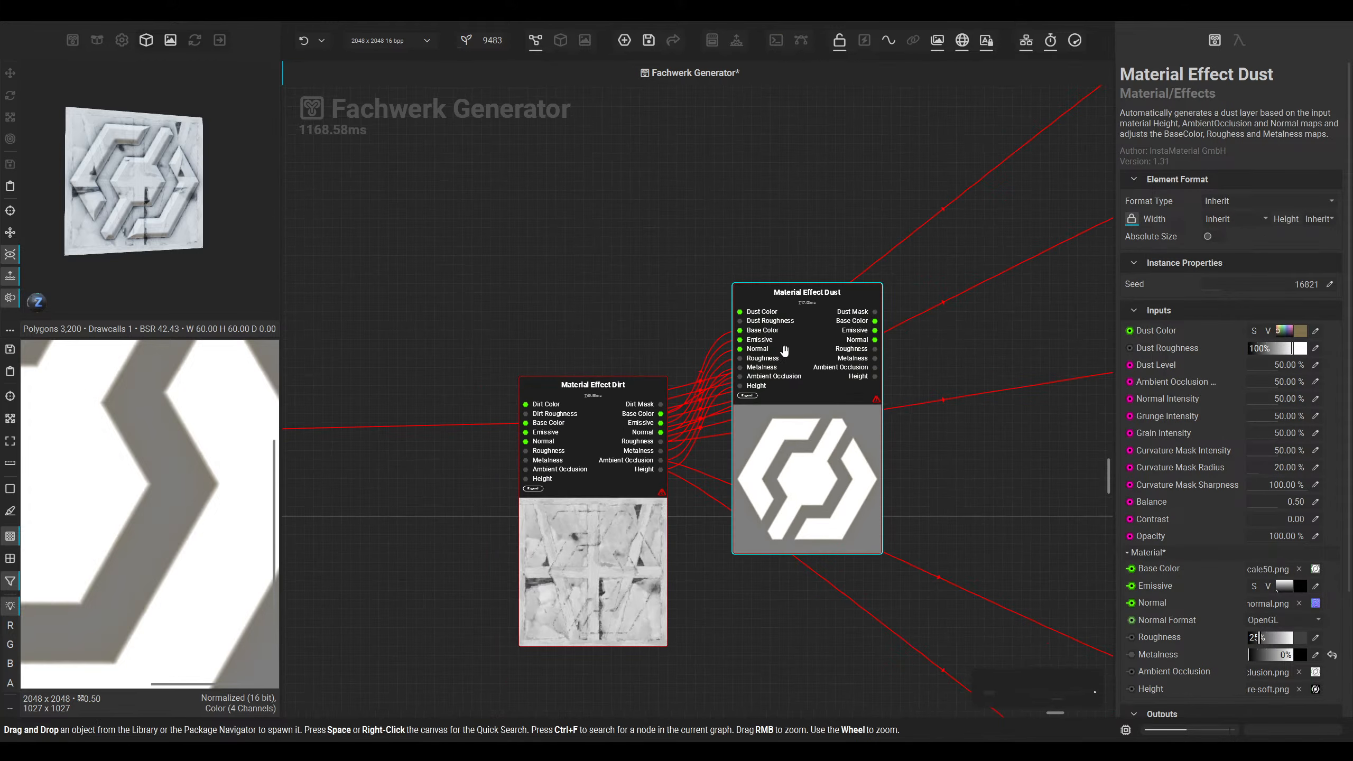
left_click(912, 41)
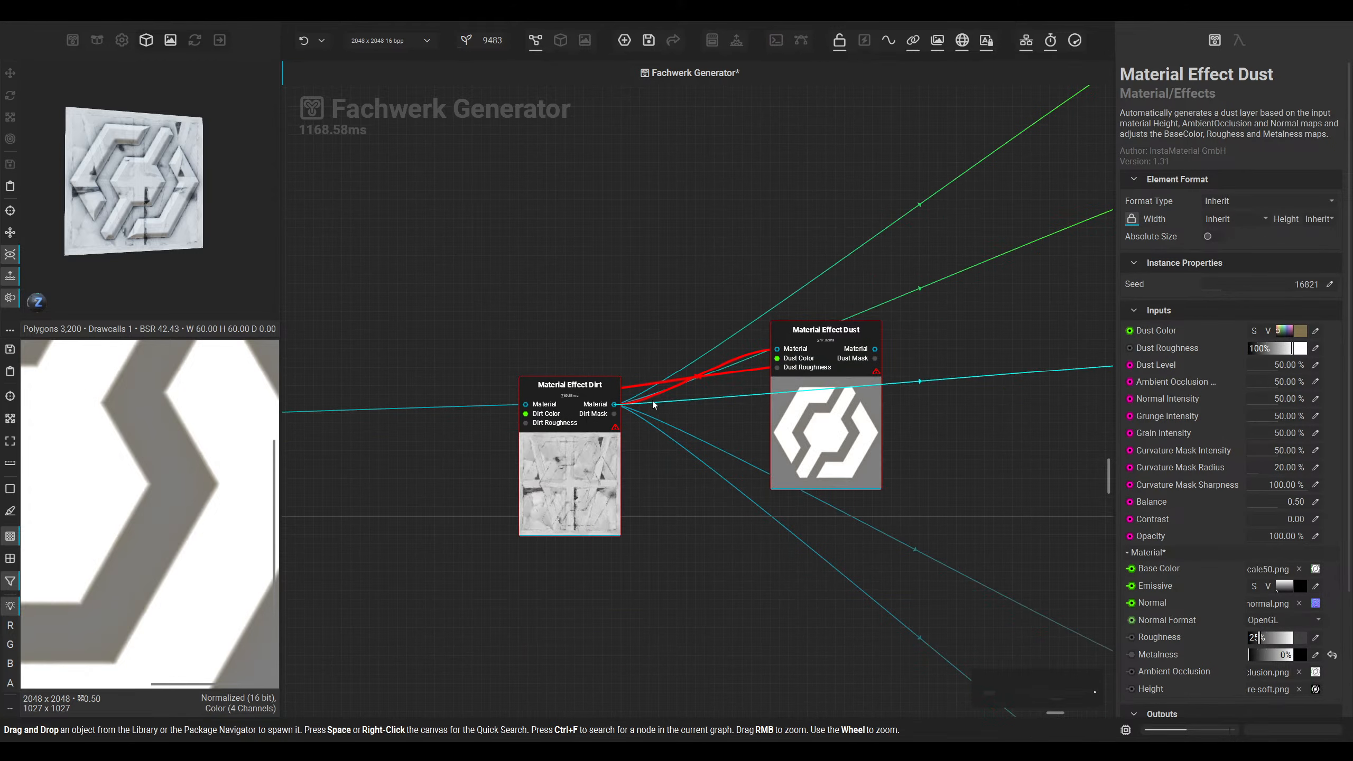
left_click_drag(614, 404, 876, 349, "ctrl")
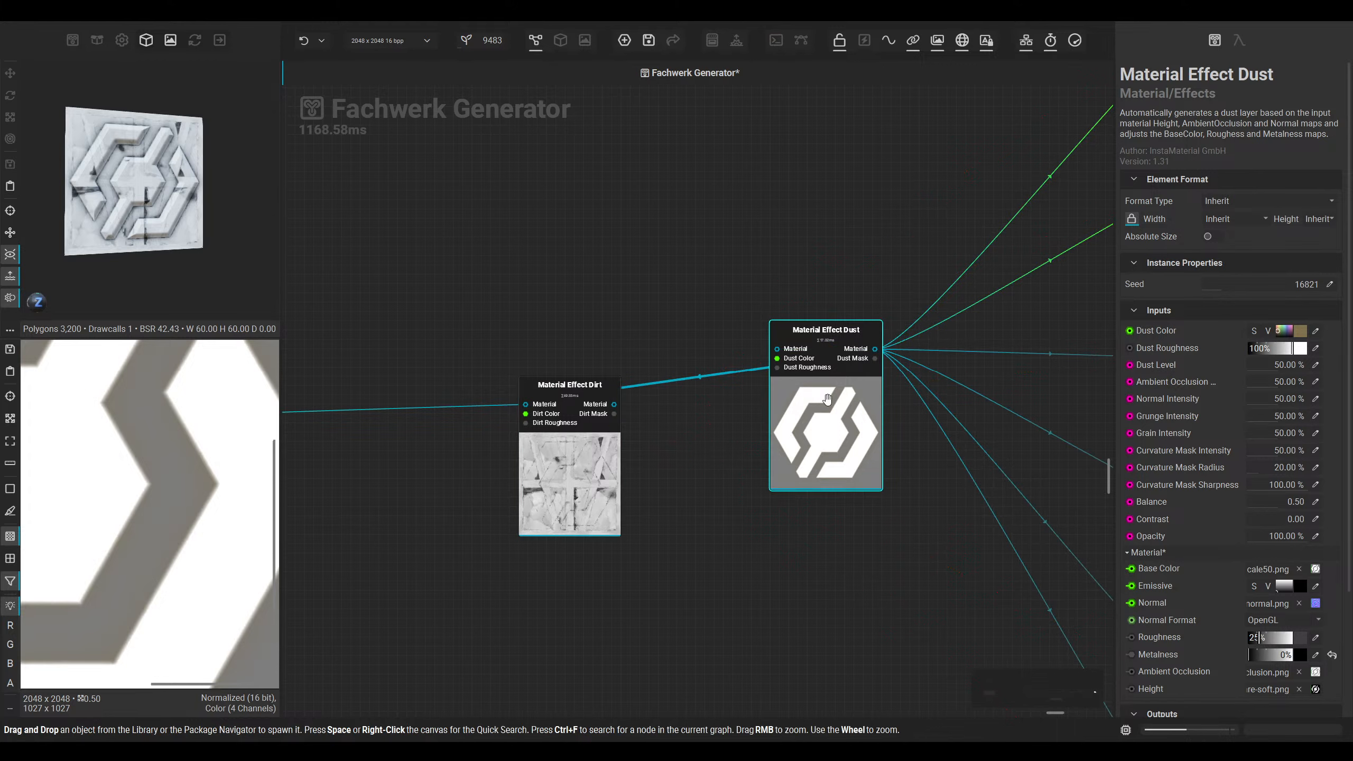
left_click_drag(810, 410, 781, 447)
scroll(645, 395, "down", 4)
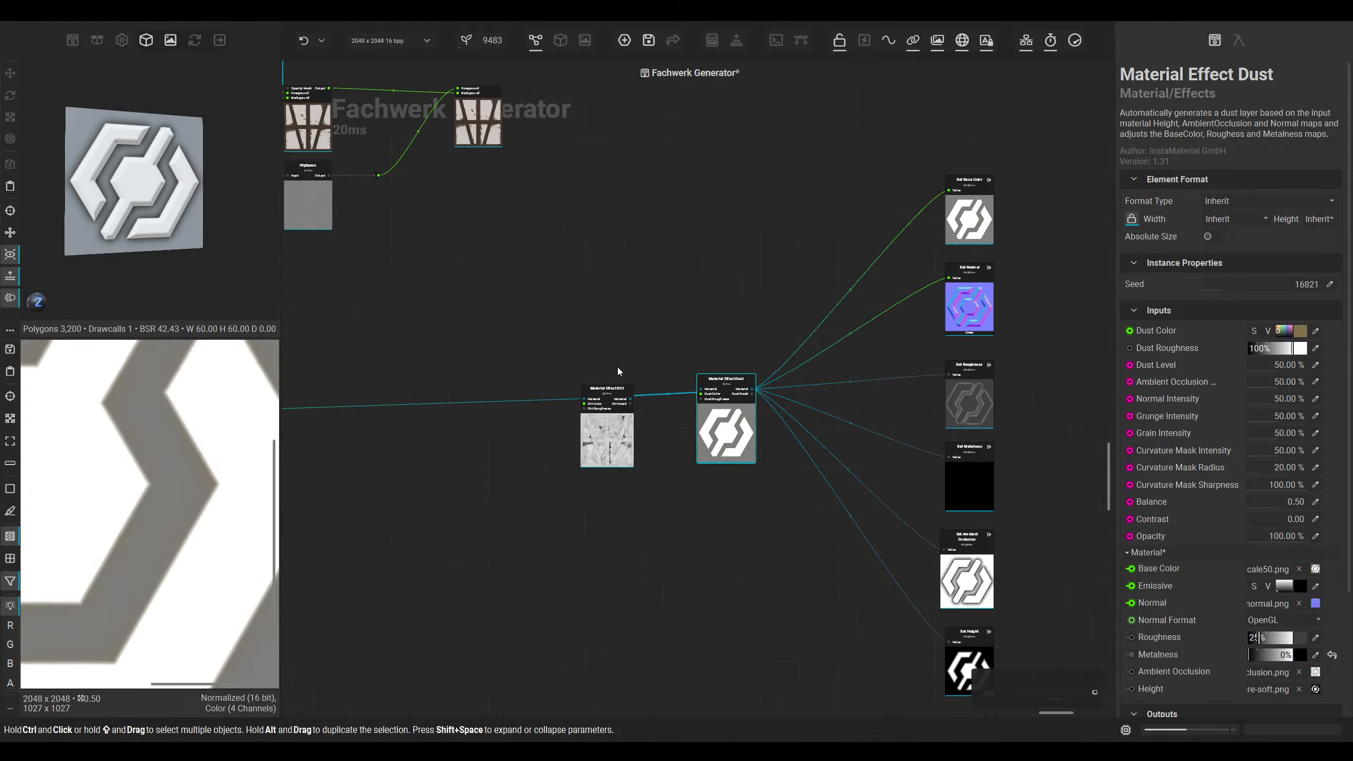
Step: Turn off Link Category Mode and connect the last Blend node's color output to the Base Color input of Material Effect Dirt
scroll(592, 353, "up", 1)
middle_click_drag(593, 353, 799, 466)
scroll(758, 418, "down", 2)
scroll(757, 477, "up", 2)
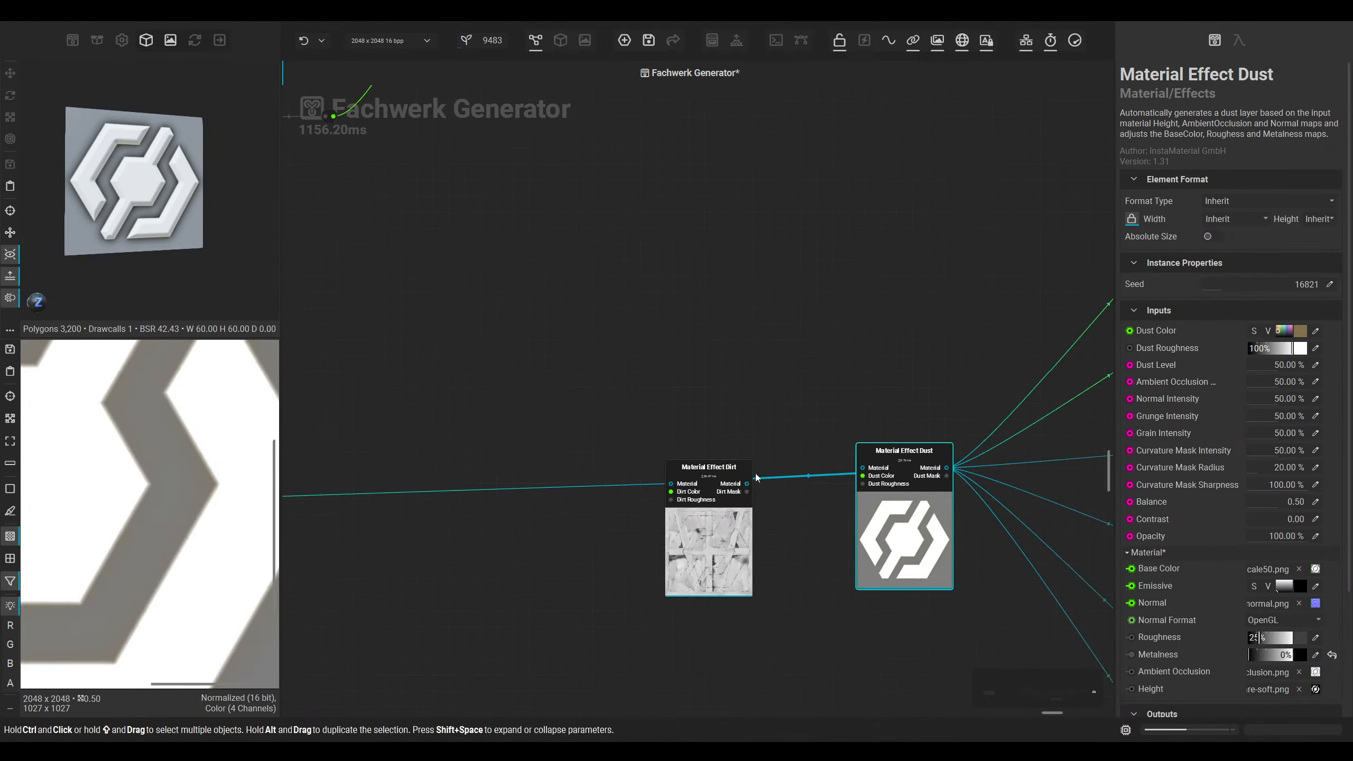
key("m")
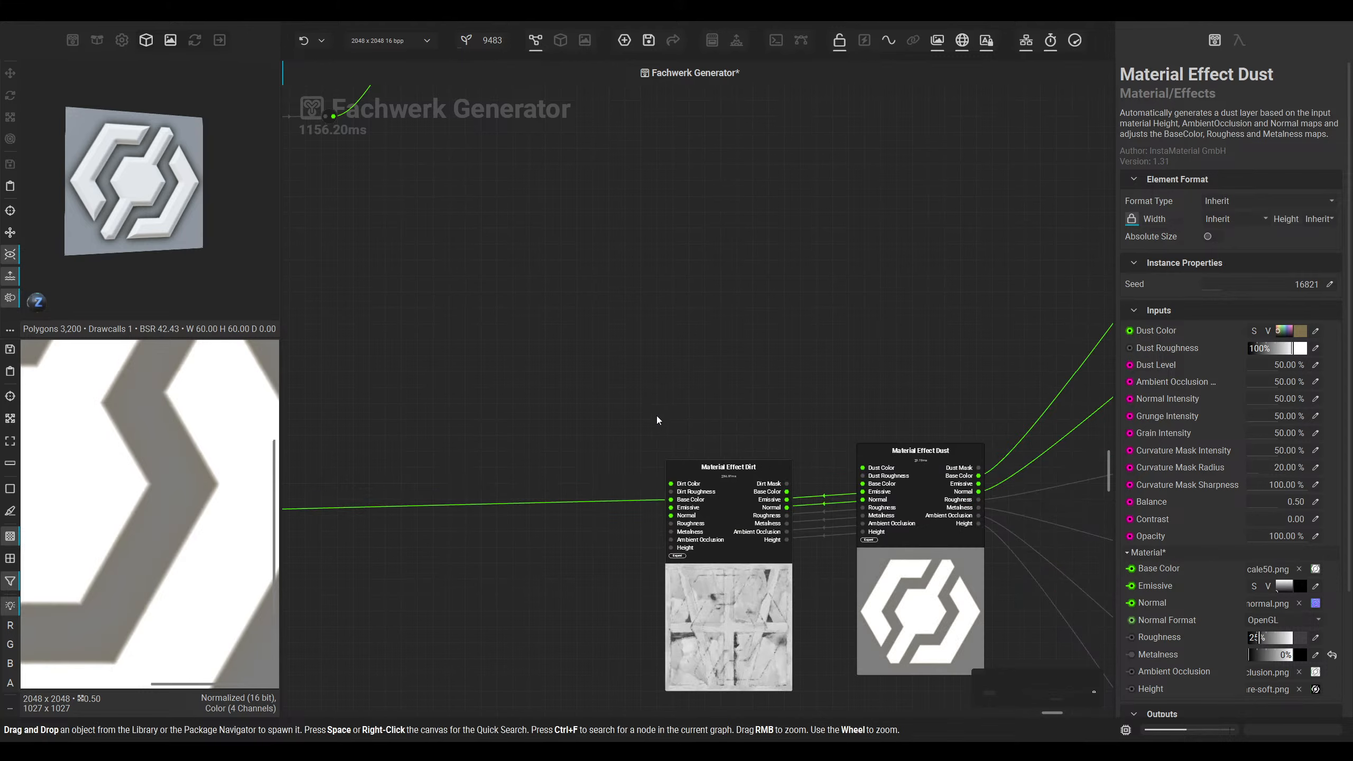
middle_click_drag(656, 420, 725, 420)
scroll(698, 423, "down", 2)
scroll(645, 277, "up", 1)
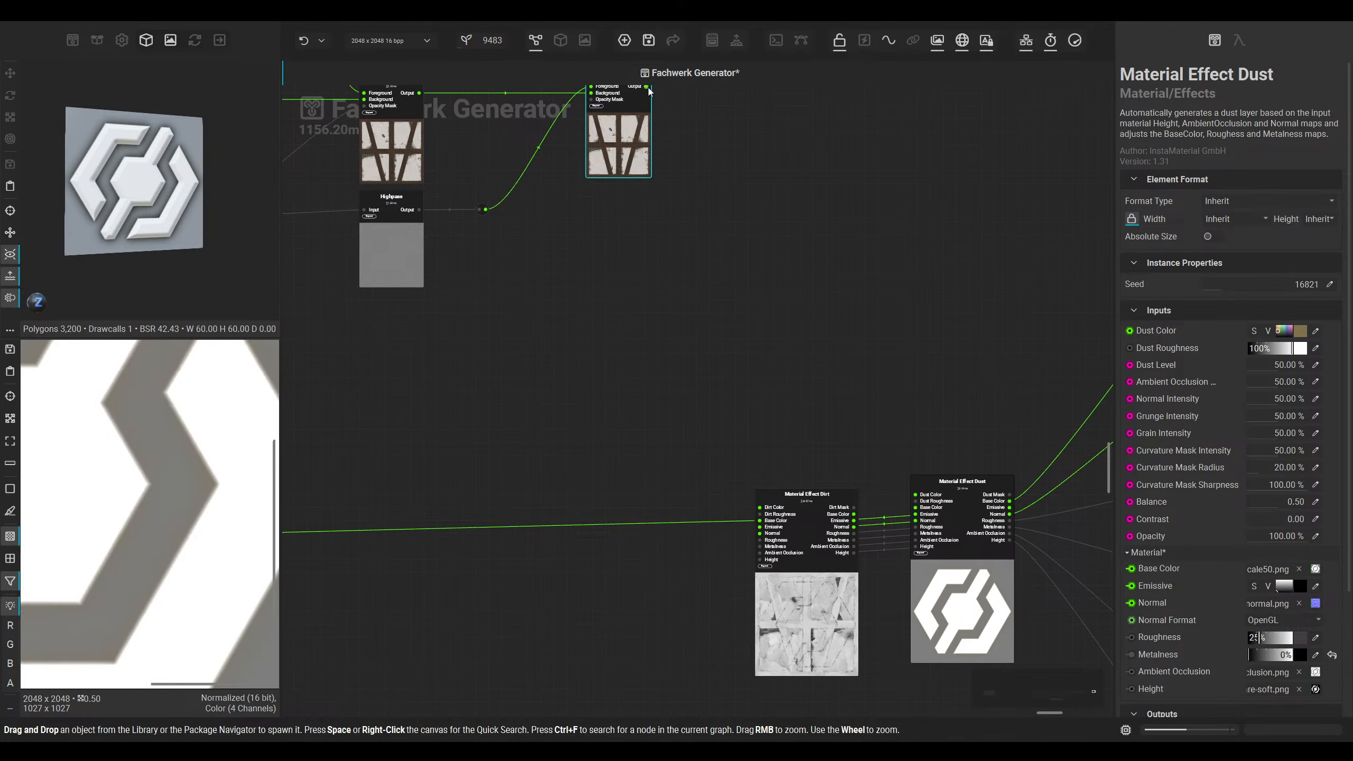
left_click_drag(646, 87, 759, 520)
scroll(832, 471, "down", 2)
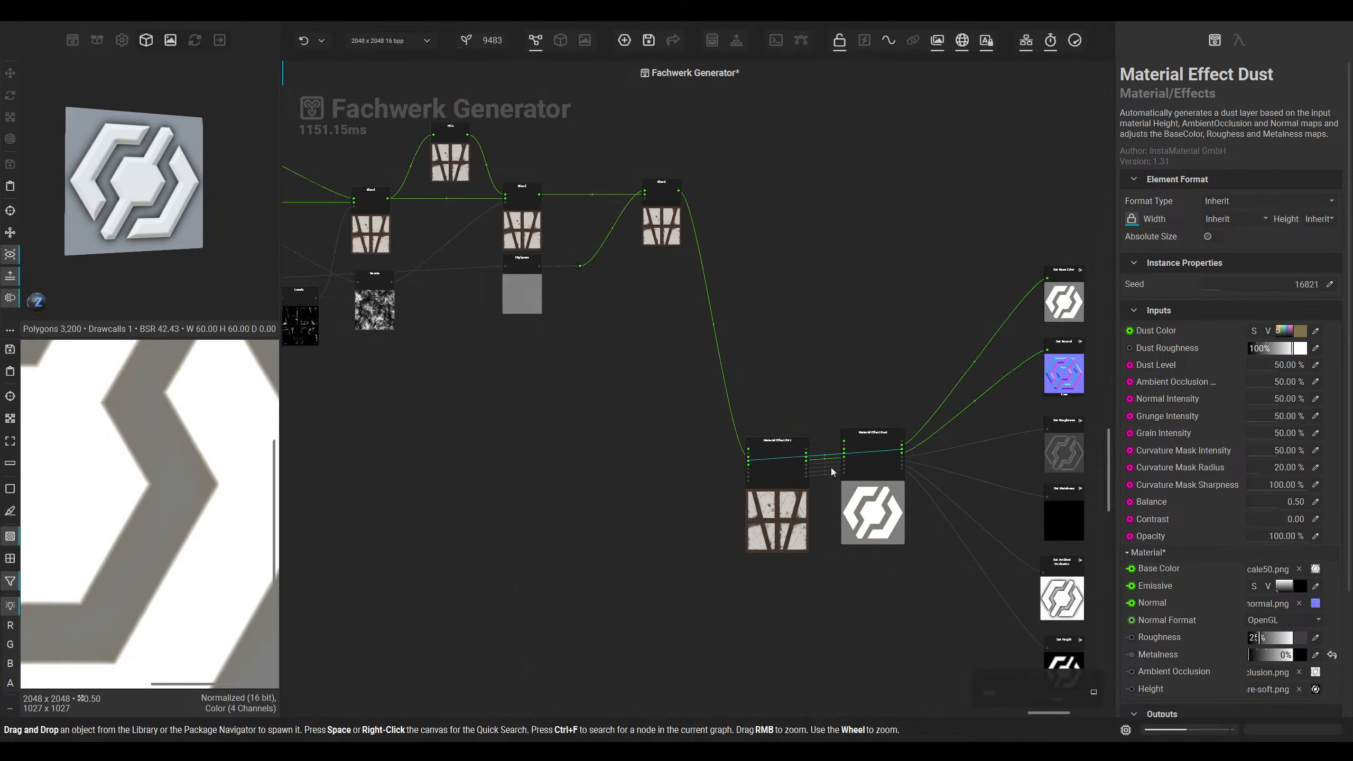
scroll(832, 471, "up", 3)
scroll(830, 357, "down", 2)
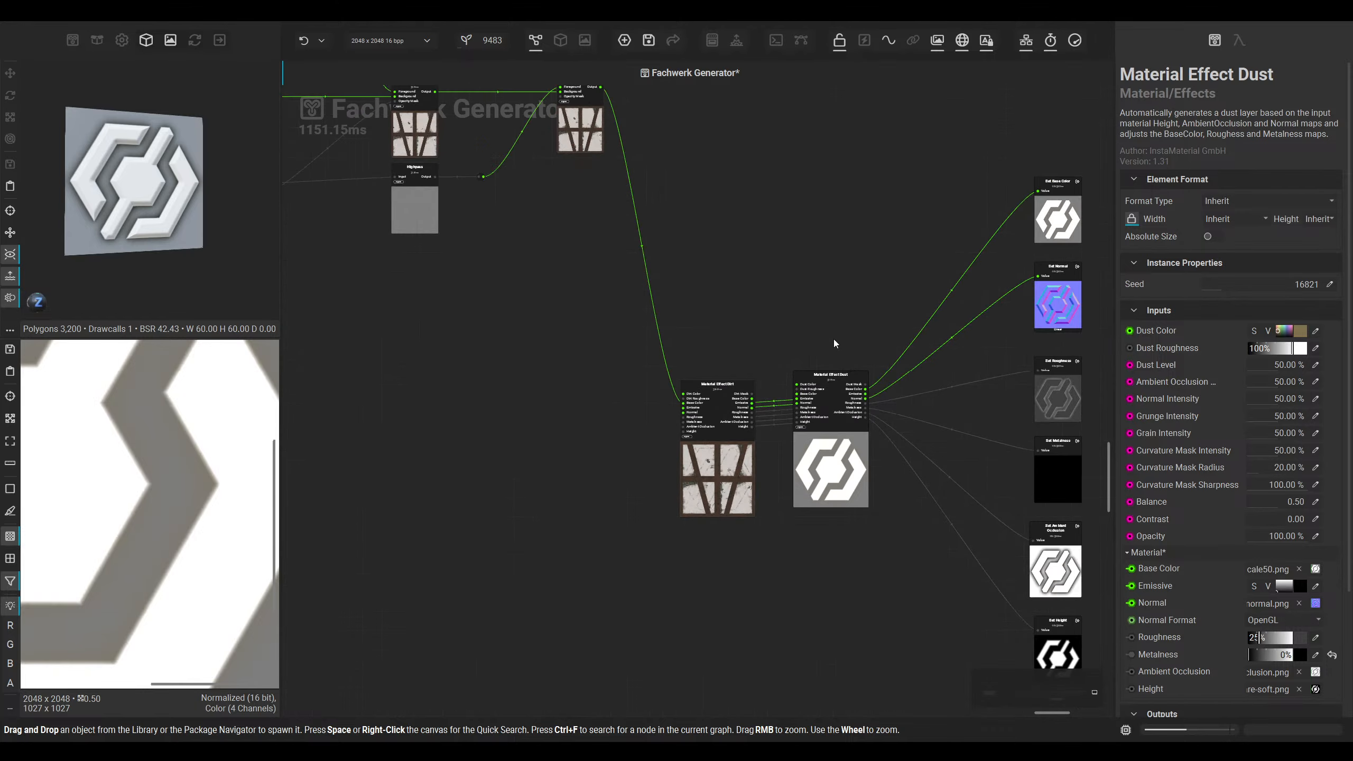
Step: Connect the output of the final Normal Blend node to the Normal input of Material Effect Dirt
middle_click_drag(874, 352, 1000, 344)
scroll(1004, 346, "down", 1)
mouse_move(458, 474)
middle_mouse_down()
mouse_move(752, 432)
mouse_move(1012, 464)
middle_mouse_up()
middle_click_drag(514, 453, 984, 476)
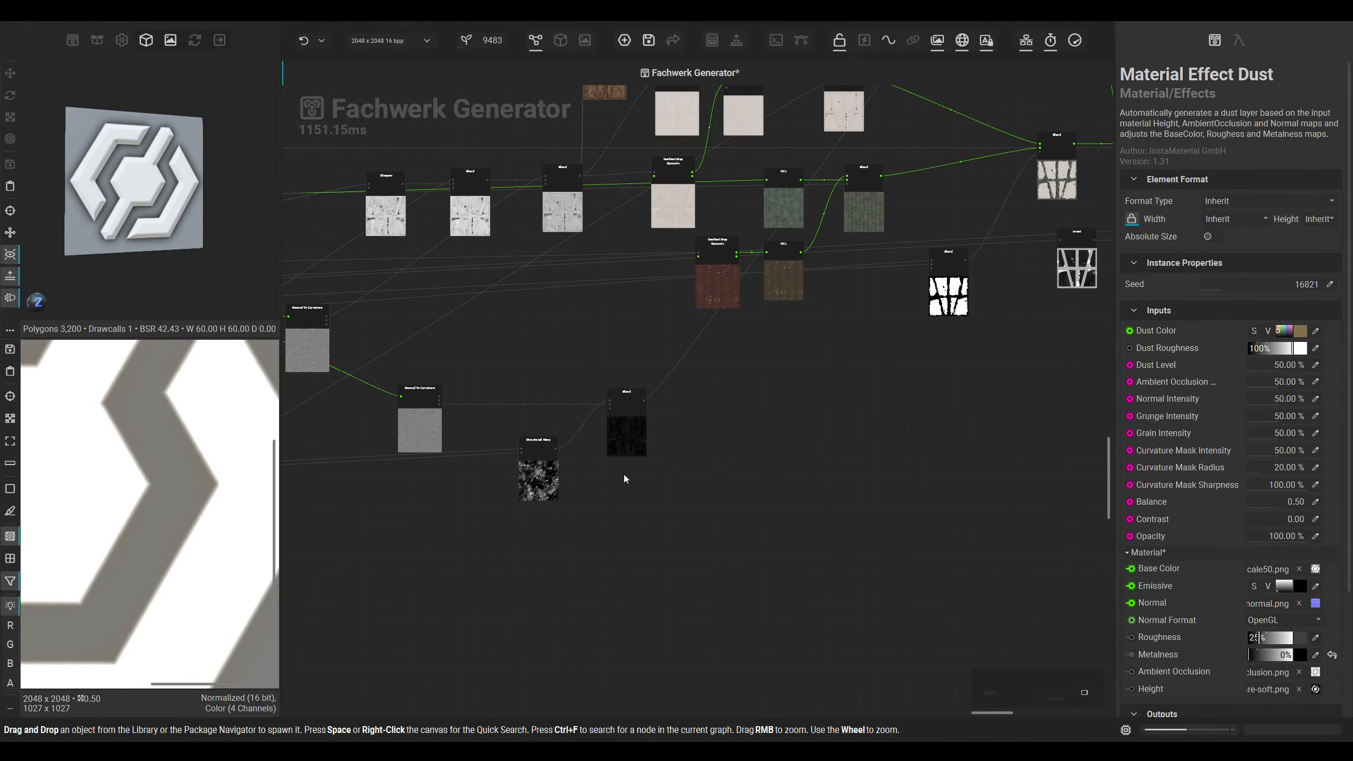
scroll(625, 496, "down", 1)
middle_click_drag(439, 543, 695, 447)
scroll(617, 255, "up", 4)
middle_click_drag(547, 337, 477, 315)
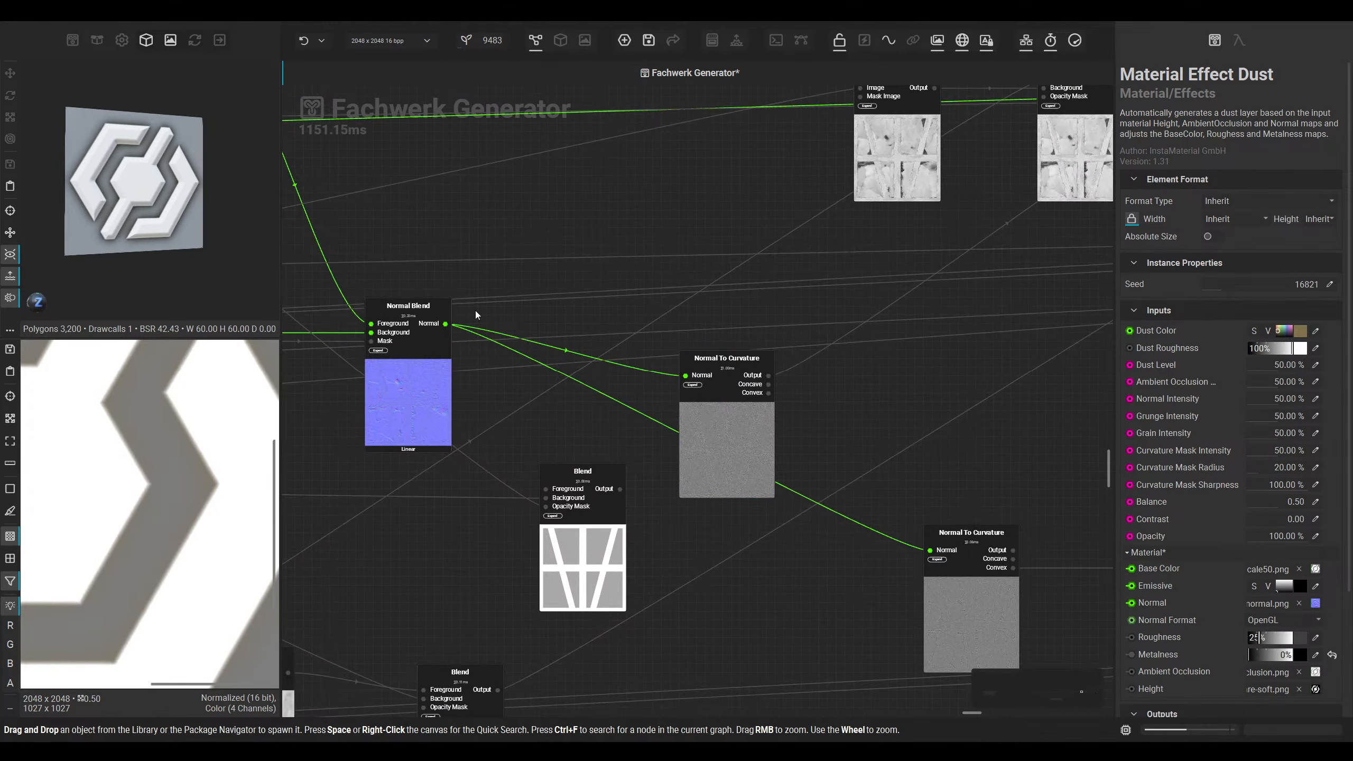
left_click_drag(446, 323, 827, 468)
scroll(751, 350, "down", 4)
scroll(975, 444, "up", 5)
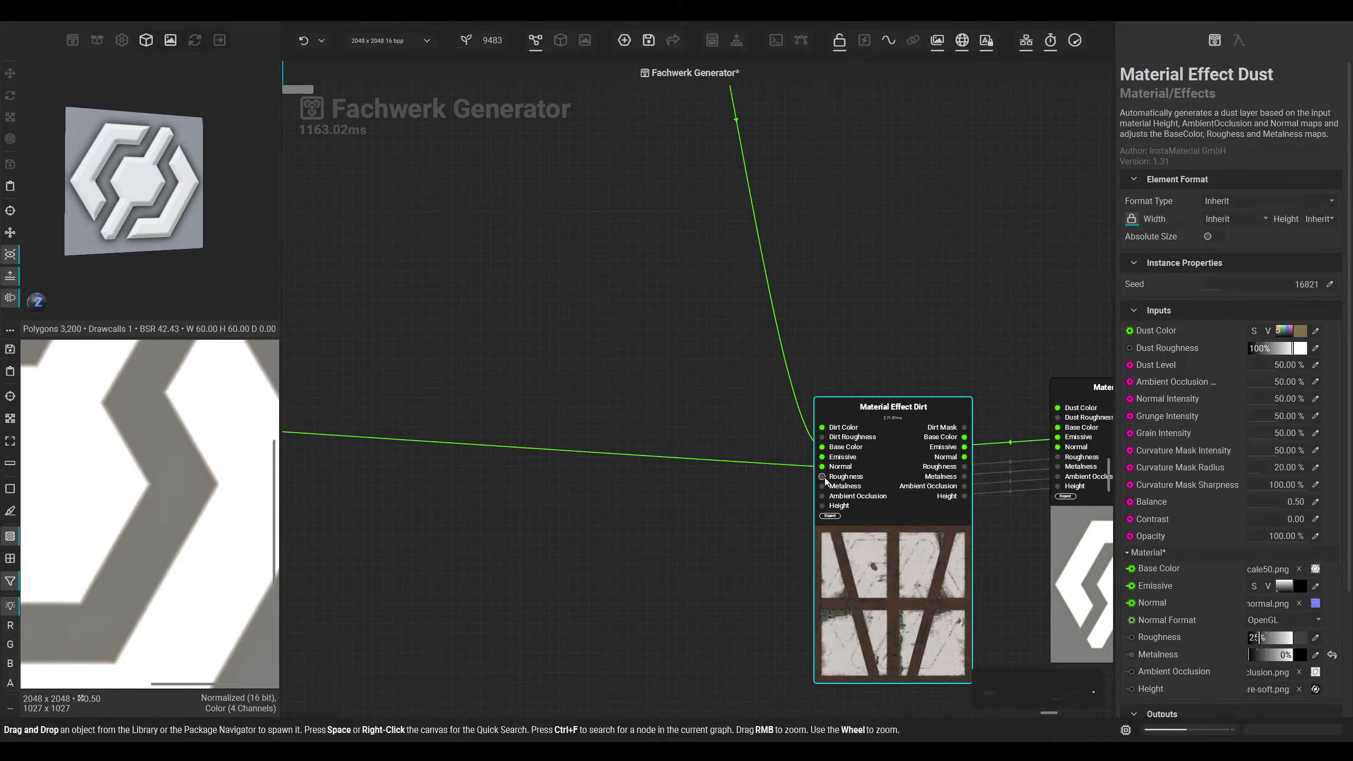
left_click(668, 499)
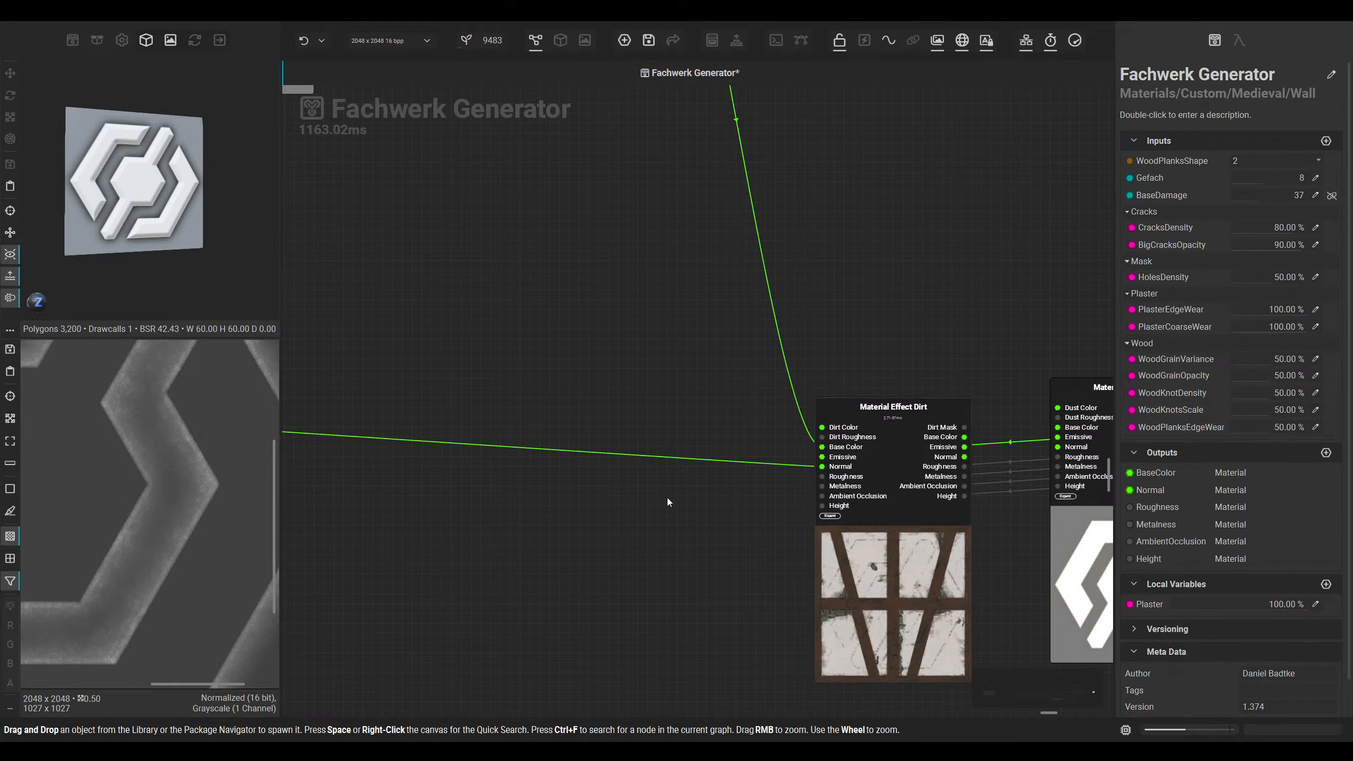
Step: Locate the Blend node with the 66% foreground and connect its output to the Roughness input of Material Effect Dirt
scroll(669, 498, "down", 5)
middle_click_drag(405, 501, 979, 506)
middle_click_drag(436, 511, 953, 489)
scroll(544, 490, "up", 3)
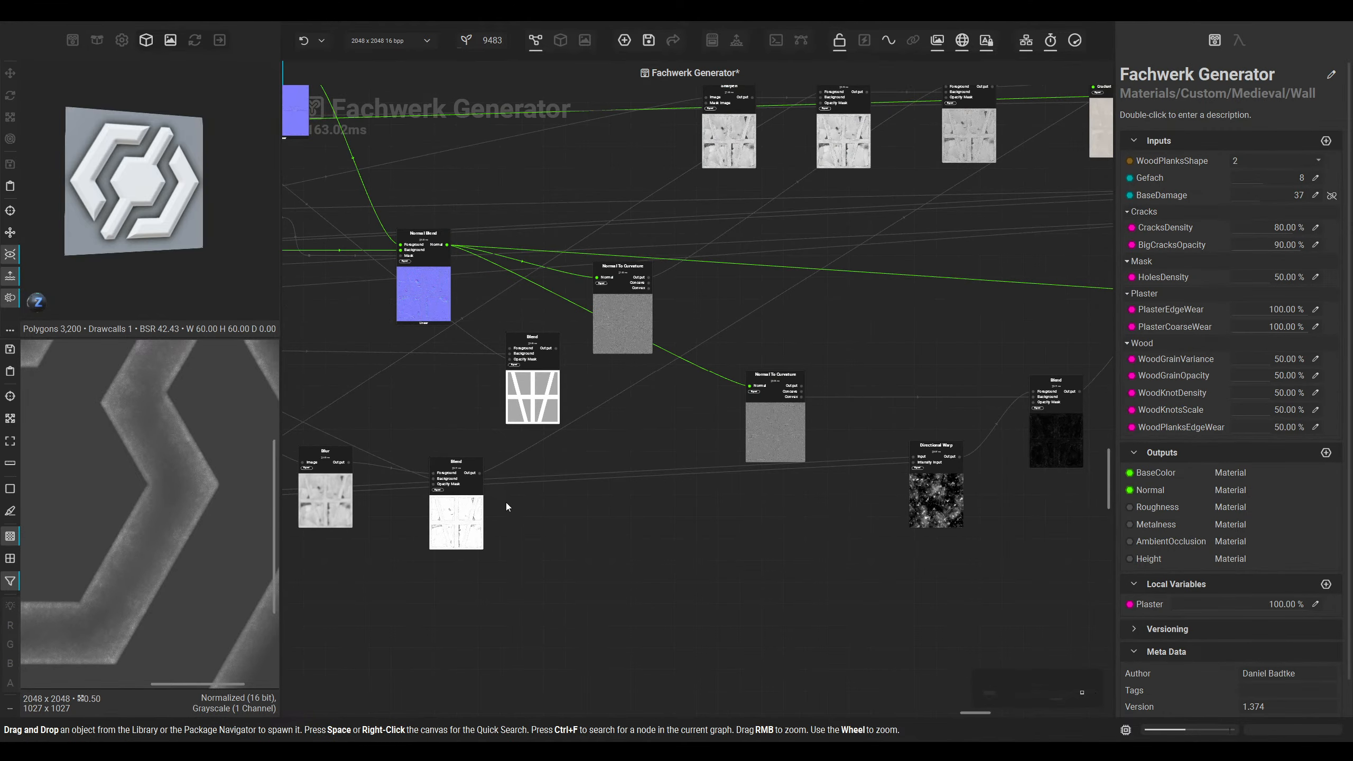
middle_click_drag(505, 503, 702, 500)
scroll(685, 345, "down", 3)
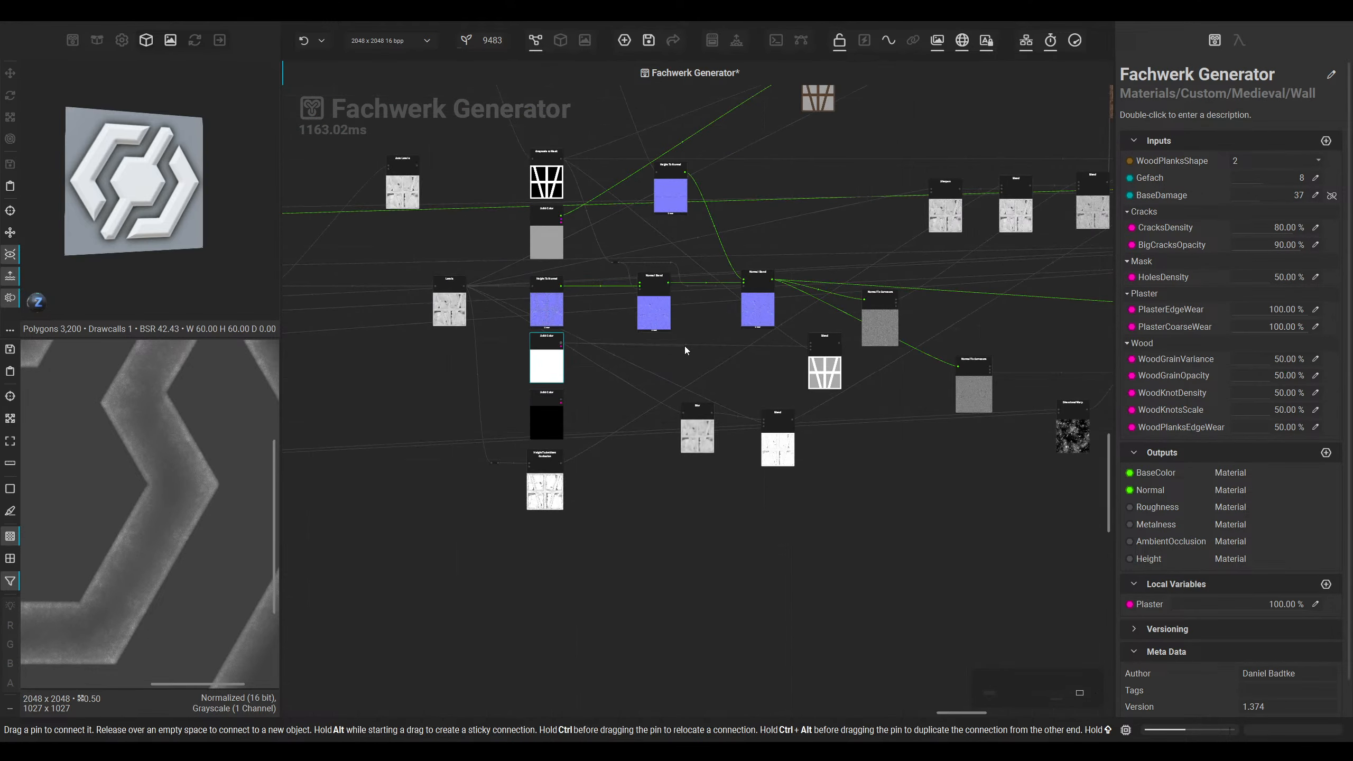
left_click(815, 367)
scroll(812, 361, "up", 3)
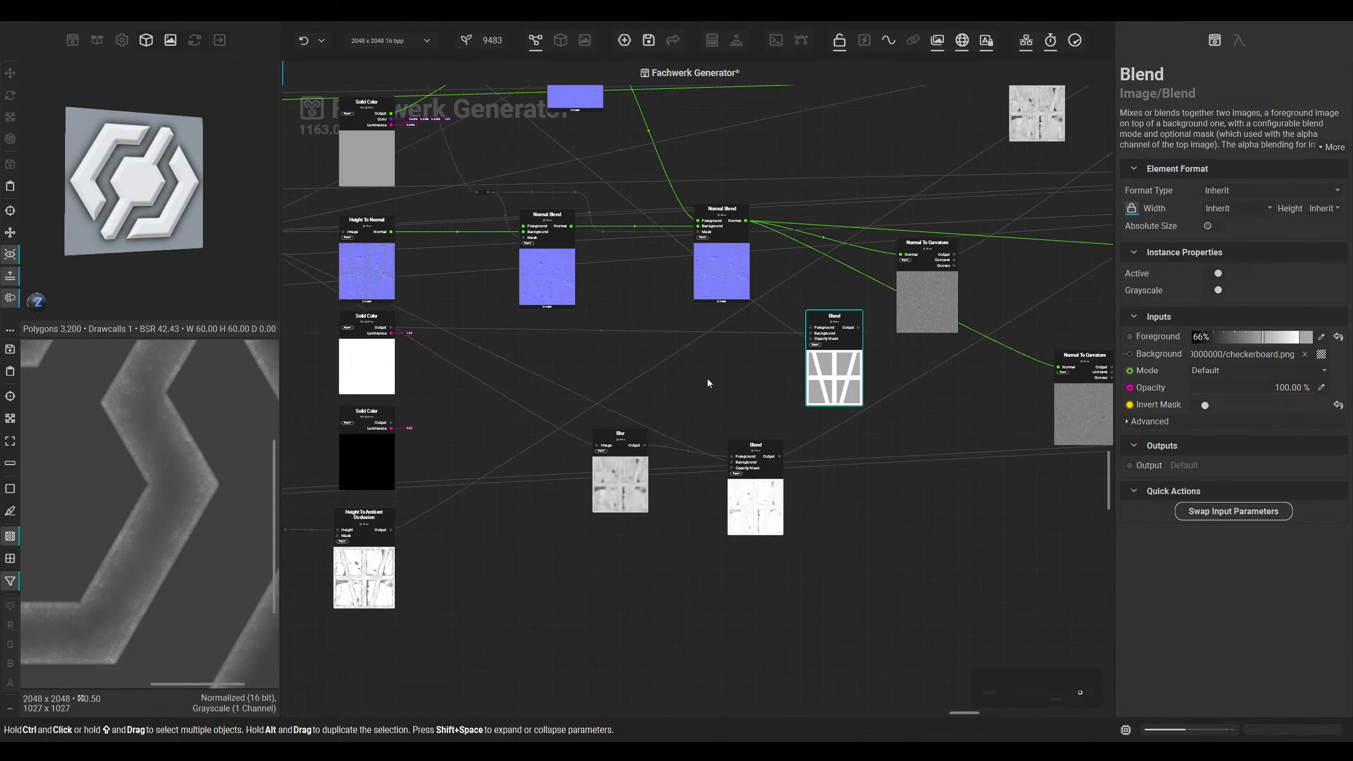
left_click_drag(391, 328, 810, 330)
scroll(745, 334, "down", 3)
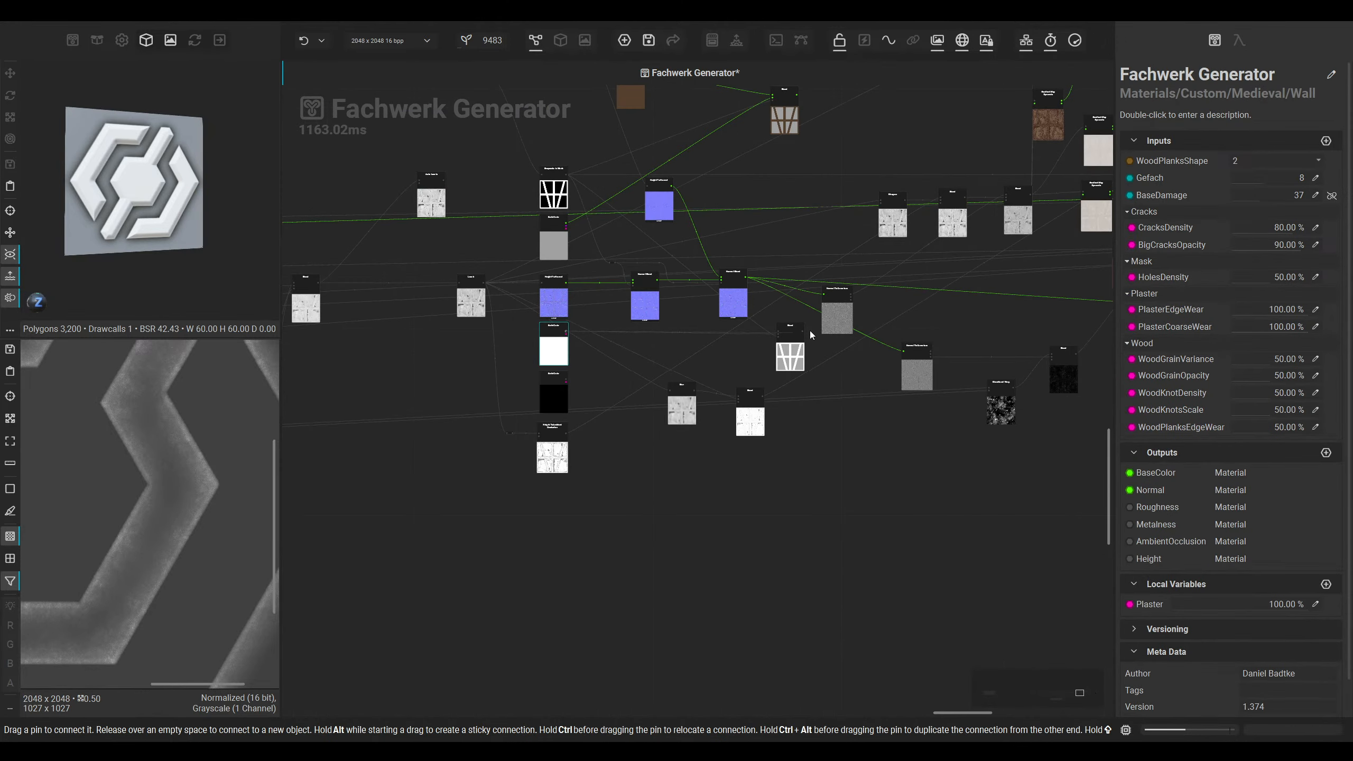
left_click_drag(1042, 328, 286, 463)
scroll(936, 367, "up", 3)
scroll(692, 395, "down", 3)
Step: Connect the Height To Ambient Occlusion node's output to the Ambient Occlusion input of Material Effect Dirt
scroll(467, 459, "up", 5)
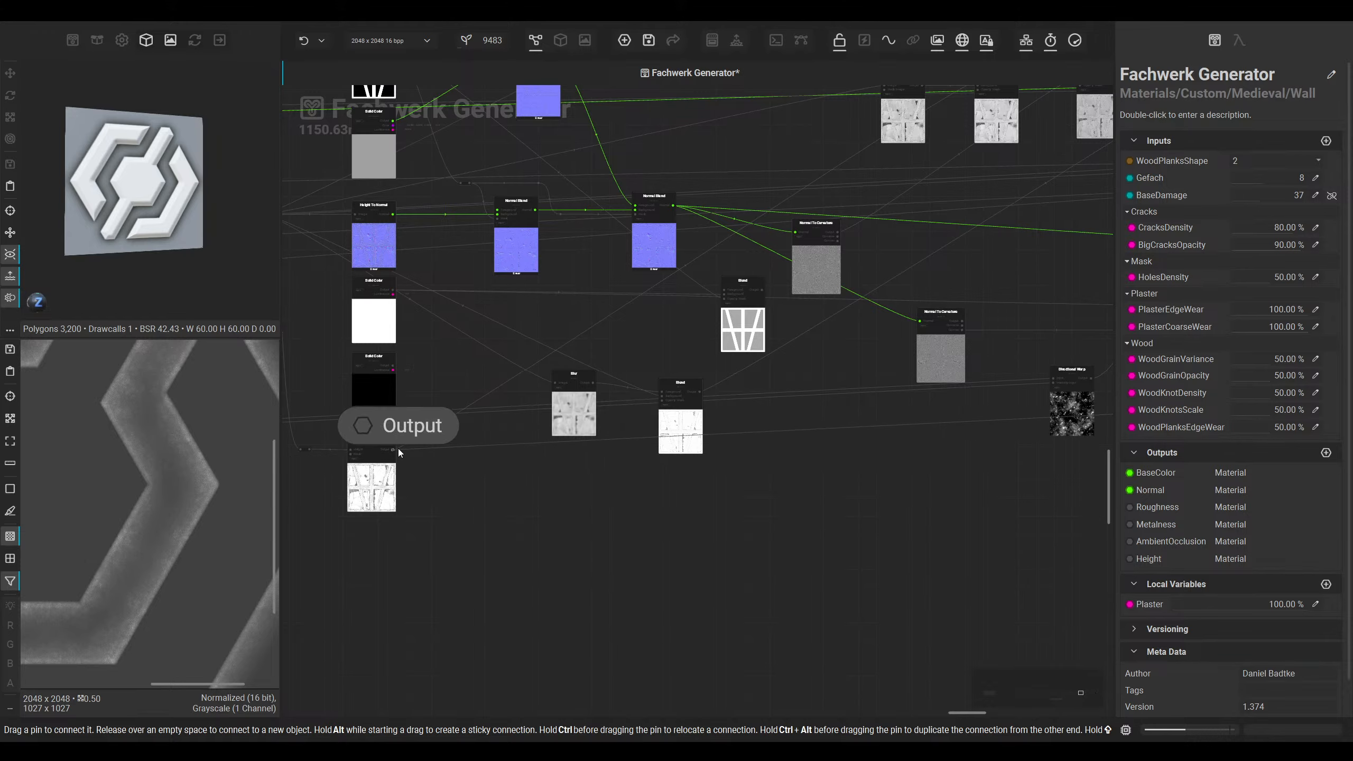
left_click_drag(397, 449, 399, 450)
scroll(410, 462, "down", 6)
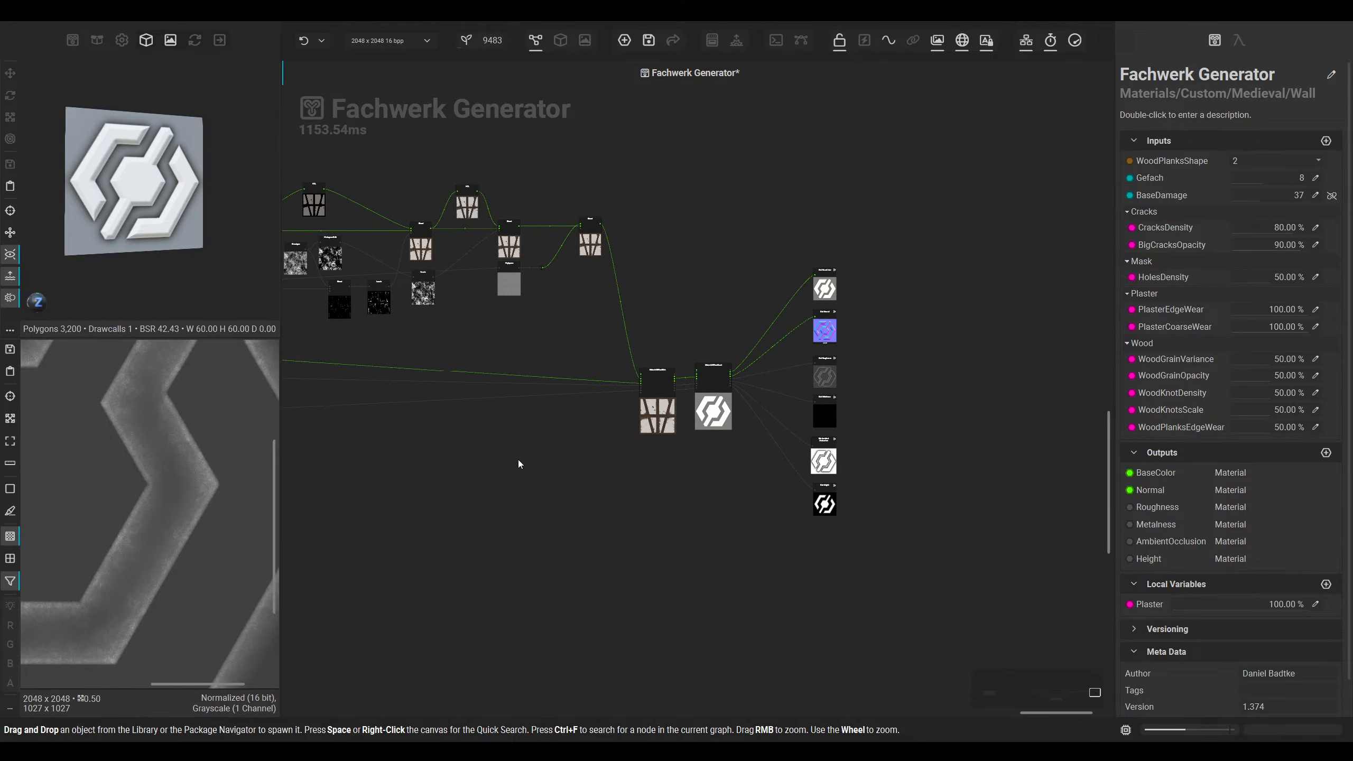
scroll(726, 409, "up", 6)
Step: Move Material Effect Dust aside to expose the connections between the two effect nodes, remove those connections, and move Dust back beside Dirt
left_click_drag(628, 418, 792, 224)
left_click(672, 394)
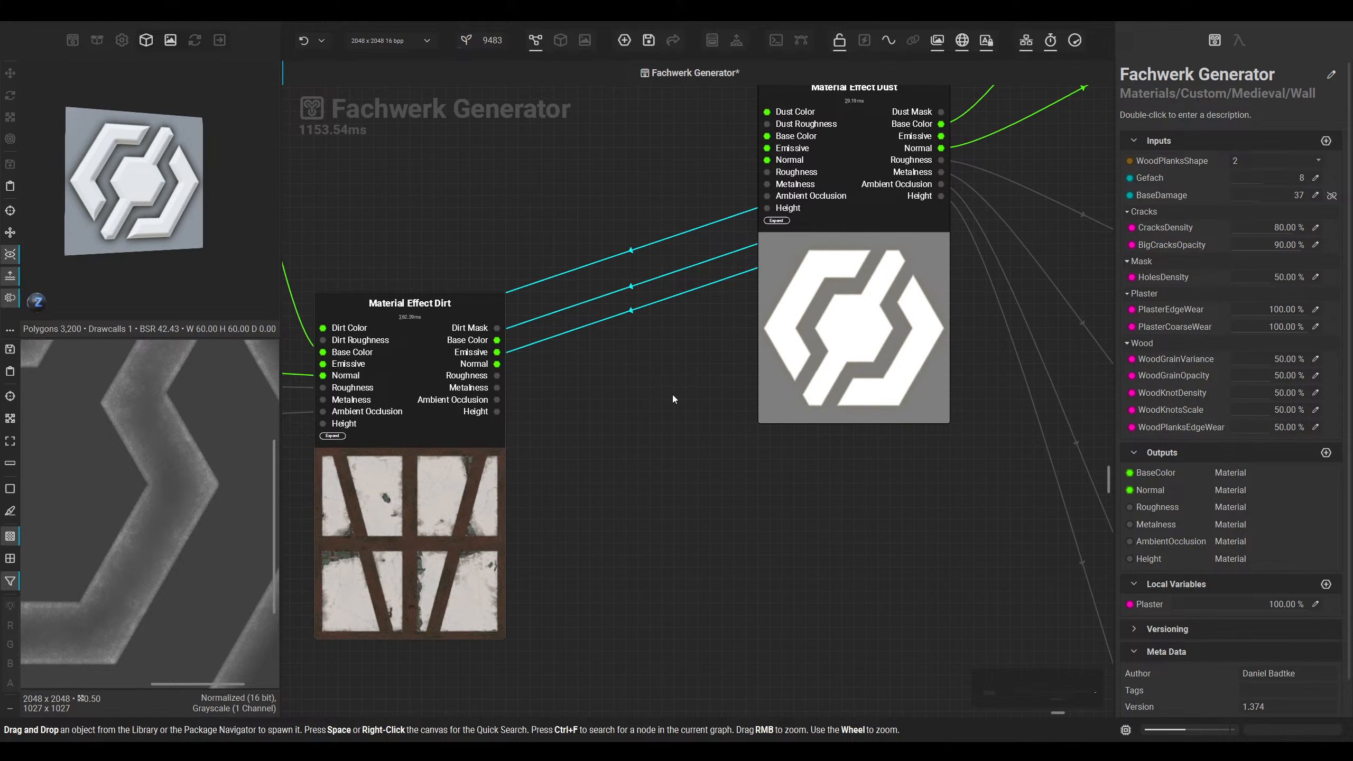
left_click_drag(766, 363, 608, 567)
middle_click_drag(609, 567, 765, 546)
scroll(533, 480, "up", 1)
left_click(491, 383, "ctrl")
Step: Connect the height map node that feeds Height To Normal to the Height input of Material Effect Dirt
scroll(475, 386, "down", 2)
scroll(432, 411, "down", 4)
left_click_drag(476, 386, 280, 348)
scroll(356, 382, "down", 2)
left_click_drag(529, 312, 524, 311)
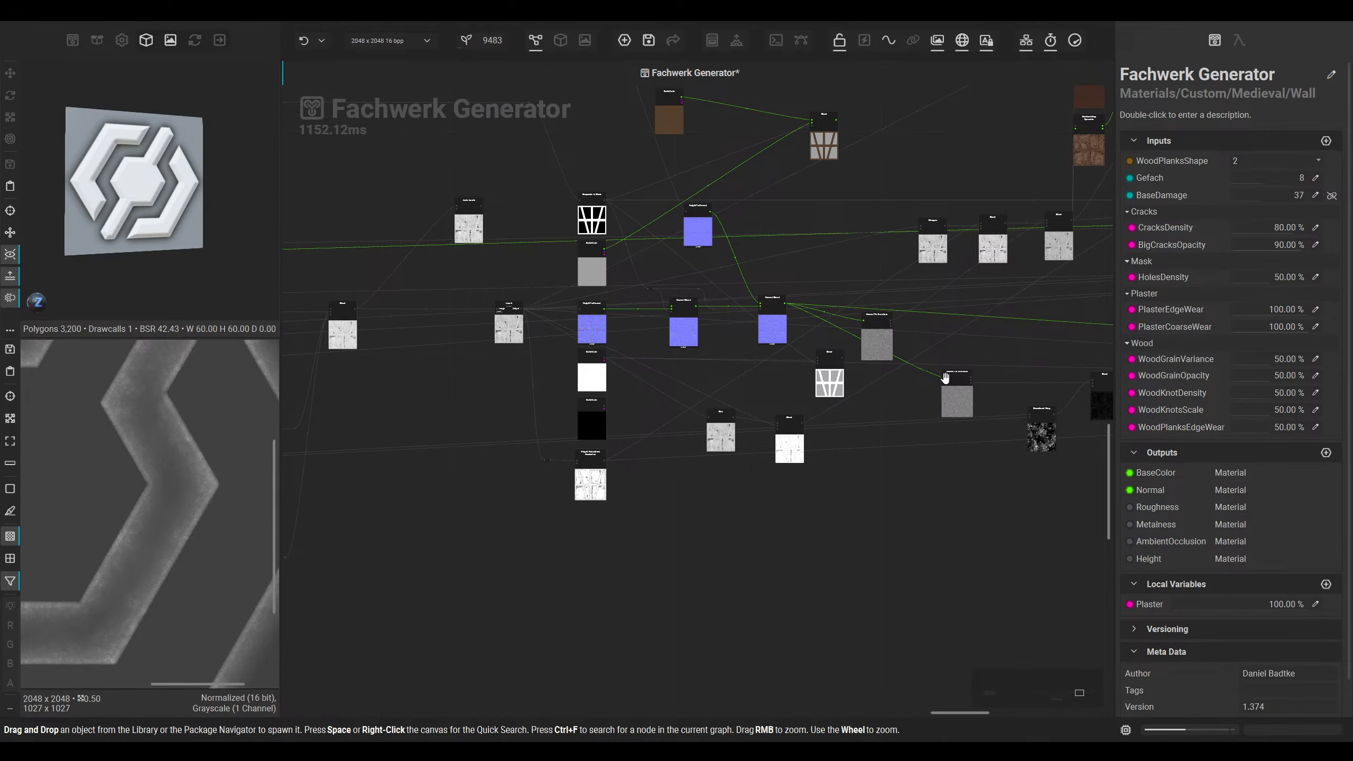
Step: Use Link Category Mode to connect Material Effect Dirt's whole Material output to Material Effect Dust's Material input, and turn the mode off
middle_click_drag(1081, 376, 356, 374)
middle_click_drag(1081, 407, 660, 376)
scroll(660, 376, "up", 5)
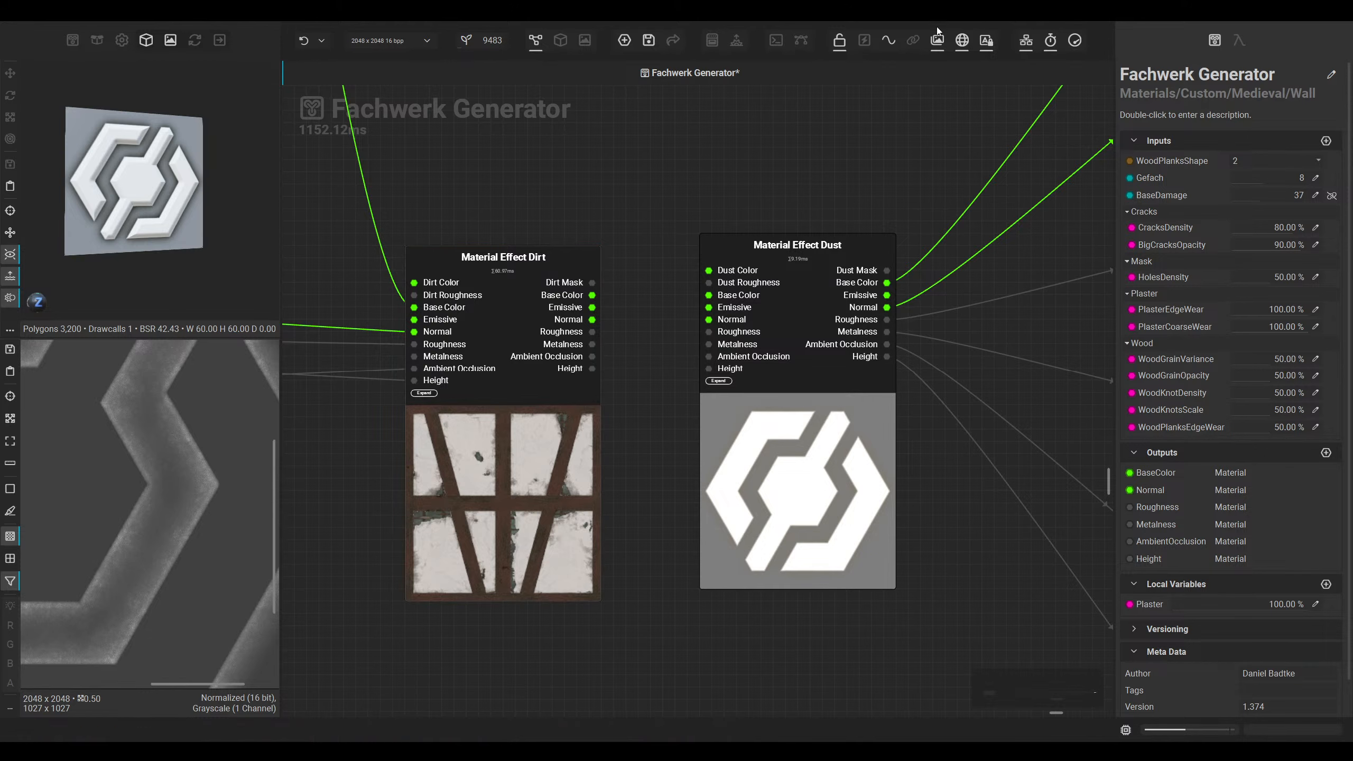
left_click(912, 41)
left_click_drag(530, 282, 563, 279)
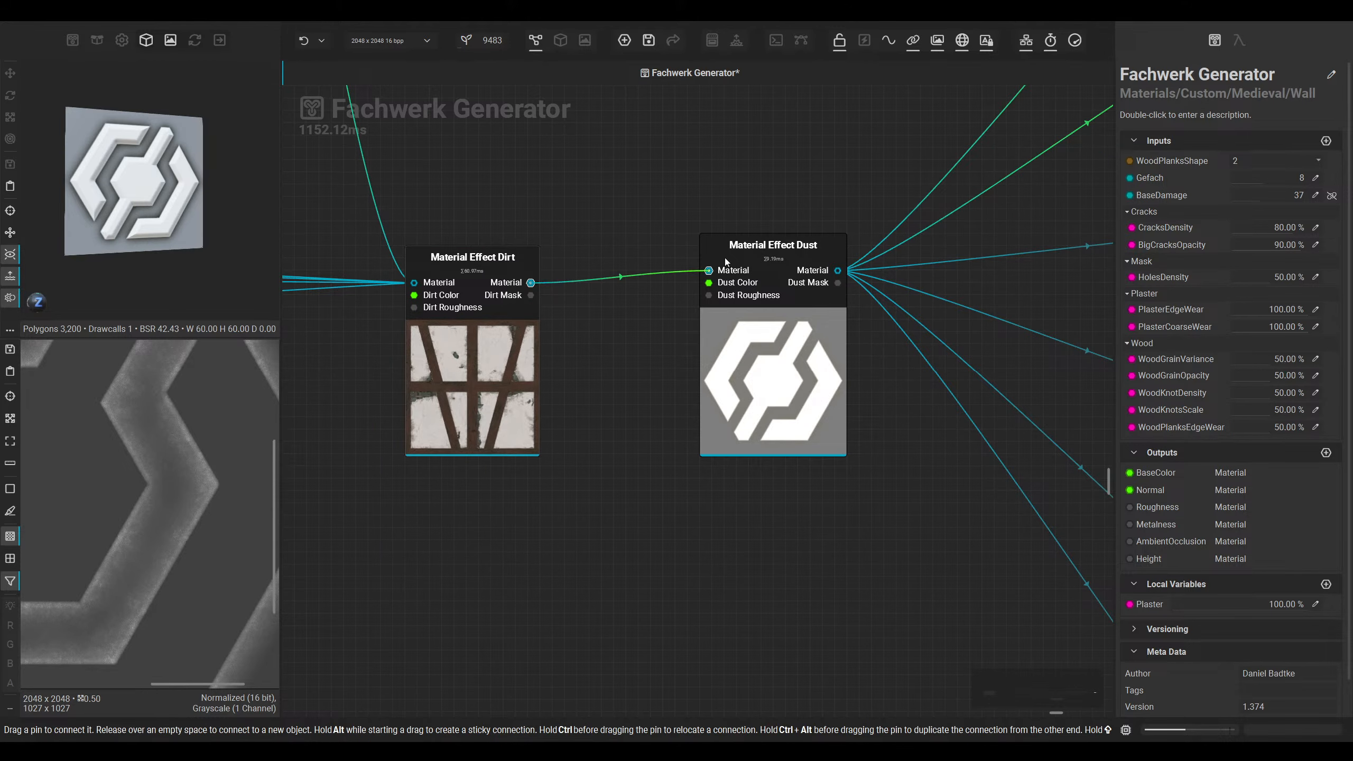
left_click_drag(726, 261, 724, 263)
left_click(912, 41)
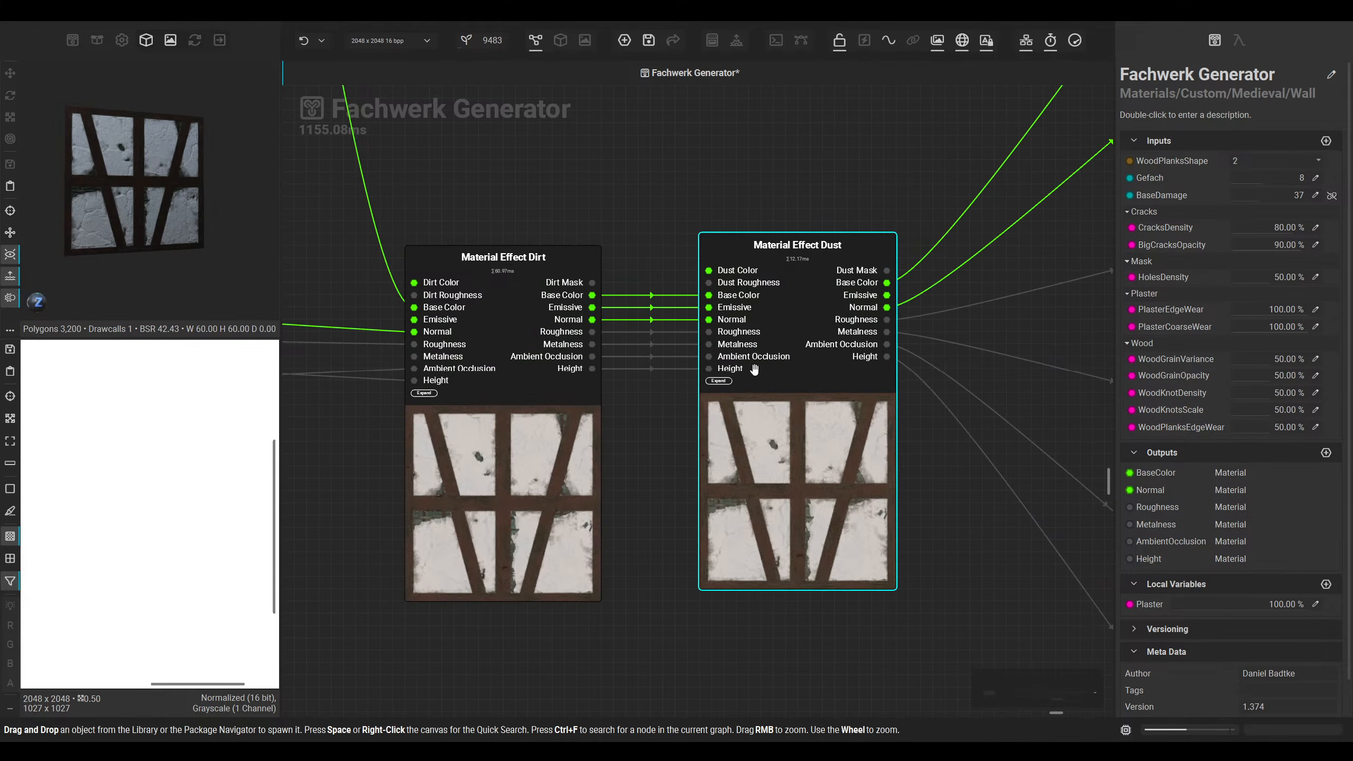
Step: Show the wall in the large 3D view and examine it under rotated environment lighting and from another angle
scroll(689, 397, "down", 1)
left_click(561, 41)
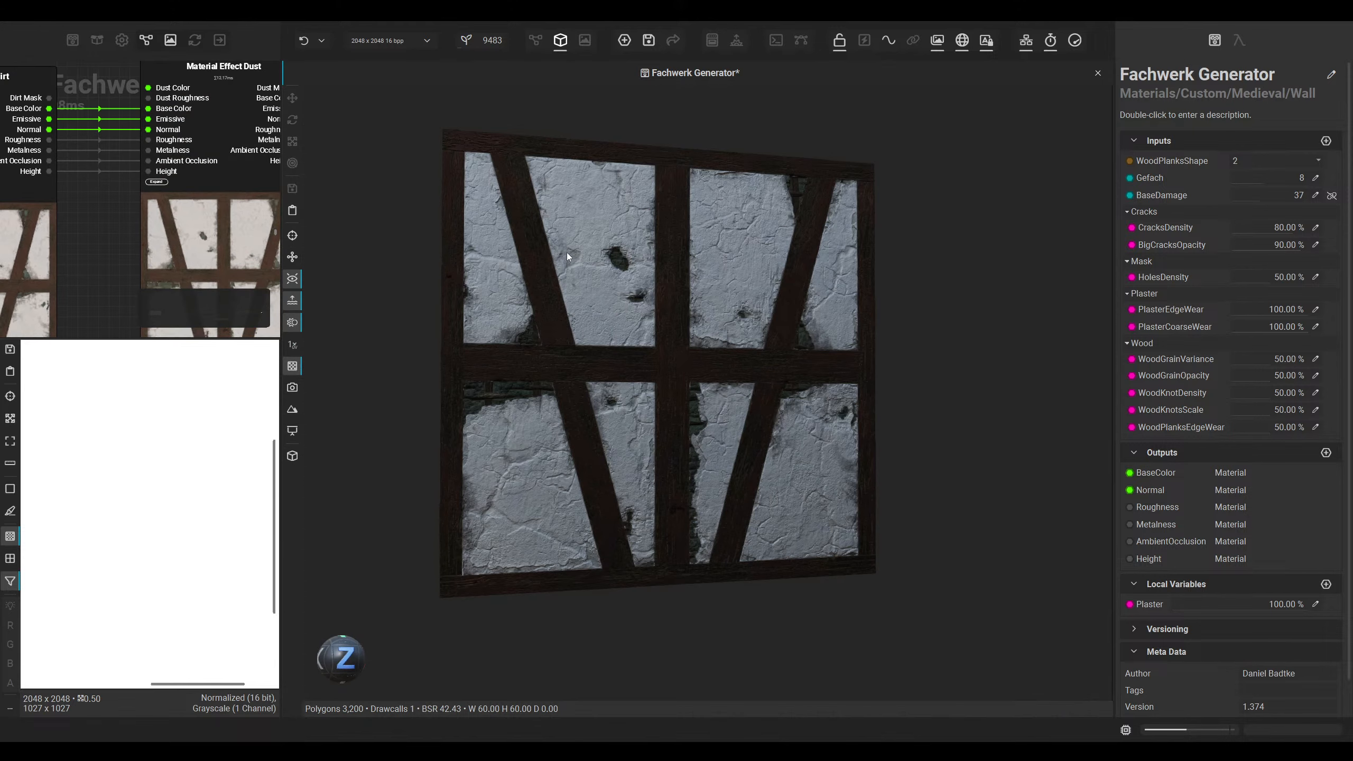
right_click_drag(644, 339, 596, 350, "shift")
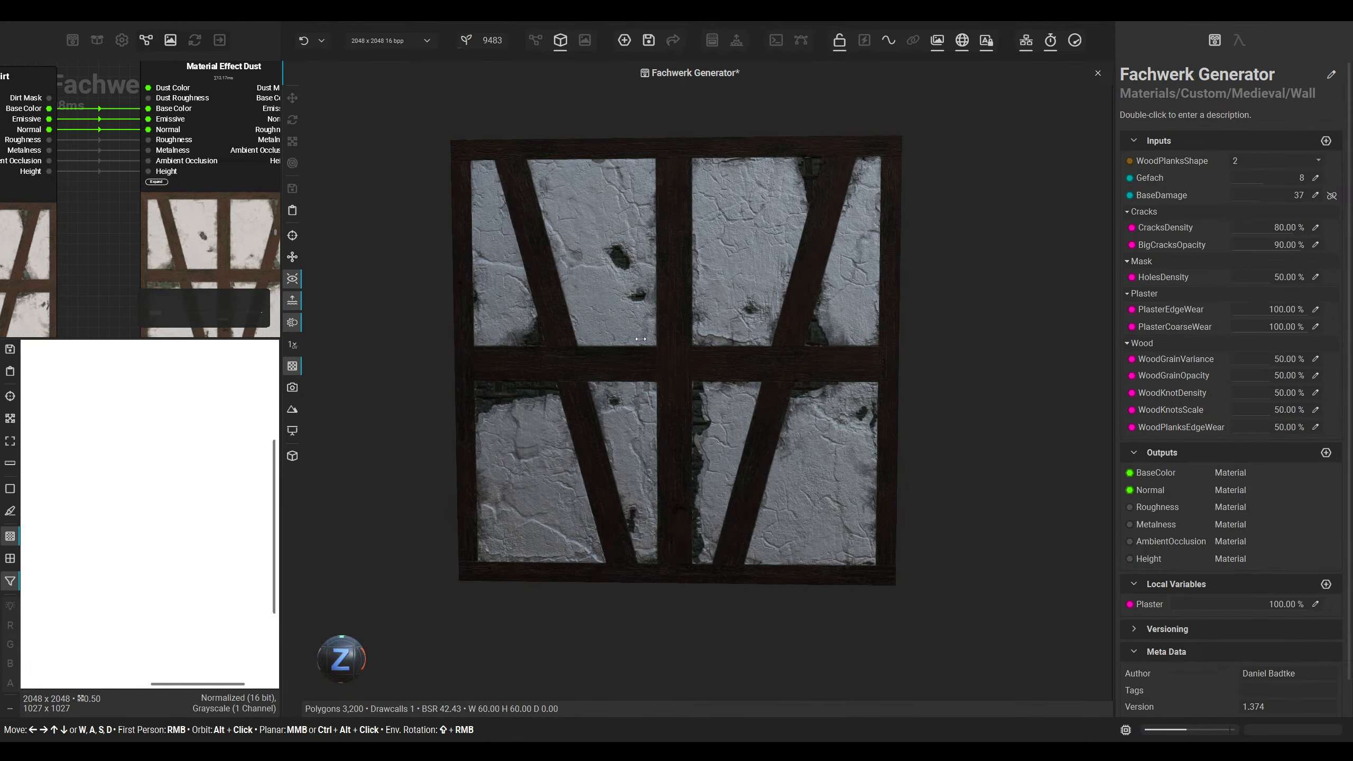
scroll(594, 352, "down", 2)
left_click_drag(595, 352, 631, 341, "alt")
scroll(146, 196, "down", 2)
Step: Set the Metalness of Material Effect Dirt to 0%
middle_click_drag(146, 196, 310, 153)
left_click(213, 171)
scroll(1233, 526, "down", 3)
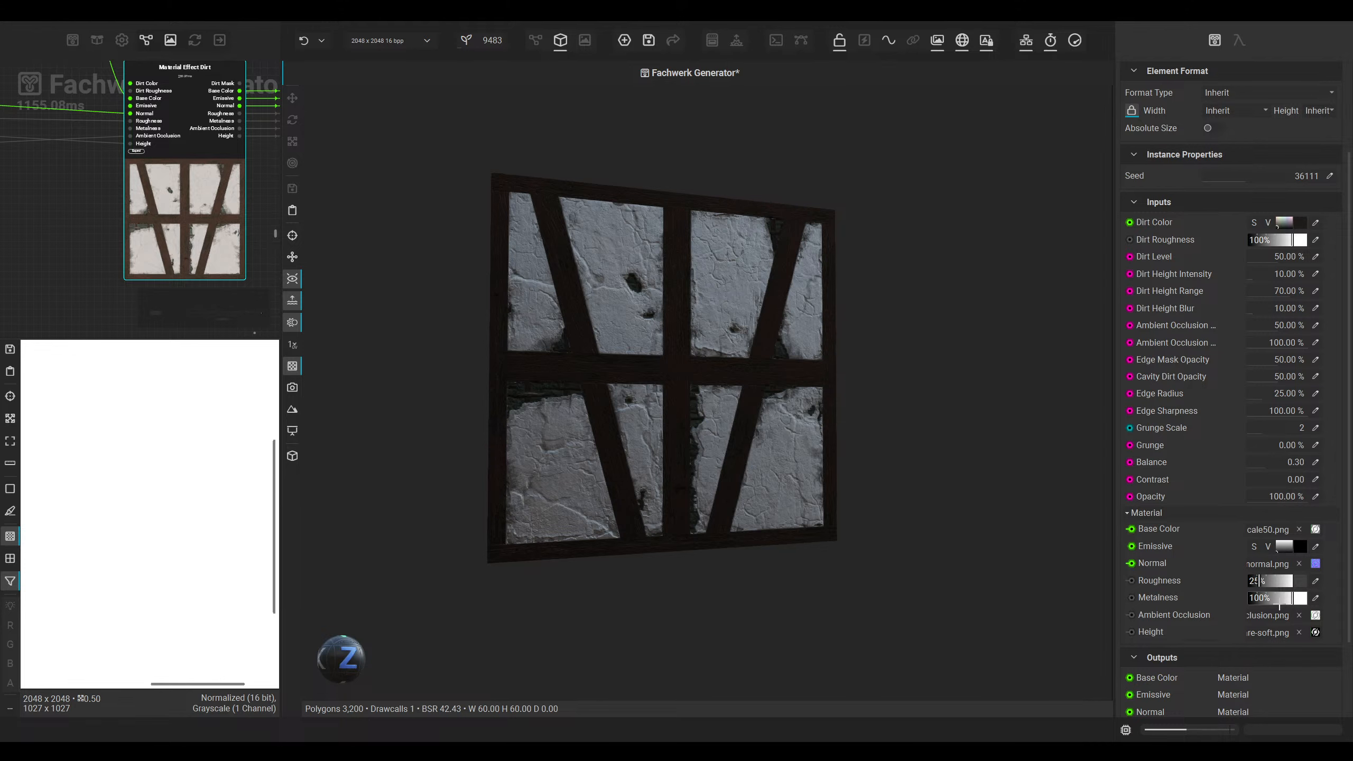
left_click_drag(1154, 597, 1145, 597)
Step: Inspect the dirt on the beams, broken plaster edges and exposed infill up close in 3D, and return to the node graph
scroll(700, 385, "up", 2)
mouse_move(700, 385)
left_mouse_down("alt")
mouse_move(640, 405)
mouse_move(701, 398)
left_mouse_up("alt")
scroll(701, 398, "up", 2)
middle_click_drag(517, 373, 694, 424, "alt")
scroll(666, 438, "up", 1)
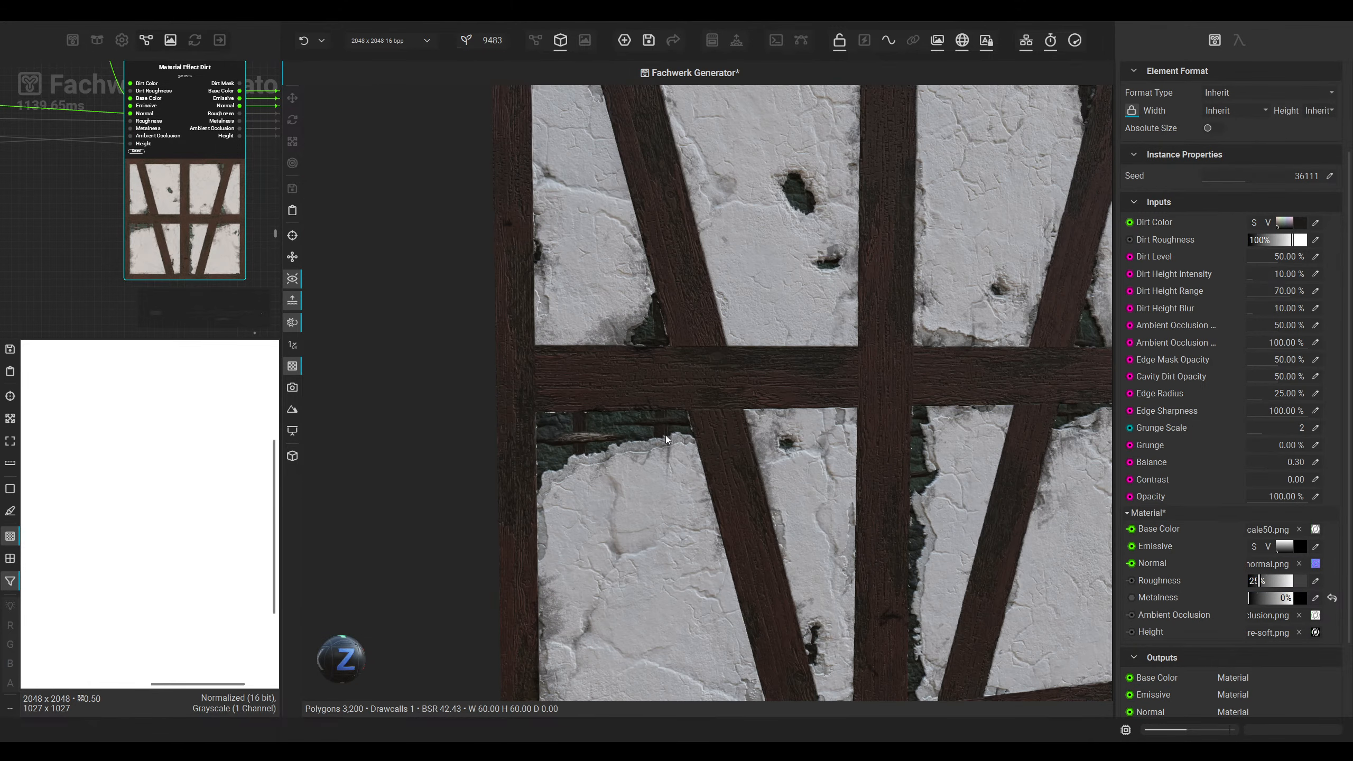
left_click_drag(666, 439, 749, 402, "alt")
middle_click_drag(749, 402, 734, 407, "alt")
scroll(628, 435, "up", 5)
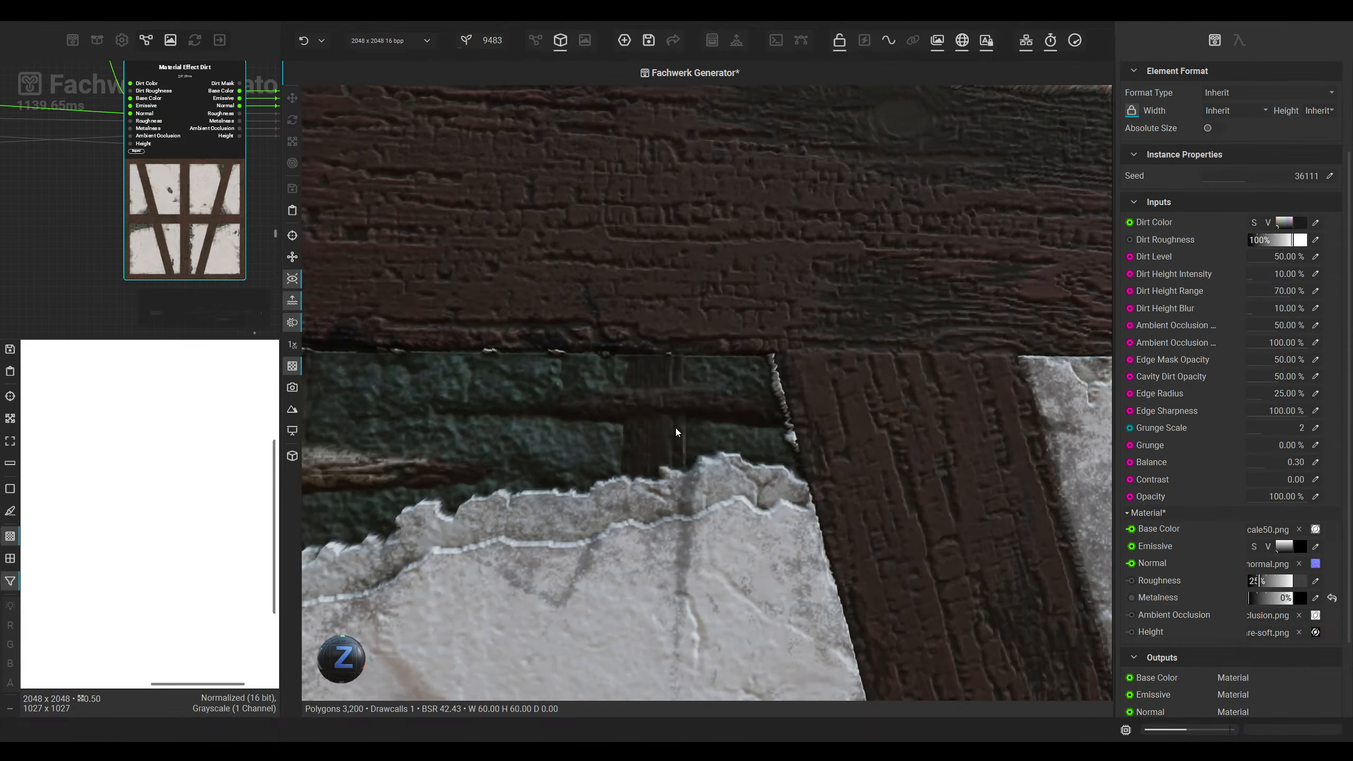
mouse_move(676, 432)
left_mouse_down("alt")
mouse_move(648, 435)
mouse_move(682, 435)
left_mouse_up("alt")
middle_click_drag(373, 463, 705, 432, "alt")
left_click_drag(636, 438, 683, 449, "alt")
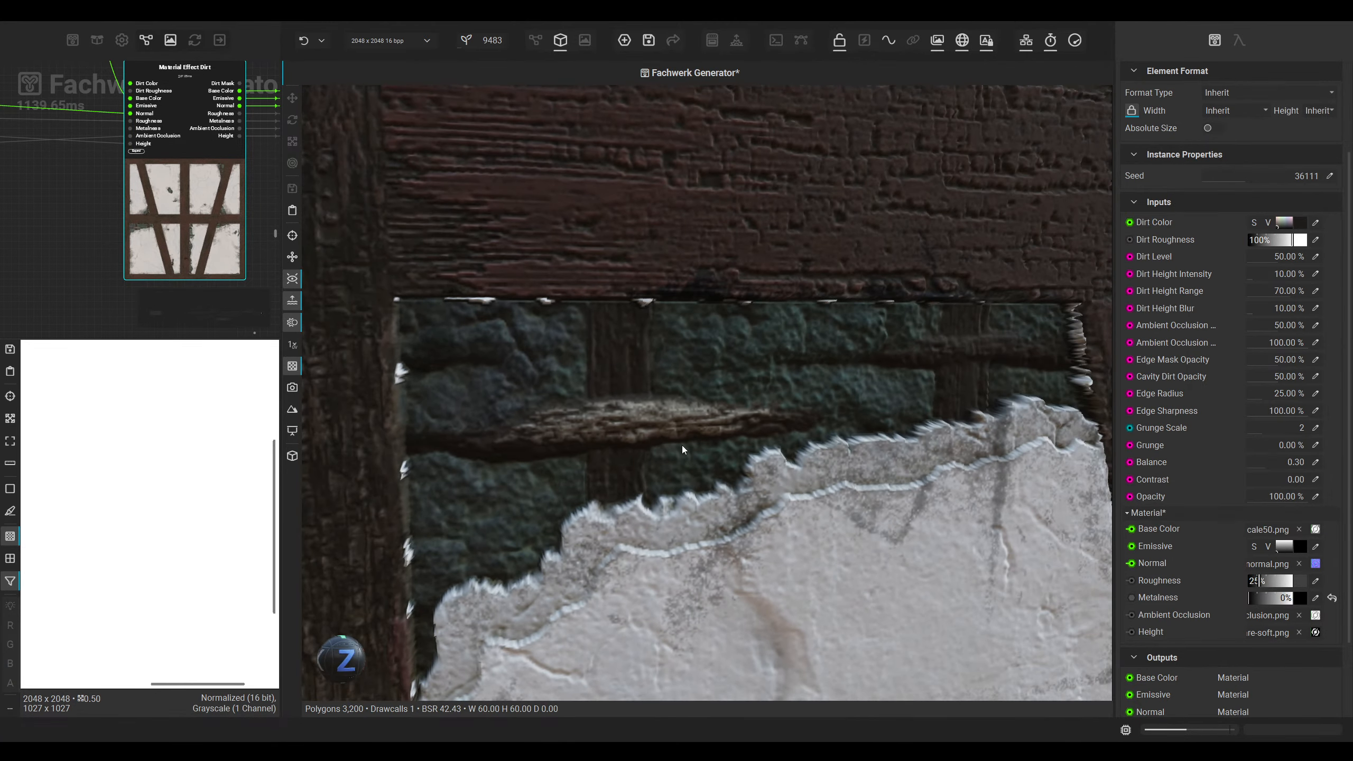
middle_click_drag(766, 403, 679, 464, "alt")
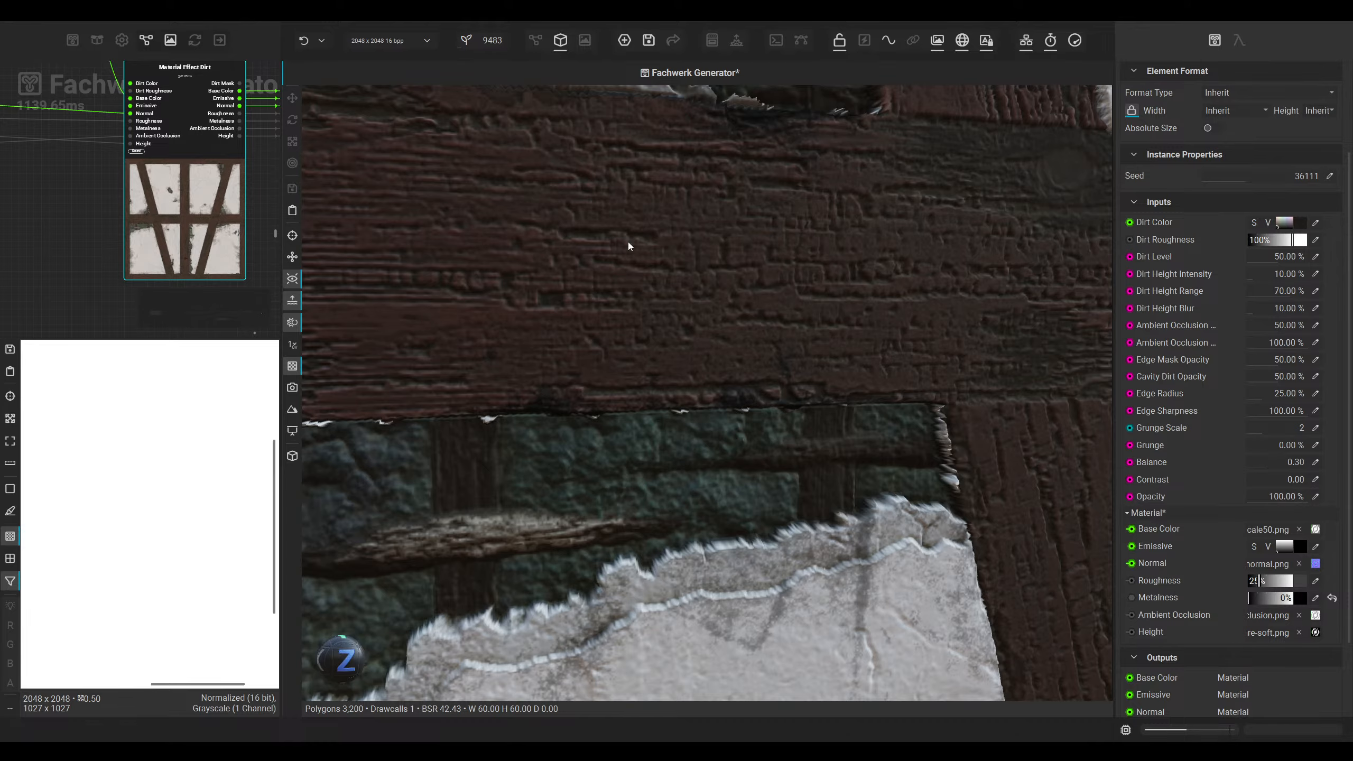
left_click(535, 40)
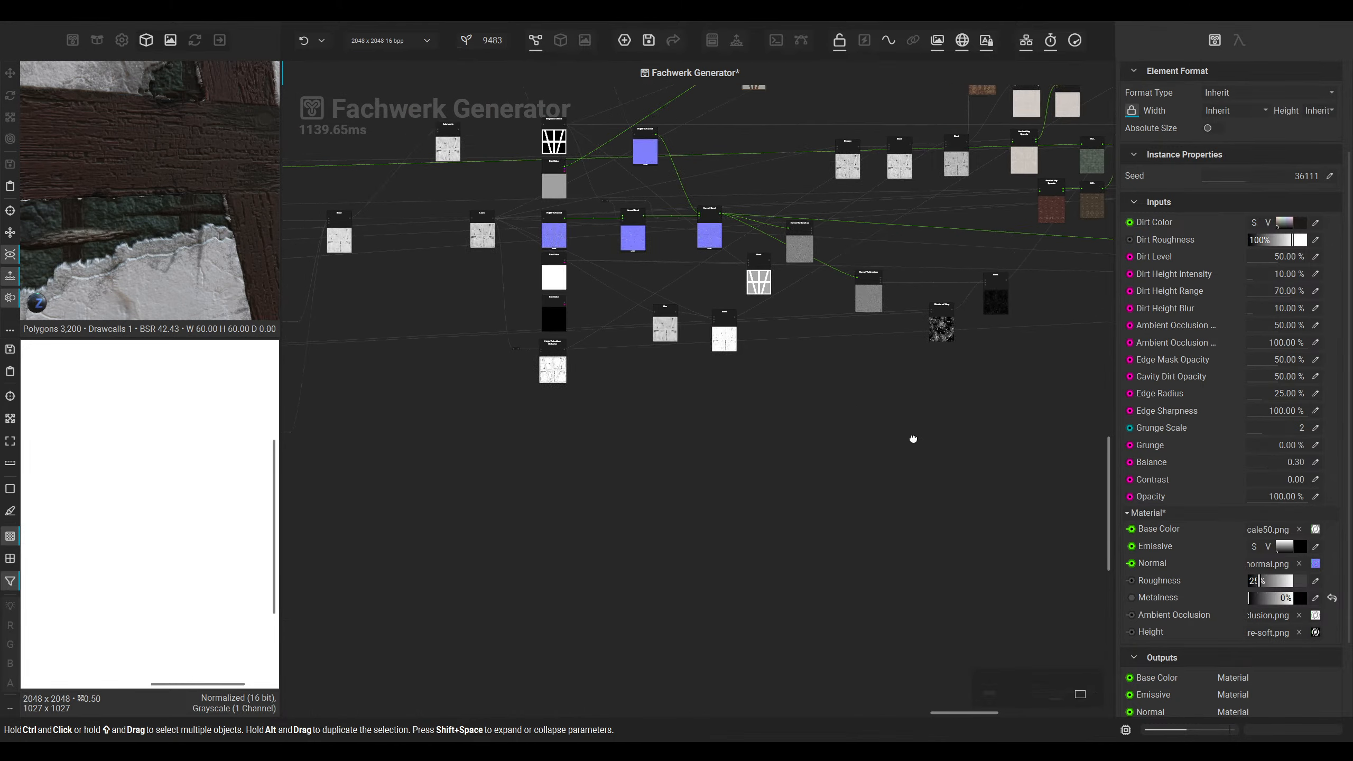
Step: Shift the upper Gradient Map Dynamic node of the green brick infill color slightly away from the lower one
middle_click_drag(578, 452, 1101, 380)
mouse_move(373, 532)
middle_mouse_down()
mouse_move(815, 366)
mouse_move(1204, 360)
middle_mouse_up()
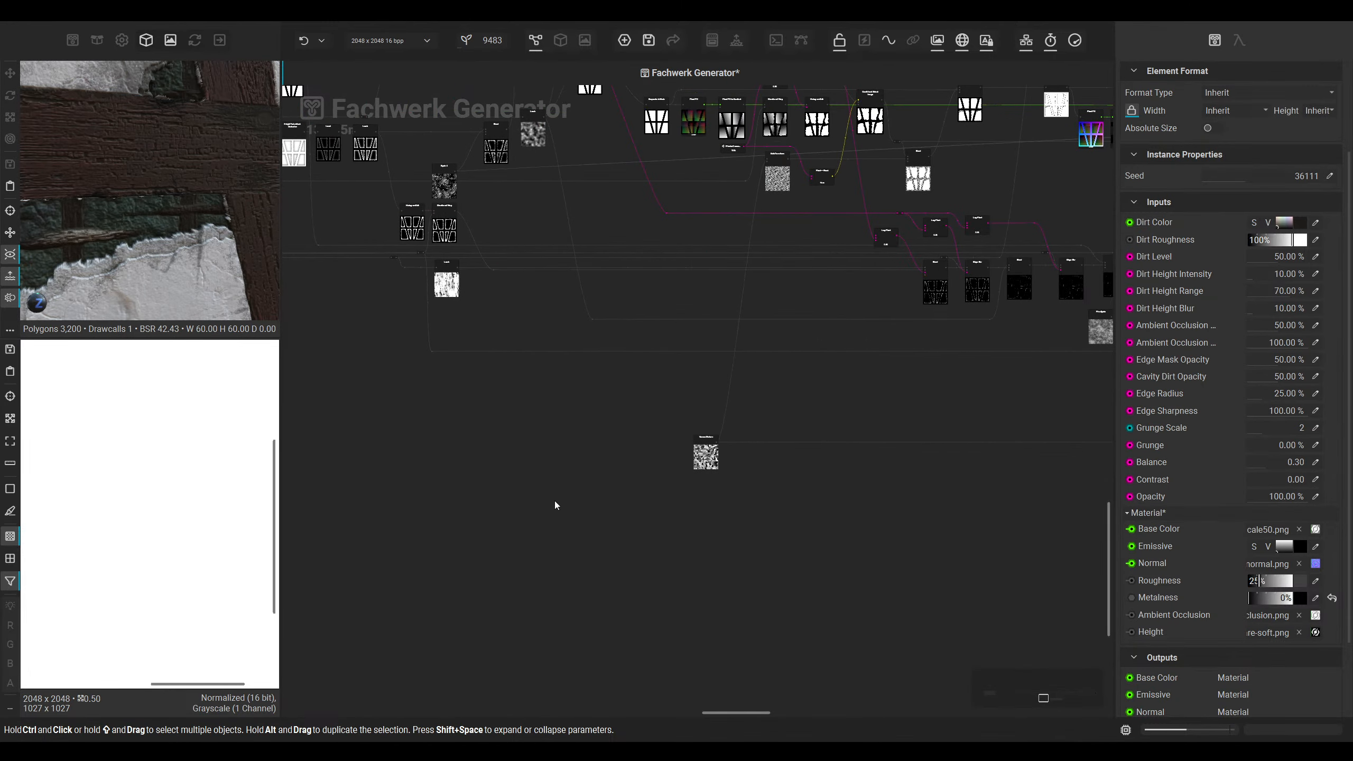
mouse_move(481, 437)
middle_mouse_down()
mouse_move(664, 418)
mouse_move(812, 537)
middle_mouse_up()
middle_click_drag(649, 465, 1028, 490)
middle_click_drag(687, 473, 1042, 502)
middle_click_drag(497, 493, 912, 541)
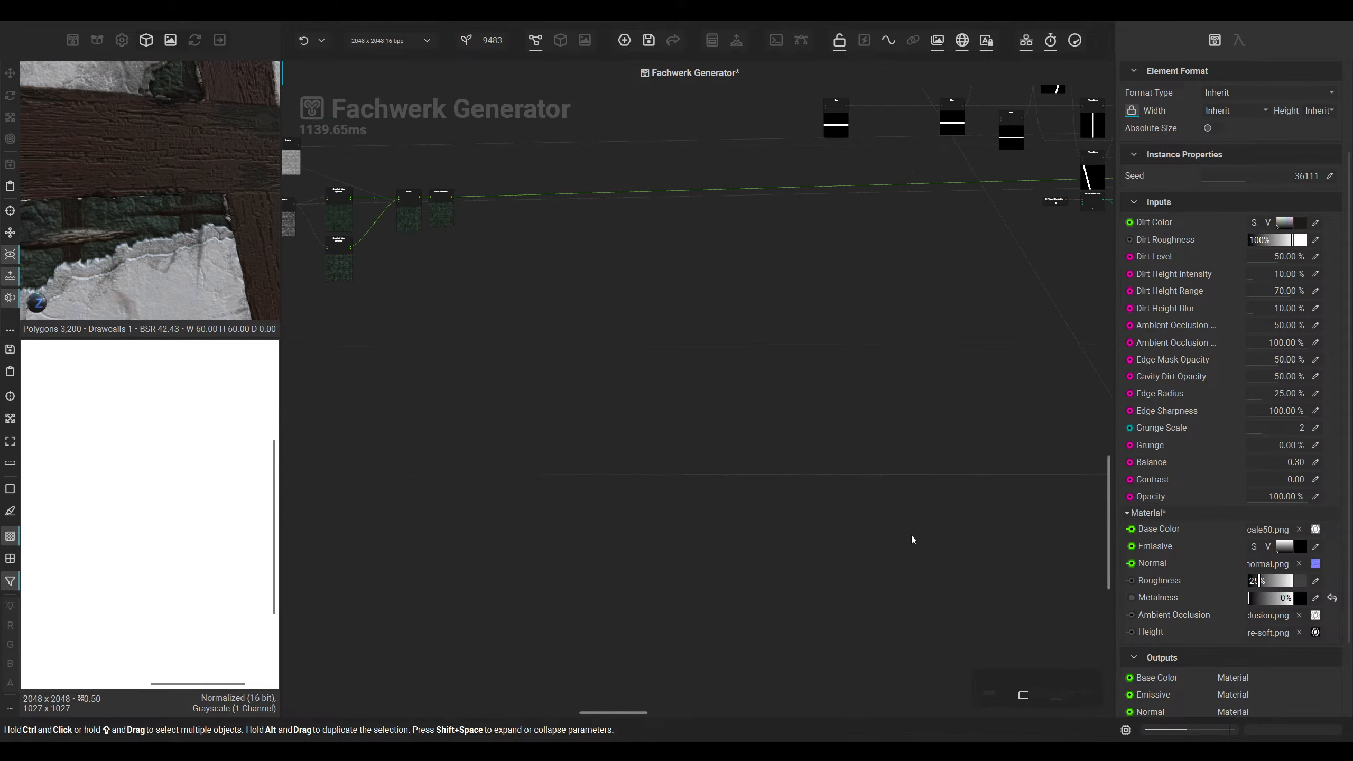
middle_click_drag(595, 450, 924, 528)
scroll(660, 351, "up", 8)
middle_click_drag(604, 322, 535, 459)
scroll(680, 254, "up", 4)
middle_click_drag(681, 255, 622, 326)
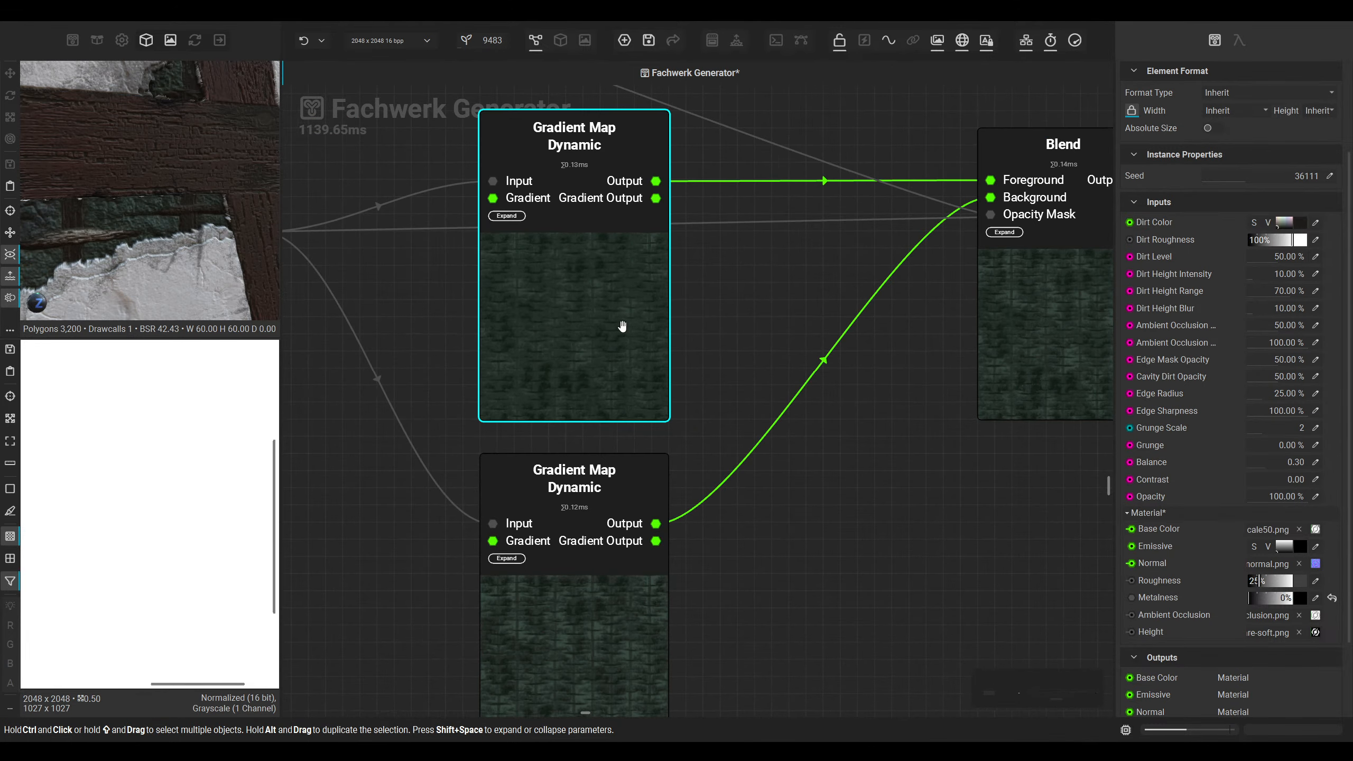
scroll(621, 325, "down", 1)
left_click_drag(632, 300, 661, 242)
Step: Reposition the infill color's Blend and Color Variance nodes to make room after the two Gradient Map Dynamic nodes
scroll(639, 289, "down", 3)
middle_click_drag(636, 290, 776, 366)
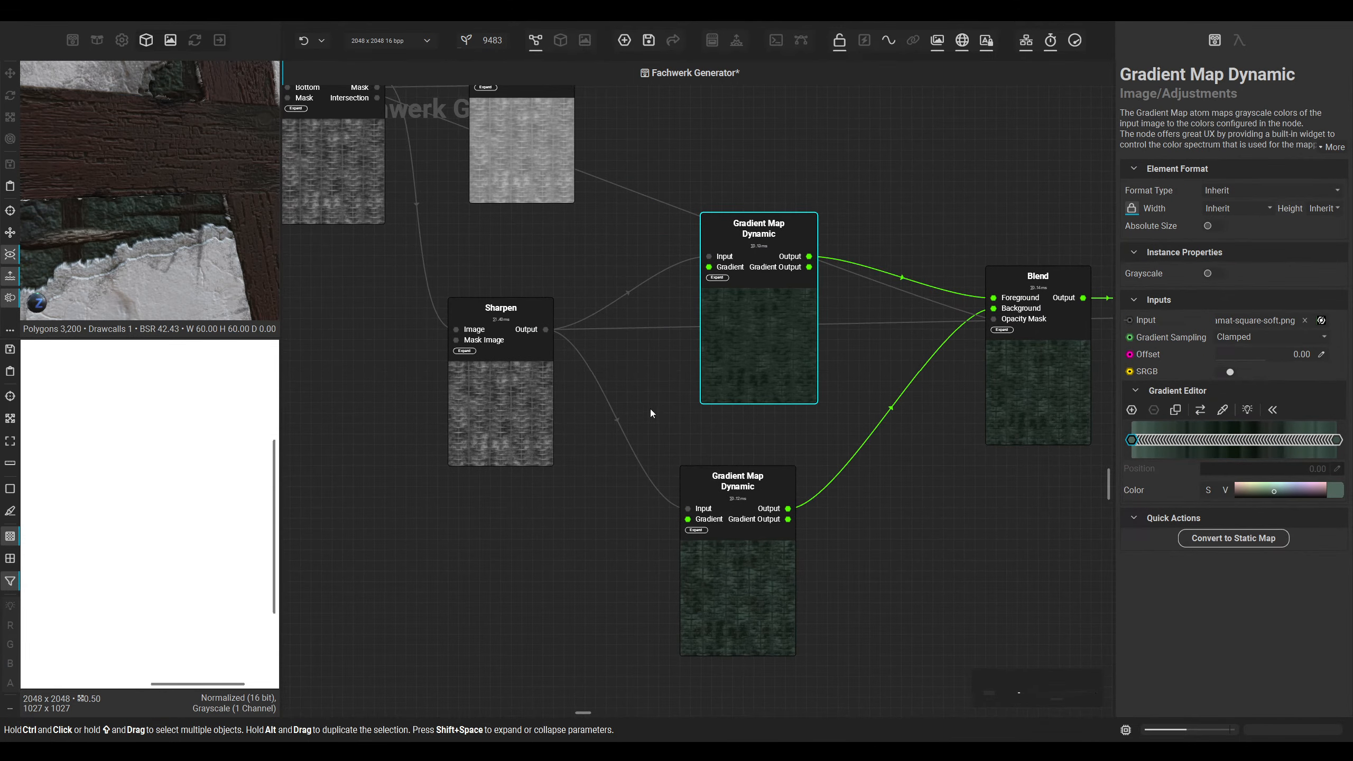
middle_click_drag(677, 402, 526, 418)
middle_click_drag(621, 392, 450, 458)
left_click_drag(703, 470, 715, 425)
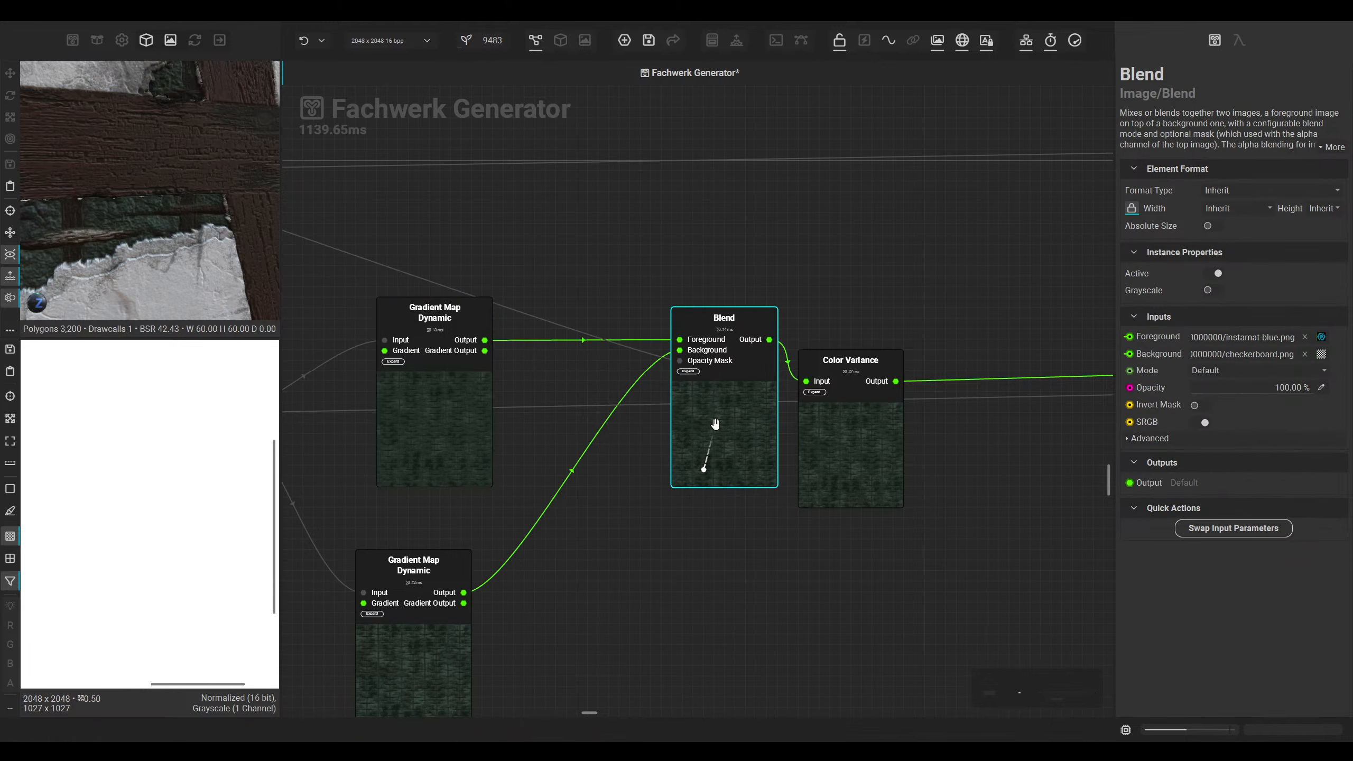
left_click_drag(893, 473, 957, 421)
Step: Add an HCL node to the output of the upper Gradient Map Dynamic and duplicate it onto the lower one's output
middle_click_drag(600, 471, 940, 407)
left_click(776, 395)
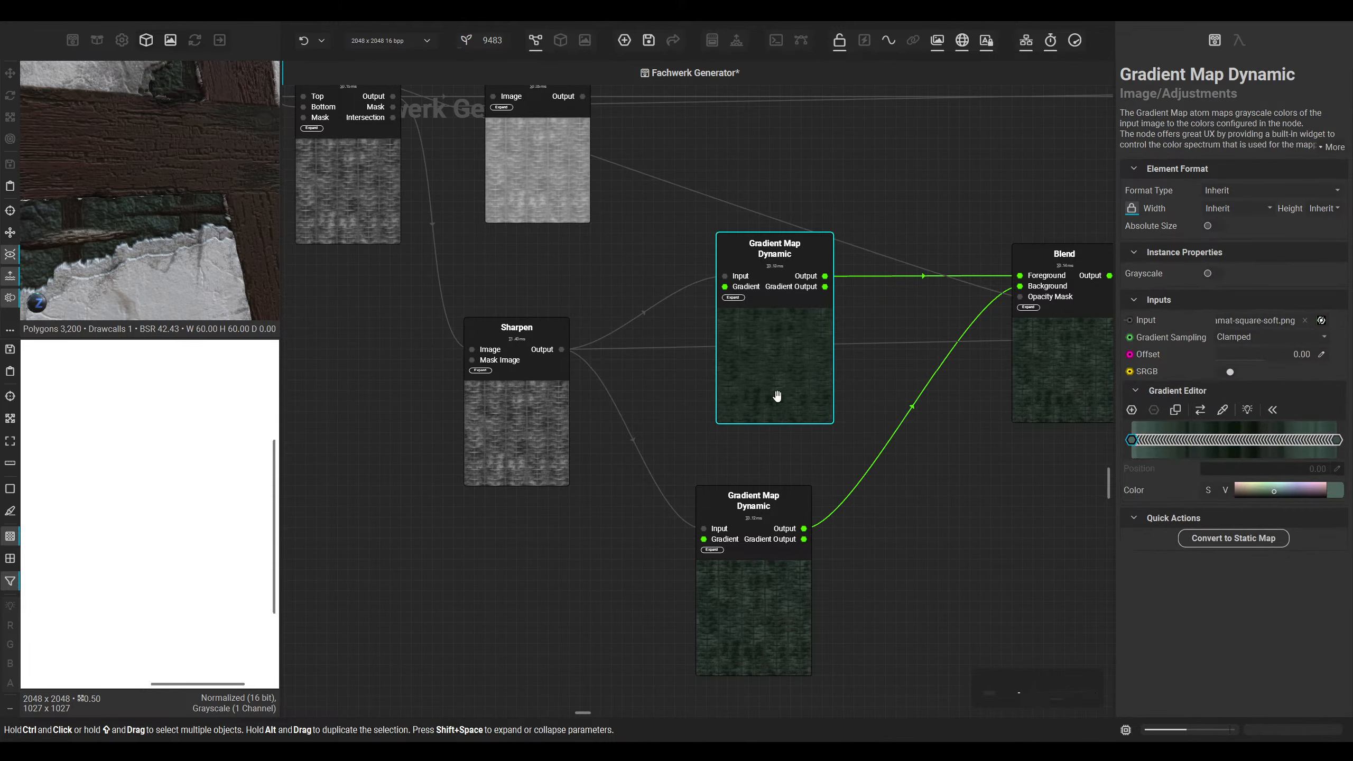
scroll(800, 404, "up", 1)
middle_click_drag(709, 414, 518, 422)
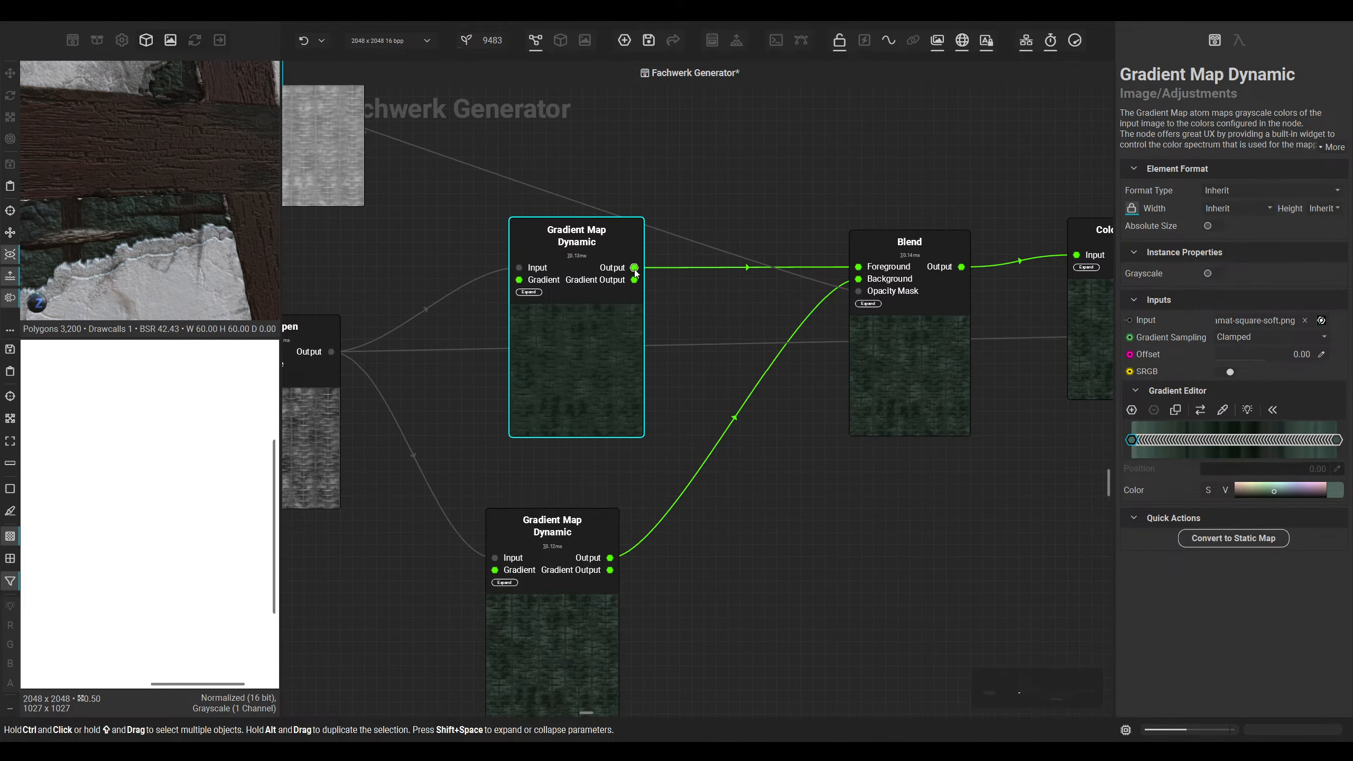
left_click_drag(634, 268, 690, 268)
type("hcl")
key("Return")
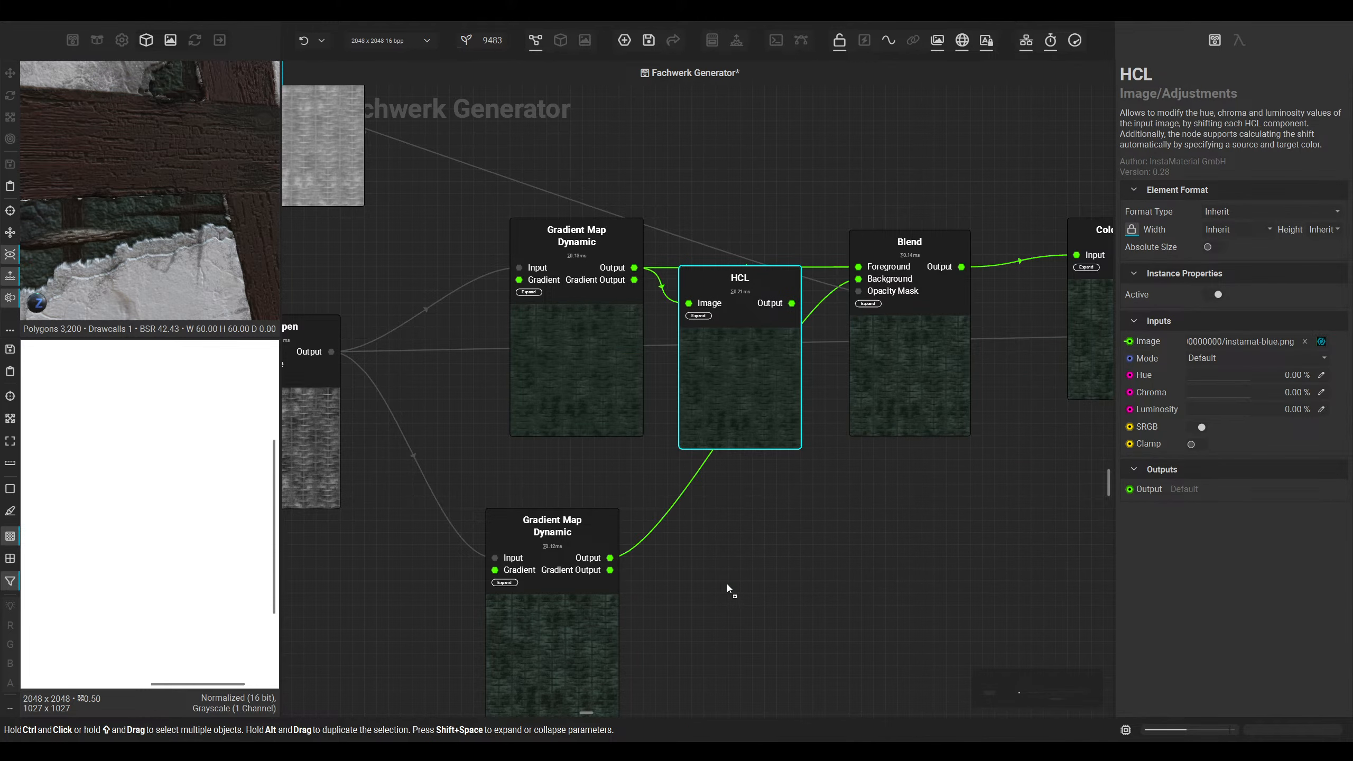
left_click_drag(727, 584, 610, 558, "alt")
Step: Set the Chroma of both infill HCL nodes to -100%
left_click(748, 413)
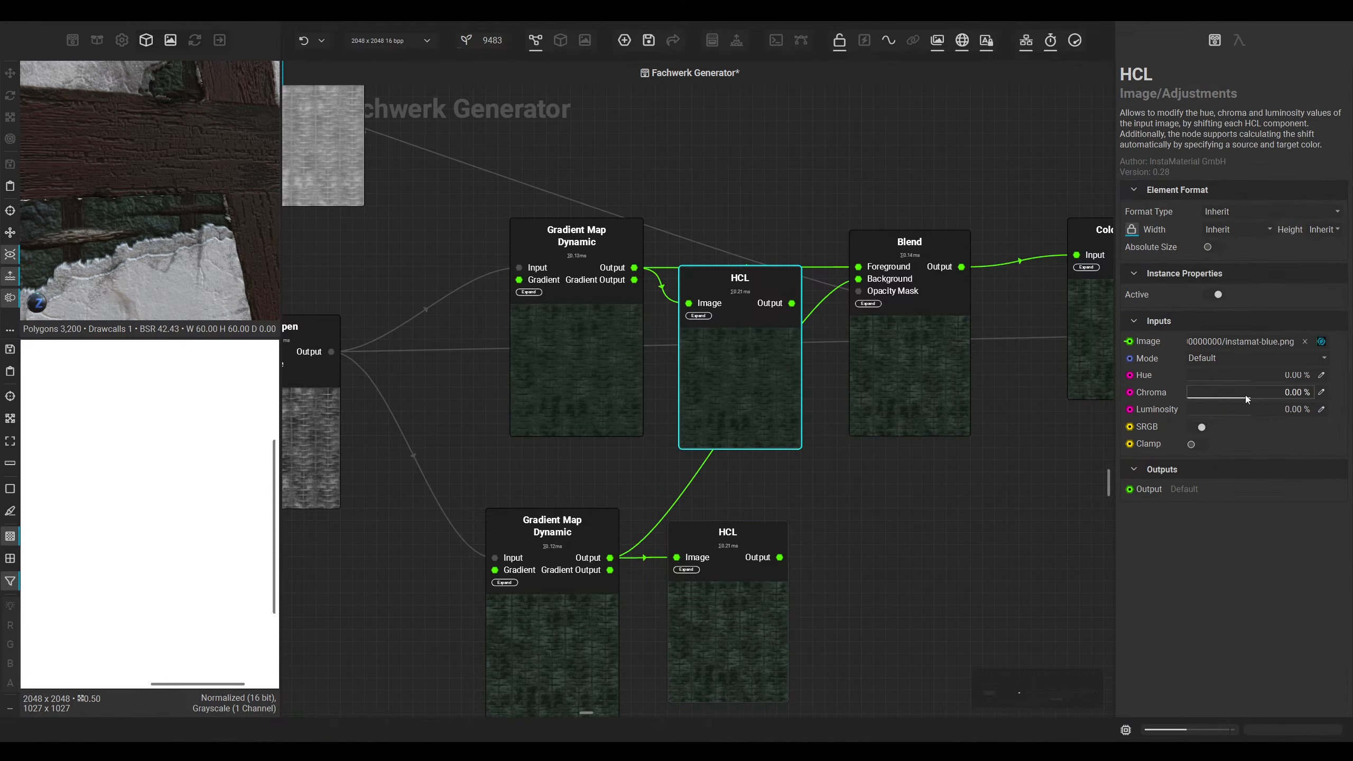
left_click(695, 625)
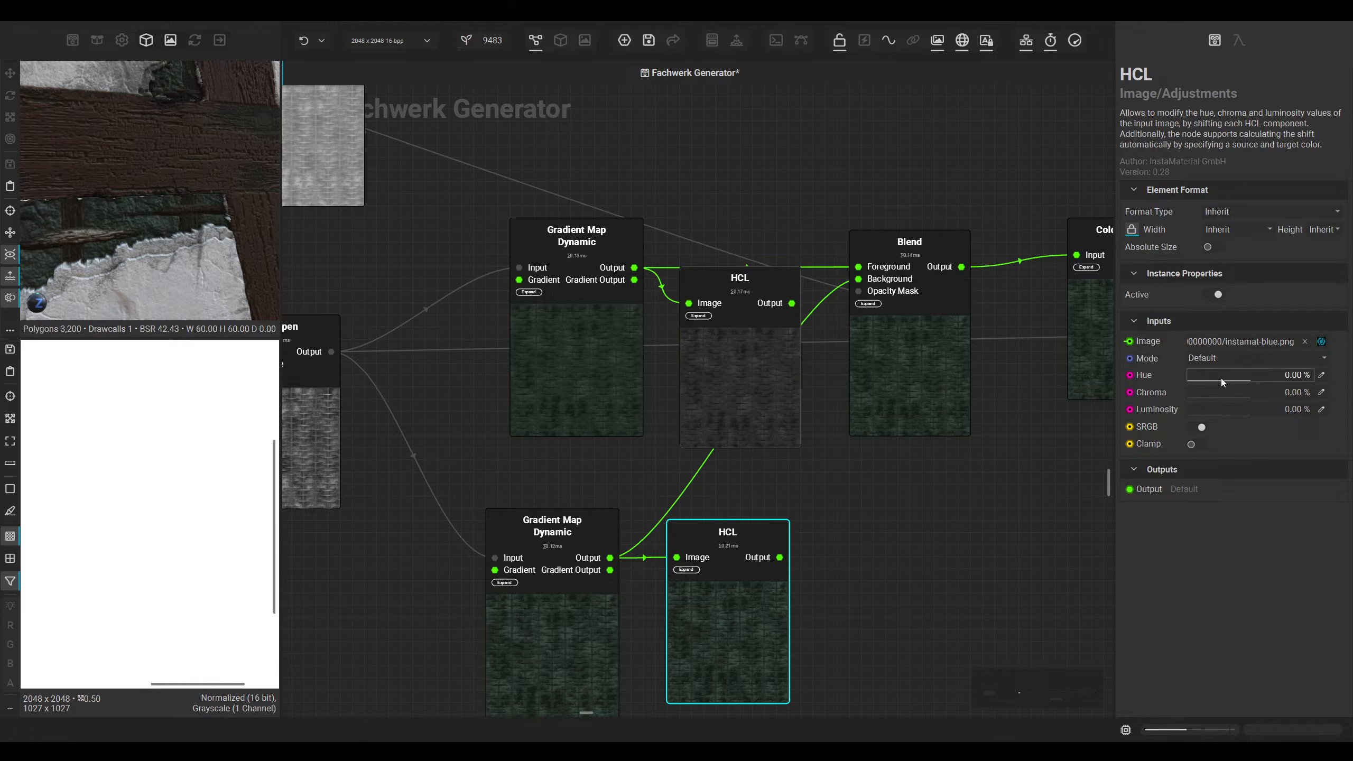
left_click_drag(1199, 396, 1160, 397)
Step: Connect the upper HCL output to the Blend's Foreground and the lower HCL output to its Background
middle_click_drag(818, 396, 744, 401)
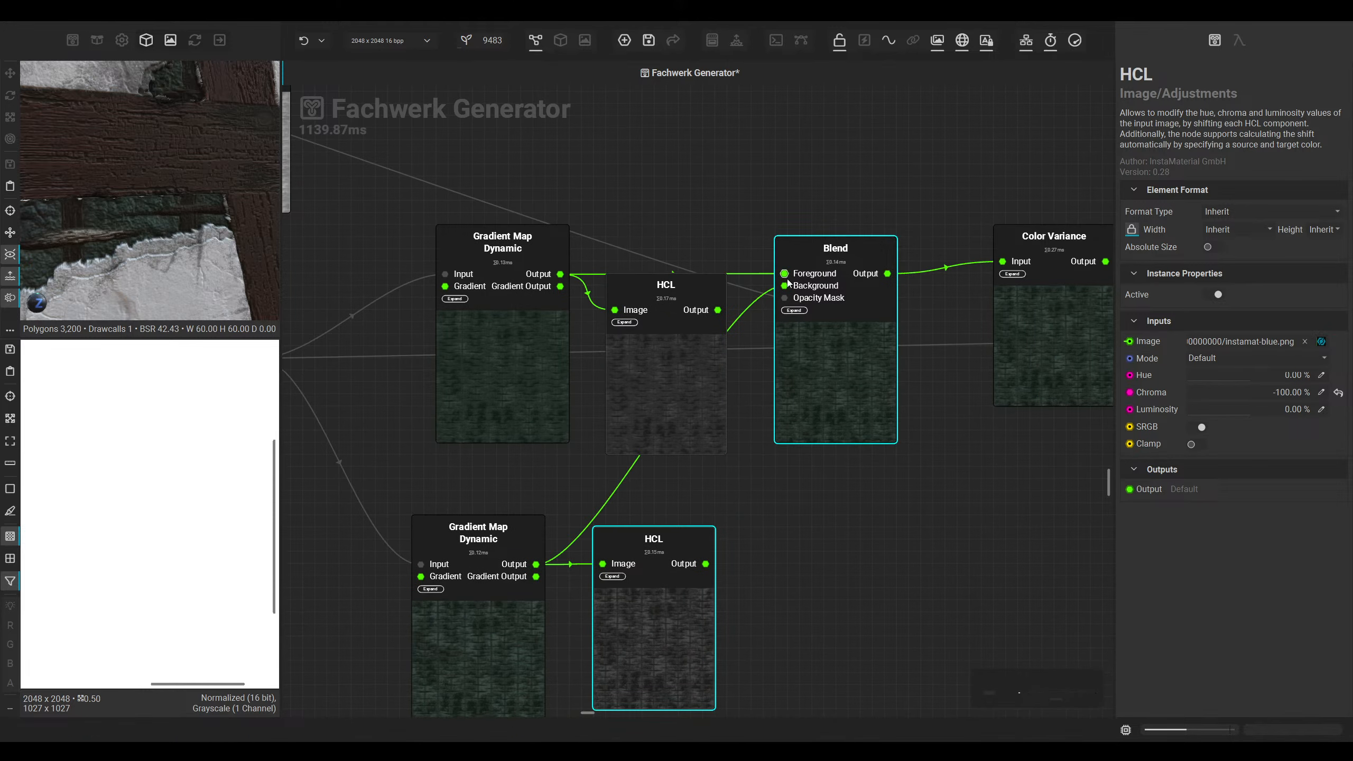
left_click_drag(786, 277, 720, 310)
left_click_drag(785, 286, 785, 287)
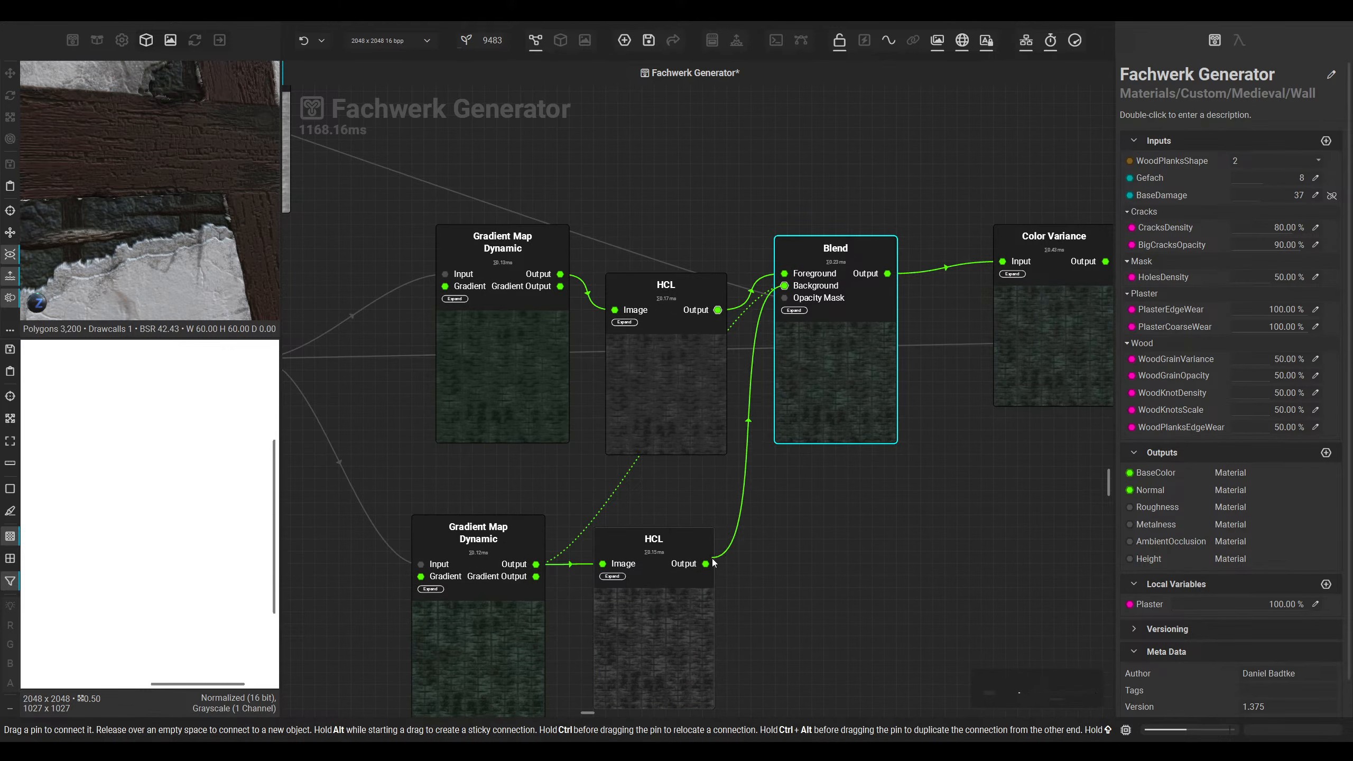
left_click_drag(713, 563, 705, 564)
Step: Set the Luminosity to 5.15% on the upper infill HCL node and 17.53% on the lower one
left_click(682, 351)
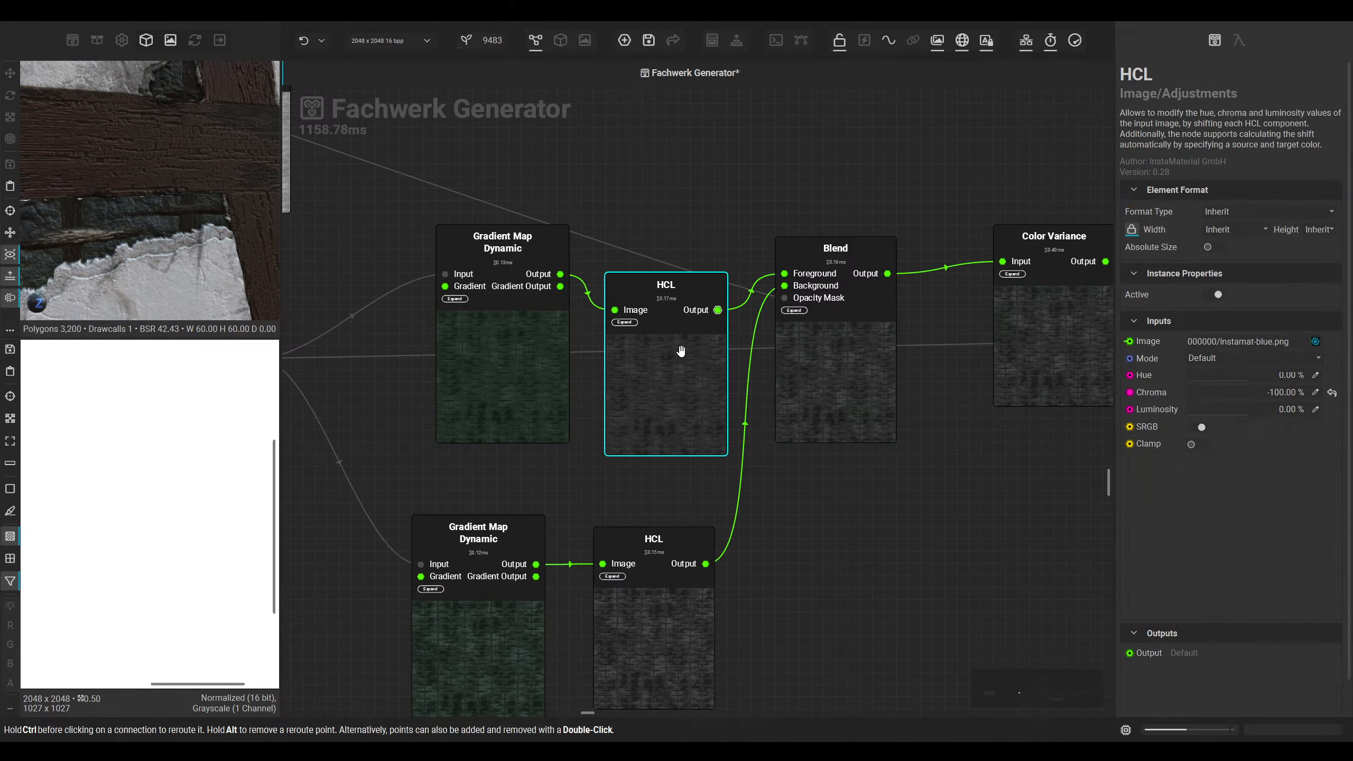
left_click(1252, 411)
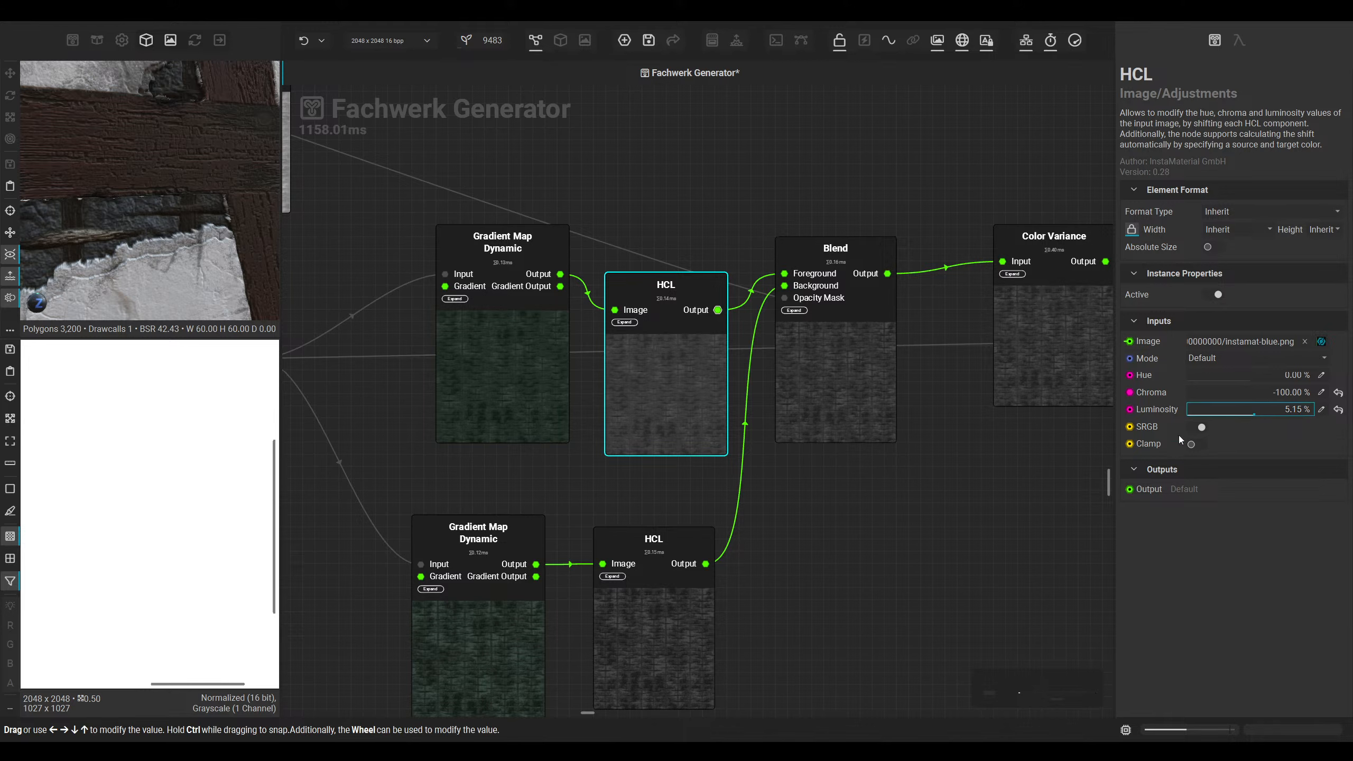
left_click(711, 643)
left_click_drag(1253, 409, 1262, 411)
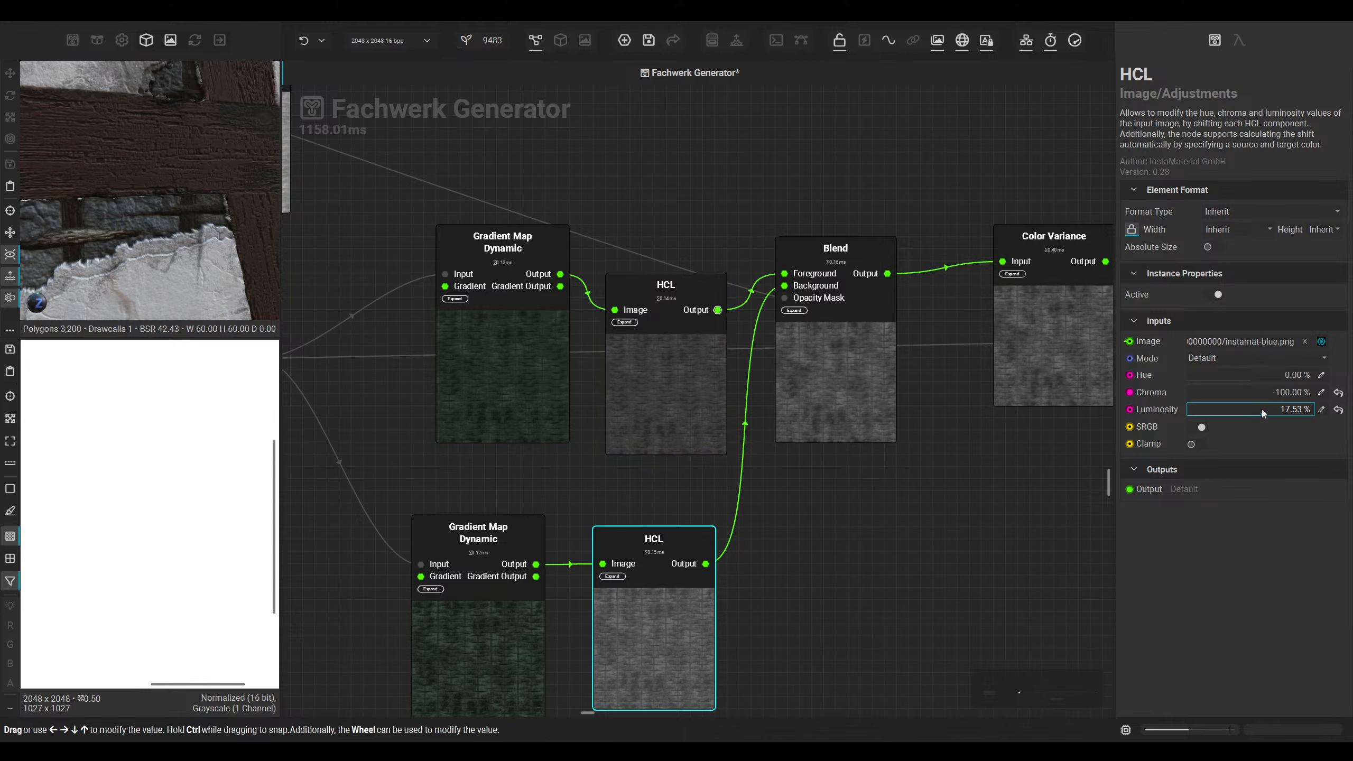
Step: Inspect the desaturated brick infill in the large 3D view from several angles and return to the node graph
left_click(560, 41)
scroll(709, 334, "down", 5)
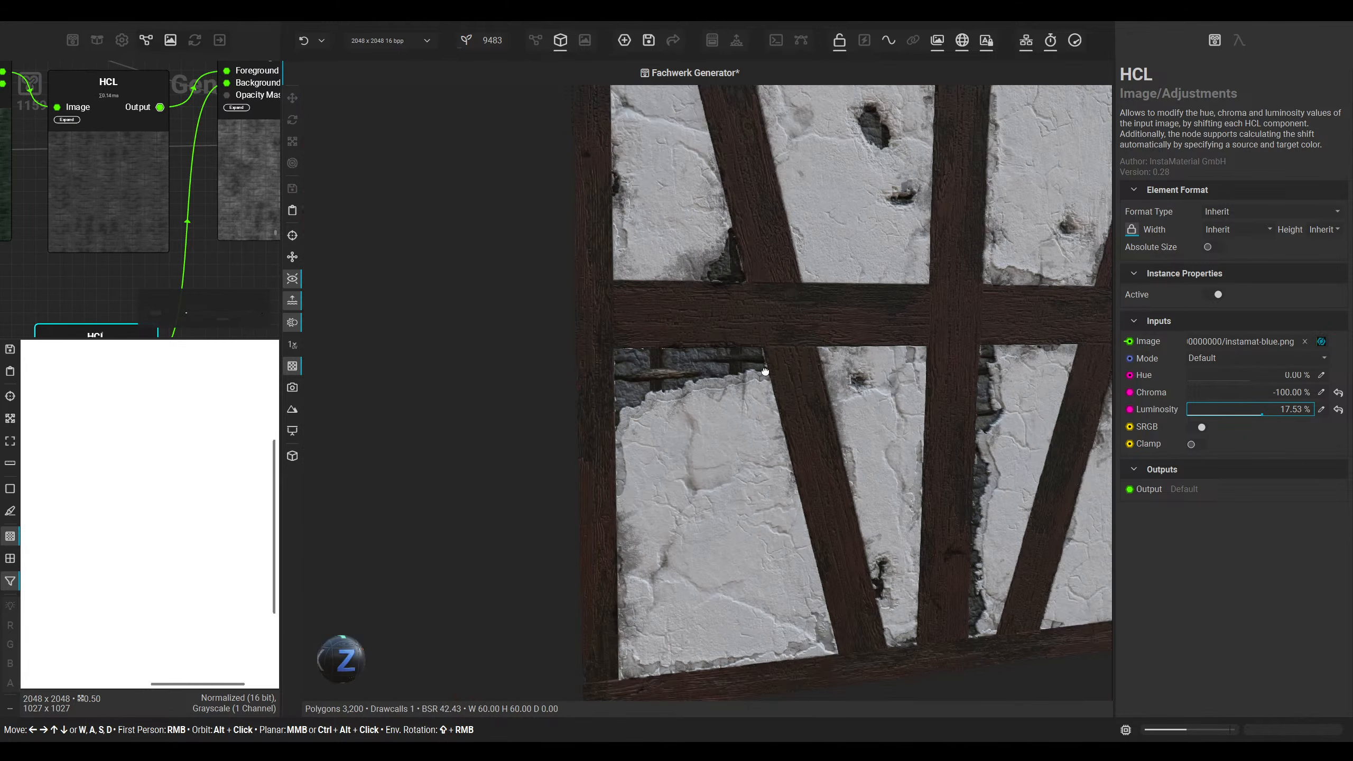
middle_click_drag(765, 372, 806, 395)
left_click_drag(806, 395, 775, 396, "alt")
middle_click_drag(775, 395, 680, 410)
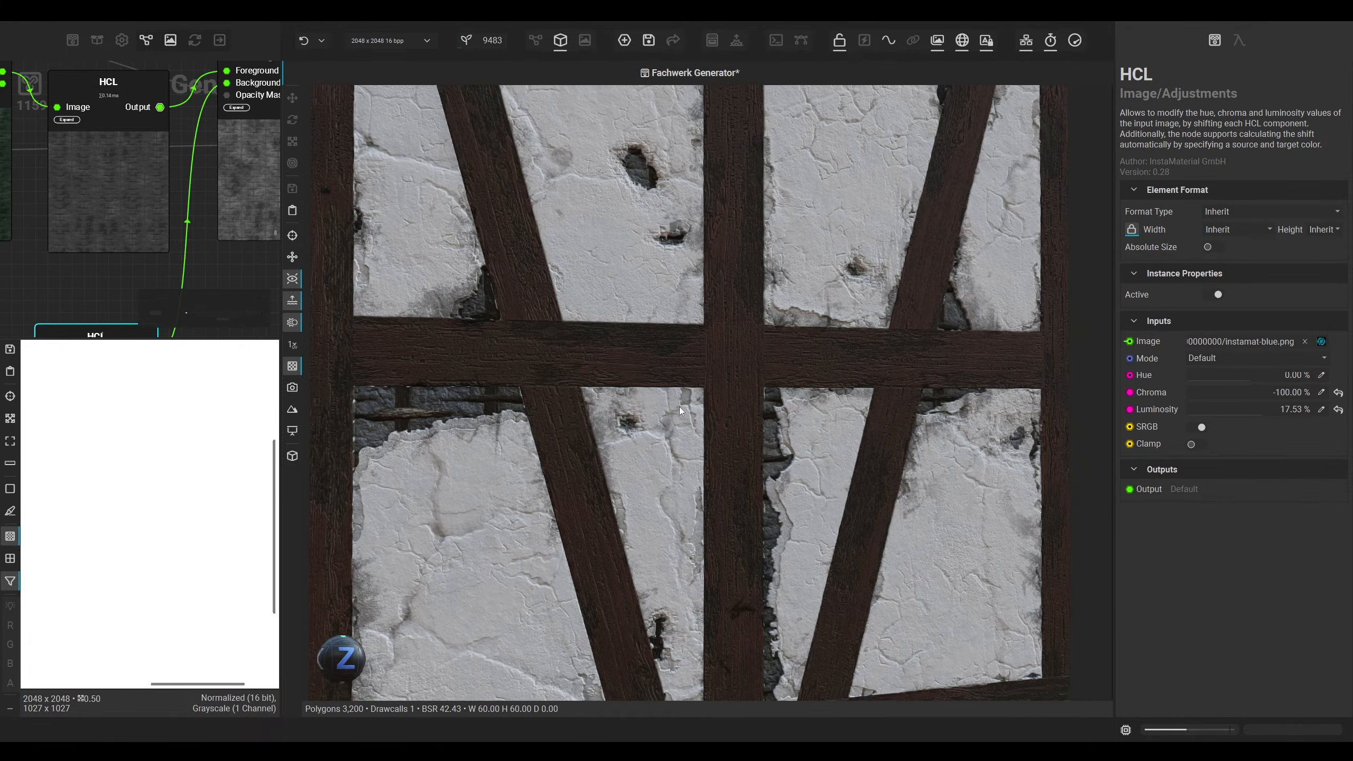
scroll(549, 317, "down", 1)
left_click(535, 40)
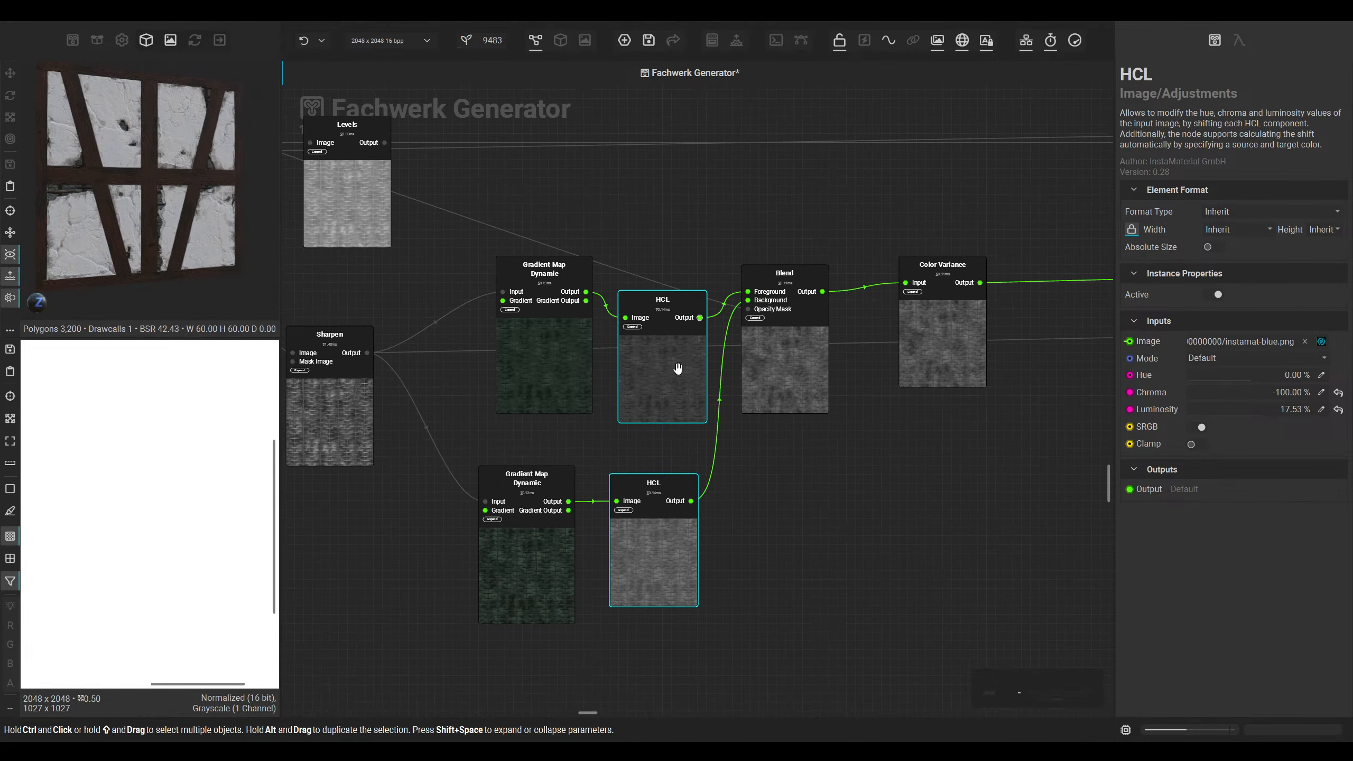
Step: Tidy the HCL and Blend node positions and reroute the Histogram Edit connection to Blend's Opacity Mask above the nodes
scroll(643, 324, "up", 1)
left_click(653, 296)
left_click_drag(753, 303, 804, 304)
scroll(792, 338, "down", 1)
middle_click_drag(654, 202, 841, 374)
double_click(721, 358)
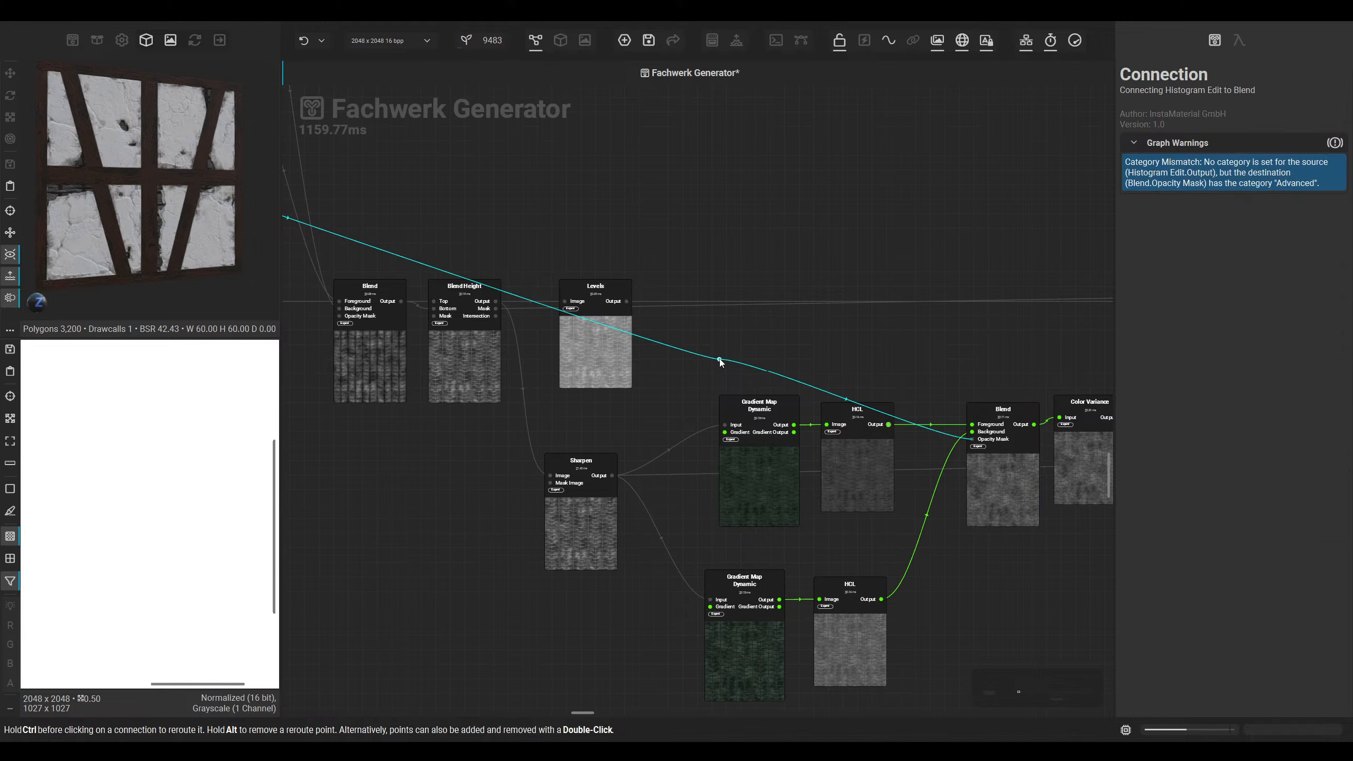
left_click_drag(721, 359, 830, 199)
Step: Set the Luminosity to 19.59% on the lower infill HCL node and 13.40% on the upper one
scroll(831, 199, "down", 3)
middle_click_drag(847, 499, 700, 450)
scroll(700, 450, "down", 1)
scroll(688, 467, "up", 1)
left_click(688, 467)
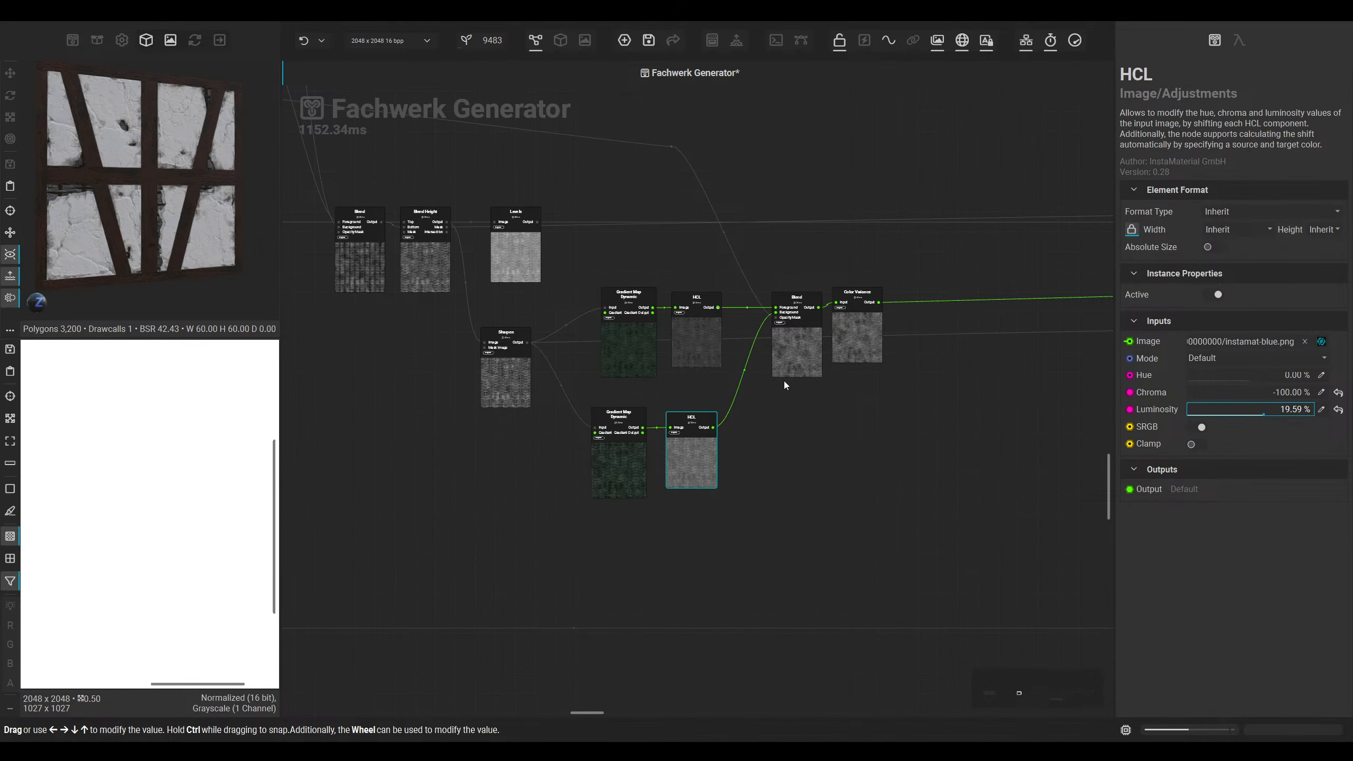
left_click(695, 341)
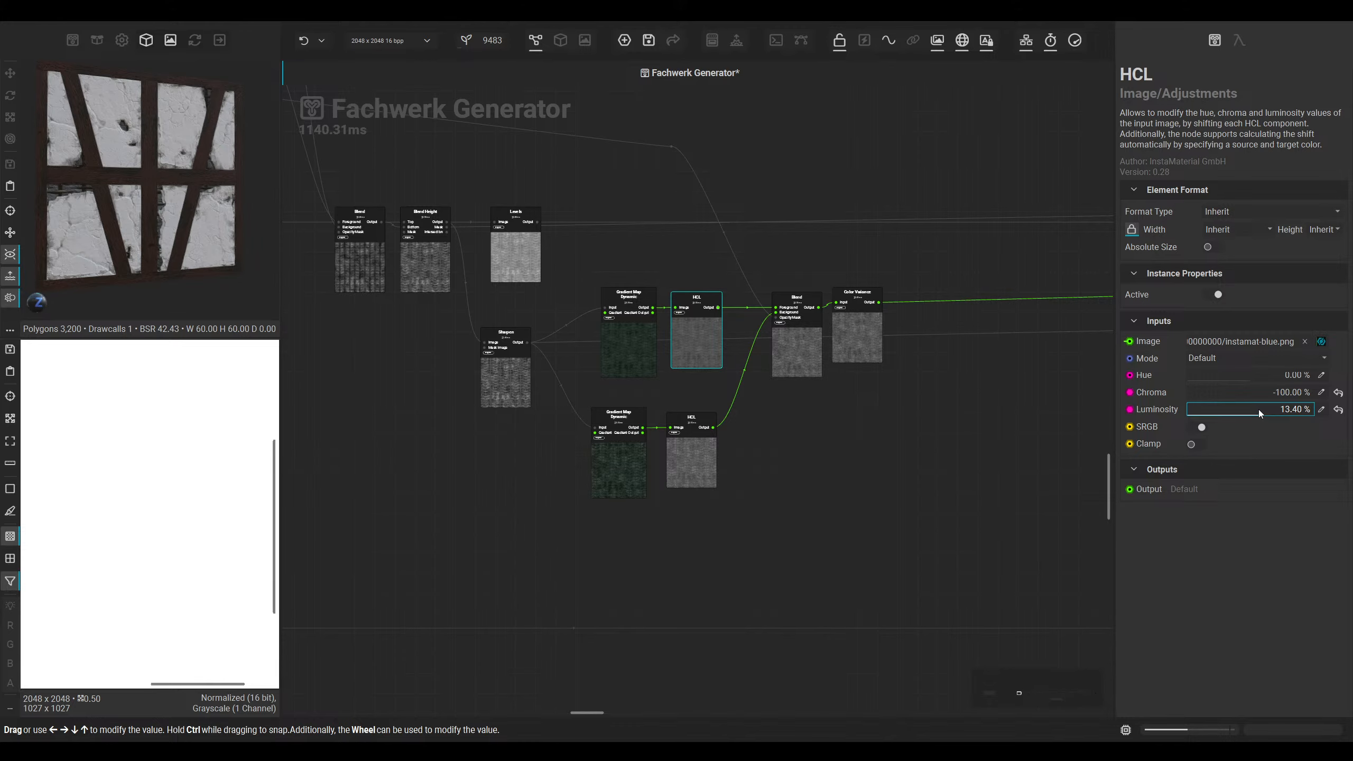
Step: Set the upper infill HCL node's Luminosity to 7.22% and check the bricks in the large 3D view
left_click(560, 41)
left_click_drag(647, 341, 679, 384)
scroll(680, 384, "up", 2)
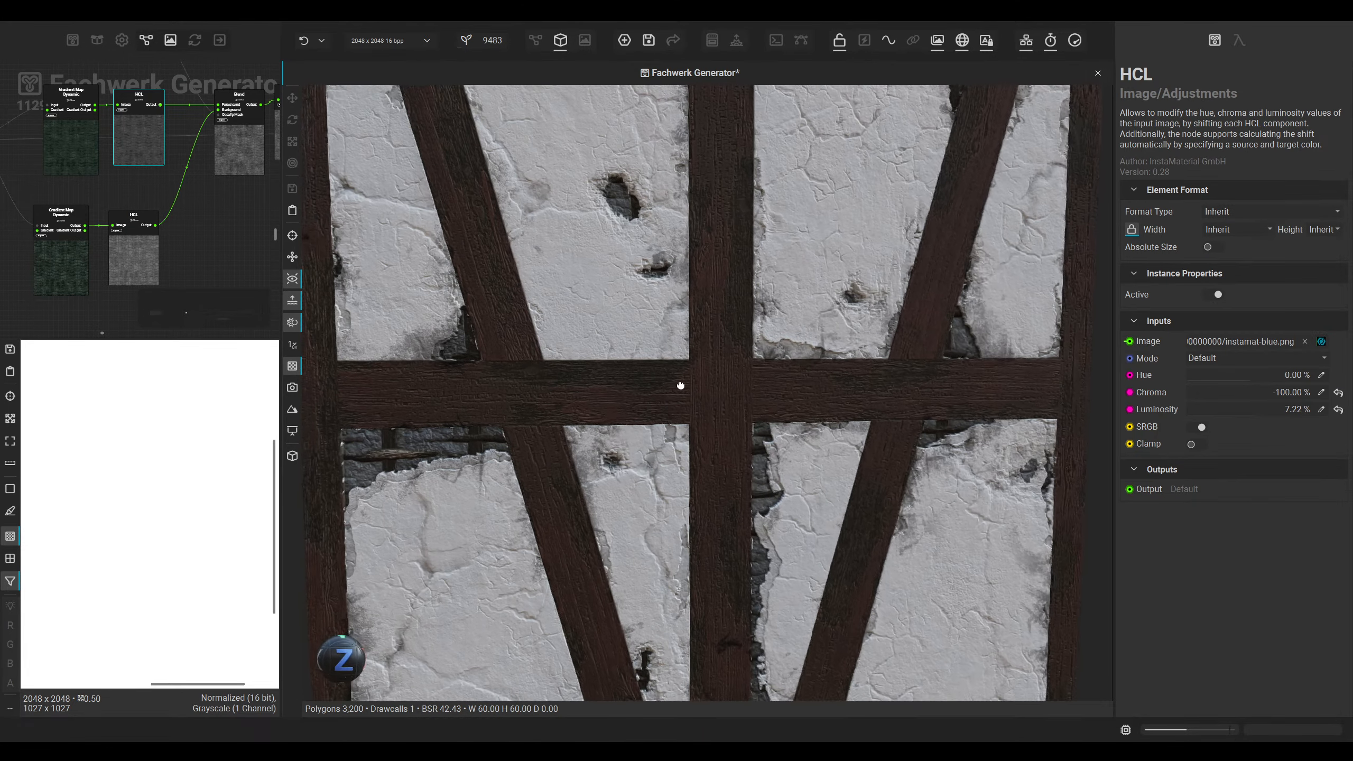
scroll(688, 373, "down", 3)
scroll(688, 373, "up", 1)
left_click(535, 40)
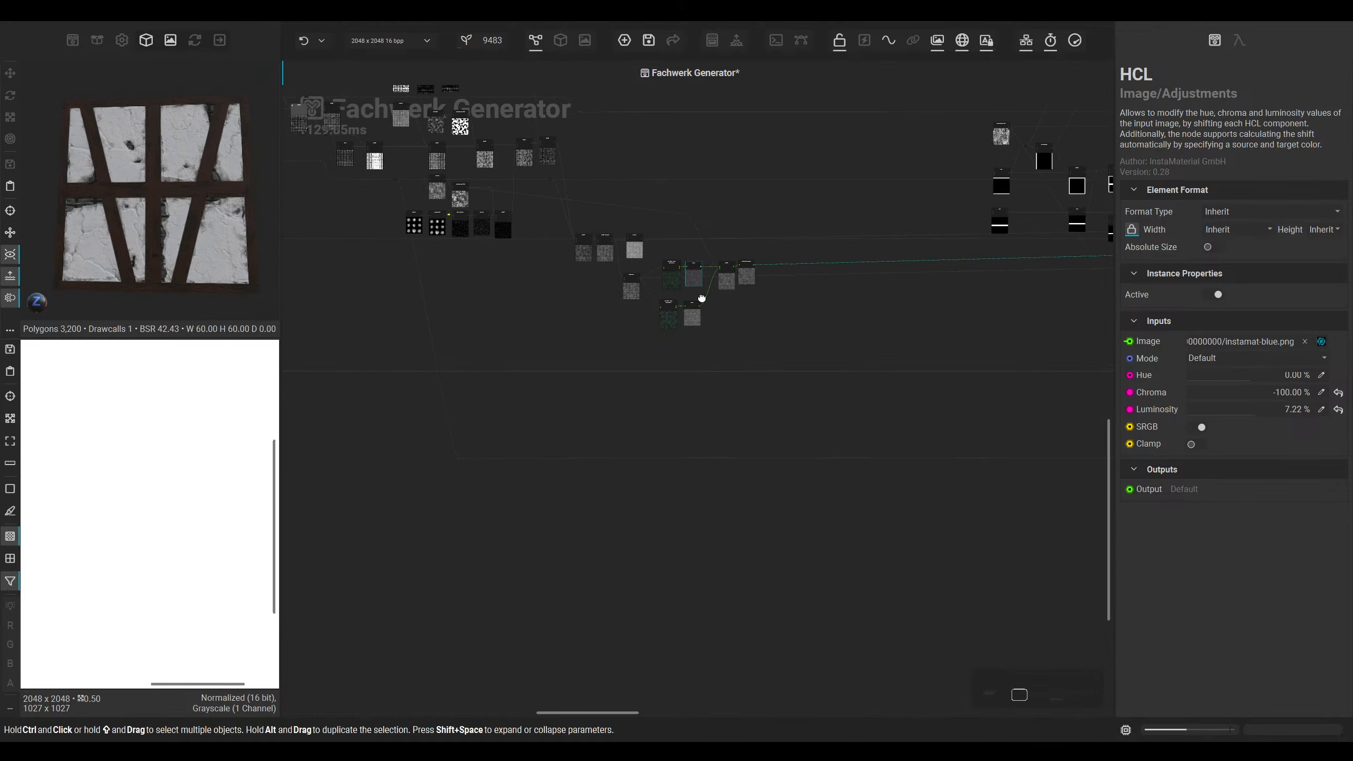
Step: Insert an HCL node between the brown wood color Blend and the Blend combining wood with plaster, placing it beside the wood Blend
middle_click_drag(236, 361, 159, 355)
middle_click_drag(985, 373, 591, 360)
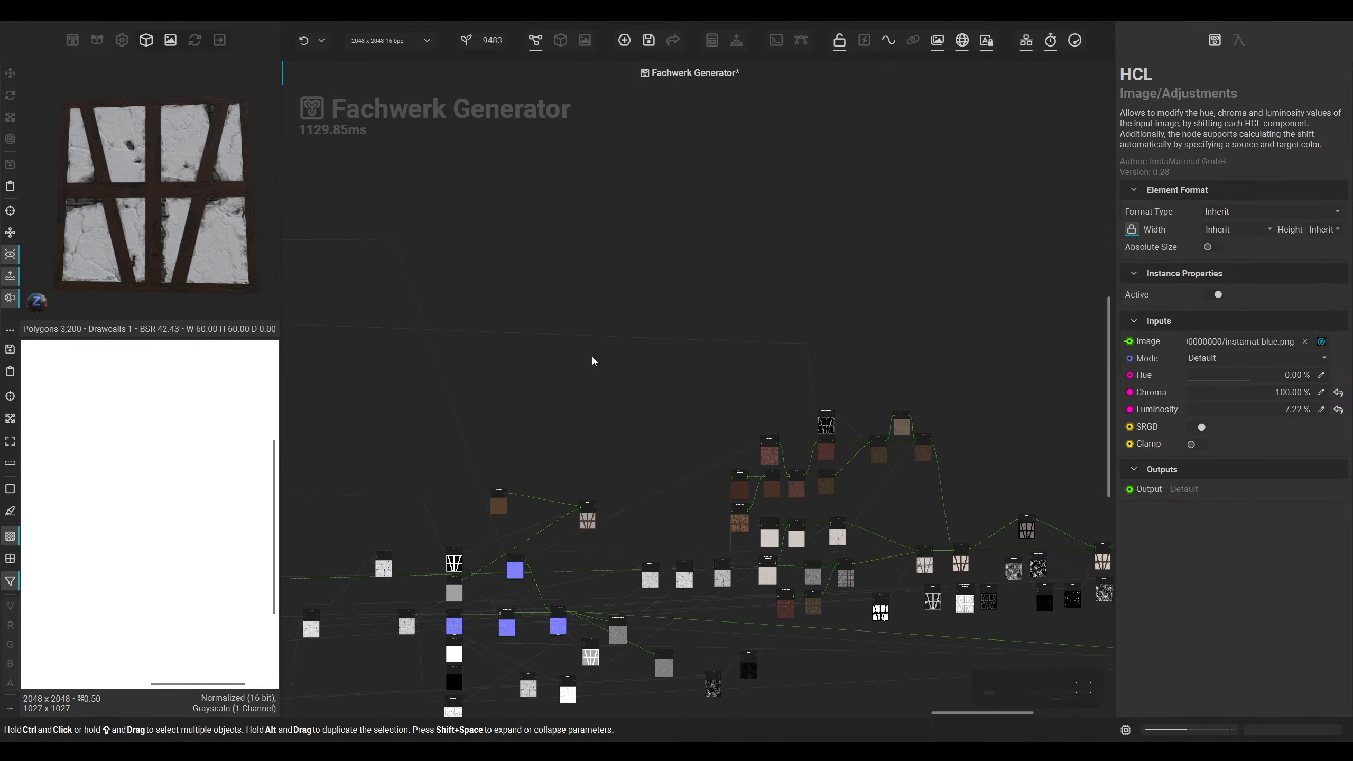
middle_click_drag(766, 352, 426, 282)
scroll(702, 436, "up", 6)
left_click(616, 439)
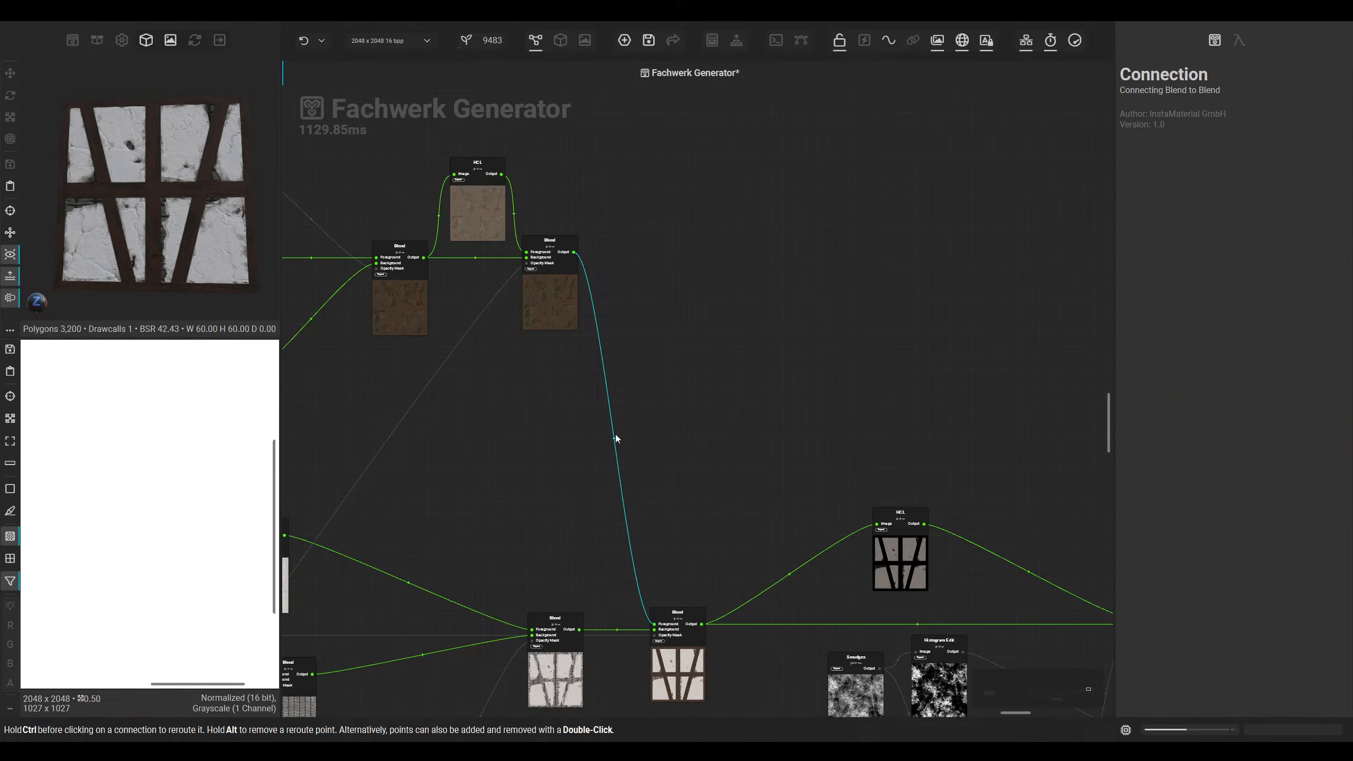
key("space")
type("hcl")
key("Return")
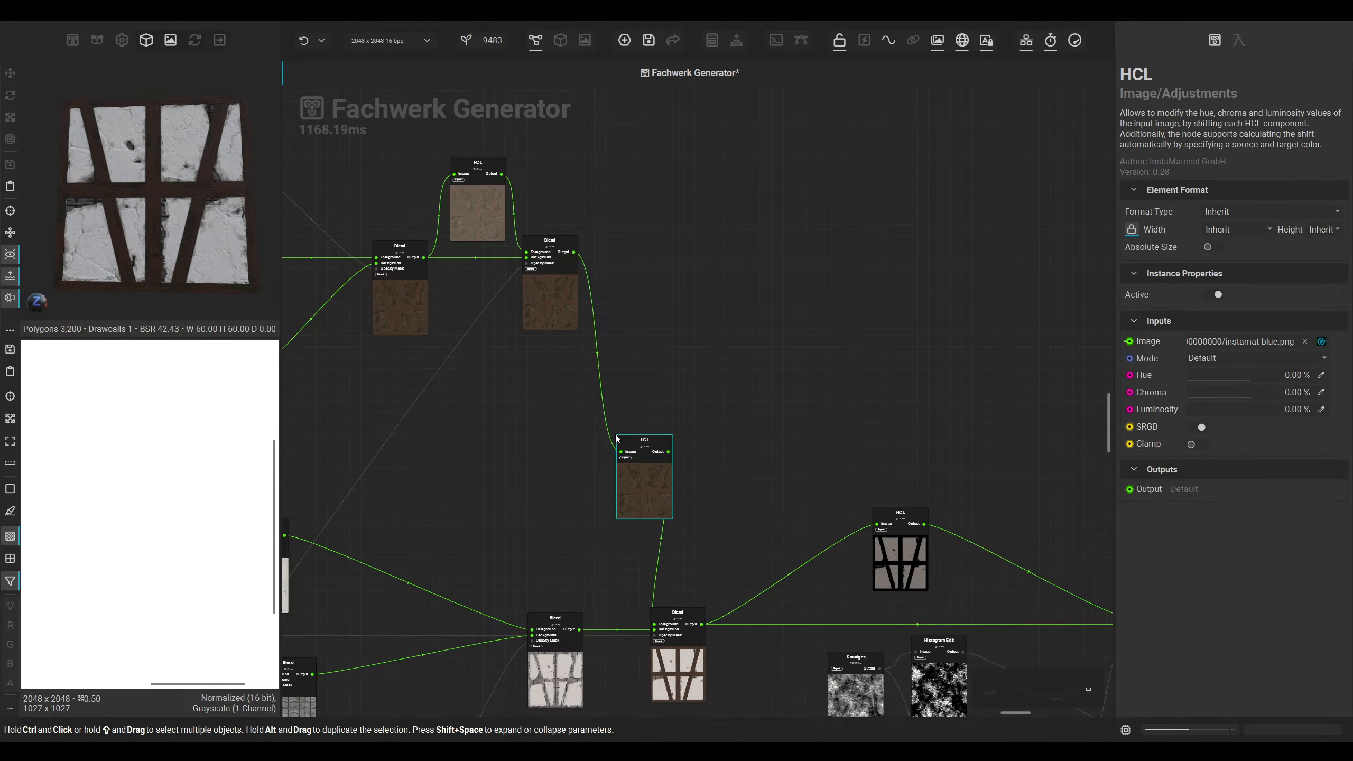
left_click_drag(639, 469, 621, 290)
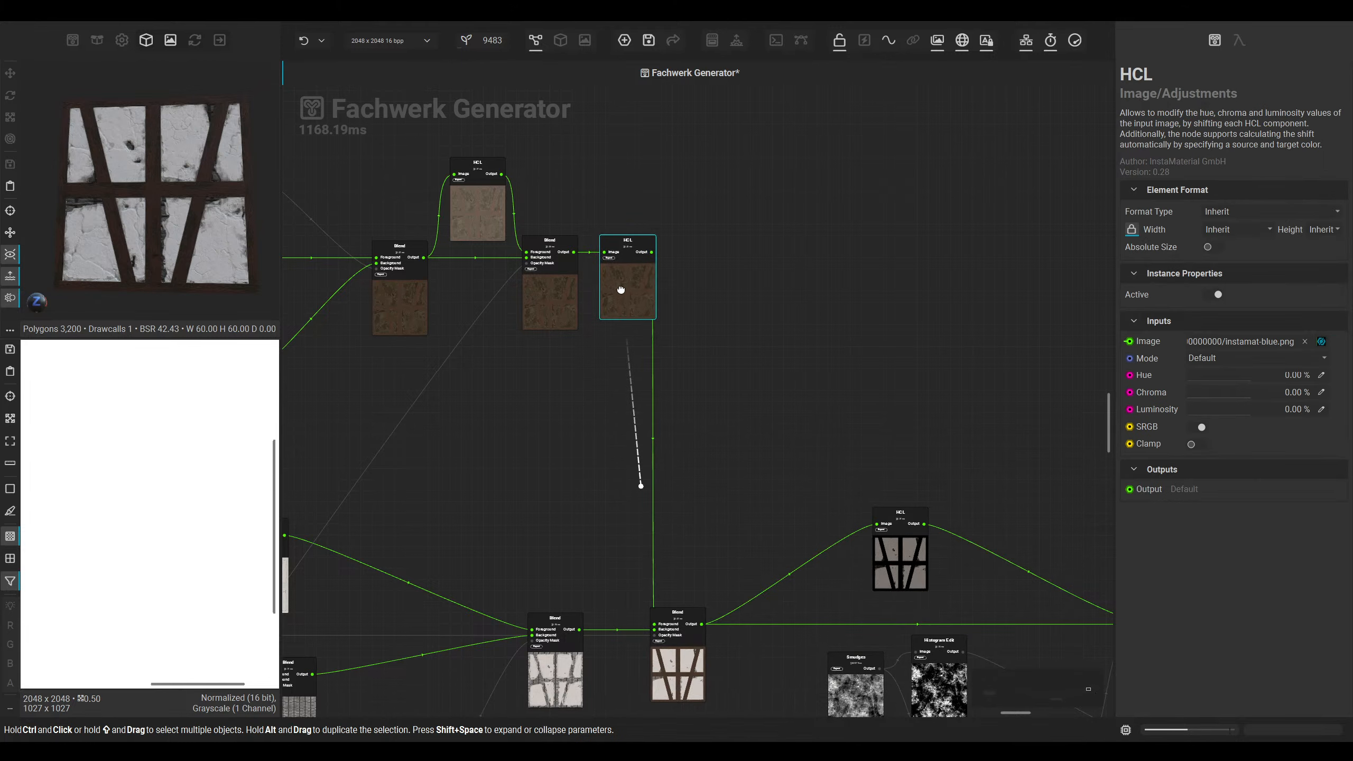
Step: Try a Luminosity of 7.22% on the new wood HCL node and examine the beams in the large 3D view
left_click(565, 43)
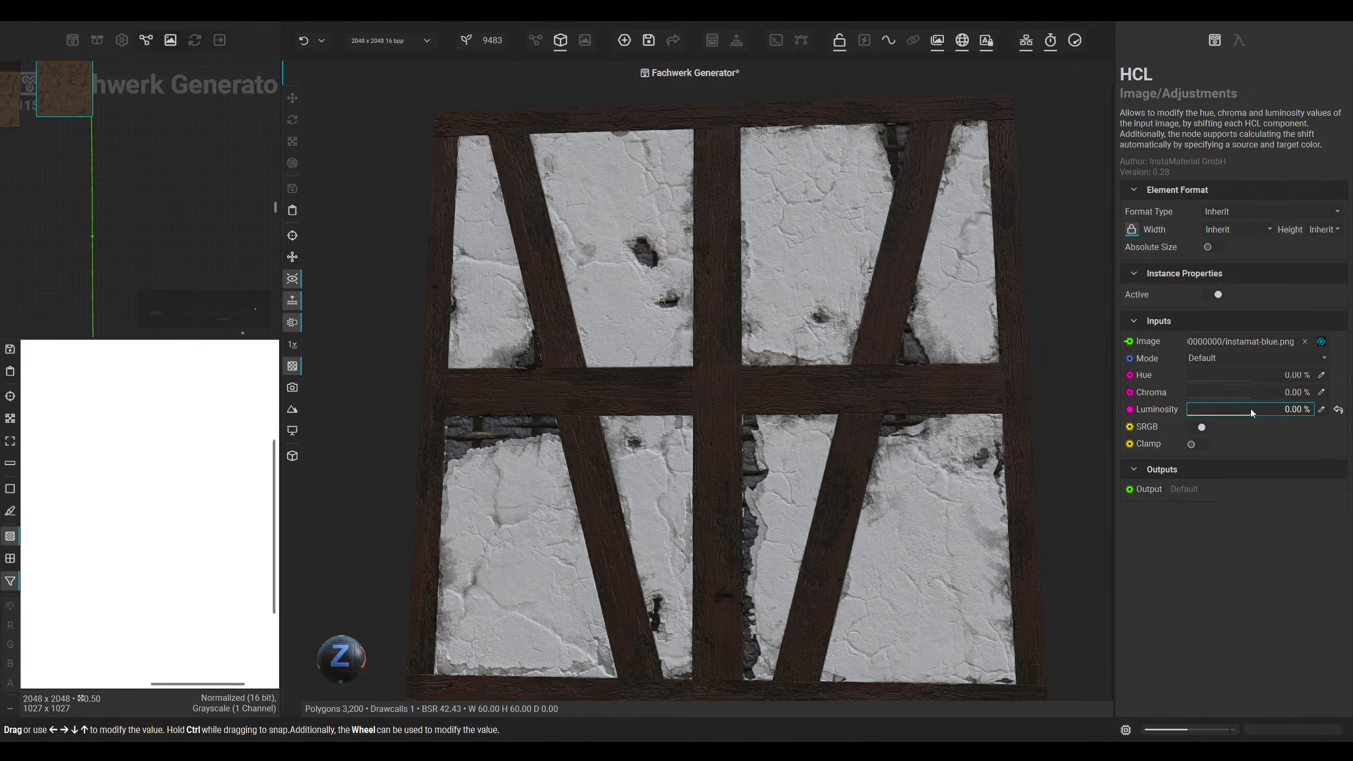
scroll(1257, 408, "up", 6)
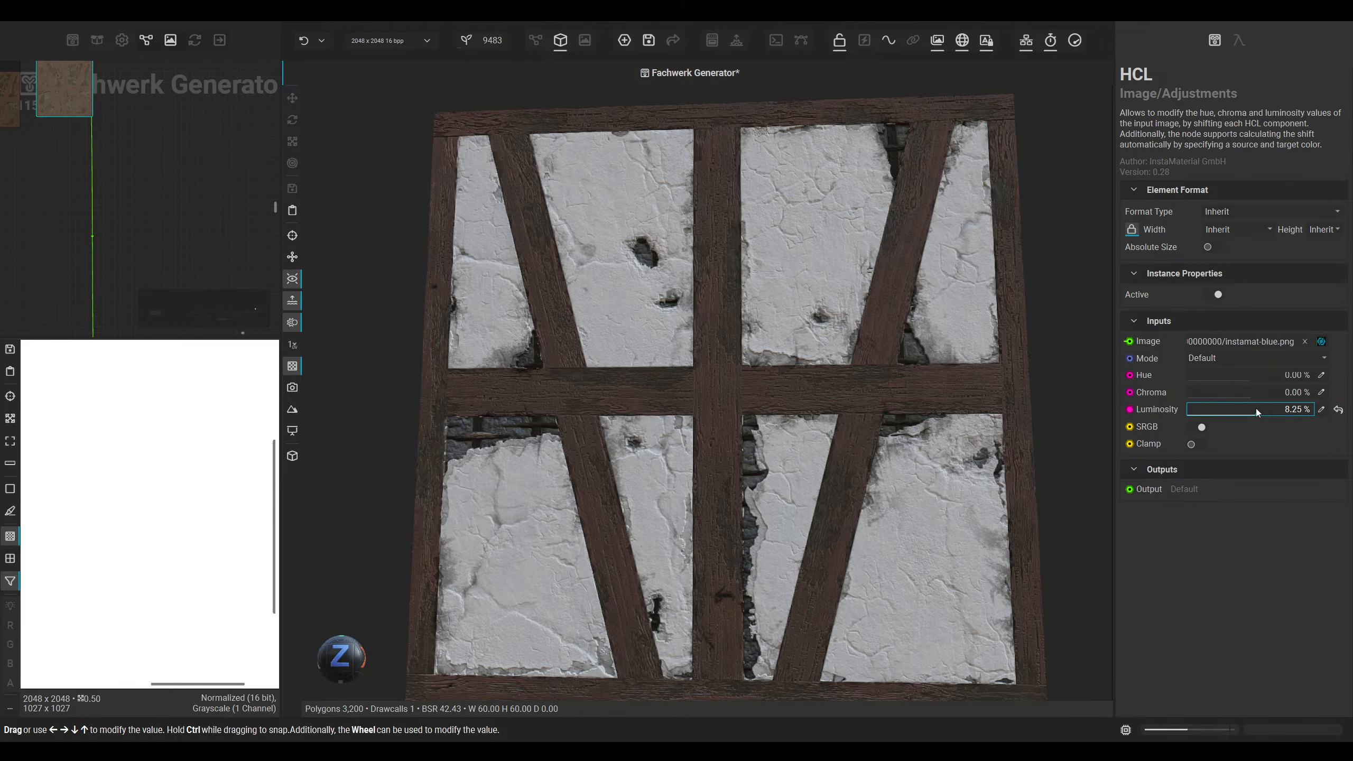
scroll(1256, 408, "down", 2)
mouse_move(698, 397)
middle_mouse_down()
mouse_move(716, 410)
mouse_move(703, 414)
middle_mouse_up()
scroll(706, 408, "up", 3)
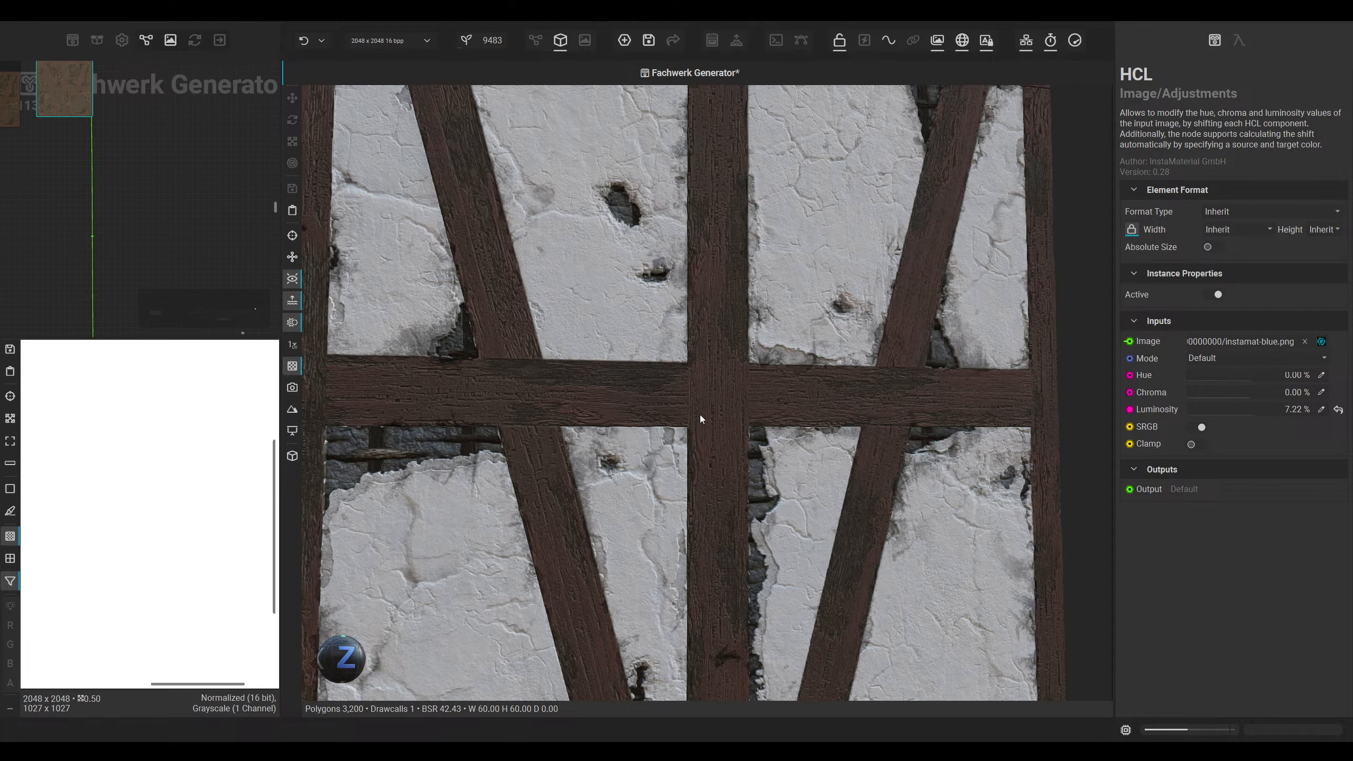
Step: Set the wood HCL node's Luminosity to 11.34% and review the whole wall in 3D
left_click_drag(1252, 410, 1257, 413)
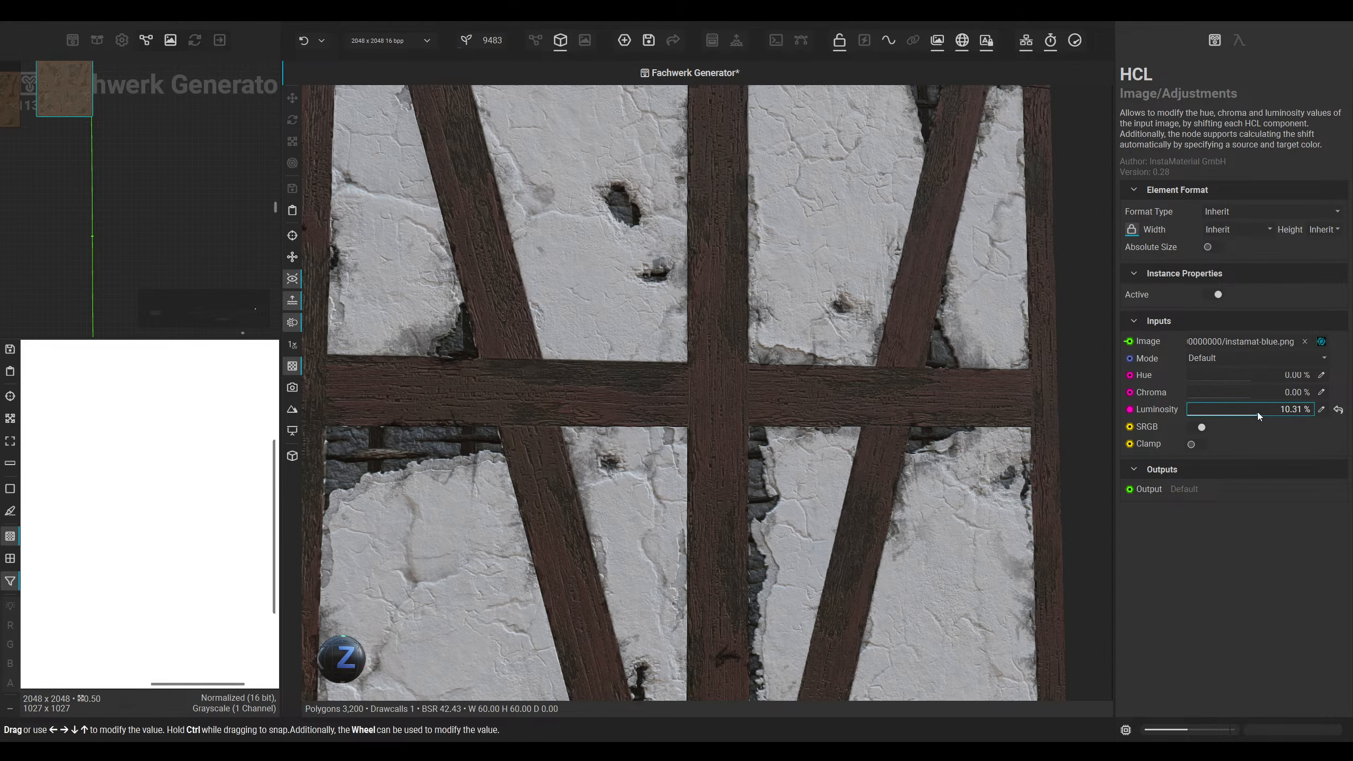
scroll(706, 432, "down", 4)
middle_click_drag(706, 433, 708, 423)
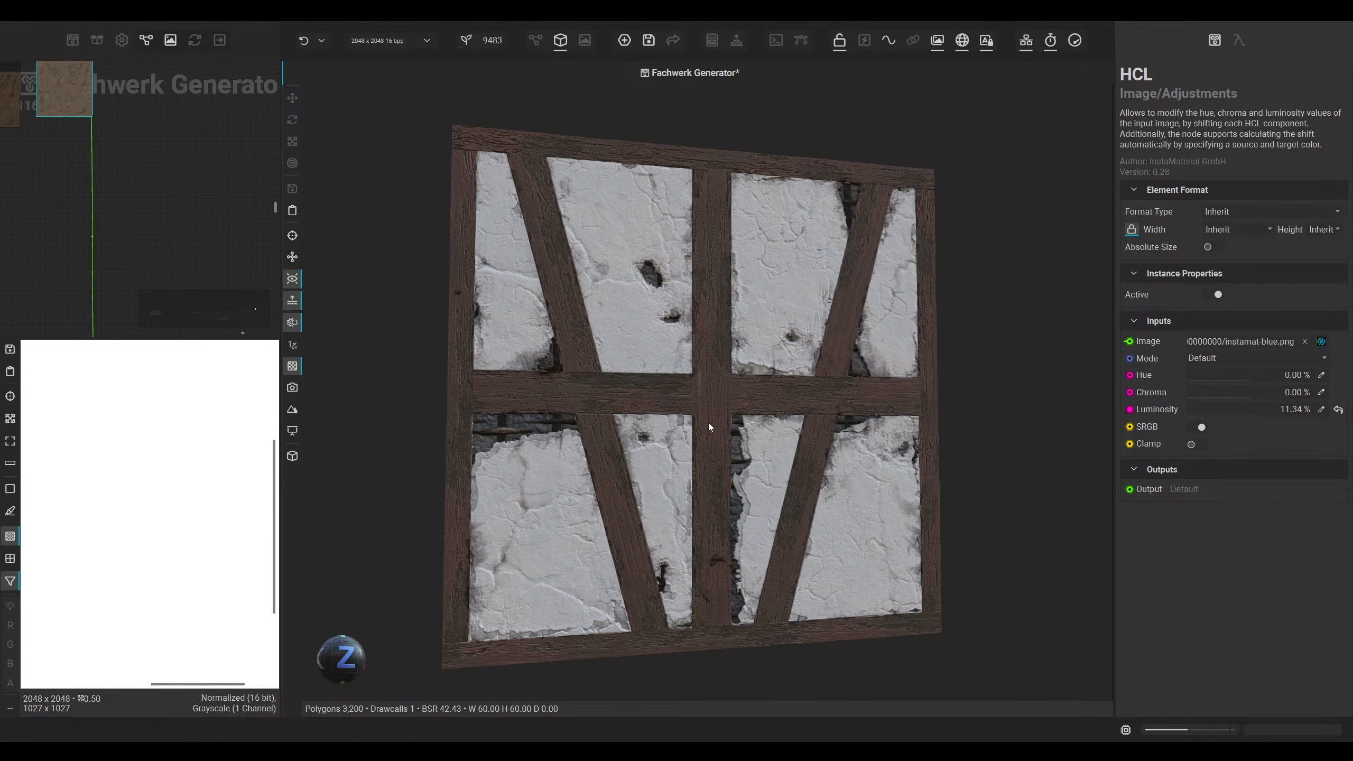
left_click_drag(349, 653, 347, 652)
middle_click_drag(529, 412, 543, 448)
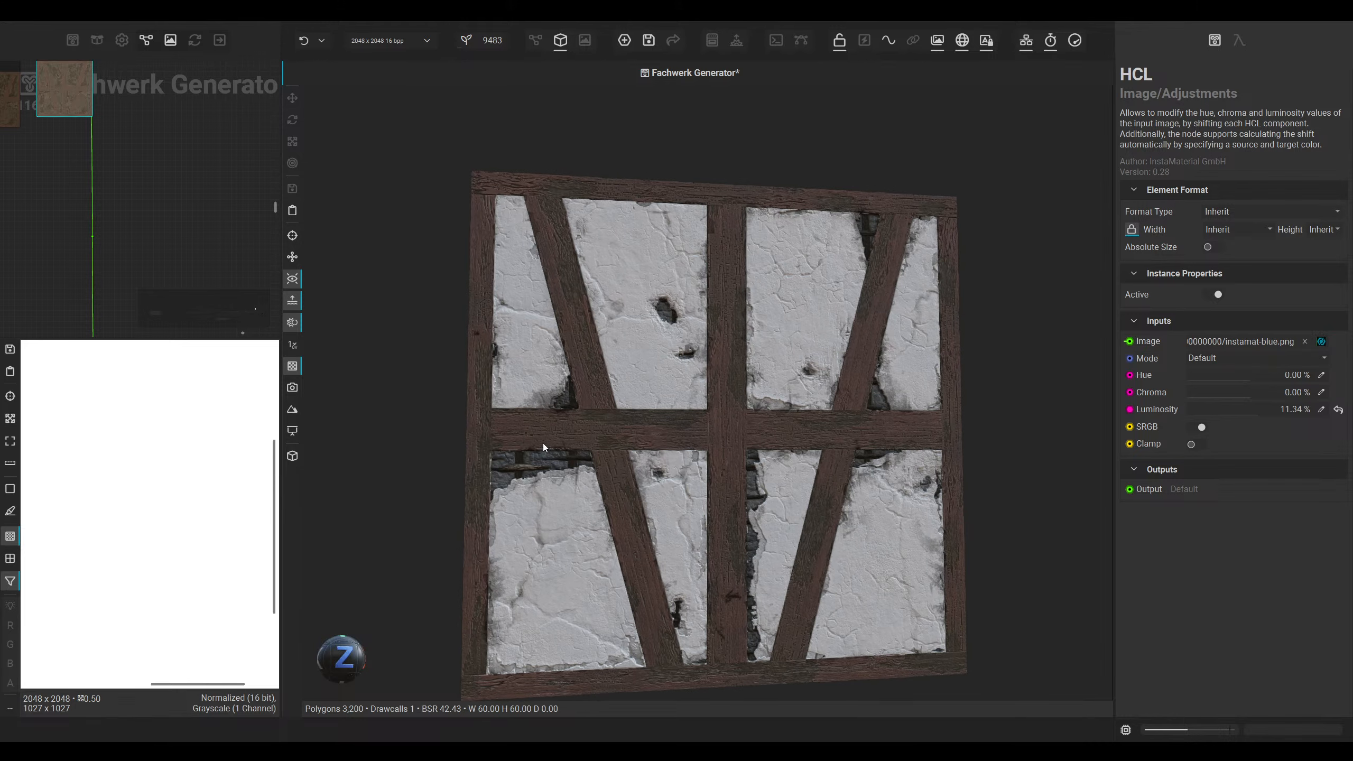
Step: Try a Chroma of 2.06% on the wood HCL node, check the beams in 3D, and return Chroma to 0.00%
left_click(535, 40)
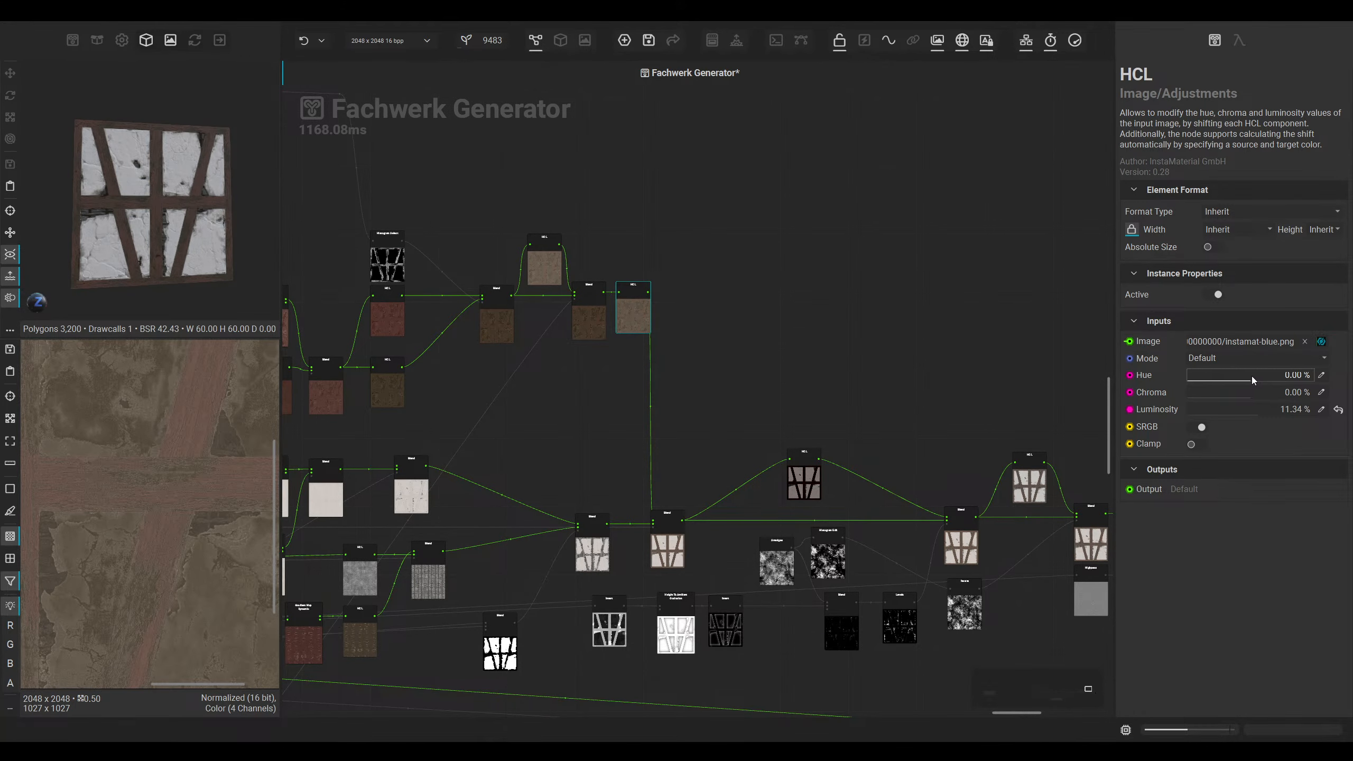
scroll(1251, 393, "up", 2)
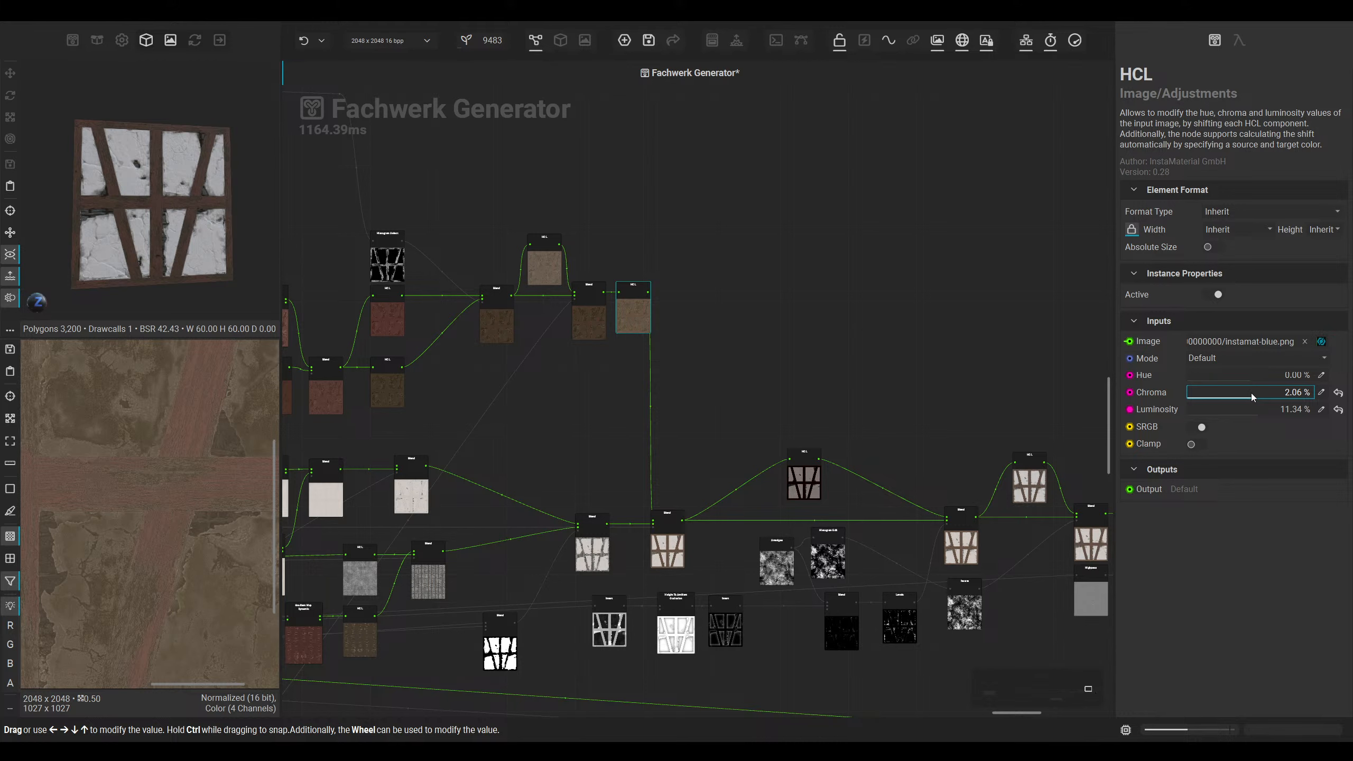
left_click(560, 40)
scroll(745, 410, "up", 3)
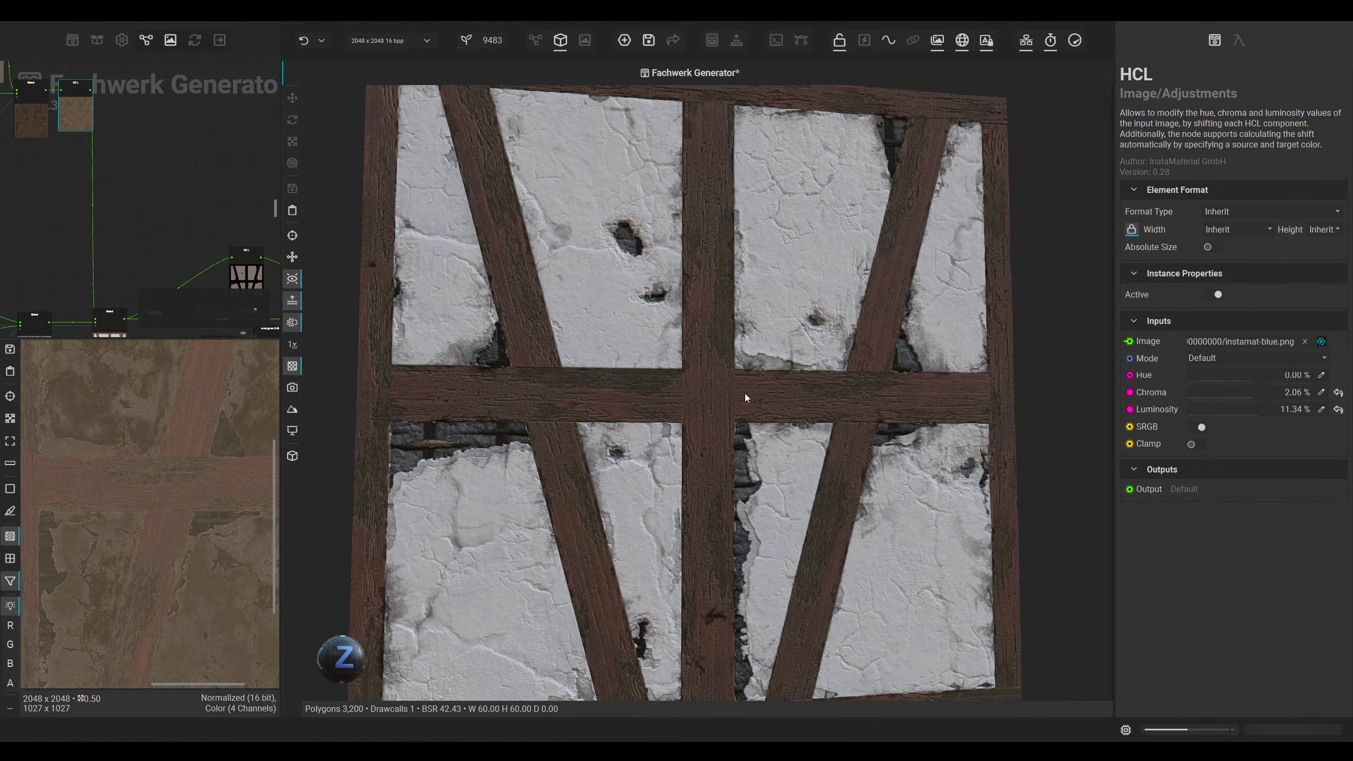
scroll(1252, 393, "up", 1)
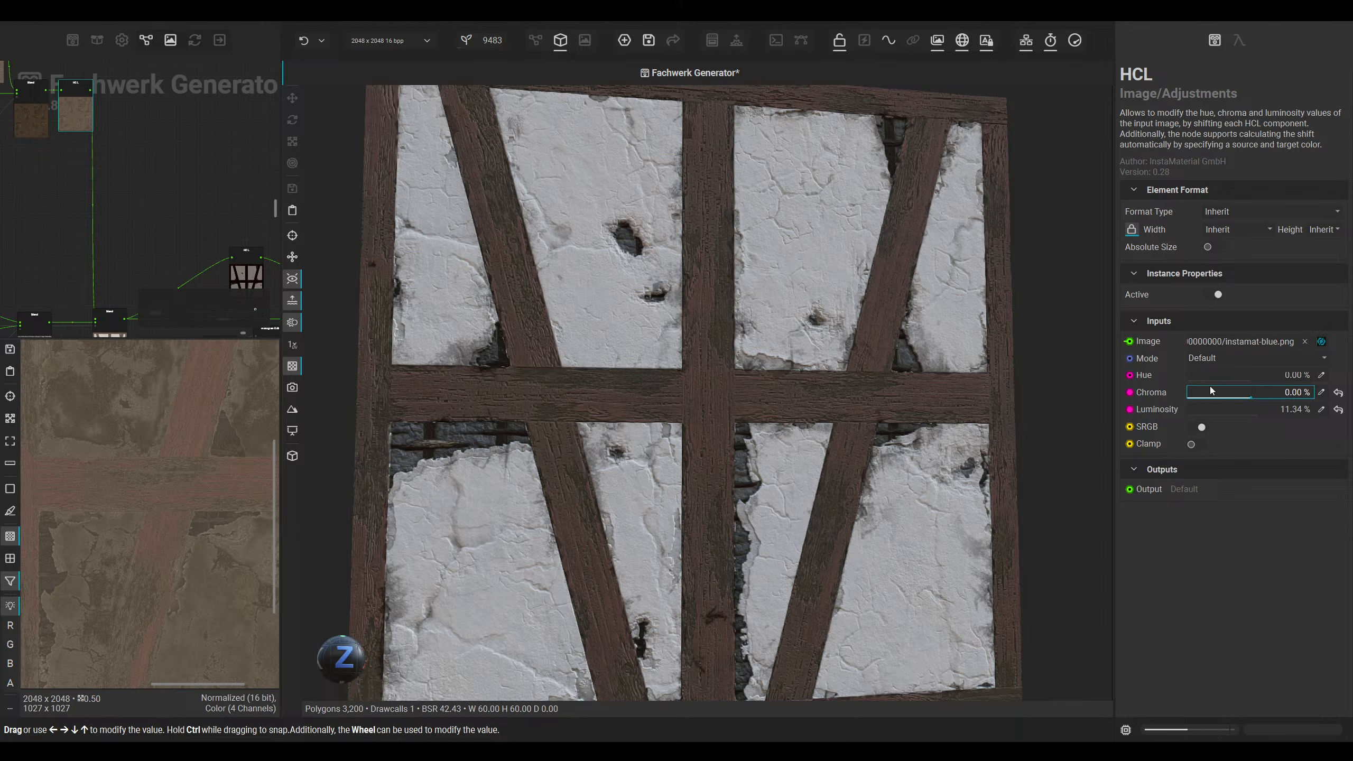
Step: Examine the wood color node chain from the gradient maps to the final HCL node, and review the whole wall in 3D
left_click(535, 40)
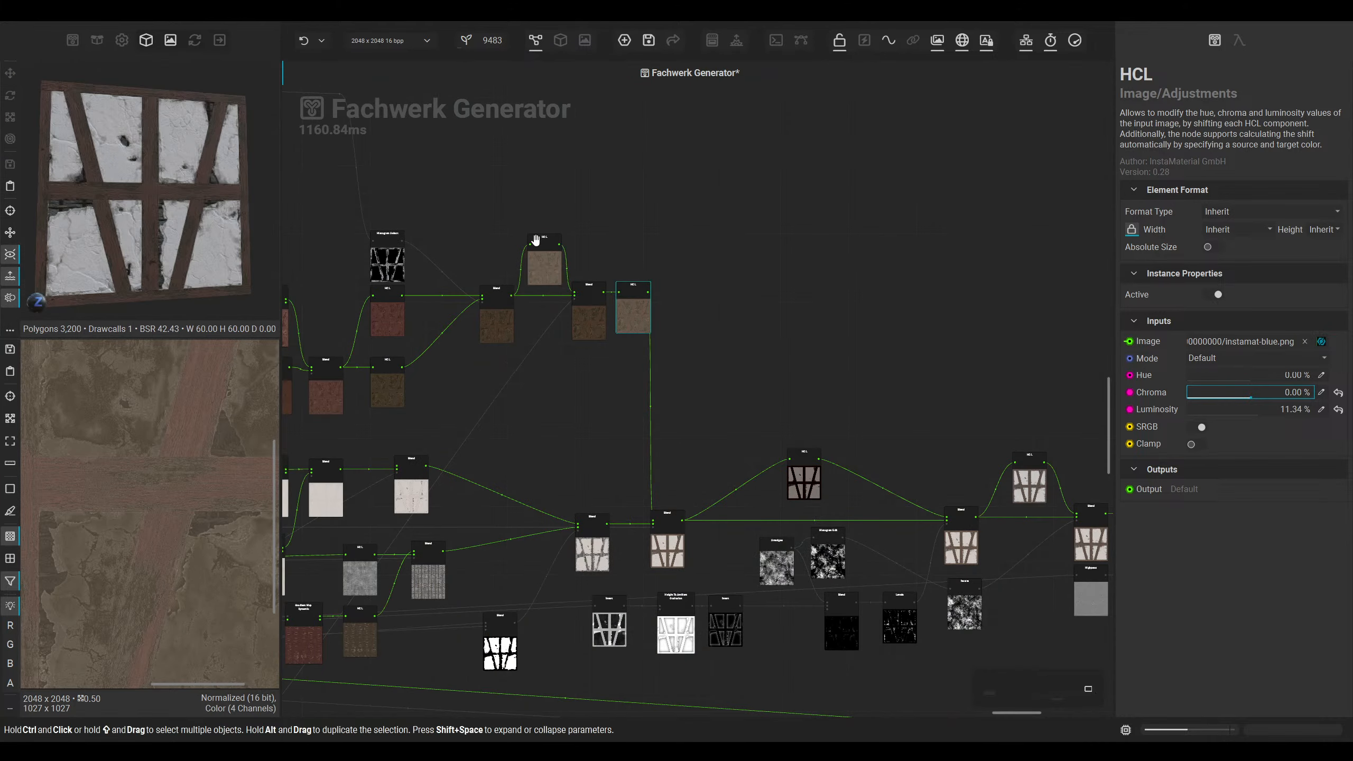
scroll(744, 317, "up", 3)
scroll(524, 364, "up", 3)
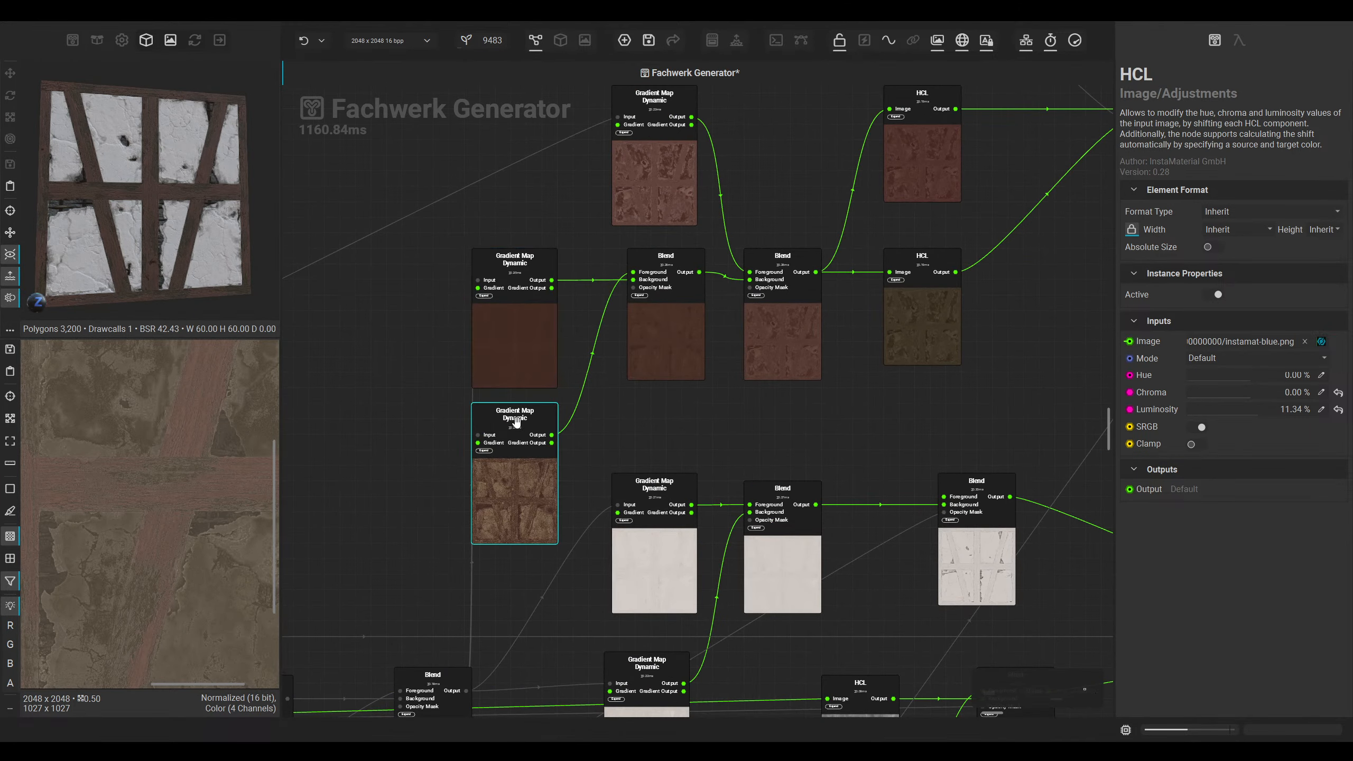
middle_click_drag(656, 430, 634, 429)
middle_click_drag(728, 405, 673, 420)
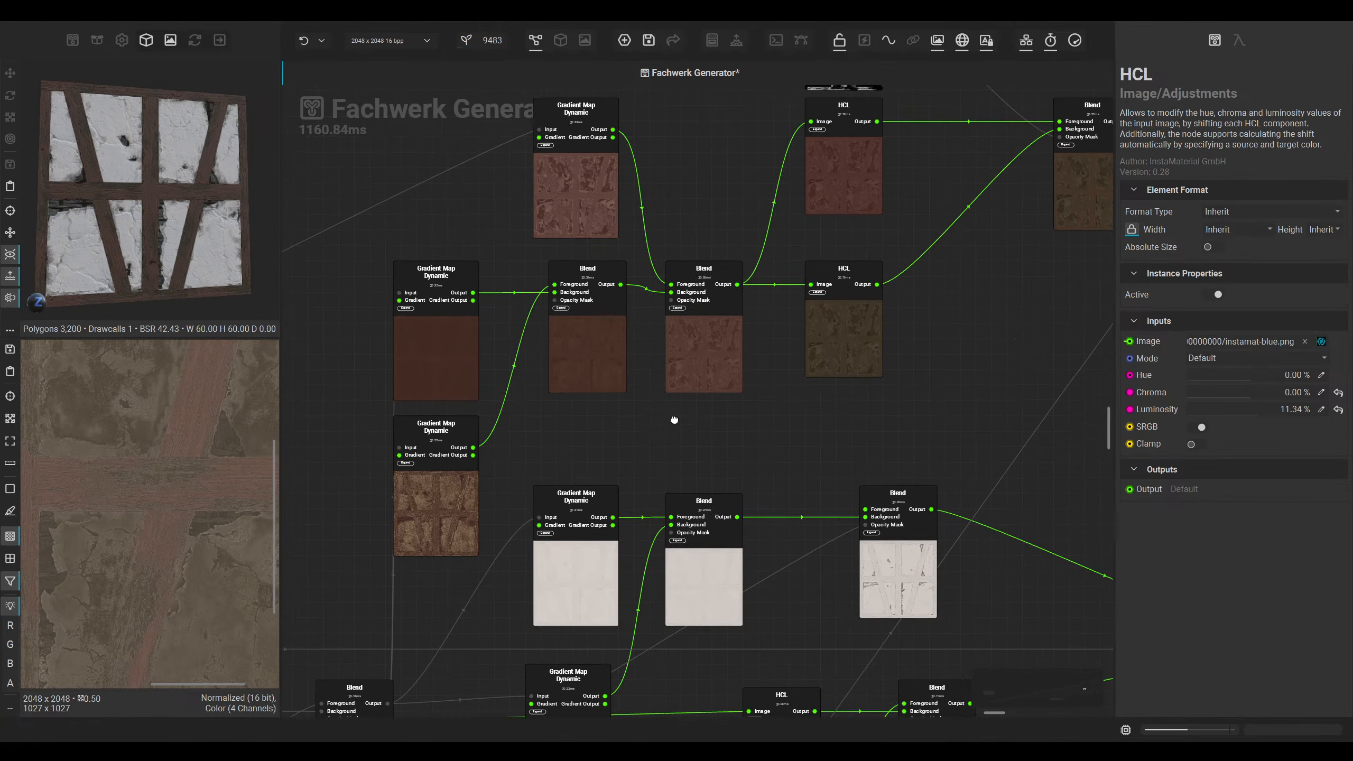
scroll(673, 420, "down", 1)
middle_click_drag(979, 363, 764, 417)
middle_click_drag(1073, 279, 782, 347)
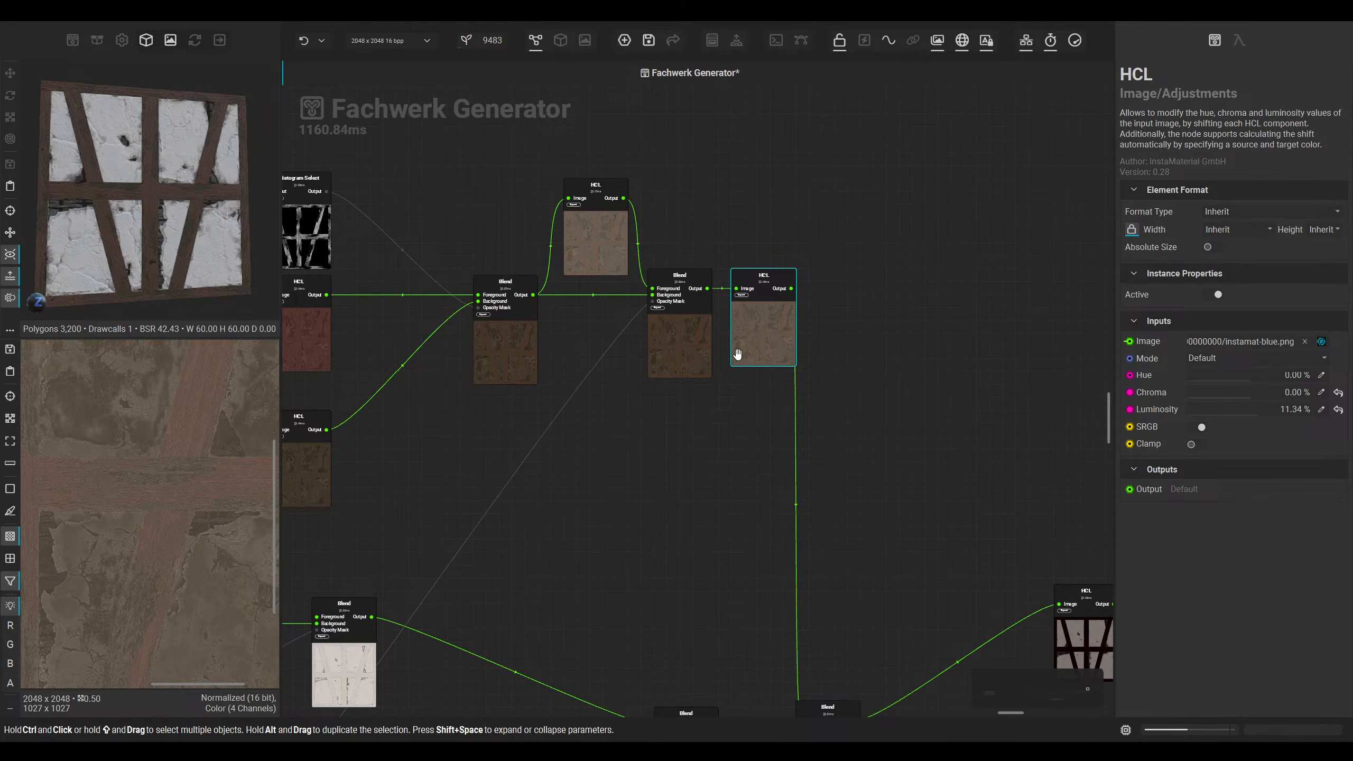
left_click(559, 40)
left_click_drag(318, 651, 346, 648)
left_click_drag(608, 441, 631, 410, "alt")
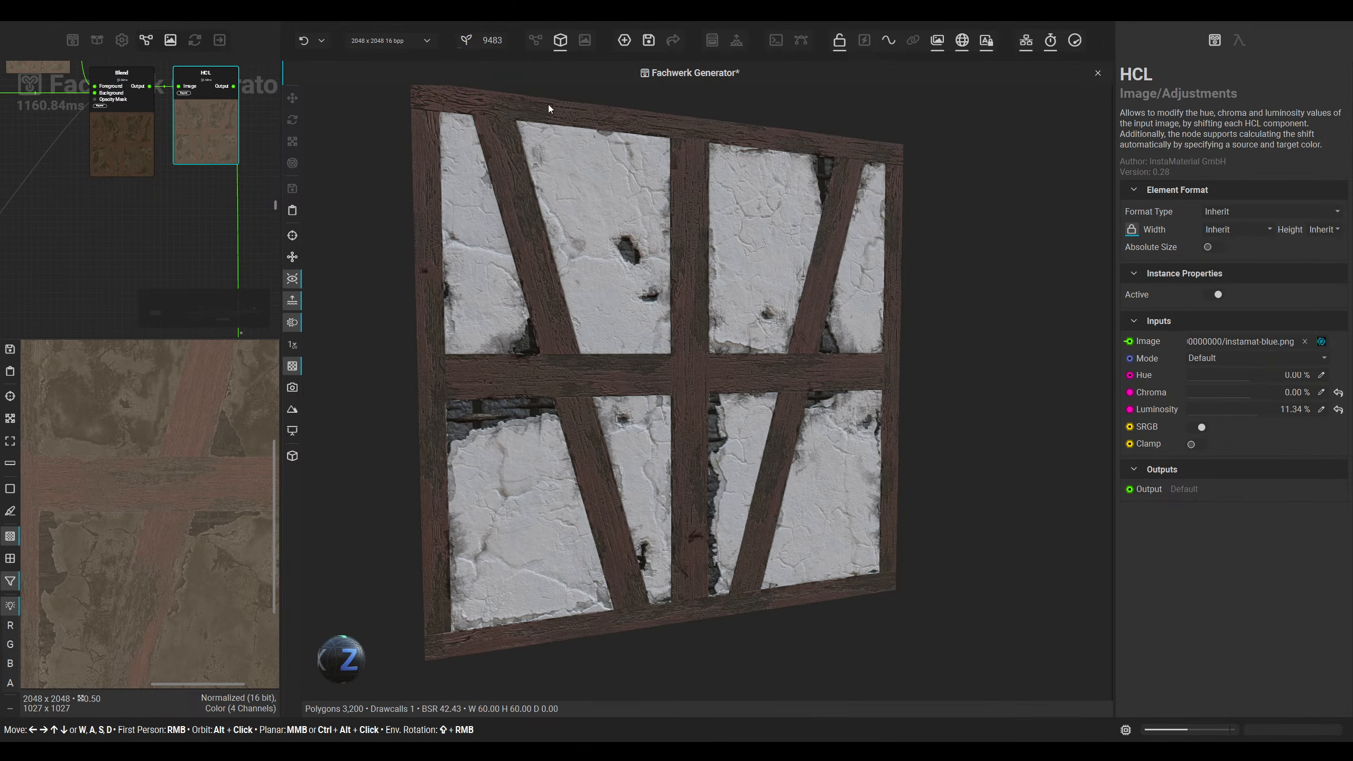
left_click(535, 41)
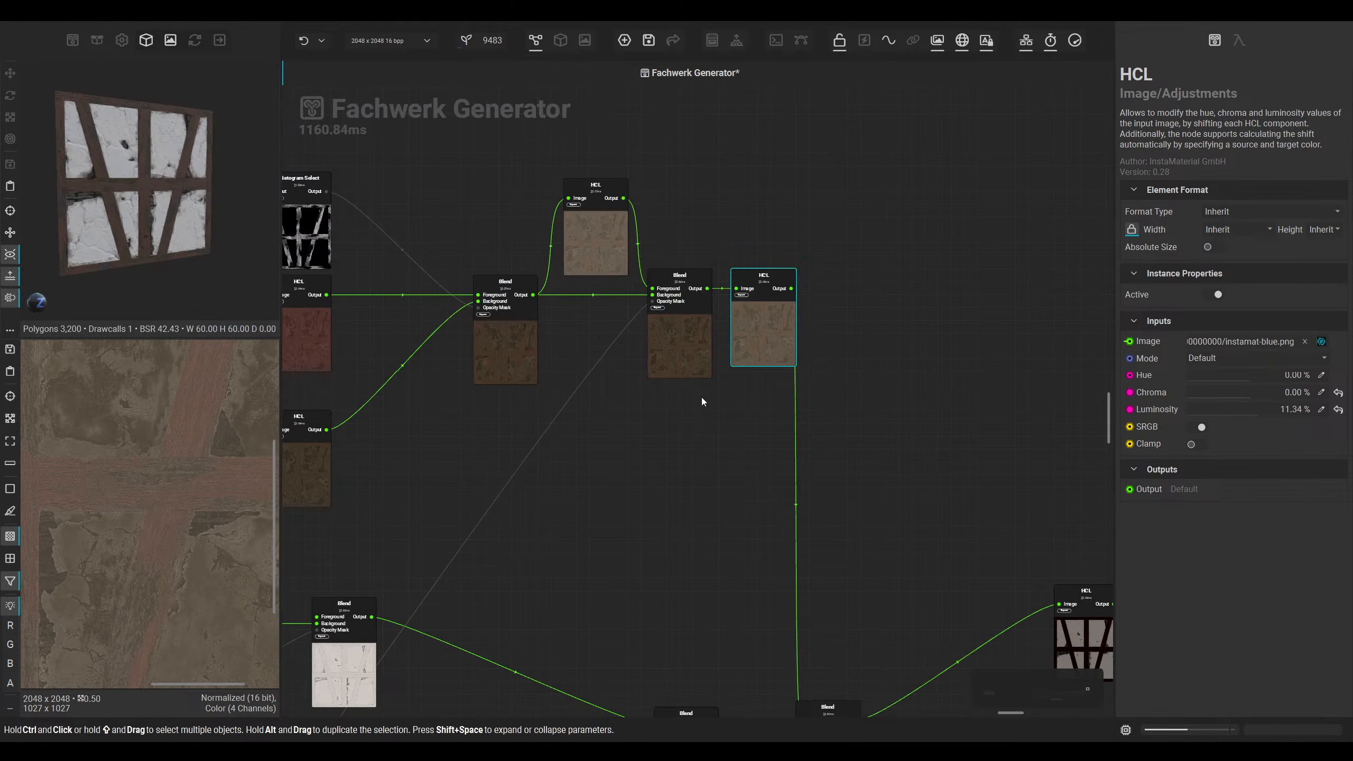
Step: Move the histogram node beside Smudges slightly away from it to tidy the mask nodes below the color chain
middle_click_drag(767, 308, 563, 278)
scroll(680, 384, "down", 3)
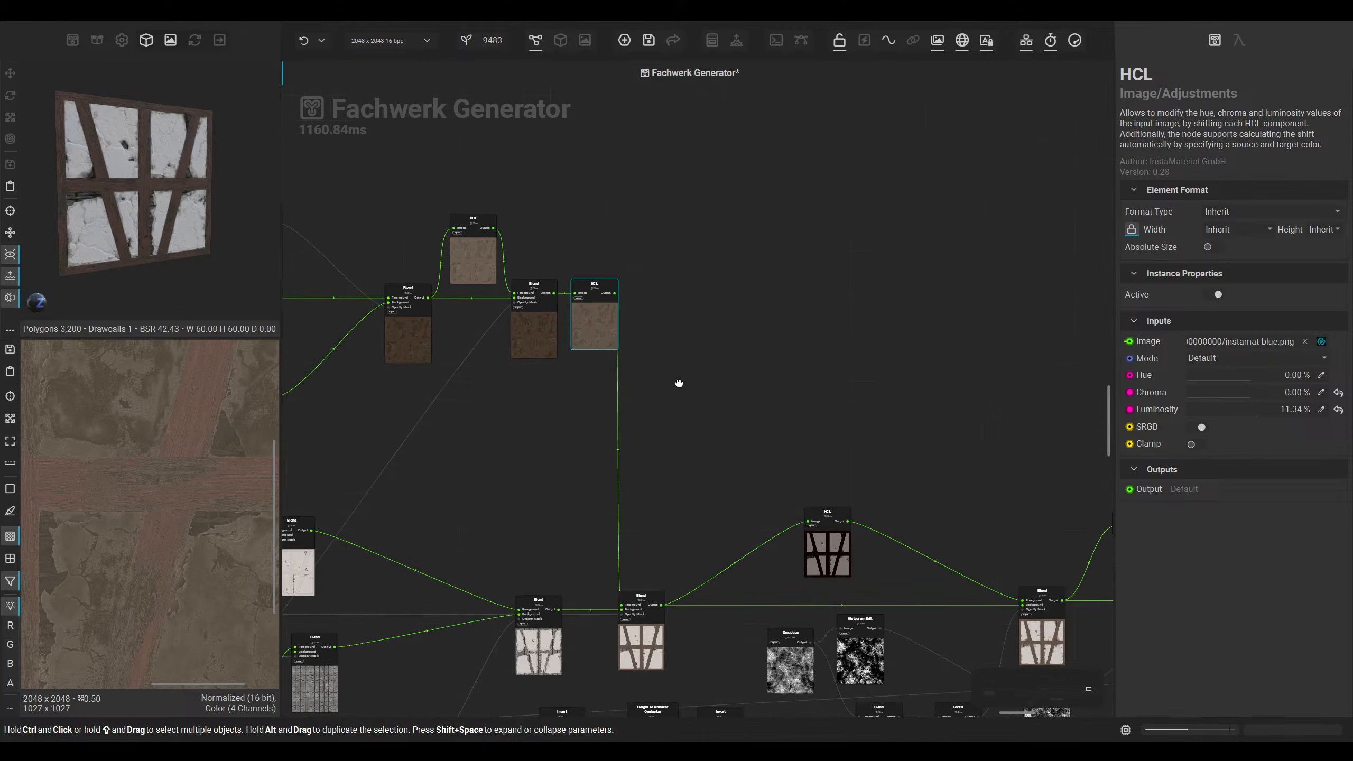
middle_click_drag(633, 647, 609, 489)
left_click_drag(609, 489, 685, 479)
middle_click_drag(680, 476, 518, 418)
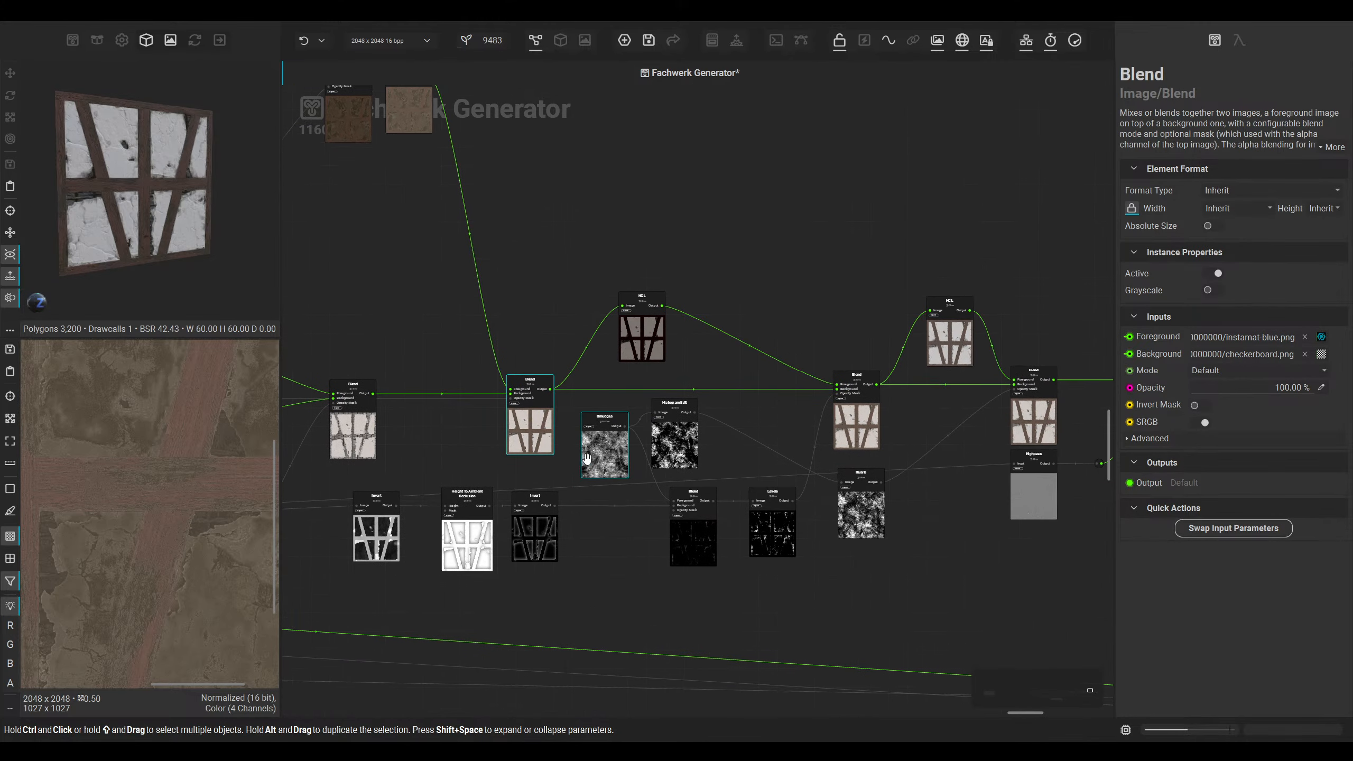
left_click_drag(672, 448, 695, 447)
left_click(615, 456)
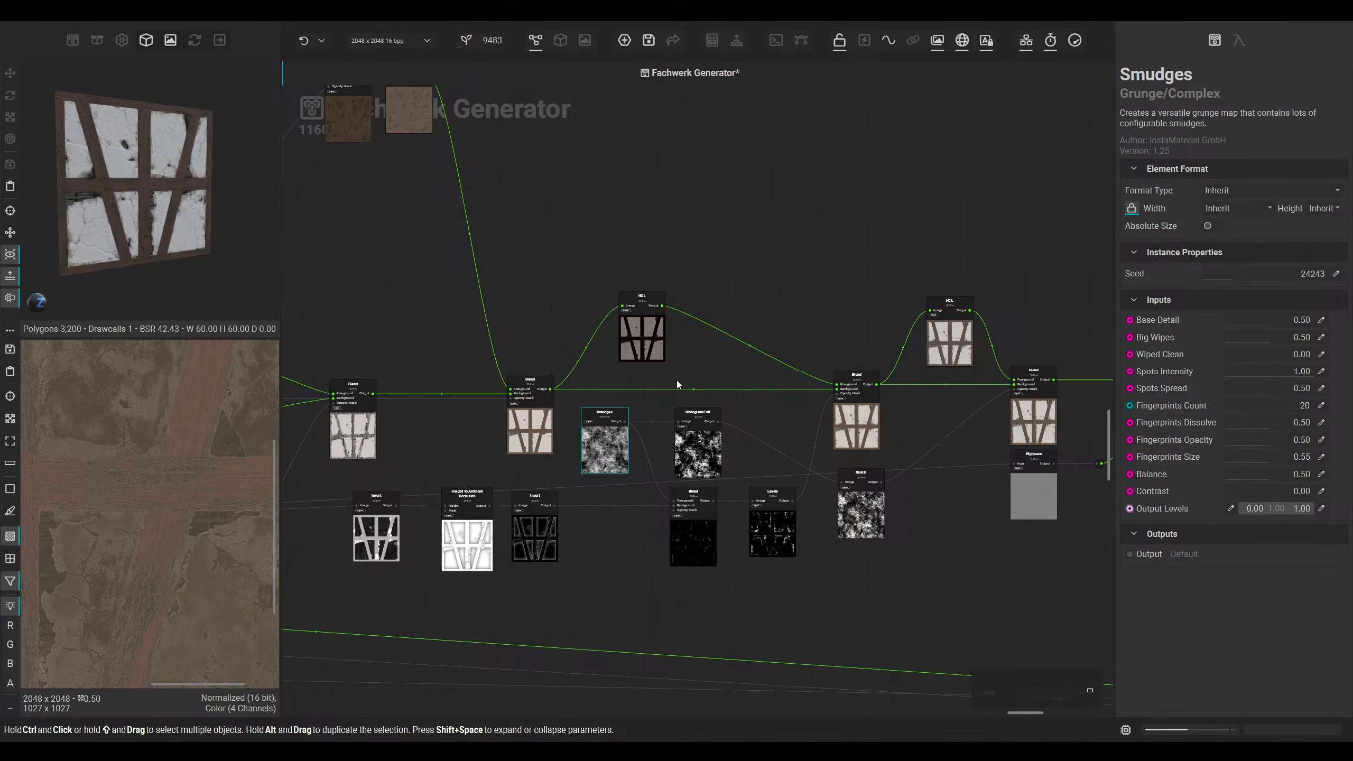
Step: Space out the Highpass node, its reroute point and the Overlay Blend ahead of the material effects
middle_click_drag(771, 259, 563, 227)
middle_click_drag(830, 429, 673, 362)
left_click(661, 414)
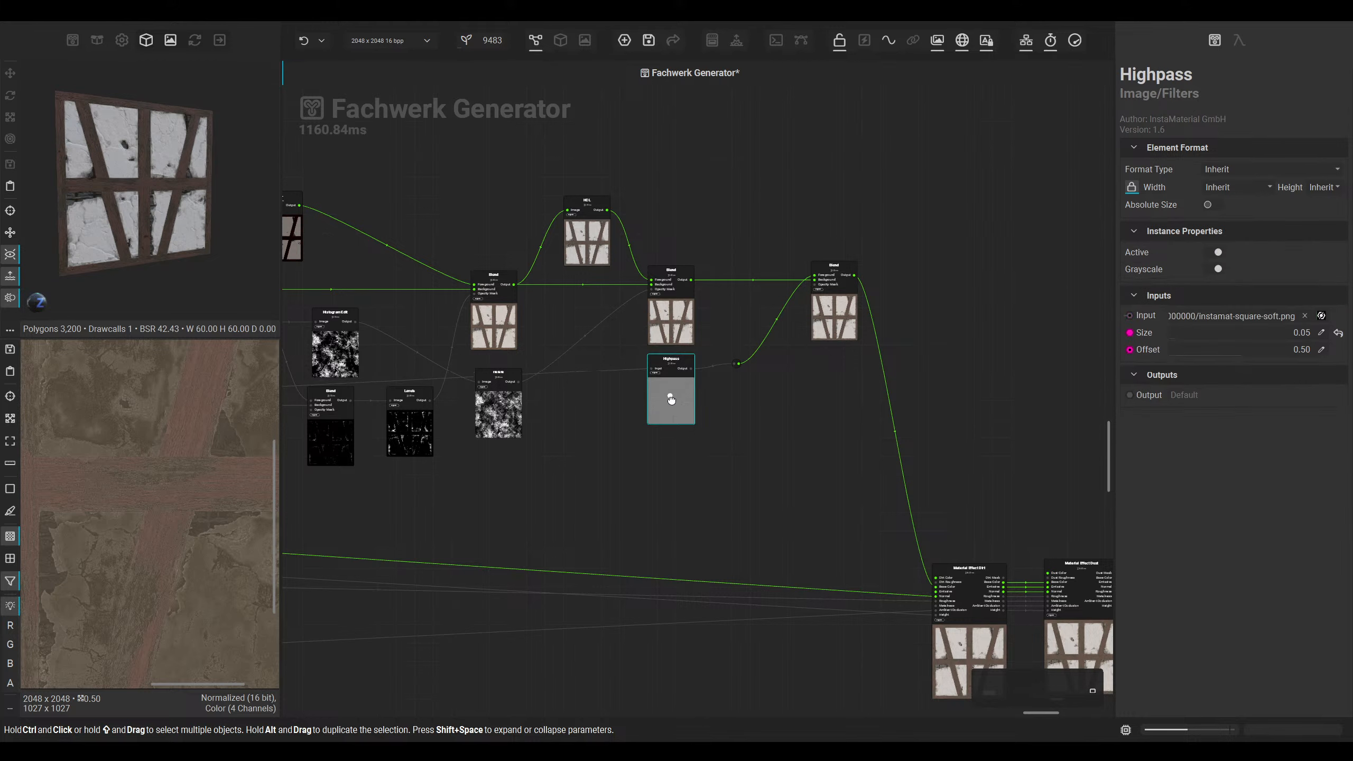
left_click_drag(670, 401, 675, 401)
left_click_drag(820, 333, 862, 327)
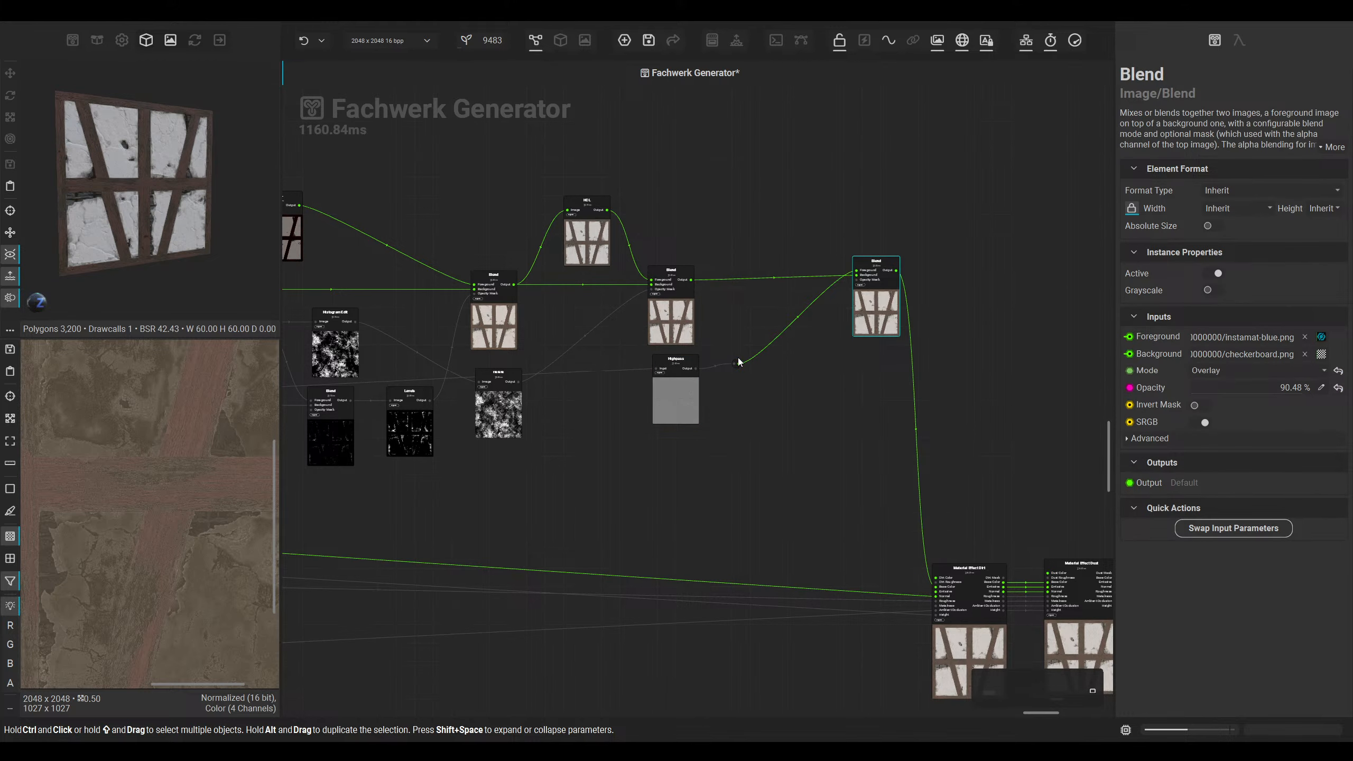
left_click_drag(740, 361, 801, 362)
left_click_drag(676, 396, 709, 391)
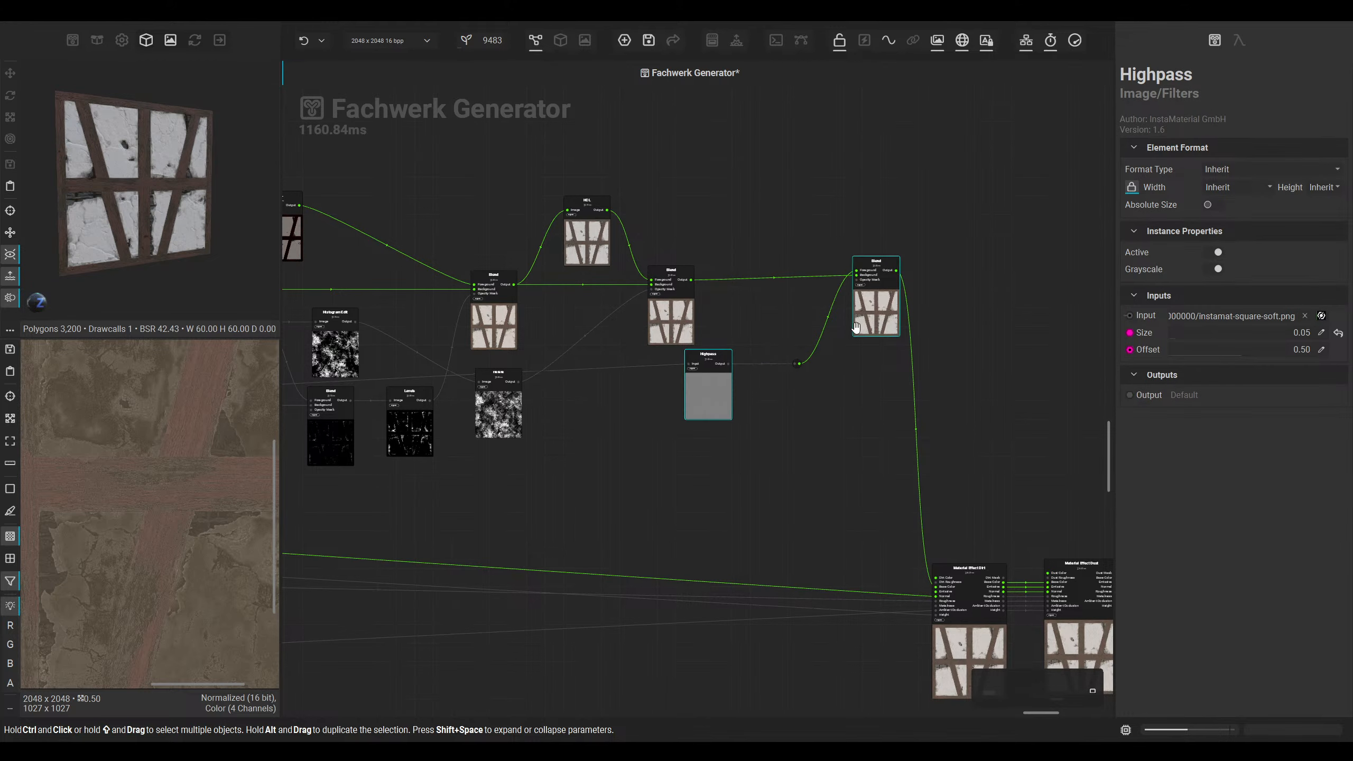
left_click_drag(874, 298, 873, 313)
Step: Preview the Dirt Mask output of the Material Effect Dirt node and examine it across the beams and plaster
middle_click_drag(807, 361, 541, 186)
left_click(719, 480)
scroll(698, 456, "up", 5)
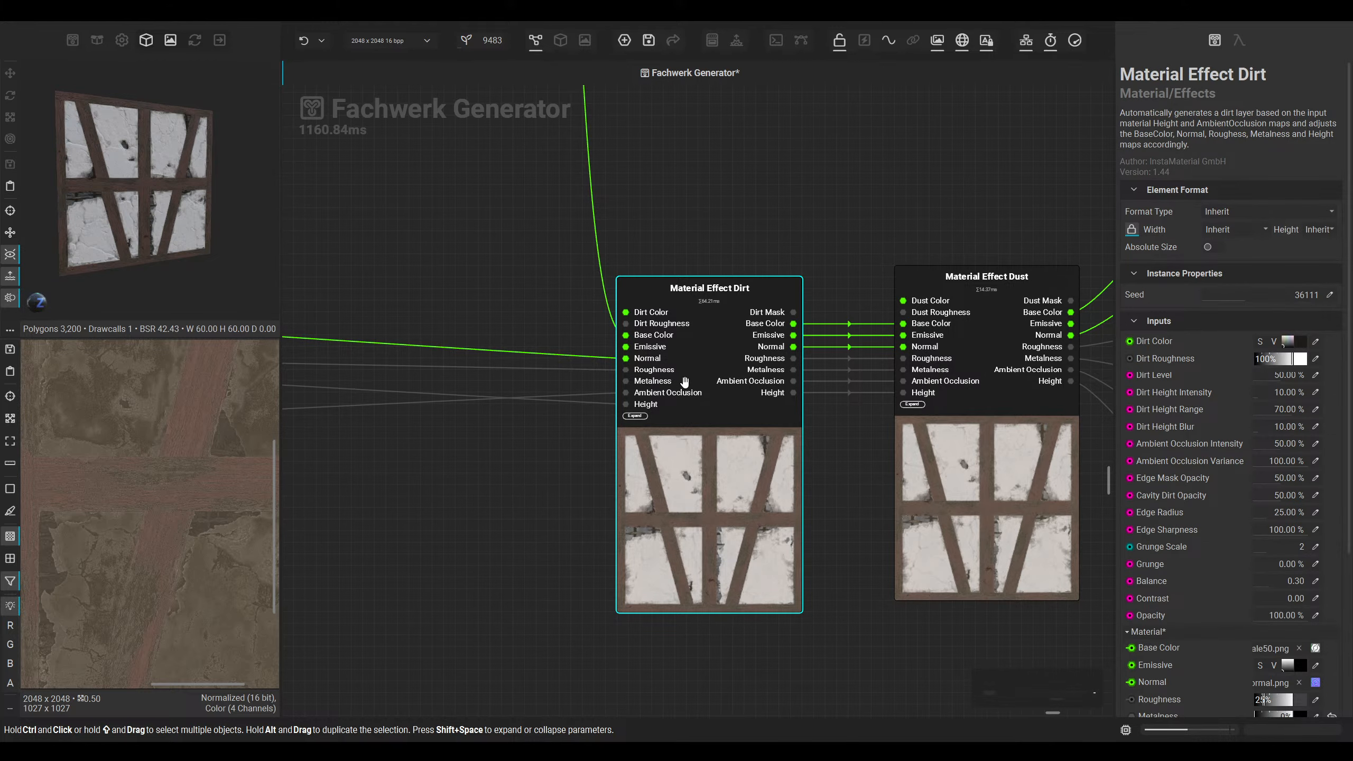
left_click(793, 313)
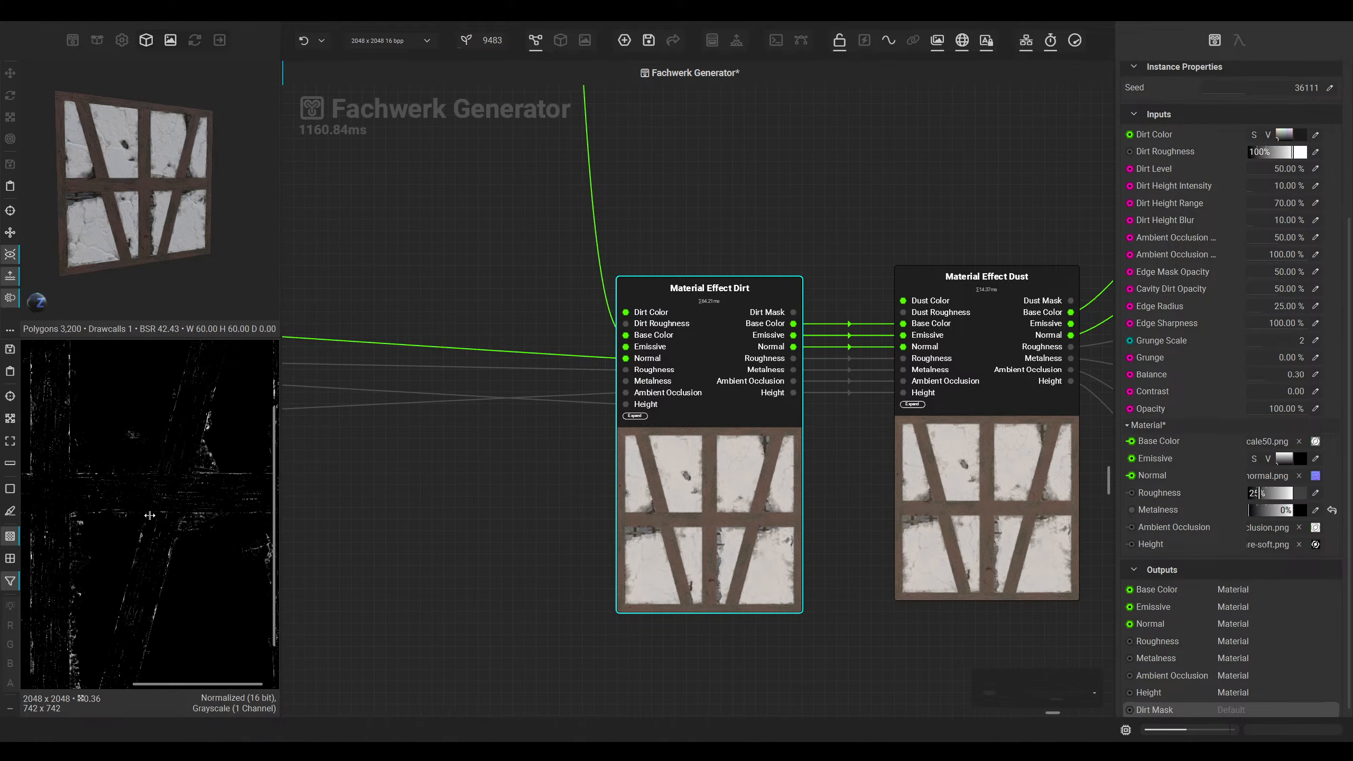
middle_click_drag(147, 499, 172, 512)
middle_click_drag(98, 542, 163, 542)
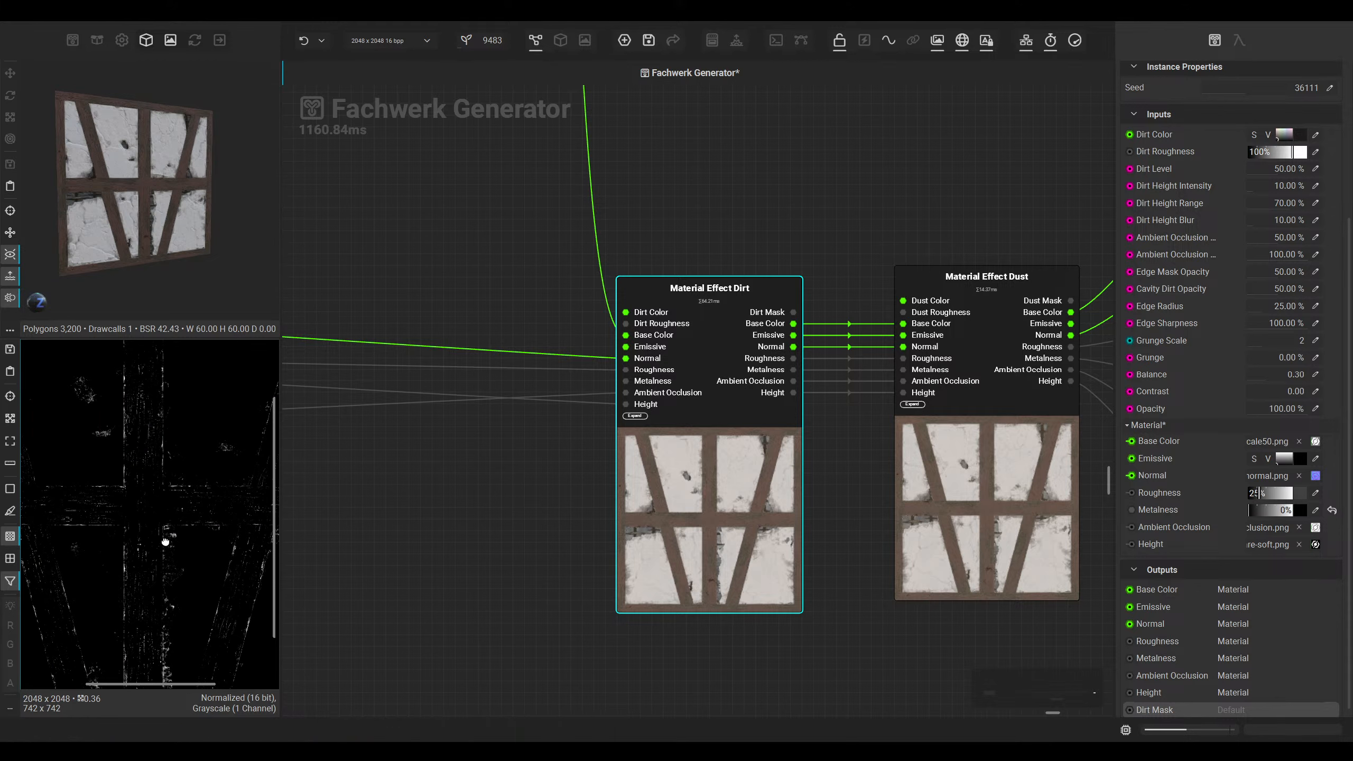
middle_click_drag(111, 427, 151, 485)
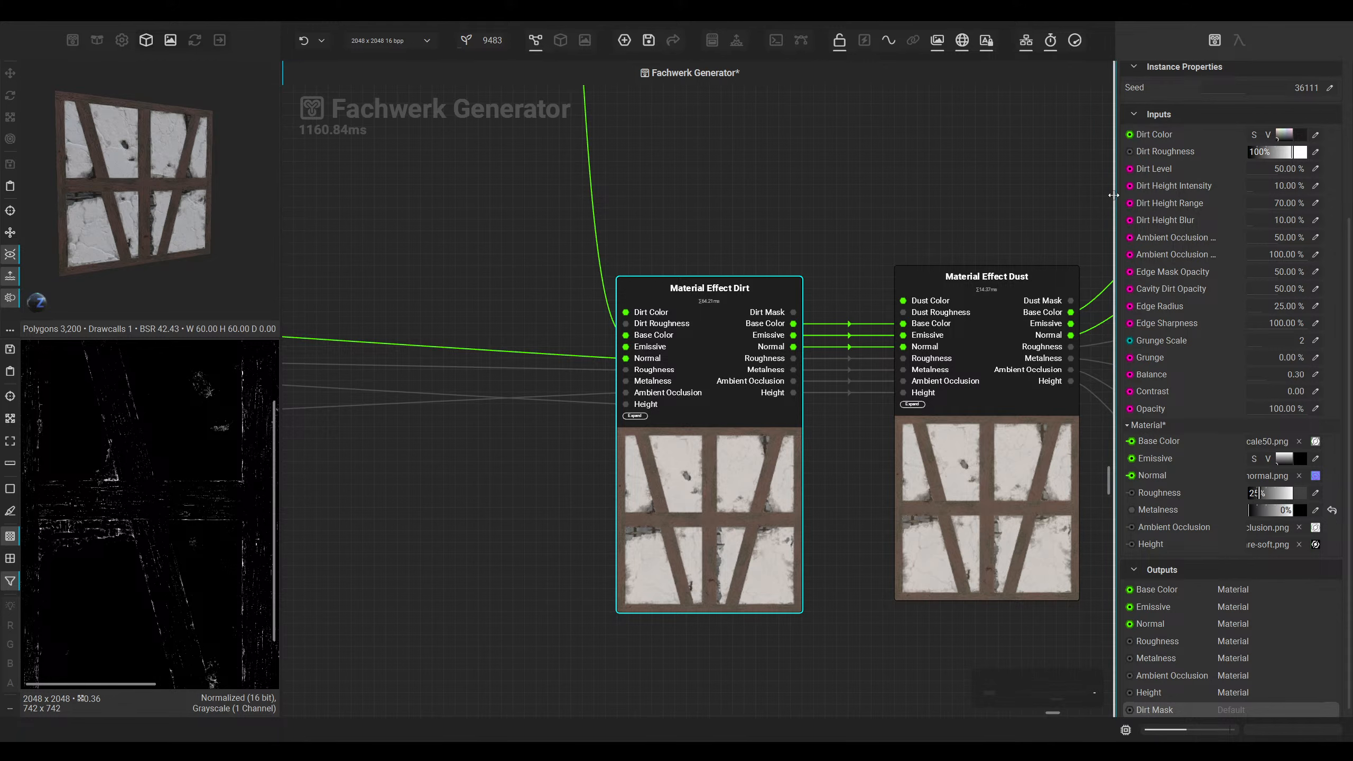
Step: Widen the parameter area and set the dirt effect's Ambient Occlusion Intensity to 63.59% and Grunge to 21.20%
left_click_drag(1113, 195, 1030, 197)
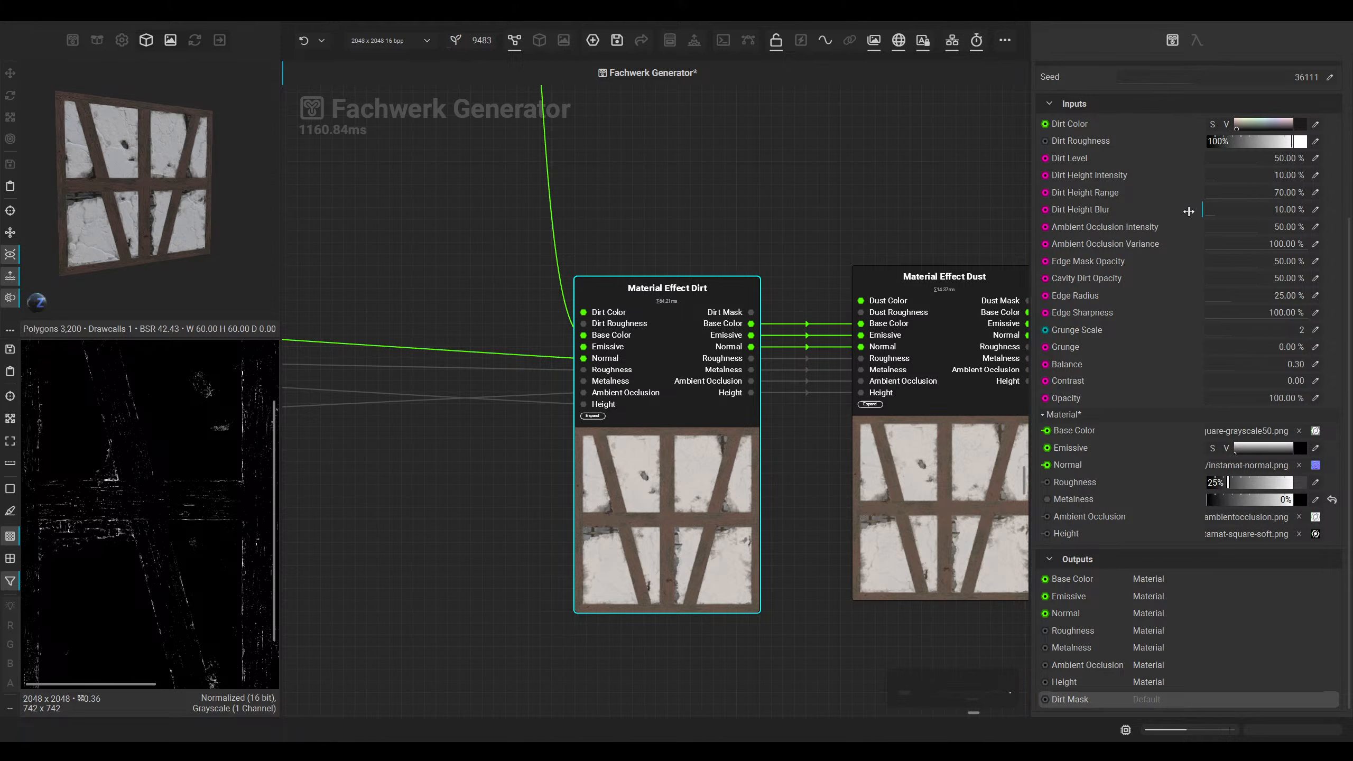
left_click_drag(1263, 227, 1260, 226)
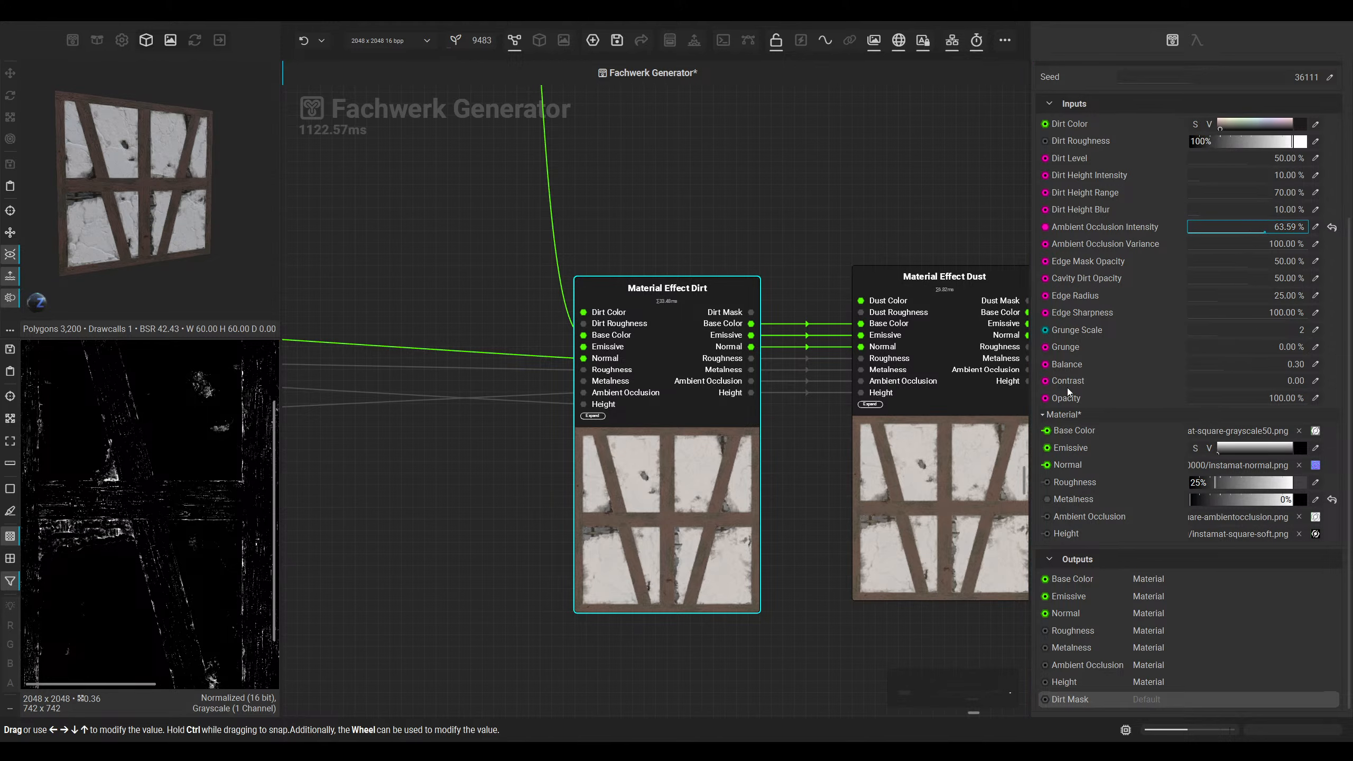
left_click_drag(1193, 345, 1215, 345)
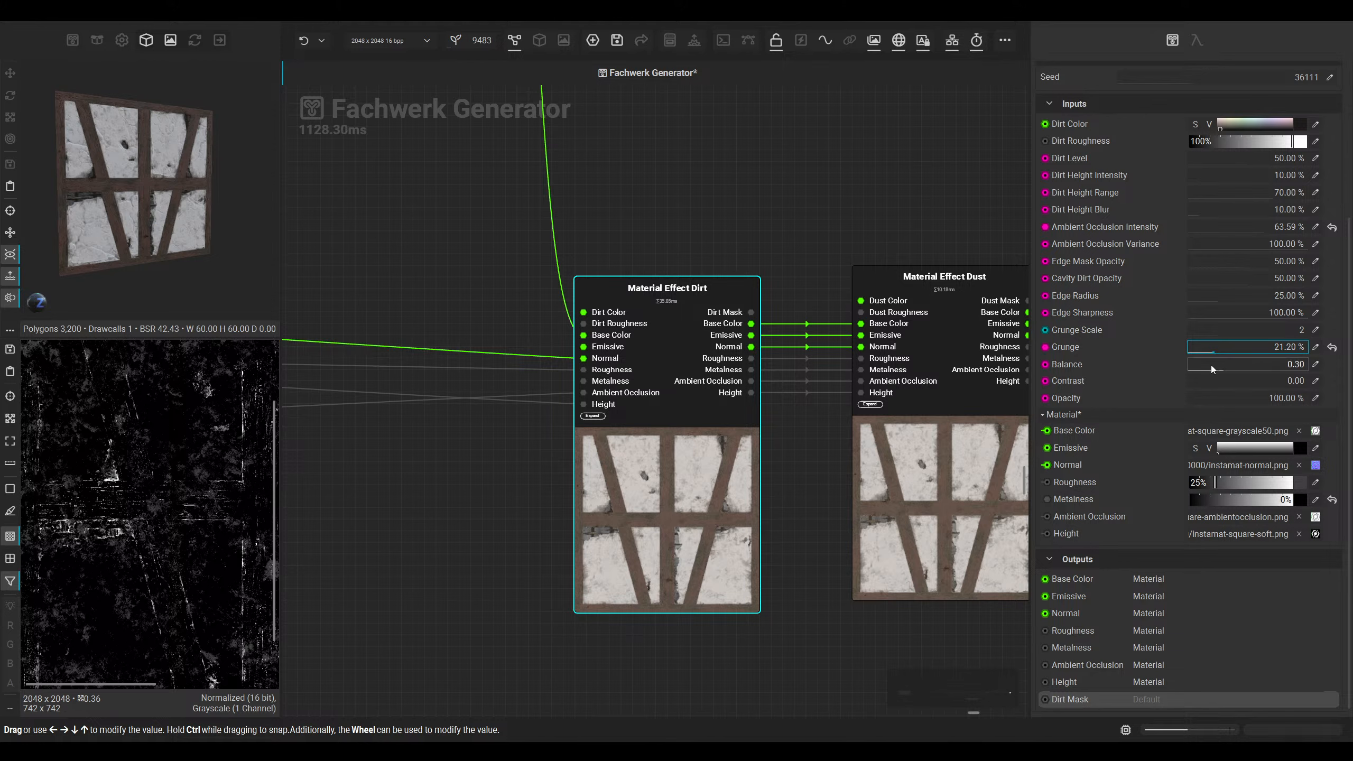
Step: Try a Dirt Level of 4.89% on the dirt effect and examine the resulting mask up close
left_click_drag(1238, 163, 1193, 164)
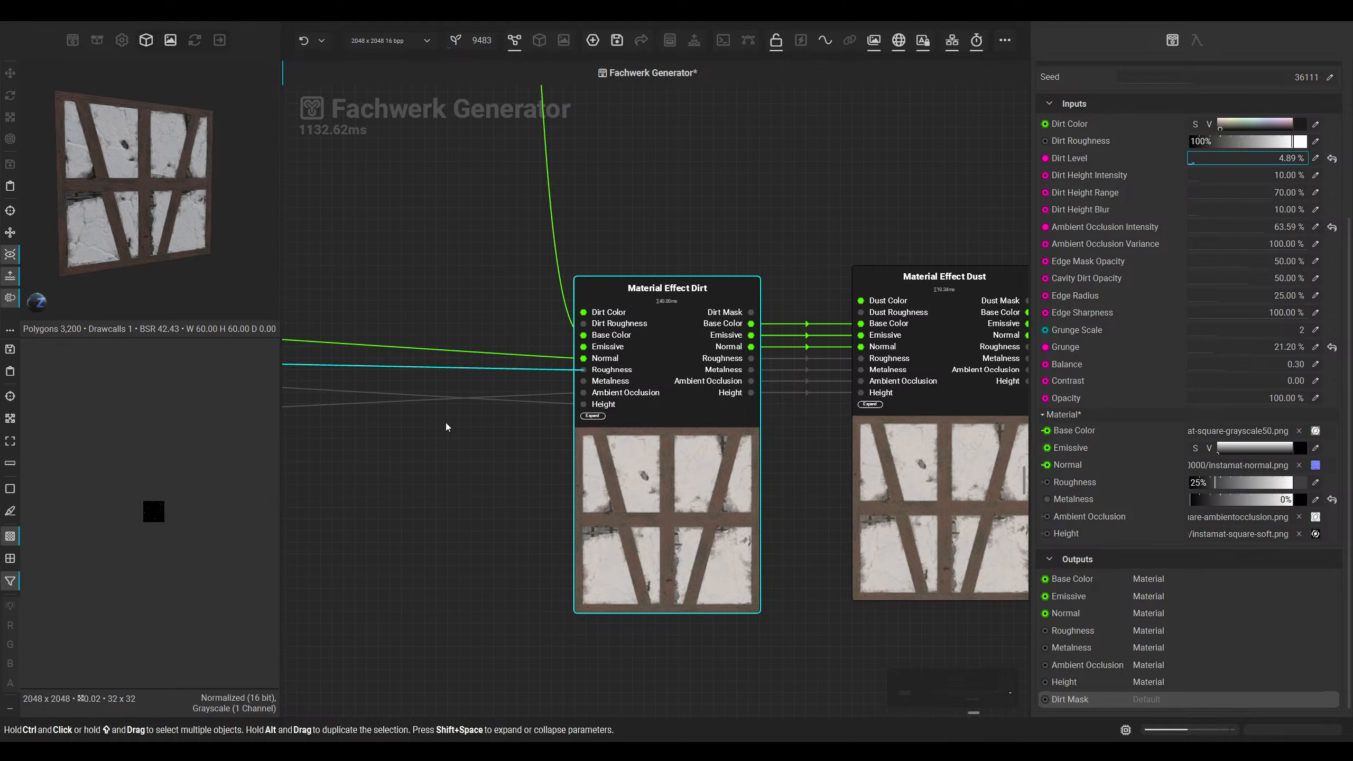
scroll(155, 521, "up", 10)
scroll(136, 458, "up", 5)
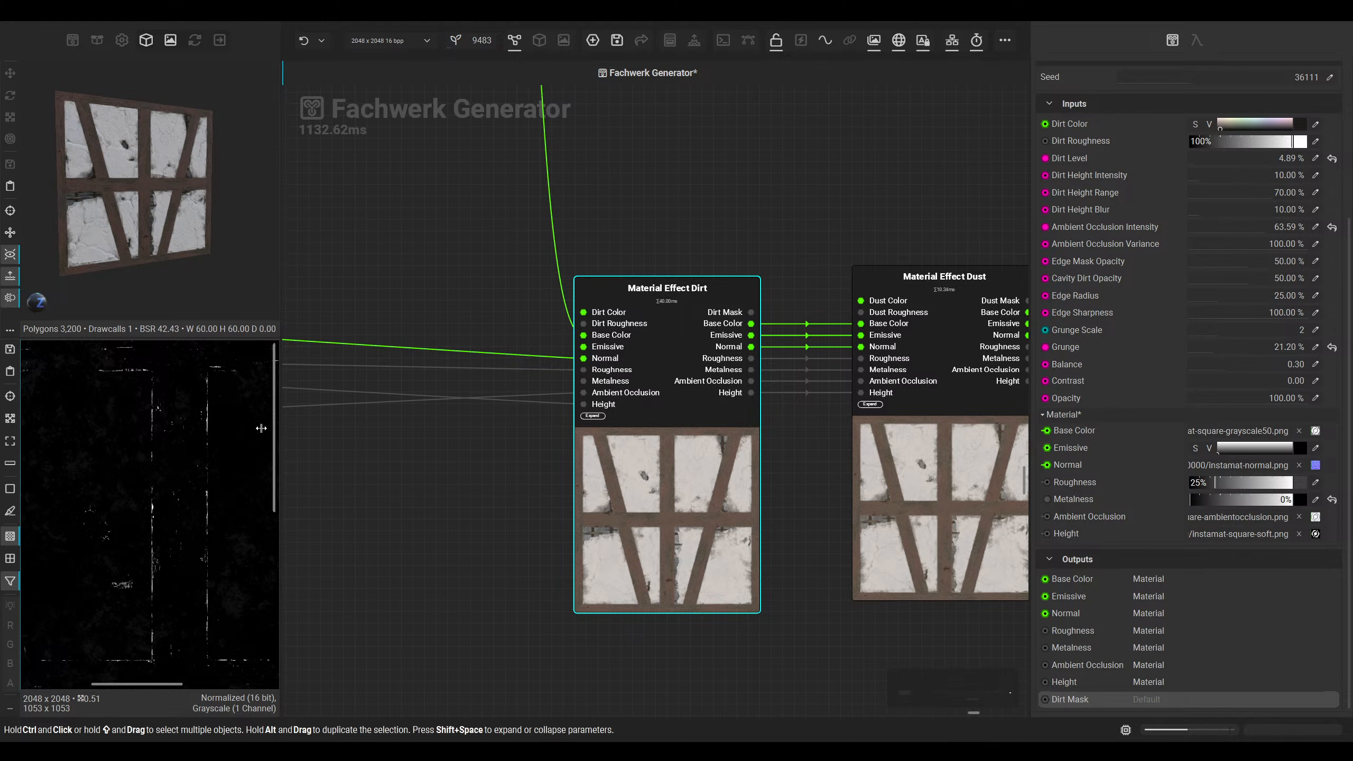
middle_click_drag(122, 469, 139, 477)
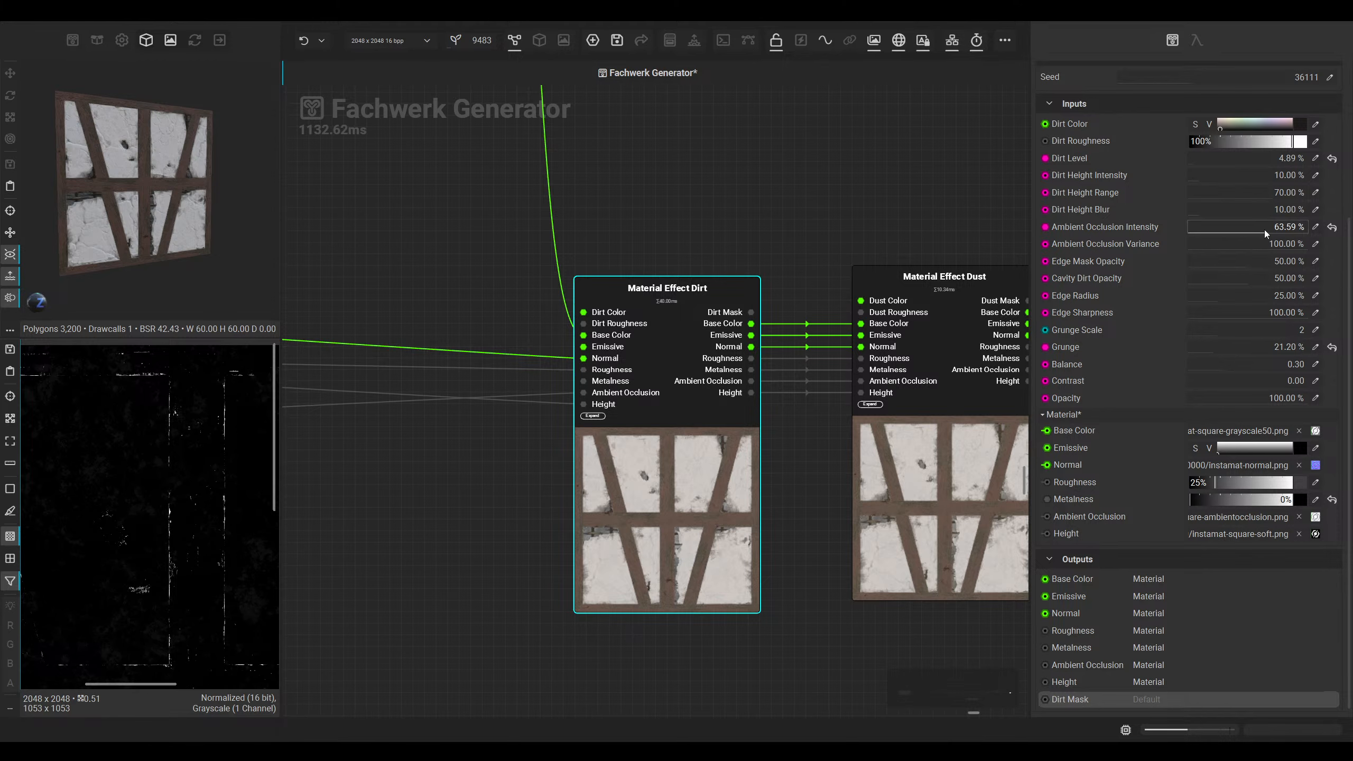
Step: Set the dirt effect's Ambient Occlusion Intensity to 55.98% and Dirt Level to 100%, and check the mask
left_click_drag(1264, 230, 1258, 230)
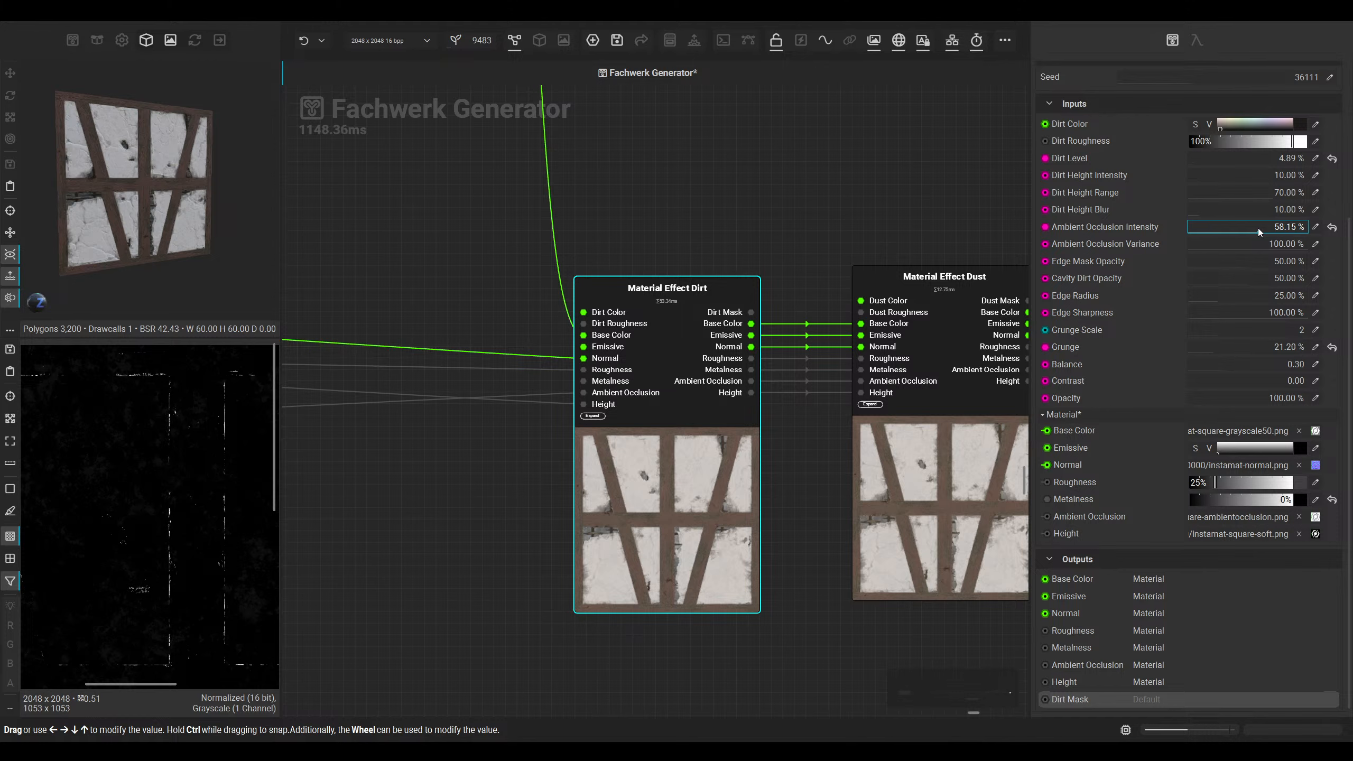
left_click_drag(1234, 154, 1316, 162)
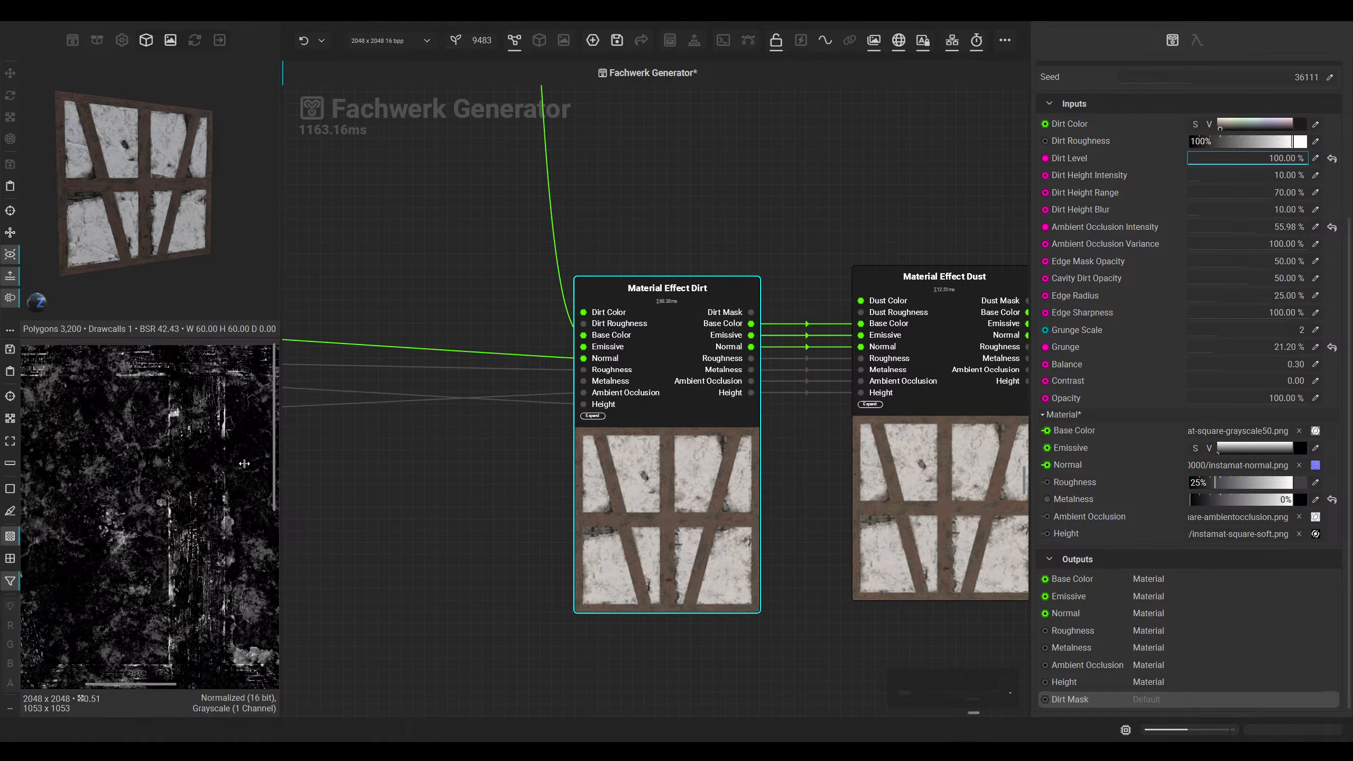
scroll(192, 470, "down", 3)
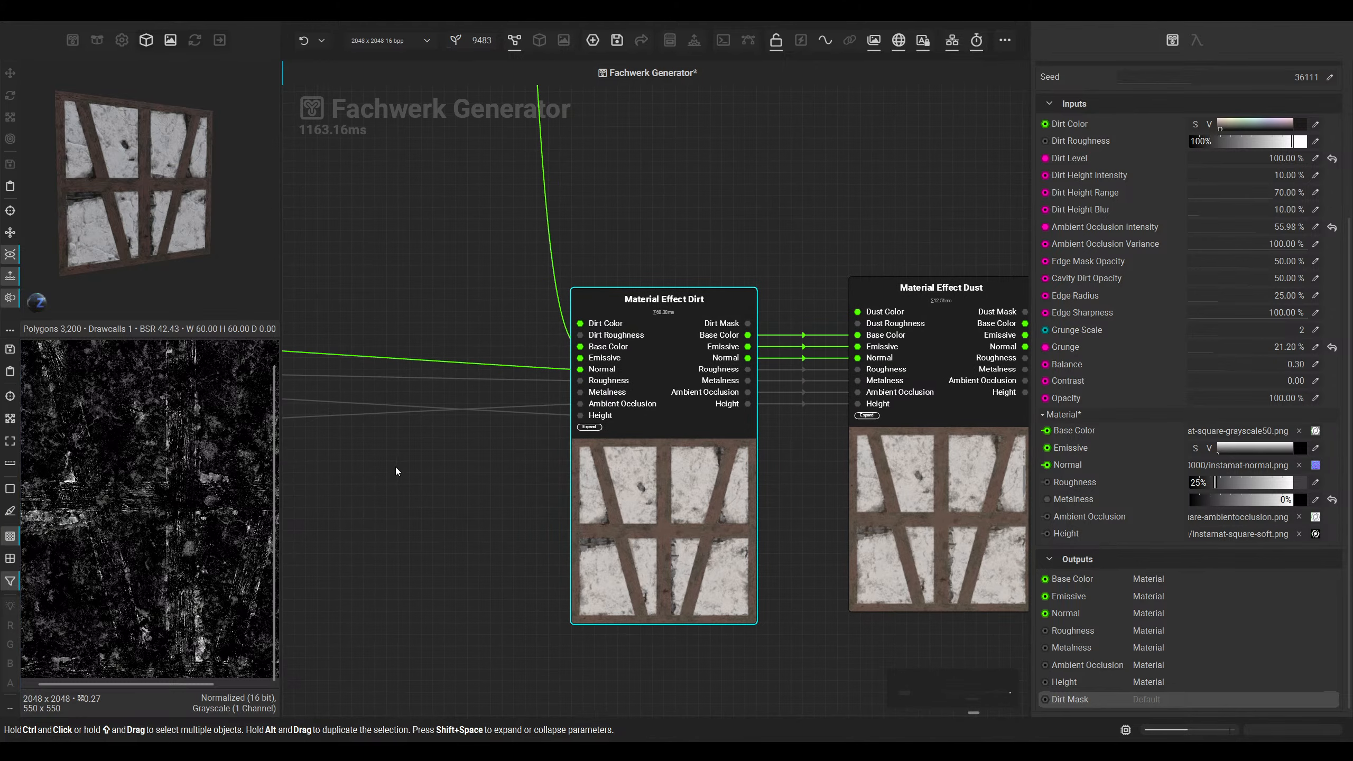
Step: Preview the Material Effect Dust mask and set Ambient Occlusion Intensity to 66.05%, Normal Intensity to 66.51% and Dust Level to 54.88%
middle_click_drag(606, 461, 424, 451)
left_click(844, 299)
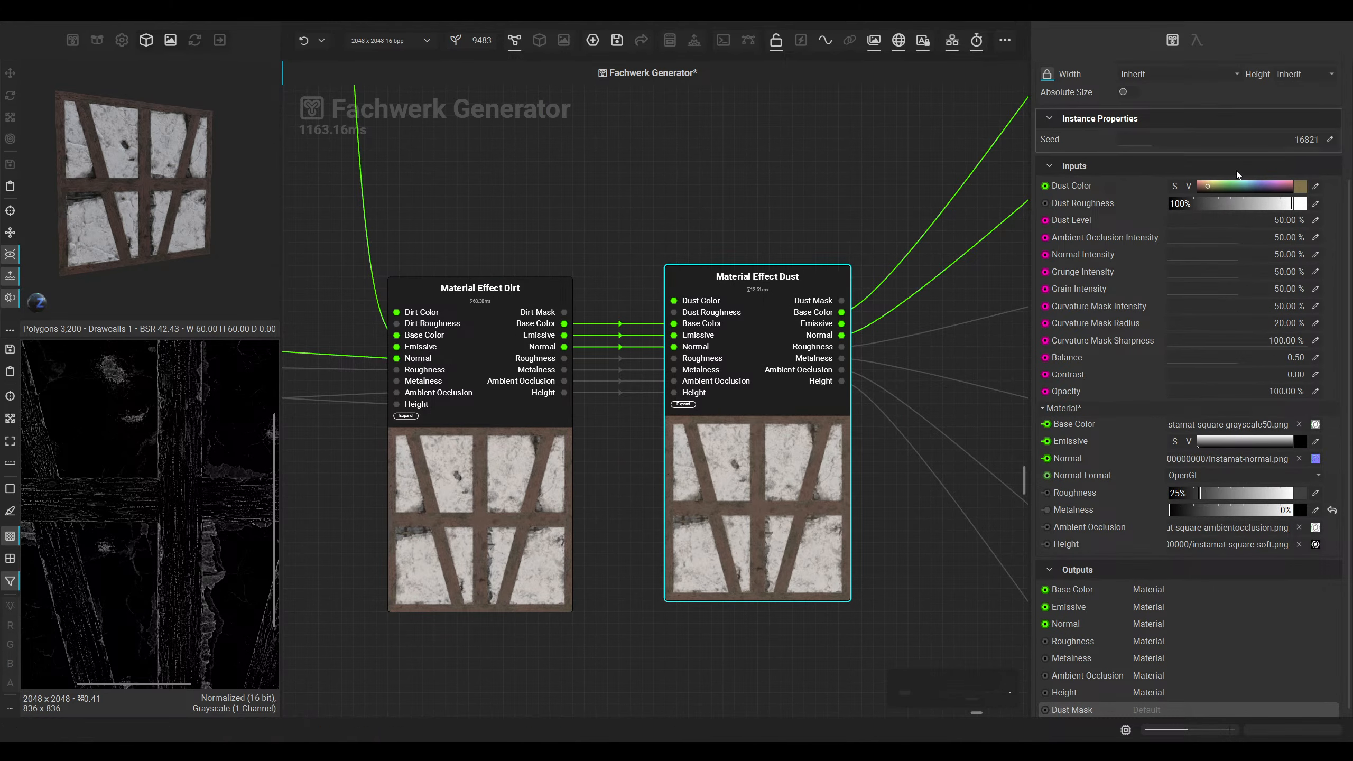
left_click_drag(1254, 239, 1260, 257)
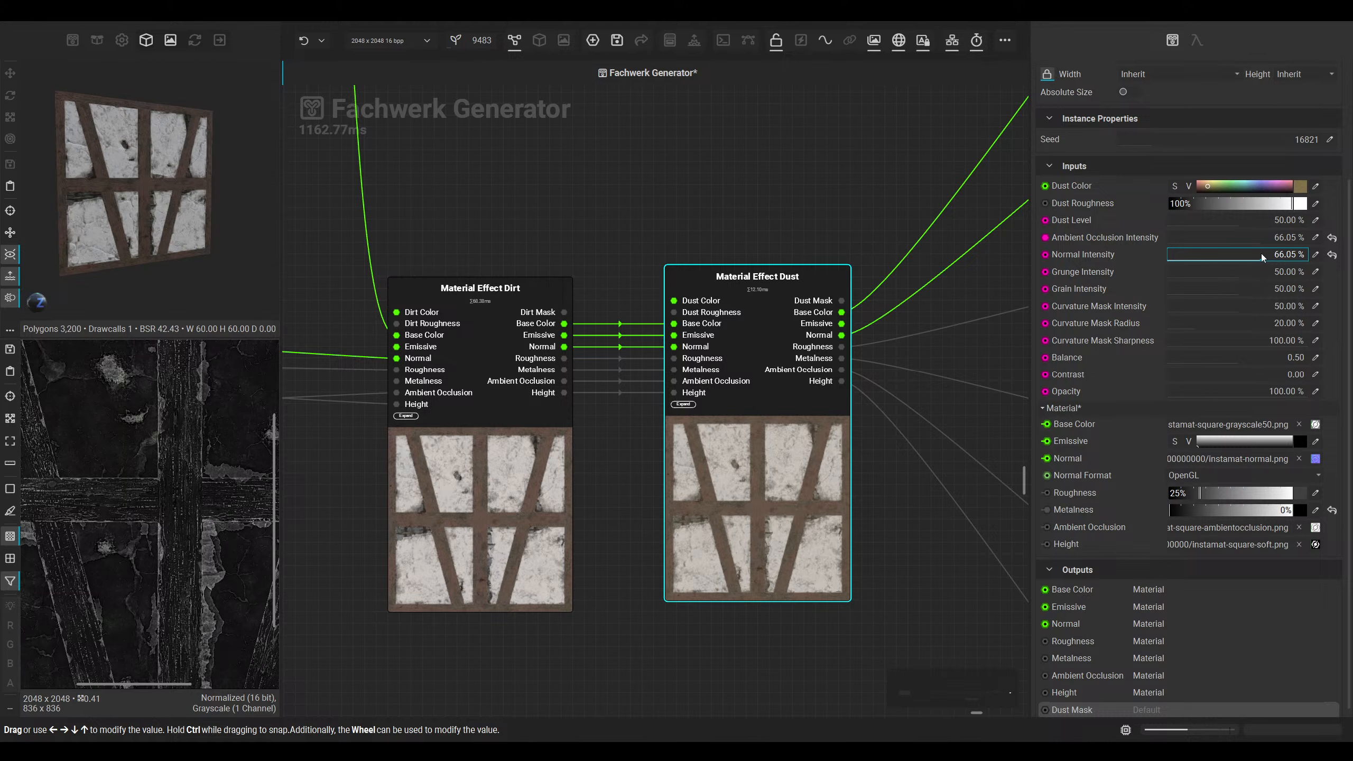
left_click_drag(1262, 254, 1245, 220)
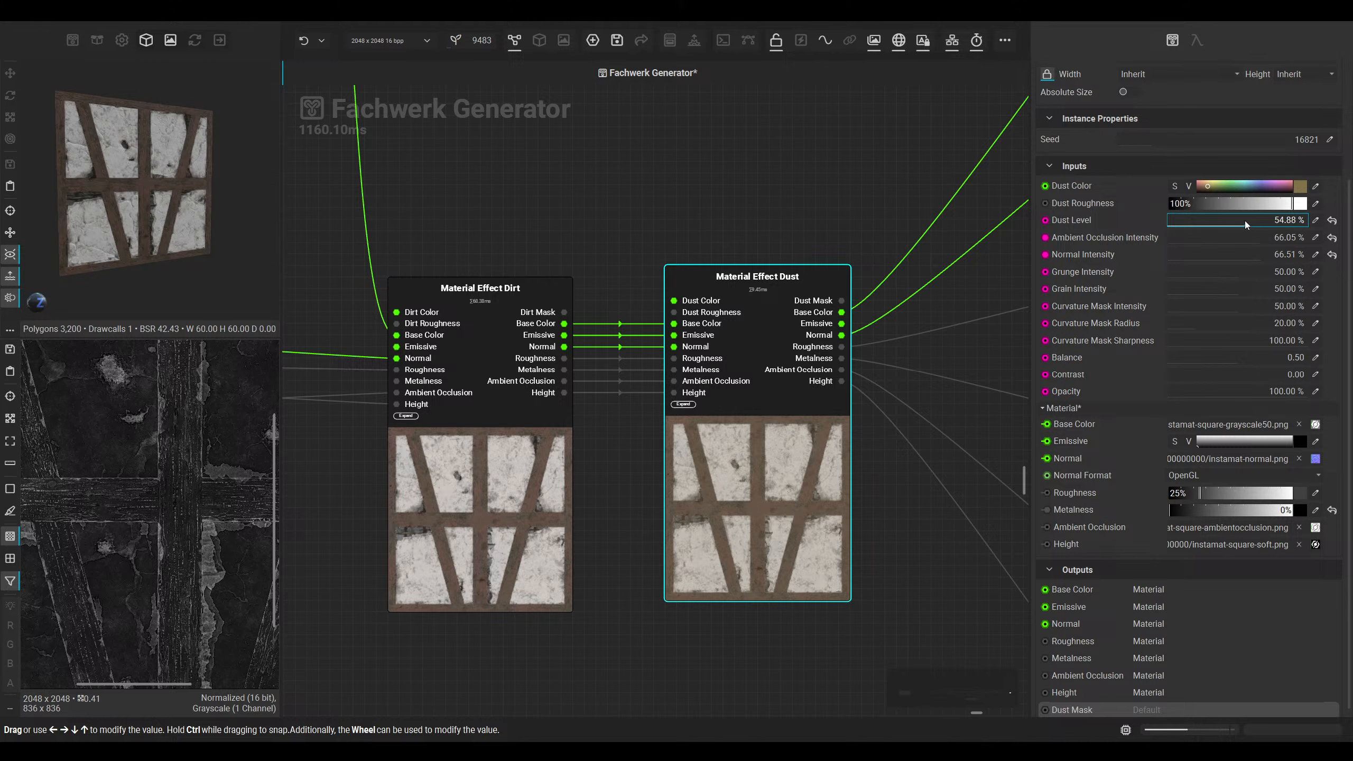
Step: Expose the dirt effect's Dirt Color as a DirtColor graph input and place its input node beside Material Effect Dirt
scroll(628, 499, "down", 4)
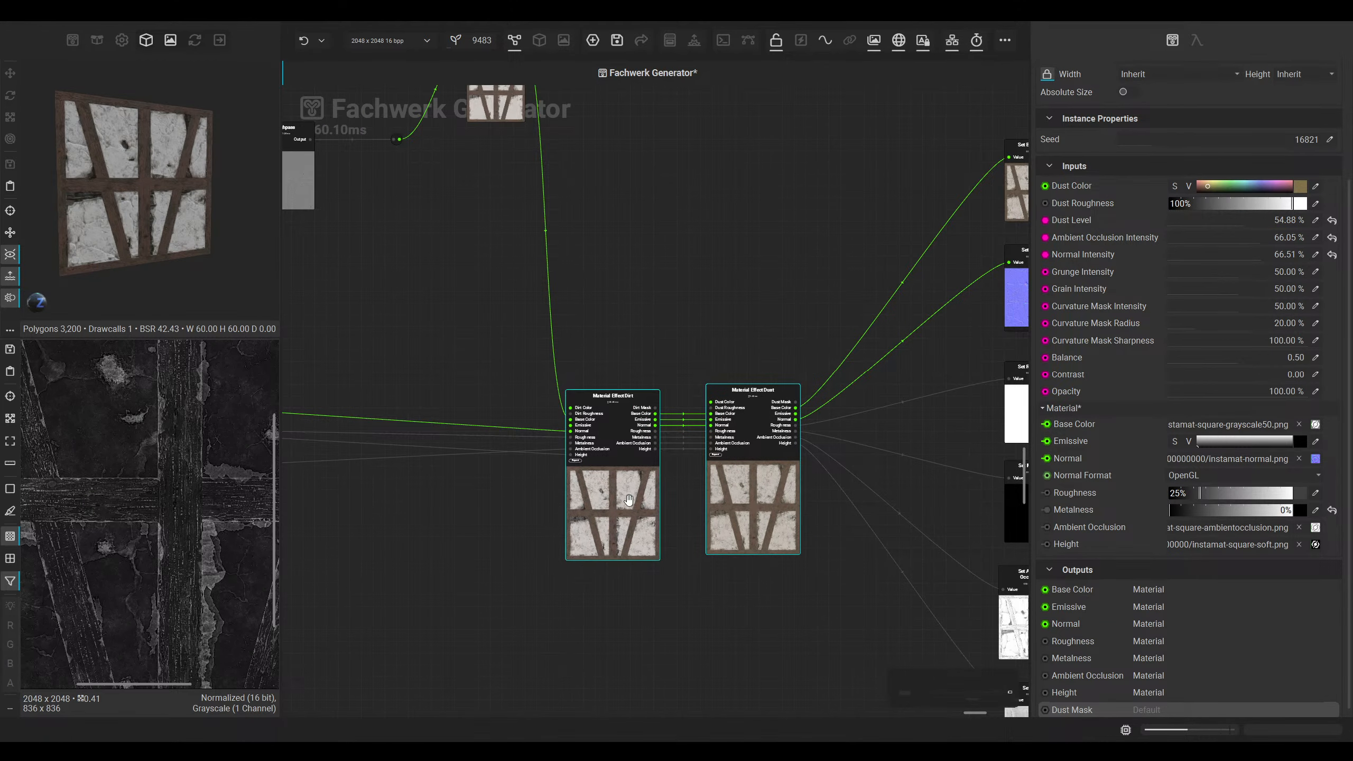
scroll(616, 482, "up", 3)
scroll(617, 480, "down", 4)
middle_click_drag(636, 427, 535, 462)
middle_click_drag(601, 301, 727, 248)
scroll(626, 454, "up", 5)
left_click(625, 453)
left_click_drag(583, 300, 462, 294)
left_click(367, 335)
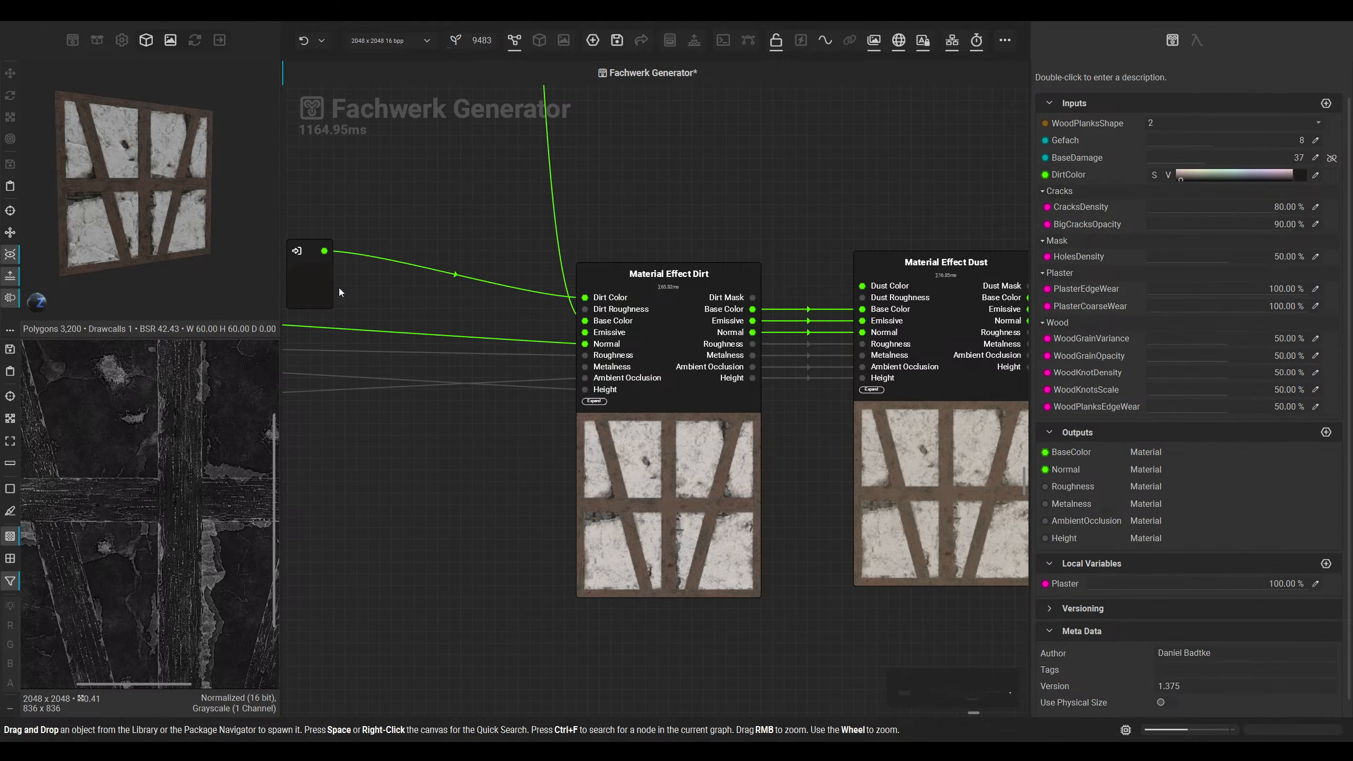
left_click_drag(323, 286, 471, 264)
left_click(648, 454)
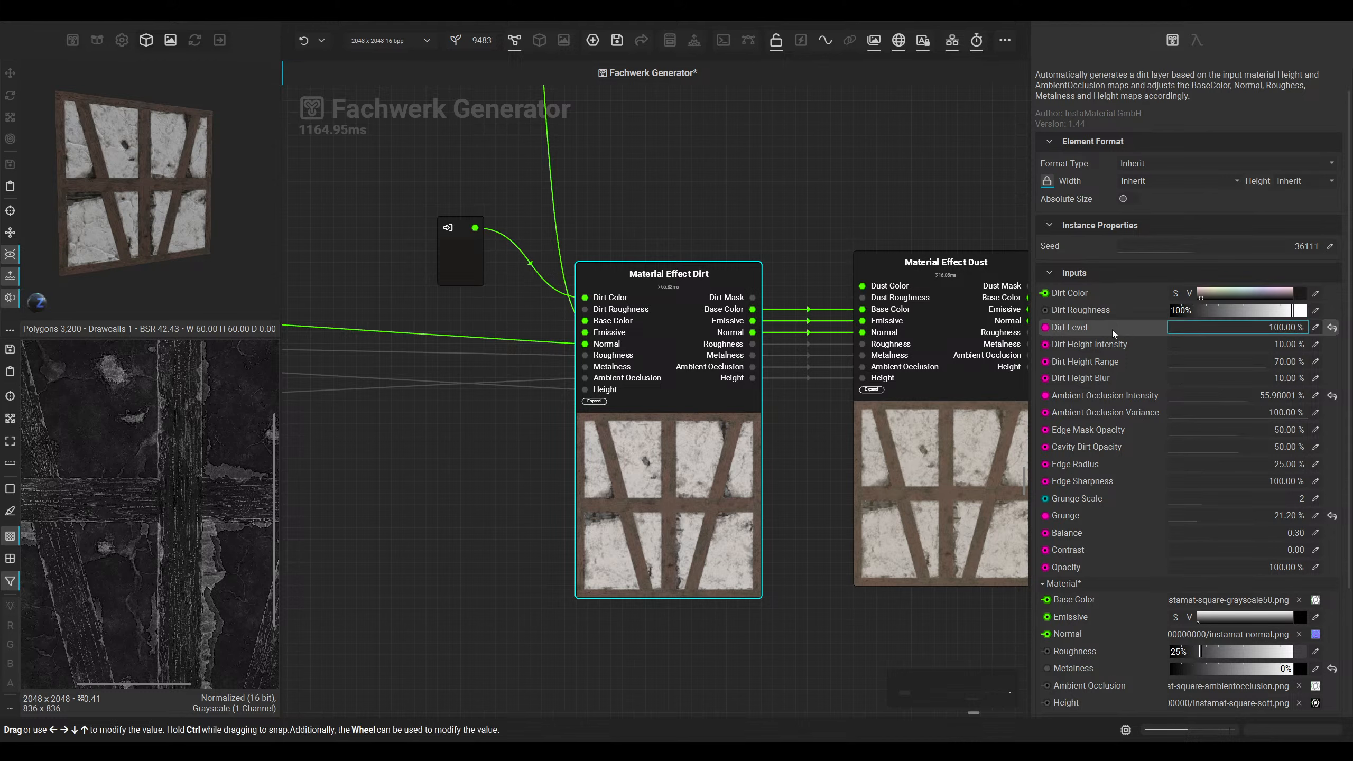
Step: Expose the dirt effect's Dirt Level as a graph input parameter
right_click(1113, 329)
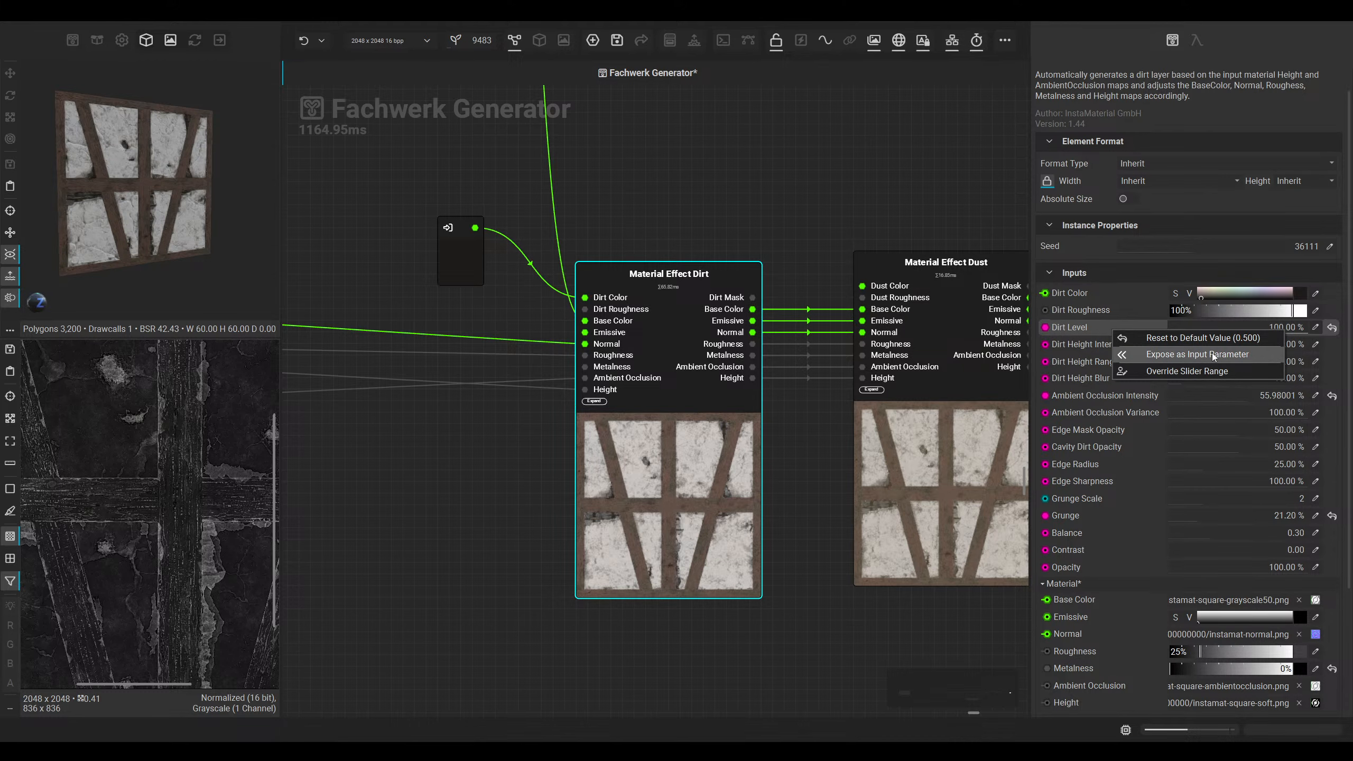
left_click(1197, 354)
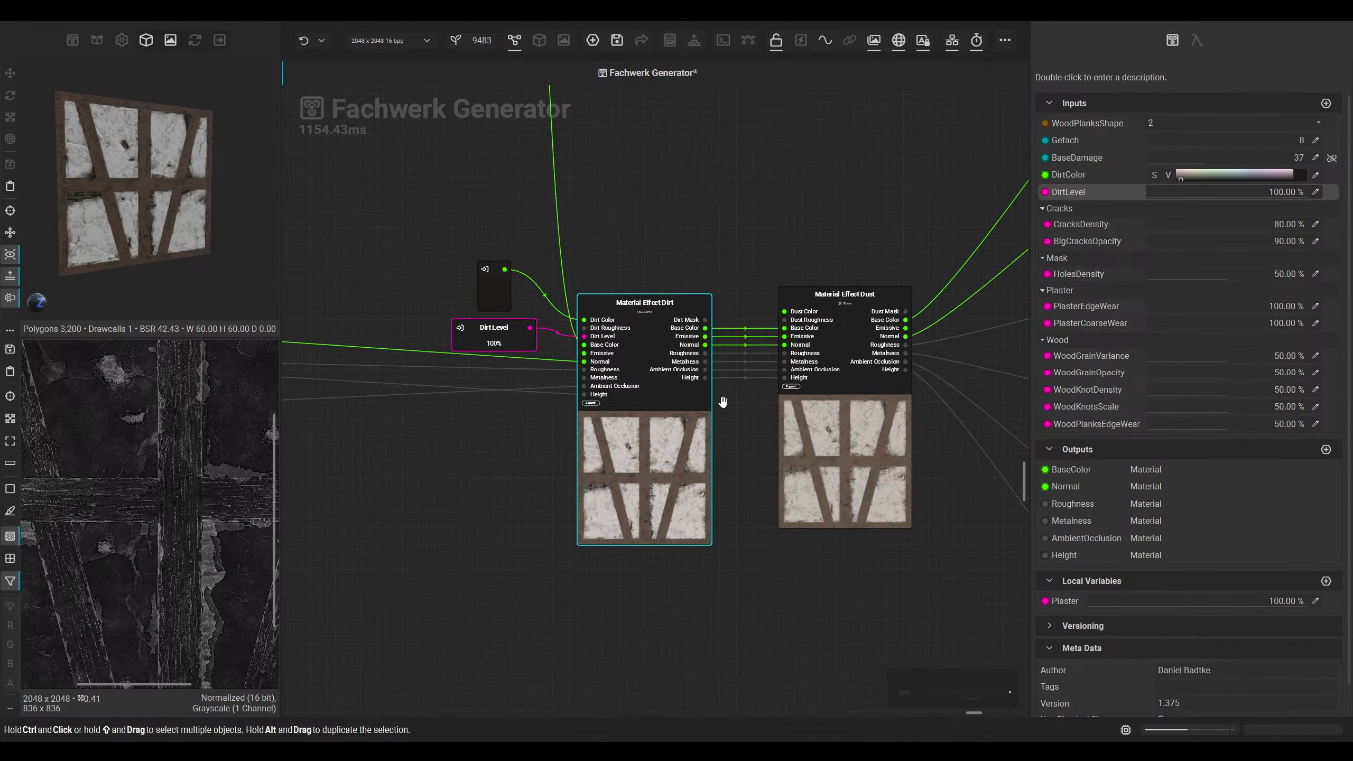
middle_click_drag(722, 402, 707, 403)
scroll(745, 394, "down", 1)
Step: Expose the Dust Color and Dust Level of Material Effect Dust as graph inputs
left_click(804, 368)
middle_click_drag(751, 330, 659, 378)
scroll(660, 379, "up", 5)
left_click_drag(692, 371, 548, 277)
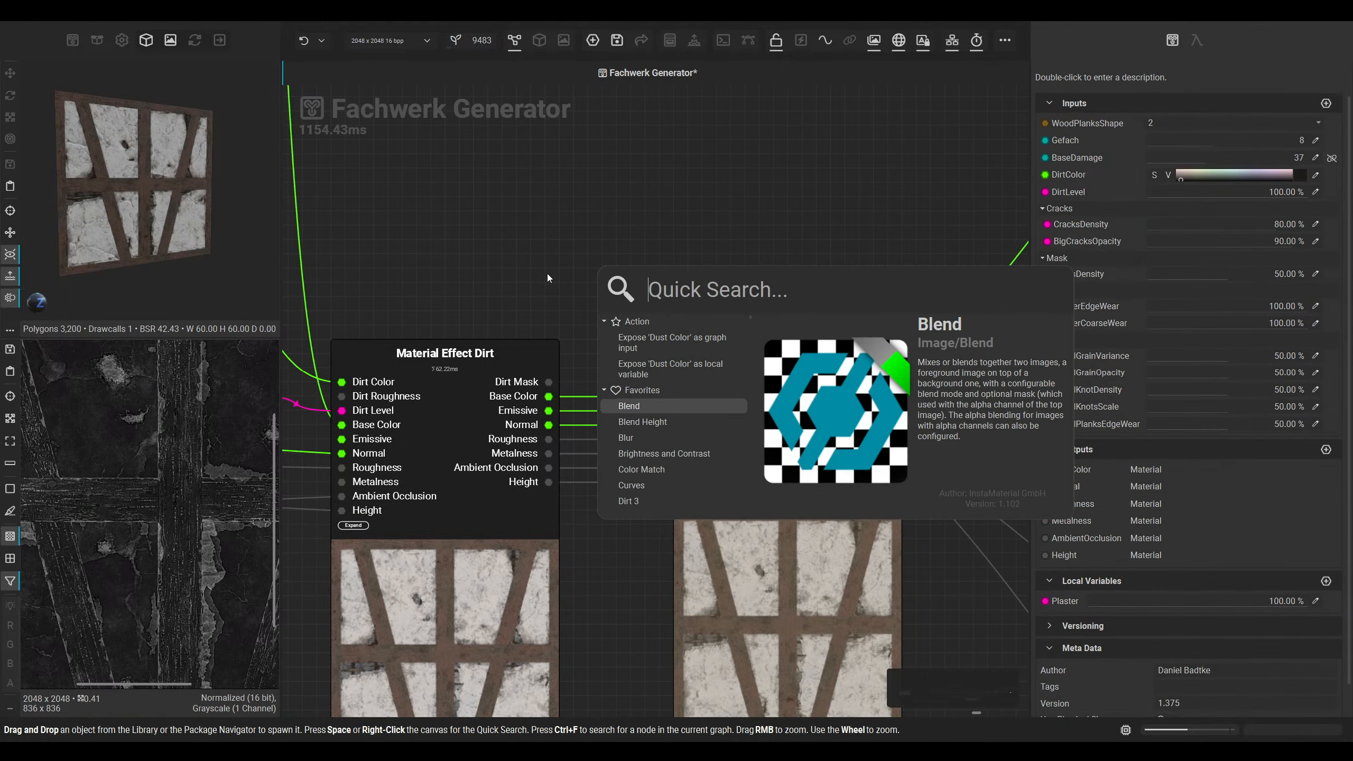
left_click(675, 337)
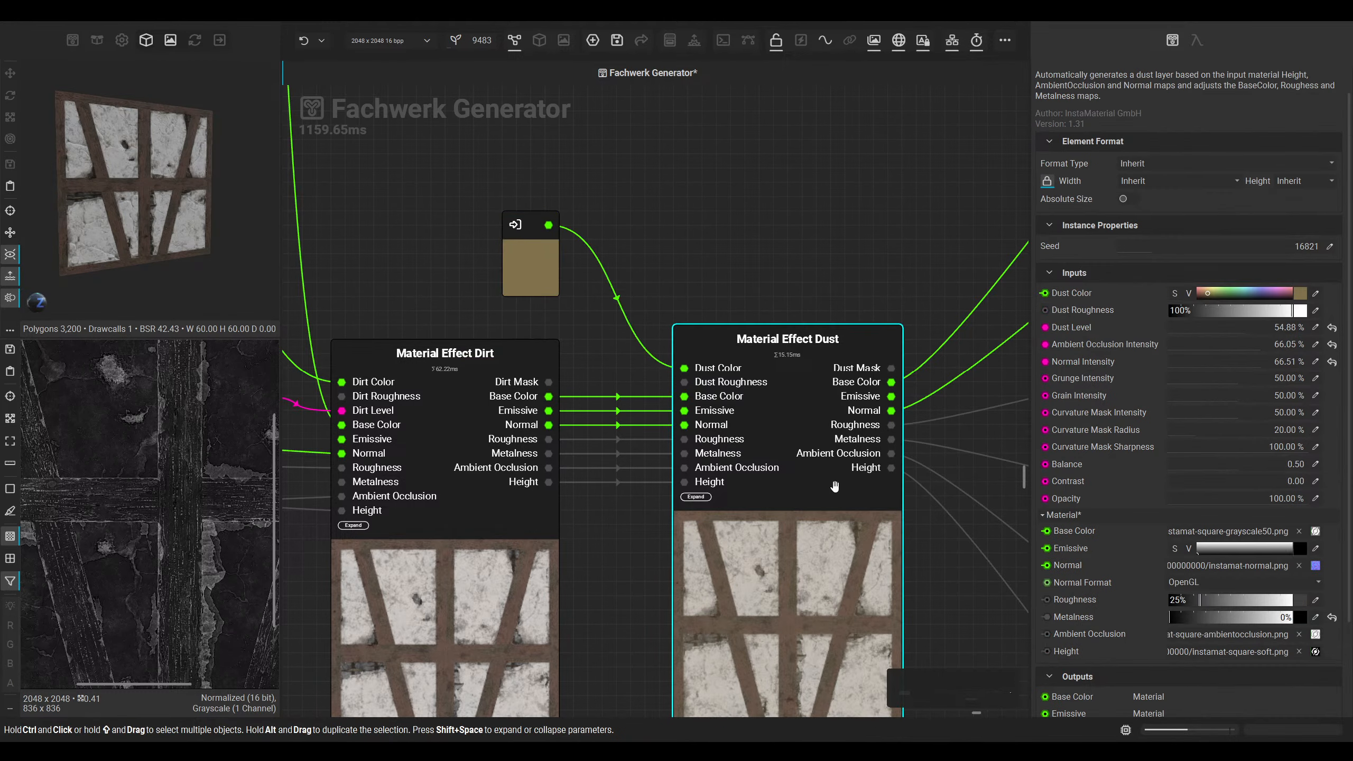
right_click(1082, 330)
left_click(1145, 355)
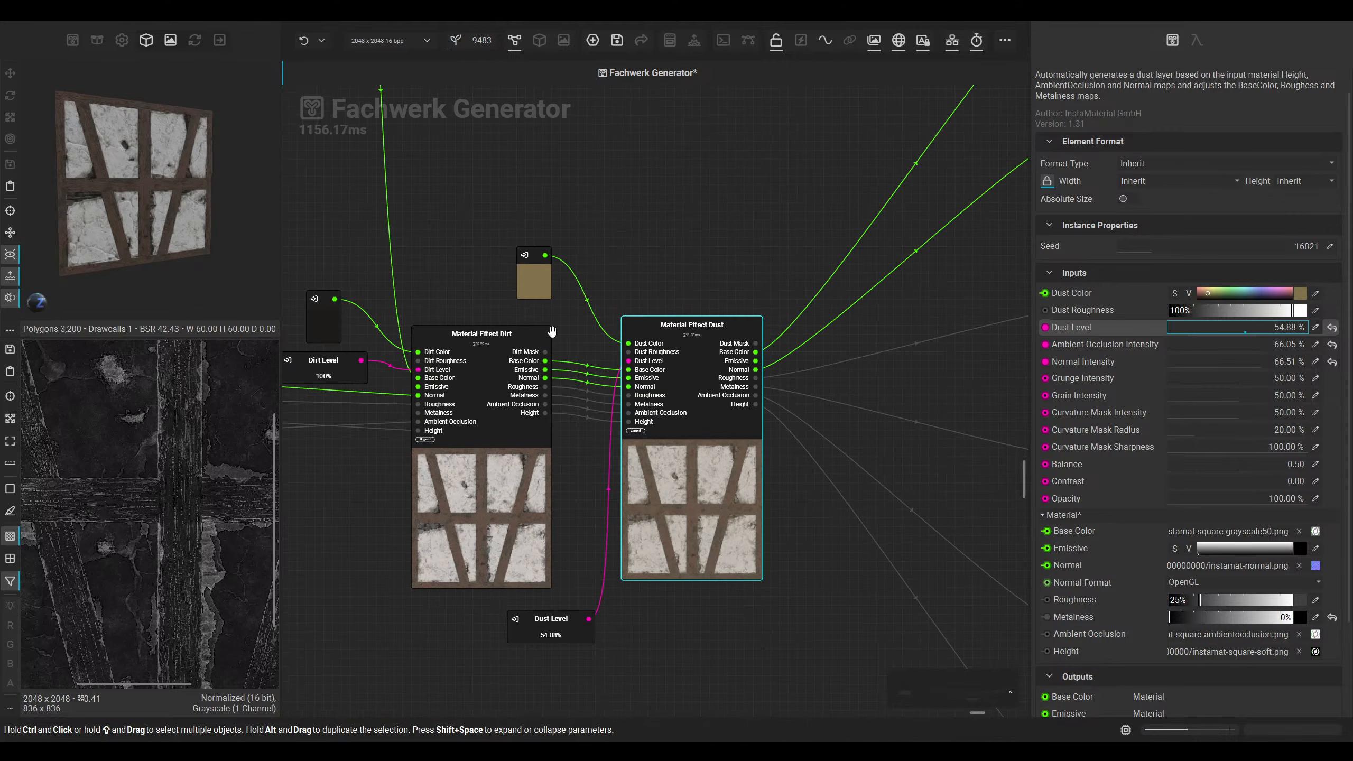
Step: Arrange the dust and dirt input nodes in the free space beside and above their effect nodes
left_click_drag(536, 273, 545, 221)
left_click_drag(563, 617, 529, 289)
middle_click_drag(539, 304, 661, 331)
left_click_drag(410, 326, 457, 388)
left_click_drag(456, 398, 439, 346)
left_click(537, 287)
Step: Show the wall in the large 3D view and assign the DirtColor and DirtLevel inputs to the category Dirt
left_click(539, 40)
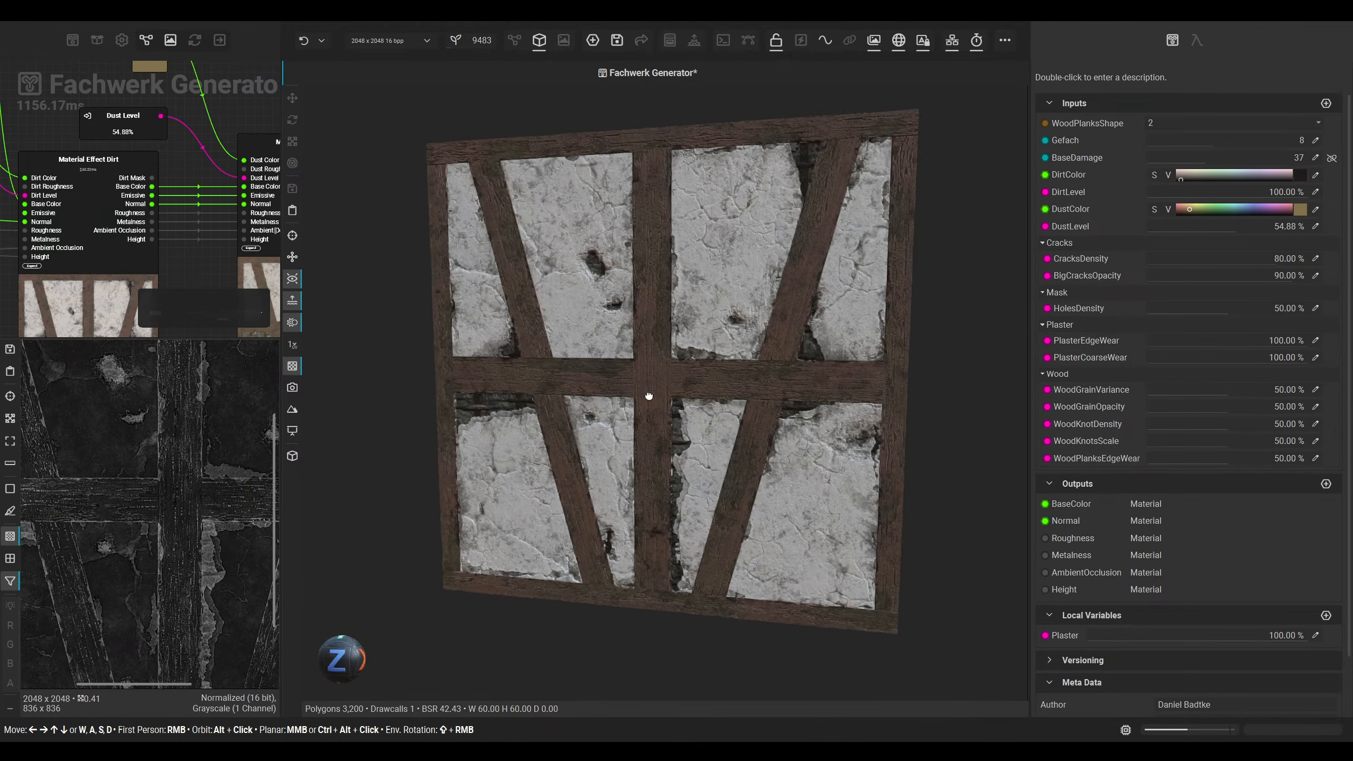
left_click(1084, 191)
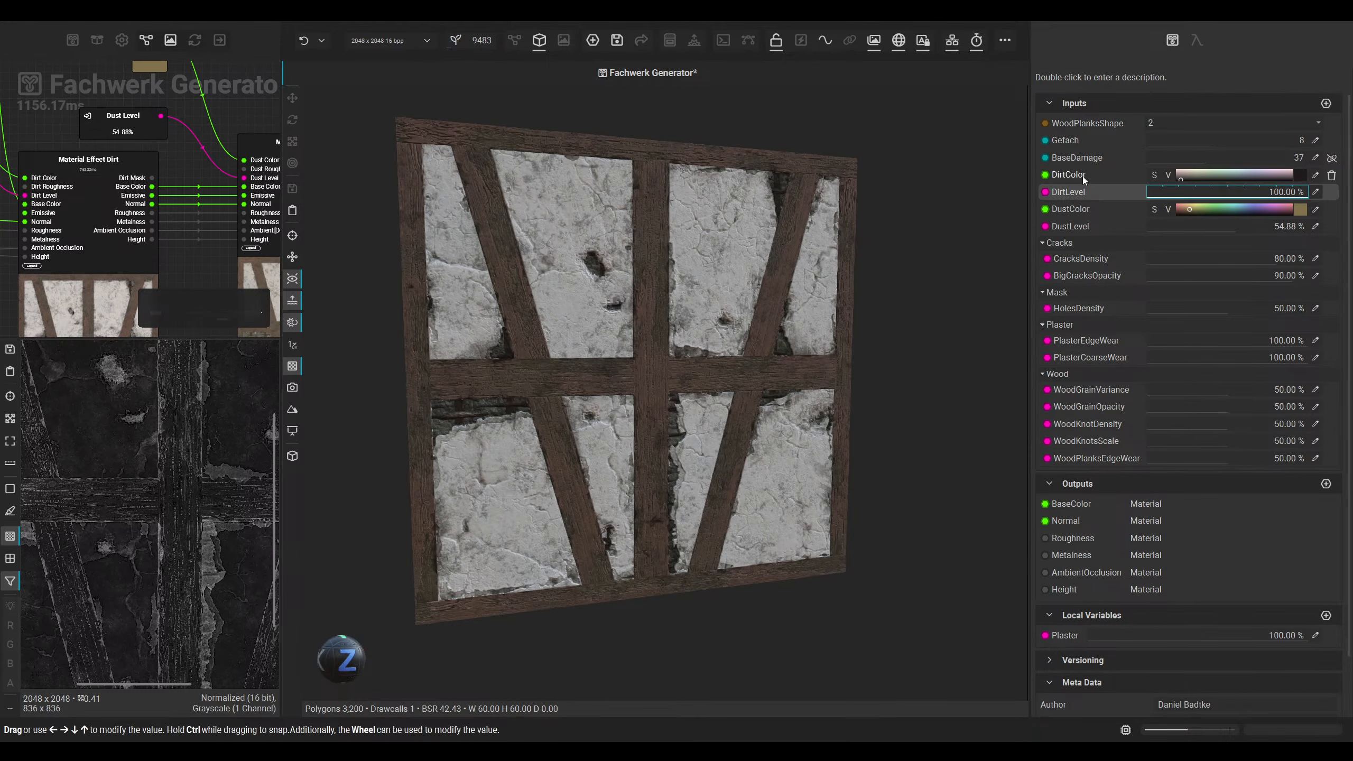
left_click(1082, 175, "ctrl")
left_click(1196, 40)
left_click(1161, 128)
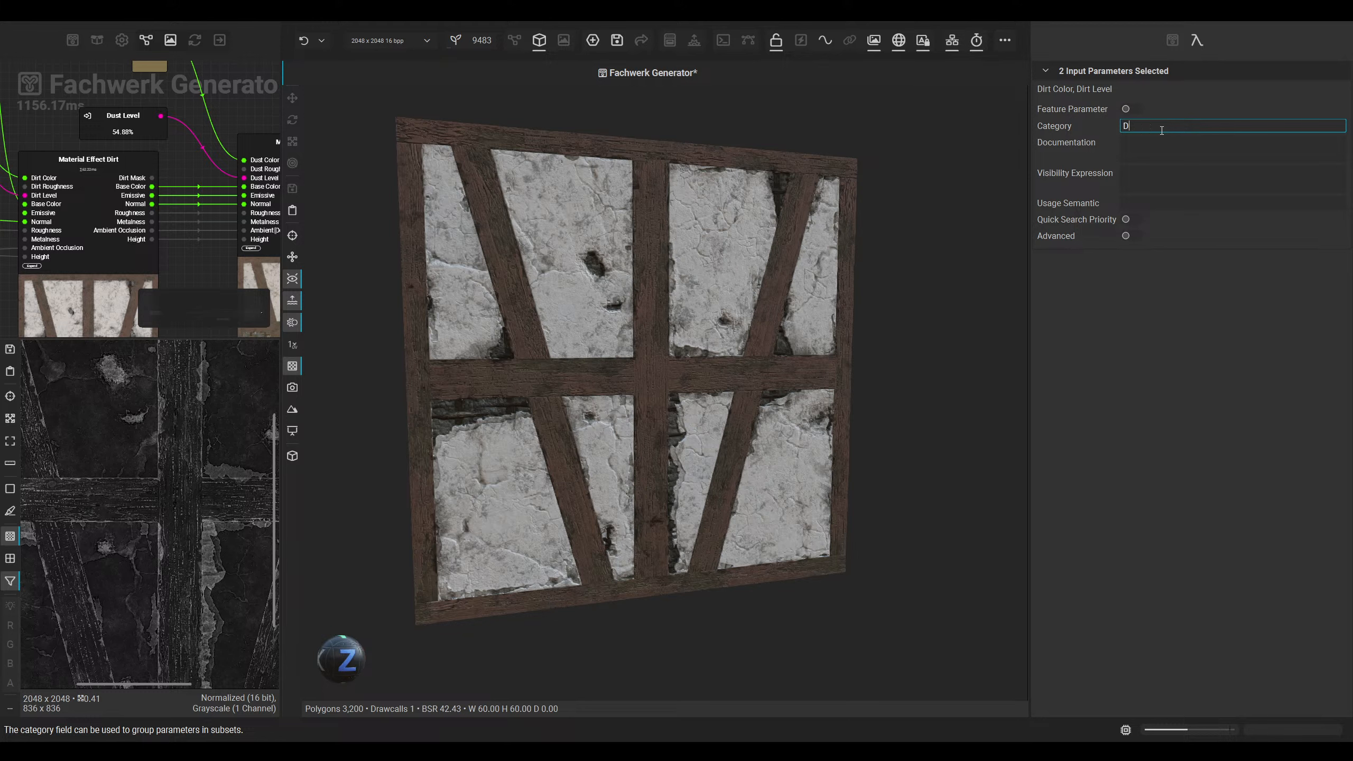
left_click(1172, 40)
Step: Assign the DustColor and DustLevel inputs to the category Dust
left_click(1084, 191)
left_click(1070, 175, "ctrl")
left_click(1196, 41)
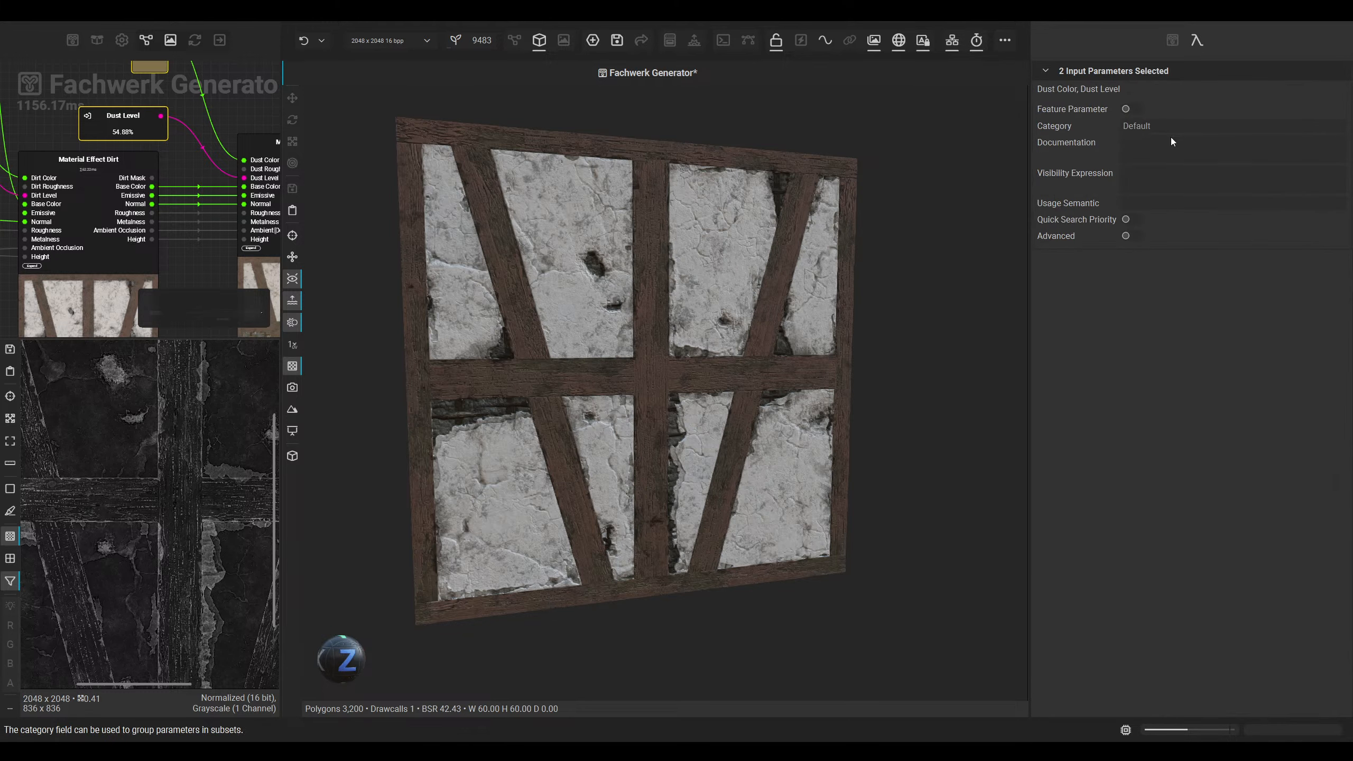
left_click(1169, 126)
type("Dust")
left_click(1172, 41)
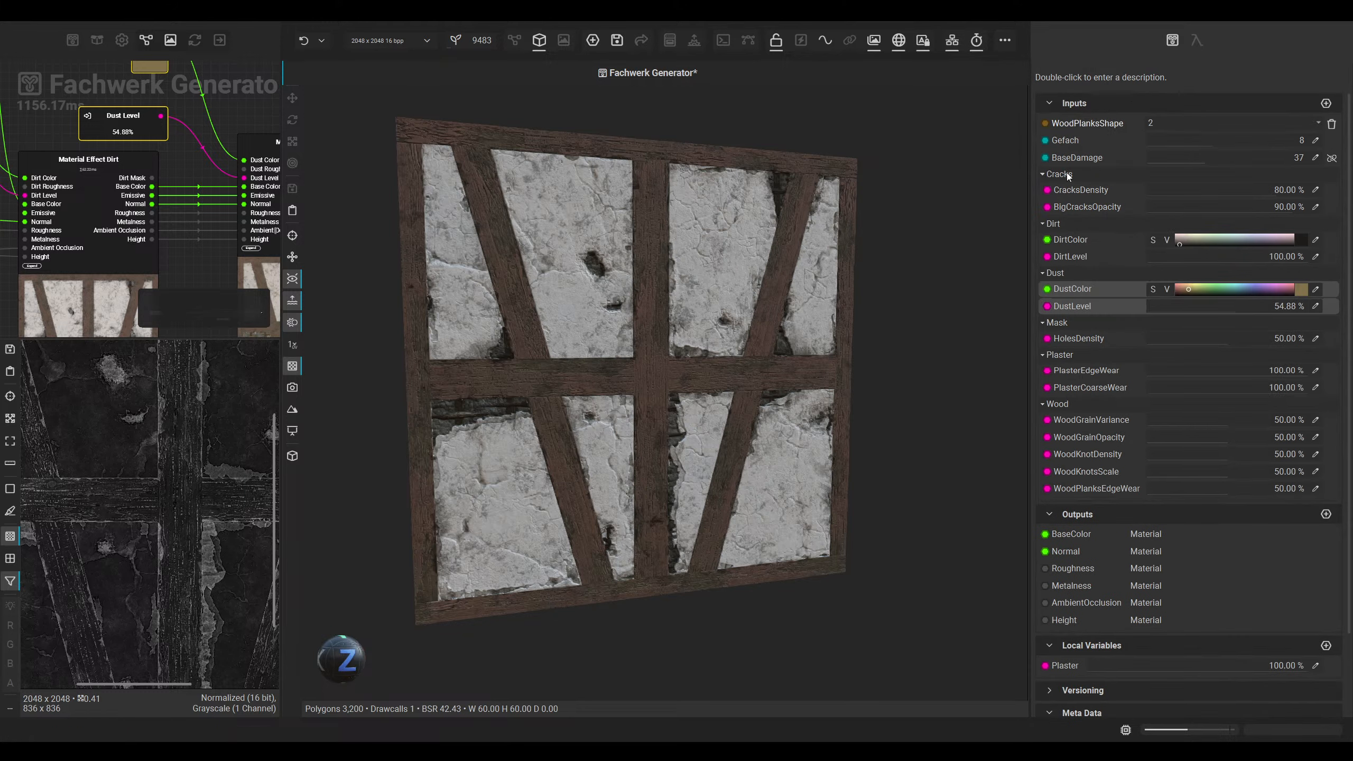
Step: Collapse the input categories and move the Dirt and Dust categories below Wood
left_click(1060, 356)
left_click(1062, 324)
left_click(1062, 354)
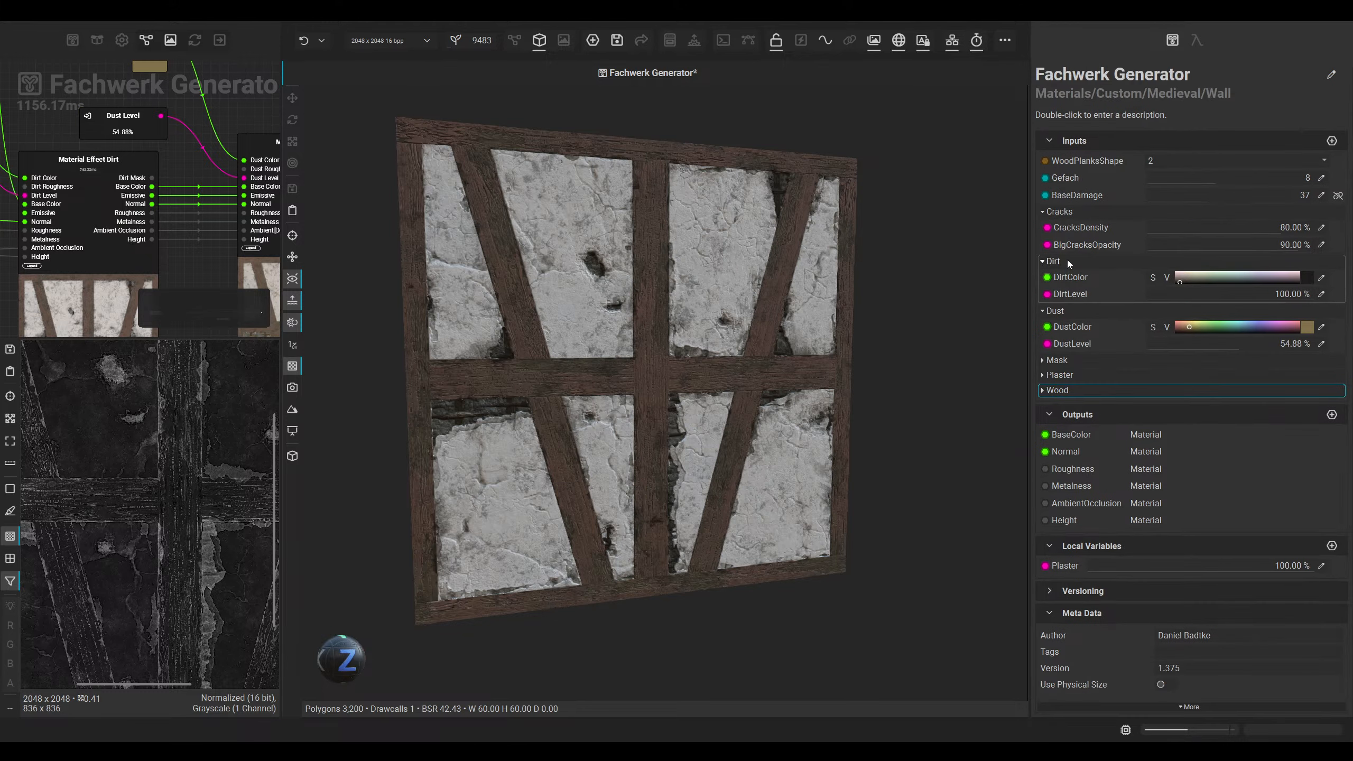
left_click(1070, 210)
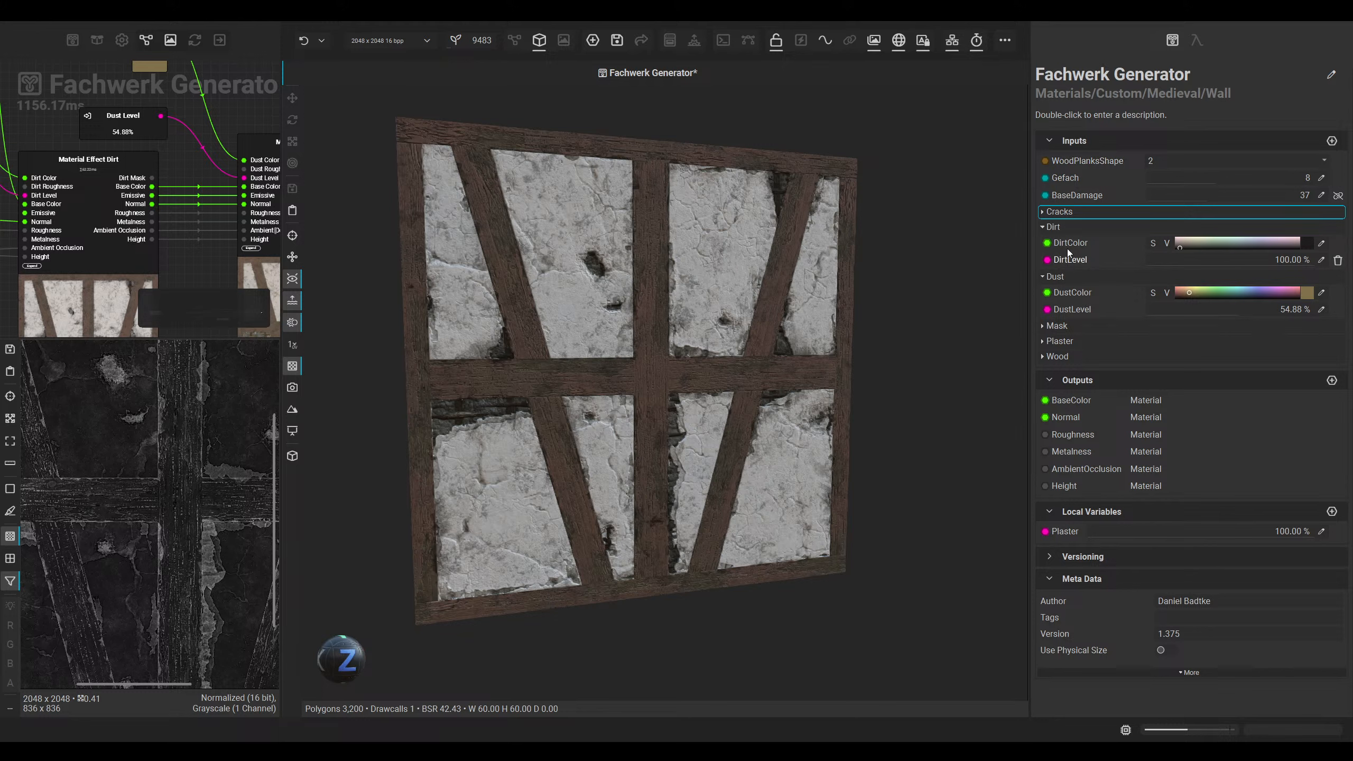
left_click(1060, 226)
left_click(1061, 243)
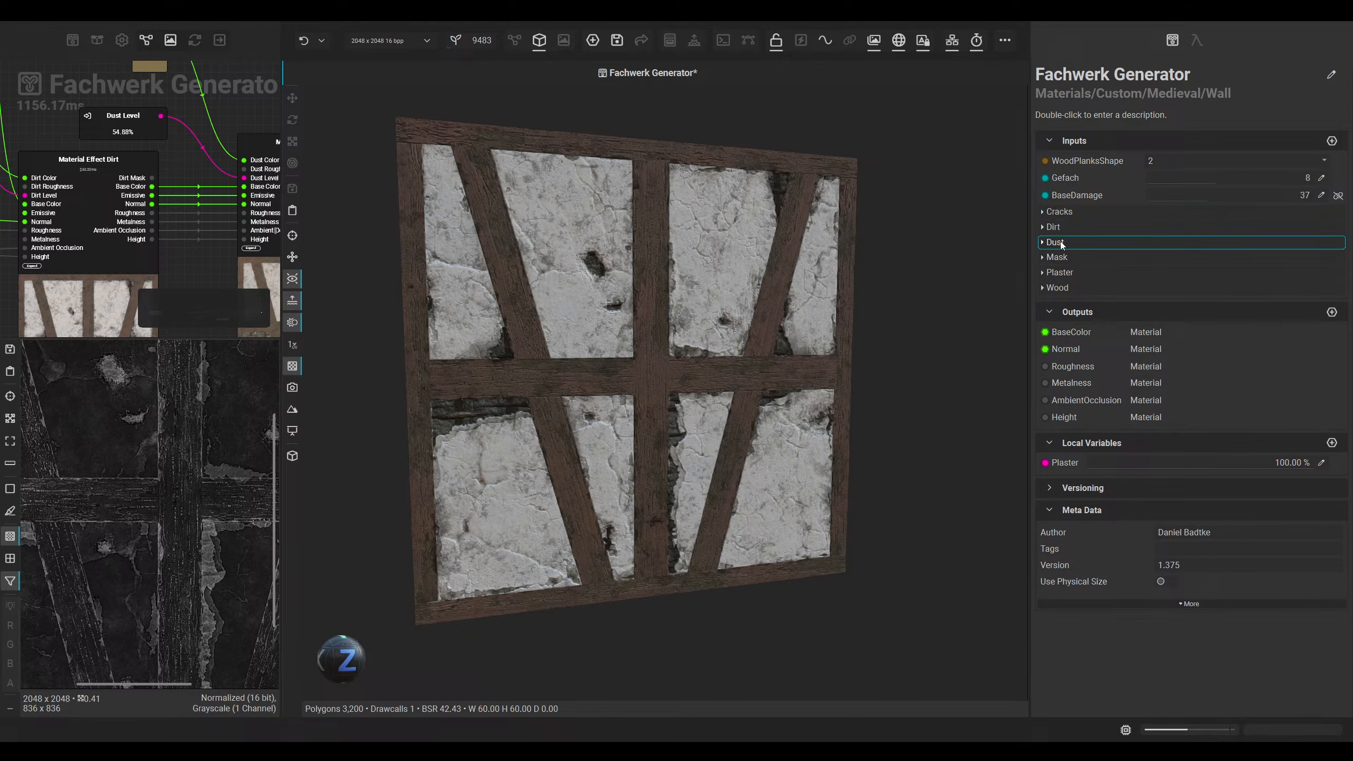
left_click_drag(1061, 287, 1069, 290)
left_click_drag(1060, 228, 1069, 260)
Step: Expand the Dirt and Dust categories and place DirtLevel above DirtColor and DustLevel above DustColor
left_click(1052, 274)
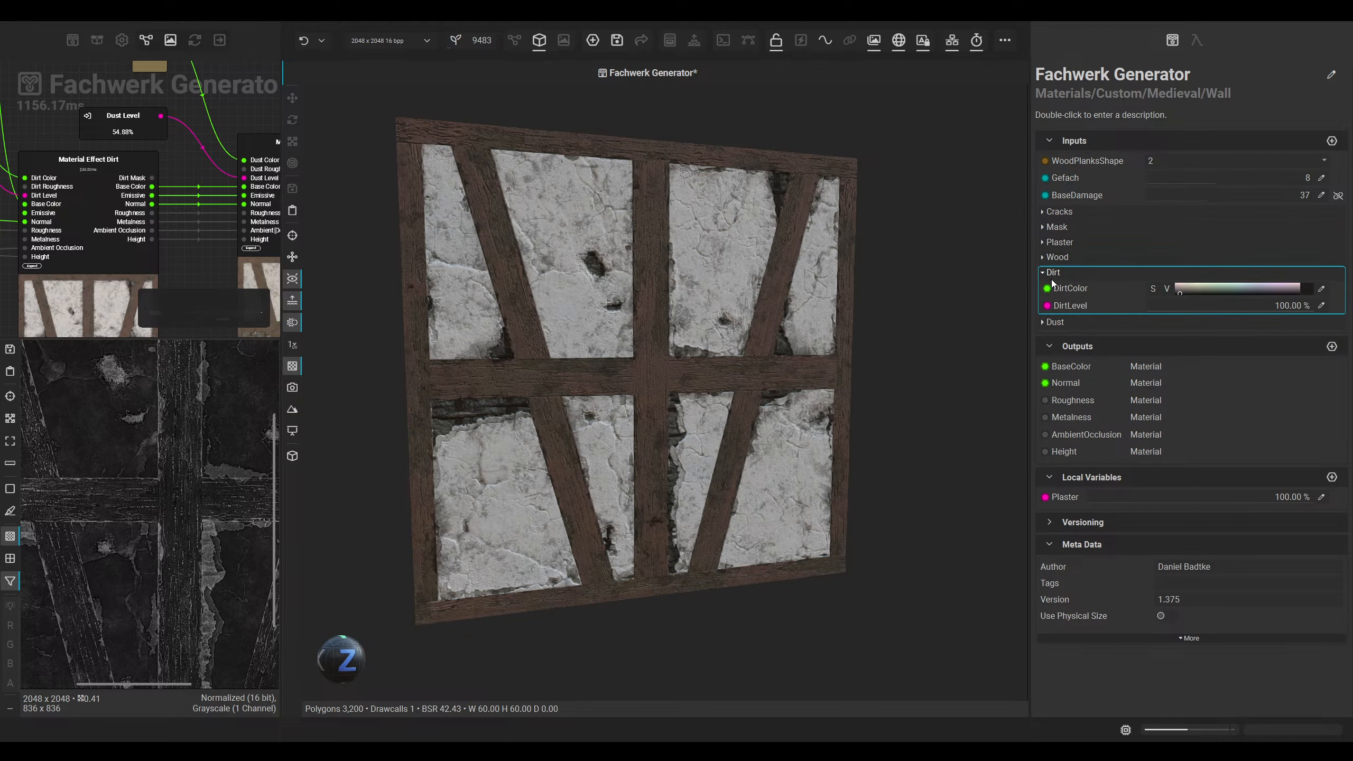
left_click(1070, 321)
left_click_drag(1067, 306, 1066, 289)
left_click(1071, 352)
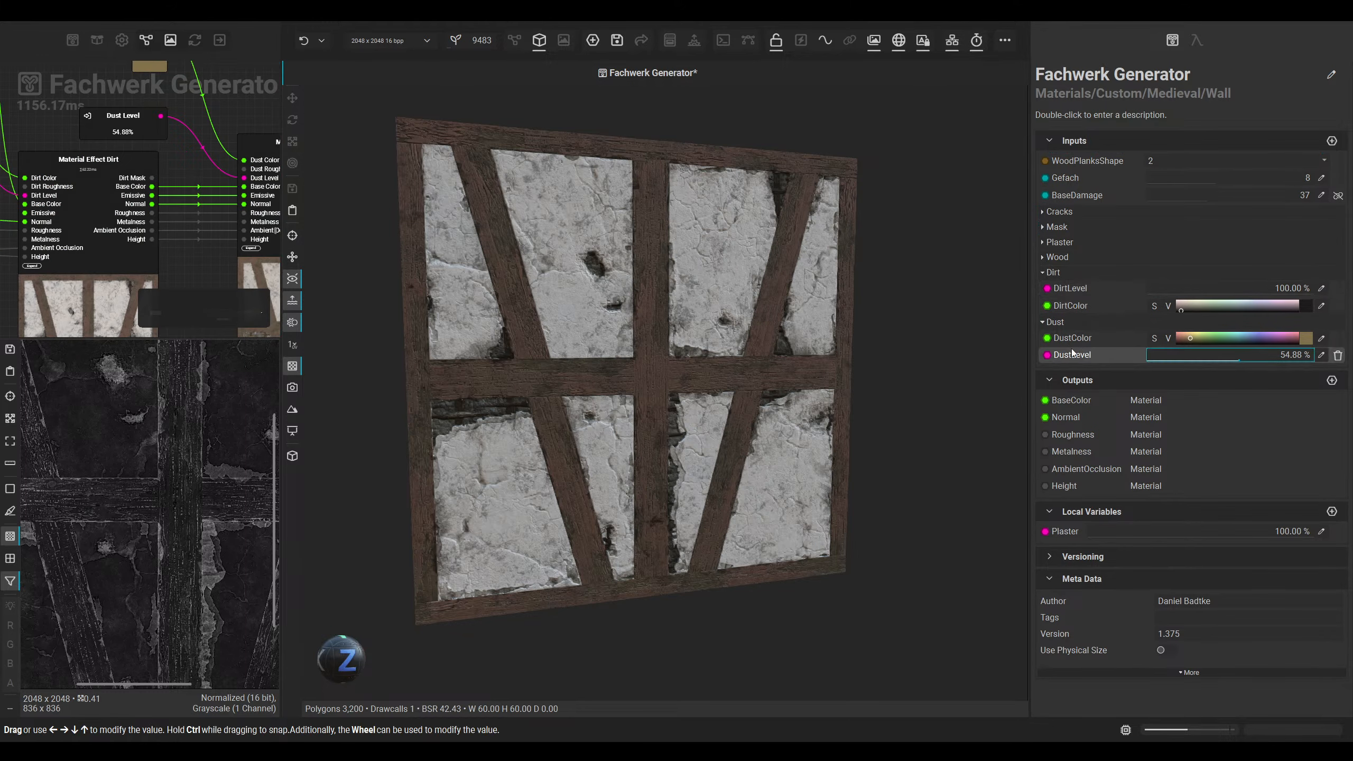
left_click_drag(1072, 352, 1072, 334)
Step: Set the Visibility Expression of the DirtColor input to DirtLevel > 0
double_click(1078, 287)
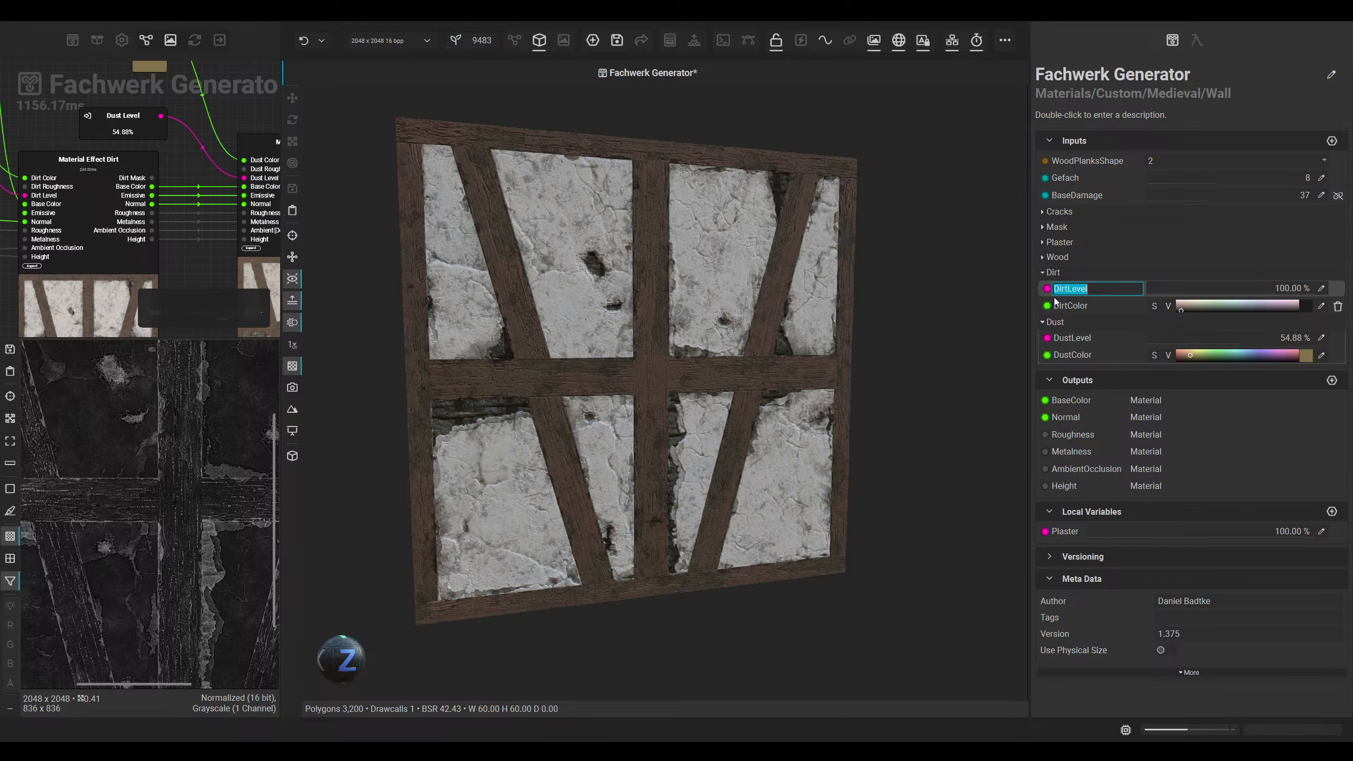
left_click(1084, 289)
left_click(1083, 306)
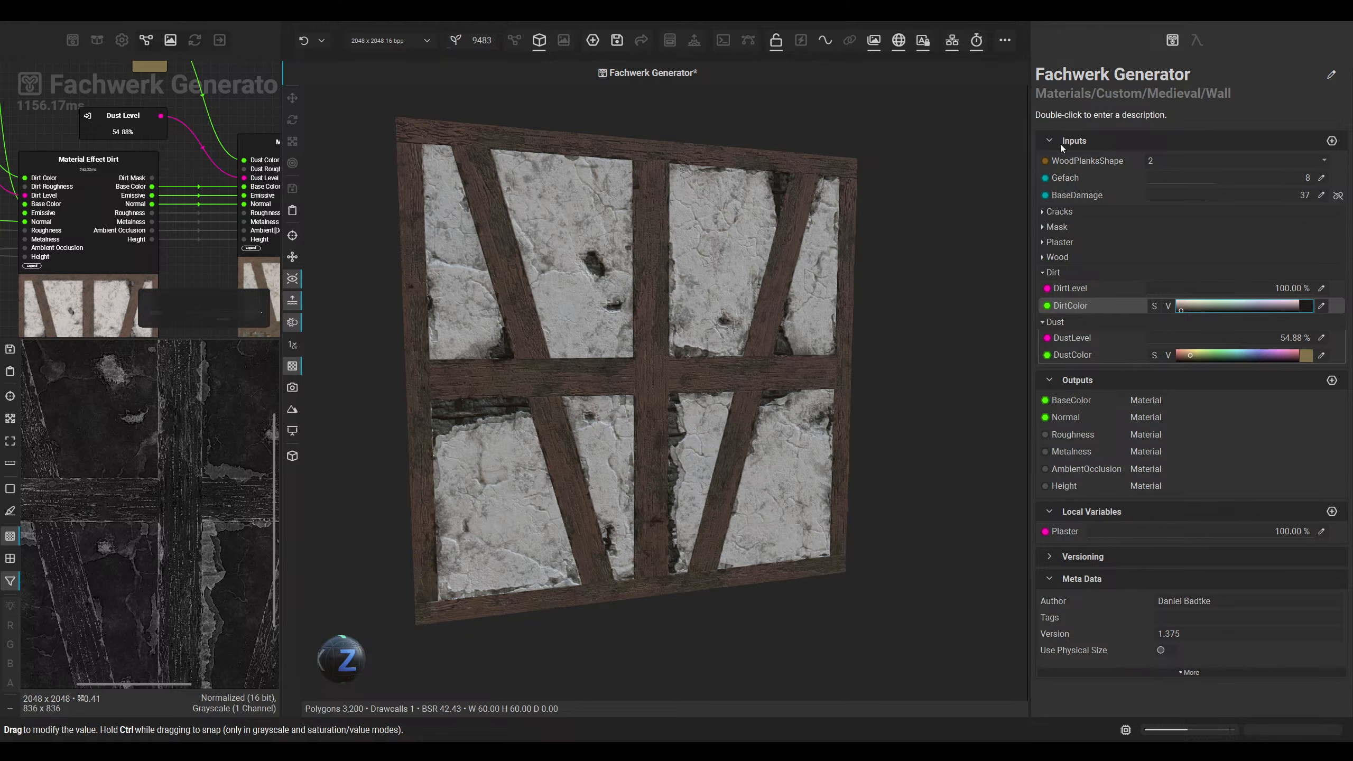
left_click(1192, 46)
left_click(1150, 261)
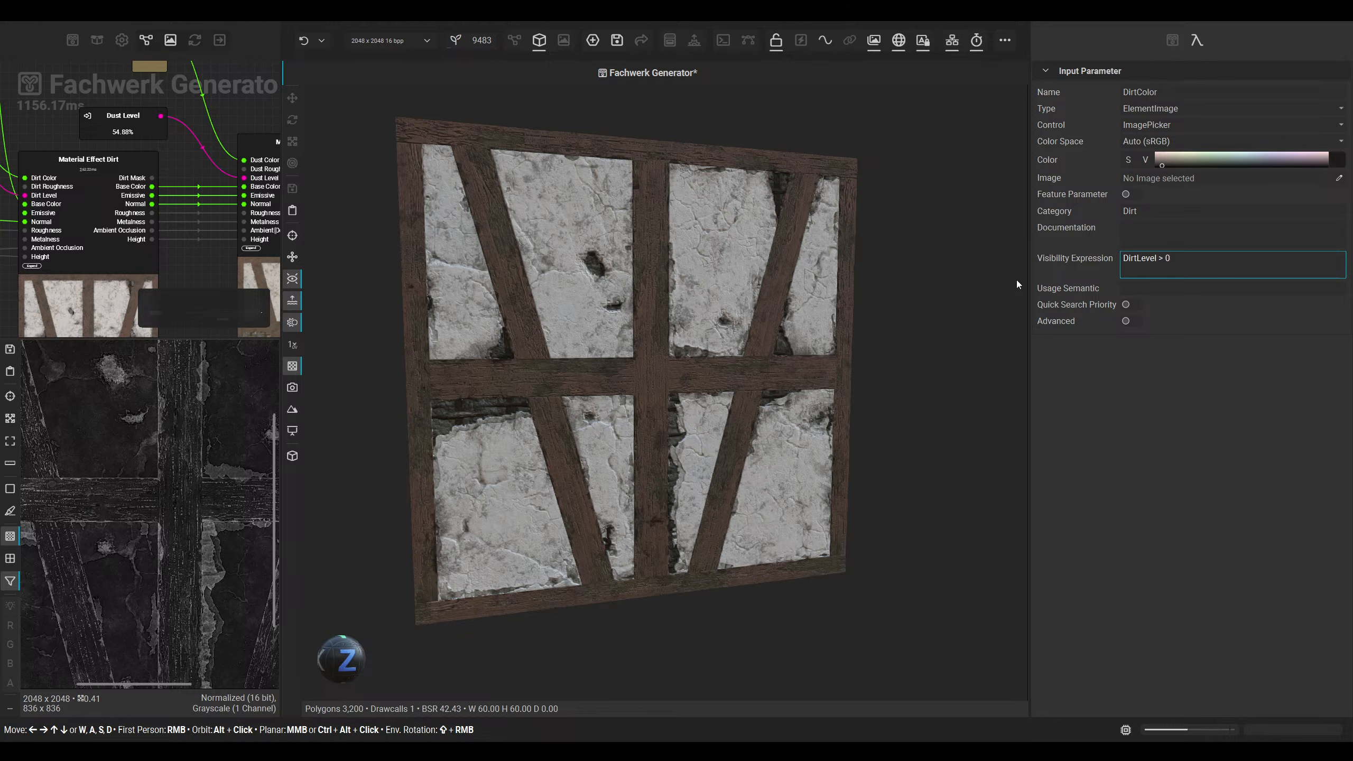
left_click(1173, 42)
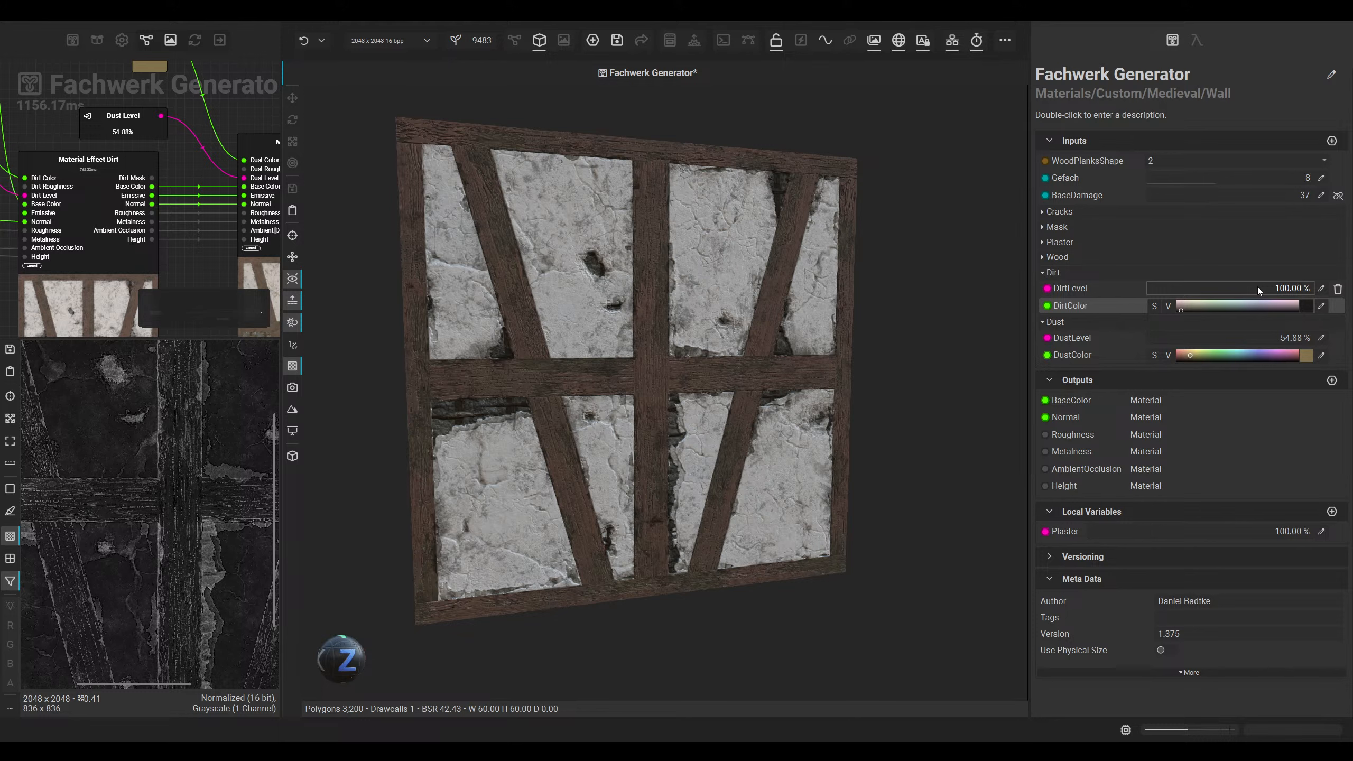
Step: Try DirtLevel at 0% and recheck the DirtLevel > 0 visibility expression on the DirtColor input
left_click_drag(1258, 291, 1085, 283)
left_click(1077, 306)
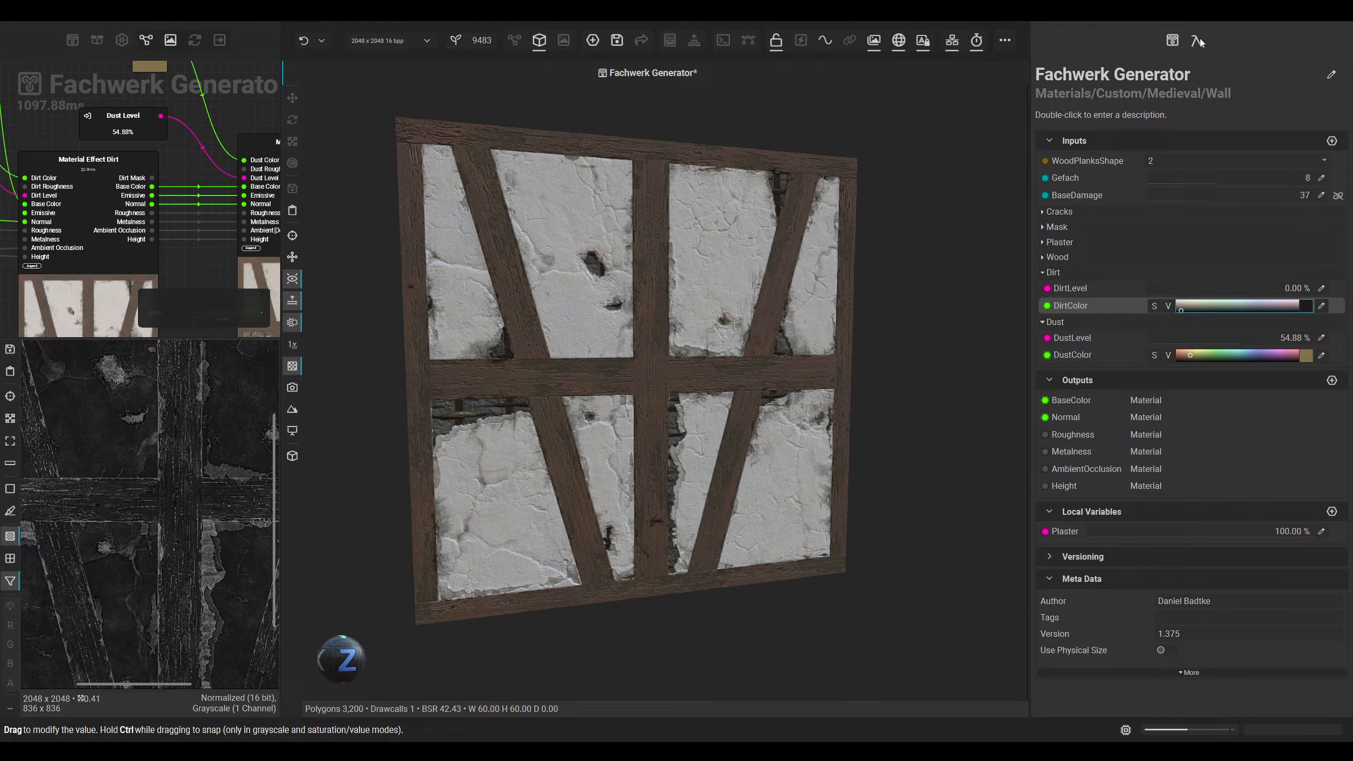
left_click(1198, 40)
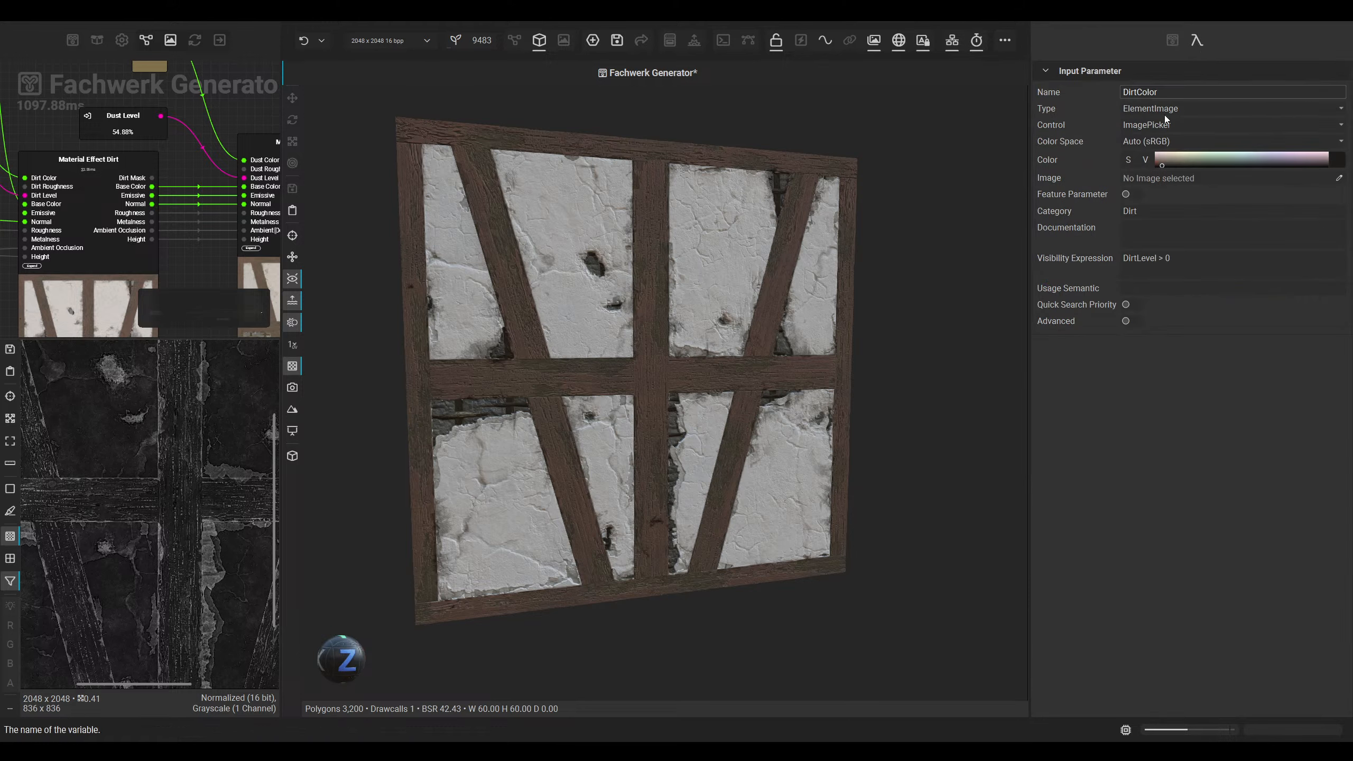
left_click(1173, 40)
left_click(1082, 343)
left_click_drag(1188, 287, 1086, 288)
left_click(1084, 309)
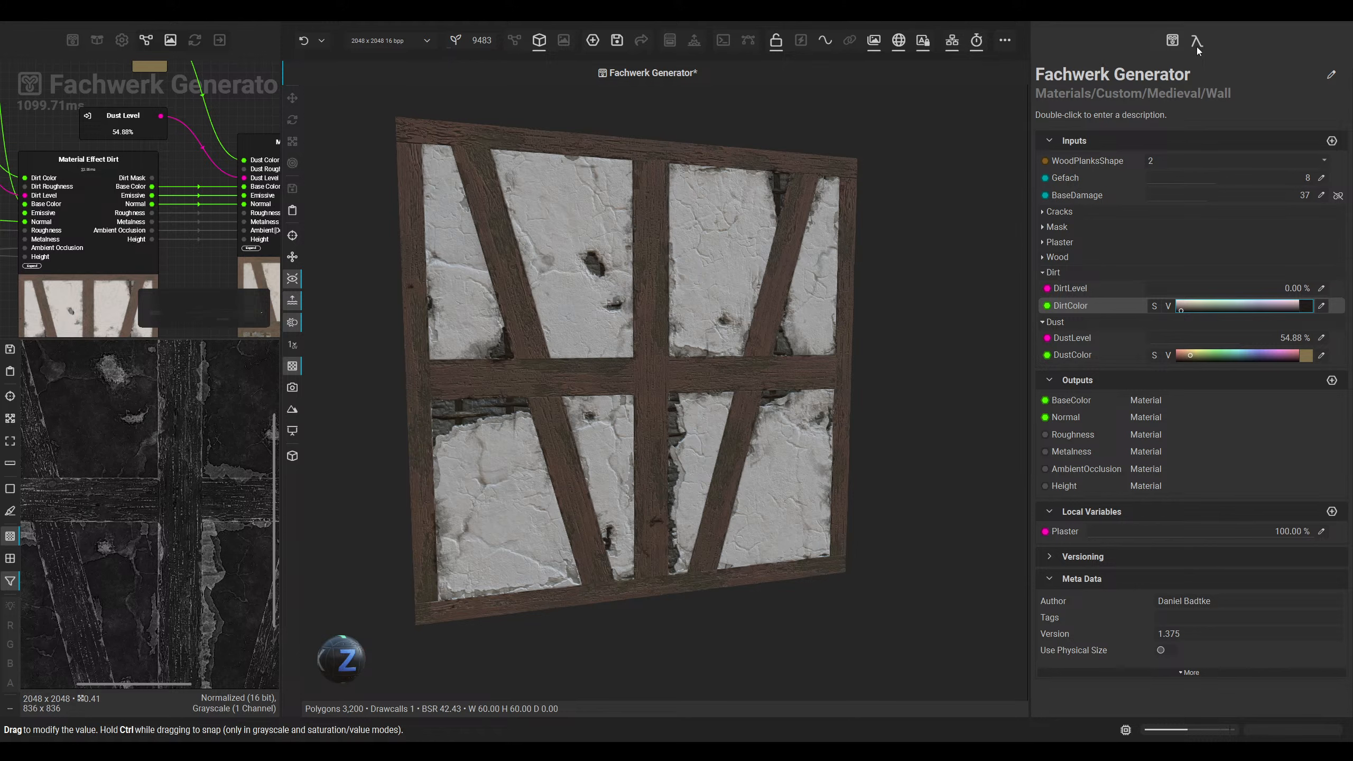
left_click(1197, 46)
left_click(1165, 258)
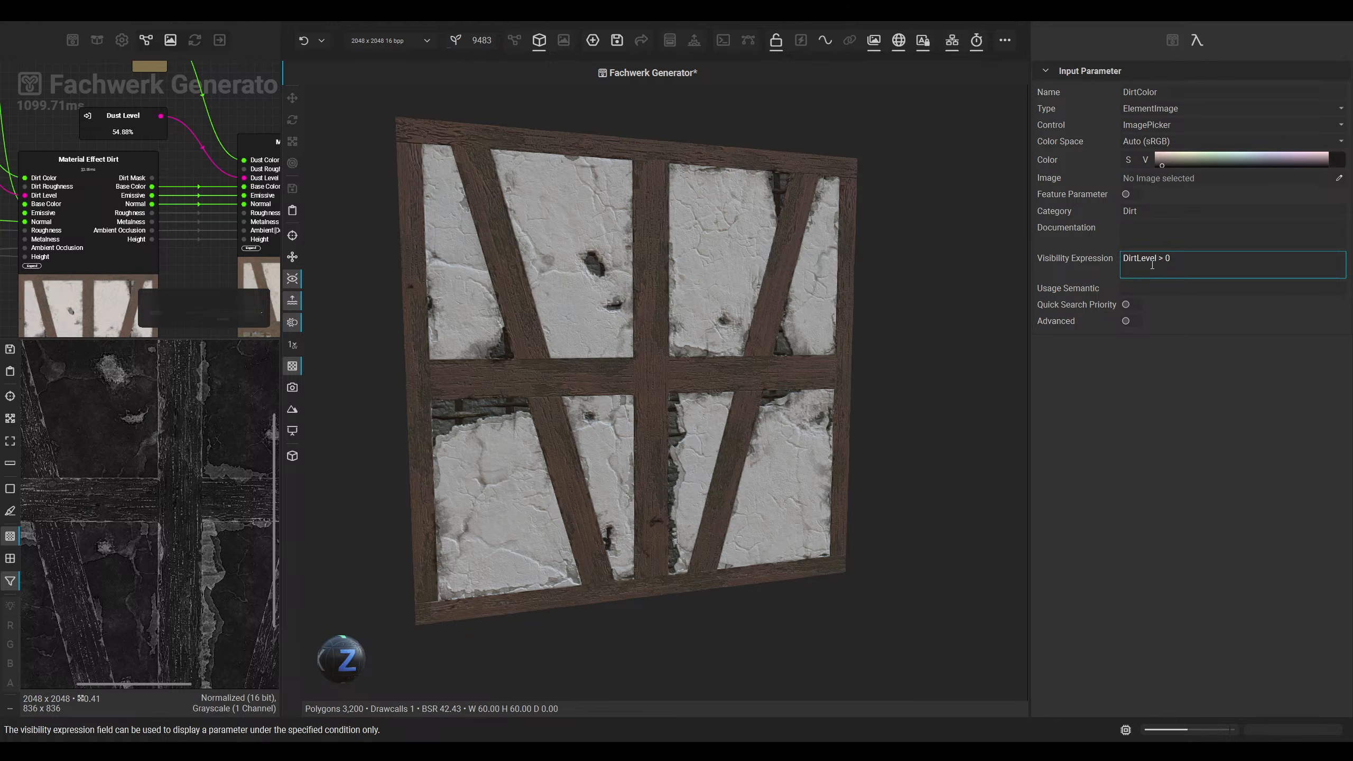
left_click(1171, 43)
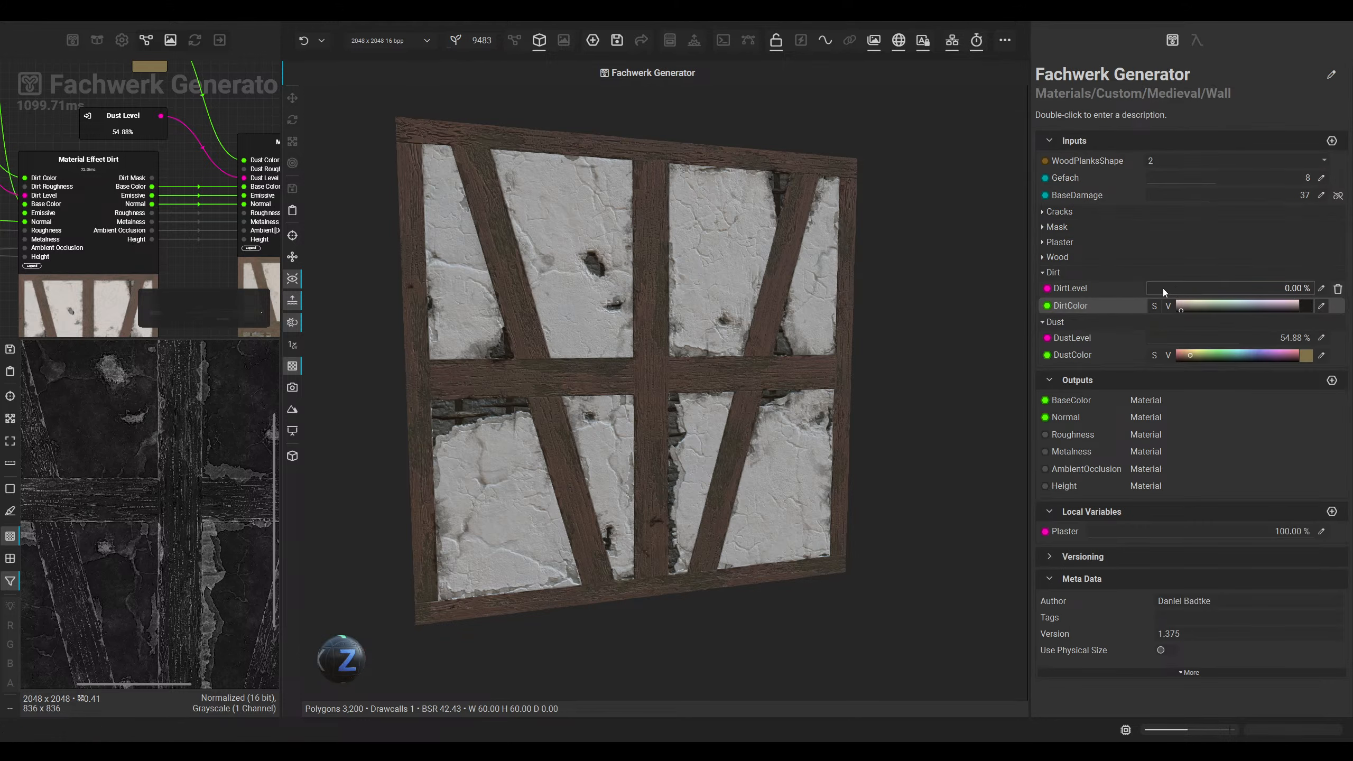
Step: Set DirtLevel to 24.71% and DustLevel to 12.16%
mouse_move(1162, 288)
left_mouse_down()
mouse_move(1285, 289)
mouse_move(1116, 287)
mouse_move(1174, 288)
left_mouse_up()
mouse_move(1174, 336)
left_mouse_down()
mouse_move(1256, 333)
mouse_move(1177, 337)
left_mouse_up()
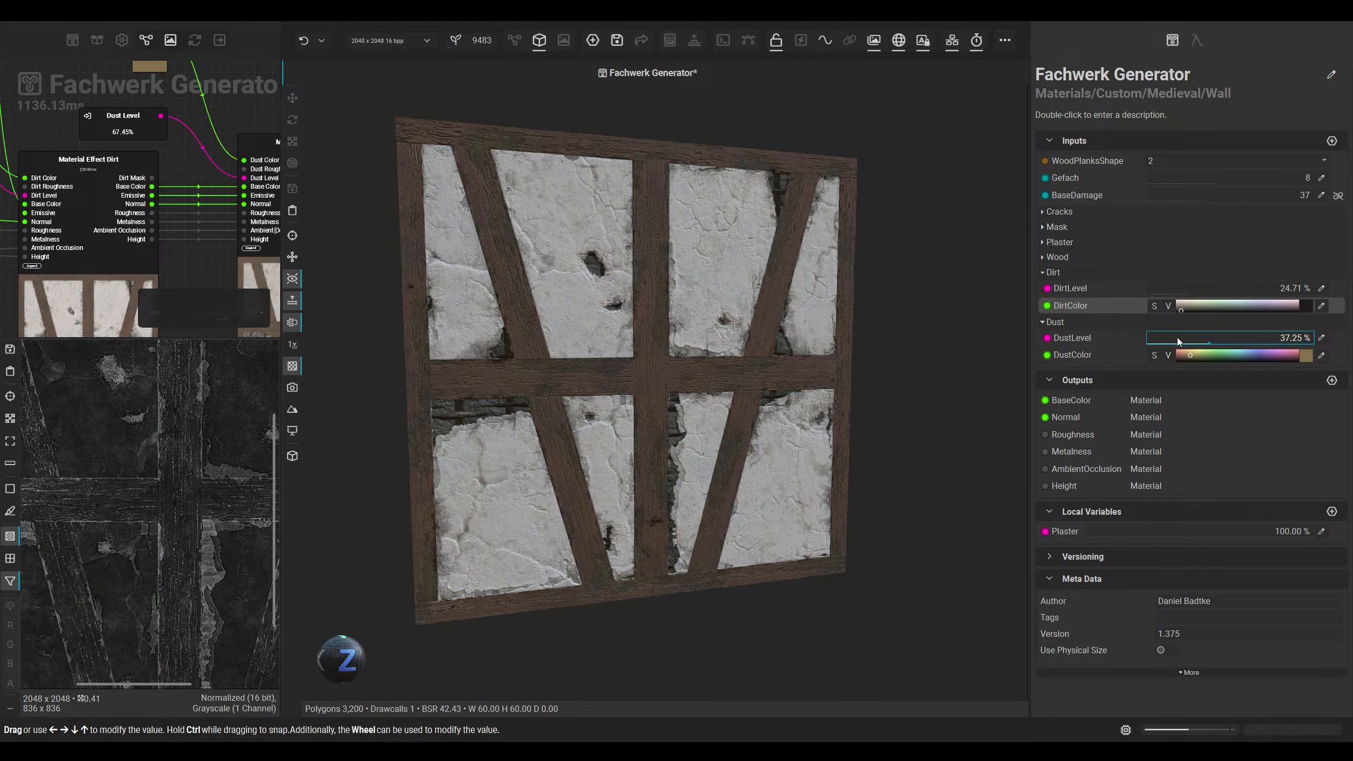
Step: Set the Visibility Expression of the DustColor input to DustLevel > 0
double_click(1075, 338)
key("ctrl+c")
left_click(1082, 358)
left_click(1197, 41)
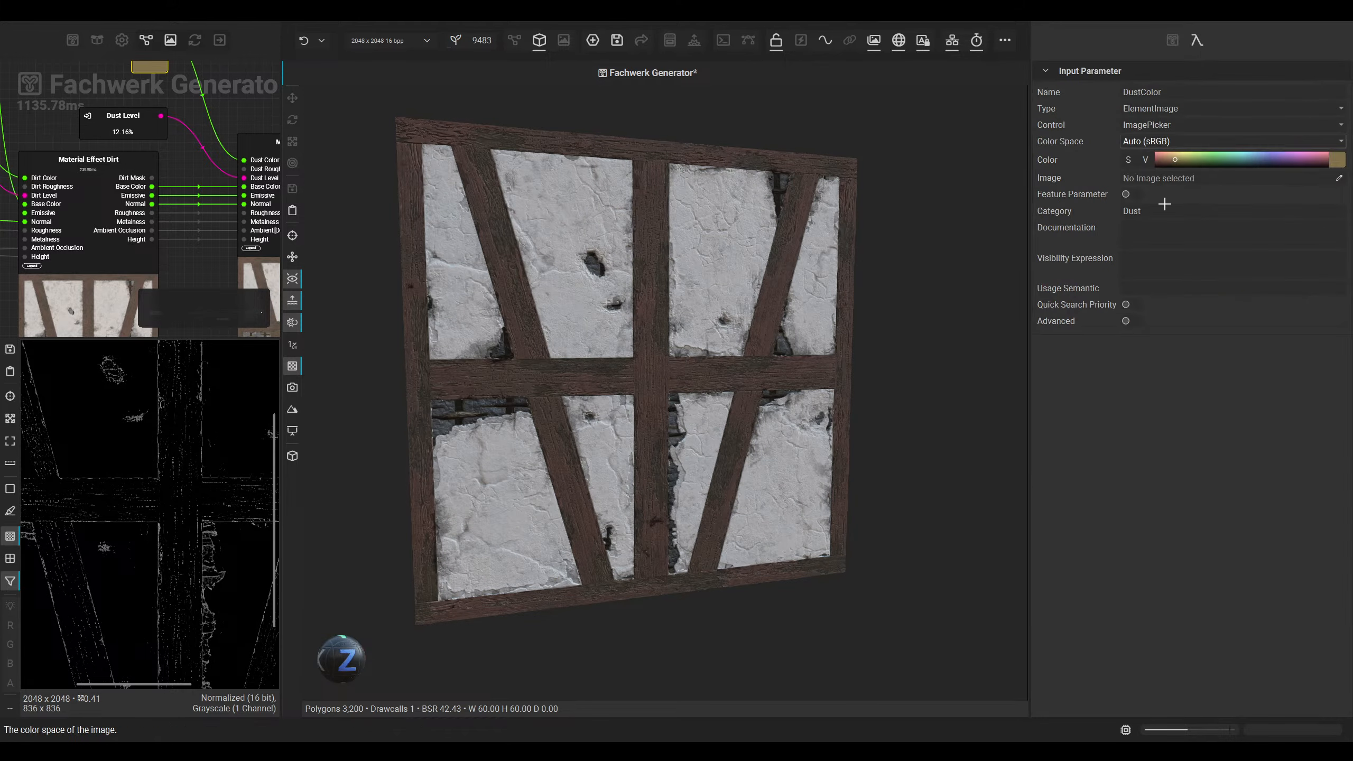
left_click(1171, 264)
key("ctrl+v")
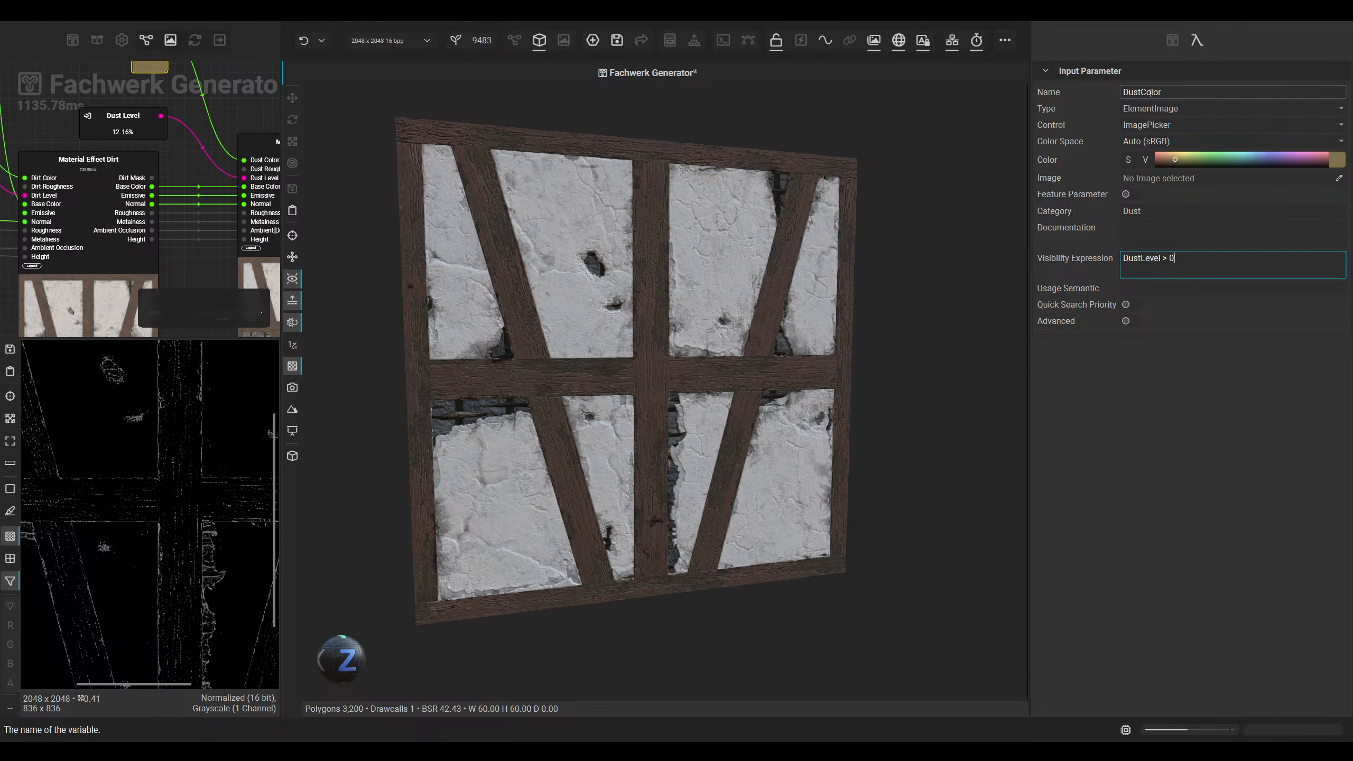
left_click(1171, 41)
mouse_move(1166, 341)
left_mouse_down()
mouse_move(1226, 339)
mouse_move(1080, 344)
mouse_move(1159, 343)
left_mouse_up()
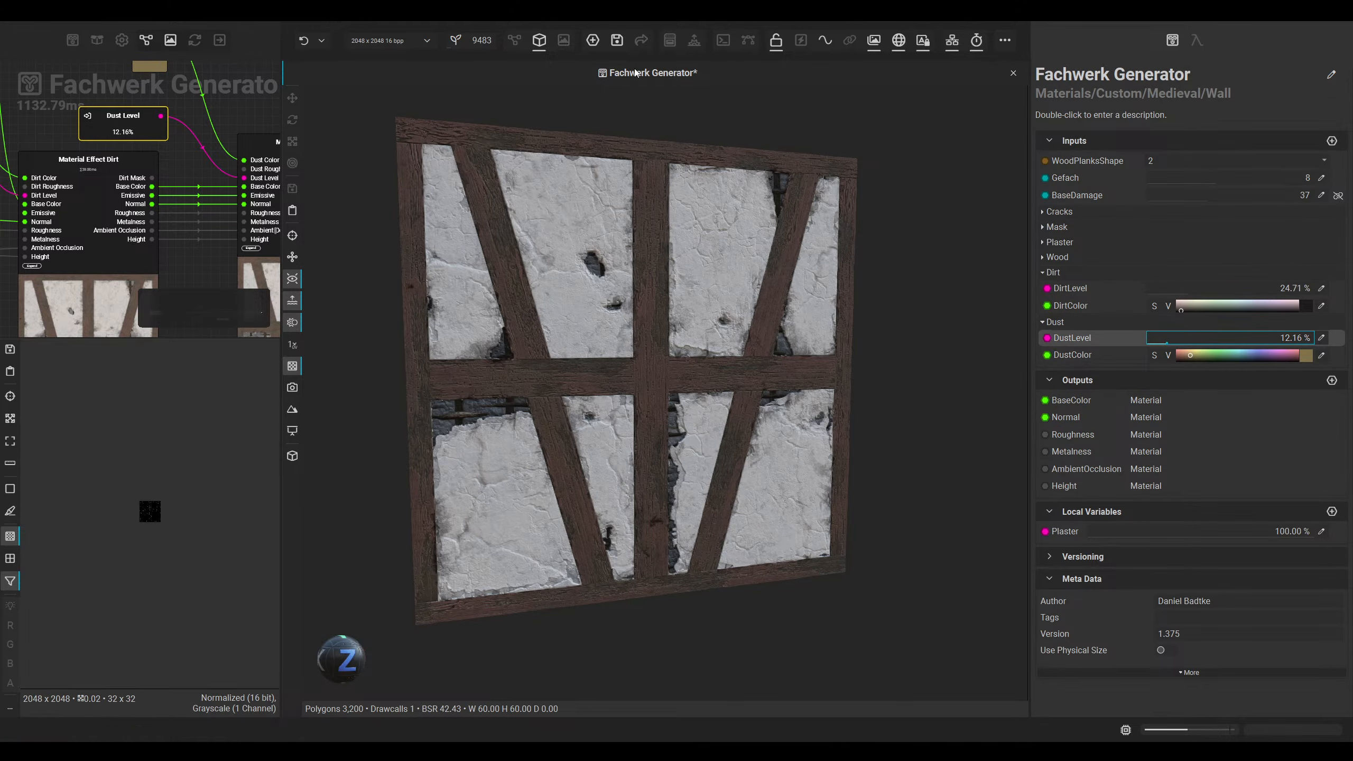
Step: Create a new Element Graph project and show its empty canvas in the main view
left_click(592, 40)
left_click(384, 414)
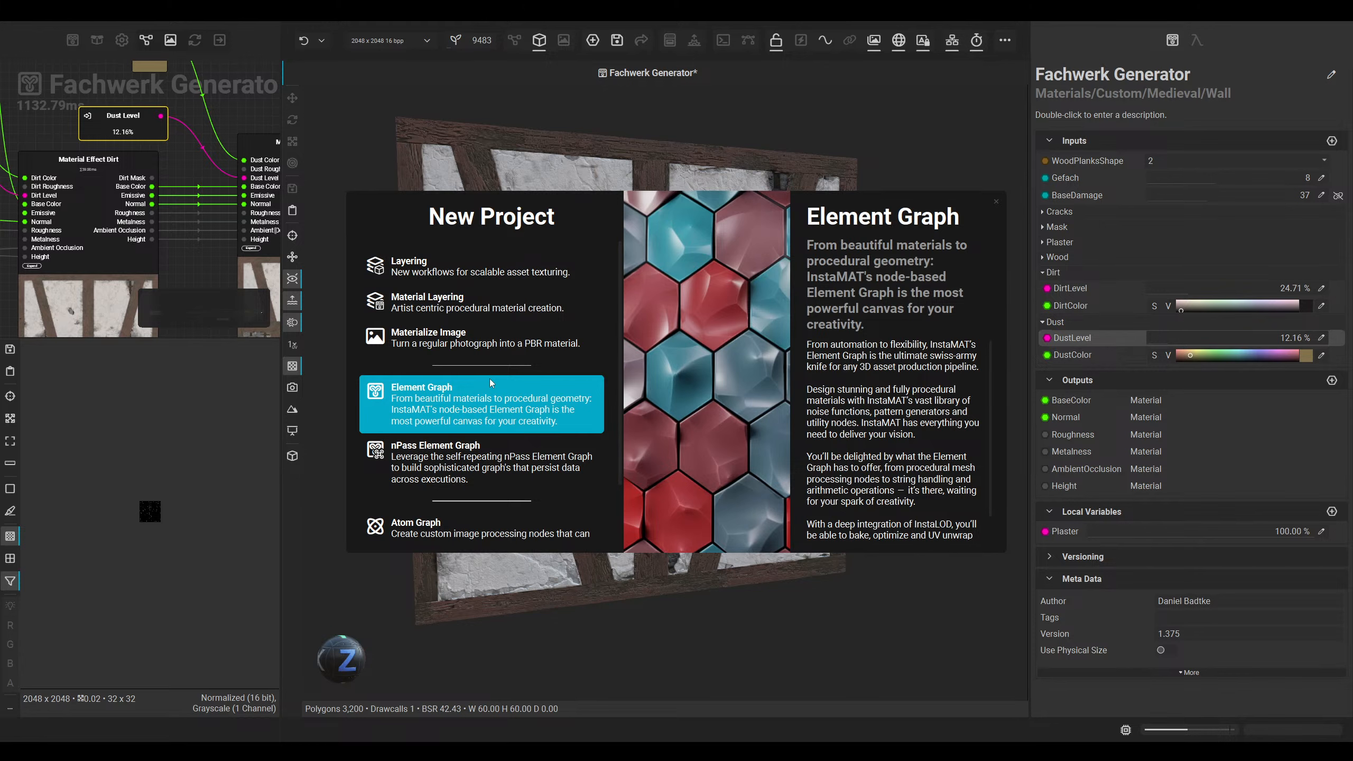
double_click(483, 405)
left_click(472, 285)
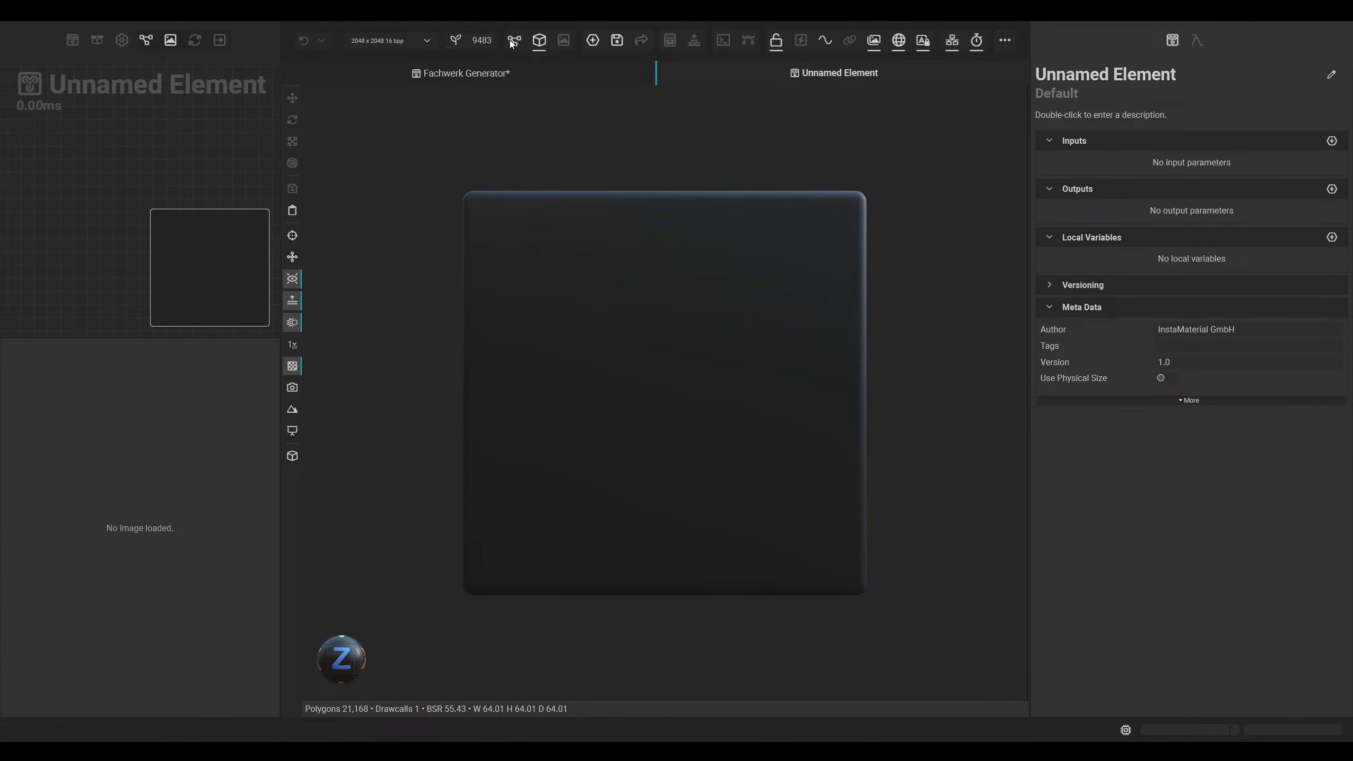
left_click(513, 41)
Step: Open the Fachwerk package contents and place a Fachwerk Generator instance on the new graph's canvas
left_click(60, 41)
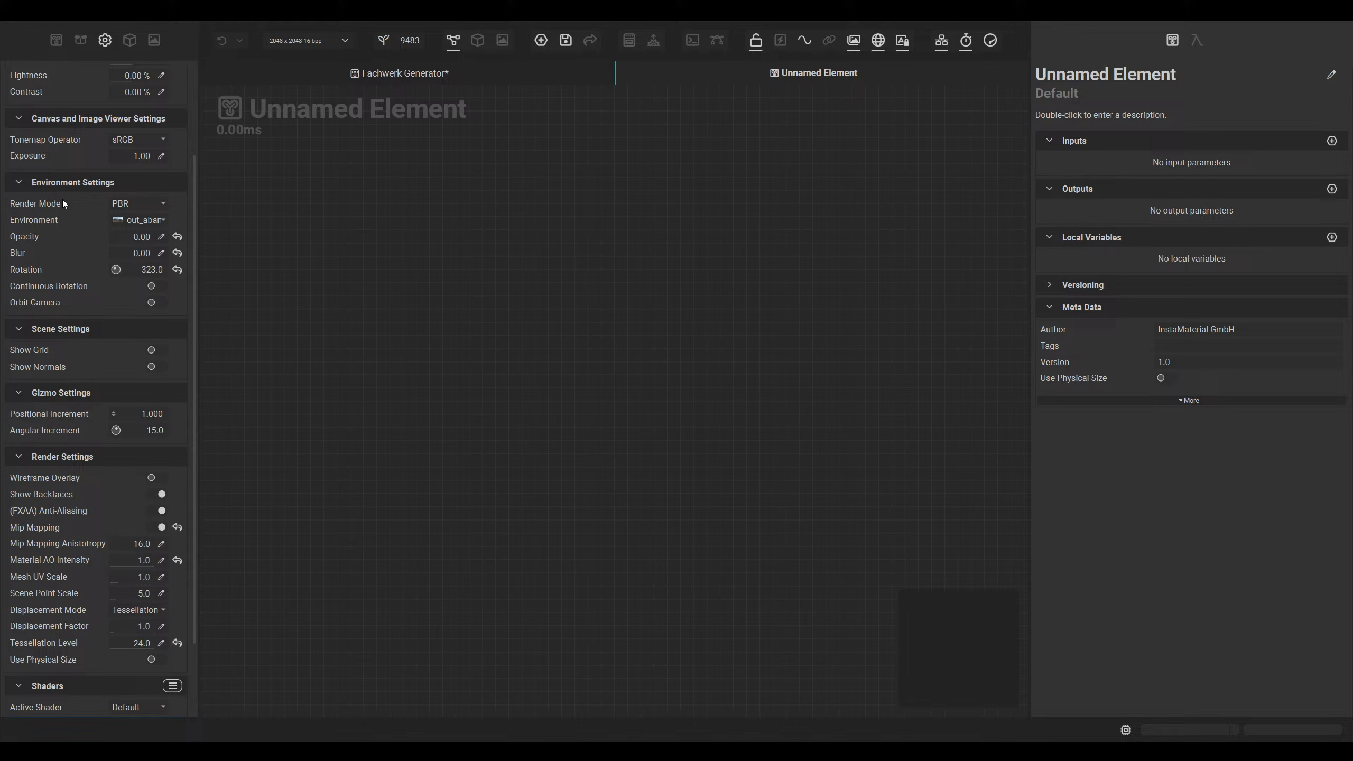
left_click(62, 43)
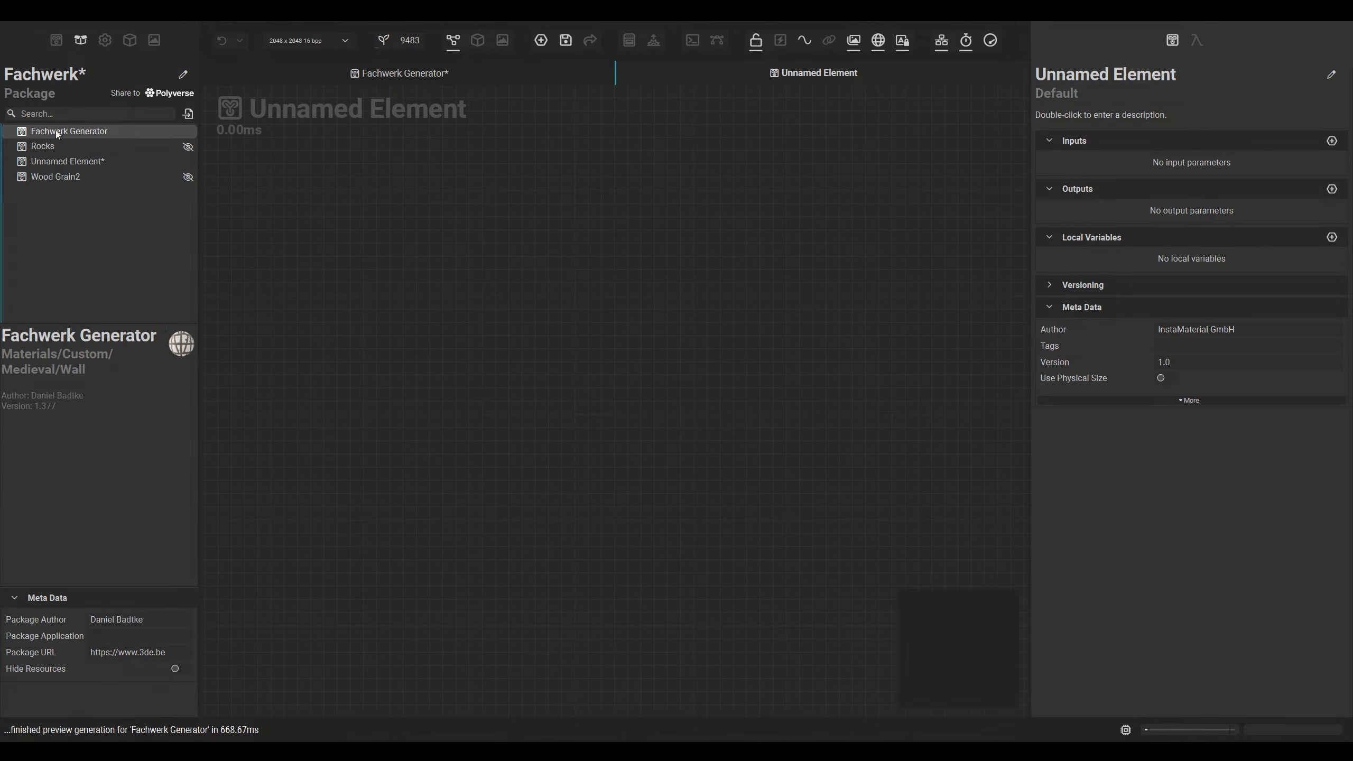
left_click_drag(54, 130, 551, 354)
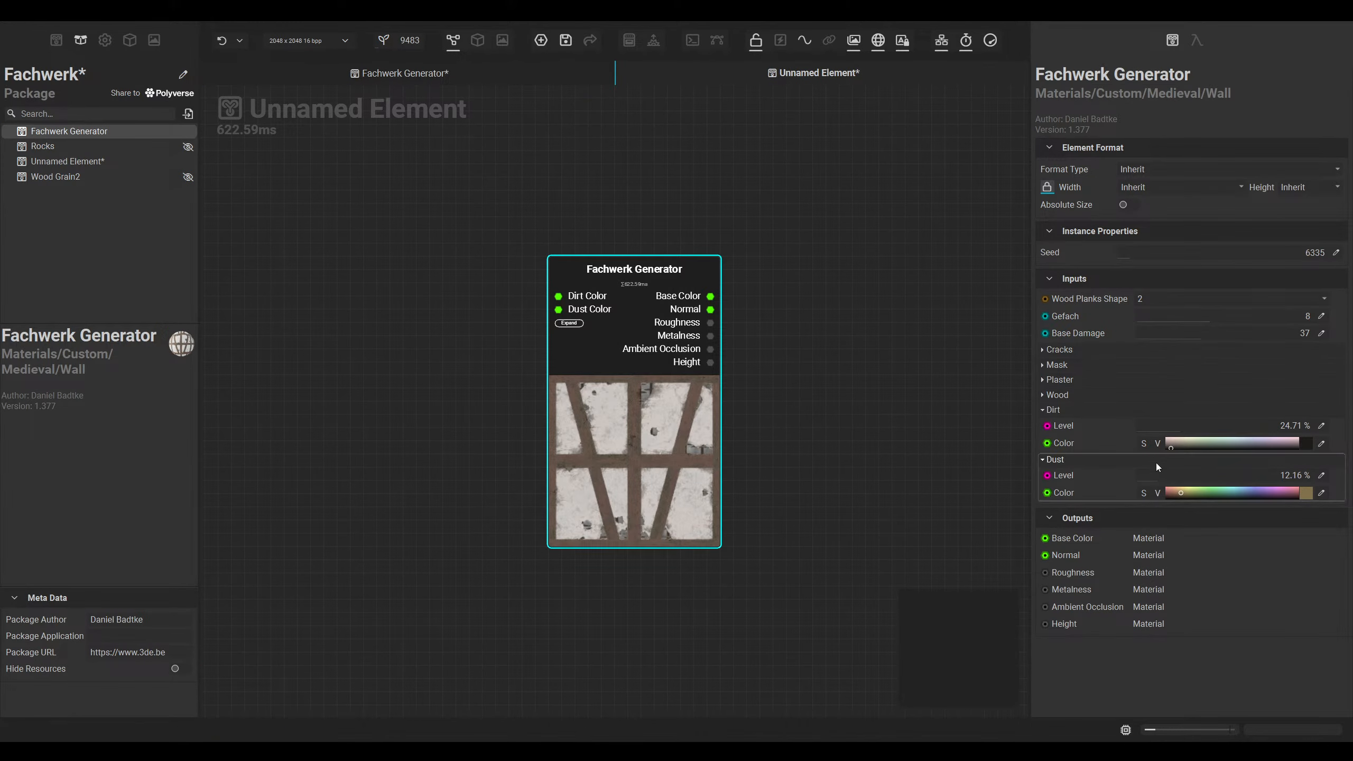
Step: Set both the Dirt Level and the Dust Level of the Fachwerk Generator instance to 0%
left_click_drag(1156, 427, 1072, 459)
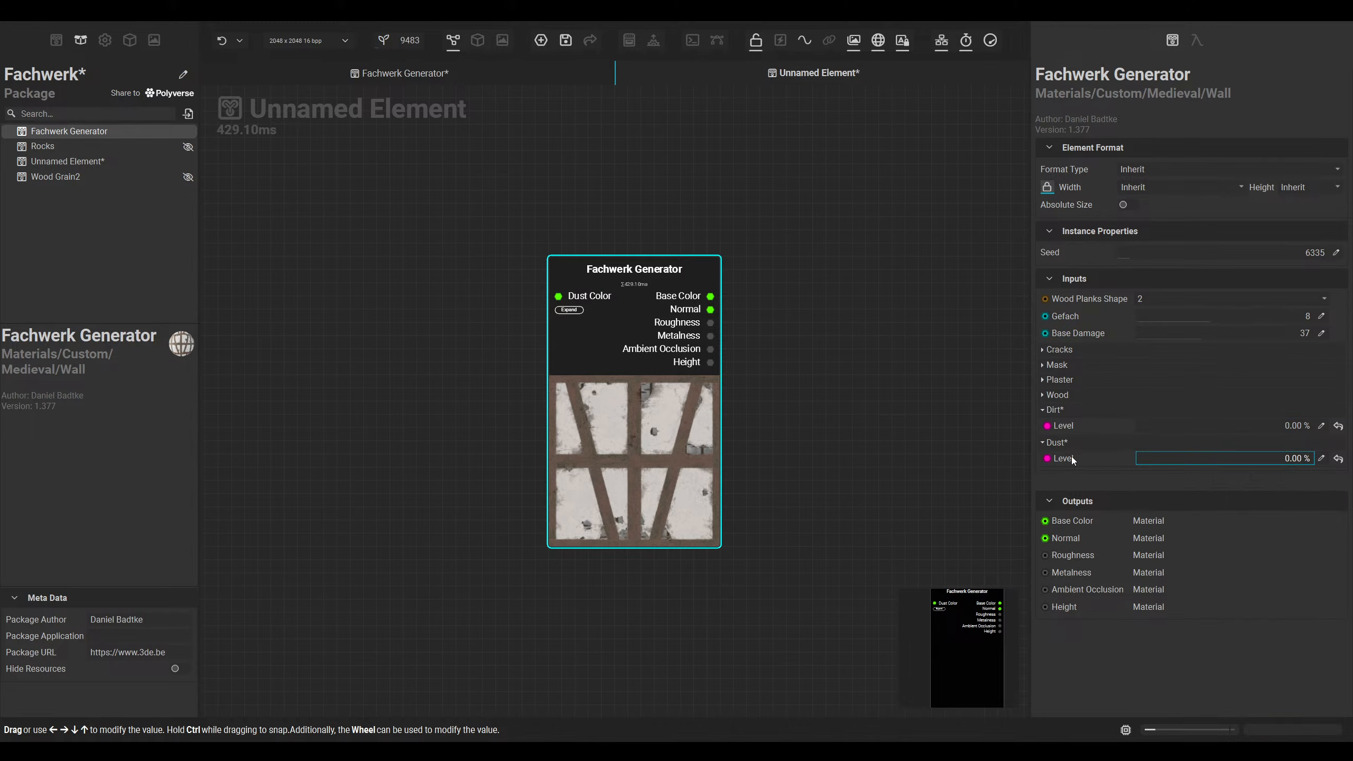
left_click(788, 387)
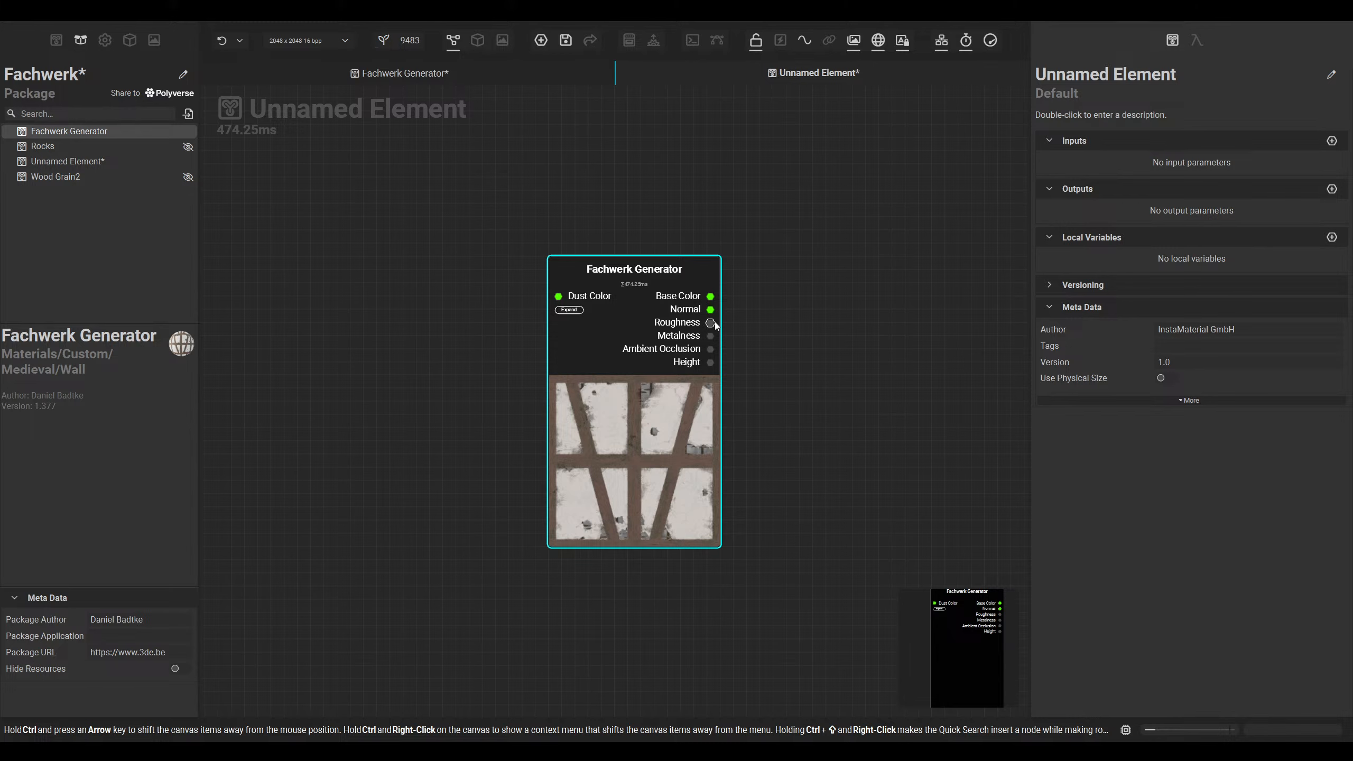
Step: Return to the Fachwerk Generator graph and show its full wall panel in the 3D view
left_click(457, 70)
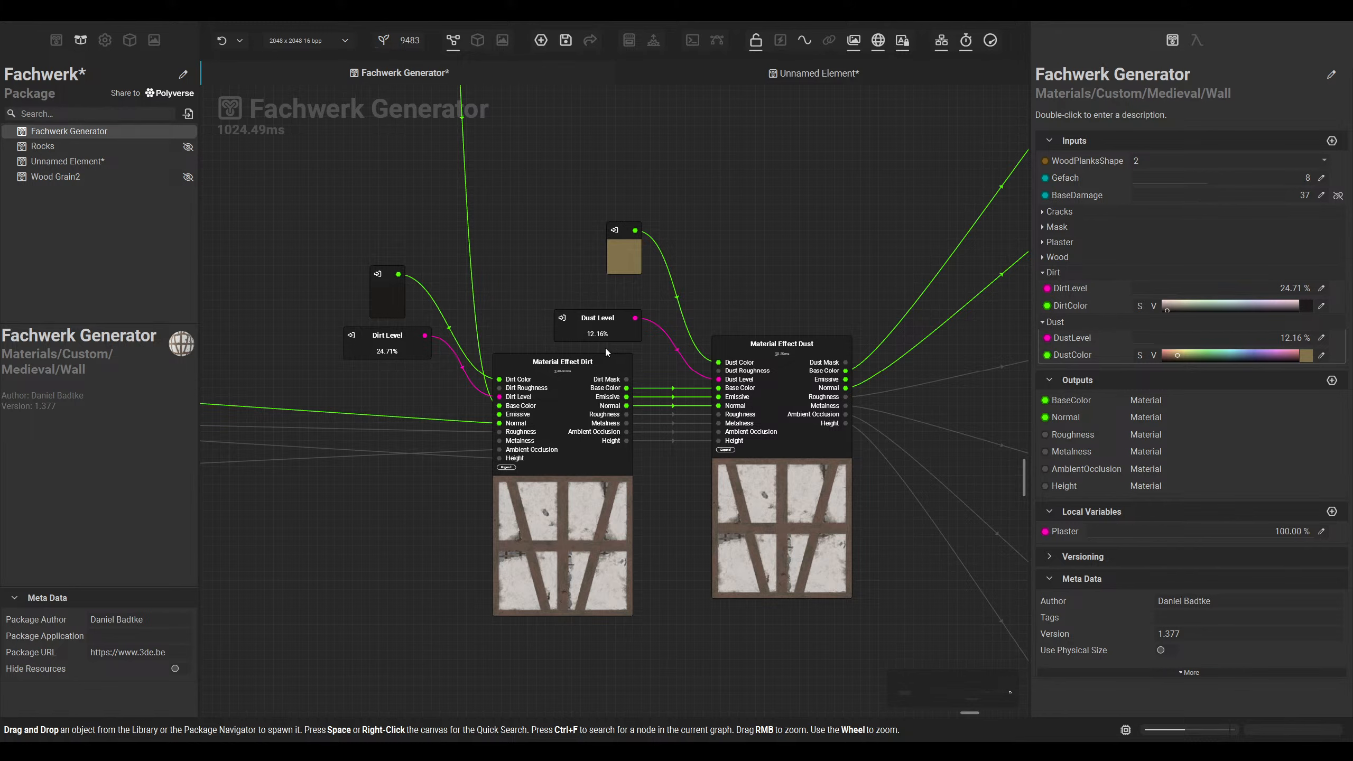
scroll(619, 449, "down", 3)
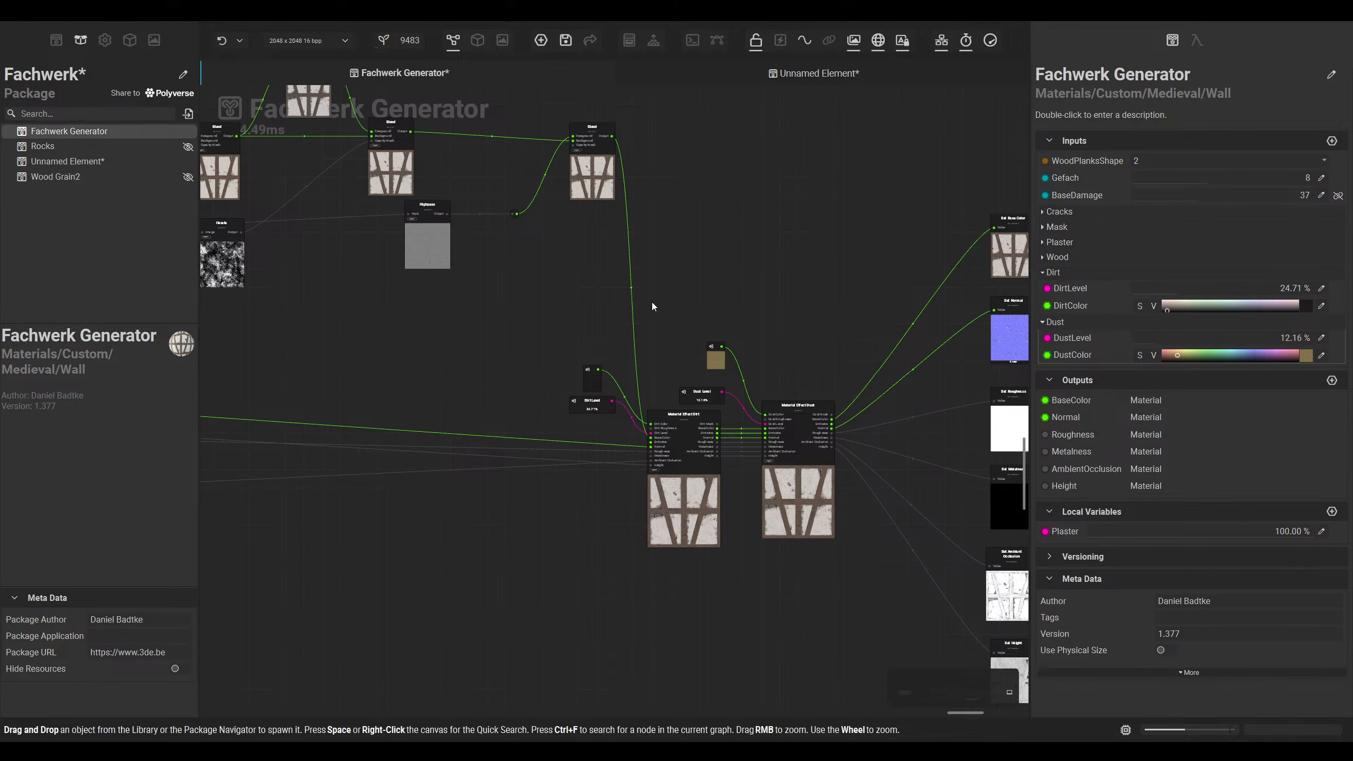
scroll(775, 372, "down", 1)
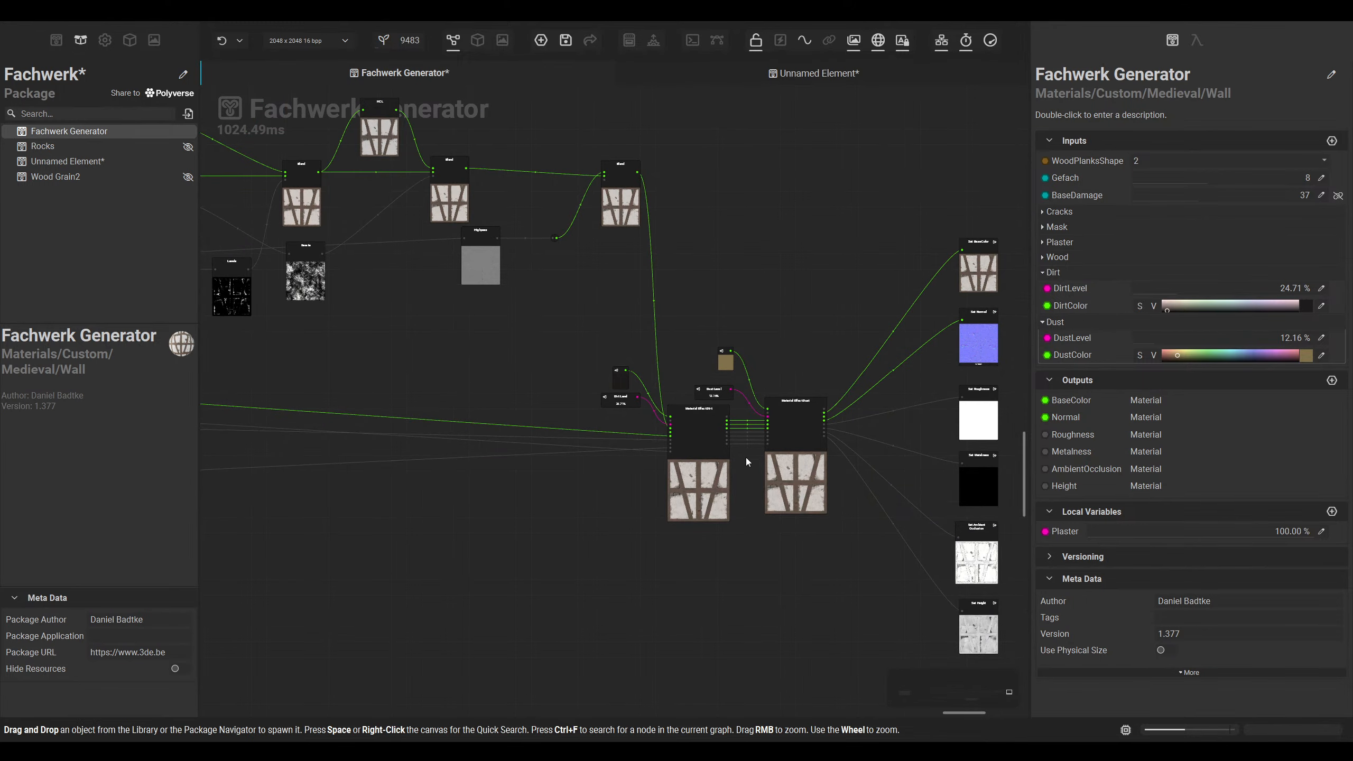
left_click(477, 40)
mouse_move(522, 394)
left_mouse_down("alt")
mouse_move(525, 384)
mouse_move(531, 399)
left_mouse_up("alt")
scroll(525, 385, "up", 3)
scroll(531, 399, "down", 1)
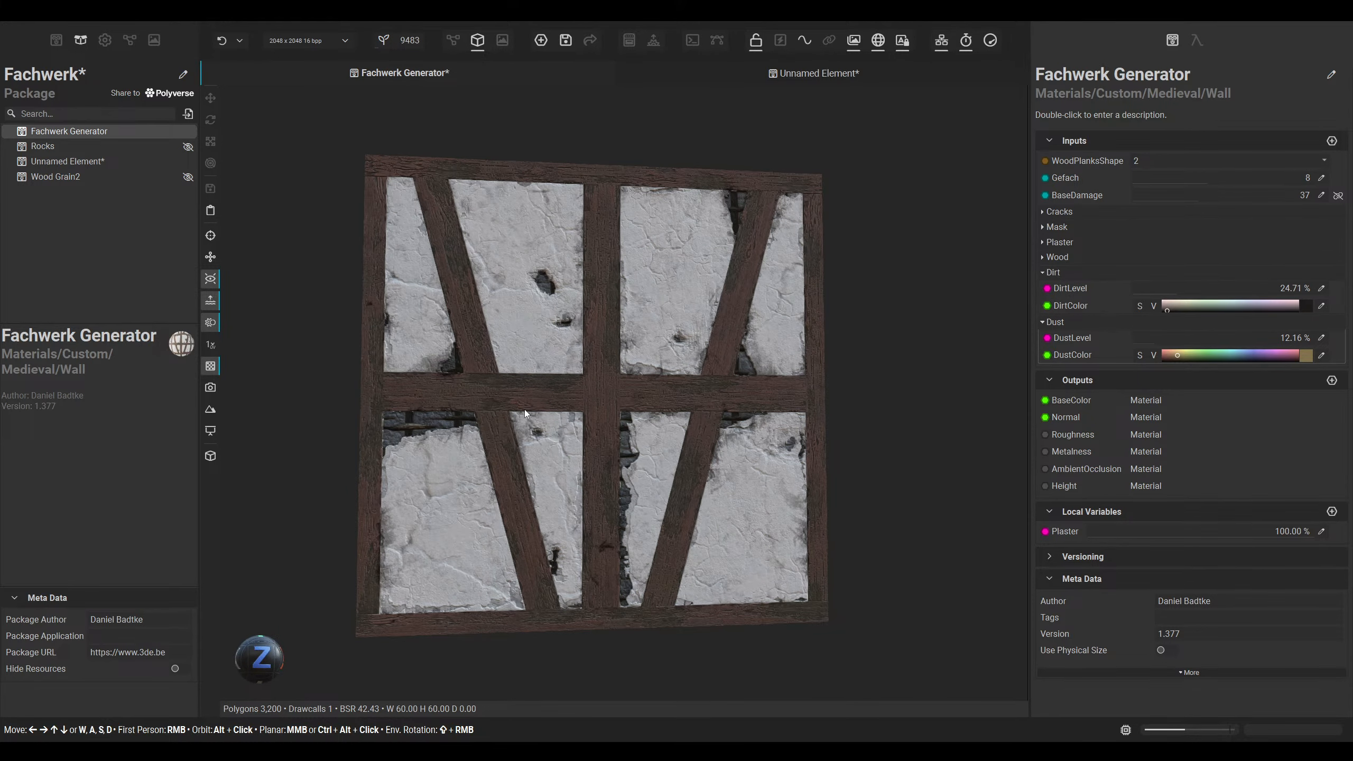
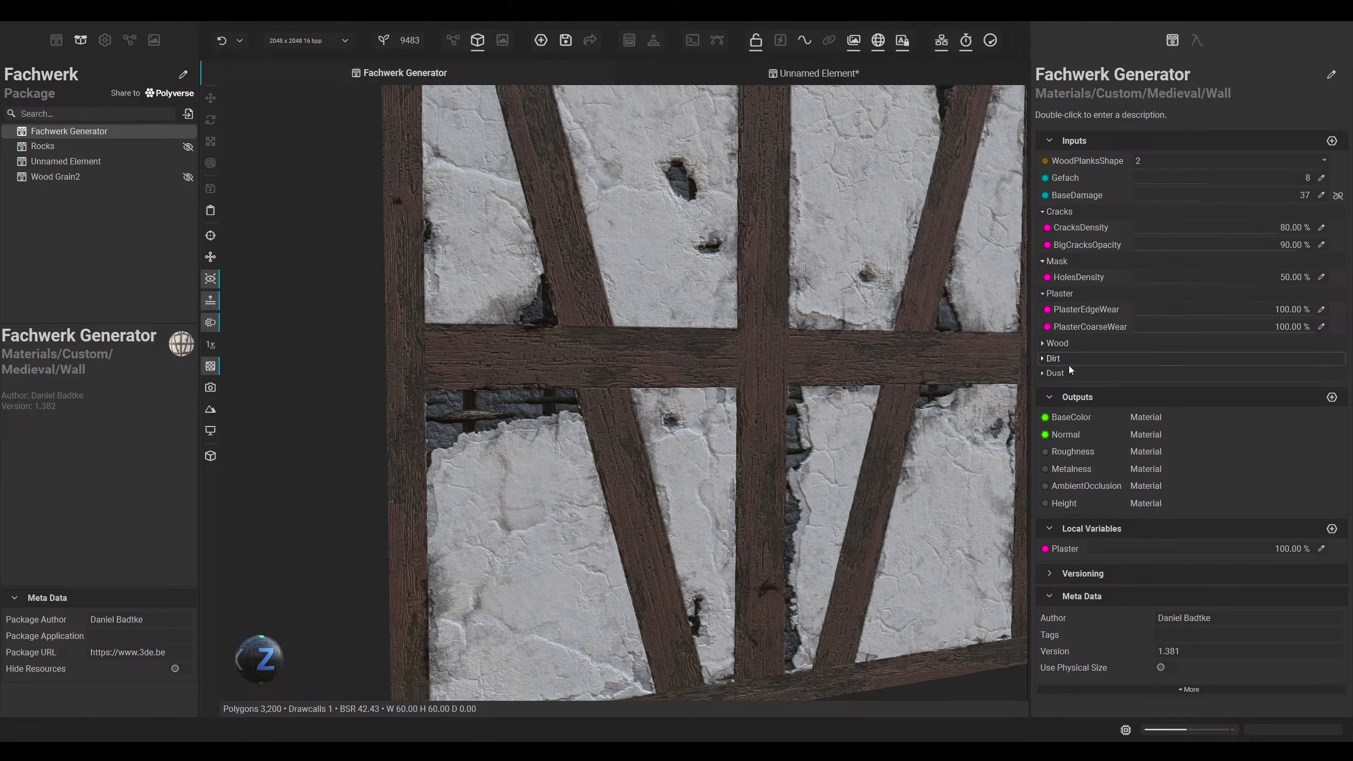
Step: Raise the DirtLevel to about 92% and lighten the DirtColor to RGB 0.3289, 0.2969, 0.2862
left_click(1062, 358)
left_click_drag(1262, 380, 1306, 384)
left_click(1302, 390)
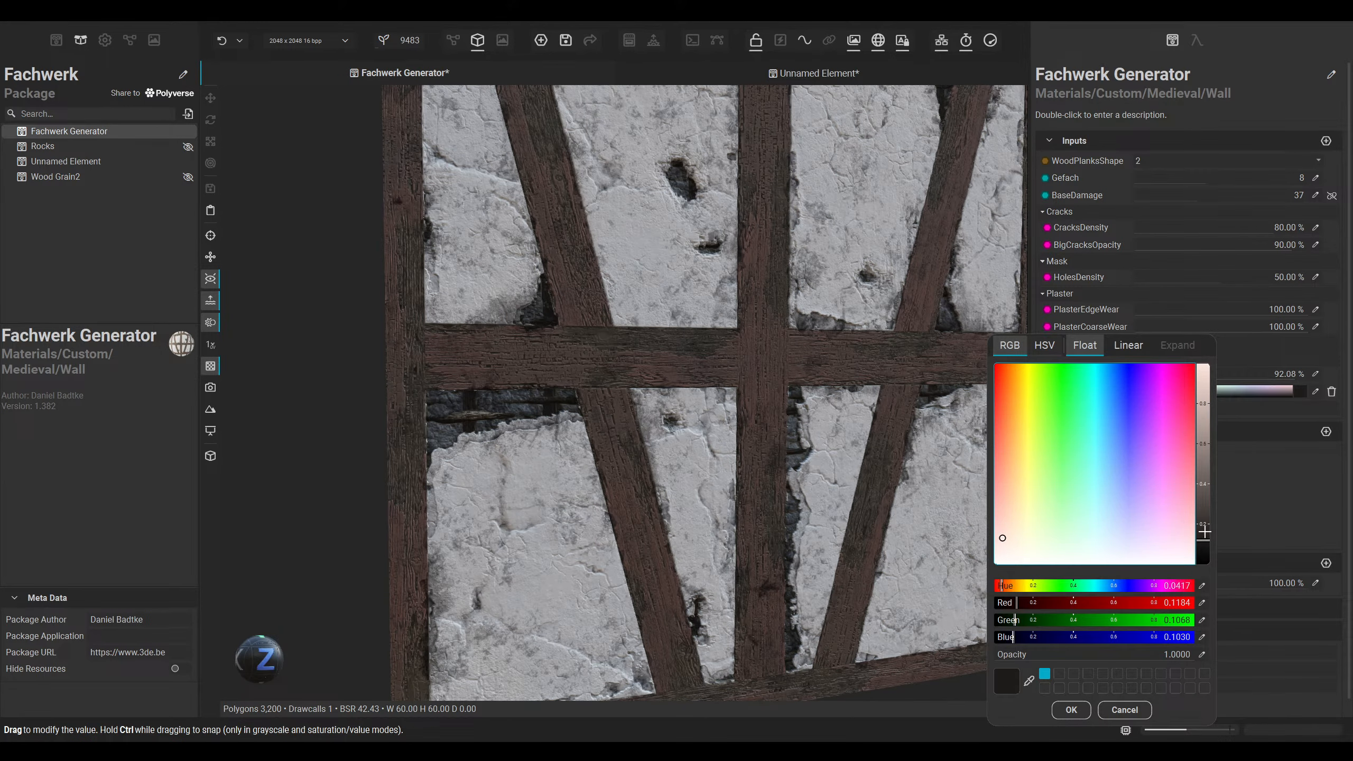
left_click_drag(1204, 532, 1204, 511)
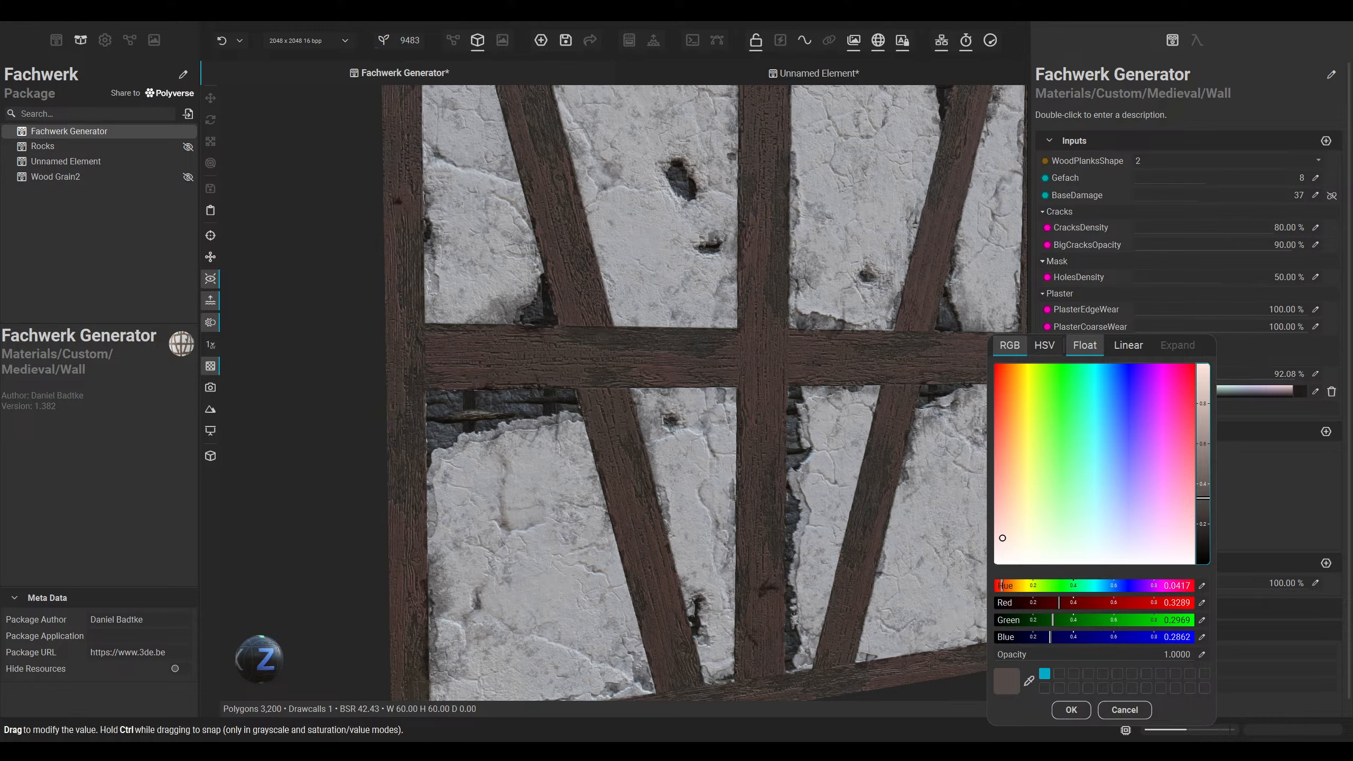
left_click(1071, 710)
left_click(1140, 359)
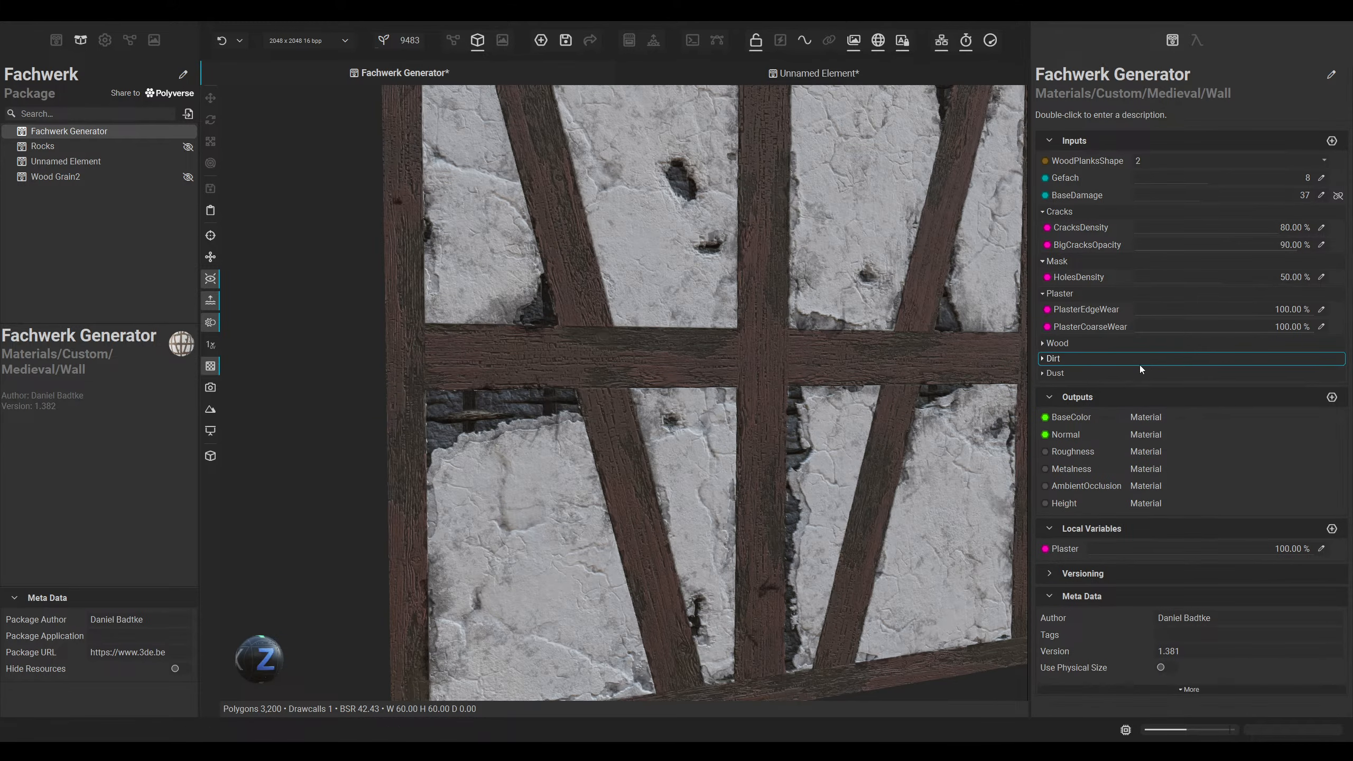
Step: Set the DustLevel input to 20% and the DirtLevel input to 100%
left_click(1142, 373)
mouse_move(1181, 388)
left_mouse_down()
mouse_move(1322, 389)
mouse_move(1198, 393)
left_mouse_up()
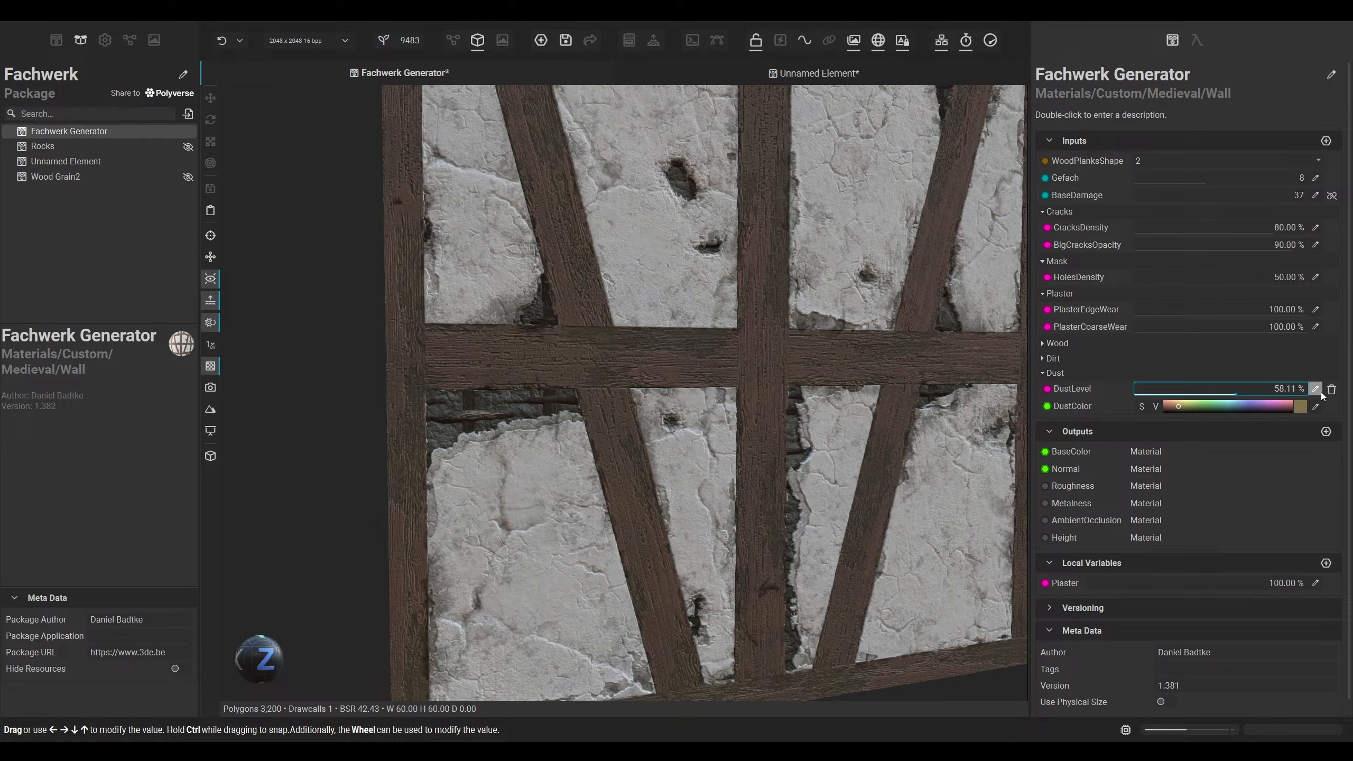
left_click(1317, 390)
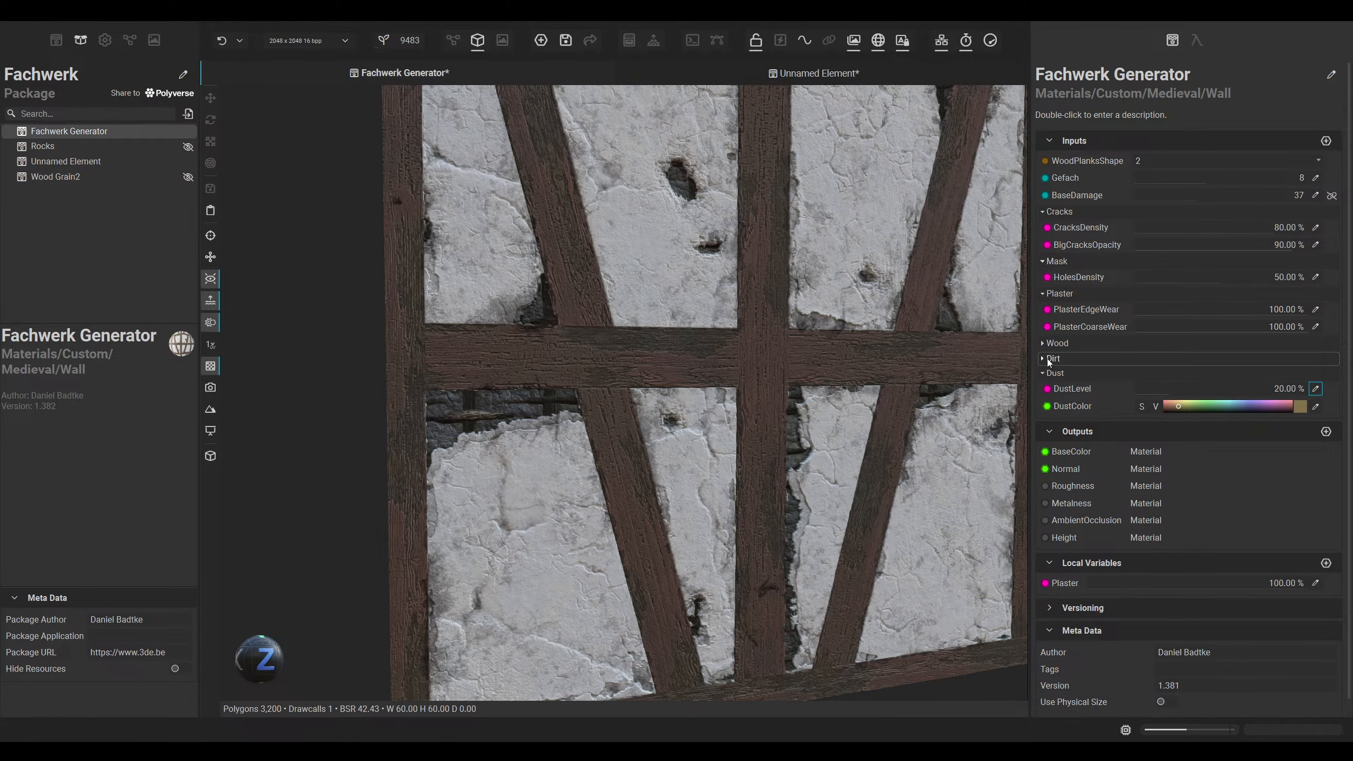
key("Return")
left_click(1070, 369)
left_click(1068, 364)
left_click(1313, 373)
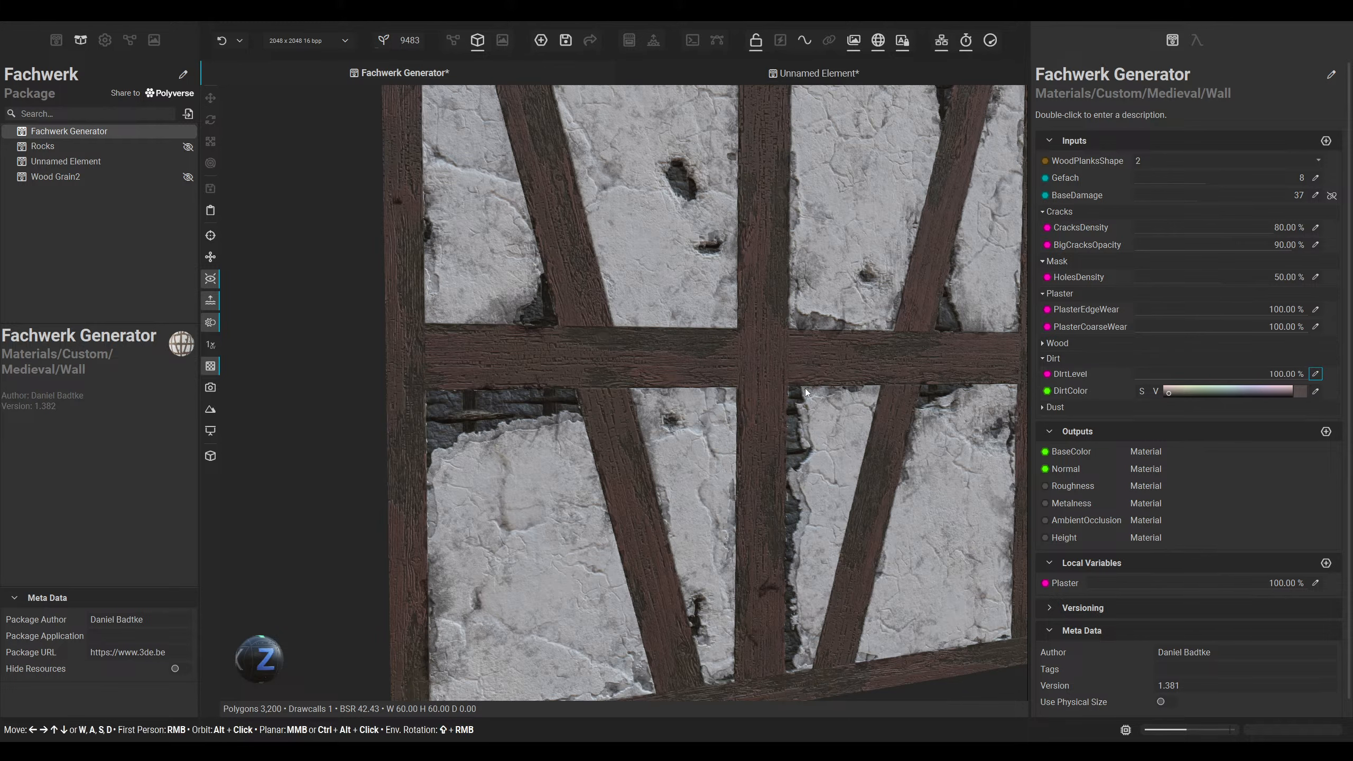
scroll(794, 389, "up", 2)
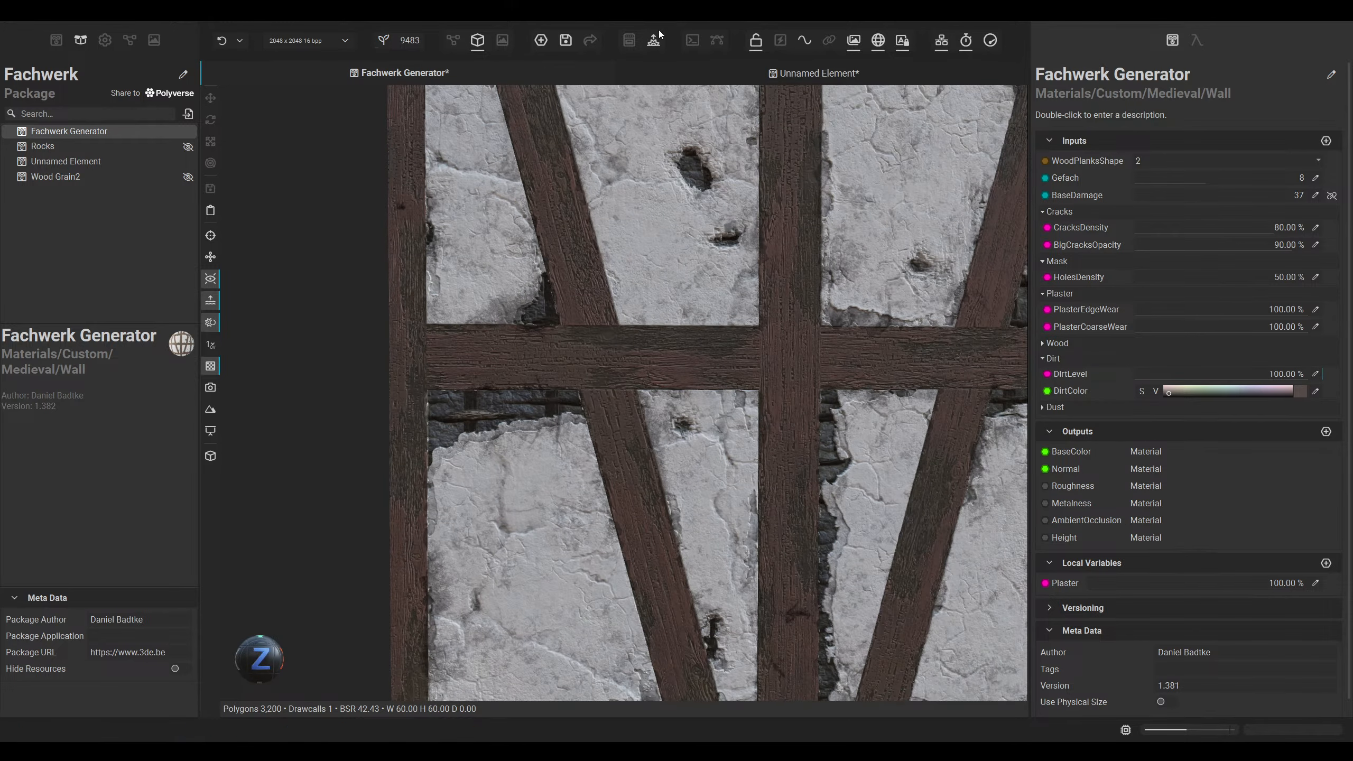
Step: Return to the node graph and move all output nodes farther from the Material Effect Dust node to make room
left_click(453, 40)
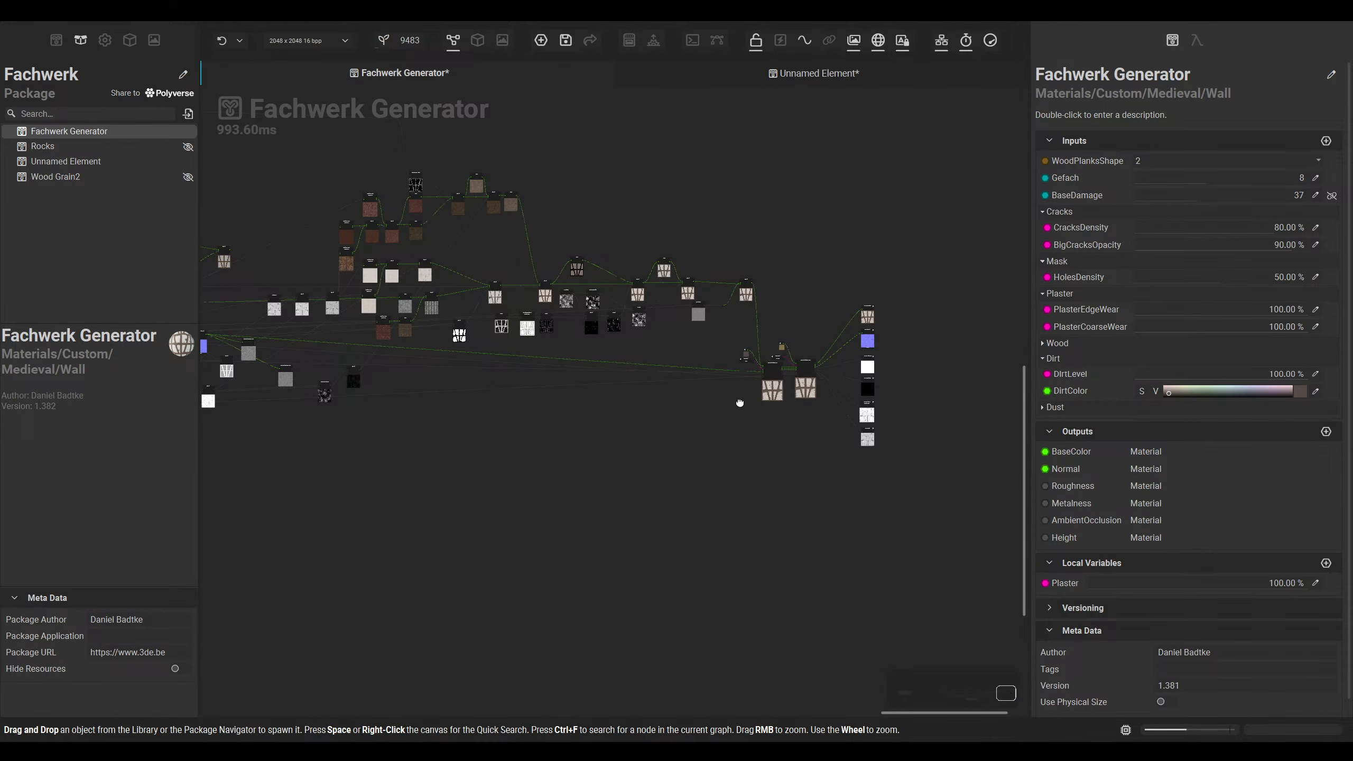
scroll(716, 376, "up", 3)
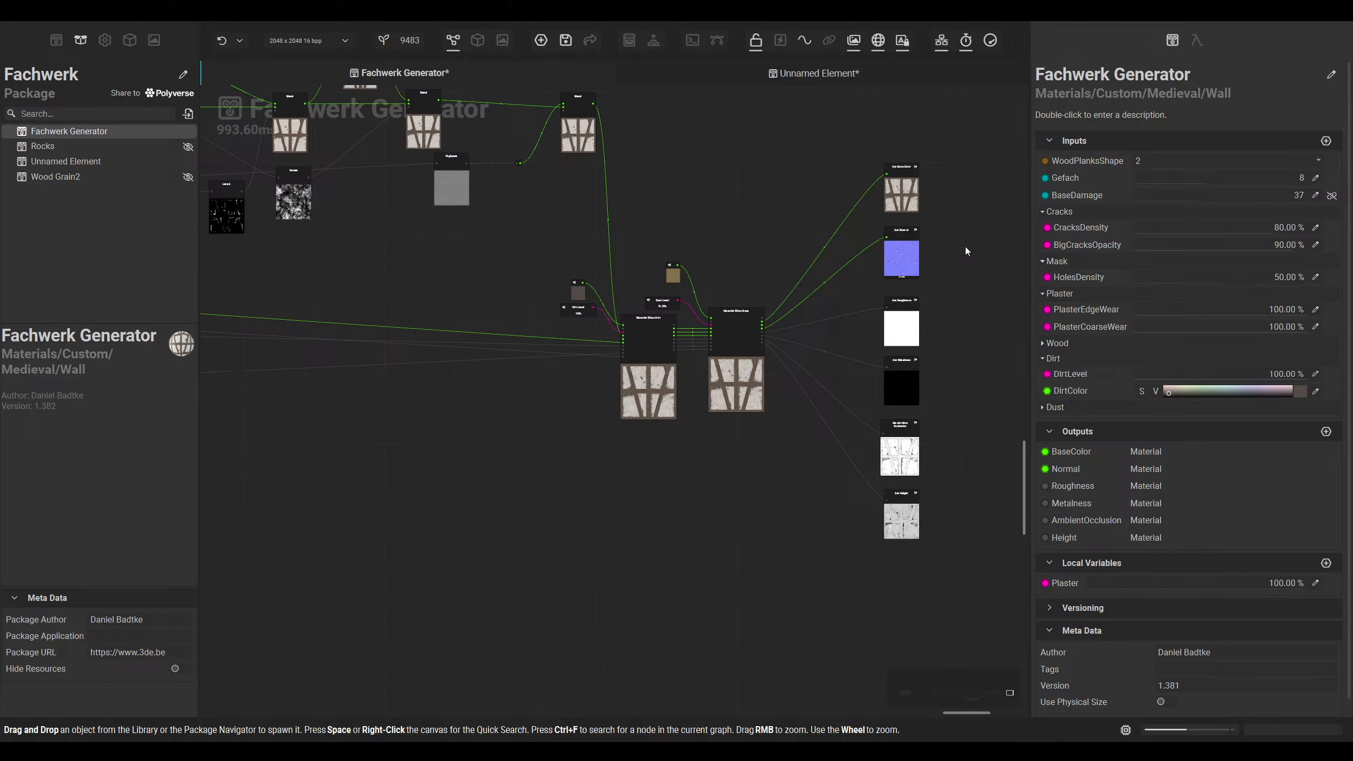
left_click_drag(966, 194, 816, 584)
left_click_drag(905, 375, 1062, 373)
left_click(804, 506)
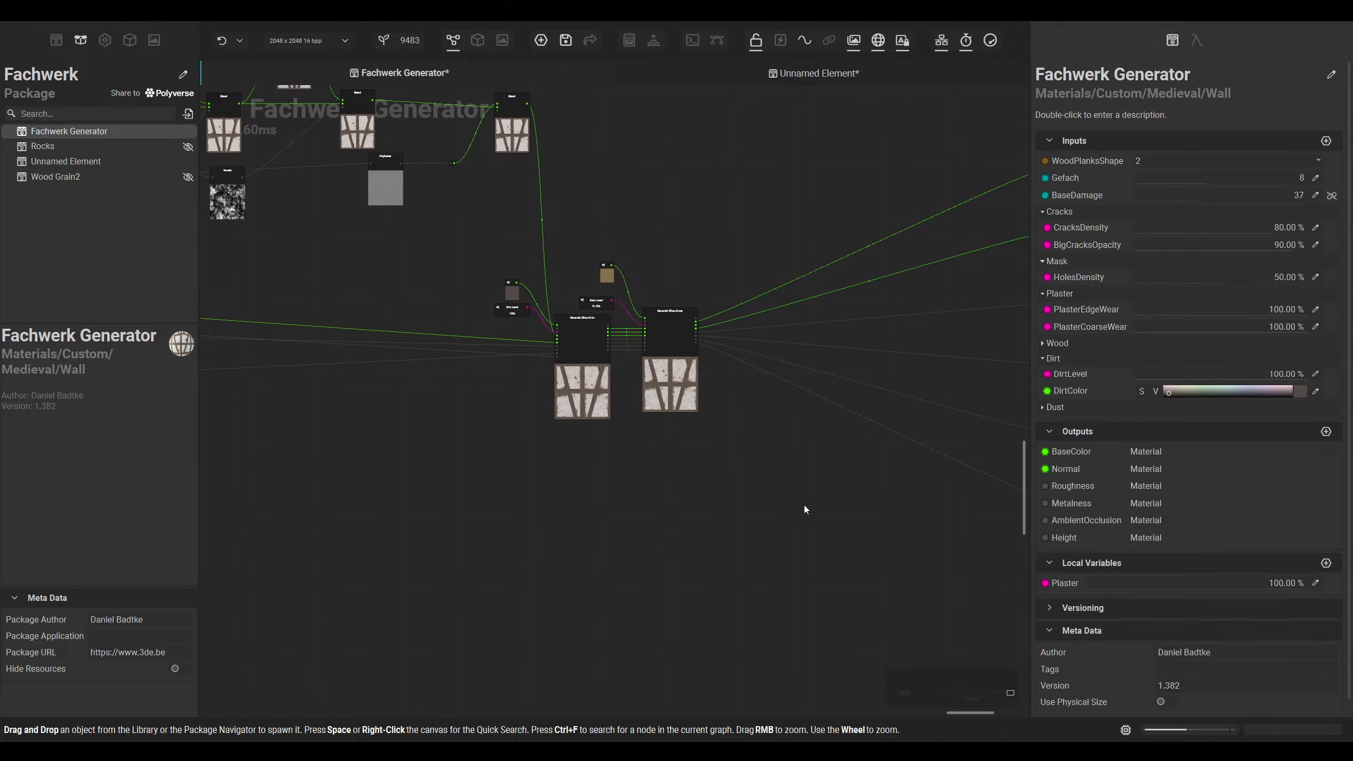
Step: Add a Material Finalize node after Material Effect Dust and connect the dust effect's Material output to it
key("space")
type("material fina")
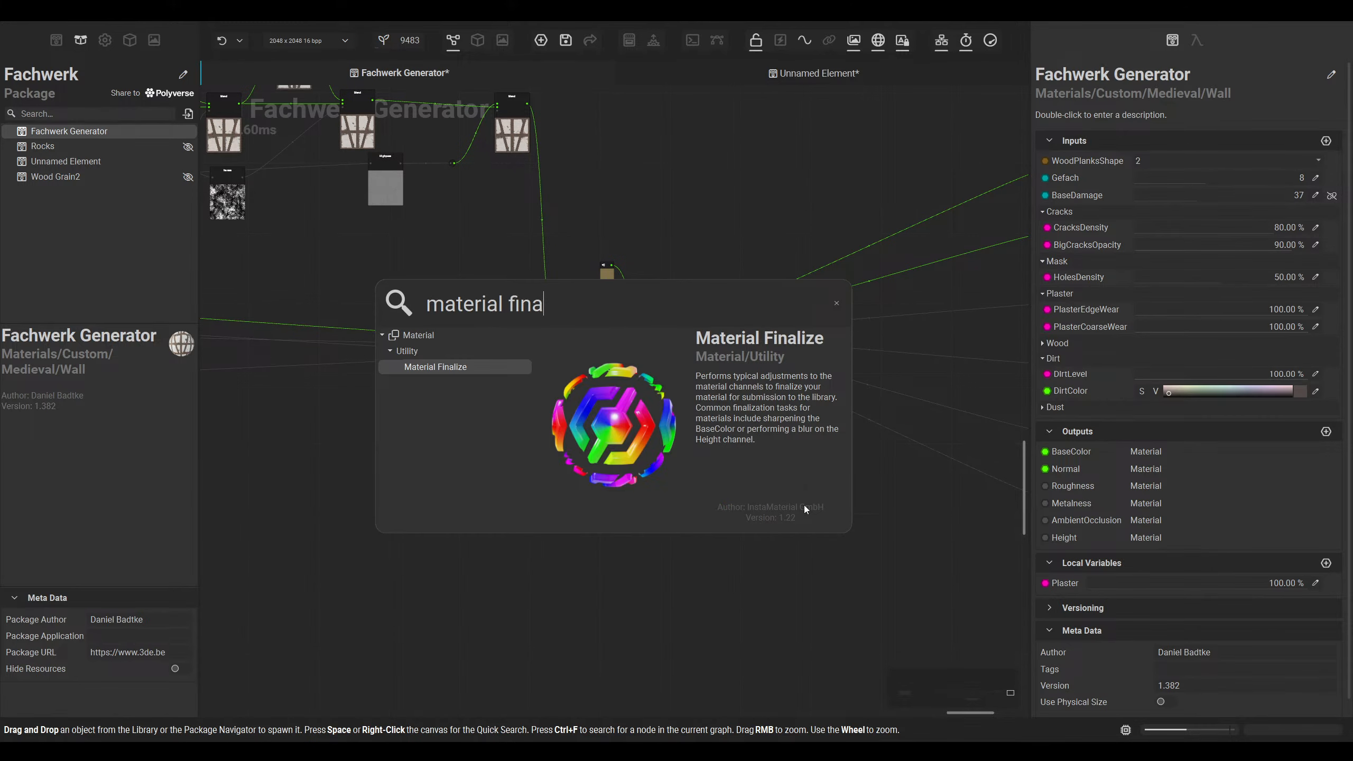
key("Return")
left_click_drag(386, 342, 730, 364)
scroll(759, 365, "up", 4)
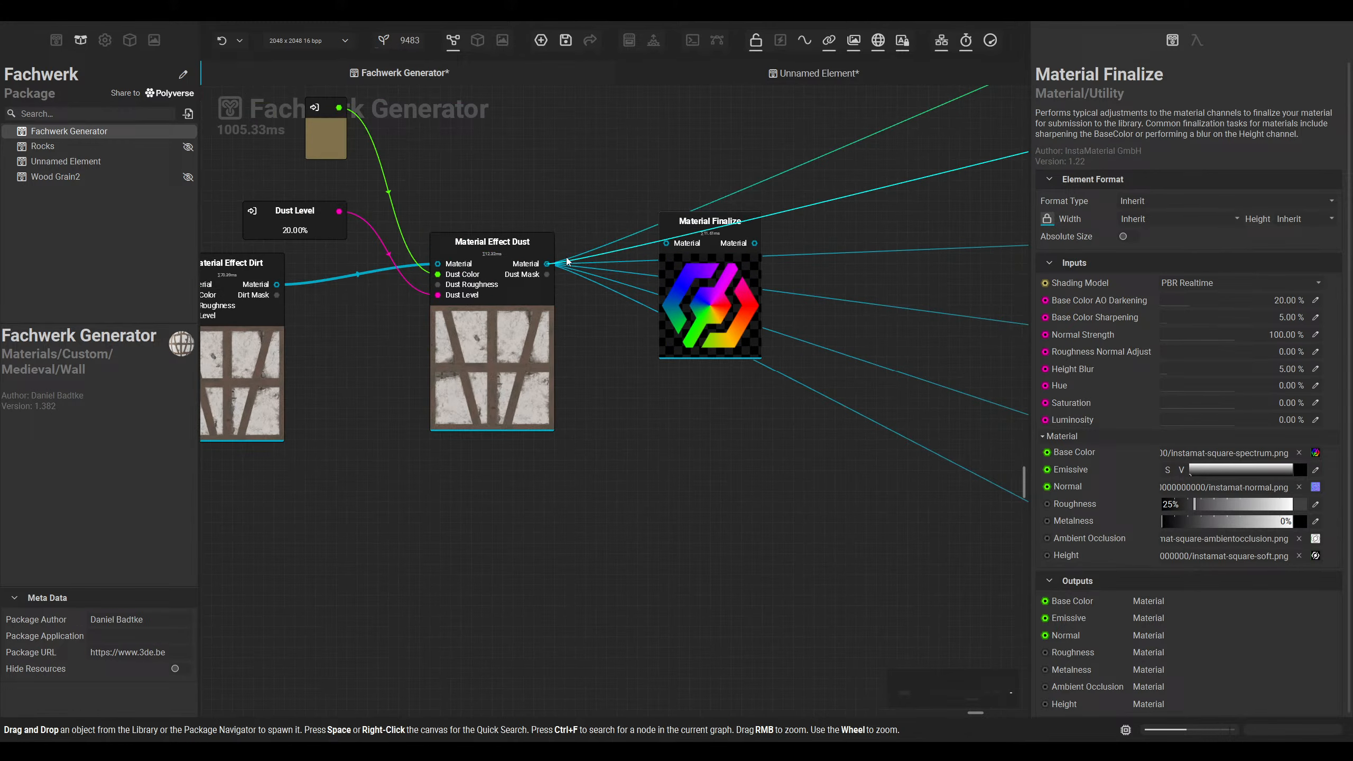
left_click_drag(547, 264, 665, 243)
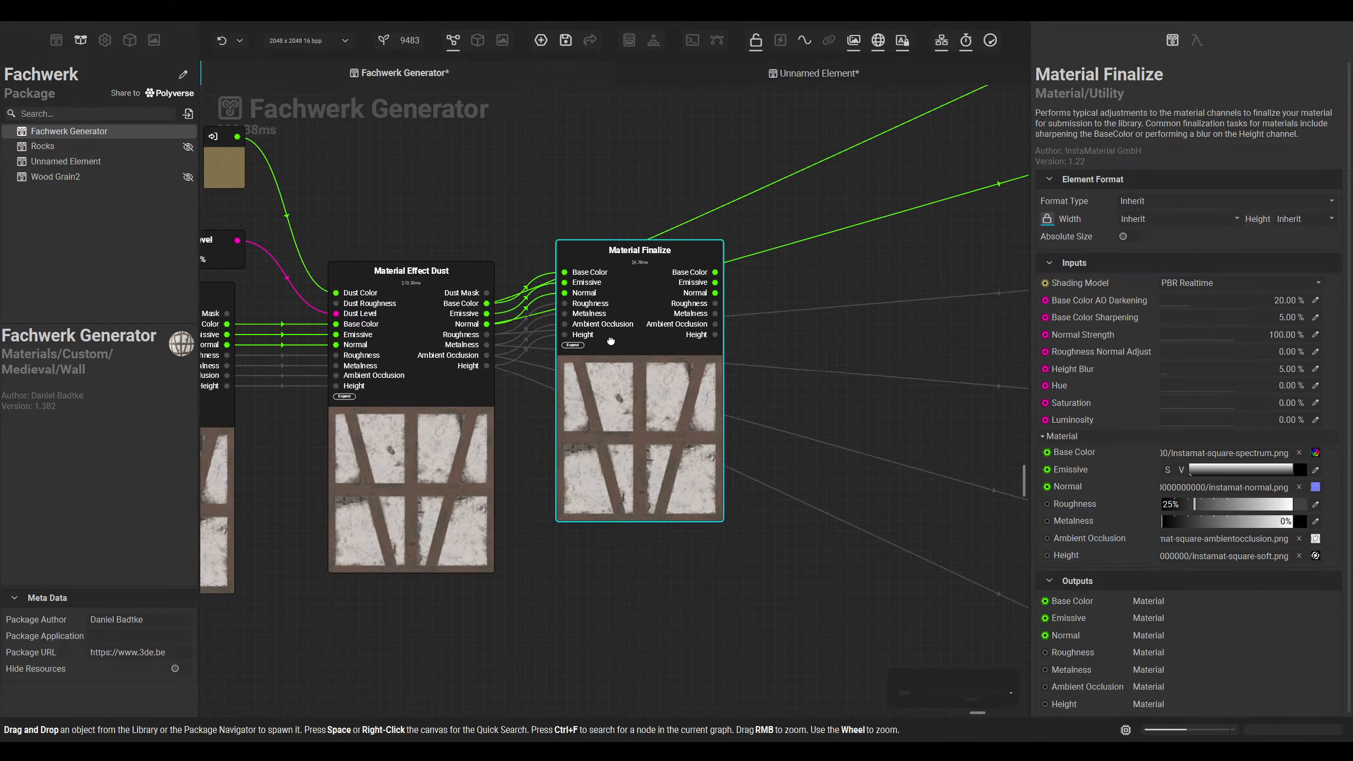
Step: Relocate the output node connections from Material Effect Dust to the matching outputs of Material Finalize
scroll(500, 337, "down", 3)
left_click_drag(501, 337, 689, 335)
left_click_drag(499, 346, 621, 343)
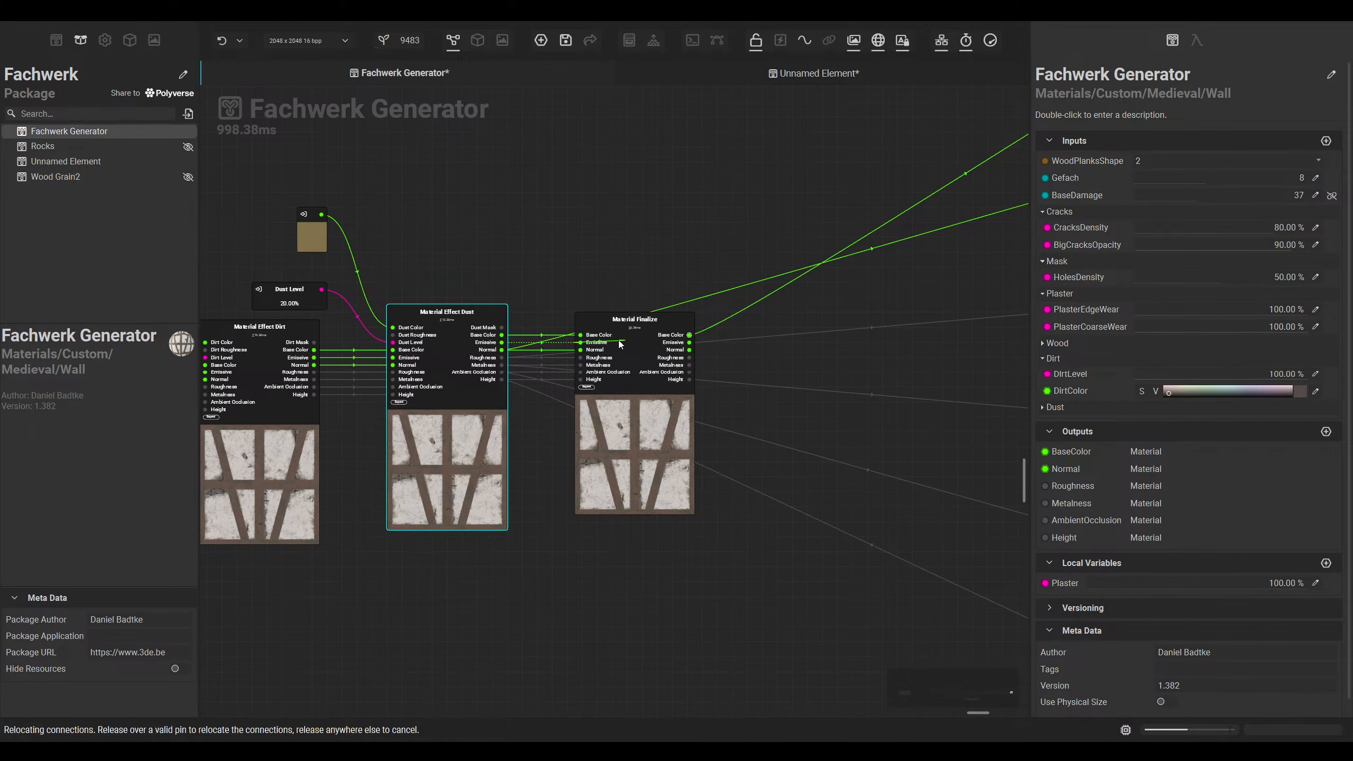
left_click_drag(576, 282, 574, 284)
middle_click_drag(507, 347, 504, 347)
mouse_move(499, 349)
left_mouse_down()
mouse_move(693, 344)
mouse_move(673, 352)
mouse_move(692, 358)
mouse_move(500, 369)
left_mouse_up()
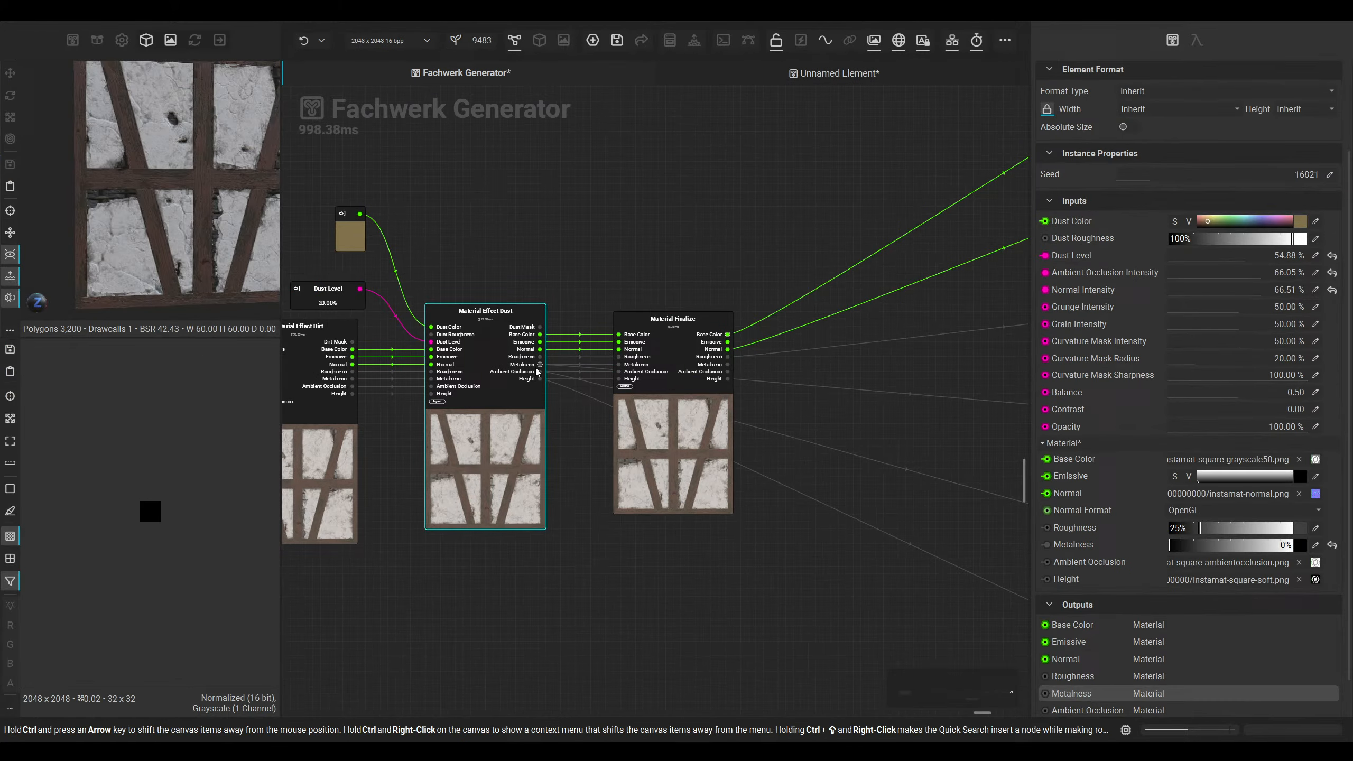
left_click_drag(538, 365, 727, 365)
left_click_drag(540, 371, 727, 378)
Step: Select the Material Finalize node and frame the whole wall panel in the enlarged 3D view
left_click(652, 445)
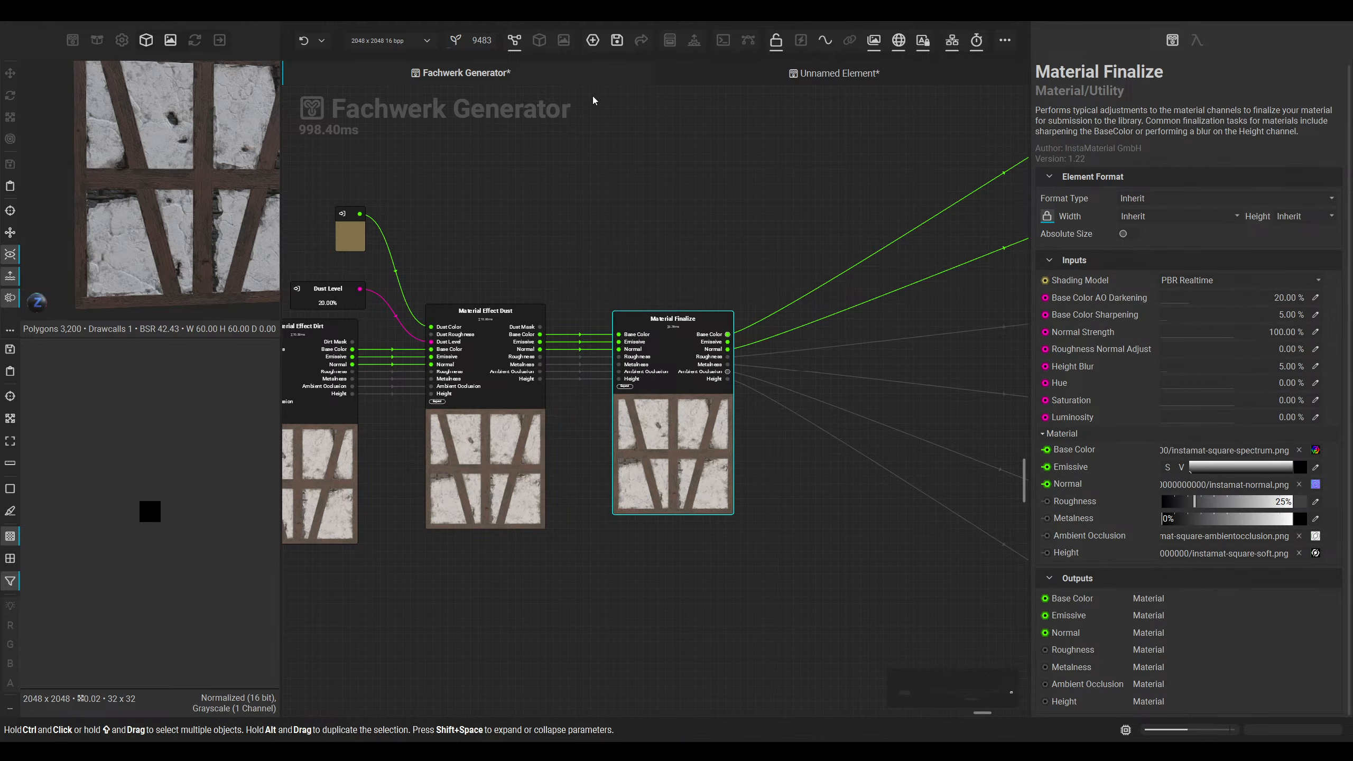
left_click(538, 40)
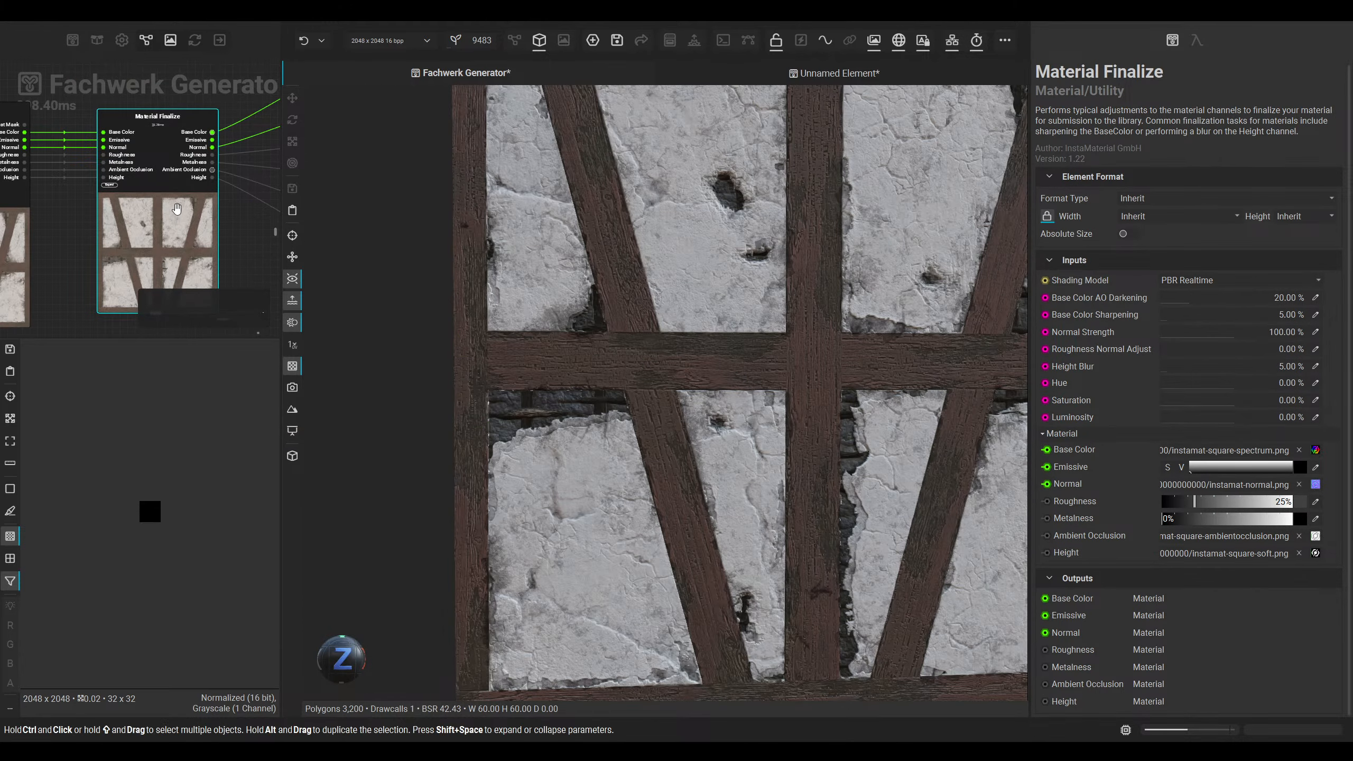
middle_click_drag(883, 345, 758, 378)
scroll(761, 379, "down", 3)
left_click_drag(799, 380, 852, 376, "alt")
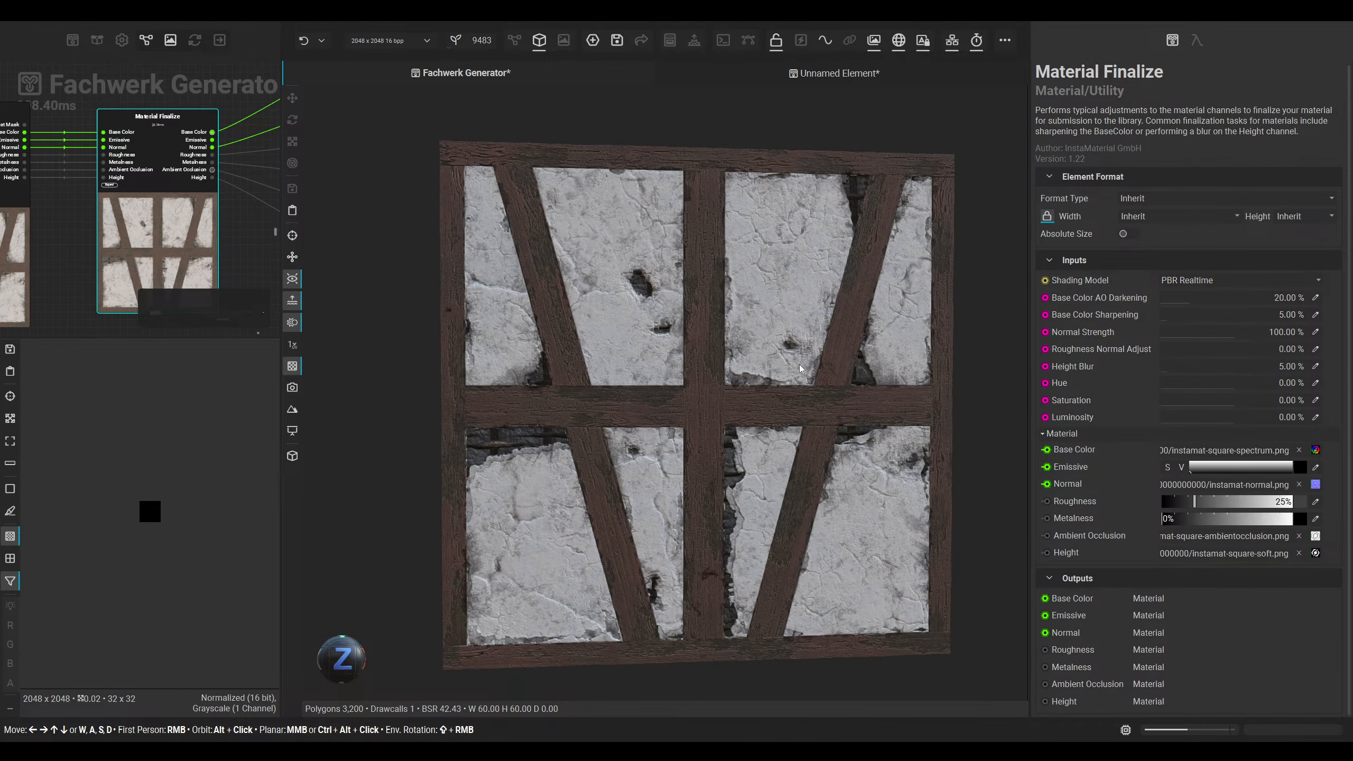
Step: Try about 38% Base Color AO Darkening, 20% Base Color Sharpening, 37% Normal Strength and 75% Height Blur on Material Finalize
left_click_drag(1191, 298, 1274, 302)
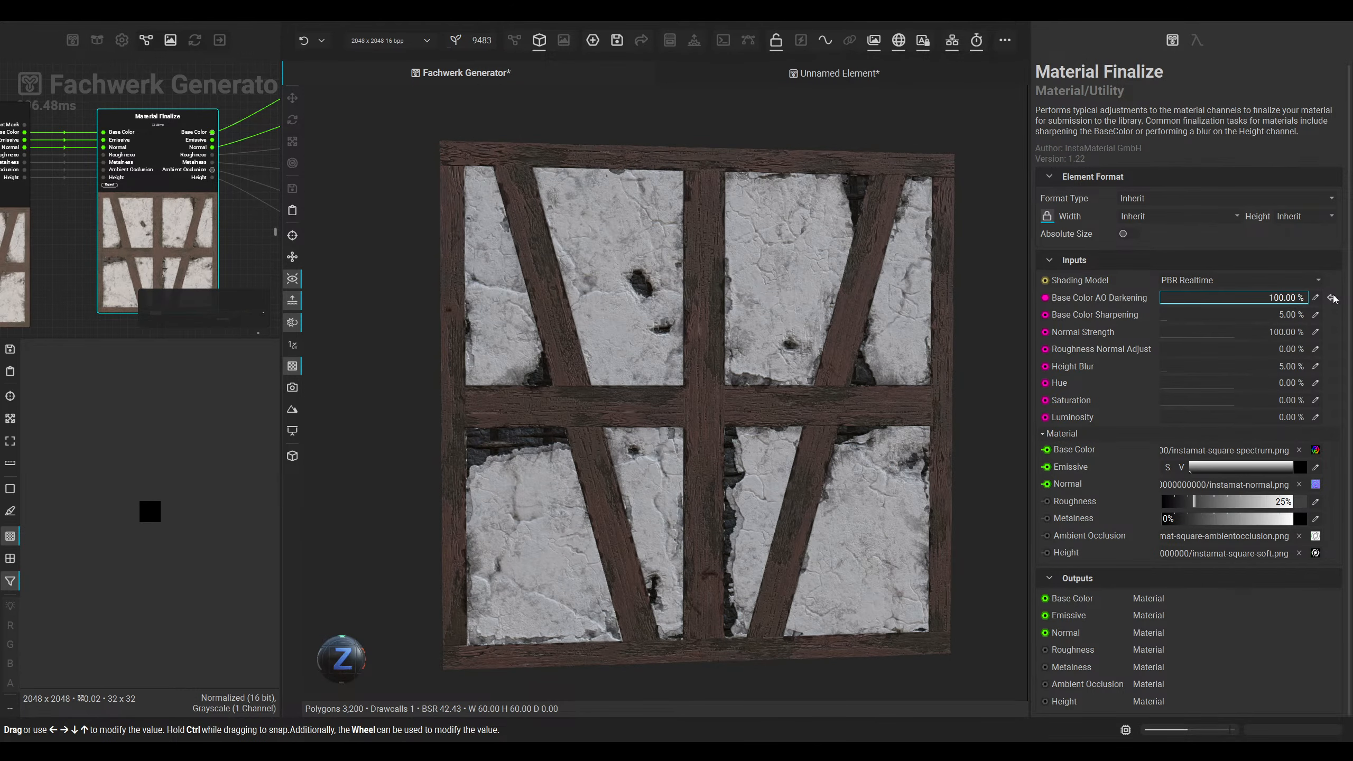
mouse_move(1176, 298)
left_mouse_down()
mouse_move(1270, 299)
mouse_move(1191, 301)
mouse_move(1235, 313)
mouse_move(1213, 314)
mouse_move(1234, 329)
left_mouse_up()
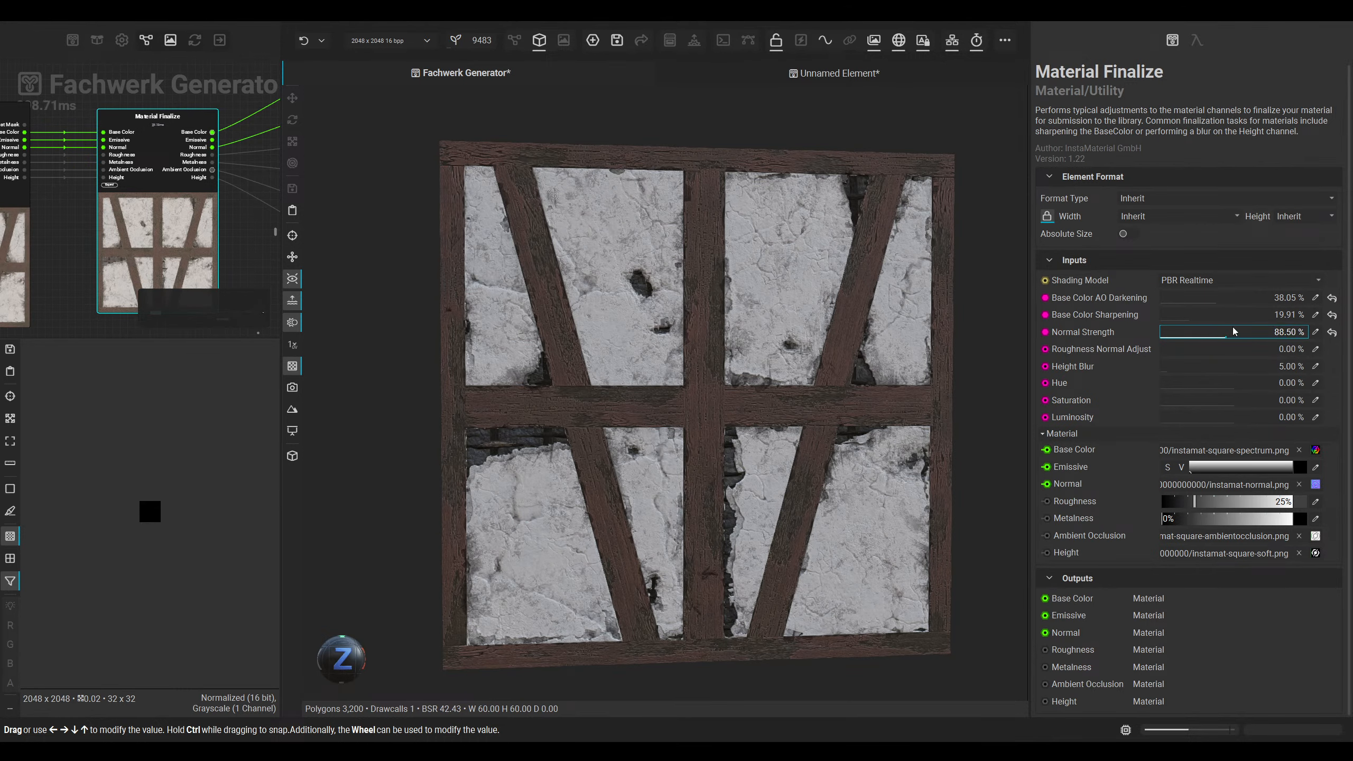
left_click_drag(1174, 367, 1239, 372)
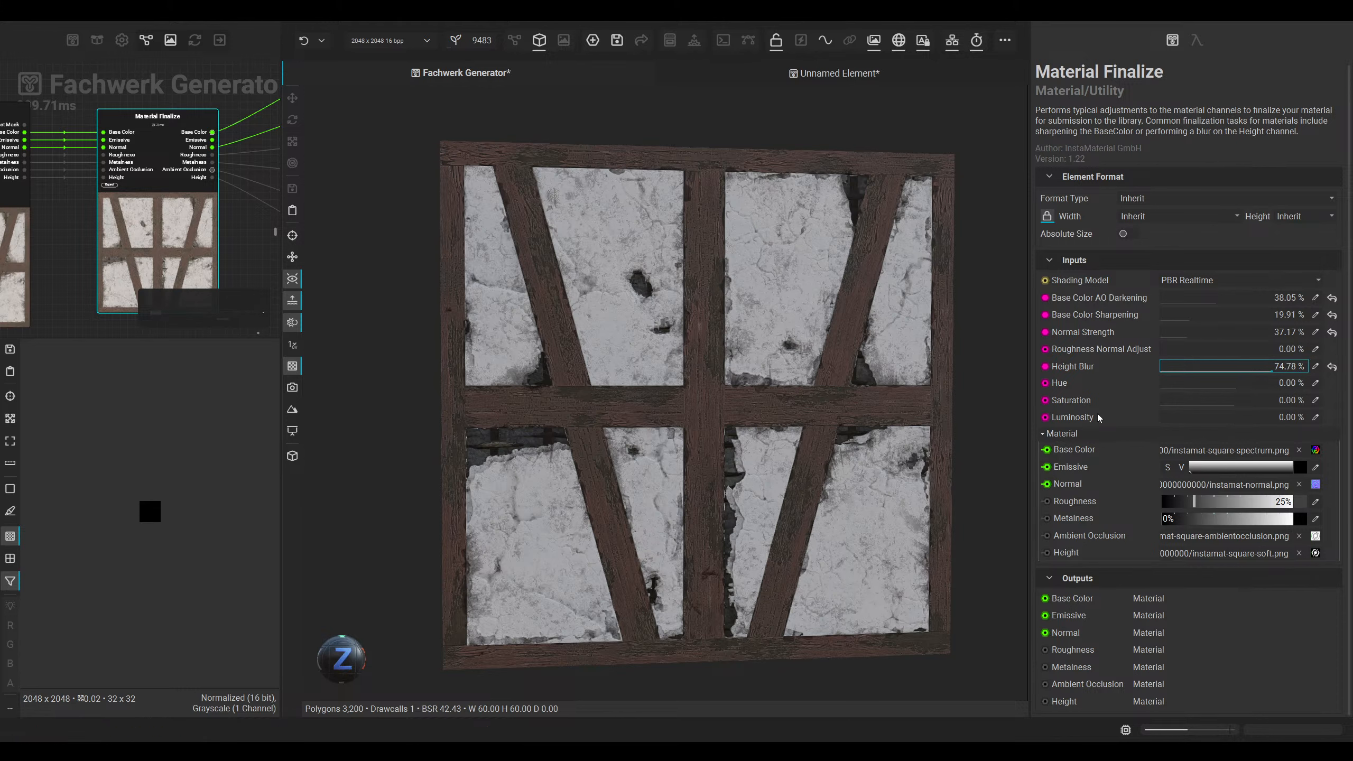
Step: Reset Height Blur, Normal Strength, Base Color Sharpening and Base Color AO Darkening of Material Finalize to their defaults
left_click(1332, 366)
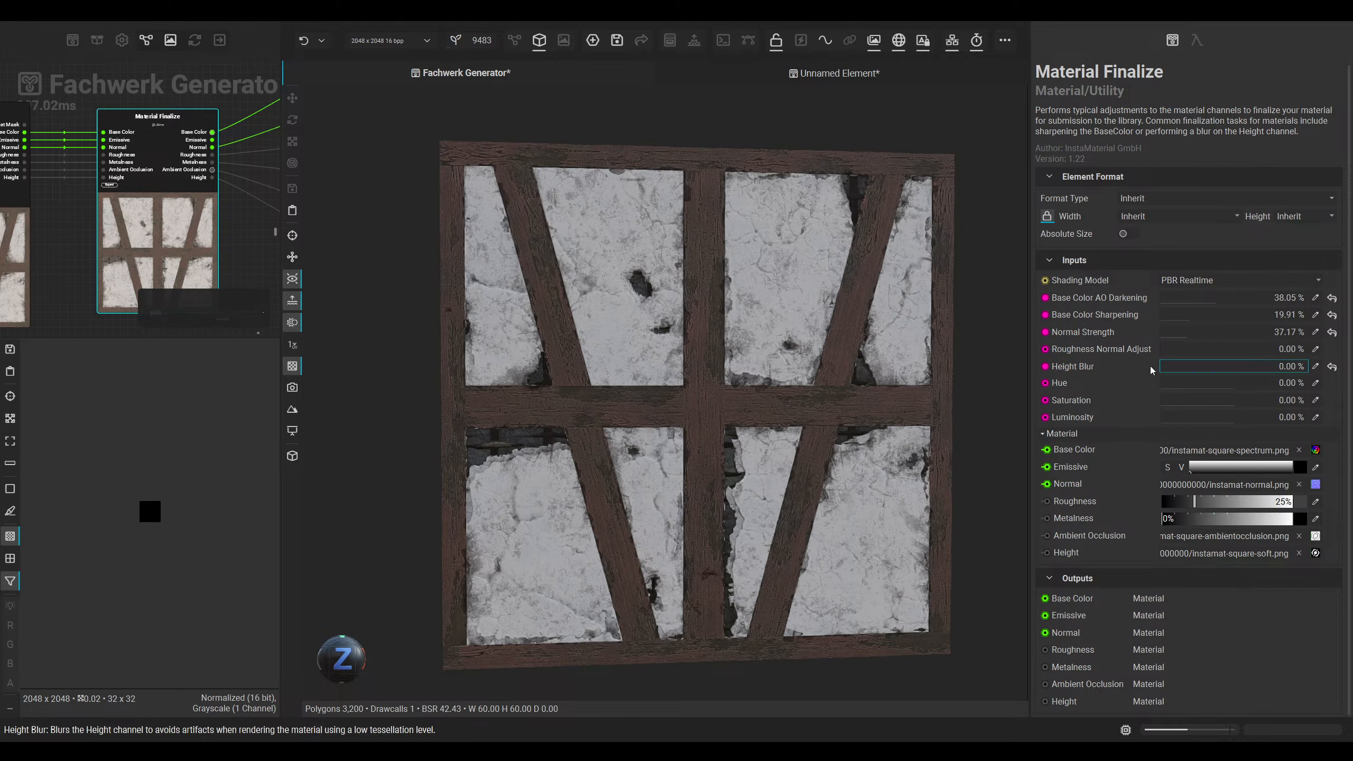
left_click(1332, 332)
left_click(1332, 314)
left_click(1331, 297)
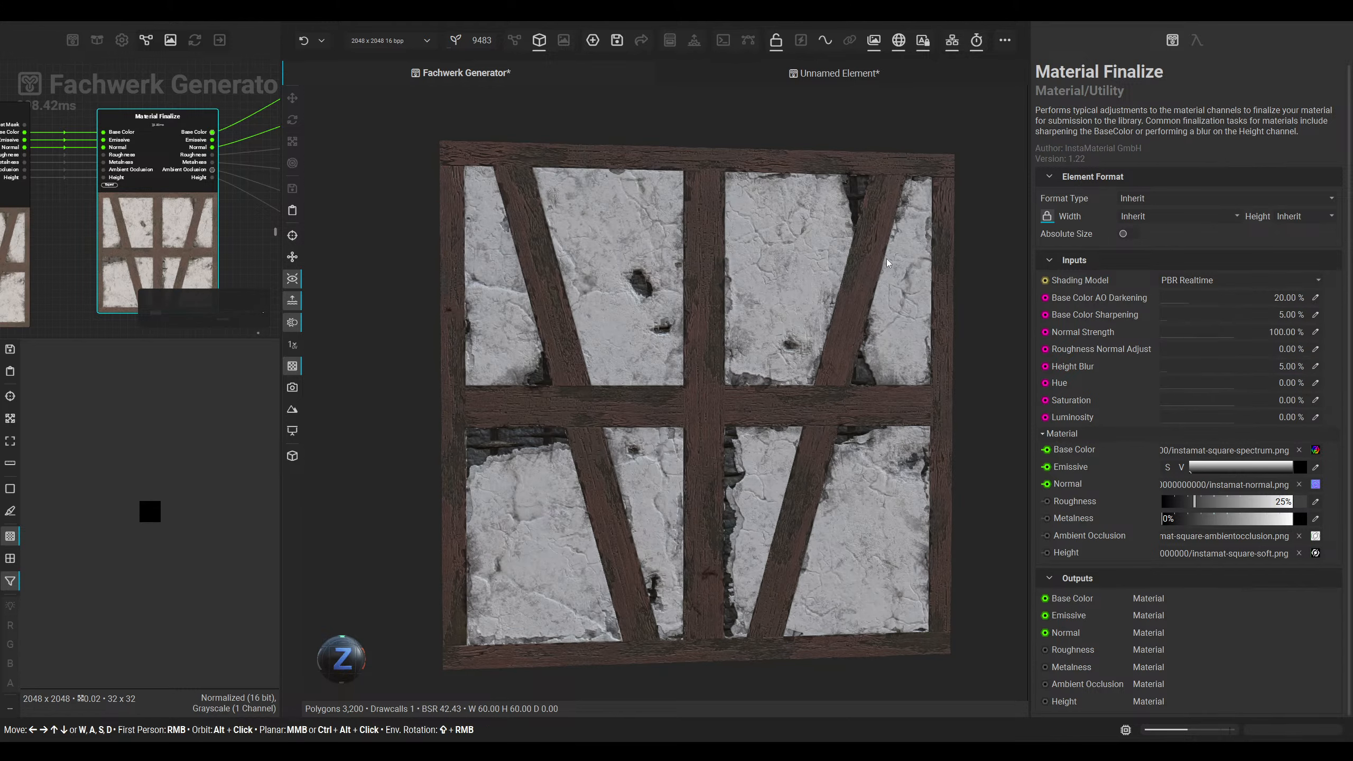
Step: Check the finalized node chain, and inspect the wall's BaseColor and Normal channel previews in the 3D view
left_click(514, 40)
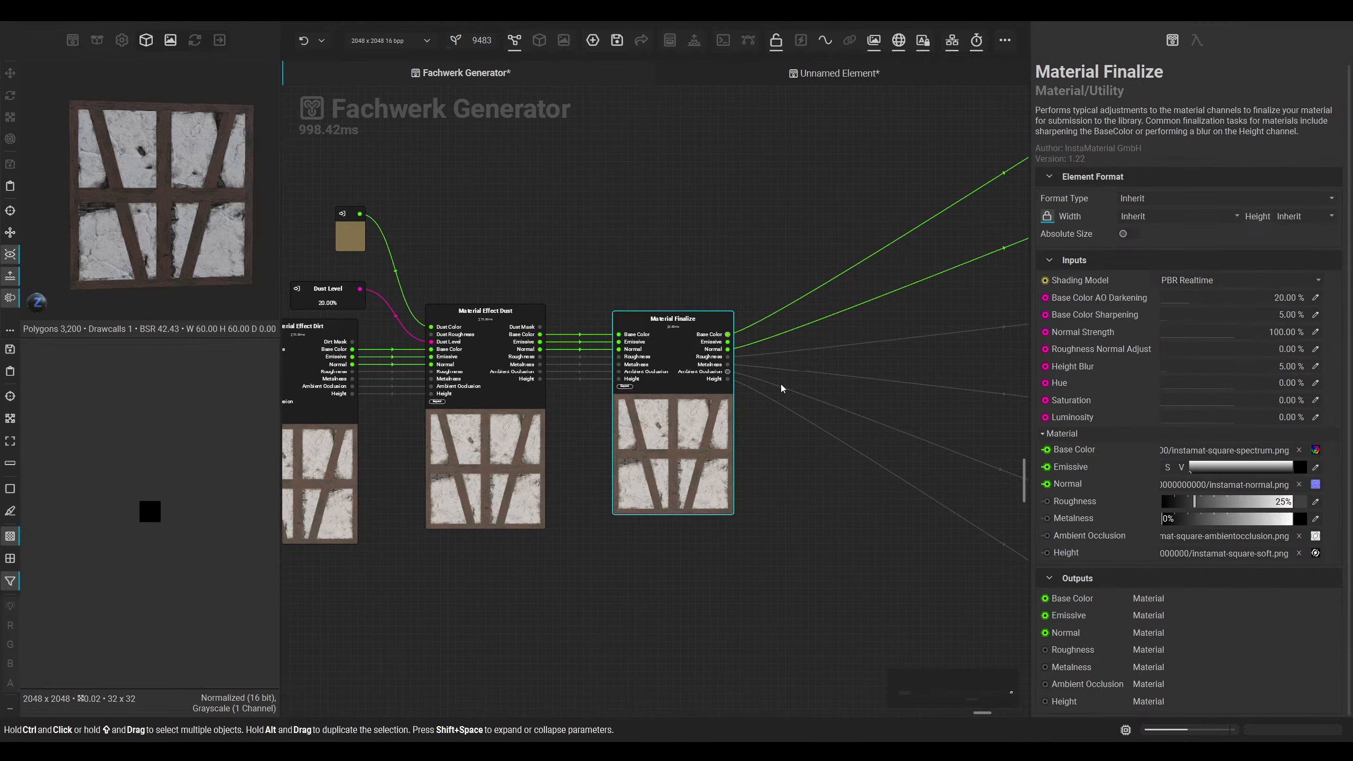
scroll(188, 192, "up", 3)
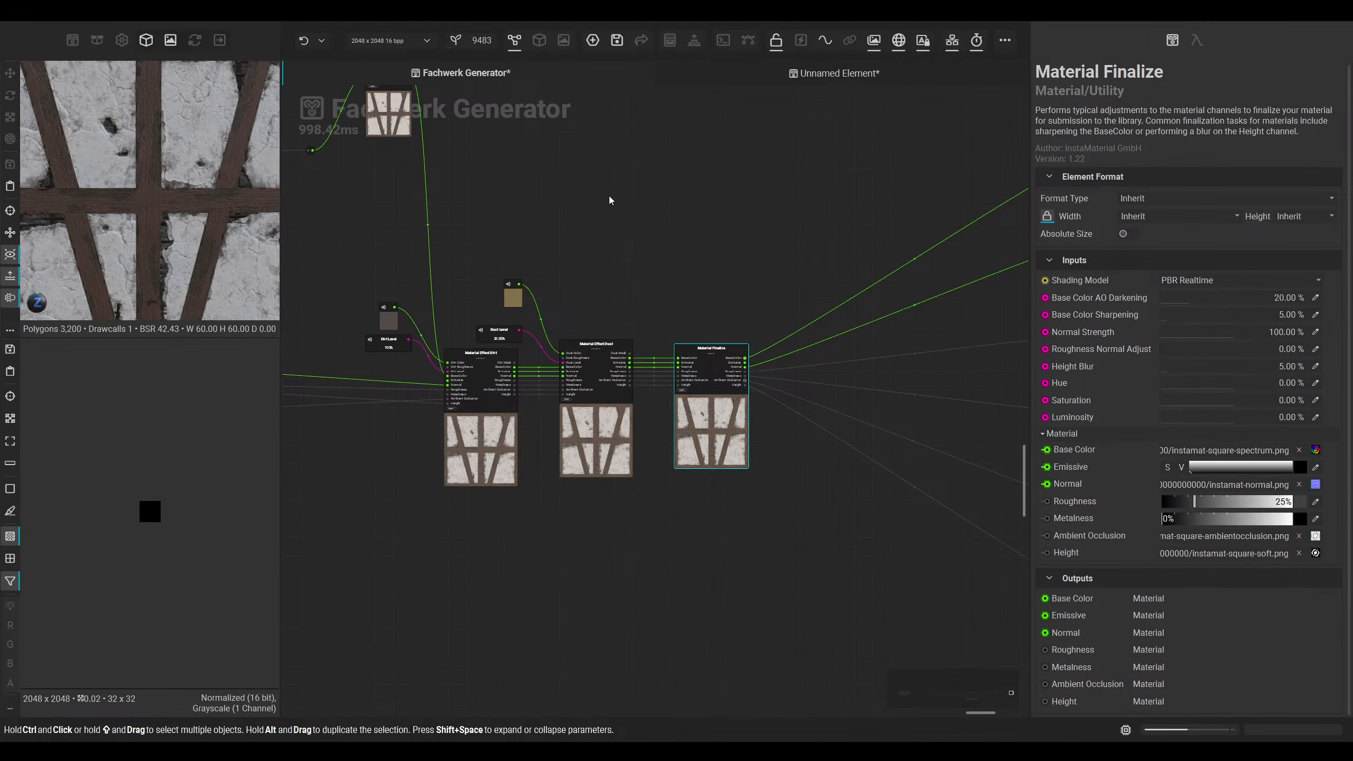
left_click(539, 40)
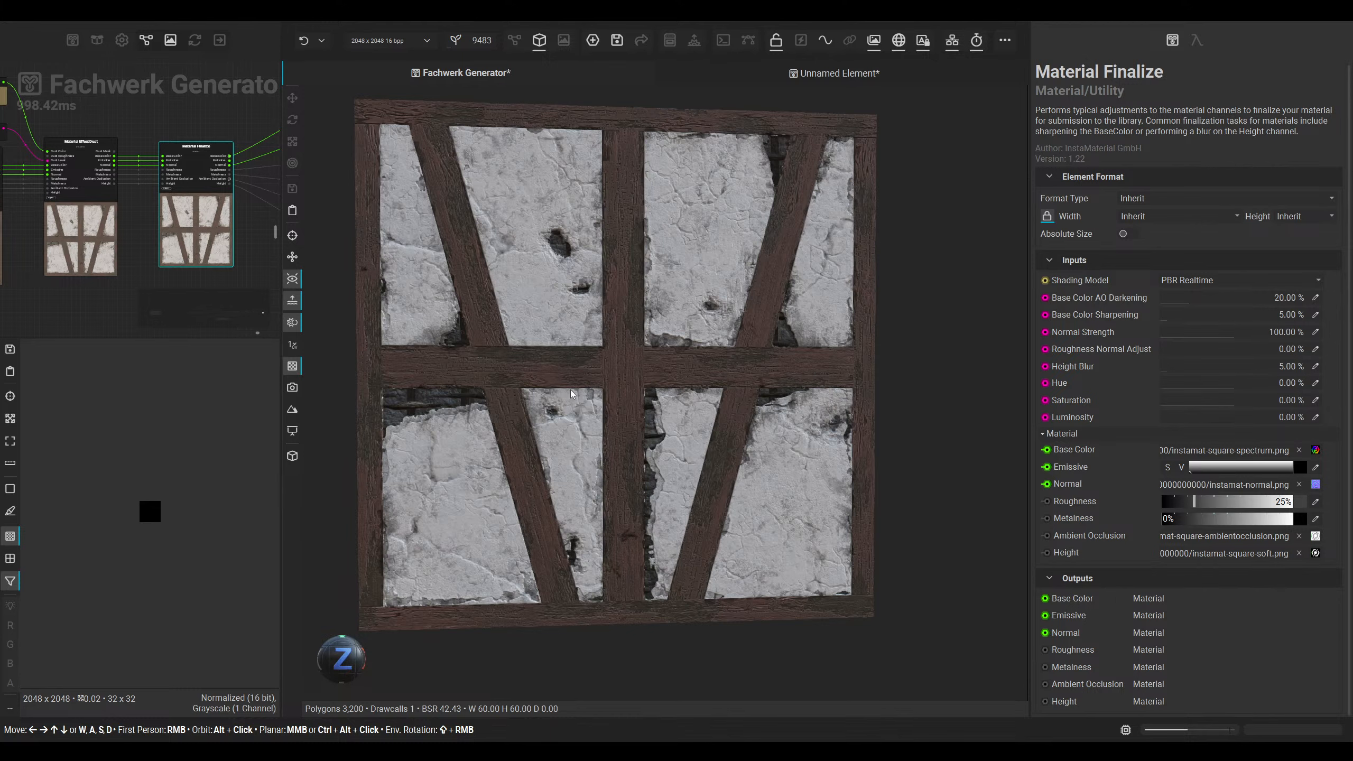
mouse_move(459, 363)
left_mouse_down("alt")
mouse_move(474, 342)
mouse_move(473, 361)
left_mouse_up("alt")
key("c")
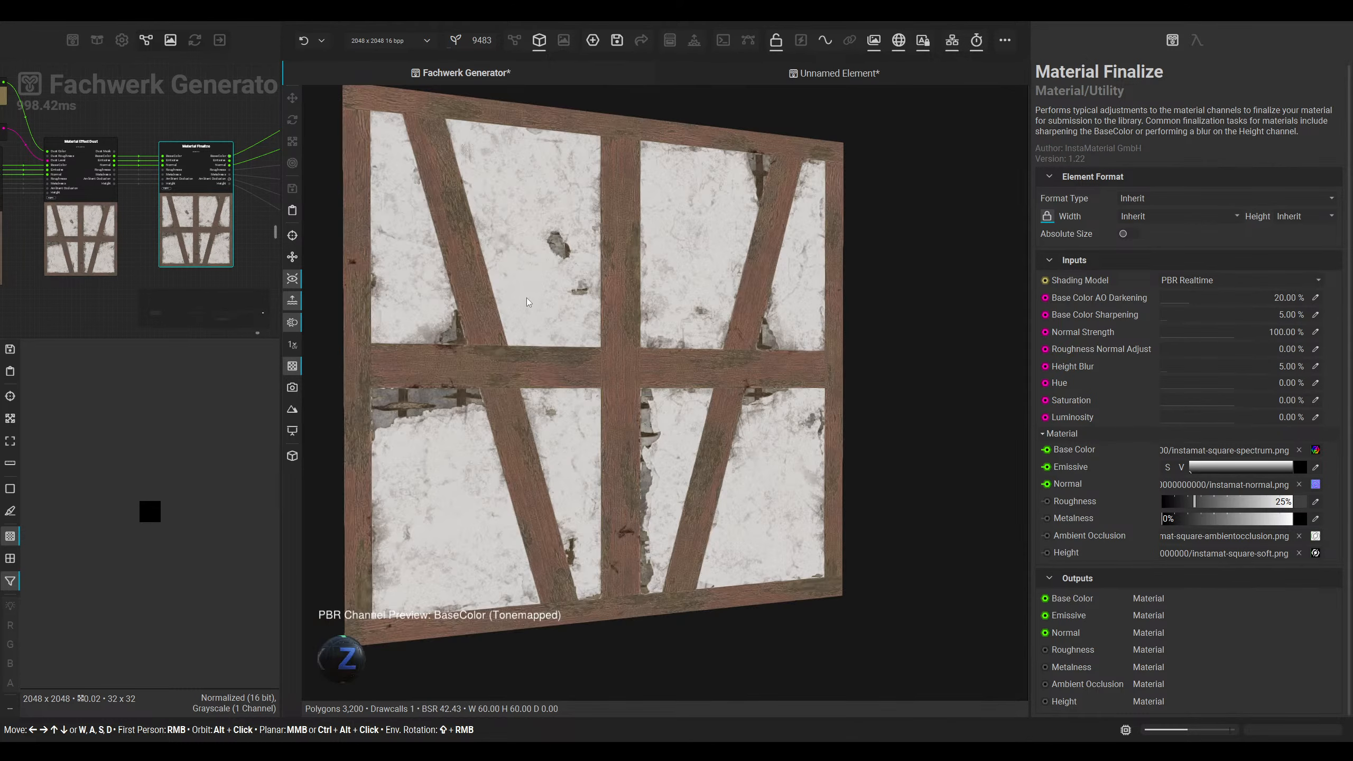
middle_click_drag(530, 298, 607, 331)
key("c")
key("c")
key("c")
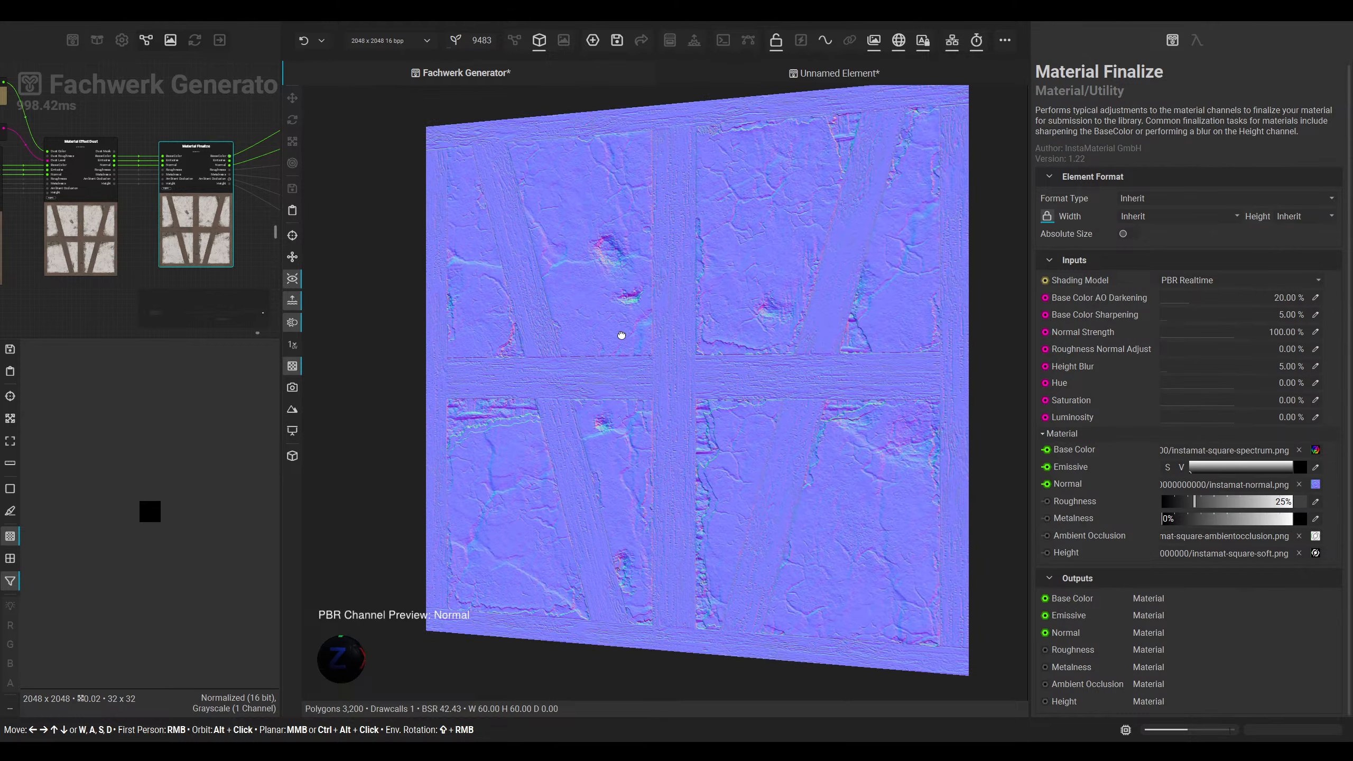
Step: Set the Normal Strength of Material Finalize to 80% and return the 3D view to the shaded preview
mouse_move(618, 333)
left_mouse_down("alt")
mouse_move(687, 350)
mouse_move(610, 339)
left_mouse_up("alt")
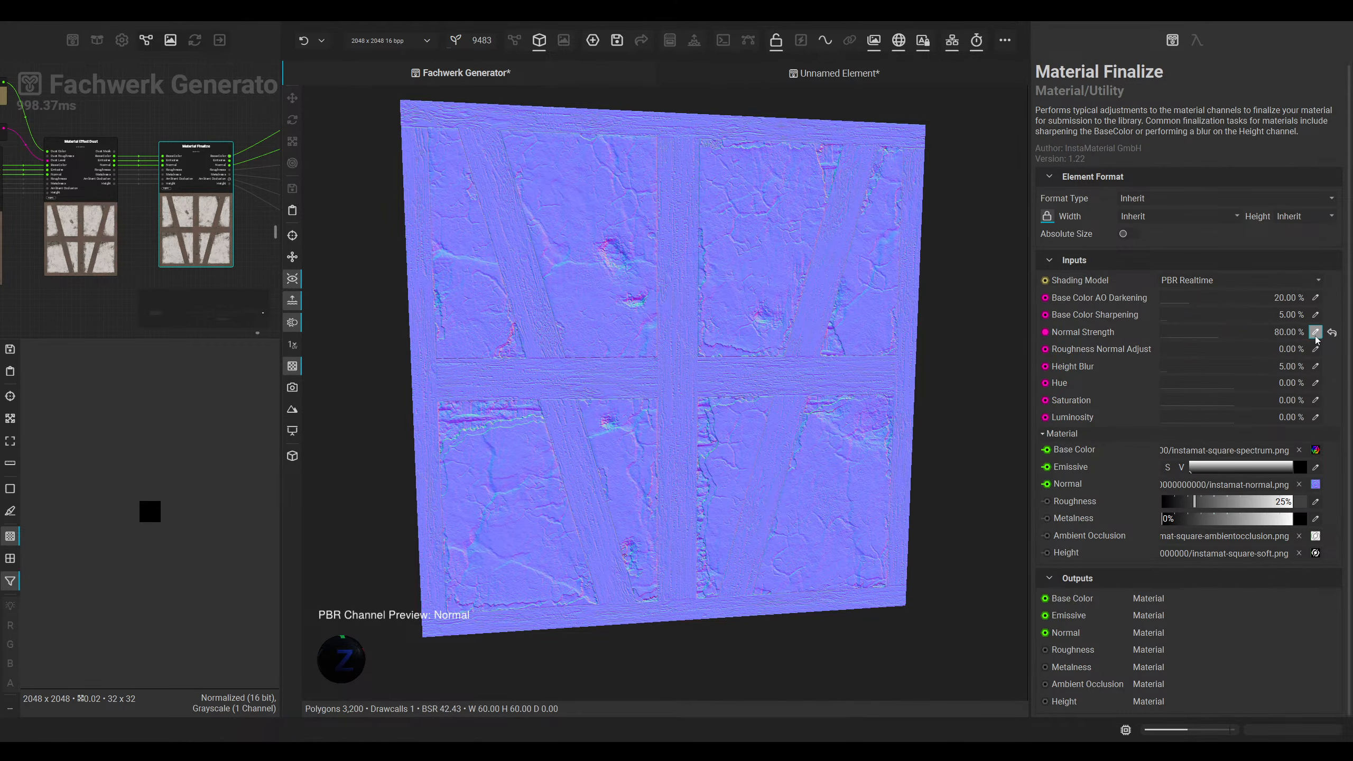
key("c")
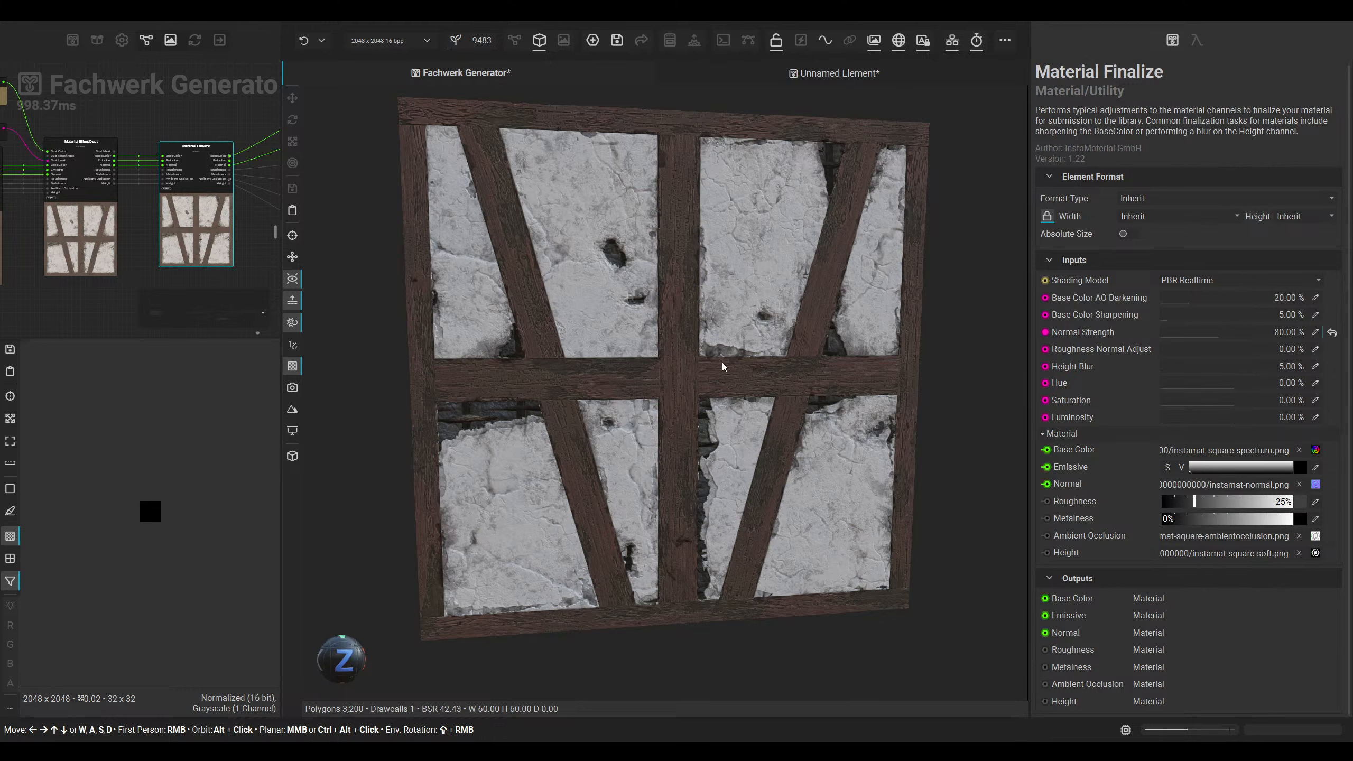
Step: Inspect the finalized wall in the 3D view and look over the layout of the whole node graph
mouse_move(724, 366)
left_mouse_down("alt")
mouse_move(694, 357)
mouse_move(715, 351)
left_mouse_up("alt")
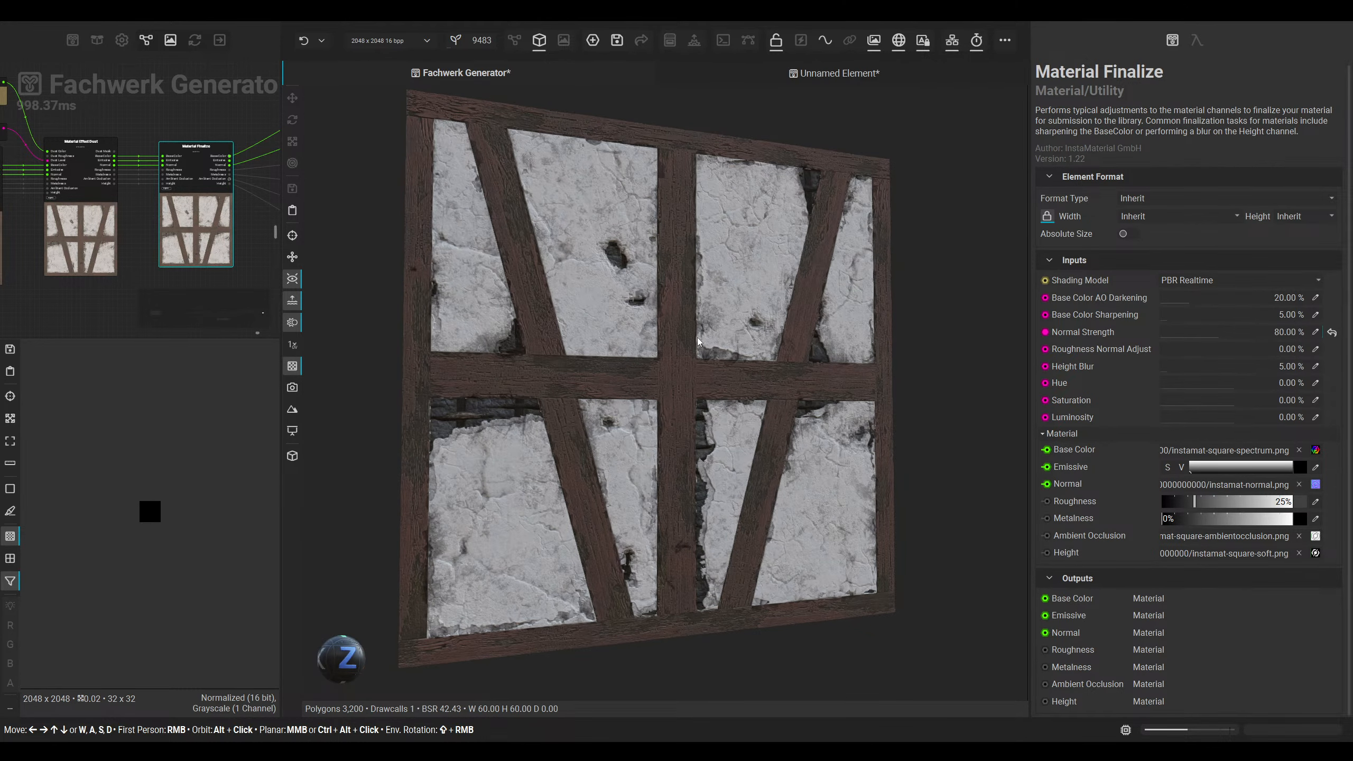
left_click(514, 41)
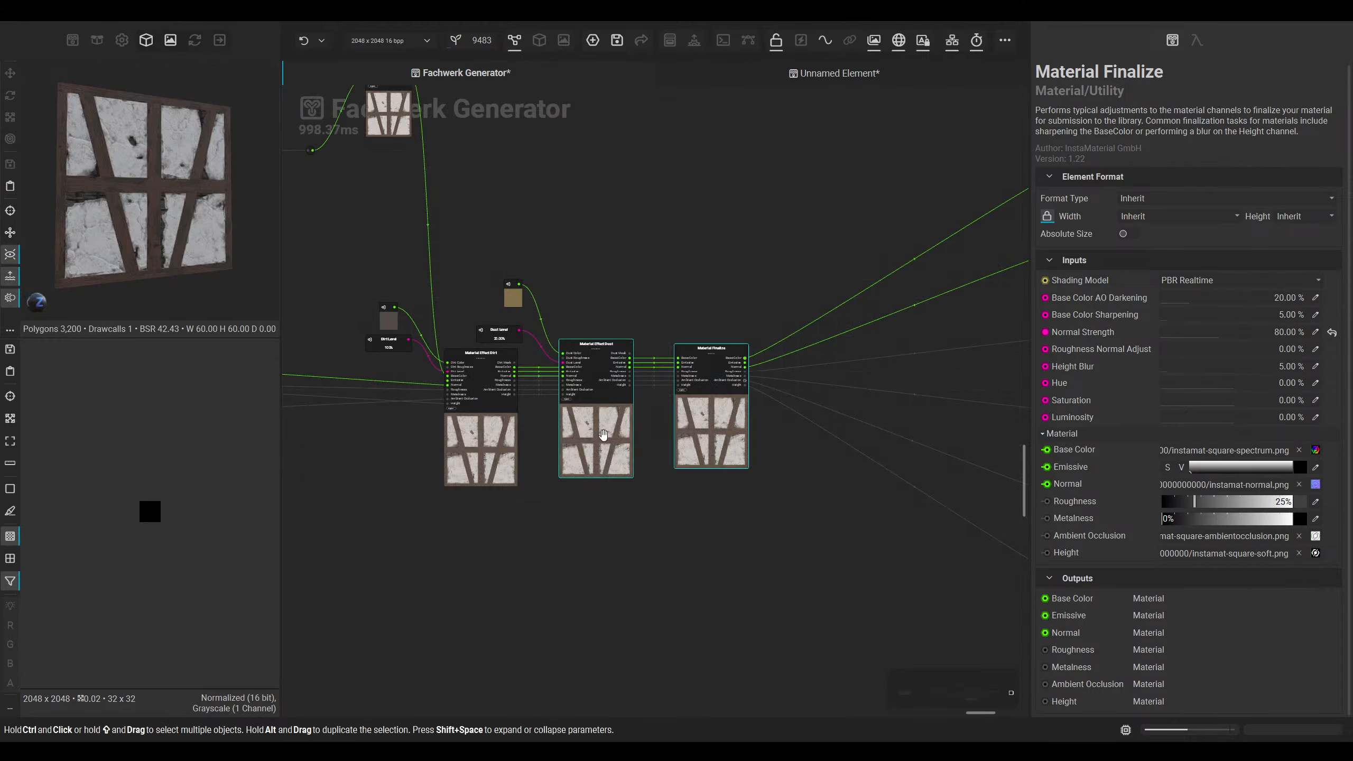
left_click(642, 383)
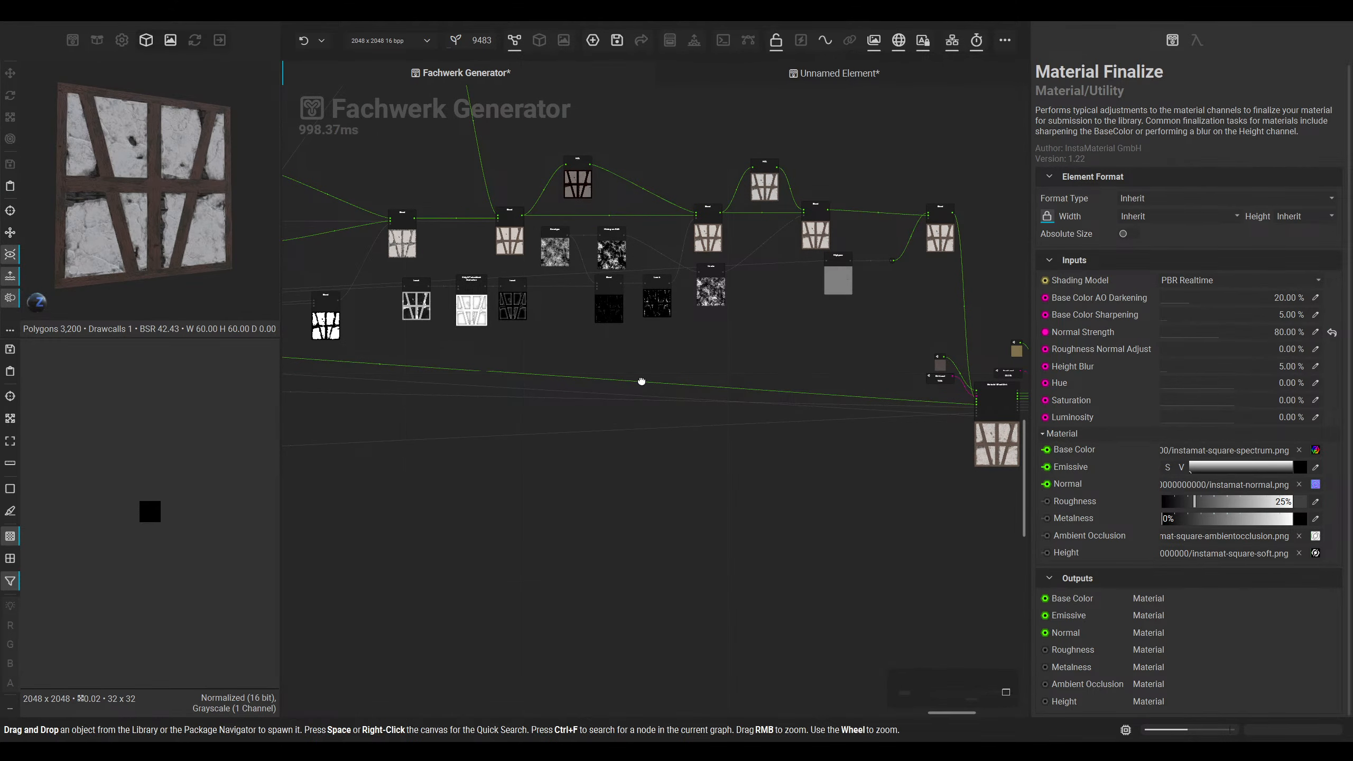
left_click_drag(756, 362, 932, 368)
left_click_drag(529, 432, 789, 418)
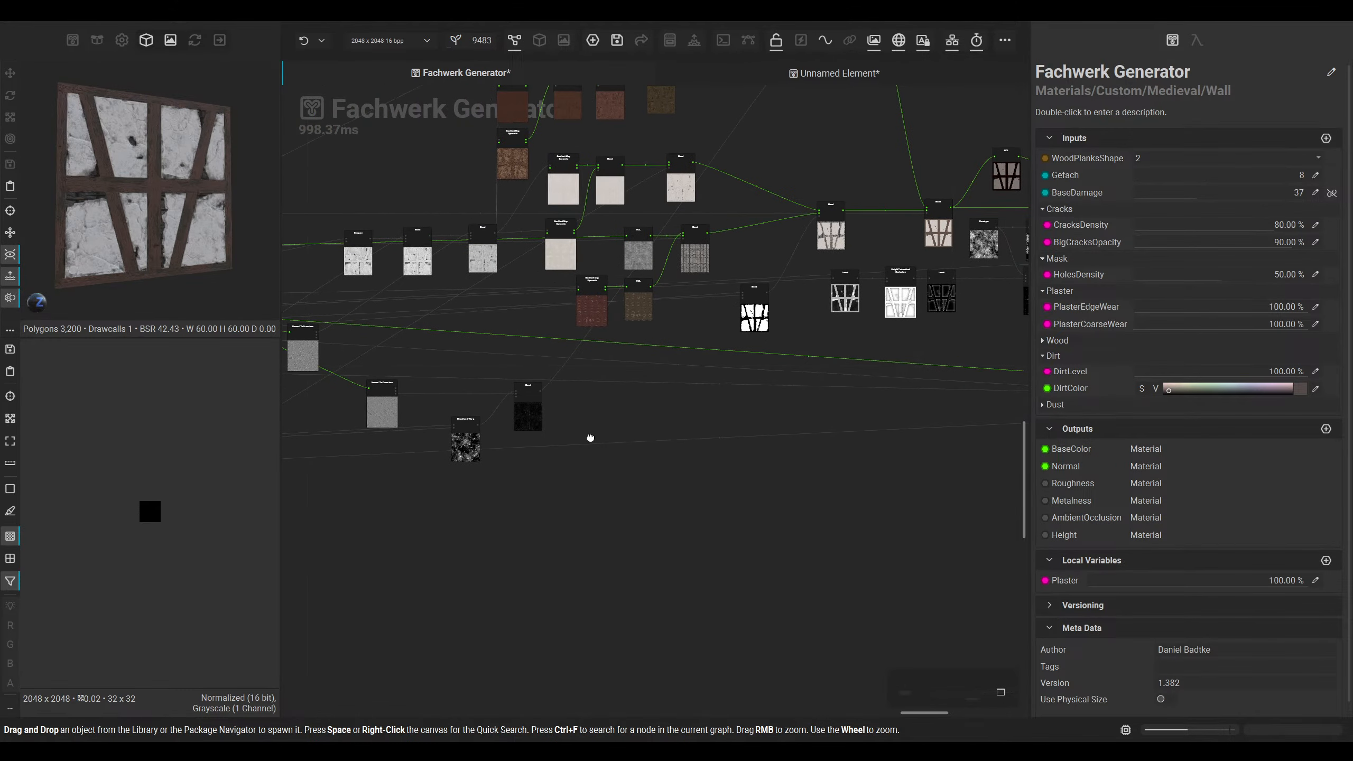
left_click_drag(589, 438, 903, 442)
scroll(650, 490, "down", 3)
left_click_drag(656, 510, 797, 503)
middle_click_drag(799, 494, 516, 503)
middle_click_drag(785, 485, 480, 470)
scroll(482, 469, "down", 2)
middle_click_drag(773, 376, 661, 374)
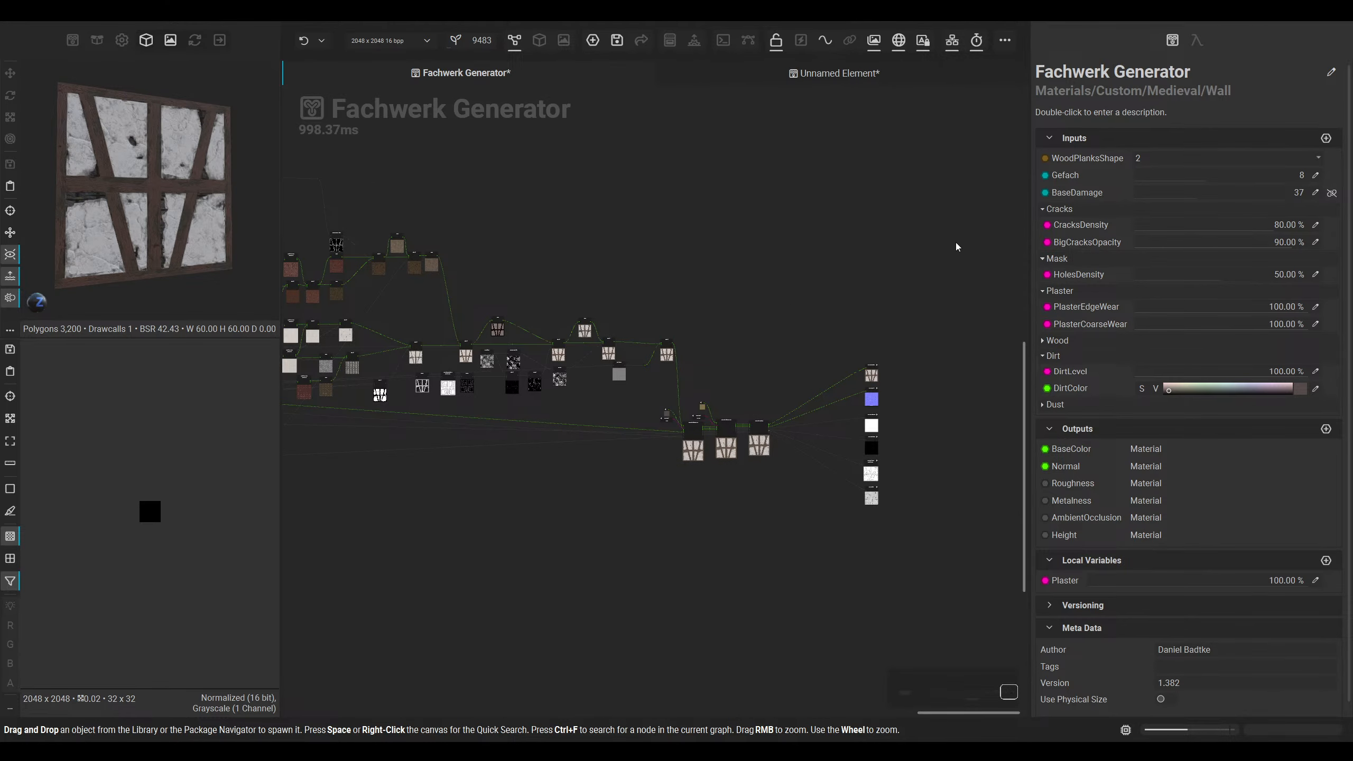
Step: Move the dirt, dust and finalize nodes with the outputs away from the colour chain, and place the DirtLevel and DirtColor inputs beside them
left_click_drag(957, 247, 692, 530)
left_click_drag(689, 446, 970, 446)
scroll(716, 431, "up", 2)
left_click(723, 396)
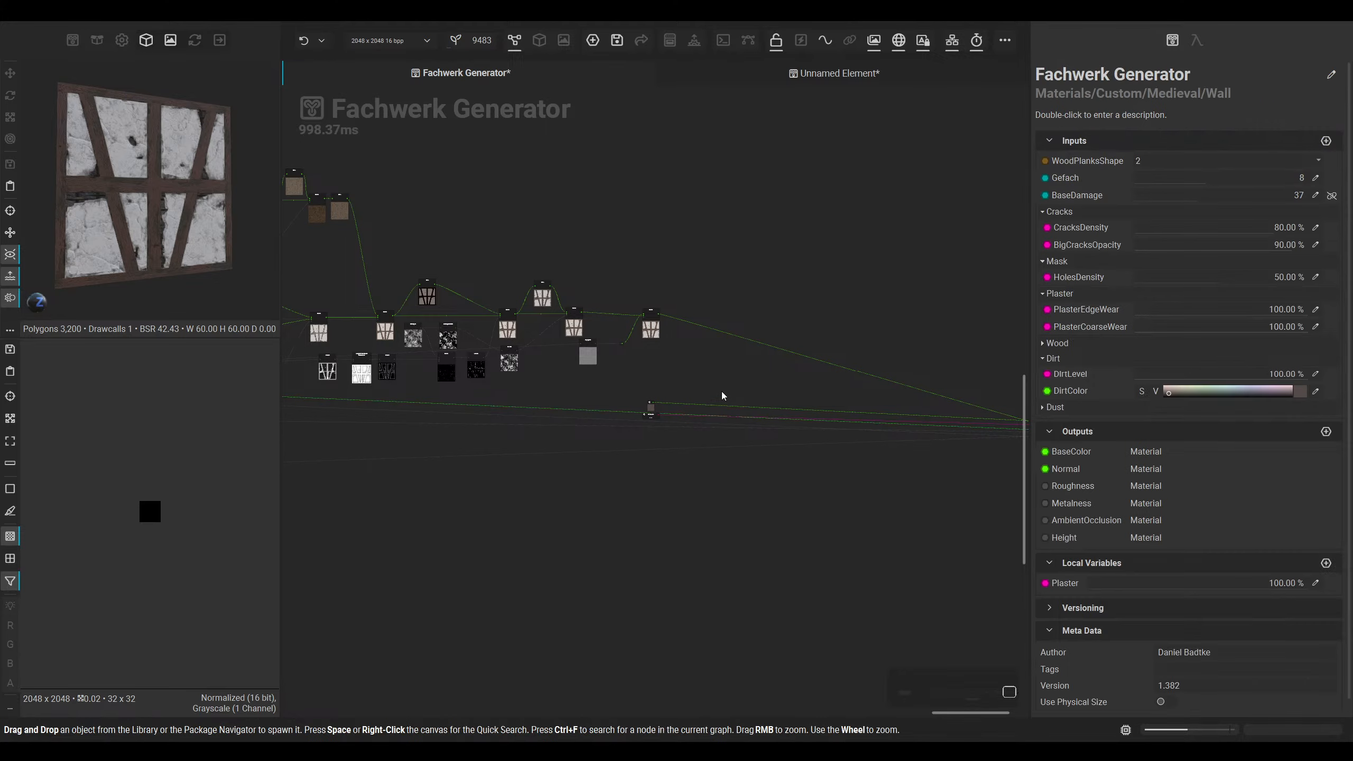
left_click_drag(651, 410, 902, 428)
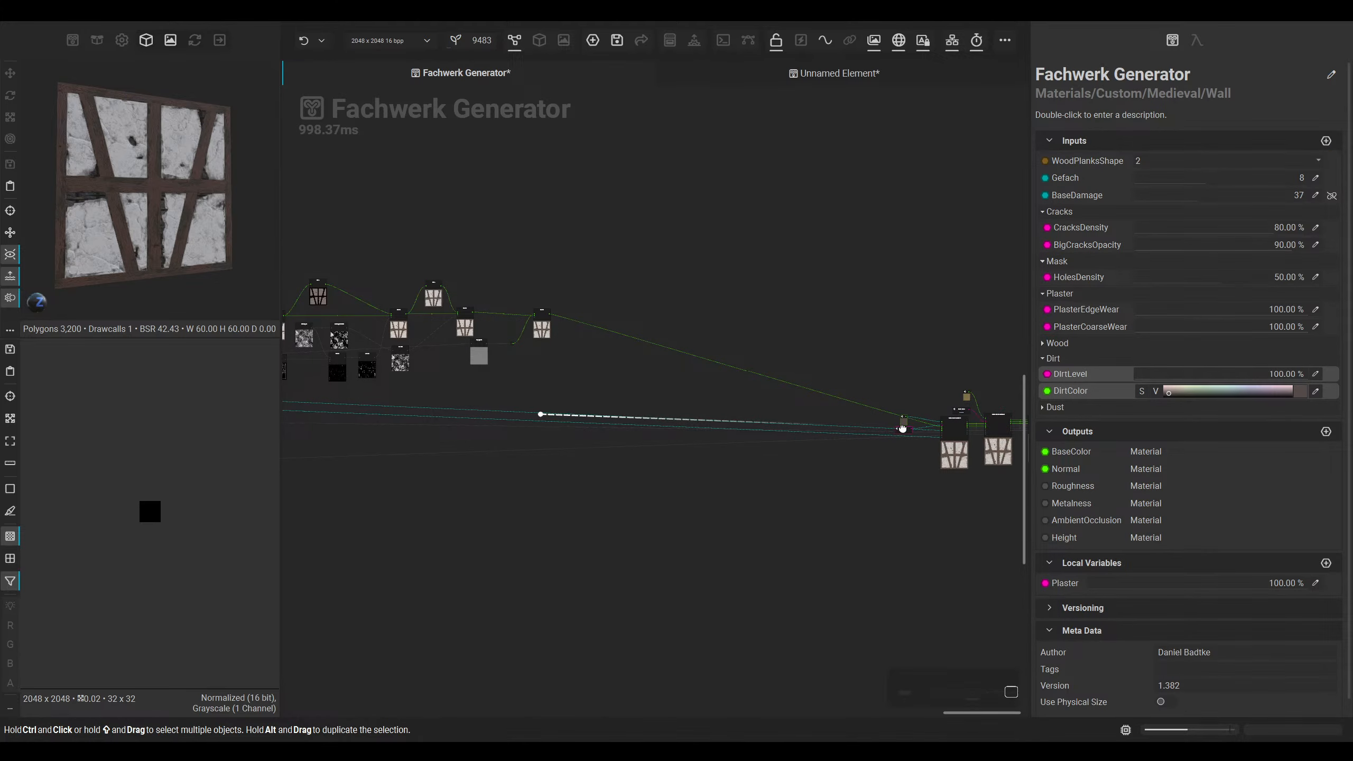
Step: Shift the colour blending nodes along the graph, and reposition the dark Multiply Blend node and the reroute of the Blend-to-Histogram Select connection
middle_click_drag(695, 405, 1001, 451)
scroll(996, 448, "down", 2)
left_click_drag(927, 265, 414, 434)
left_click_drag(889, 395, 1006, 395)
left_click(519, 468)
left_click_drag(483, 484, 652, 490)
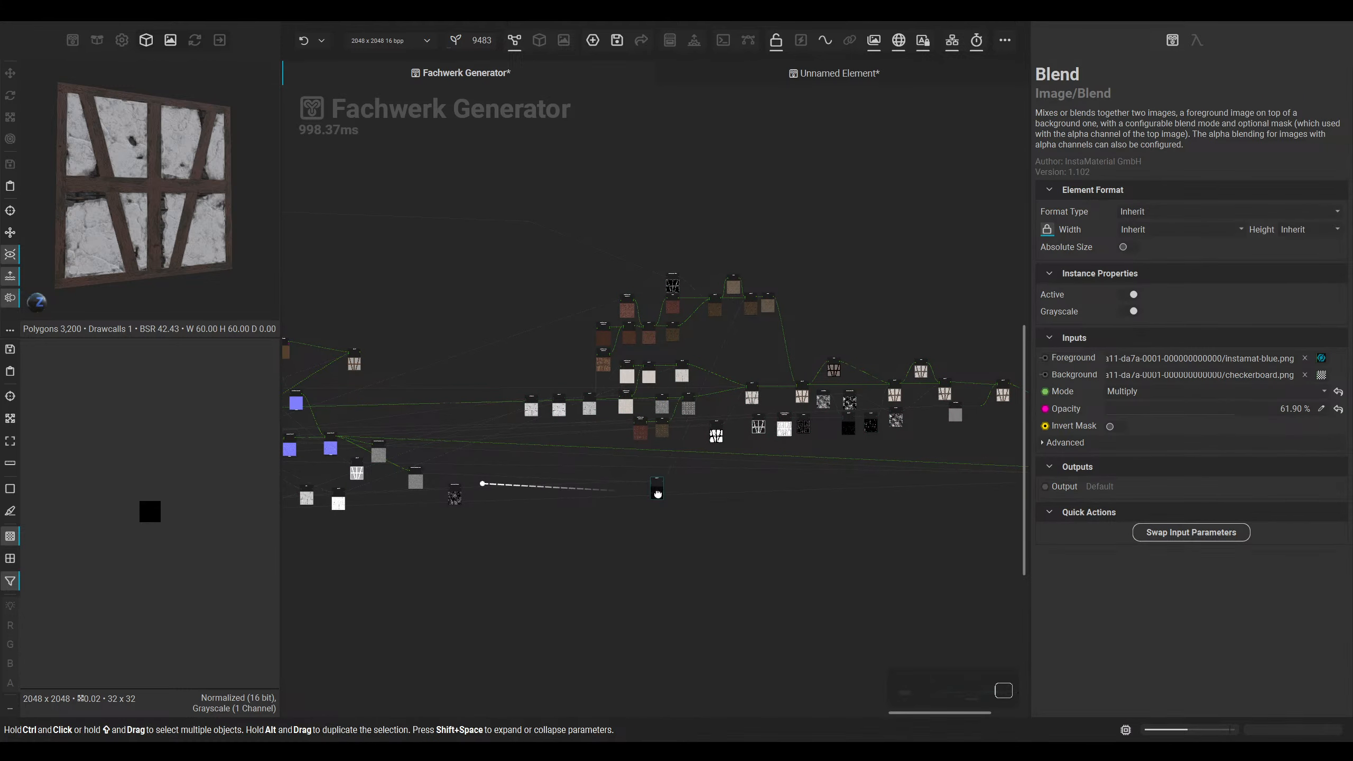
left_click(529, 237)
left_click(527, 225)
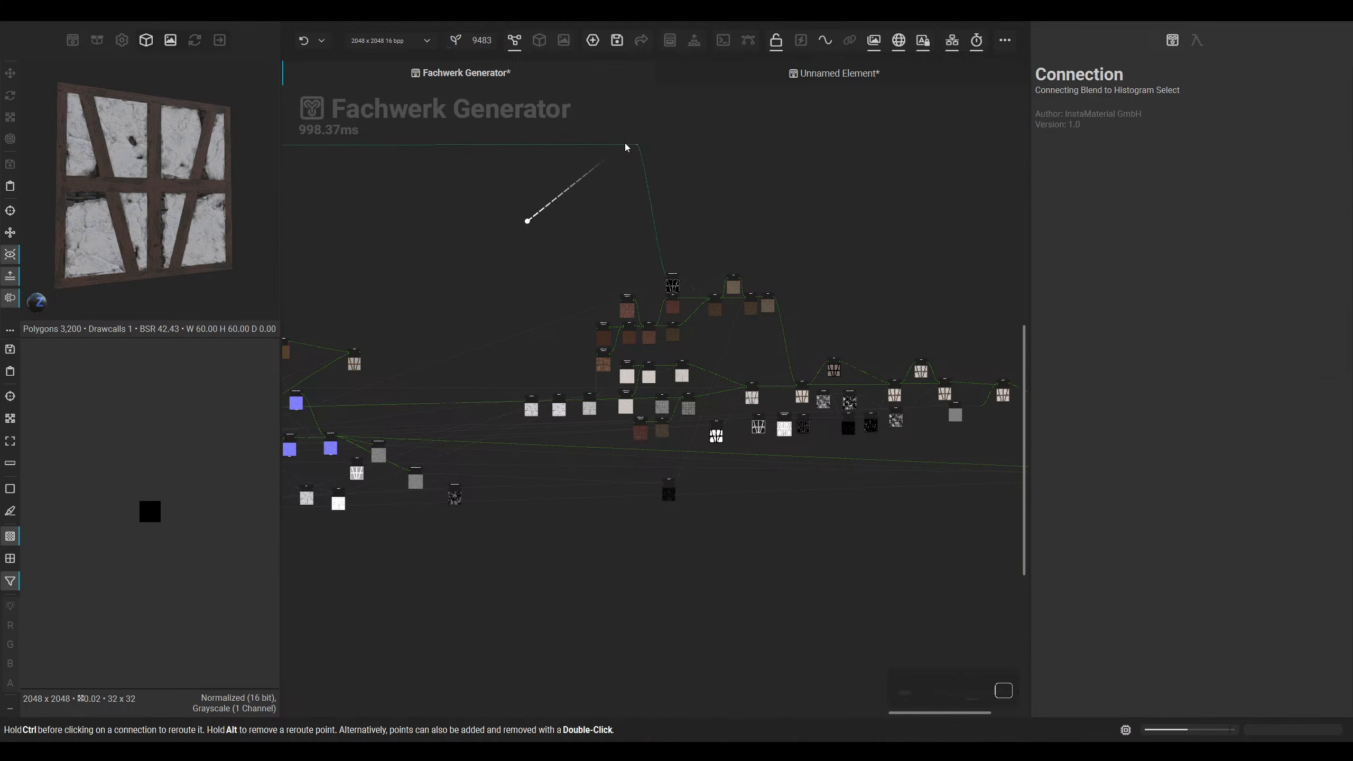
Step: Preview the Overlay Blend at the end of the colour chain in 2D and examine the exposed brickwork and plaster edges
scroll(846, 236, "up", 8)
middle_click_drag(824, 452, 703, 456)
left_click_drag(706, 377, 712, 364)
double_click(722, 344)
scroll(154, 519, "up", 5)
scroll(153, 521, "up", 8)
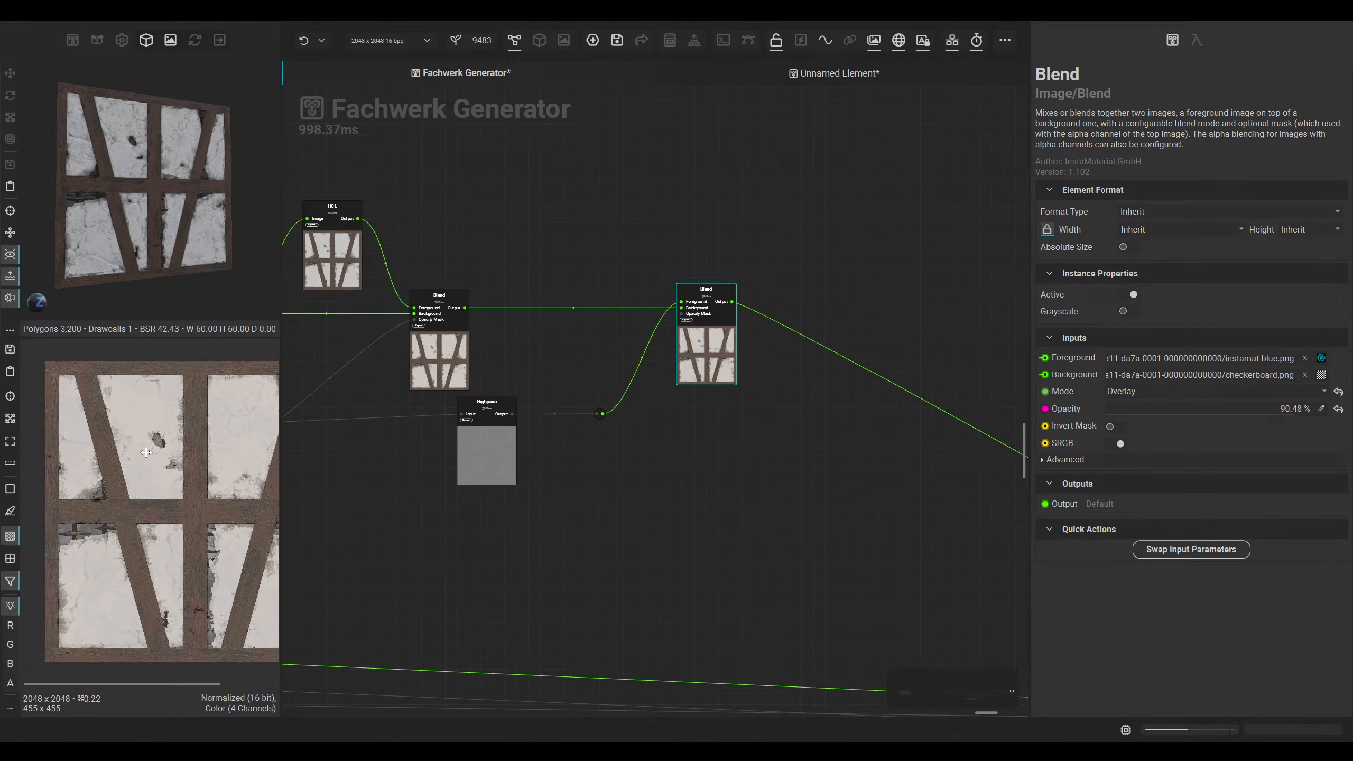
scroll(139, 440, "up", 5)
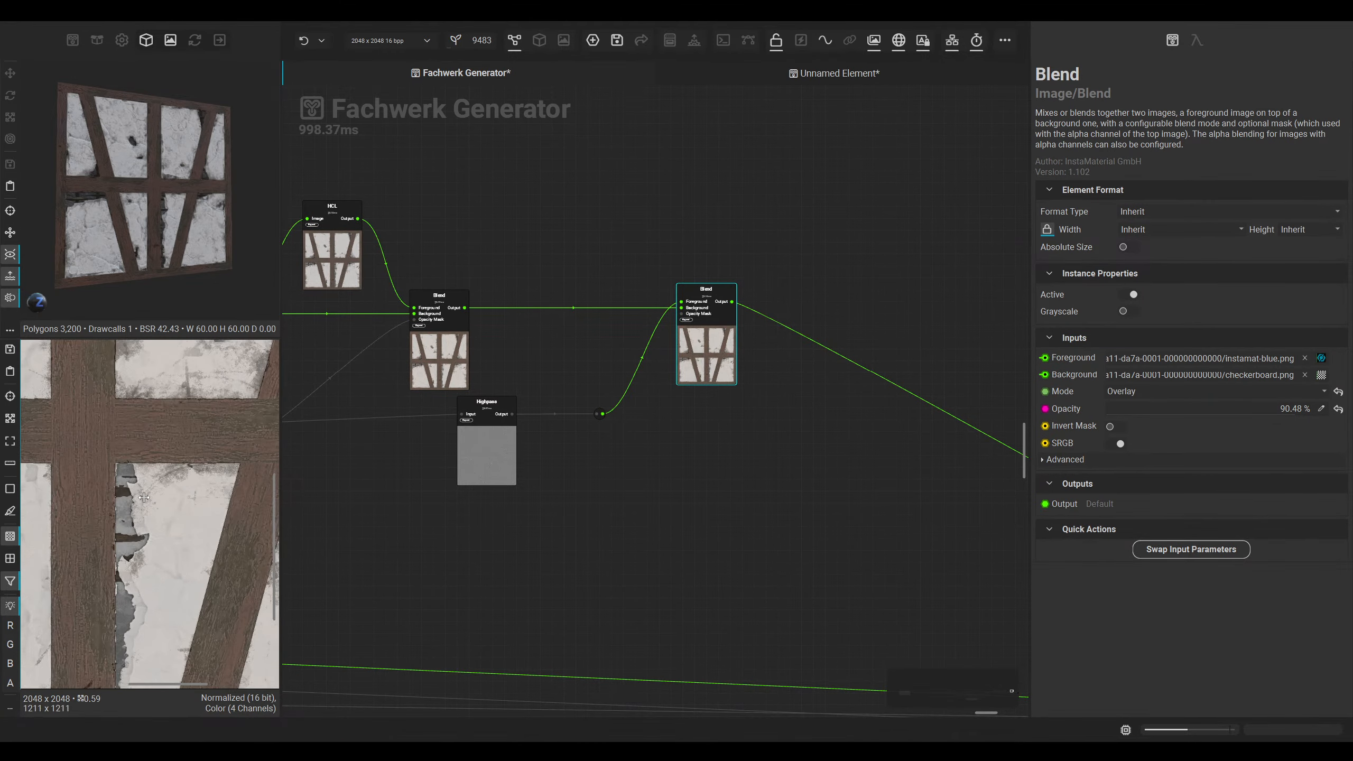
scroll(179, 482, "down", 6)
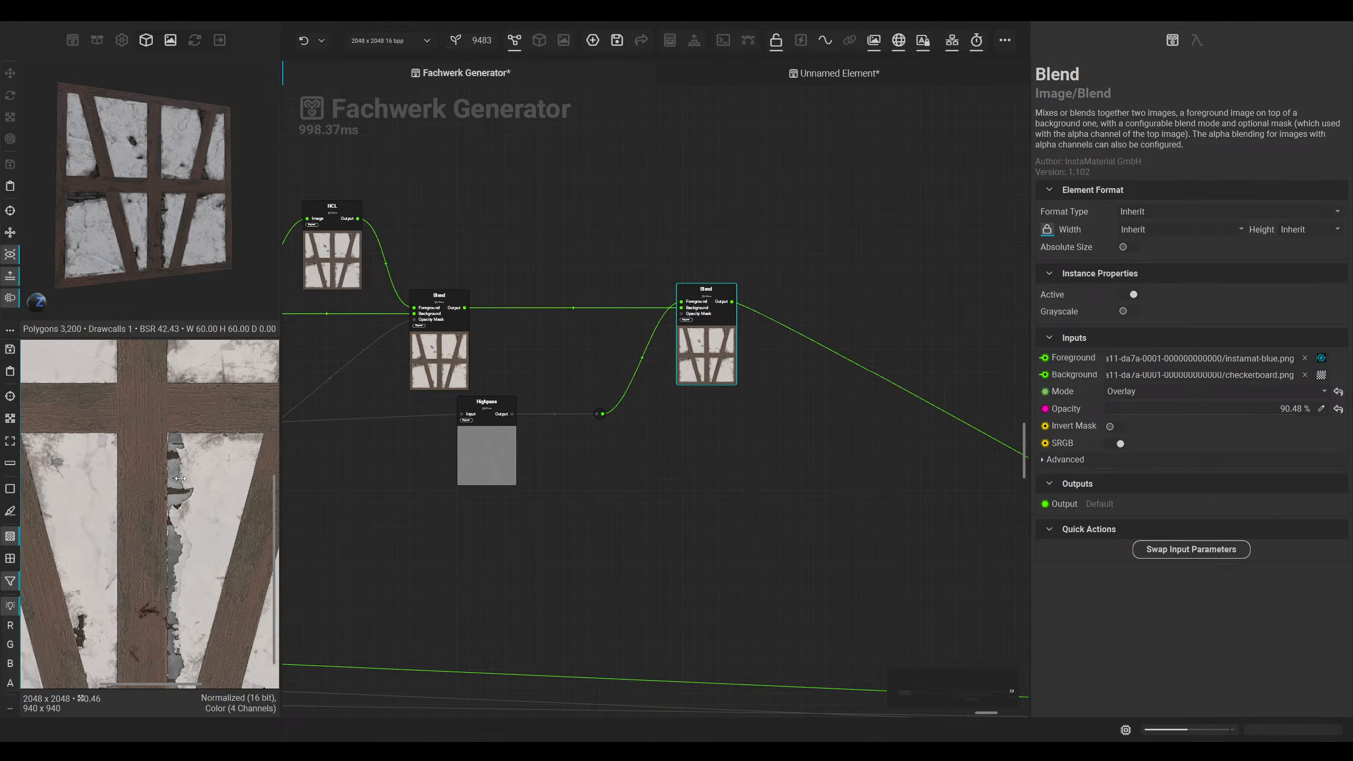
scroll(224, 485, "up", 2)
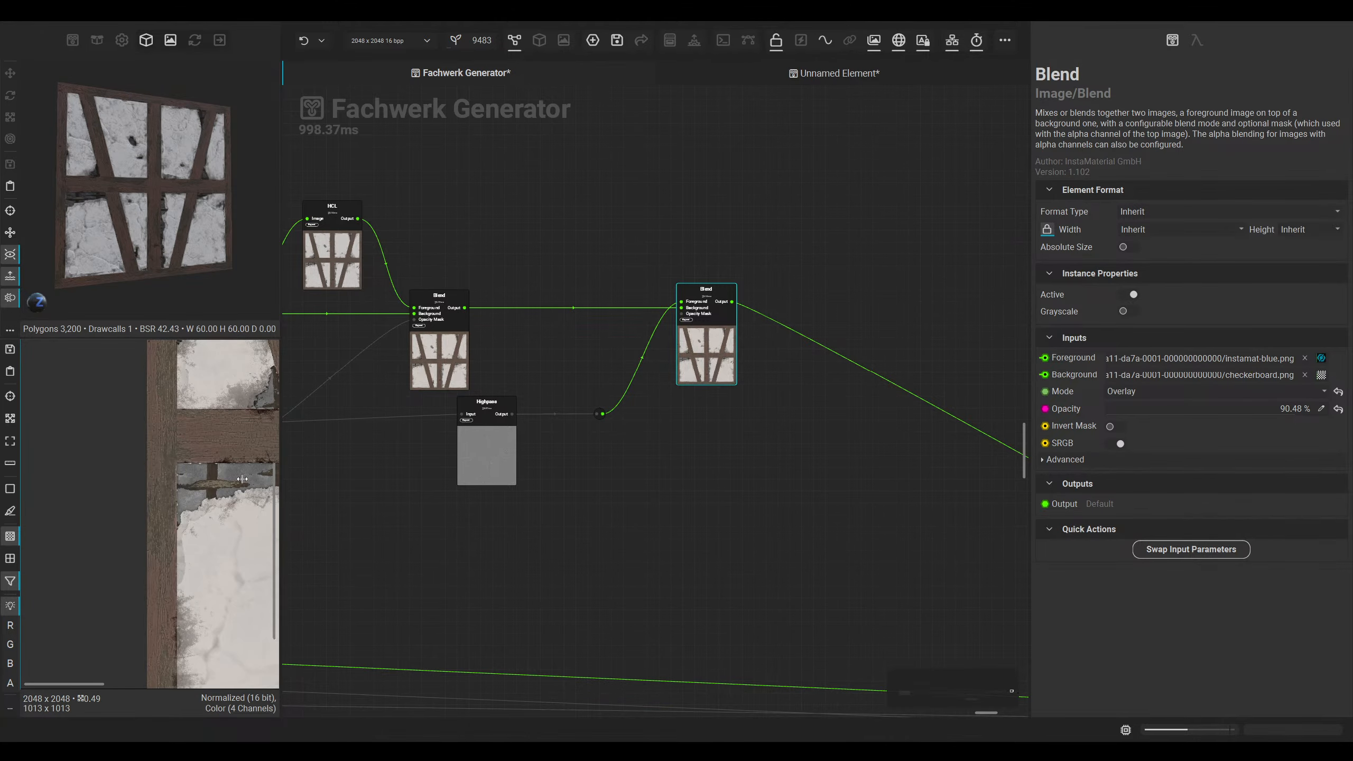
scroll(755, 485, "down", 3)
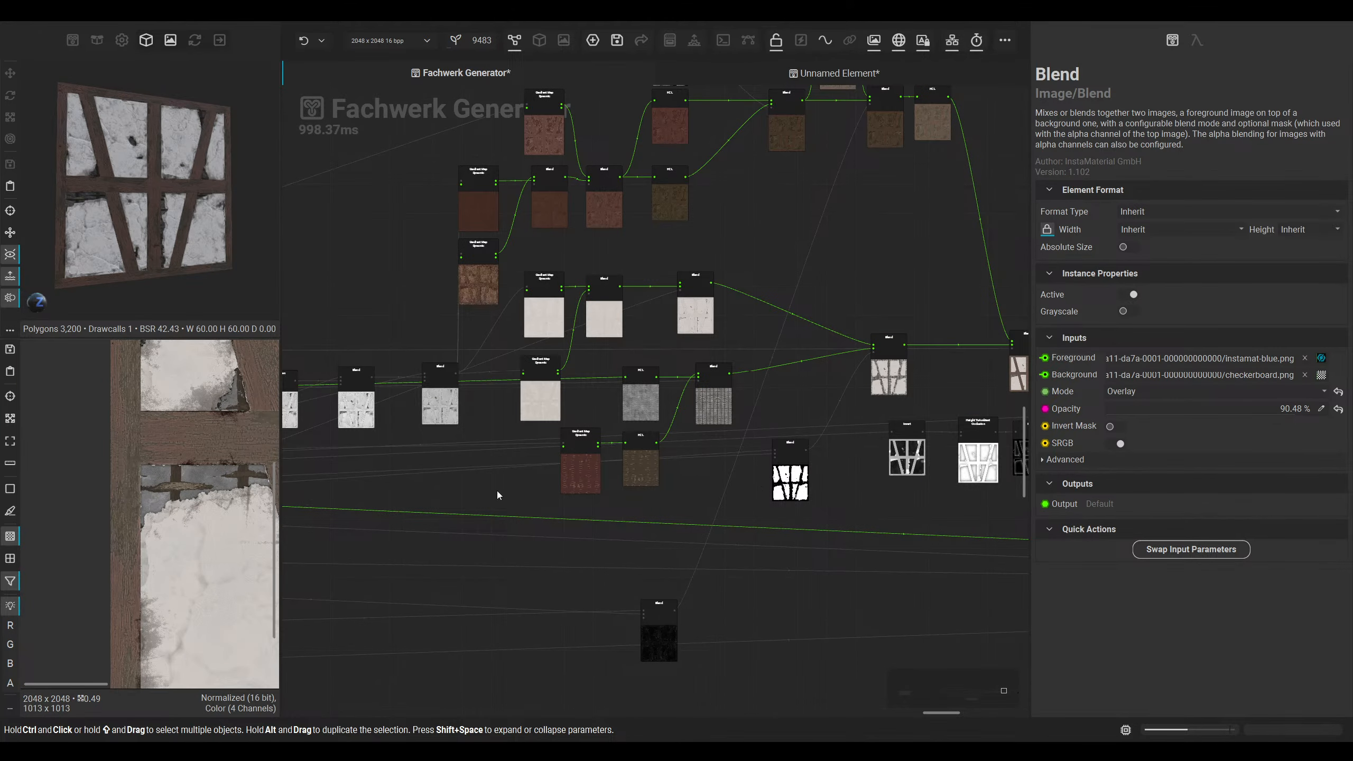
Step: Follow the colour chain upstream and preview the Blend that combines the plaster with the brick colours
left_click_drag(861, 270, 806, 381)
left_click_drag(1001, 496, 817, 450)
scroll(817, 450, "up", 4)
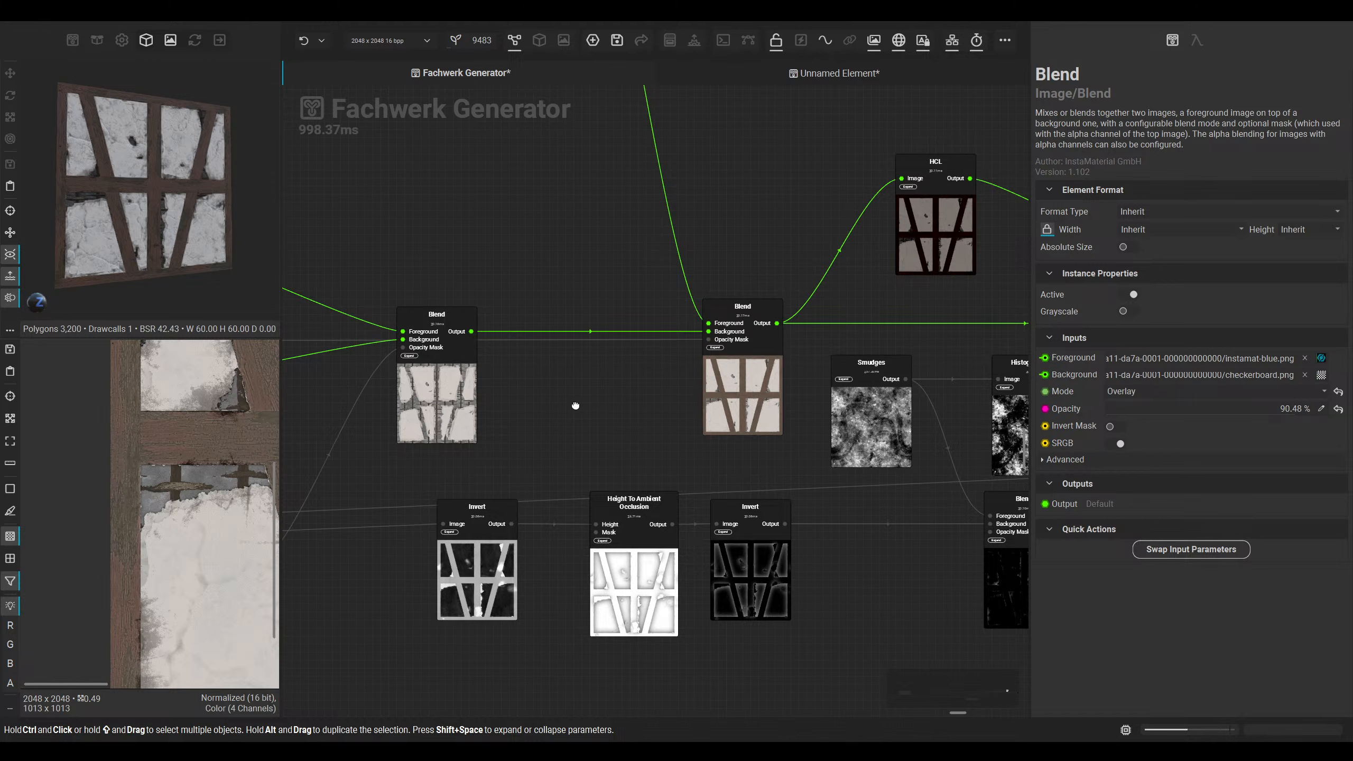
left_click_drag(576, 406, 832, 435)
left_click(694, 426)
left_click_drag(495, 468, 766, 488)
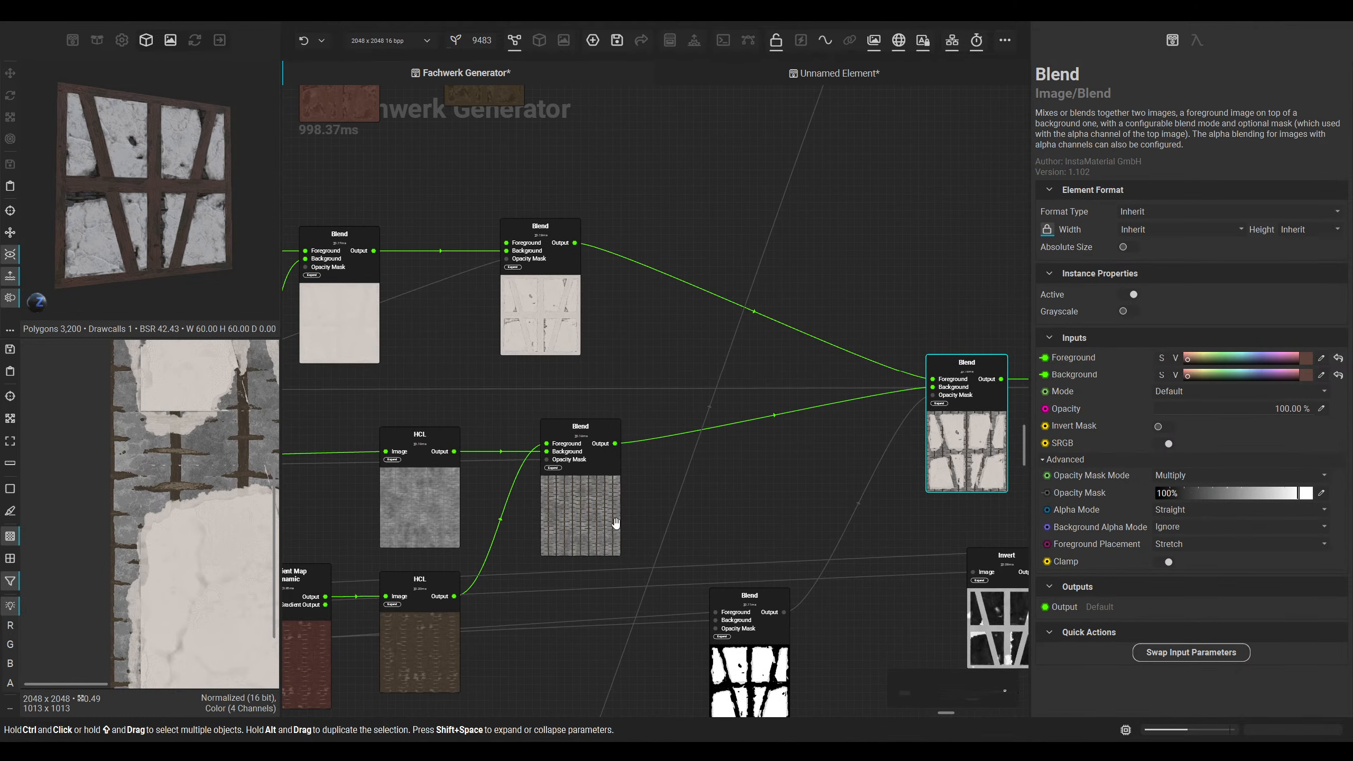
Step: Set Chroma to 3.11% and Luminosity to 22.98% on the brown HCL node feeding the brick Blend, and check the wall in 3D
left_click(615, 523)
left_click_drag(466, 640, 586, 553)
left_click(549, 559)
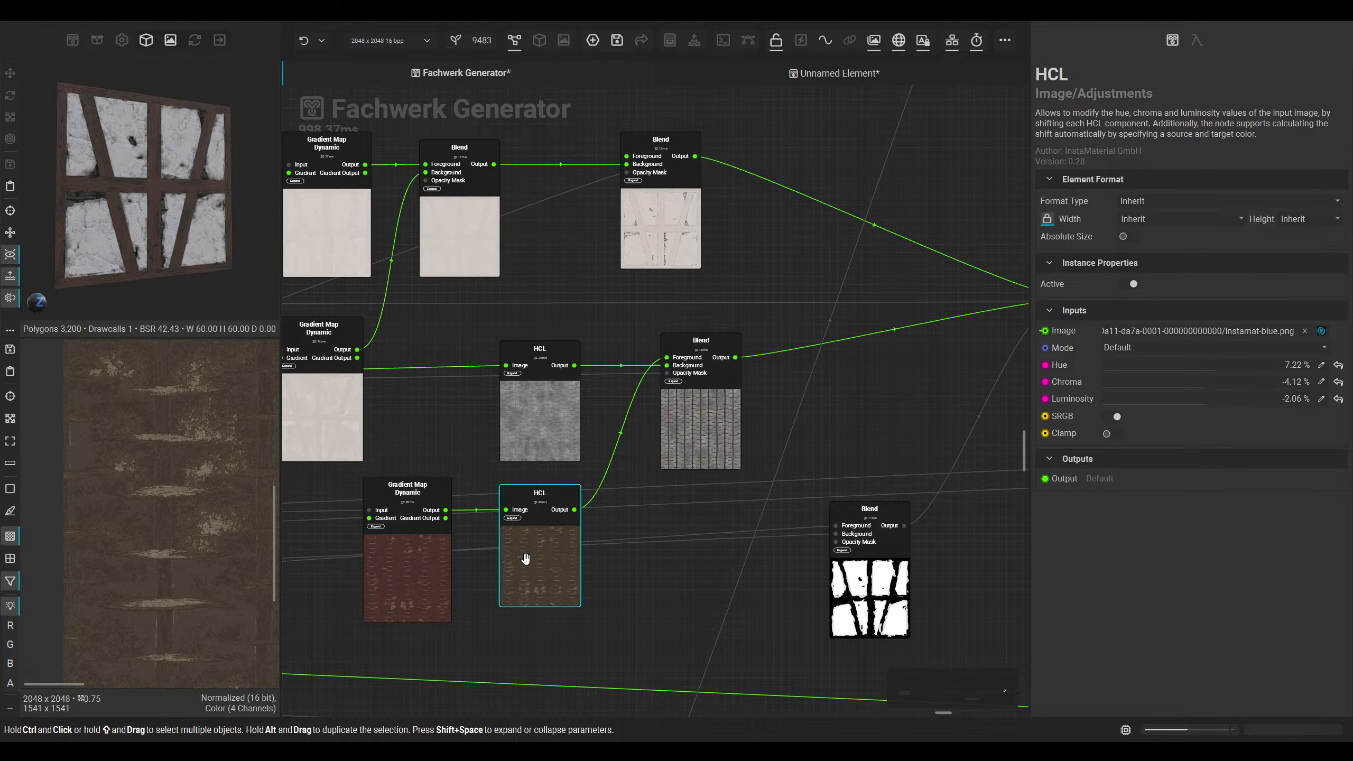
left_click_drag(1211, 399, 1211, 399)
left_click(546, 41)
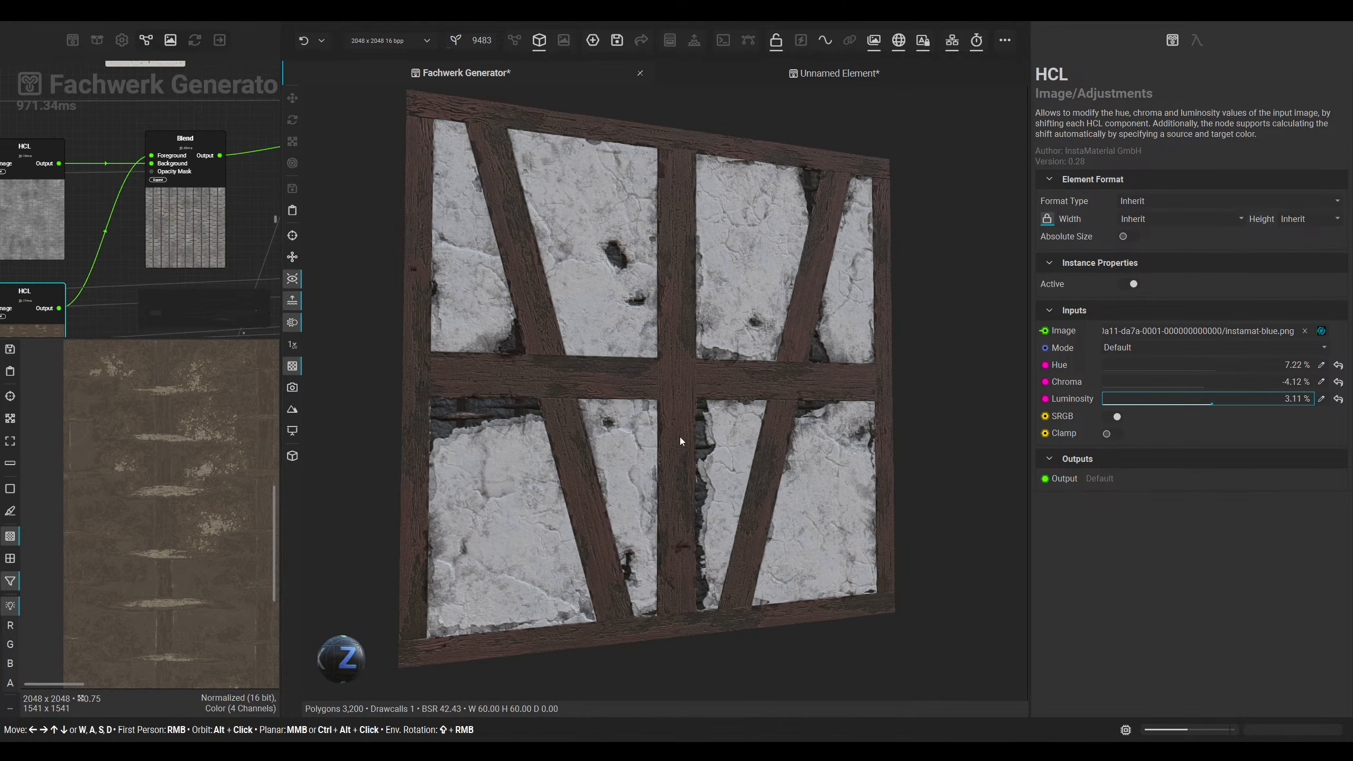
mouse_move(1217, 401)
left_mouse_down()
mouse_move(1273, 396)
mouse_move(1211, 382)
mouse_move(1236, 397)
left_mouse_up()
left_click_drag(671, 437, 583, 404)
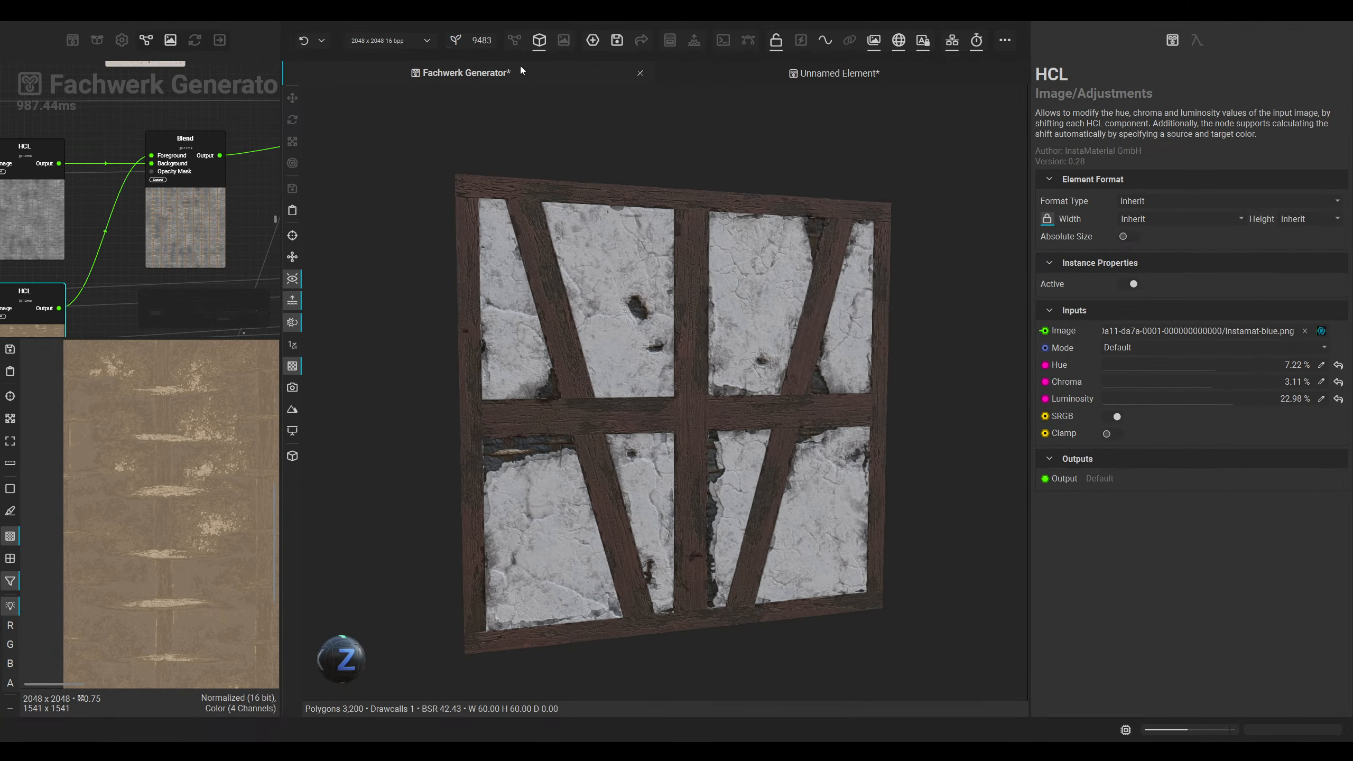
Step: Examine the ambient occlusion Invert, the Levels mask and the dirt Blend nodes in the colour chain around the exposed bricks
left_click(514, 41)
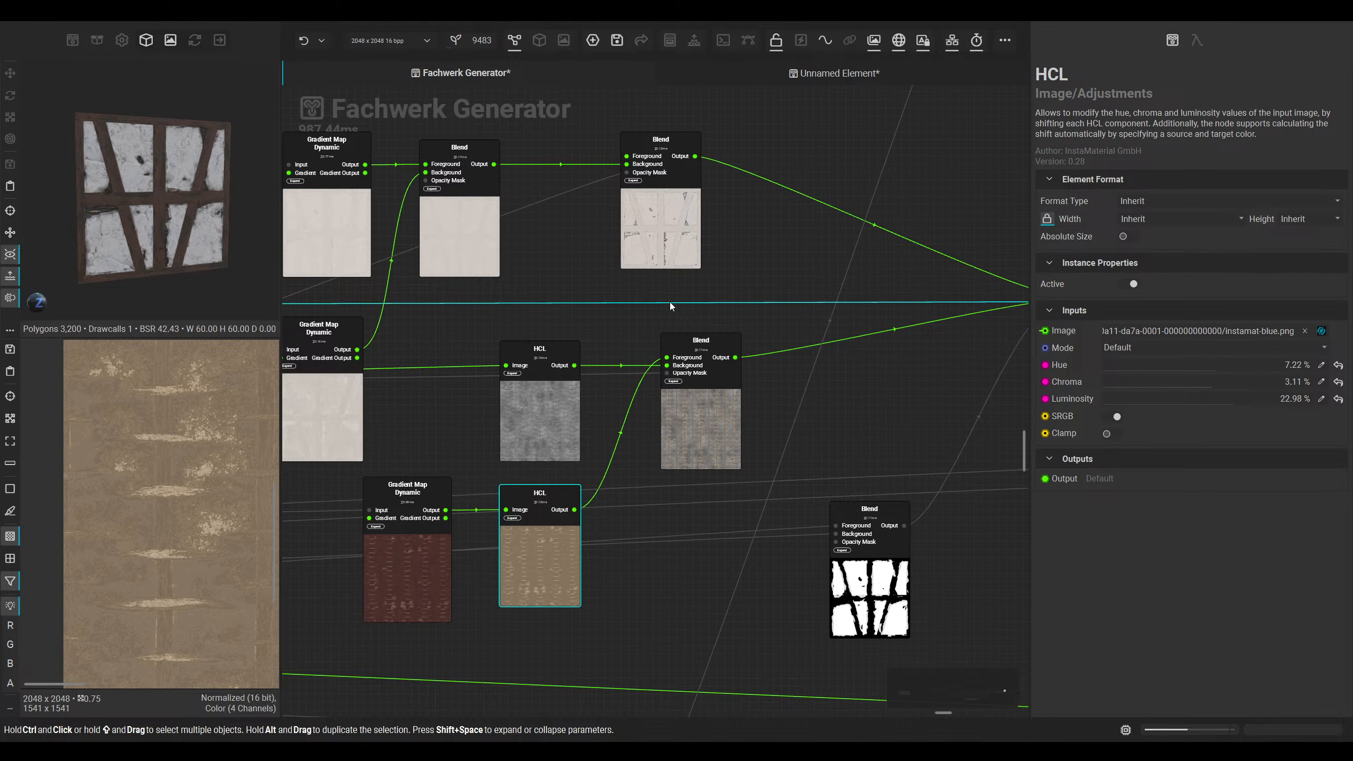
scroll(669, 341, "down", 4)
middle_click_drag(978, 536, 531, 439)
left_click(530, 439)
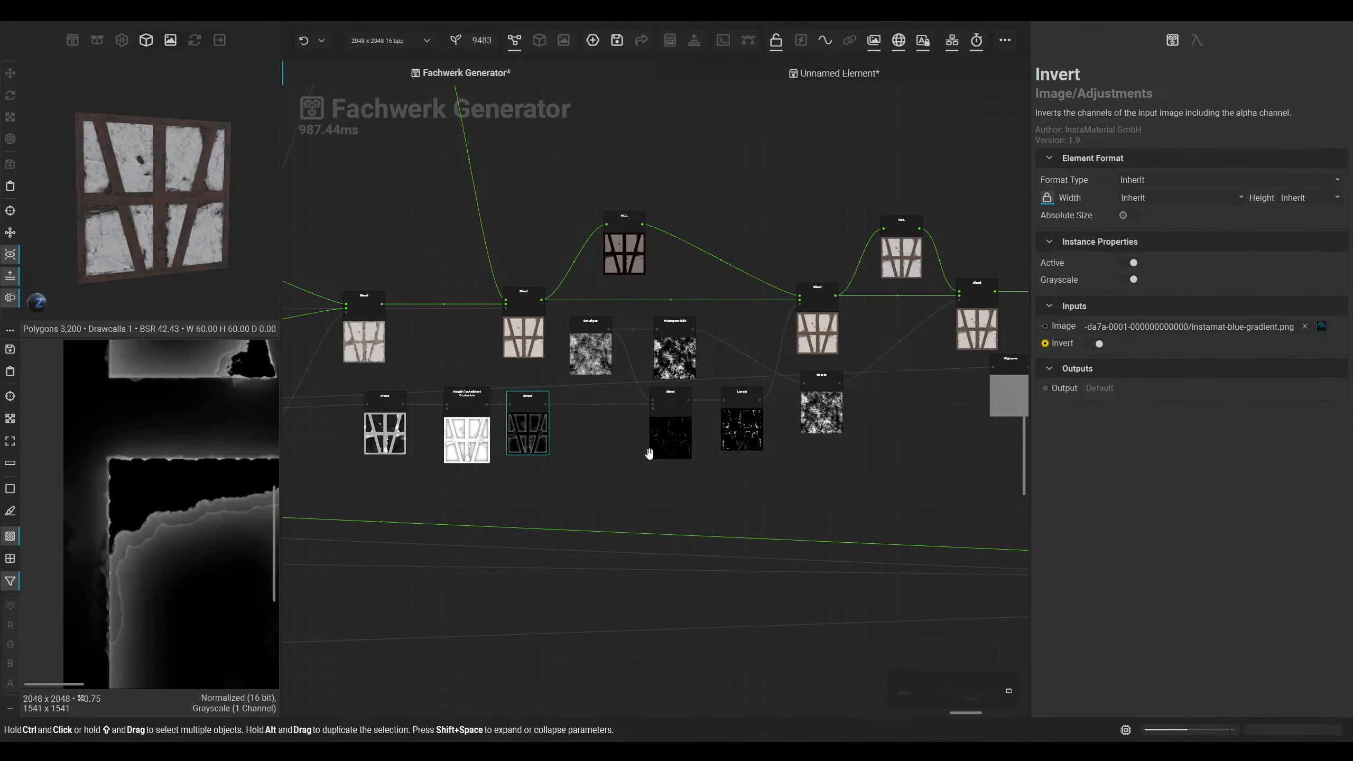
left_click(741, 427)
middle_click_drag(853, 421, 612, 474)
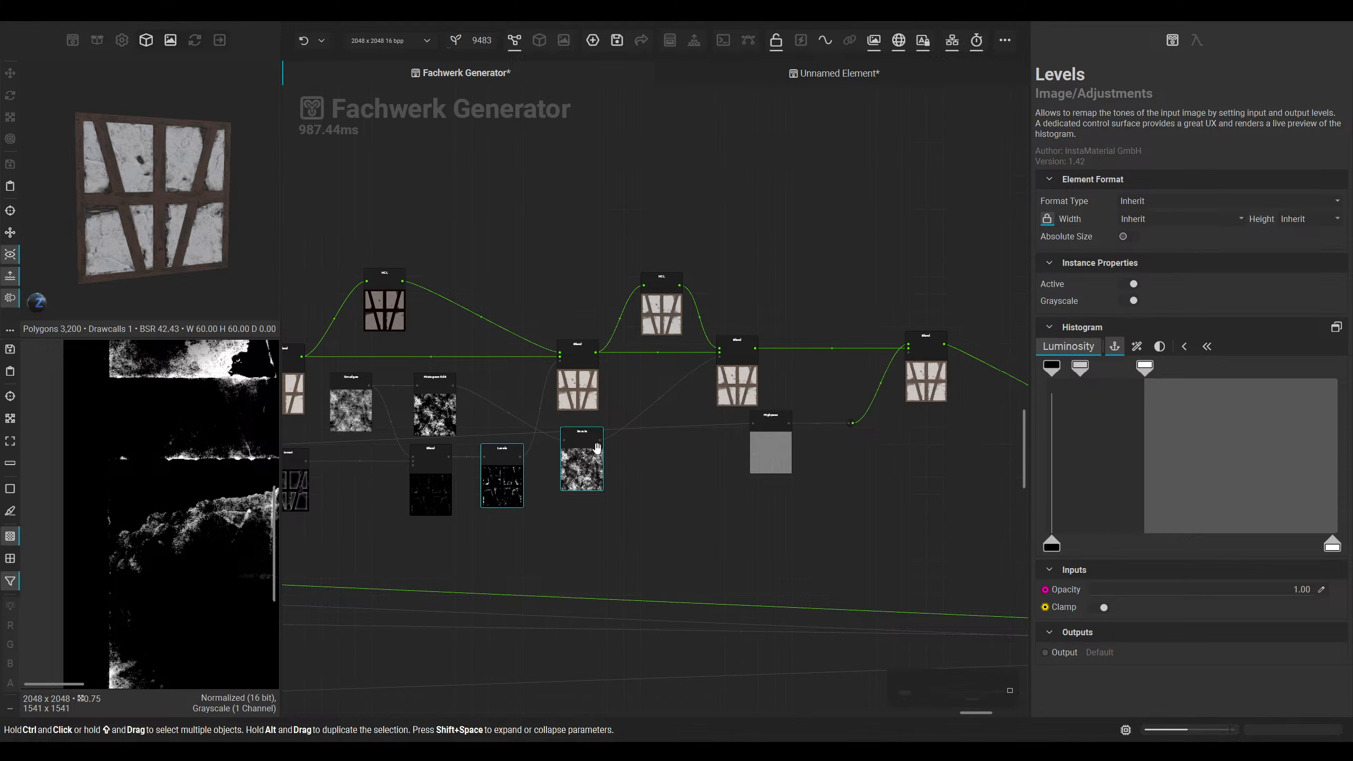
left_click(580, 386)
middle_click_drag(251, 500, 101, 482)
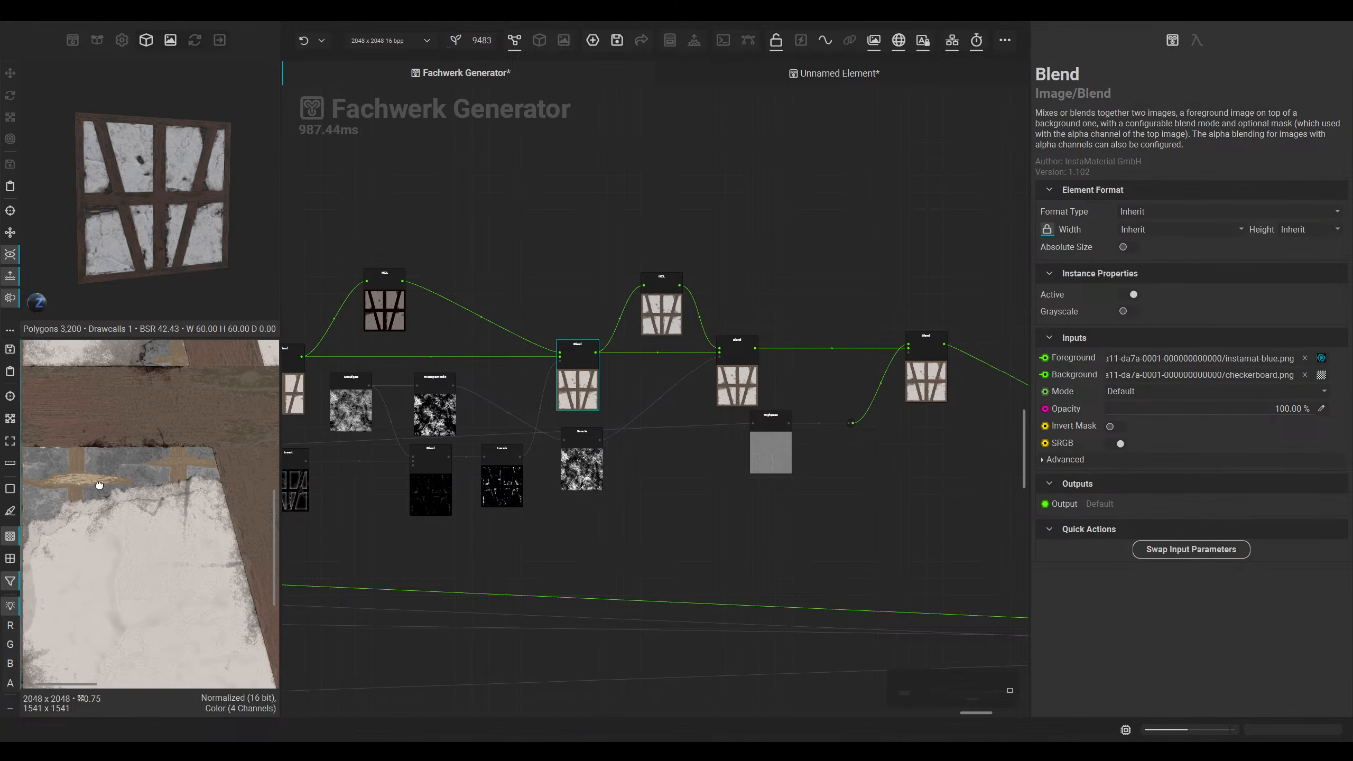
left_click(738, 390)
middle_click_drag(712, 406, 601, 463)
left_click(667, 506)
left_click(765, 418)
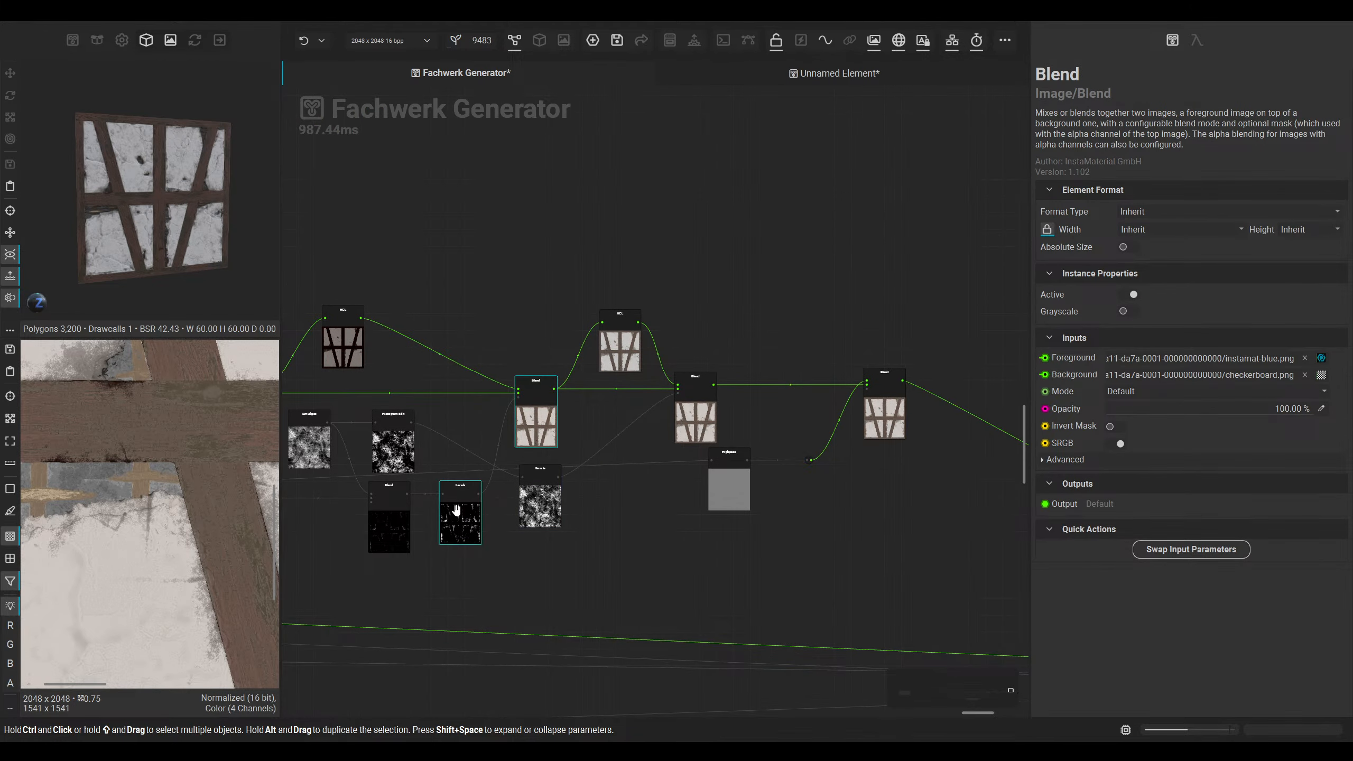
Step: Lower the input white point and raise the midtone of the dirt mask's Levels node, checking the grime on the 3D wall
middle_click_drag(557, 551, 714, 567)
scroll(617, 537, "up", 4)
left_click(631, 526)
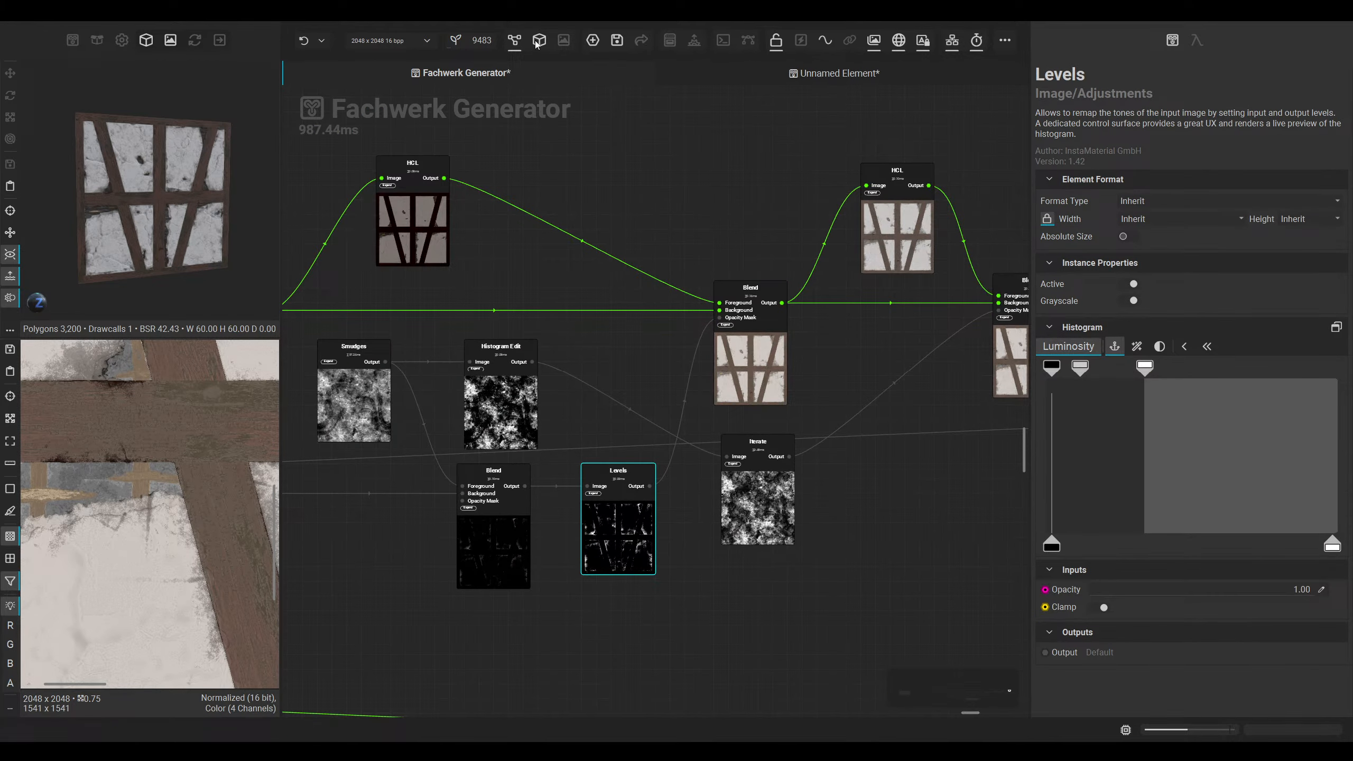
left_click(563, 40)
scroll(746, 299, "down", 2)
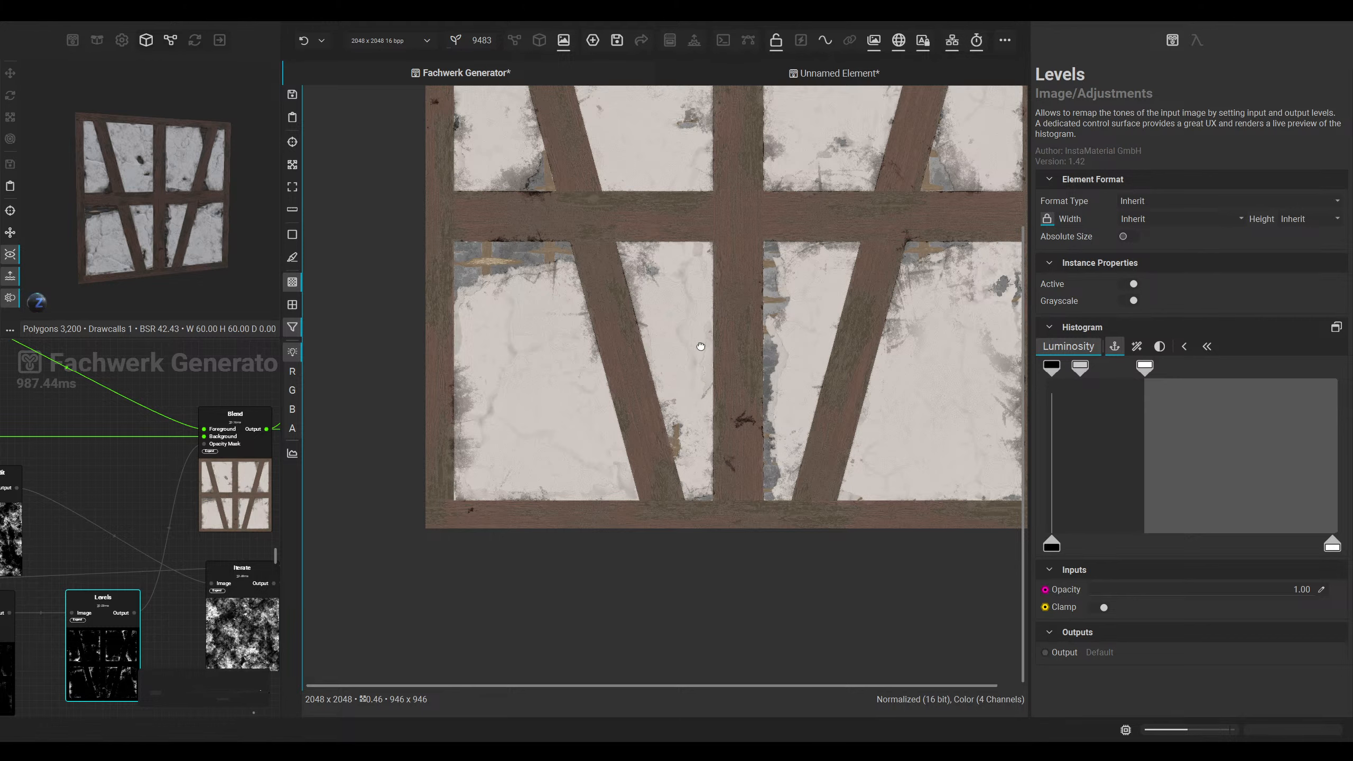
left_click(538, 41)
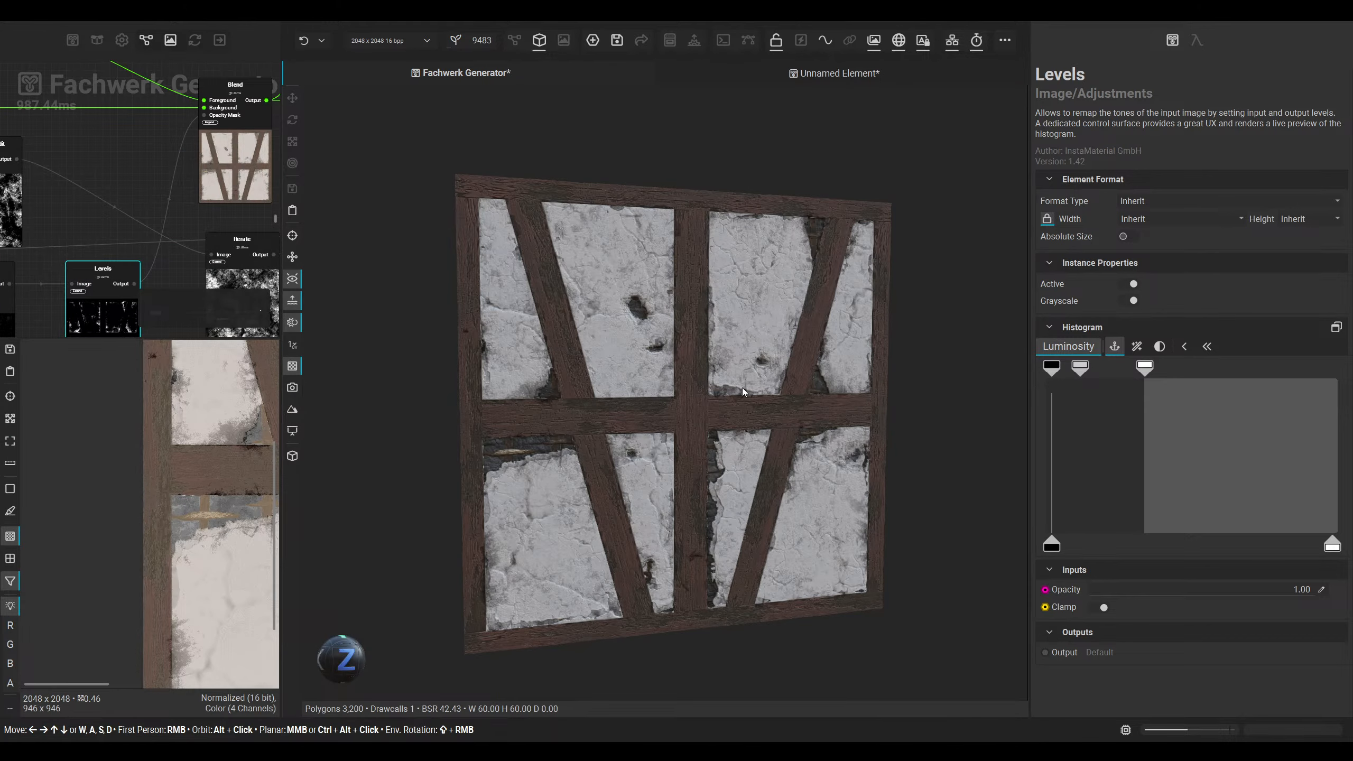
scroll(742, 387, "up", 2)
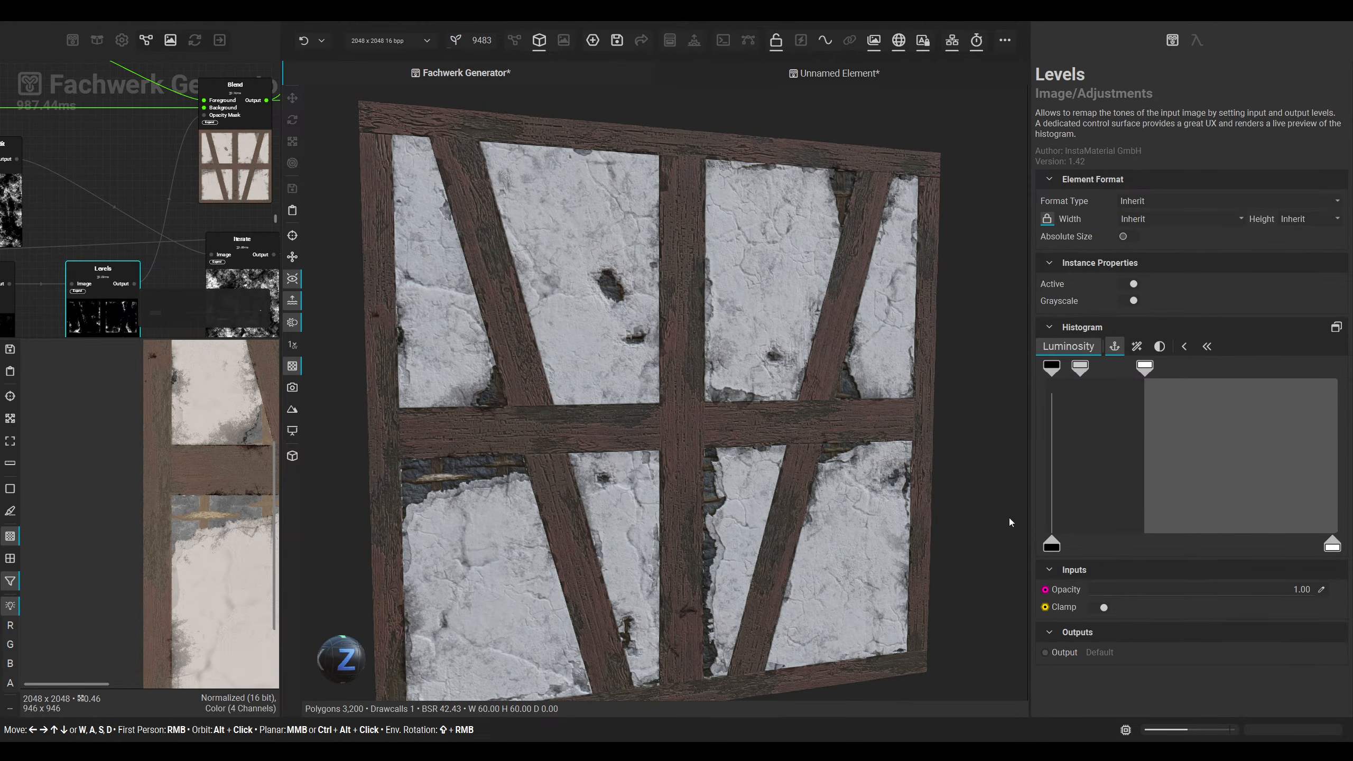
left_click_drag(1151, 370, 1099, 368)
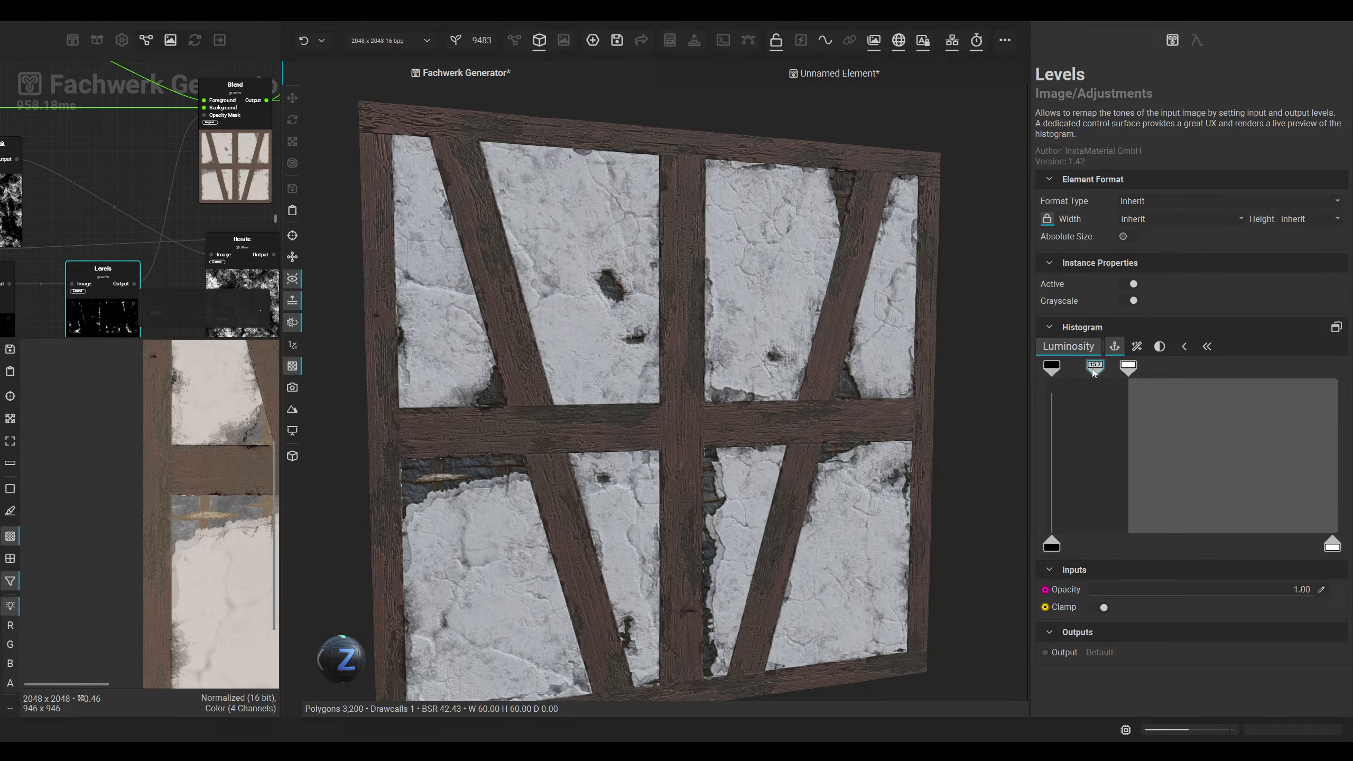
left_click_drag(756, 425, 660, 356, "alt")
scroll(692, 427, "down", 3)
Step: Expose the height Levels node's output as a new graph output named ionv
left_click(514, 40)
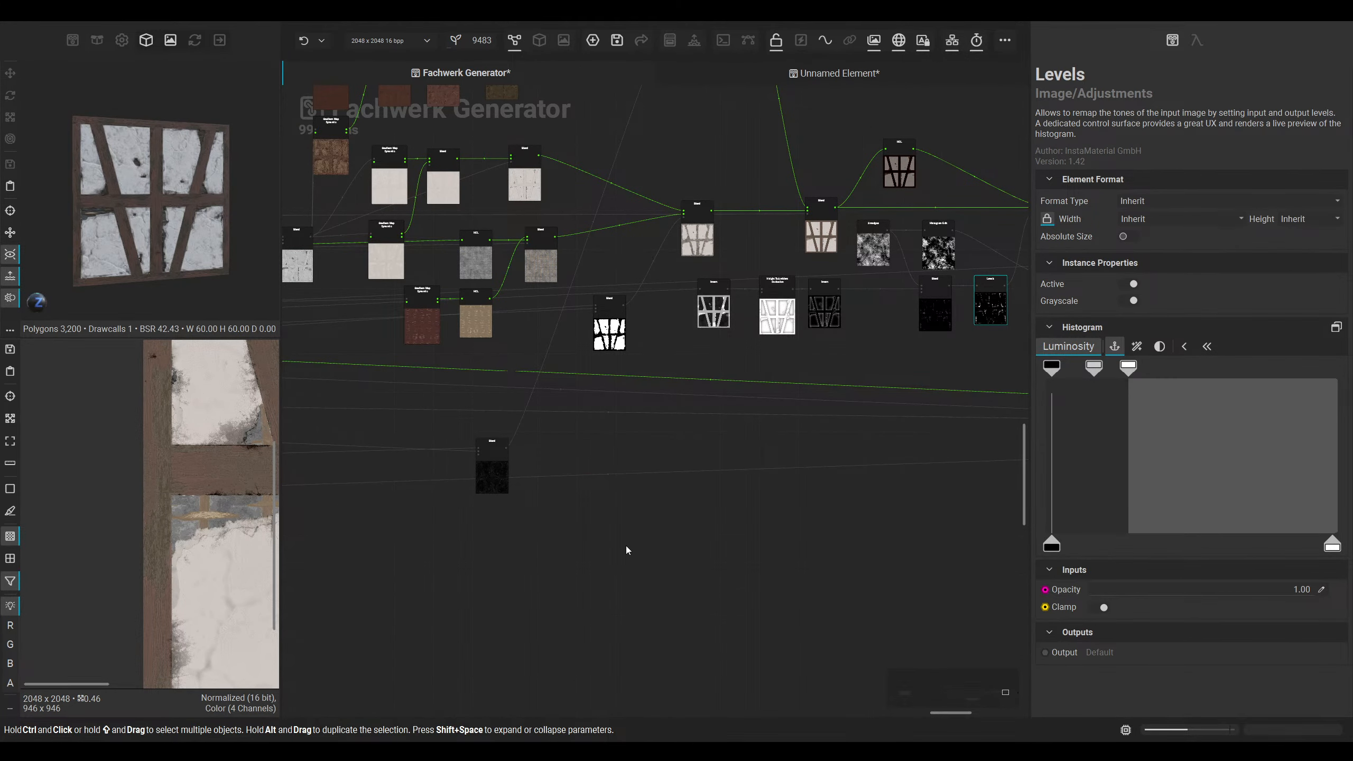
middle_click_drag(617, 608, 729, 526)
middle_click_drag(362, 590, 708, 569)
middle_click_drag(489, 536, 757, 538)
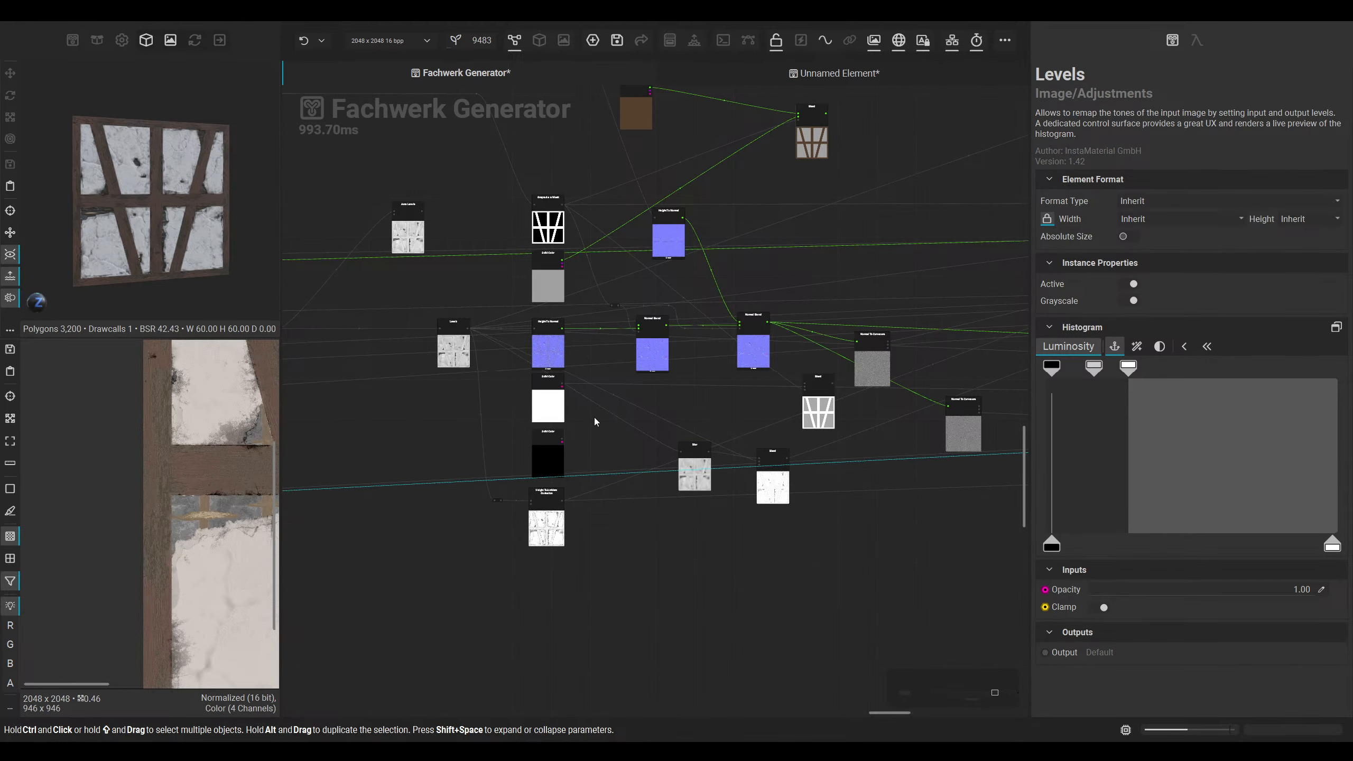
scroll(411, 316, "up", 4)
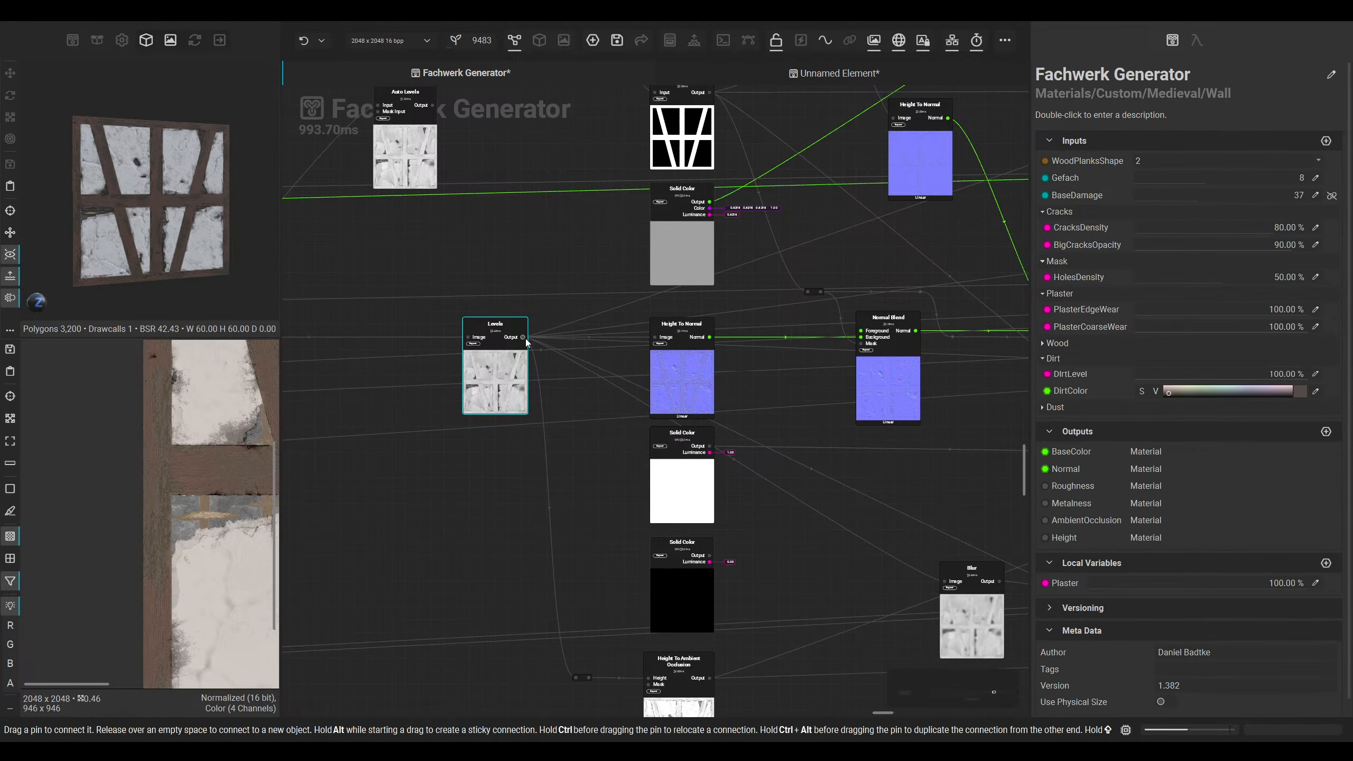
scroll(526, 341, "down", 6)
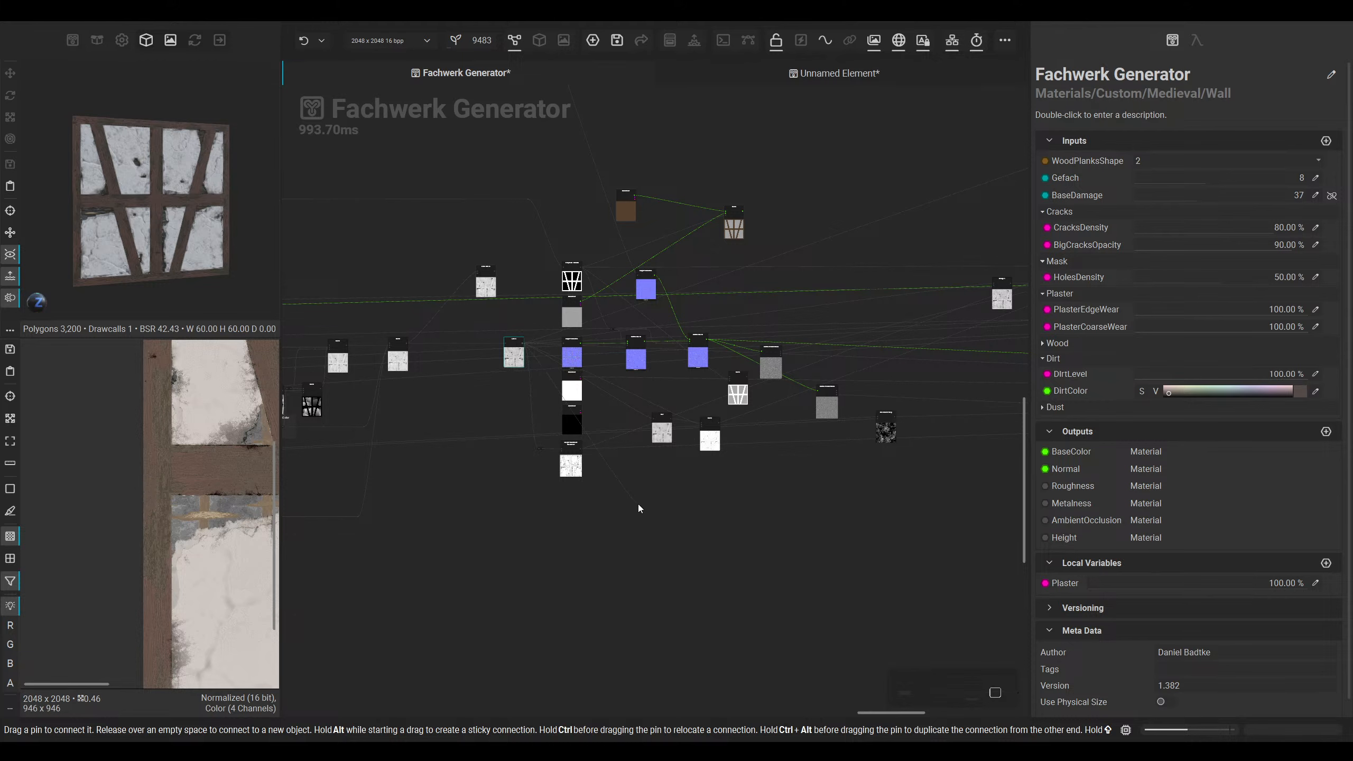
right_click(674, 513)
type("lonv")
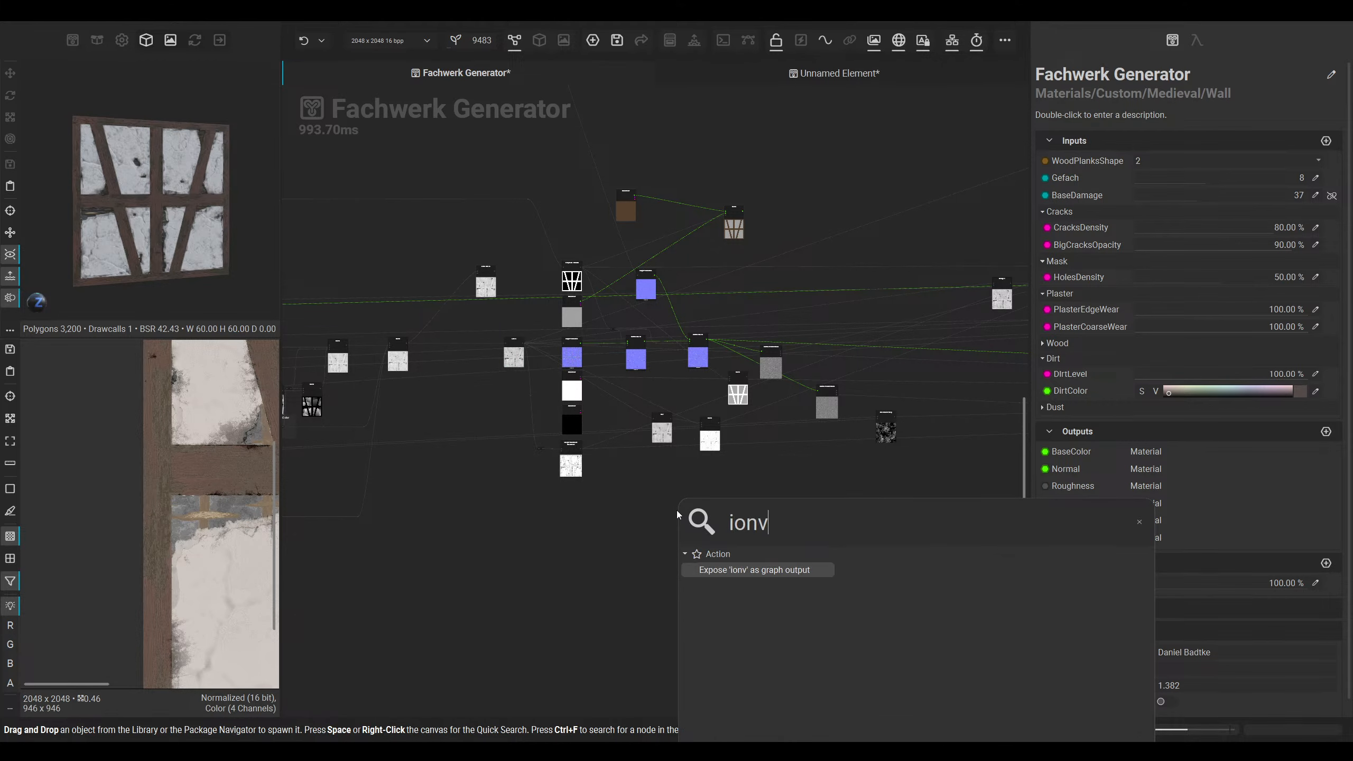
key("Return")
scroll(681, 514, "up", 3)
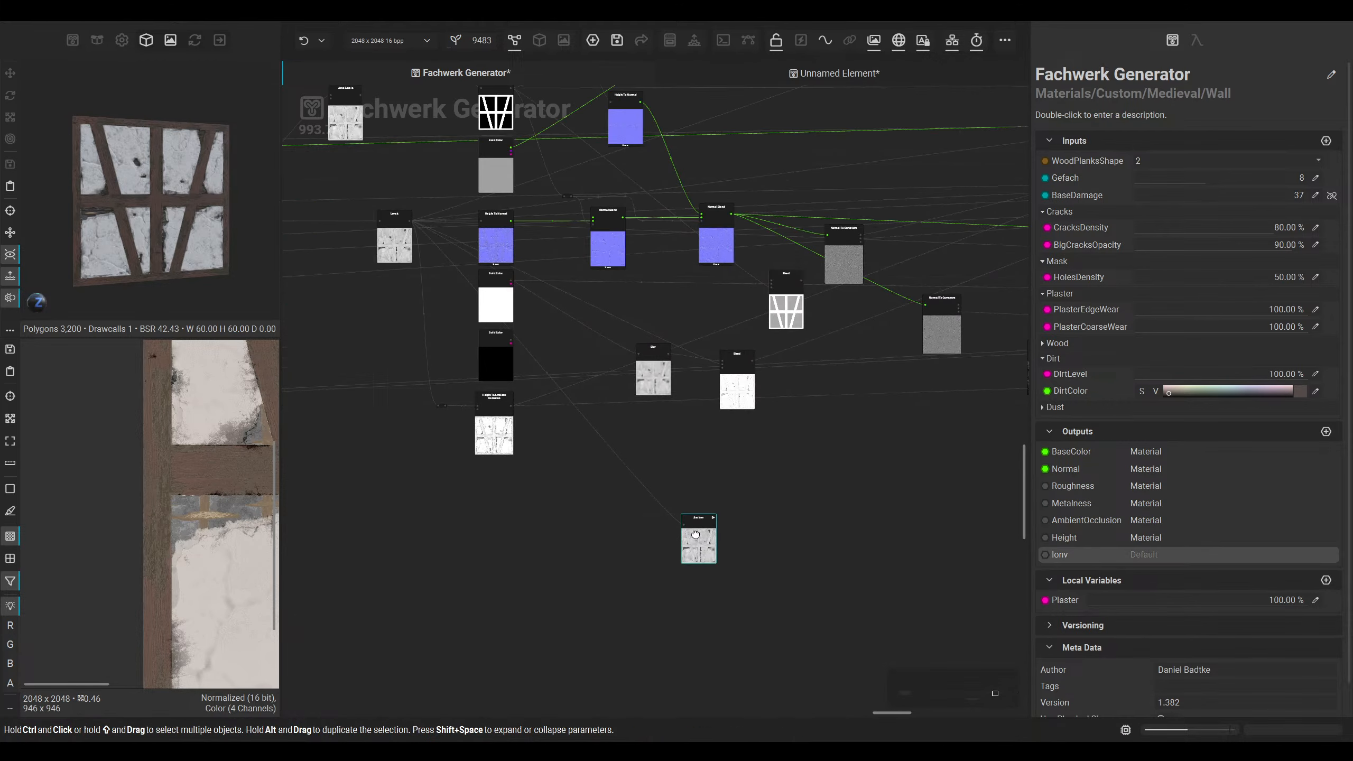
Step: Delete the ionv graph output and attach an Invert node to the height Levels node's output instead
key("Delete")
left_click_drag(411, 225, 639, 489)
type("inv")
key("Return")
Step: Add a Levels node after the new Invert node
scroll(655, 491, "up", 6)
left_click(818, 387)
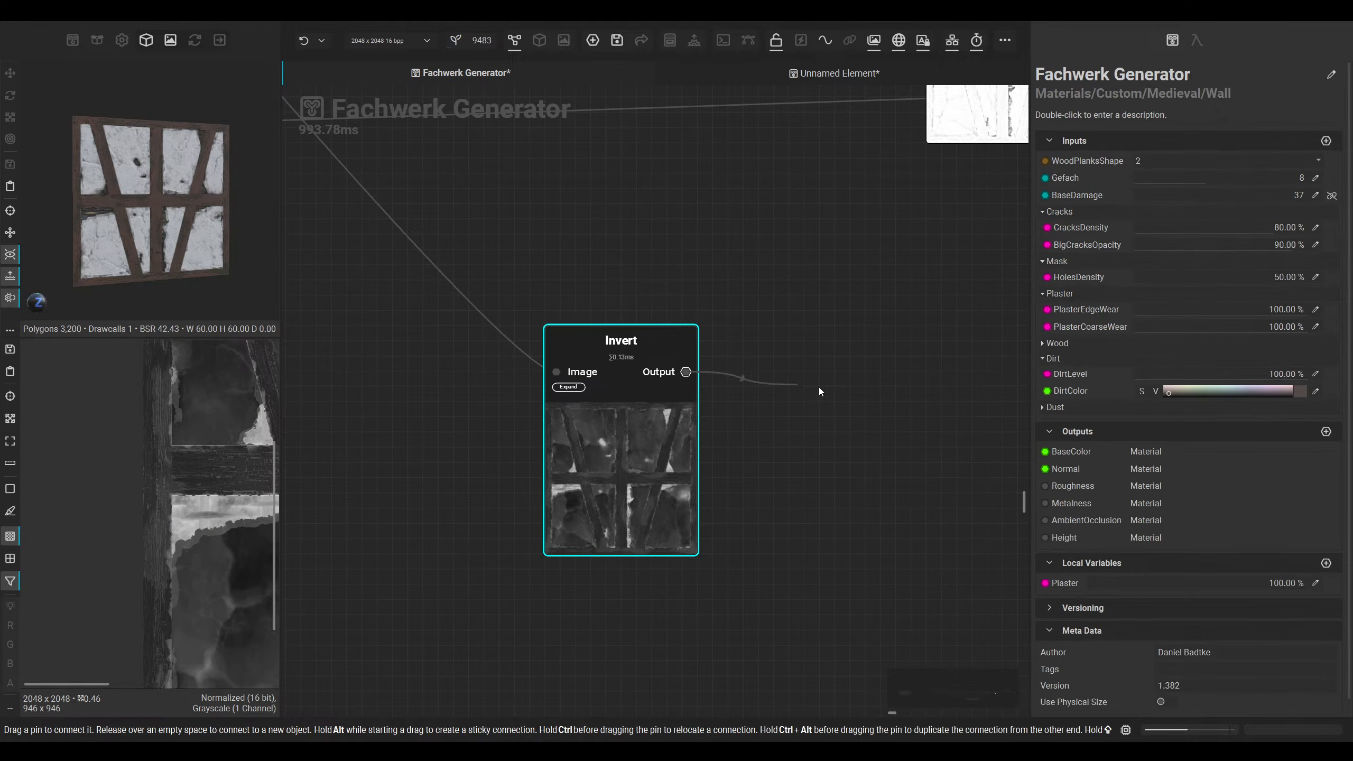
right_click(866, 391)
type("Leve")
key("Return")
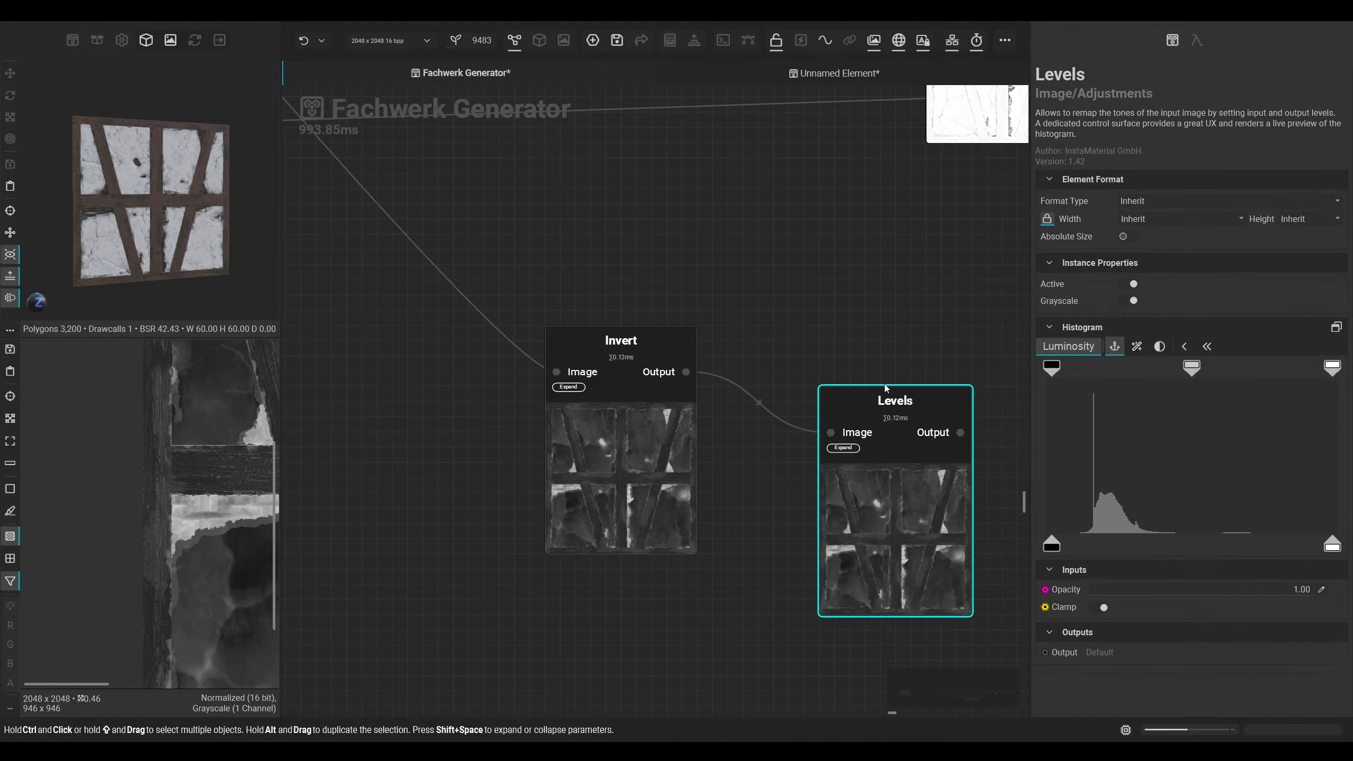
Step: Raise the new Levels node's output black point until the inverted height is almost white, and preview the whole map in 2D
left_click_drag(1334, 547, 1321, 539)
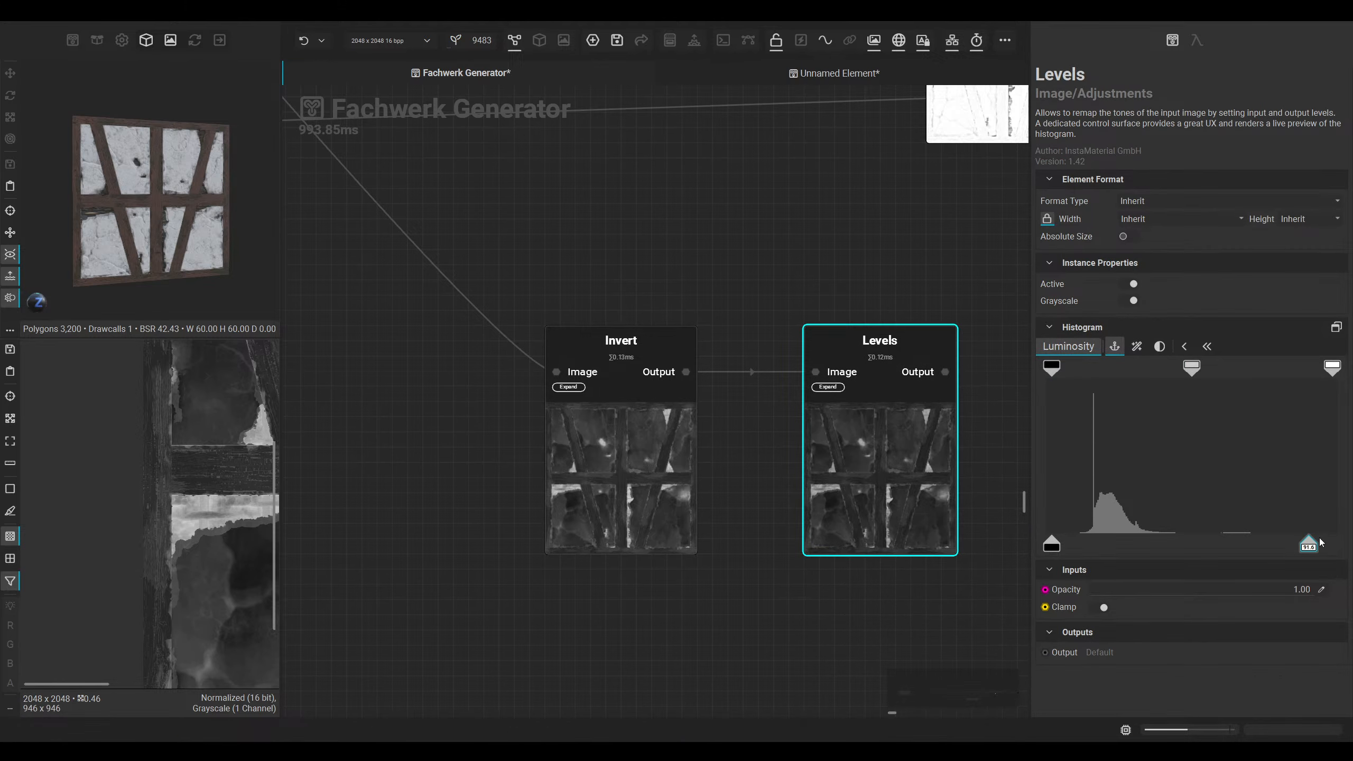
left_click_drag(1055, 549, 1291, 549)
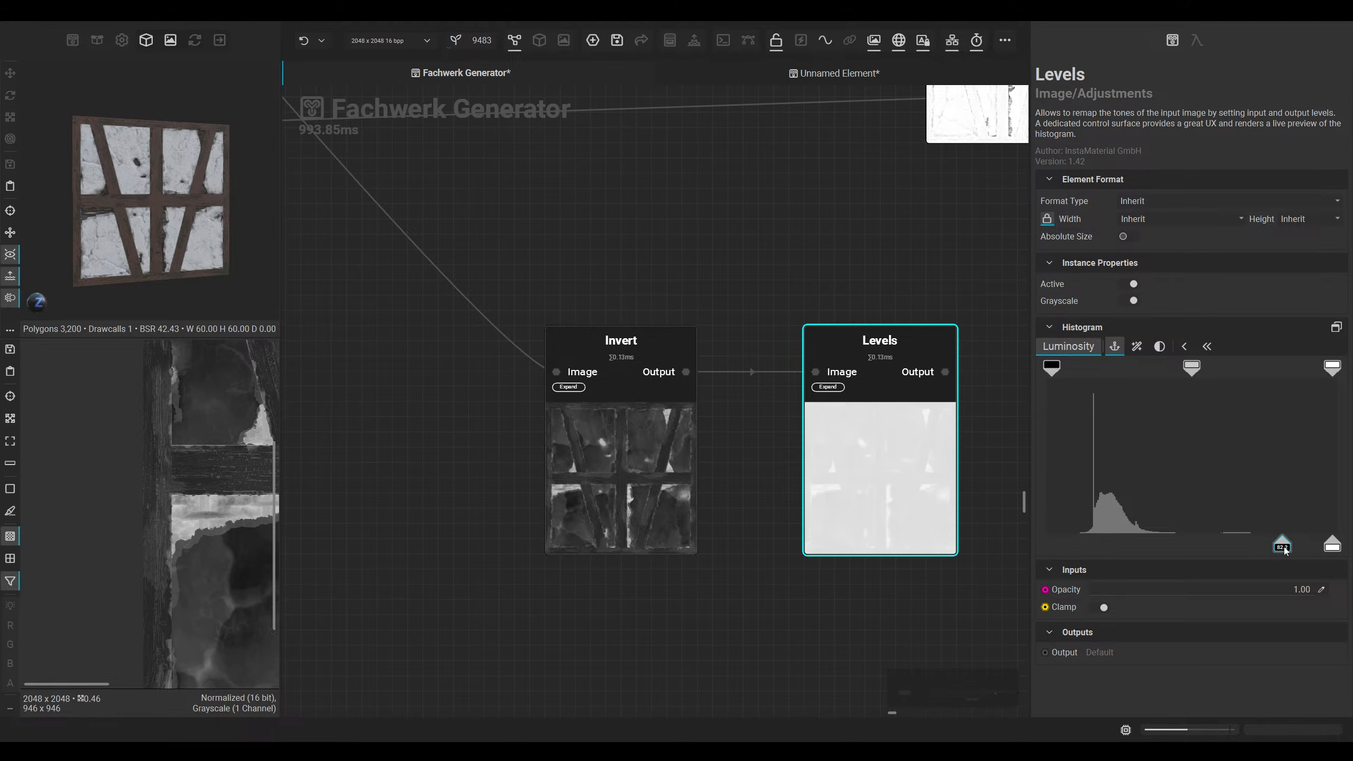
left_click_drag(1278, 546, 1319, 554)
scroll(927, 474, "down", 3)
middle_click_drag(910, 471, 587, 469)
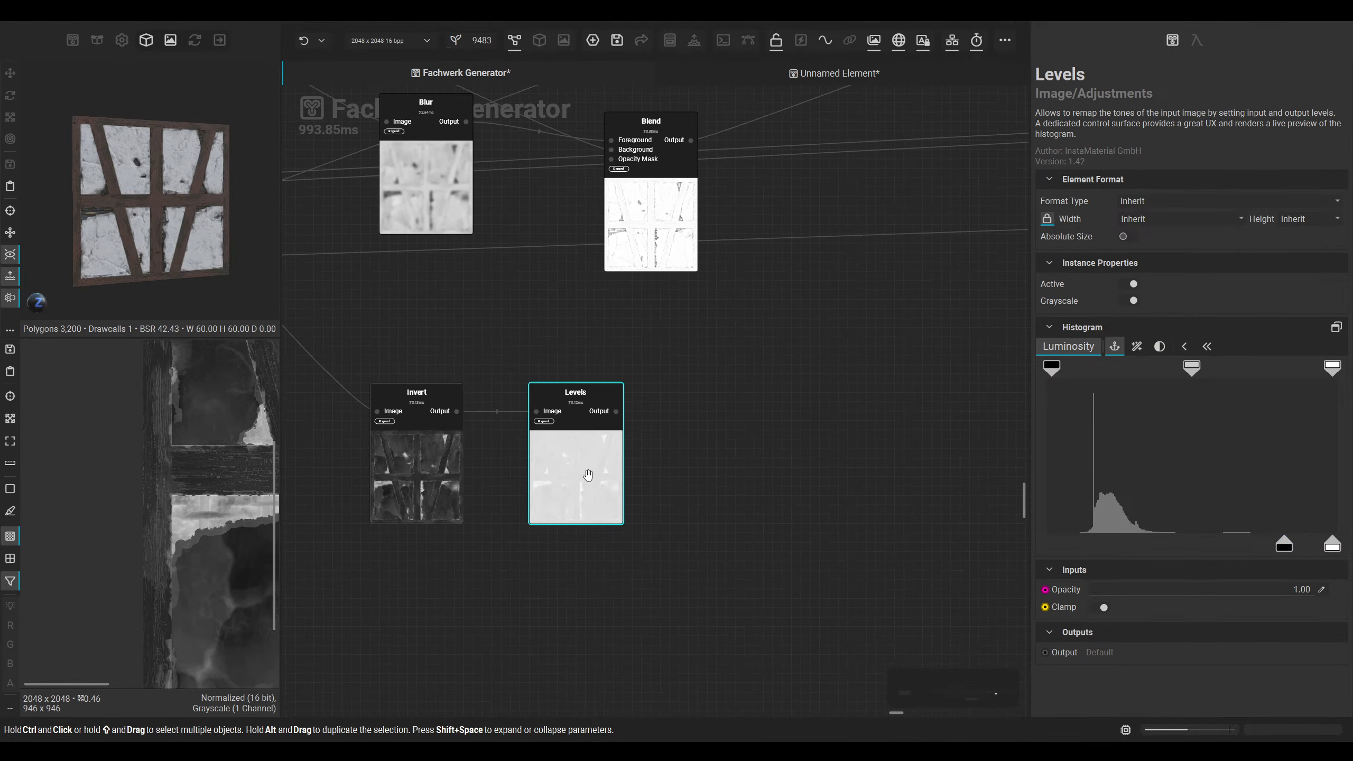
double_click(586, 469)
scroll(213, 471, "down", 4)
scroll(186, 503, "down", 2)
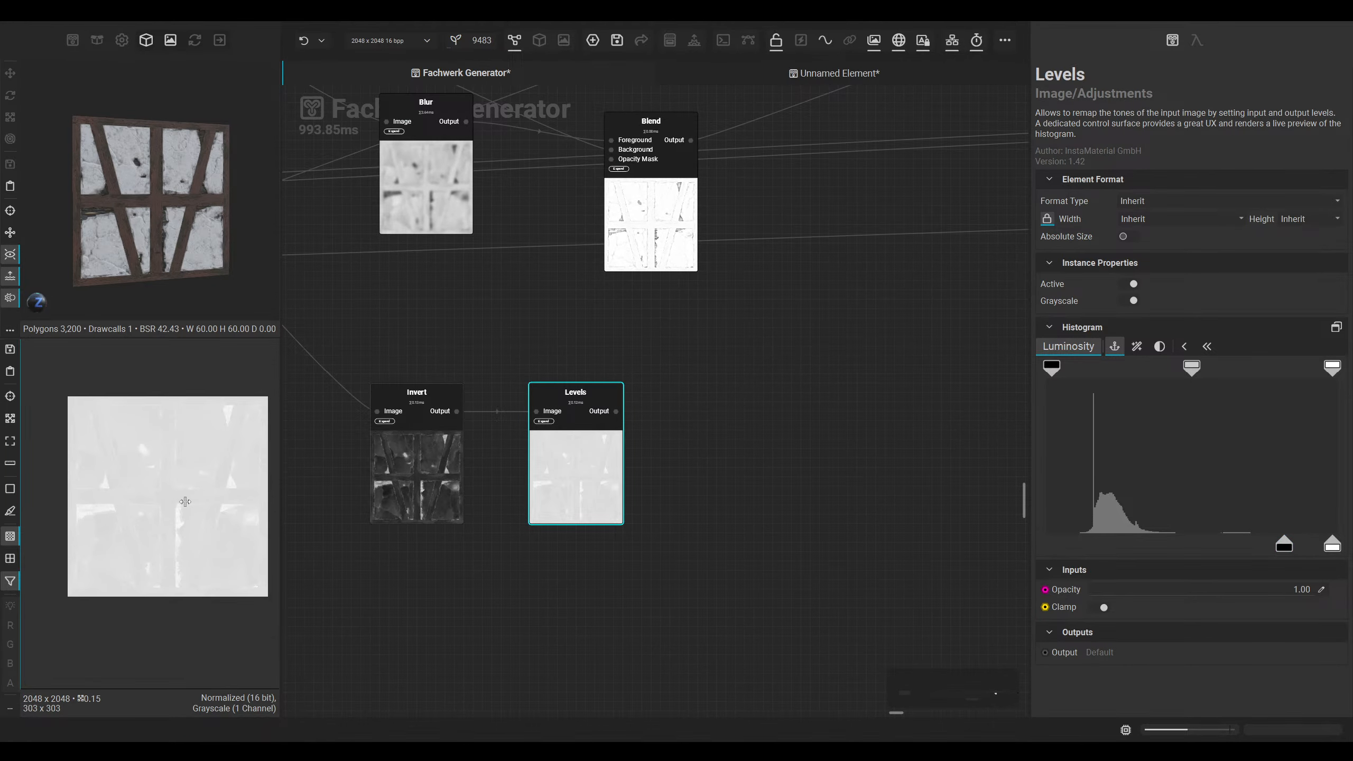
scroll(580, 463, "down", 4)
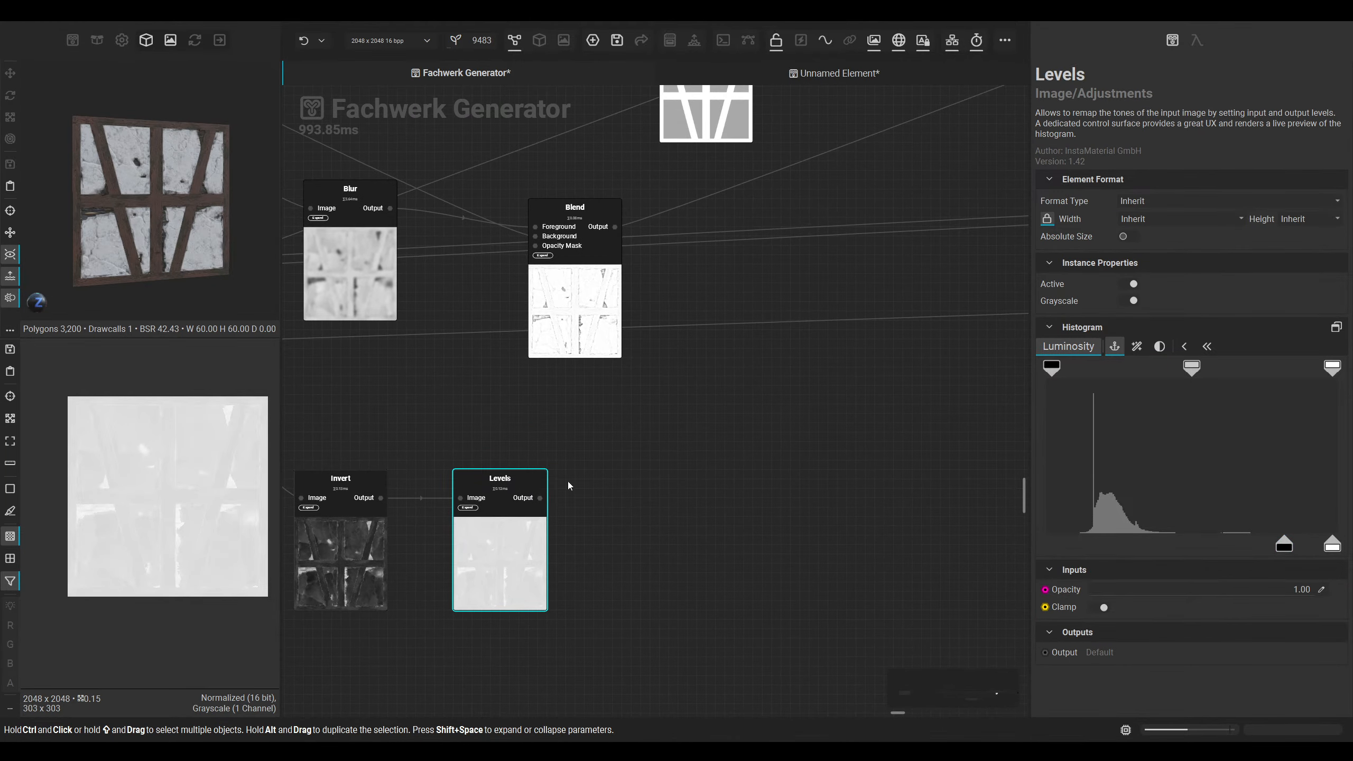
Step: Move the new Invert and Levels nodes together into free space below the Normal To Curvature nodes
left_click(549, 440)
left_click_drag(549, 441, 549, 446)
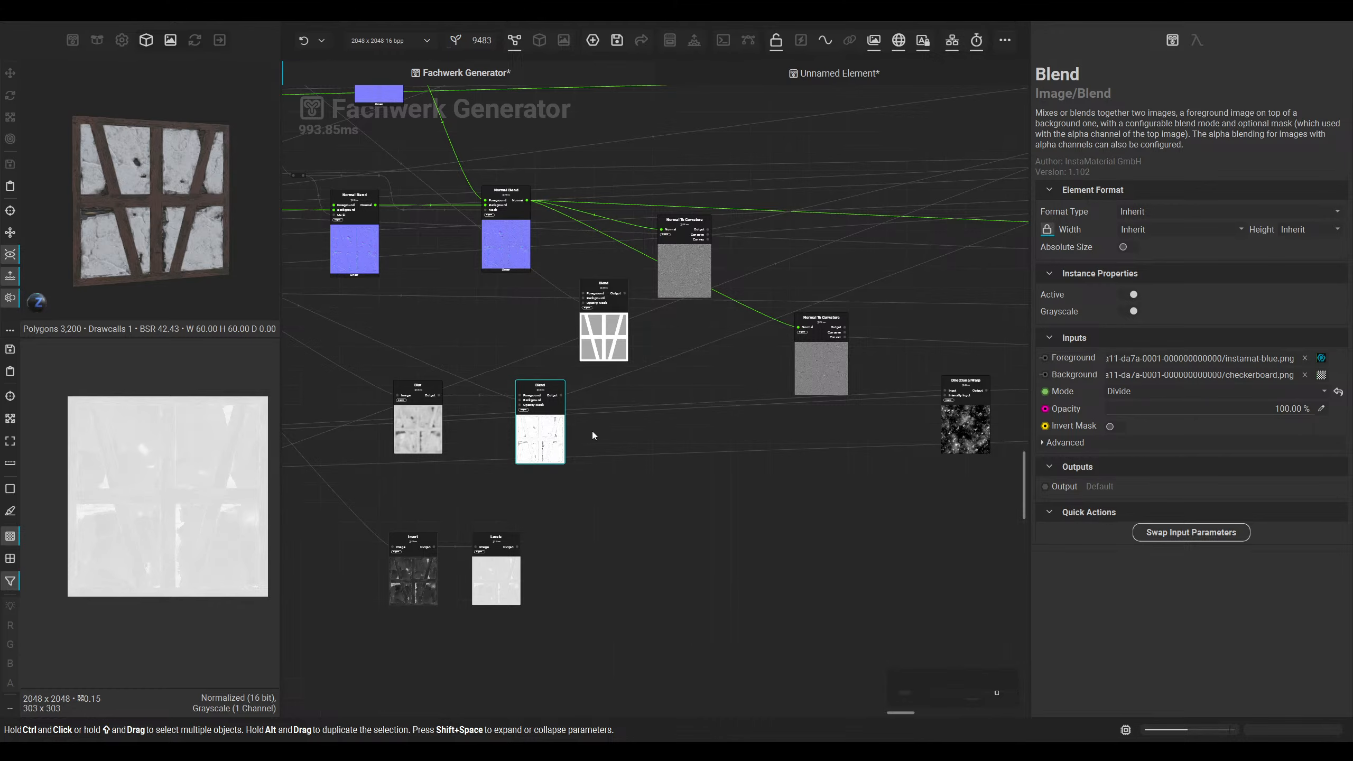
middle_click_drag(592, 433, 546, 509)
left_click_drag(578, 420, 538, 416)
middle_click_drag(564, 535, 664, 420)
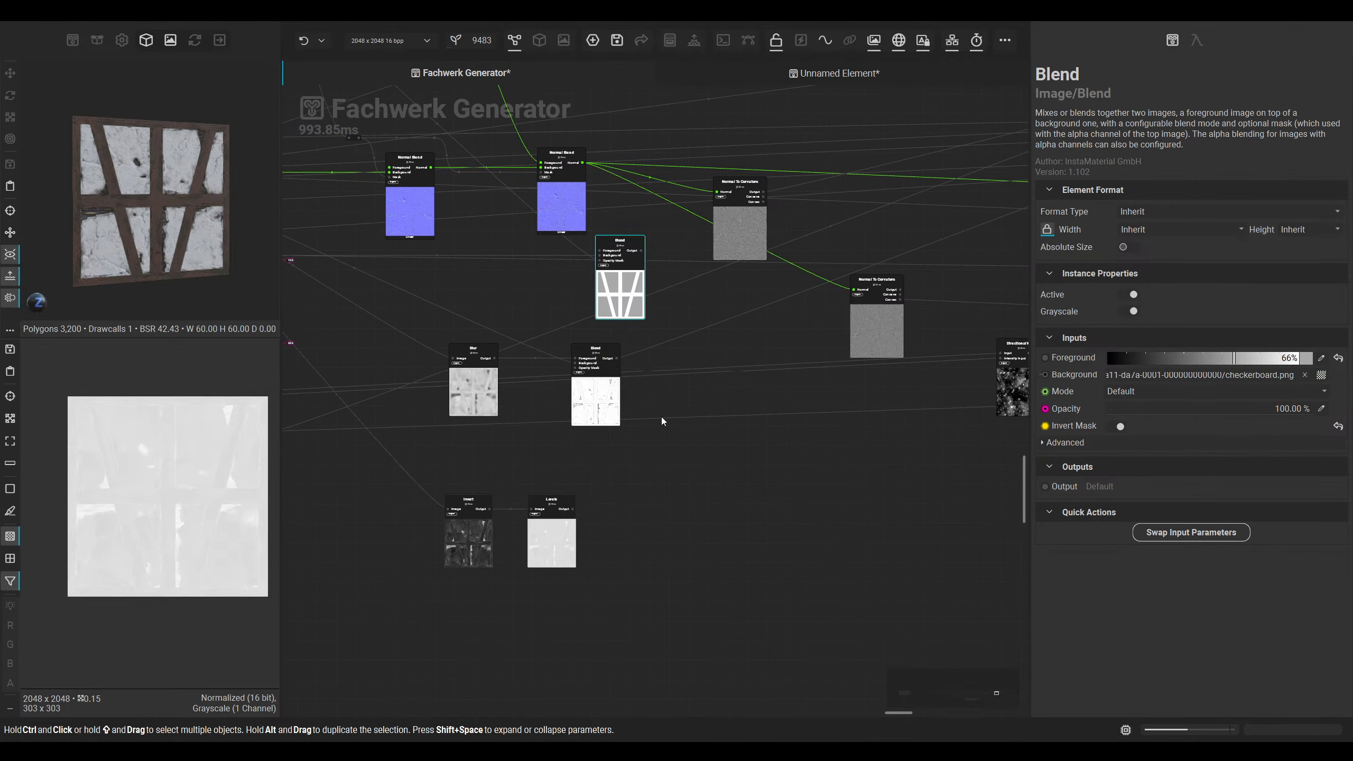
scroll(679, 511, "down", 4)
middle_click_drag(681, 528, 627, 577)
scroll(566, 639, "up", 5)
middle_click_drag(563, 643, 578, 512)
left_click_drag(580, 509, 650, 420)
scroll(462, 421, "down", 4)
middle_click_drag(718, 413, 545, 527)
scroll(545, 527, "up", 3)
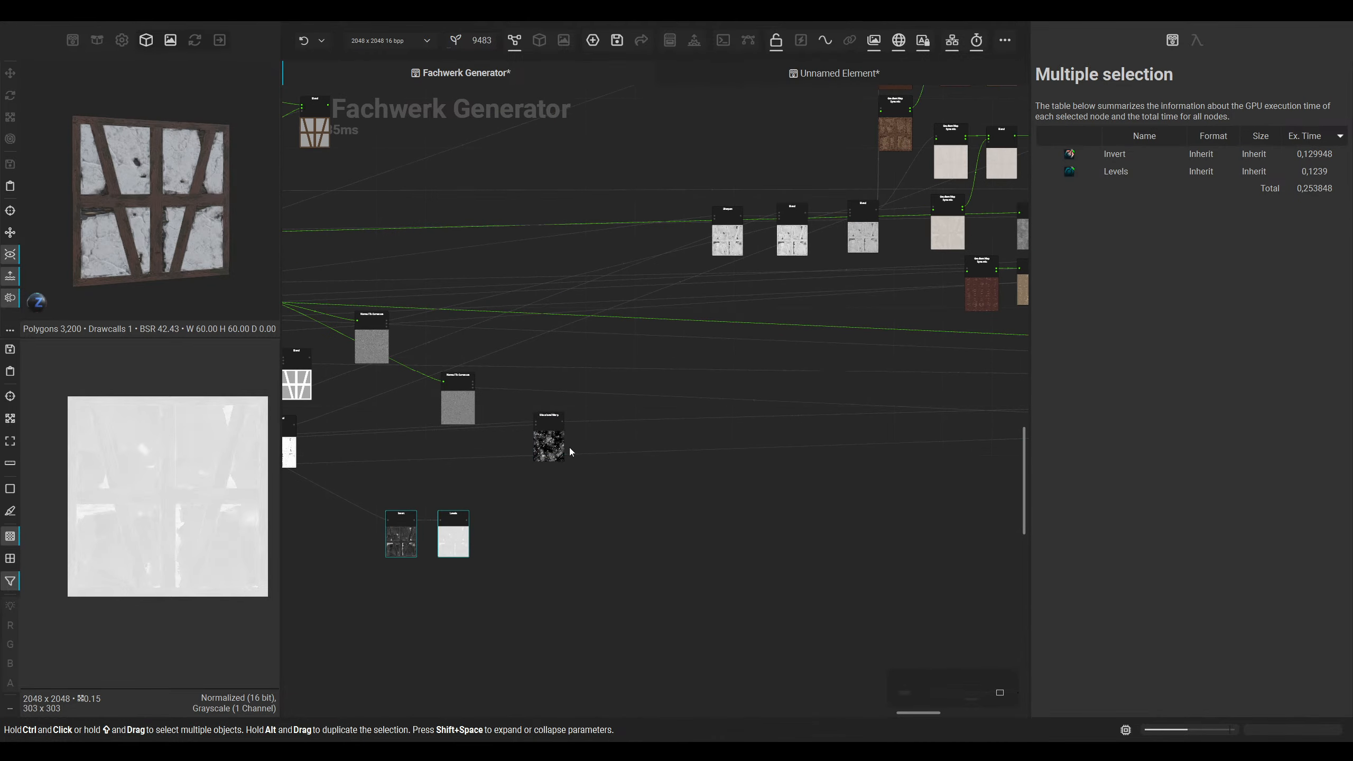
Step: Move the Directional Warp node next to the dark Blend node it feeds
left_click_drag(552, 438, 905, 439)
middle_click_drag(838, 439, 533, 450)
left_click_drag(585, 445, 684, 441)
scroll(683, 442, "down", 2)
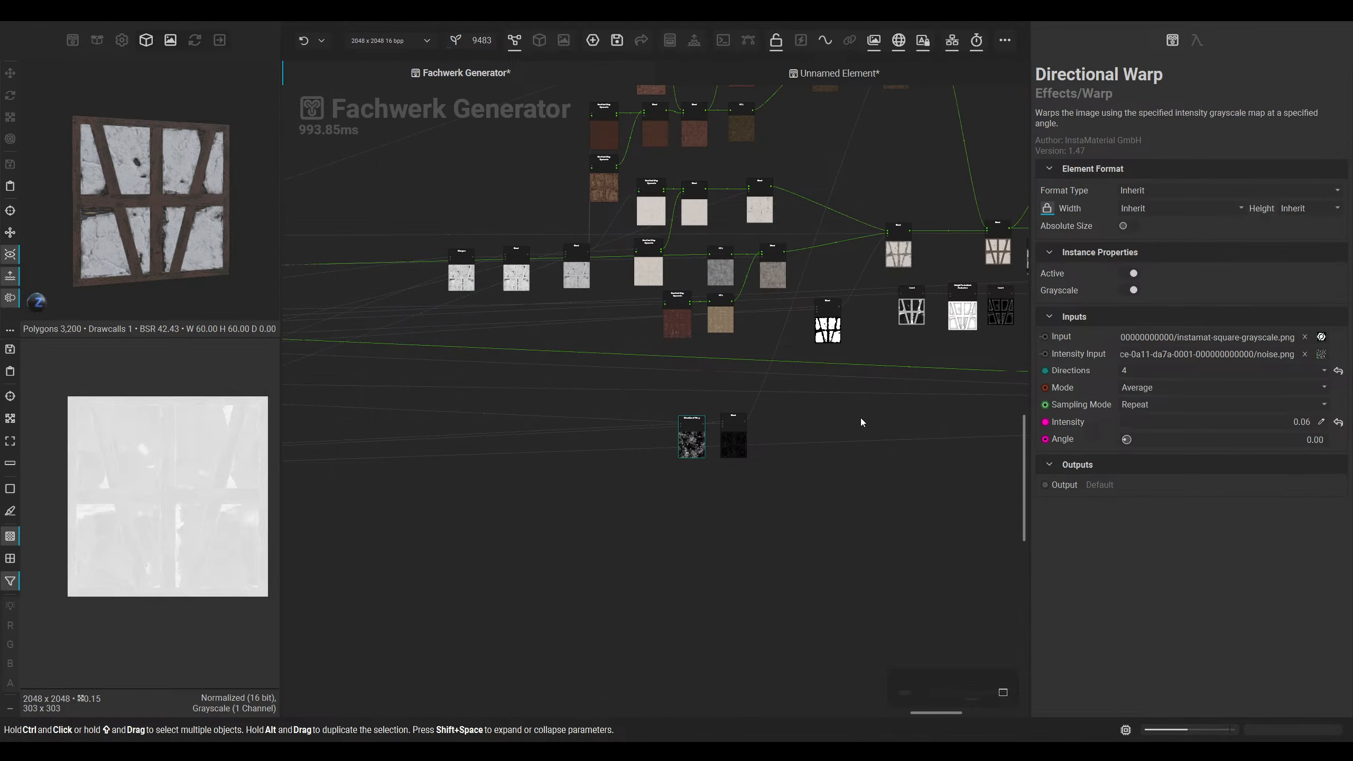
Step: Move the Invert and Levels pair further along the graph, below the Directional Warp and dark Blend nodes
middle_click_drag(459, 510, 780, 461)
left_click_drag(680, 558, 449, 448)
left_click_drag(557, 492, 908, 481)
middle_click_drag(793, 488, 445, 544)
left_click_drag(543, 527, 627, 526)
scroll(230, 492, "up", 1)
scroll(514, 537, "up", 1)
middle_click_drag(529, 549, 503, 566)
scroll(464, 563, "down", 1)
middle_click_drag(623, 545, 573, 601)
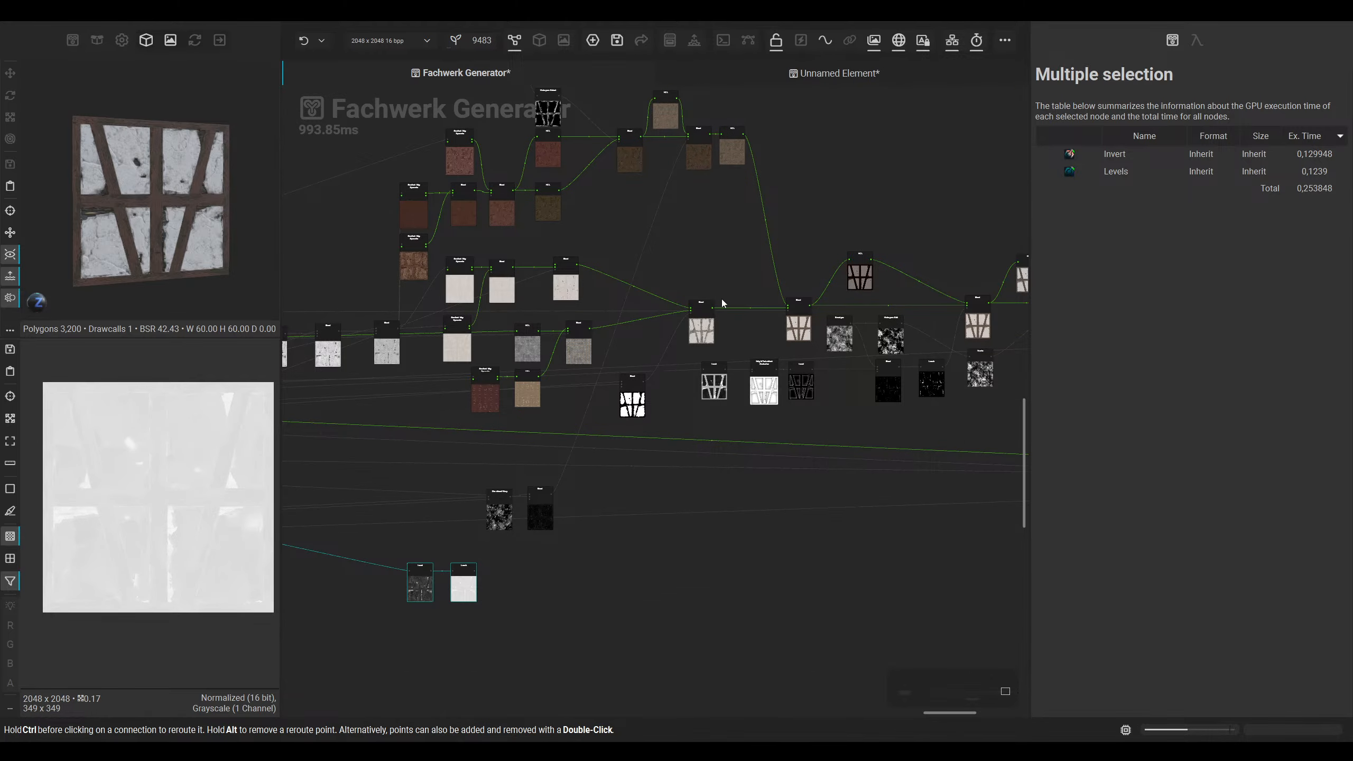
Step: Create a Blend node with the wood beam mask as Opacity Mask and the new Levels output as Background
scroll(722, 302, "up", 5)
left_click(672, 303)
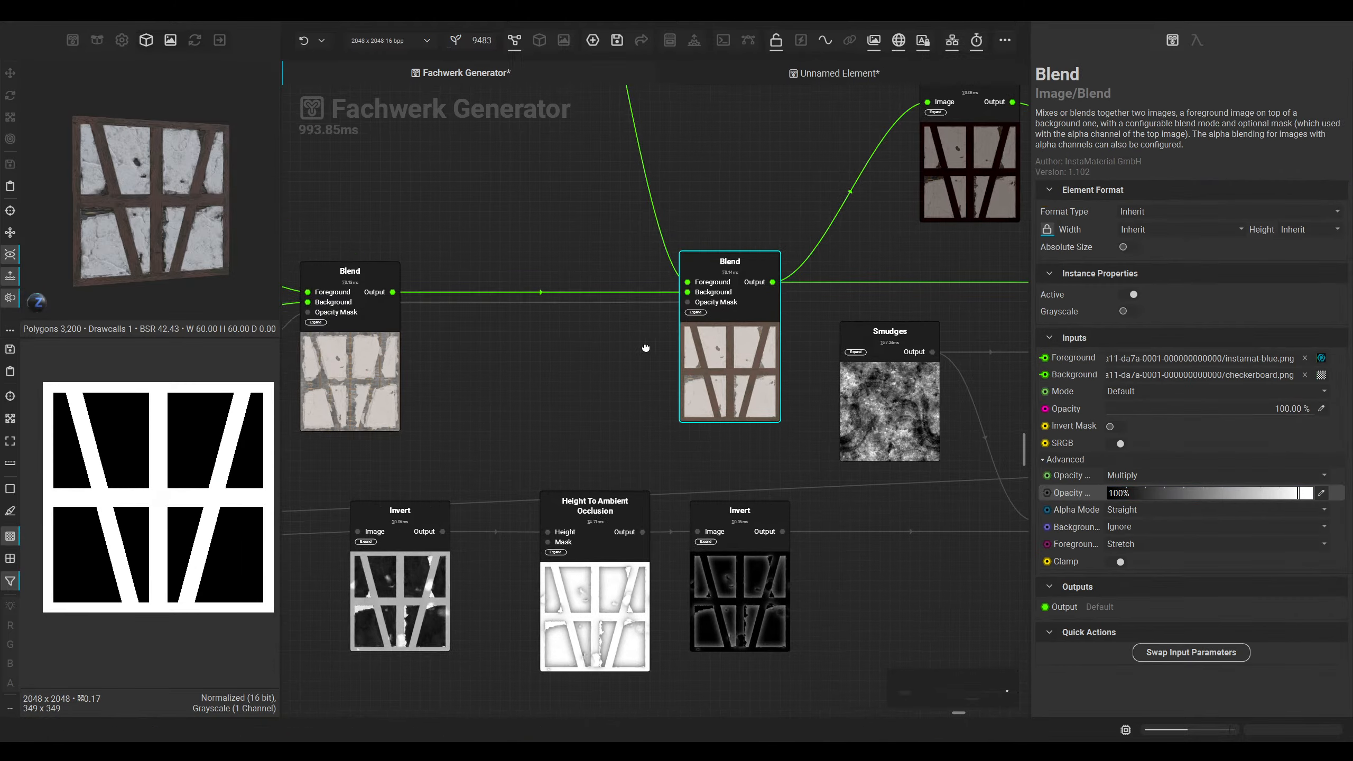
middle_click_drag(646, 347, 762, 317)
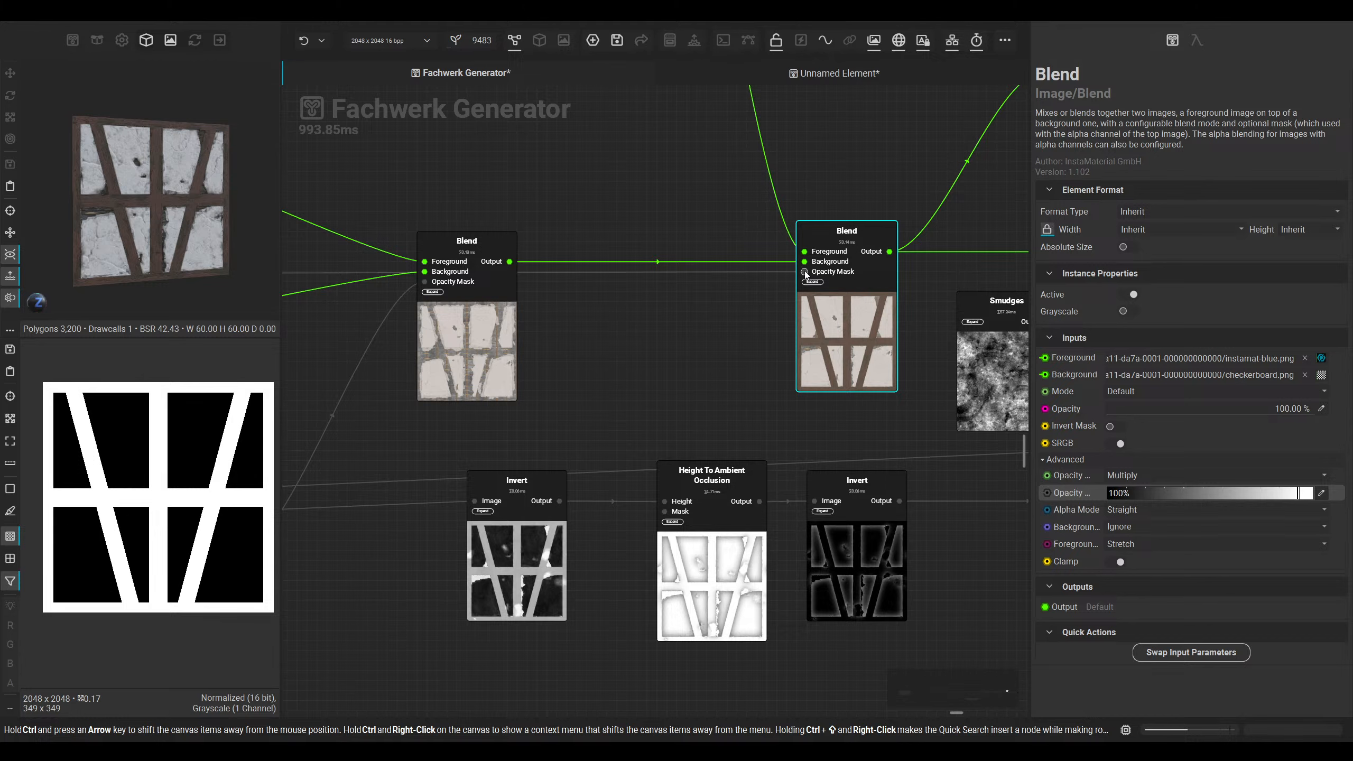
left_click_drag(805, 274, 581, 569, "ctrl")
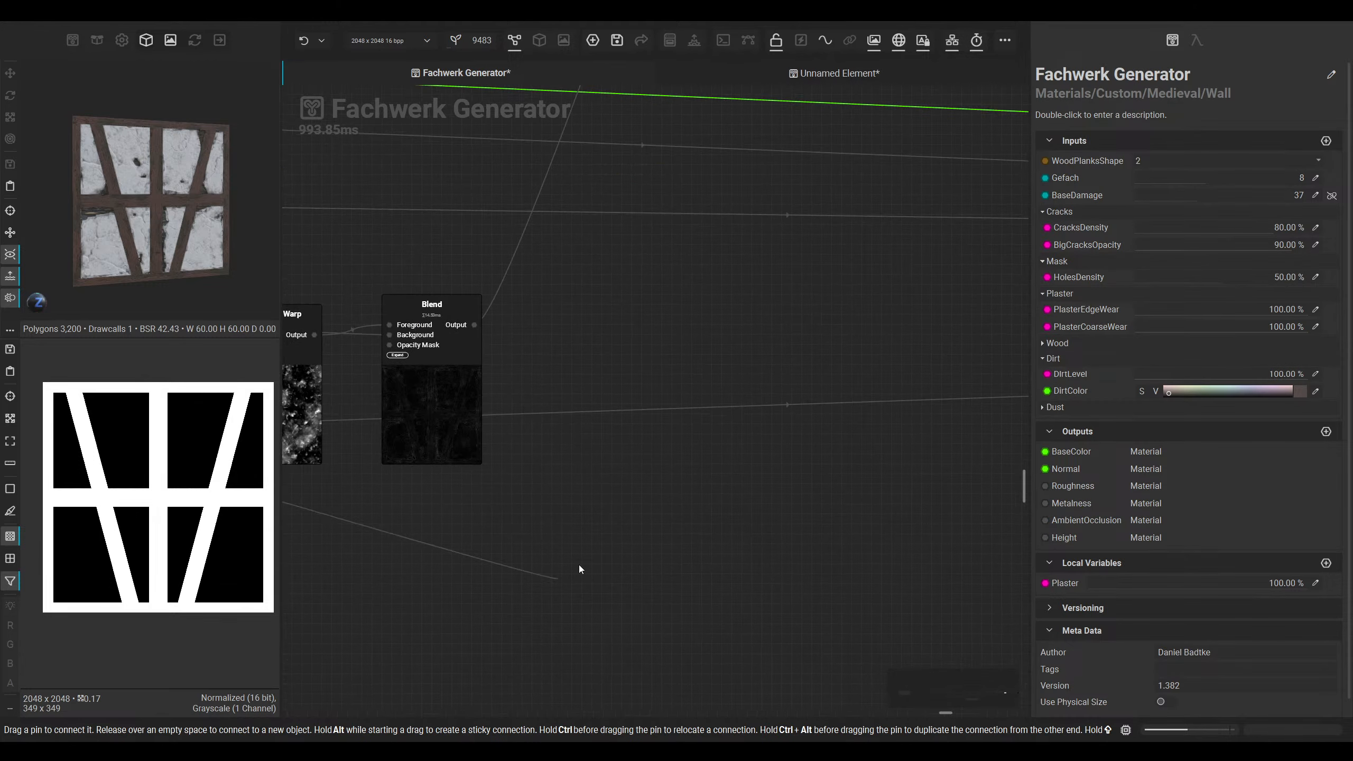
left_click_drag(226, 725, 503, 574, "ctrl")
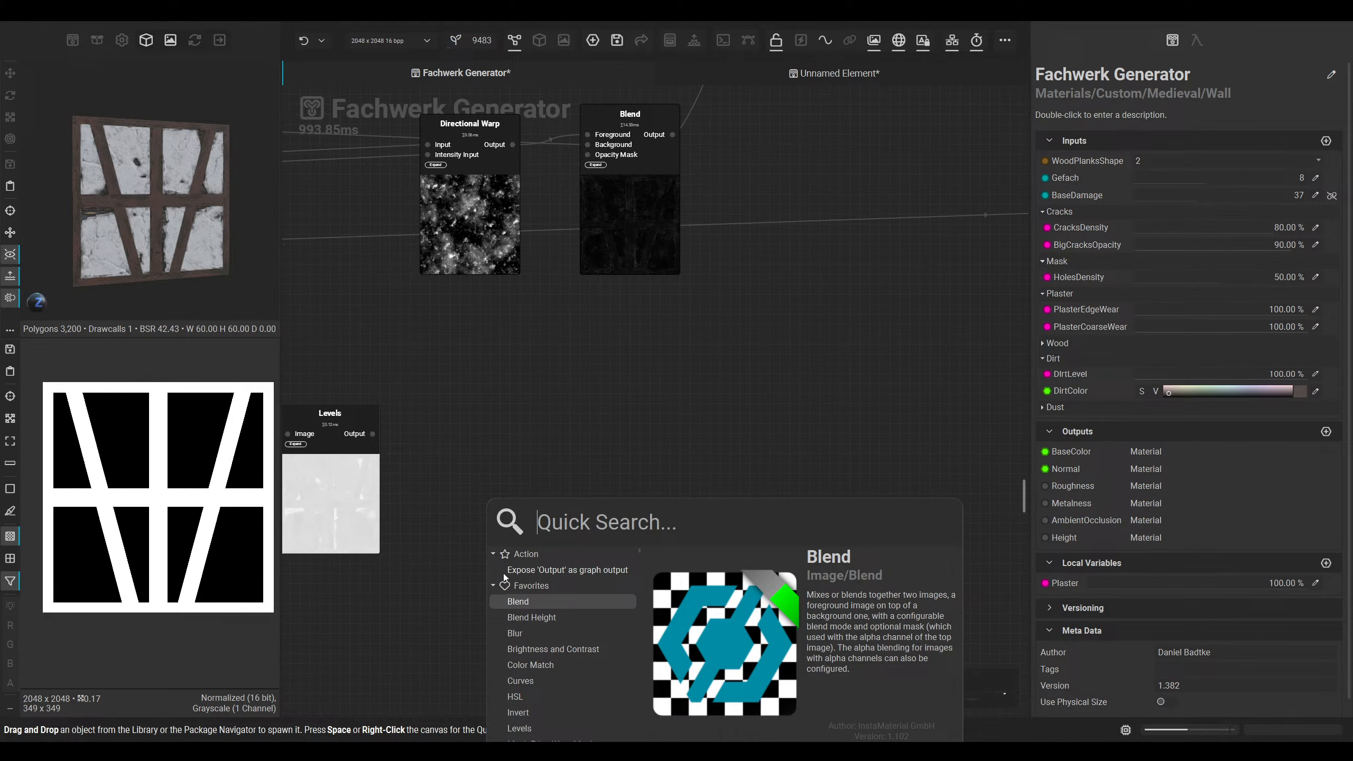
left_click(548, 607)
mouse_move(549, 404)
left_mouse_down("ctrl")
mouse_move(542, 440)
mouse_move(549, 428)
left_mouse_up("ctrl")
left_click_drag(549, 418, 387, 250)
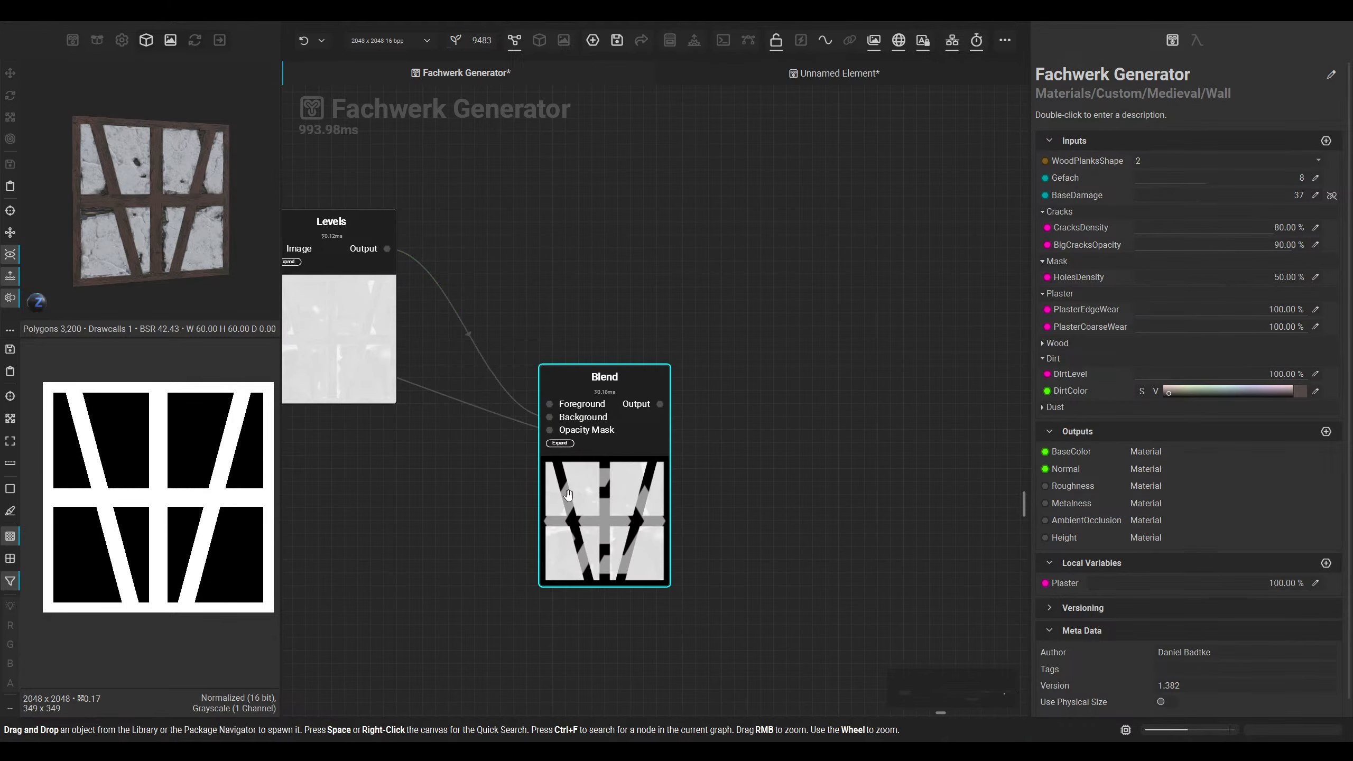
Step: Set the new Blend's Foreground to 72% grey and its Opacity to 45.43%, comparing beams and plaster in the 2D preview
left_click(1305, 359)
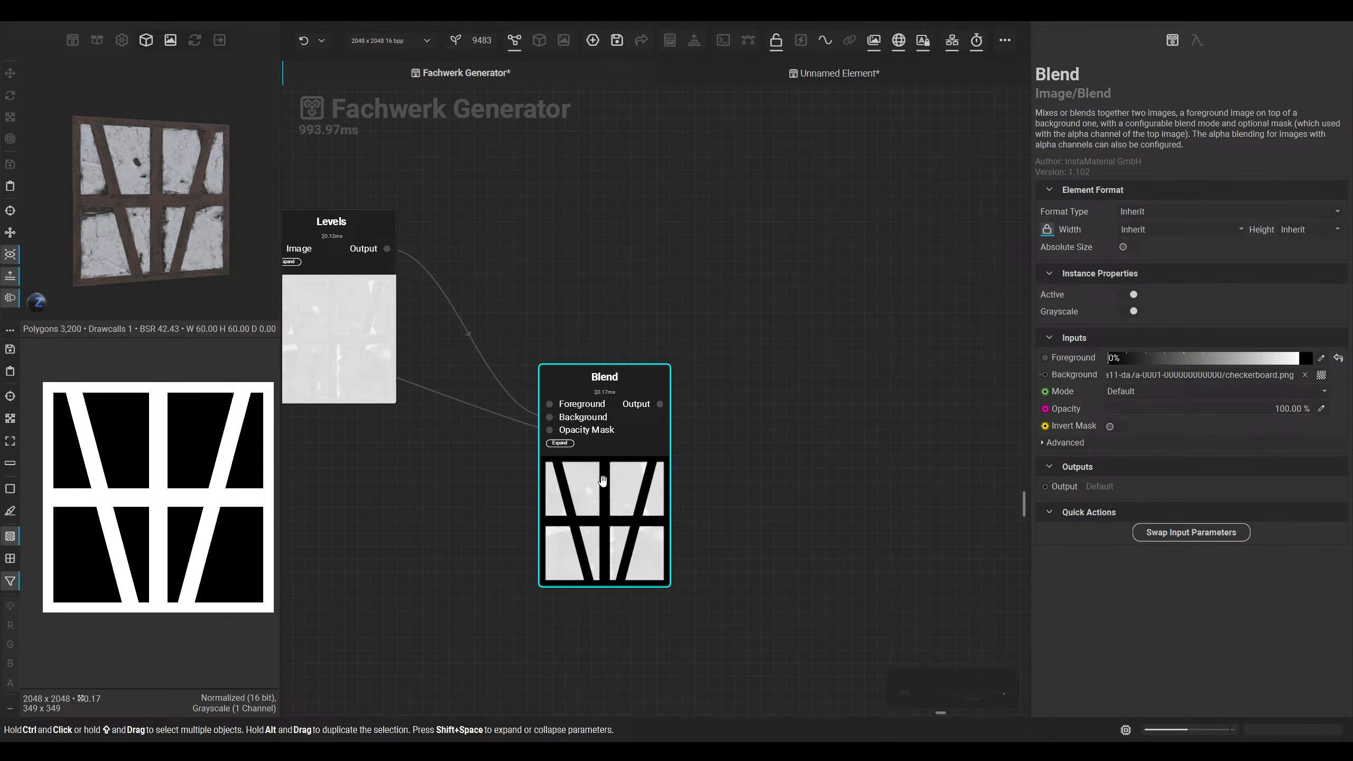
left_click(1266, 356)
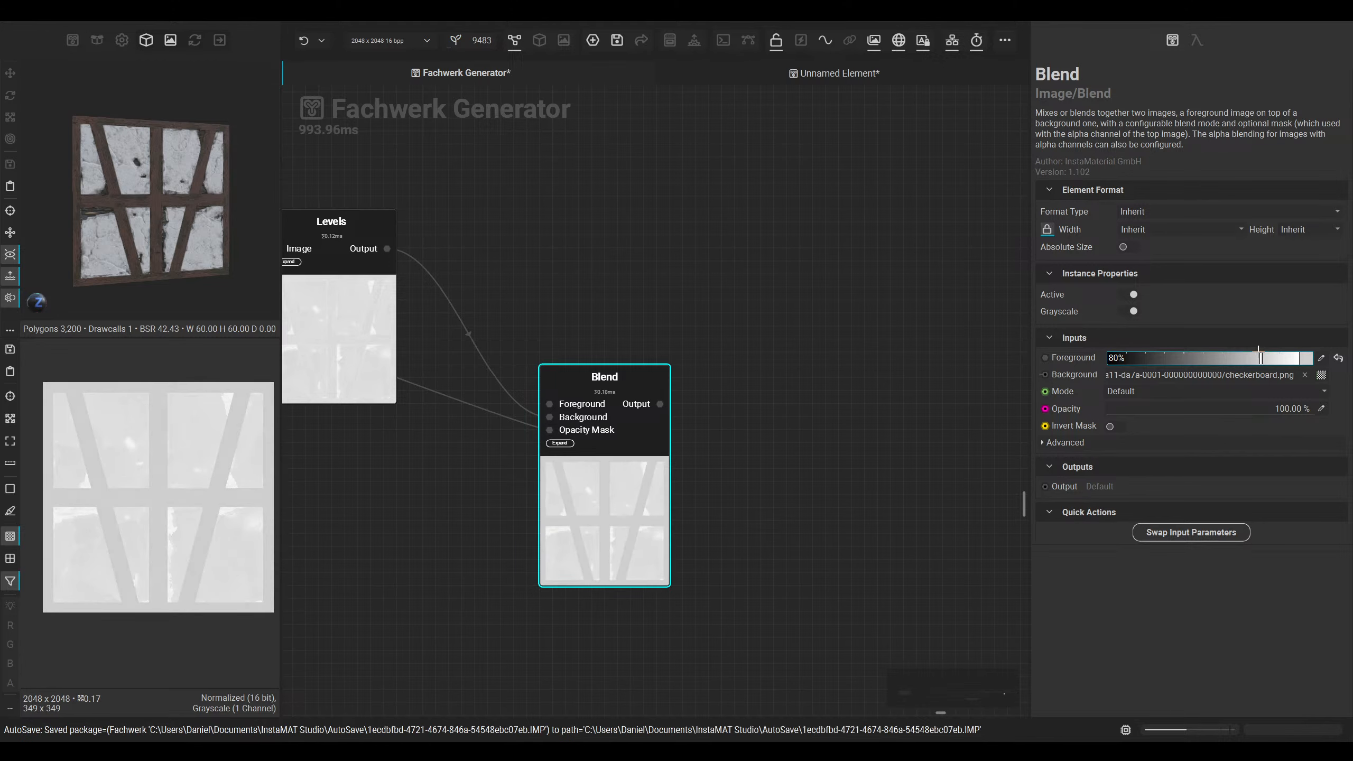
left_click(348, 312)
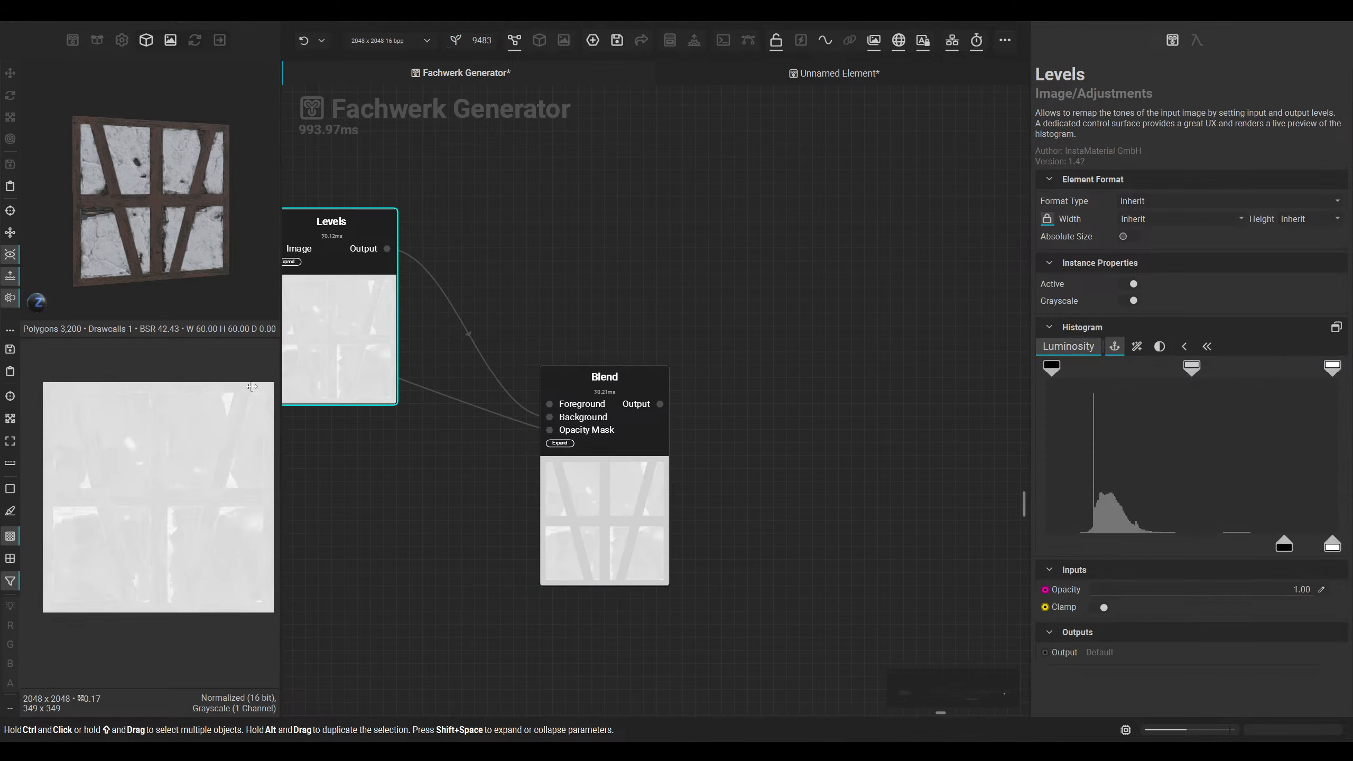
scroll(176, 447, "up", 5)
left_click(632, 532)
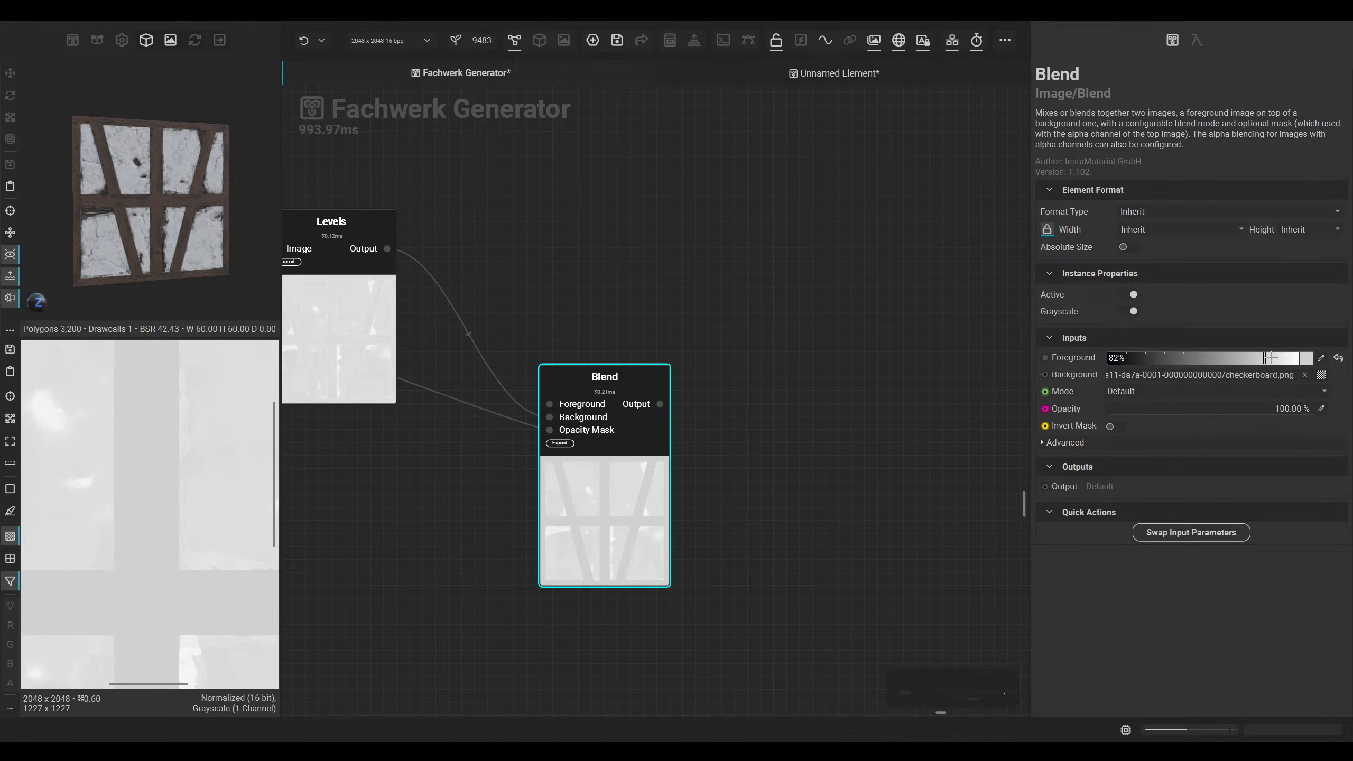
left_click_drag(1270, 357, 1260, 358)
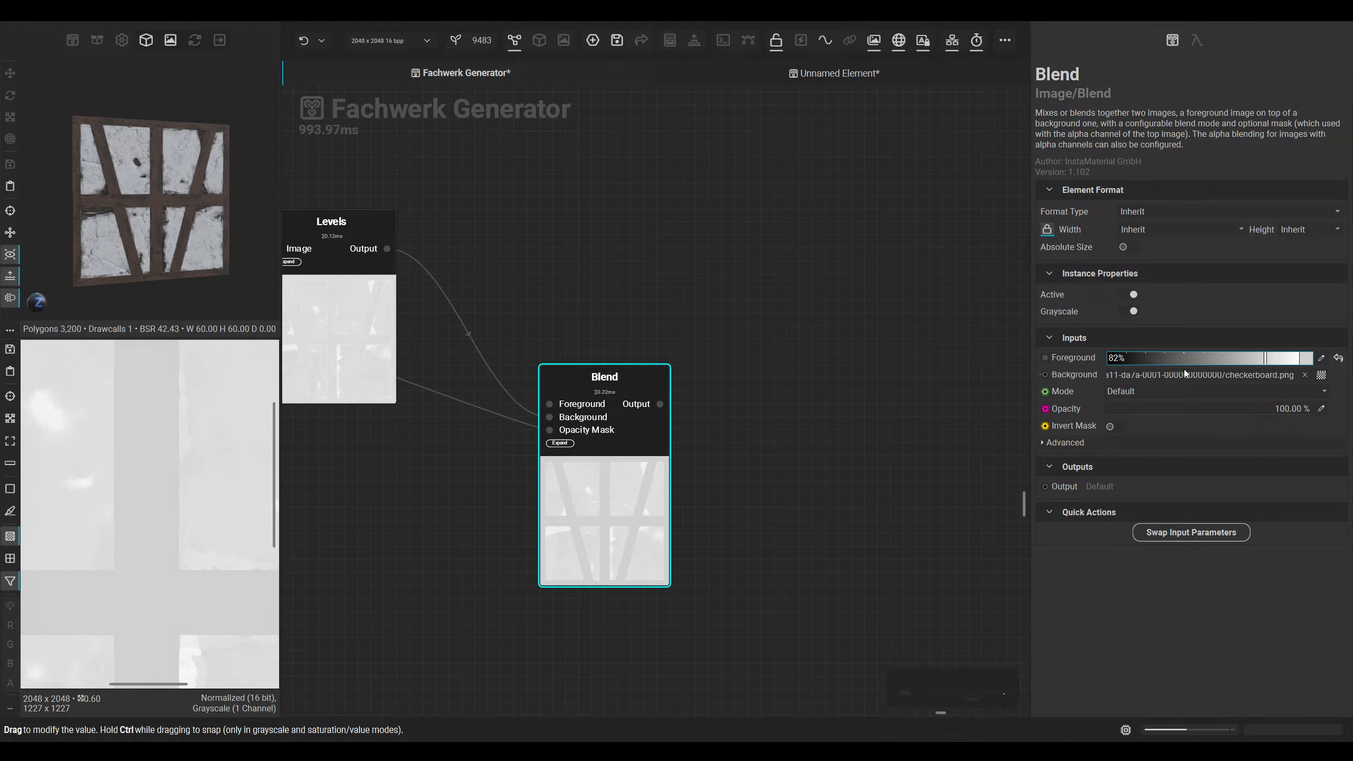
left_click_drag(1243, 407, 1200, 410)
left_click_drag(1265, 358, 1243, 358)
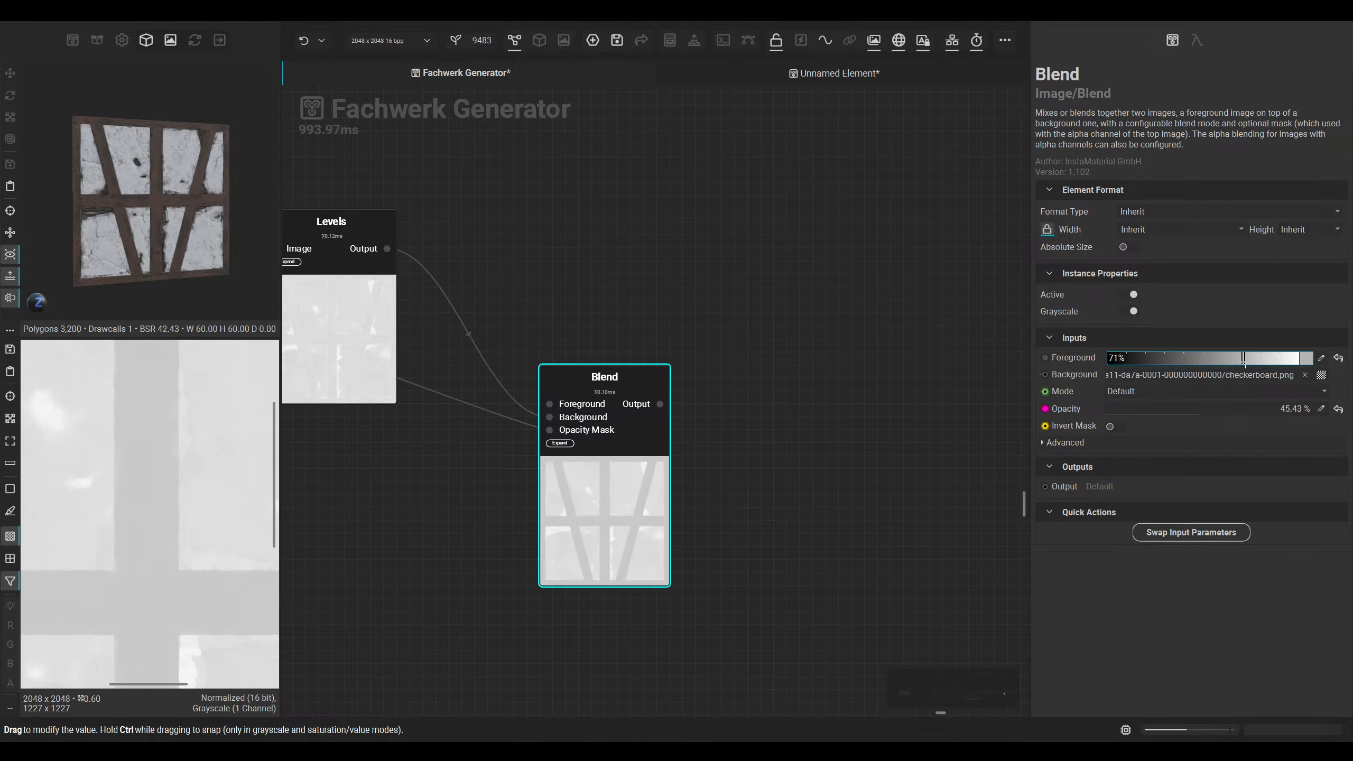
Step: Connect the new Blend to the material's roughness and align the node in a row with its Levels node
scroll(388, 444, "down", 5)
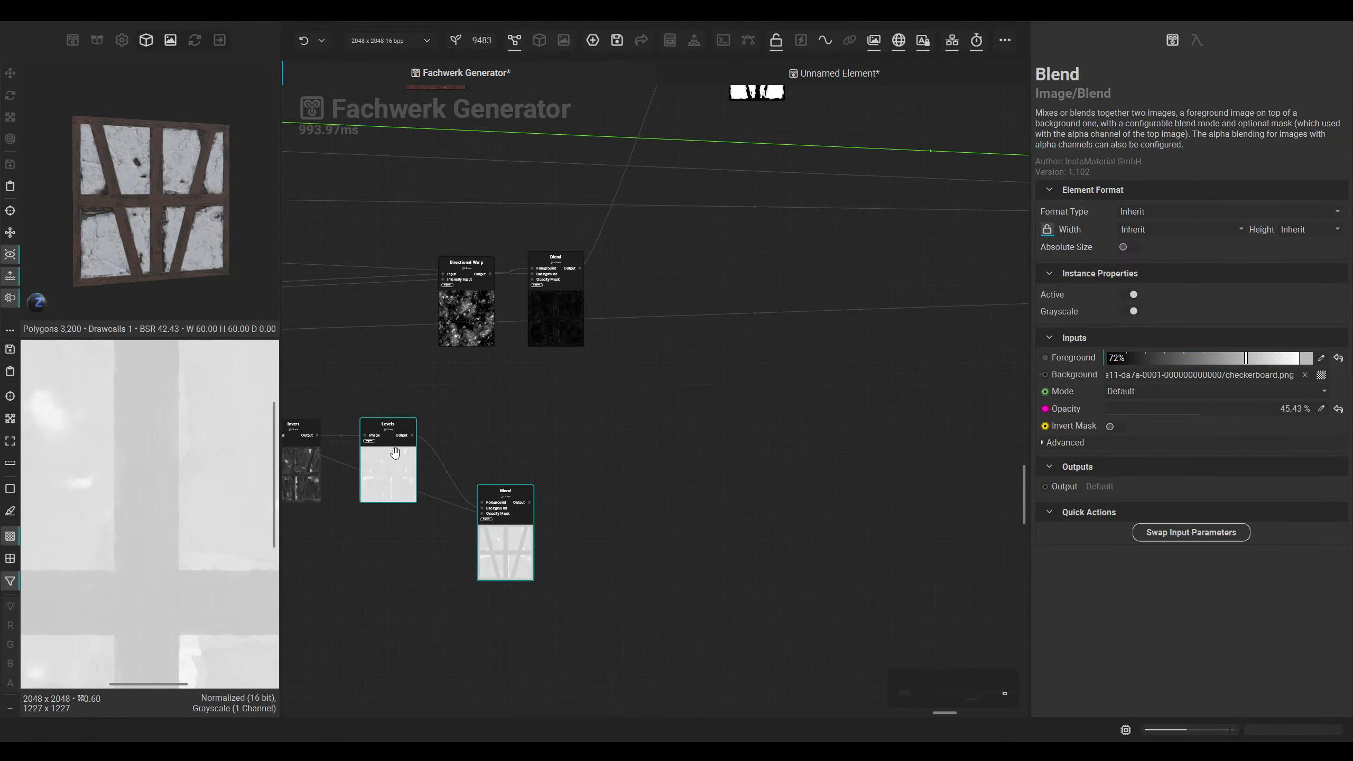
scroll(434, 457, "up", 2)
scroll(433, 458, "down", 1)
scroll(708, 468, "down", 5)
left_click_drag(519, 493, 810, 346)
scroll(901, 405, "up", 5)
middle_click_drag(728, 469, 1065, 429)
middle_click_drag(525, 471, 933, 411)
scroll(933, 411, "down", 3)
middle_click_drag(688, 465, 978, 444)
middle_click_drag(569, 499, 909, 468)
scroll(820, 464, "down", 2)
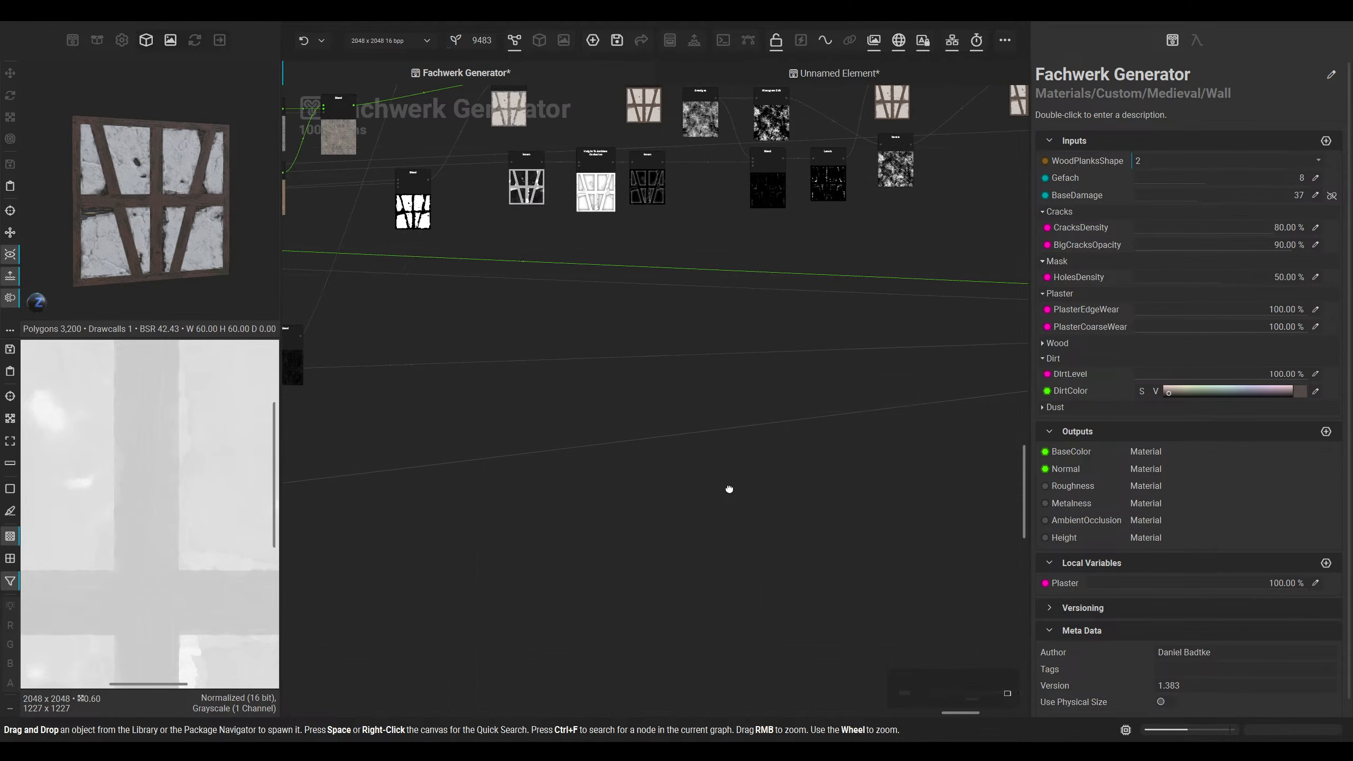
middle_click_drag(727, 490, 1114, 459)
left_click_drag(639, 485, 683, 434)
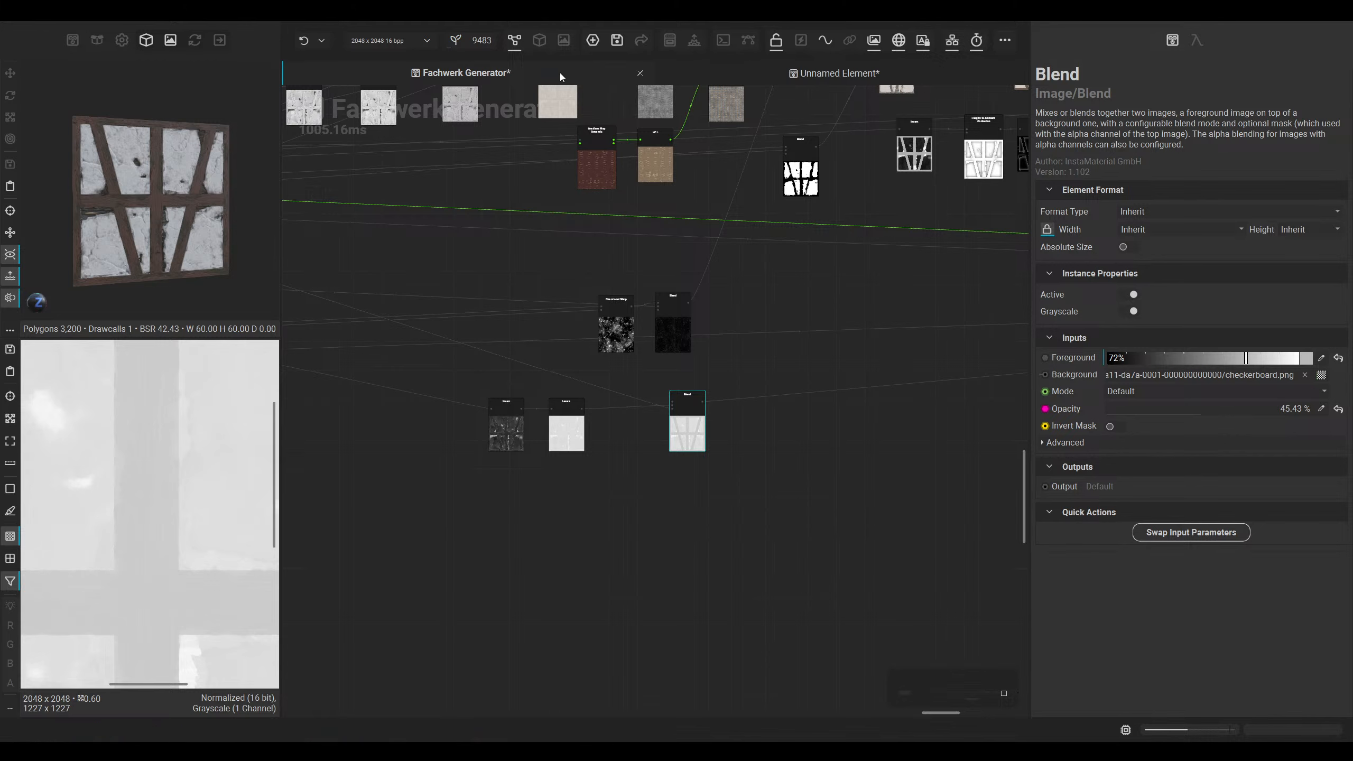
Step: Inspect the wall's height, base color and roughness channels in the enlarged 3D view
left_click(539, 40)
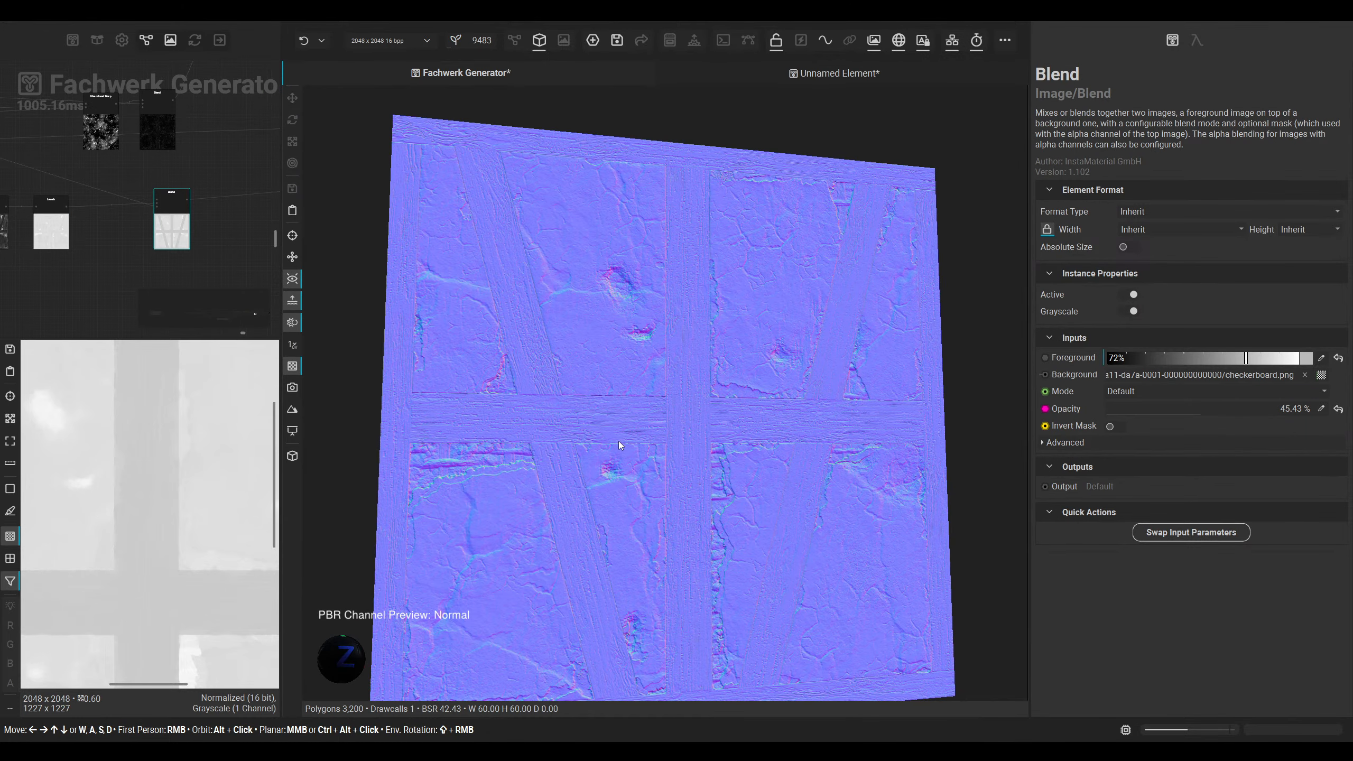
key("c")
middle_click_drag(691, 452, 664, 432)
scroll(664, 431, "down", 2)
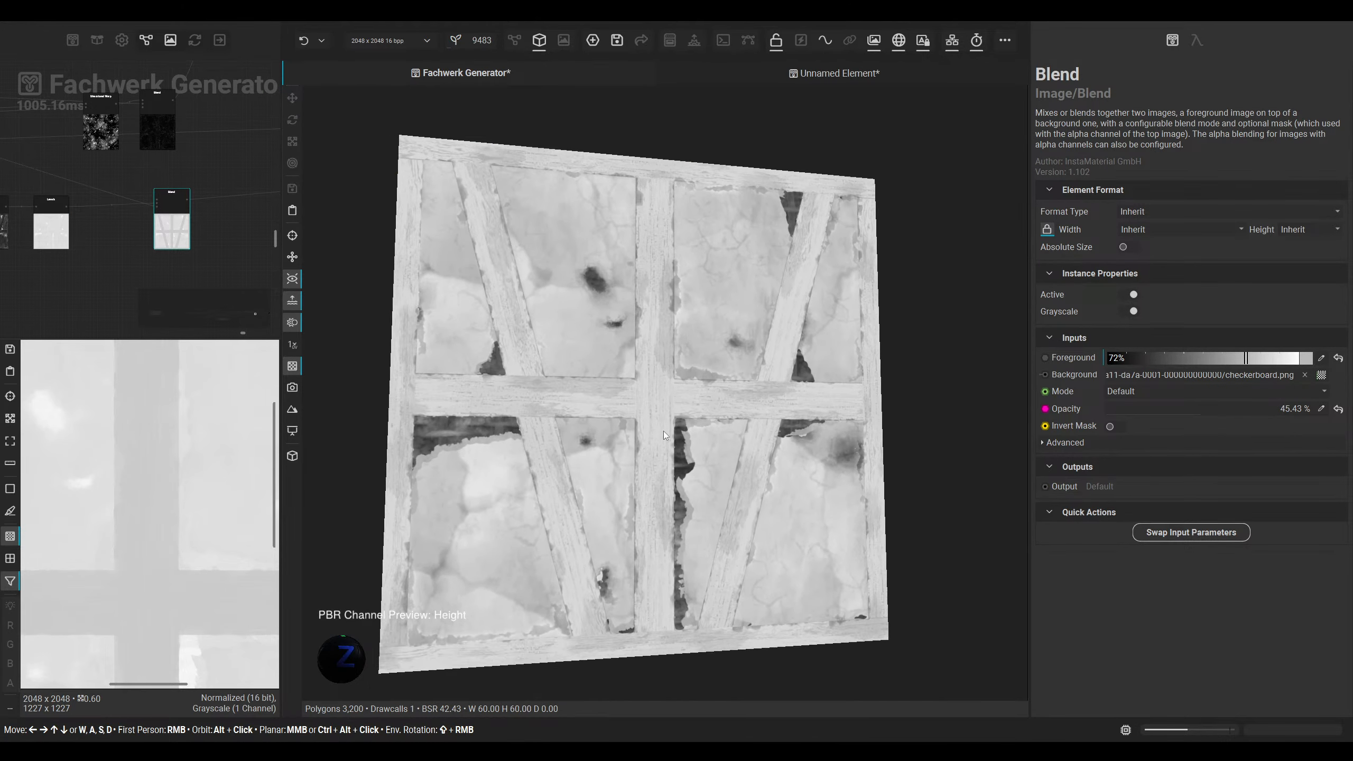
key("c")
key("c")
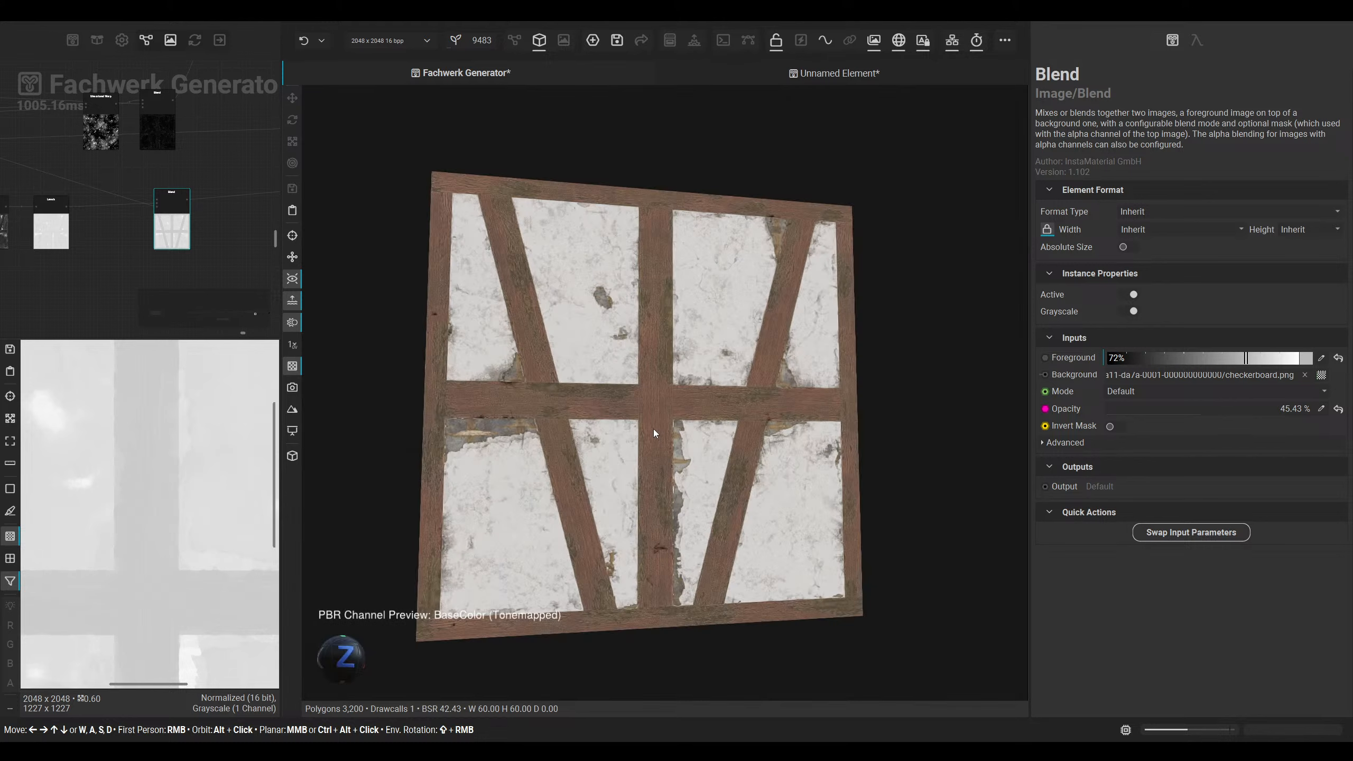
key("c")
key("c")
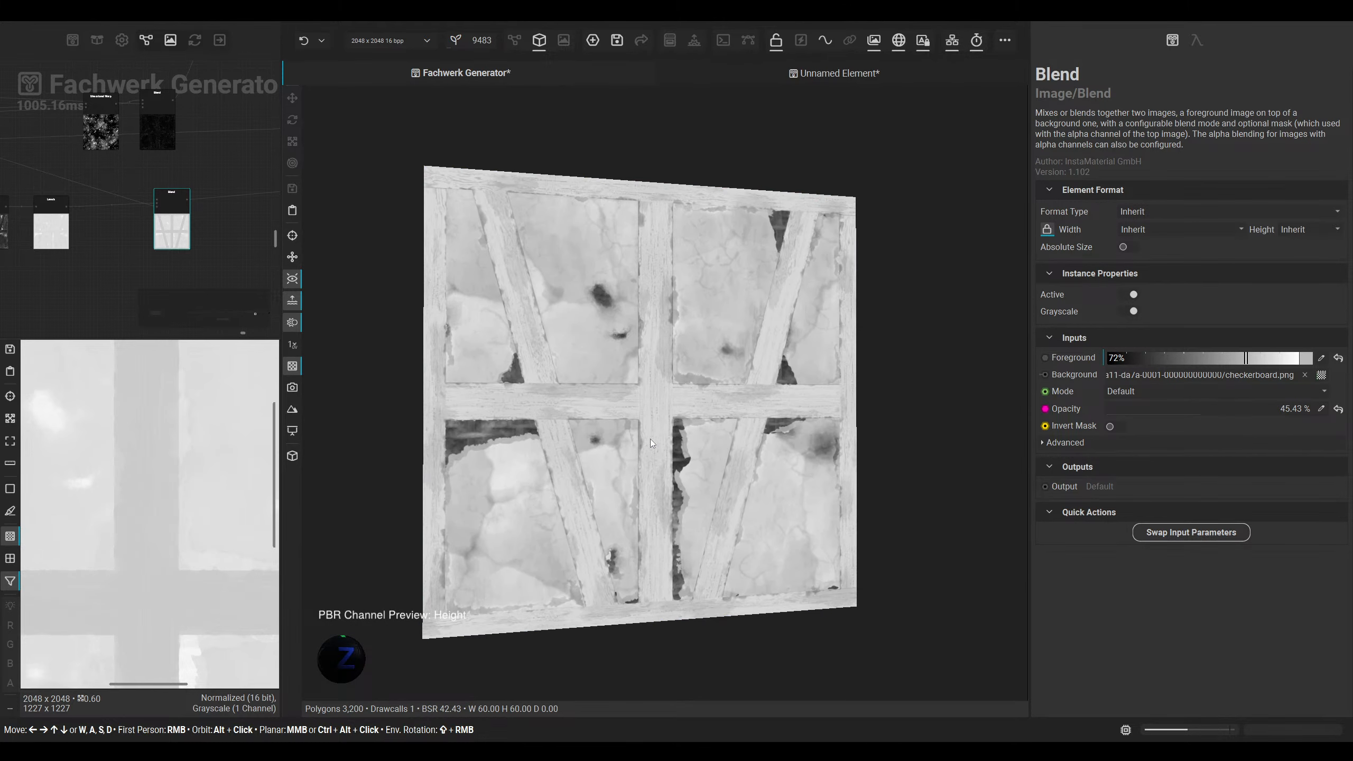
scroll(562, 412, "up", 1)
scroll(562, 411, "down", 1)
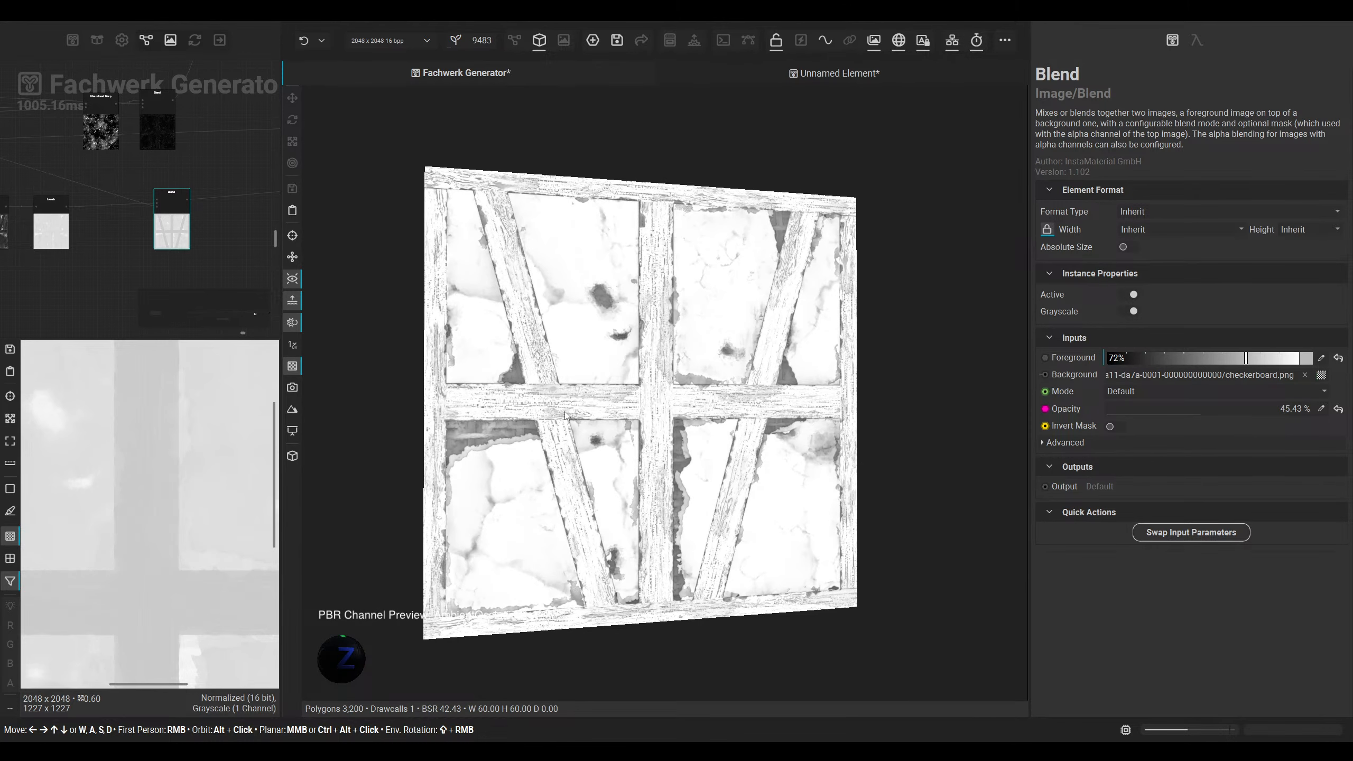
key("c")
key("c")
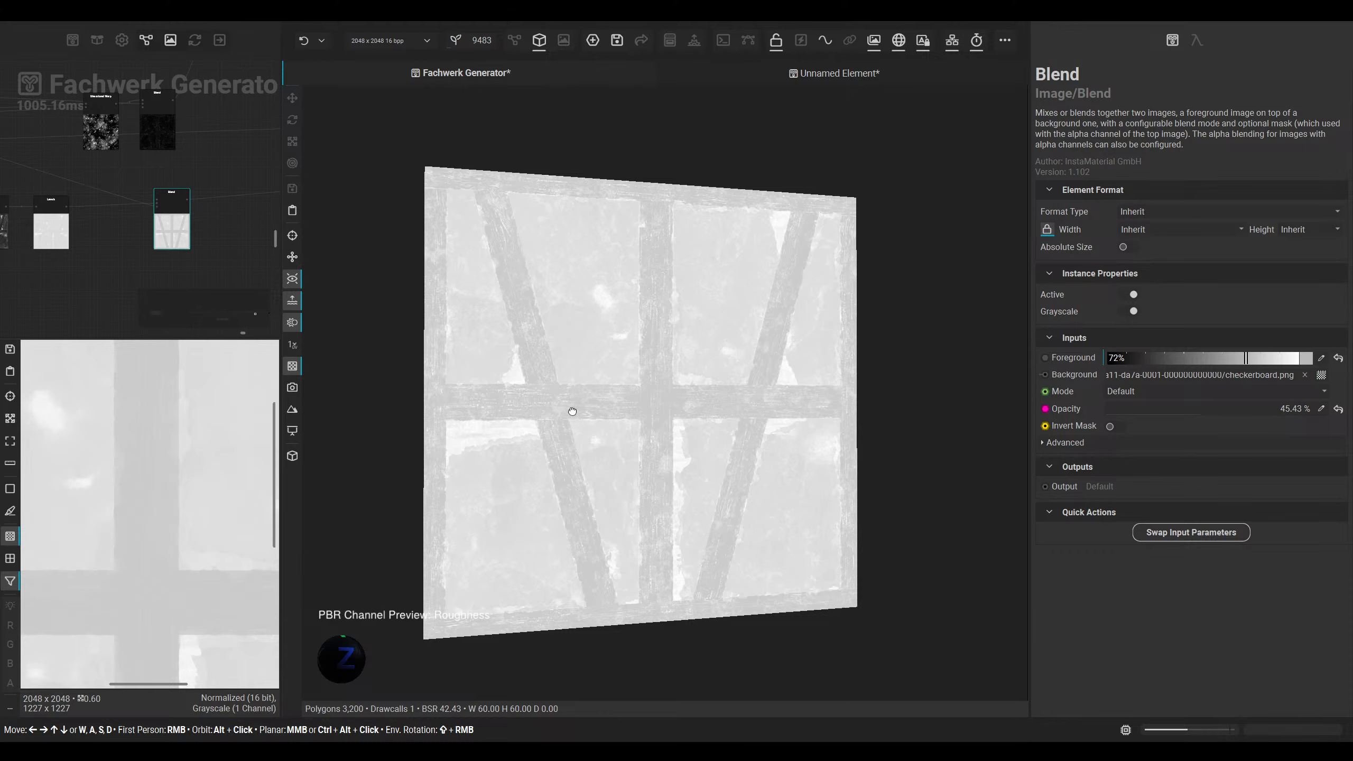
mouse_move(569, 410)
left_mouse_down("alt")
mouse_move(532, 413)
mouse_move(571, 415)
left_mouse_up("alt")
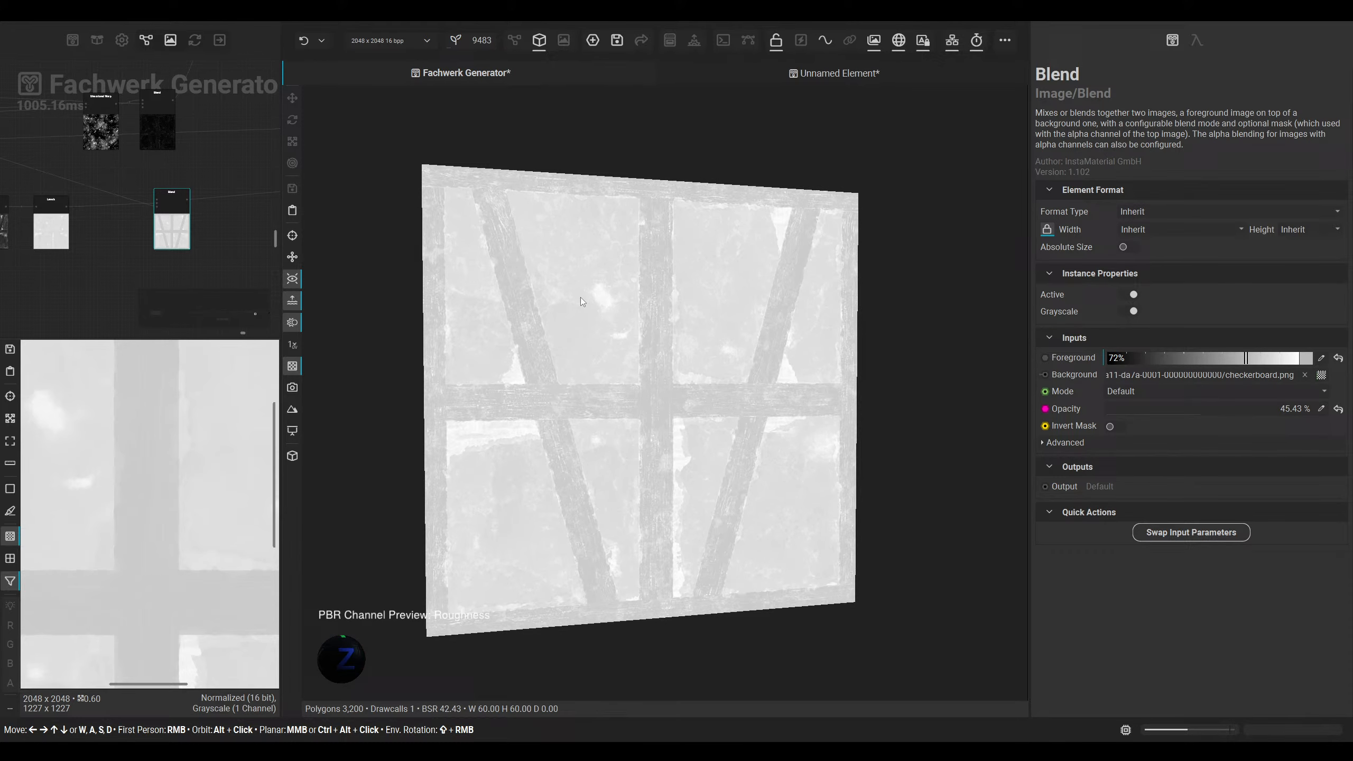
Step: Create a Blend node below the color nodes, with the edge dirt mask's Levels output as Foreground
left_click(515, 45)
scroll(609, 379, "down", 3)
middle_click_drag(613, 492, 496, 559)
scroll(628, 352, "up", 3)
middle_click_drag(545, 407, 450, 425)
middle_click_drag(714, 436, 587, 389)
scroll(759, 313, "up", 2)
middle_click_drag(814, 340, 619, 392)
scroll(575, 352, "up", 1)
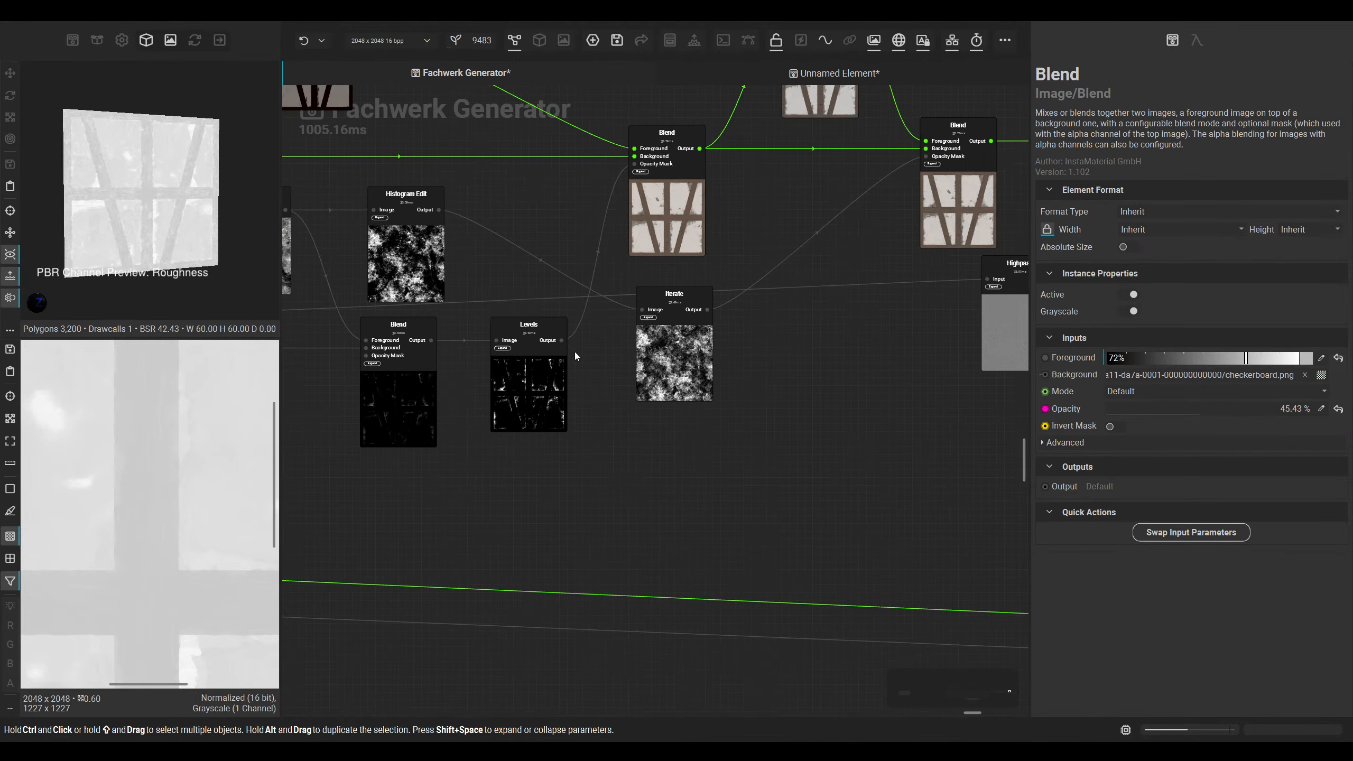
scroll(613, 395, "down", 4)
left_click_drag(560, 341, 632, 491)
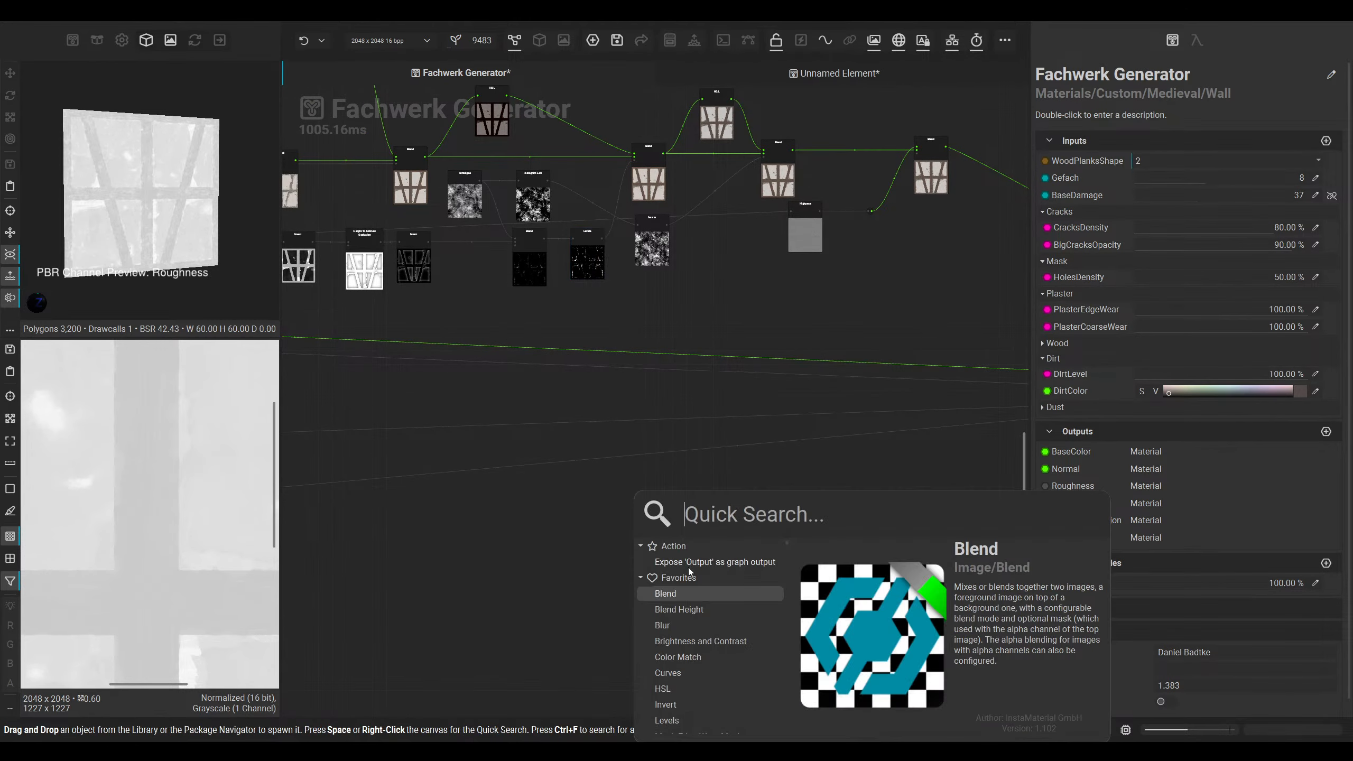
left_click(694, 591)
middle_click_drag(553, 530, 642, 459)
scroll(670, 454, "up", 2)
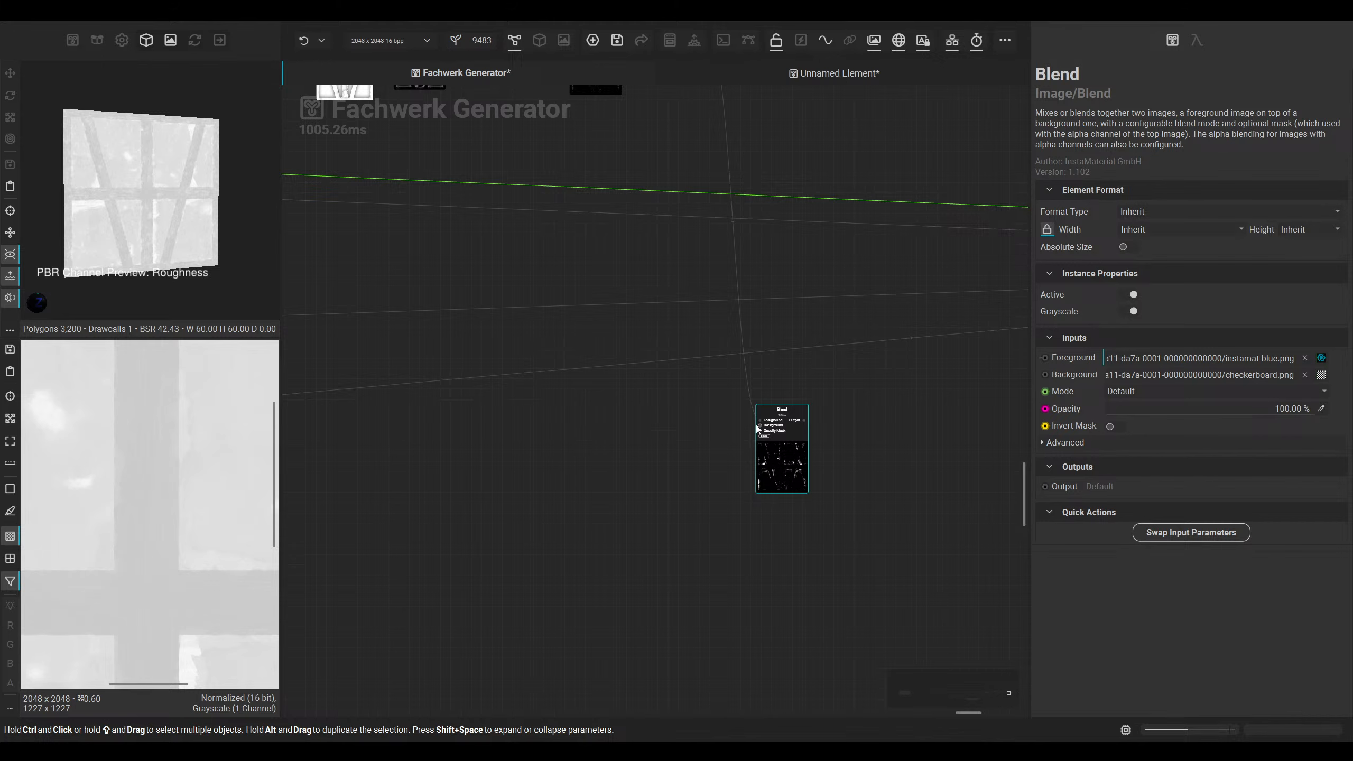
Step: Connect the existing roughness Blend's output to the new Blend's Background
left_click_drag(757, 425, 404, 391)
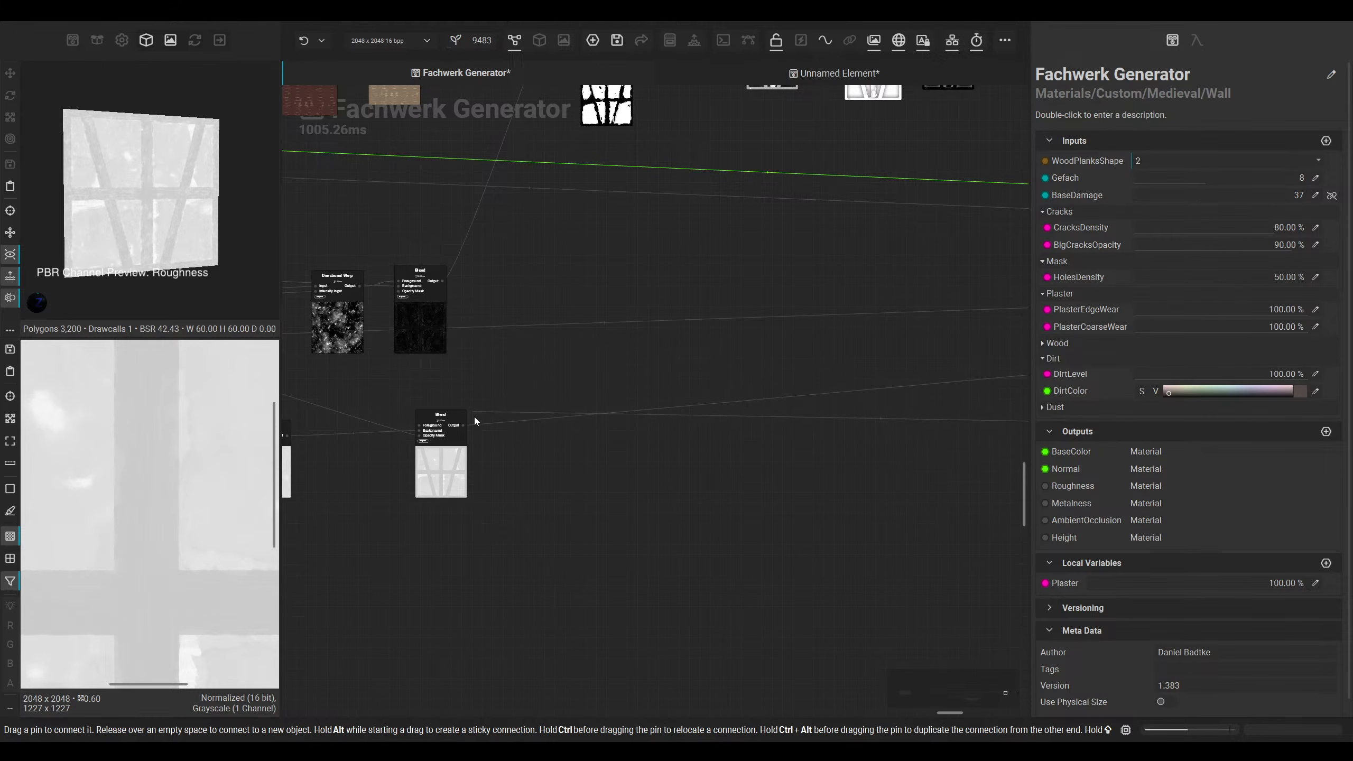
left_click_drag(473, 417, 467, 425)
middle_click_drag(706, 469, 161, 432)
left_click_drag(746, 425, 760, 409)
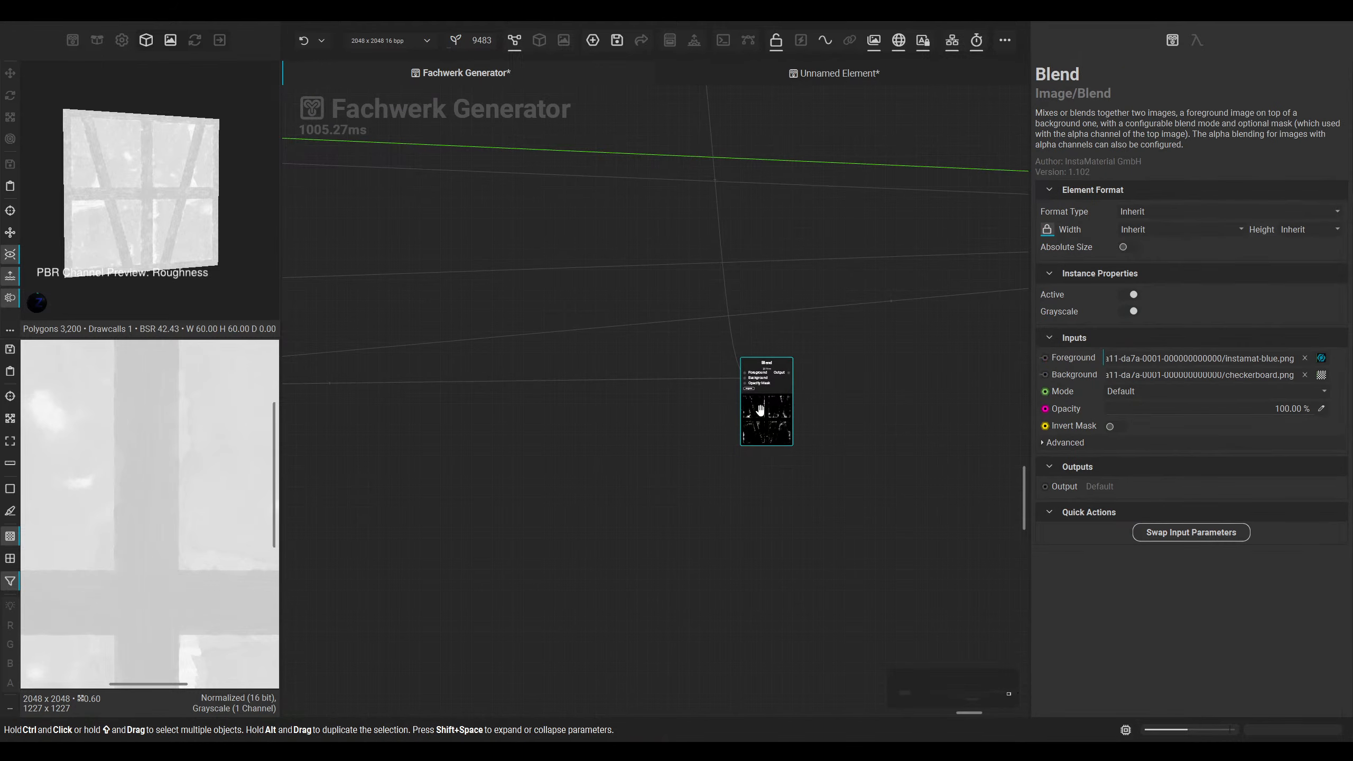
Step: Set the new Blend's mode to Add and lower its opacity to soften the edge dirt in the roughness
left_click(1136, 390)
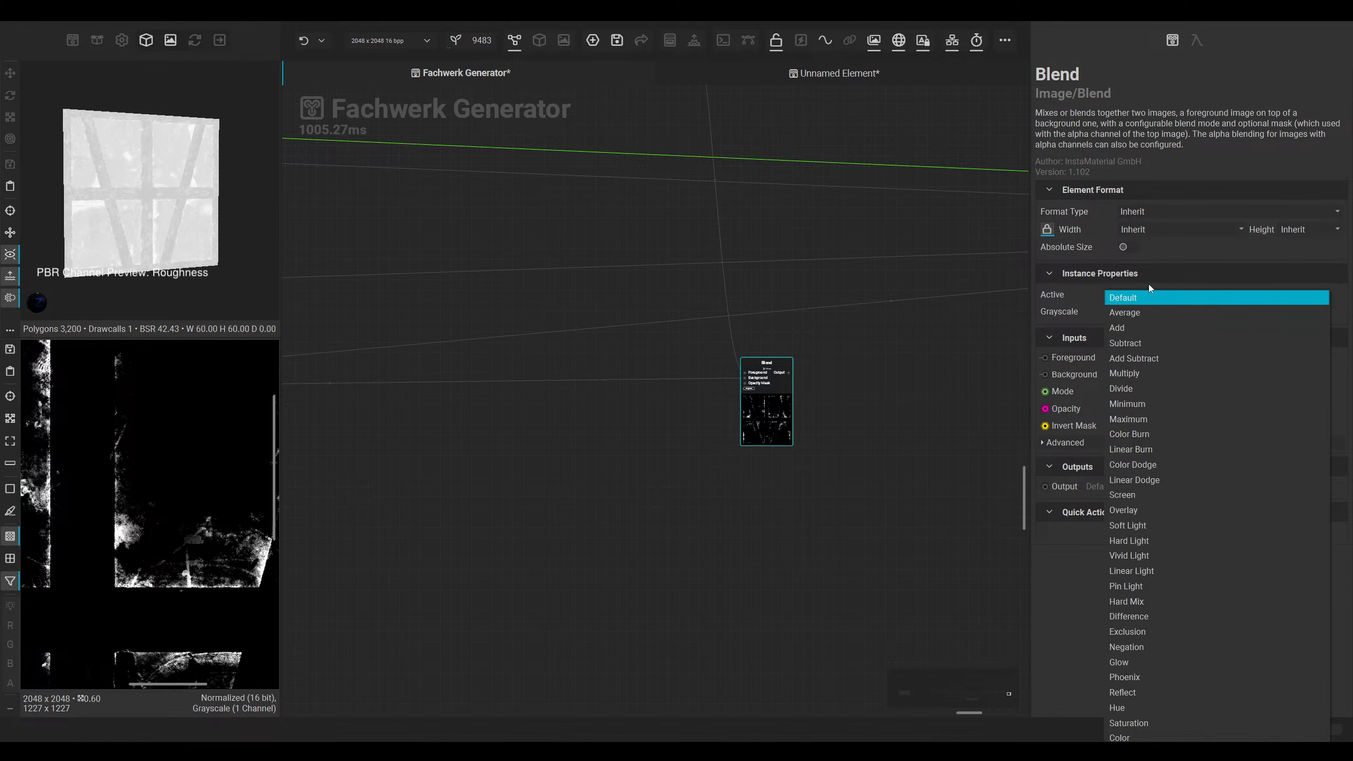
left_click(1145, 327)
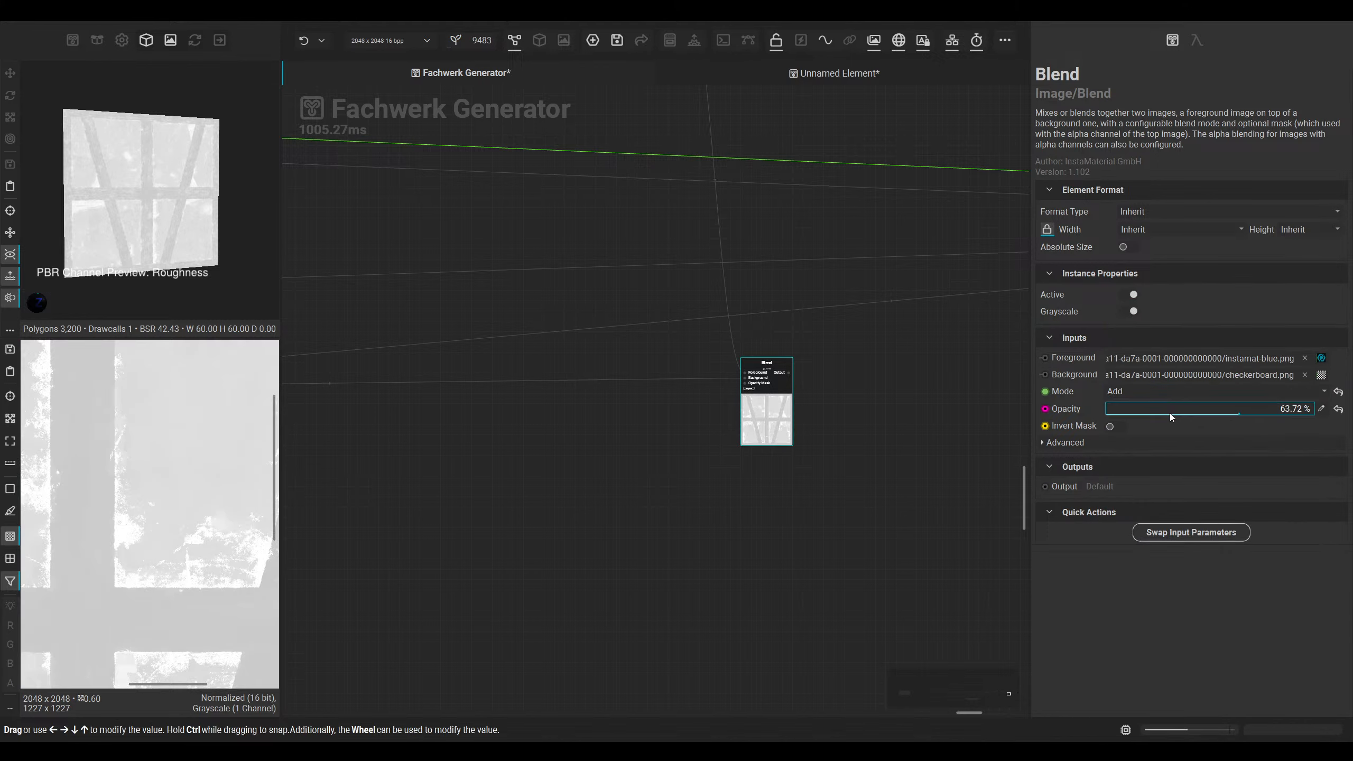
left_click_drag(1169, 413, 1266, 402)
left_click_drag(1160, 408, 1167, 408)
Step: Create another Blend node with the Iterate noise as Foreground and the edge dirt Blend as Background
scroll(804, 345, "down", 3)
middle_click_drag(781, 140, 602, 321)
scroll(591, 213, "up", 3)
left_click_drag(595, 297, 674, 463)
left_click(740, 605)
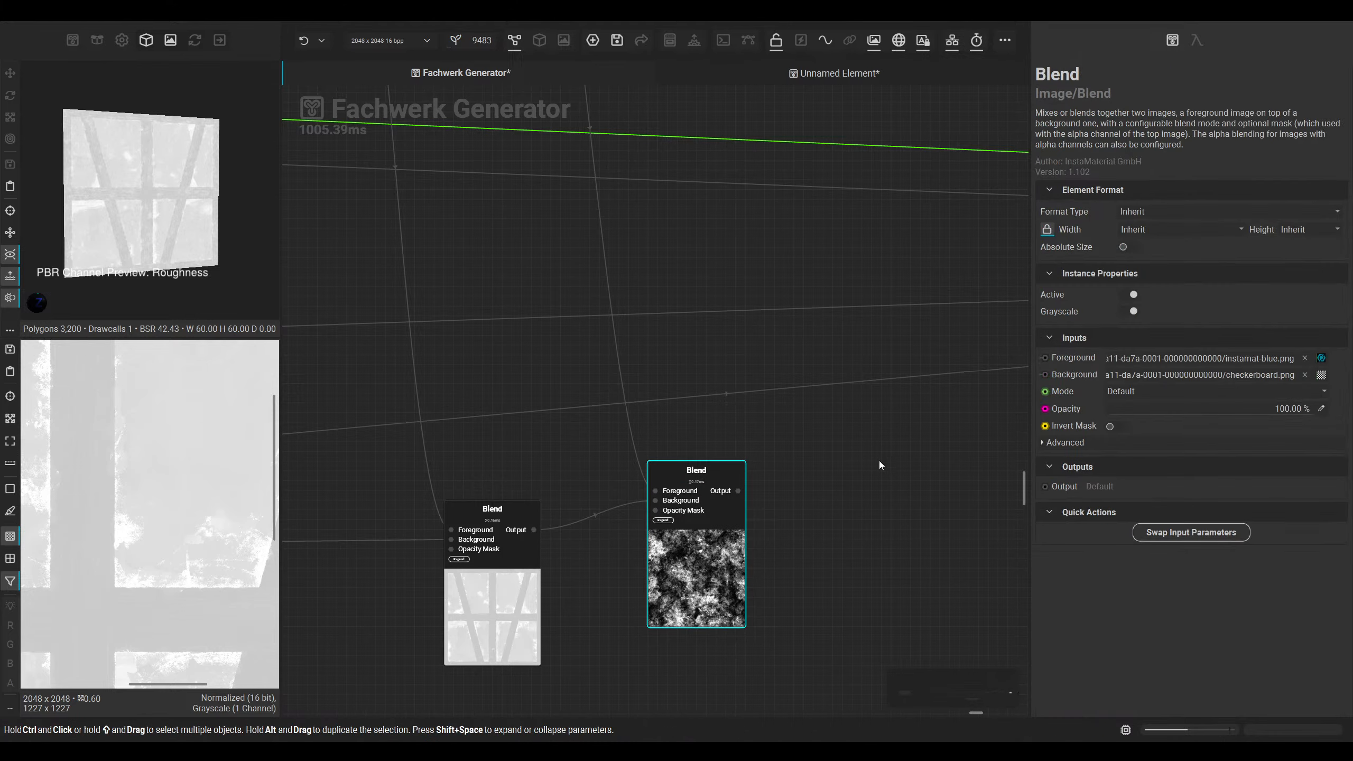
Step: Set the noise Blend's mode to Add and its opacity to 14.20%
left_click(1160, 390)
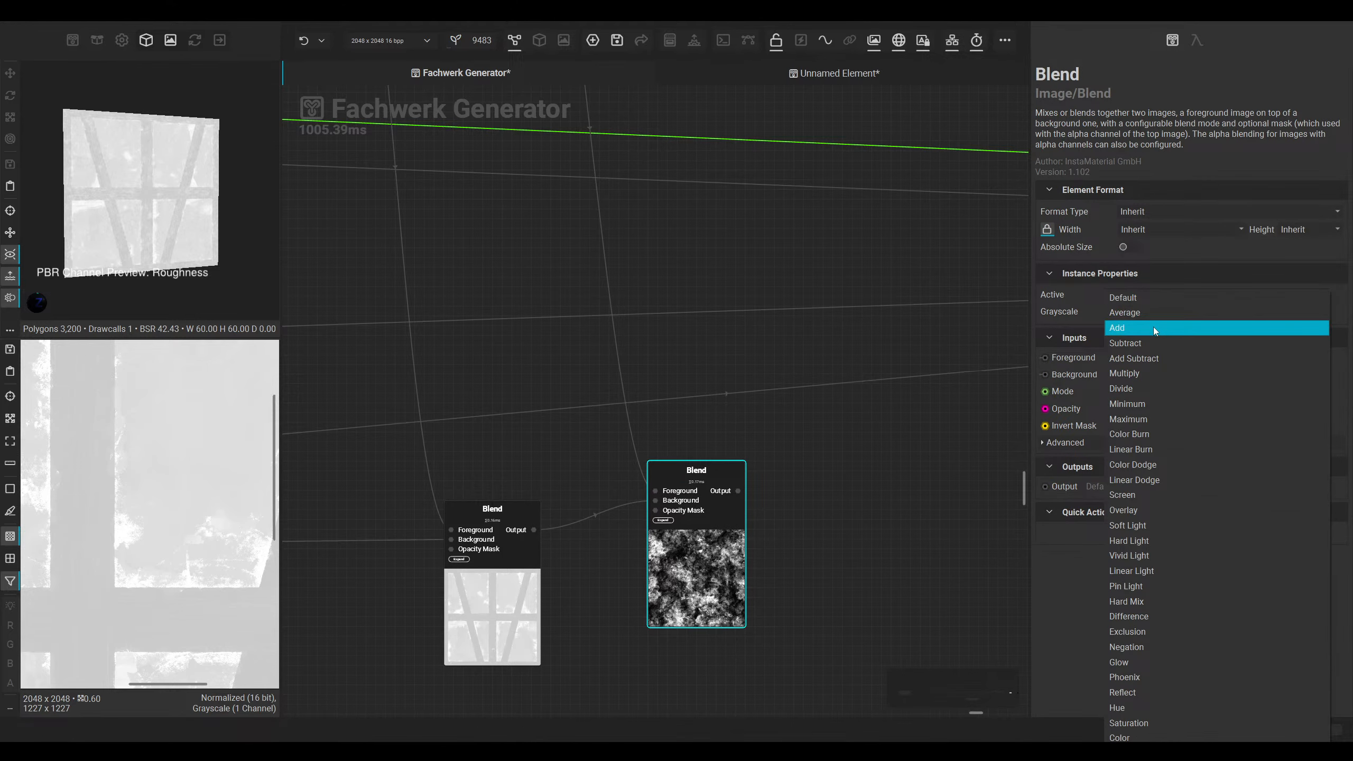
left_click(1153, 327)
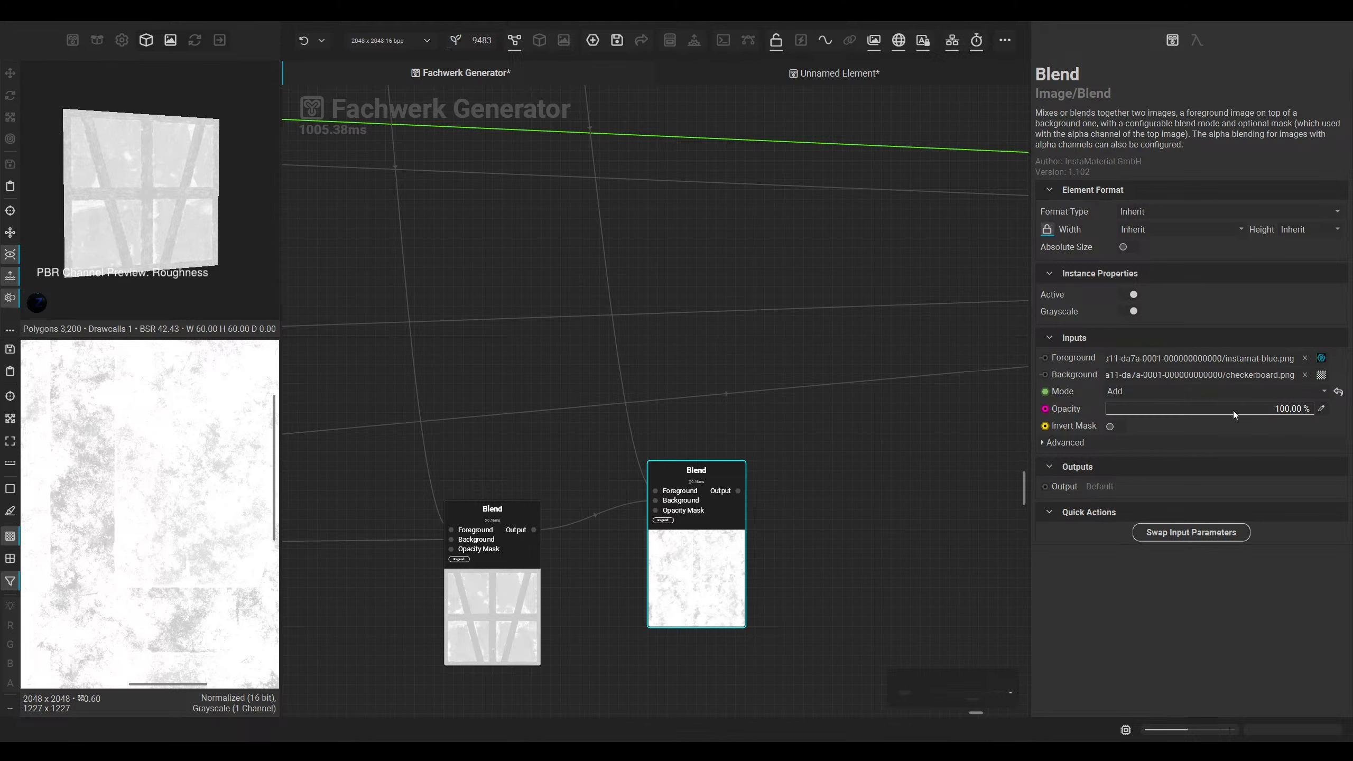
left_click_drag(1233, 410, 1134, 395)
Step: Connect the noise Blend's output to the Roughness input of the Material Effect Dirt node
scroll(666, 392, "down", 3)
middle_click_drag(665, 392, 544, 541)
scroll(545, 542, "down", 1)
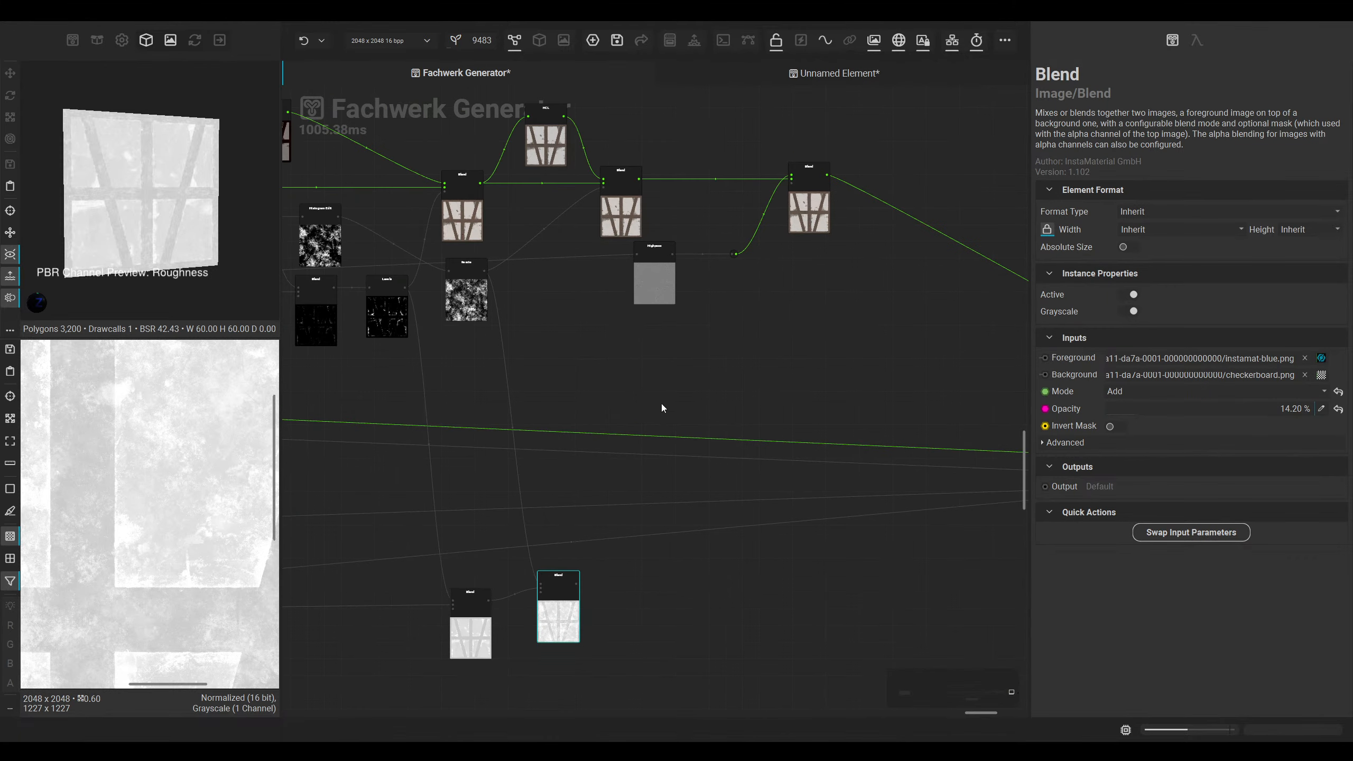
scroll(662, 403, "down", 1)
left_click_drag(584, 589, 591, 604)
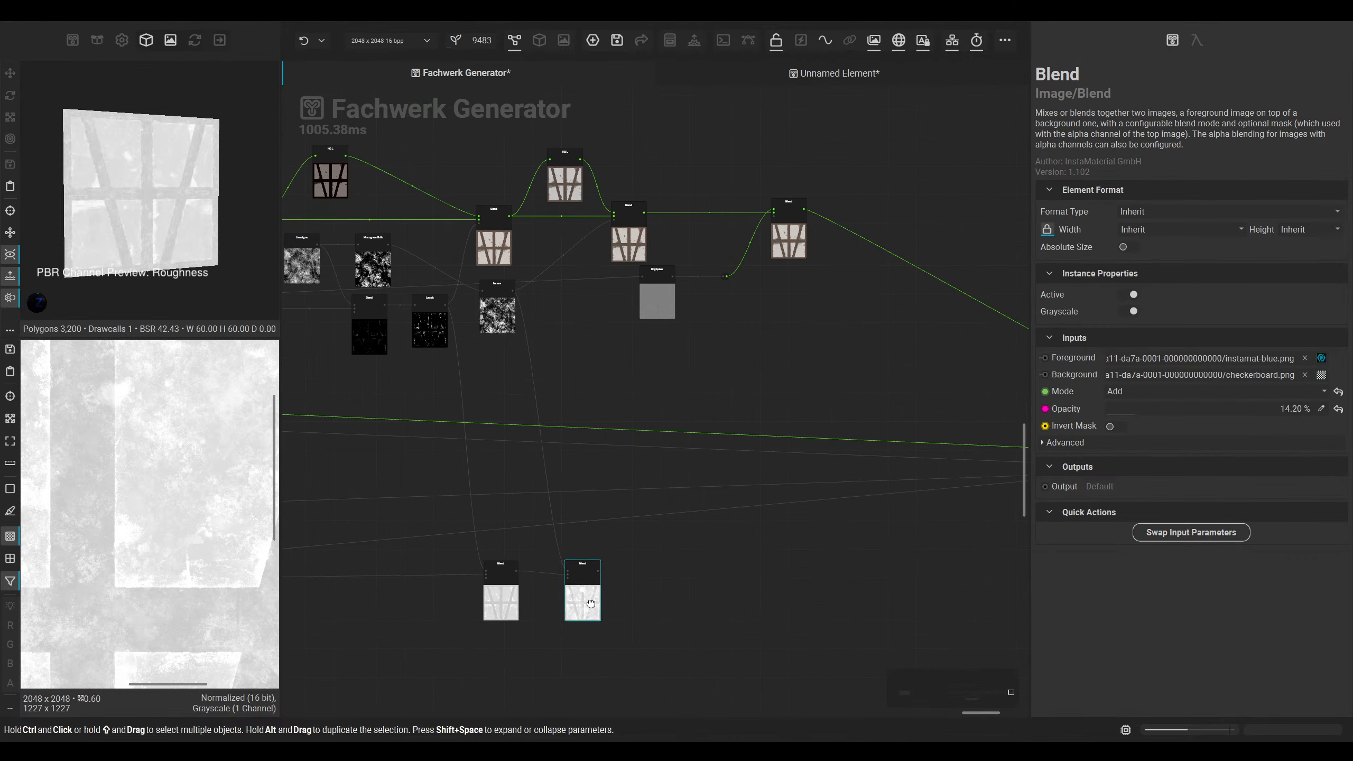
left_click(601, 568)
scroll(840, 512, "down", 2)
scroll(860, 522, "up", 3)
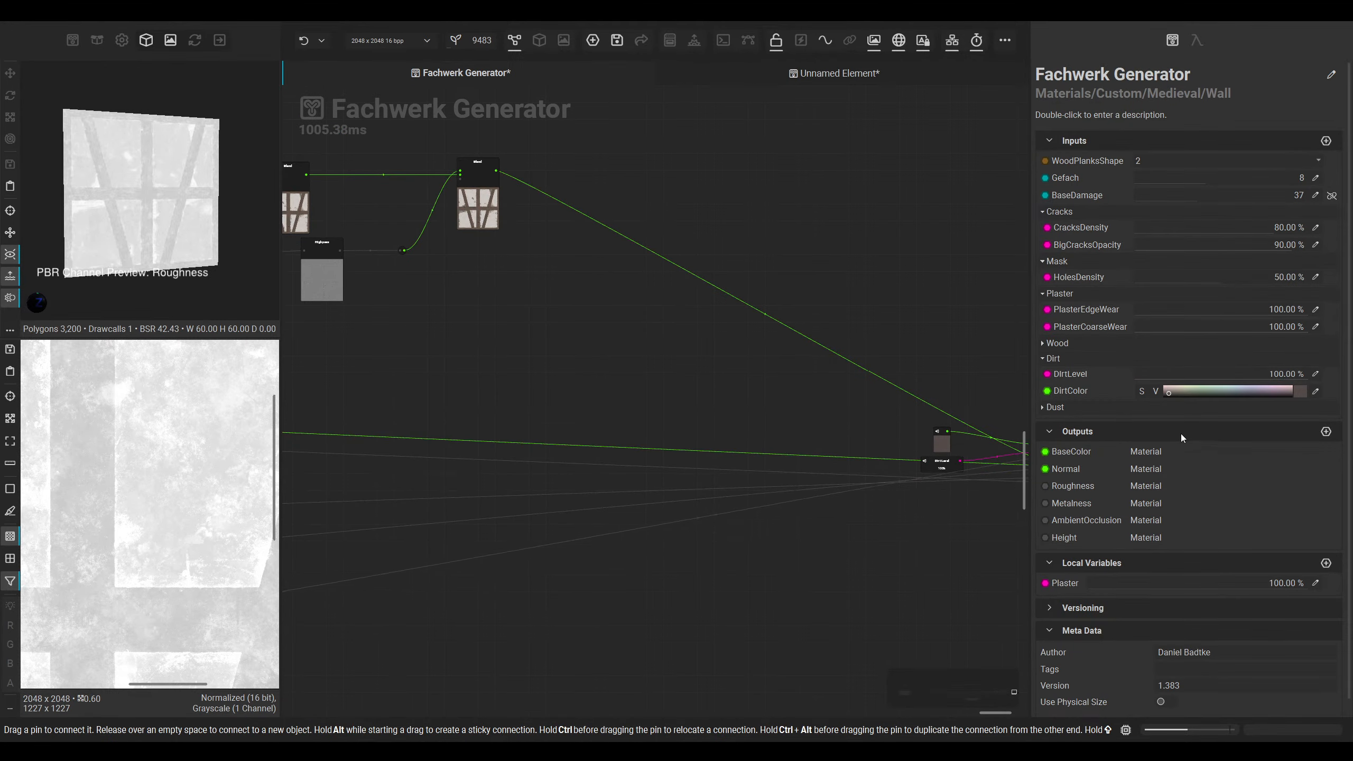
scroll(926, 457, "up", 3)
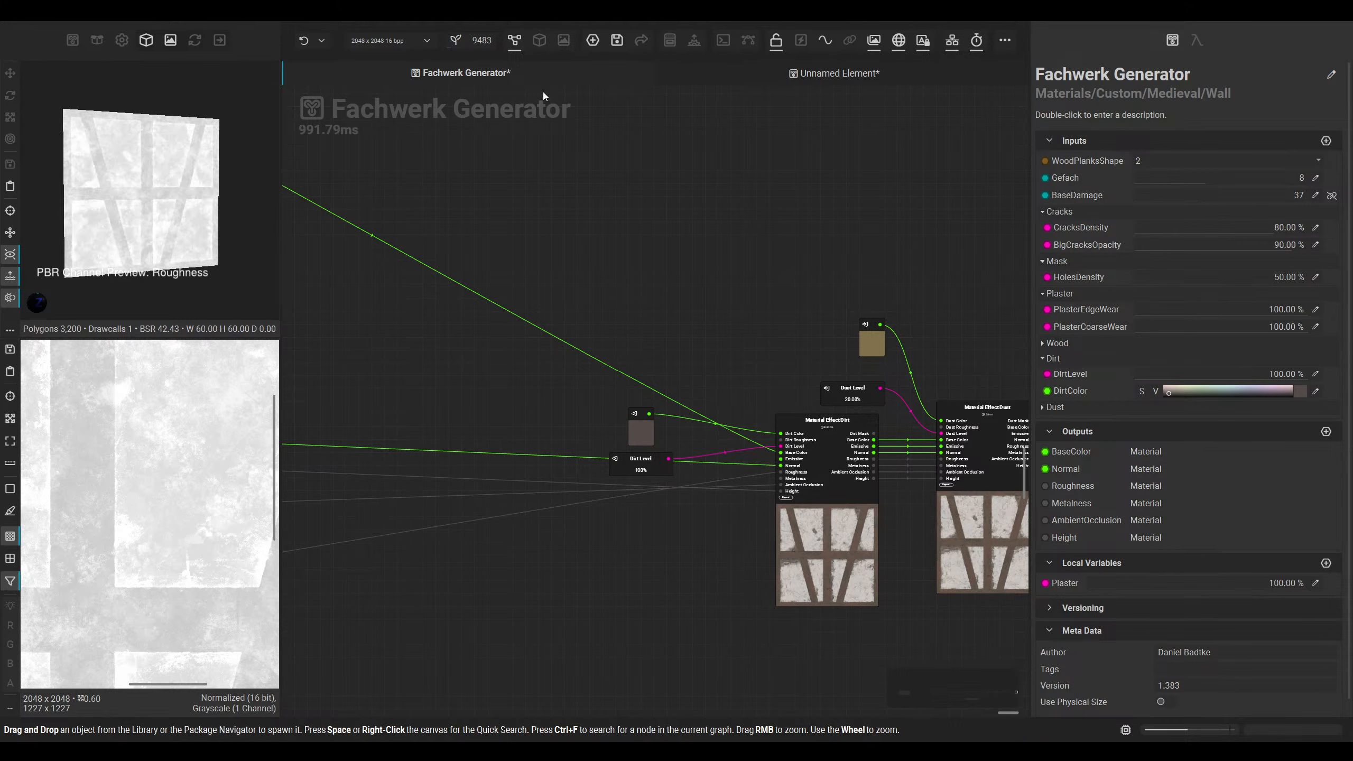
Step: Examine the wall in the enlarged 3D view with several random seeds and reset the seed to its default
left_click(539, 40)
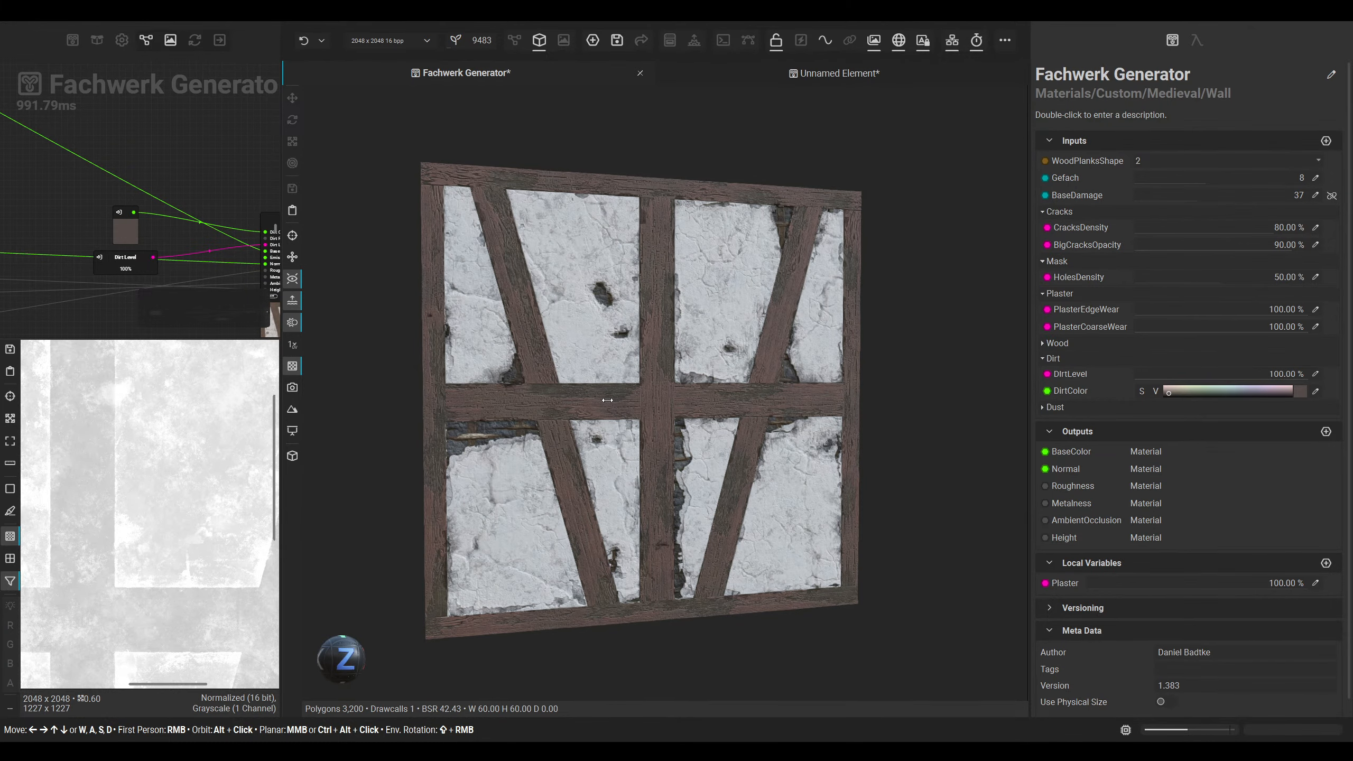
left_click_drag(608, 399, 563, 420, "alt")
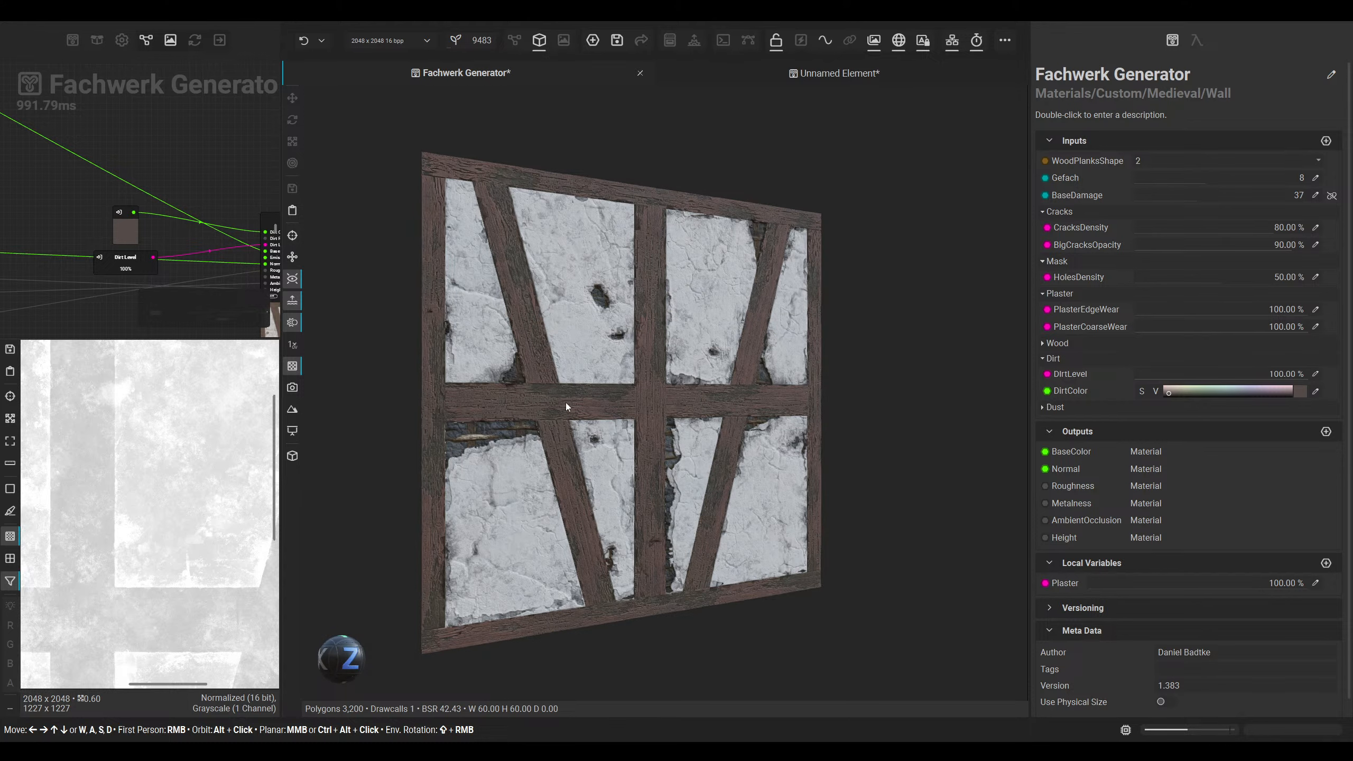
left_click(467, 42)
left_click(478, 42)
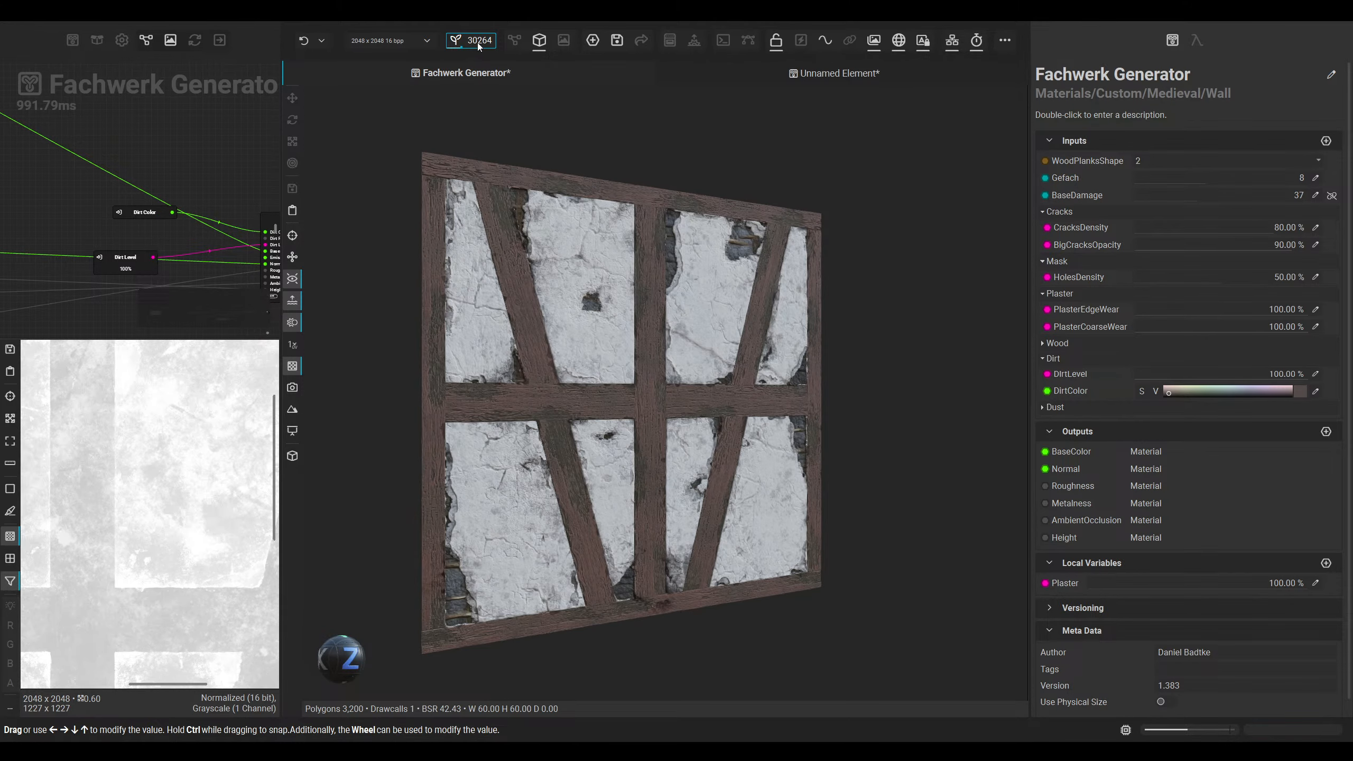
left_click(493, 43)
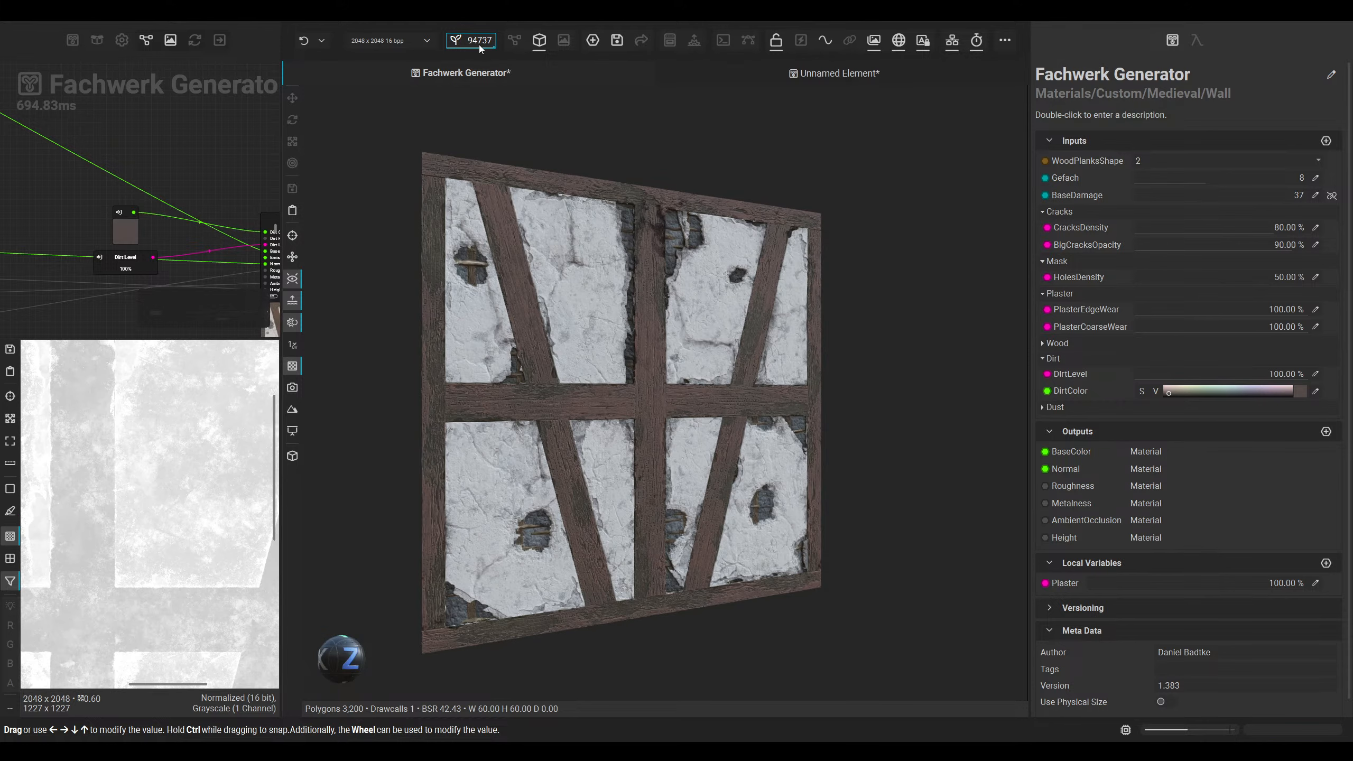
right_click(477, 44)
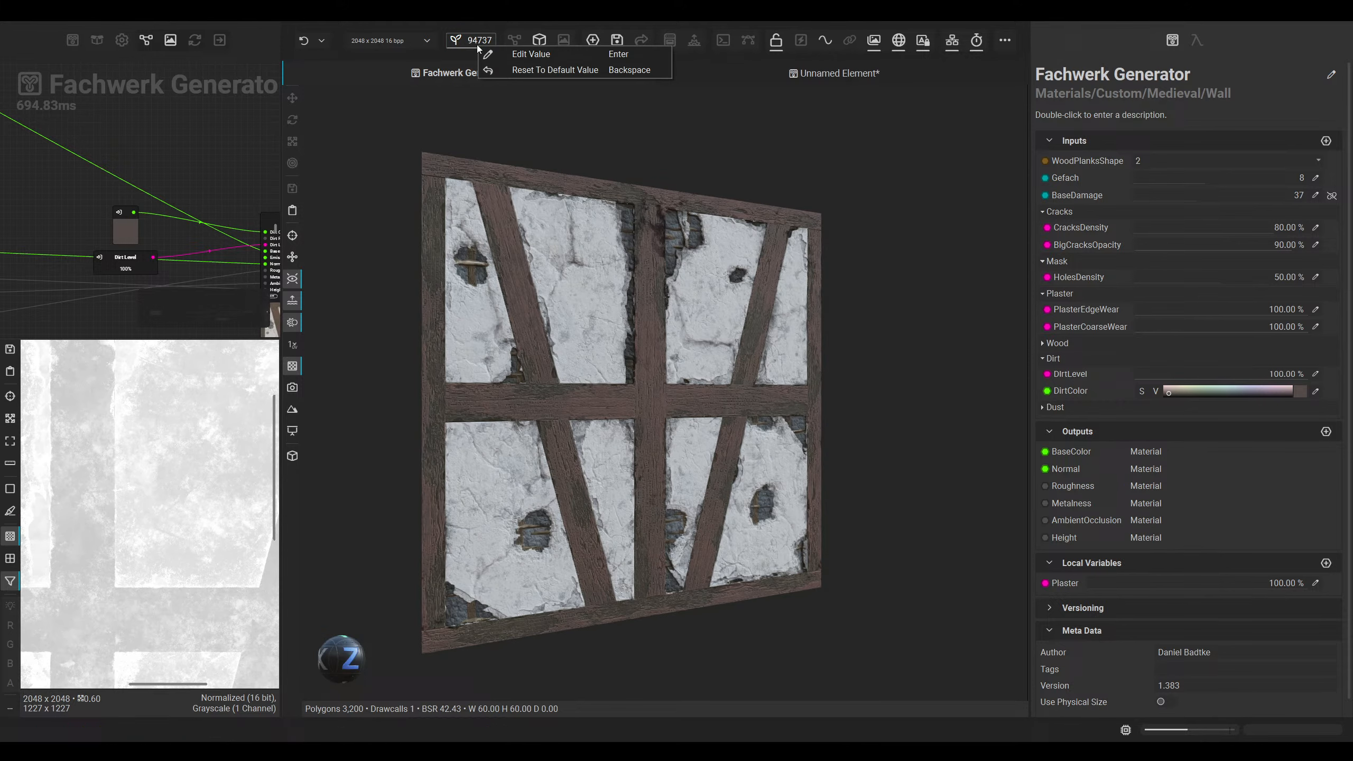
left_click(501, 72)
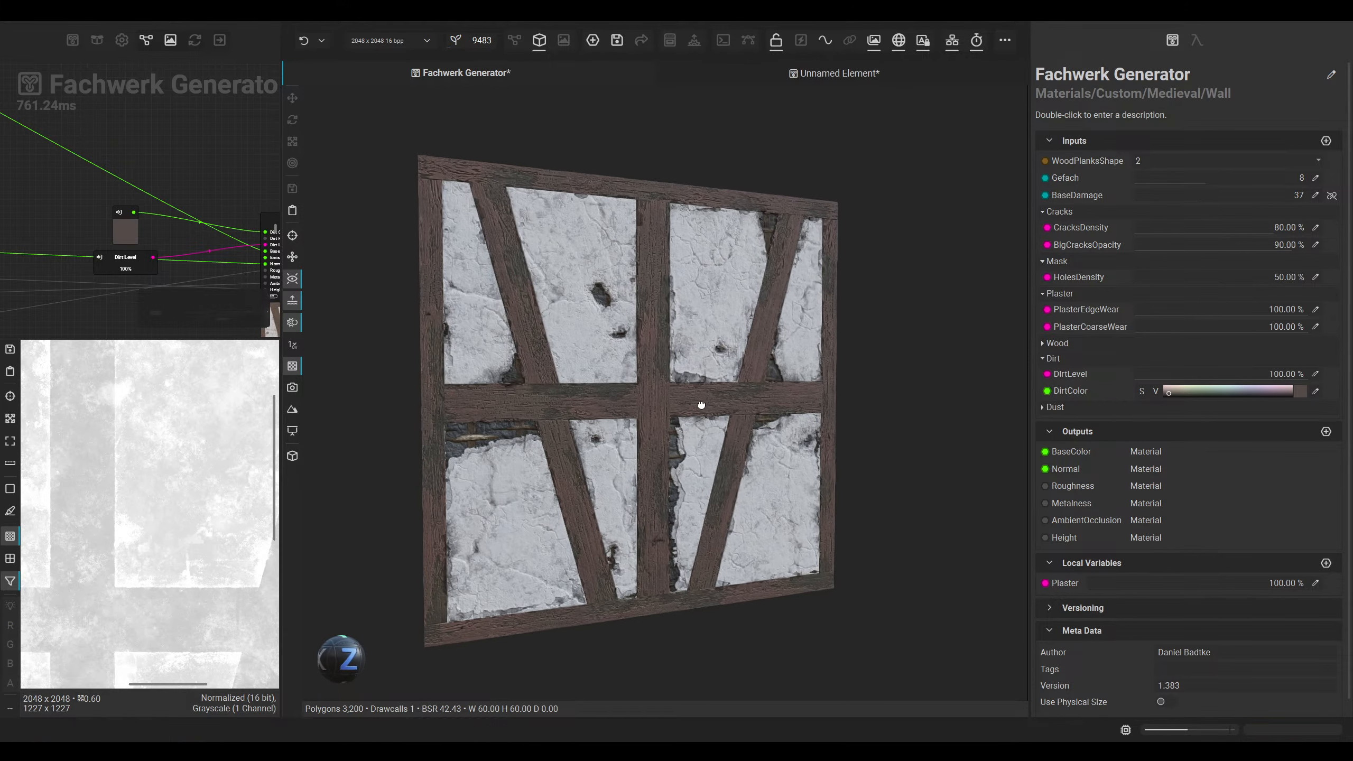
Step: Add reroute points to the base color and roughness connections into Material Effect Dirt and straighten the lines
left_click(514, 41)
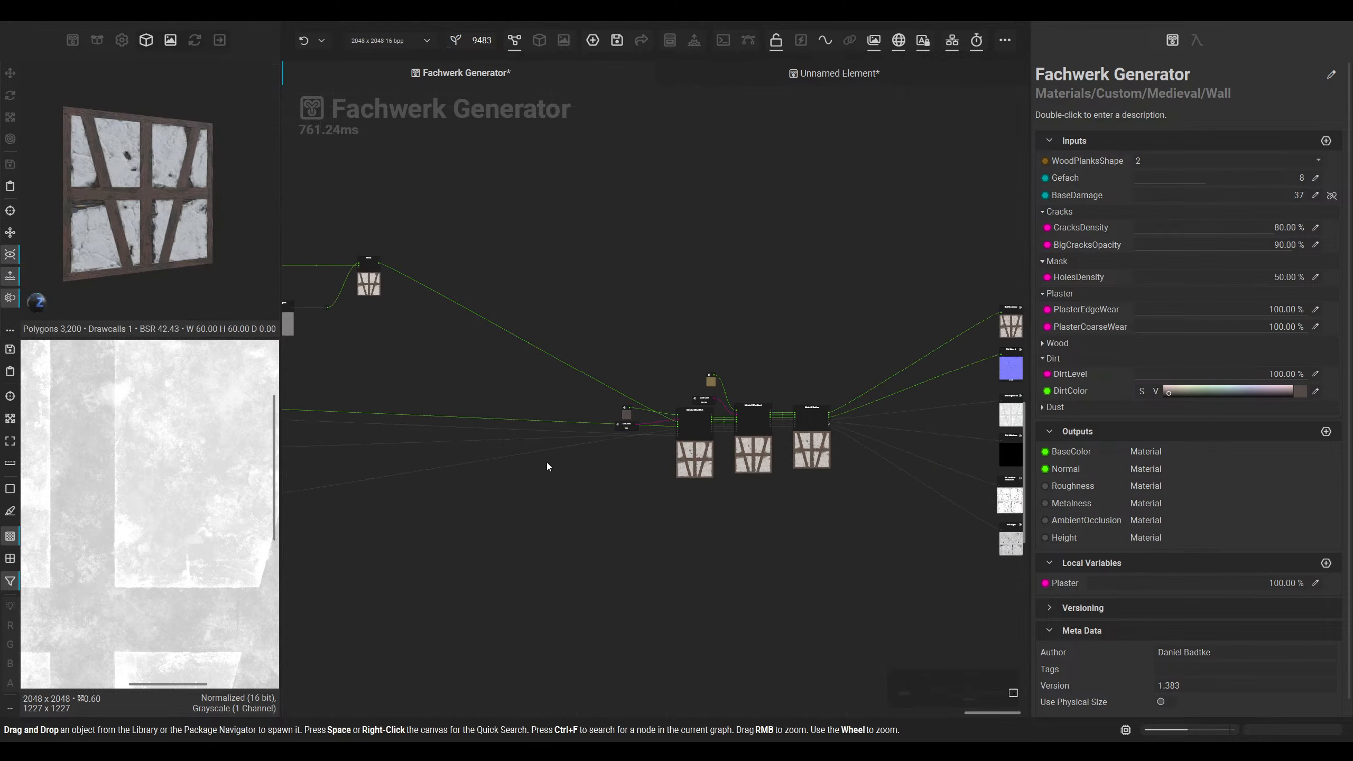
left_click(699, 333)
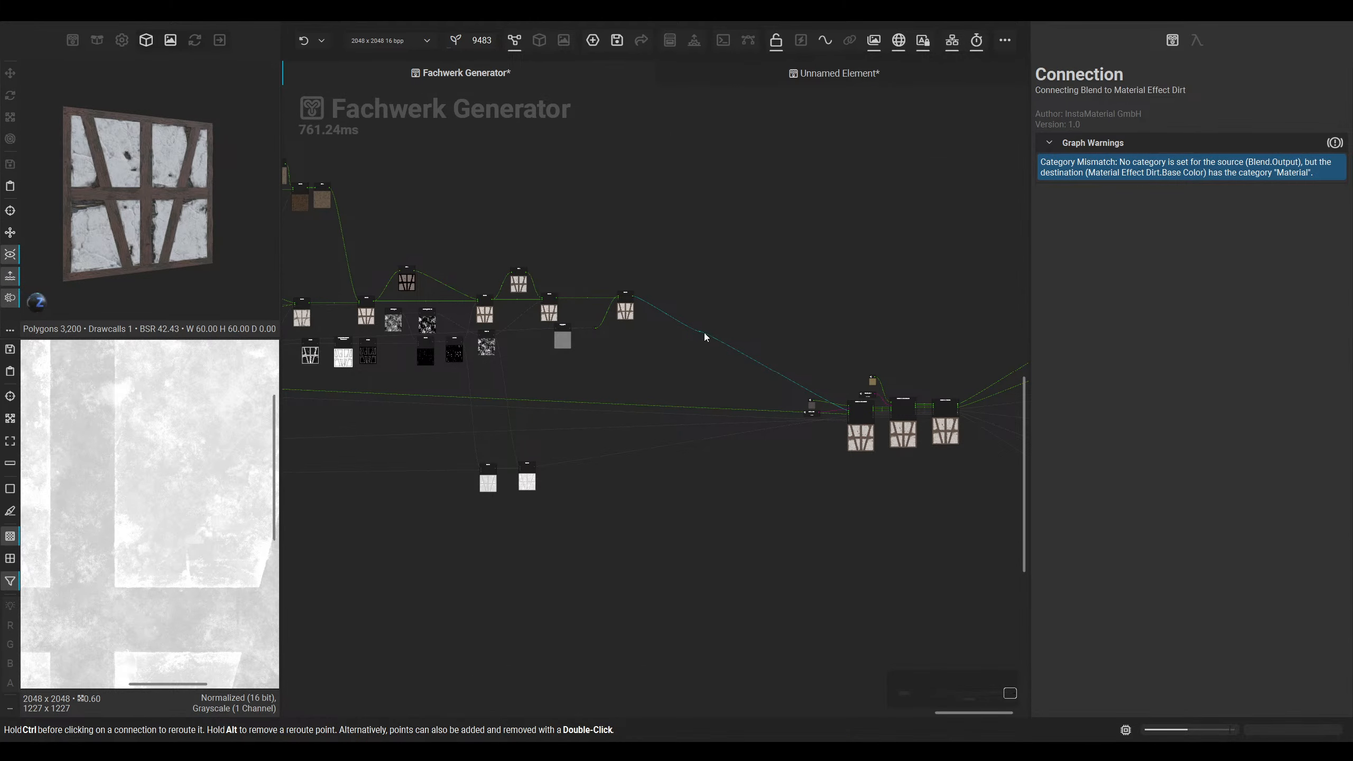
middle_click_drag(700, 331, 703, 330)
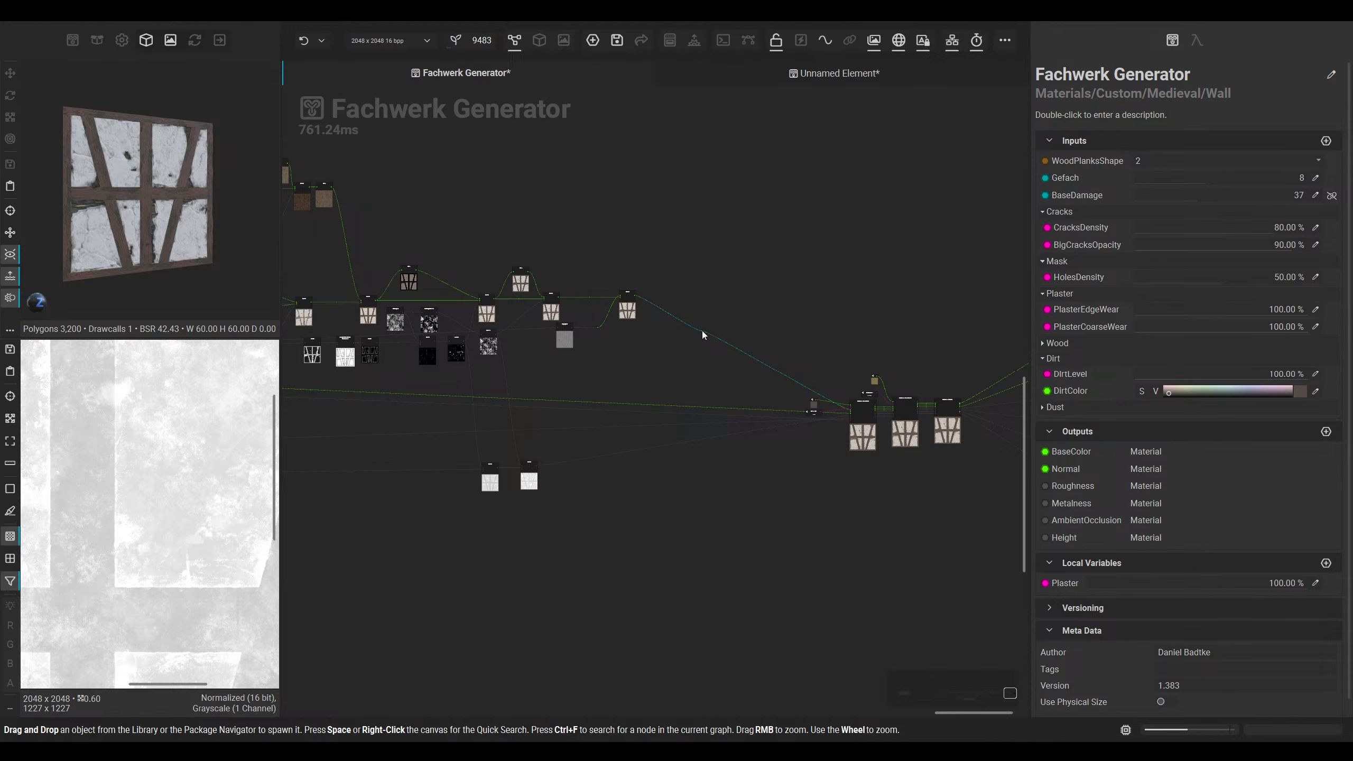
left_click_drag(701, 334, 786, 296)
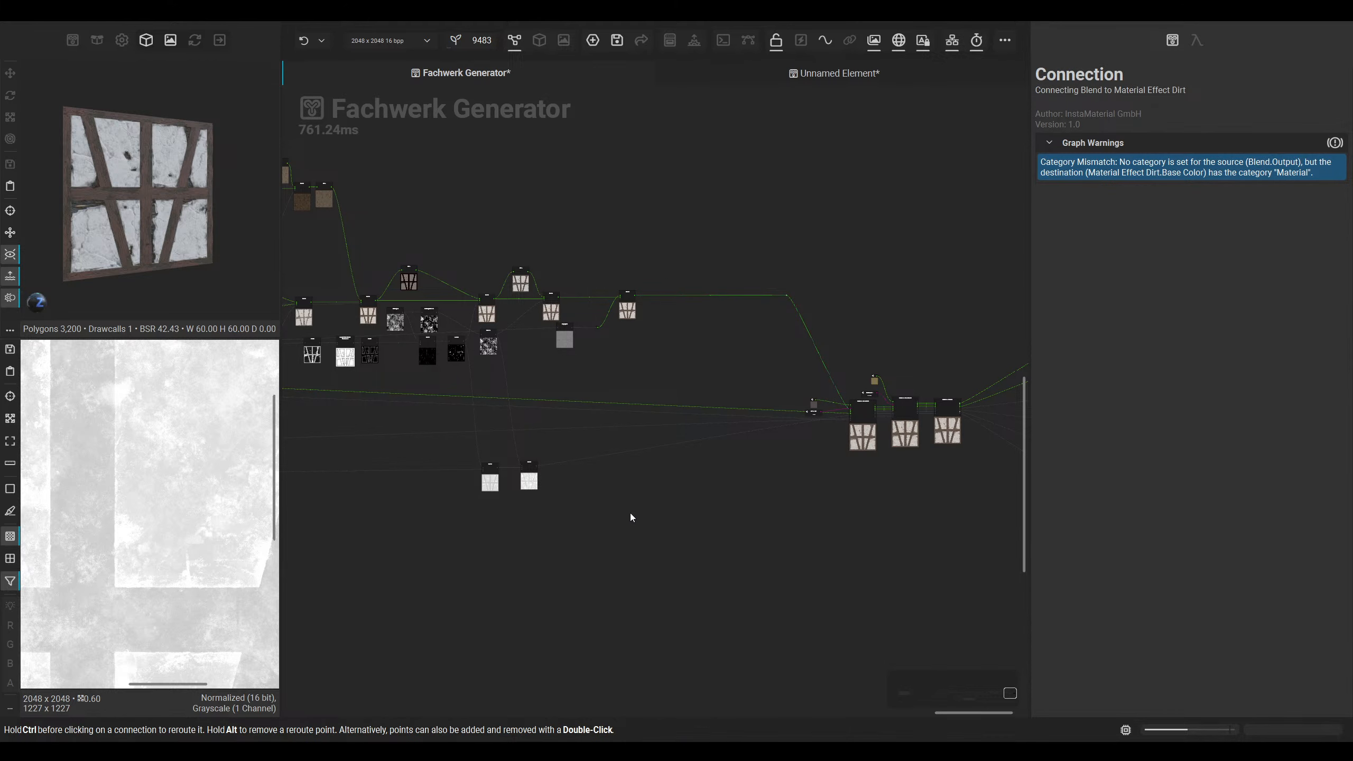
middle_click_drag(595, 474, 697, 406)
scroll(697, 406, "up", 1)
left_click(713, 383)
double_click(718, 384)
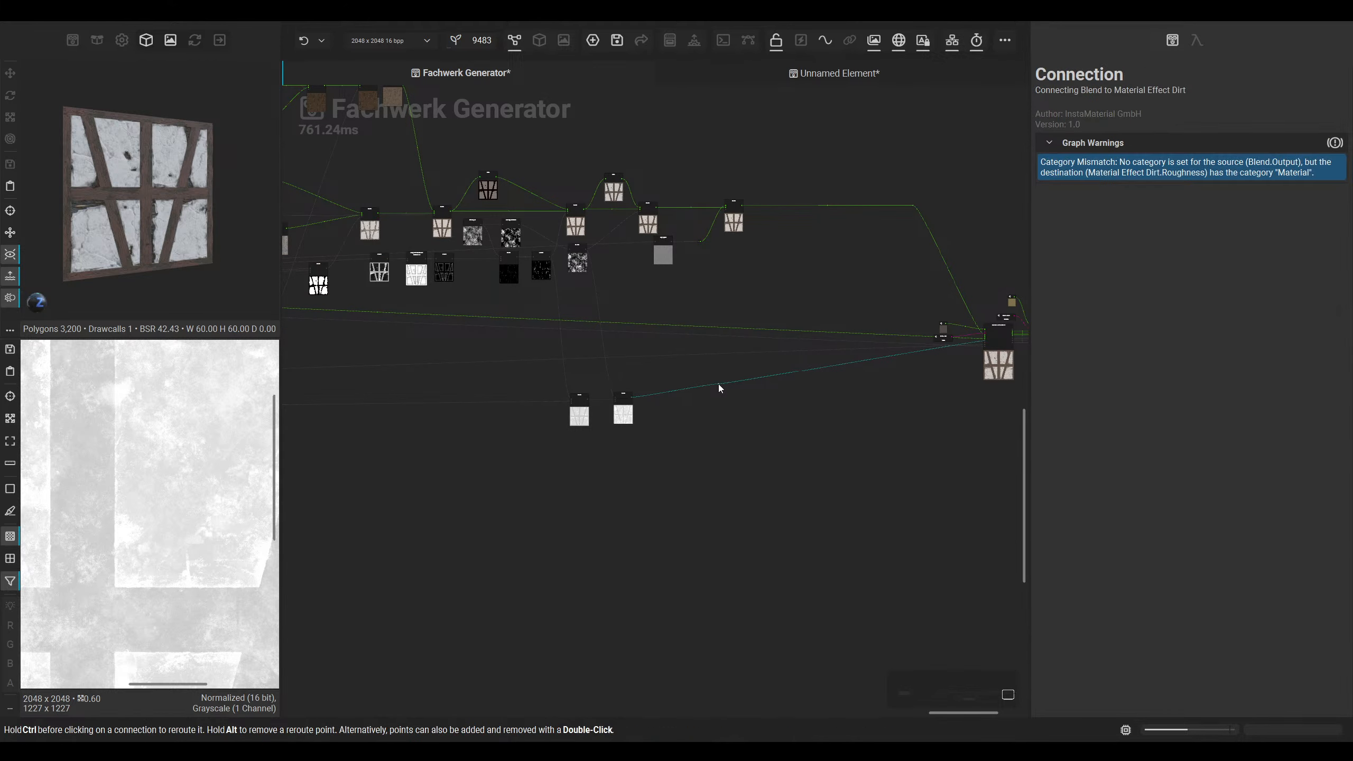
left_click_drag(718, 384, 951, 399)
Step: Locate the crack pattern's Vector Warp node and show its output in the 2D preview
scroll(399, 490, "down", 2)
middle_click_drag(340, 500, 744, 477)
middle_click_drag(600, 464, 814, 461)
middle_click_drag(465, 494, 785, 485)
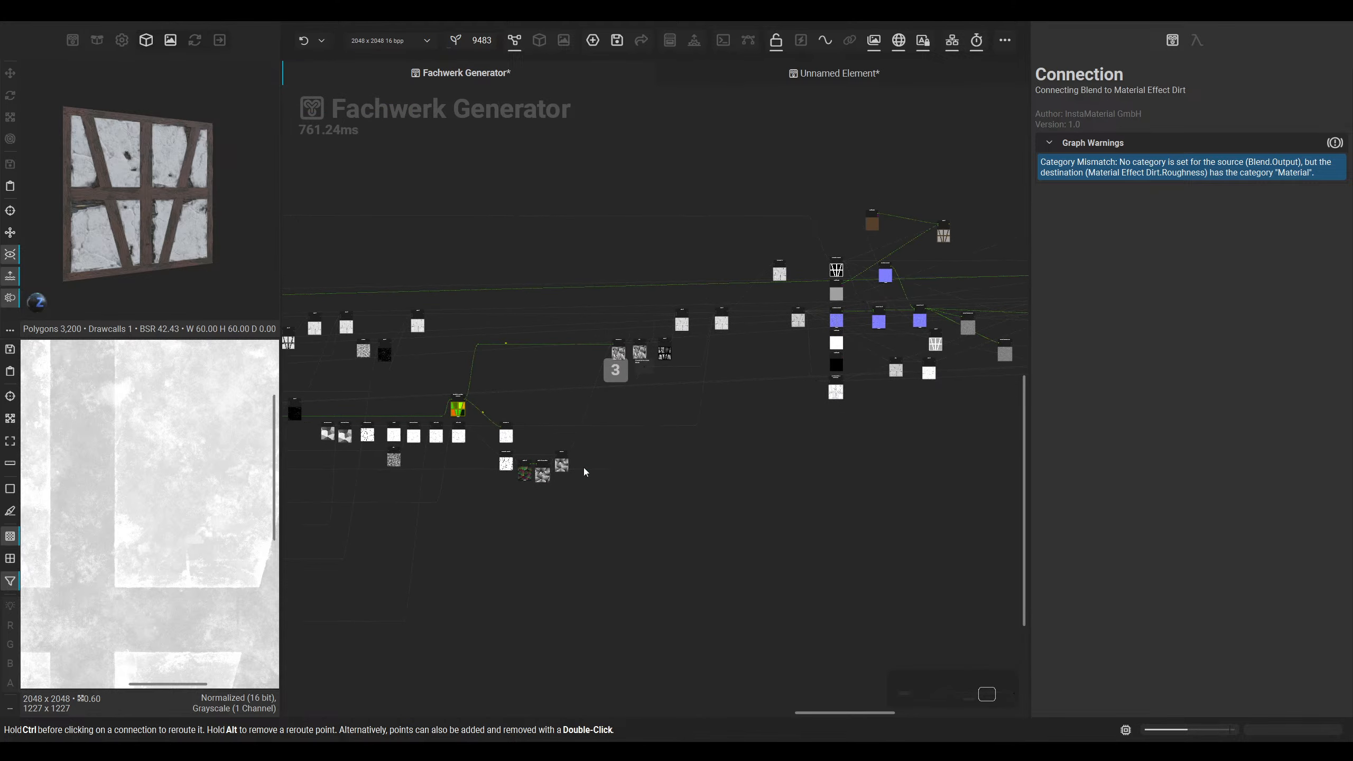
middle_click_drag(584, 471, 743, 461)
scroll(741, 457, "up", 5)
middle_click_drag(775, 441, 575, 447)
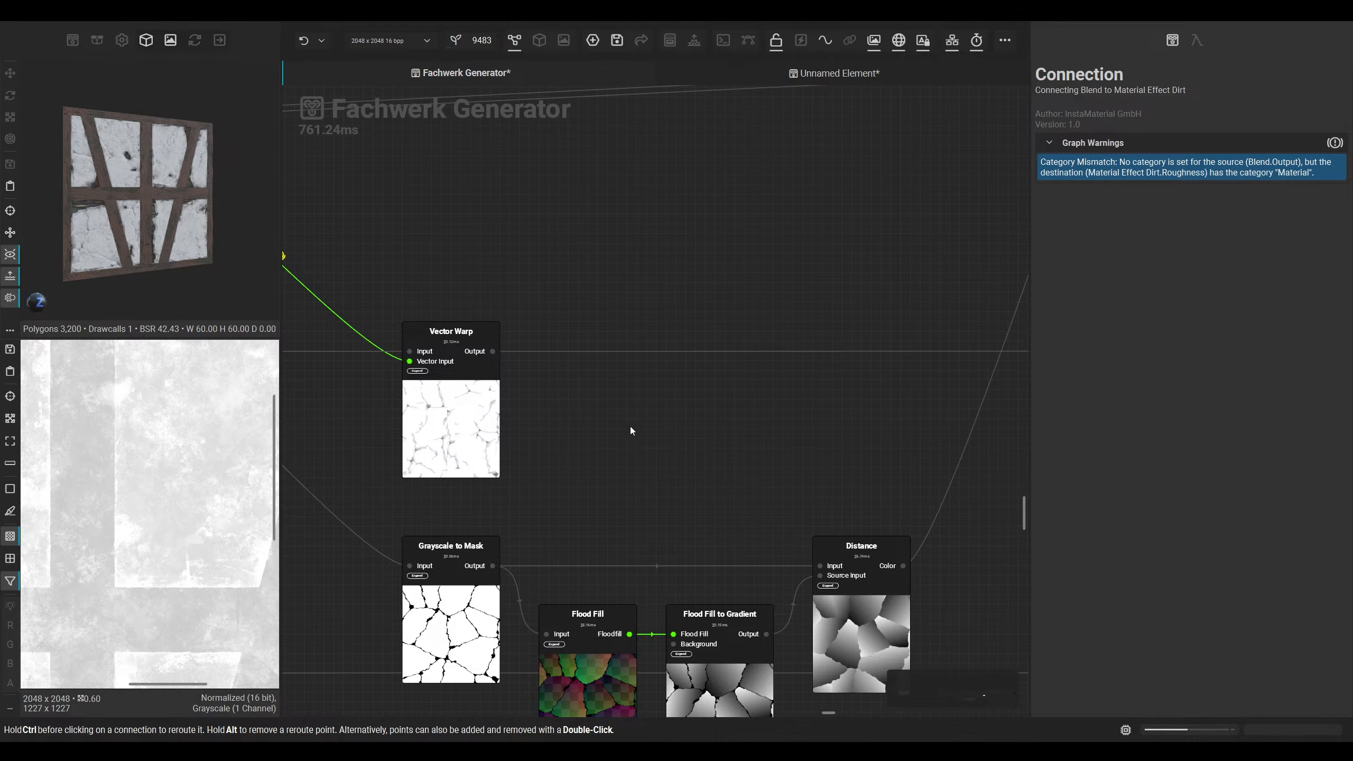
scroll(506, 426, "down", 4)
left_click(408, 415)
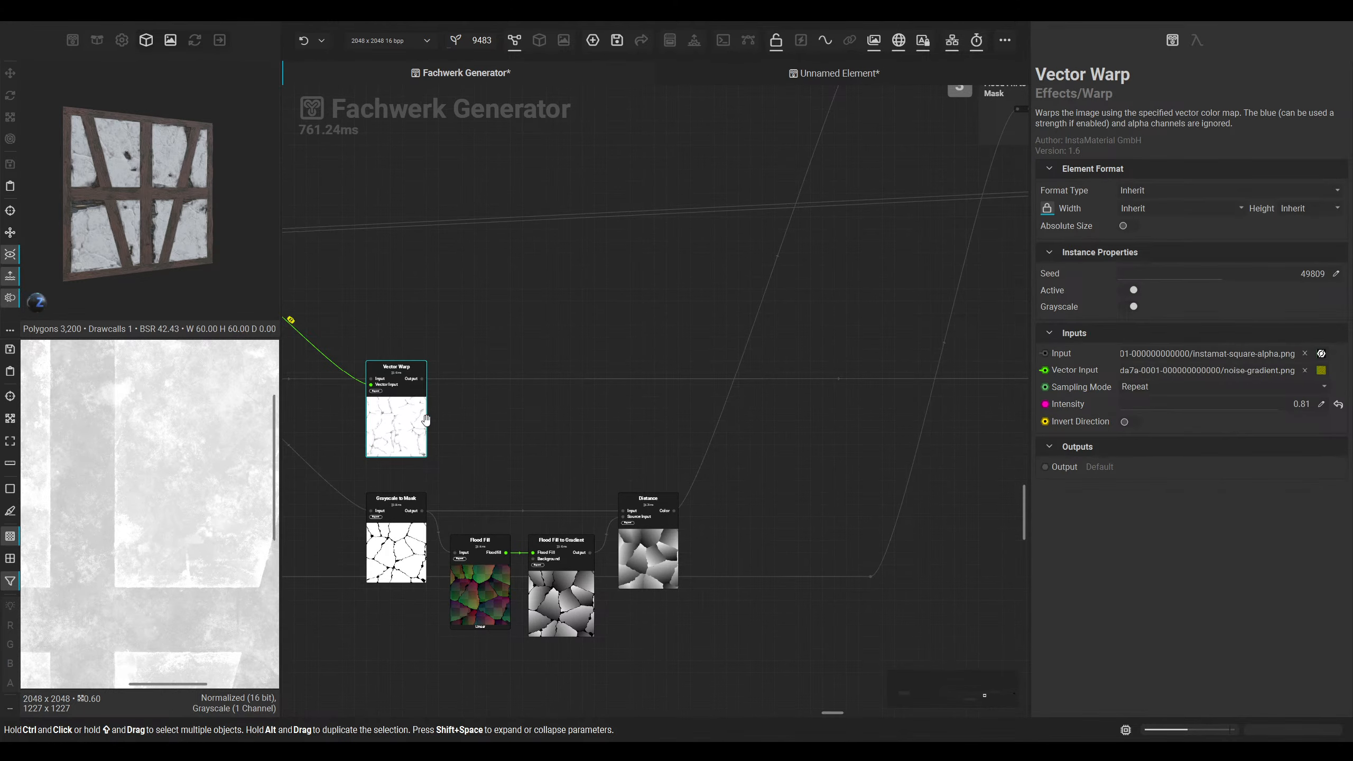
middle_click_drag(426, 420, 398, 472)
scroll(607, 443, "down", 4)
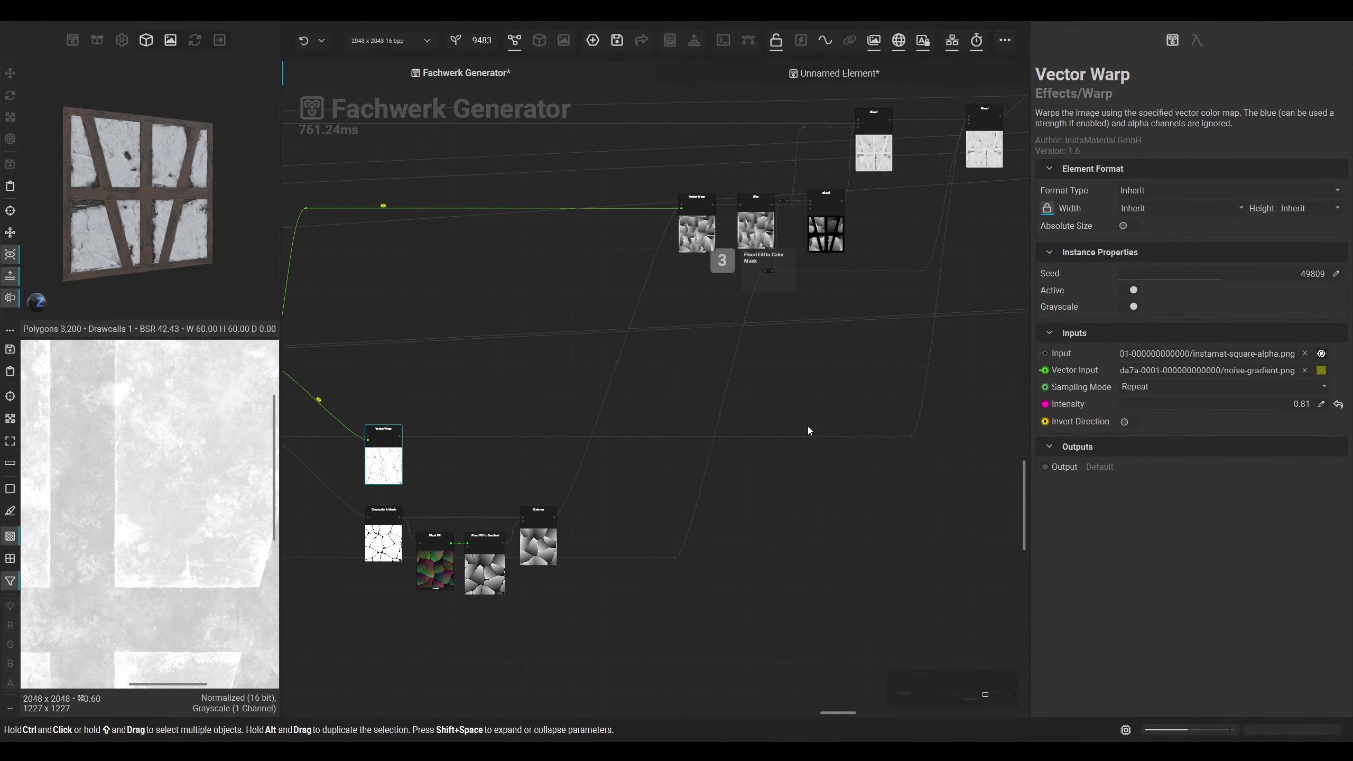
middle_click_drag(905, 356, 695, 476)
middle_click_drag(711, 396, 1025, 306)
scroll(570, 464, "up", 4)
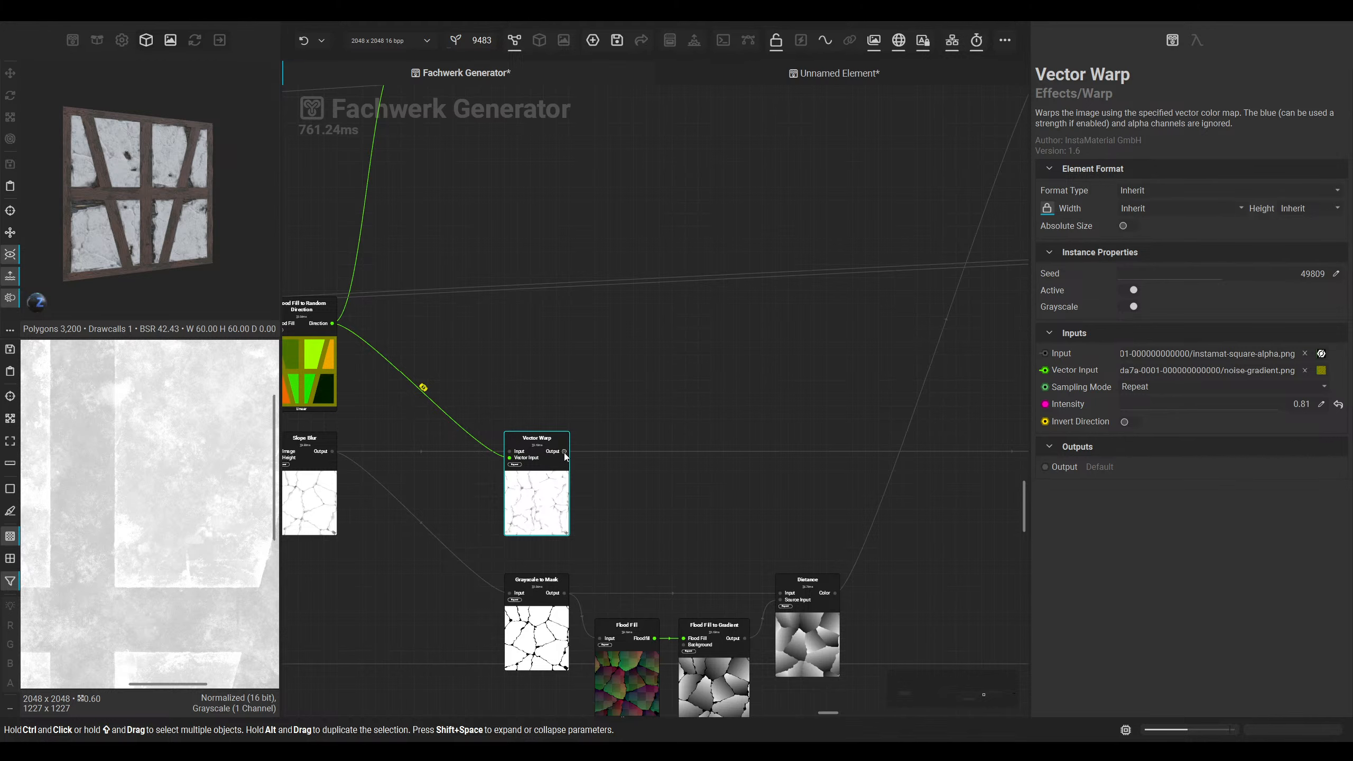
double_click(565, 453)
Step: Create a Blend node from the Vector Warp output, placed below the roughness Levels and Blend nodes
scroll(733, 444, "down", 5)
left_click_drag(564, 452, 570, 416)
scroll(737, 421, "up", 5)
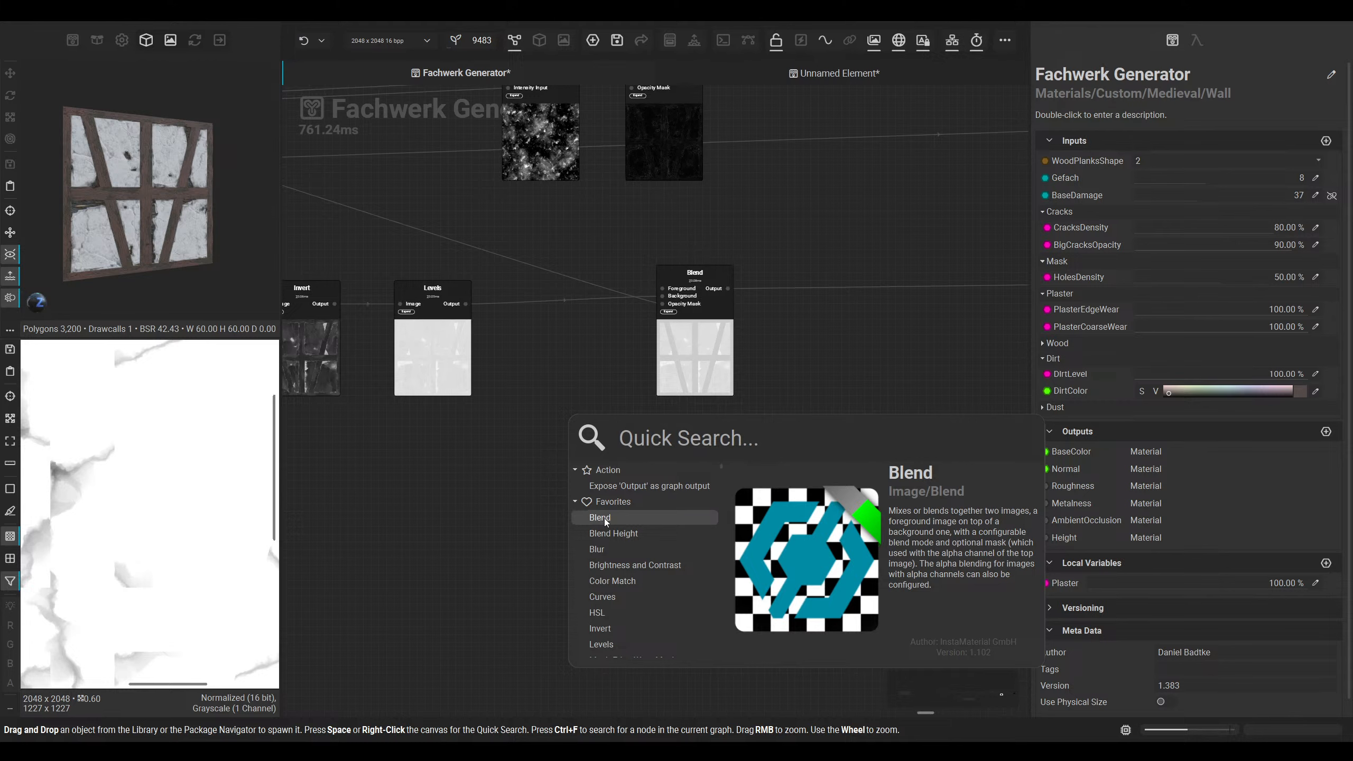
left_click(602, 517)
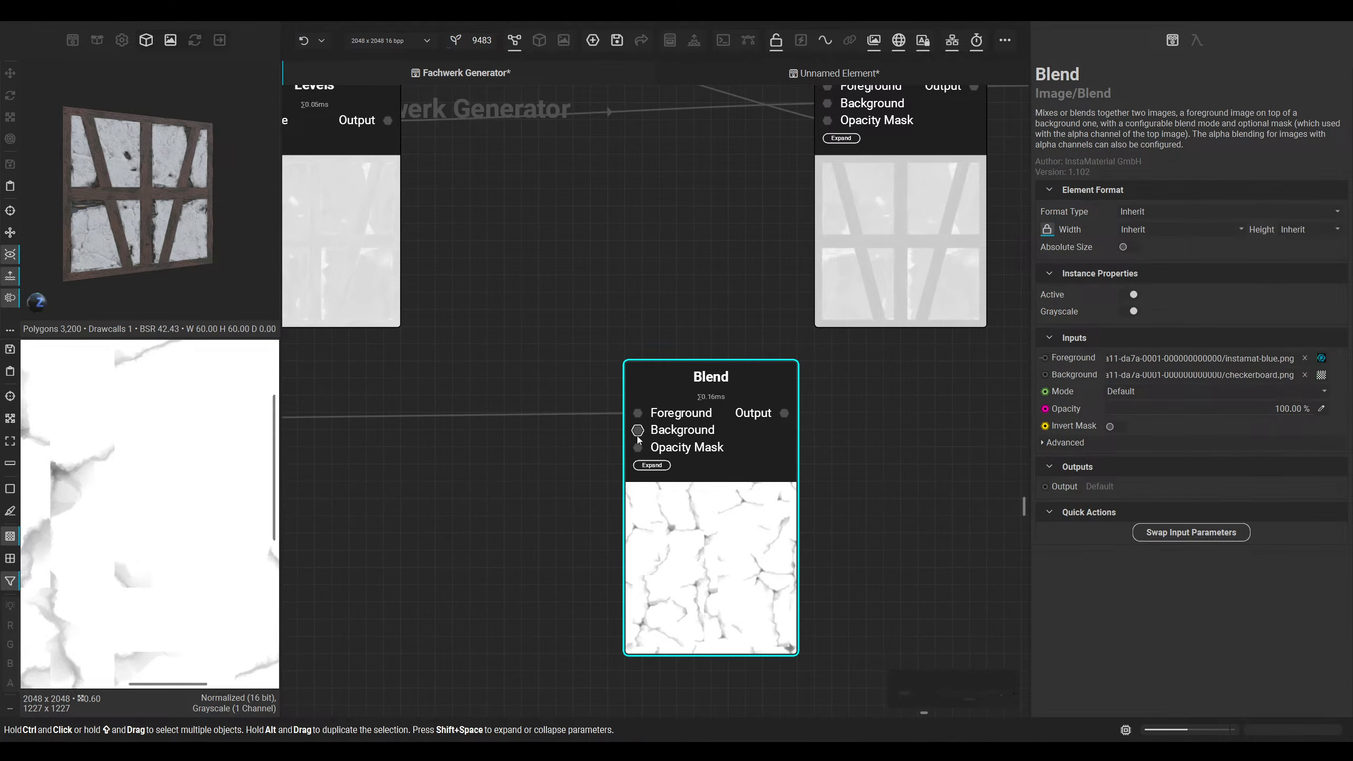
Step: Set up the crack Blend with the Levels output as Background, the Vector Warp as Opacity Mask and Foreground at 0% grey
left_click_drag(638, 430, 429, 276)
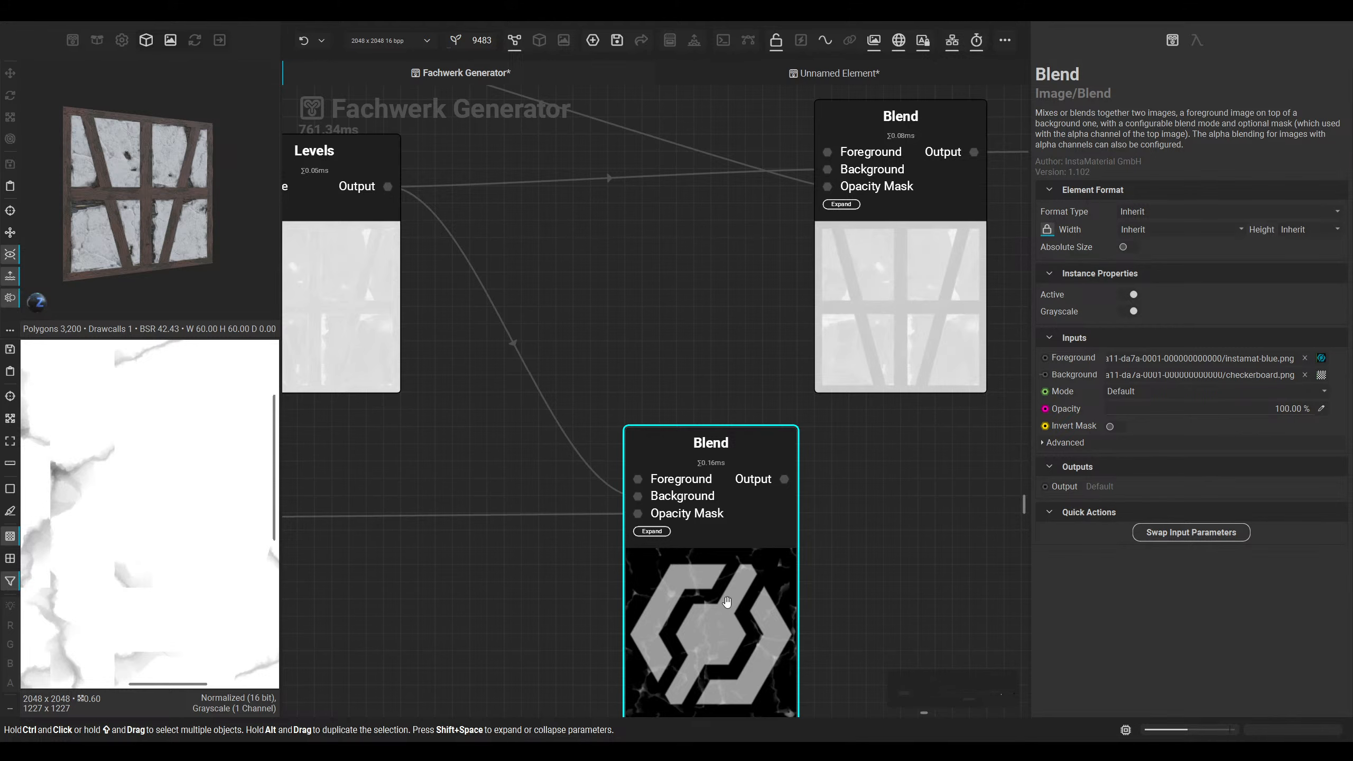
left_click(1302, 357)
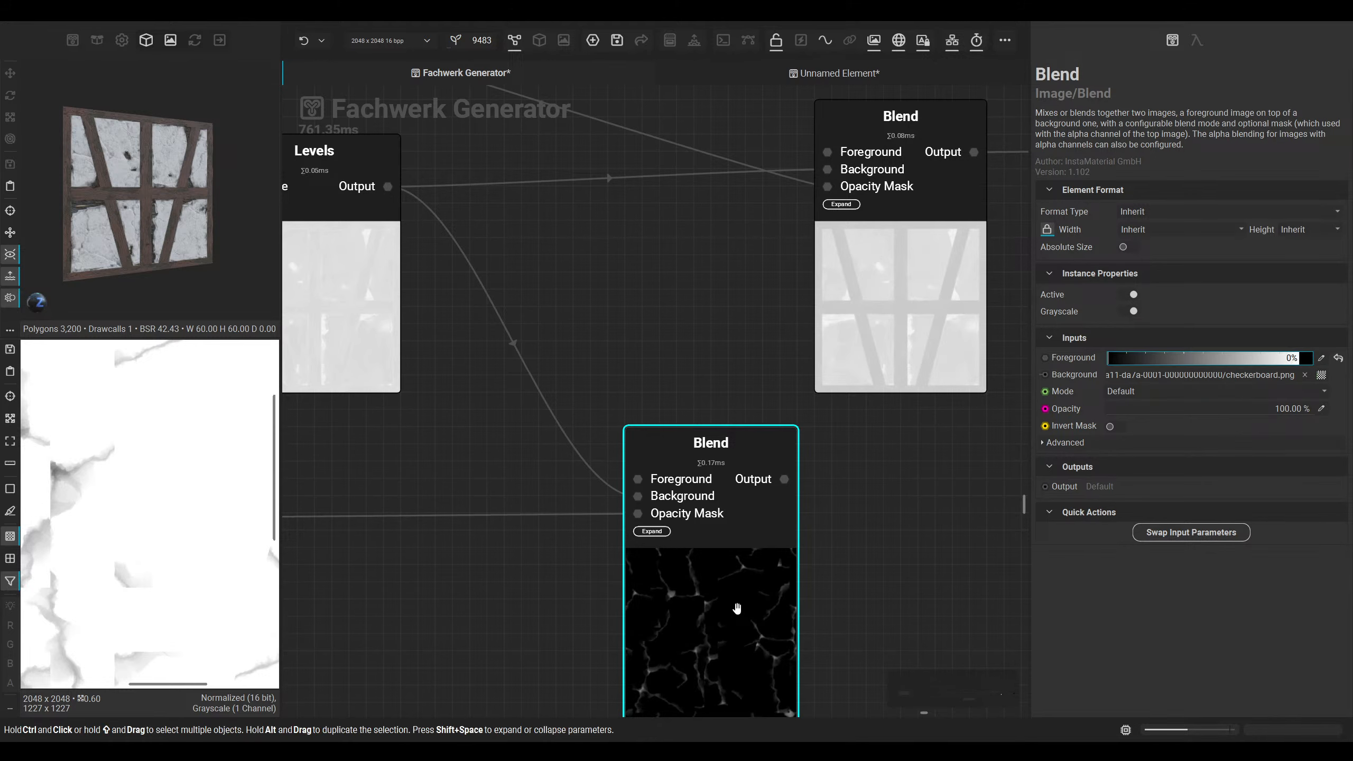
middle_click_drag(685, 322, 757, 301)
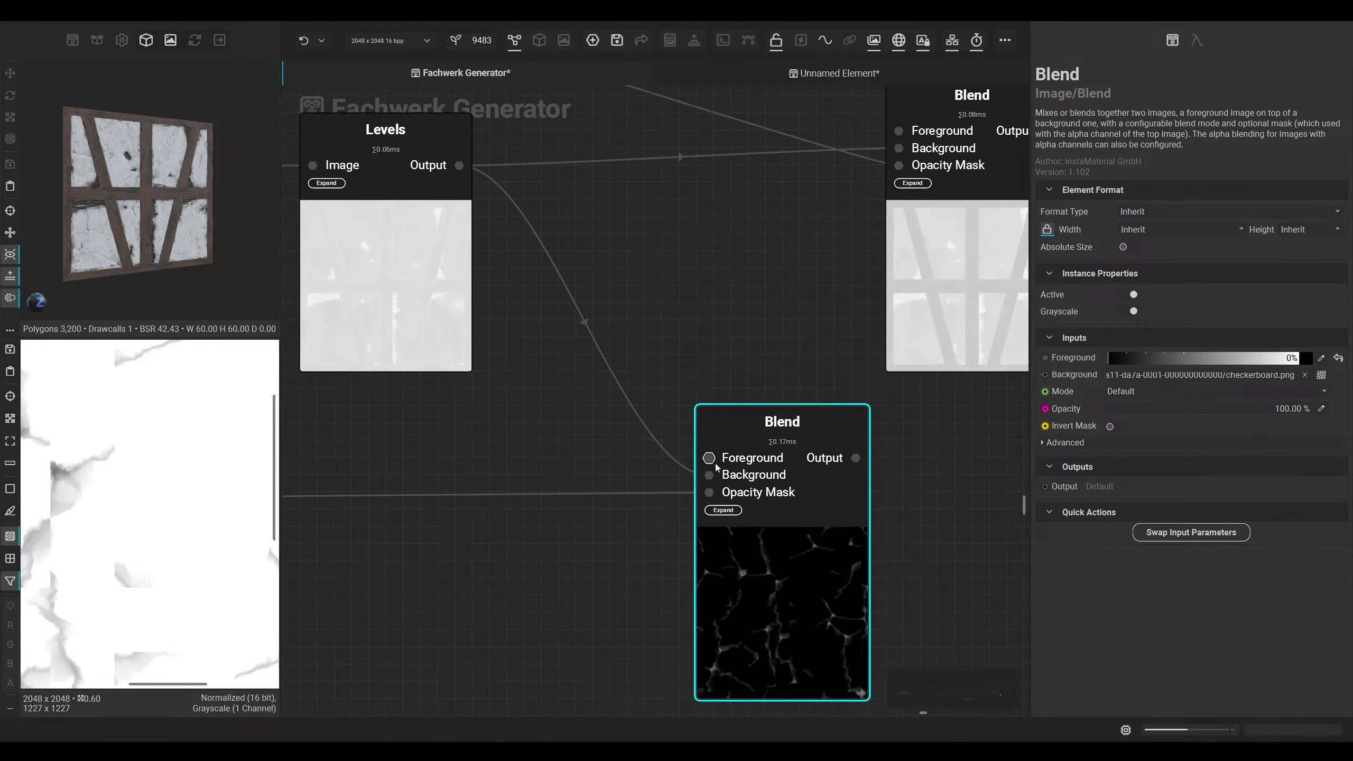
Step: Move the crack Blend slightly closer to the roughness Levels node, enable its Invert Mask option and set its Foreground to 100%
left_click_drag(757, 565, 705, 513)
left_click_drag(659, 446, 662, 448)
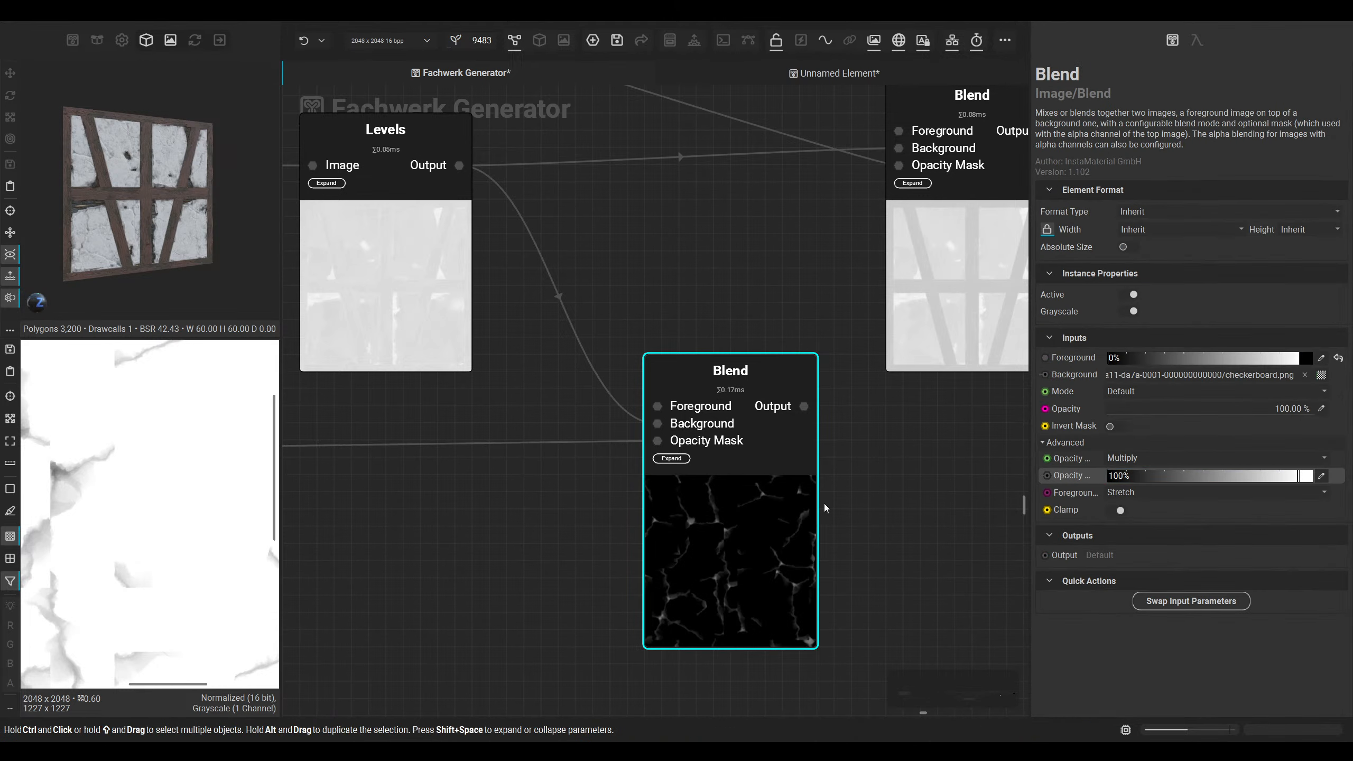
left_click(1119, 430)
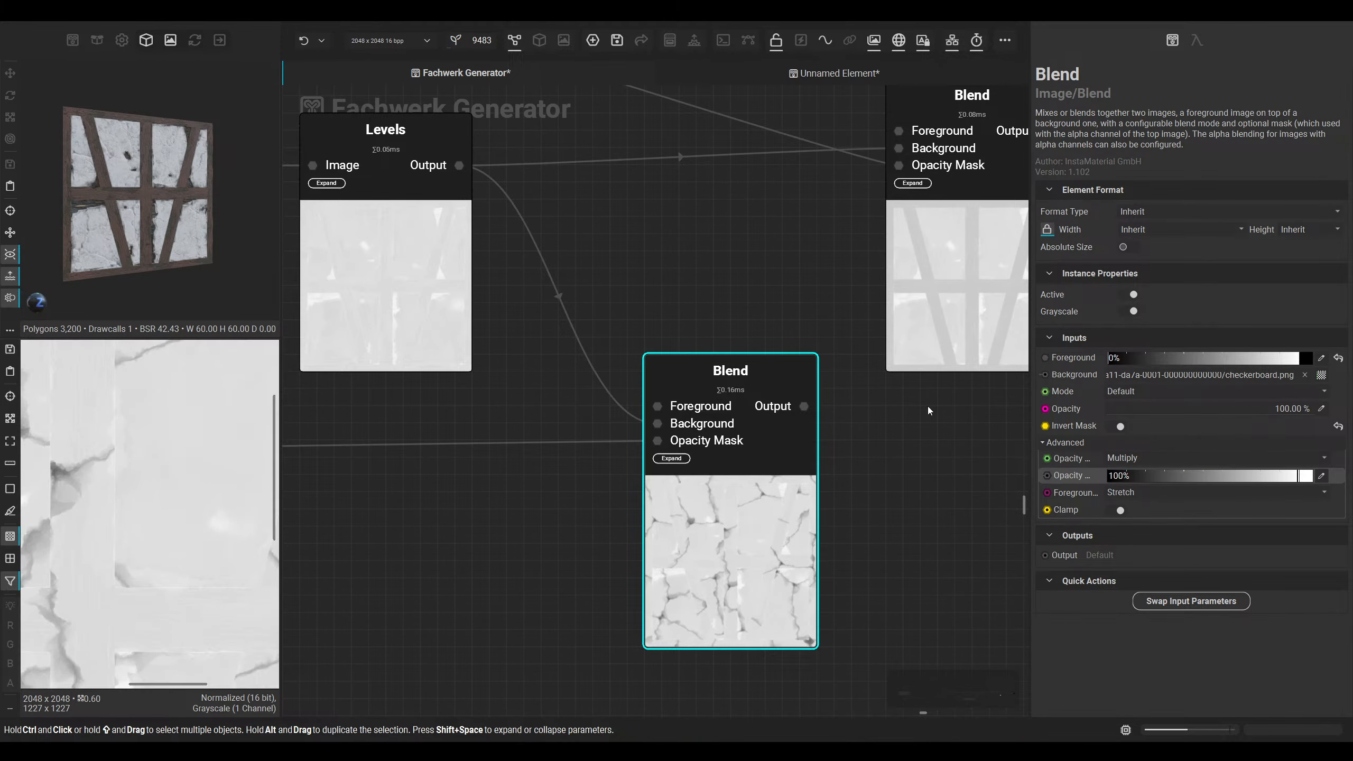
left_click_drag(1182, 358, 1289, 358)
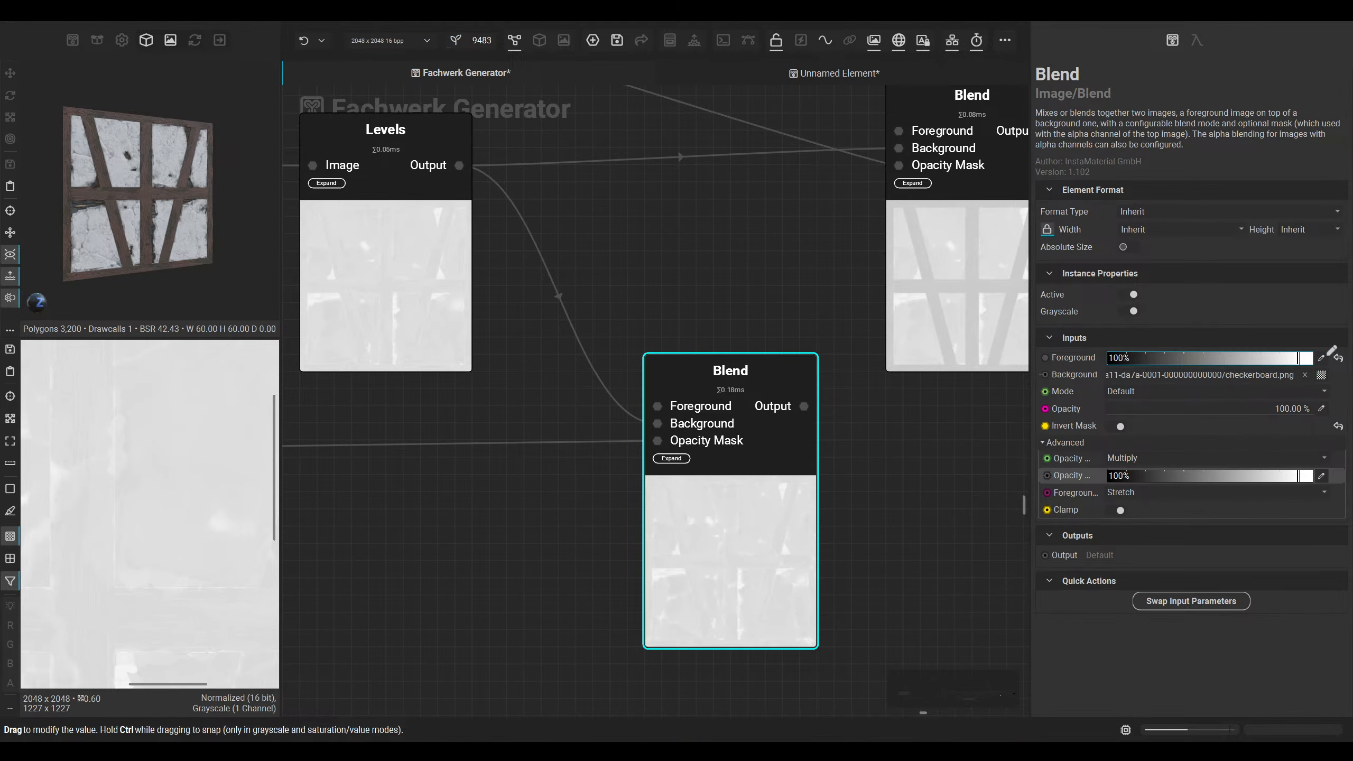
Step: Connect the crack Blend's Output to the Background of the beam-mask roughness Blend, replacing the direct Levels connection
scroll(693, 525, "down", 3)
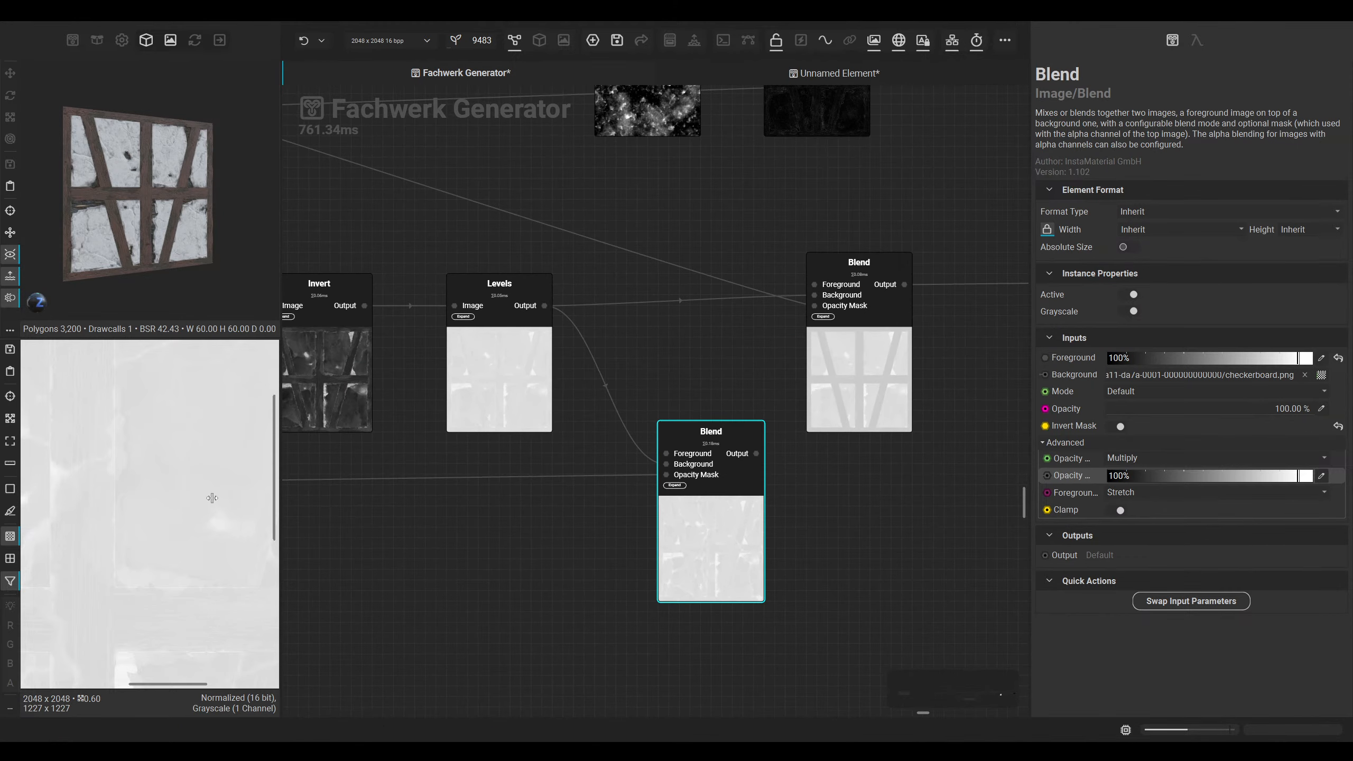
scroll(182, 493, "down", 4)
left_click_drag(816, 298, 756, 454)
middle_click_drag(503, 560, 550, 550)
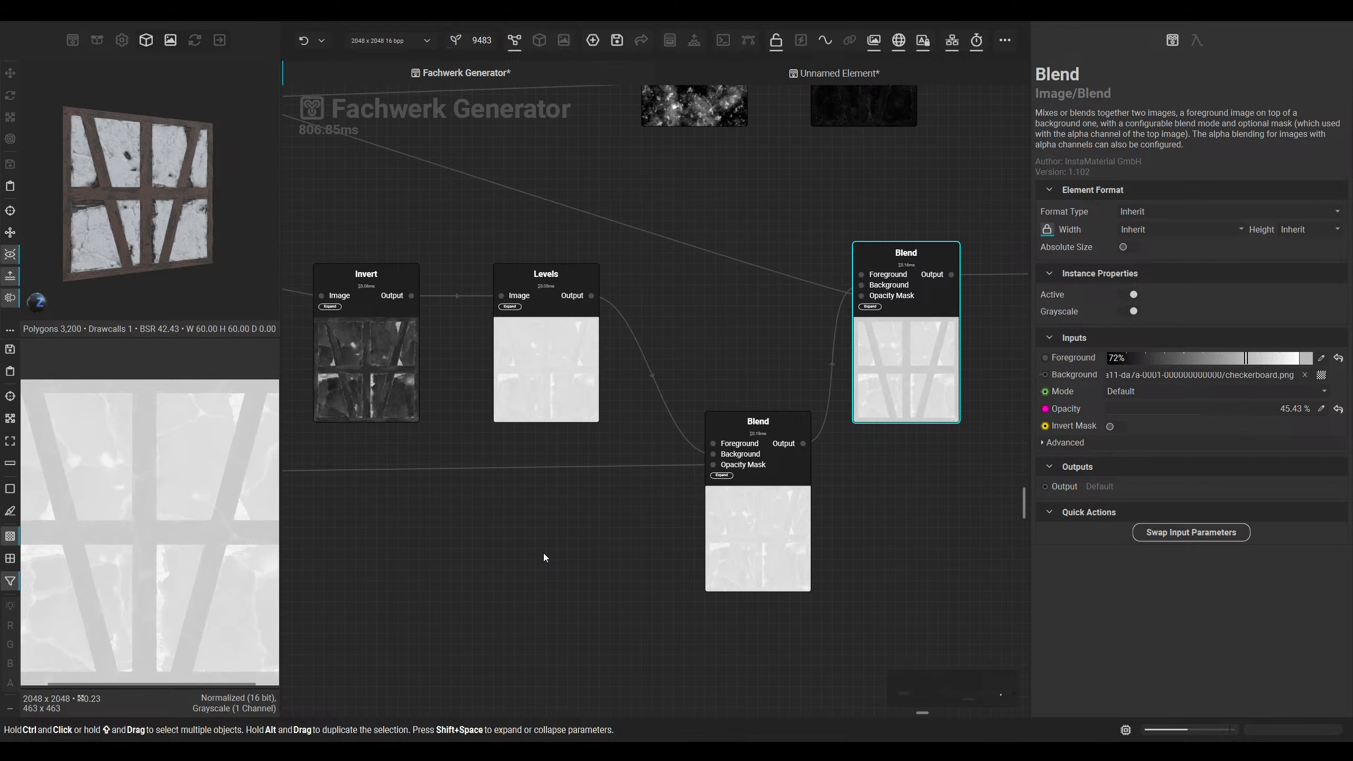
Step: Go back through the graph to the upstream plaster height and normal nodes
scroll(544, 557, "down", 5)
middle_click_drag(631, 558, 971, 582)
middle_click_drag(408, 566, 749, 588)
middle_click_drag(457, 548, 801, 590)
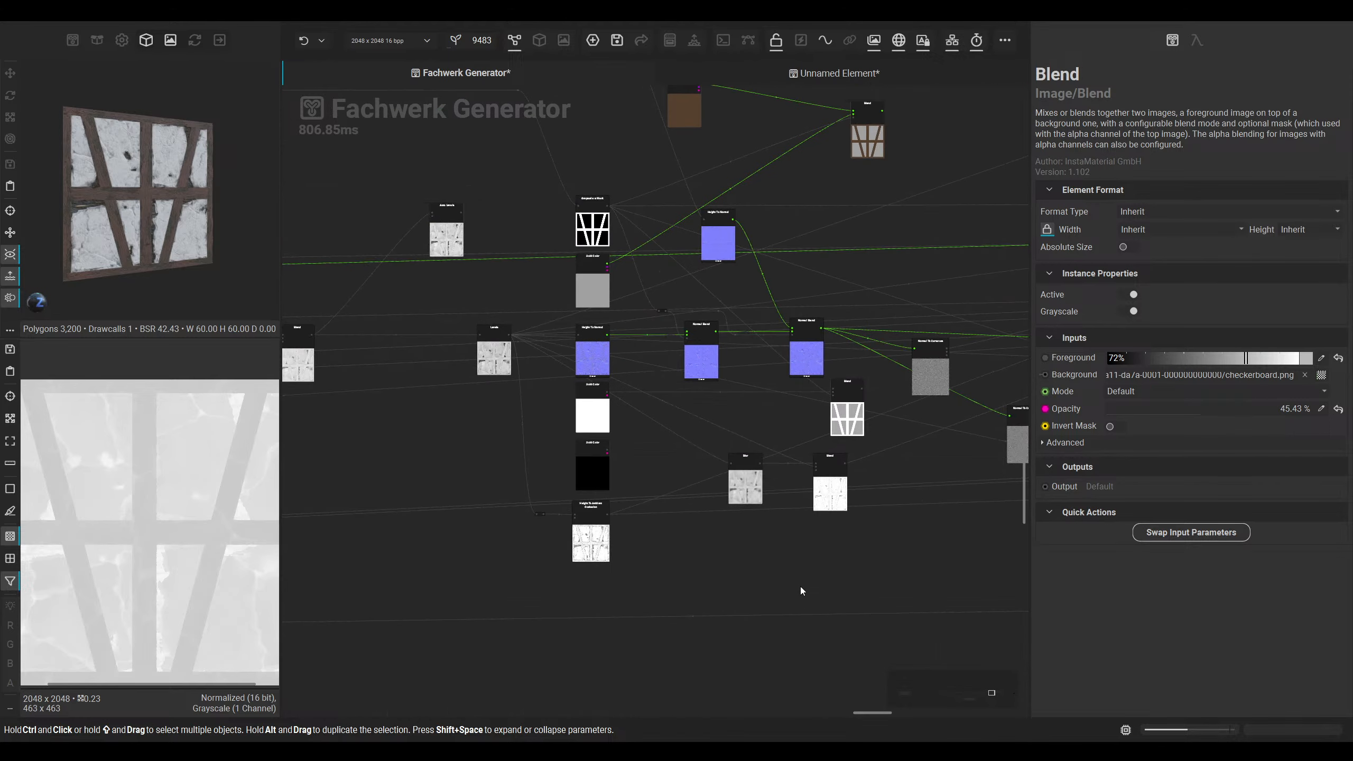
Step: Add a Blend node below Levels, with the Cracks group's final Blend as foreground and the Levels output as background
middle_click_drag(581, 575, 854, 560)
middle_click_drag(711, 556, 1033, 570)
middle_click_drag(623, 561, 814, 552)
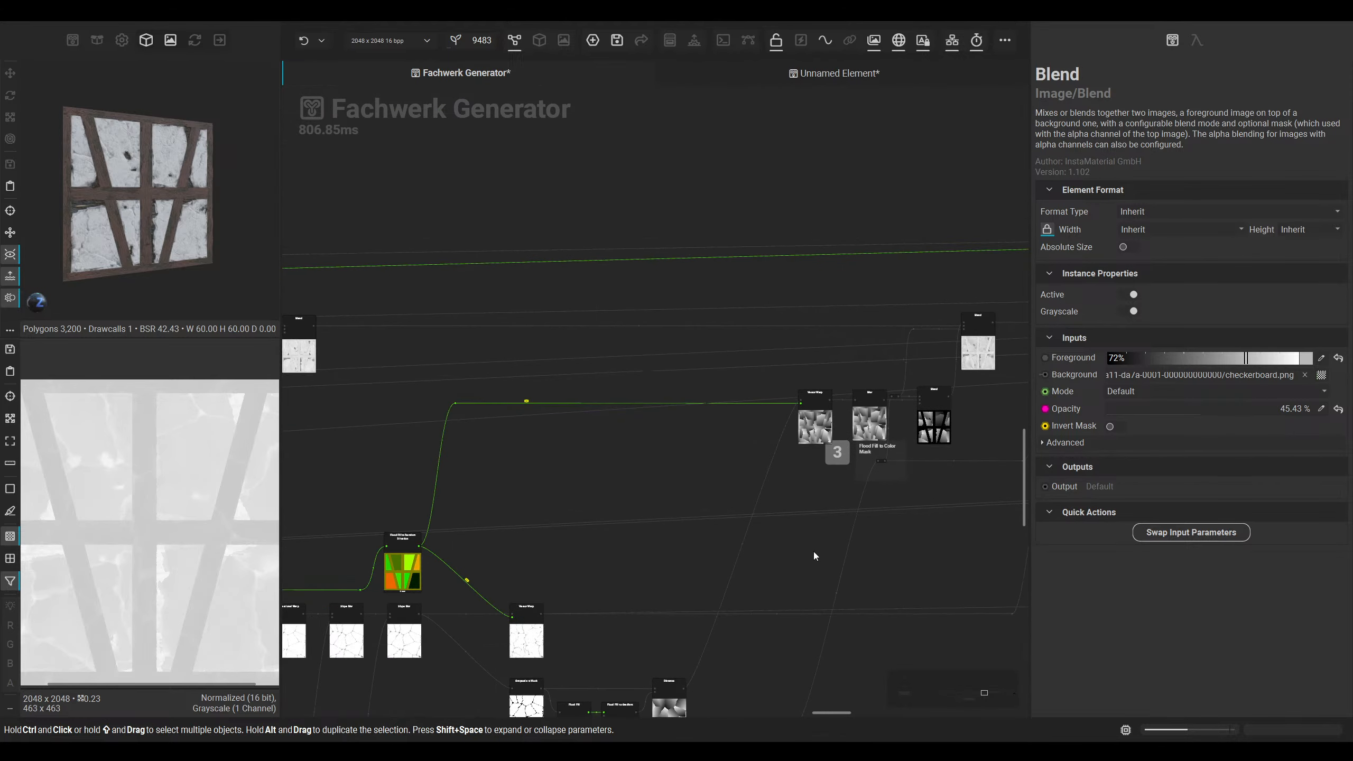
middle_click_drag(587, 596, 780, 390)
scroll(692, 530, "up", 1)
middle_click_drag(592, 562, 957, 610)
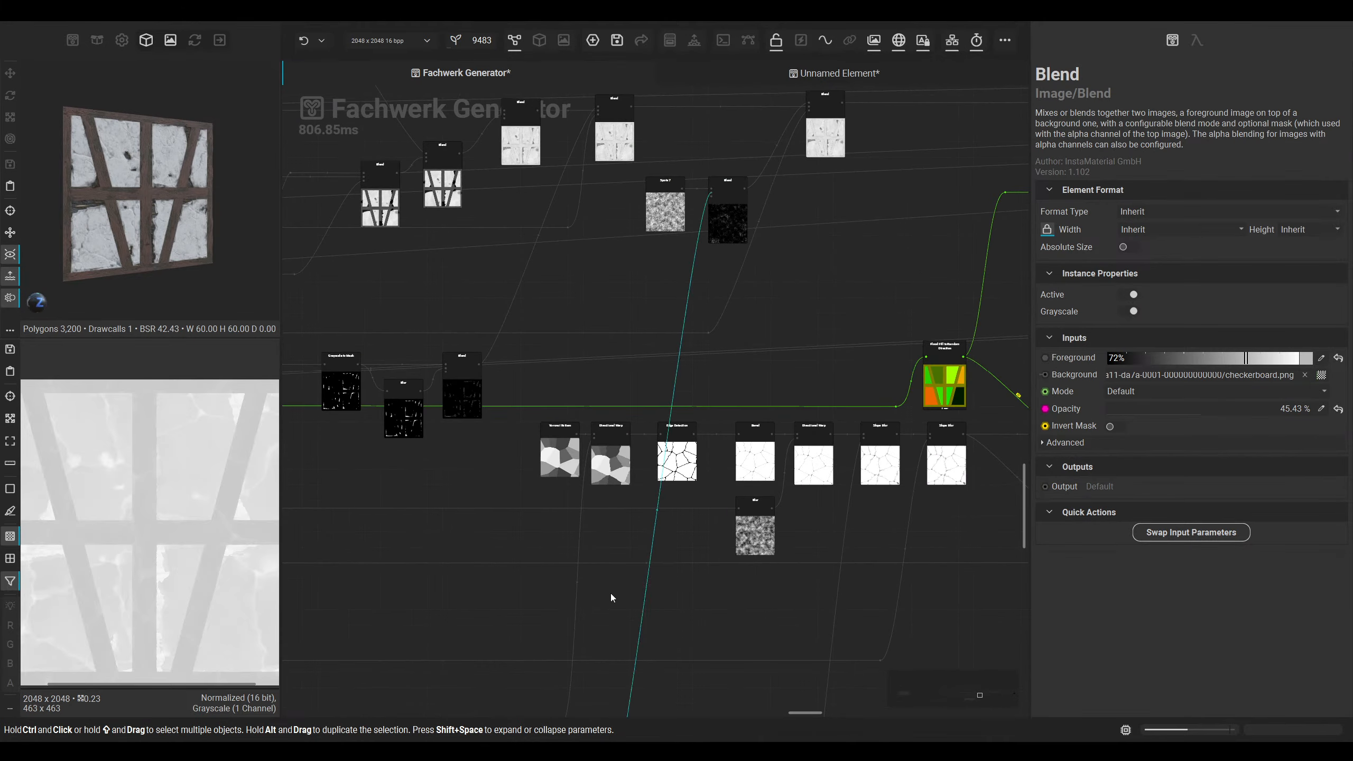
middle_click_drag(599, 594, 945, 586)
middle_click_drag(544, 577, 927, 598)
middle_click_drag(668, 575, 1001, 426)
middle_click_drag(686, 533, 1006, 532)
middle_click_drag(648, 524, 1071, 455)
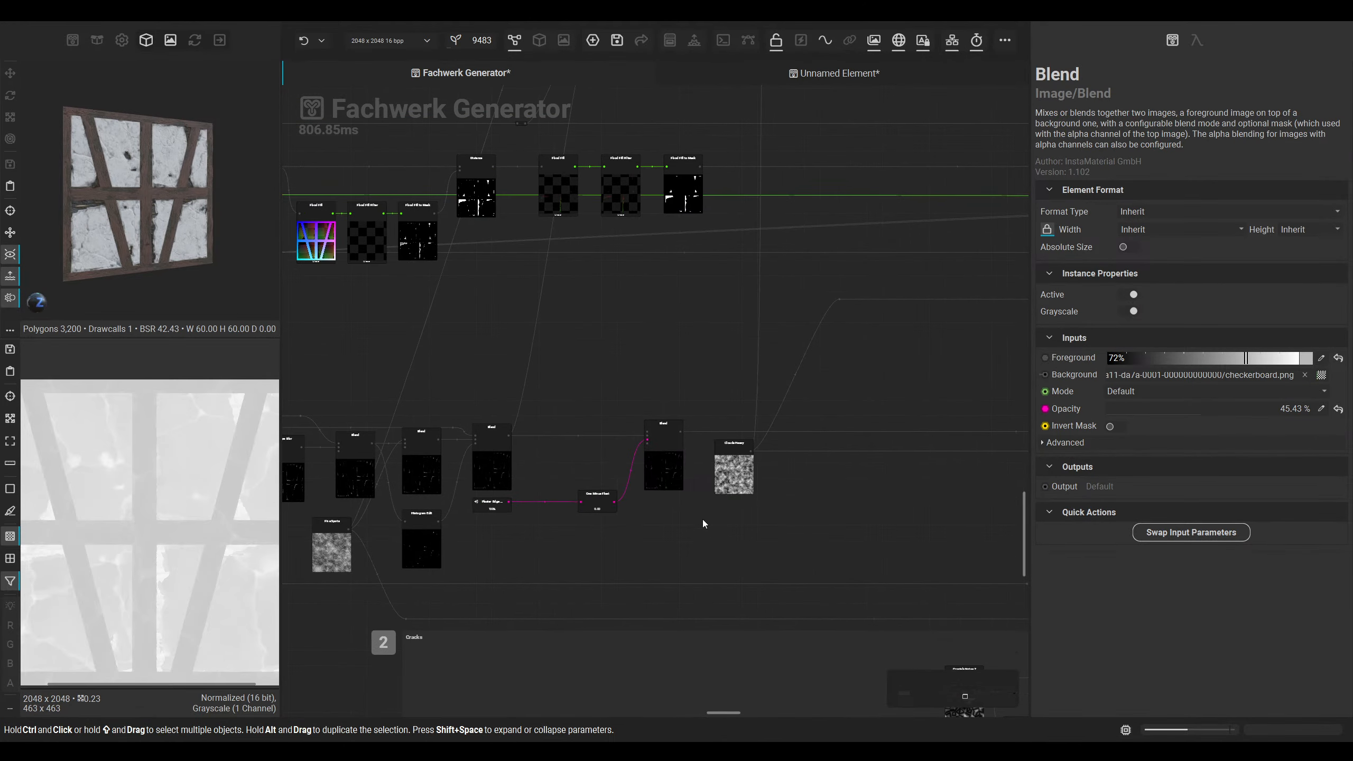
middle_click_drag(679, 524, 948, 502)
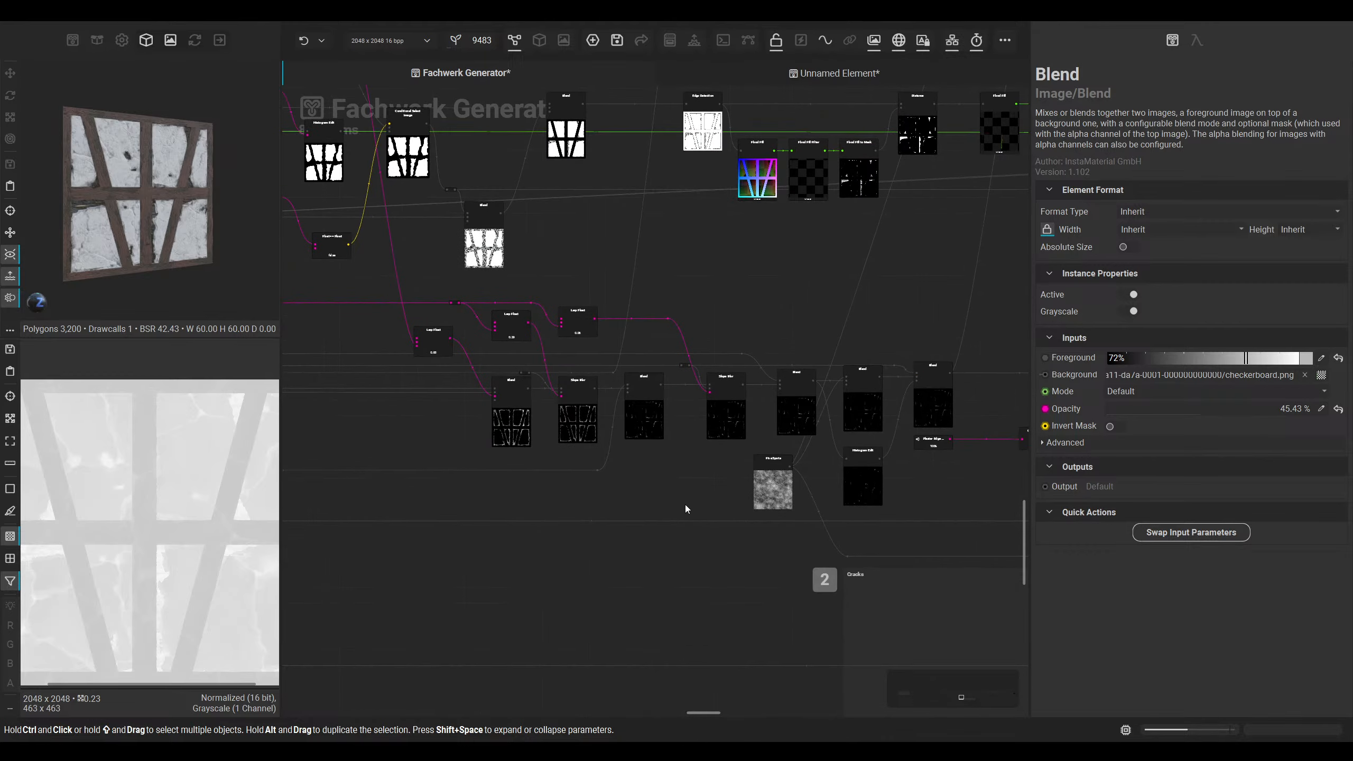
scroll(579, 488, "down", 4)
middle_click_drag(554, 520, 591, 400)
middle_click_drag(990, 490, 538, 429)
scroll(820, 421, "up", 5)
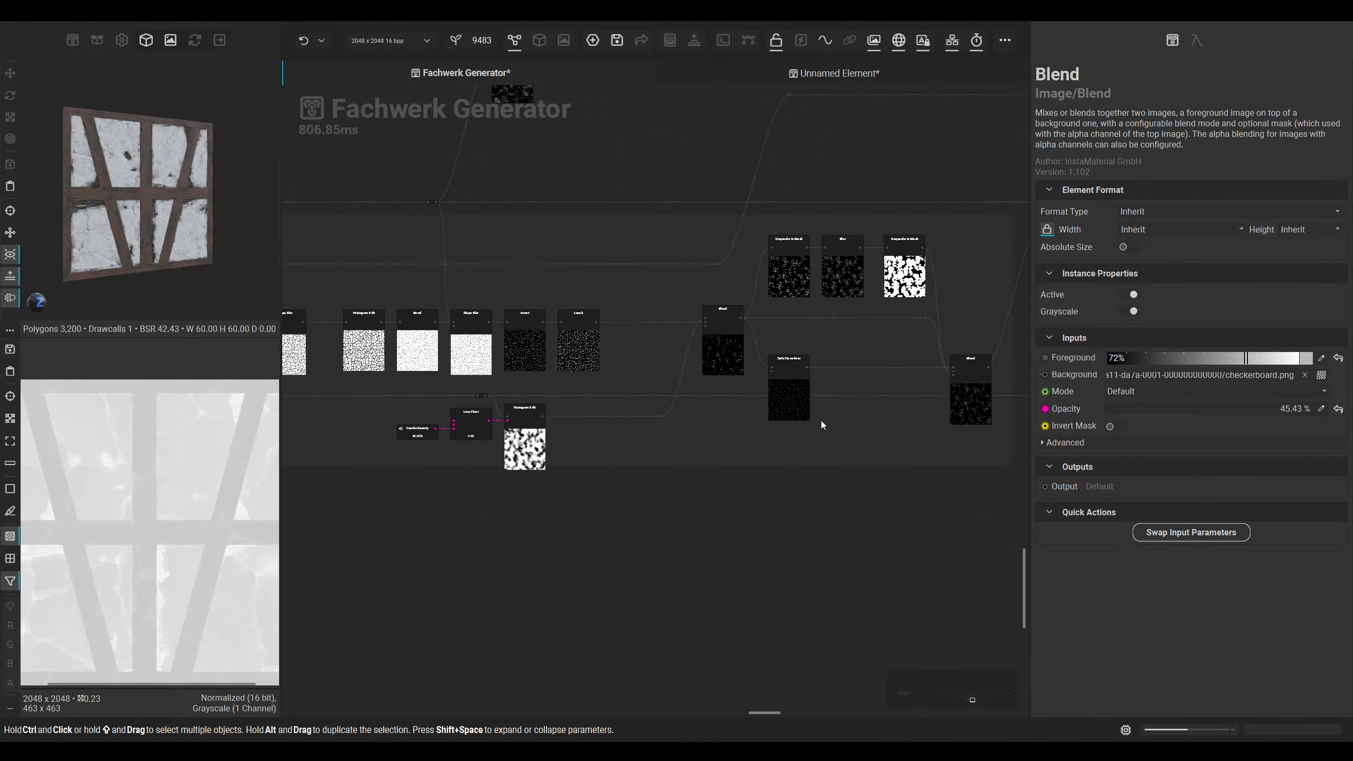
middle_click_drag(910, 429, 485, 449)
scroll(595, 397, "up", 5)
scroll(617, 319, "down", 10)
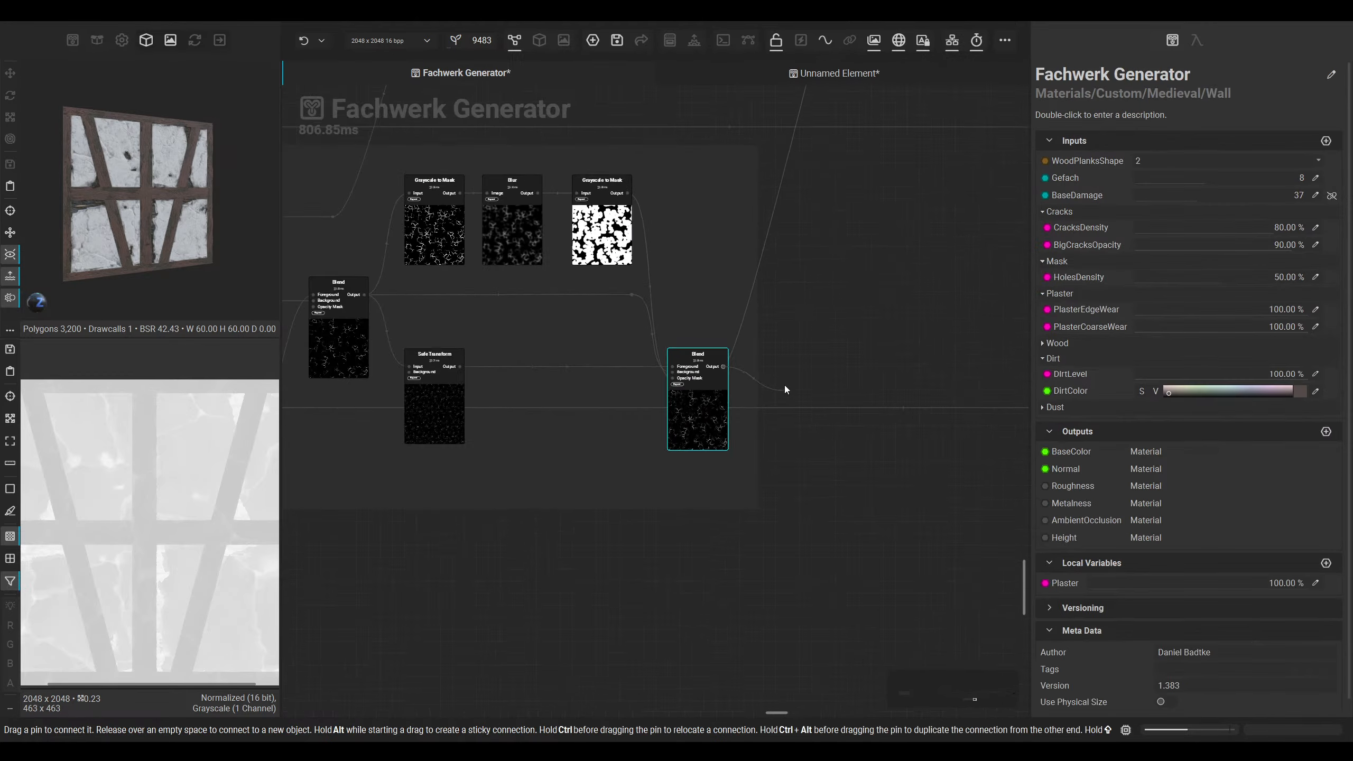
left_click_drag(1351, 211, 633, 227)
left_click(709, 495)
scroll(686, 442, "up", 3)
left_click_drag(746, 536, 695, 533)
Step: Set the new Blend to Add mode at about 4.73% opacity and connect its output to the following Blend's background
left_click(1215, 391)
left_click(1145, 327)
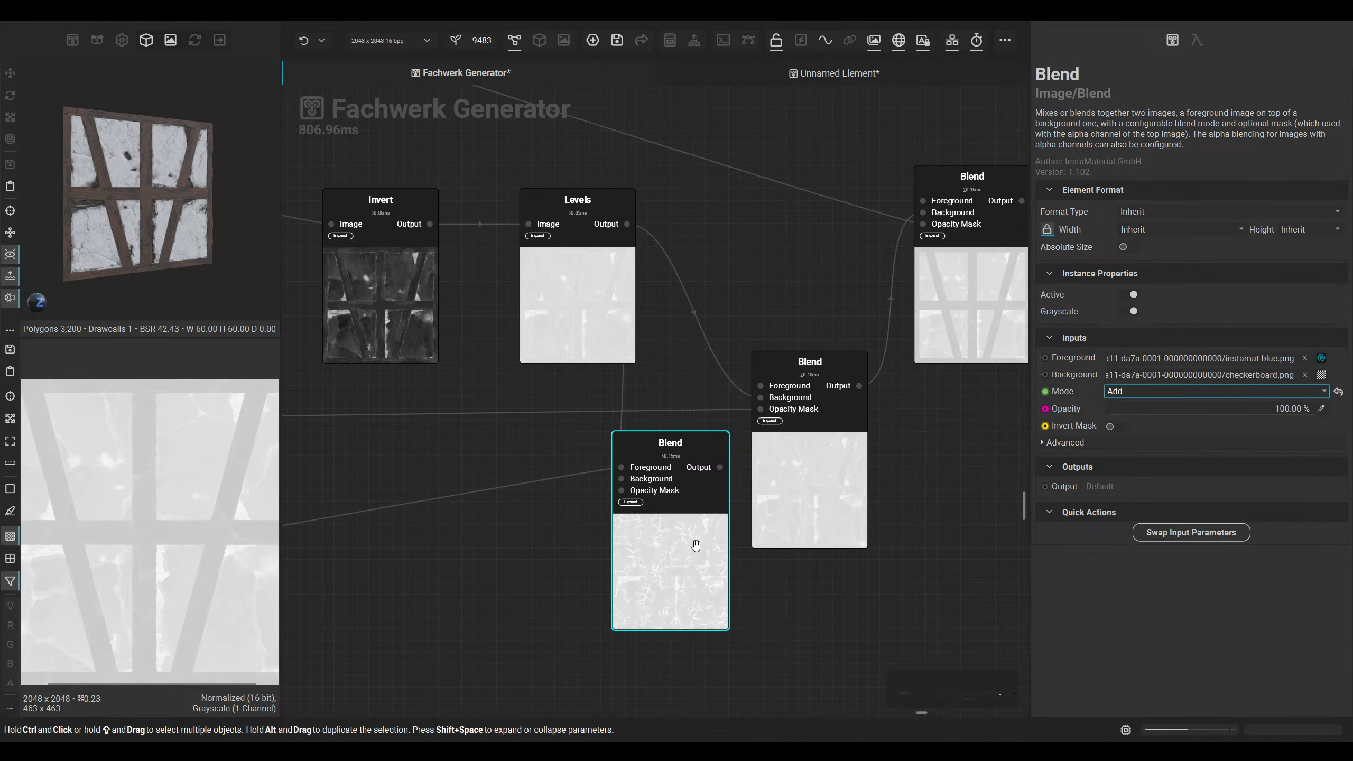
left_click_drag(1235, 410, 1133, 409)
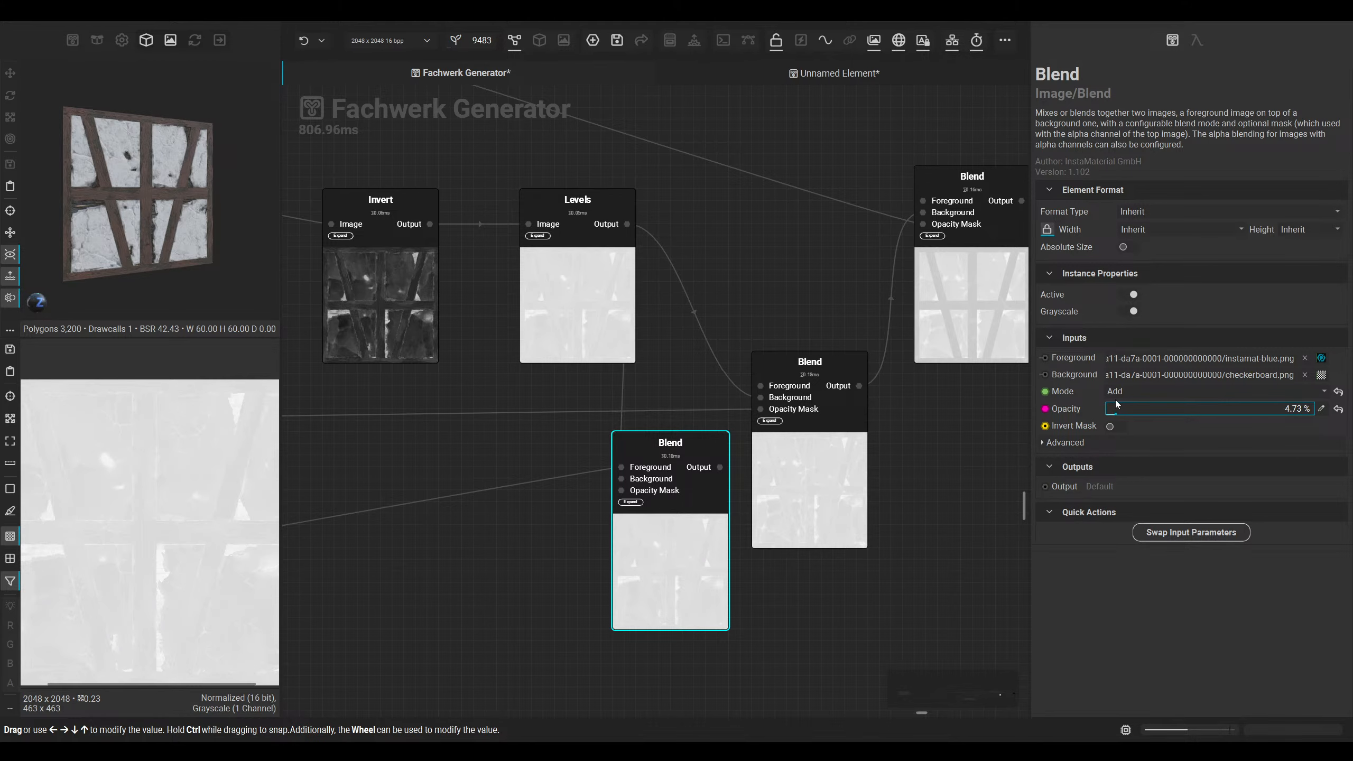
left_click(760, 406)
left_click(791, 484)
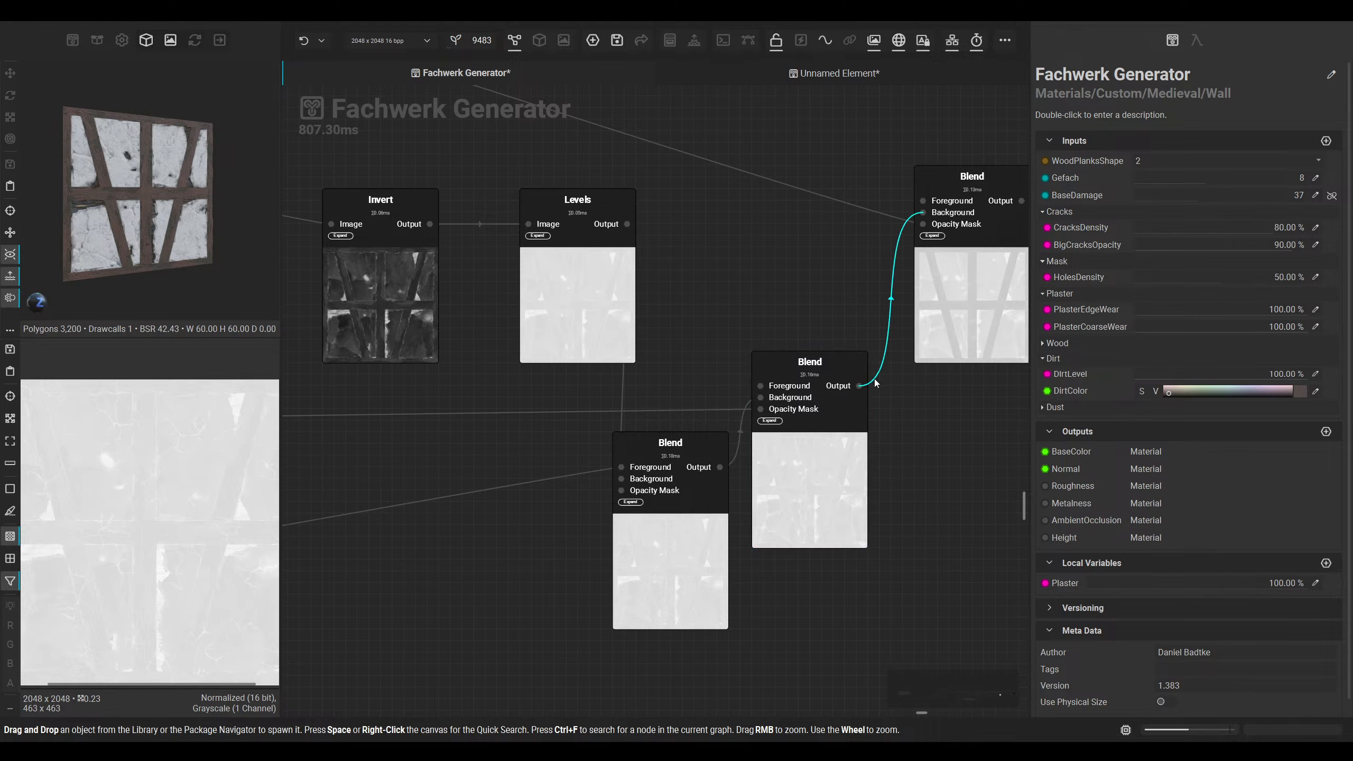
Step: Arrange the Blend nodes that follow Levels in a single evenly spaced row
scroll(769, 492, "down", 3)
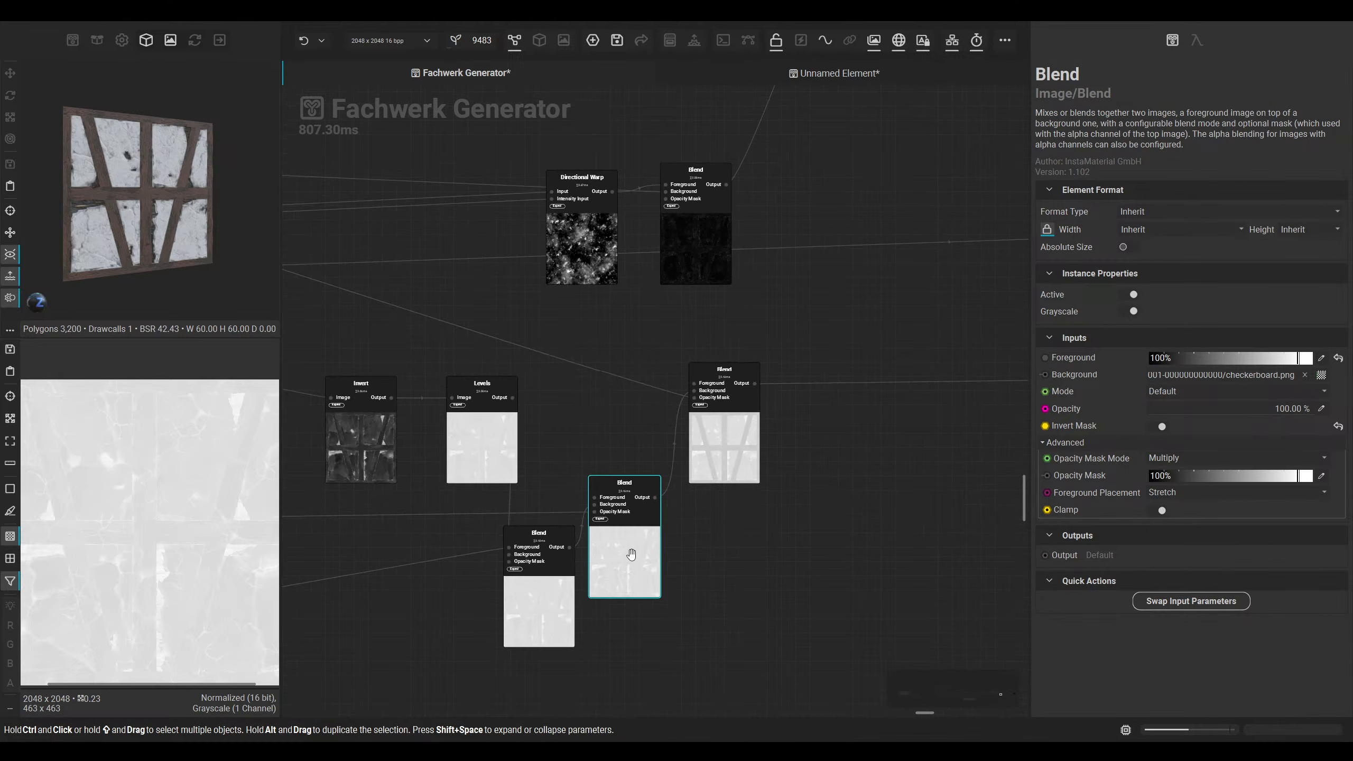
left_click_drag(709, 464, 902, 465)
left_click_drag(627, 547, 814, 441)
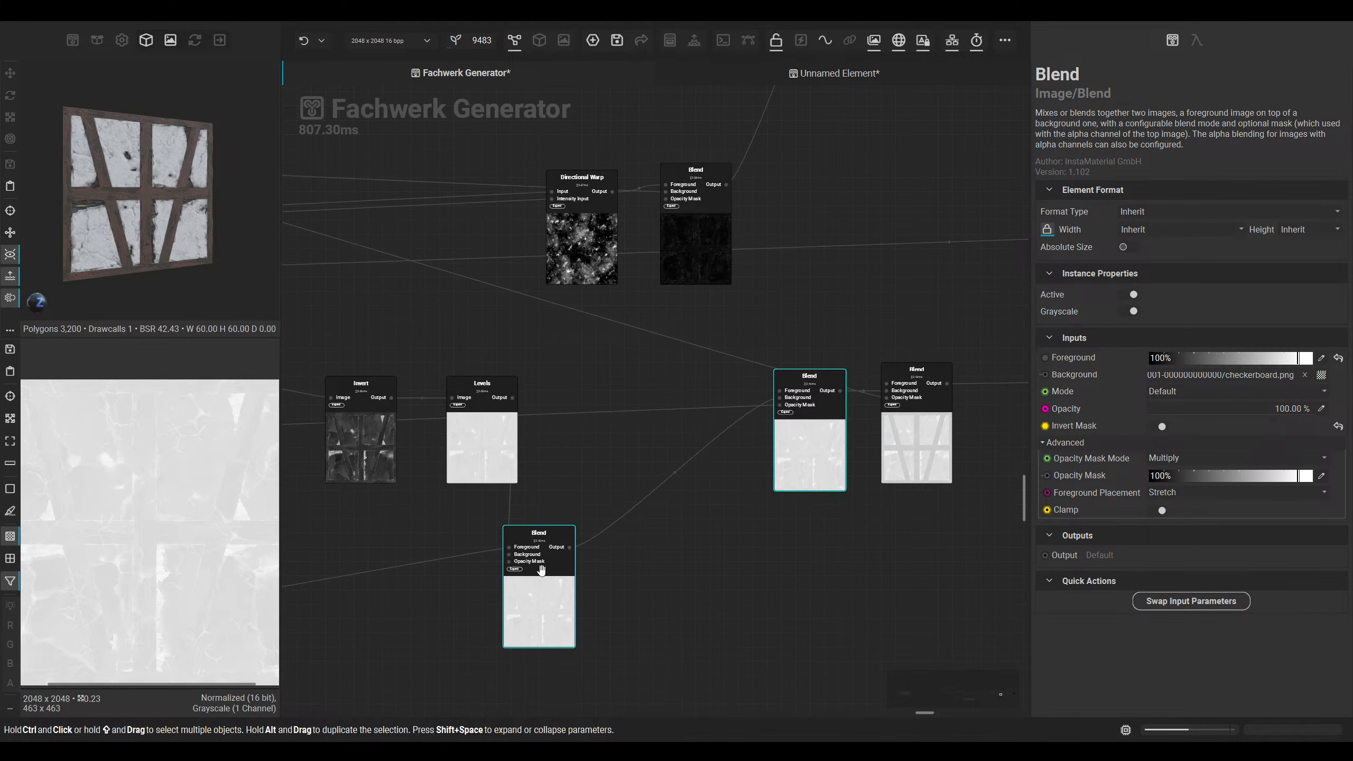
left_click_drag(524, 577, 616, 426)
left_click_drag(789, 457, 776, 445)
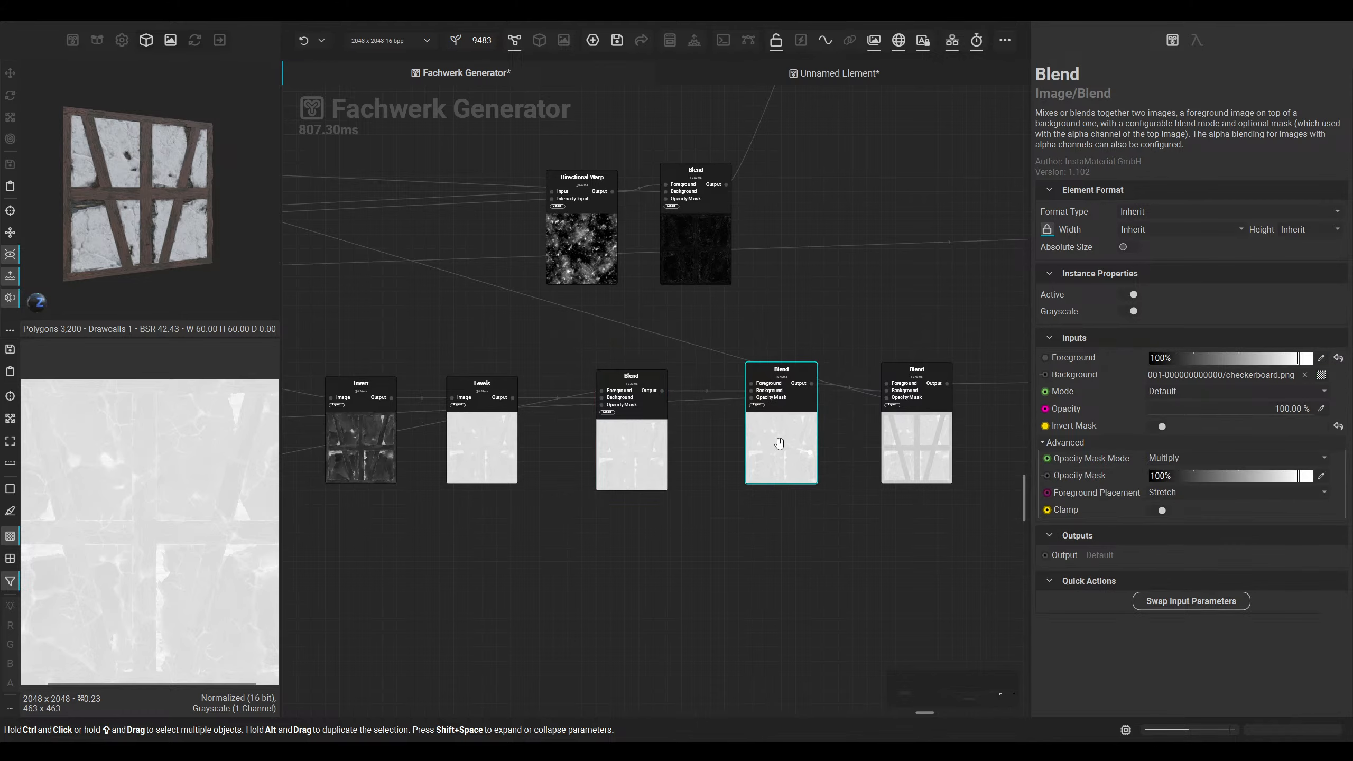
left_click_drag(908, 450, 901, 443)
middle_click_drag(747, 442, 568, 453)
scroll(641, 451, "down", 5)
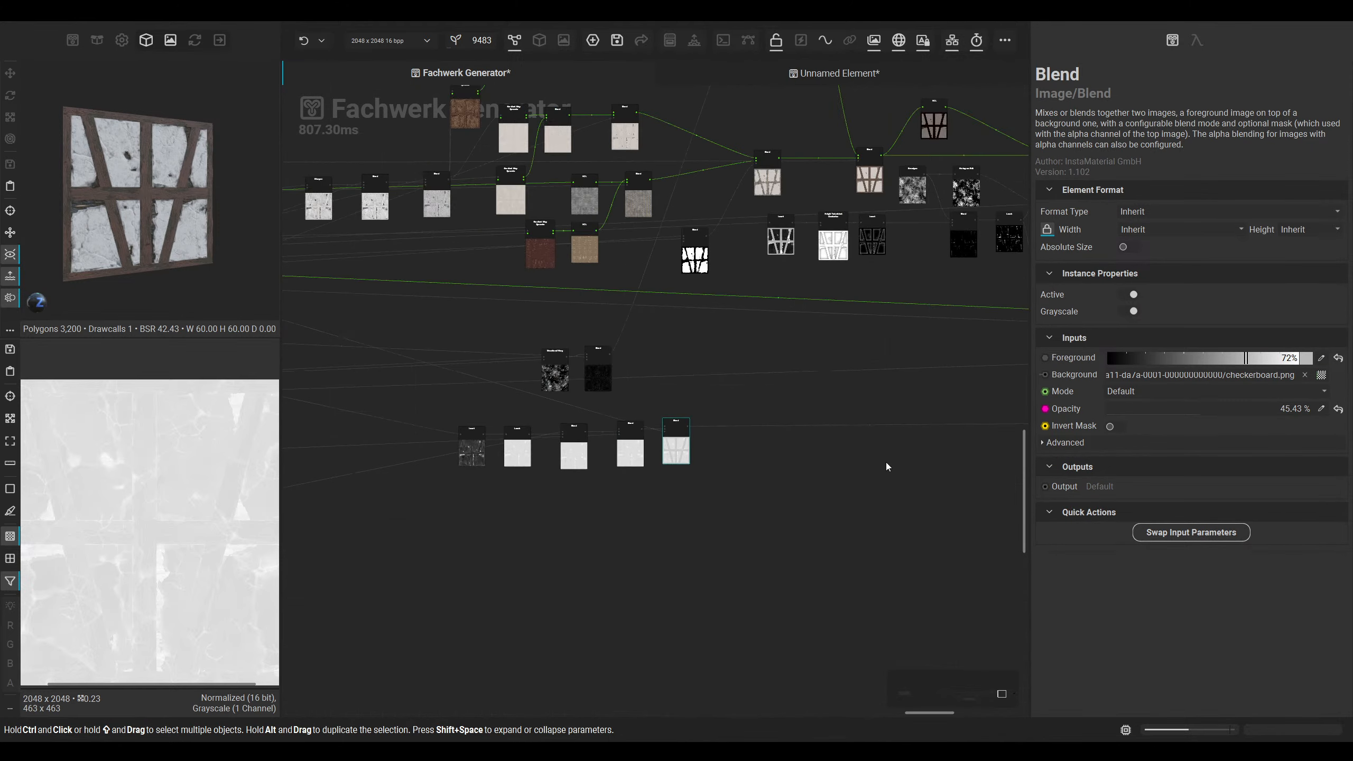
middle_click_drag(1012, 482, 508, 493)
left_click_drag(664, 505, 546, 437)
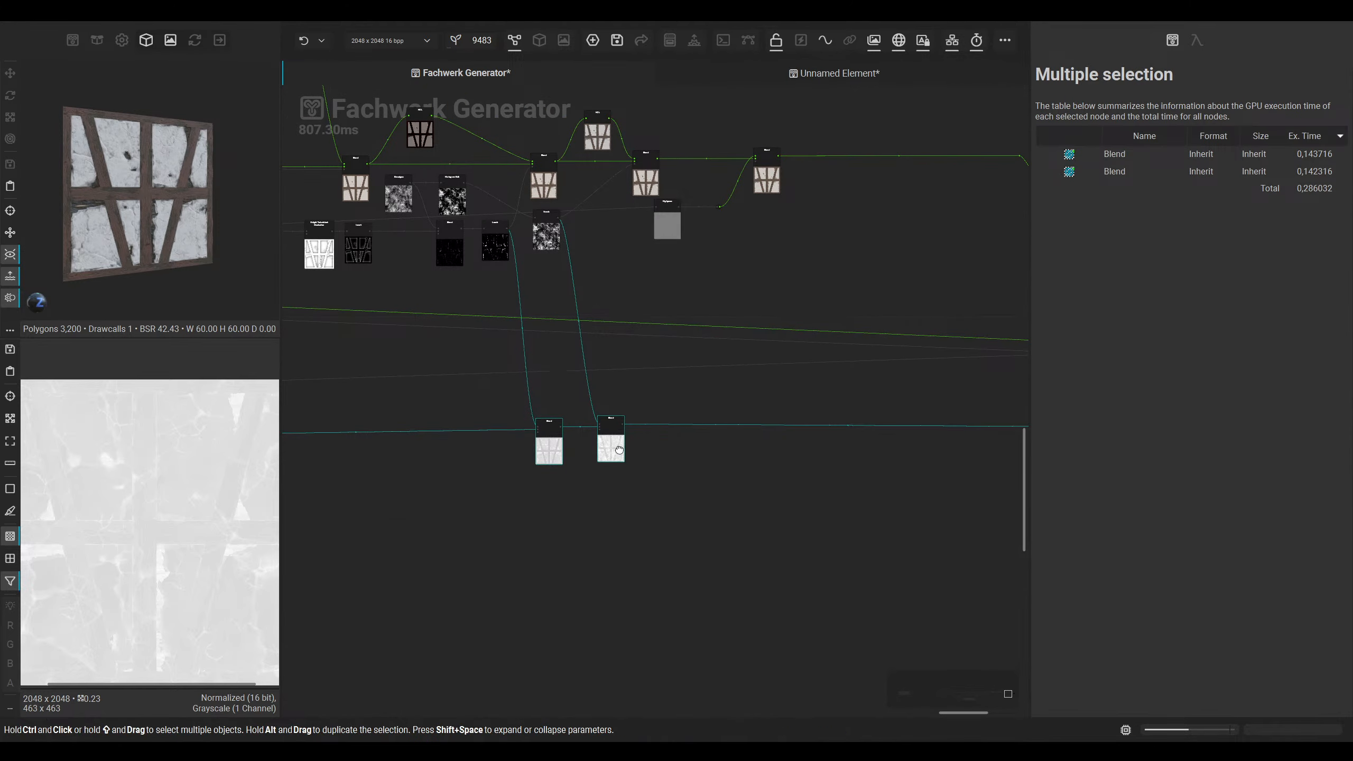
left_click(793, 491)
Step: Examine the timber and plaster wall in an enlarged 3D preview, varying the viewing angle, zoom and environment lighting
left_click(539, 41)
left_click_drag(584, 368, 574, 371, "alt")
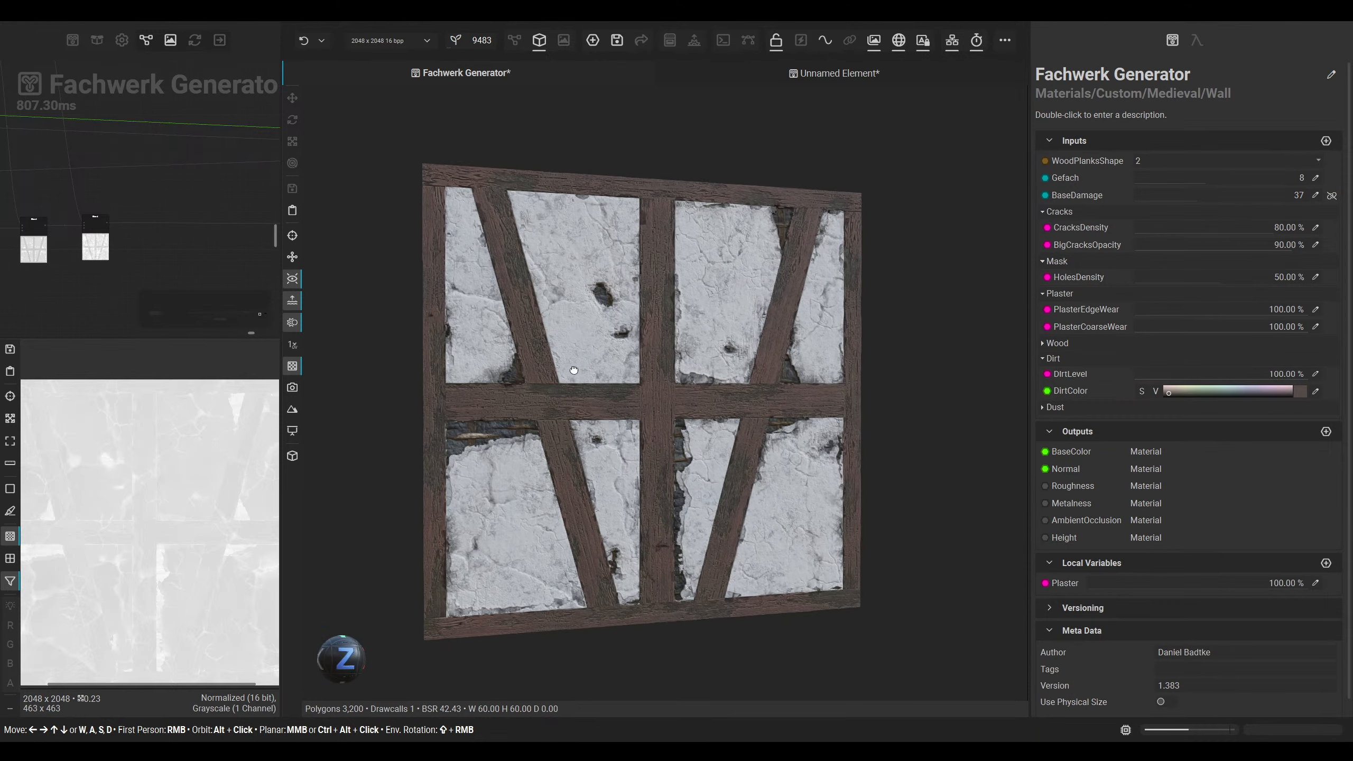
mouse_move(574, 385)
right_mouse_down("shift")
mouse_move(528, 389)
mouse_move(562, 393)
right_mouse_up("shift")
scroll(562, 393, "down", 2)
left_click_drag(570, 396, 599, 407, "alt")
middle_click_drag(599, 407, 651, 411)
scroll(684, 401, "up", 3)
scroll(685, 401, "down", 2)
left_click_drag(685, 402, 651, 398, "alt")
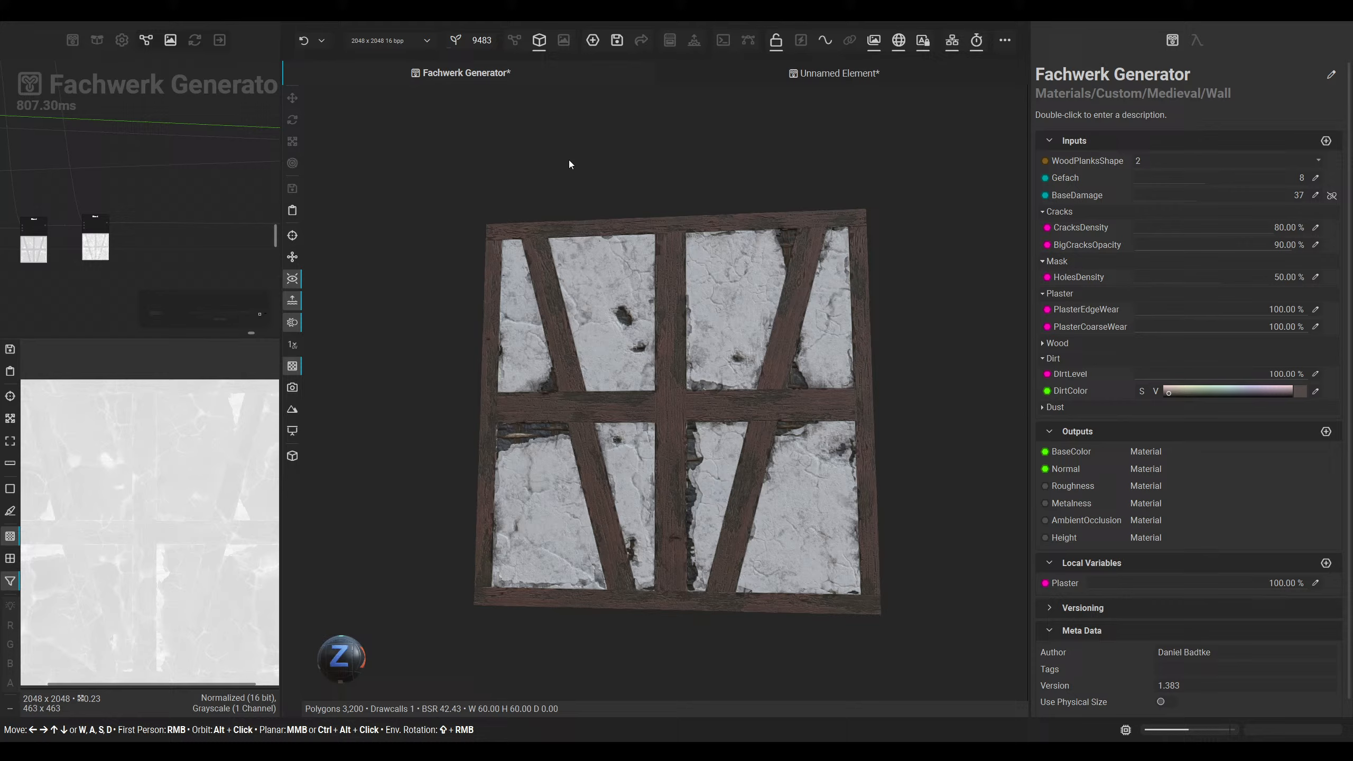
Step: Add a Color Match node fed by the final HCL node of the wood colour chain
left_click(513, 41)
scroll(590, 346, "up", 5)
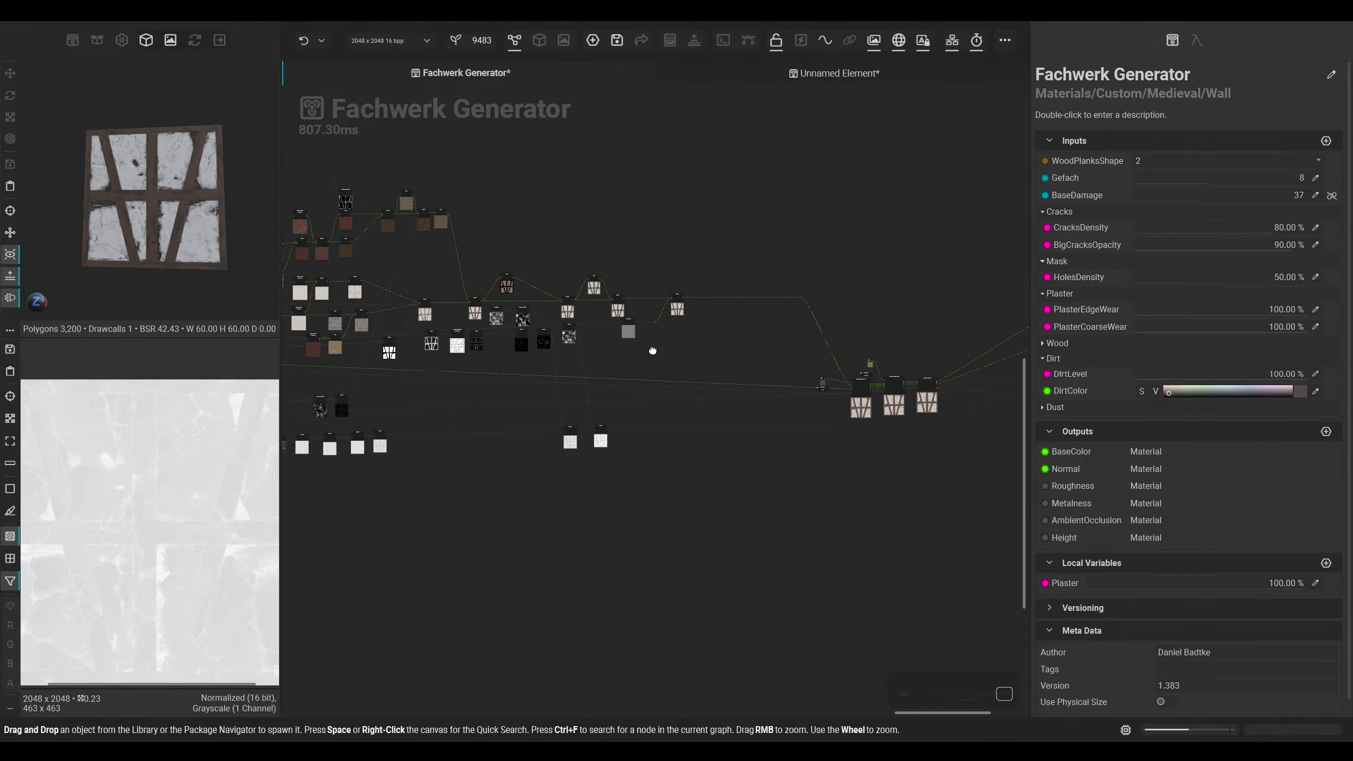
middle_click_drag(637, 203, 639, 155)
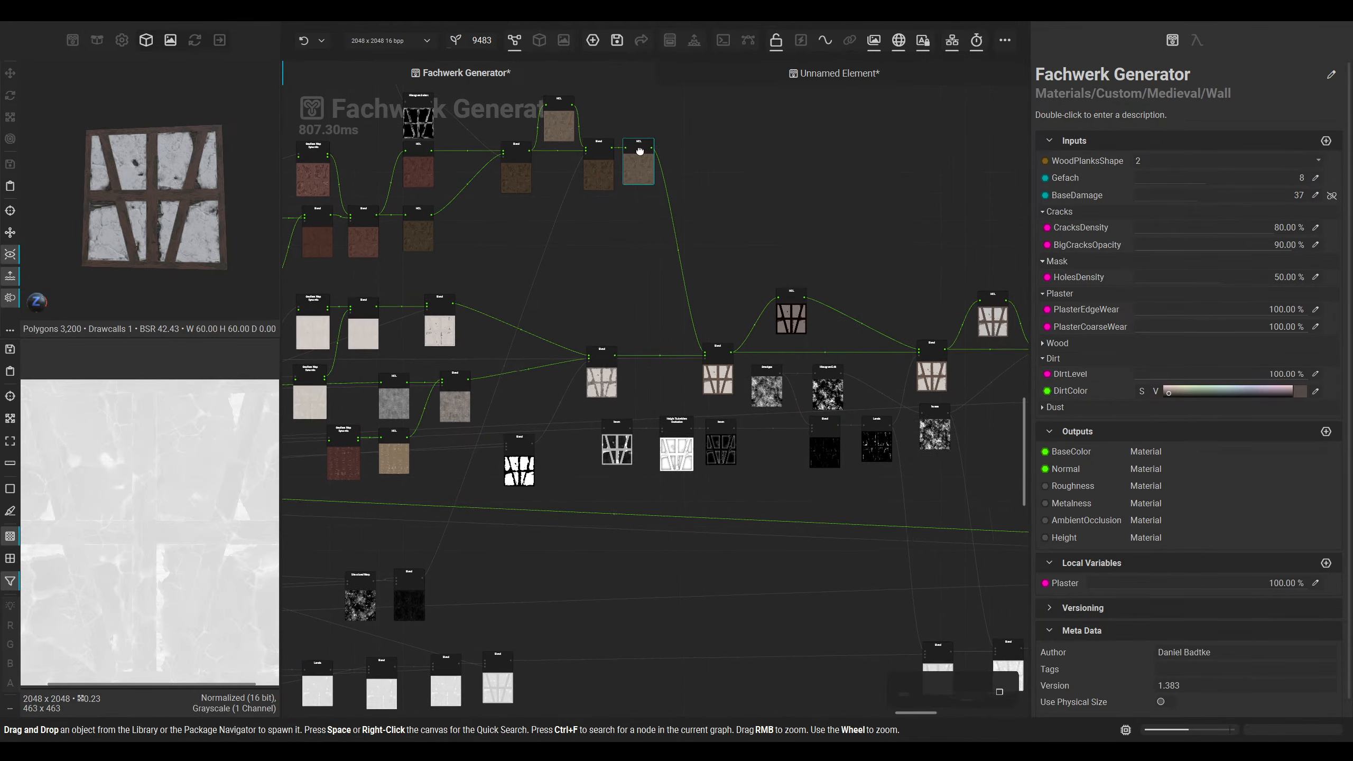
middle_click_drag(783, 203, 550, 189)
scroll(812, 229, "up", 5)
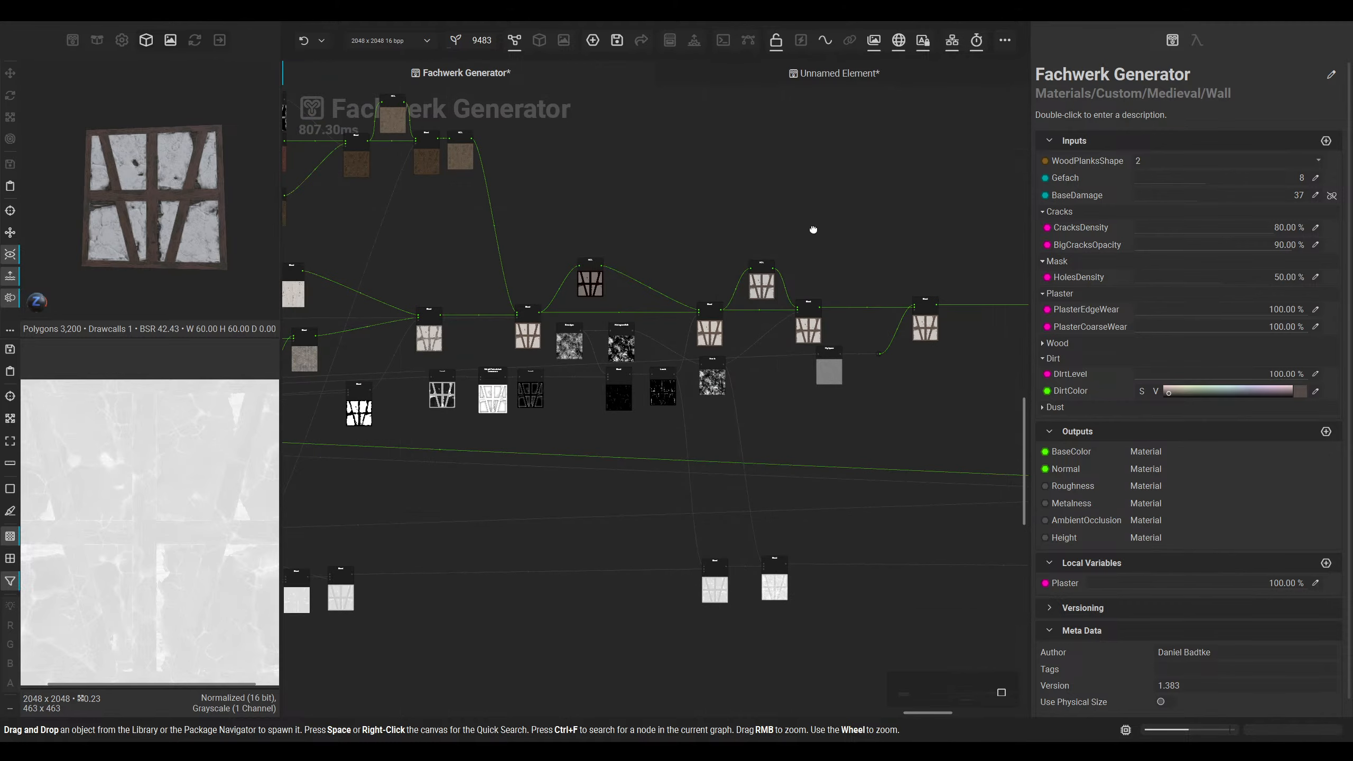
middle_click_drag(682, 277, 549, 424)
scroll(524, 399, "up", 4)
left_click_drag(550, 374, 659, 378)
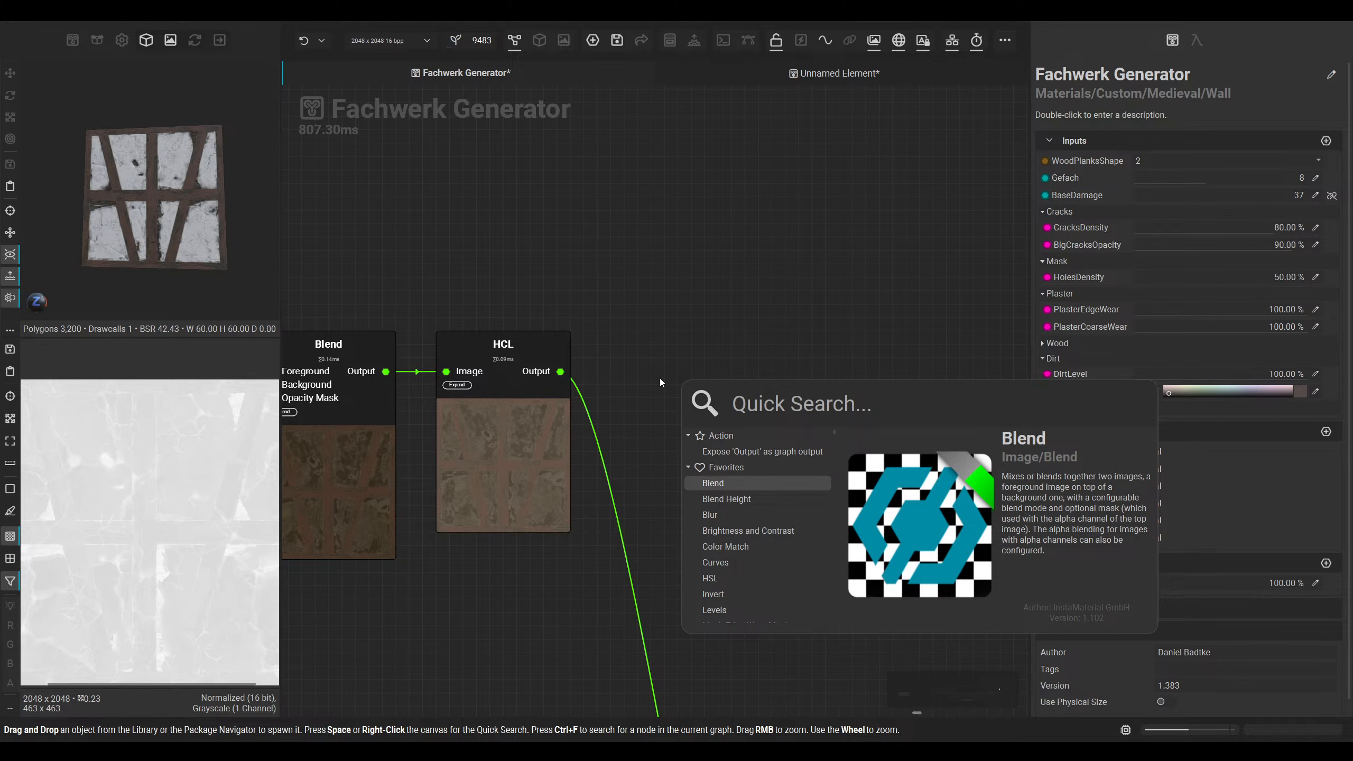
type("color")
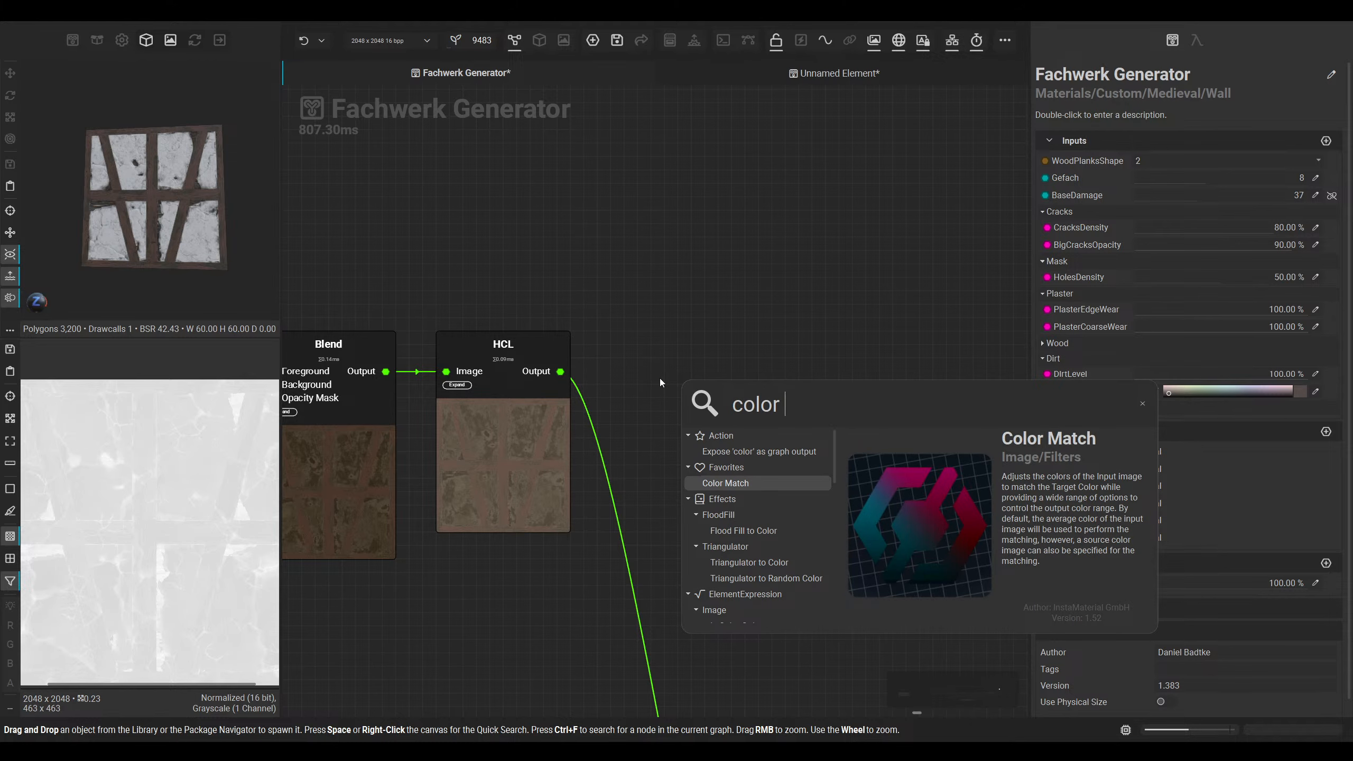
key("Return")
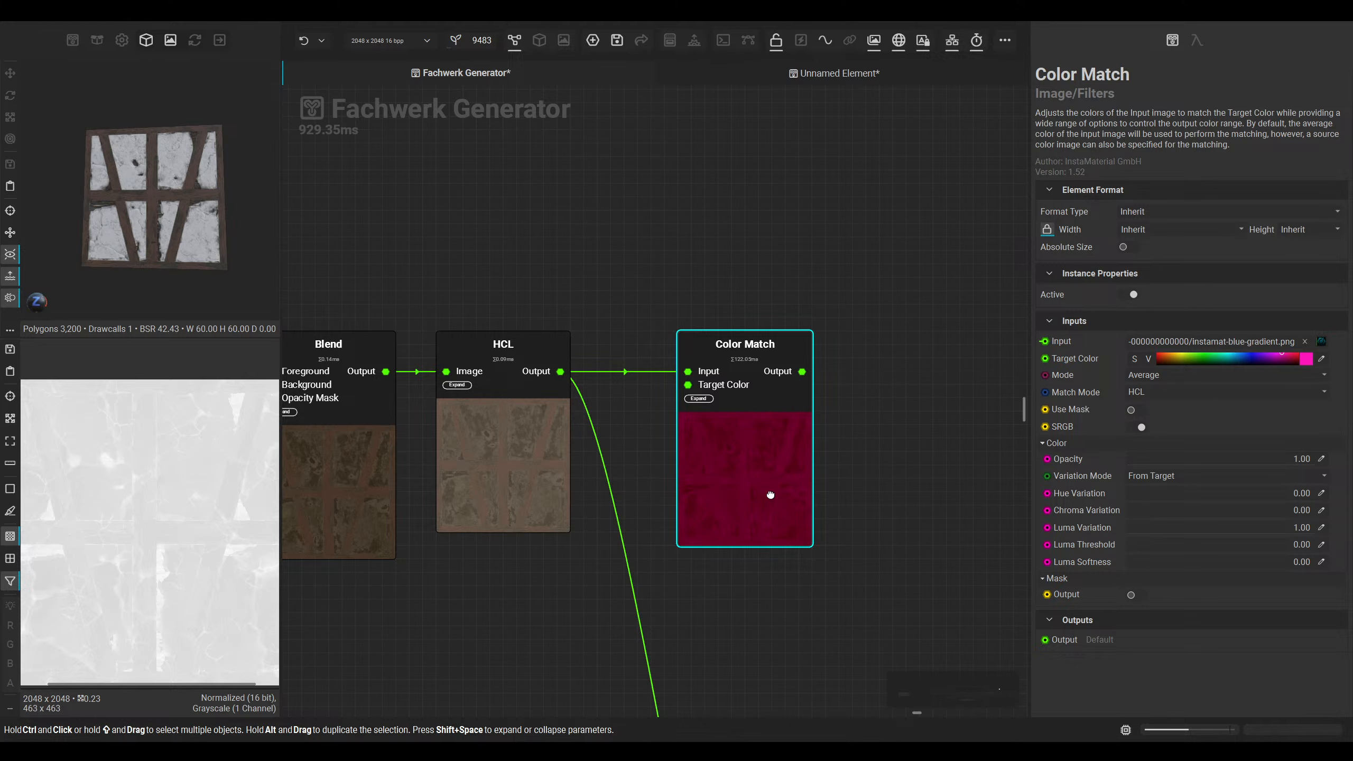
Step: Add a Replace Color HSL node and place it above the Color Match node
left_click(704, 586)
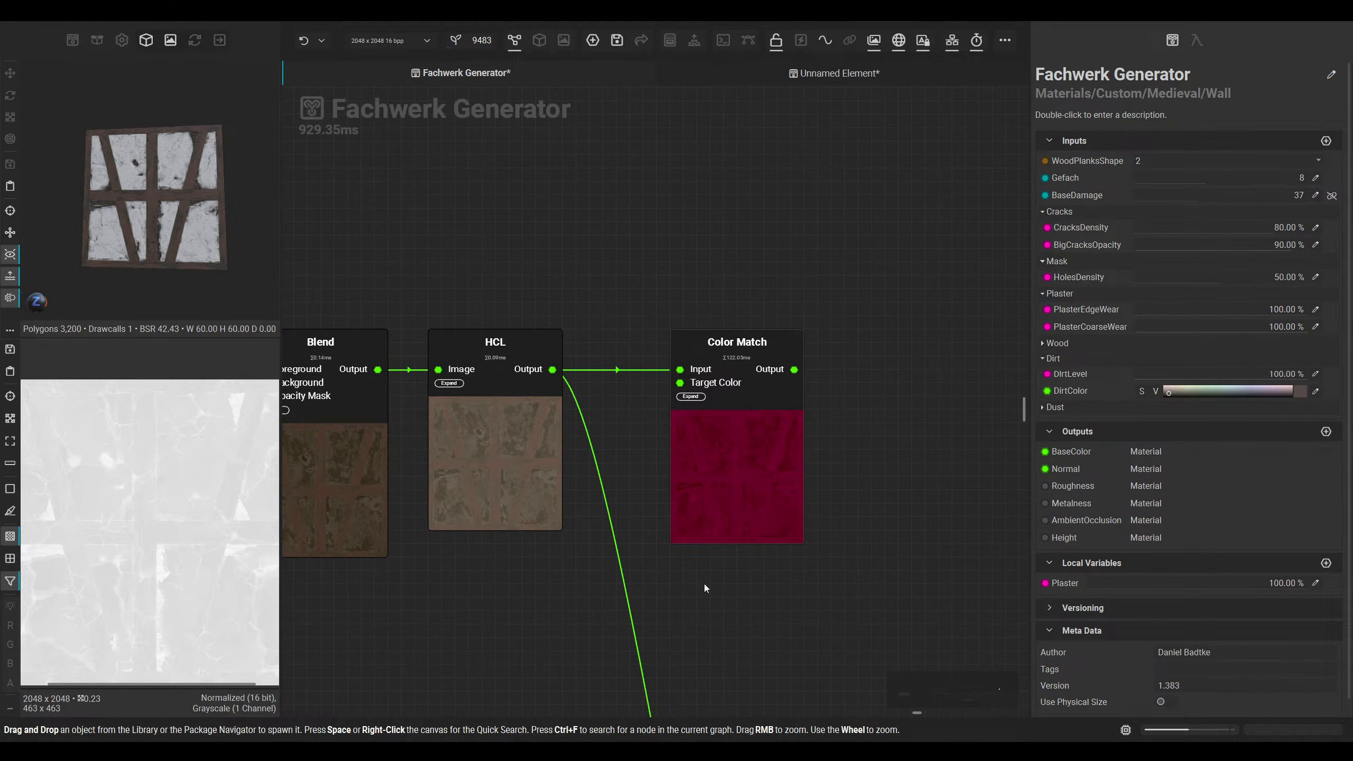
key("space")
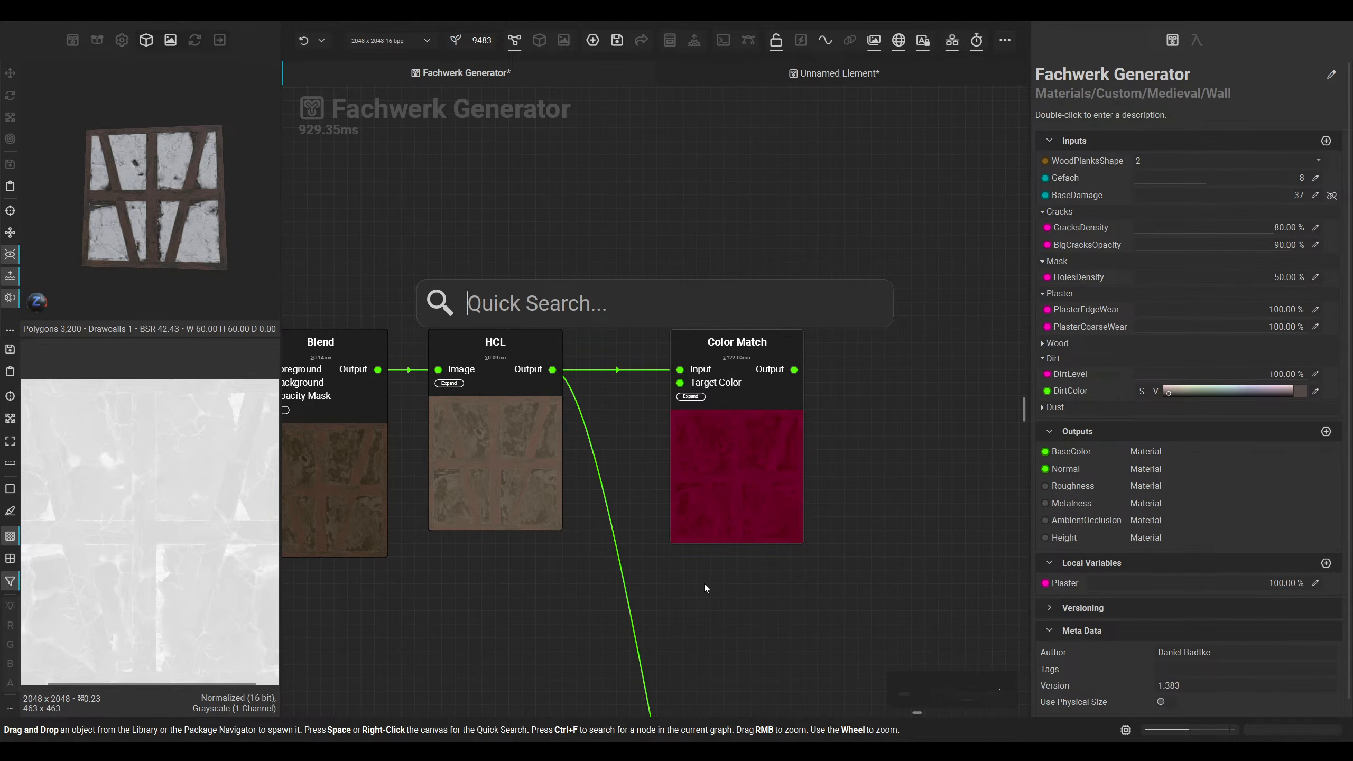
type("replace")
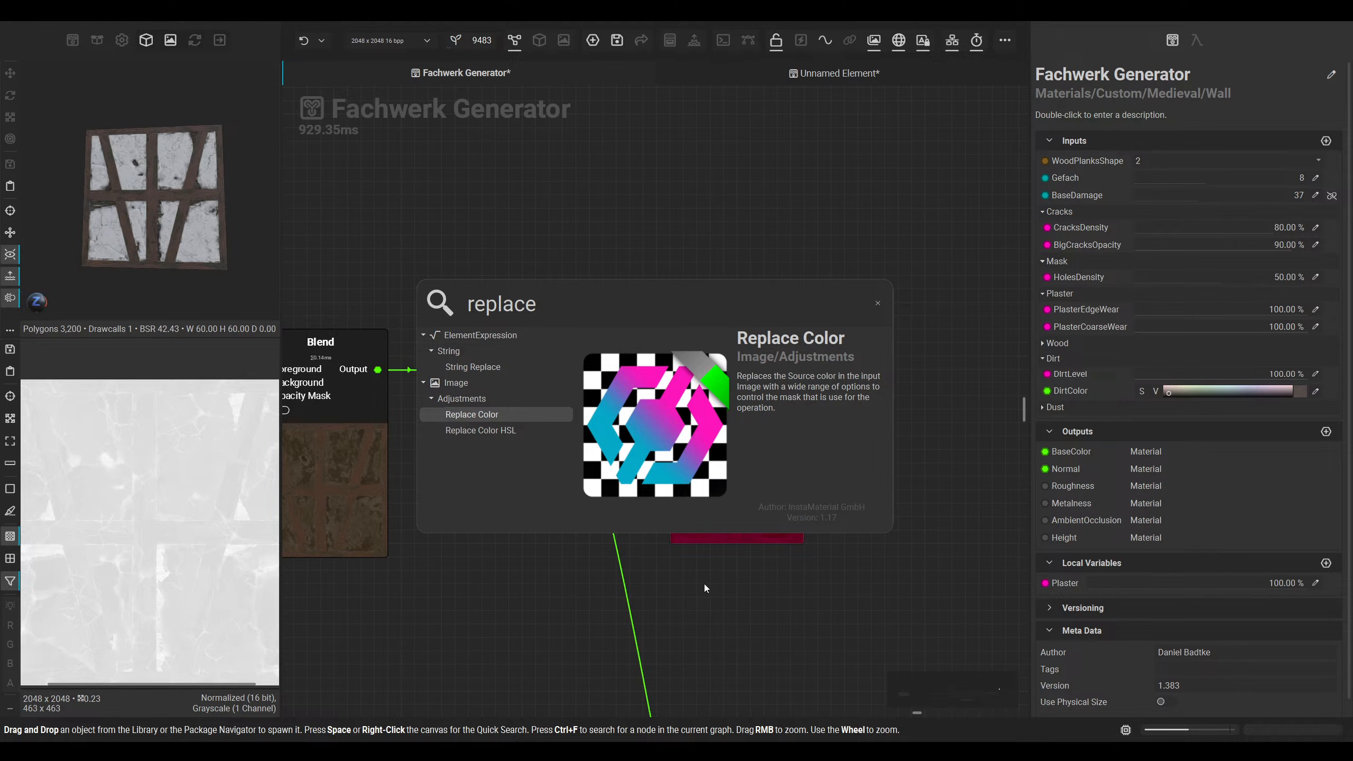
key("Escape")
left_click_drag(528, 460, 755, 272)
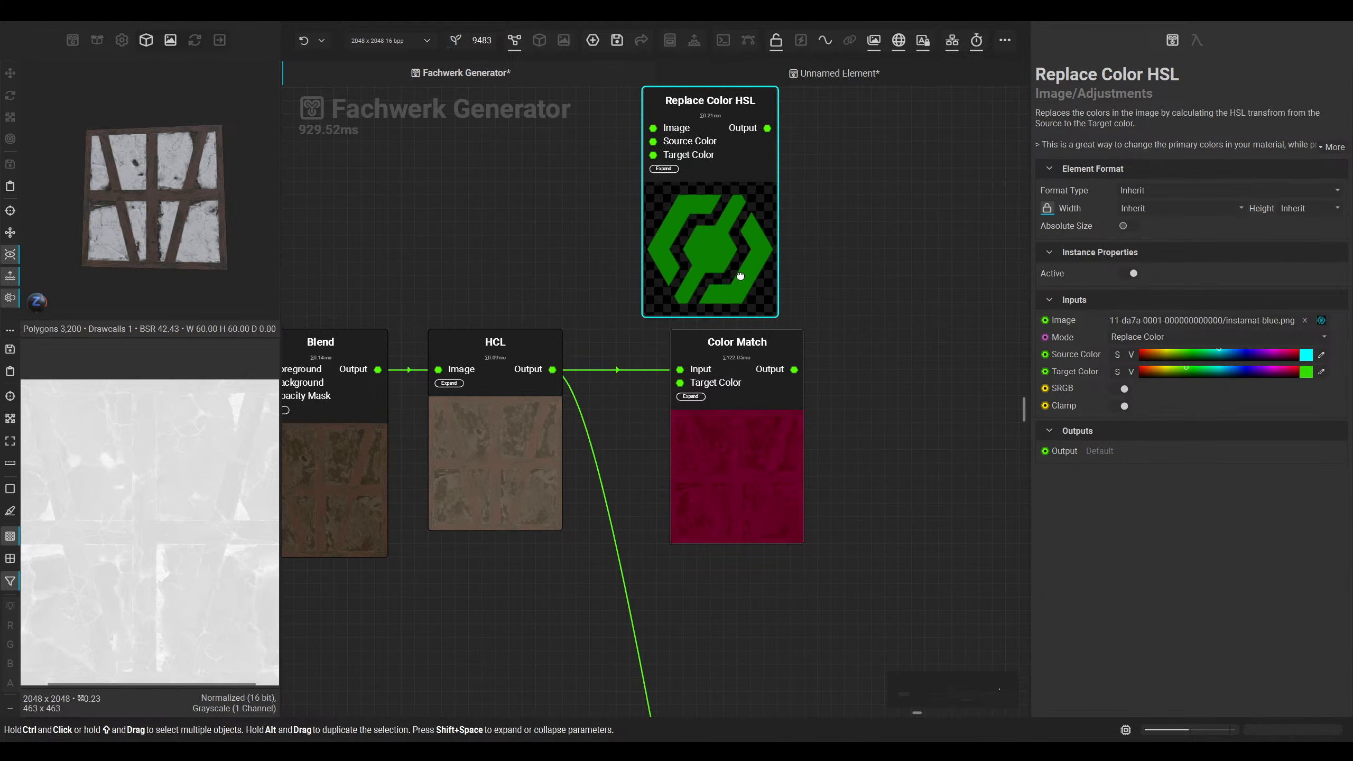
middle_click_drag(758, 266, 700, 292)
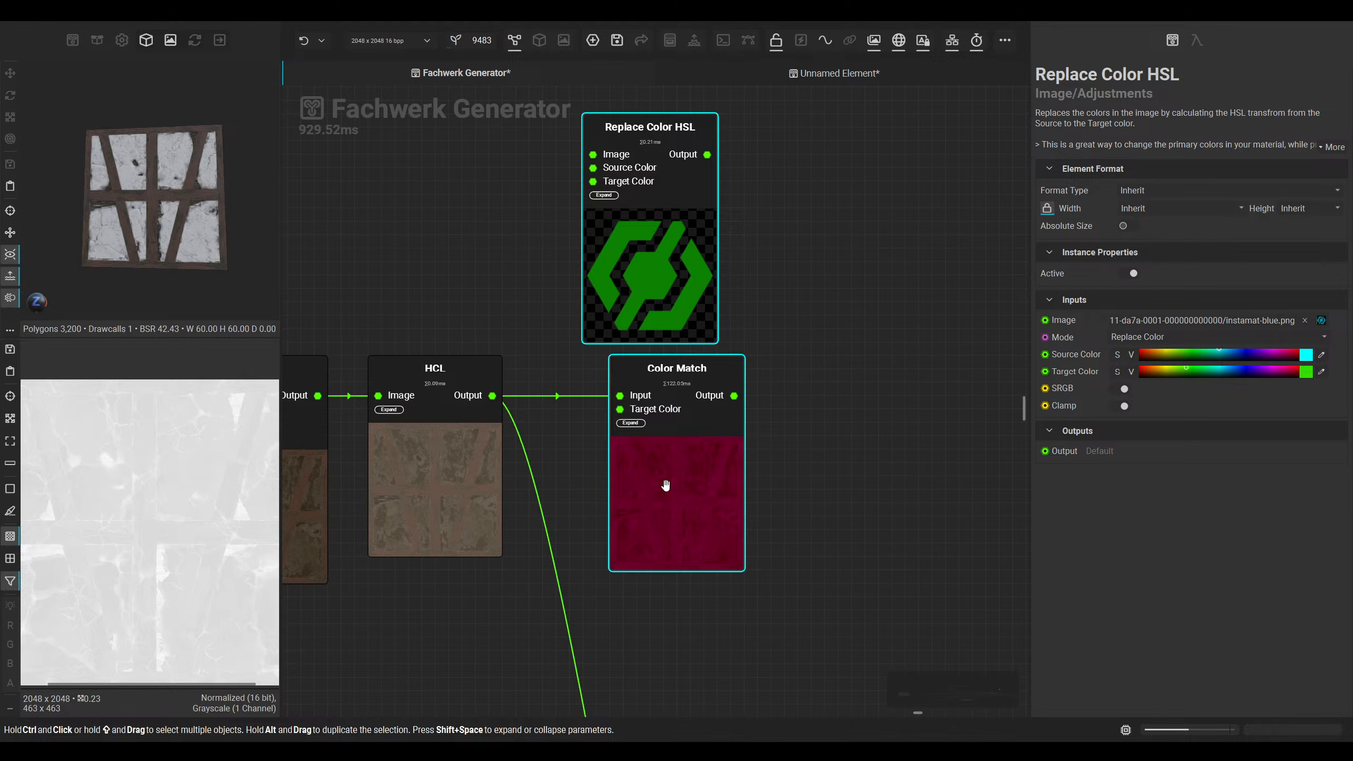
Step: Try the global seed 48685 and restore the seed to 9483
left_click(693, 474)
left_click_drag(471, 44, 466, 44)
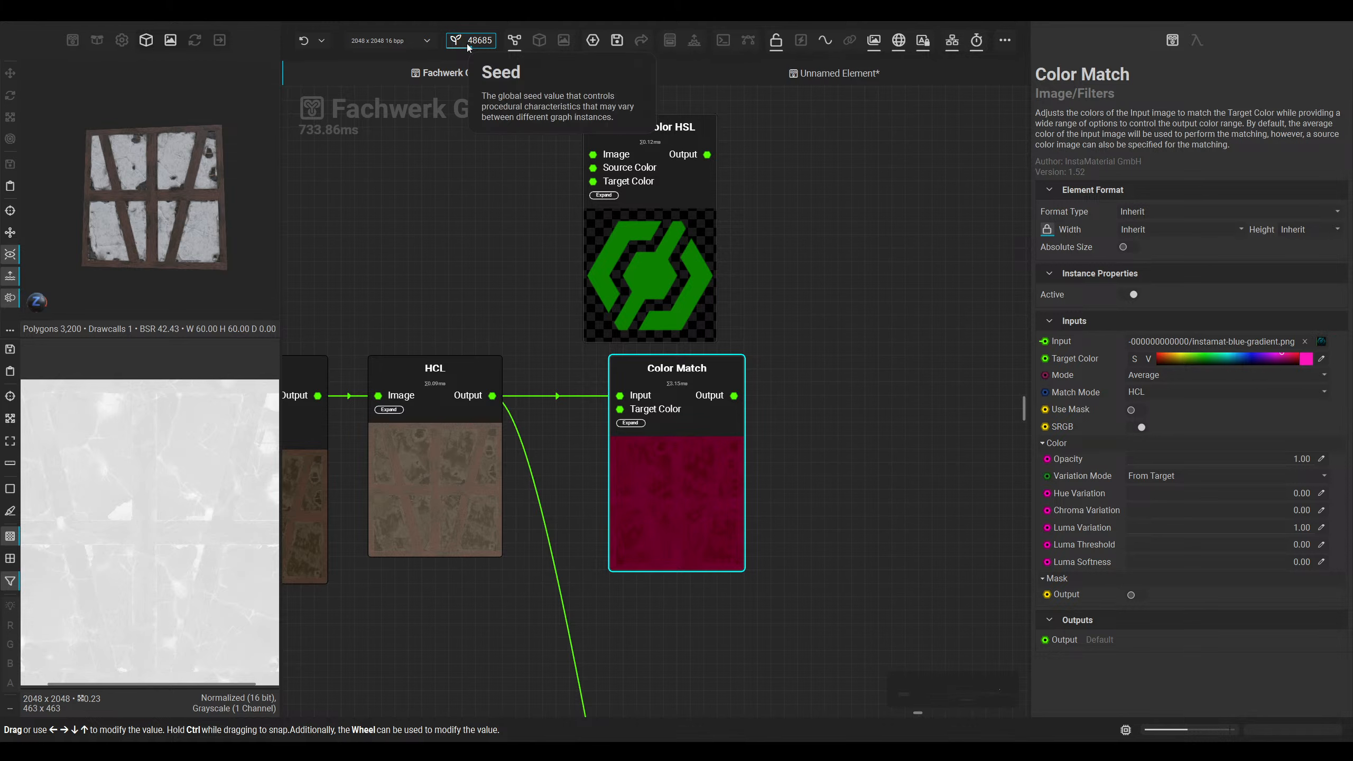
right_click(467, 45)
left_click(500, 69)
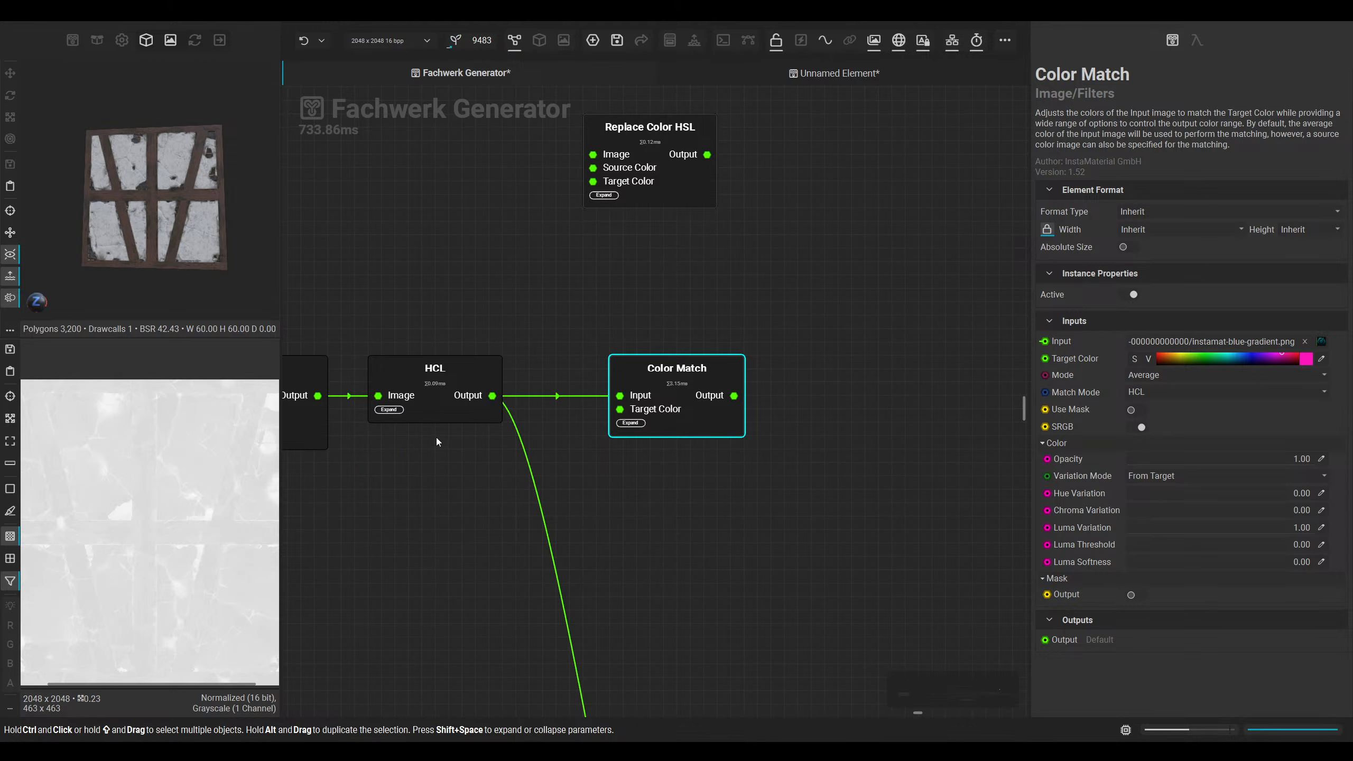
Step: Preview the HCL node's image up close and set the Color Match node's Variation Mode to From Source Or Average
left_click(426, 469)
scroll(160, 503, "up", 2)
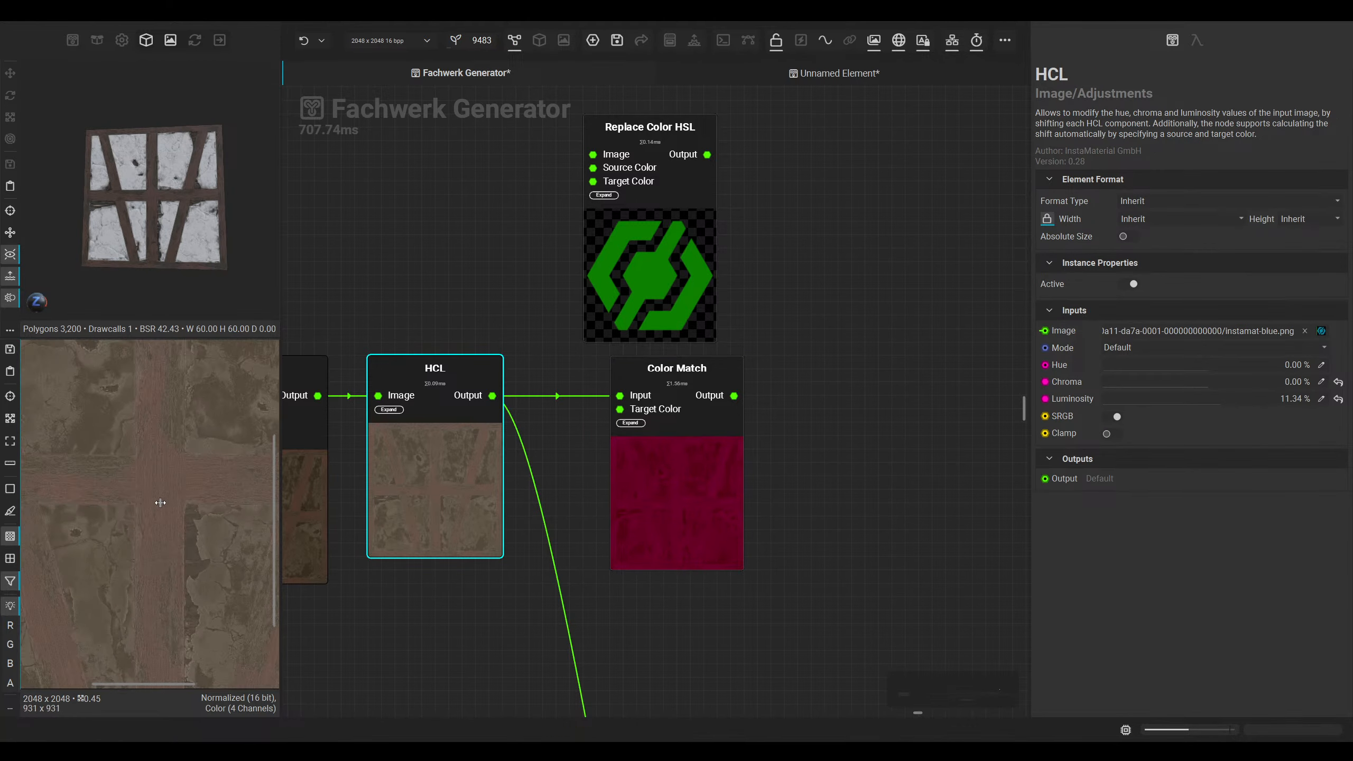
scroll(160, 502, "up", 2)
left_click(657, 493)
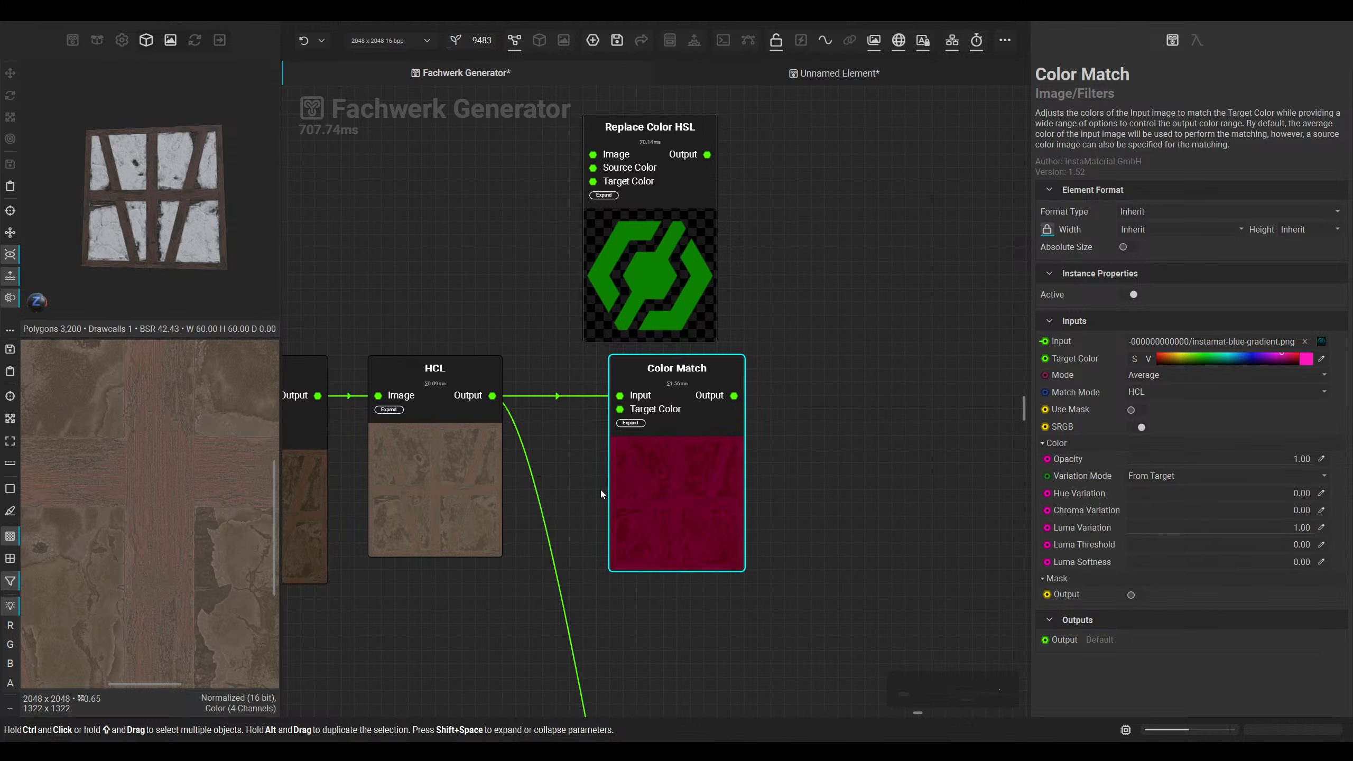
left_click(1153, 478)
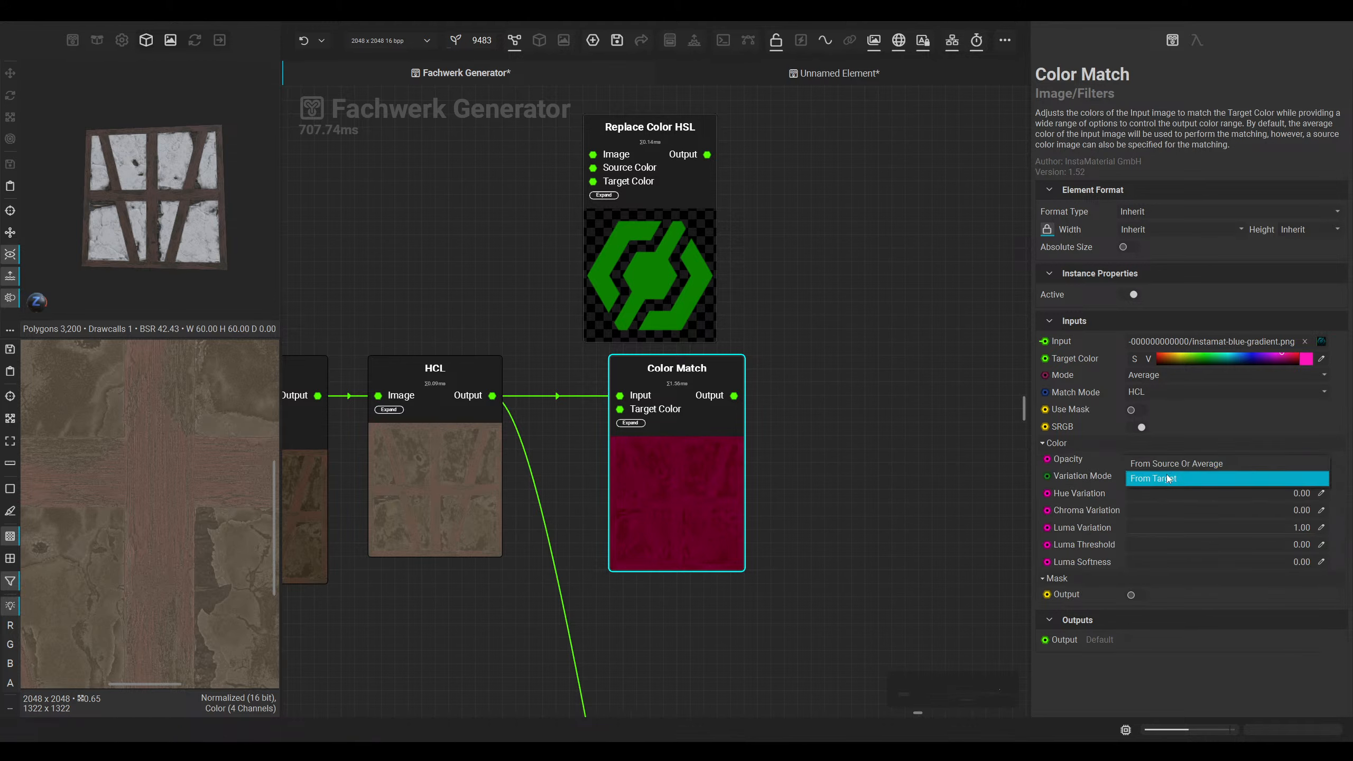
left_click(1222, 465)
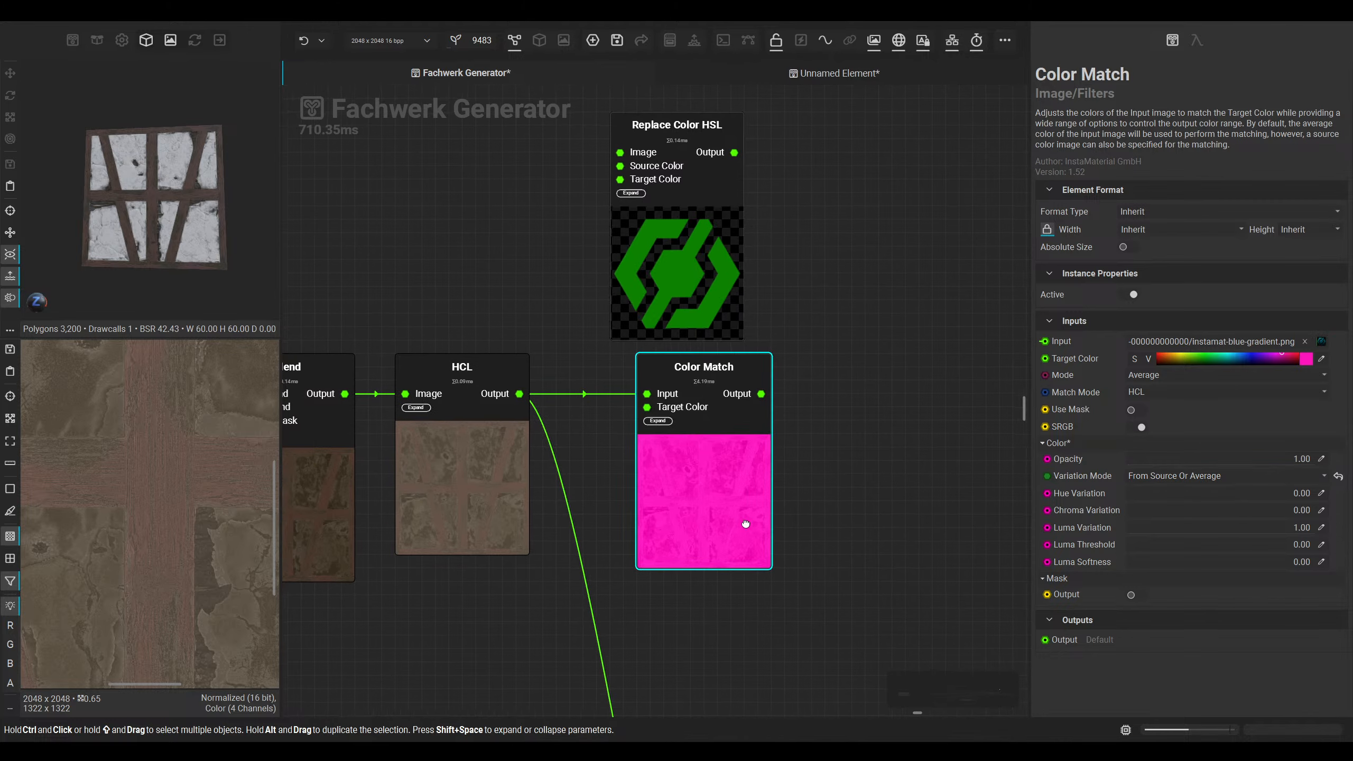
Step: Expose the Color Match node's Target Color as a graph input named WoodColor
left_click_drag(658, 407, 514, 628)
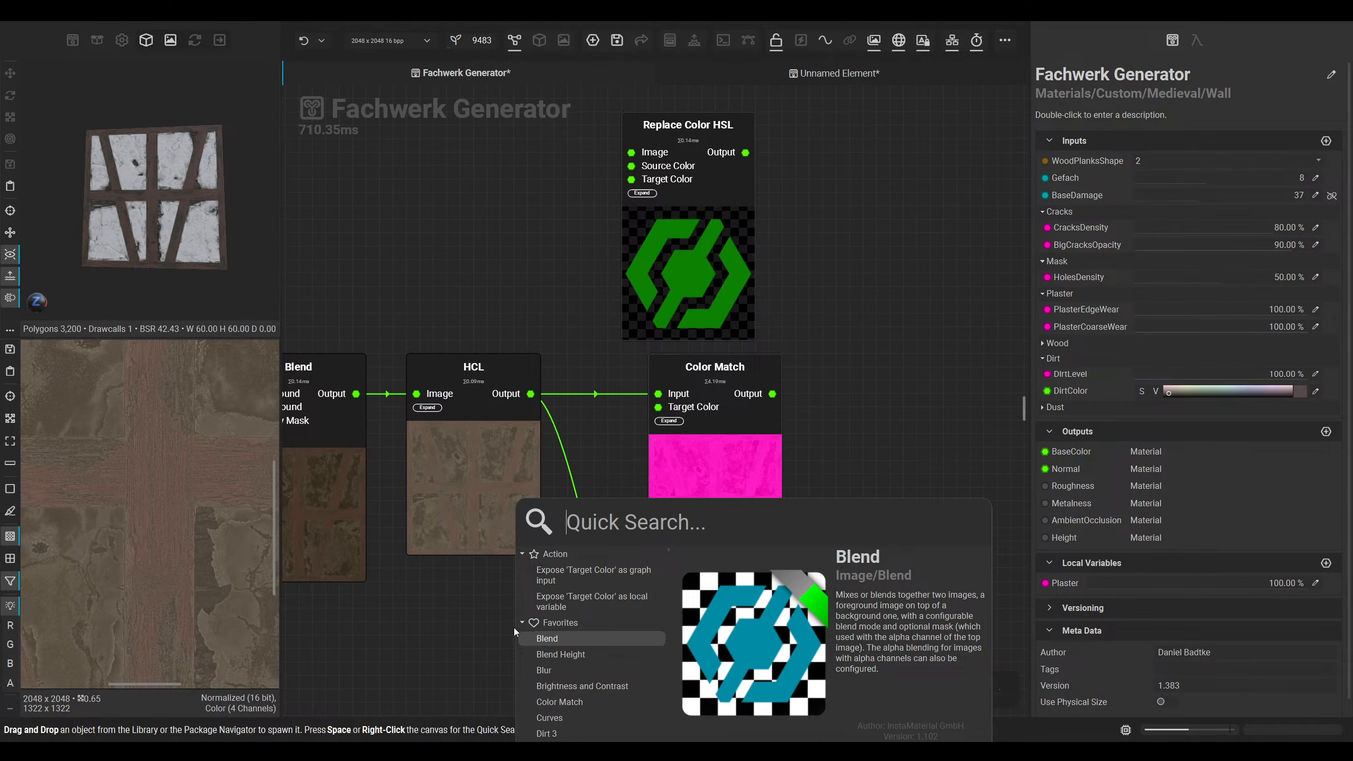
type("WoodColor")
key("Return")
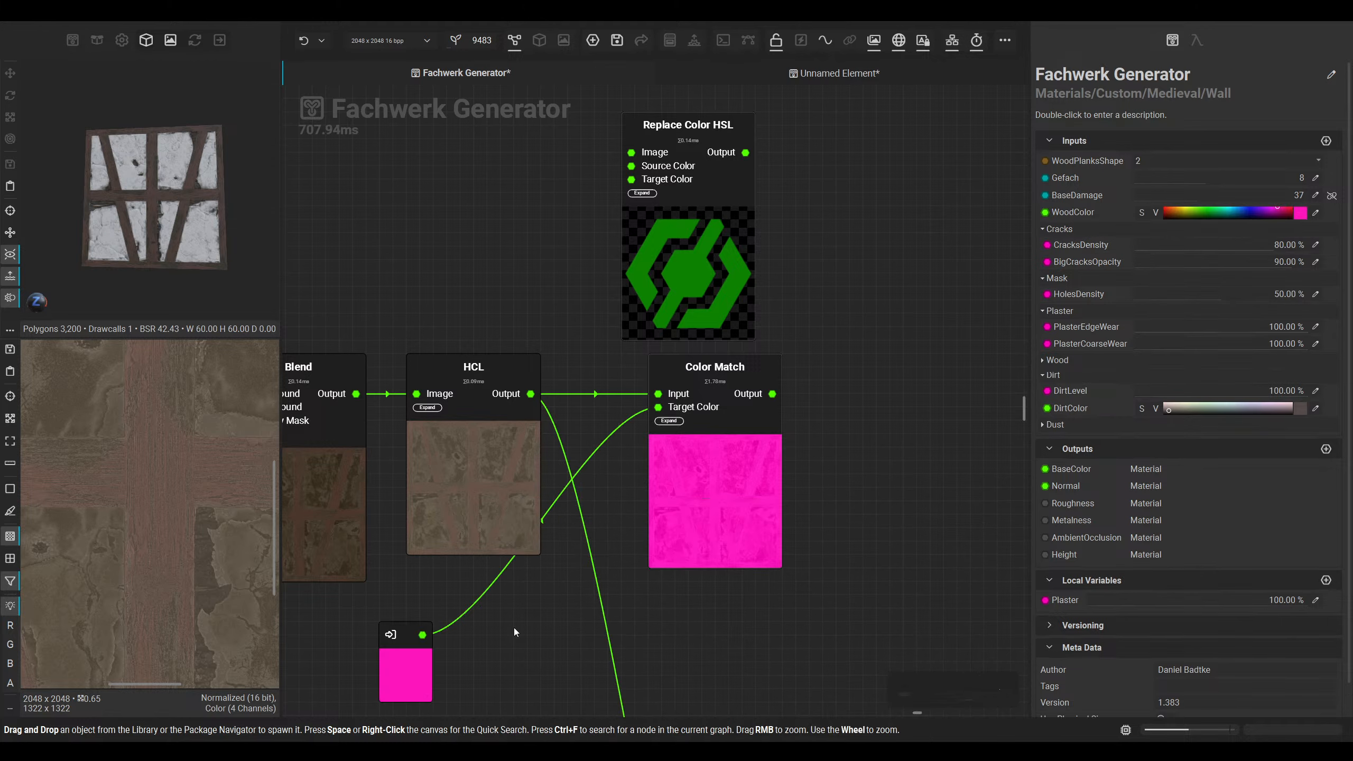
Step: Add an Average Color node fed by the HCL node's output and place it above the connection to Color Match
right_click(565, 266)
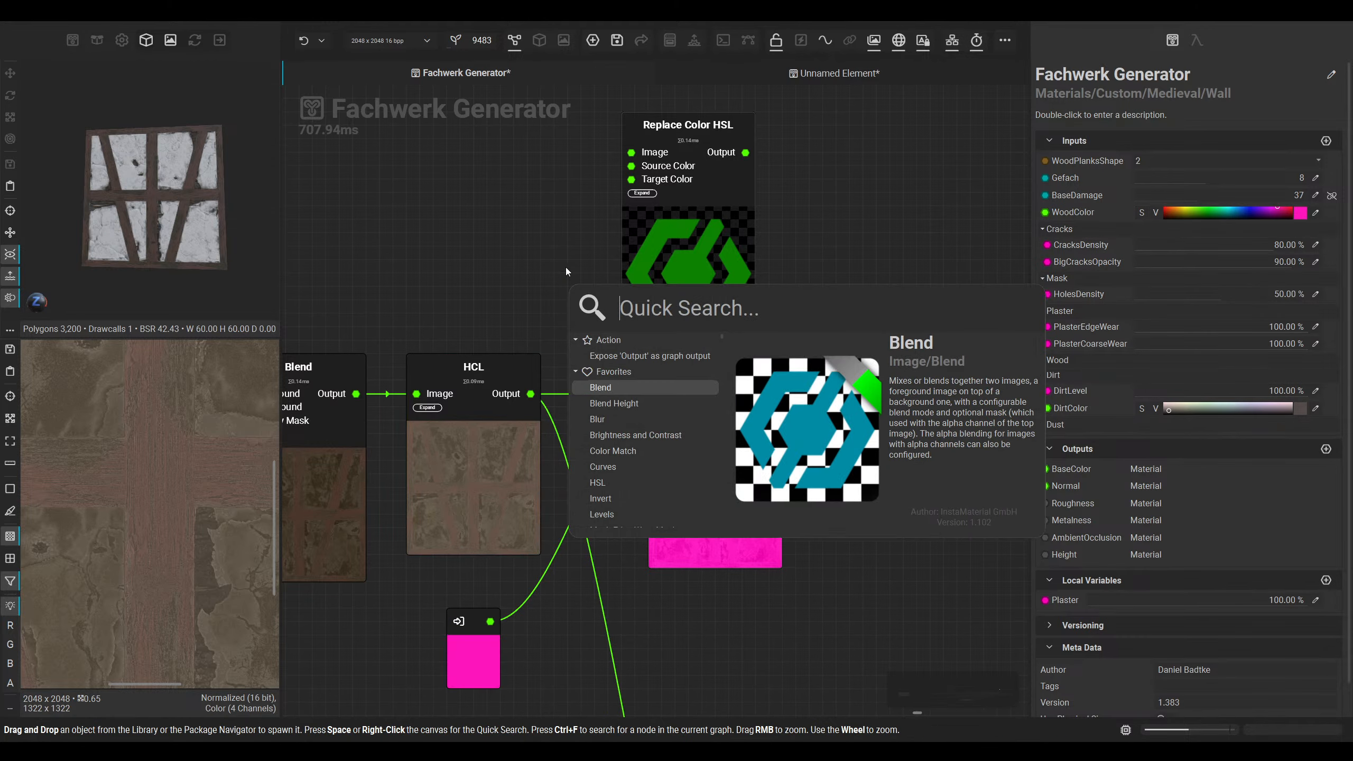
type("ave")
key("Return")
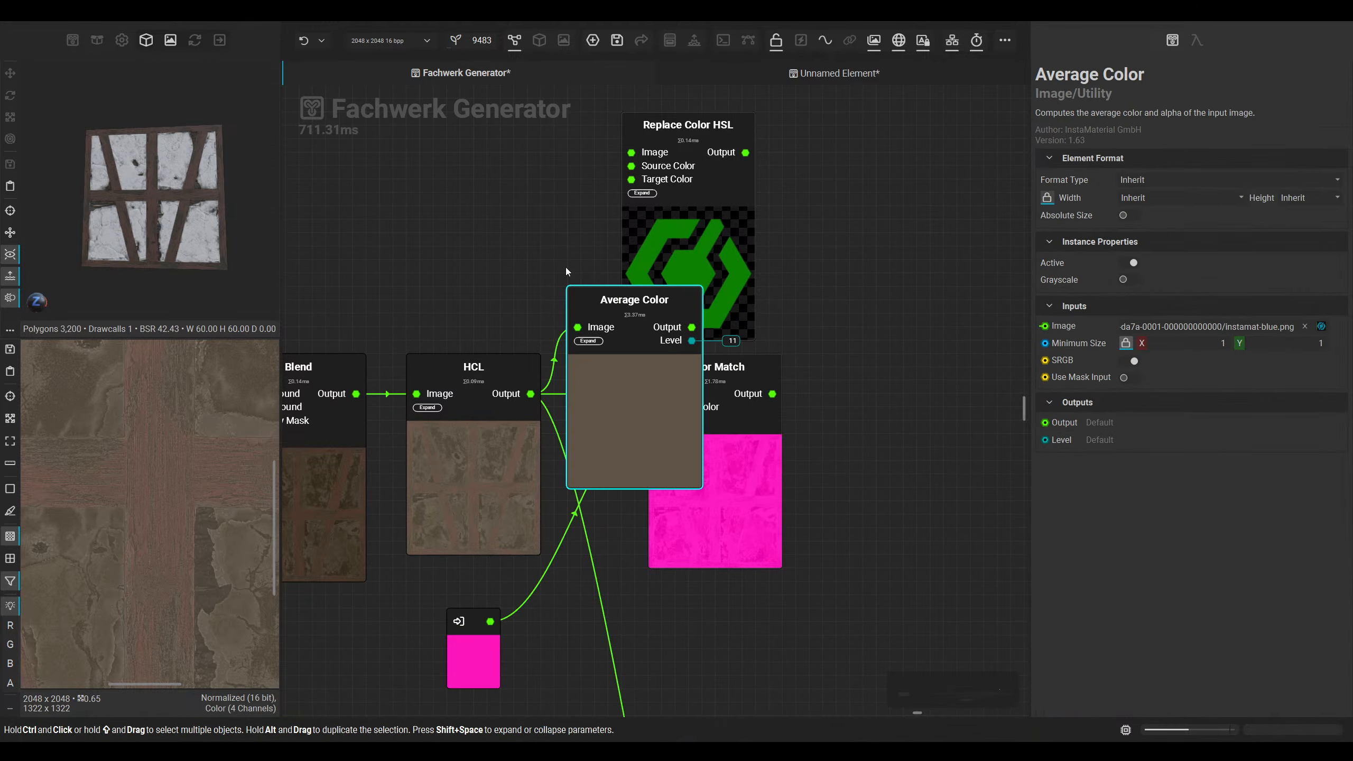
left_click_drag(596, 298, 551, 203)
Step: Set WoodColor to the brown sampled from the Average Color node's preview
left_click(478, 652)
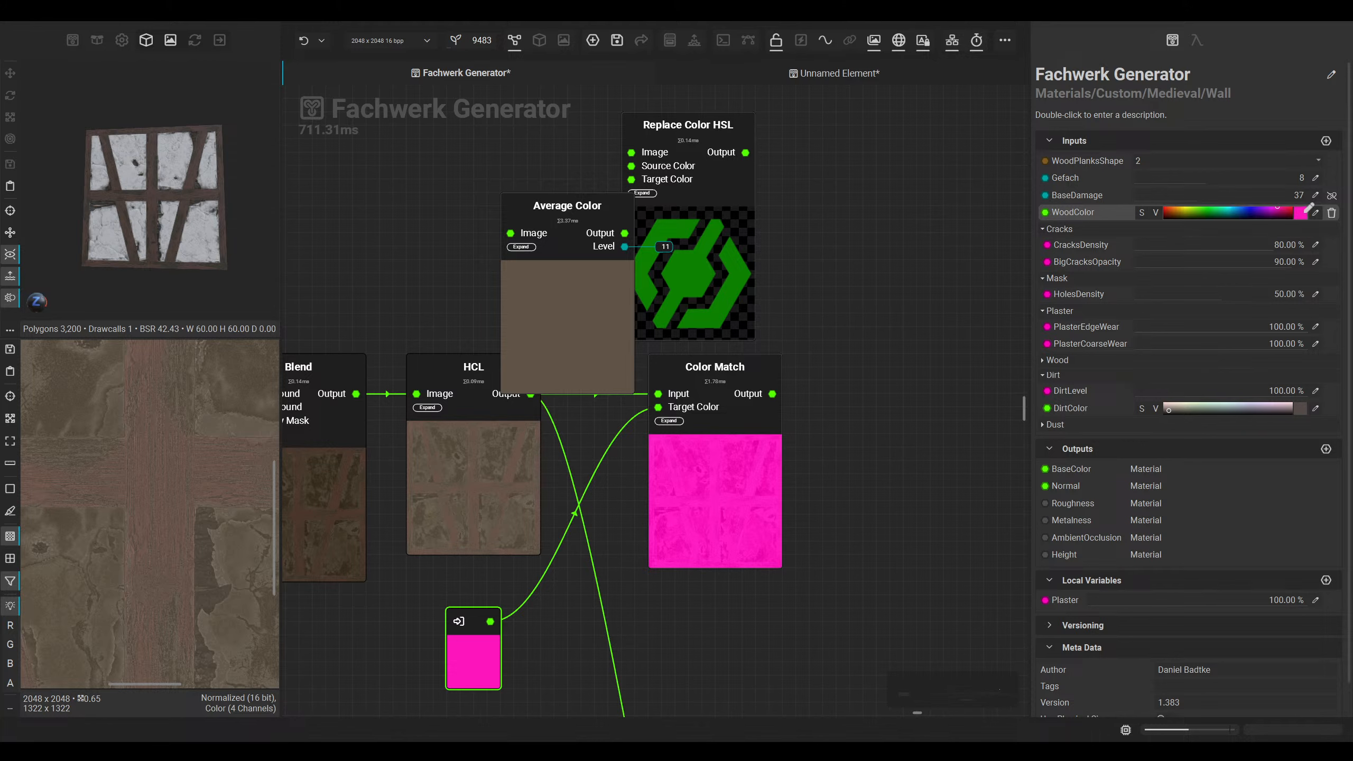
left_click(1305, 211)
left_click(585, 363)
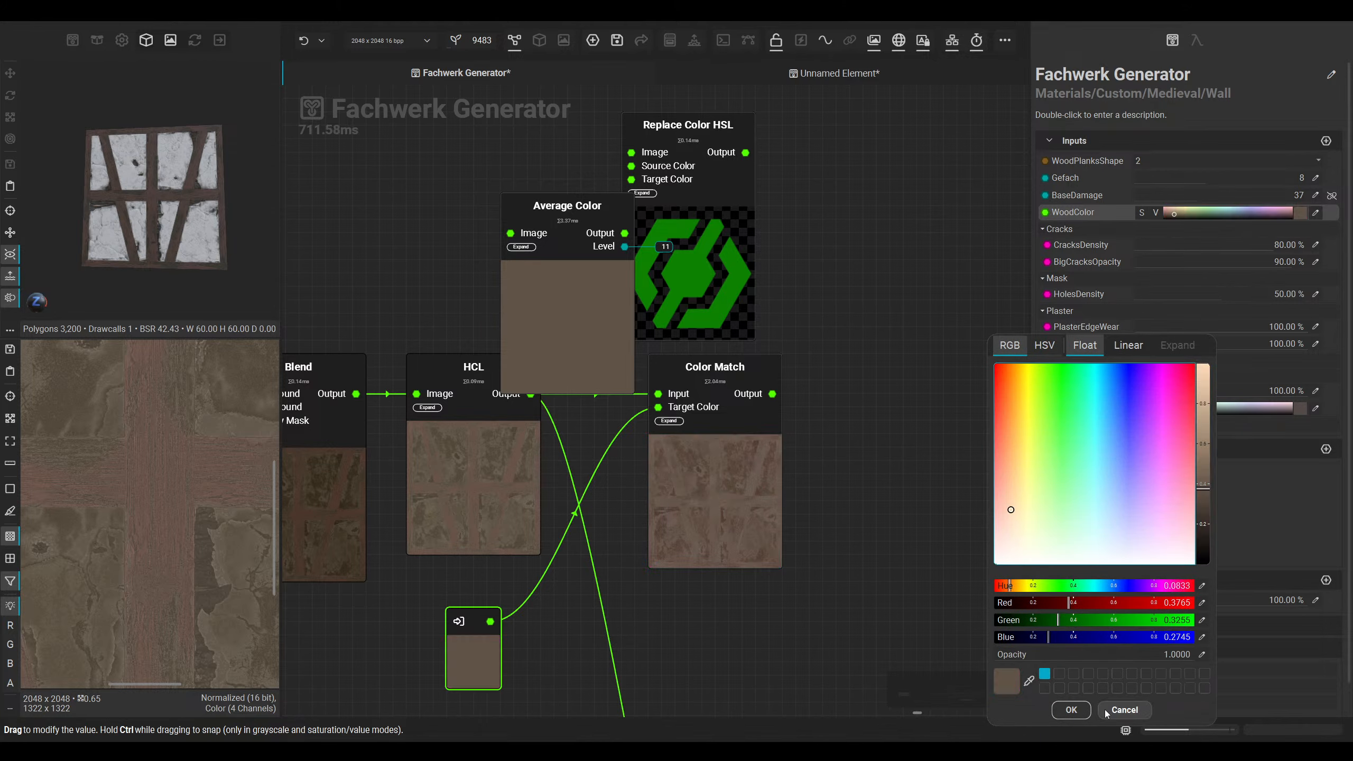
left_click(1071, 710)
Step: Delete the Average Color node and reroute the HCL node's downstream connection to start from the Color Match output
left_click(607, 369)
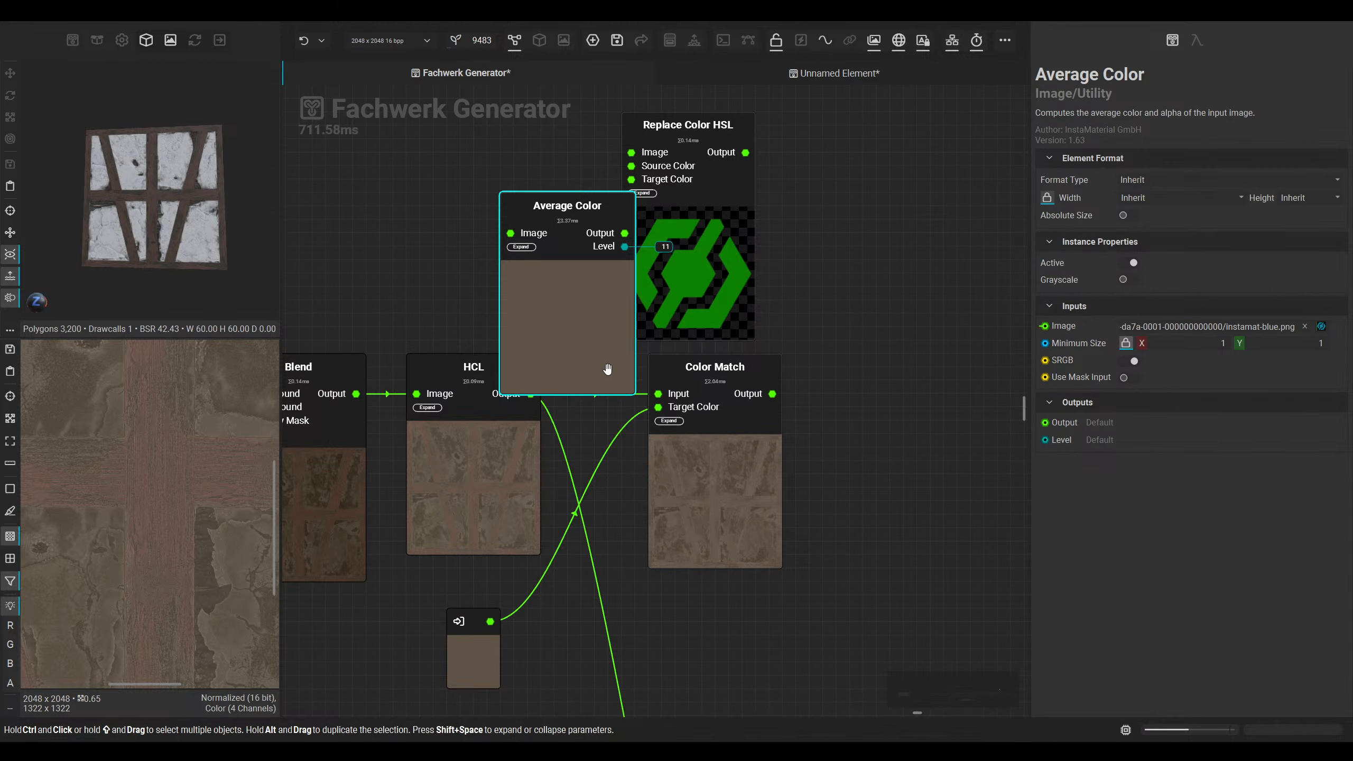
key("Delete")
left_click_drag(530, 394, 772, 394)
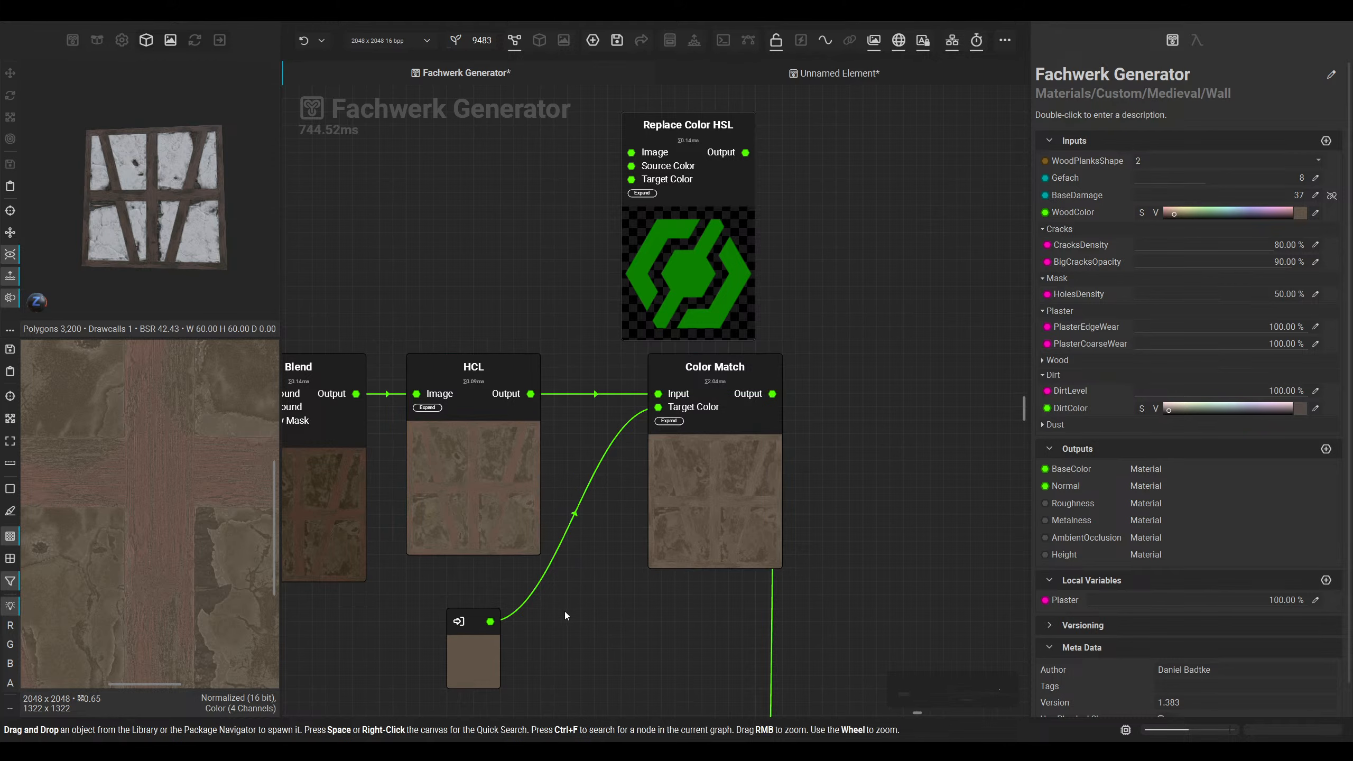
Step: Try blue and green wood on the 3D wall, then set WoodColor to blue-grey with Red 0.4284, Green 0.4417 and Blue 0.4507
left_click(539, 40)
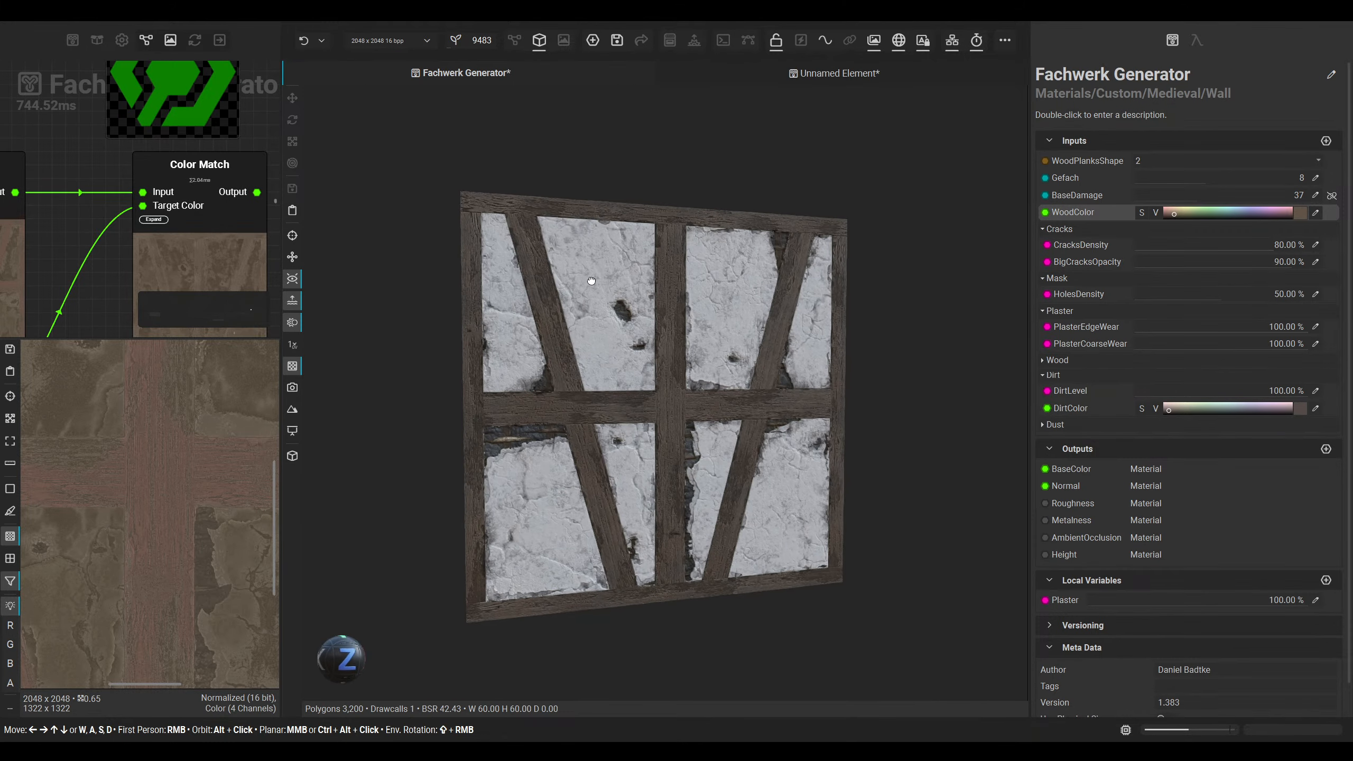
left_click(1299, 212)
left_click(1128, 375)
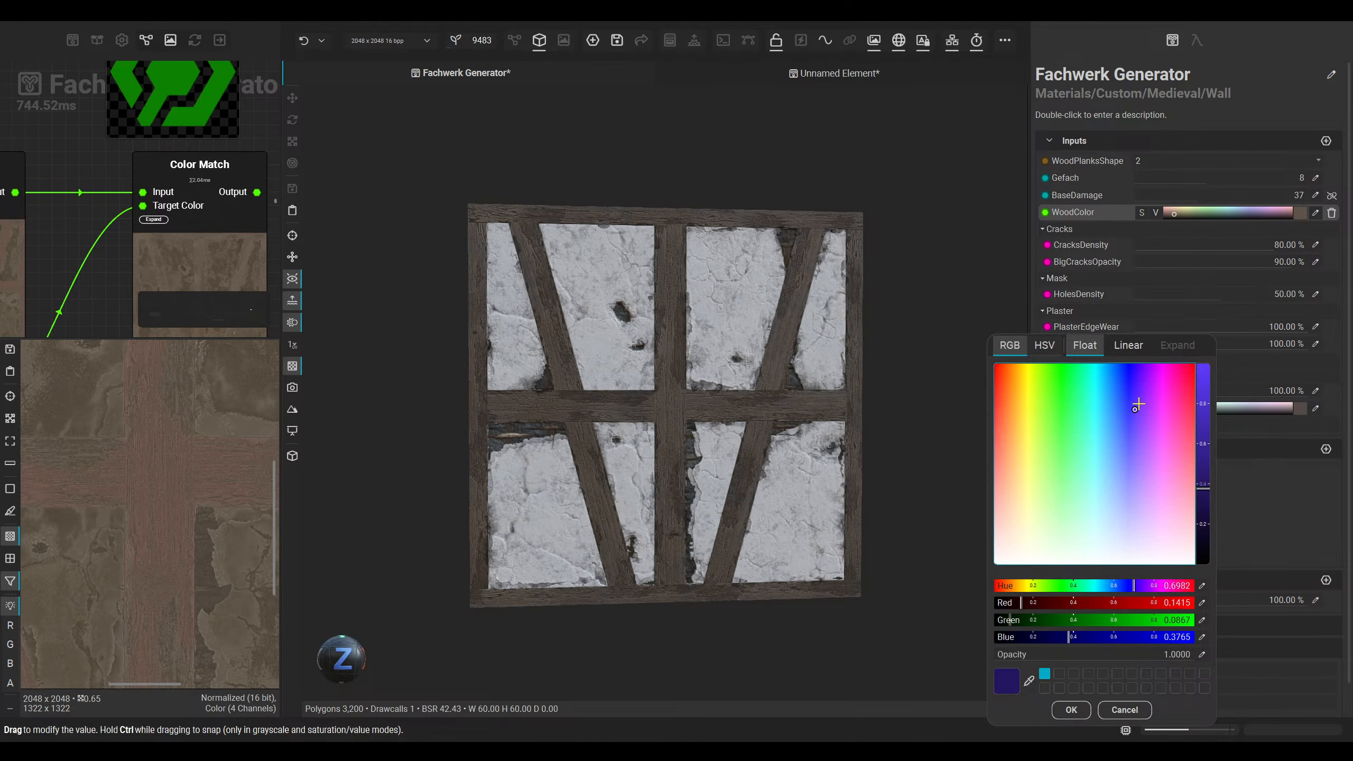
left_click(1124, 403)
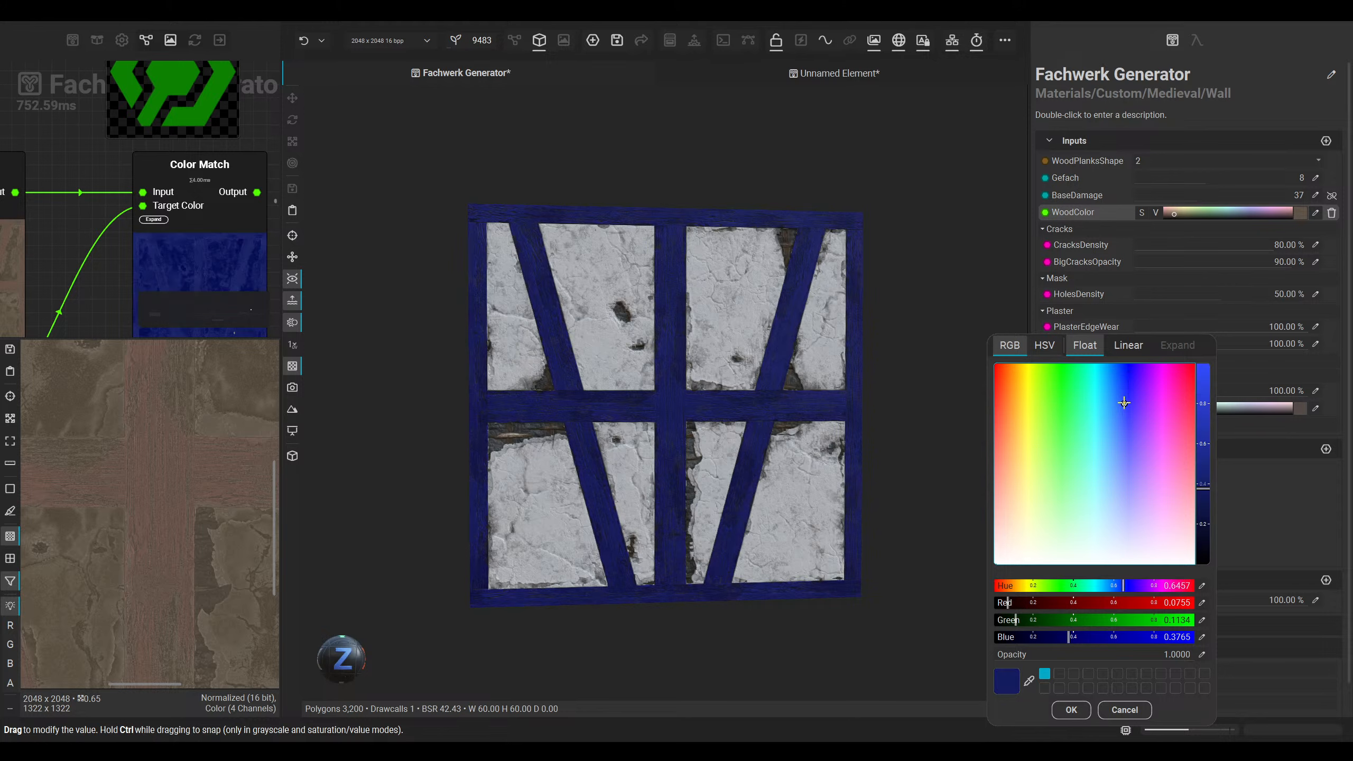
left_click_drag(1105, 379, 1069, 372)
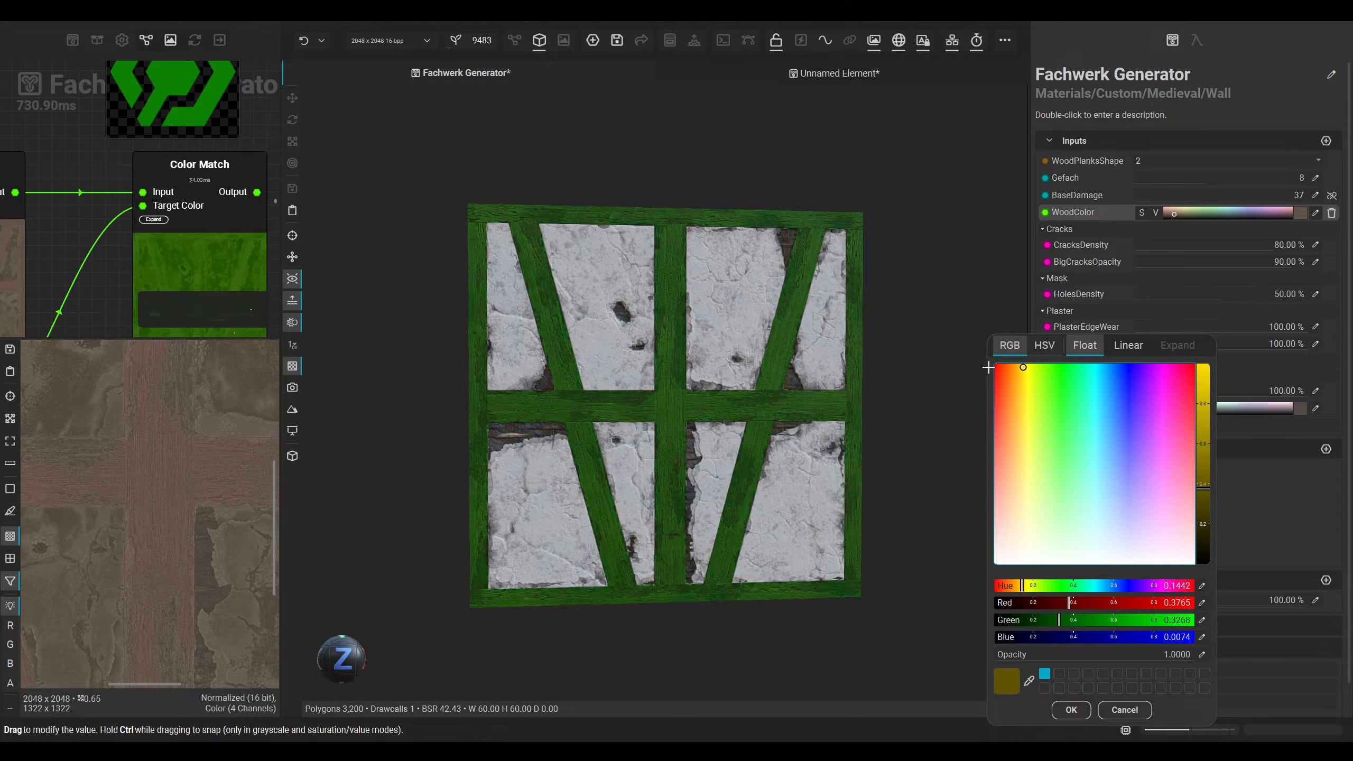
mouse_move(988, 368)
left_mouse_down()
mouse_move(1059, 437)
mouse_move(1010, 494)
mouse_move(1075, 533)
mouse_move(1122, 538)
left_mouse_up()
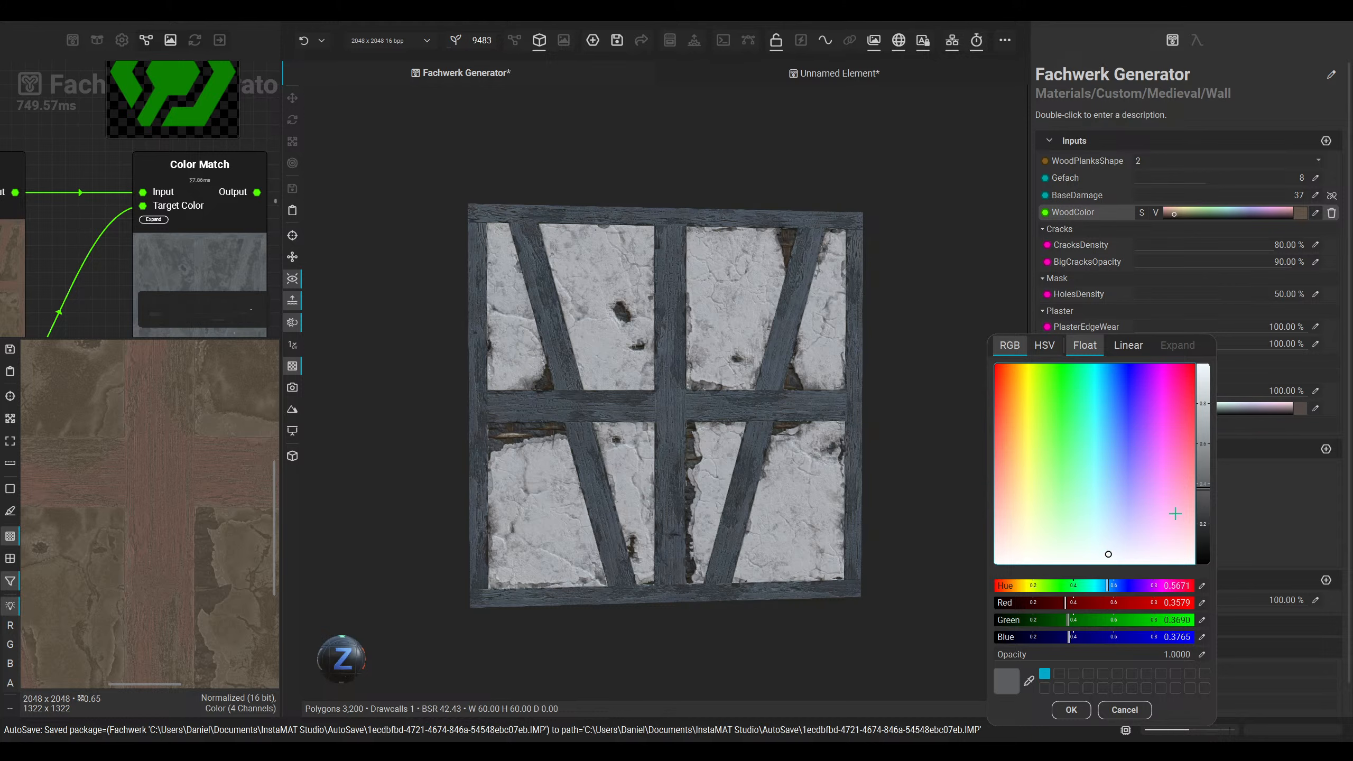
left_click_drag(1205, 509, 1202, 473)
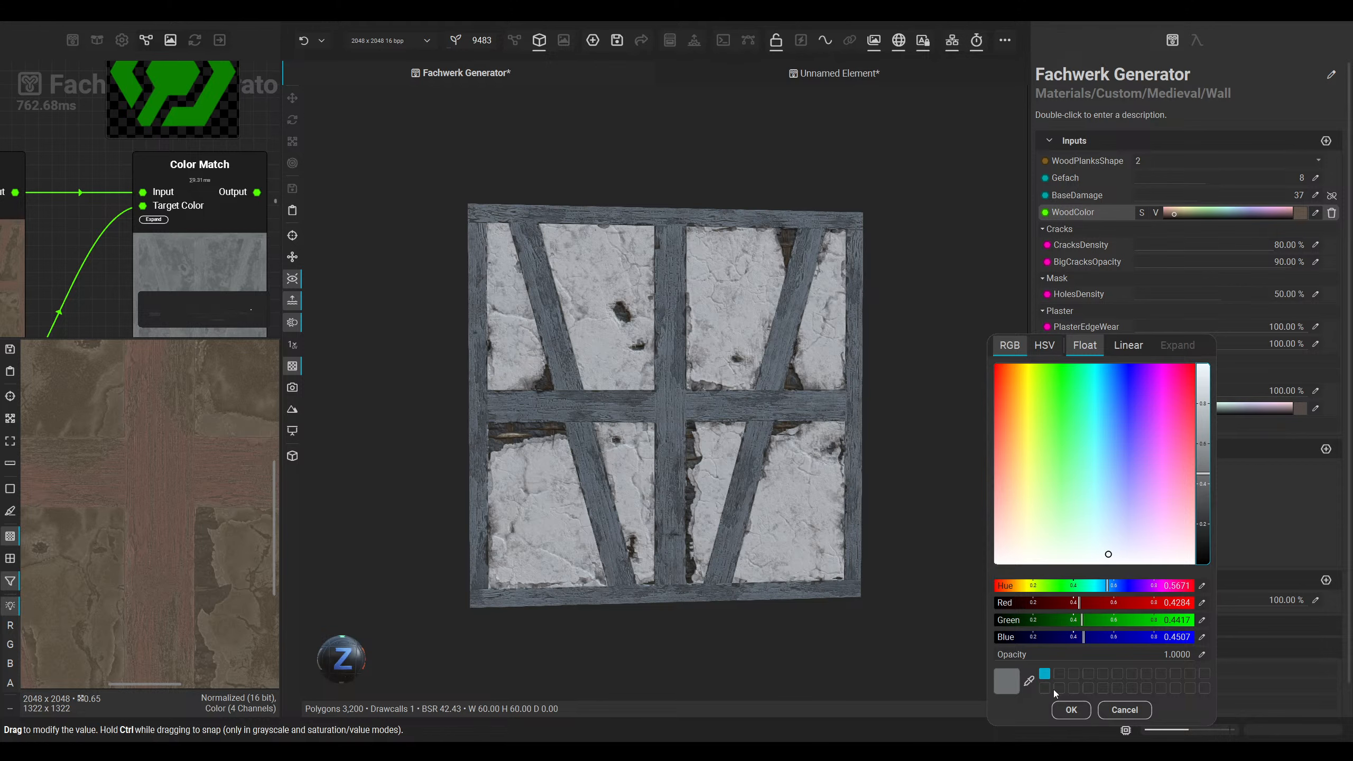
left_click(1071, 709)
mouse_move(342, 673)
left_mouse_down()
mouse_move(338, 658)
mouse_move(352, 654)
left_mouse_up()
scroll(661, 262, "down", 1)
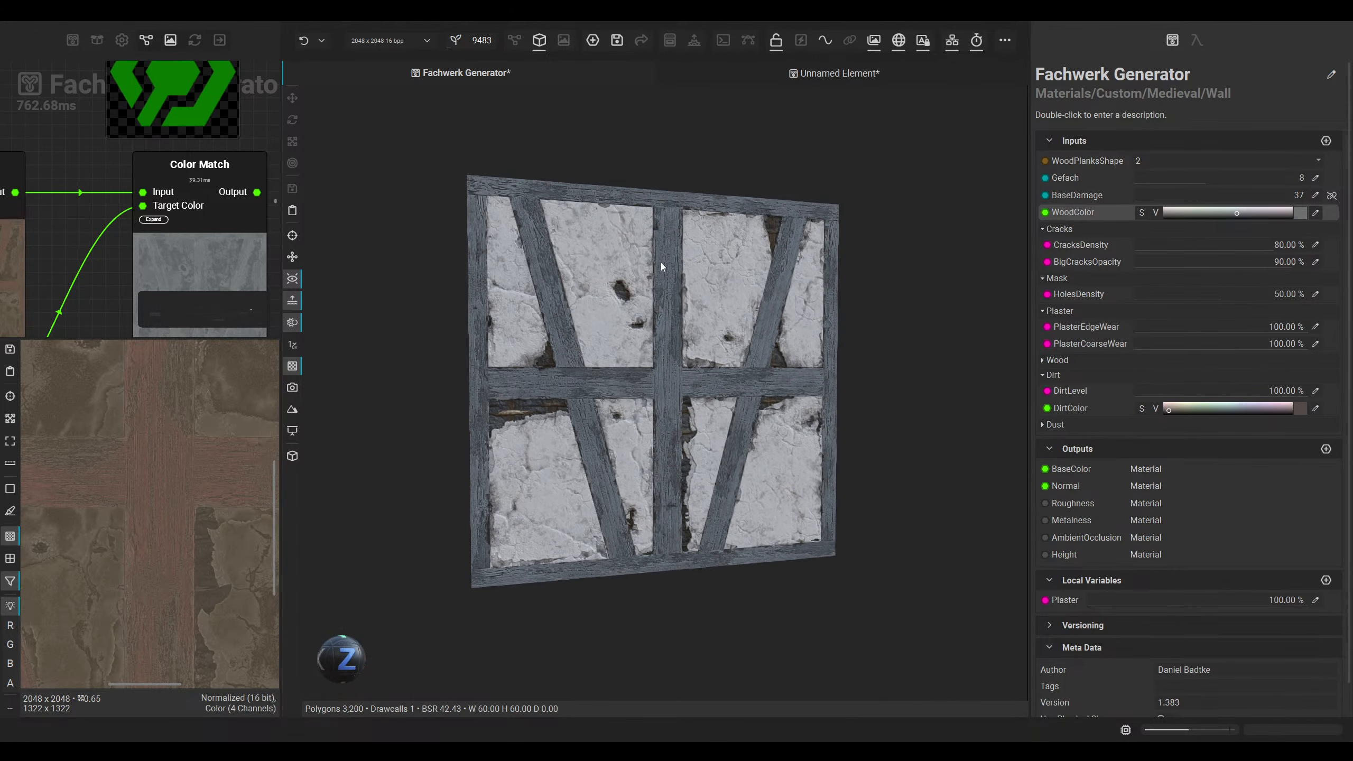
middle_click_drag(613, 166, 567, 168)
Step: Move the Replace Color HSL node next to the off-white plaster Blend node, before the Blend that combines plaster and bricks
left_click(514, 40)
scroll(647, 365, "down", 3)
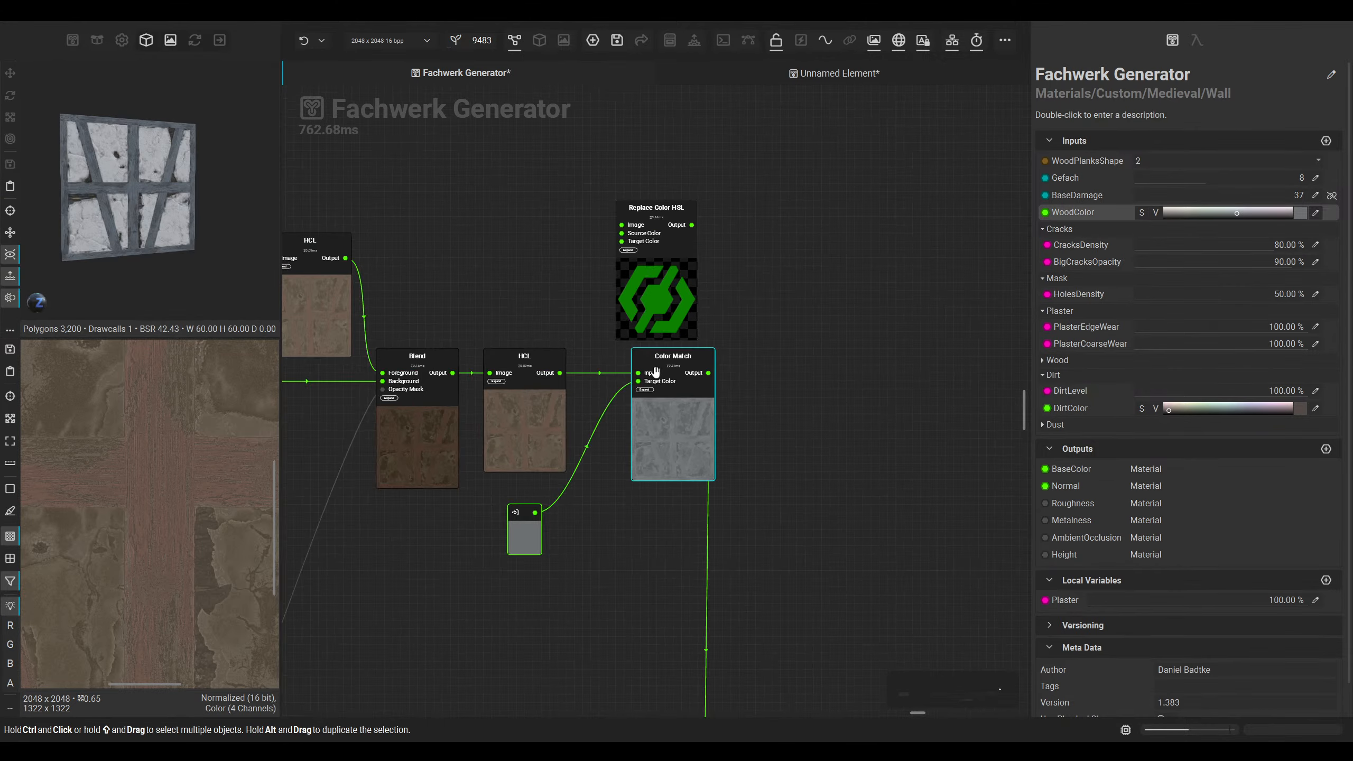
middle_click_drag(738, 413, 657, 410)
left_click_drag(604, 410, 572, 405)
left_click(565, 318)
scroll(564, 318, "down", 4)
left_click_drag(564, 318, 673, 520)
scroll(673, 521, "up", 3)
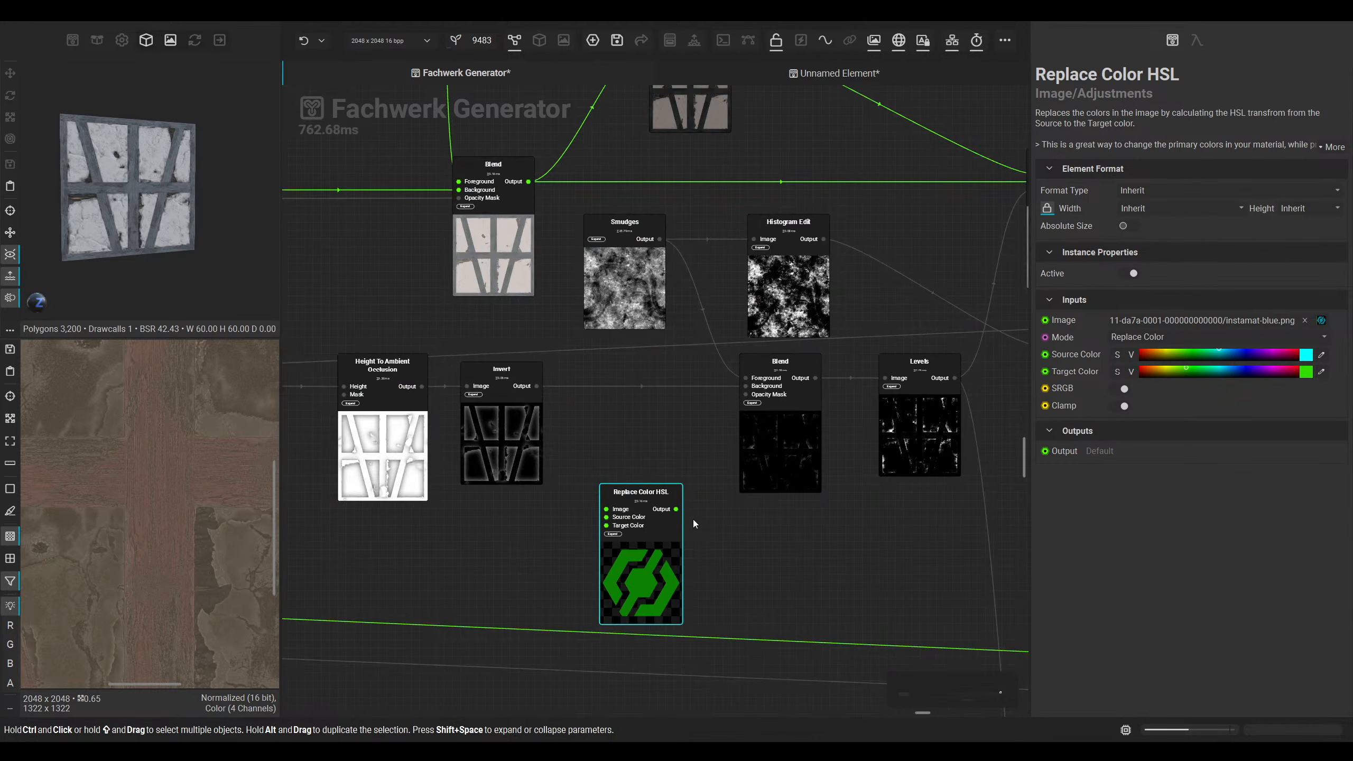
middle_click_drag(779, 508, 550, 487)
scroll(578, 501, "down", 2)
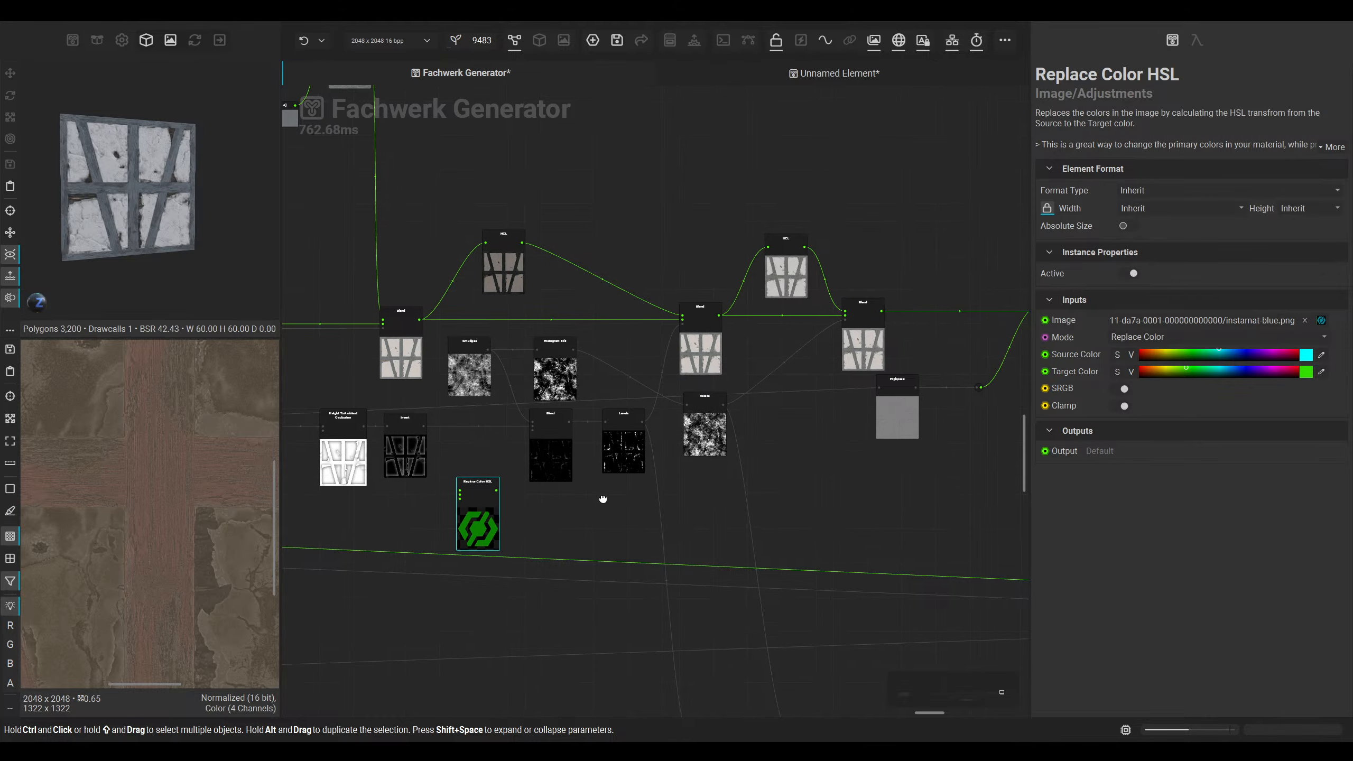
middle_click_drag(524, 532, 910, 529)
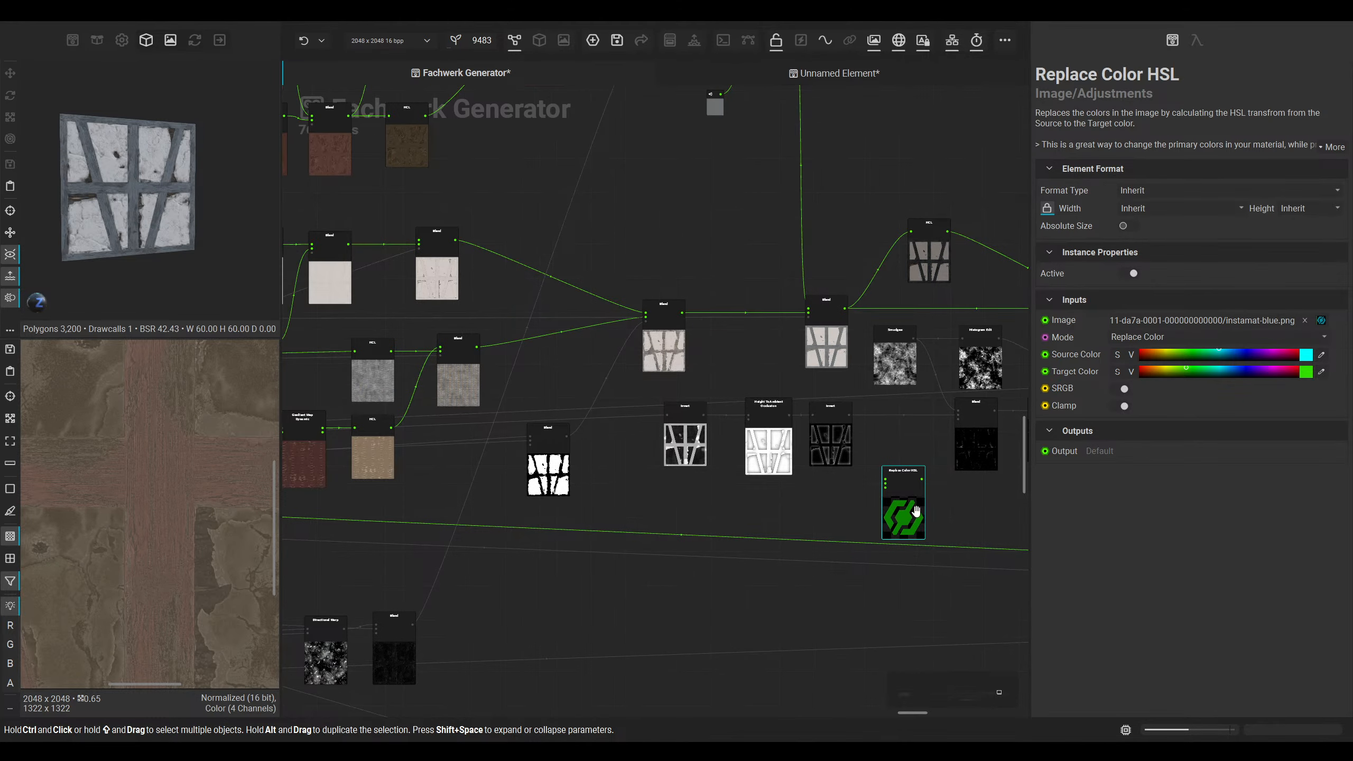
left_click_drag(917, 511, 504, 255)
scroll(499, 260, "up", 3)
middle_click_drag(497, 262, 654, 432)
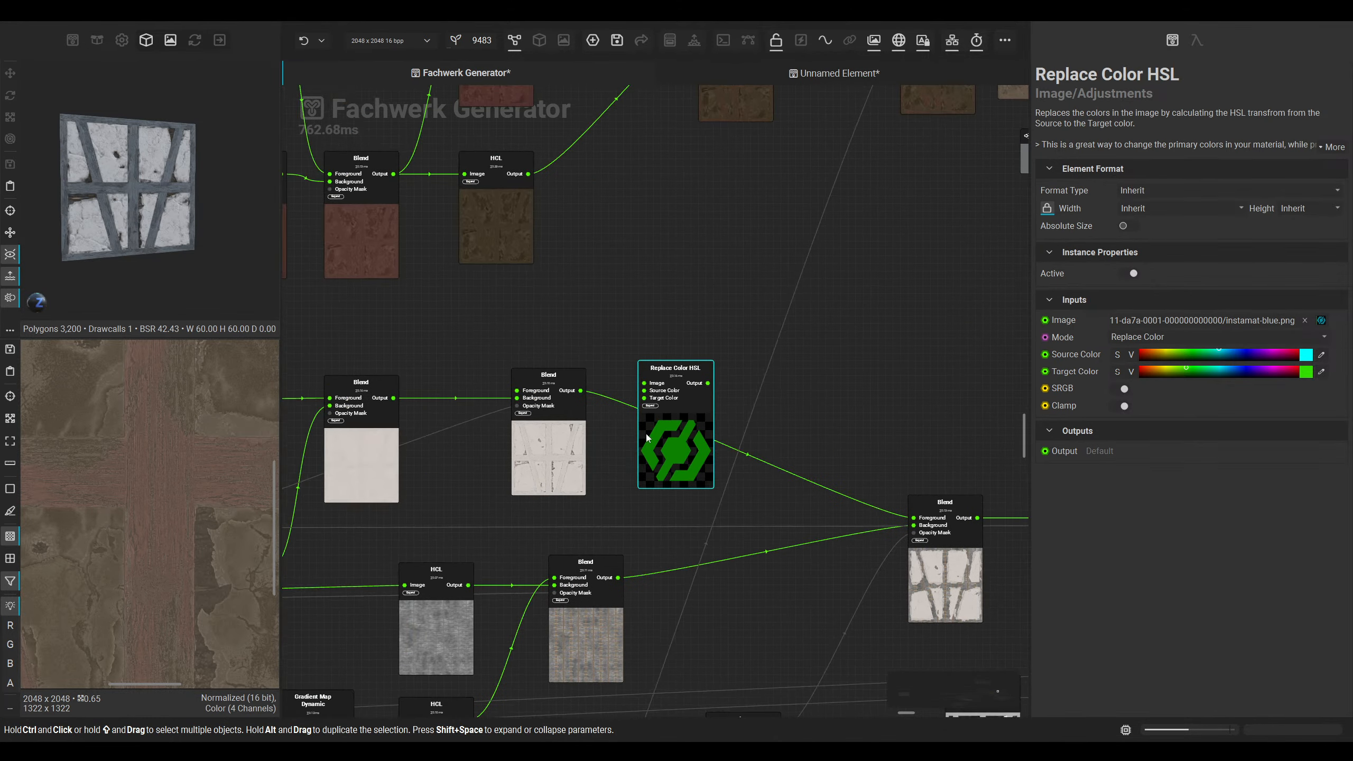
left_click_drag(654, 435, 682, 428)
Step: Preview the plaster Blend node and connect its output to the Image input of Replace Color HSL
scroll(610, 380, "up", 5)
middle_click_drag(578, 532, 564, 528)
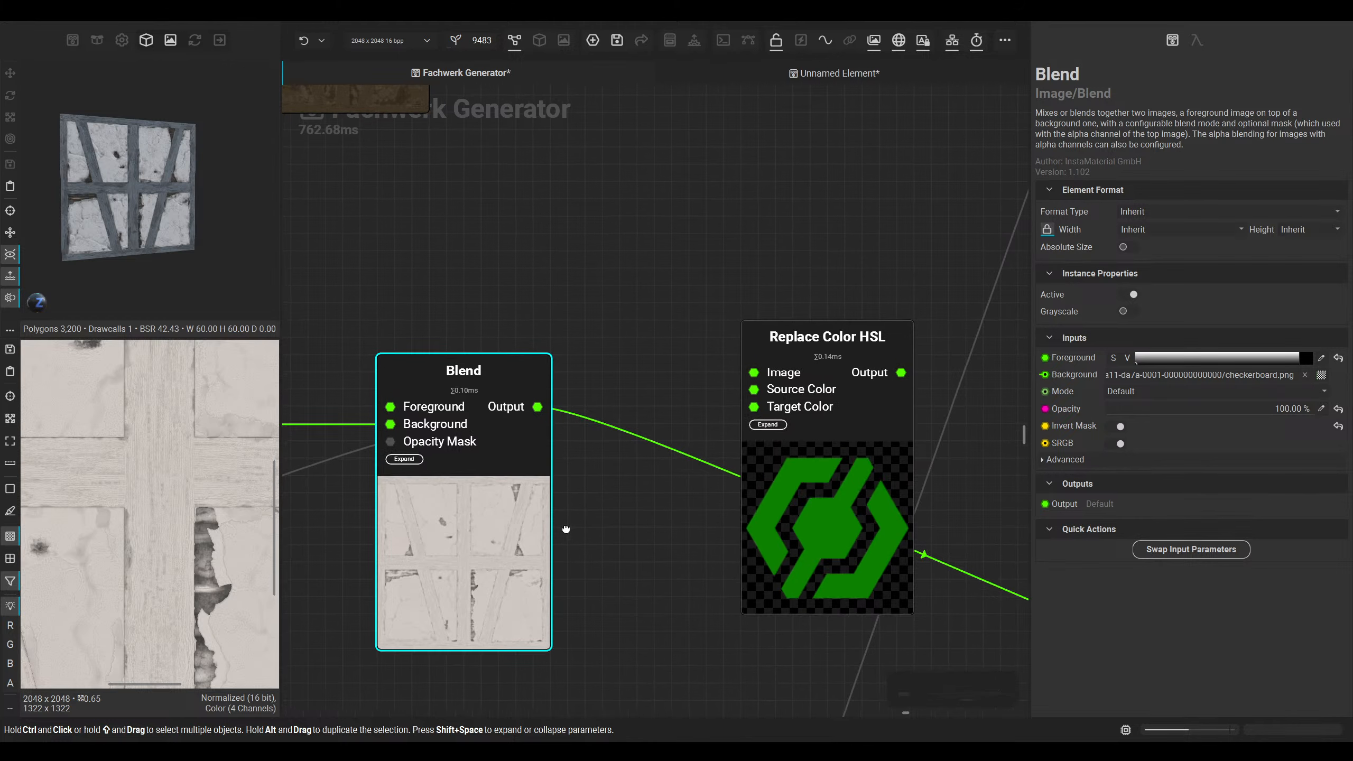
scroll(564, 528, "down", 3)
left_click_drag(705, 496, 770, 507)
left_click_drag(547, 450, 744, 439)
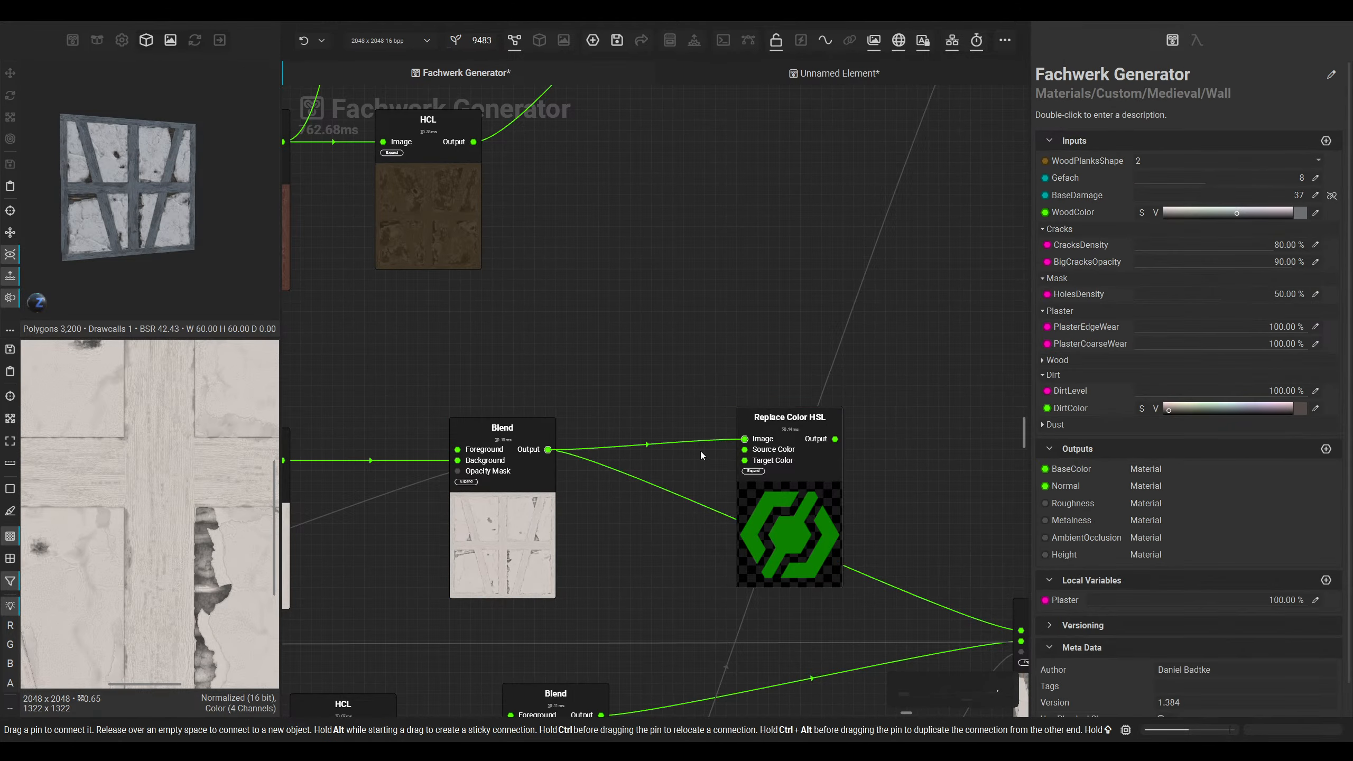
Step: Add an Average Color node fed by the plaster Blend and connect its output to Replace Color HSL's Source Color
key("space")
type("avbe")
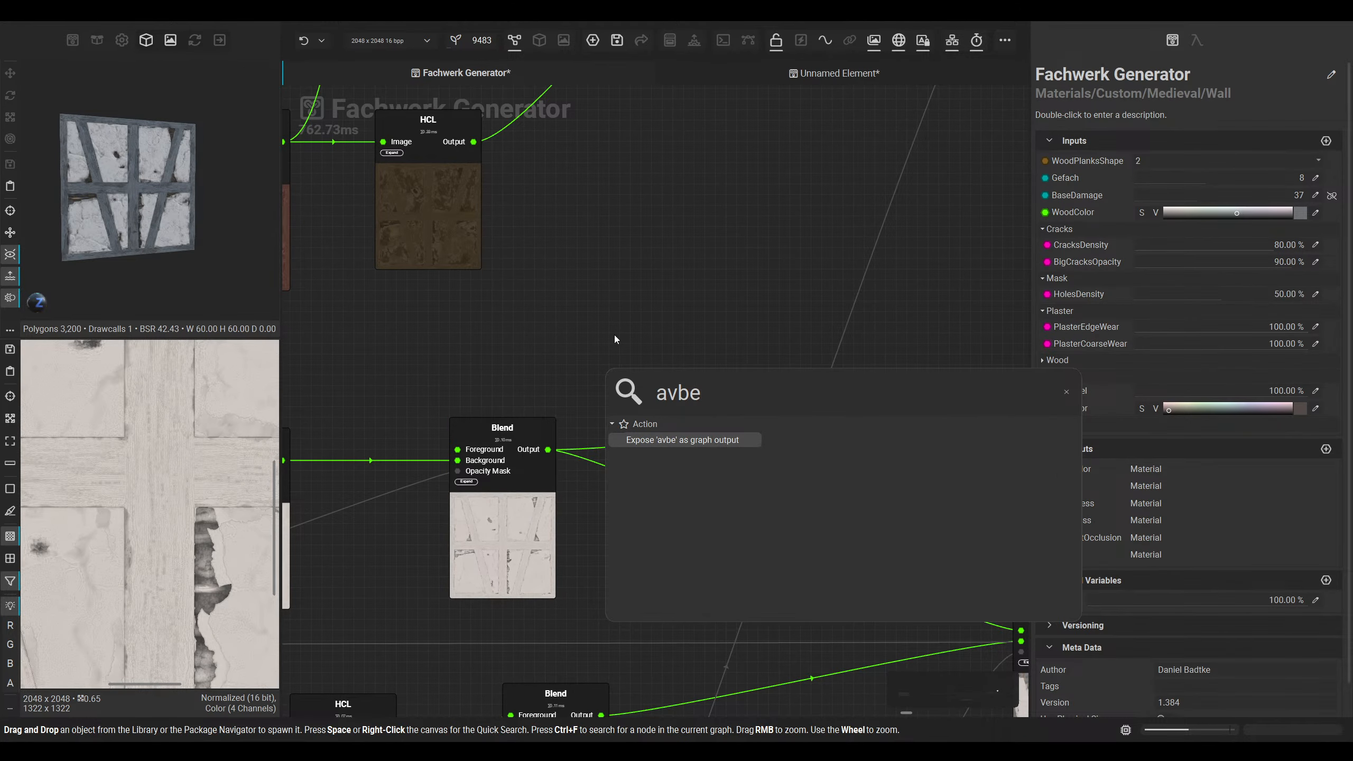
key("BackSpace")
key("BackSpace")
type("e")
key("Return")
left_click_drag(652, 474, 632, 359)
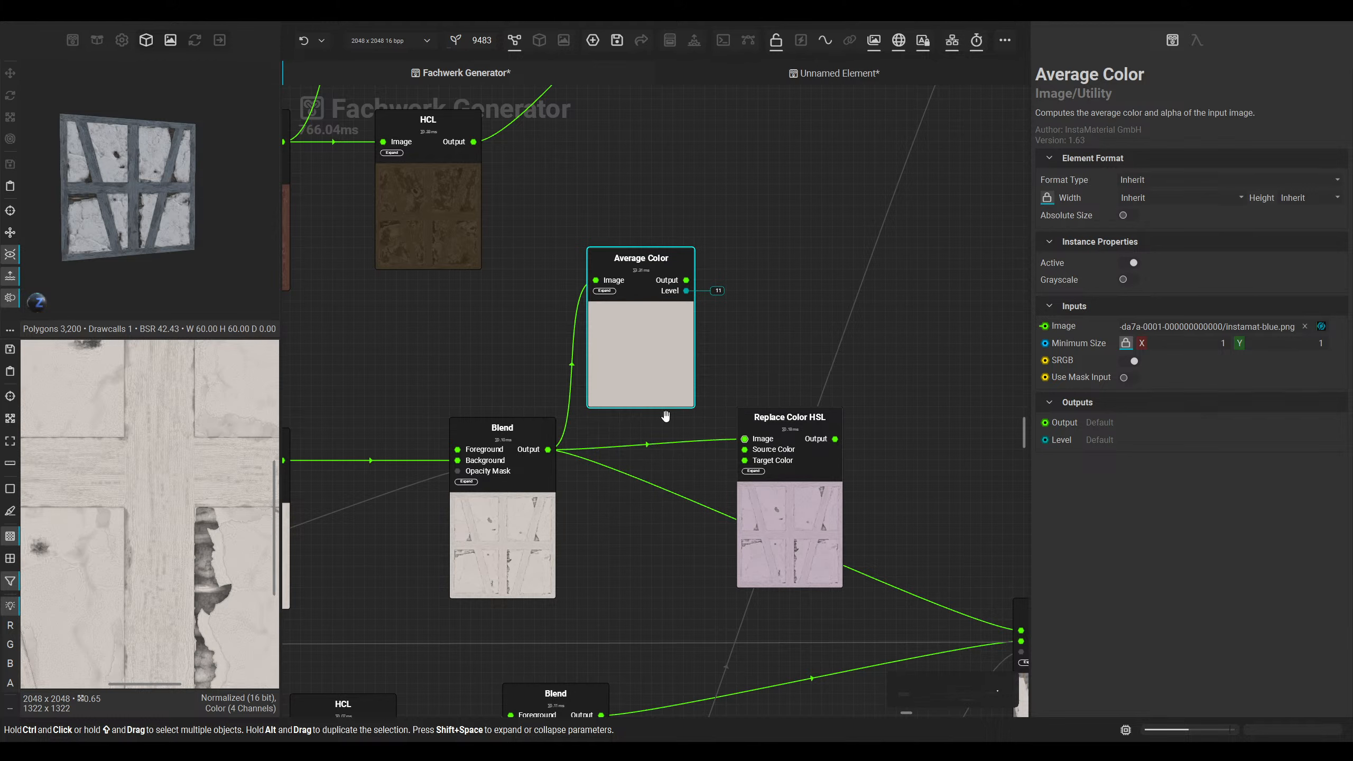
left_click_drag(744, 449, 685, 280)
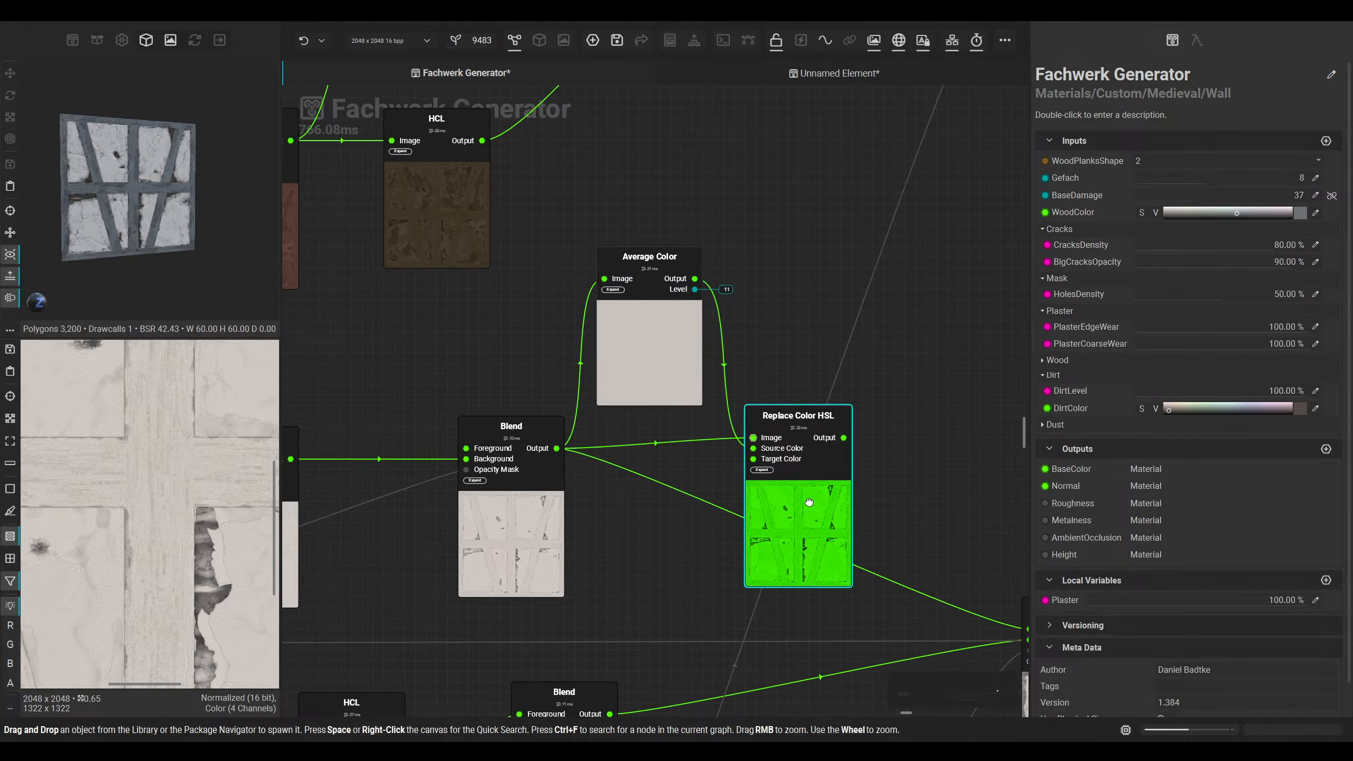
Step: Expose Replace Color HSL's Target Color as graph input WallColor and reroute the plaster Blend's downstream connection through the node's output
left_click_drag(756, 458, 647, 534)
type("Expore")
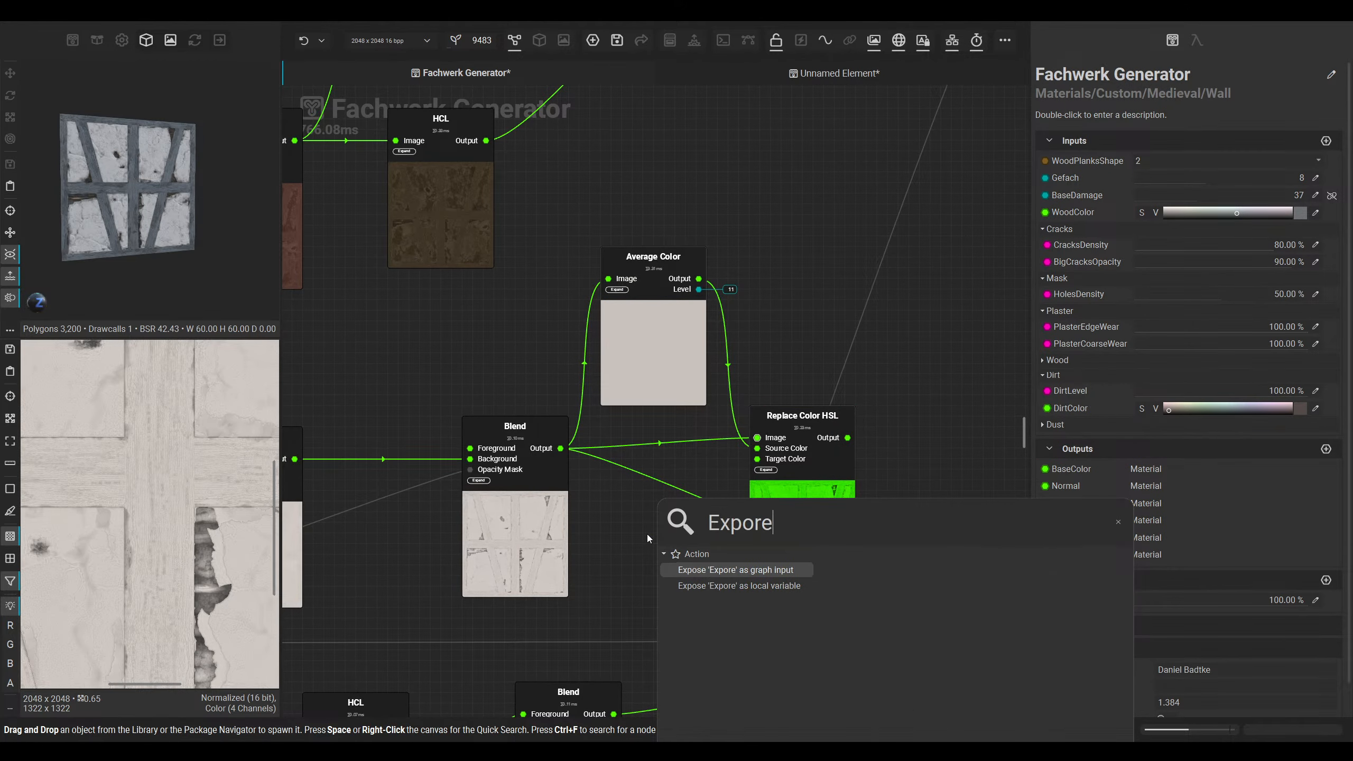
key("ctrl+a")
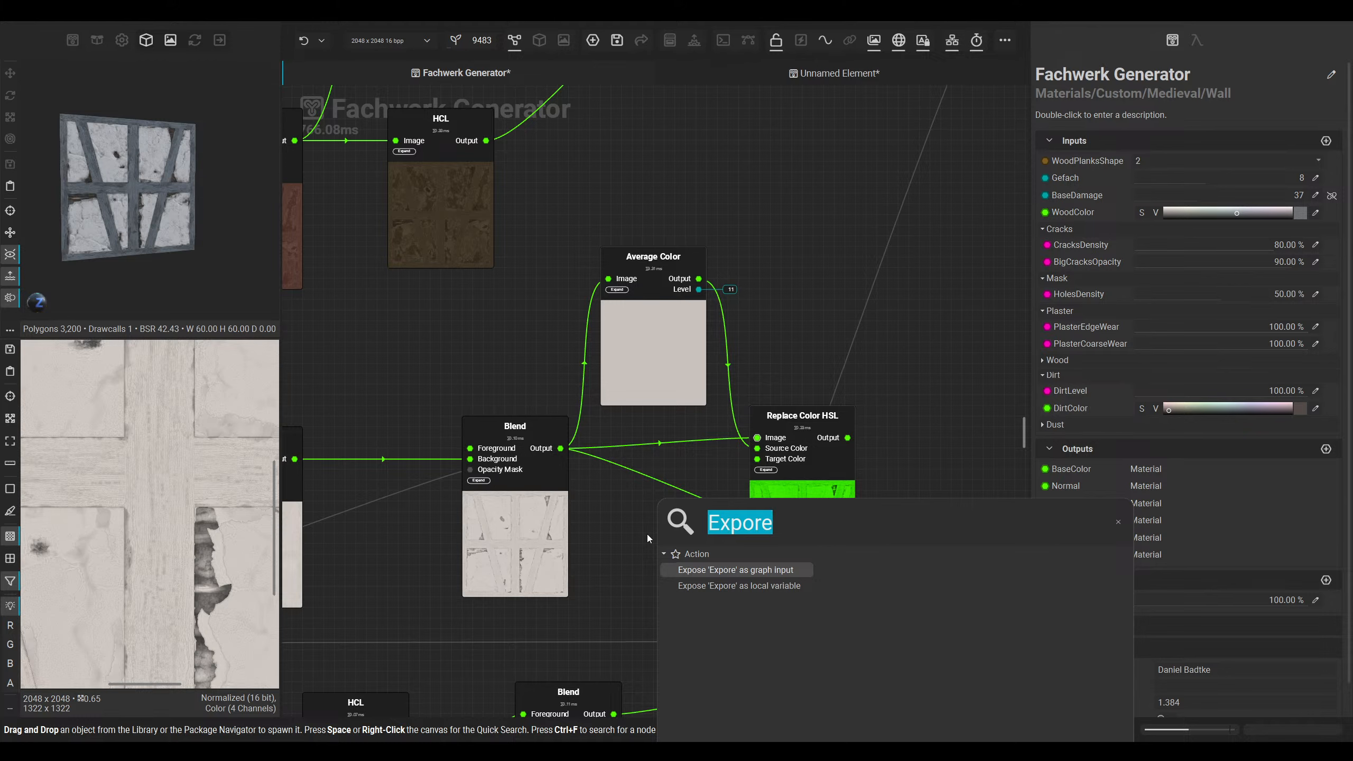
type("WallColor")
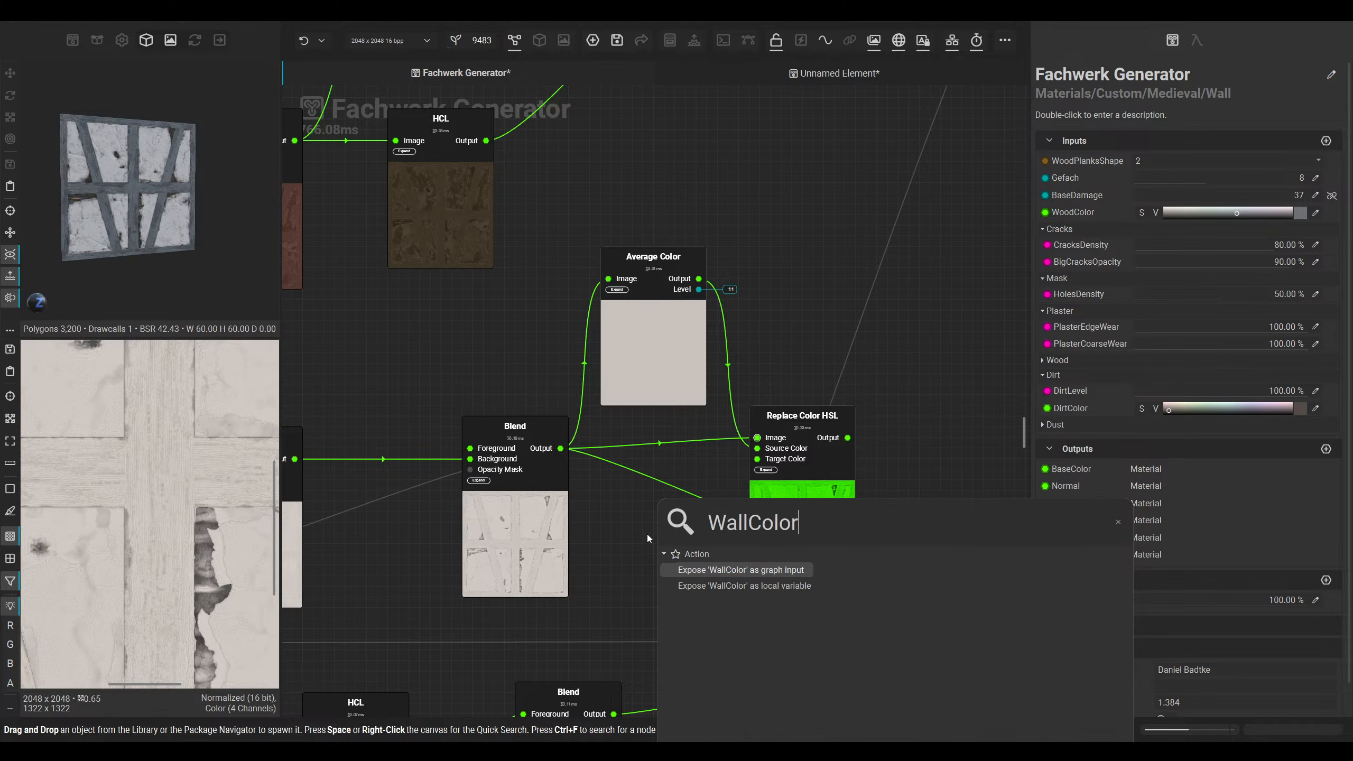
key("Return")
left_click_drag(569, 546, 612, 535)
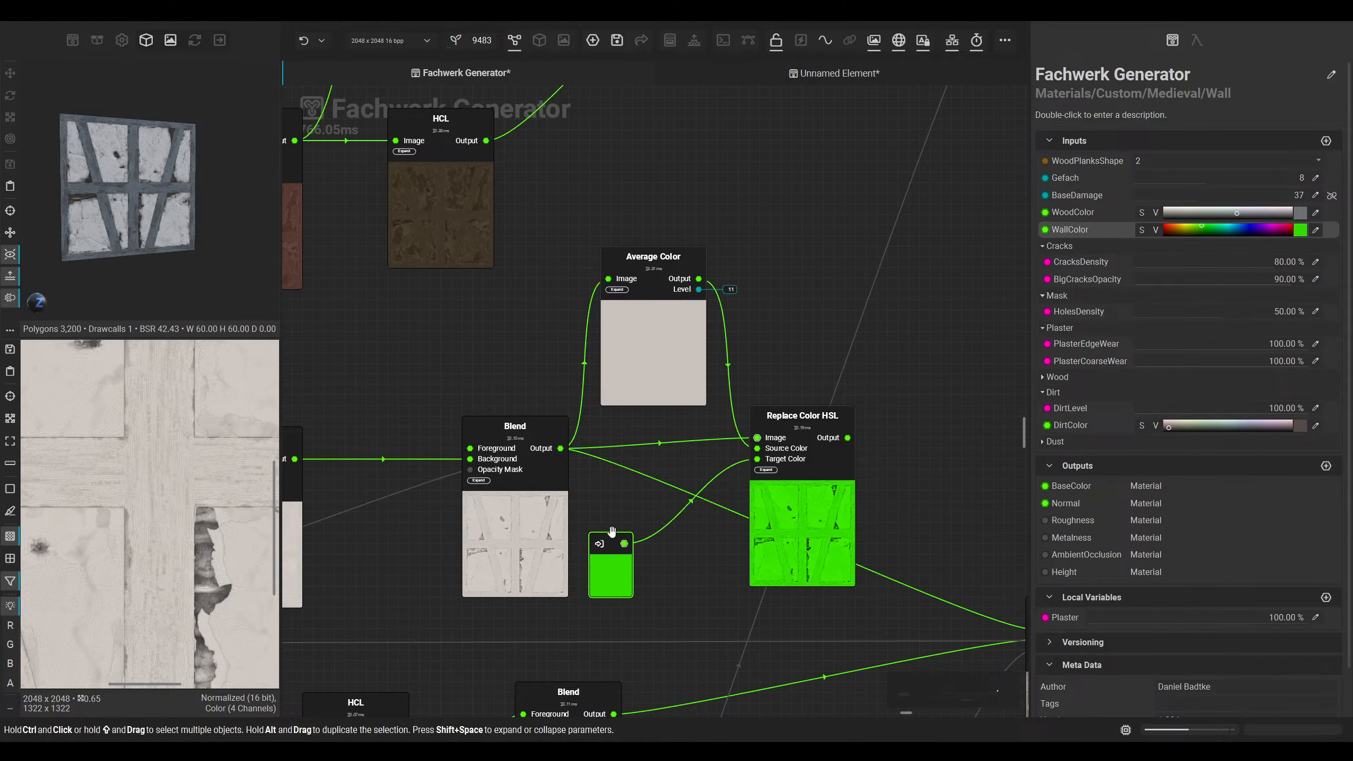
left_click_drag(560, 448, 848, 438, "shift")
Step: Show the wall in the large 3D view and set WallColor to near-white with Red, Green and Blue at 0.9276
left_click(628, 570)
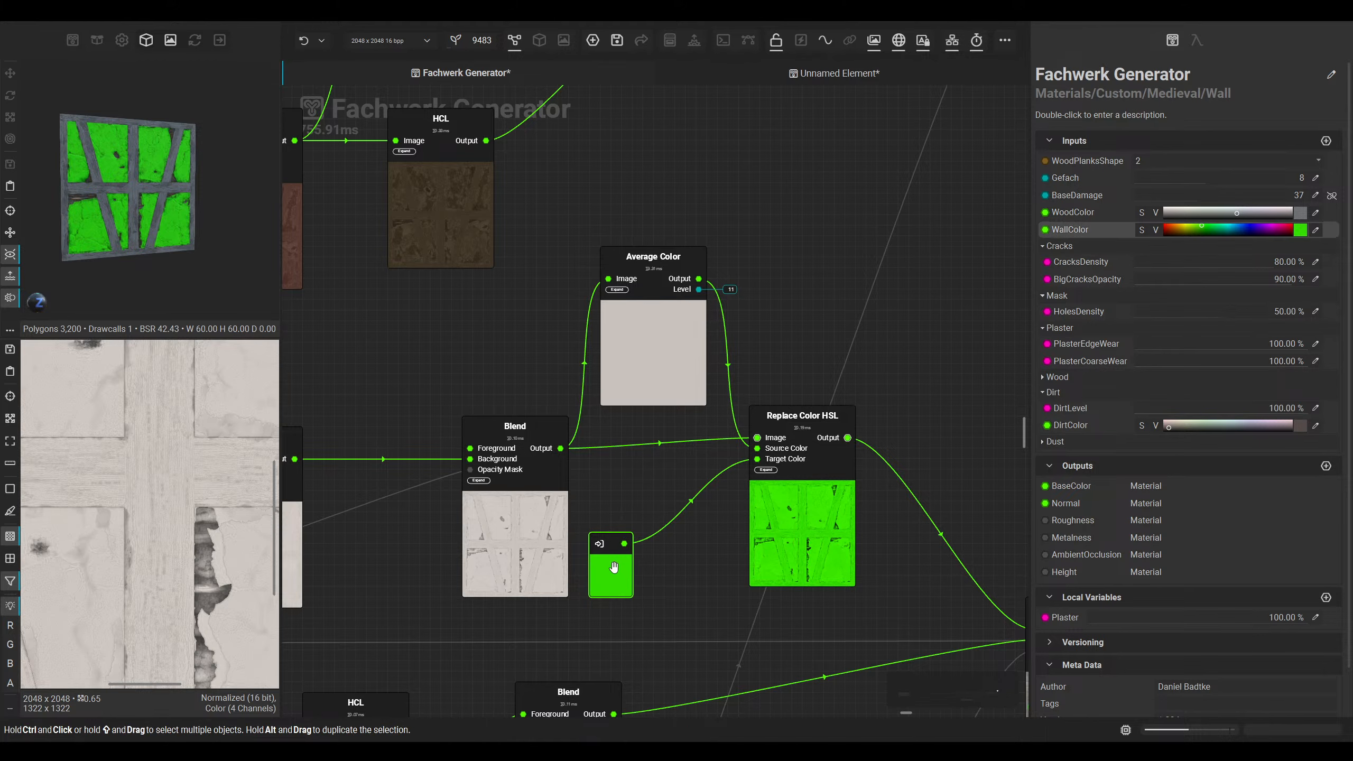
left_click(538, 43)
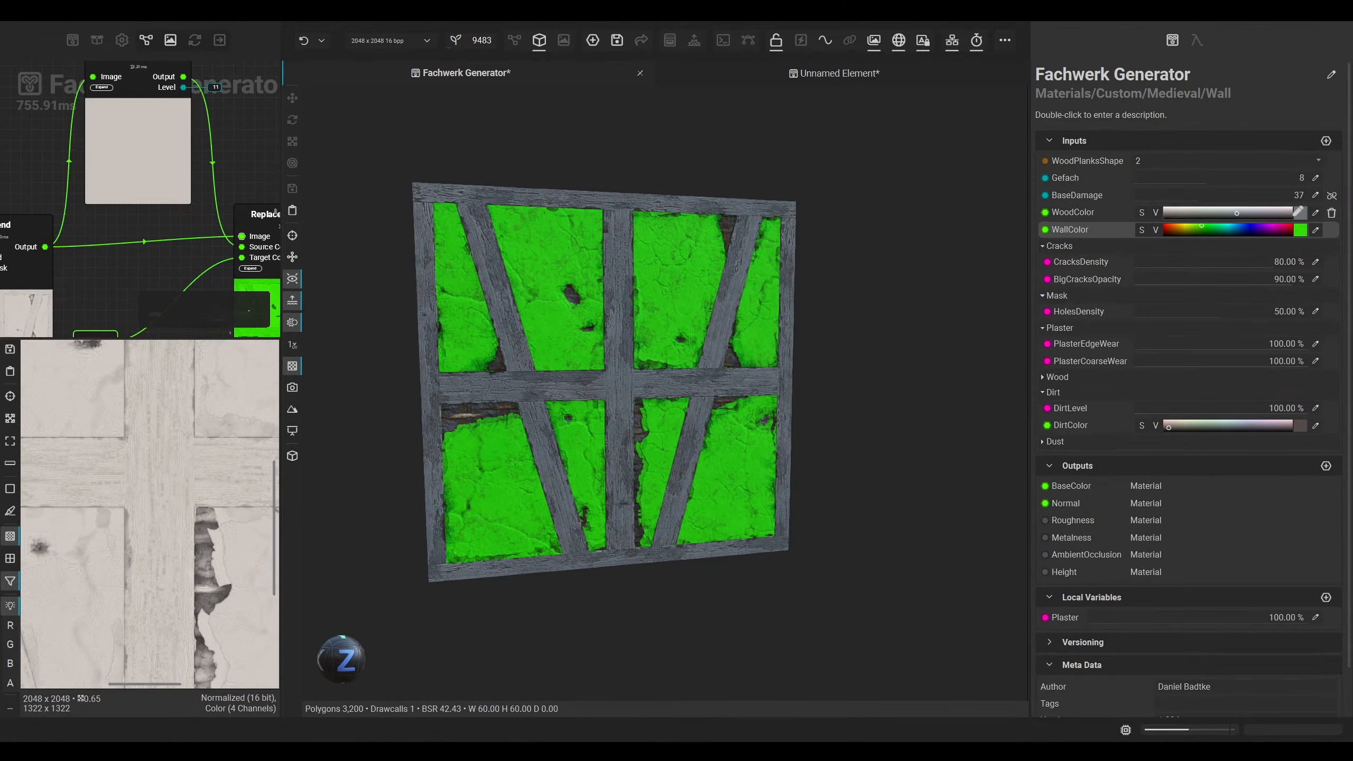
left_click(1315, 229)
mouse_move(1106, 400)
left_mouse_down()
mouse_move(1132, 367)
mouse_move(1101, 354)
mouse_move(1113, 359)
mouse_move(1031, 369)
mouse_move(1012, 401)
mouse_move(1070, 557)
left_mouse_up()
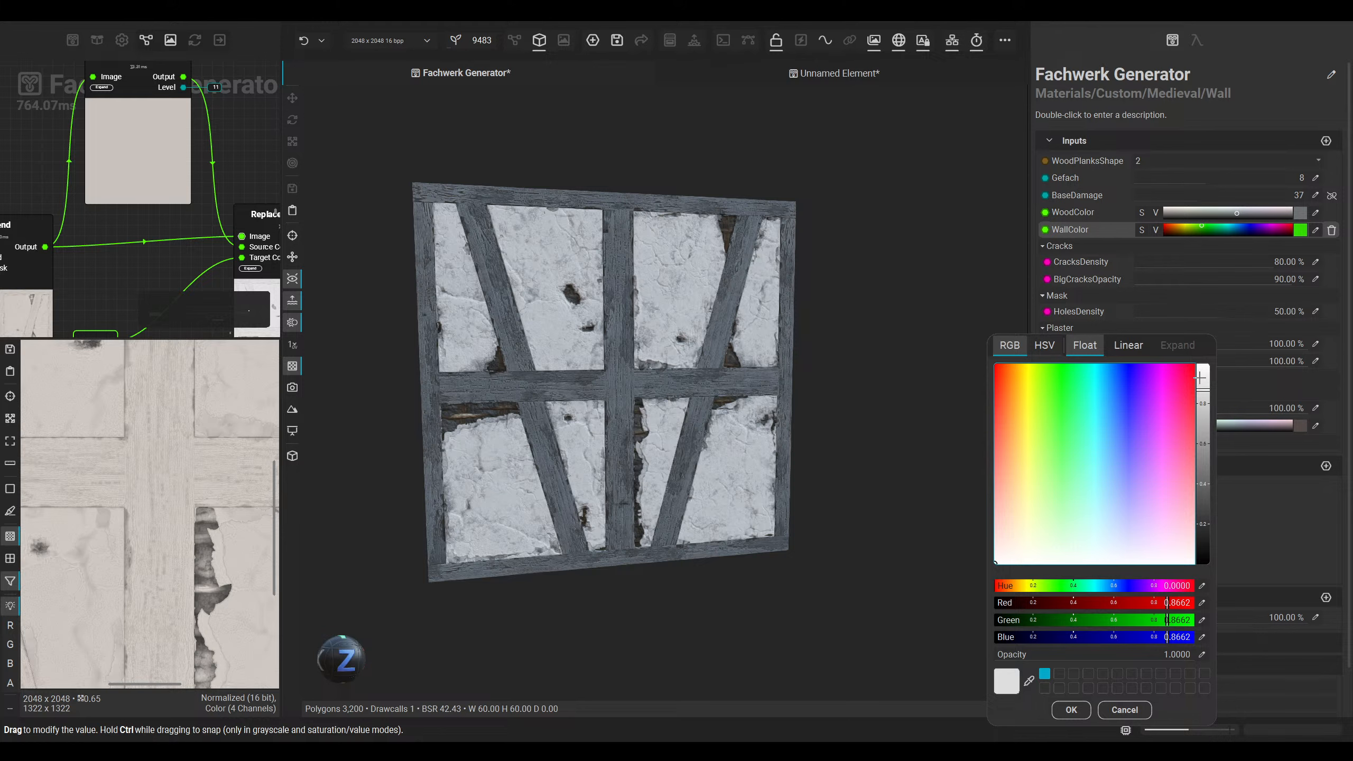
left_click_drag(1200, 378, 1200, 371)
left_click(1065, 713)
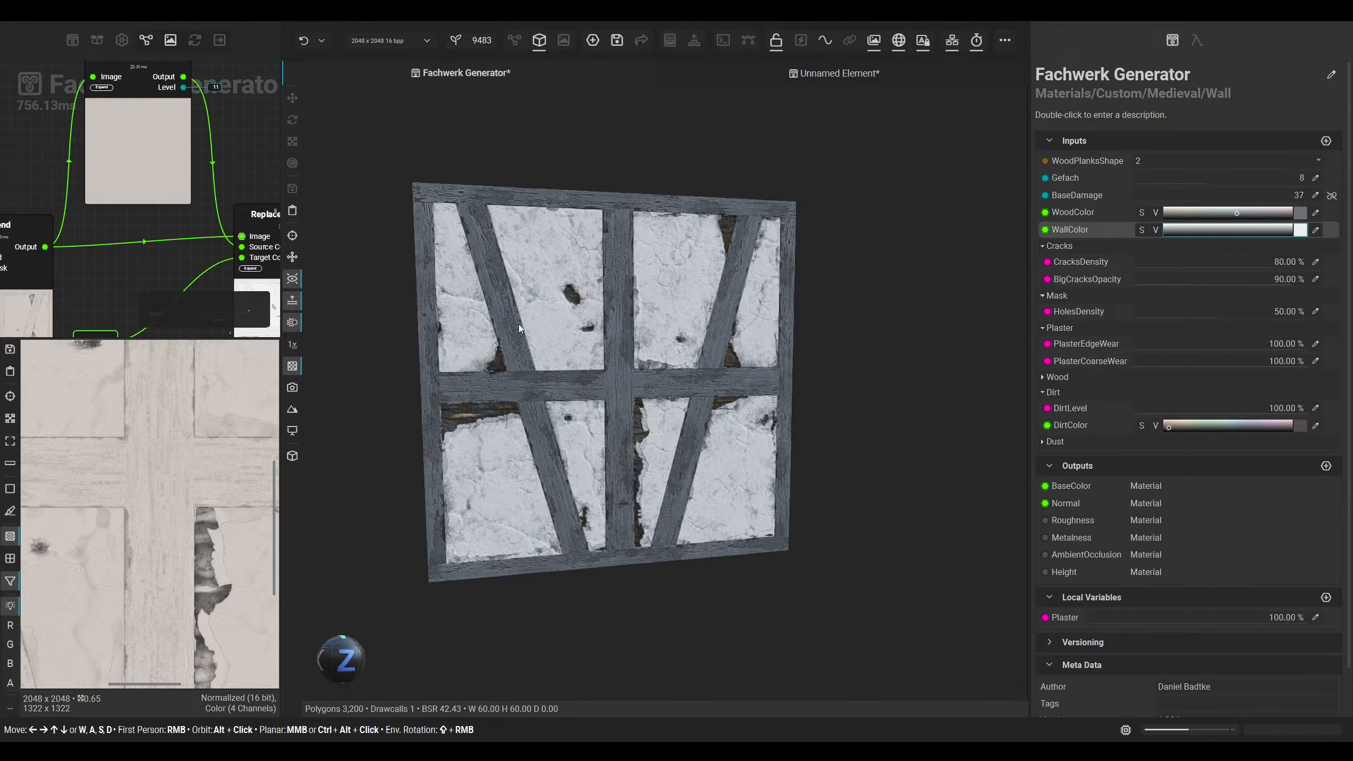
Step: Set WallColor to the off-white sampled from the Average Color node's preview and inspect the wall up close
middle_click_drag(193, 235, 210, 193)
scroll(211, 193, "down", 1)
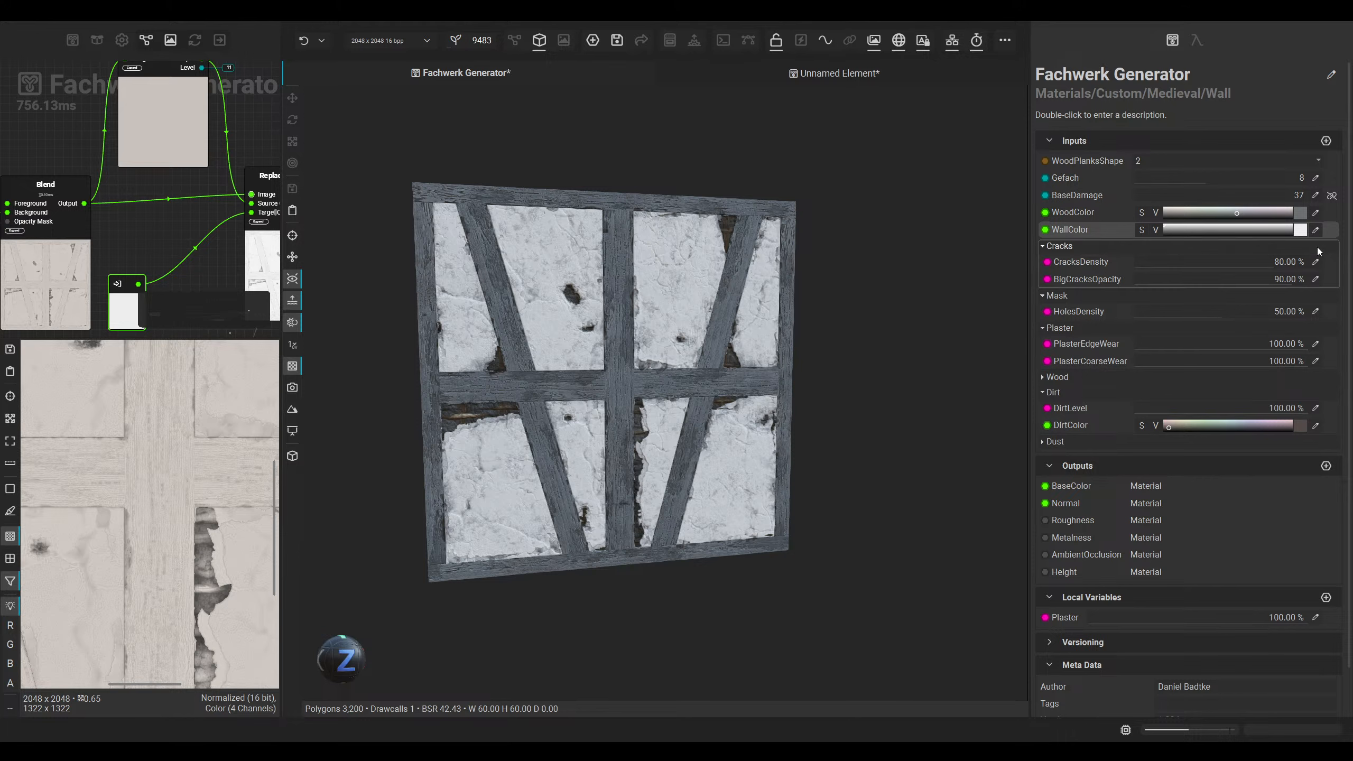
left_click(1300, 230)
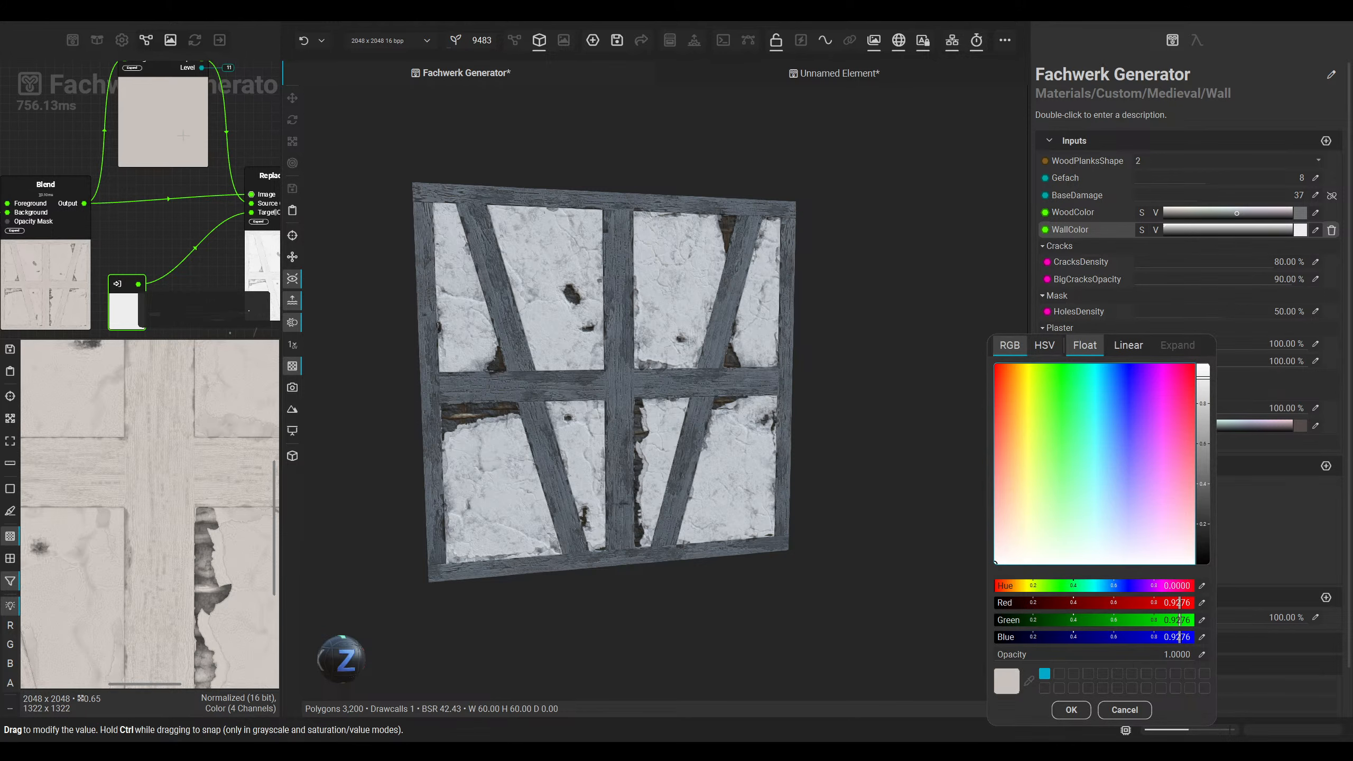
left_click(1004, 680)
left_click(1070, 710)
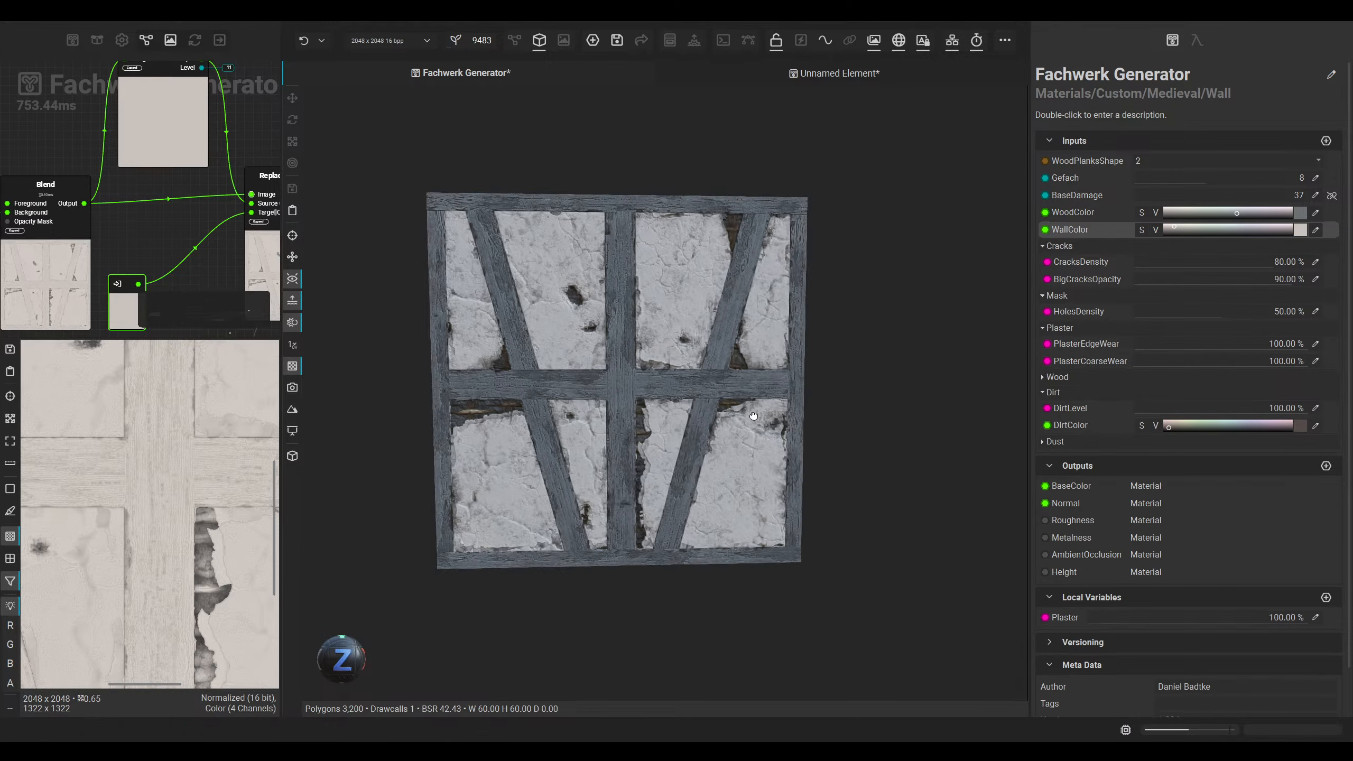
scroll(683, 376, "up", 3)
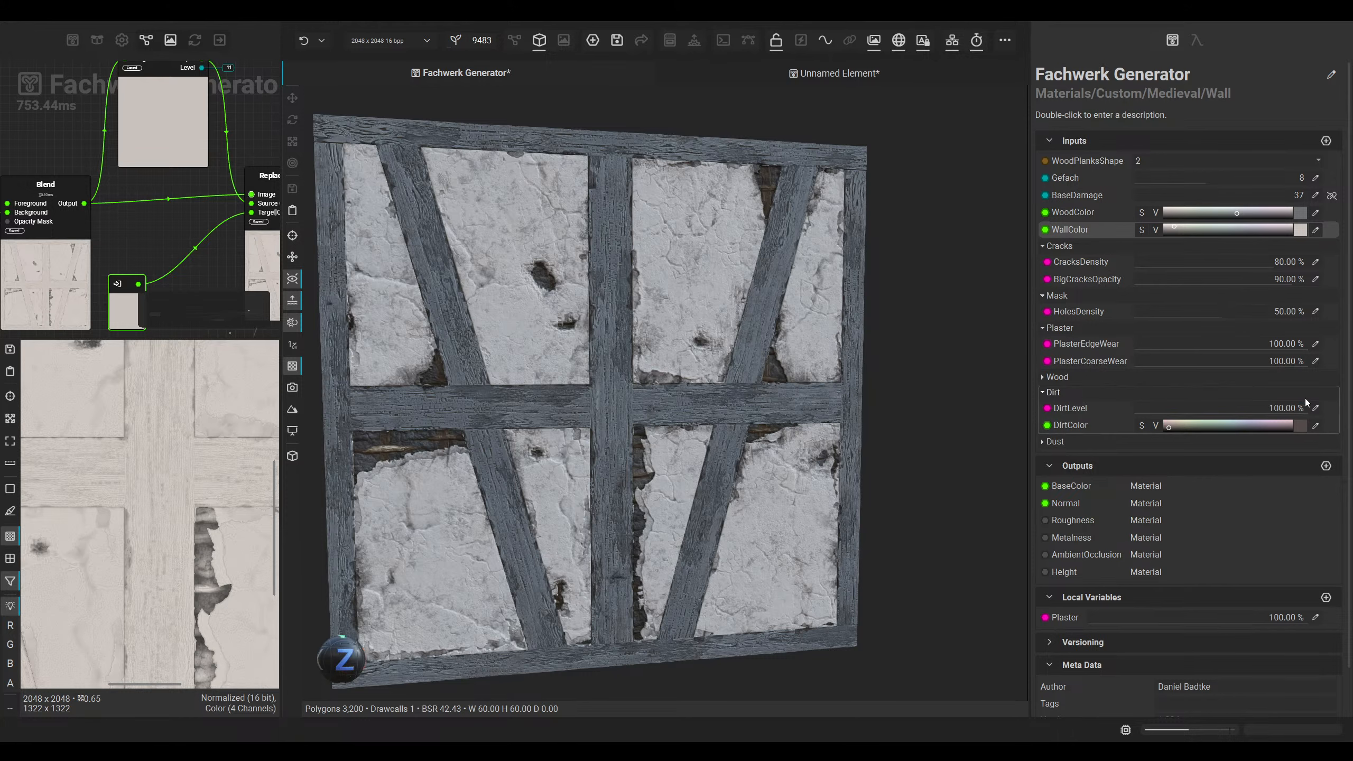
Step: Set the DirtLevel graph input to 50 %
left_click(1316, 408)
type("50")
key("Return")
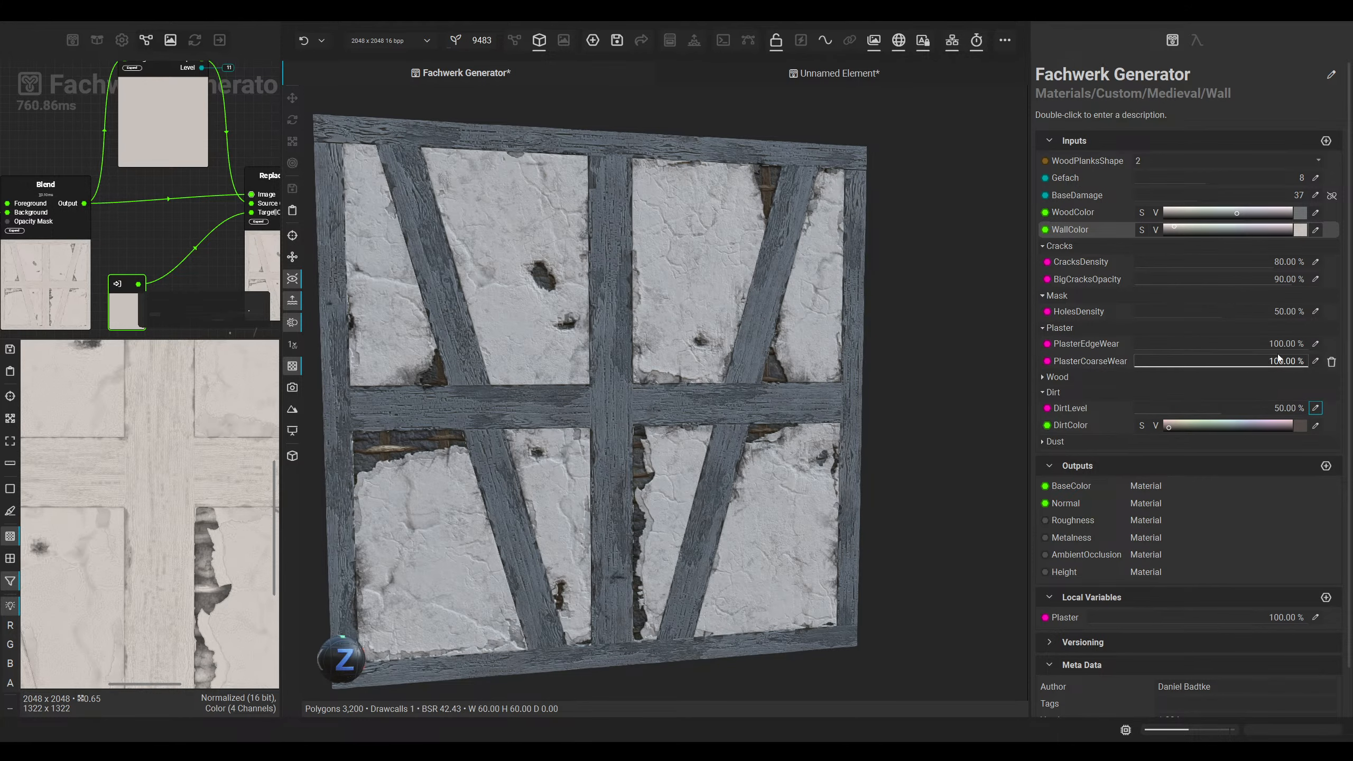
scroll(629, 340, "down", 2)
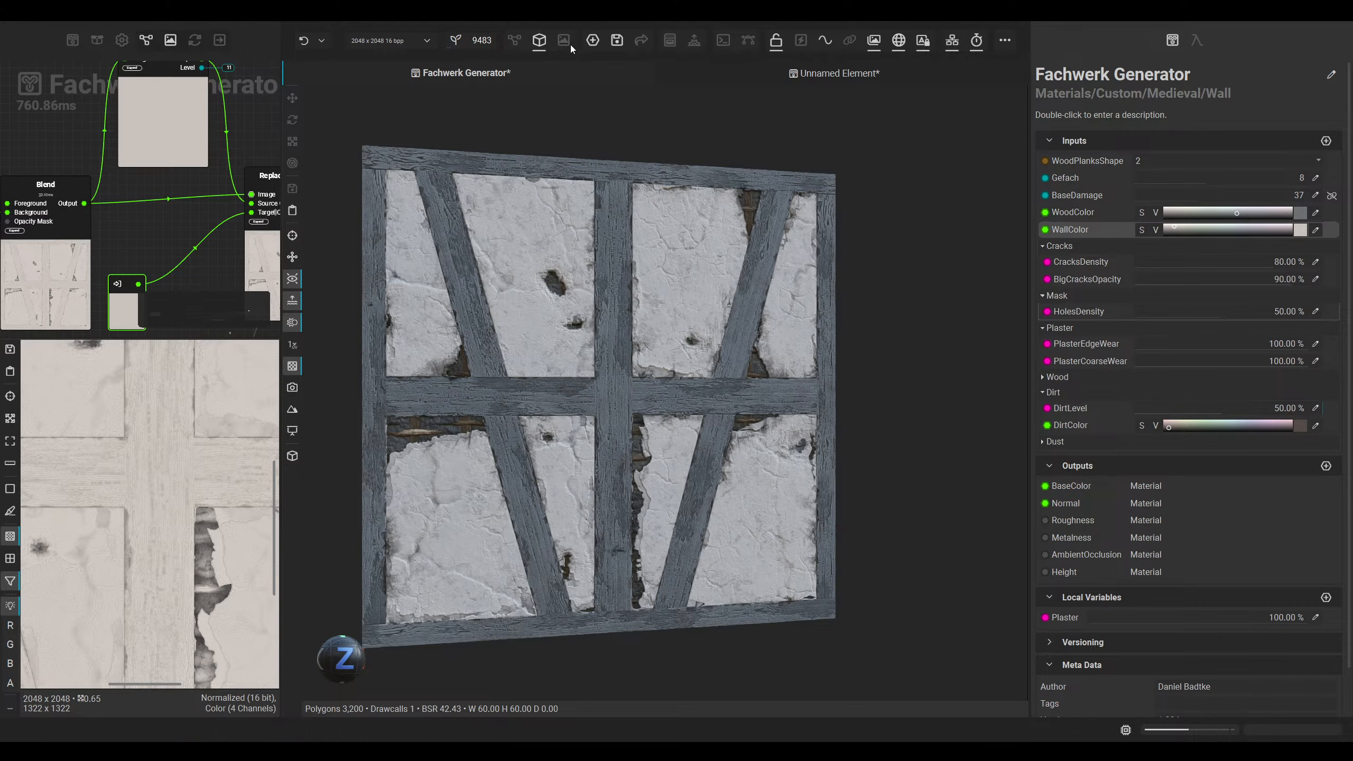
Step: Find the dark mortar branch in the graph, move its Color Variance node away from the preceding Blend and preview its texture
left_click(514, 42)
scroll(537, 454, "down", 5)
middle_click_drag(639, 429, 900, 332)
middle_click_drag(453, 480, 878, 399)
middle_click_drag(479, 495, 847, 424)
middle_click_drag(399, 565, 905, 446)
middle_click_drag(333, 548, 853, 364)
middle_click_drag(455, 531, 818, 501)
scroll(818, 501, "down", 2)
middle_click_drag(495, 482, 897, 485)
middle_click_drag(434, 490, 946, 514)
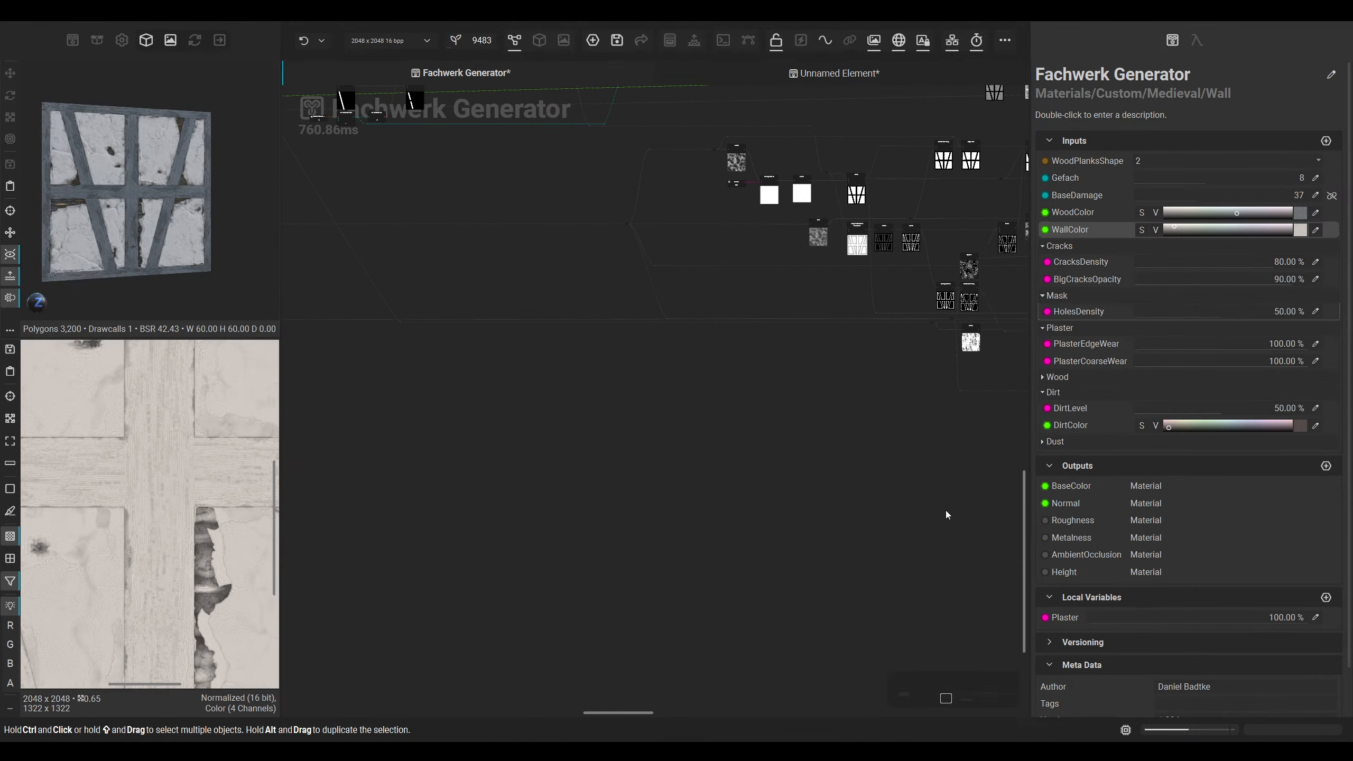
middle_click_drag(528, 496, 832, 496)
scroll(900, 461, "down", 3)
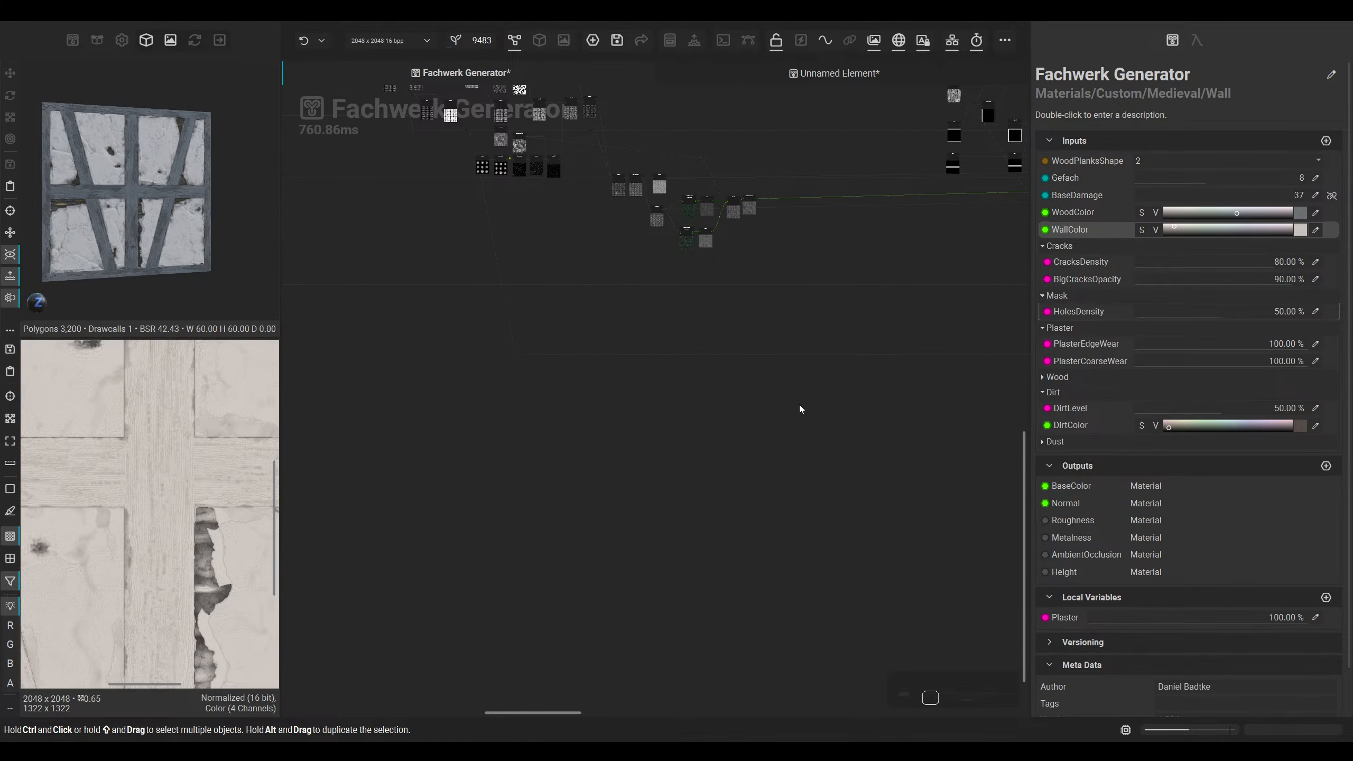
scroll(646, 241, "up", 6)
middle_click_drag(711, 368, 619, 371)
left_click_drag(619, 371, 807, 379)
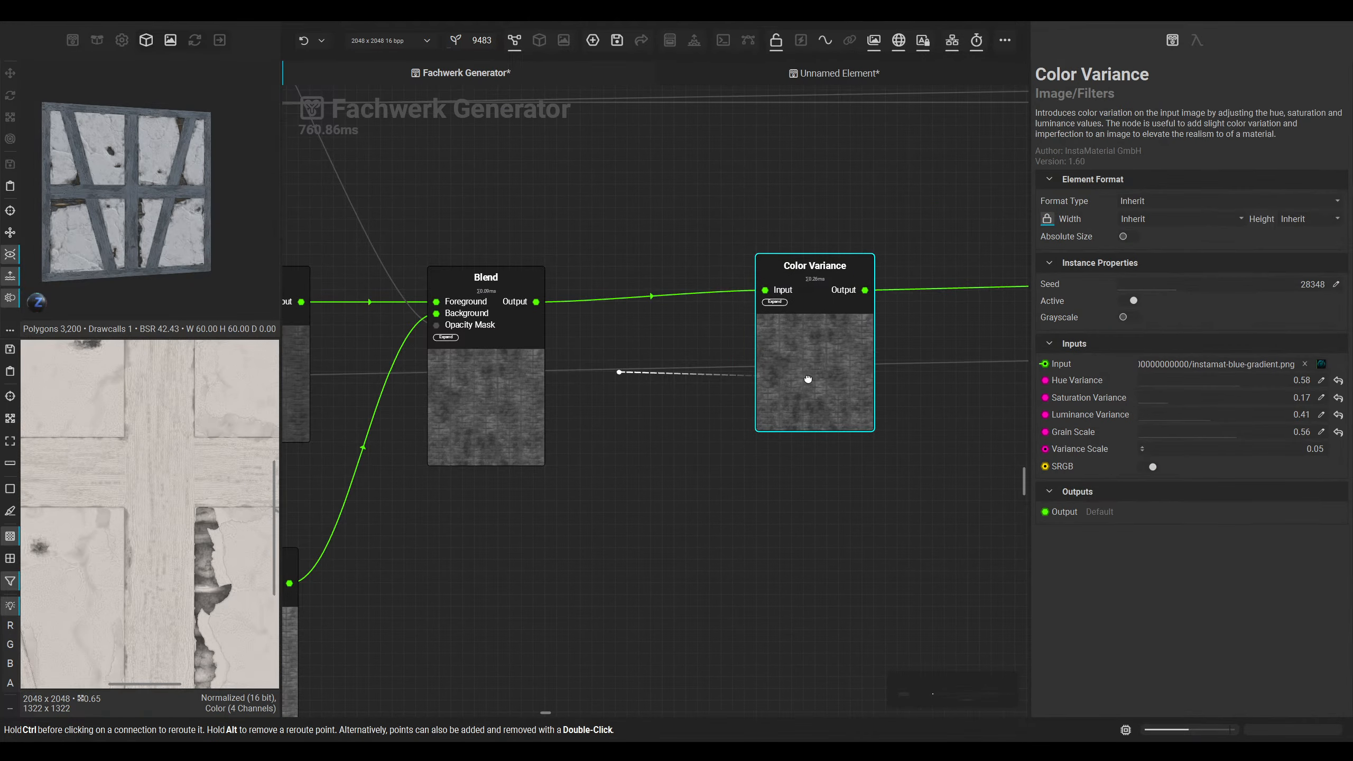
left_click(533, 411)
middle_click_drag(631, 406, 499, 454)
left_click(682, 430)
scroll(209, 478, "up", 5)
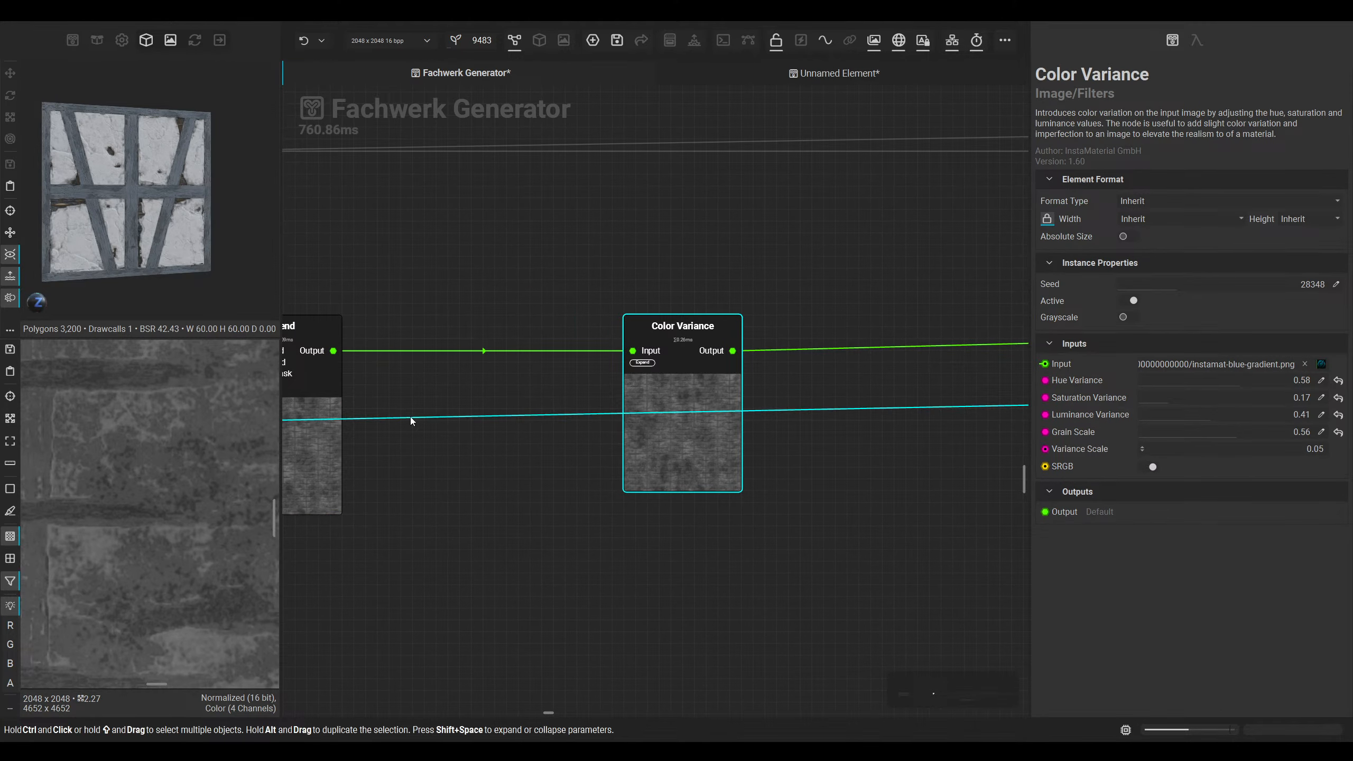
Step: Add a Color Match node fed by the mortar Blend's output and place it above the connection to Color Variance
middle_click_drag(410, 421, 649, 394)
left_click_drag(571, 324, 678, 258)
type("color ")
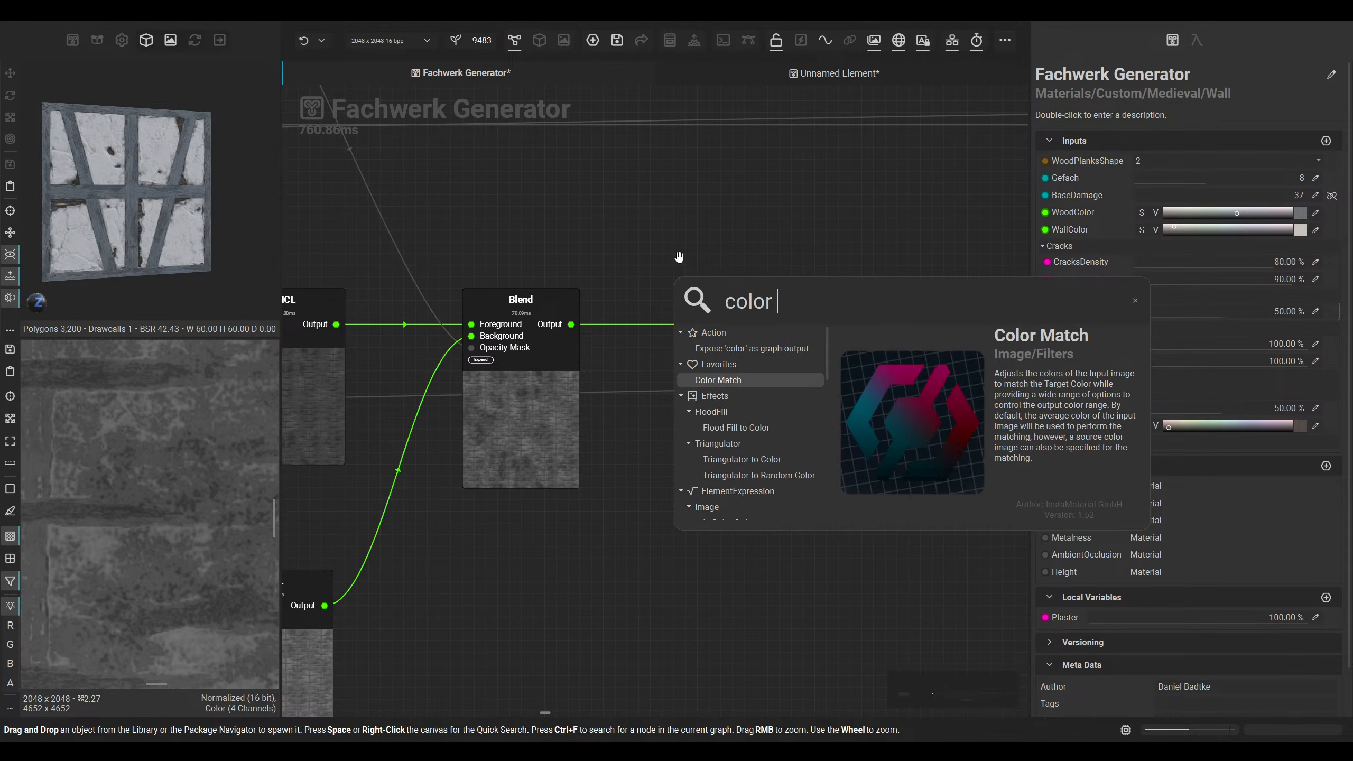
type("mat")
key("Return")
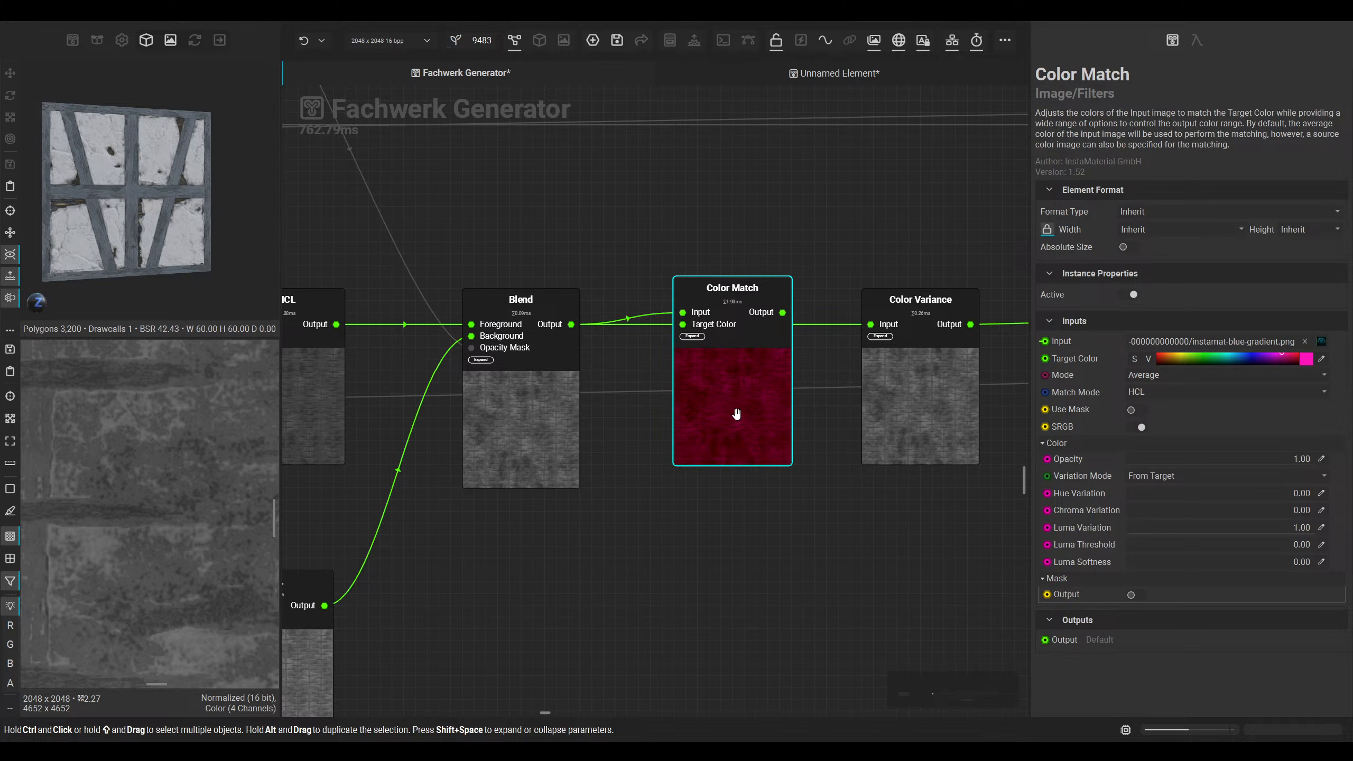
left_click_drag(736, 414, 748, 355)
Step: Add an Average Color node fed by the same mortar Blend output
left_click_drag(570, 323, 628, 536)
type("ave")
key("Return")
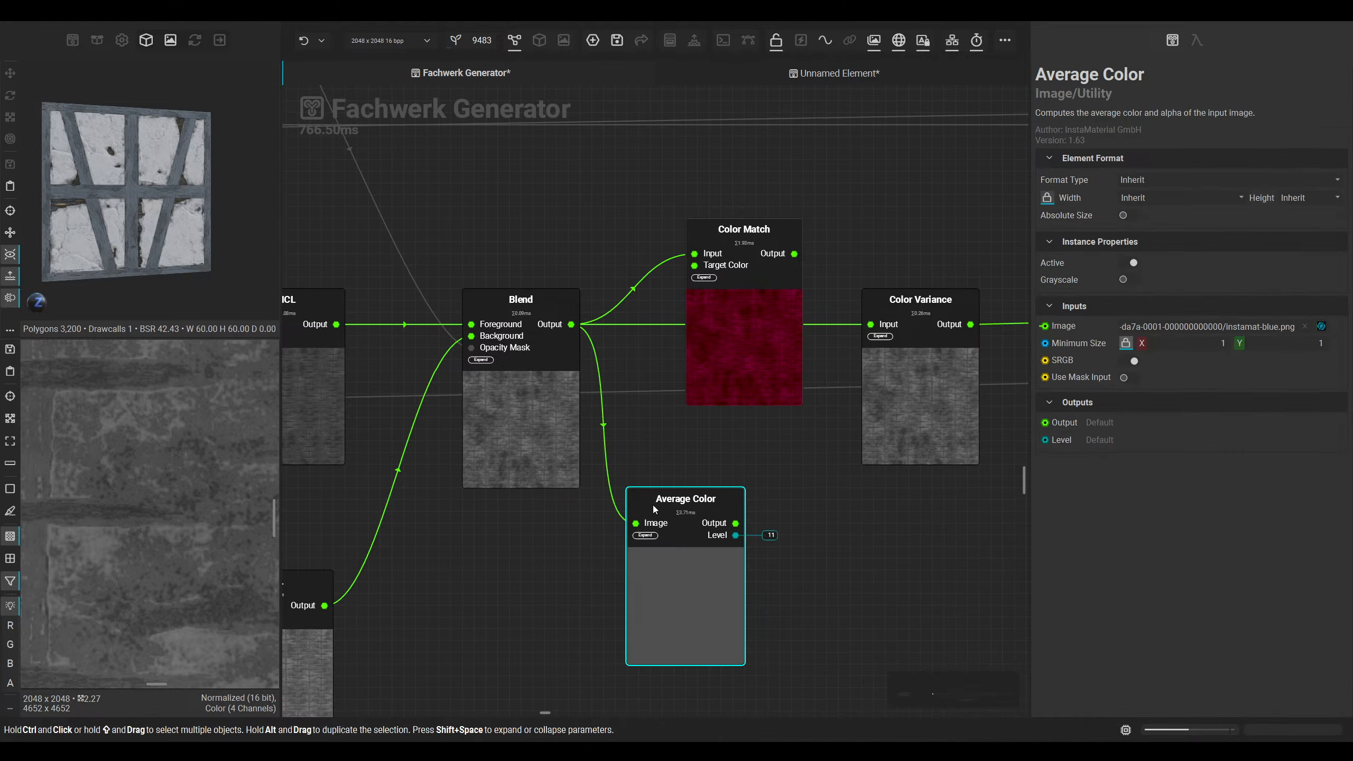
Step: Expose Color Match's Target Color as graph input MortarColor and set it to the grey sampled from the Average Color node's preview
middle_click_drag(803, 347, 720, 347)
left_click(431, 243)
key("space")
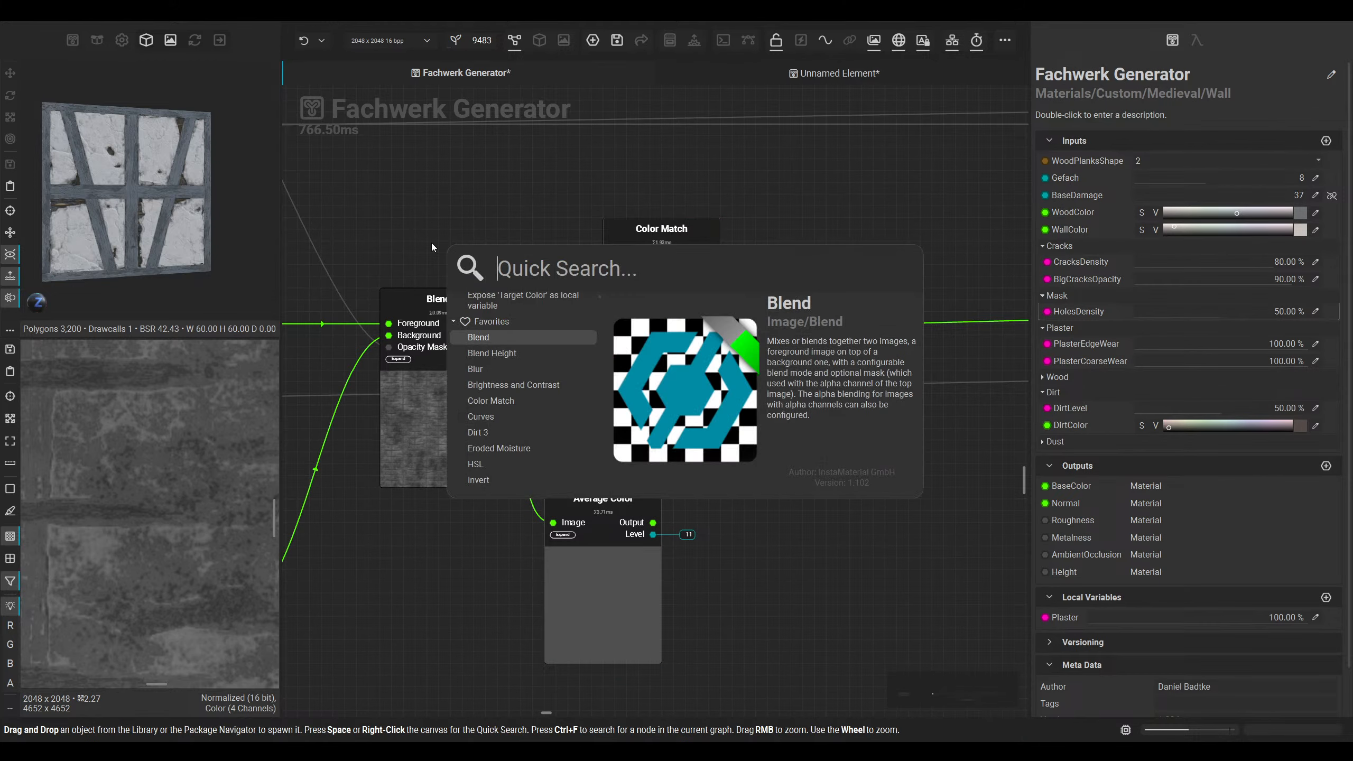
type("MortarColor")
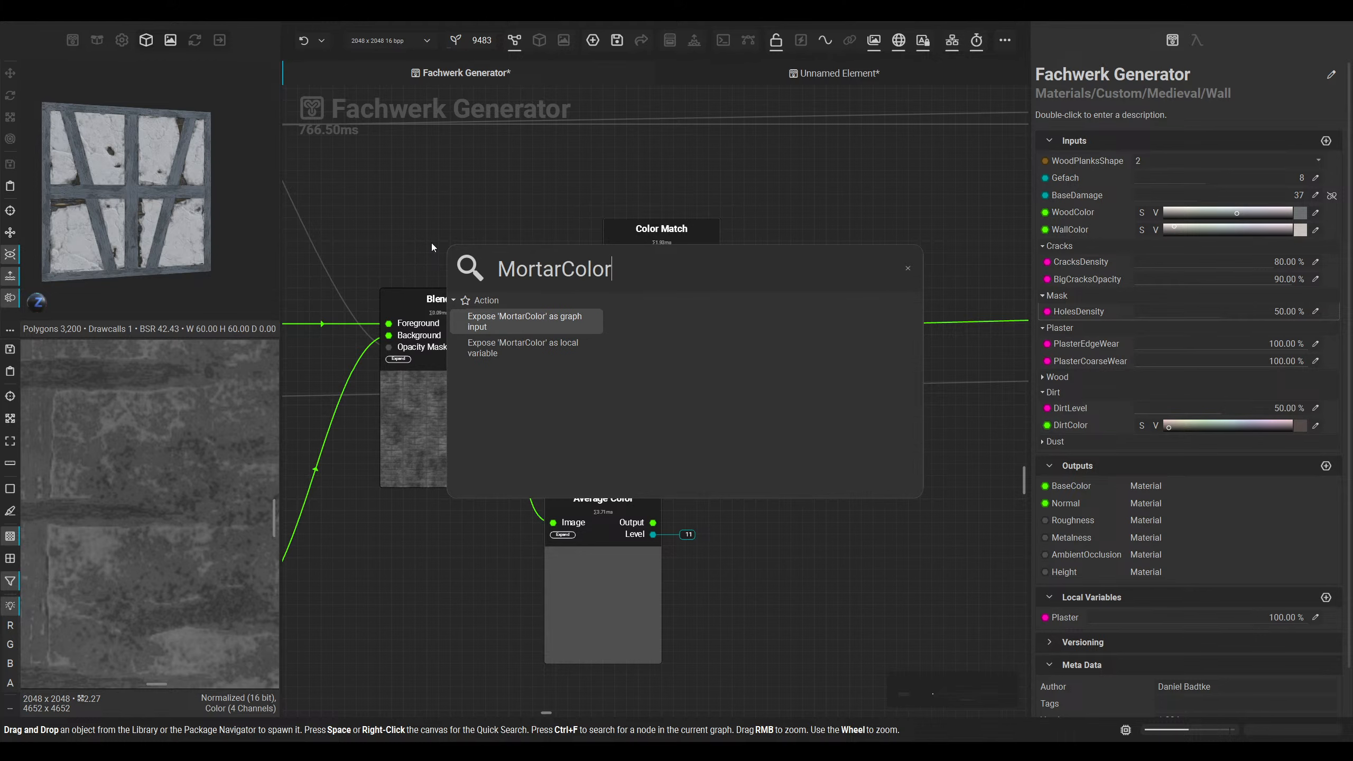
key("Return")
left_click_drag(358, 277, 487, 231)
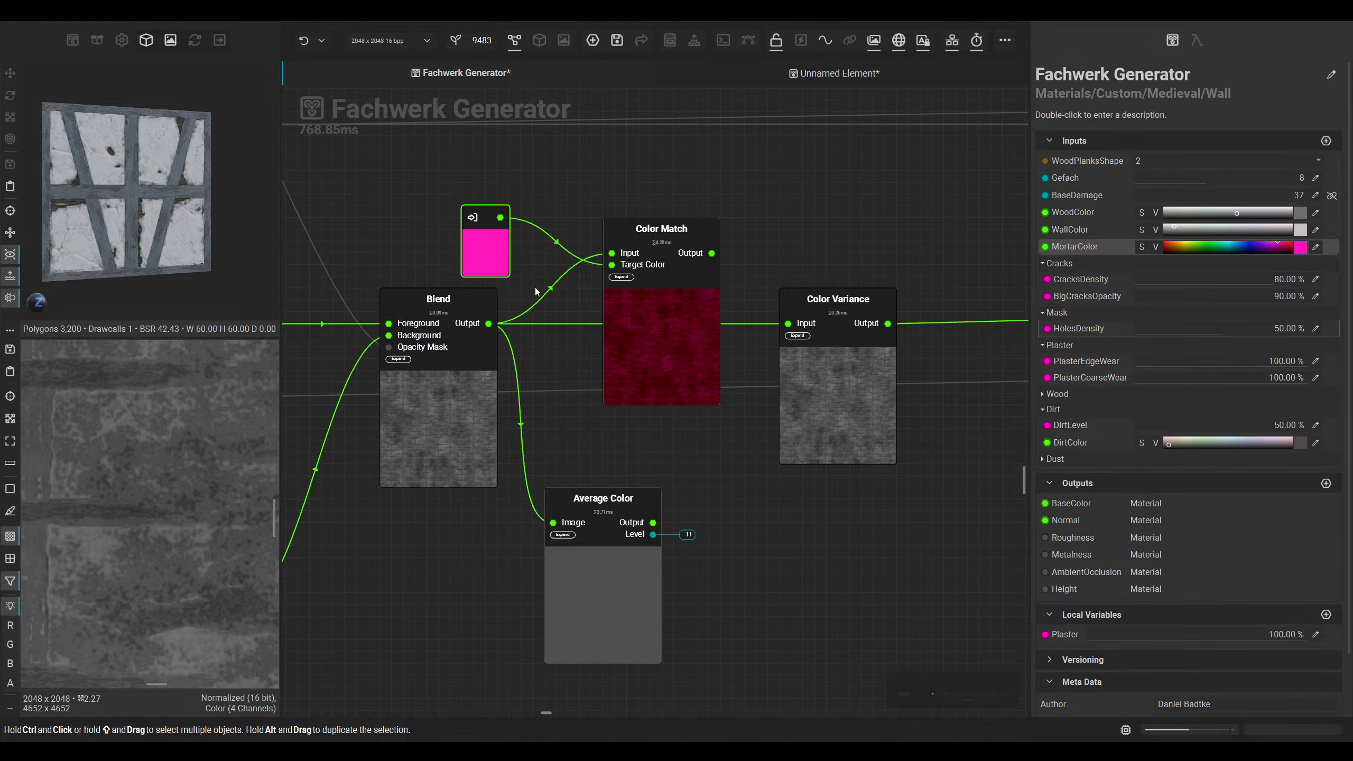
left_click(1300, 246)
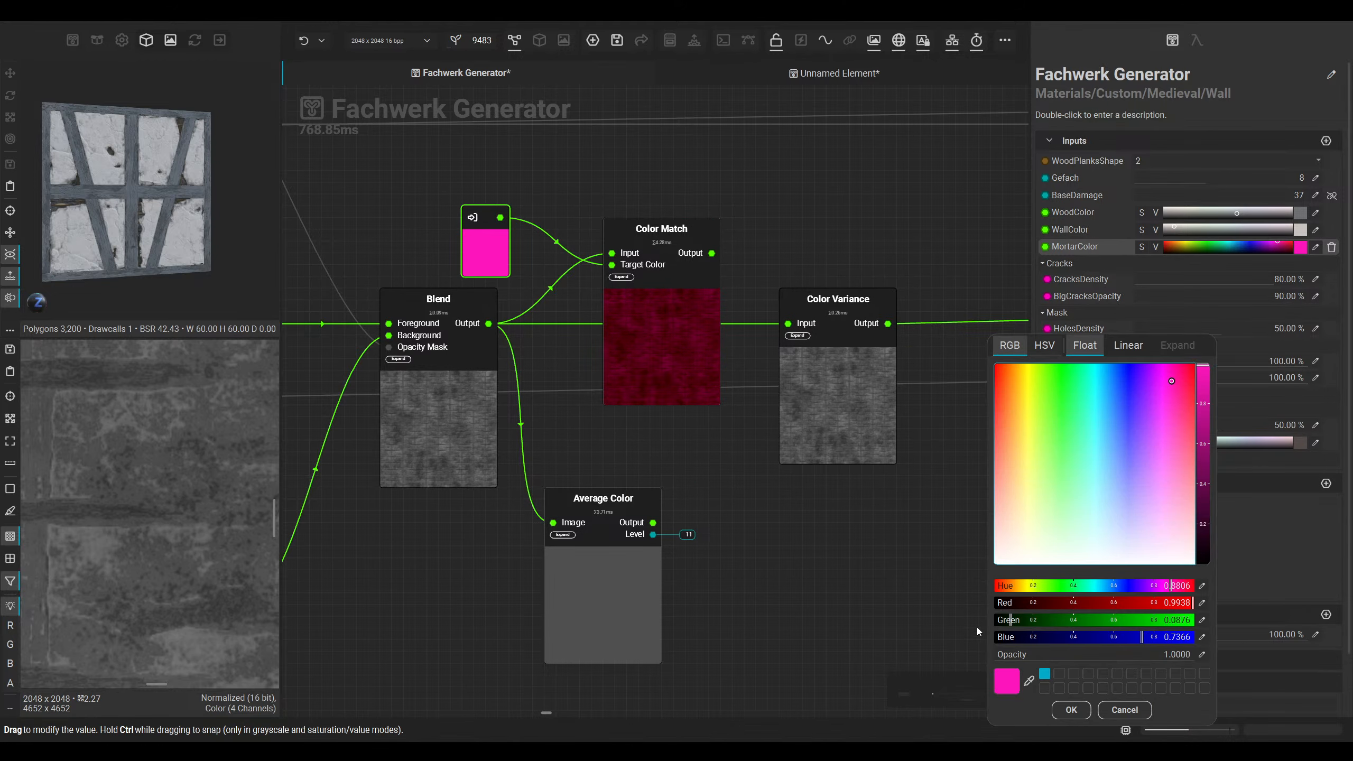
left_click(1071, 709)
Step: Connect Color Match's output to Color Variance, remove the mortar's Average Color node and line Color Match up between its neighbours
left_click_drag(712, 252, 769, 315)
left_click(543, 638)
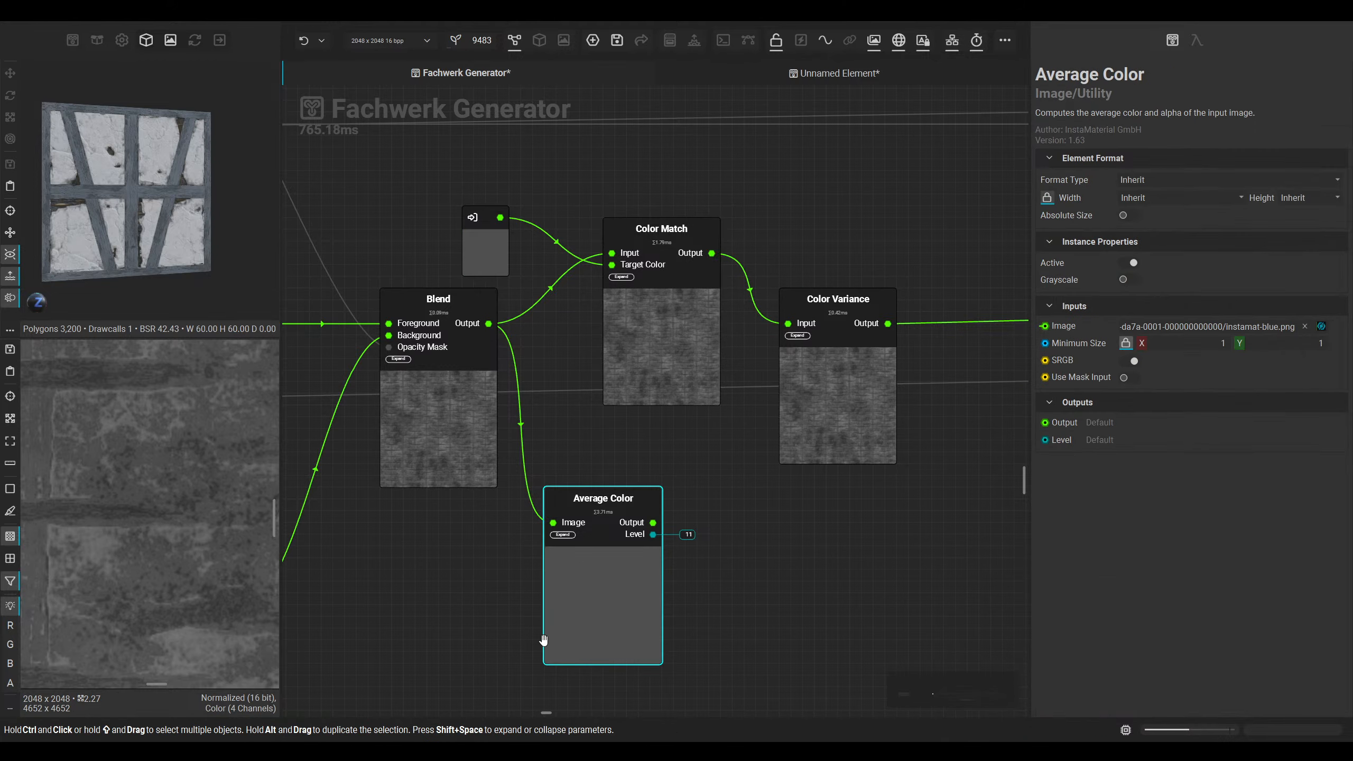
key("Delete")
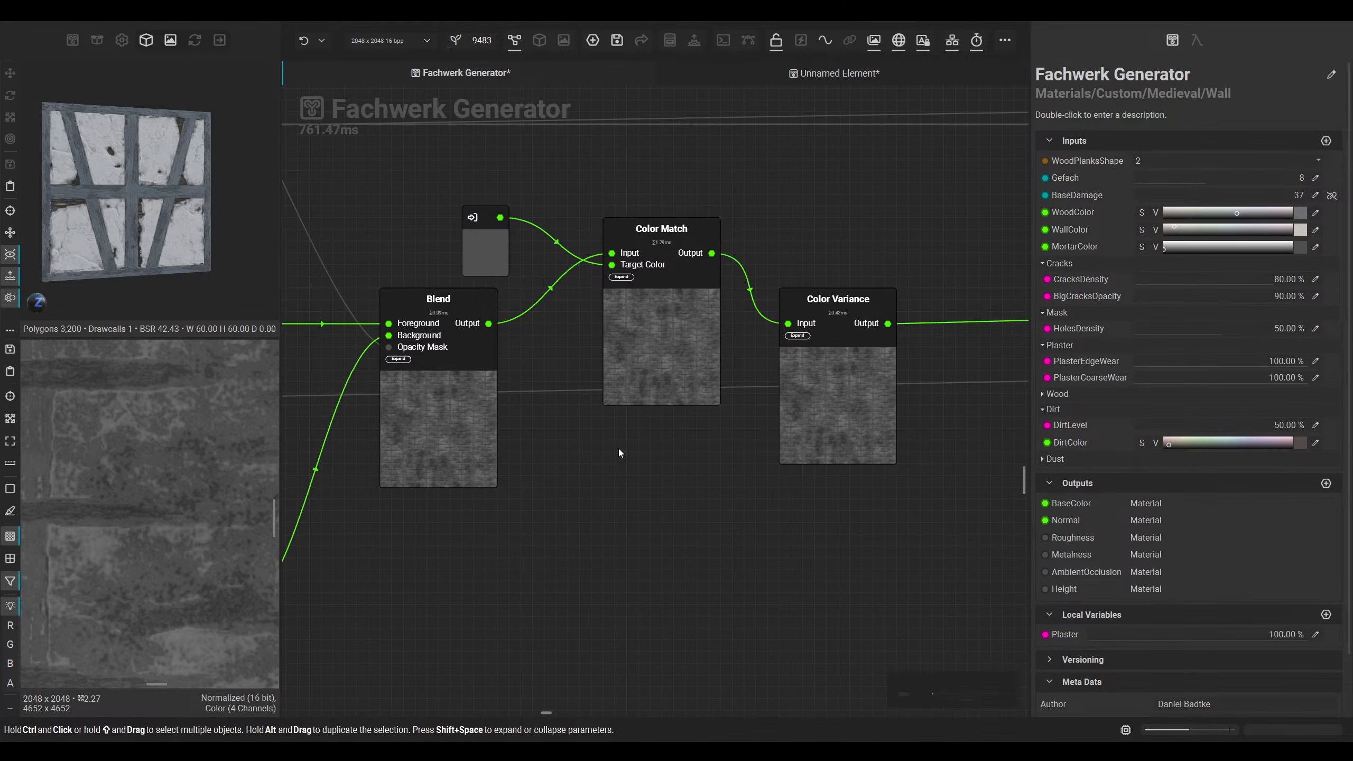
left_click_drag(688, 346, 678, 417)
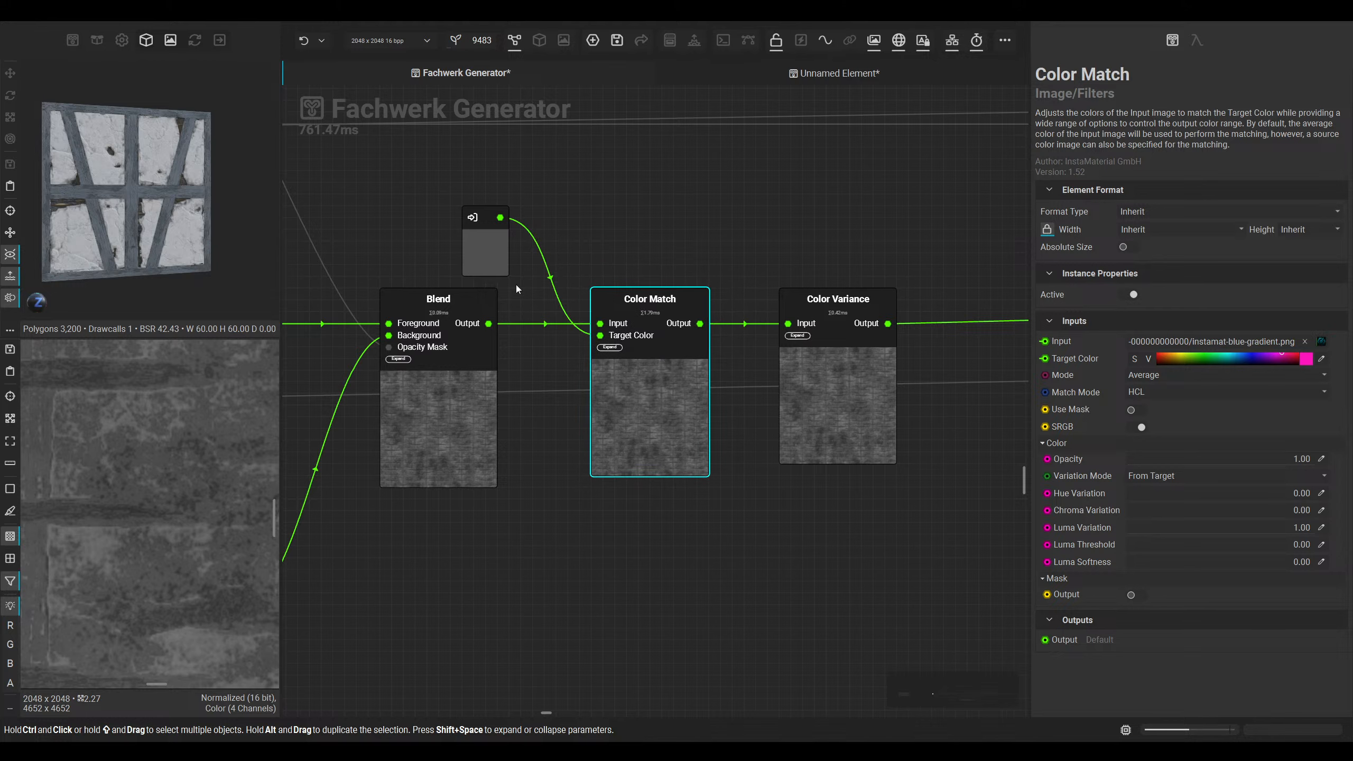
Step: Show the wall in the large 3D view and test MortarColor with saturated red and yellow tones
left_click(489, 247)
left_click(538, 40)
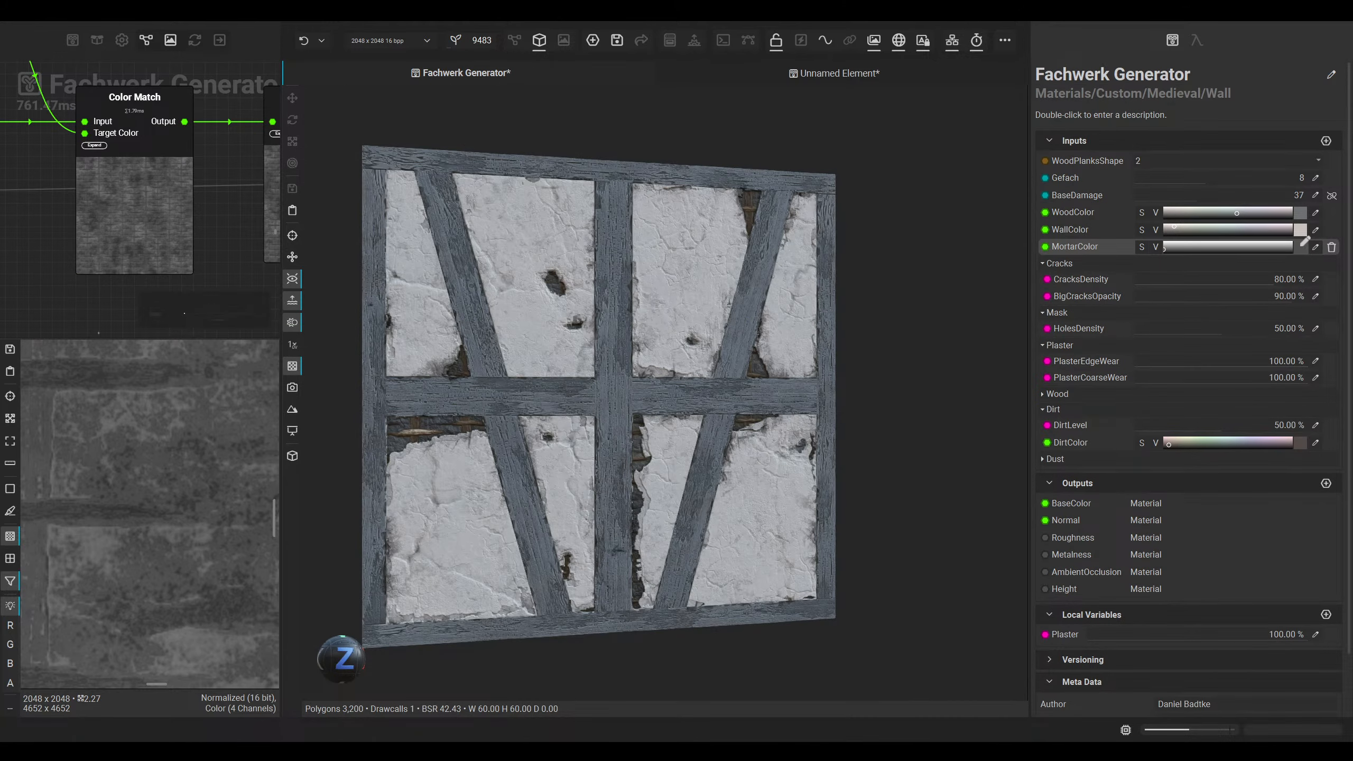
left_click(1301, 245)
mouse_move(1002, 530)
left_mouse_down()
mouse_move(1014, 505)
mouse_move(993, 375)
left_mouse_up()
left_click_drag(1207, 406, 1203, 365)
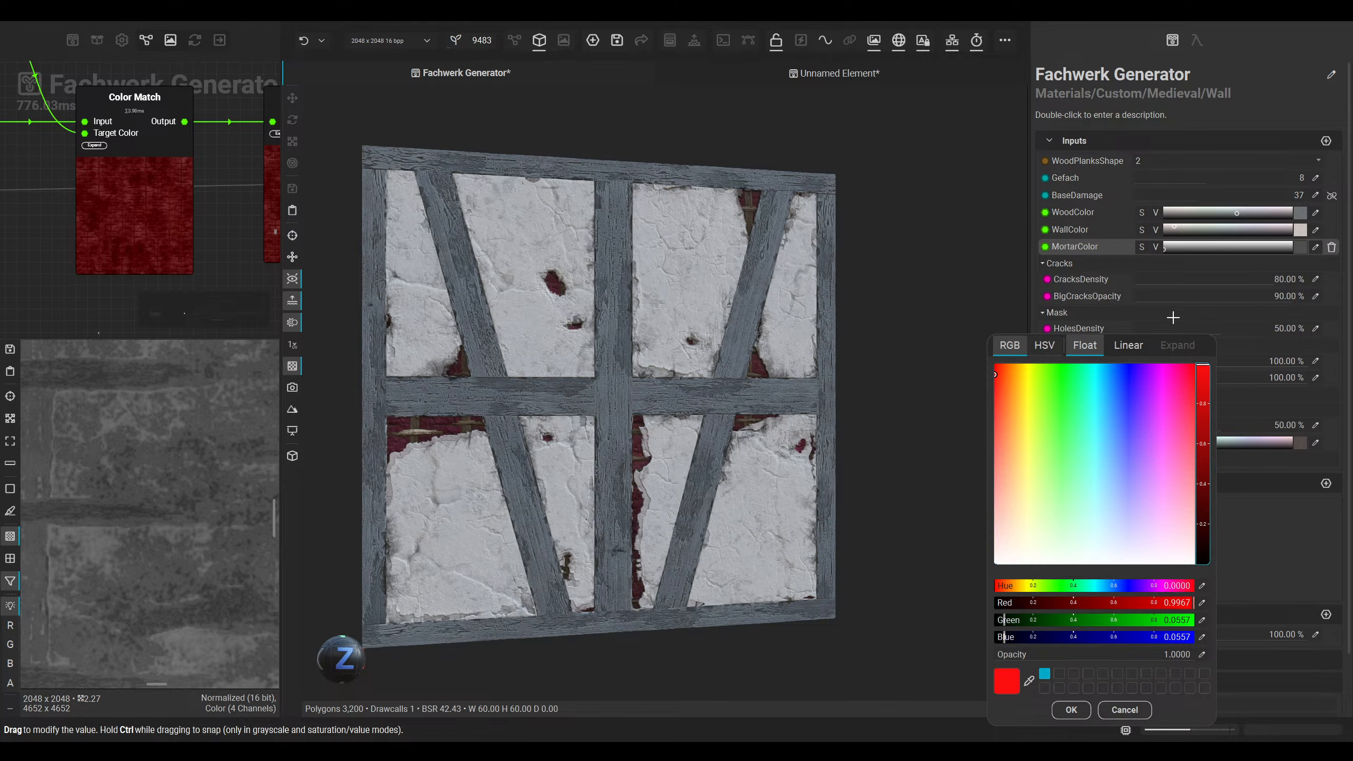
left_click_drag(1017, 443, 1025, 464)
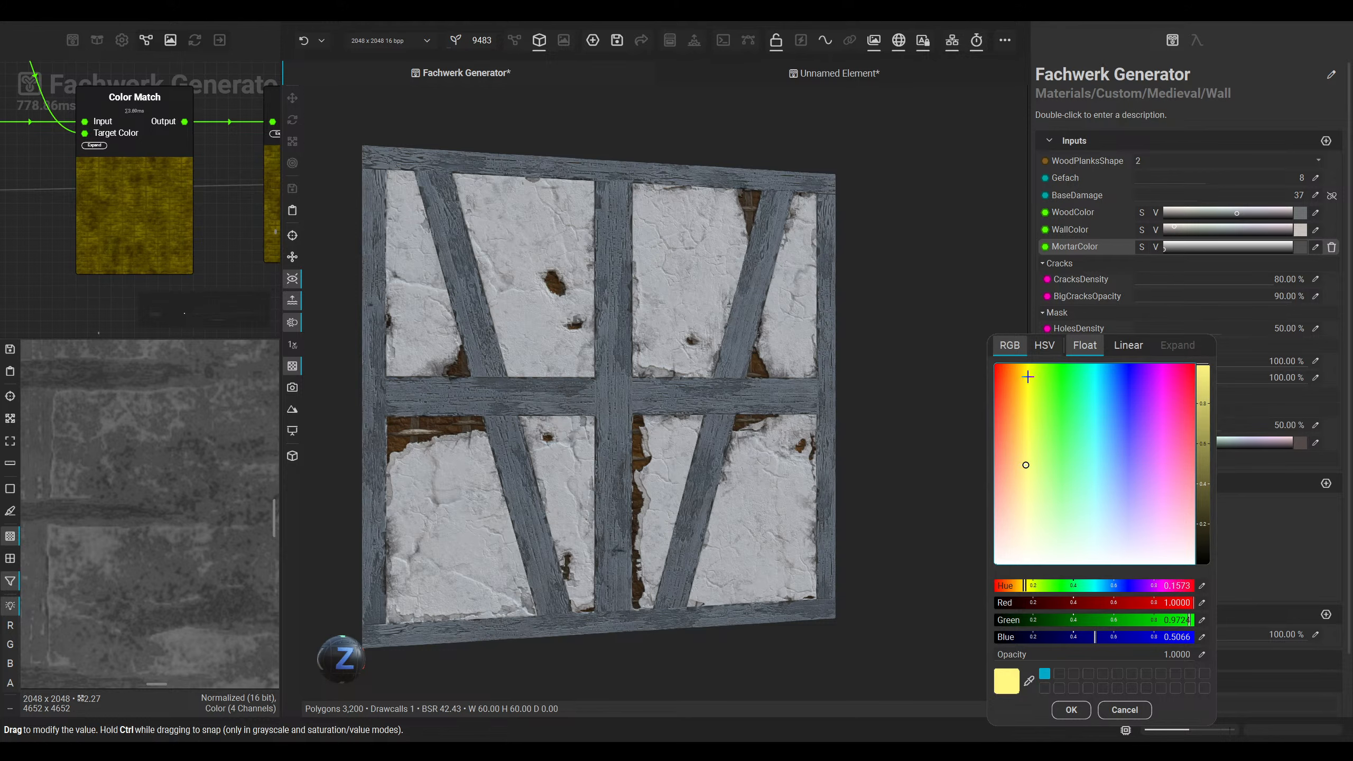
left_click_drag(1027, 377, 995, 364)
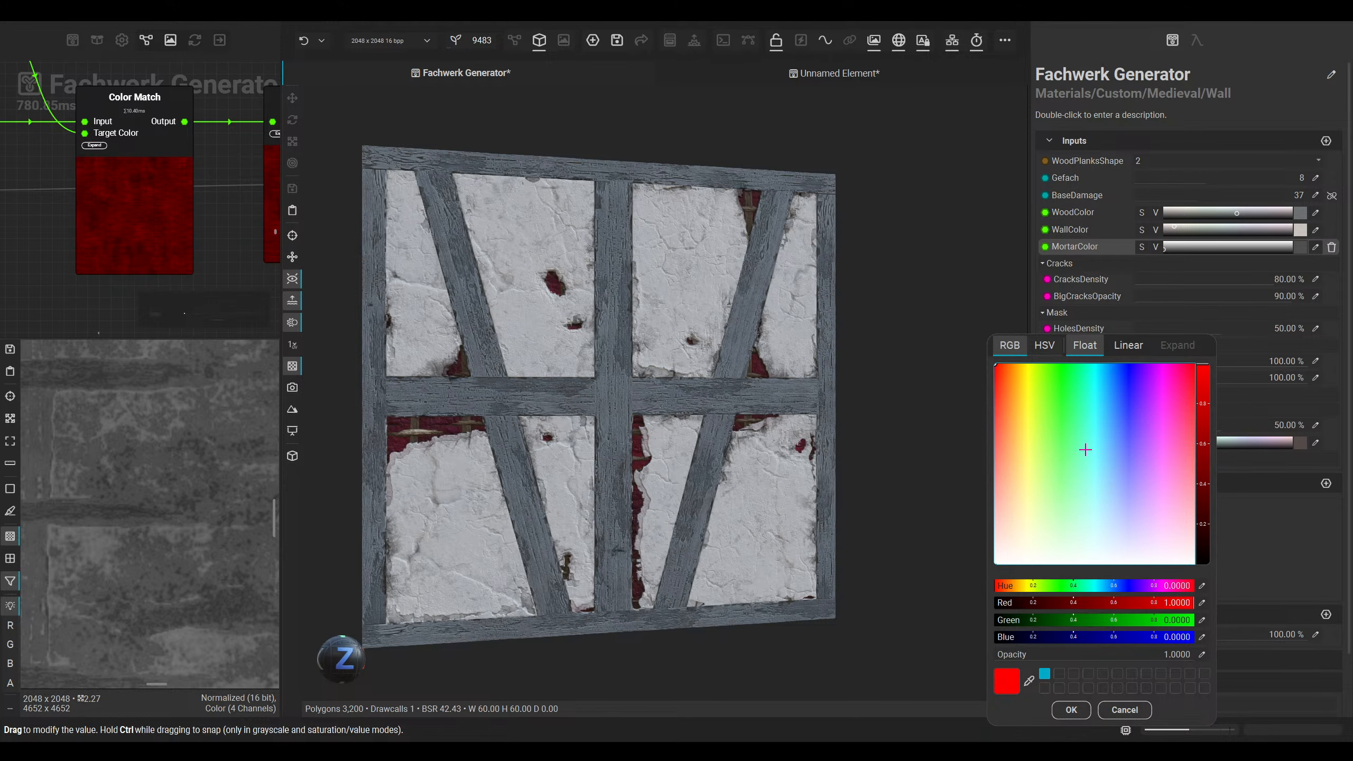
Step: Set the mortar Color Match node's Variation Mode to From Source Or Average
left_click(132, 224)
left_click(1157, 475)
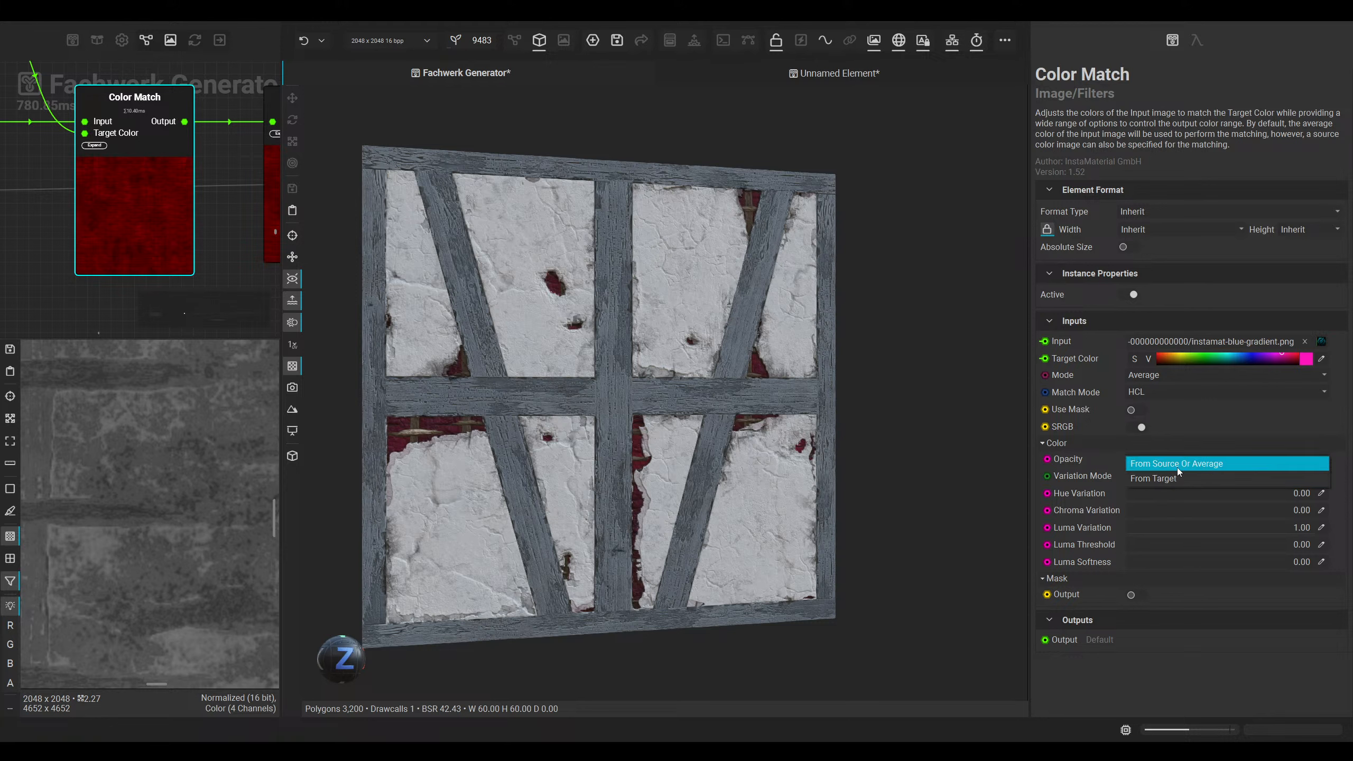
left_click(1178, 466)
middle_click_drag(124, 214, 219, 247)
scroll(220, 246, "down", 3)
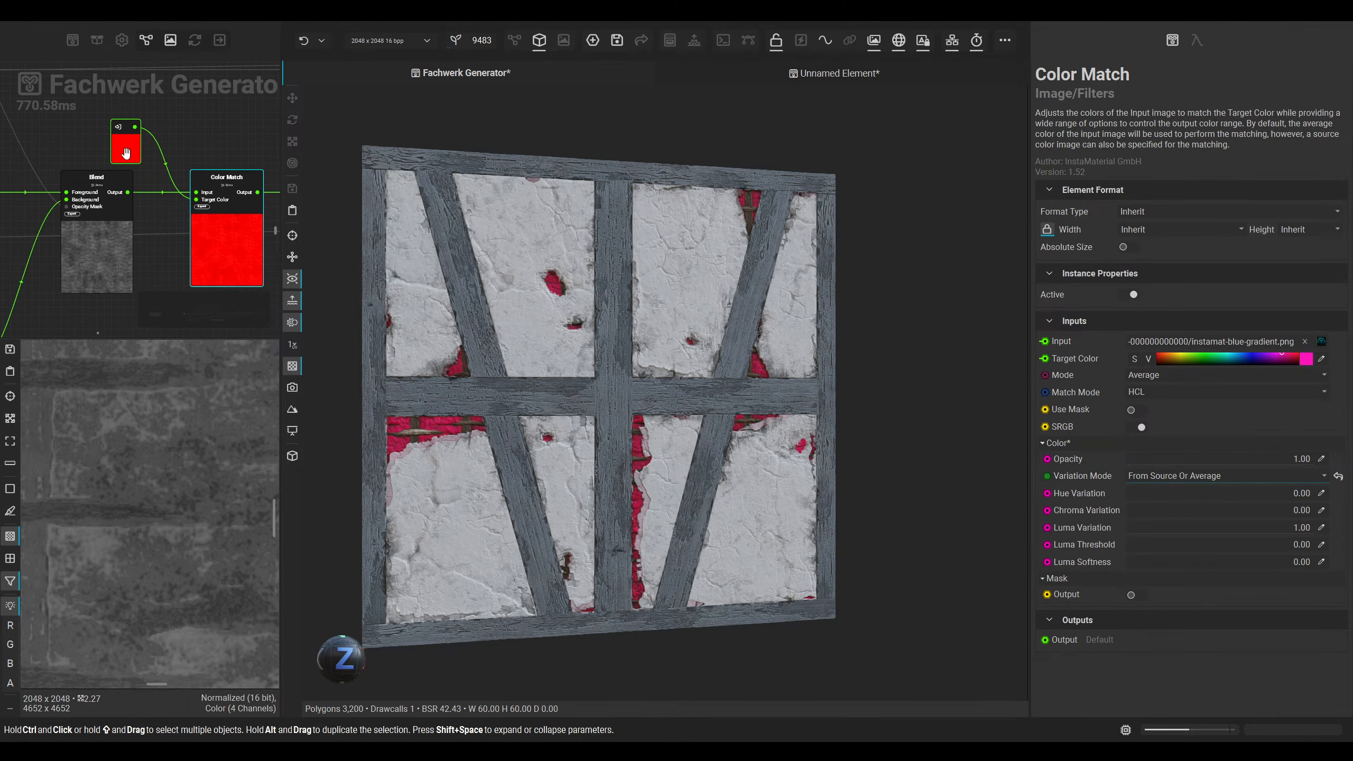
Step: Set MortarColor to a muted blue-grey with Red 0.4257, Green 0.4540 and Blue 0.4605, and inspect the wall in 3D
left_click(125, 151)
left_click(1300, 246)
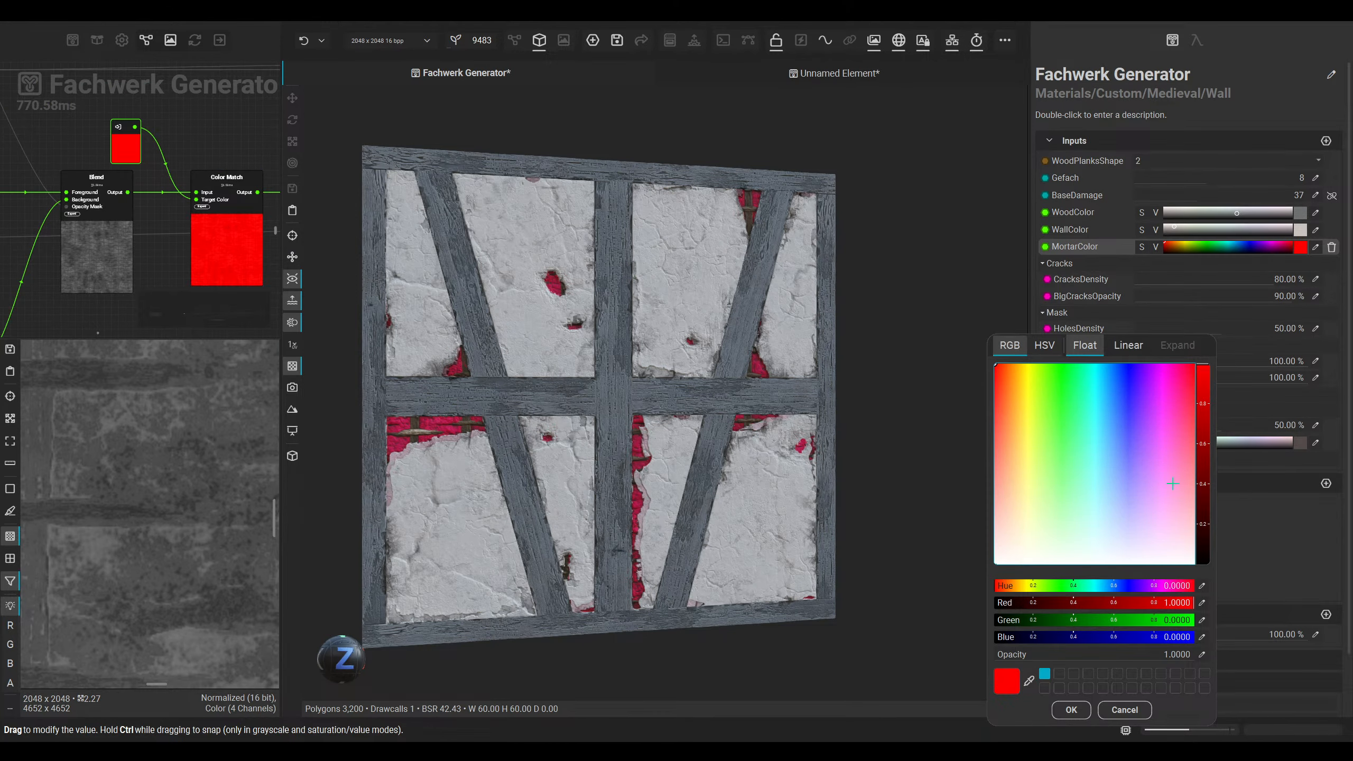
left_click_drag(1080, 468, 1108, 534)
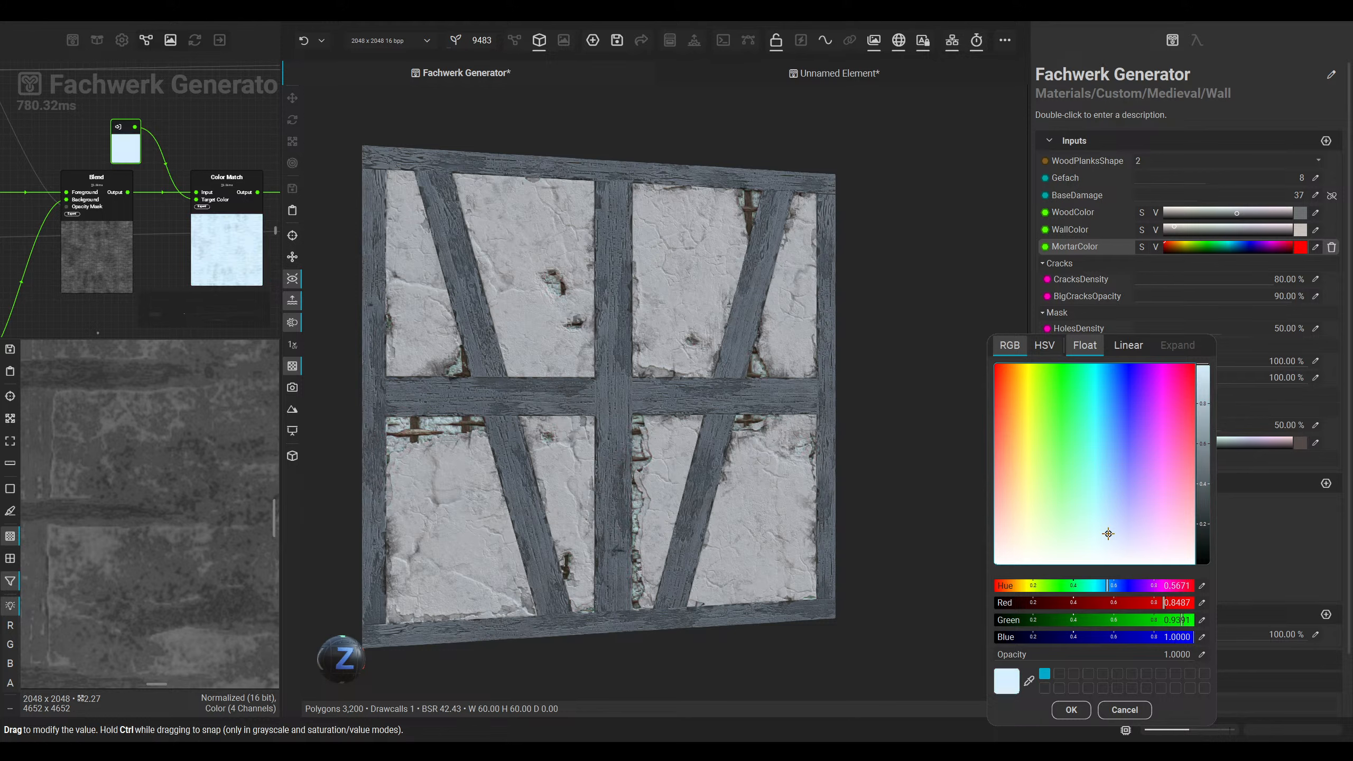
left_click_drag(1196, 472, 1206, 471)
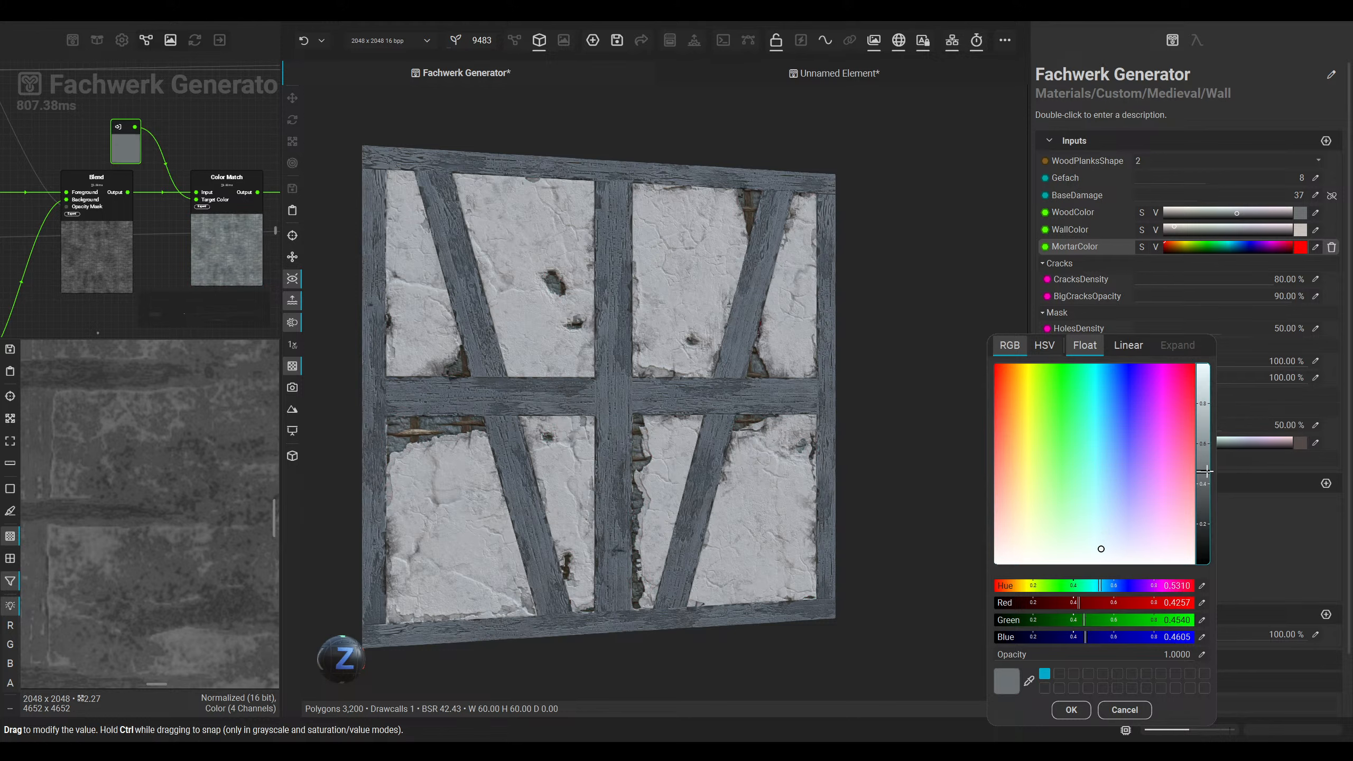
left_click(1070, 709)
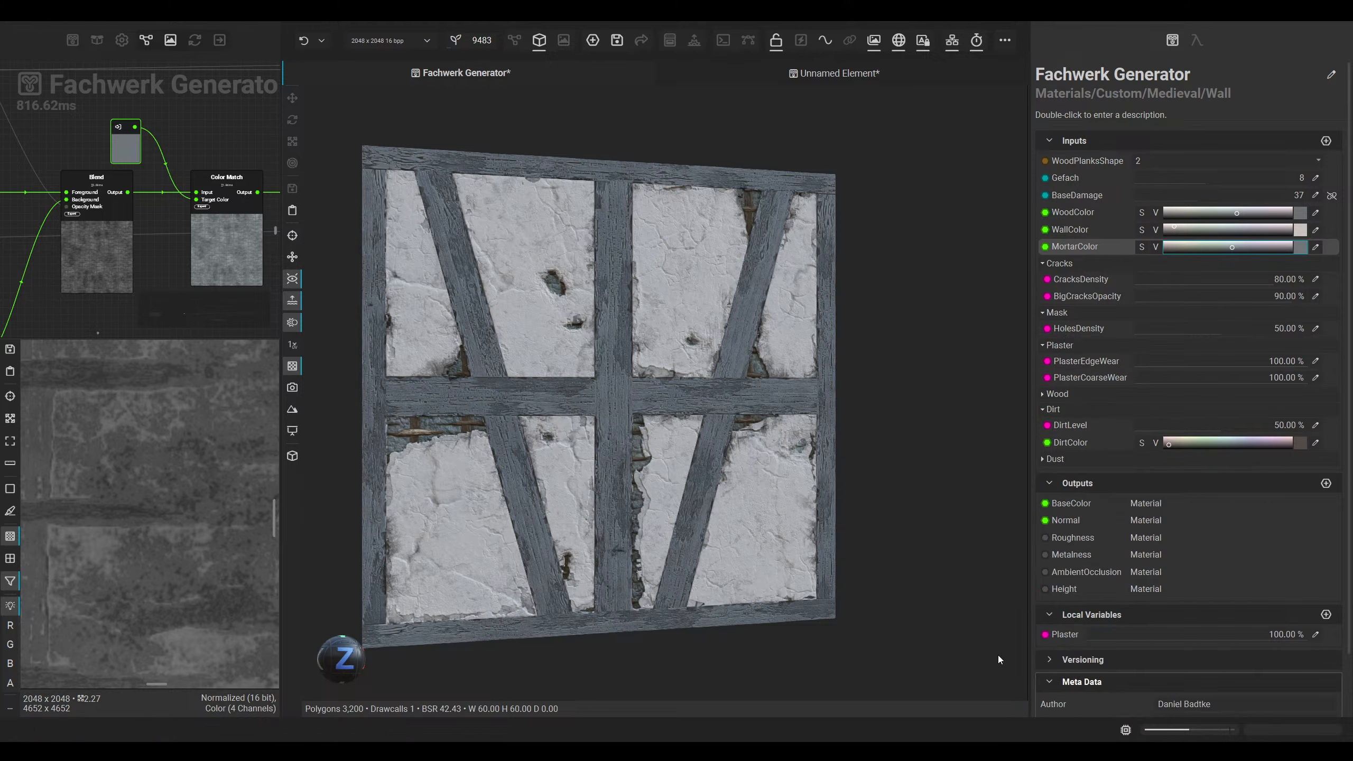
left_click_drag(740, 458, 756, 425)
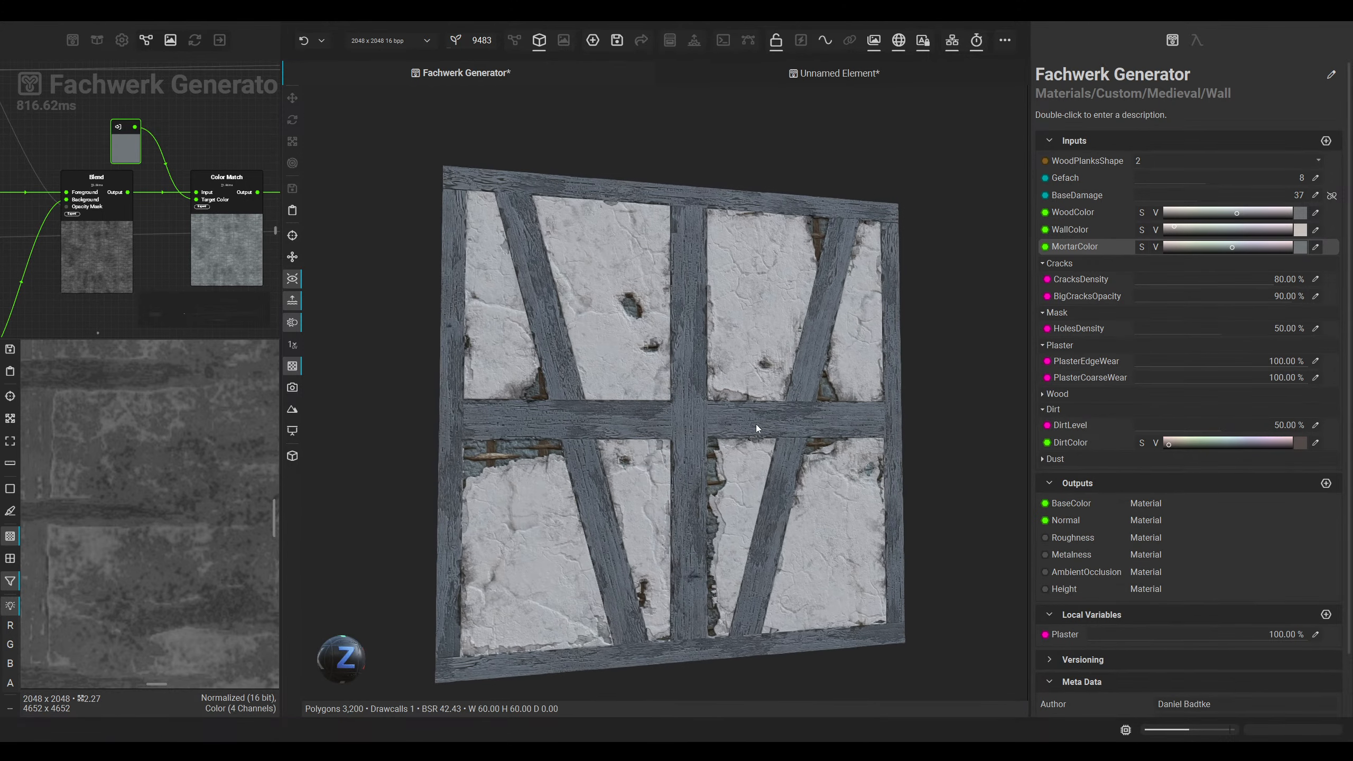
Step: Preview the tan HCL node that feeds the striped Blend and add a Color Match node fed by its output
left_click(514, 40)
middle_click_drag(796, 427, 207, 448)
middle_click_drag(754, 391, 158, 342)
middle_click_drag(799, 419, 325, 392)
middle_click_drag(696, 401, 278, 453)
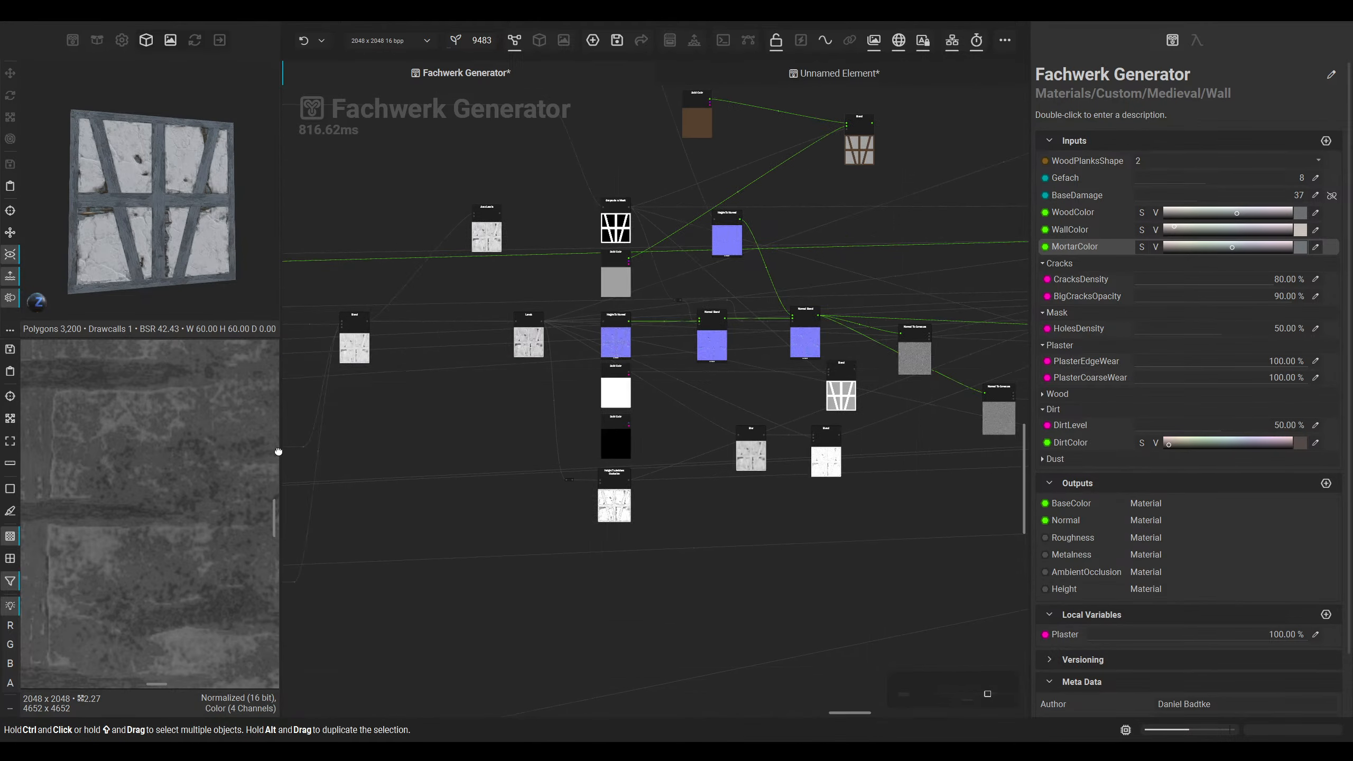
middle_click_drag(577, 414, 193, 459)
middle_click_drag(631, 392, 324, 429)
middle_click_drag(937, 352, 617, 365)
scroll(617, 365, "up", 3)
scroll(473, 423, "up", 3)
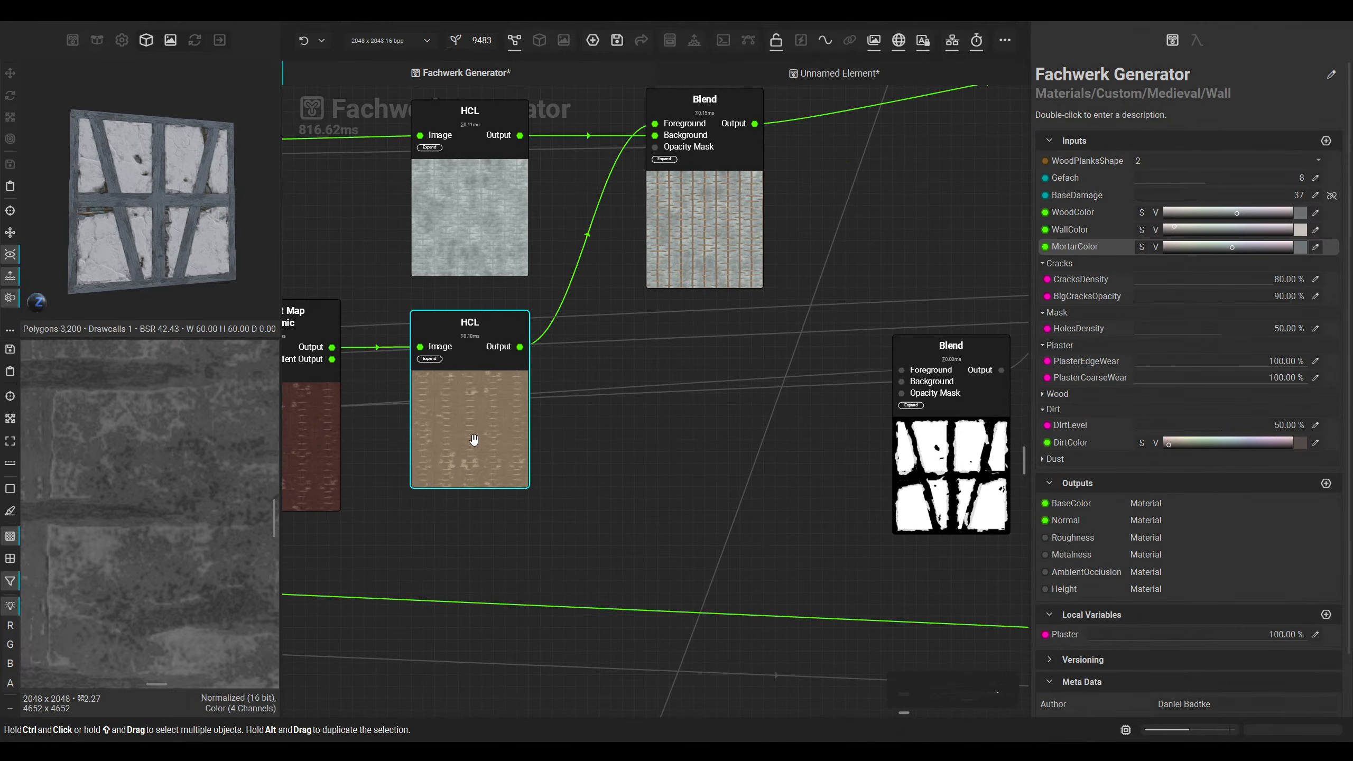
left_click(473, 433)
scroll(105, 472, "up", 1)
scroll(105, 473, "down", 2)
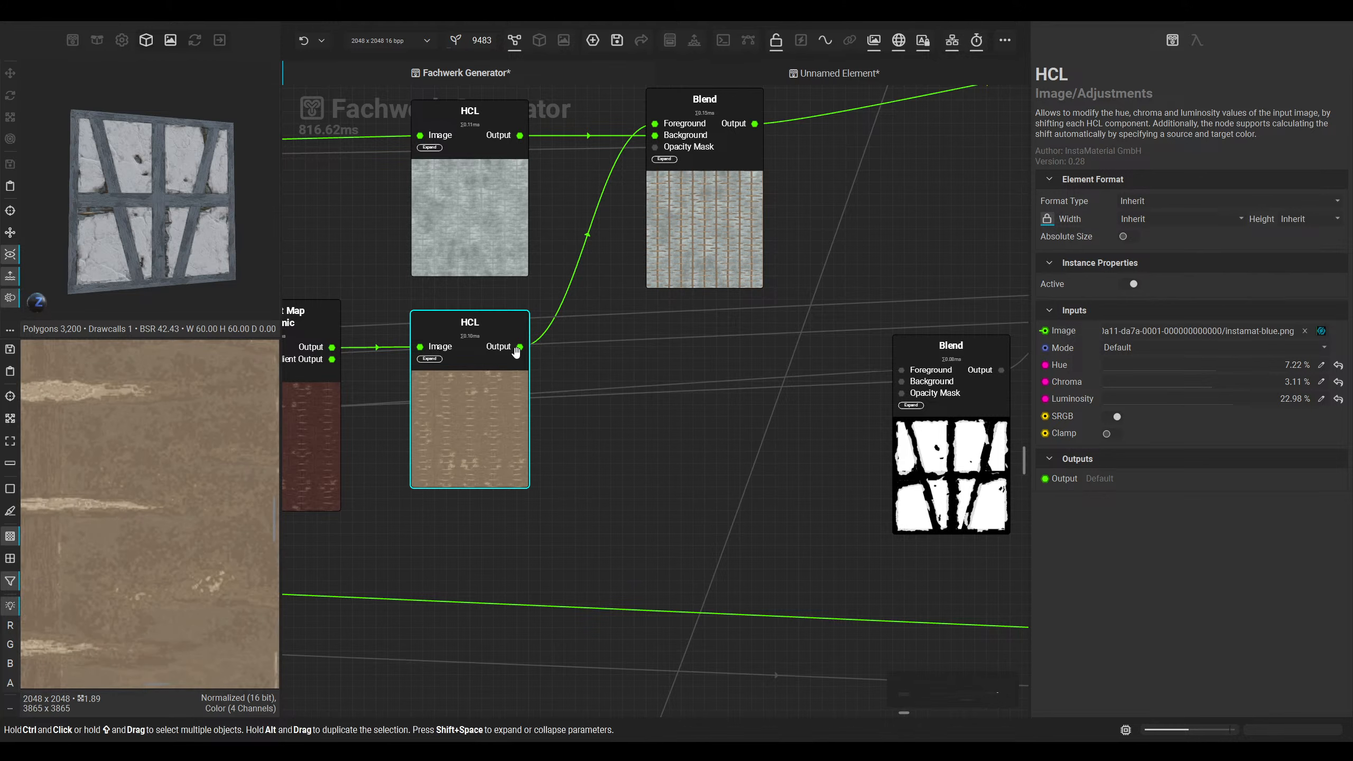
left_click_drag(520, 347, 693, 385)
type("color")
key("Return")
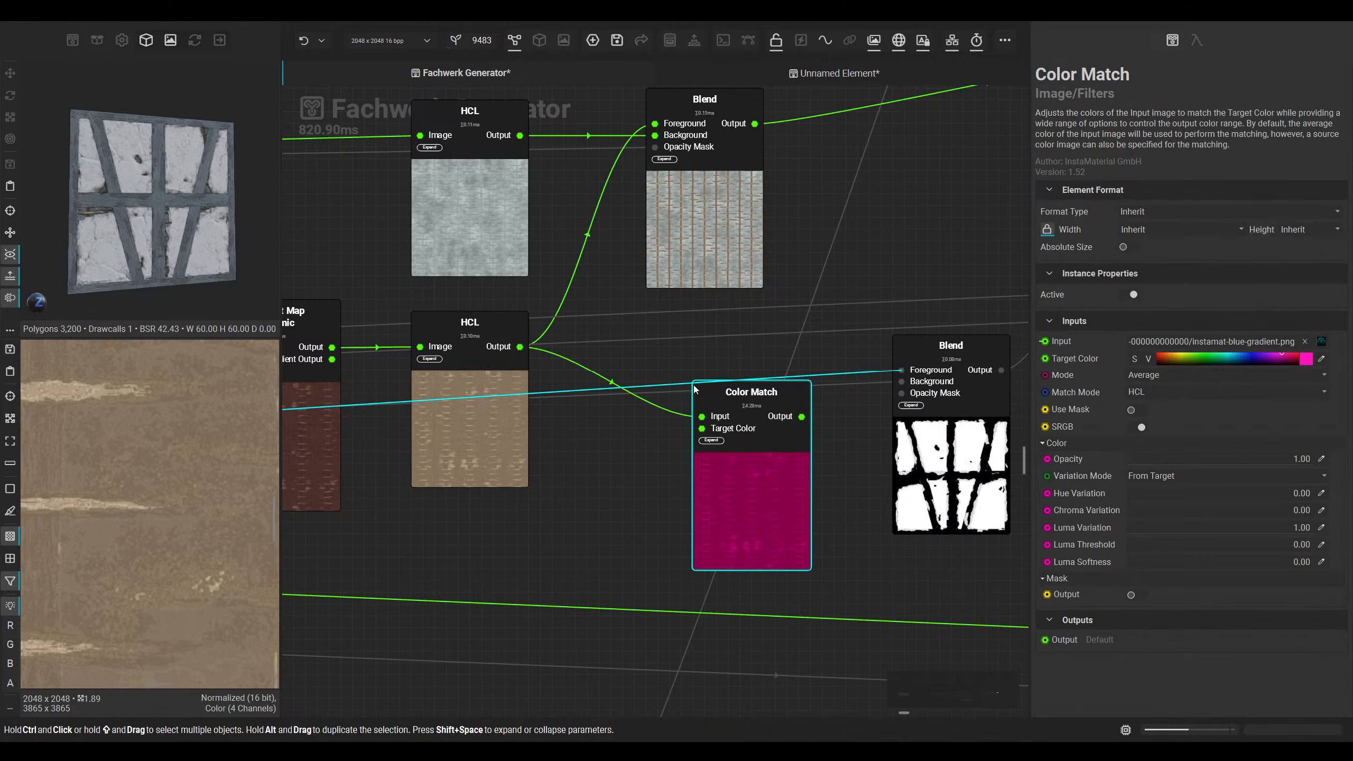
Step: Add an Average Color node fed by the tan HCL node's output
left_click_drag(520, 349, 574, 483)
type("ave")
key("Return")
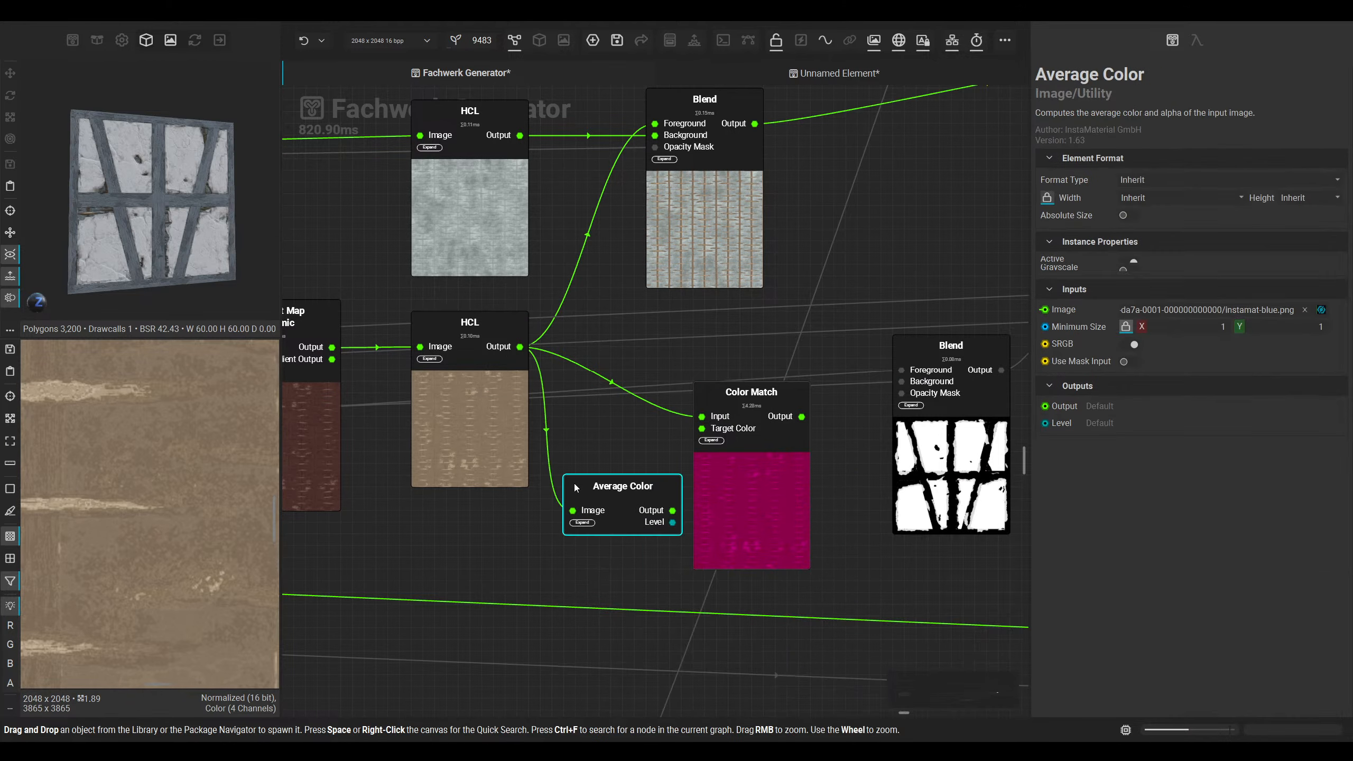
Step: Set the new Color Match node's Variation Mode to From Source Or Average
left_click(725, 464)
left_click(1199, 468)
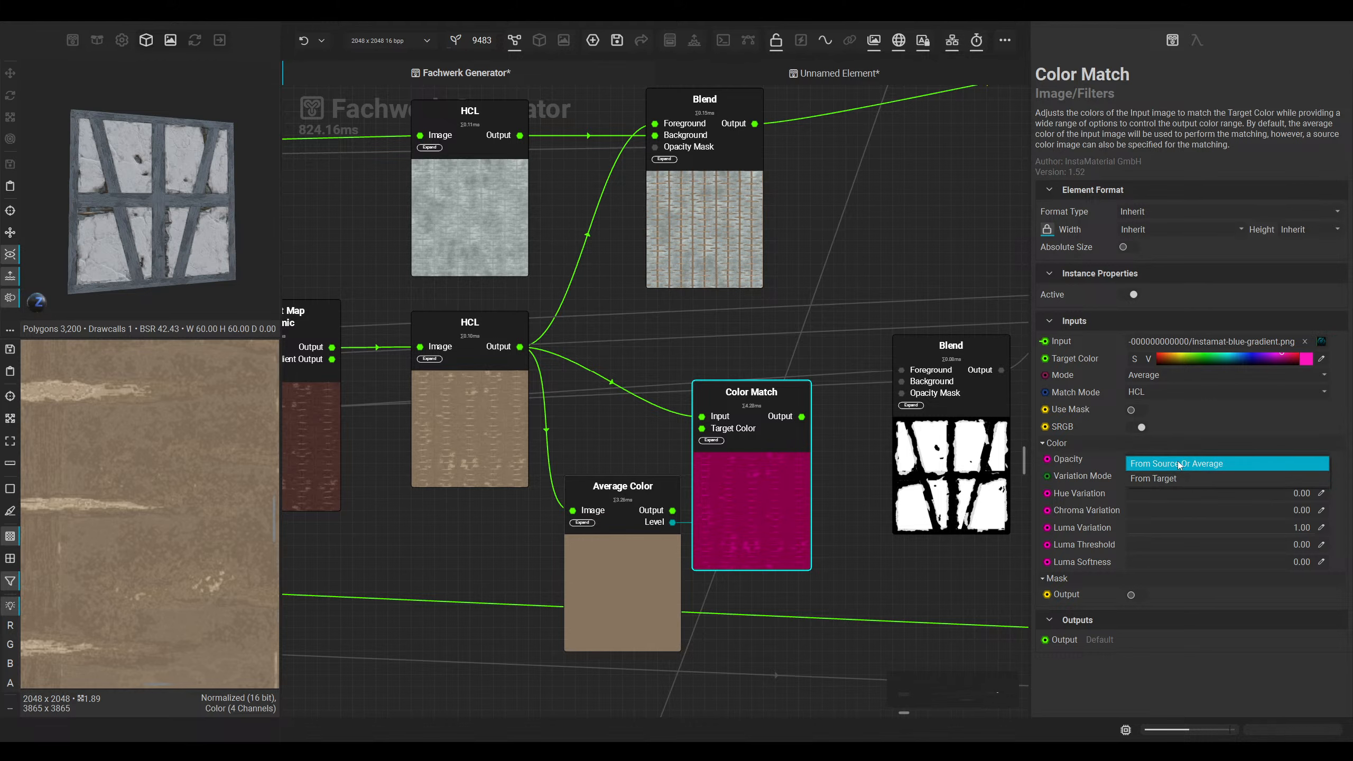
left_click(1177, 461)
Step: Expose the new Color Match node's Target Color as a graph input named GefachColor
right_click(436, 544)
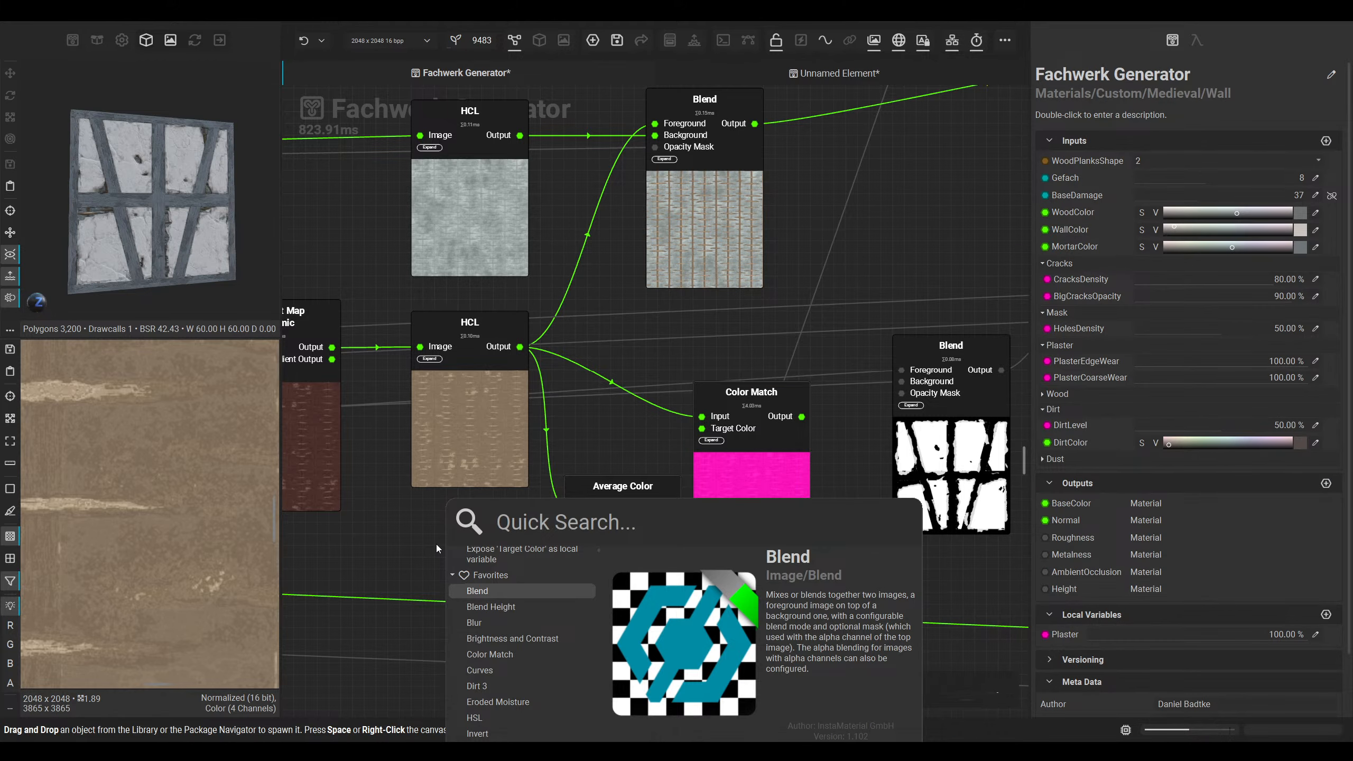
type("Gef")
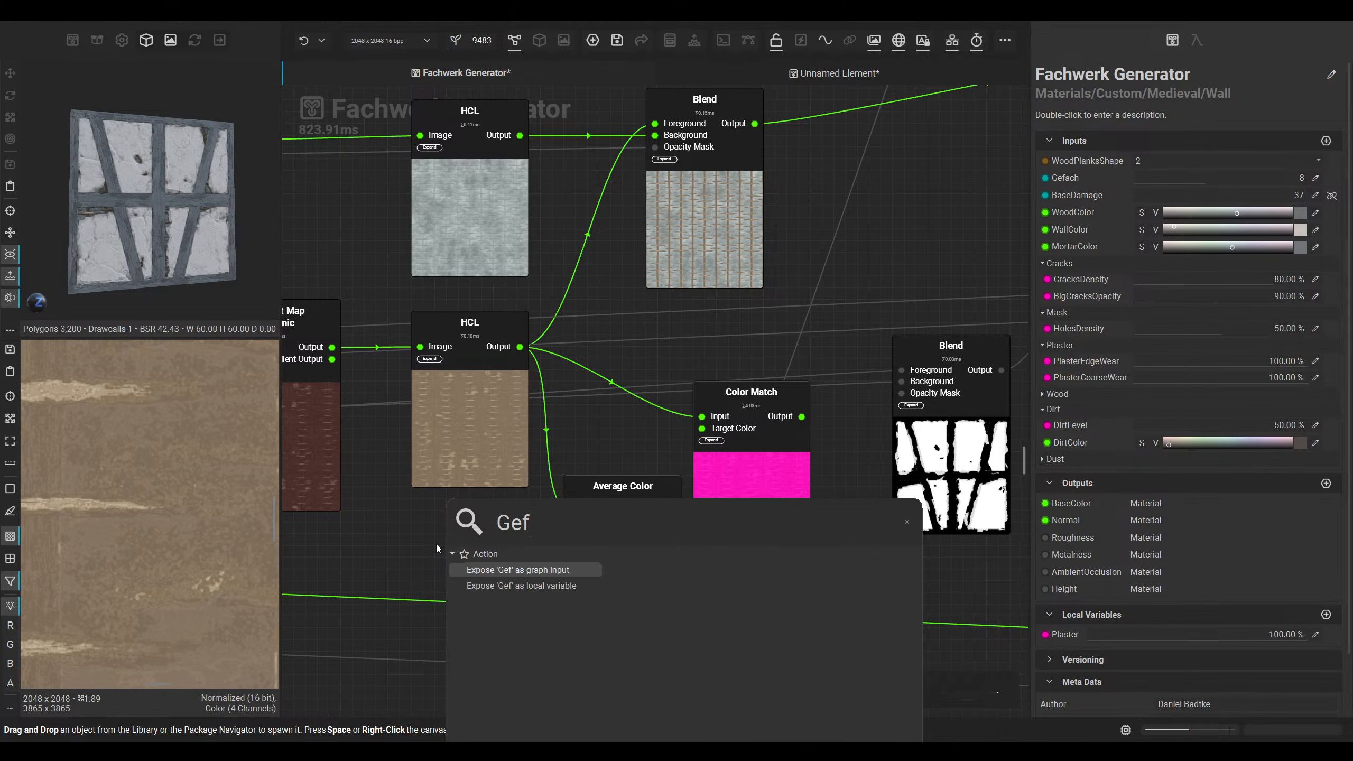
type("achColor")
key("Return")
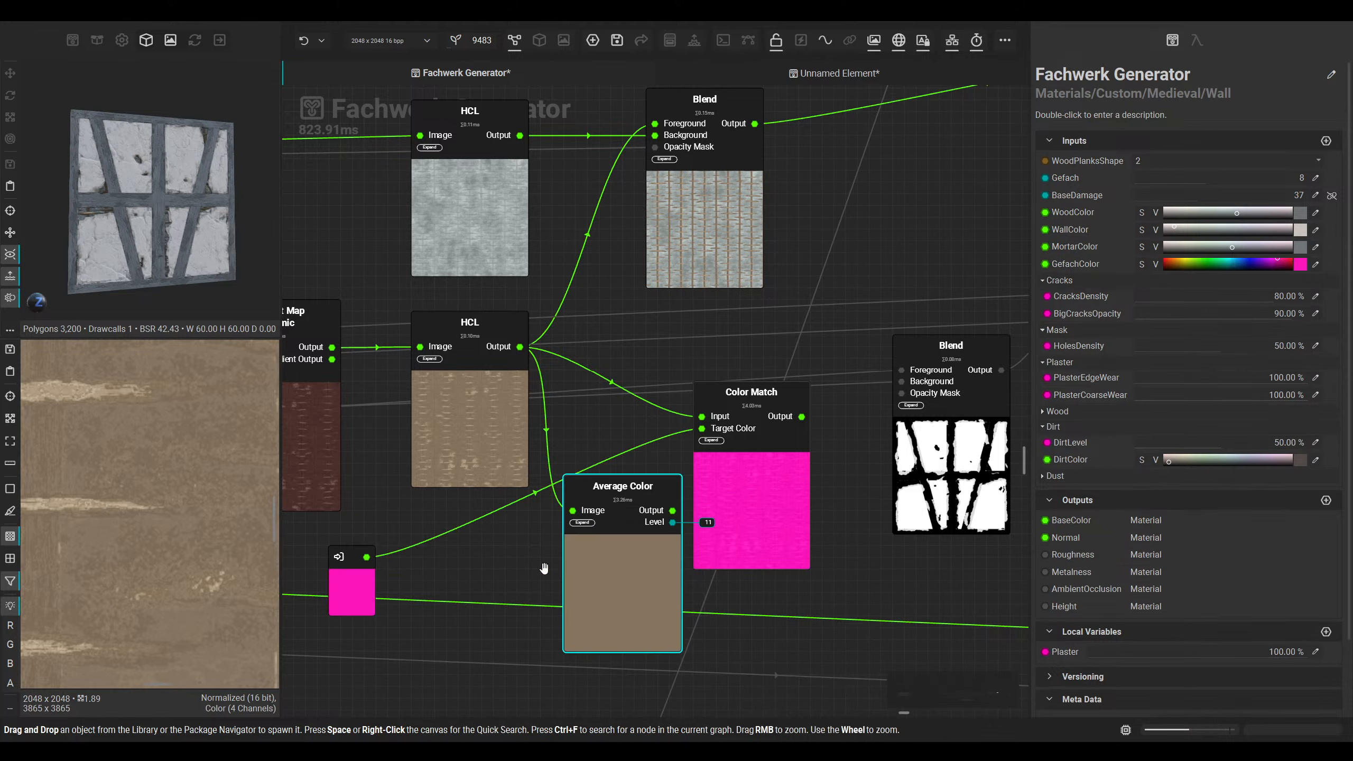
Step: Set GefachColor to the tan sampled from the Average Color preview (Red 0.5294, Green 0.4588, Blue 0.3765) and delete the Average Color node
left_click(1300, 264)
left_click(646, 606)
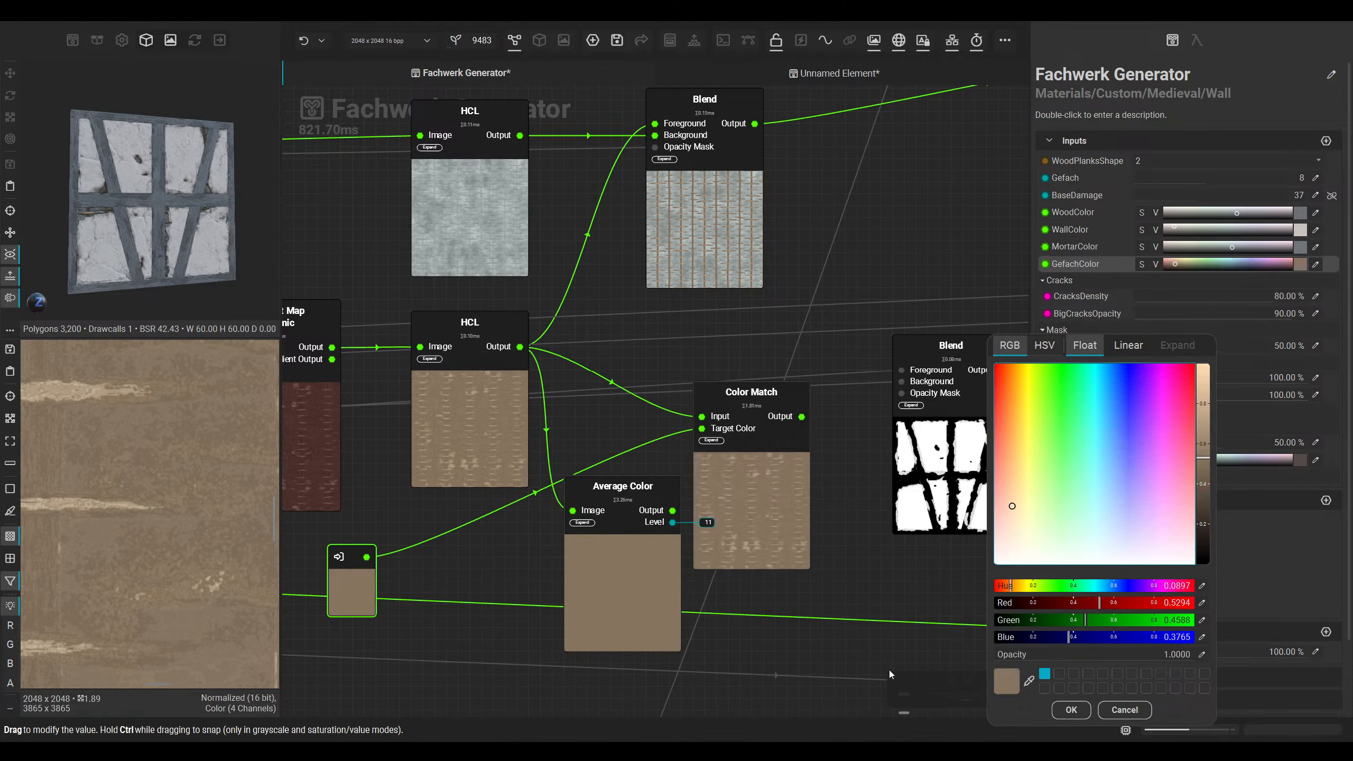
left_click(1068, 709)
left_click(626, 599)
key("Delete")
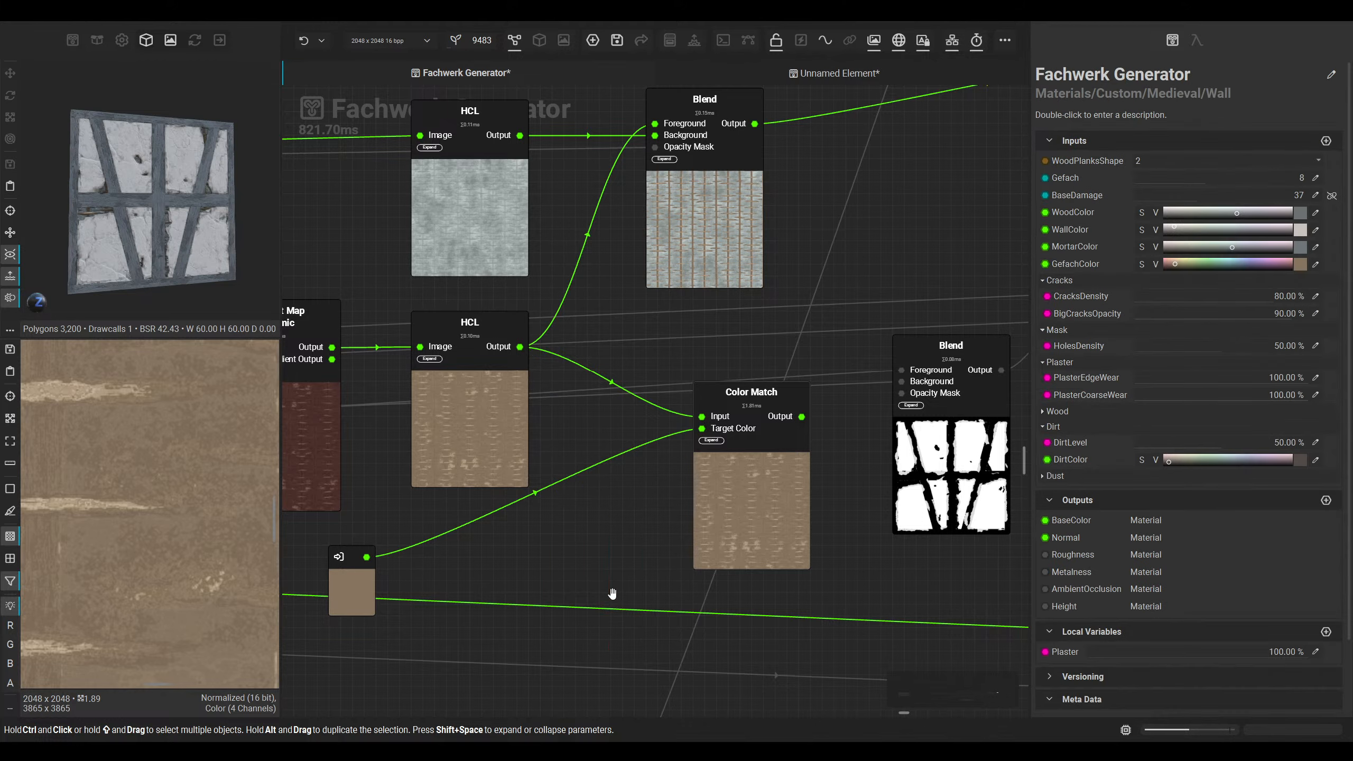
Step: Place Color Match beside the tan HCL node with GefachColor below it, and reroute the striped Blend's Foreground link to Color Match's output
left_click_drag(763, 490, 634, 419)
left_click_drag(510, 347, 672, 347)
left_click_drag(334, 577, 484, 550)
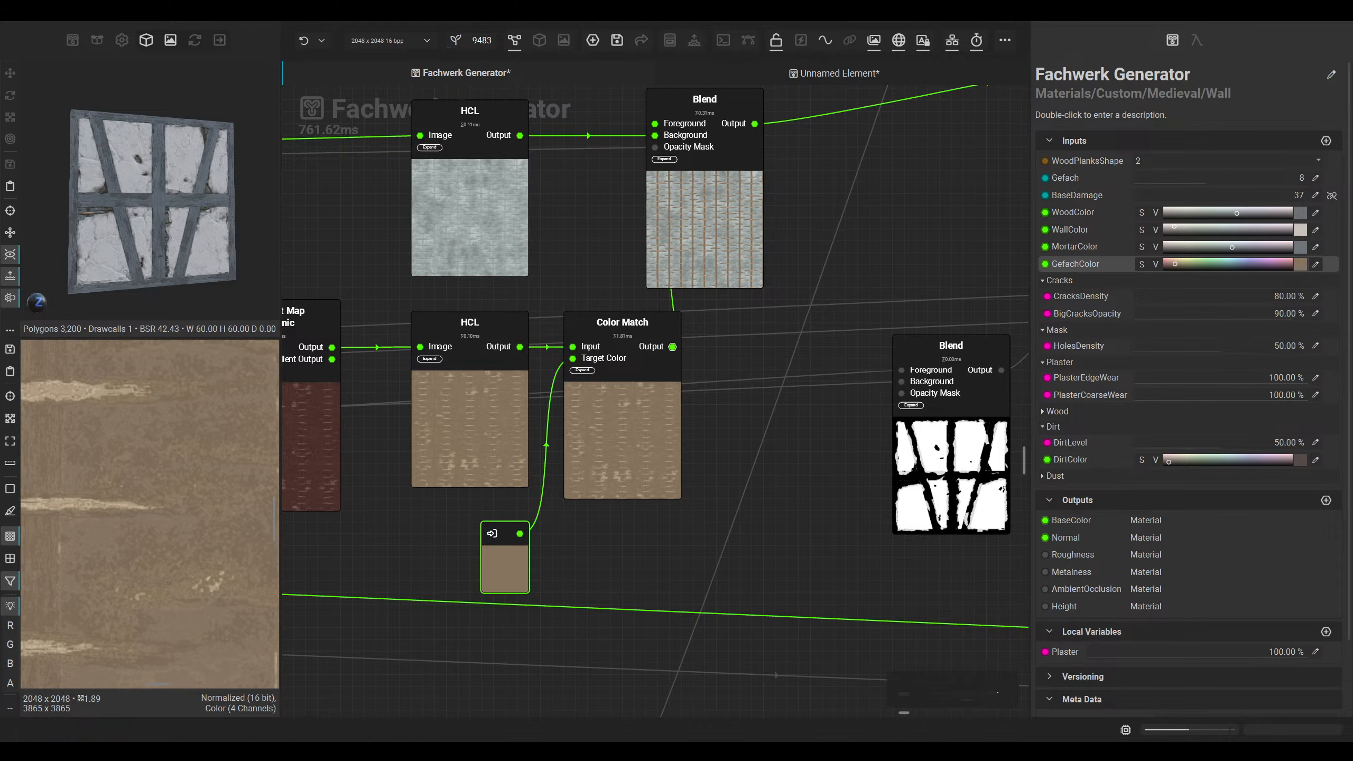
Step: Fine-tune GefachColor to Red 0.5294, Green 0.4643 and Blue 0.3779 while checking the exposed infill on the wall in 3D
left_click(538, 40)
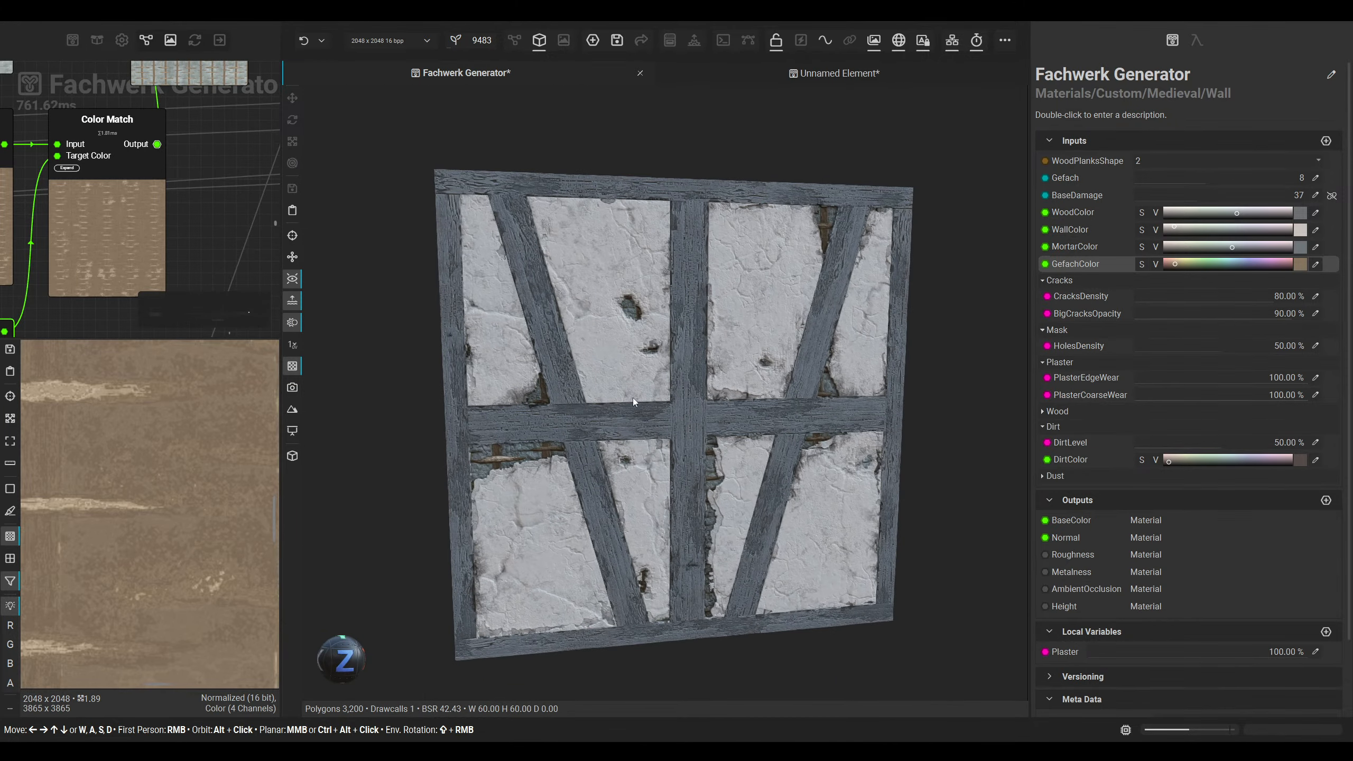
scroll(589, 388, "up", 4)
left_click_drag(588, 389, 537, 388, "alt")
middle_click_drag(536, 387, 495, 369)
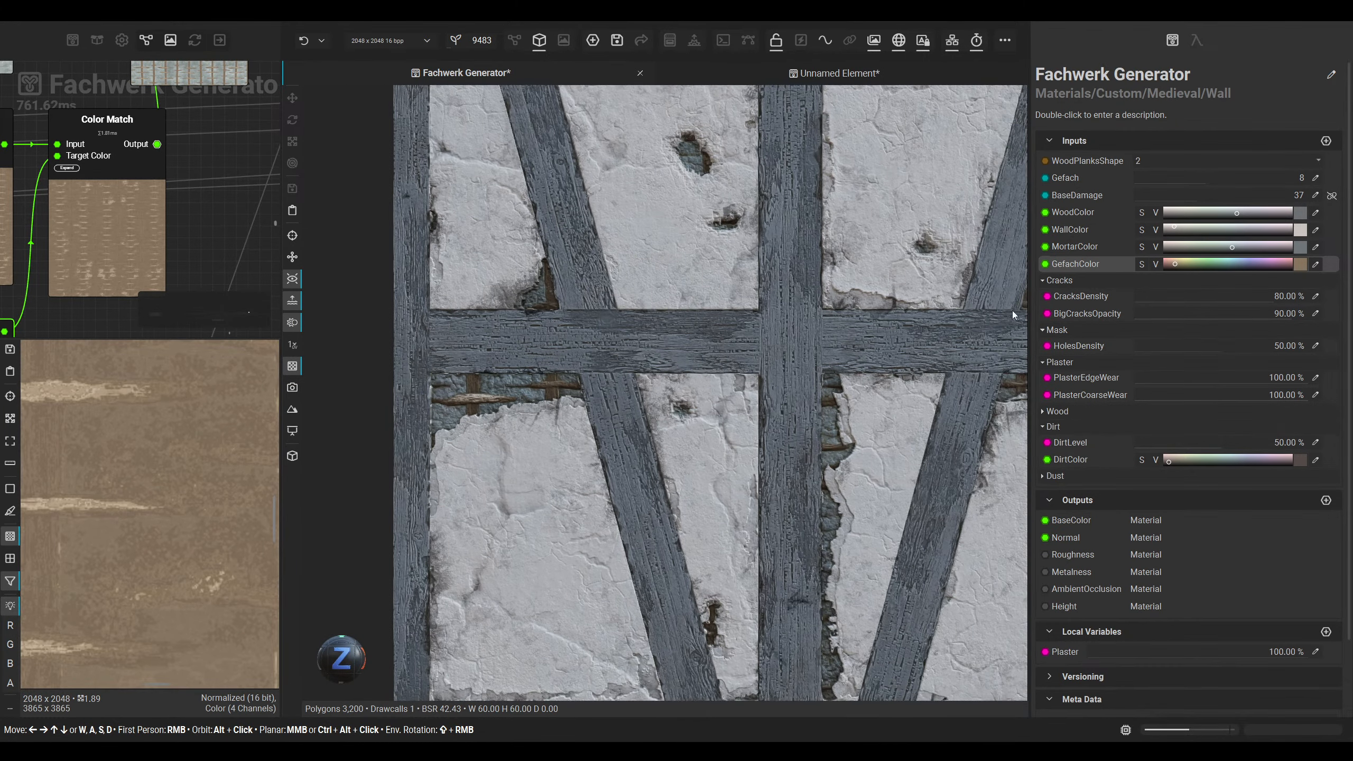
left_click(1305, 264)
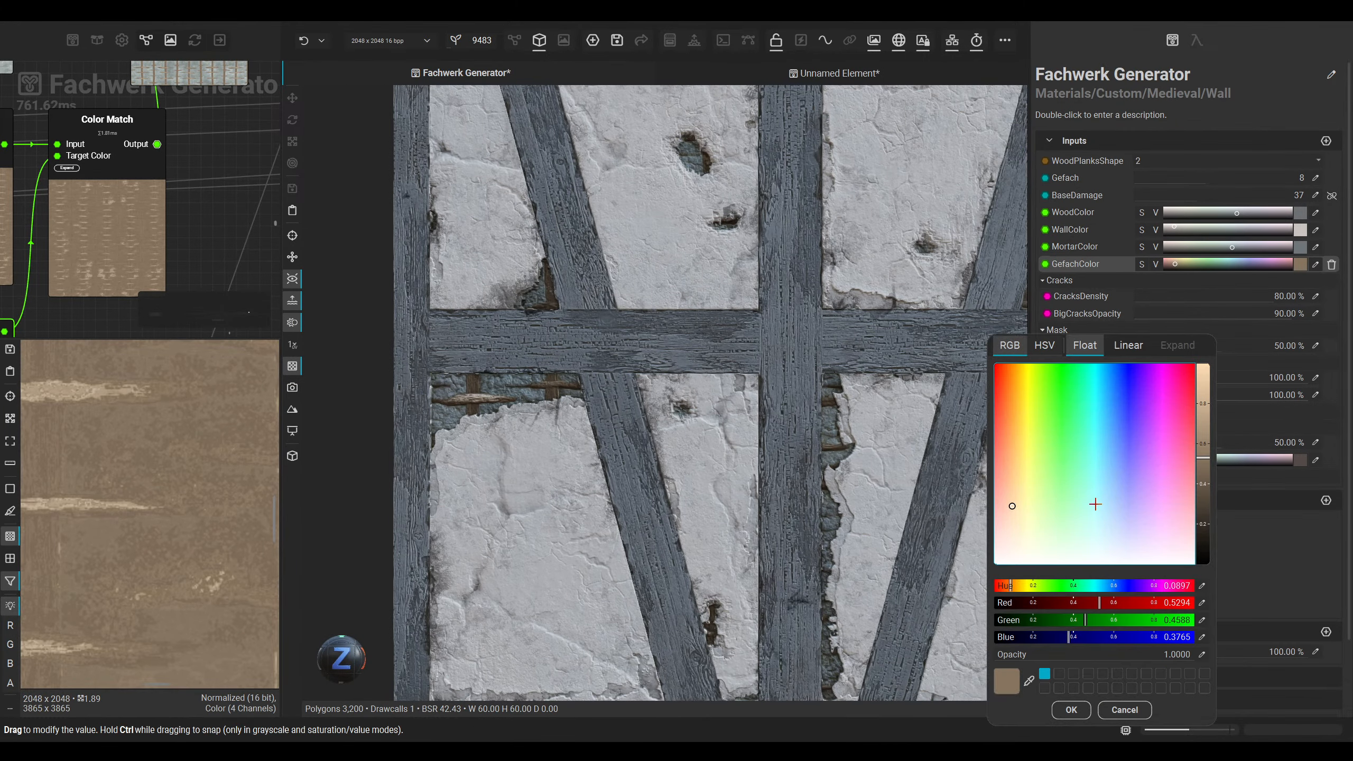
left_click(1010, 482)
scroll(833, 467, "down", 2)
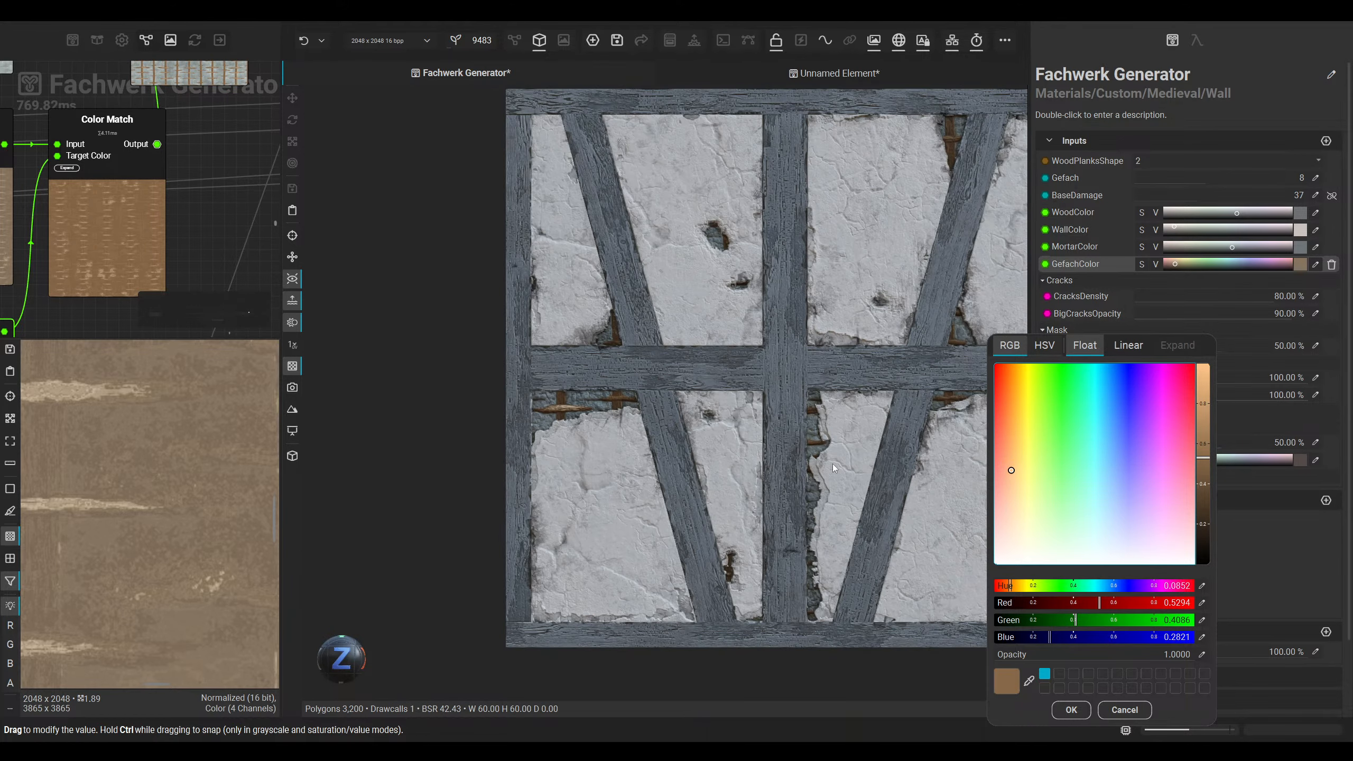
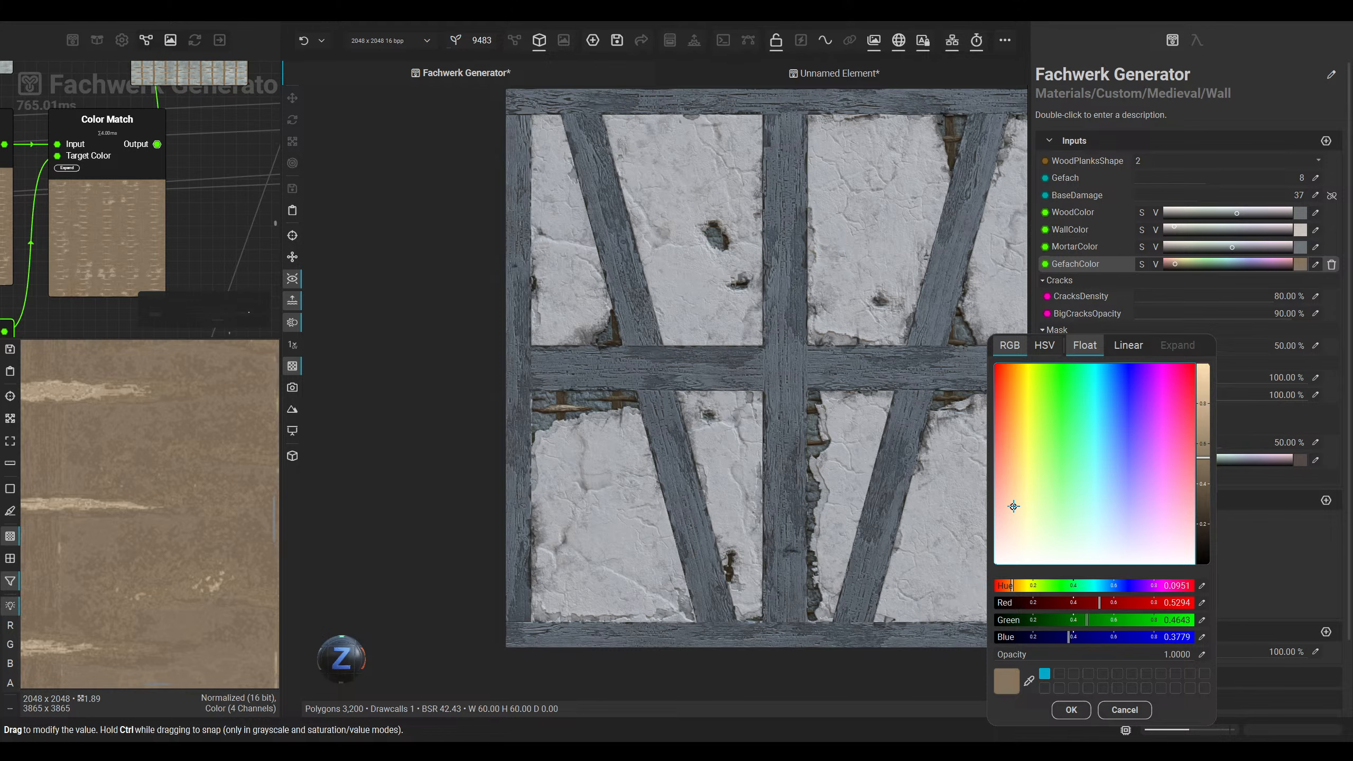
left_click(1070, 710)
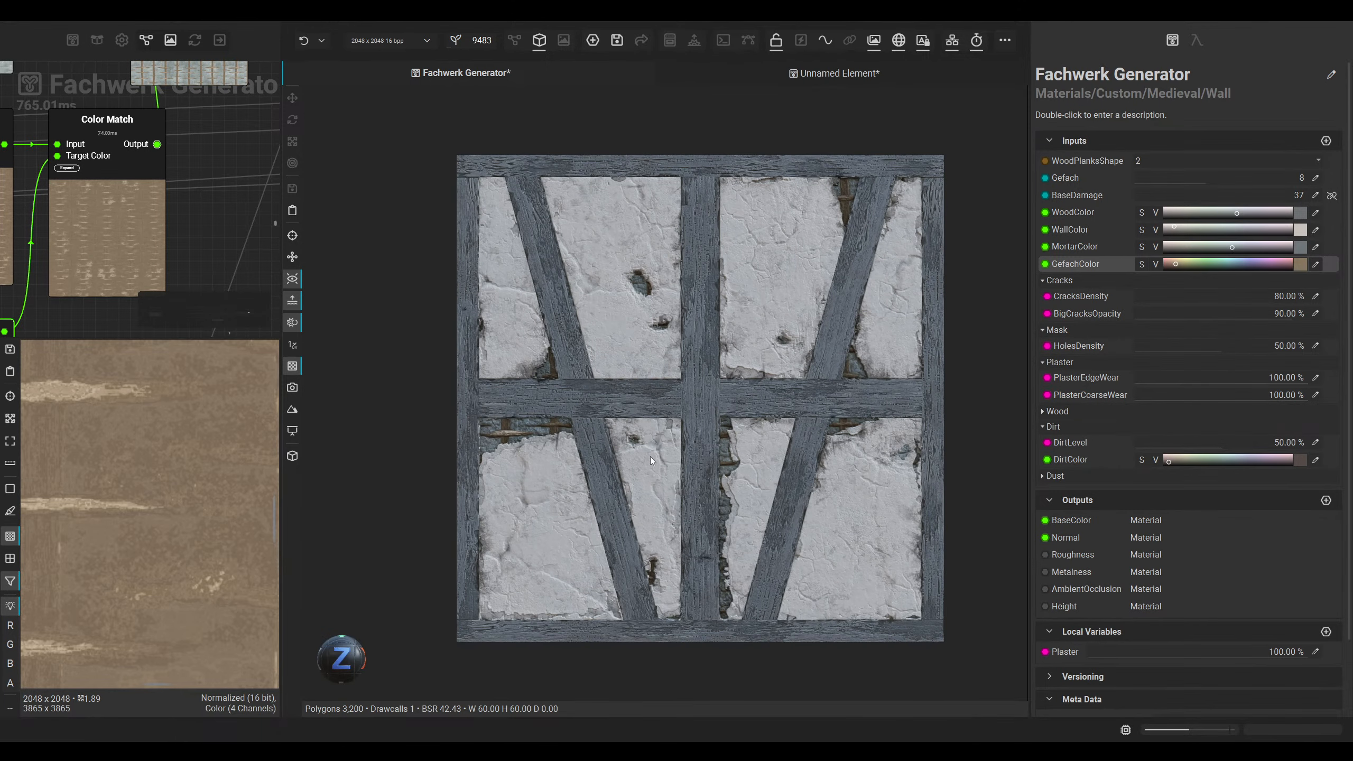
Step: Set WoodPlanksShape to 1 and check the changed beam layout in 3D
scroll(1158, 157, "up", 1)
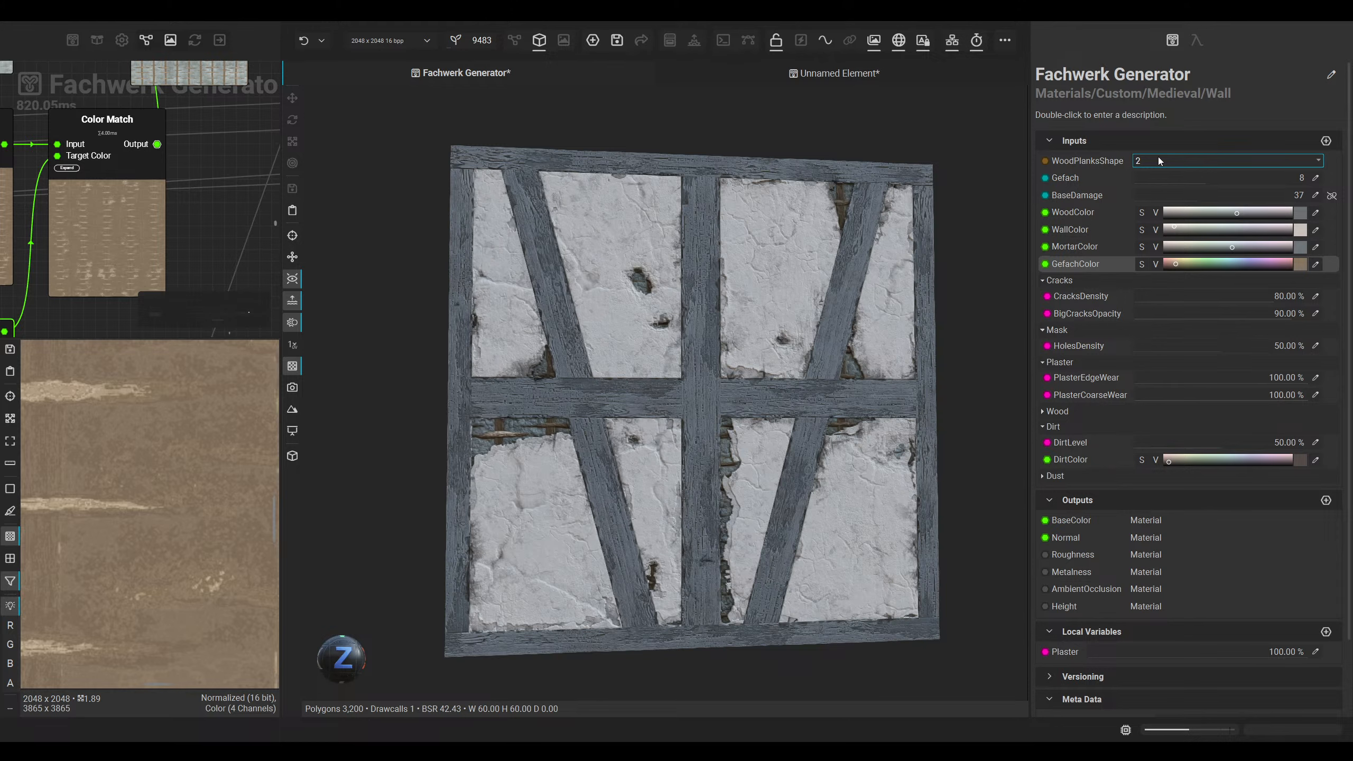
left_click_drag(873, 279, 939, 274, "alt")
scroll(1183, 159, "up", 1)
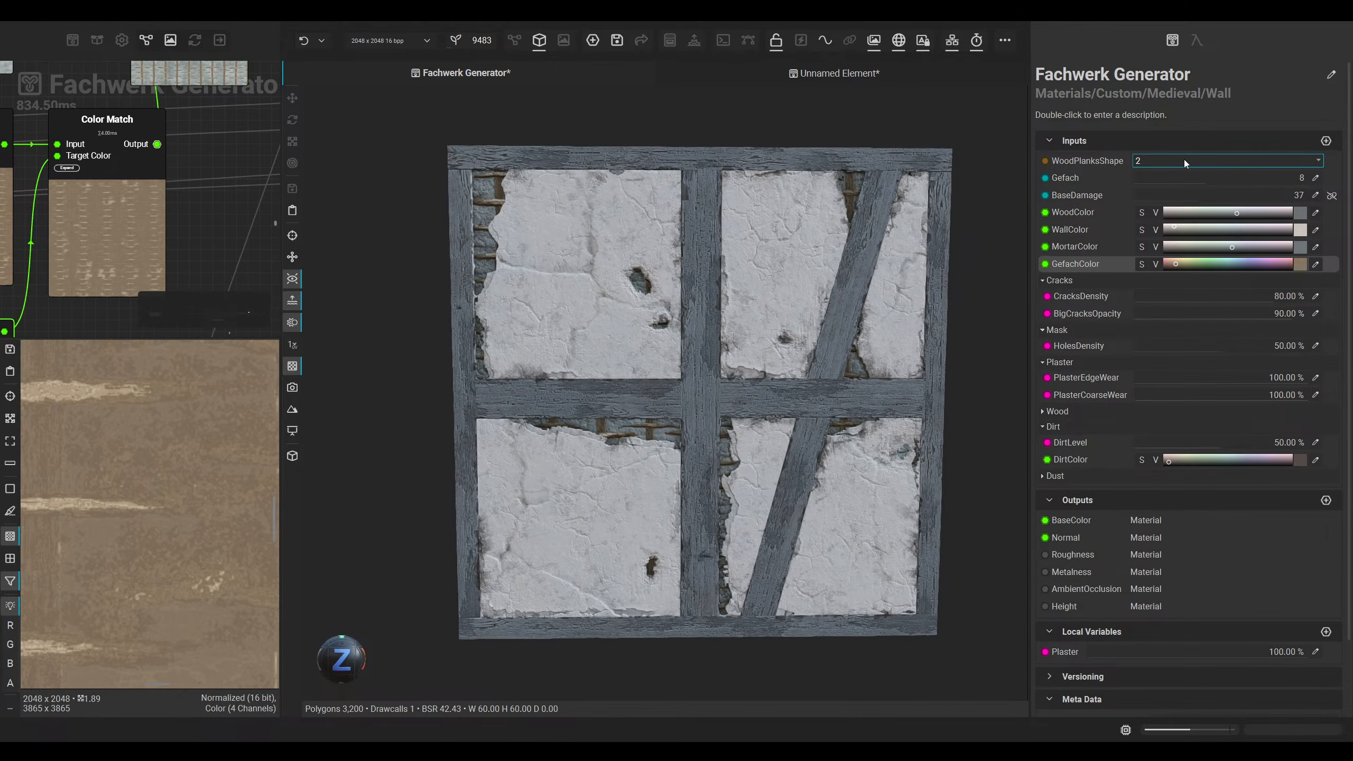
scroll(1183, 159, "up", 1)
Step: Try other Gefach values down to 1 on the wall and undo the last Gefach change
left_click_drag(1208, 179, 1318, 176)
left_click_drag(1209, 180, 1119, 191)
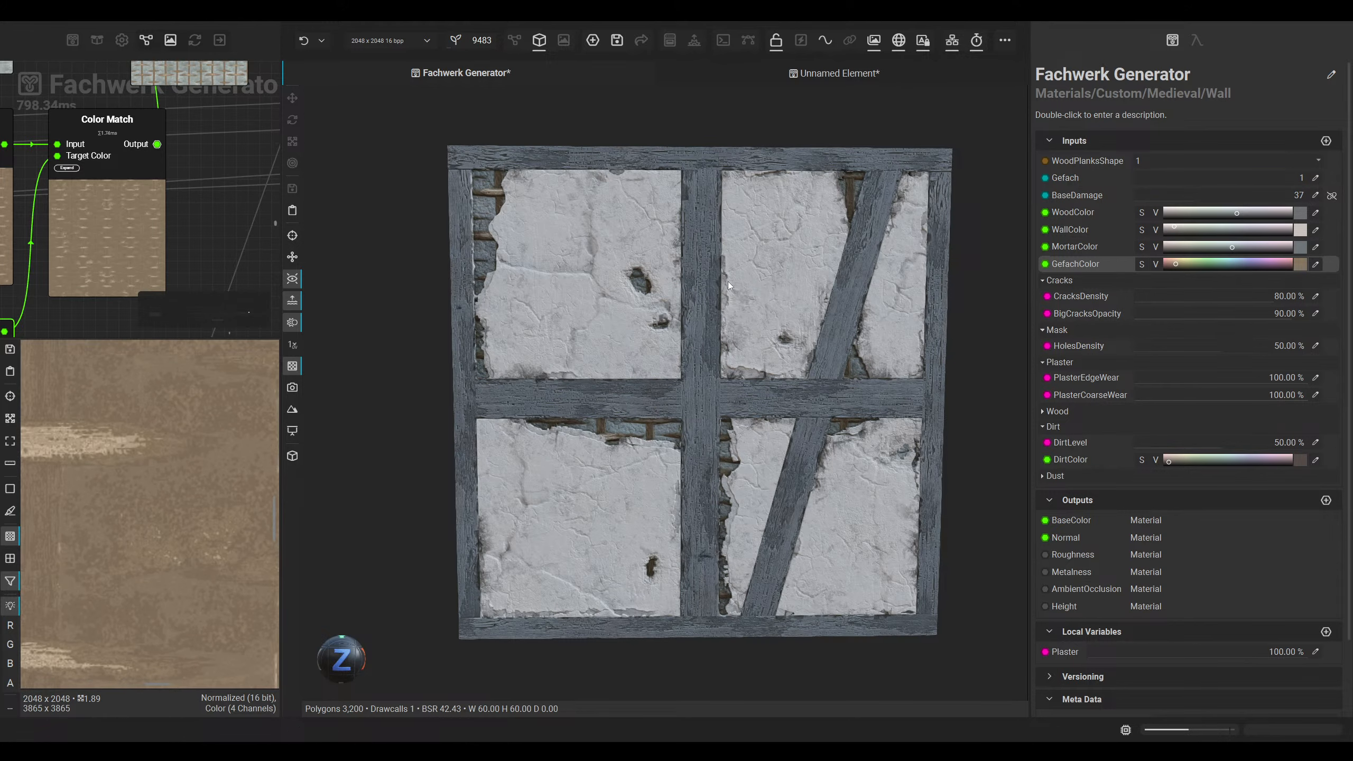
key("ctrl+z")
Step: Expand the Dust inputs and set PlasterEdgeWear and PlasterCoarseWear to 0%, checking the wall from an angle
left_click_drag(309, 666, 369, 661)
left_click(1066, 474)
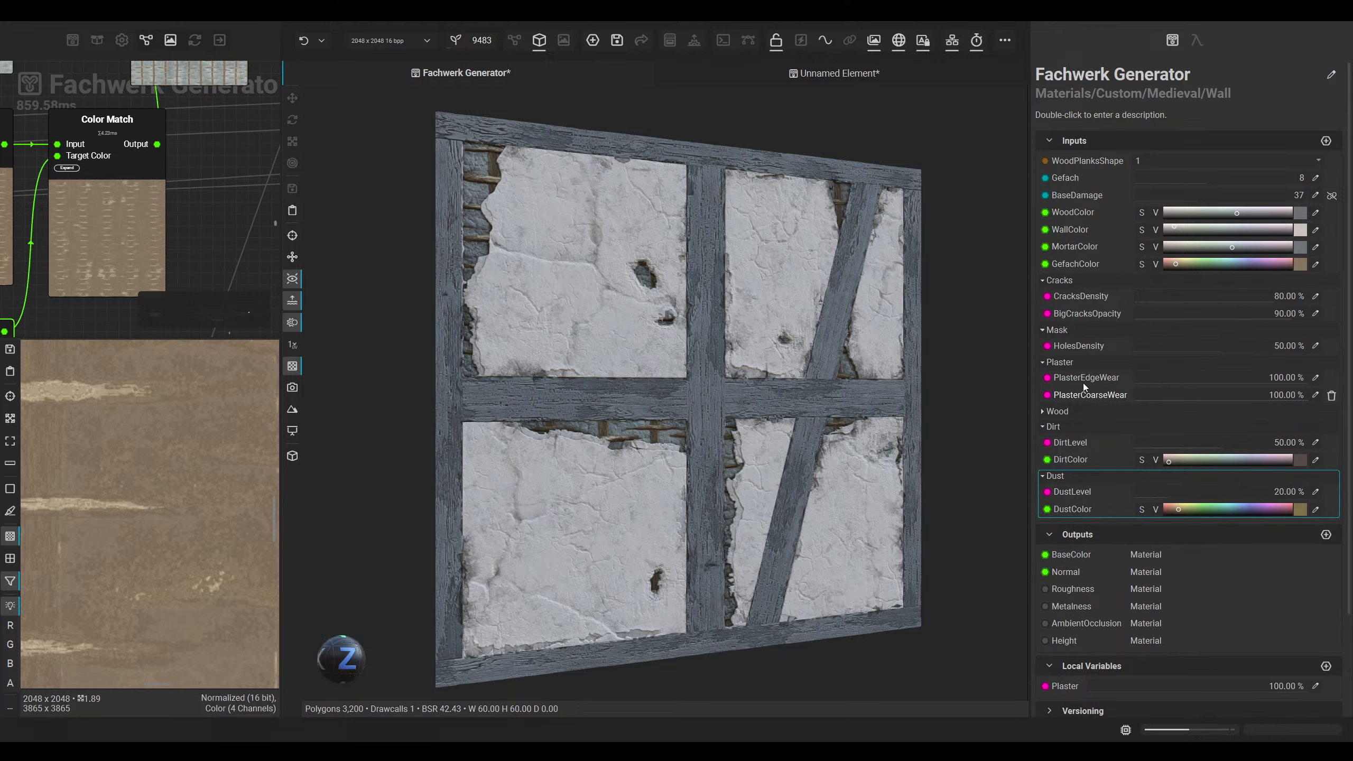
left_click_drag(1289, 379, 967, 376)
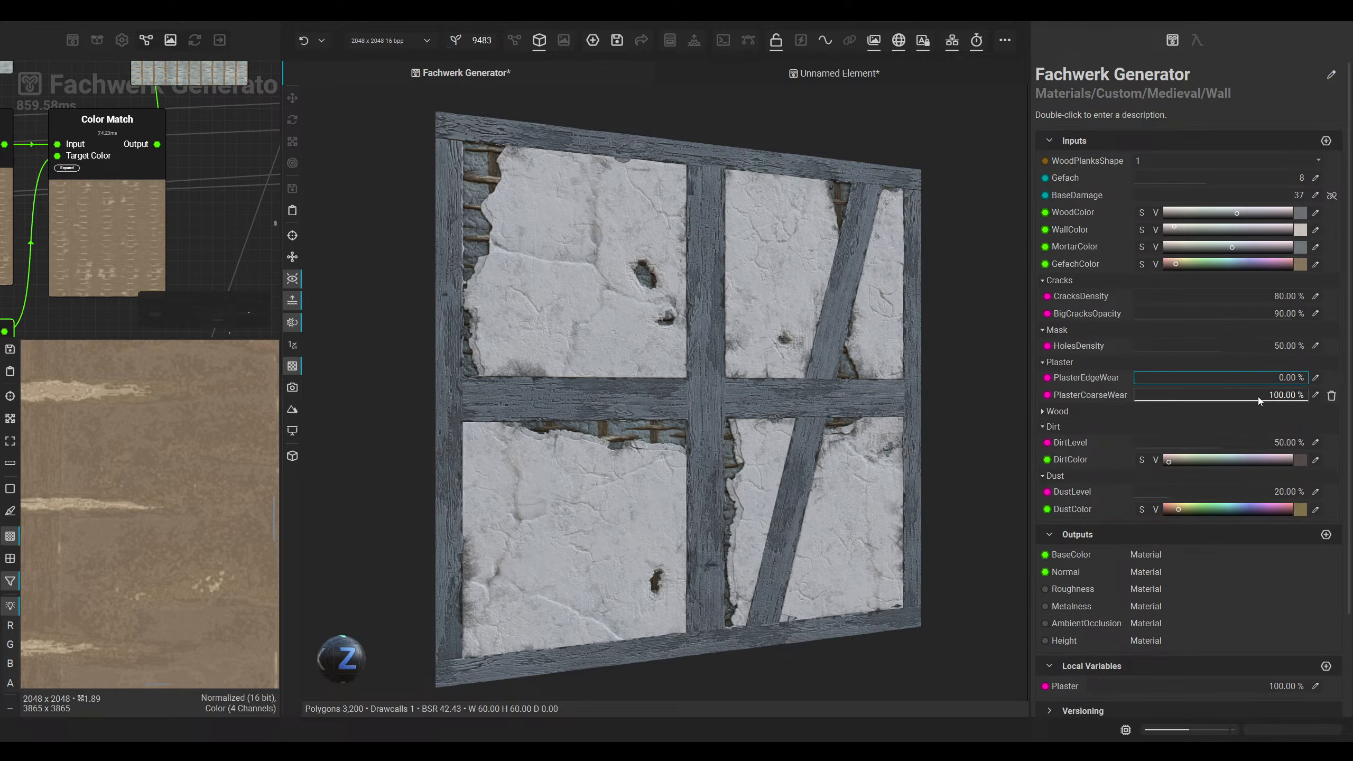
left_click_drag(1258, 396, 864, 398)
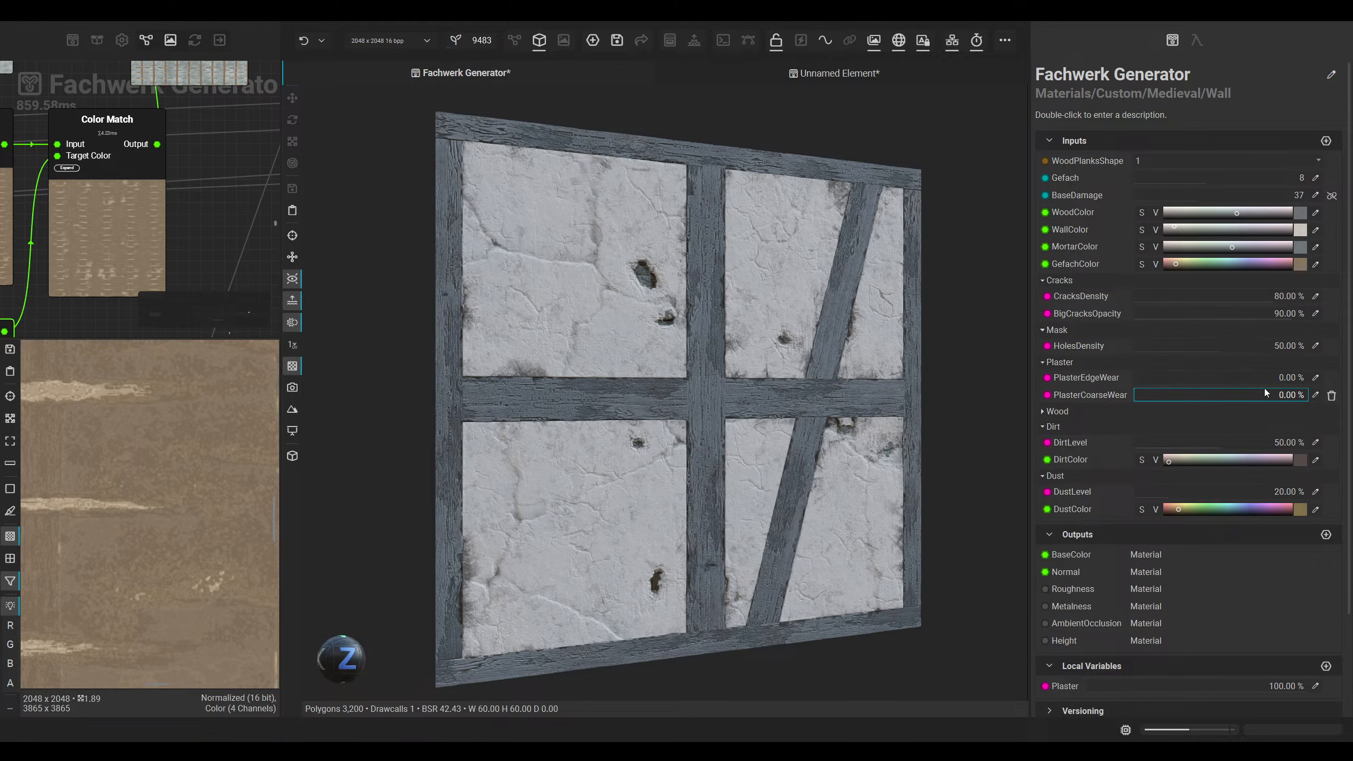
left_click_drag(1209, 394, 905, 405)
left_click(347, 657)
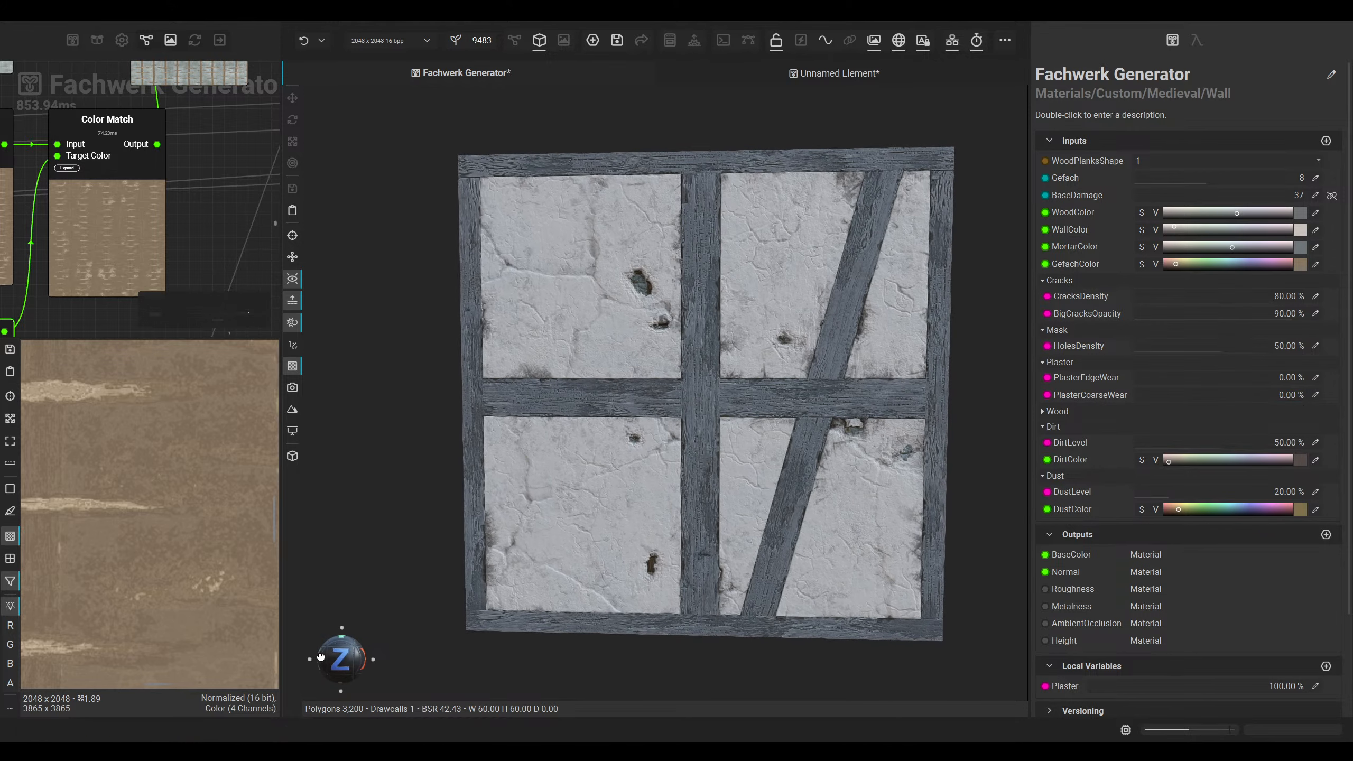
Step: Set CracksDensity, BigCracksOpacity, HolesDensity, DirtLevel and DustLevel to 0% and inspect the wall for remaining dirt
left_click_drag(1277, 304, 1068, 313)
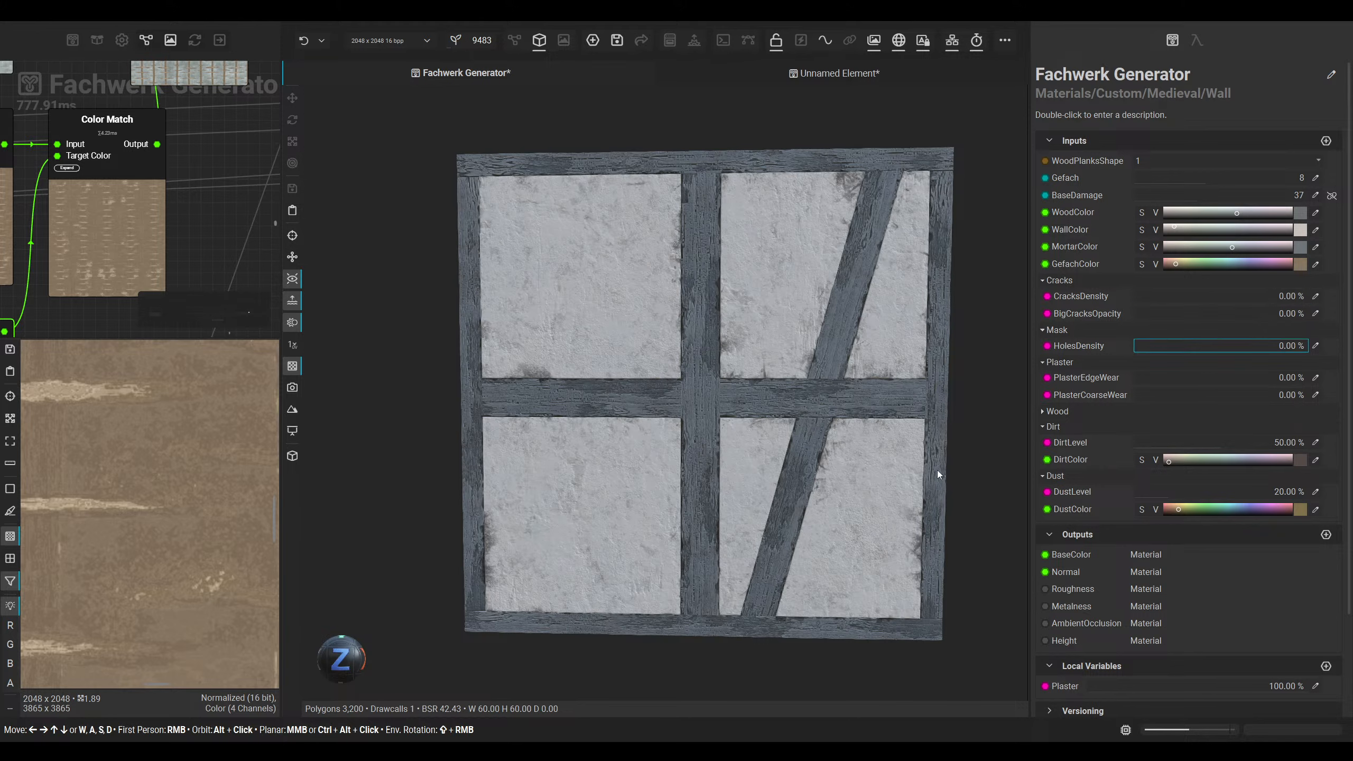
left_click_drag(1205, 446, 1092, 458)
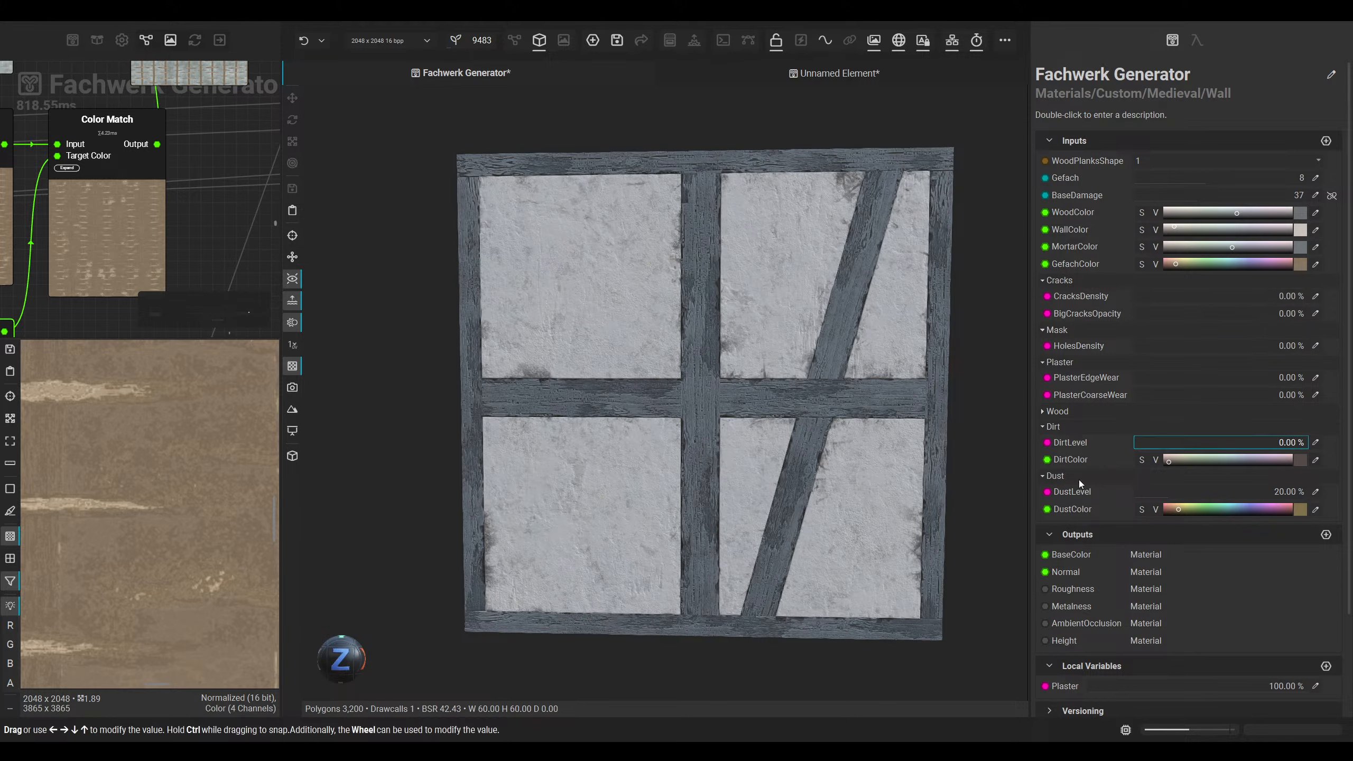
left_click_drag(1158, 493, 1068, 486)
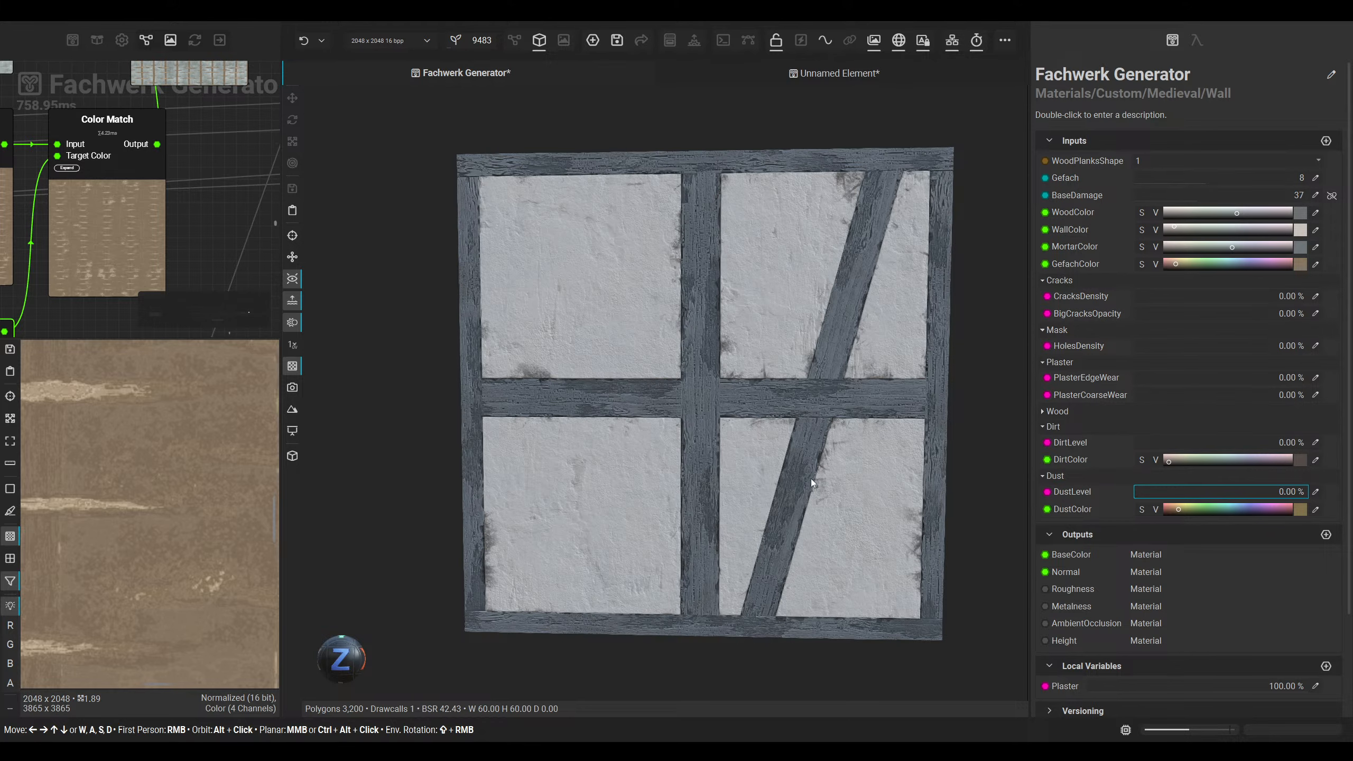
left_click_drag(810, 478, 780, 423)
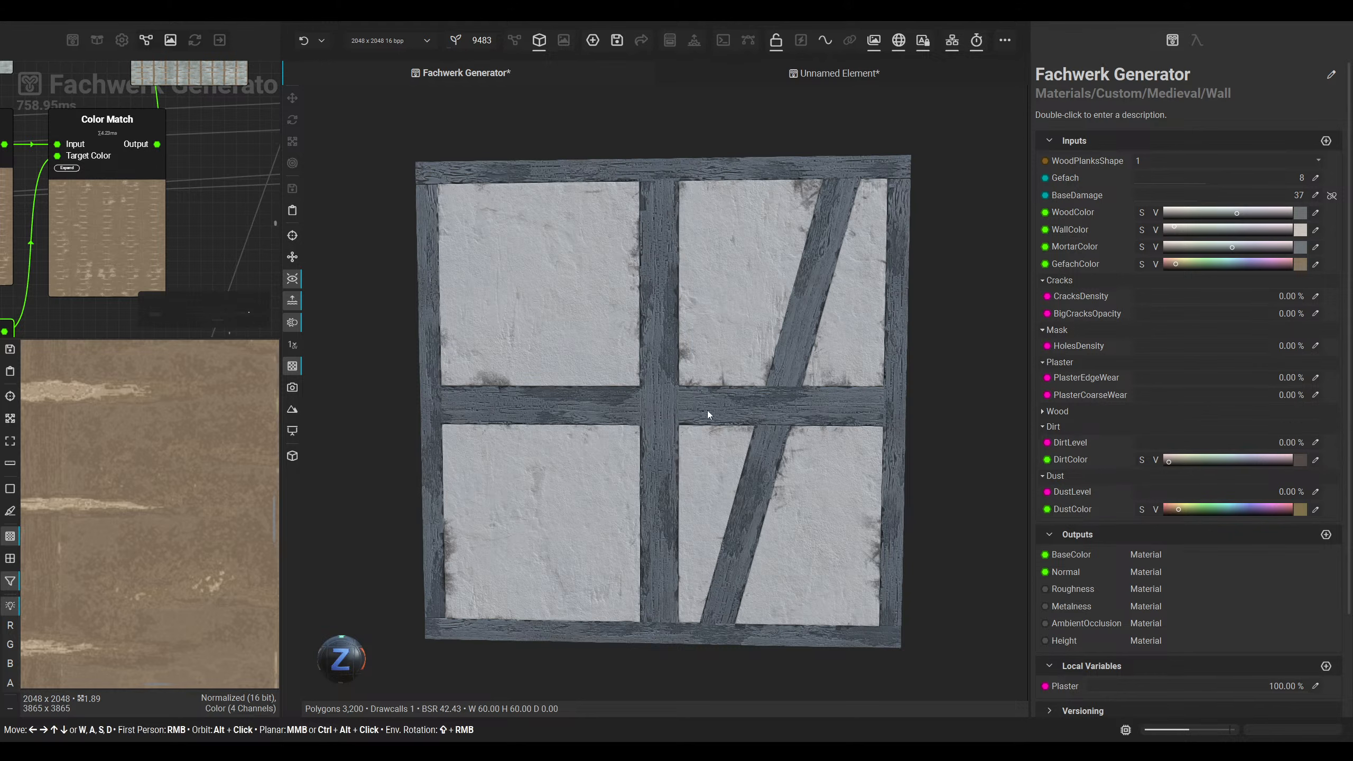
left_click_drag(360, 665, 455, 540)
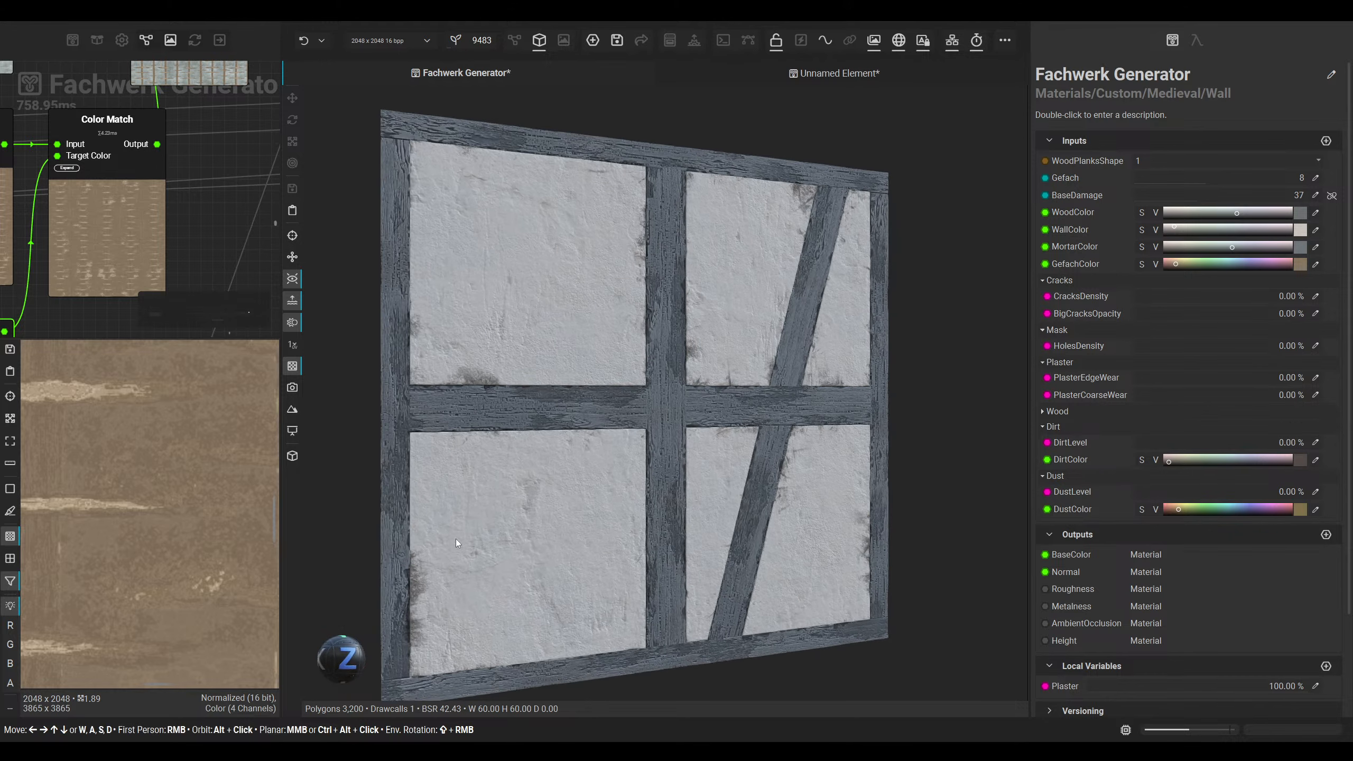
Step: In the node graph, find the Blend masked by the edge-dirt Levels node and expose its Opacity as a graph input named EdgeDirt
left_click(515, 40)
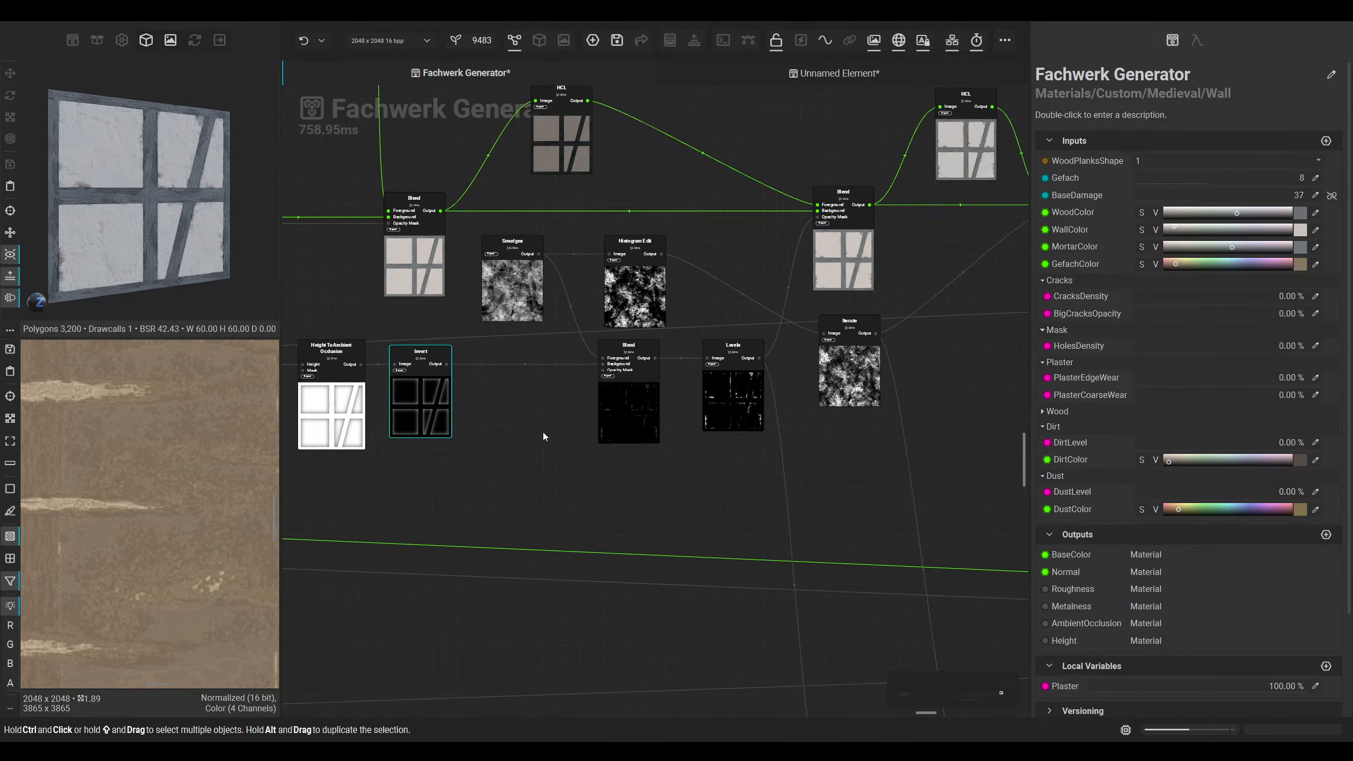
middle_click_drag(978, 375, 749, 405)
scroll(685, 318, "up", 3)
left_click(670, 246)
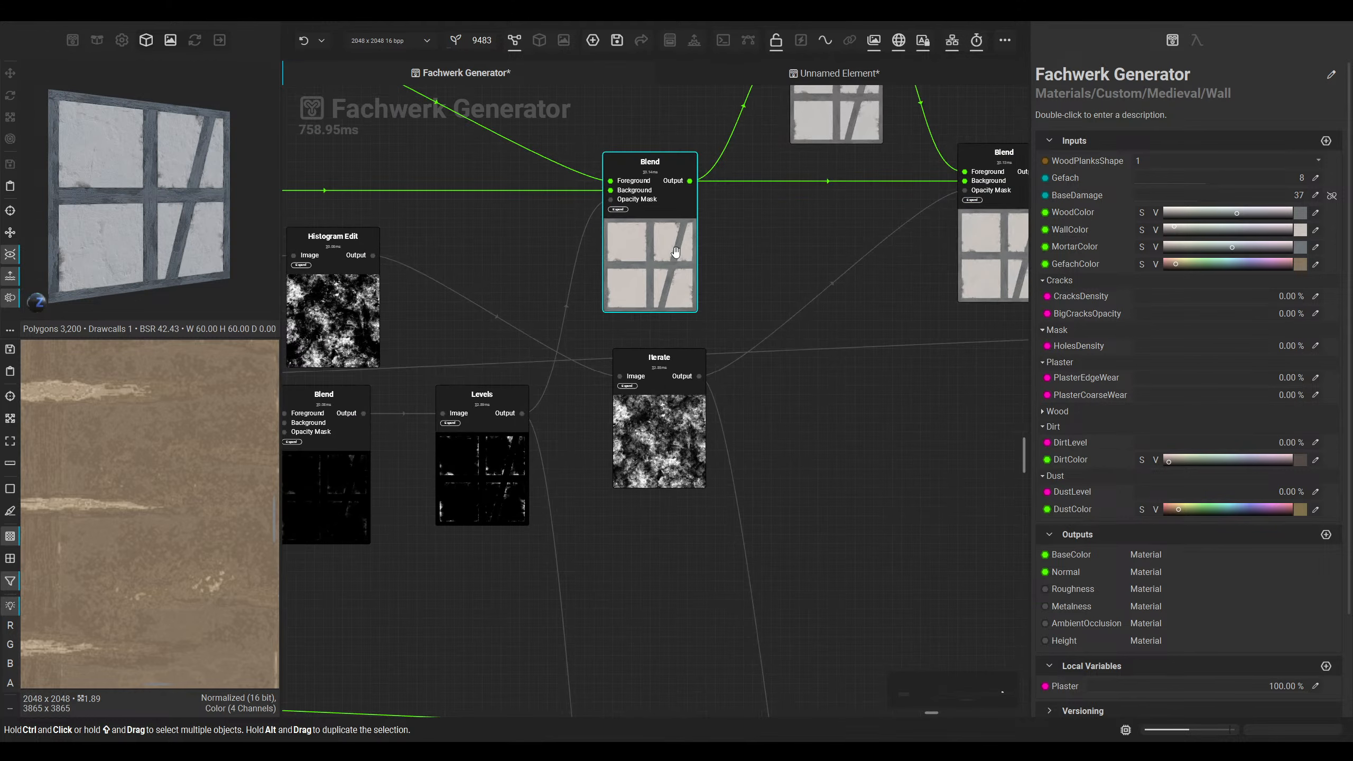
middle_click_drag(574, 354, 717, 446)
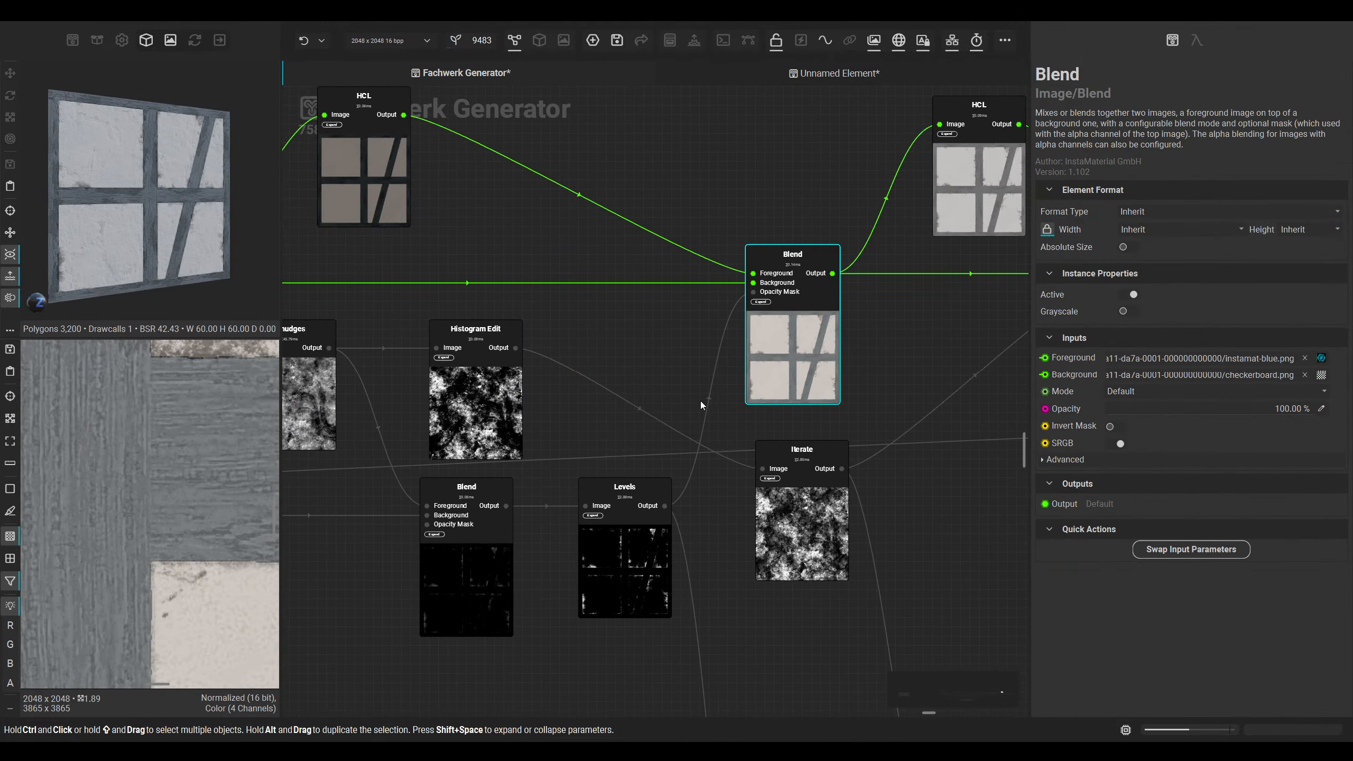
left_click(760, 303)
scroll(697, 321, "up", 2)
right_click(604, 309)
type("E")
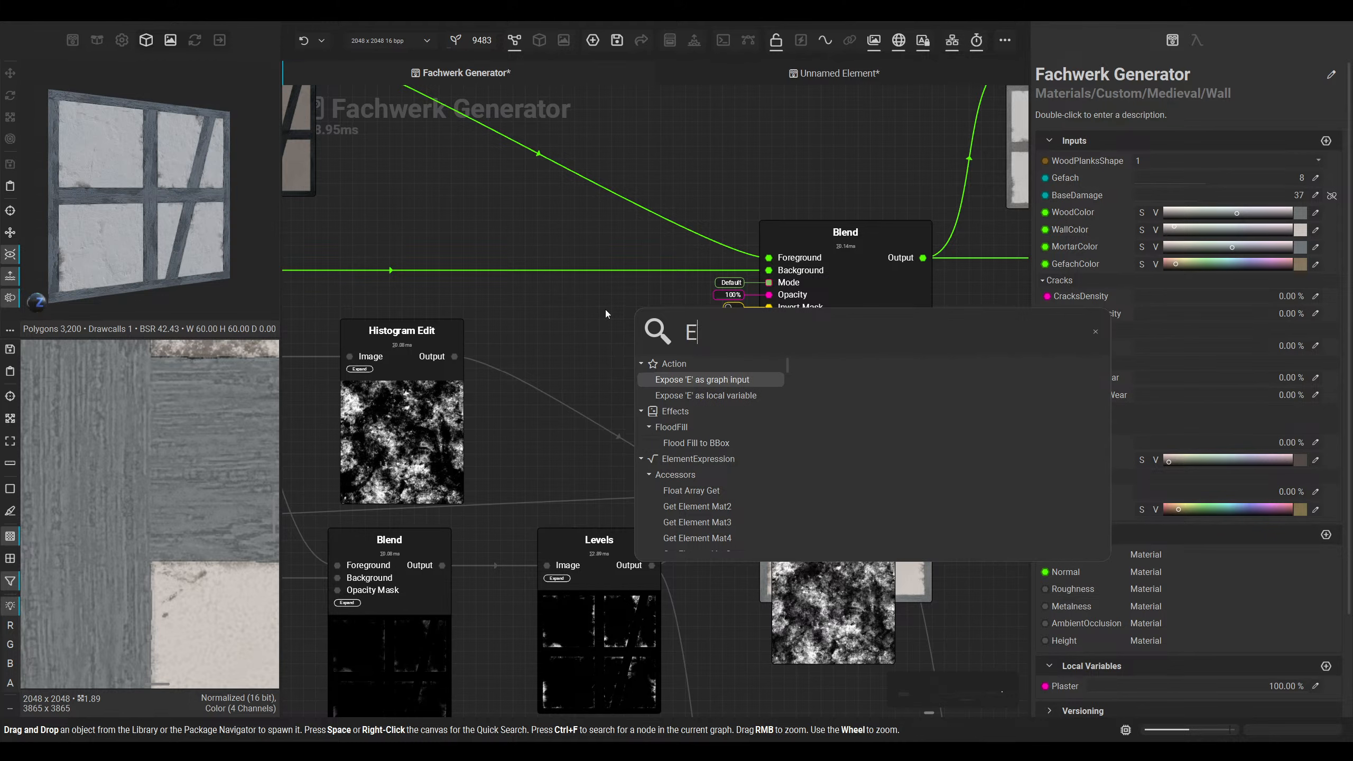
type("dgeDirt")
key("Return")
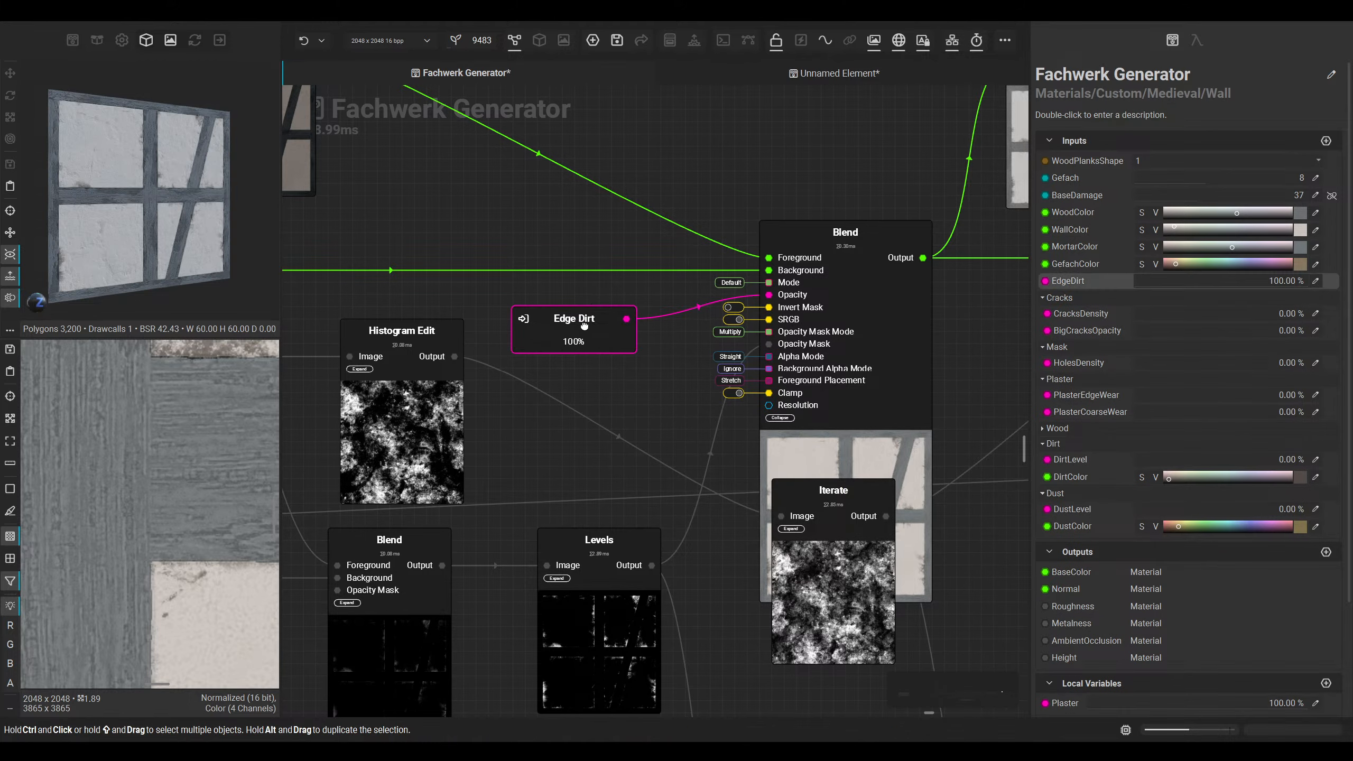
Step: Move EdgeDirt into the Dirt group below DirtColor and set it to 0% while viewing the wall in 3D
left_click_drag(1097, 283, 1087, 480)
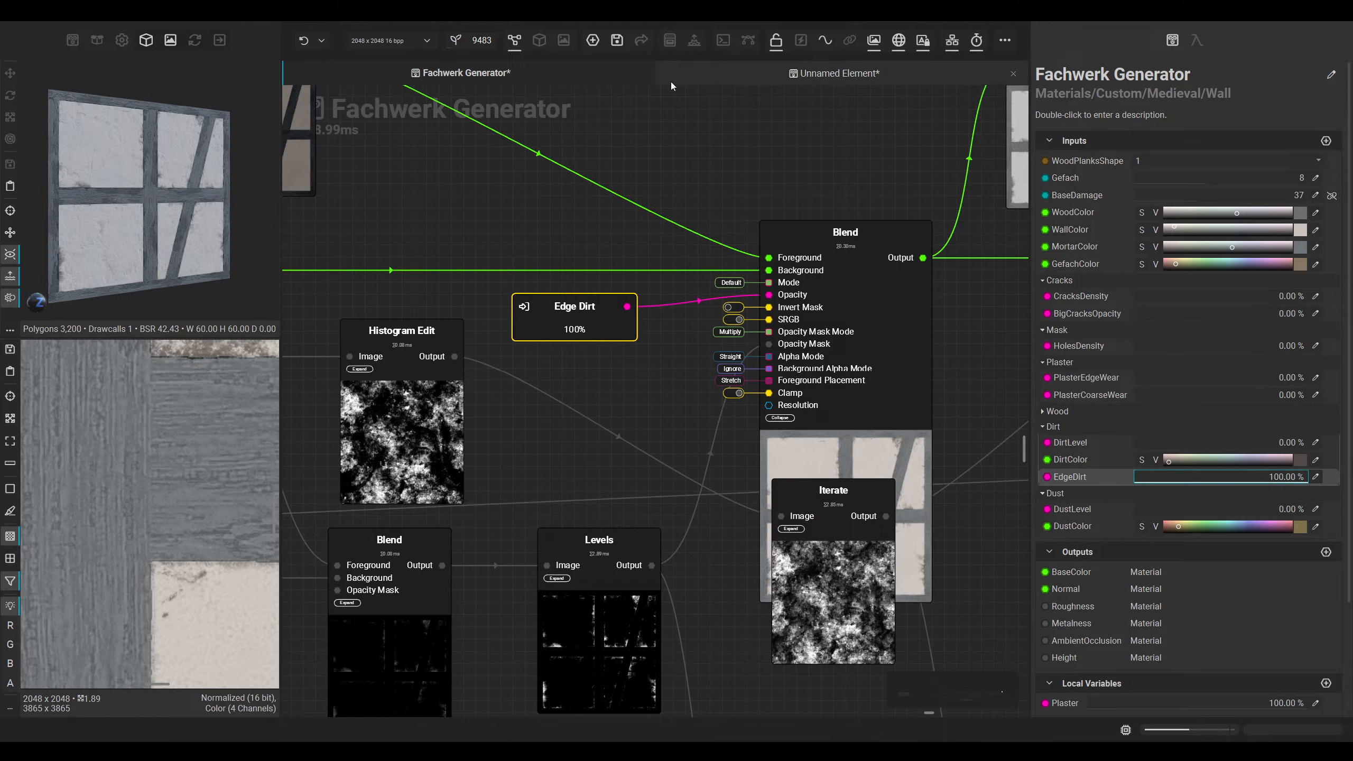
left_click(539, 41)
left_click_drag(1221, 471, 991, 476)
left_click_drag(1205, 466, 807, 467)
Step: Collapse the Blend fed by Edge Dirt and tidy the spacing of its Levels, Subtract Blend and Smudges mask nodes
left_click(515, 40)
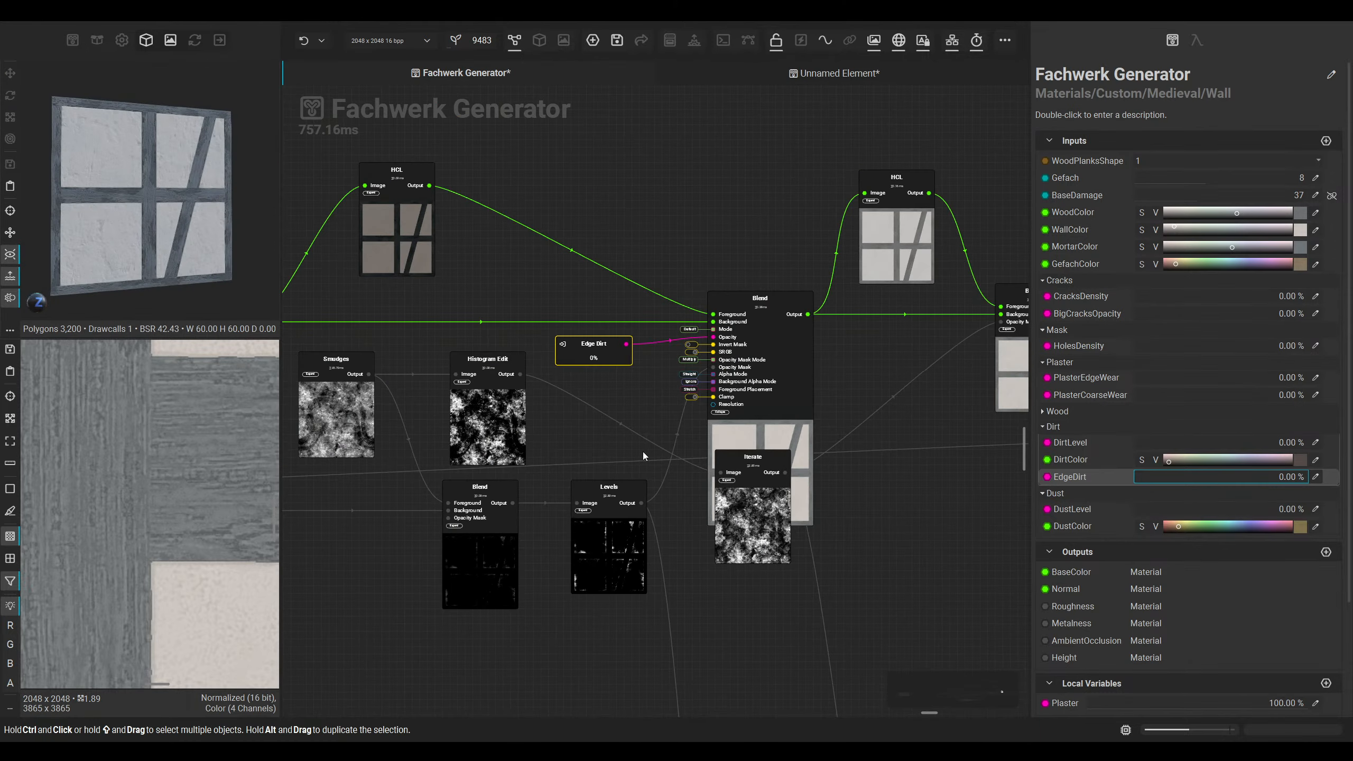
middle_click_drag(526, 458, 704, 476)
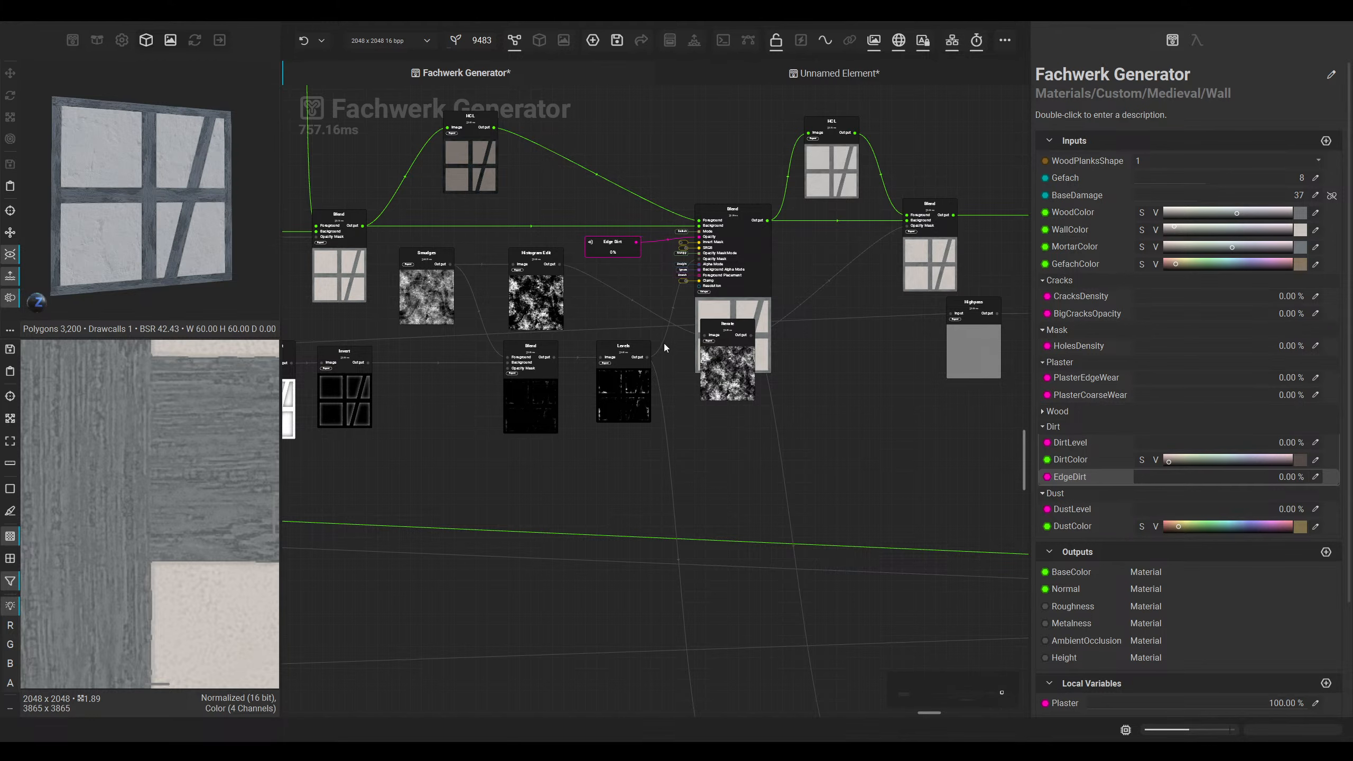
scroll(664, 348, "up", 2)
left_click(580, 447)
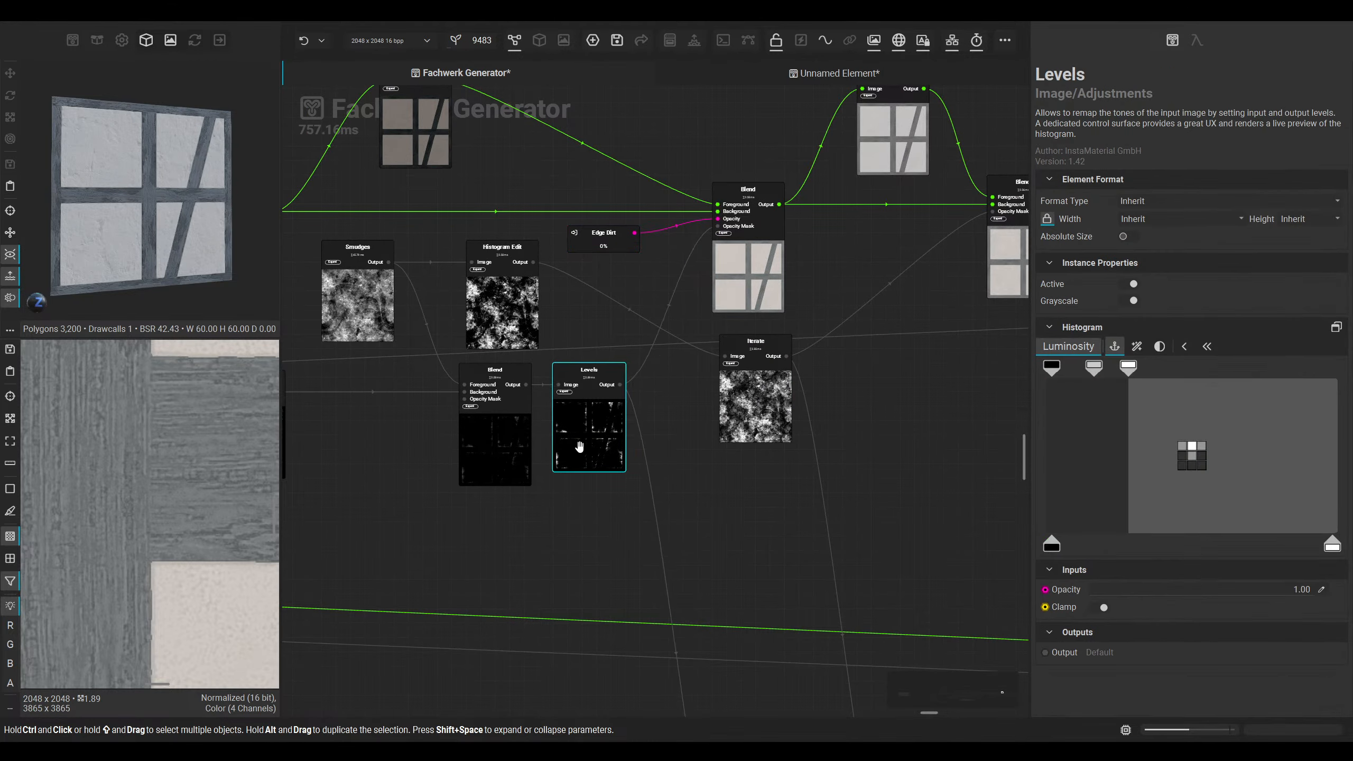
middle_click_drag(580, 447, 708, 450)
left_click_drag(622, 438, 542, 438)
left_click_drag(703, 447, 637, 447)
left_click_drag(524, 433, 560, 432)
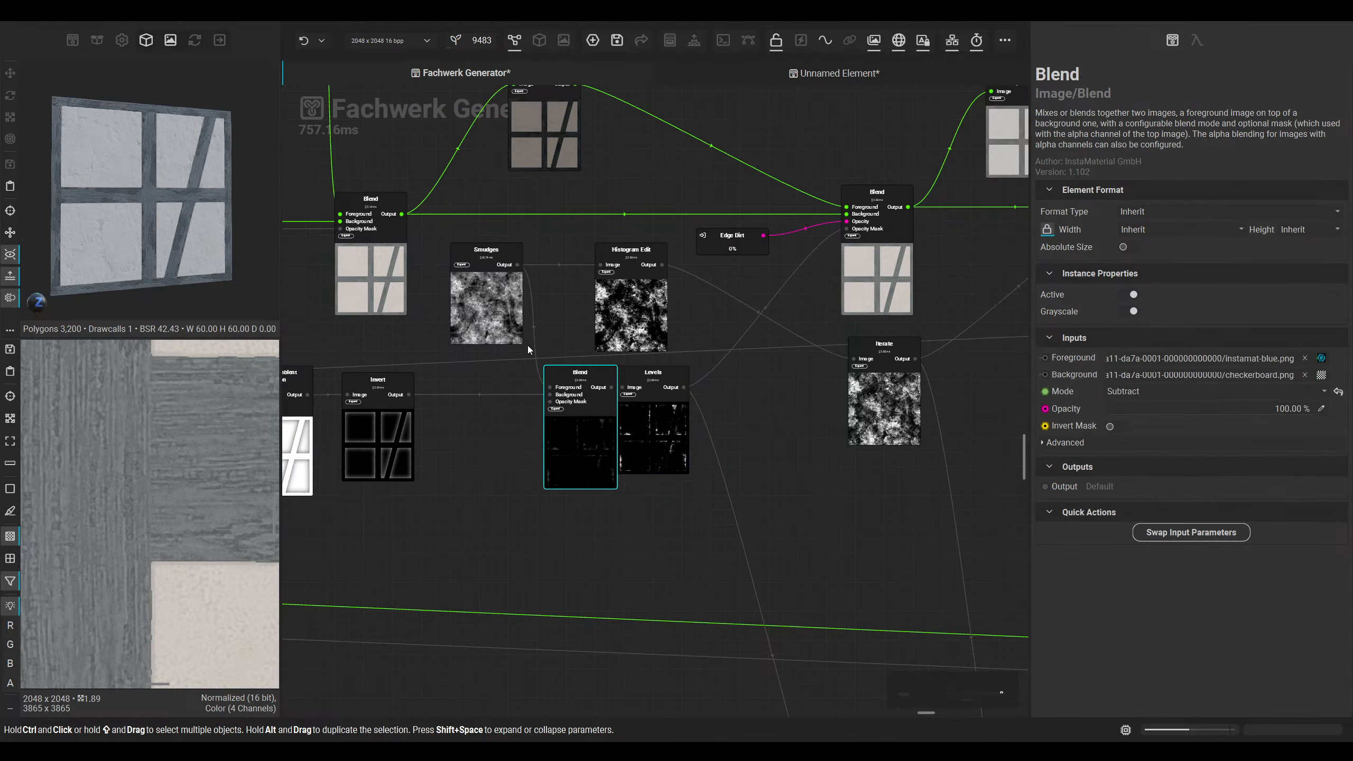
left_click_drag(501, 301, 480, 304)
middle_click_drag(721, 443, 654, 424)
left_click_drag(602, 407, 623, 404)
left_click(669, 230)
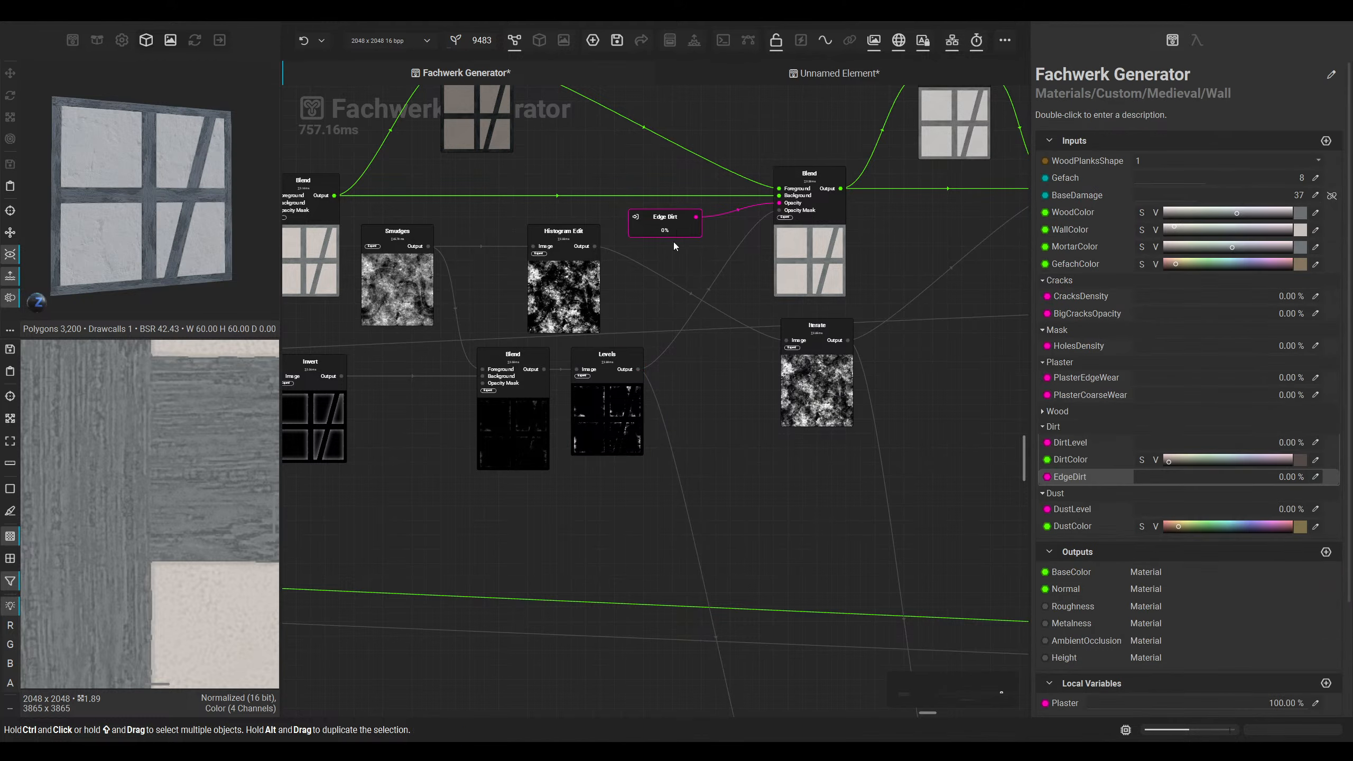
Step: Add a Blend node beside the edge-dirt Levels node, moving the Edge Dirt input node down to sit above it
scroll(729, 437, "down", 2)
middle_click_drag(687, 355, 611, 186)
left_click(743, 669)
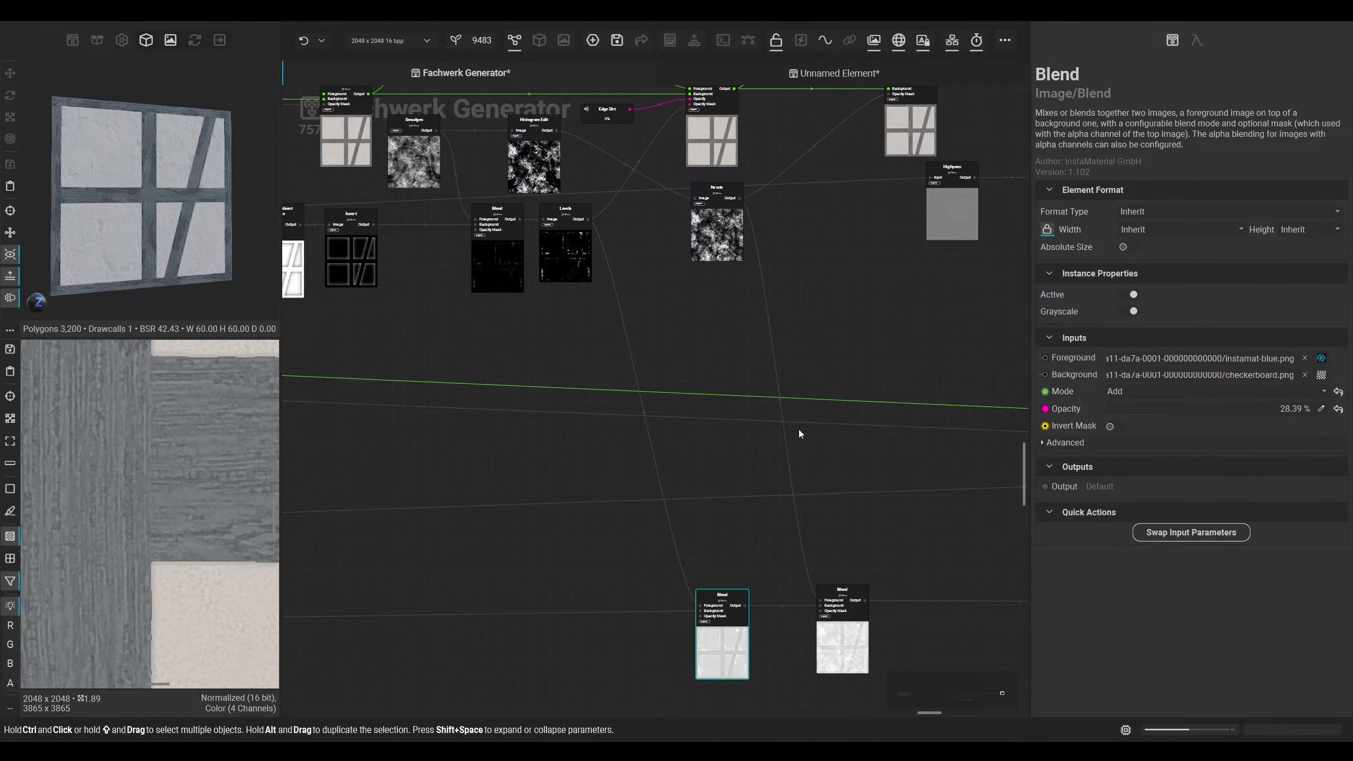
left_click_drag(620, 115, 646, 156)
key("space")
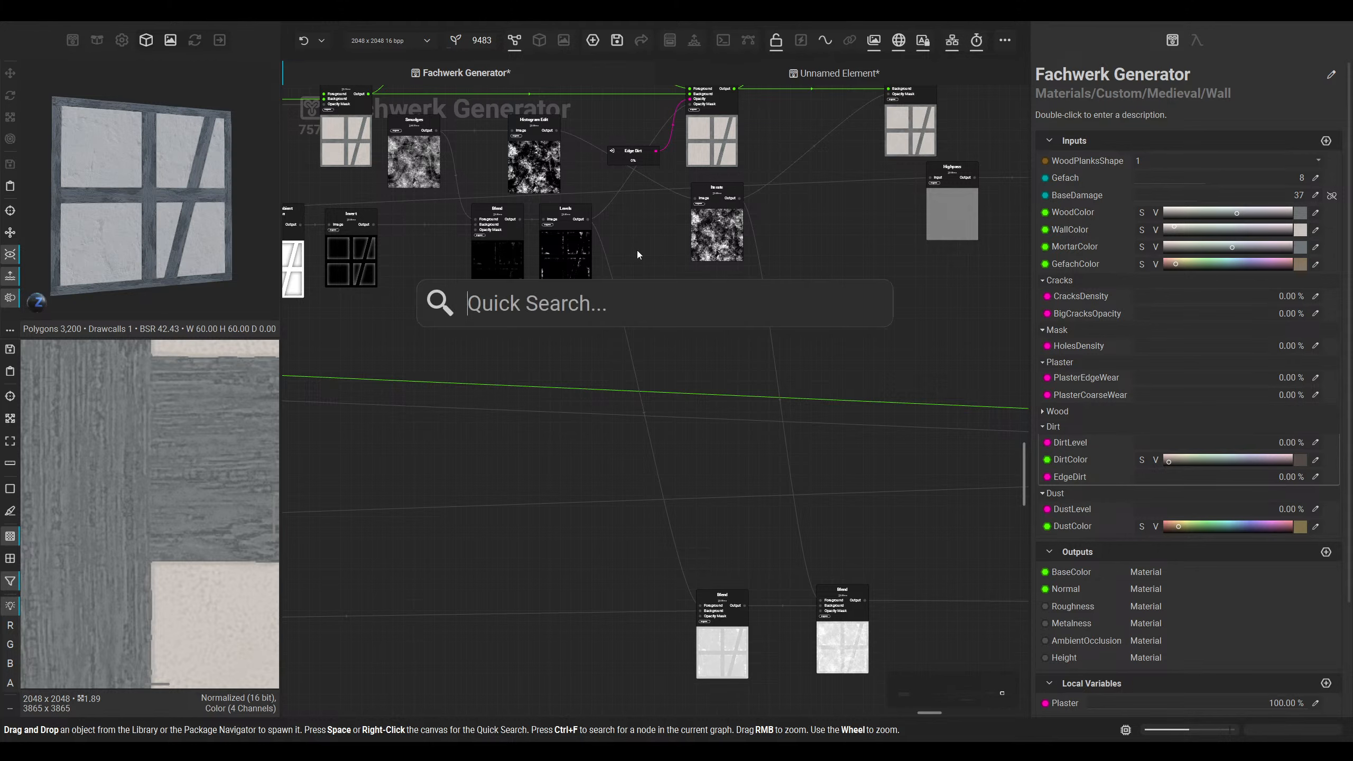
type("blend")
key("Return")
left_click_drag(425, 368, 633, 272)
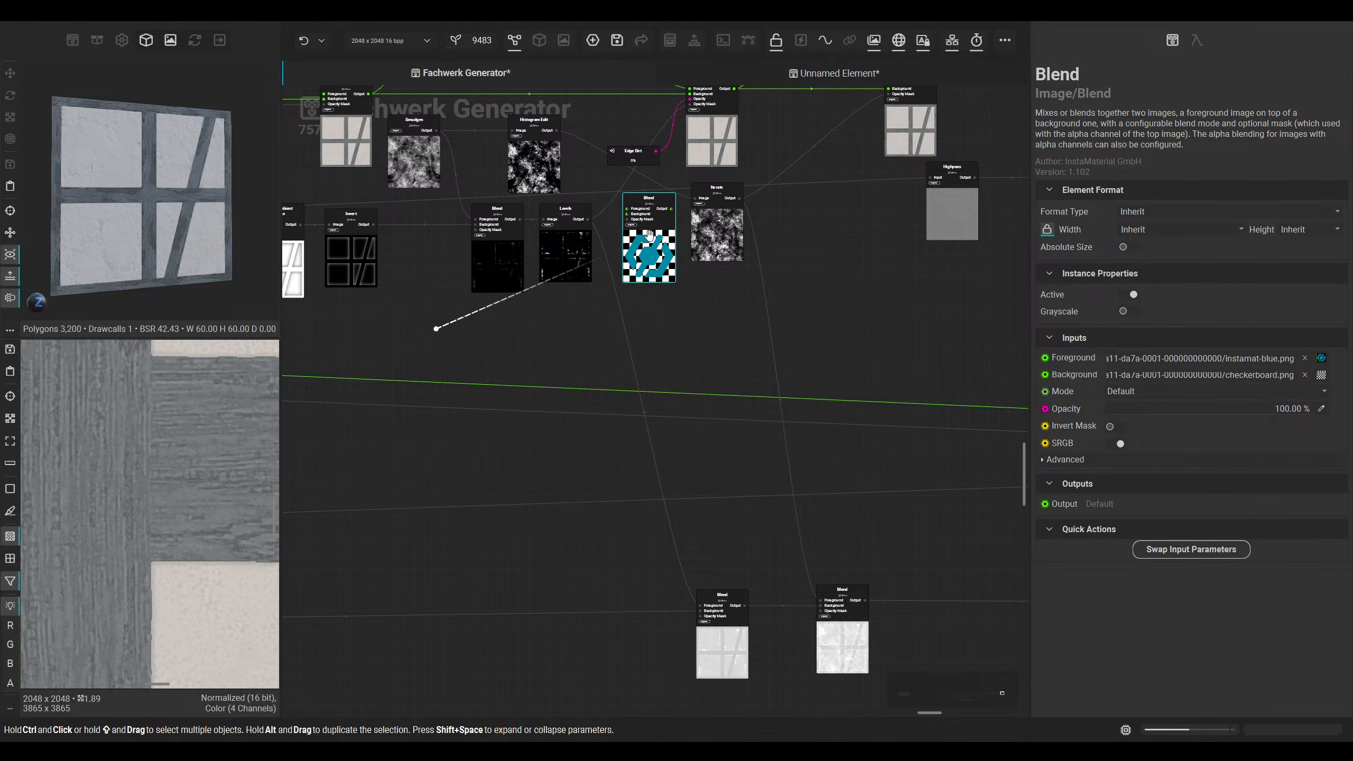
Step: Feed the Levels output into the new Blend's Background and replace its Foreground image with a 0% grayscale value
scroll(612, 341, "up", 3)
middle_click_drag(614, 342, 593, 386)
left_click_drag(593, 386, 583, 418)
left_click_drag(575, 310, 497, 299)
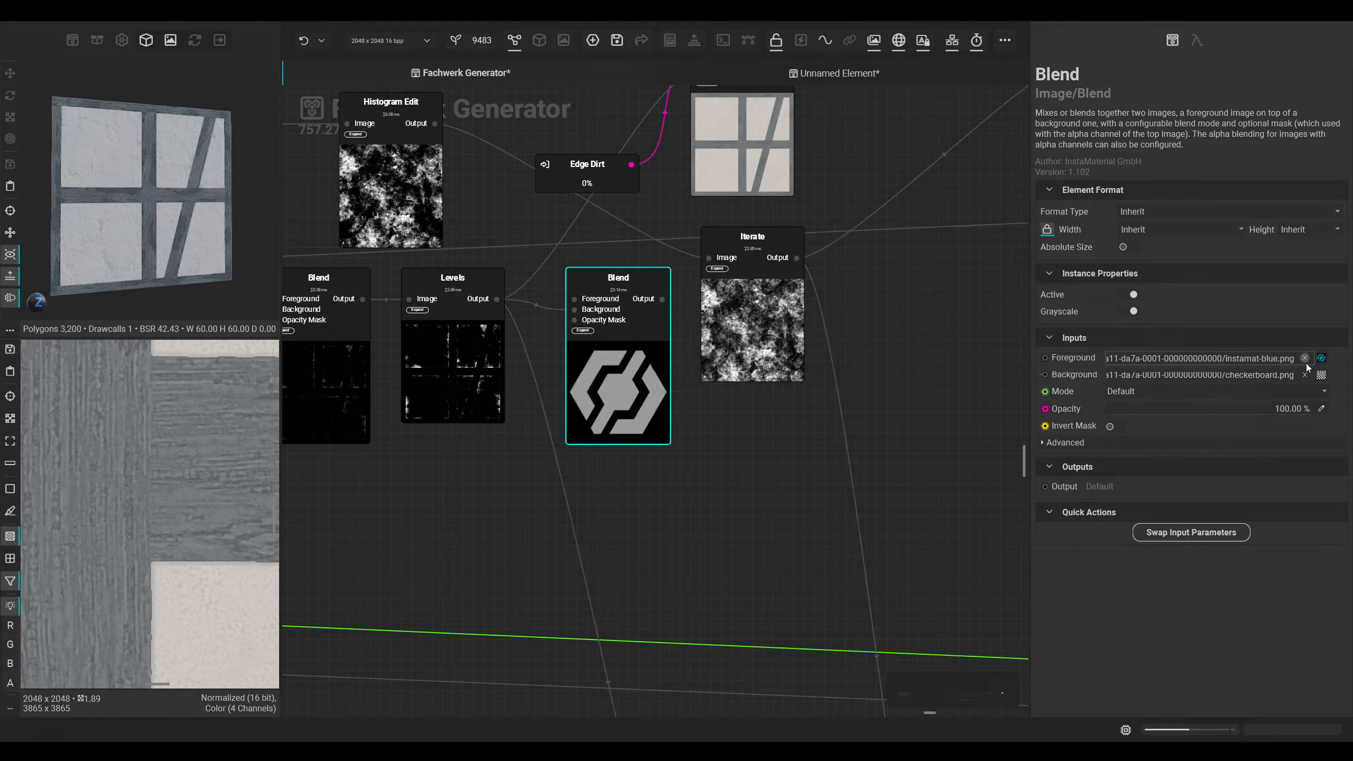
left_click(1304, 359)
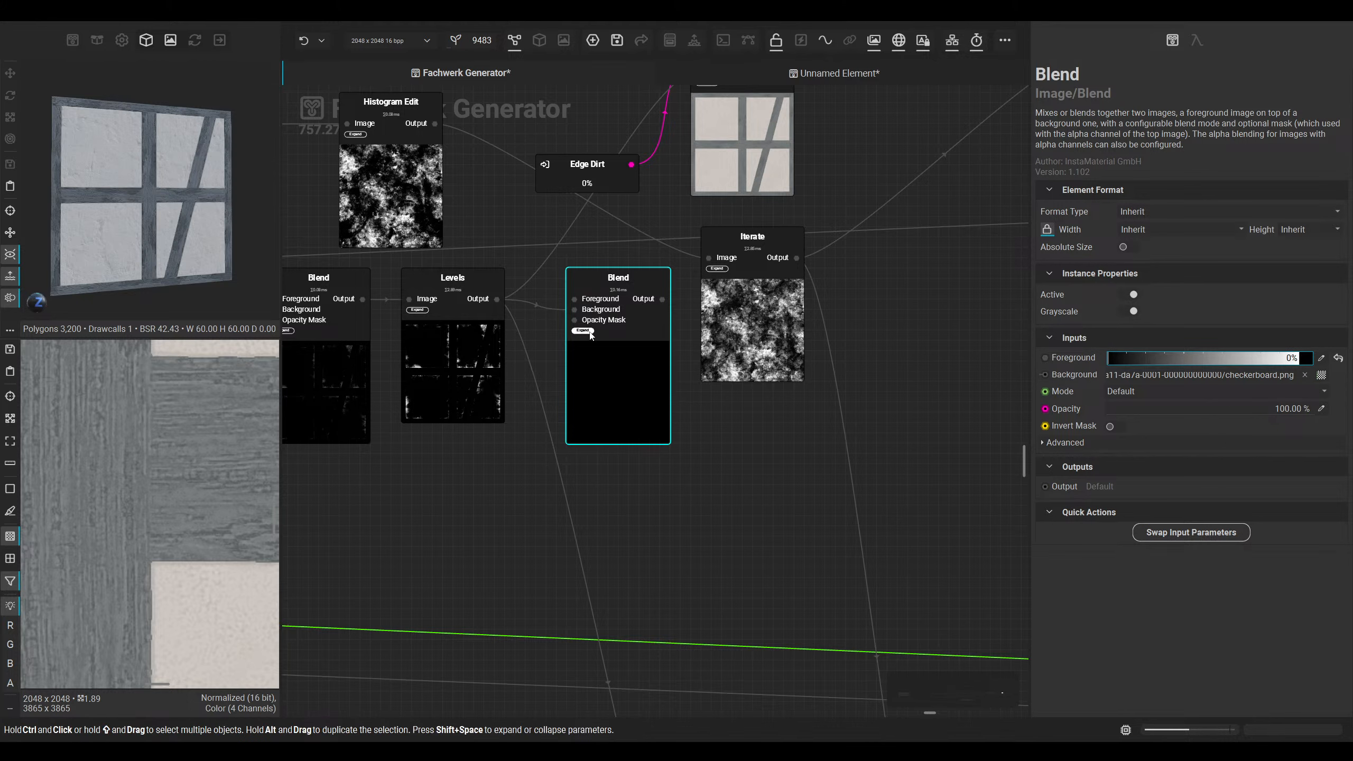
Step: Transfer the Levels node's downstream connections to the new Blend's output and drive its Opacity from Edge Dirt through a One Minus Float node
left_click_drag(595, 165, 387, 485)
left_click_drag(497, 299, 661, 300, "shift")
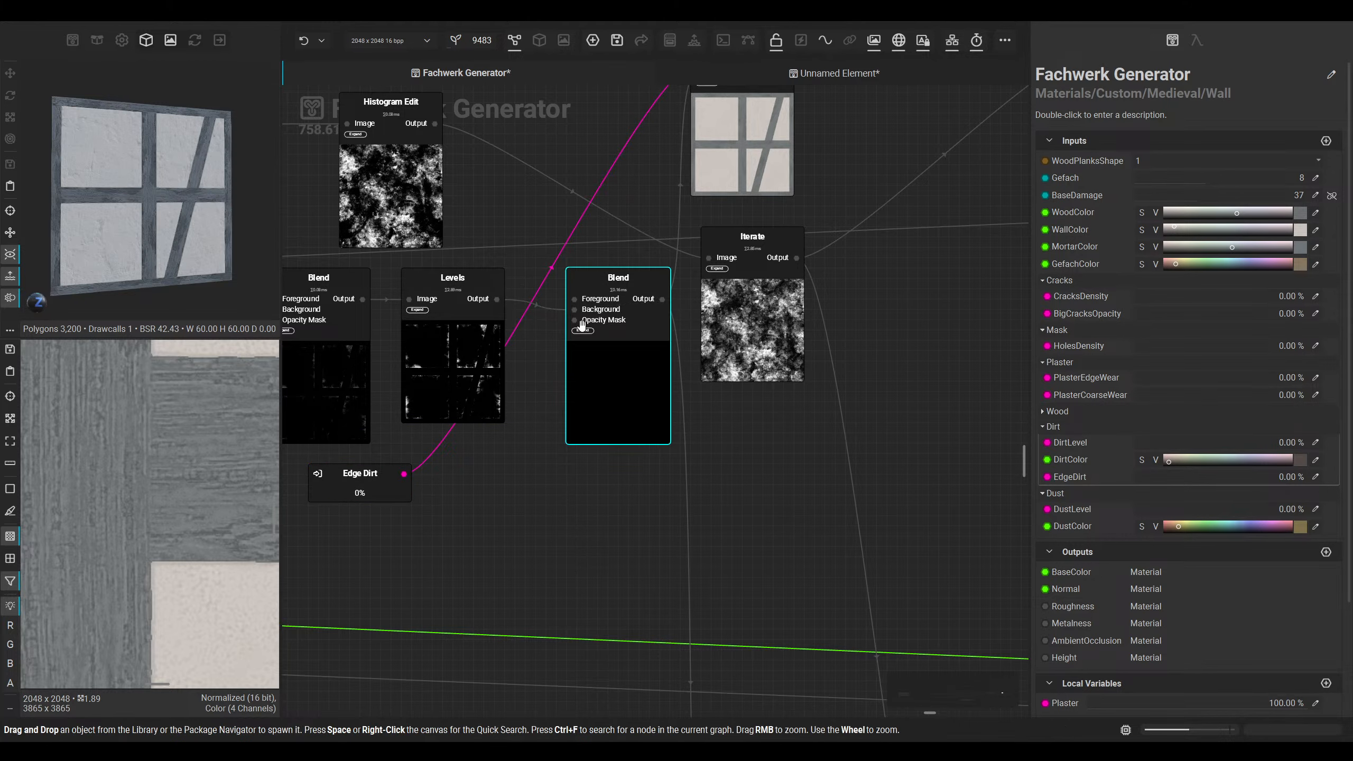
left_click_drag(404, 473, 580, 336)
type("one mi")
key("Return")
left_click(359, 482)
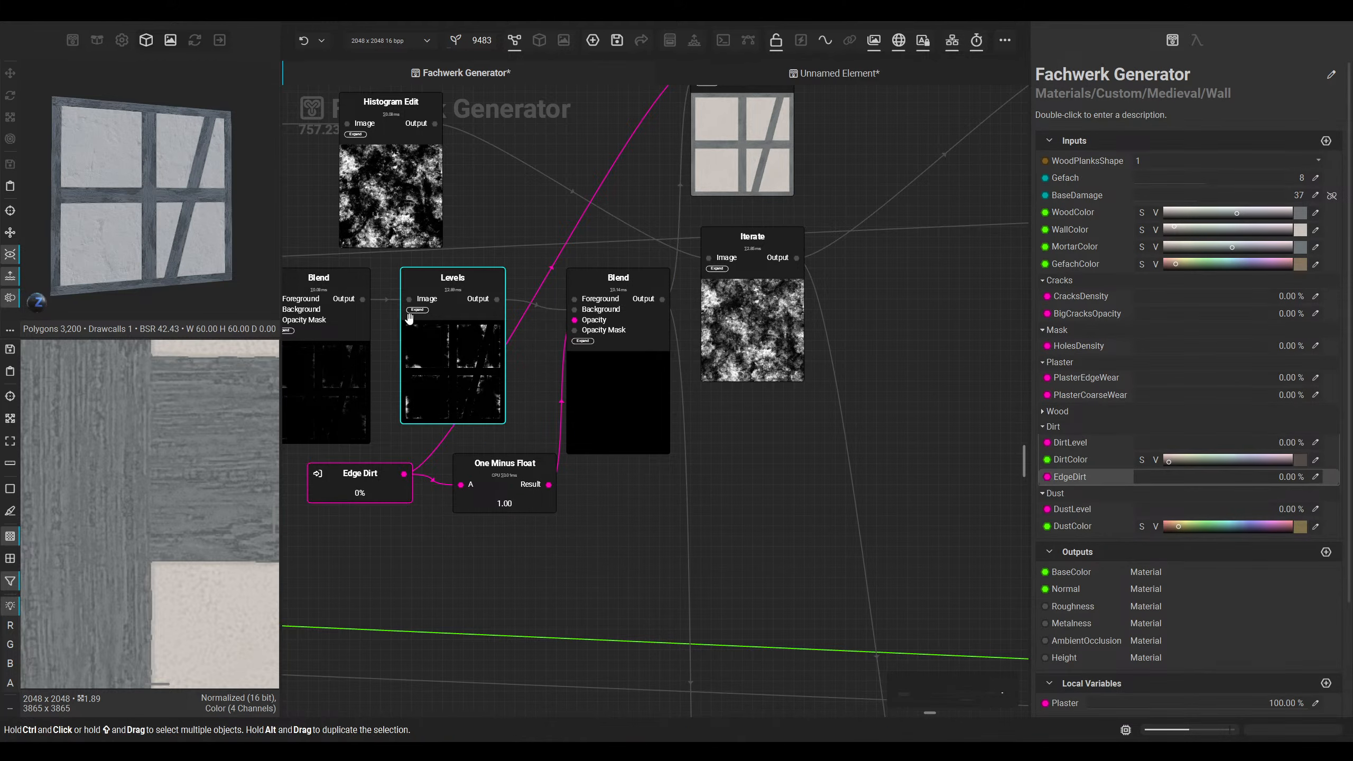
Step: Remove the direct connection between Edge Dirt and the Opacity of the edge-dirt color Blend
scroll(630, 521, "down", 3)
middle_click_drag(630, 520, 629, 341)
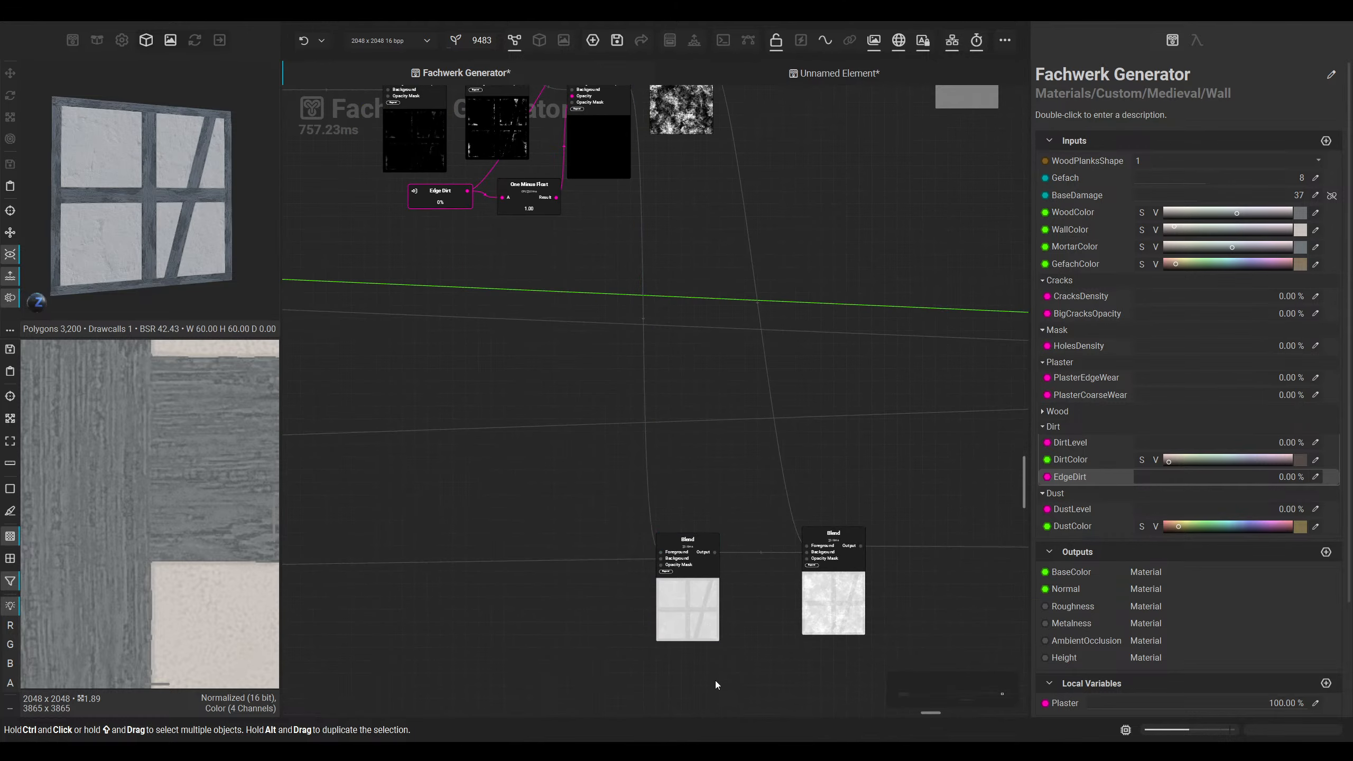
left_click(692, 612)
middle_click_drag(640, 464, 633, 690)
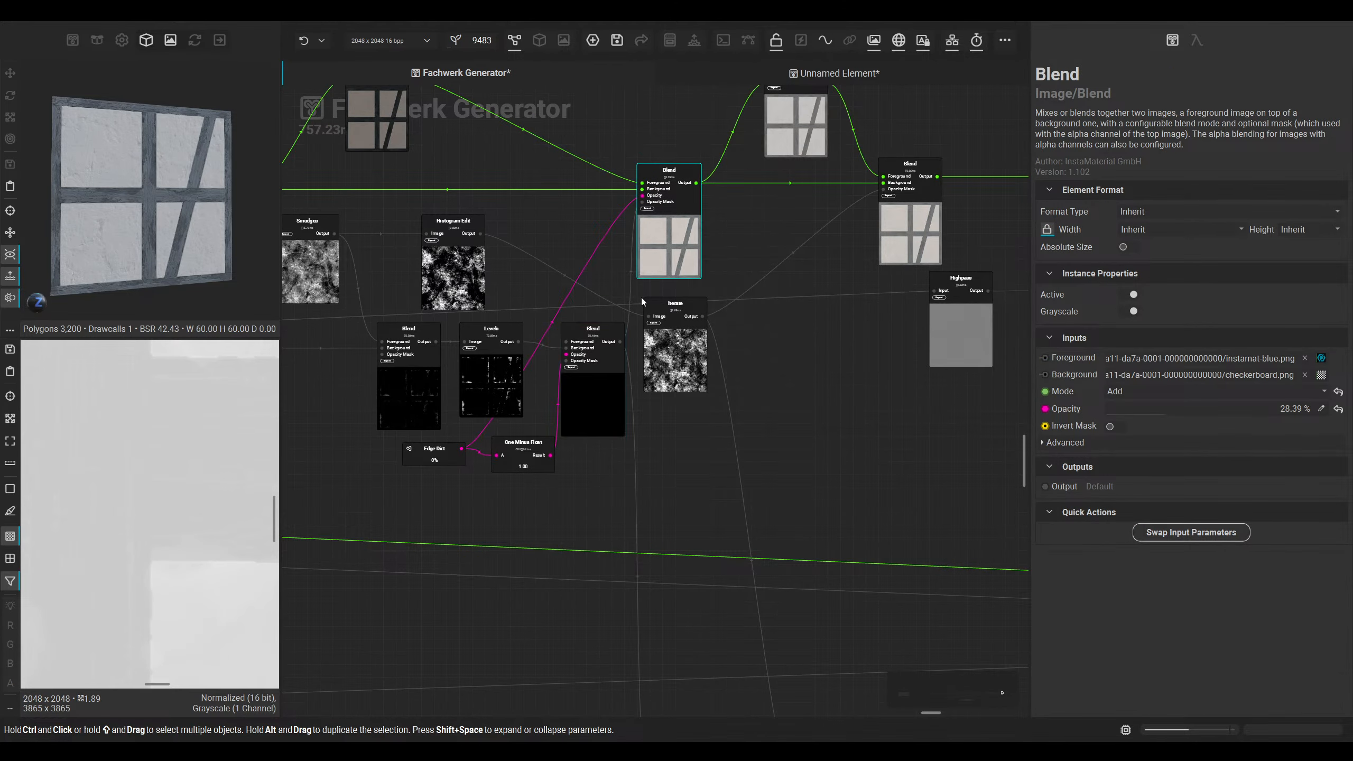
left_click_drag(431, 450, 431, 462)
left_click(605, 242)
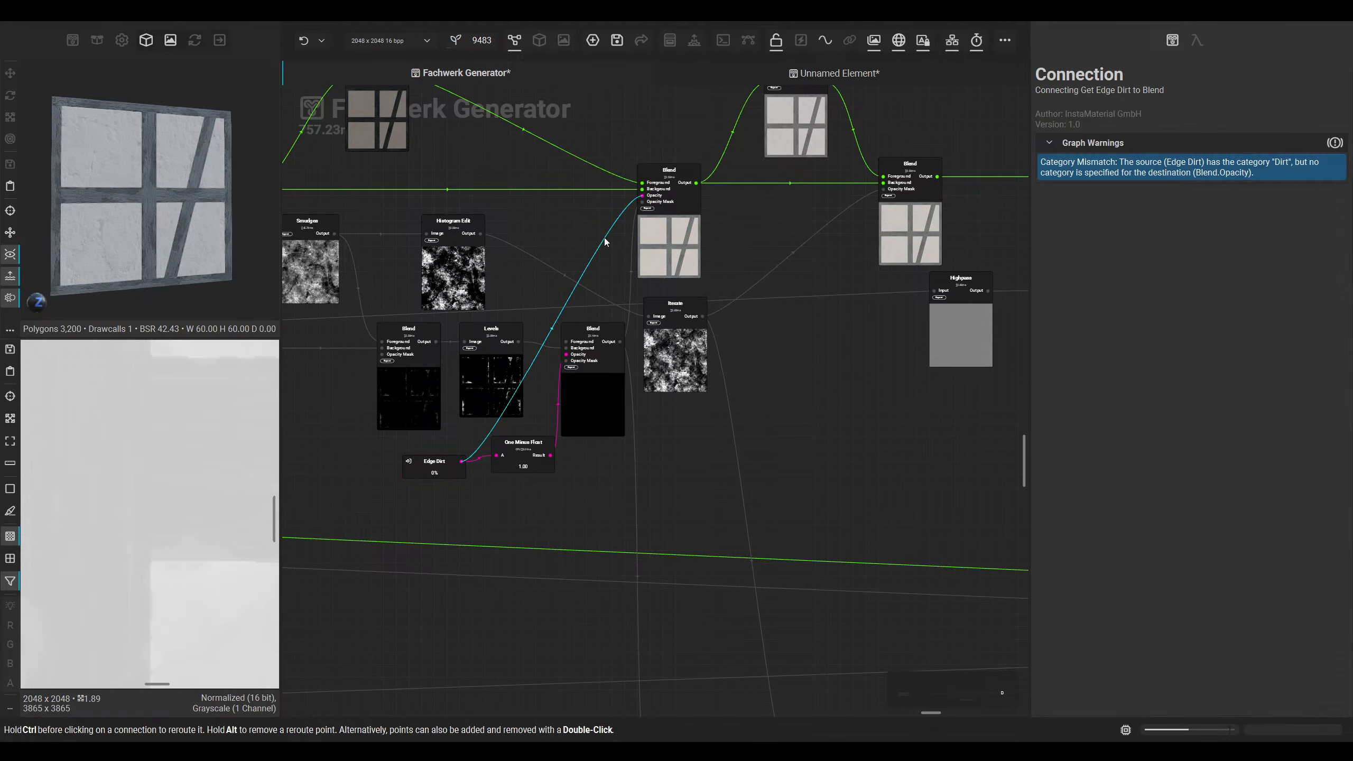
key("Delete")
Step: Tidy the positions of the new mask Blend and its Edge Dirt and One Minus Float nodes
left_click_drag(610, 407, 597, 394)
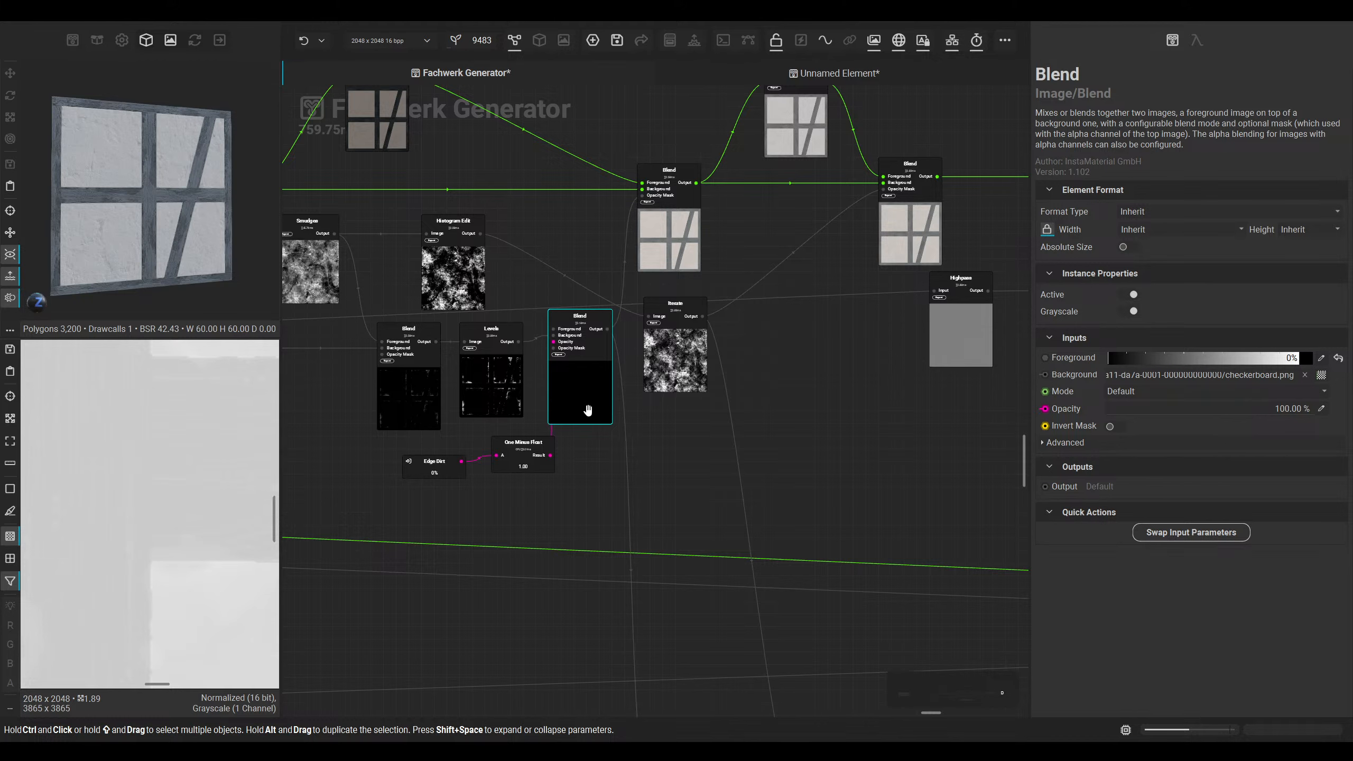
middle_click_drag(597, 394, 620, 398)
left_click_drag(620, 398, 626, 411)
left_click_drag(415, 438, 505, 462)
left_click(554, 494)
left_click_drag(588, 418, 582, 411)
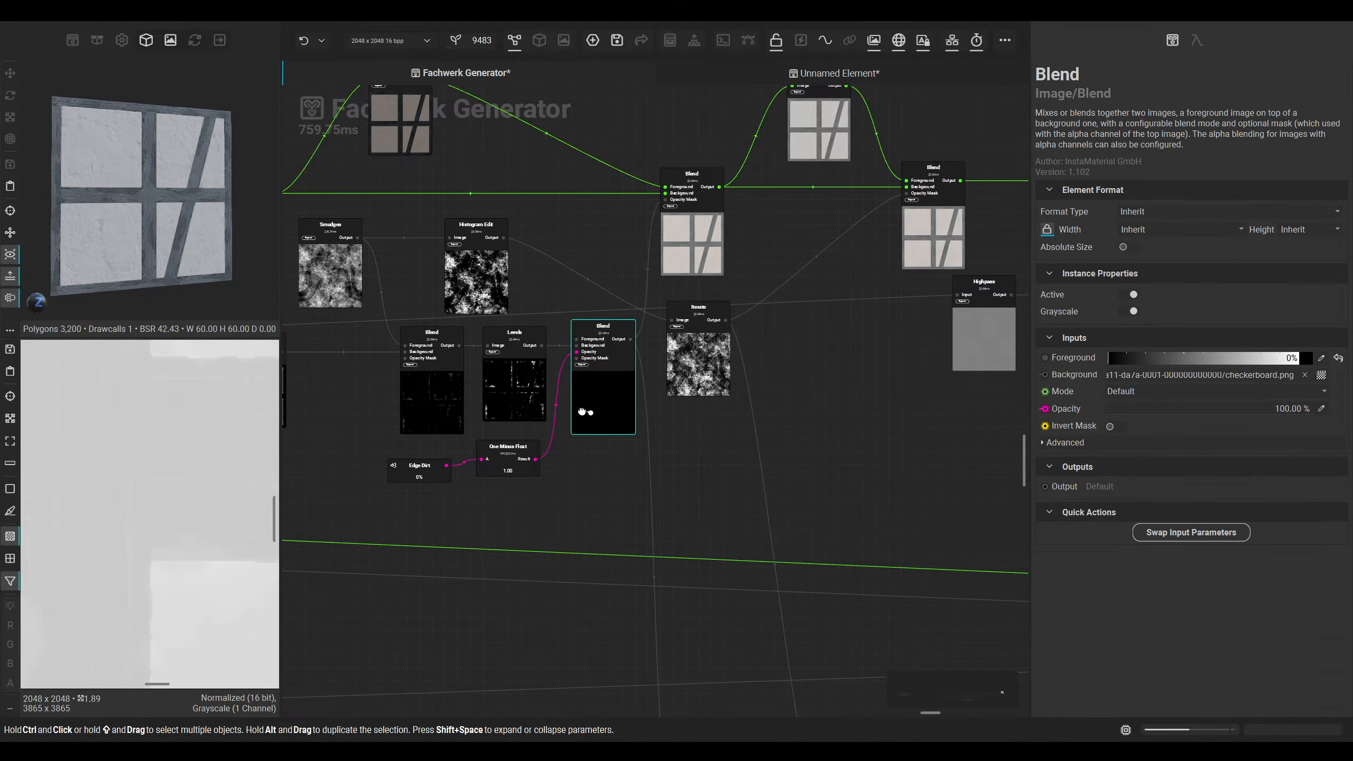
Step: Set EdgeDirt to 100% while previewing the edge-dirt color Blend, and move the Edge Dirt node closer to One Minus Float
left_click(687, 250)
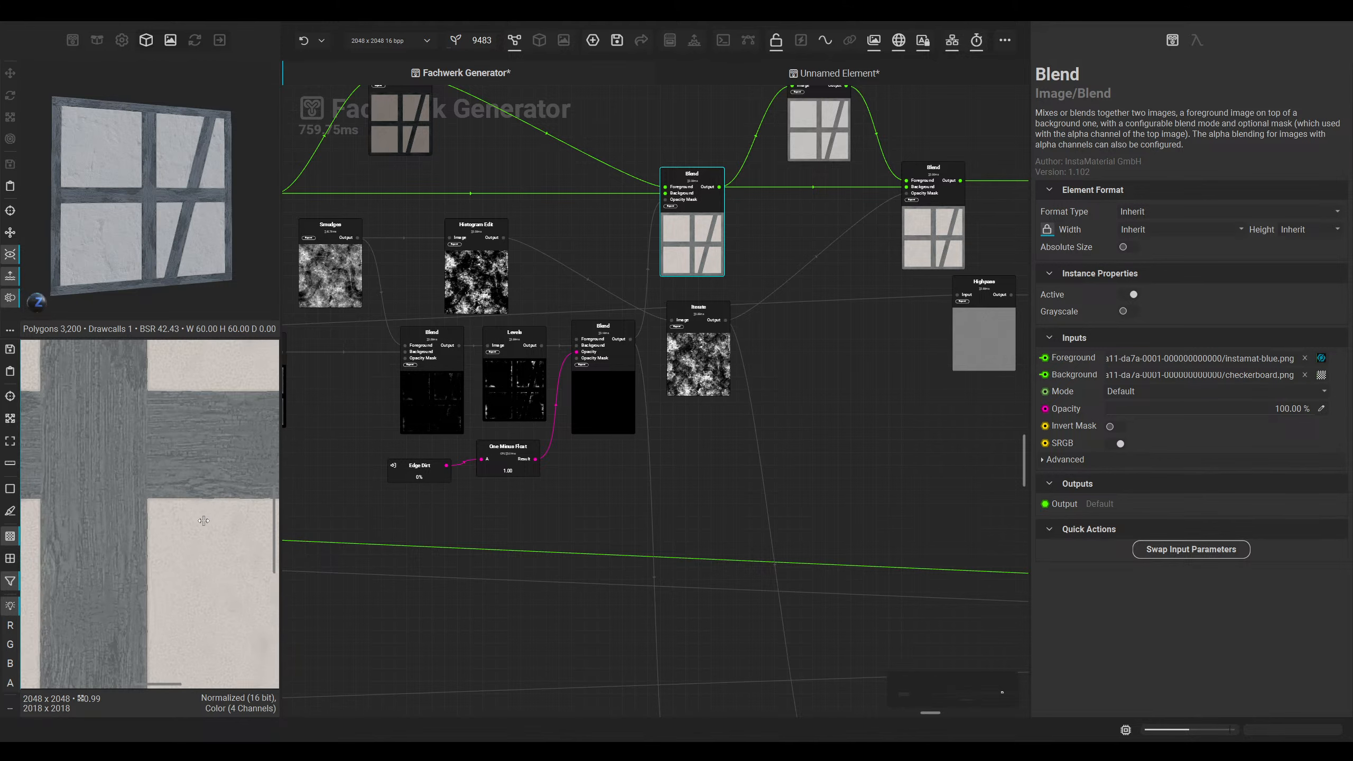
left_click(426, 468)
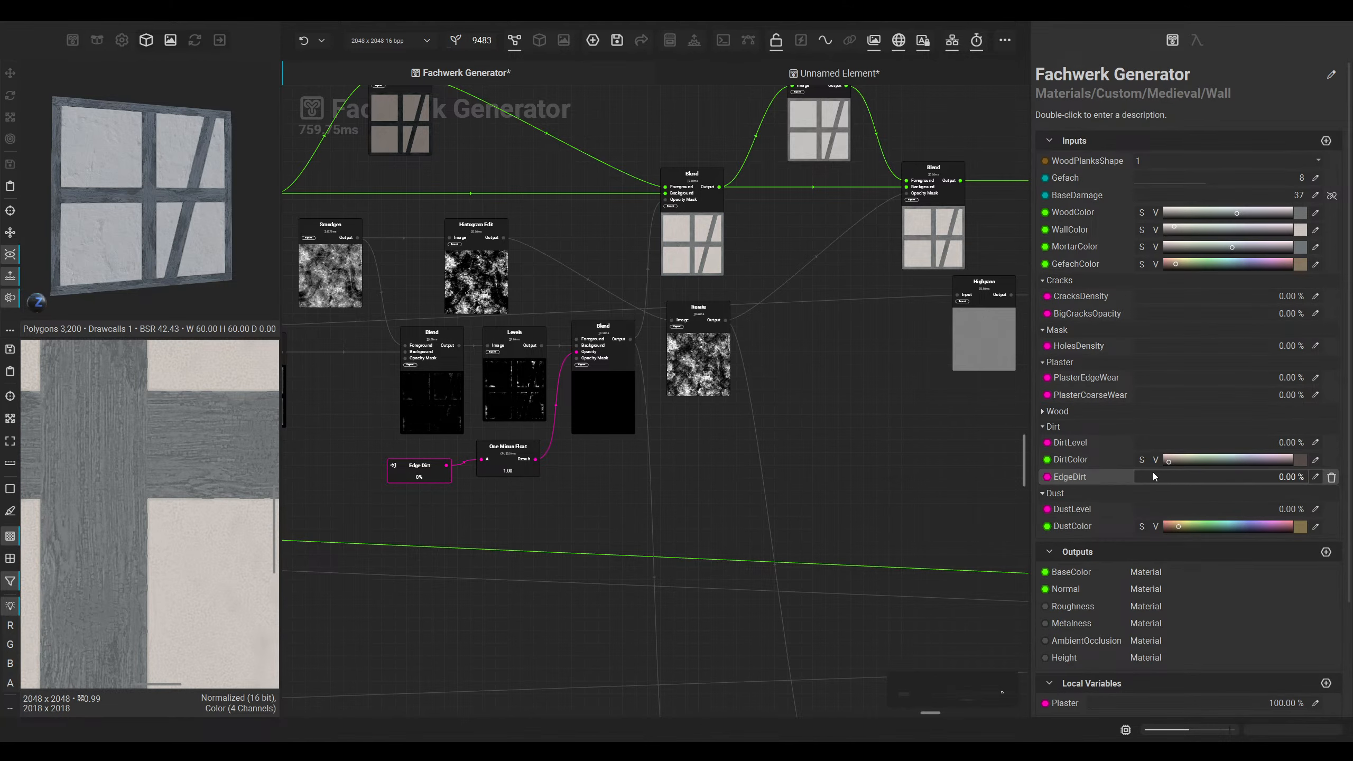
left_click_drag(1155, 478, 1302, 478)
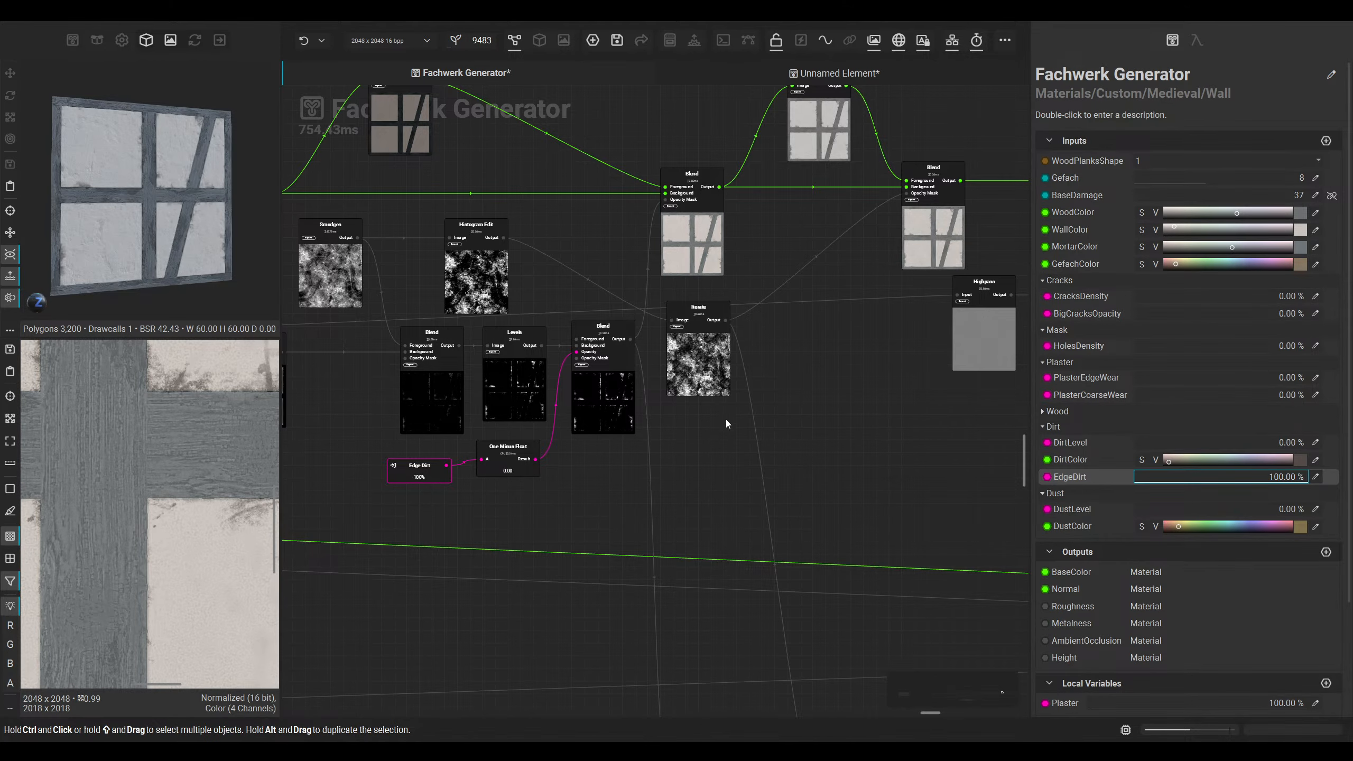
left_click(630, 403)
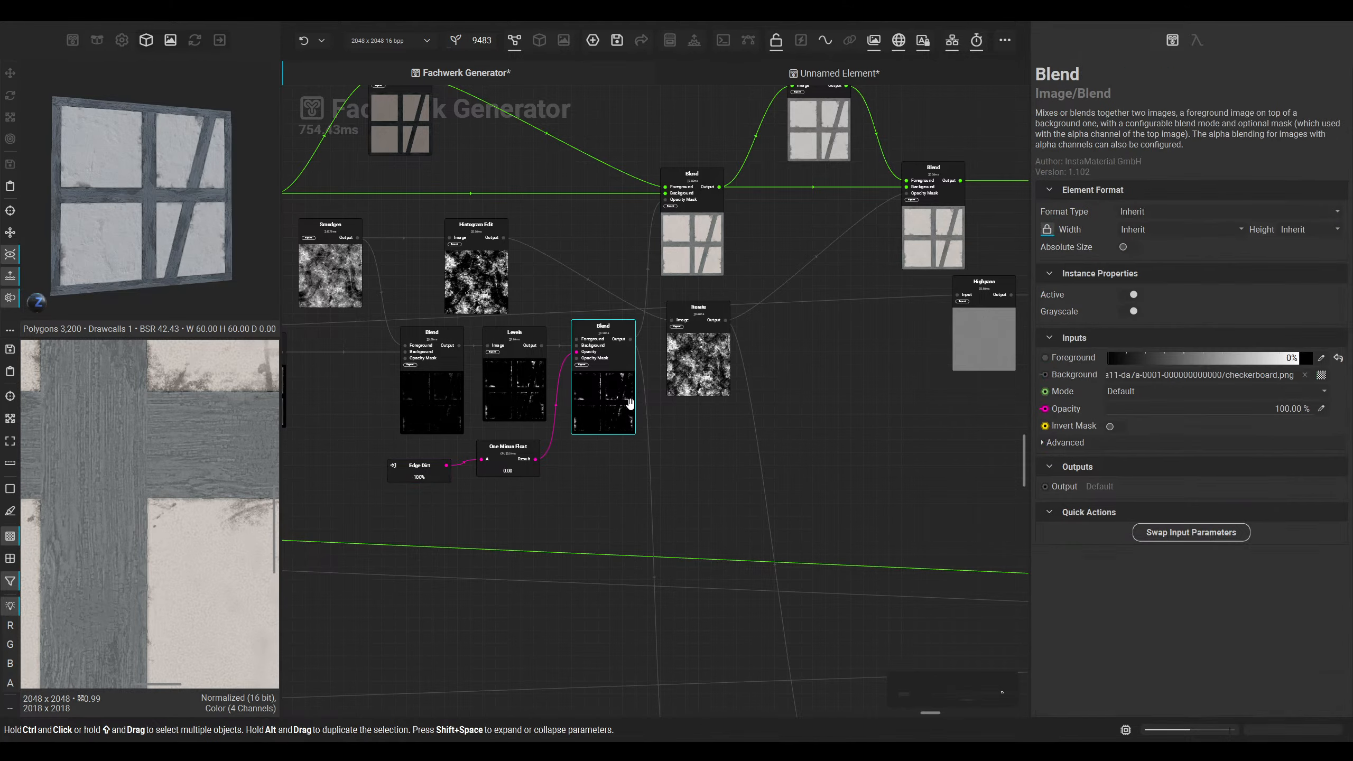
left_click(432, 470)
scroll(513, 379, "up", 1)
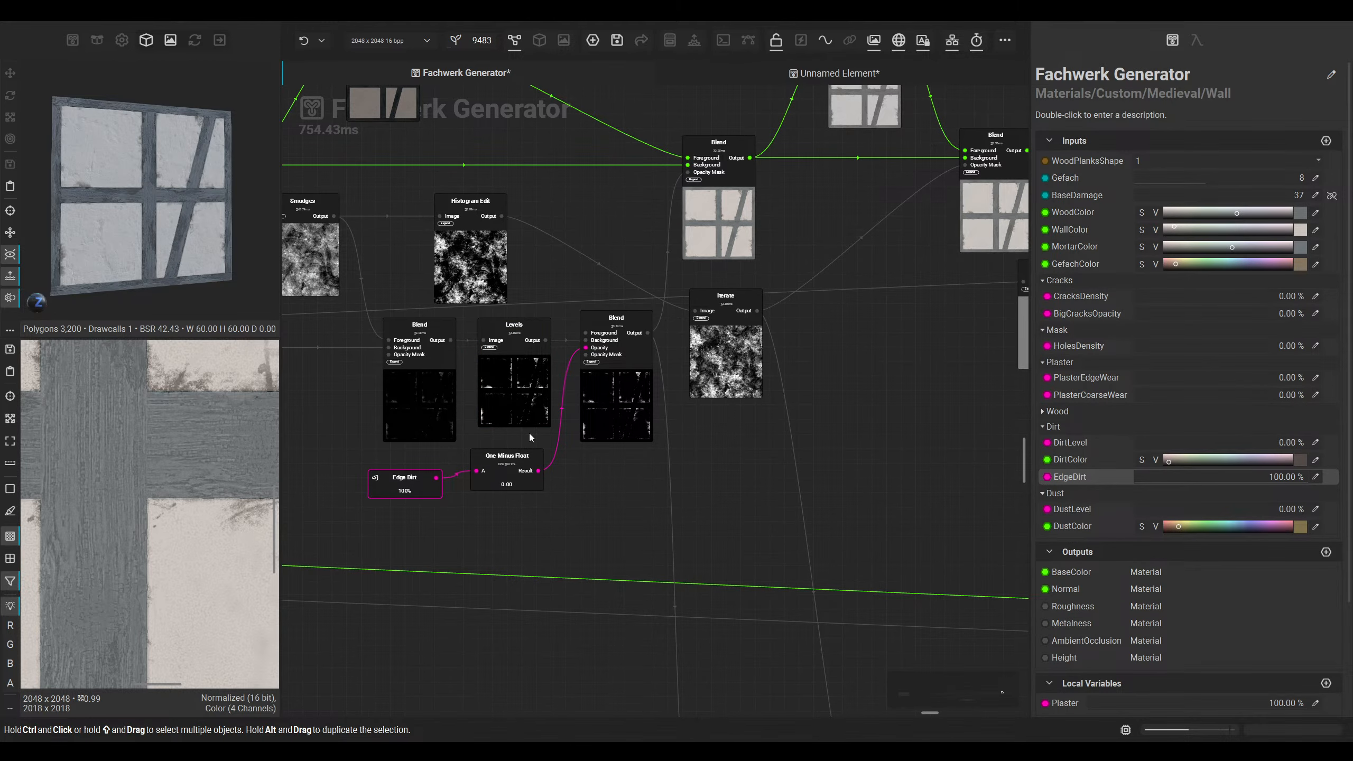
left_click_drag(416, 487, 430, 481)
scroll(430, 481, "down", 5)
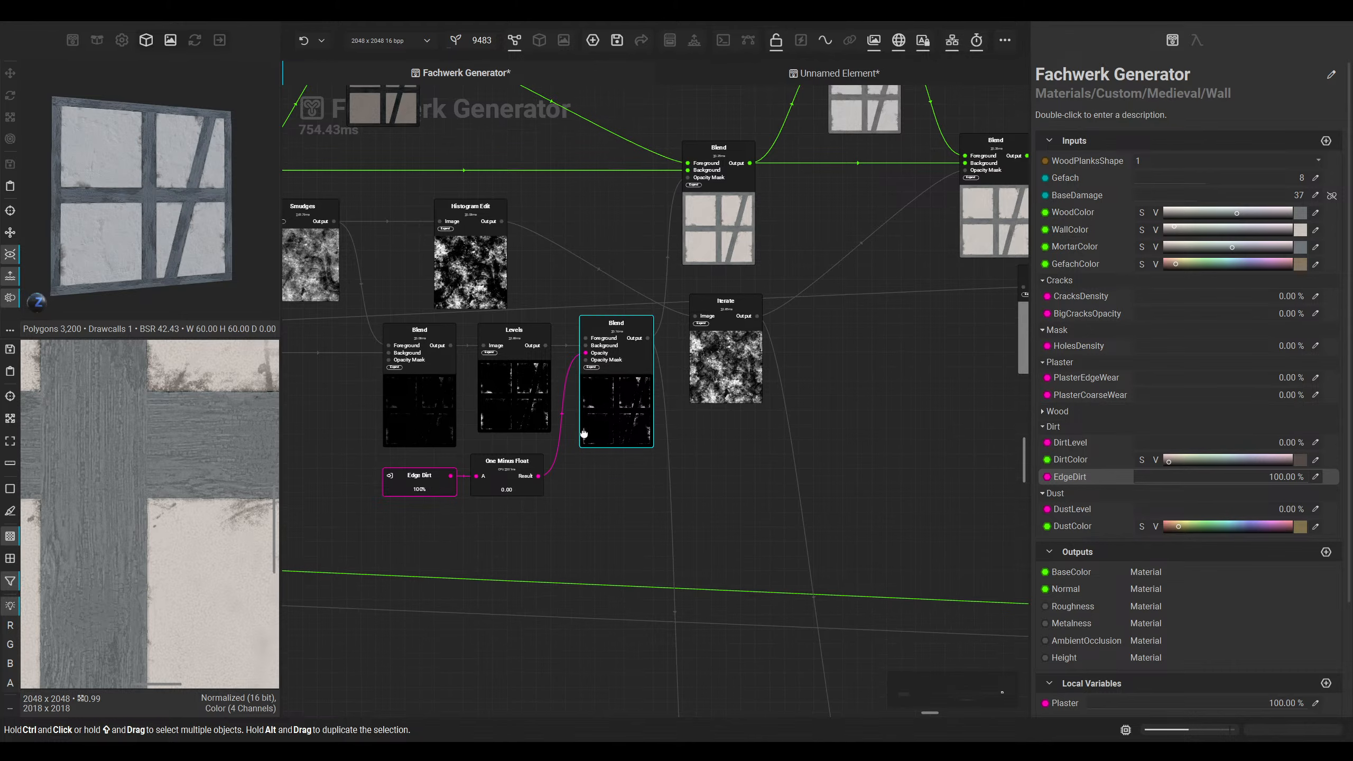
Step: Find the color Blend masked by the Iterate node, expose its Opacity as a graph input named Grunge, and collapse the Blend
scroll(448, 394, "up", 3)
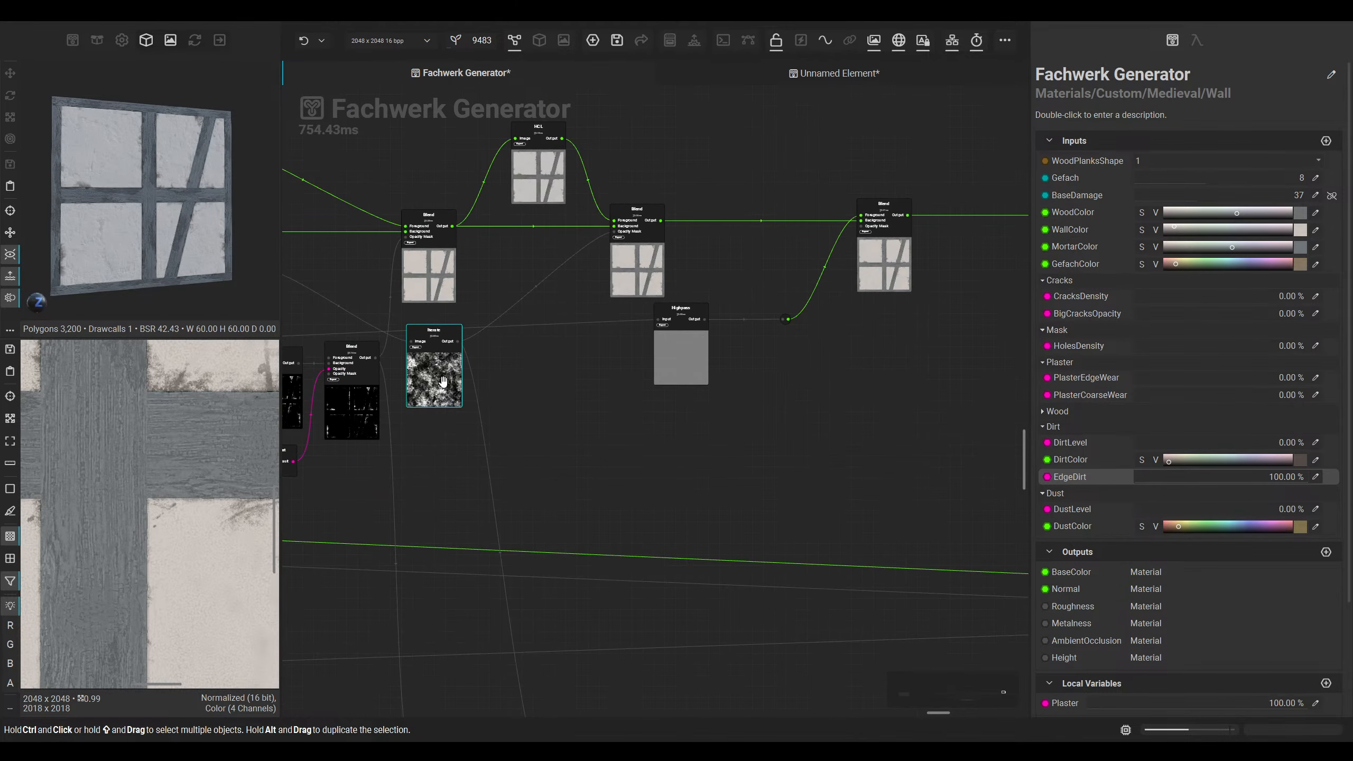
left_click(441, 385)
middle_click_drag(510, 385, 534, 258)
left_click(589, 661)
middle_click_drag(631, 468, 642, 583)
left_click(678, 279)
scroll(670, 314, "up", 2)
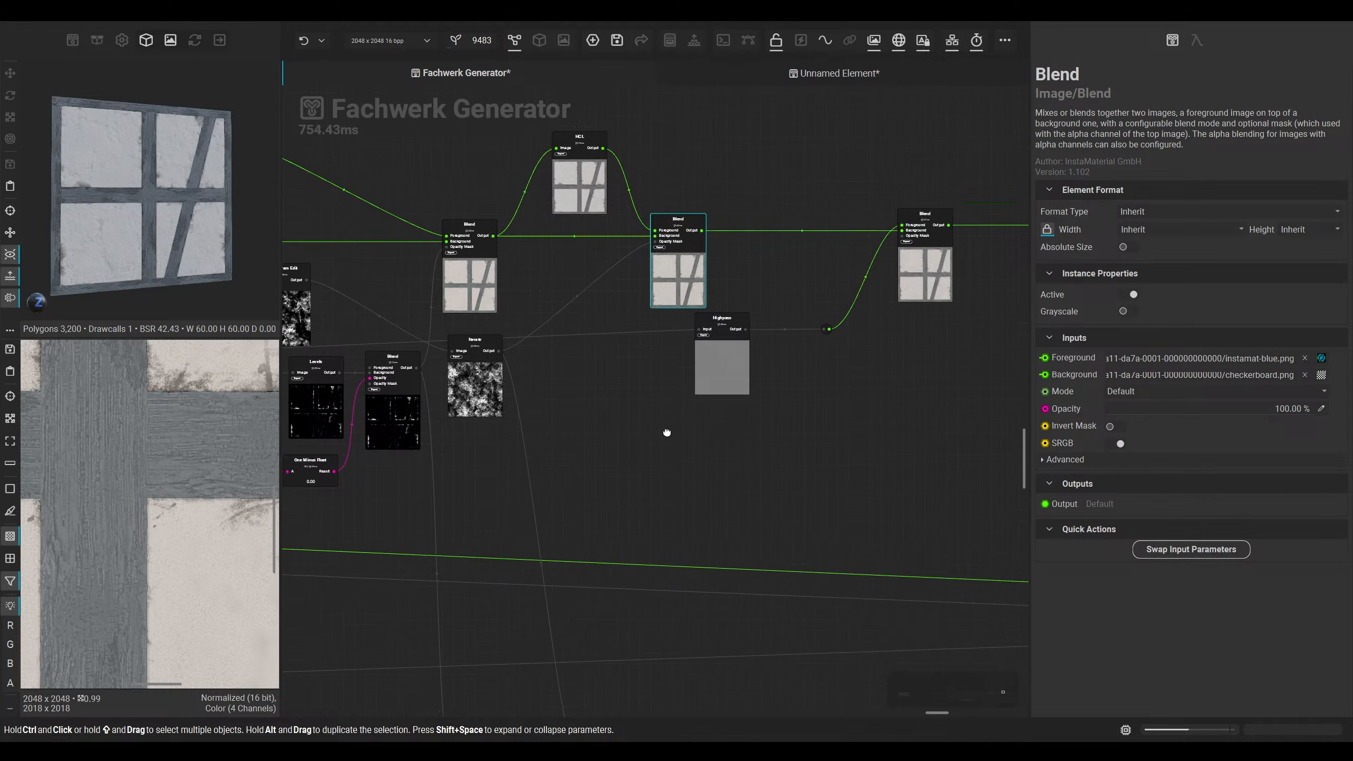
left_click(671, 239)
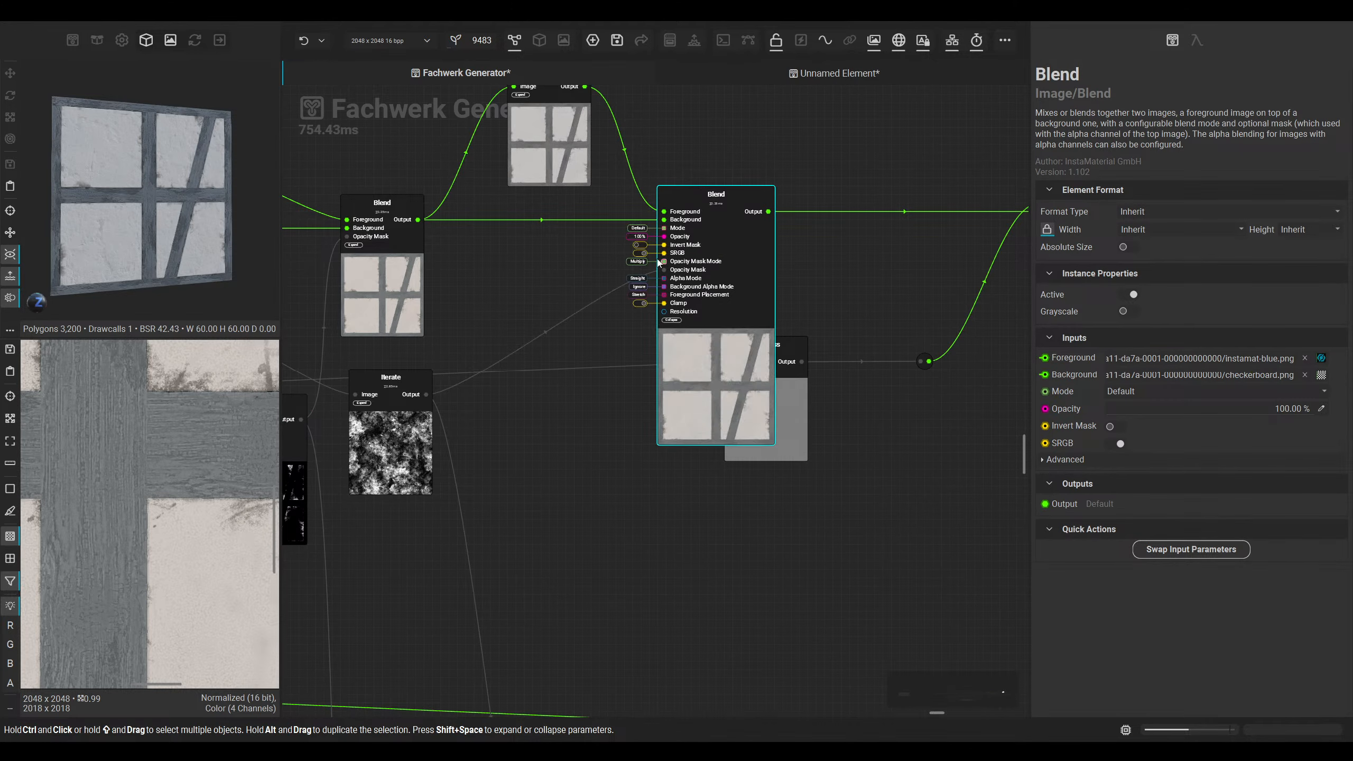
scroll(624, 258, "up", 2)
middle_click_drag(538, 302, 591, 315)
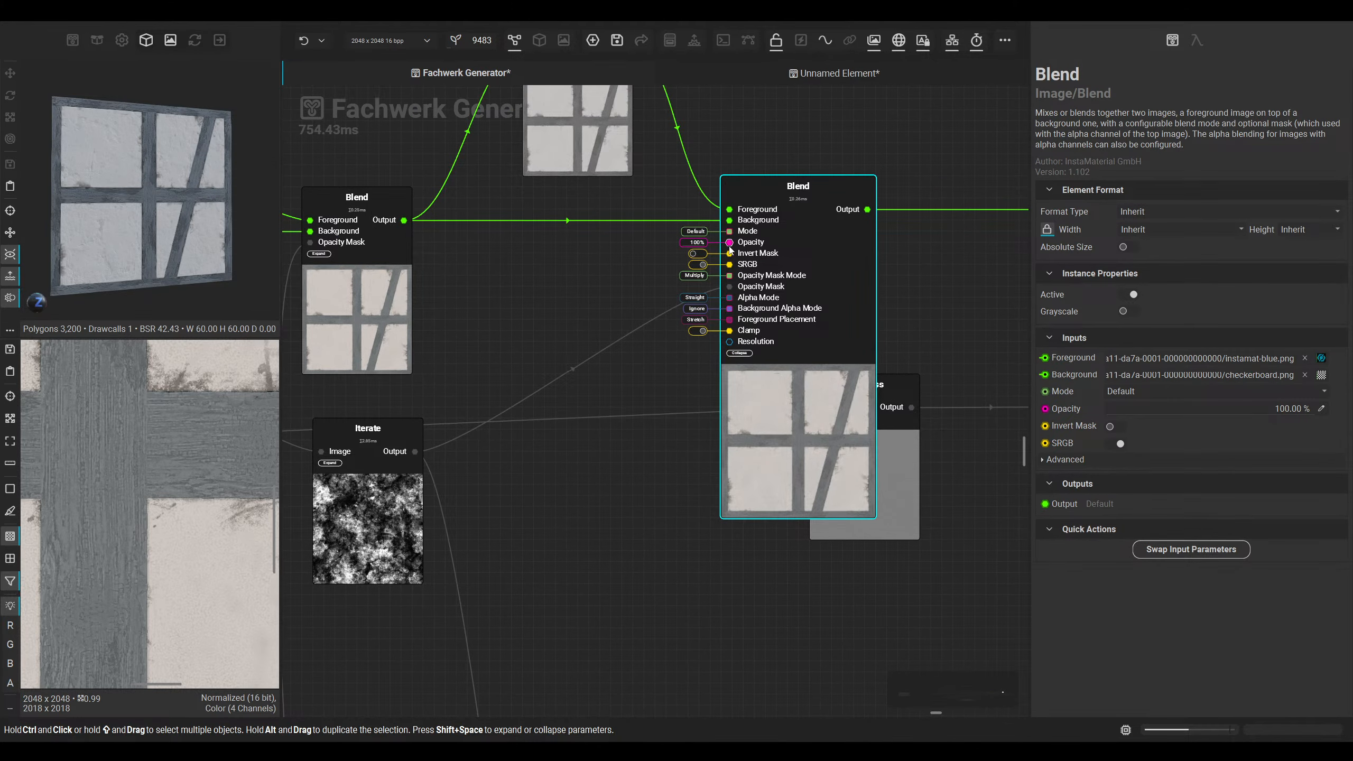
right_click(543, 297)
type("Grunge")
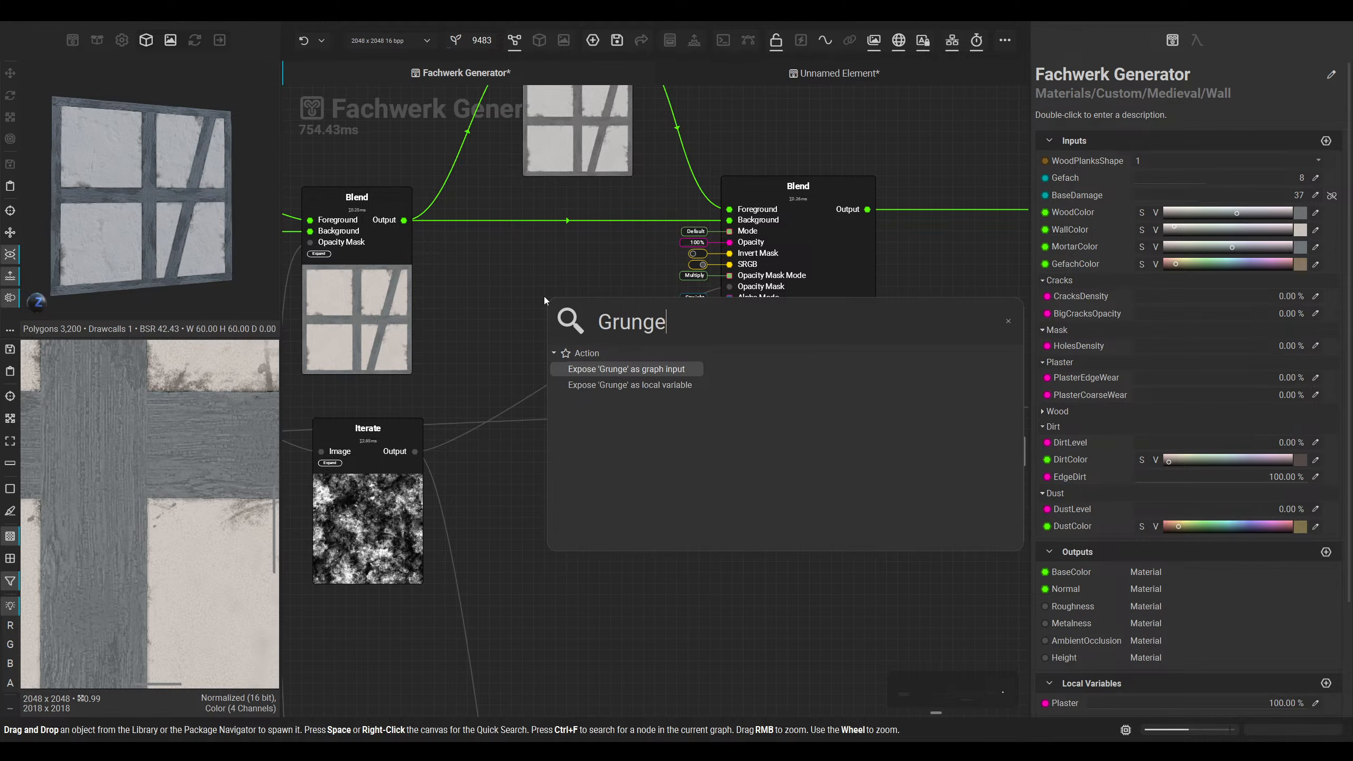
key("Return")
left_click(737, 354)
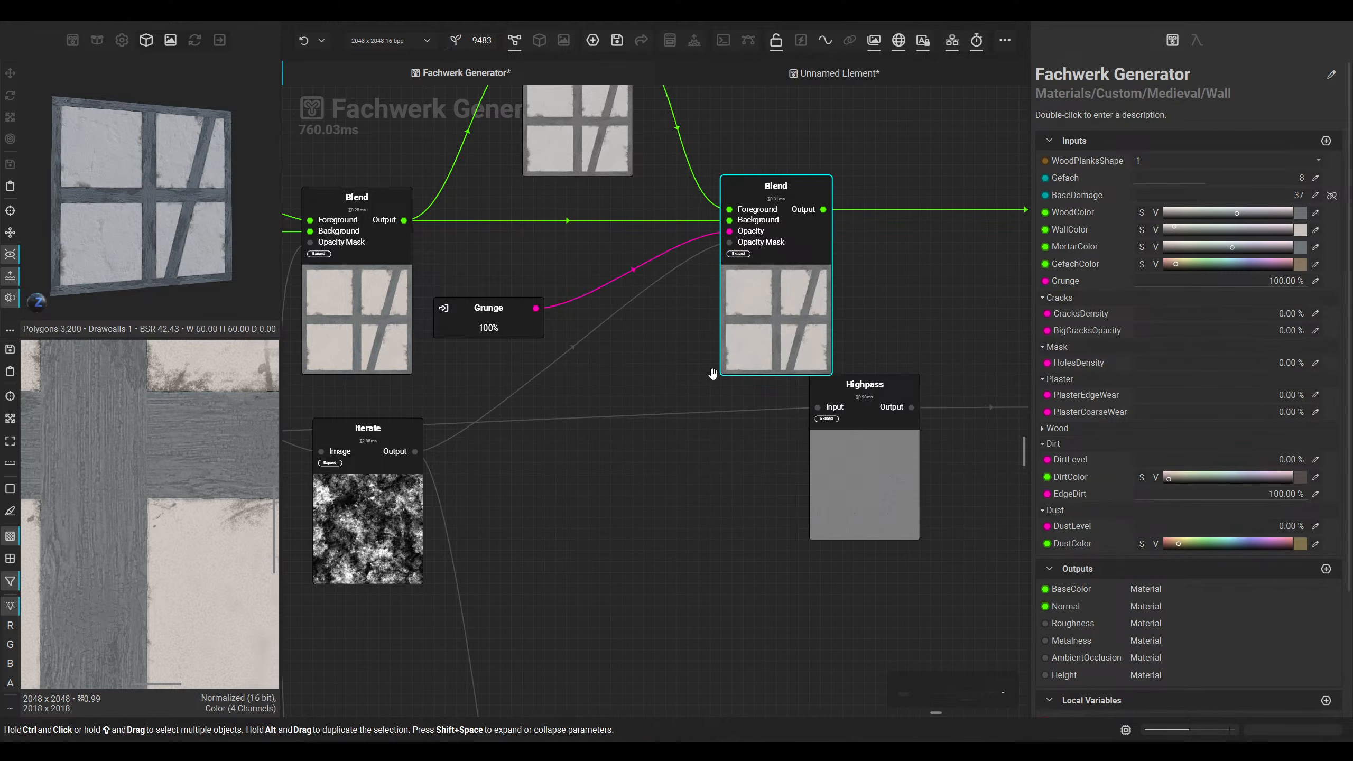
Step: Check the Opacity of the lower grayscale Blend fed by Iterate, then add a Lerp Float node with B set to 0.142
left_click_drag(713, 374, 676, 152)
scroll(676, 152, "down", 3)
left_click(638, 704)
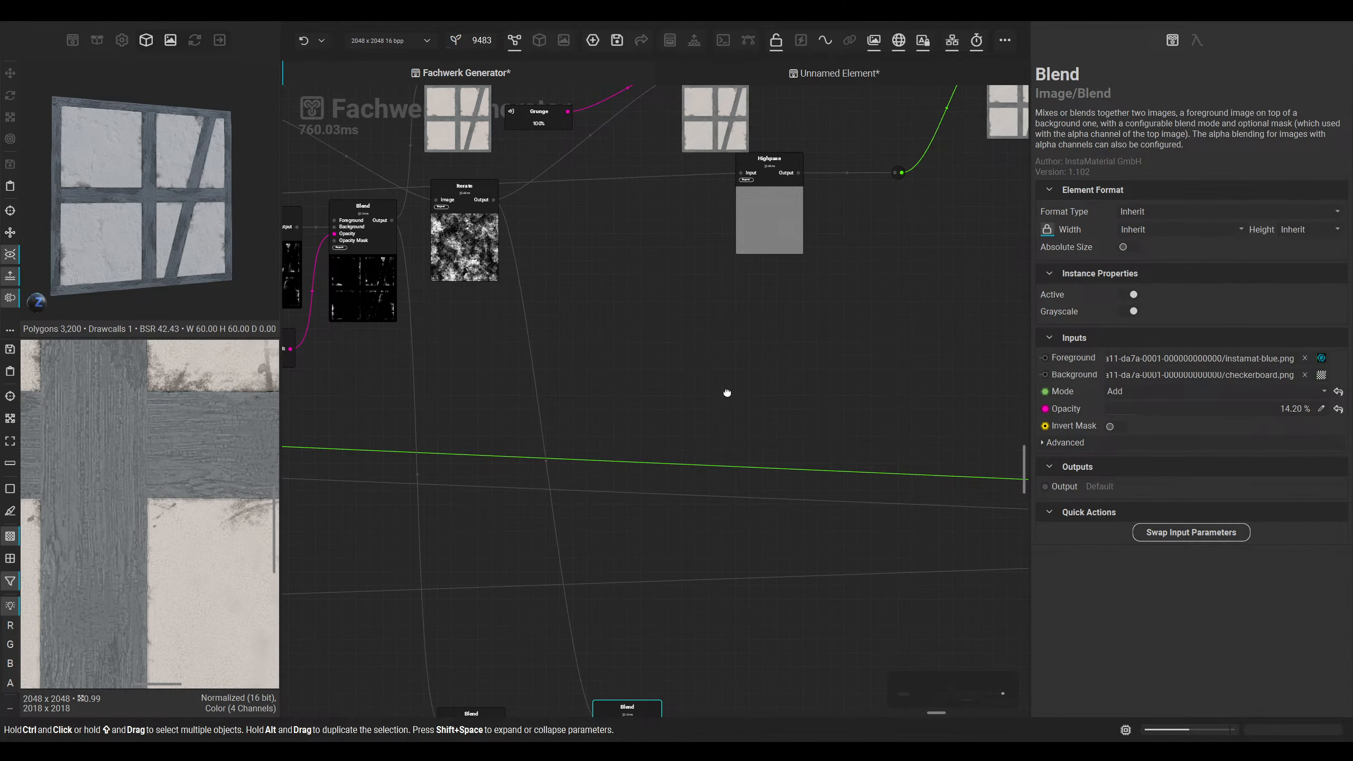
left_click_drag(727, 393, 742, 514)
left_click(723, 480)
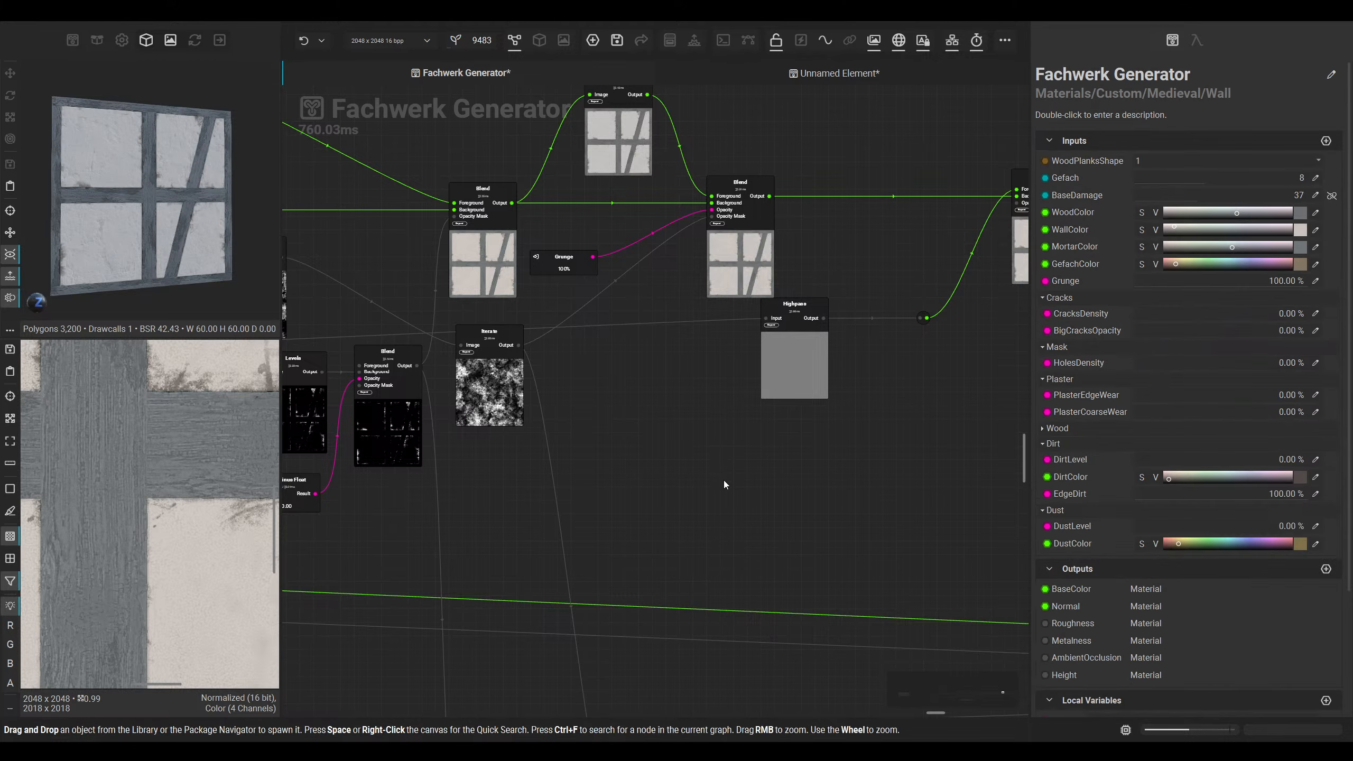
key("space")
type("lerp fla")
key("BackSpace")
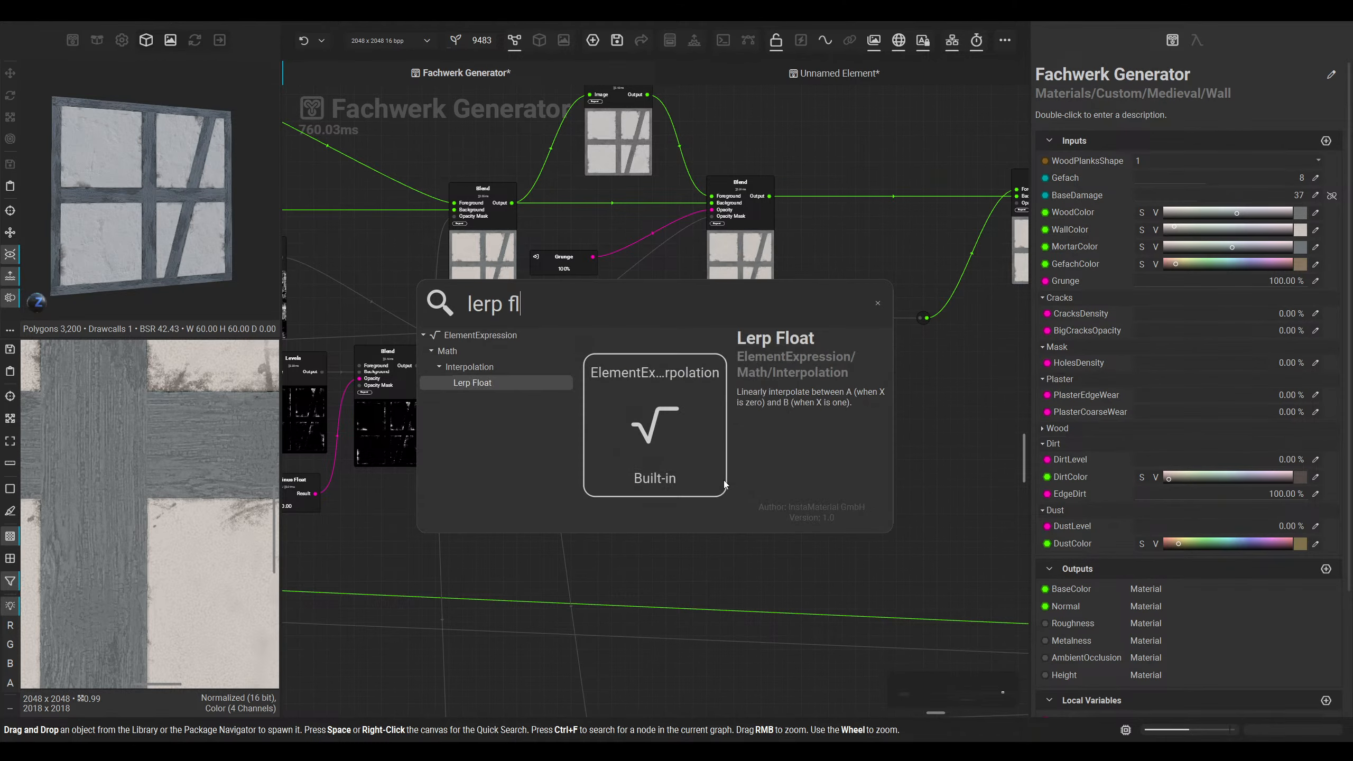
key("Return")
left_click_drag(468, 323, 689, 463)
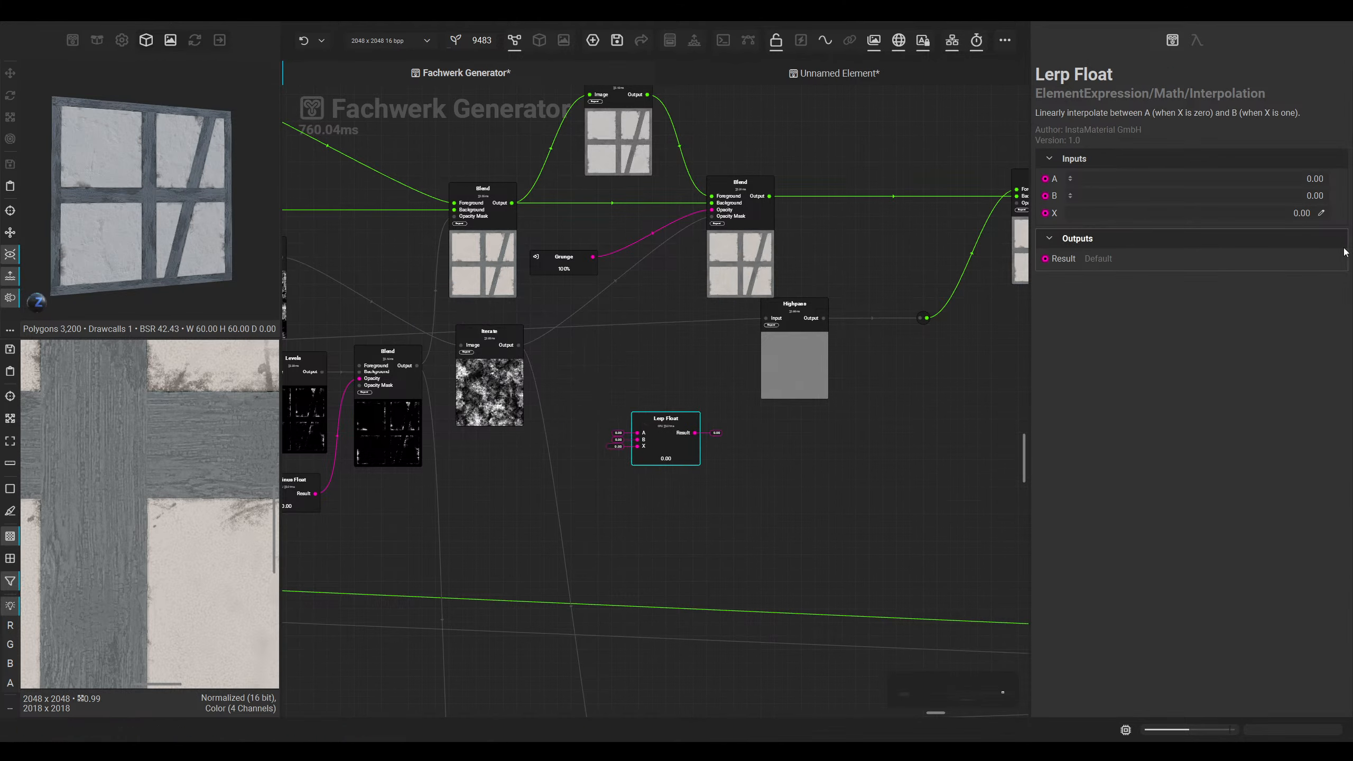
left_click(1318, 196)
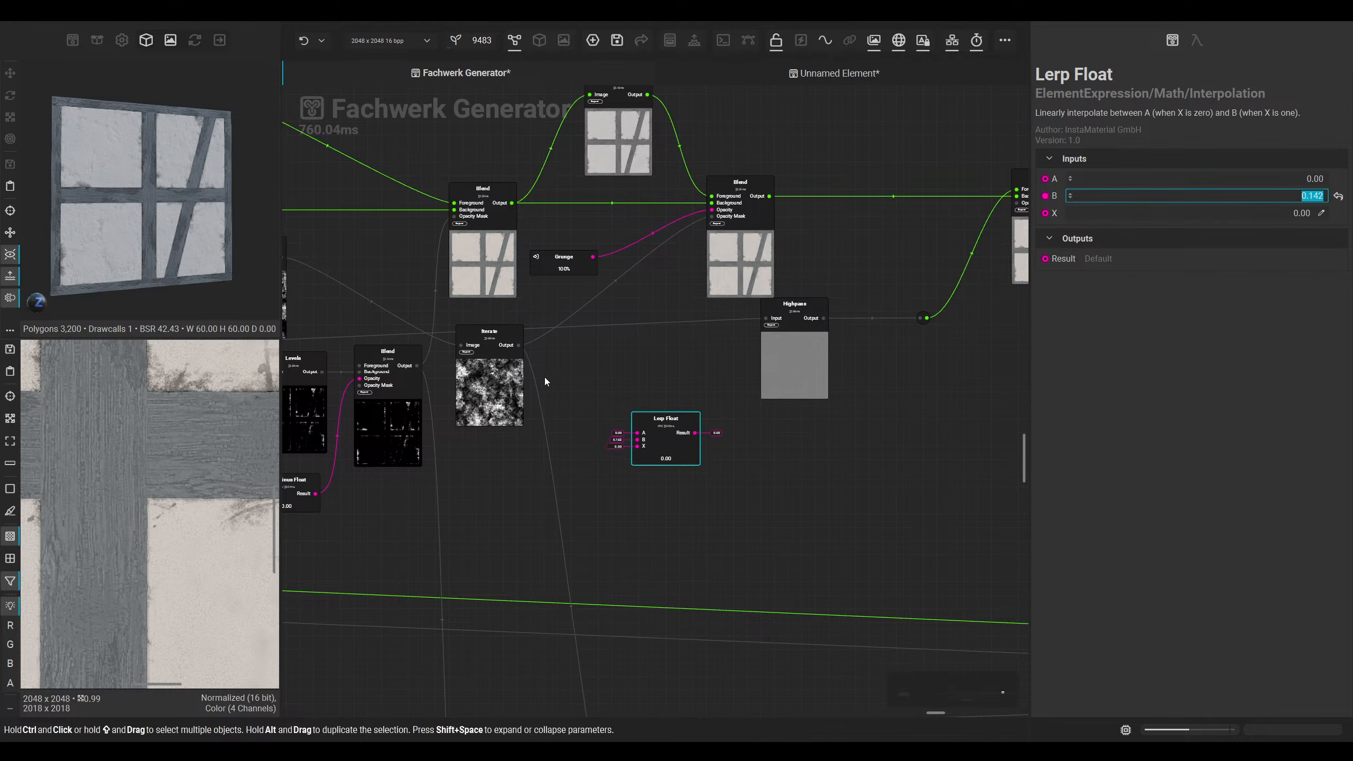
Step: Connect Grunge to the Lerp Float's X and its Result to the Opacity of the lower grayscale Blend fed by Iterate
scroll(546, 378, "up", 2)
left_click_drag(608, 217, 643, 527)
right_click_drag(758, 395, 716, 507)
scroll(715, 507, "down", 5)
right_click_drag(685, 617, 756, 617)
left_click_drag(747, 591, 862, 597)
right_click_drag(915, 674, 905, 656)
scroll(905, 655, "down", 1)
Step: Move the Grunge input into the Dirt group between DirtColor and EdgeDirt
left_click(698, 193)
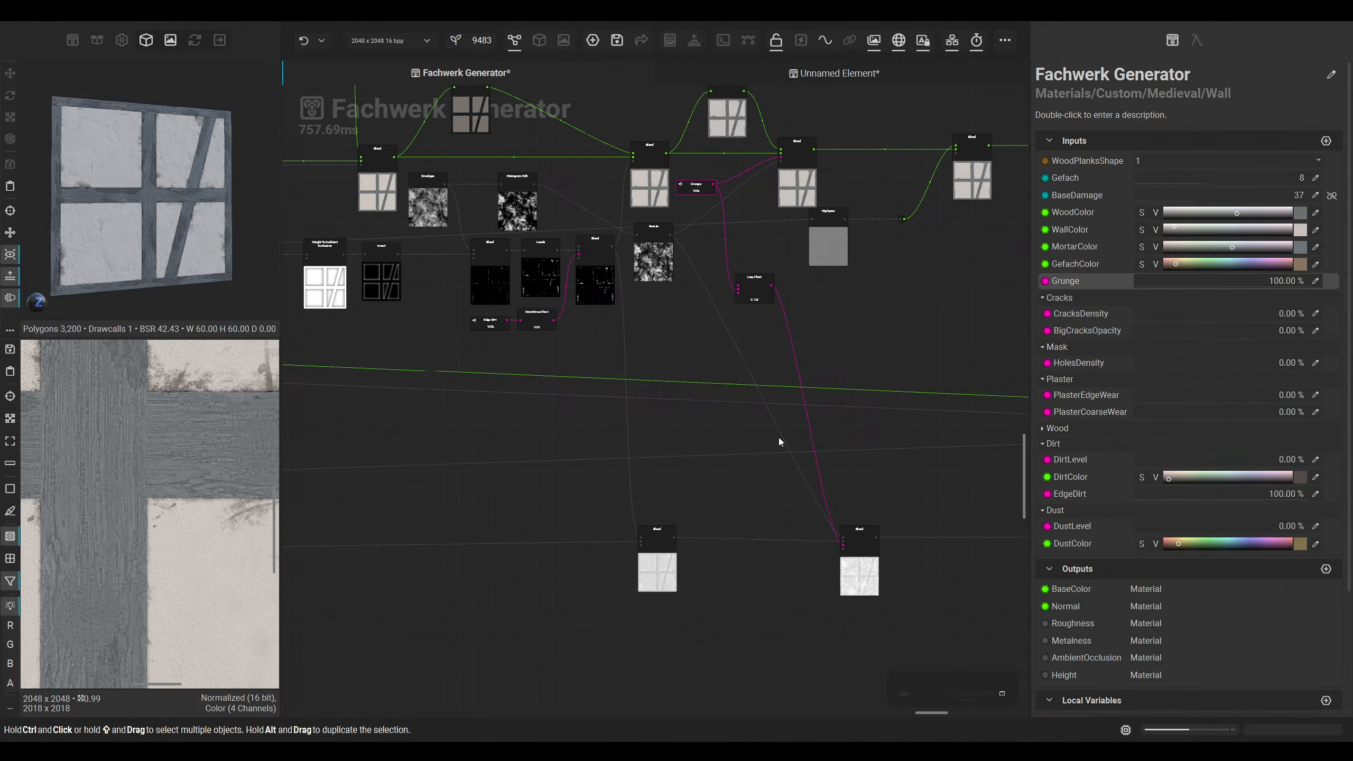
scroll(832, 532, "down", 1)
right_click_drag(832, 531, 696, 442)
scroll(697, 441, "up", 3)
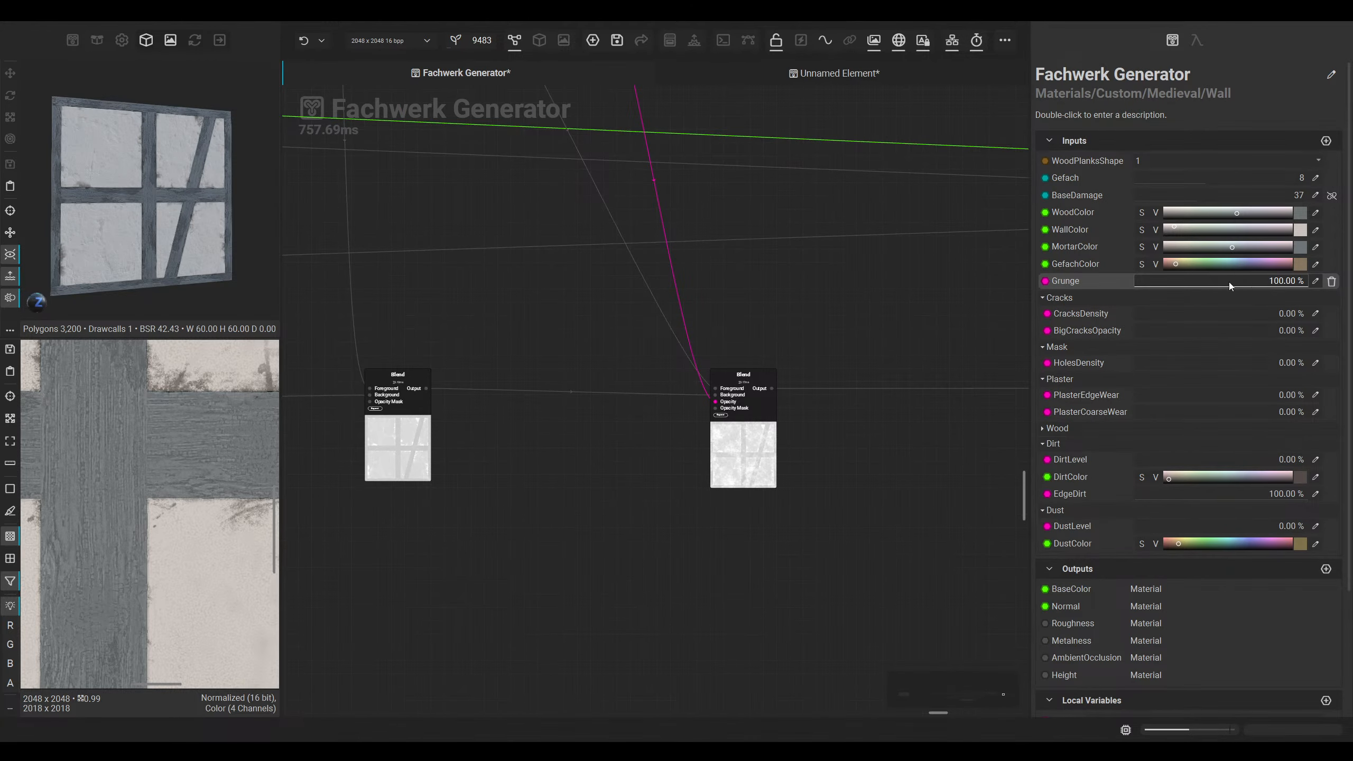
left_click_drag(1230, 286, 1086, 502)
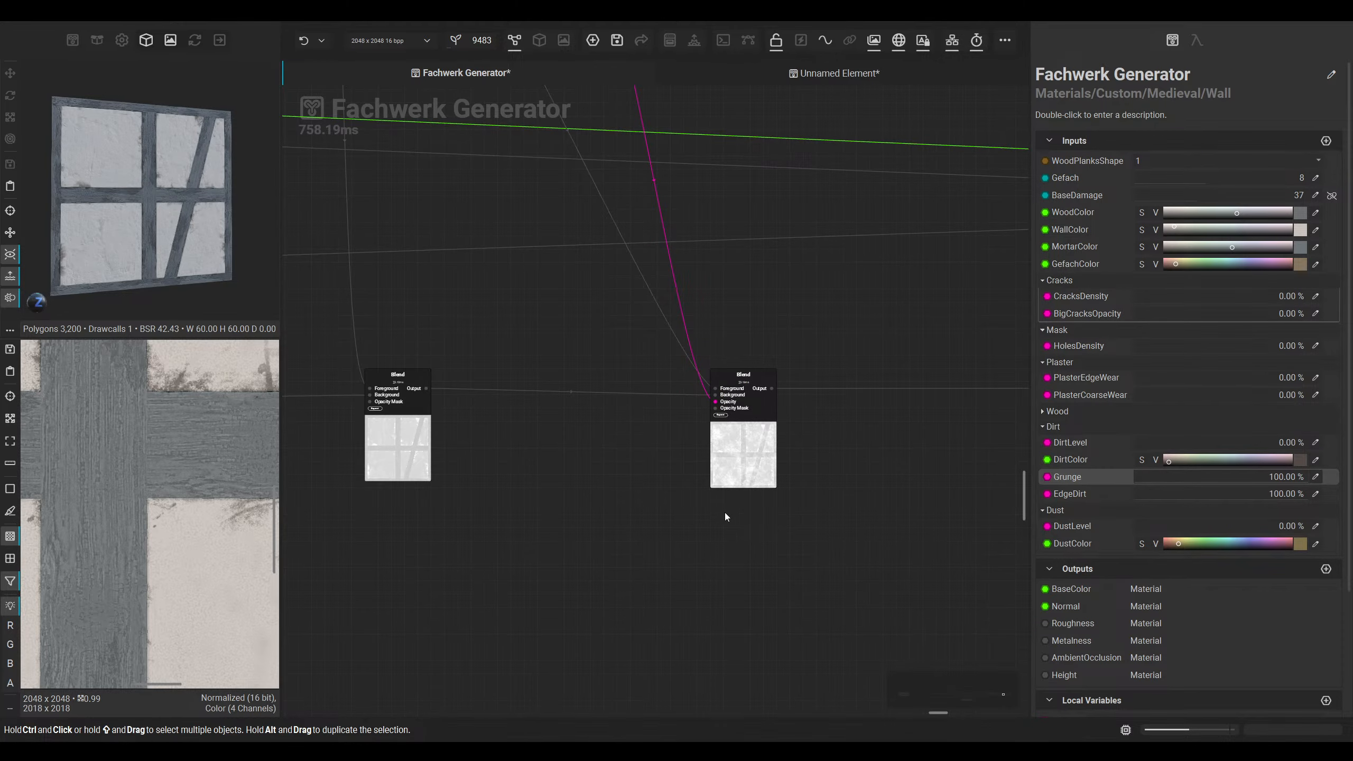
Step: Examine the Blend driven by the Lerp Float and trace the Grunge connections along the color node chain
left_click(768, 461)
scroll(808, 503, "down", 3)
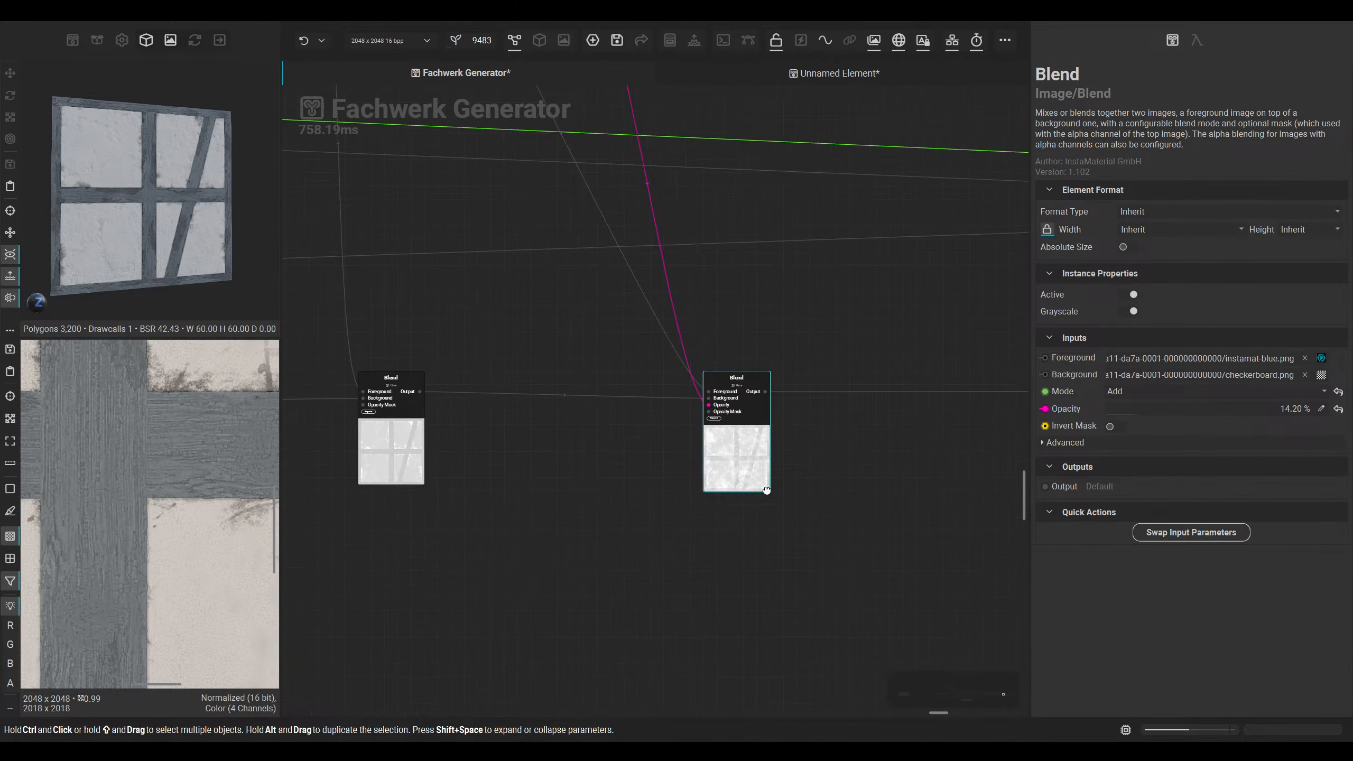
scroll(809, 500, "down", 3)
middle_click_drag(808, 500, 767, 579)
scroll(621, 351, "up", 4)
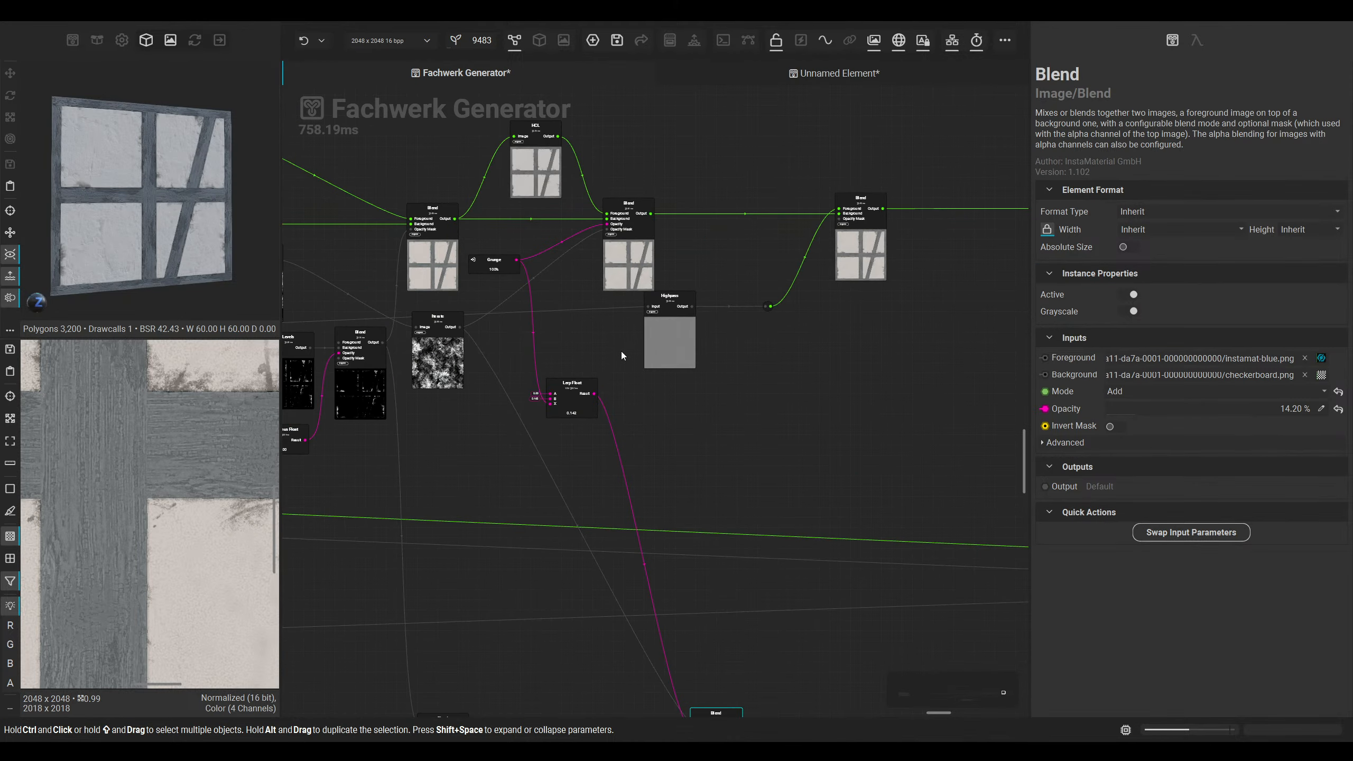
middle_click_drag(621, 352, 655, 368)
middle_click_drag(826, 385, 632, 388)
left_click(334, 278)
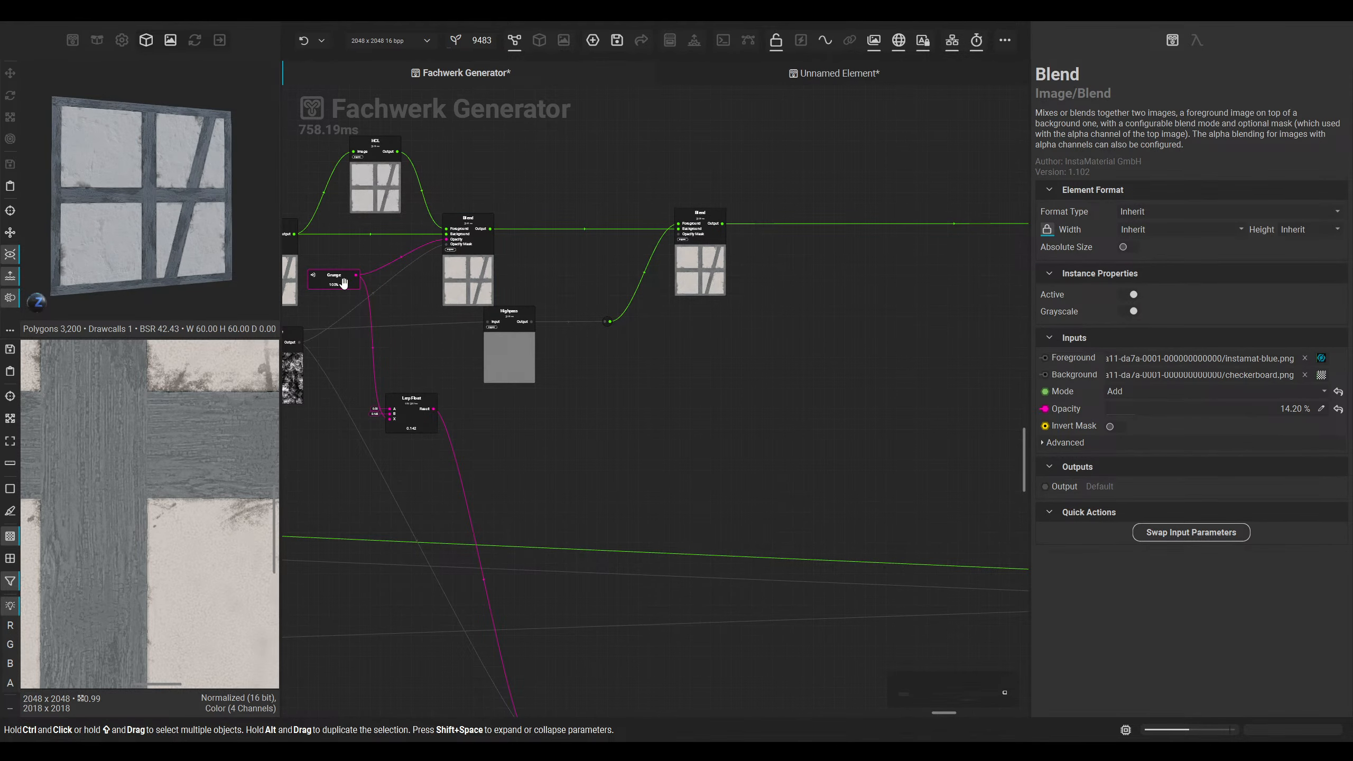
Step: Set EdgeDirt to 0% and compare the wall in 3D with Grunge at 0% and 100%, leaving Grunge at 100%
left_click(539, 40)
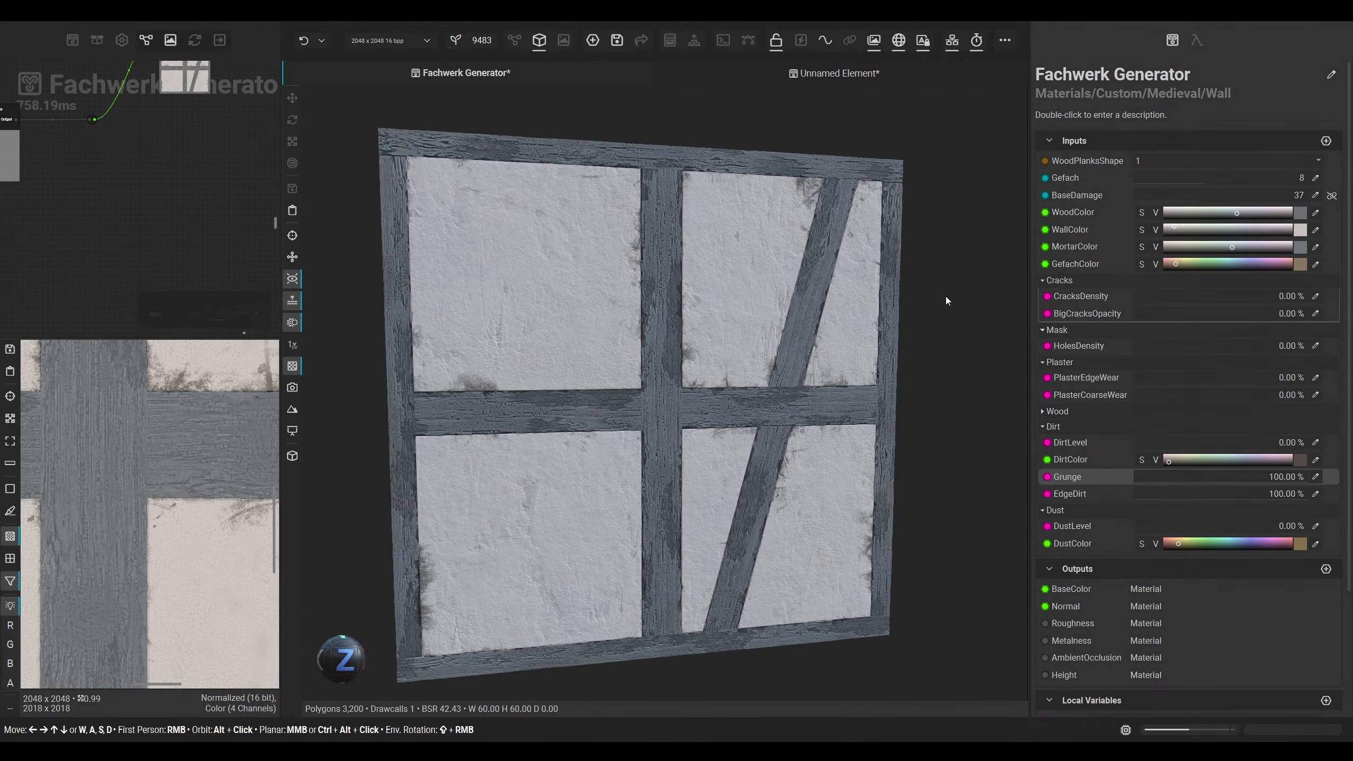
left_click_drag(1281, 475, 1137, 485)
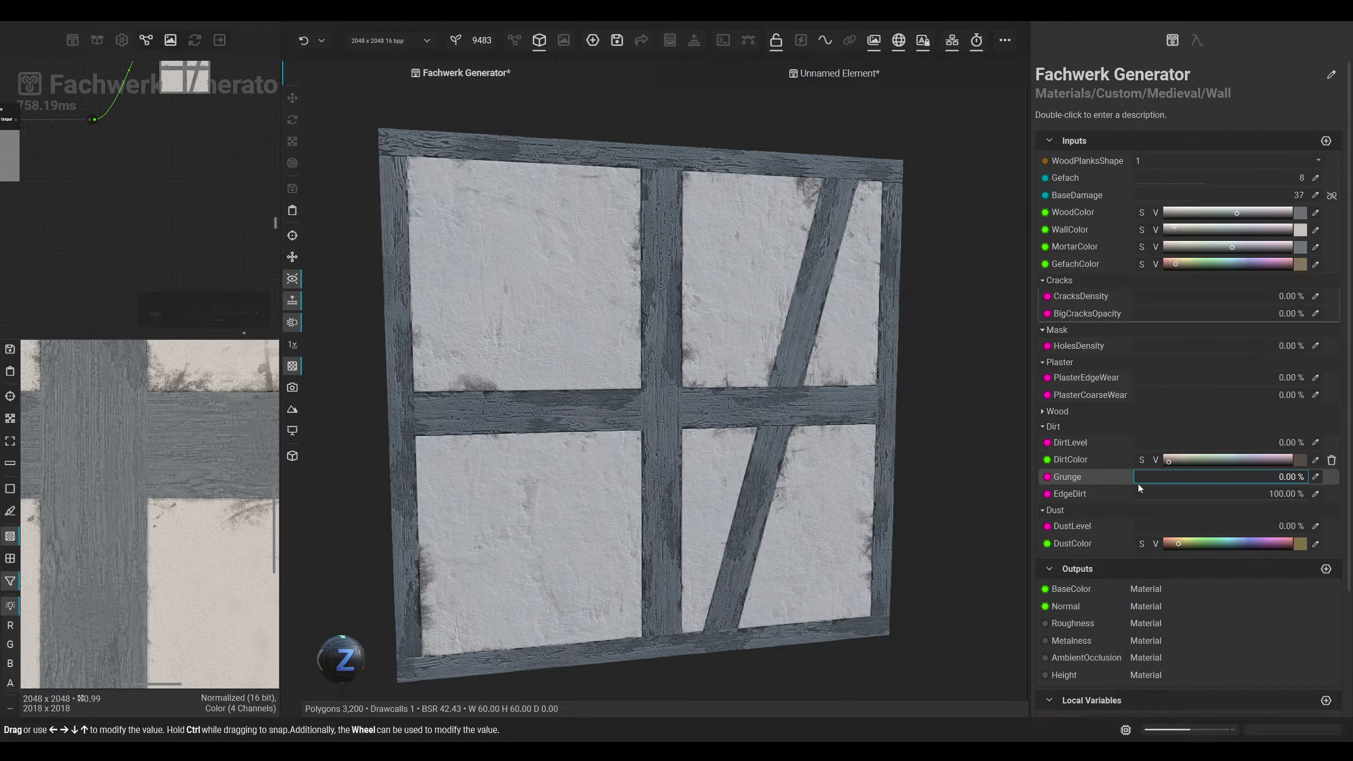
left_click_drag(1270, 497, 1001, 483)
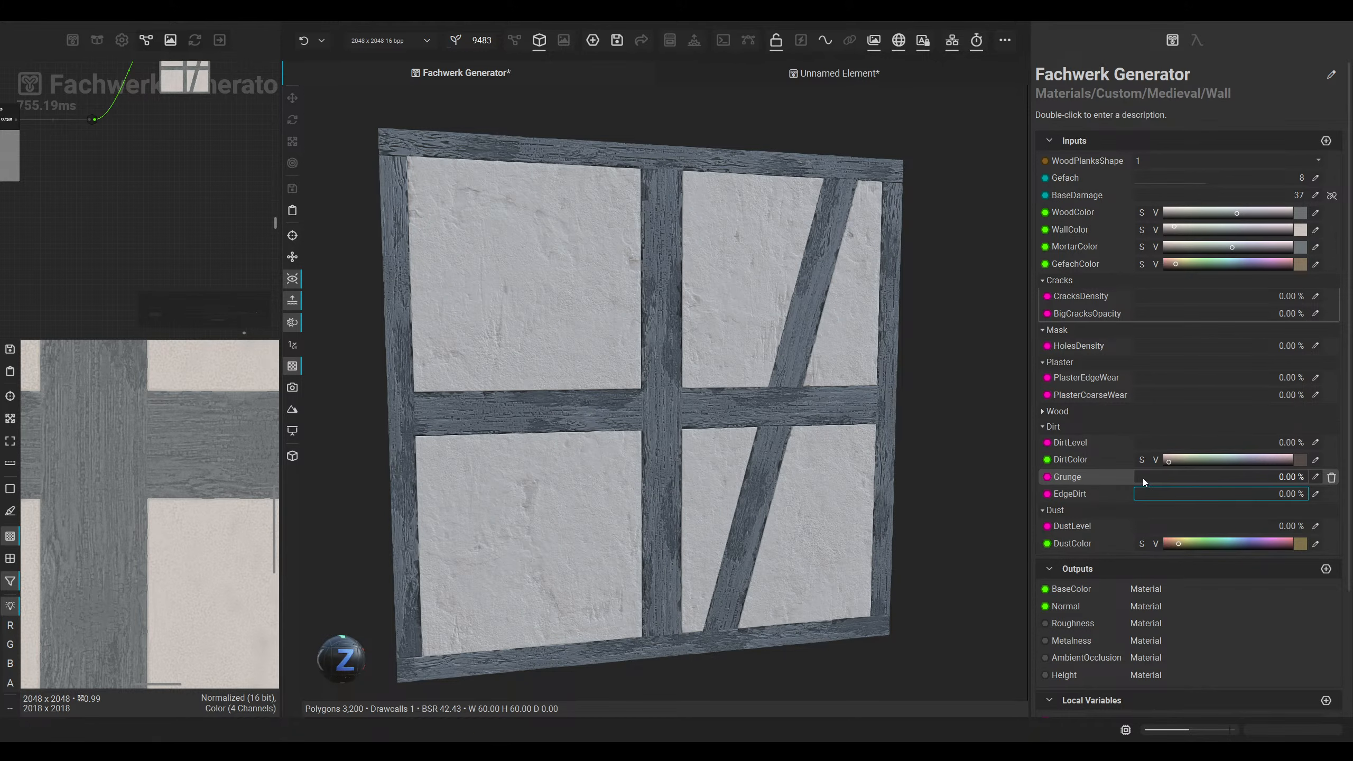
left_click_drag(1142, 479, 1275, 480)
left_click_drag(1090, 476, 1030, 478)
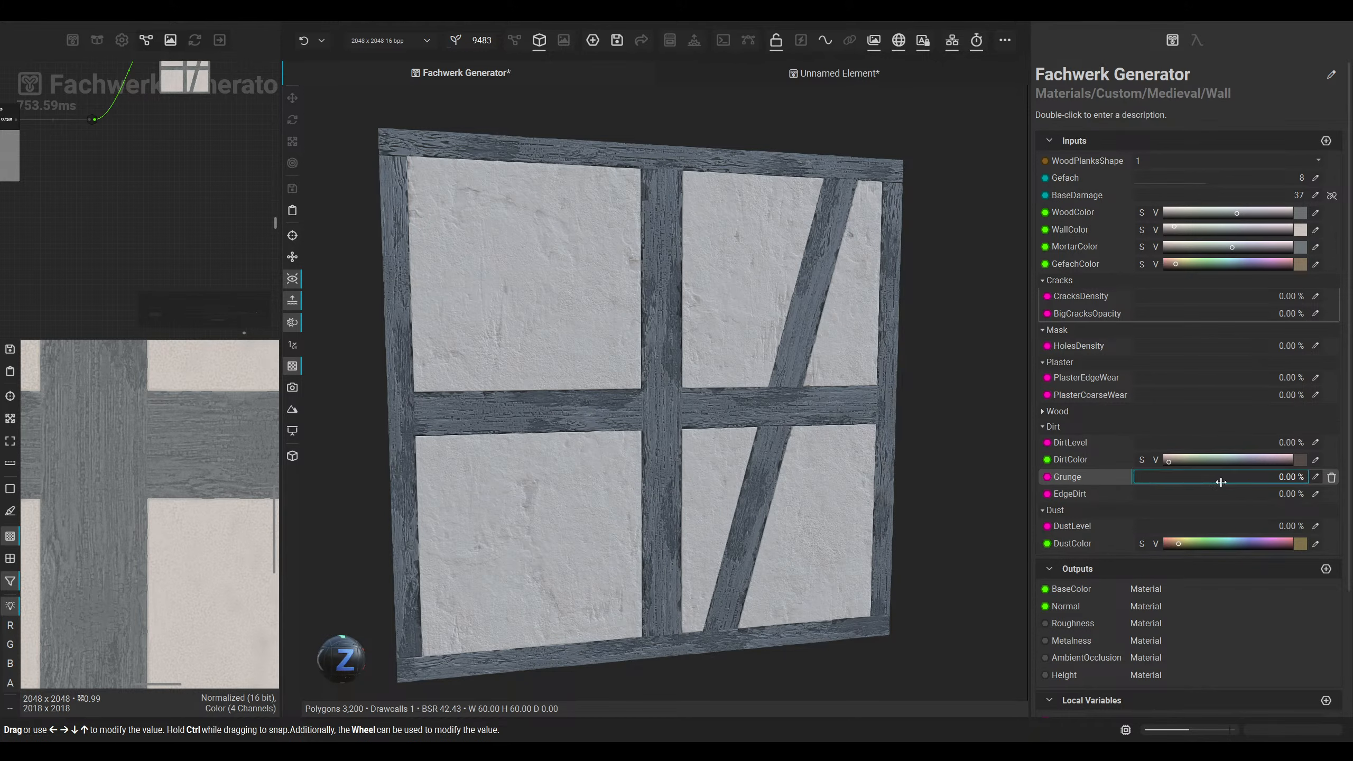
left_click_drag(1343, 482, 1344, 482)
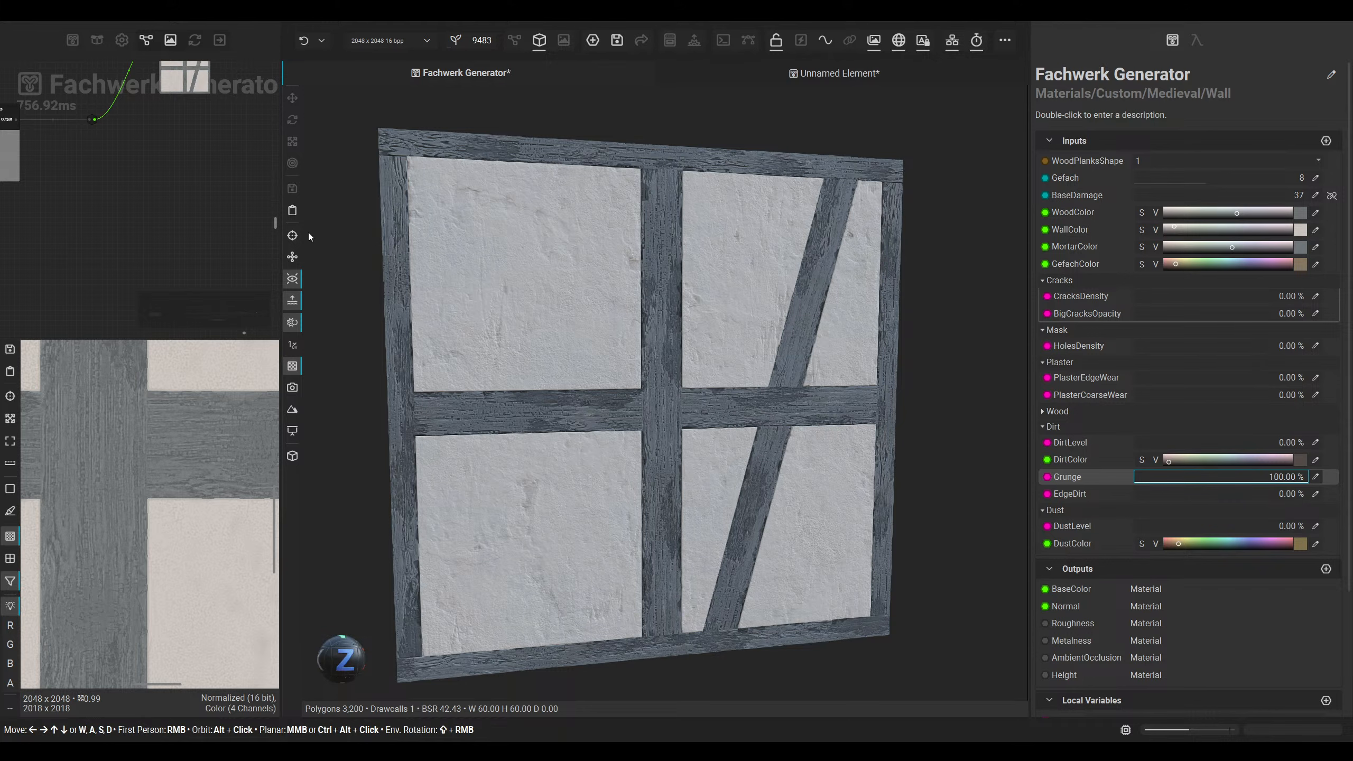
Step: Set the Luminosity of the HCL node feeding the Grunge-driven color Blend to -12.42% while checking the wall in 3D
left_click(514, 40)
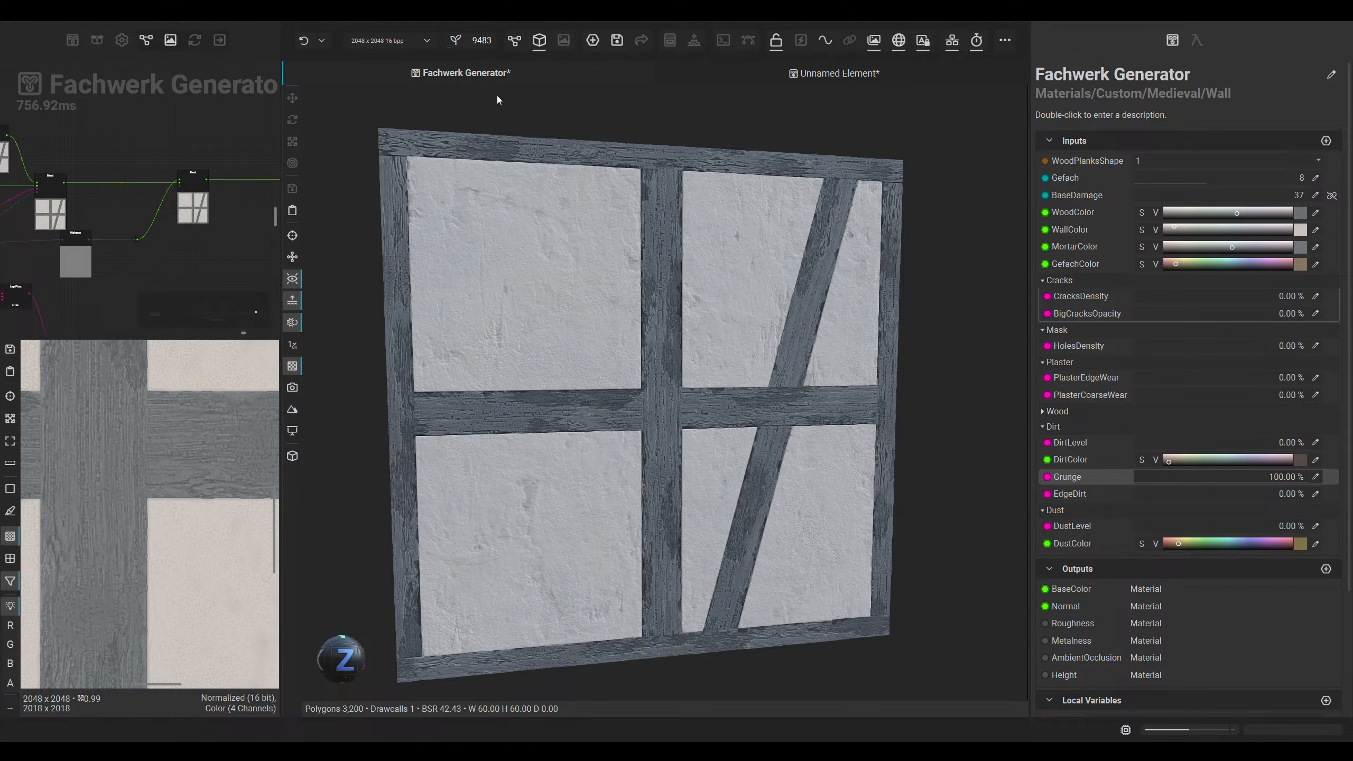
scroll(604, 369, "up", 5)
left_click(721, 345)
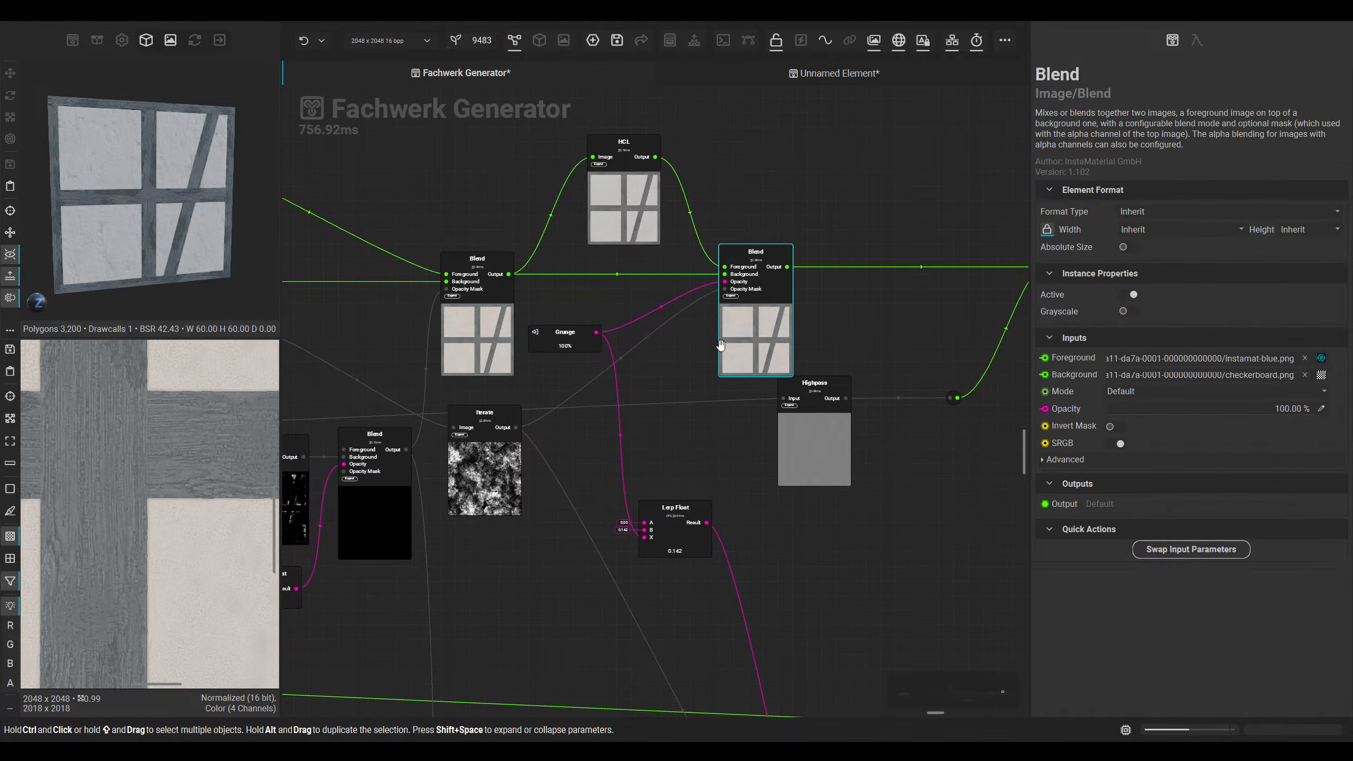
left_click(622, 208)
key("3")
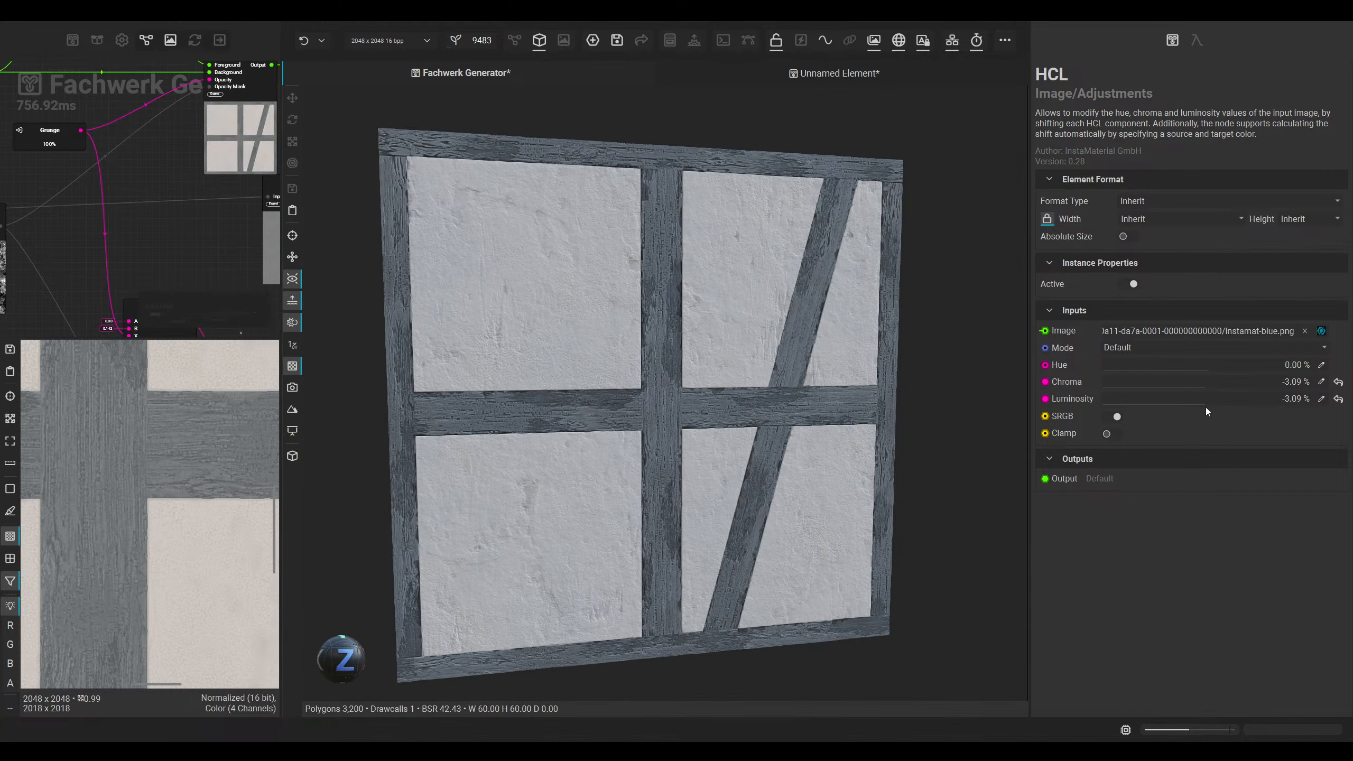
scroll(1202, 402, "down", 1)
scroll(1192, 402, "down", 1)
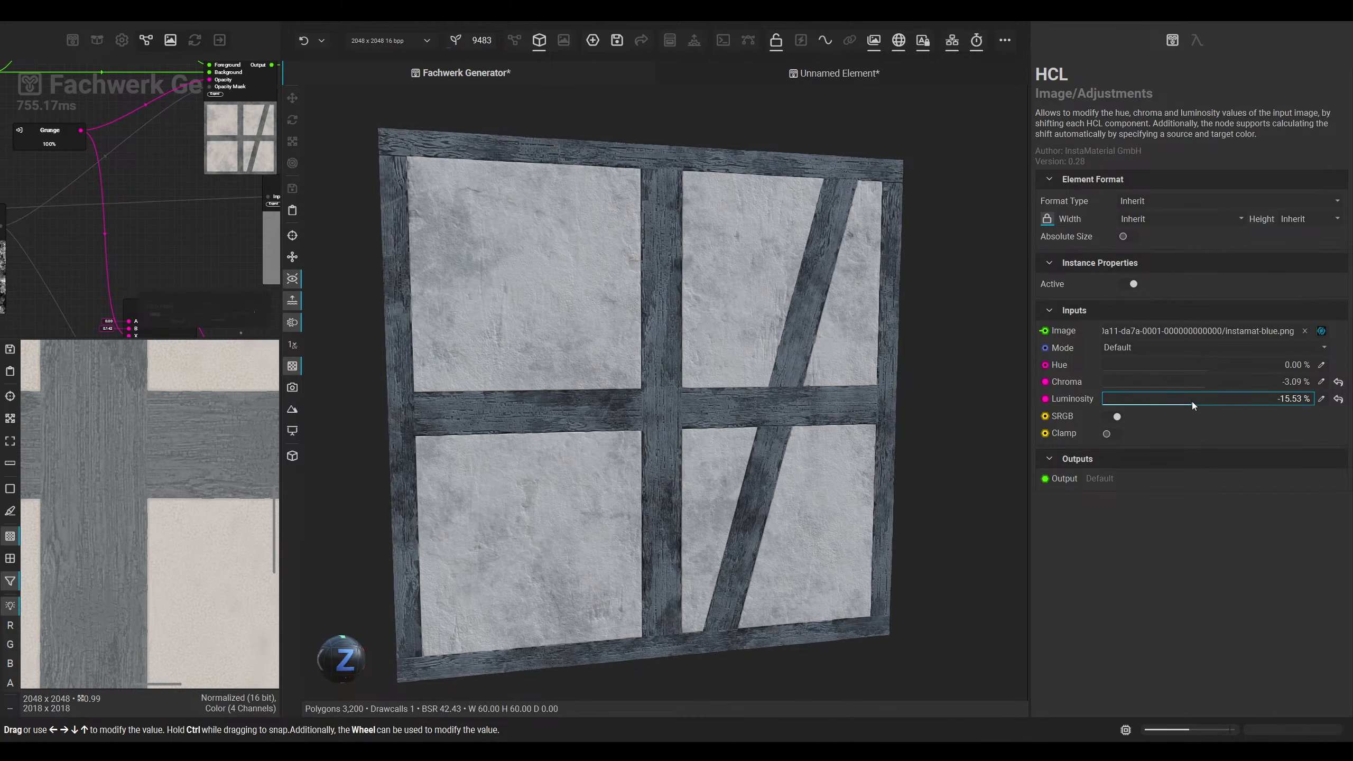
scroll(1194, 402, "up", 1)
mouse_move(884, 385)
left_mouse_down()
mouse_move(832, 385)
mouse_move(882, 390)
mouse_move(875, 399)
left_mouse_up()
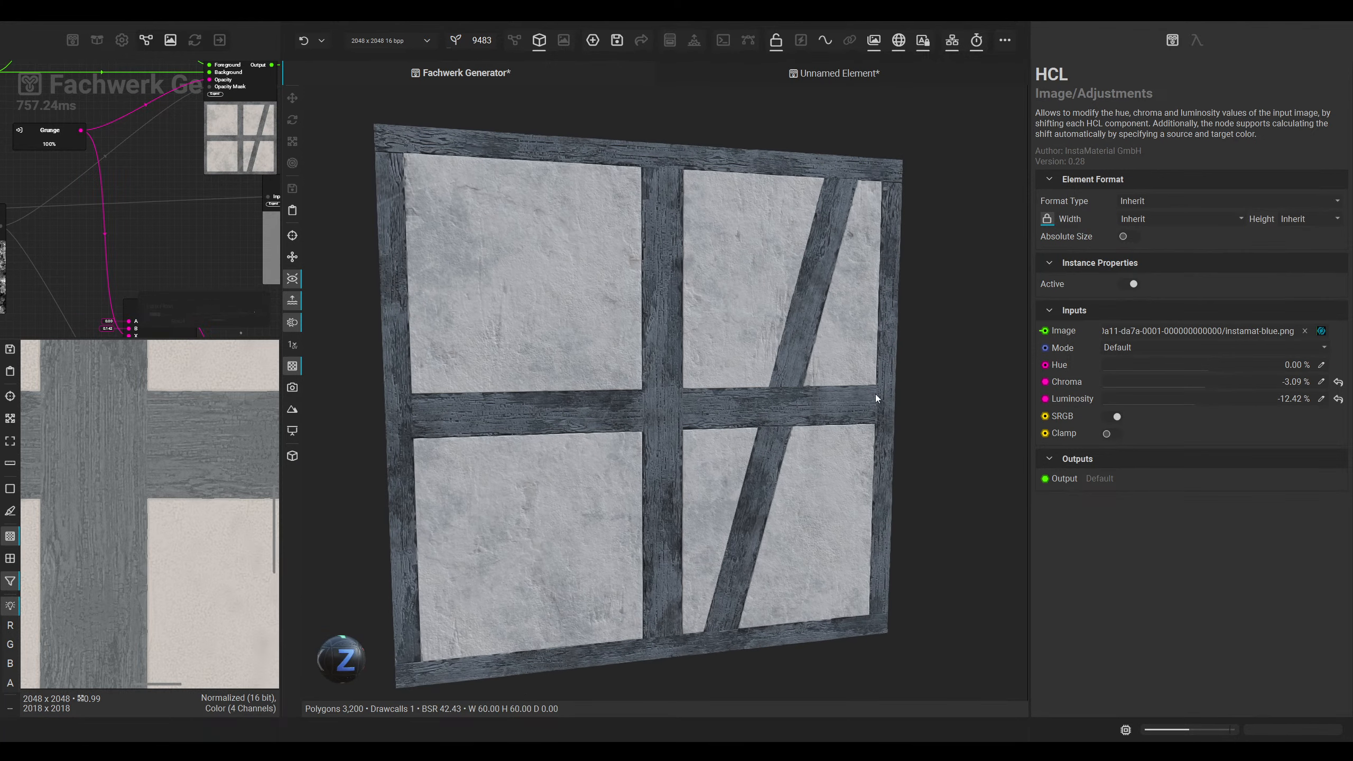
Step: Test lower Grunge values on the wall, return Grunge to 100%, and set EdgeDirt to 100%
left_click(178, 239)
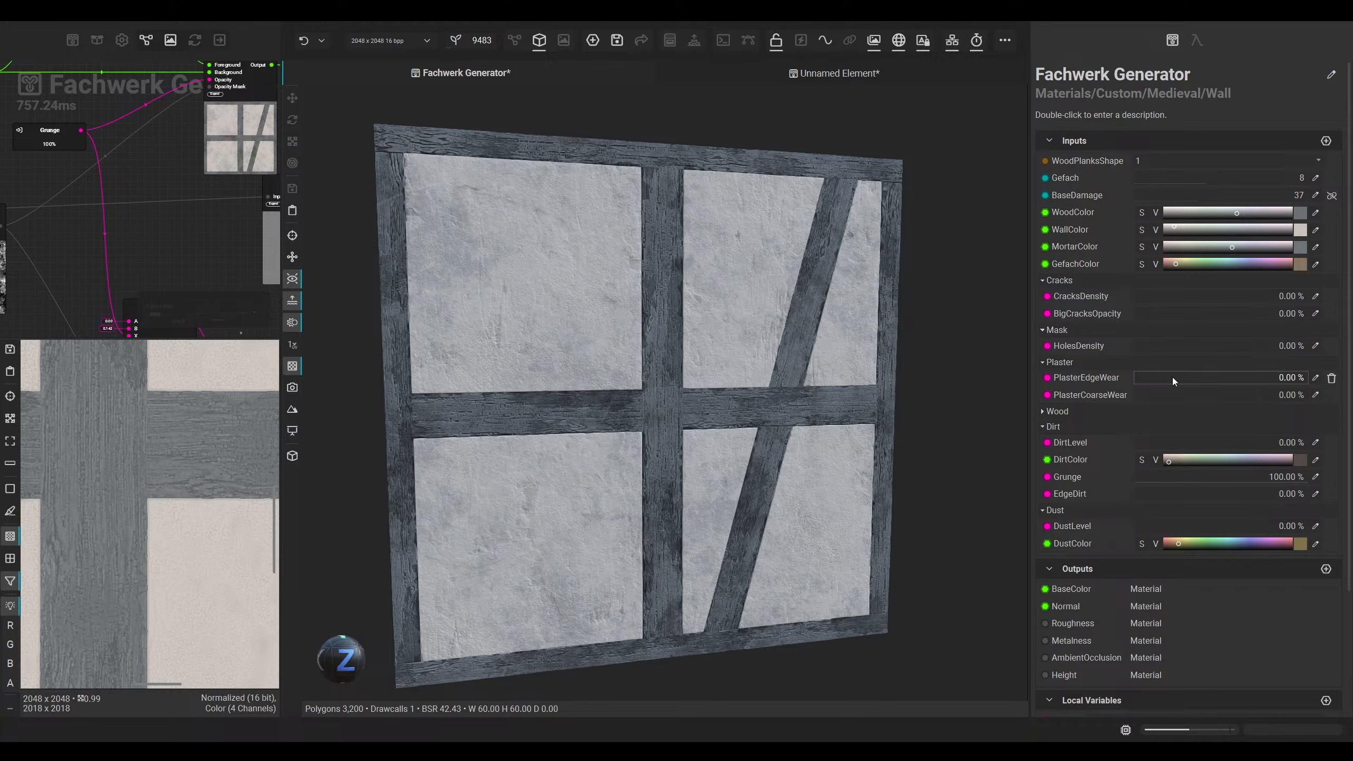
left_click_drag(1277, 478, 1228, 477)
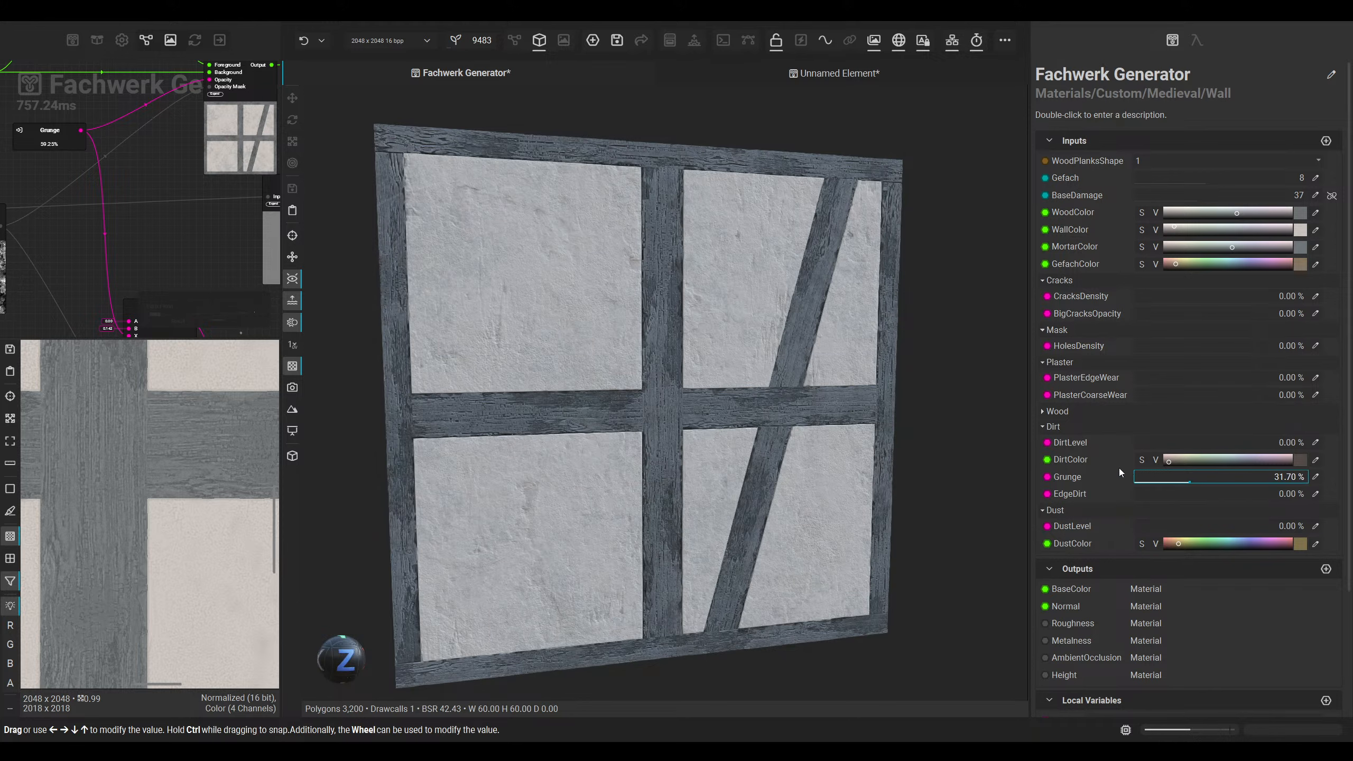
left_click_drag(1118, 467, 1085, 465)
left_click_drag(1198, 479, 1233, 488)
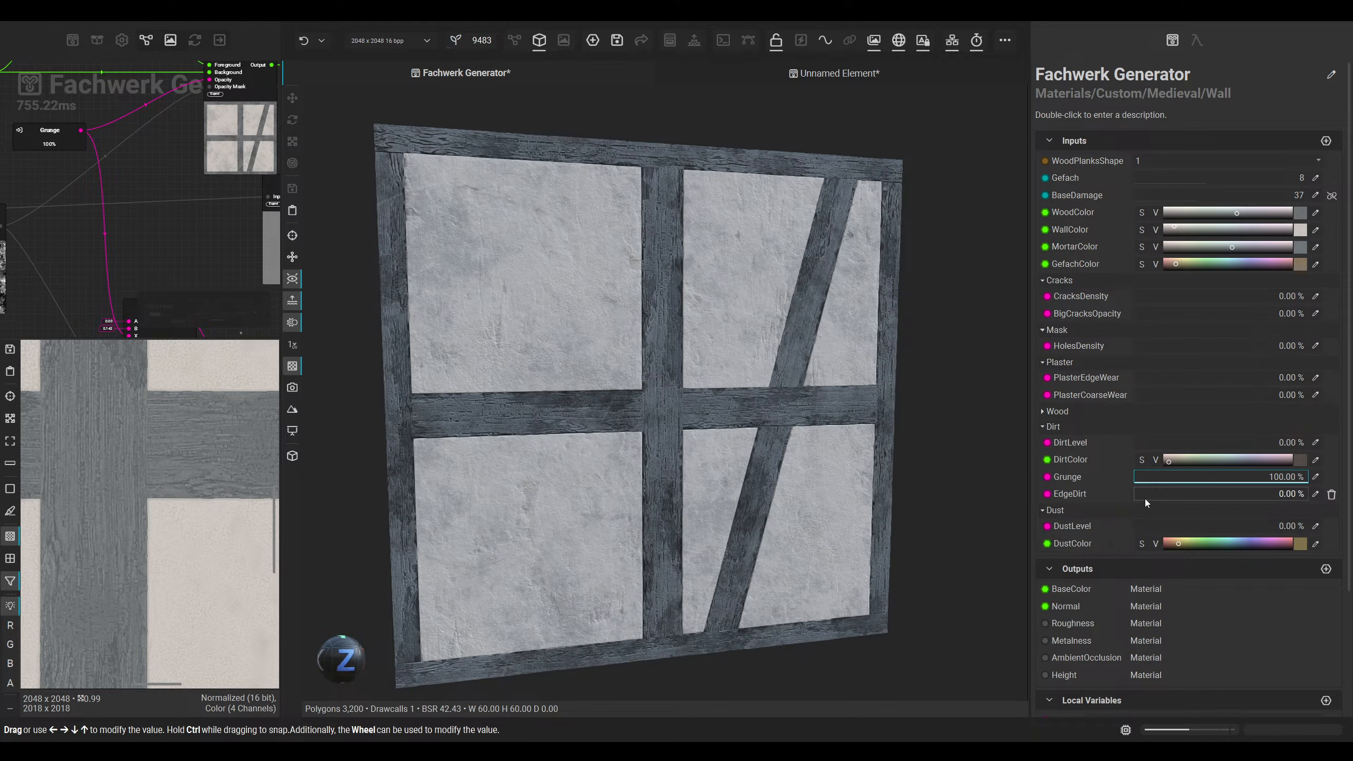
left_click_drag(1145, 497, 1193, 491)
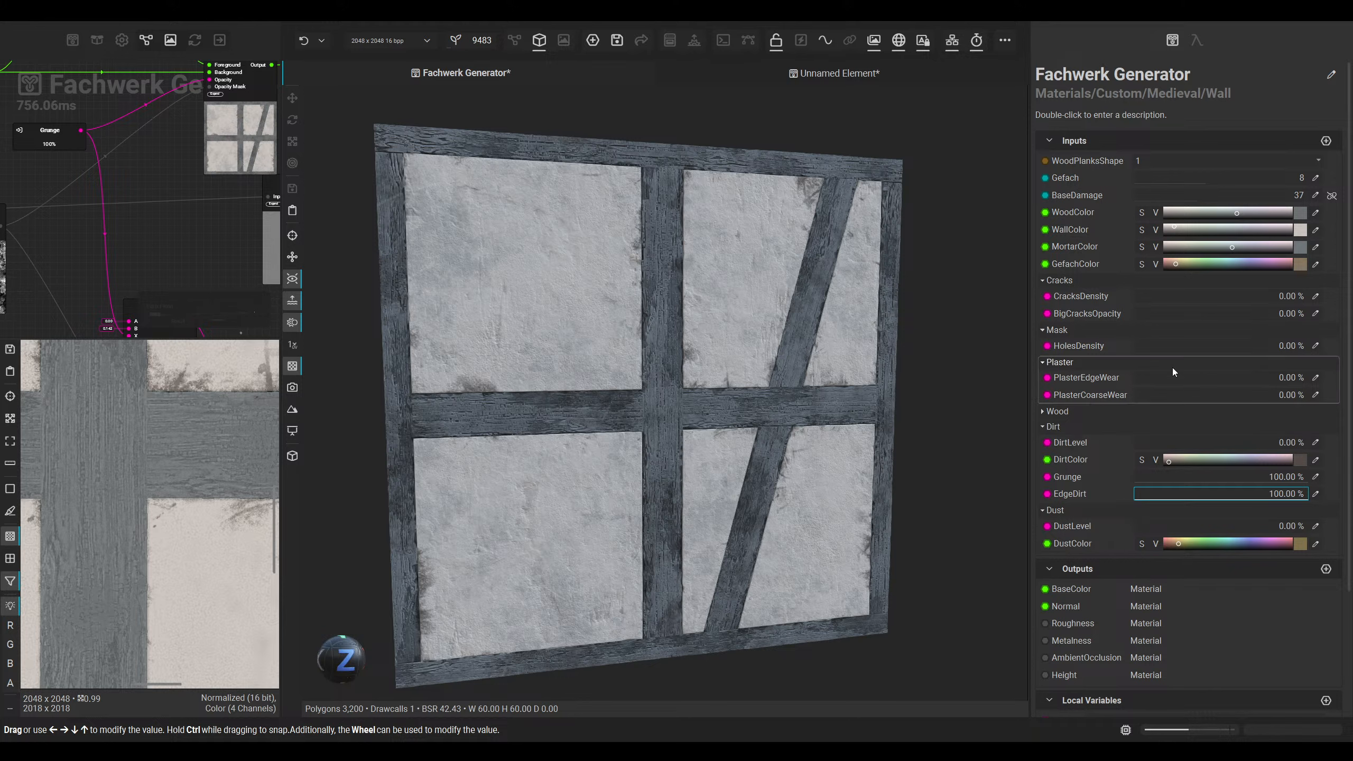
Step: Preview HolesDensity at 100%, set it to 50%, and inspect the wall from another angle
left_click_drag(1134, 347, 1321, 351)
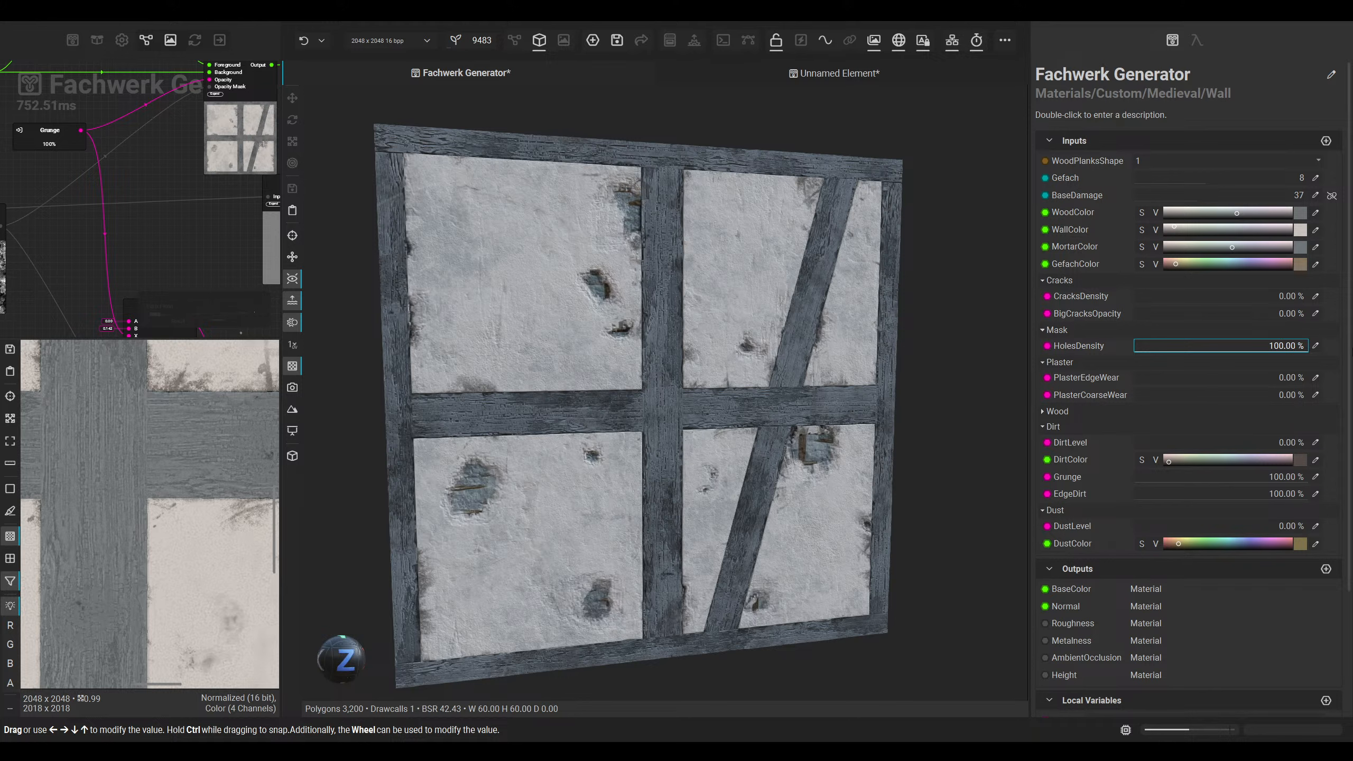
left_click(1315, 347)
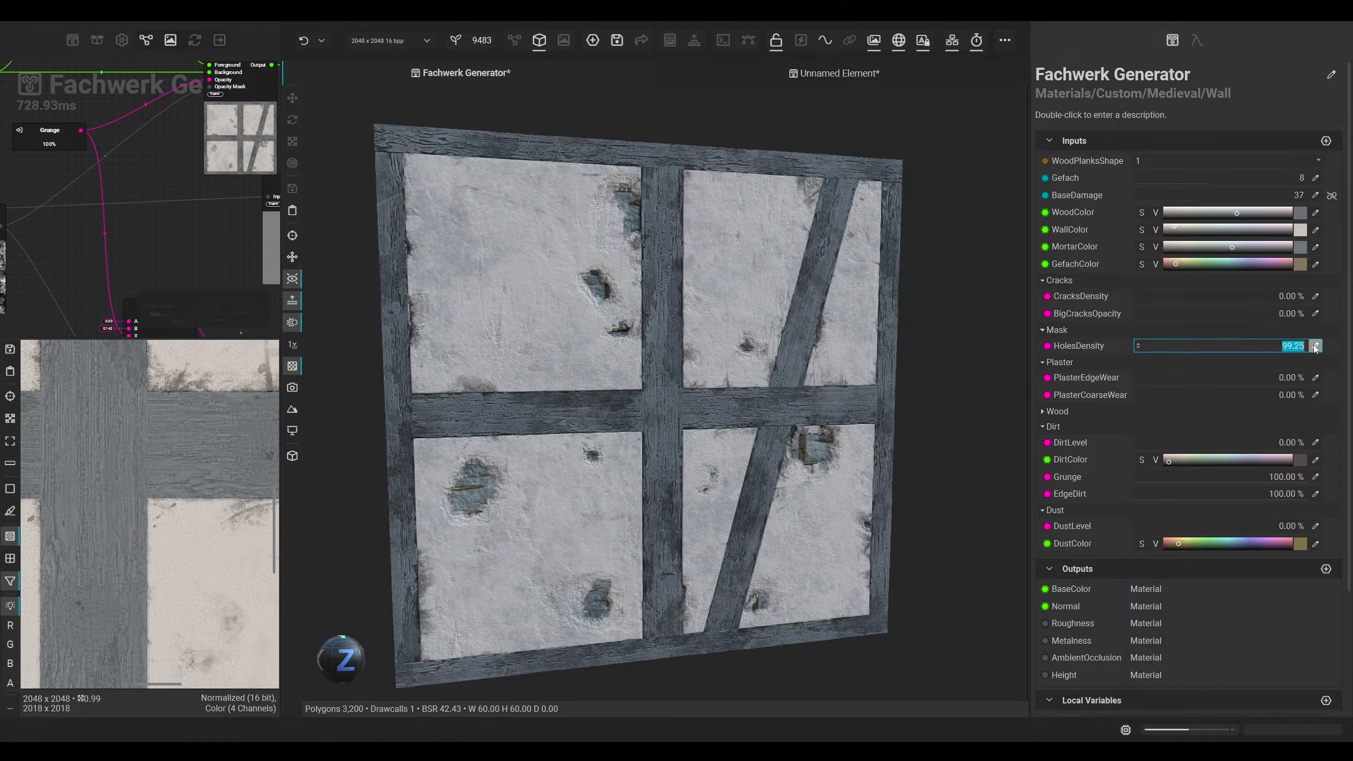
type("50")
key("Return")
left_click_drag(723, 366, 795, 410, "alt")
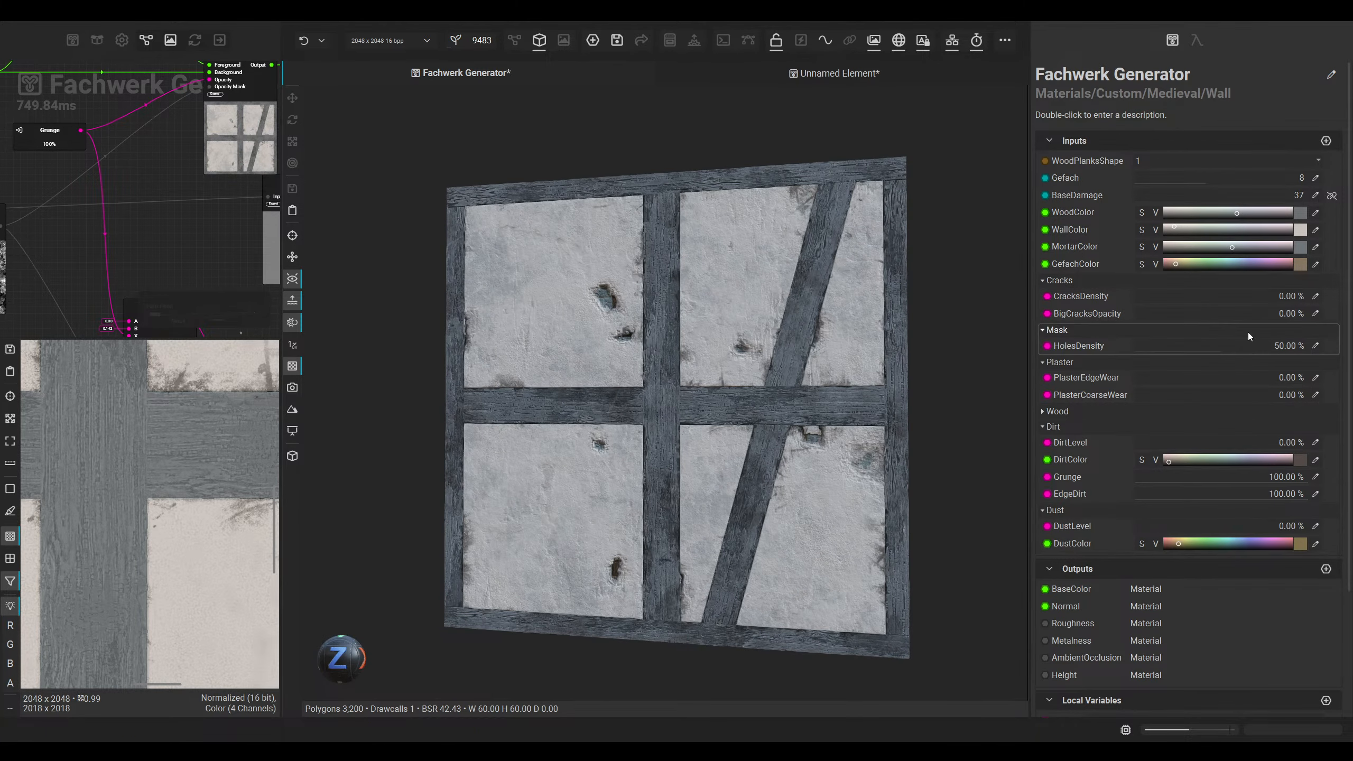
Step: Set HolesDensity to 74.72% and examine the plaster holes and surrounding beams up close and from several angles
left_click_drag(1220, 347, 1195, 352)
left_click_drag(1179, 350, 1211, 356)
scroll(805, 448, "up", 6)
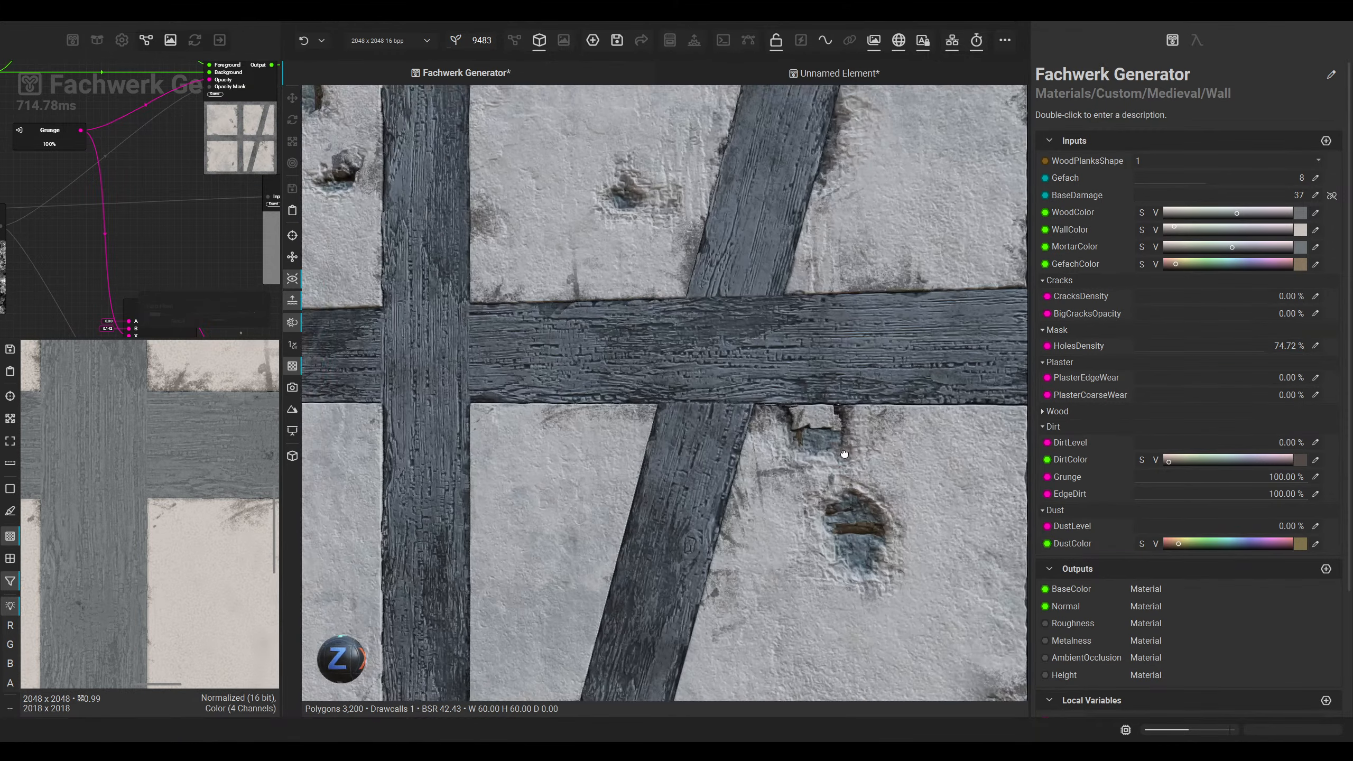
left_click_drag(844, 454, 715, 446)
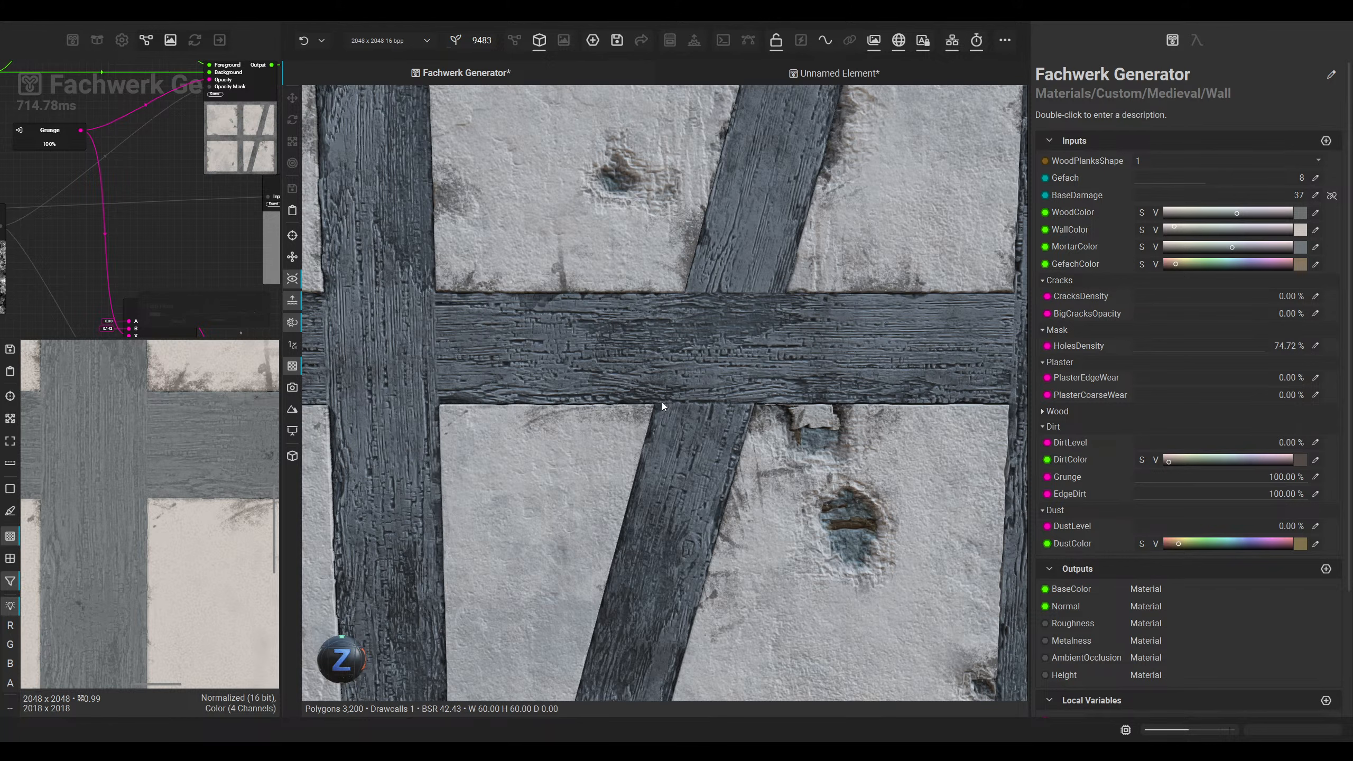
scroll(662, 402, "down", 3)
middle_click_drag(586, 381, 660, 447)
scroll(628, 463, "down", 3)
middle_click_drag(607, 498, 632, 474)
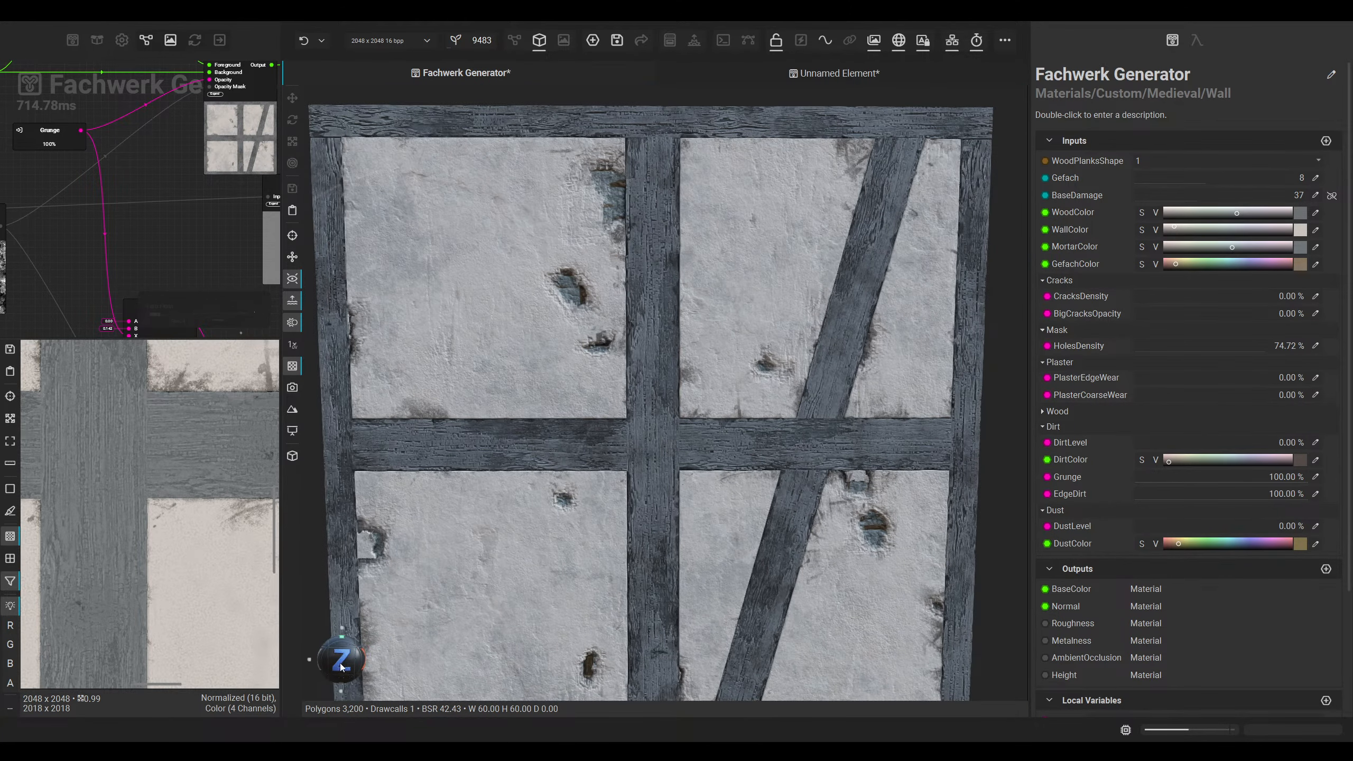
left_click_drag(341, 667, 357, 656)
Step: Compare HolesDensity at 50% and 30% on the wall, leaving it at 30%
left_click(1315, 346)
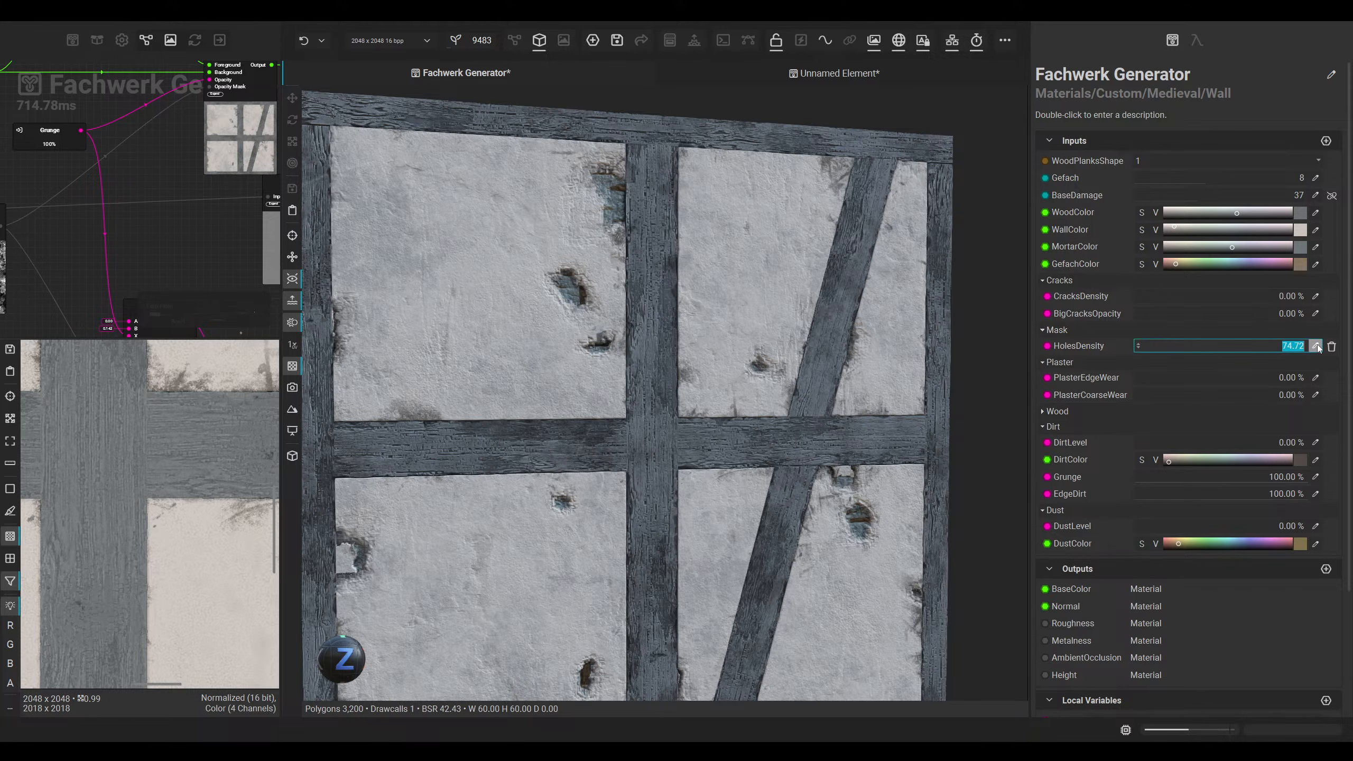
type("50")
key("Return")
middle_click_drag(778, 437, 800, 414)
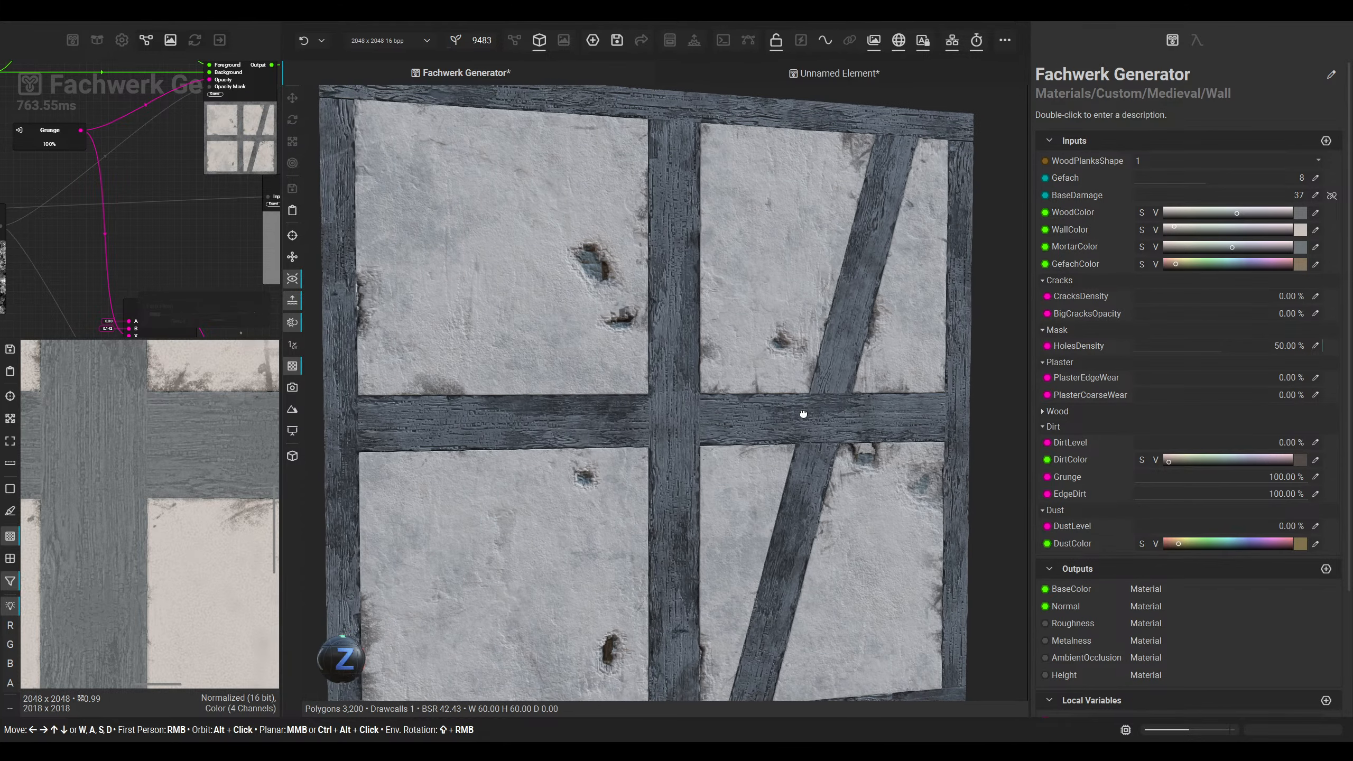
left_click(1315, 345)
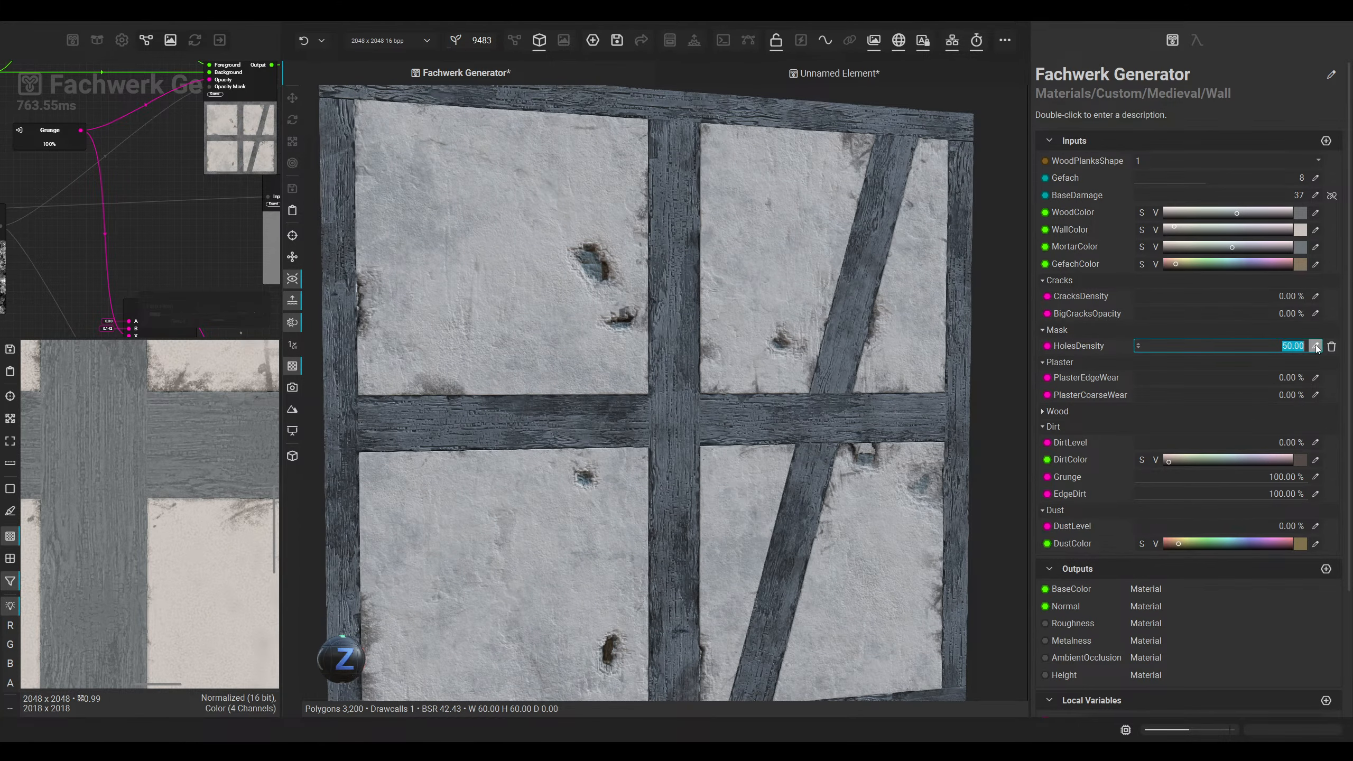
type("30")
key("Return")
middle_click_drag(783, 419, 797, 429)
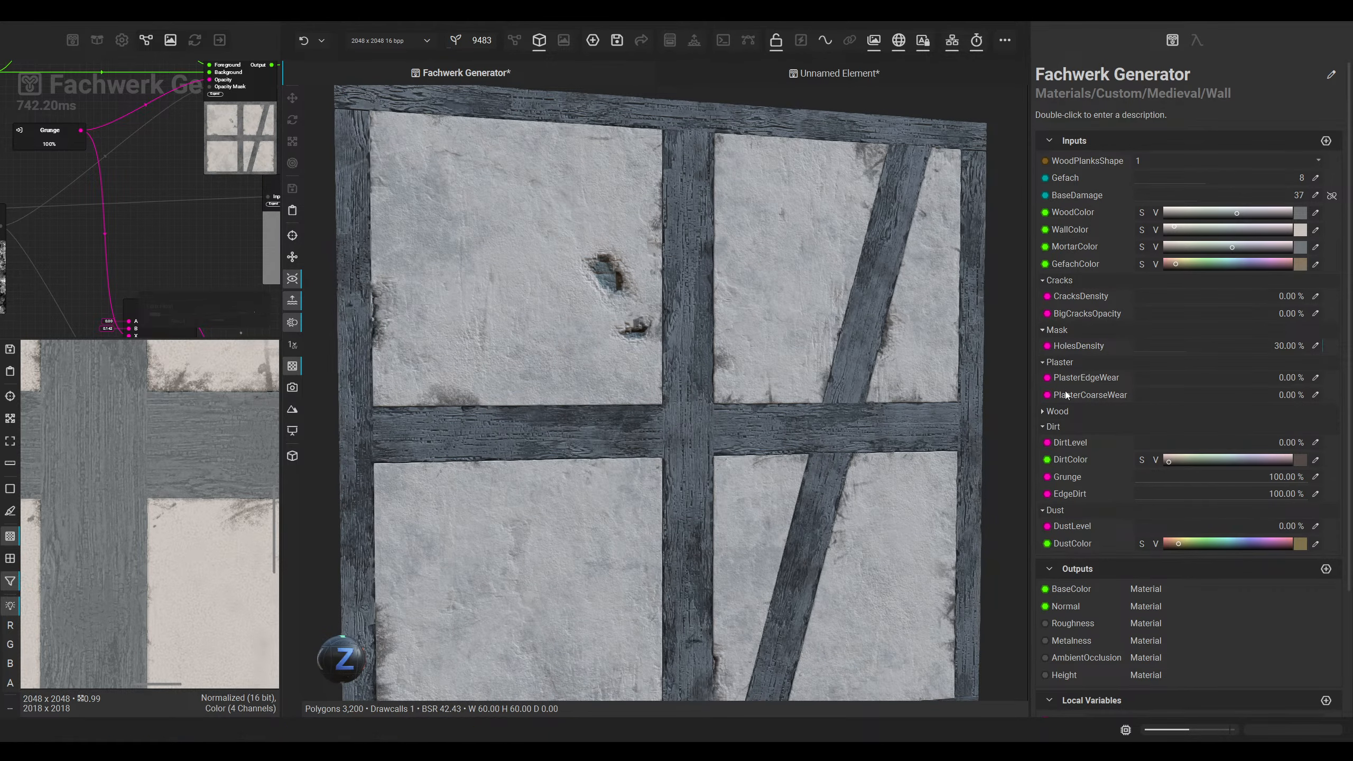
Step: Raise CracksDensity, BigCracksOpacity and PlasterEdgeWear to 100% to preview their full effect on the wall
left_click_drag(1148, 296, 1295, 297)
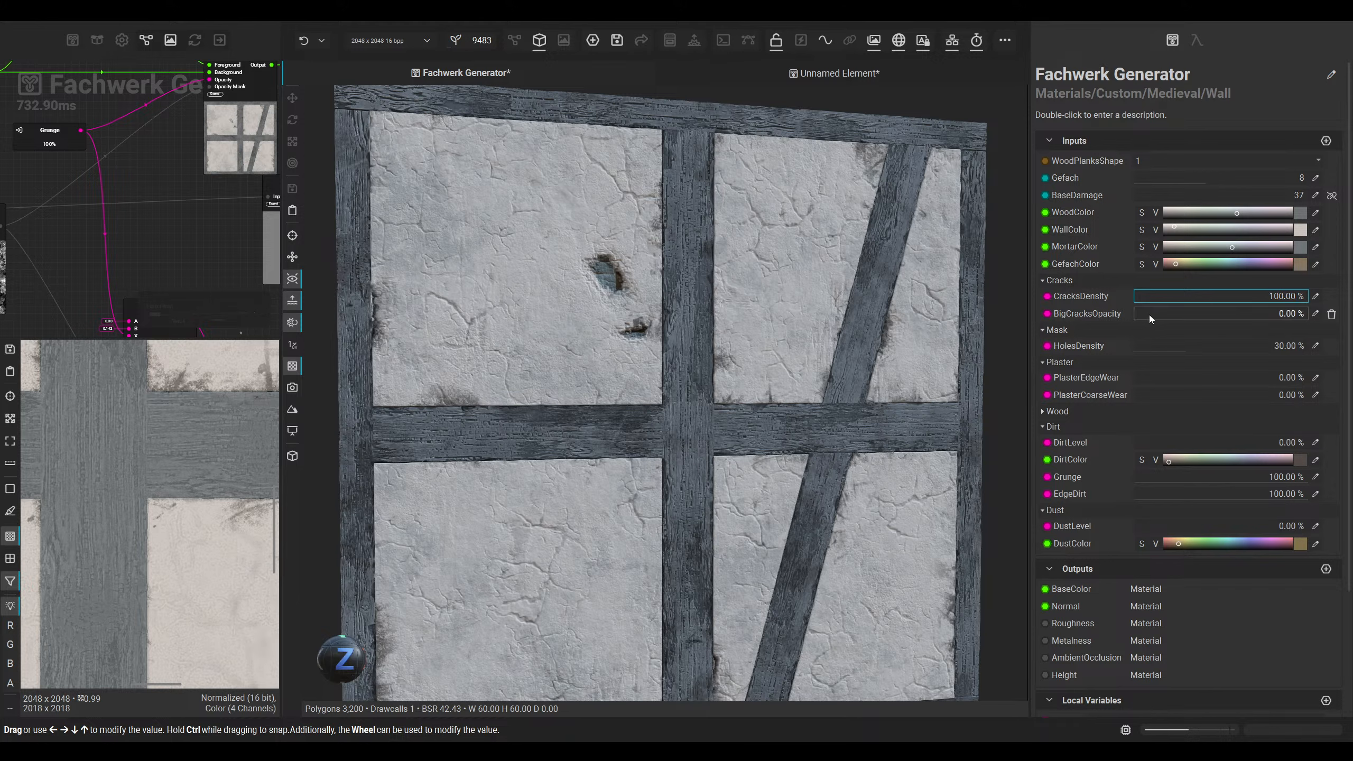
left_click_drag(1149, 315, 1280, 317)
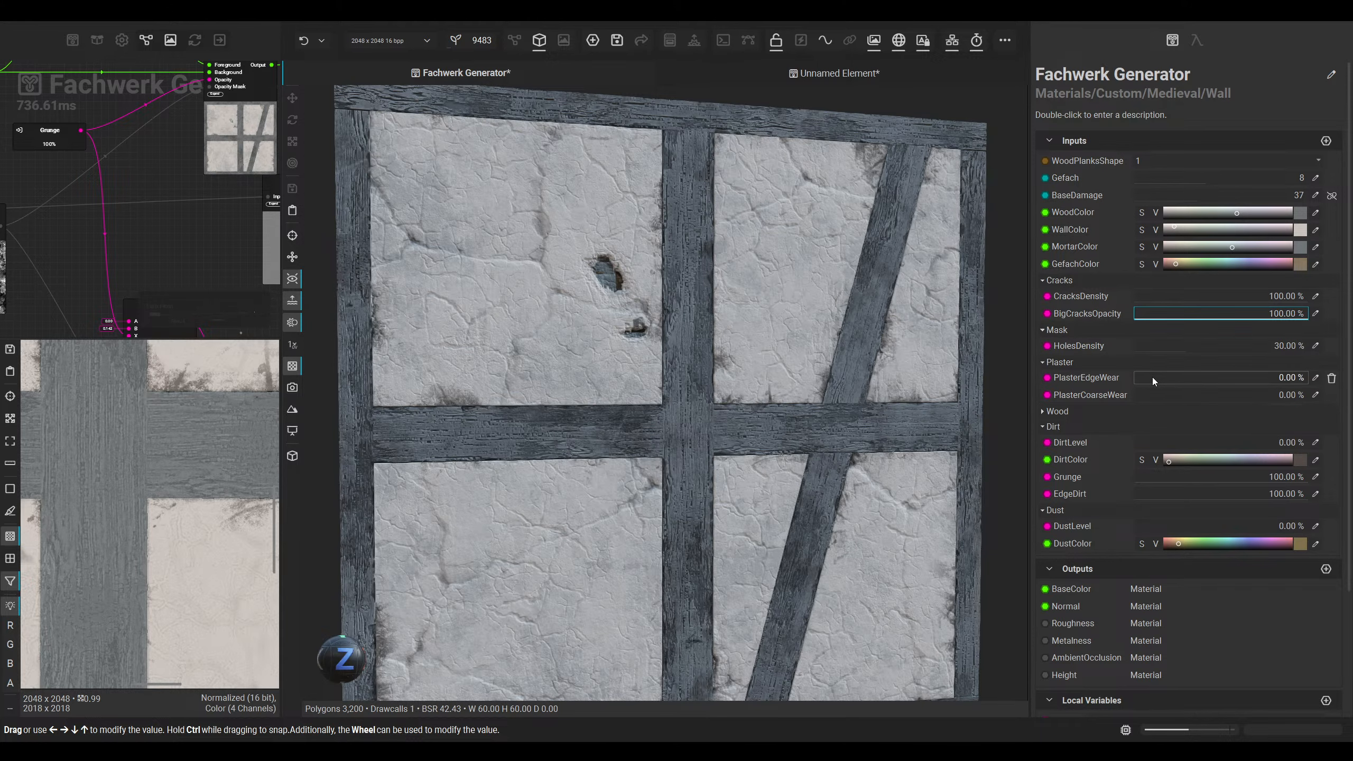
left_click_drag(1152, 376, 1340, 372)
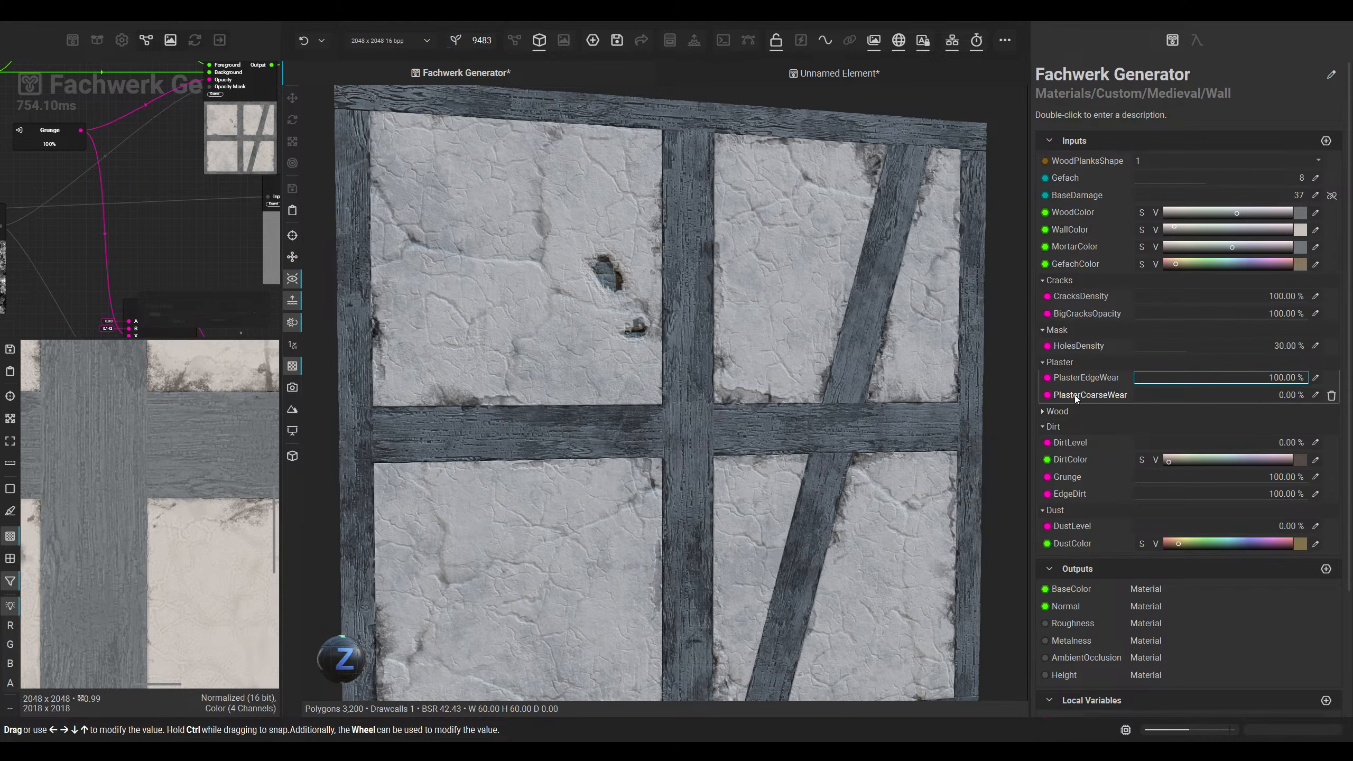
Step: Set PlasterCoarseWear to 50% while viewing the whole wall
scroll(841, 402, "down", 2)
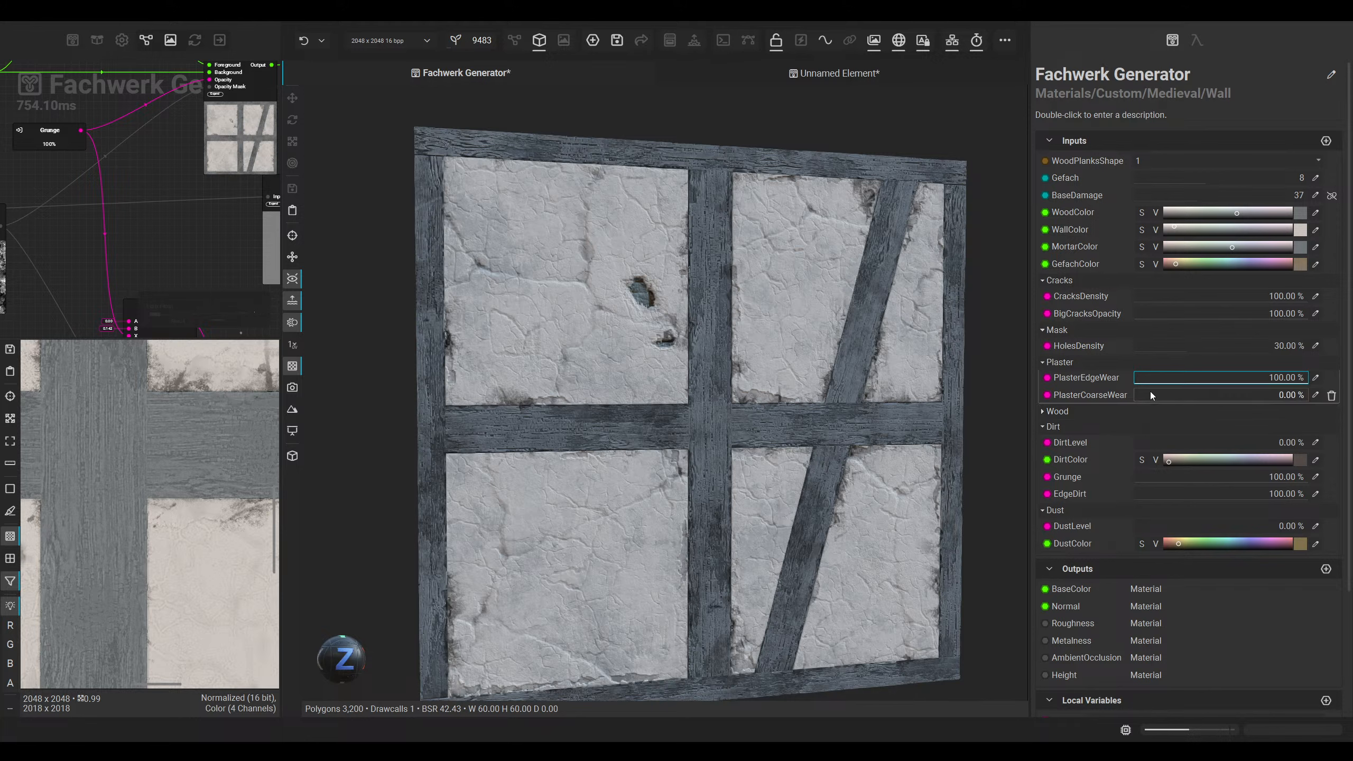
left_click_drag(1192, 393, 1222, 392)
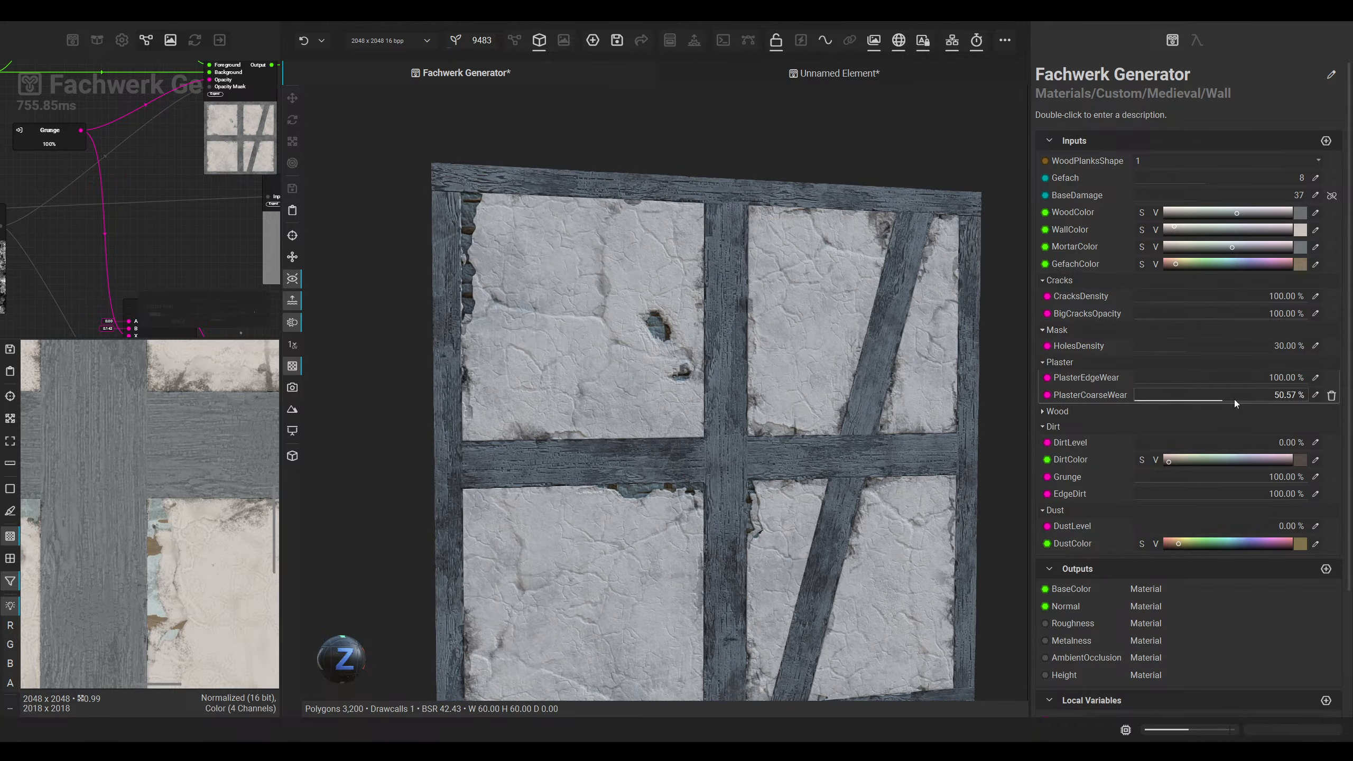
left_click(1305, 396)
key("Return")
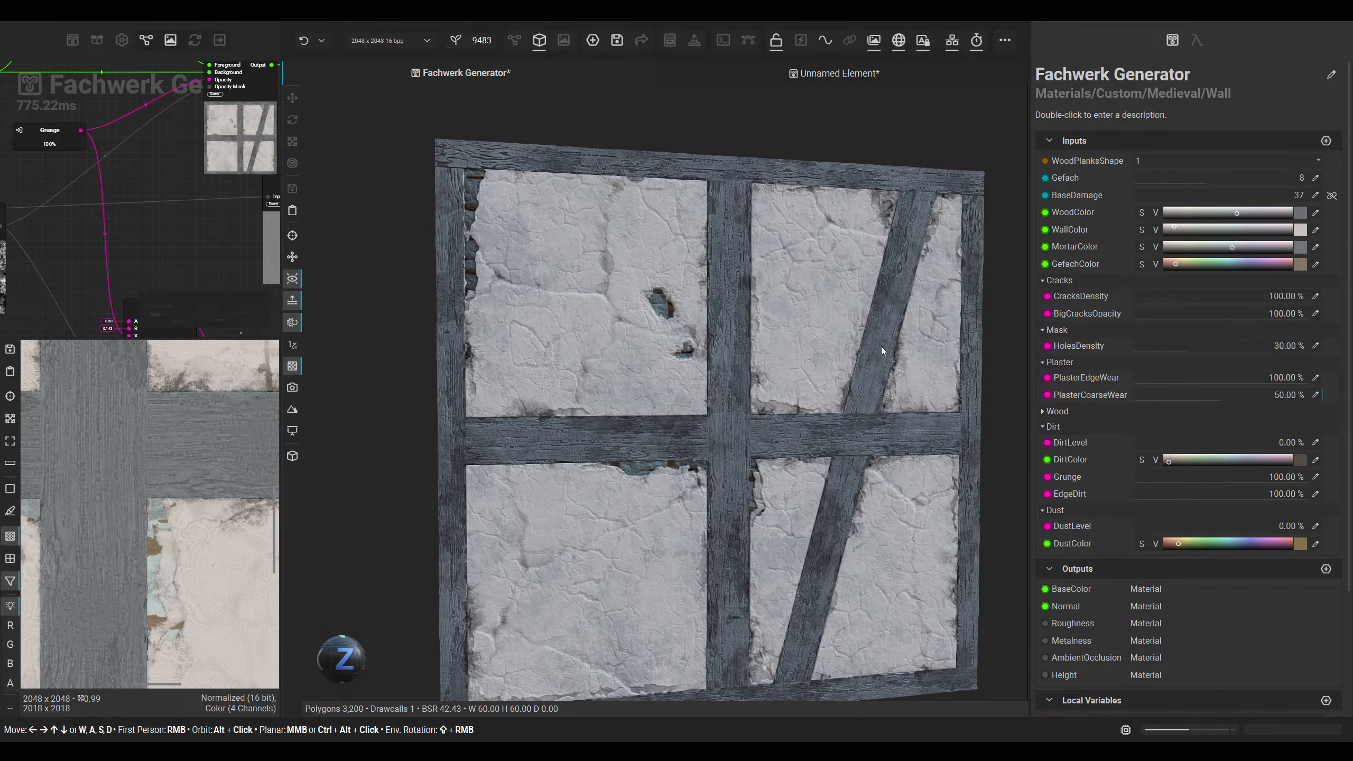
Step: Set both BigCracksOpacity and CracksDensity to 50%
left_click(1313, 314)
type("50")
key("Return")
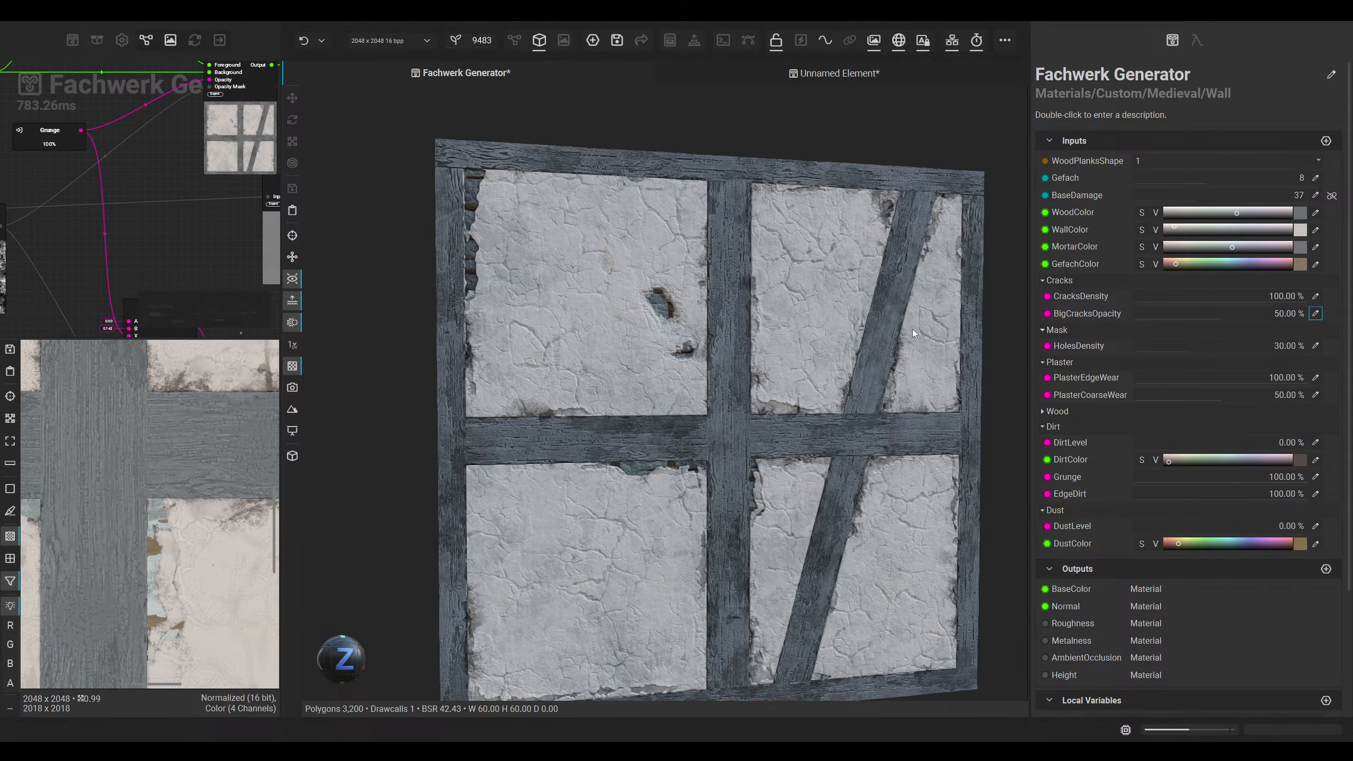
left_click(1314, 297)
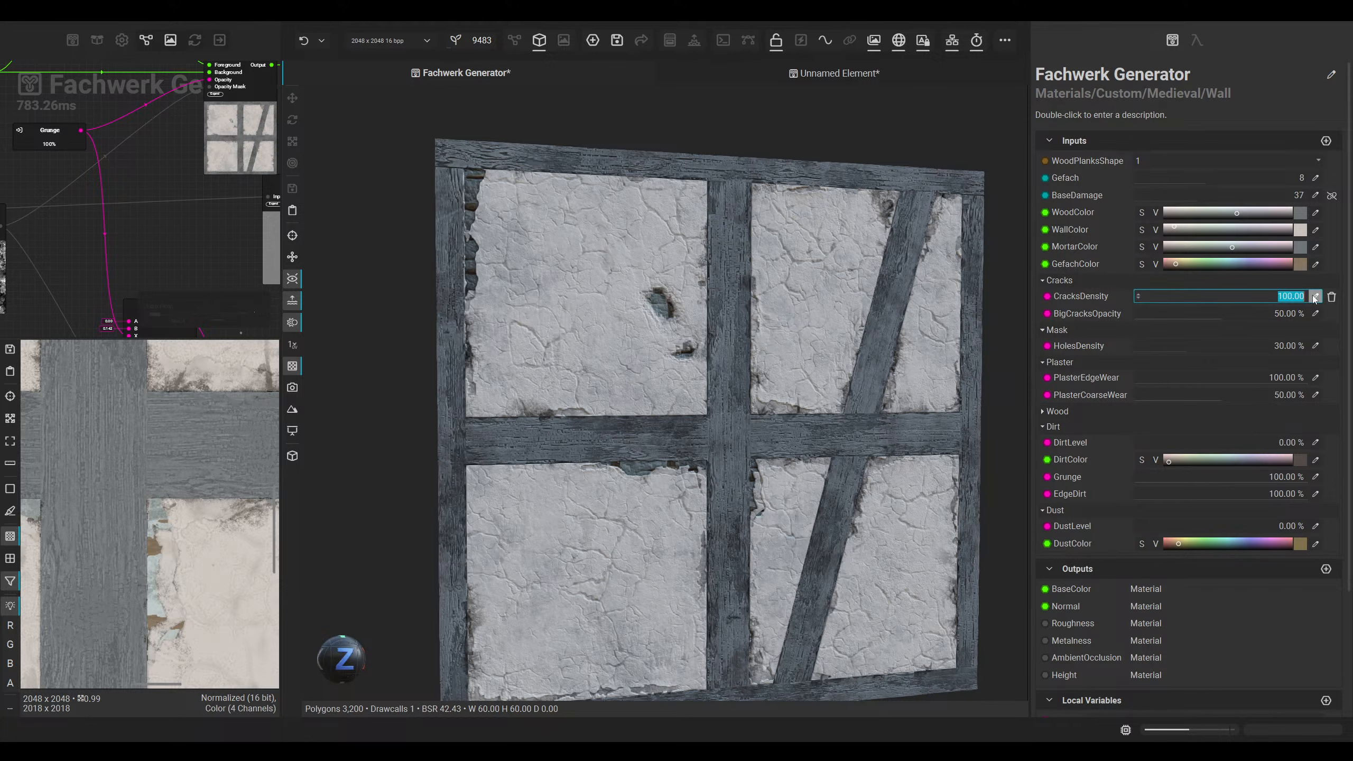
key("Return")
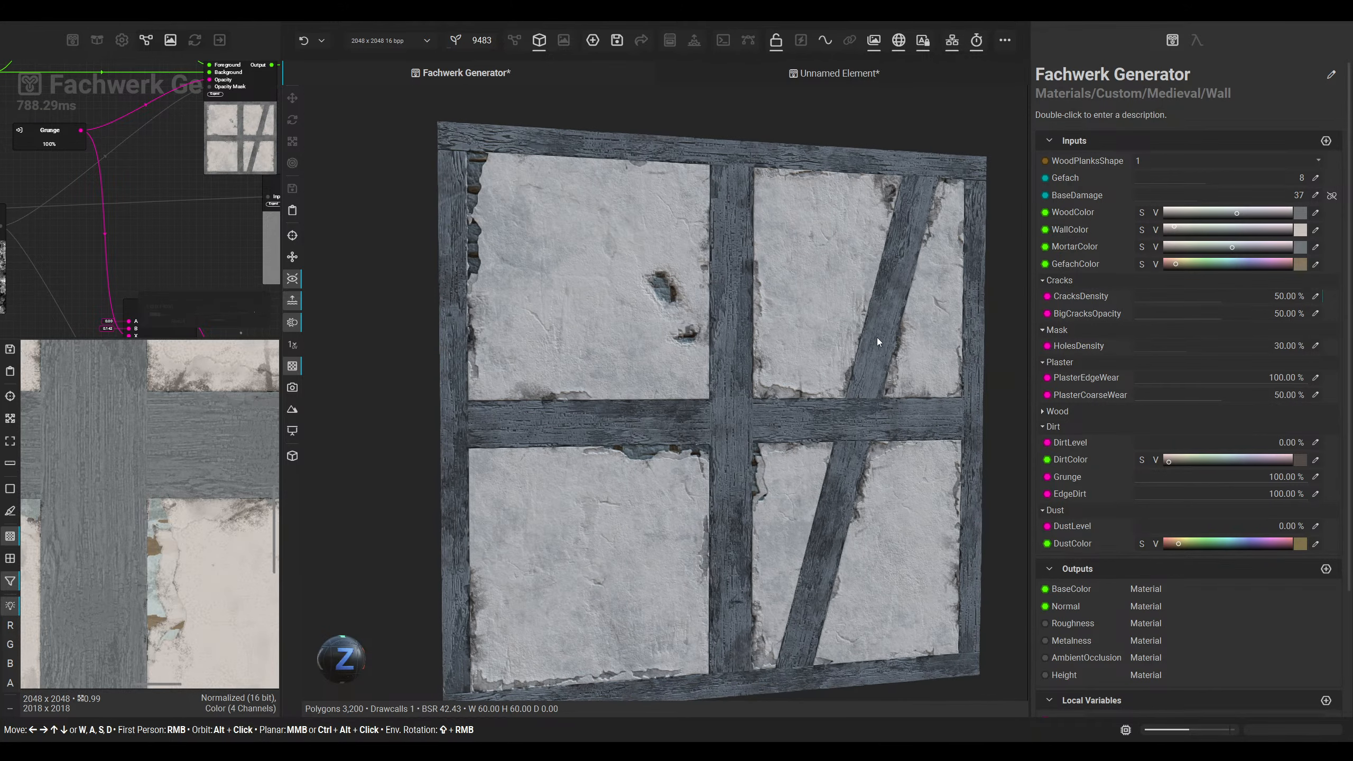
Step: Set PlasterEdgeWear to 50% with the full wall in view
middle_click_drag(809, 354, 812, 335)
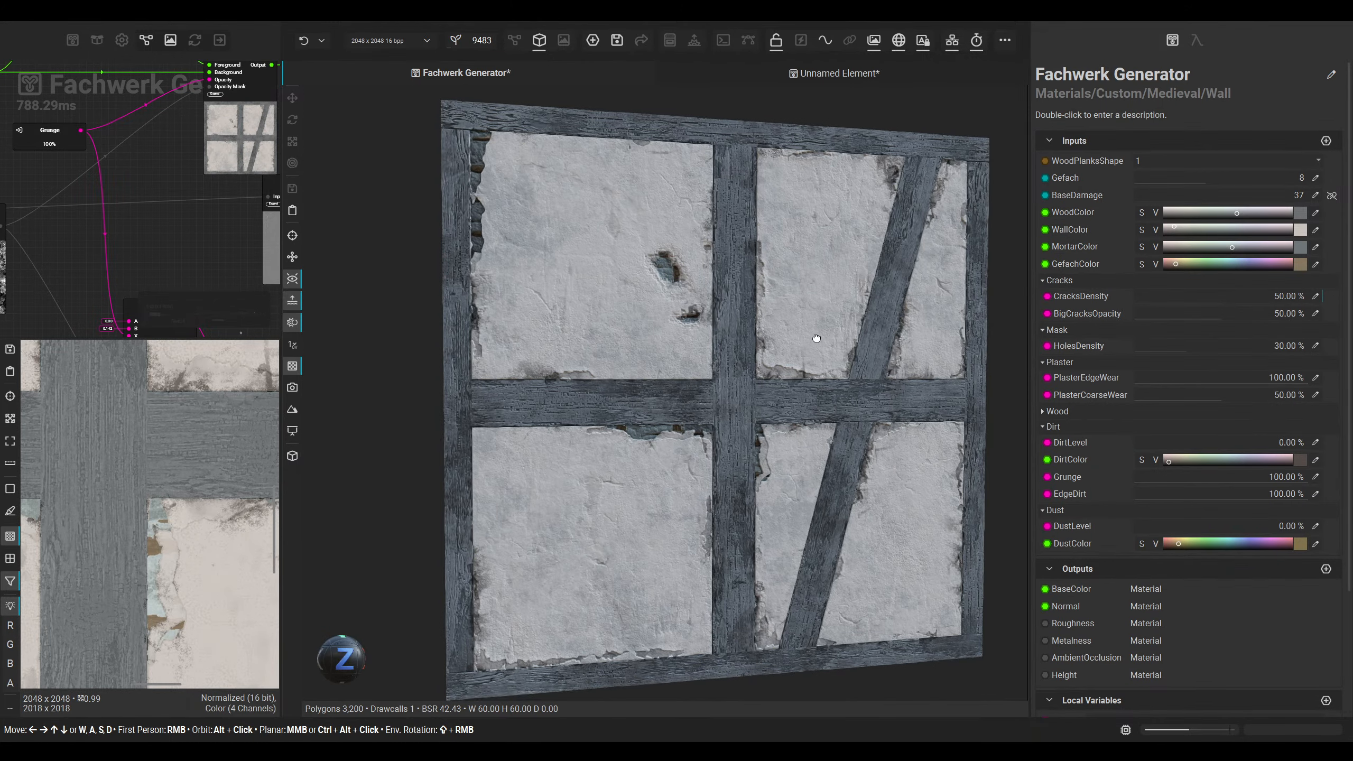
left_click(1313, 380)
type("50")
key("Return")
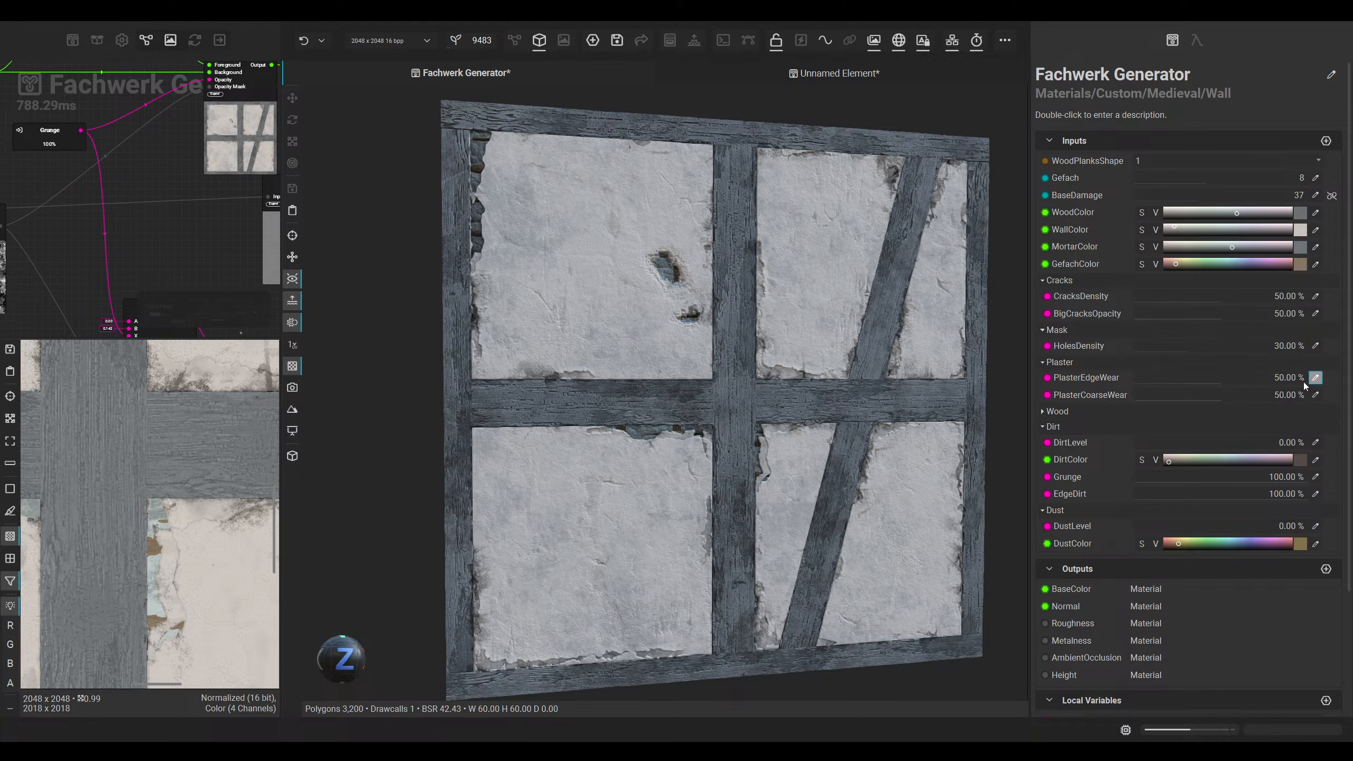
Step: Raise both PlasterEdgeWear and PlasterCoarseWear to 100% to test the full plaster wear
left_click(1313, 377)
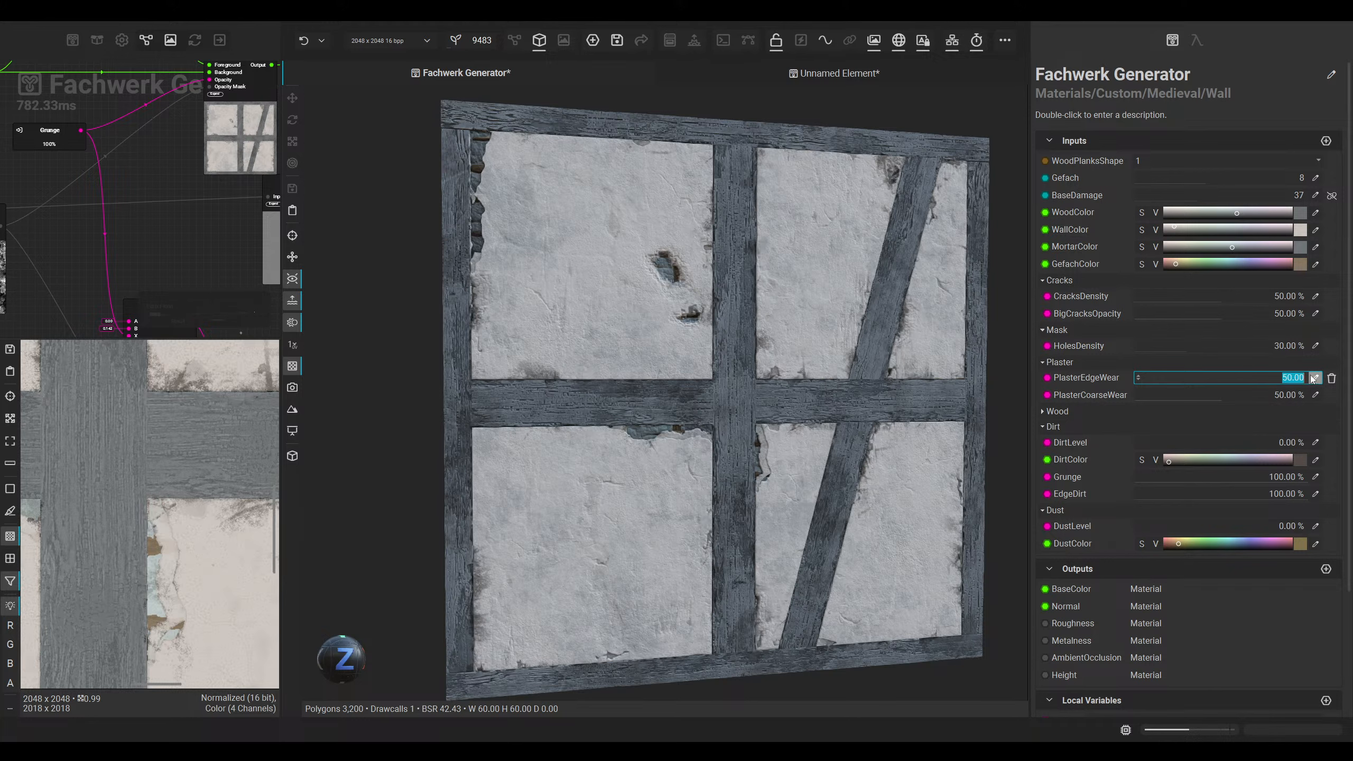
type("100")
key("Return")
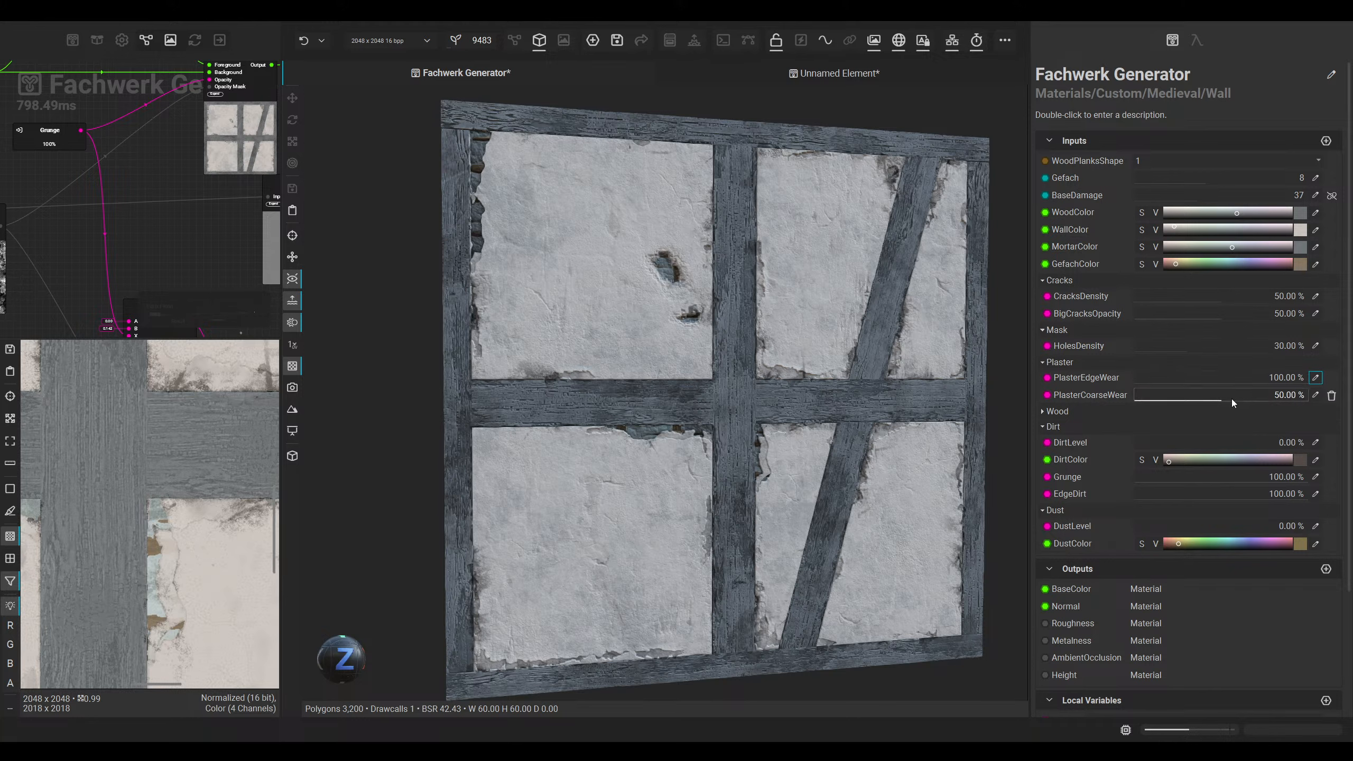
left_click_drag(1231, 399, 1343, 391)
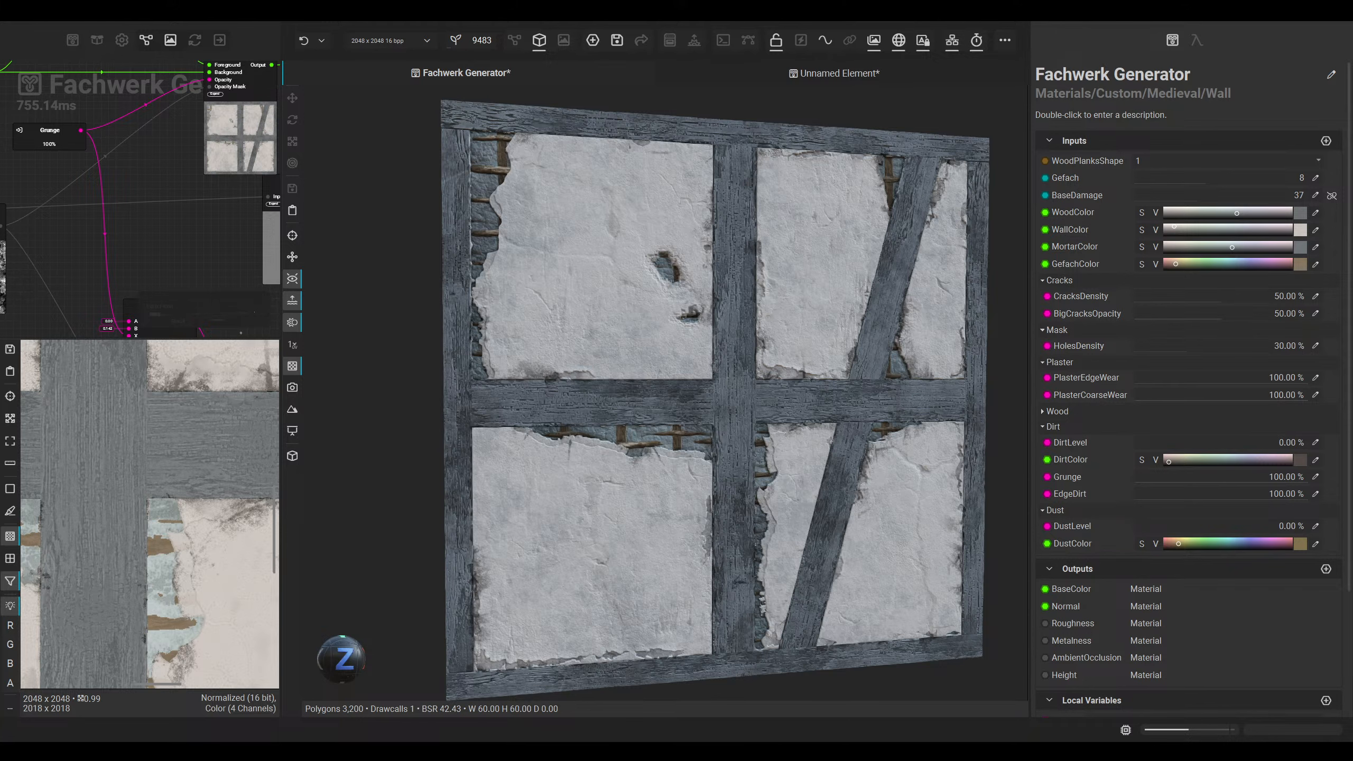
Step: Examine the worn plaster borders and exposed infill beside the beams on the 3D wall, from the whole wall to close up
scroll(542, 192, "down", 1)
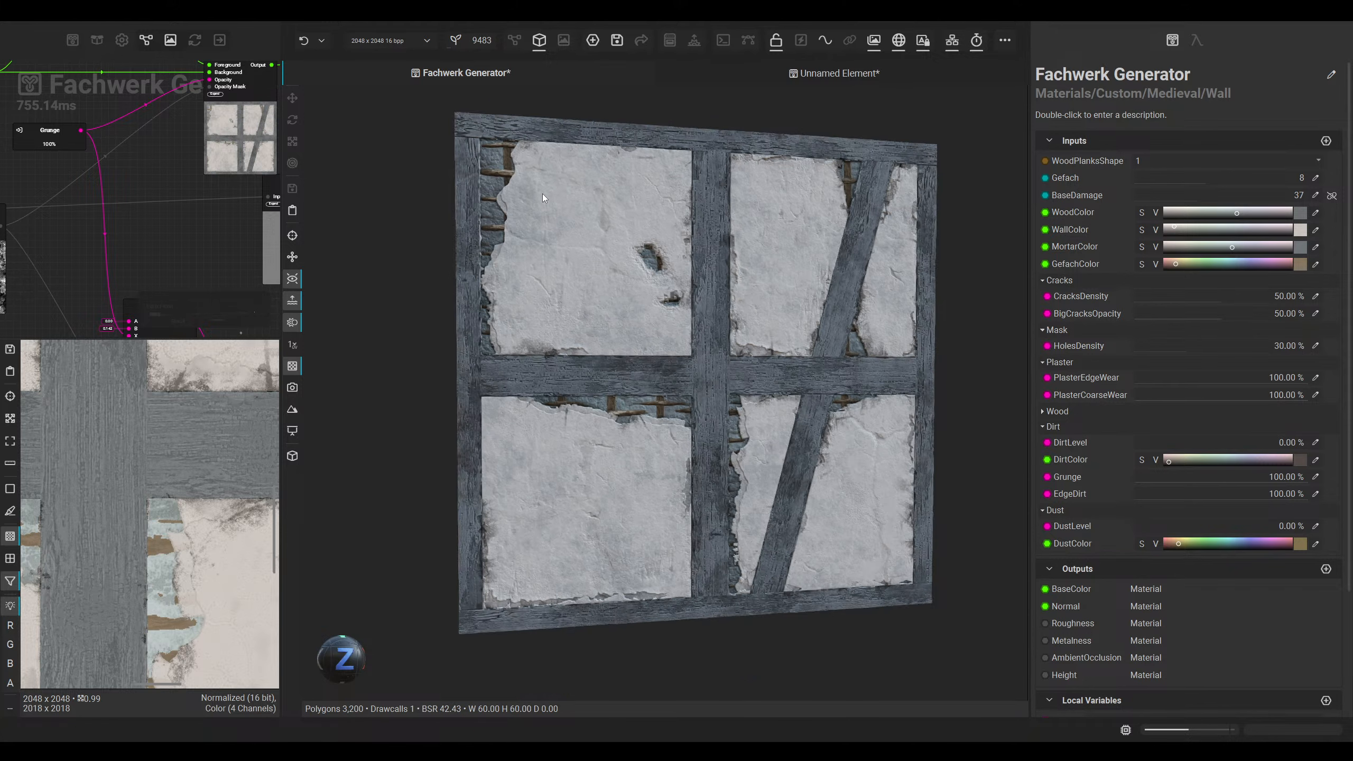
scroll(501, 216, "up", 3)
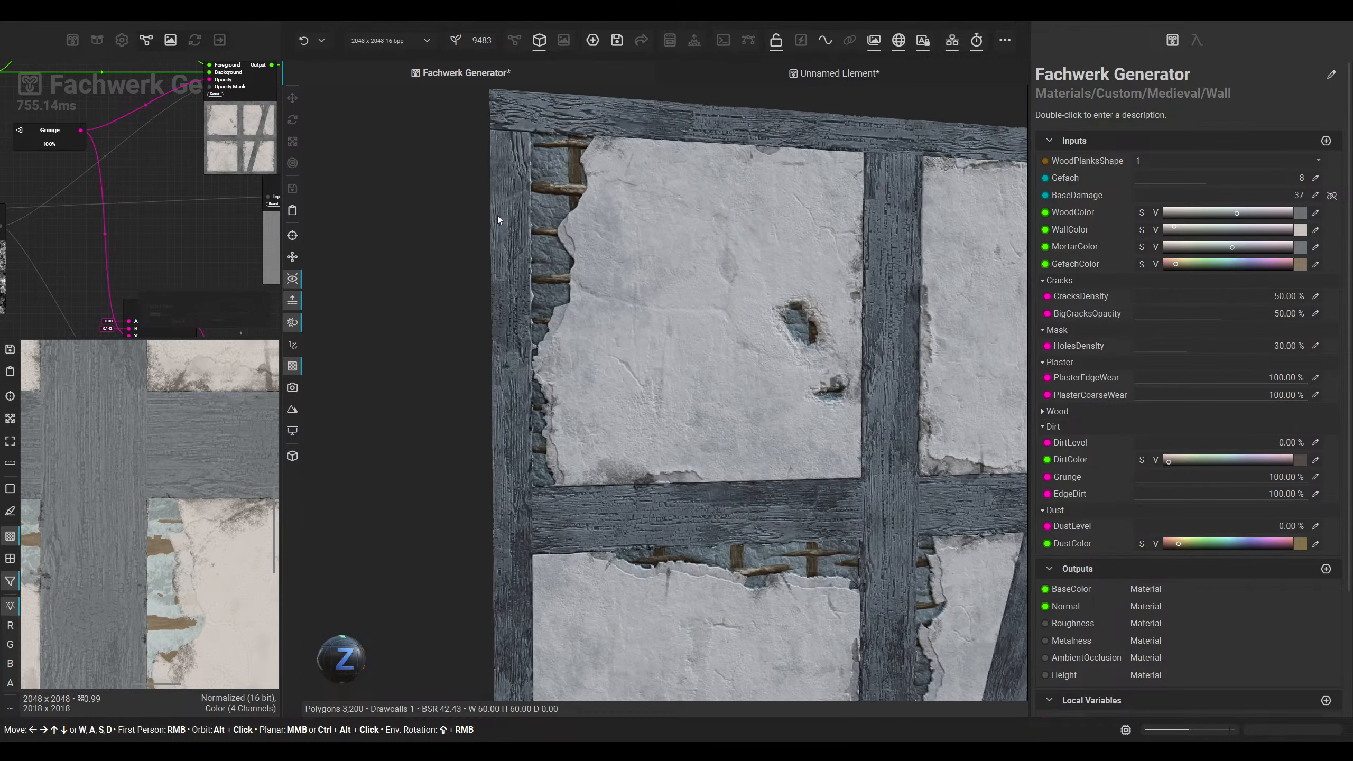
scroll(517, 250, "up", 3)
left_click_drag(361, 647, 326, 643)
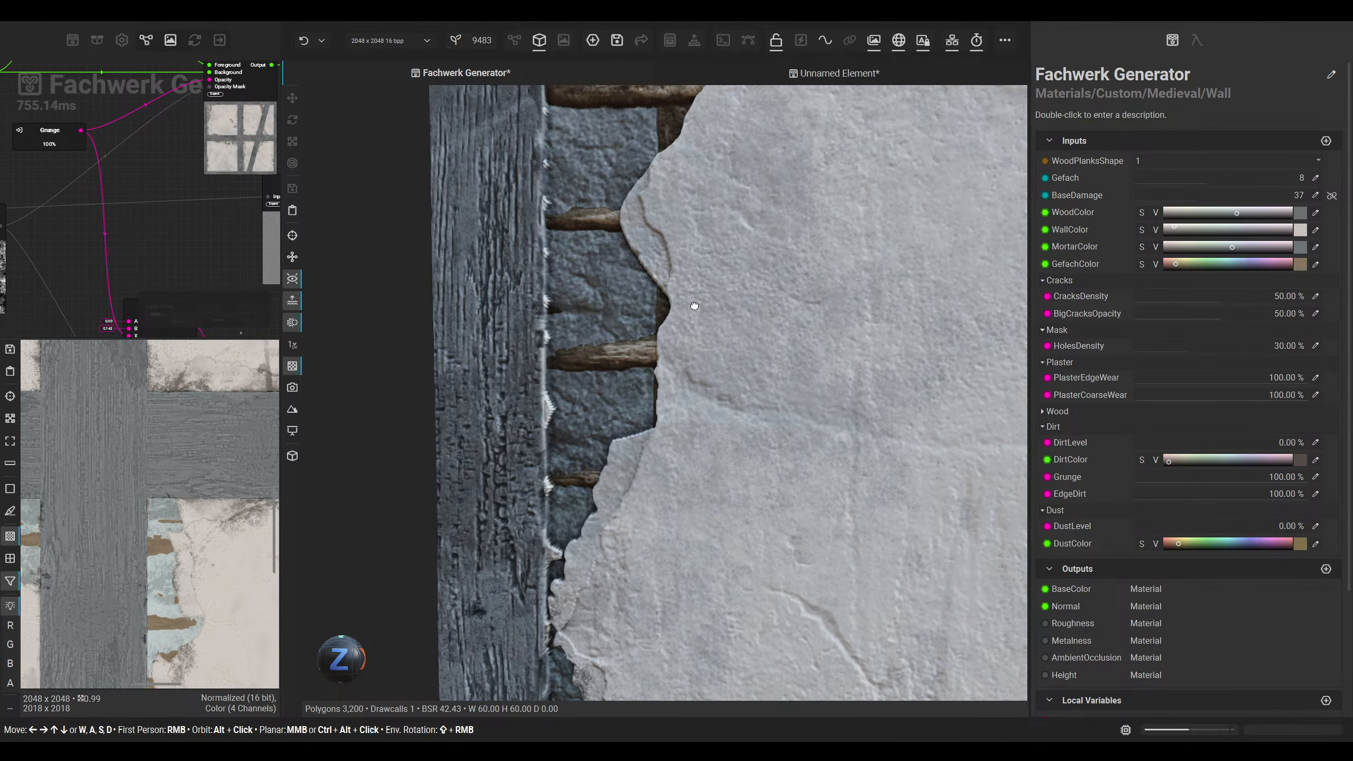
scroll(511, 362, "down", 5)
scroll(449, 345, "up", 5)
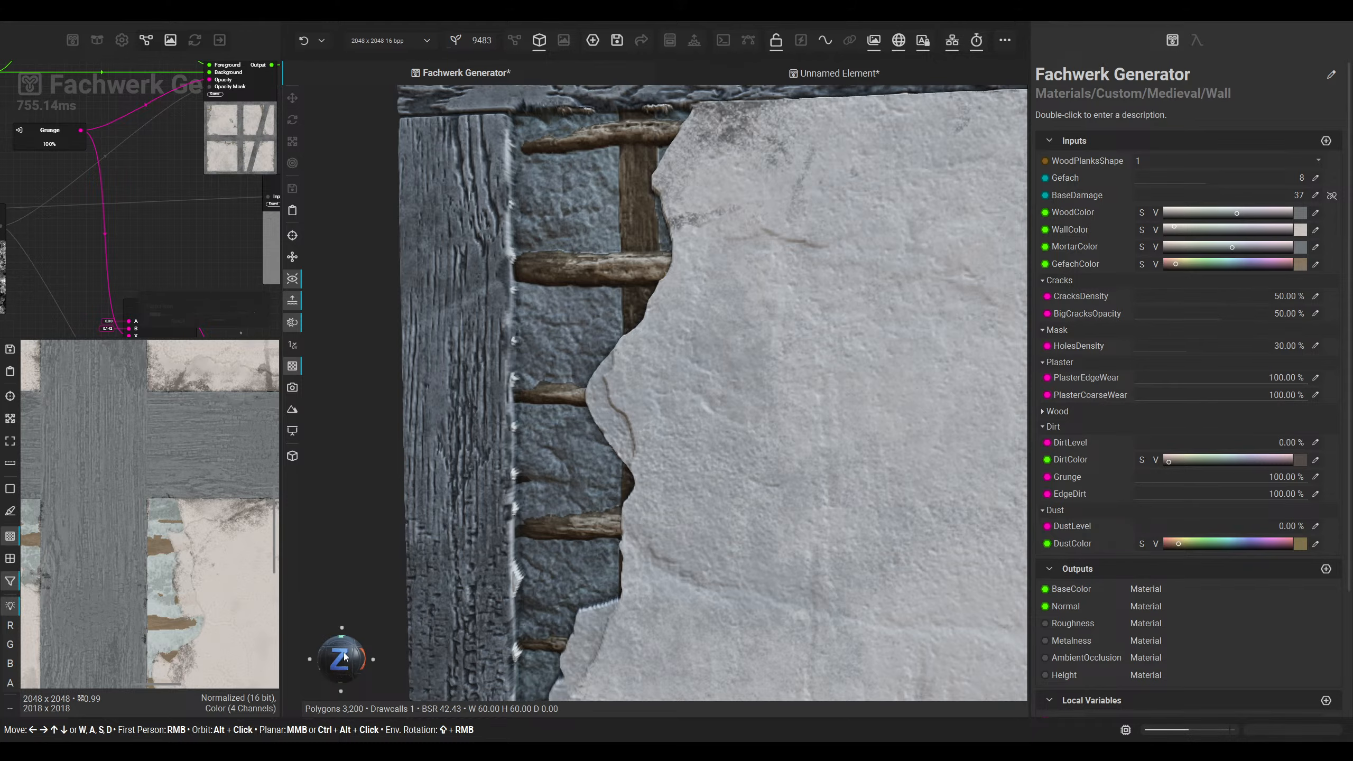
mouse_move(343, 656)
left_mouse_down()
mouse_move(389, 647)
mouse_move(354, 653)
left_mouse_up()
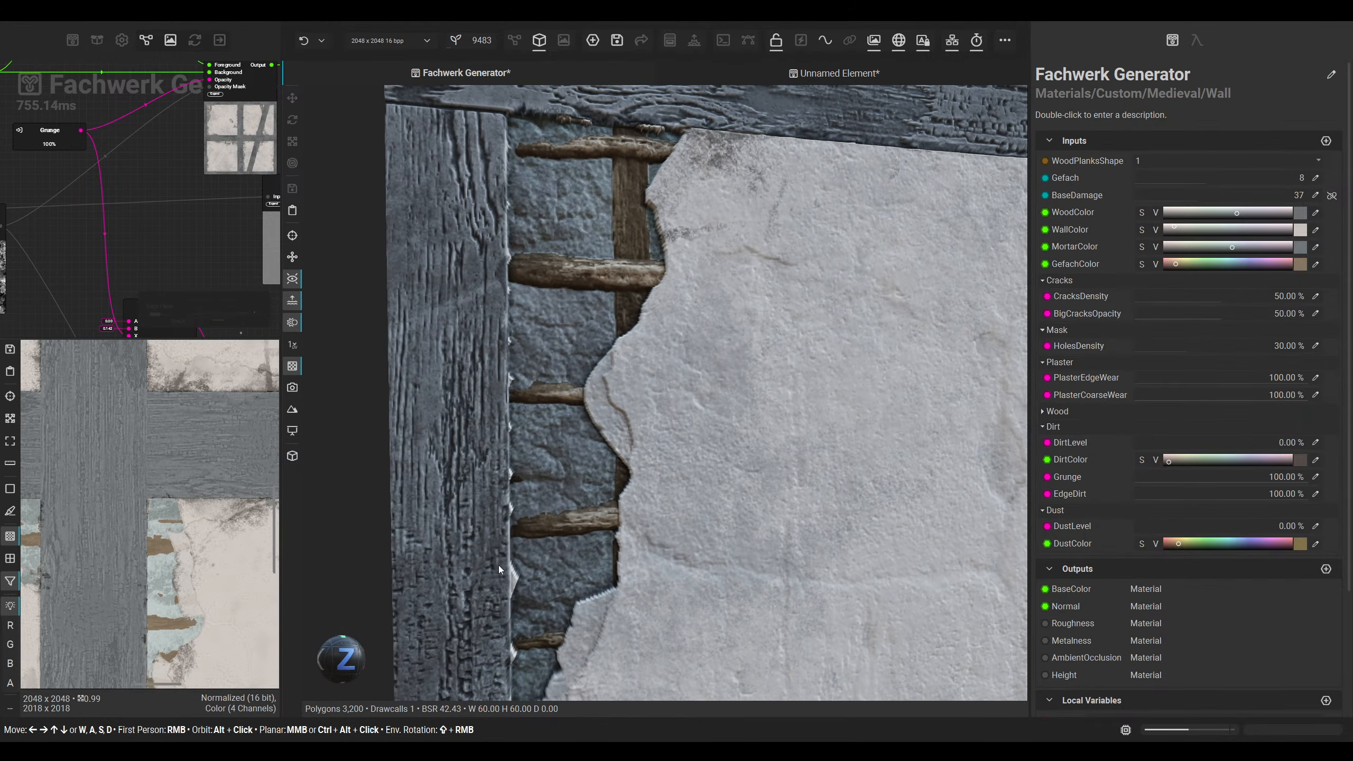
scroll(566, 500, "down", 5)
scroll(624, 415, "up", 4)
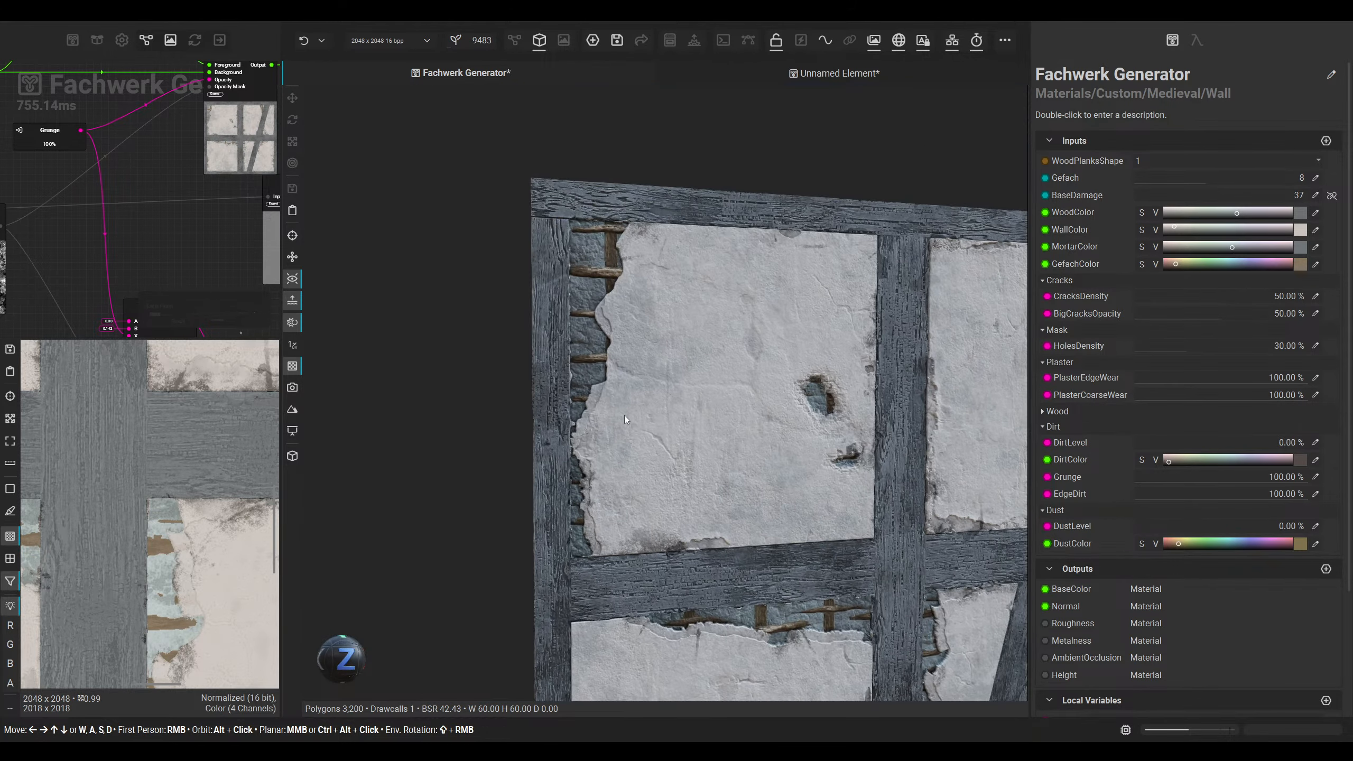
scroll(624, 415, "down", 3)
scroll(569, 323, "up", 4)
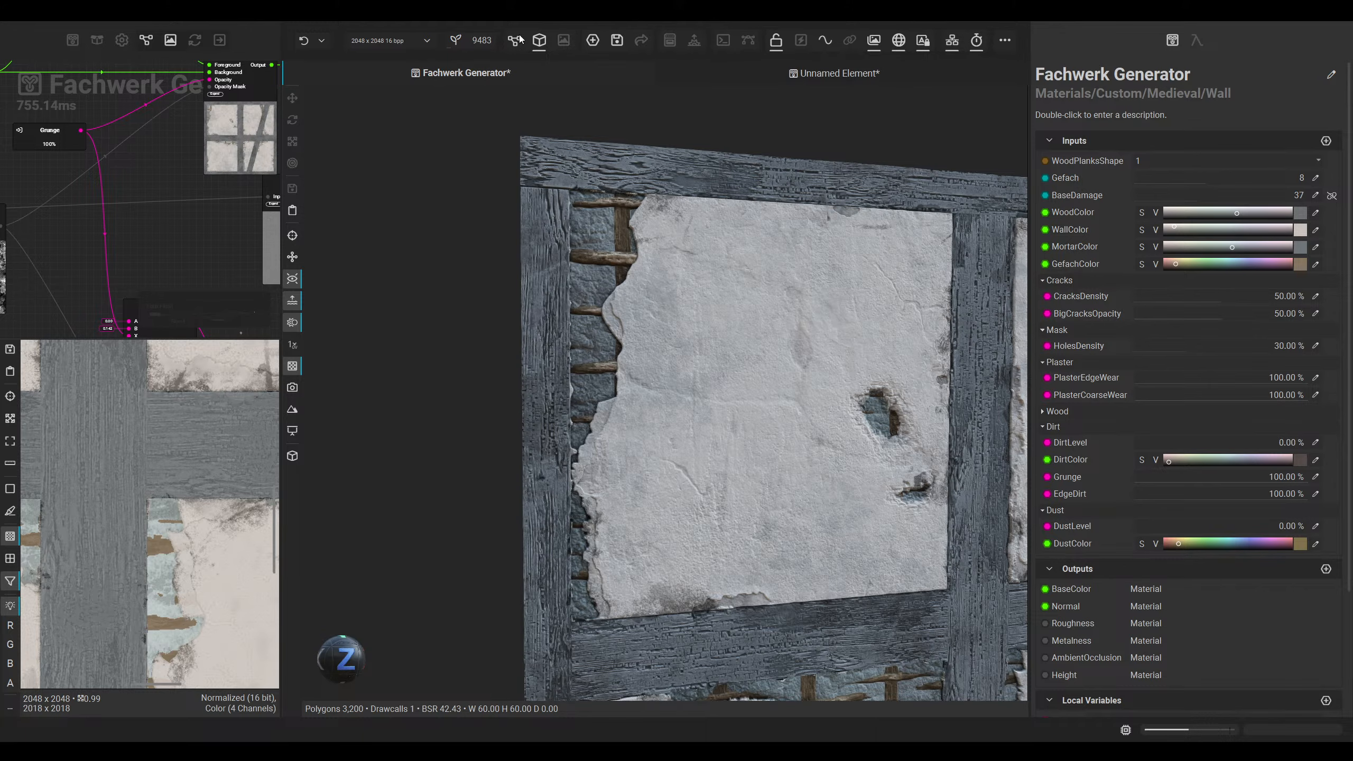
Step: Set the Stroke Width to 0.21 on the Edge Detection node that outlines the plaster fields in the node graph
left_click(514, 40)
scroll(767, 481, "up", 4)
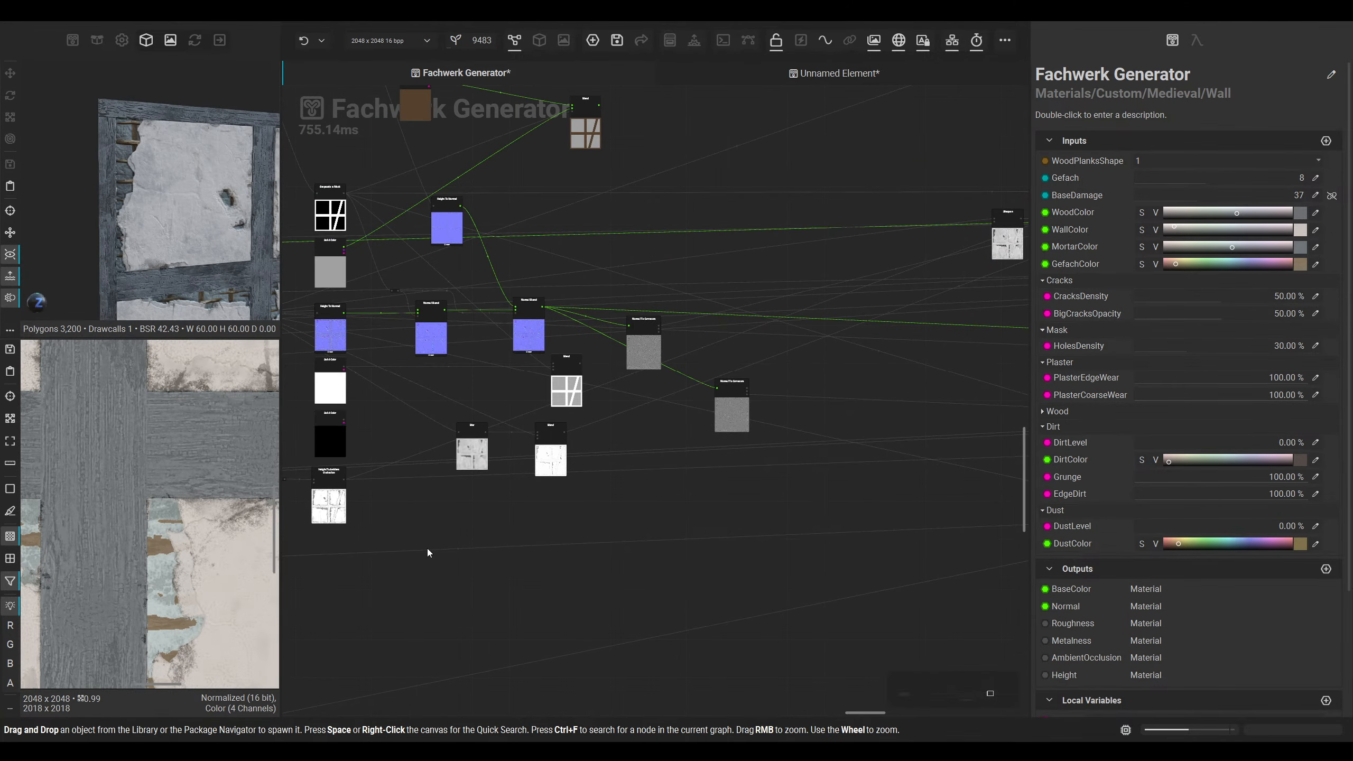
middle_click_drag(427, 549, 792, 515)
middle_click_drag(368, 528, 799, 513)
middle_click_drag(298, 505, 794, 493)
middle_click_drag(298, 464, 755, 448)
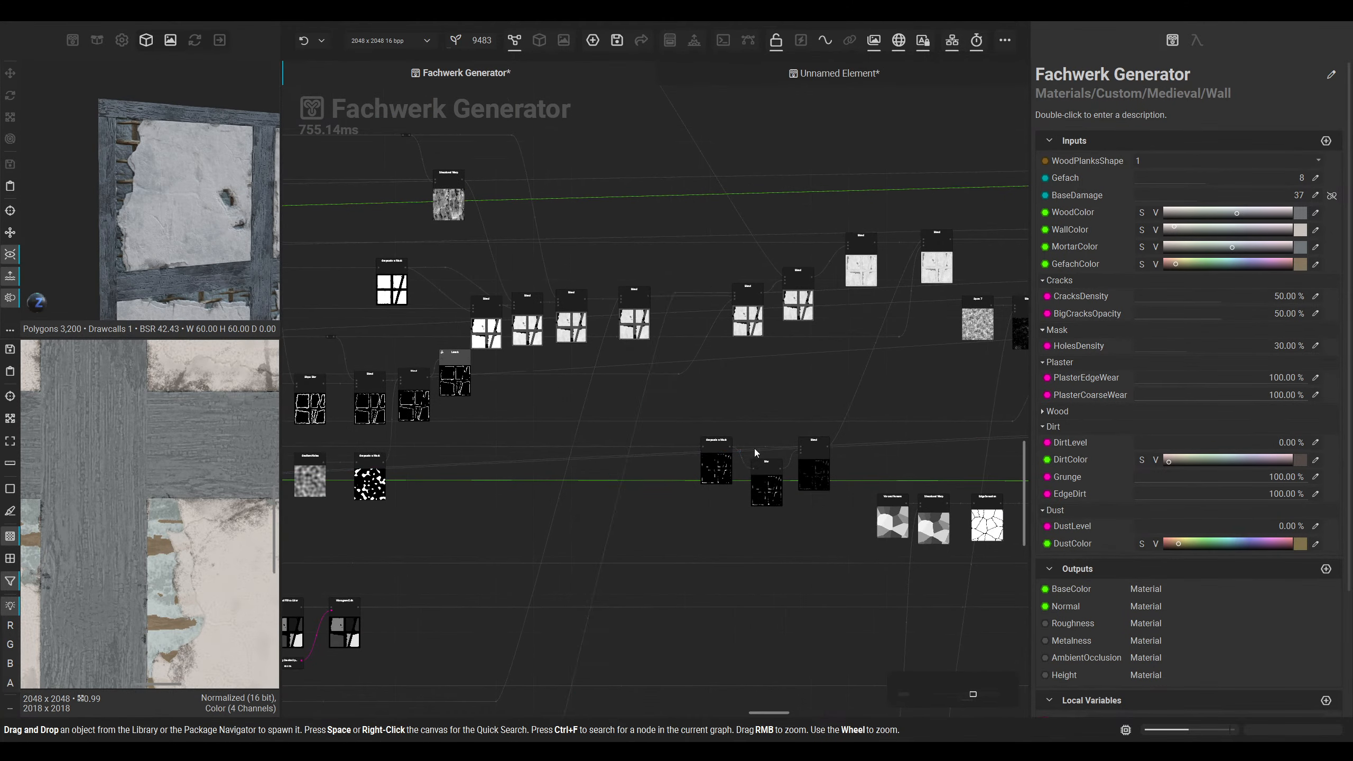
middle_click_drag(377, 514, 674, 506)
scroll(679, 362, "up", 3)
scroll(723, 466, "up", 2)
scroll(738, 462, "down", 2)
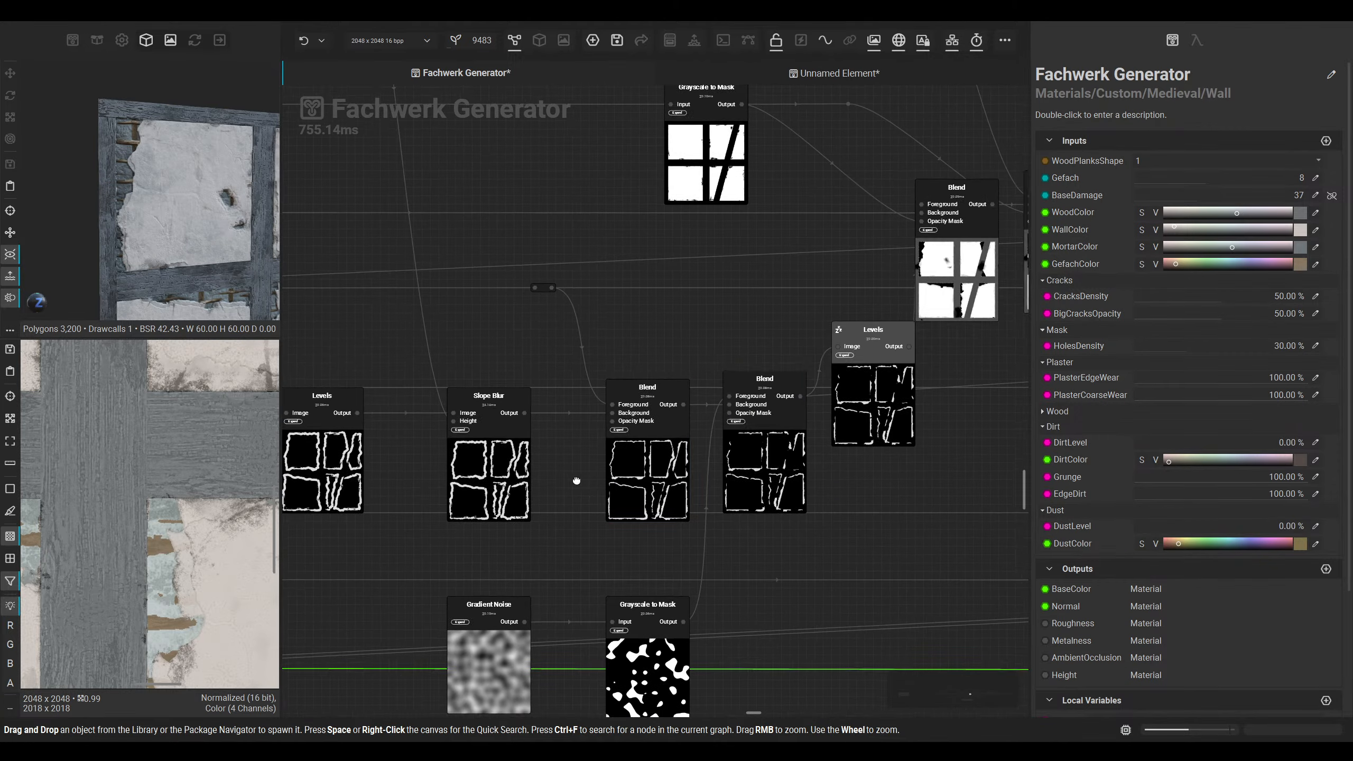
middle_click_drag(577, 481, 727, 460)
middle_click_drag(504, 490, 712, 471)
middle_click_drag(527, 484, 611, 473)
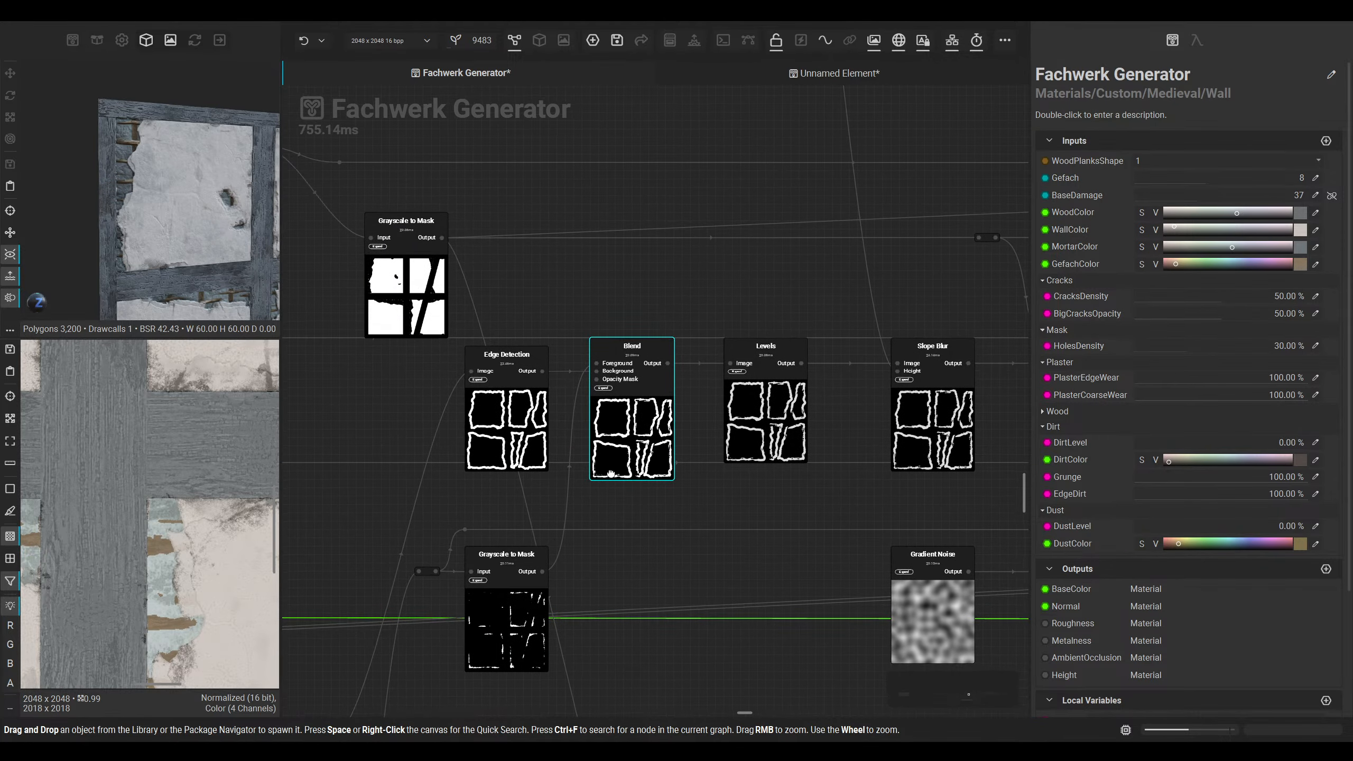
left_click(506, 425)
left_click(539, 40)
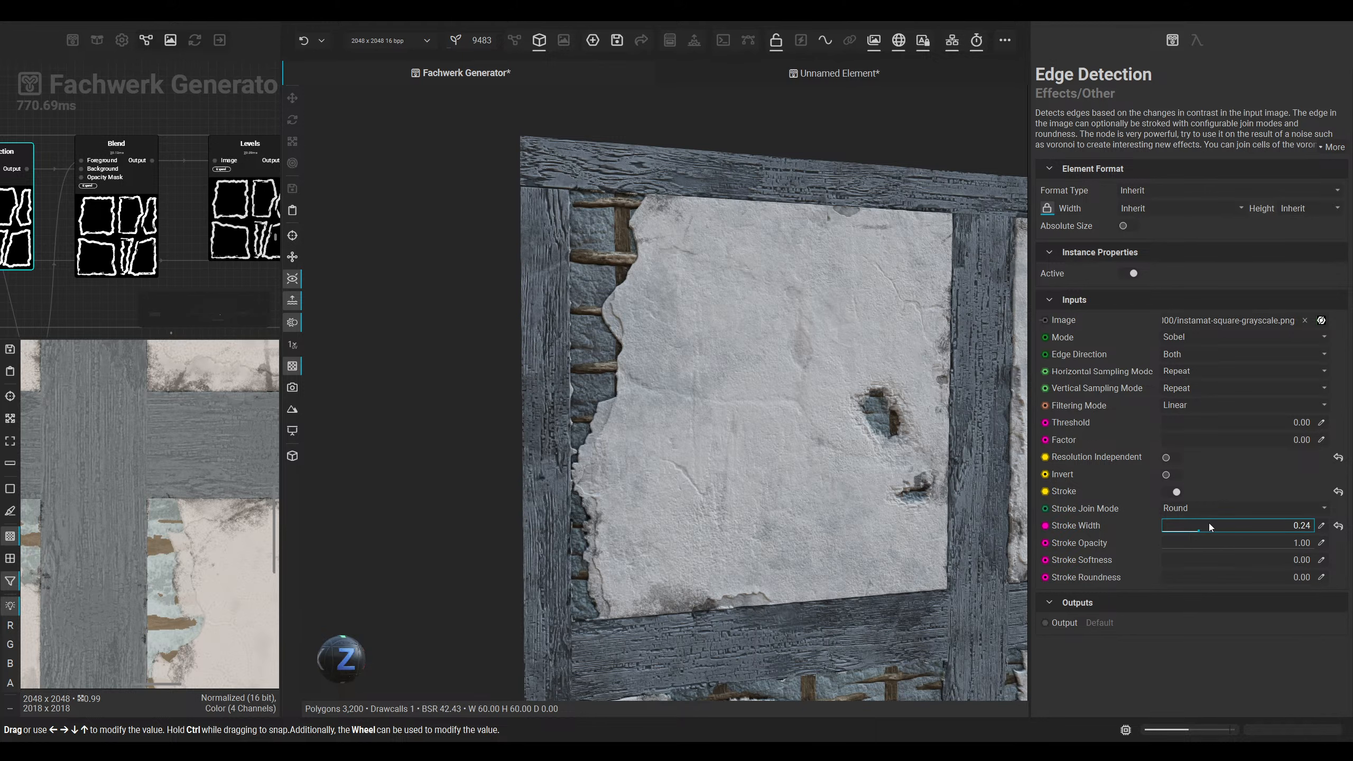
left_click_drag(1209, 525, 1190, 526)
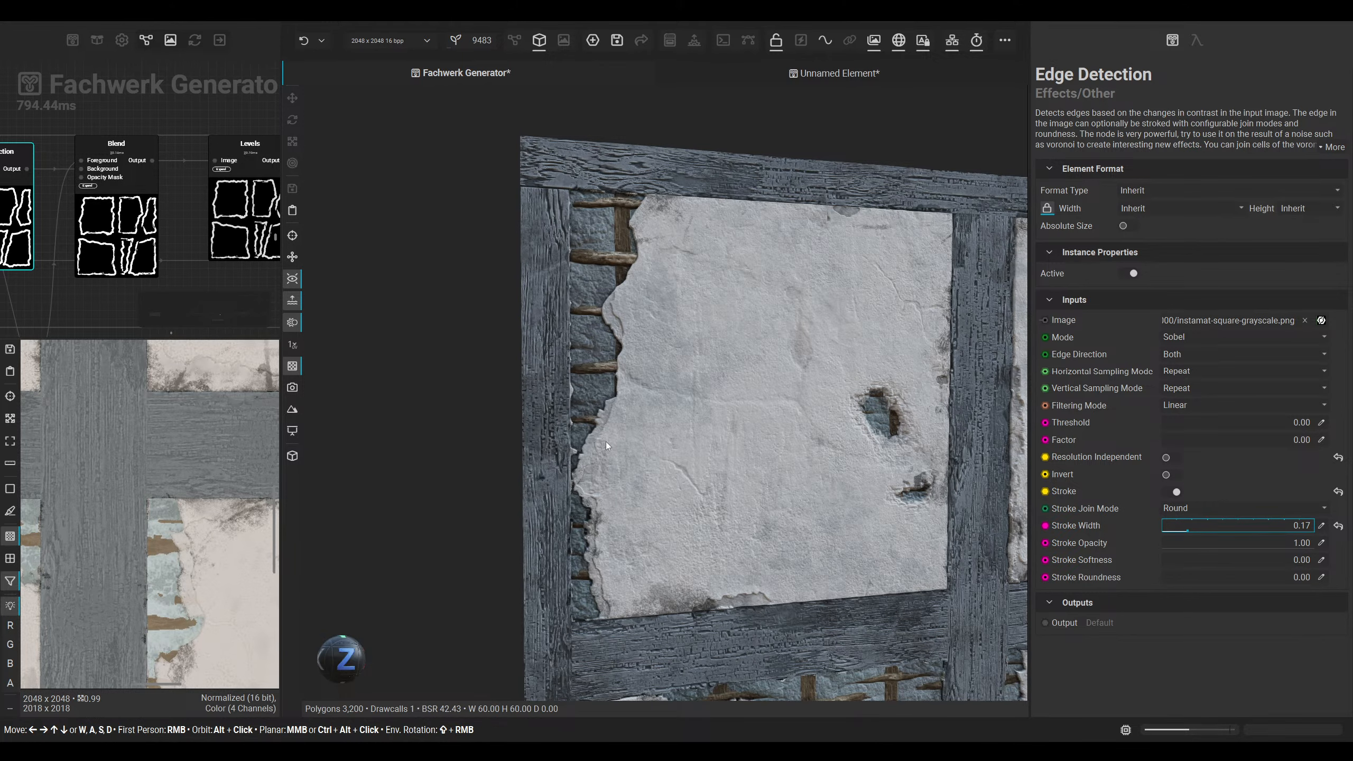
left_click(514, 40)
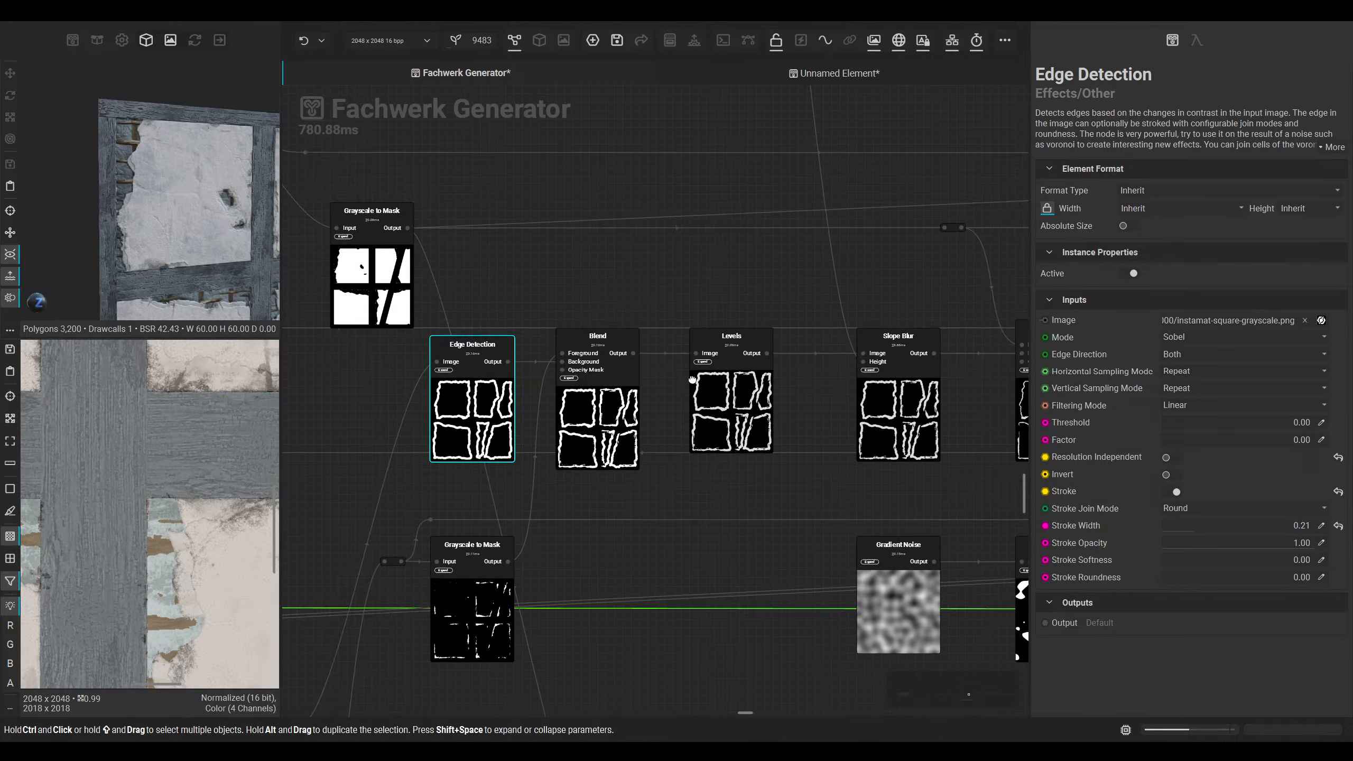
Step: Follow the edge mask chain past Levels and preview the Blend node in Add mode that combines it with the plaster mask
middle_click_drag(782, 383, 598, 373)
scroll(600, 389, "down", 1)
scroll(747, 372, "up", 3)
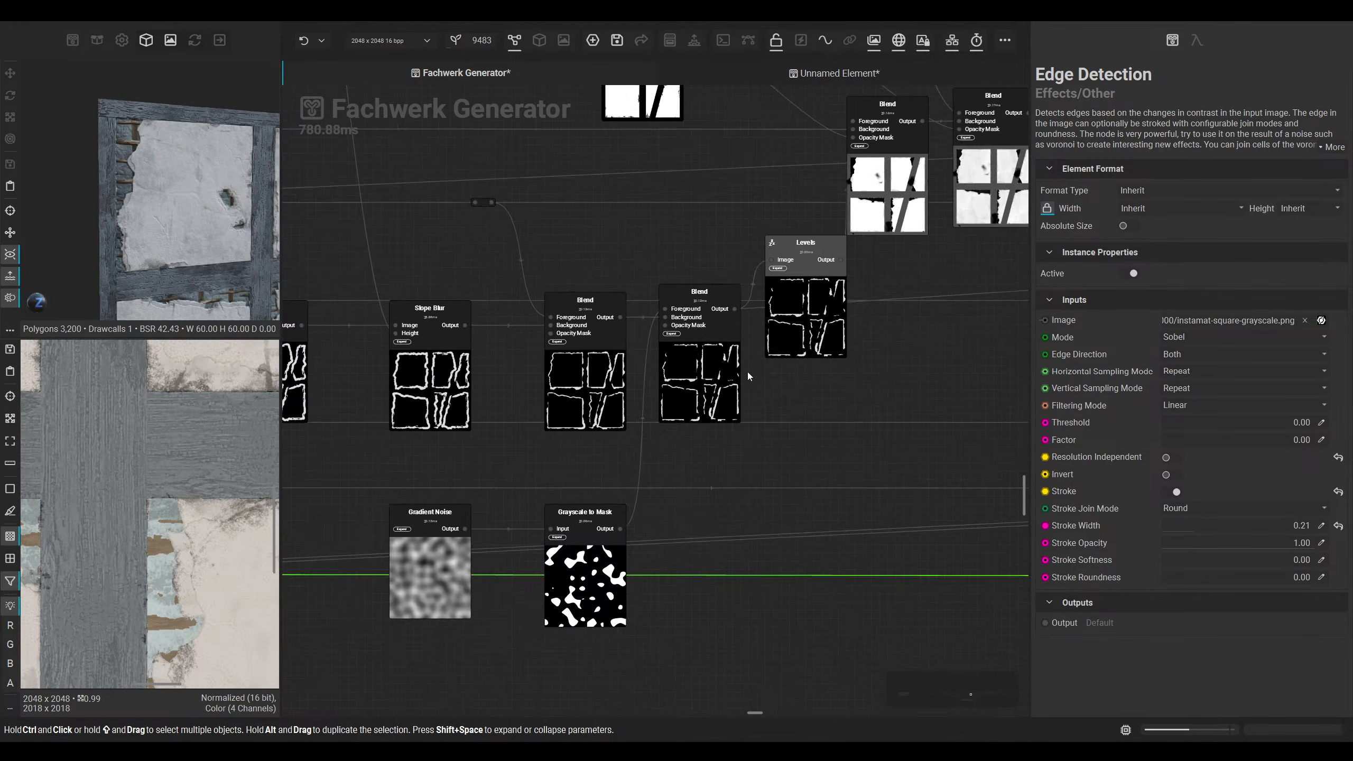
middle_click_drag(816, 319, 693, 495)
double_click(812, 309)
middle_click_drag(107, 483, 274, 505)
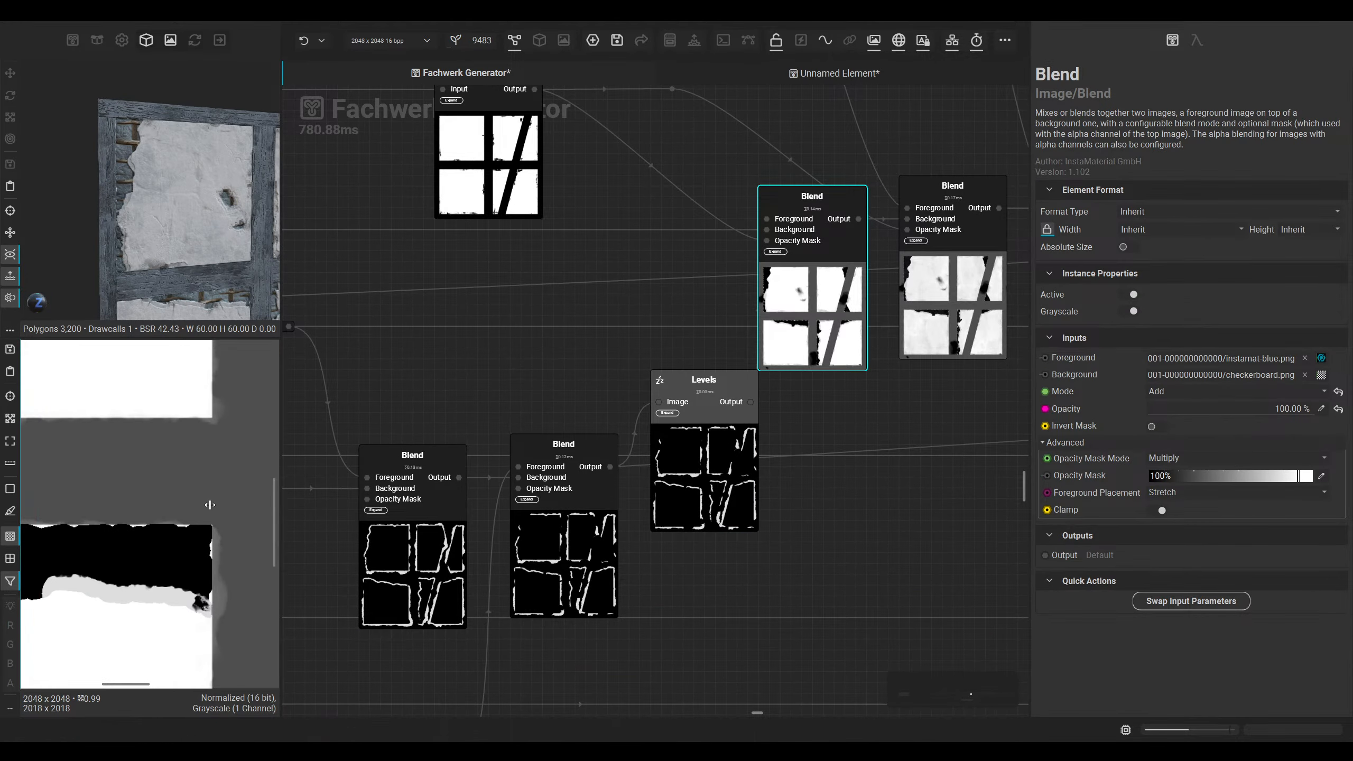
middle_click_drag(22, 505, 109, 503)
middle_click_drag(474, 347, 643, 387)
scroll(667, 396, "down", 1)
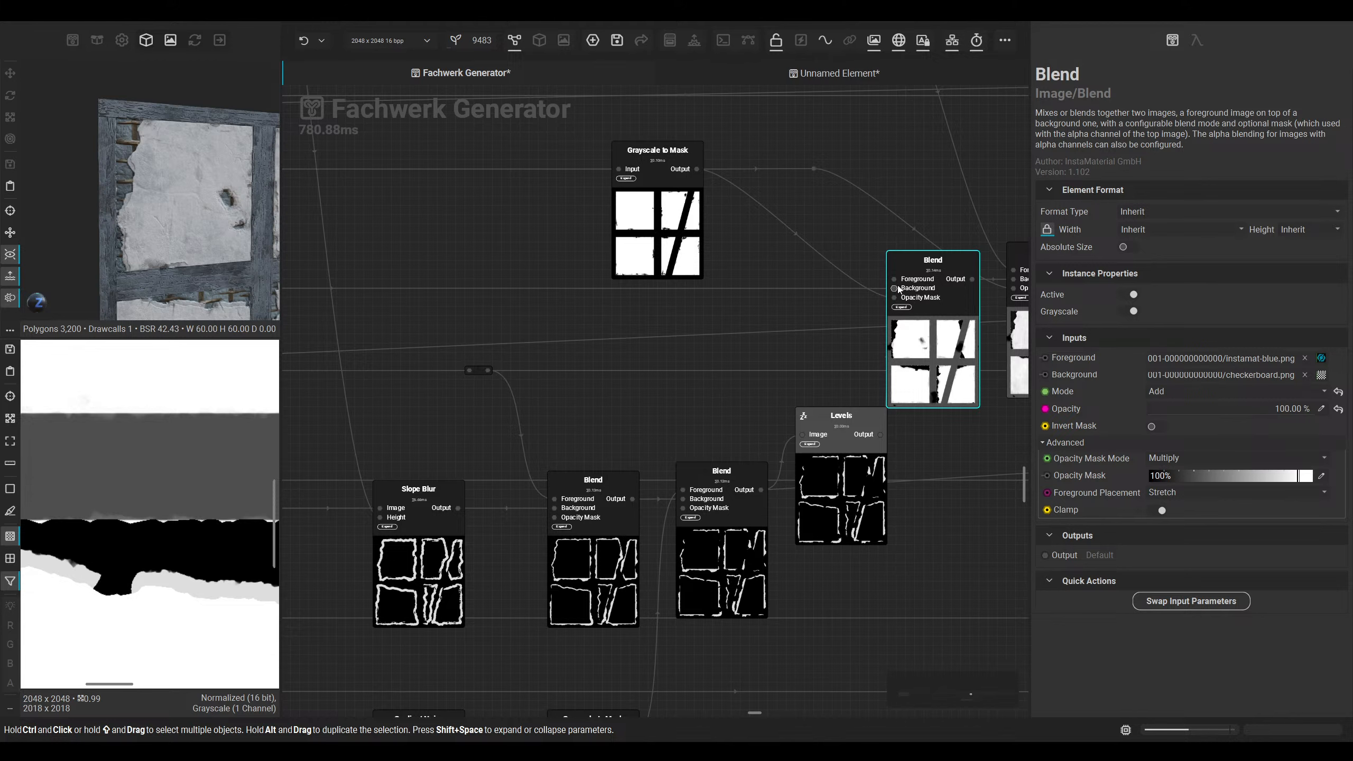
Step: Trace the plaster mask upstream and compare the outputs of the two consecutive Subtract Blend nodes
double_click(897, 287)
middle_click_drag(602, 326, 974, 327)
middle_click_drag(501, 335, 980, 341)
double_click(524, 345)
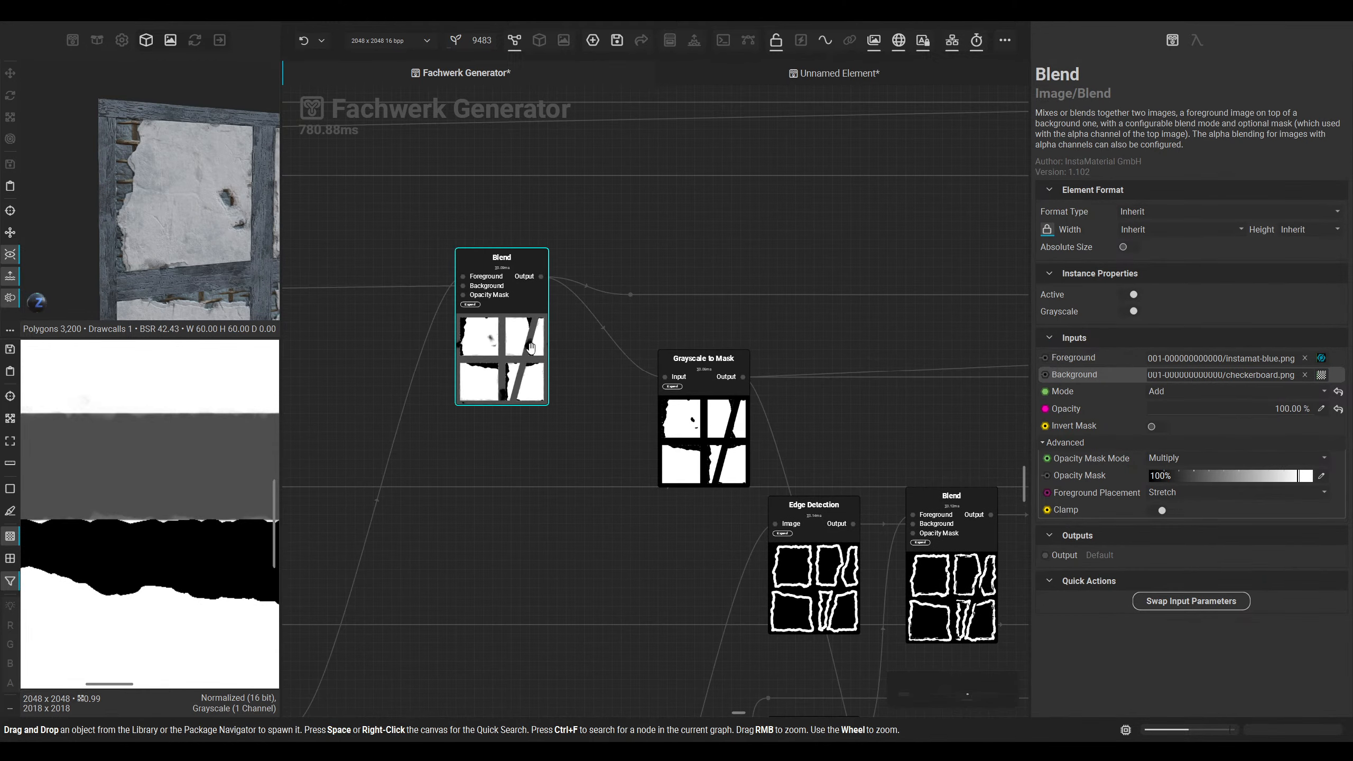
middle_click_drag(555, 383, 988, 387)
middle_click_drag(443, 392, 928, 393)
double_click(685, 384)
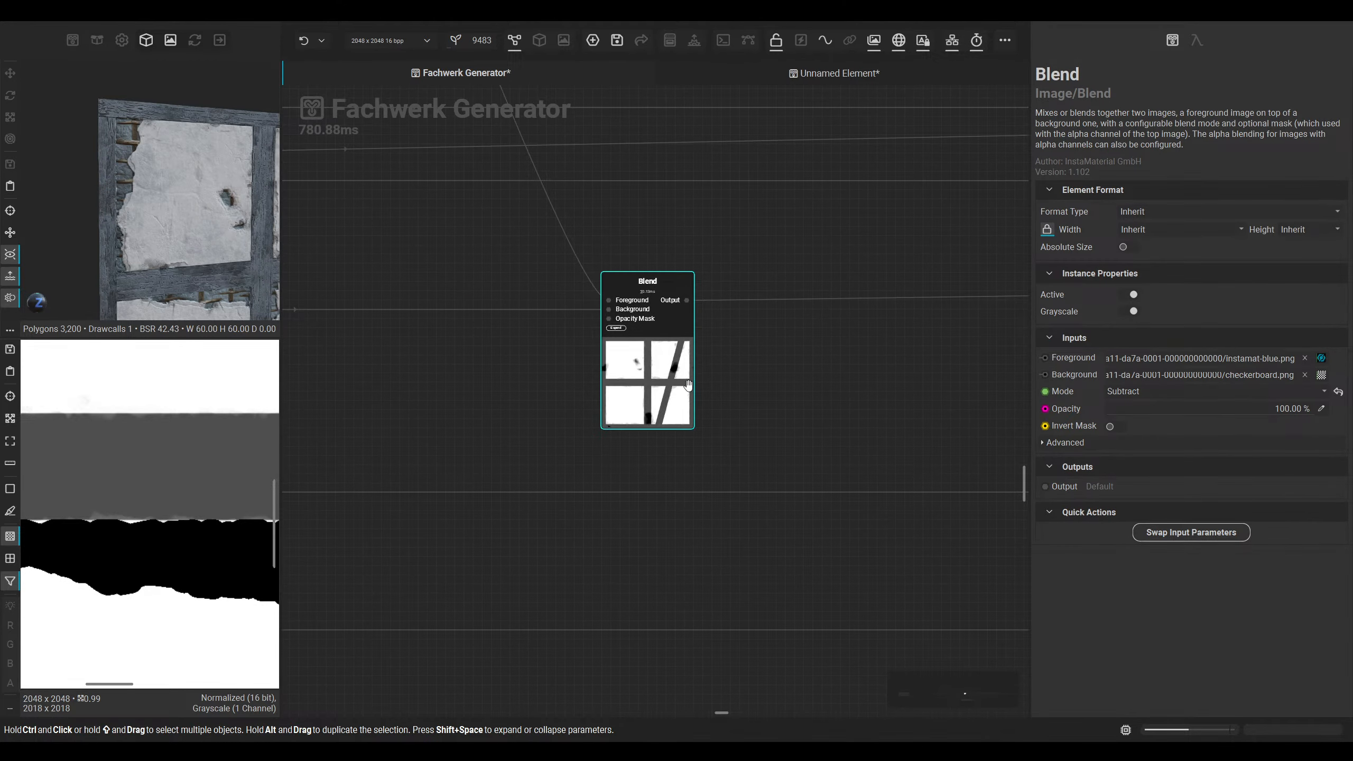
middle_click_drag(794, 386, 412, 384)
middle_click_drag(743, 402, 548, 394)
double_click(877, 382)
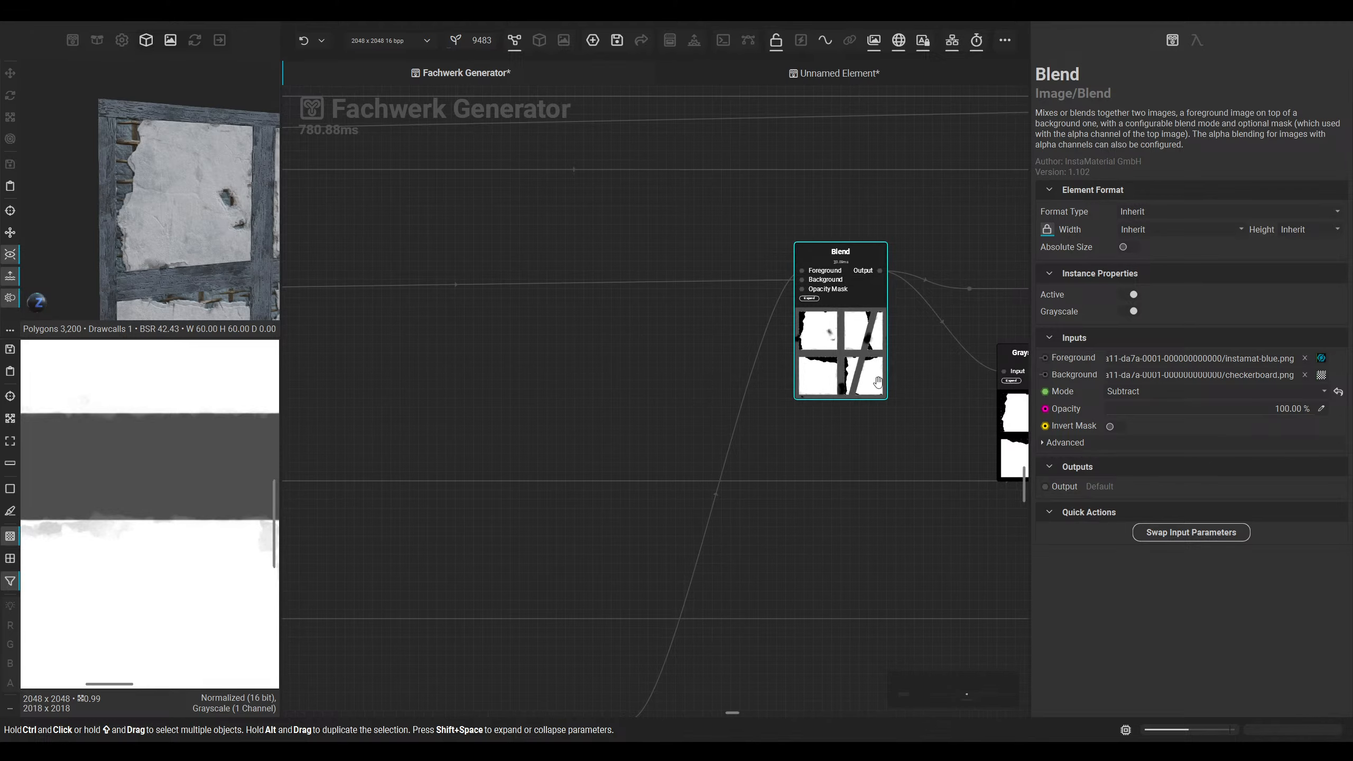
Step: Preview the Flood Fill to Mask output feeding the Subtract Blend and inspect the Flood Fill nodes before it
middle_click_drag(861, 393, 682, 381)
scroll(650, 410, "down", 4)
middle_click_drag(620, 443, 889, 341)
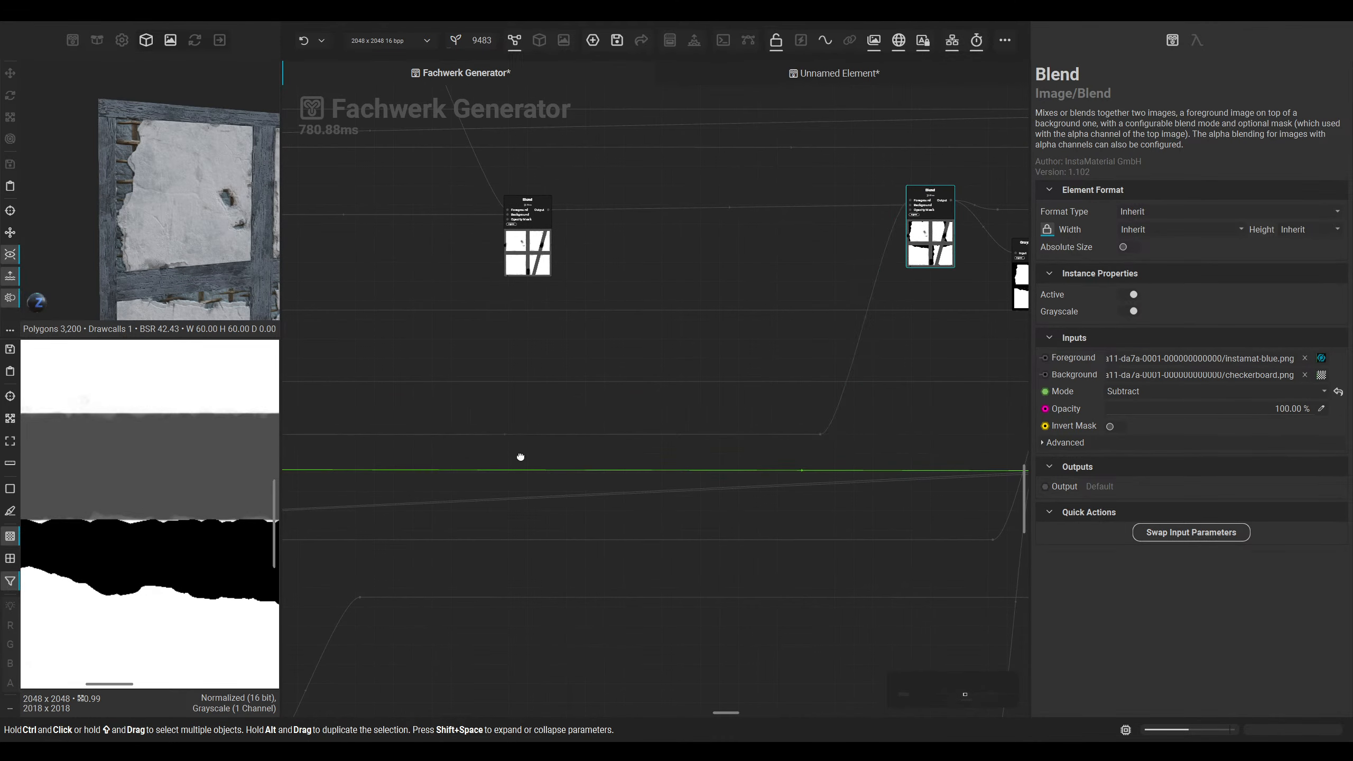
middle_click_drag(519, 456, 932, 426)
scroll(613, 448, "up", 4)
double_click(562, 435)
middle_click_drag(493, 452, 645, 439)
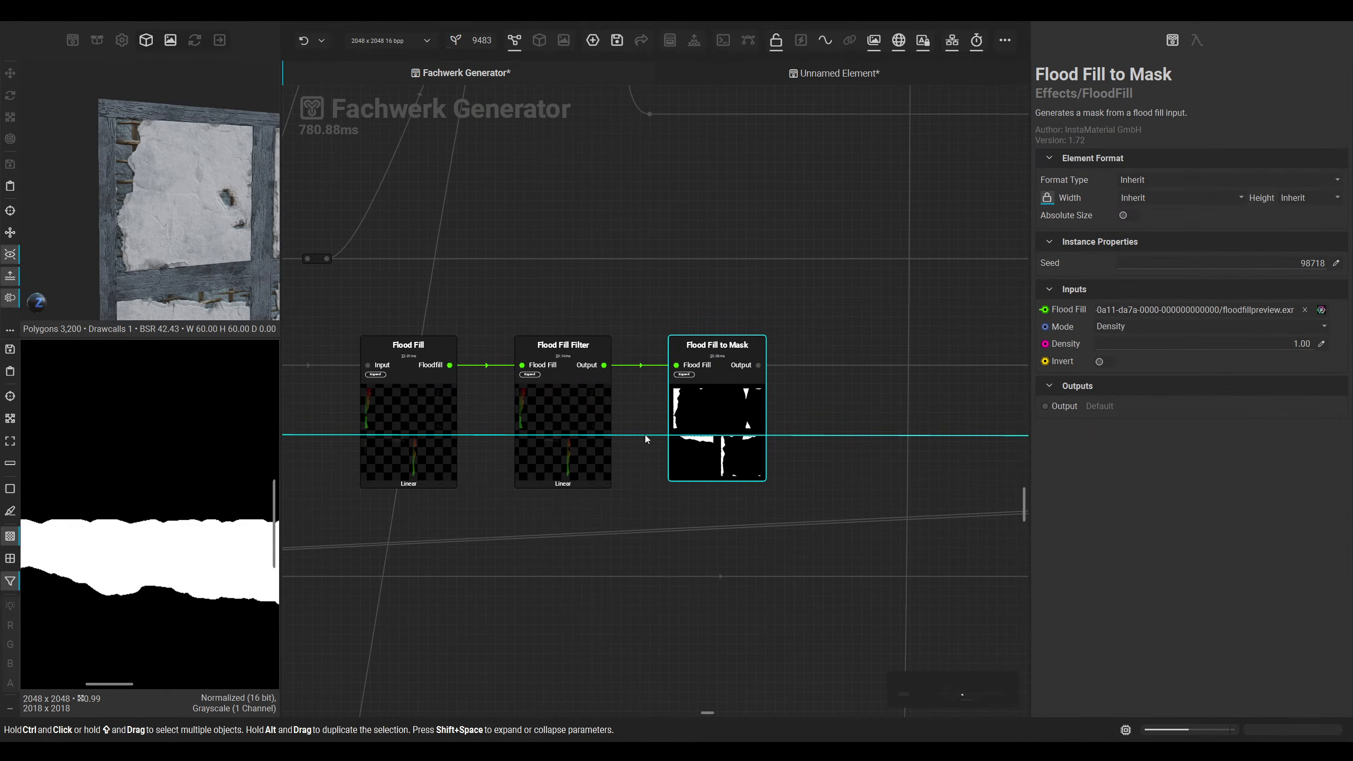
scroll(644, 440, "down", 3)
middle_click_drag(405, 457, 651, 421)
left_click(827, 386)
left_click(989, 426)
double_click(997, 413)
scroll(958, 421, "down", 1)
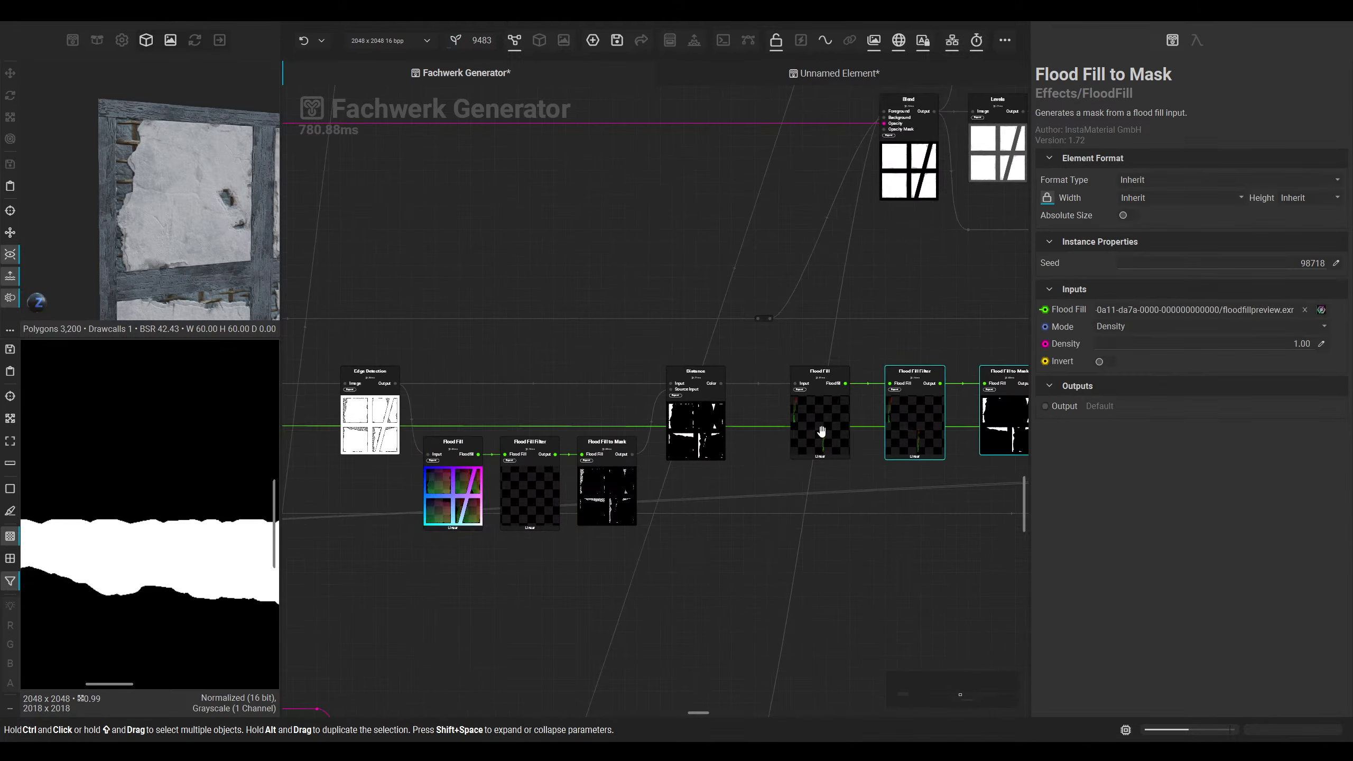
Step: Preview the Conditional Select Image and Histogram Edit nodes in the PlasterCoarseWear branch
middle_click_drag(495, 482, 958, 459)
middle_click_drag(573, 475, 793, 453)
double_click(616, 425)
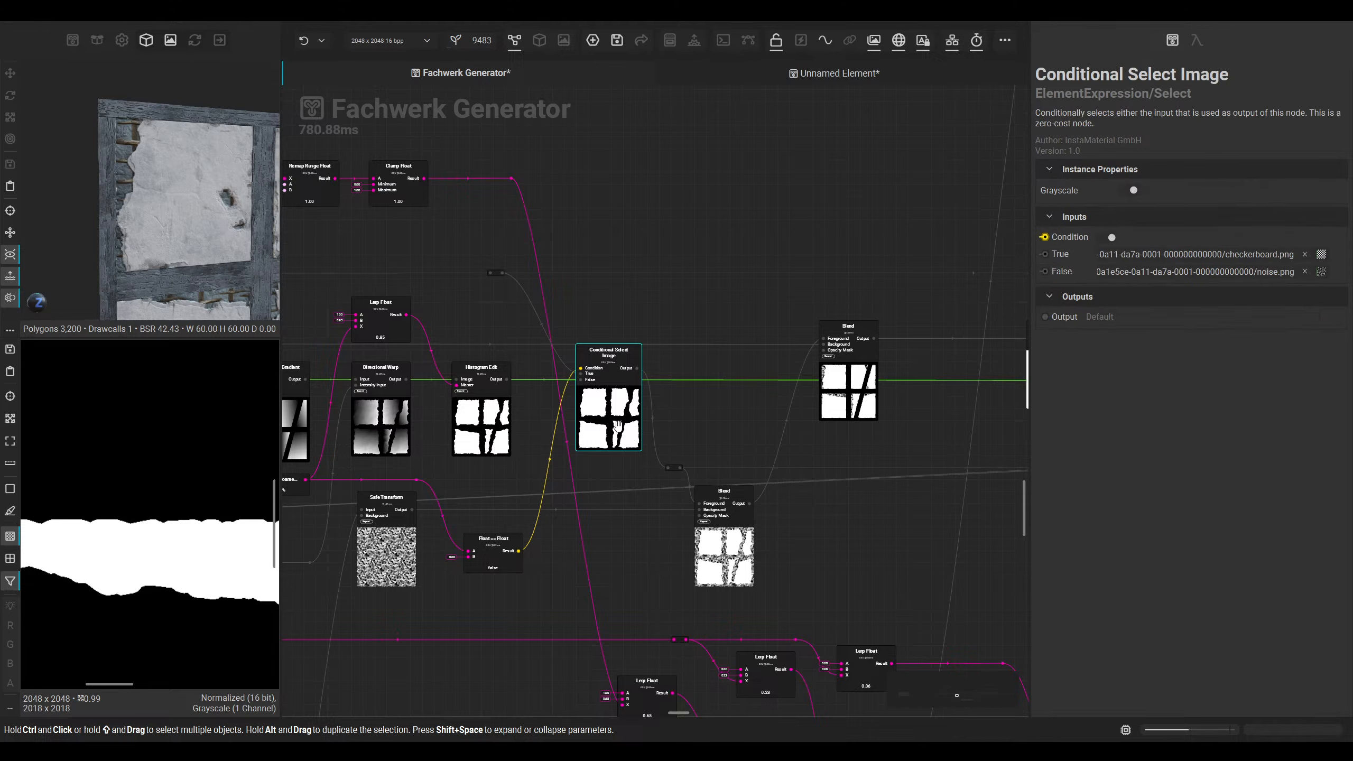
middle_click_drag(466, 432, 670, 422)
left_click(670, 422)
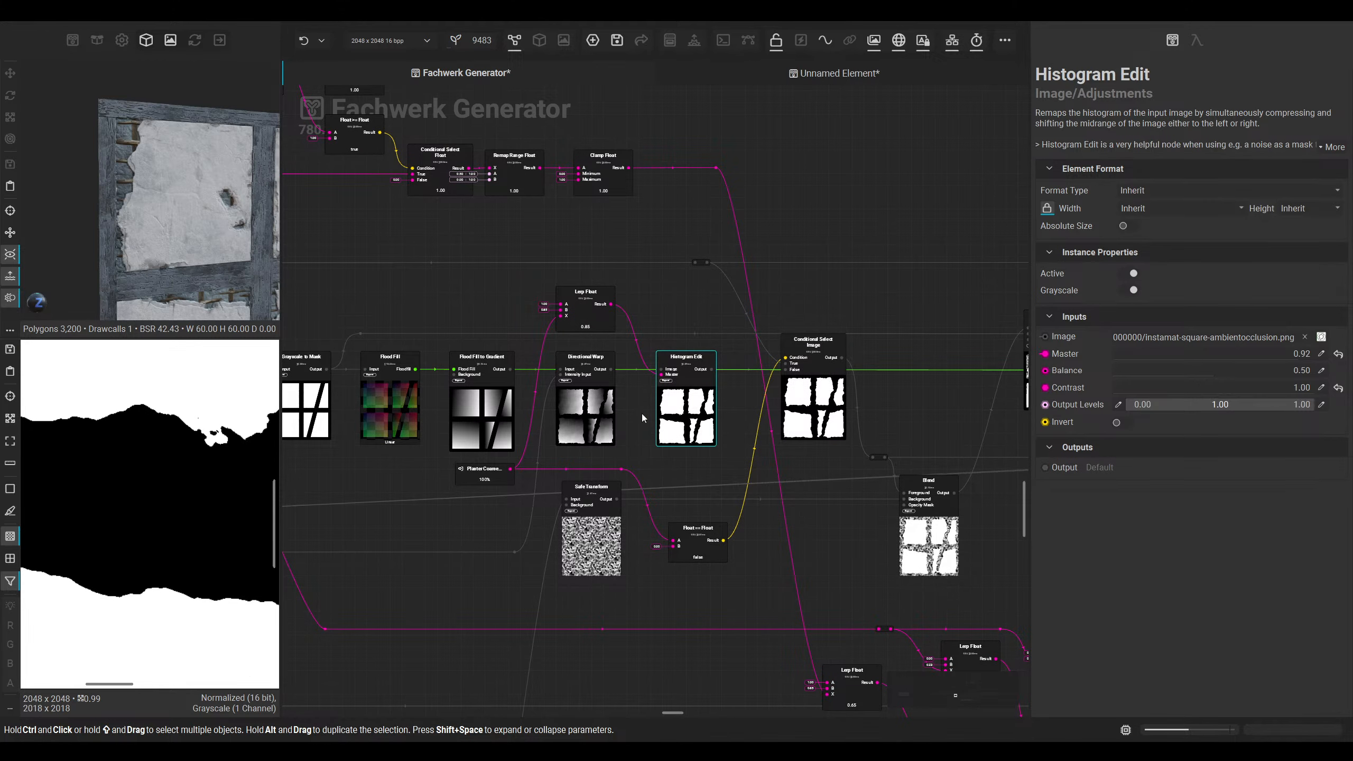
Step: Check the nodes around Histogram Edit and preview the Multiply Blend after the Conditional Select Image node
middle_click_drag(578, 429, 774, 425)
middle_click_drag(680, 423, 381, 435)
middle_click_drag(706, 419, 523, 421)
left_click(767, 406)
middle_click_drag(689, 428, 616, 432)
scroll(815, 461, "down", 3)
middle_click_drag(809, 459, 679, 468)
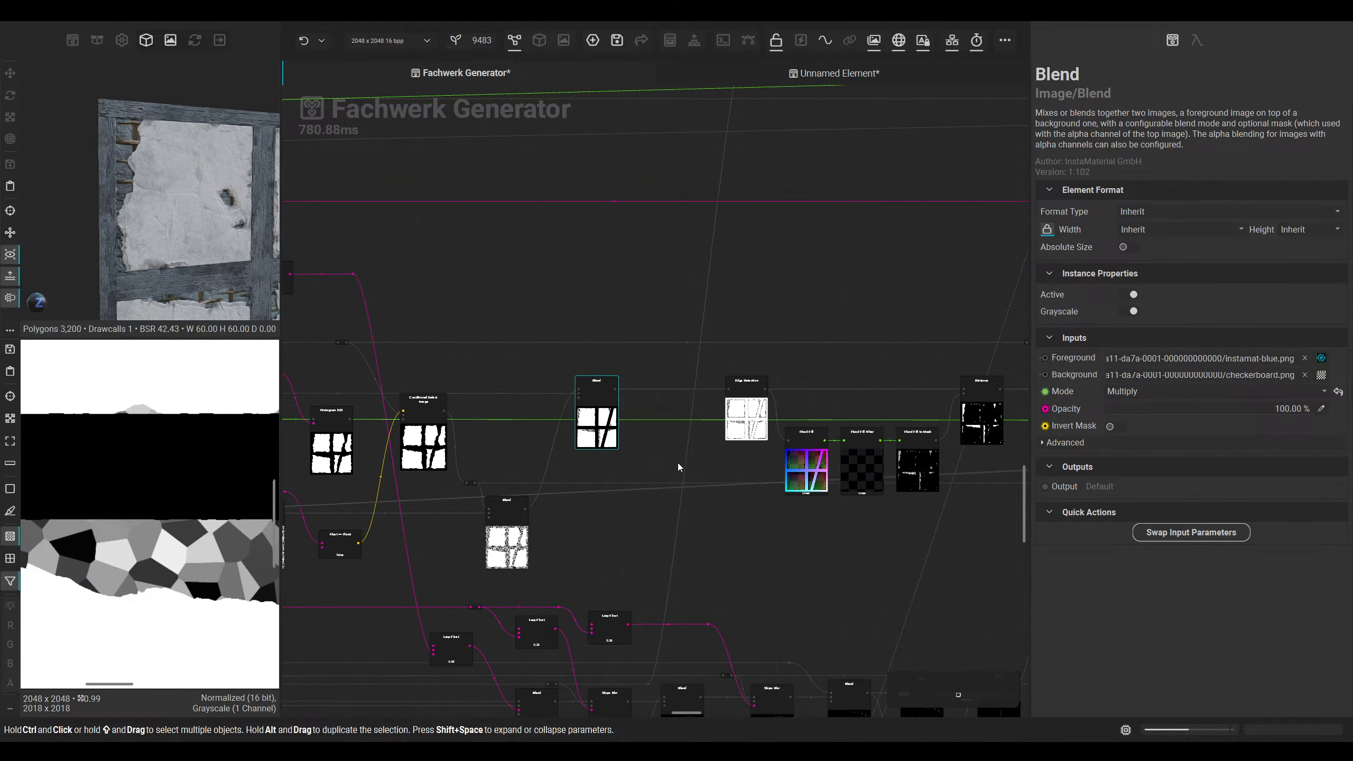
Step: Inspect the Subtract Blend with the wired opacity and the Levels node directly after it
middle_click_drag(939, 401, 718, 441)
middle_click_drag(930, 295, 645, 410)
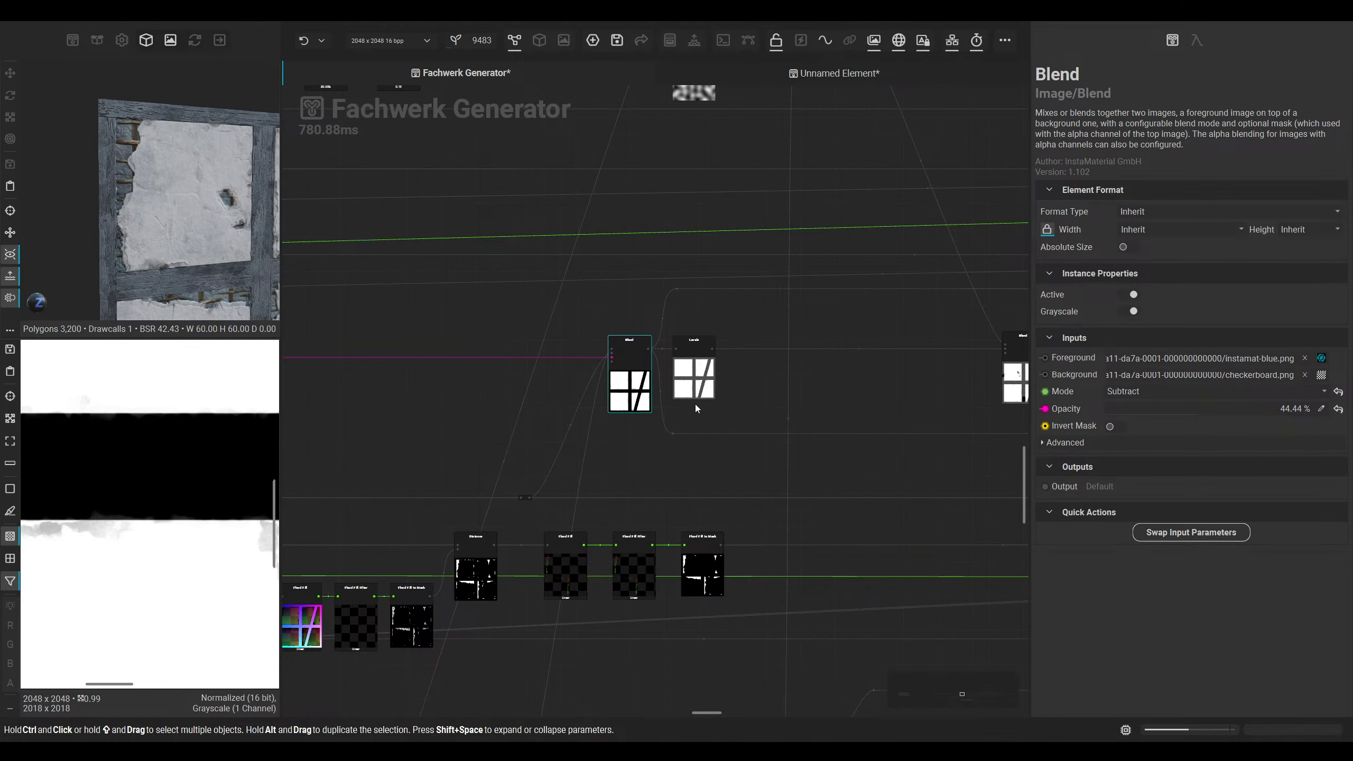
left_click(705, 378)
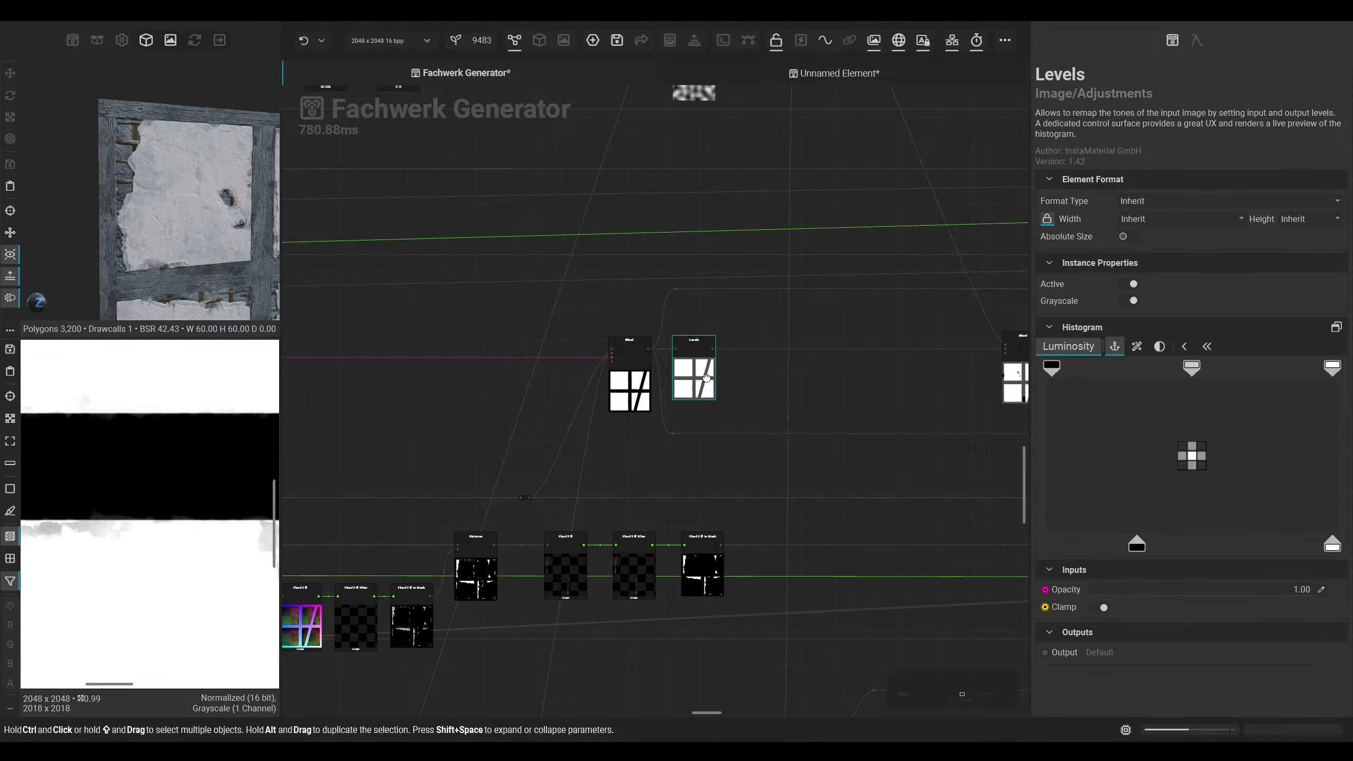
left_click(636, 384)
middle_click_drag(585, 389, 784, 377)
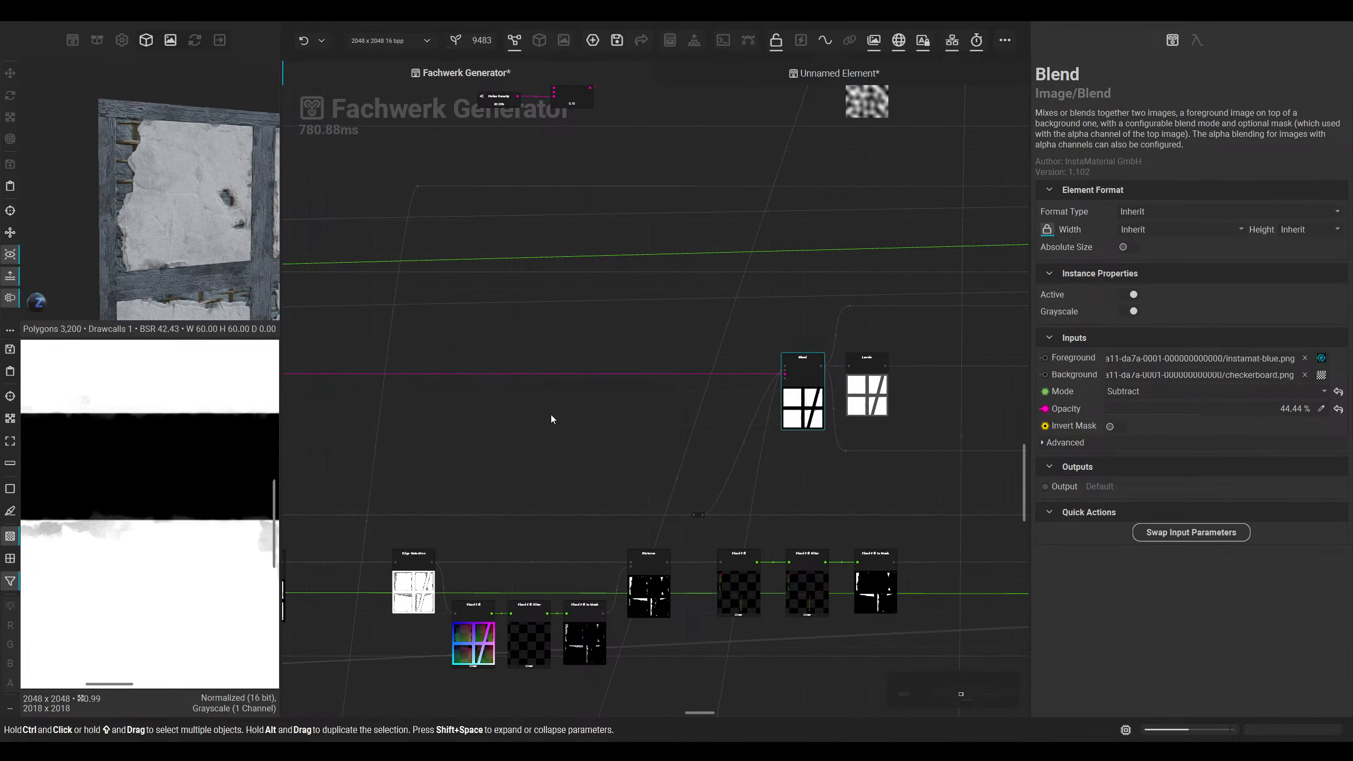
Step: Preview the default-mode Blend that precedes the Grayscale to Mask and Flood Fill nodes of the plaster wear branch
middle_click_drag(550, 419, 854, 429)
middle_click_drag(432, 527, 693, 516)
left_click(680, 536)
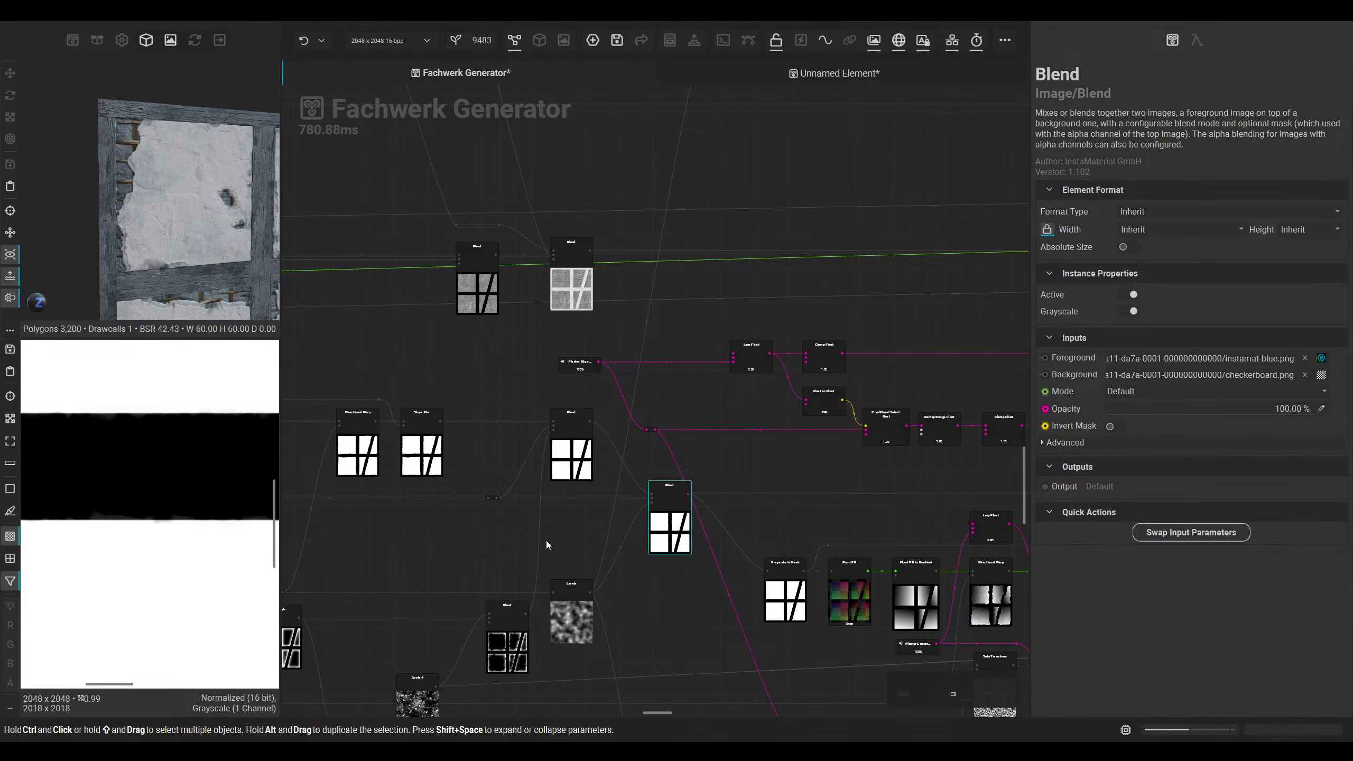
Step: Deactivate the Subtract Blend with the wired opacity to compare the wall, and reactivate it
middle_click_drag(838, 526, 510, 520)
middle_click_drag(1012, 483, 650, 478)
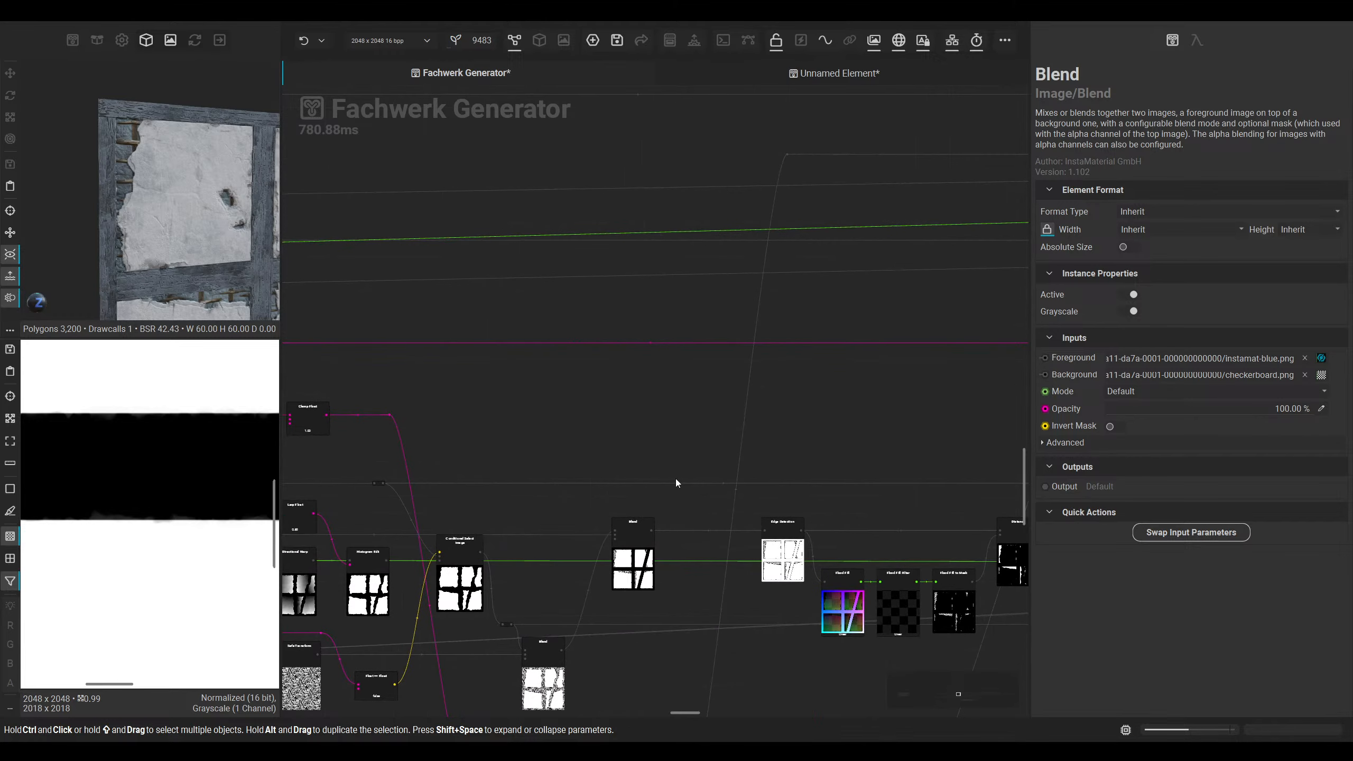
middle_click_drag(916, 480, 441, 513)
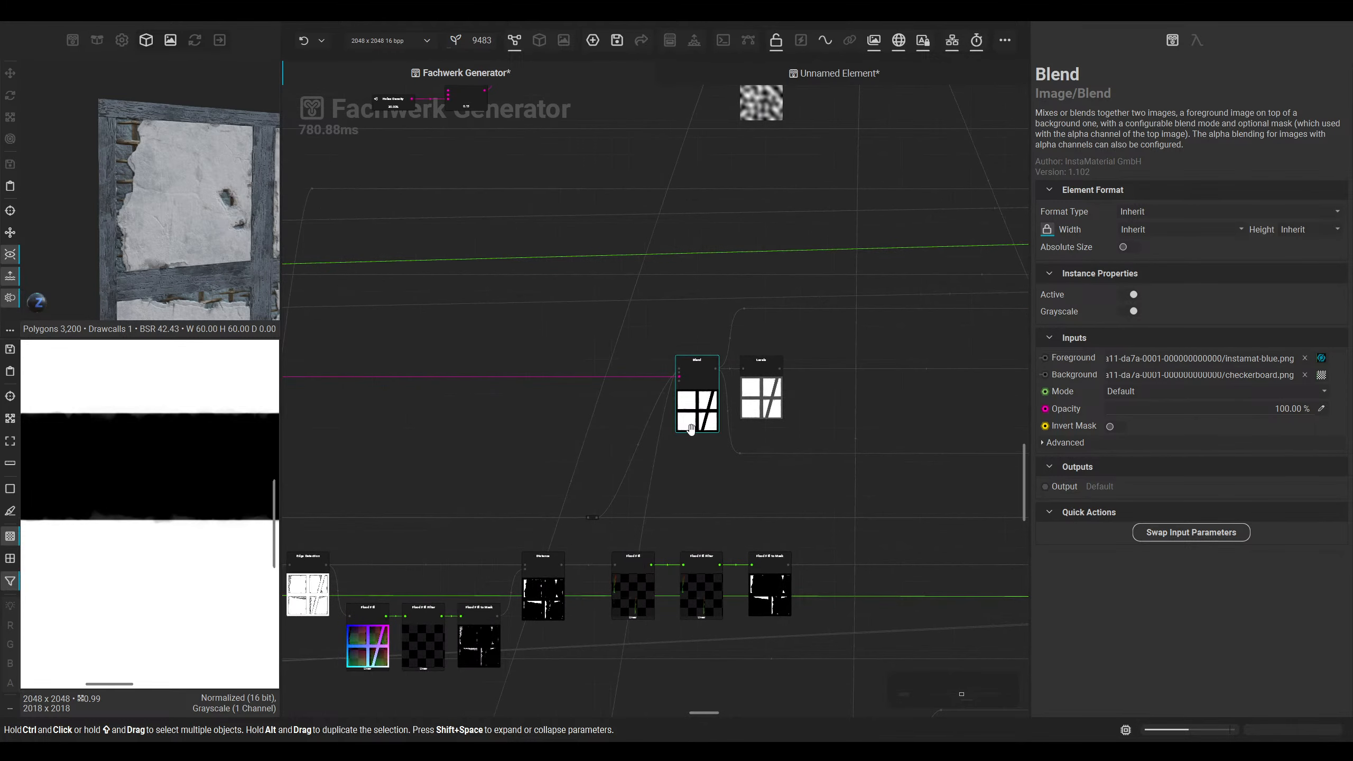
key("ctrl+e")
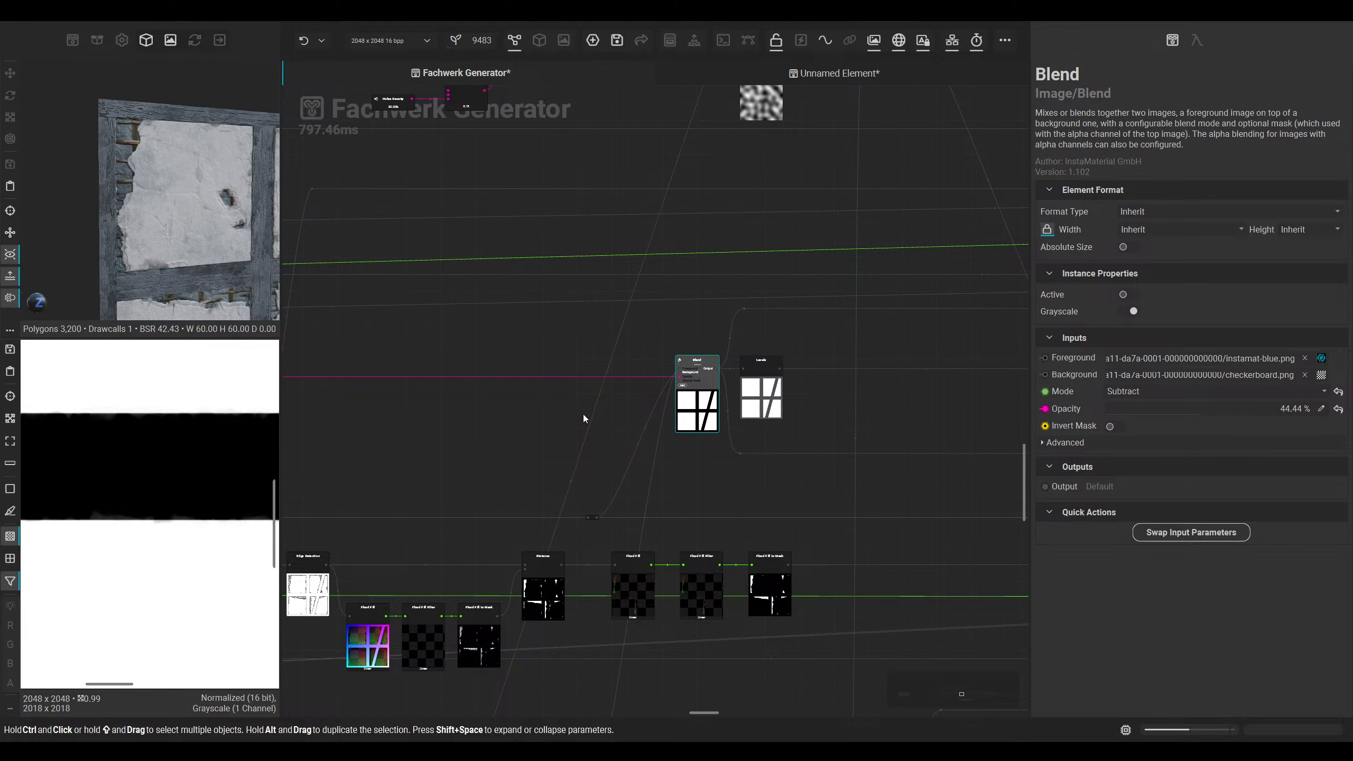
key("ctrl+e")
Step: Toggle the default-mode Blend before the plaster wear branch off and on, comparing the whole wall in the 3D view
middle_click_drag(459, 444, 786, 437)
middle_click_drag(416, 517, 693, 489)
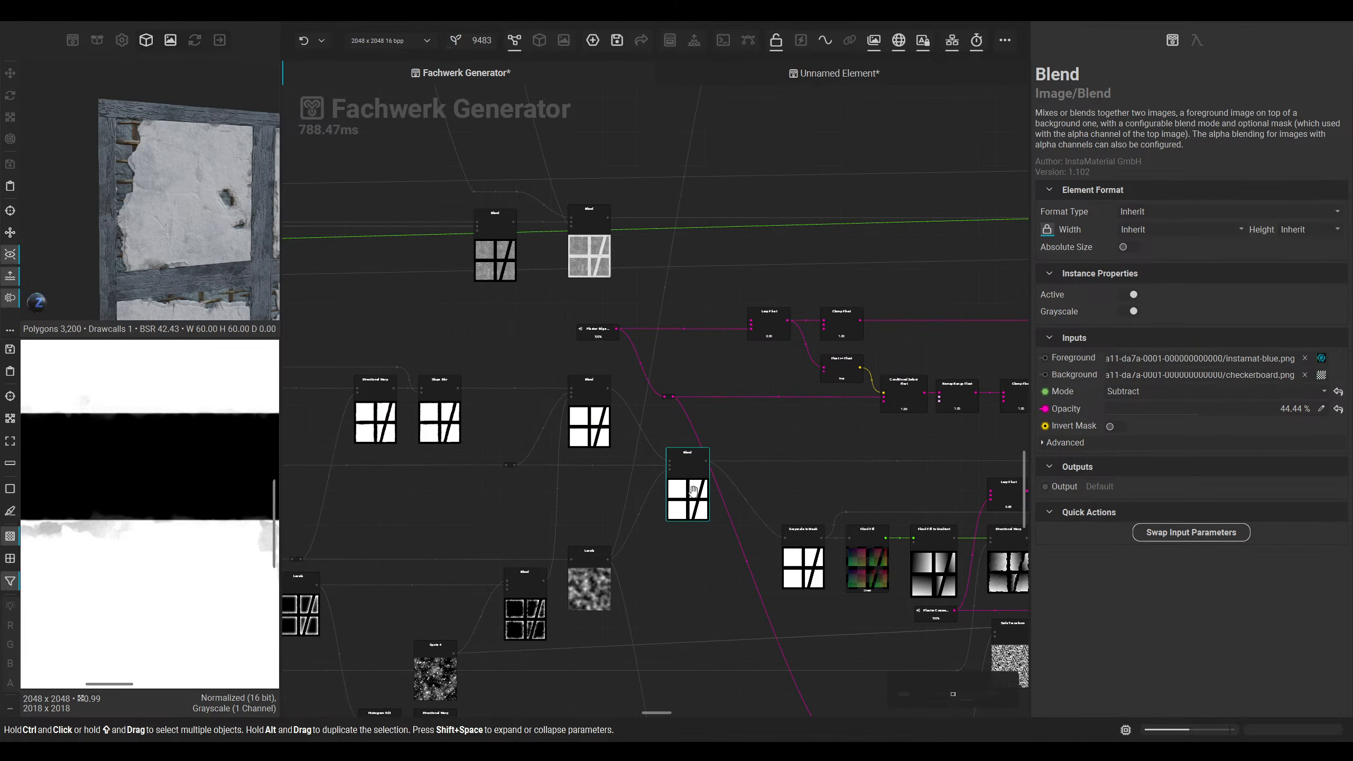
left_click(693, 489)
key("ctrl+e")
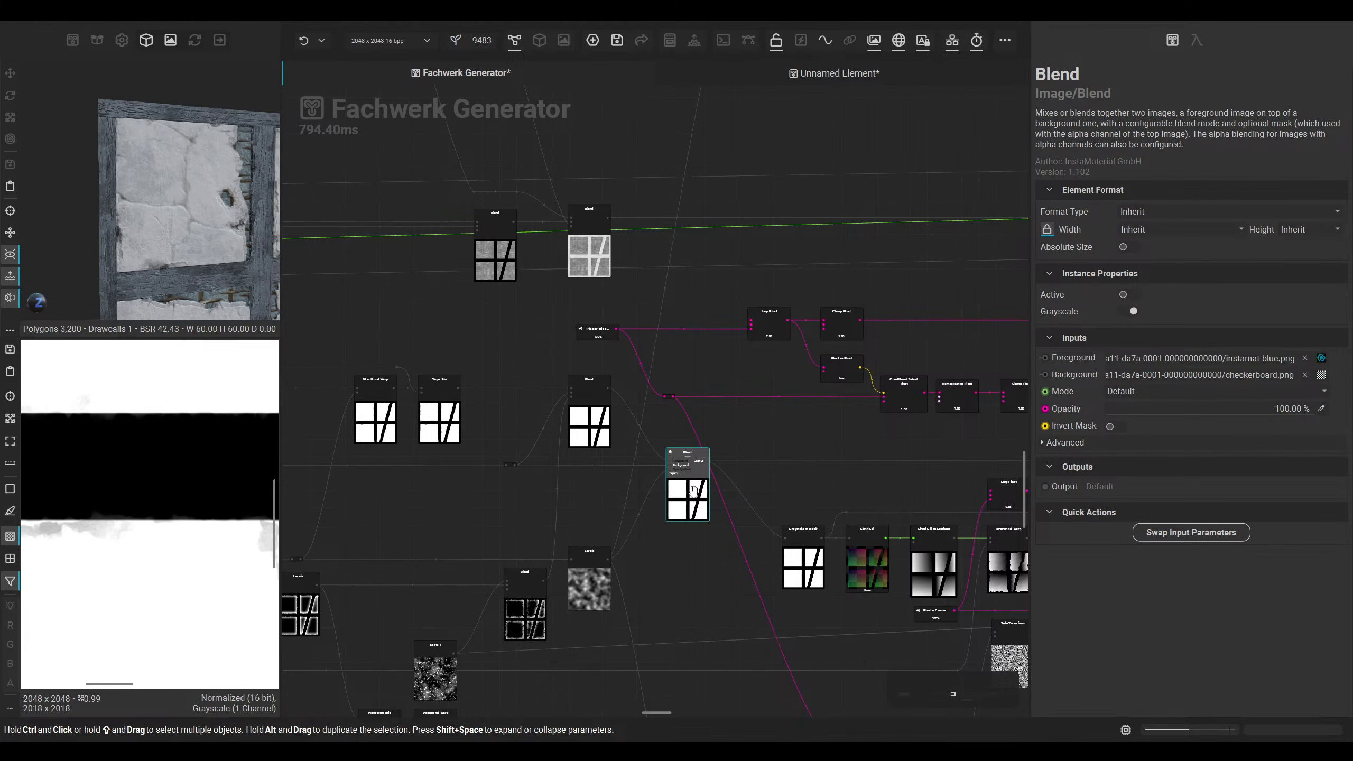
key("ctrl+e")
key("ctrl+e")
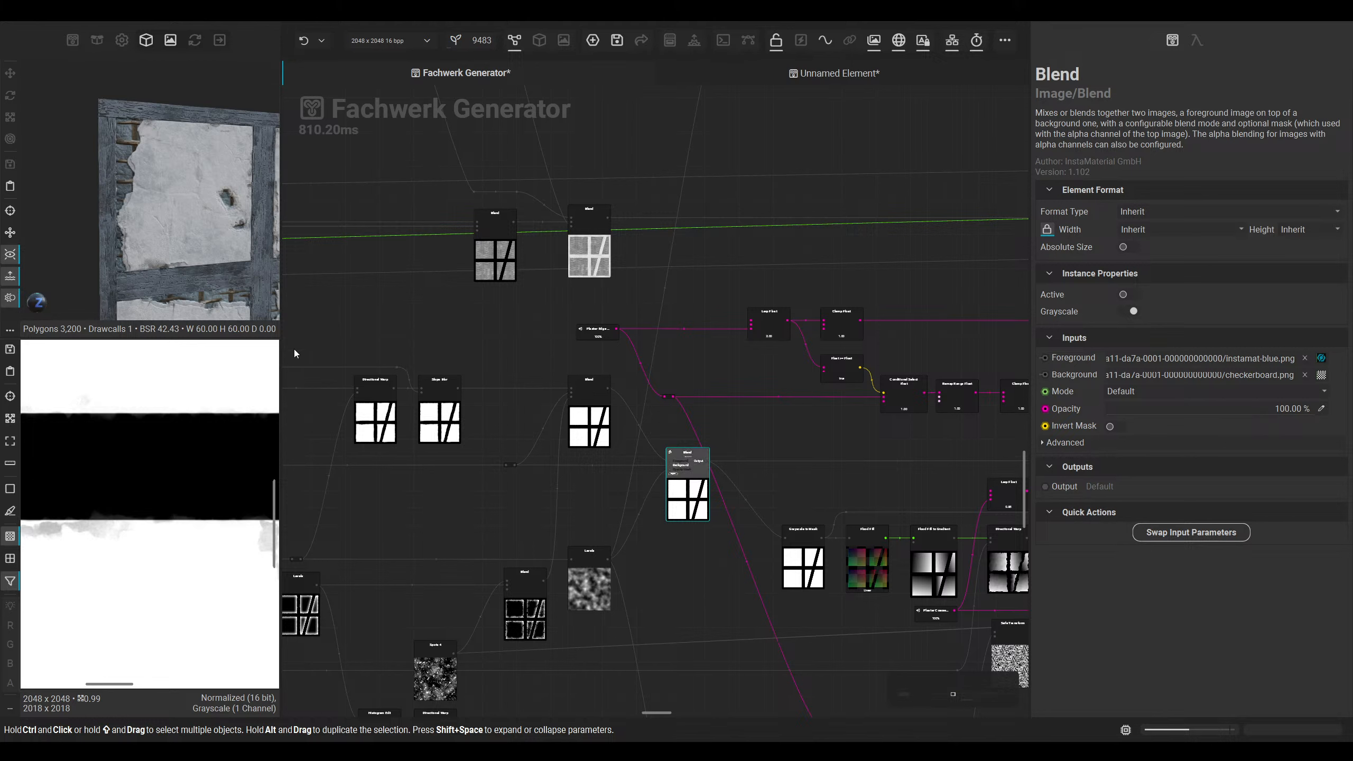
middle_click_drag(187, 230, 125, 186)
scroll(125, 185, "down", 3)
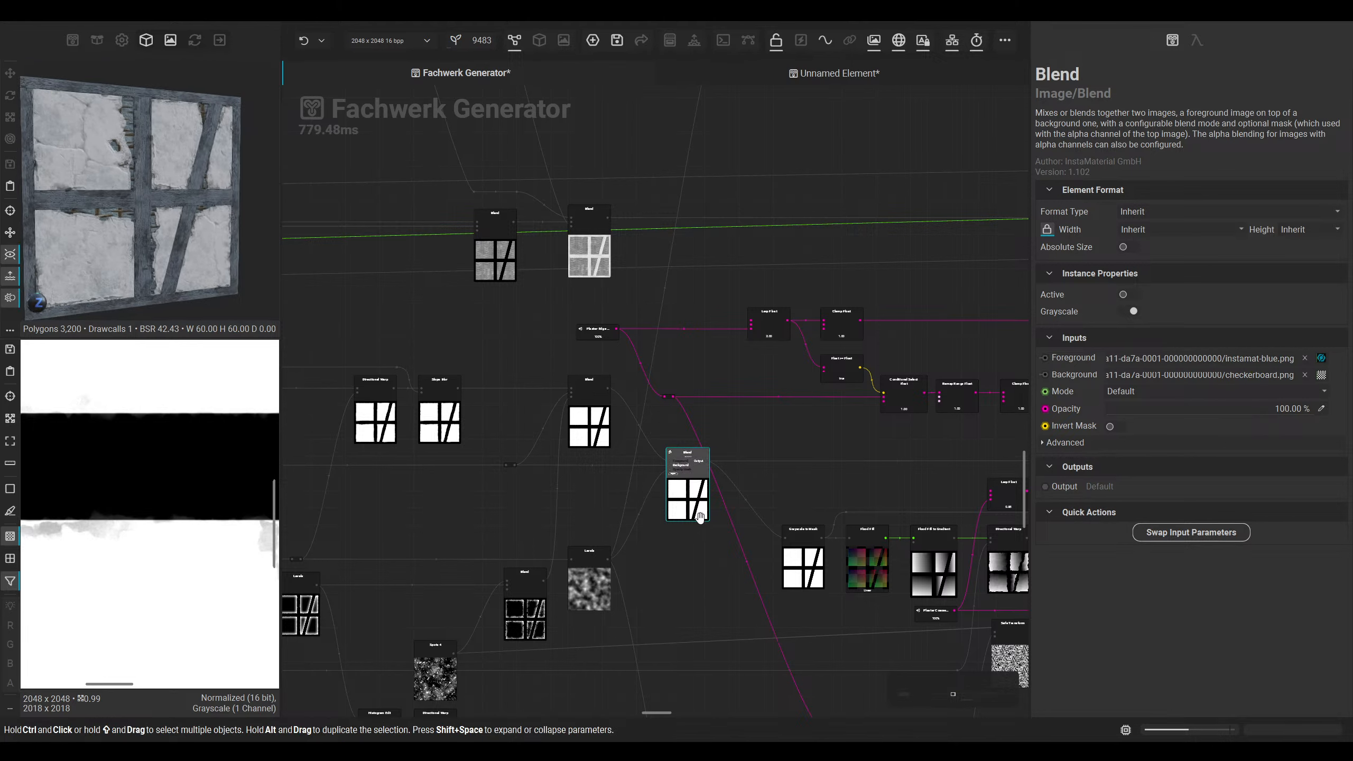
key("ctrl+e")
Step: Deactivate the upstream Subtract Blend between the Levels and Directional Warp nodes to see its effect, and reactivate it
middle_click_drag(597, 502, 746, 509)
middle_click_drag(578, 512, 810, 501)
left_click(553, 505)
key("ctrl+e")
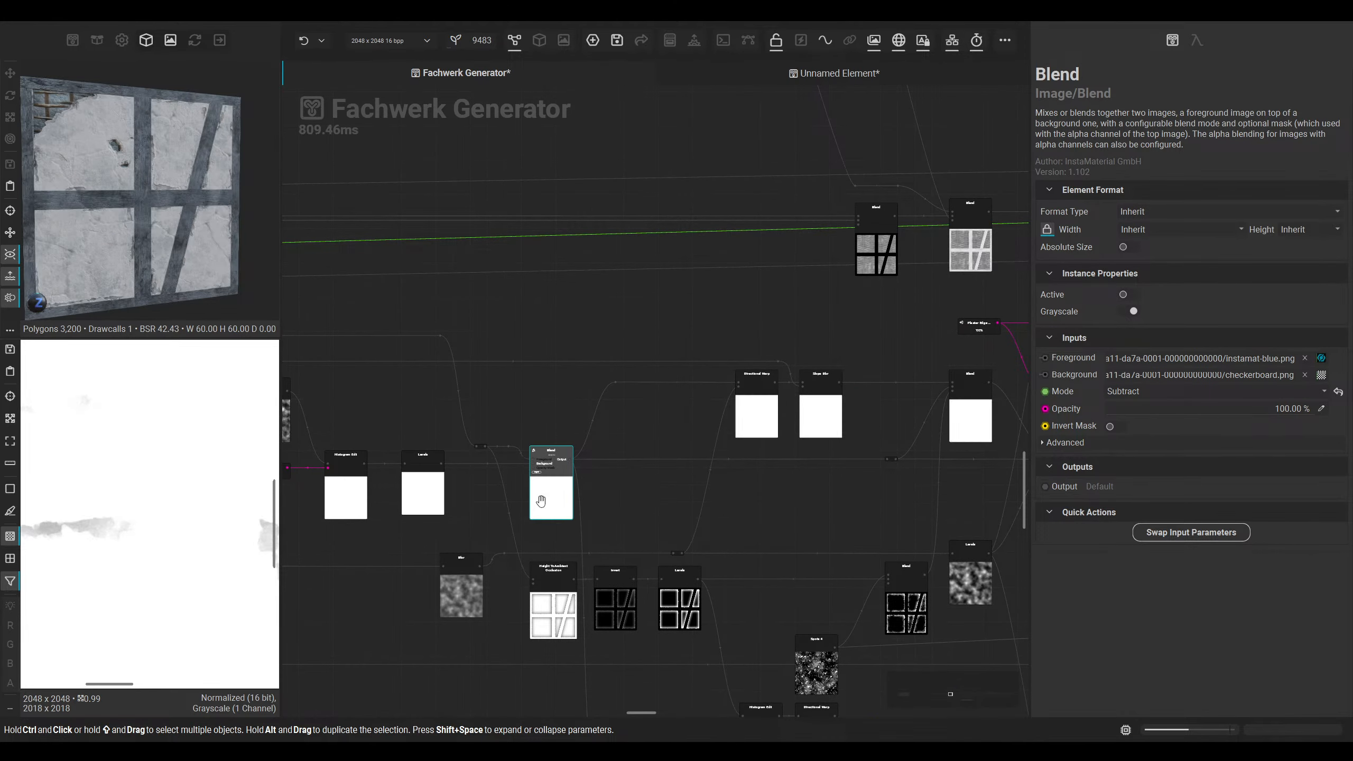
key("ctrl+e")
Step: Inspect the Histogram Edit node between Directional Warp and Conditional Select Image
middle_click_drag(602, 377, 431, 381)
mouse_move(905, 396)
middle_mouse_down()
mouse_move(716, 383)
mouse_move(683, 369)
middle_mouse_up()
middle_click_drag(679, 509, 605, 493)
middle_click_drag(703, 448, 405, 389)
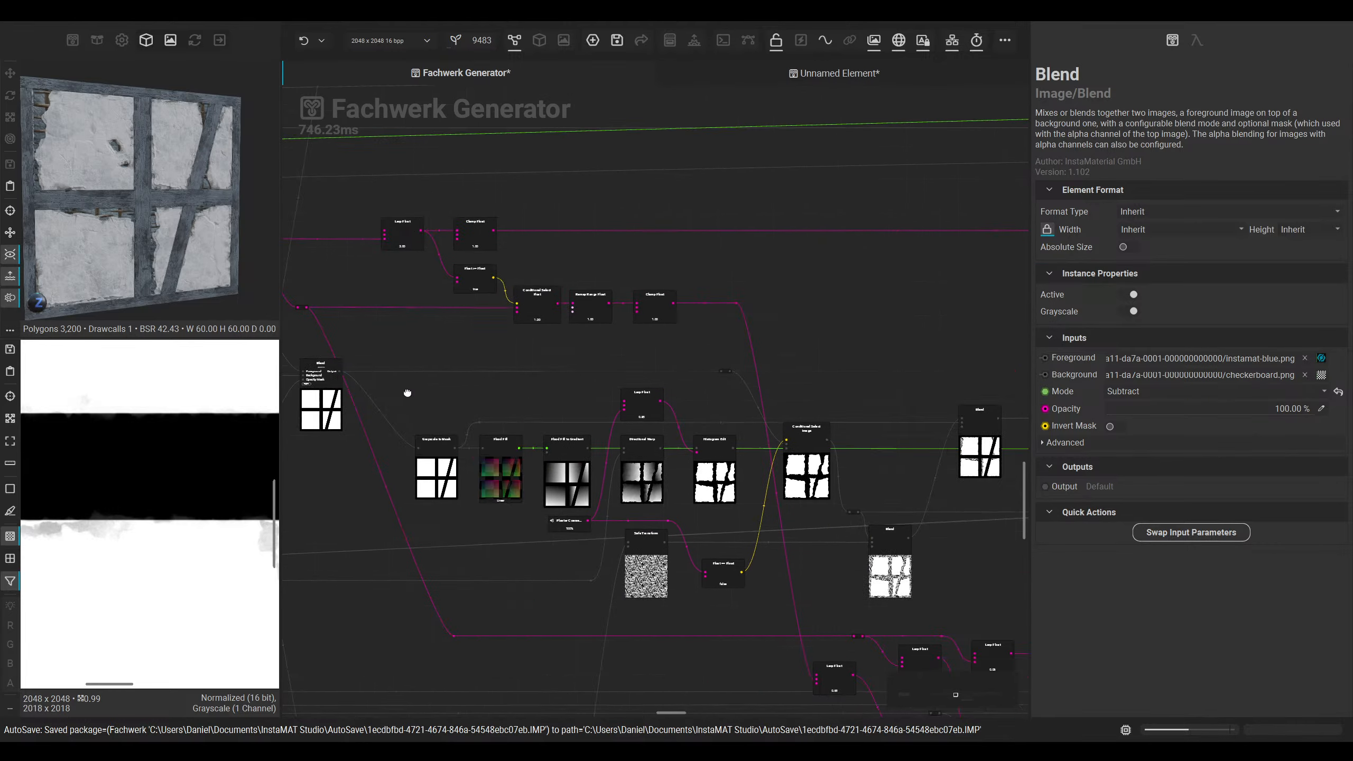
middle_click_drag(812, 519, 727, 516)
left_click(599, 473)
scroll(599, 473, "up", 5)
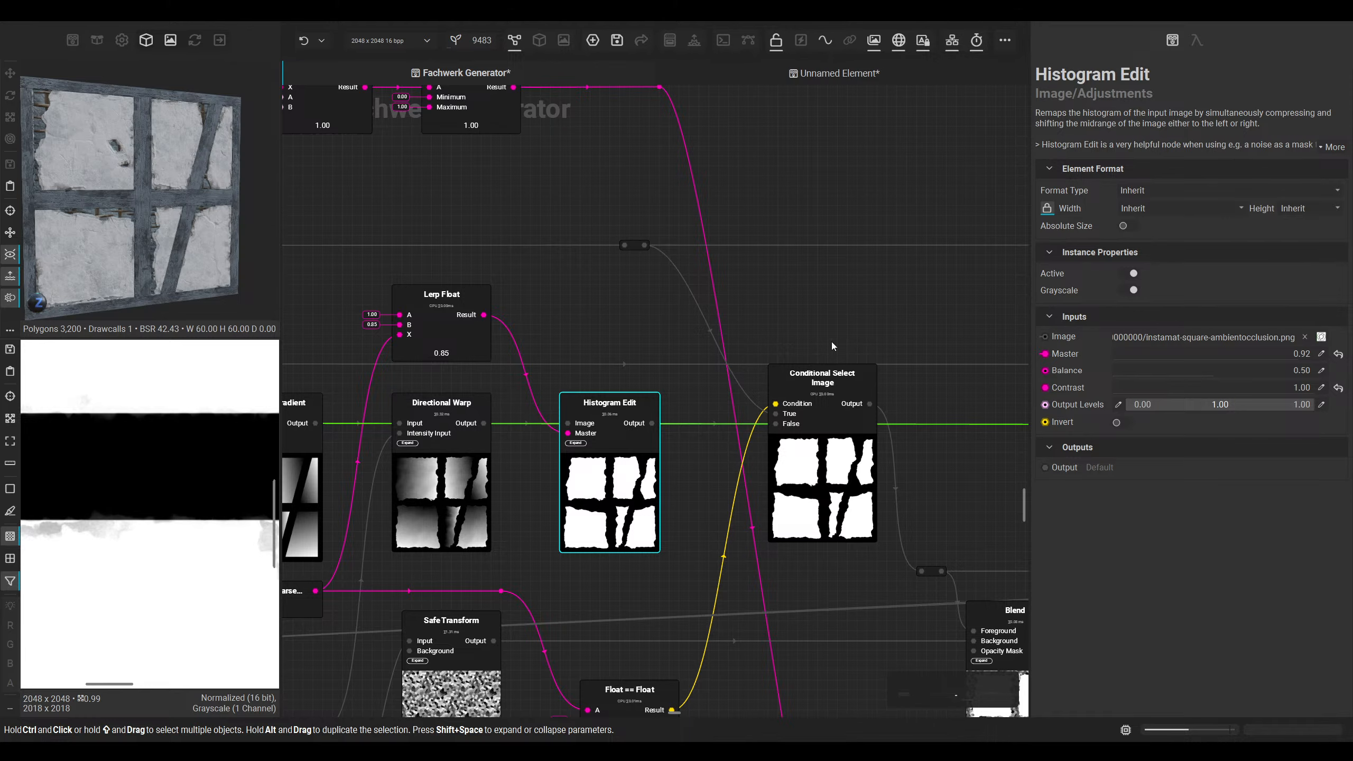
Step: Preview the Multiply Blend after Conditional Select Image and inspect the Edge Detection node that follows it
scroll(831, 342, "down", 5)
middle_click_drag(738, 332, 298, 320)
left_click(659, 390)
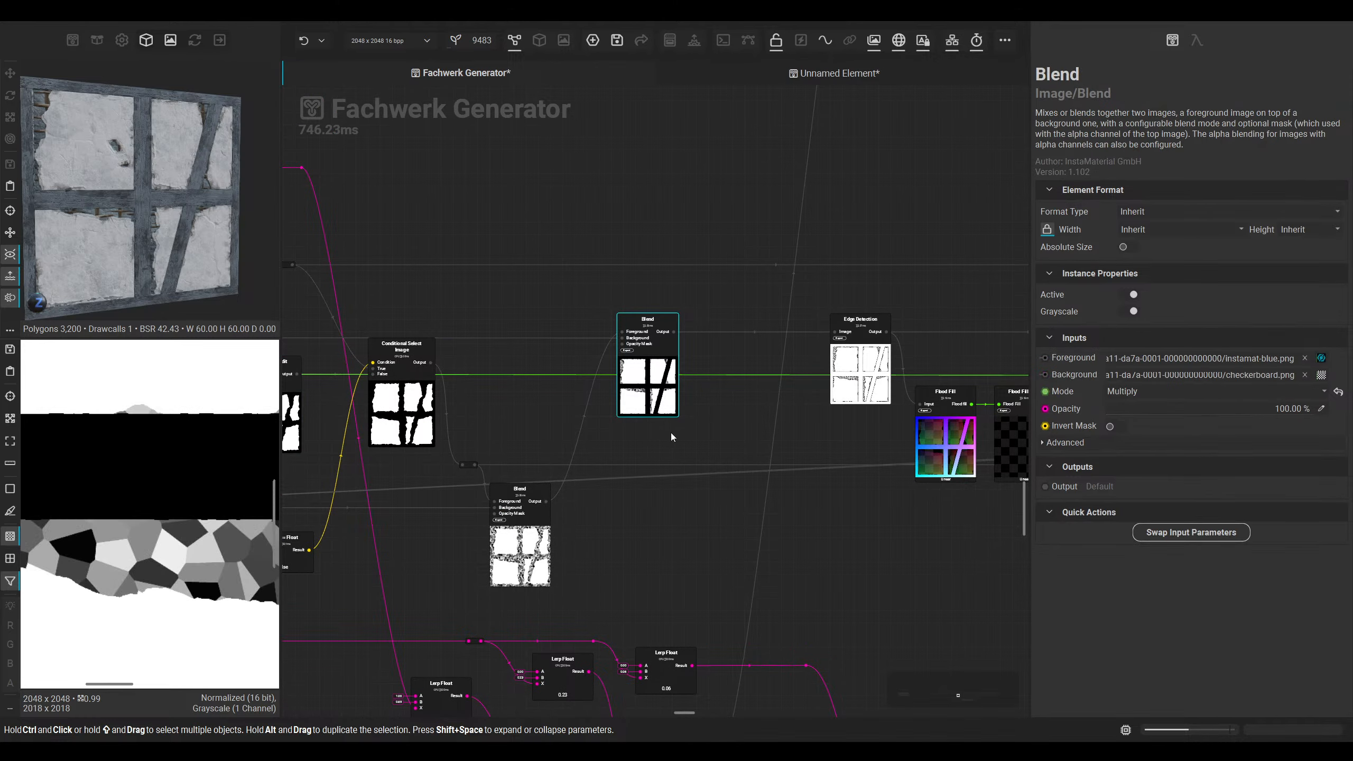
middle_click_drag(670, 437, 438, 438)
left_click(626, 373)
middle_click_drag(649, 445, 697, 469)
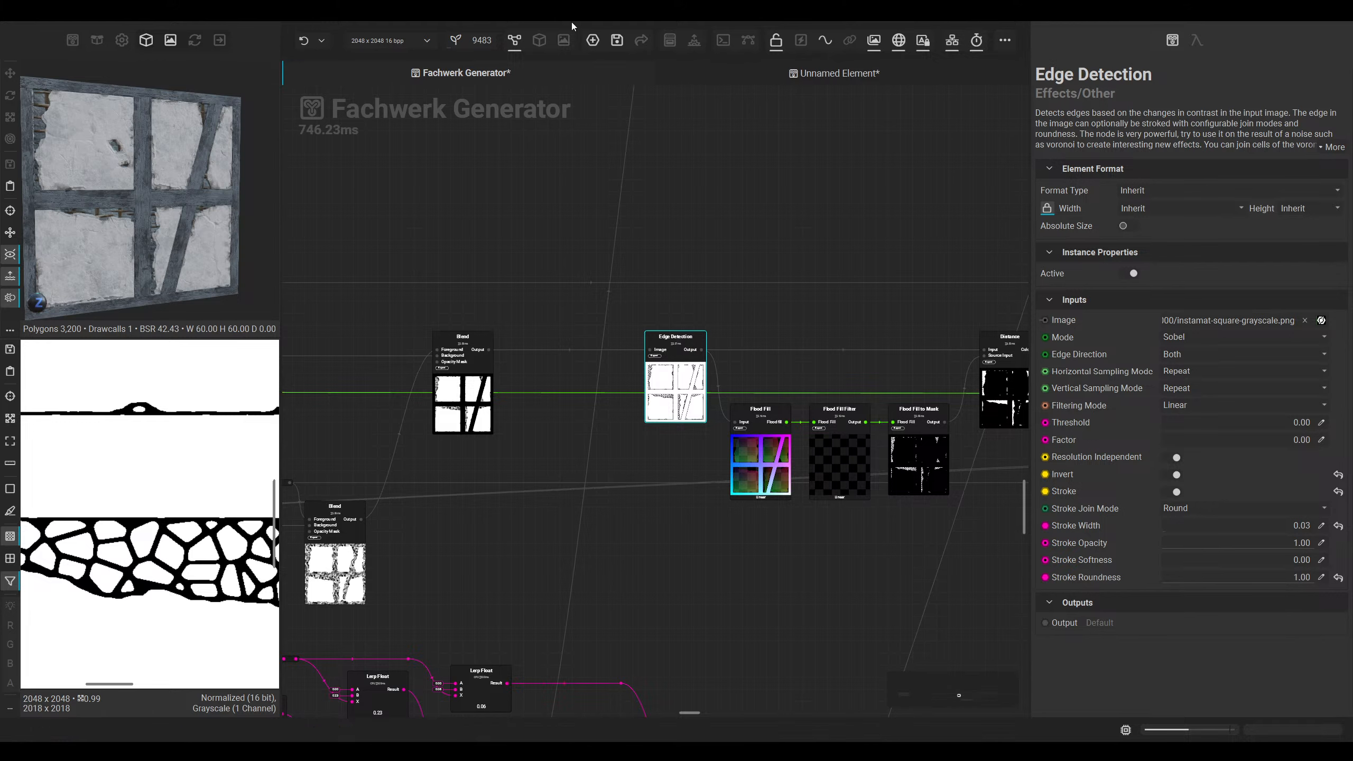
Step: Try an Edge Detection Stroke Width of 0.06 against the enlarged 3D wall, undo it, and test the Stroke Roundness
left_click(539, 40)
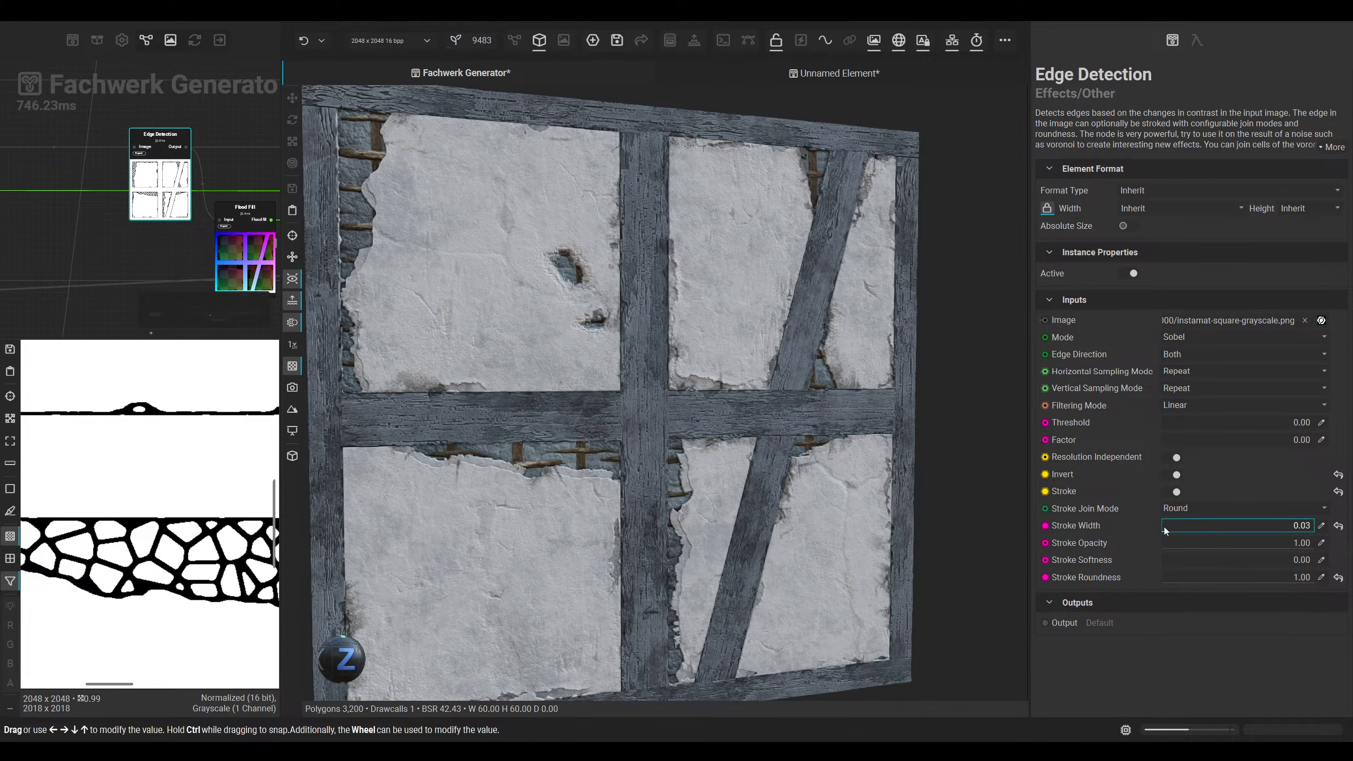
mouse_move(1164, 526)
left_mouse_down()
mouse_move(1231, 524)
mouse_move(1168, 526)
left_mouse_up()
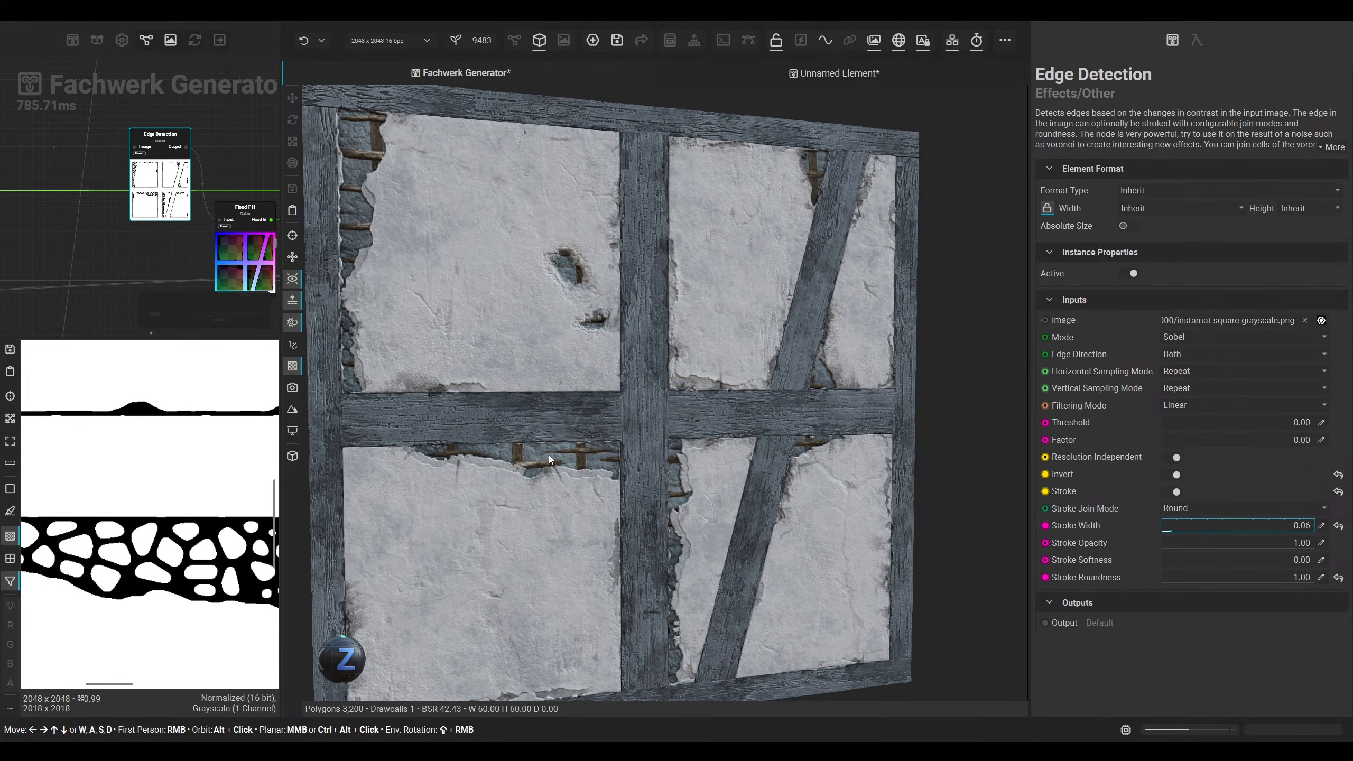
key("ctrl+z")
mouse_move(1263, 581)
left_mouse_down()
mouse_move(1108, 574)
mouse_move(1319, 575)
left_mouse_up()
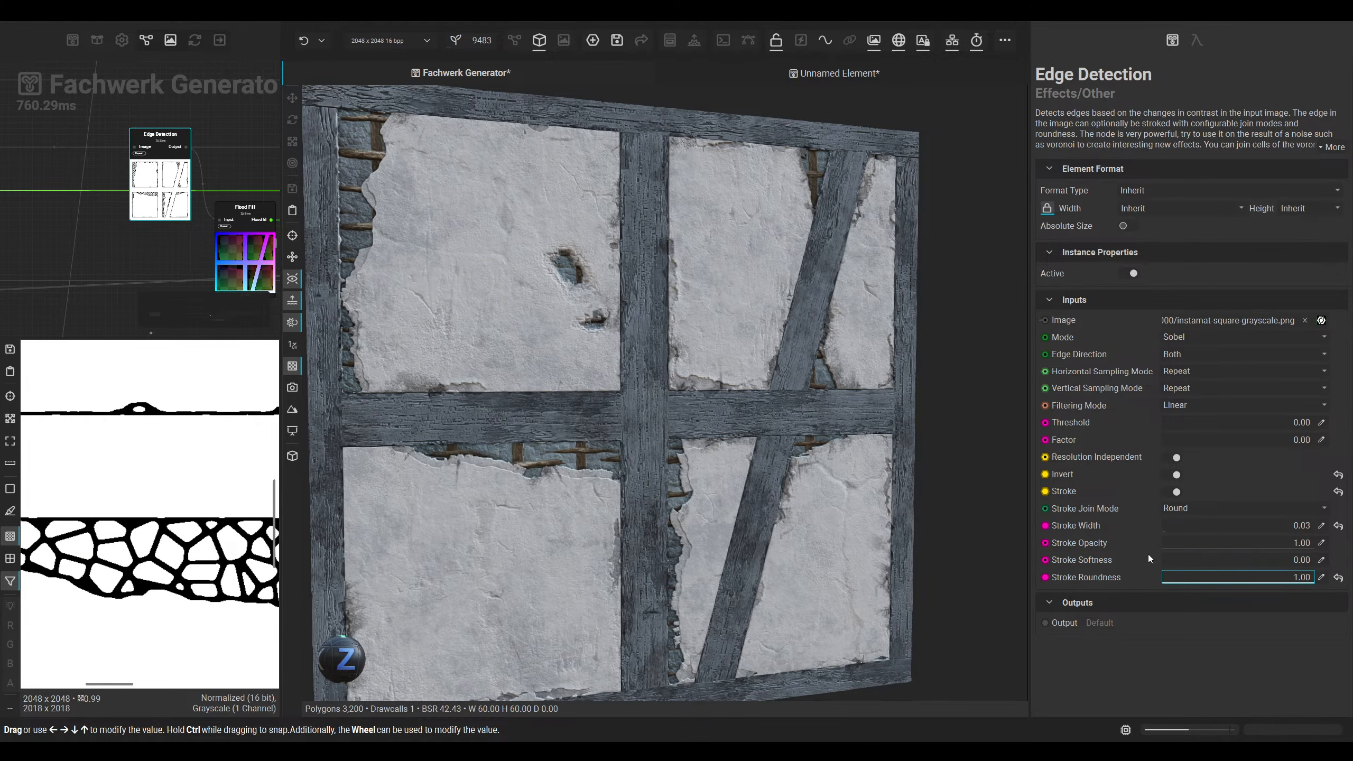
left_click_drag(720, 414, 706, 408, "alt")
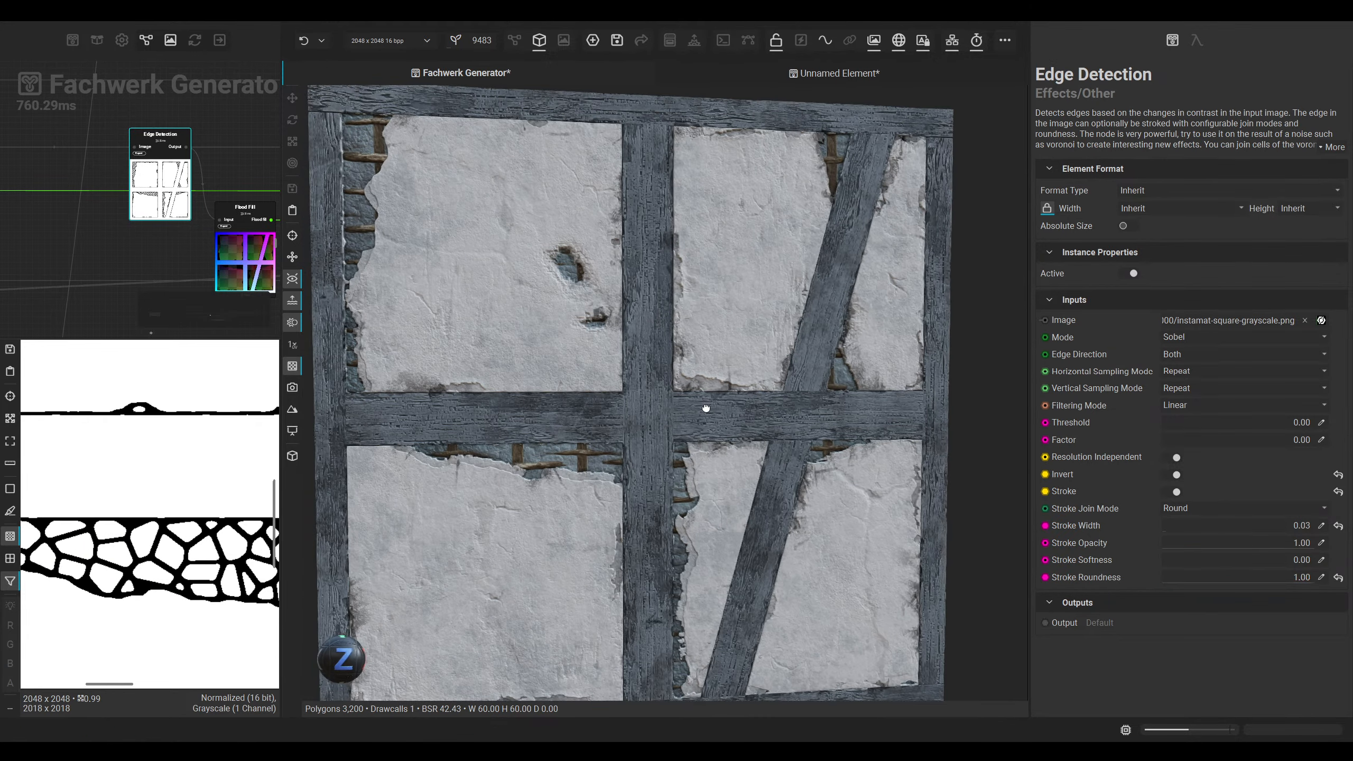
Step: Return to the node graph and preview the last Flood Fill to Mask after the Distance node
left_click(511, 42)
scroll(704, 346, "down", 5)
middle_click_drag(814, 387, 462, 377)
scroll(658, 362, "up", 4)
left_click(670, 355)
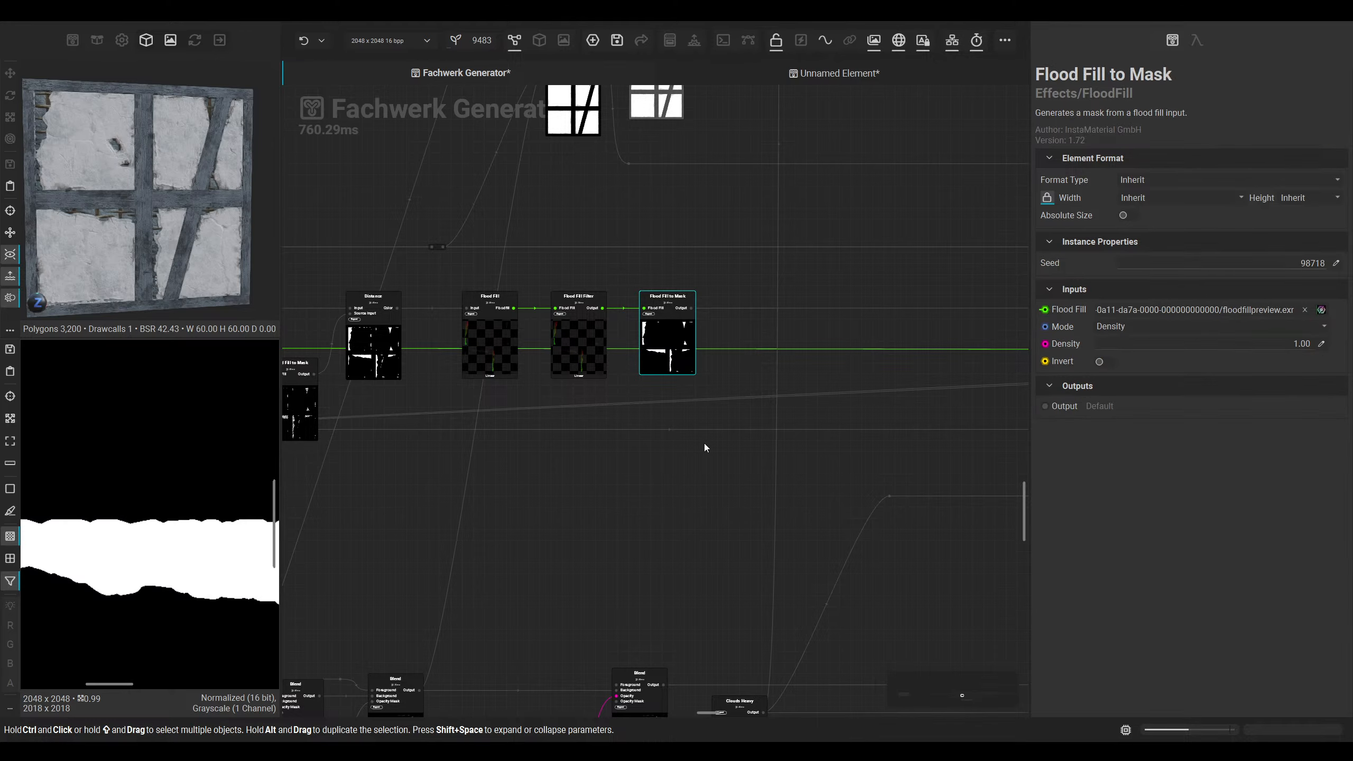
Step: Trace the Flood Fill to Mask output downstream and preview the Blend before Grayscale to Mask and the Subtract Blend before it
middle_click_drag(704, 443, 636, 501)
left_click(548, 411, "ctrl")
scroll(545, 414, "up", 3)
middle_click_drag(522, 419, 401, 514)
scroll(687, 480, "down", 3)
middle_click_drag(687, 480, 458, 517)
middle_click_drag(755, 441, 618, 495)
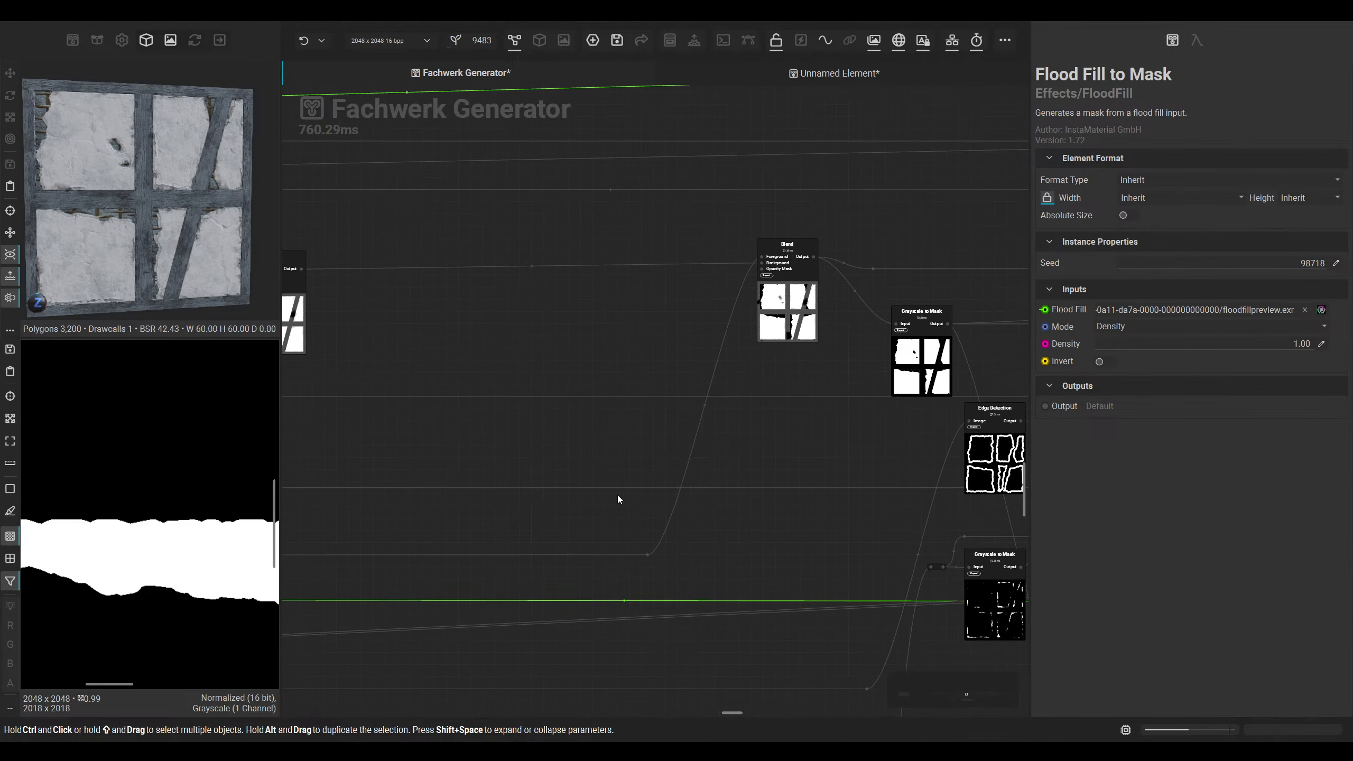
left_click(795, 322)
middle_click_drag(485, 349, 875, 417)
left_click(668, 407)
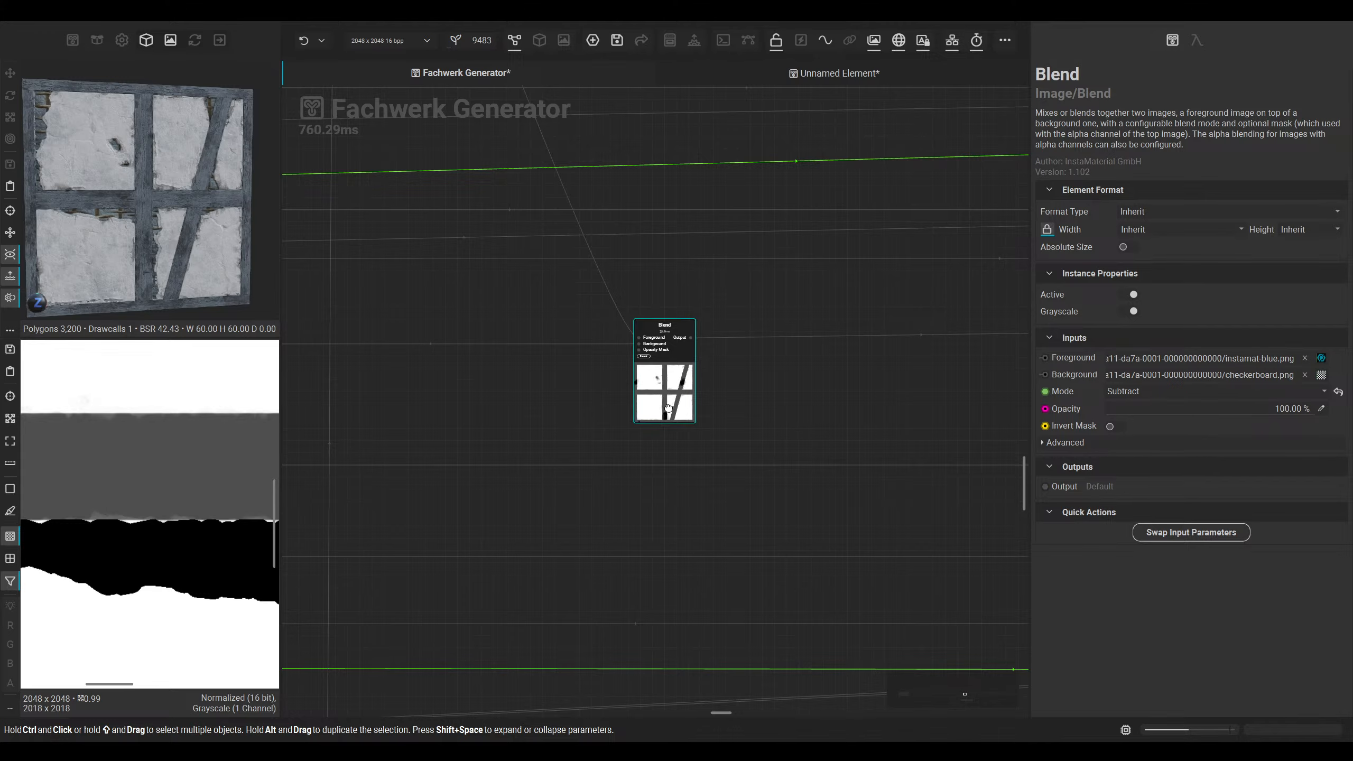
Step: Trace back upstream, previewing the Distance node and the Multiply Blend that feeds Edge Detection
middle_click_drag(548, 445, 953, 446)
middle_click_drag(604, 479, 846, 390)
middle_click_drag(761, 418, 974, 312)
left_click(763, 491)
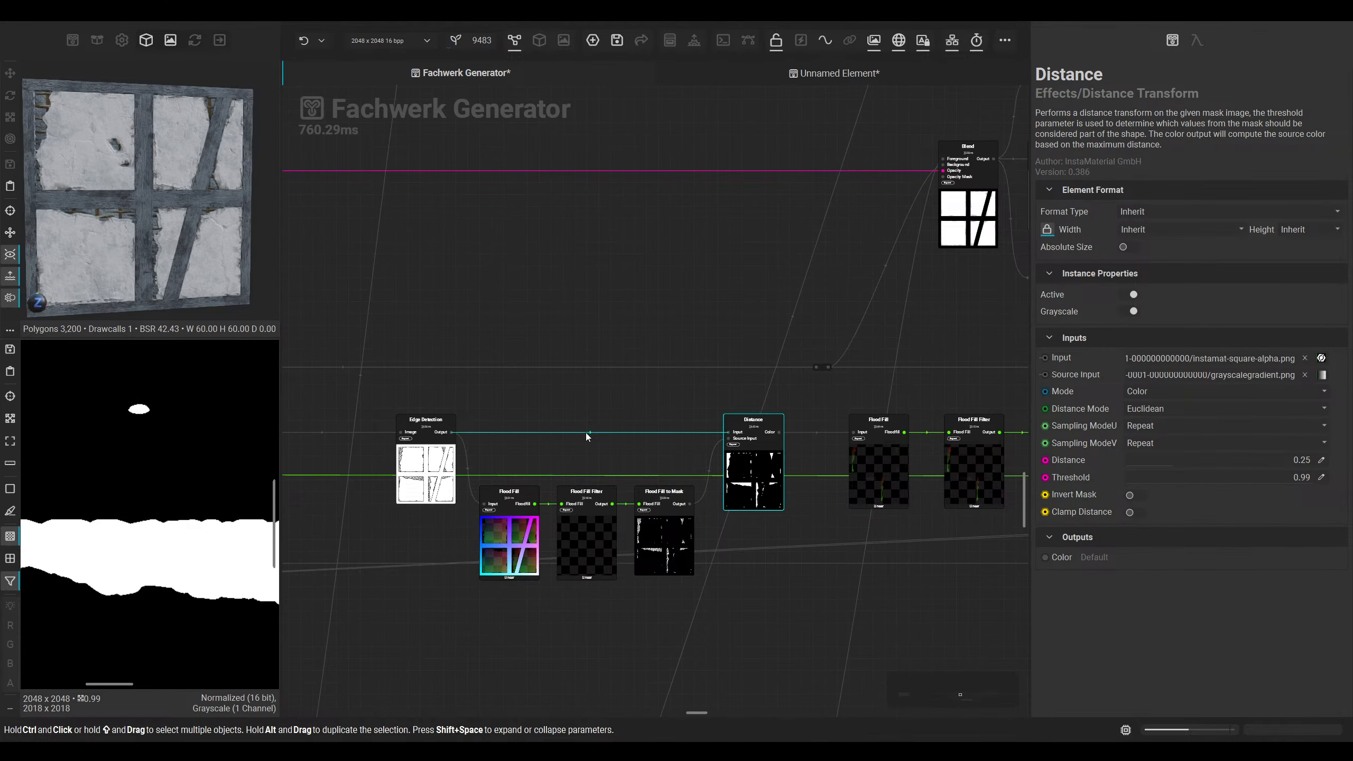
middle_click_drag(592, 440, 719, 429)
middle_click_drag(562, 470, 872, 444)
left_click(661, 470)
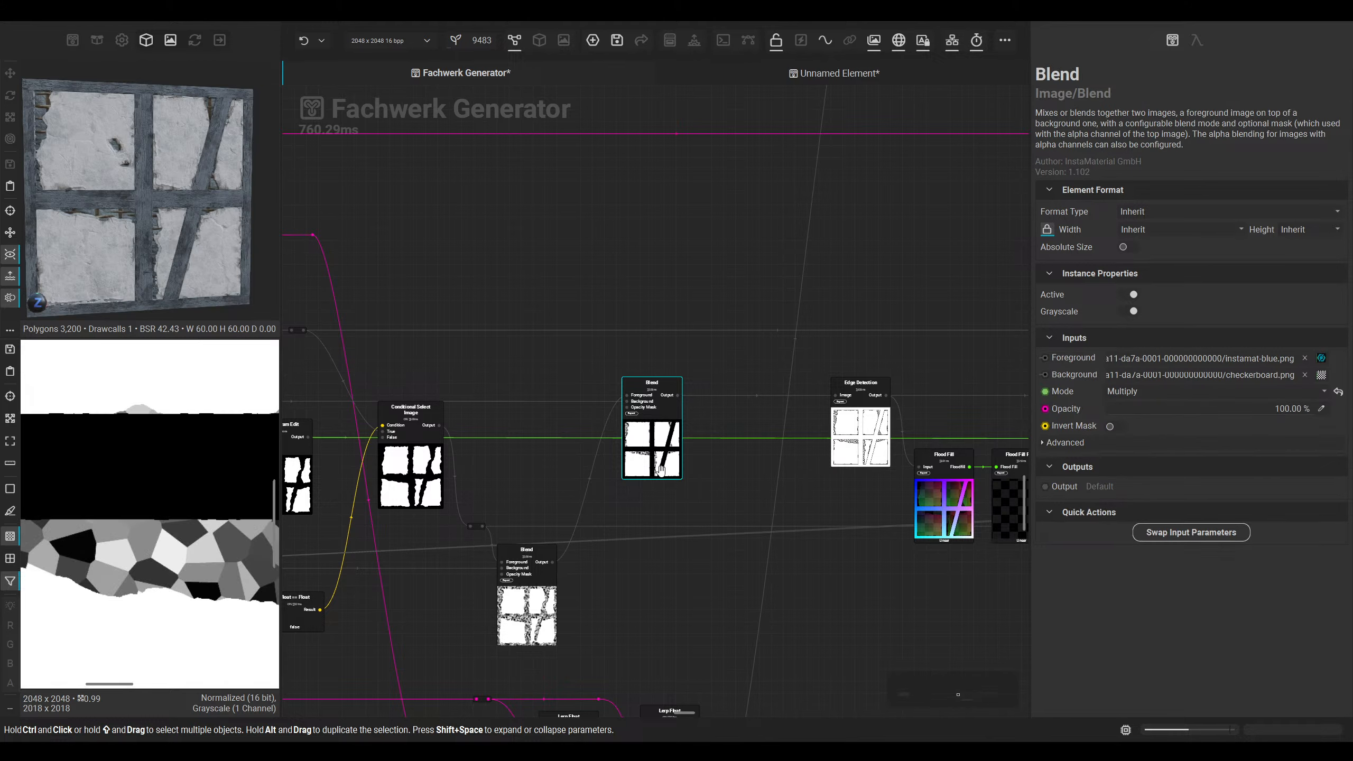
Step: Check the nodes around the Multiply Blend and preview the Edge Detection output and the Flood Fill chain after it
middle_click_drag(418, 480, 630, 462)
middle_click_drag(968, 502, 667, 507)
middle_click_drag(811, 523, 608, 518)
left_click(581, 409)
middle_click_drag(602, 393, 387, 394)
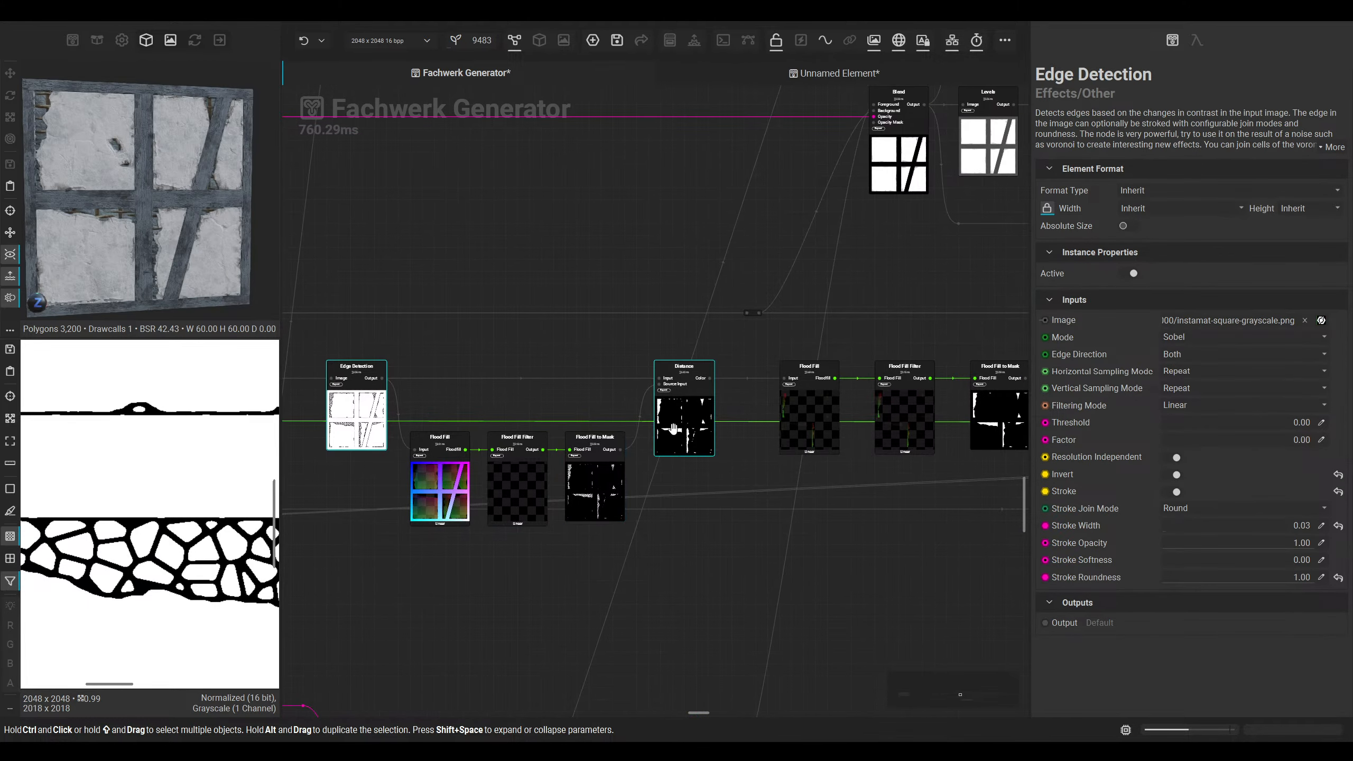
Step: Try a different Distance value on the Distance node and reset it to its default
left_click(675, 427)
middle_click_drag(703, 425, 732, 432)
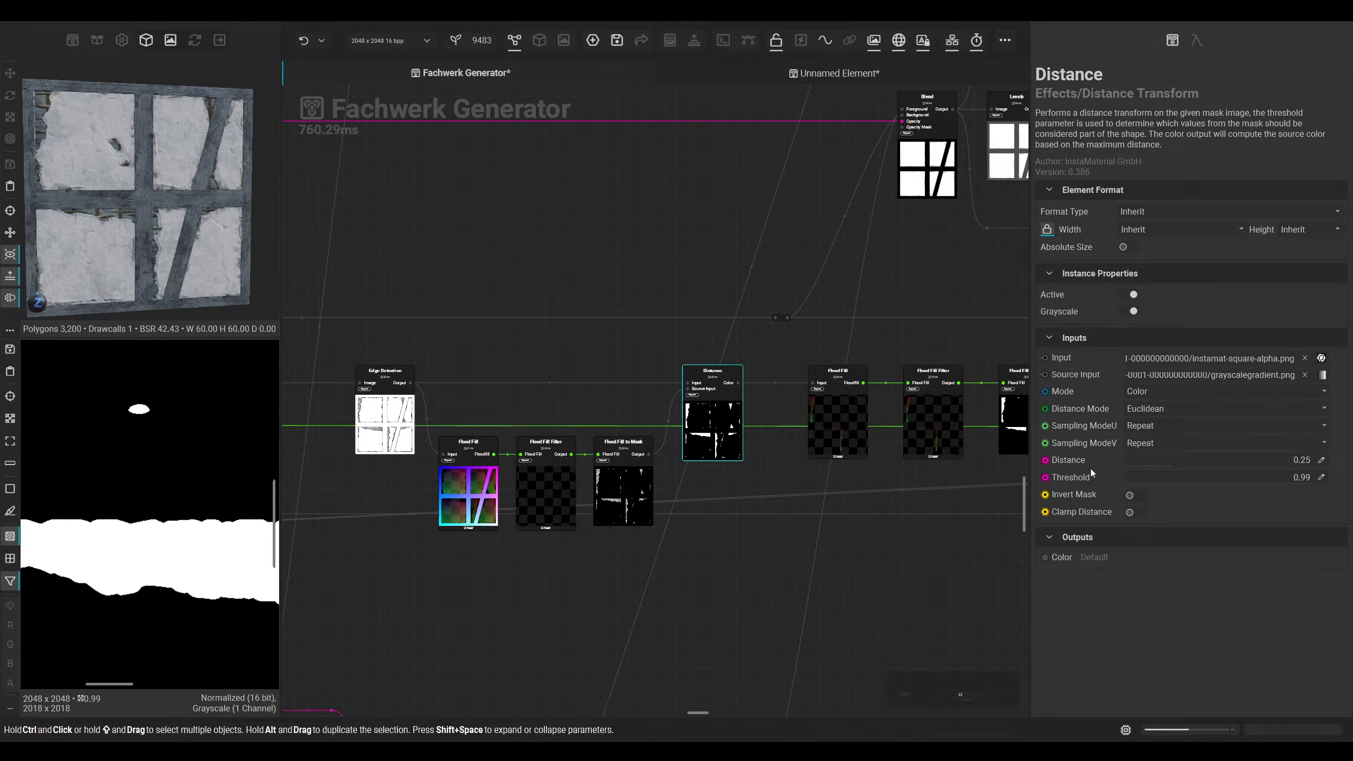
mouse_move(1187, 462)
left_mouse_down()
mouse_move(1304, 458)
mouse_move(1196, 459)
left_mouse_up()
left_click(1338, 460)
Step: Preview the Flood Fill to Mask feeding the Distance node's source input and check the Distance settings
left_click(634, 499)
middle_click_drag(615, 507, 725, 505)
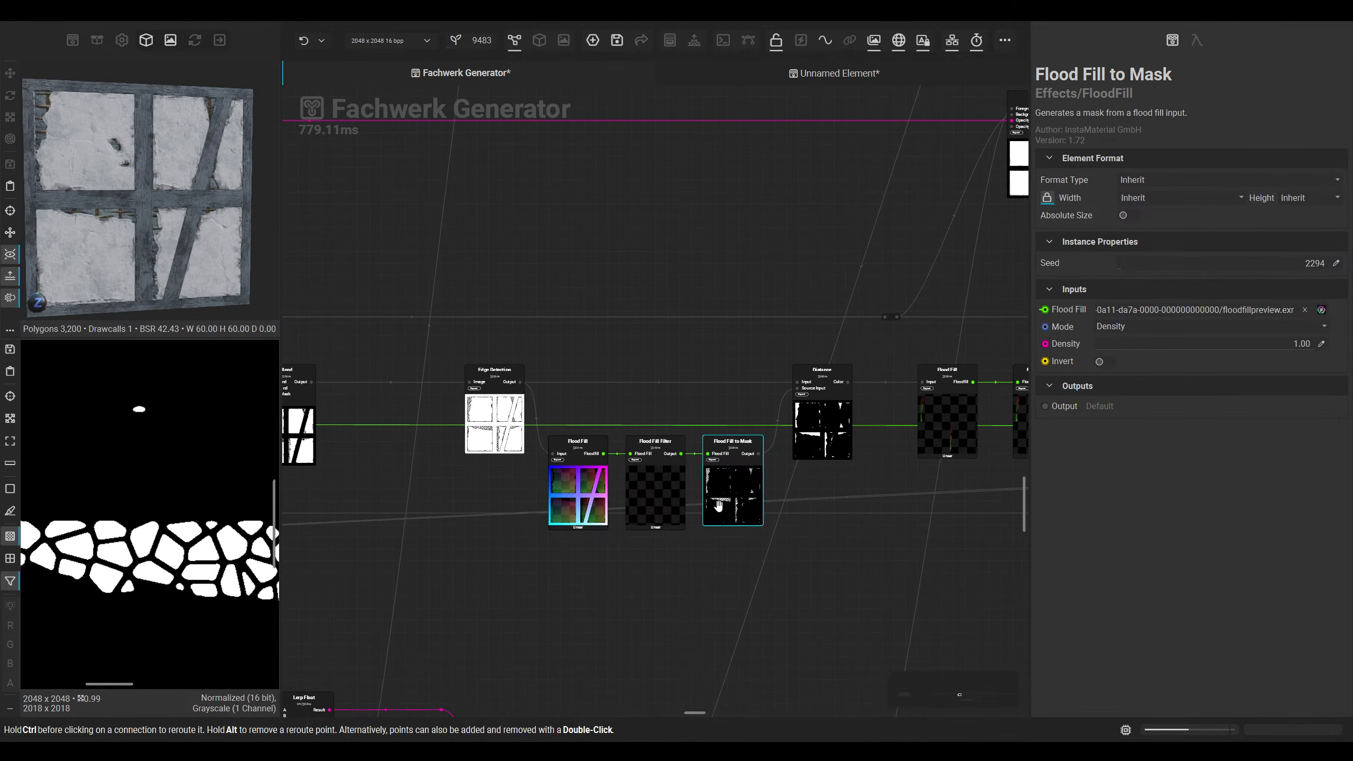
scroll(659, 489, "up", 4)
scroll(781, 472, "down", 2)
left_click(927, 406)
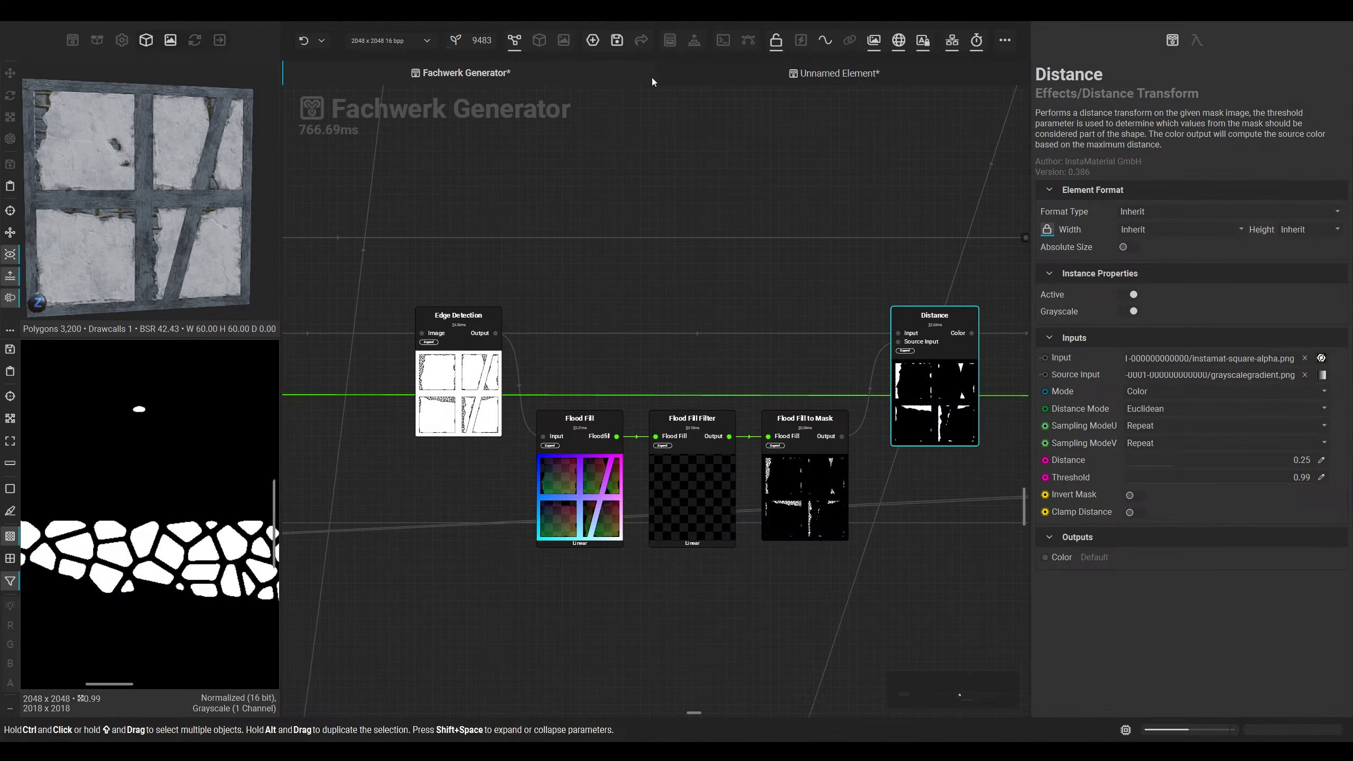
Step: Examine the exposed brick edges on the enlarged 3D wall from several angles, and return to the node graph
left_click(539, 40)
left_click_drag(716, 477, 793, 454, "alt")
scroll(674, 516, "down", 3)
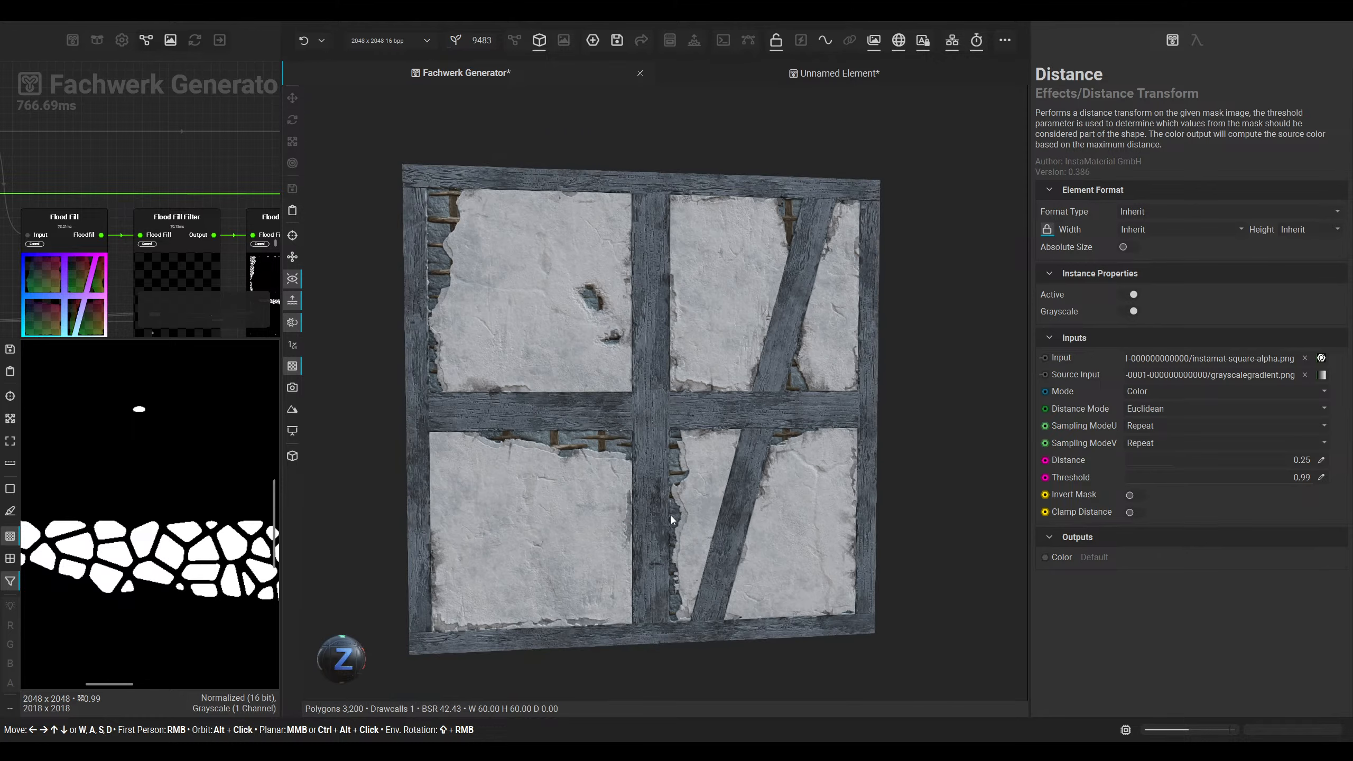
left_click_drag(673, 517, 639, 540, "alt")
middle_click_drag(638, 541, 686, 550)
left_click(515, 41)
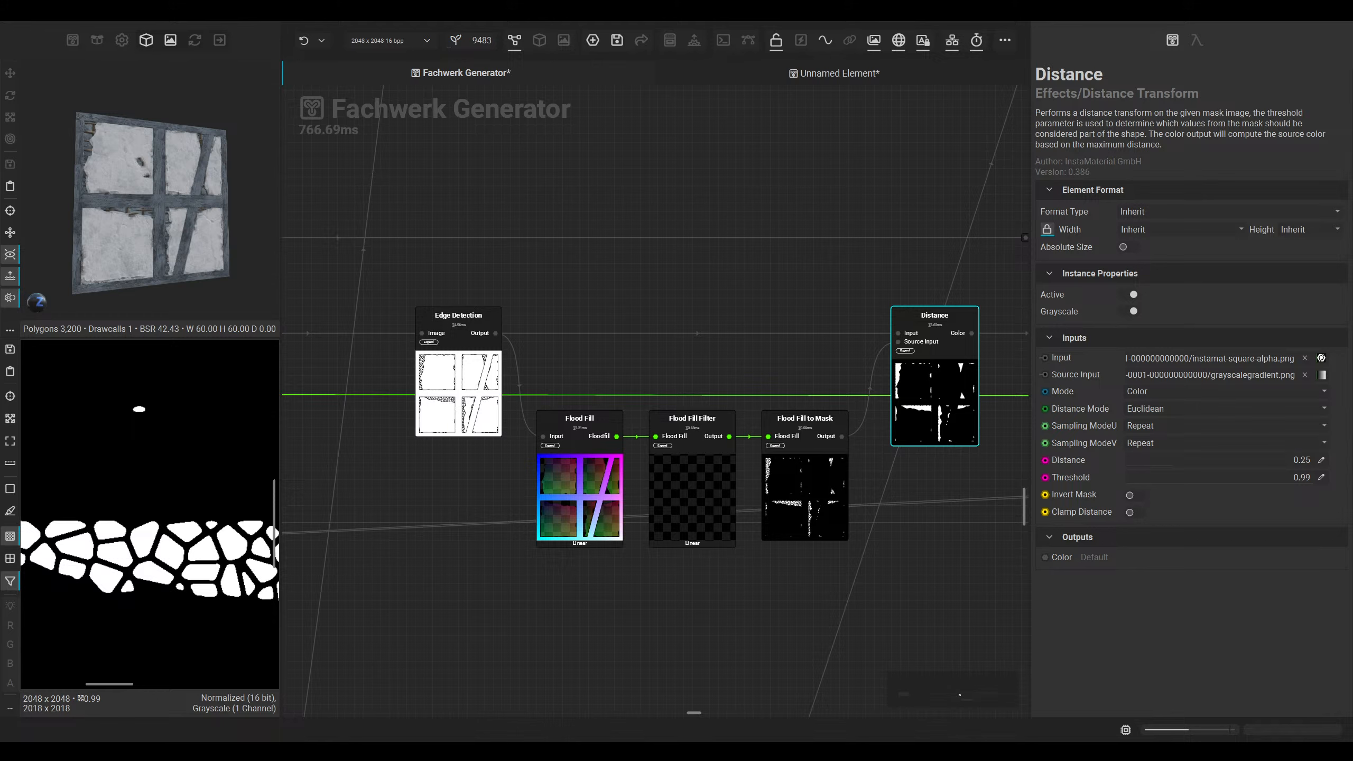
Step: Preview the final Flood Fill to Mask and compare its position with the outputs of the Subtract Blend and Levels nodes above
scroll(820, 311, "down", 4)
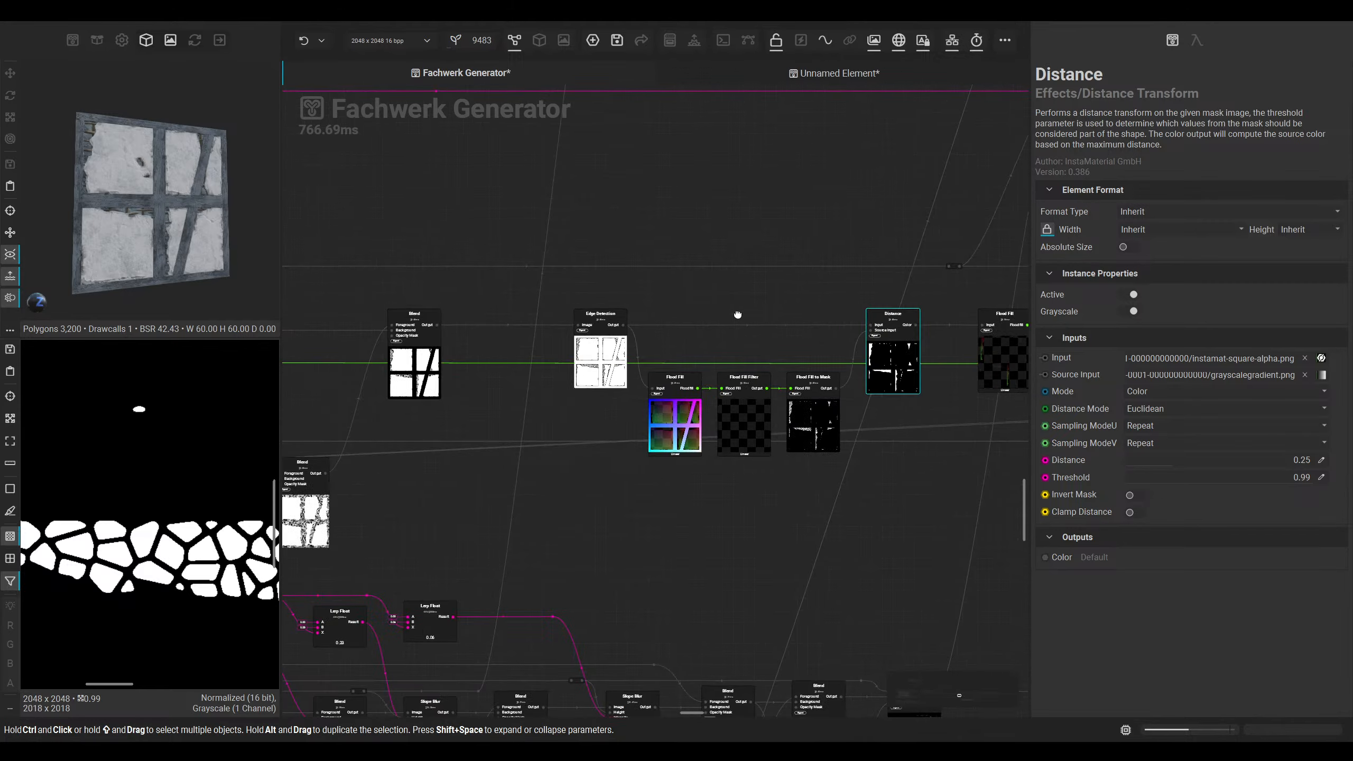
middle_click_drag(986, 336, 689, 398)
left_click(629, 359)
scroll(701, 360, "down", 2)
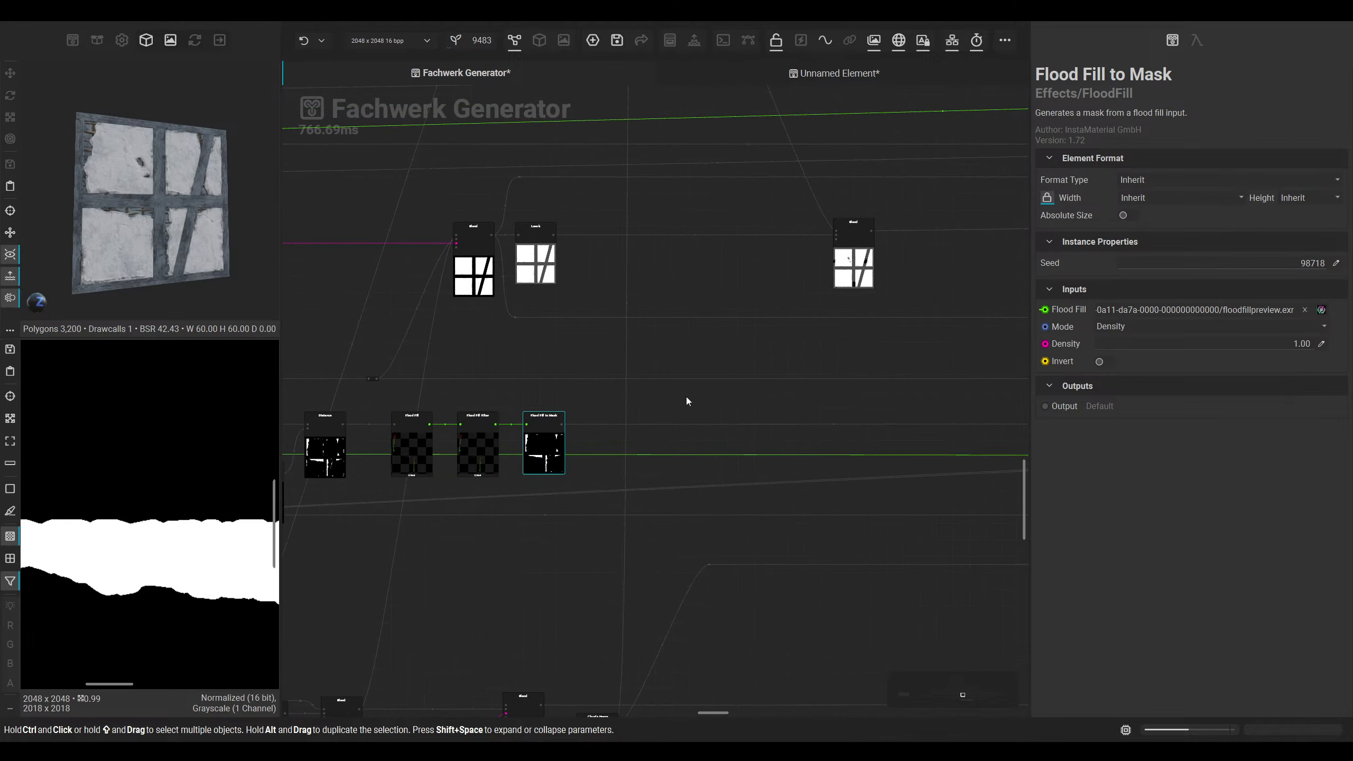
scroll(545, 418, "up", 2)
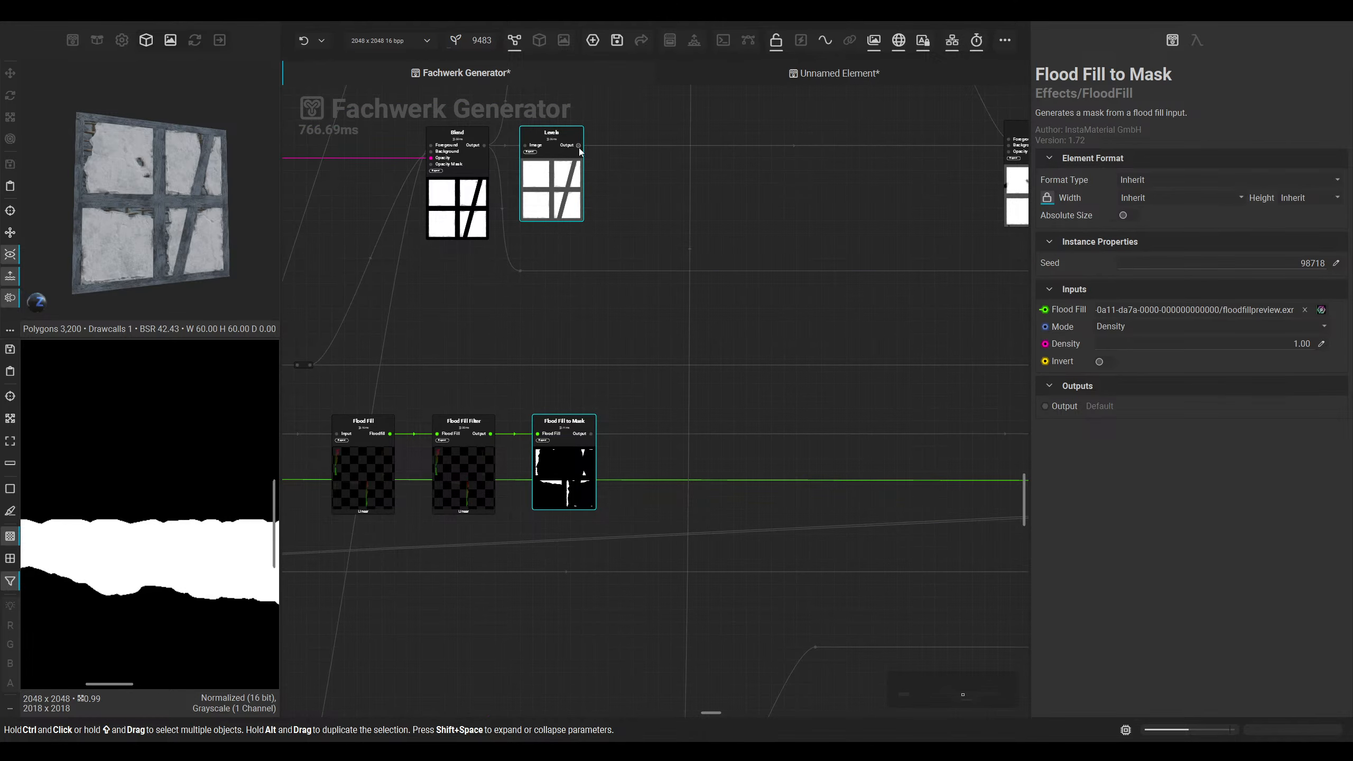
scroll(570, 434, "up", 2)
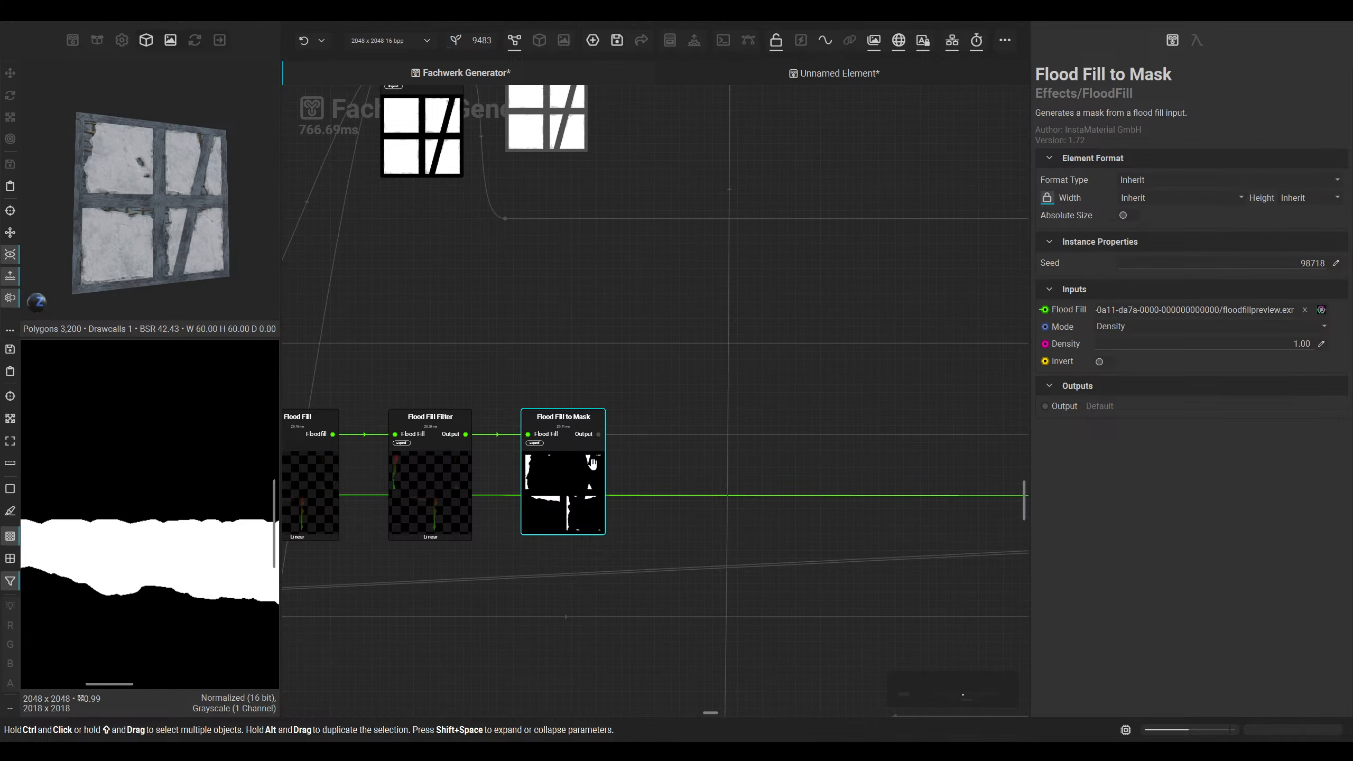
middle_click_drag(516, 326, 607, 377)
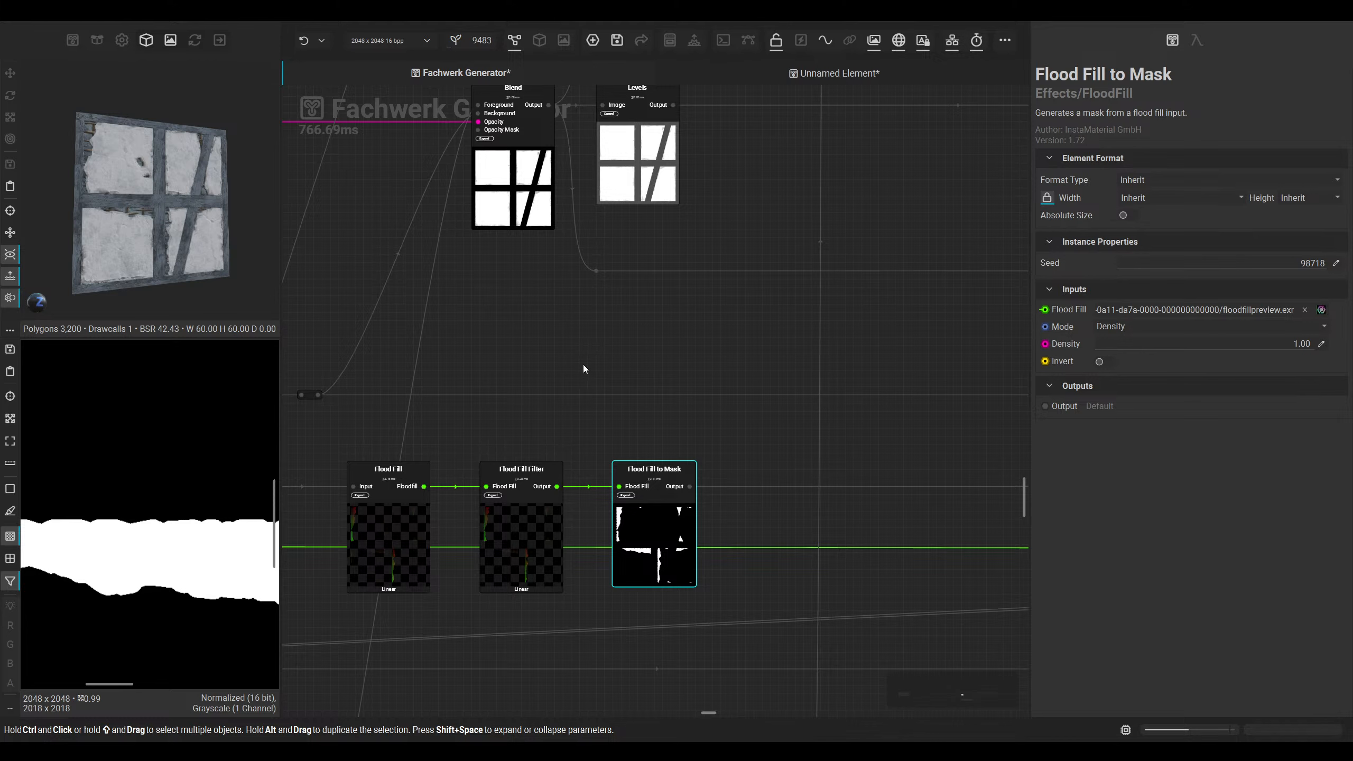
middle_click_drag(529, 252, 539, 319)
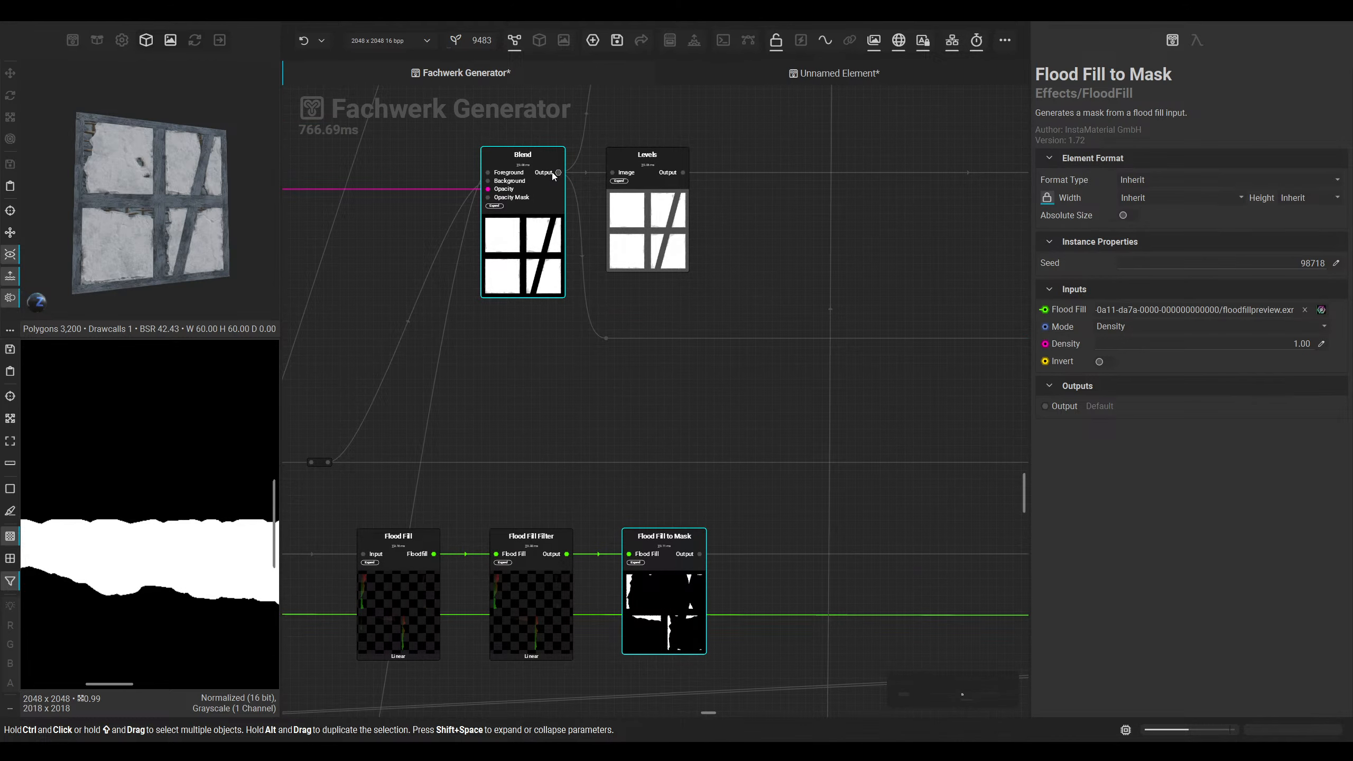
middle_click_drag(698, 554, 678, 414)
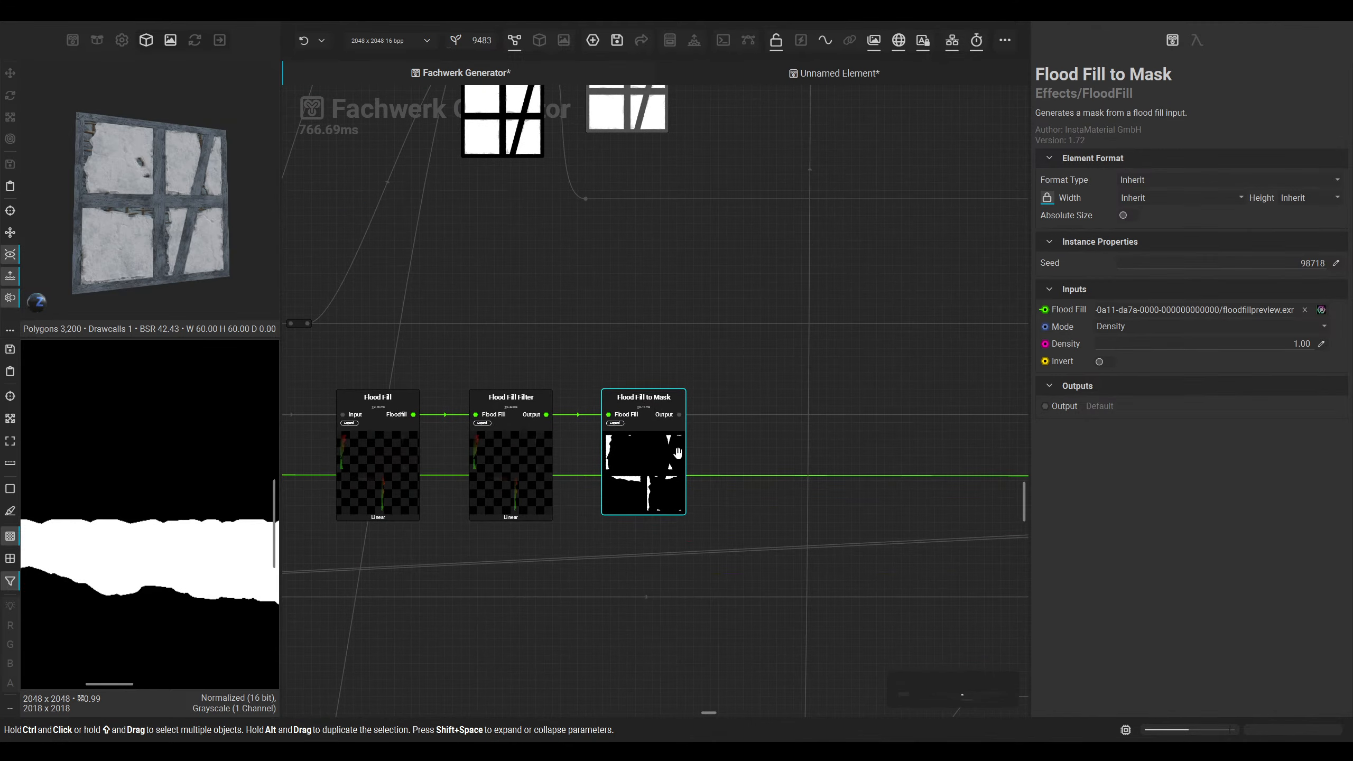
Step: Try a Directional Distance node after the final Flood Fill to Mask, with its Distance raised to 0.57
left_click_drag(677, 415, 724, 382)
type("dire")
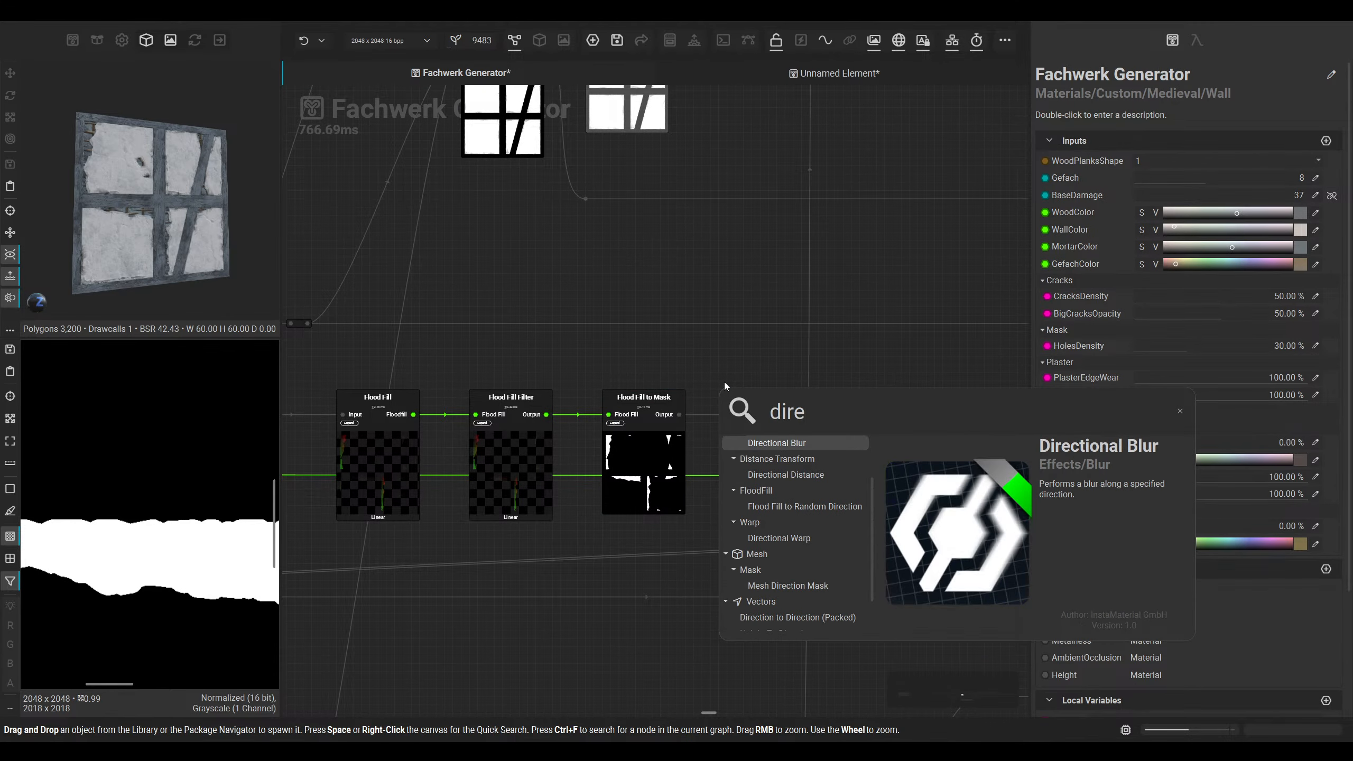
key("Down")
key("Return")
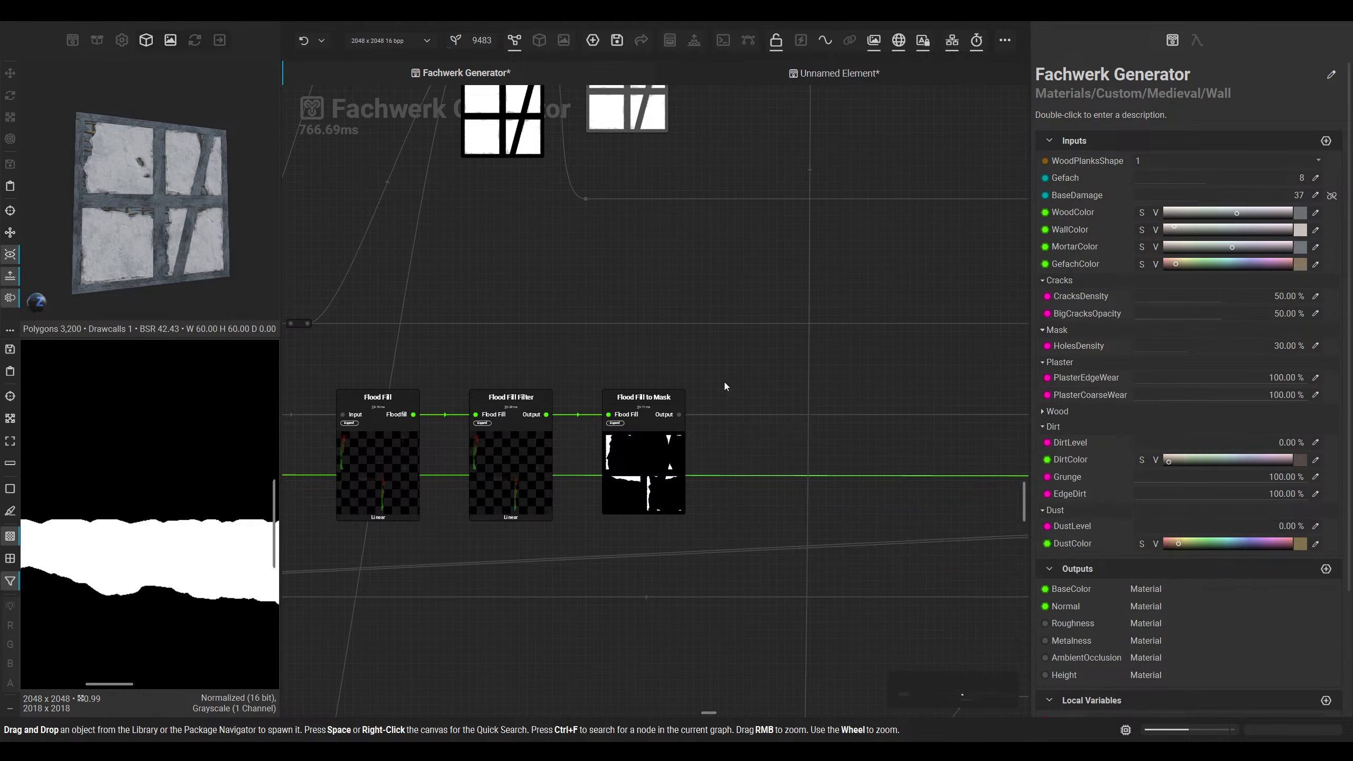
scroll(755, 434, "up", 3)
left_click_drag(692, 393, 616, 380)
double_click(737, 473)
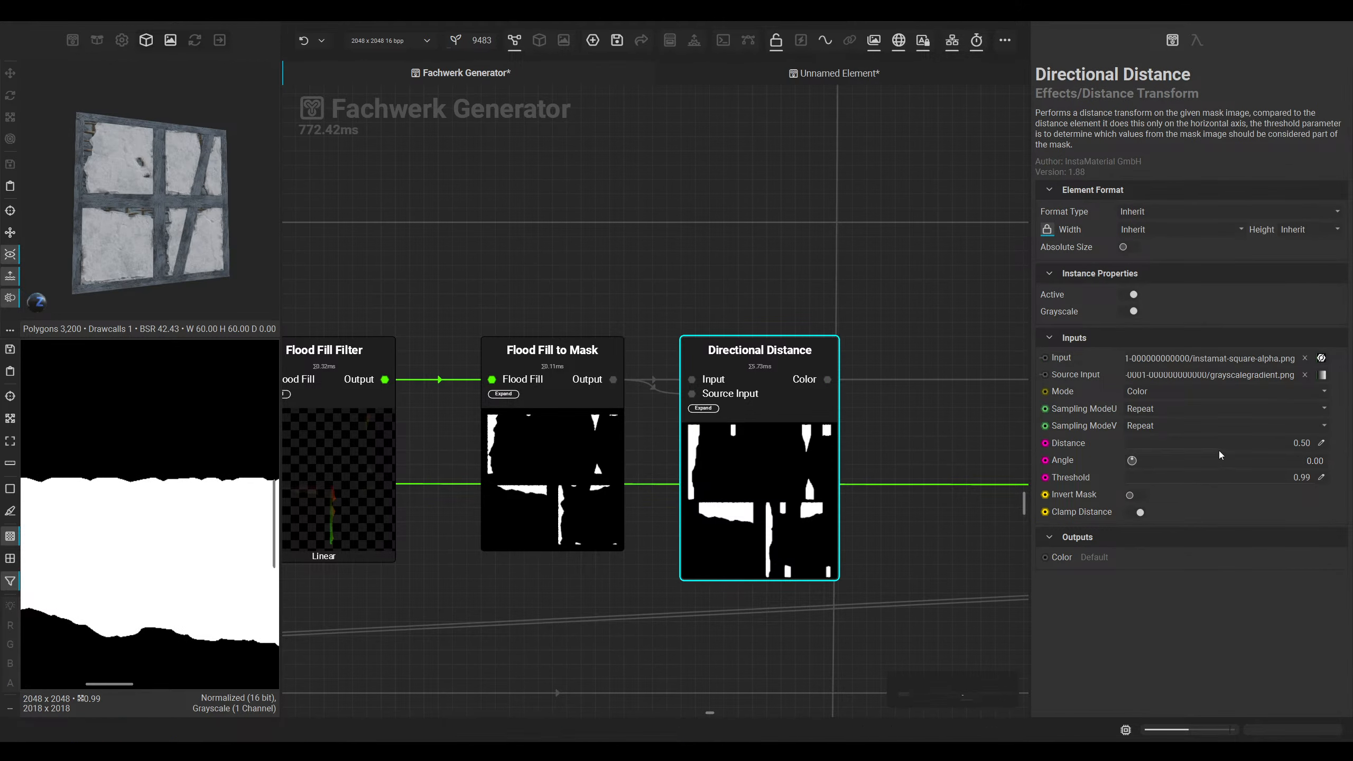
mouse_move(1218, 444)
left_mouse_down()
mouse_move(1241, 442)
mouse_move(1223, 439)
left_mouse_up()
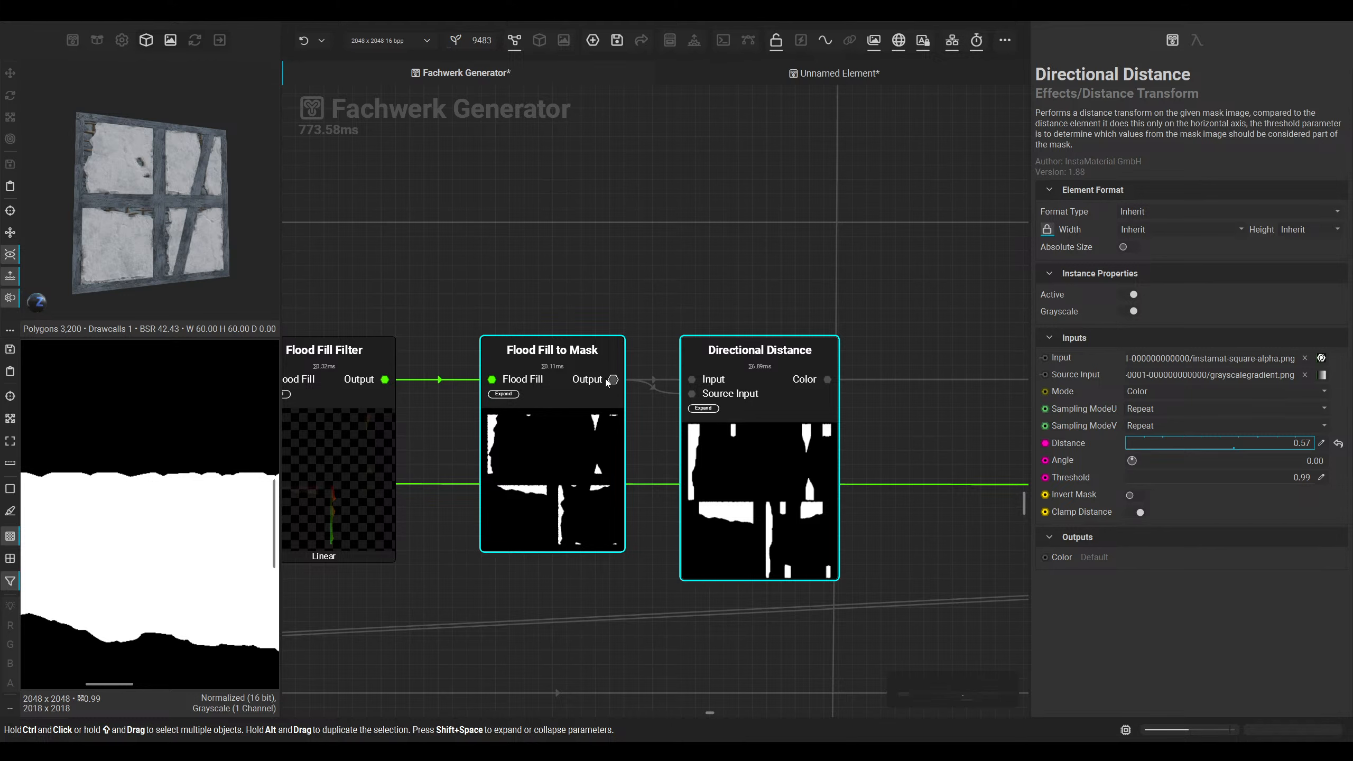
Step: Connect the Flood Fill to Mask output directly to the downstream Blend and delete the Directional Distance node
mouse_move(612, 380)
left_mouse_down("shift")
mouse_move(836, 383)
mouse_move(615, 382)
left_mouse_up("shift")
scroll(163, 211, "up", 2)
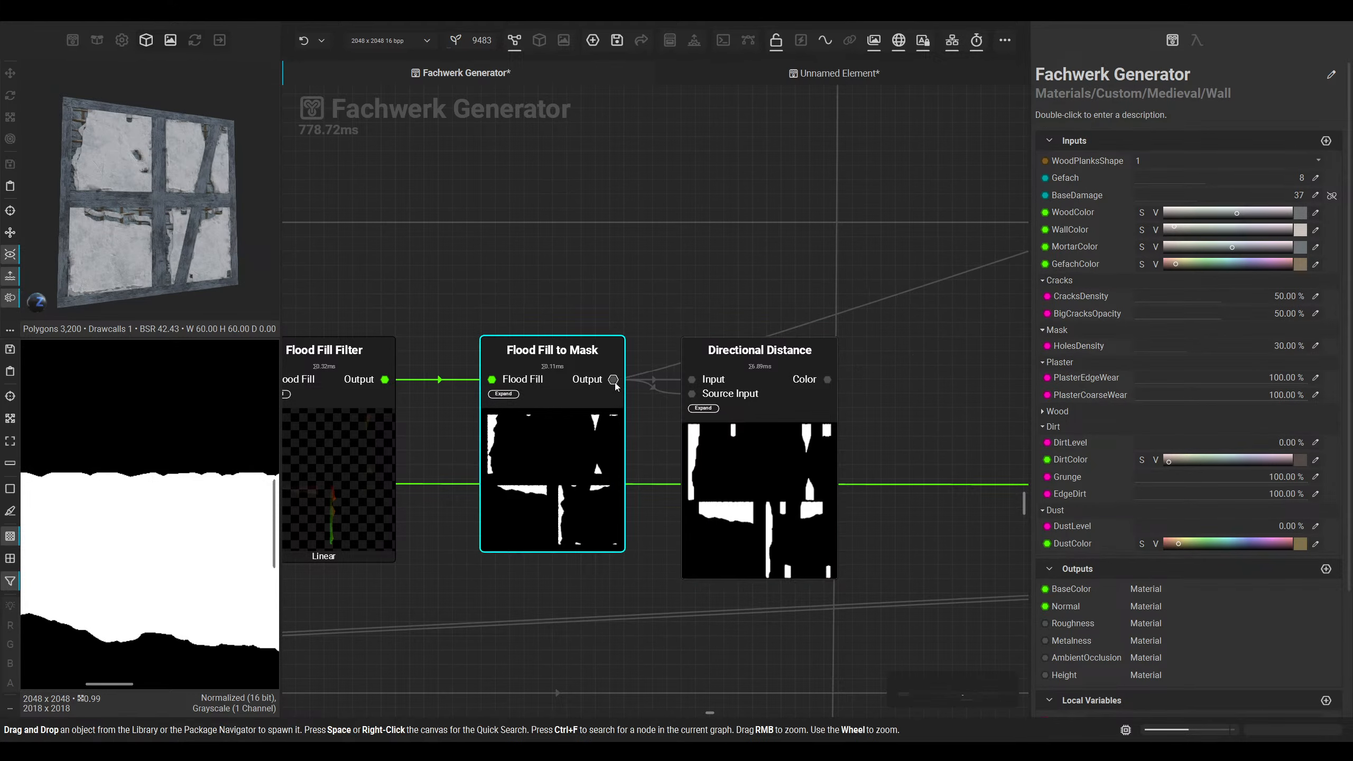
left_click(797, 441)
key("Delete")
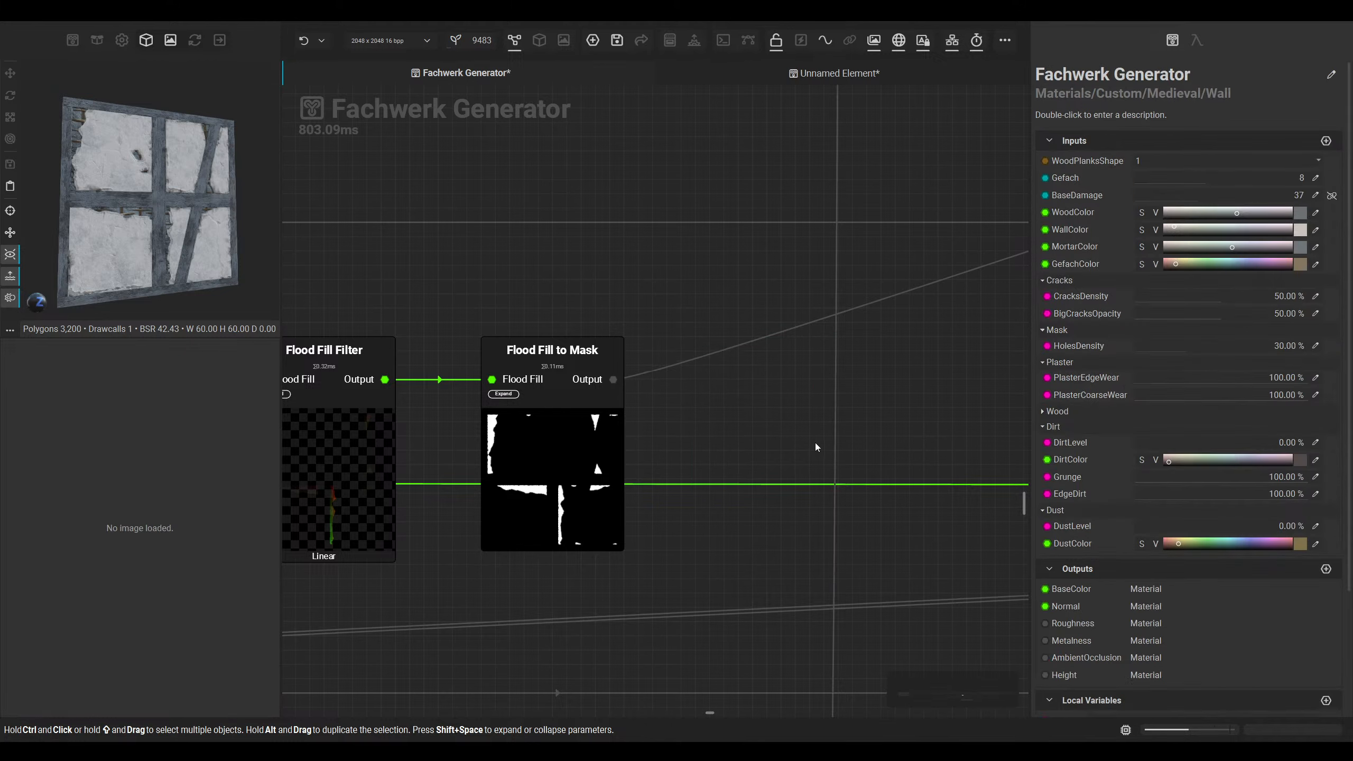
Step: Add a reroute point to the Flood Fill to Mask connection and place it below the downstream Blend for a cleaner path
scroll(830, 426, "down", 3)
middle_click_drag(851, 414, 522, 392)
double_click(518, 379)
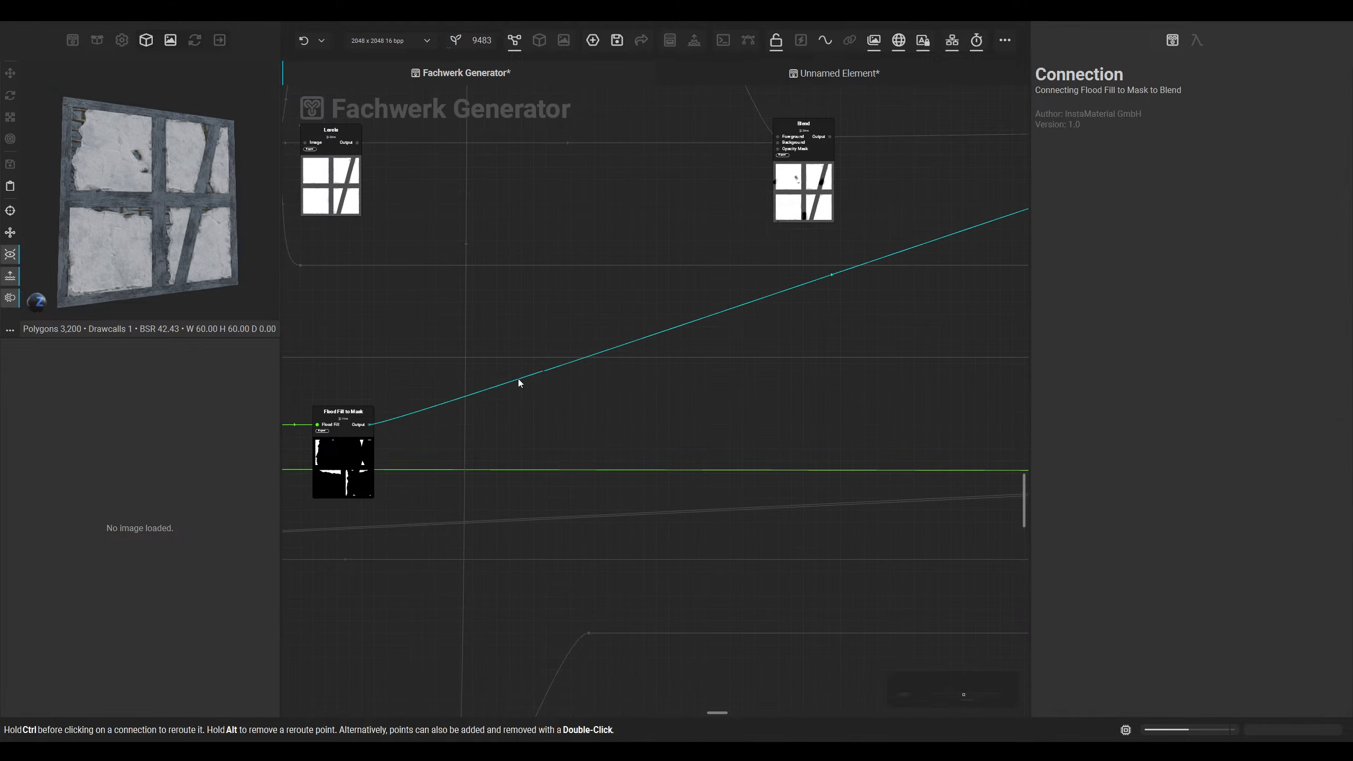
left_click_drag(517, 379, 842, 368)
scroll(842, 368, "down", 3)
middle_click_drag(842, 368, 704, 370)
left_click_drag(704, 370, 763, 402)
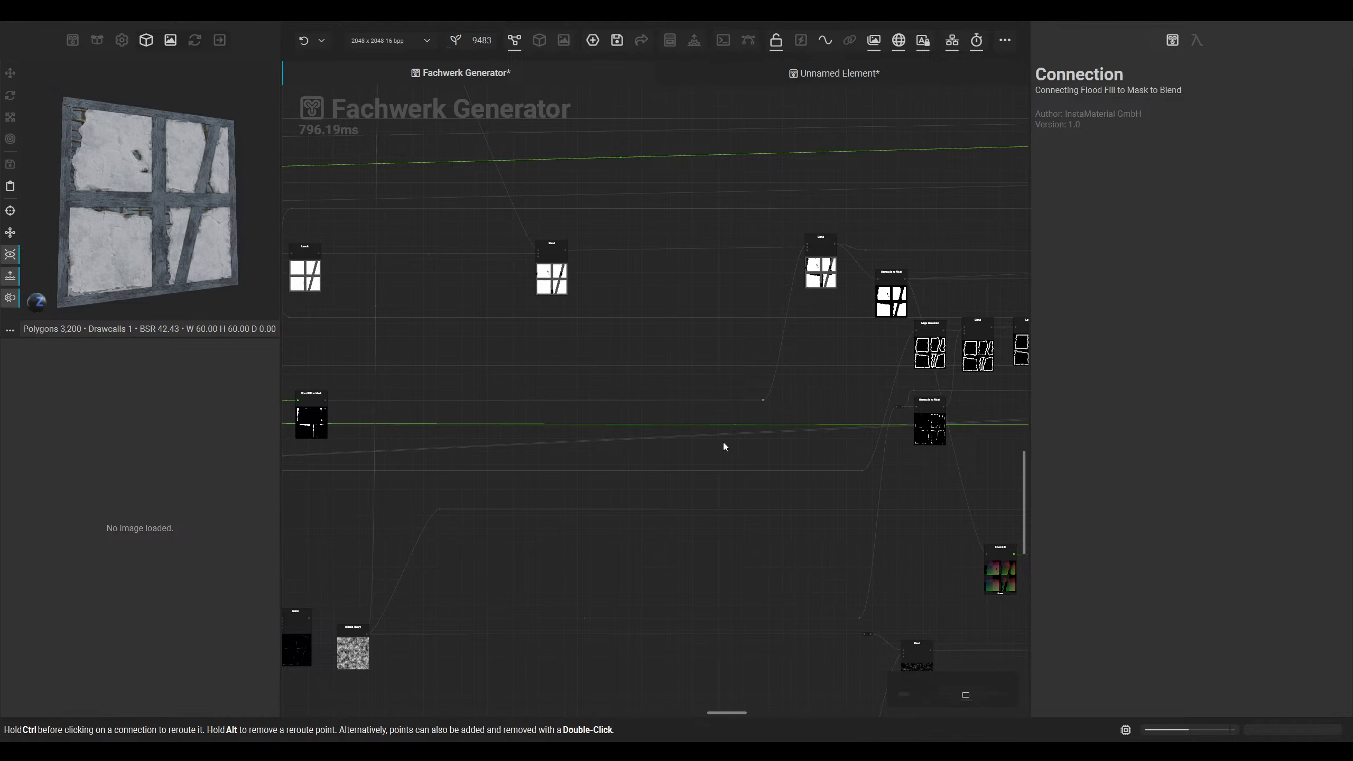
Step: Check the enlarged 3D wall from the front and follow the node chain from the plaster mask to the normal and height nodes
middle_click_drag(1023, 449, 532, 441)
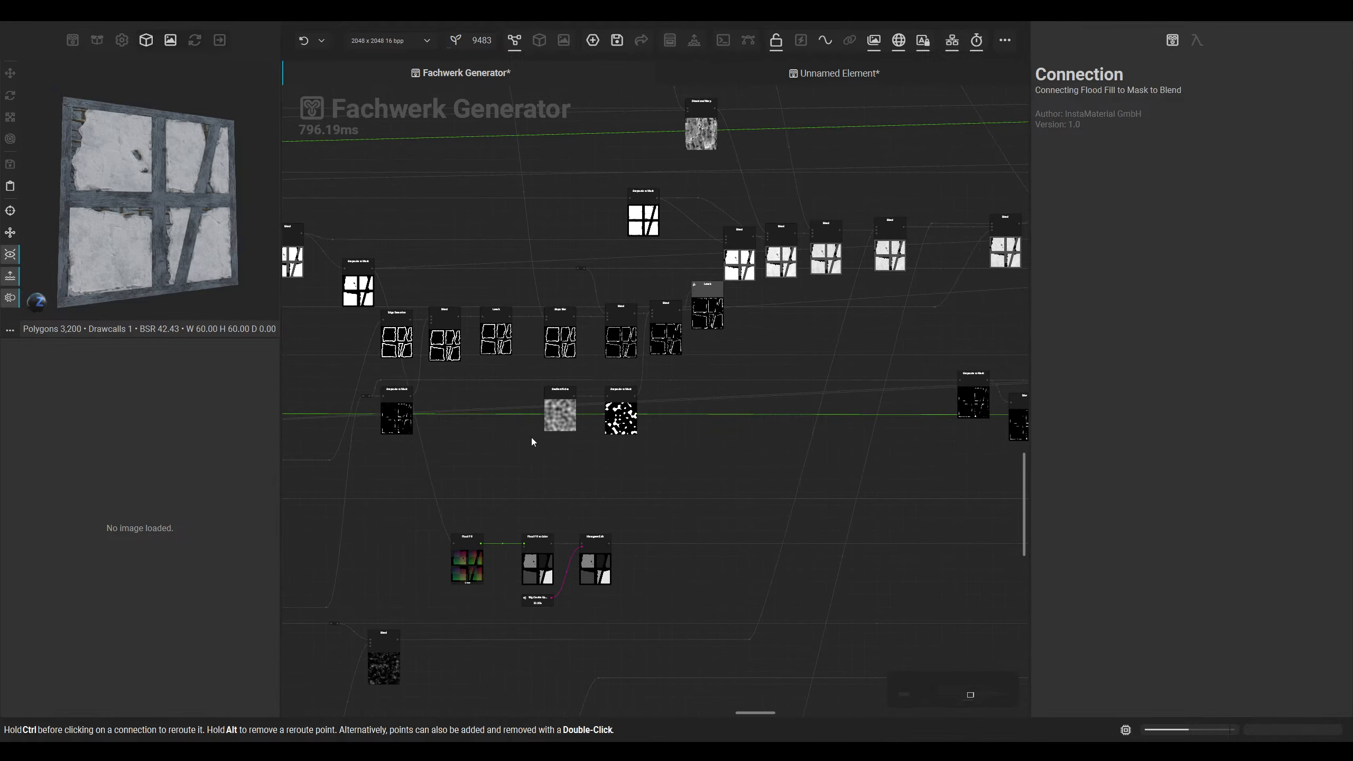
left_click(539, 40)
mouse_move(678, 360)
left_mouse_down("alt")
mouse_move(642, 376)
mouse_move(666, 357)
left_mouse_up("alt")
left_click(514, 40)
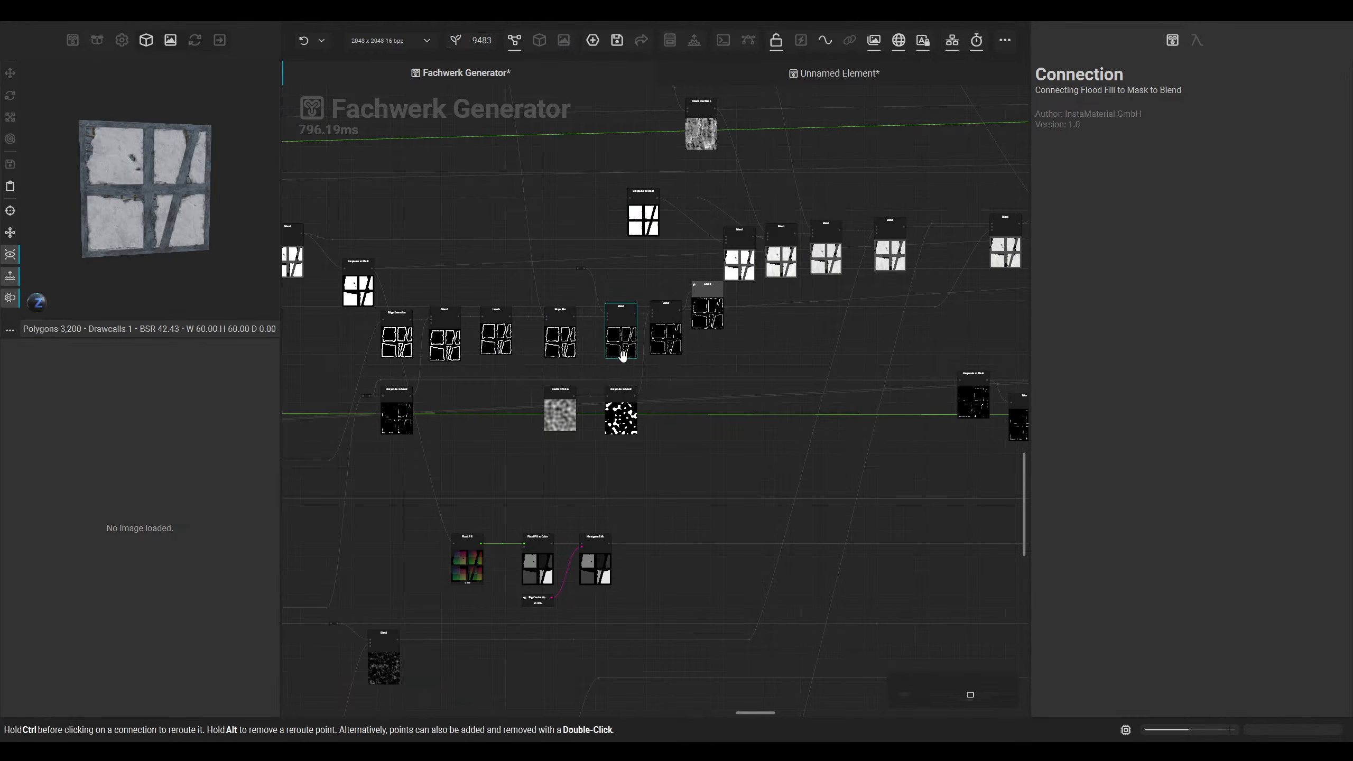
middle_click_drag(557, 270, 456, 271)
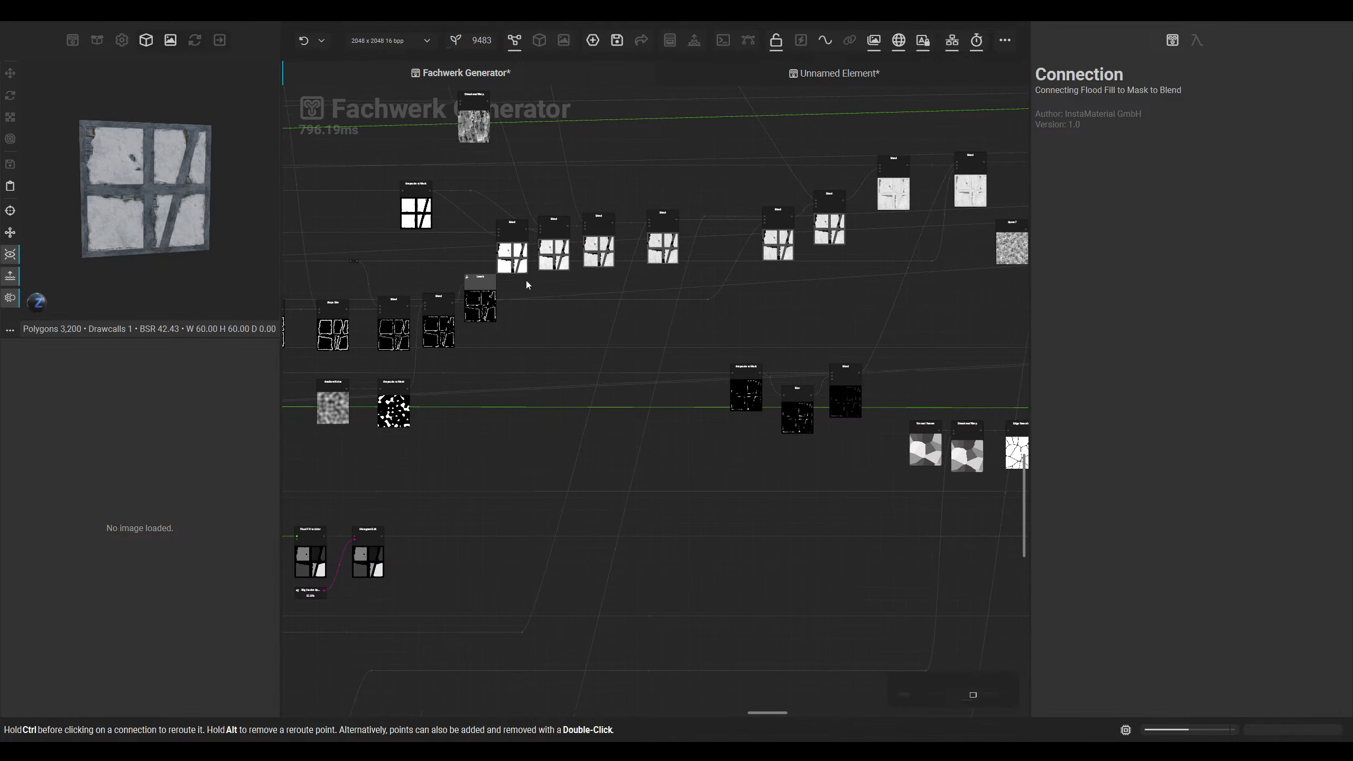
middle_click_drag(804, 293, 524, 294)
middle_click_drag(840, 334, 533, 345)
middle_click_drag(662, 366, 341, 361)
middle_click_drag(826, 355, 632, 441)
middle_click_drag(726, 375, 452, 446)
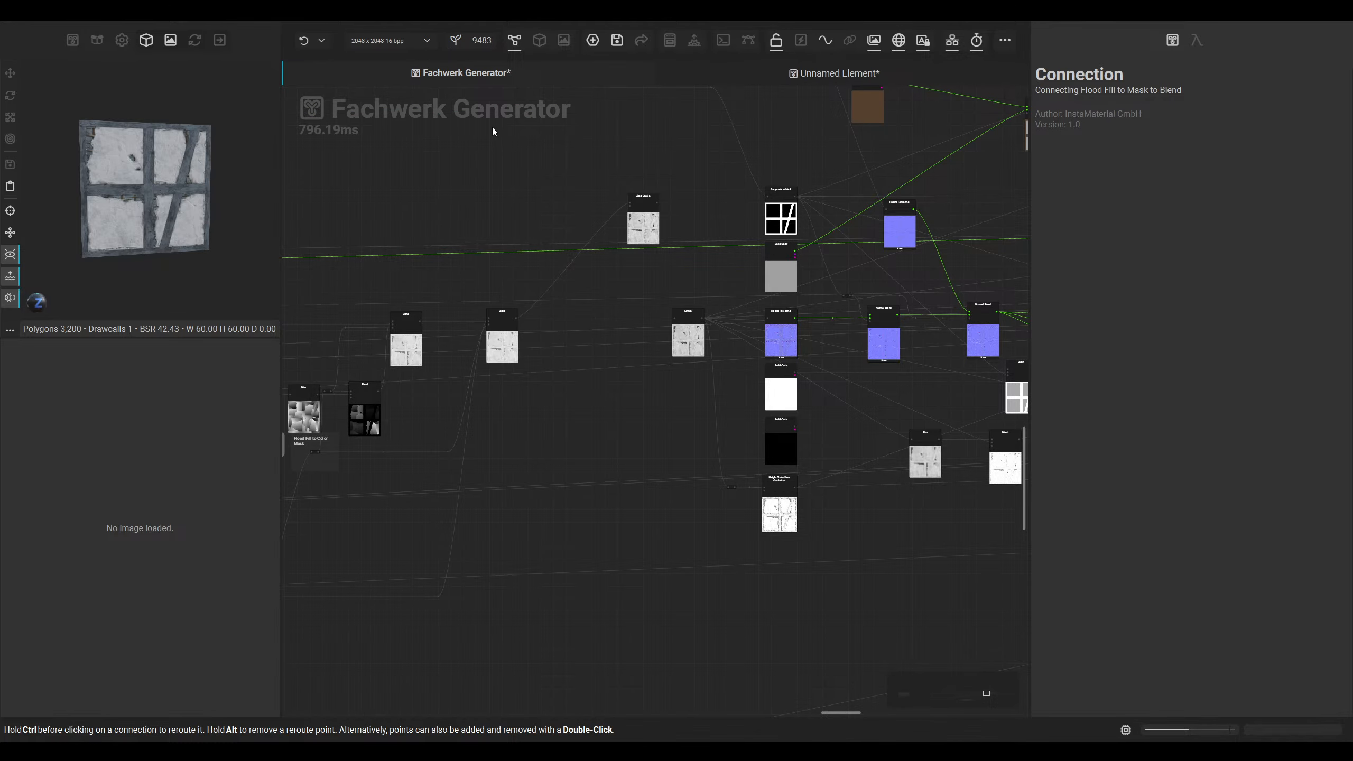
Step: Examine the worn plaster edges and holes closely on the enlarged 3D wall from an angled view
left_click(542, 44)
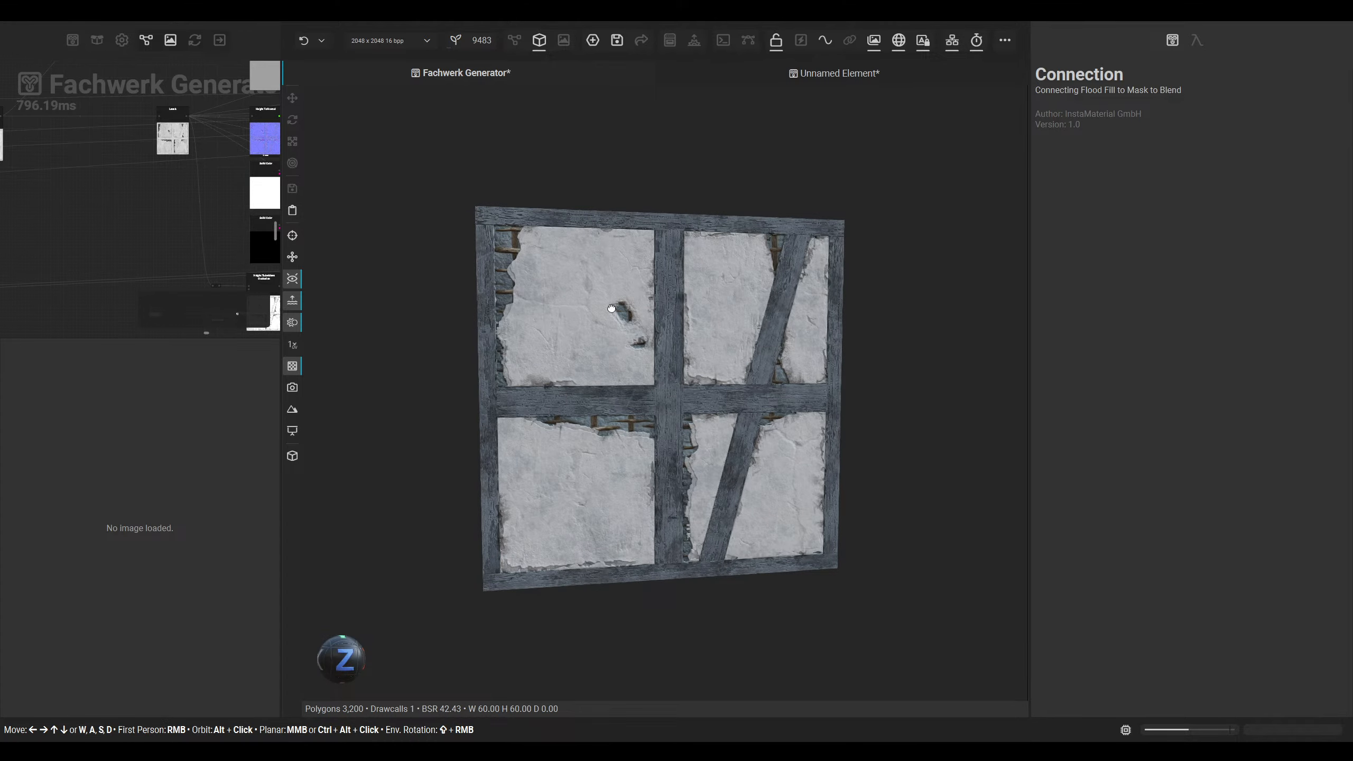
left_click_drag(611, 308, 568, 318, "alt")
scroll(499, 256, "up", 5)
middle_click_drag(581, 372, 561, 274)
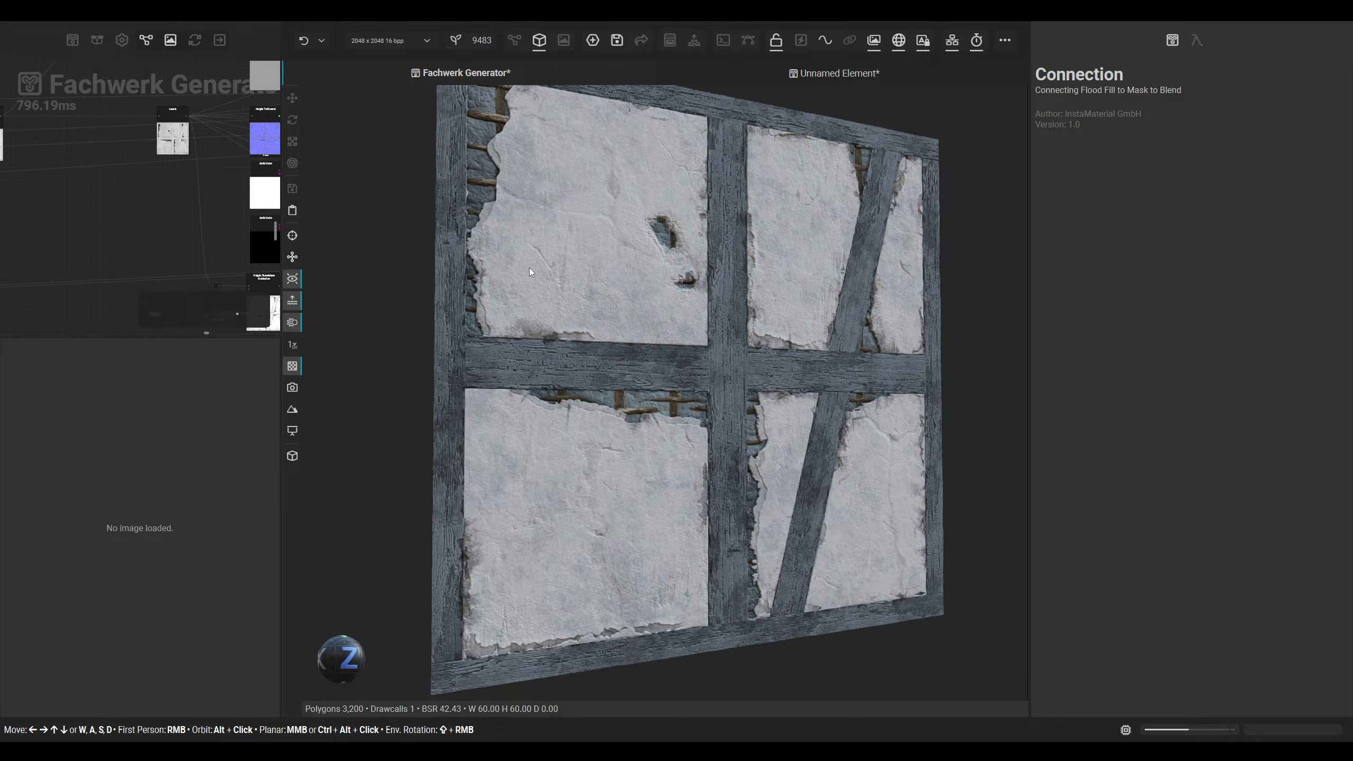
middle_click_drag(628, 262, 562, 306)
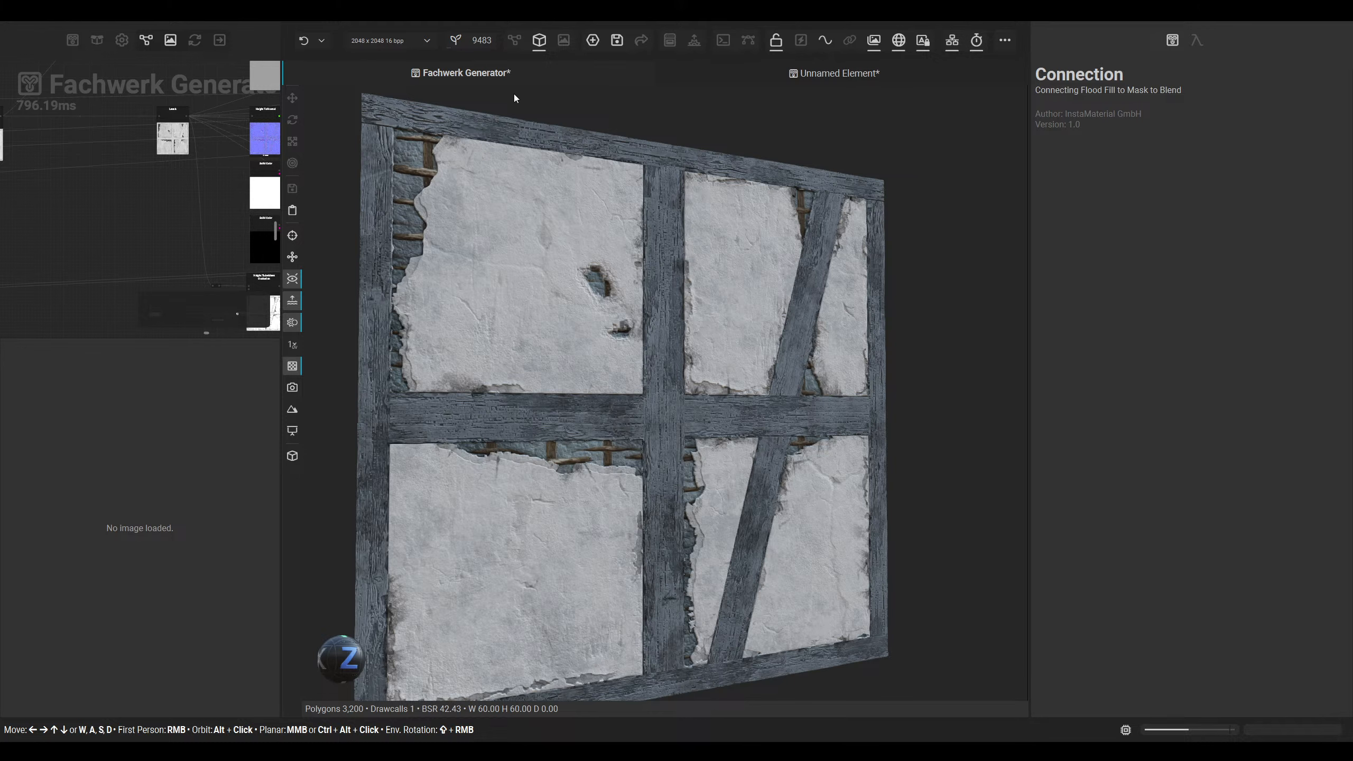
Step: Return to the node graph and delete the unused Blend node along with the brown color node feeding it
left_click(519, 40)
scroll(670, 327, "down", 5)
middle_click_drag(658, 389, 382, 412)
scroll(604, 222, "up", 4)
left_click(569, 277)
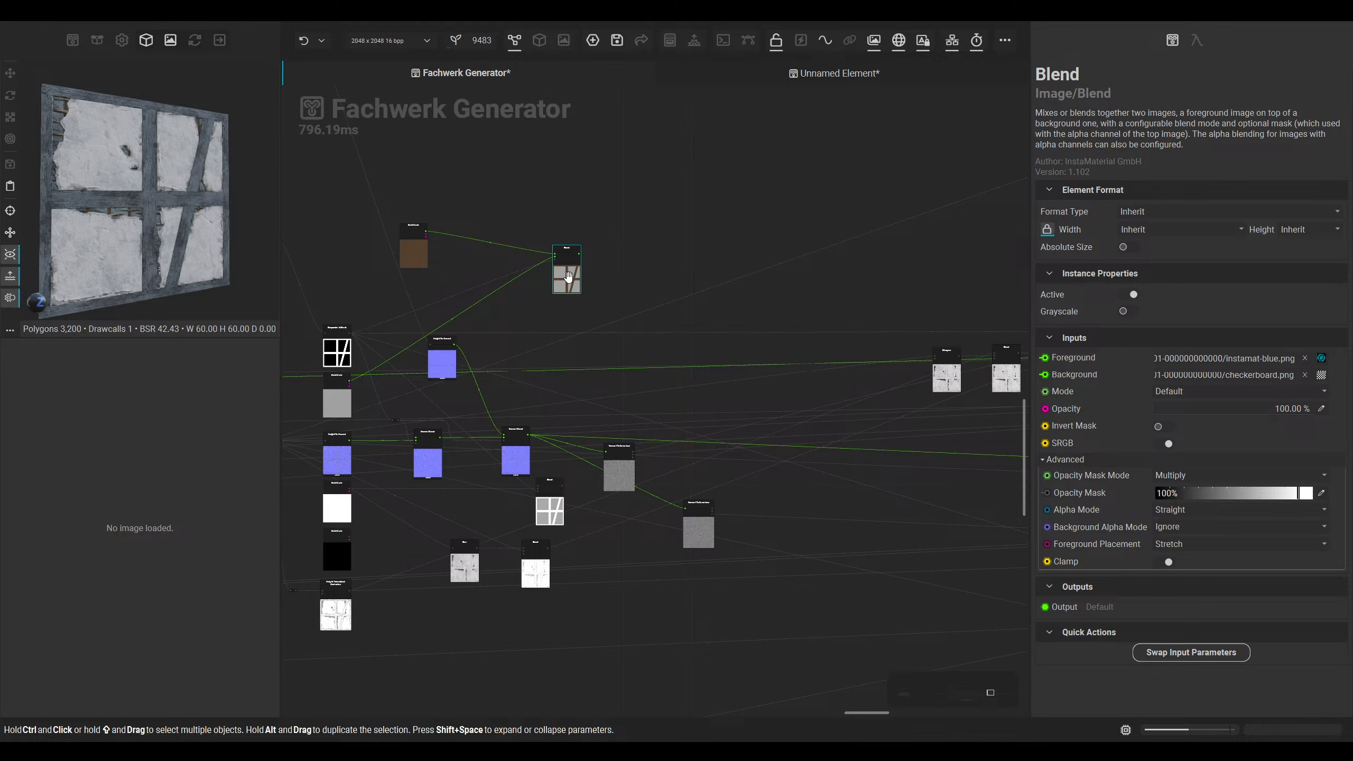
key("Delete")
left_click(423, 241)
key("Delete")
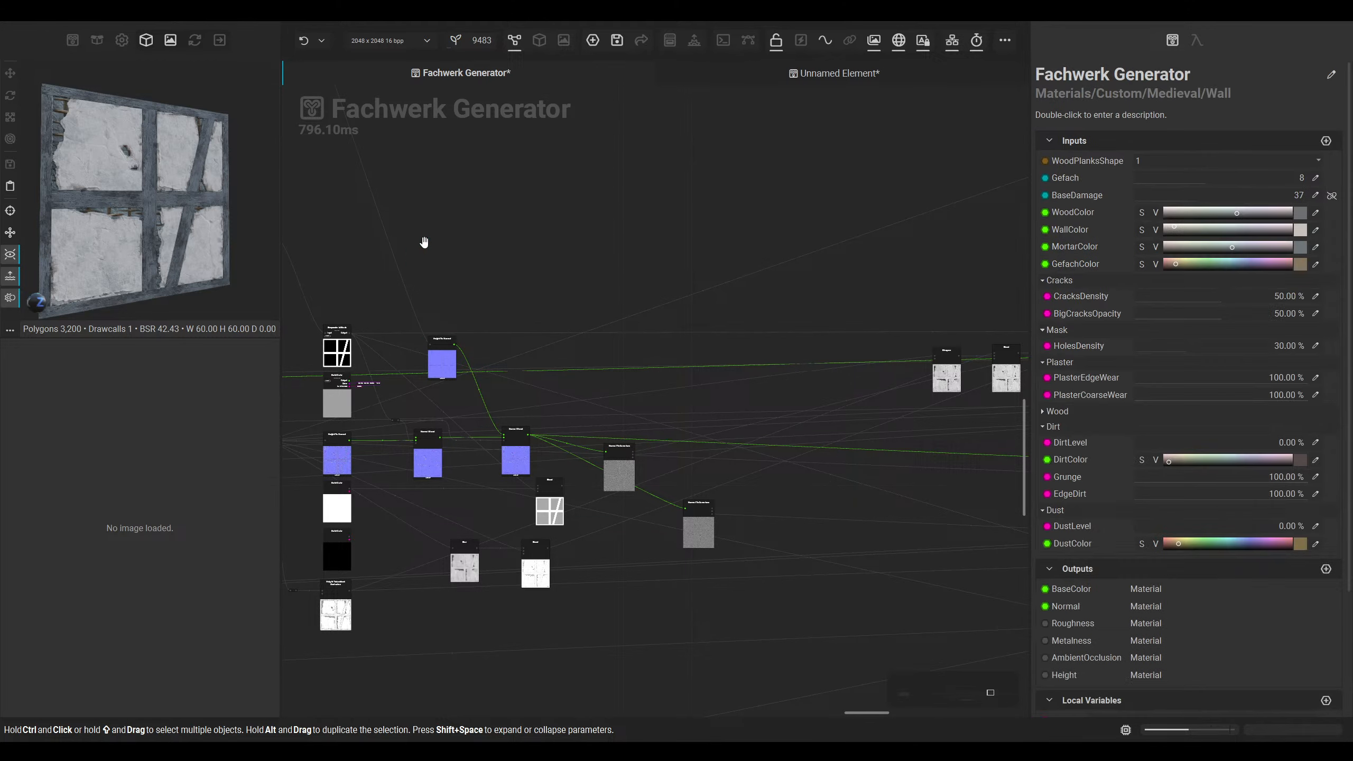
Step: Follow the color chain to the Material Effect Dirt node and preview its output
middle_click_drag(891, 417, 658, 388)
middle_click_drag(892, 495, 594, 402)
middle_click_drag(905, 407, 306, 400)
middle_click_drag(884, 338, 722, 363)
middle_click_drag(614, 299, 780, 357)
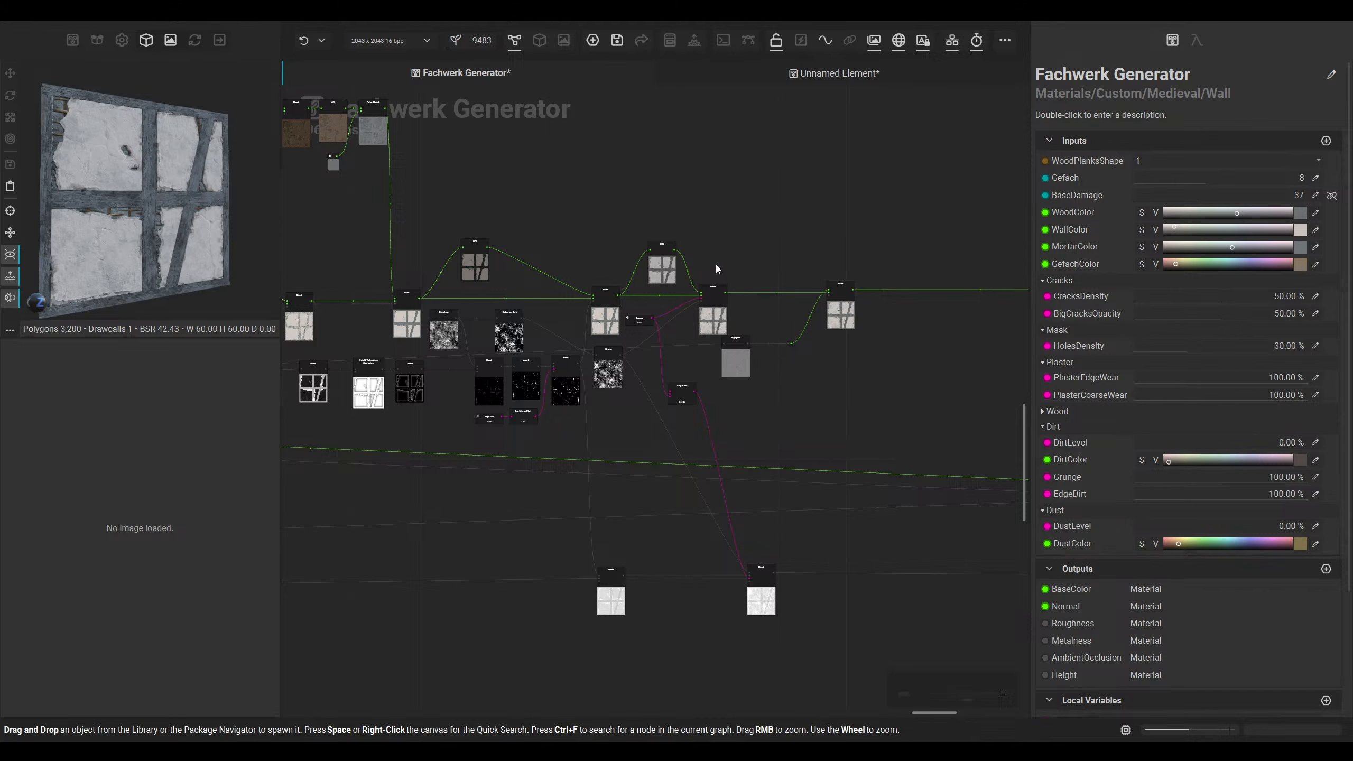
middle_click_drag(890, 376, 528, 363)
middle_click_drag(693, 371, 534, 297)
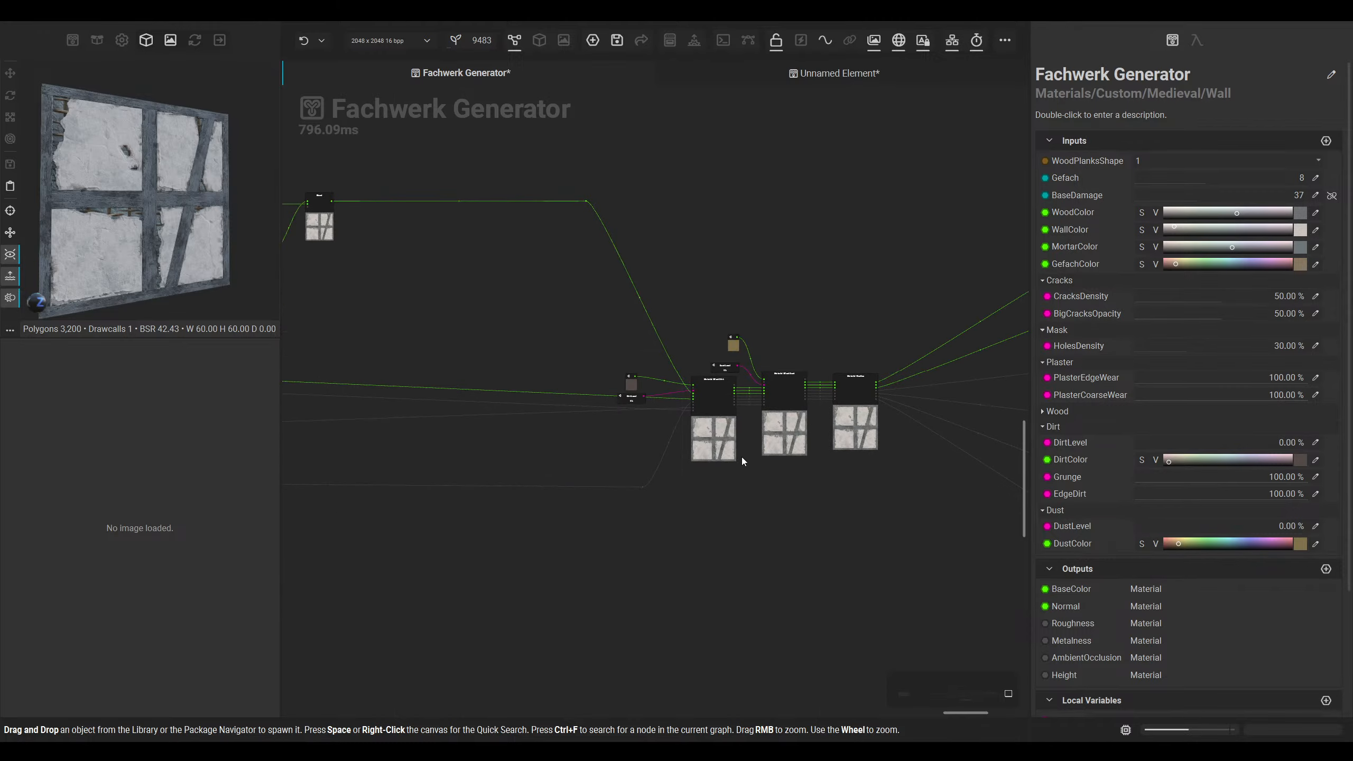
left_click(734, 453)
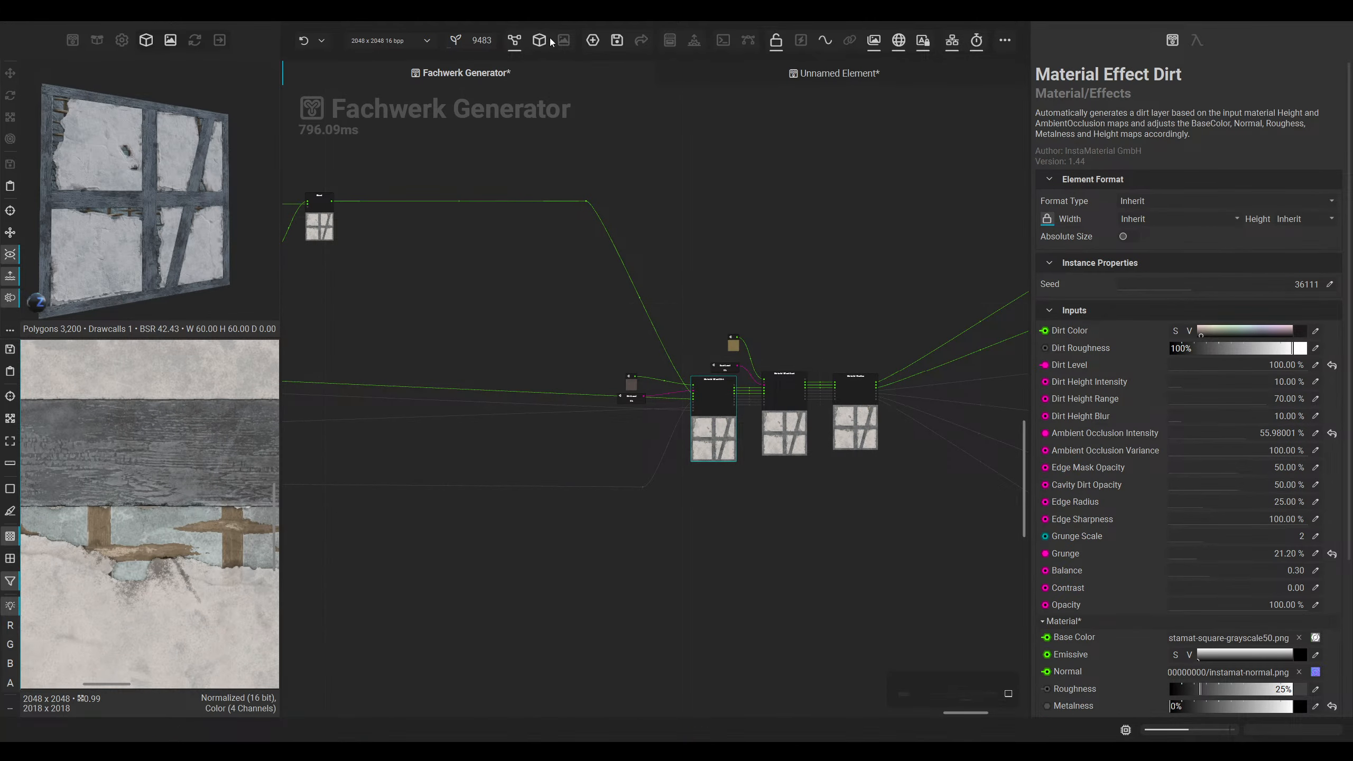
Step: Examine the enlarged base color image of the dirt effect around the exposed bricks, plaster holes and beam edges
left_click(563, 40)
scroll(673, 439, "down", 5)
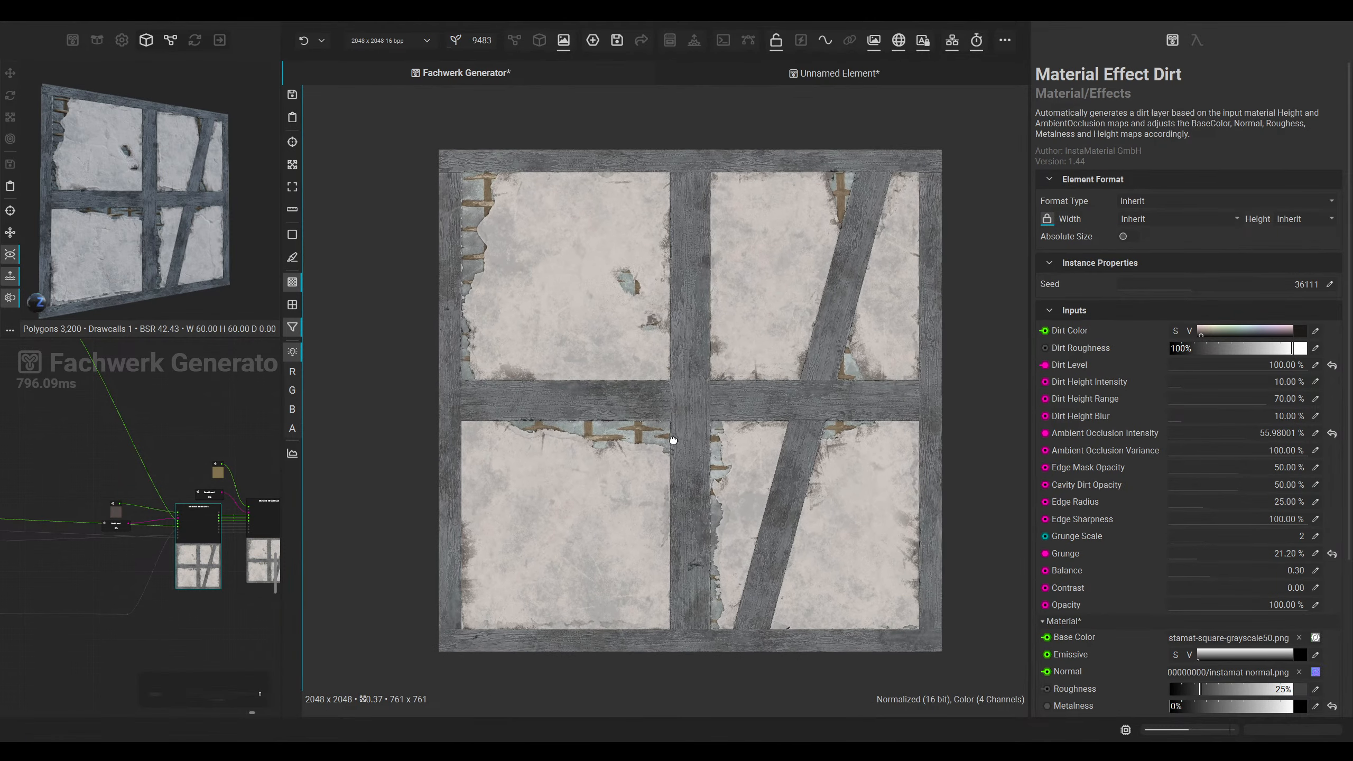
scroll(539, 246, "up", 4)
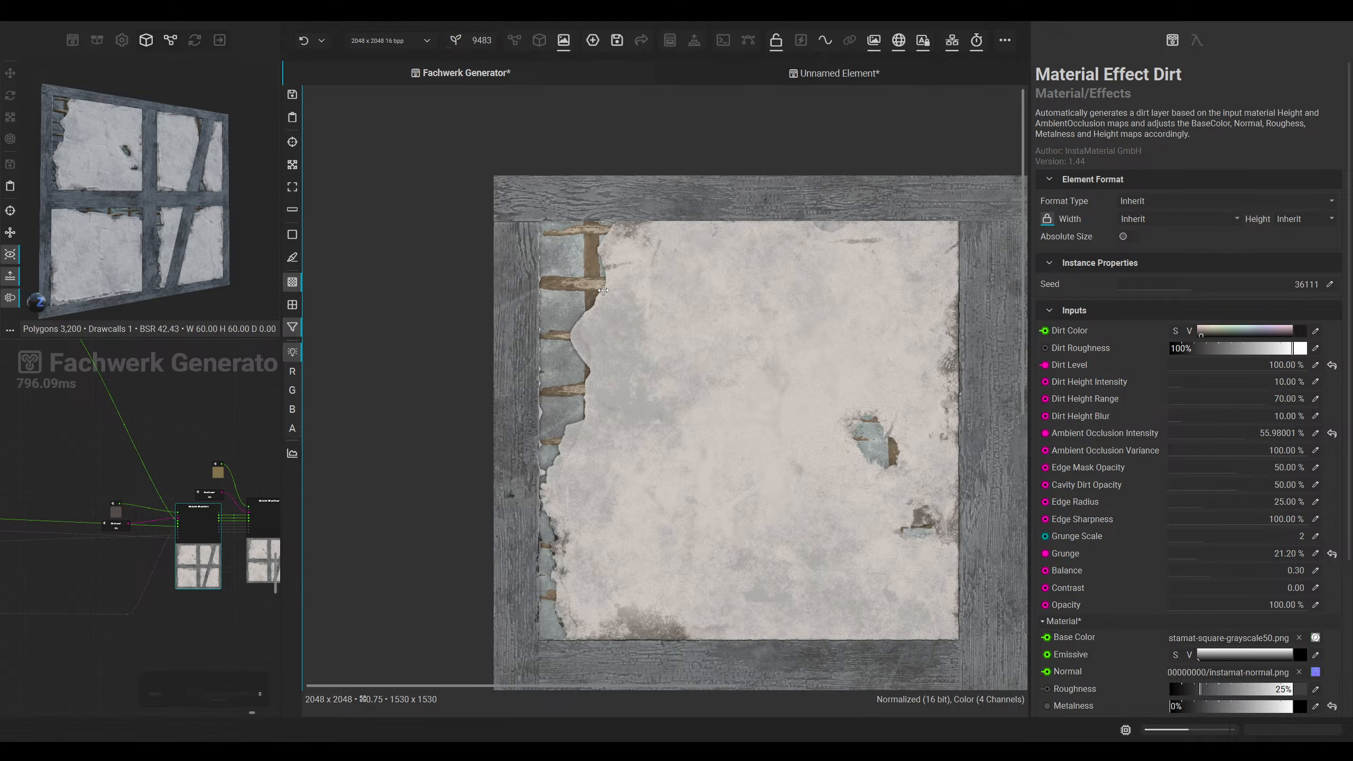
scroll(602, 291, "down", 3)
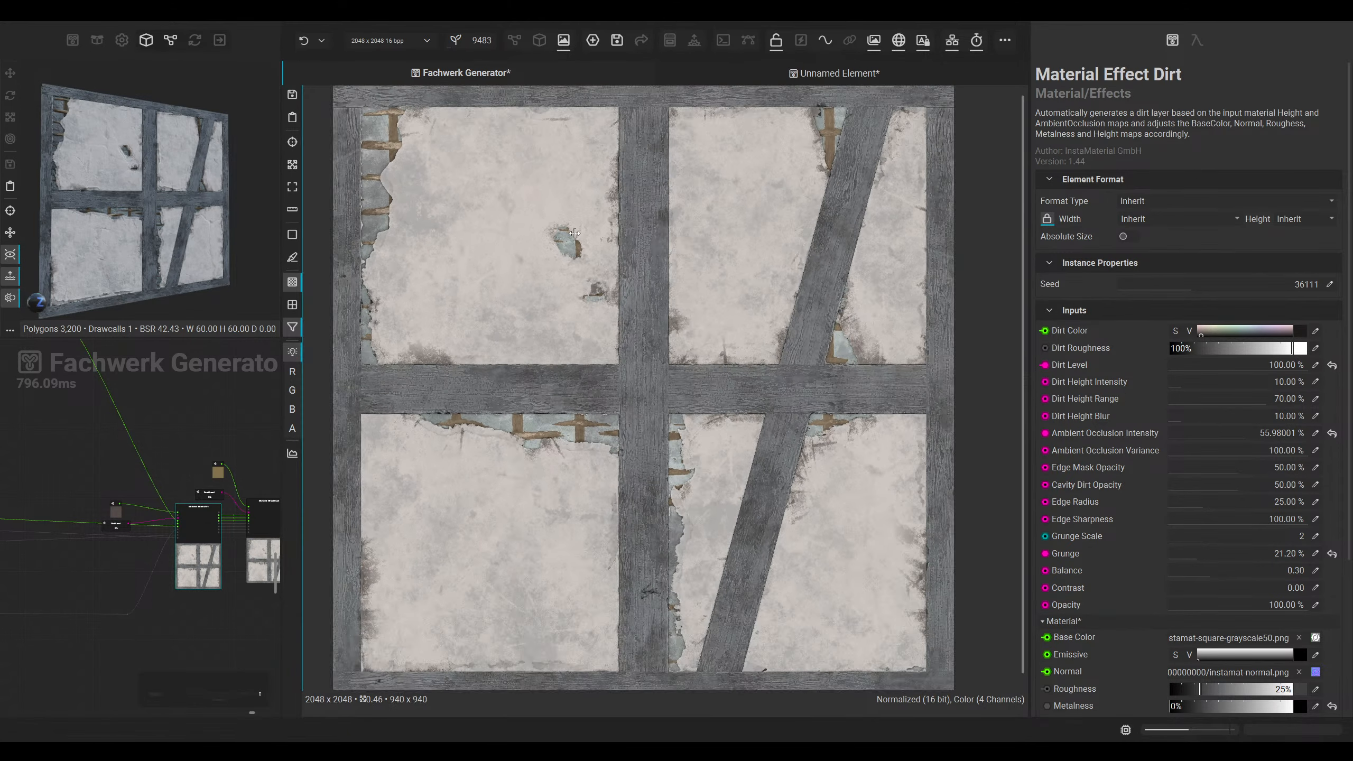
scroll(574, 233, "down", 1)
middle_click_drag(573, 315, 591, 323)
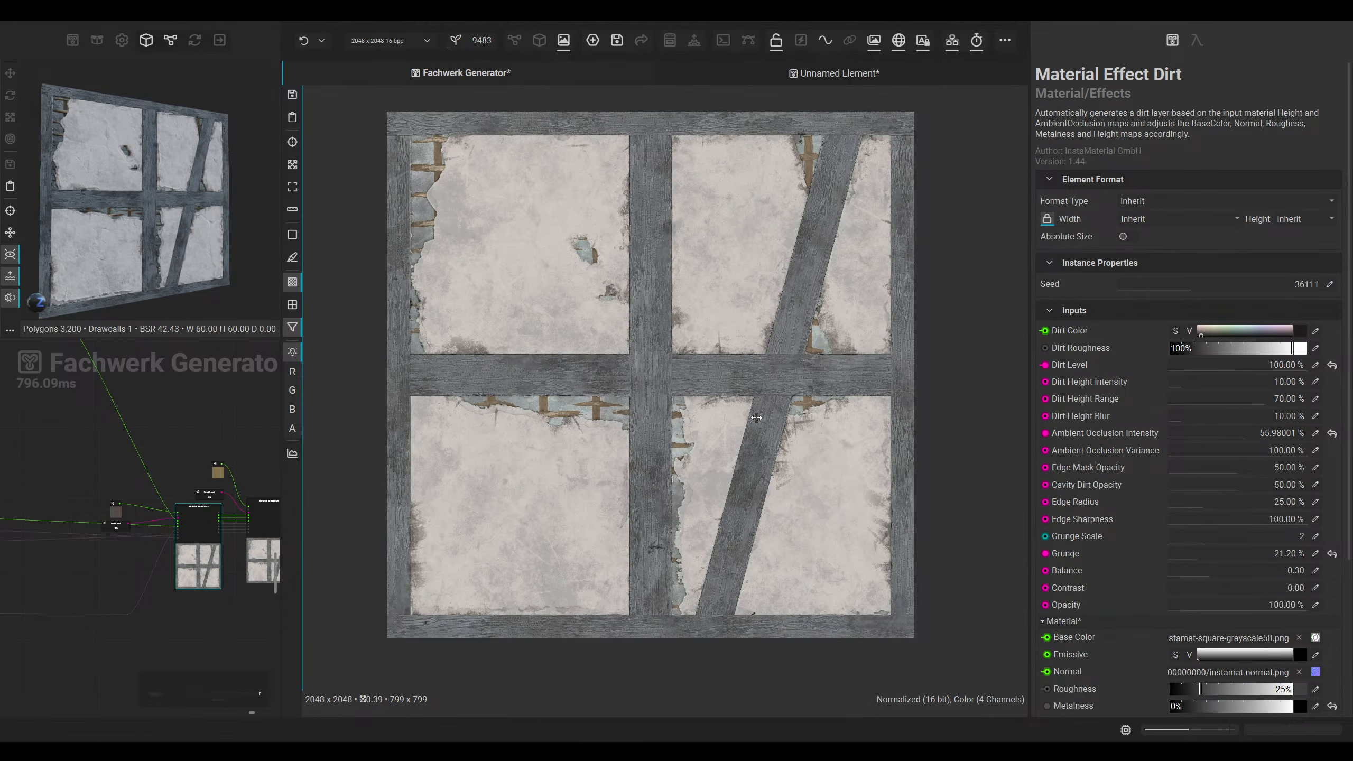
scroll(762, 404, "up", 3)
middle_click_drag(690, 339, 752, 471)
middle_click_drag(578, 385, 615, 416)
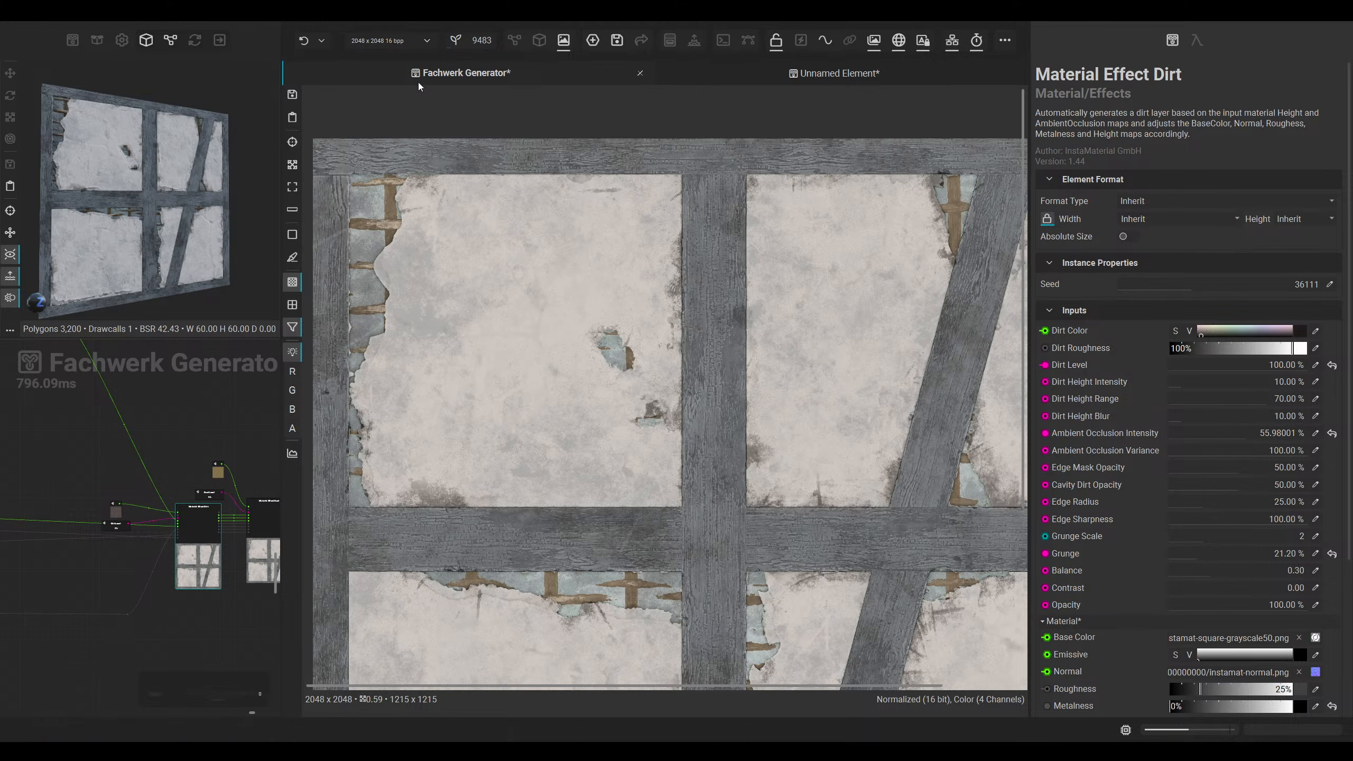
Step: Preview the Roughness and Ambient Occlusion maps entering the Material Effect Dirt node
scroll(187, 548, "up", 3)
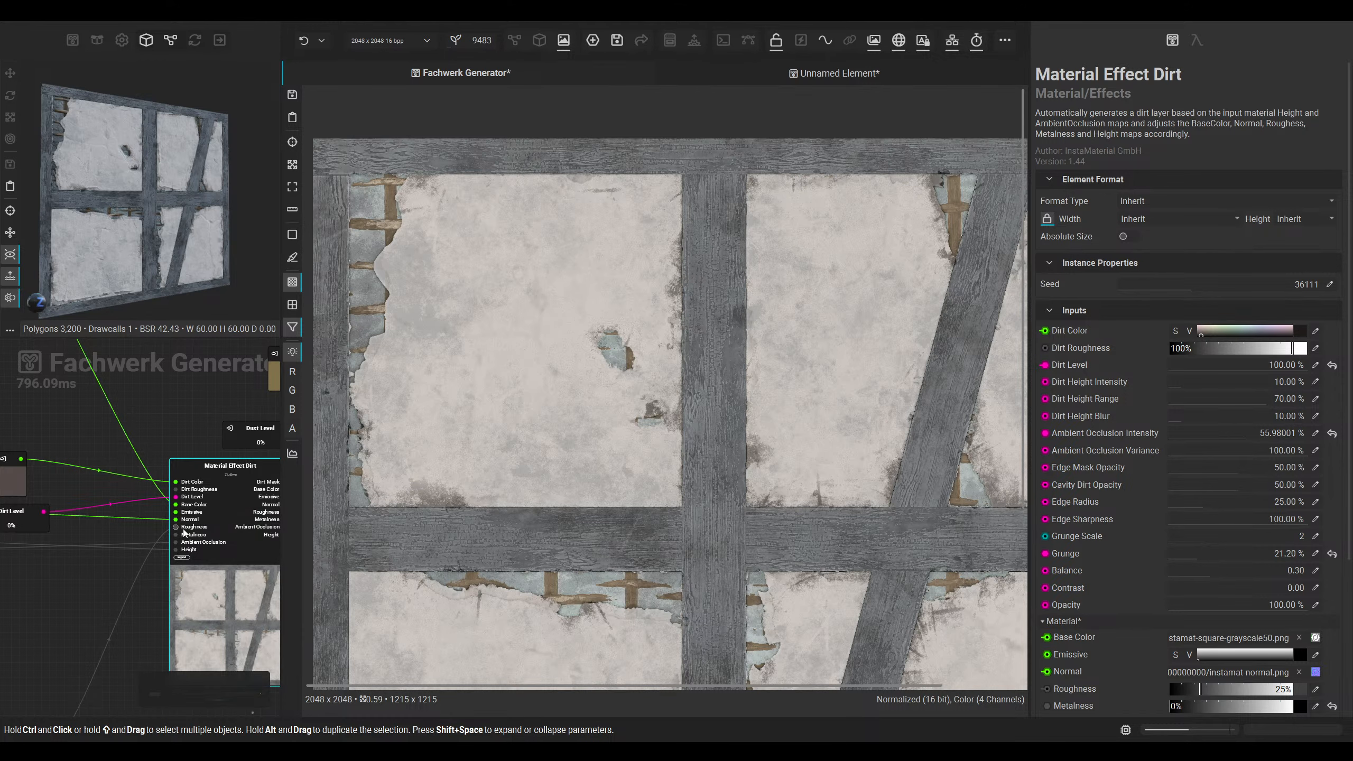
left_click(181, 527)
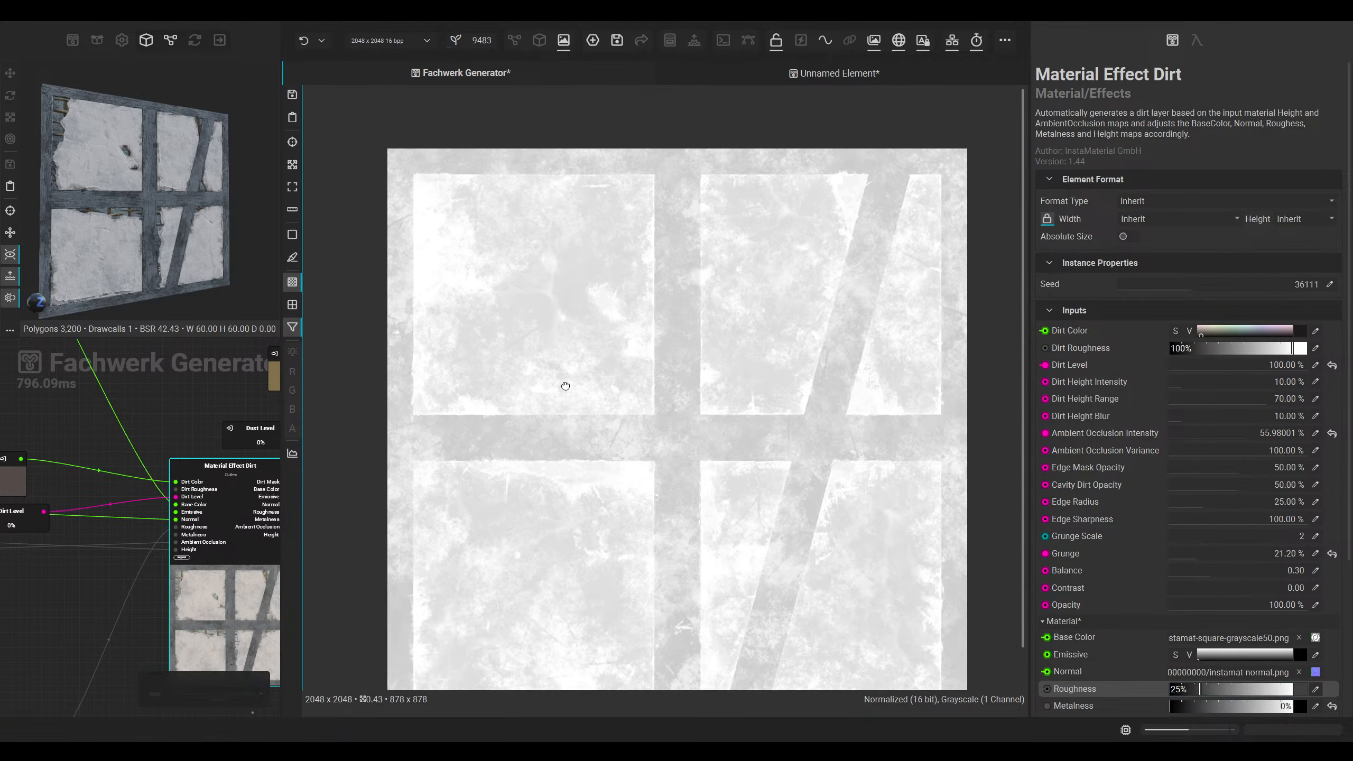
left_click(182, 543)
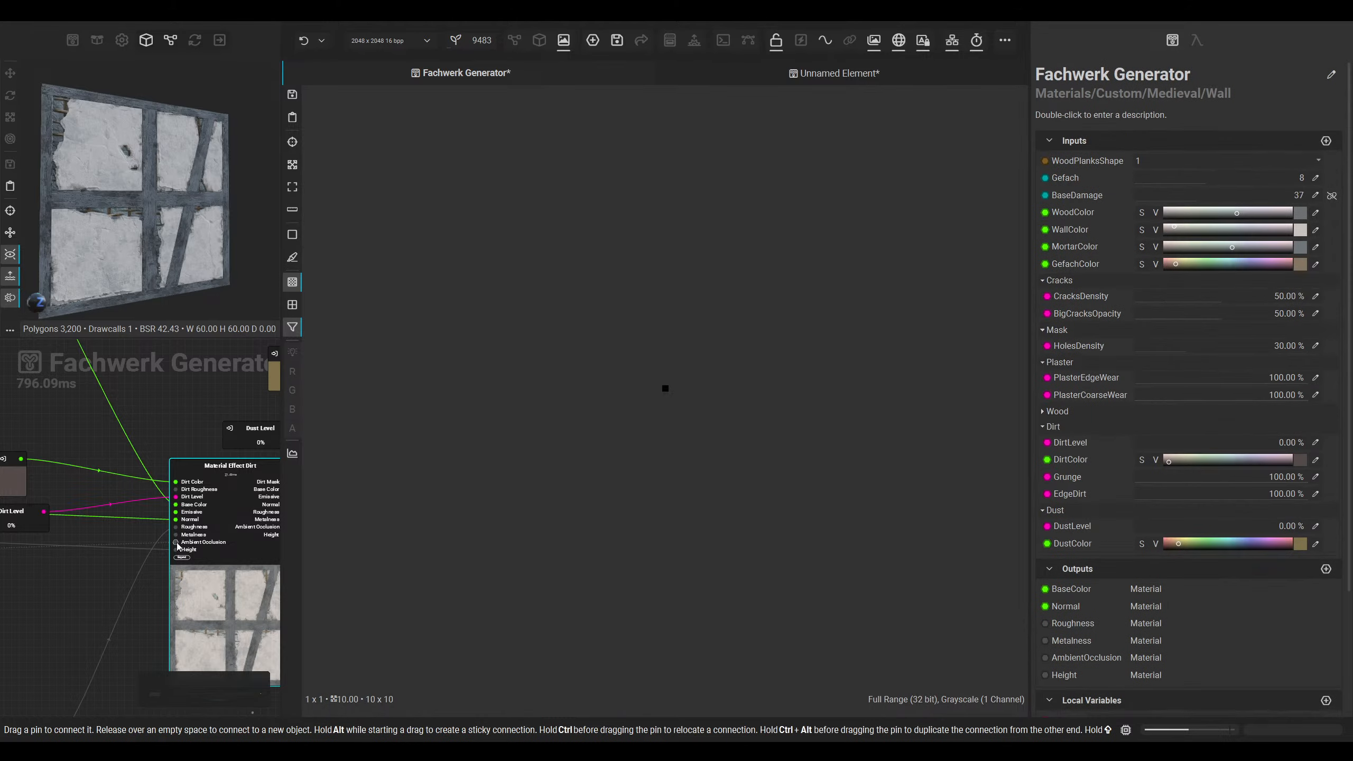
scroll(616, 388, "up", 5)
scroll(615, 387, "up", 5)
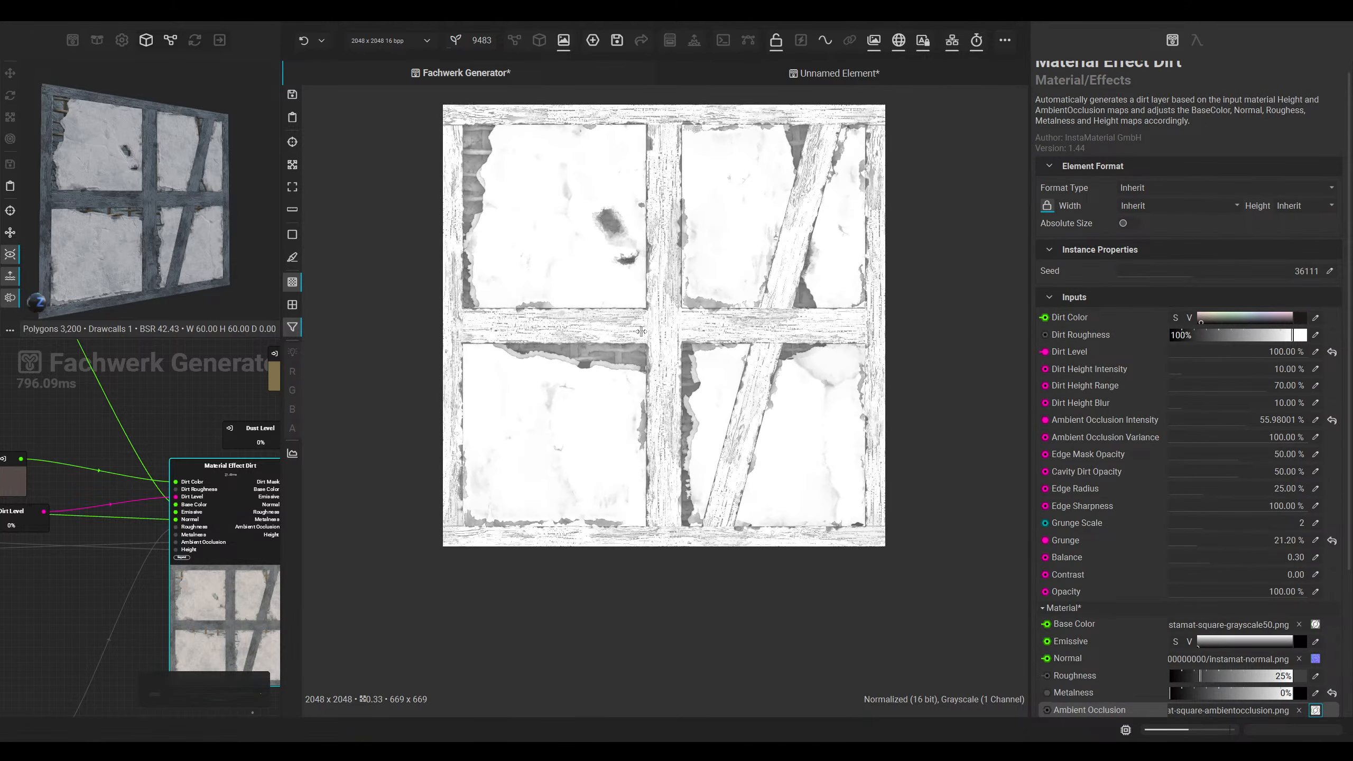
Step: Trace the ambient occlusion connection back to the Height To Ambient Occlusion node and open its settings
scroll(271, 497, "down", 5)
middle_click_drag(271, 497, 373, 466)
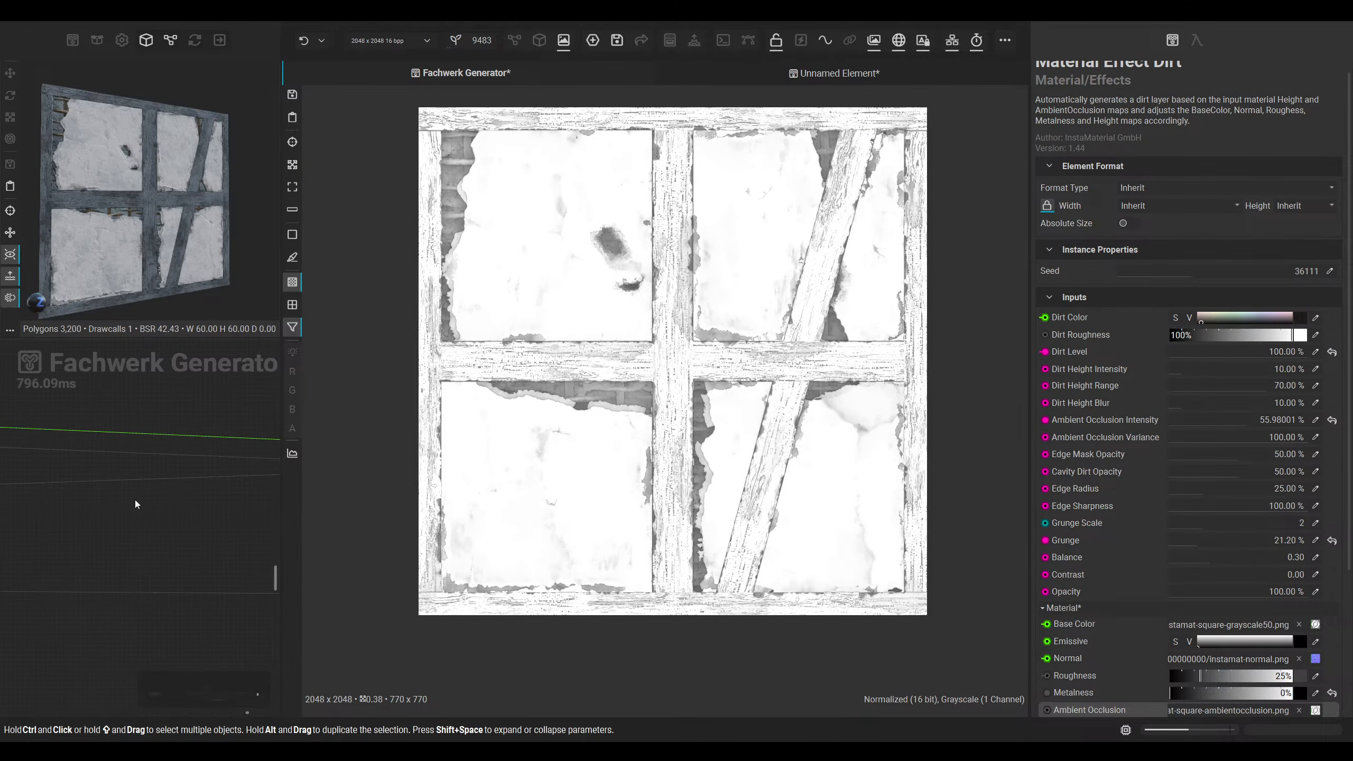
middle_click_drag(136, 505, 357, 503)
middle_click_drag(93, 509, 282, 492)
scroll(159, 488, "down", 2)
left_click(116, 493)
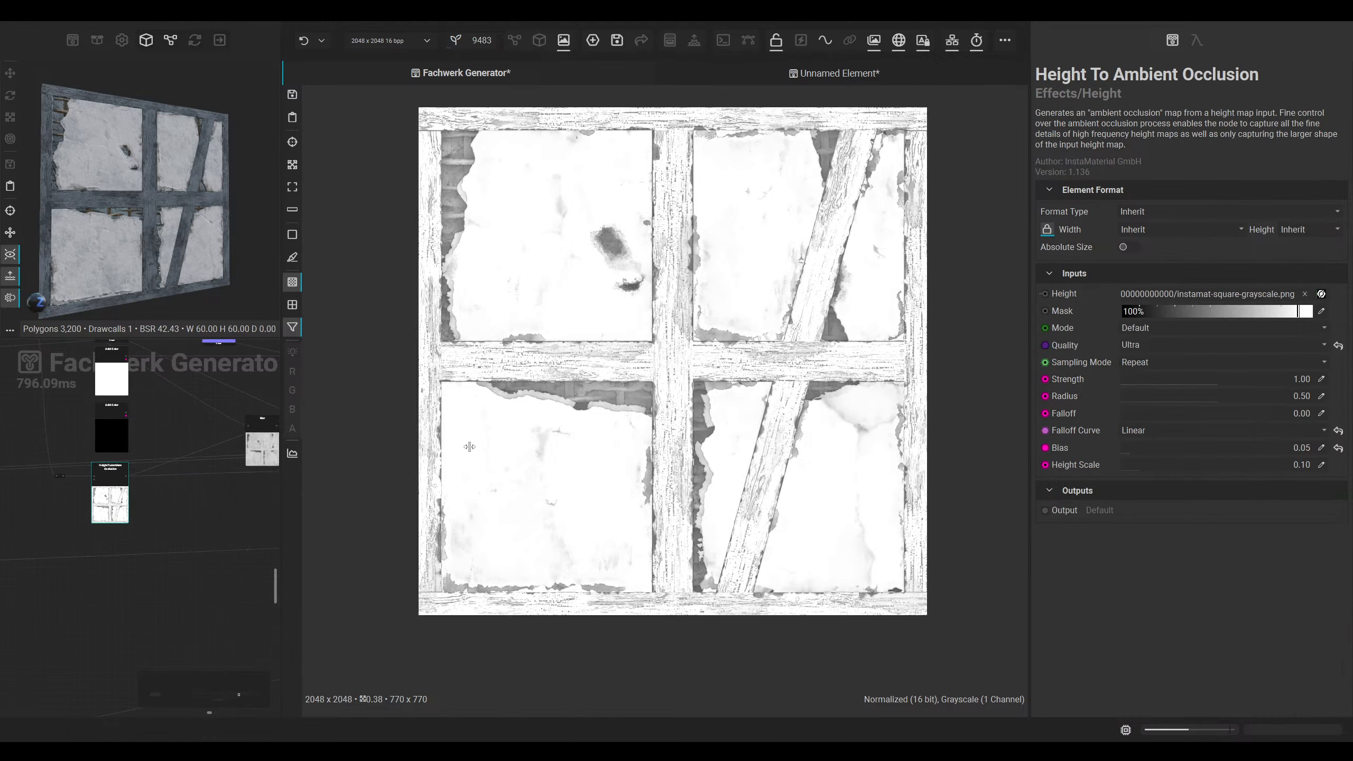
Step: Try the Square Falloff Curve for the ambient occlusion and return it to Linear
left_click(1154, 426)
left_click(1154, 440)
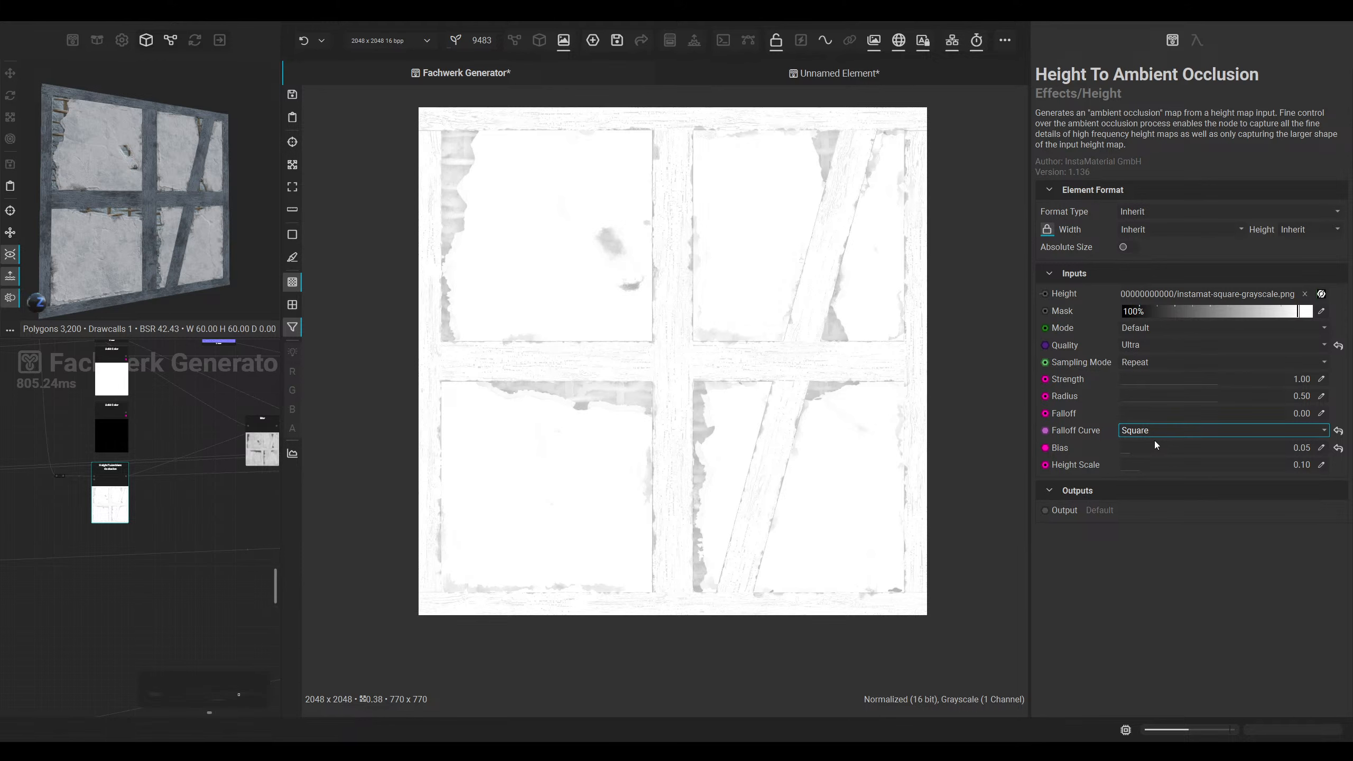
scroll(1155, 432, "up", 1)
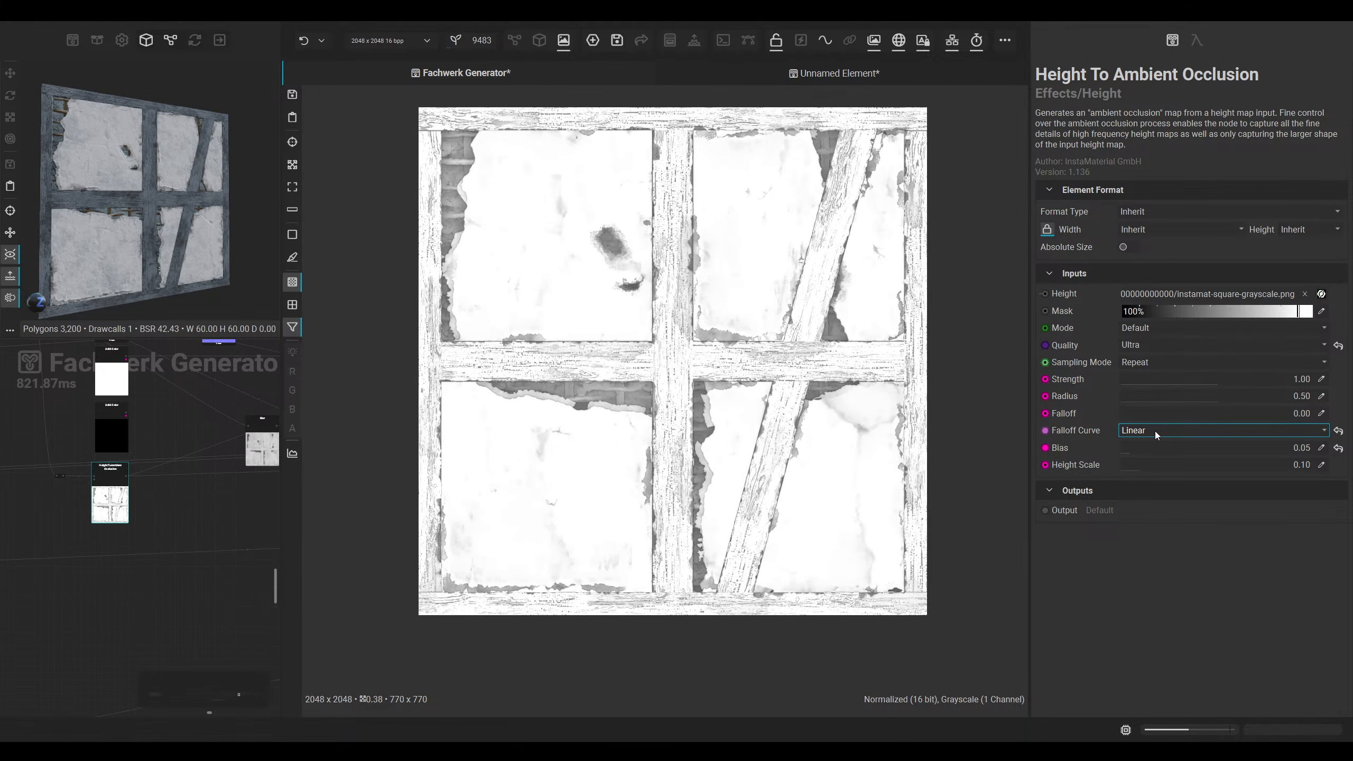
scroll(1155, 433, "down", 1)
scroll(1155, 433, "up", 1)
Step: Set the Height To Ambient Occlusion Strength to 0.92 and check the wall in the enlarged 3D view
mouse_move(1210, 380)
left_mouse_down()
mouse_move(1188, 378)
mouse_move(1210, 379)
left_mouse_up()
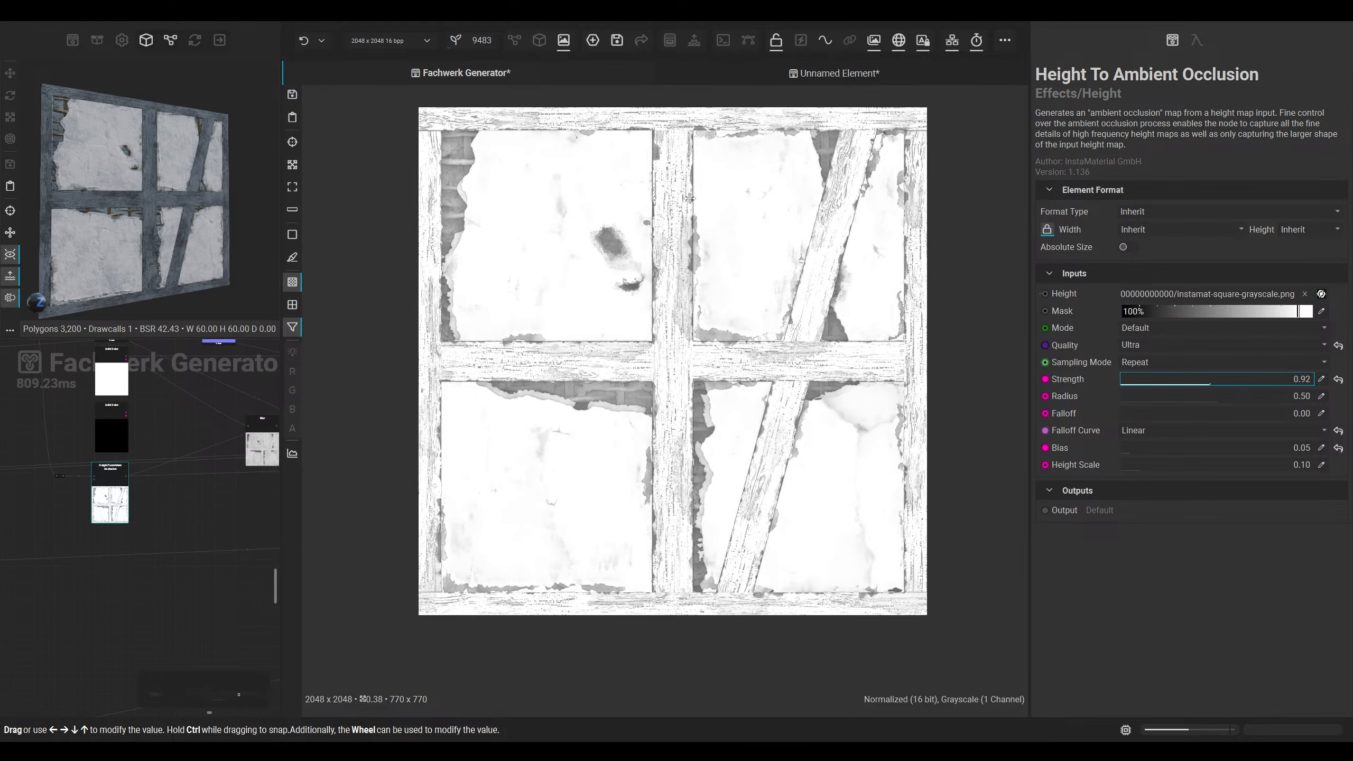
left_click(539, 40)
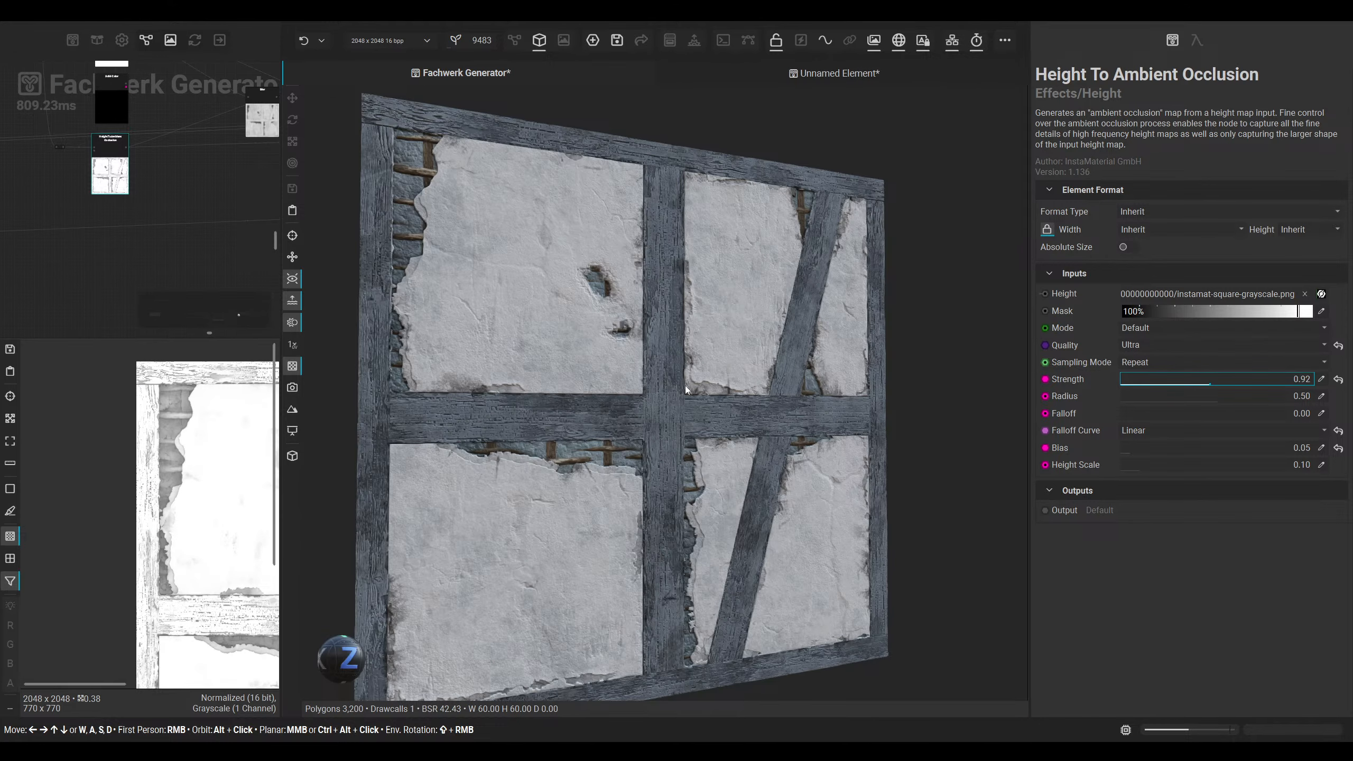
Step: Move the lattice colour's Gradient Map Dynamic, HCL, Color Match and target colour nodes closer together in the graph
left_click(514, 40)
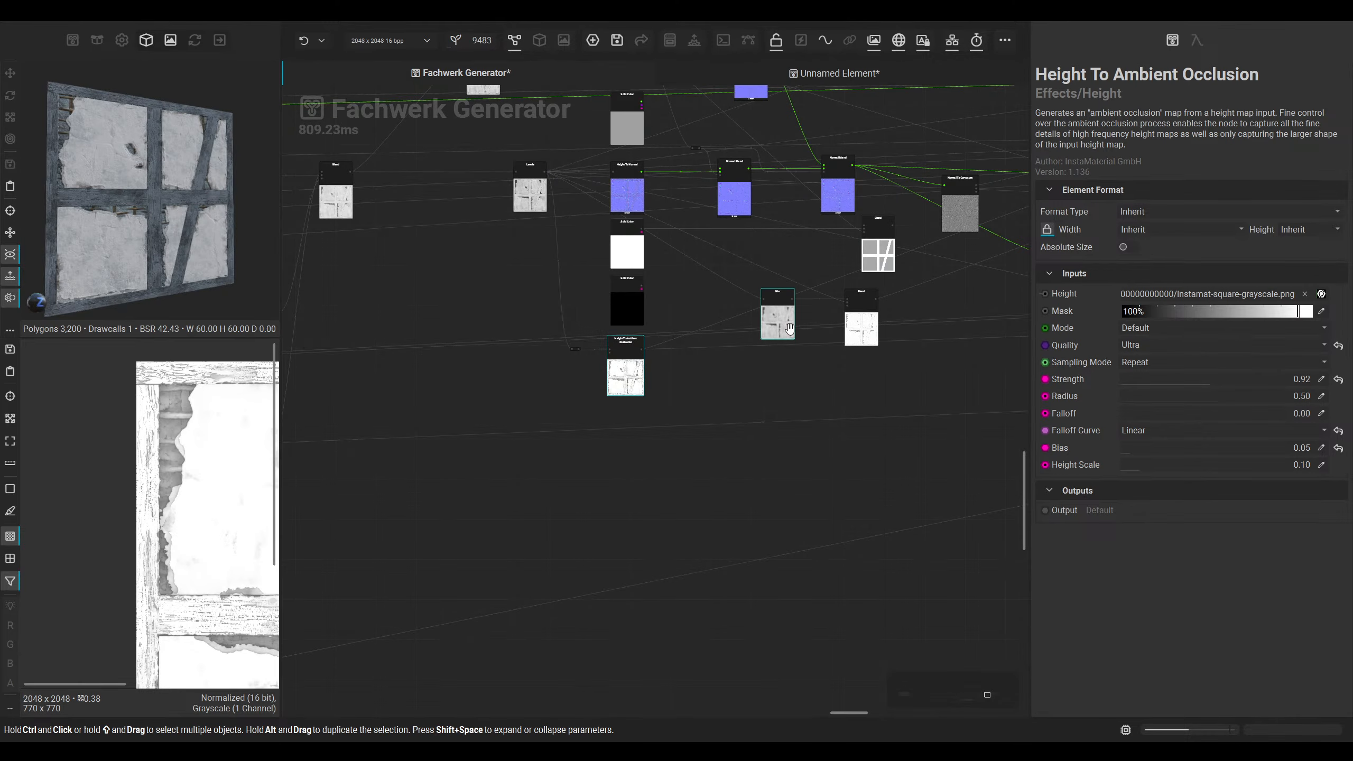
scroll(789, 328, "down", 2)
left_click_drag(808, 401, 377, 477)
left_click_drag(720, 321, 358, 395)
scroll(686, 366, "up", 1)
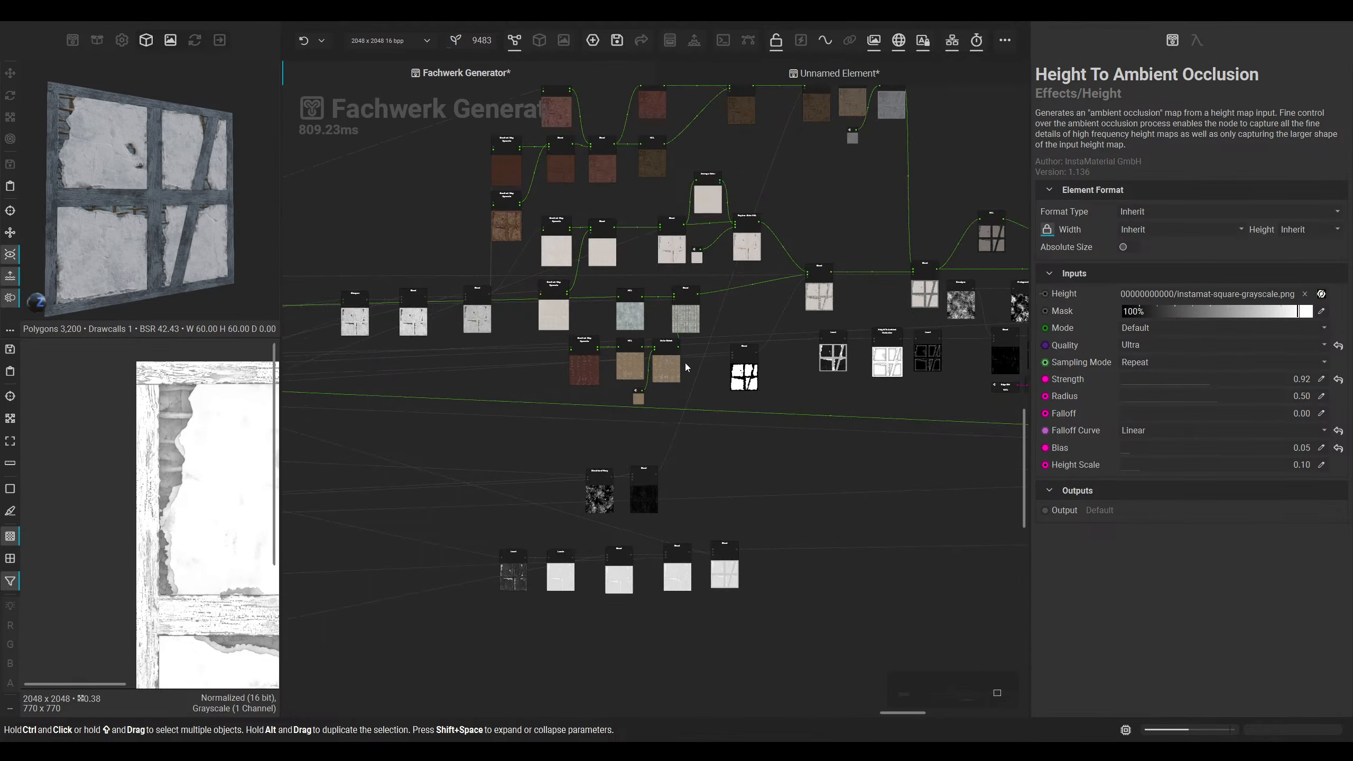
scroll(686, 366, "up", 3)
middle_click_drag(641, 386, 763, 431)
left_click_drag(612, 420, 551, 421)
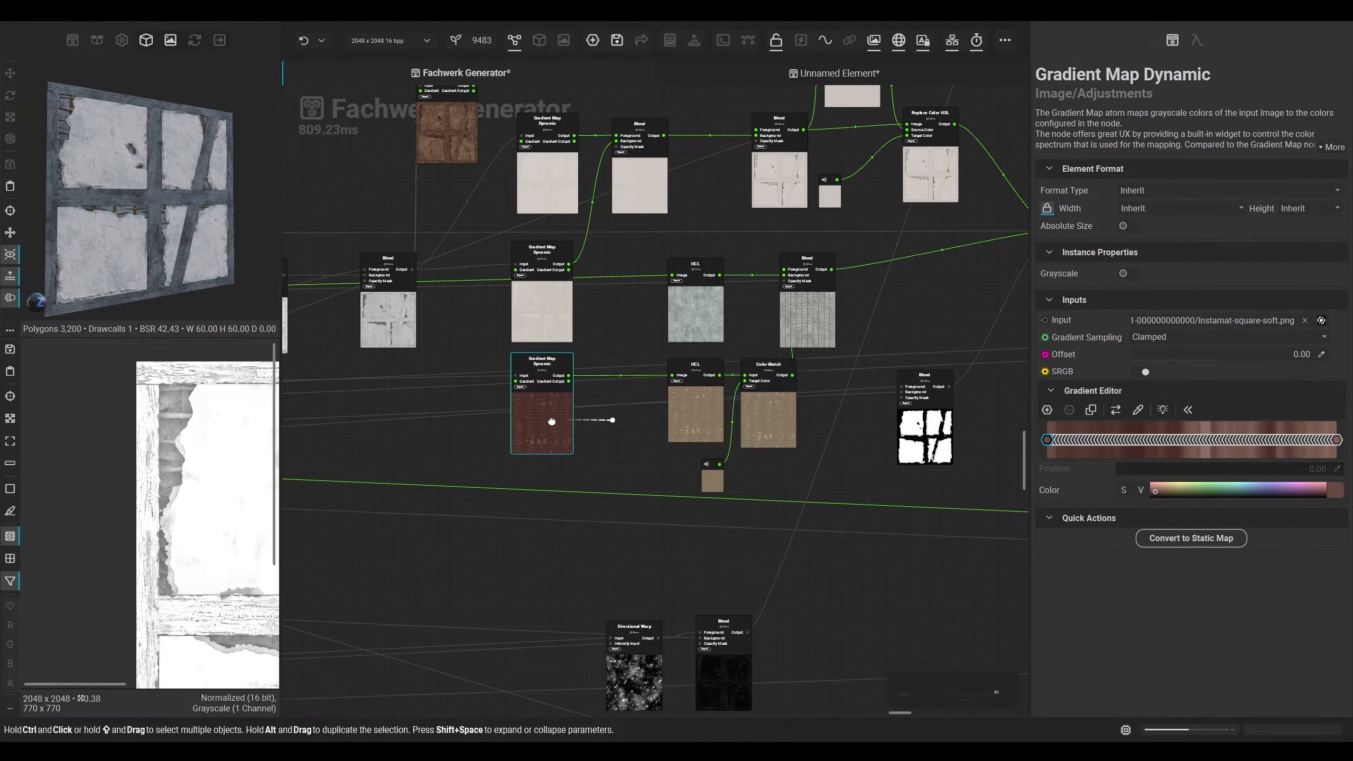
left_click_drag(705, 410, 632, 410)
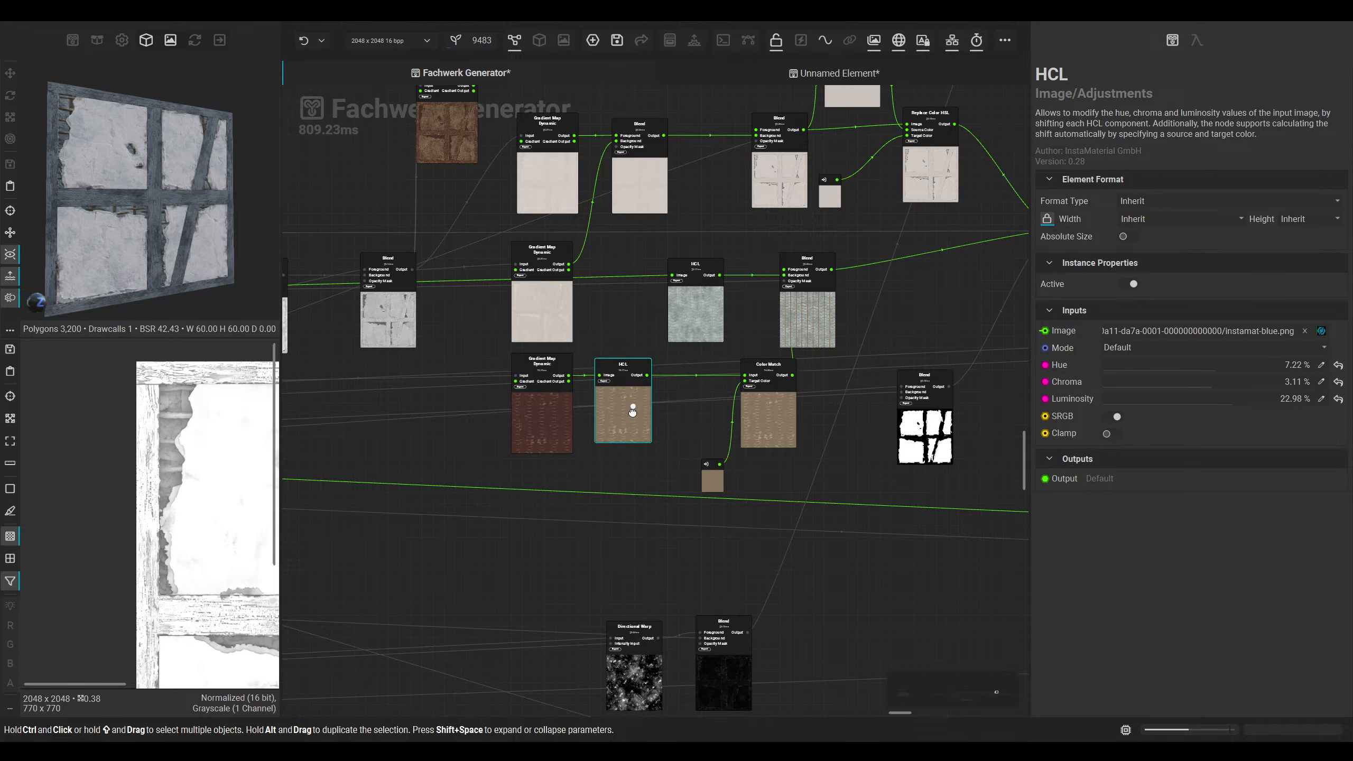
left_click_drag(768, 416, 695, 416)
left_click_drag(714, 477, 634, 474)
Step: Preview and compare the outputs of the lattice colour's Color Match, Gradient Map Dynamic and HCL nodes
double_click(711, 430)
middle_click_drag(263, 487, 186, 448)
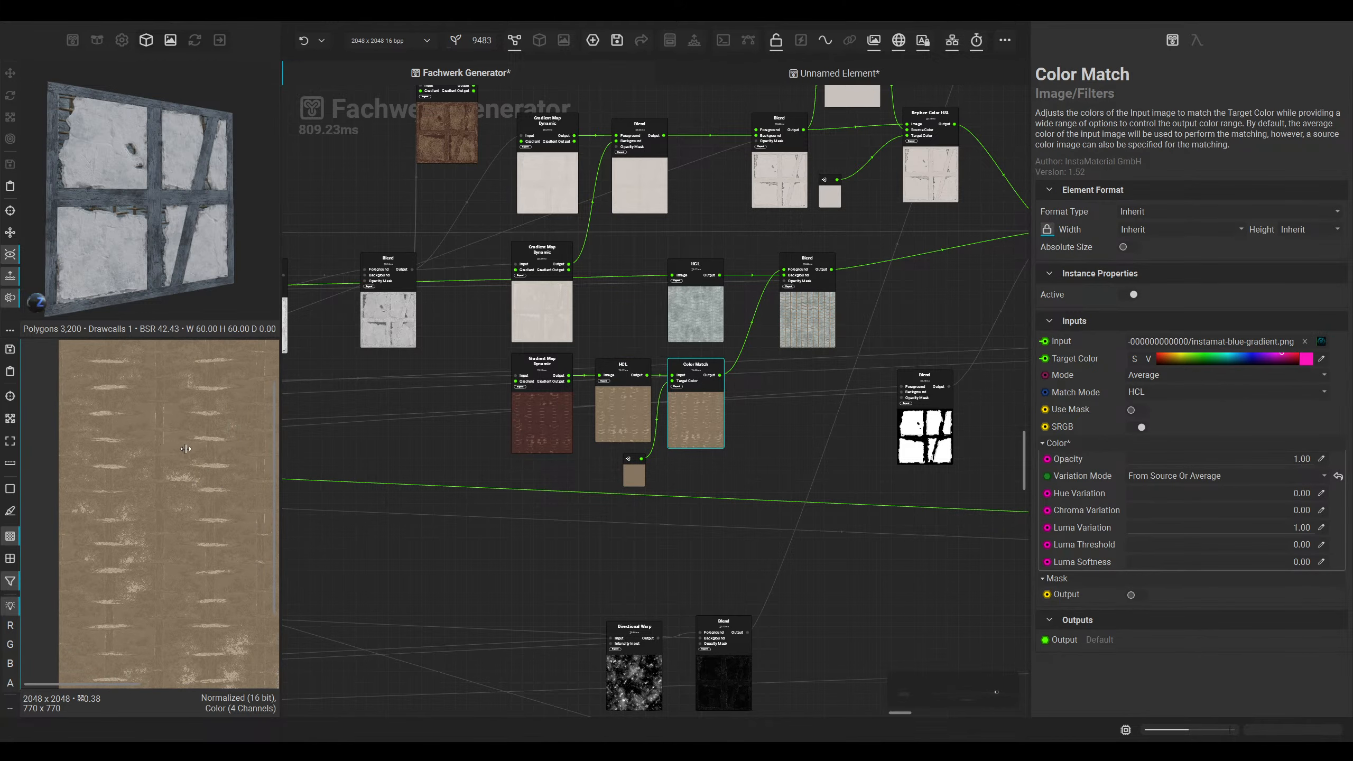
scroll(185, 448, "up", 3)
double_click(537, 419)
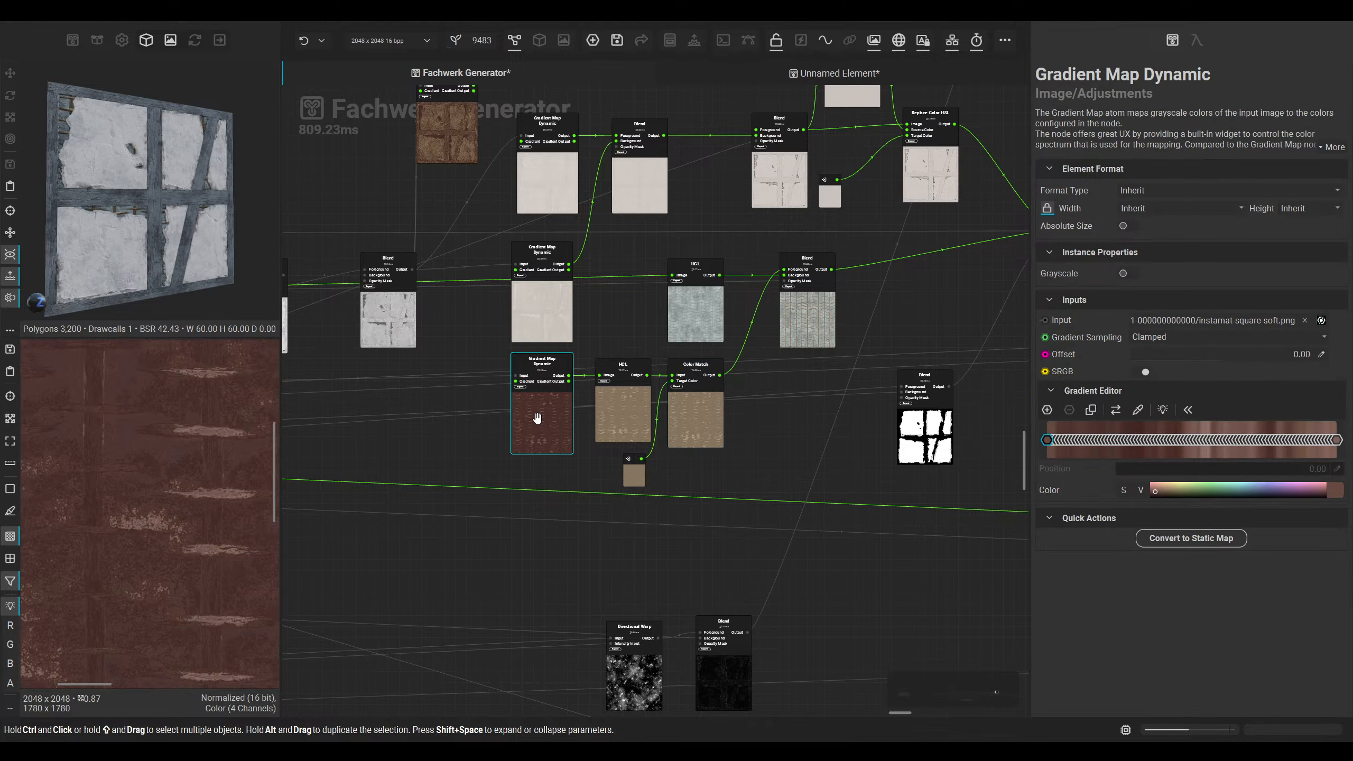
double_click(640, 417)
left_click(679, 415, "ctrl")
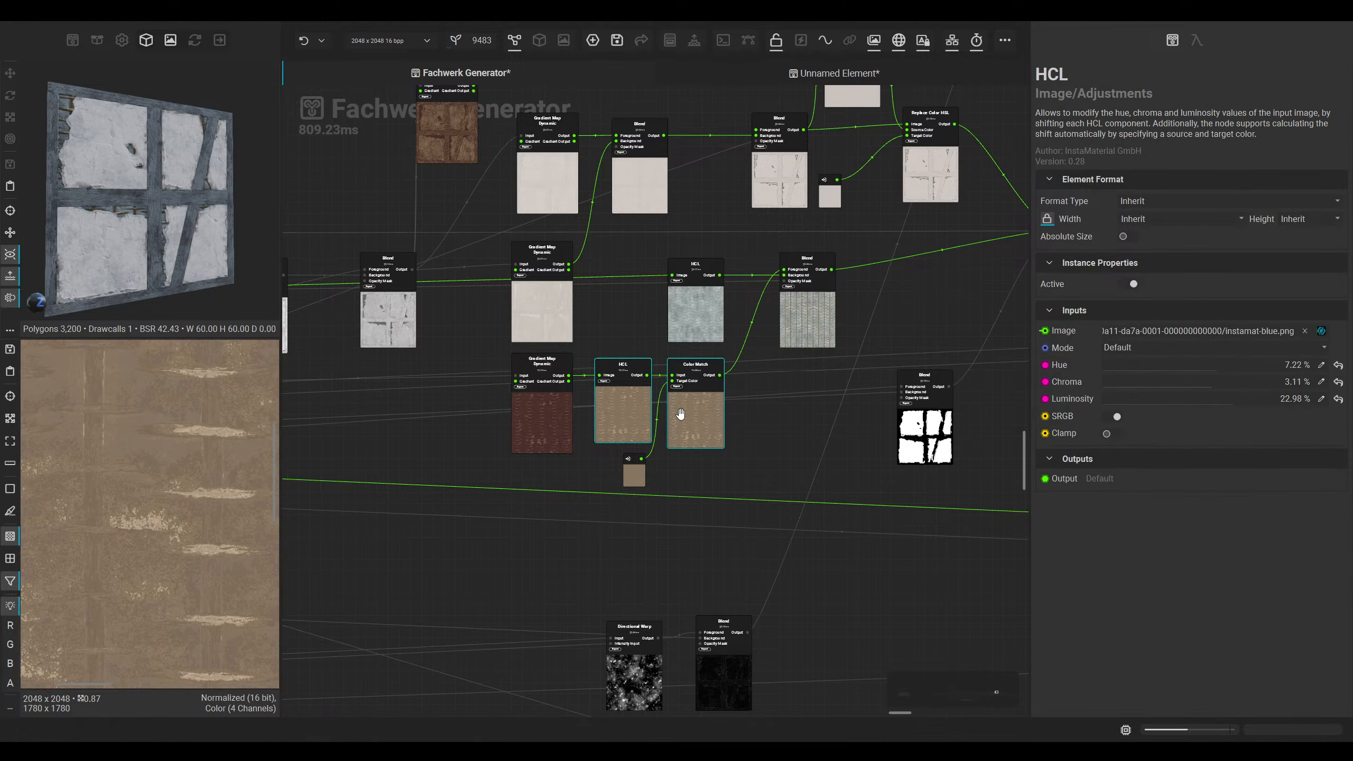
left_click(723, 410)
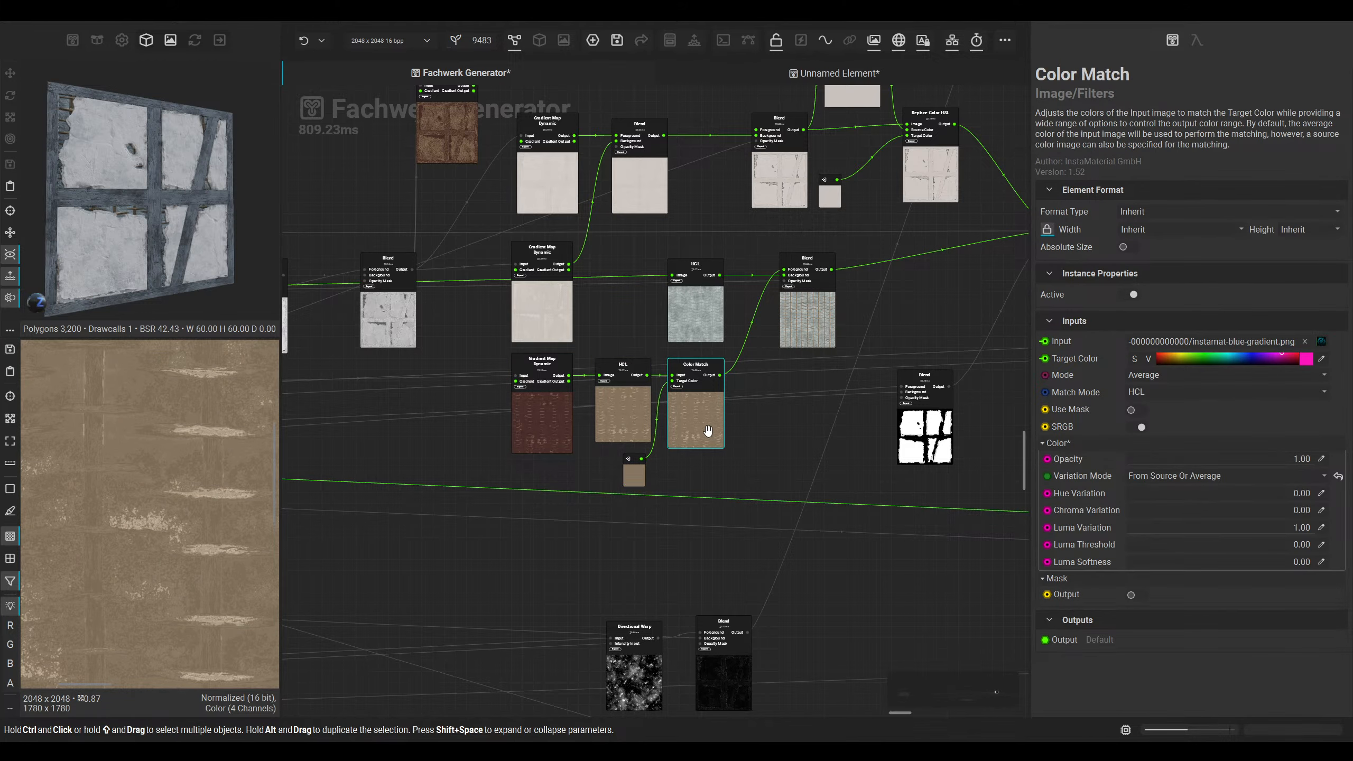
Step: Preview the successive Blend nodes along the base color chain to examine how plaster, mortar, wood and grunge are layered
middle_click_drag(796, 346, 492, 452)
double_click(706, 395)
double_click(746, 385)
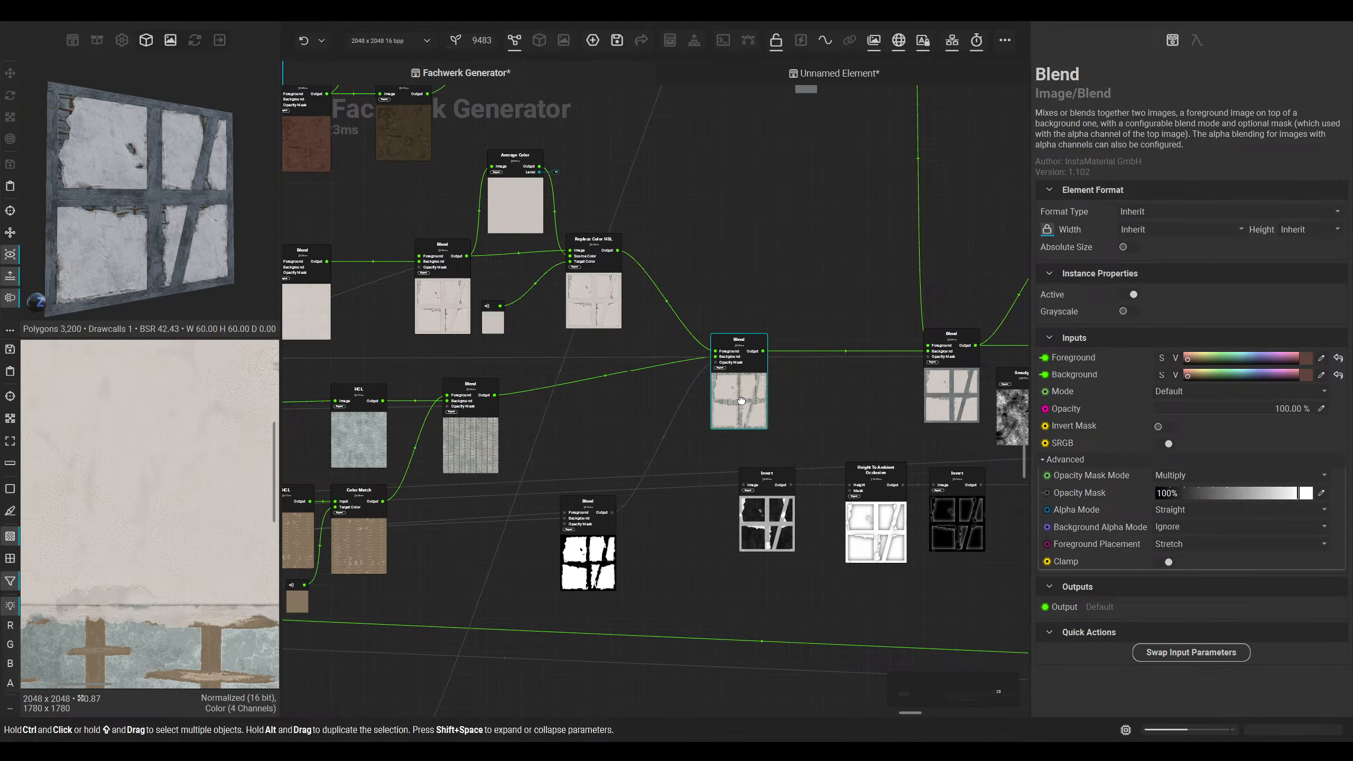
middle_click_drag(741, 400, 739, 400)
scroll(240, 642, "down", 2)
middle_click_drag(240, 642, 59, 494)
scroll(173, 479, "down", 3)
middle_click_drag(681, 454, 526, 465)
middle_click_drag(659, 415, 257, 428)
double_click(617, 434)
double_click(723, 440)
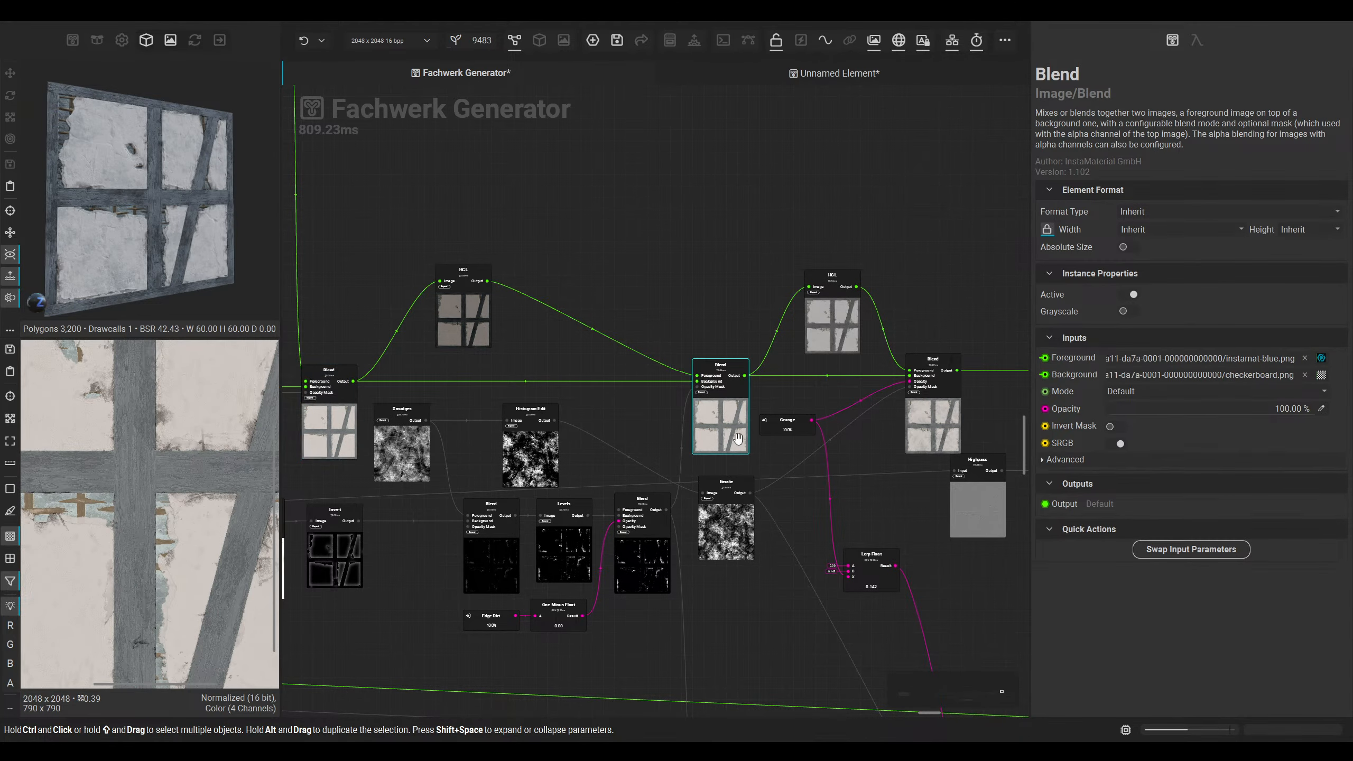
middle_click_drag(783, 457, 419, 450)
double_click(586, 425)
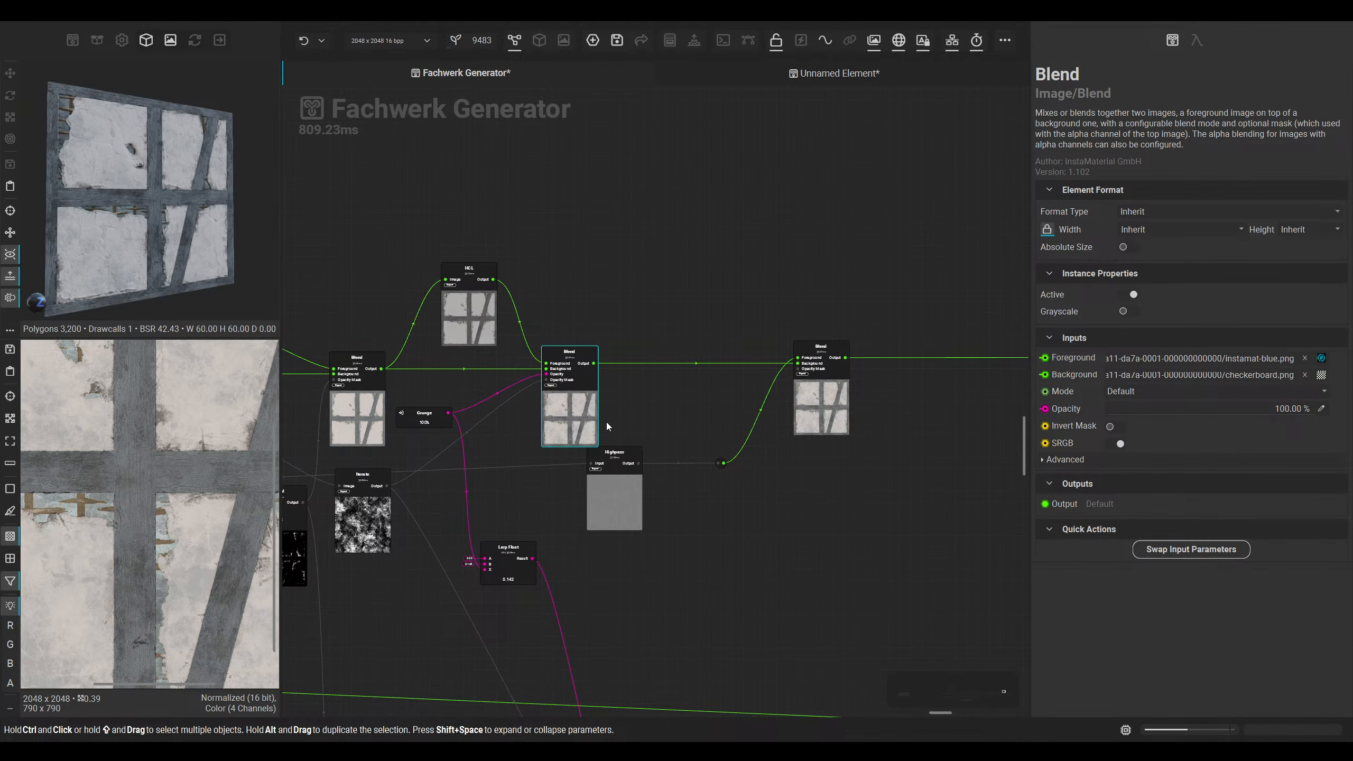
Step: Set the opacity of the Overlay Blend that applies the Highpass detail to 39.75 %
scroll(603, 420, "up", 1)
double_click(849, 389)
middle_click_drag(894, 445, 776, 463)
left_click_drag(1272, 415, 1226, 414)
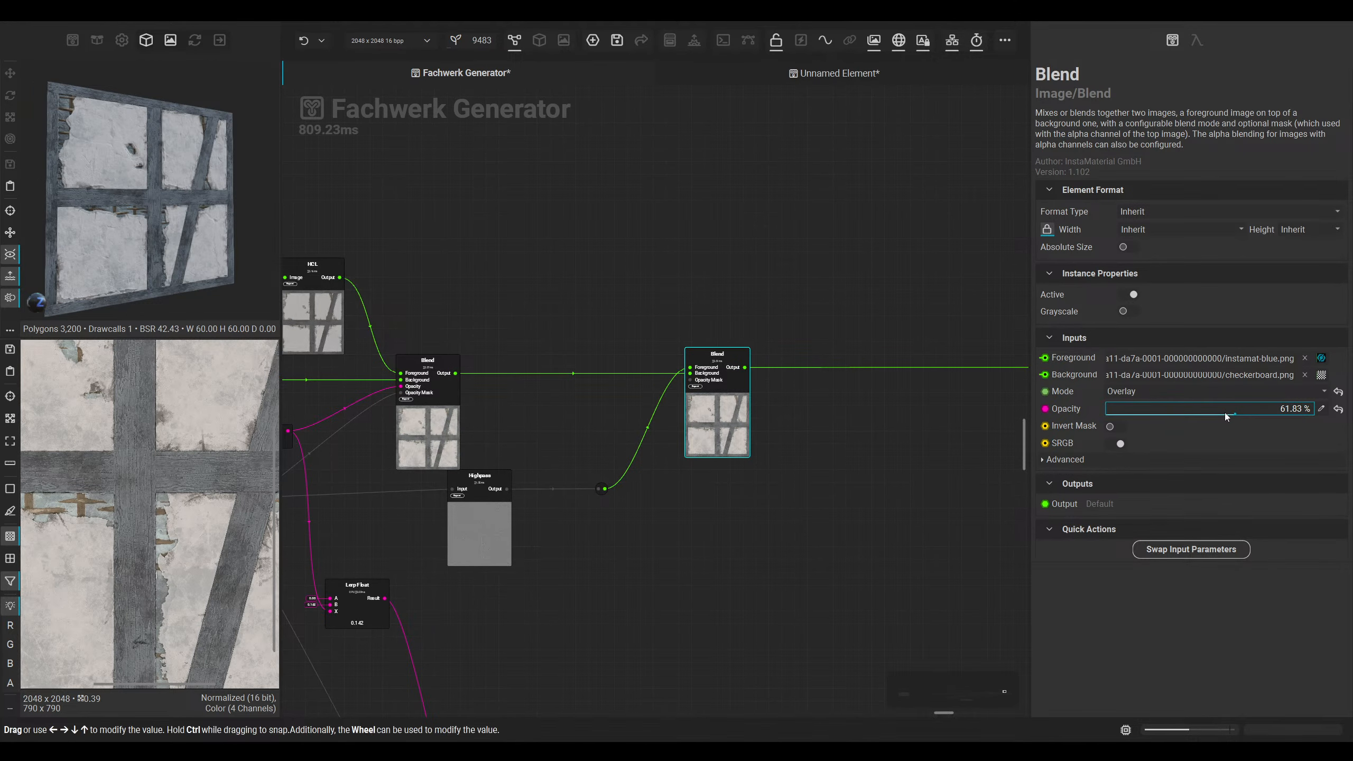
scroll(1190, 410, "down", 5)
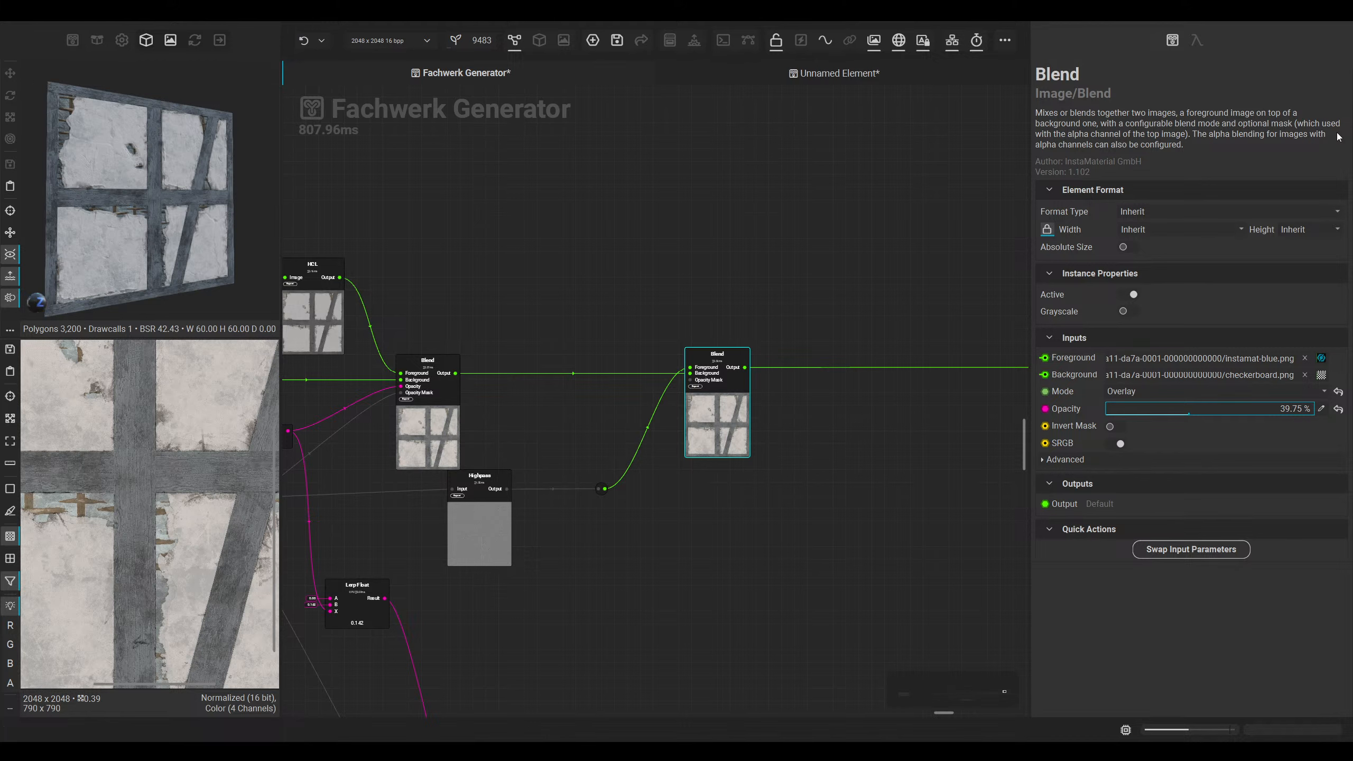
Step: Inspect the wall material in the enlarged 3D view from several angles and lighting directions
left_click(539, 40)
left_click_drag(344, 661, 350, 662)
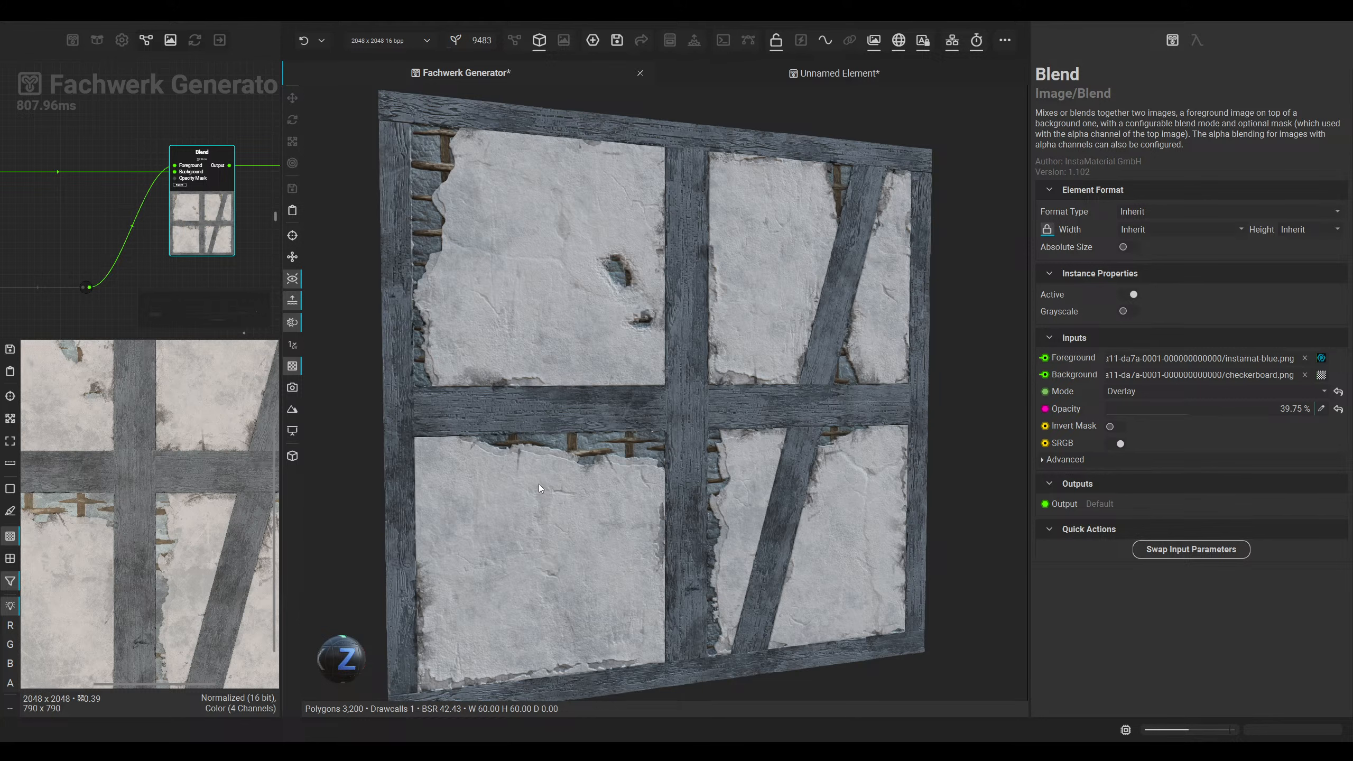
middle_click_drag(538, 483, 517, 473)
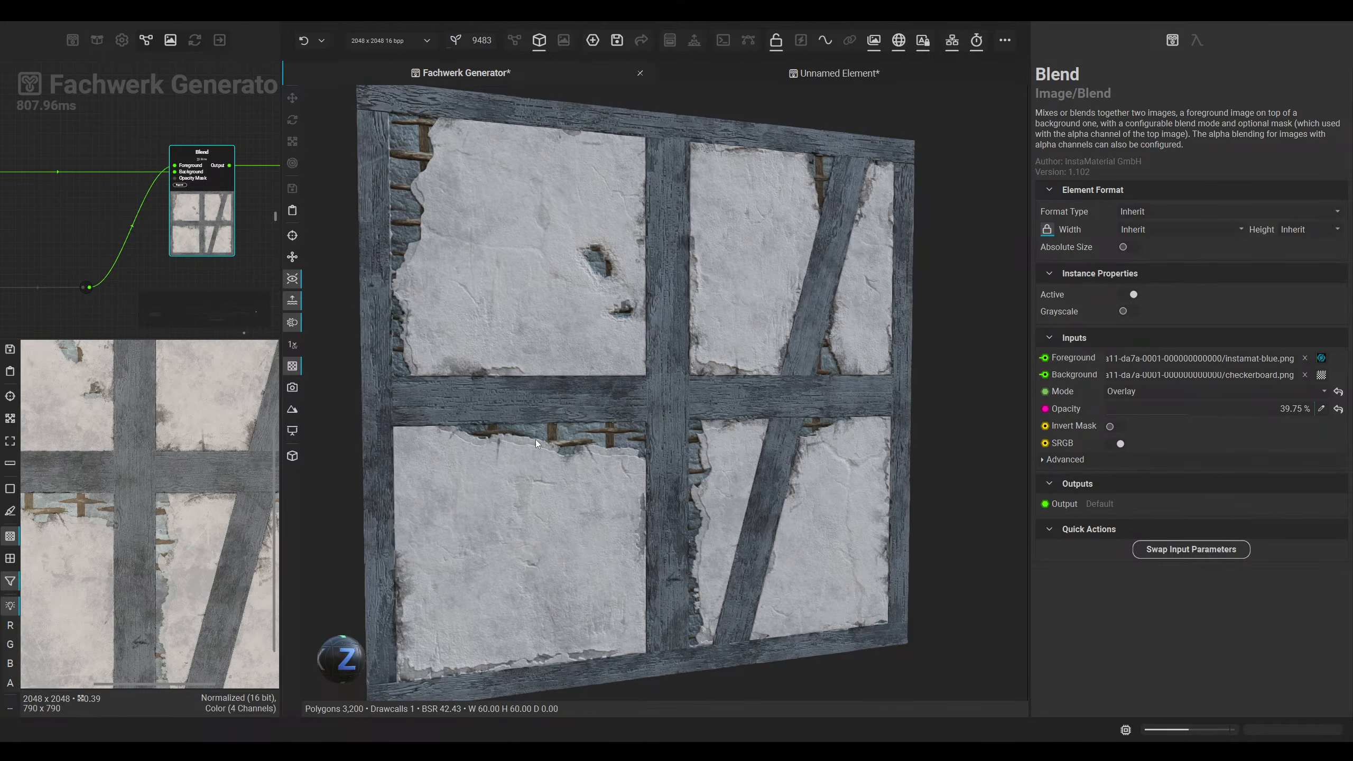
middle_click_drag(536, 440, 456, 485)
left_click(345, 646)
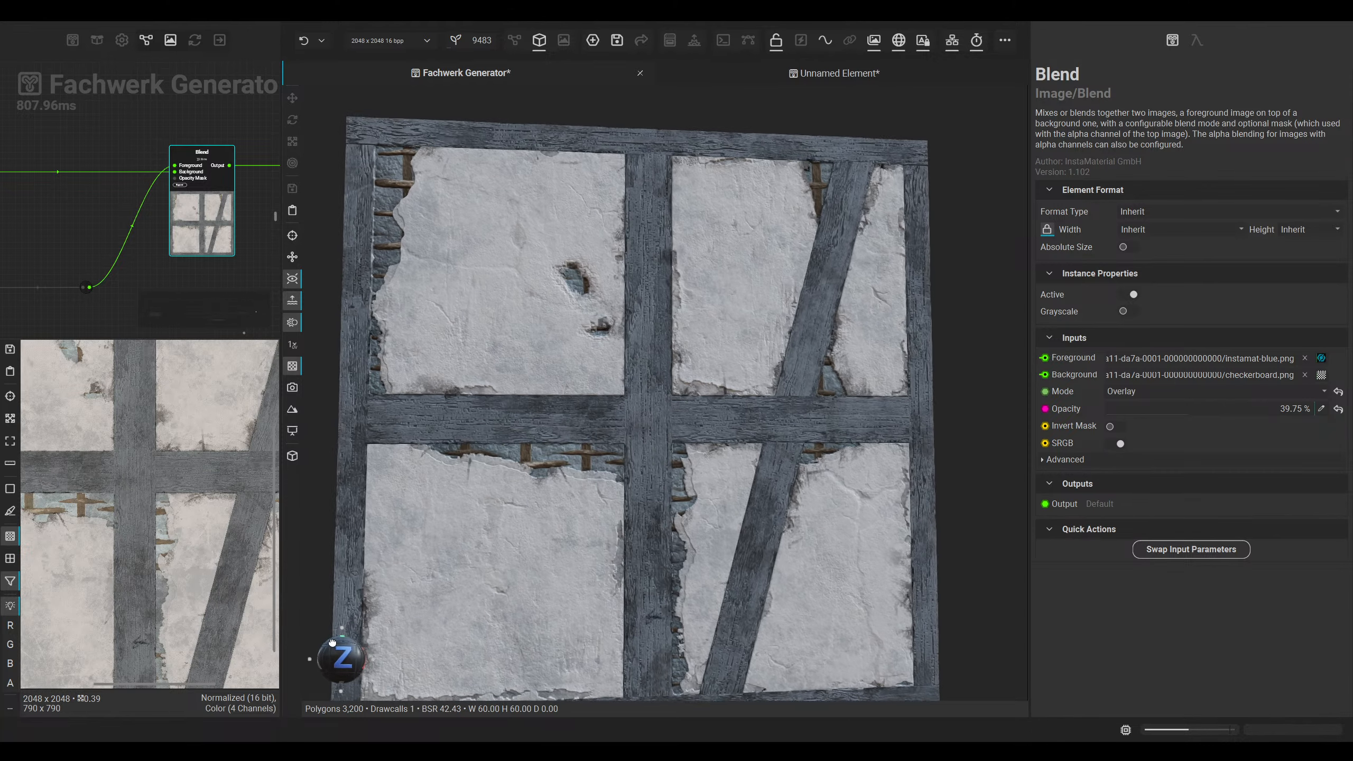
middle_click_drag(485, 539, 404, 598)
left_click_drag(336, 657, 513, 586)
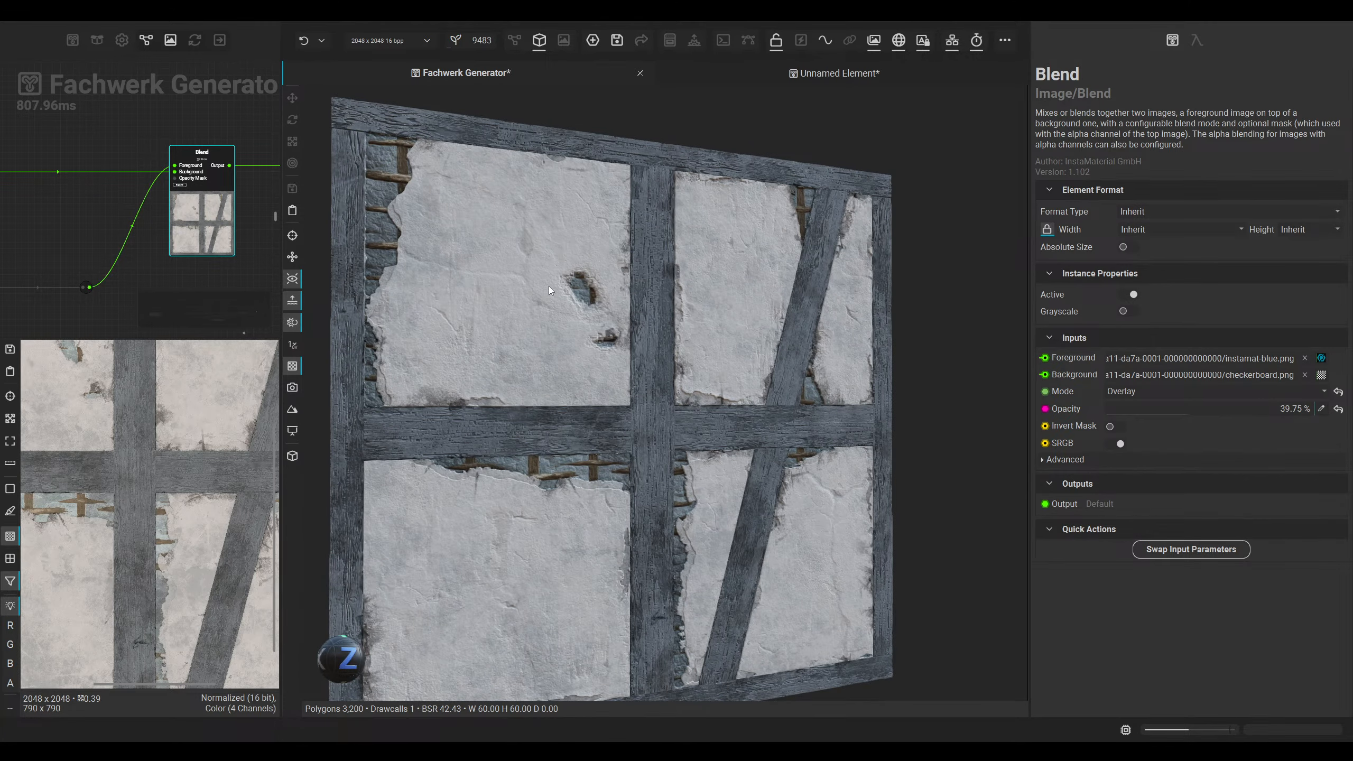
left_click_drag(549, 286, 596, 275)
Step: Change the graph's WoodColor input to a warm brown with Red 0.4243, Green 0.3691 and Blue 0.3113
left_click(244, 131)
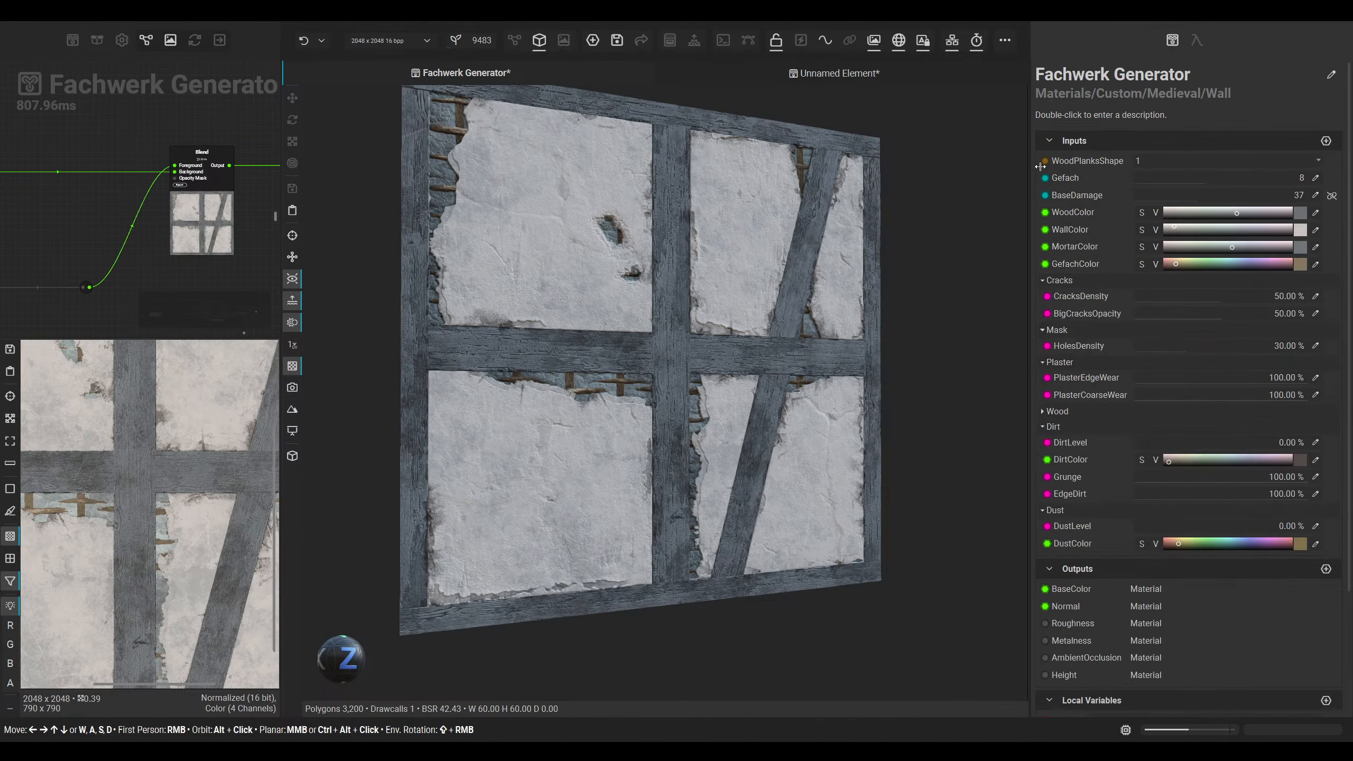
left_click(1300, 214)
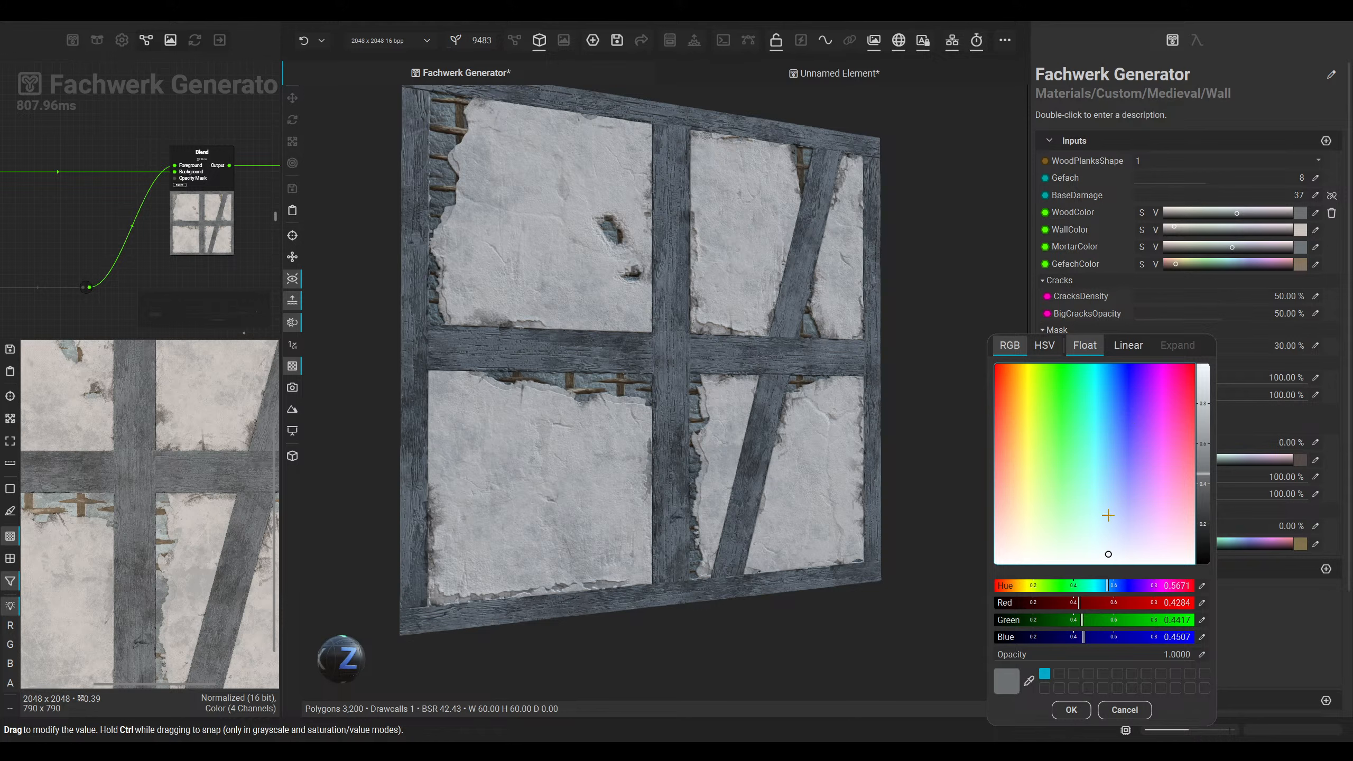
mouse_move(1108, 515)
left_mouse_down()
mouse_move(1063, 558)
mouse_move(1008, 546)
mouse_move(1016, 510)
left_mouse_up()
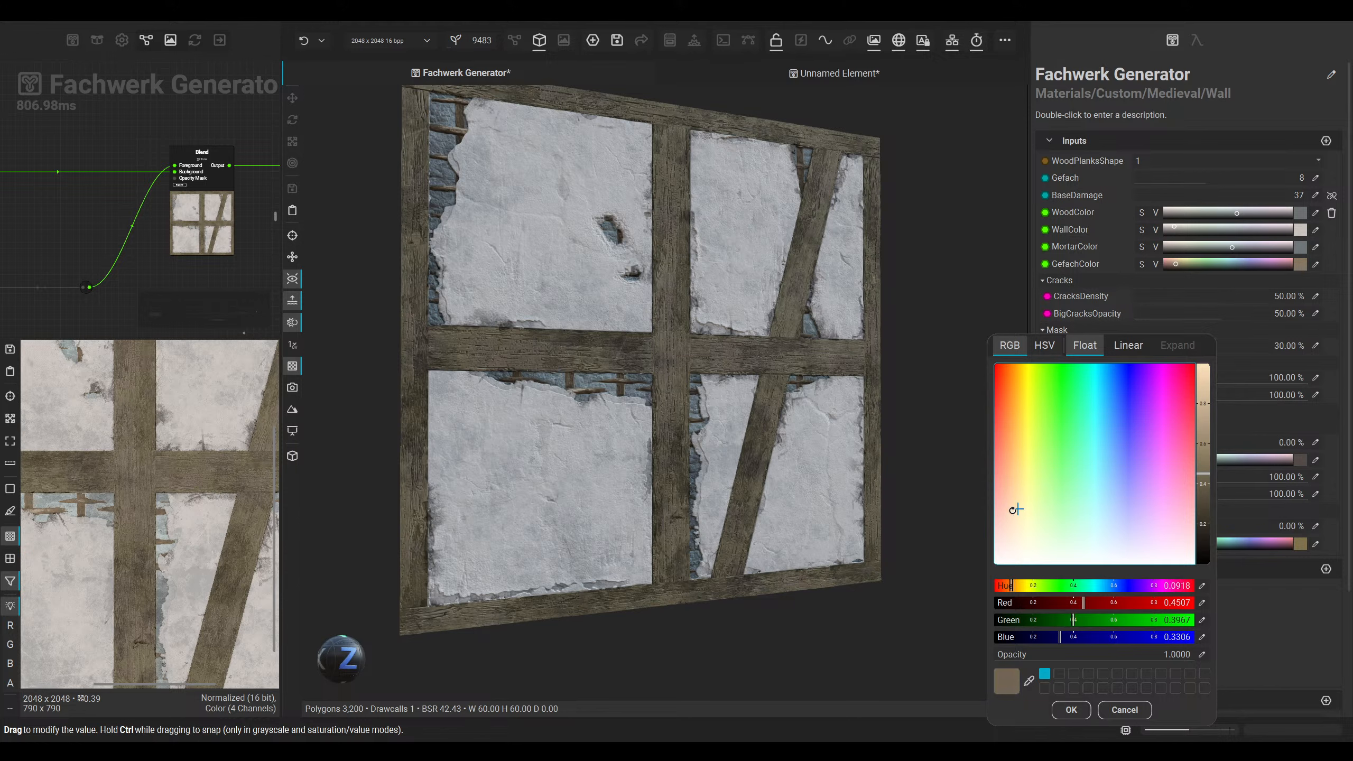
left_click_drag(1203, 473, 1199, 482)
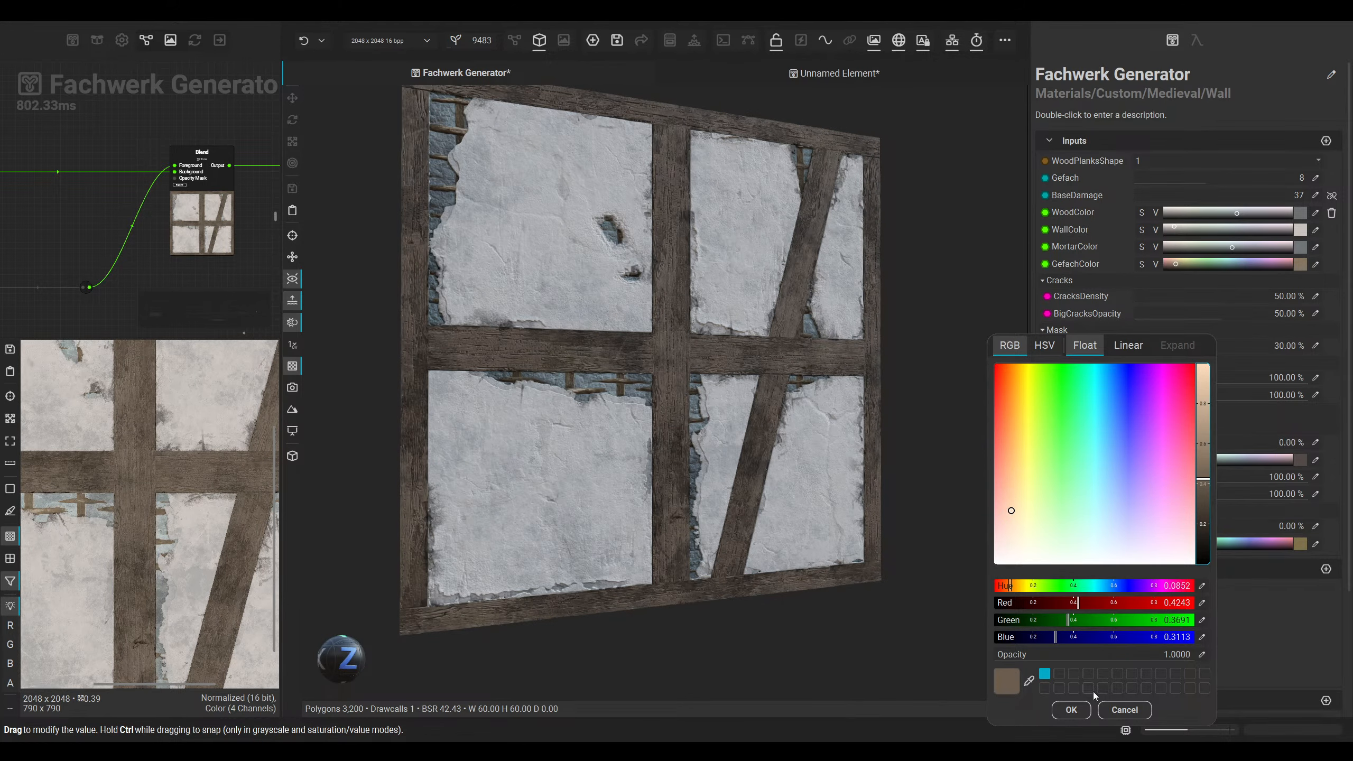
left_click(1071, 709)
middle_click_drag(680, 377, 688, 397)
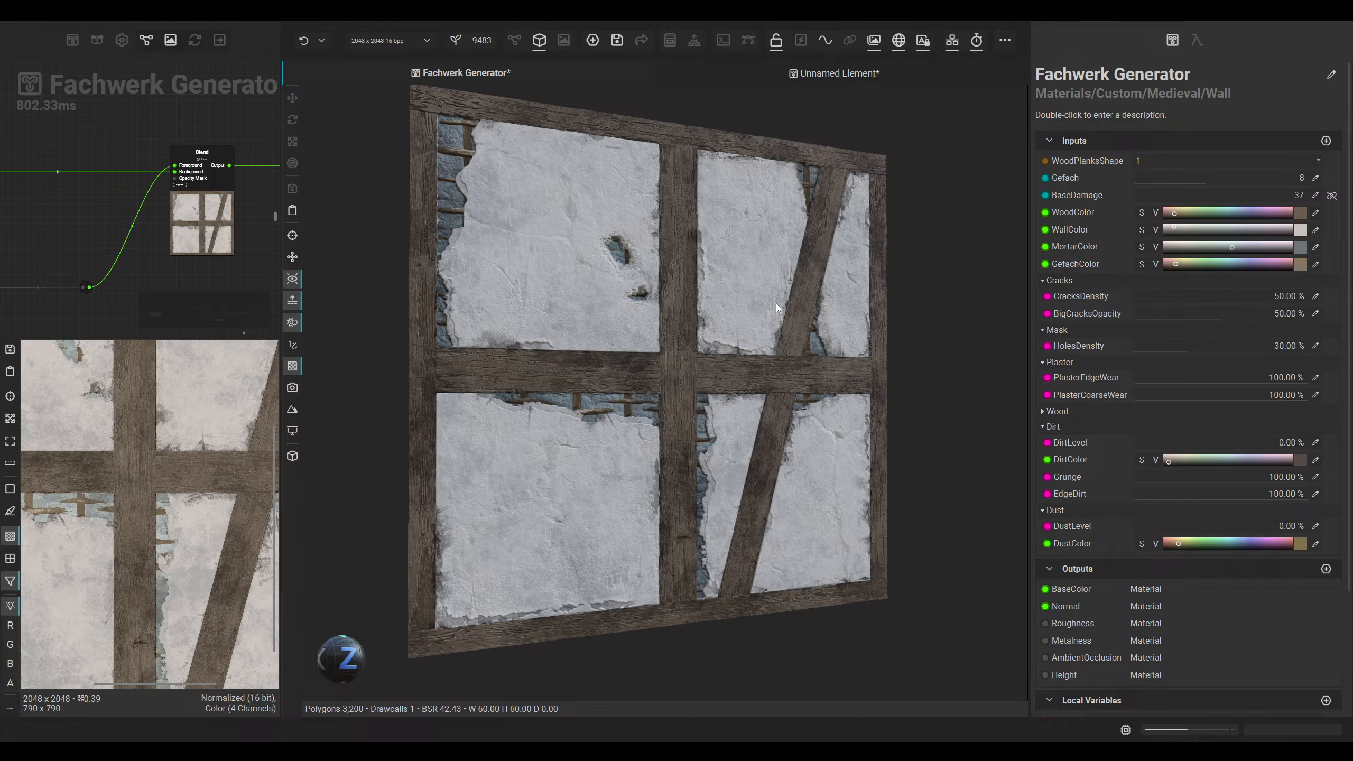
Step: Try different hues for the WallColor and MortarColor inputs and discard both changes
left_click(1297, 231)
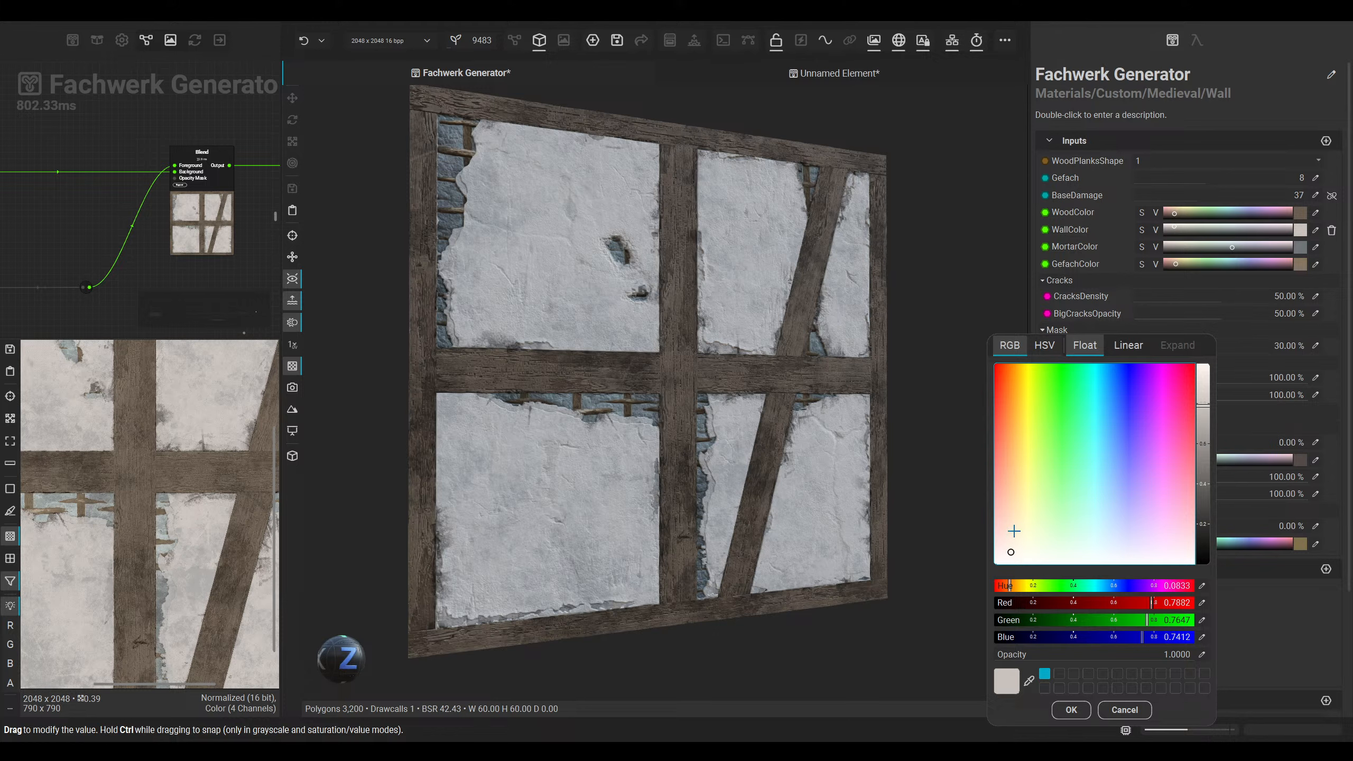
mouse_move(1013, 530)
left_mouse_down()
mouse_move(999, 500)
mouse_move(1019, 491)
mouse_move(1038, 553)
mouse_move(1142, 559)
mouse_move(1134, 524)
mouse_move(1038, 547)
mouse_move(1043, 557)
left_mouse_up()
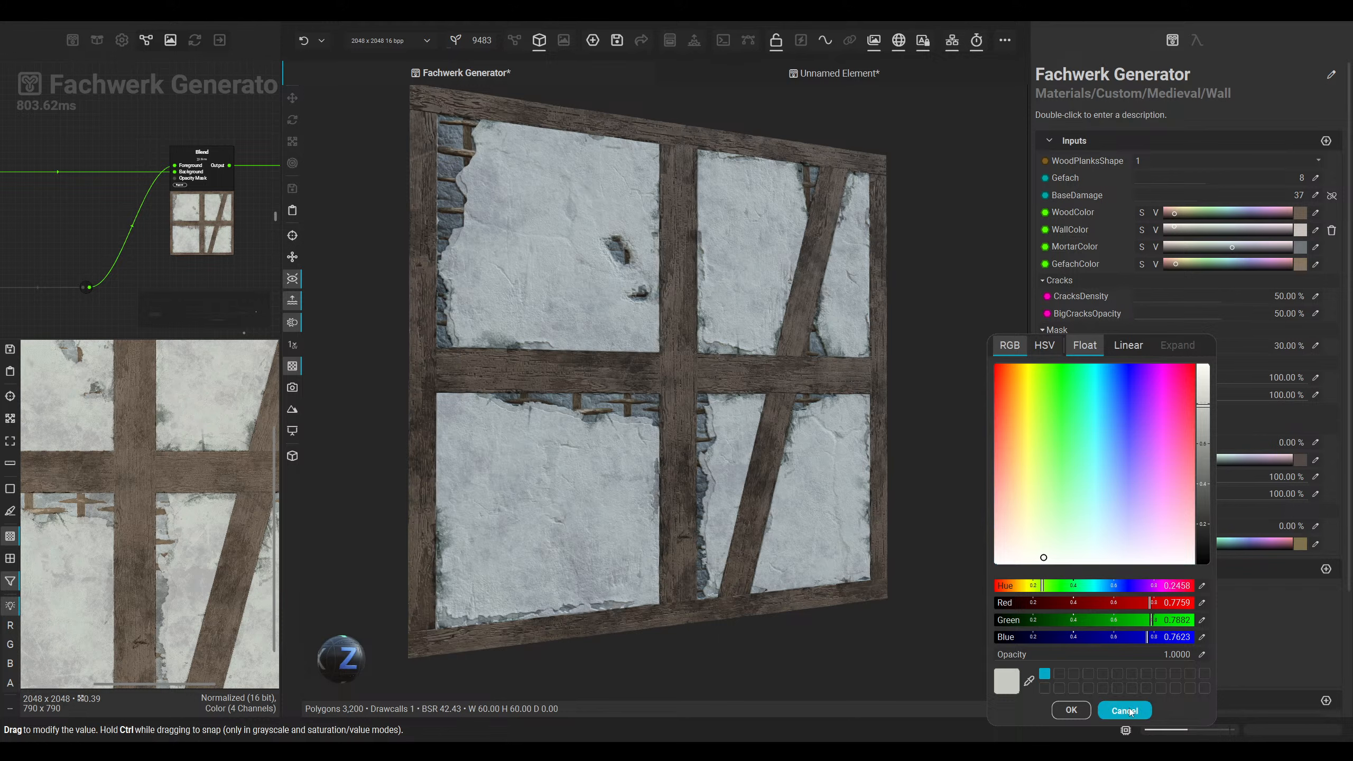
left_click(1130, 710)
left_click(1301, 250)
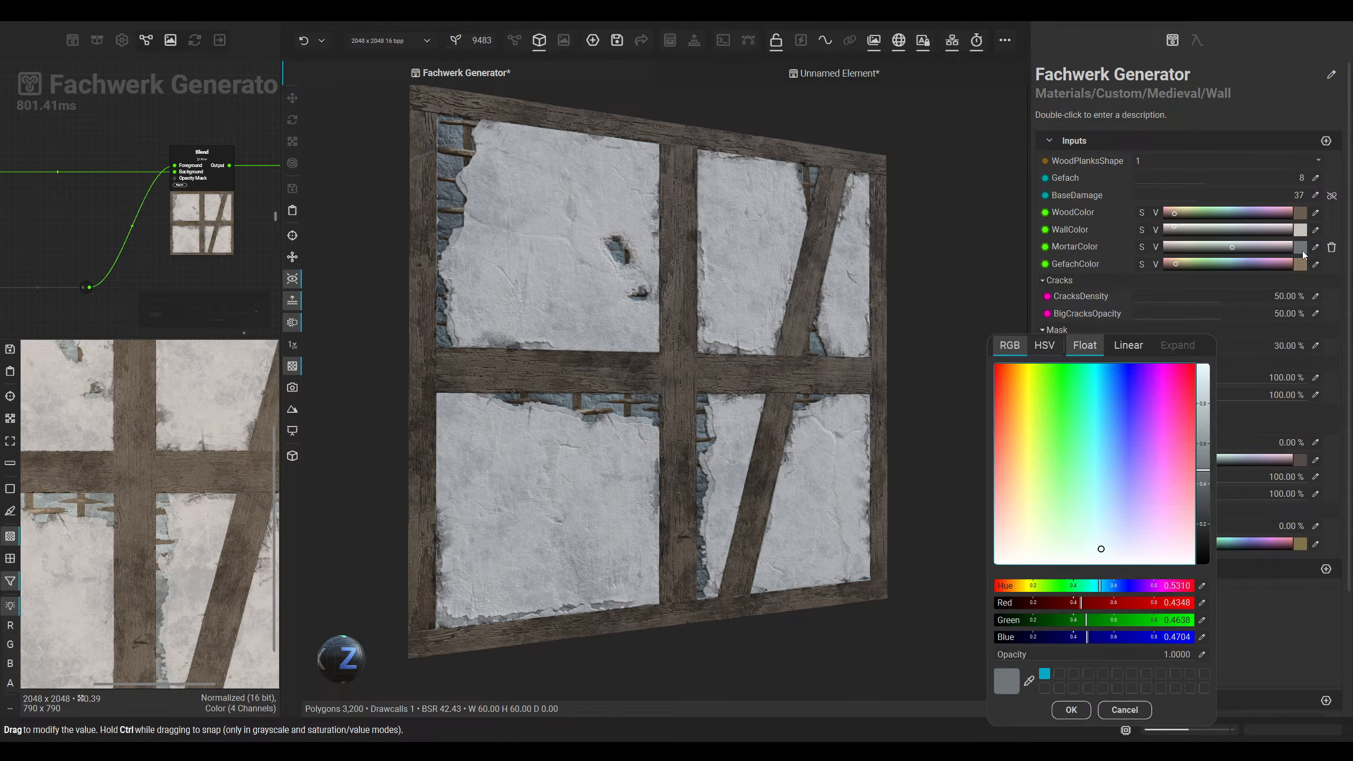
left_click_drag(1102, 541, 1102, 560)
left_click(1122, 703)
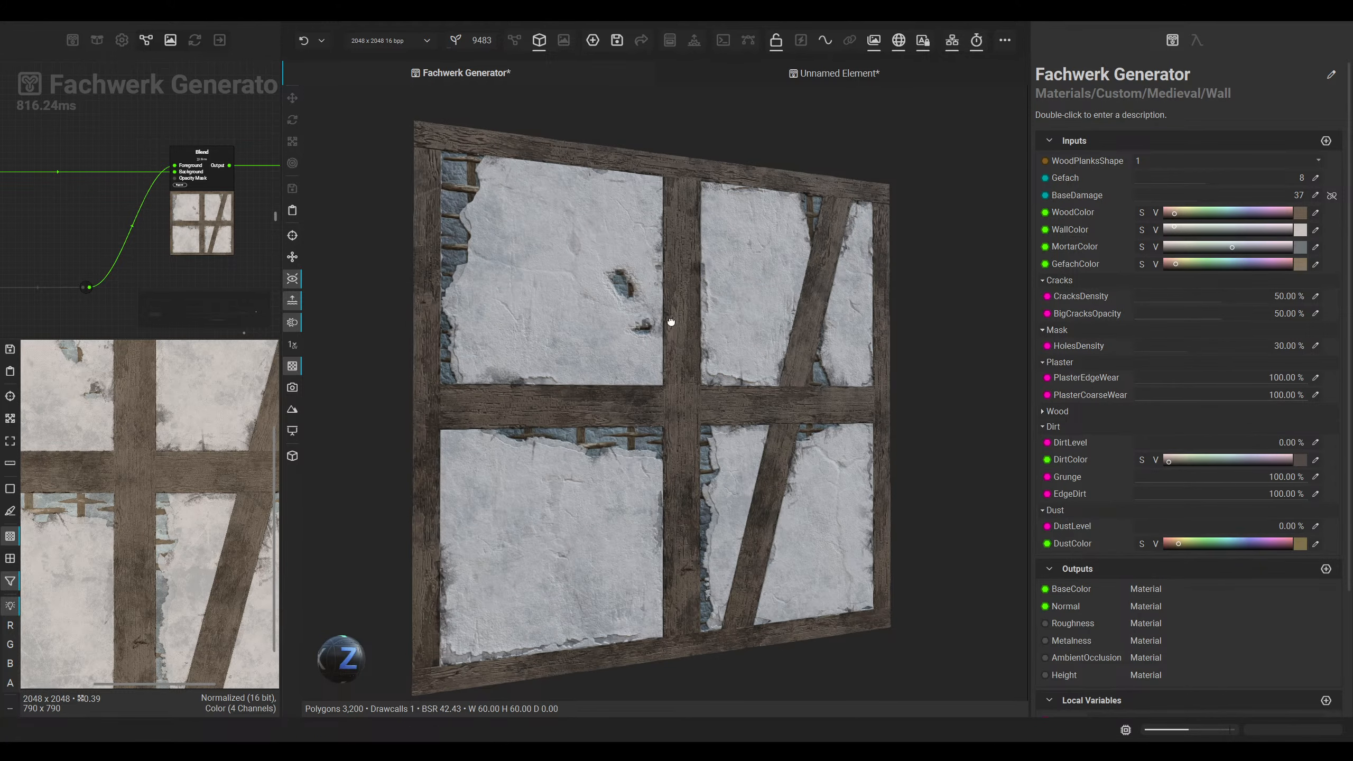
middle_click_drag(671, 321, 601, 327)
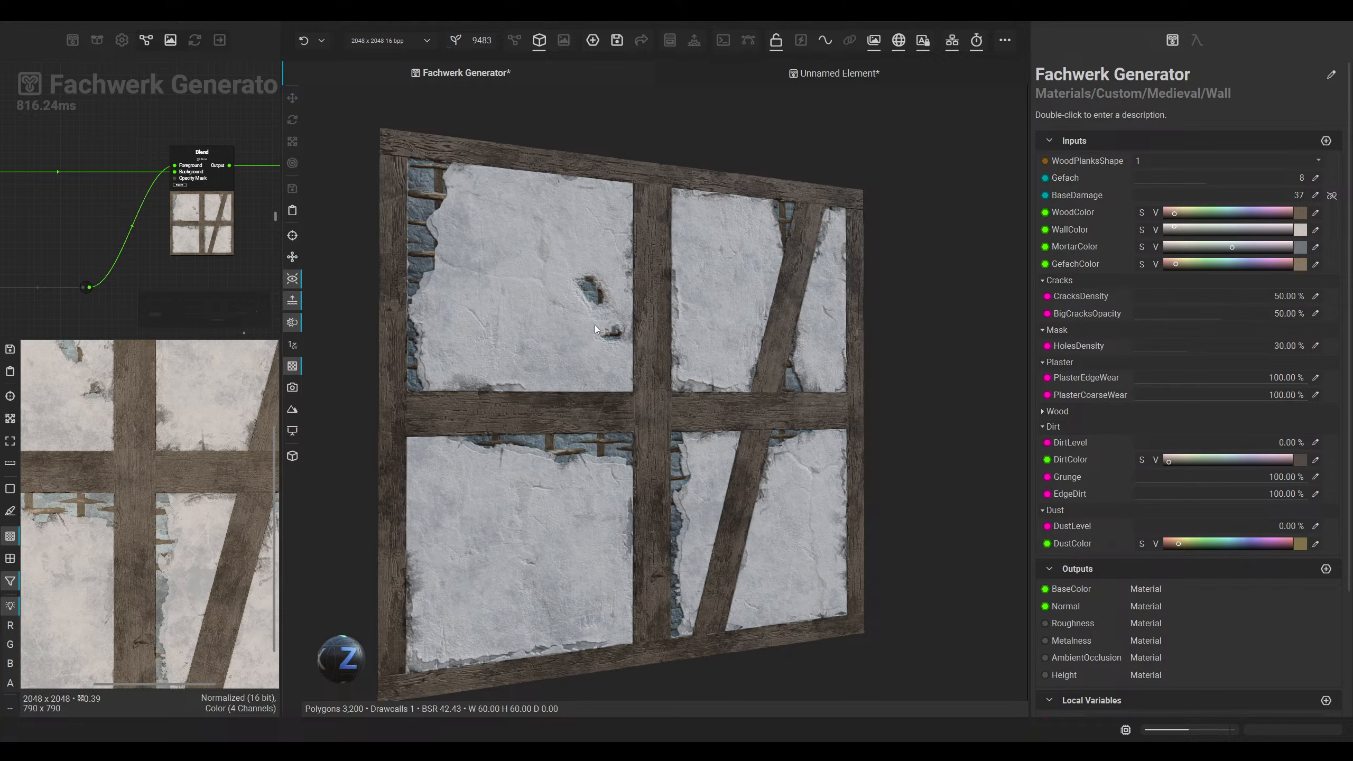
Step: Try different hues and brightness for the GefachColor input and discard the change
left_click(1301, 265)
mouse_move(1010, 468)
left_mouse_down()
mouse_move(1005, 396)
mouse_move(1084, 326)
mouse_move(1218, 320)
mouse_move(1030, 515)
mouse_move(1015, 553)
mouse_move(1016, 506)
left_mouse_up()
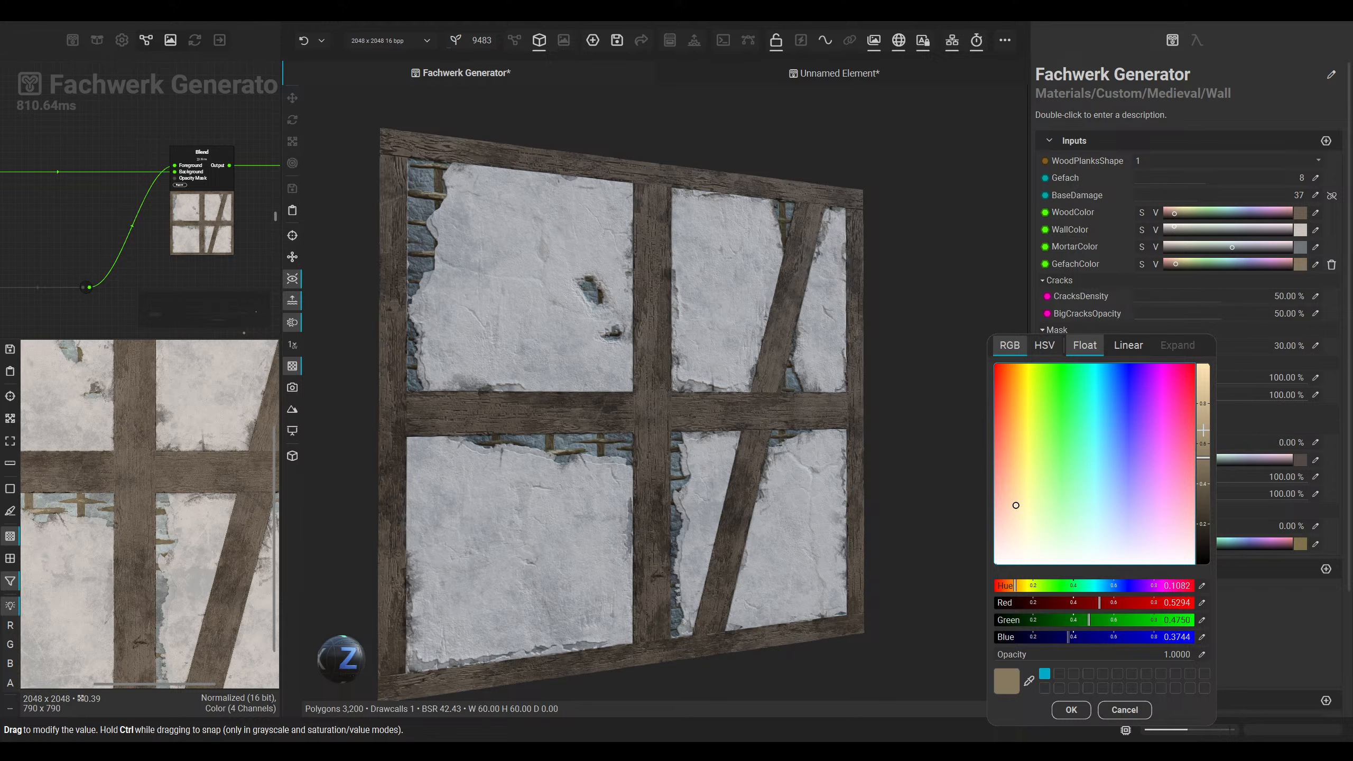
left_click_drag(1203, 431, 1049, 555)
left_click(1113, 714)
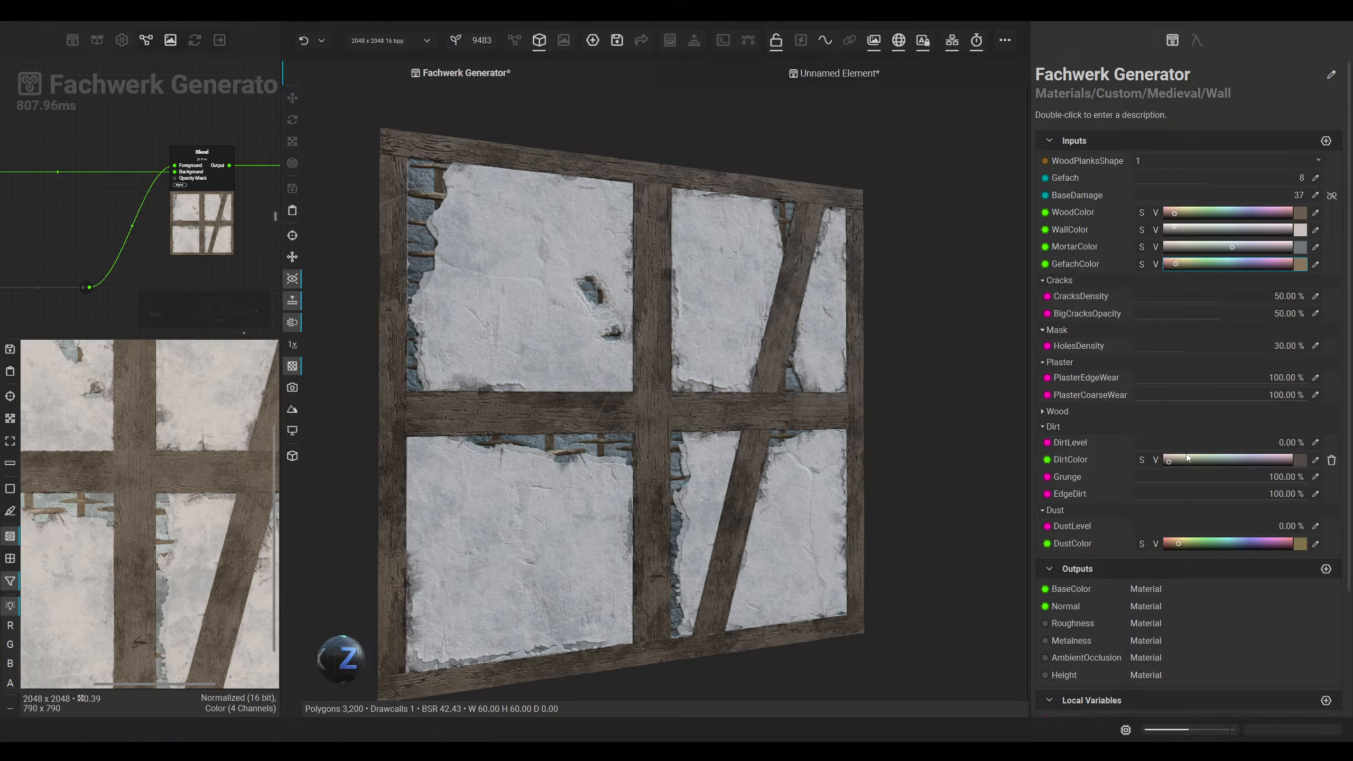
Step: Set DirtLevel to 84.91 %, DustLevel to 28.30 % and EdgeDirt to 100 %
left_click_drag(1158, 441, 1273, 463)
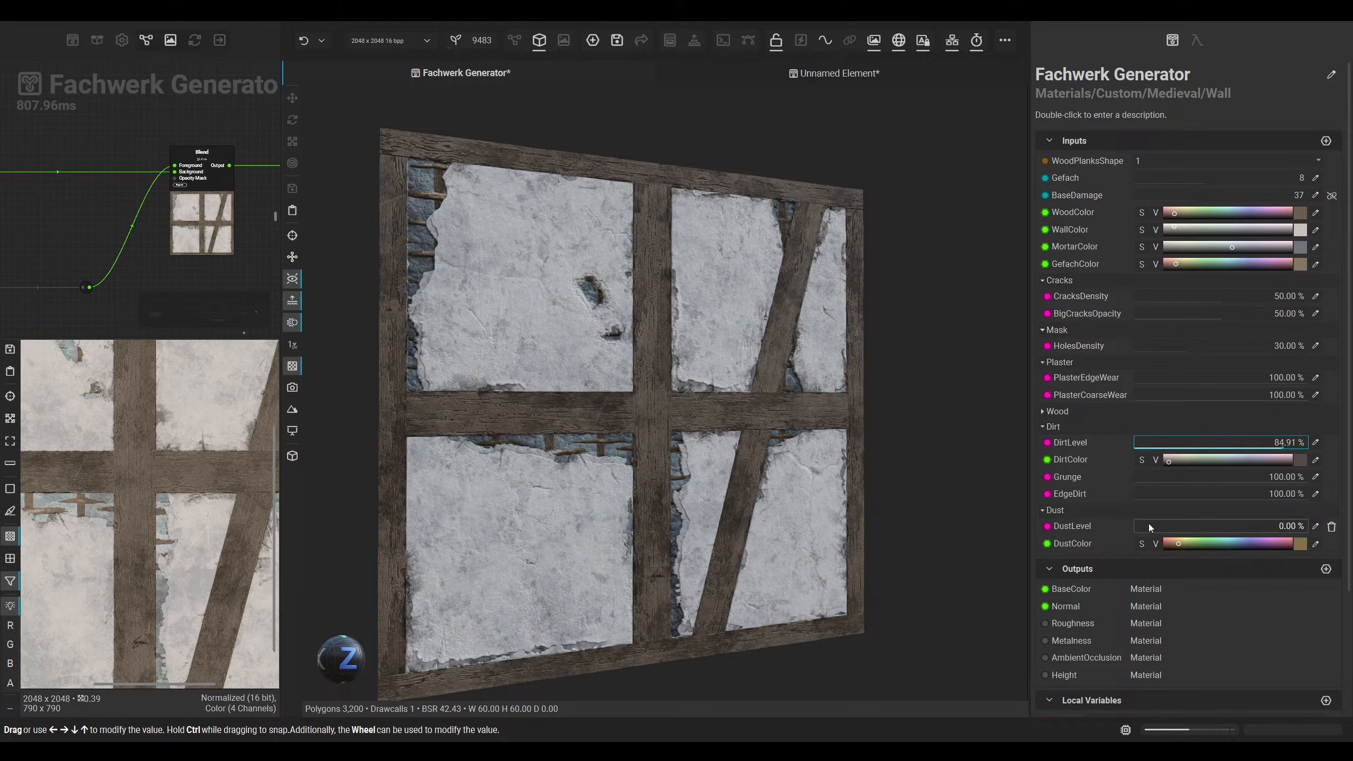
mouse_move(1149, 527)
left_mouse_down()
mouse_move(1265, 530)
mouse_move(1169, 526)
left_mouse_up()
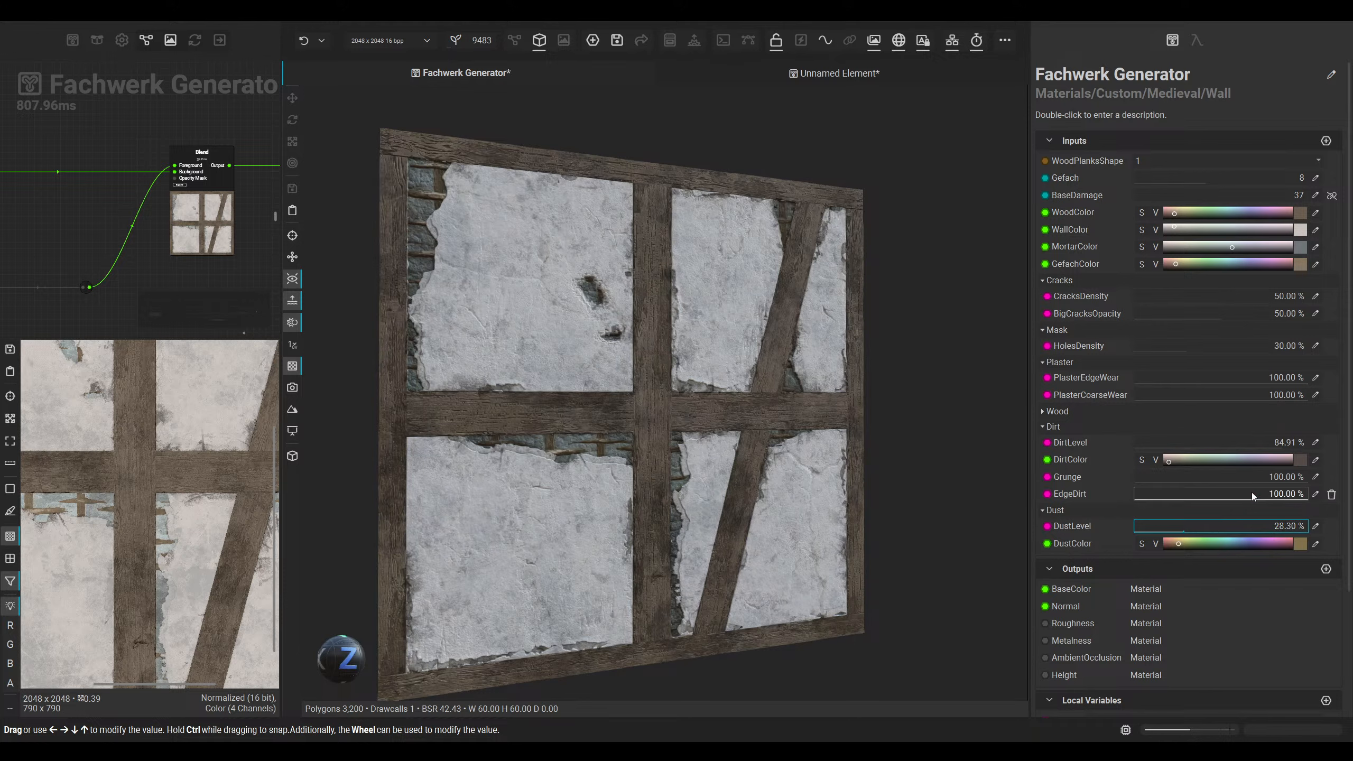
left_click_drag(1270, 494, 1346, 488)
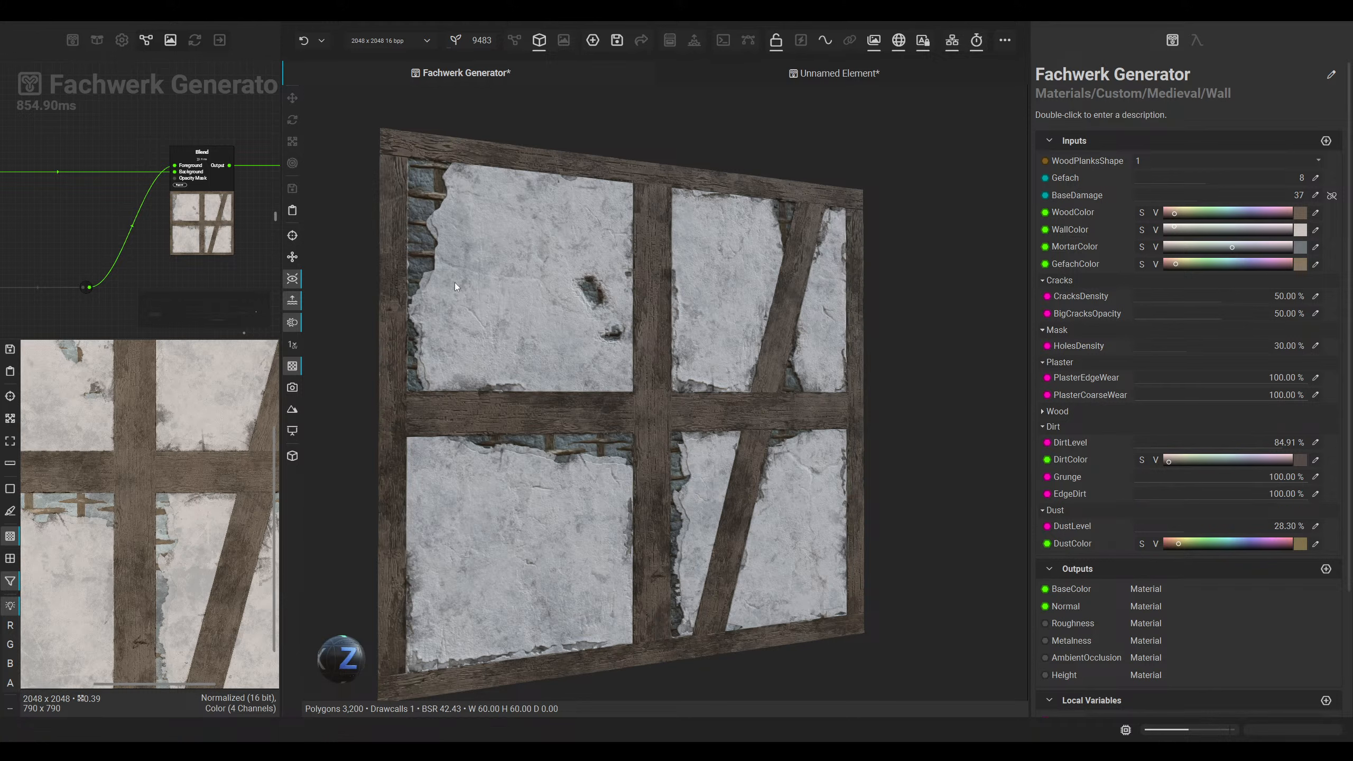
Step: Return to the enlarged node graph and line up the grunge Blend node above the Highpass node, leaving a small gap between them
left_click(515, 40)
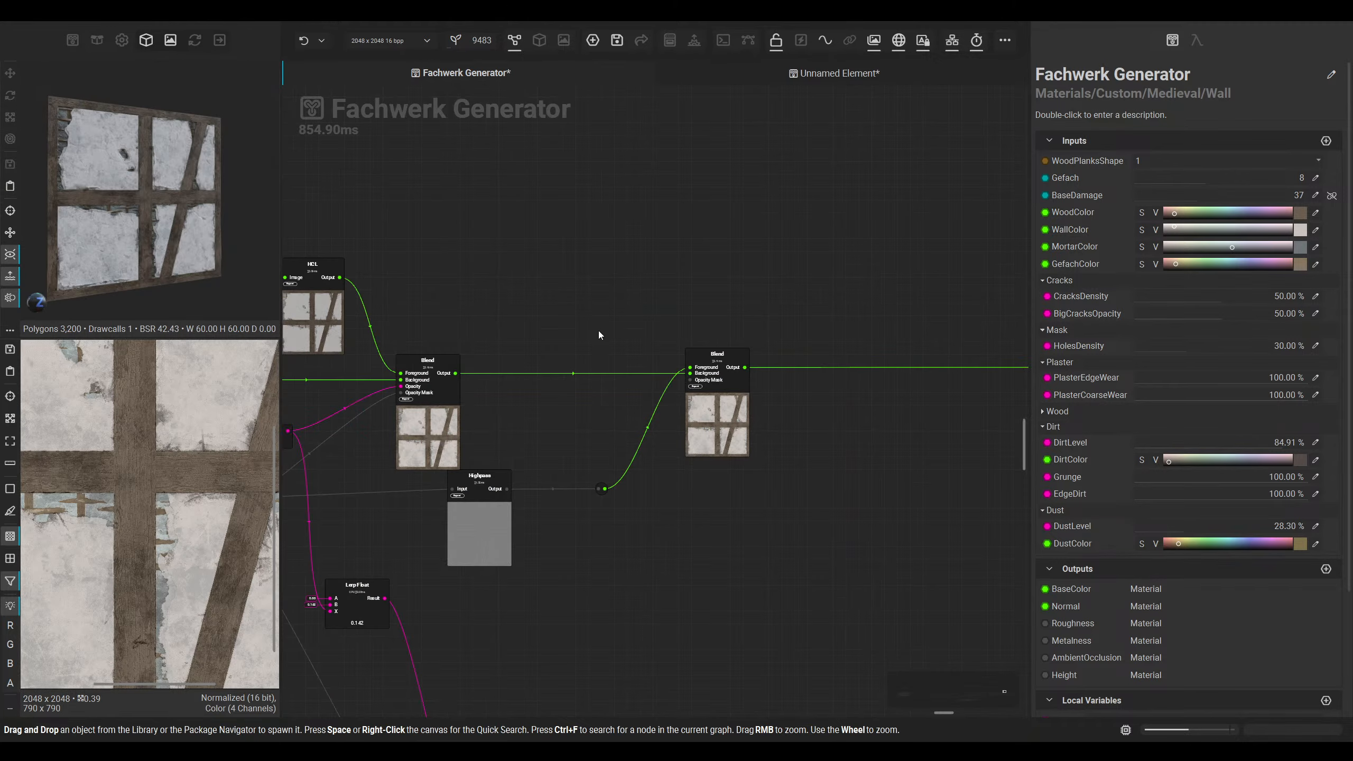
left_click_drag(667, 495, 768, 445)
left_click_drag(546, 369, 596, 374)
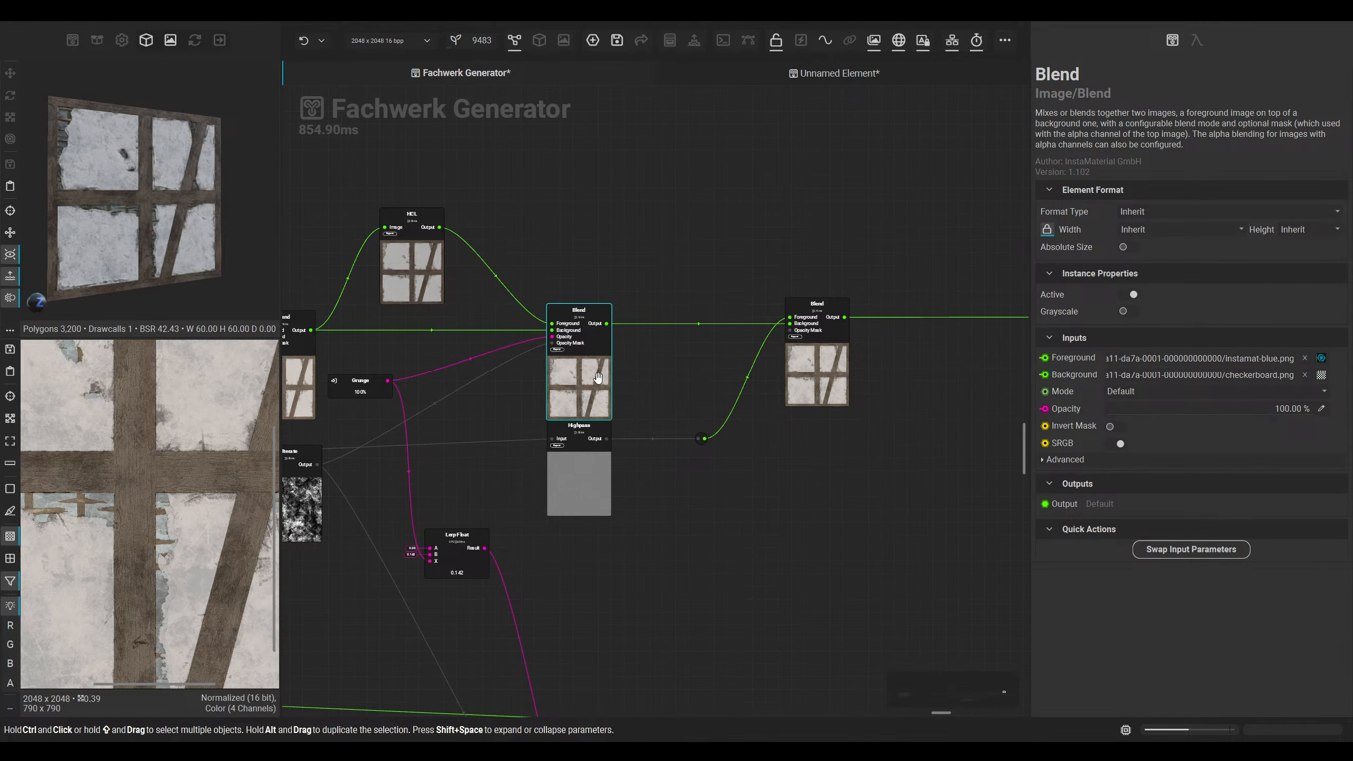
left_click_drag(599, 508, 602, 517)
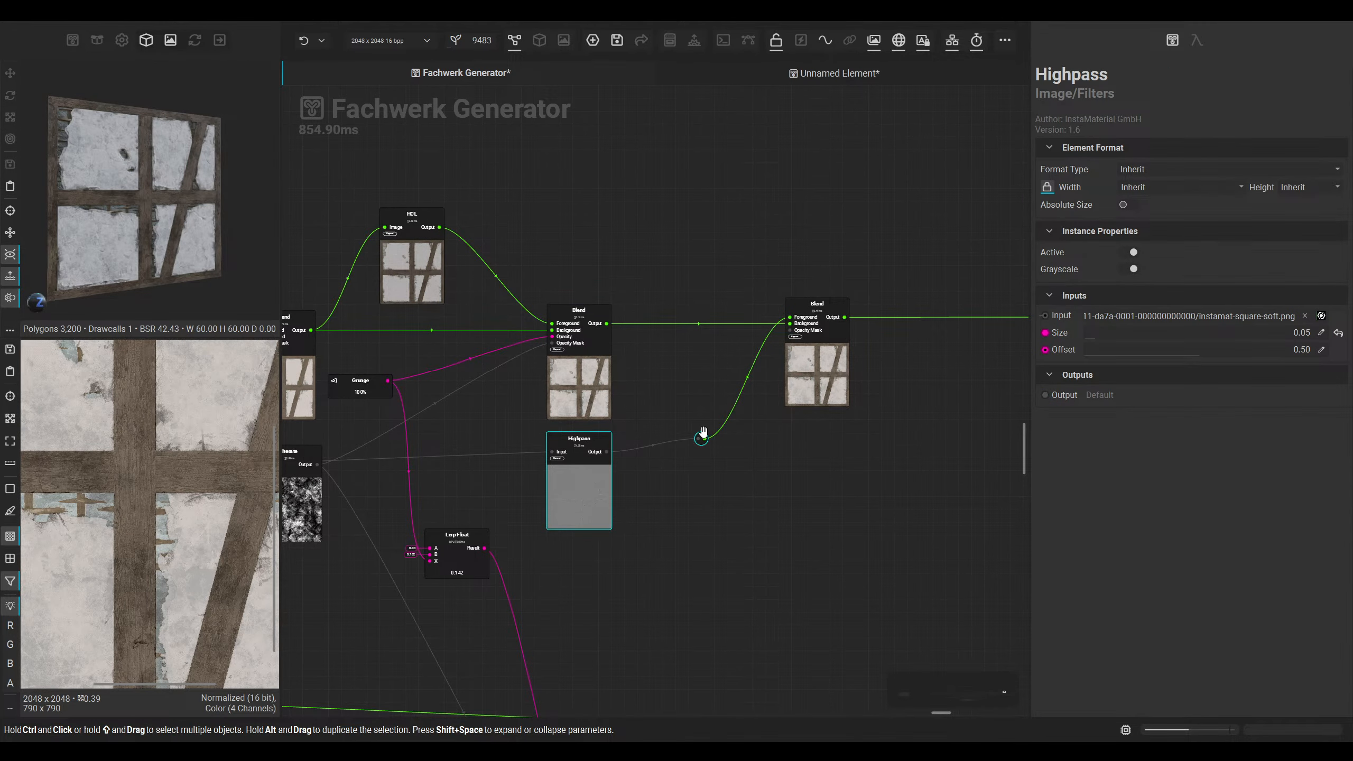
Step: Move the collapsed Grayscale to Color node slightly down to line it up with the Highpass node's output
left_click_drag(702, 438, 704, 443)
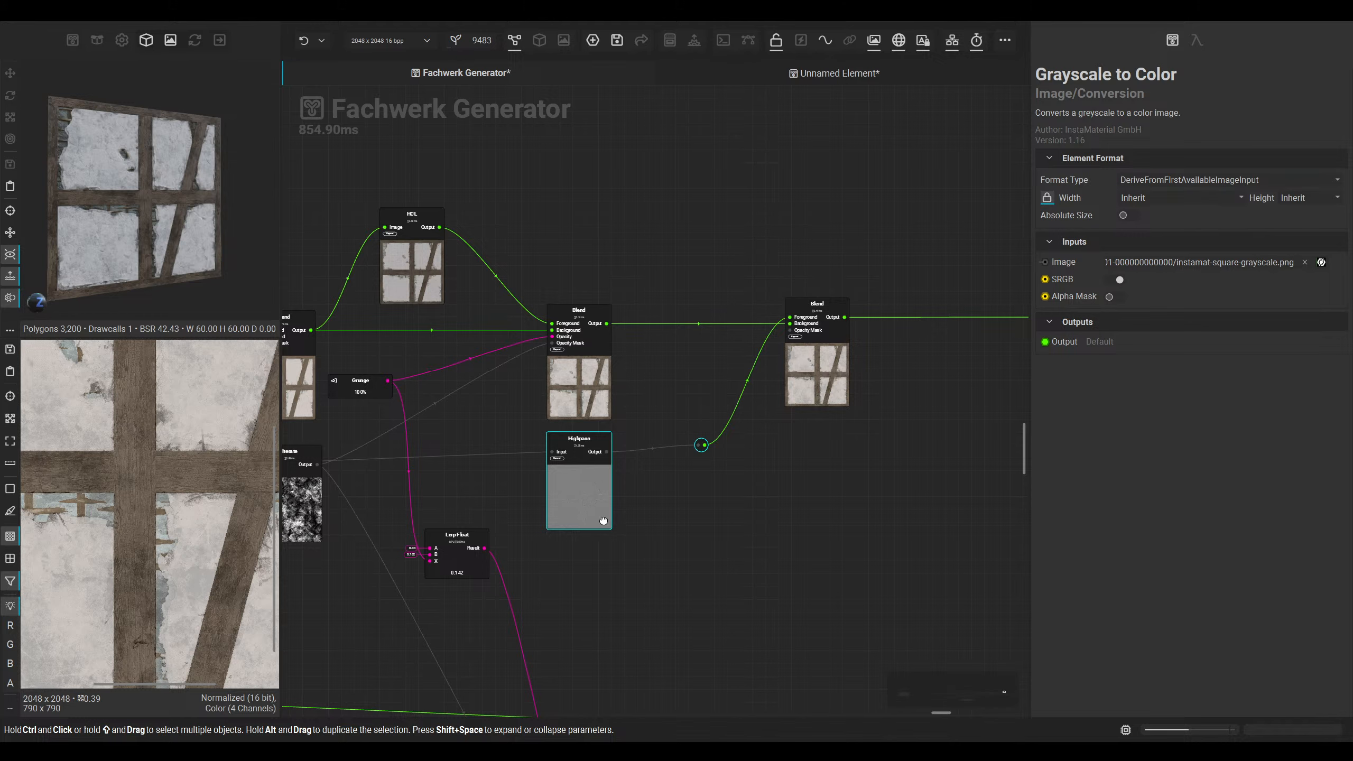
middle_click_drag(669, 469, 740, 467)
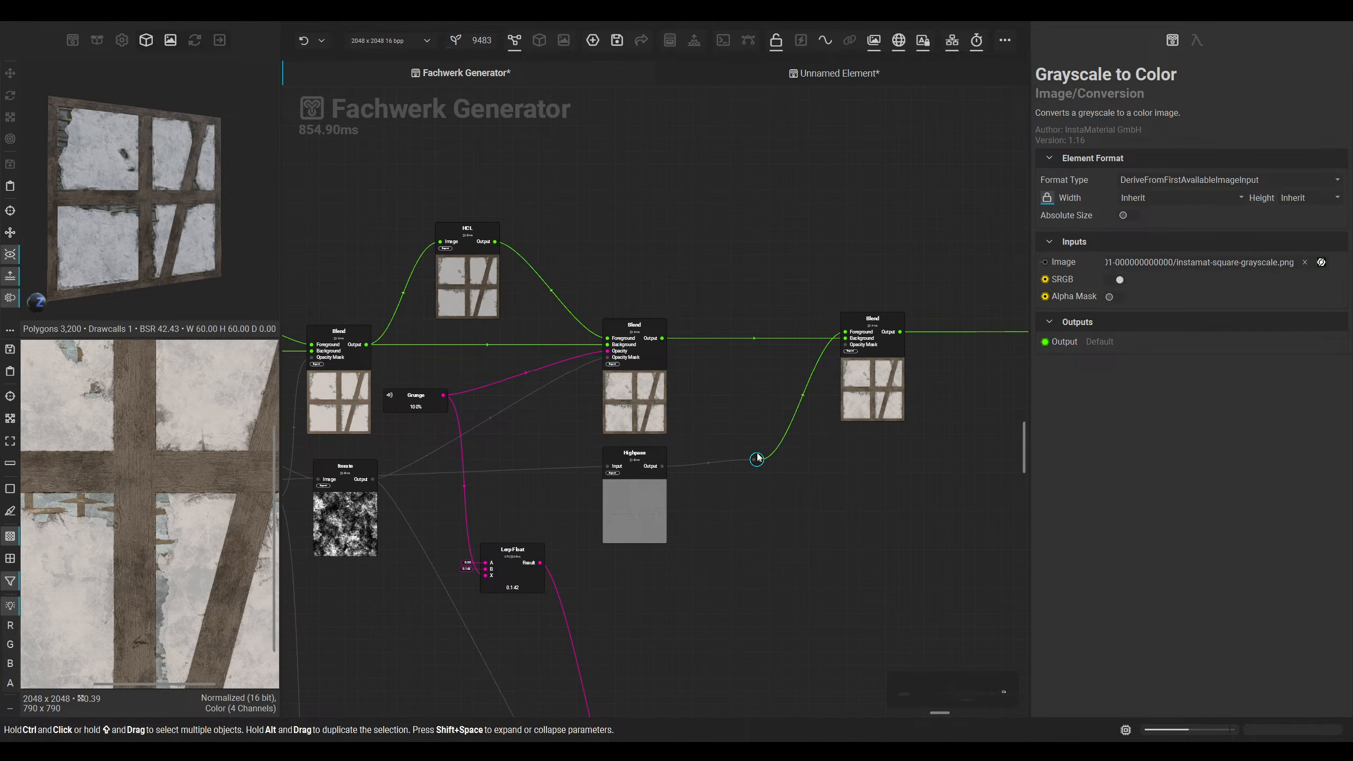
left_click_drag(758, 453, 762, 459)
Step: Line up the Histogram Edit node above and the One Minus Float node below the Levels node in the edge dirt branch
middle_click_drag(558, 512, 770, 487)
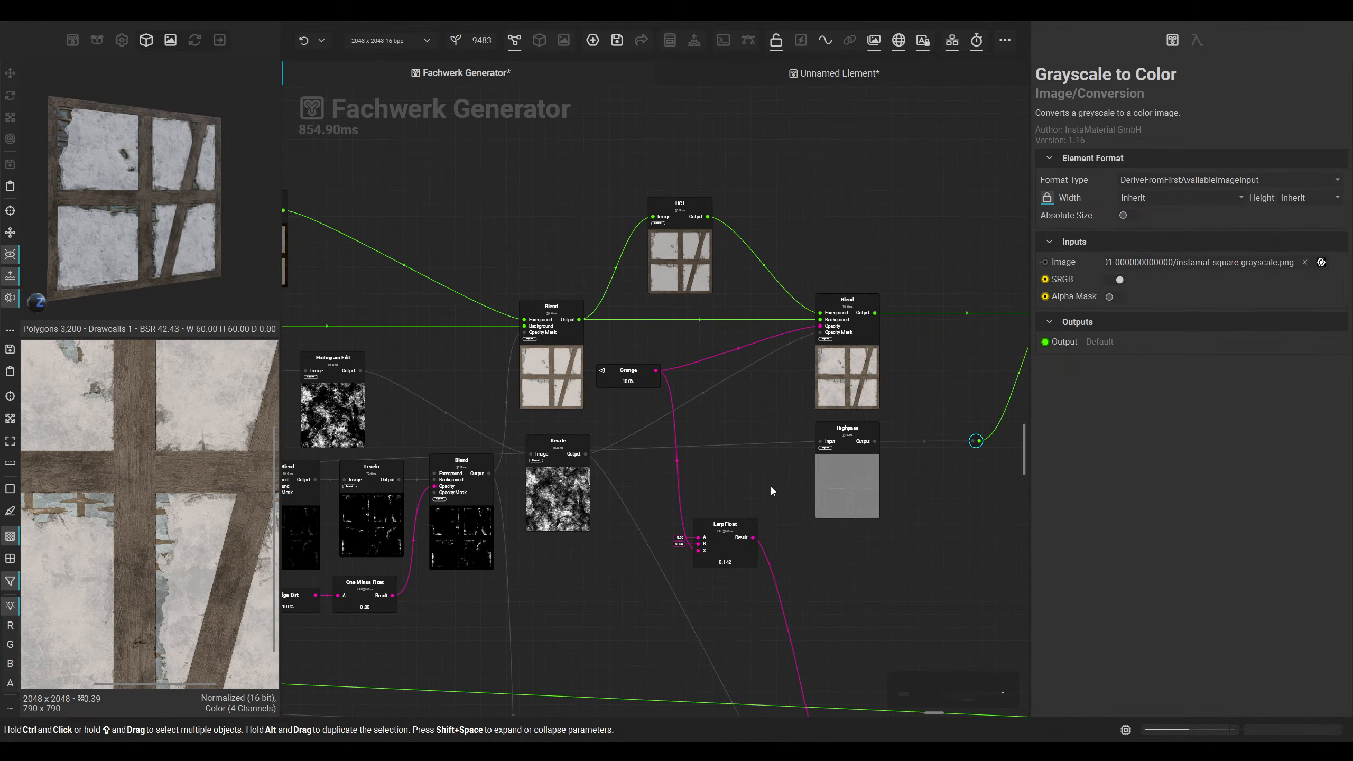
middle_click_drag(658, 472, 832, 470)
middle_click_drag(566, 434, 590, 429)
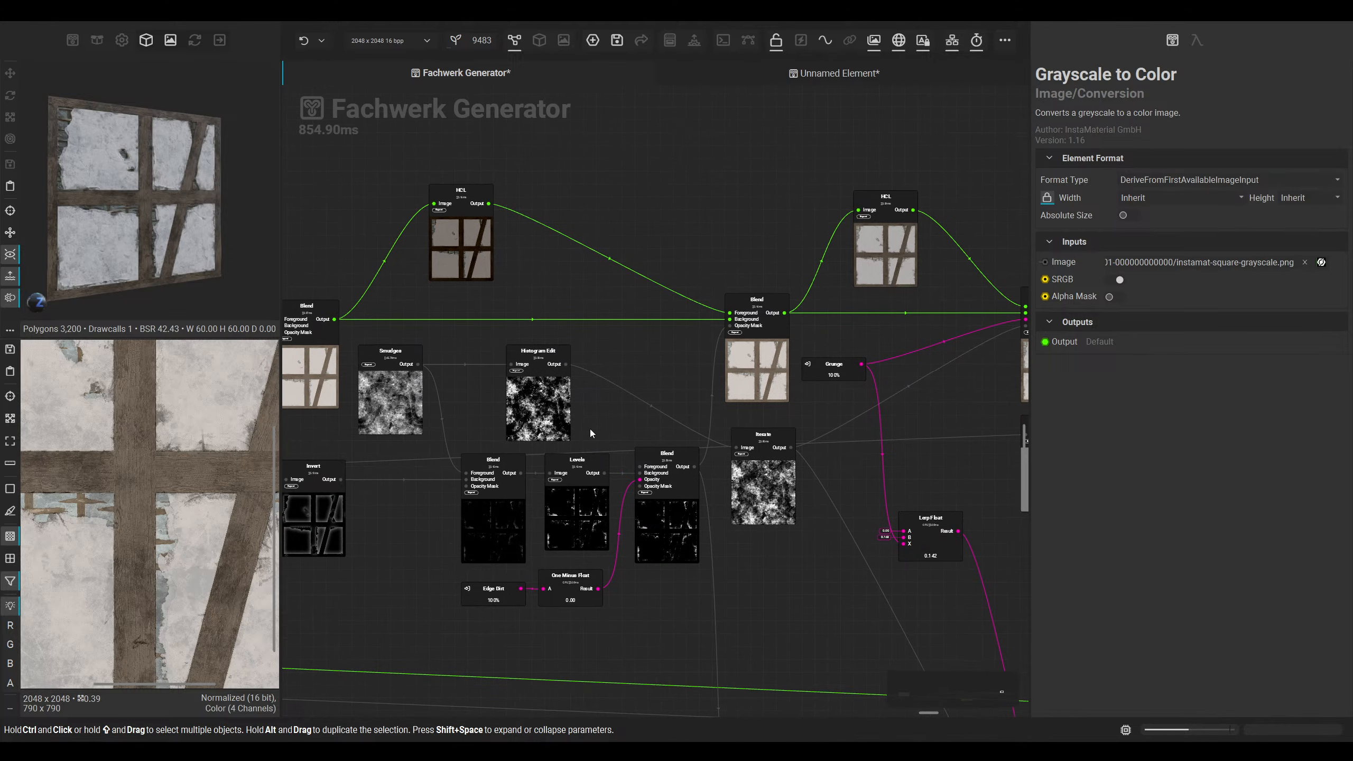
left_click_drag(555, 408, 594, 408)
middle_click_drag(509, 504, 660, 498)
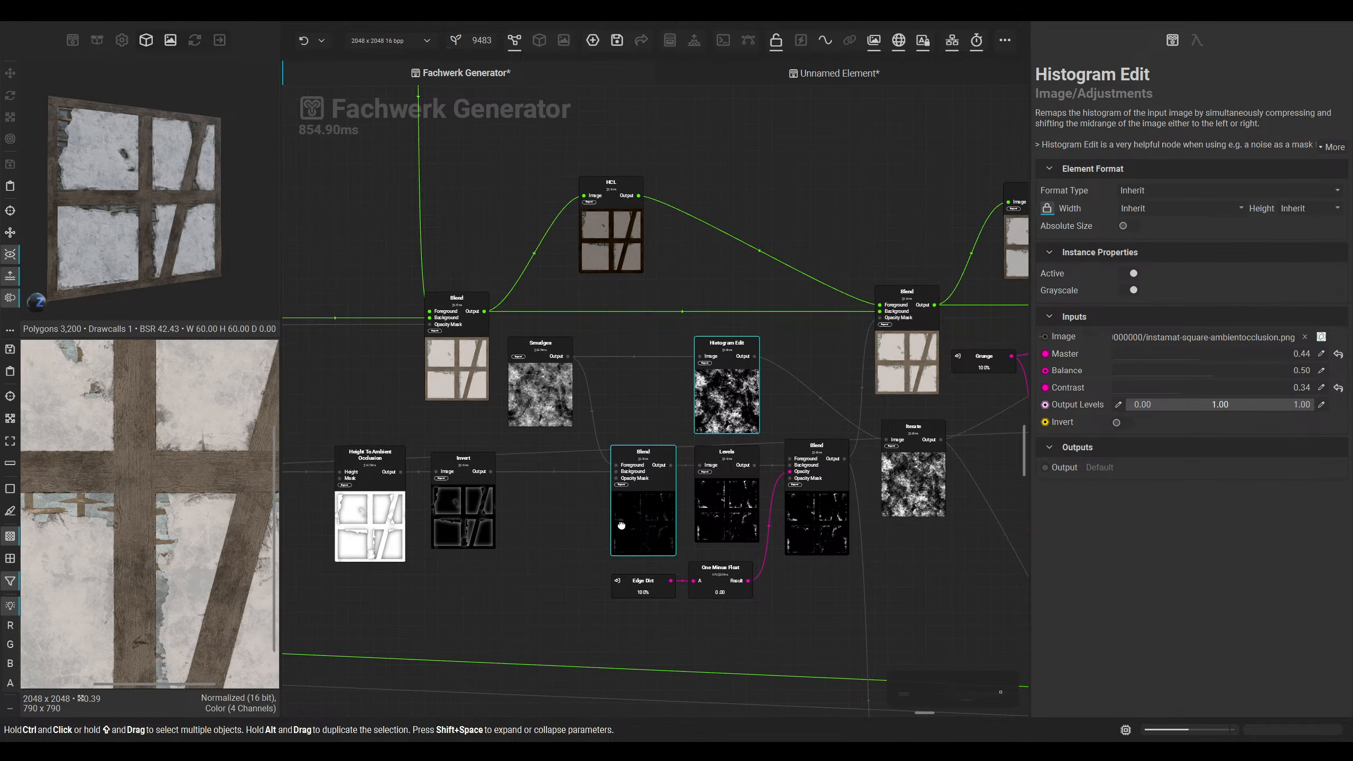
middle_click_drag(725, 627, 634, 563)
left_click_drag(627, 529, 644, 533)
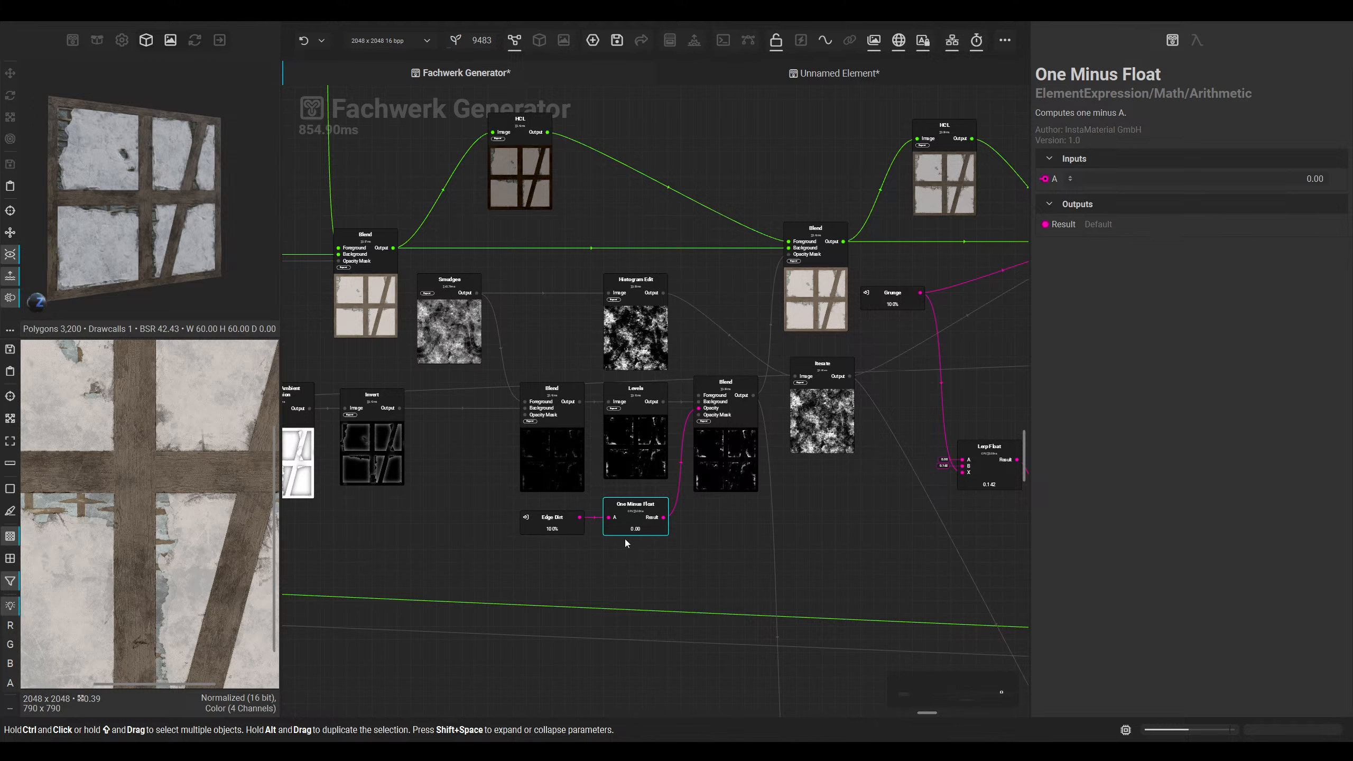